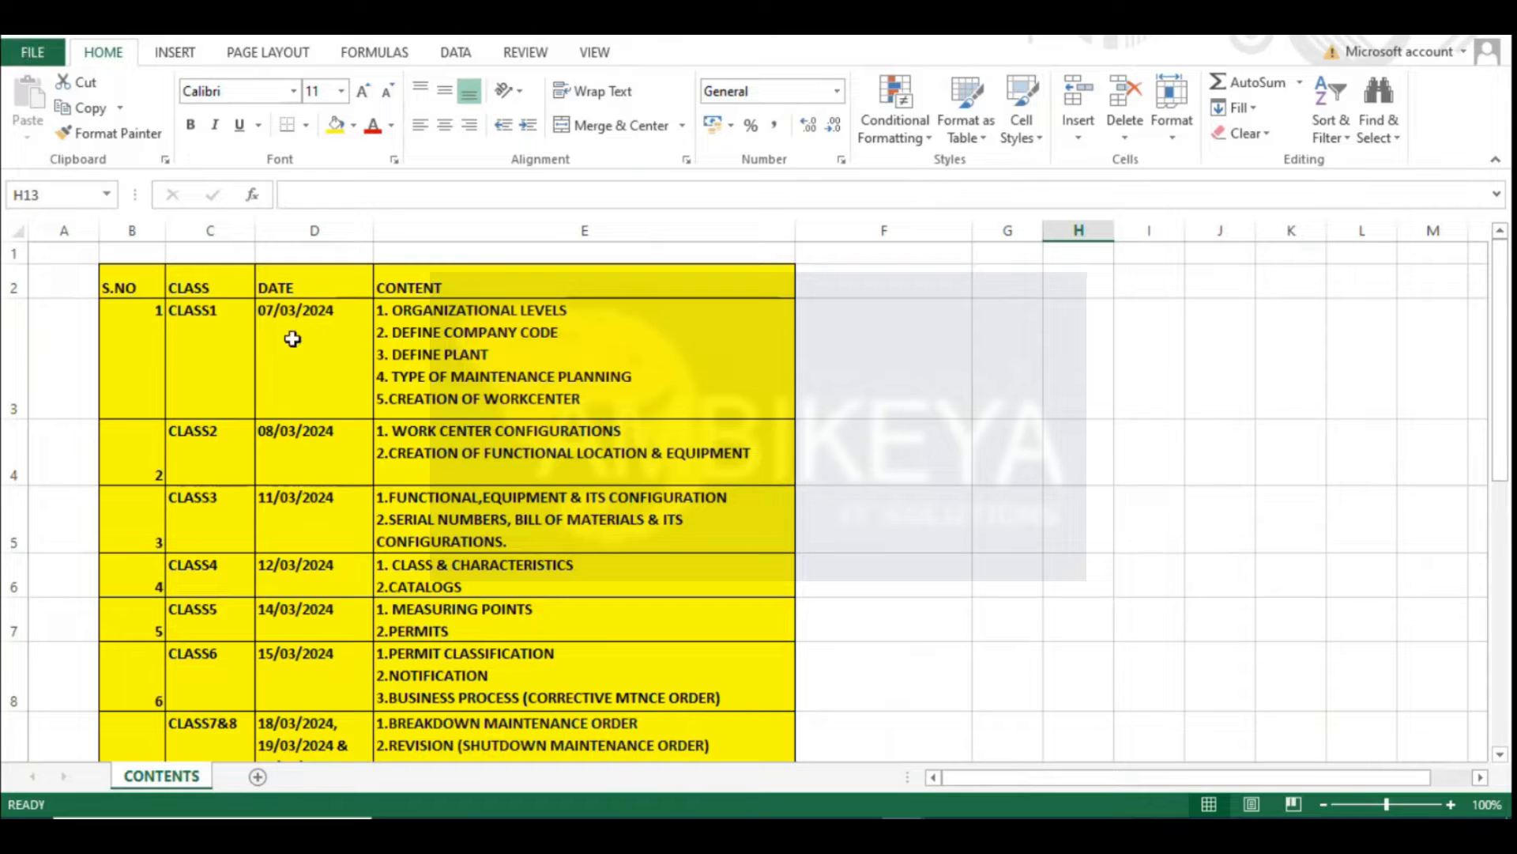
Review the topics listed in the CONTENT column for CLASS1 and CLASS2
{"action": "left_click", "coordinate": [693, 352]}
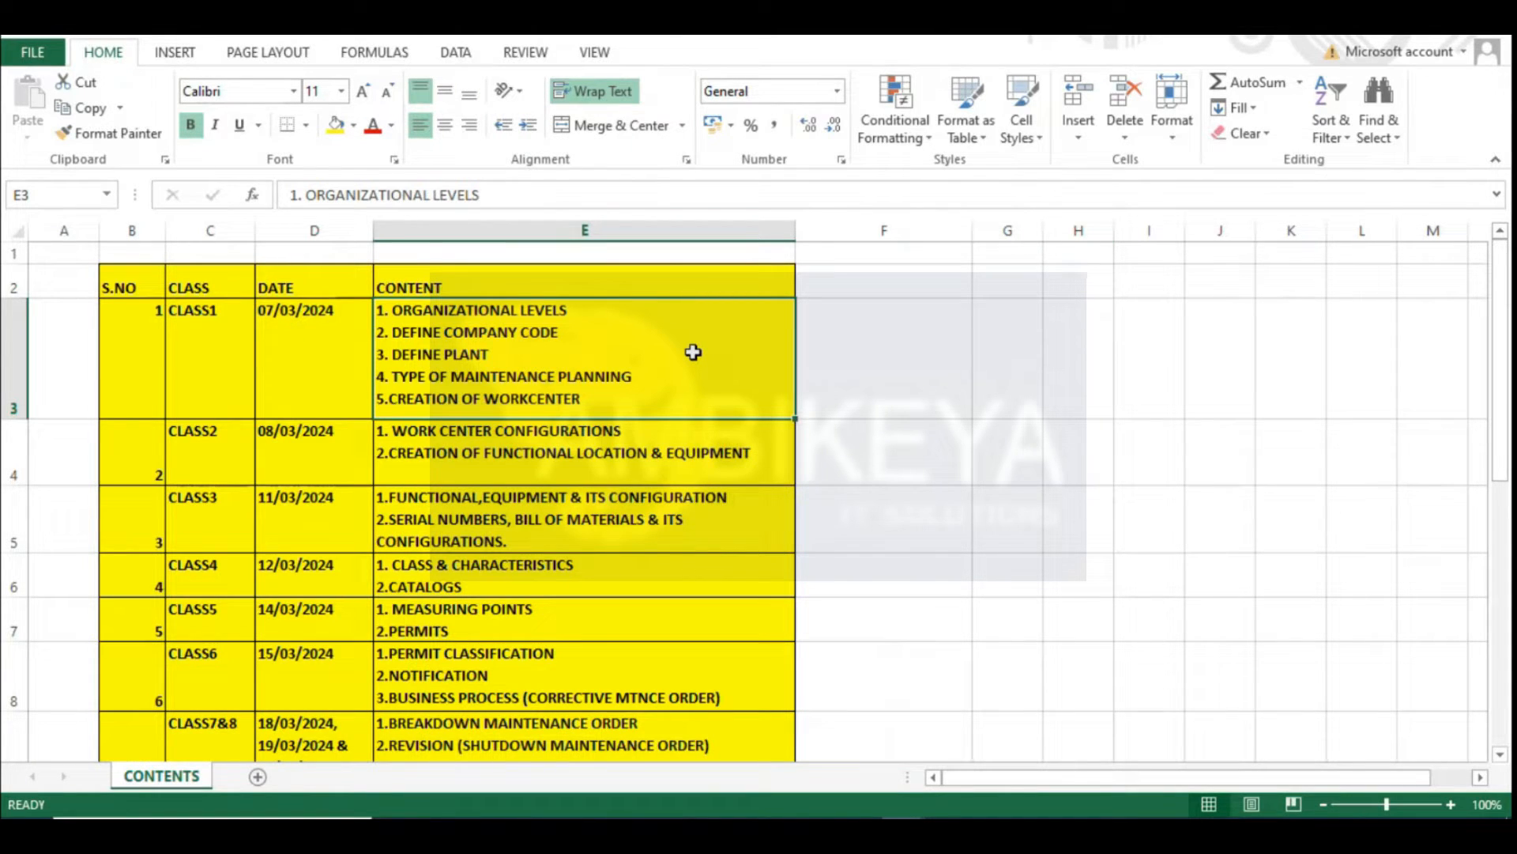
{"action": "left_click", "coordinate": [1020, 349]}
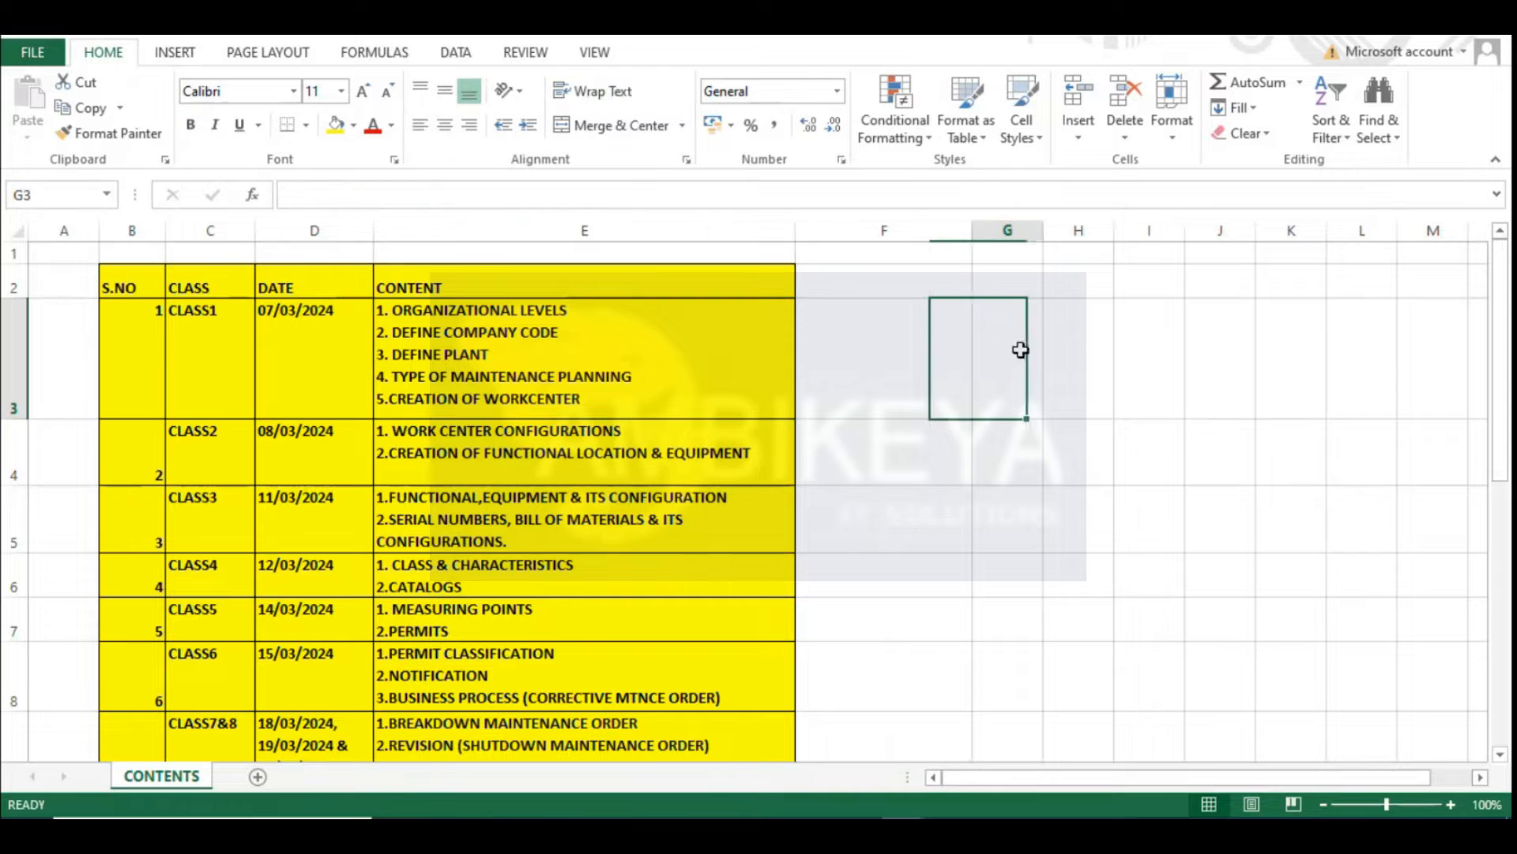
{"action": "left_click", "coordinate": [1066, 358]}
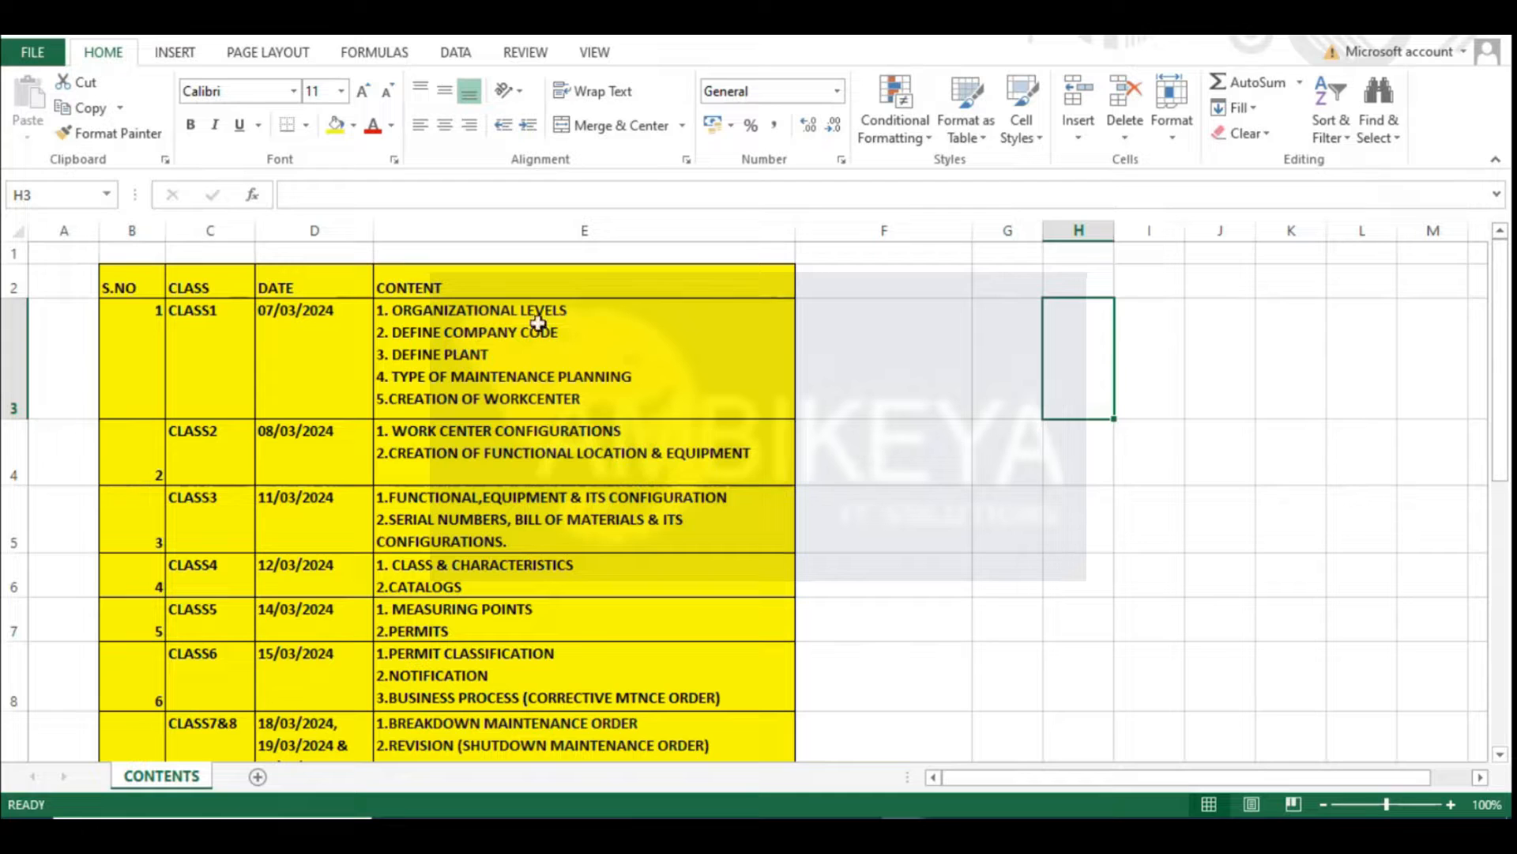
{"action": "left_click", "coordinate": [602, 316]}
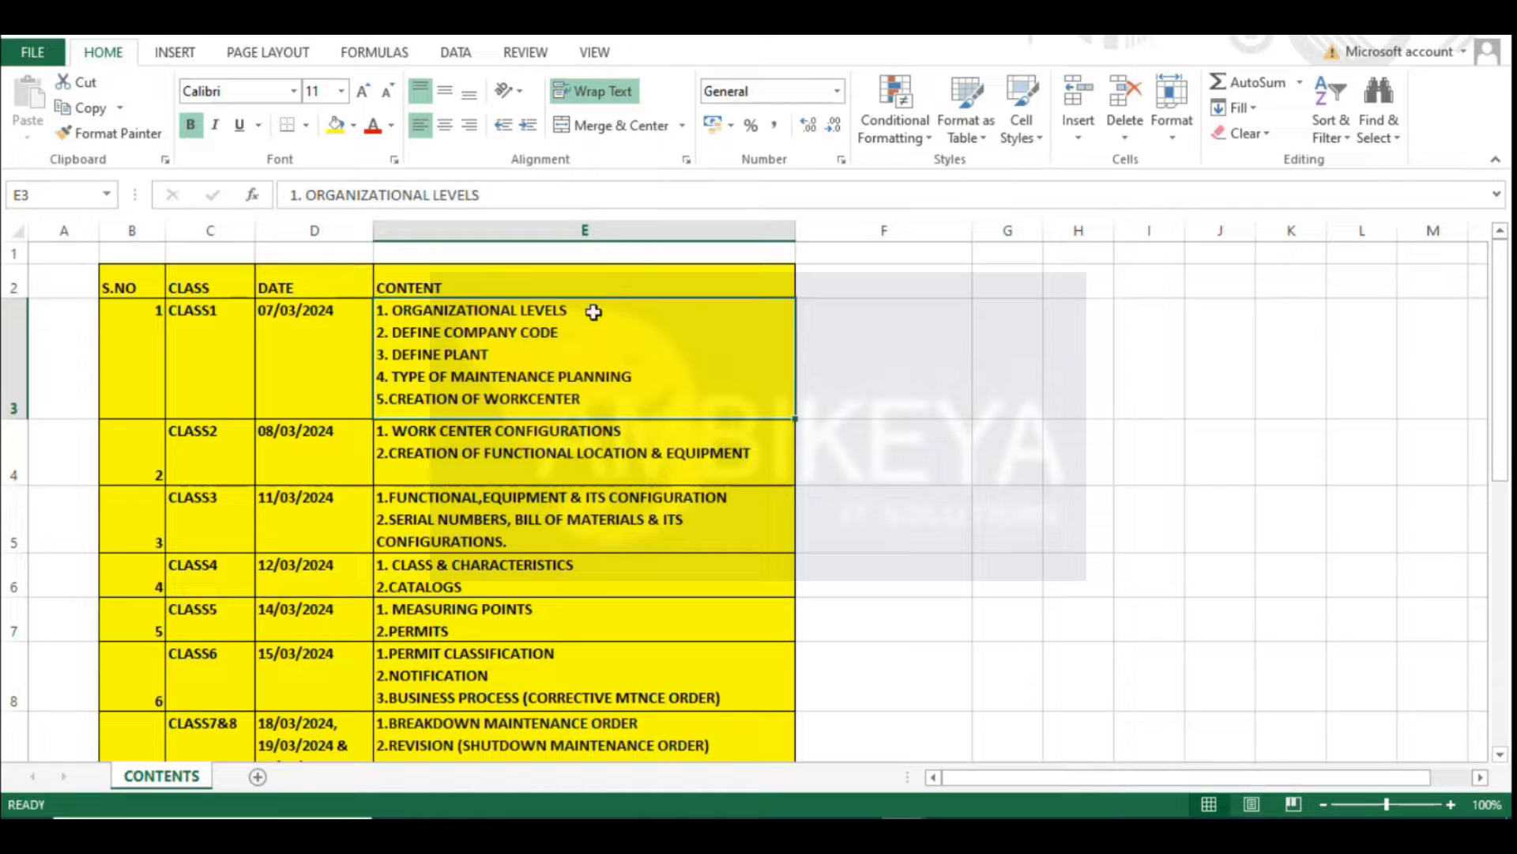
{"action": "double_click", "coordinate": [596, 312]}
{"action": "left_click_drag", "start_coordinate": [596, 312], "coordinate": [378, 310]}
{"action": "left_click", "coordinate": [1080, 422]}
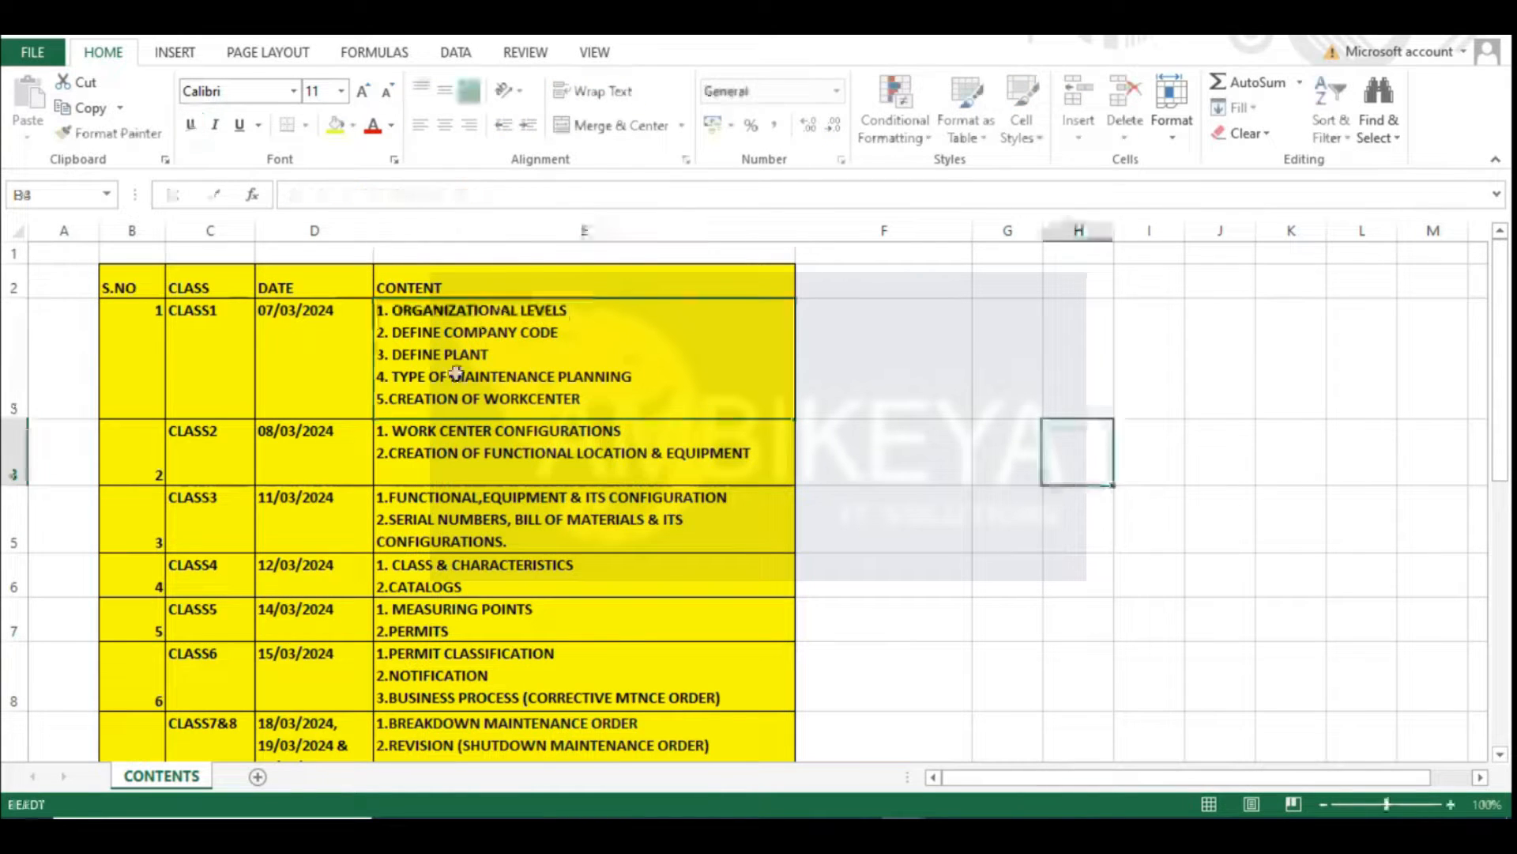
{"action": "left_click", "coordinate": [489, 332]}
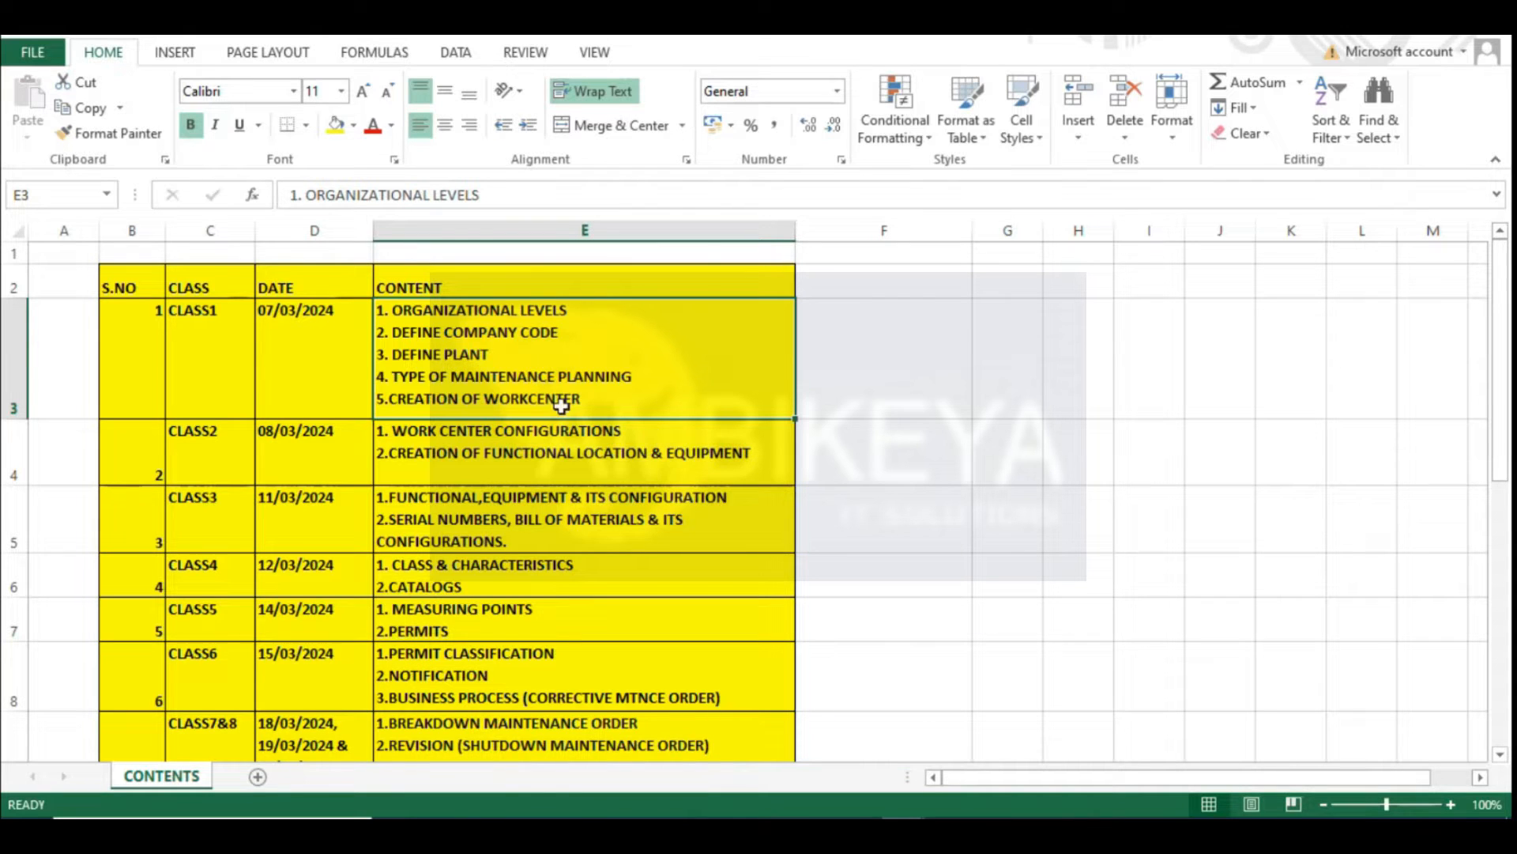
{"action": "left_click", "coordinate": [1092, 403]}
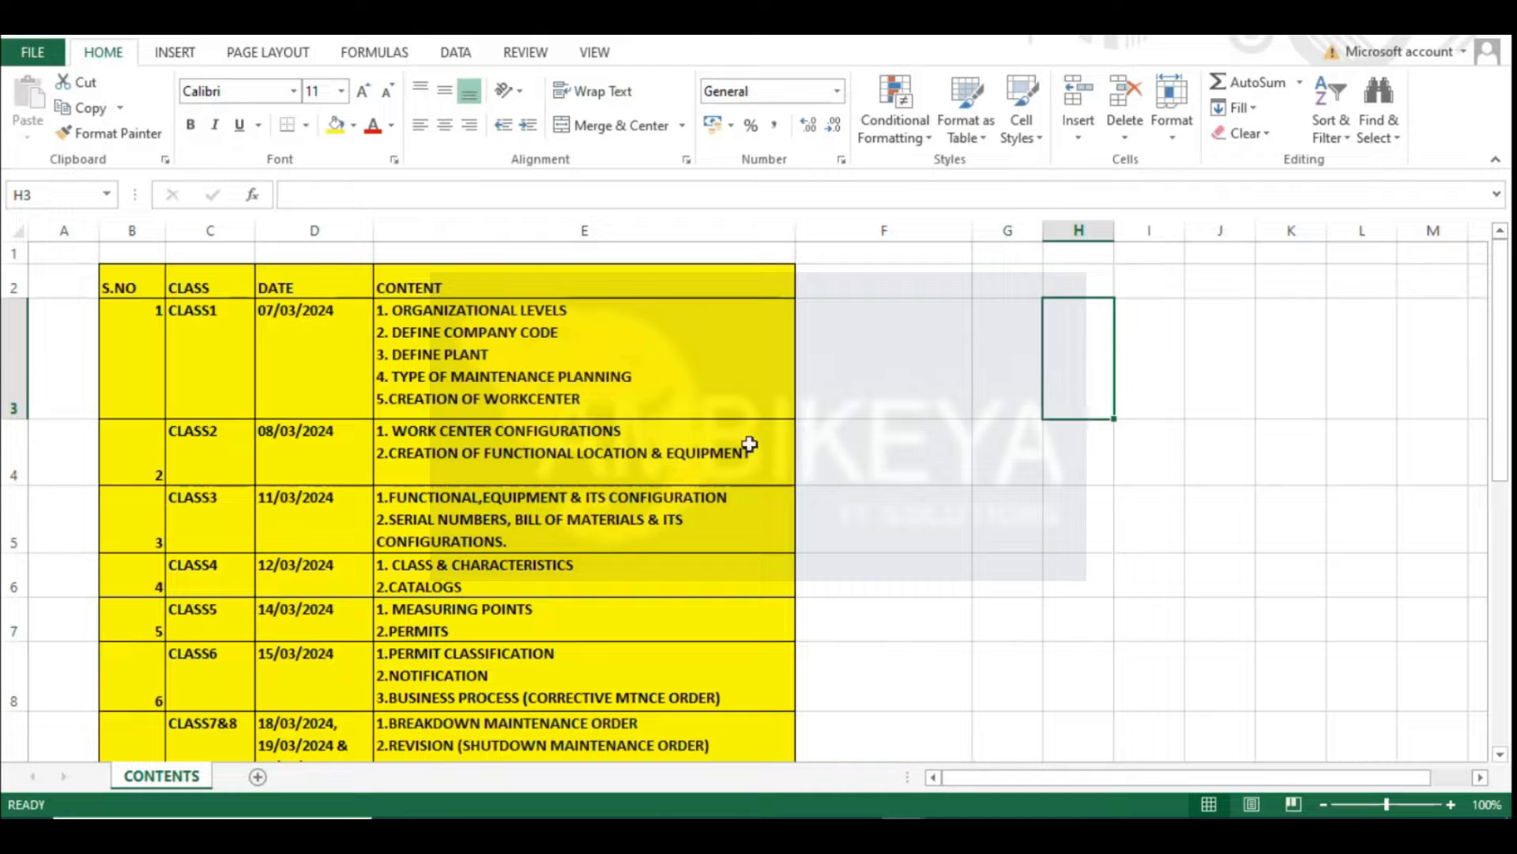
{"action": "left_click", "coordinate": [584, 412]}
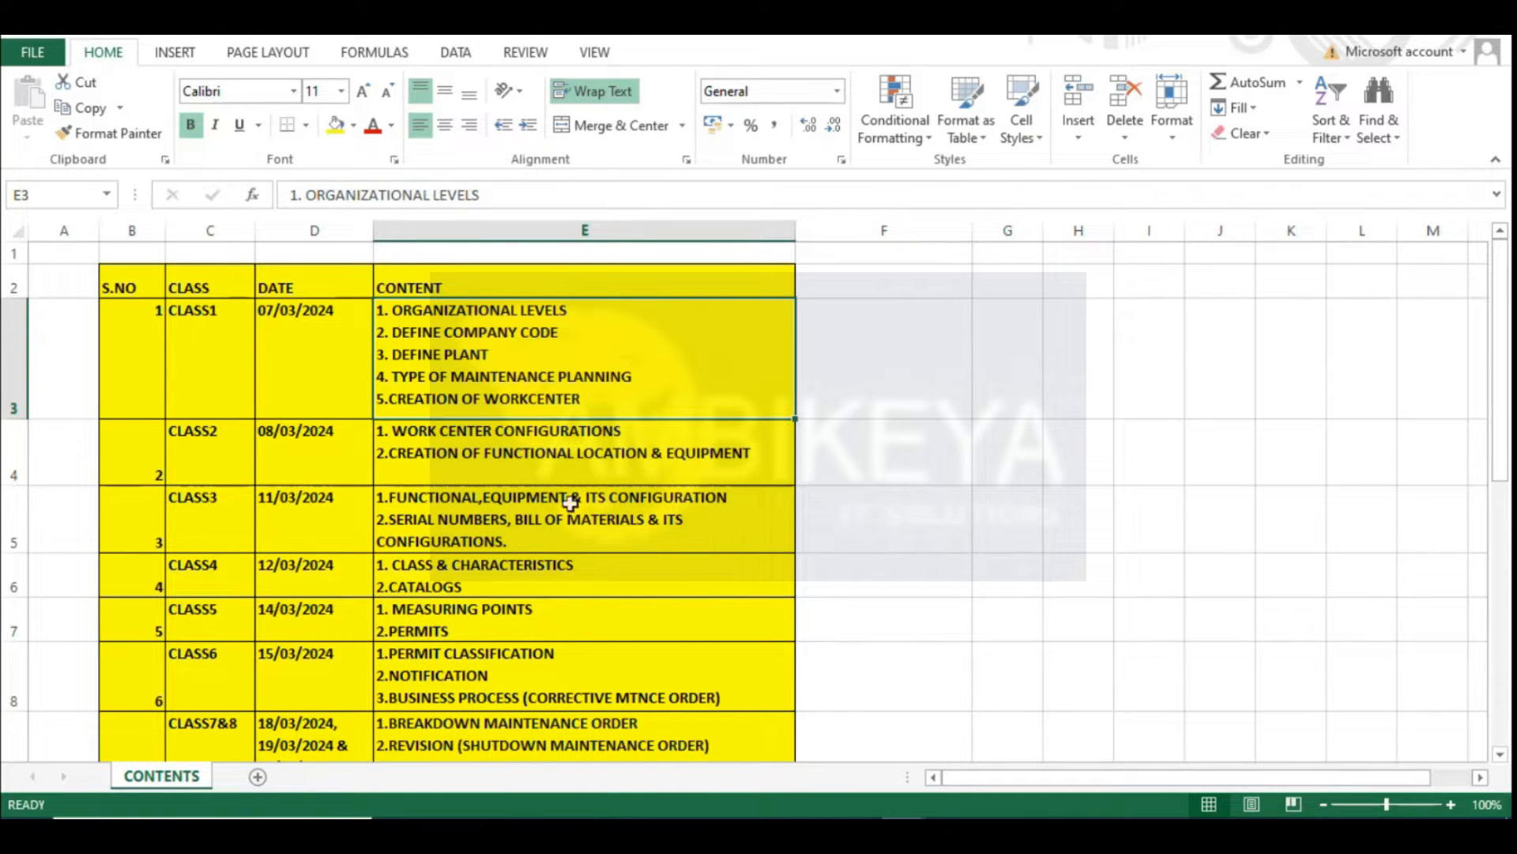
{"action": "left_click", "coordinate": [490, 458]}
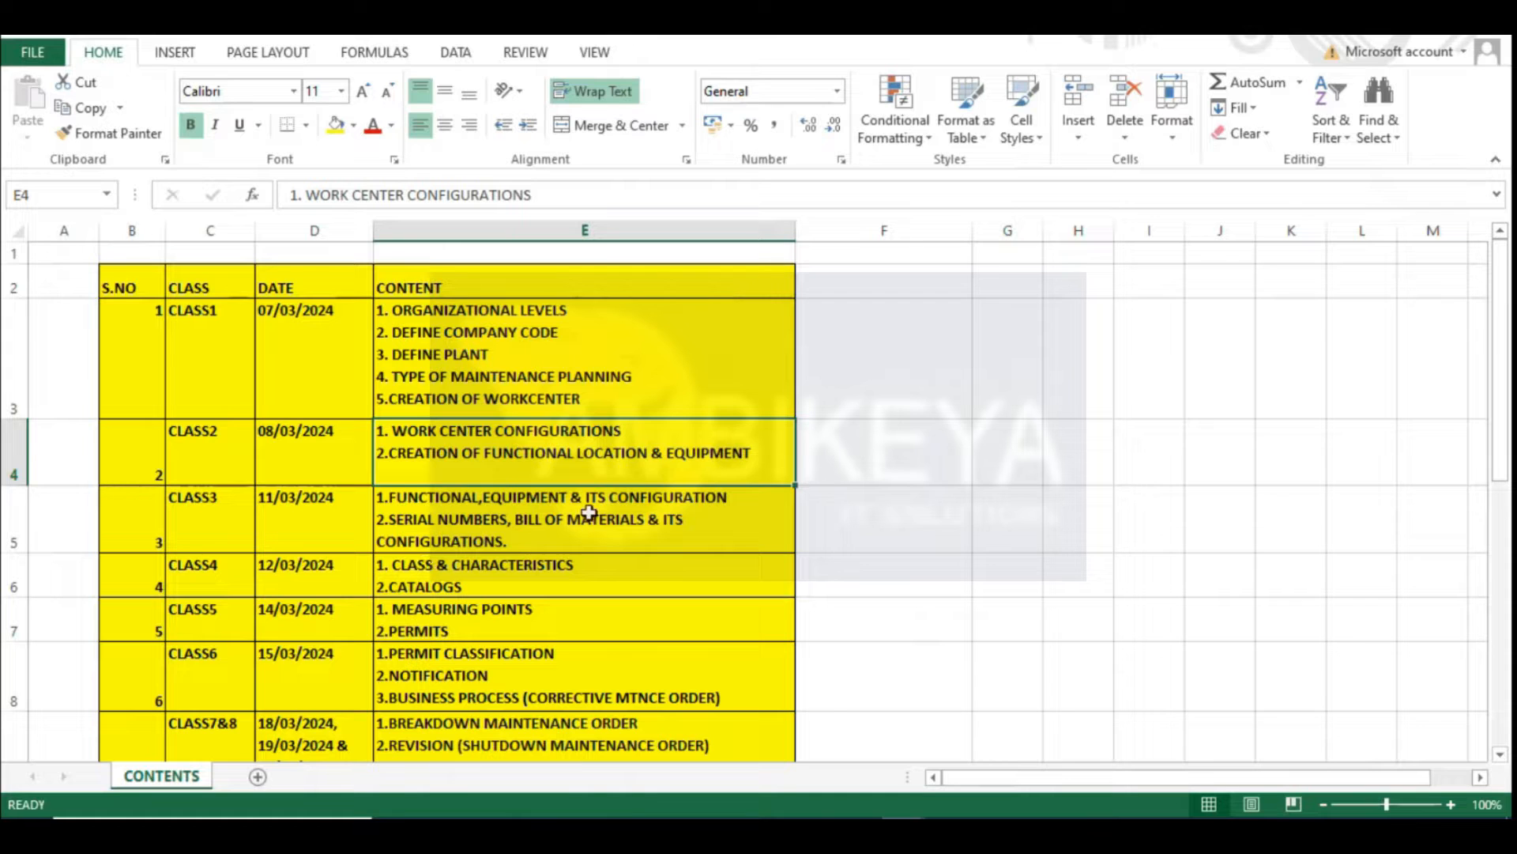
{"action": "scroll", "coordinate": [598, 454], "scroll_direction": "down", "scroll_amount": 1}
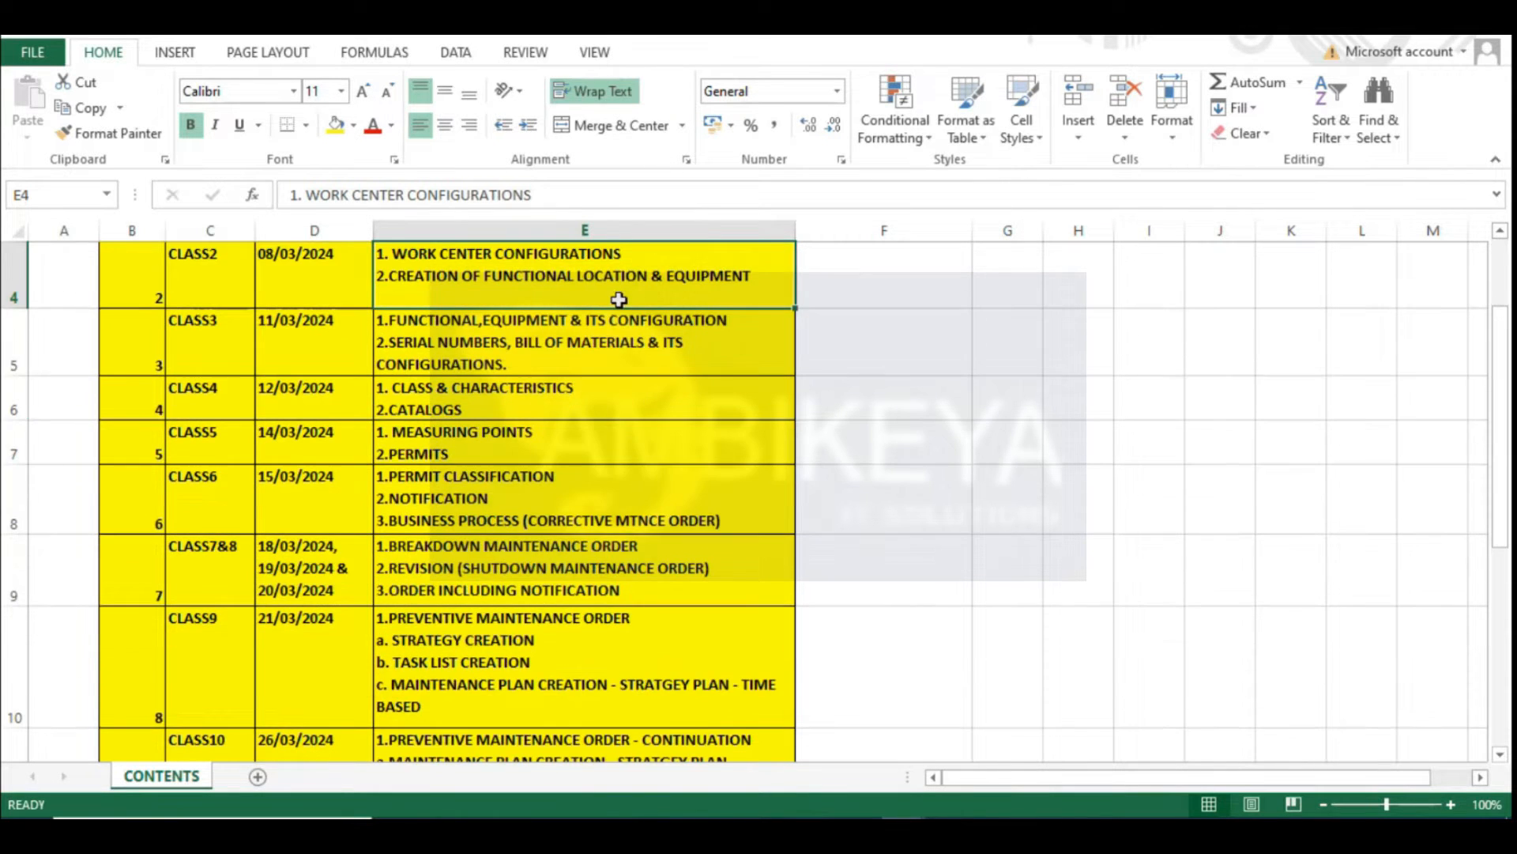
{"action": "scroll", "coordinate": [623, 348], "scroll_direction": "up", "scroll_amount": 1}
Append "(TECHNICAL OBJECTS)" to the functional location and equipment line of the CLASS2 content in E4
{"action": "double_click", "coordinate": [496, 430]}
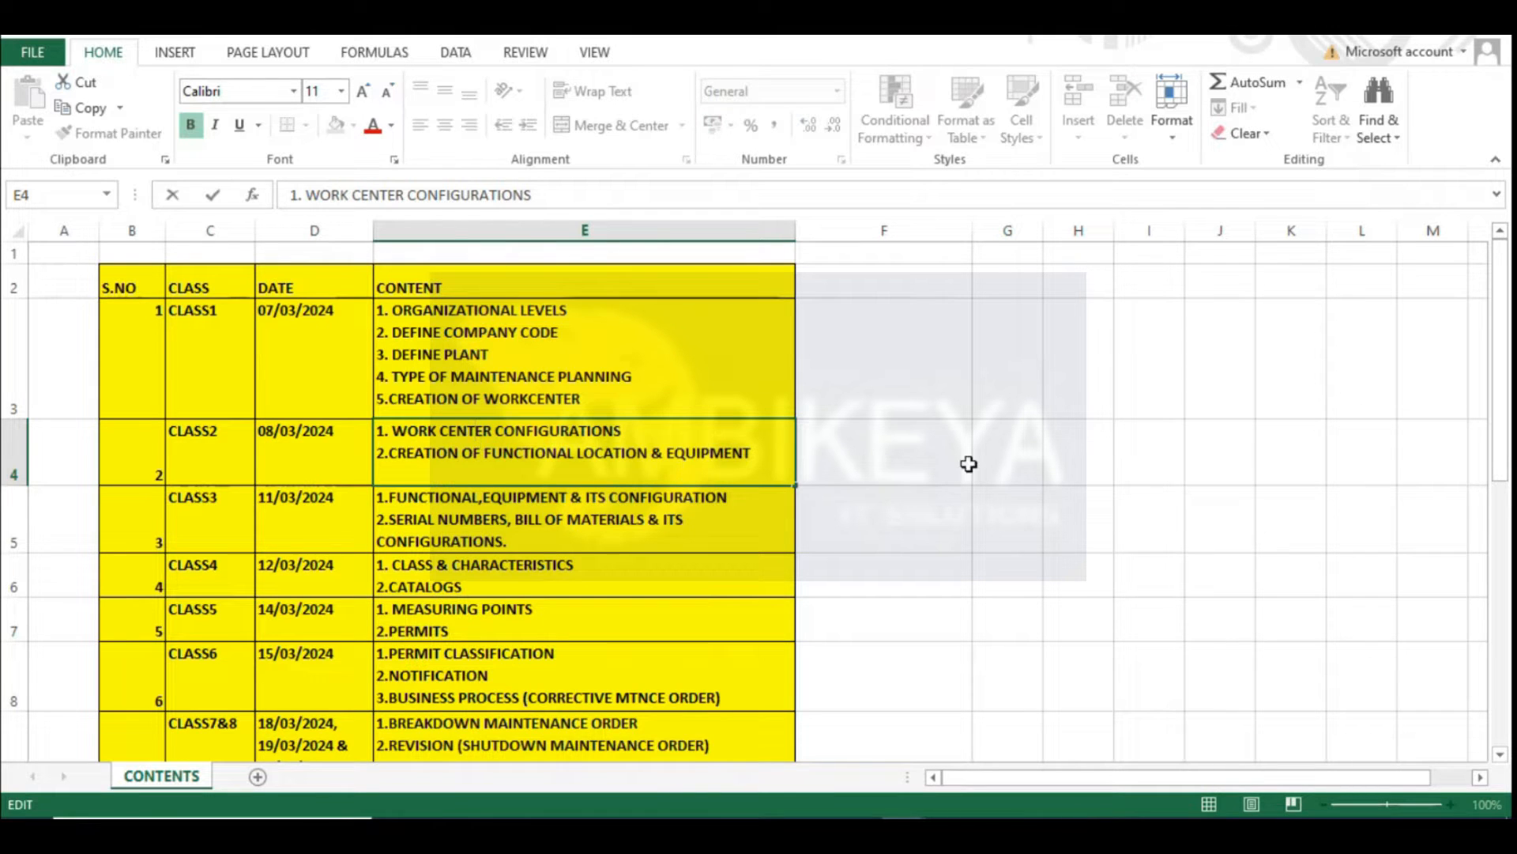
{"action": "left_click", "coordinate": [965, 464]}
{"action": "left_click", "coordinate": [701, 441]}
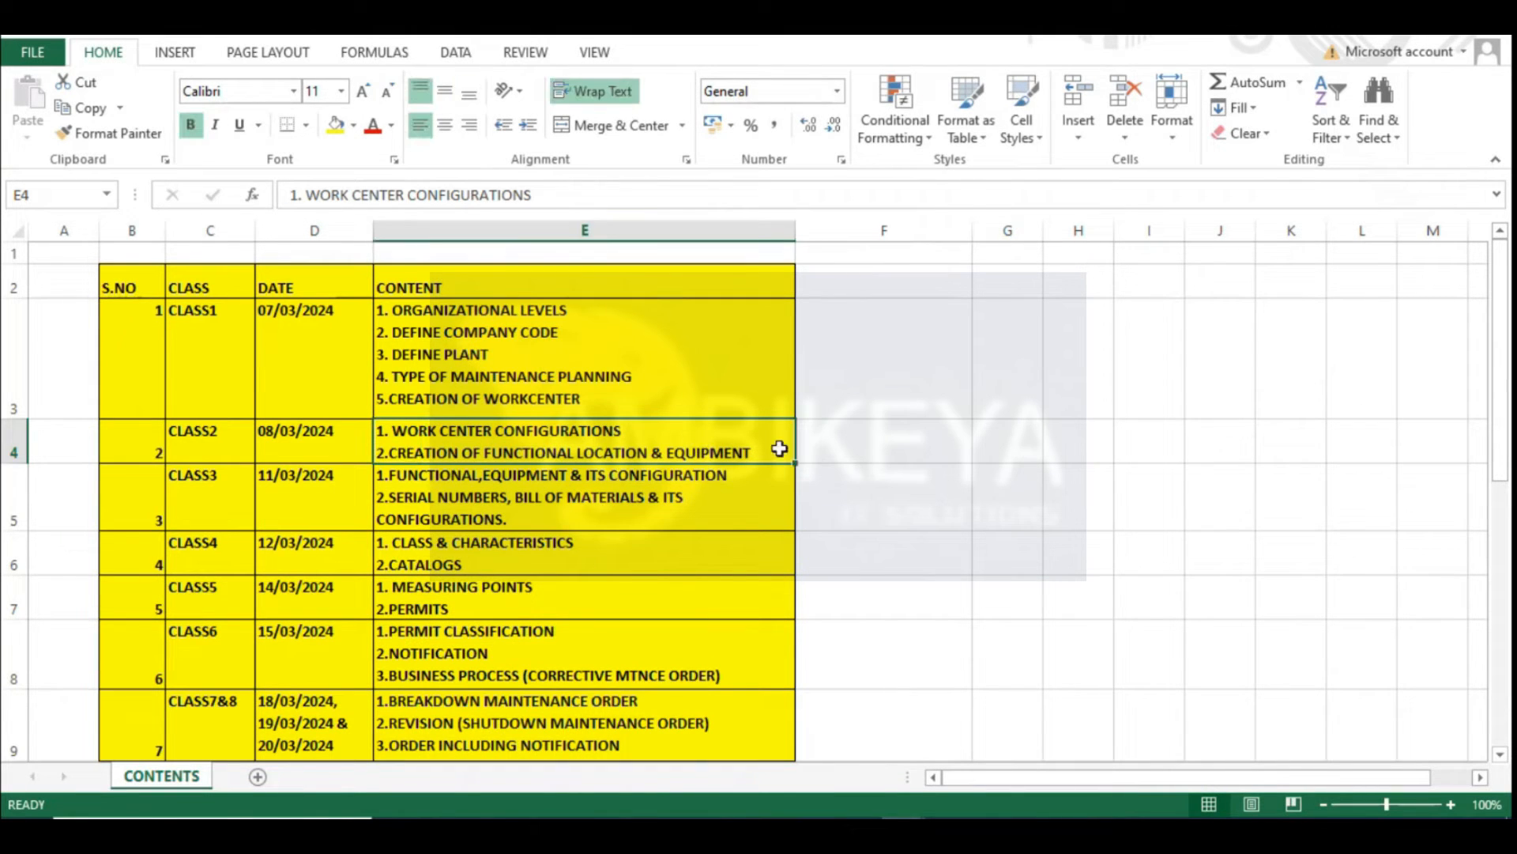
{"action": "key", "text": "F2"}
{"action": "type", "text": "("}
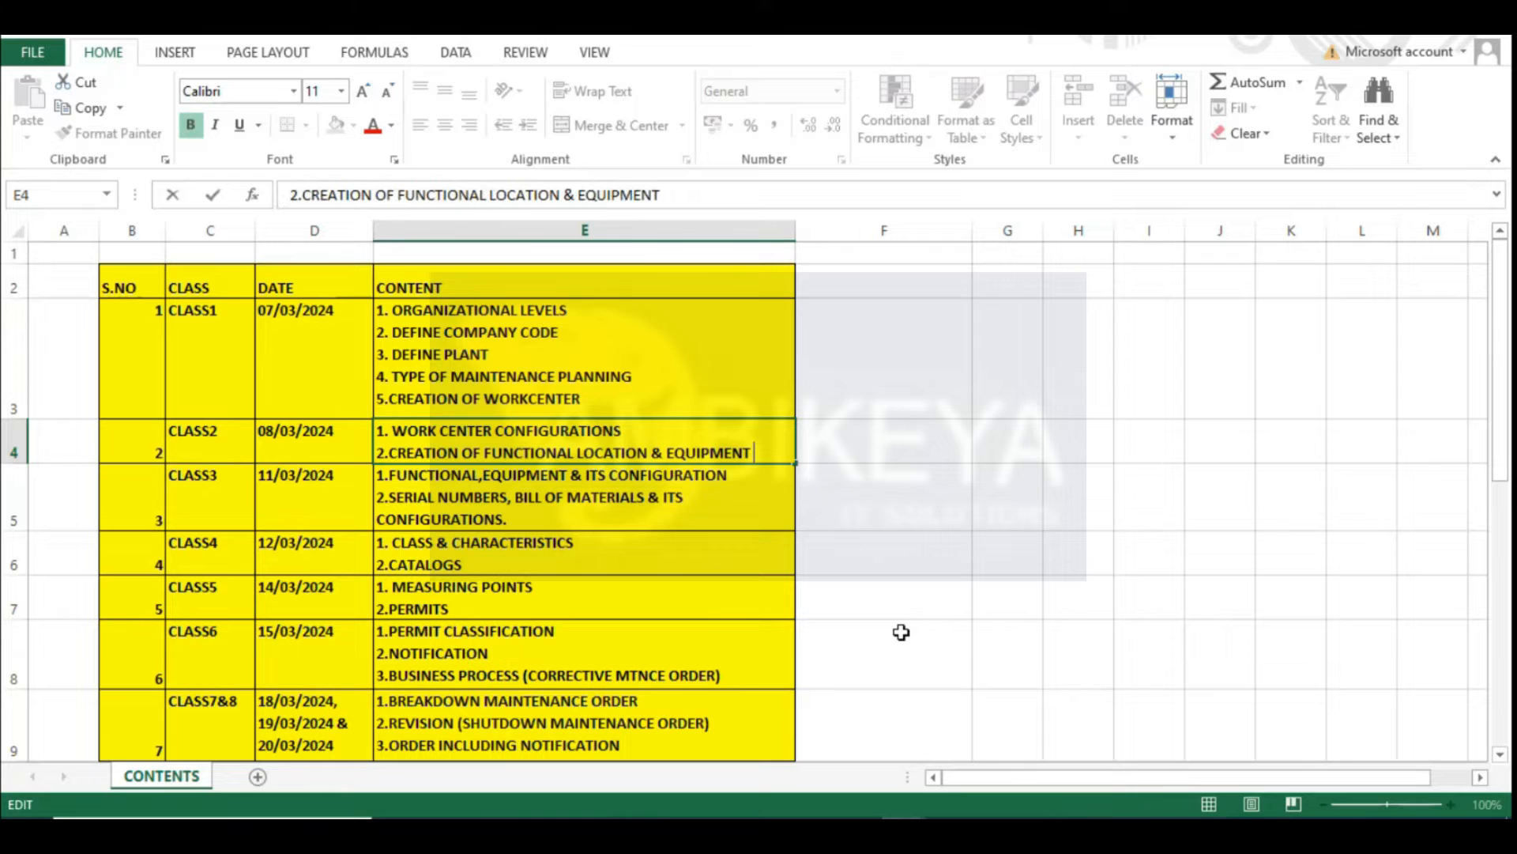
{"action": "type", "text": "TECHN"}
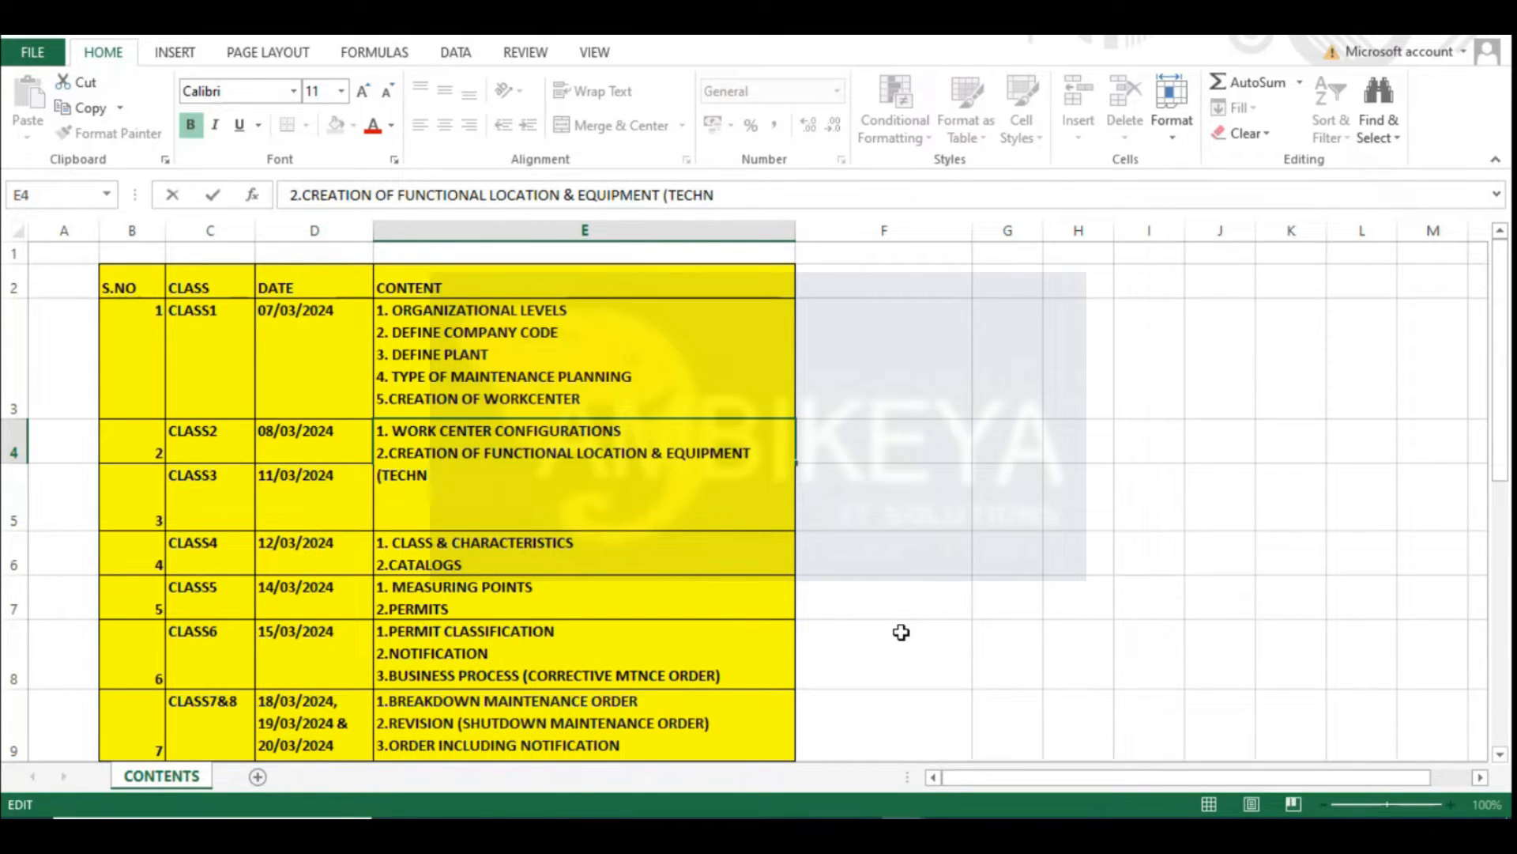
{"action": "type", "text": "ICAL OBJE"}
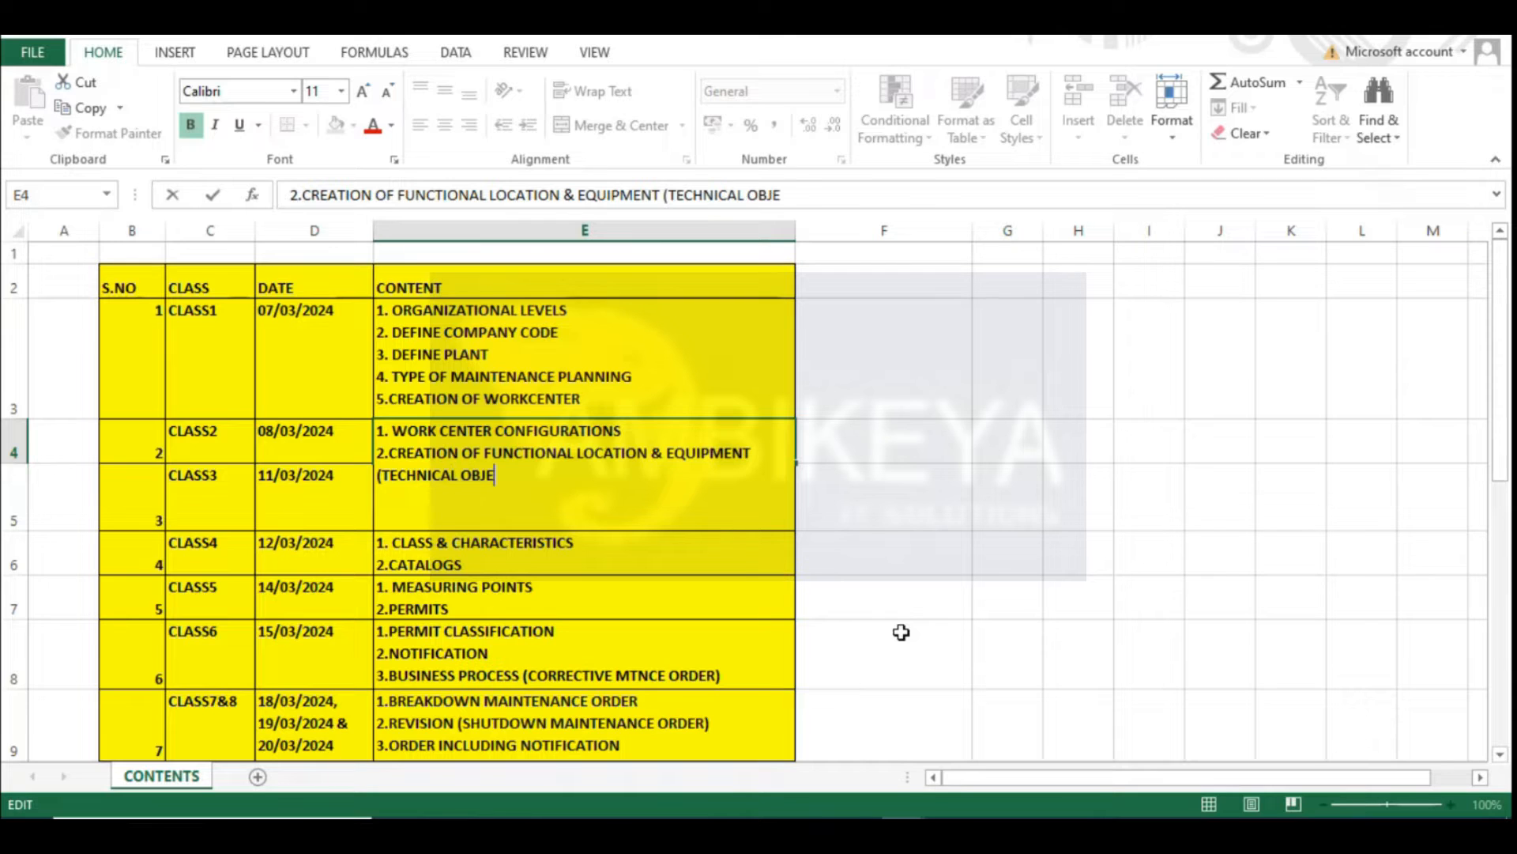
{"action": "type", "text": "CTS)"}
{"action": "key", "text": "Return"}
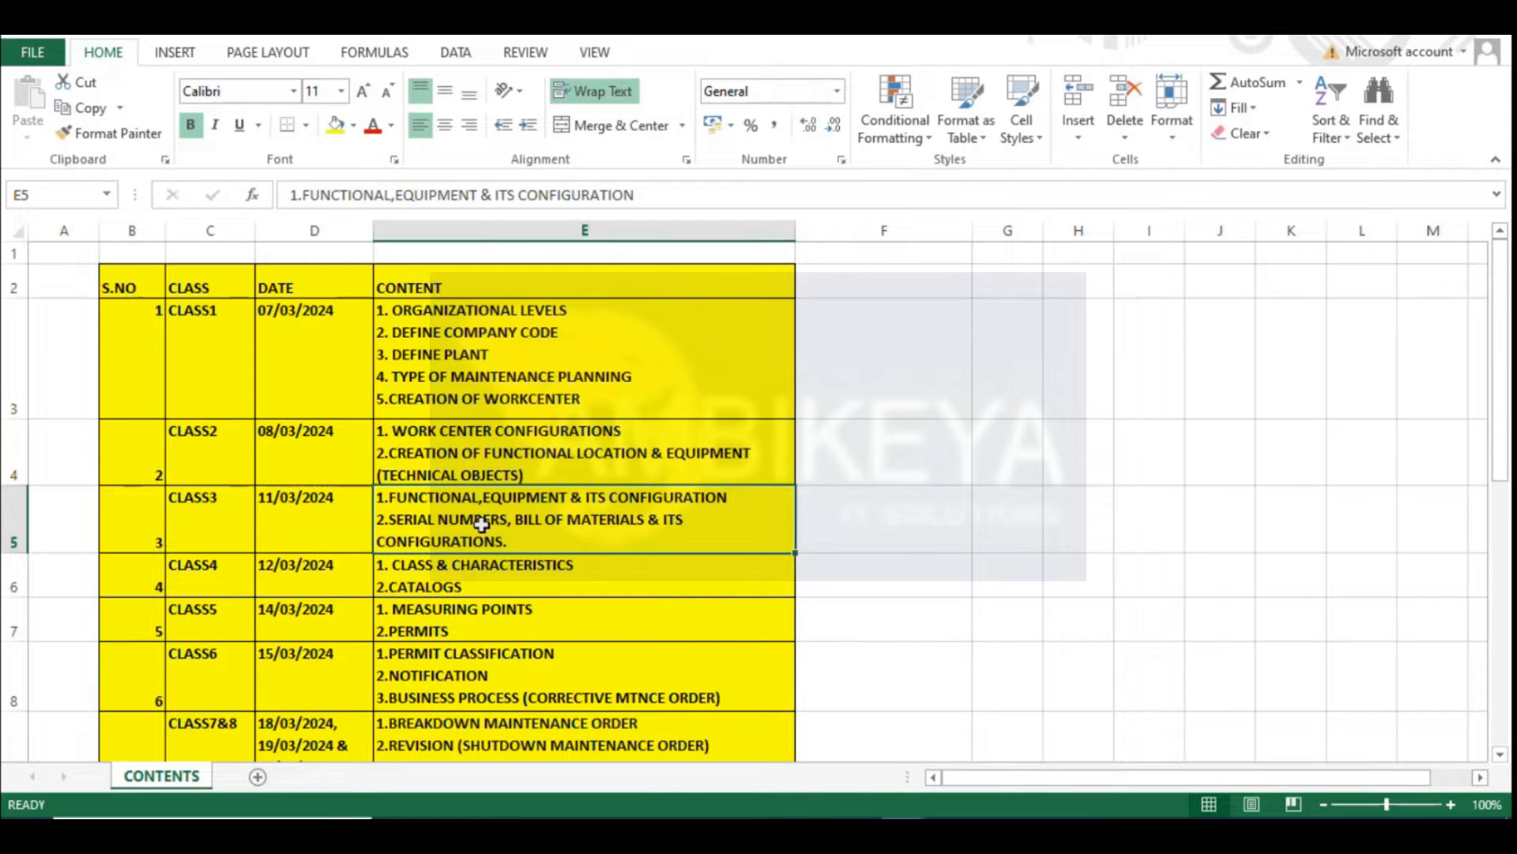
Slightly increase the heights of rows 4, 5 and 6 to give the CLASS2 to CLASS4 contents more room
{"action": "left_click_drag", "start_coordinate": [6, 547], "coordinate": [5, 553]}
{"action": "left_click_drag", "start_coordinate": [6, 492], "coordinate": [5, 499]}
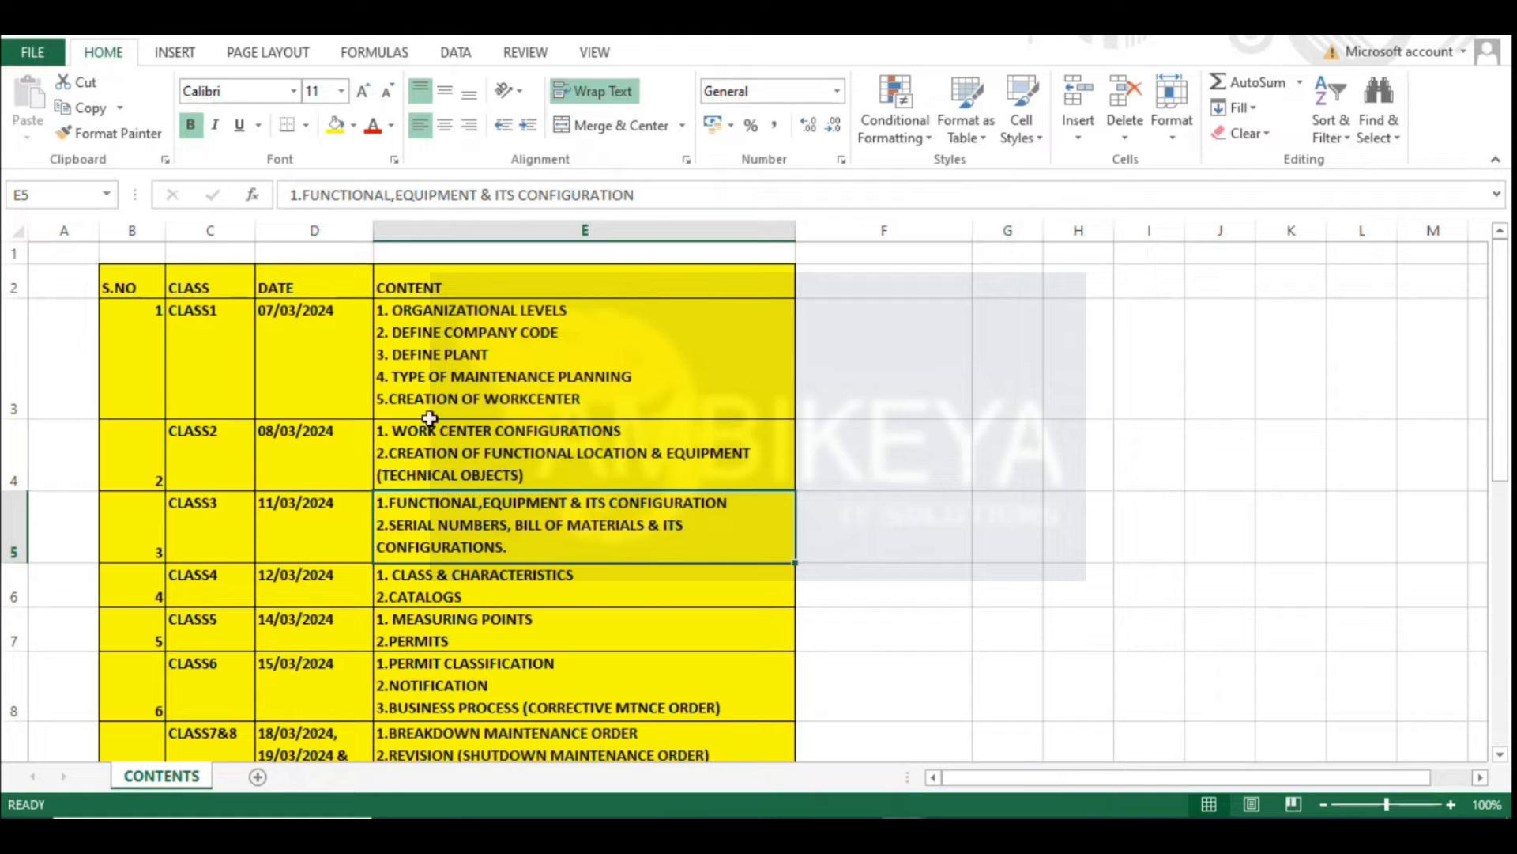
{"action": "left_click", "coordinate": [1014, 460]}
{"action": "scroll", "coordinate": [767, 404], "scroll_direction": "down", "scroll_amount": 1}
{"action": "left_click", "coordinate": [468, 360]}
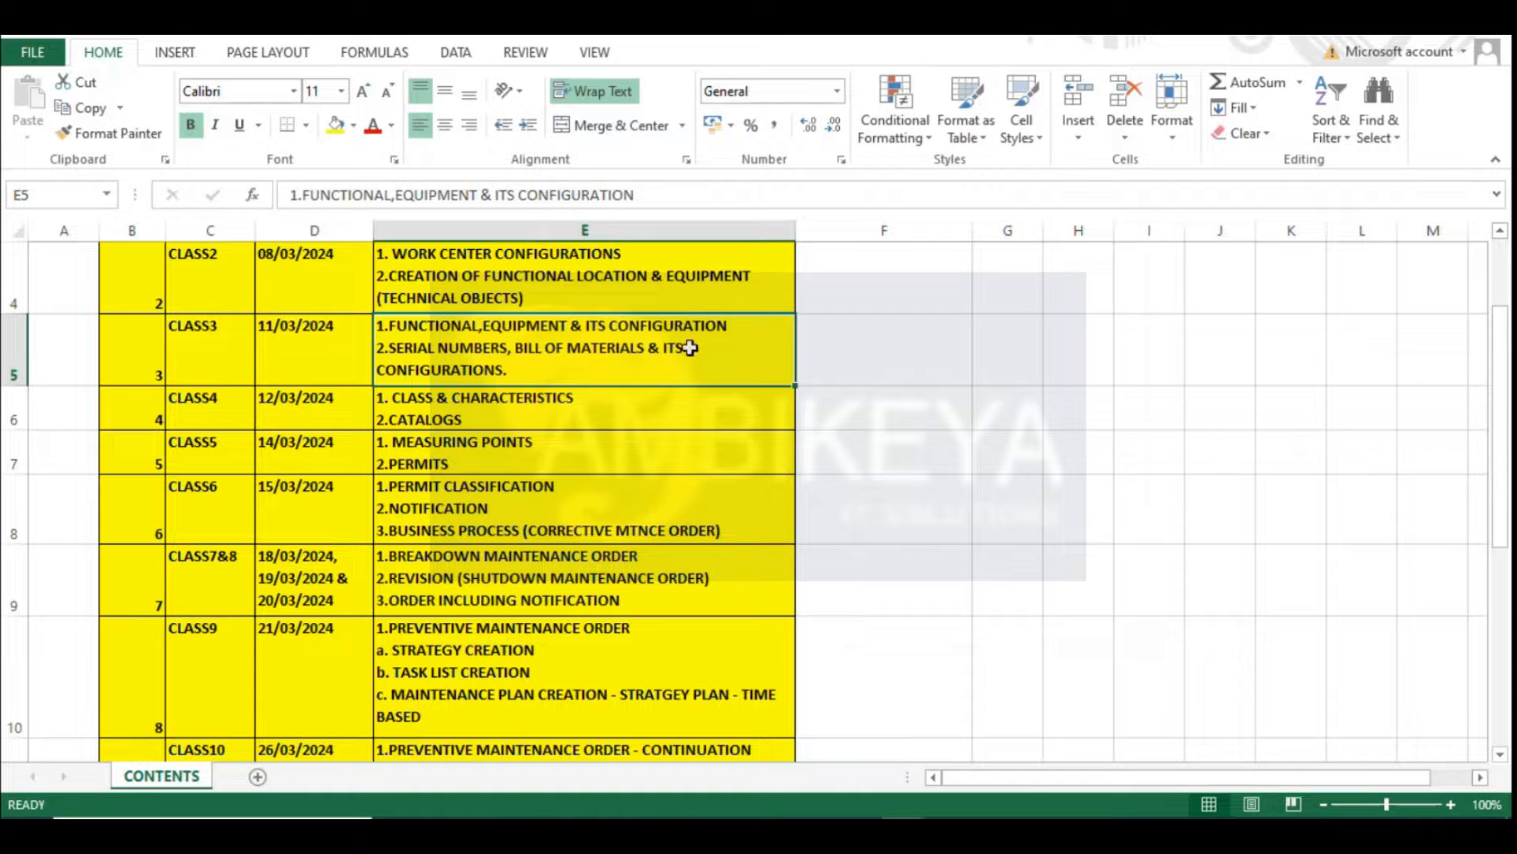
{"action": "left_click", "coordinate": [561, 391]}
{"action": "left_click_drag", "start_coordinate": [14, 429], "coordinate": [13, 432]}
Review the course topics listed for CLASS2 through CLASS6 in the CONTENT column
{"action": "scroll", "coordinate": [586, 497], "scroll_direction": "up", "scroll_amount": 1}
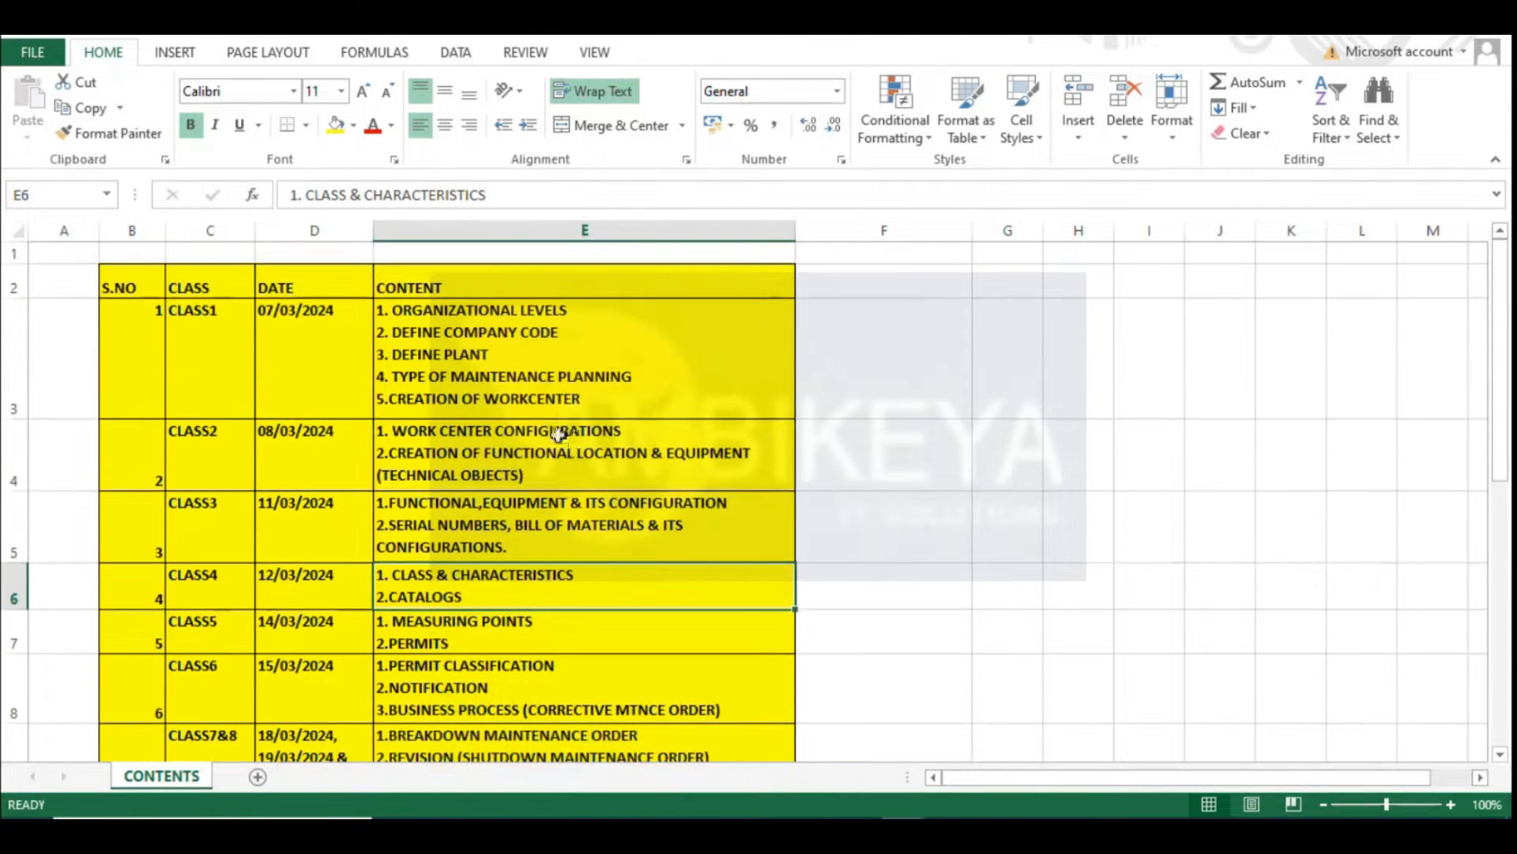
{"action": "left_click", "coordinate": [559, 430]}
{"action": "scroll", "coordinate": [483, 433], "scroll_direction": "down", "scroll_amount": 1}
{"action": "left_click", "coordinate": [481, 405]}
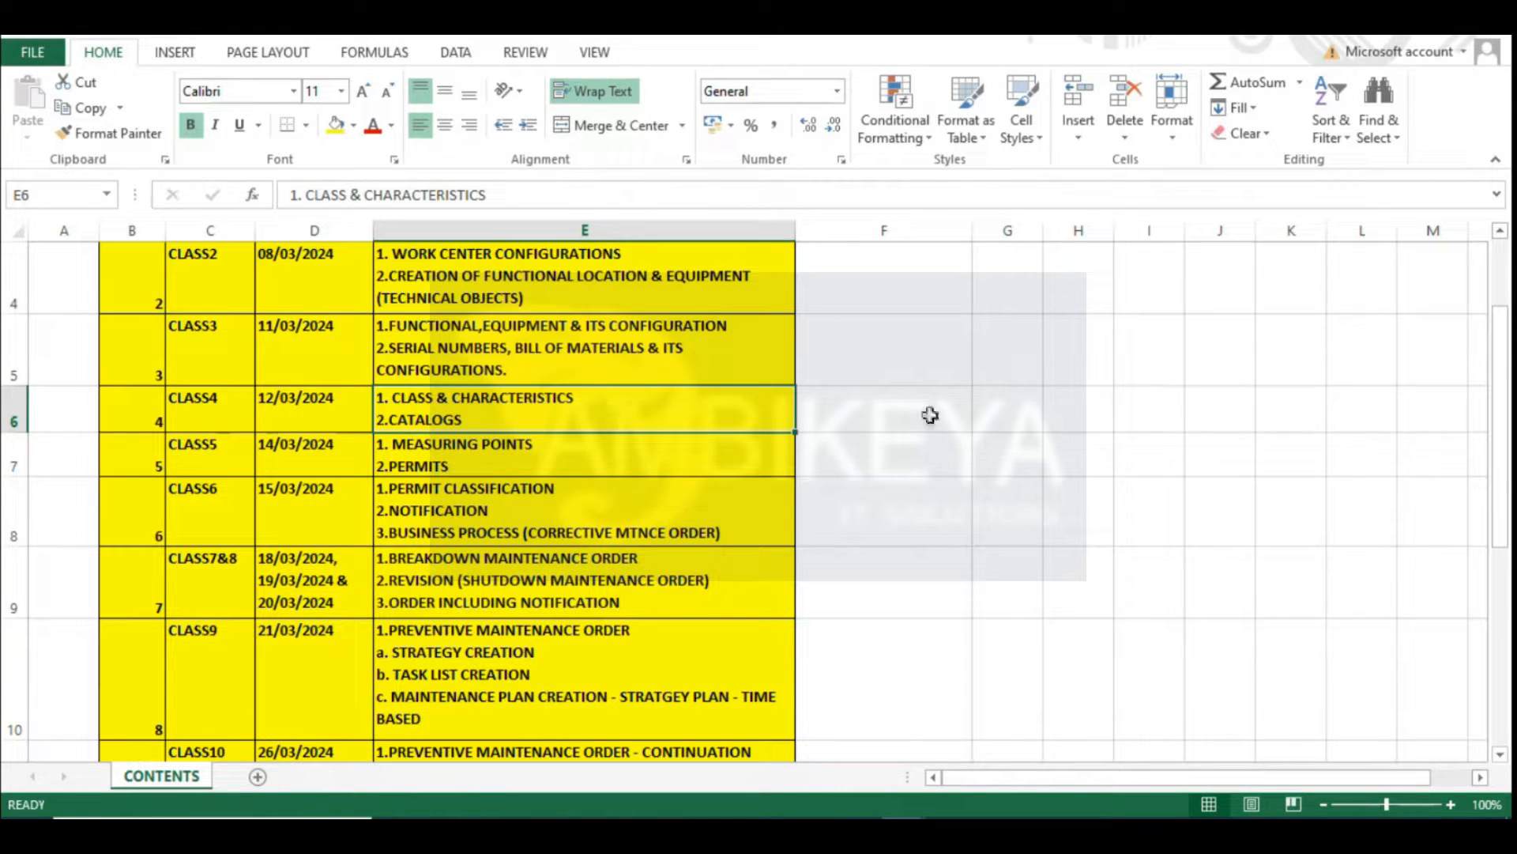
{"action": "left_click", "coordinate": [1030, 410]}
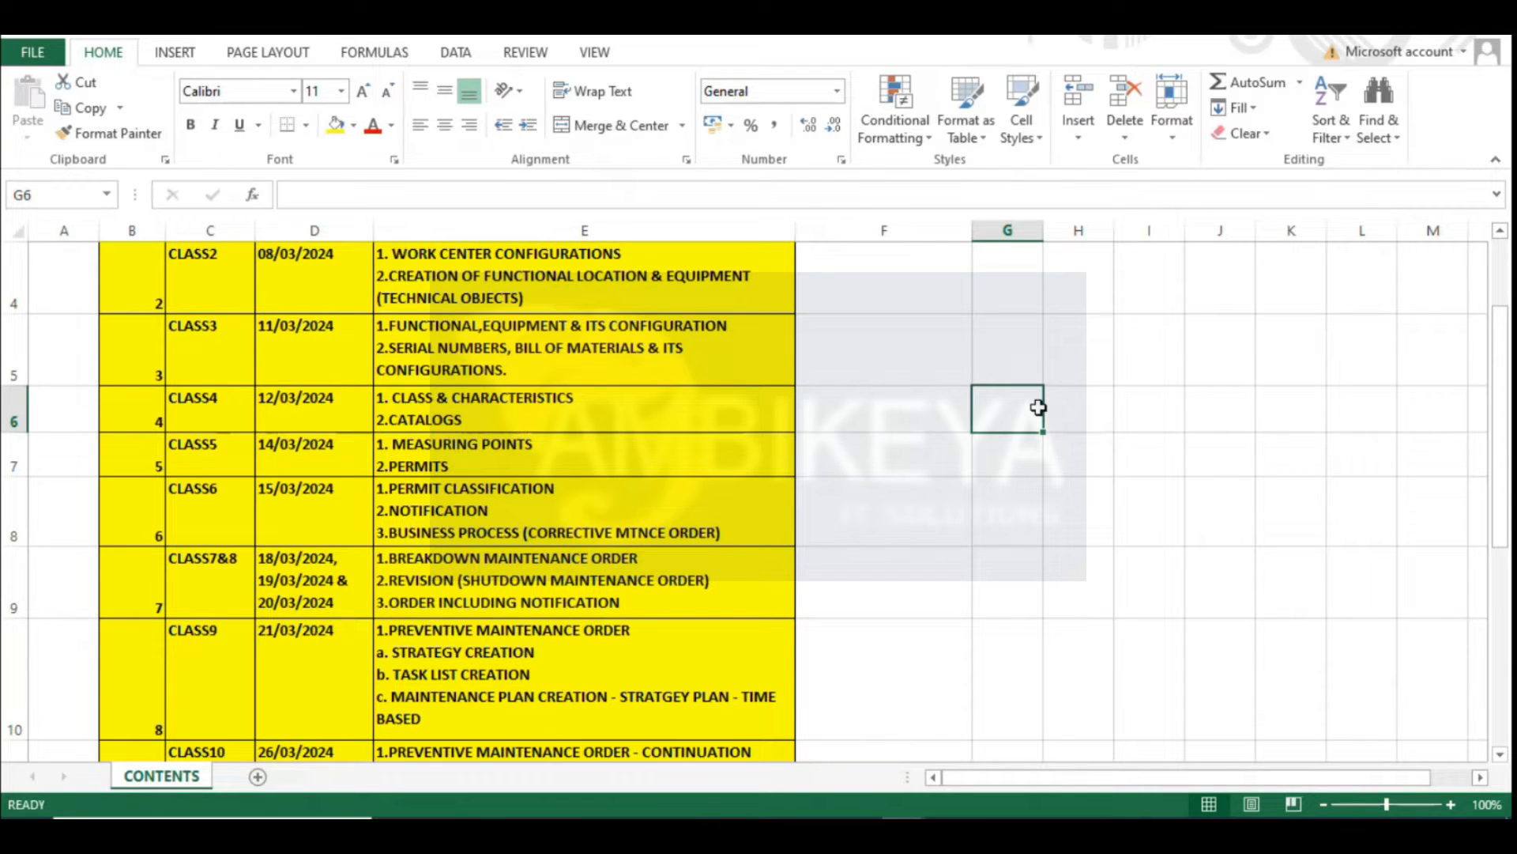
{"action": "left_click", "coordinate": [471, 423]}
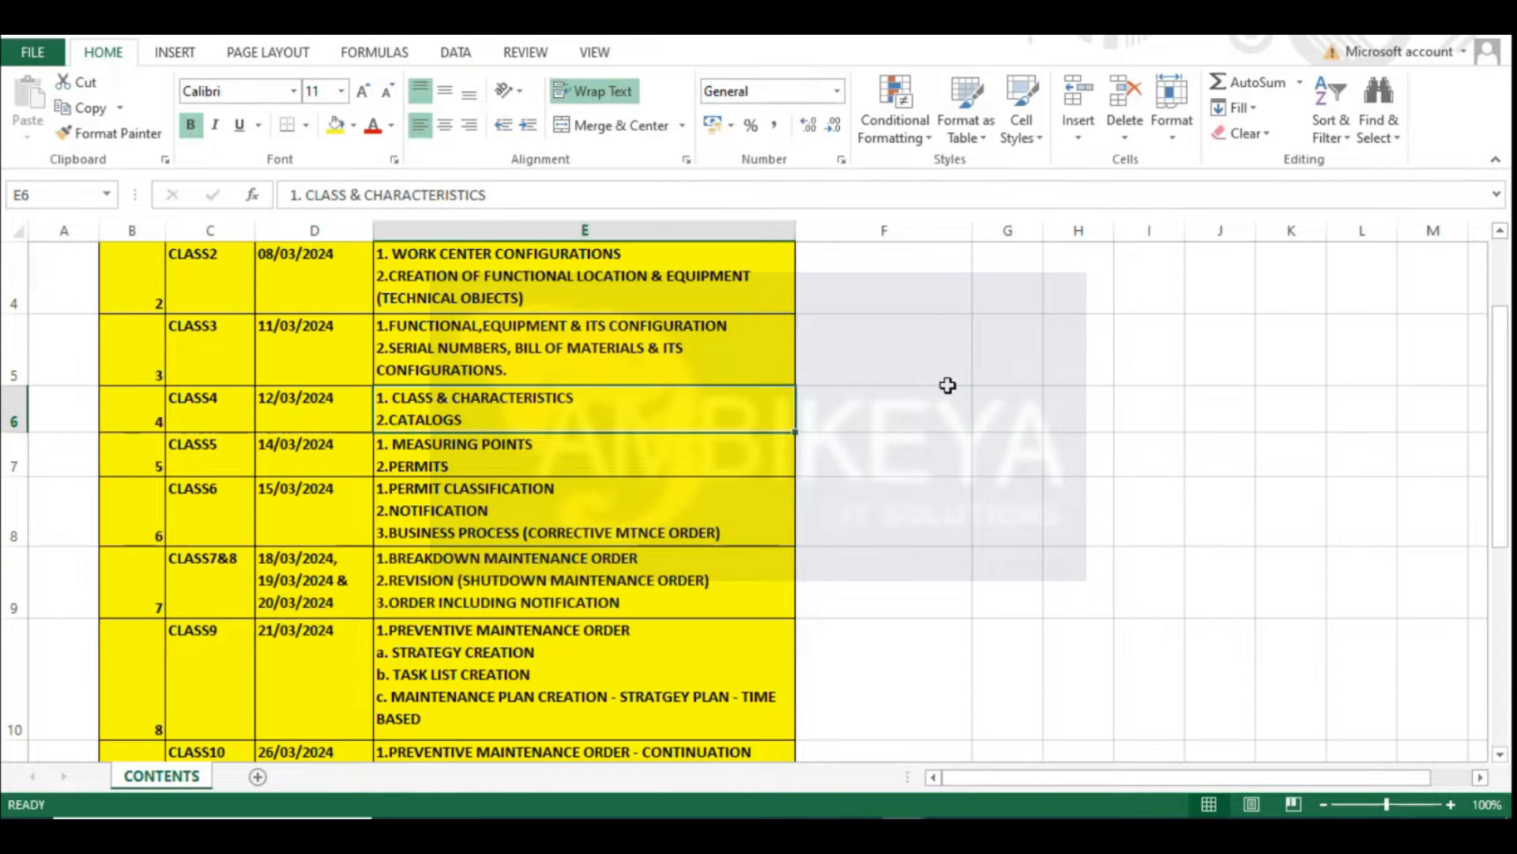
{"action": "left_click", "coordinate": [997, 419]}
{"action": "scroll", "coordinate": [491, 434], "scroll_direction": "up", "scroll_amount": 1}
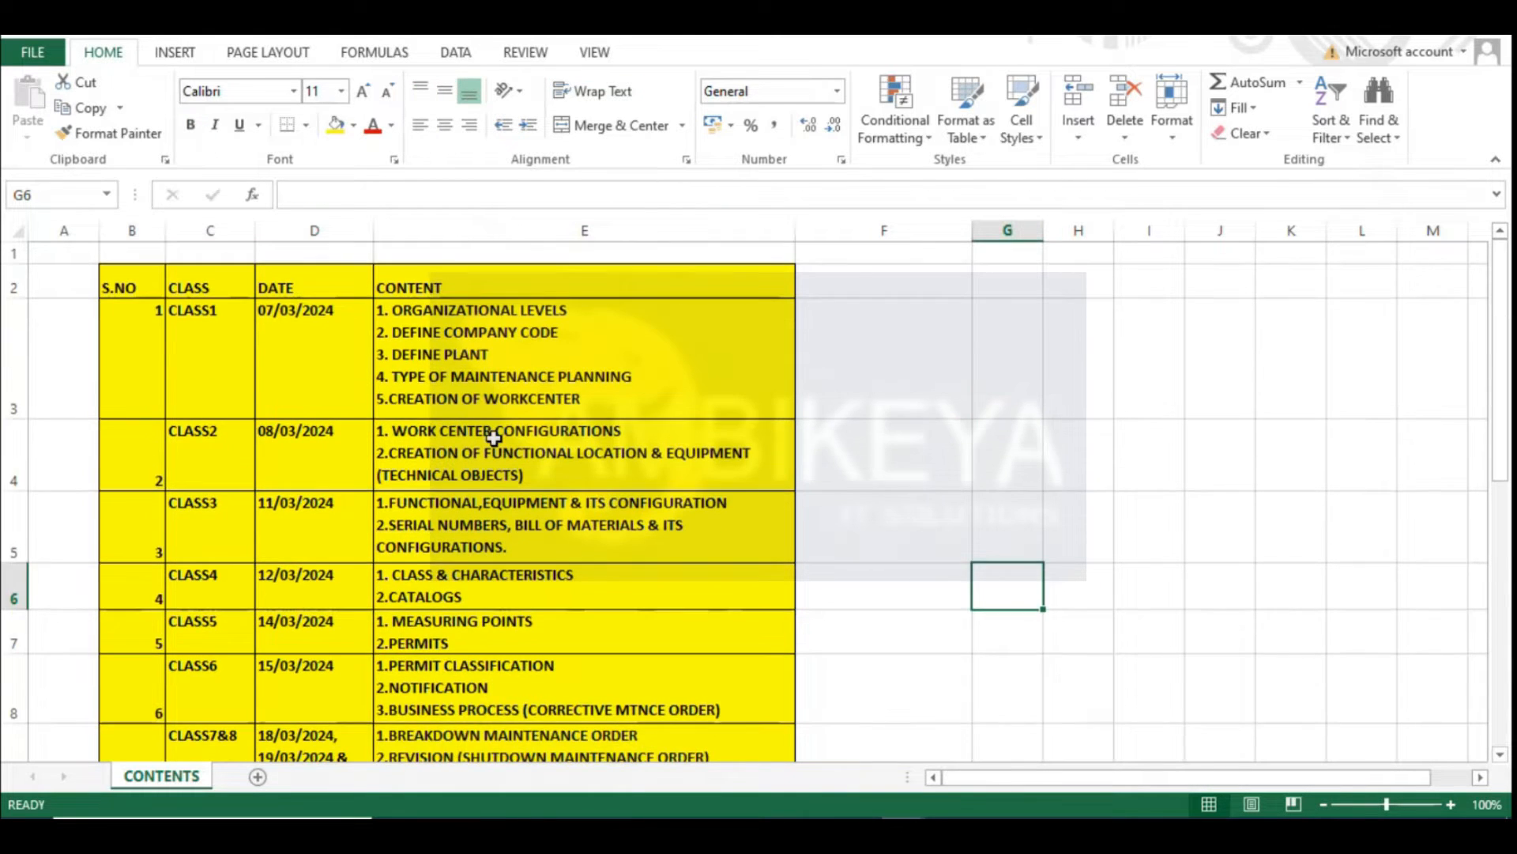
{"action": "left_click", "coordinate": [492, 479]}
{"action": "scroll", "coordinate": [491, 480], "scroll_direction": "down", "scroll_amount": 1}
{"action": "left_click", "coordinate": [510, 524]}
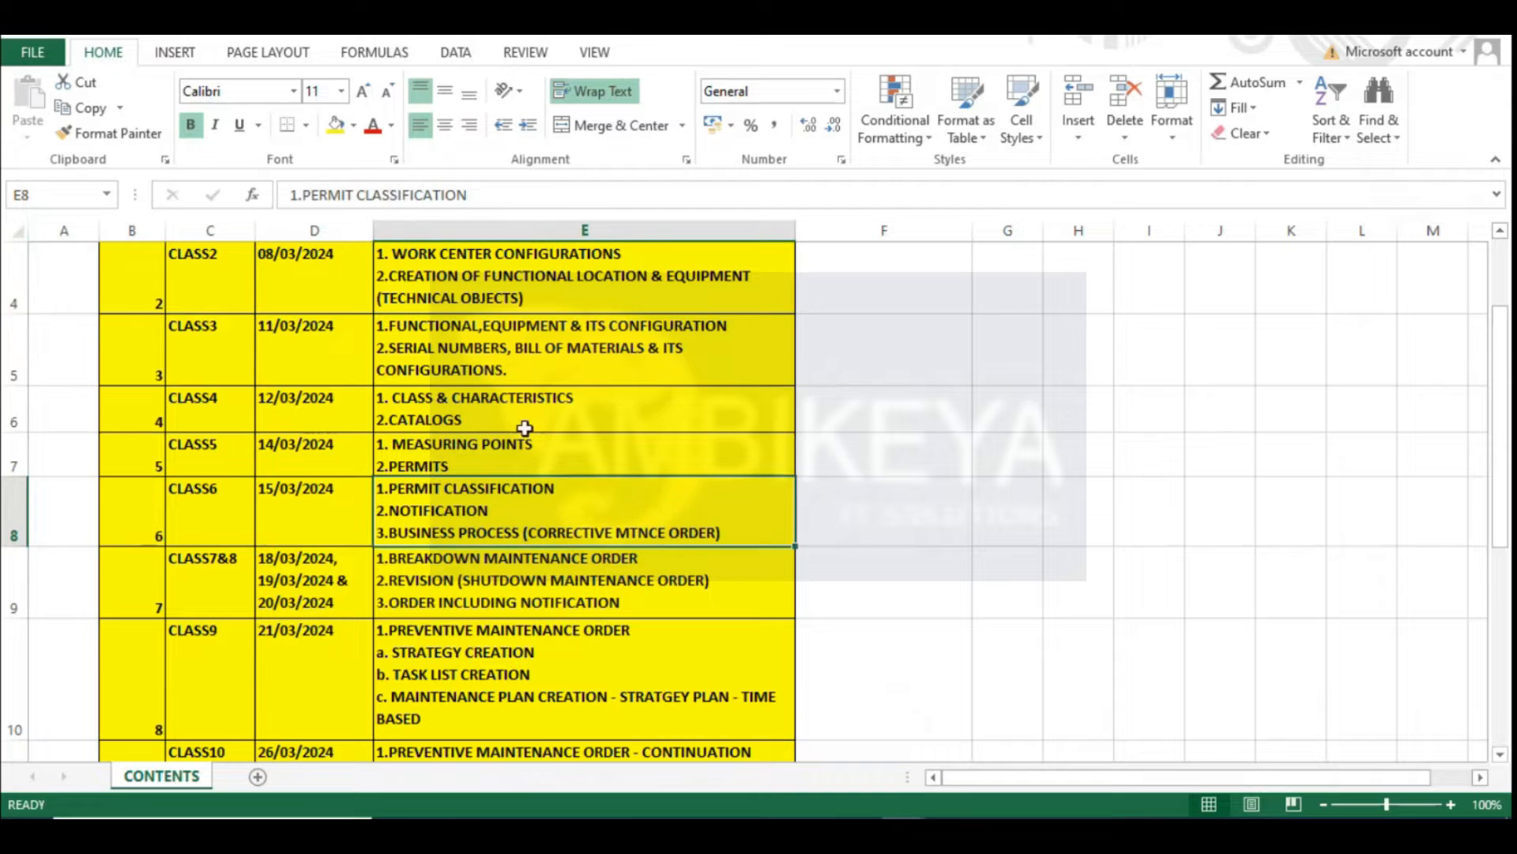
Slightly increase the heights of row 7 for CLASS5 and row 5 for CLASS3
{"action": "left_click", "coordinate": [1015, 452]}
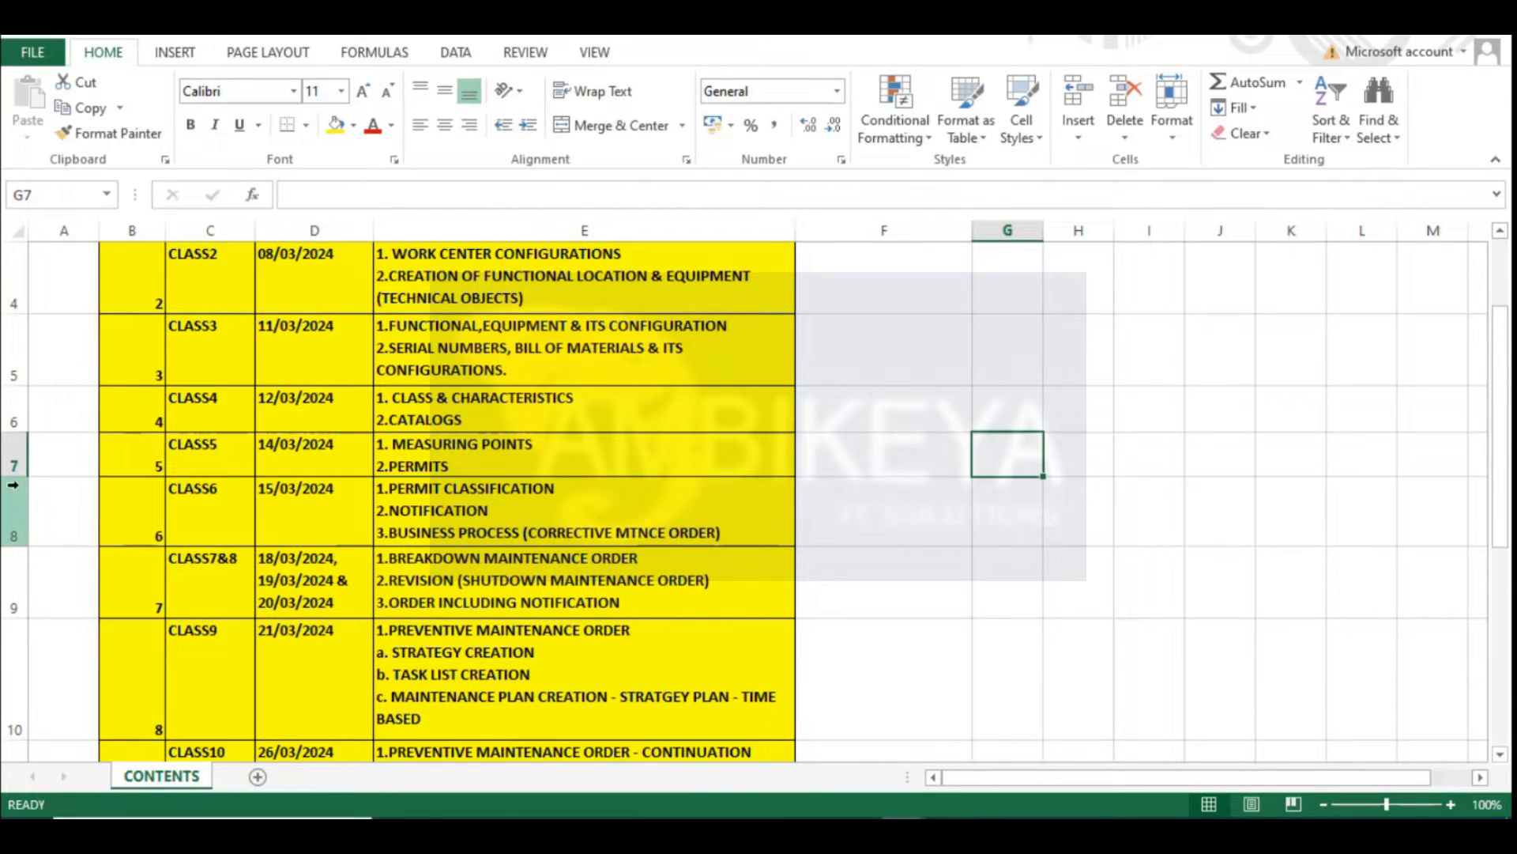
{"action": "left_click_drag", "start_coordinate": [13, 484], "coordinate": [13, 483]}
{"action": "left_click_drag", "start_coordinate": [11, 424], "coordinate": [21, 389]}
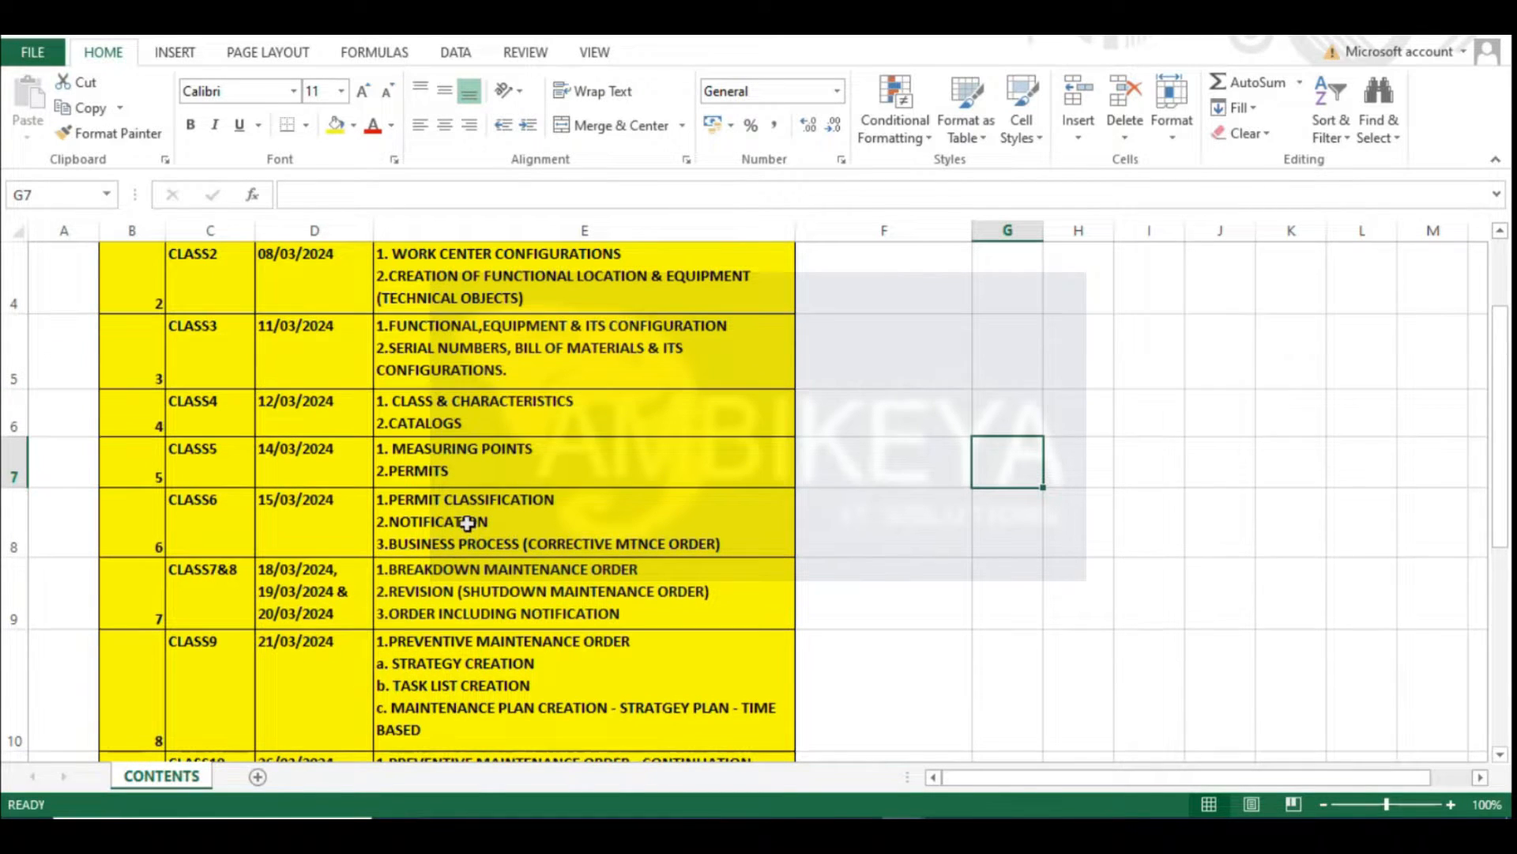
Examine the table's column headings and the CLASS2 content at the start of the schedule
{"action": "scroll", "coordinate": [467, 522], "scroll_direction": "up", "scroll_amount": 1}
{"action": "left_click", "coordinate": [389, 288]}
{"action": "left_click_drag", "start_coordinate": [119, 284], "coordinate": [500, 267]}
{"action": "left_click", "coordinate": [1029, 448]}
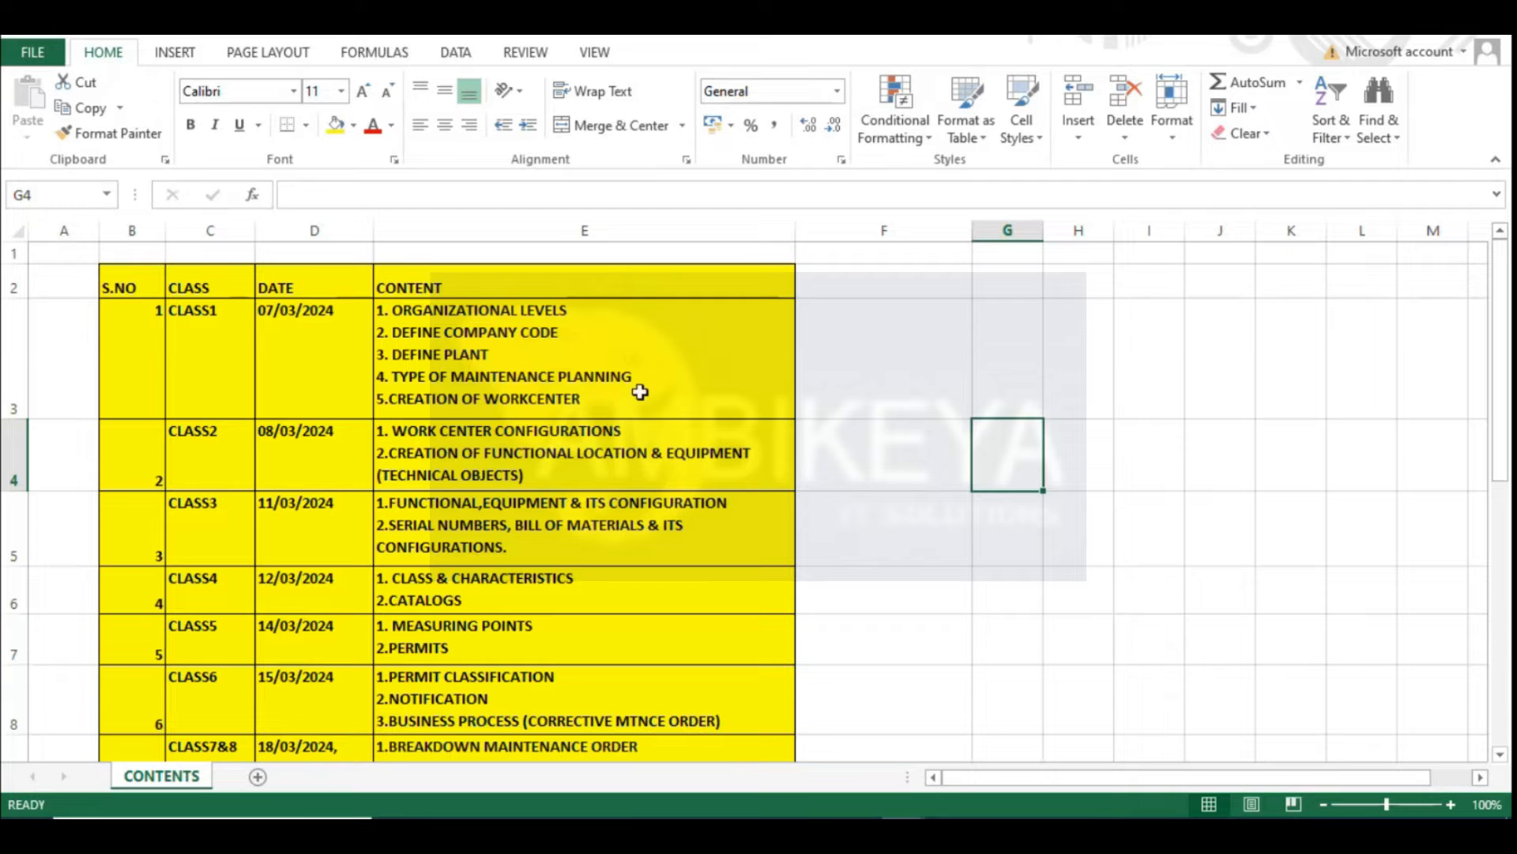
{"action": "left_click", "coordinate": [628, 471]}
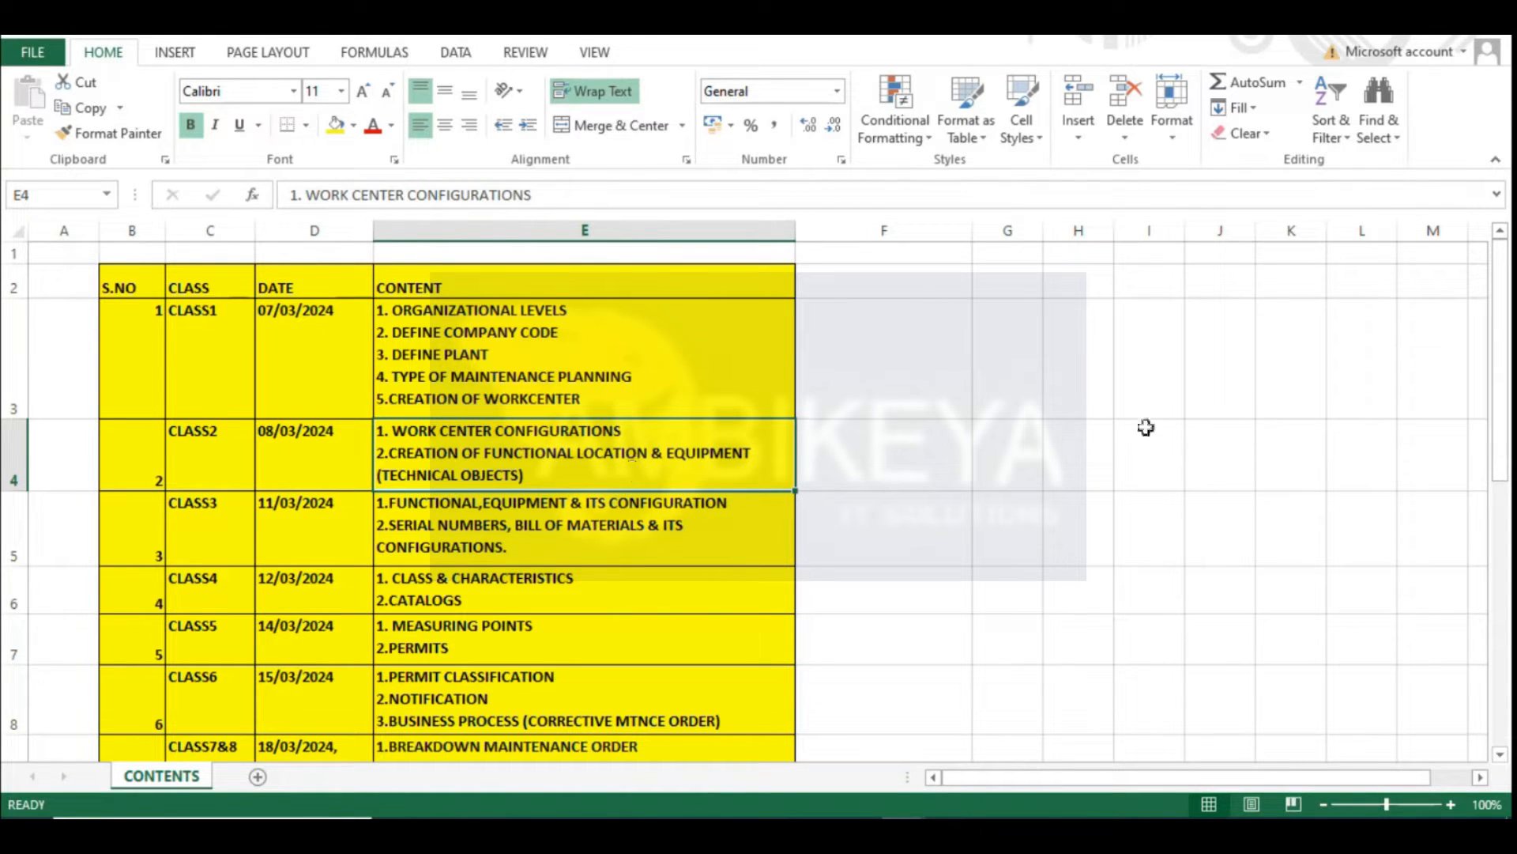
{"action": "left_click", "coordinate": [1140, 526]}
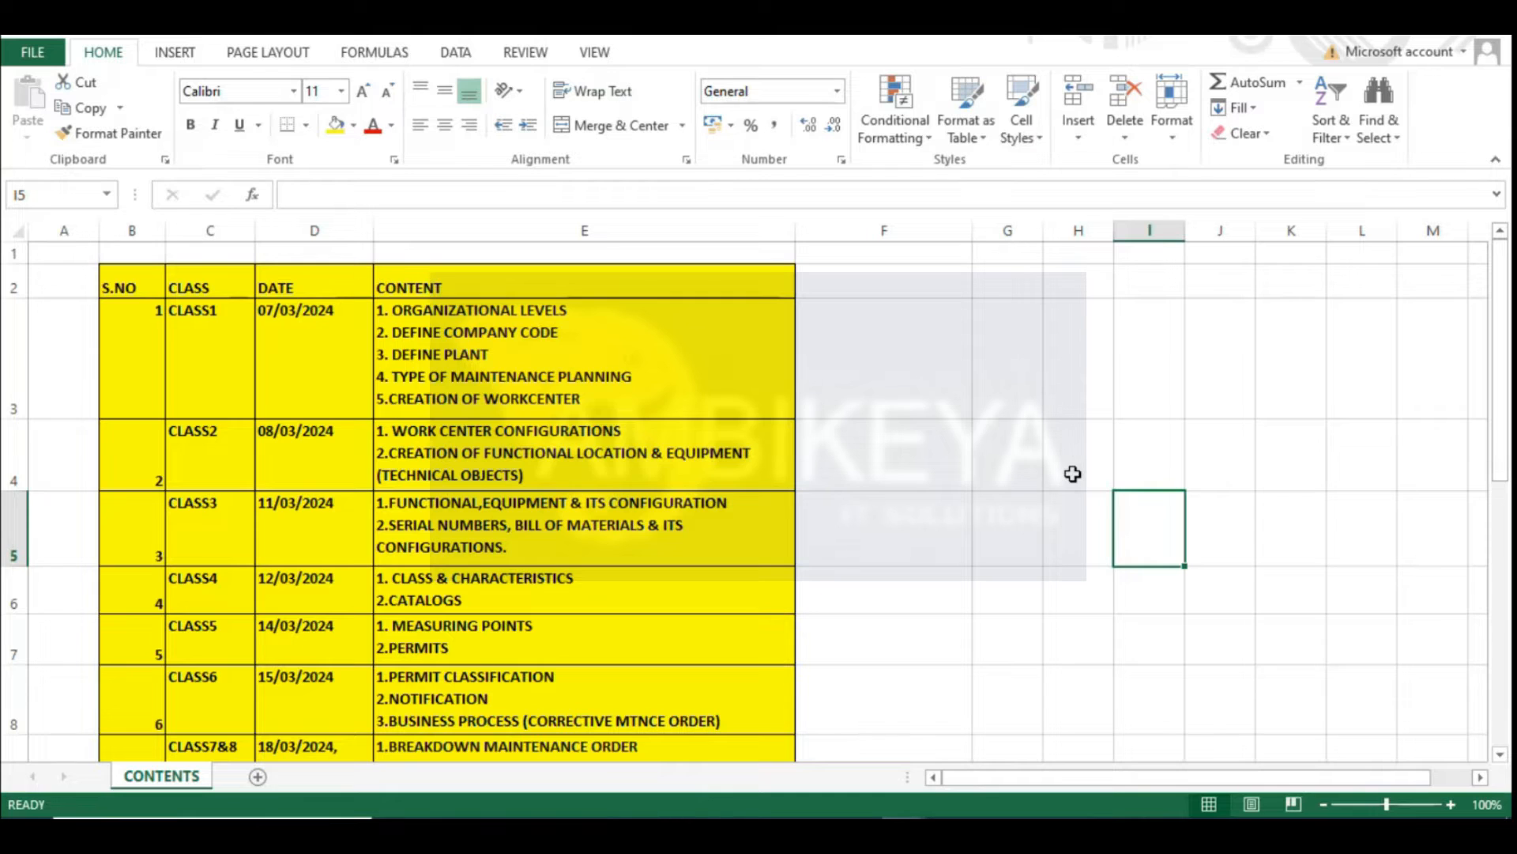
{"action": "left_click", "coordinate": [630, 460]}
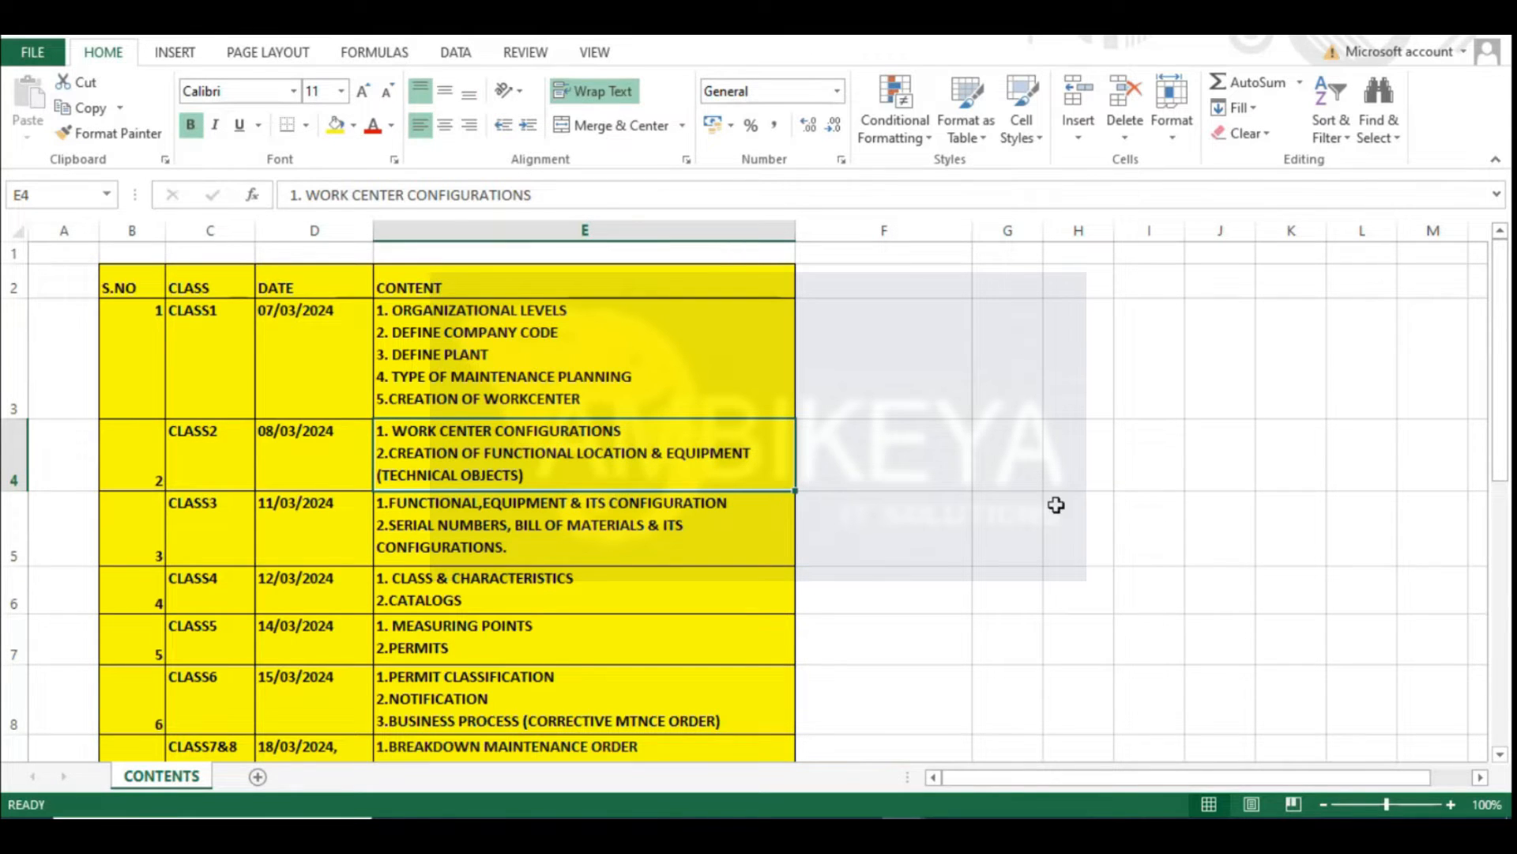
Insert the line "2. MEASUREMENT DOCUMENT" into the CLASS5 content below MEASURING POINTS and renumber PERMITS as 3
{"action": "left_click", "coordinate": [495, 627]}
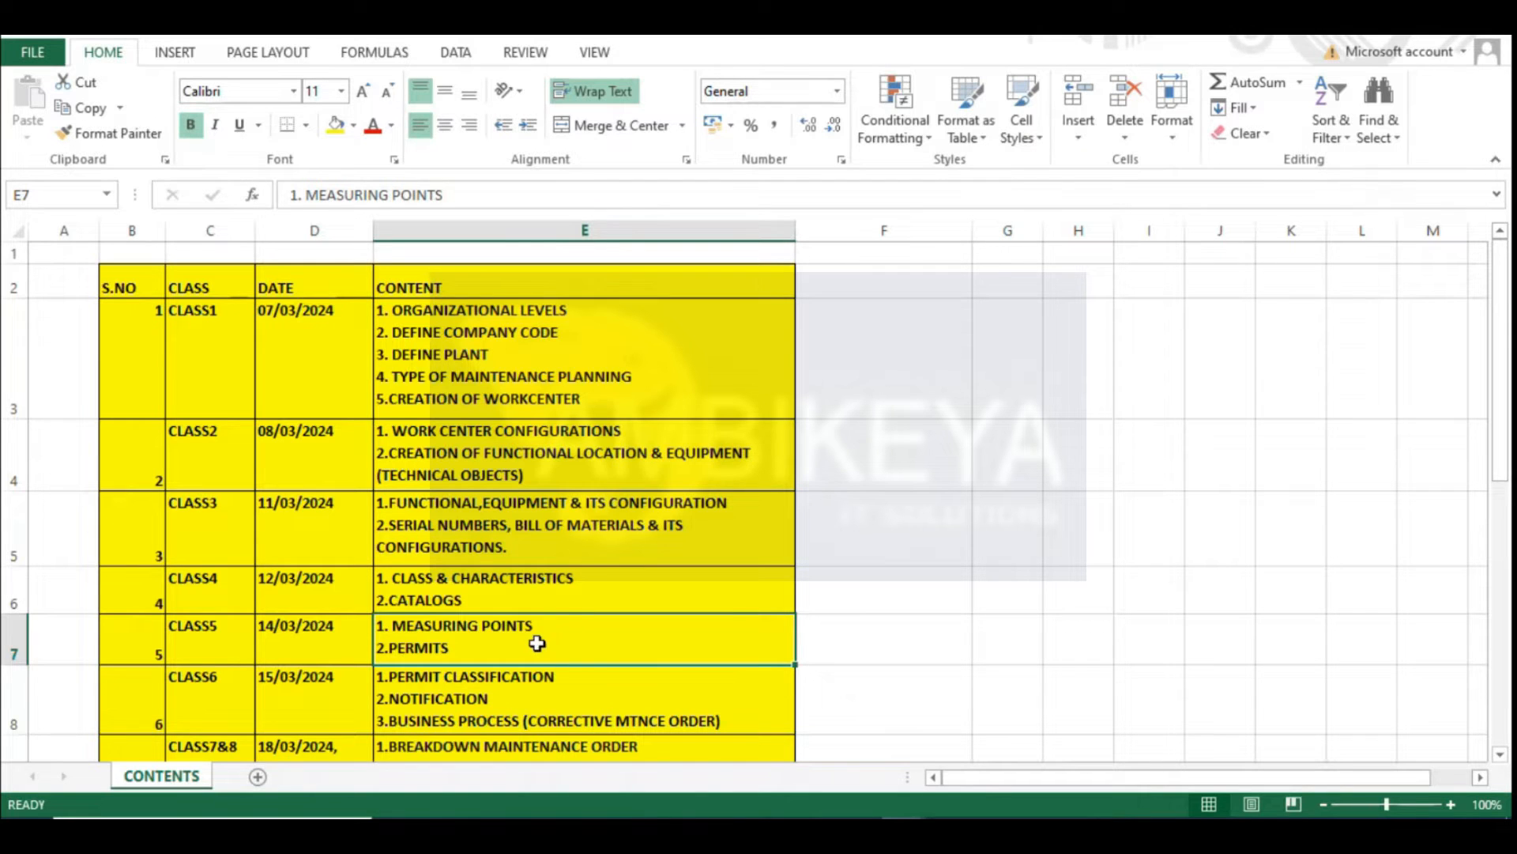
{"action": "key", "text": "ctrl+Up"}
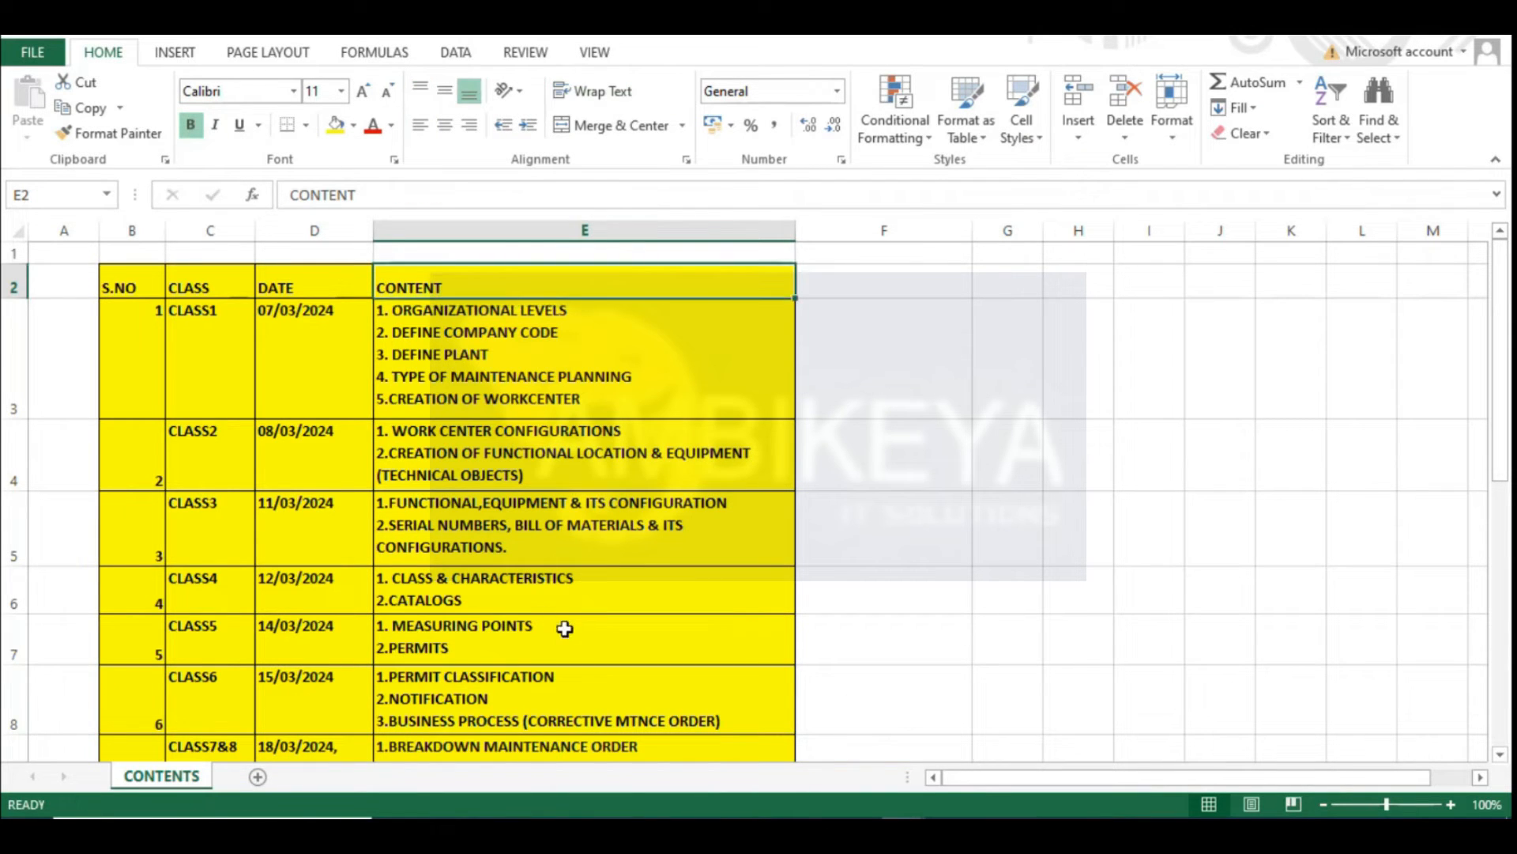
{"action": "double_click", "coordinate": [565, 628]}
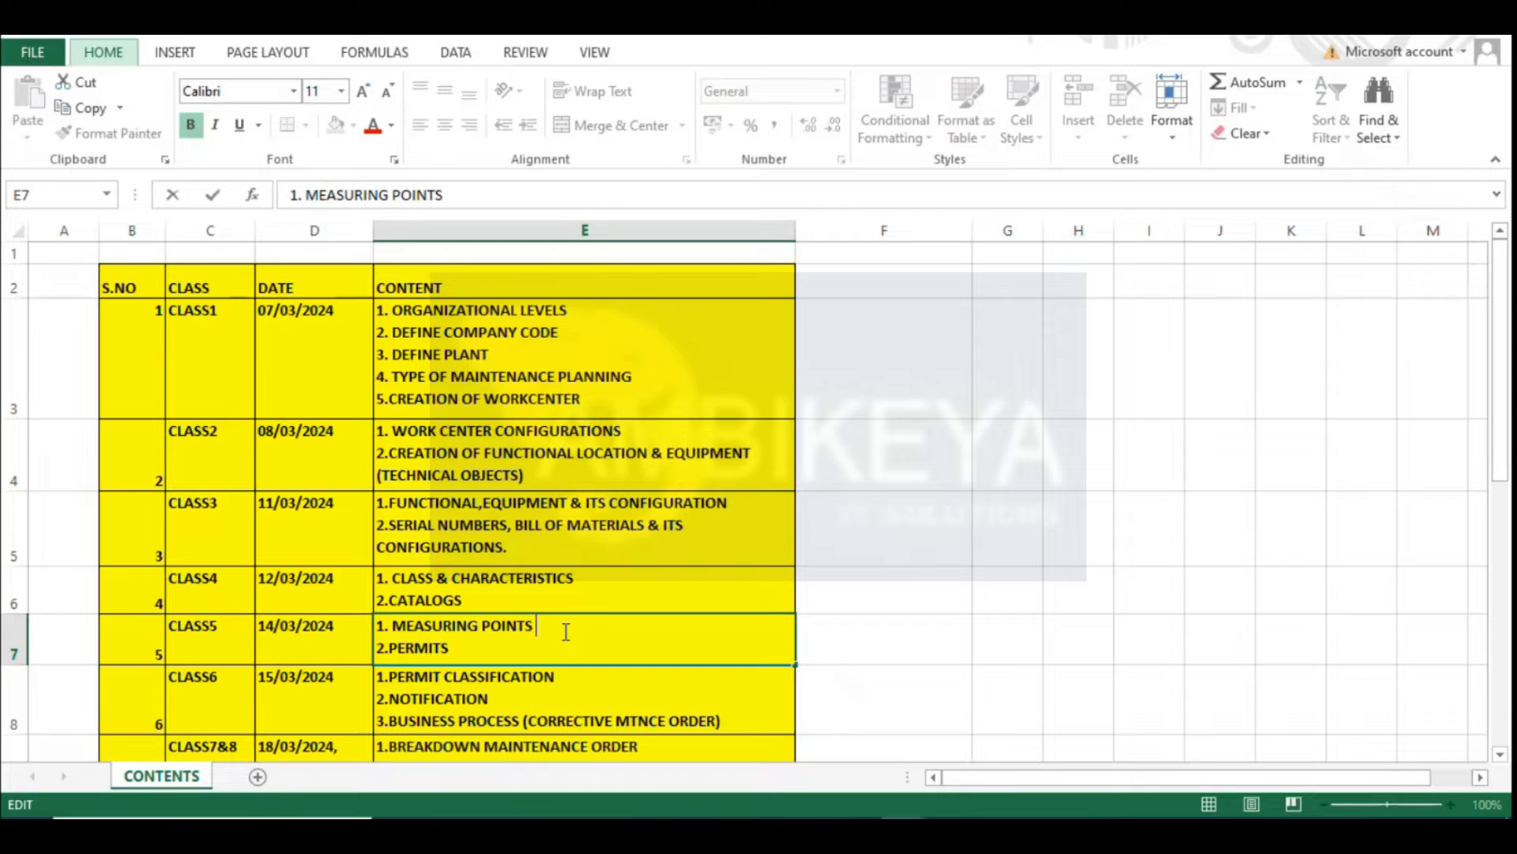
{"action": "key", "text": "alt+Return"}
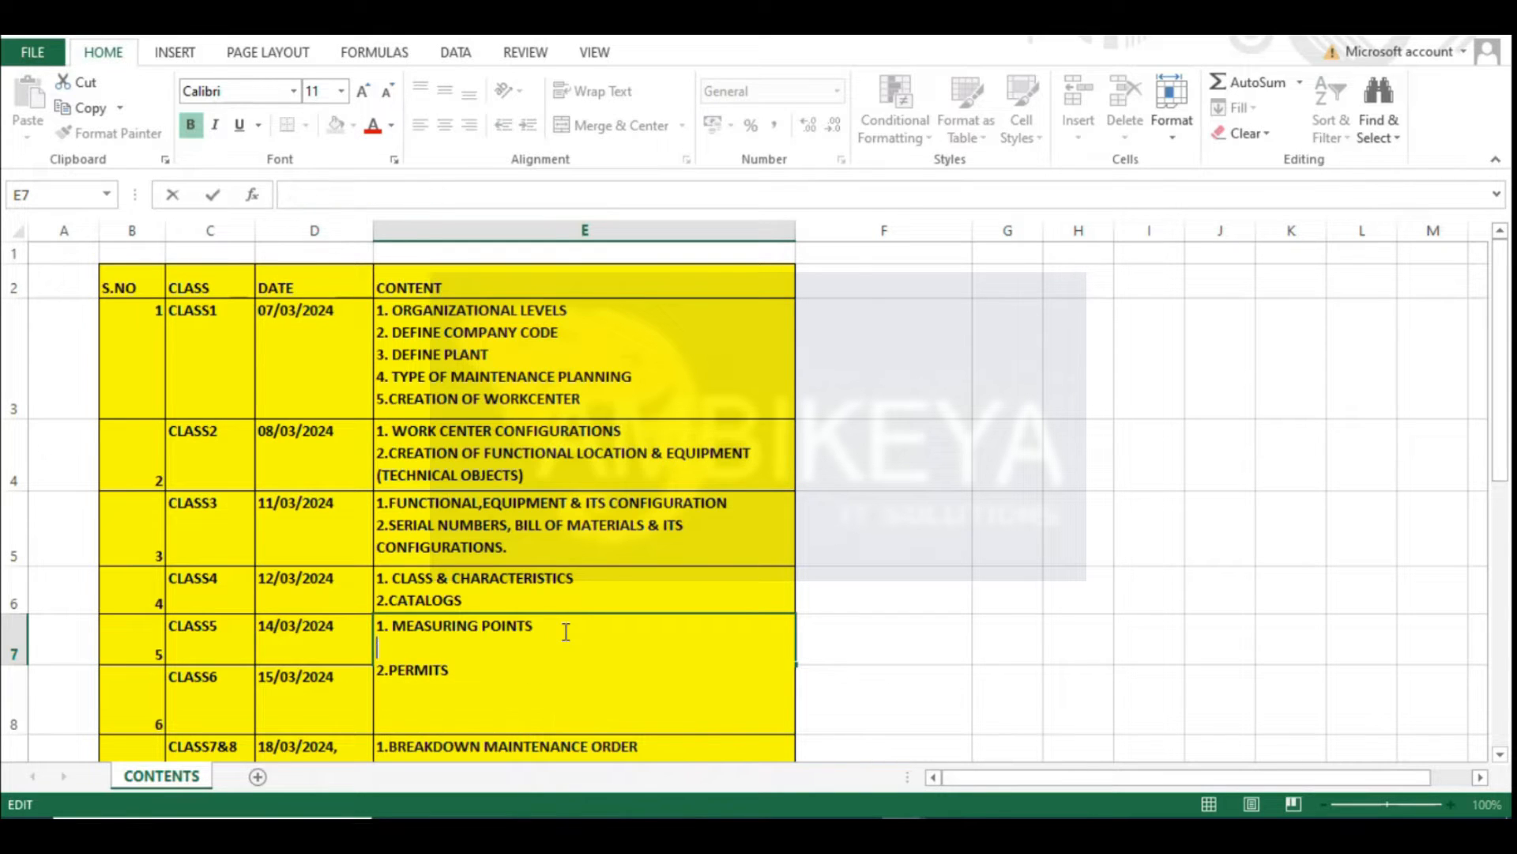
{"action": "type", "text": "2. MEASUREMENT DOCUMENT"}
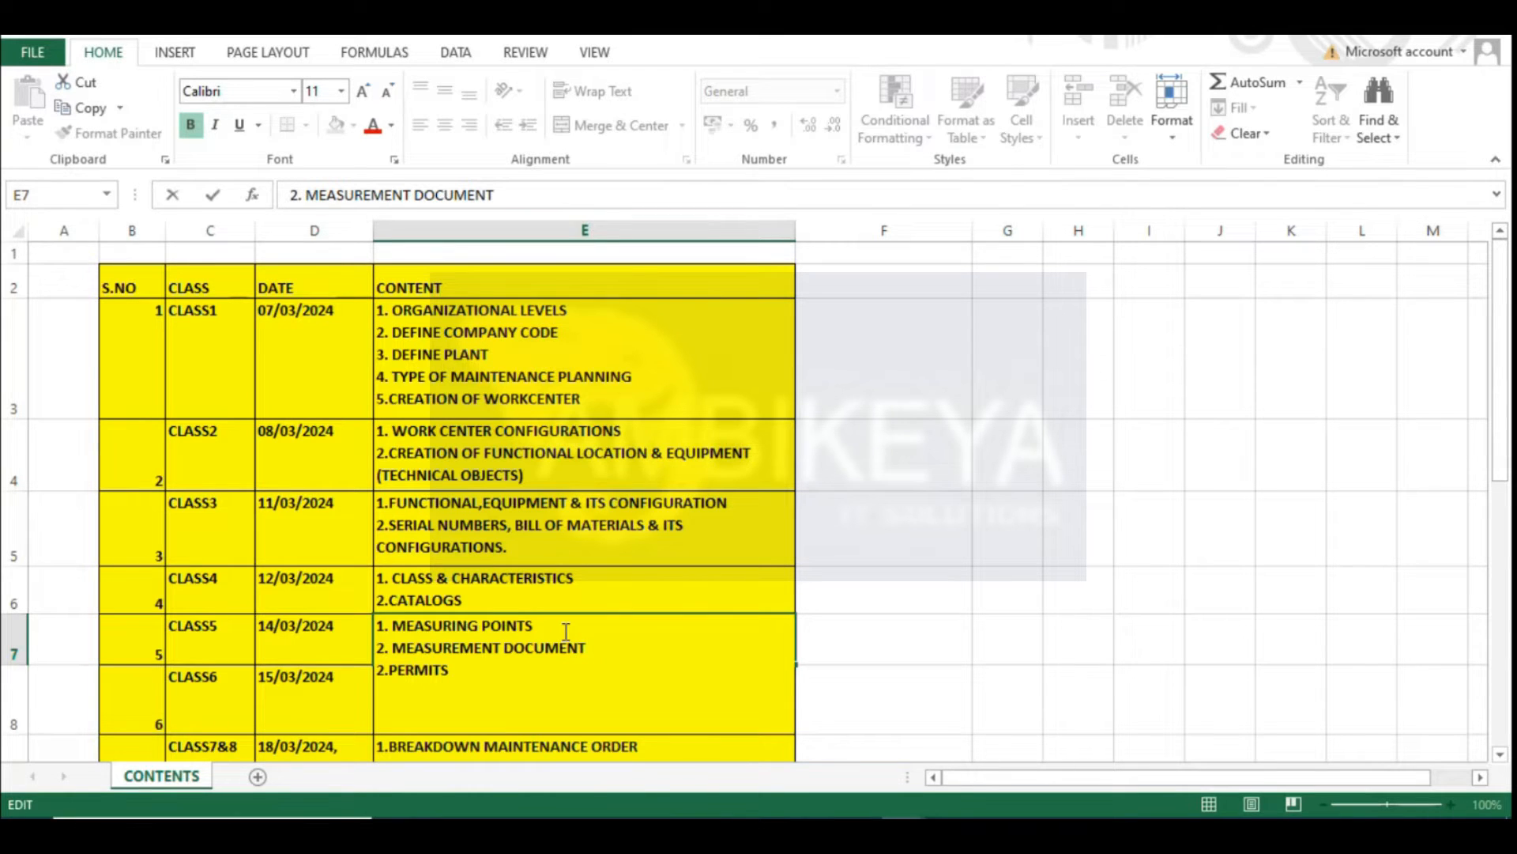
{"action": "left_click", "coordinate": [386, 670]}
{"action": "key", "text": "BackSpace"}
{"action": "type", "text": "3"}
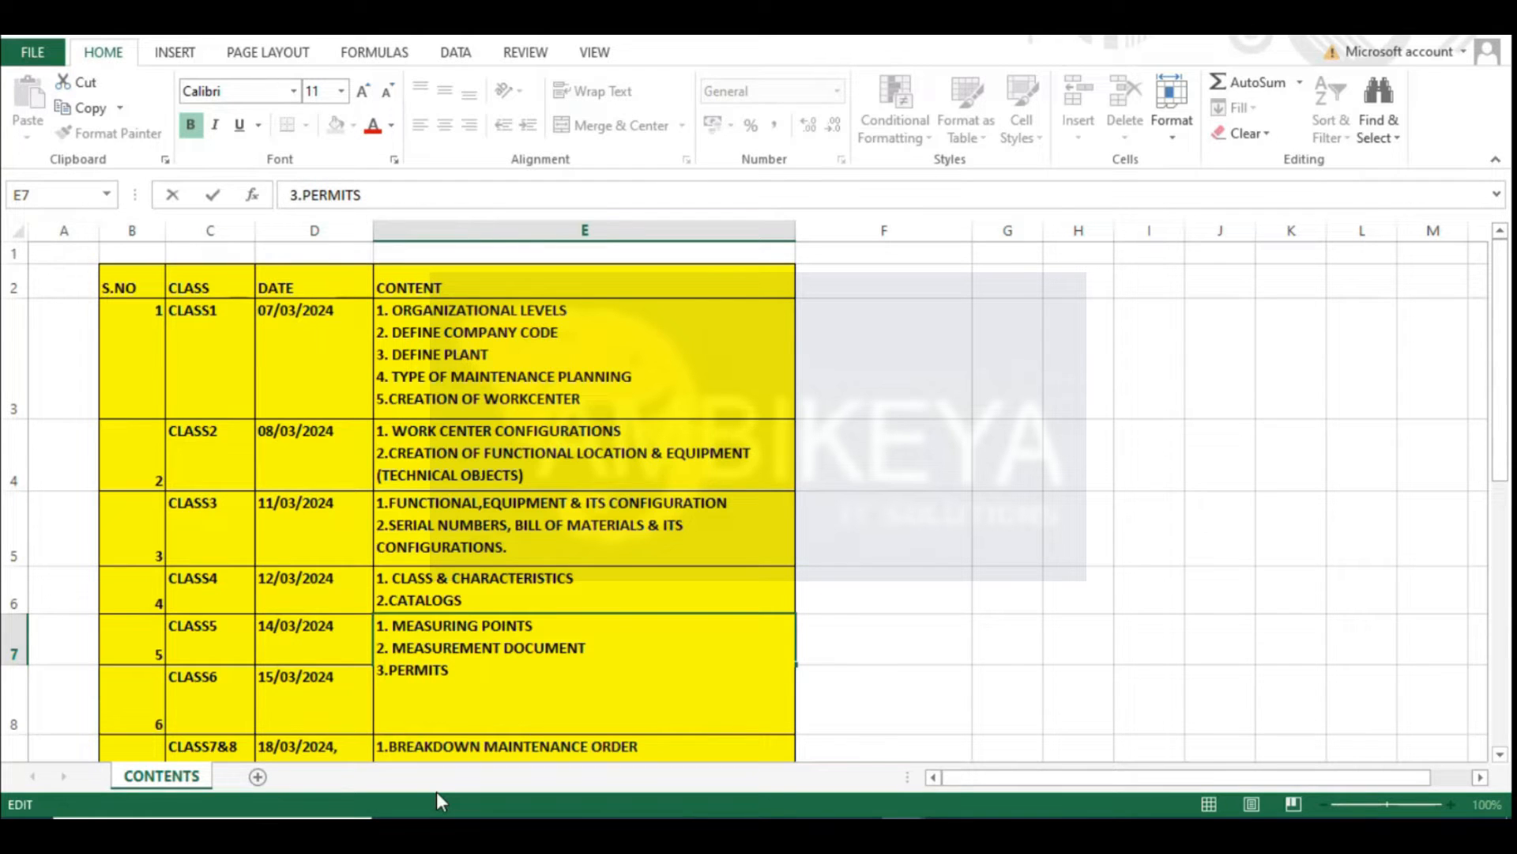
Add the line "4. PERMIT CLASSIFICATION" to the CLASS5 content and auto-fit the height of row 7
{"action": "key", "text": "Right"}
{"action": "key", "text": "Right"}
{"action": "key", "text": "Right"}
{"action": "key", "text": "Right"}
{"action": "key", "text": "Right"}
{"action": "key", "text": "Right"}
{"action": "key", "text": "Right"}
{"action": "key", "text": "Right"}
{"action": "key", "text": "alt+Return"}
{"action": "type", "text": "4. PER"}
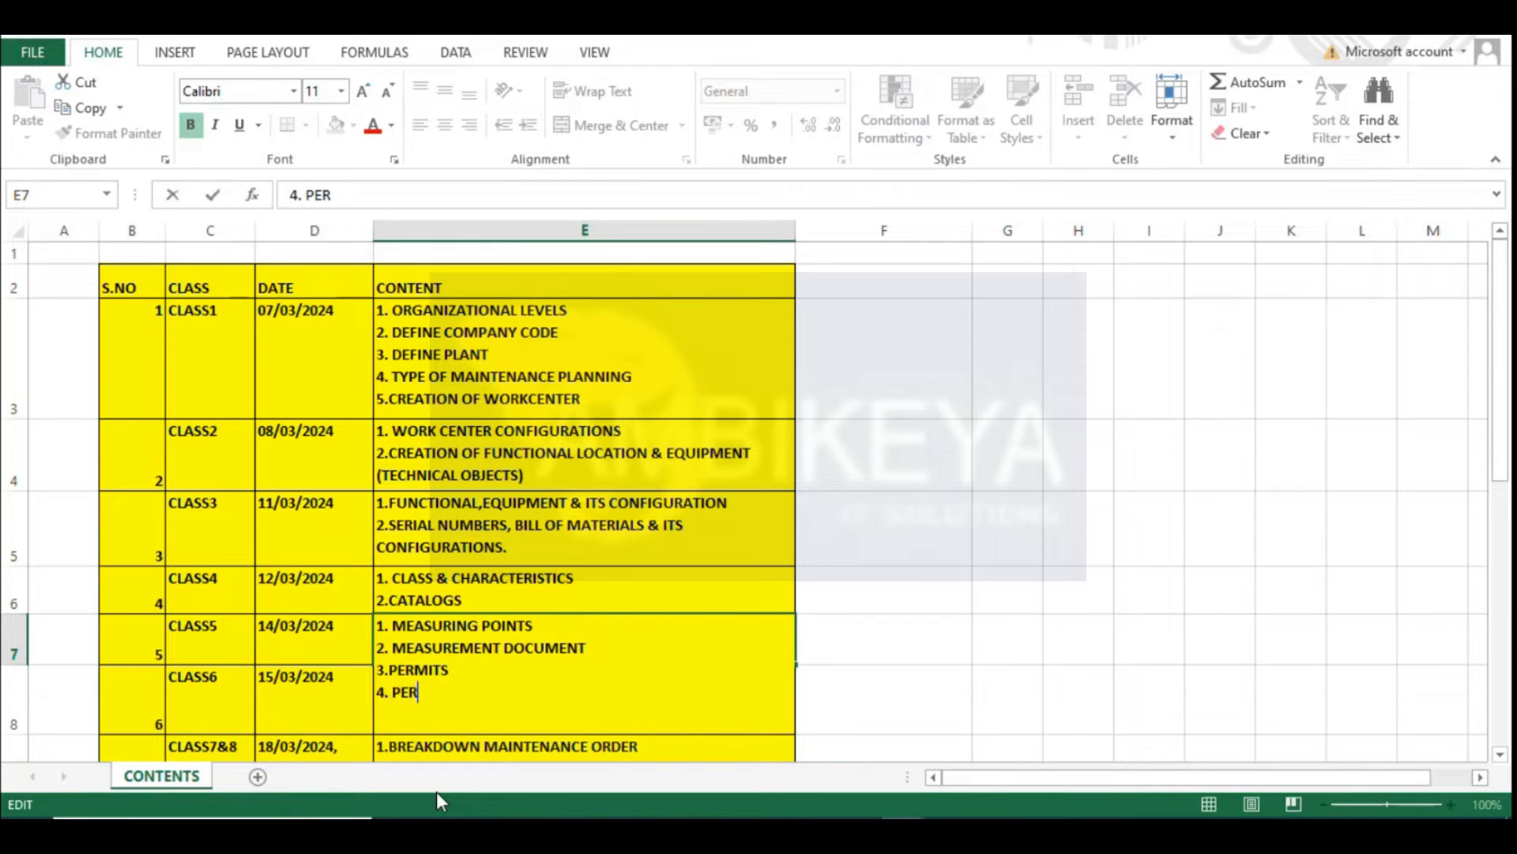
{"action": "type", "text": "MIT CLASSIFICATION"}
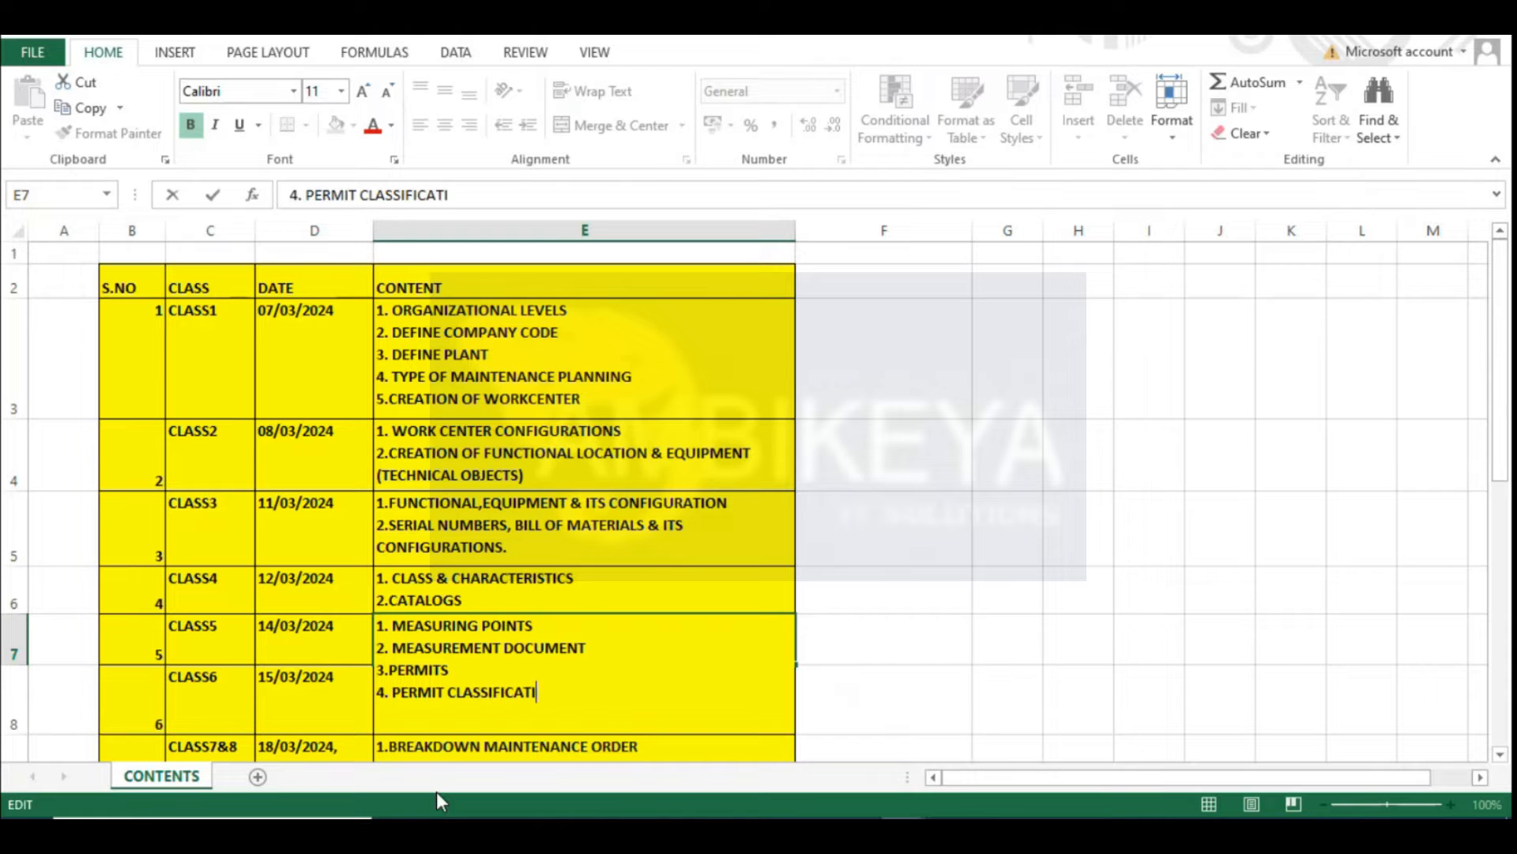
{"action": "key", "text": "ctrl+Return"}
{"action": "key", "text": "Down"}
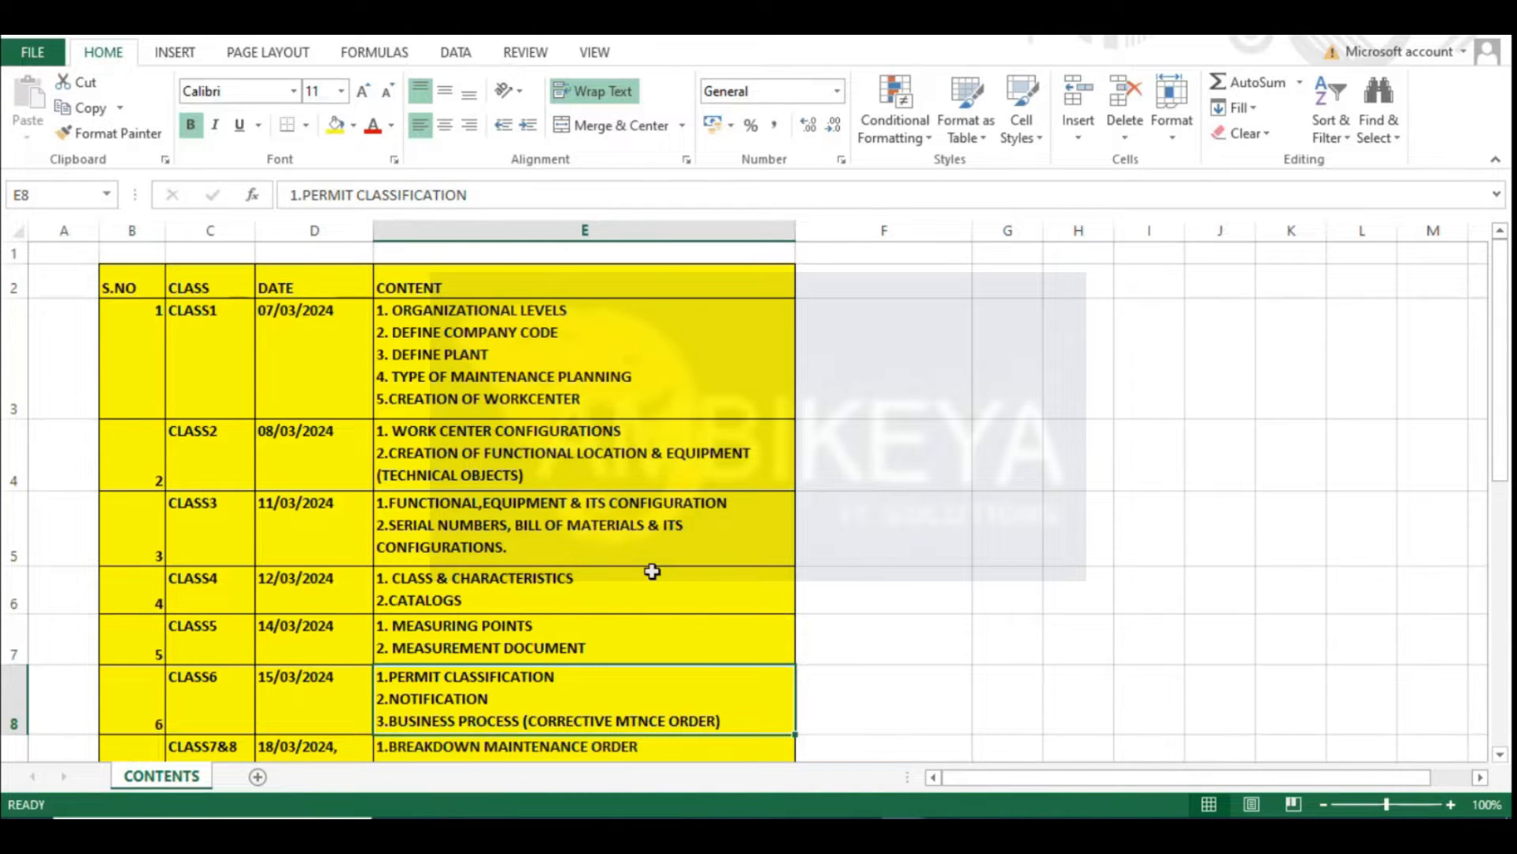
{"action": "scroll", "coordinate": [651, 569], "scroll_direction": "down", "scroll_amount": 1}
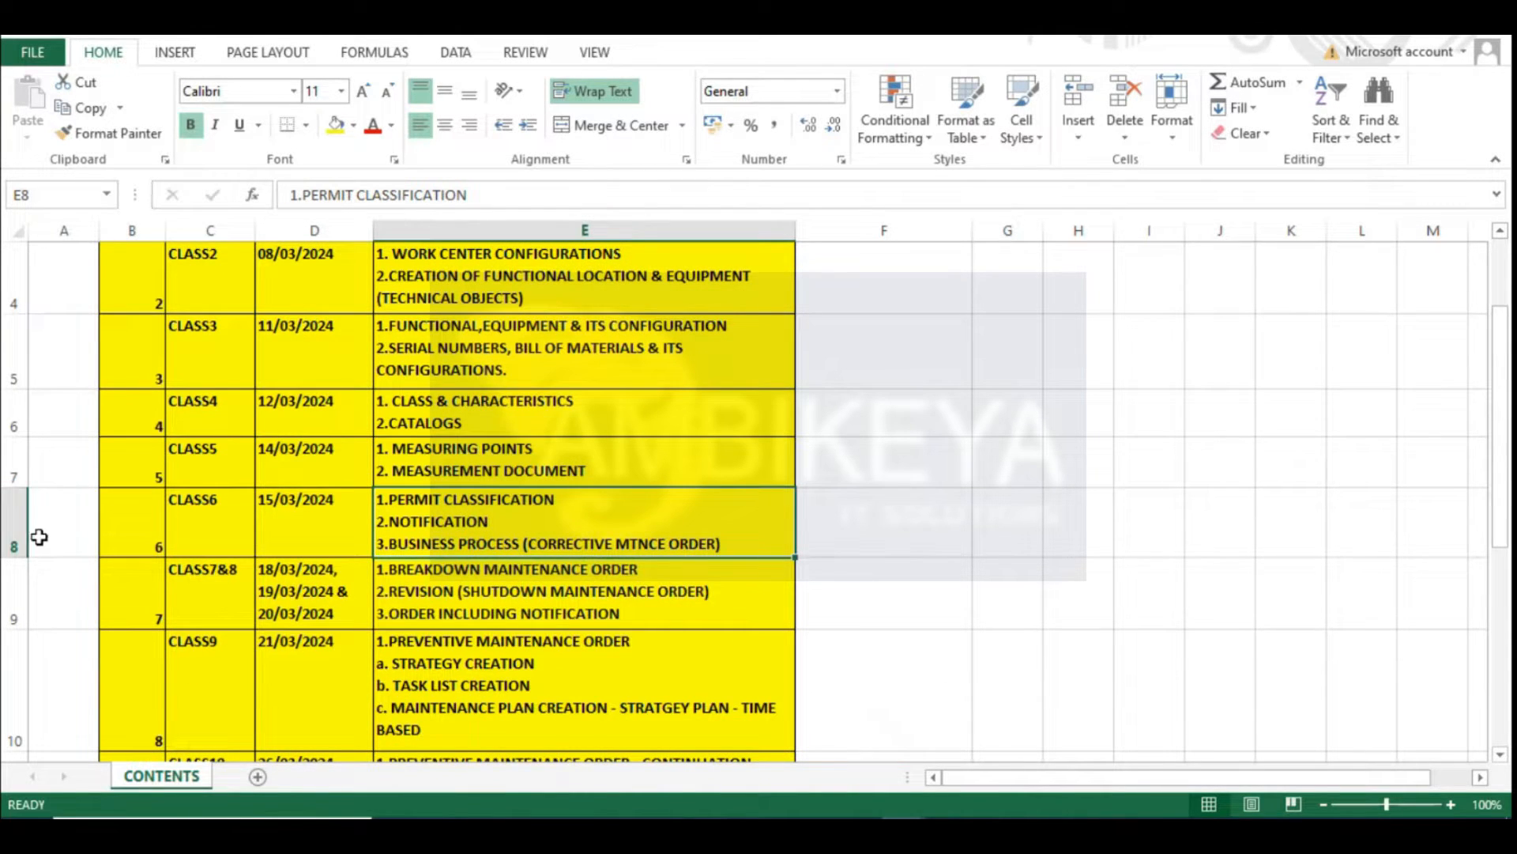
{"action": "double_click", "coordinate": [13, 486]}
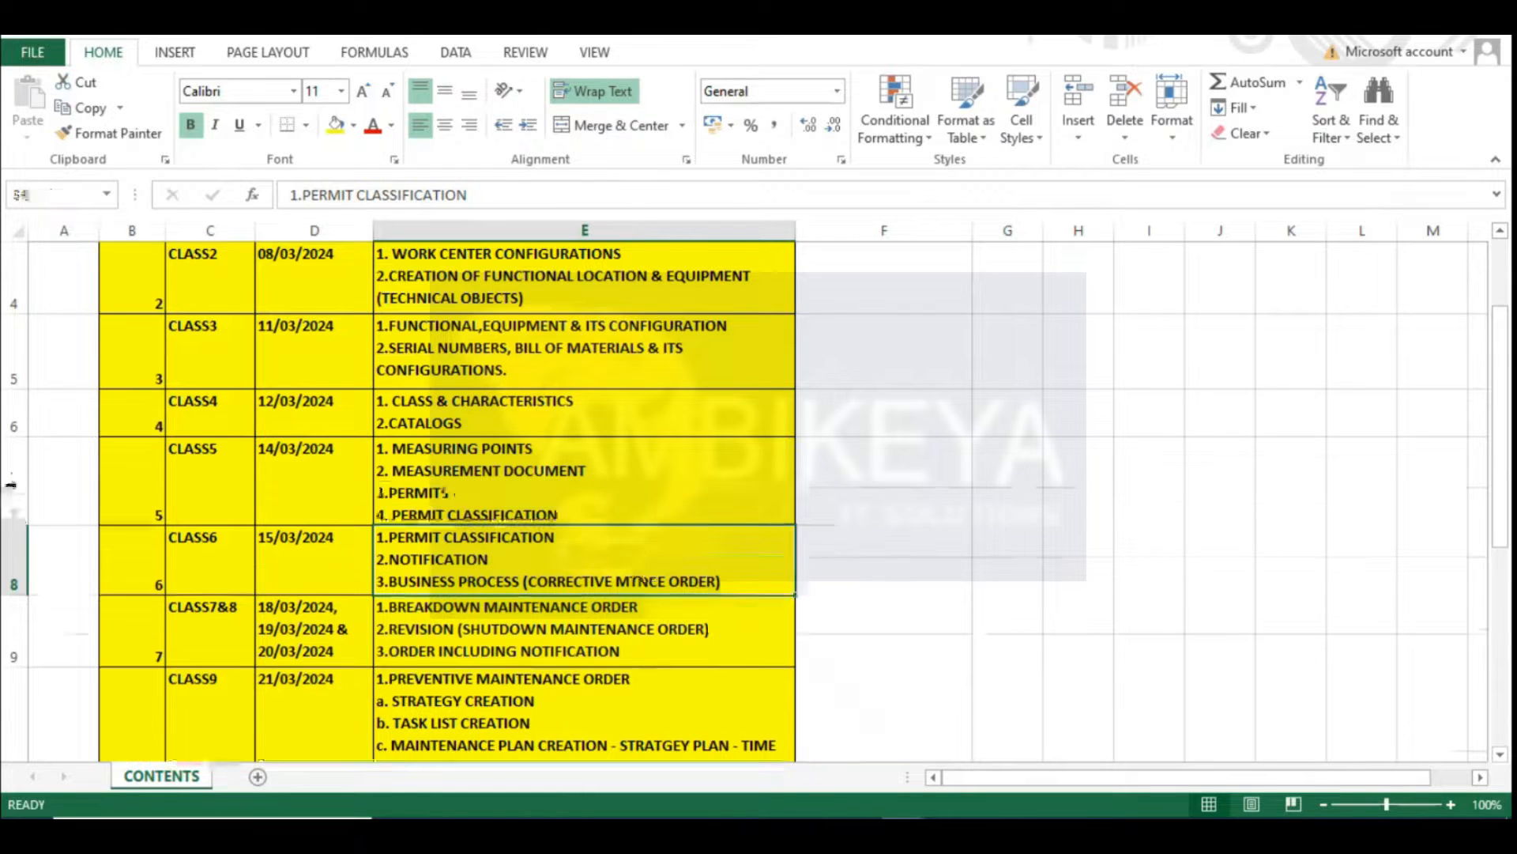
Remove the "4. PERMIT CLASSIFICATION" line from the CLASS5 content
{"action": "left_click", "coordinate": [583, 514]}
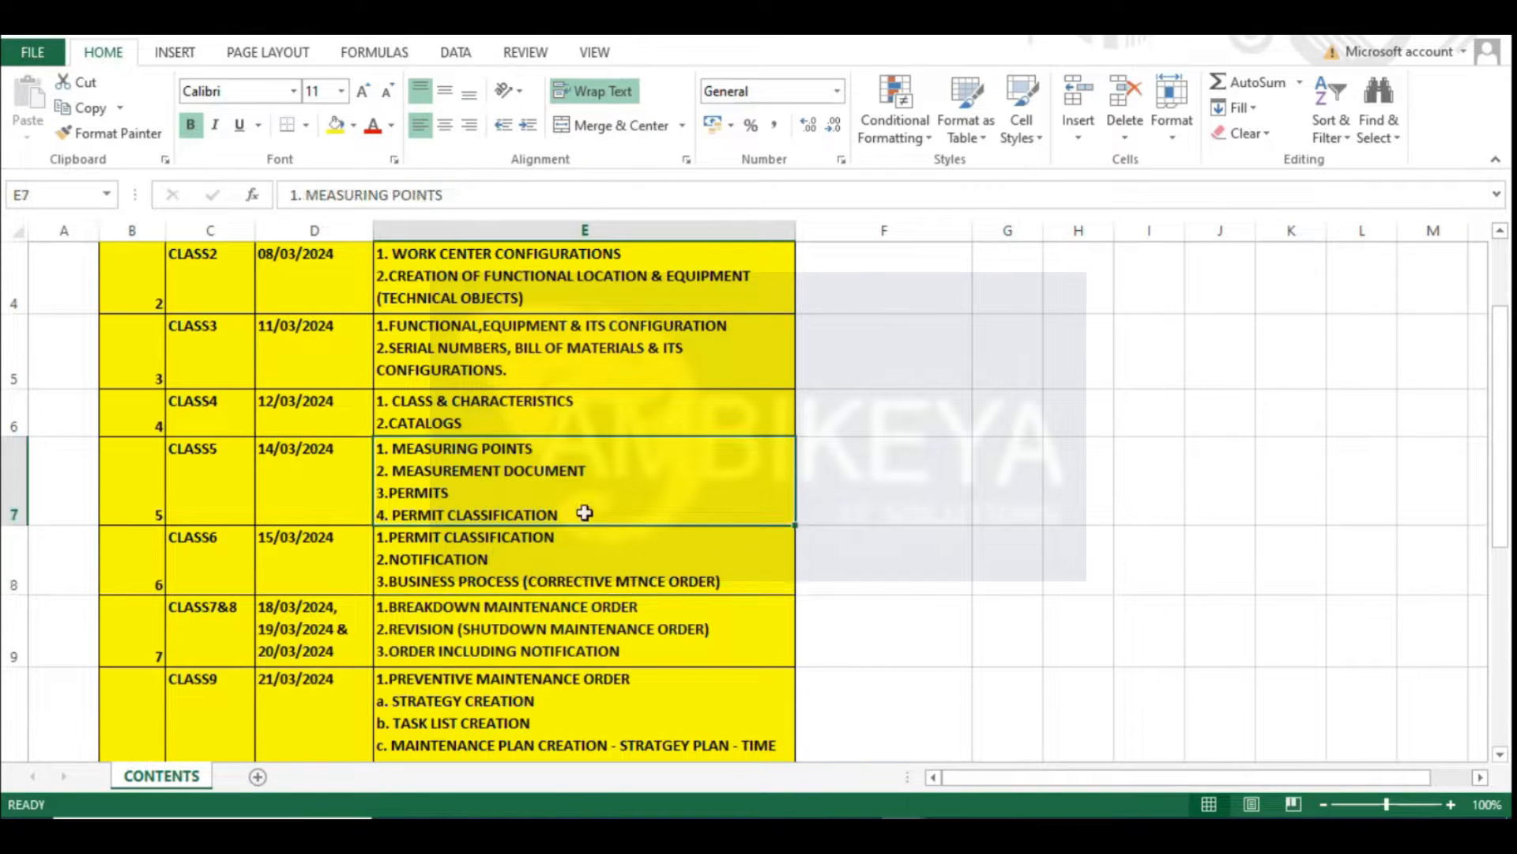
{"action": "left_click_drag", "start_coordinate": [583, 515], "coordinate": [304, 521]}
{"action": "key", "text": "Delete"}
{"action": "left_click", "coordinate": [1229, 491]}
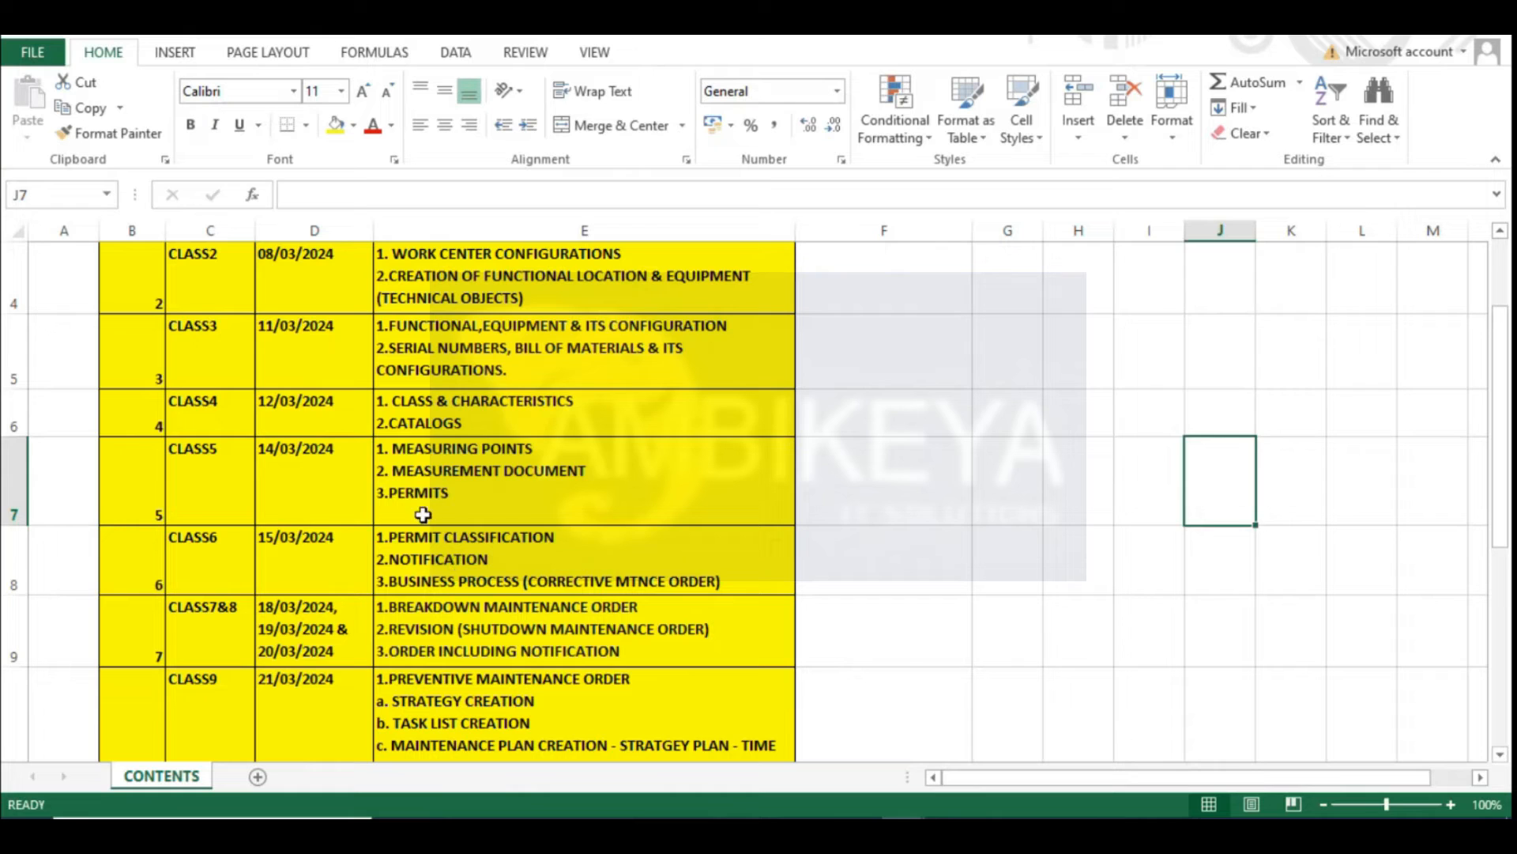
Reduce the height of row 7 to fit the three CLASS5 topics and save the workbook
{"action": "left_click", "coordinate": [460, 483]}
{"action": "left_click_drag", "start_coordinate": [17, 524], "coordinate": [17, 506]}
{"action": "left_click", "coordinate": [1152, 498]}
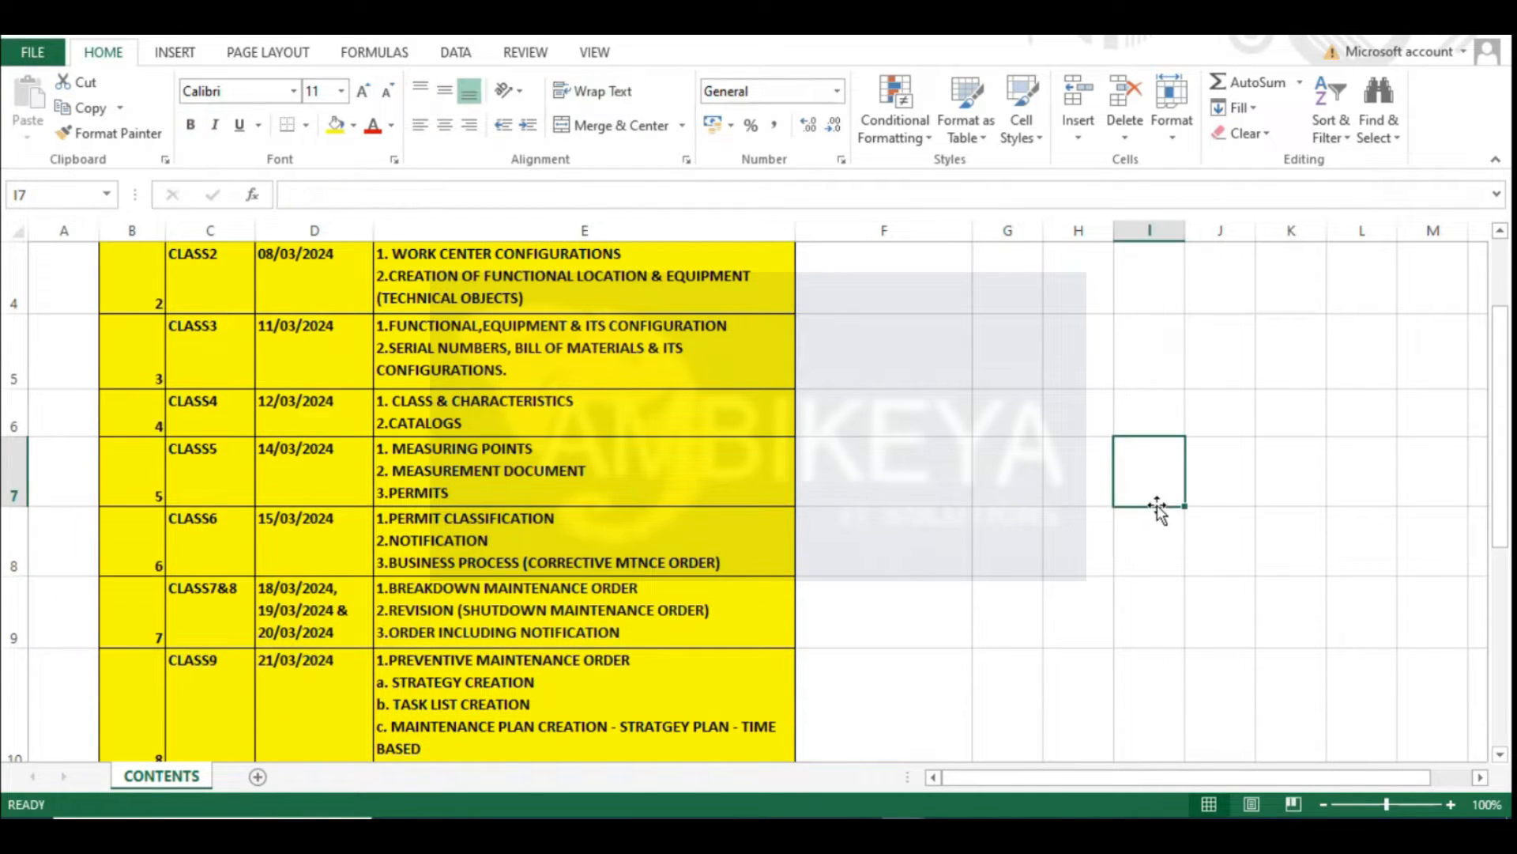
{"action": "key", "text": "ctrl+s"}
Slightly widen the CONTENT column of the schedule
{"action": "left_click", "coordinate": [1021, 411]}
{"action": "scroll", "coordinate": [735, 360], "scroll_direction": "up", "scroll_amount": 2}
{"action": "left_click_drag", "start_coordinate": [794, 229], "coordinate": [803, 228]}
{"action": "left_click", "coordinate": [941, 435]}
{"action": "left_click", "coordinate": [1036, 386]}
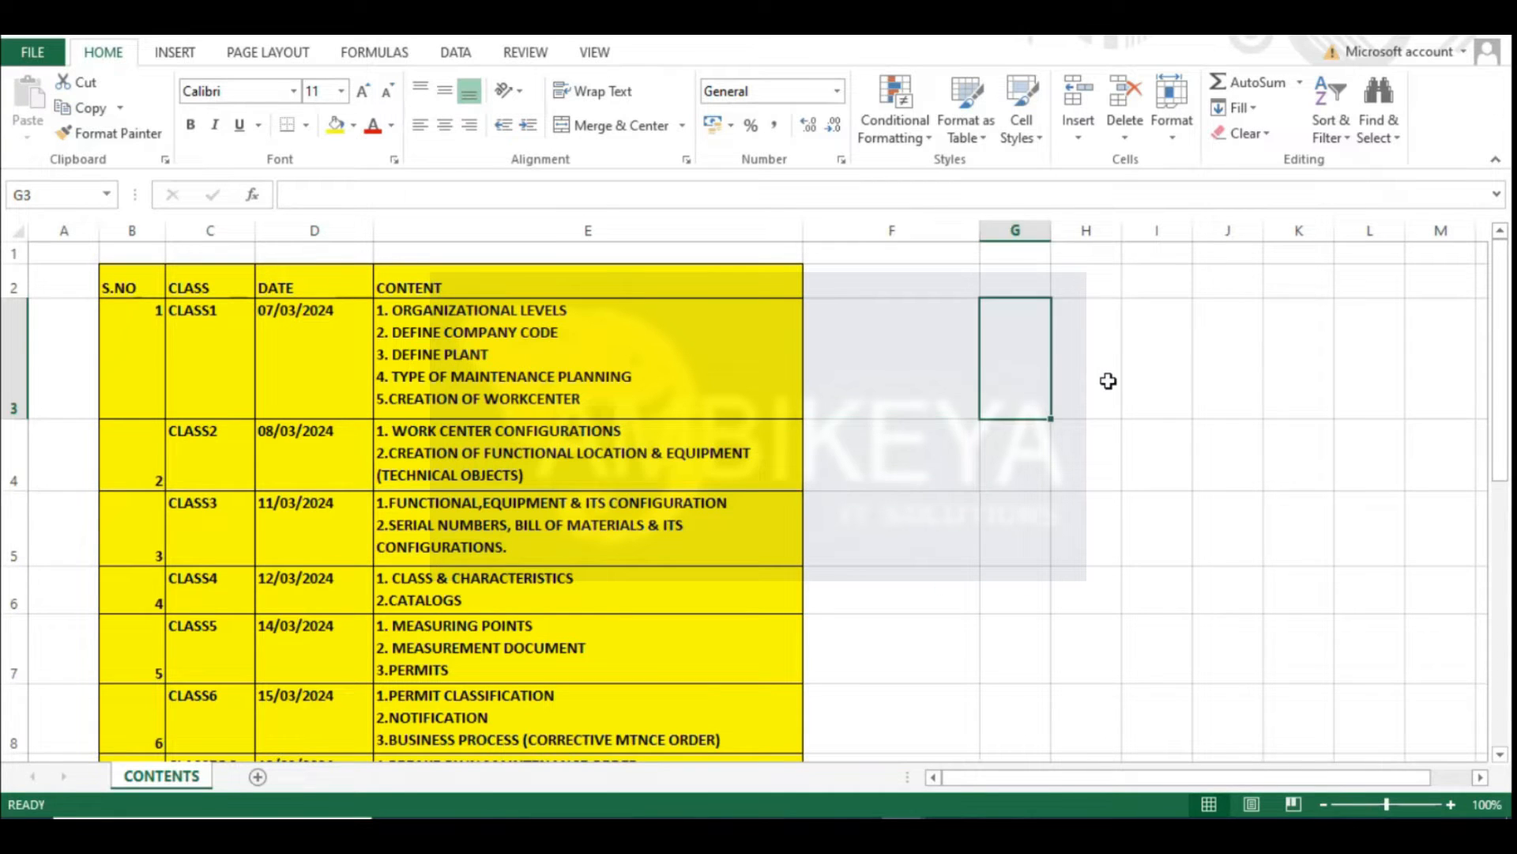
{"action": "left_click", "coordinate": [1152, 381]}
Centre the S.NO, CLASS, DATE and CONTENT headings horizontally and vertically in their cells
{"action": "left_click", "coordinate": [529, 284]}
{"action": "left_click_drag", "start_coordinate": [111, 285], "coordinate": [495, 267]}
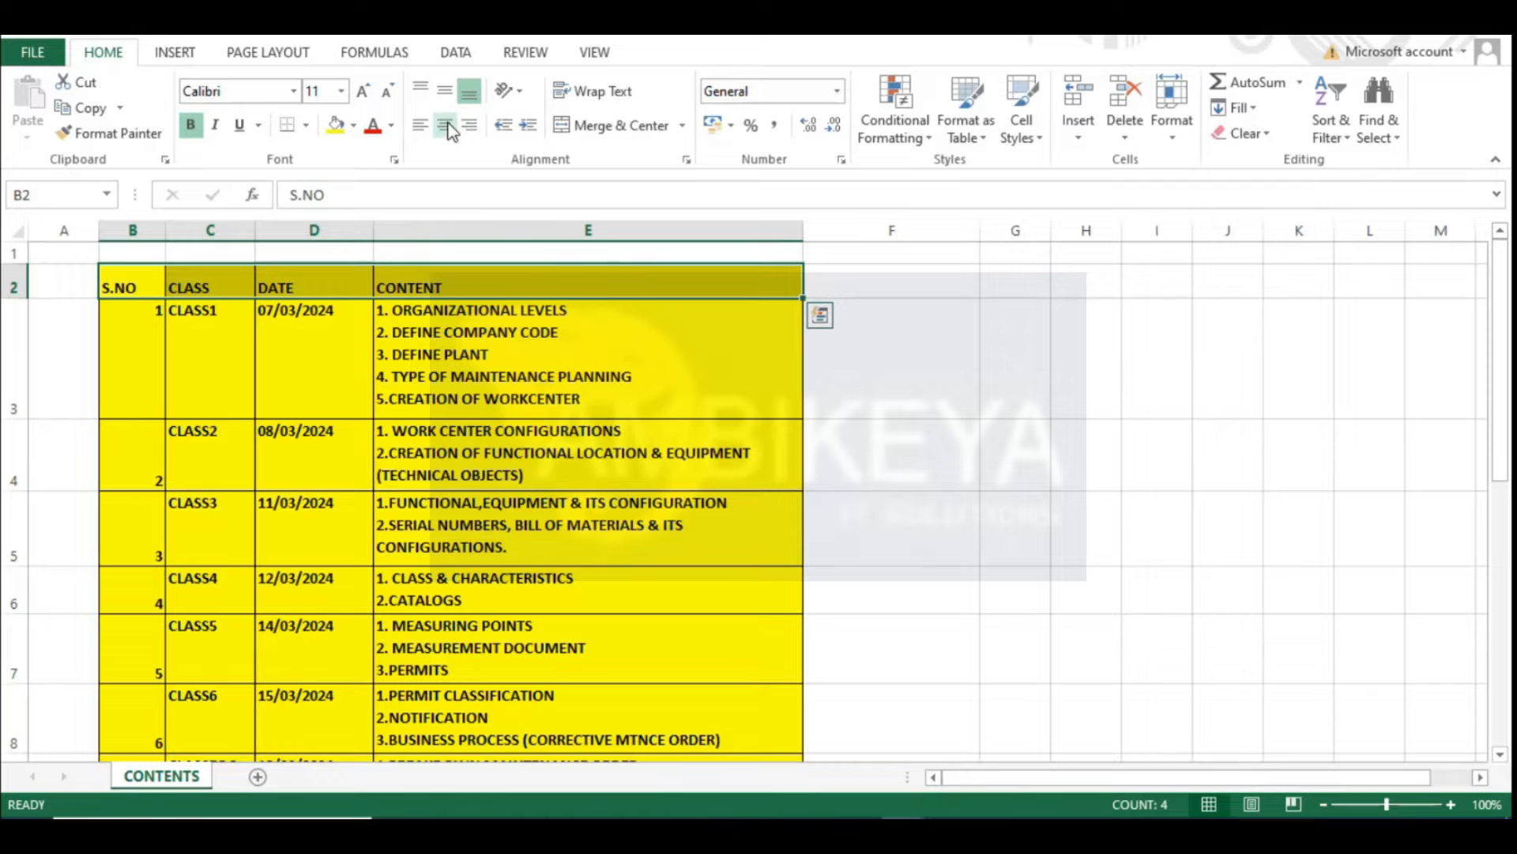
{"action": "left_click", "coordinate": [445, 124]}
{"action": "left_click", "coordinate": [445, 91]}
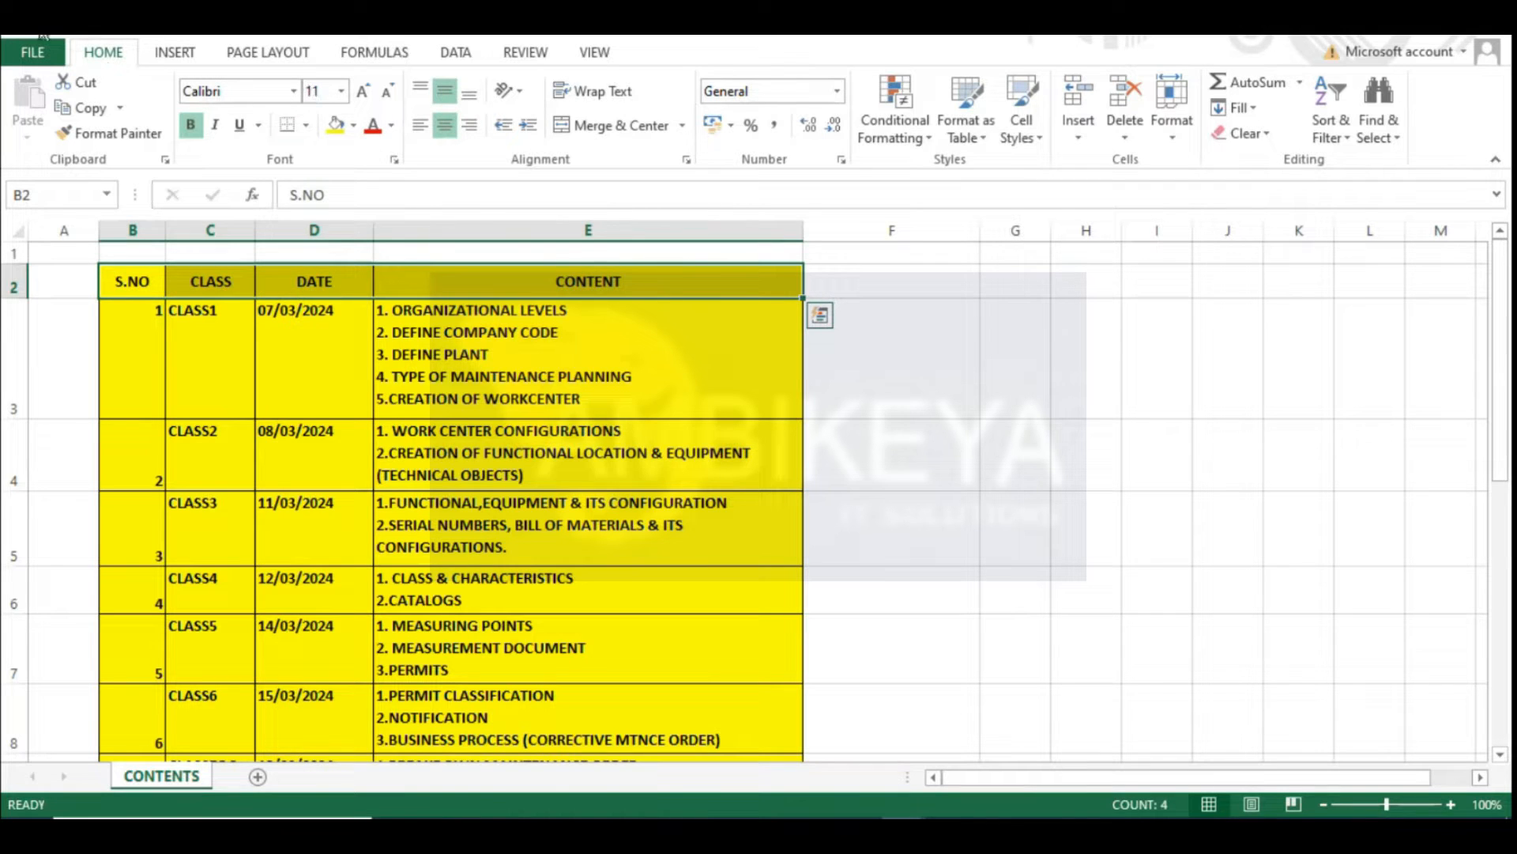
{"action": "left_click", "coordinate": [1118, 433]}
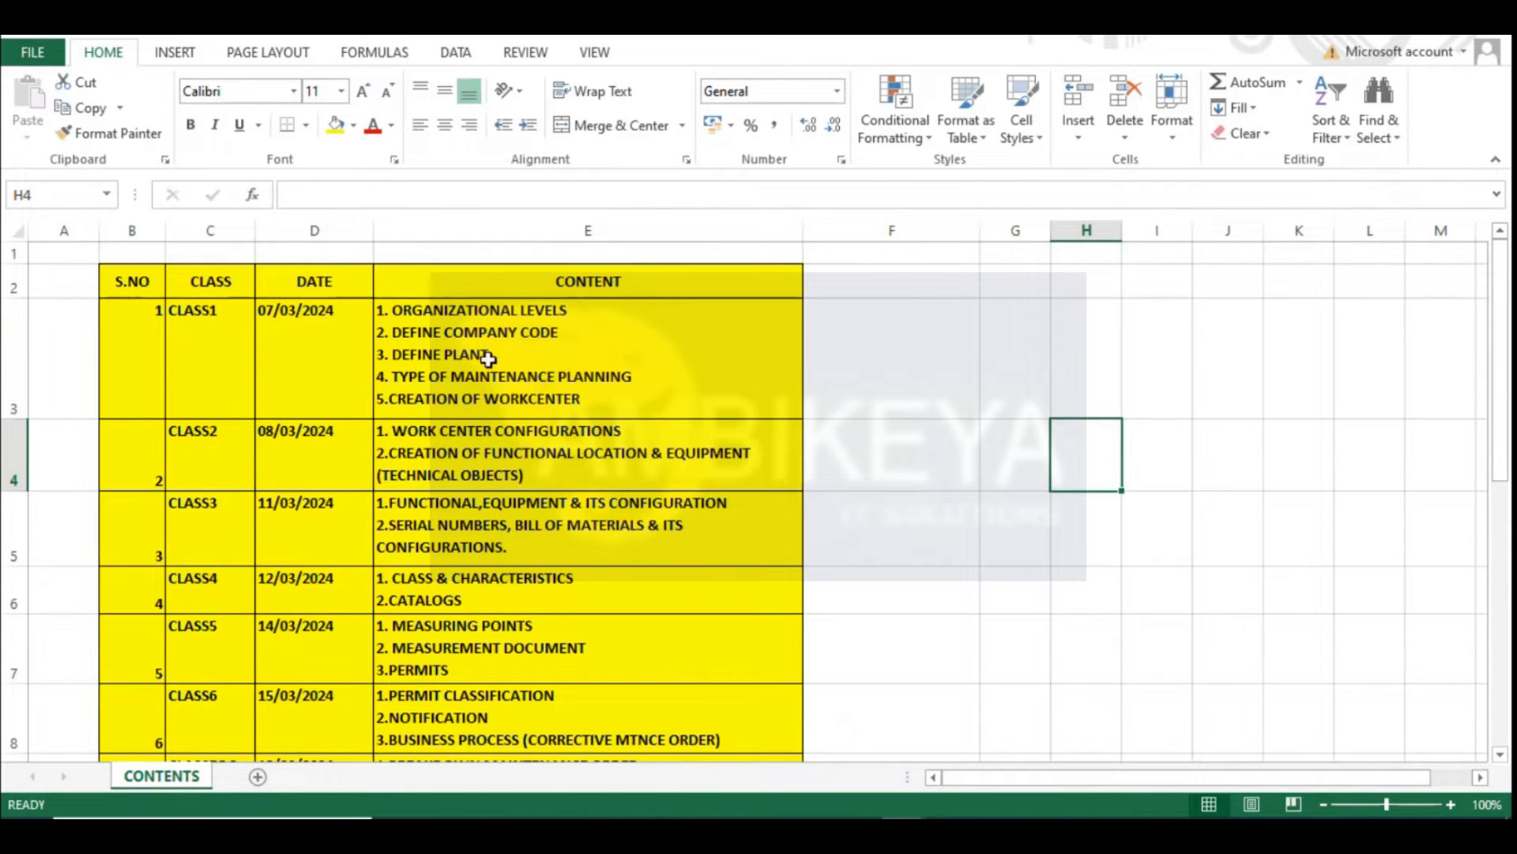
Try left alignment on the CLASS heading and return it to centre alignment
{"action": "left_click", "coordinate": [240, 286]}
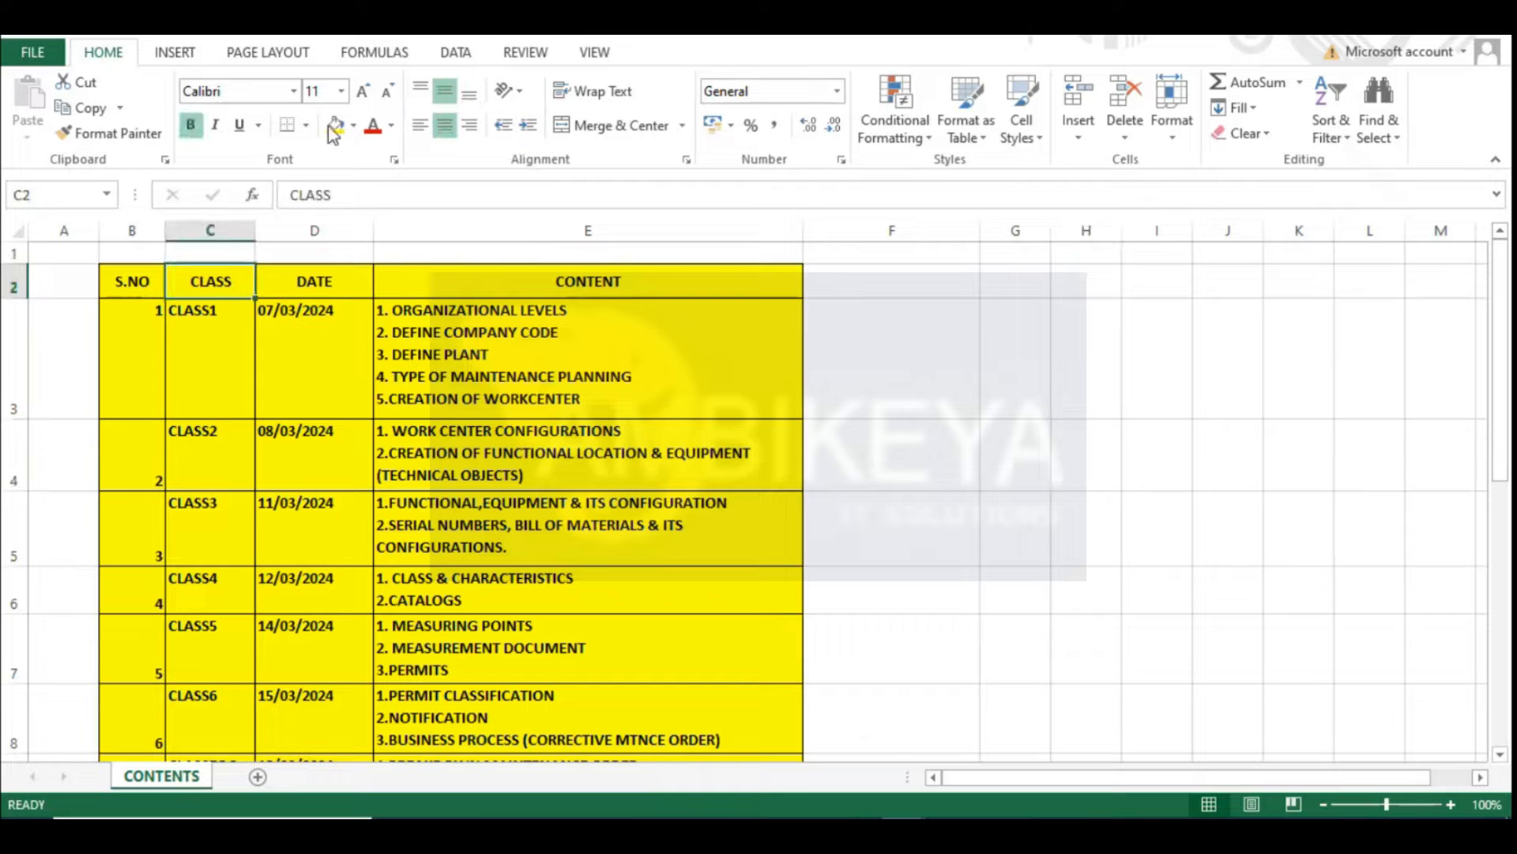
{"action": "left_click", "coordinate": [420, 125]}
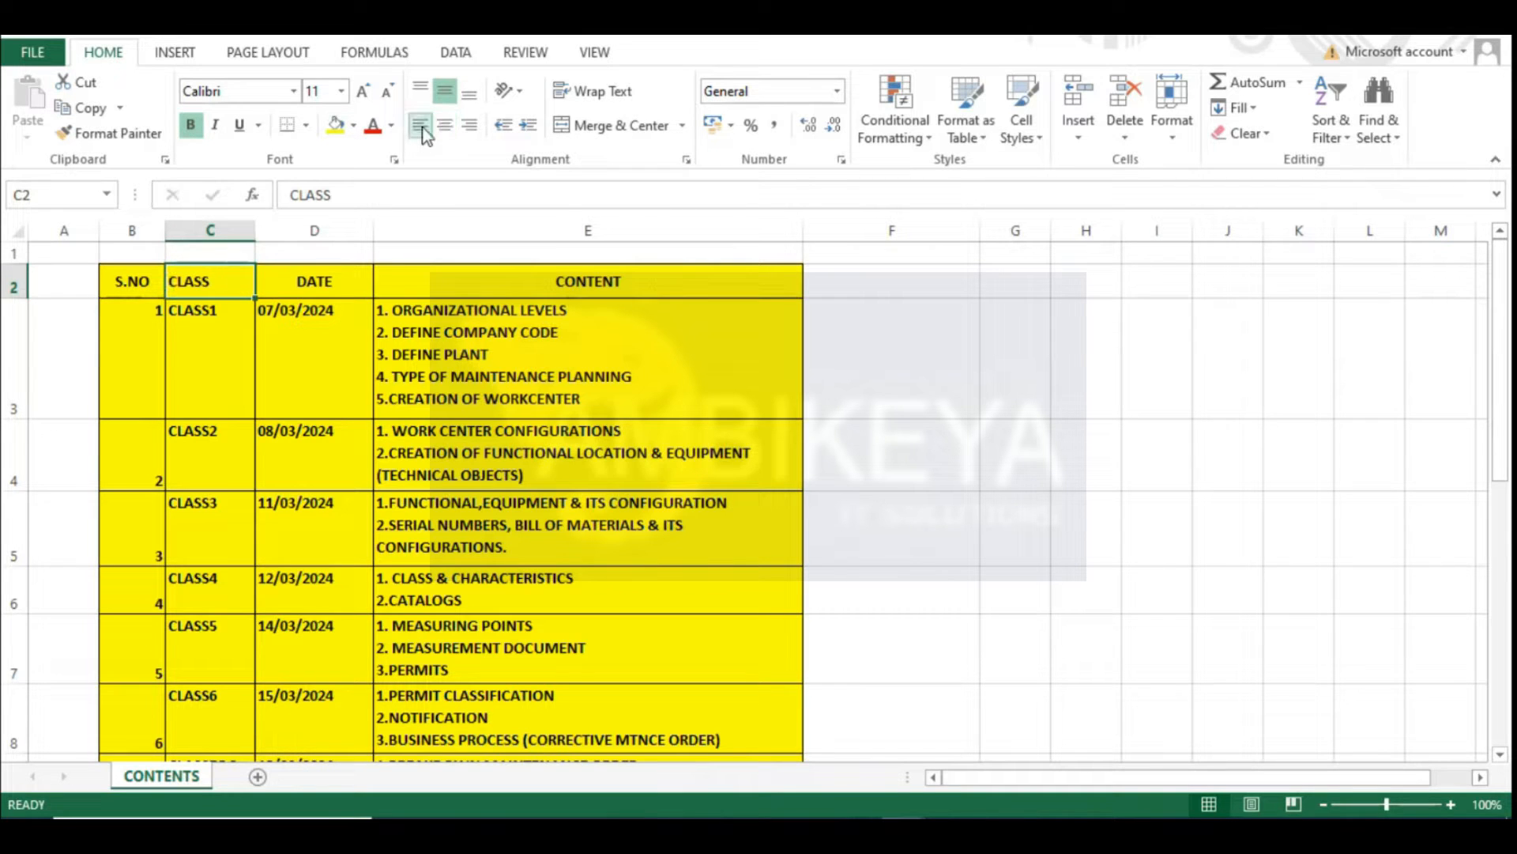
{"action": "left_click", "coordinate": [335, 281]}
{"action": "left_click", "coordinate": [196, 278]}
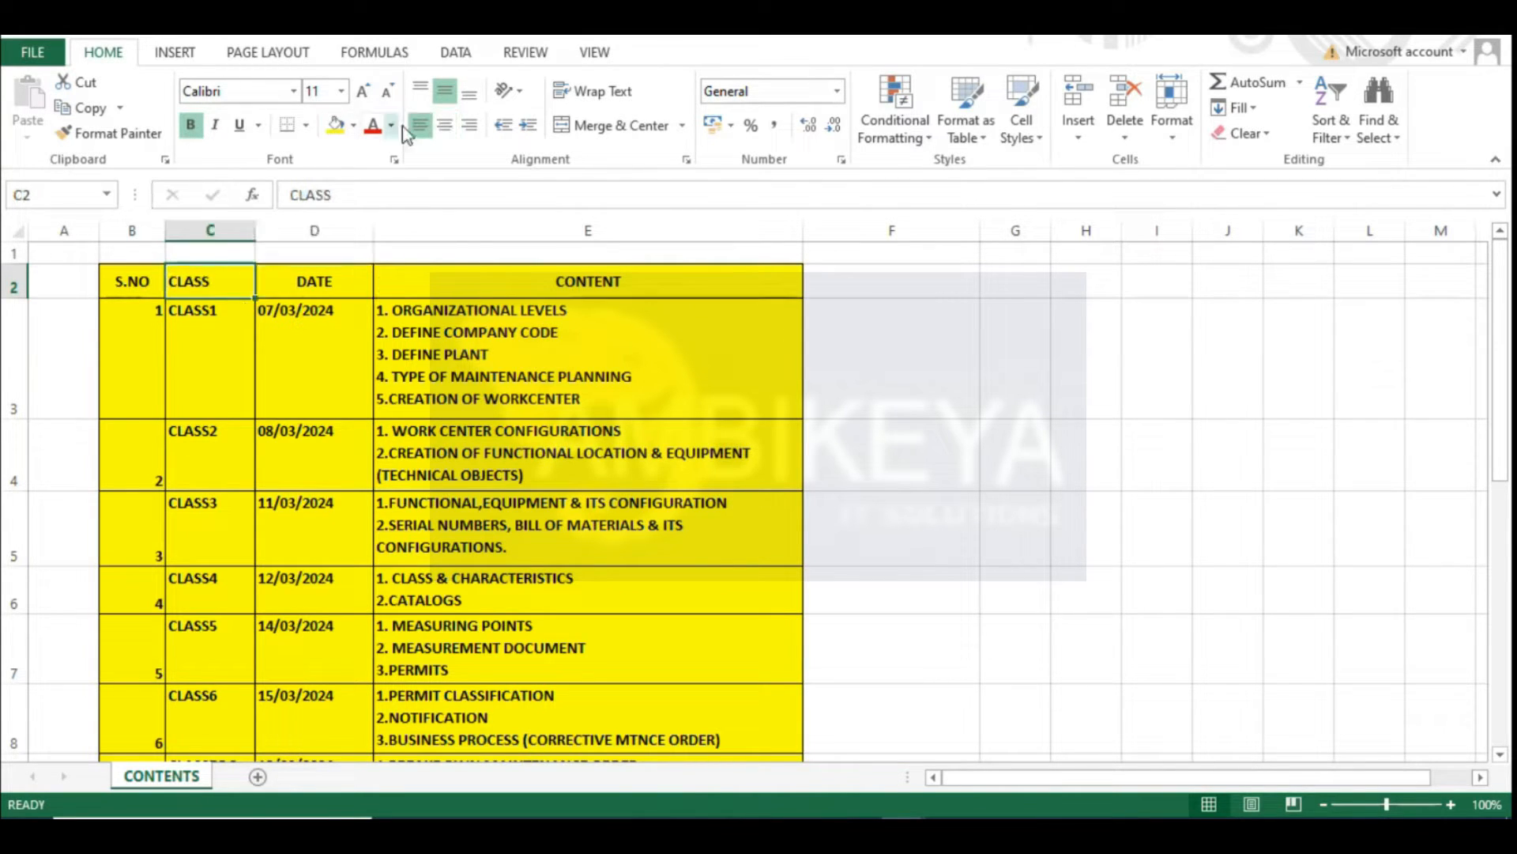
{"action": "left_click", "coordinate": [444, 127]}
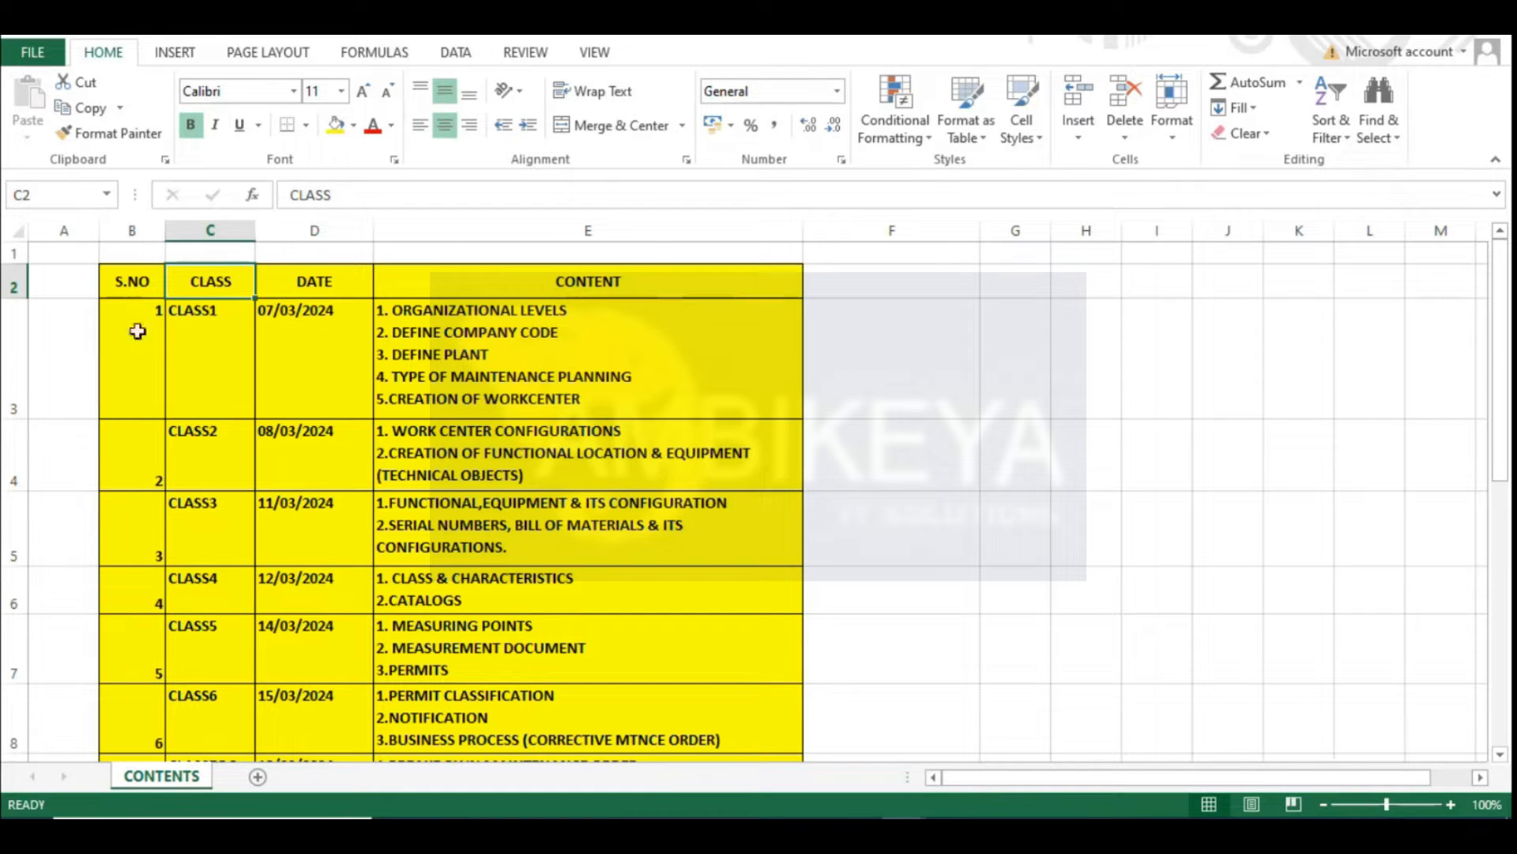
{"action": "left_click", "coordinate": [137, 282]}
{"action": "left_click", "coordinate": [144, 230]}
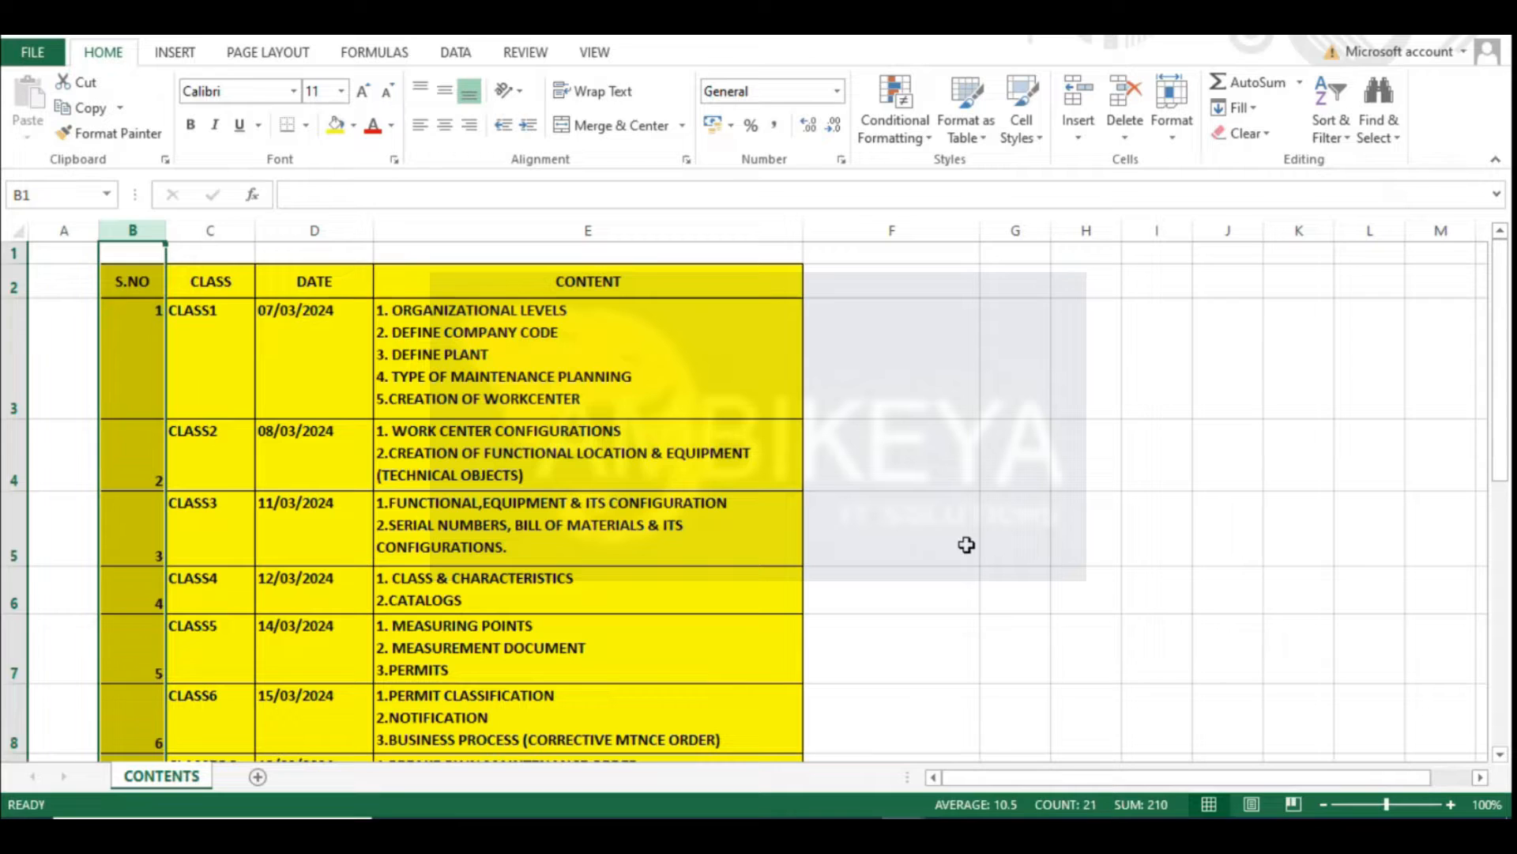
{"action": "left_click", "coordinate": [1035, 510]}
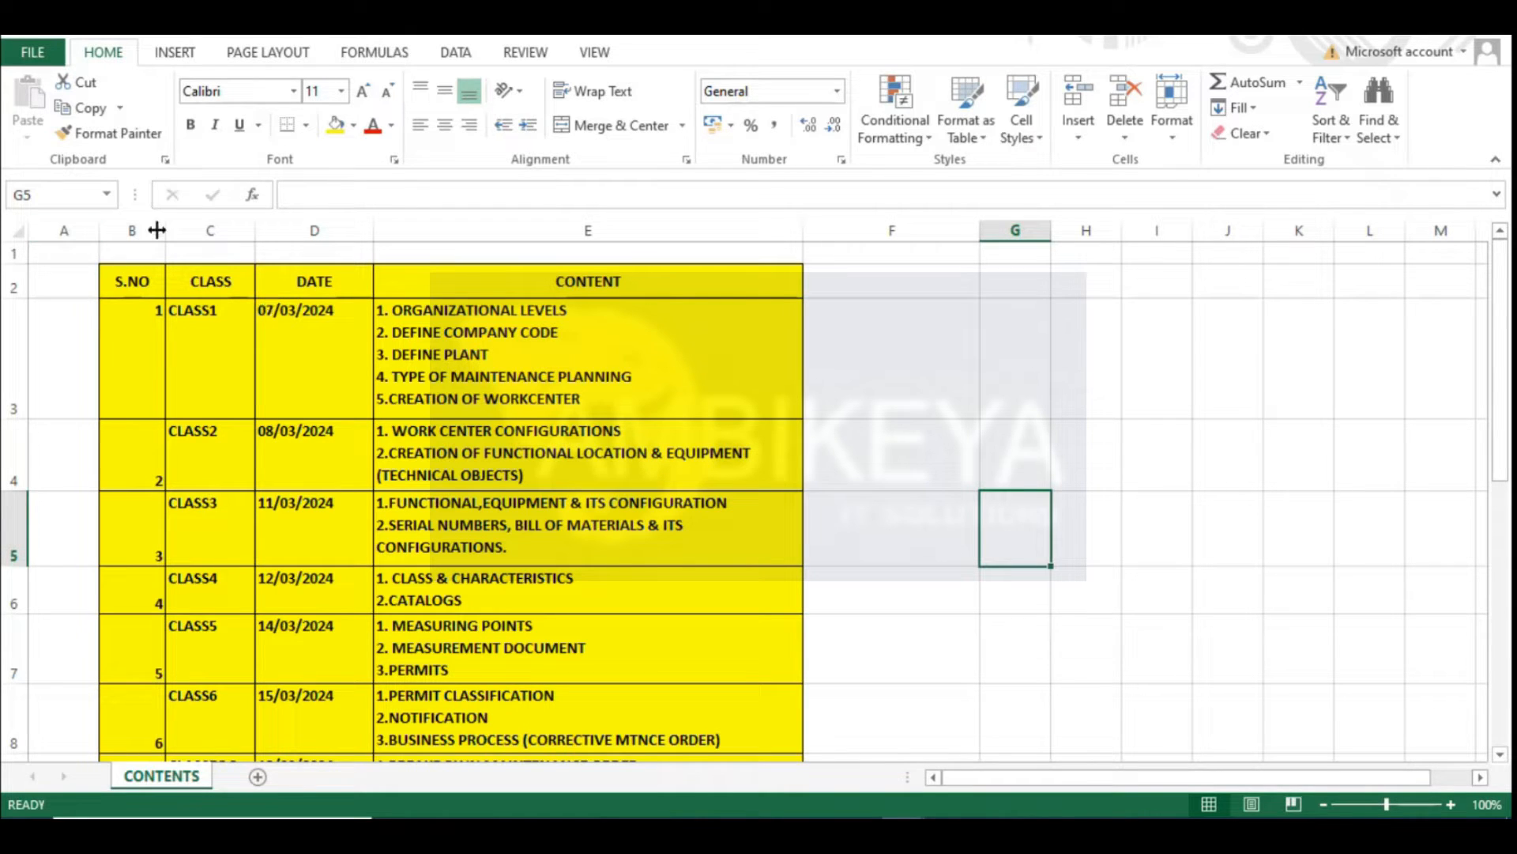
{"action": "left_click_drag", "start_coordinate": [141, 278], "coordinate": [478, 277]}
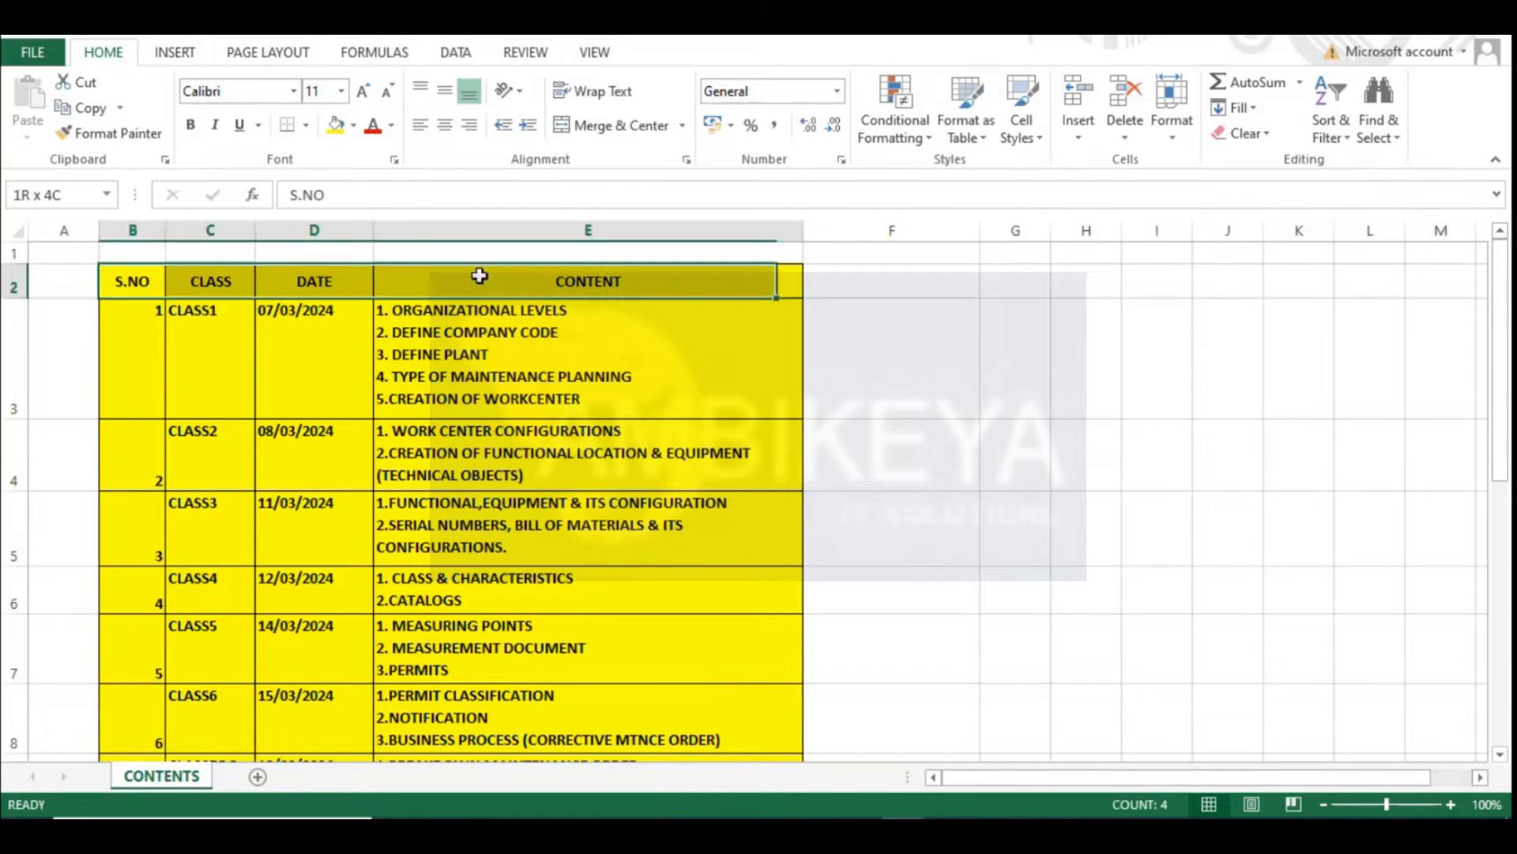
{"action": "left_click", "coordinate": [1308, 425]}
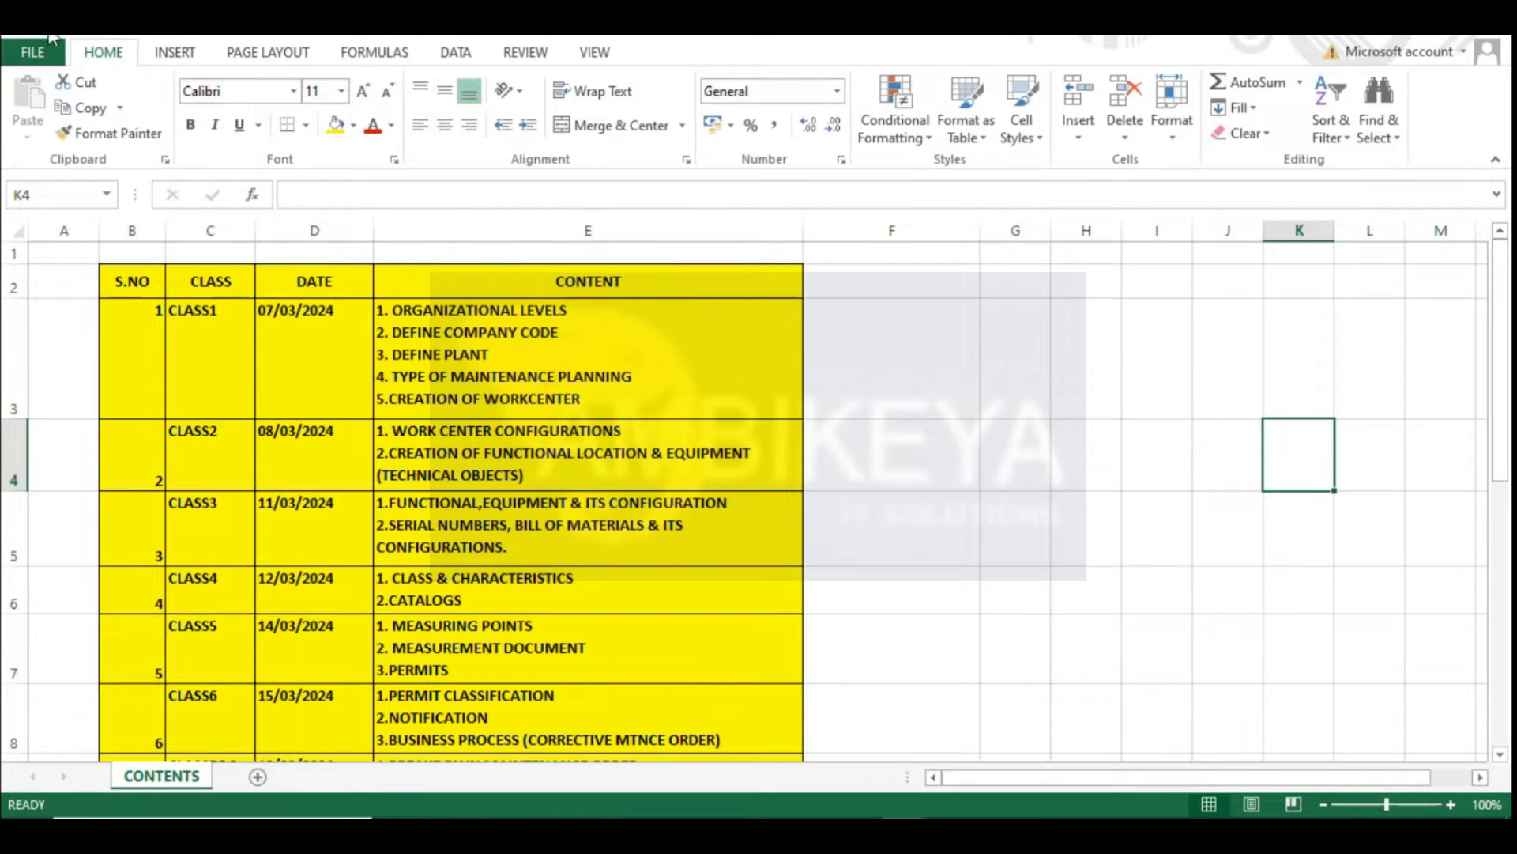
{"action": "left_click", "coordinate": [1074, 359]}
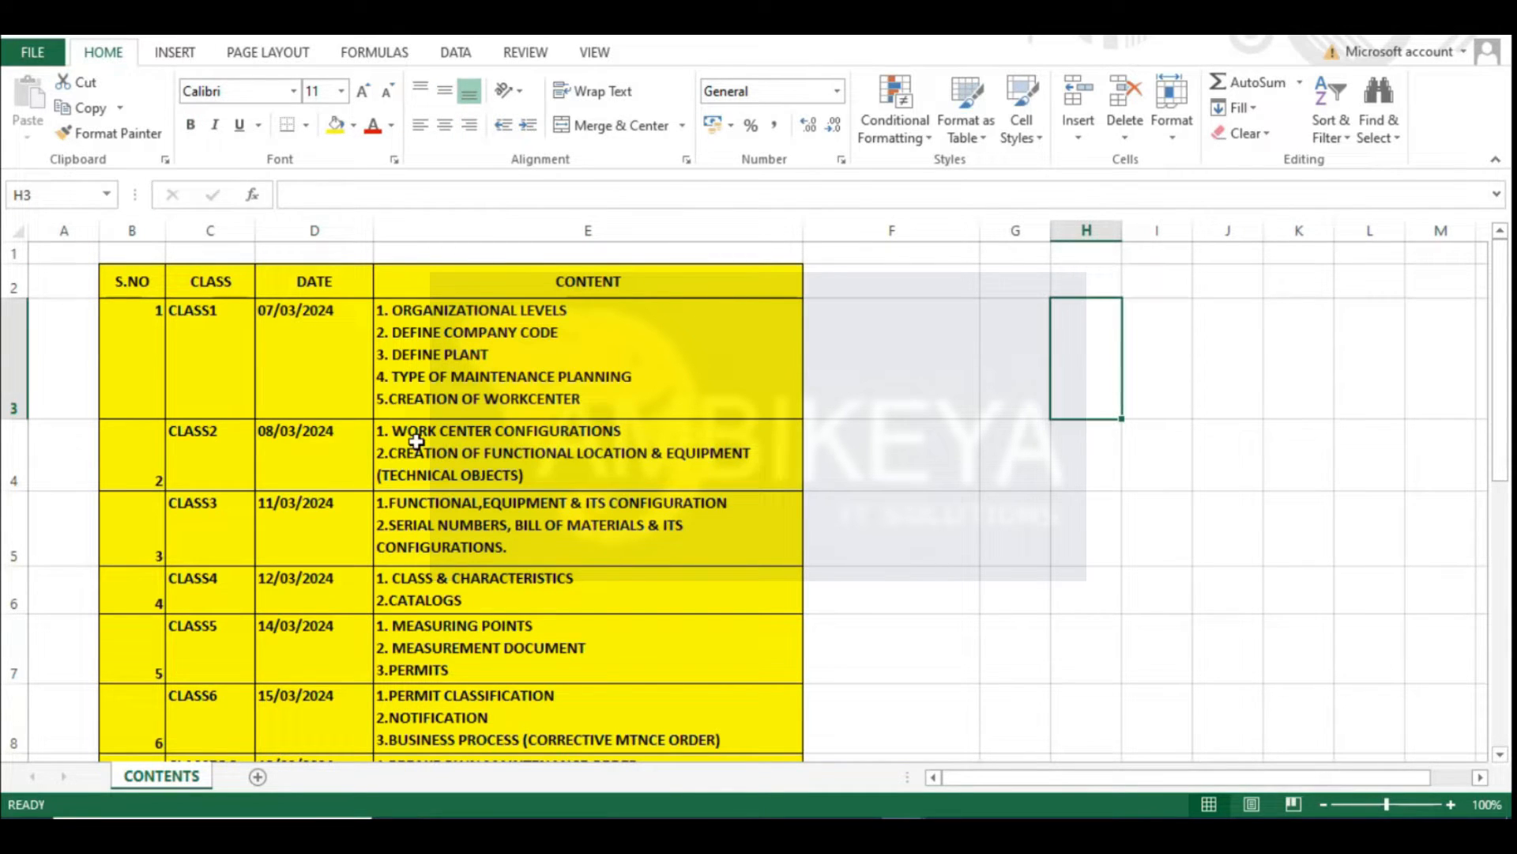
{"action": "left_click", "coordinate": [1016, 538]}
{"action": "scroll", "coordinate": [1017, 538], "scroll_direction": "down", "scroll_amount": 1}
{"action": "scroll", "coordinate": [554, 395], "scroll_direction": "up", "scroll_amount": 1}
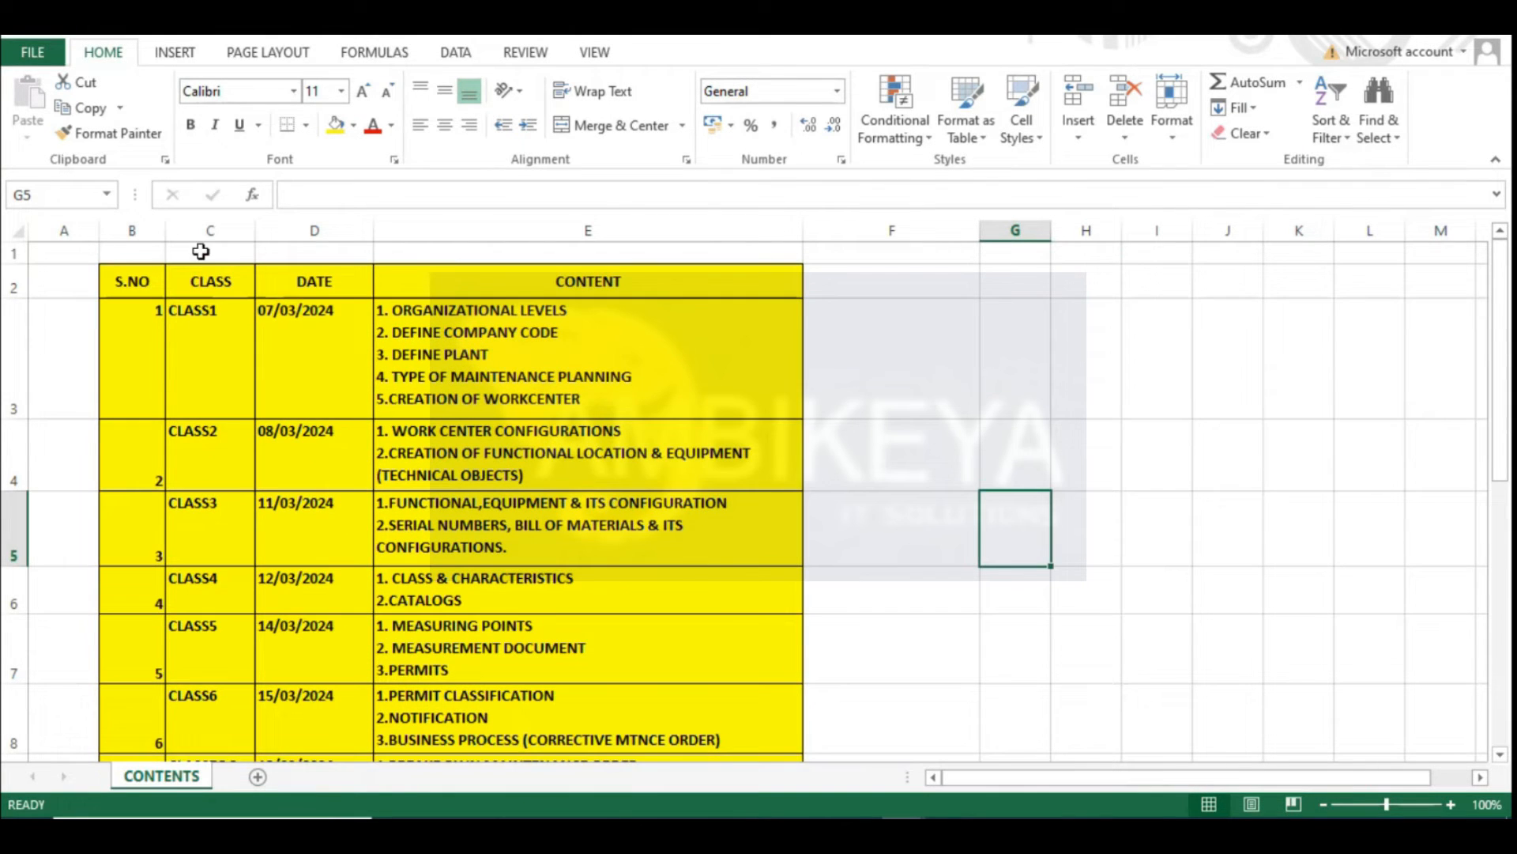
Auto-fit the S.NO column to its contents, a width of about 4.71
{"action": "left_click", "coordinate": [140, 229]}
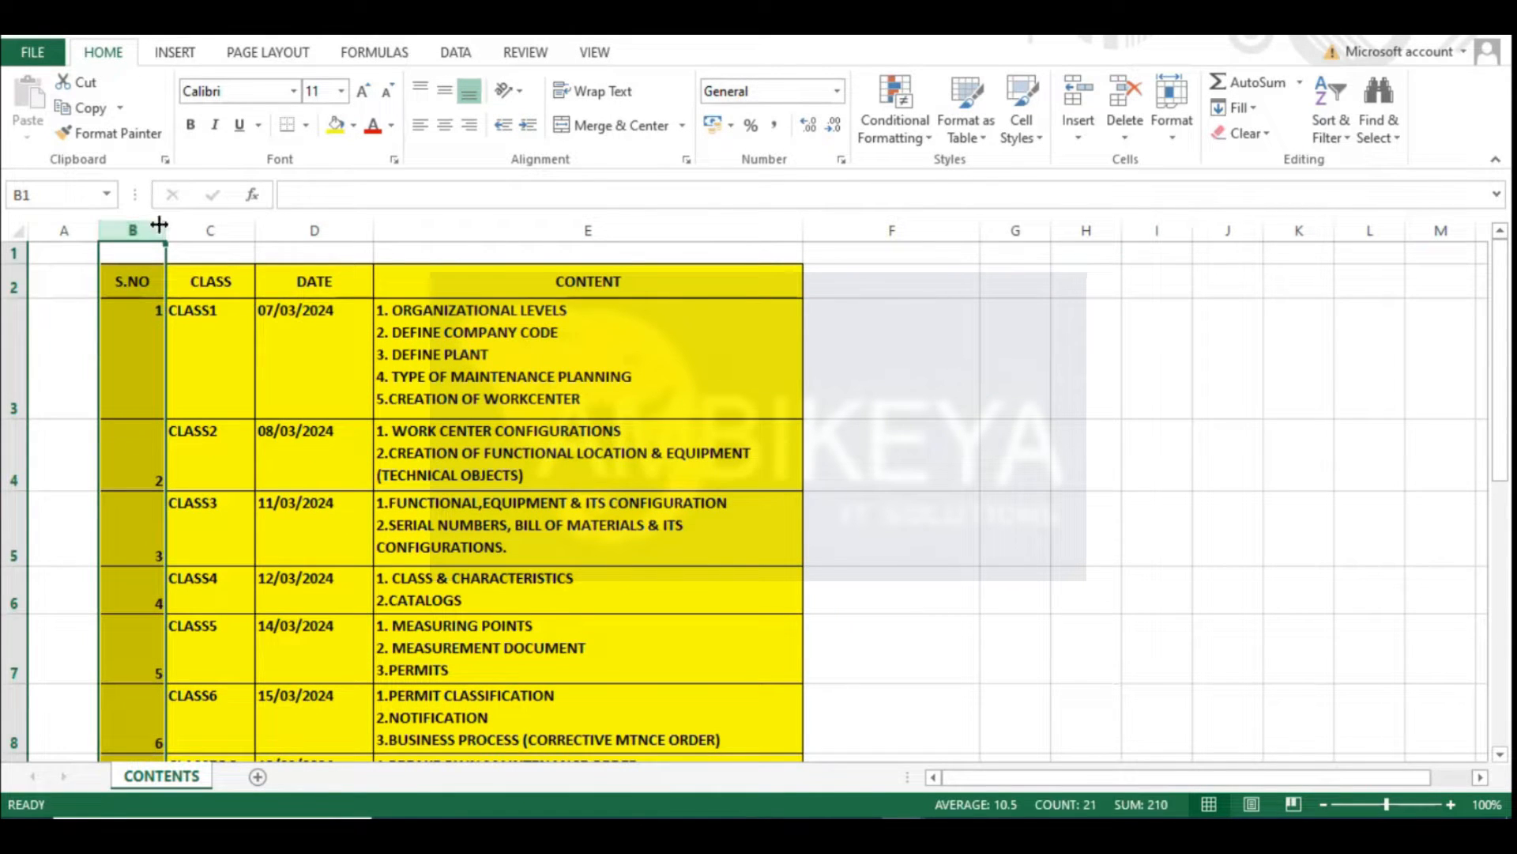
{"action": "double_click", "coordinate": [164, 230]}
{"action": "left_click", "coordinate": [147, 229]}
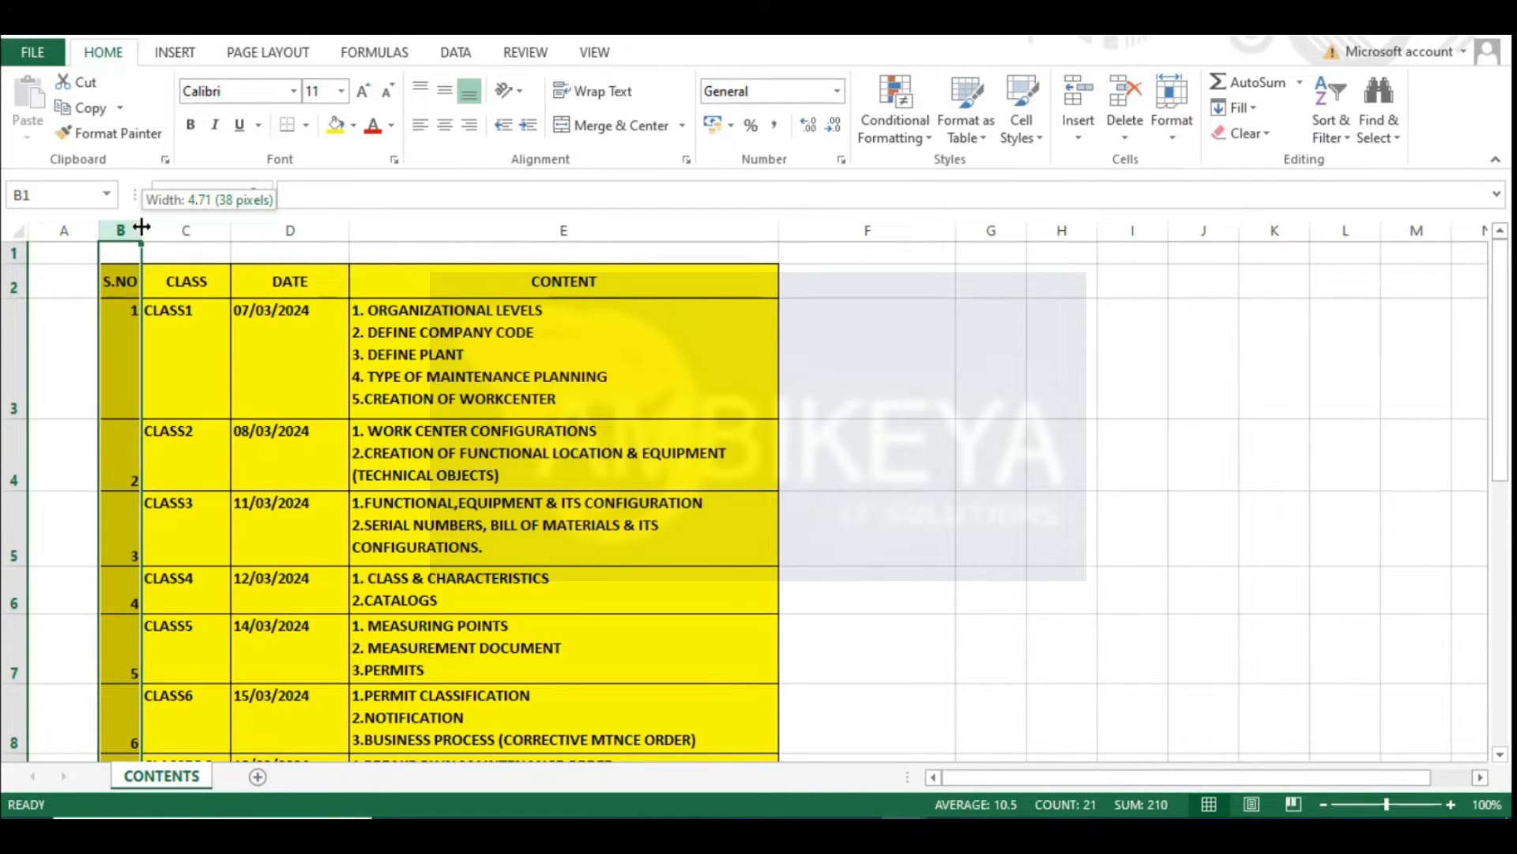
{"action": "left_click", "coordinate": [1219, 452]}
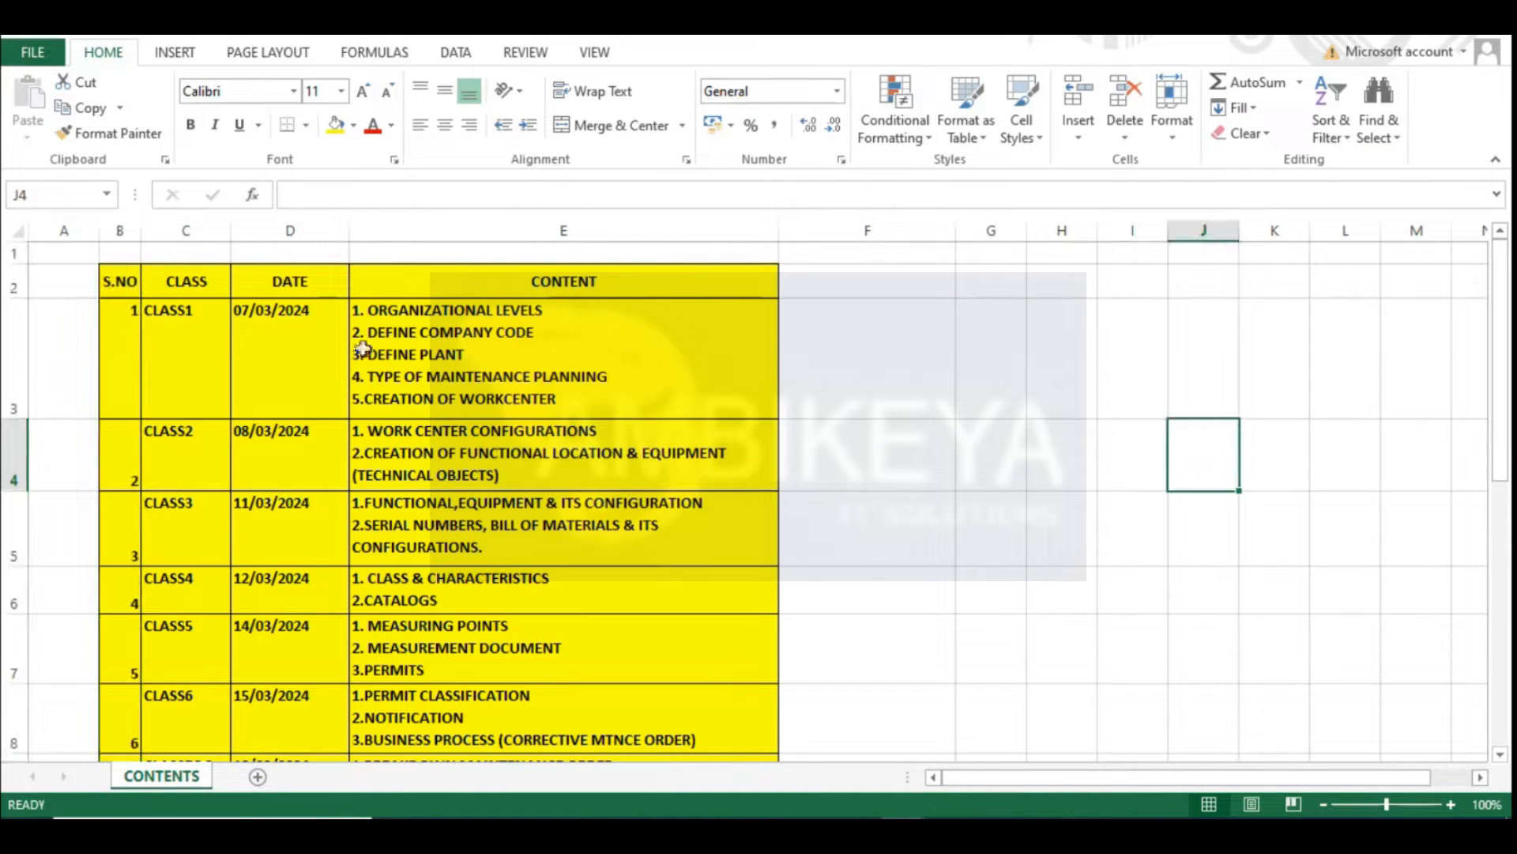
Look over the whole schedule from the CLASS1 content down to CLASS20
{"action": "left_click", "coordinate": [548, 352]}
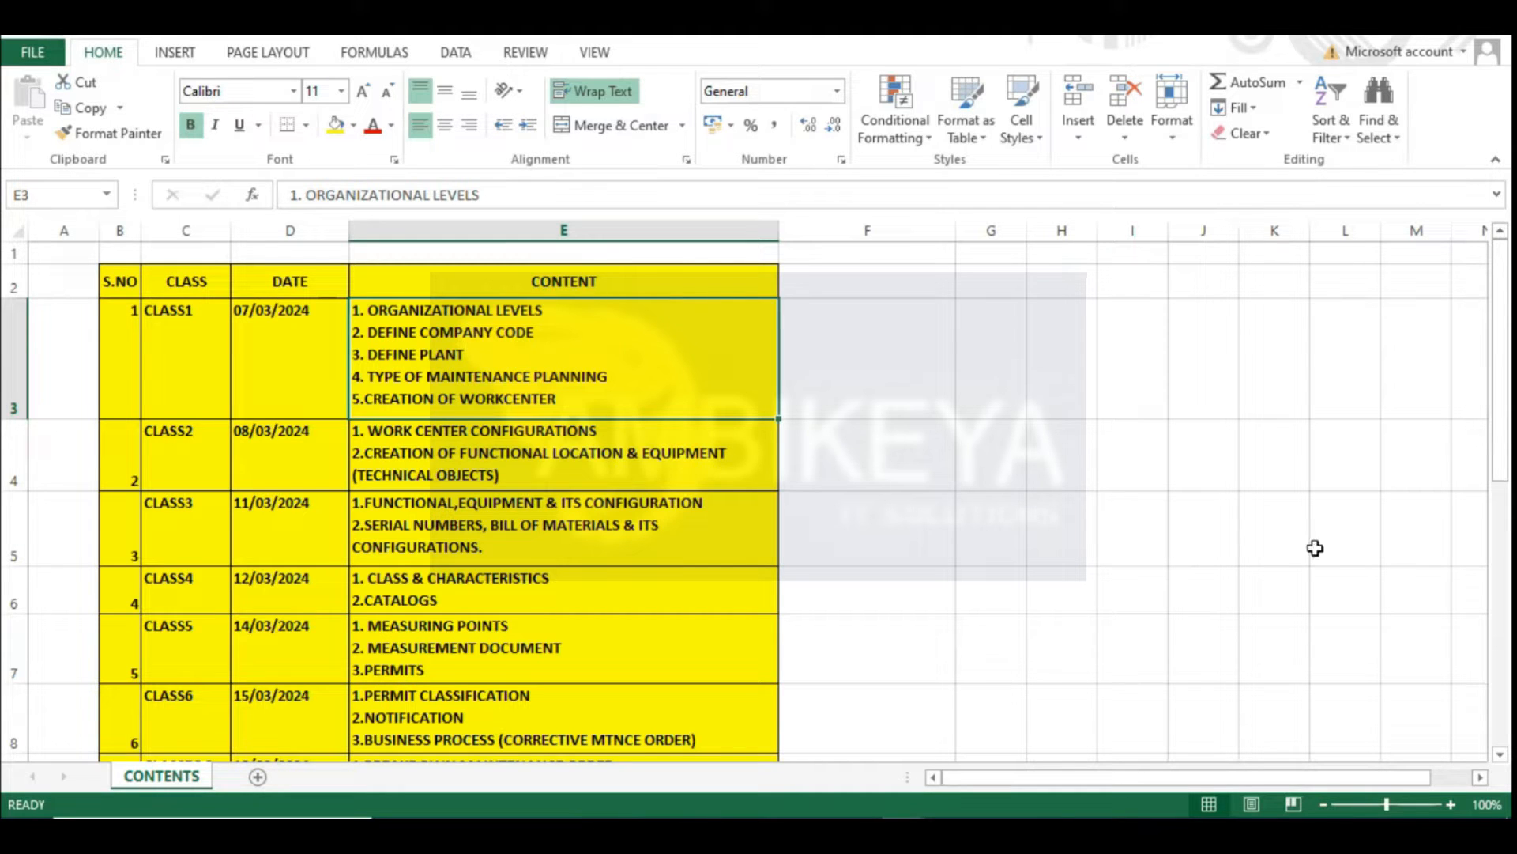
{"action": "left_click", "coordinate": [1304, 520]}
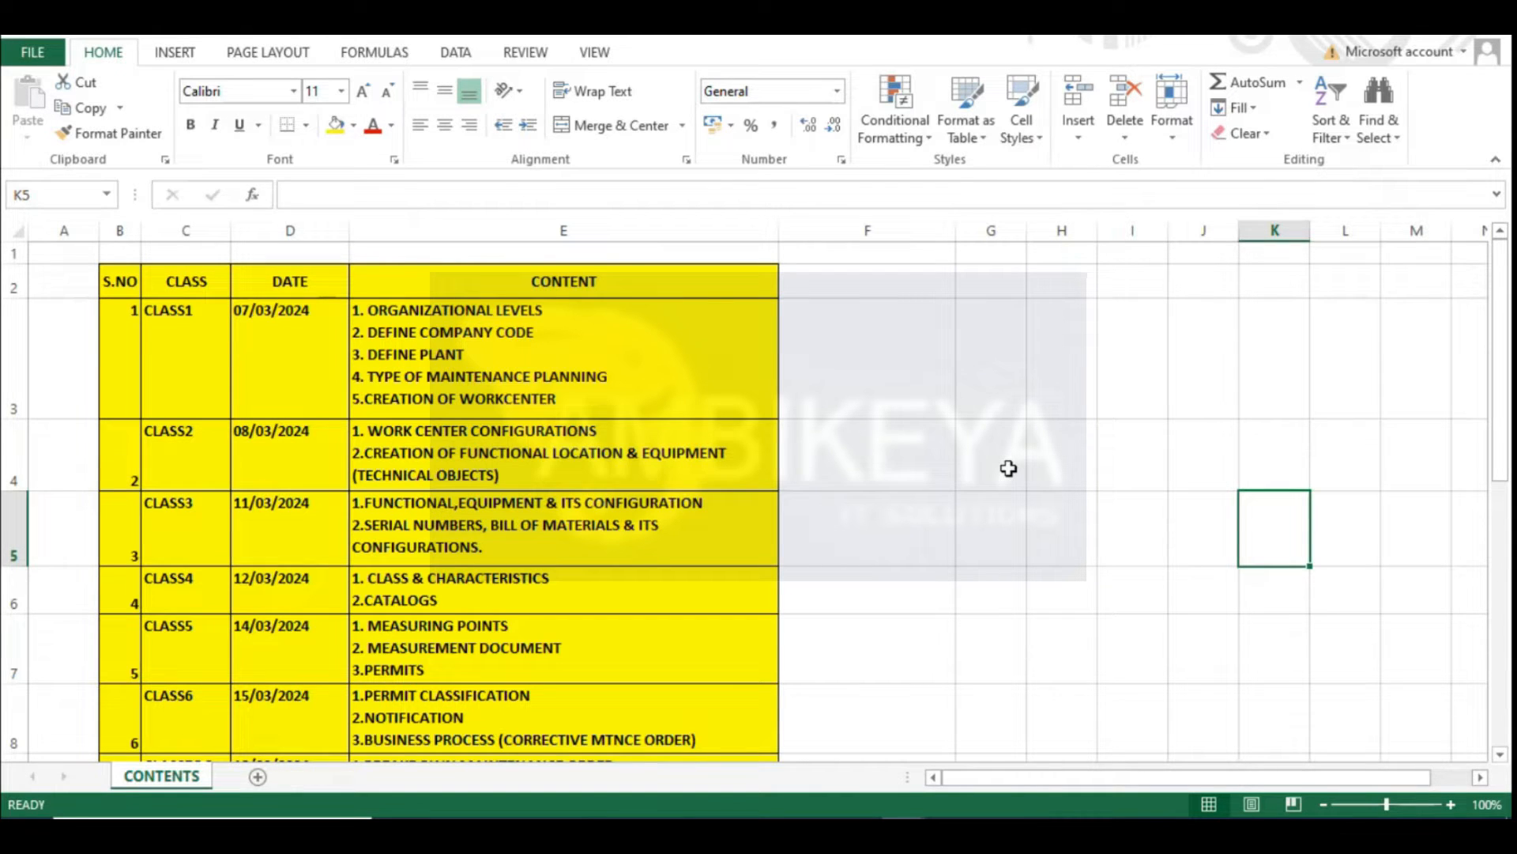
{"action": "left_click_drag", "start_coordinate": [1042, 781], "coordinate": [1009, 778]}
{"action": "scroll", "coordinate": [913, 526], "scroll_direction": "down", "scroll_amount": 4}
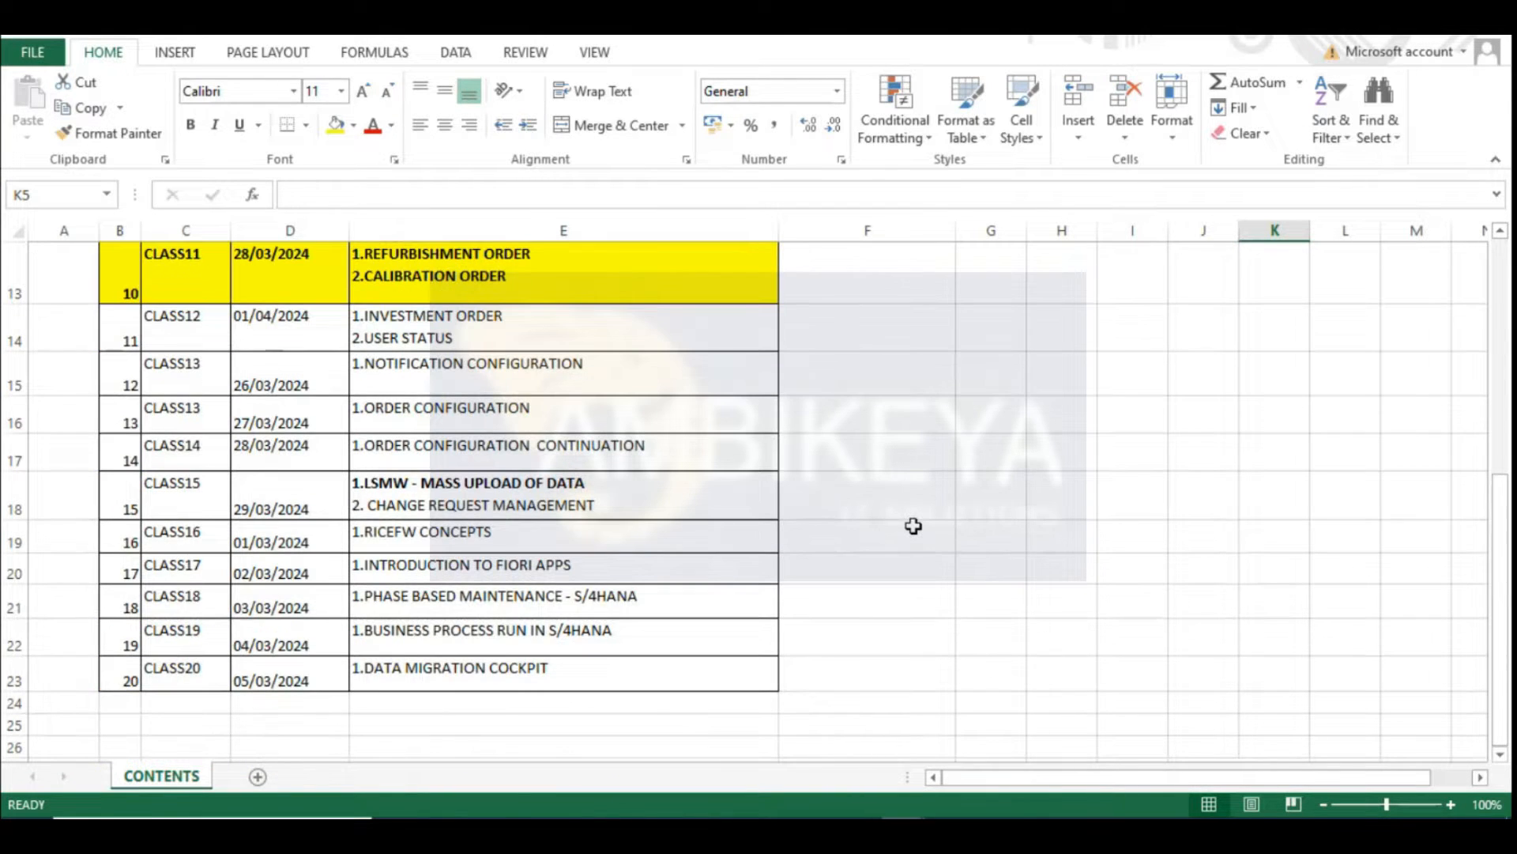
{"action": "scroll", "coordinate": [914, 526], "scroll_direction": "up", "scroll_amount": 4}
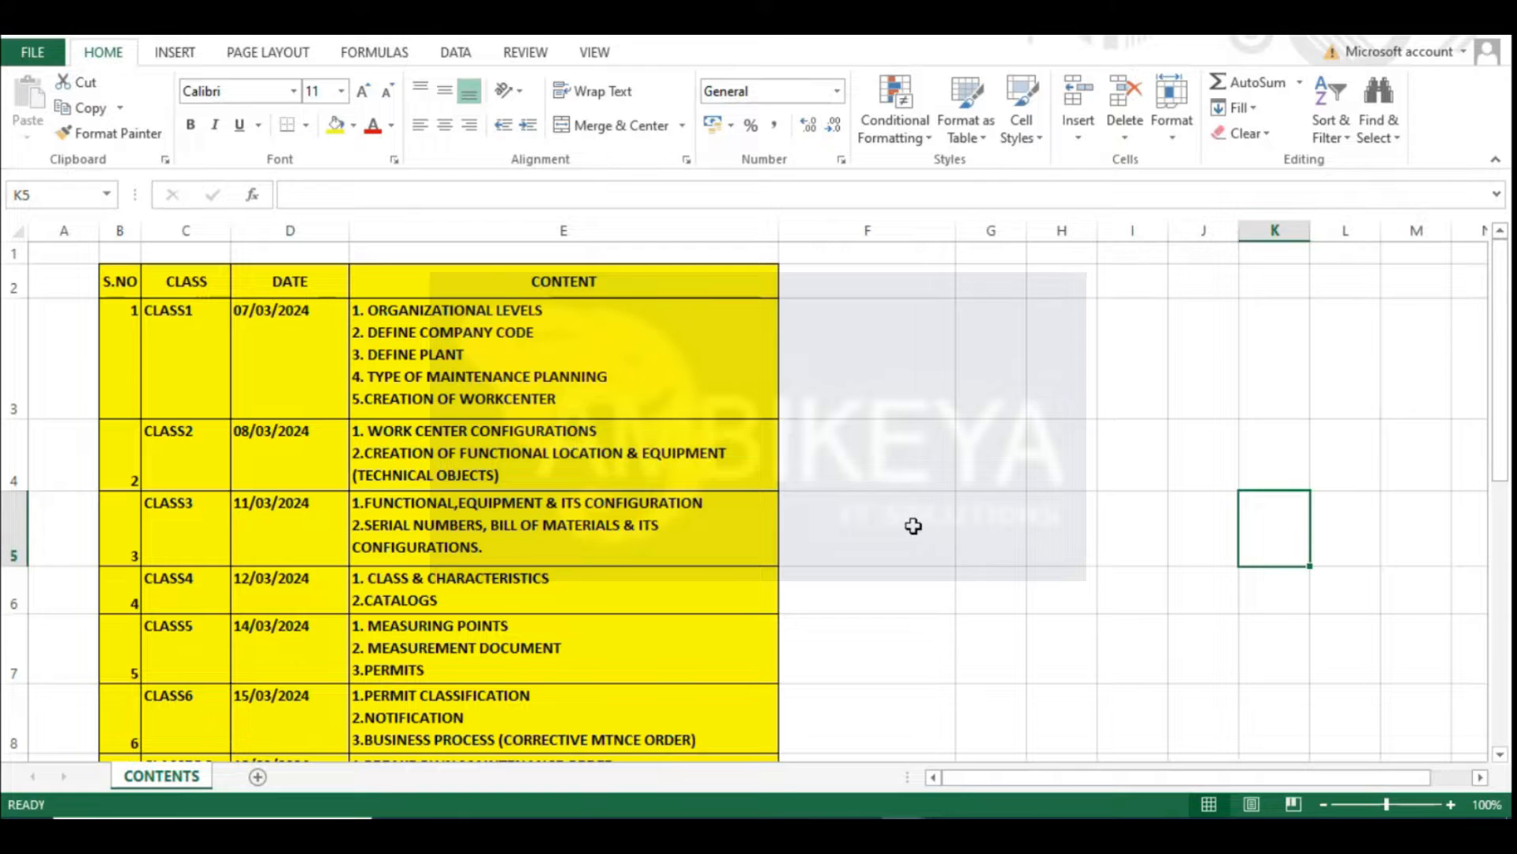
{"action": "left_click", "coordinate": [995, 412]}
{"action": "left_click", "coordinate": [1078, 383]}
{"action": "left_click", "coordinate": [1060, 459]}
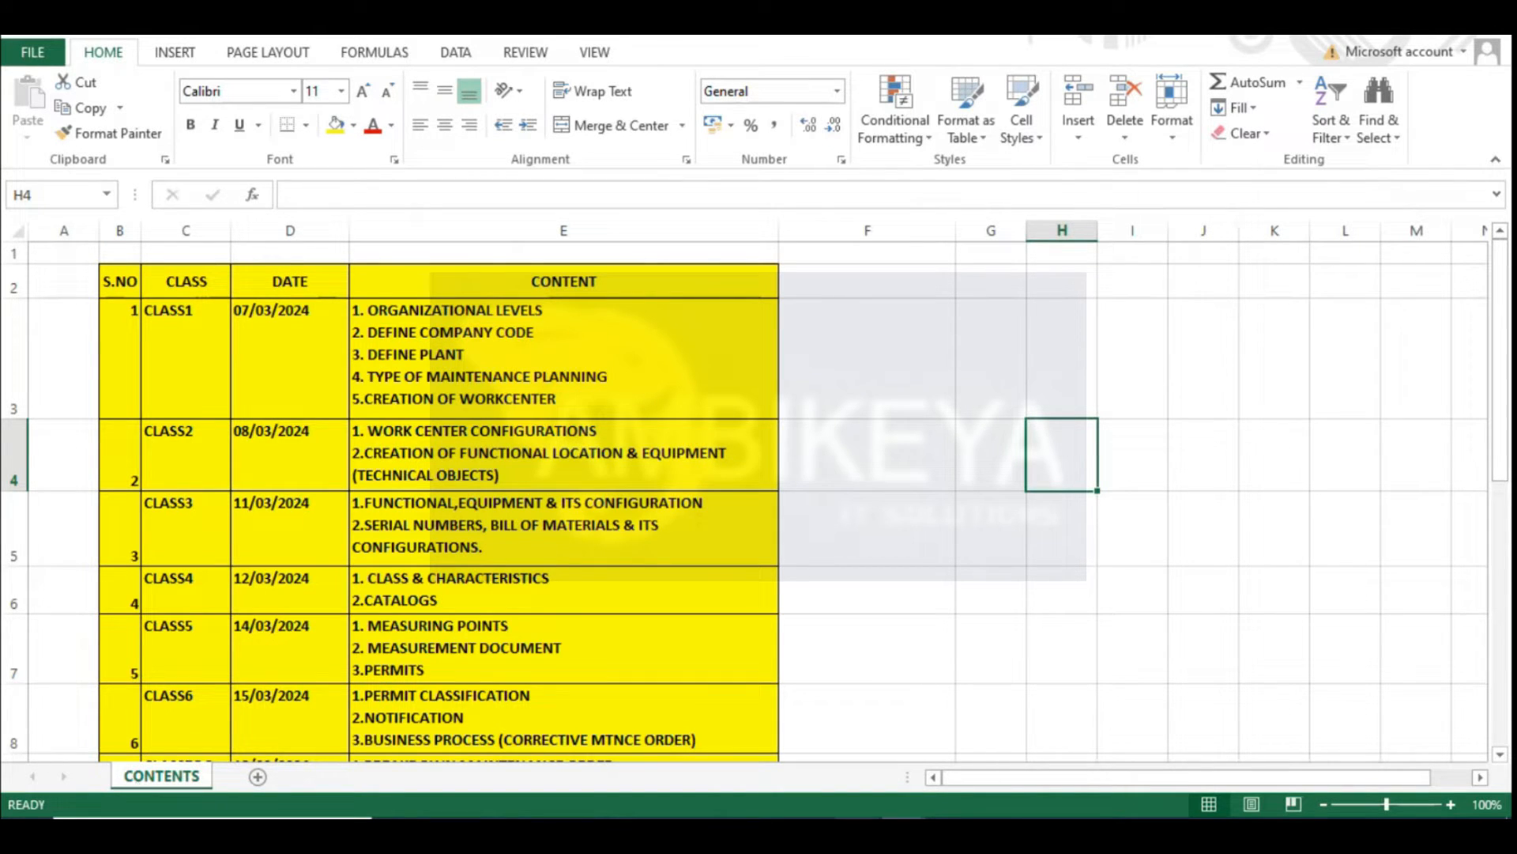
{"action": "left_click", "coordinate": [903, 832]}
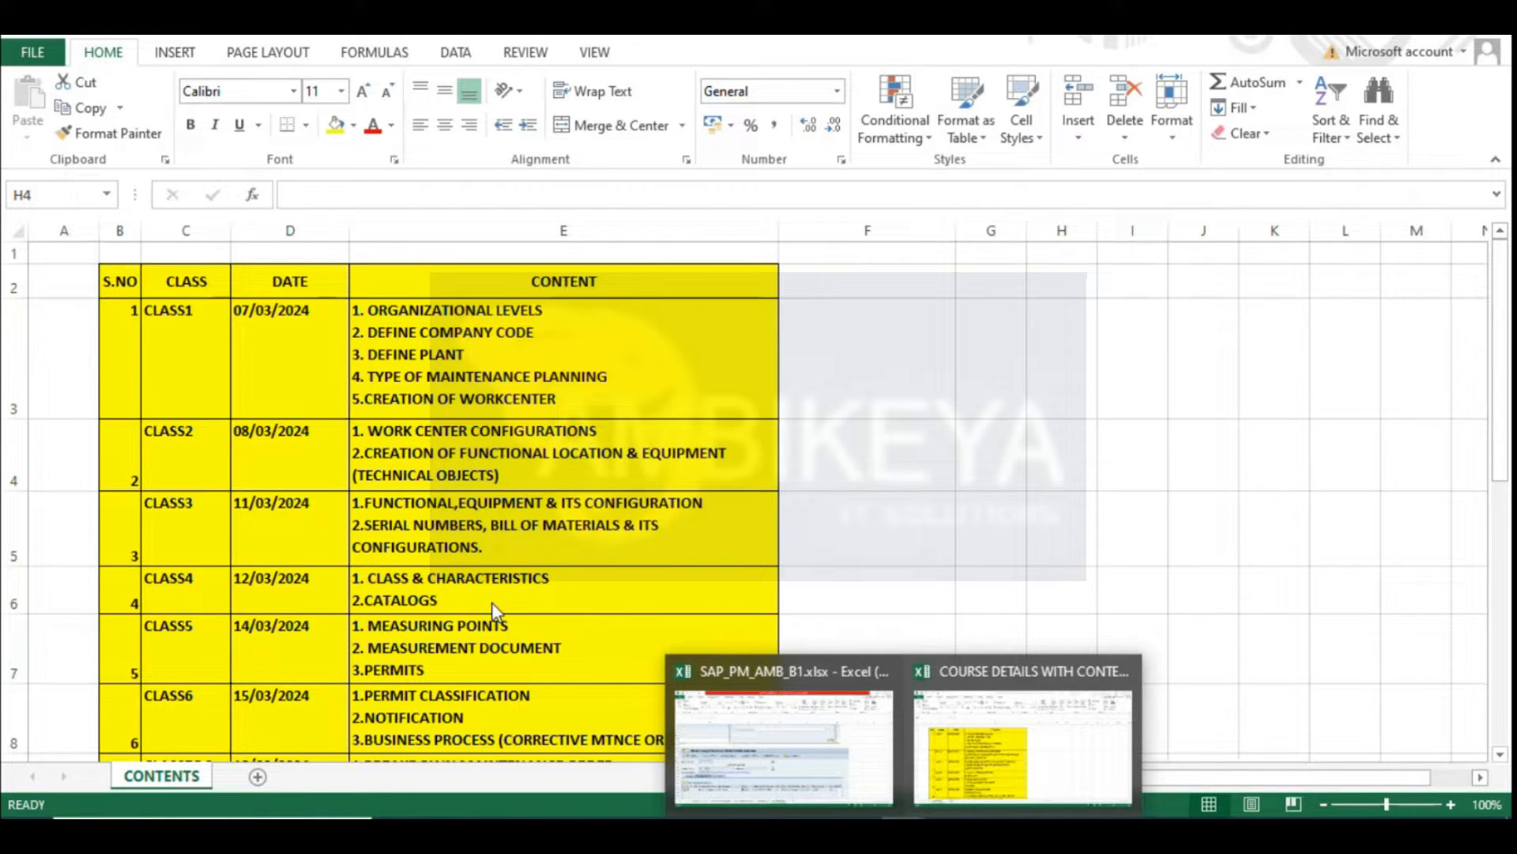
{"action": "left_click", "coordinate": [1055, 435]}
Make the CLASS20 content text "1.DATA MIGRATION COCKPIT" bold
{"action": "scroll", "coordinate": [633, 601], "scroll_direction": "down", "scroll_amount": 3}
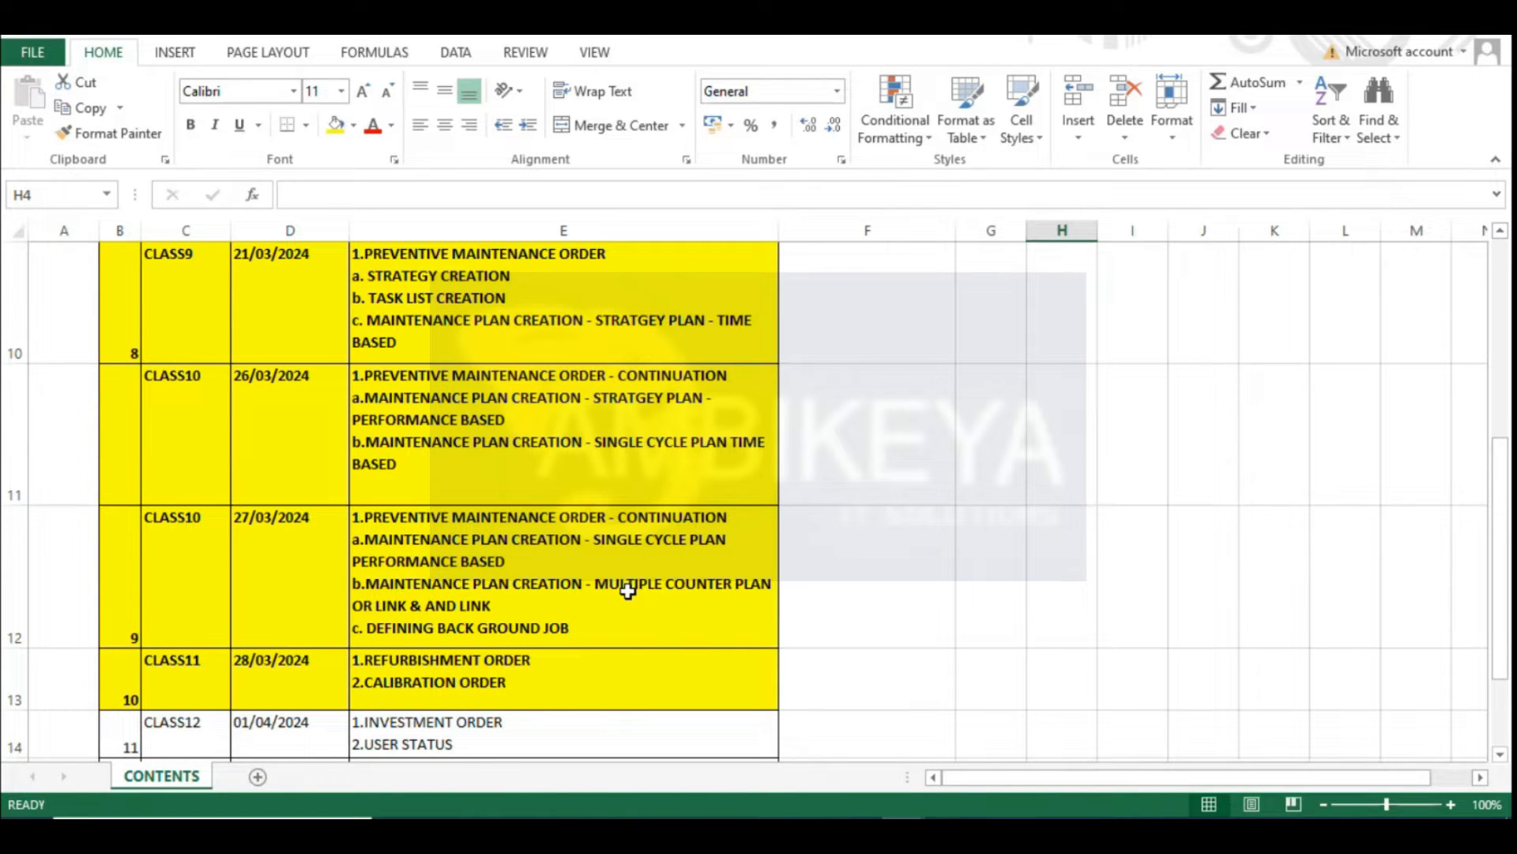
{"action": "scroll", "coordinate": [628, 591], "scroll_direction": "down", "scroll_amount": 1}
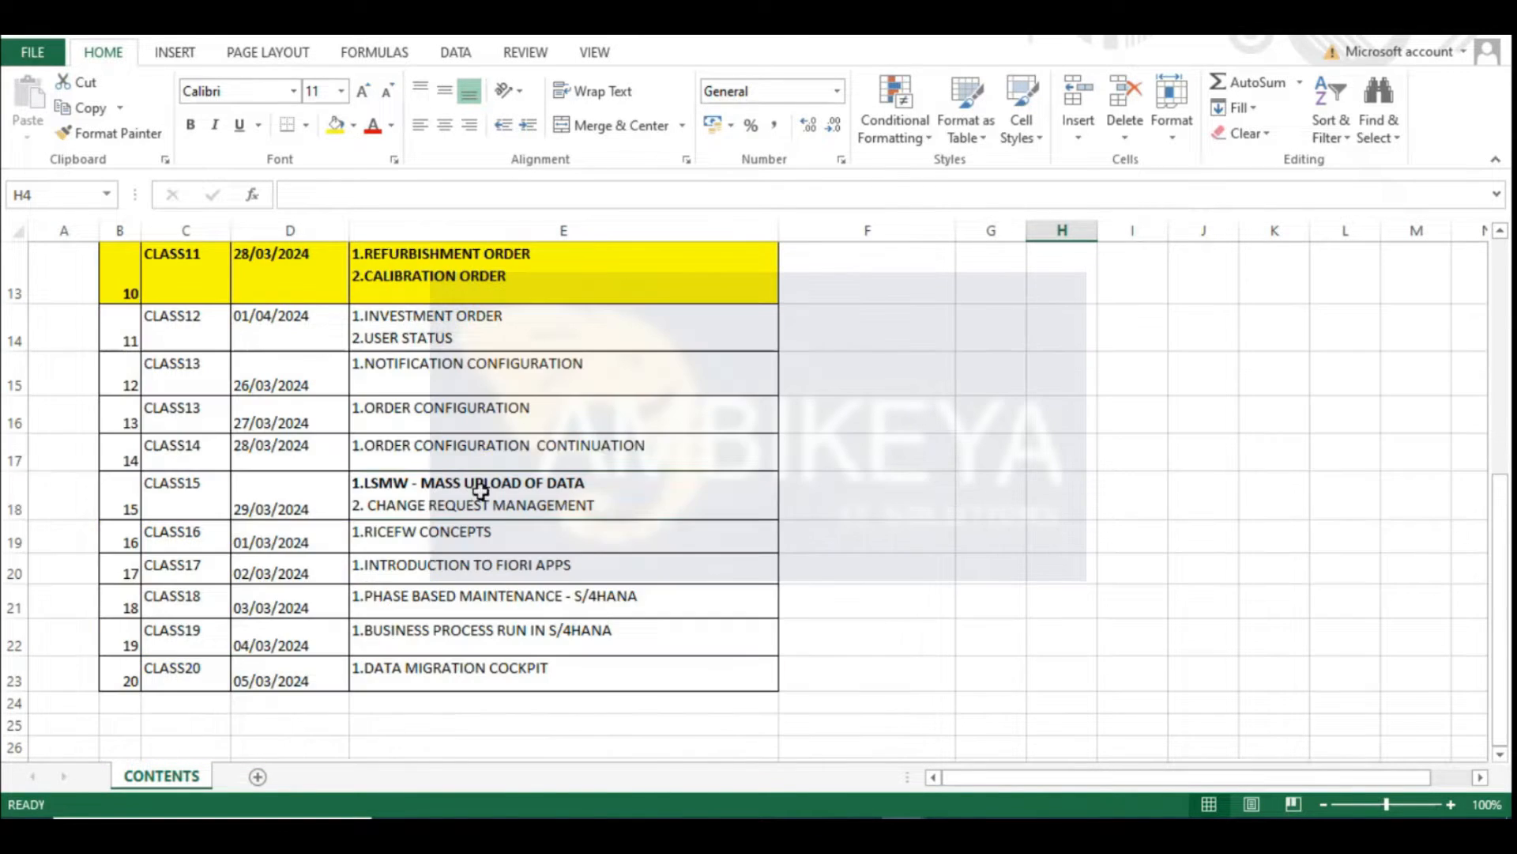
{"action": "left_click", "coordinate": [547, 668]}
{"action": "double_click", "coordinate": [547, 668]}
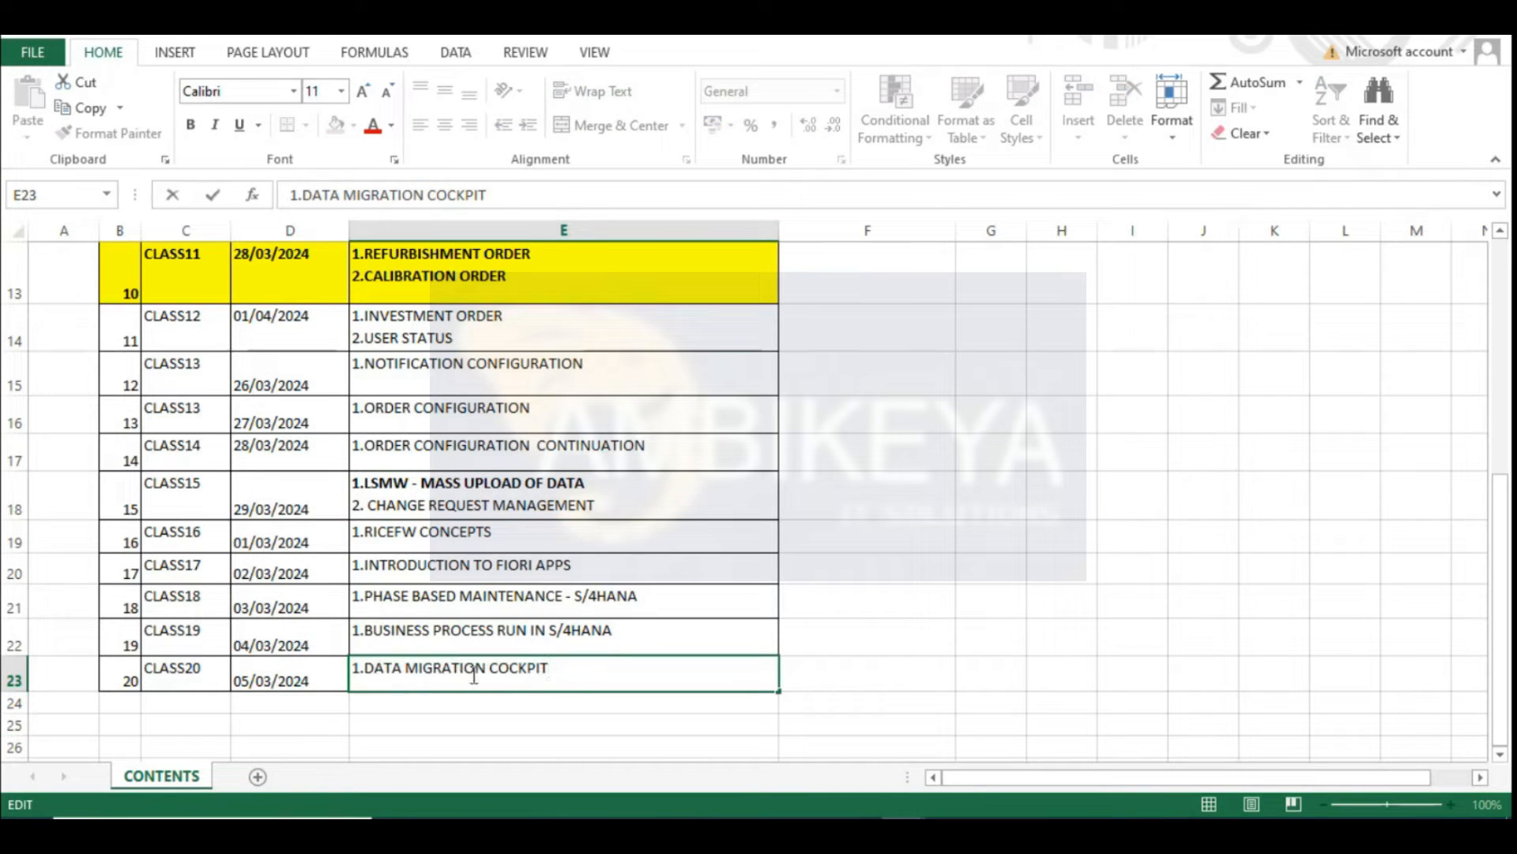
{"action": "left_click_drag", "start_coordinate": [574, 668], "coordinate": [352, 668]}
{"action": "left_click", "coordinate": [190, 125]}
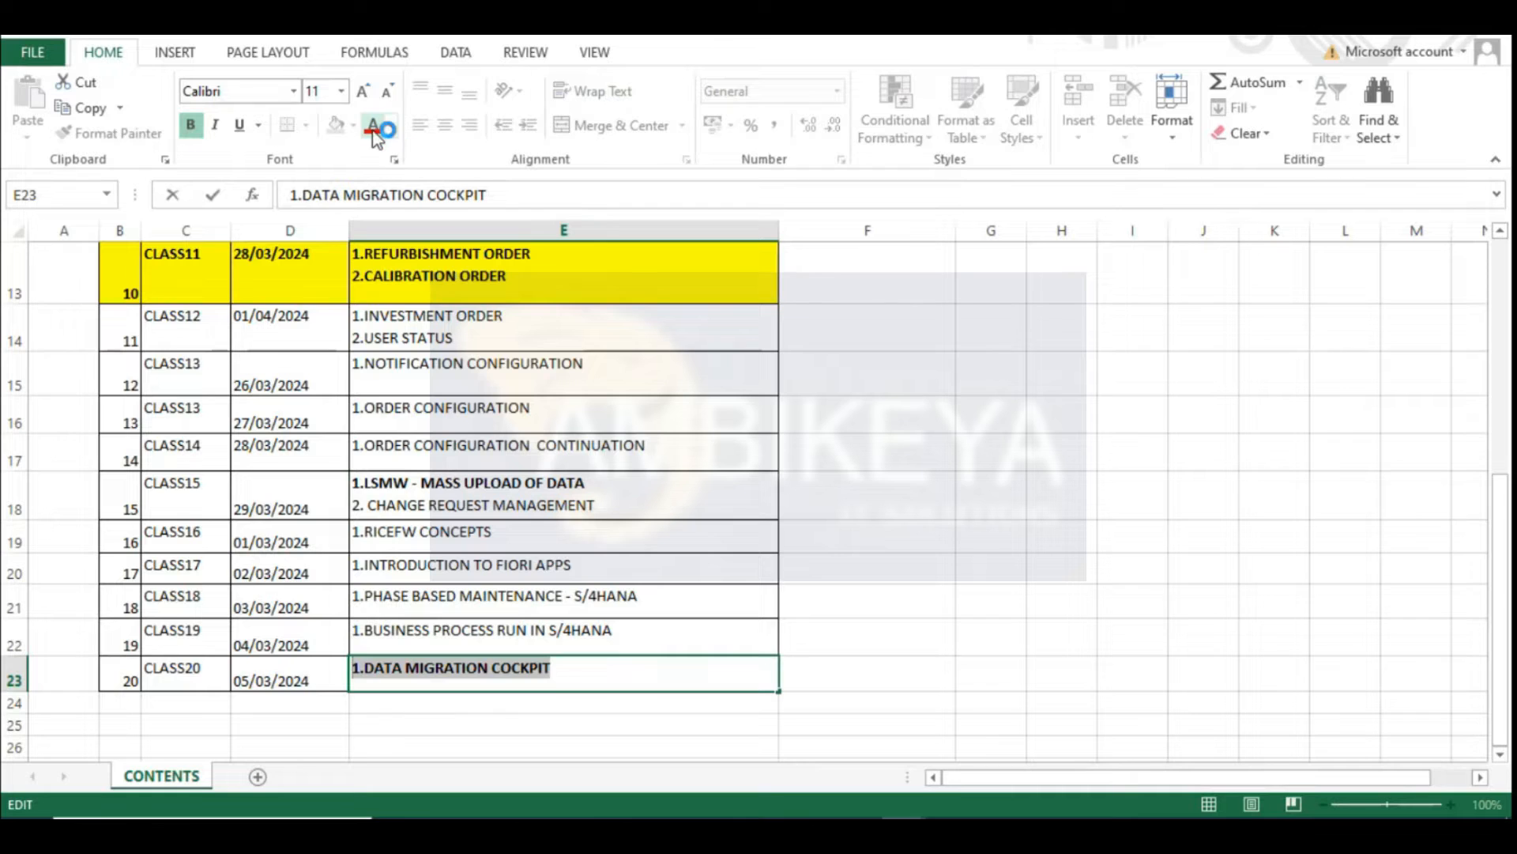
{"action": "left_click", "coordinate": [477, 722]}
{"action": "left_click", "coordinate": [552, 680]}
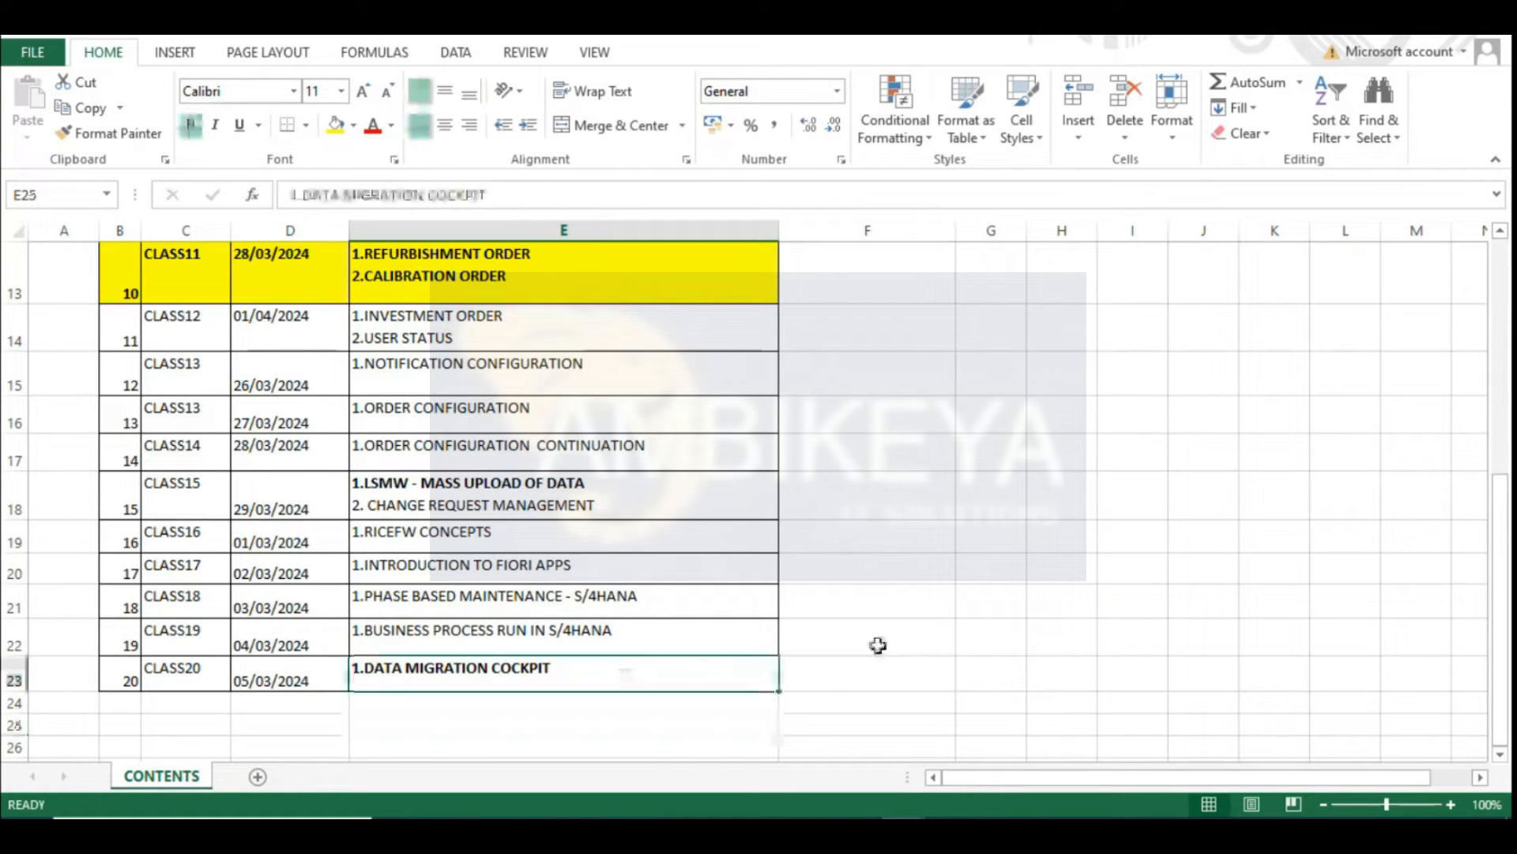
{"action": "left_click", "coordinate": [874, 643]}
{"action": "left_click", "coordinate": [1051, 371]}
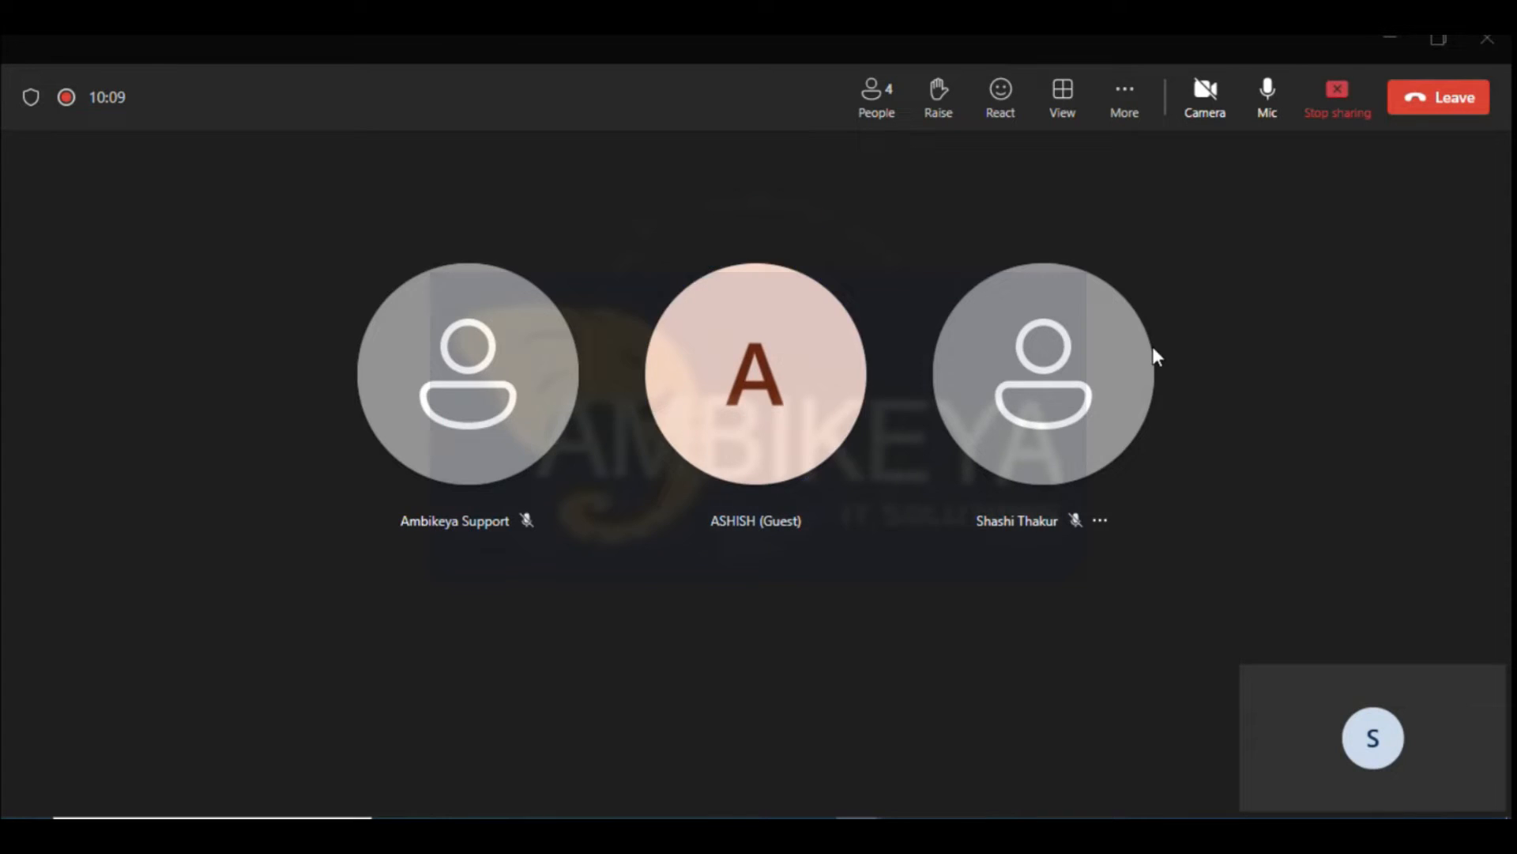
{"action": "key", "text": "alt+Tab"}
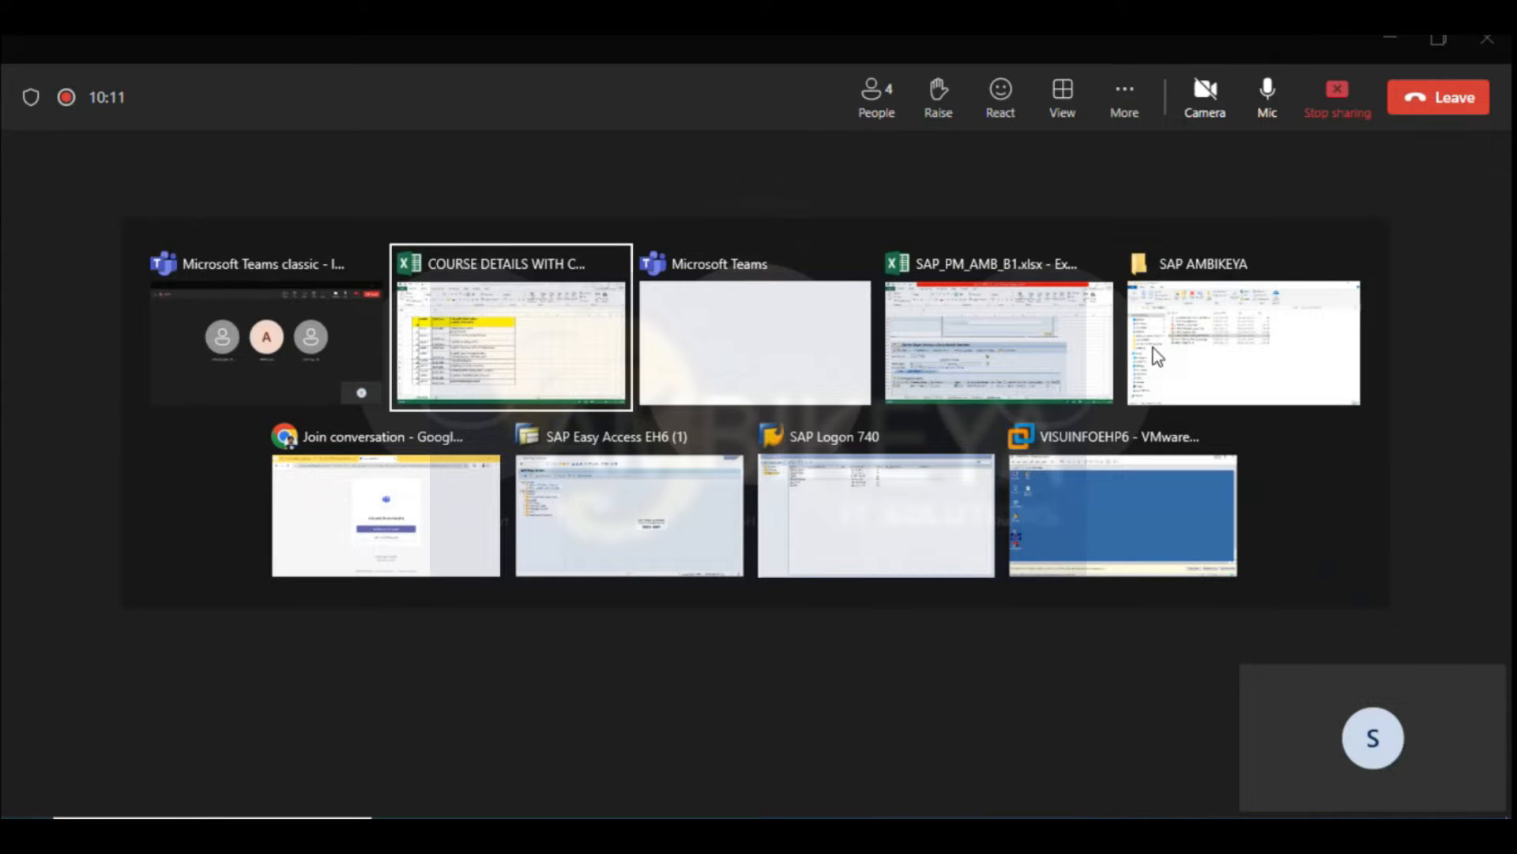
Review the schedule's content entries from CLASS6 through CLASS7&8 to CLASS9
{"action": "scroll", "coordinate": [763, 408], "scroll_direction": "up", "scroll_amount": 3}
{"action": "scroll", "coordinate": [427, 349], "scroll_direction": "down", "scroll_amount": 3}
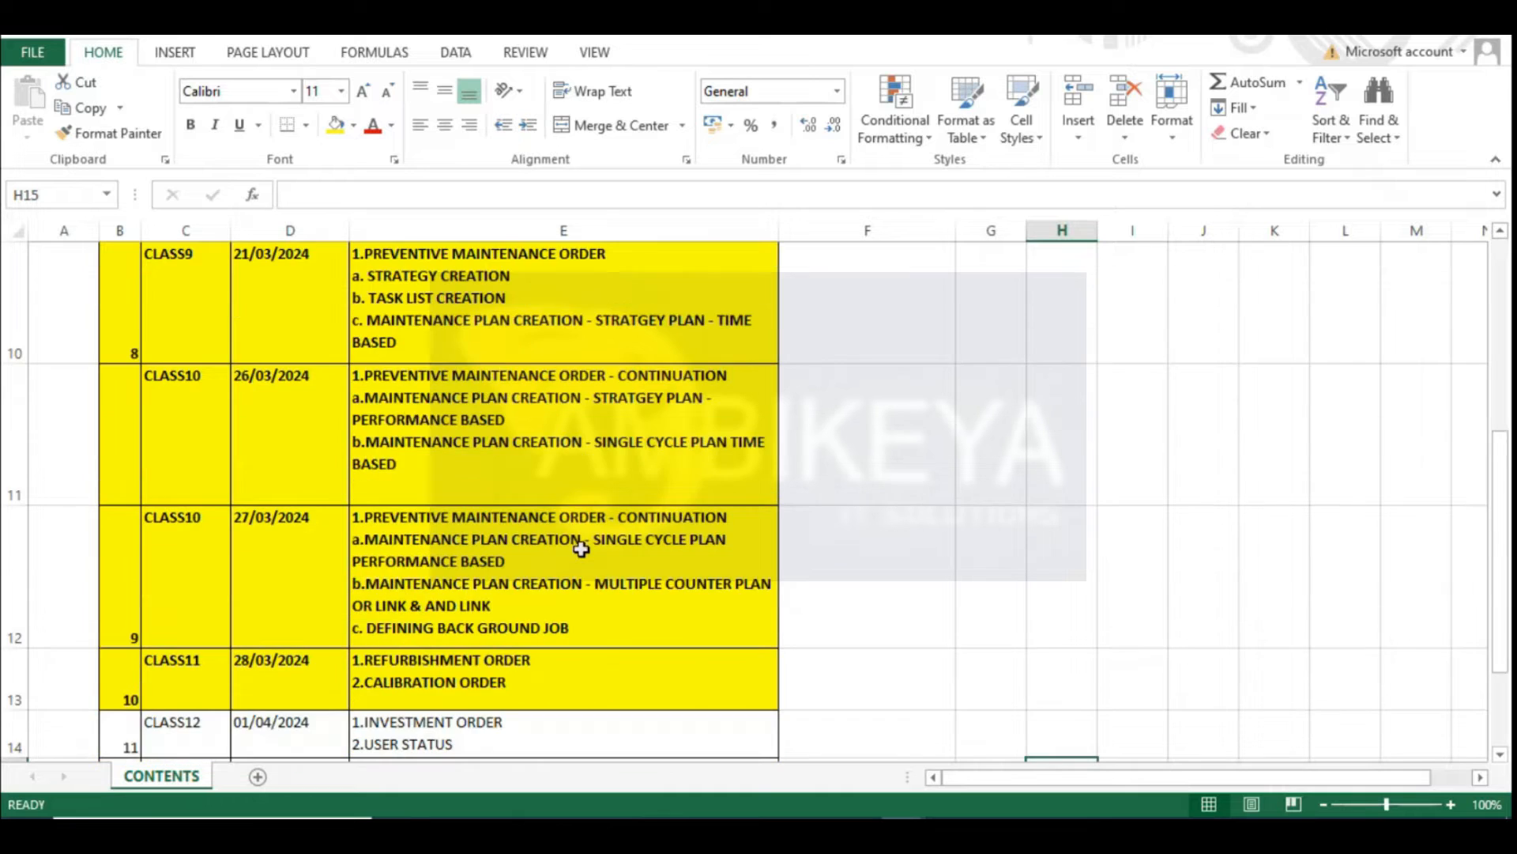
{"action": "scroll", "coordinate": [433, 368], "scroll_direction": "up", "scroll_amount": 2}
{"action": "left_click", "coordinate": [426, 523]}
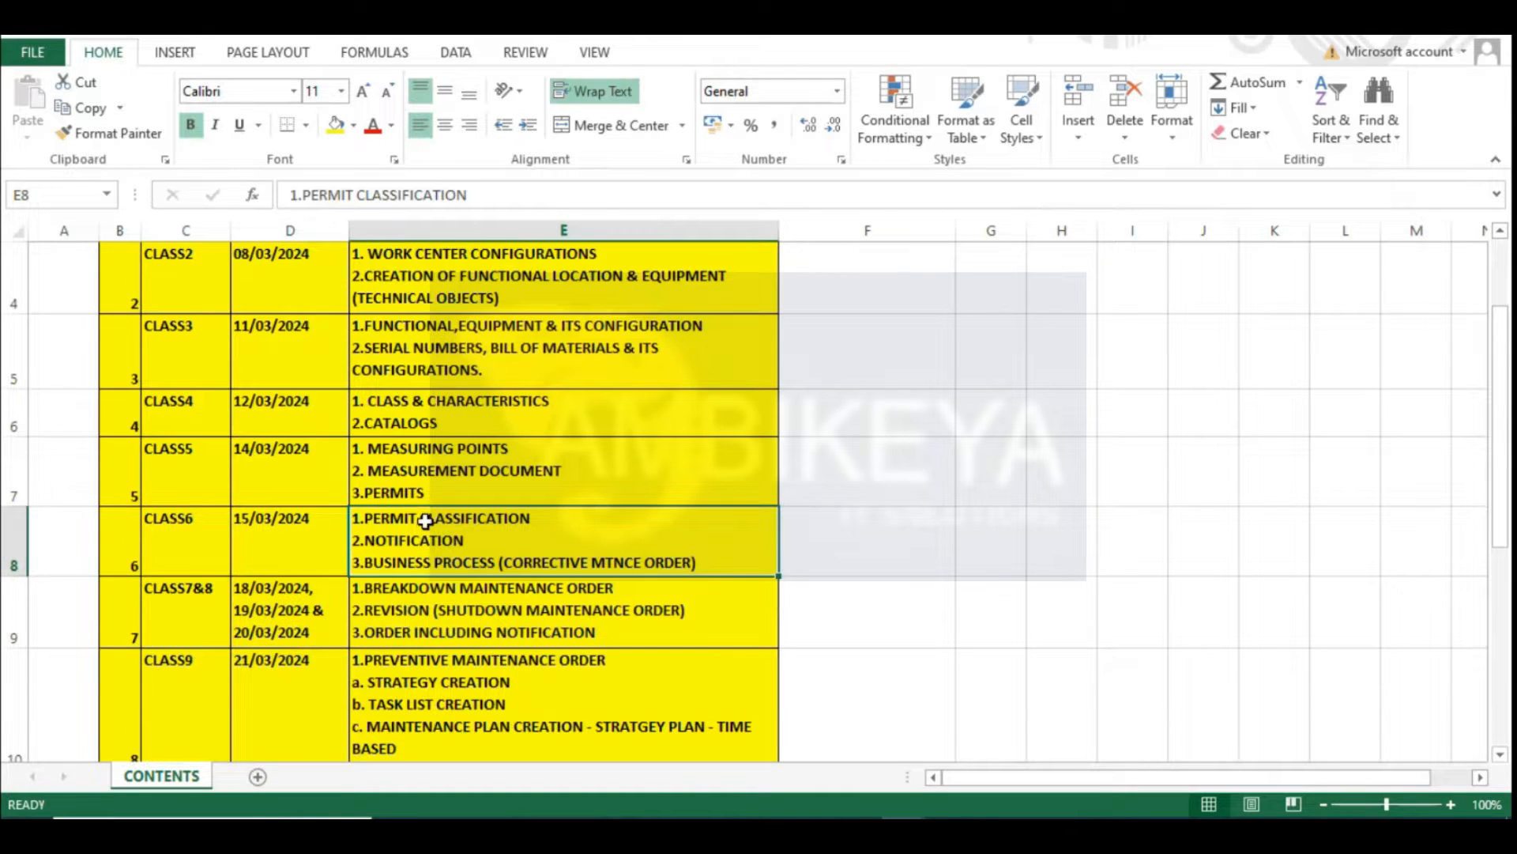
{"action": "double_click", "coordinate": [466, 537]}
{"action": "left_click", "coordinate": [1039, 535]}
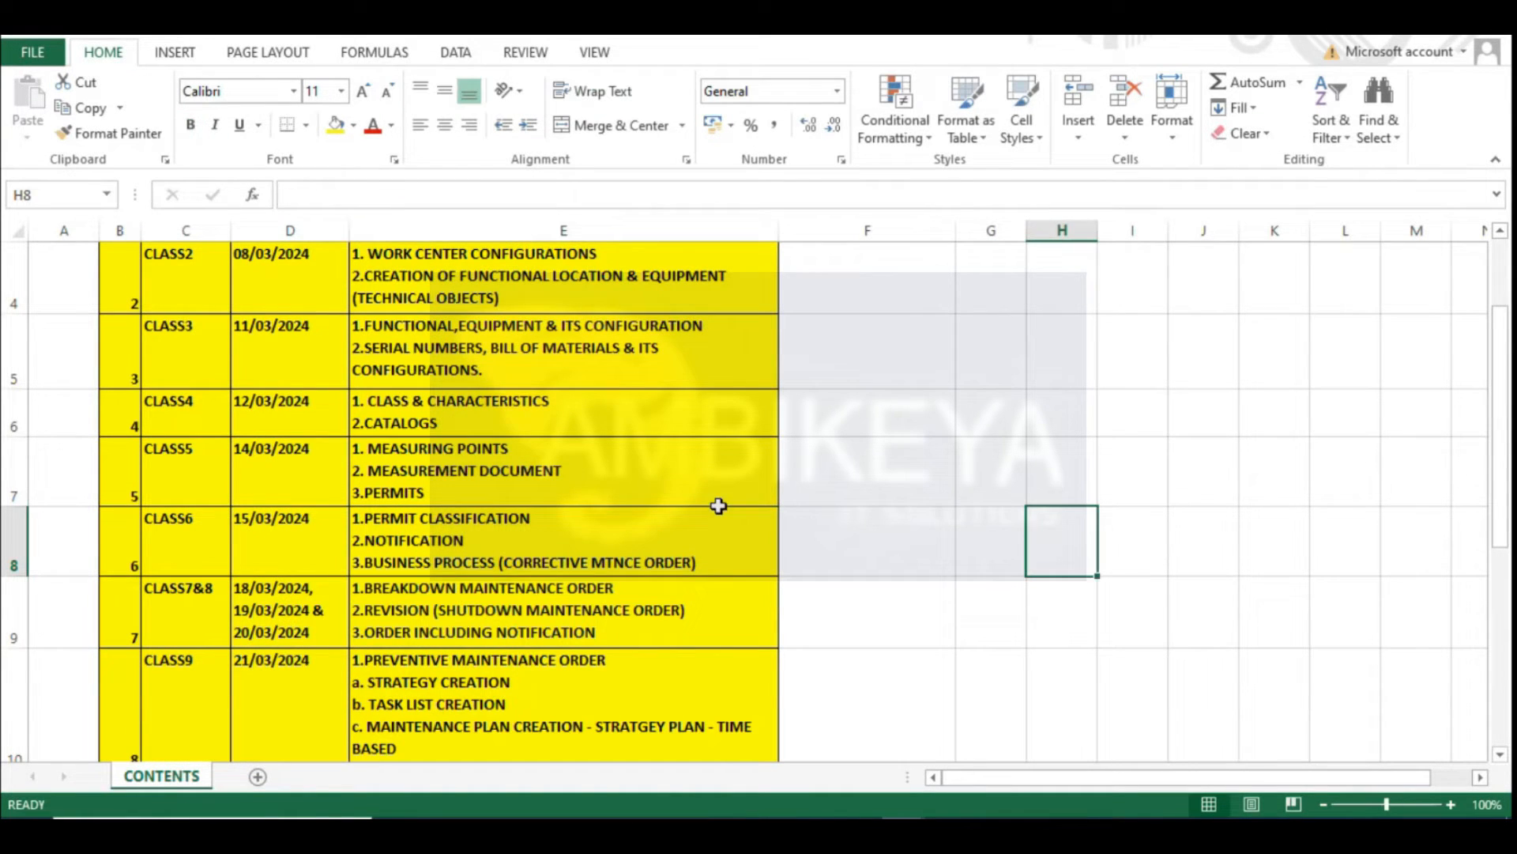
{"action": "left_click", "coordinate": [477, 528]}
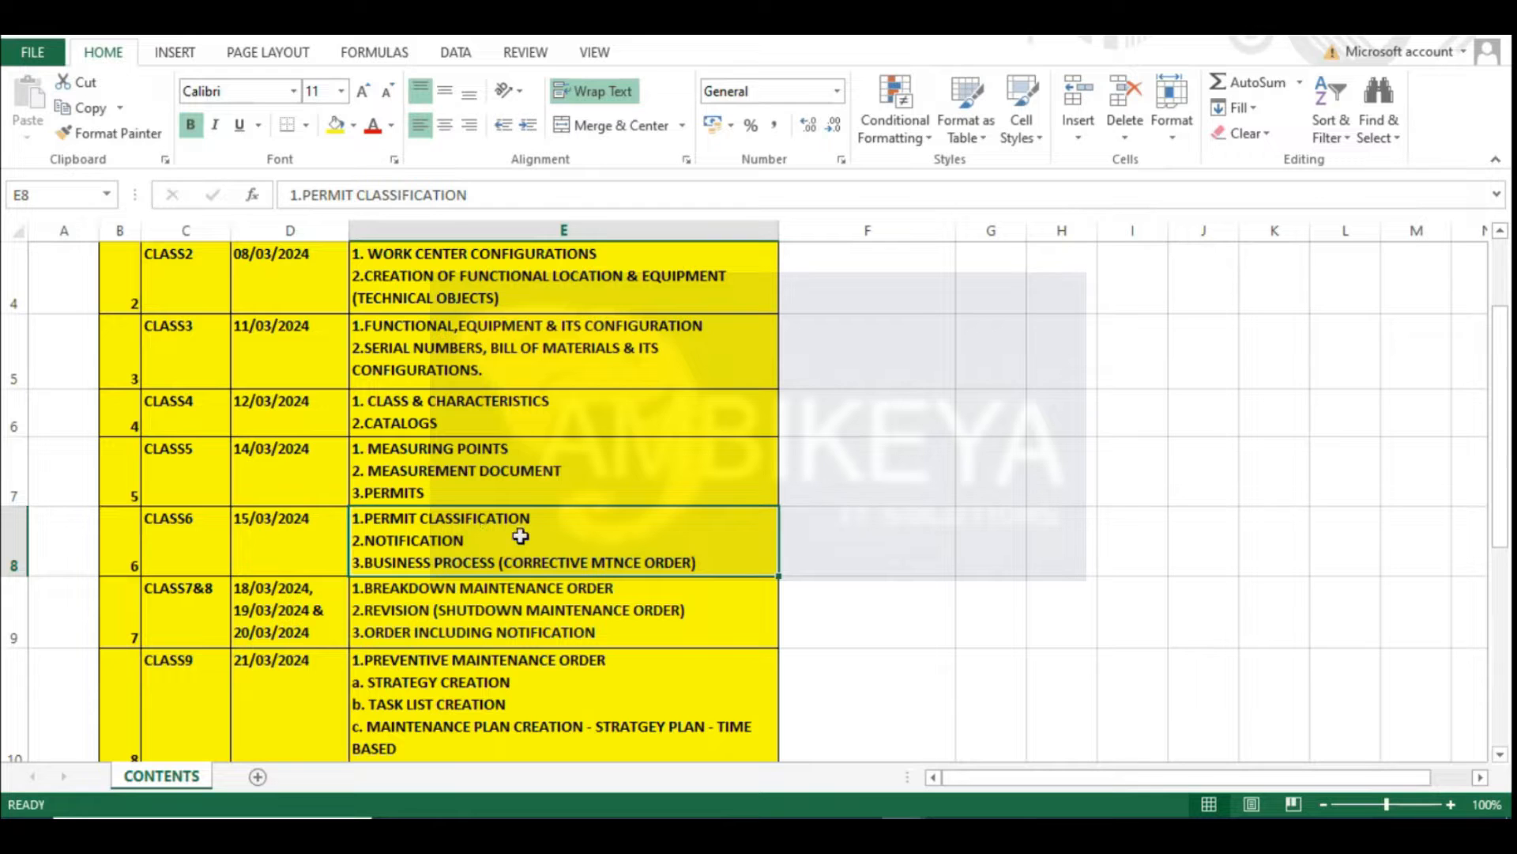
{"action": "scroll", "coordinate": [523, 534], "scroll_direction": "down", "scroll_amount": 1}
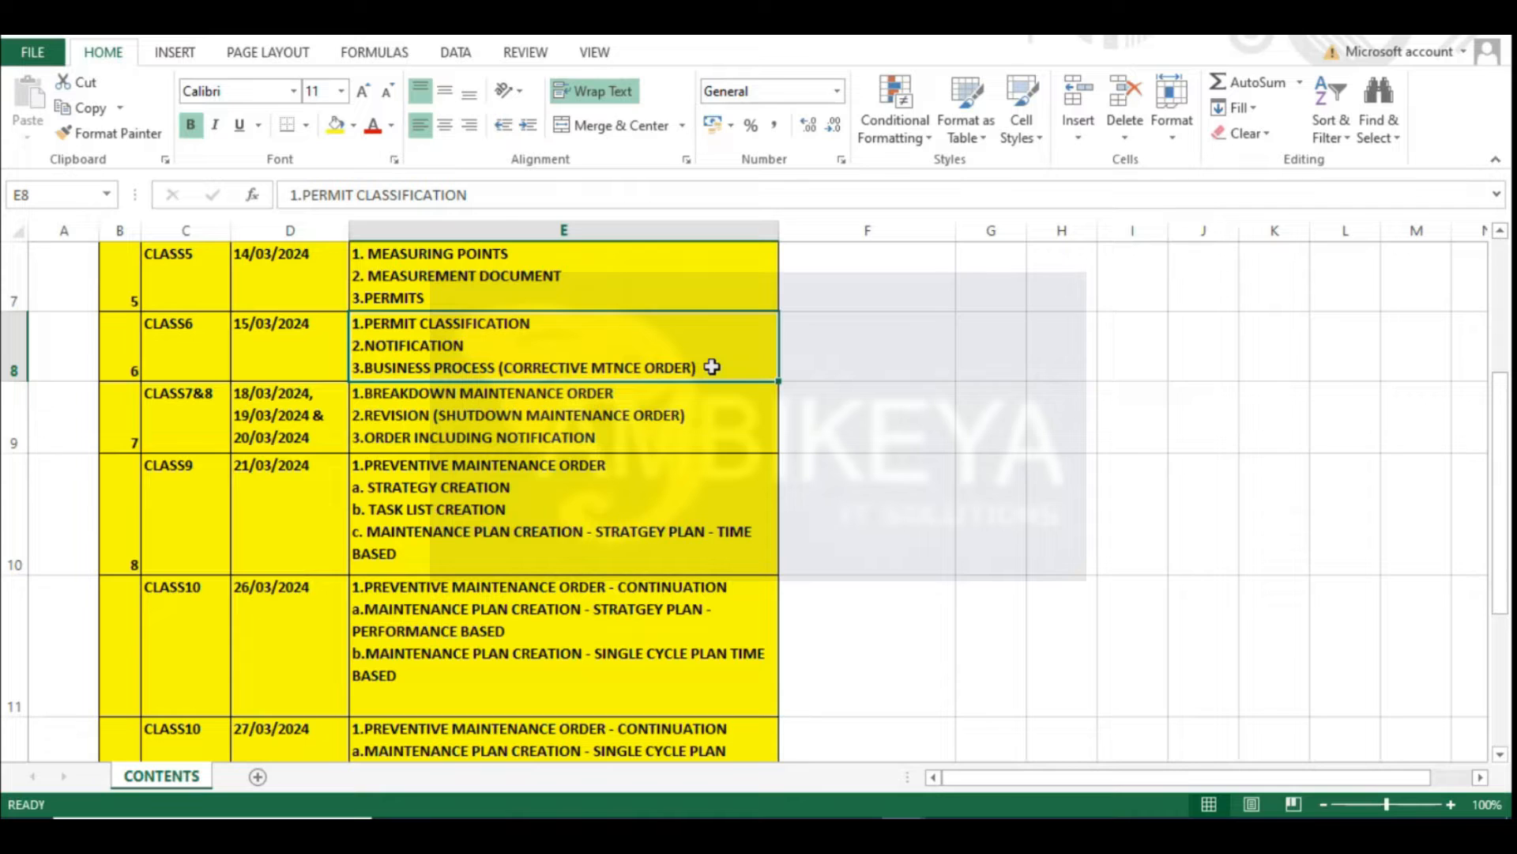
{"action": "left_click", "coordinate": [982, 356]}
{"action": "left_click", "coordinate": [1123, 341]}
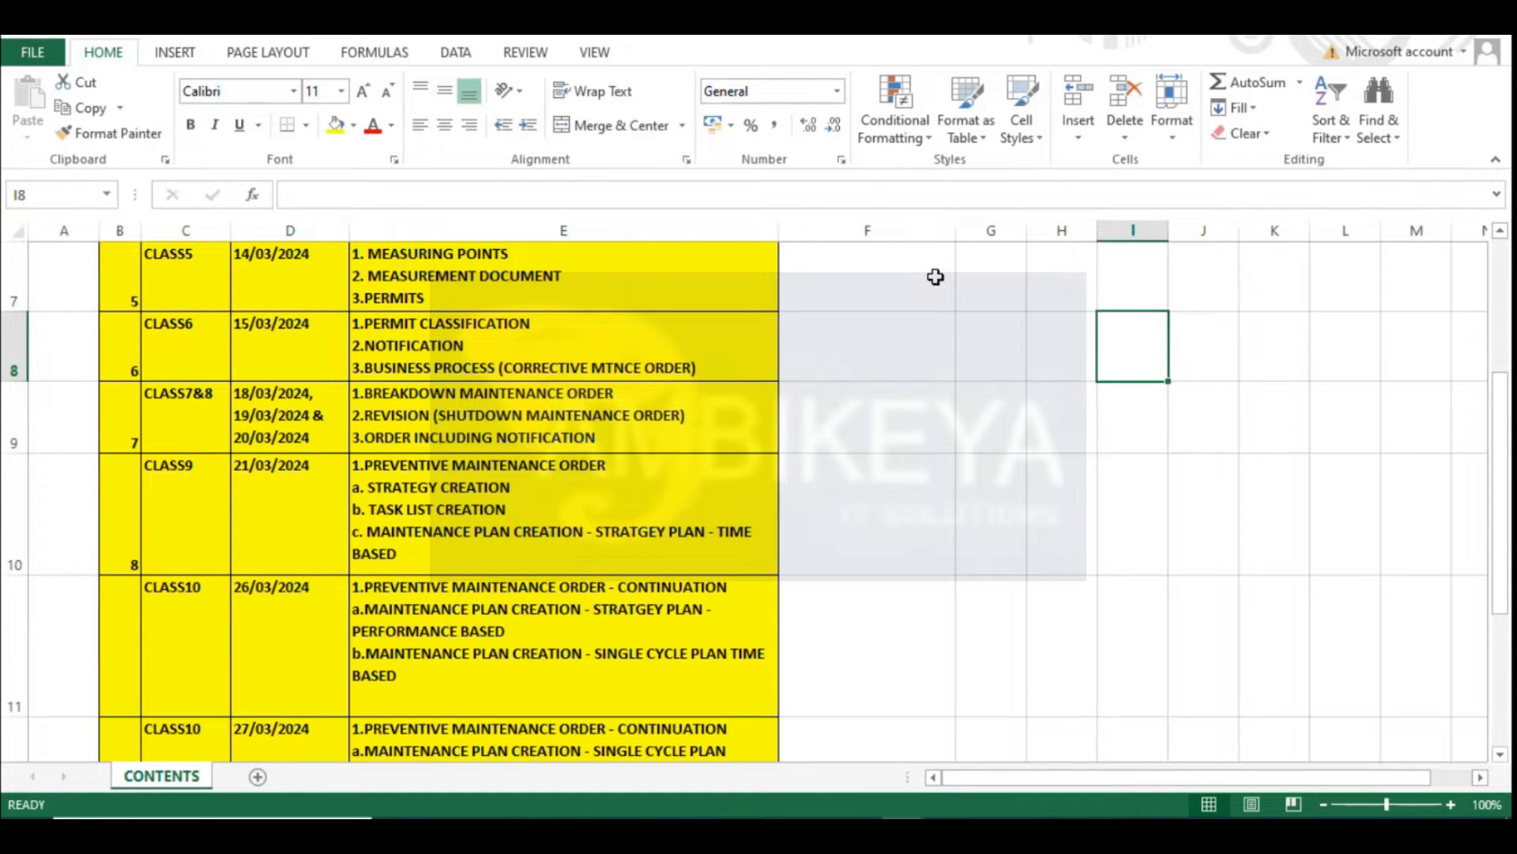
{"action": "left_click", "coordinate": [1001, 339]}
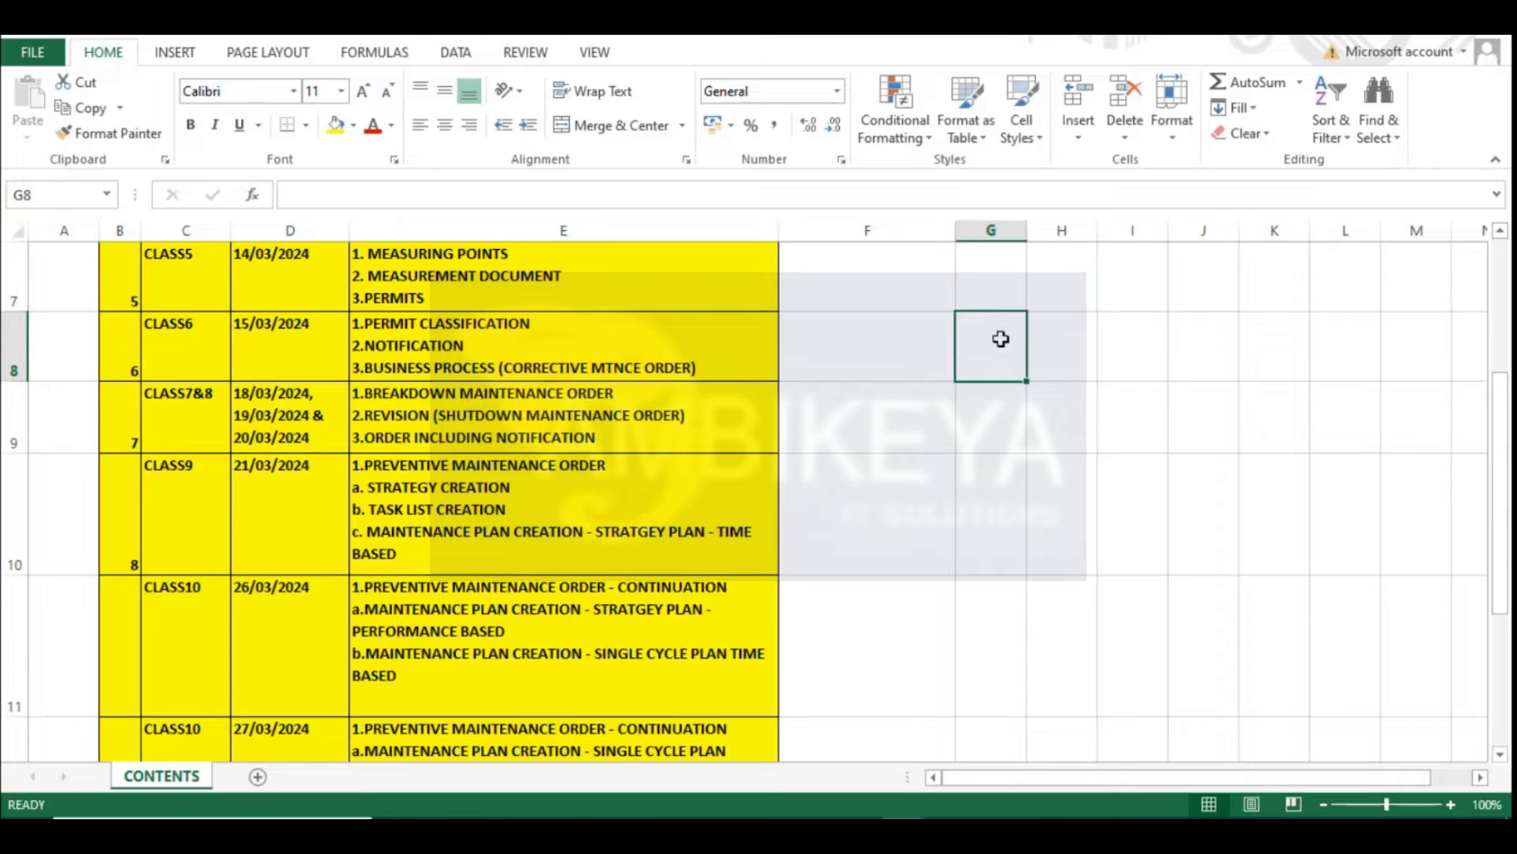
{"action": "left_click", "coordinate": [552, 417]}
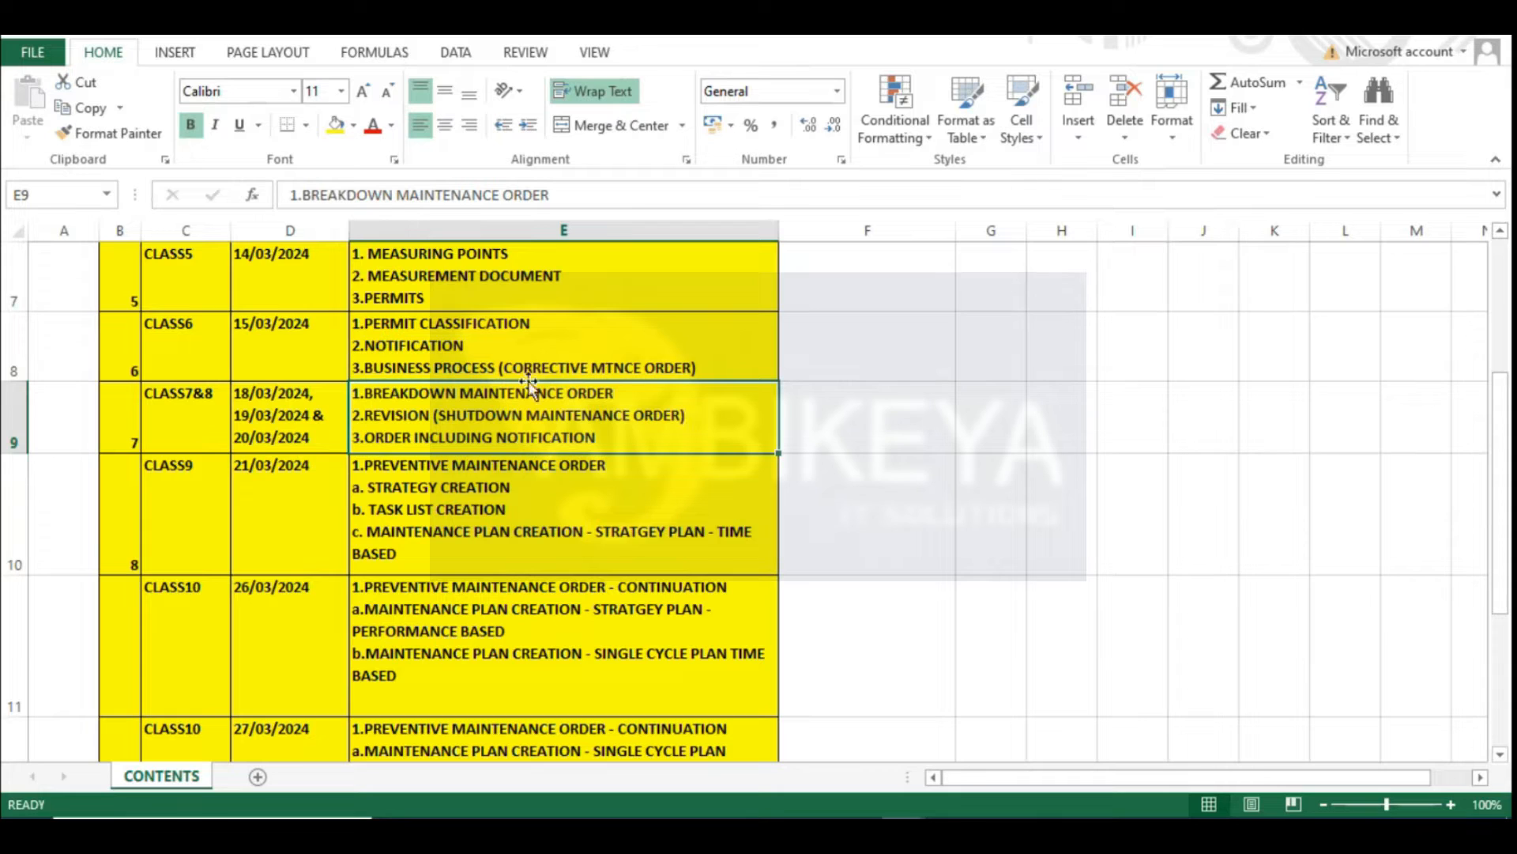
{"action": "left_click", "coordinate": [544, 464]}
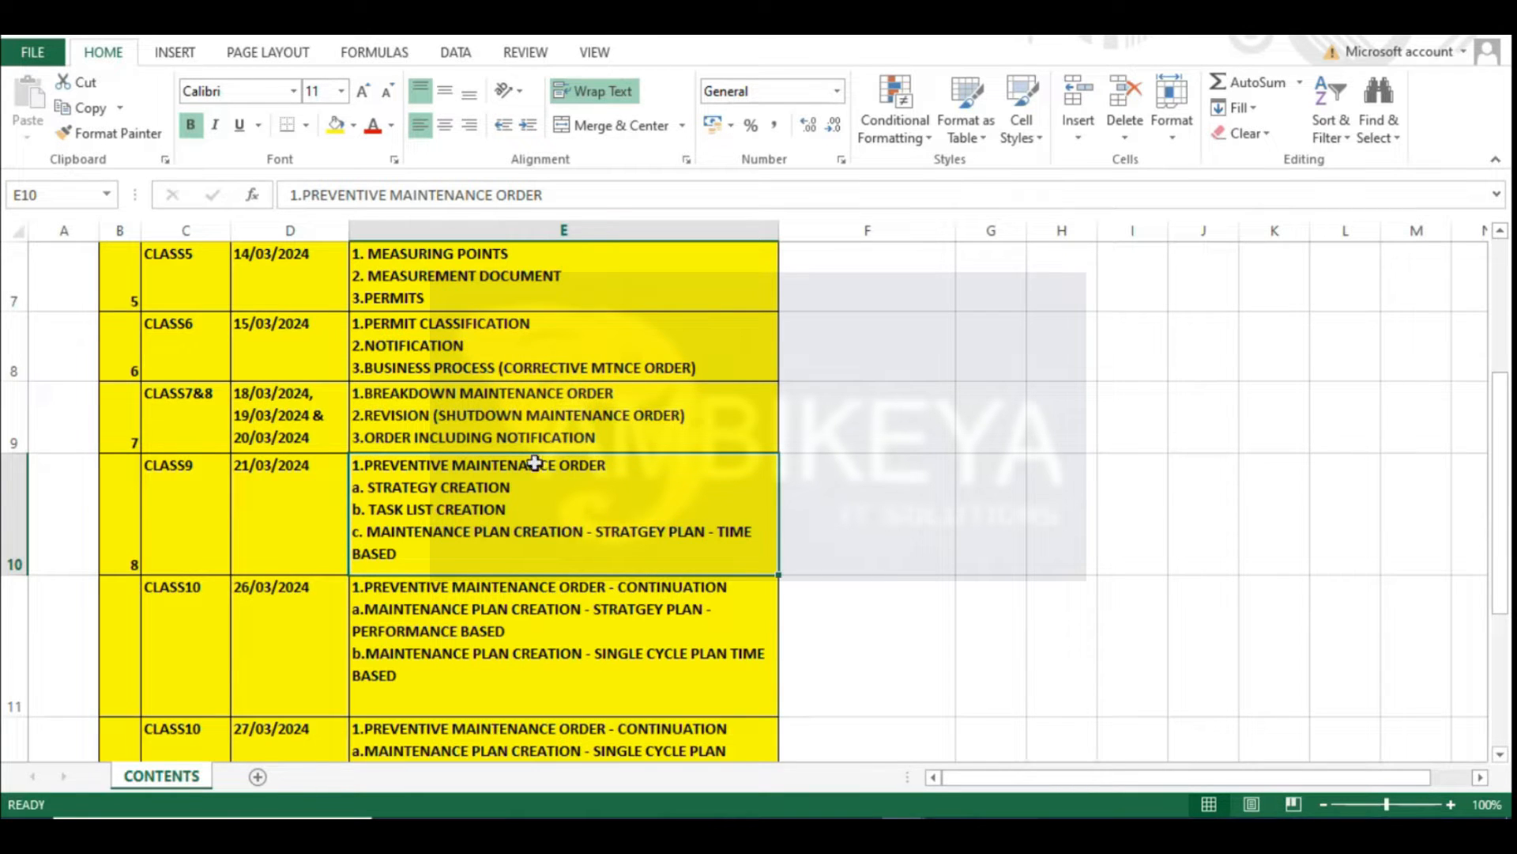
Reduce the height of the CLASS10 row dated 26/03/2024 to remove the blank space below its content
{"action": "scroll", "coordinate": [679, 478], "scroll_direction": "down", "scroll_amount": 1}
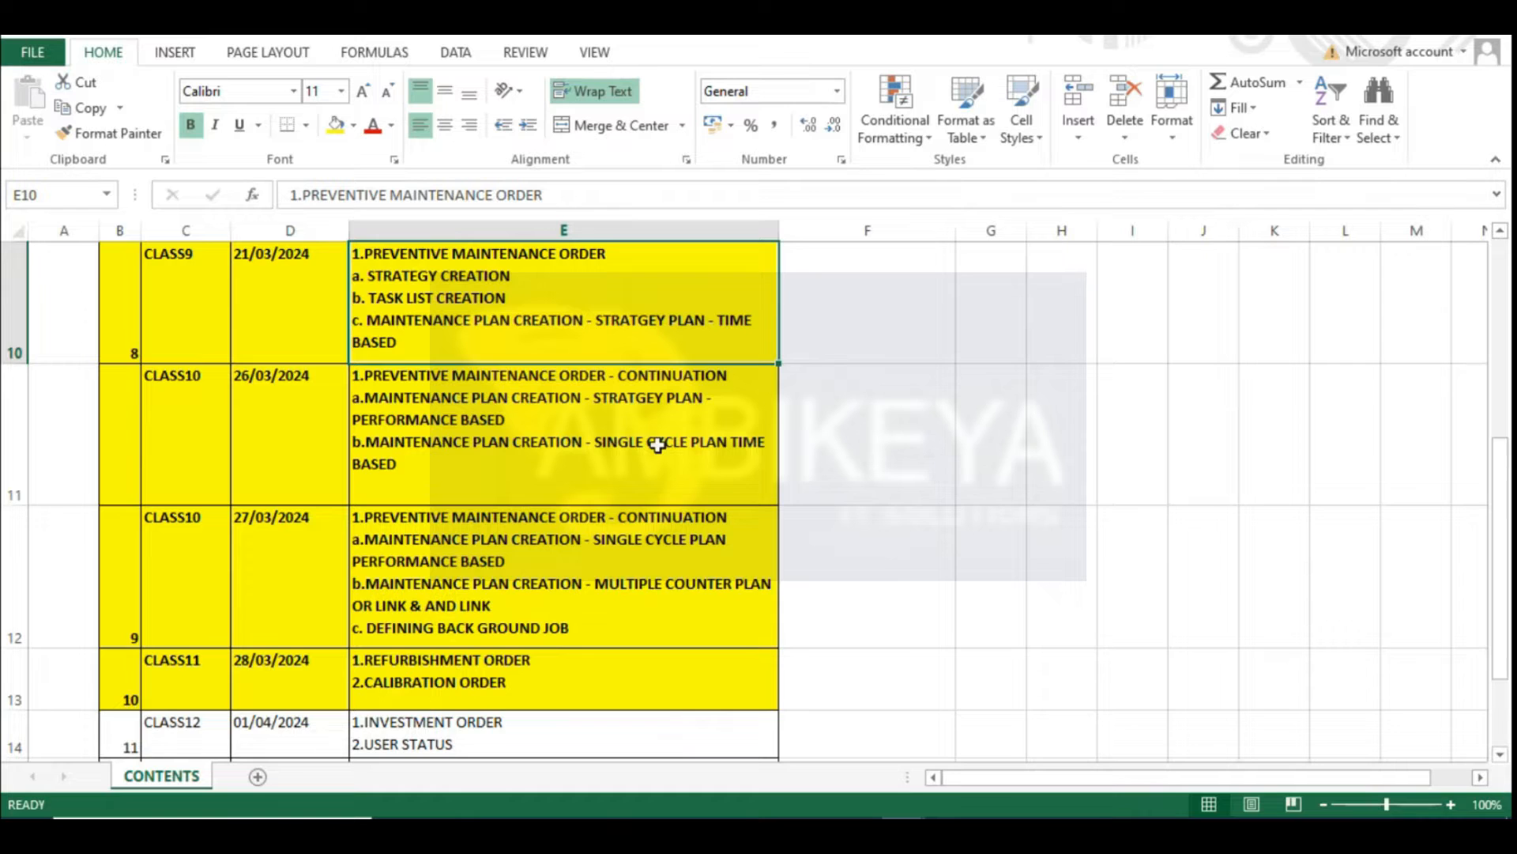
{"action": "left_click", "coordinate": [458, 389]}
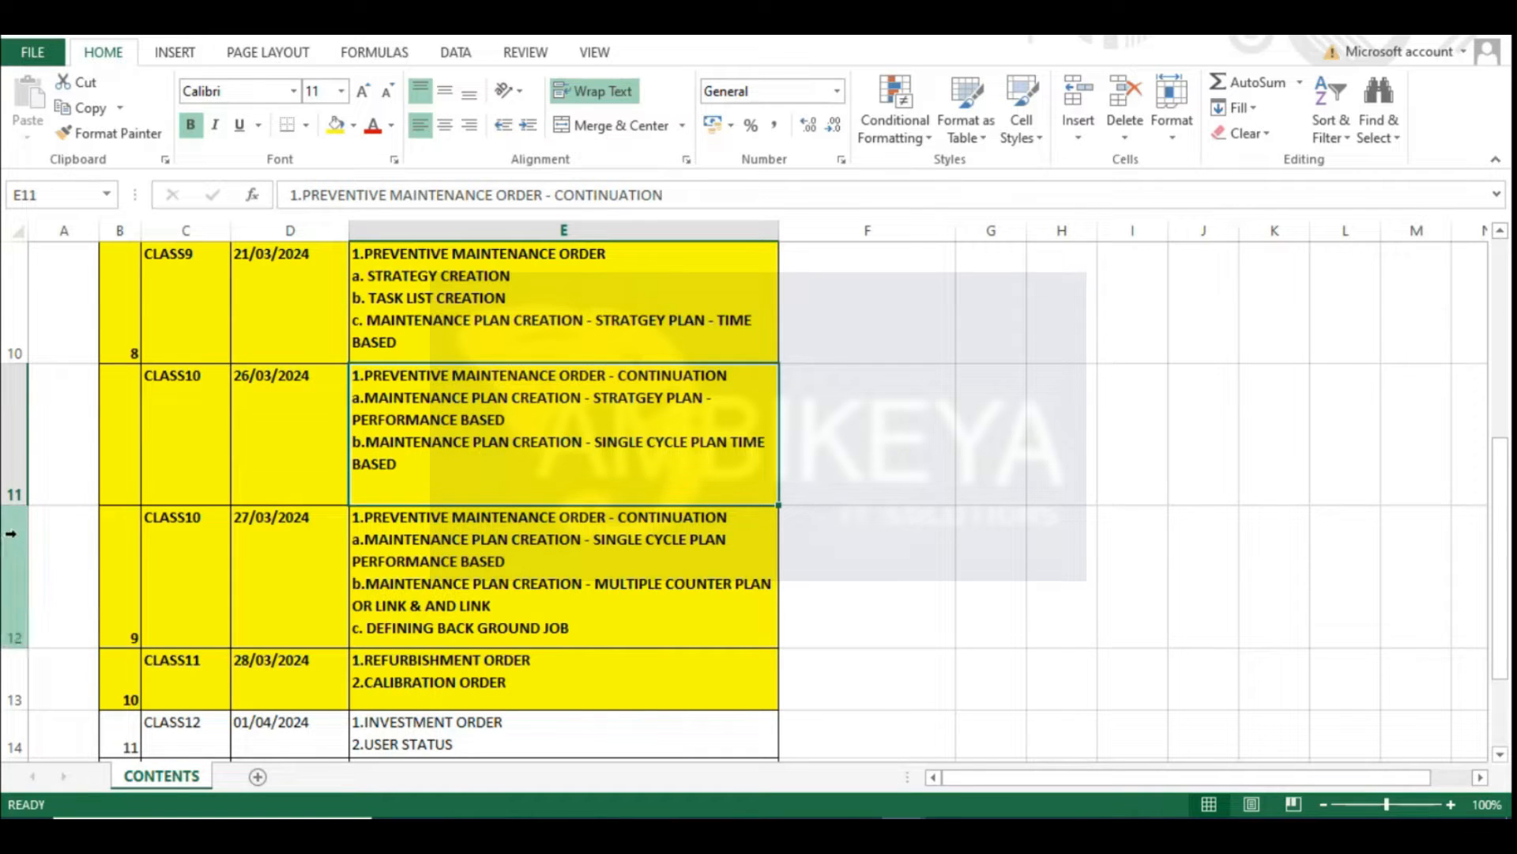
{"action": "left_click_drag", "start_coordinate": [12, 503], "coordinate": [15, 480]}
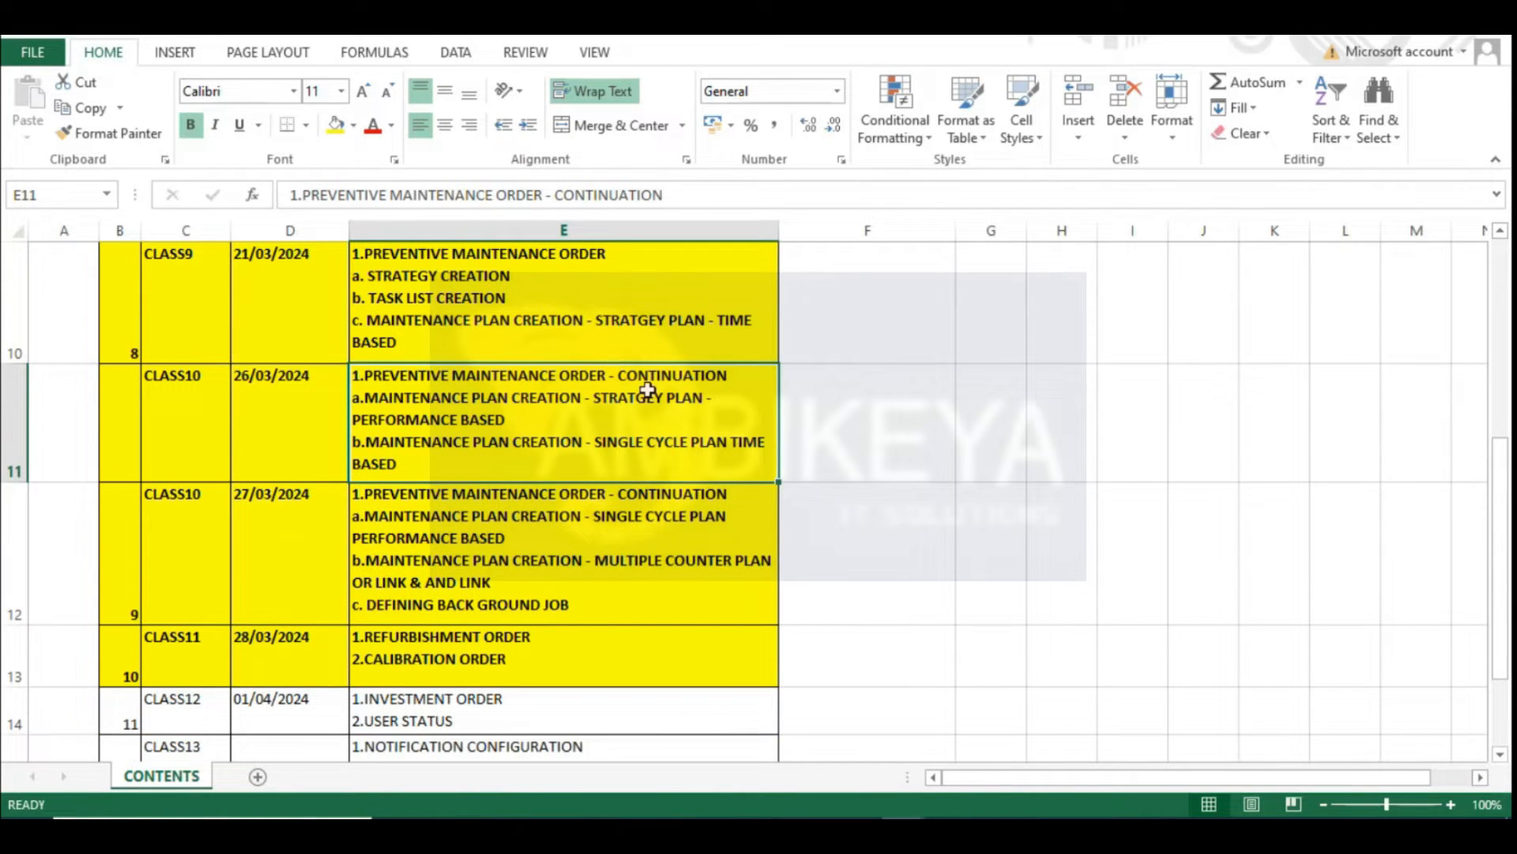
Review the content entries from CLASS9 to CLASS12, covering preventive maintenance, refurbishment, calibration and investment orders
{"action": "left_click", "coordinate": [468, 282]}
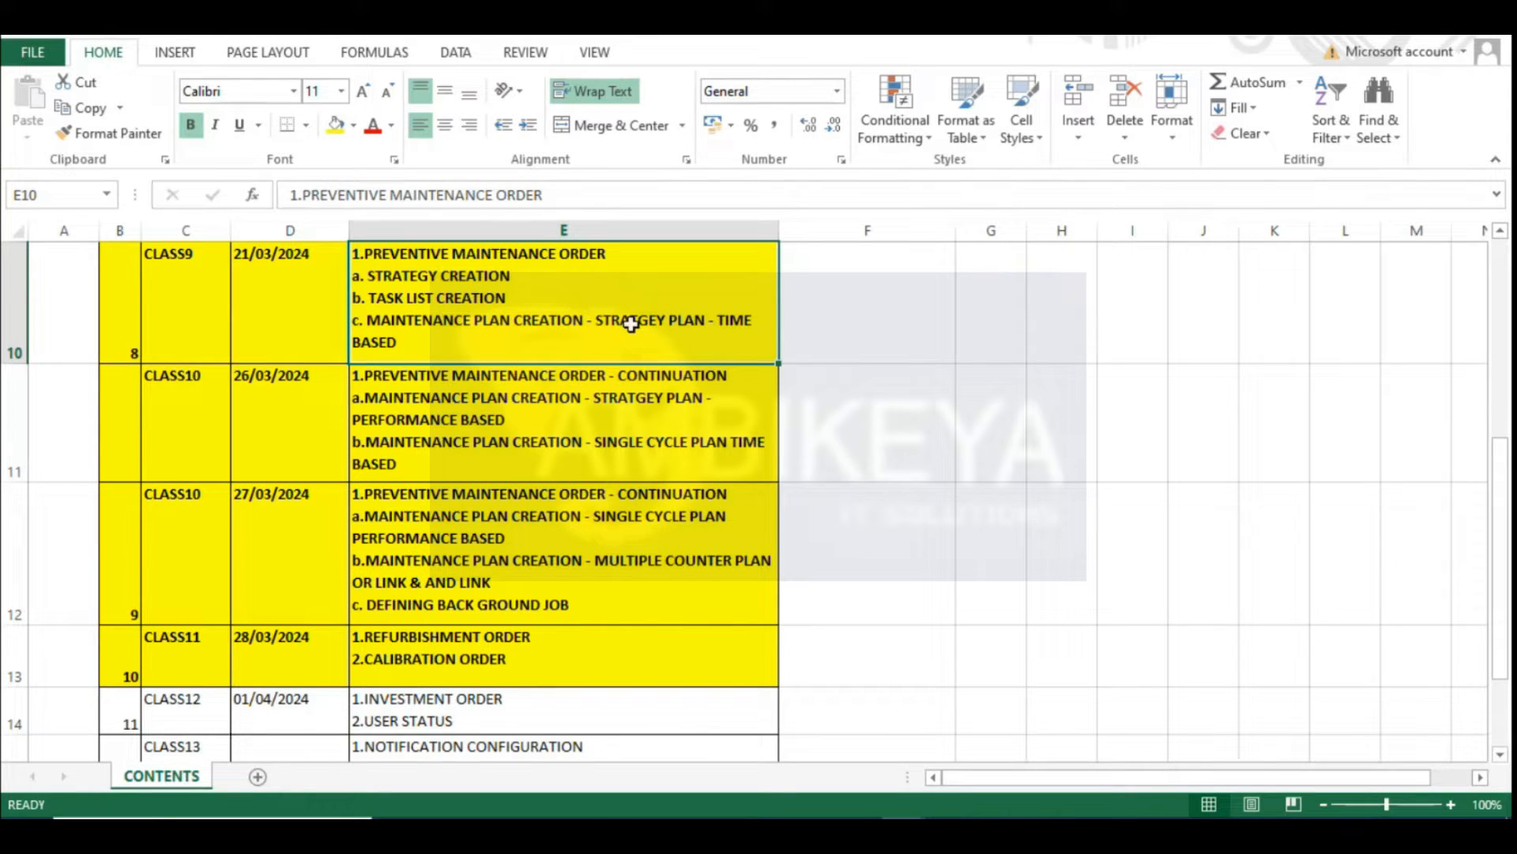
{"action": "left_click", "coordinate": [672, 405]}
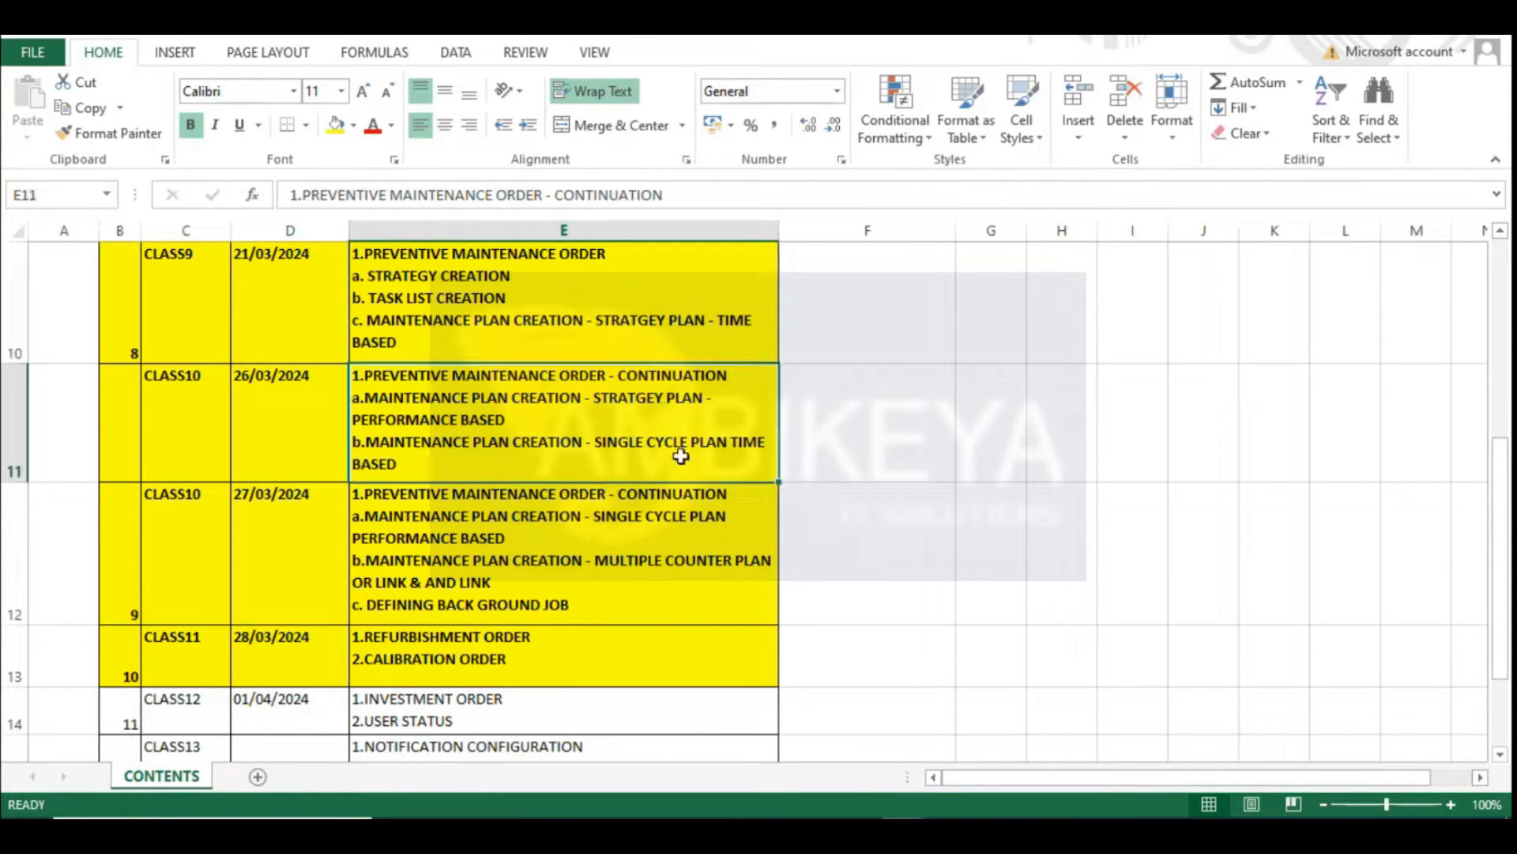
{"action": "left_click", "coordinate": [614, 550]}
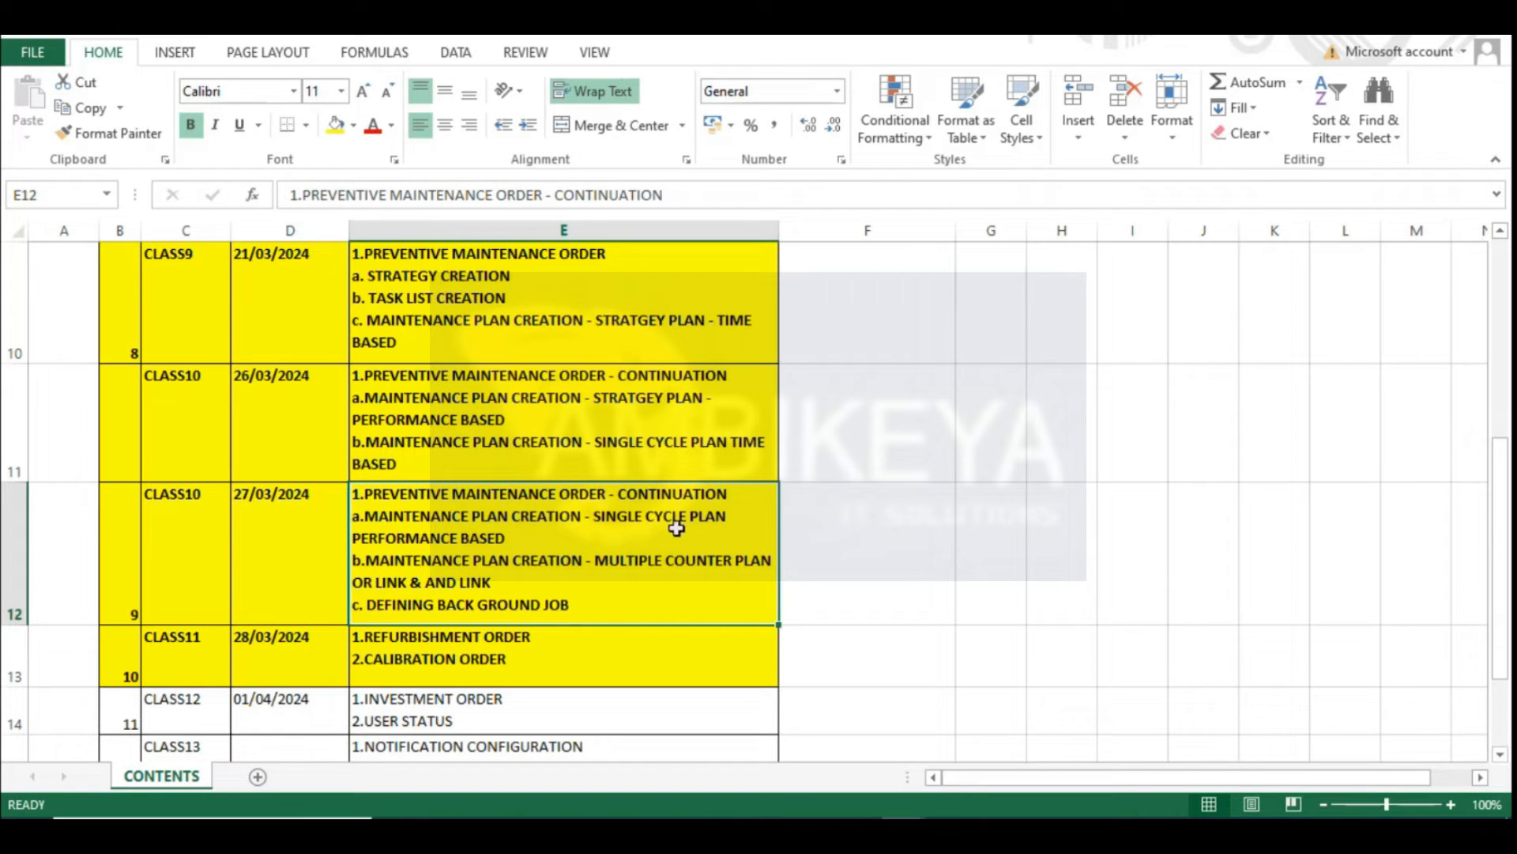
{"action": "scroll", "coordinate": [531, 444], "scroll_direction": "down", "scroll_amount": 1}
{"action": "scroll", "coordinate": [530, 443], "scroll_direction": "up", "scroll_amount": 1}
{"action": "left_click", "coordinate": [545, 644]}
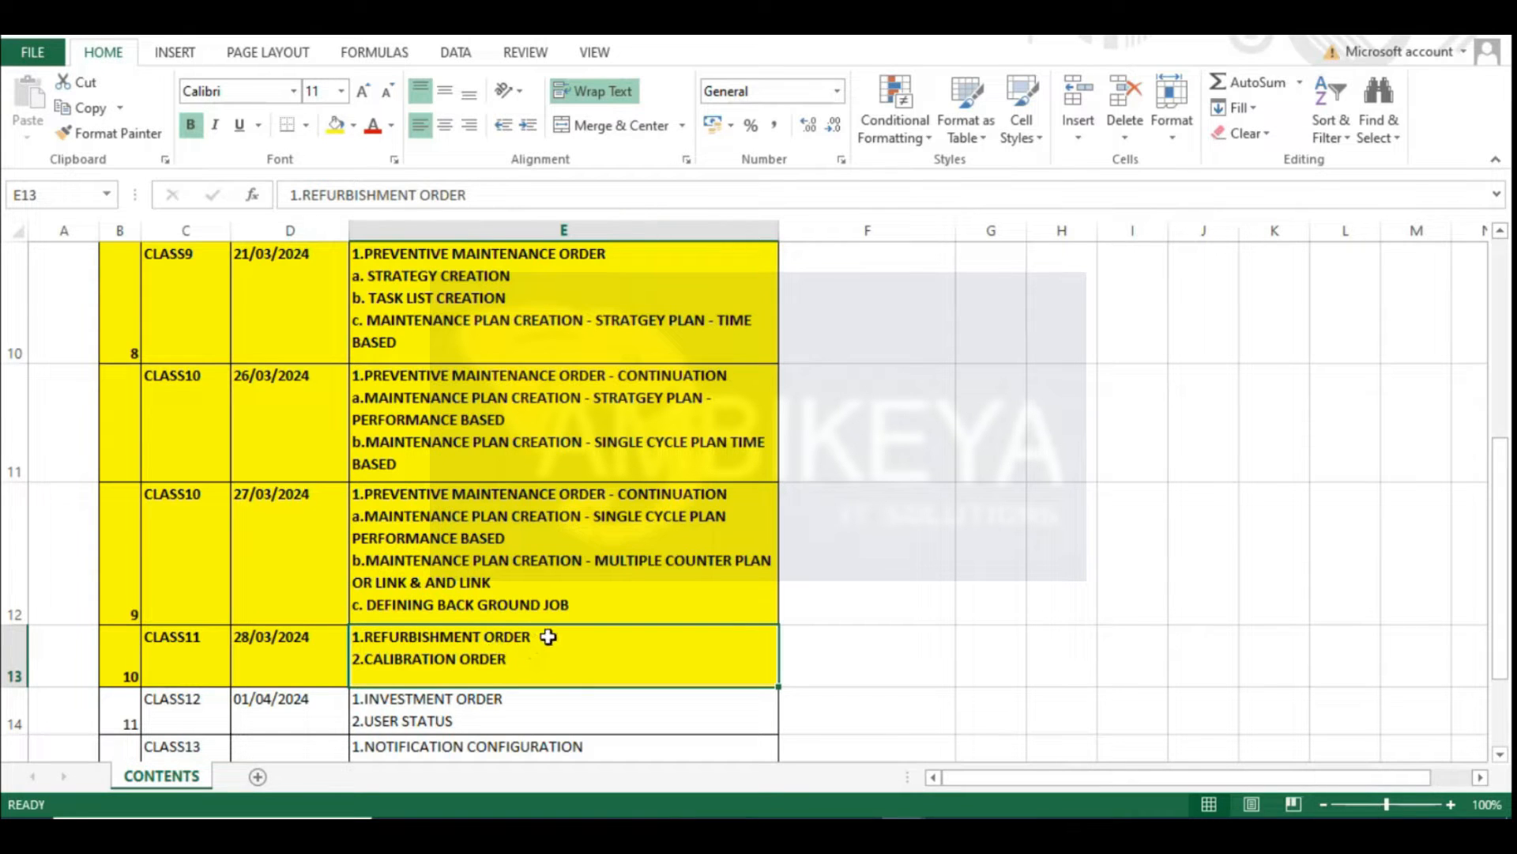
{"action": "left_click", "coordinate": [961, 640]}
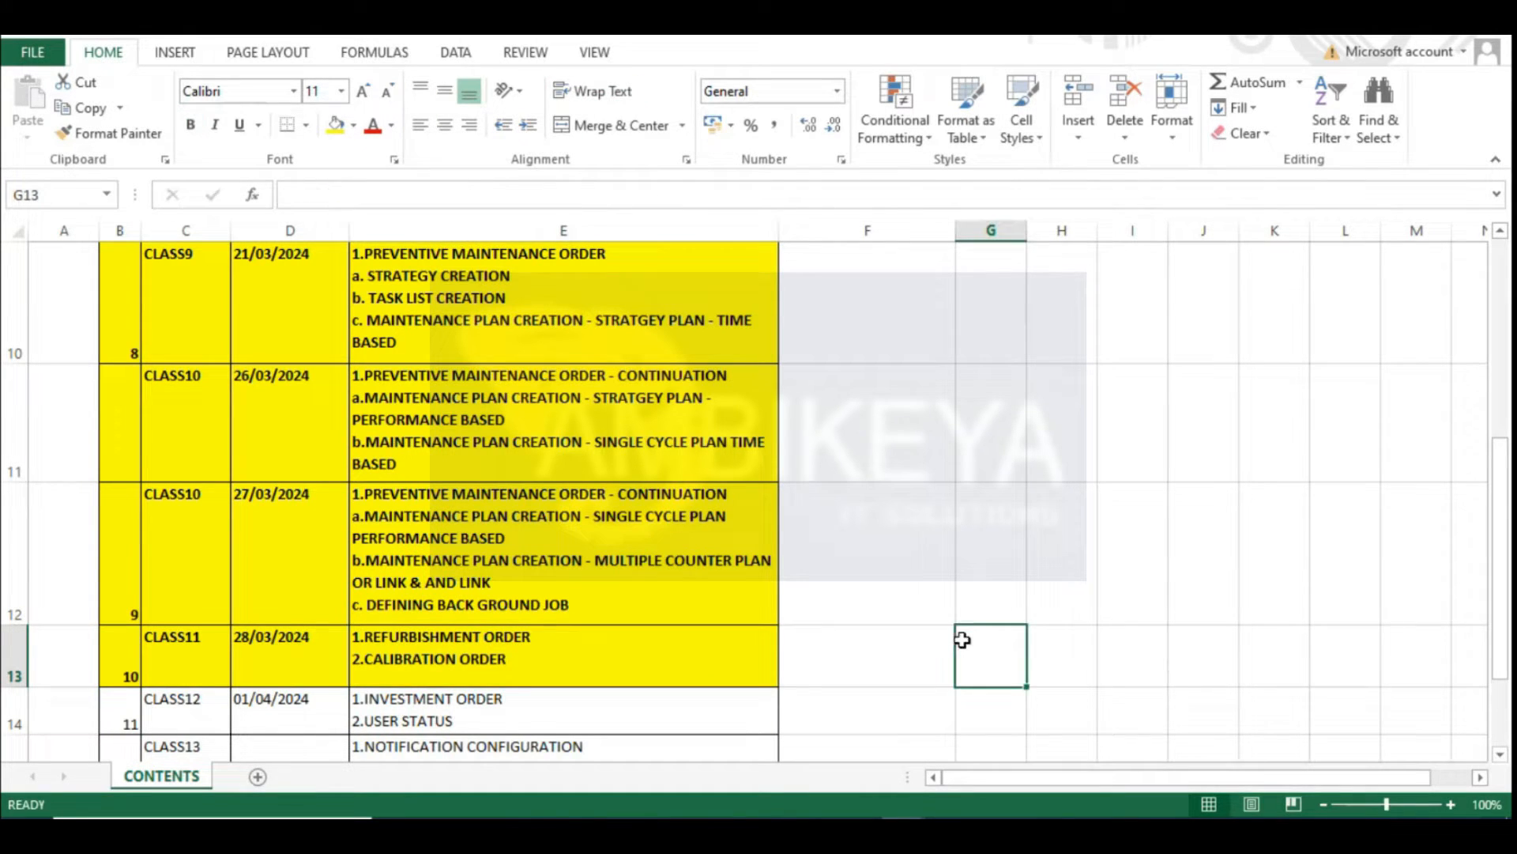
{"action": "left_click", "coordinate": [620, 674]}
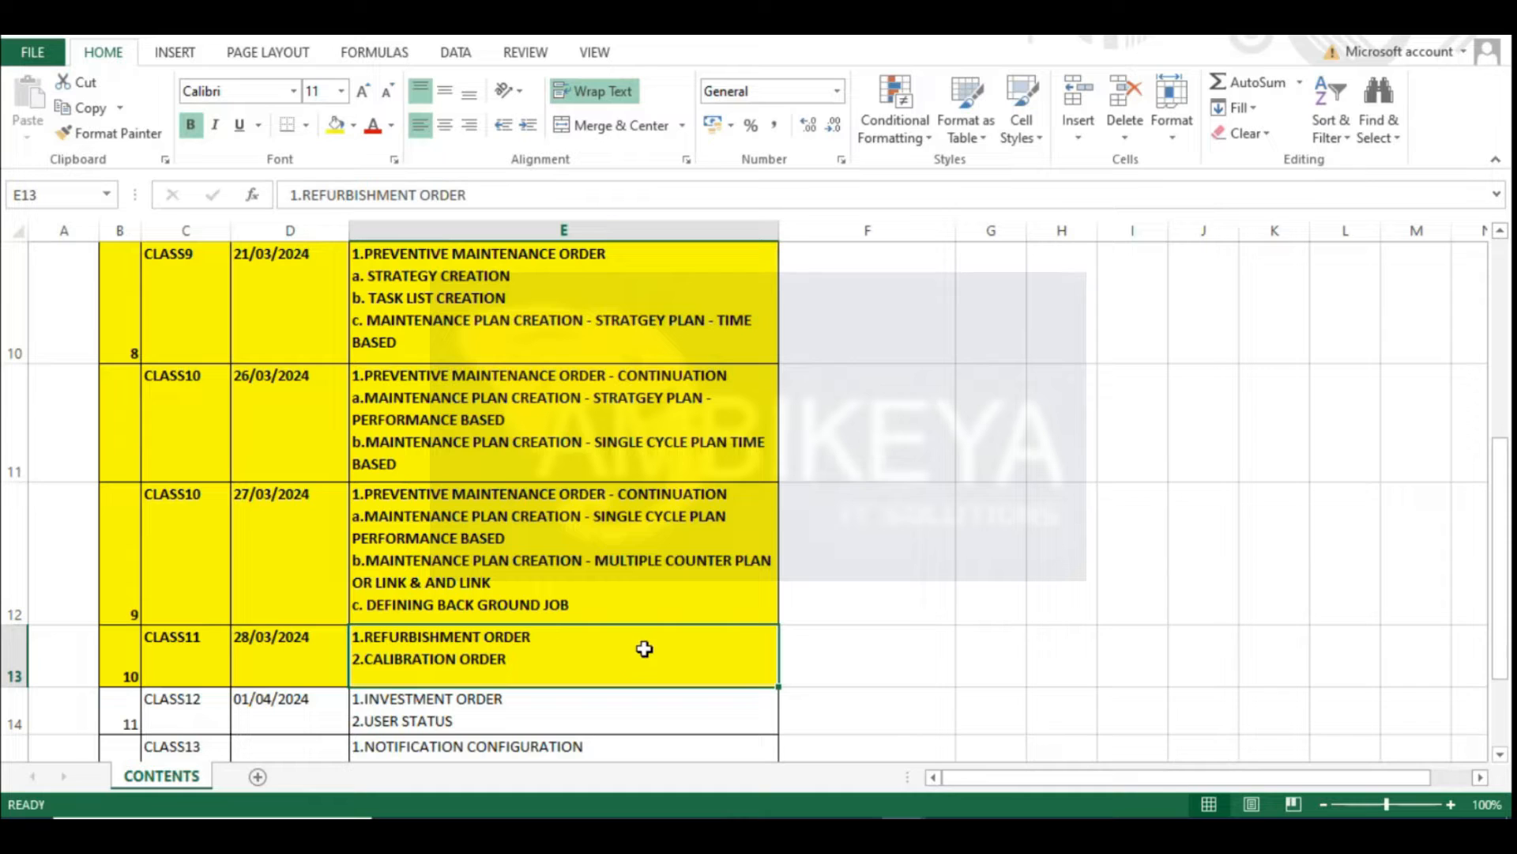
{"action": "left_click", "coordinate": [571, 713]}
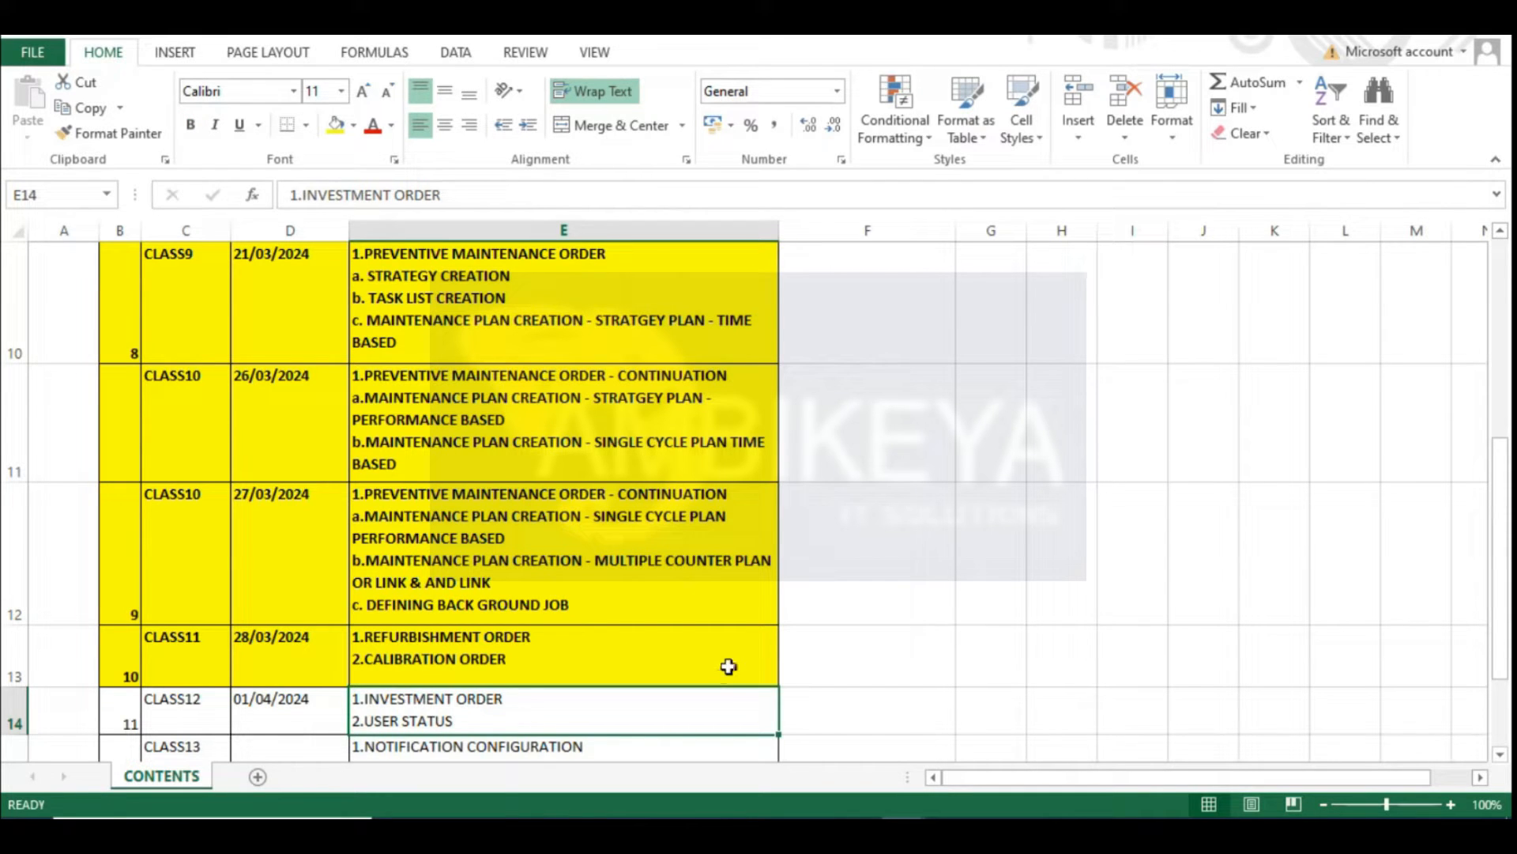
{"action": "left_click", "coordinate": [1122, 557]}
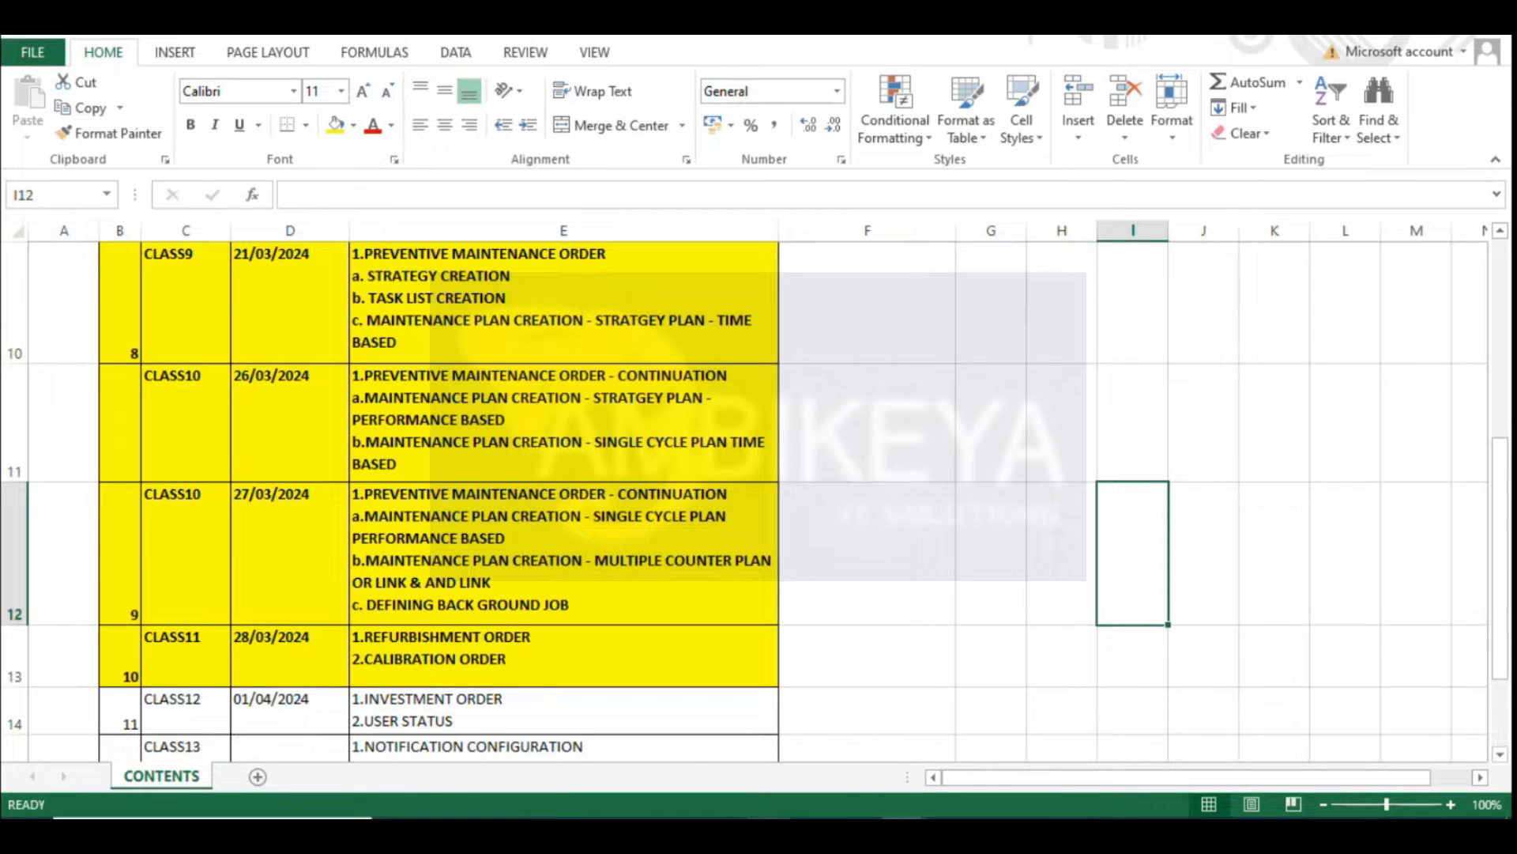
Close the COURSE DETAILS WITH CONTENT.xlsx workbook and save its changes
{"action": "left_click", "coordinate": [454, 830]}
{"action": "left_click", "coordinate": [648, 734]}
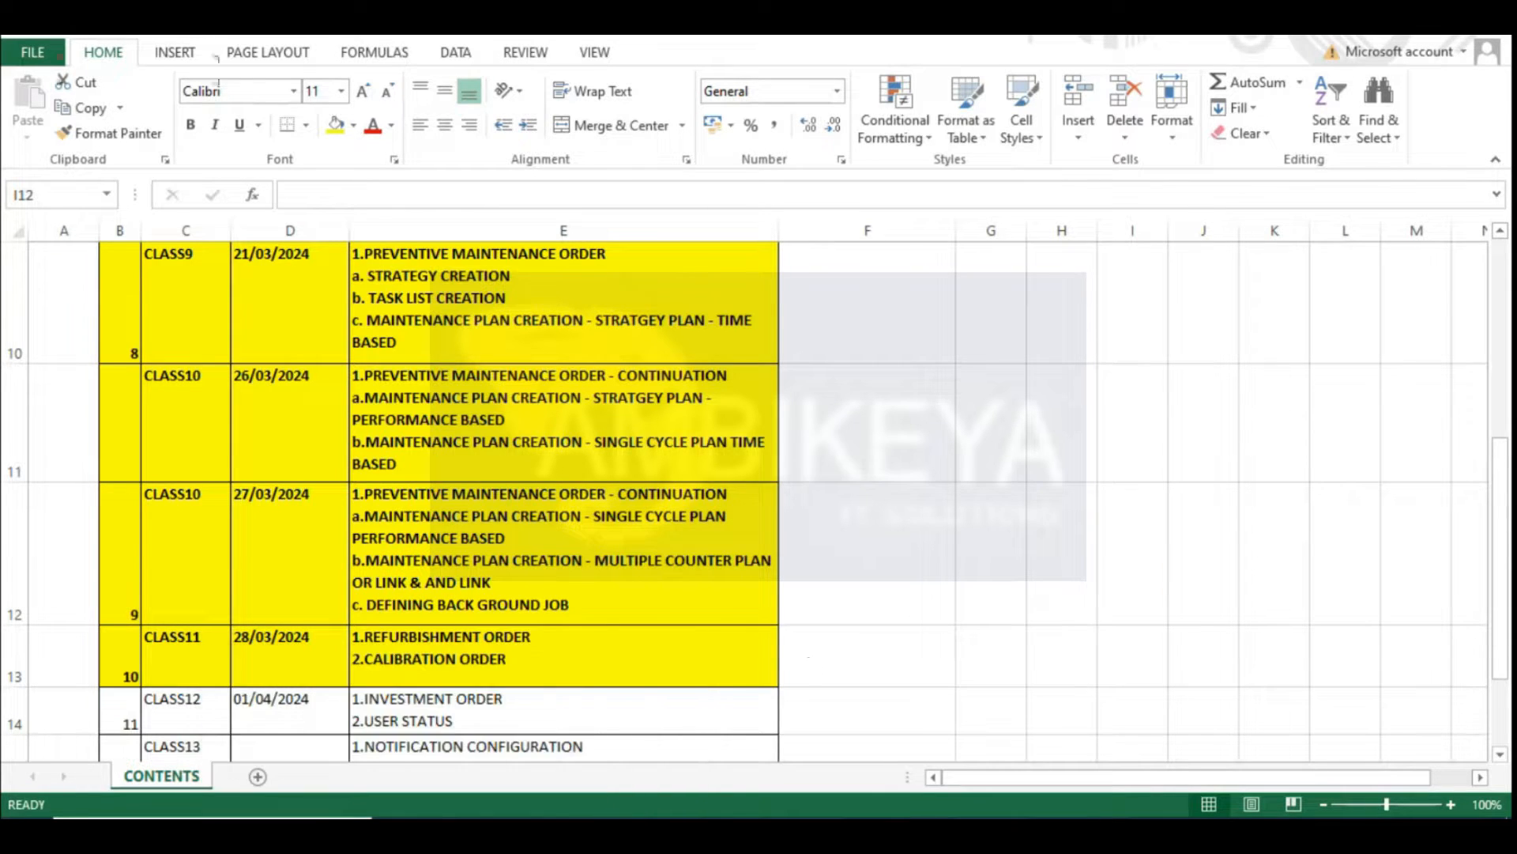
{"action": "mouse_move", "coordinate": [903, 830]}
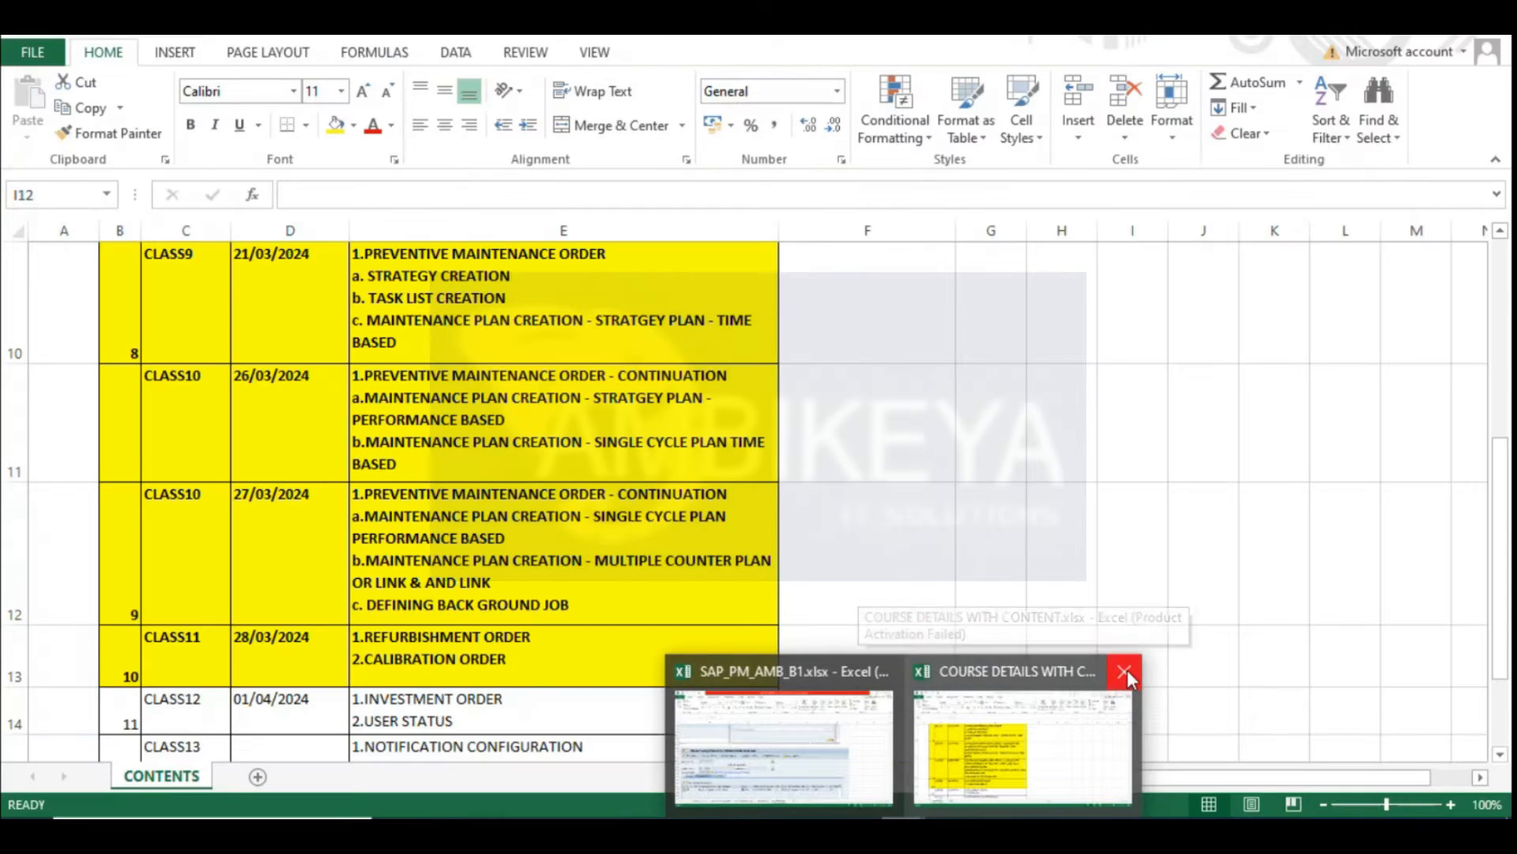
{"action": "left_click", "coordinate": [1124, 671]}
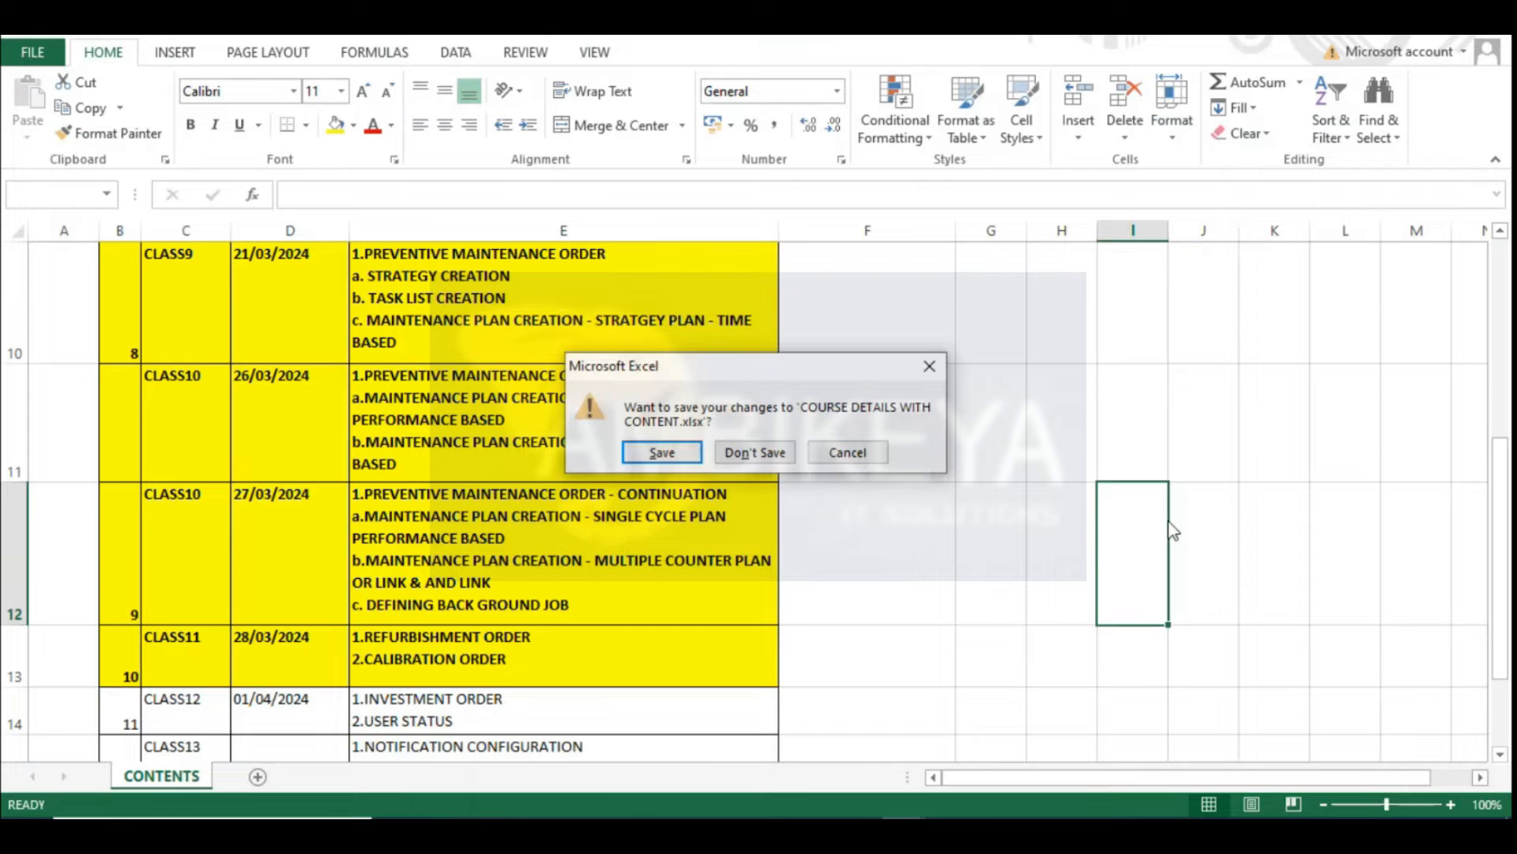
{"action": "left_click", "coordinate": [662, 453]}
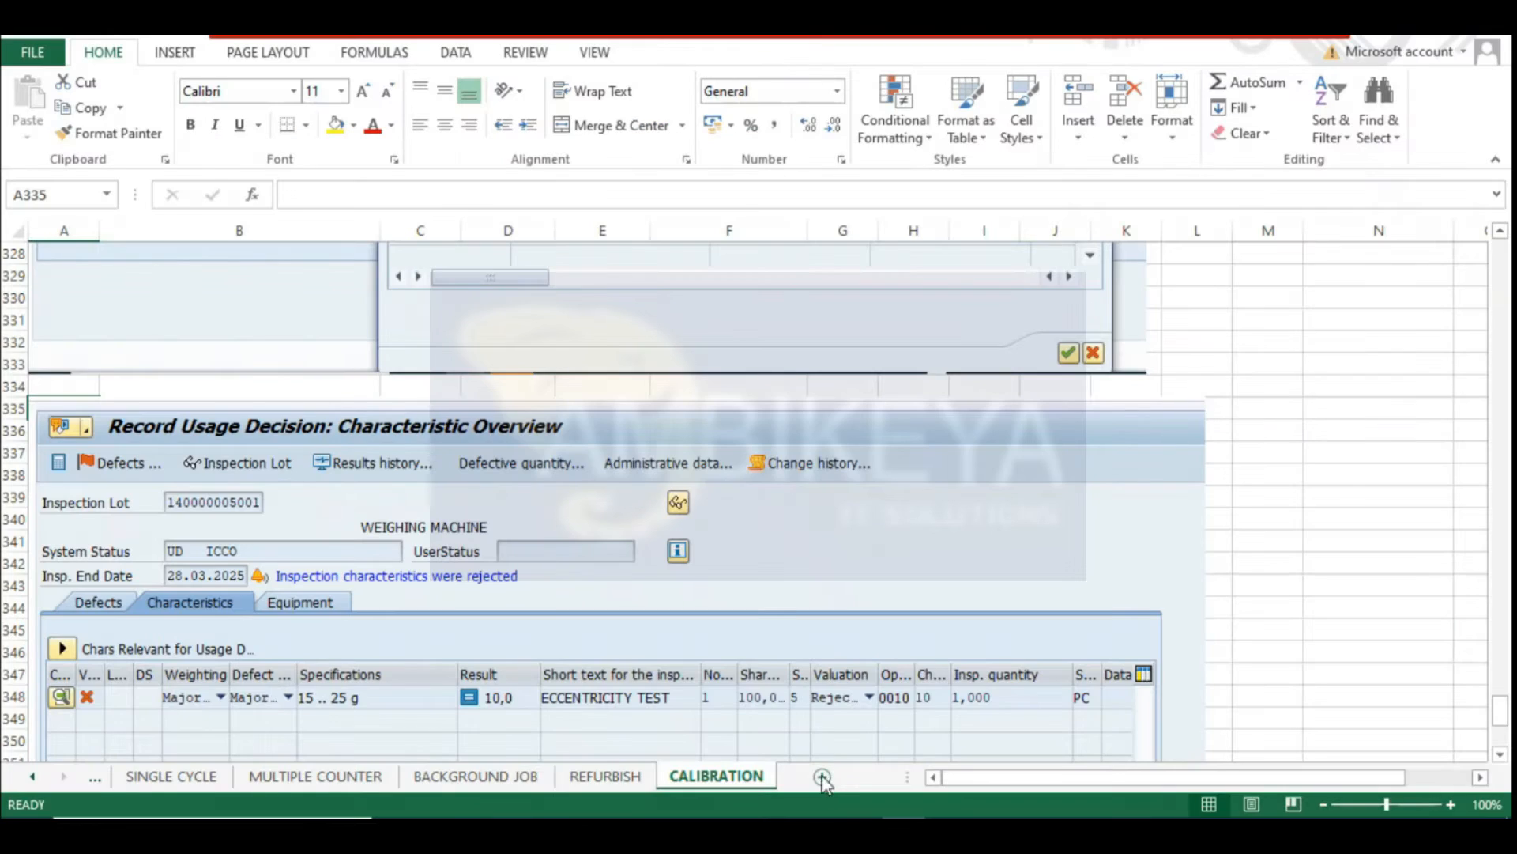
Add a new worksheet after the CALIBRATION sheet and name it INVESTMENT
{"action": "left_click", "coordinate": [822, 778]}
{"action": "double_click", "coordinate": [701, 782]}
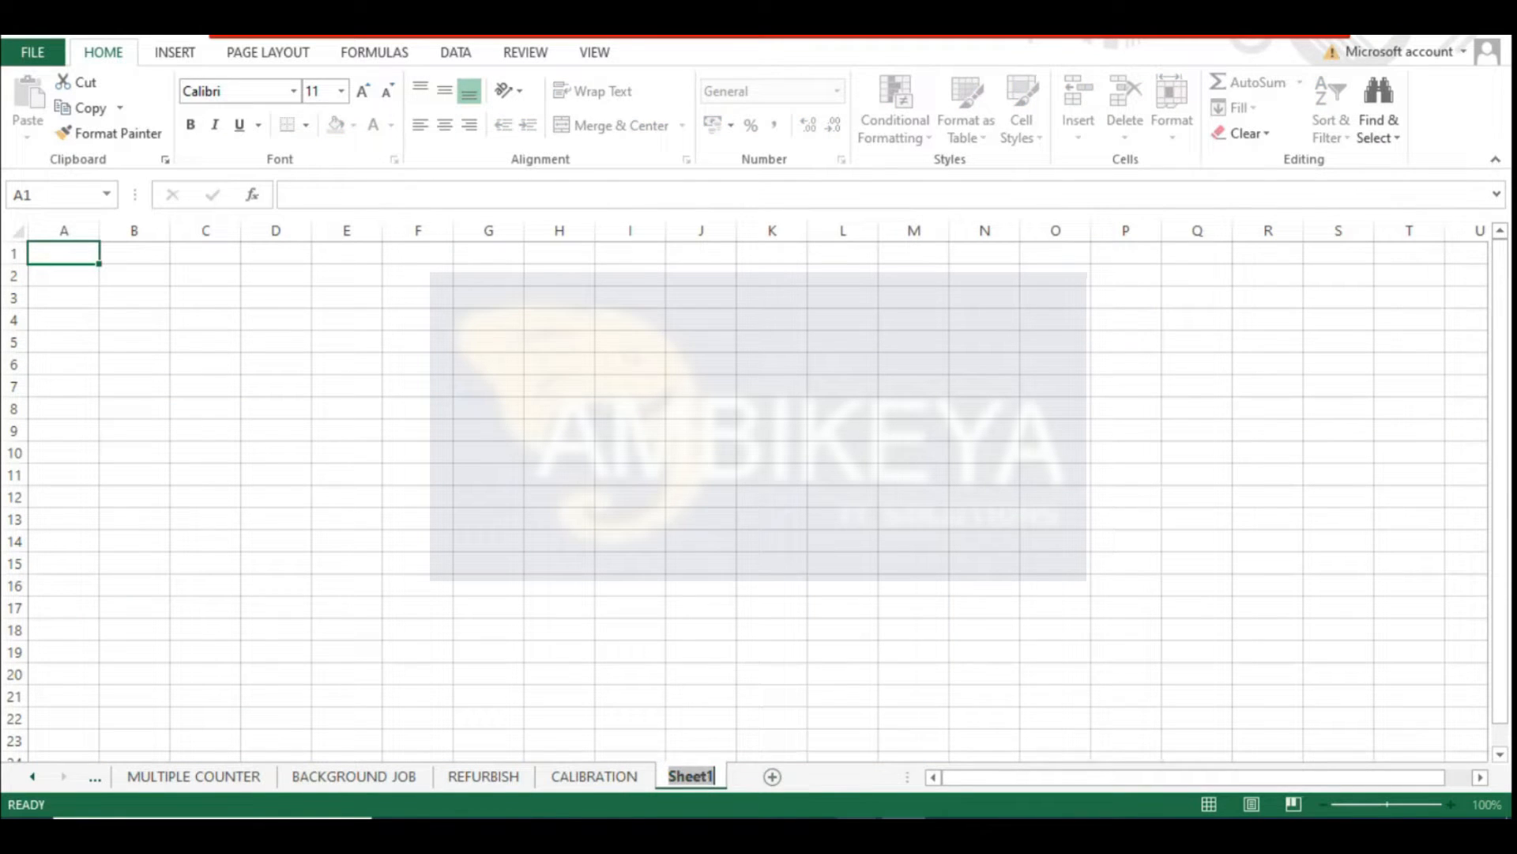
{"action": "type", "text": "INVESTMENT"}
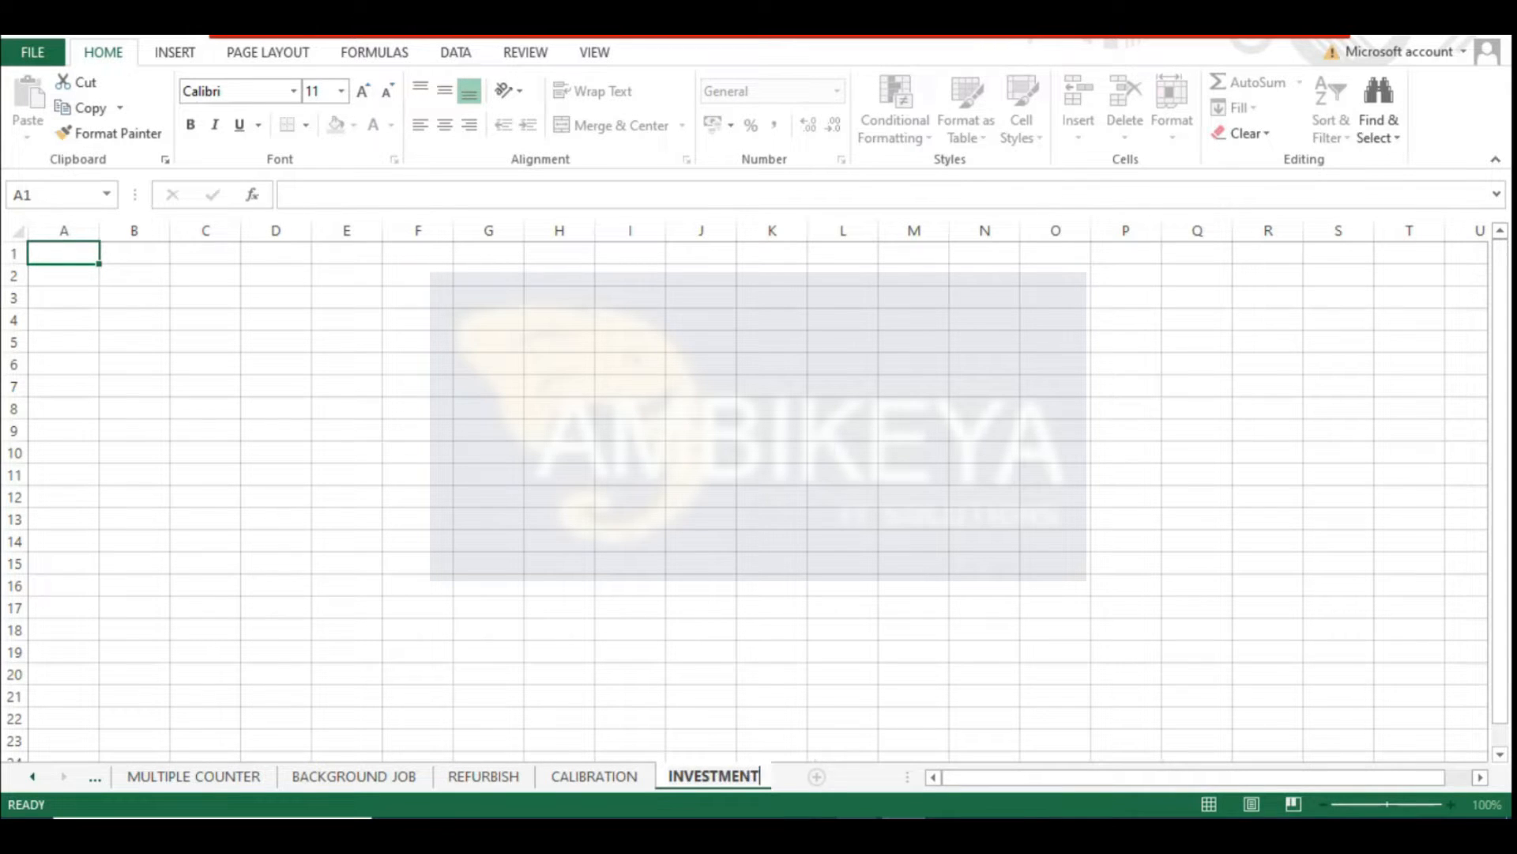
{"action": "key", "text": "Return"}
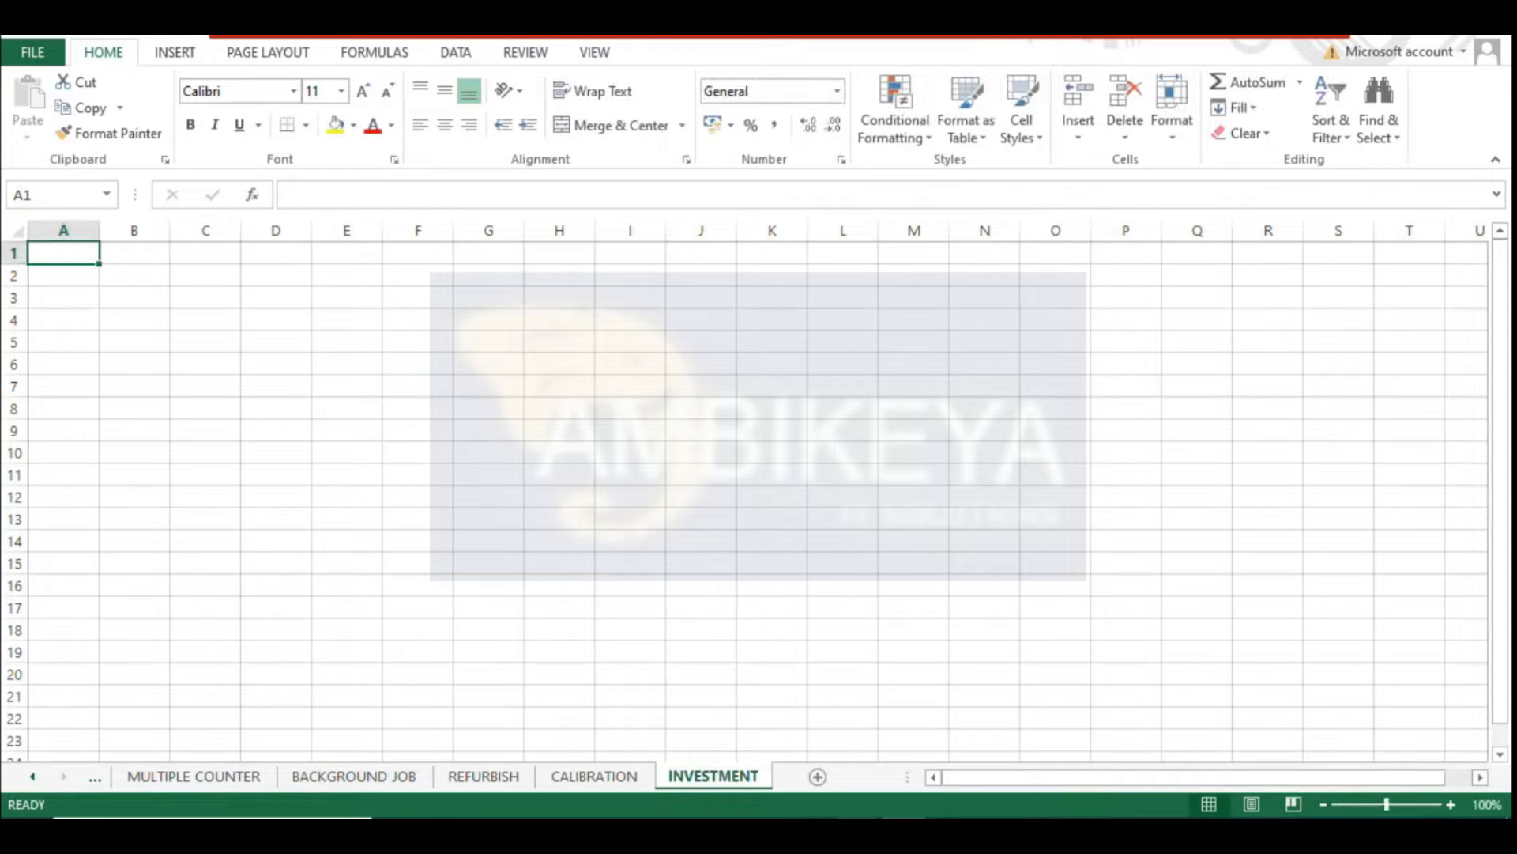
Enter the heading INVESTMENT ORDER in cell B1 and fit column B's width to the text
{"action": "left_click", "coordinate": [128, 257]}
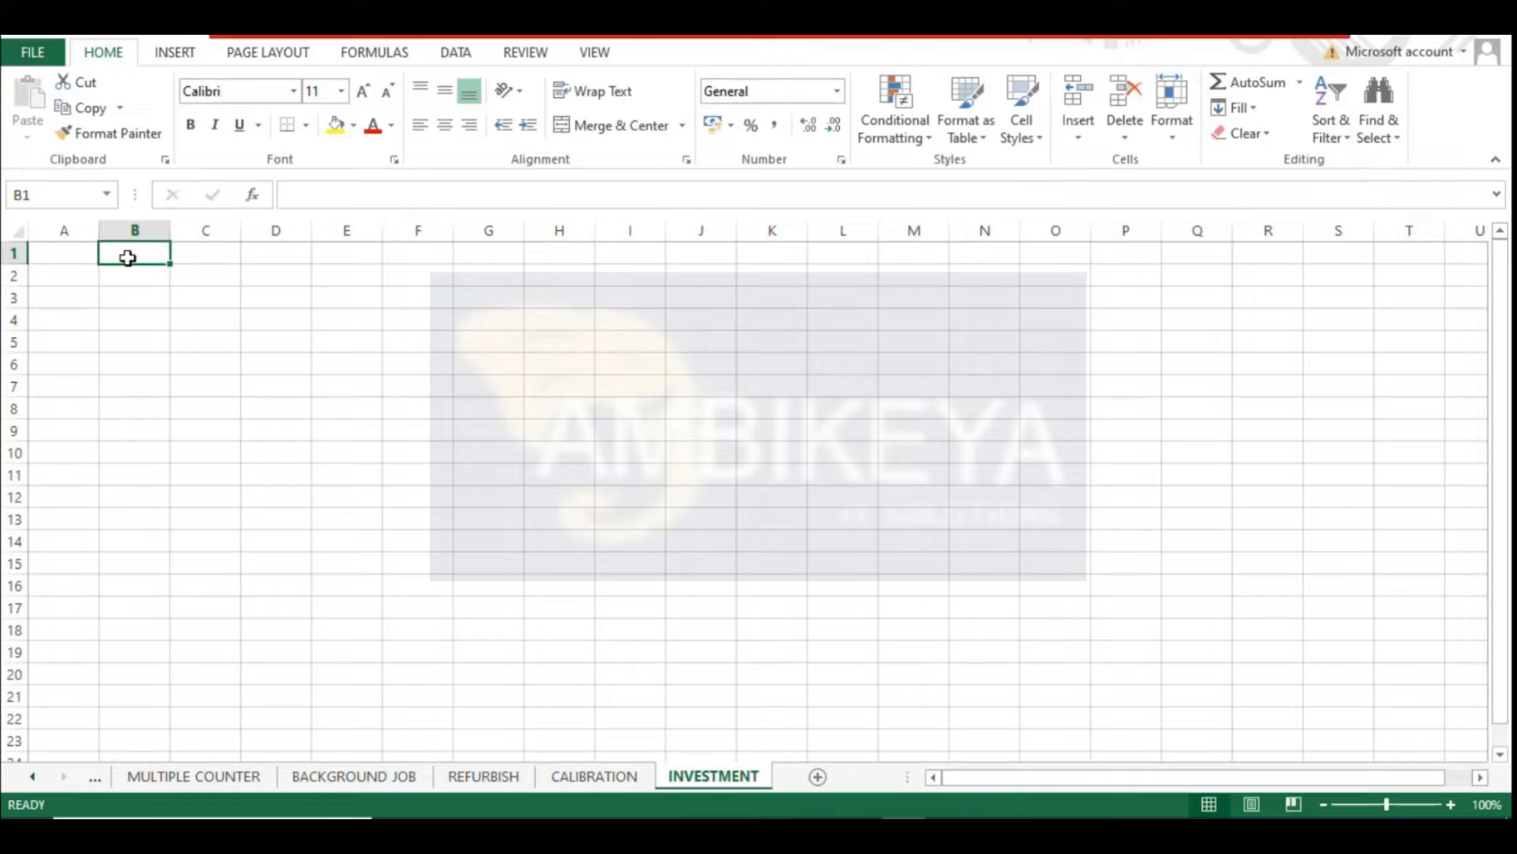
{"action": "type", "text": "INVESTMENT ORDER"}
{"action": "key", "text": "Return"}
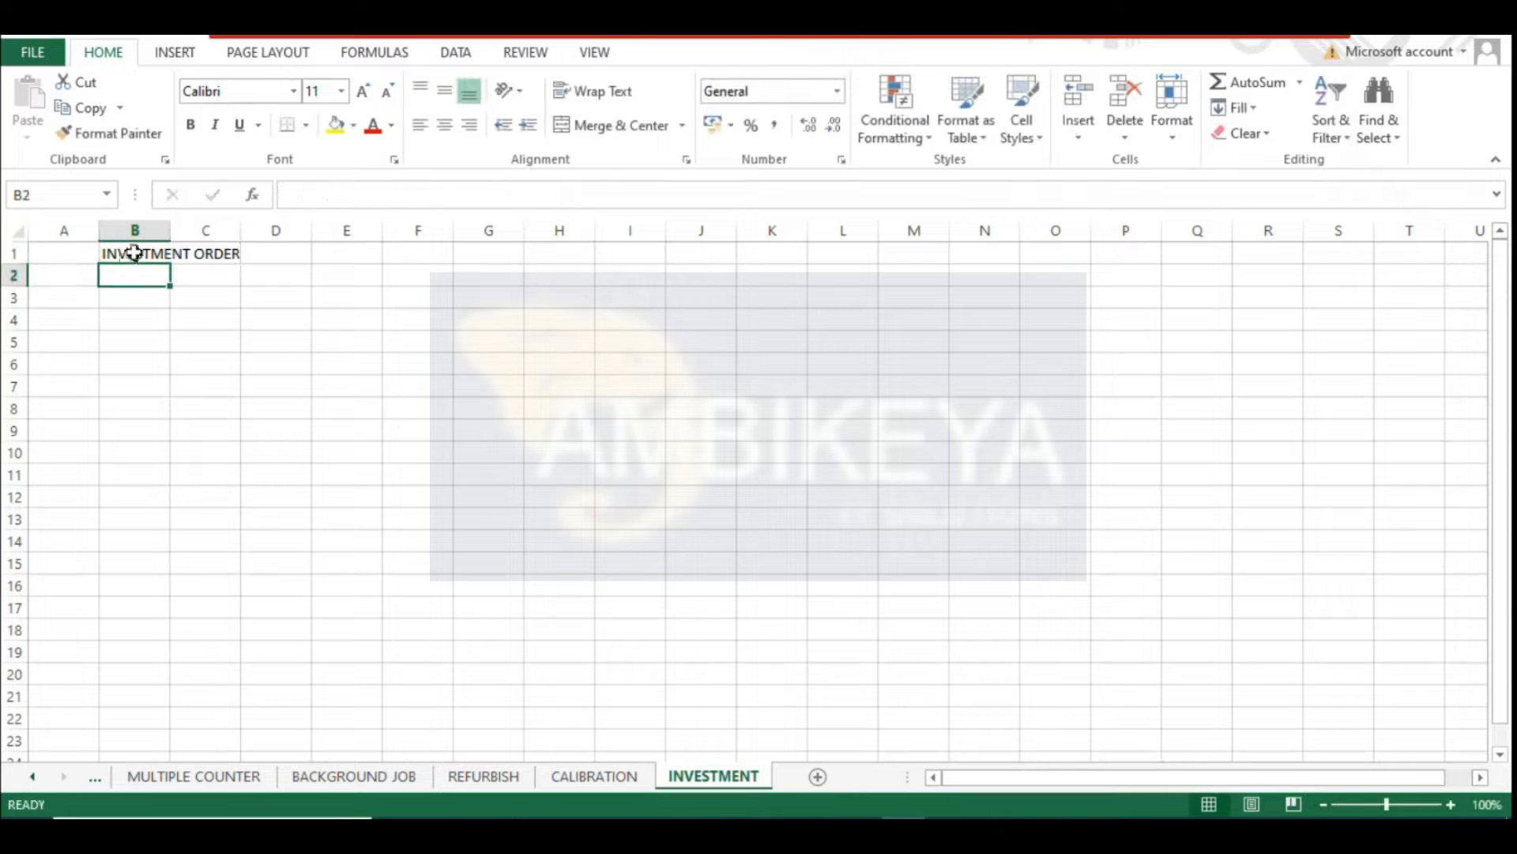
{"action": "double_click", "coordinate": [167, 226]}
Format the INVESTMENT ORDER heading in bold with a yellow fill, and increase the height of row 1
{"action": "left_click", "coordinate": [187, 255]}
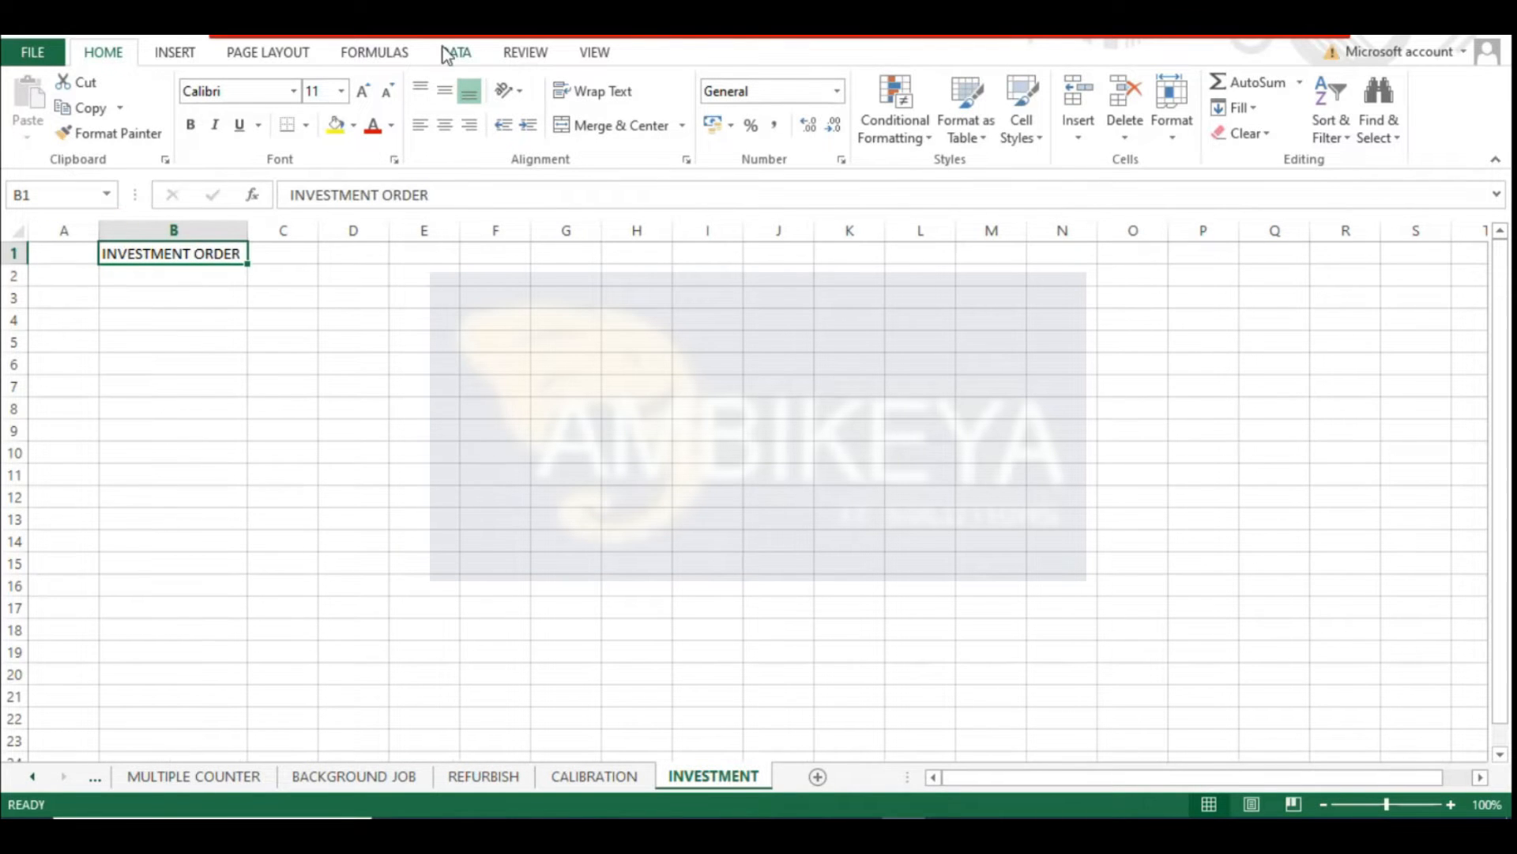
{"action": "left_click", "coordinate": [336, 124]}
{"action": "left_click", "coordinate": [190, 124]}
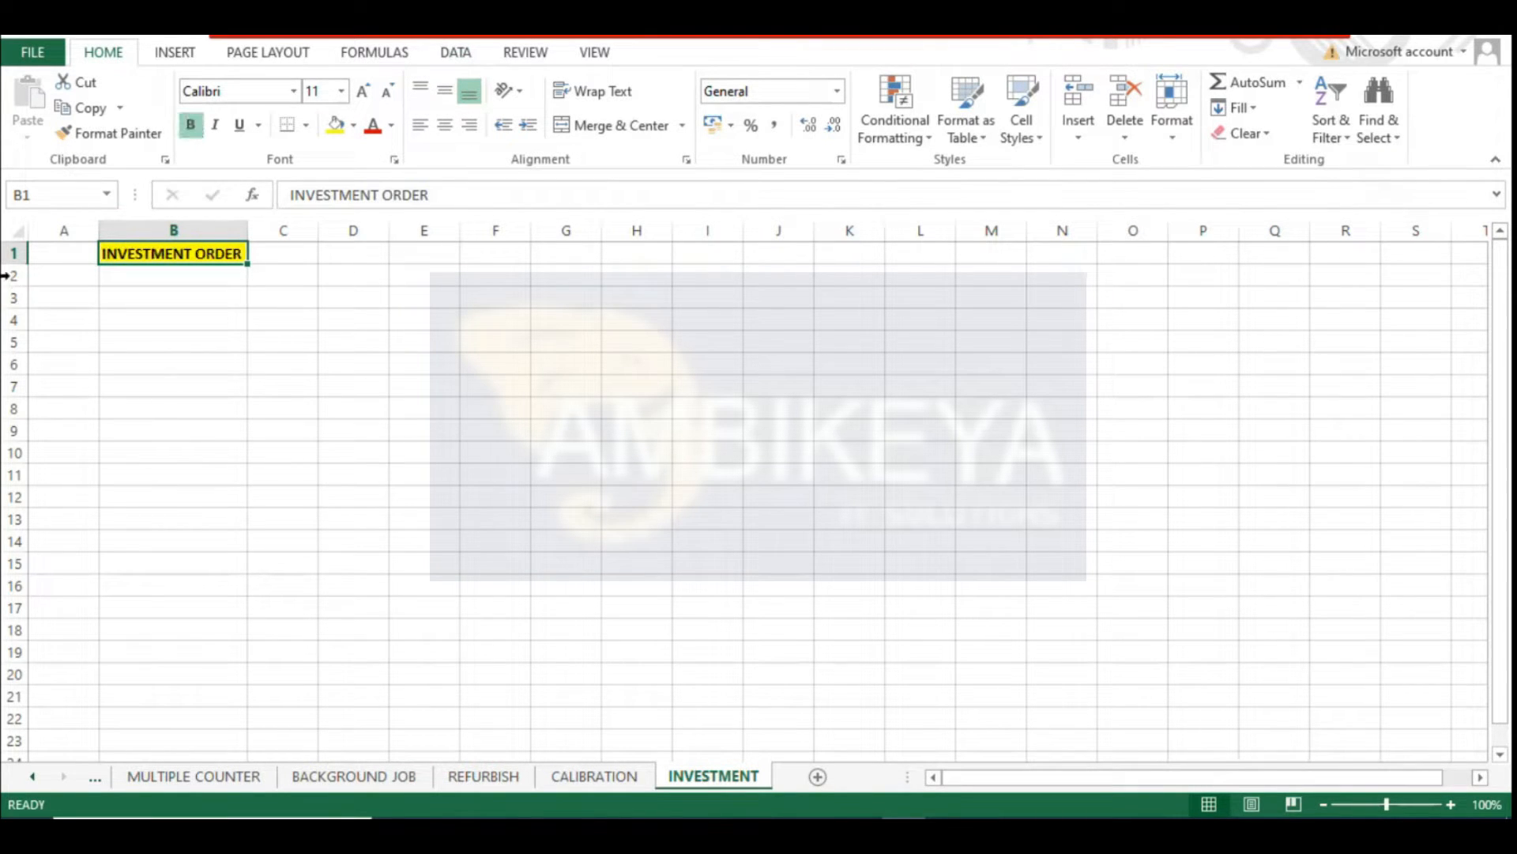
{"action": "left_click_drag", "start_coordinate": [19, 267], "coordinate": [17, 278]}
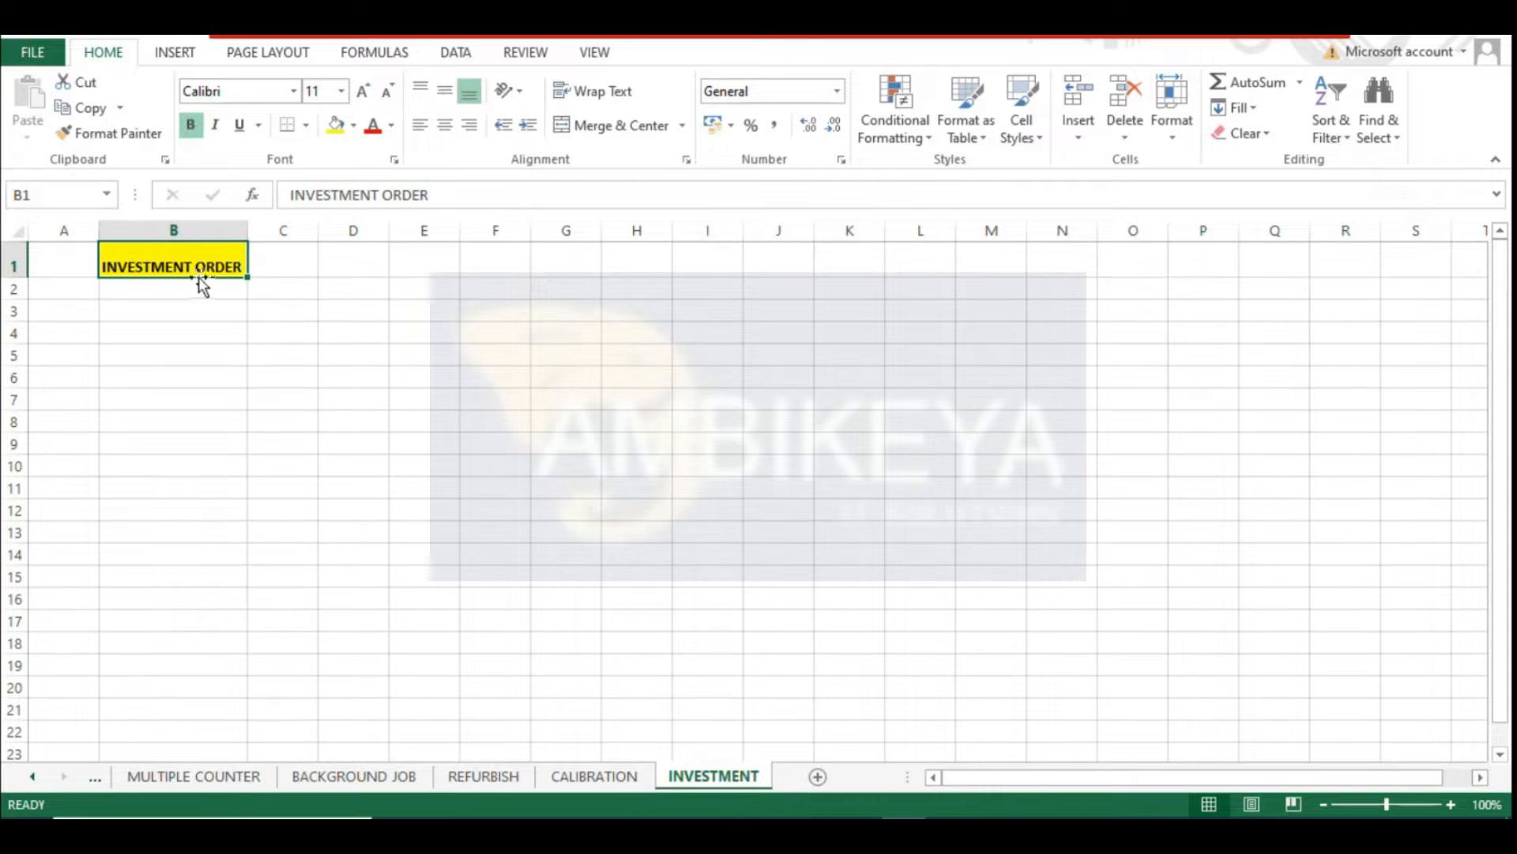
Enter the heading CAPITAL INVESTMENT in cell G1 and fit column G's width to the text
{"action": "left_click", "coordinate": [582, 262]}
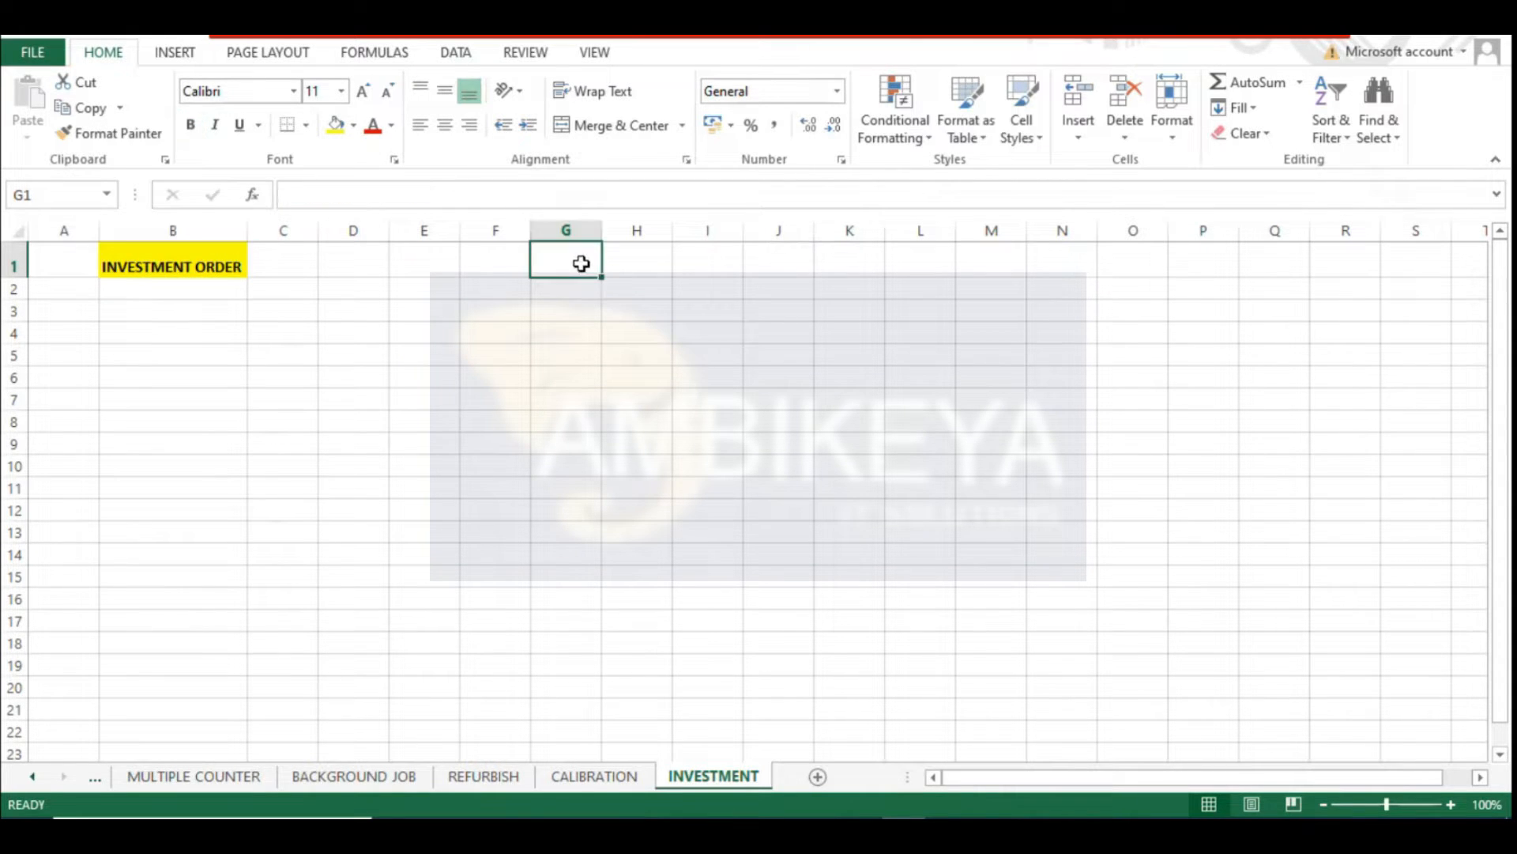
{"action": "type", "text": "CAPITAL"}
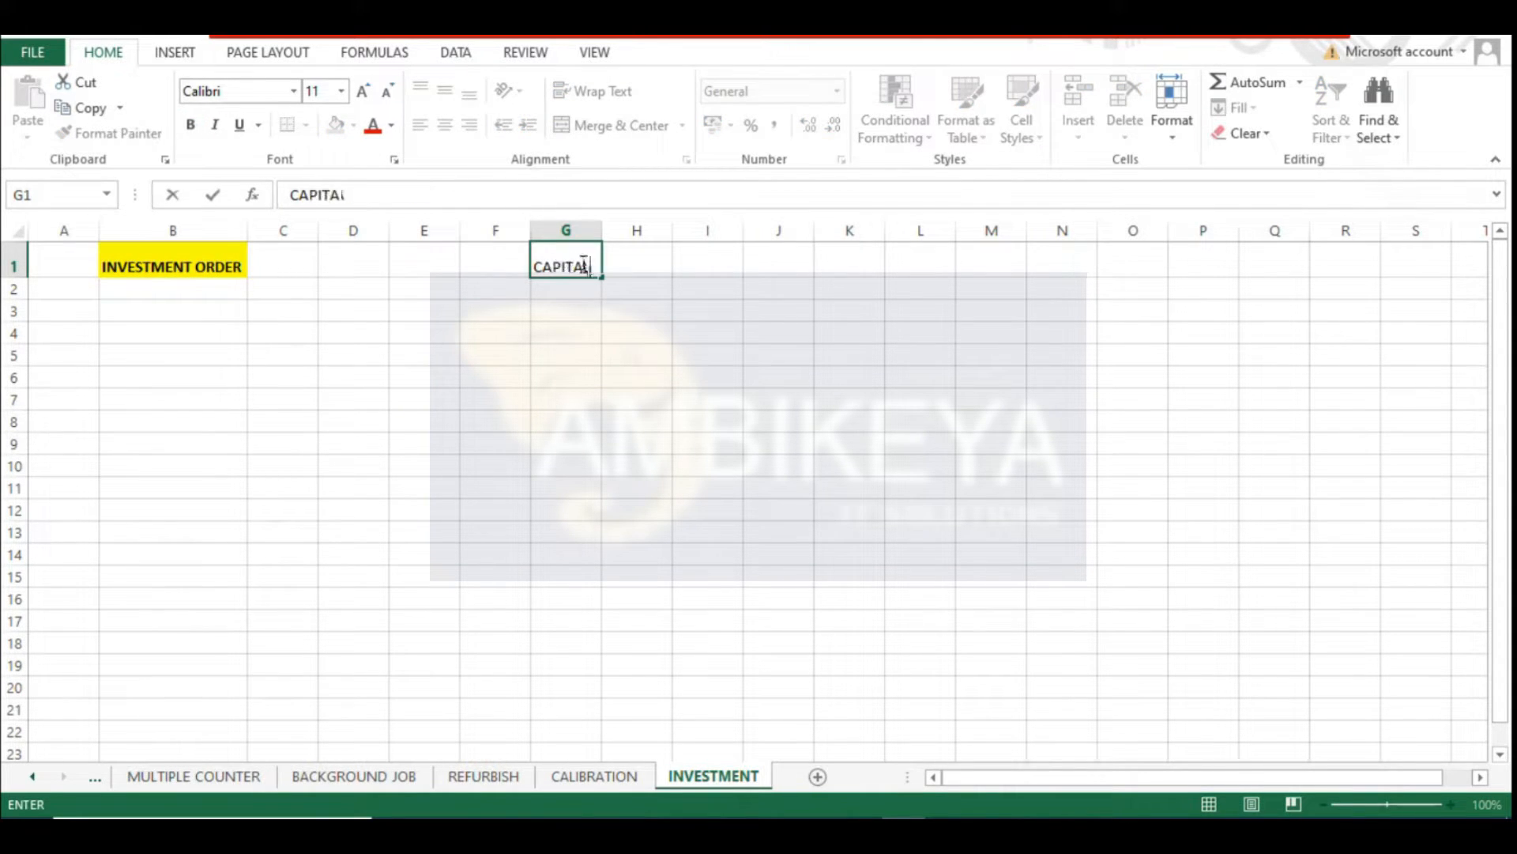
{"action": "type", "text": " INVESTMENT"}
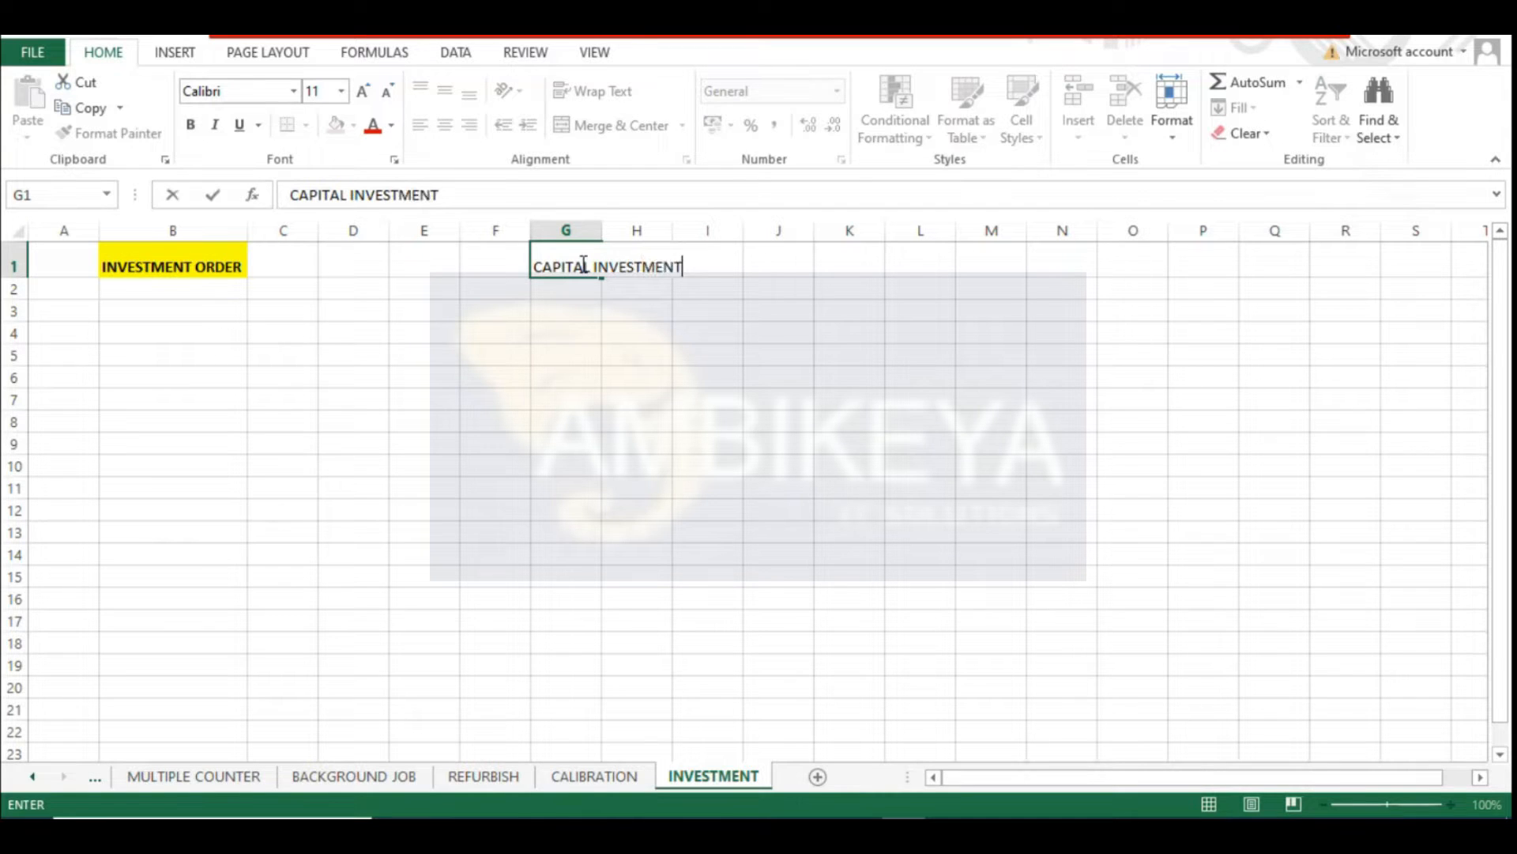
{"action": "key", "text": "Return"}
{"action": "double_click", "coordinate": [602, 229]}
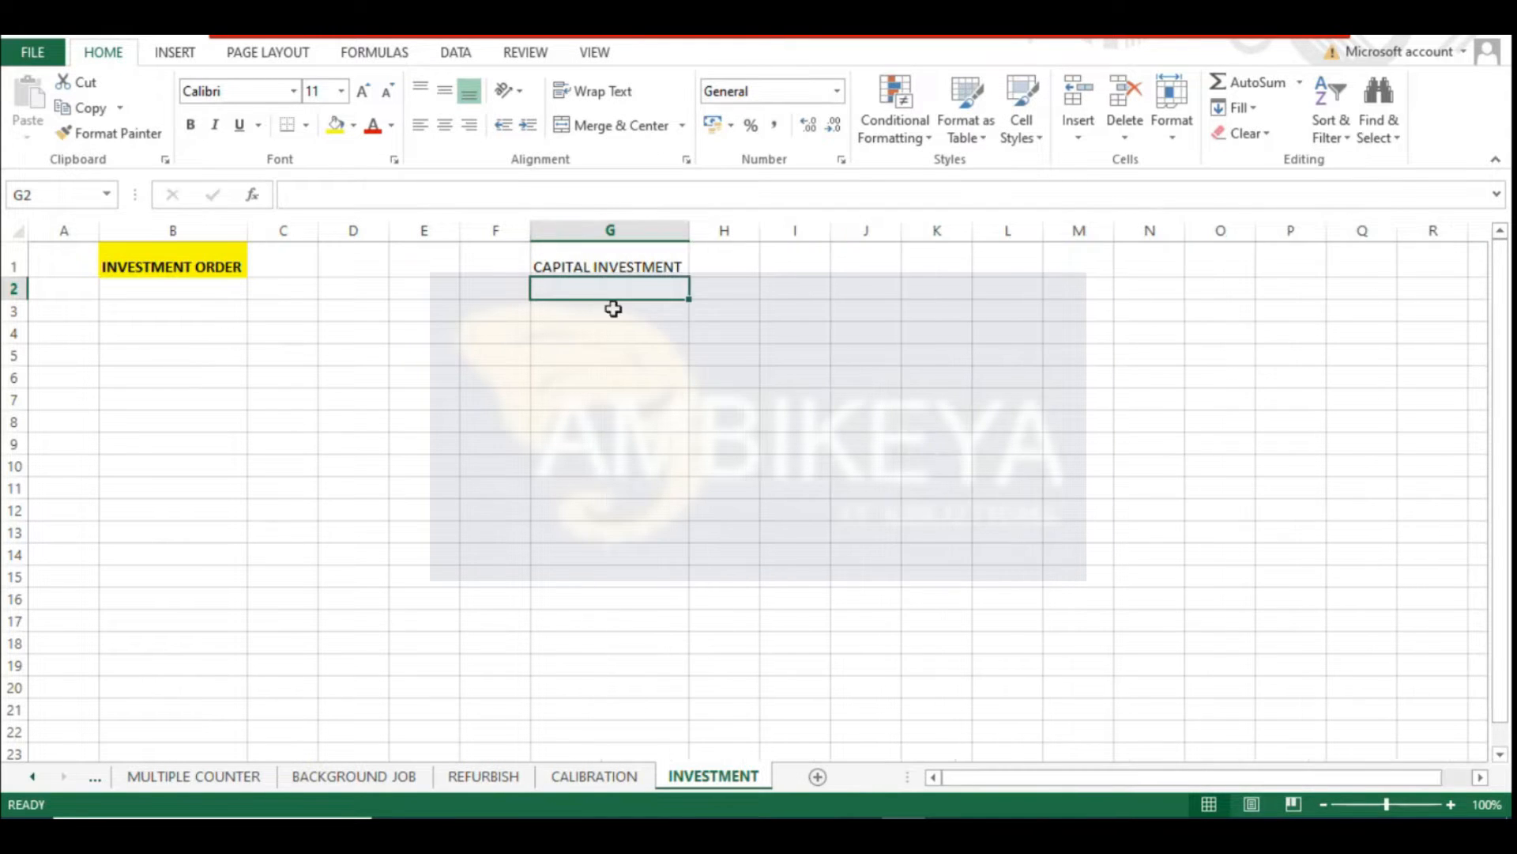
Format the CAPITAL INVESTMENT heading in cell G1 in bold with a yellow fill
{"action": "left_click", "coordinate": [572, 261]}
{"action": "left_click", "coordinate": [191, 125]}
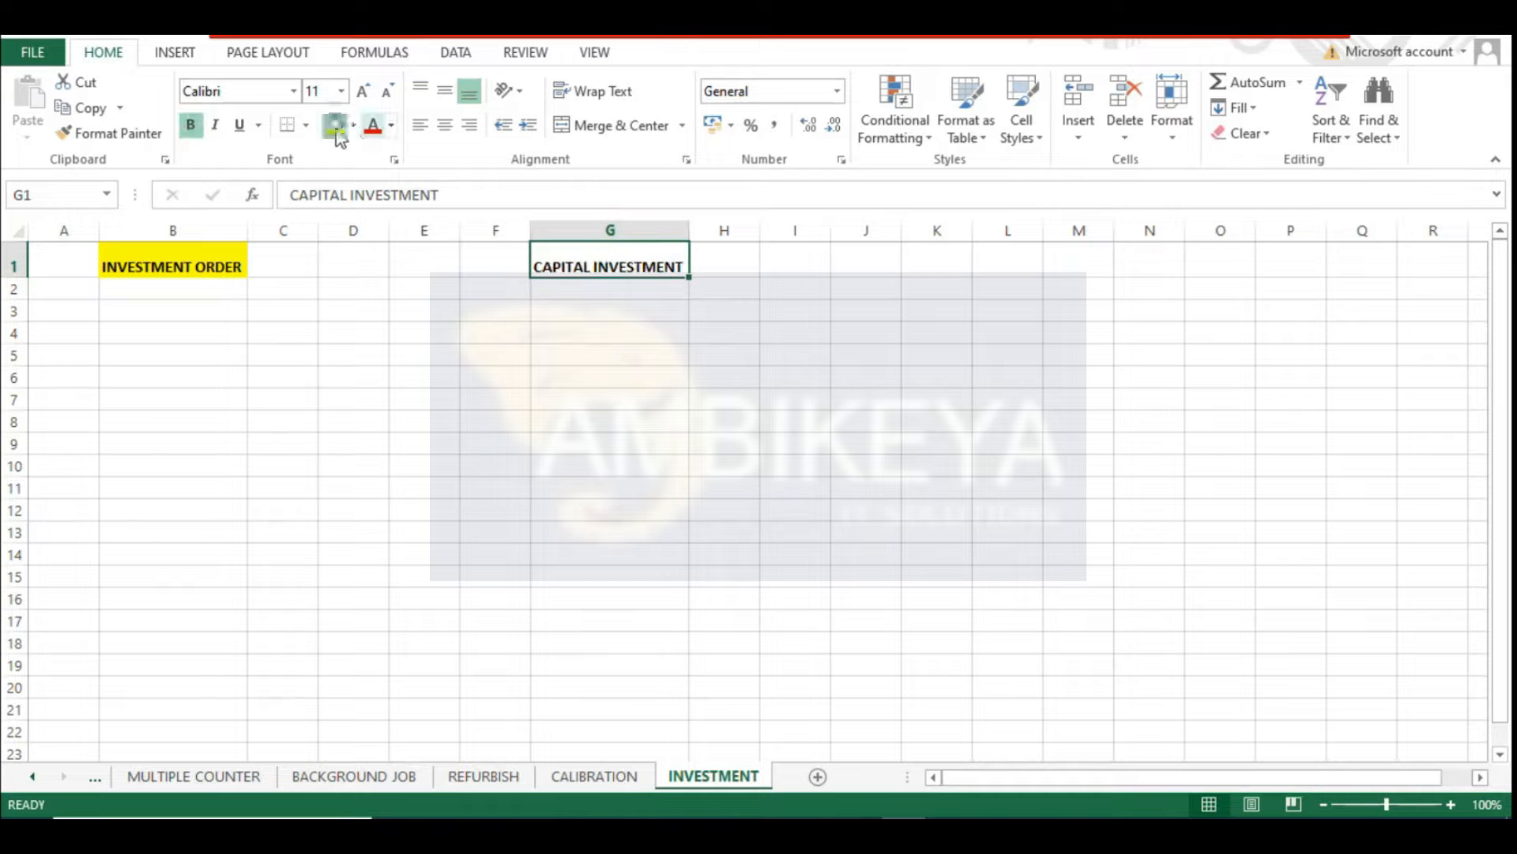
{"action": "left_click", "coordinate": [335, 125]}
Enter the investment amount 100 CR in cell M1
{"action": "left_click", "coordinate": [1083, 251]}
{"action": "type", "text": "1"}
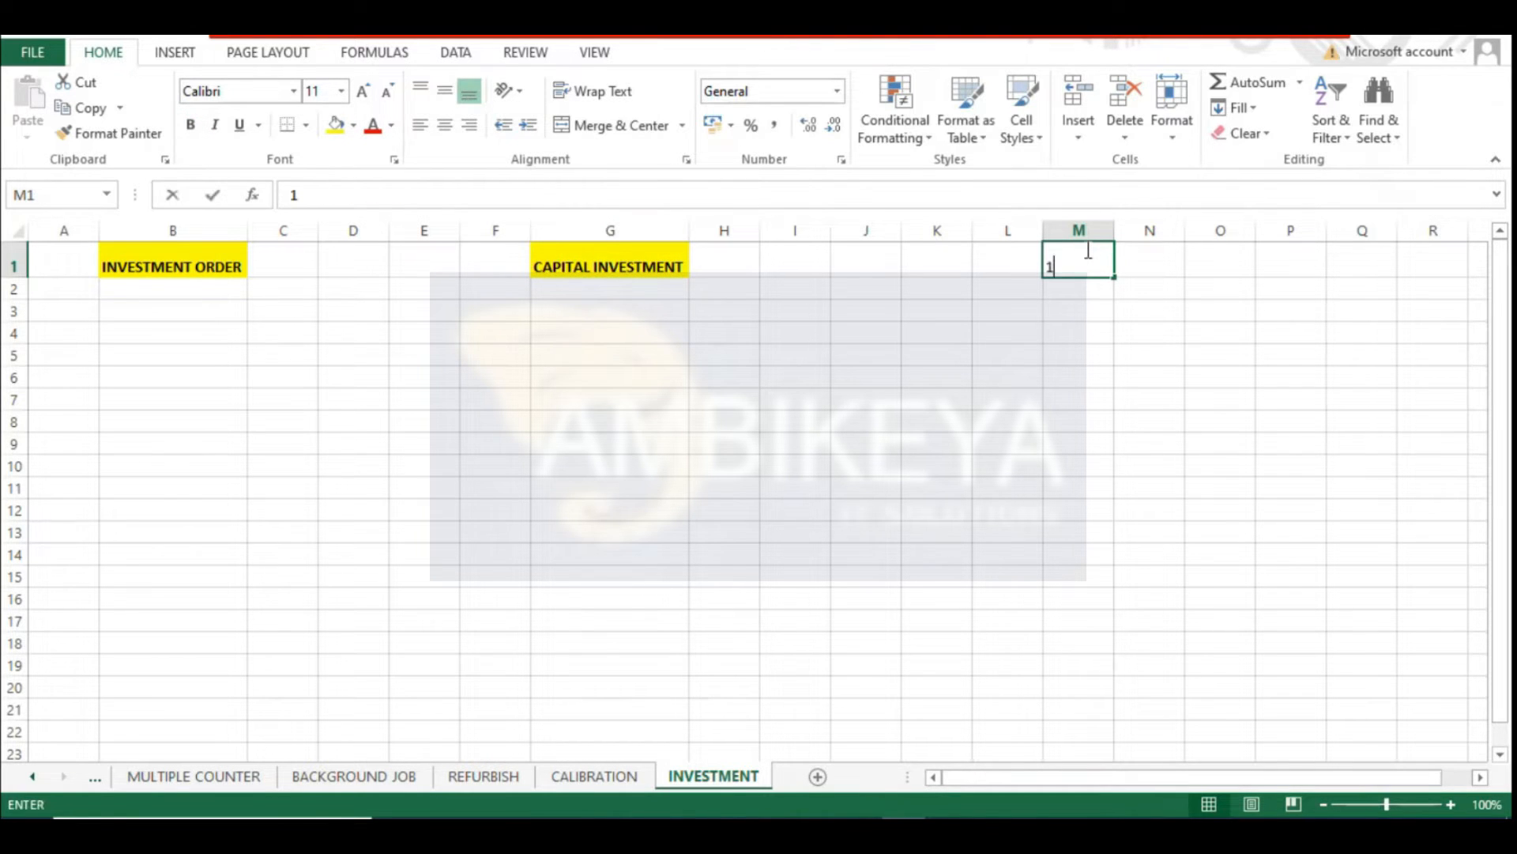
{"action": "type", "text": "00 CR"}
{"action": "key", "text": "Return"}
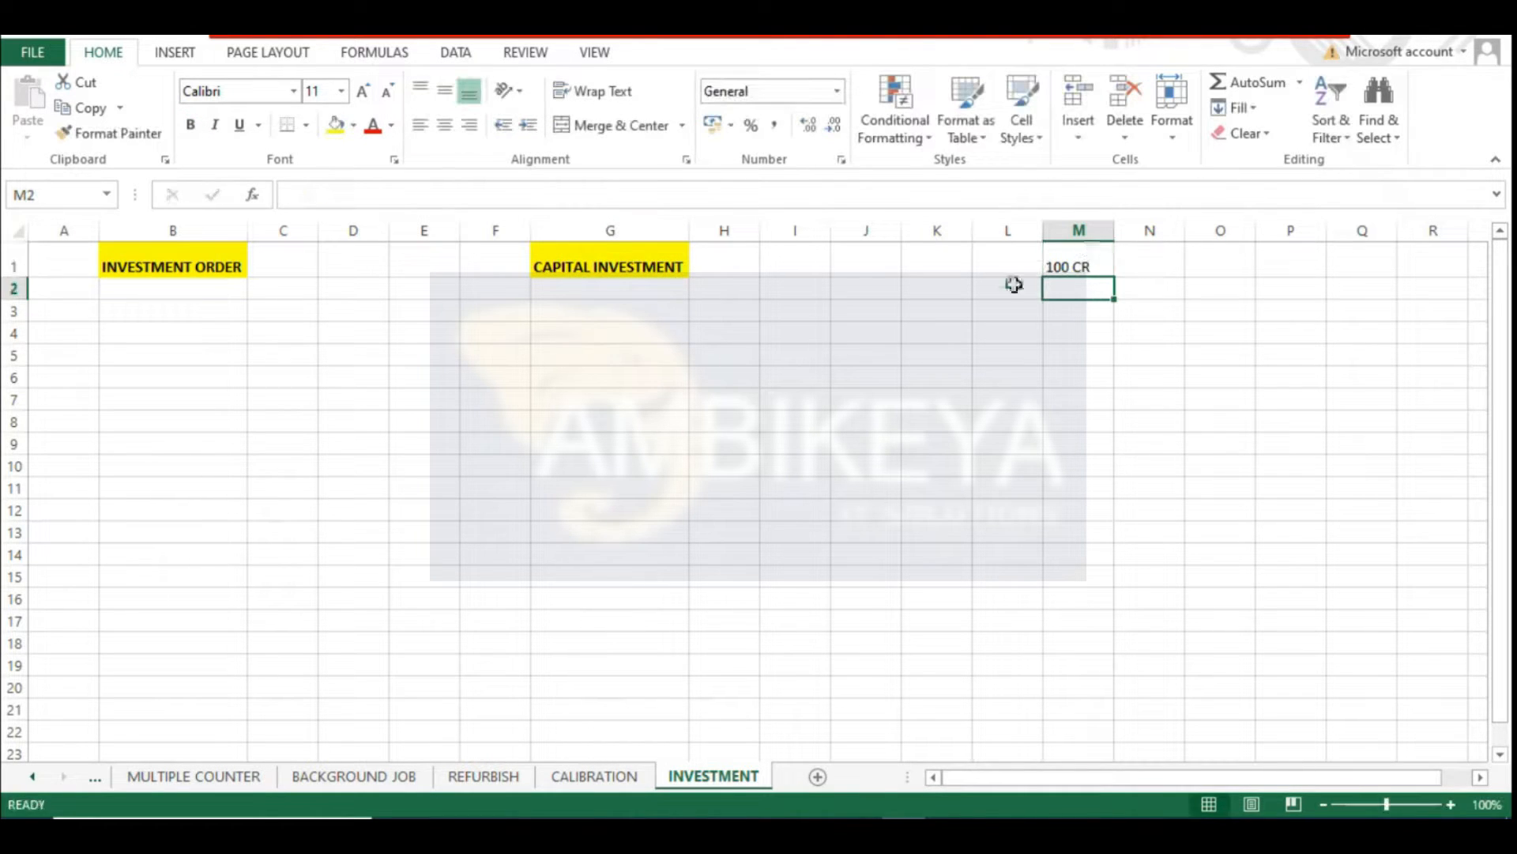
Enter PROJECT SYSTEMS in cell L3 and PS in cell N3, and fit column L's width to its text
{"action": "left_click", "coordinate": [987, 315]}
{"action": "type", "text": "PROJE"}
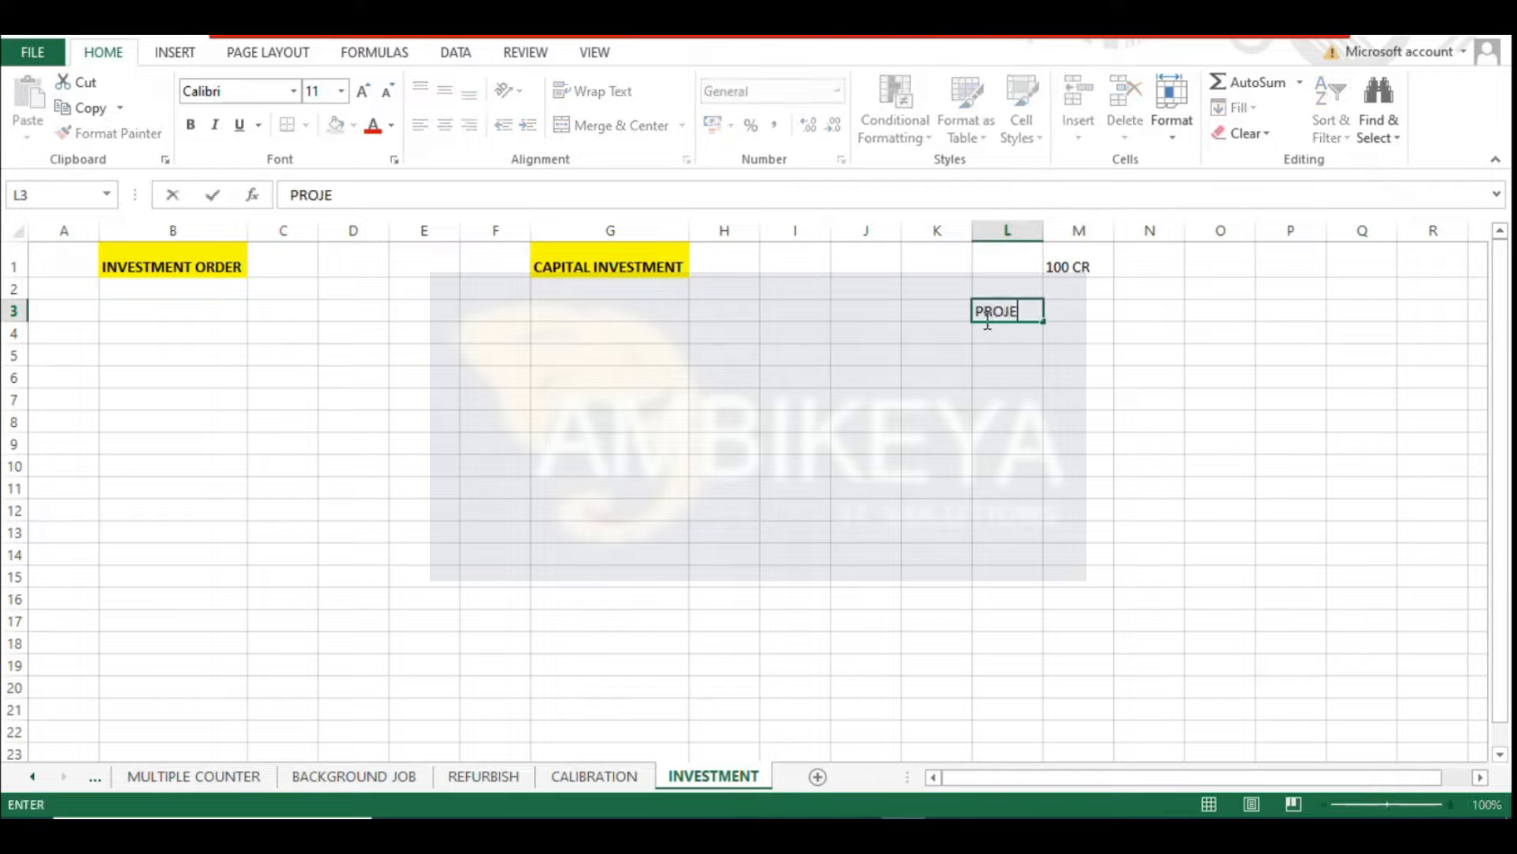
{"action": "type", "text": "CT SYSTEMS"}
{"action": "key", "text": "Tab"}
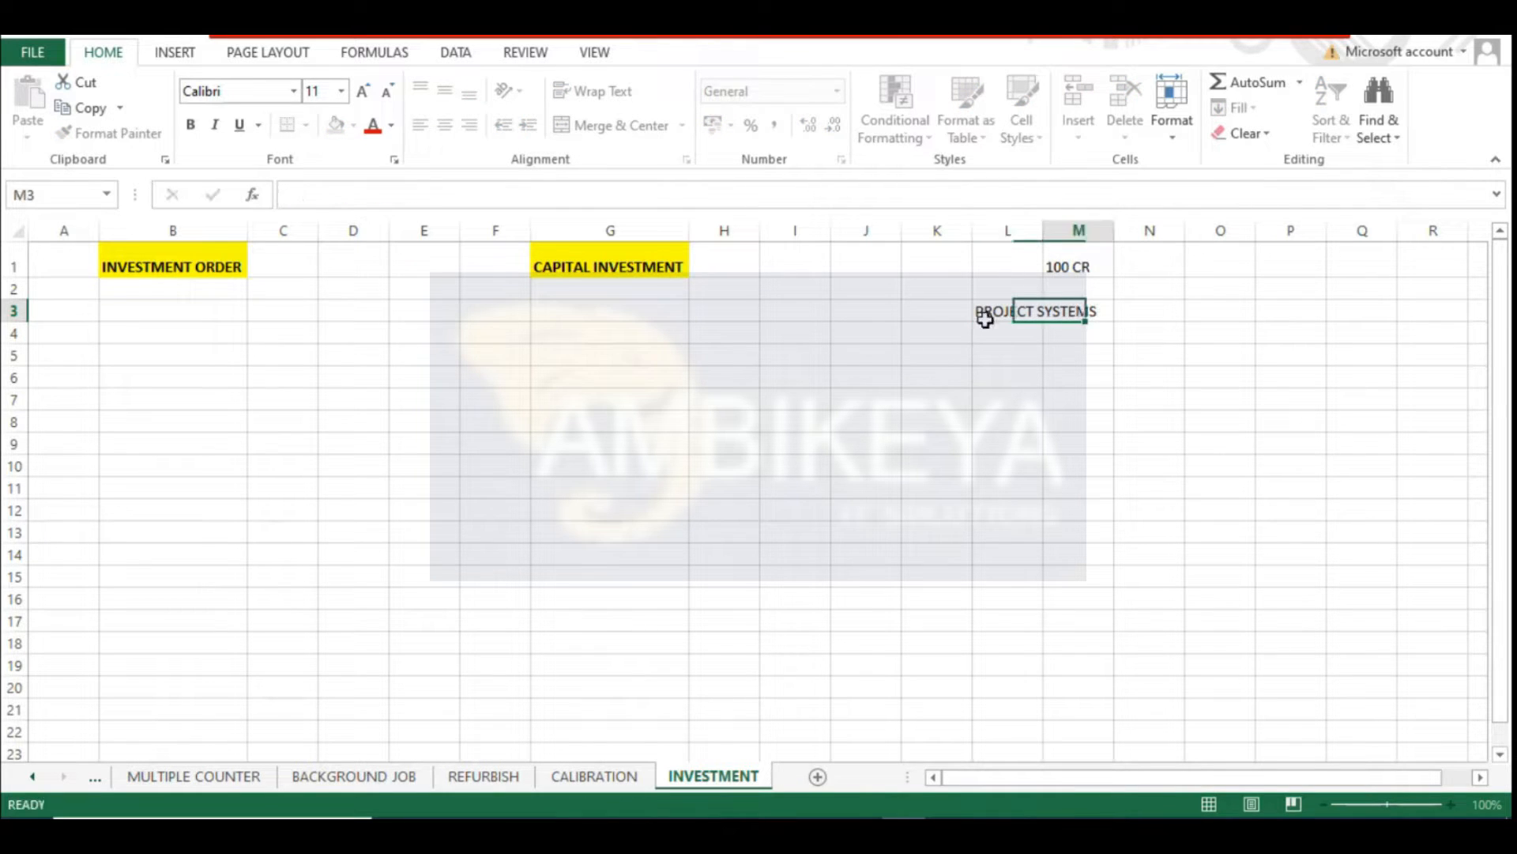
{"action": "key", "text": "Tab"}
{"action": "type", "text": "PS"}
{"action": "key", "text": "Return"}
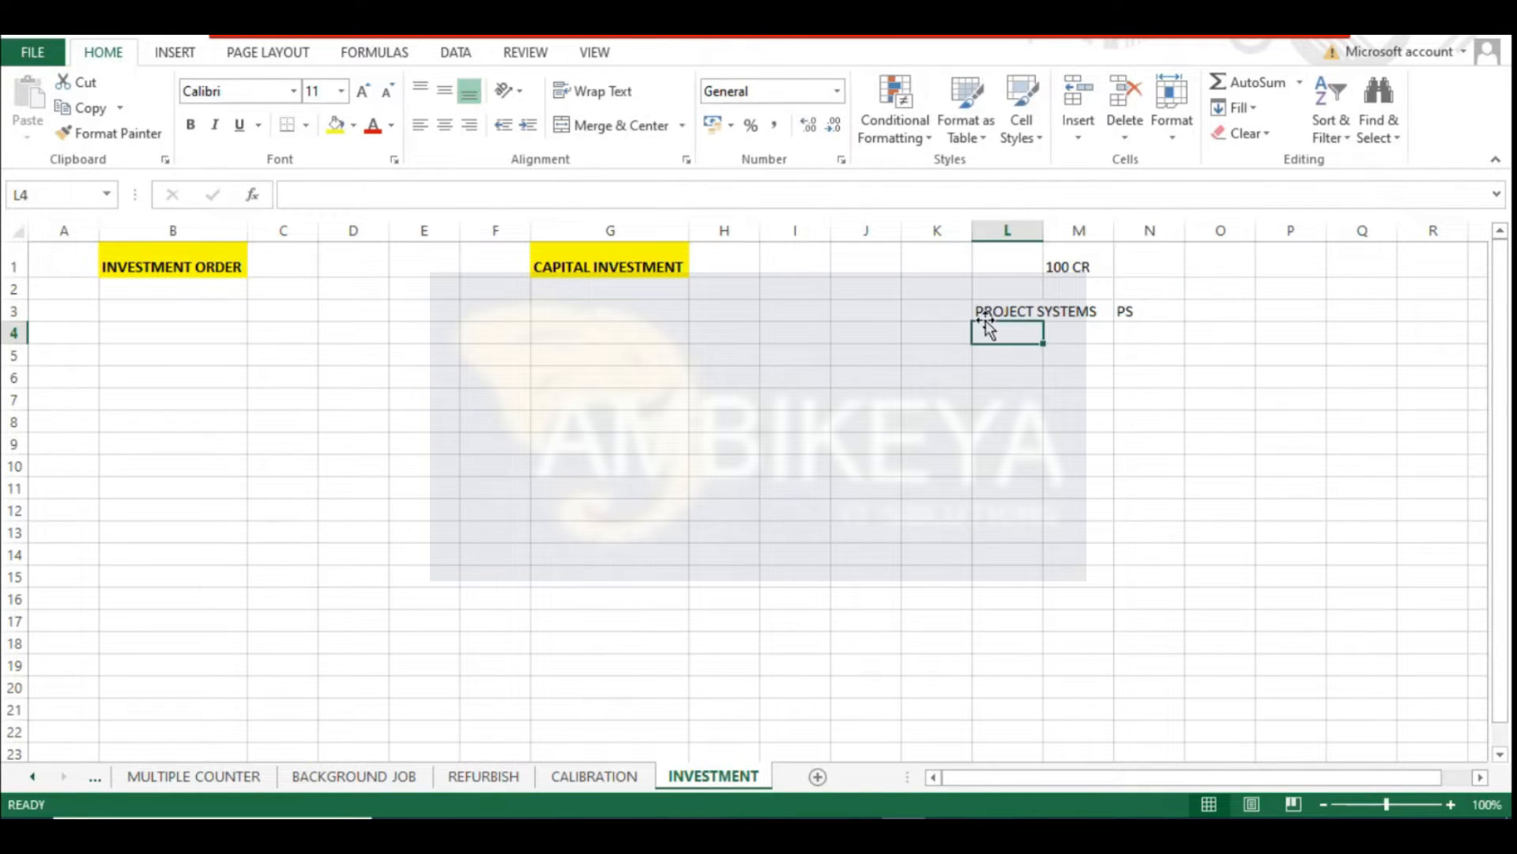
{"action": "double_click", "coordinate": [1043, 229]}
Apply all borders to the cell range L1:N3
{"action": "left_click", "coordinate": [1064, 399]}
{"action": "left_click_drag", "start_coordinate": [1064, 264], "coordinate": [1196, 305]}
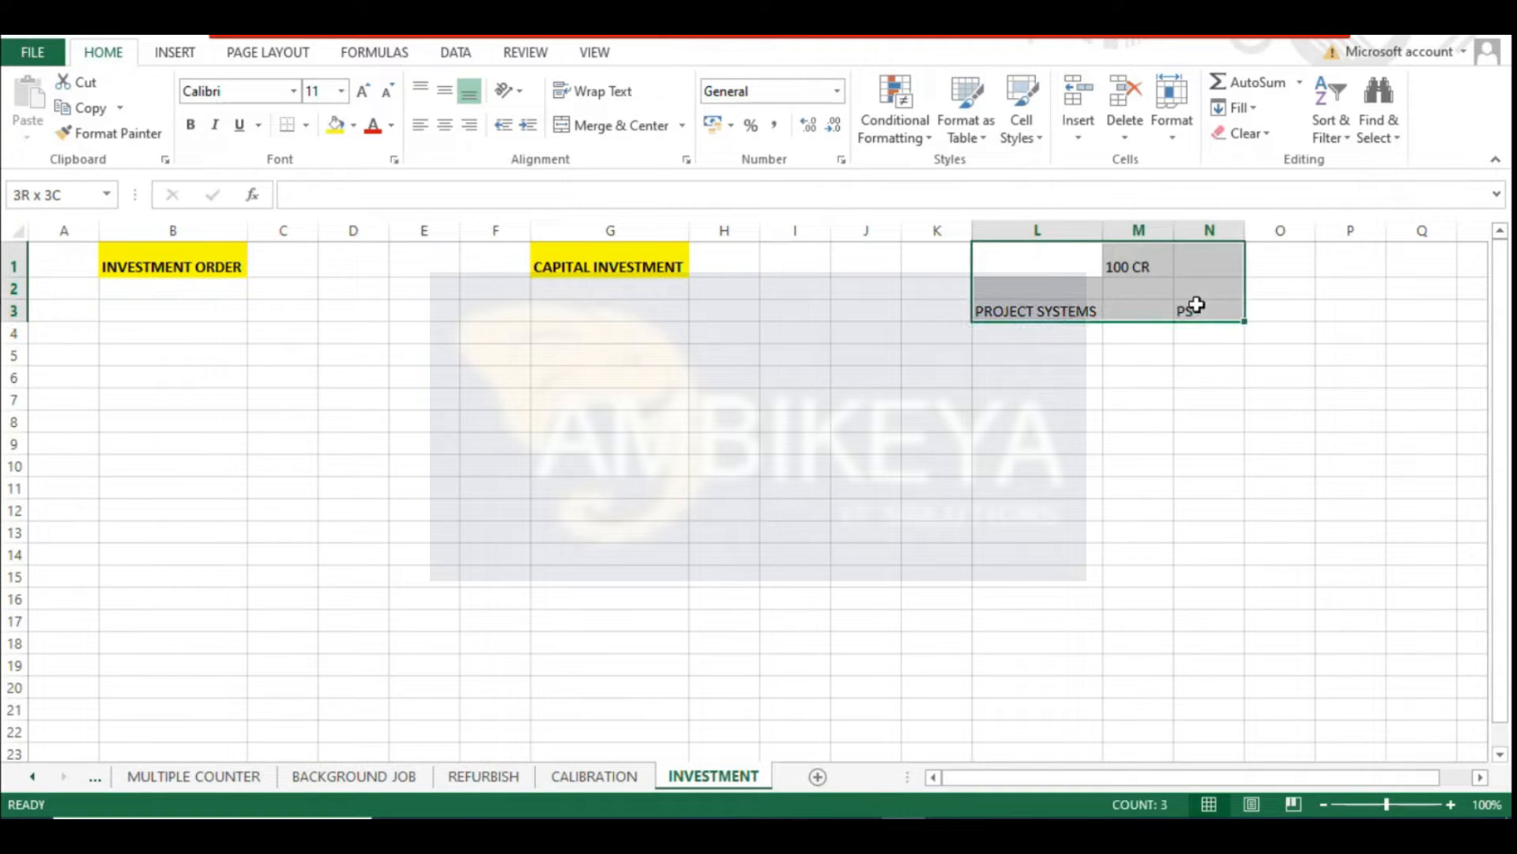
{"action": "left_click", "coordinate": [306, 125]}
{"action": "left_click", "coordinate": [310, 313]}
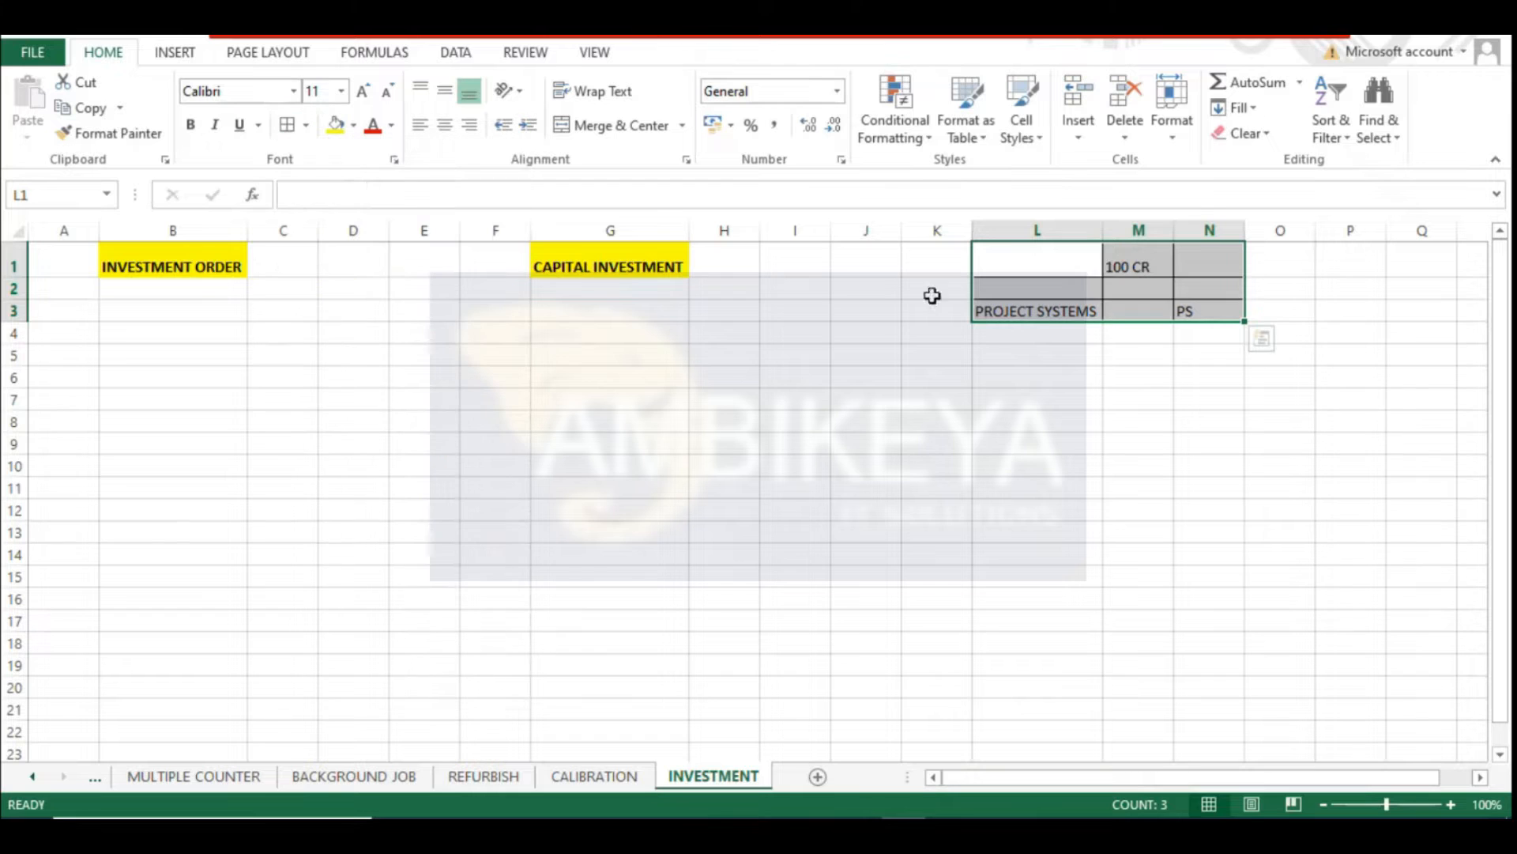
Increase the height of row 3 containing the PROJECT SYSTEMS and PS entries
{"action": "left_click", "coordinate": [1138, 309]}
{"action": "left_click", "coordinate": [1190, 311]}
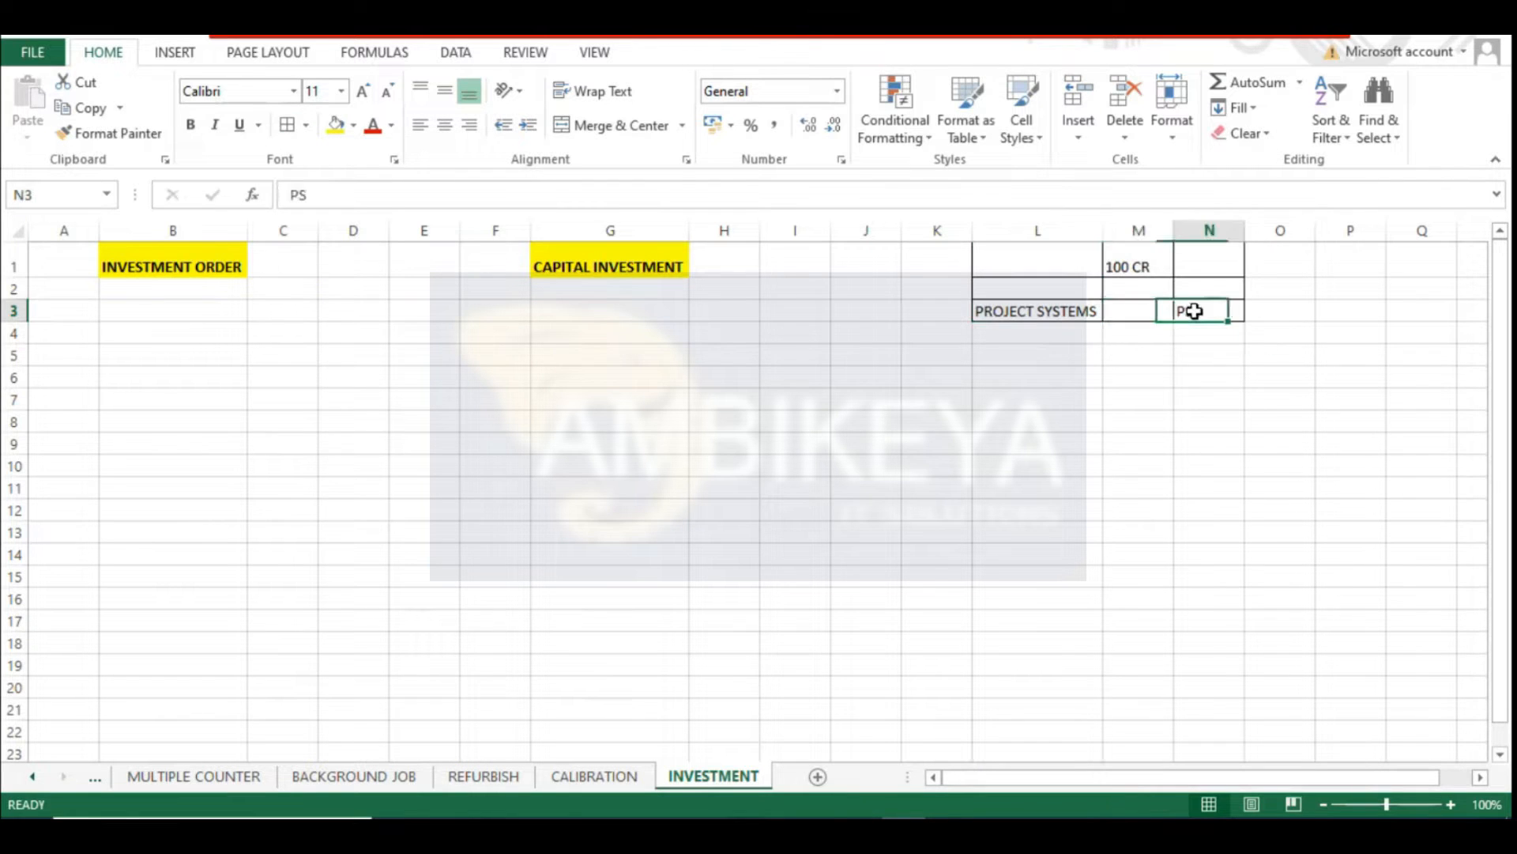
{"action": "left_click_drag", "start_coordinate": [16, 322], "coordinate": [16, 332]}
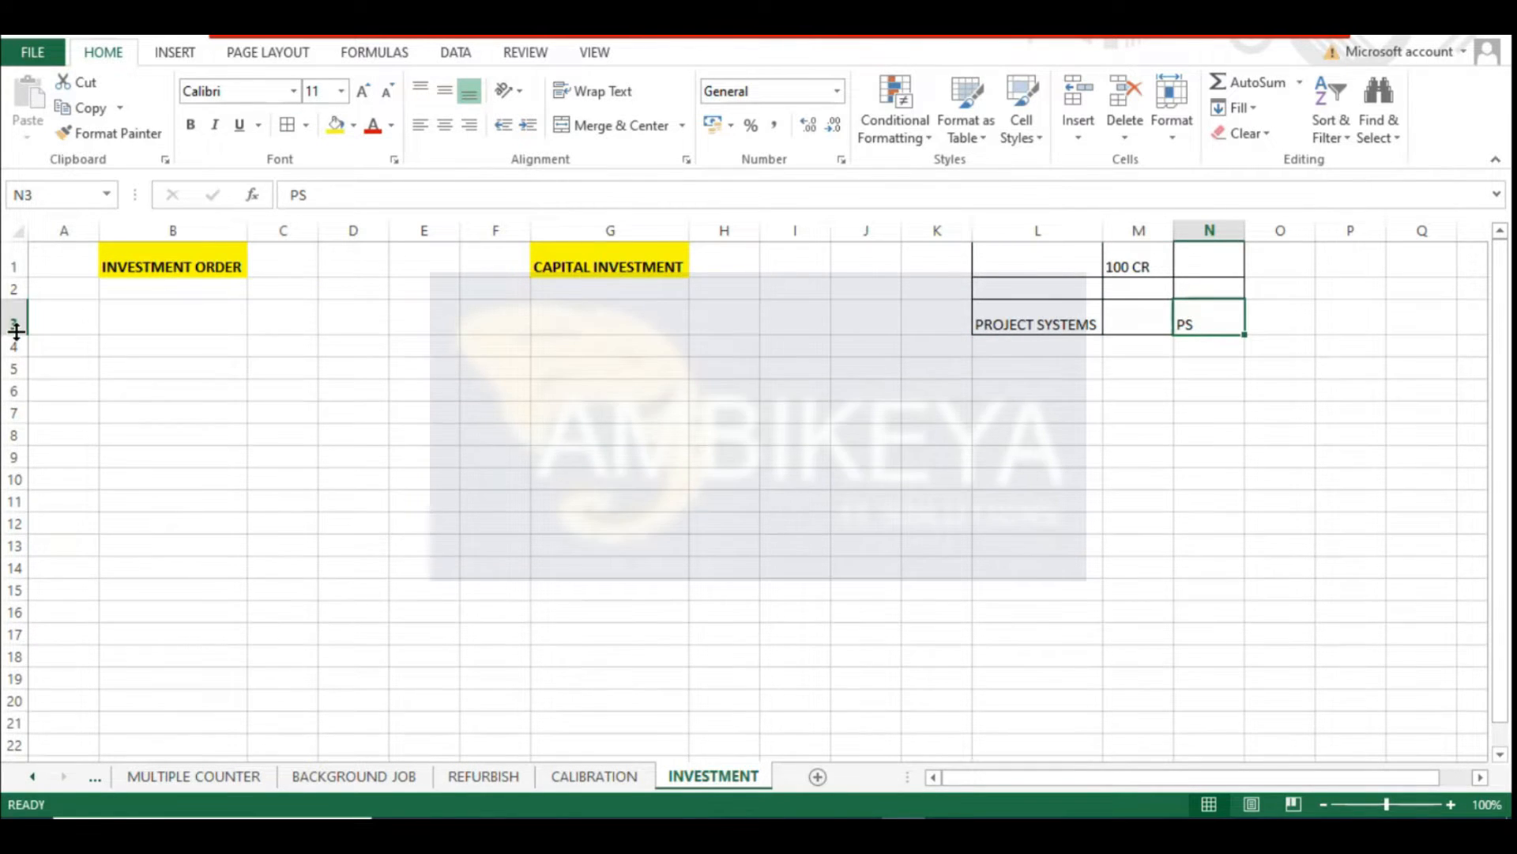
{"action": "left_click", "coordinate": [1201, 448]}
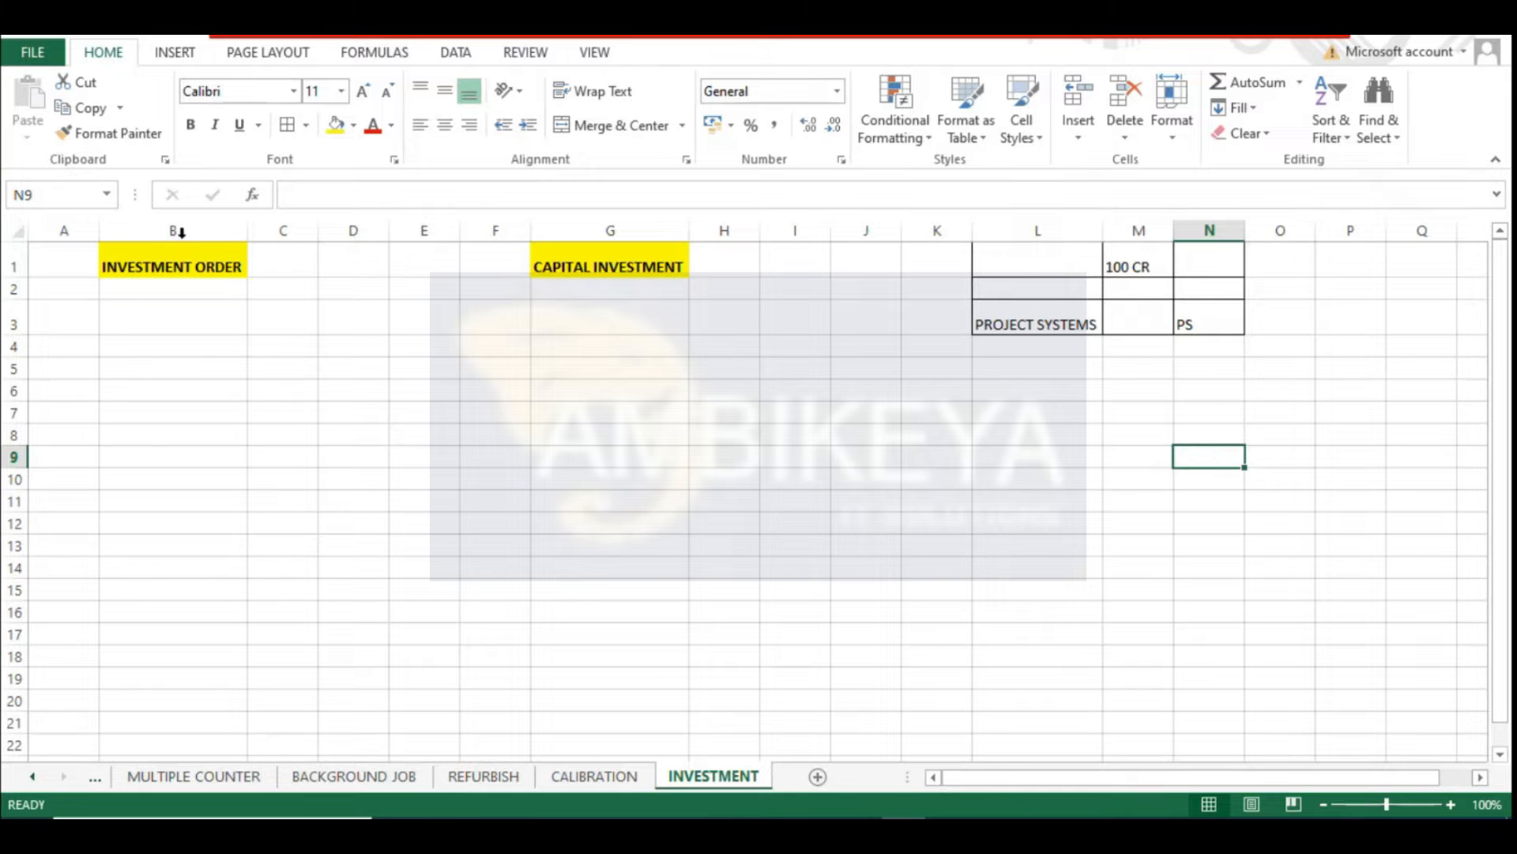
{"action": "left_click", "coordinate": [162, 266]}
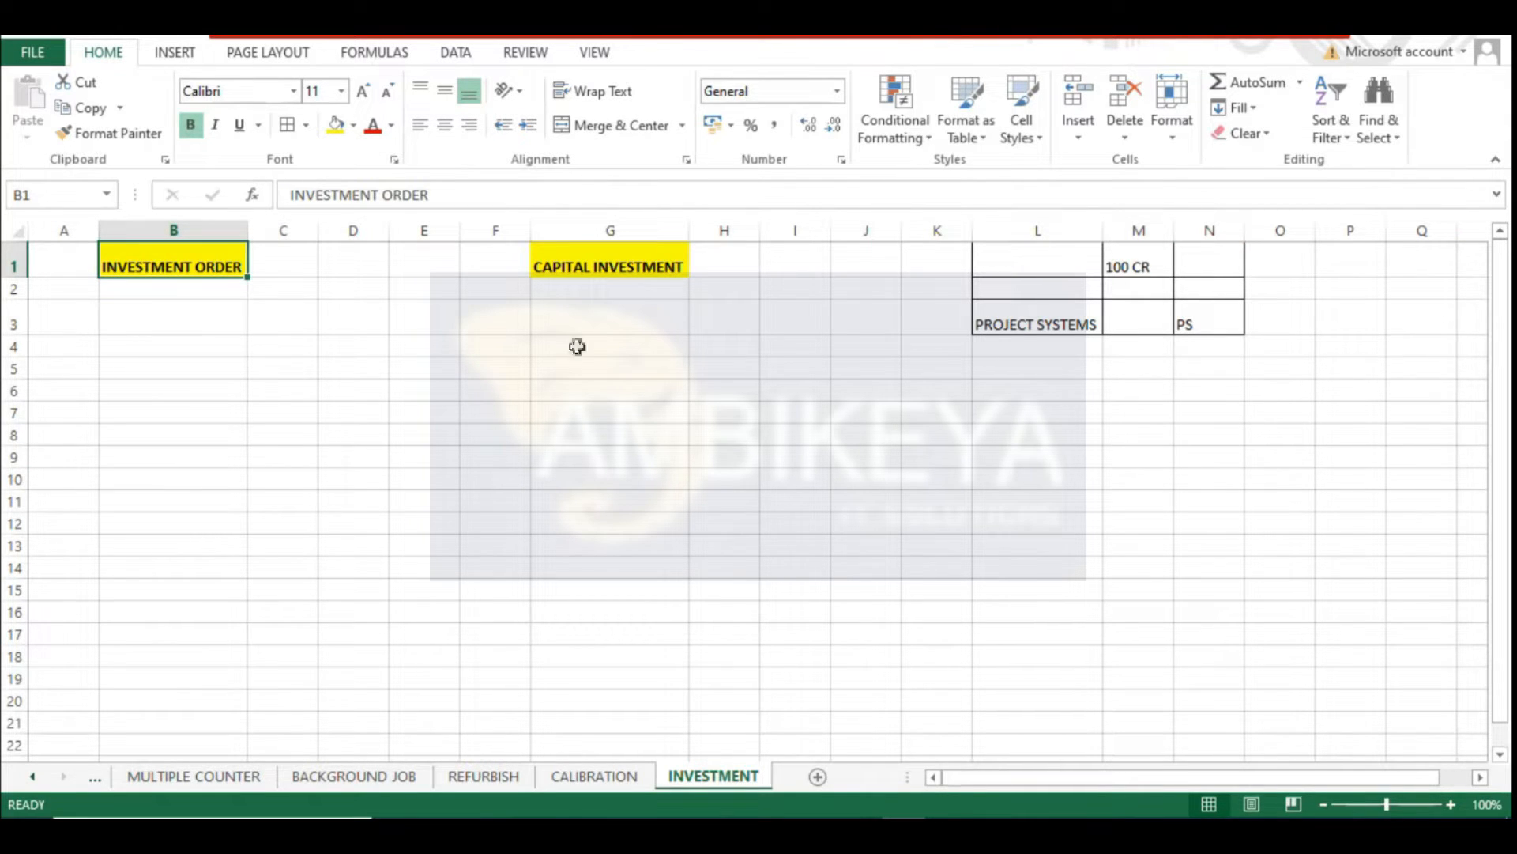
{"action": "left_click", "coordinate": [1037, 322]}
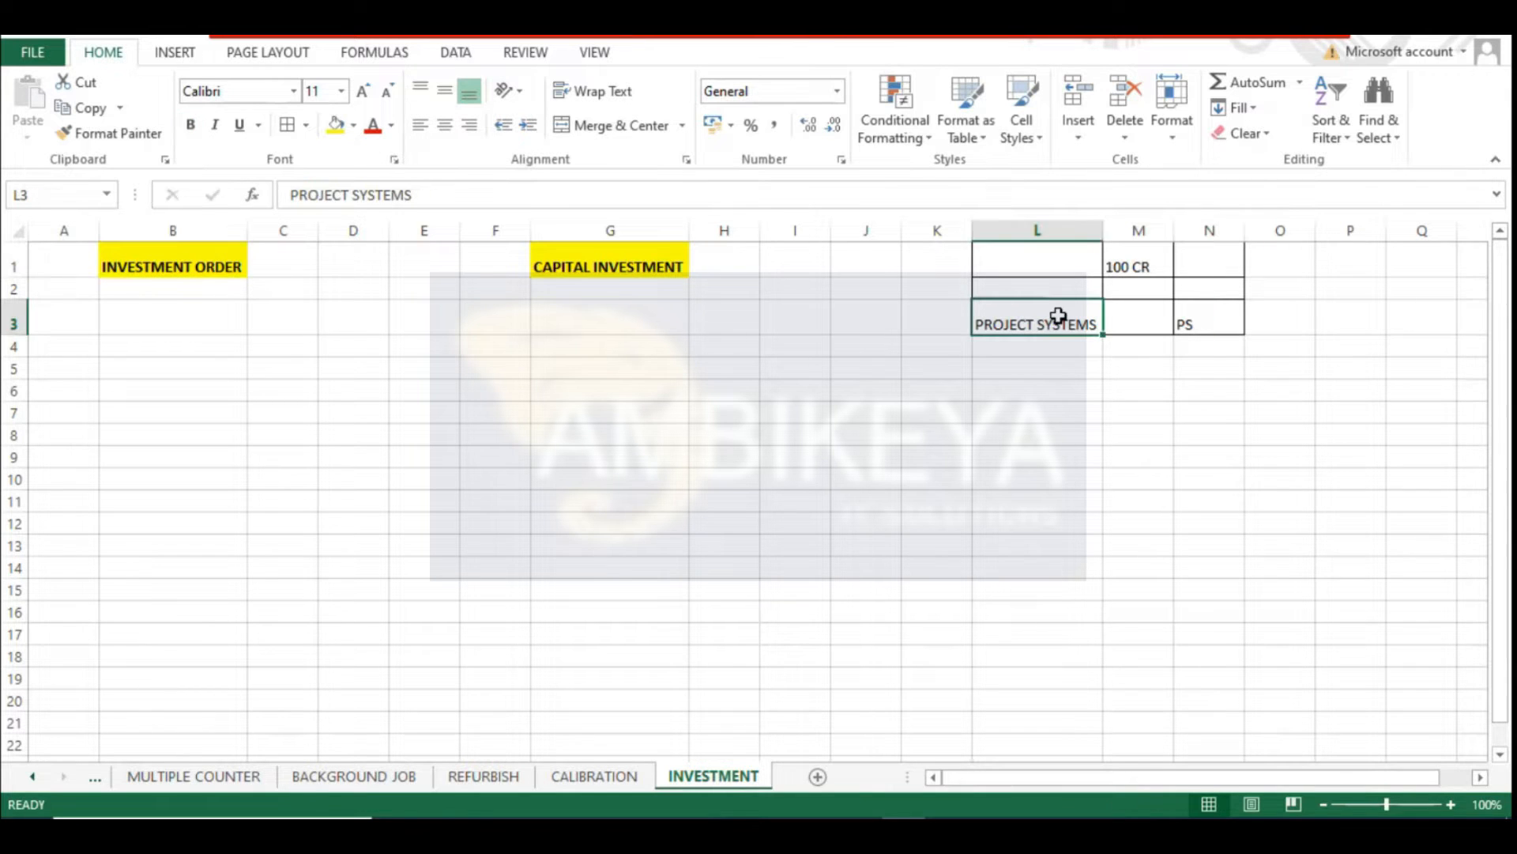
{"action": "left_click_drag", "start_coordinate": [1057, 316], "coordinate": [1199, 316]}
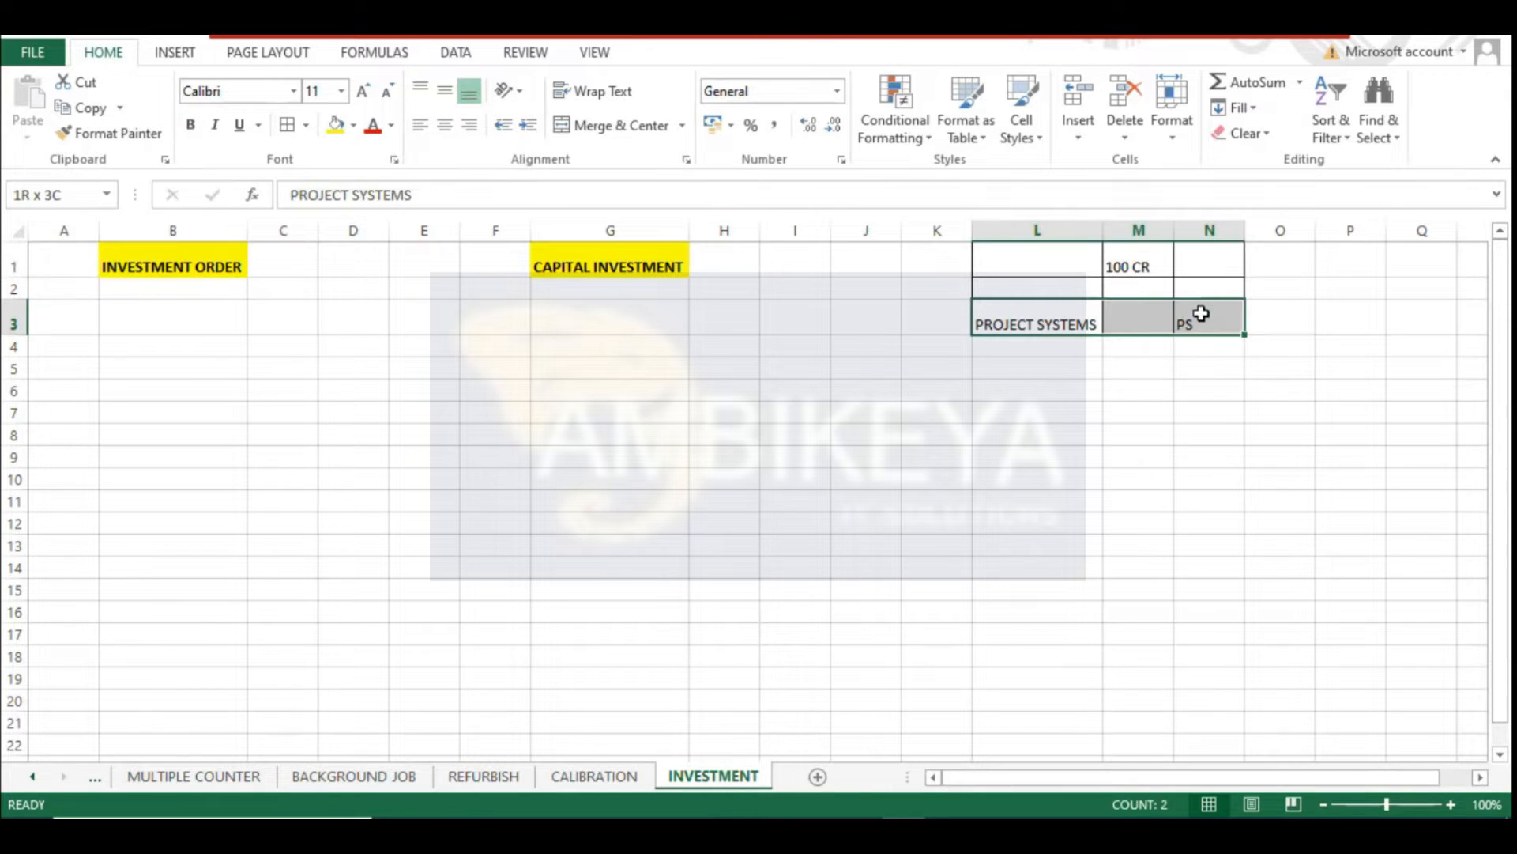
Enter PAPER MACHINE in cell B4 and make it bold
{"action": "left_click", "coordinate": [174, 340]}
{"action": "type", "text": "PAPER "}
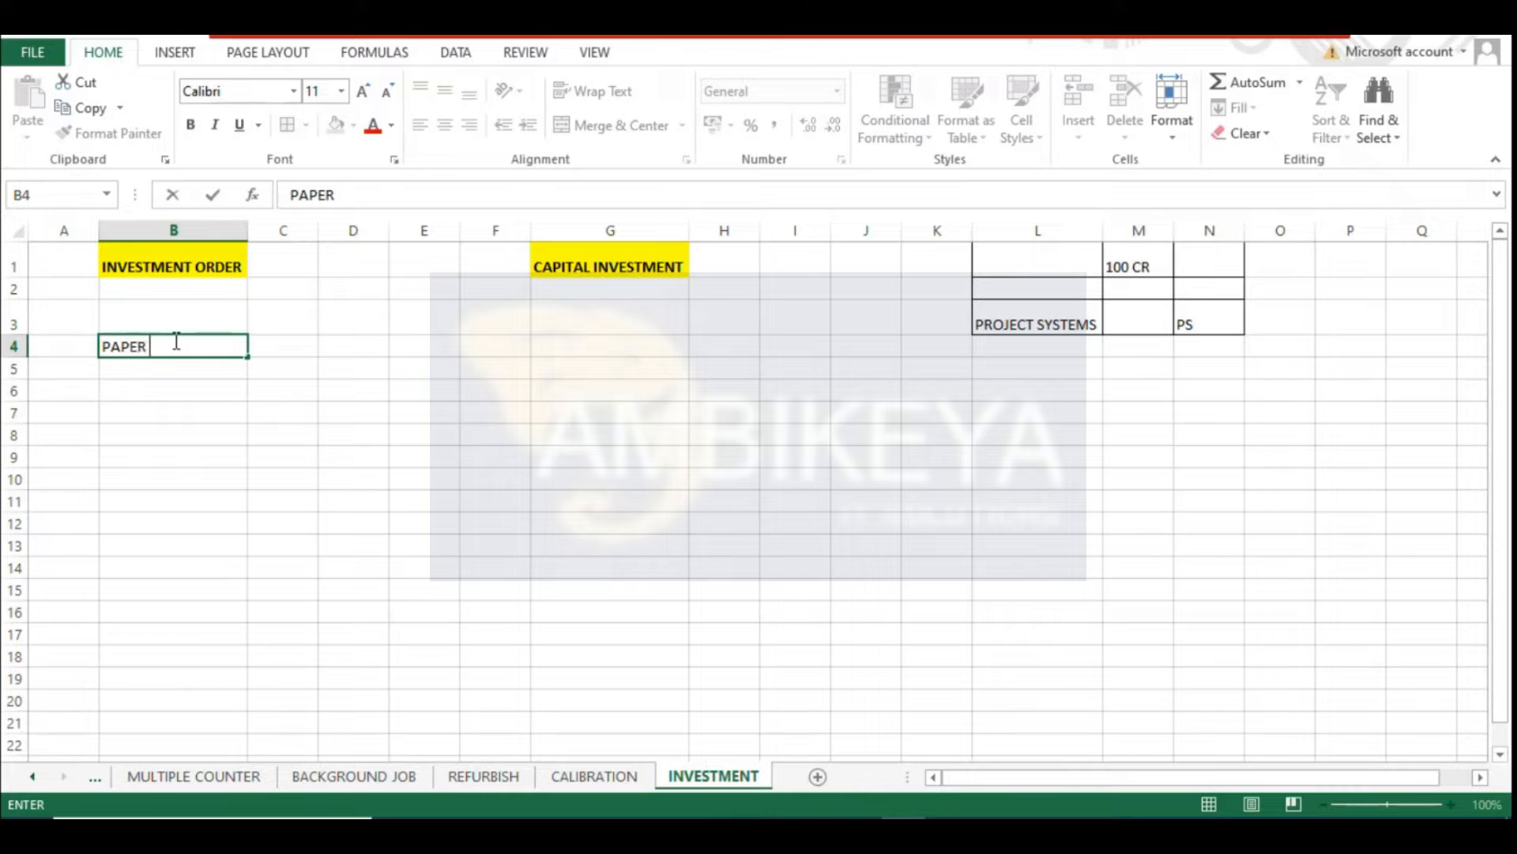
{"action": "type", "text": "MACHINE"}
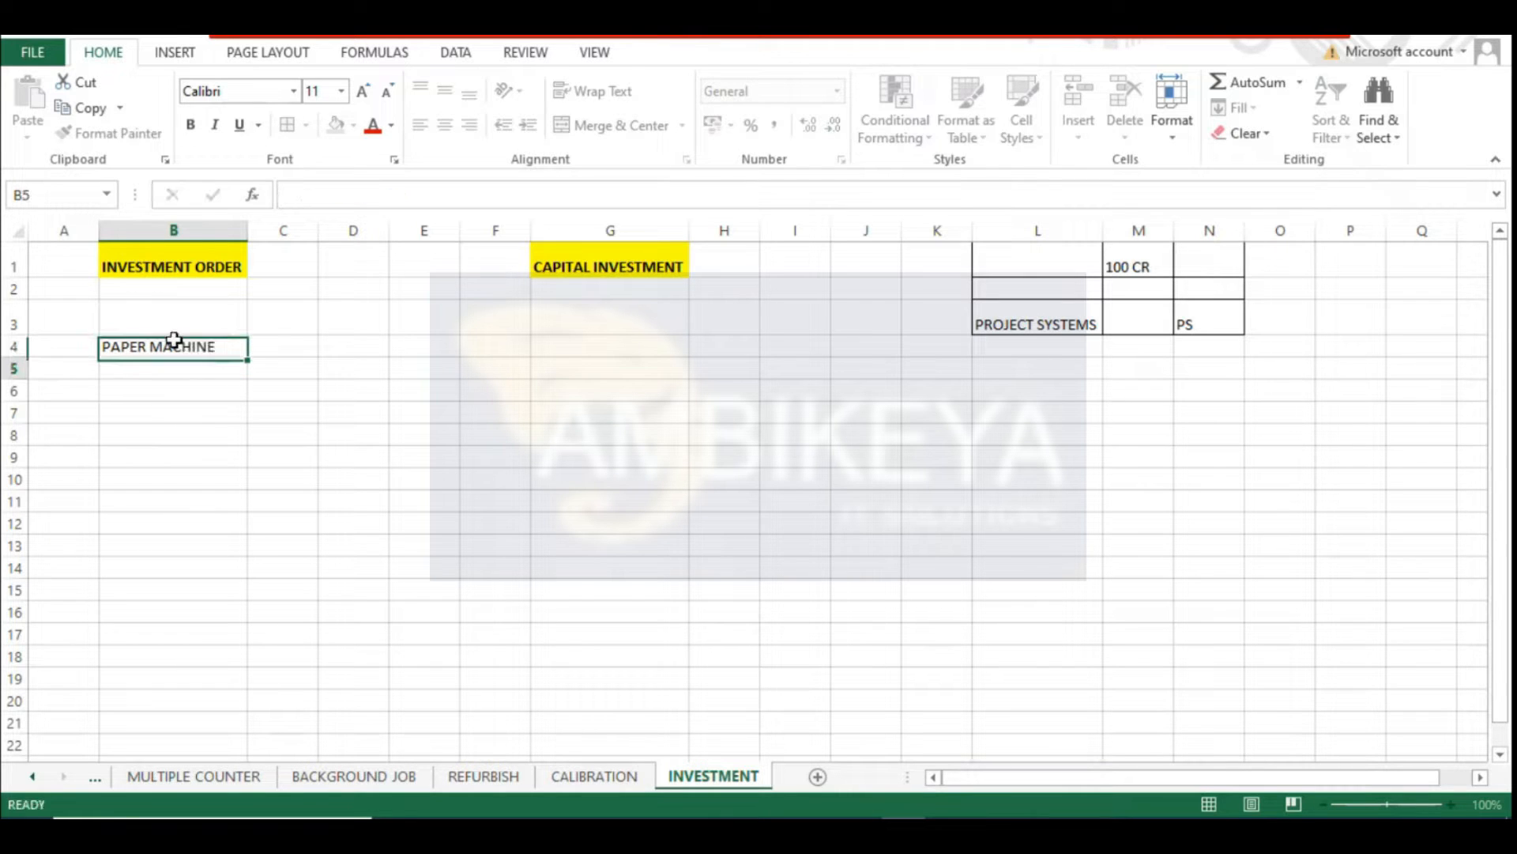
{"action": "key", "text": "Return"}
{"action": "left_click", "coordinate": [189, 346]}
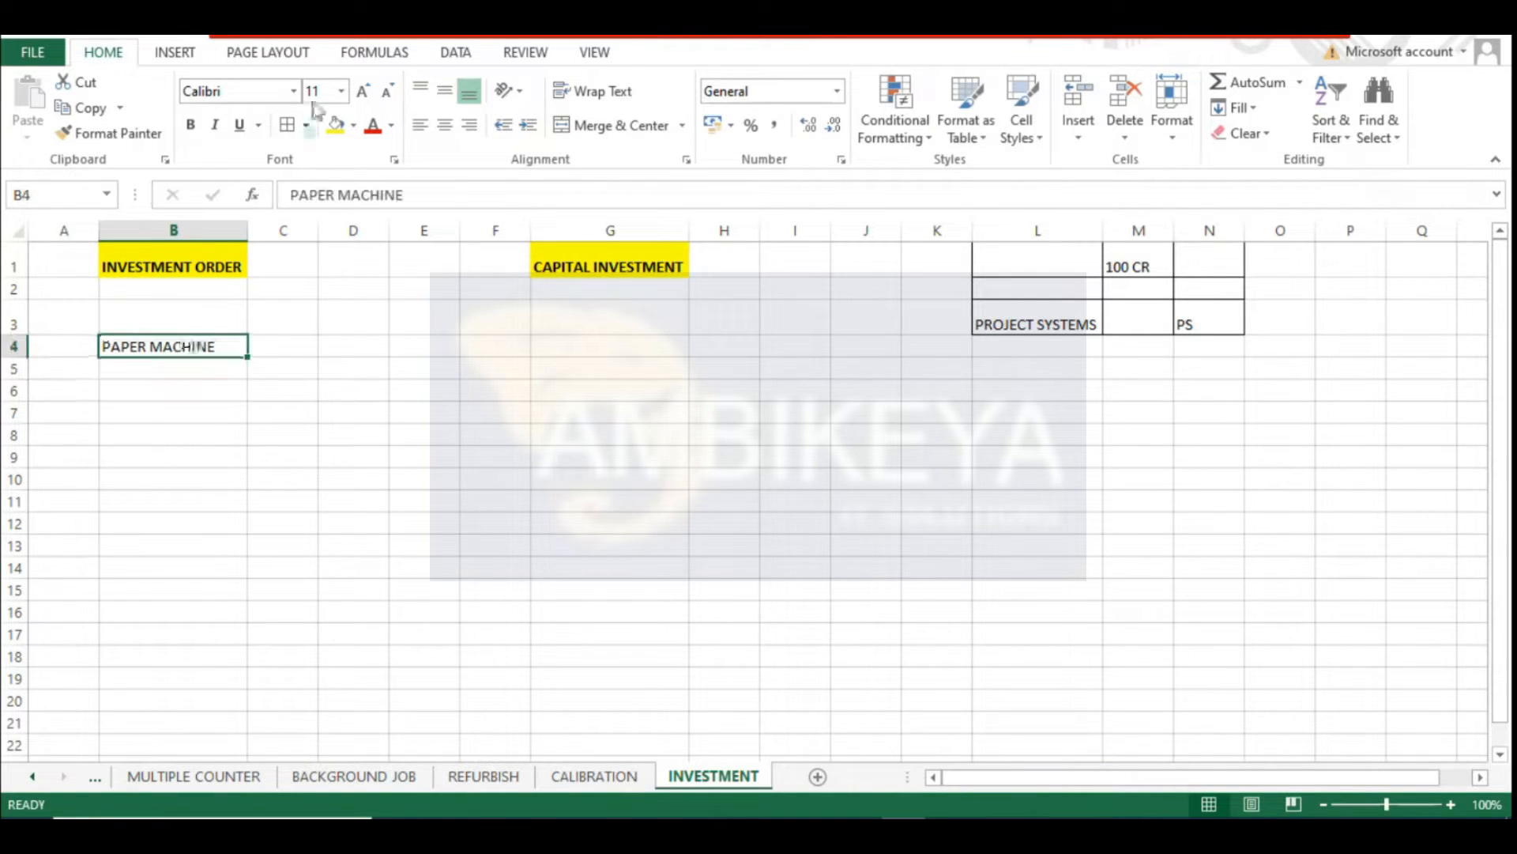
{"action": "left_click", "coordinate": [190, 124]}
Enter the amount 50 L in cell D4 on the PAPER MACHINE row
{"action": "left_click", "coordinate": [364, 346]}
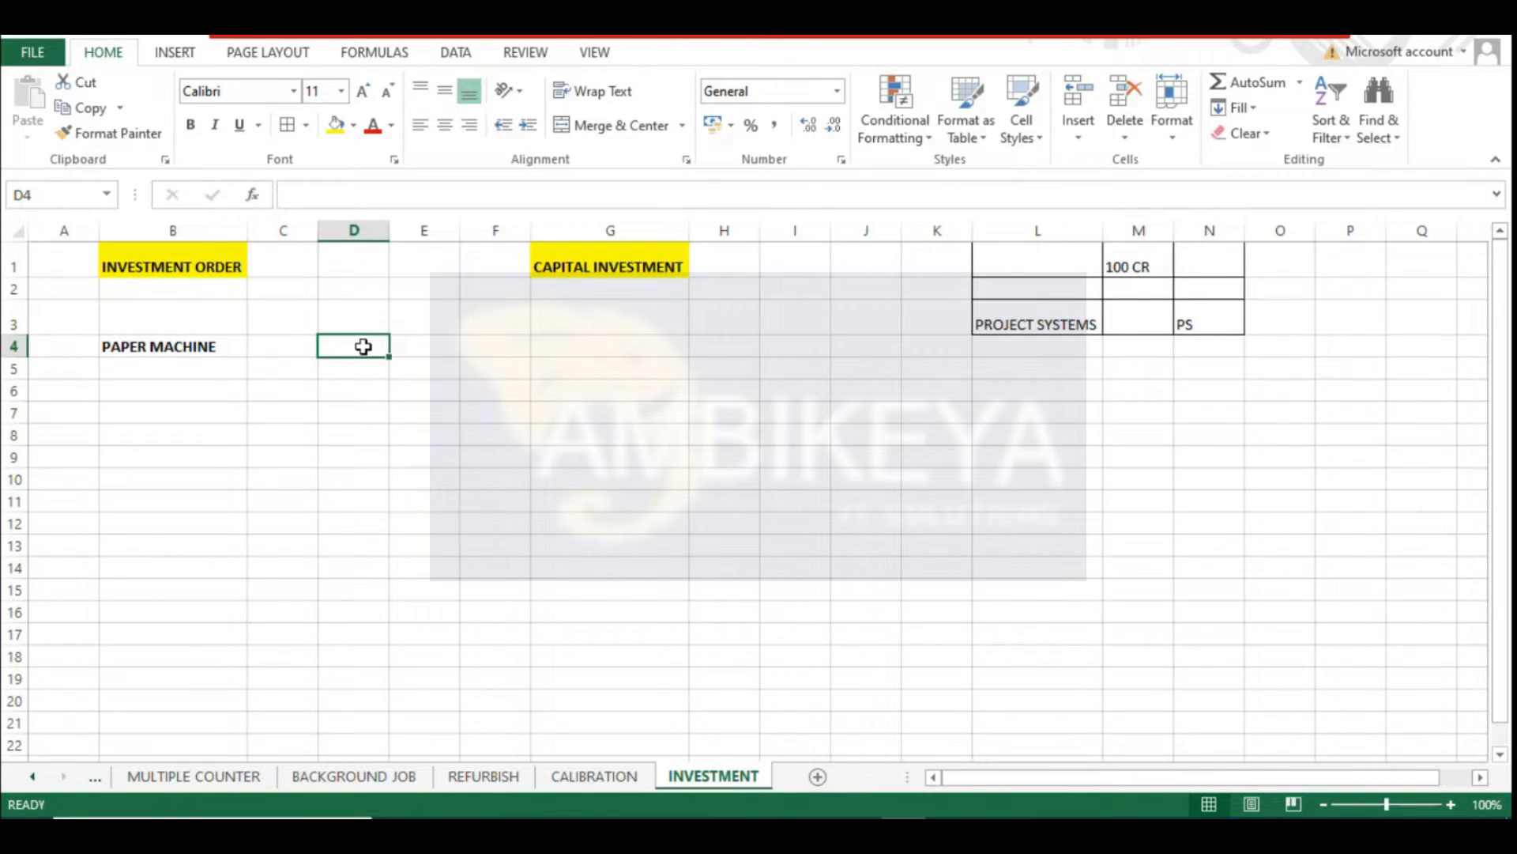
{"action": "left_click", "coordinate": [175, 345]}
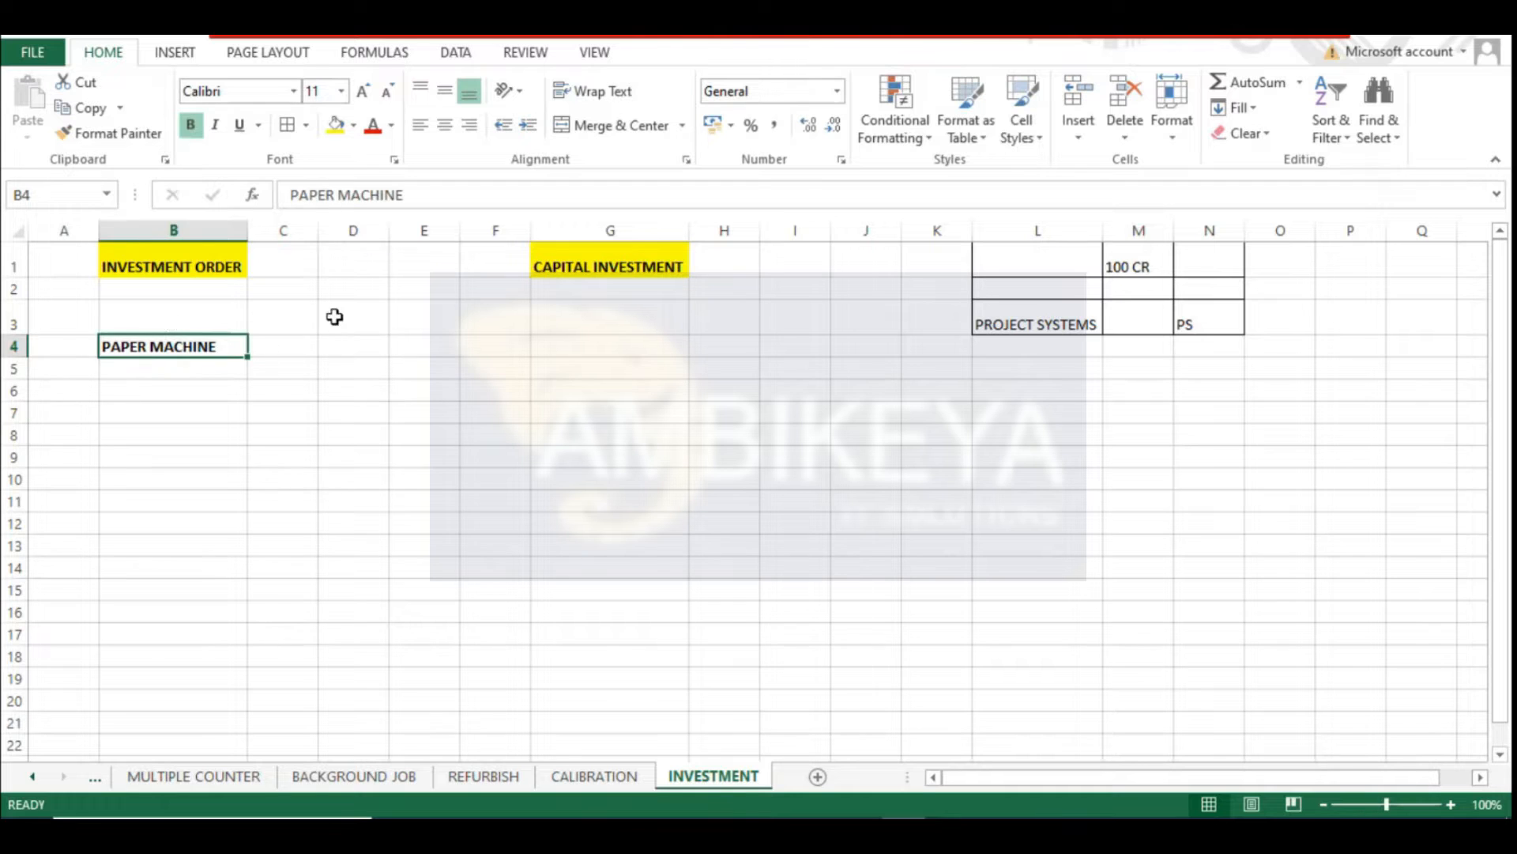
{"action": "left_click", "coordinate": [365, 348]}
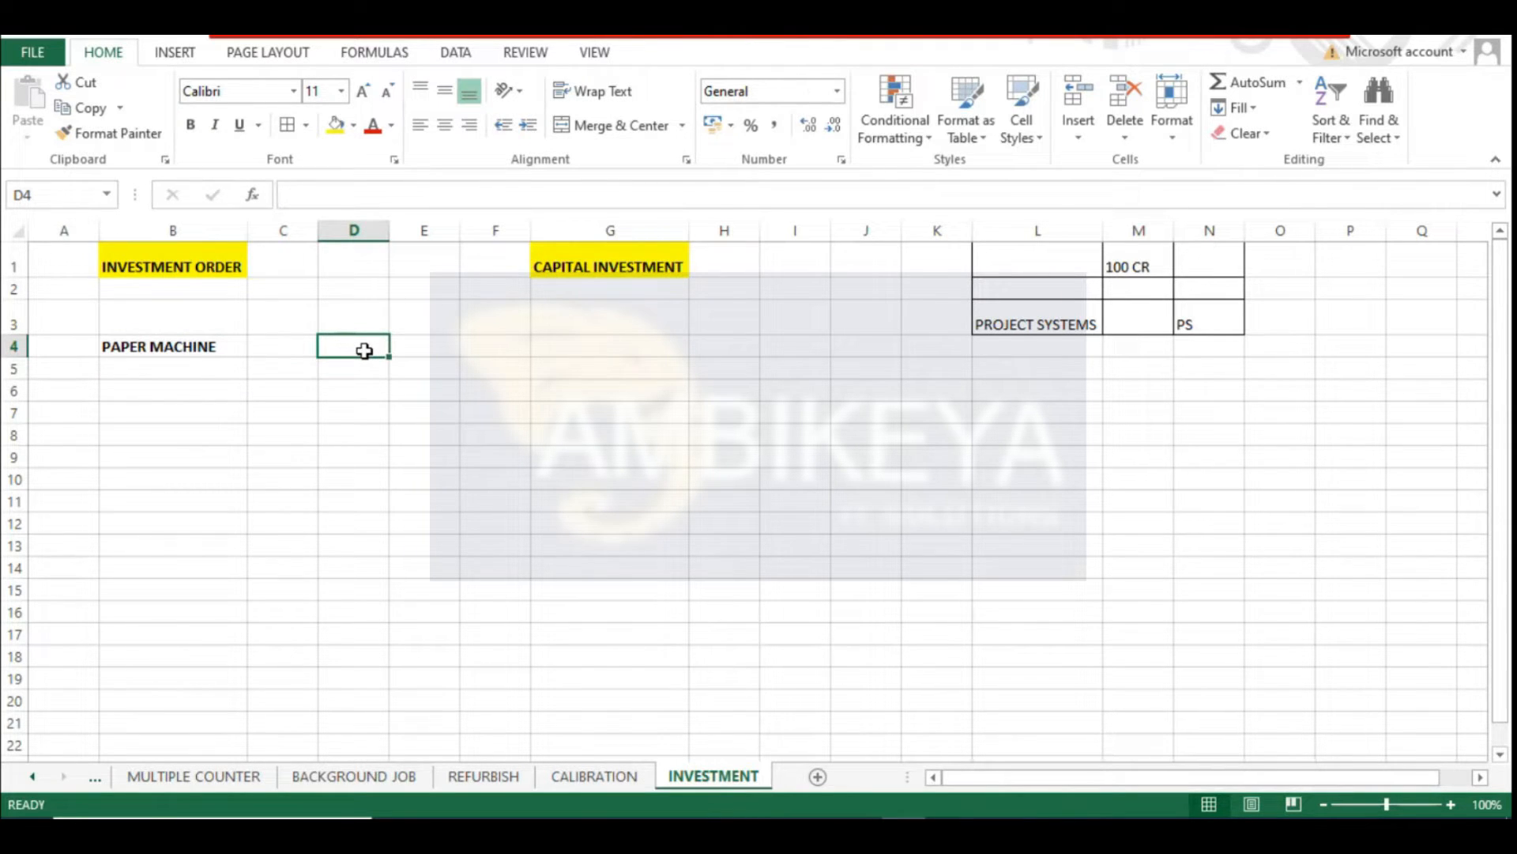
{"action": "type", "text": "50 L"}
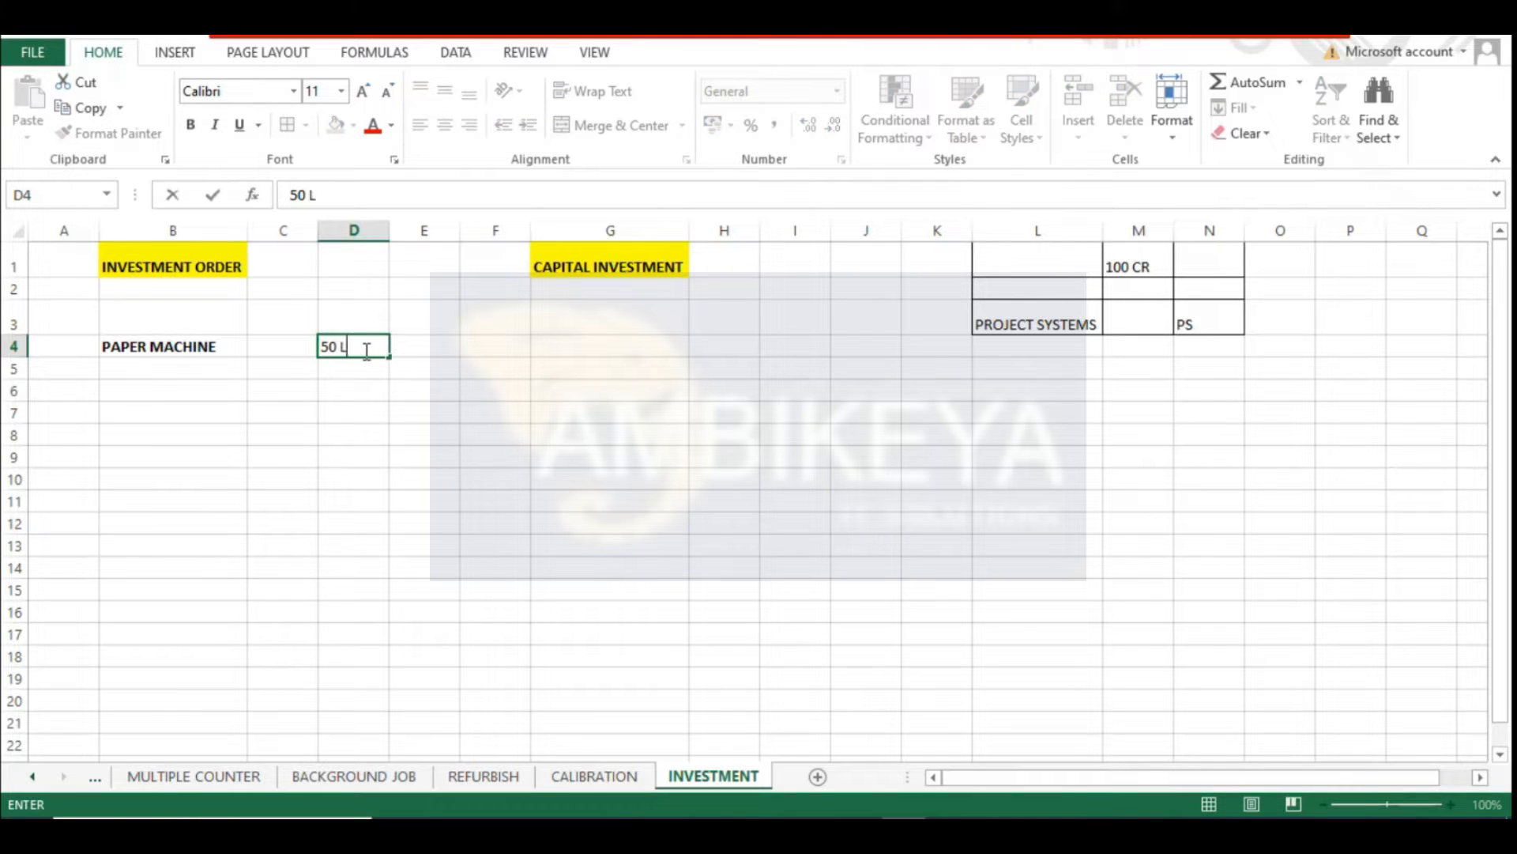
{"action": "key", "text": "Return"}
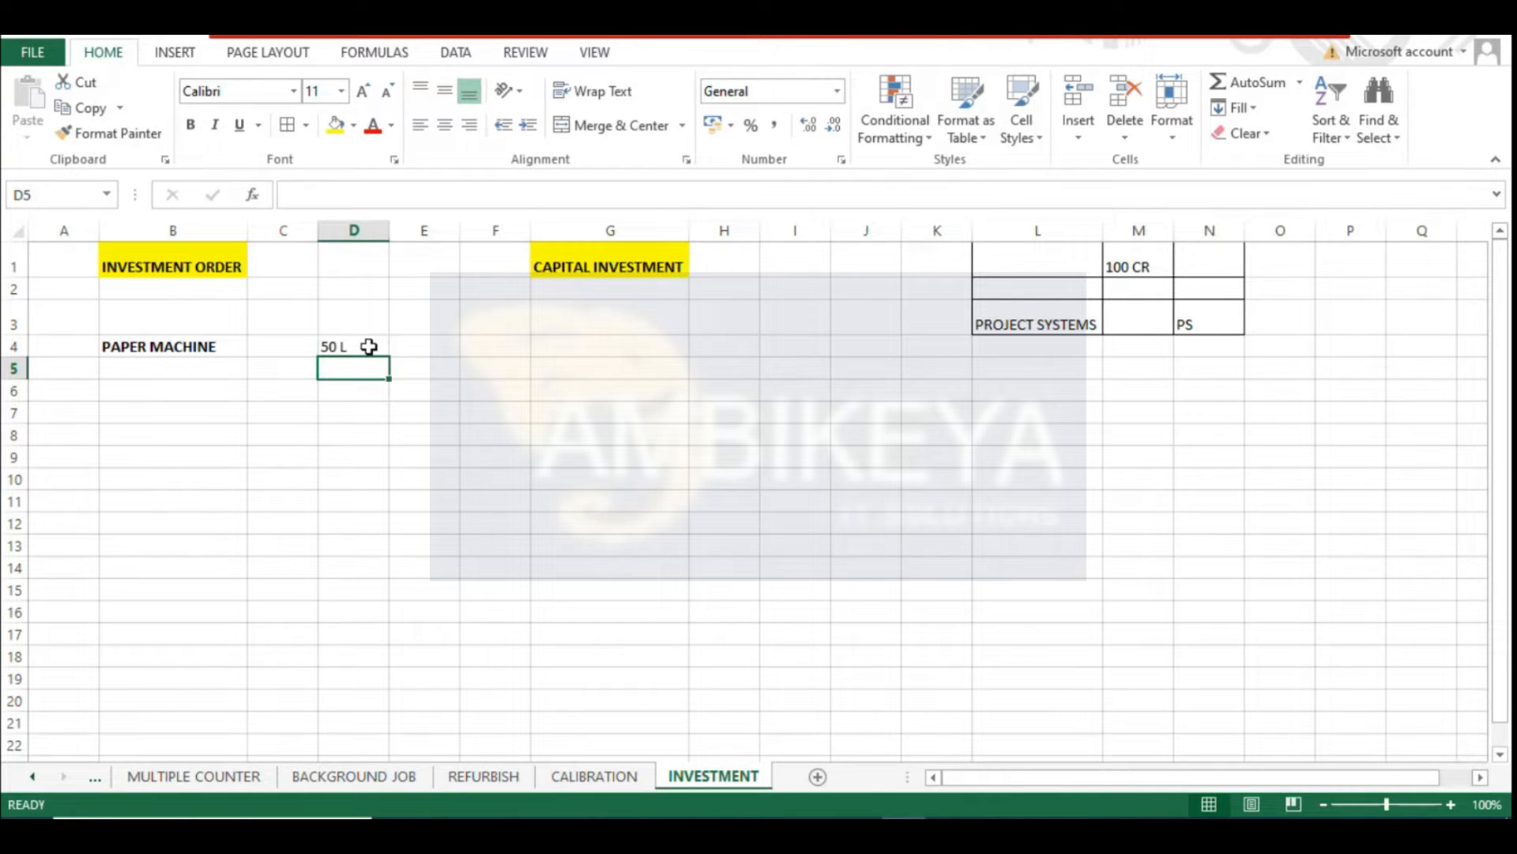
Enter the amount 1000 CR in cell I6
{"action": "left_click", "coordinate": [762, 387]}
{"action": "type", "text": "1000"}
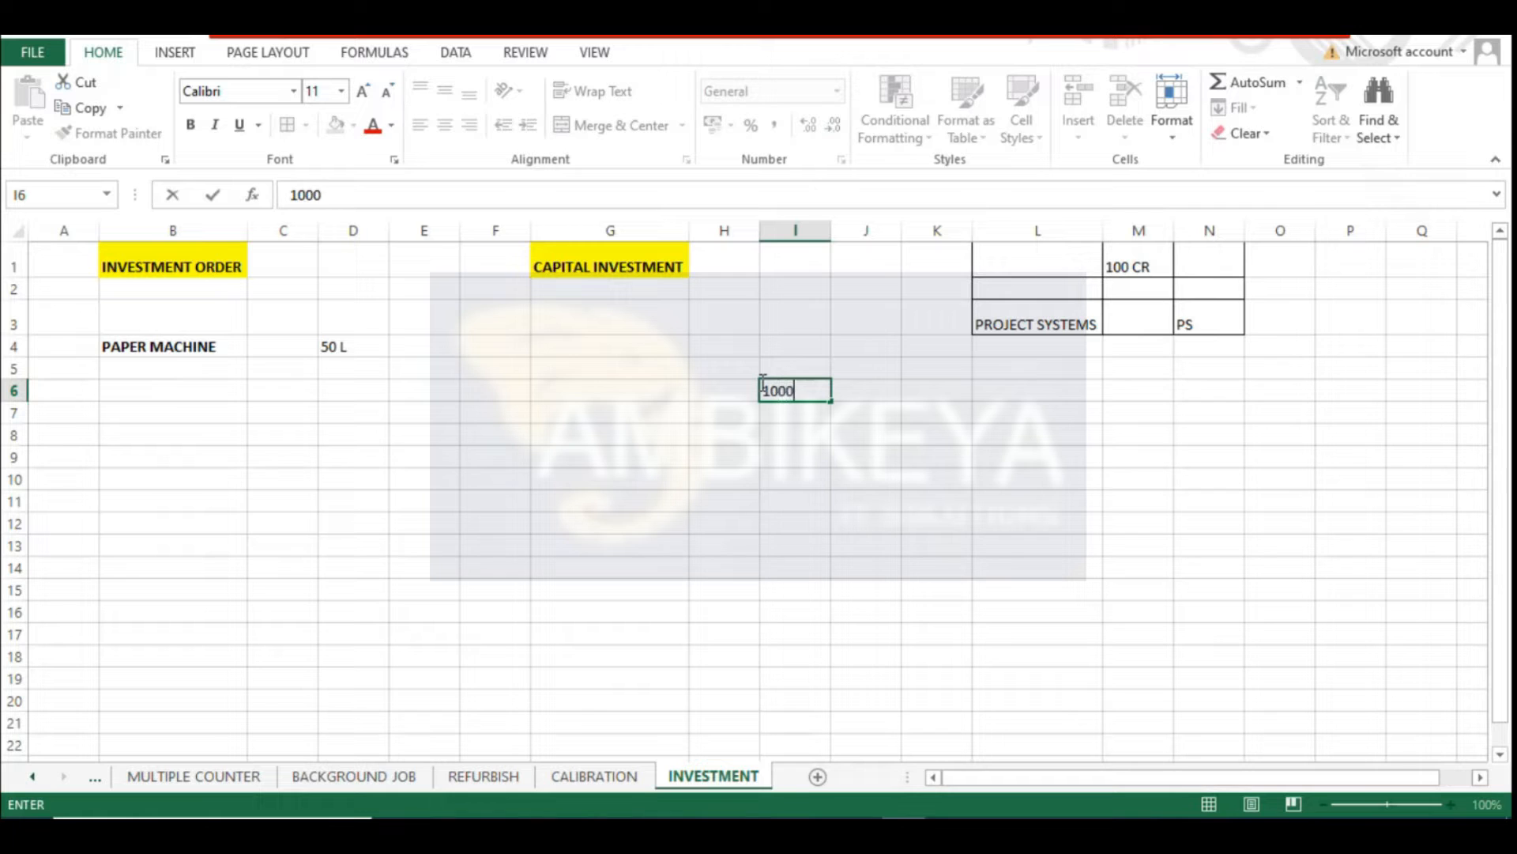
{"action": "type", "text": " CR"}
{"action": "key", "text": "Return"}
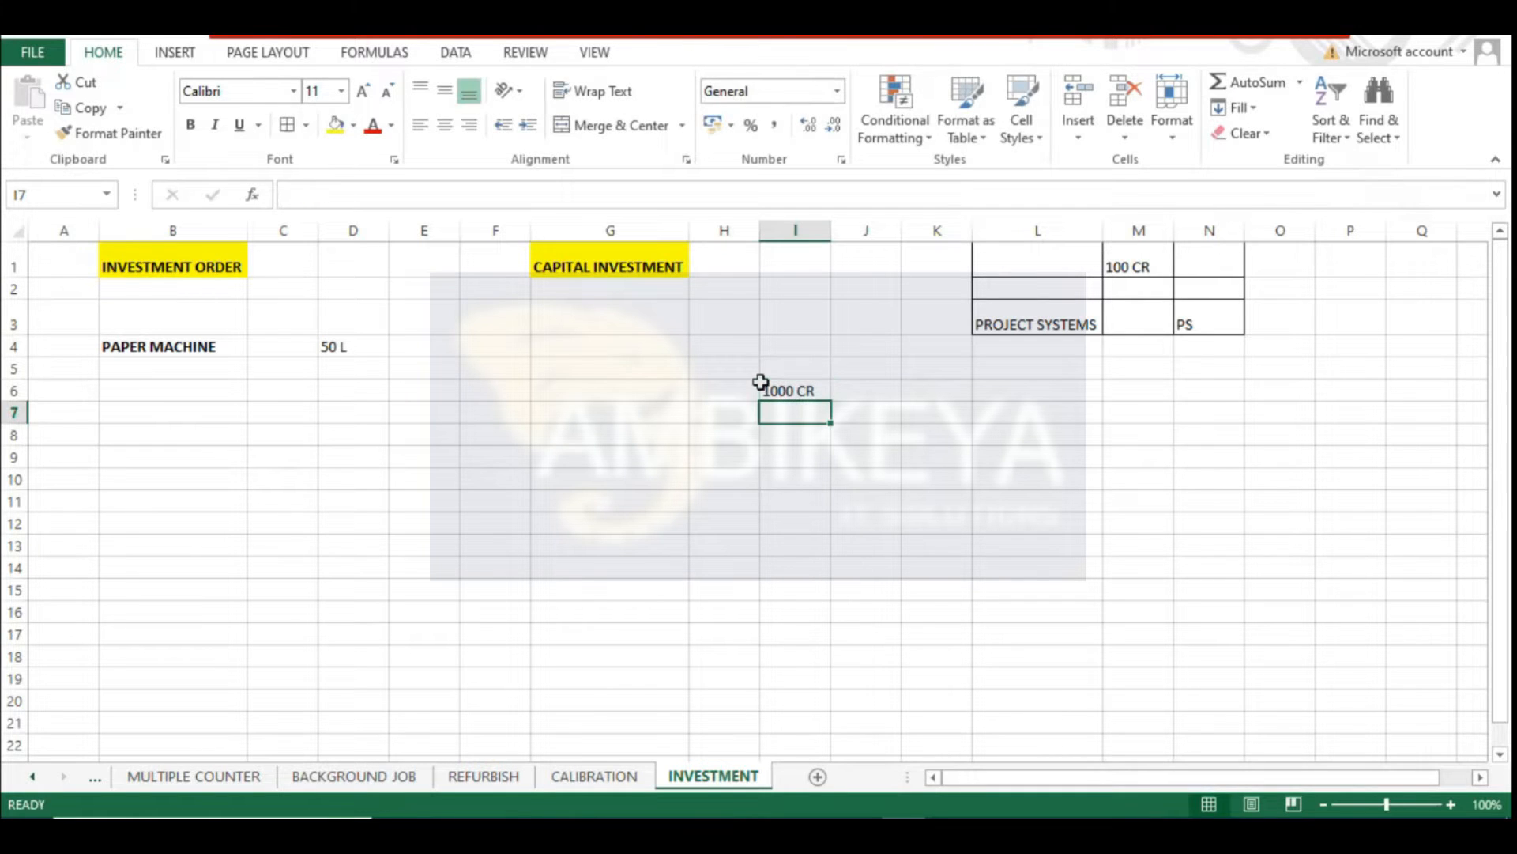
Compare the PAPER MACHINE amount with the amount in I6 and the PROJECT SYSTEMS entries in L1:N3
{"action": "left_click", "coordinate": [348, 348]}
{"action": "left_click", "coordinate": [790, 391]}
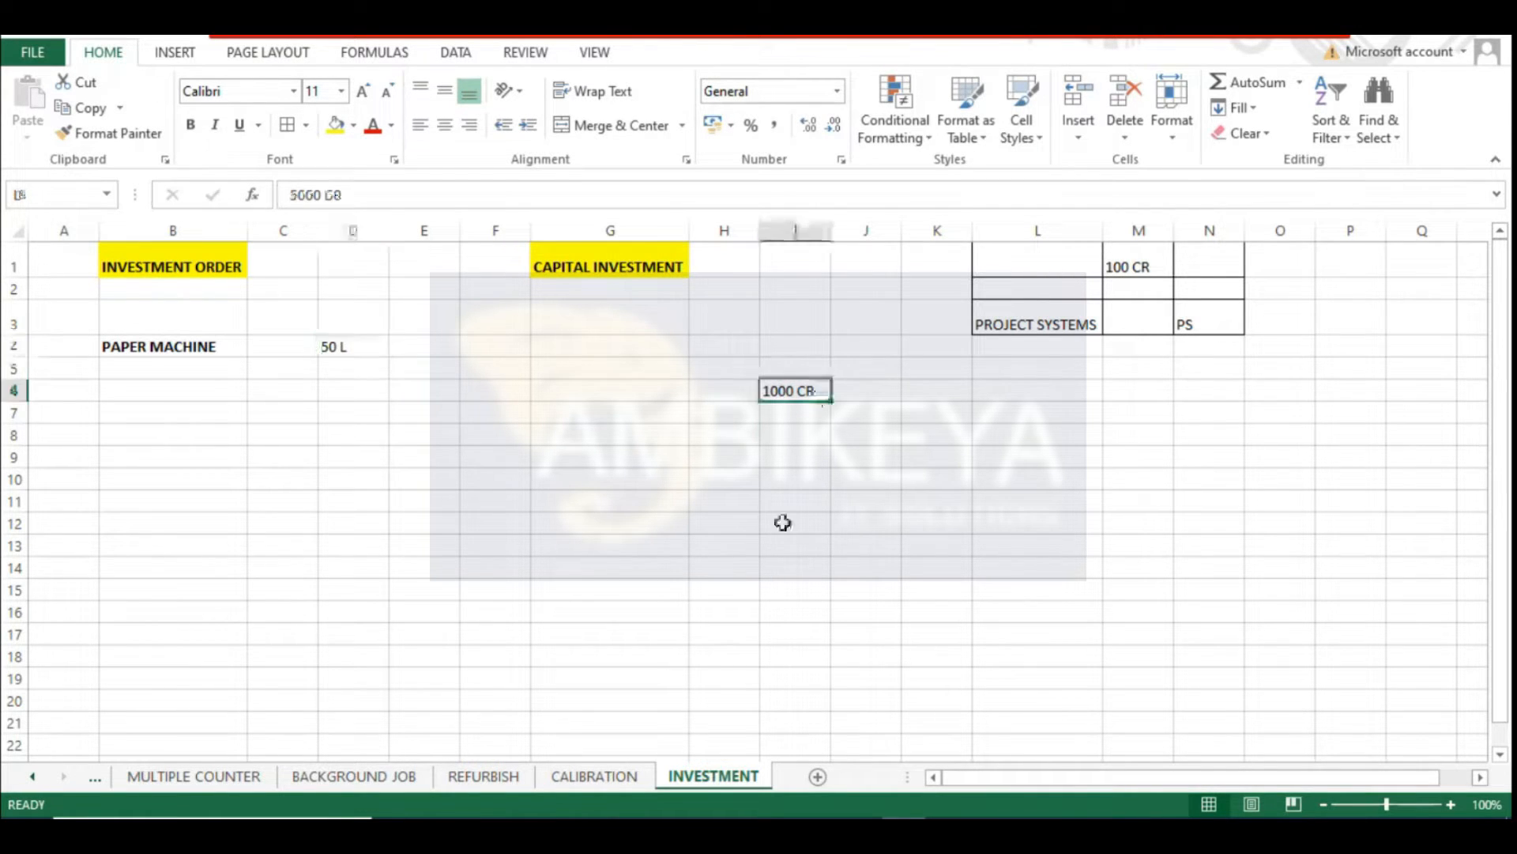
{"action": "left_click", "coordinate": [340, 348]}
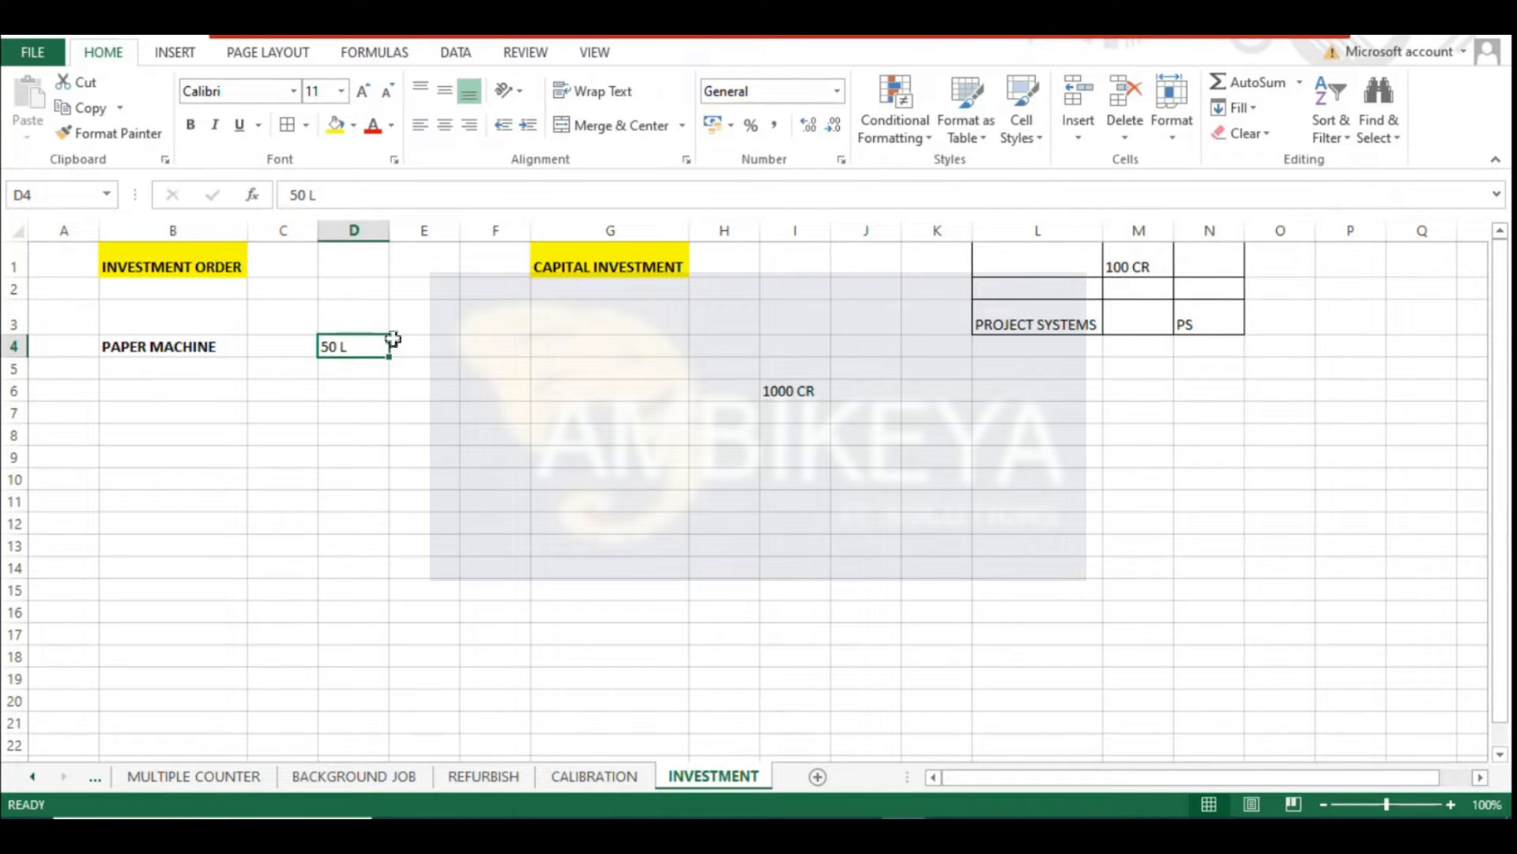
{"action": "left_click", "coordinate": [410, 408]}
{"action": "left_click", "coordinate": [192, 348]}
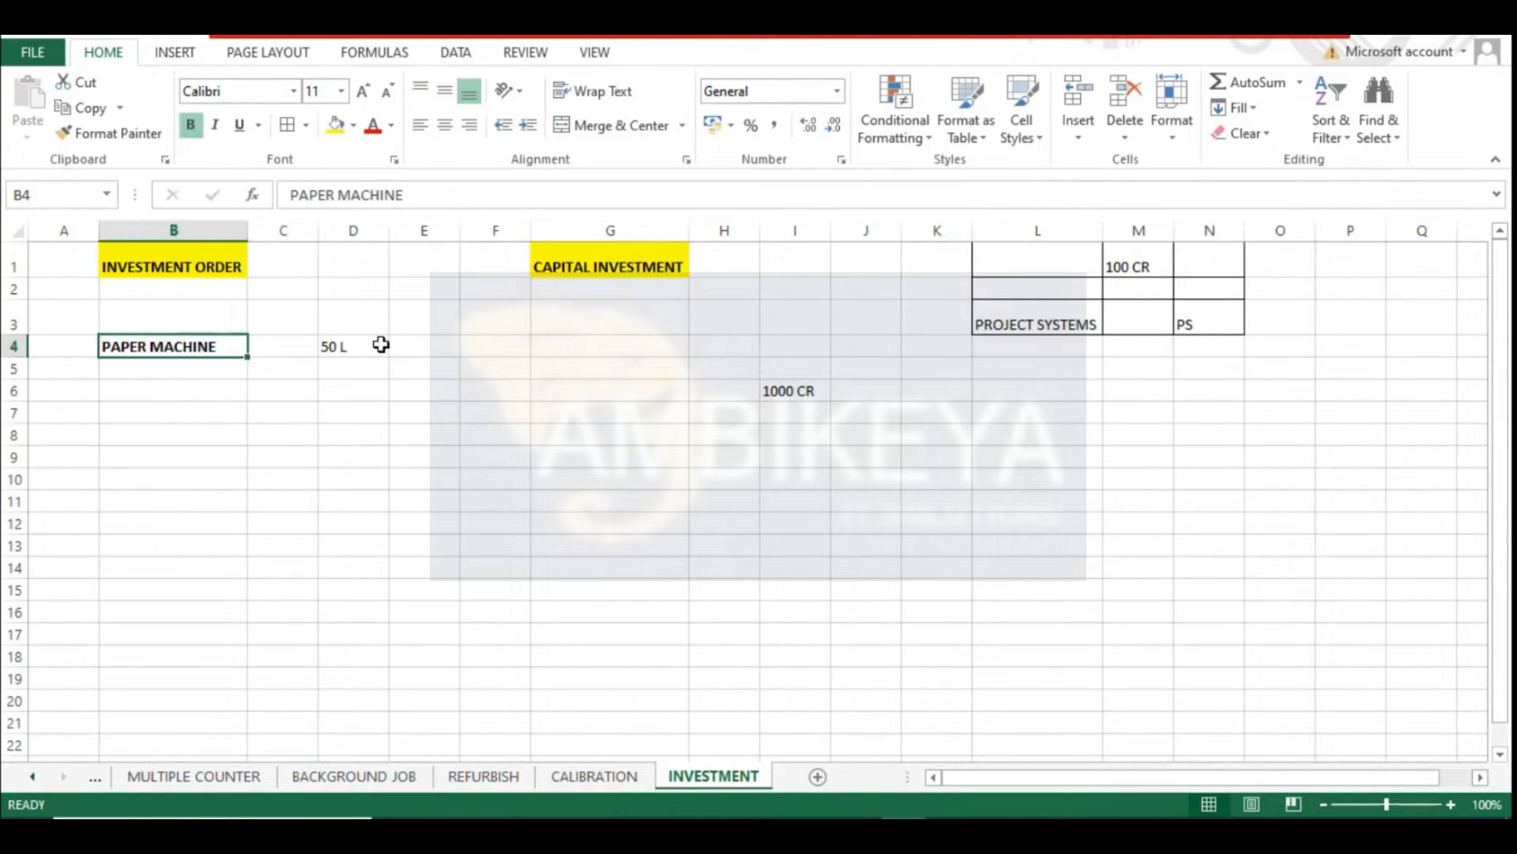
{"action": "left_click", "coordinate": [378, 346]}
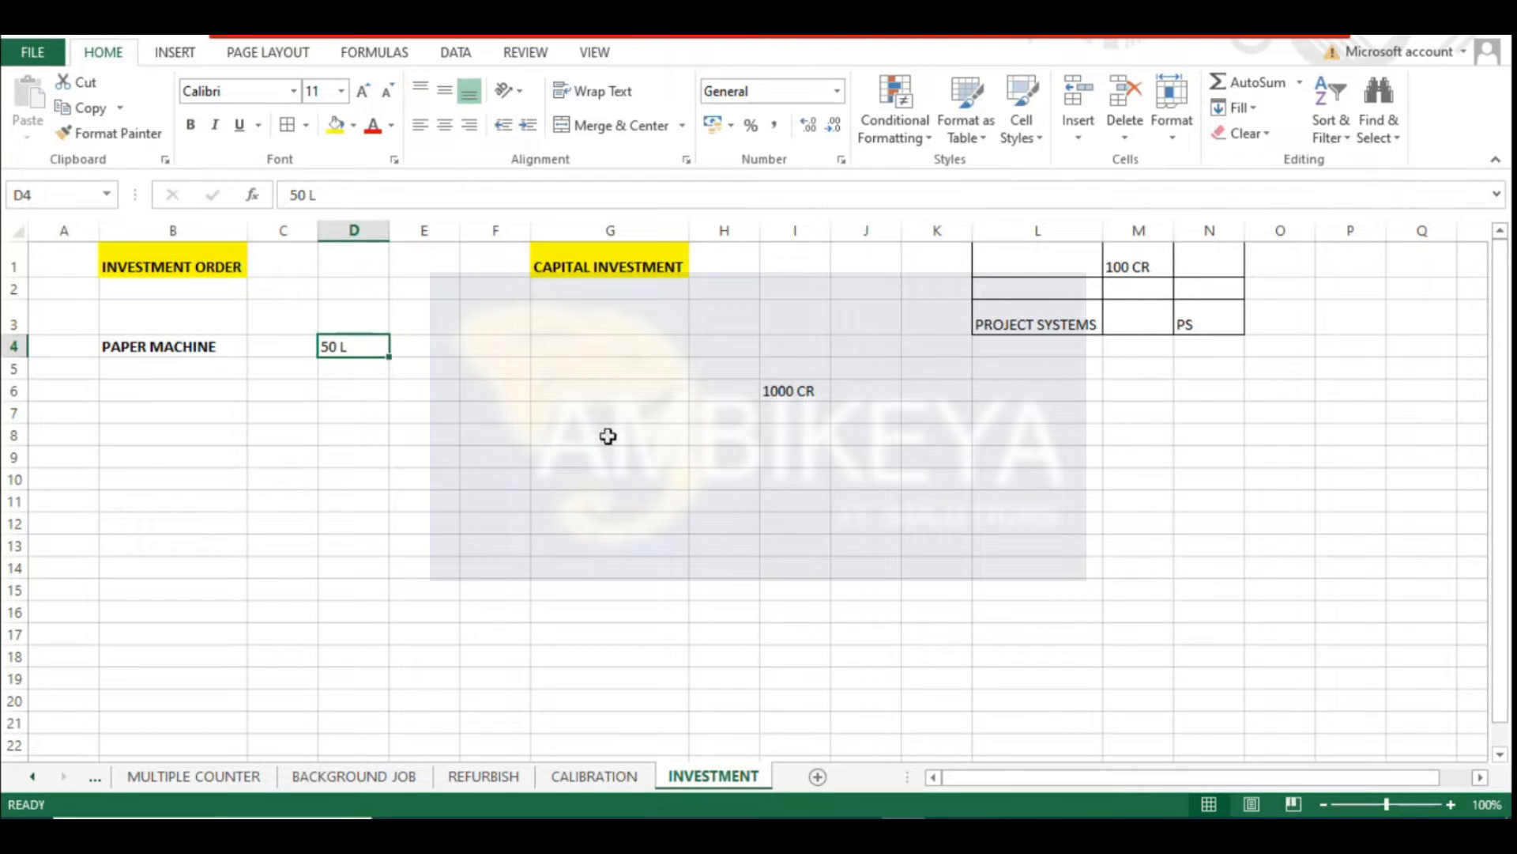
{"action": "left_click", "coordinate": [1131, 263]}
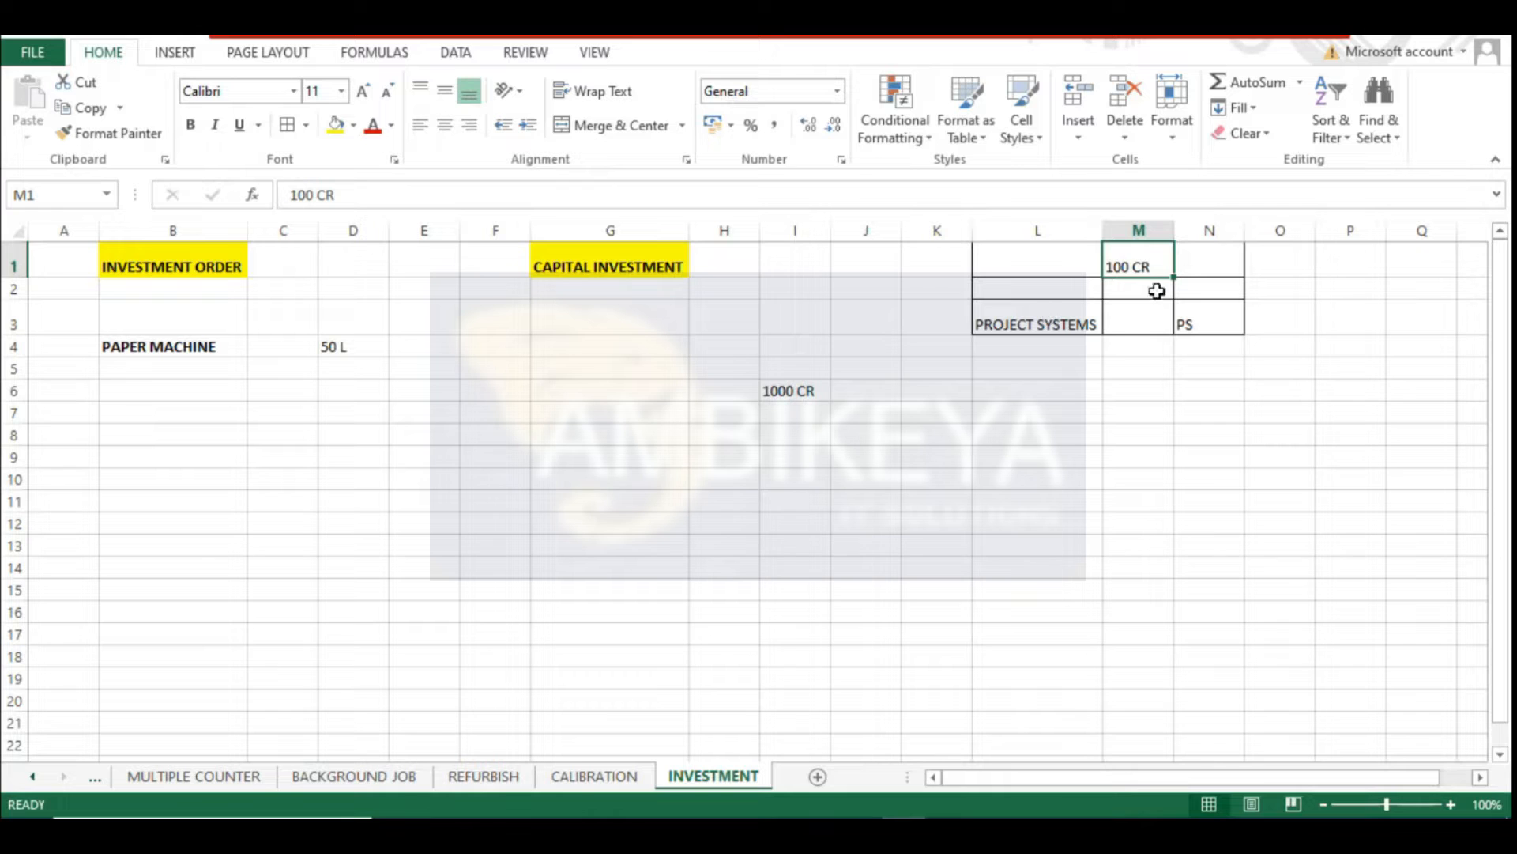
{"action": "left_click", "coordinate": [1037, 324]}
{"action": "left_click", "coordinate": [1193, 322]}
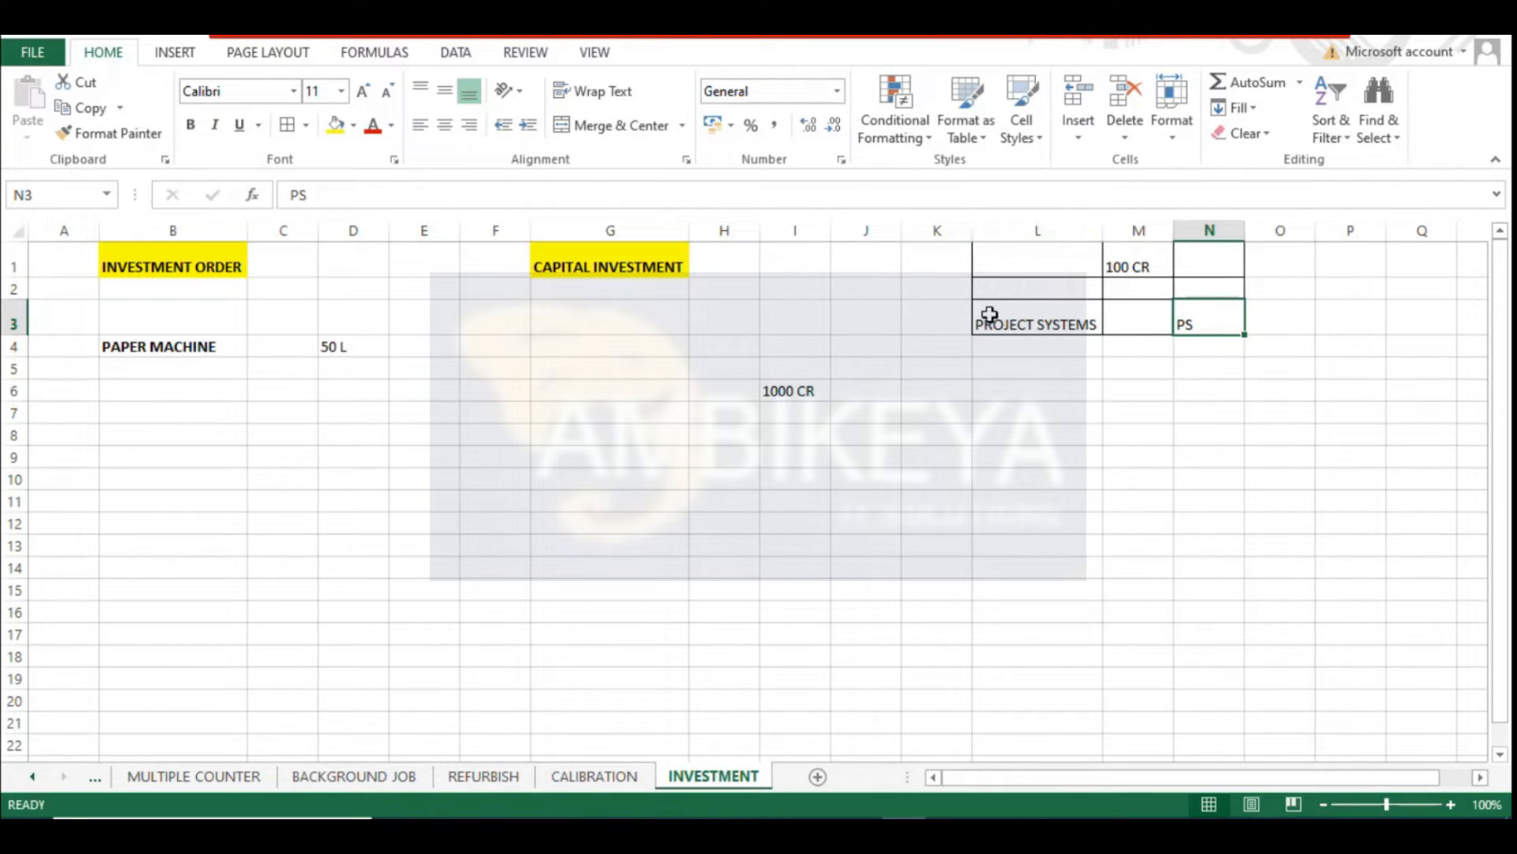
{"action": "left_click", "coordinate": [349, 343]}
{"action": "left_click", "coordinate": [210, 415]}
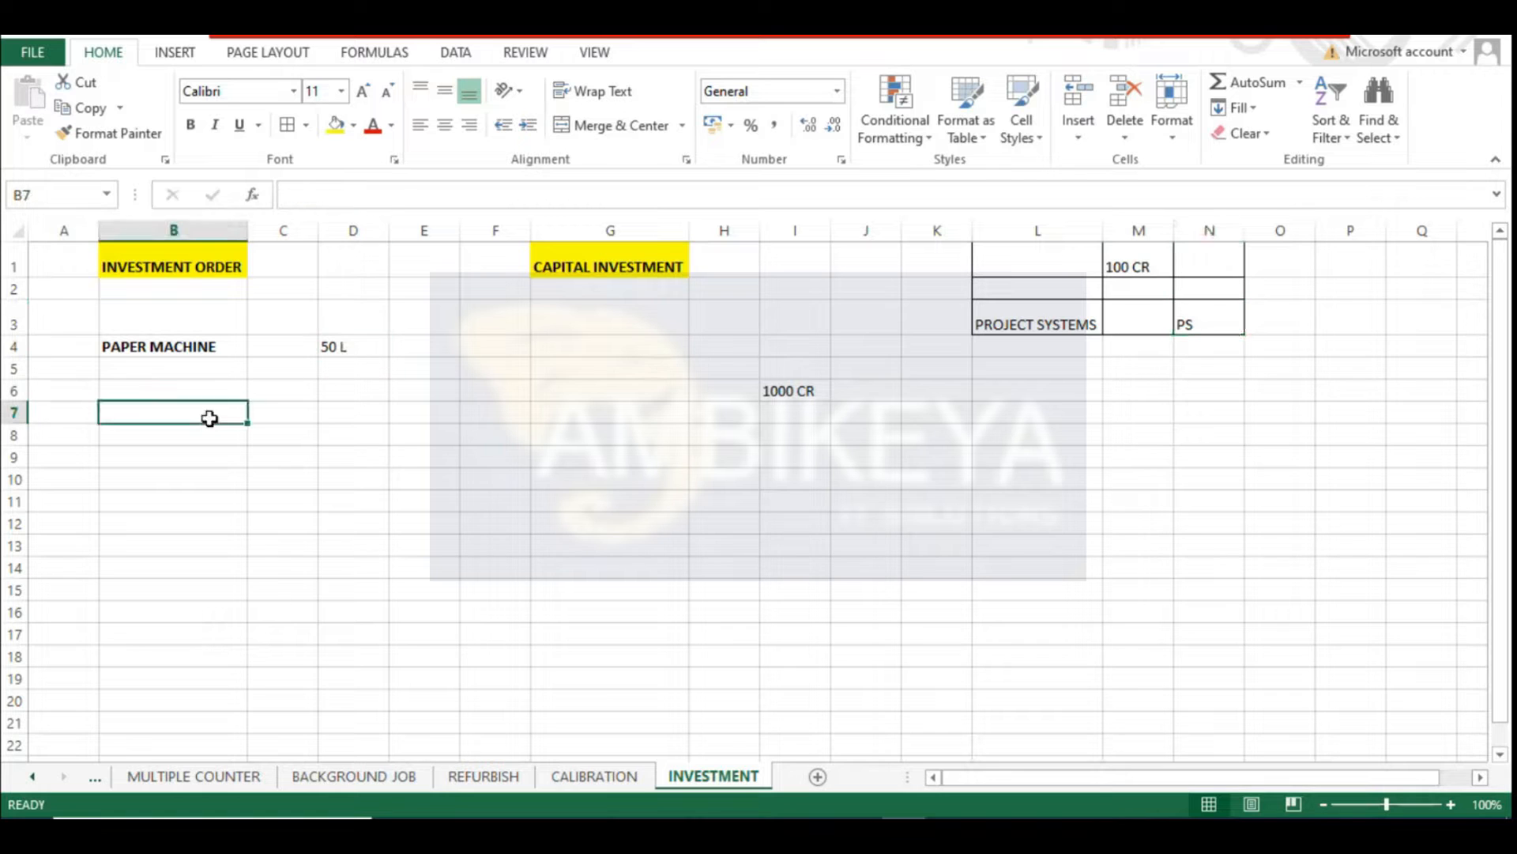
{"action": "left_click_drag", "start_coordinate": [249, 412], "coordinate": [521, 414]}
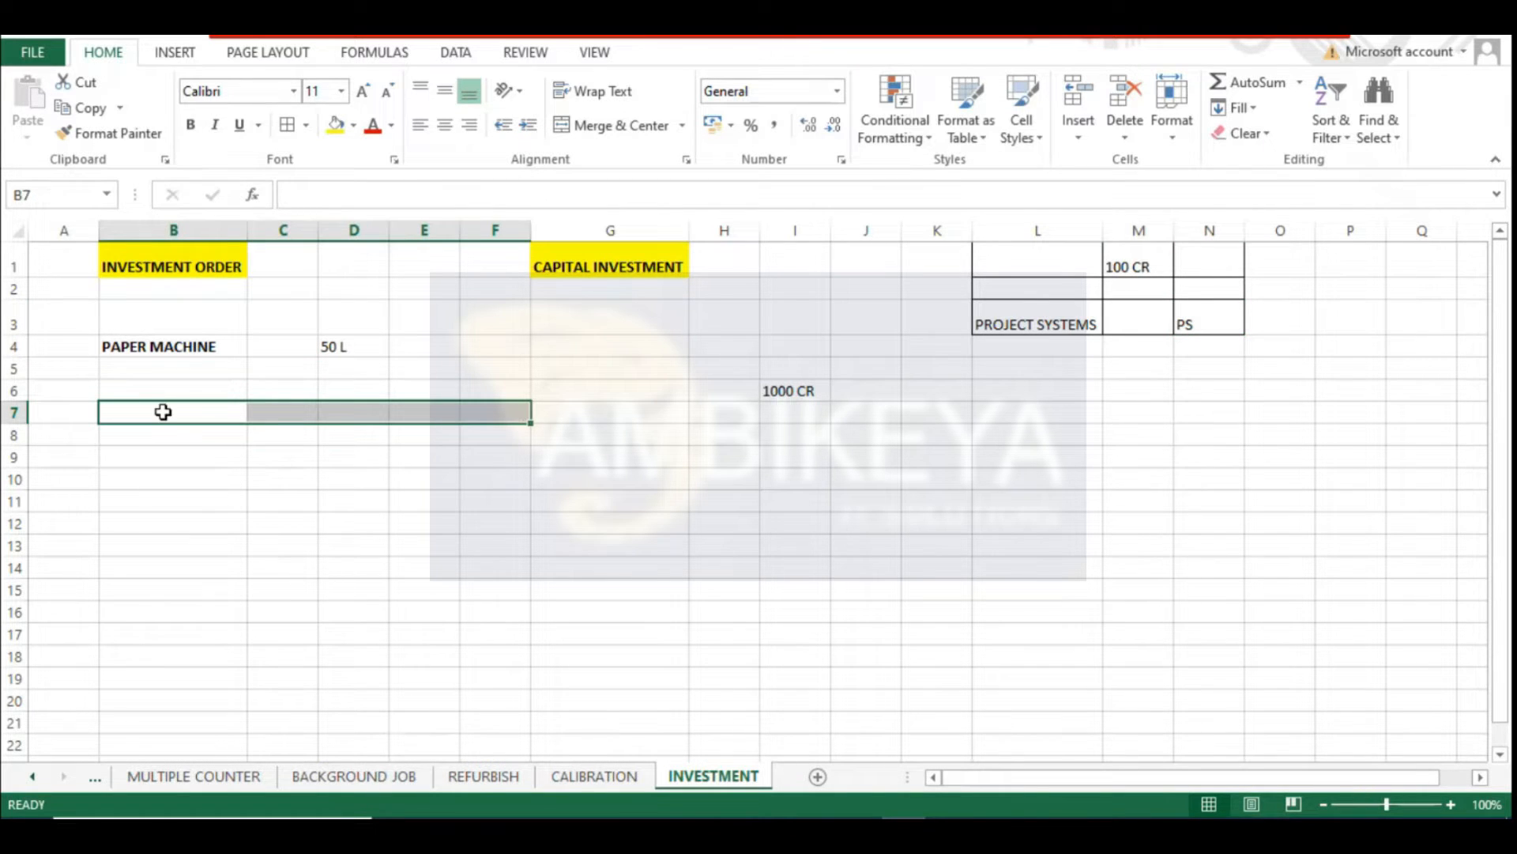
{"action": "left_click", "coordinate": [183, 346]}
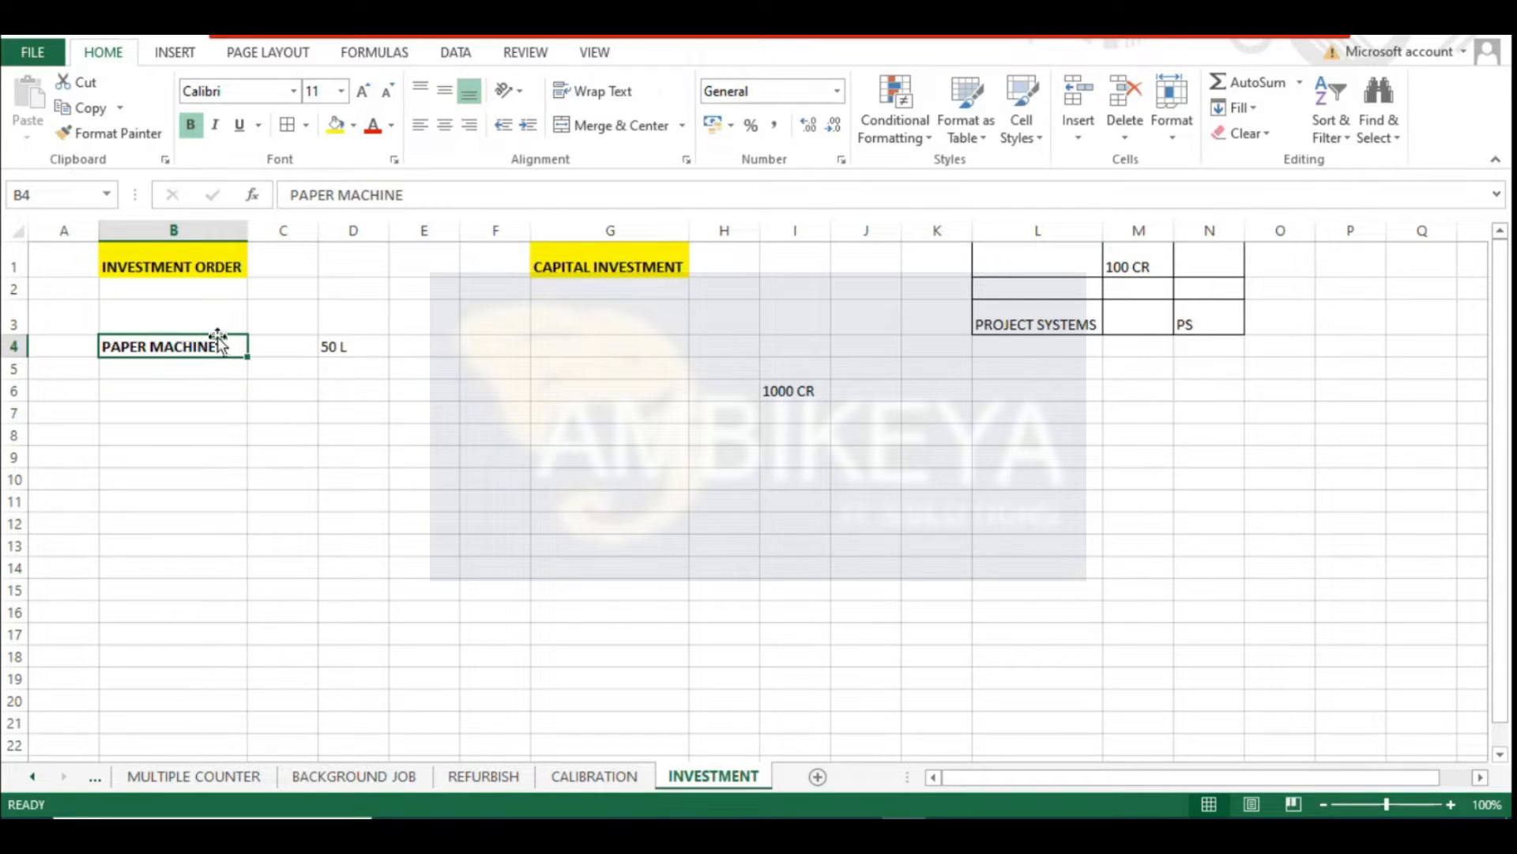
Enter the note CAPITAL INVESTMENT - ADDITION PART TO EXISTING PROCESS in cell B7
{"action": "left_click", "coordinate": [184, 407]}
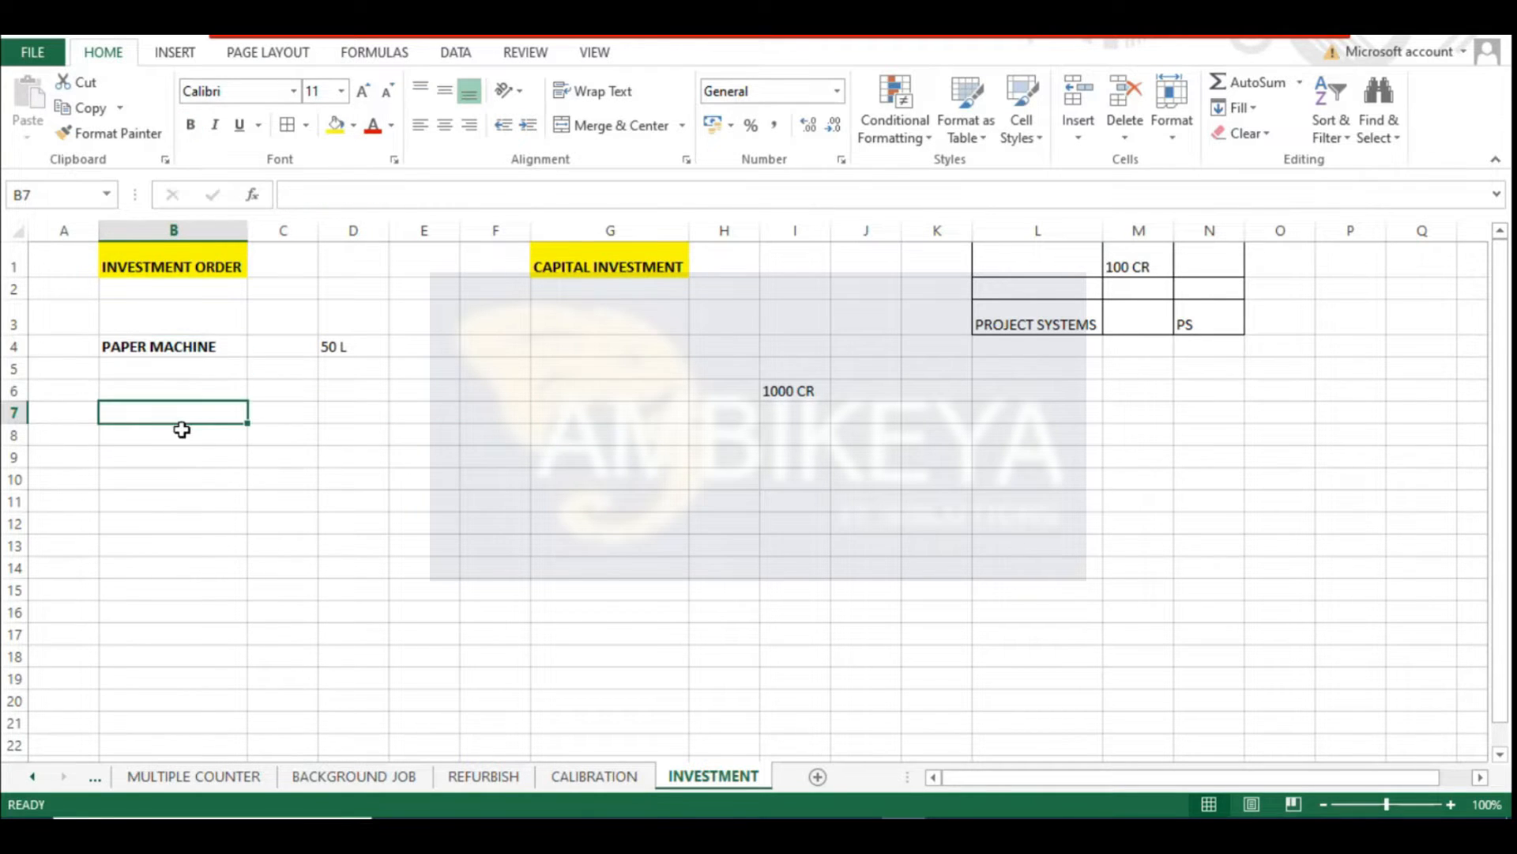
{"action": "type", "text": "CAPITAL "}
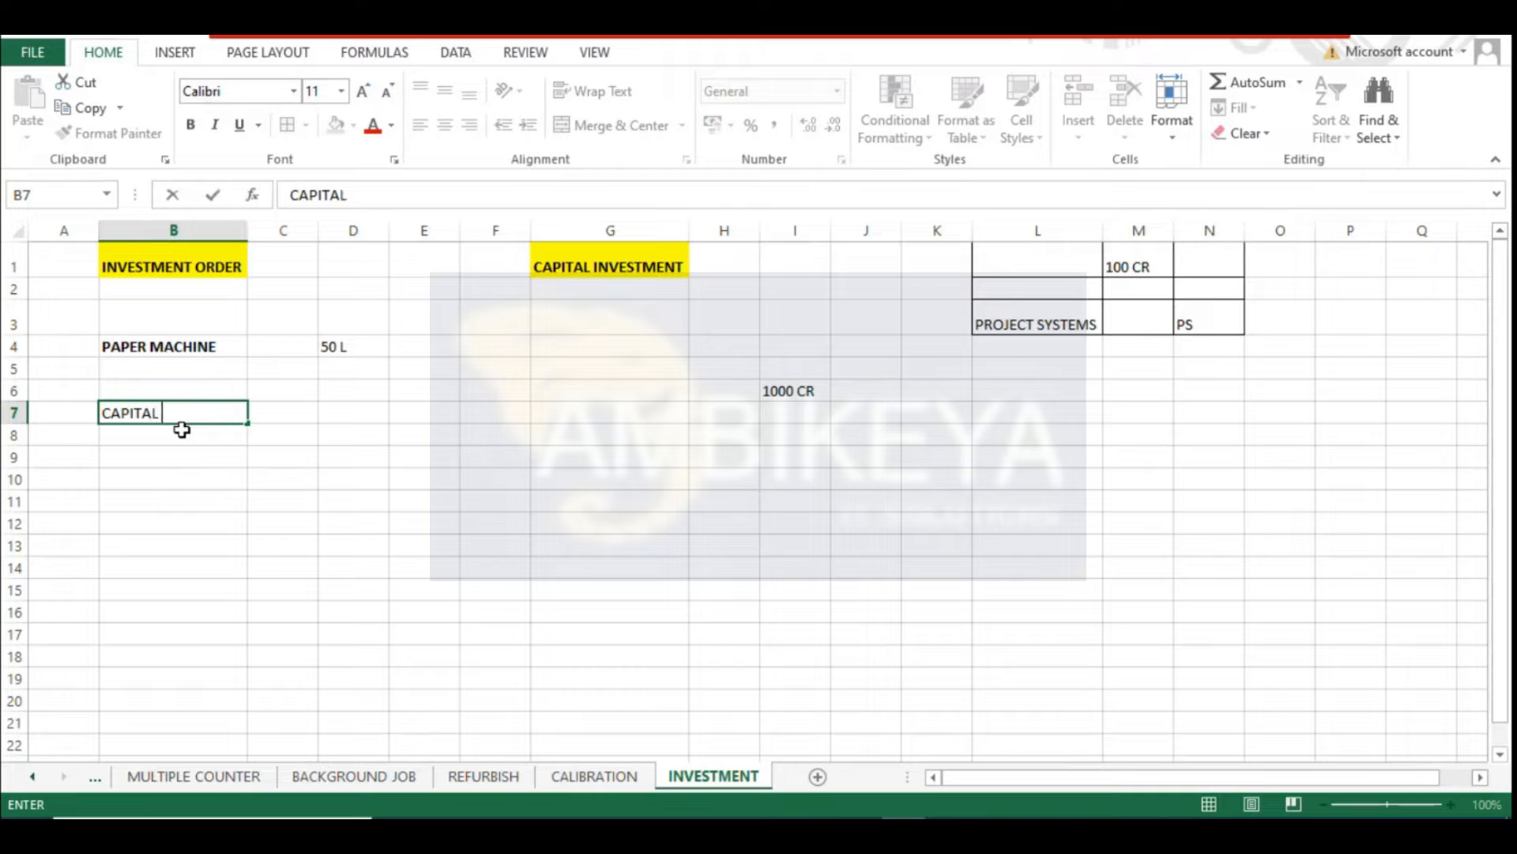
{"action": "type", "text": "INVESTMENT"}
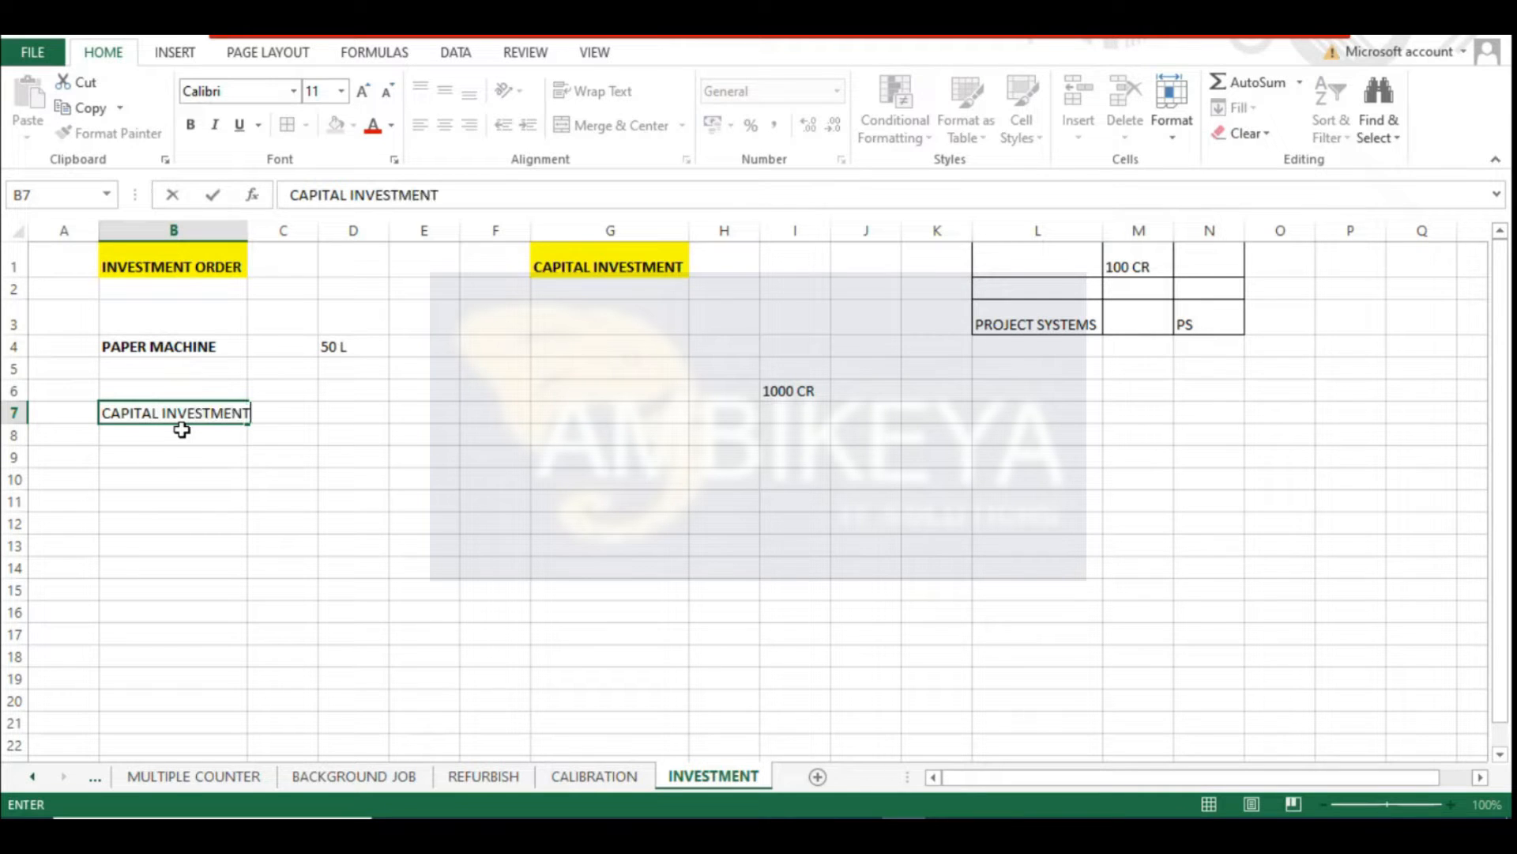
{"action": "type", "text": " - ADDITION "}
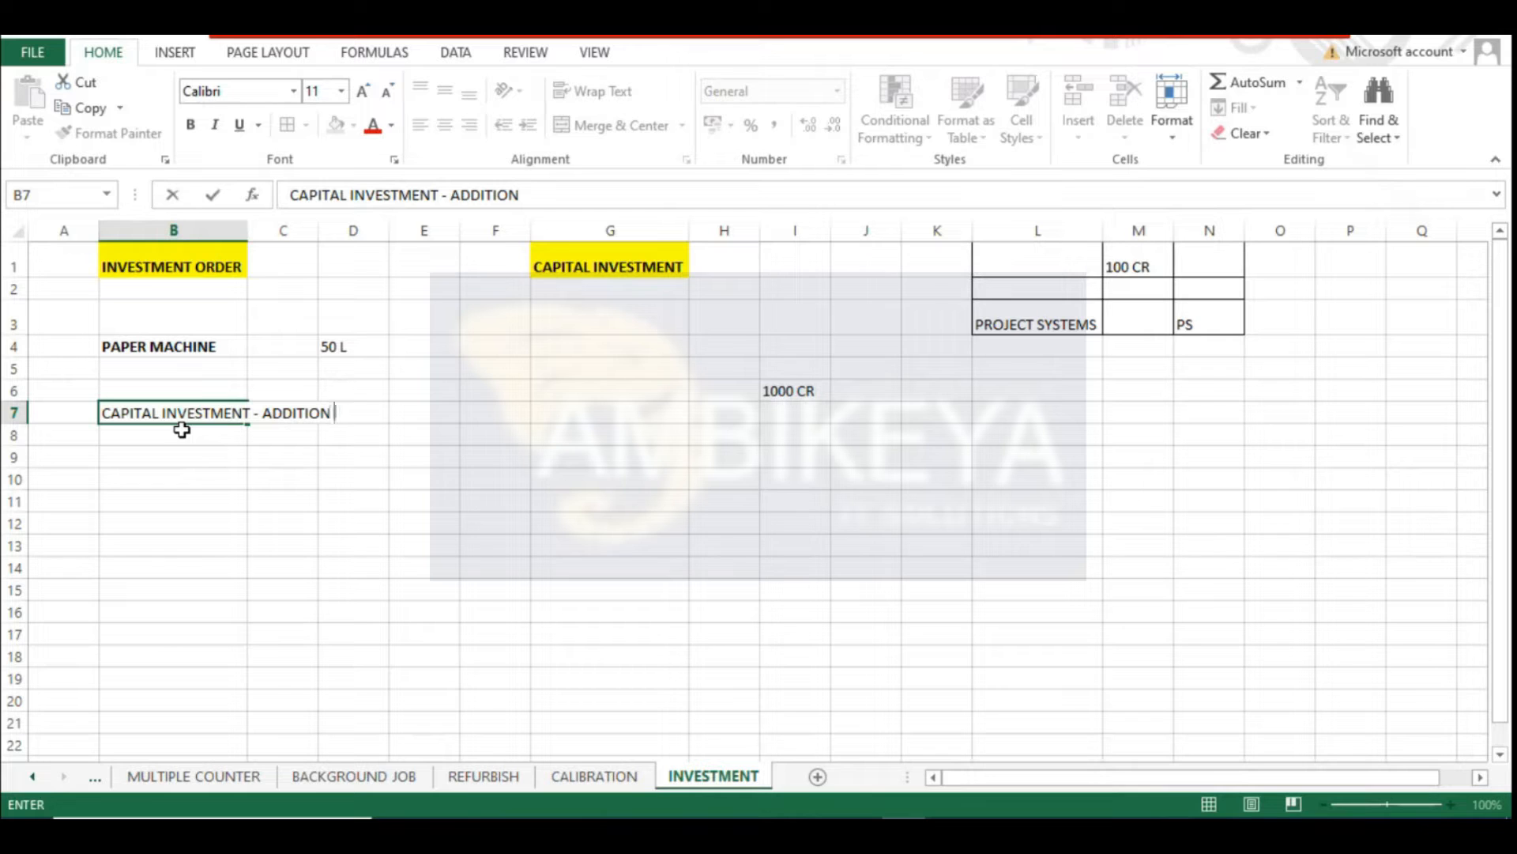
{"action": "type", "text": "PART TO EXISTING PROCESS"}
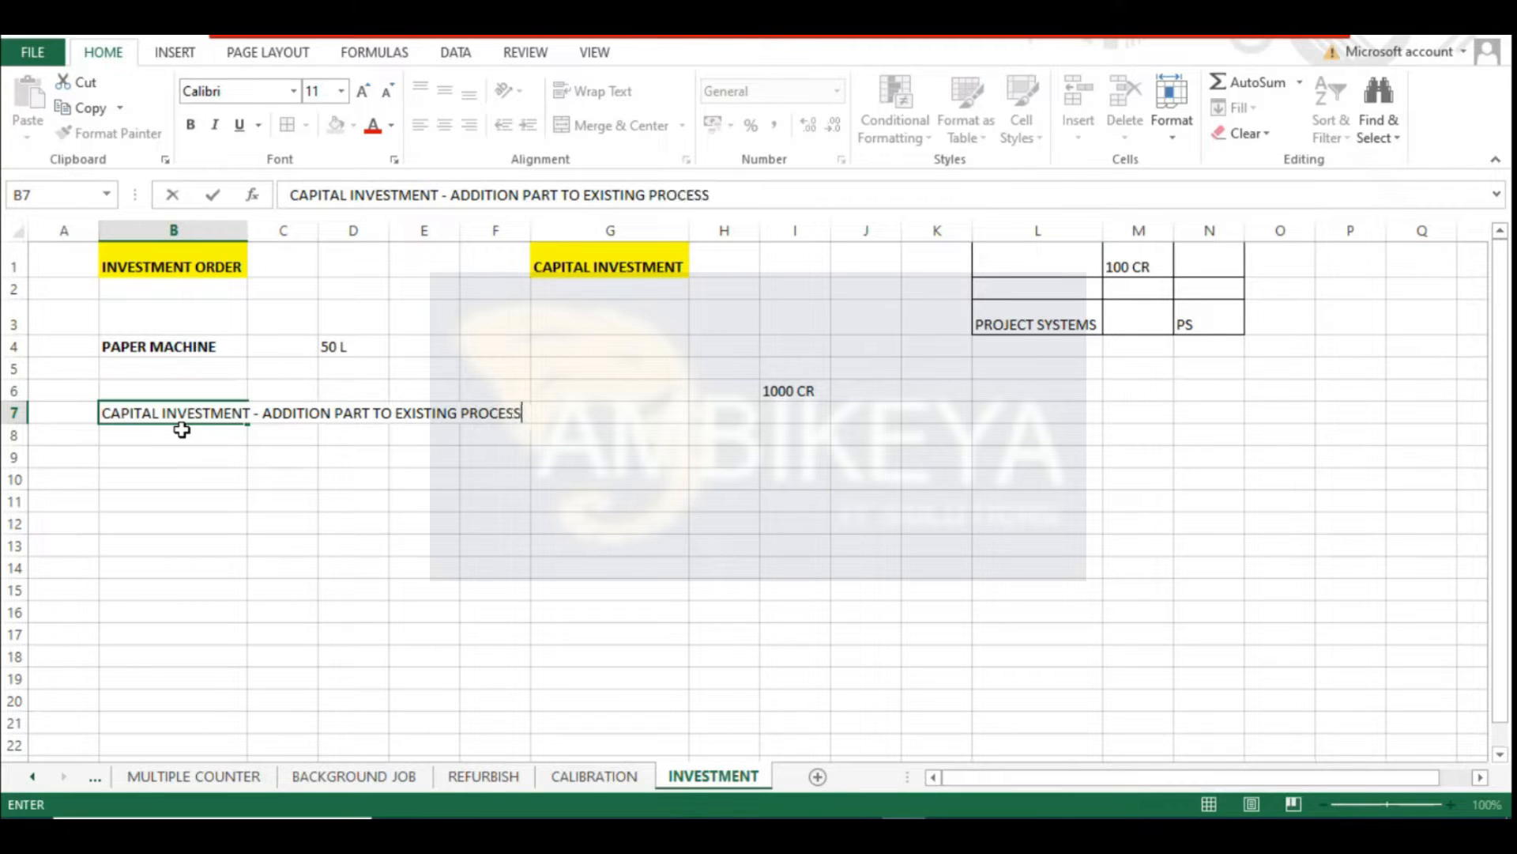
{"action": "key", "text": "Return"}
Merge cells B7 to D7 and wrap the capital investment note's text
{"action": "left_click", "coordinate": [192, 409]}
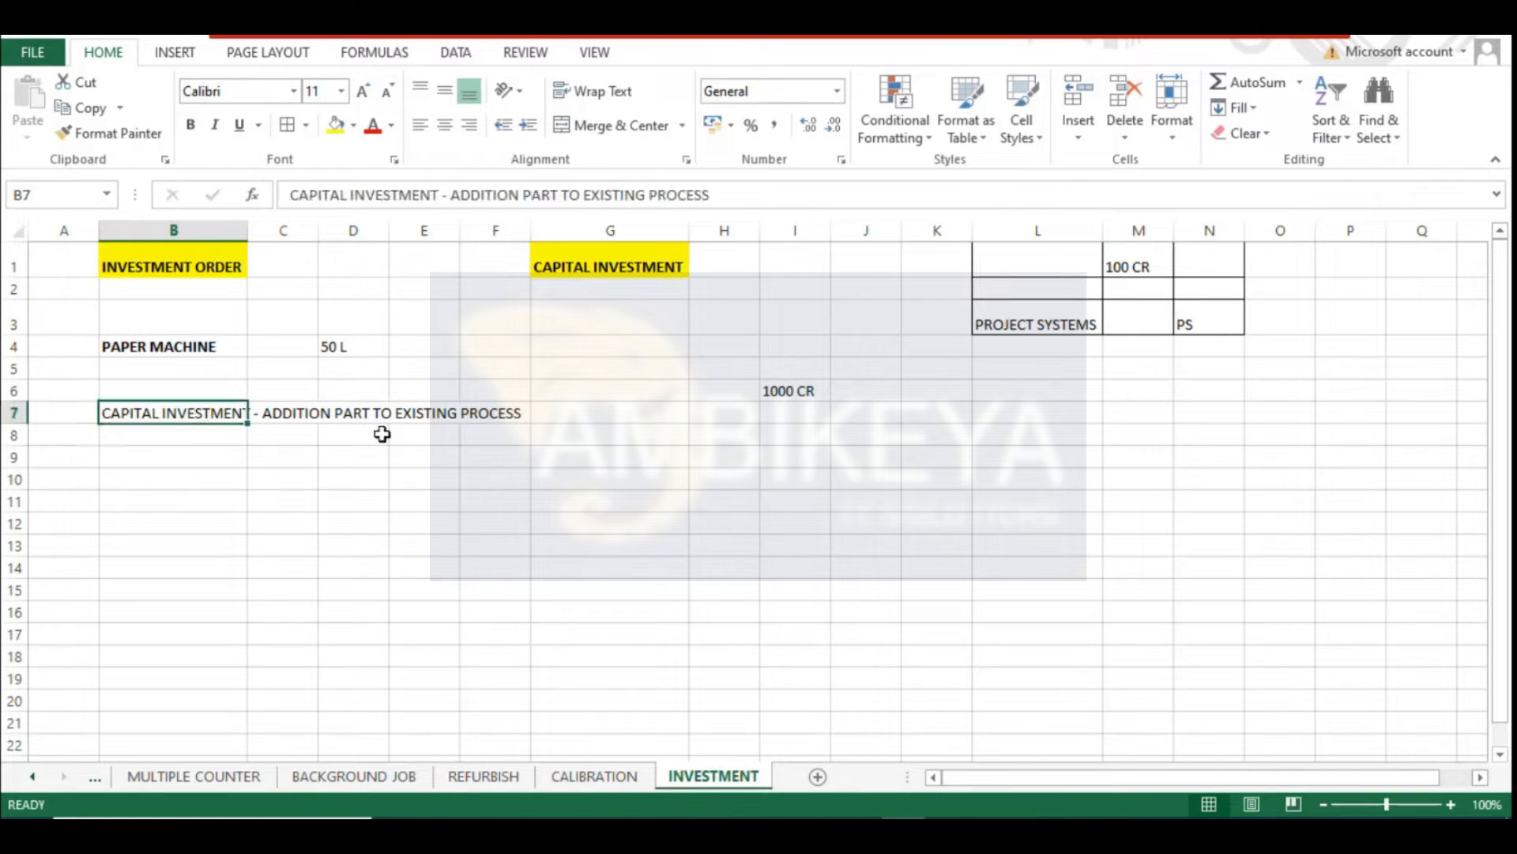
{"action": "left_click_drag", "start_coordinate": [187, 414], "coordinate": [324, 413]}
{"action": "left_click", "coordinate": [610, 123]}
{"action": "left_click", "coordinate": [597, 91]}
Increase the height of row 7 and align the note to the top left of its merged cell
{"action": "left_click_drag", "start_coordinate": [23, 425], "coordinate": [21, 467]}
{"action": "left_click", "coordinate": [421, 125]}
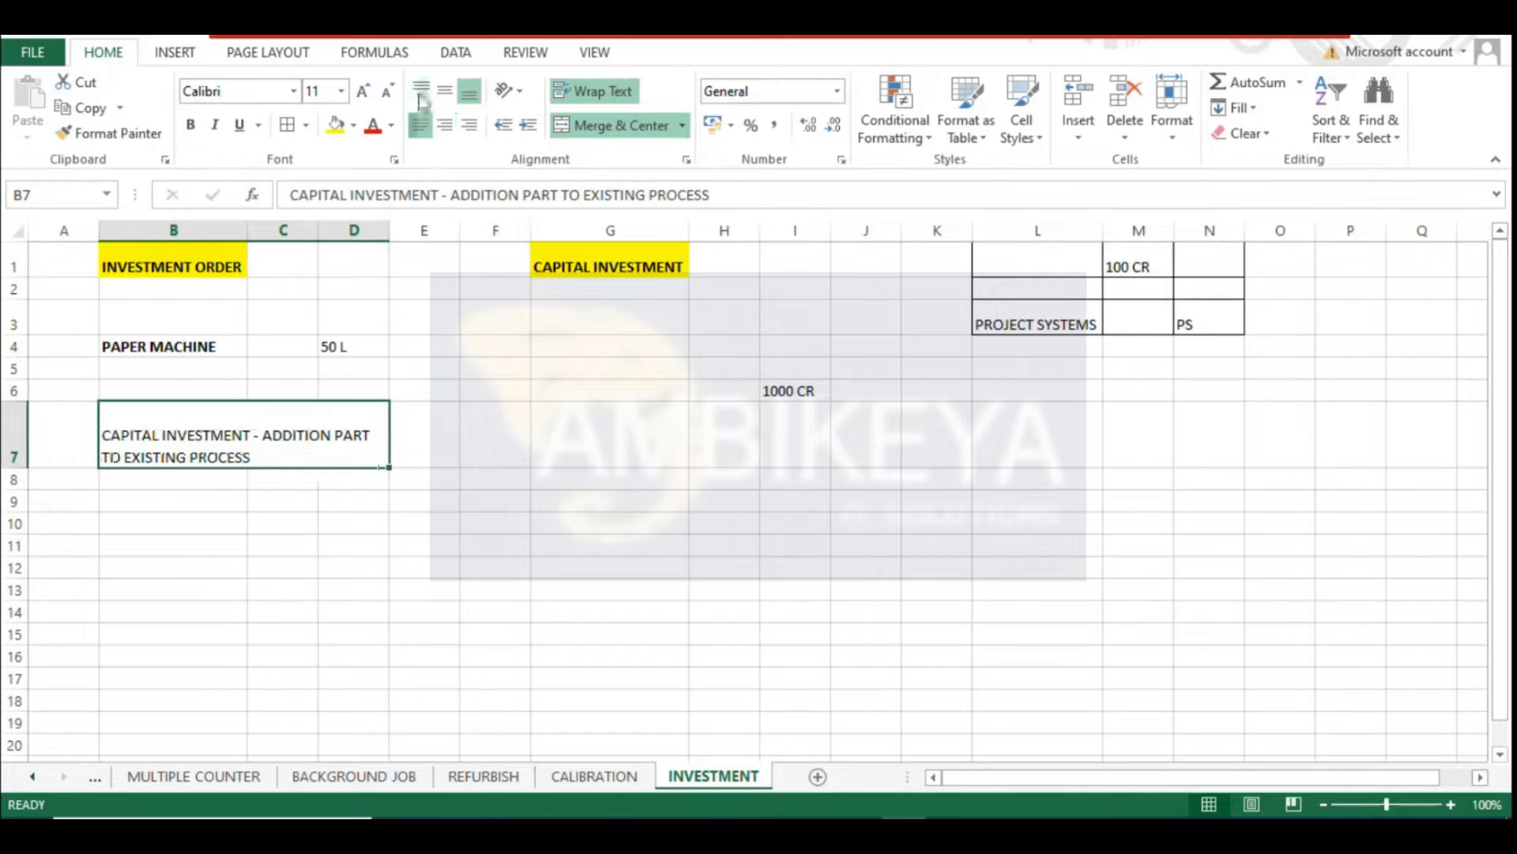
{"action": "left_click", "coordinate": [421, 89]}
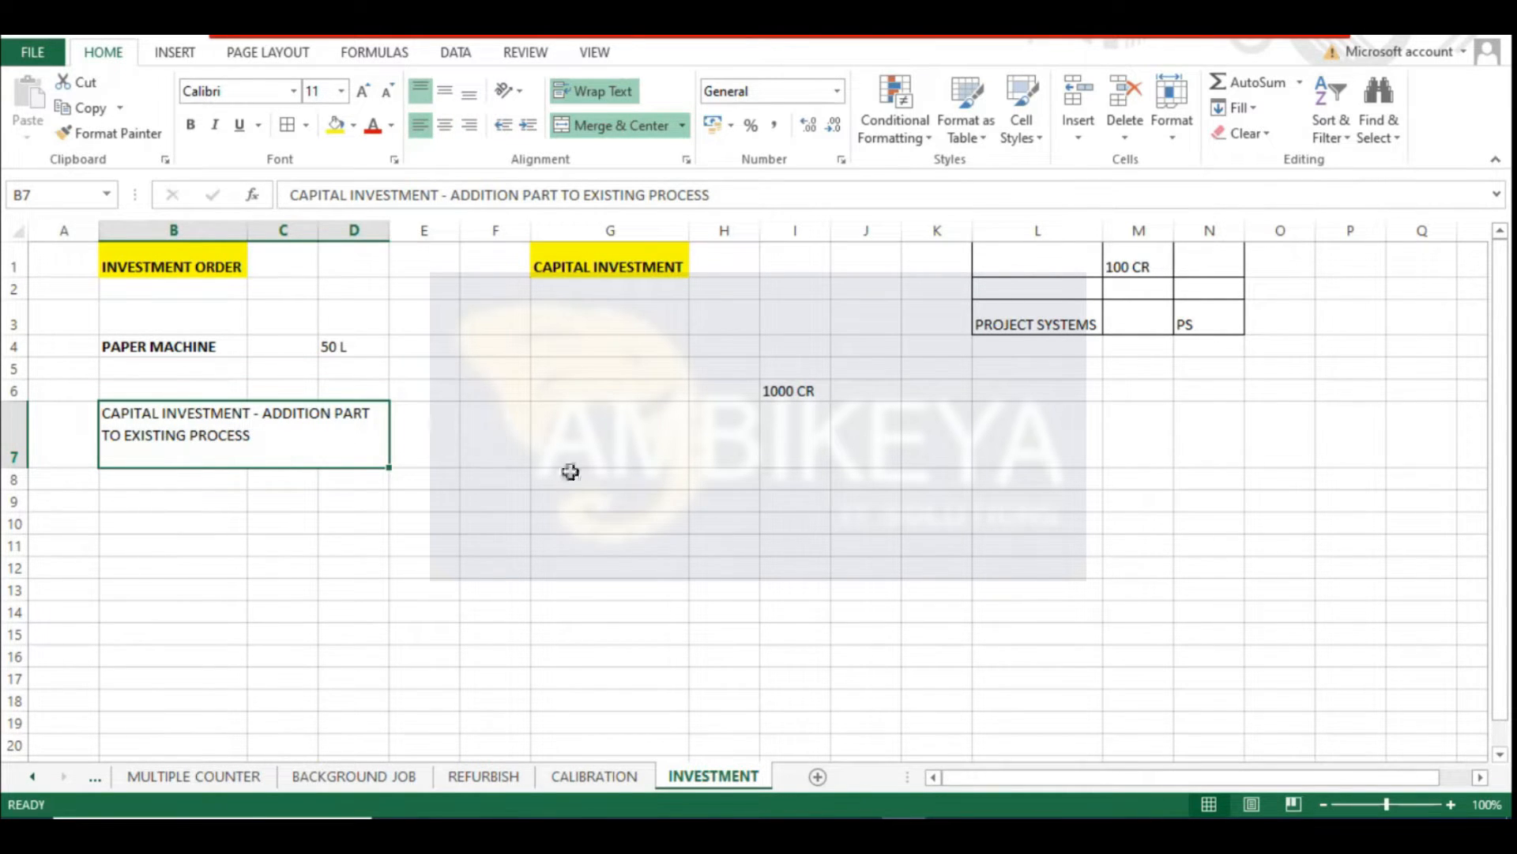
Put a border around the merged note B7:D7 and slightly reduce the height of row 7
{"action": "left_click", "coordinate": [146, 346]}
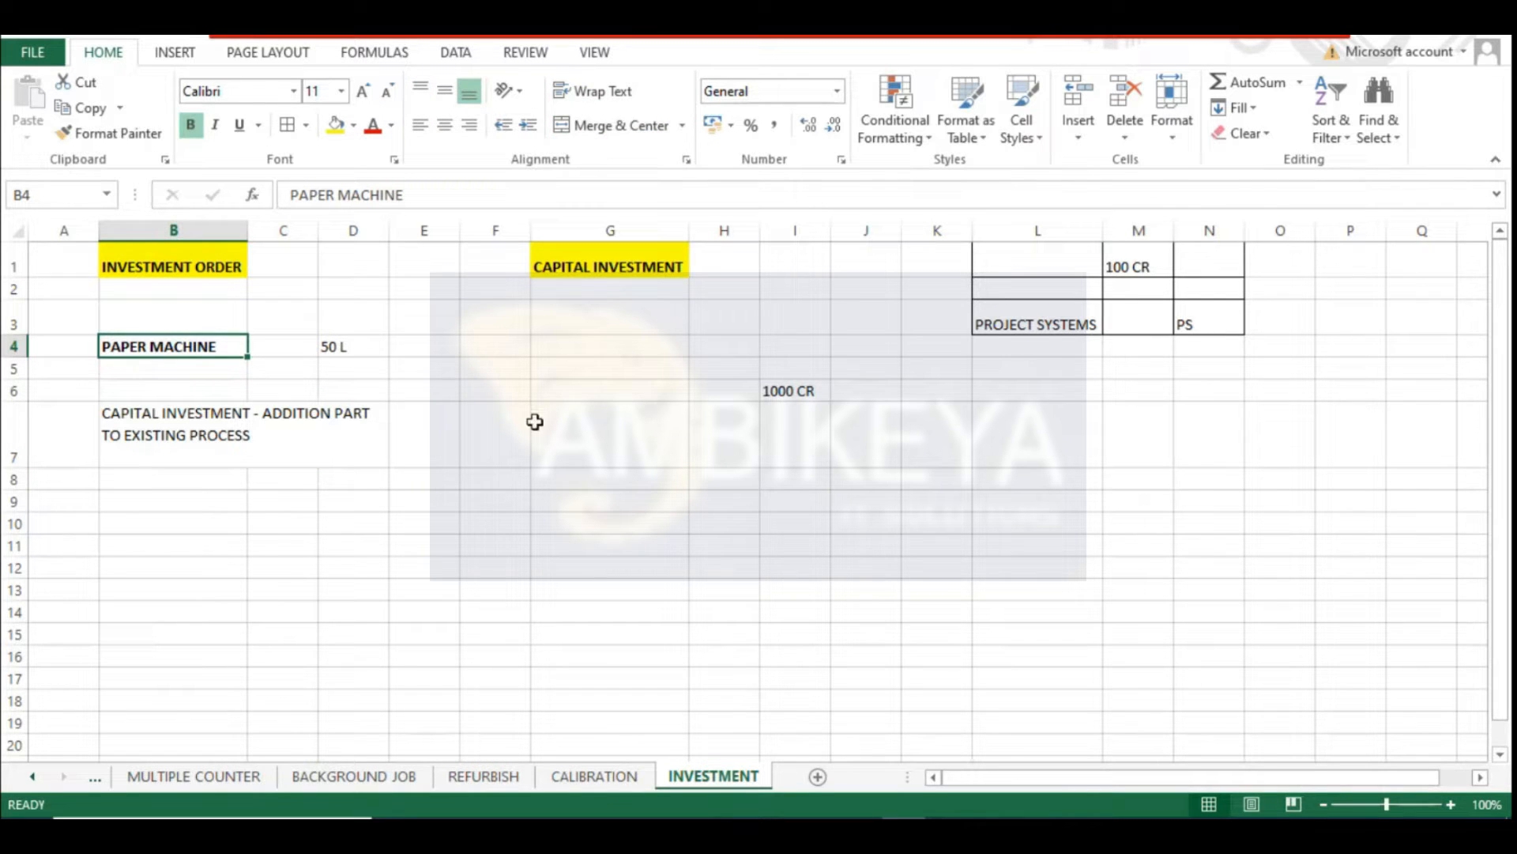
{"action": "left_click", "coordinate": [220, 427]}
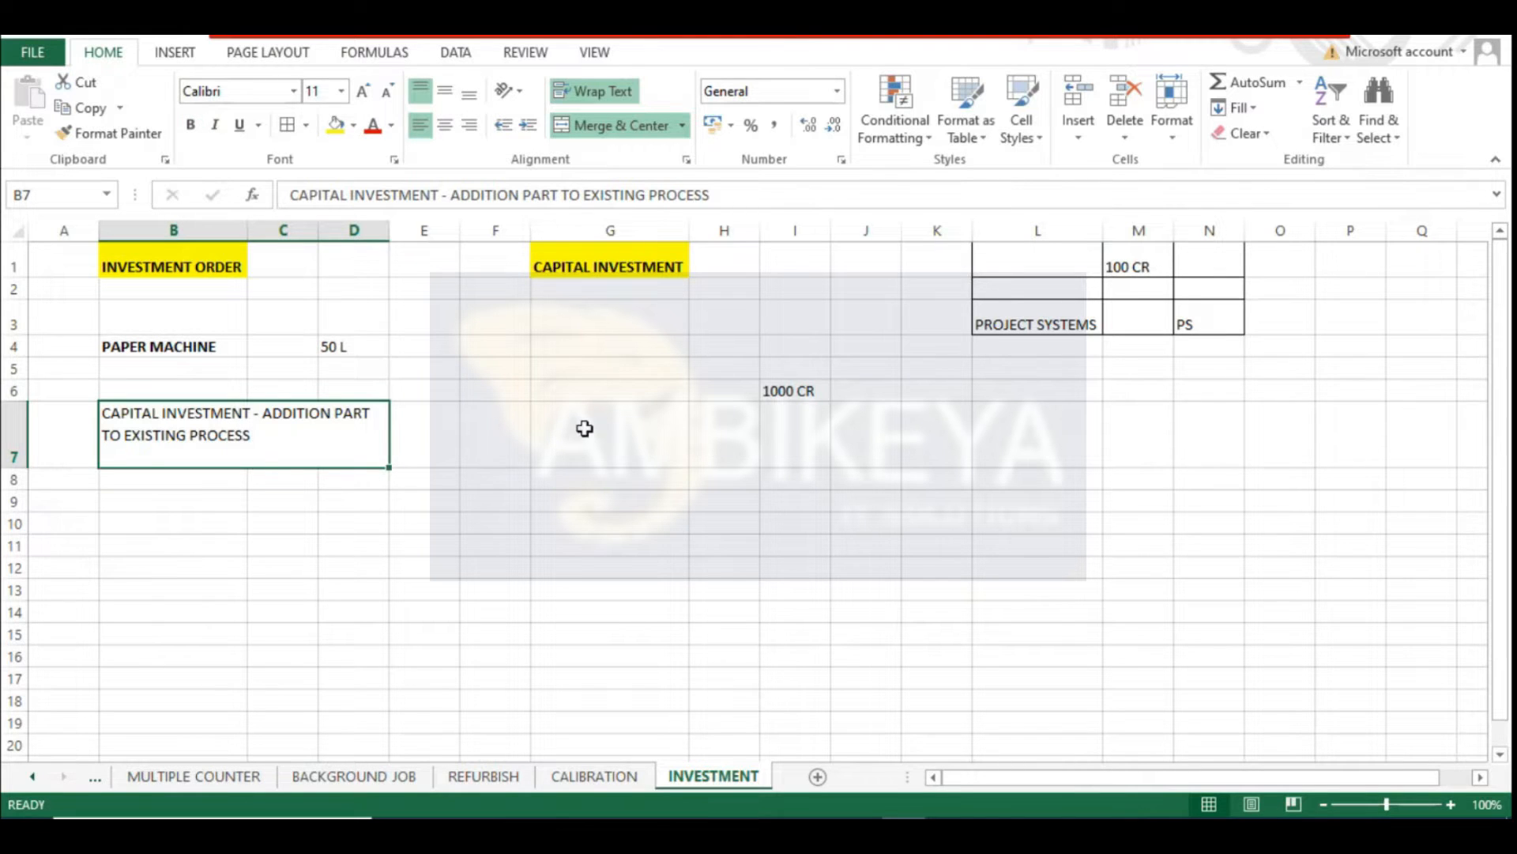
{"action": "left_click", "coordinate": [462, 515]}
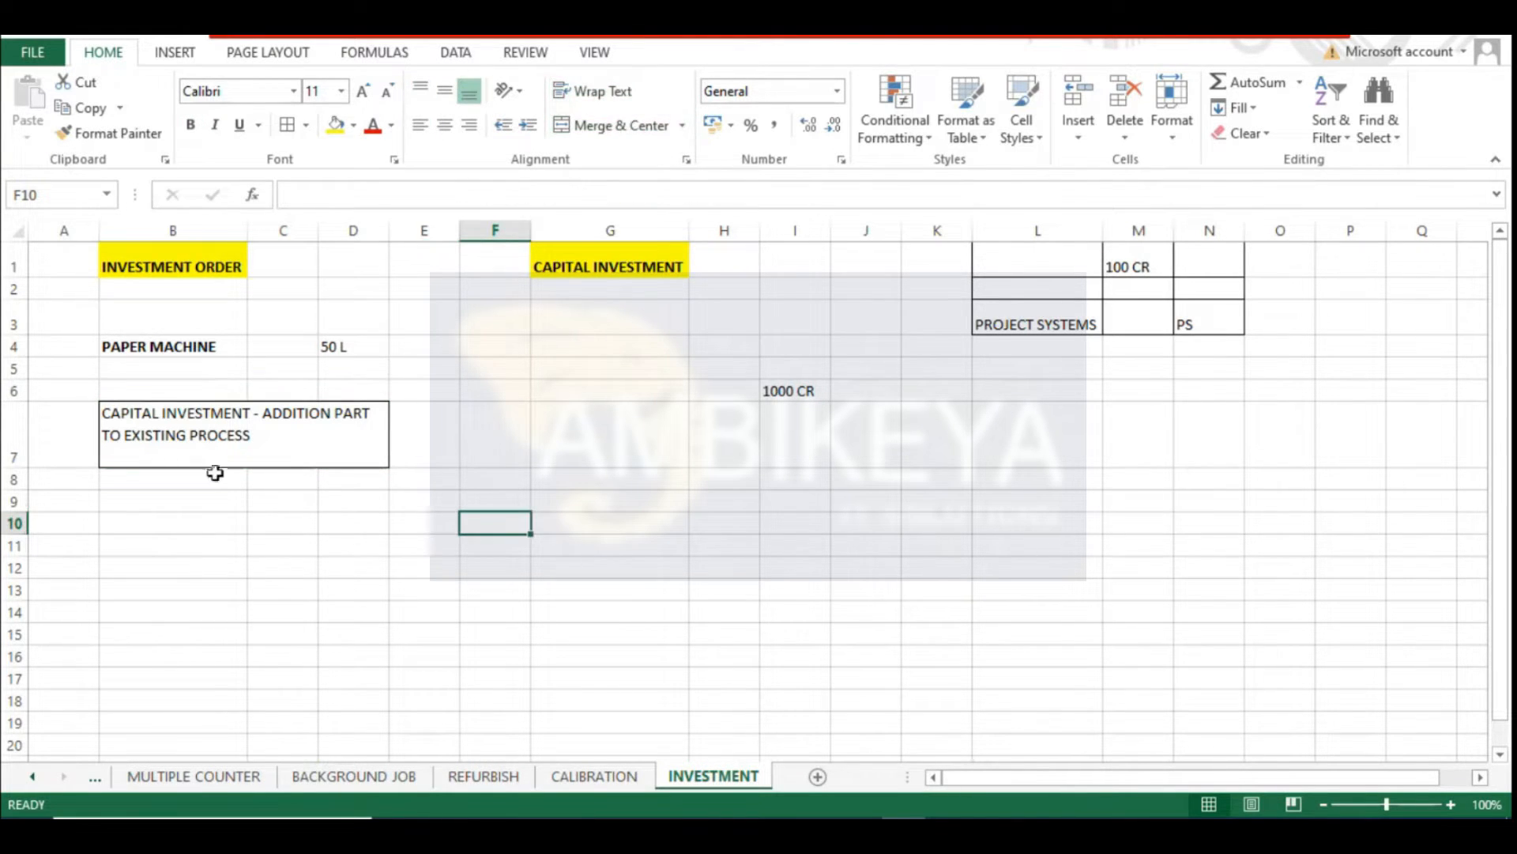
{"action": "left_click", "coordinate": [295, 444]}
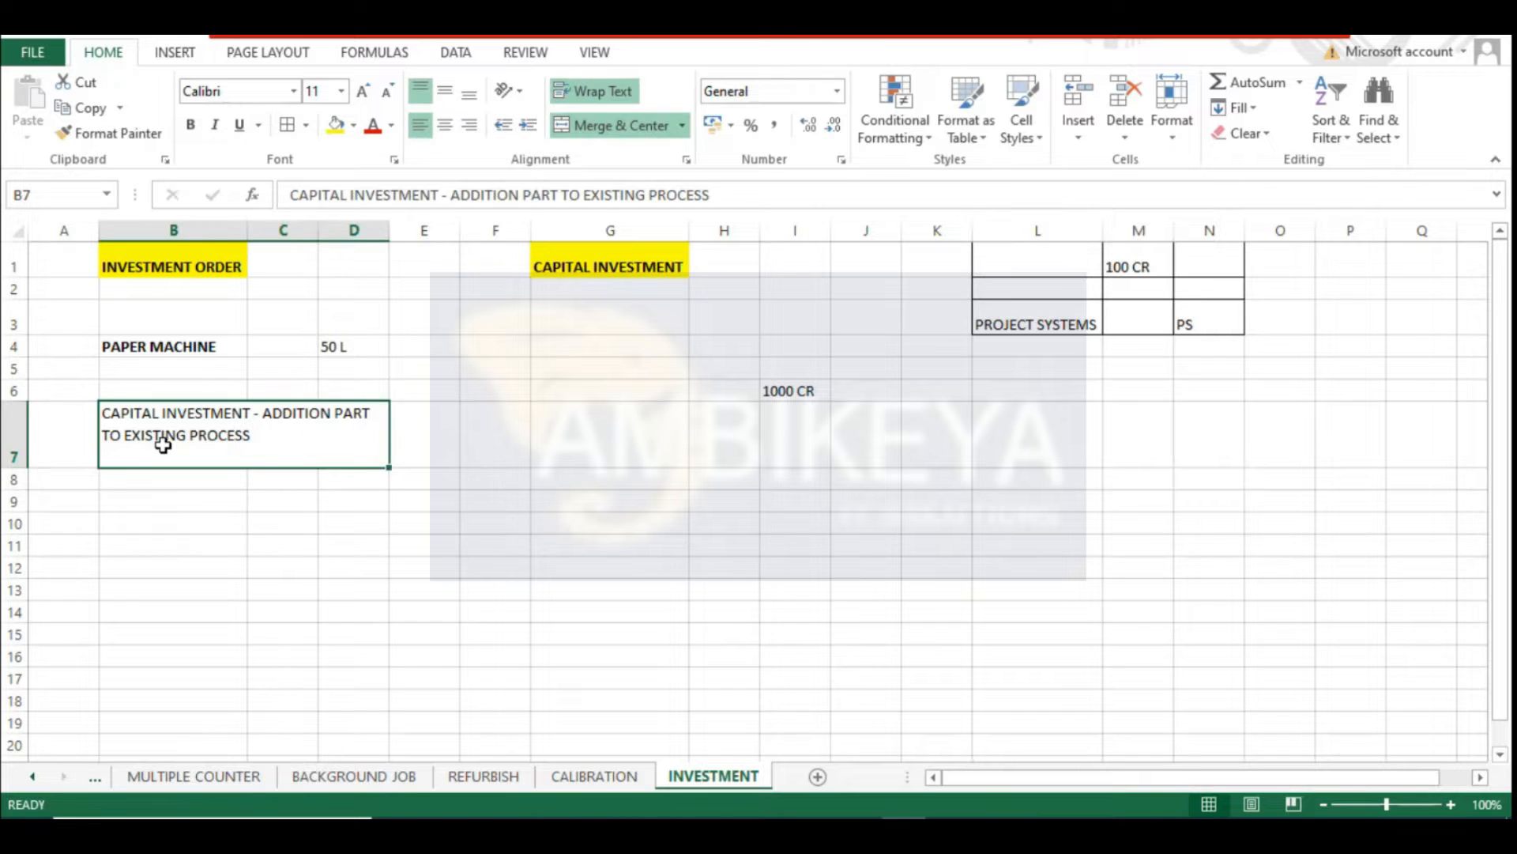
{"action": "left_click_drag", "start_coordinate": [15, 470], "coordinate": [15, 458]}
{"action": "left_click", "coordinate": [610, 488]}
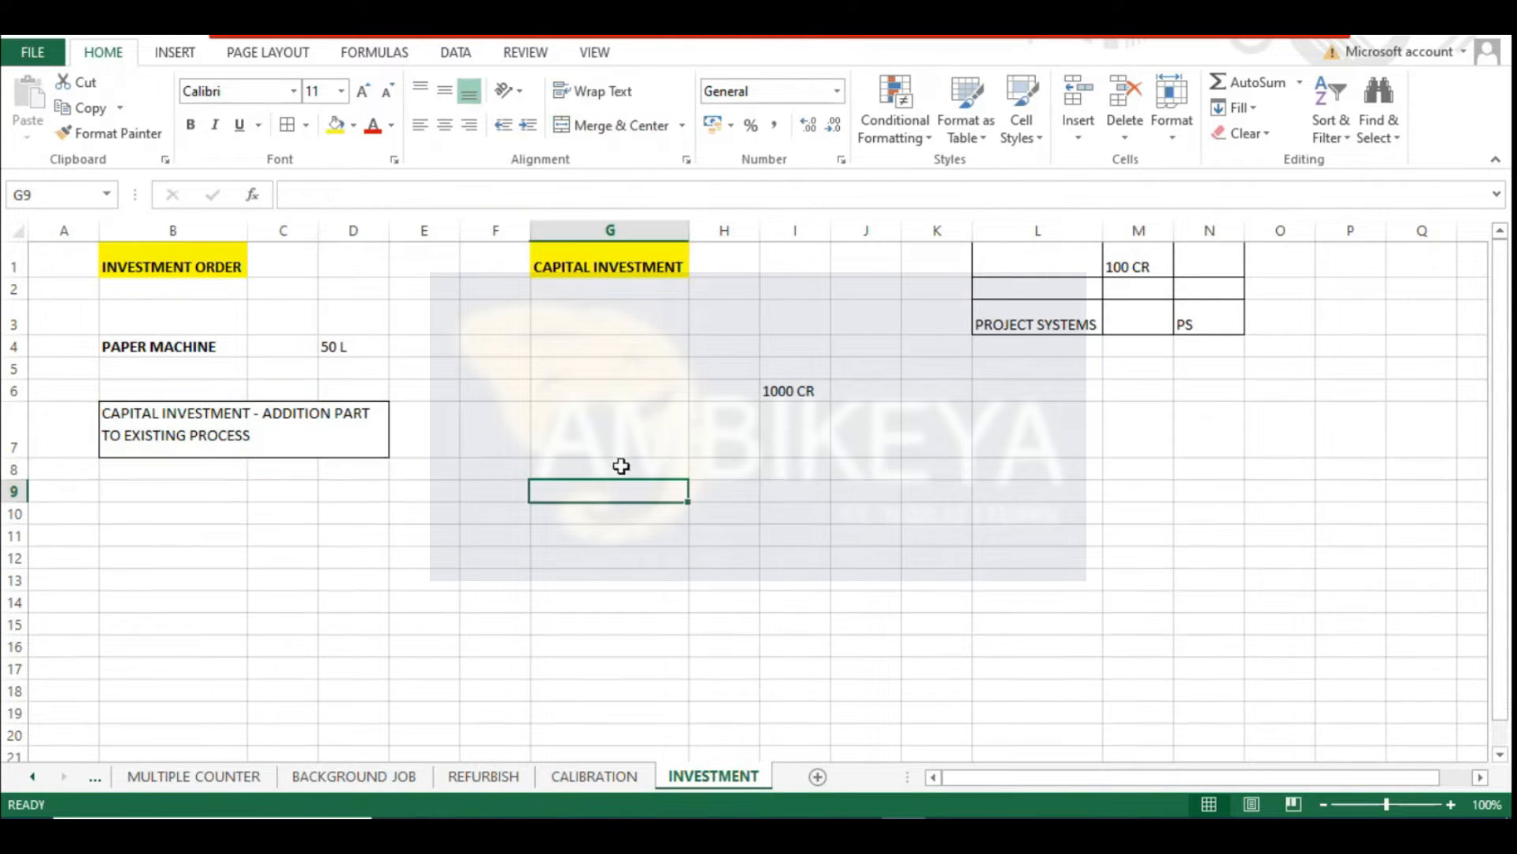
Add a border around the INVESTMENT ORDER heading in cell B1
{"action": "left_click", "coordinate": [176, 266]}
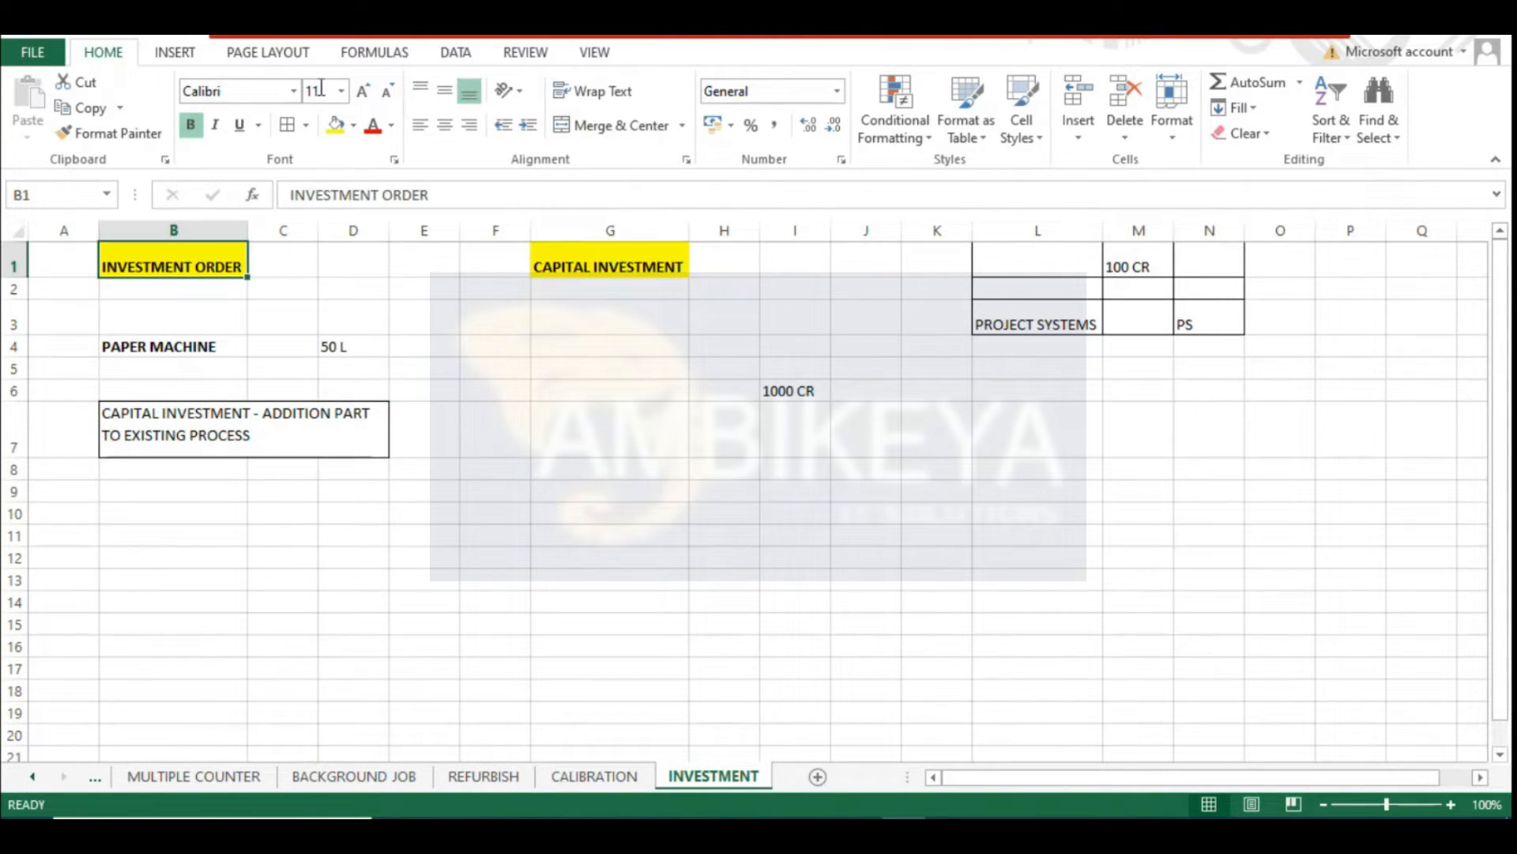
{"action": "scroll", "coordinate": [200, 451], "scroll_direction": "down", "scroll_amount": 1}
{"action": "scroll", "coordinate": [149, 519], "scroll_direction": "up", "scroll_amount": 1}
{"action": "left_click", "coordinate": [149, 514]}
Switch to SAP Easy Access, run transaction SPRO and display the SAP Reference IMG
{"action": "mouse_move", "coordinate": [451, 832]}
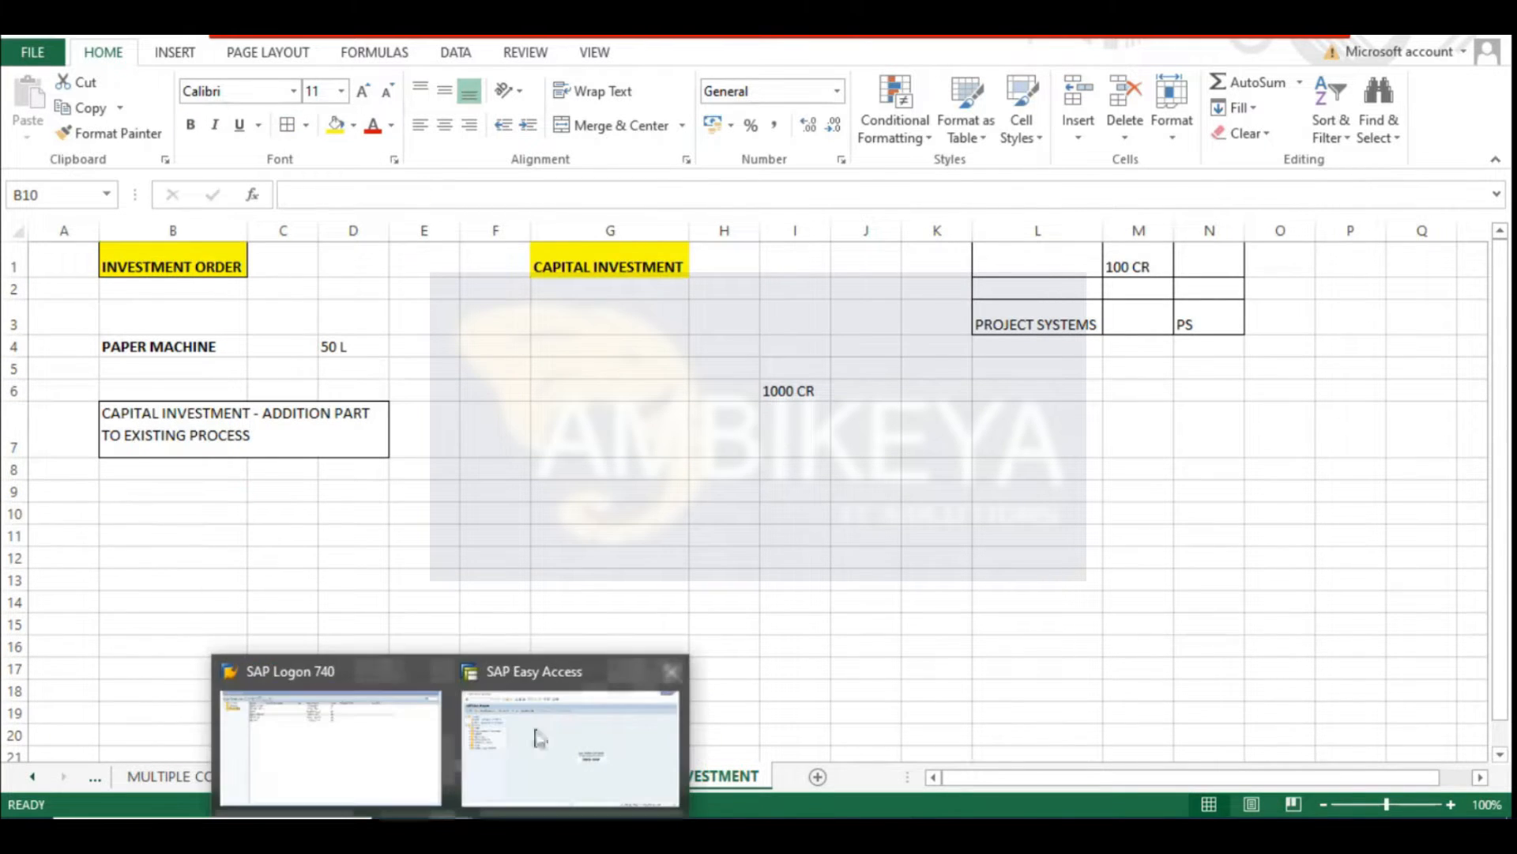
{"action": "left_click", "coordinate": [536, 733]}
{"action": "type", "text": "SPRO"}
{"action": "key", "text": "Return"}
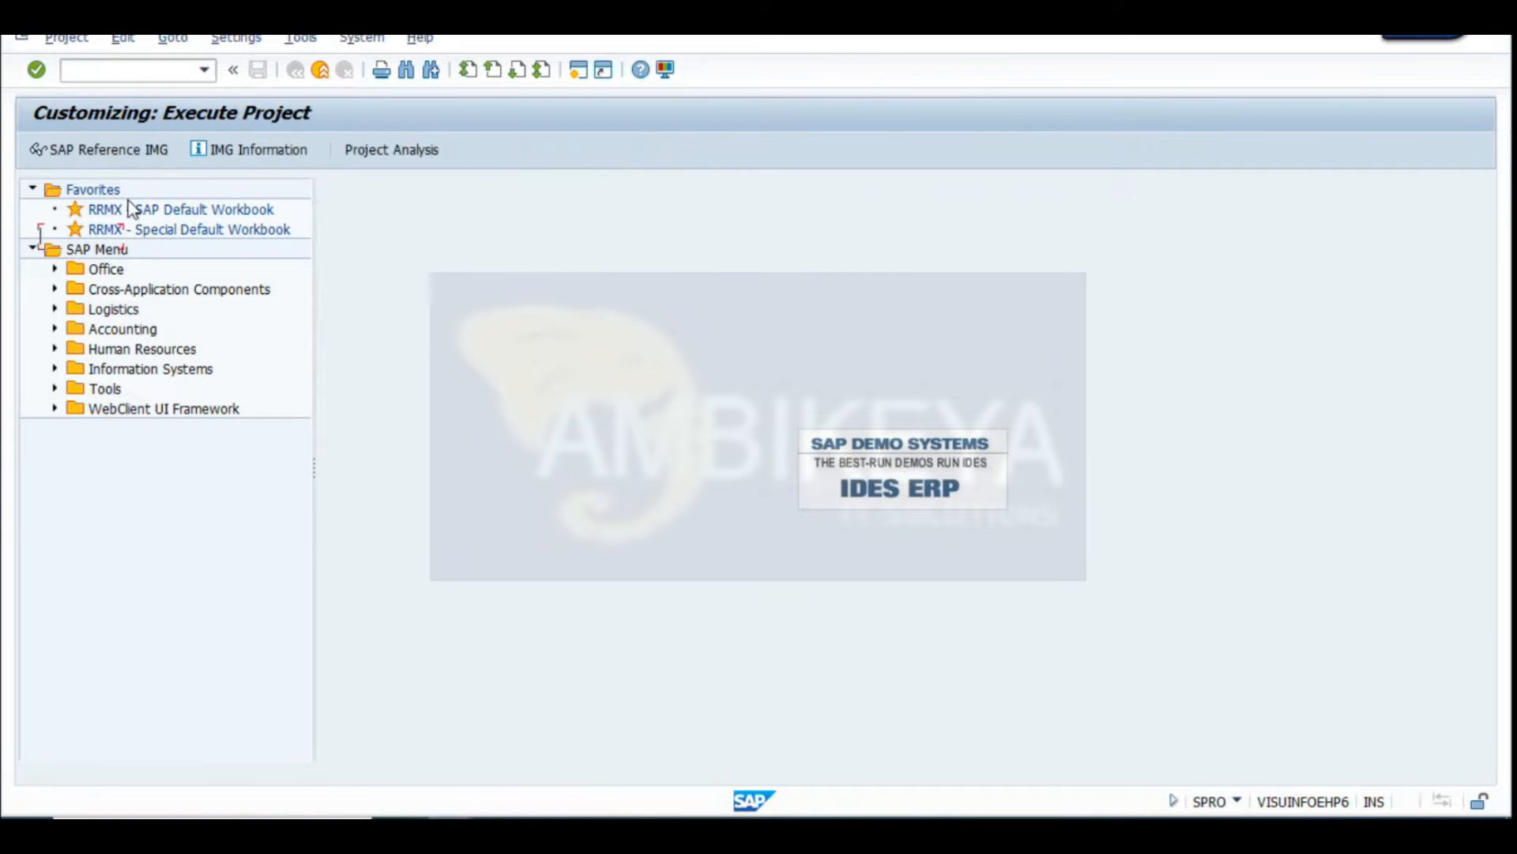
{"action": "left_click", "coordinate": [140, 149]}
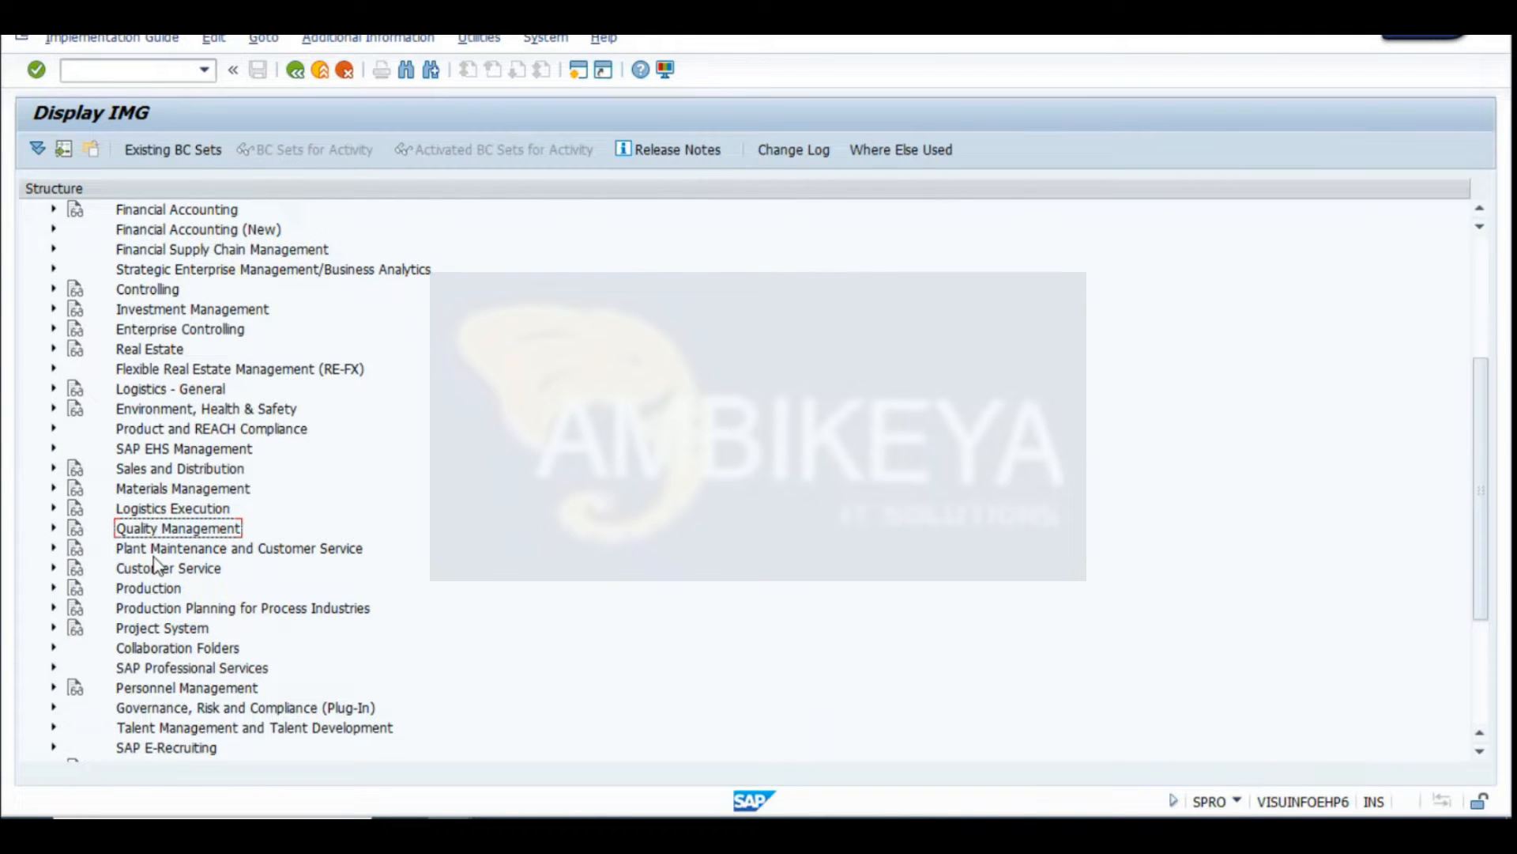
Expand Plant Maintenance and Customer Service in the IMG structure, including its Maintenance and Service Processing node
{"action": "left_click", "coordinate": [158, 553]}
{"action": "left_click", "coordinate": [54, 547]}
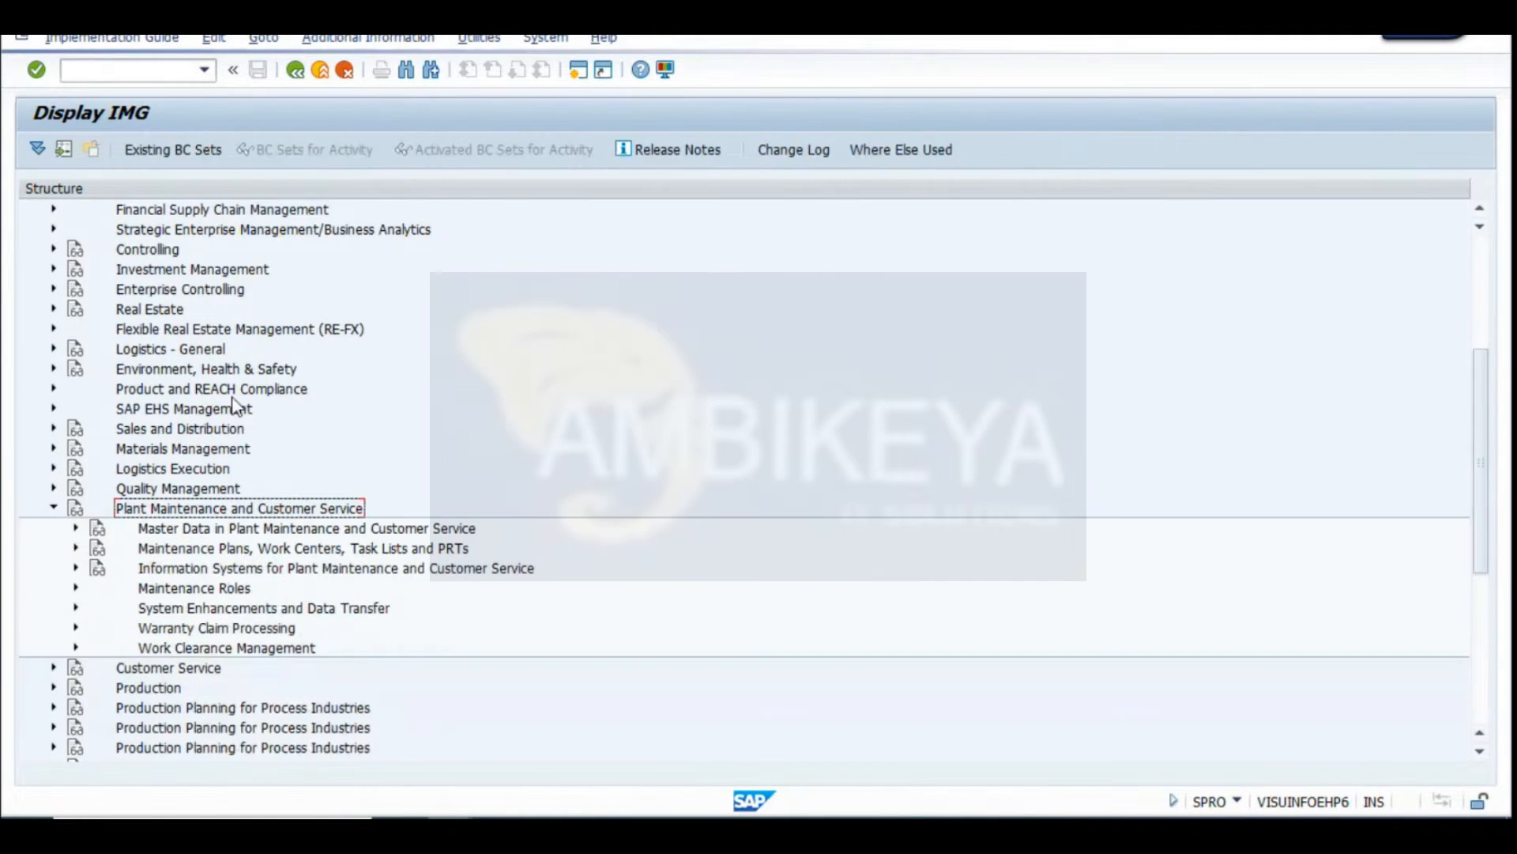
{"action": "scroll", "coordinate": [314, 490], "scroll_direction": "down", "scroll_amount": 1}
{"action": "left_click", "coordinate": [196, 390]}
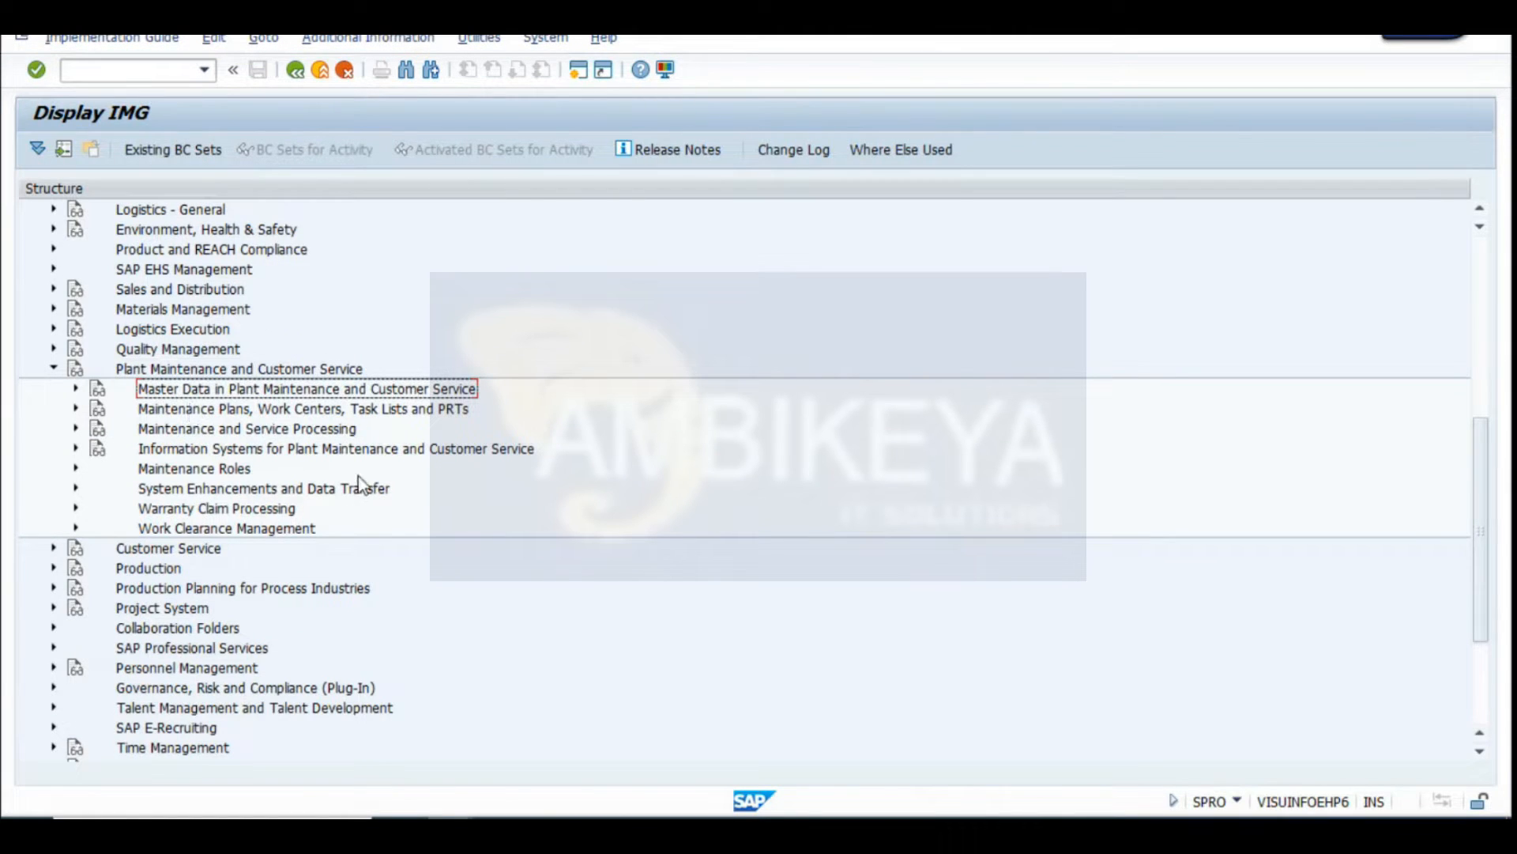
{"action": "left_click", "coordinate": [298, 424]}
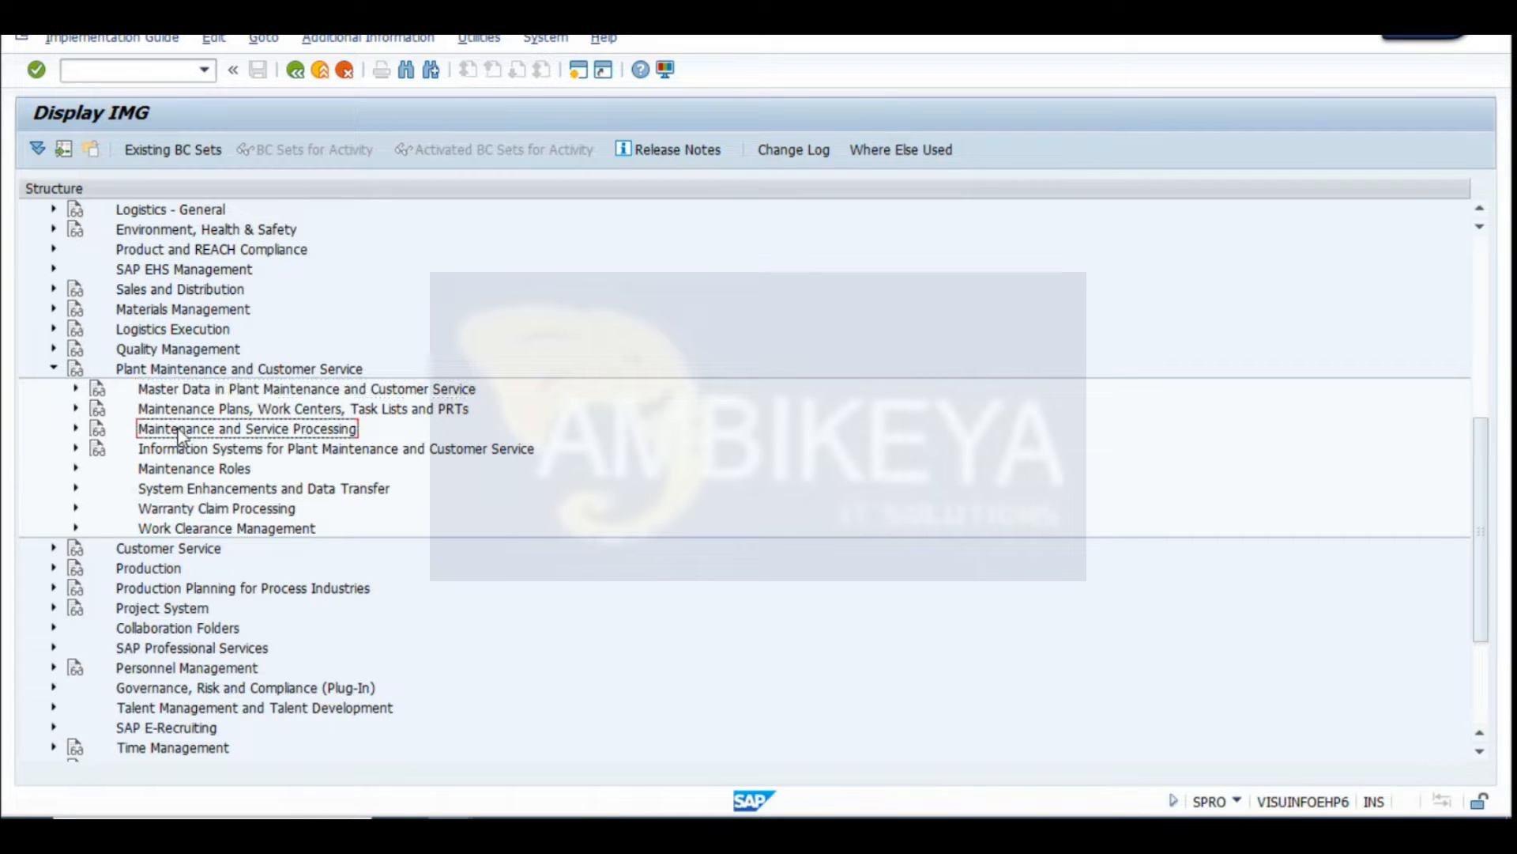
{"action": "left_click", "coordinate": [76, 428]}
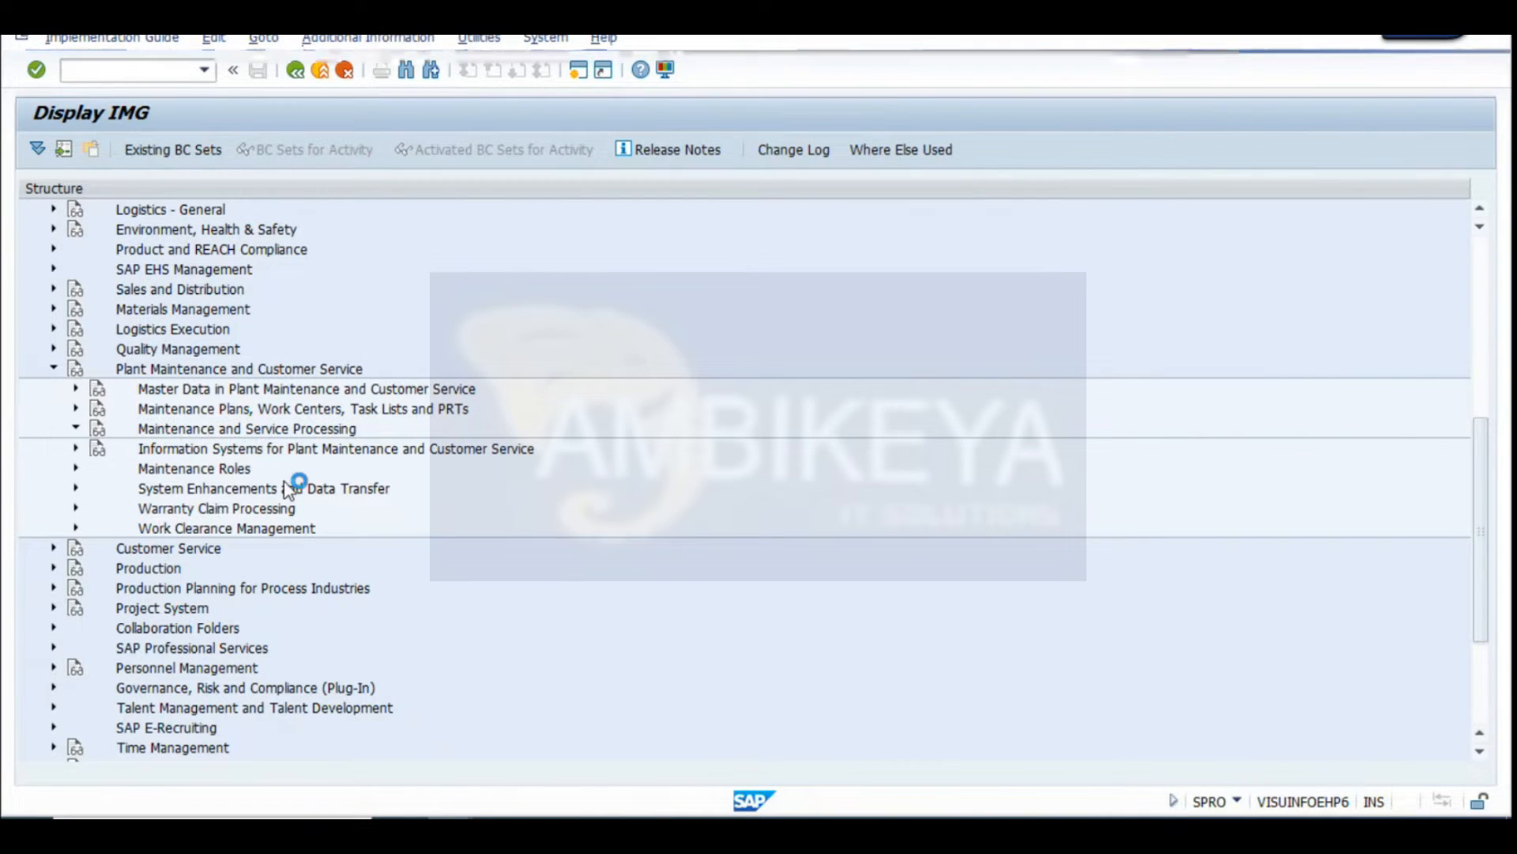
Expand Maintenance and Service Orders and its Functions and Settings for Order Types node
{"action": "scroll", "coordinate": [283, 480], "scroll_direction": "down", "scroll_amount": 3}
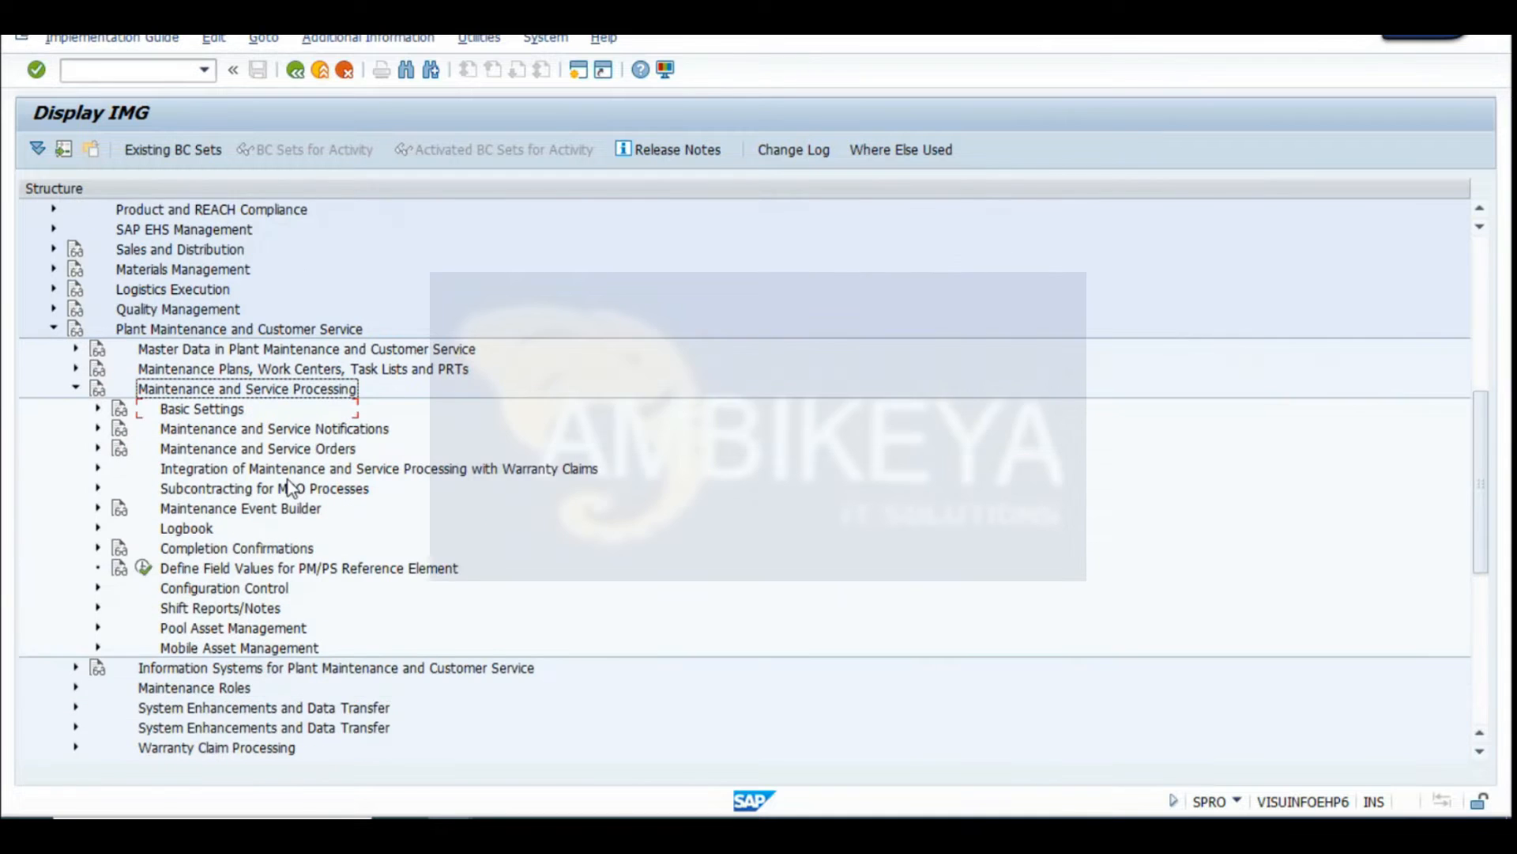
{"action": "left_click", "coordinate": [178, 429]}
{"action": "left_click", "coordinate": [98, 430]}
{"action": "scroll", "coordinate": [197, 395], "scroll_direction": "down", "scroll_amount": 2}
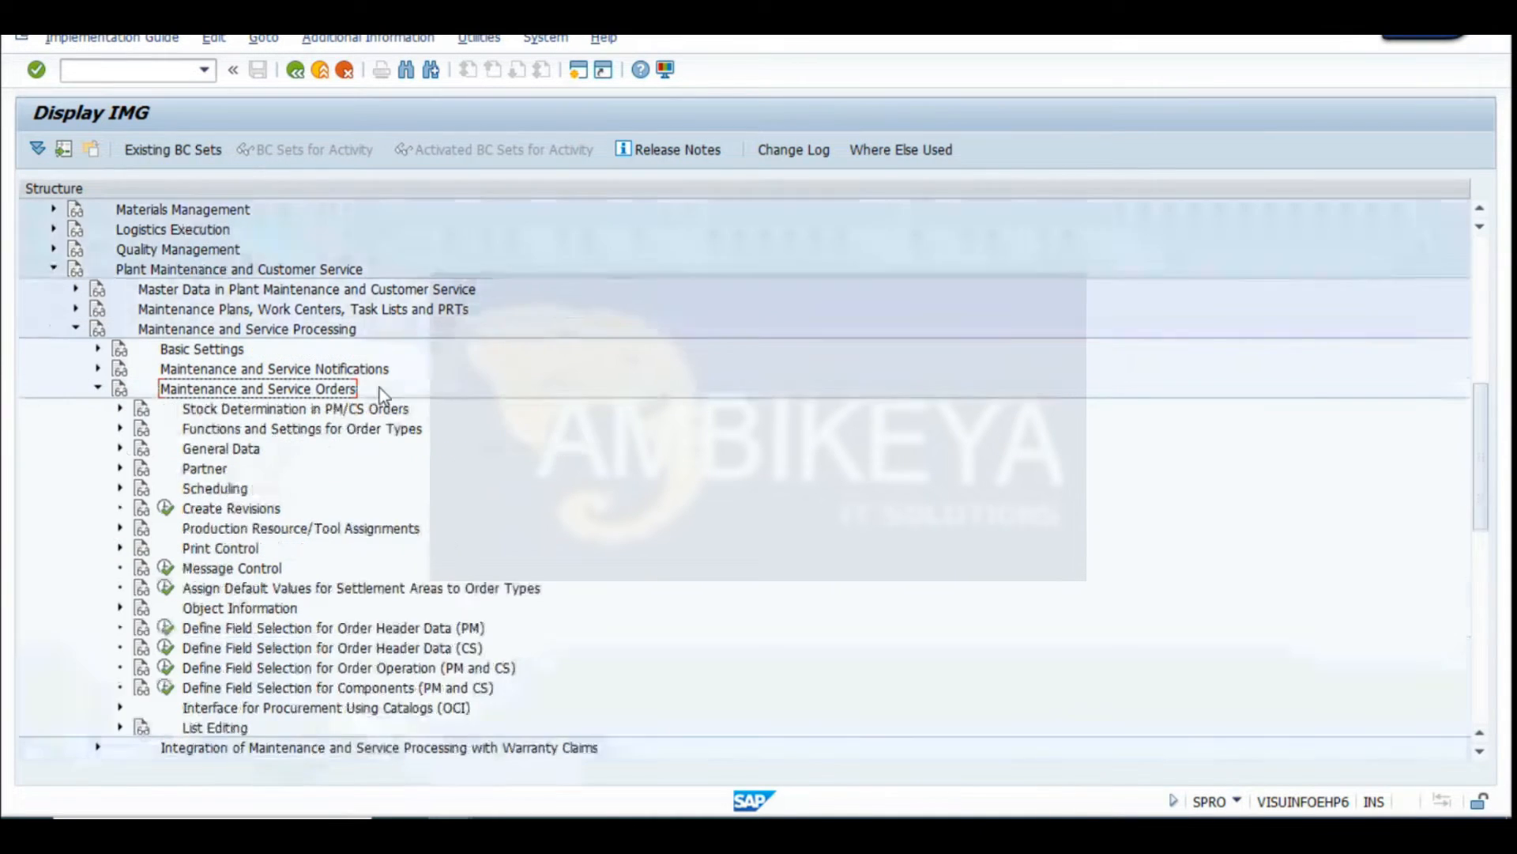
{"action": "left_click", "coordinate": [247, 348]}
{"action": "left_click", "coordinate": [120, 348]}
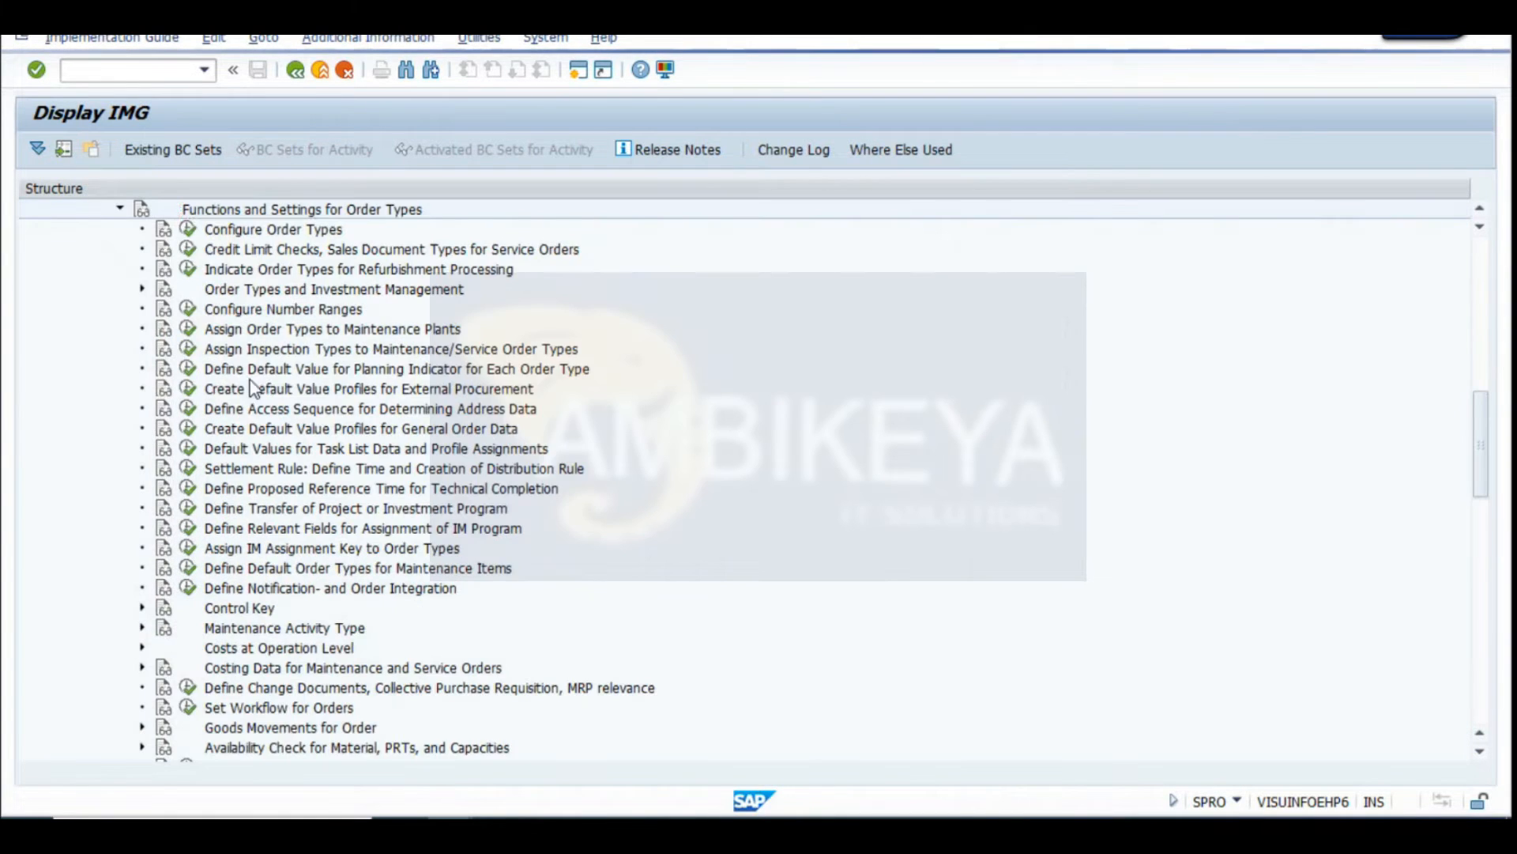
Capture the IMG path down to Order Types and Investment Management and paste the screenshot below the notes on the INVESTMENT sheet
{"action": "scroll", "coordinate": [294, 396], "scroll_direction": "up", "scroll_amount": 2}
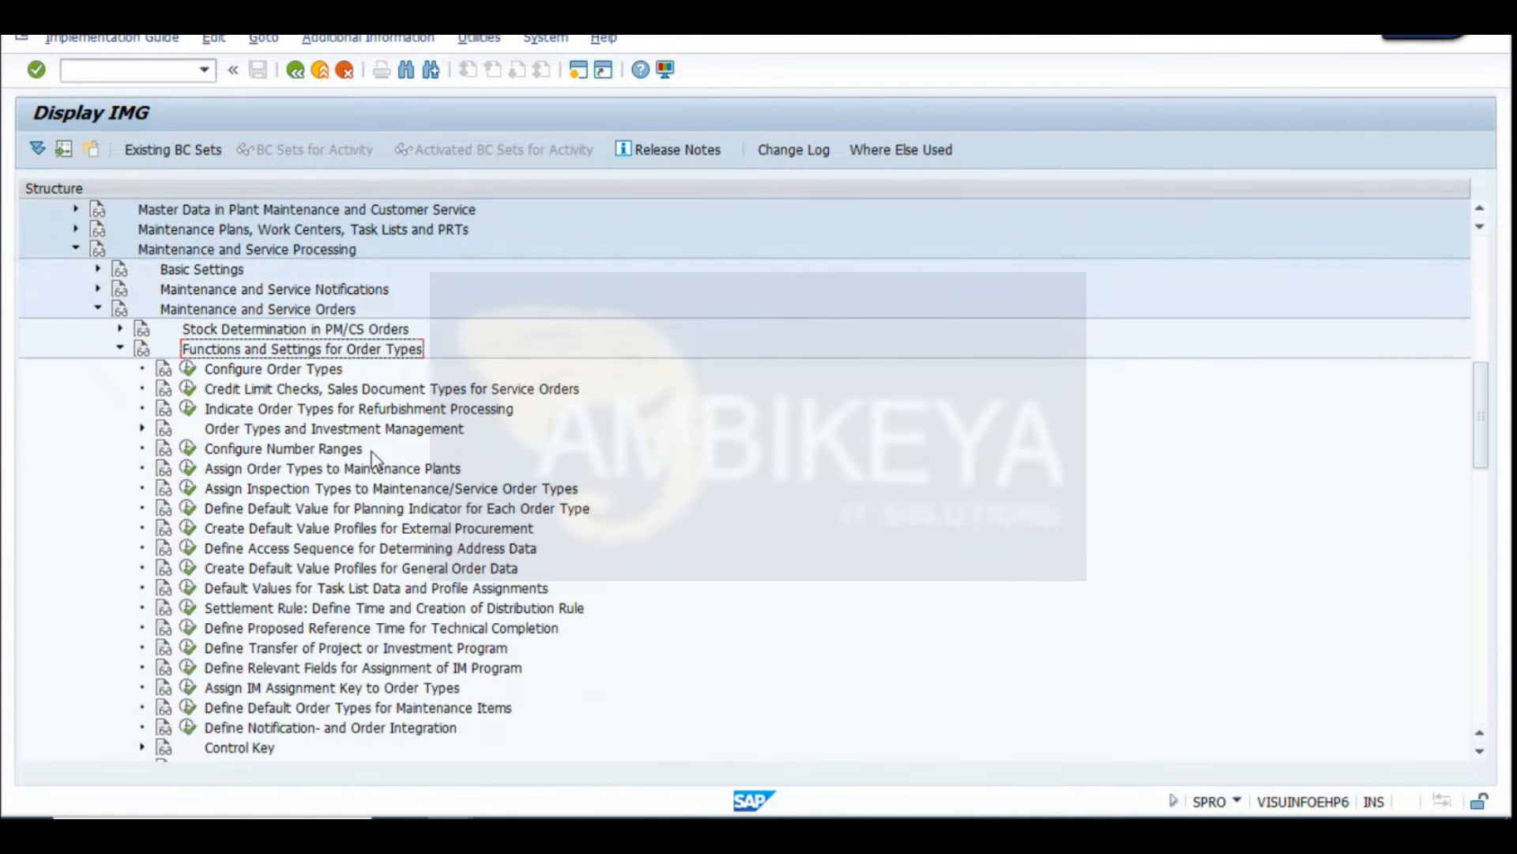
{"action": "key", "text": "super+shift+s"}
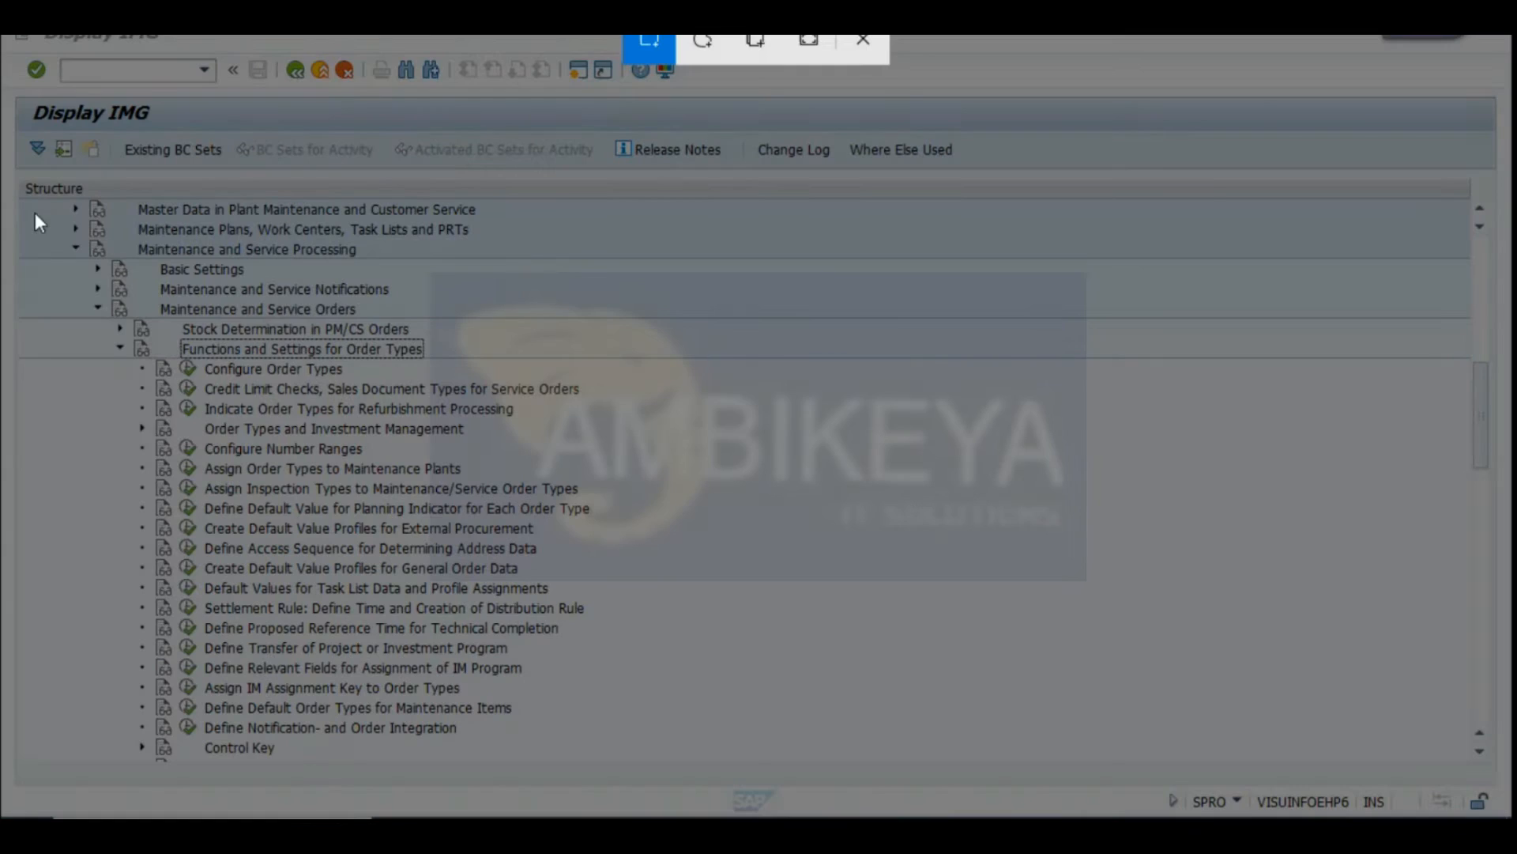
{"action": "left_click_drag", "start_coordinate": [16, 88], "coordinate": [714, 437]}
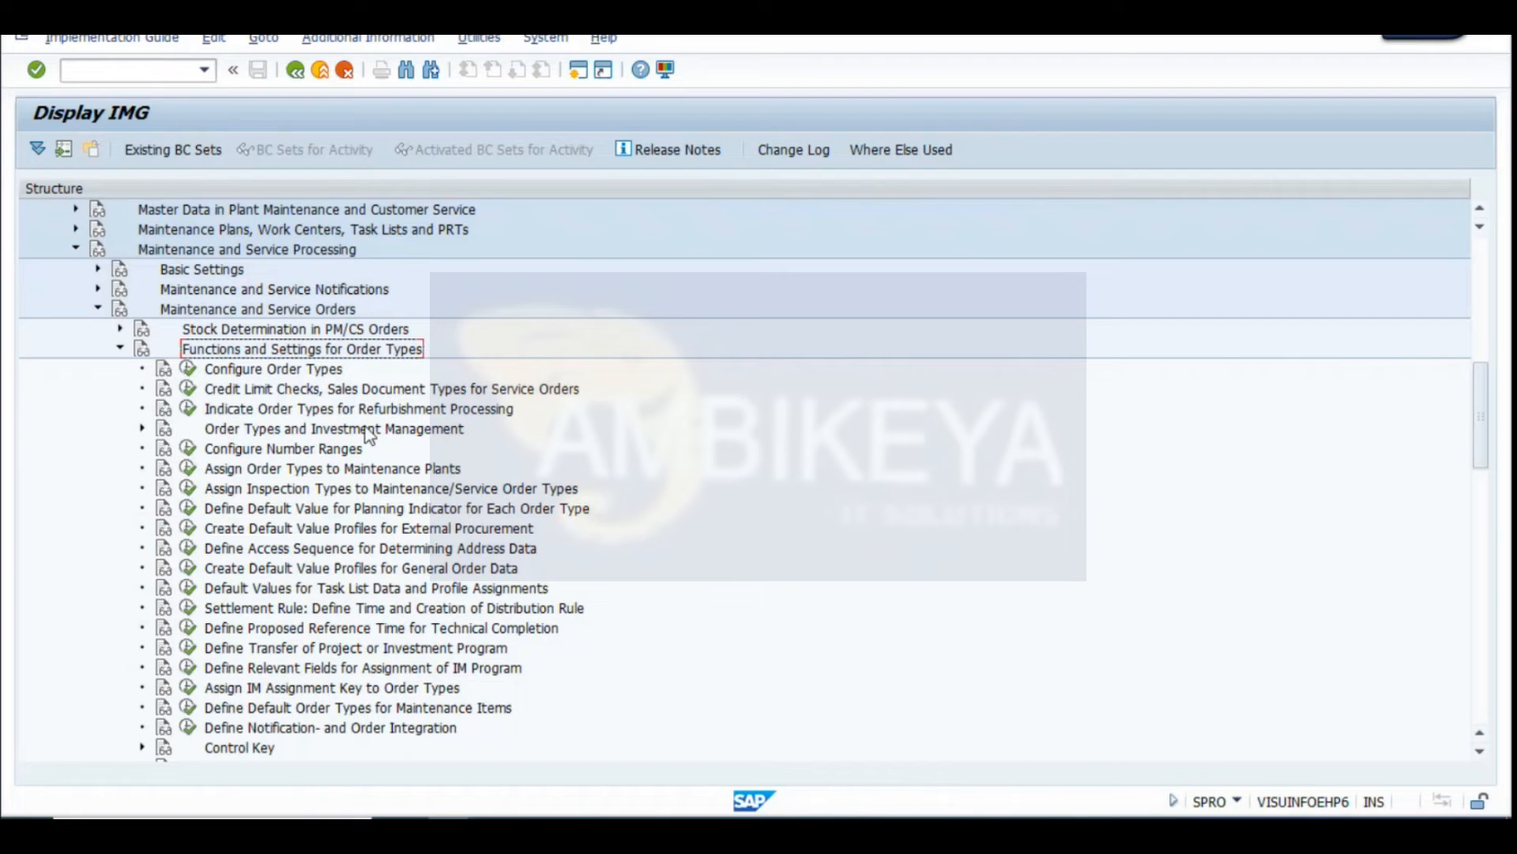
{"action": "key", "text": "alt+Tab"}
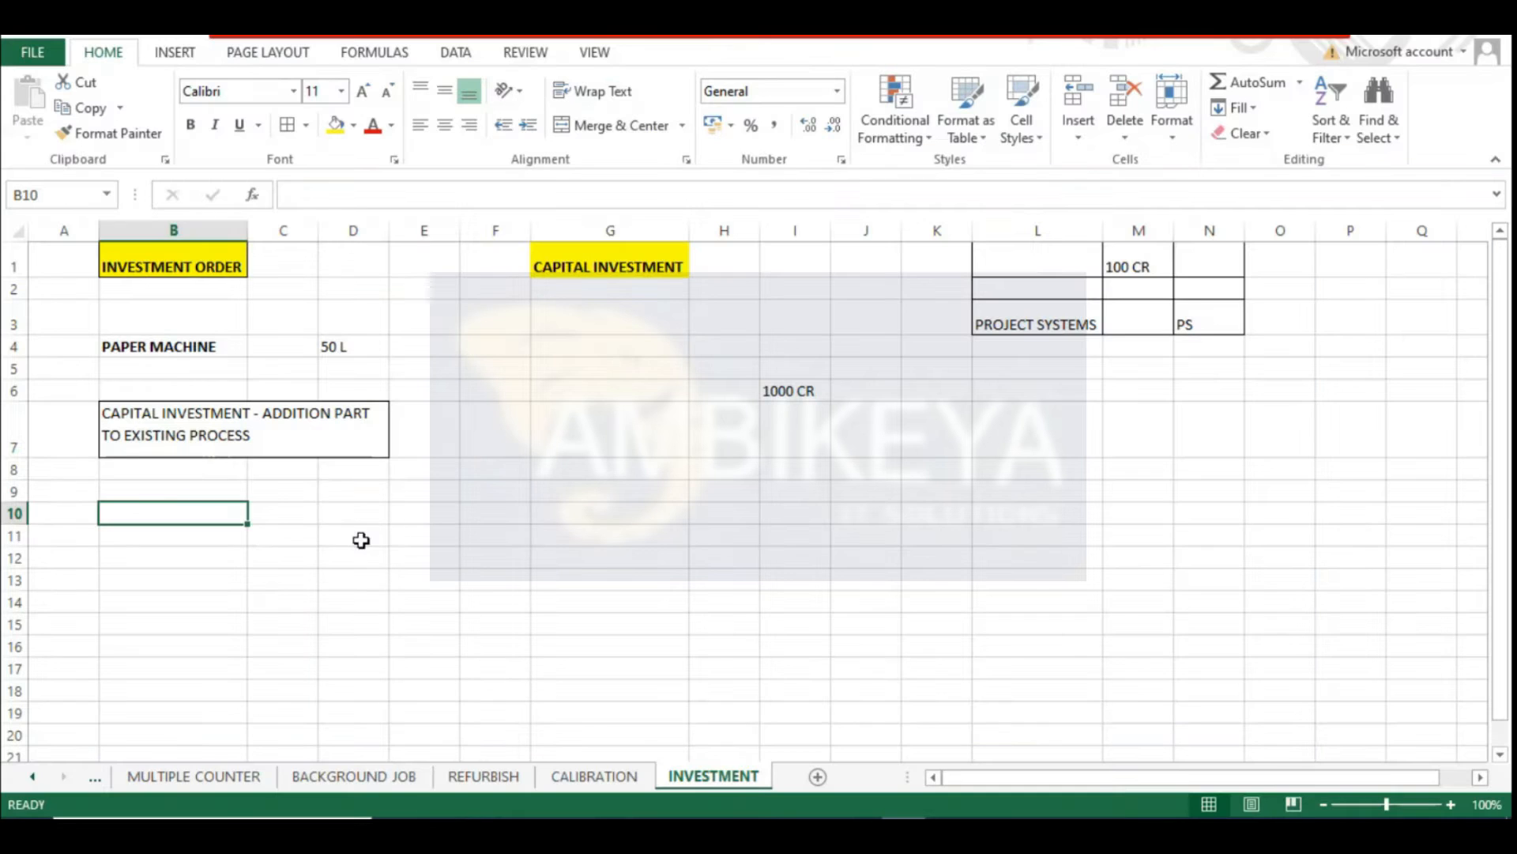
{"action": "left_click", "coordinate": [55, 503]}
{"action": "key", "text": "ctrl+v"}
Return to SAP, expand Order Types and Investment Management, and execute Indicate Order Types for Investment Measures
{"action": "key", "text": "alt+Tab"}
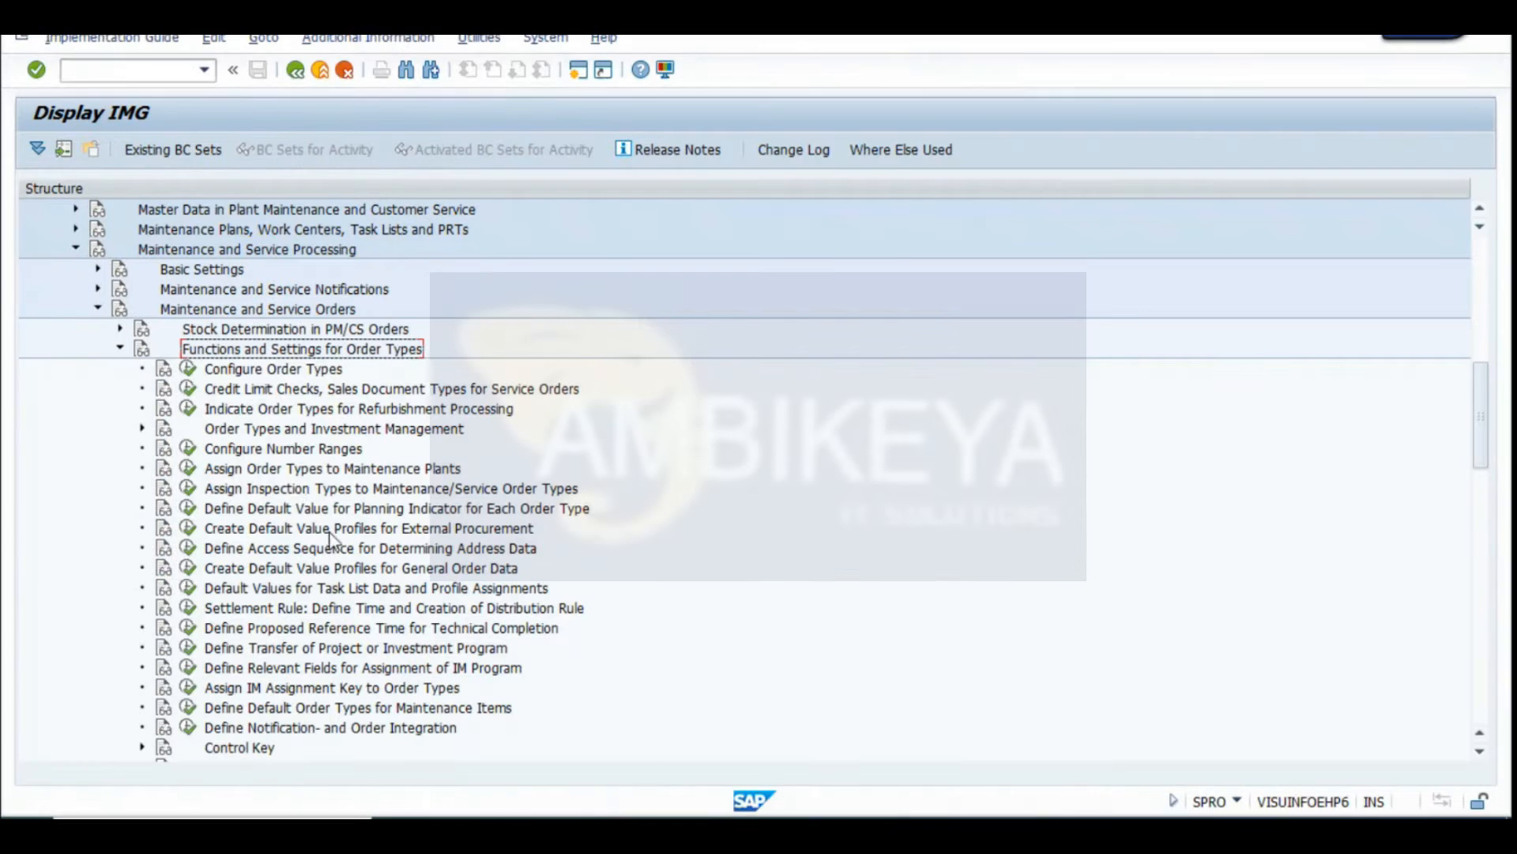
{"action": "left_click", "coordinate": [247, 431]}
{"action": "left_click", "coordinate": [141, 429]}
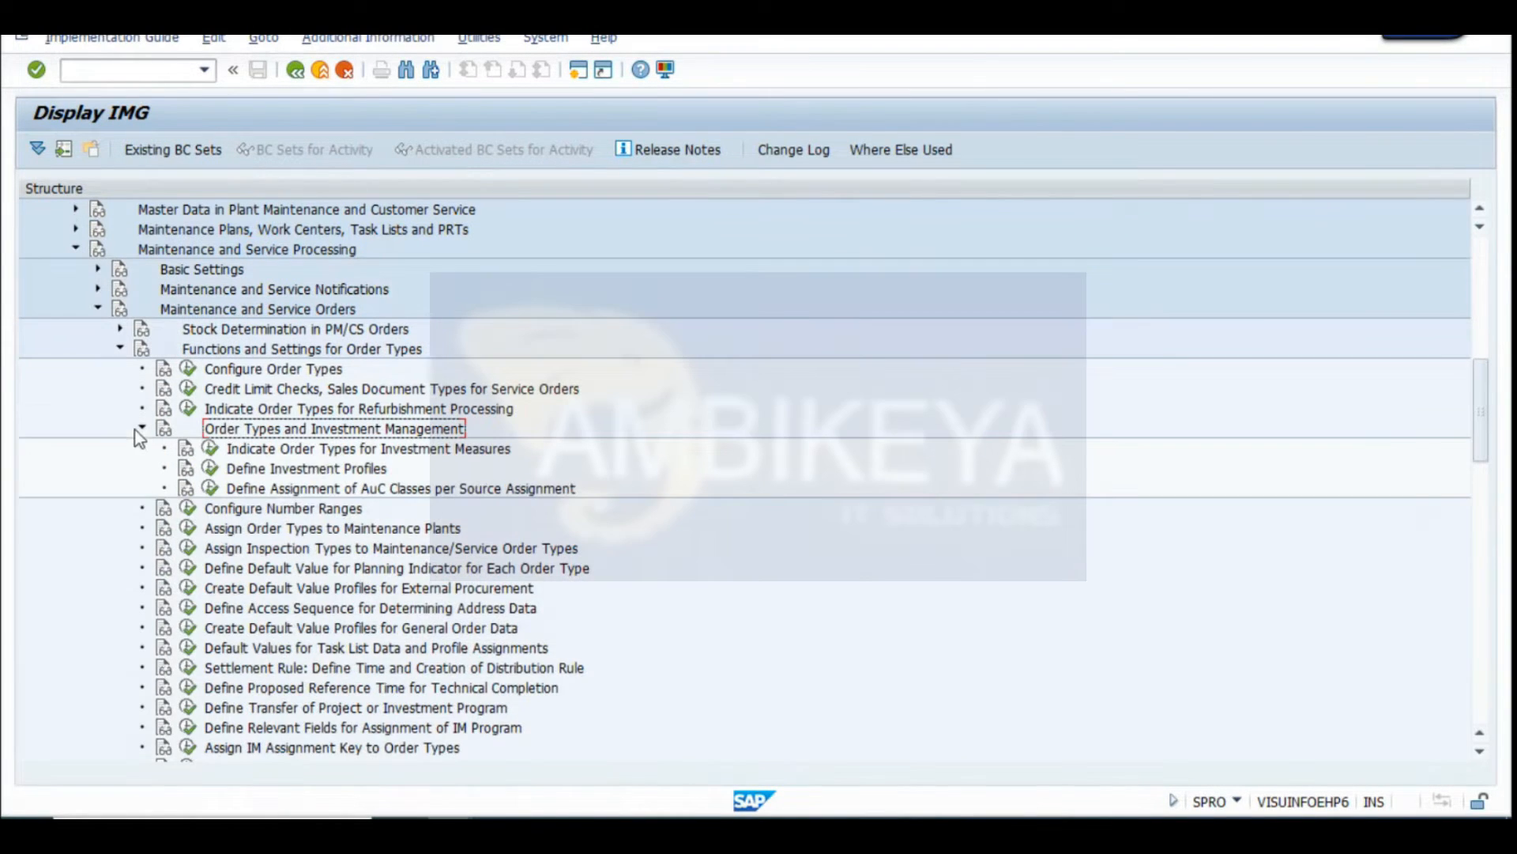
{"action": "left_click", "coordinate": [325, 449]}
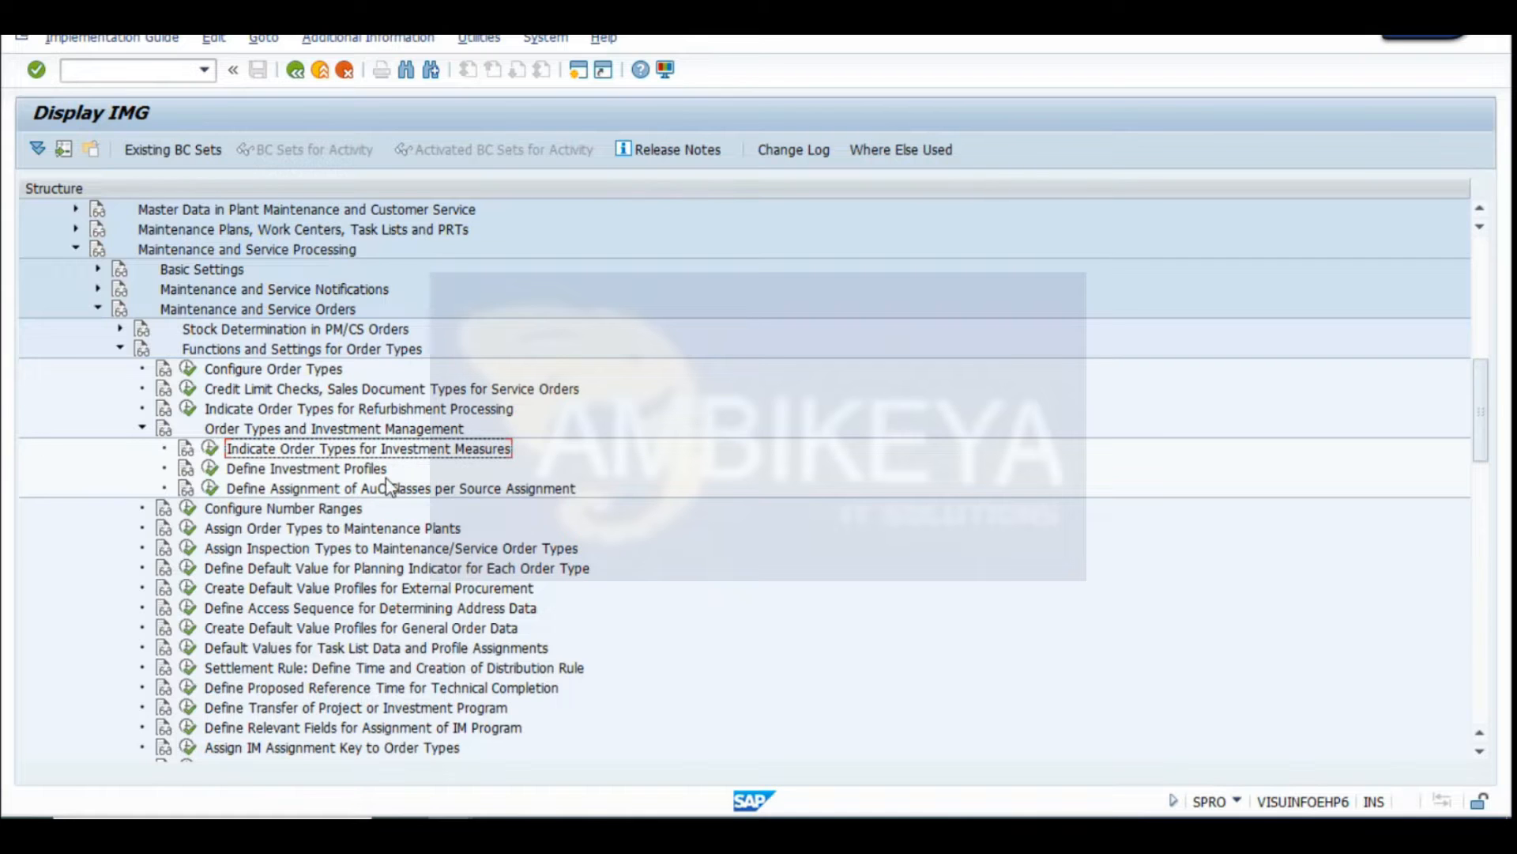
{"action": "left_click", "coordinate": [210, 449]}
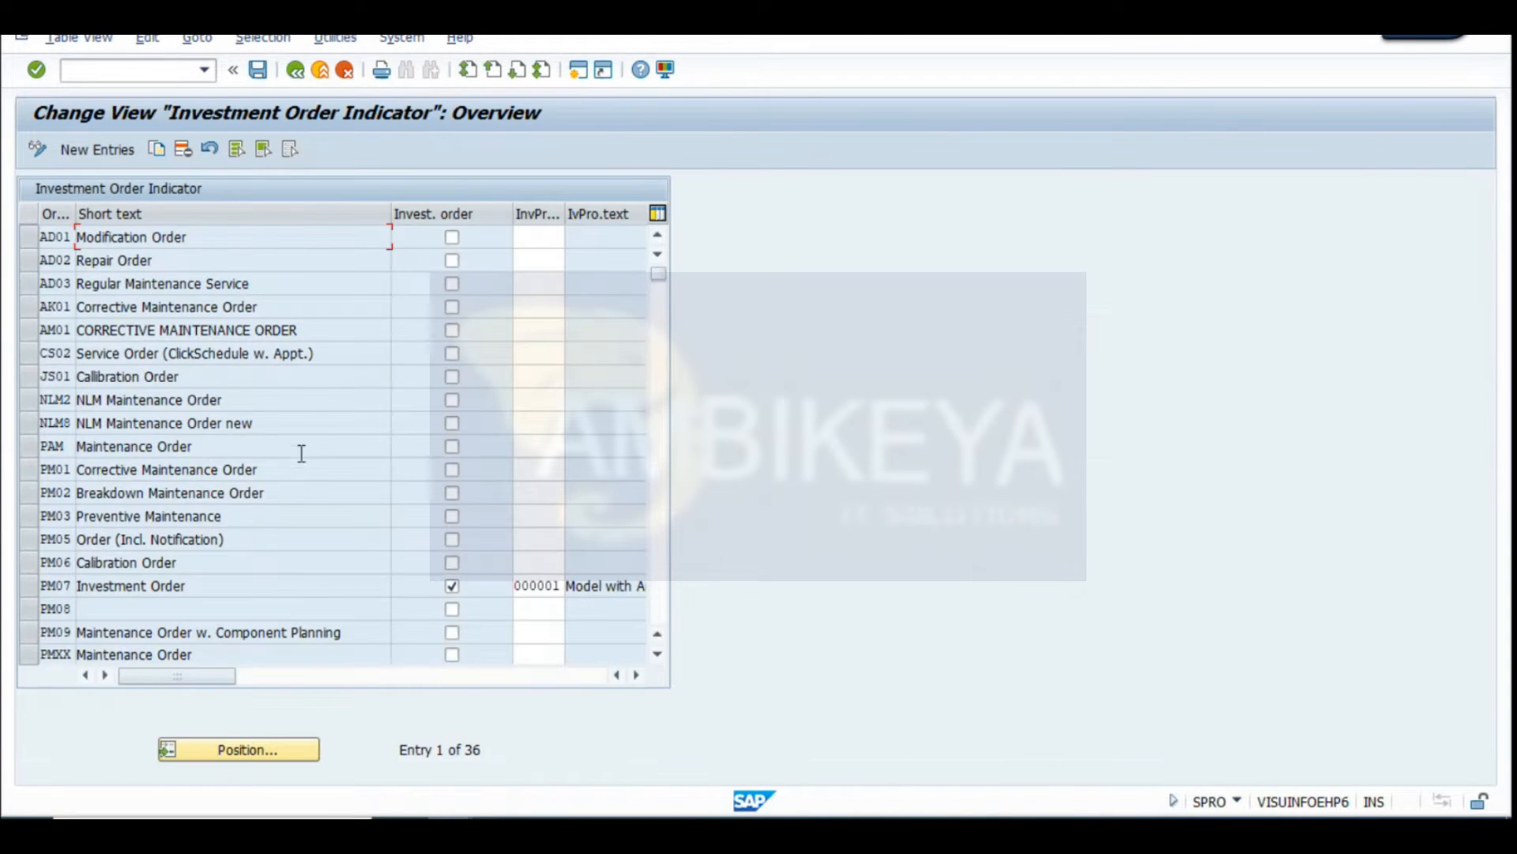
Capture the Investment Order Indicator overview with PM07 marked and paste it below the IMG path screenshot on the INVESTMENT sheet
{"action": "scroll", "coordinate": [155, 532], "scroll_direction": "down", "scroll_amount": 1}
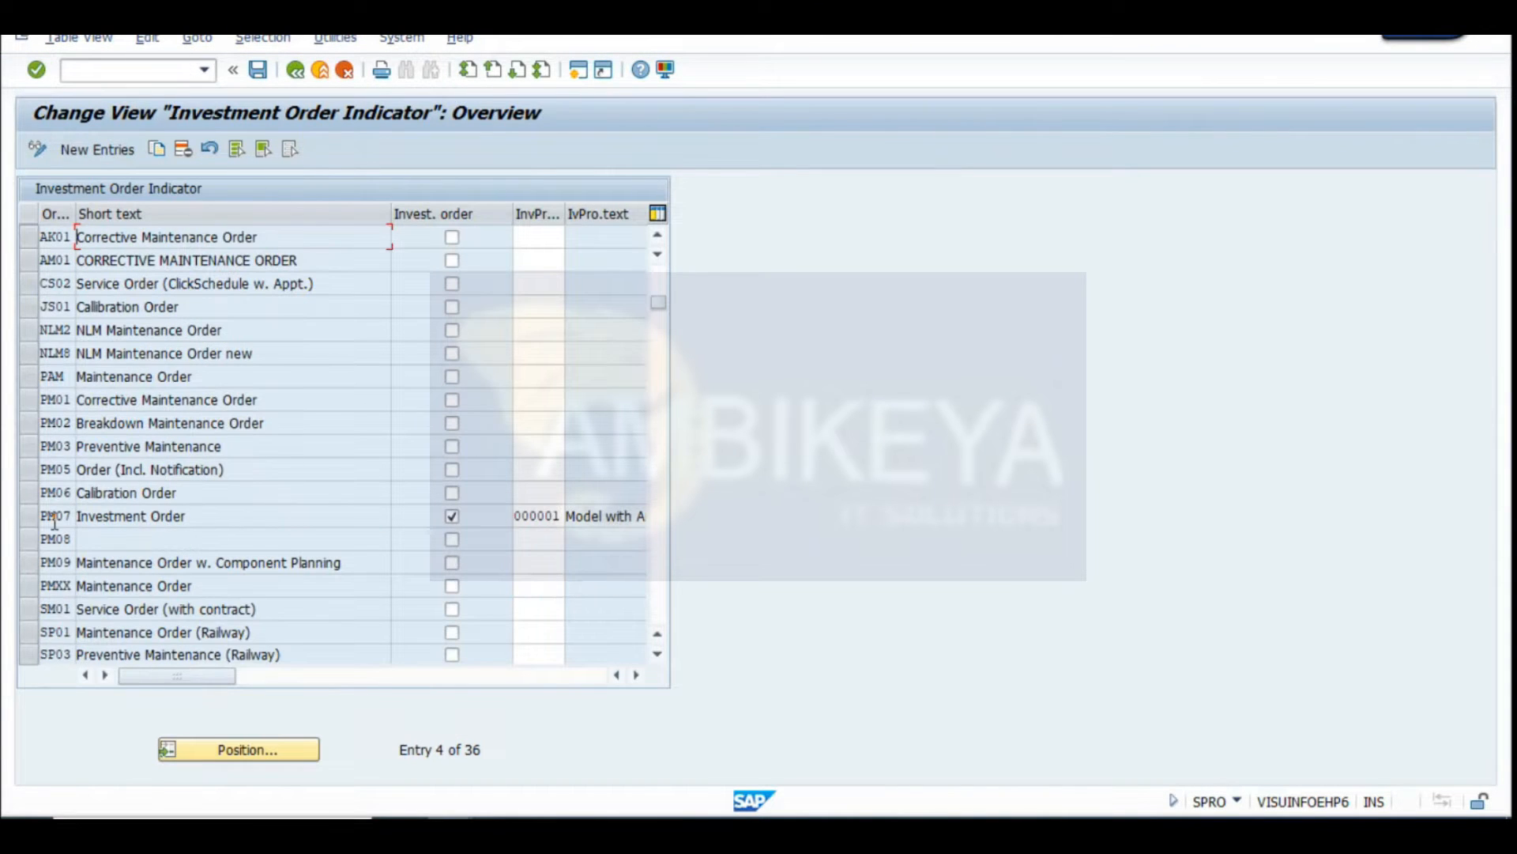
{"action": "left_click_drag", "start_coordinate": [43, 516], "coordinate": [67, 514]}
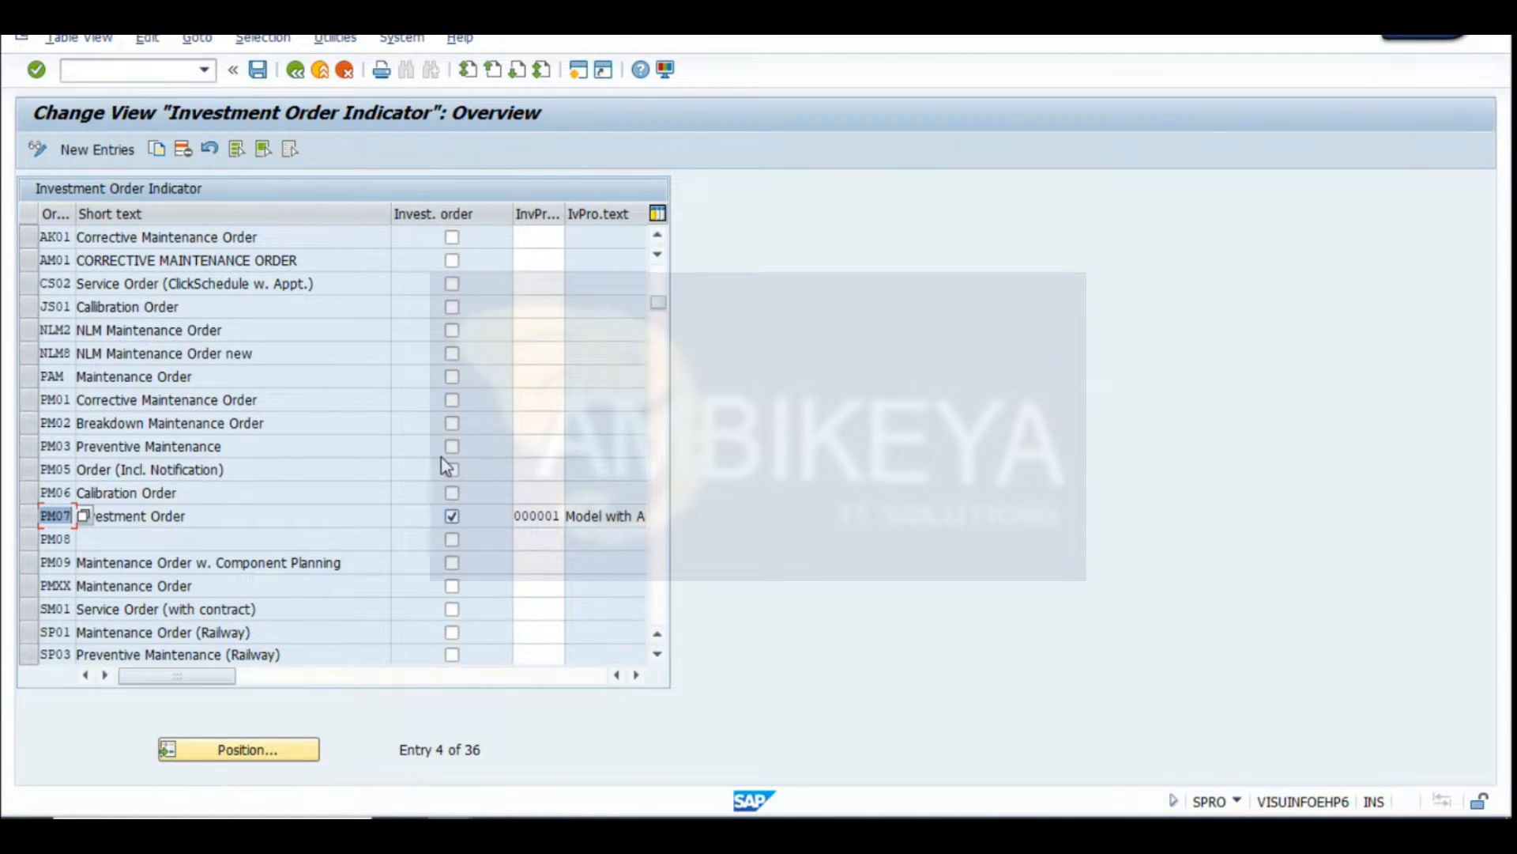
{"action": "key", "text": "super+shift+s"}
{"action": "left_click_drag", "start_coordinate": [10, 88], "coordinate": [762, 741]}
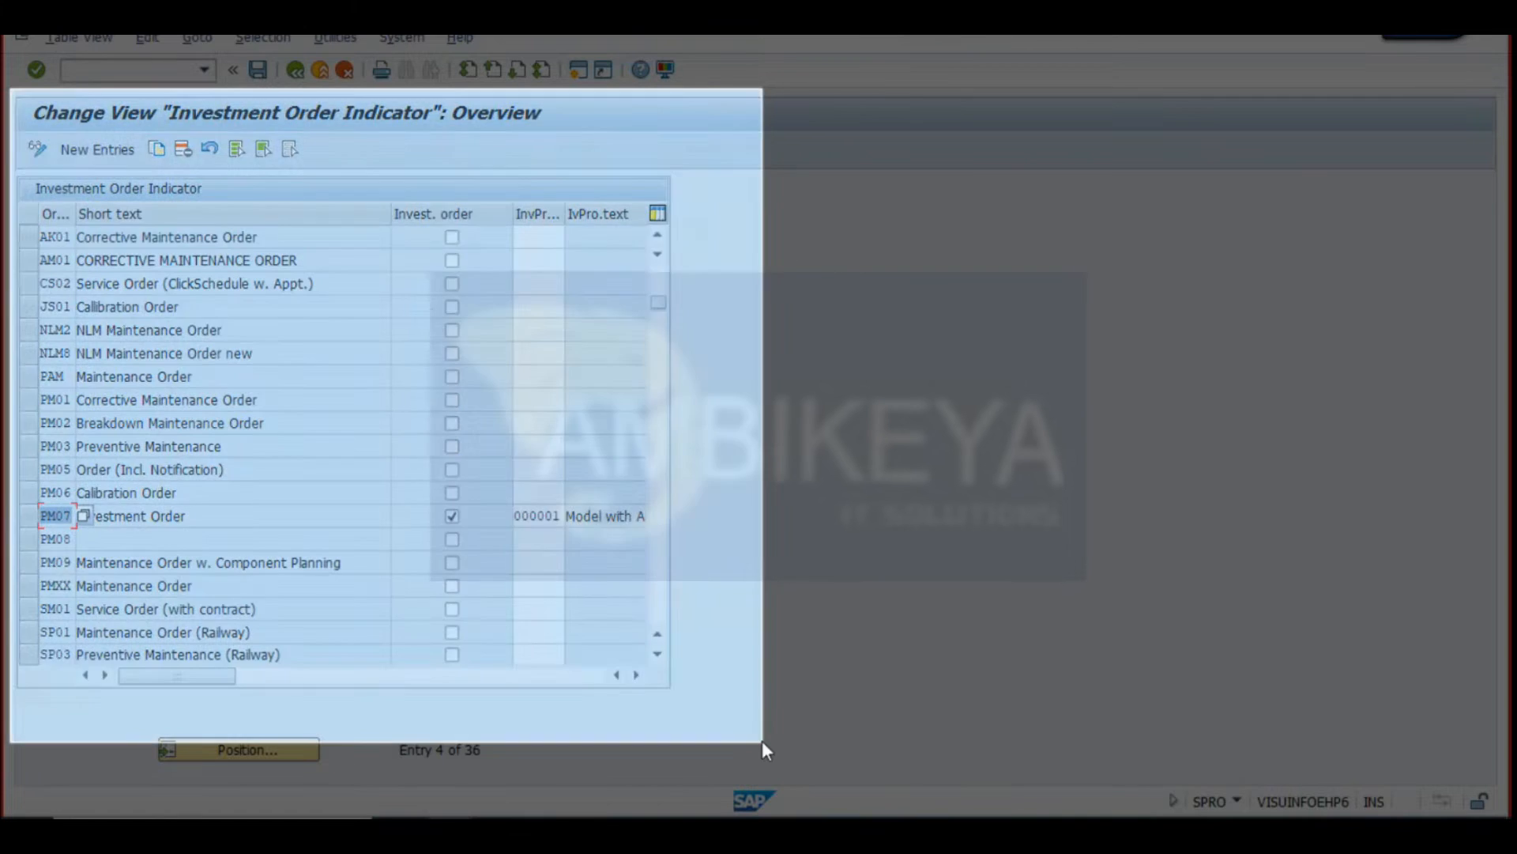
{"action": "left_click", "coordinate": [904, 832]}
{"action": "scroll", "coordinate": [224, 542], "scroll_direction": "down", "scroll_amount": 7}
{"action": "left_click", "coordinate": [58, 368]}
{"action": "key", "text": "ctrl+v"}
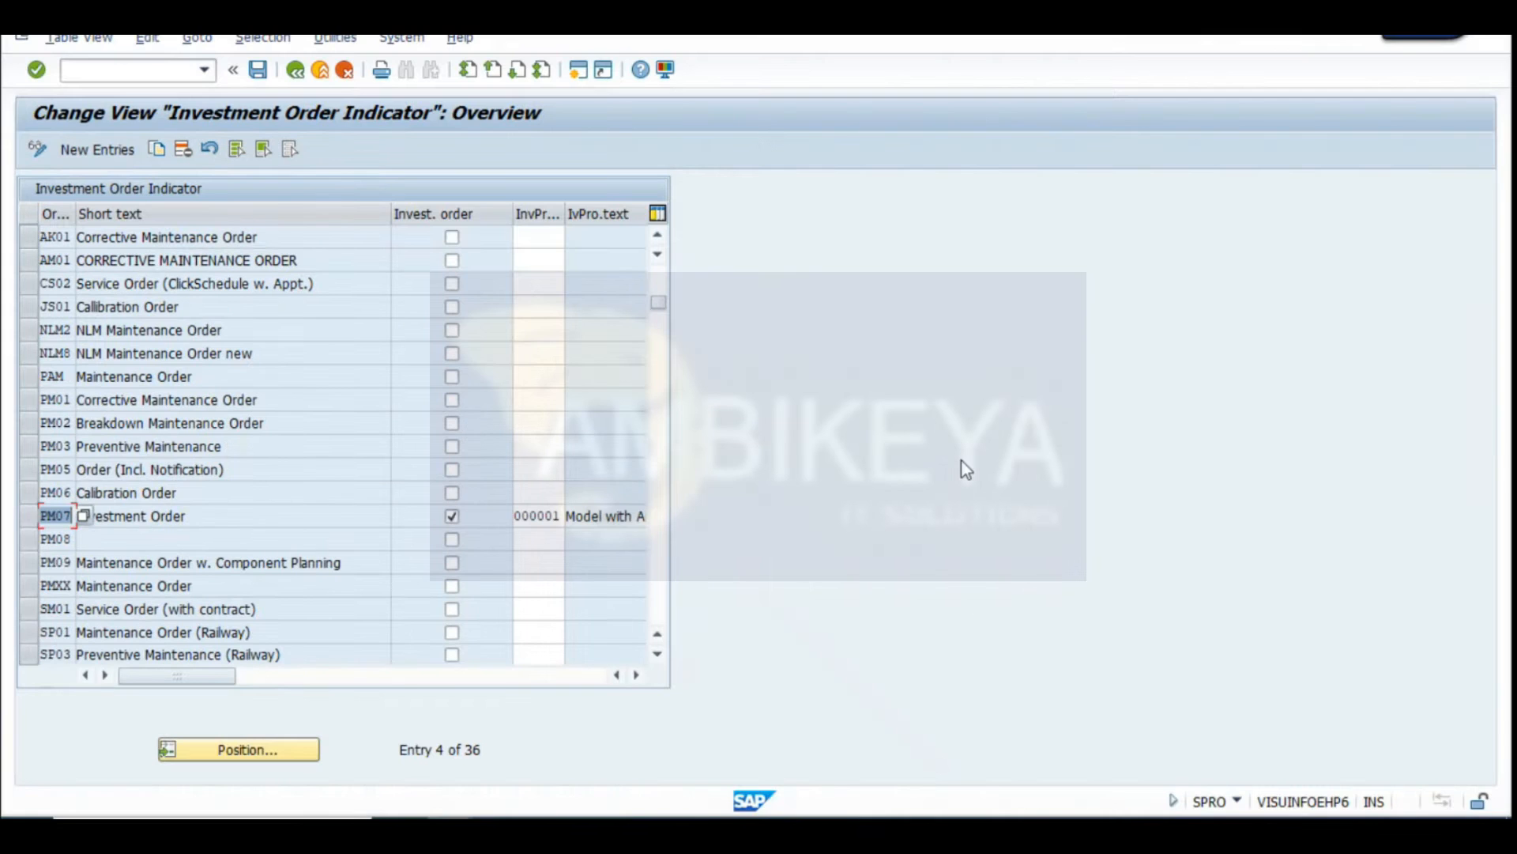
Switch to Excel and fill the IW81 cell under CREATE on the REFURBISH sheet with yellow
{"action": "key", "text": "alt+Tab"}
{"action": "left_click", "coordinate": [484, 776]}
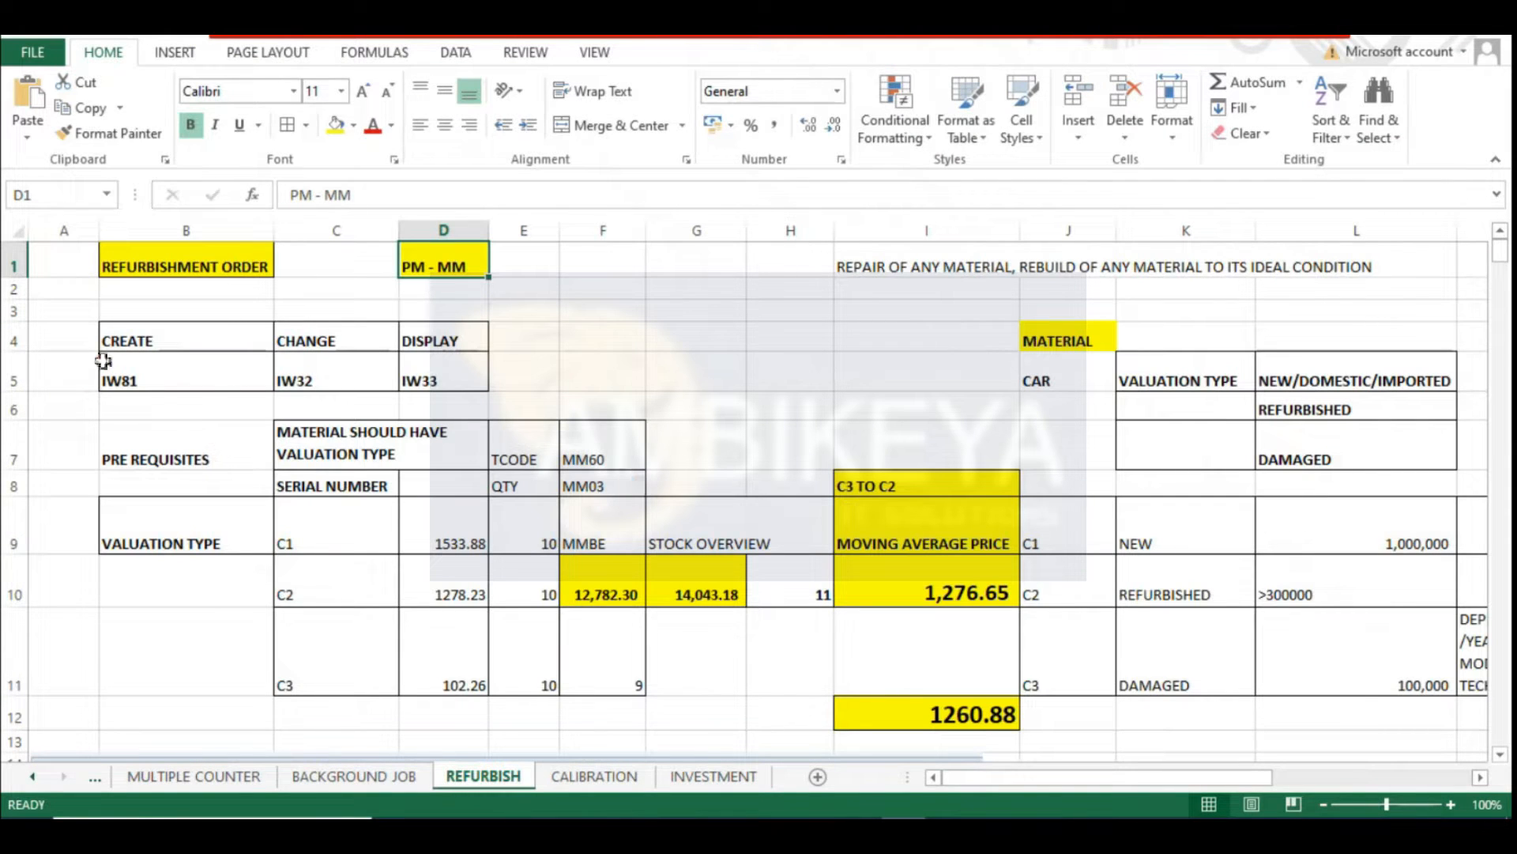
{"action": "left_click", "coordinate": [133, 370]}
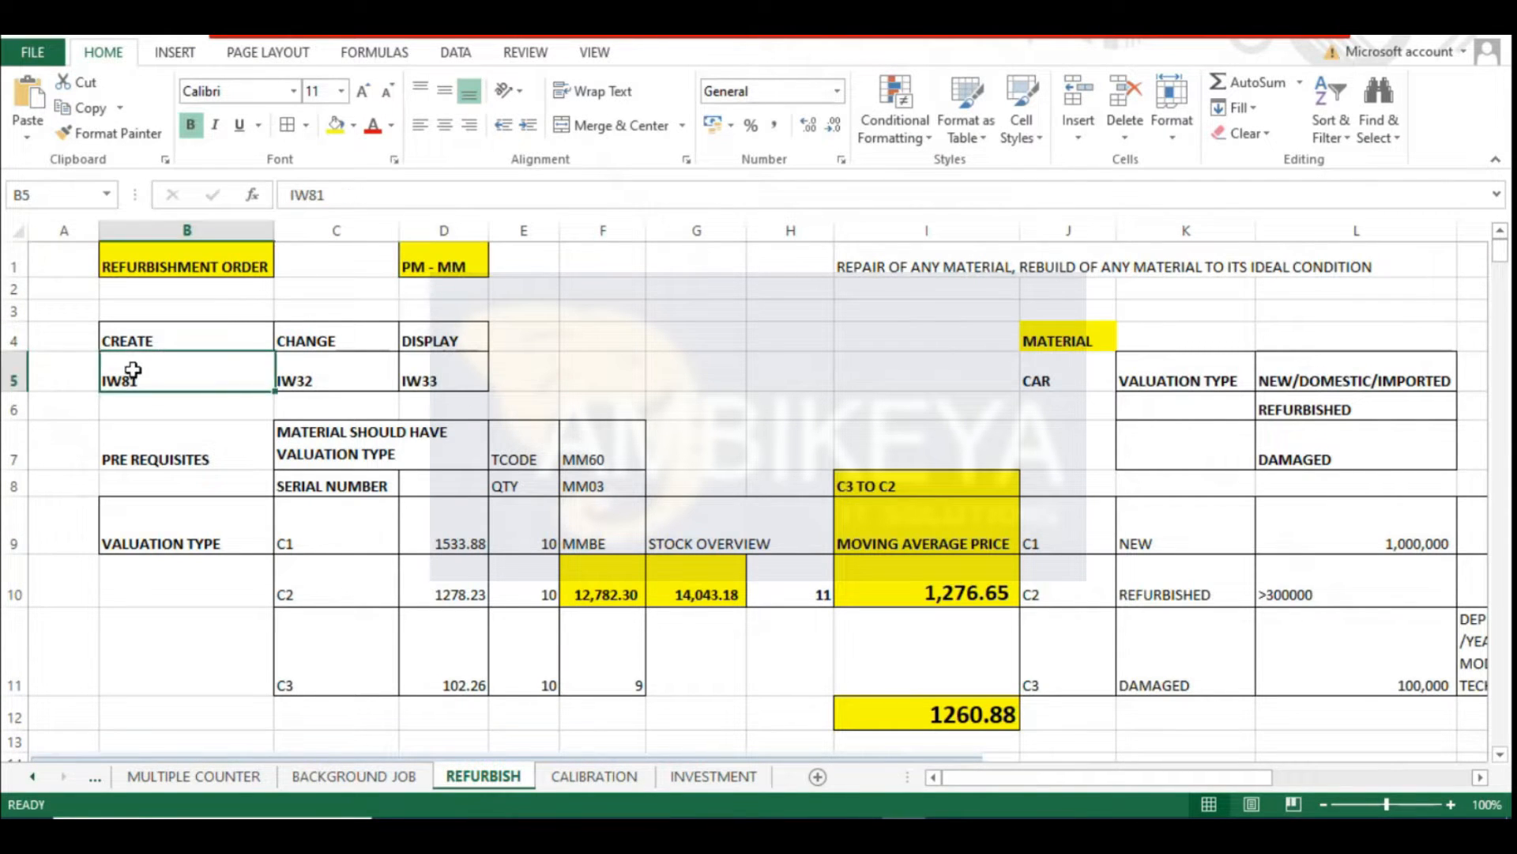
{"action": "left_click", "coordinate": [335, 125]}
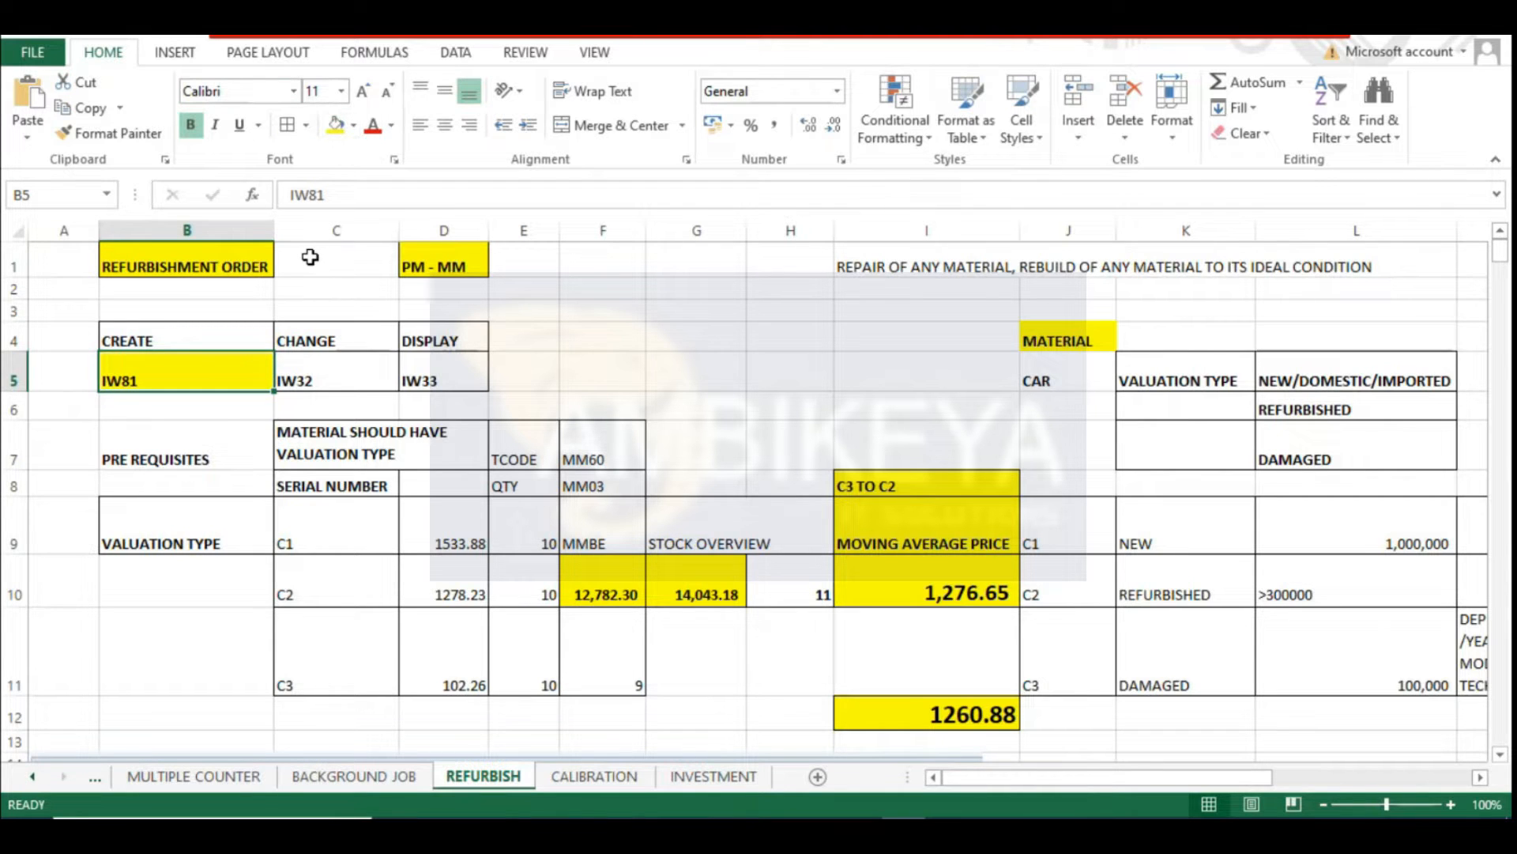
Select cell S10 on the REFURBISH sheet as the paste location and open Indicate Order Types for Refurbishment Processing in SAP
{"action": "scroll", "coordinate": [631, 492], "scroll_direction": "down", "scroll_amount": 3}
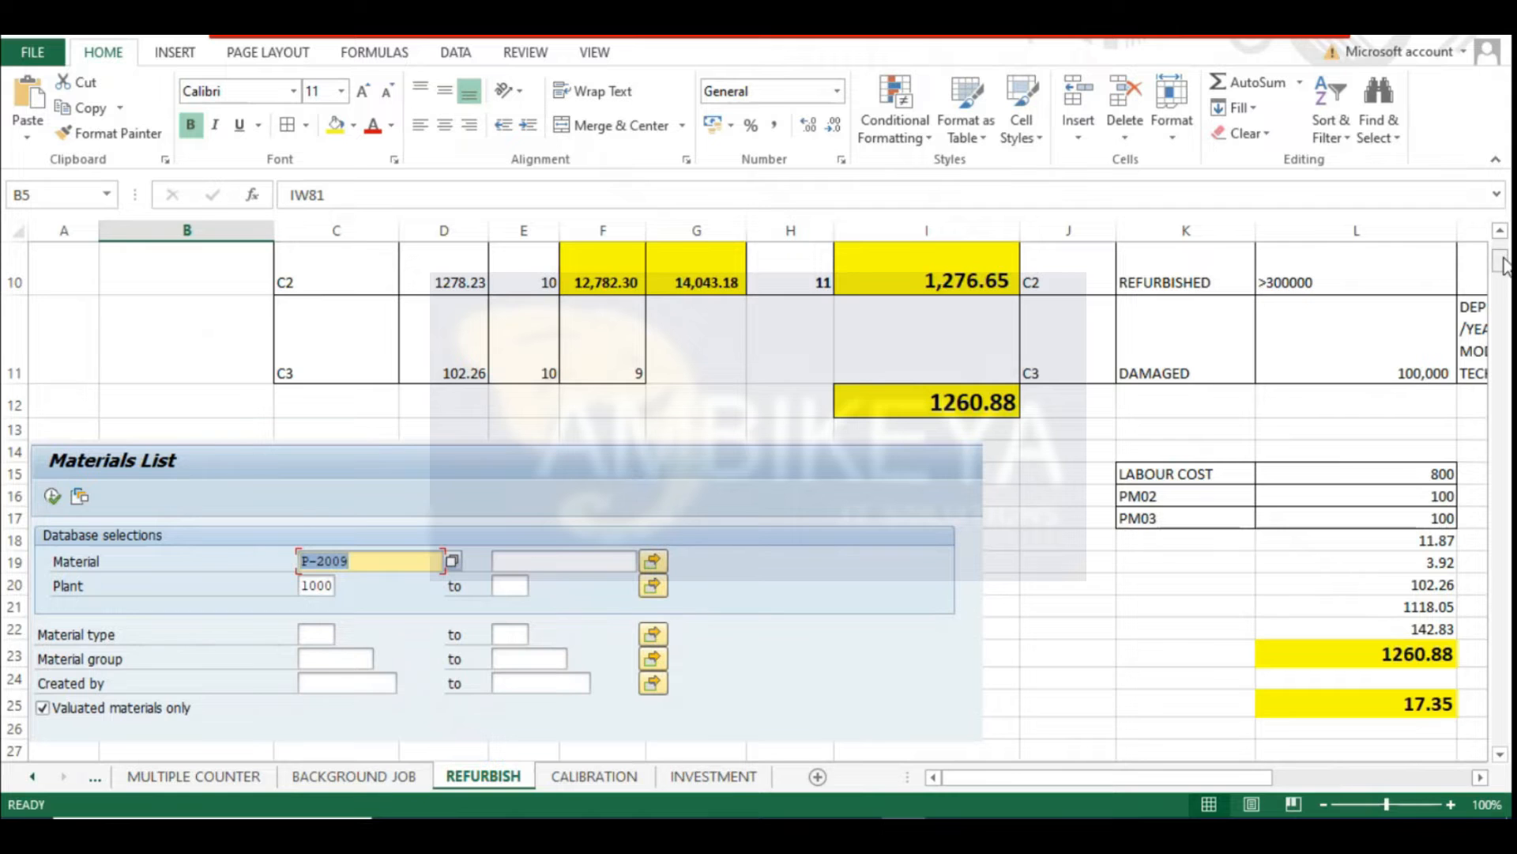
{"action": "left_click_drag", "start_coordinate": [1055, 780], "coordinate": [1244, 780]}
{"action": "left_click", "coordinate": [1020, 269]}
{"action": "key", "text": "alt+Tab"}
{"action": "left_click", "coordinate": [296, 72]}
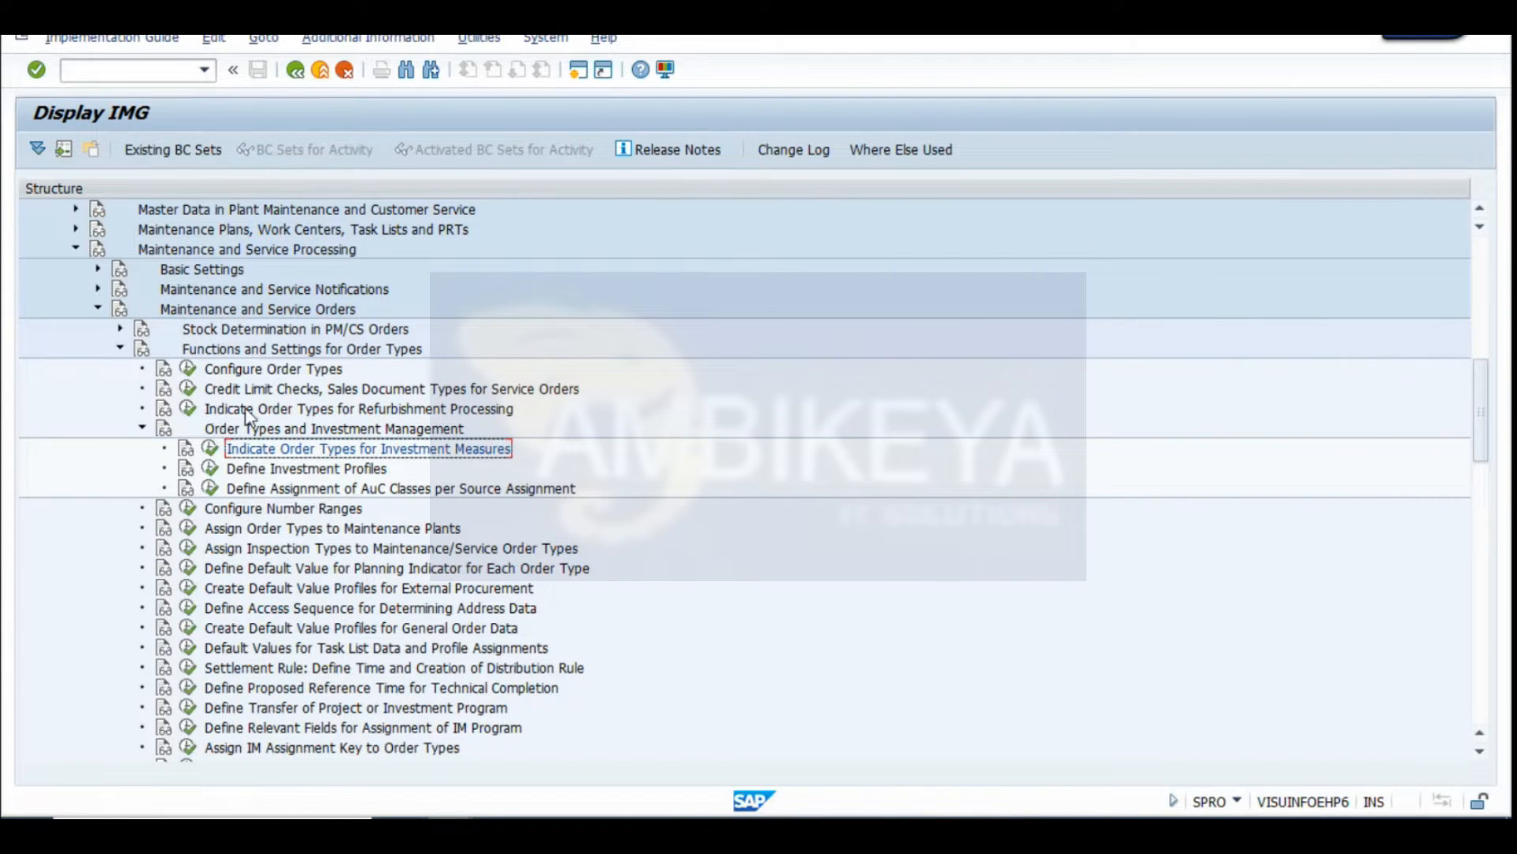
{"action": "left_click", "coordinate": [191, 410]}
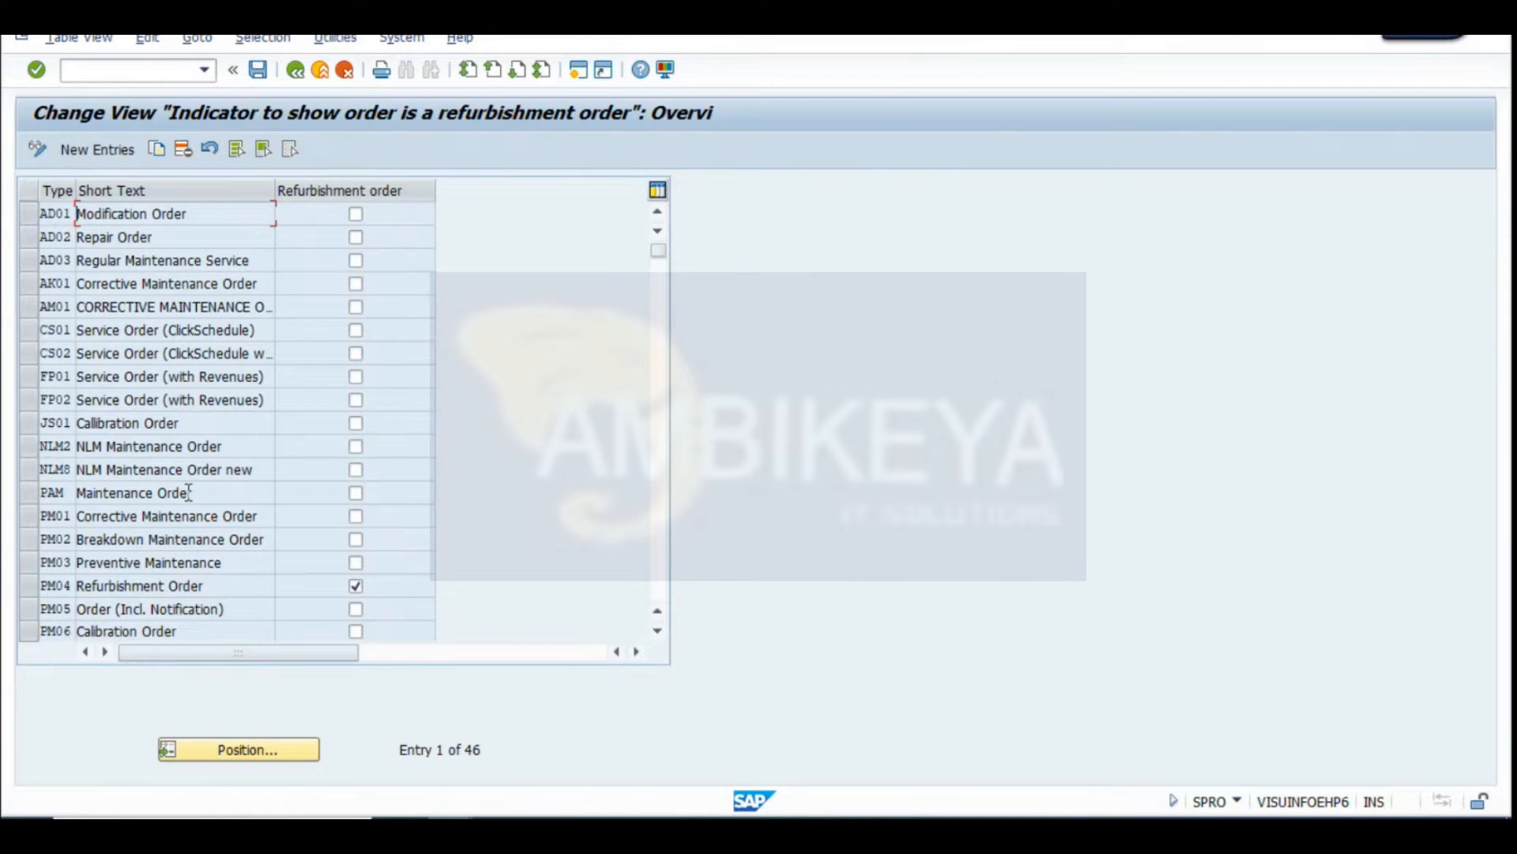
Capture the refurbishment order indicator overview with PM04 Refurbishment Order marked and paste it at S10 of the REFURBISH sheet
{"action": "left_click", "coordinate": [56, 586]}
{"action": "left_click", "coordinate": [243, 587]}
{"action": "key", "text": "shift+super+s"}
{"action": "left_click_drag", "start_coordinate": [9, 89], "coordinate": [755, 711]}
{"action": "key", "text": "alt+Tab"}
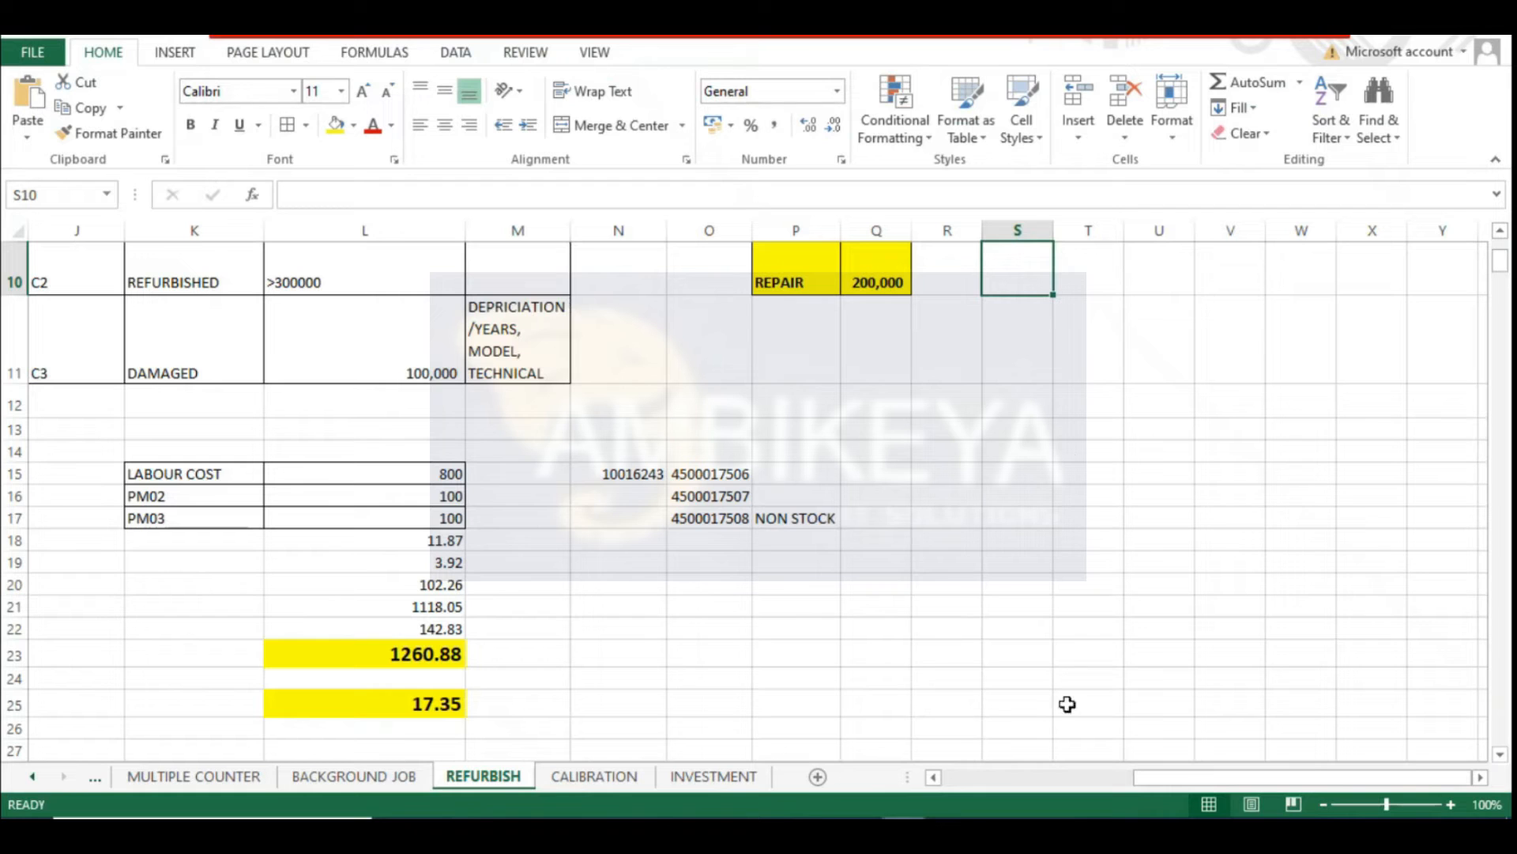
{"action": "key", "text": "ctrl+v"}
{"action": "left_click_drag", "start_coordinate": [1151, 491], "coordinate": [1131, 468]}
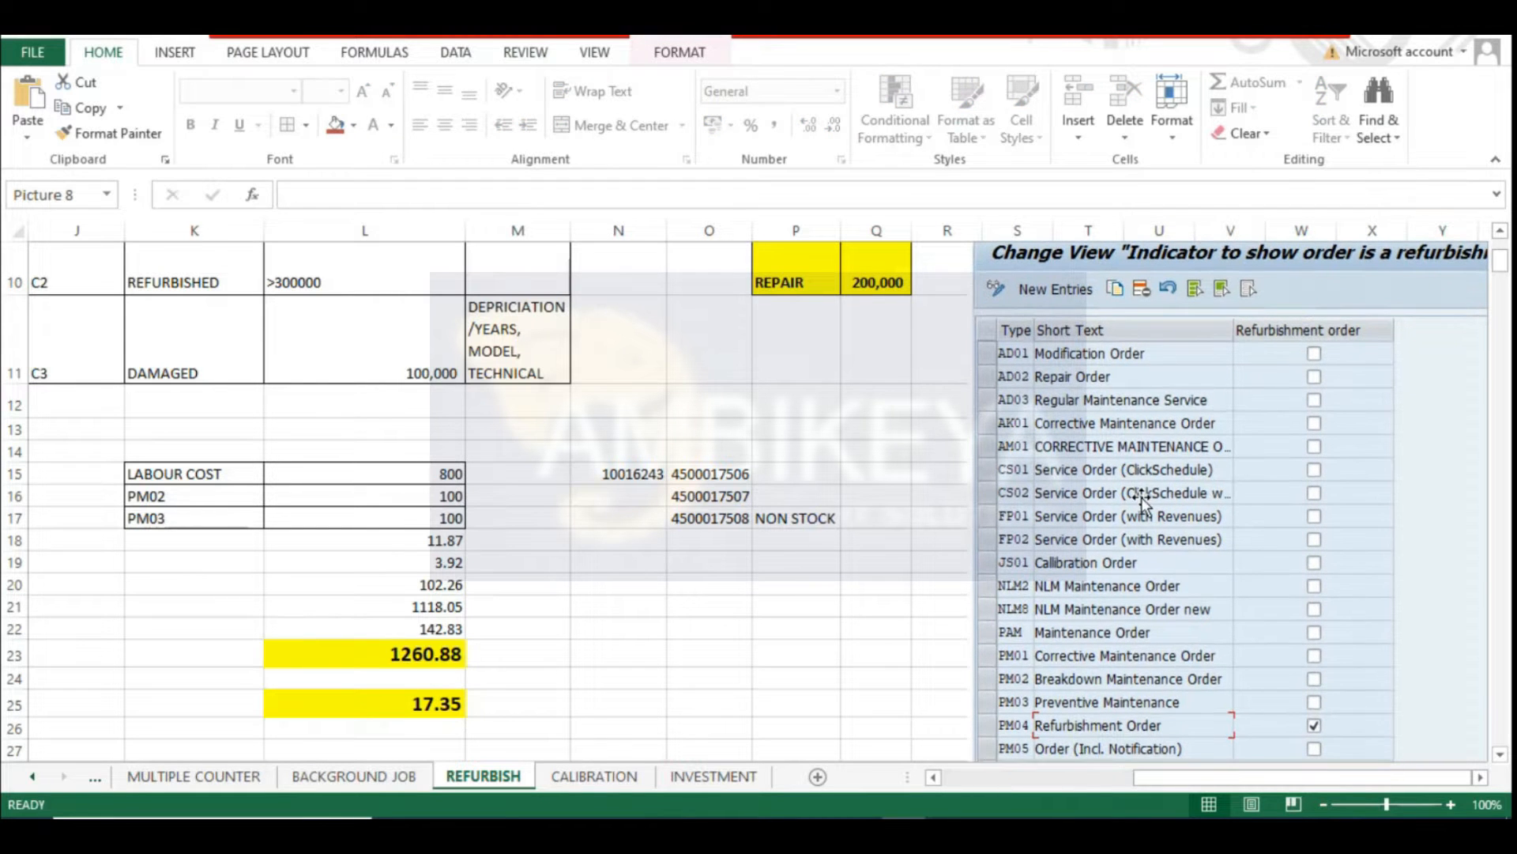
Review the PM07 row in the Investment Order Indicator screenshot on the INVESTMENT sheet
{"action": "left_click", "coordinate": [715, 777]}
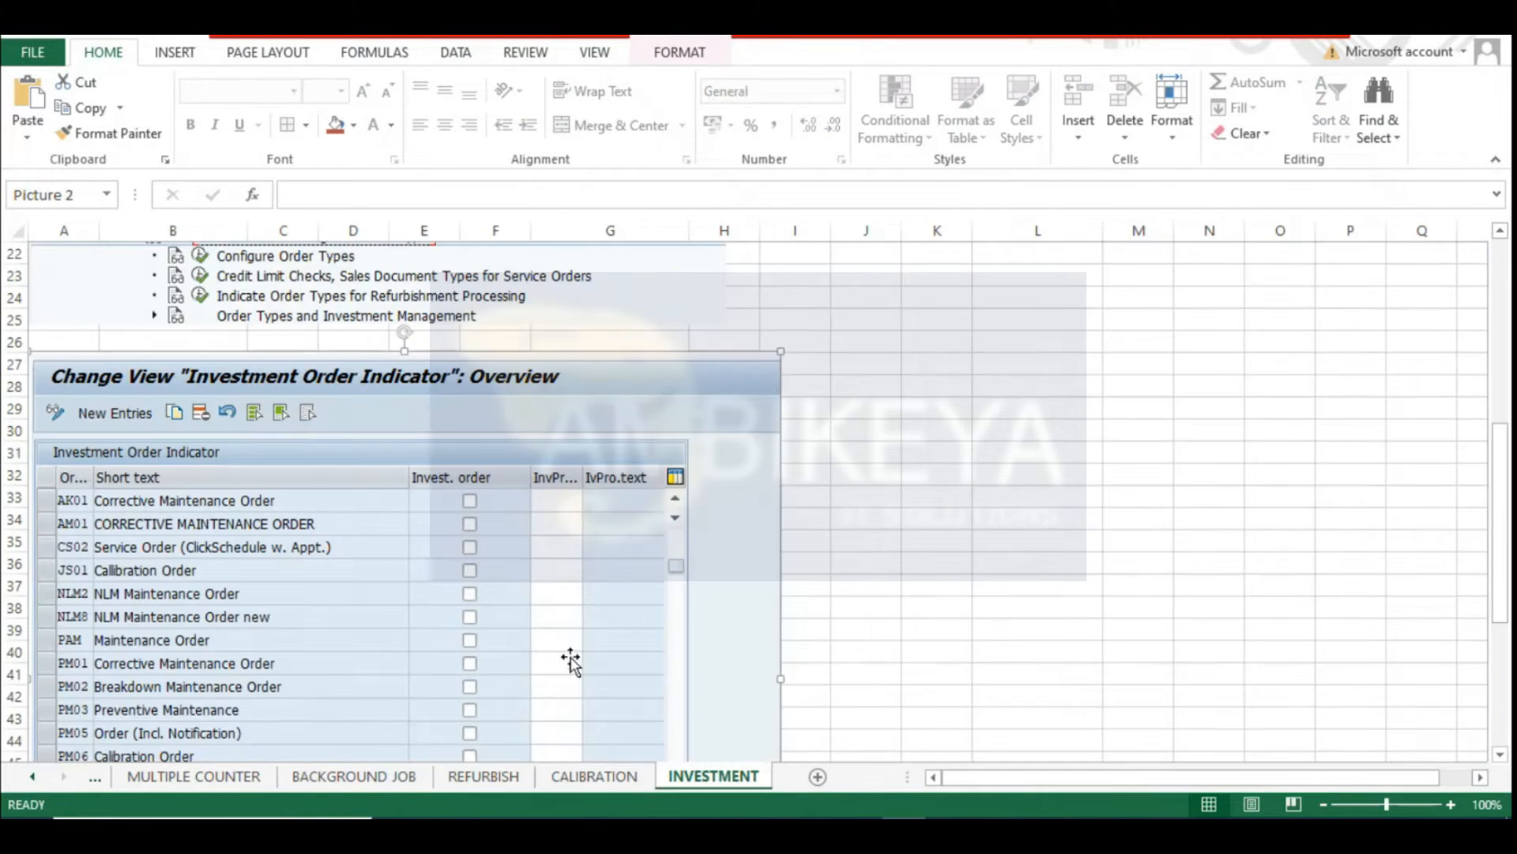
{"action": "scroll", "coordinate": [265, 621], "scroll_direction": "down", "scroll_amount": 4}
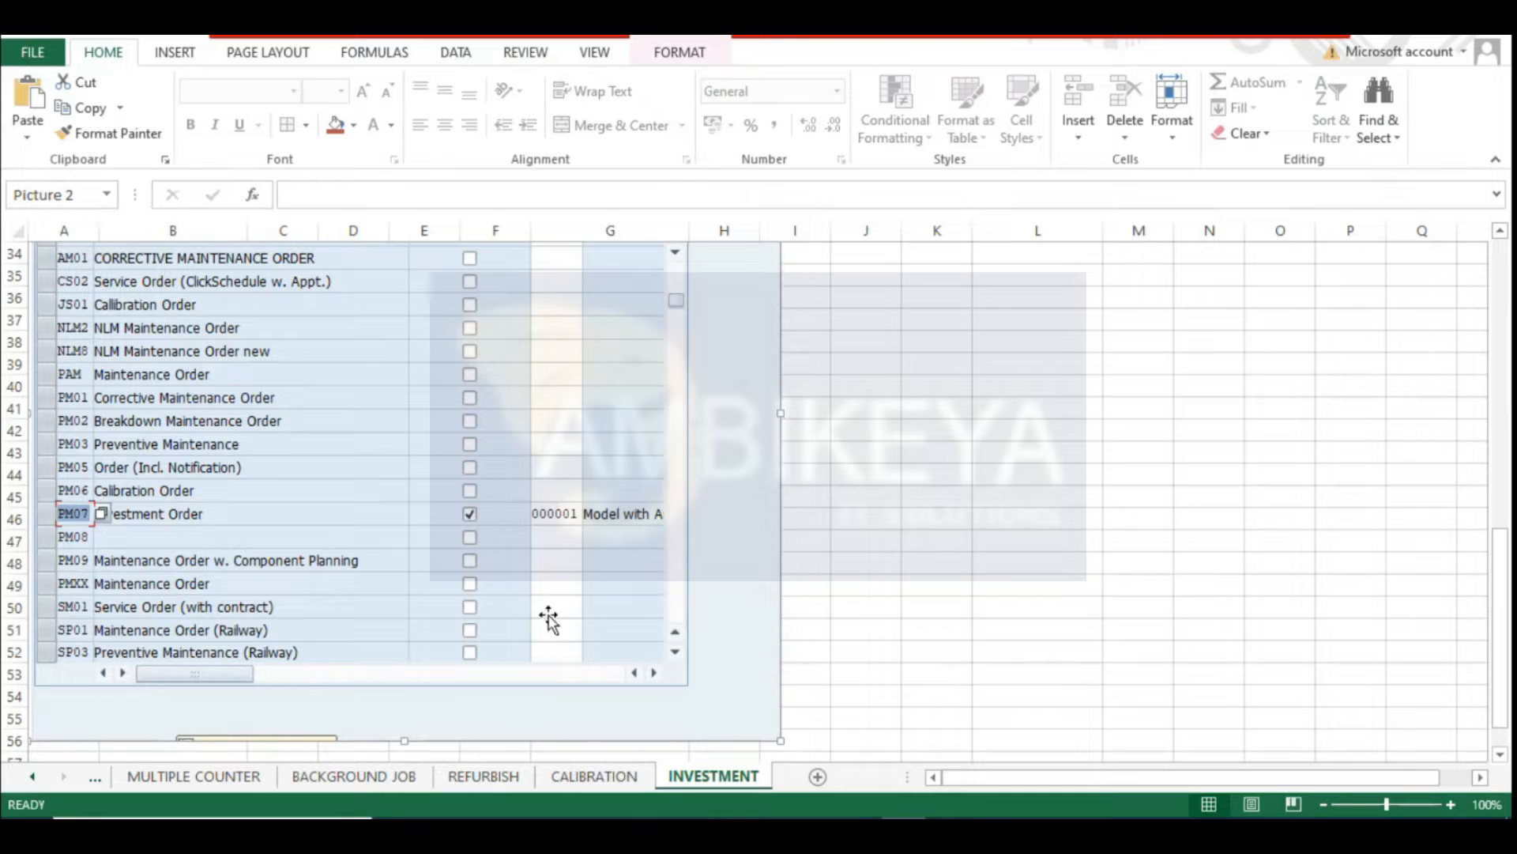
{"action": "key", "text": "alt+Tab"}
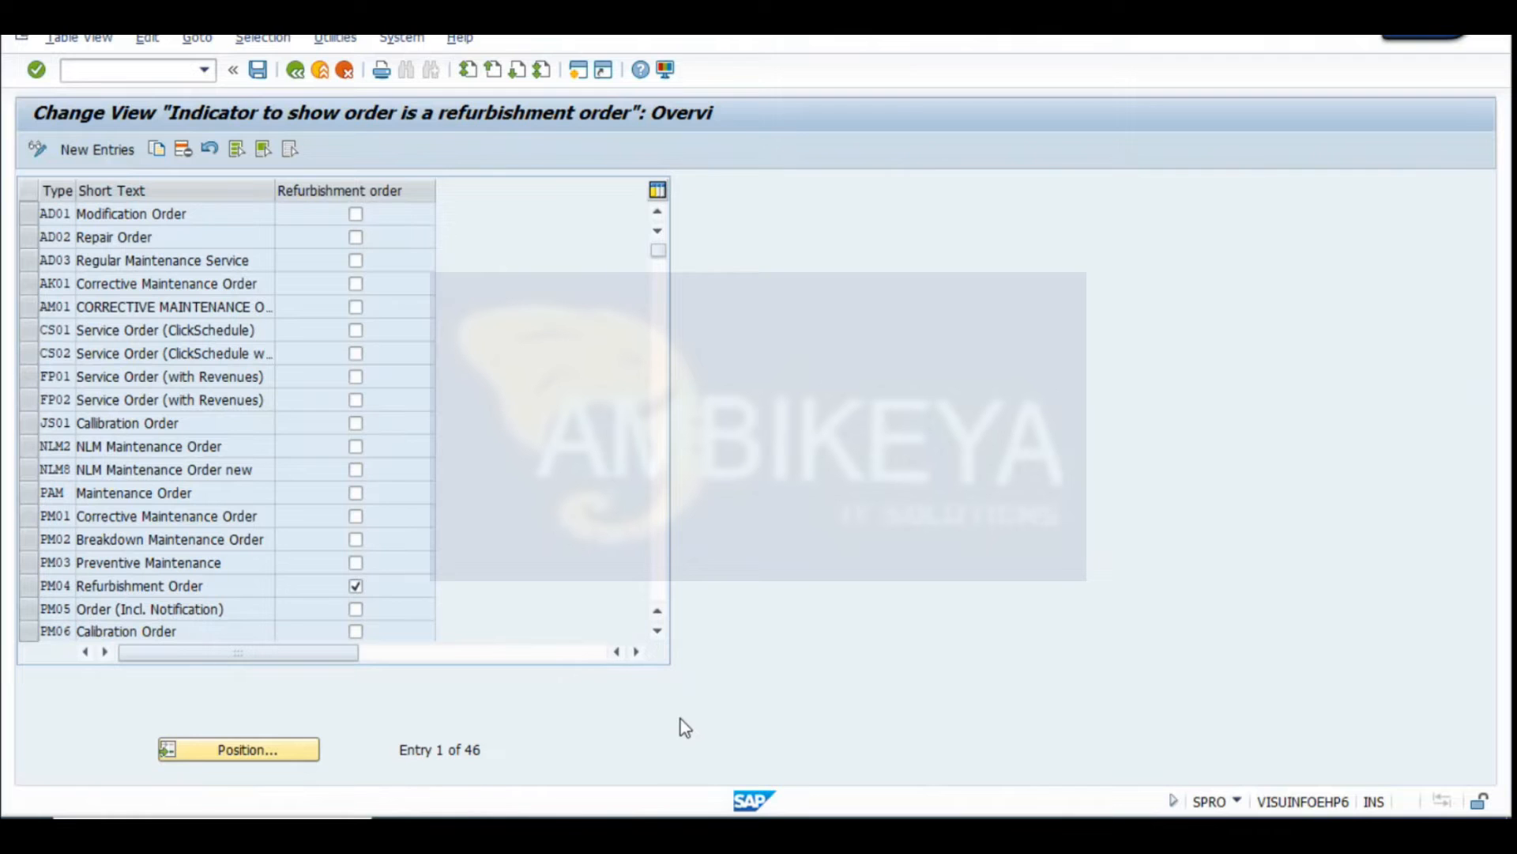
Reopen Indicate Order Types for Investment Measures, examine the investment profile assigned to PM07, and return to the IMG structure
{"action": "left_click", "coordinate": [295, 70]}
{"action": "left_click", "coordinate": [284, 449]}
{"action": "left_click", "coordinate": [211, 448]}
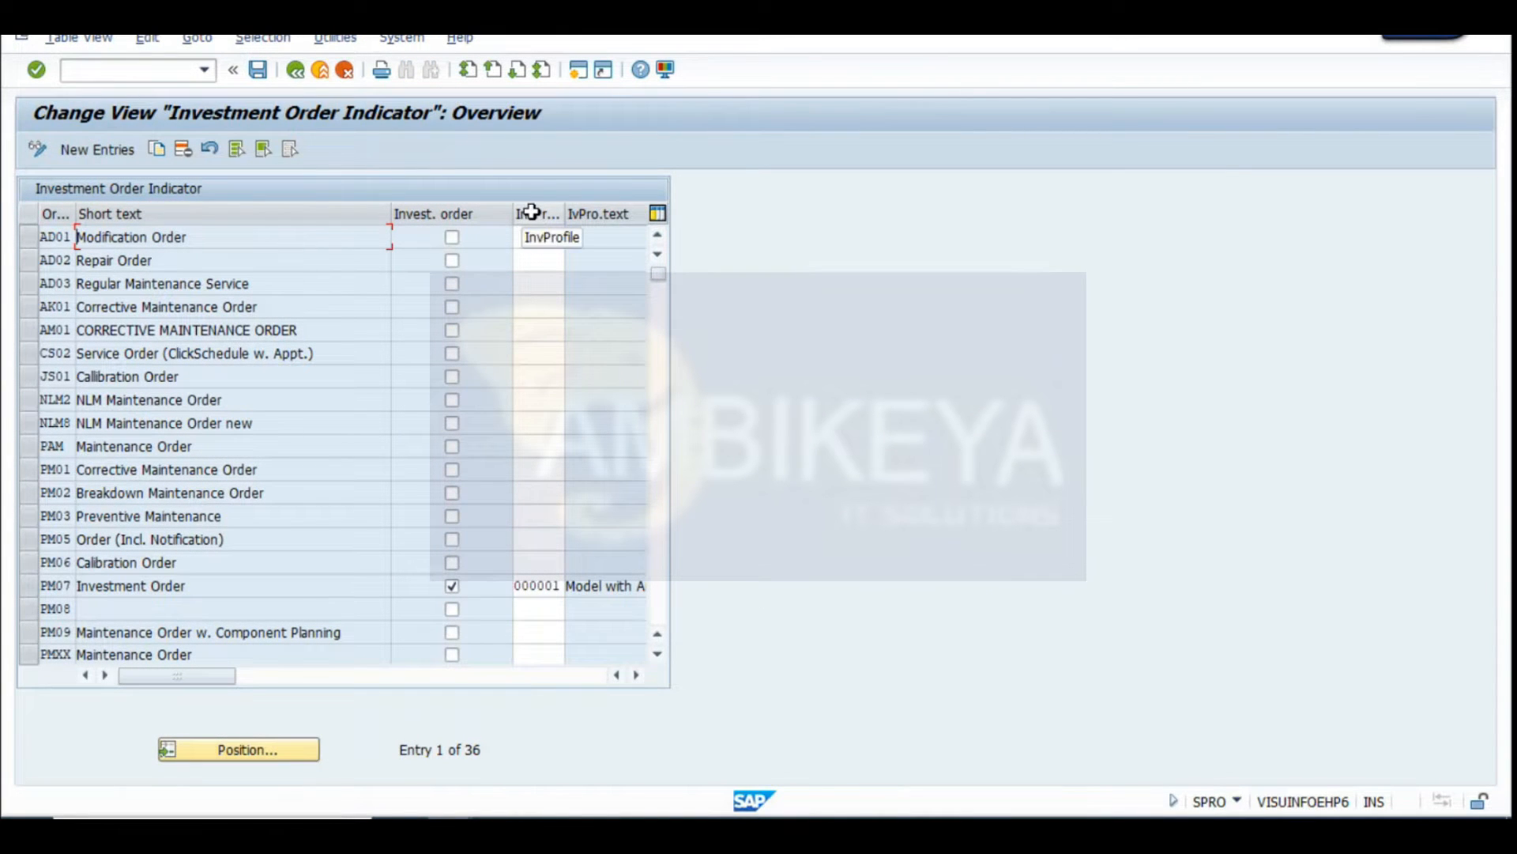
{"action": "left_click", "coordinate": [545, 587]}
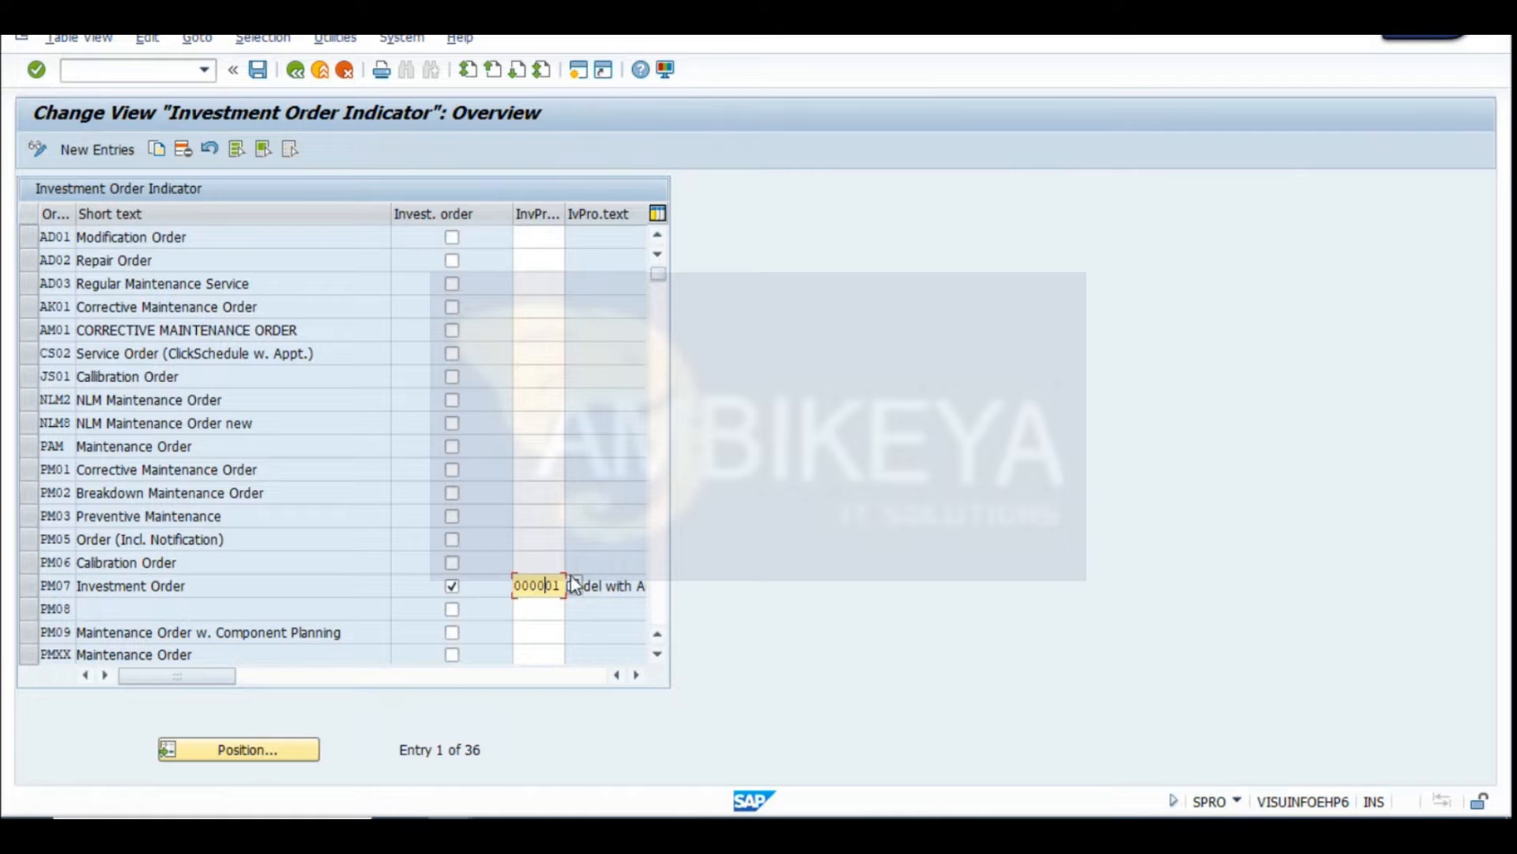
{"action": "left_click", "coordinate": [294, 76]}
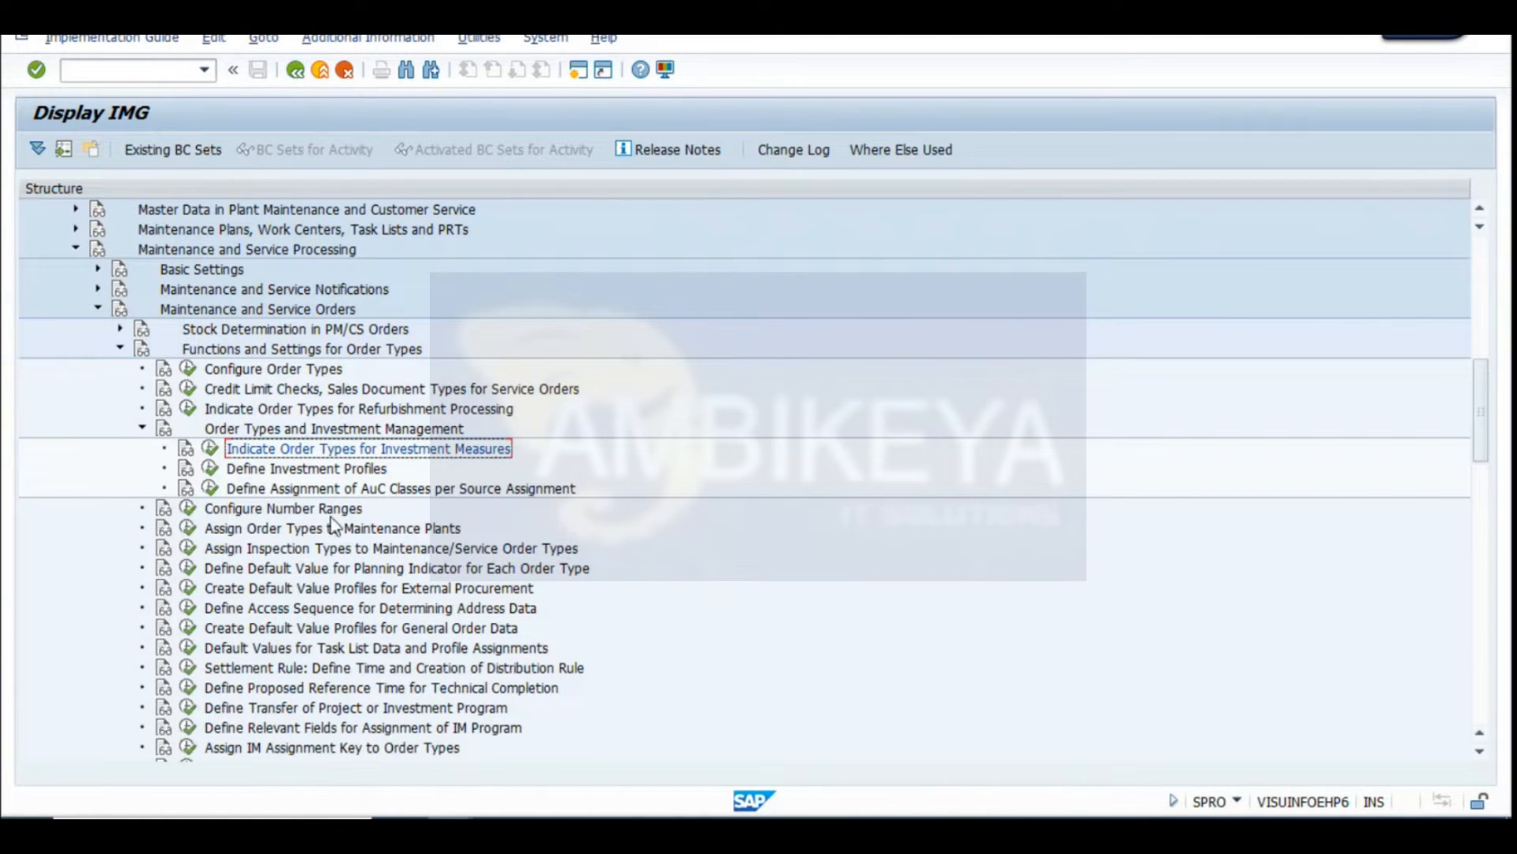
Execute Configure Order Types and display the details of order type PM07 Investment Order
{"action": "left_click", "coordinate": [254, 369]}
{"action": "left_click", "coordinate": [188, 370]}
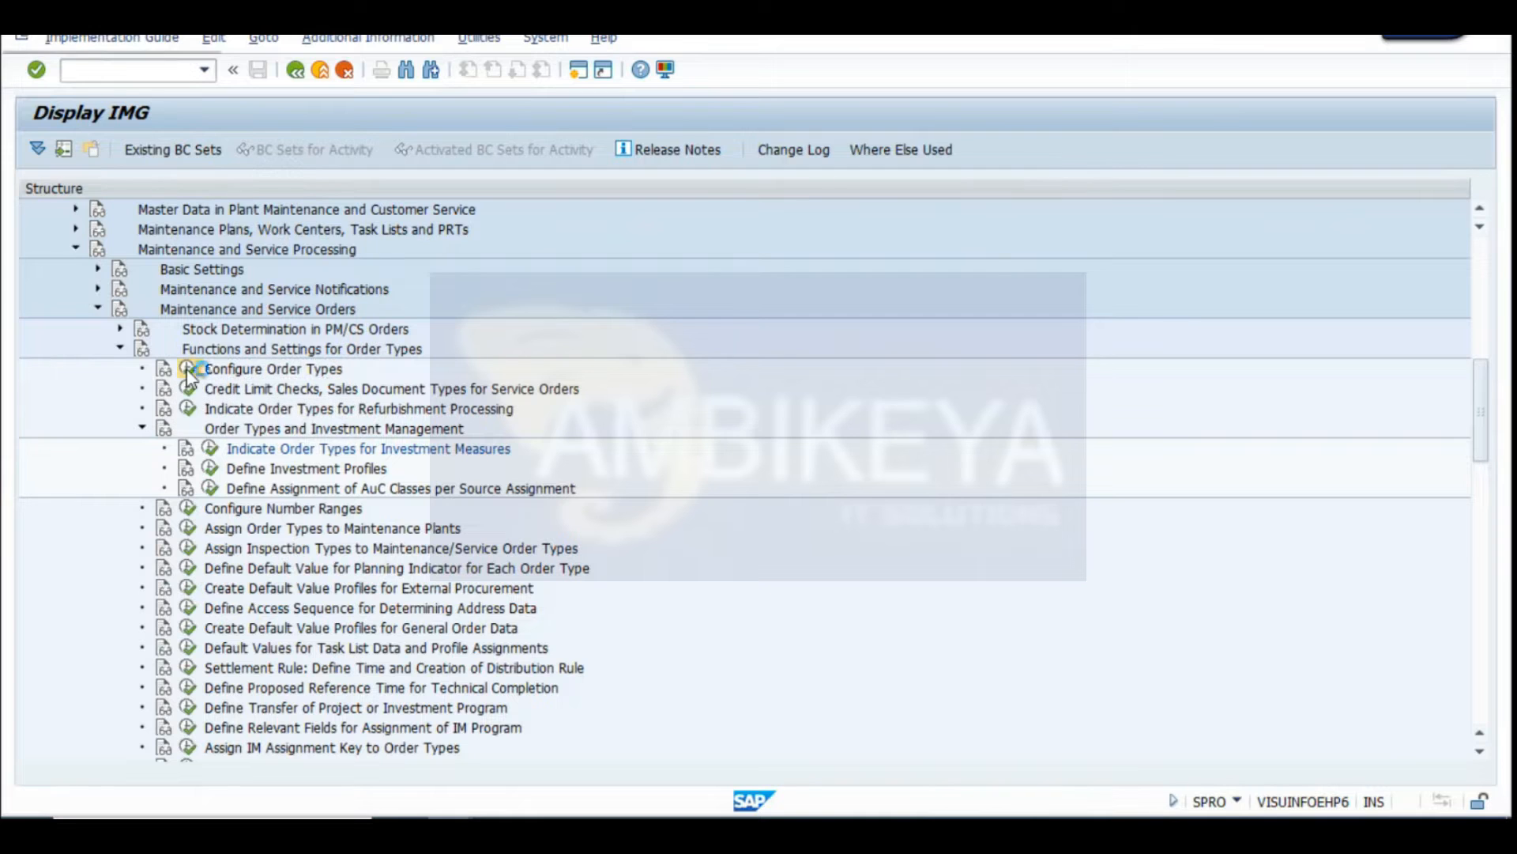
{"action": "scroll", "coordinate": [63, 497], "scroll_direction": "down", "scroll_amount": 1}
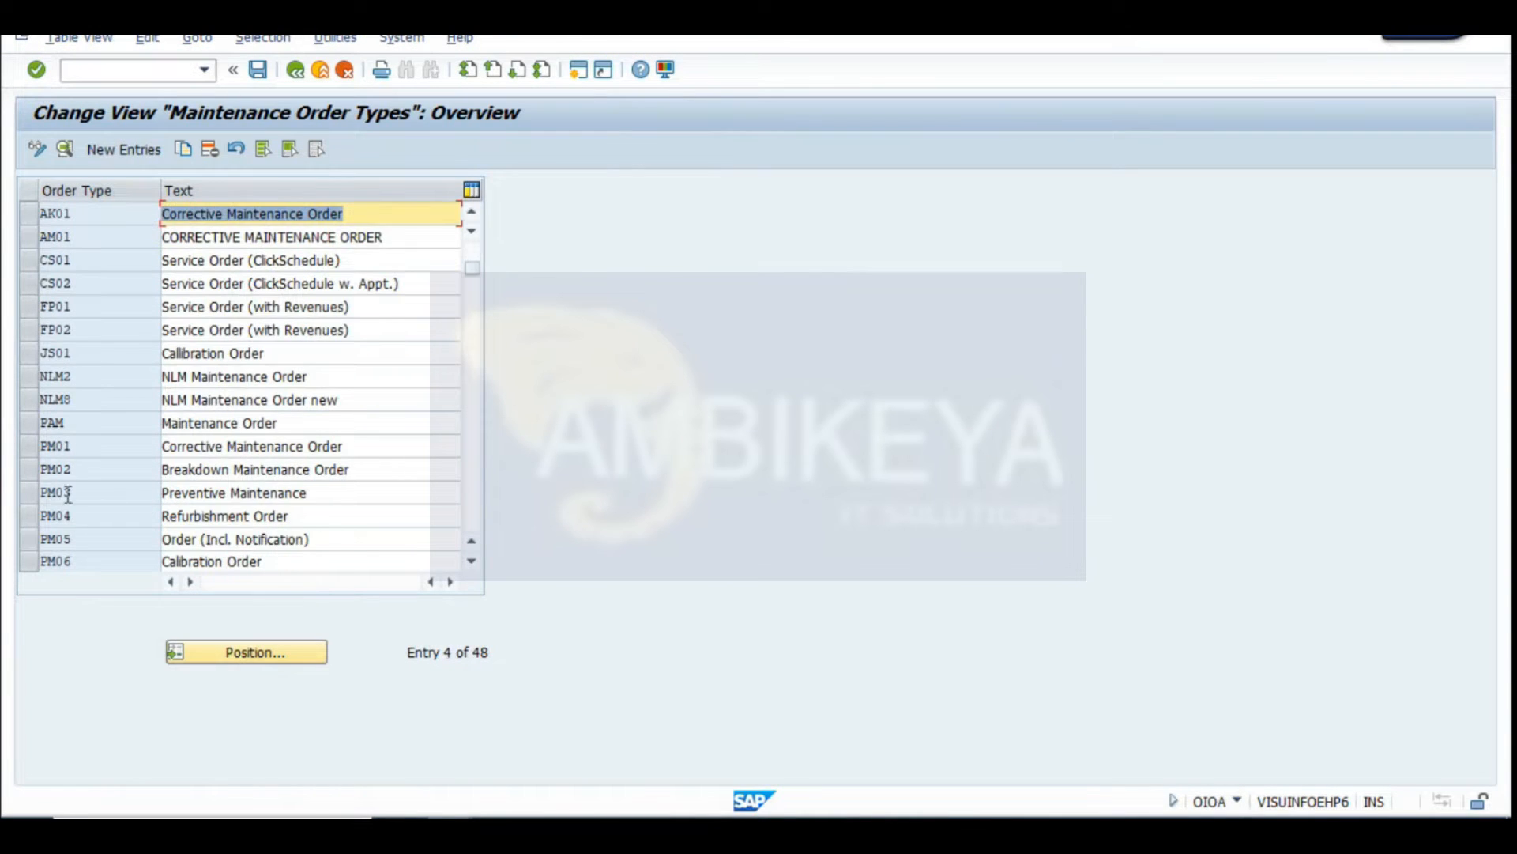
{"action": "scroll", "coordinate": [95, 494], "scroll_direction": "down", "scroll_amount": 1}
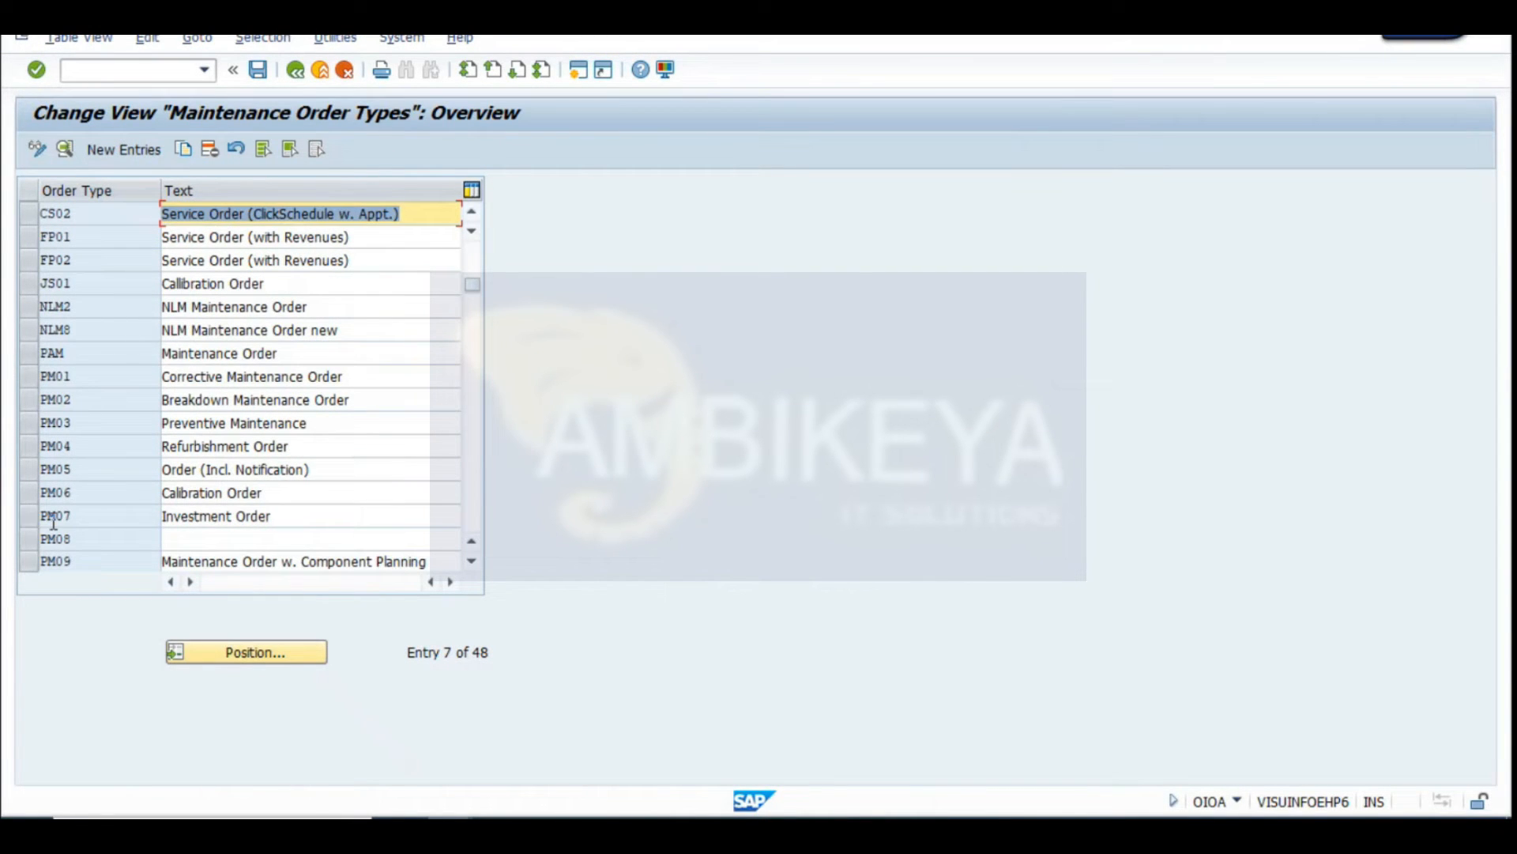
{"action": "left_click", "coordinate": [37, 518]}
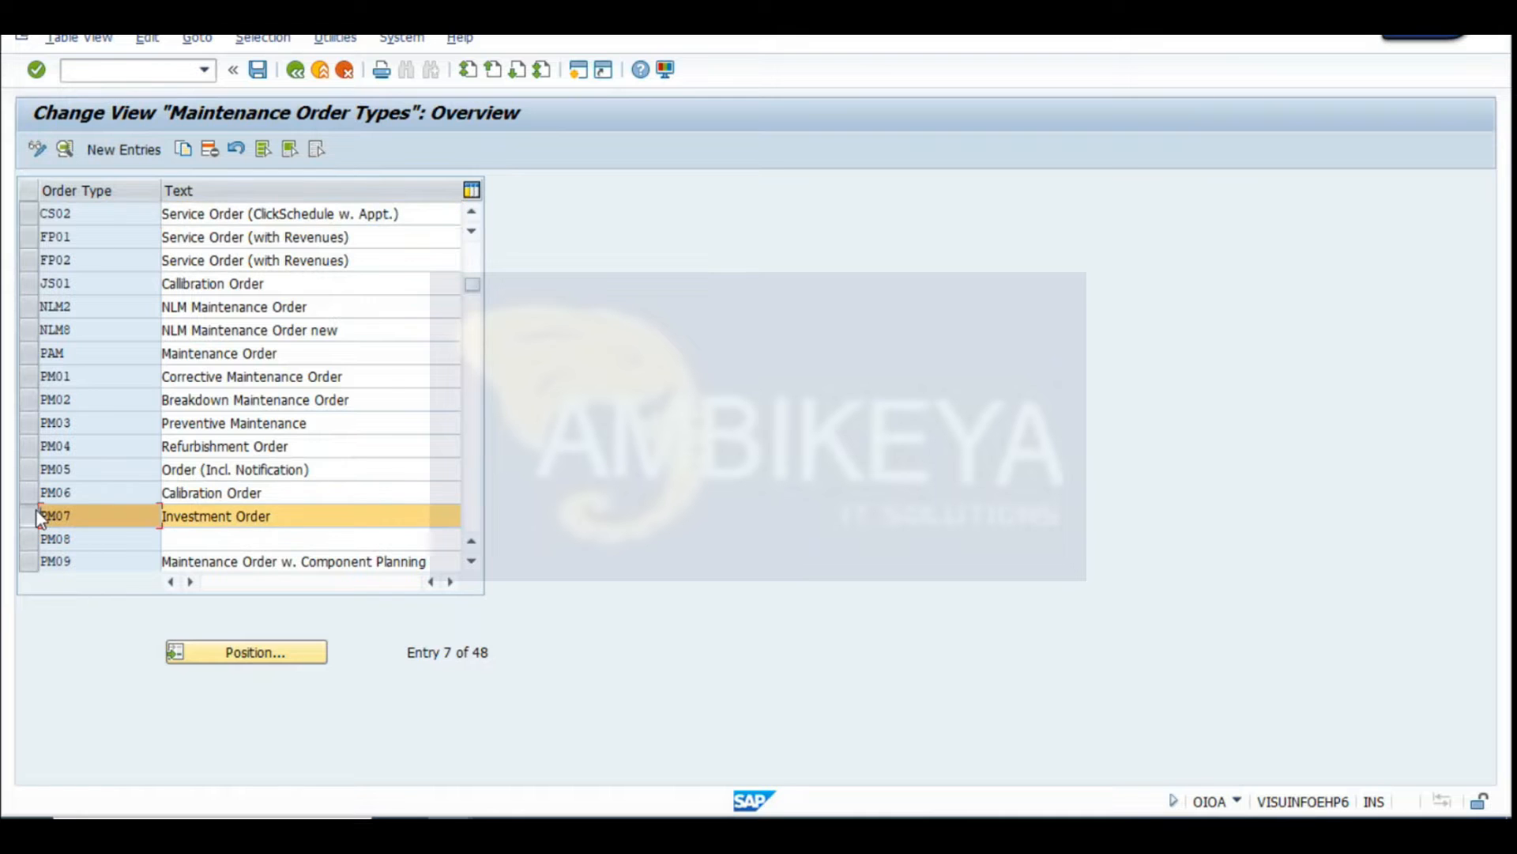
{"action": "left_click", "coordinate": [65, 148]}
{"action": "left_click", "coordinate": [328, 243]}
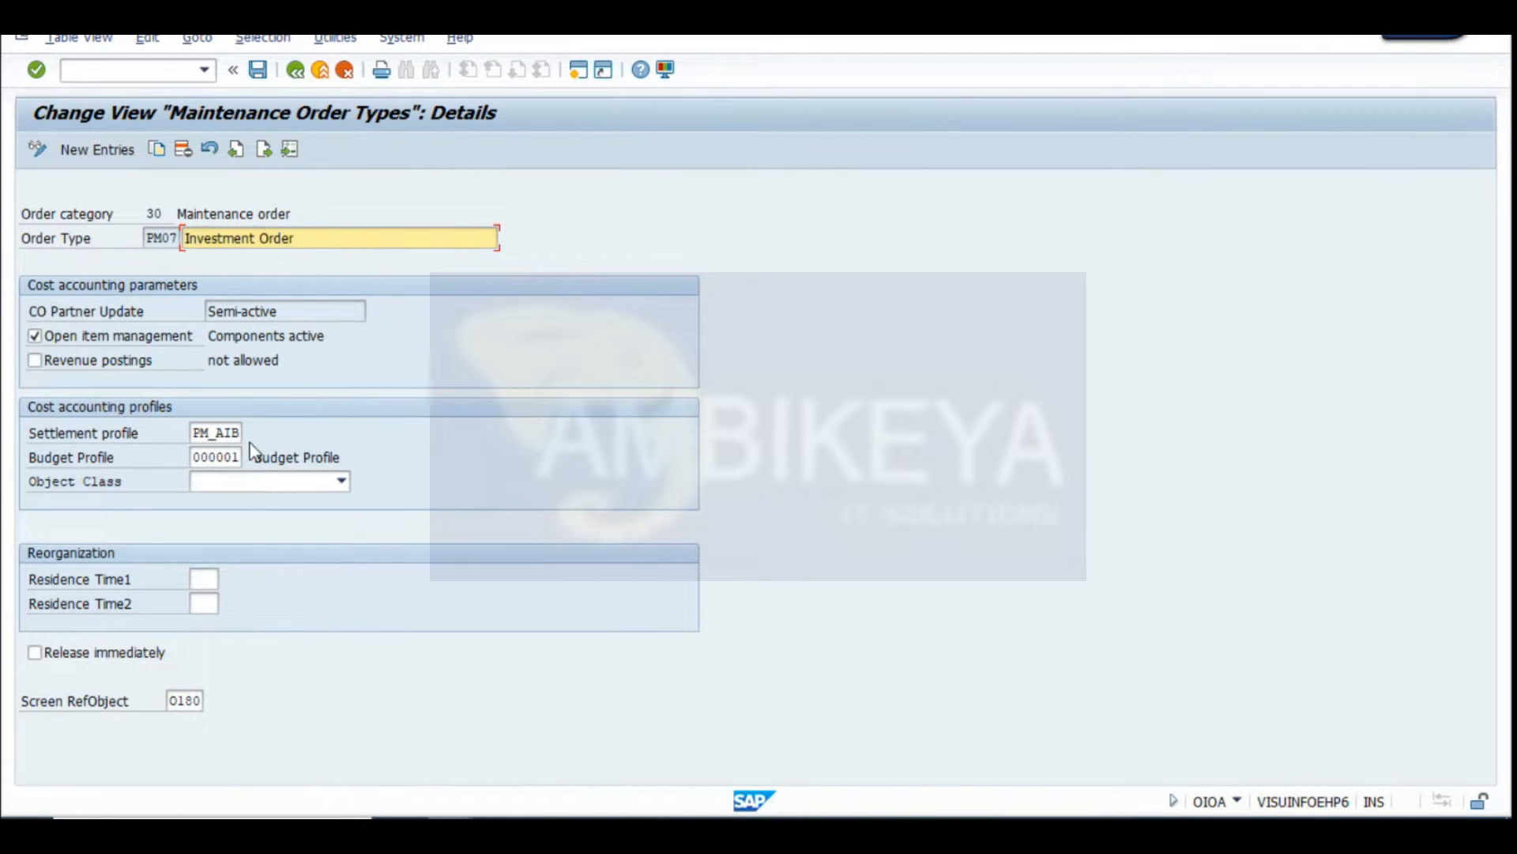
Capture the PM07 details with the Budget Profile text marked, paste them below the last INVESTMENT sheet screenshot, and return to SAP
{"action": "left_click_drag", "start_coordinate": [351, 457], "coordinate": [251, 457]}
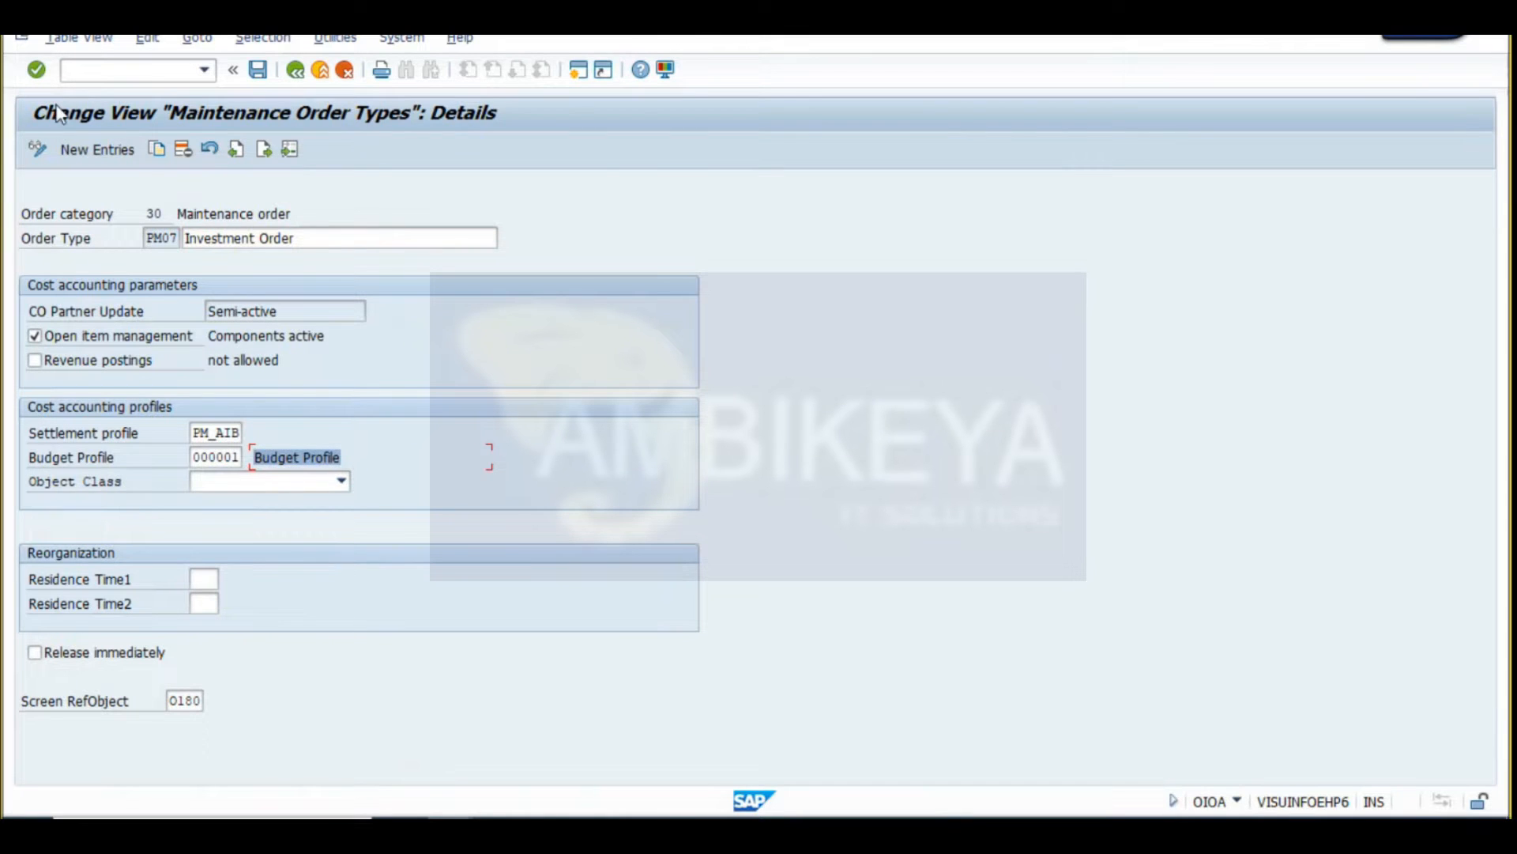
{"action": "key", "text": "super+shift+s"}
{"action": "left_click_drag", "start_coordinate": [8, 89], "coordinate": [764, 781]}
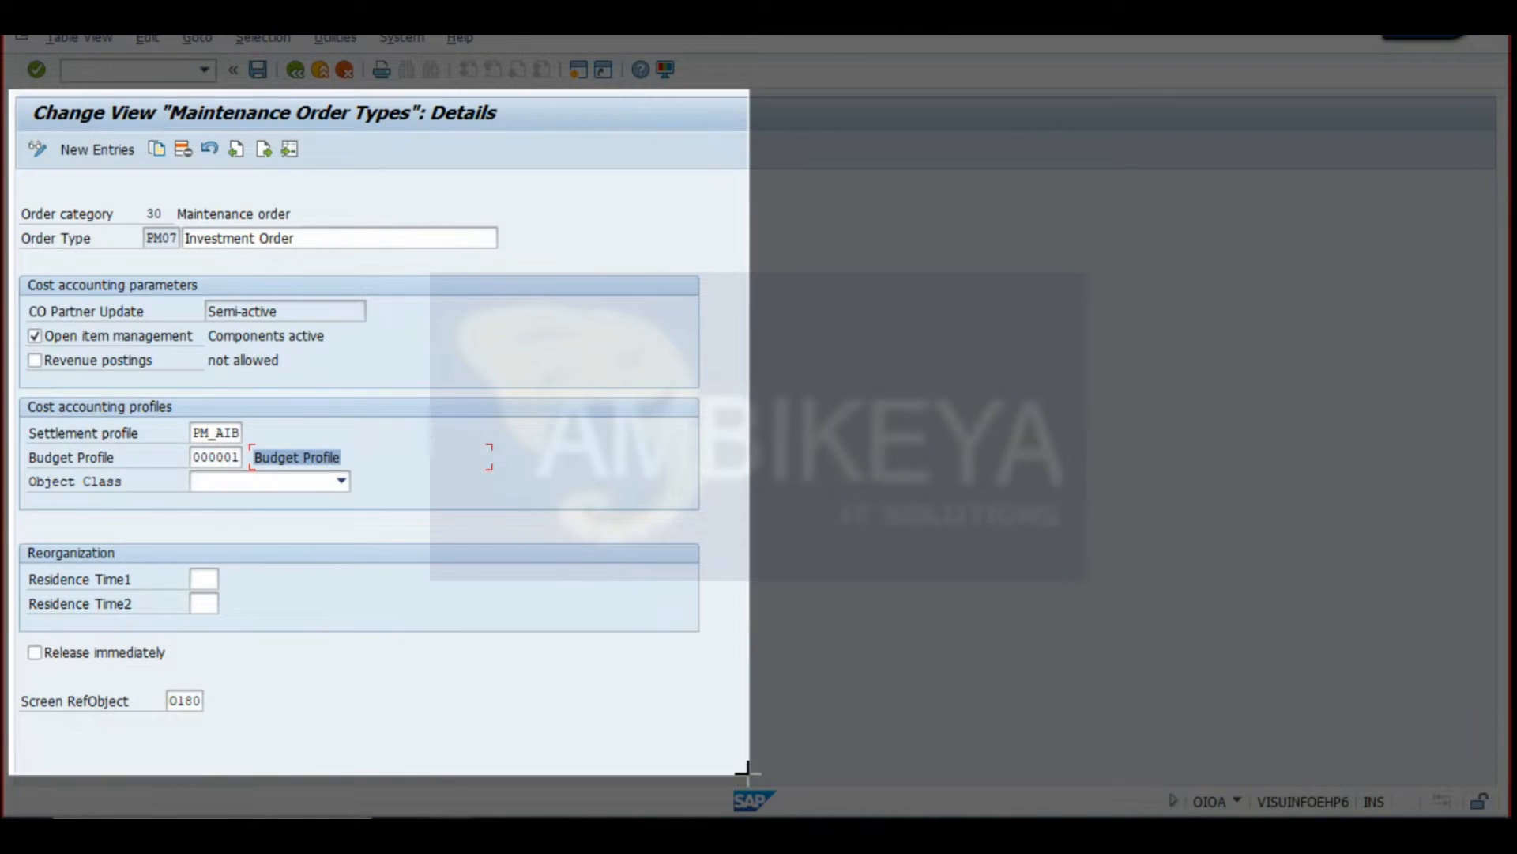
{"action": "left_click", "coordinate": [905, 835]}
{"action": "scroll", "coordinate": [193, 366], "scroll_direction": "down", "scroll_amount": 5}
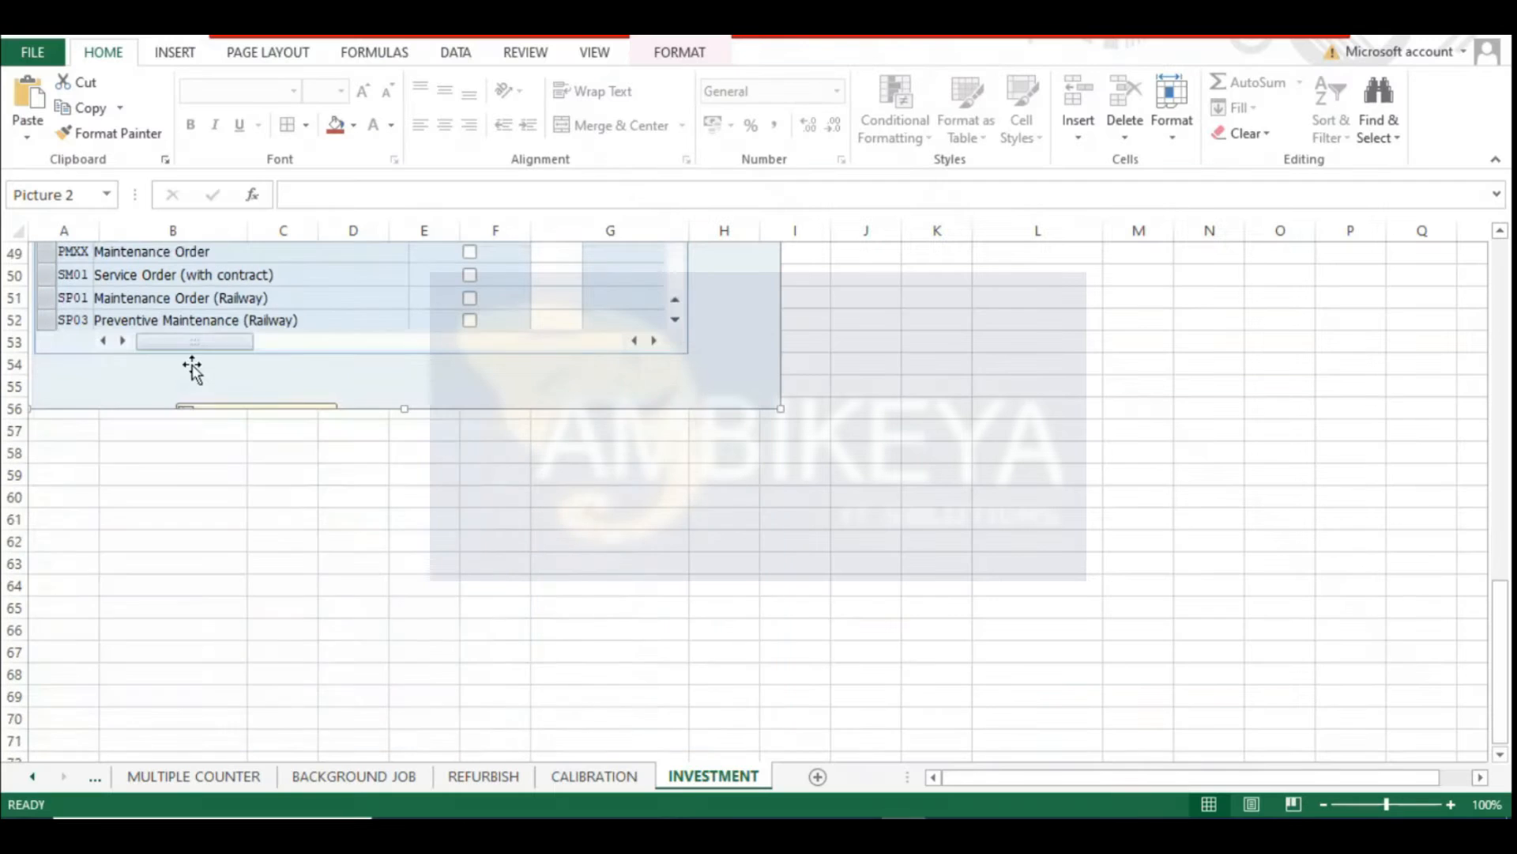
{"action": "left_click", "coordinate": [35, 446]}
{"action": "key", "text": "ctrl+v"}
{"action": "key", "text": "alt+Tab"}
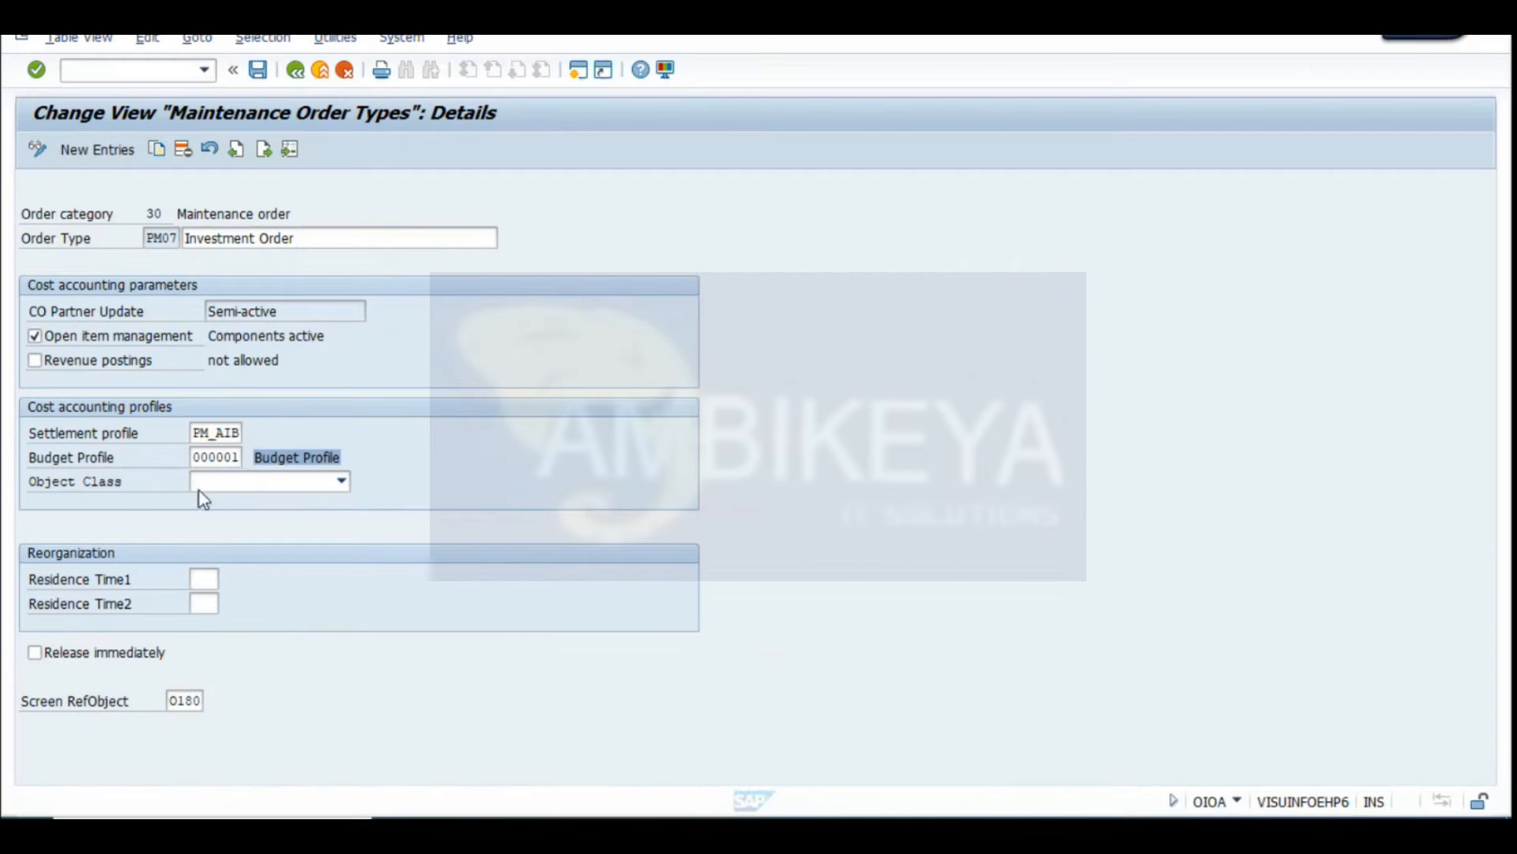
Switch to the INVESTMENT sheet in Excel and enter PM-FICO in cell D1 and PS in cell D2
{"action": "left_click", "coordinate": [295, 458]}
{"action": "left_click_drag", "start_coordinate": [353, 459], "coordinate": [252, 458]}
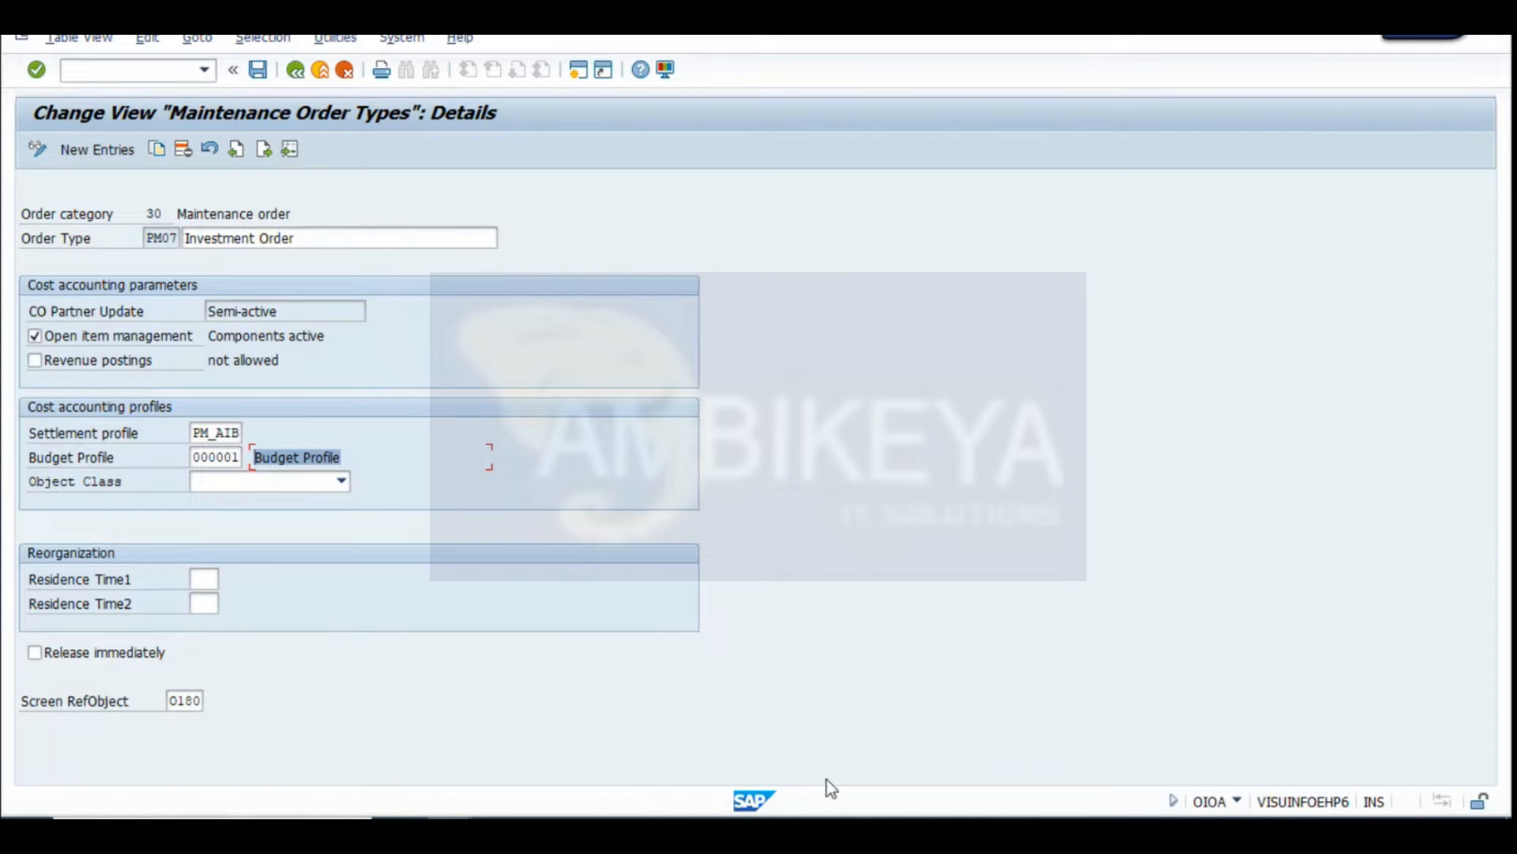
{"action": "left_click", "coordinate": [903, 832]}
{"action": "scroll", "coordinate": [569, 395], "scroll_direction": "up", "scroll_amount": 16}
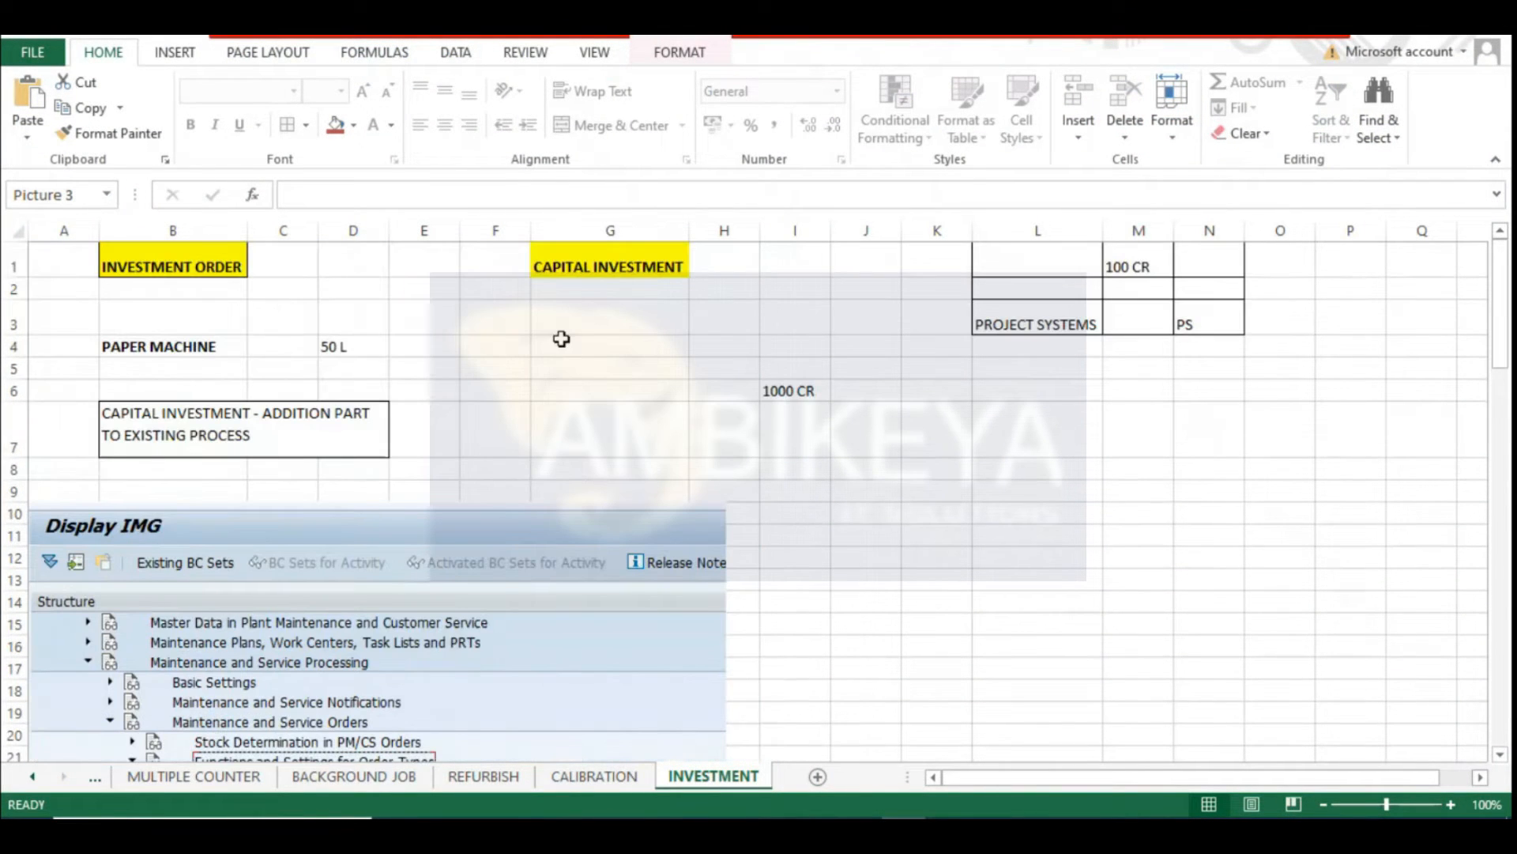
{"action": "left_click", "coordinate": [491, 310]}
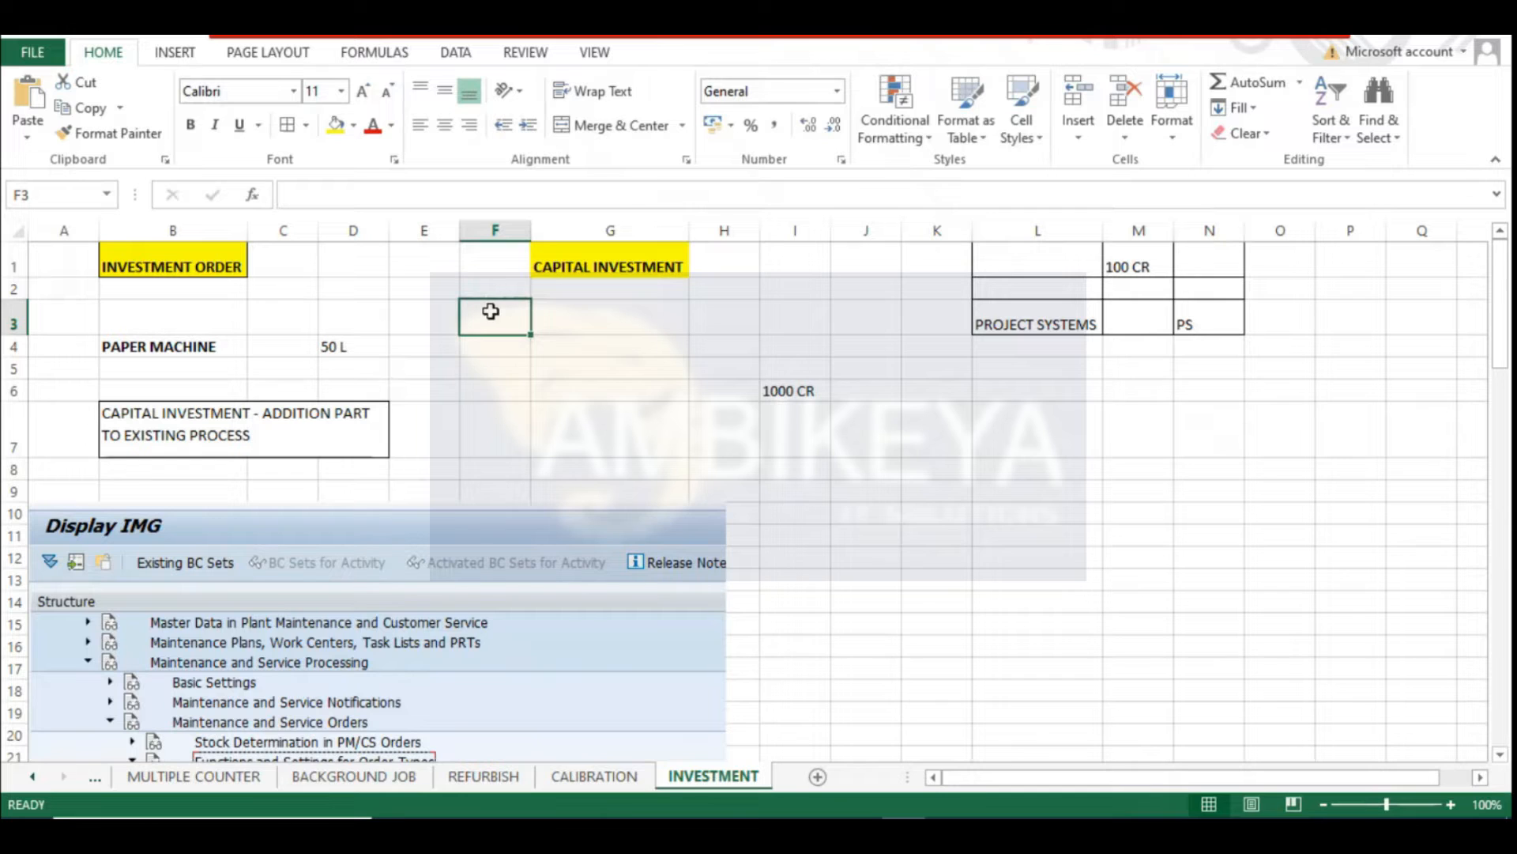
{"action": "left_click", "coordinate": [346, 264]}
{"action": "type", "text": "PM"}
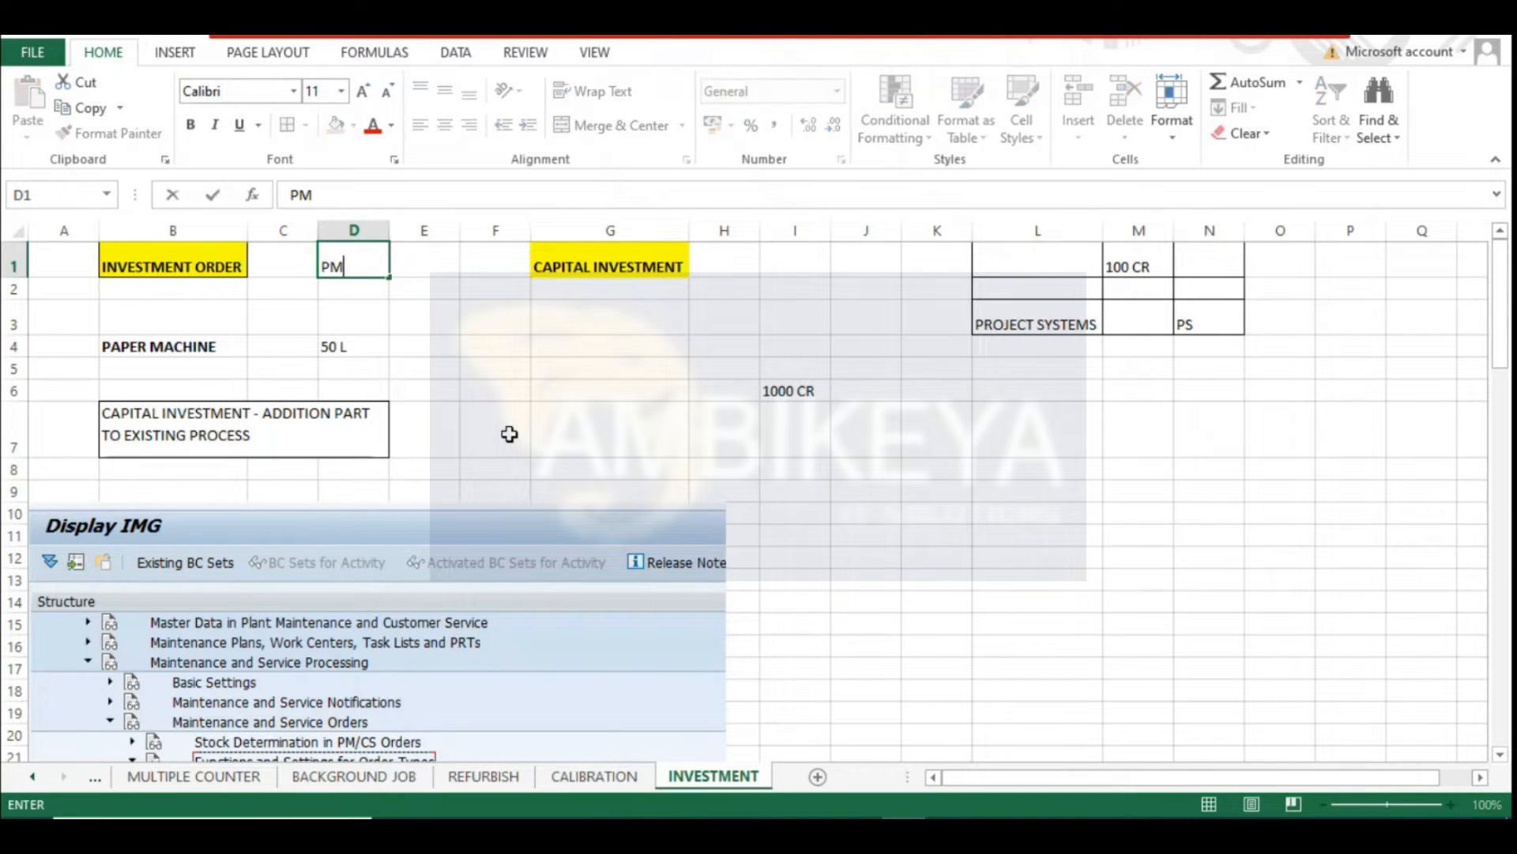
{"action": "type", "text": "-FICO"}
{"action": "key", "text": "Return"}
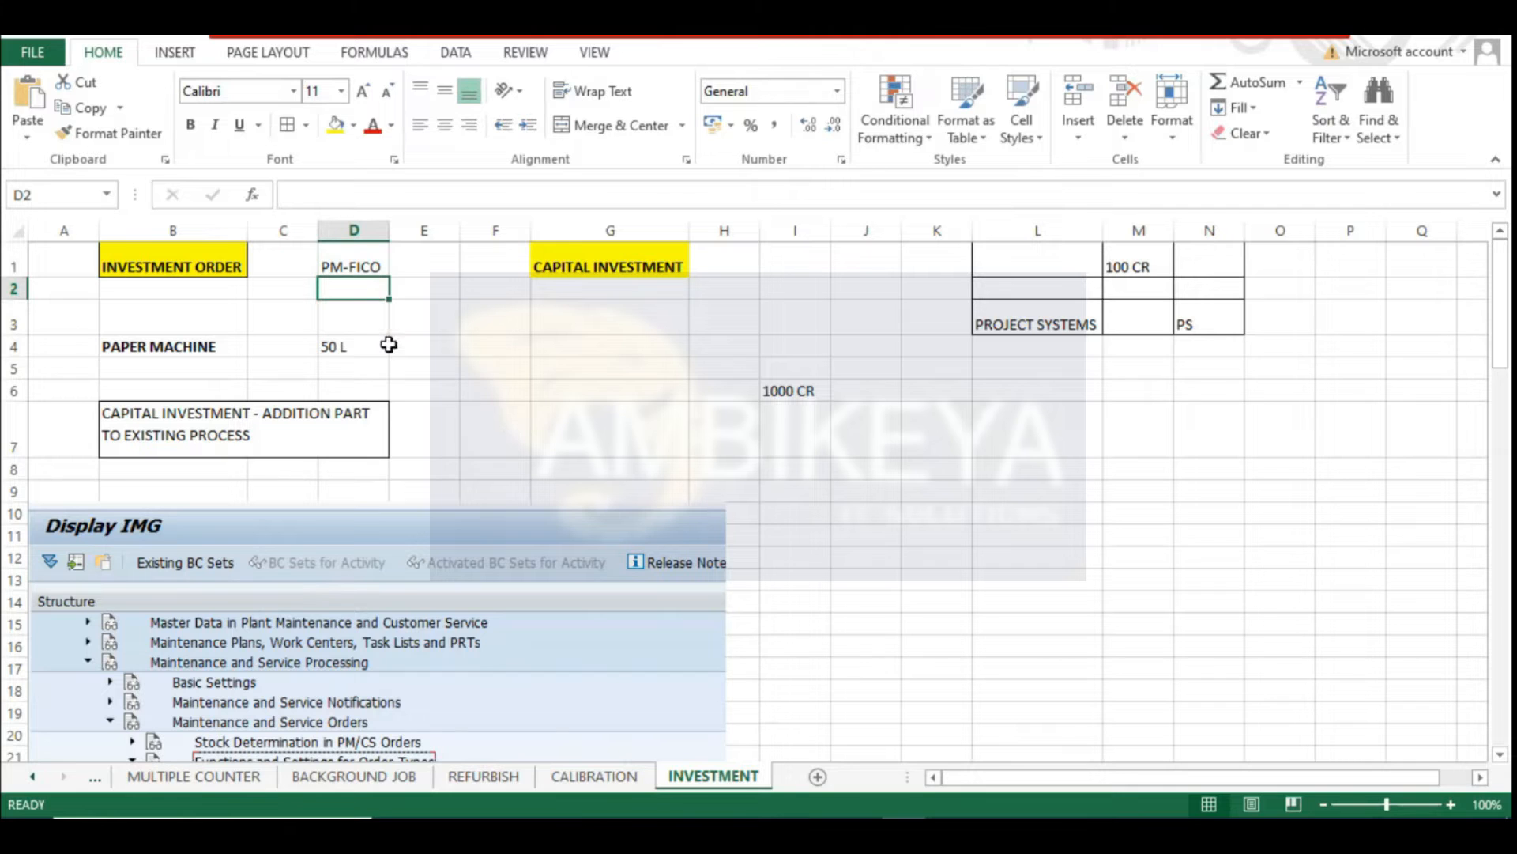
{"action": "type", "text": "PS"}
{"action": "key", "text": "Return"}
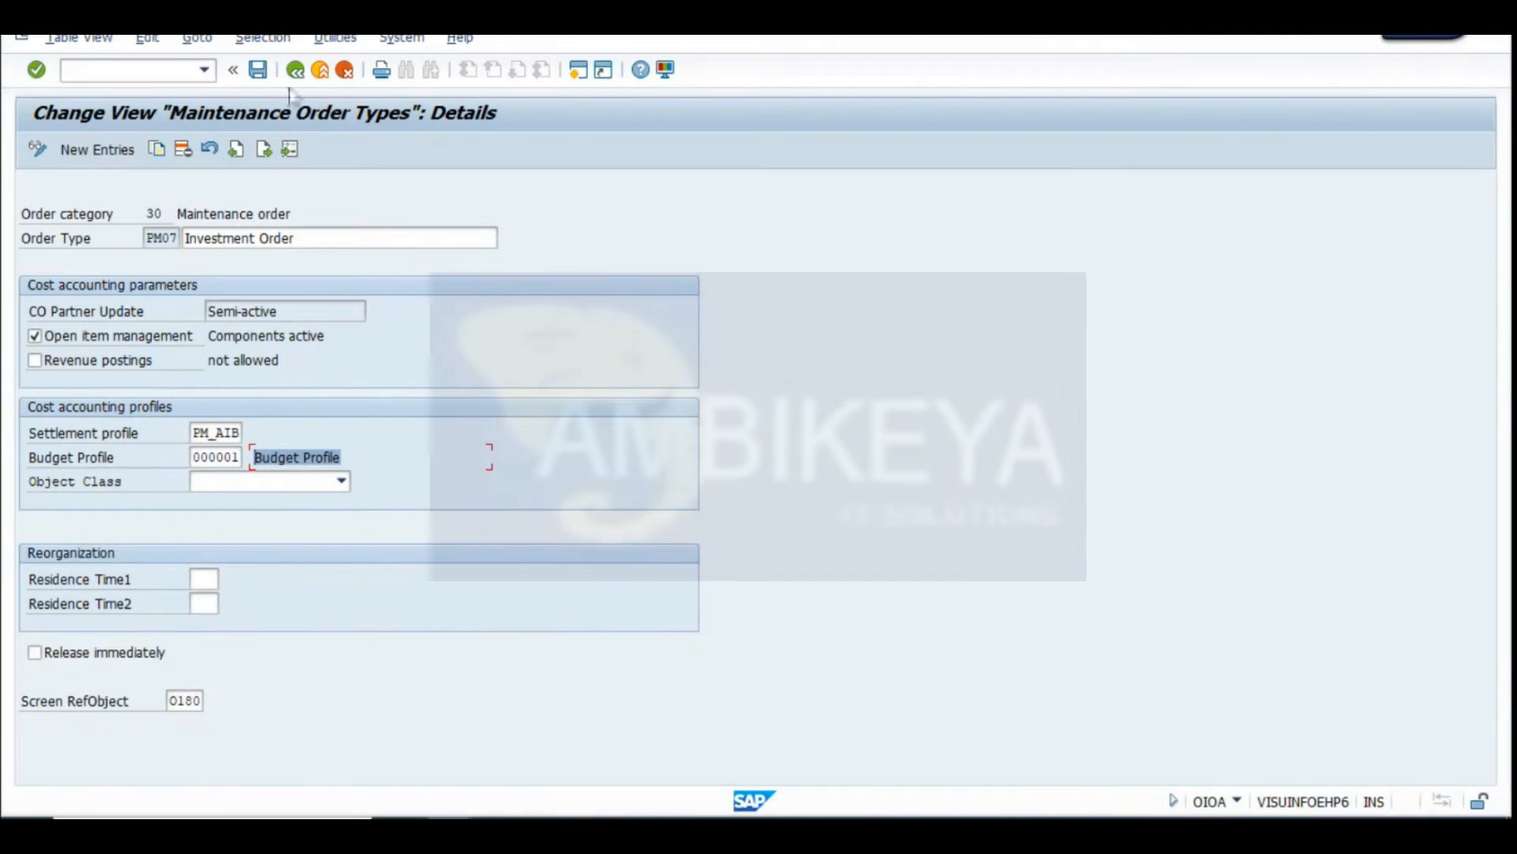
Return to SAP, back out of the order type customizing to the IMG structure, and start transaction IW31 in a new session
{"action": "left_click", "coordinate": [295, 69]}
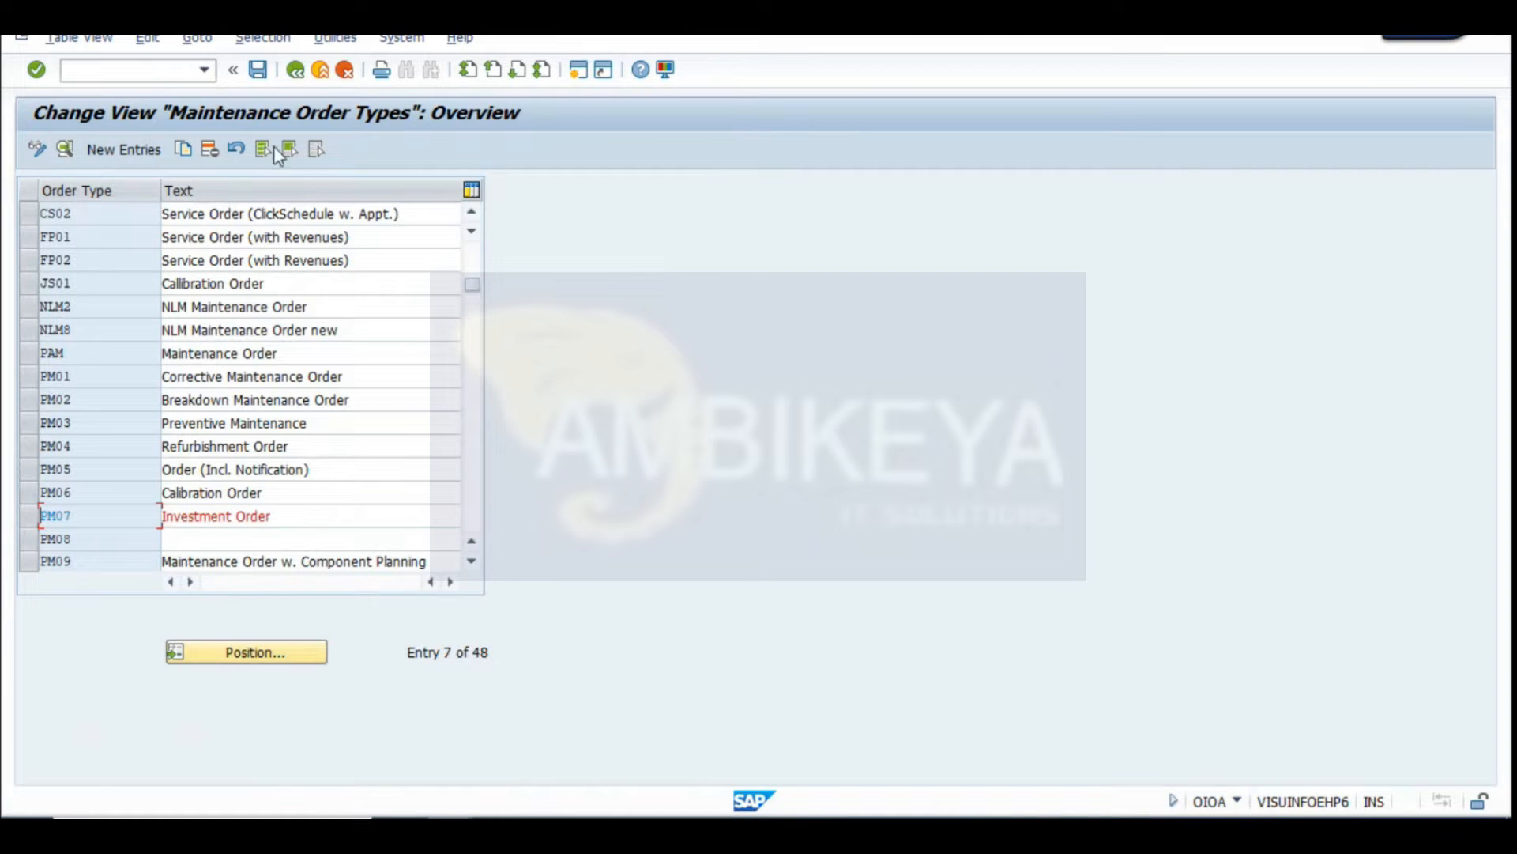
{"action": "left_click", "coordinate": [295, 71]}
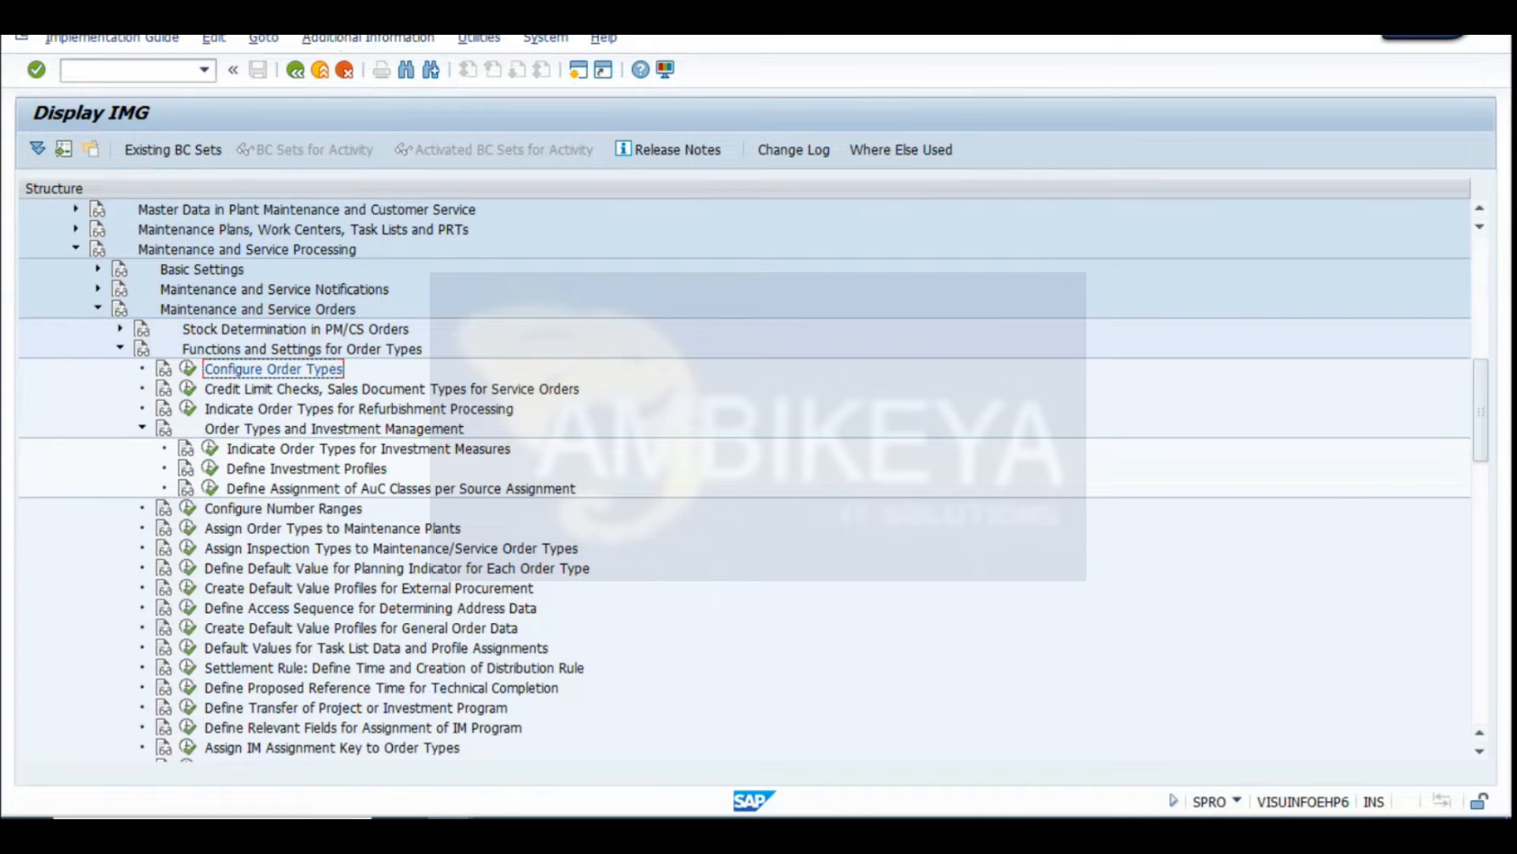
{"action": "left_click", "coordinate": [578, 71]}
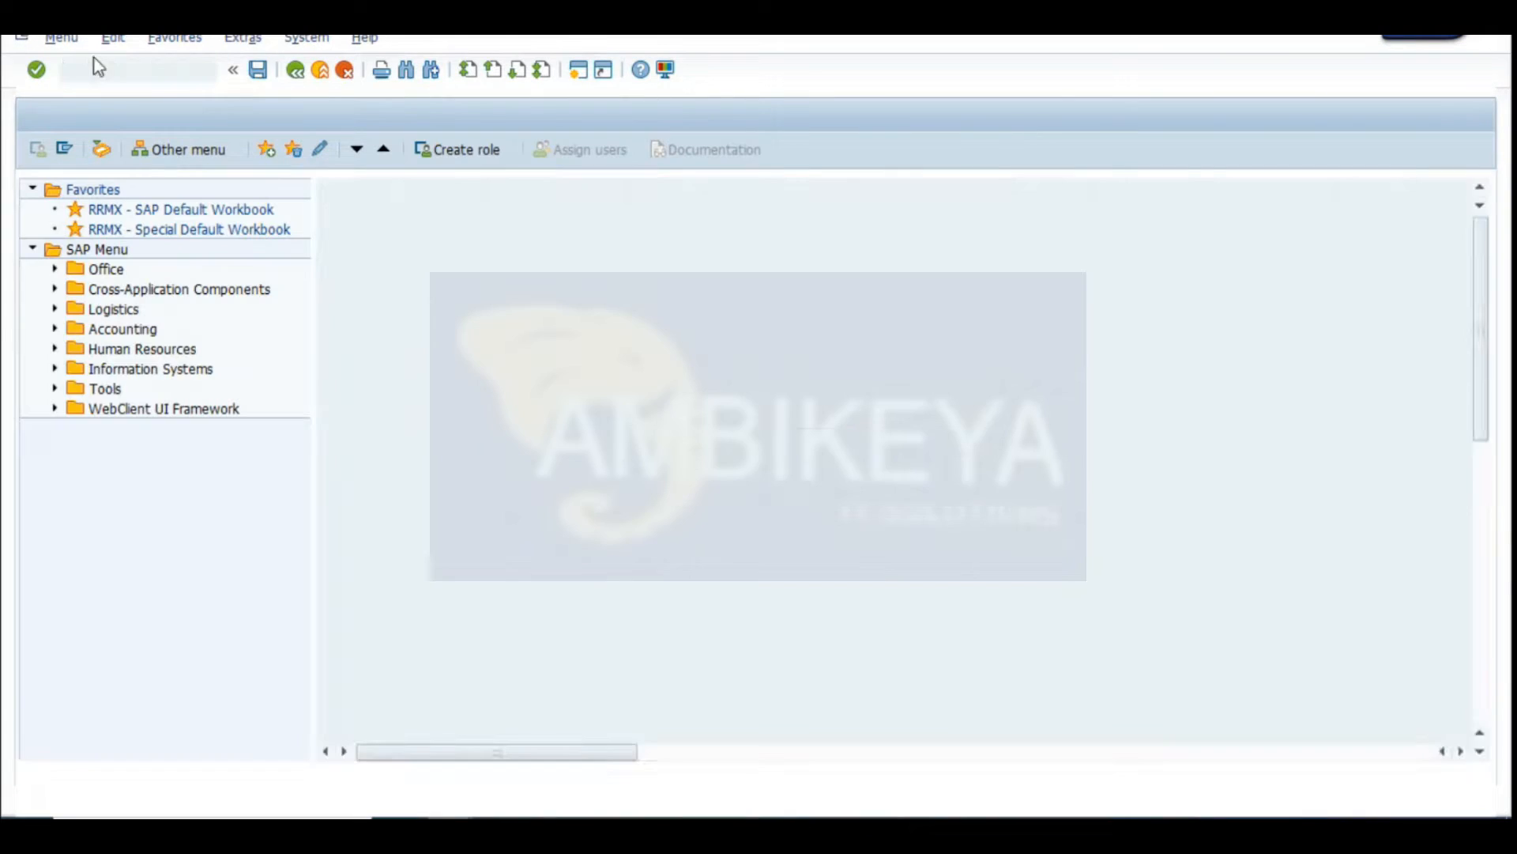
{"action": "type", "text": "IW31"}
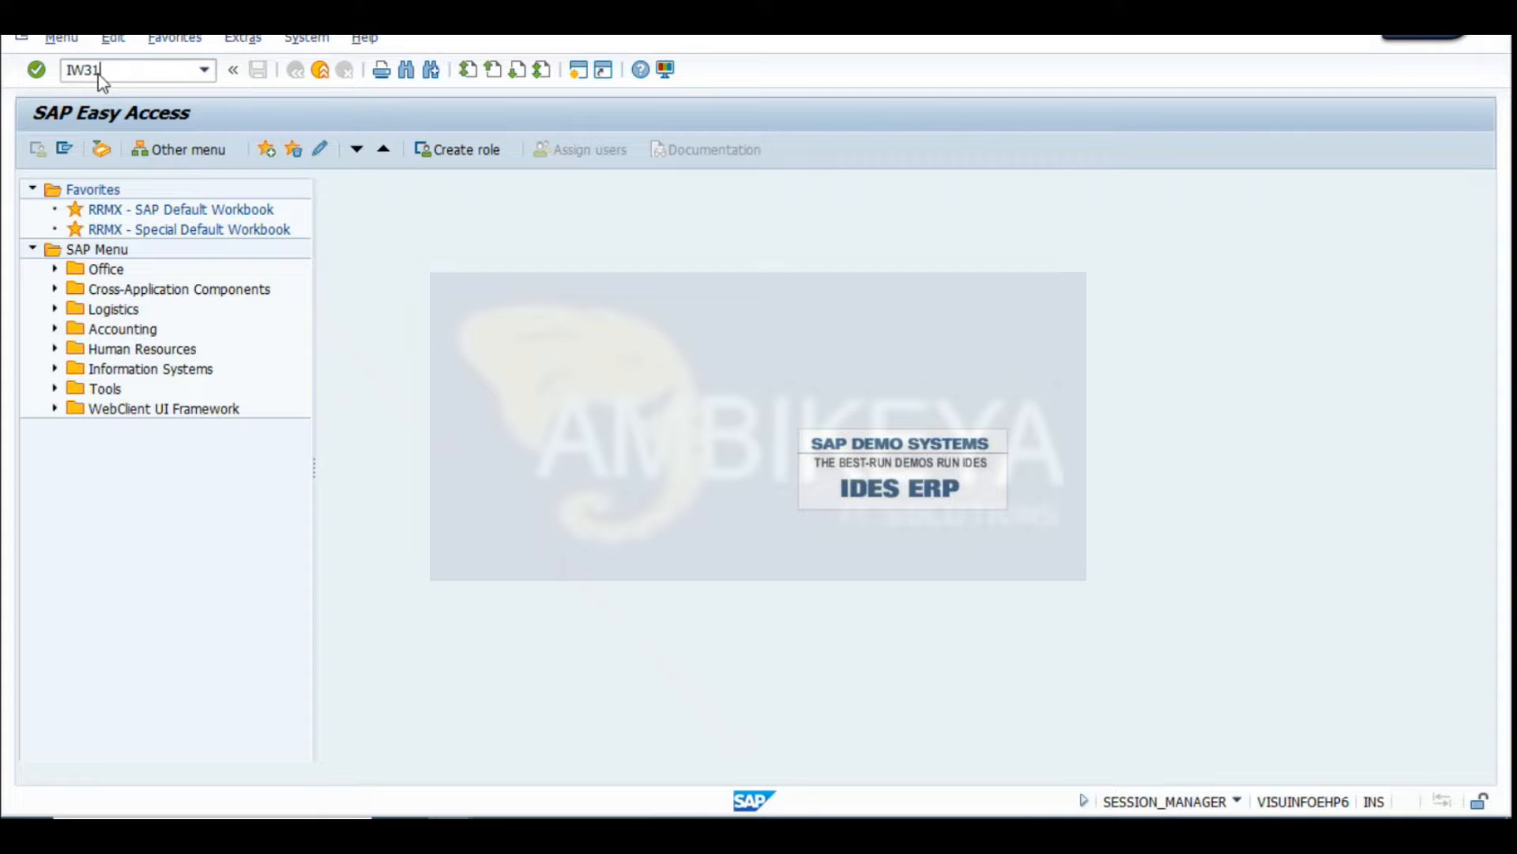
{"action": "key", "text": "Return"}
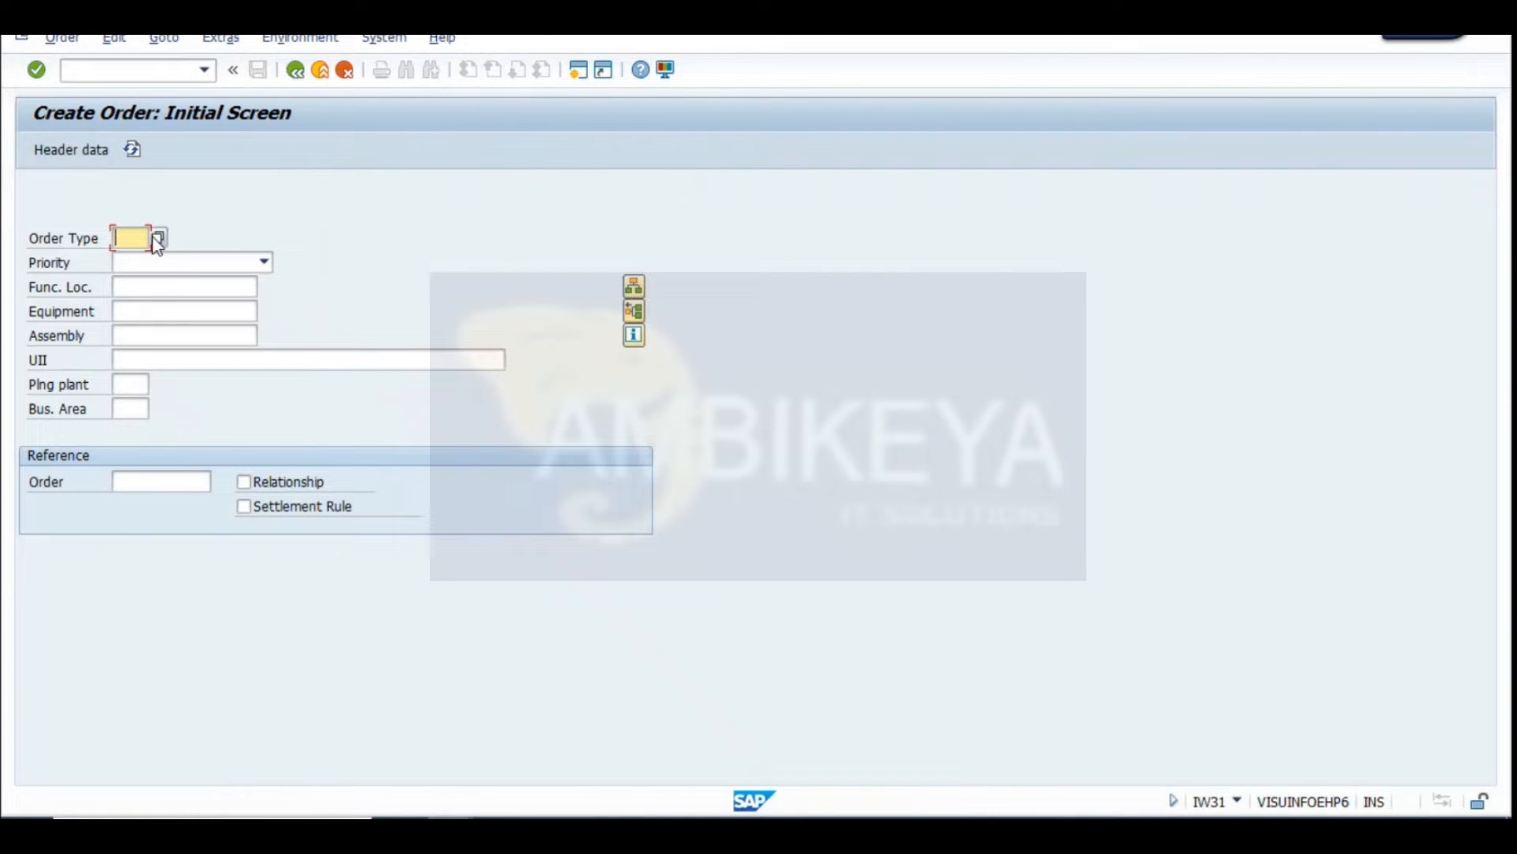
Choose order type PM07 Investment Order for the new order and set its priority to High
{"action": "left_click", "coordinate": [159, 237]}
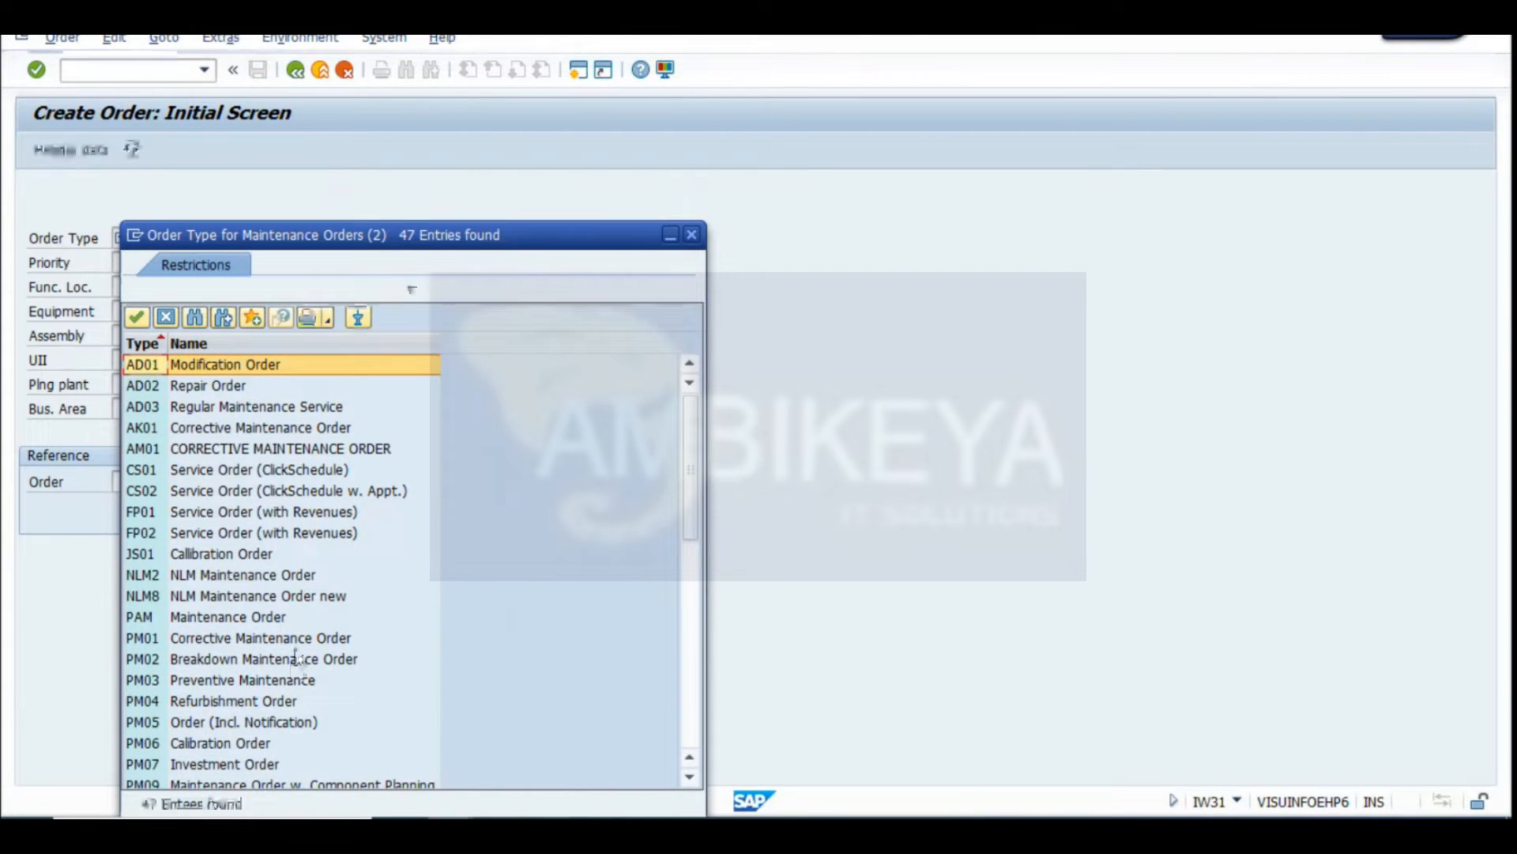
{"action": "scroll", "coordinate": [233, 739], "scroll_direction": "down", "scroll_amount": 1}
{"action": "left_click", "coordinate": [214, 701]}
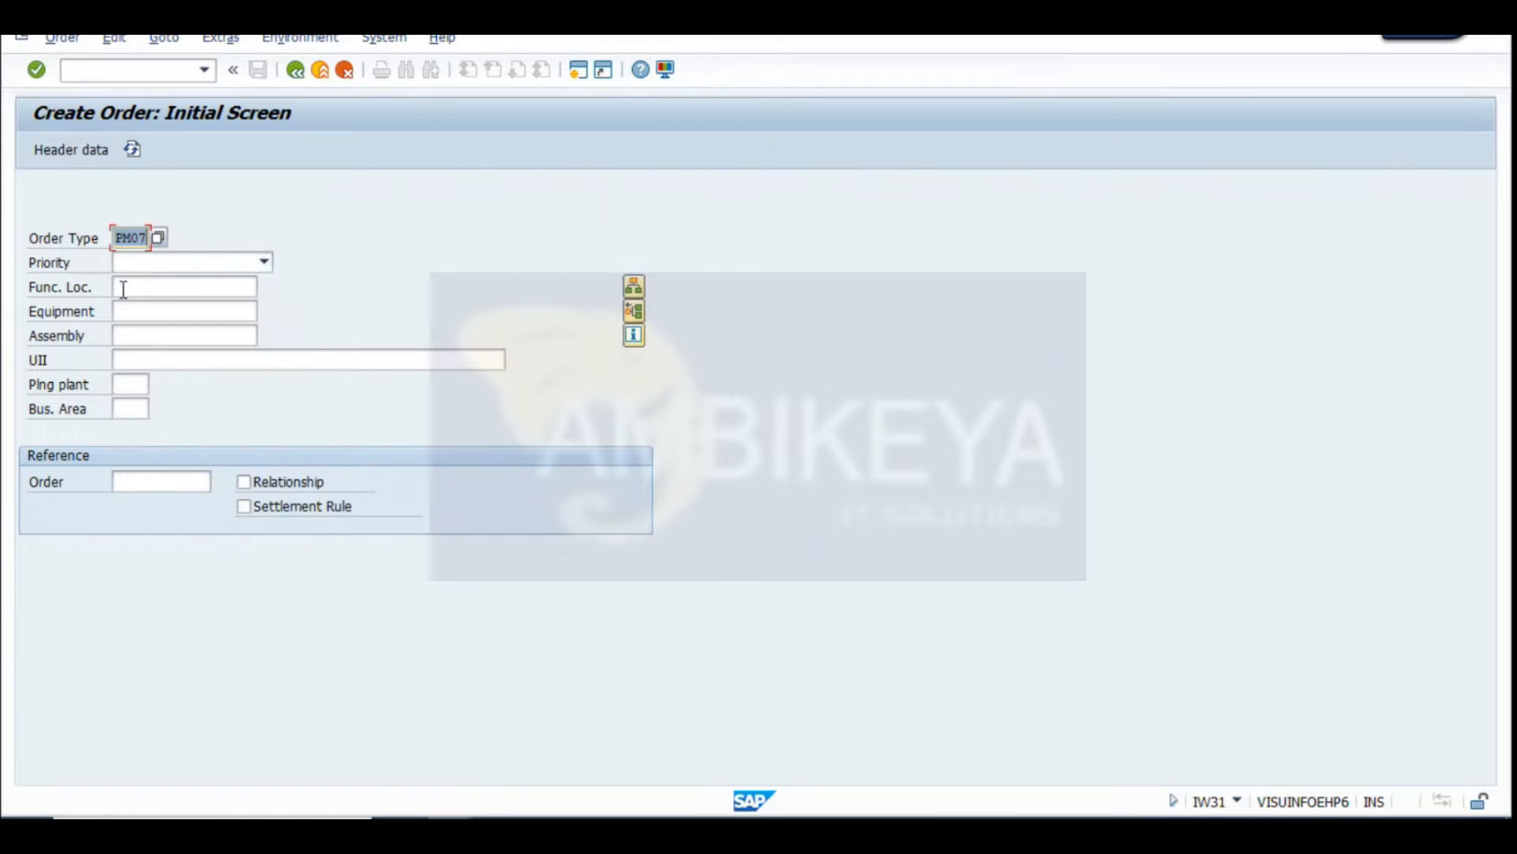
{"action": "left_click", "coordinate": [152, 264]}
{"action": "left_click", "coordinate": [143, 318]}
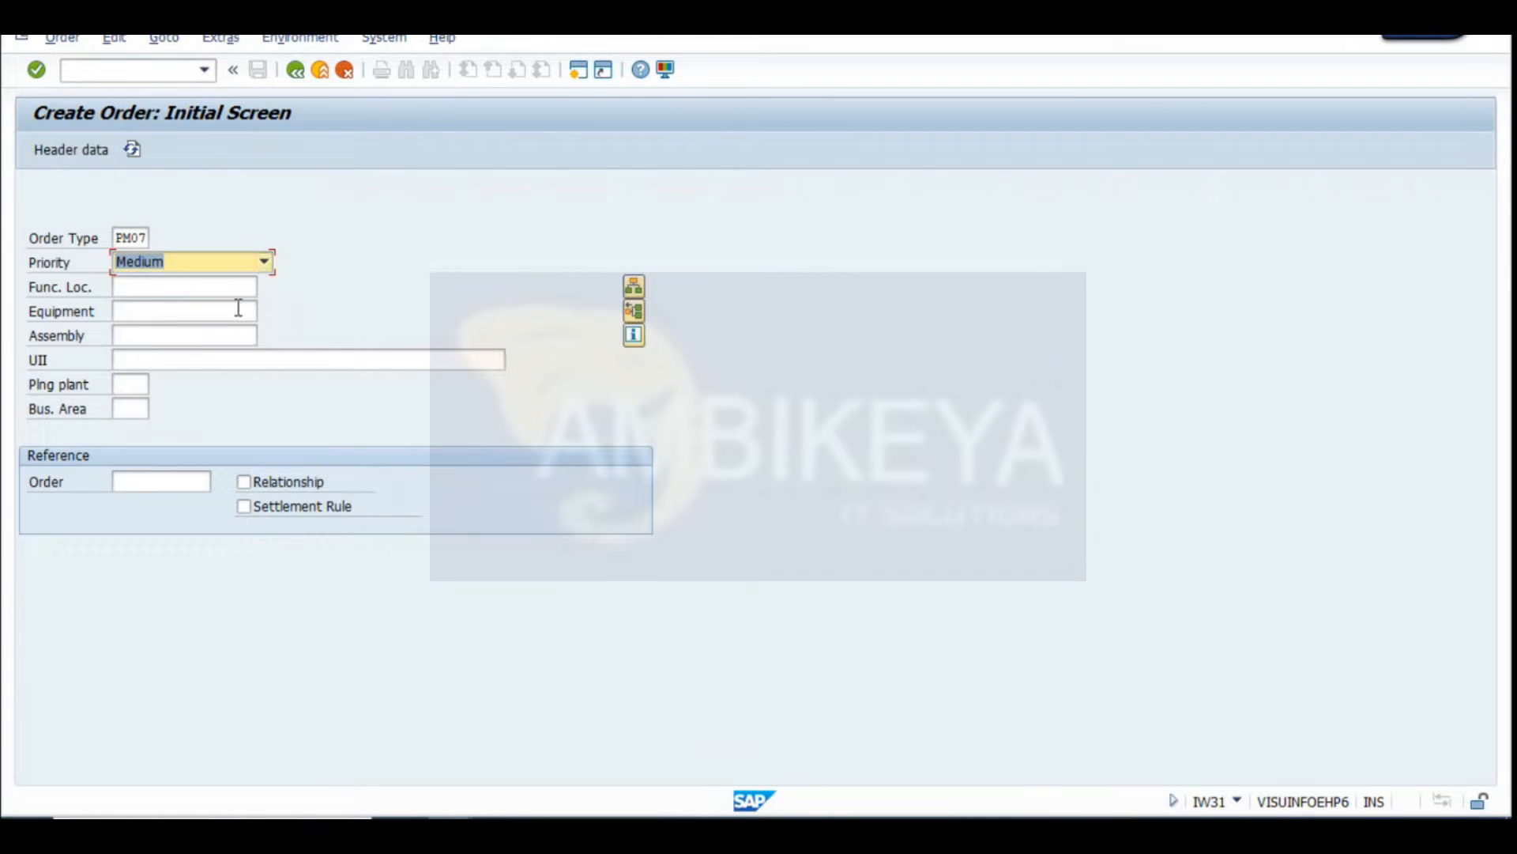
{"action": "left_click", "coordinate": [236, 264]}
{"action": "left_click", "coordinate": [147, 299]}
Switch to the Excel notes and slightly widen column G holding the CAPITAL INVESTMENT heading
{"action": "left_click", "coordinate": [906, 826]}
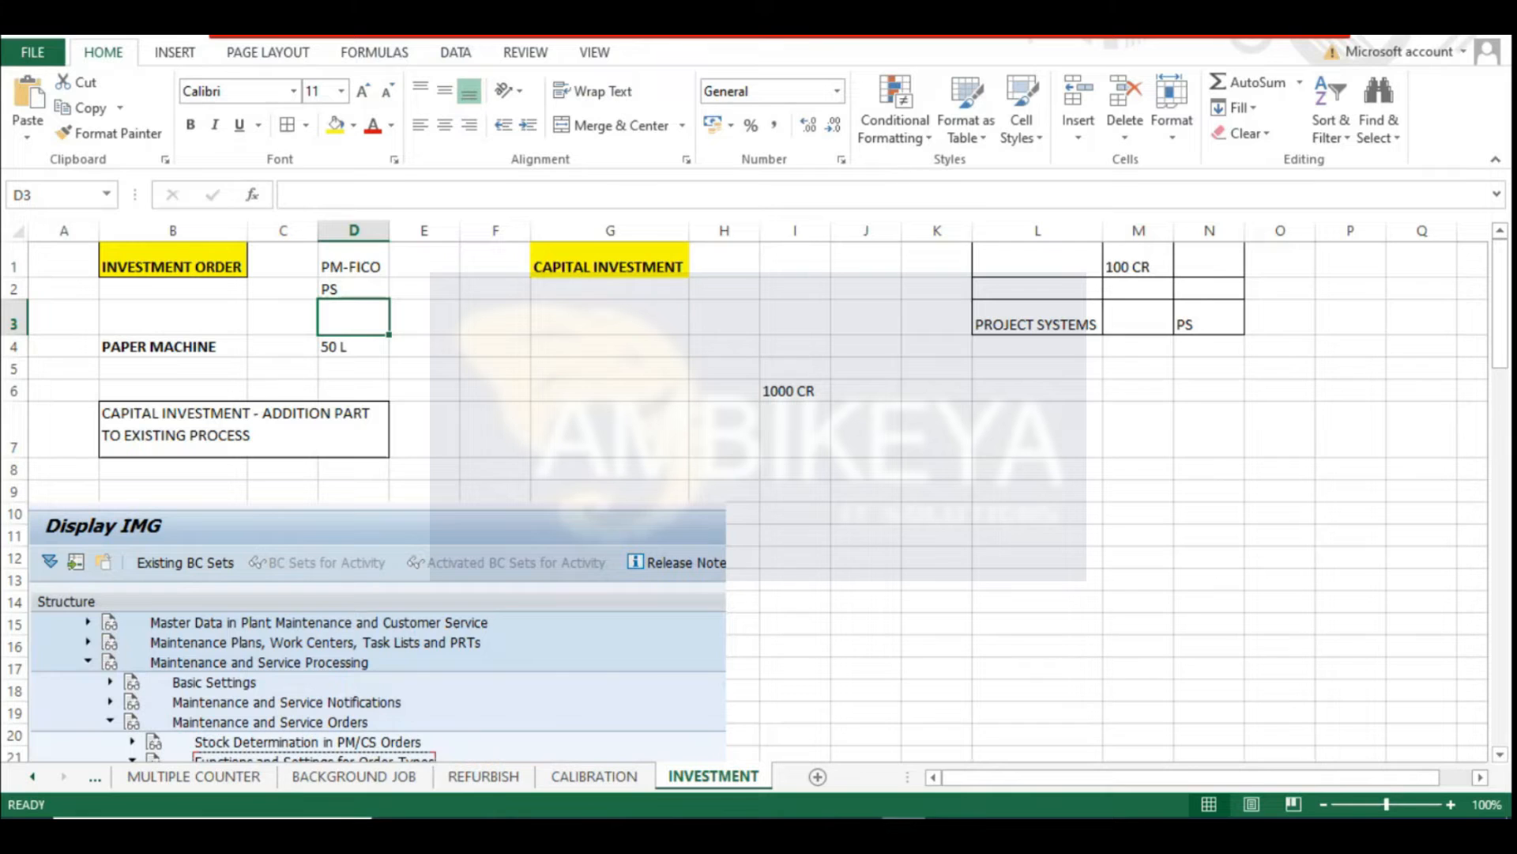
{"action": "left_click", "coordinate": [173, 343]}
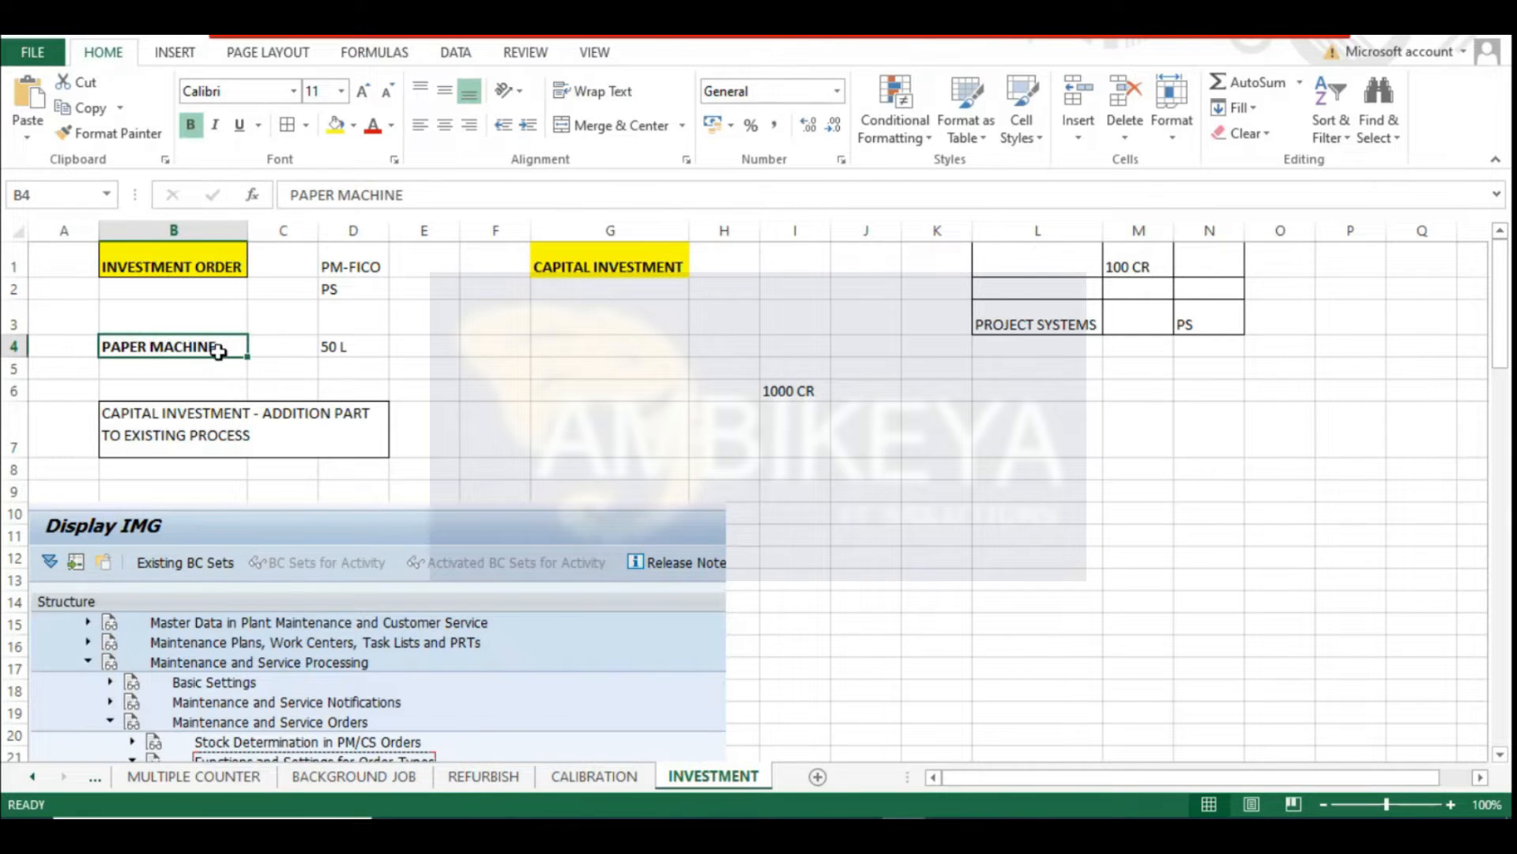
{"action": "left_click", "coordinate": [553, 351]}
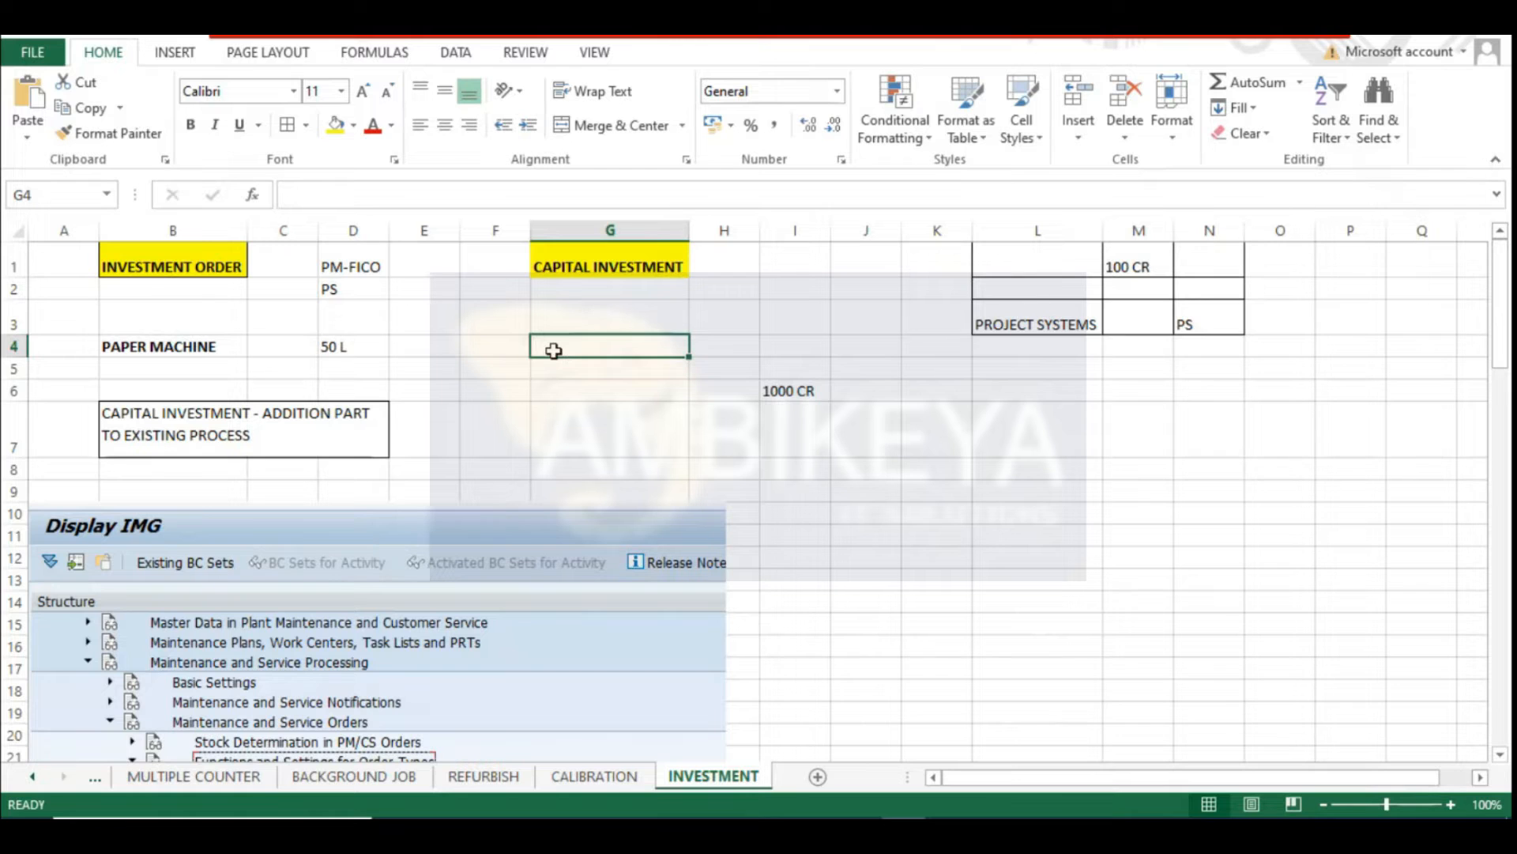
{"action": "left_click_drag", "start_coordinate": [690, 230], "coordinate": [695, 230]}
{"action": "left_click", "coordinate": [609, 266]}
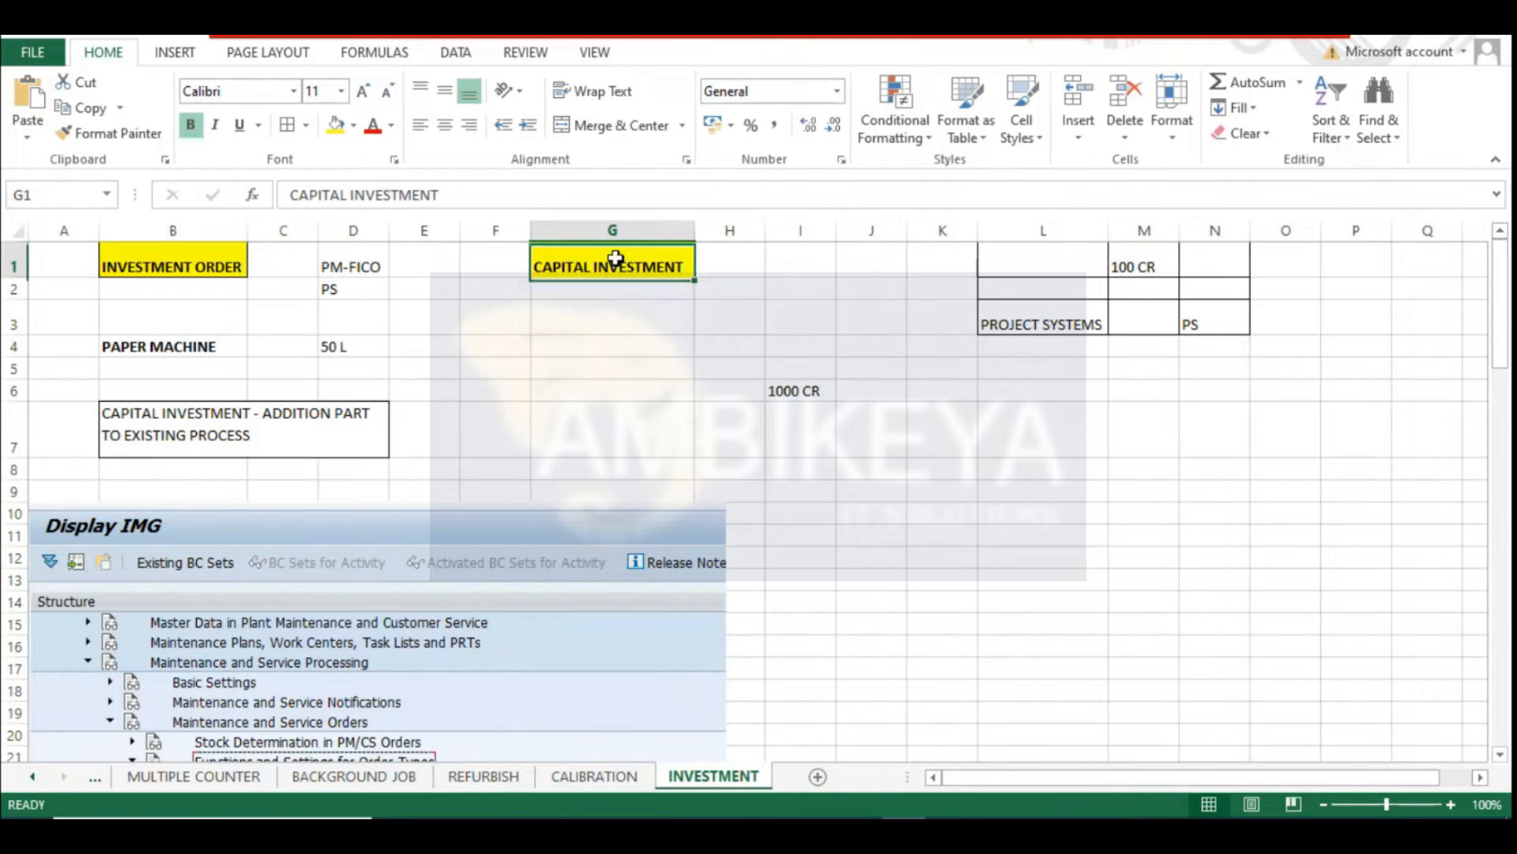
{"action": "left_click", "coordinate": [664, 371]}
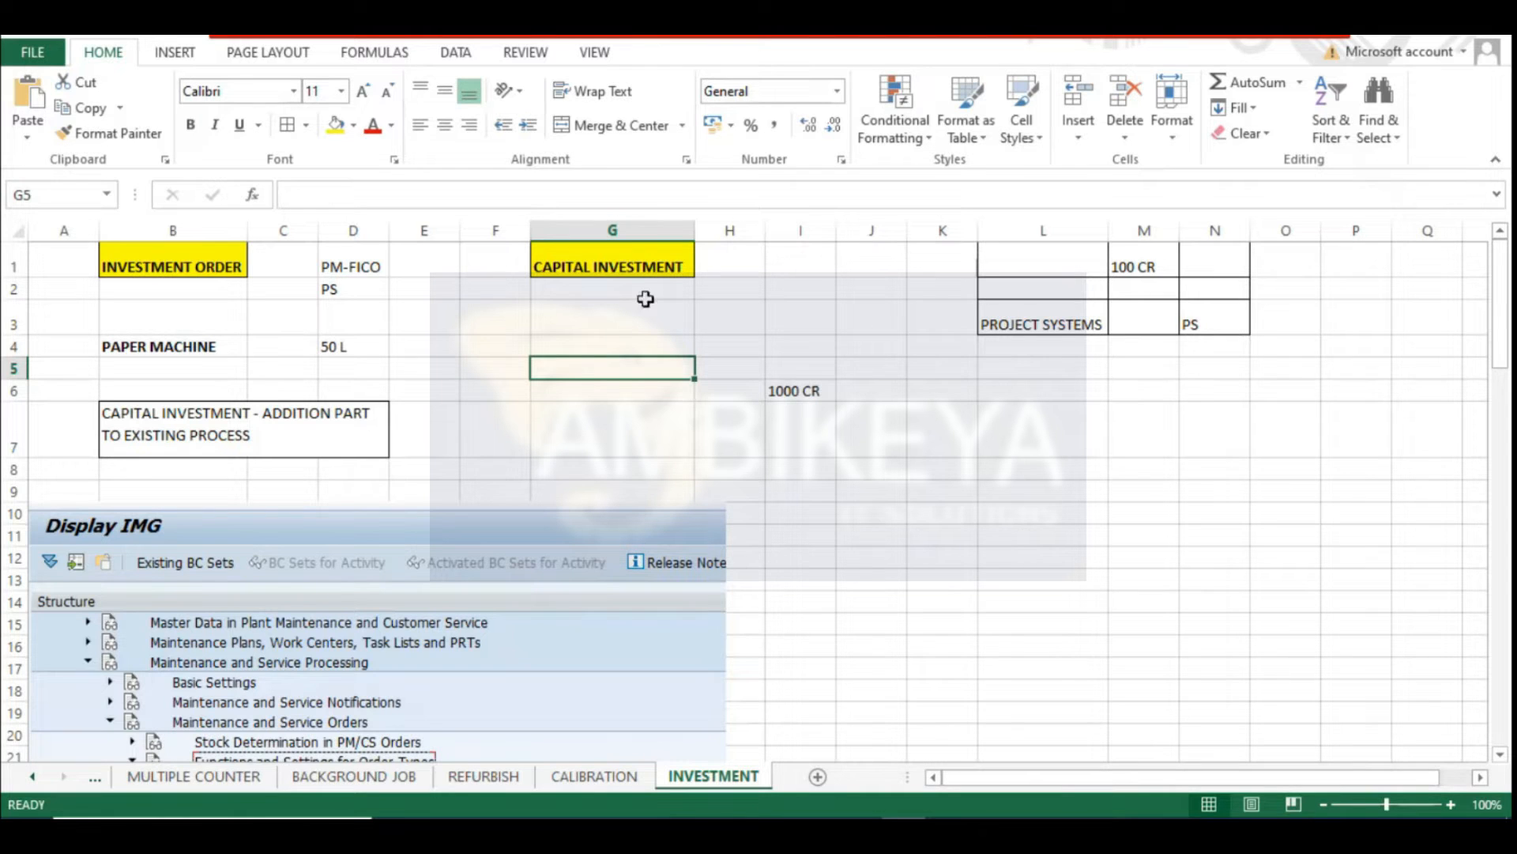
{"action": "left_click", "coordinate": [631, 261]}
{"action": "left_click", "coordinate": [174, 252]}
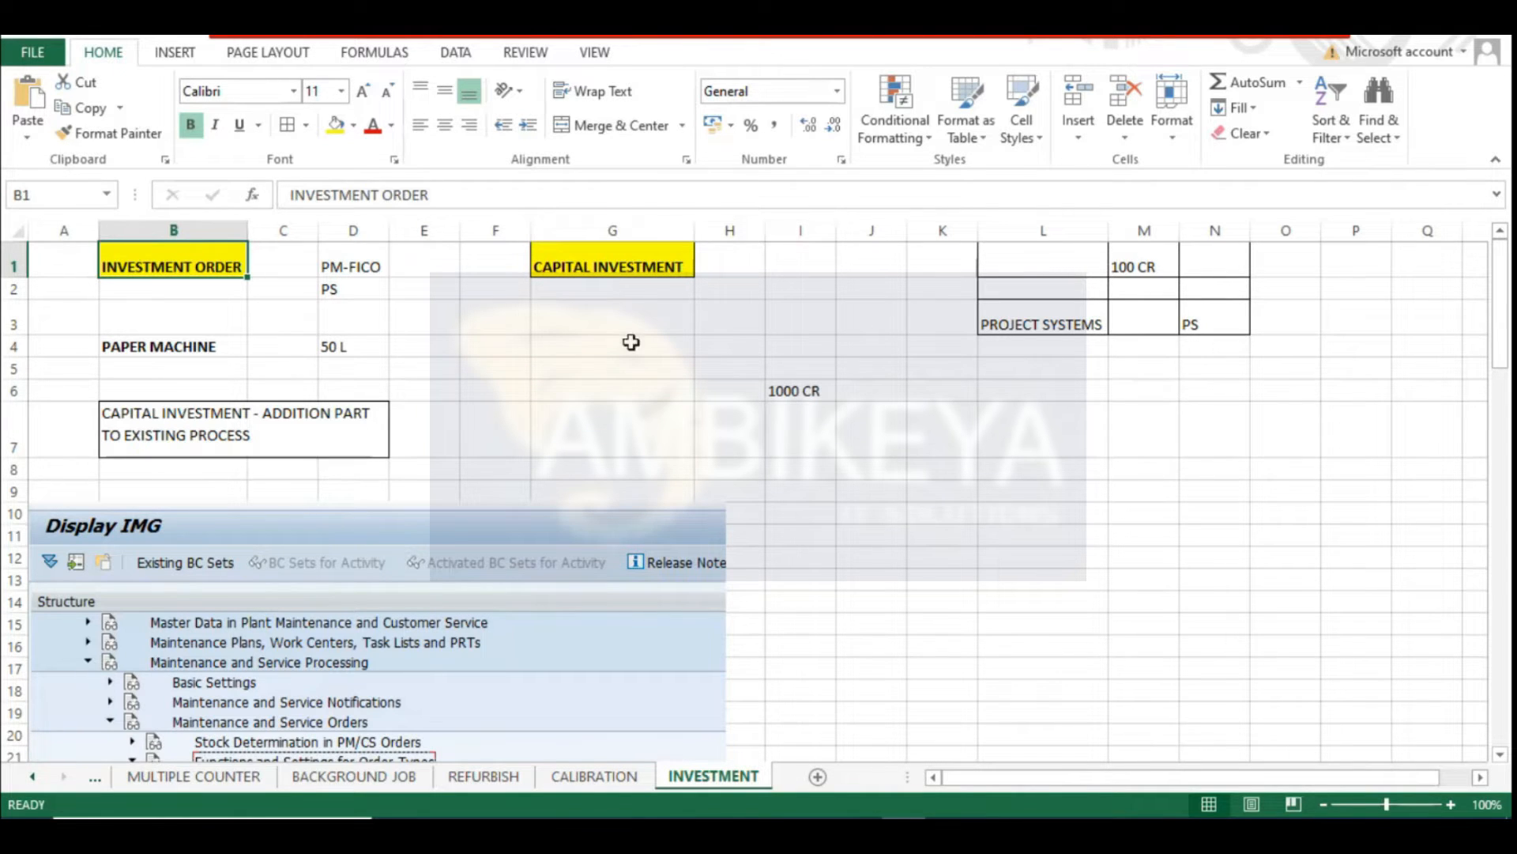
{"action": "left_click", "coordinate": [624, 320]}
{"action": "left_click", "coordinate": [596, 389]}
{"action": "left_click", "coordinate": [593, 324]}
{"action": "left_click", "coordinate": [606, 356]}
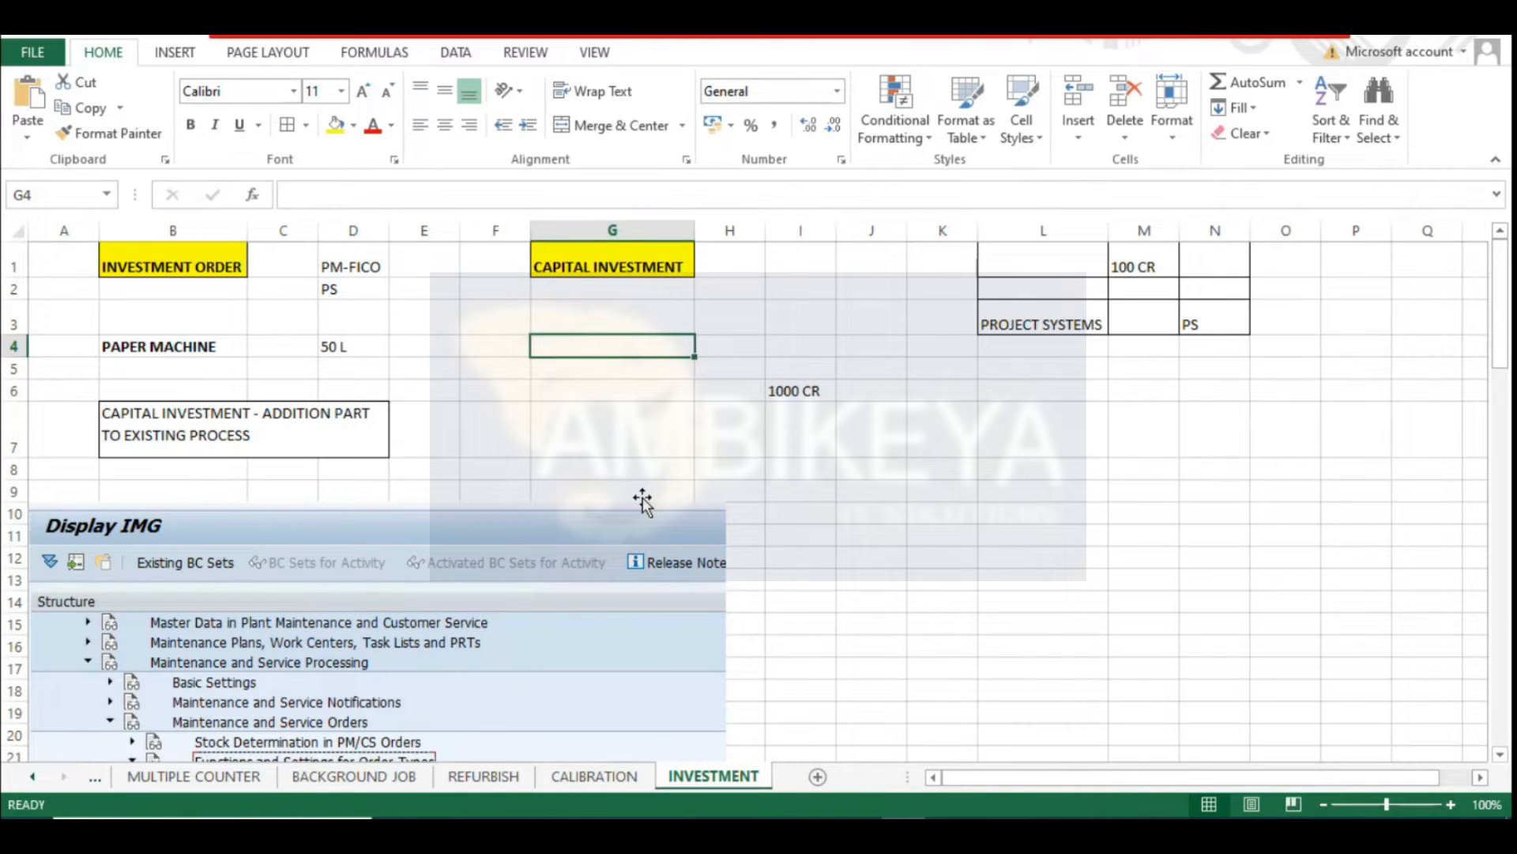
Fill the PAPER MACHINE cell with yellow, outline it with a border, and return to the SAP order screen
{"action": "left_click", "coordinate": [158, 346]}
{"action": "left_click", "coordinate": [335, 124]}
{"action": "left_click", "coordinate": [173, 269]}
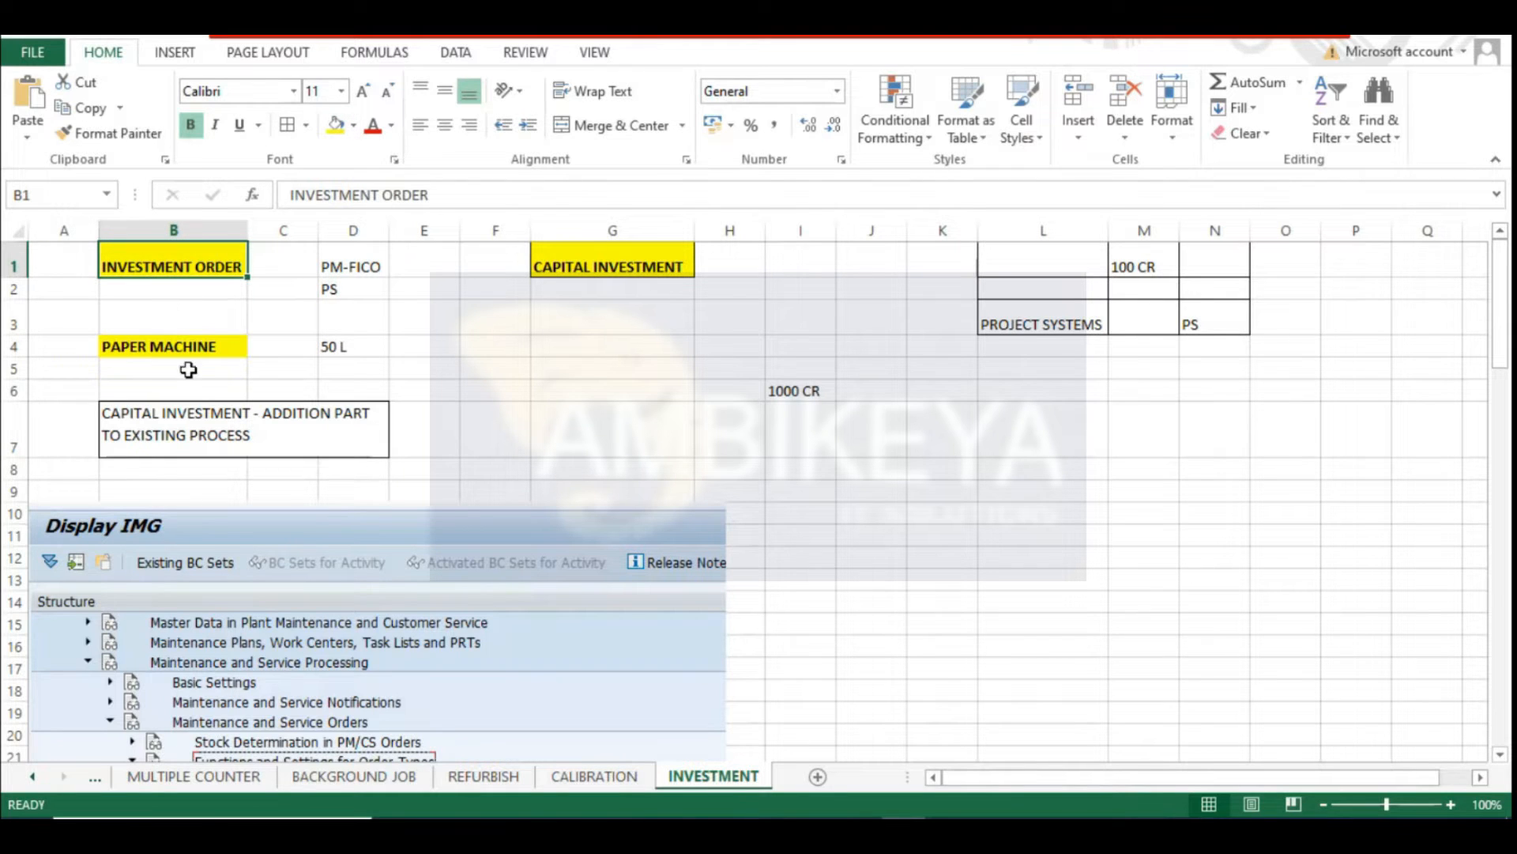
{"action": "left_click", "coordinate": [178, 320]}
{"action": "left_click", "coordinate": [185, 348]}
{"action": "left_click", "coordinate": [288, 128]}
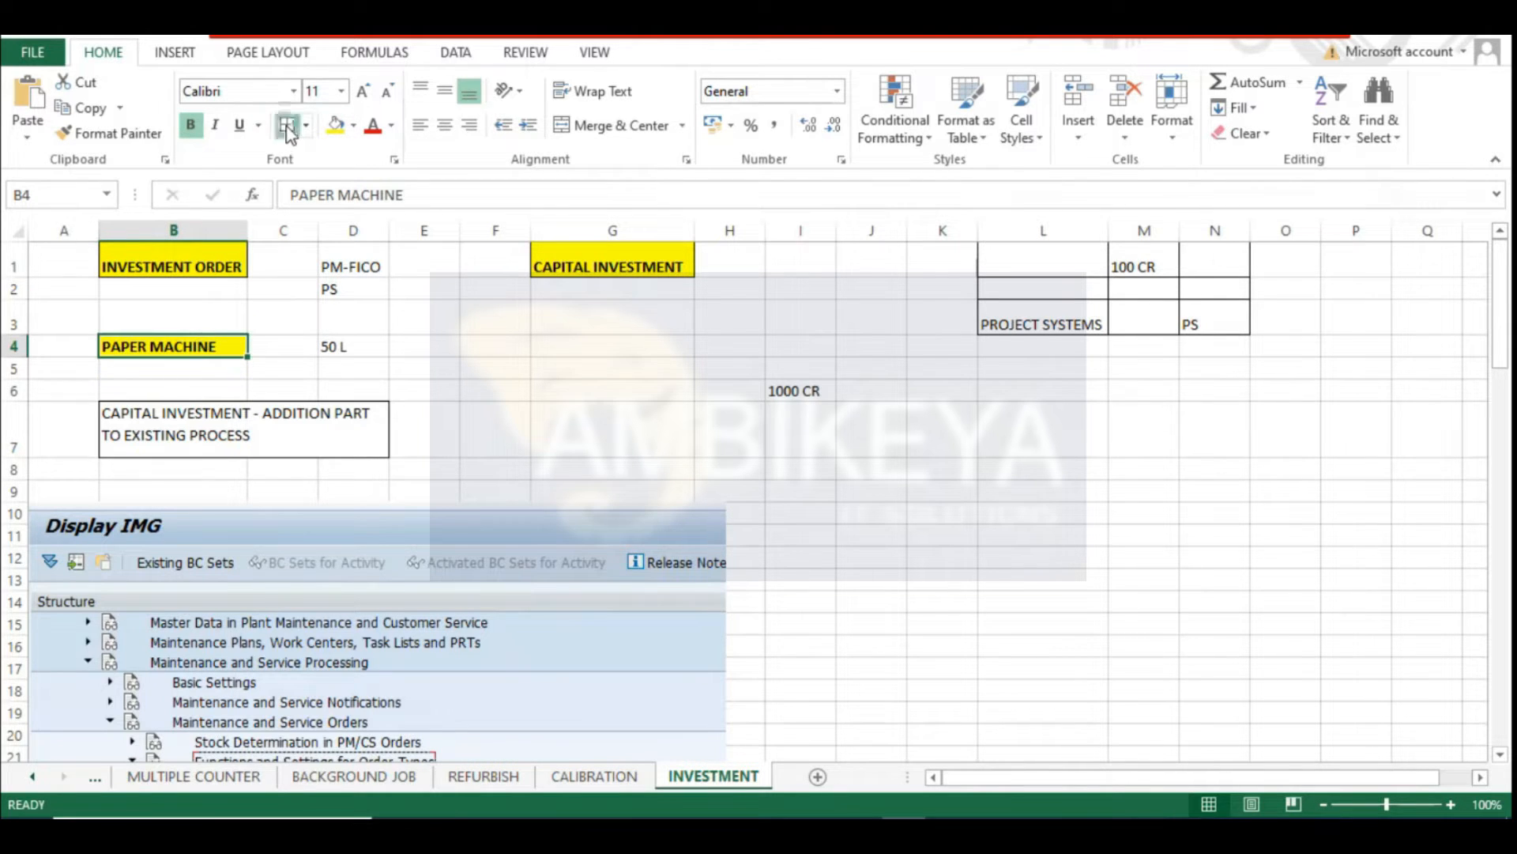
{"action": "left_click", "coordinate": [628, 367]}
{"action": "left_click", "coordinate": [578, 323]}
{"action": "key", "text": "alt+Tab"}
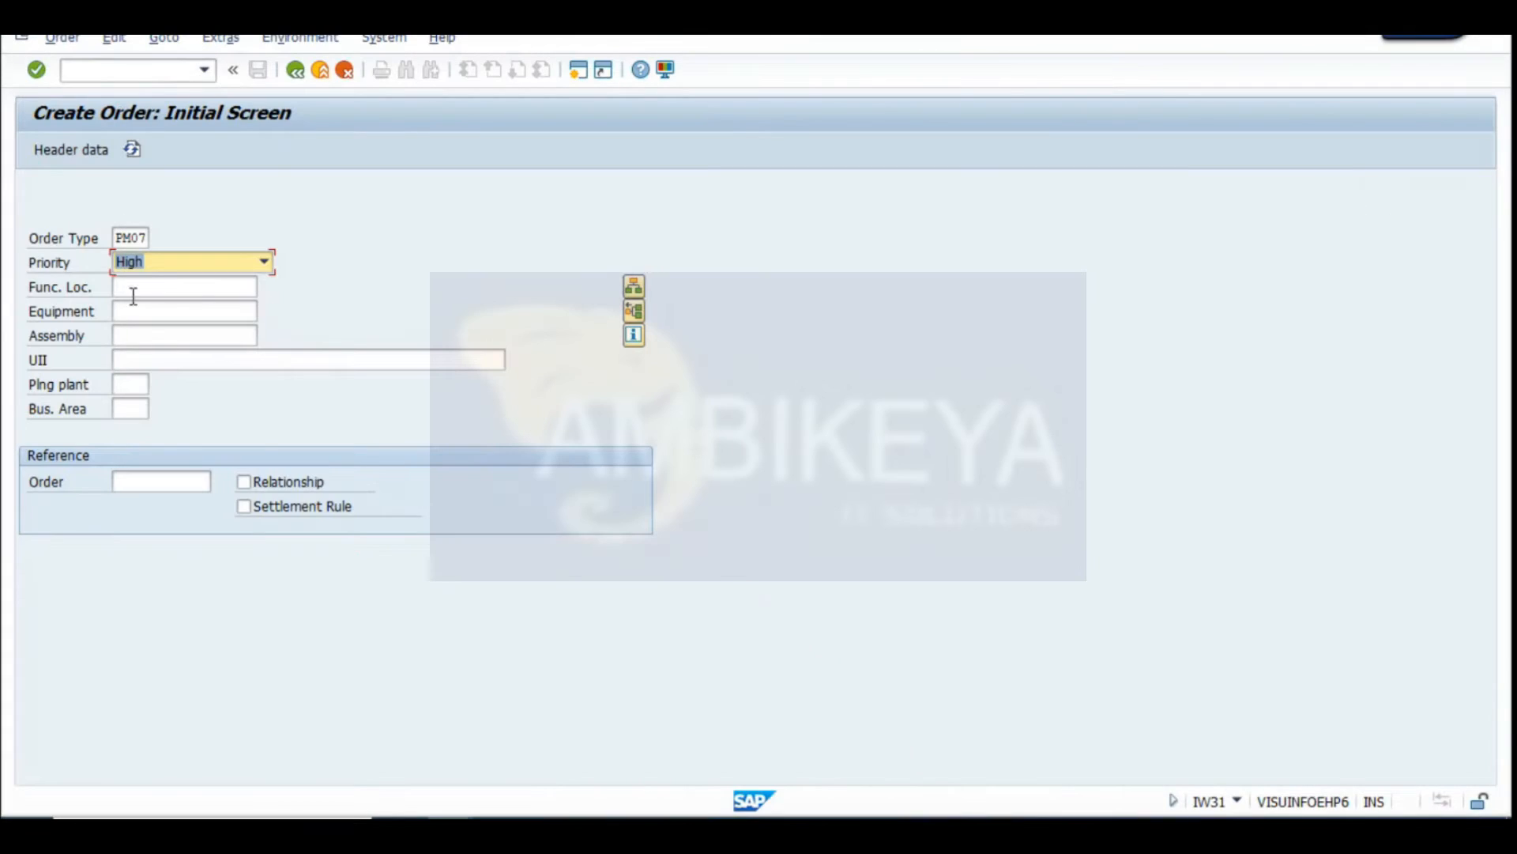
{"action": "left_click", "coordinate": [146, 312]}
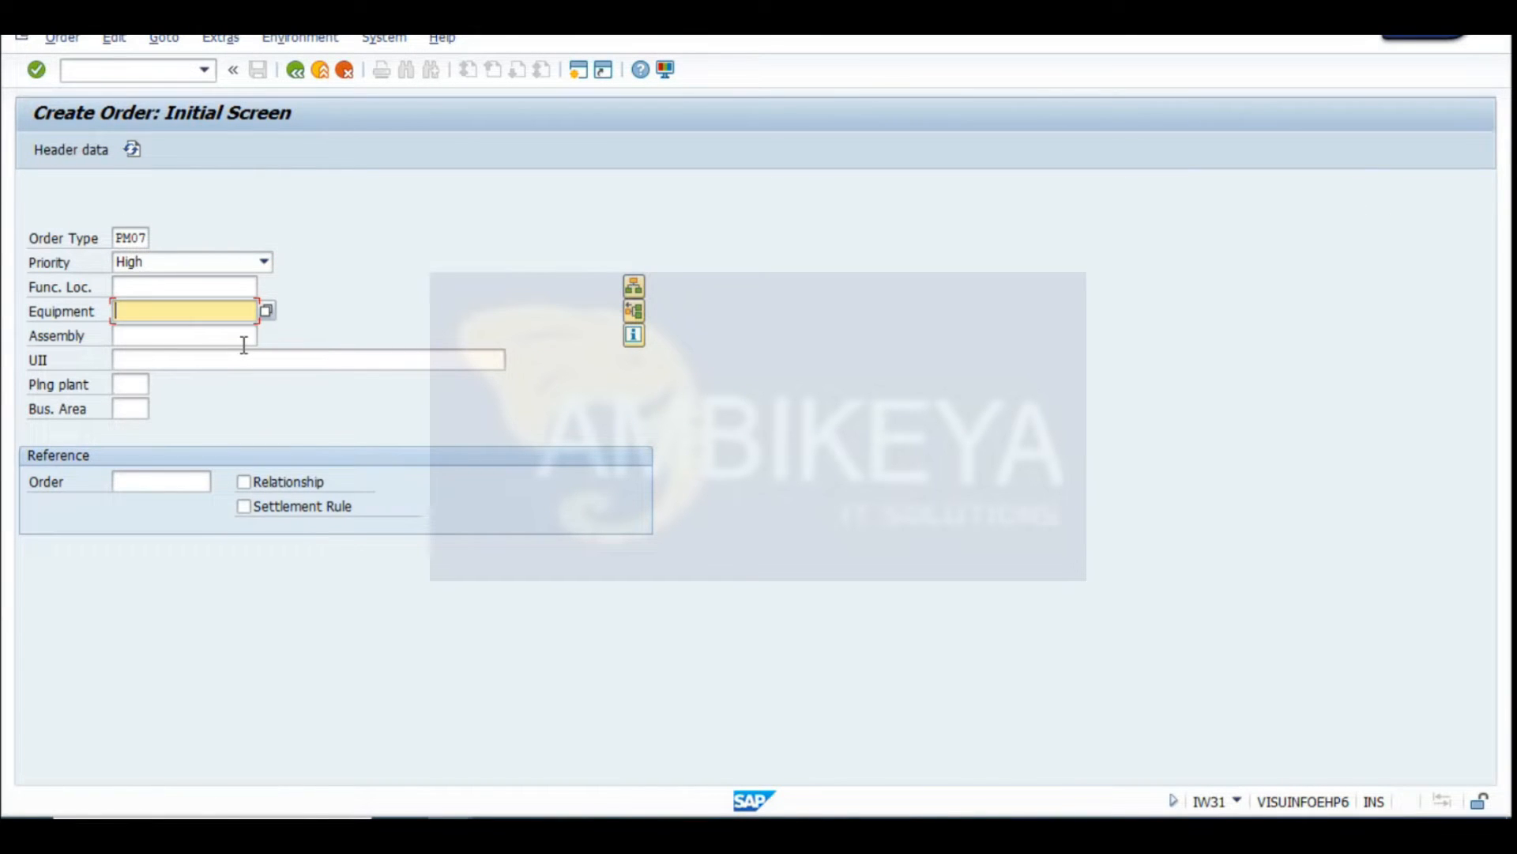
{"action": "left_click", "coordinate": [155, 287]}
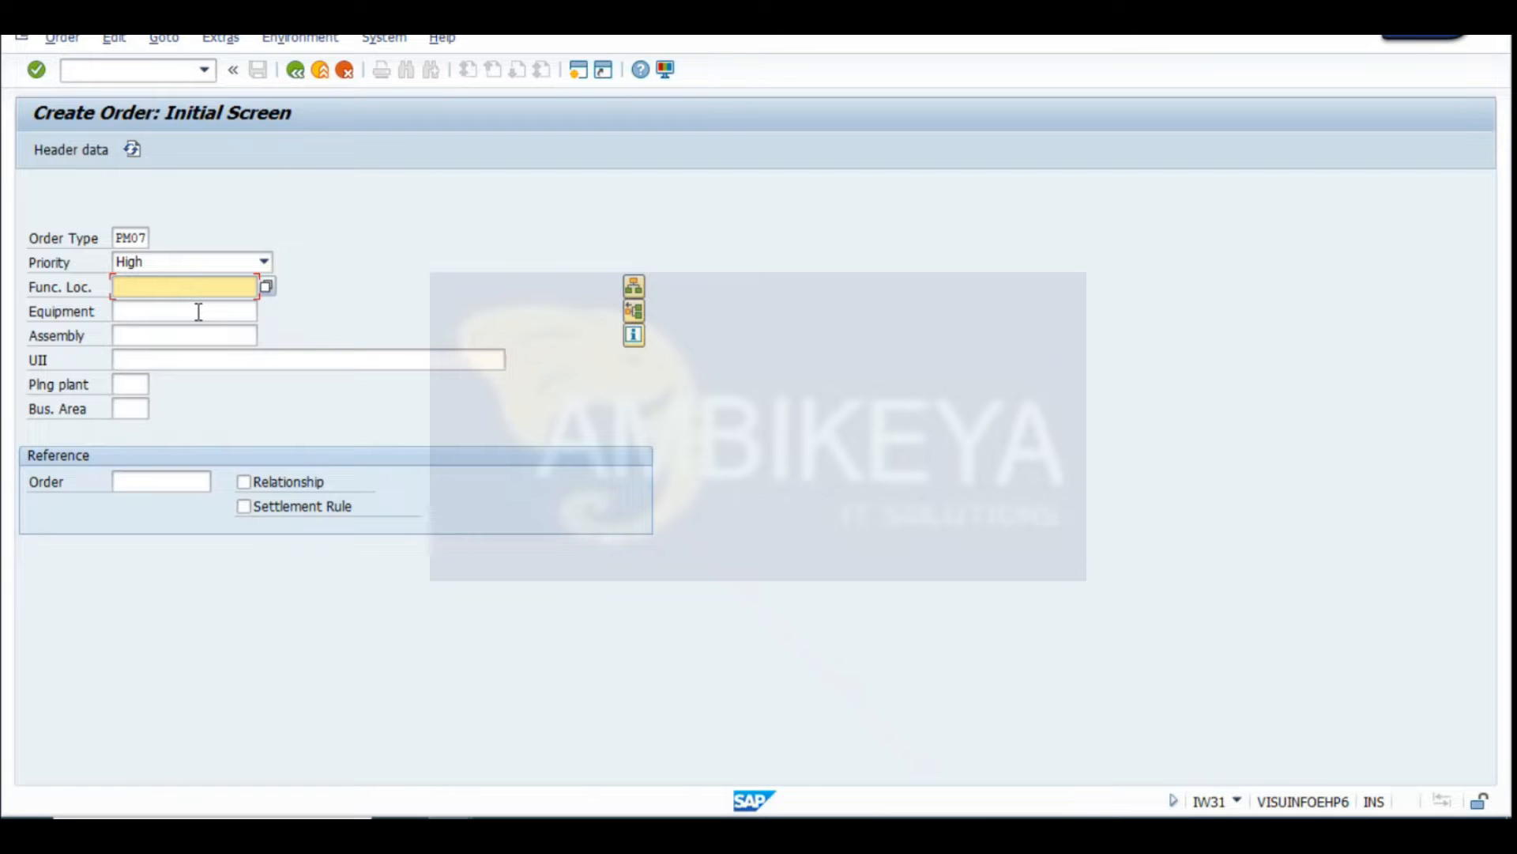
{"action": "left_click", "coordinate": [147, 311]}
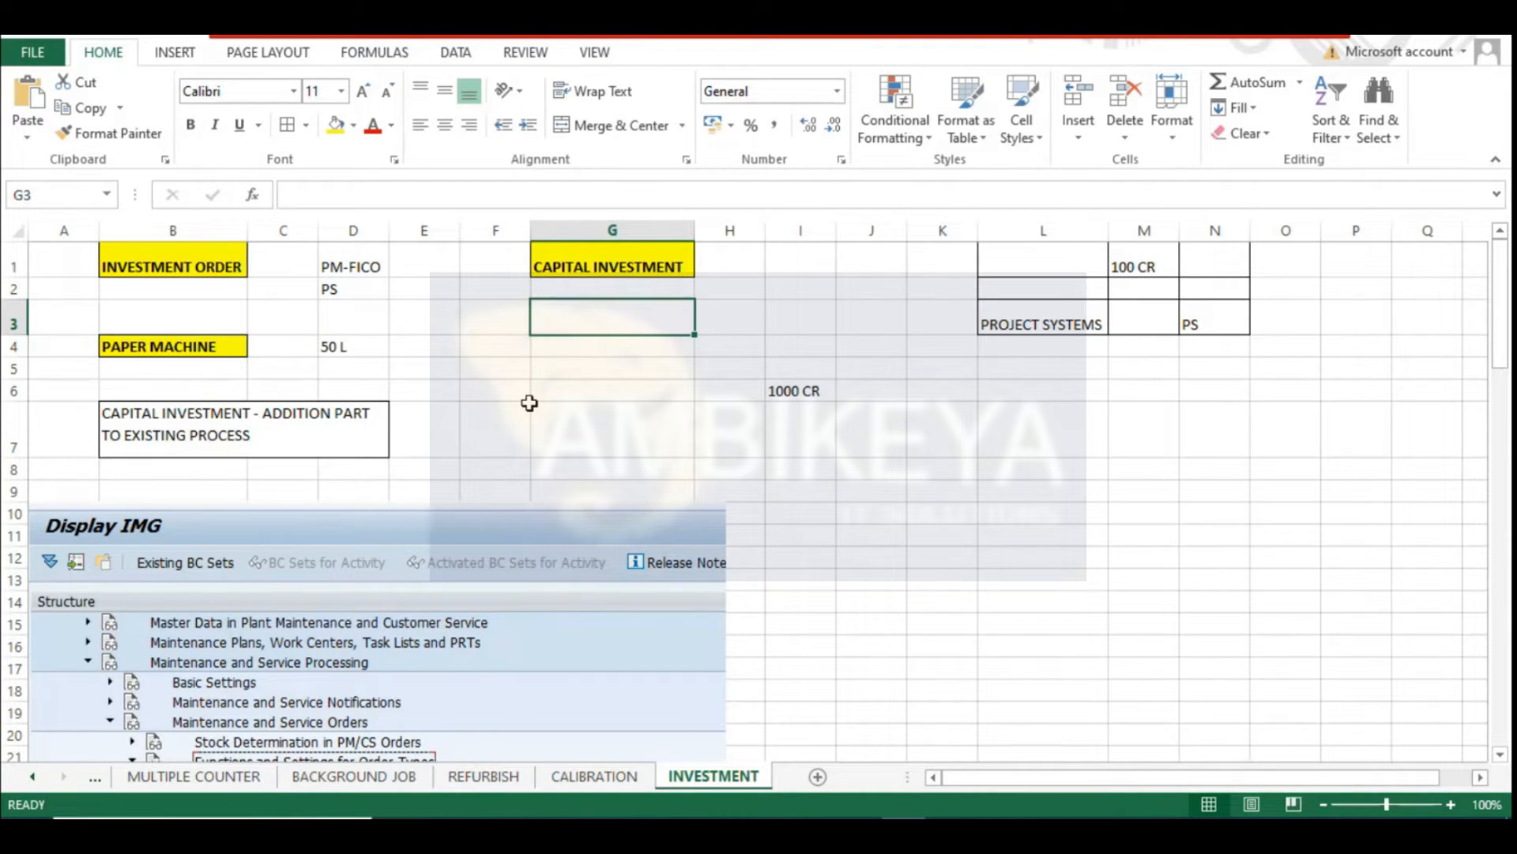
{"action": "left_click", "coordinate": [539, 444]}
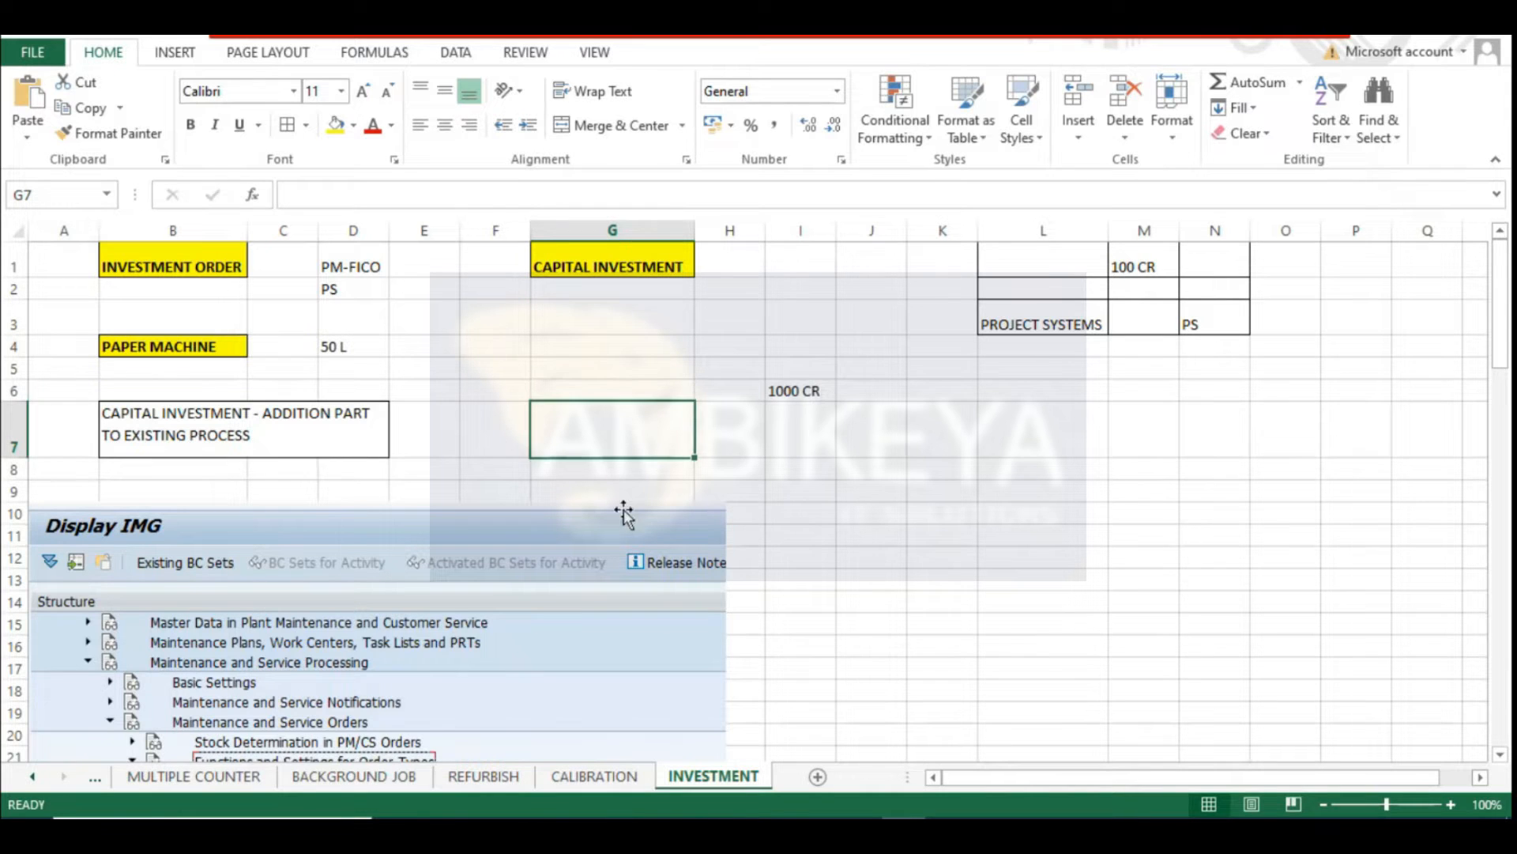
{"action": "key", "text": "alt+Tab"}
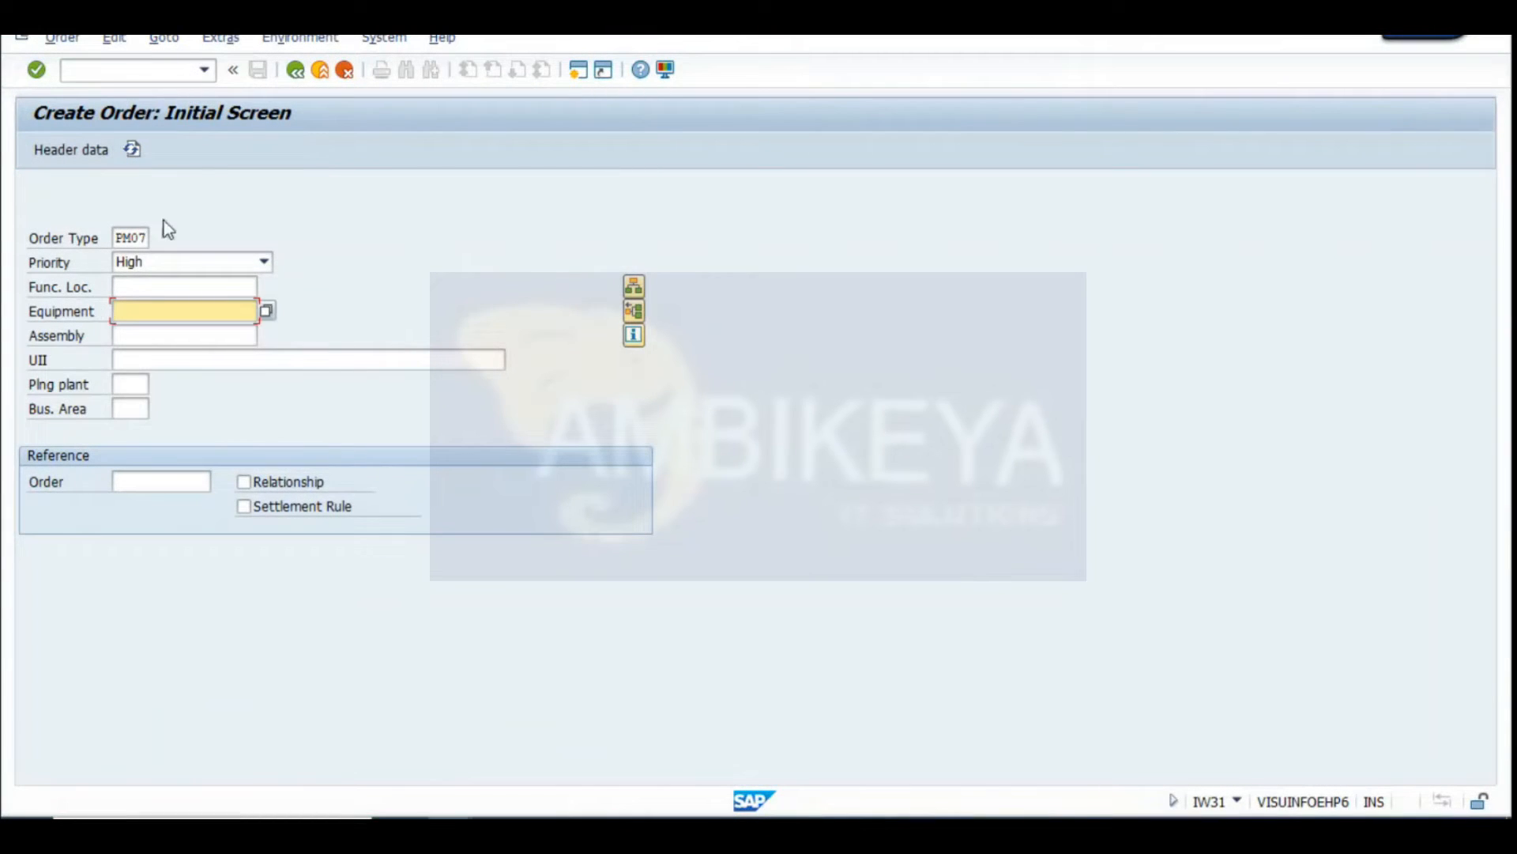
{"action": "left_click", "coordinate": [165, 335]}
{"action": "left_click", "coordinate": [167, 308]}
Keep the order's priority at High, submit the initial screen without a reference object, and acknowledge the information message
{"action": "left_click", "coordinate": [147, 266]}
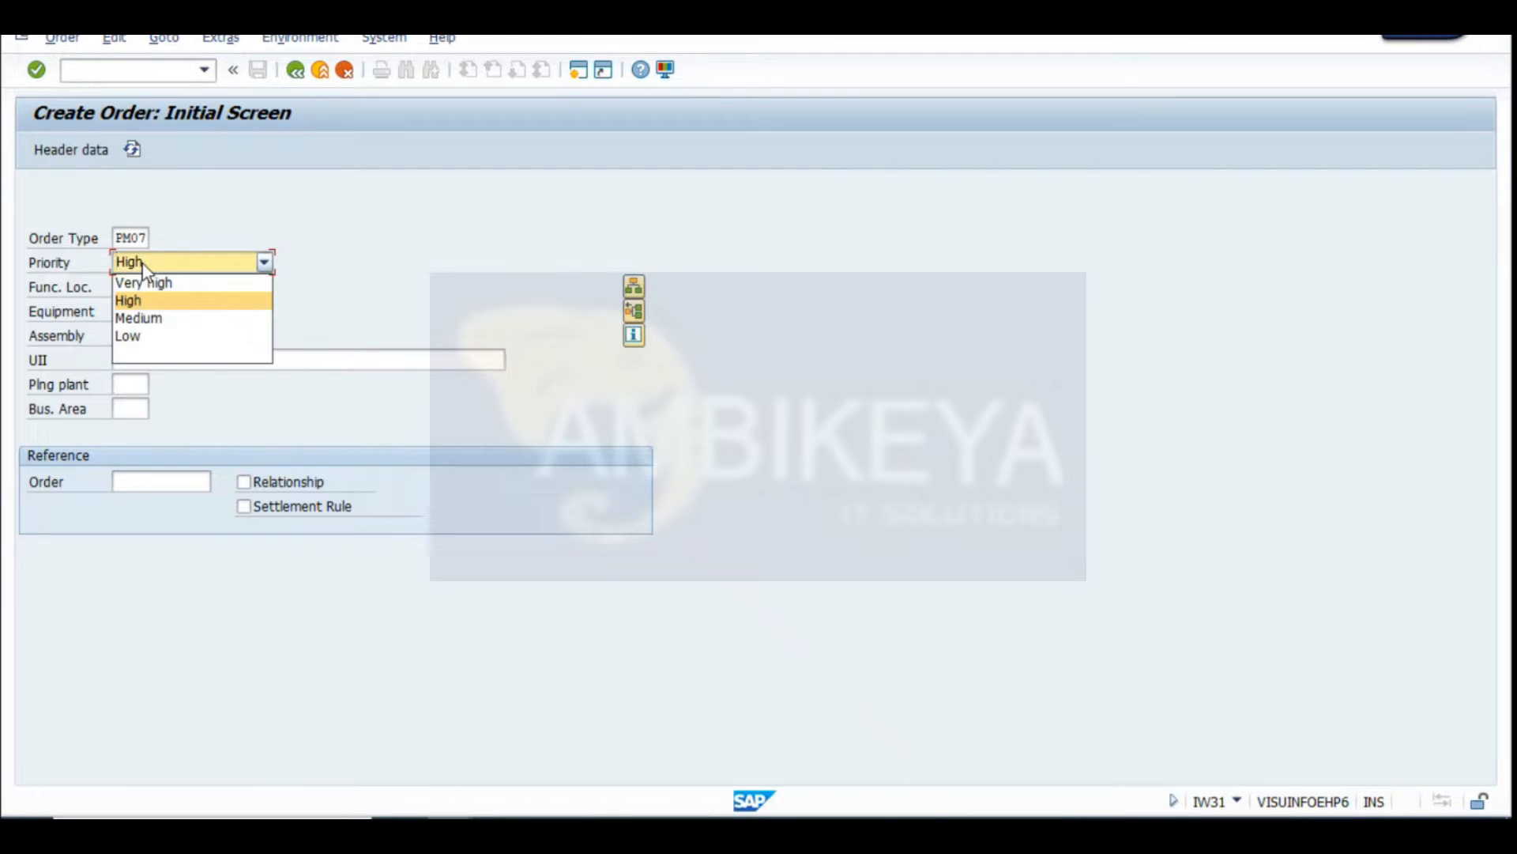
{"action": "left_click", "coordinate": [143, 268]}
{"action": "key", "text": "Return"}
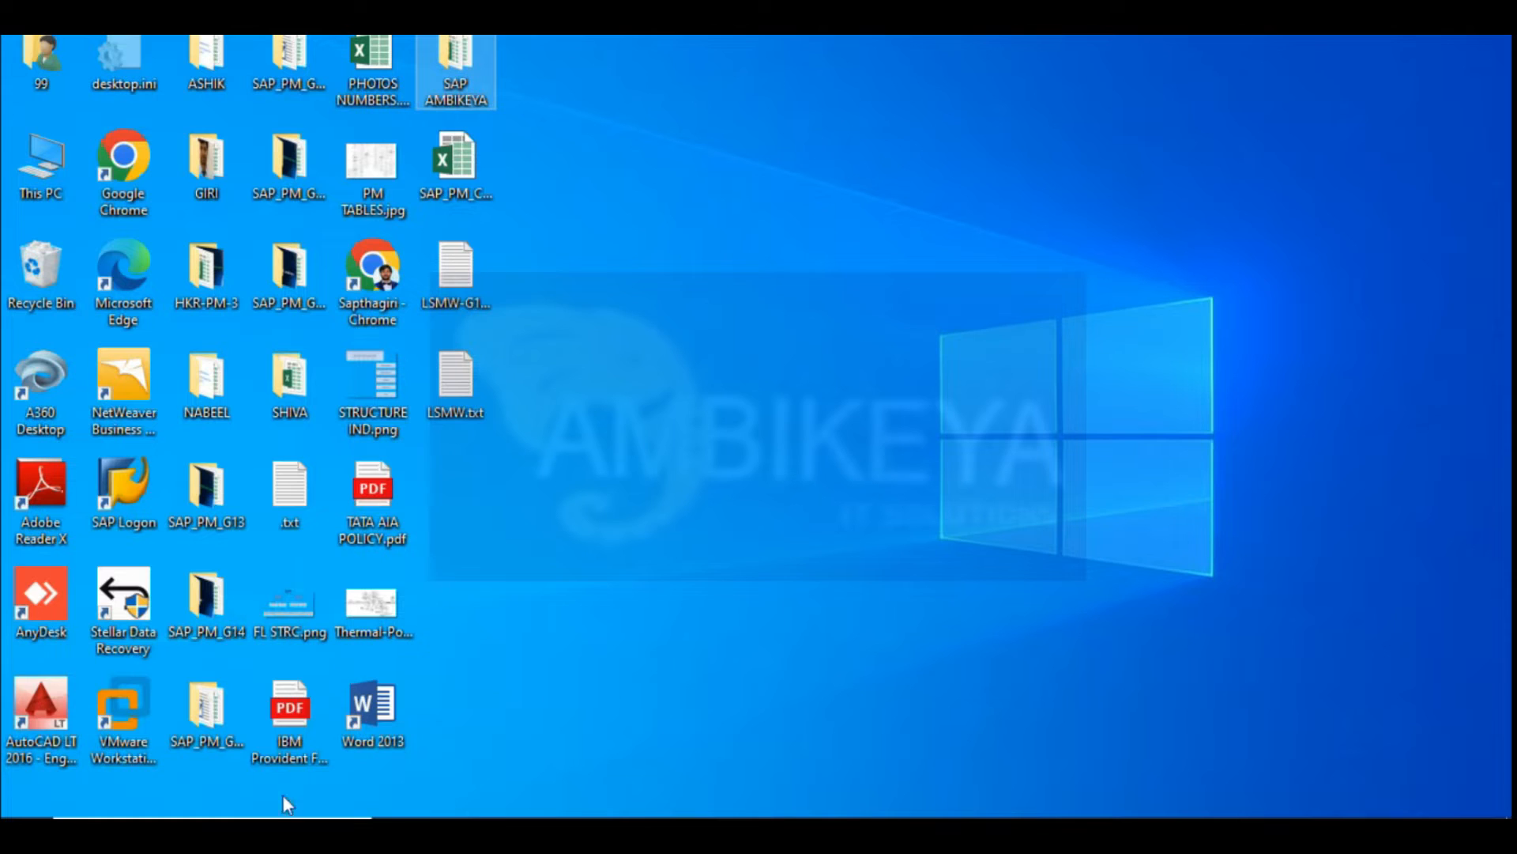
{"action": "left_click", "coordinate": [389, 609]}
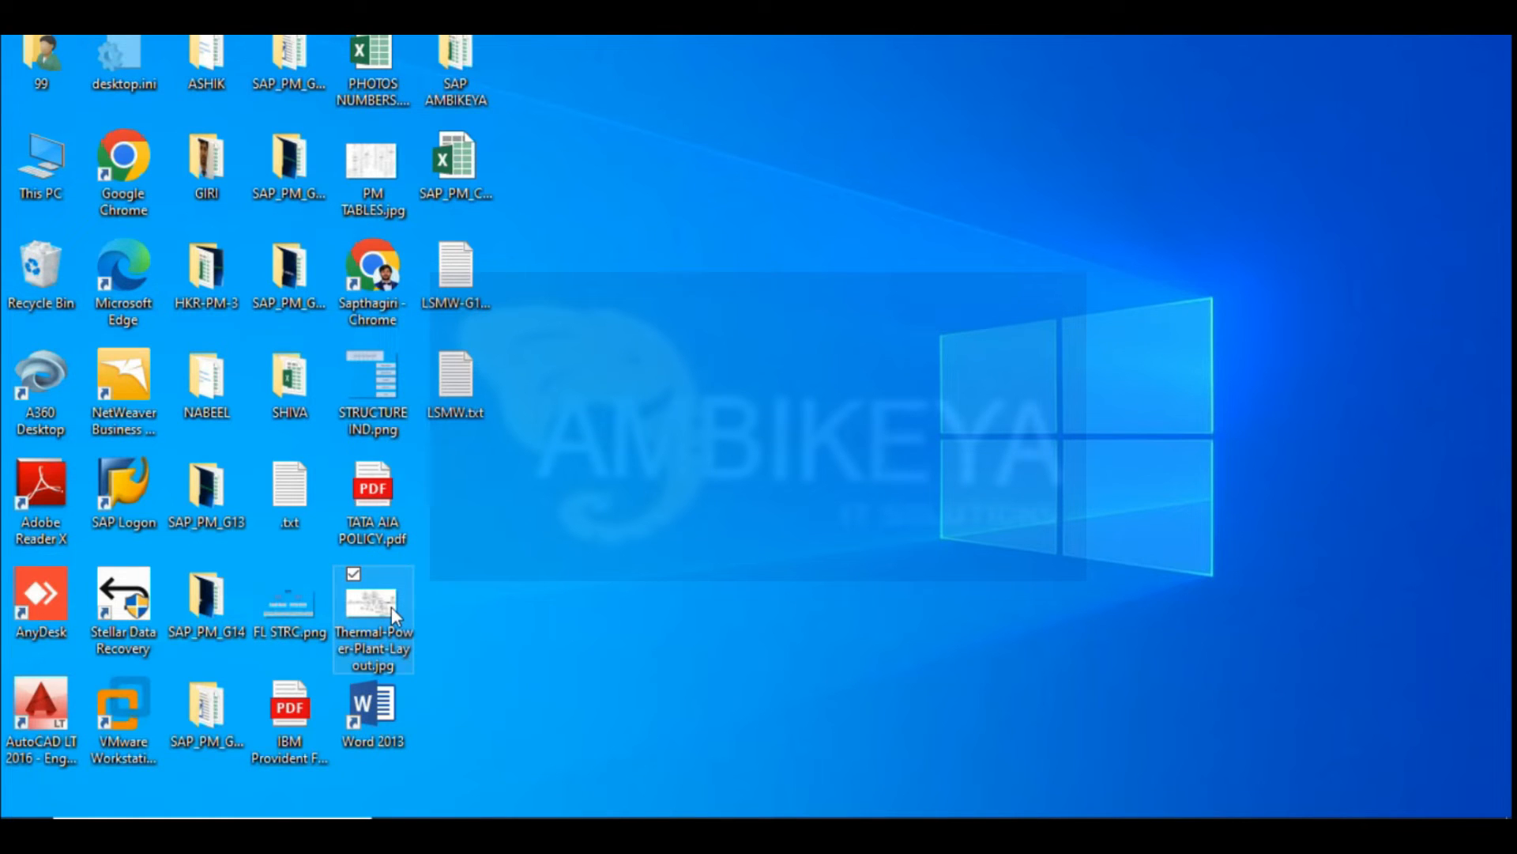
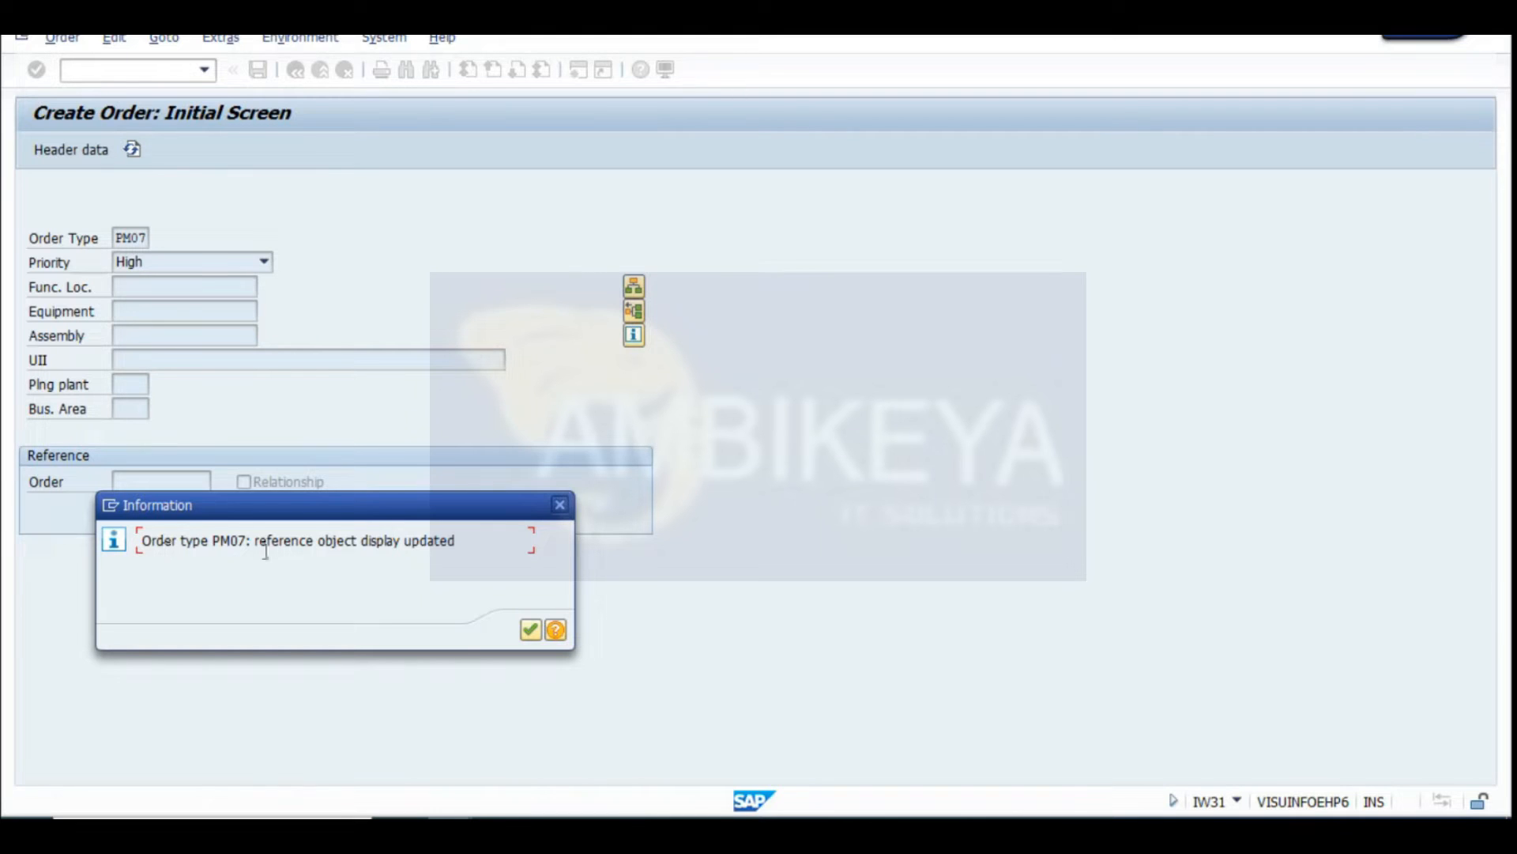
{"action": "left_click", "coordinate": [530, 630]}
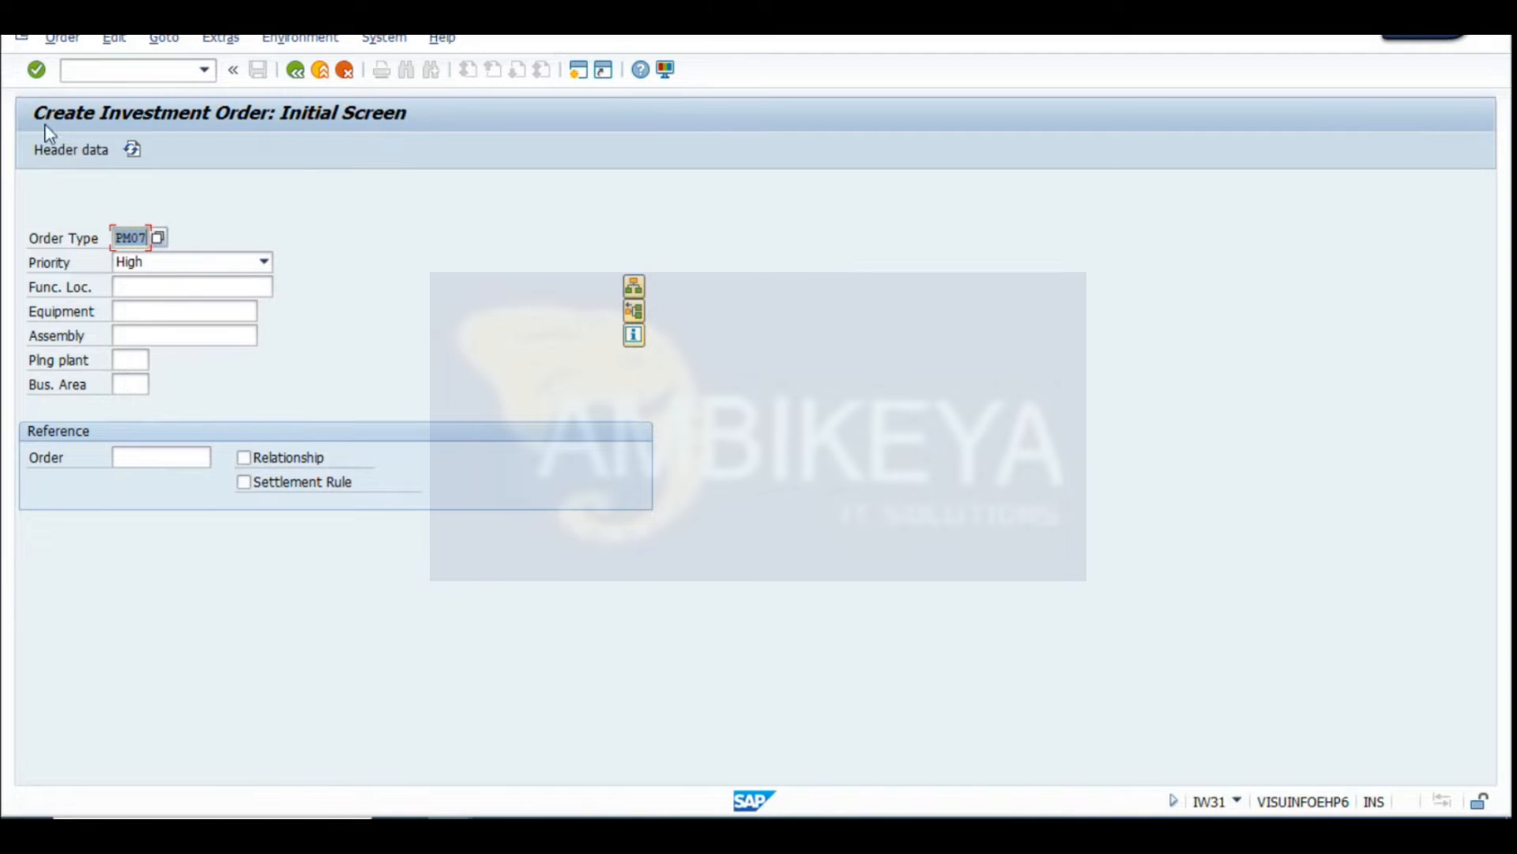
Capture the order's initial screen and select a cell just below the last screenshot on the INVESTMENT sheet in Excel
{"action": "key", "text": "super+shift+s"}
{"action": "left_click_drag", "start_coordinate": [4, 80], "coordinate": [751, 567]}
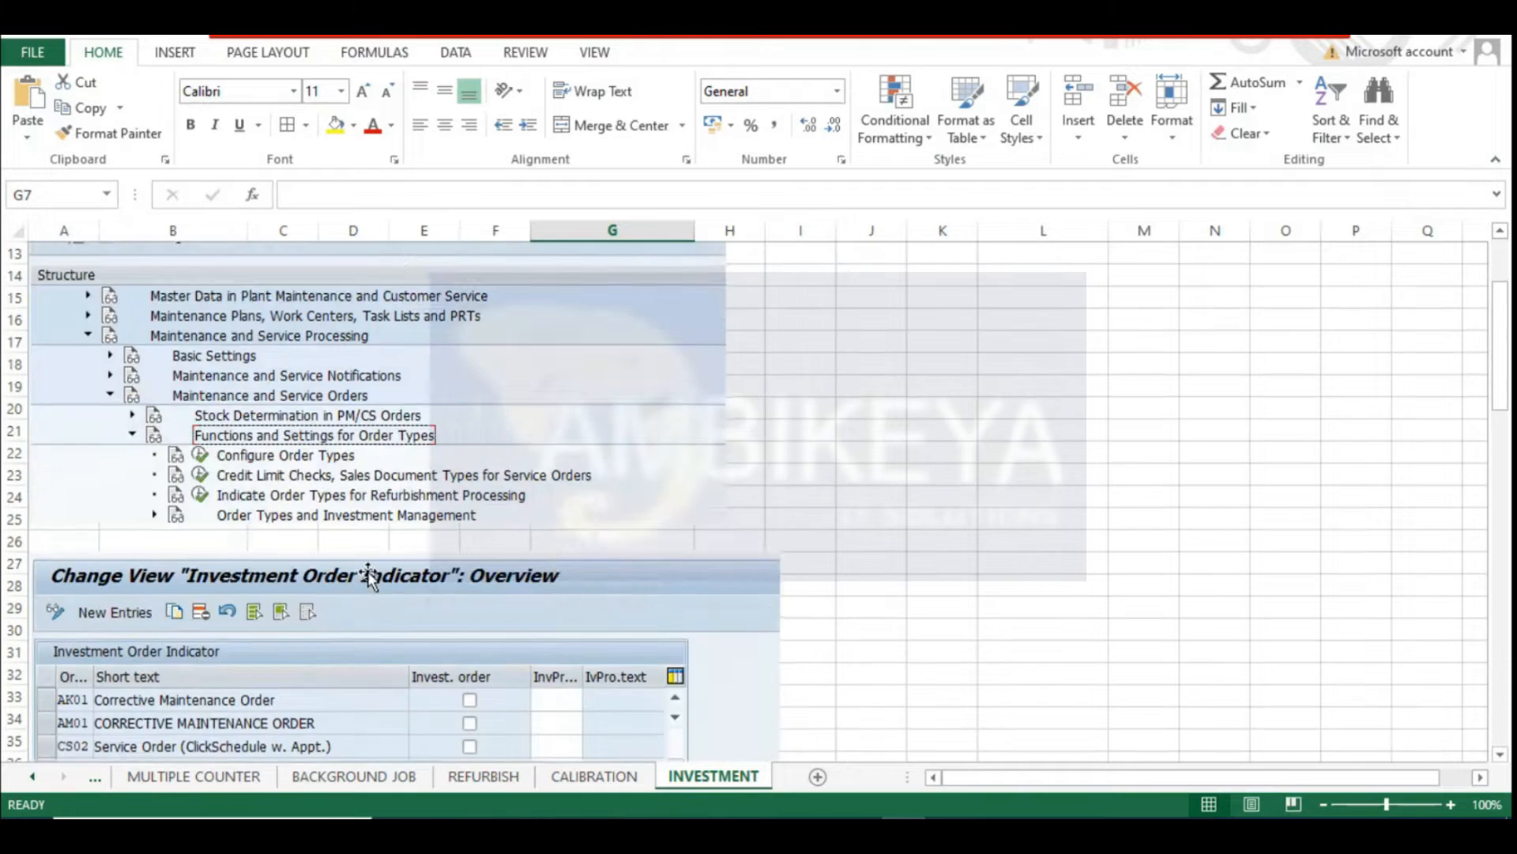
{"action": "scroll", "coordinate": [163, 569], "scroll_direction": "down", "scroll_amount": 20}
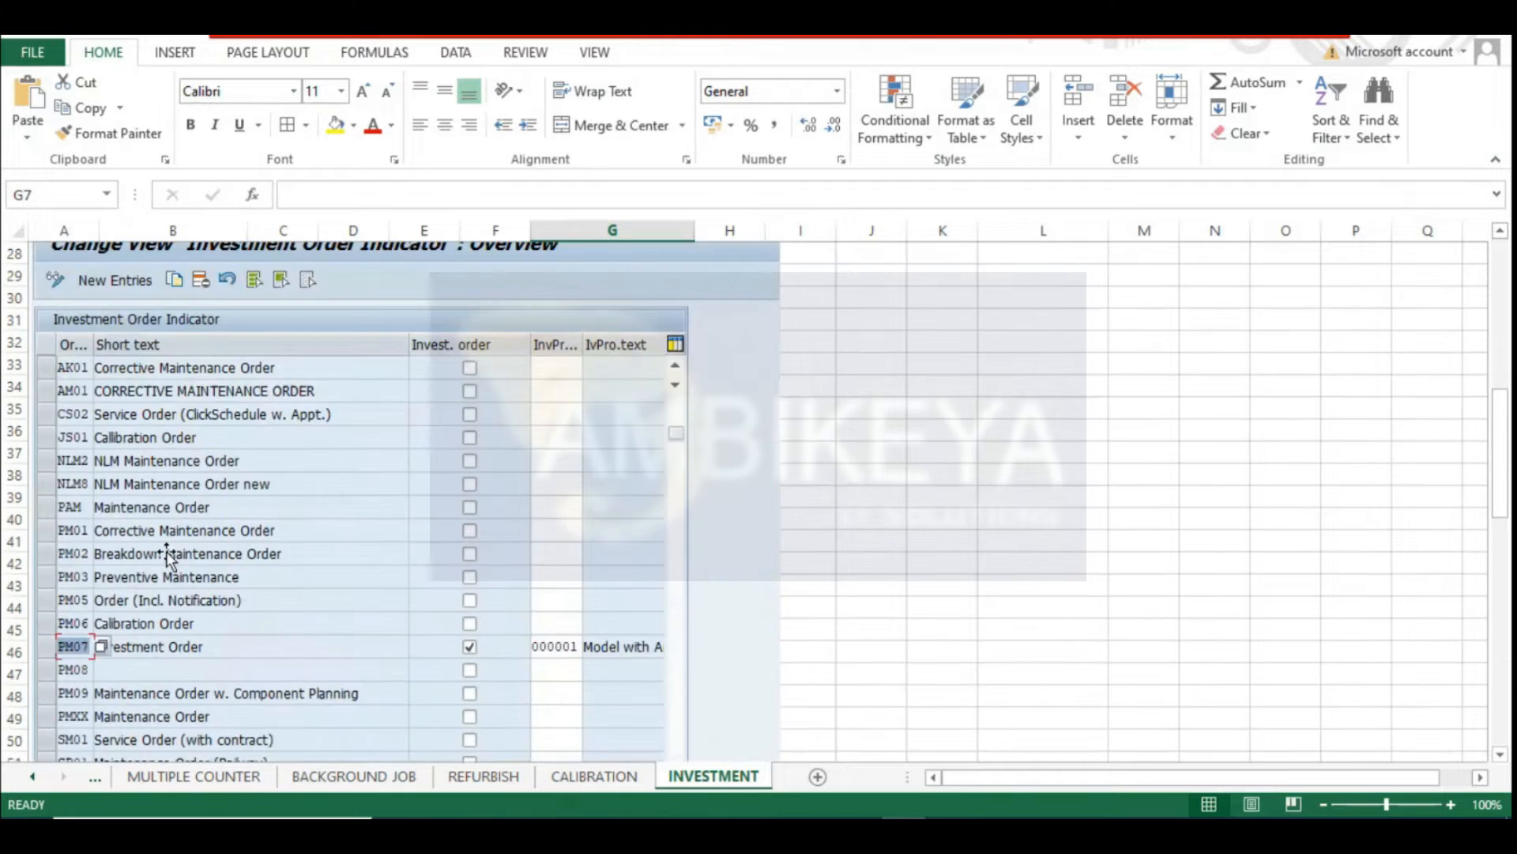
{"action": "scroll", "coordinate": [158, 541], "scroll_direction": "down", "scroll_amount": 2}
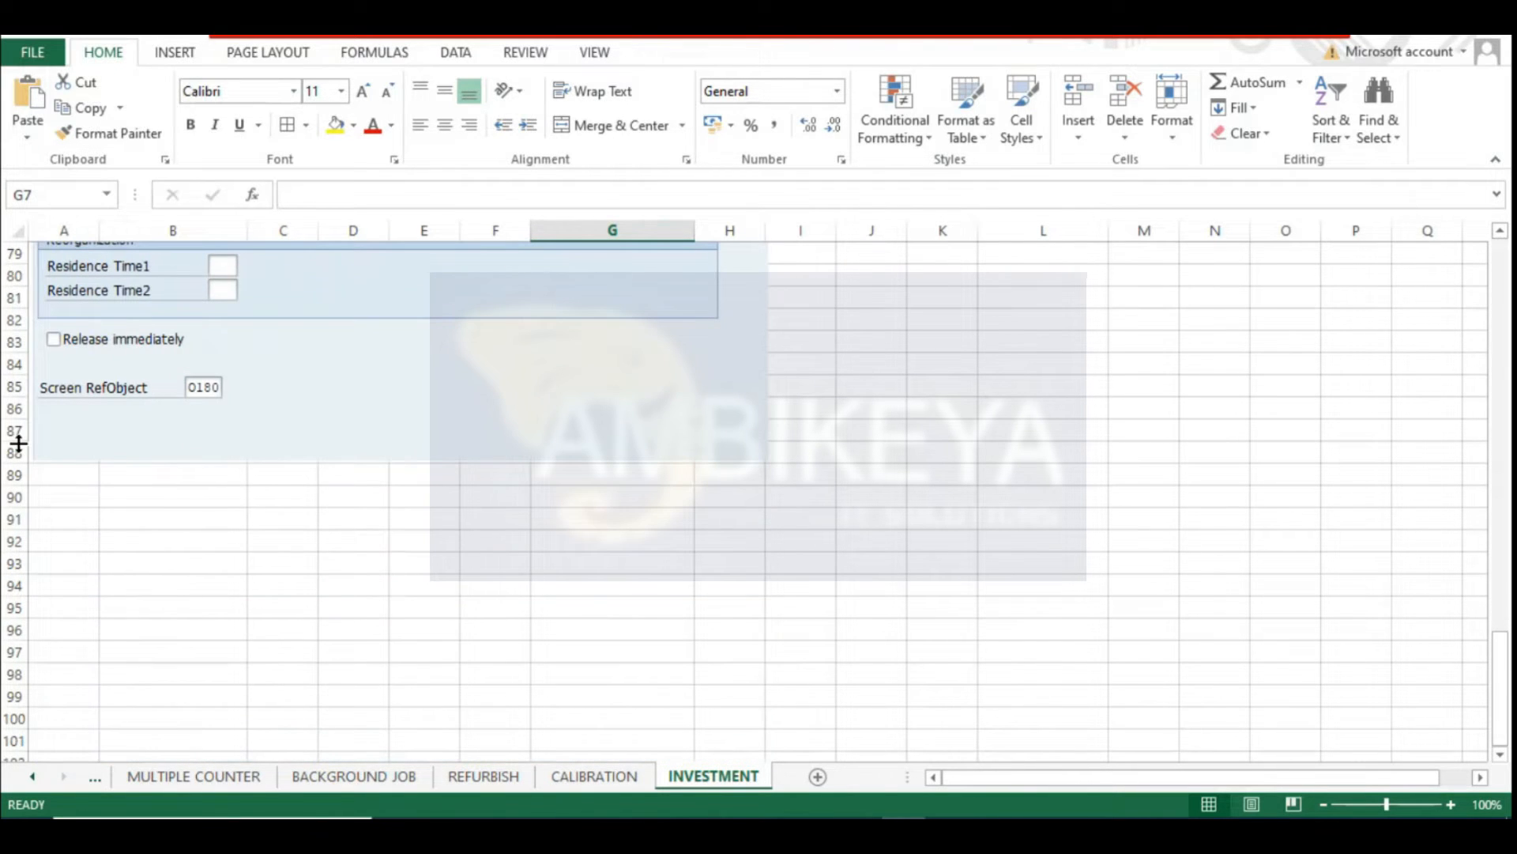
{"action": "left_click", "coordinate": [48, 487]}
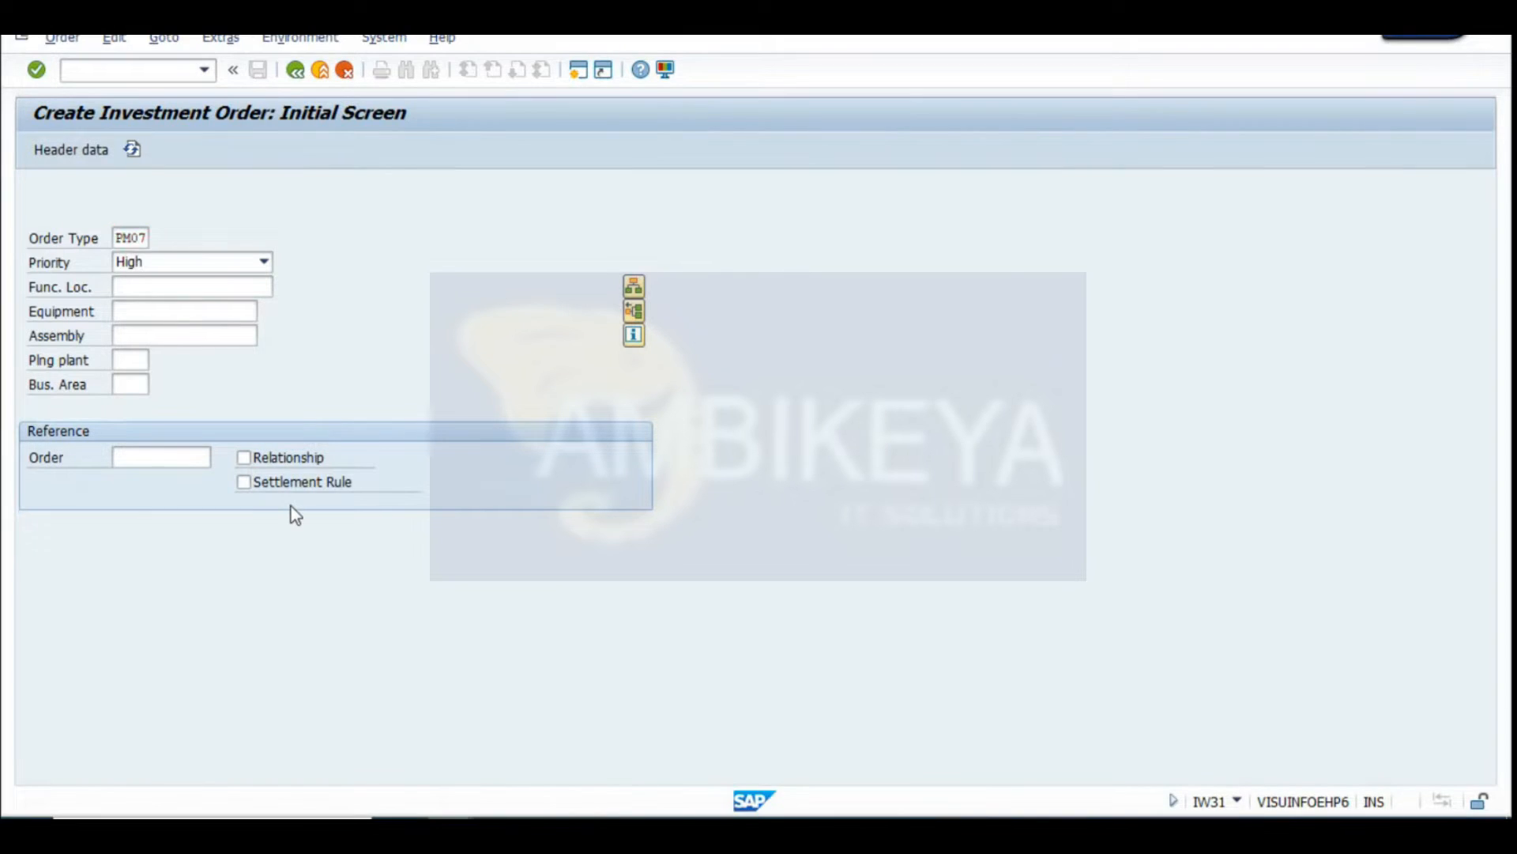
Submit the SAP initial screen, set the planning plant to 1000, and capture the screen
{"action": "key", "text": "Return"}
{"action": "type", "text": "1000"}
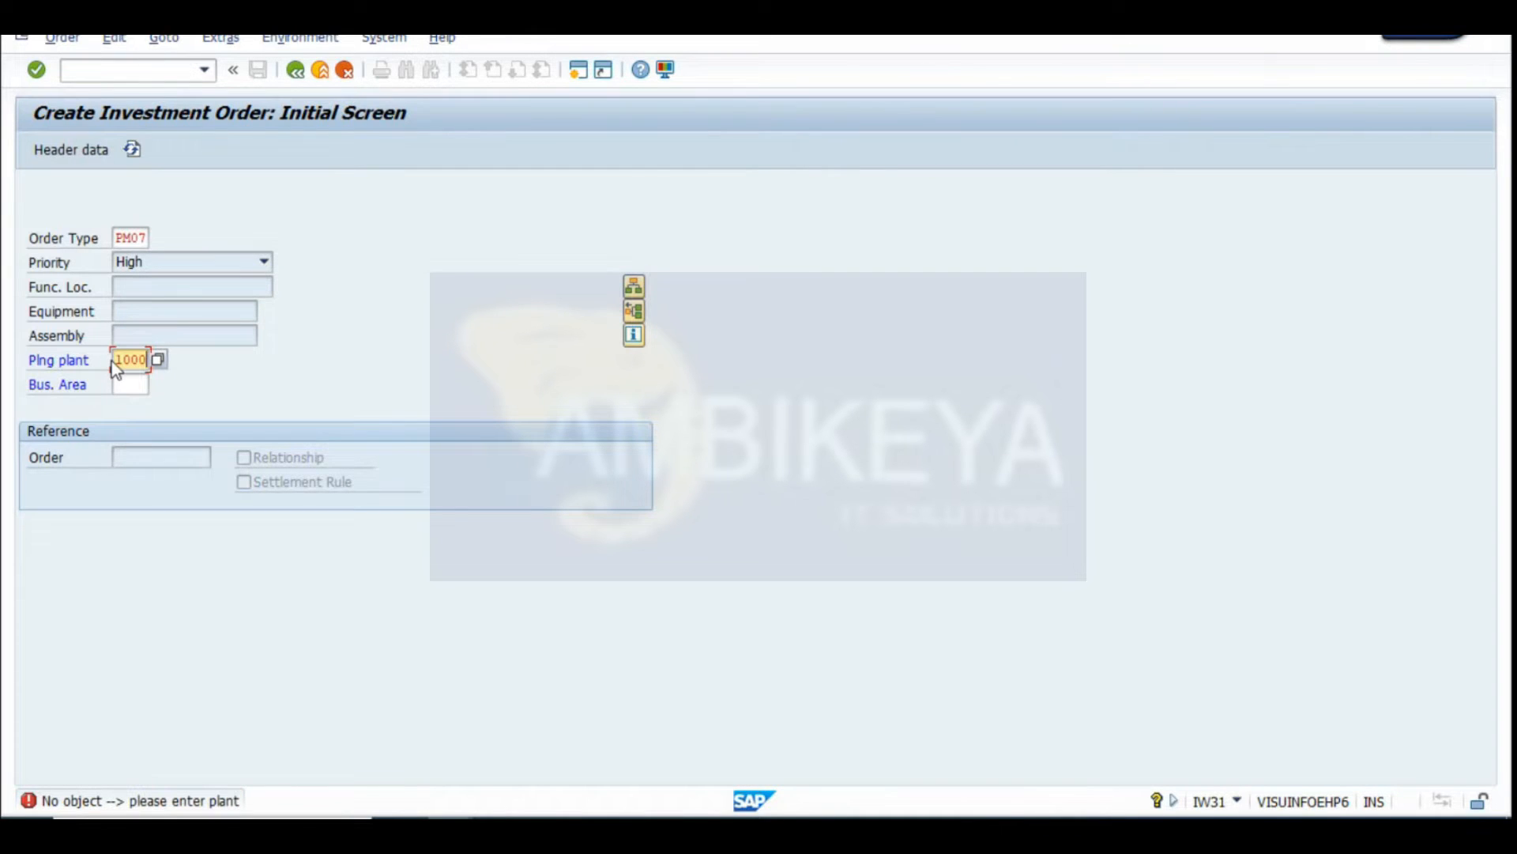
{"action": "key", "text": "super+shift+s"}
{"action": "left_click_drag", "start_coordinate": [4, 85], "coordinate": [750, 597]}
Paste the captured order screen at cell A90 of the INVESTMENT sheet in Excel and undo that paste
{"action": "key", "text": "alt+Tab"}
{"action": "key", "text": "ctrl+v"}
{"action": "scroll", "coordinate": [269, 490], "scroll_direction": "down", "scroll_amount": 3}
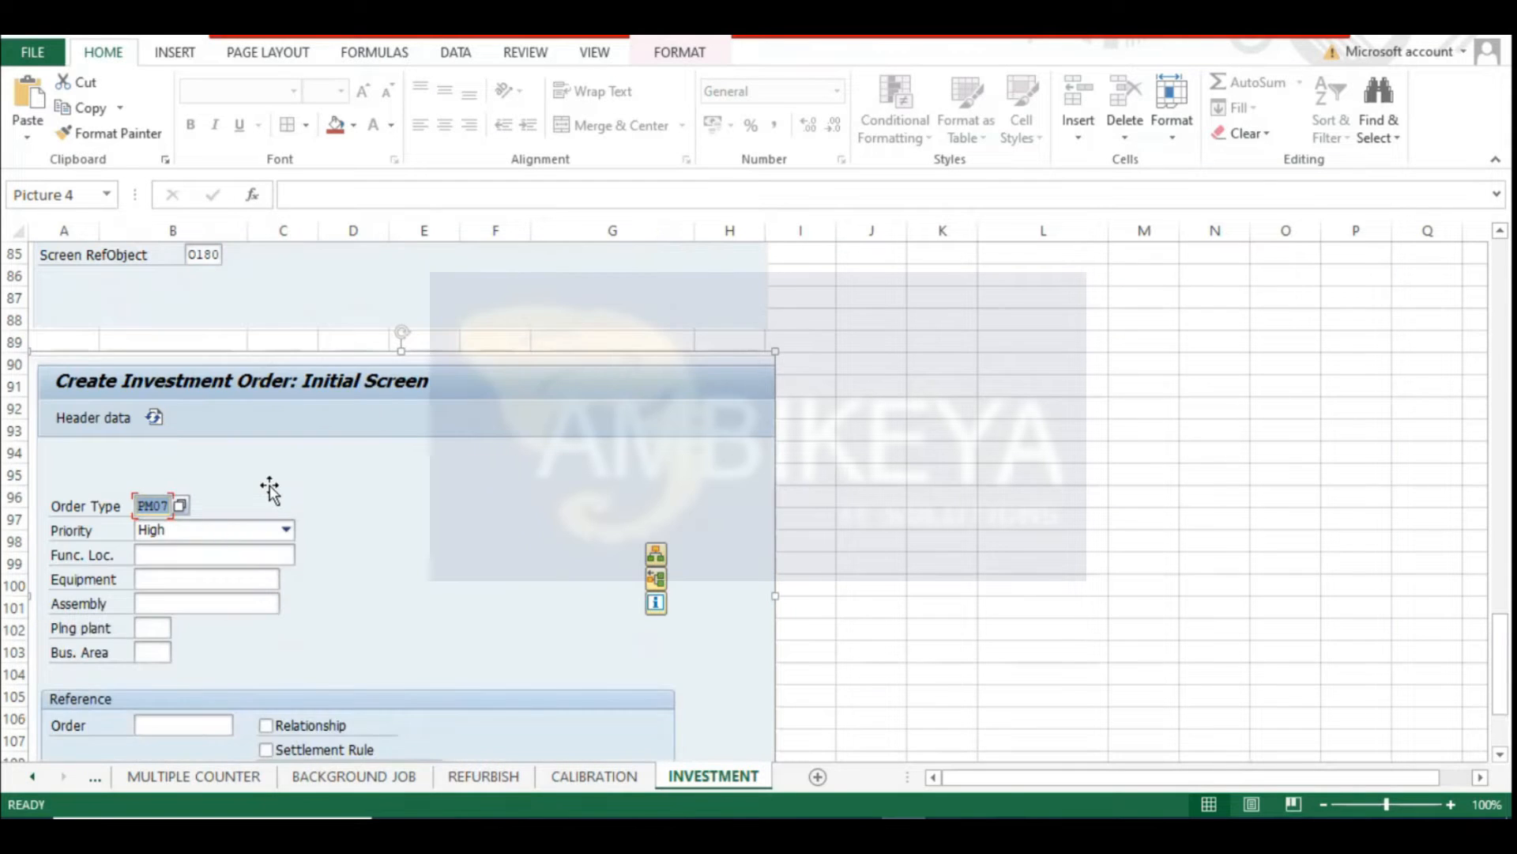
{"action": "key", "text": "ctrl+z"}
{"action": "key", "text": "ctrl+c"}
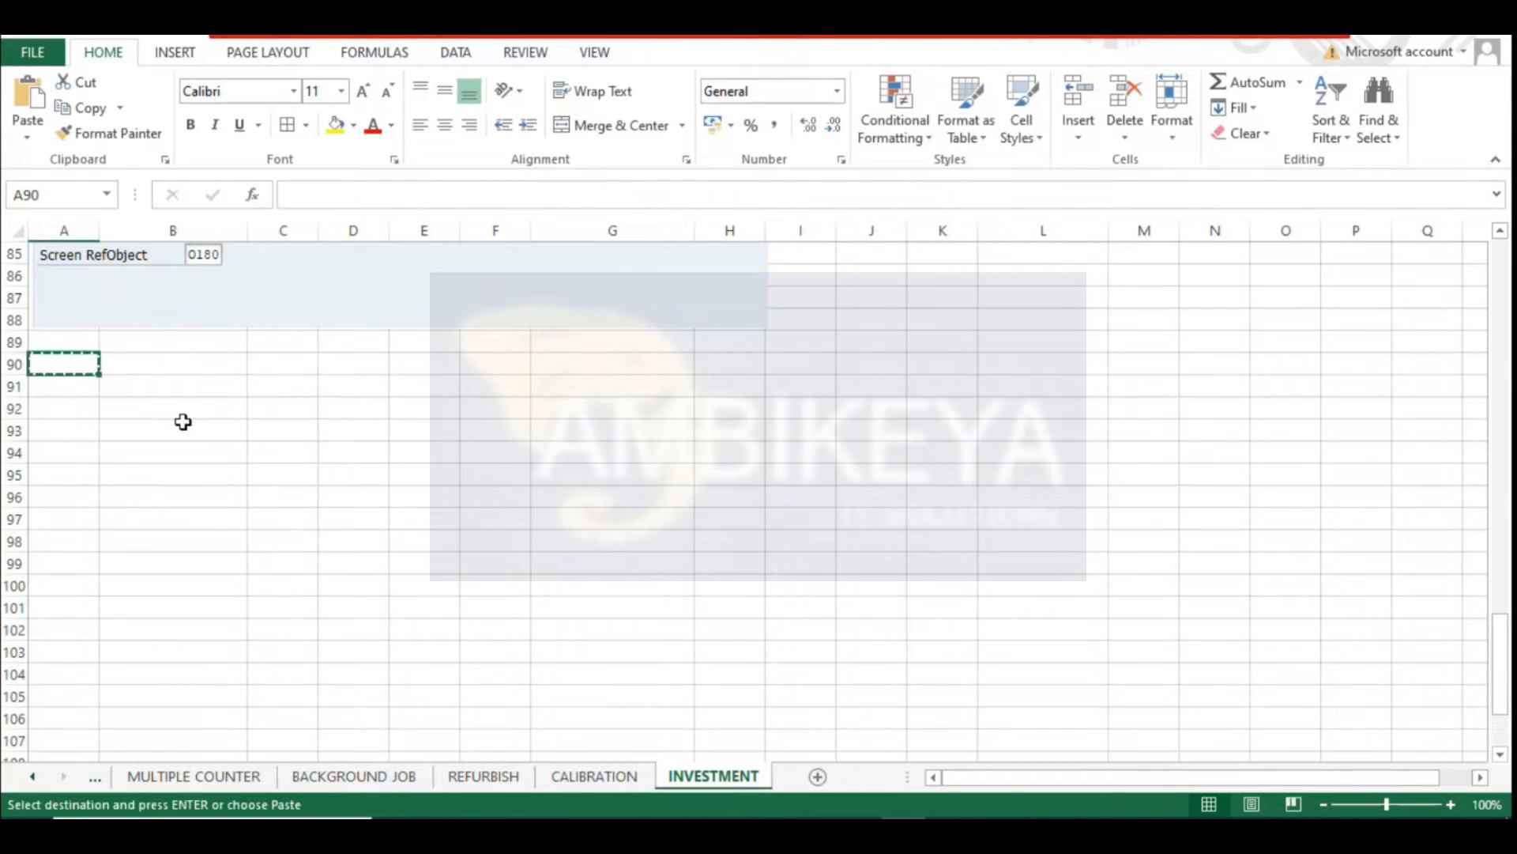
{"action": "key", "text": "Escape"}
Capture the SAP initial screen with planning plant 1000 again and paste it at cell A90 of the INVESTMENT sheet
{"action": "key", "text": "alt+Tab"}
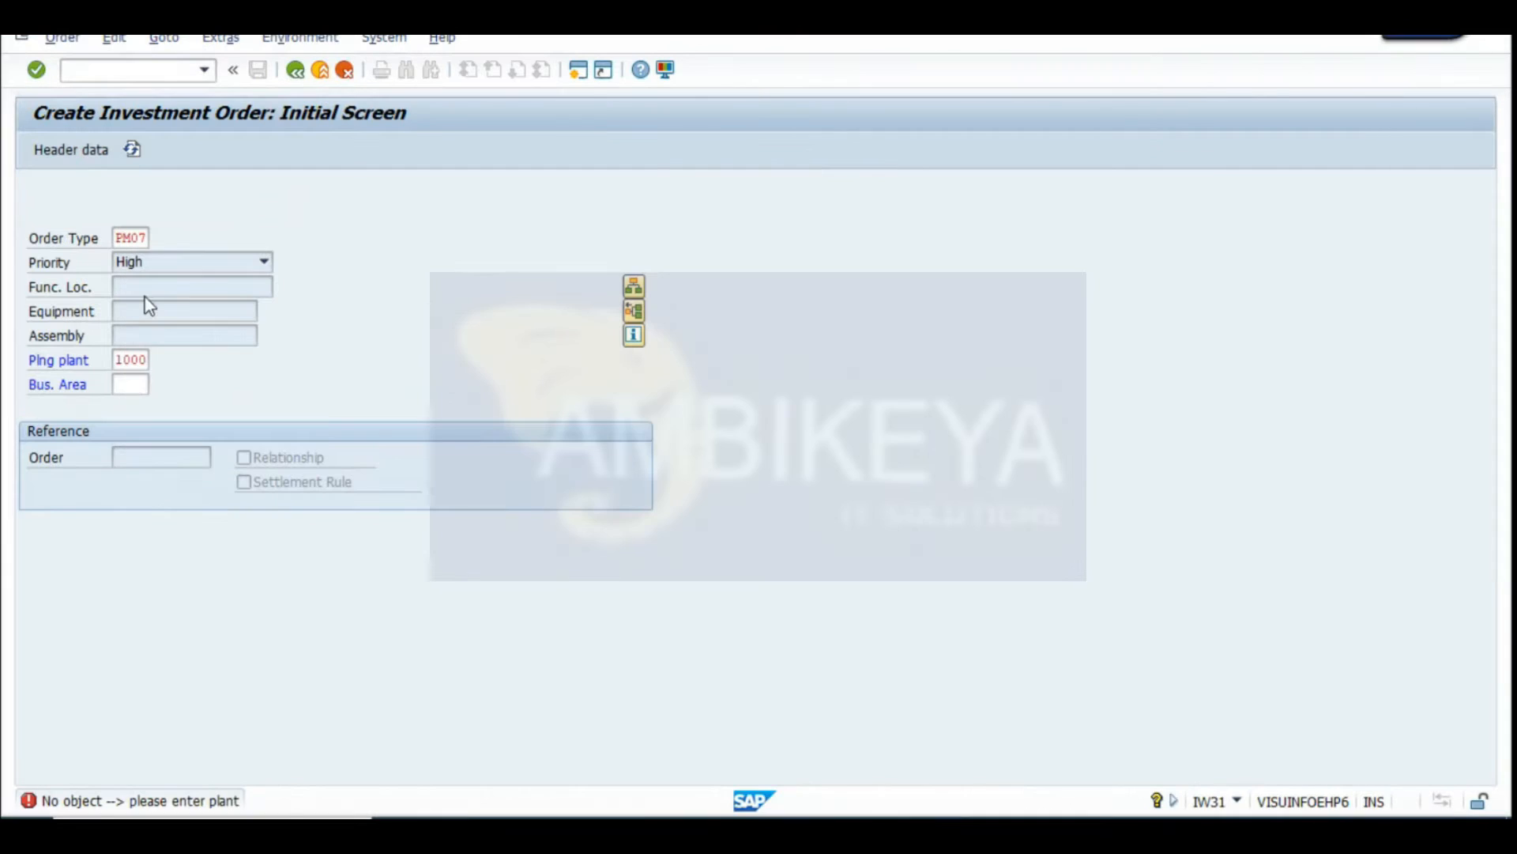
{"action": "key", "text": "super+shift+s"}
{"action": "left_click_drag", "start_coordinate": [9, 89], "coordinate": [700, 528]}
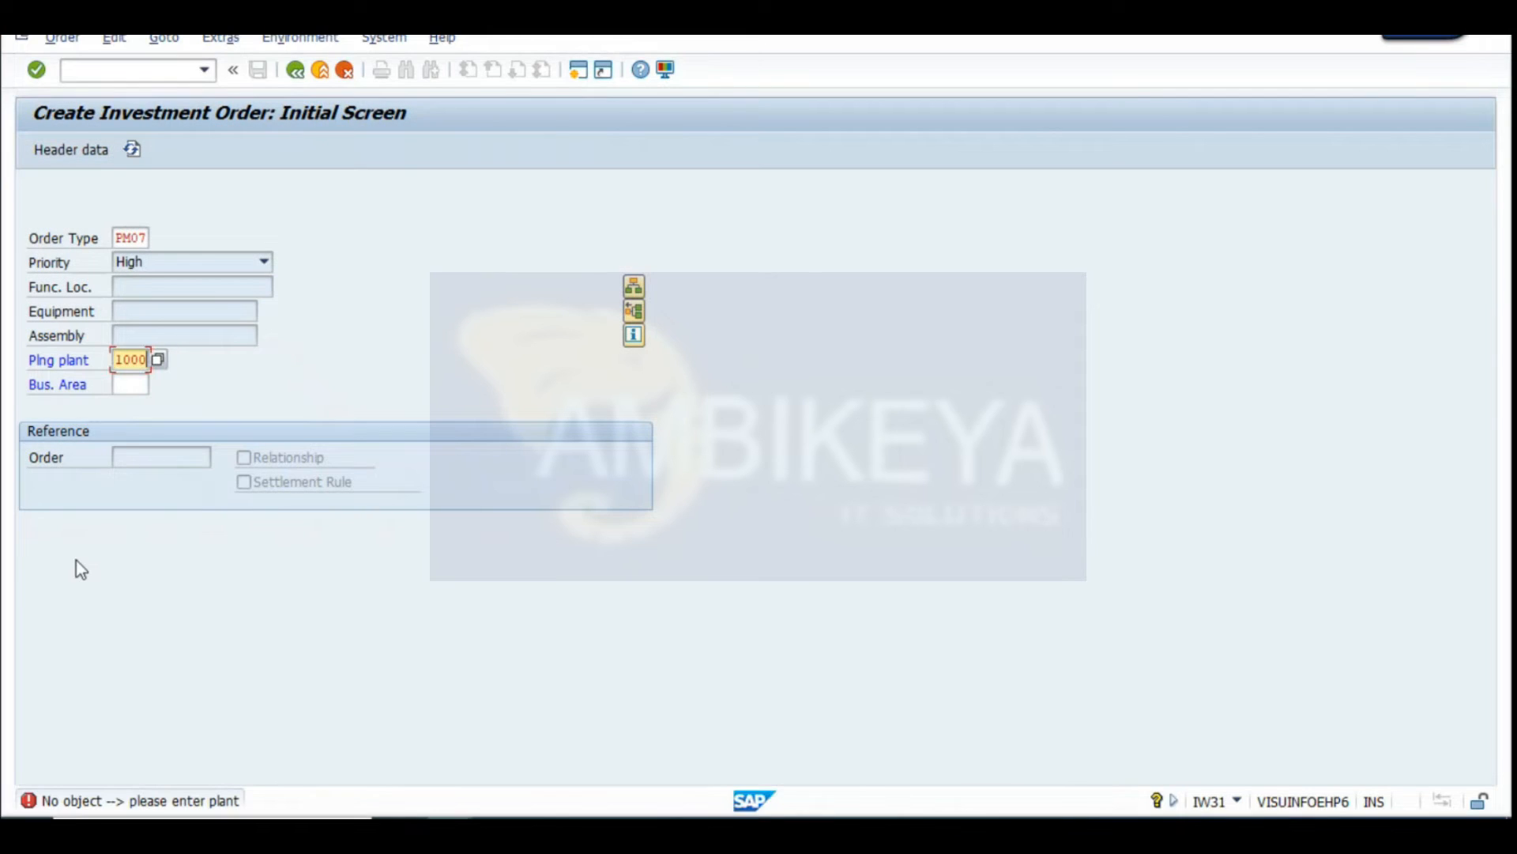
{"action": "key", "text": "alt+Tab"}
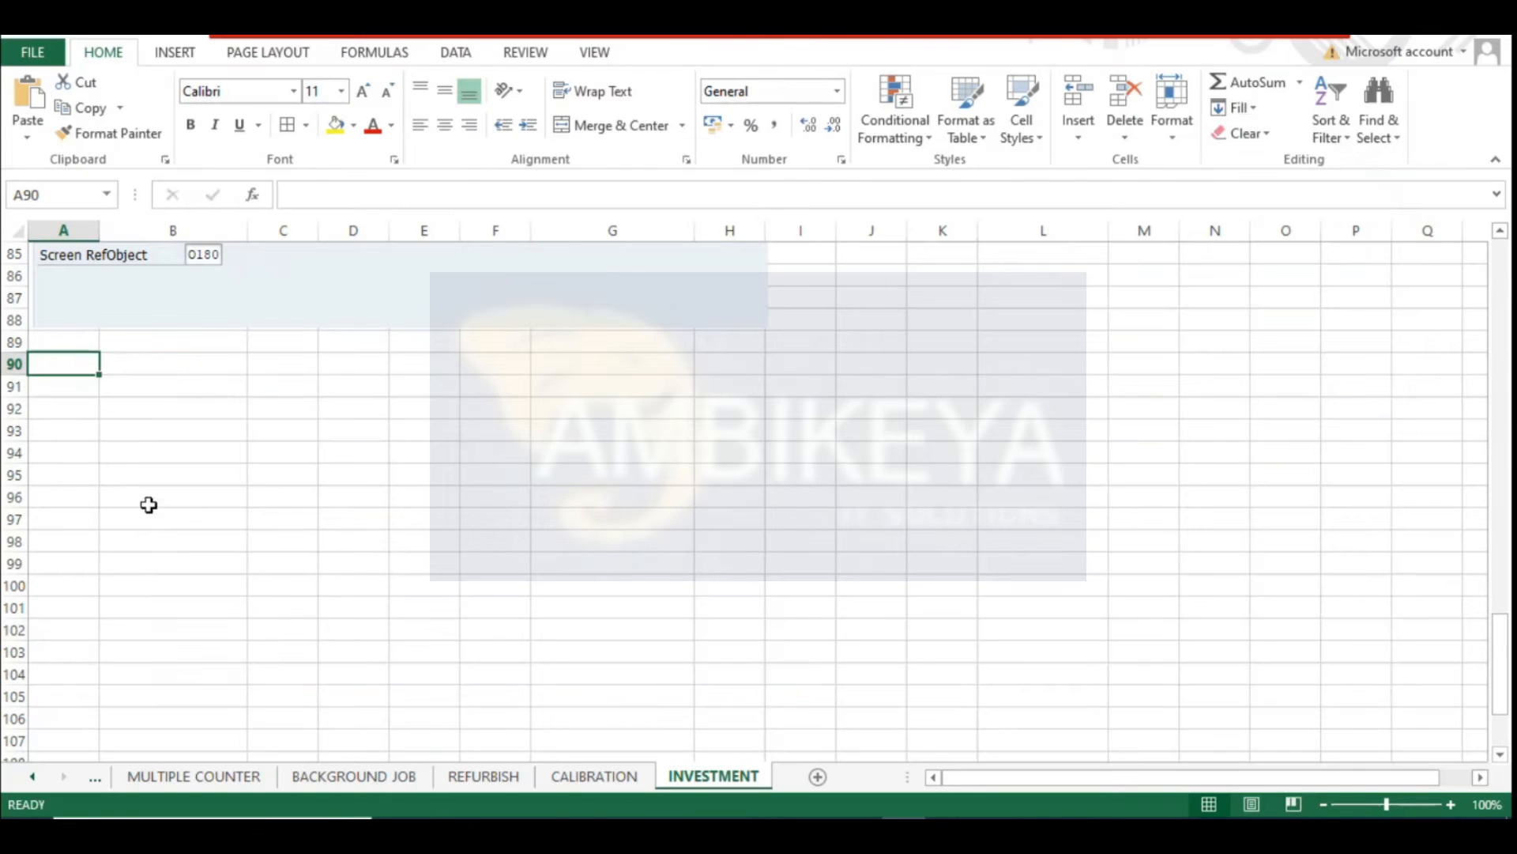
{"action": "key", "text": "ctrl+v"}
Return to the SAP order, describe it as INSTALLATION OF NEW PAPER MACHINE, and choose planner group 120
{"action": "key", "text": "alt+Tab"}
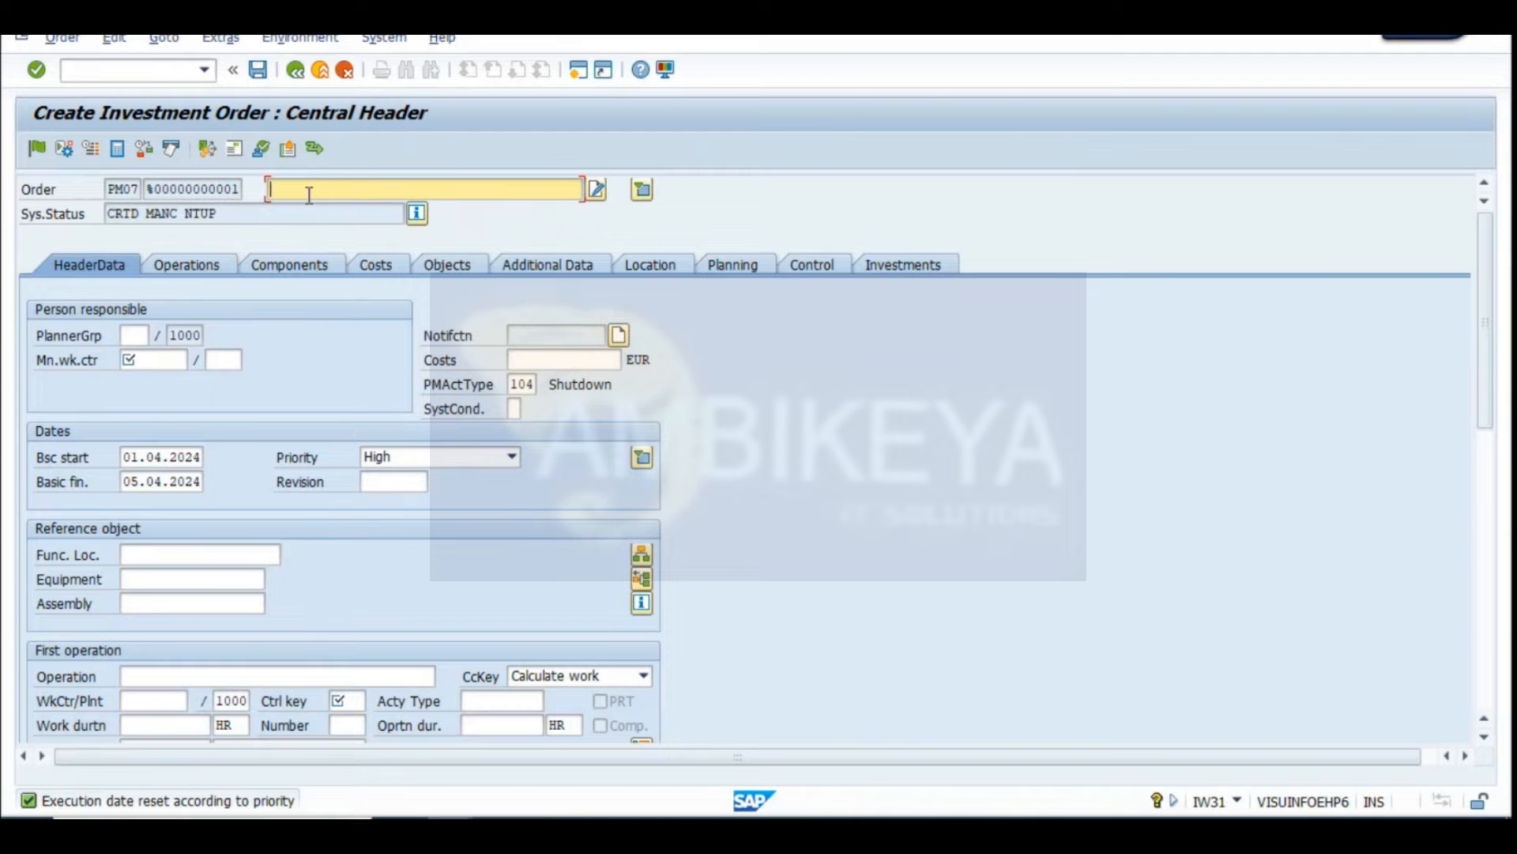
{"action": "type", "text": "INSTALLATION OF NEW PAPER MACHINE"}
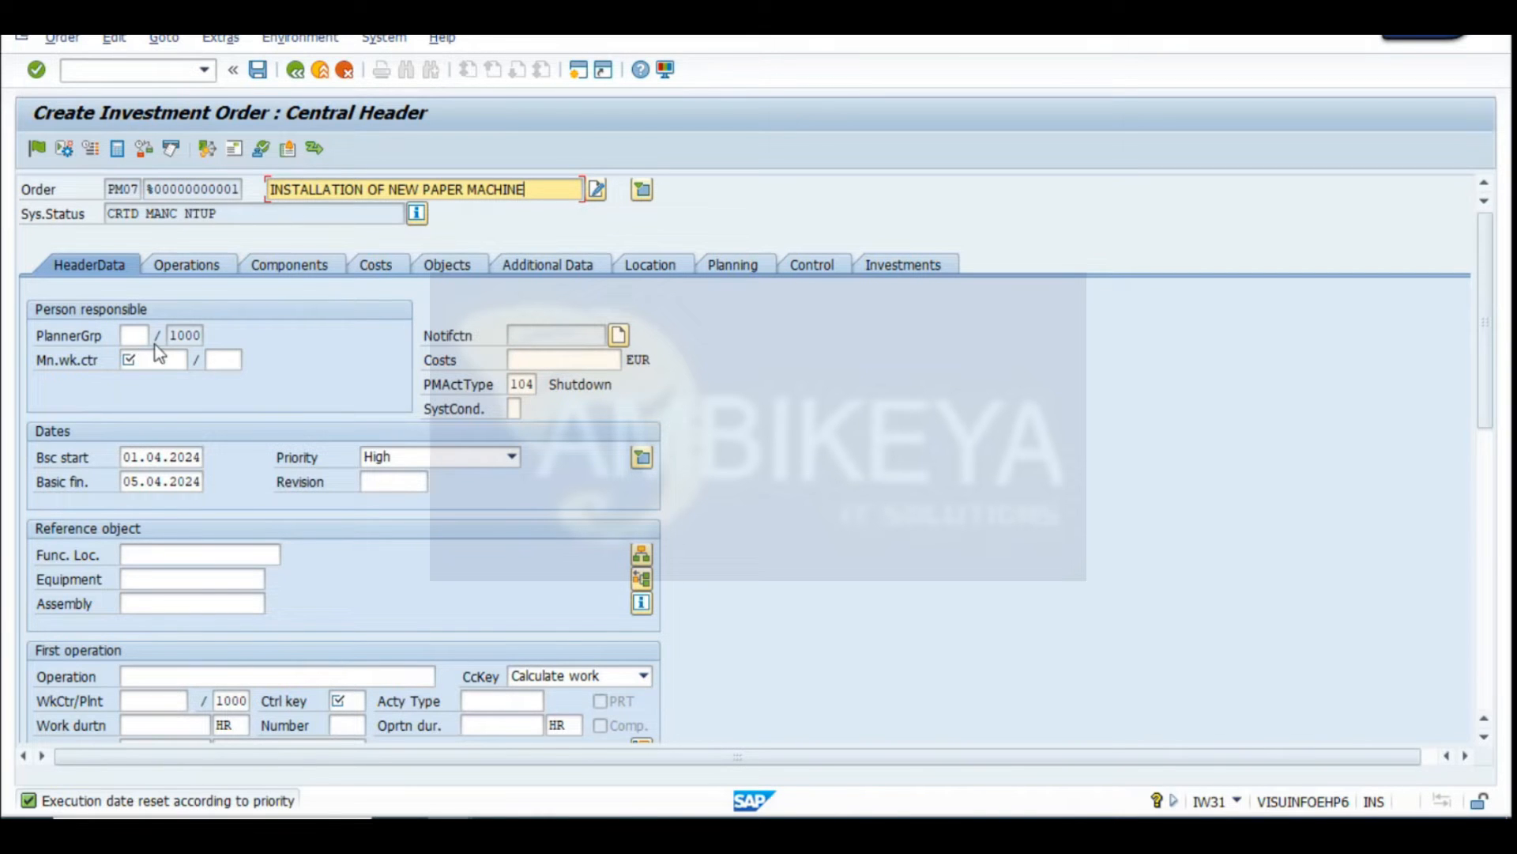
{"action": "left_click", "coordinate": [133, 335]}
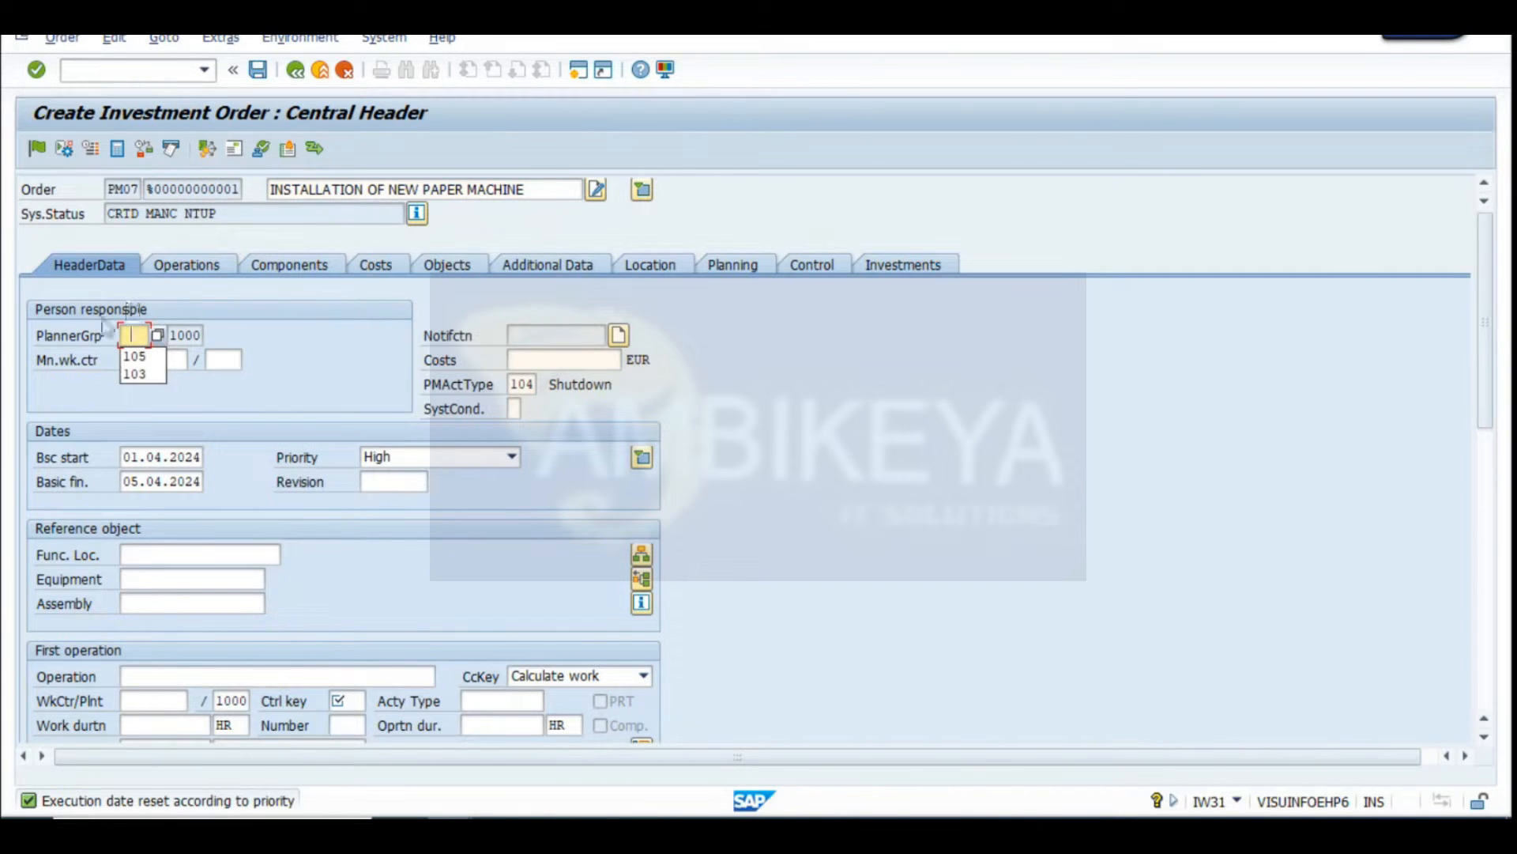
{"action": "left_click", "coordinate": [158, 335]}
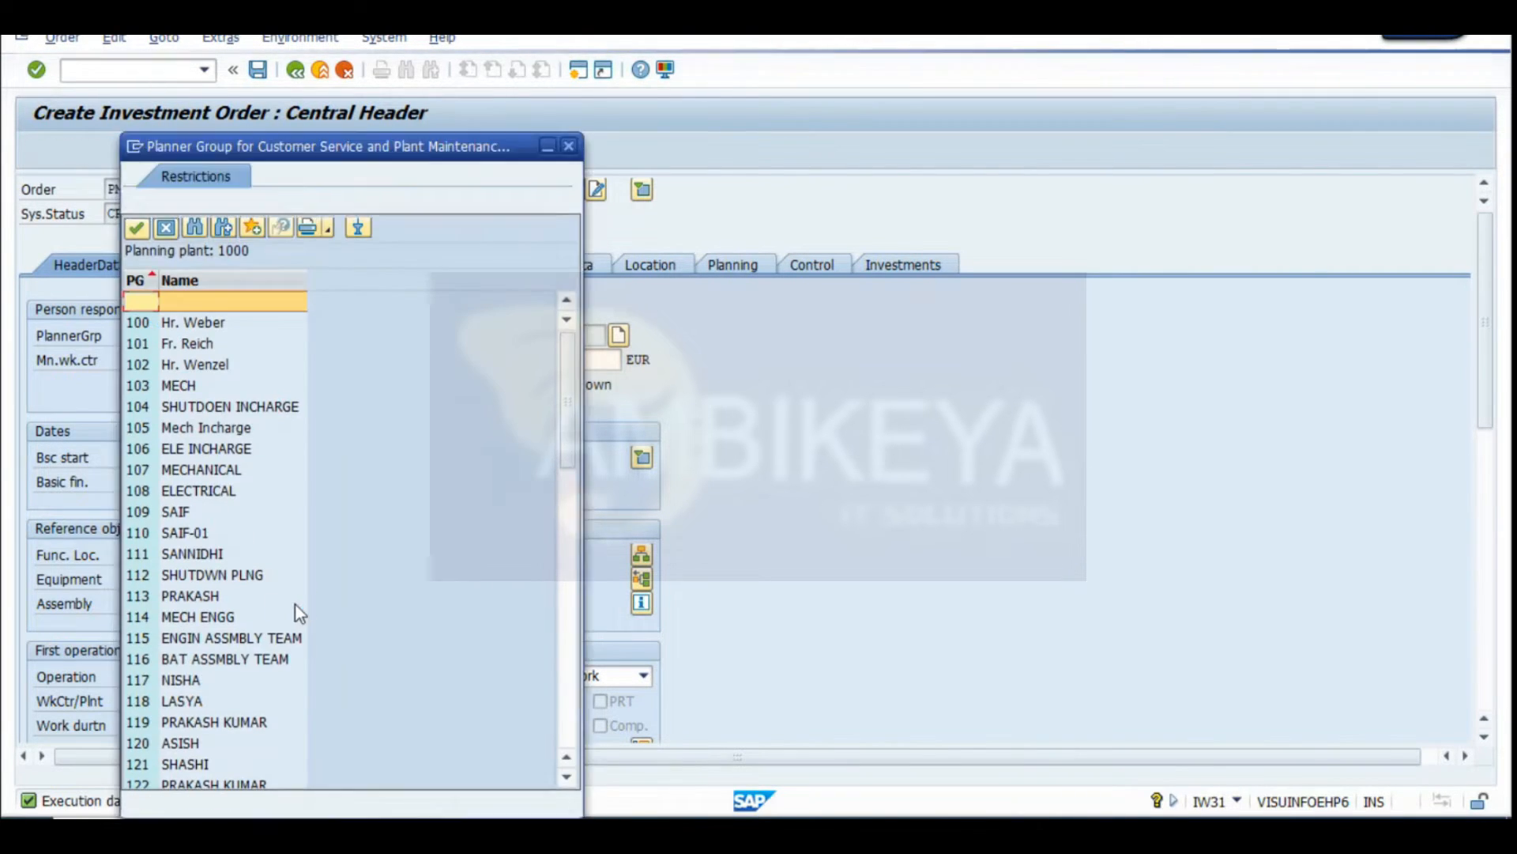
{"action": "scroll", "coordinate": [268, 621], "scroll_direction": "down", "scroll_amount": 1}
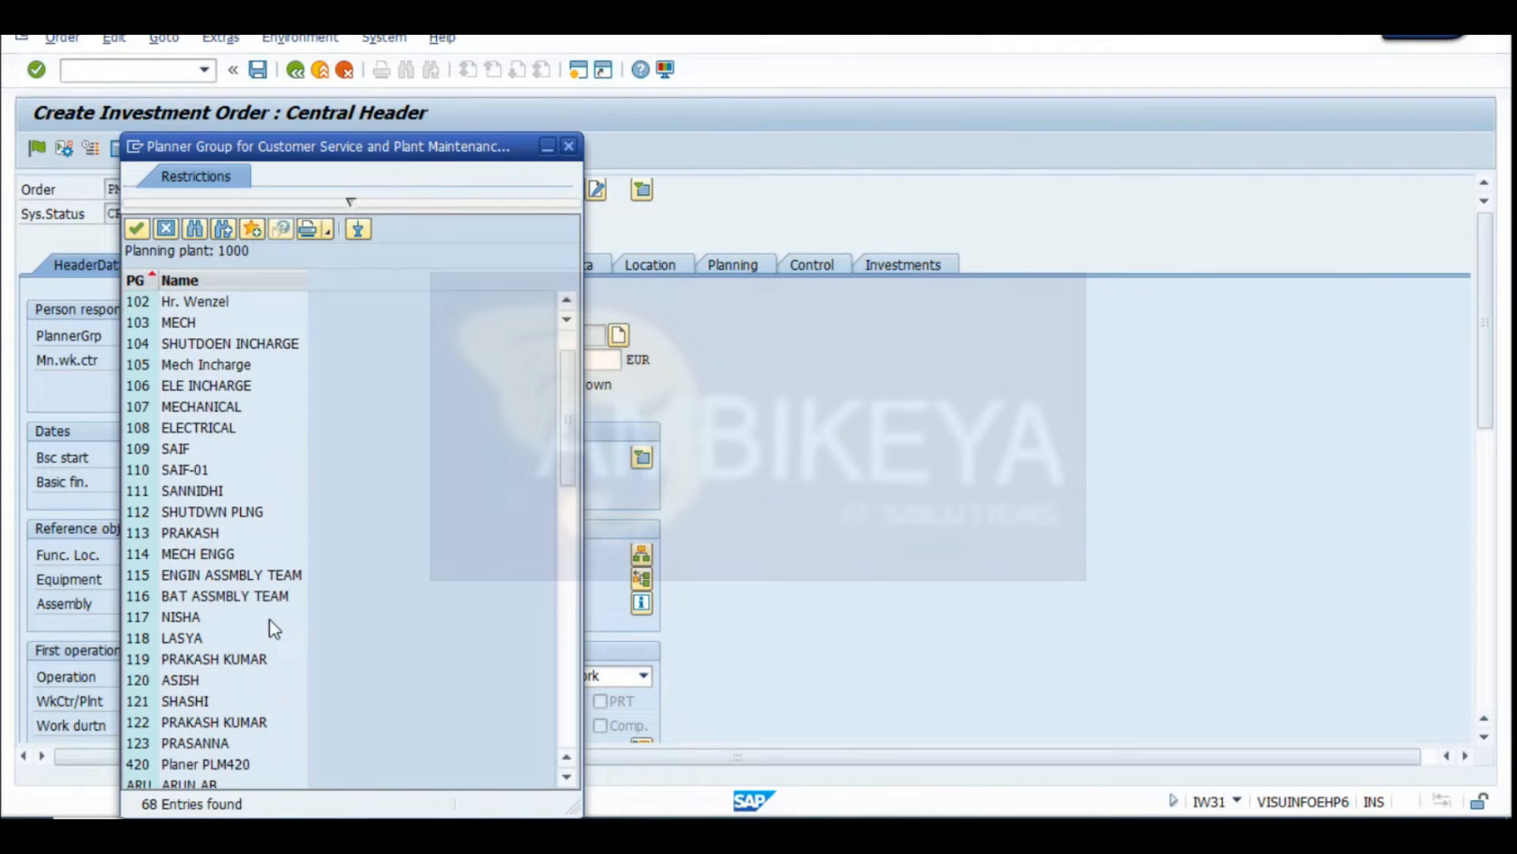
{"action": "left_click", "coordinate": [189, 680]}
{"action": "double_click", "coordinate": [189, 681]}
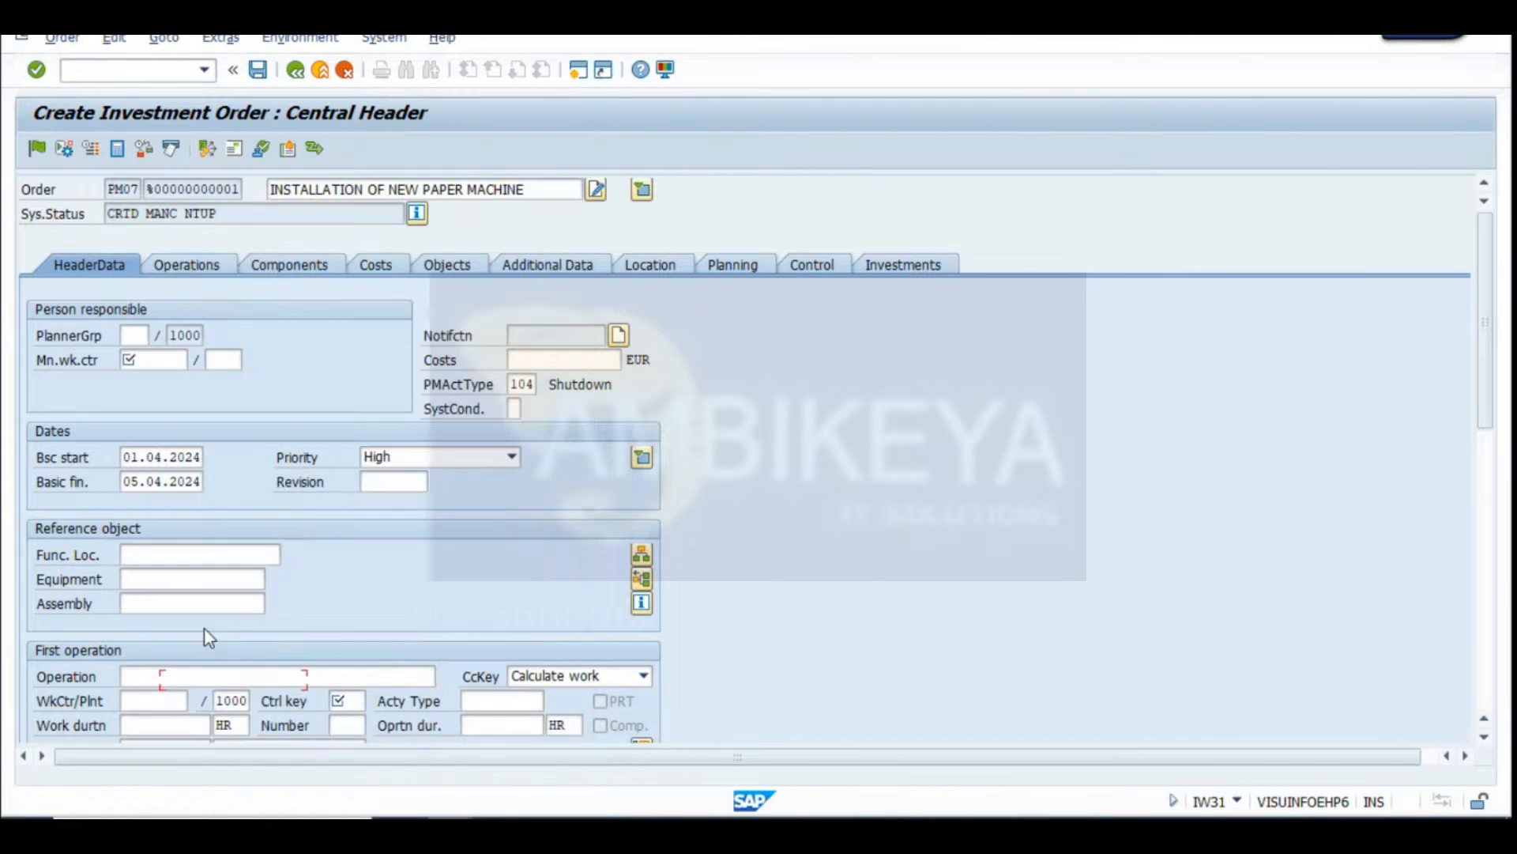
Search for the order's main work center using work center category 0005
{"action": "left_click", "coordinate": [162, 362]}
{"action": "left_click", "coordinate": [196, 360]}
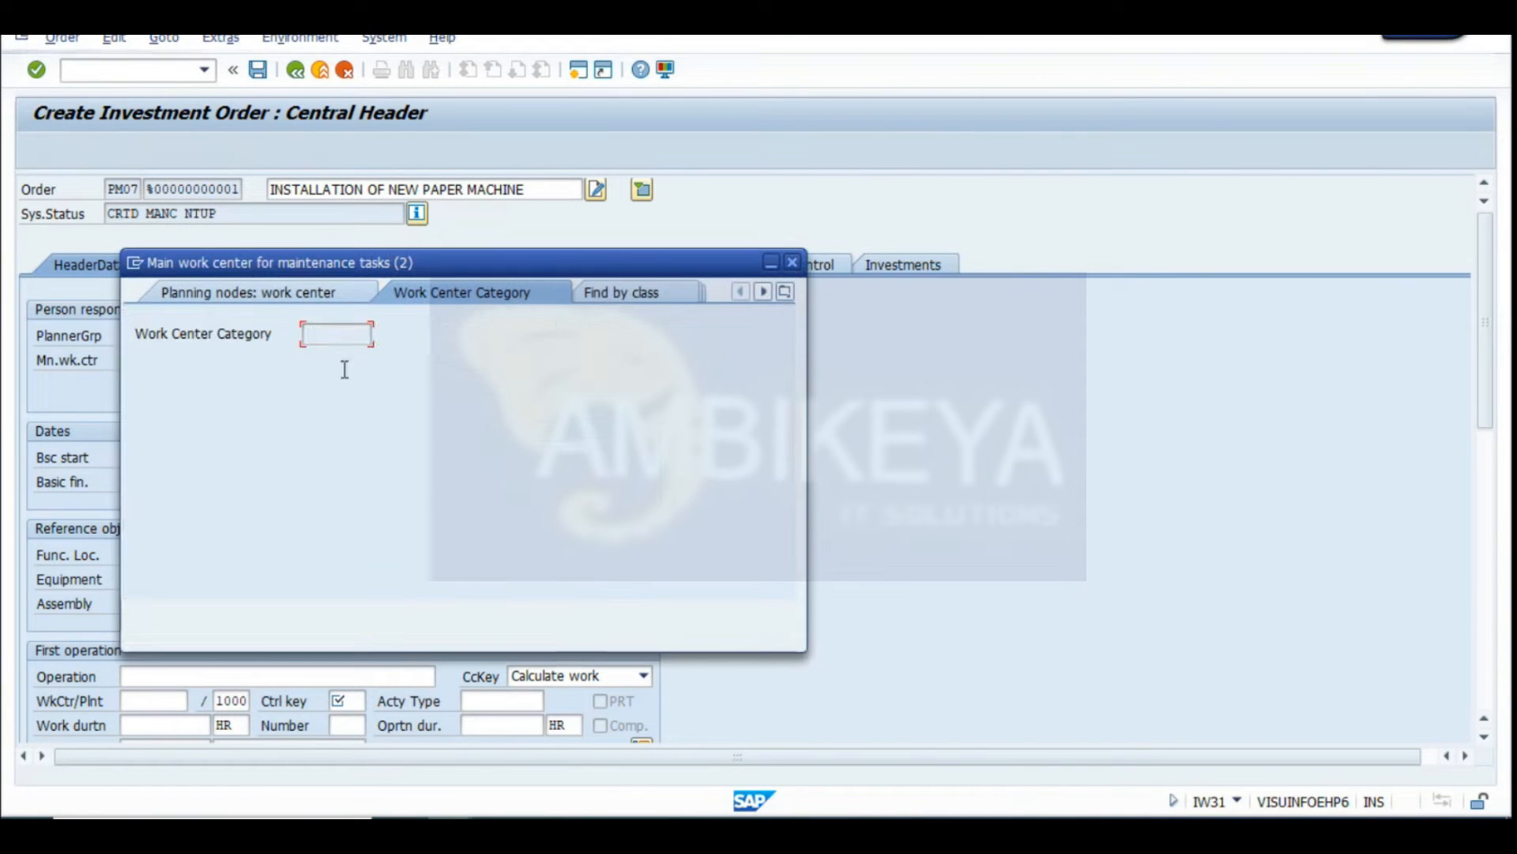
{"action": "type", "text": "0005"}
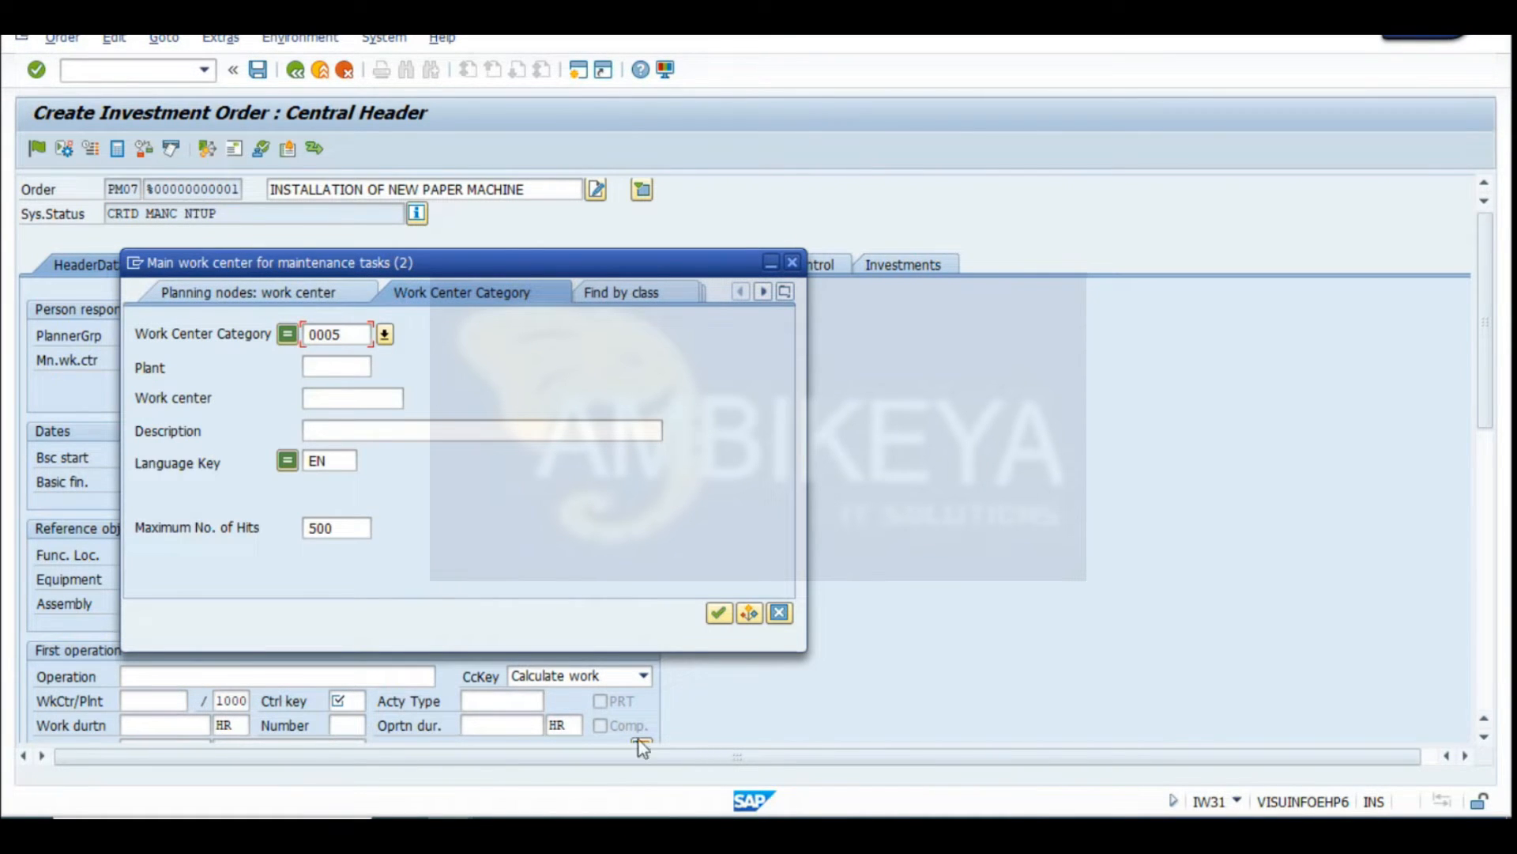
{"action": "left_click", "coordinate": [719, 613]}
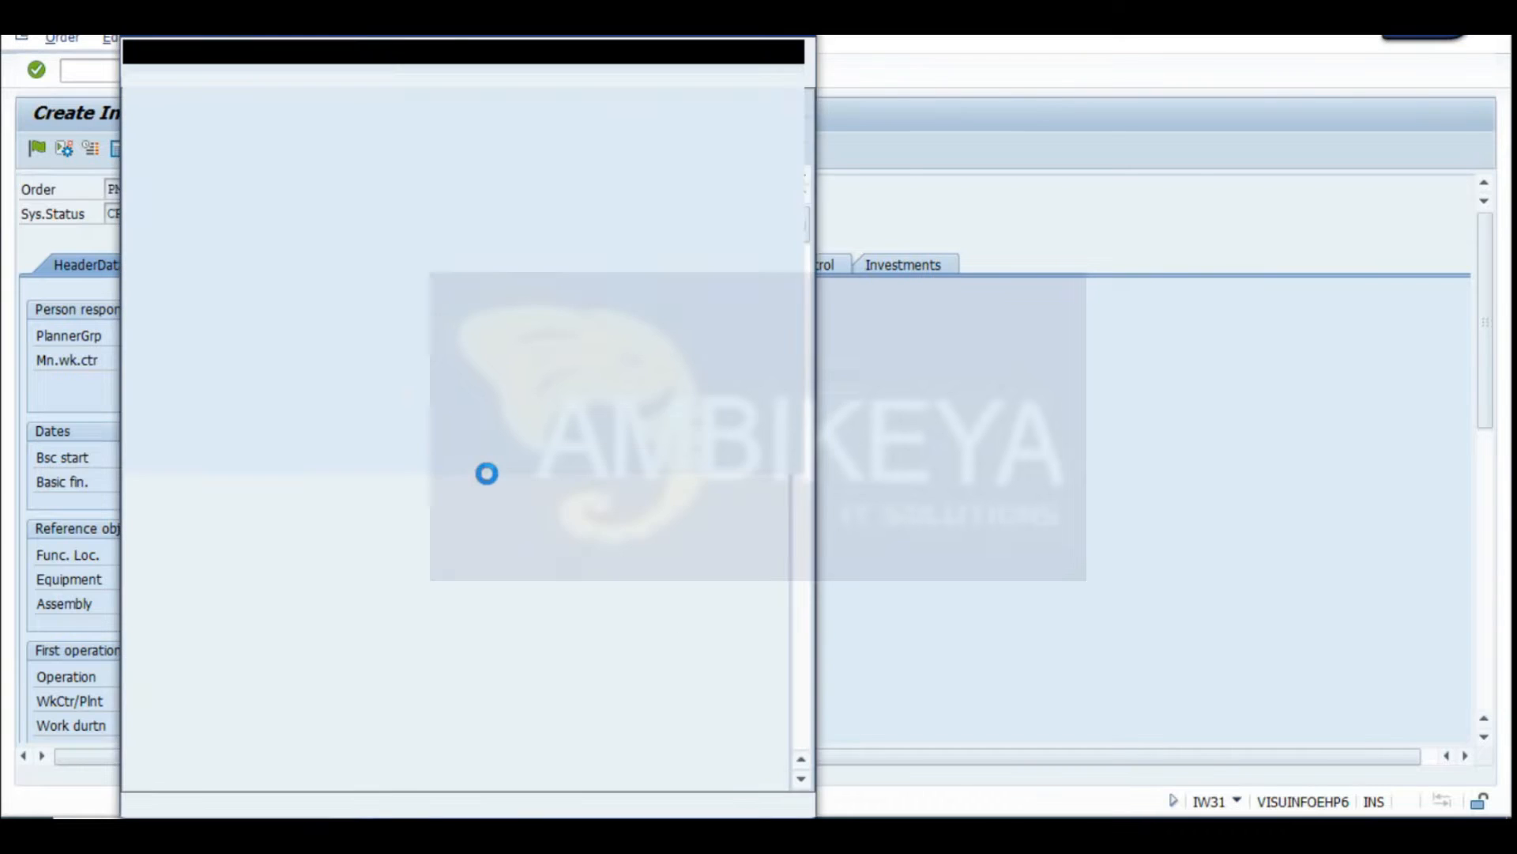
Choose work center UT1BL1M2 of plant 1000 from the results as the order's main work center
{"action": "scroll", "coordinate": [245, 529], "scroll_direction": "down", "scroll_amount": 6}
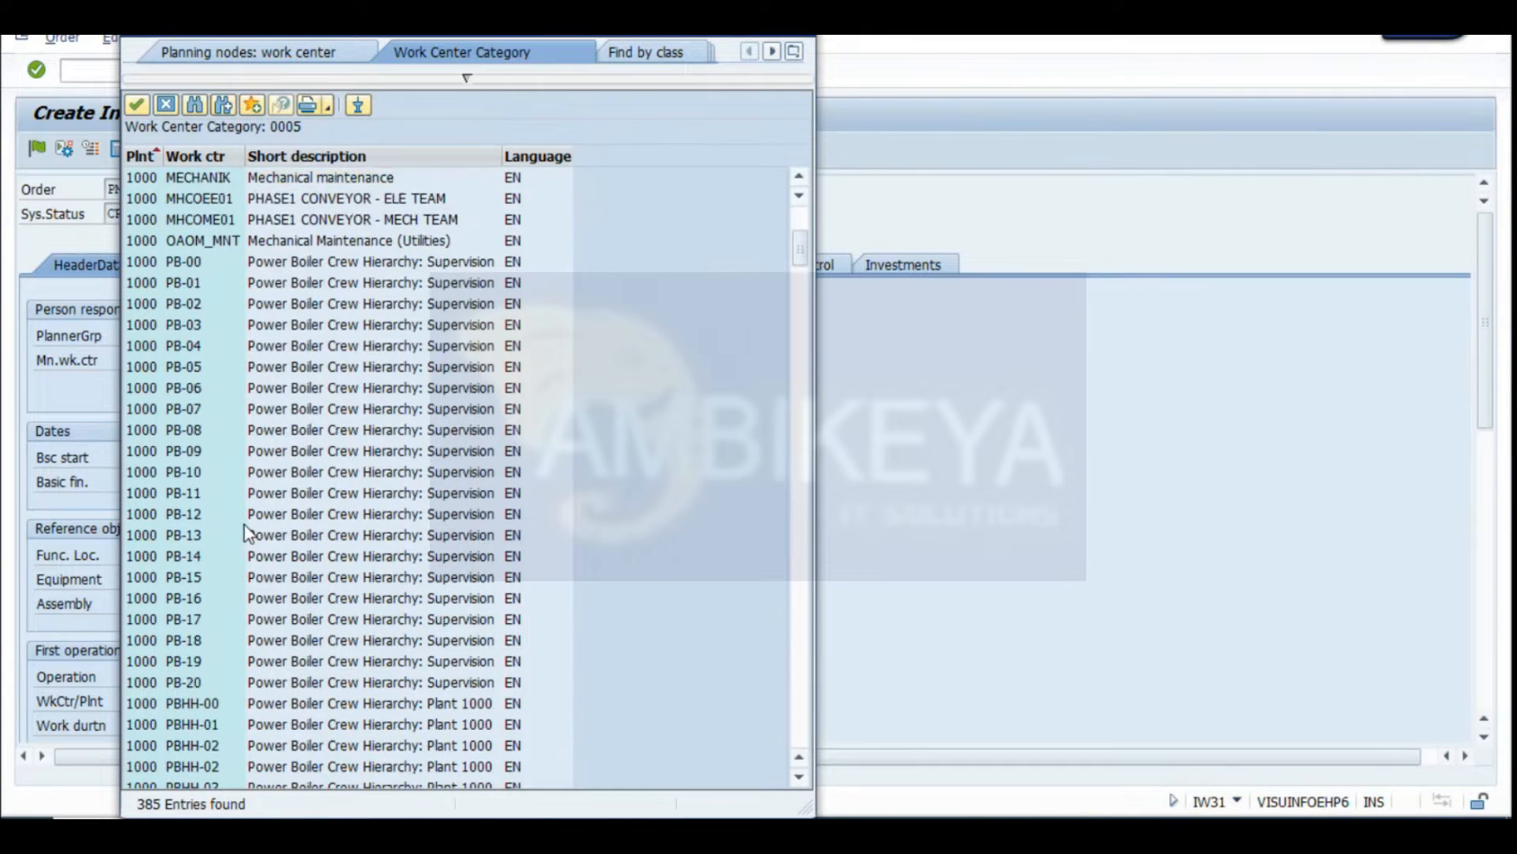
{"action": "scroll", "coordinate": [244, 526], "scroll_direction": "up", "scroll_amount": 3}
{"action": "scroll", "coordinate": [257, 521], "scroll_direction": "down", "scroll_amount": 10}
{"action": "scroll", "coordinate": [263, 517], "scroll_direction": "down", "scroll_amount": 20}
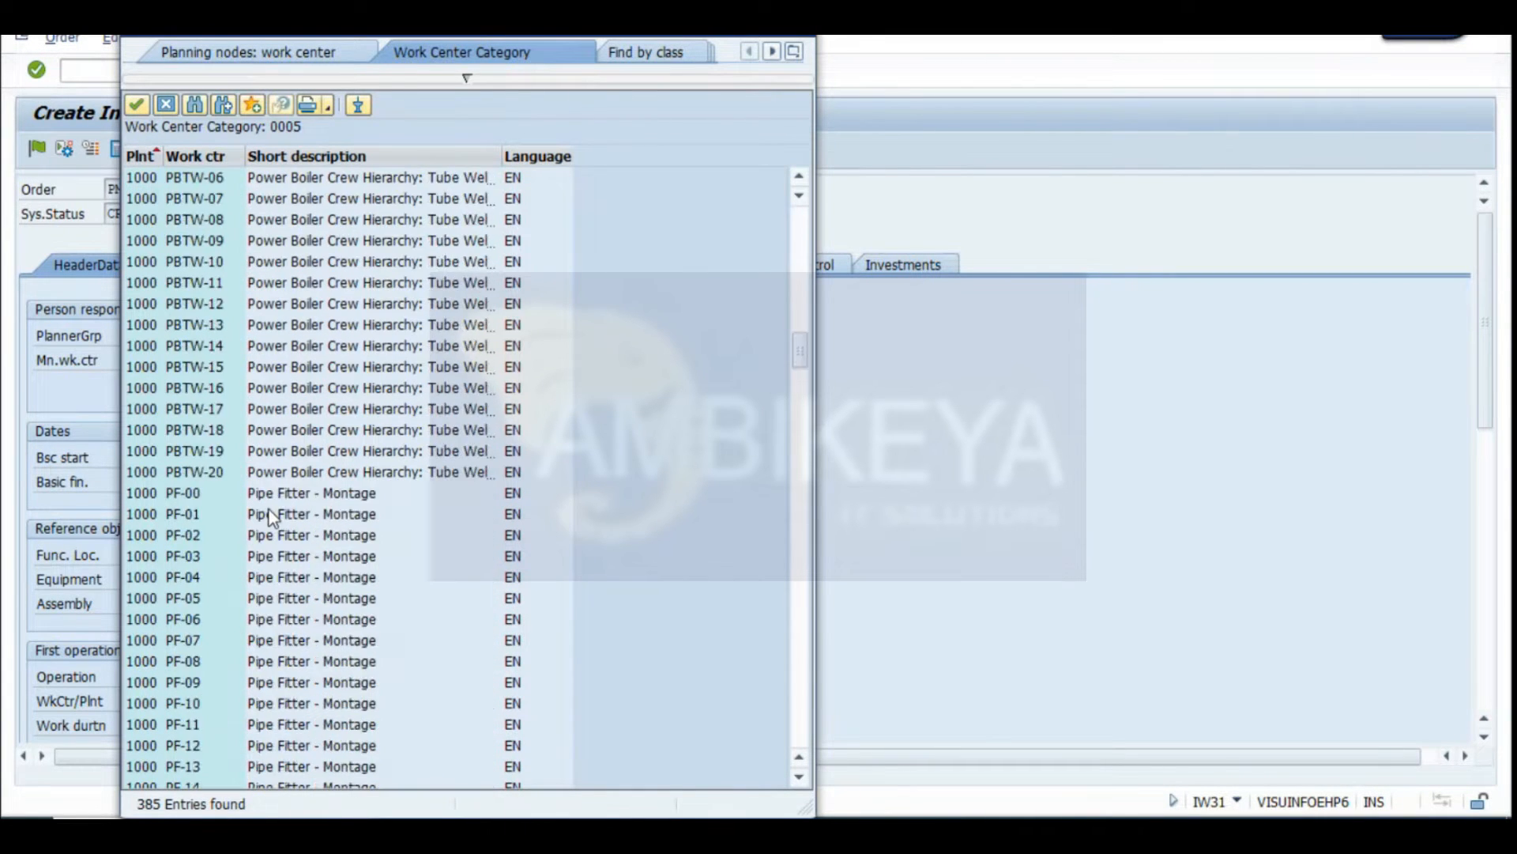
{"action": "scroll", "coordinate": [285, 539], "scroll_direction": "down", "scroll_amount": 20}
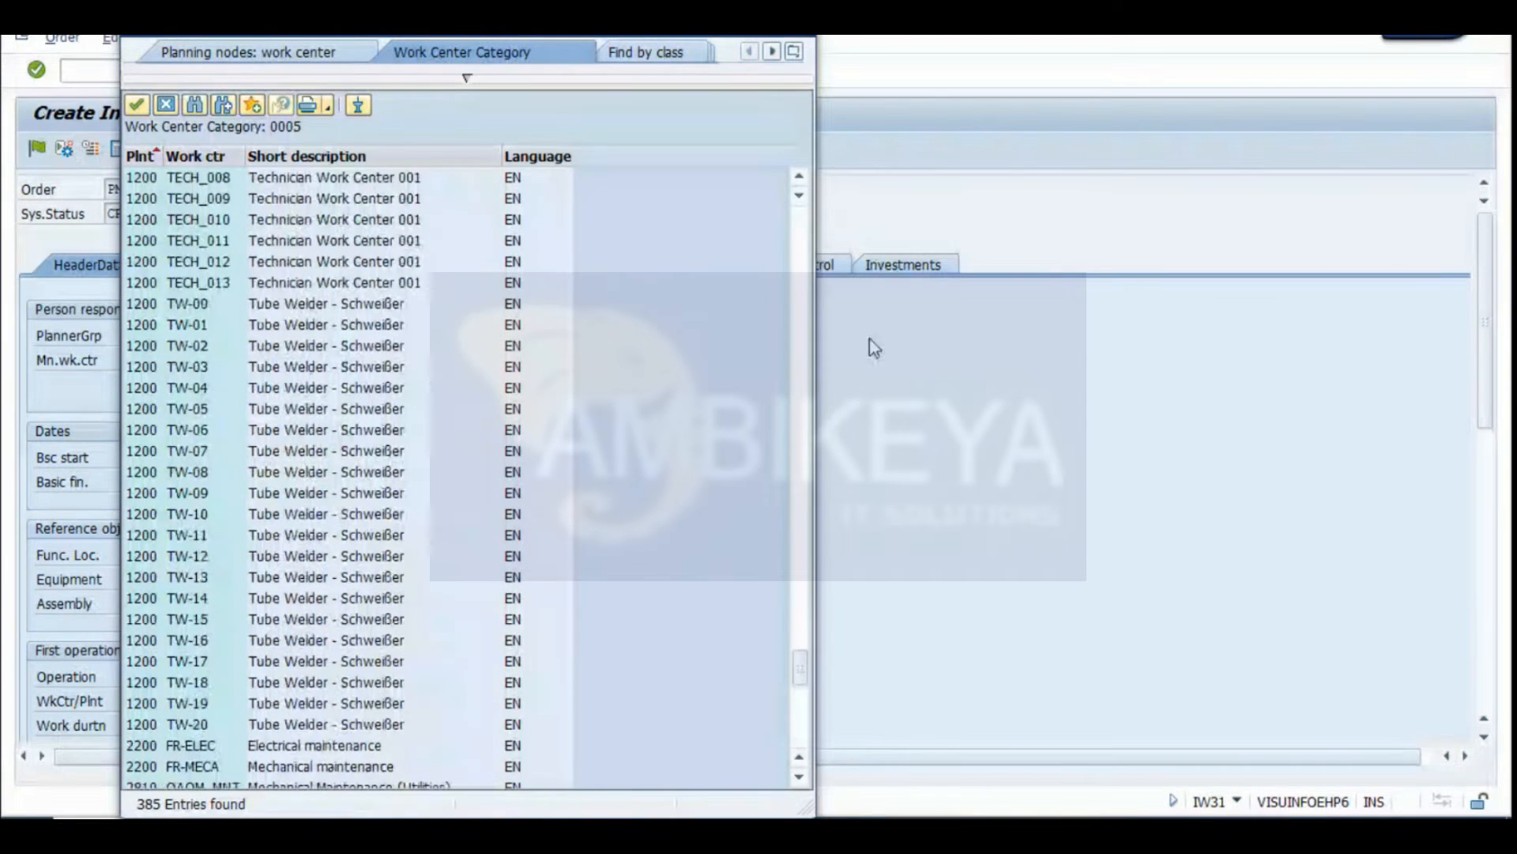
{"action": "scroll", "coordinate": [222, 393], "scroll_direction": "up", "scroll_amount": 15}
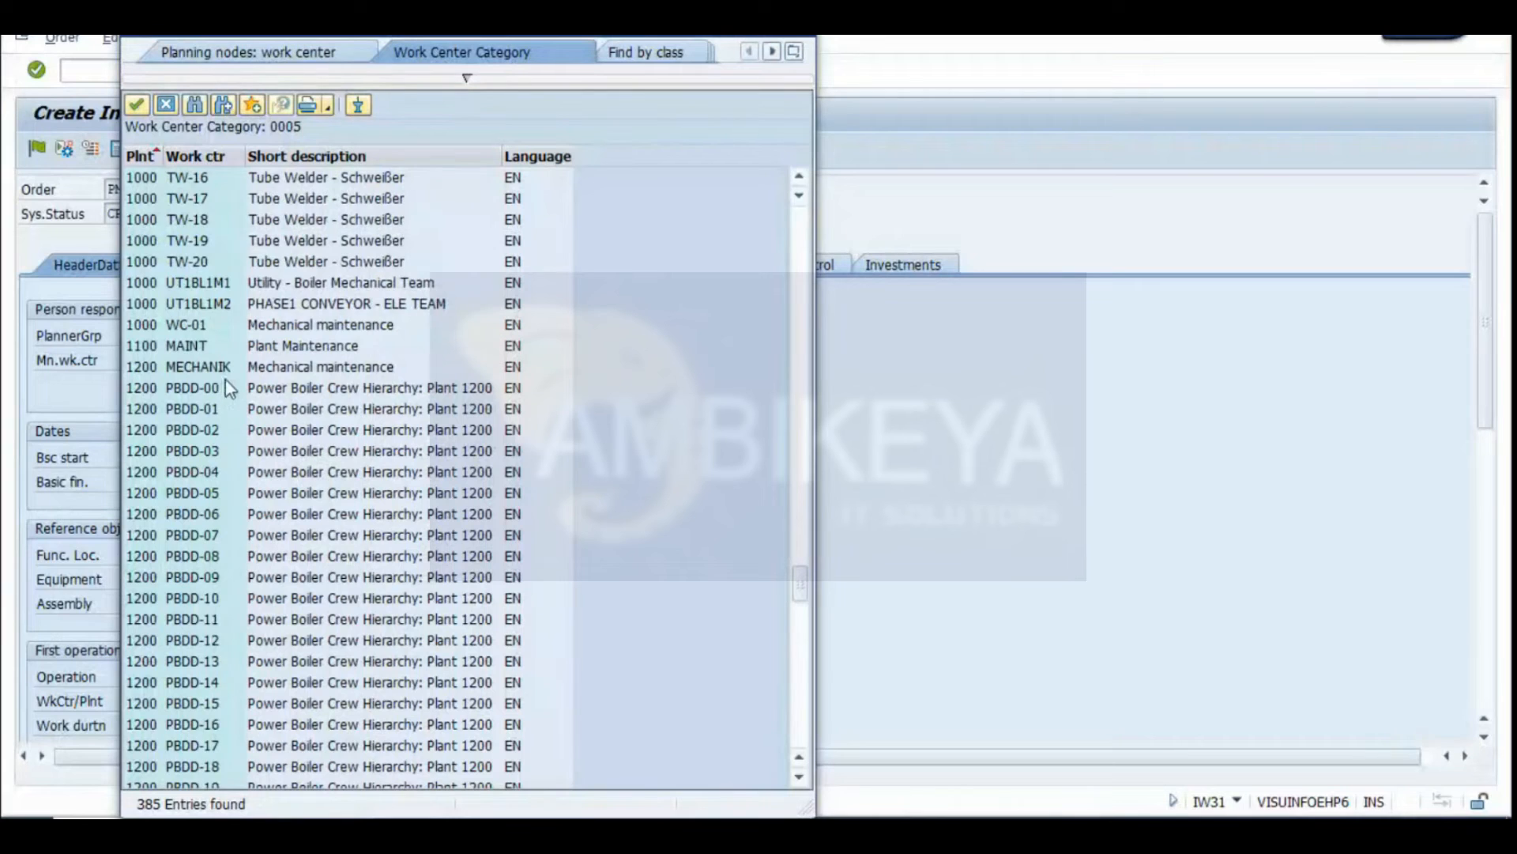
{"action": "left_click", "coordinate": [202, 282]}
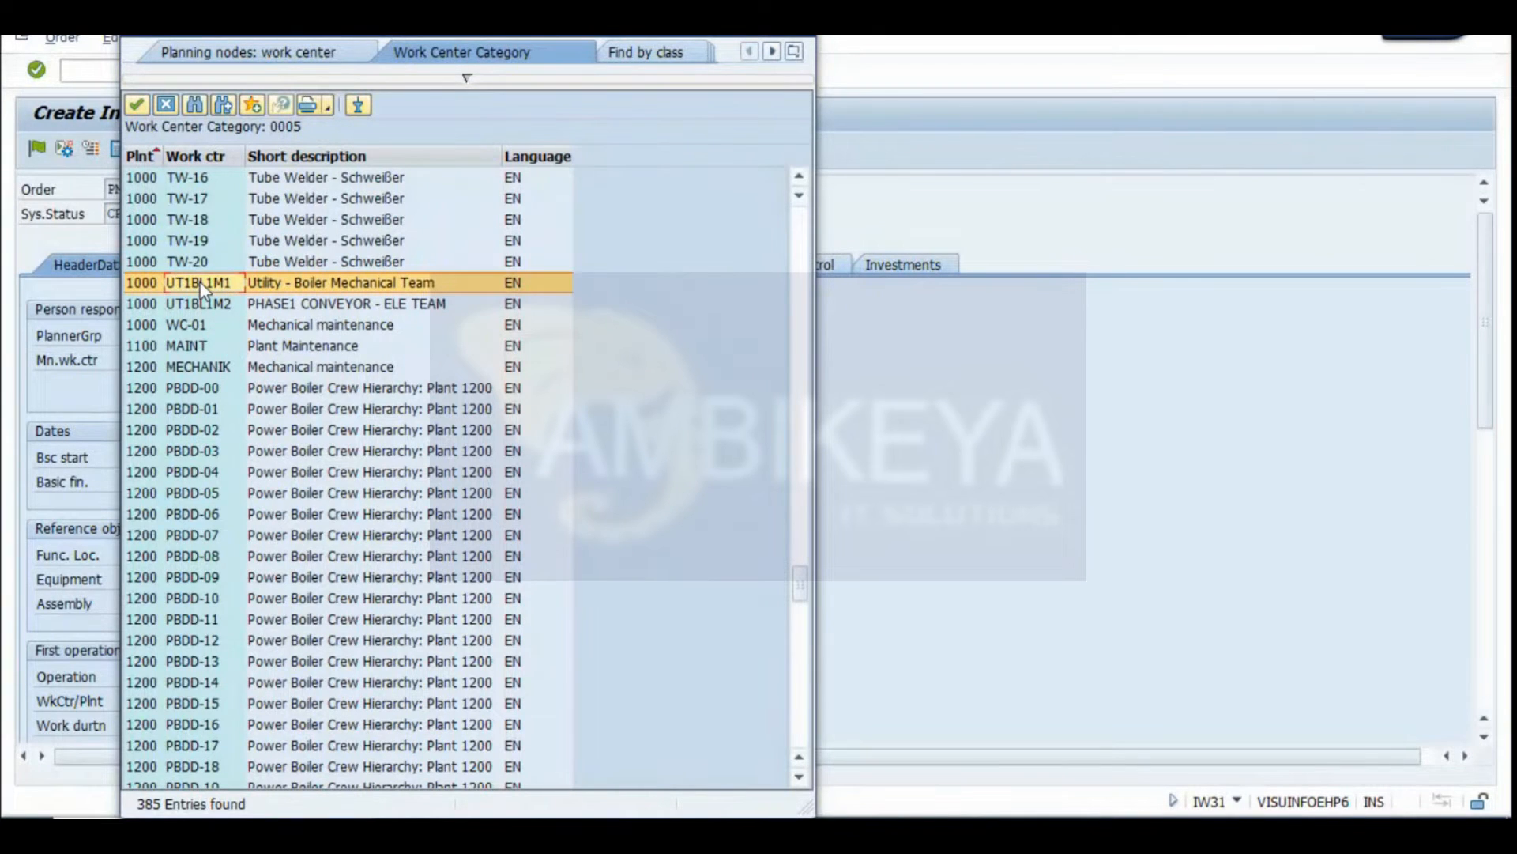
{"action": "left_click", "coordinate": [305, 305]}
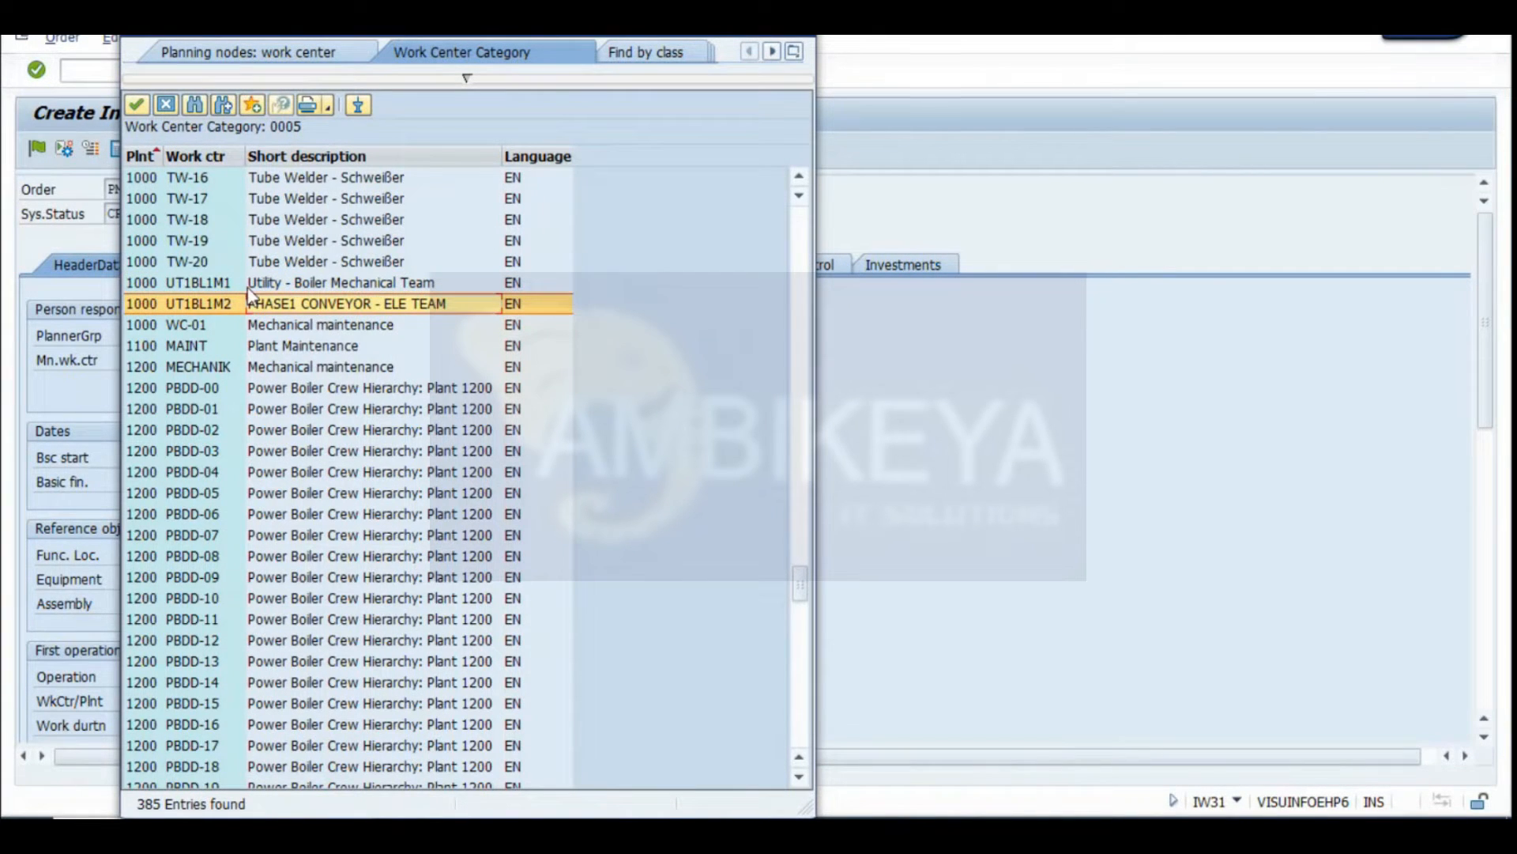
{"action": "double_click", "coordinate": [196, 305]}
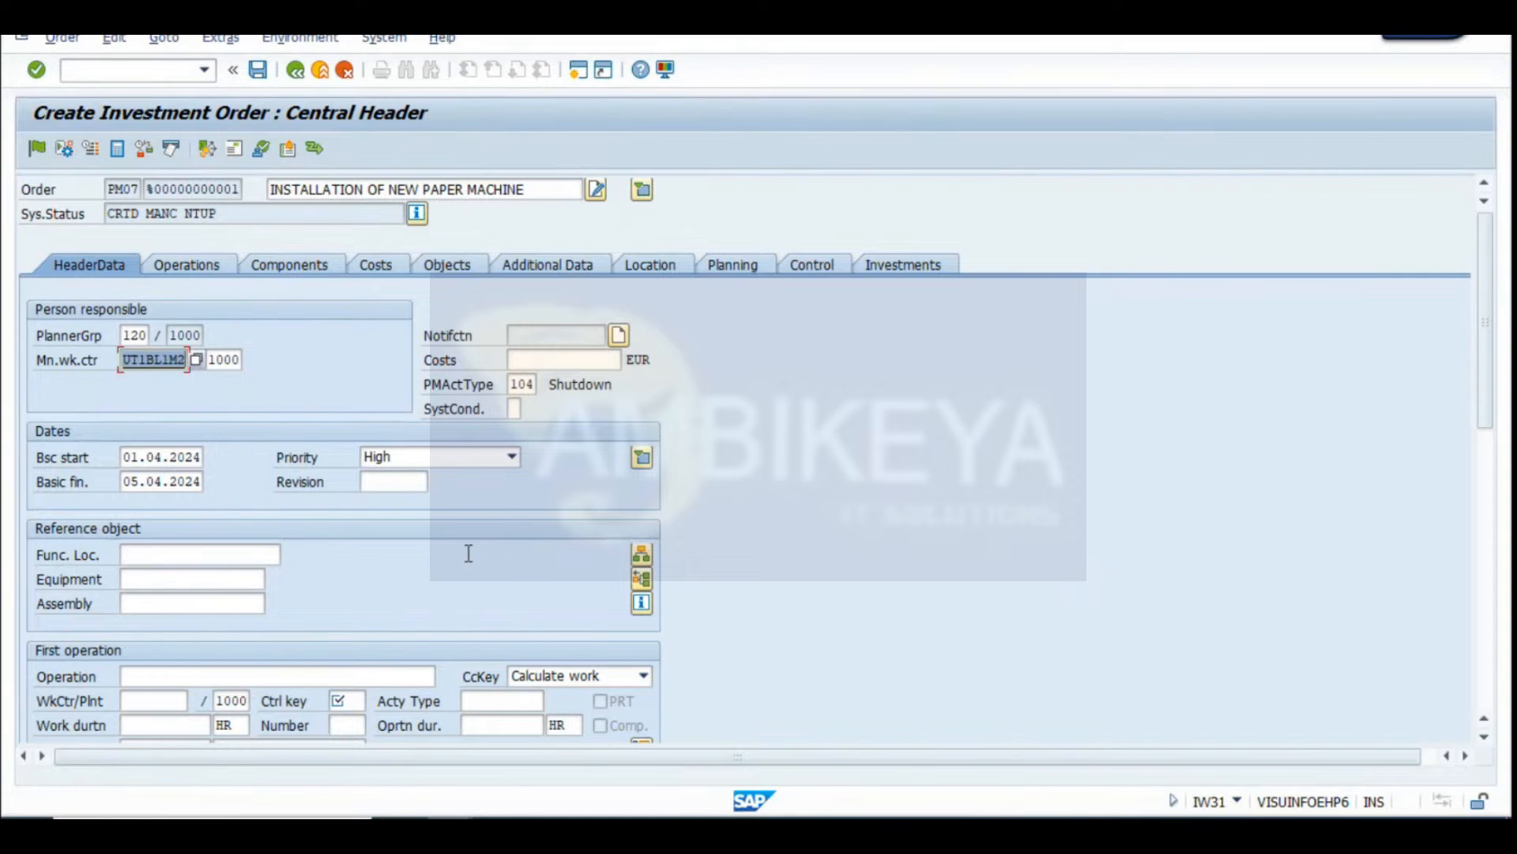
Set the order's estimated costs to 5000000 EUR and submit the header data
{"action": "left_click", "coordinate": [546, 358]}
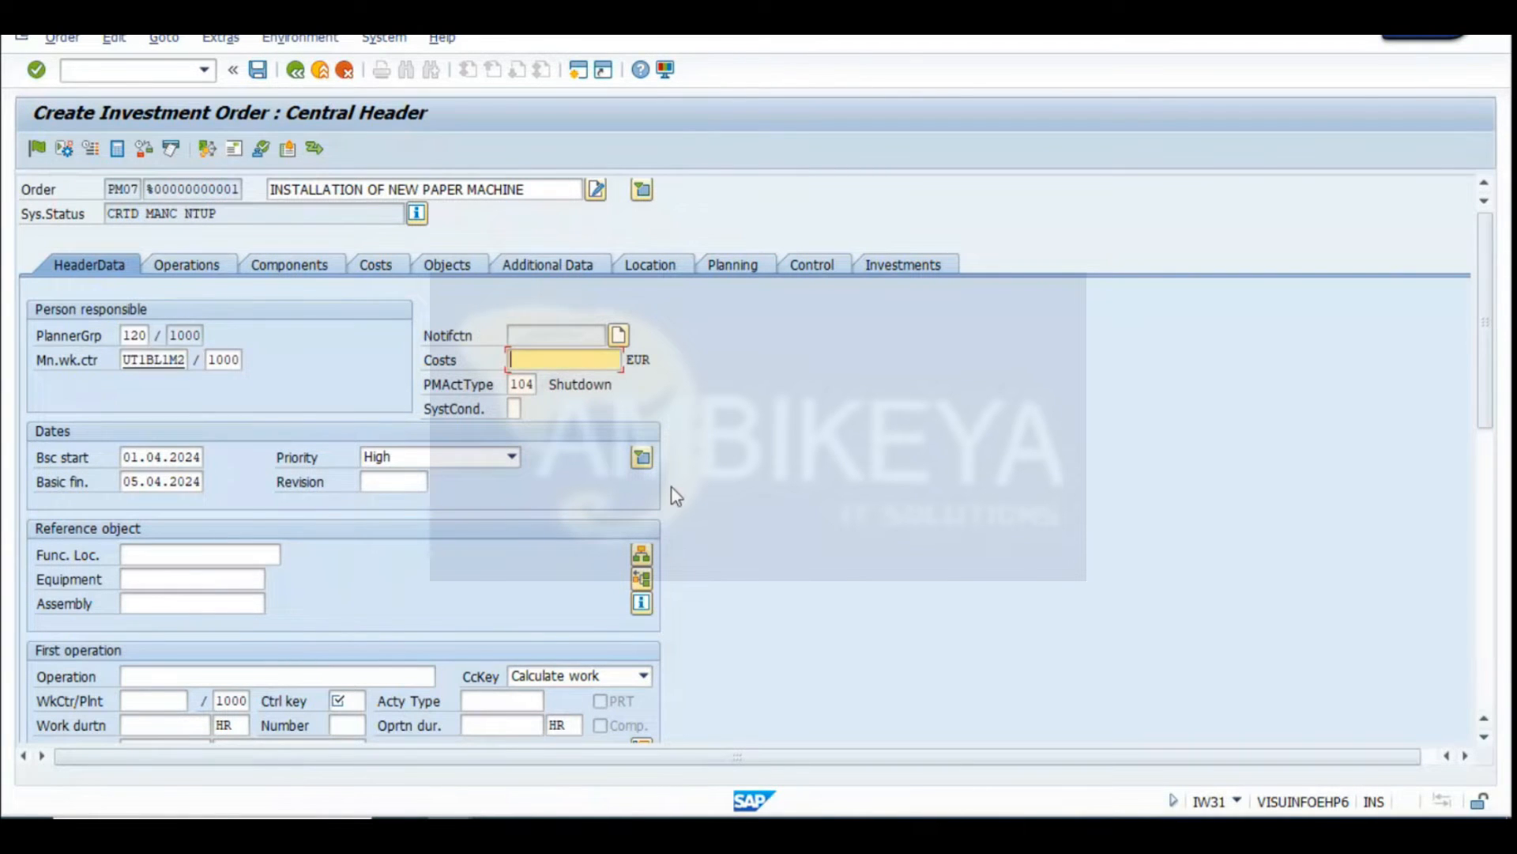
{"action": "type", "text": "5000000"}
{"action": "key", "text": "Return"}
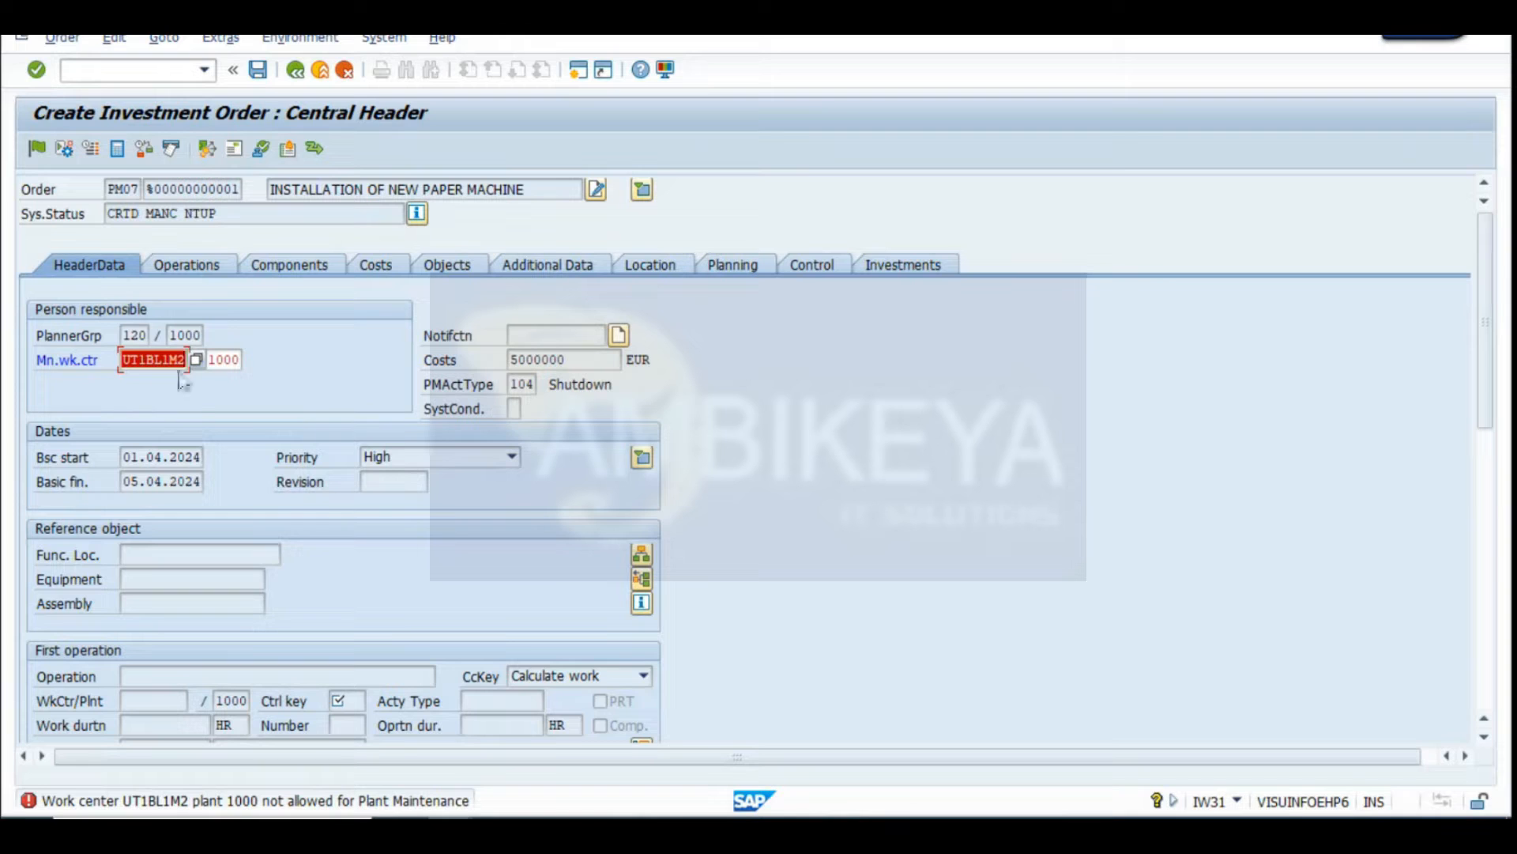
Change the order's main work center to UT1BL1M1 and submit the header data again
{"action": "left_click", "coordinate": [182, 360]}
{"action": "key", "text": "Delete"}
{"action": "type", "text": "1"}
{"action": "key", "text": "Return"}
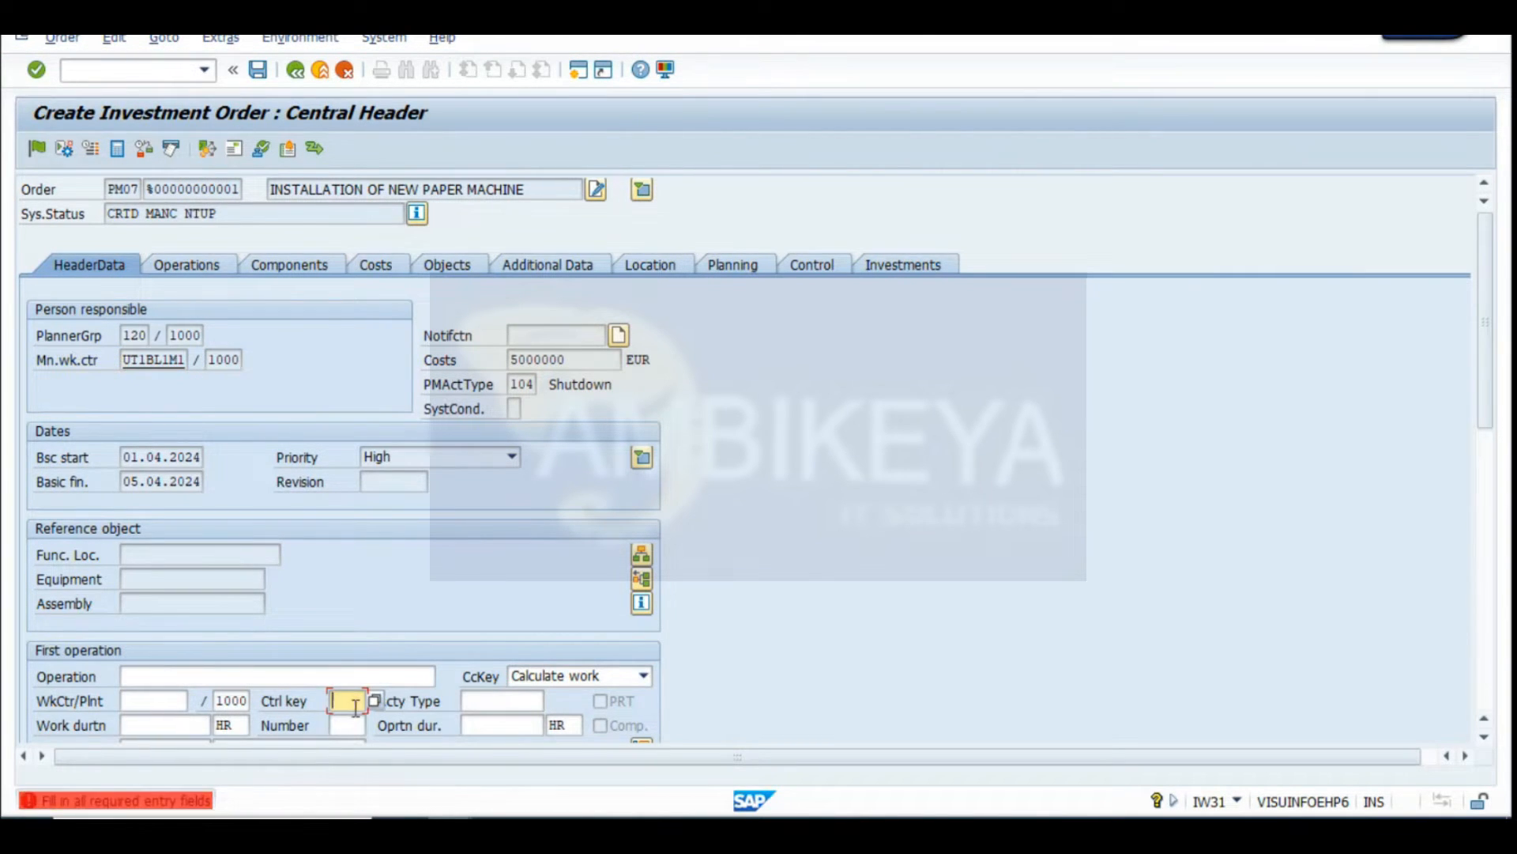
Set the first operation's control key to PM01 and submit the order header
{"action": "scroll", "coordinate": [377, 563], "scroll_direction": "down", "scroll_amount": 3}
{"action": "scroll", "coordinate": [320, 457], "scroll_direction": "up", "scroll_amount": 3}
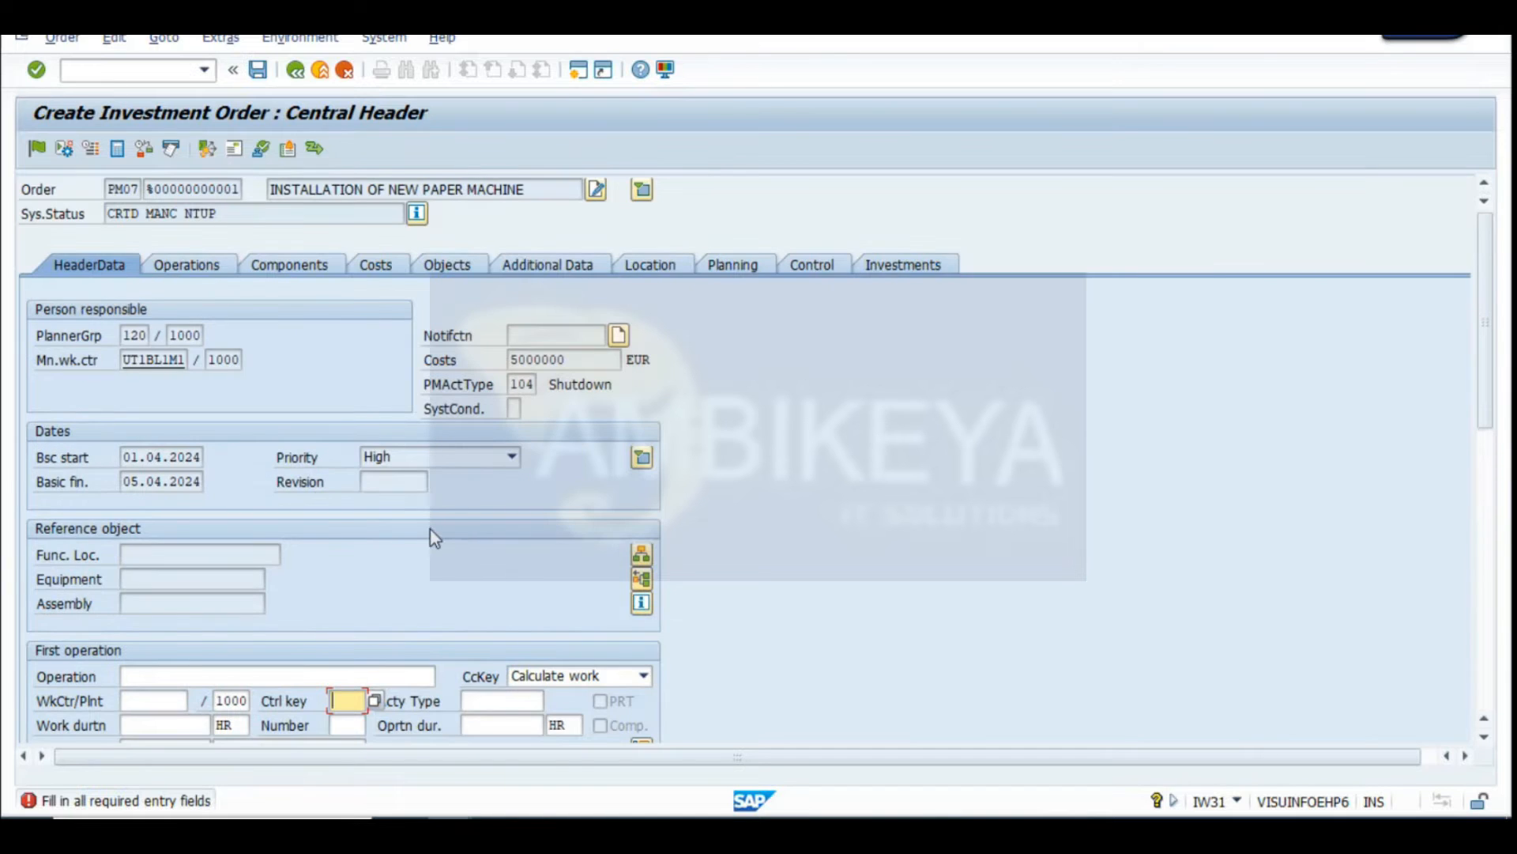
{"action": "type", "text": "PM01"}
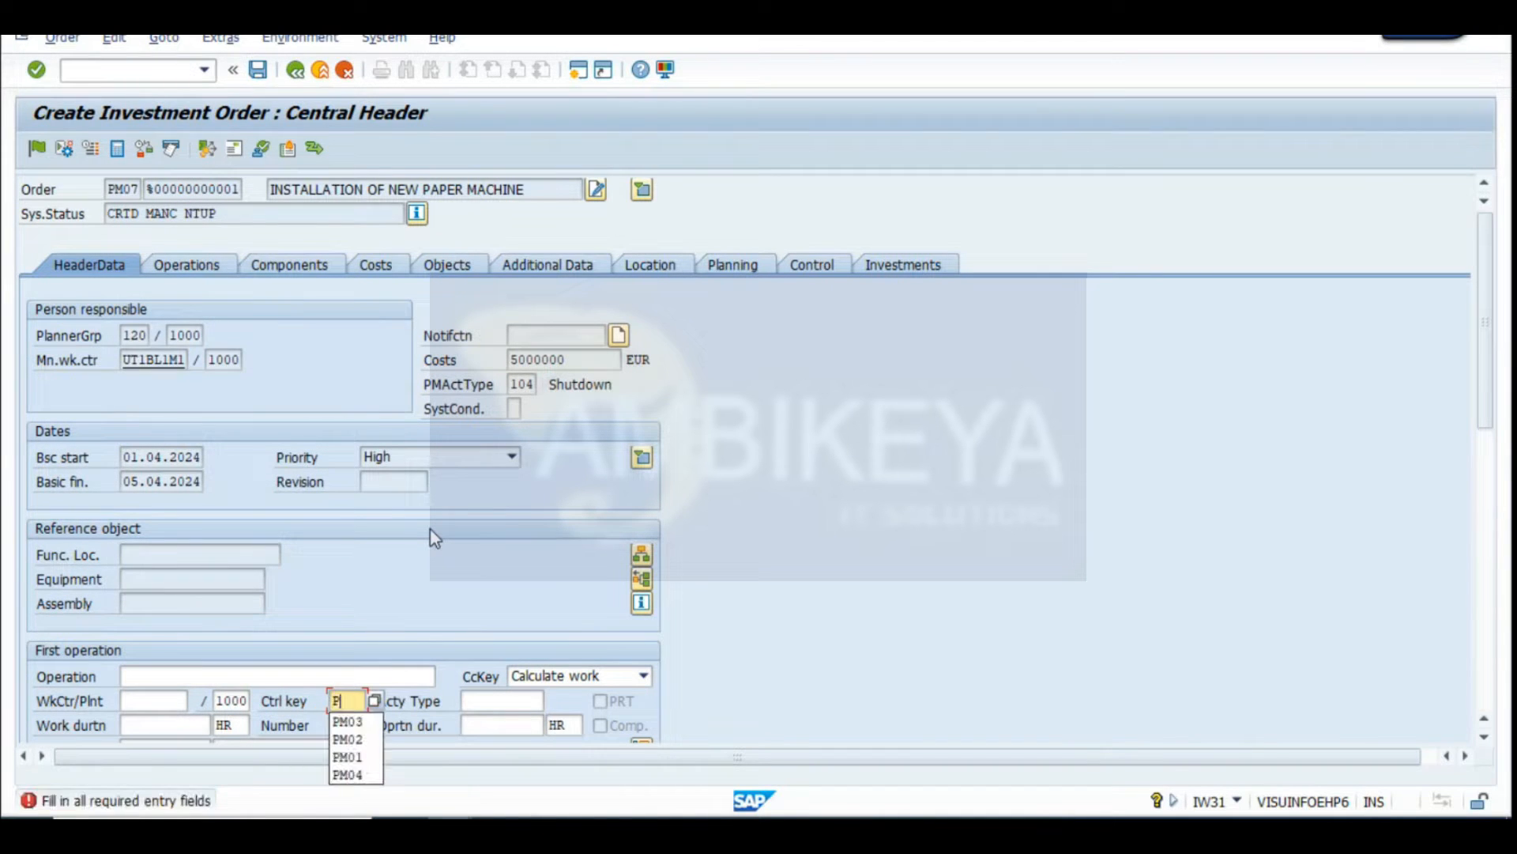
{"action": "key", "text": "Return"}
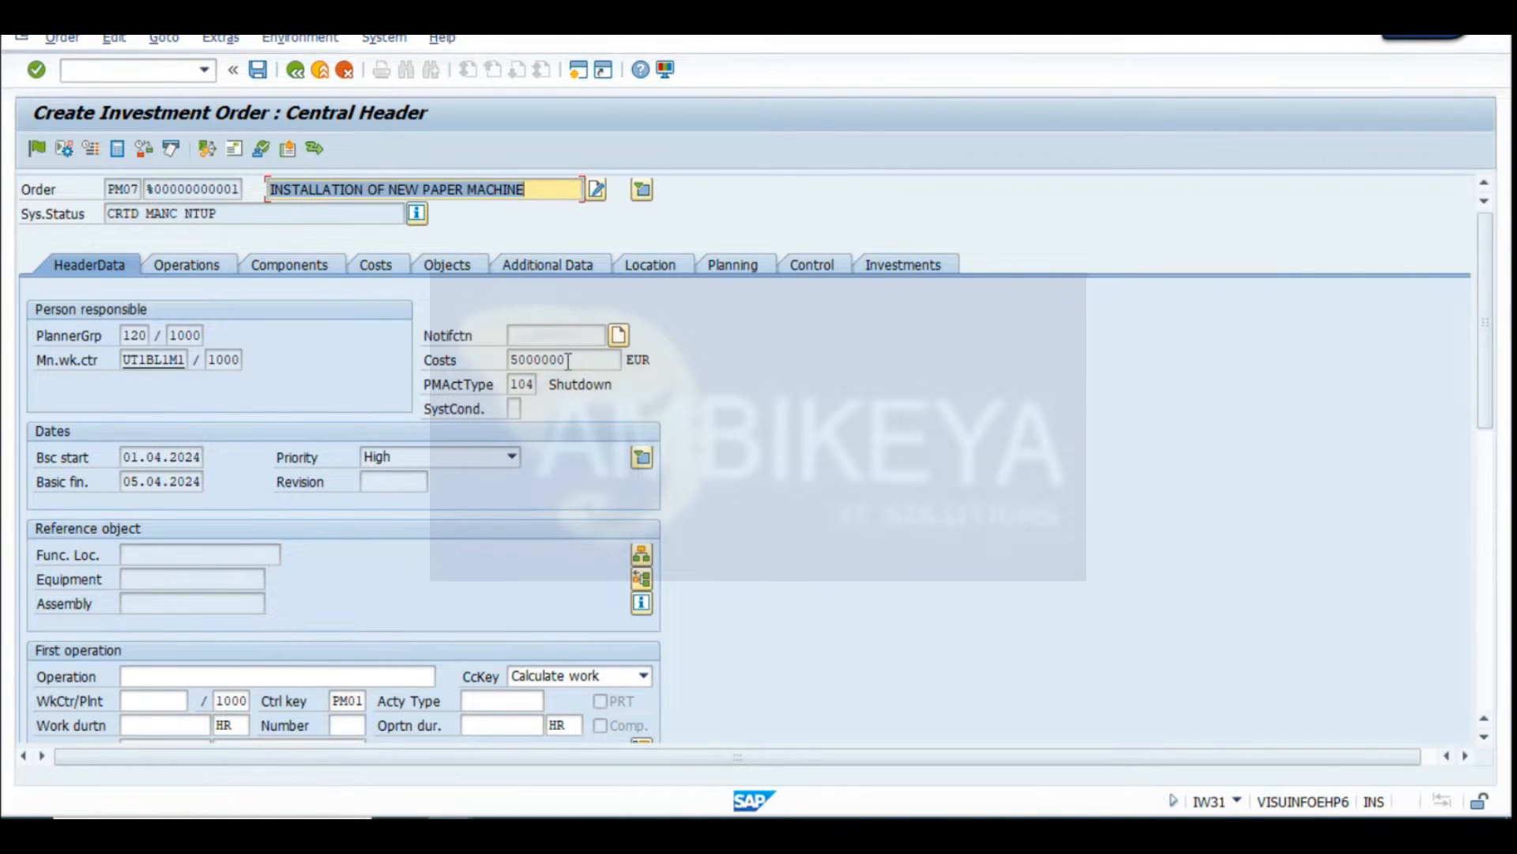
{"action": "key", "text": "Return"}
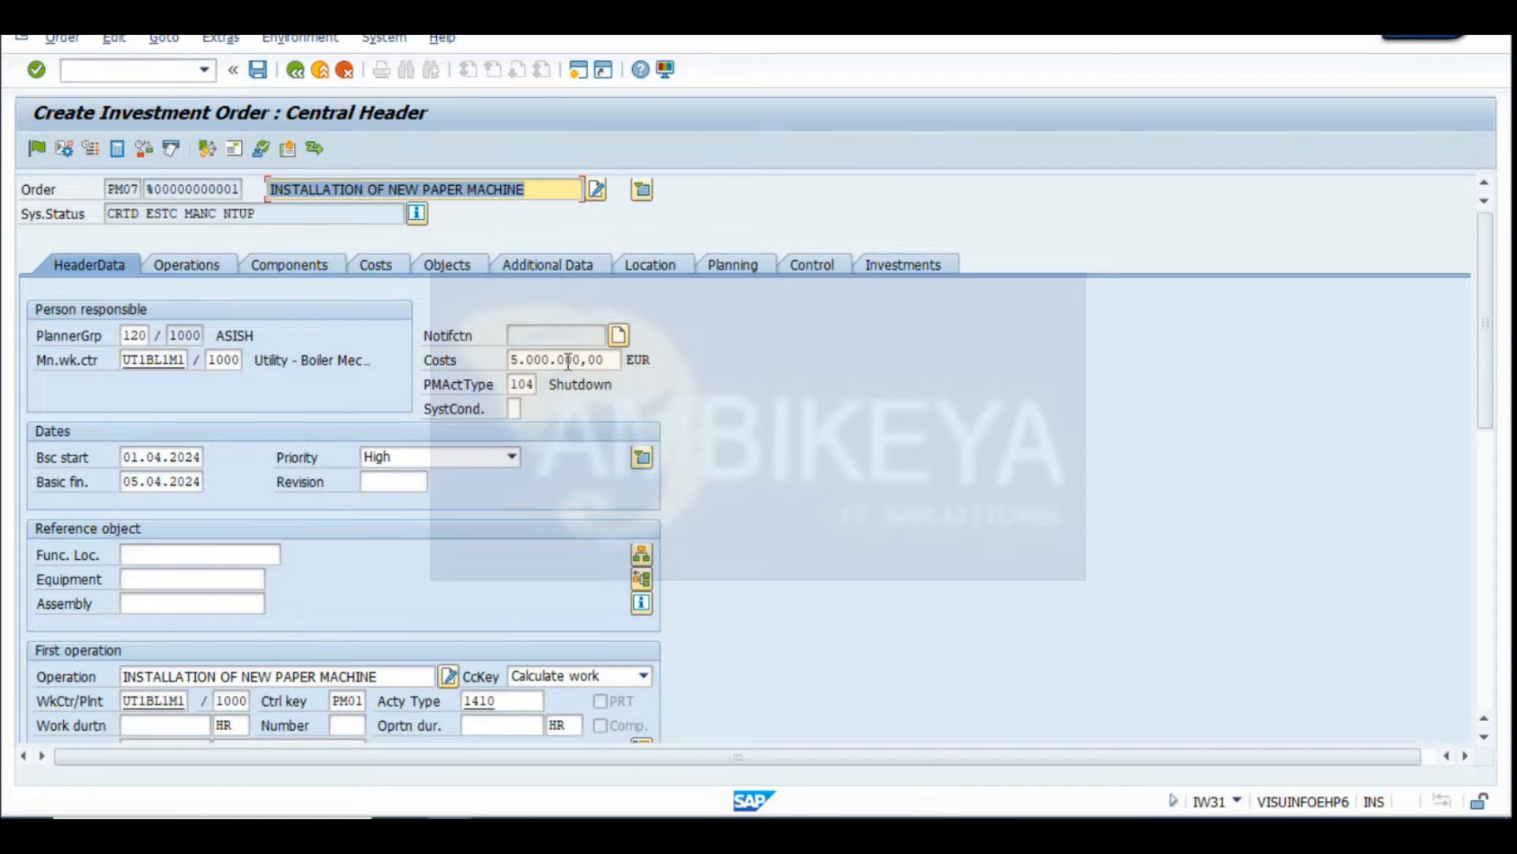
Set the order's maintenance activity type to 113 Investment Mtnce
{"action": "left_click", "coordinate": [532, 383]}
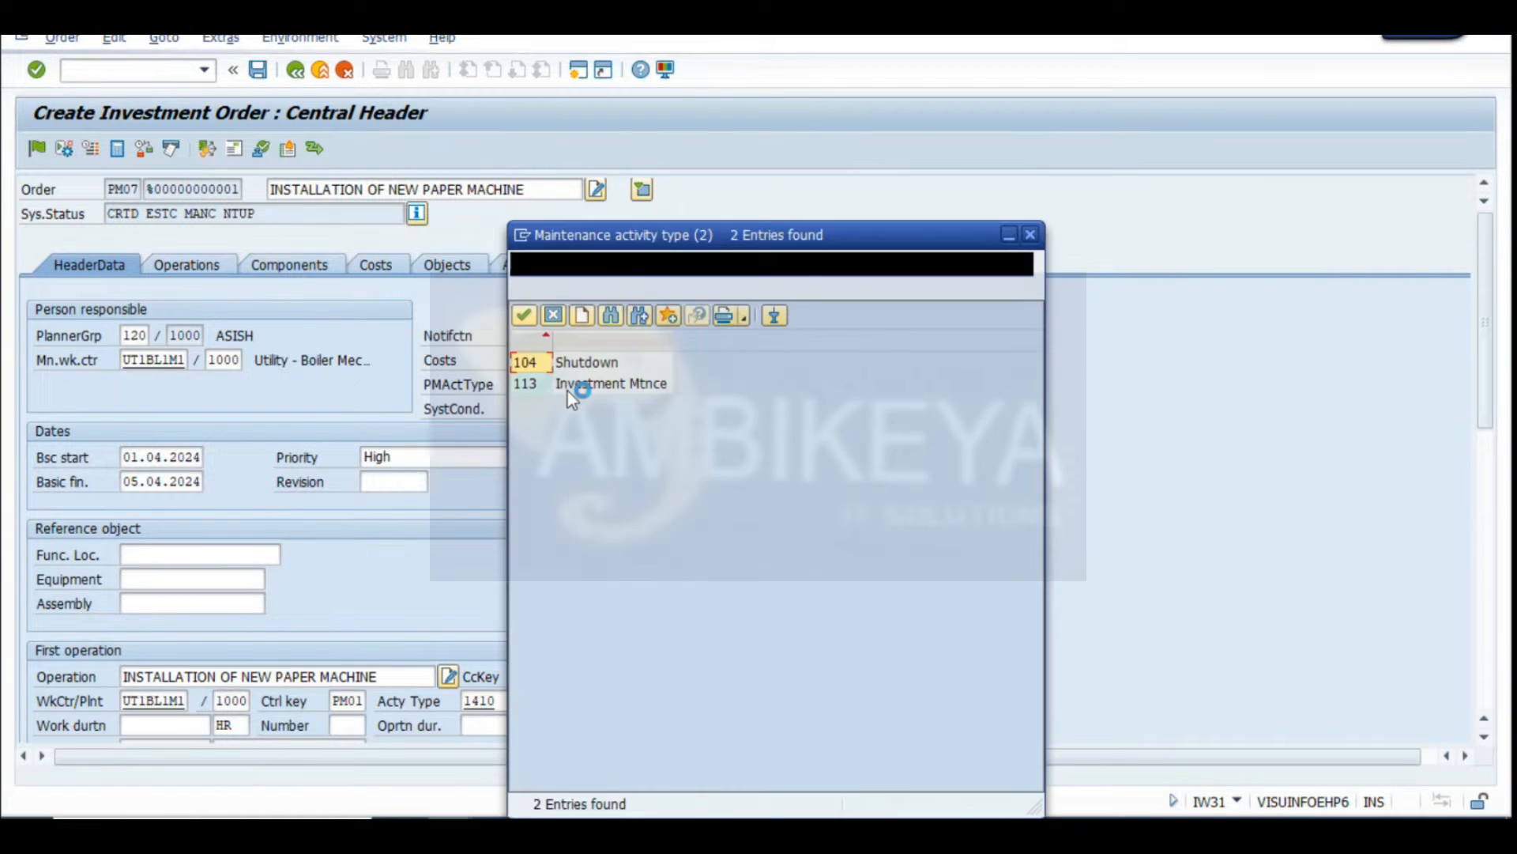
{"action": "left_click", "coordinate": [606, 389]}
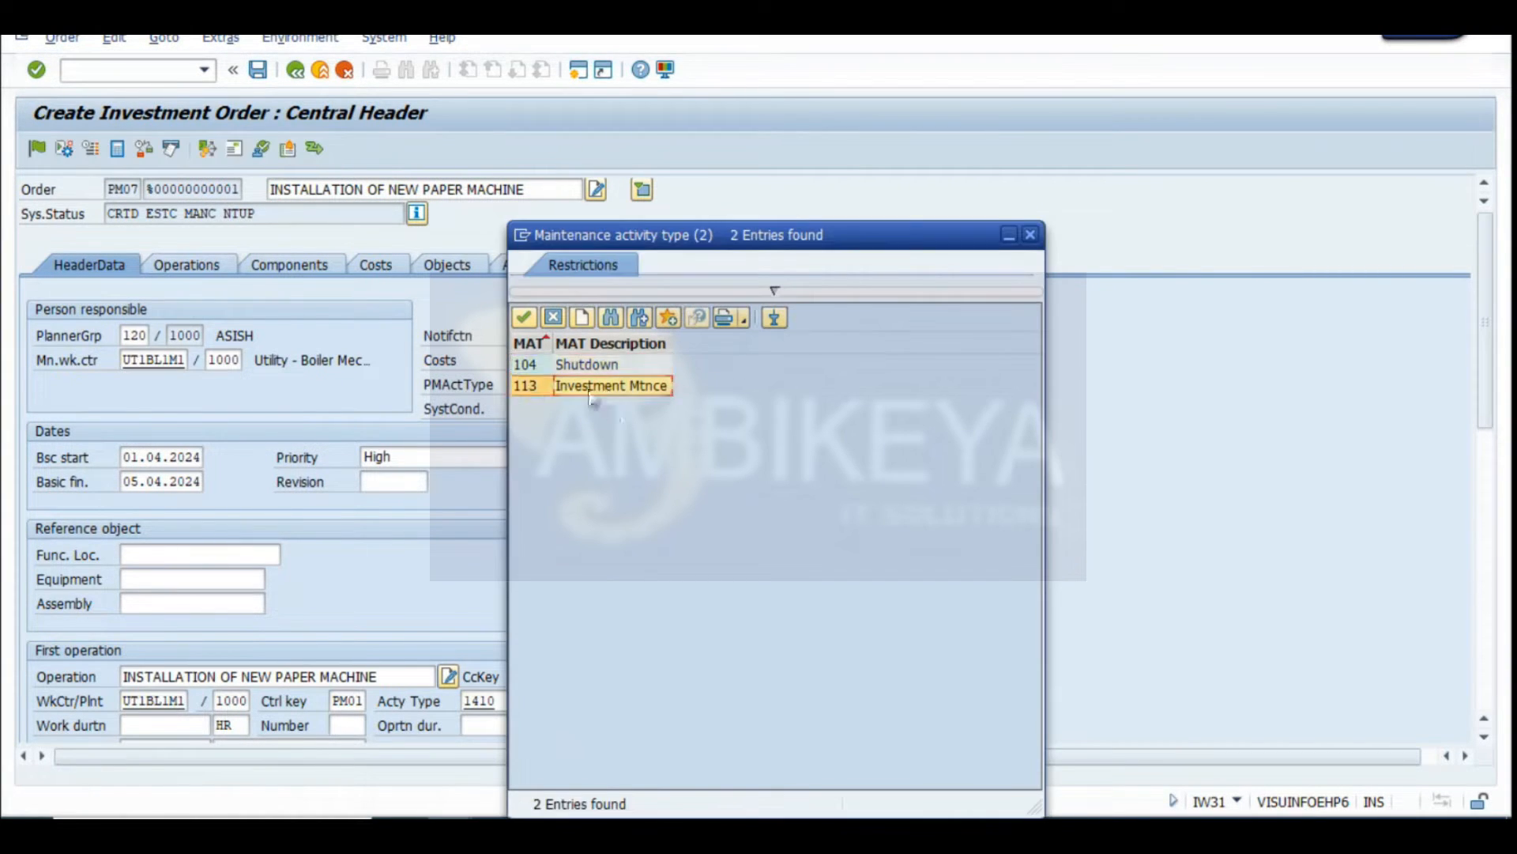
{"action": "double_click", "coordinate": [588, 387]}
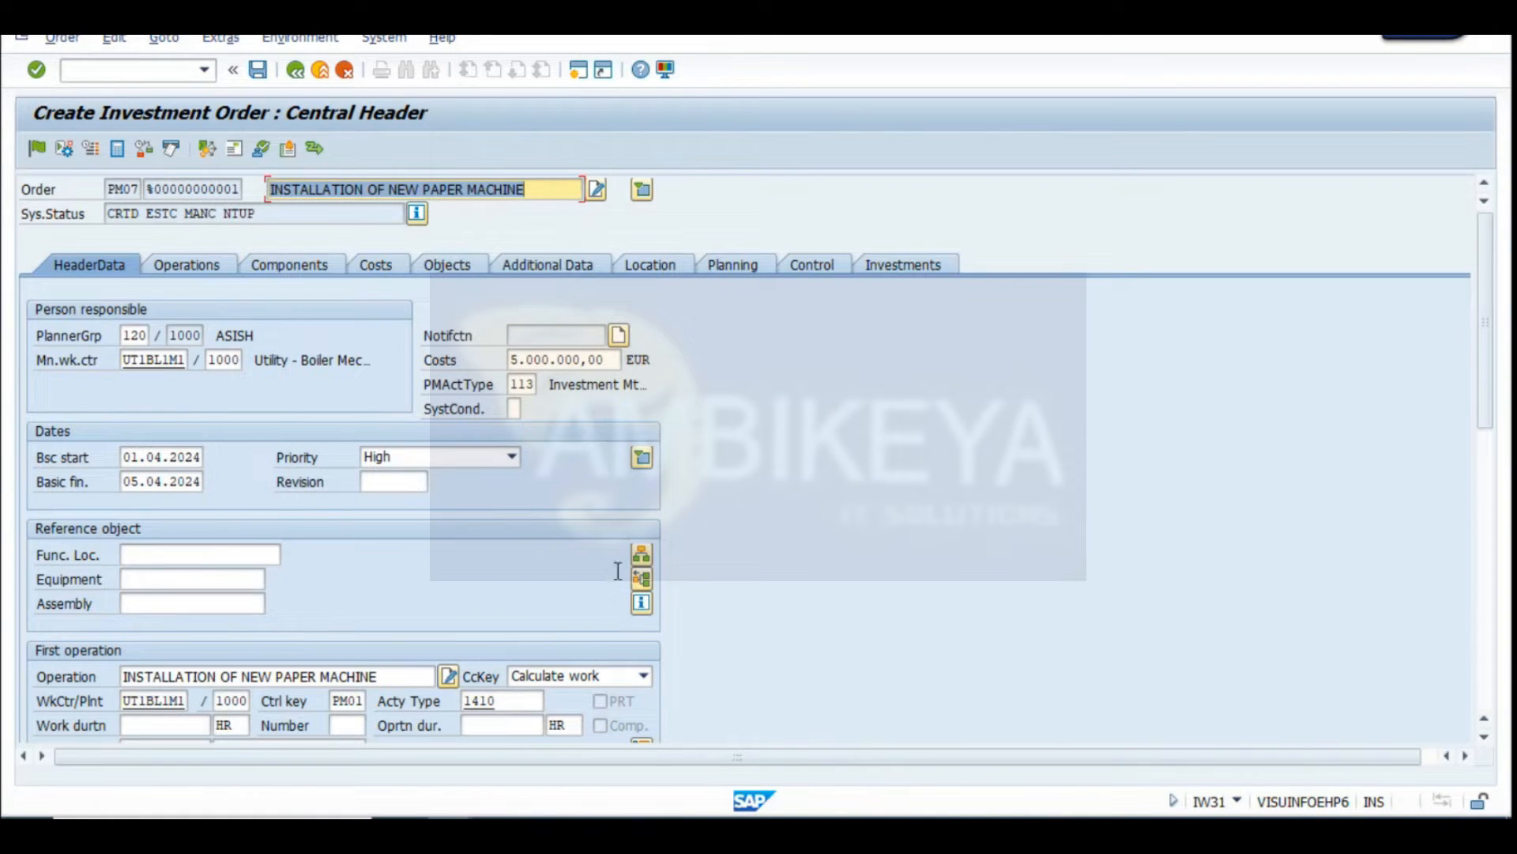
Capture the completed order header and paste it into the INVESTMENT worksheet below the initial-screen picture, then return to the SAP order
{"action": "key", "text": "super+shift+s"}
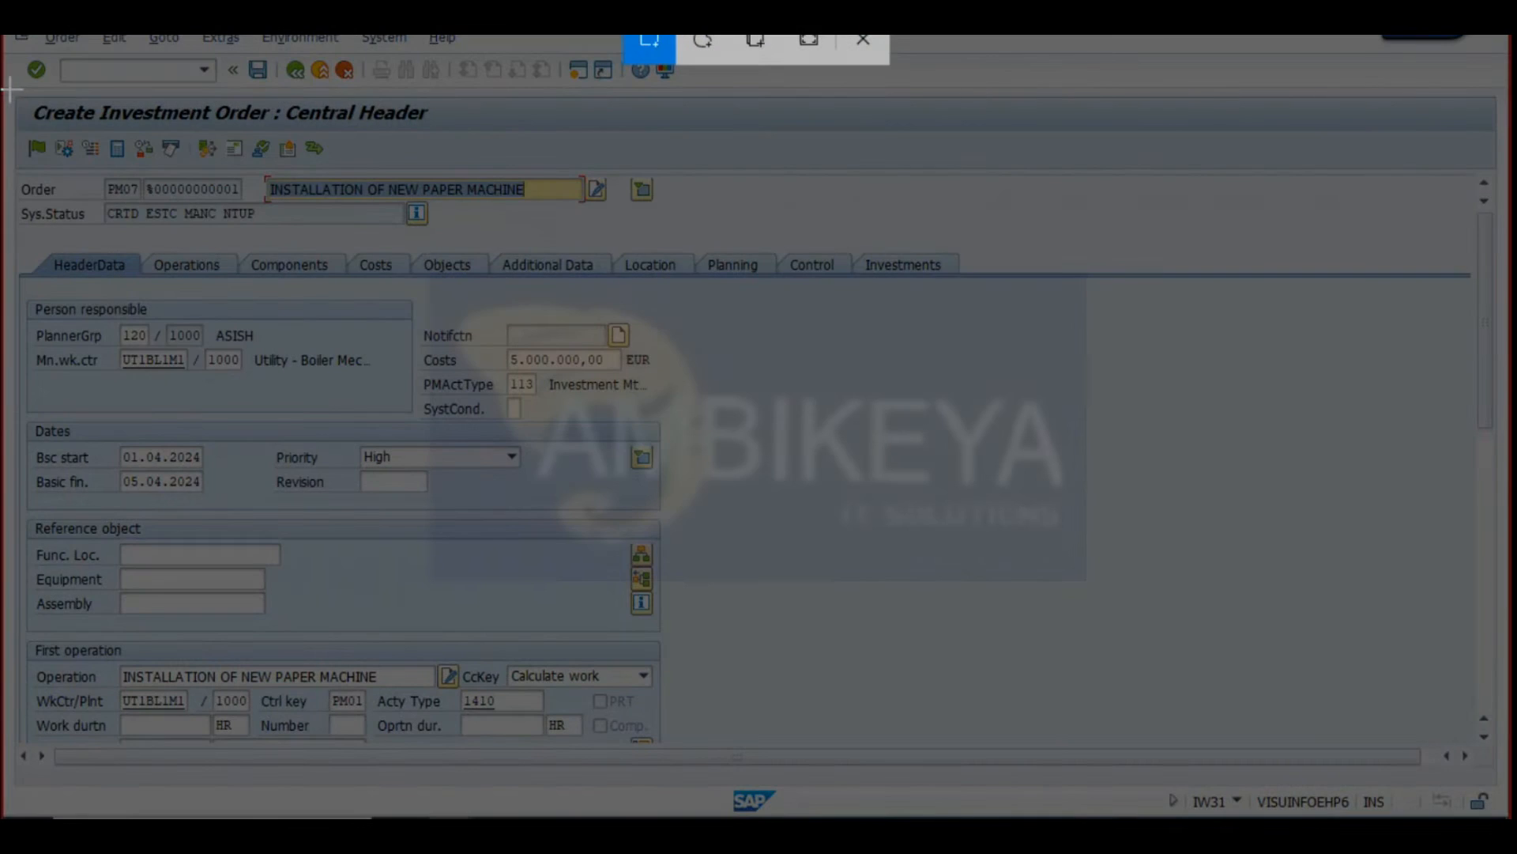
{"action": "left_click_drag", "start_coordinate": [9, 90], "coordinate": [964, 796]}
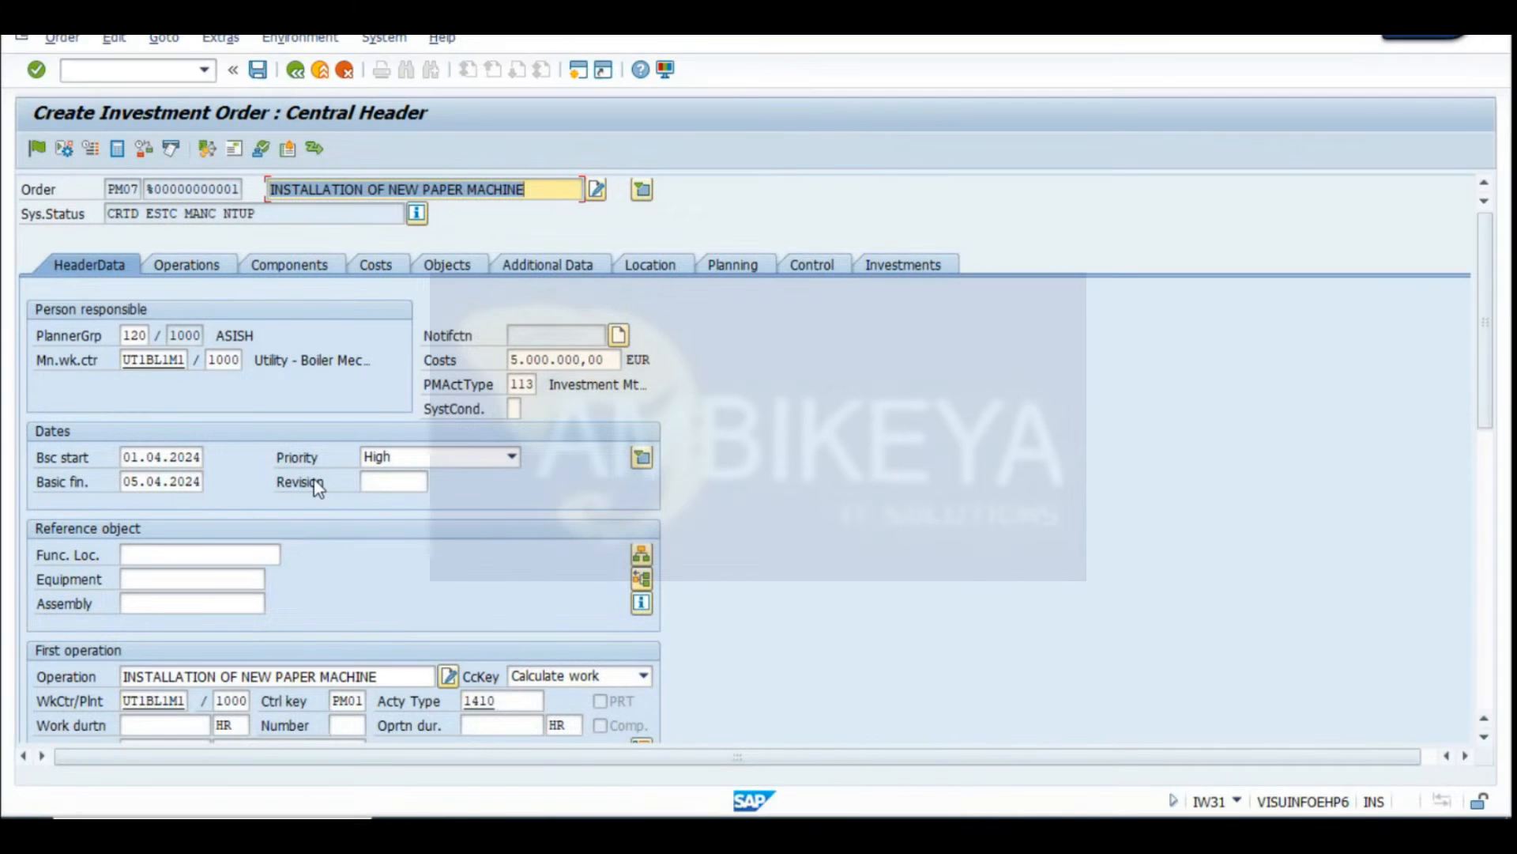
{"action": "left_click", "coordinate": [906, 834]}
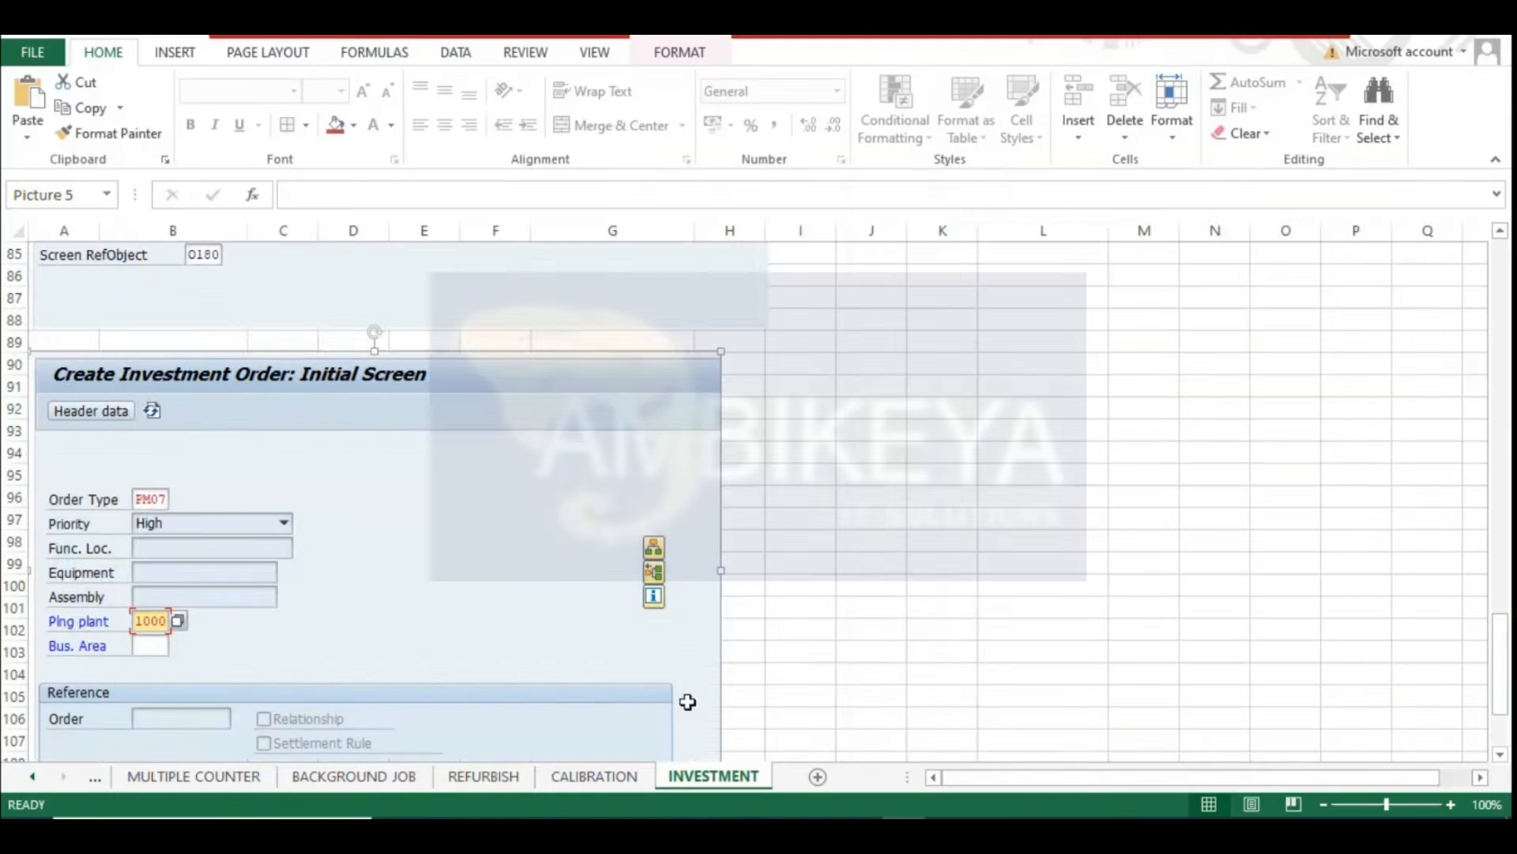
{"action": "scroll", "coordinate": [687, 701], "scroll_direction": "down", "scroll_amount": 6}
{"action": "left_click", "coordinate": [49, 436]}
{"action": "key", "text": "ctrl+v"}
{"action": "key", "text": "alt+Tab"}
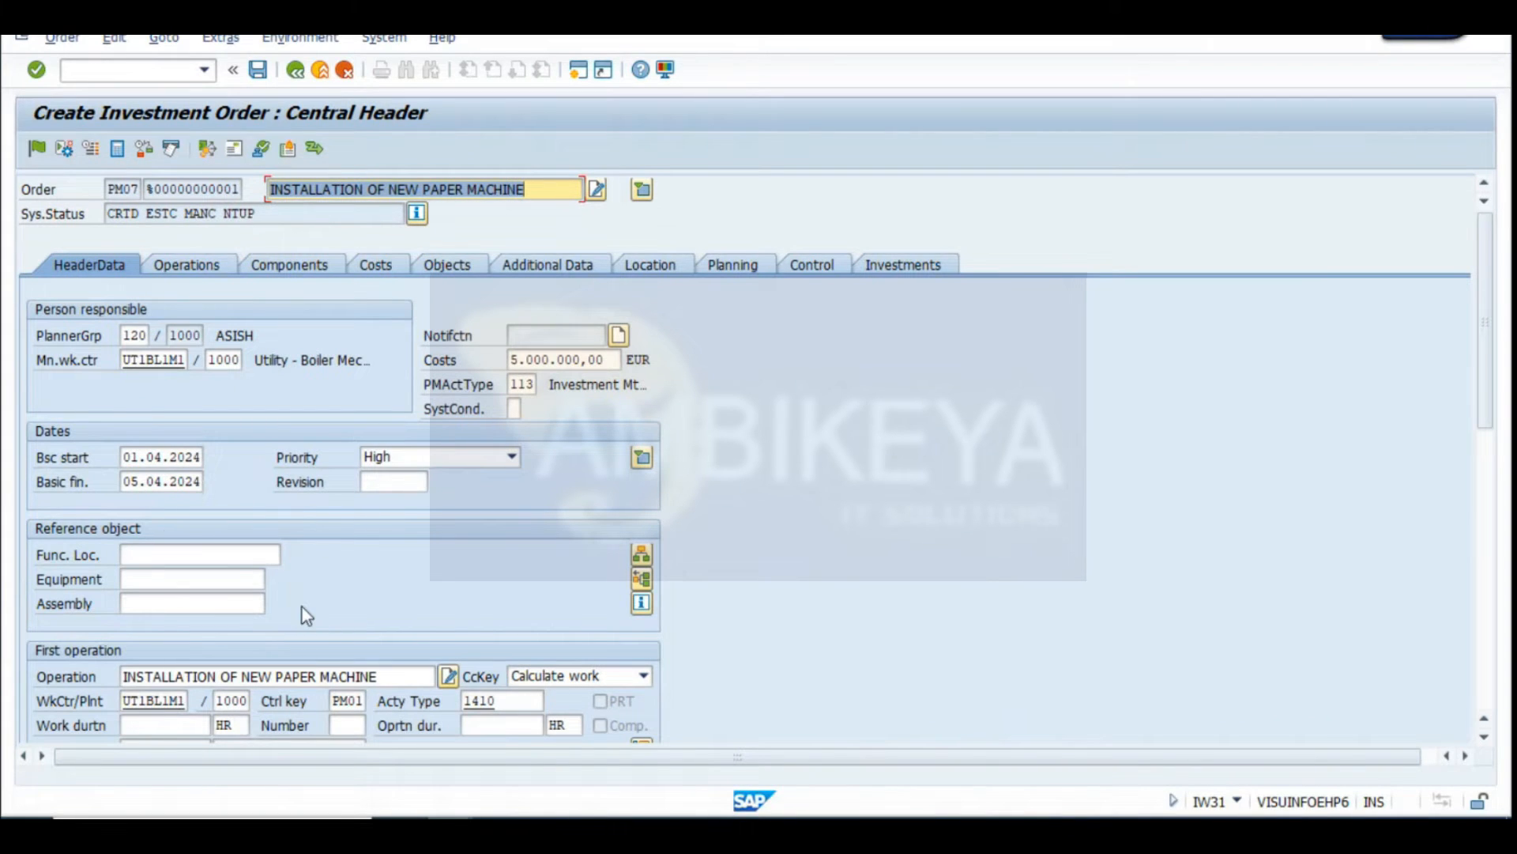
Open the order's operation overview and add operation 0020 with the short text ELECTRICAL JOBS
{"action": "left_click", "coordinate": [205, 270]}
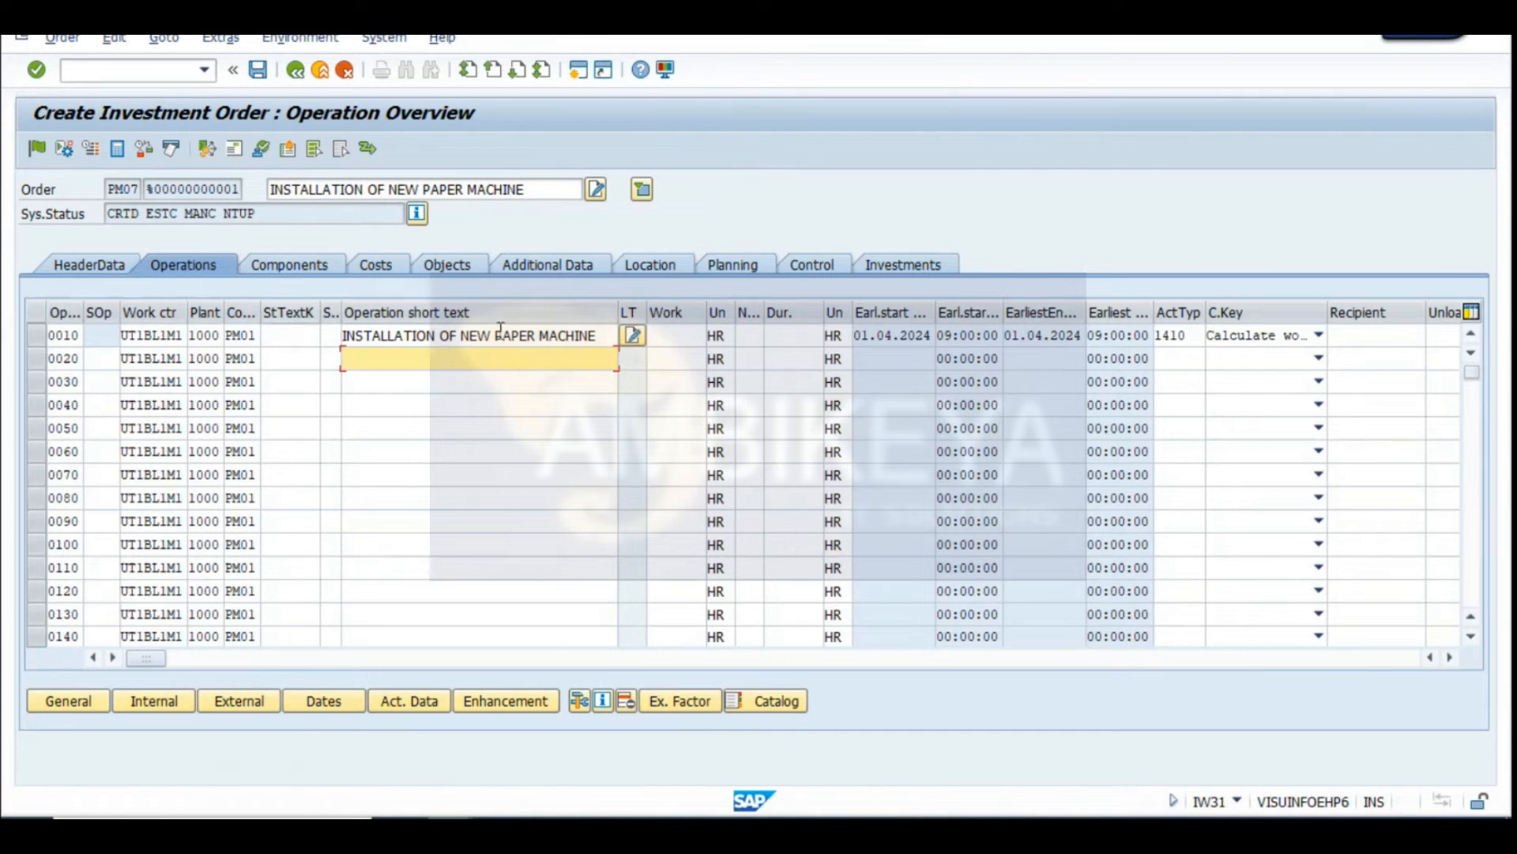
{"action": "left_click_drag", "start_coordinate": [605, 336], "coordinate": [342, 336]}
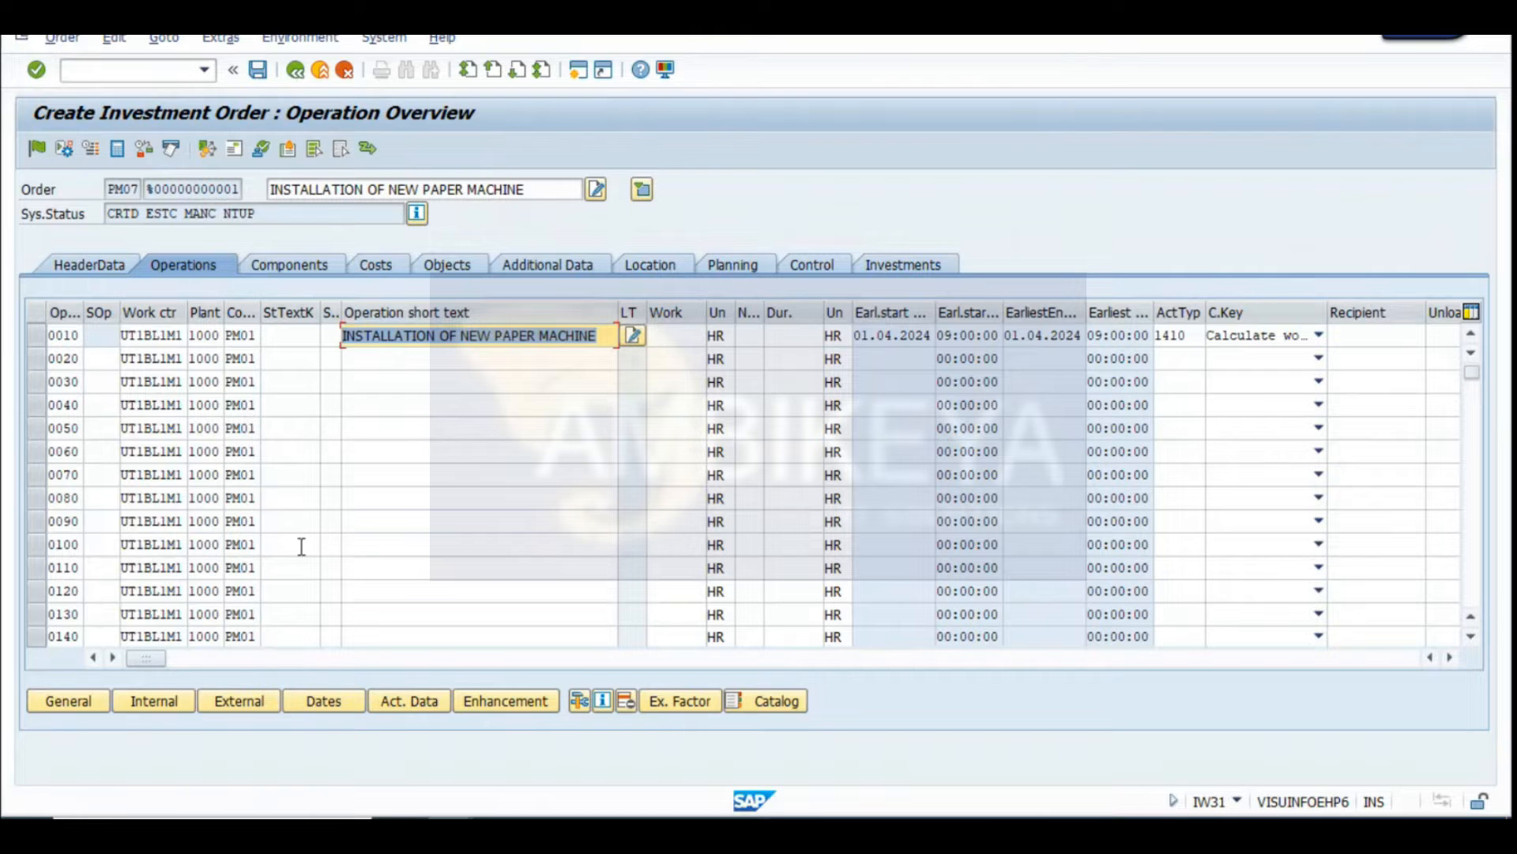
{"action": "left_click", "coordinate": [258, 818]}
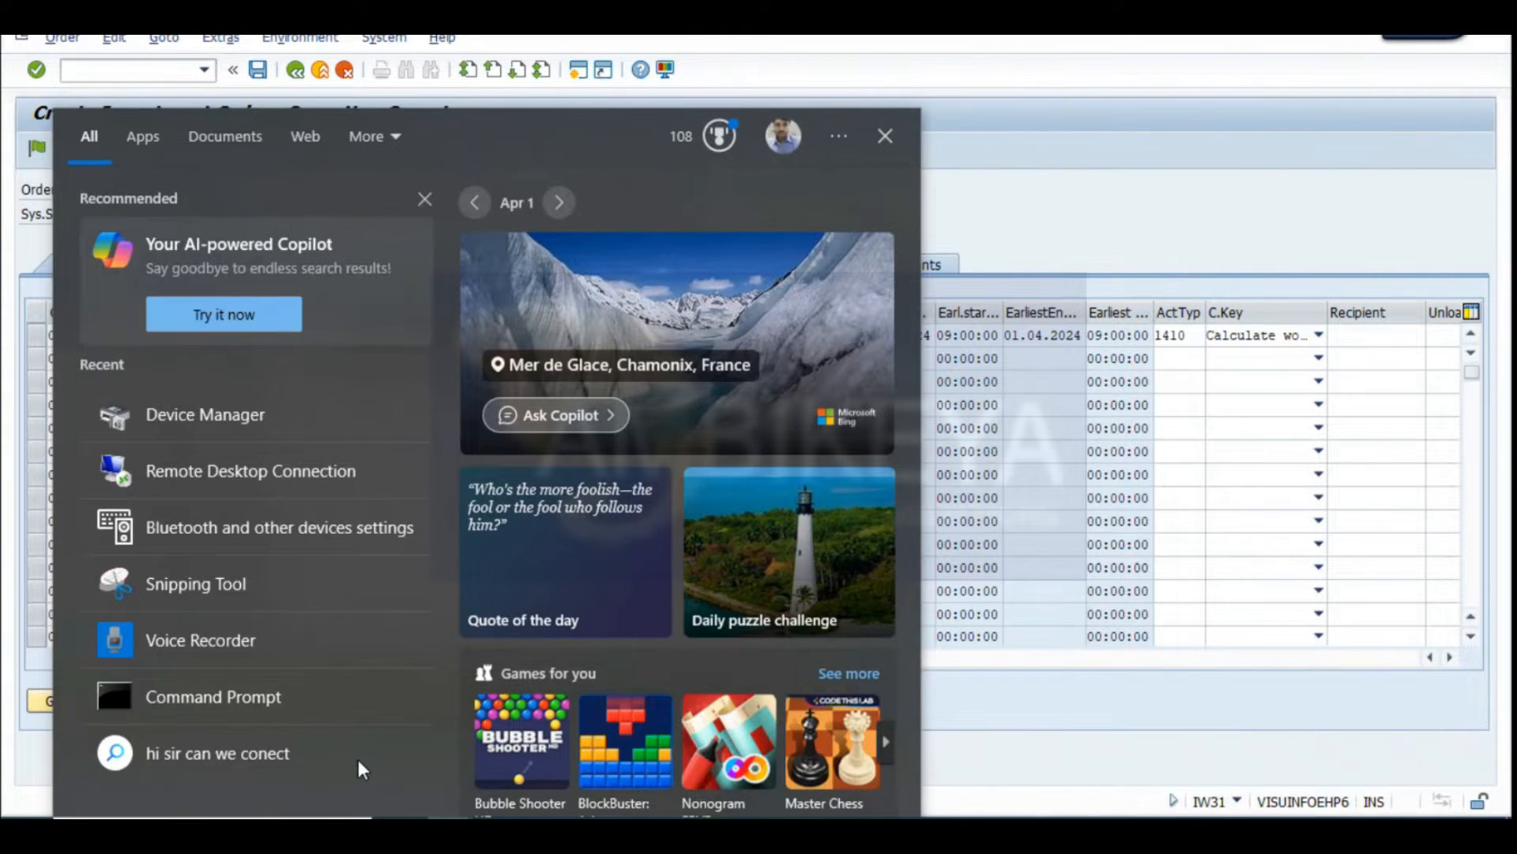
{"action": "left_click", "coordinate": [975, 197]}
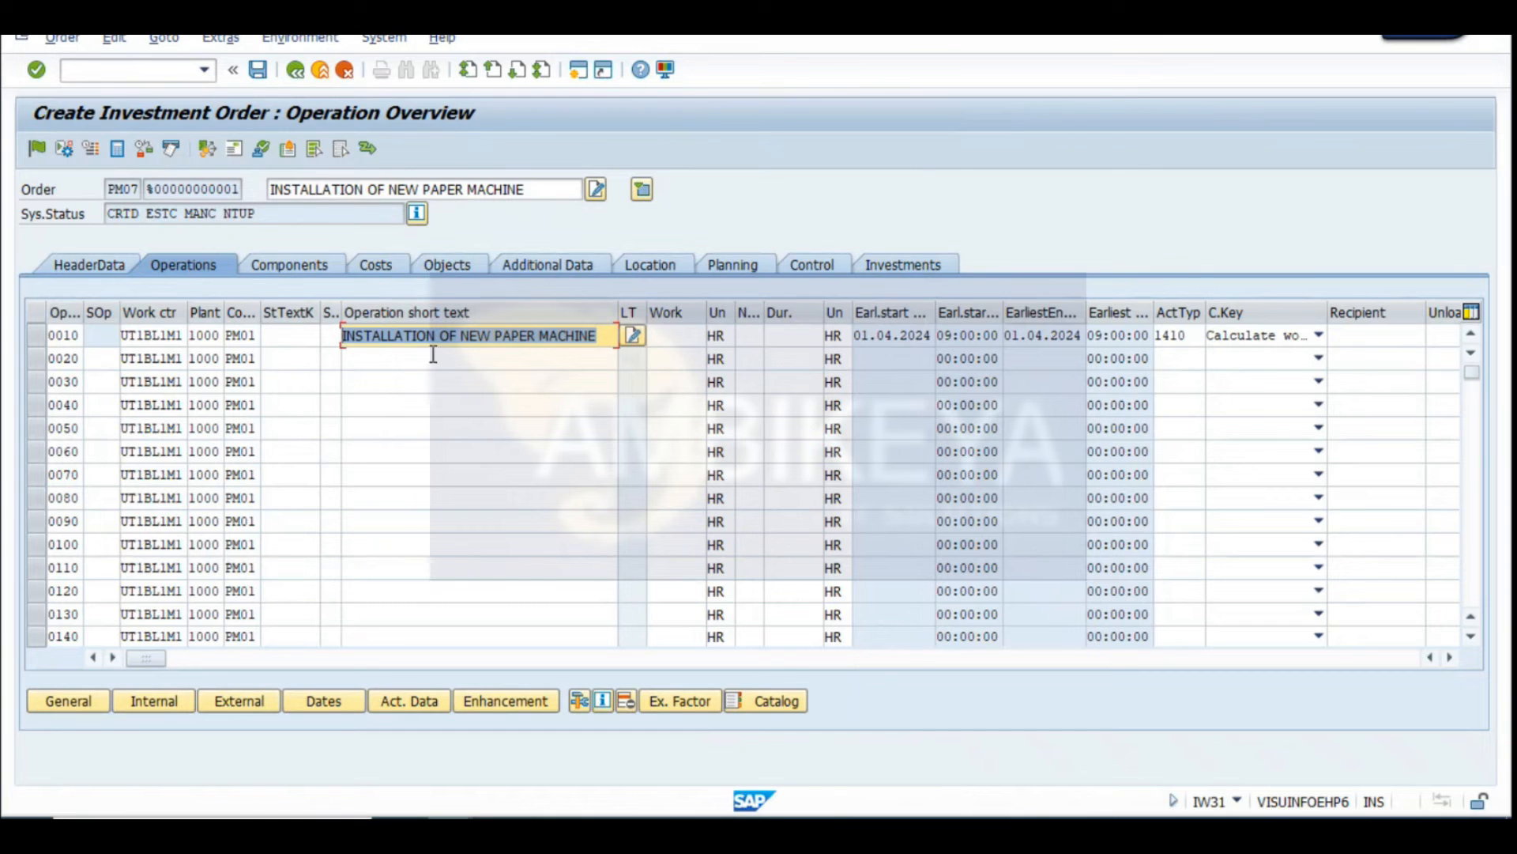
{"action": "left_click", "coordinate": [495, 361]}
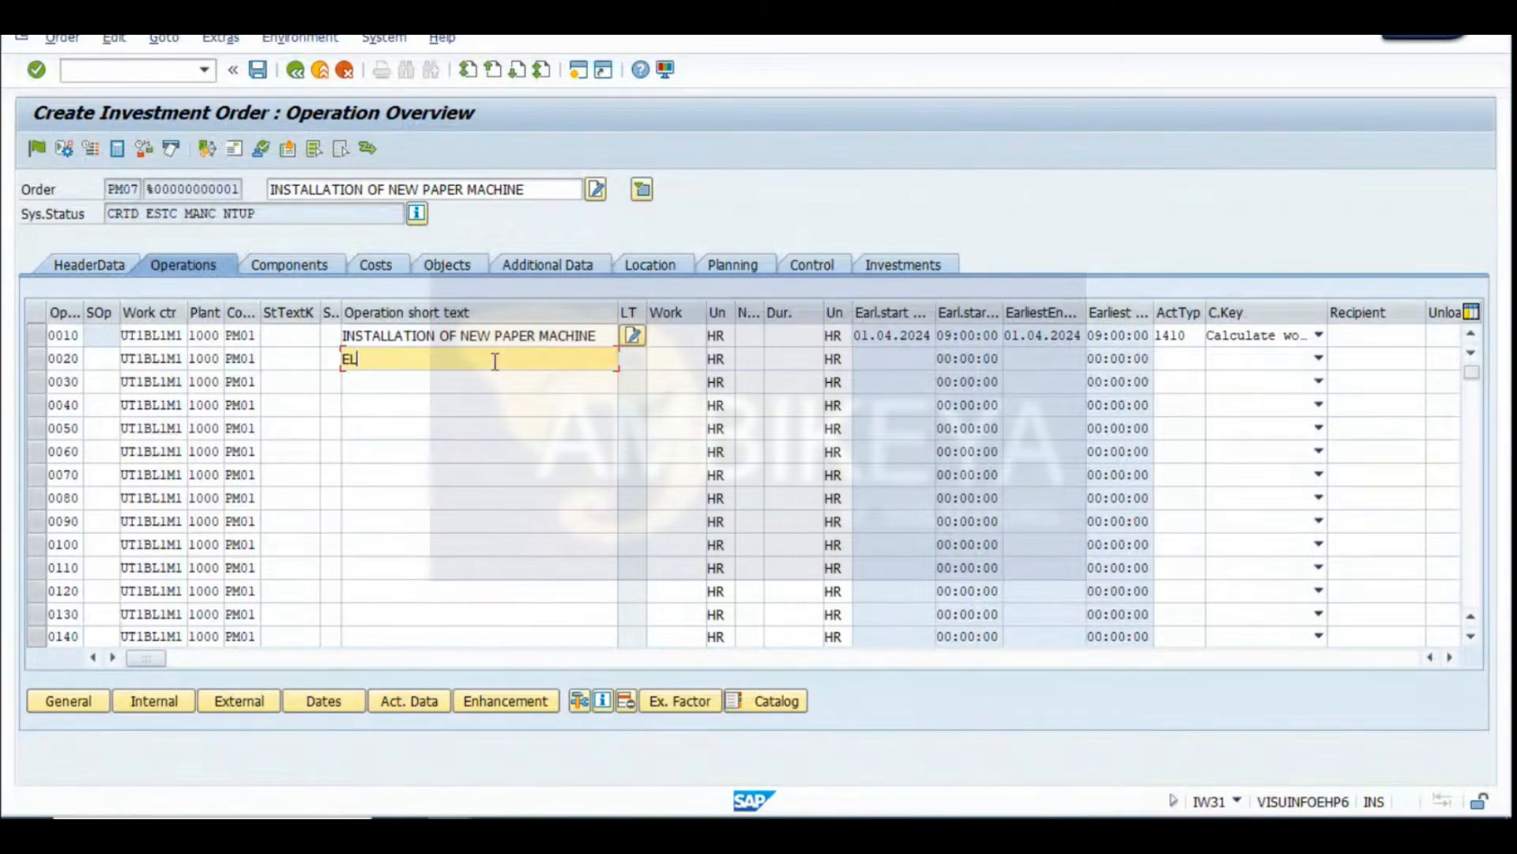
{"action": "type", "text": "ELECTRICAL JOBS"}
{"action": "key", "text": "Down"}
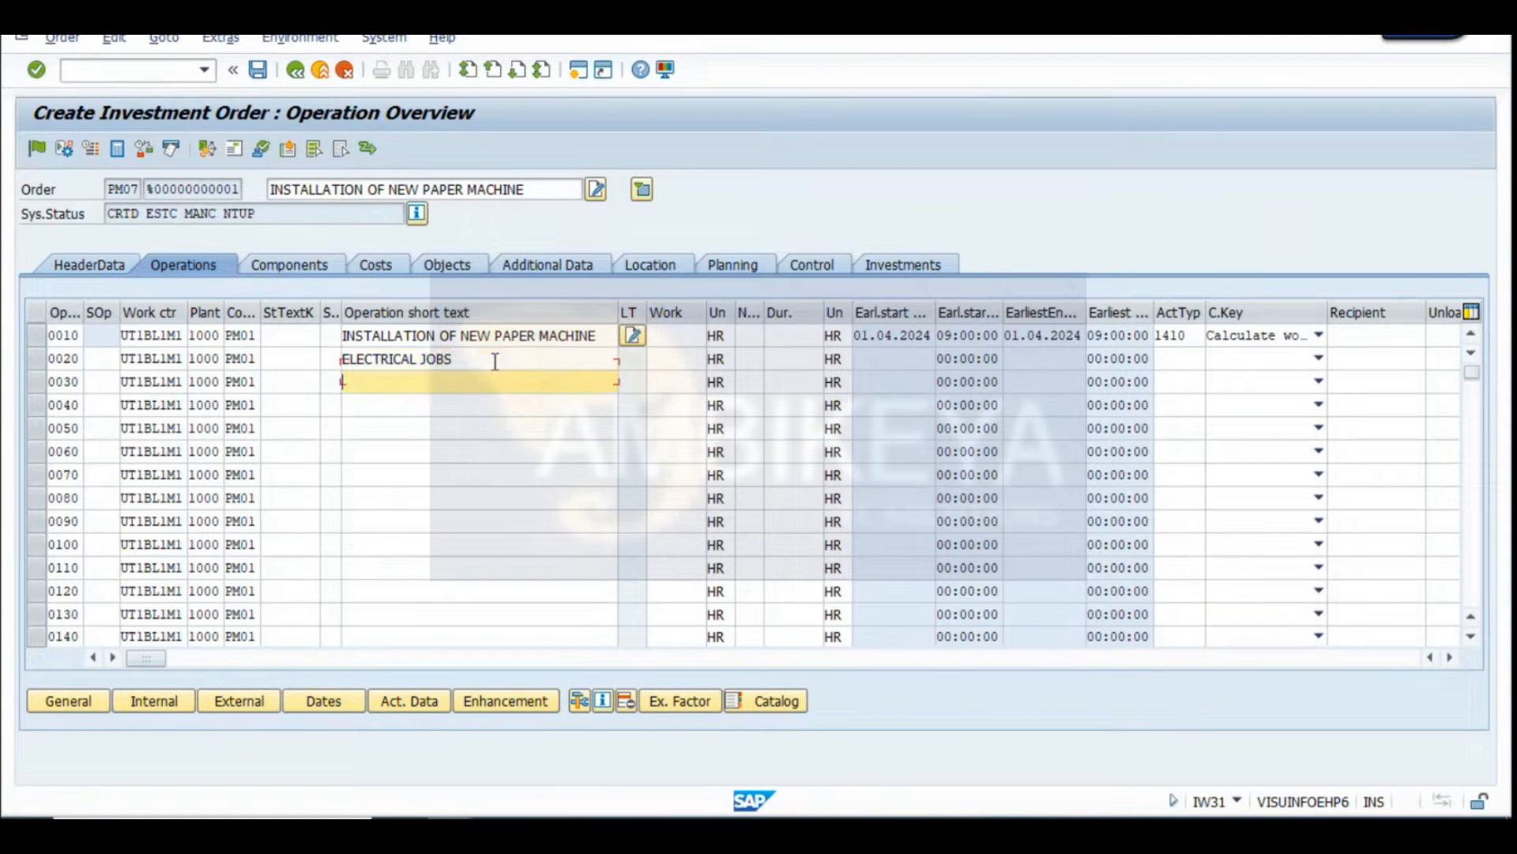
Add operation 0030 with the short text MECHANICAL JOBS and operation 0040 with the short text CIVIL JOBS
{"action": "type", "text": "MECHANICAL"}
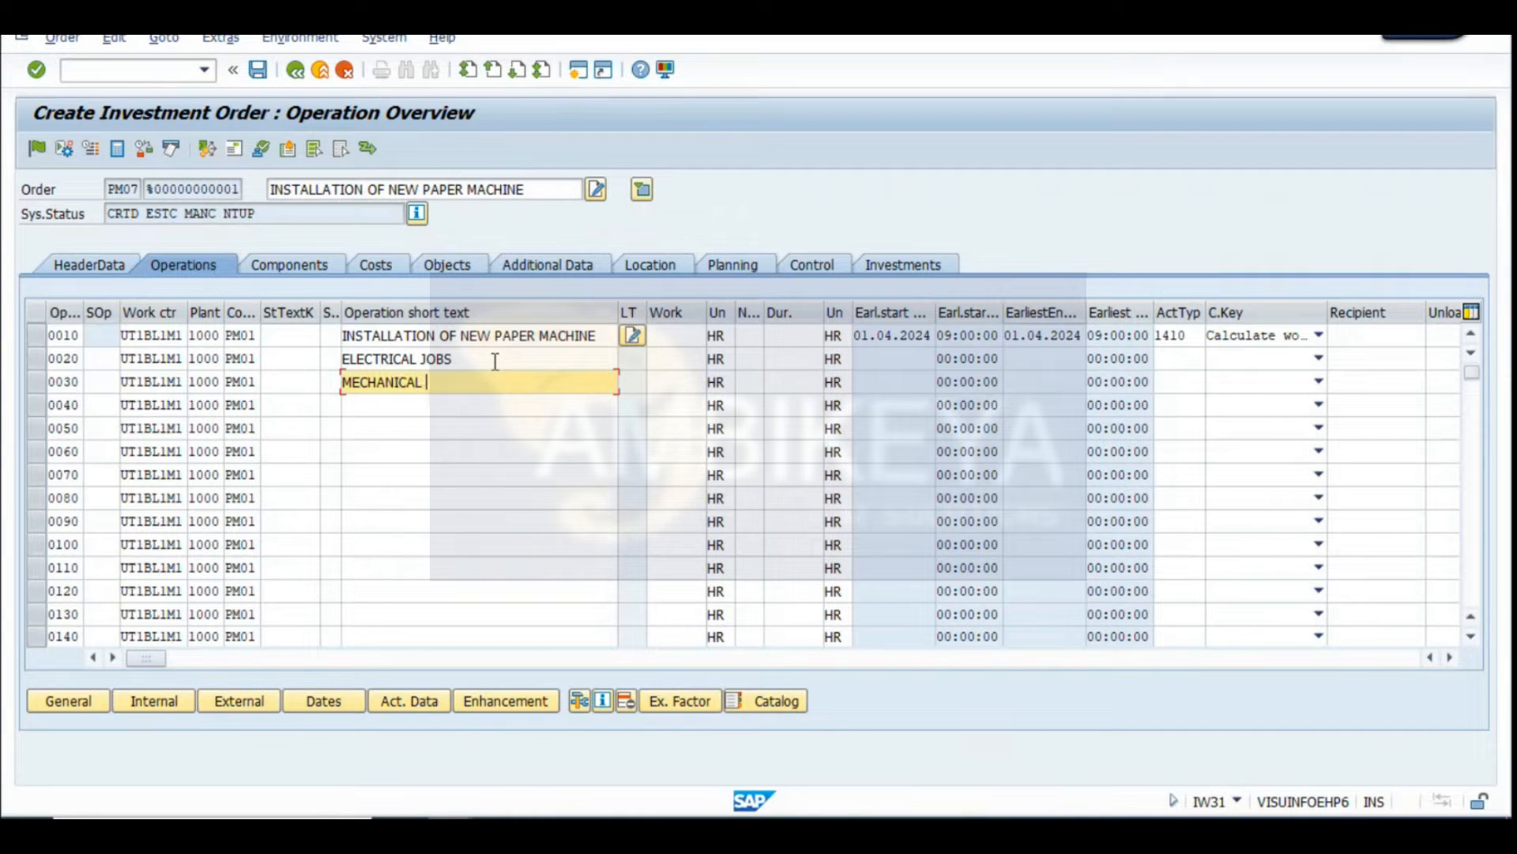
{"action": "type", "text": " H"}
{"action": "key", "text": "BackSpace"}
{"action": "type", "text": "JOBS"}
{"action": "key", "text": "Down"}
{"action": "type", "text": "CIV"}
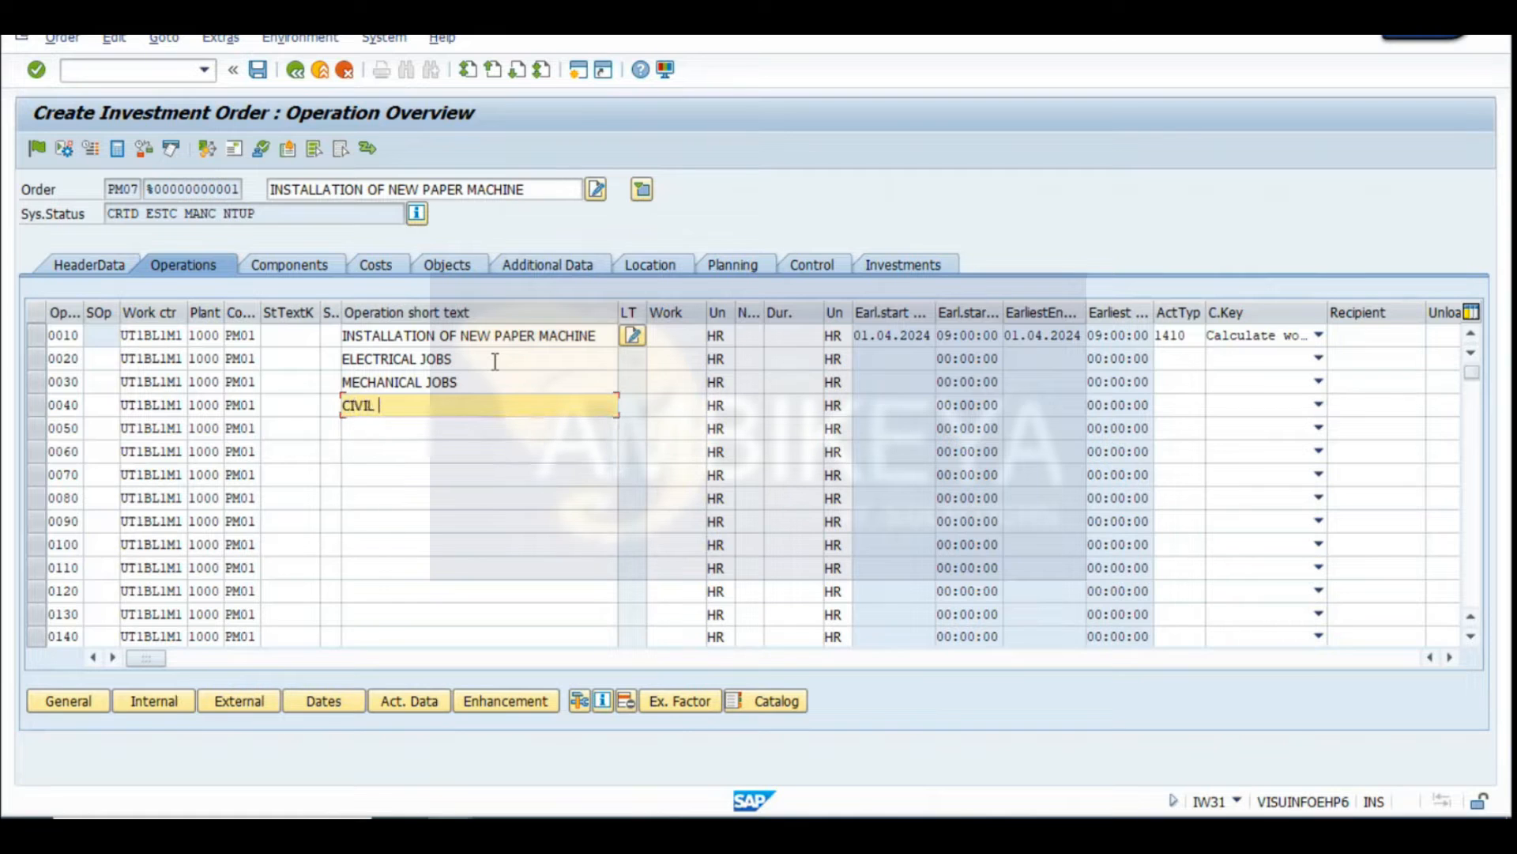
{"action": "type", "text": "IL JOBS"}
{"action": "key", "text": "Down"}
Add operation 0050 with the short text STRUCTURAL JOBS and operation 0060 with INSPECTION OF PAPER MACHINE
{"action": "type", "text": "STRUCTUREAL"}
{"action": "key", "text": "BackSpace"}
{"action": "key", "text": "BackSpace"}
{"action": "key", "text": "BackSpace"}
{"action": "key", "text": "BackSpace"}
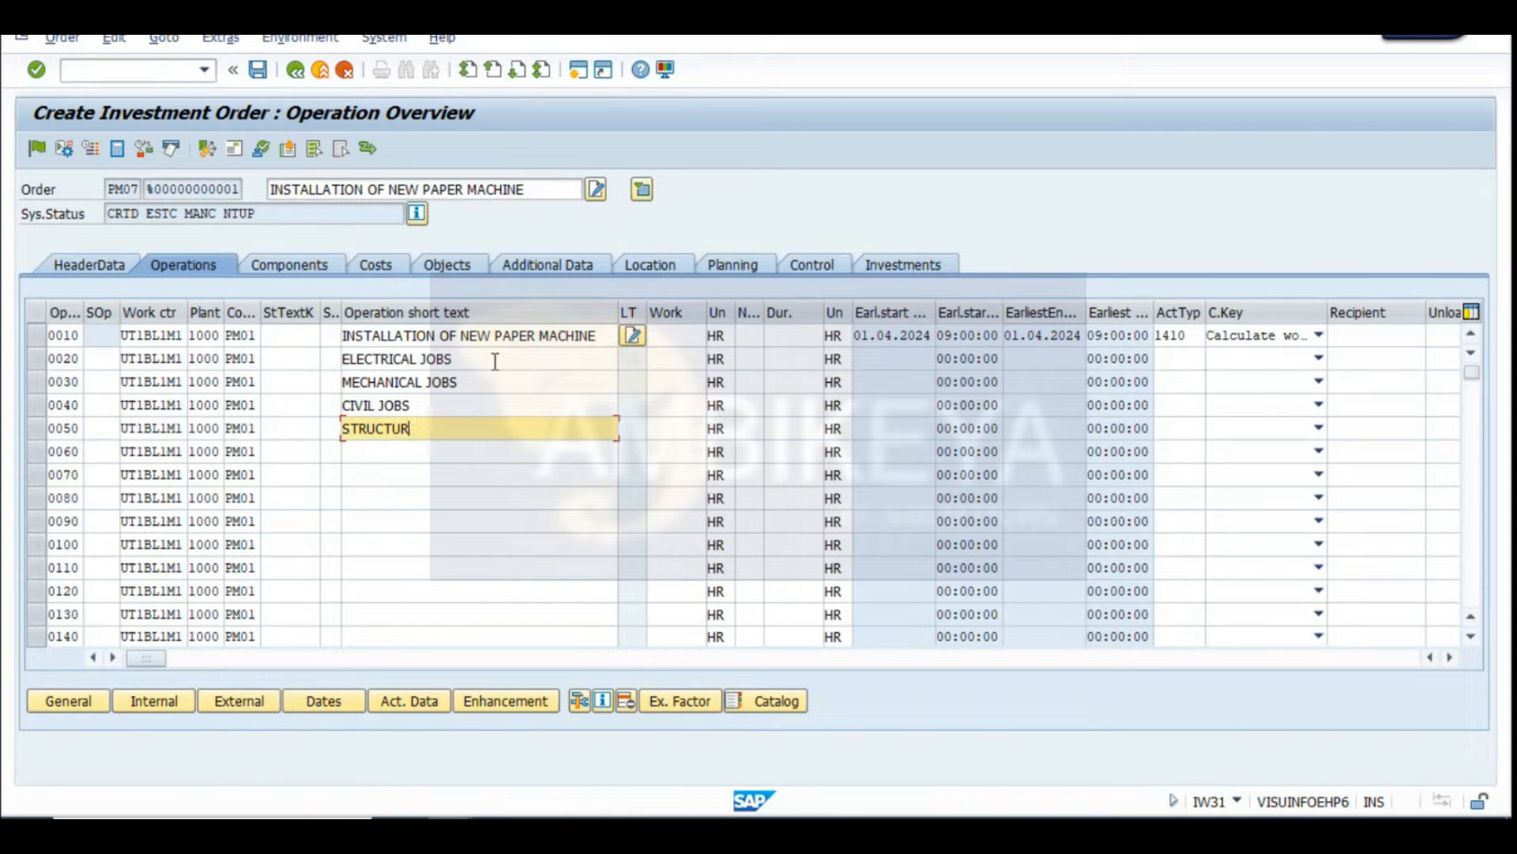
{"action": "type", "text": "AL JOBS"}
{"action": "left_click", "coordinate": [379, 451]}
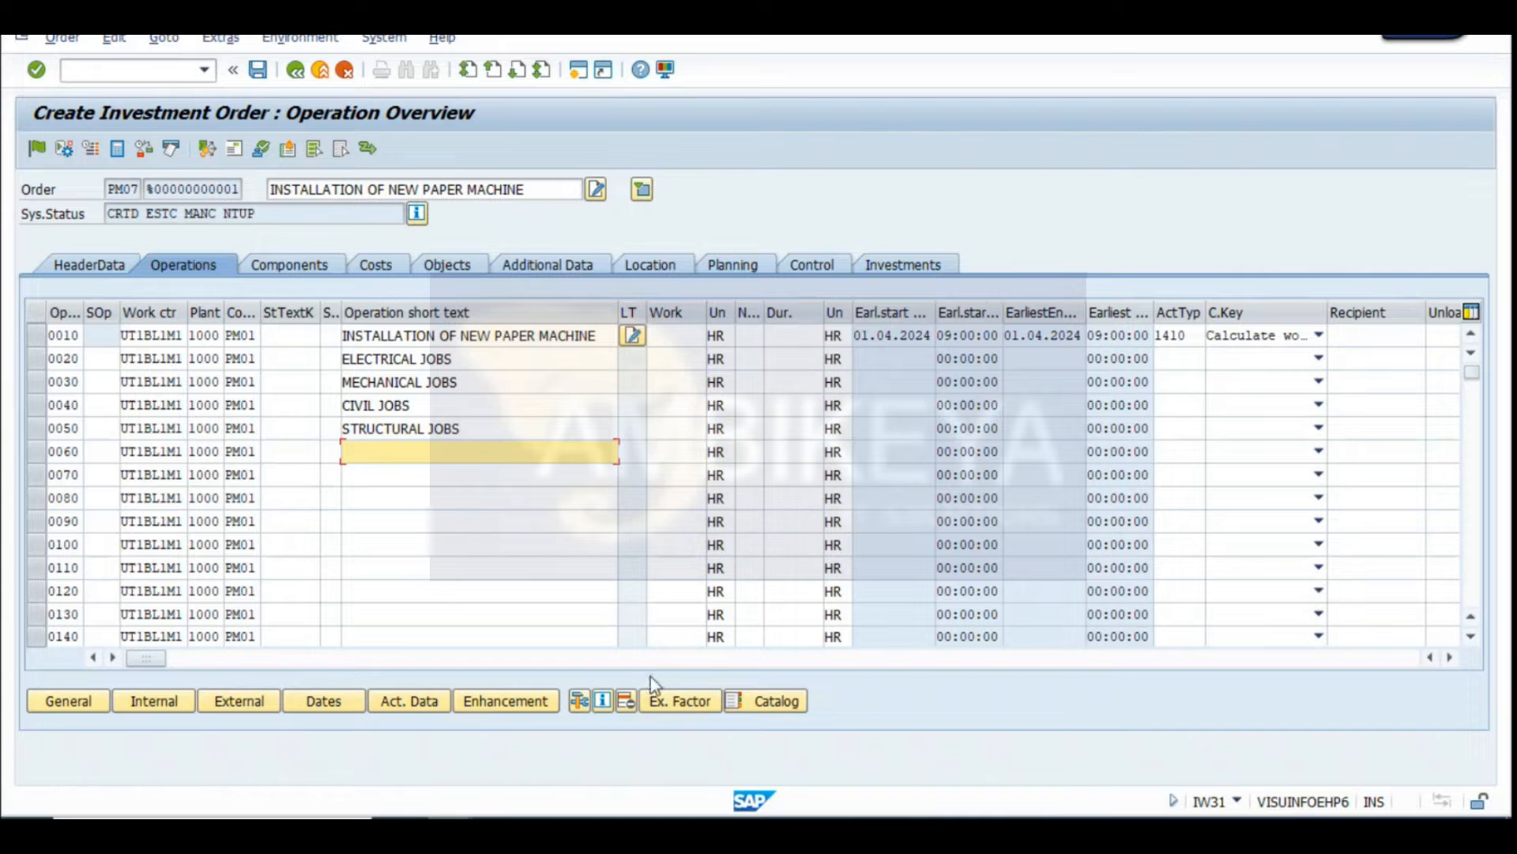
{"action": "type", "text": "INSPECTION OF "}
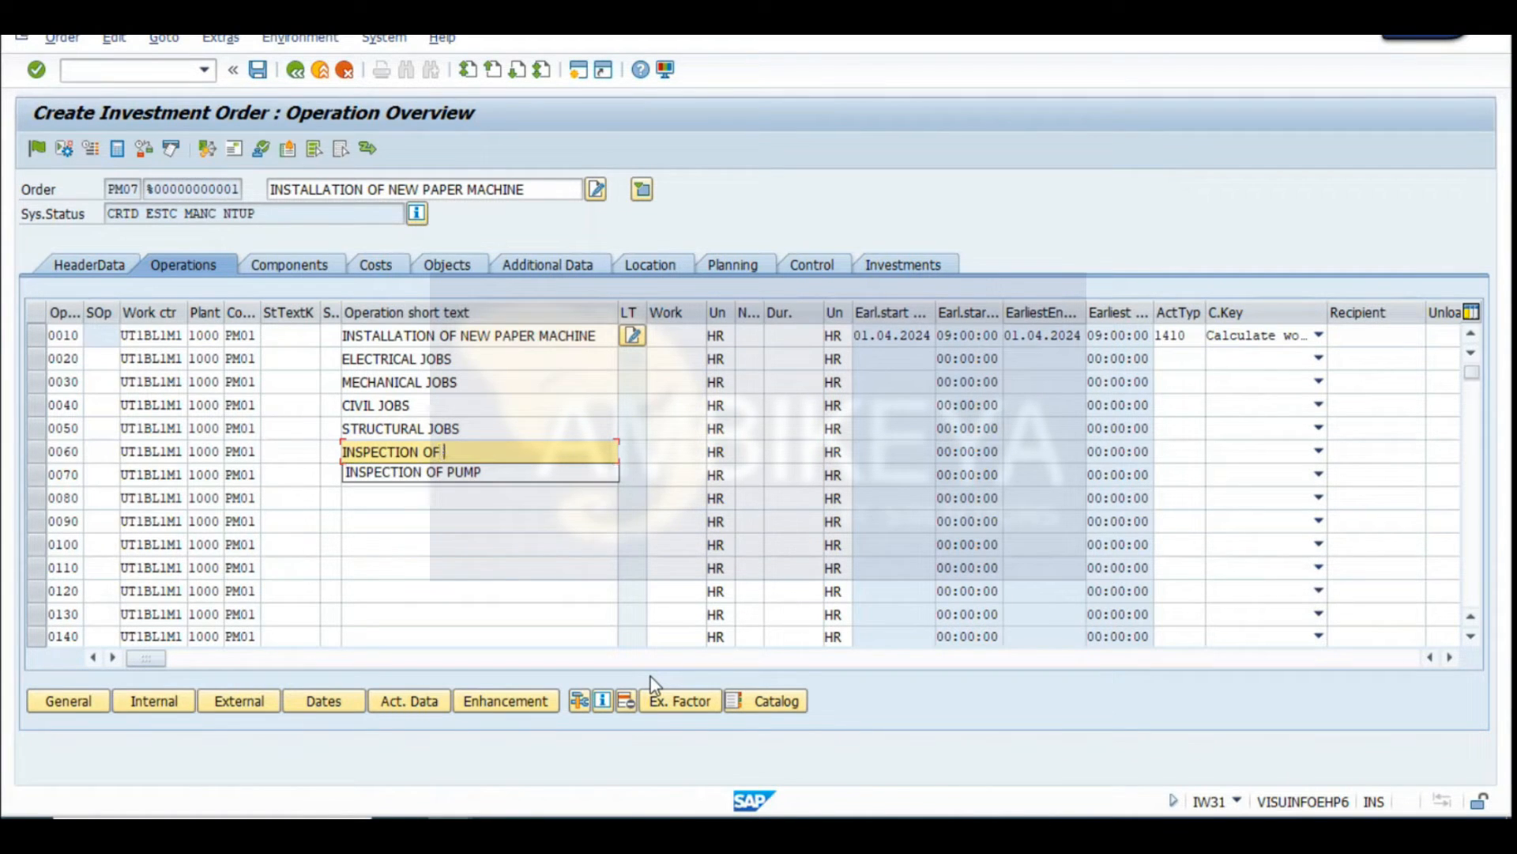
{"action": "type", "text": "PAPE"}
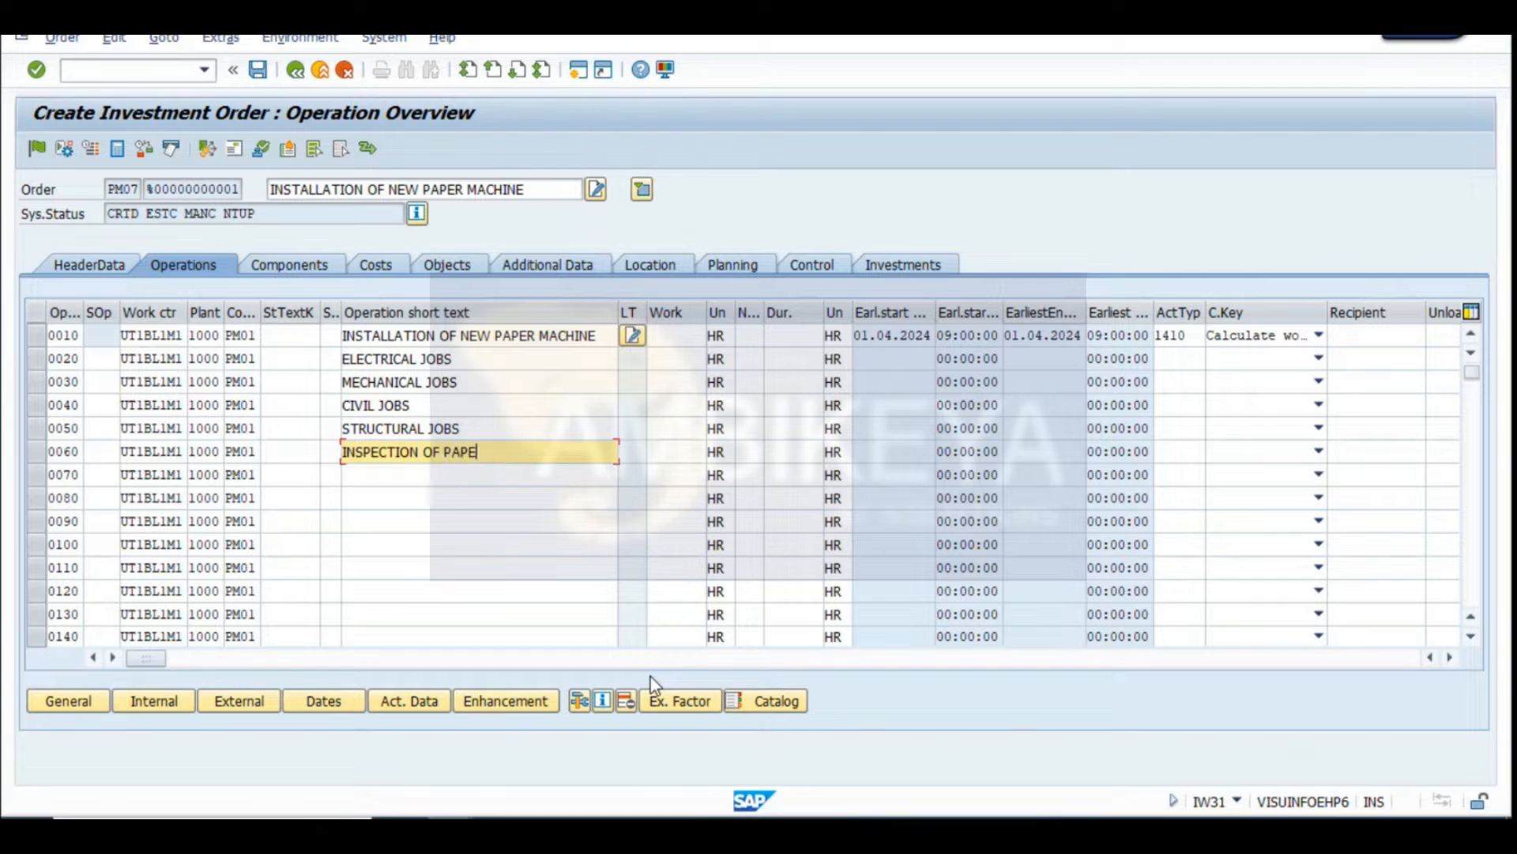
{"action": "type", "text": "R MACHINE"}
Widen the control key column and assign control key PM02 to the mechanical and civil jobs operations
{"action": "left_click_drag", "start_coordinate": [224, 305], "coordinate": [235, 307]}
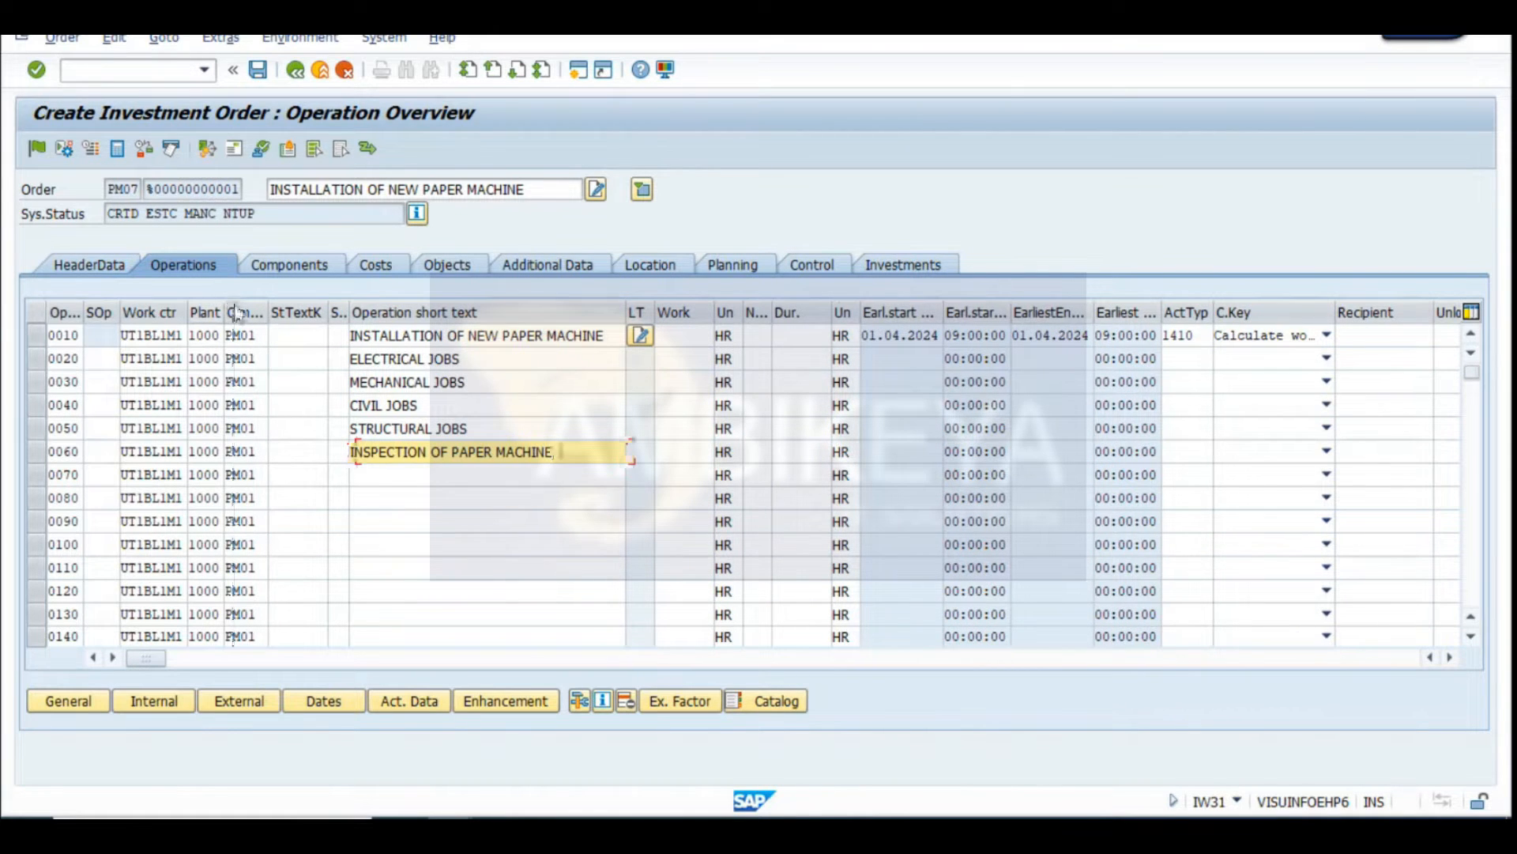
{"action": "left_click", "coordinate": [522, 342]}
{"action": "left_click", "coordinate": [266, 339]}
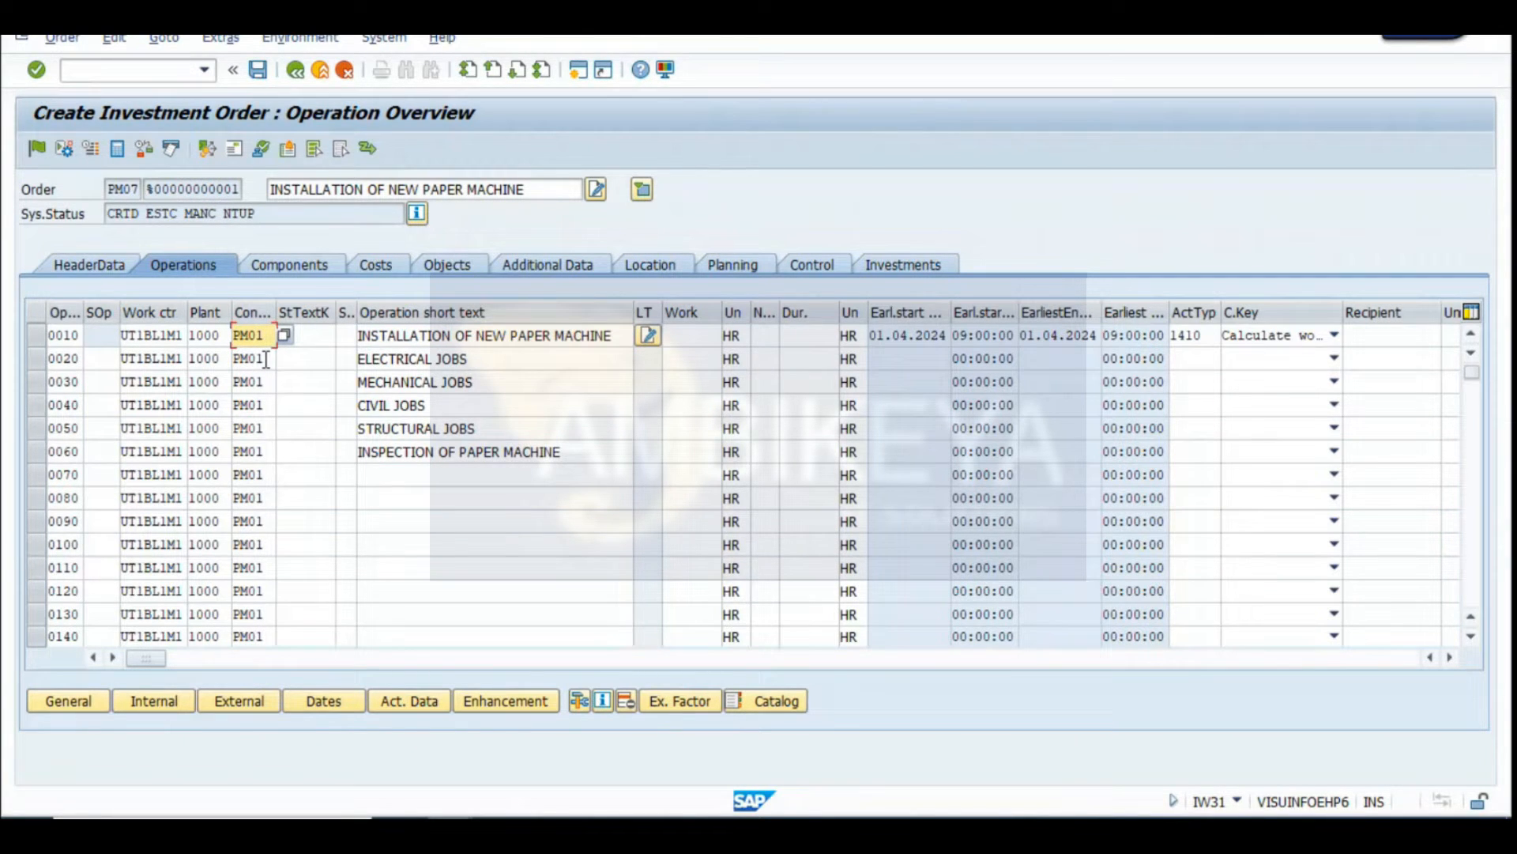
{"action": "left_click", "coordinate": [265, 359]}
{"action": "left_click", "coordinate": [266, 383]}
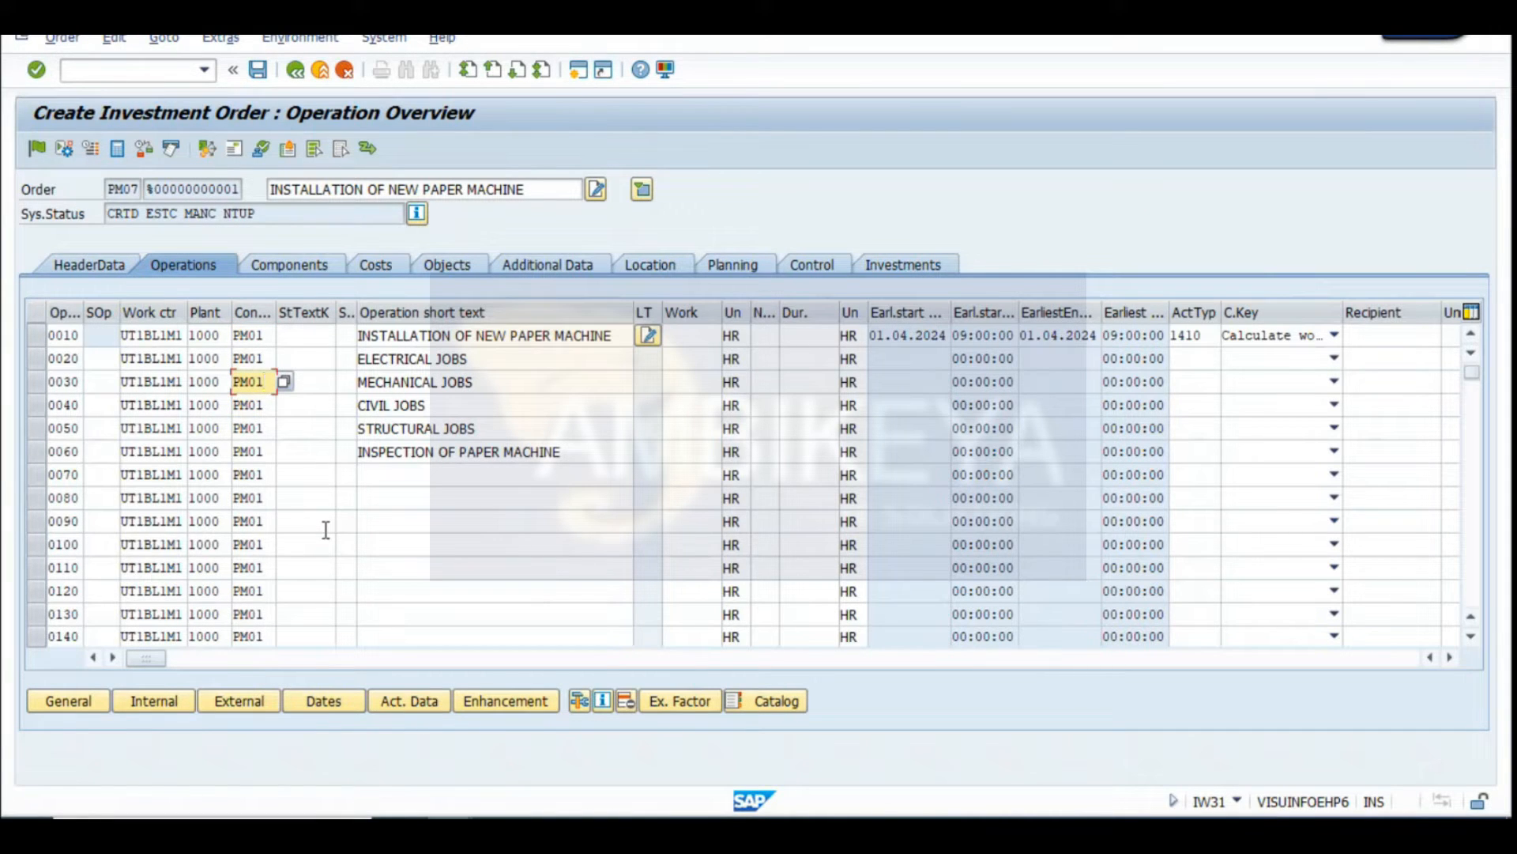
{"action": "key", "text": "Down"}
{"action": "key", "text": "BackSpace"}
{"action": "type", "text": "2"}
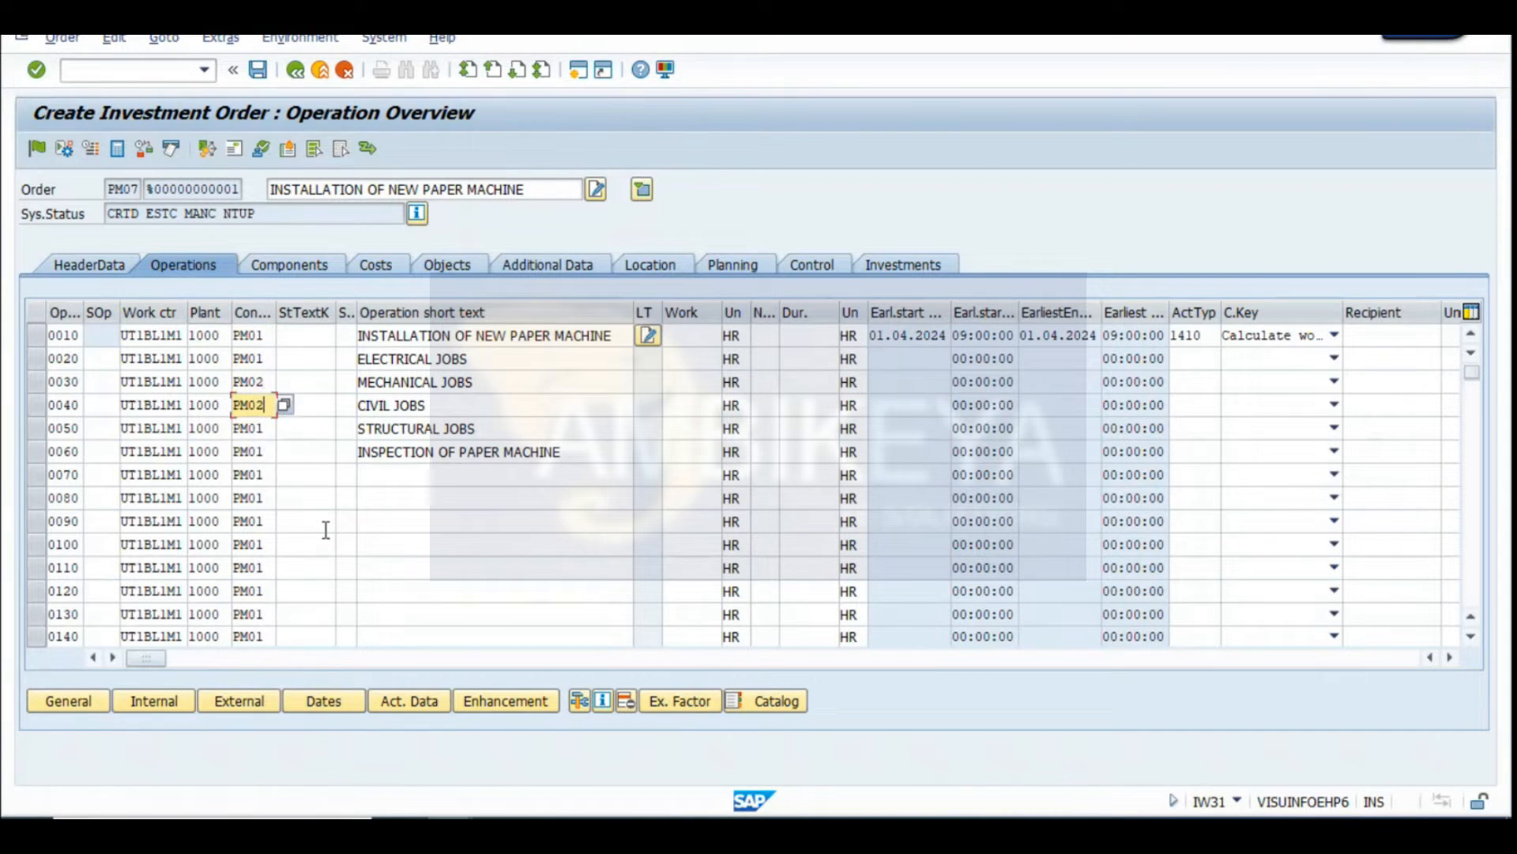
{"action": "left_click", "coordinate": [444, 403]}
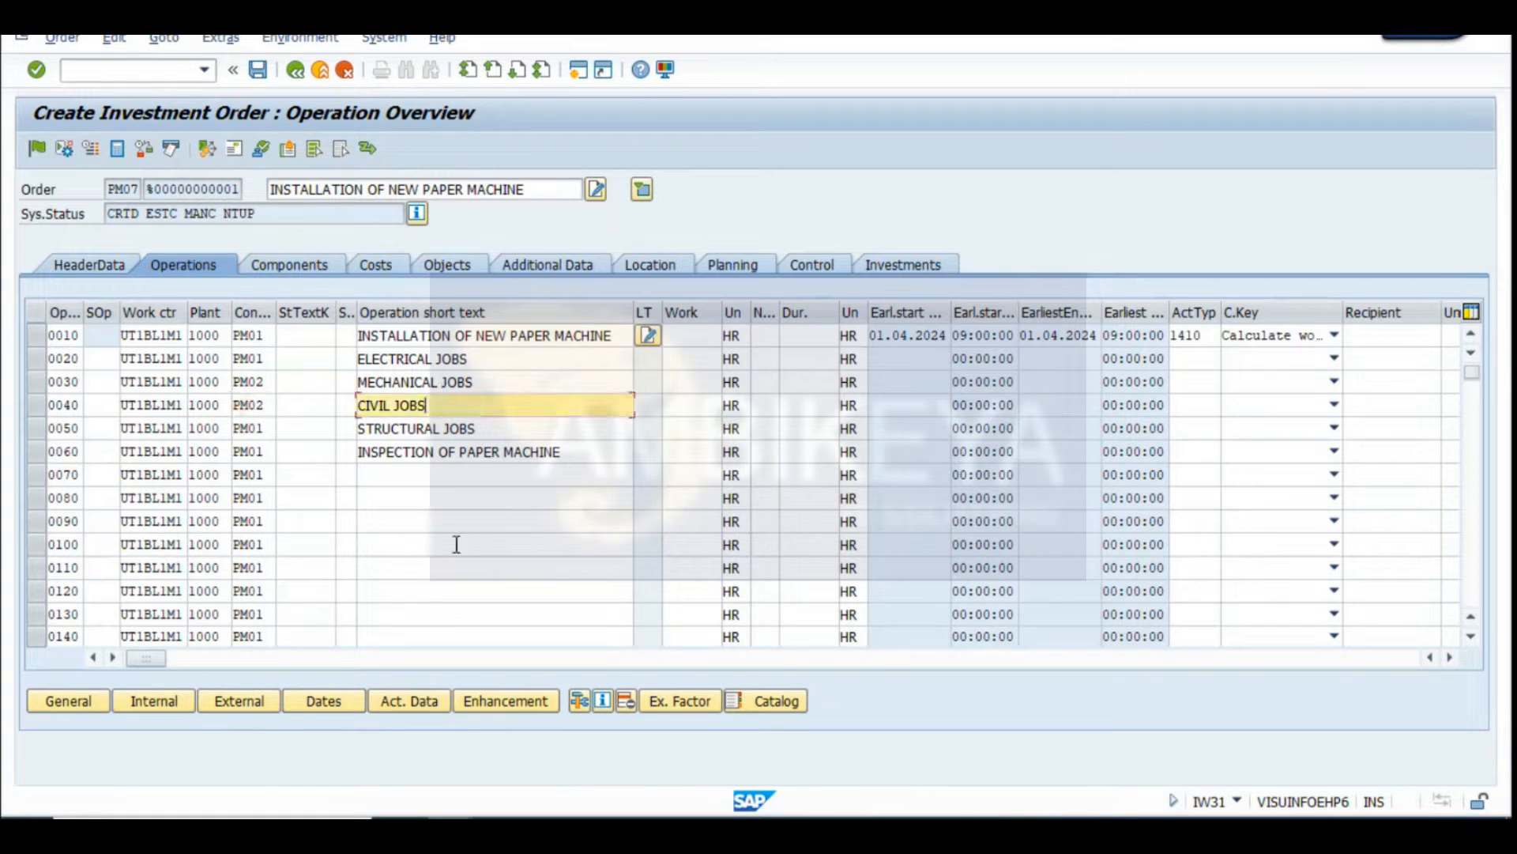
Assign control key PM03 to the structural jobs and paper machine inspection operations
{"action": "left_click", "coordinate": [261, 428]}
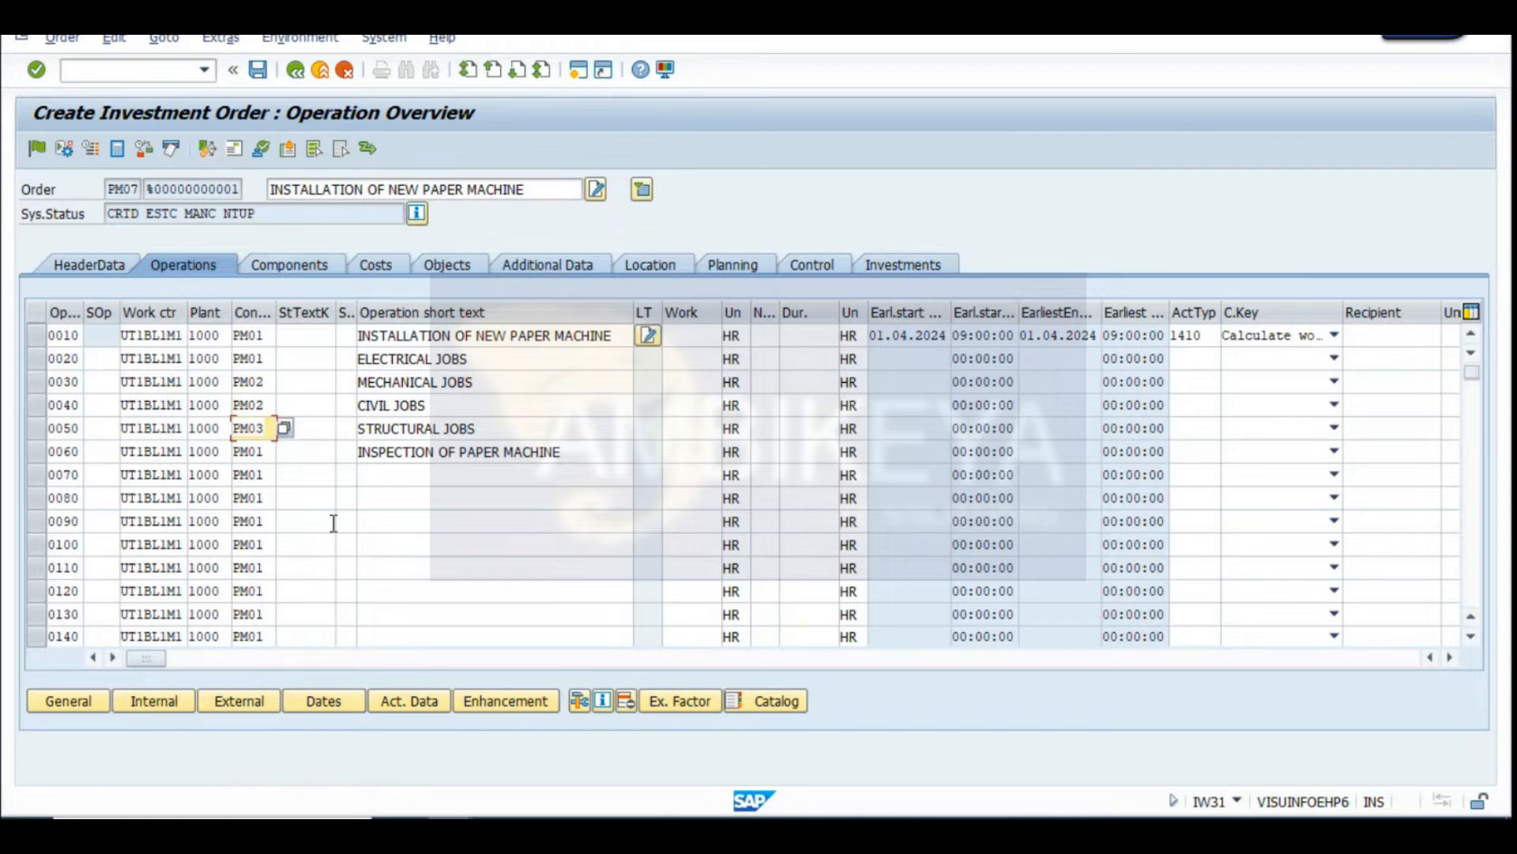
{"action": "key", "text": "Down"}
{"action": "key", "text": "BackSpace"}
{"action": "type", "text": "3"}
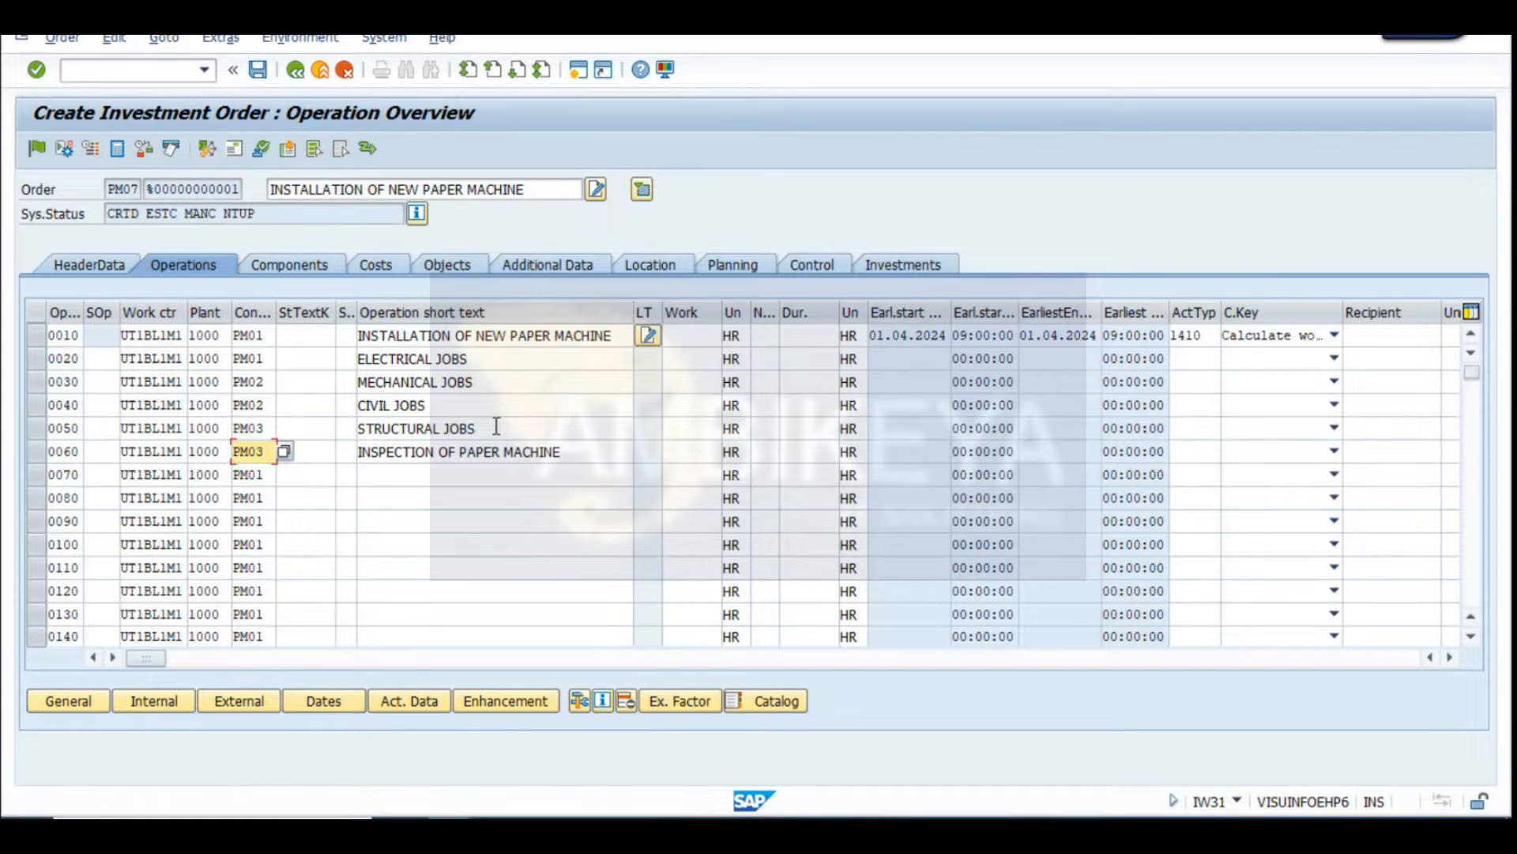
{"action": "left_click_drag", "start_coordinate": [577, 454], "coordinate": [357, 451]}
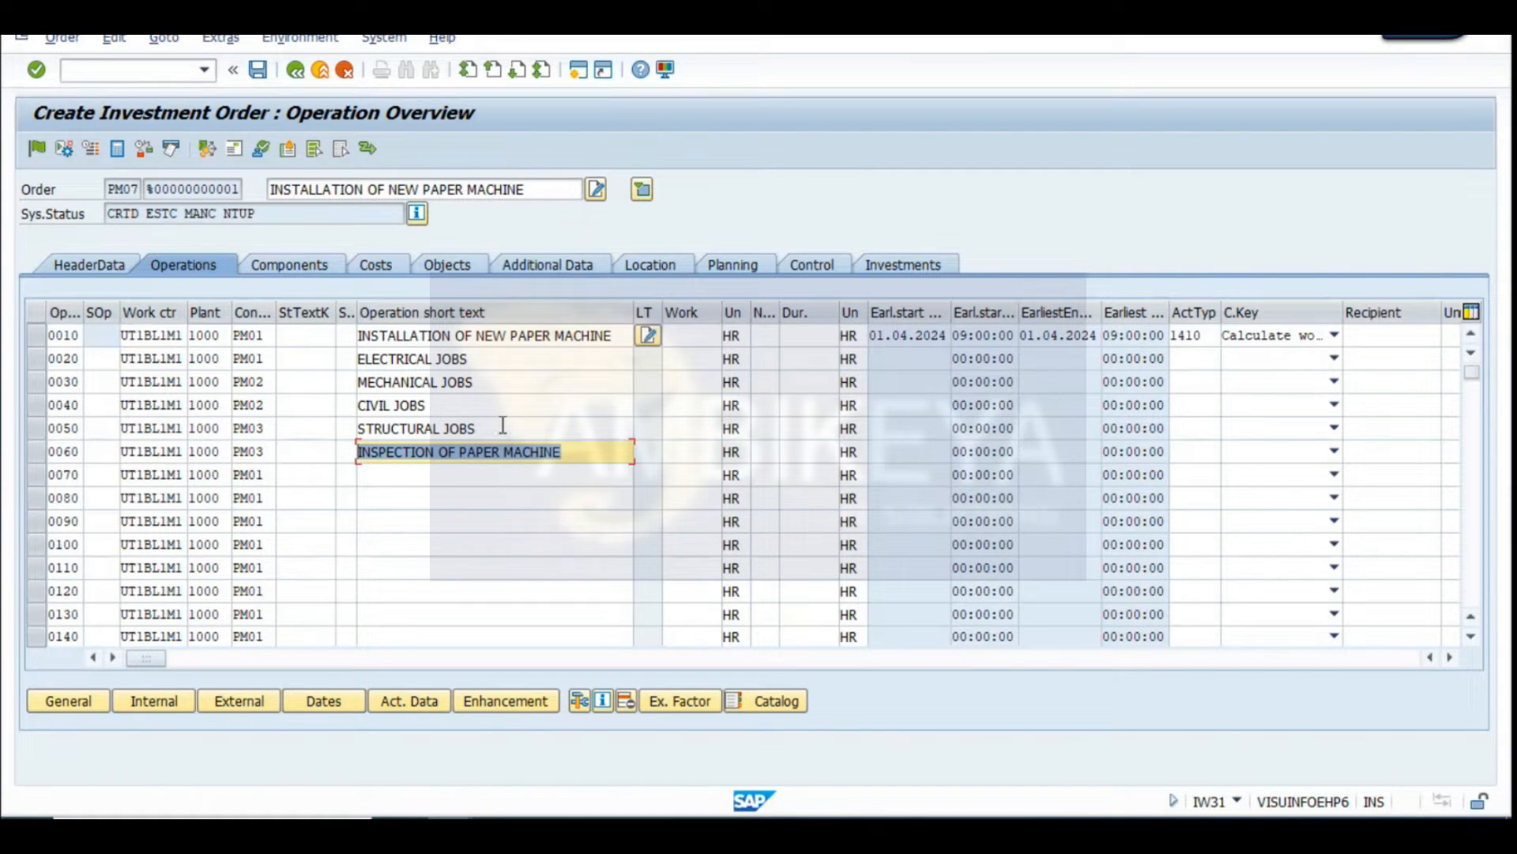
Set the number of persons to 20 for operations 0010 and 0020
{"action": "left_click", "coordinate": [765, 335]}
{"action": "type", "text": "22"}
{"action": "key", "text": "Down"}
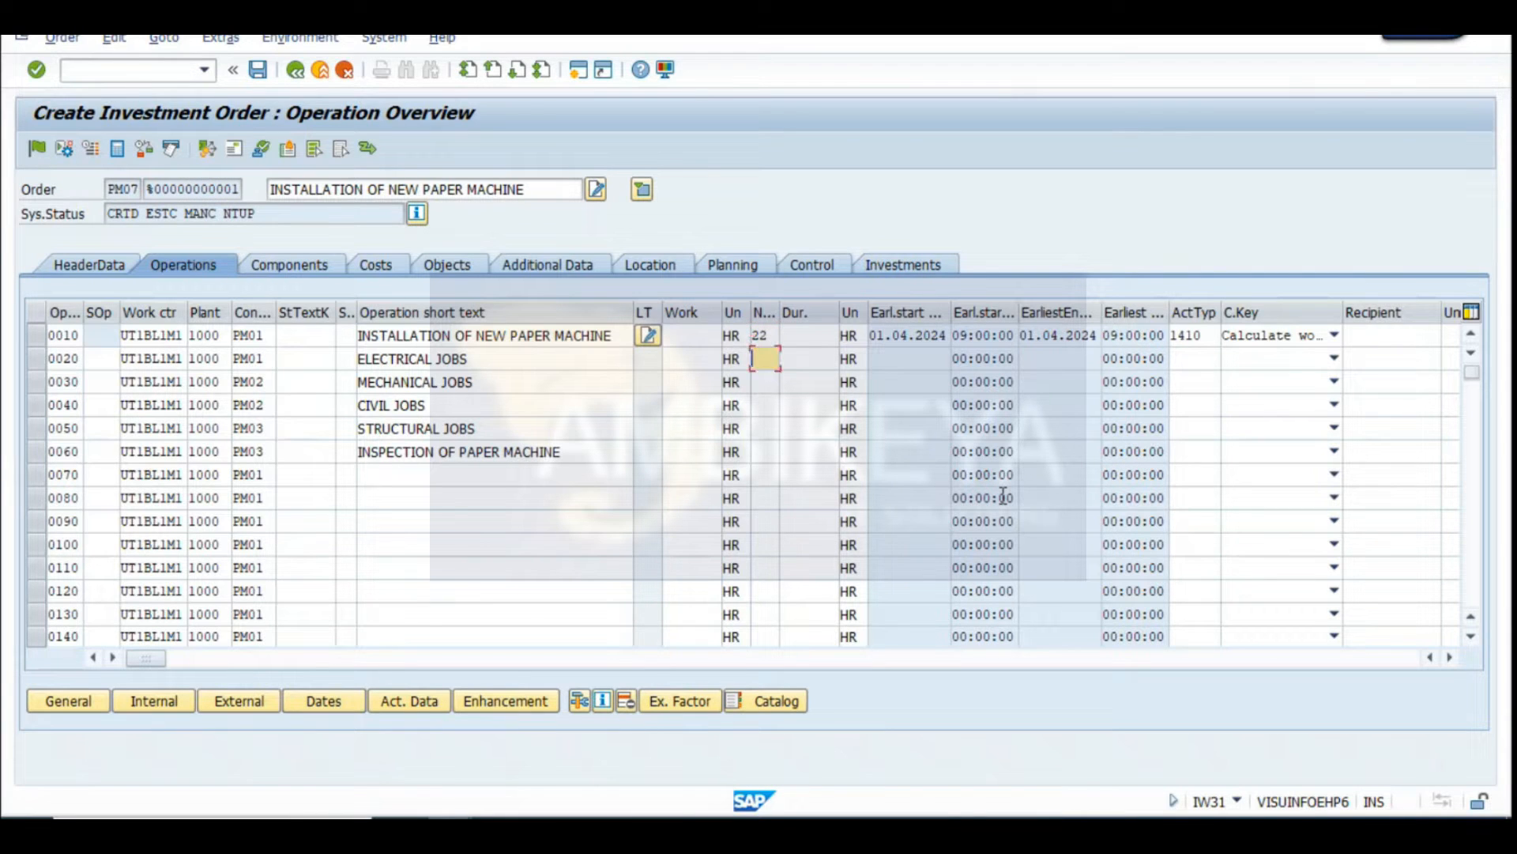
{"action": "type", "text": "22"}
{"action": "left_click", "coordinate": [772, 335]}
{"action": "key", "text": "BackSpace"}
{"action": "type", "text": "0"}
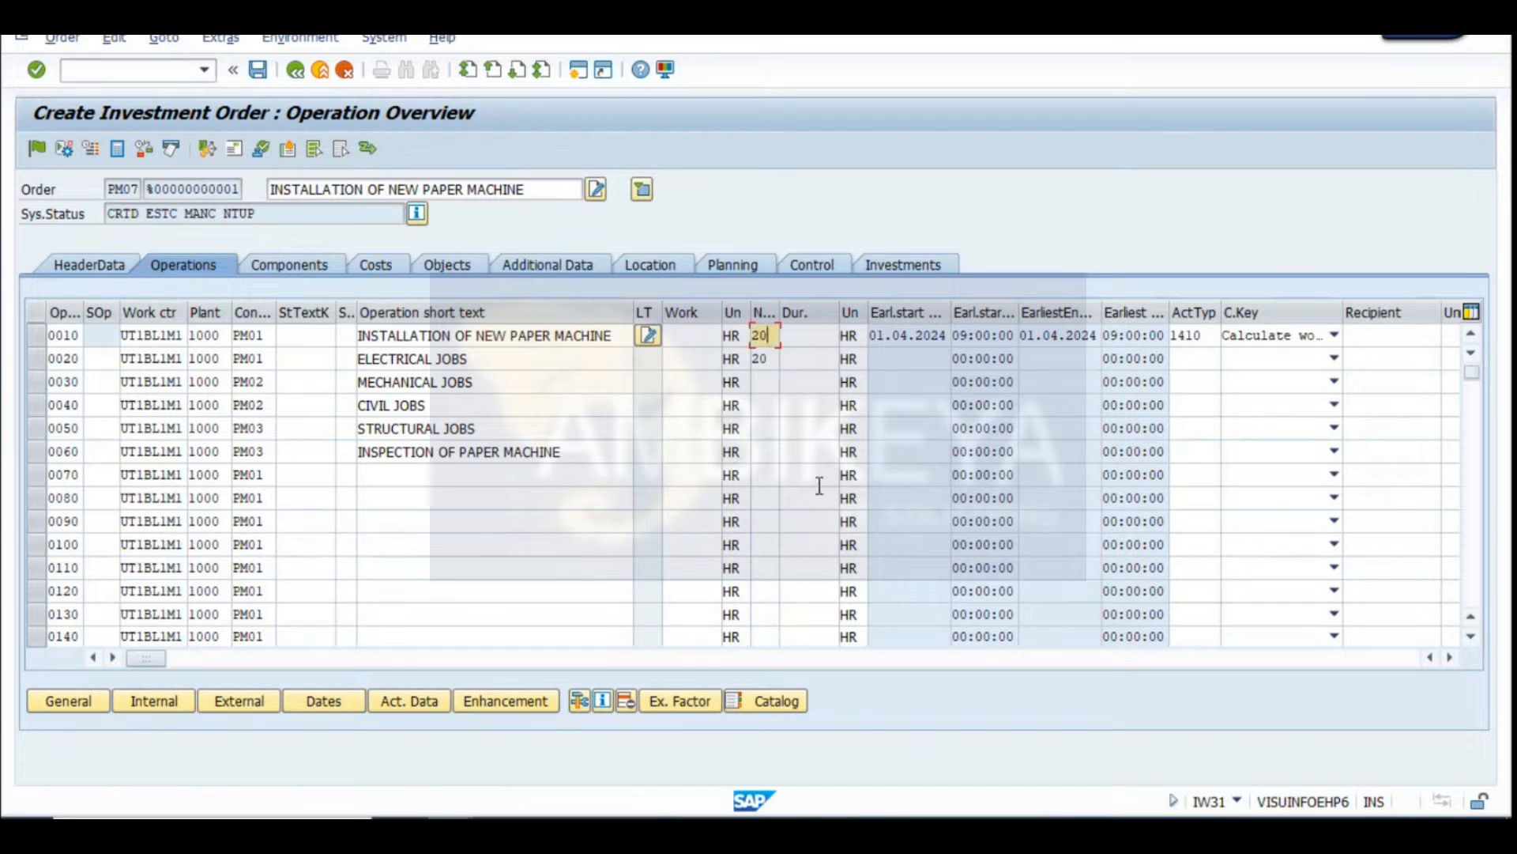
Set the duration of operations 0010 and 0020 to 25 hours and widen the number column
{"action": "left_click", "coordinate": [818, 329]}
{"action": "type", "text": "2"}
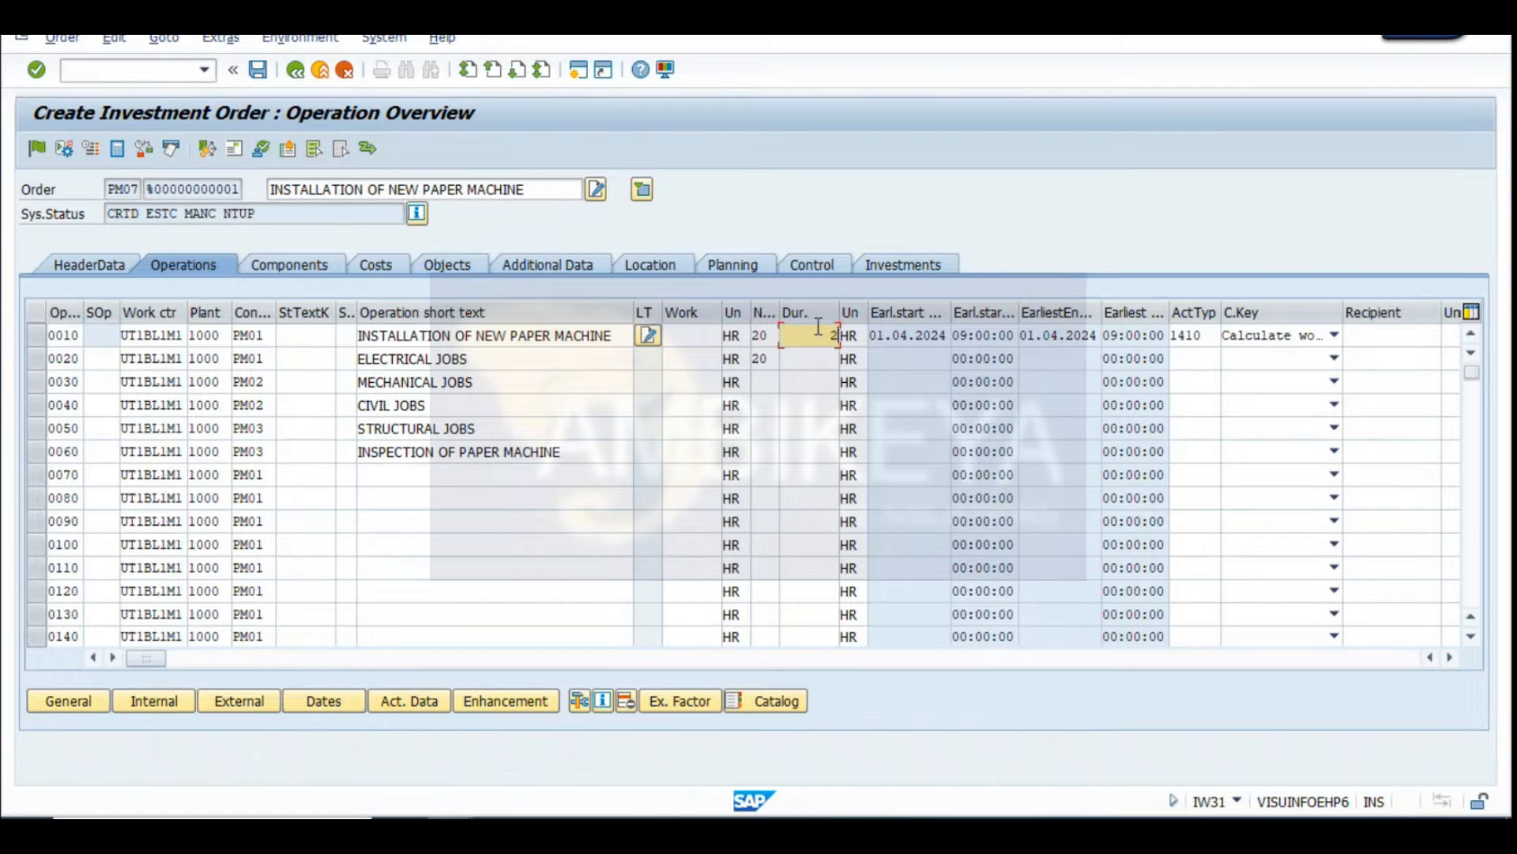
{"action": "type", "text": "5"}
{"action": "key", "text": "Down"}
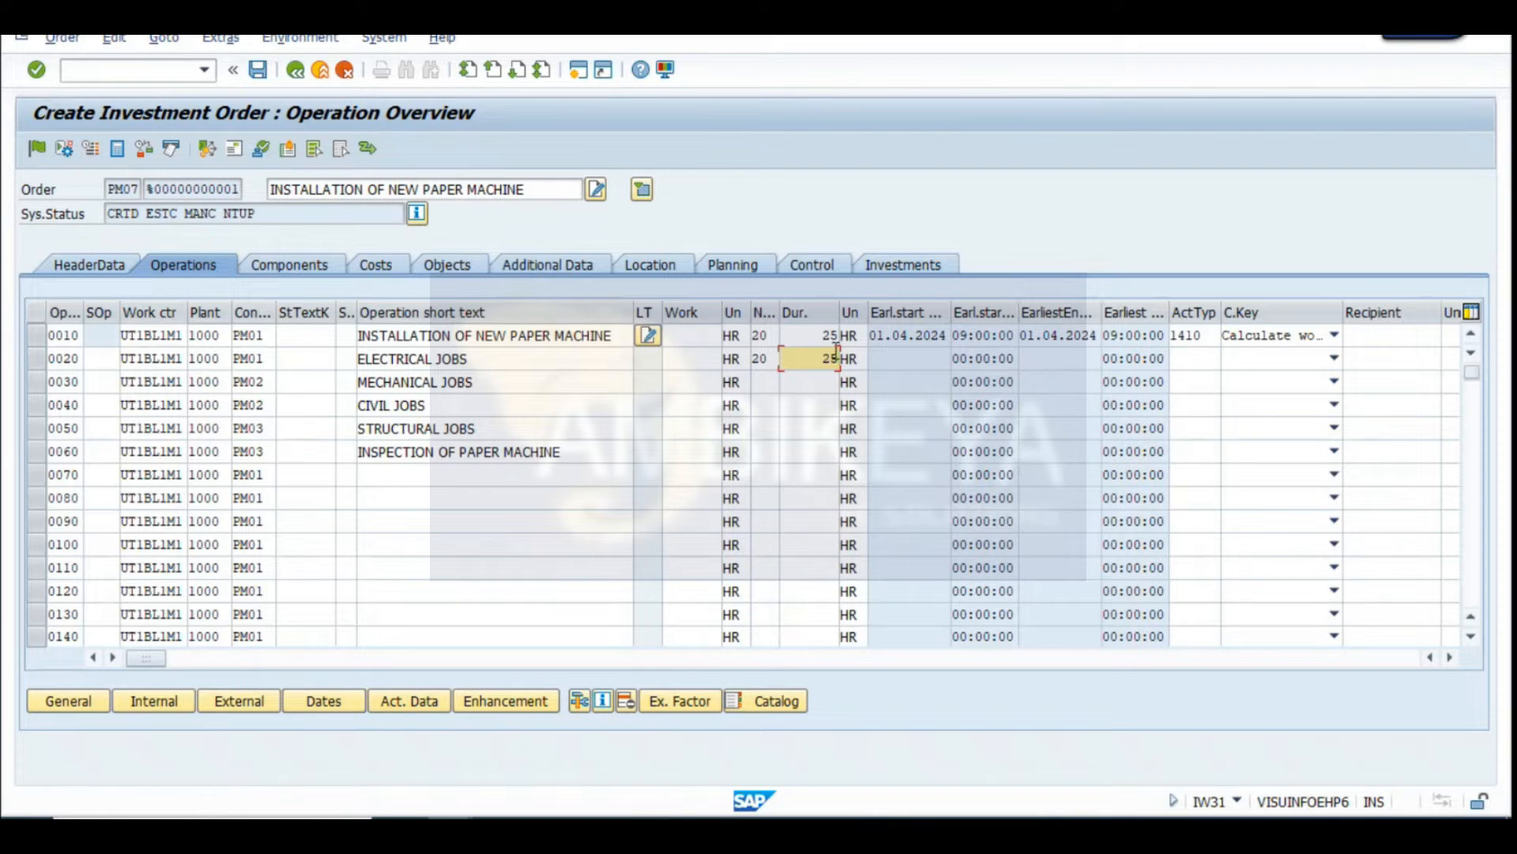
{"action": "left_click_drag", "start_coordinate": [780, 305], "coordinate": [791, 305]}
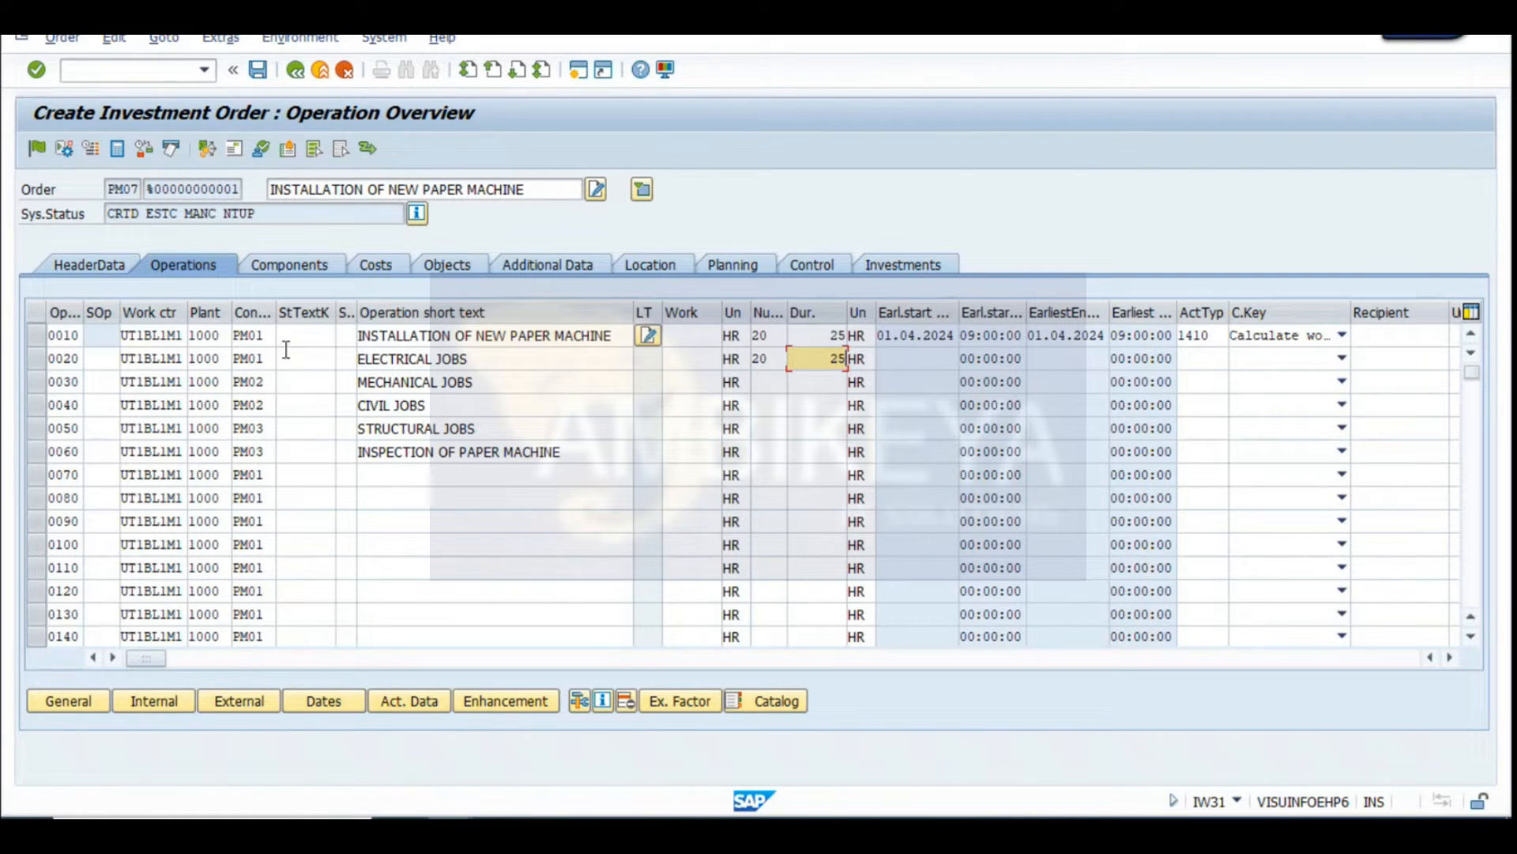
Open the external processing data for operations 0030 to 0060 together, starting with the mechanical jobs
{"action": "left_click", "coordinate": [36, 382]}
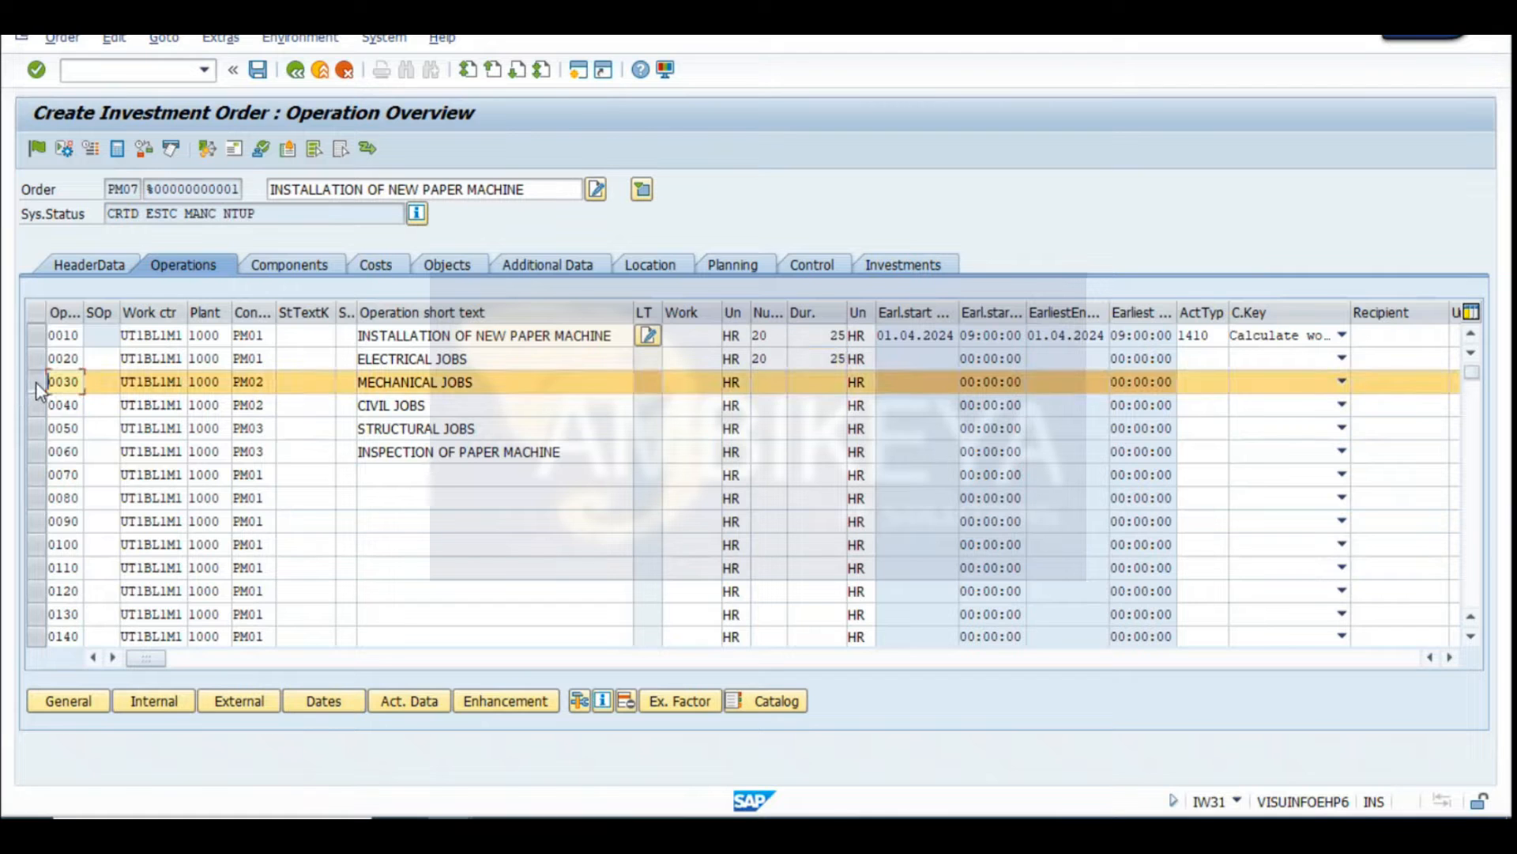
{"action": "left_click", "coordinate": [36, 409], "text": "ctrl"}
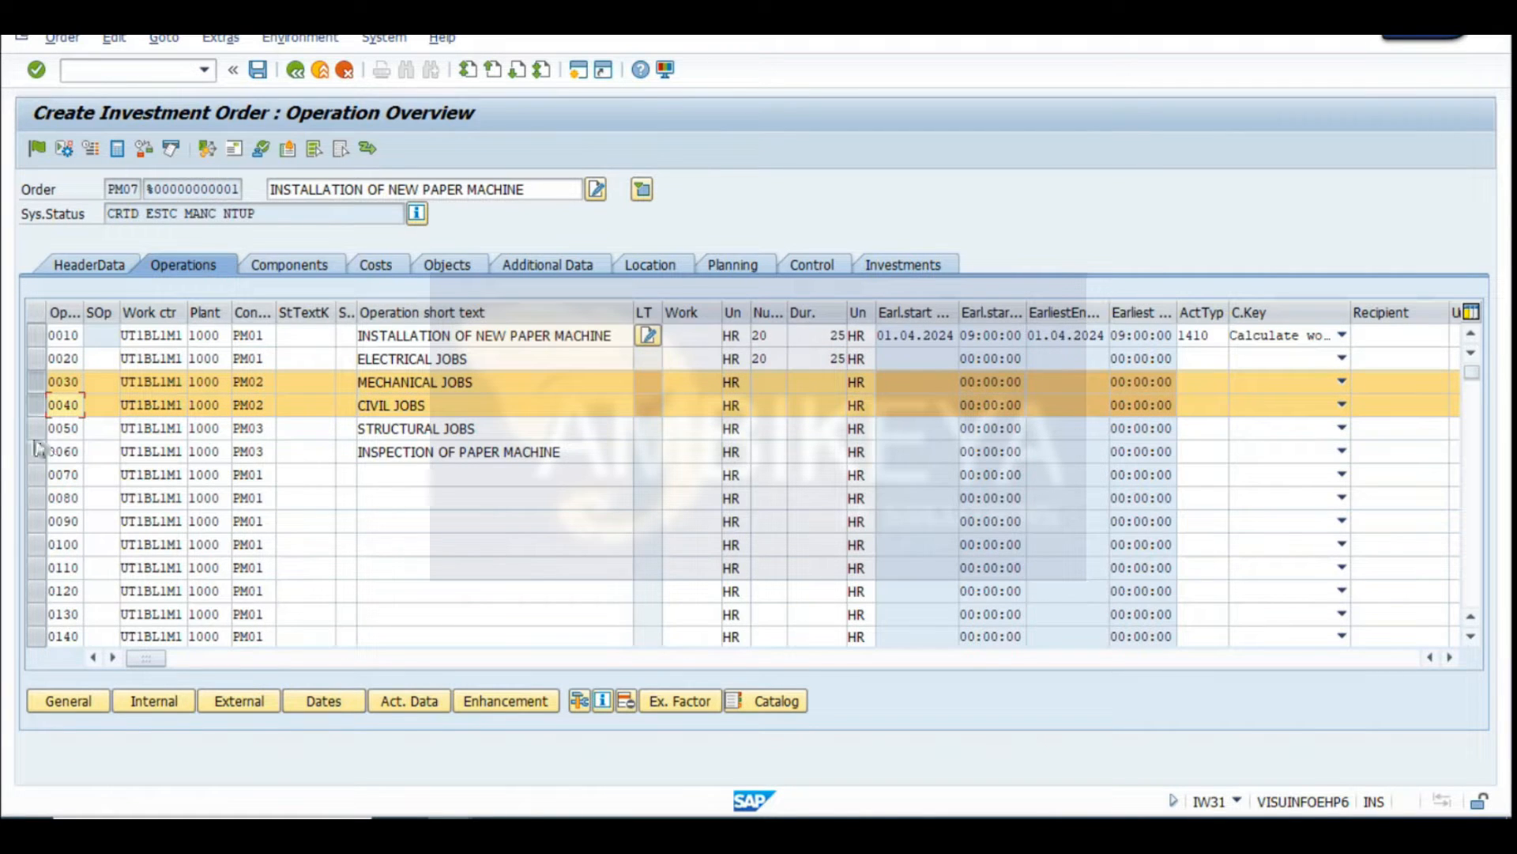
{"action": "left_click", "coordinate": [36, 435], "text": "ctrl"}
{"action": "left_click", "coordinate": [35, 457], "text": "ctrl"}
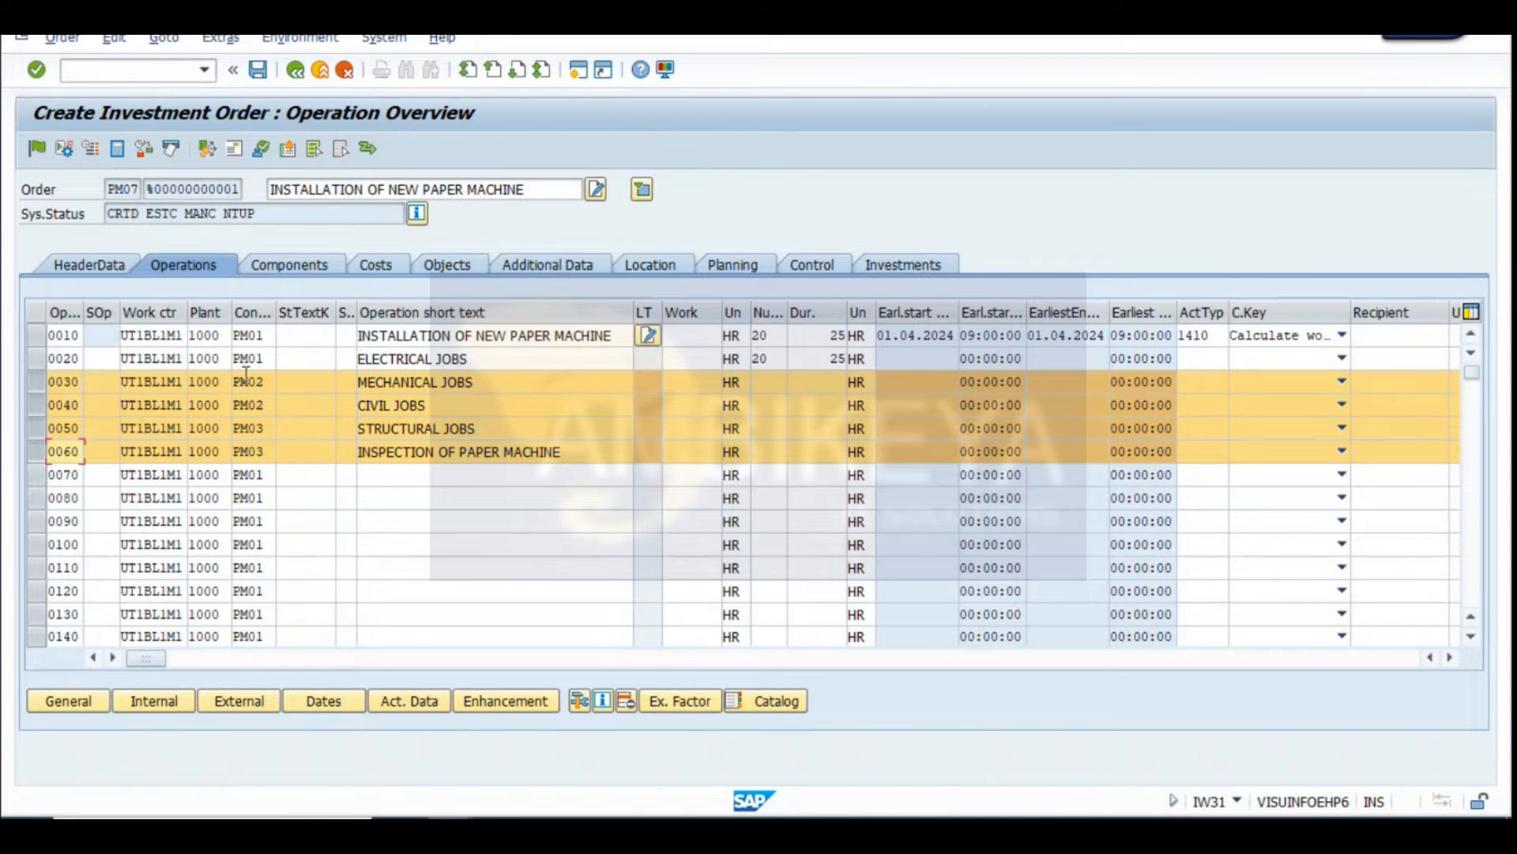
{"action": "left_click", "coordinate": [239, 701]}
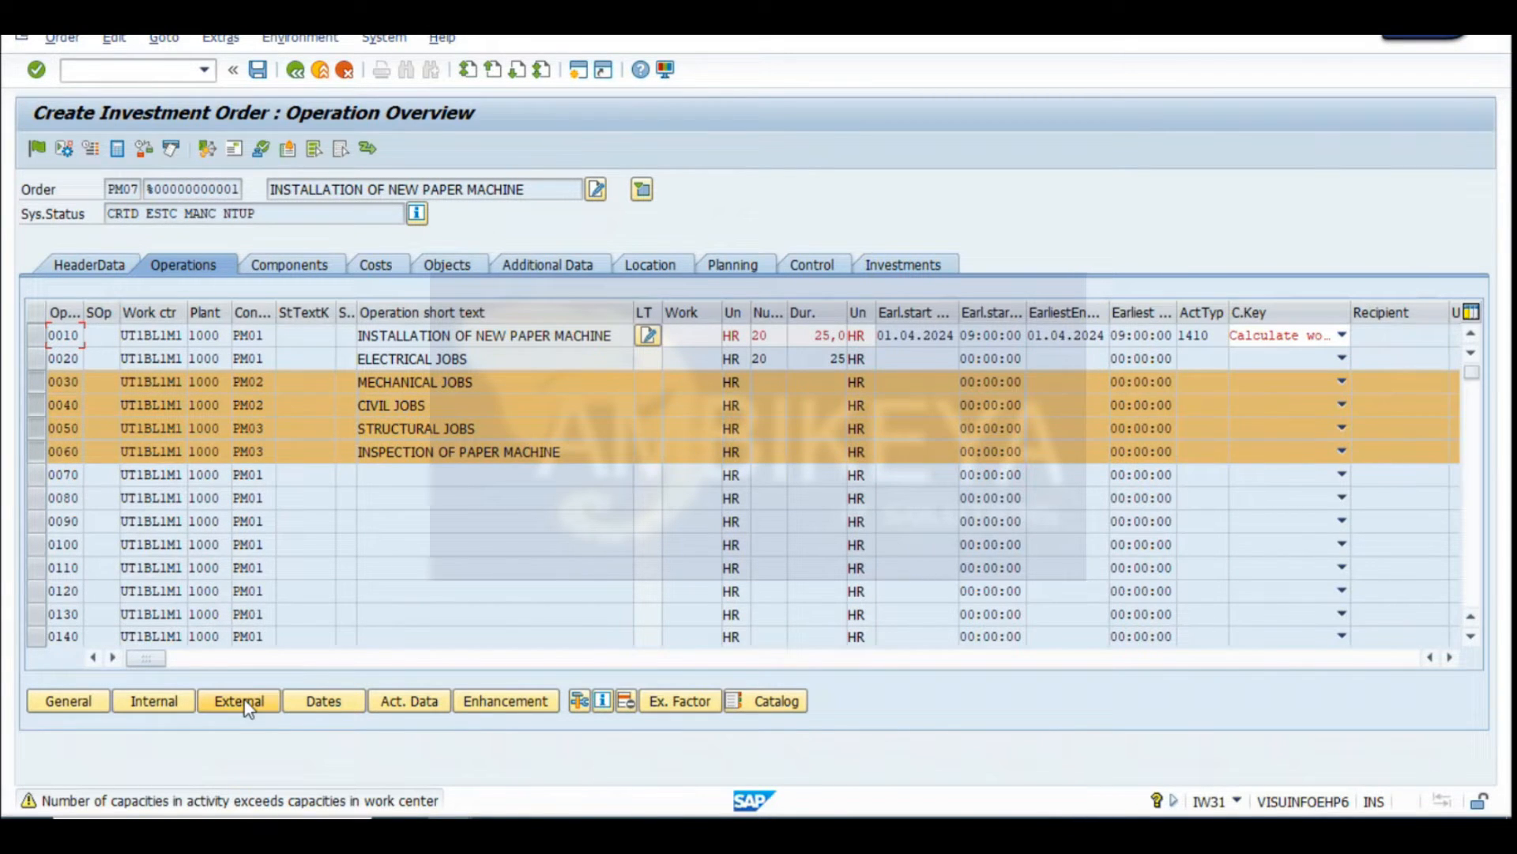
{"action": "key", "text": "Return"}
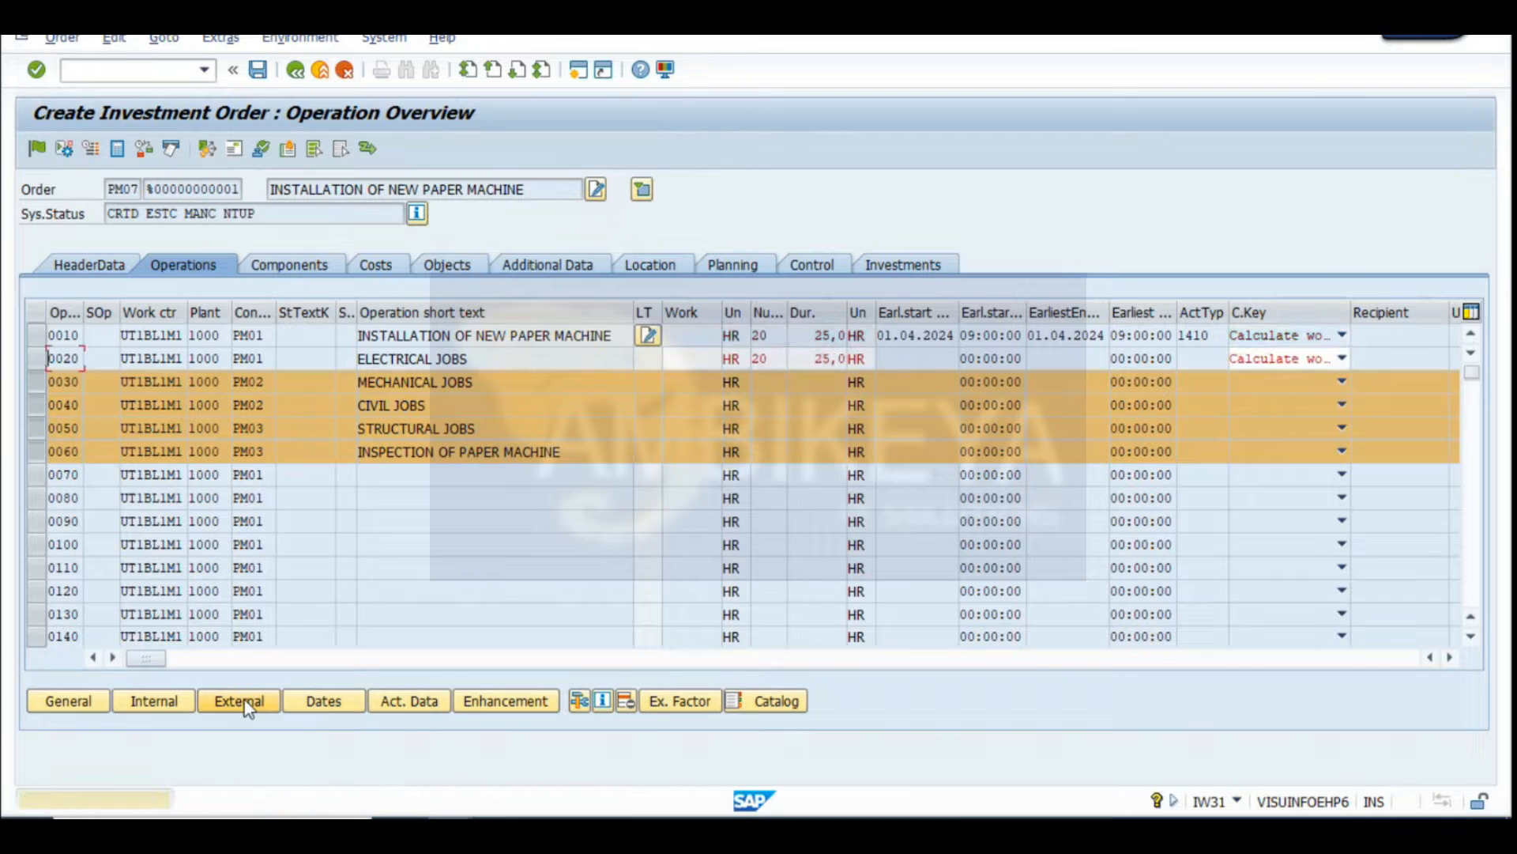
{"action": "left_click", "coordinate": [240, 701]}
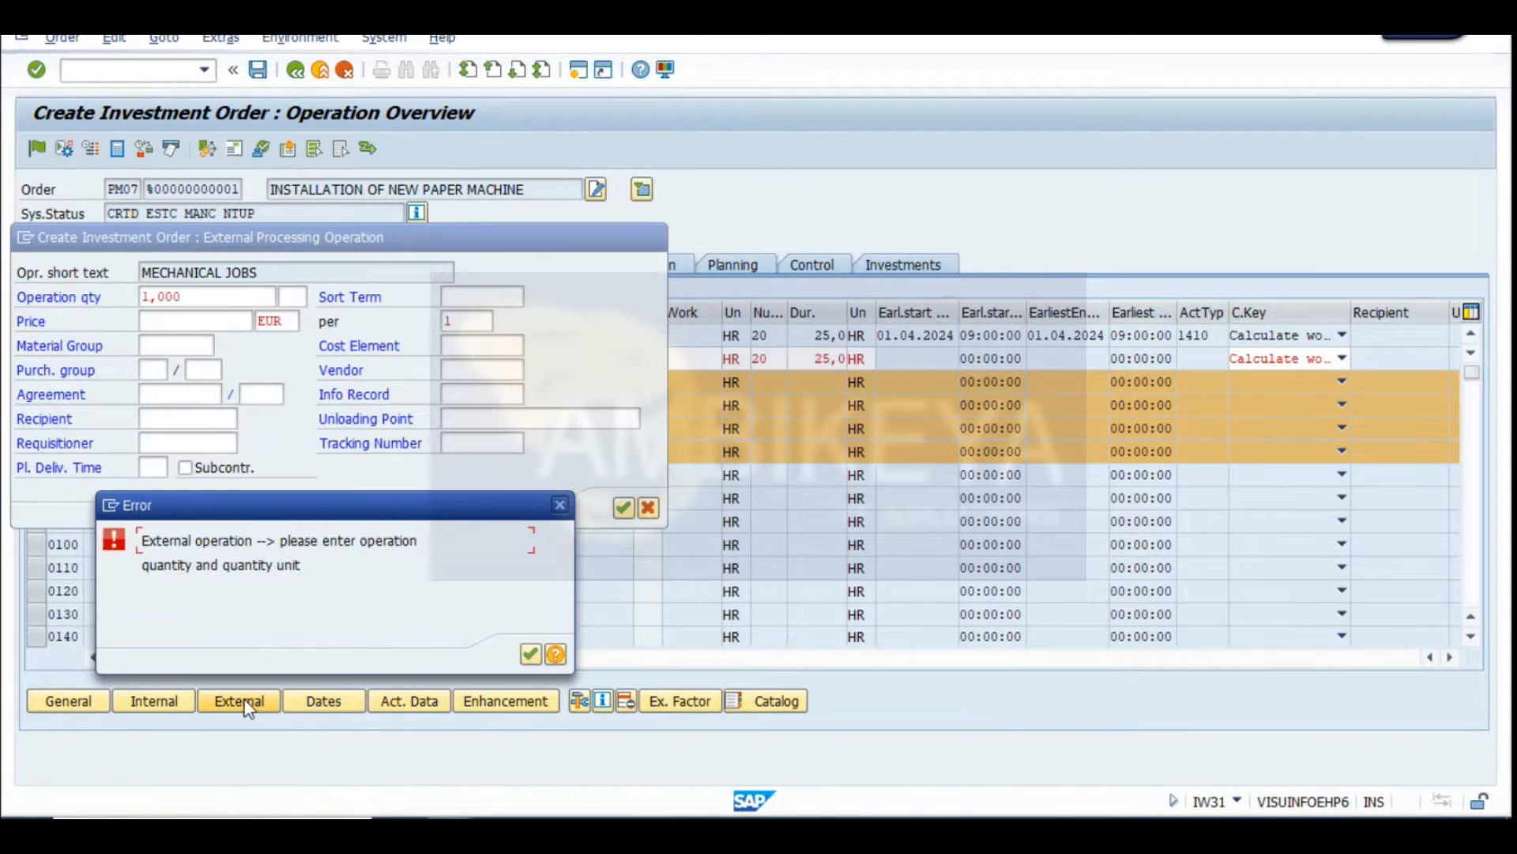
{"action": "left_click", "coordinate": [529, 654]}
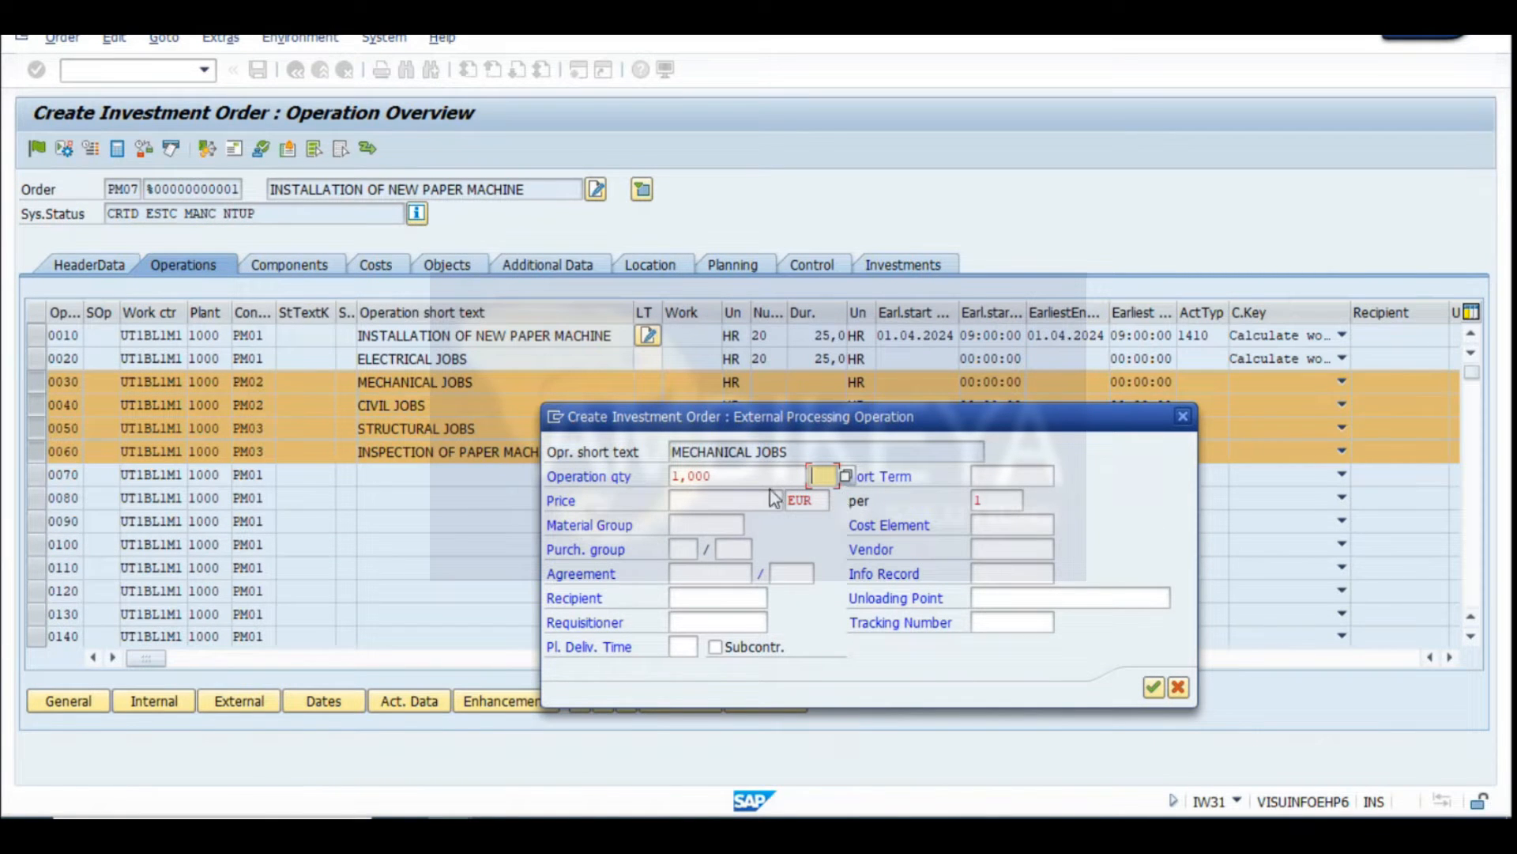
Set the mechanical jobs operation quantity to 250 AU and its price to 300 EUR
{"action": "key", "text": "shift+Tab"}
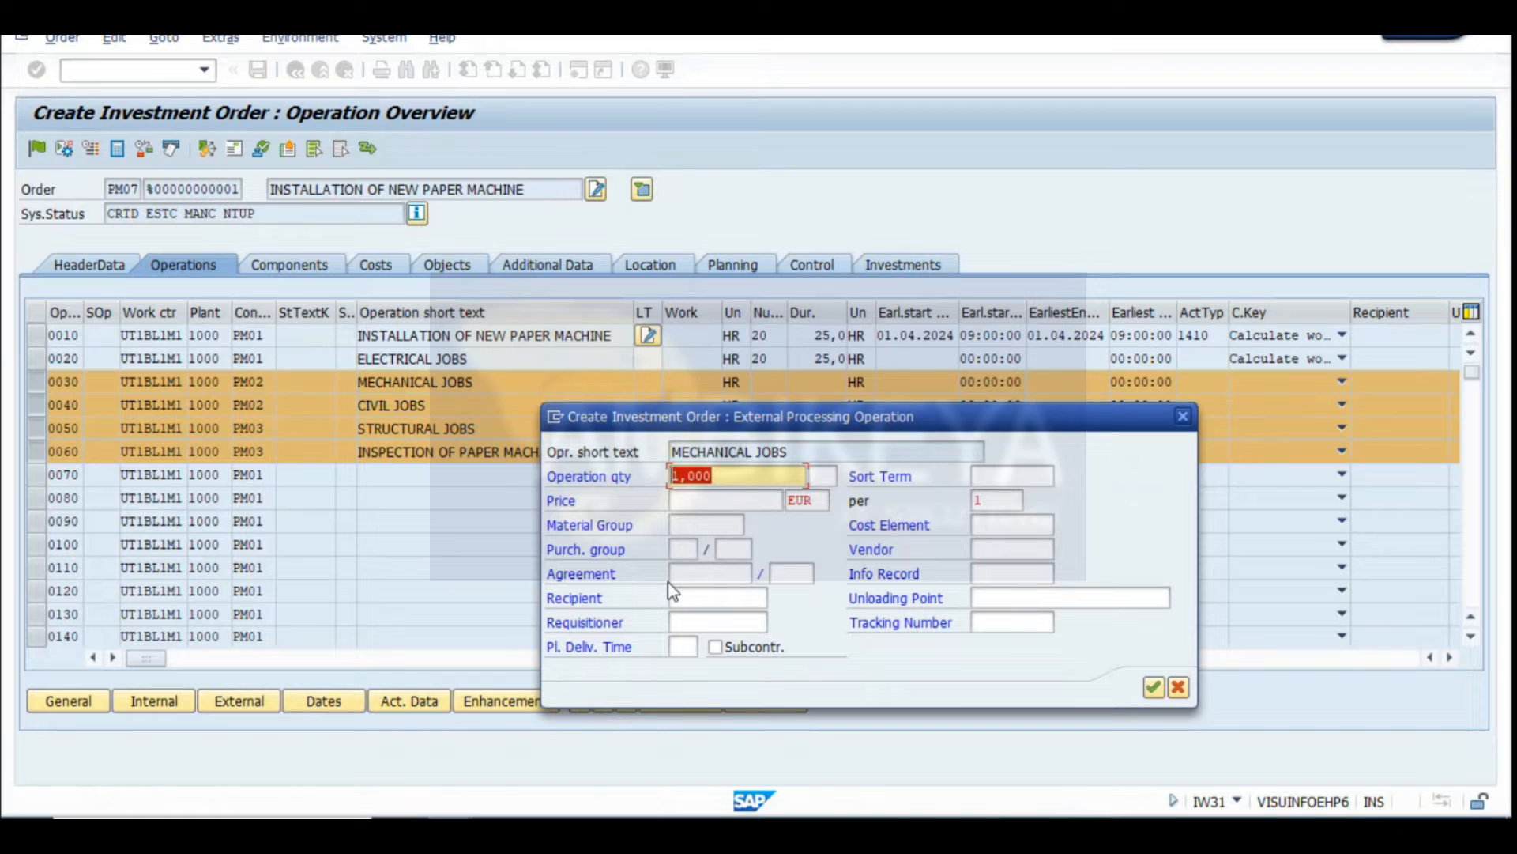
{"action": "type", "text": "250"}
{"action": "key", "text": "Tab"}
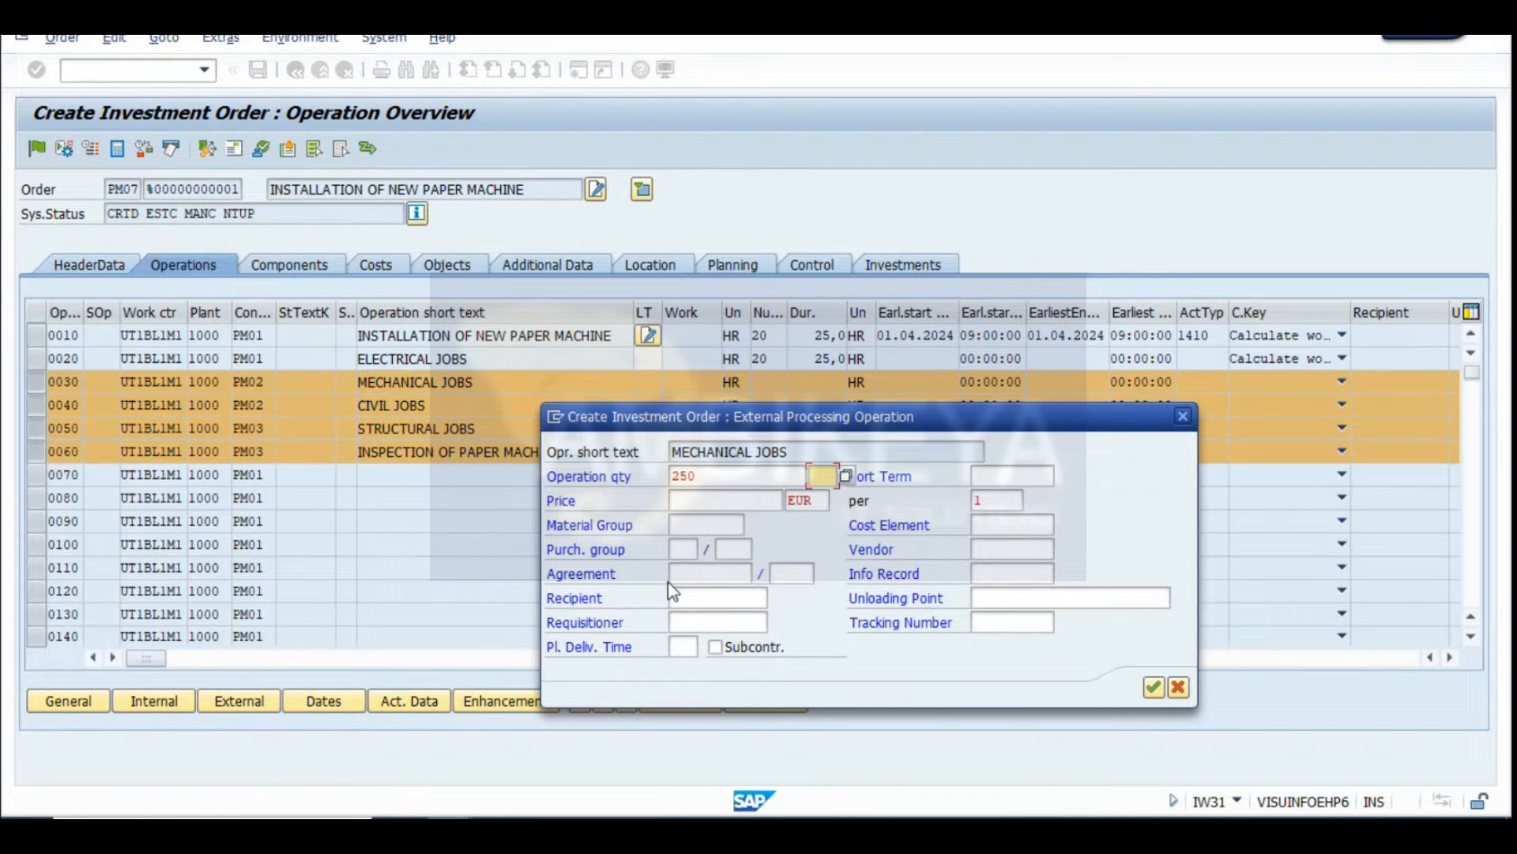
{"action": "left_click", "coordinate": [715, 500]}
{"action": "double_click", "coordinate": [822, 476]}
{"action": "type", "text": "5"}
{"action": "key", "text": "BackSpace"}
{"action": "type", "text": "AU"}
{"action": "left_click", "coordinate": [694, 498]}
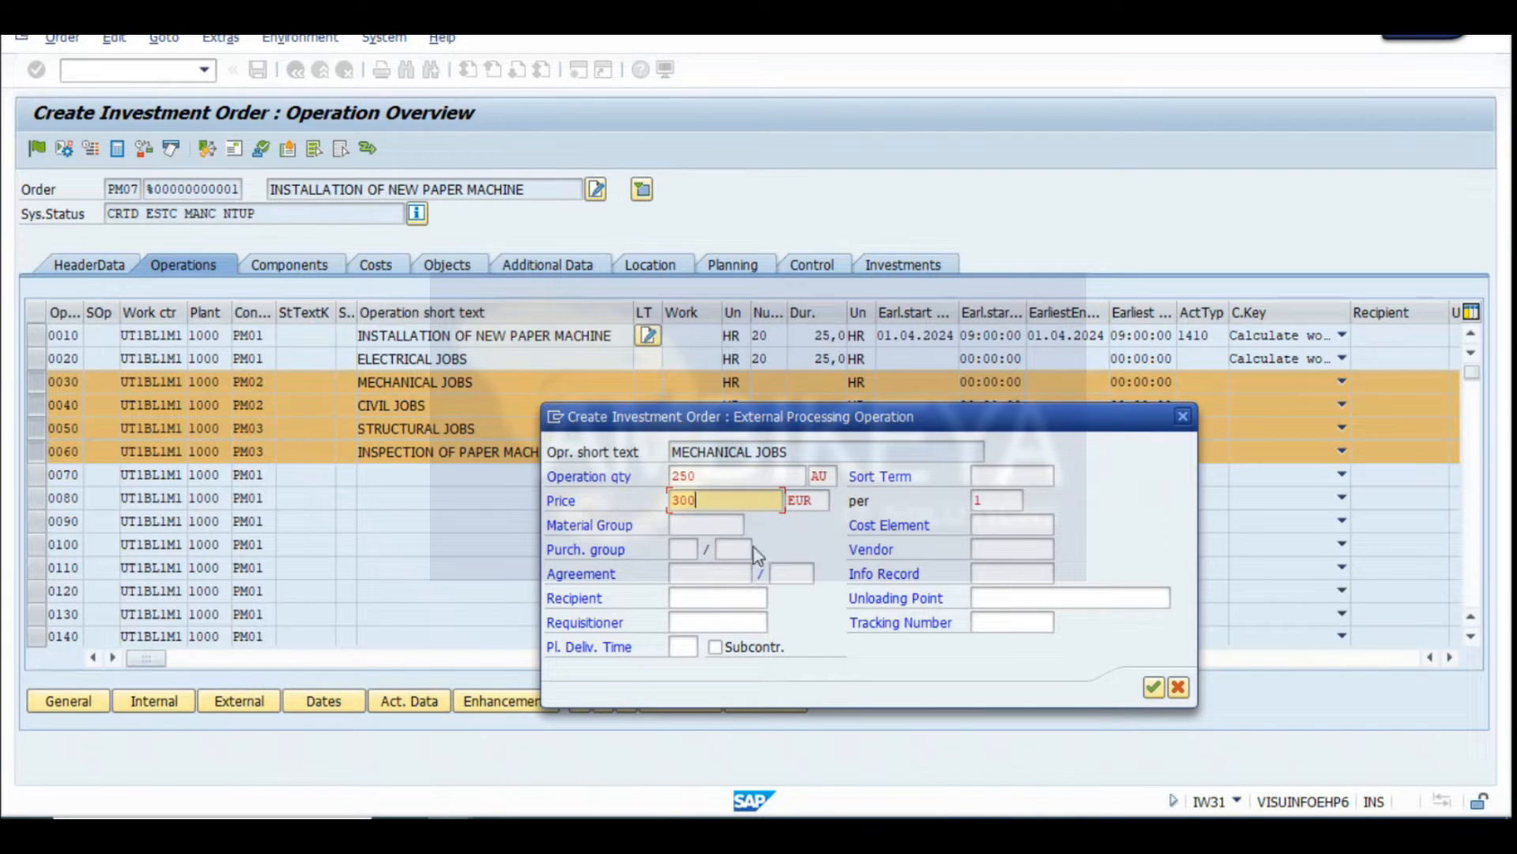
Assign material group 00120, purchasing group 001/1000 and vendor 1000 to the mechanical jobs and accept the entries
{"action": "left_click", "coordinate": [683, 550]}
{"action": "left_click", "coordinate": [696, 524]}
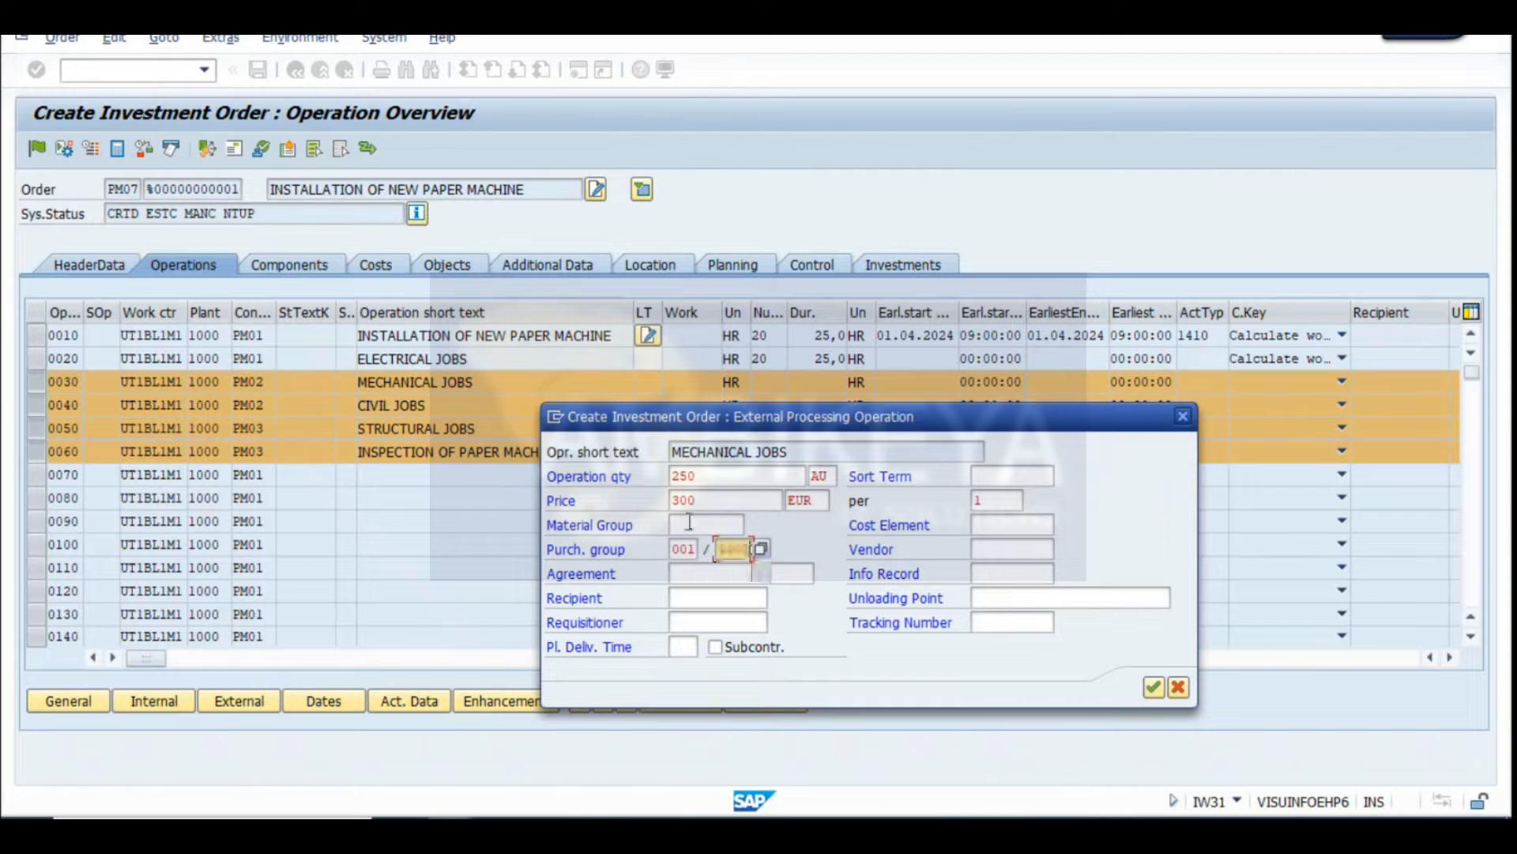
{"action": "left_click", "coordinate": [692, 546]}
{"action": "left_click", "coordinate": [1010, 548]}
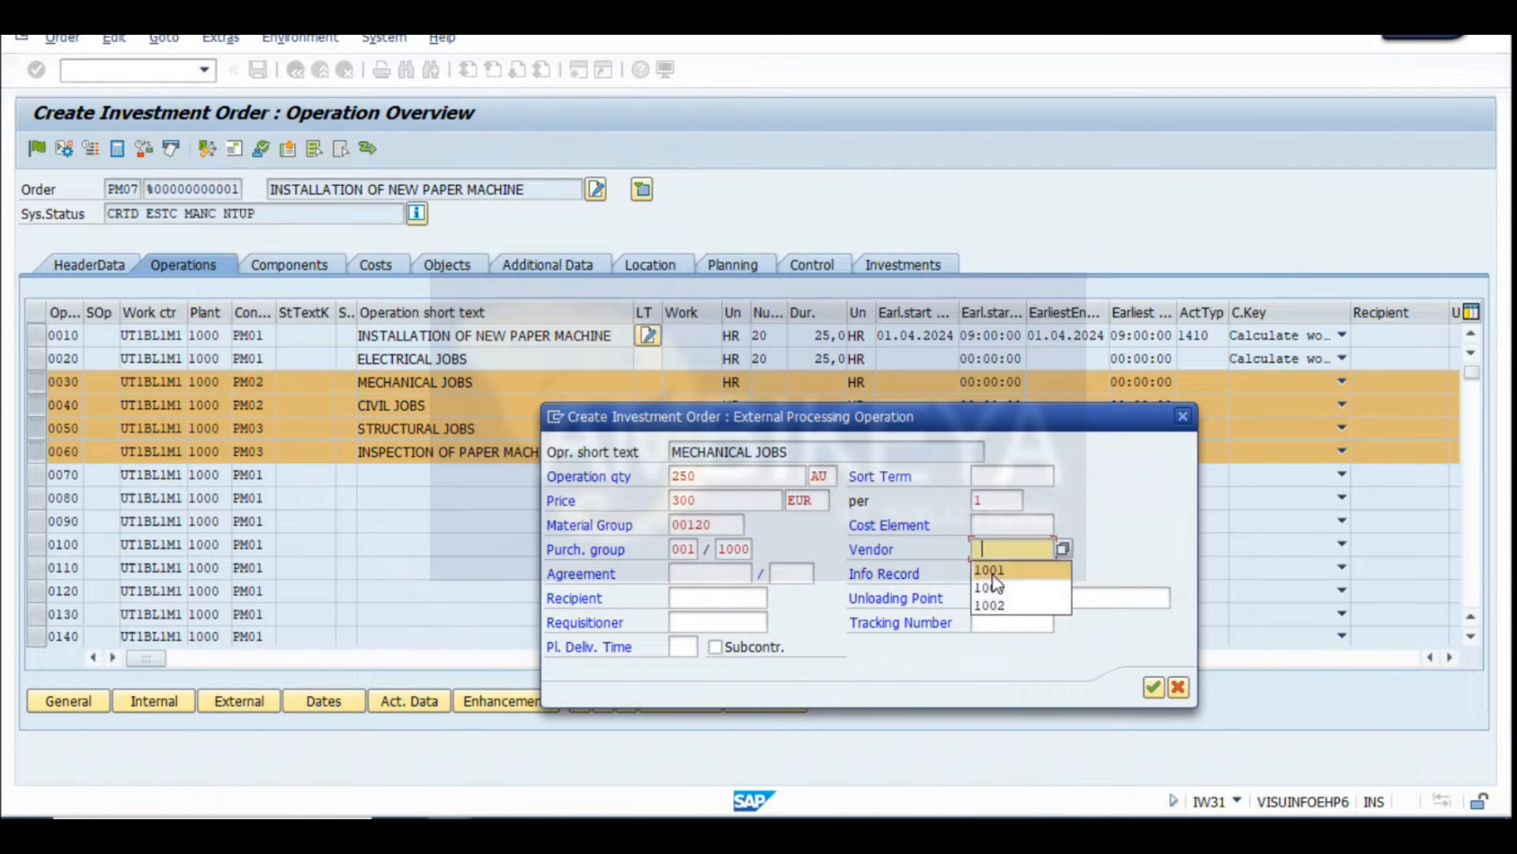
{"action": "left_click", "coordinate": [1000, 589]}
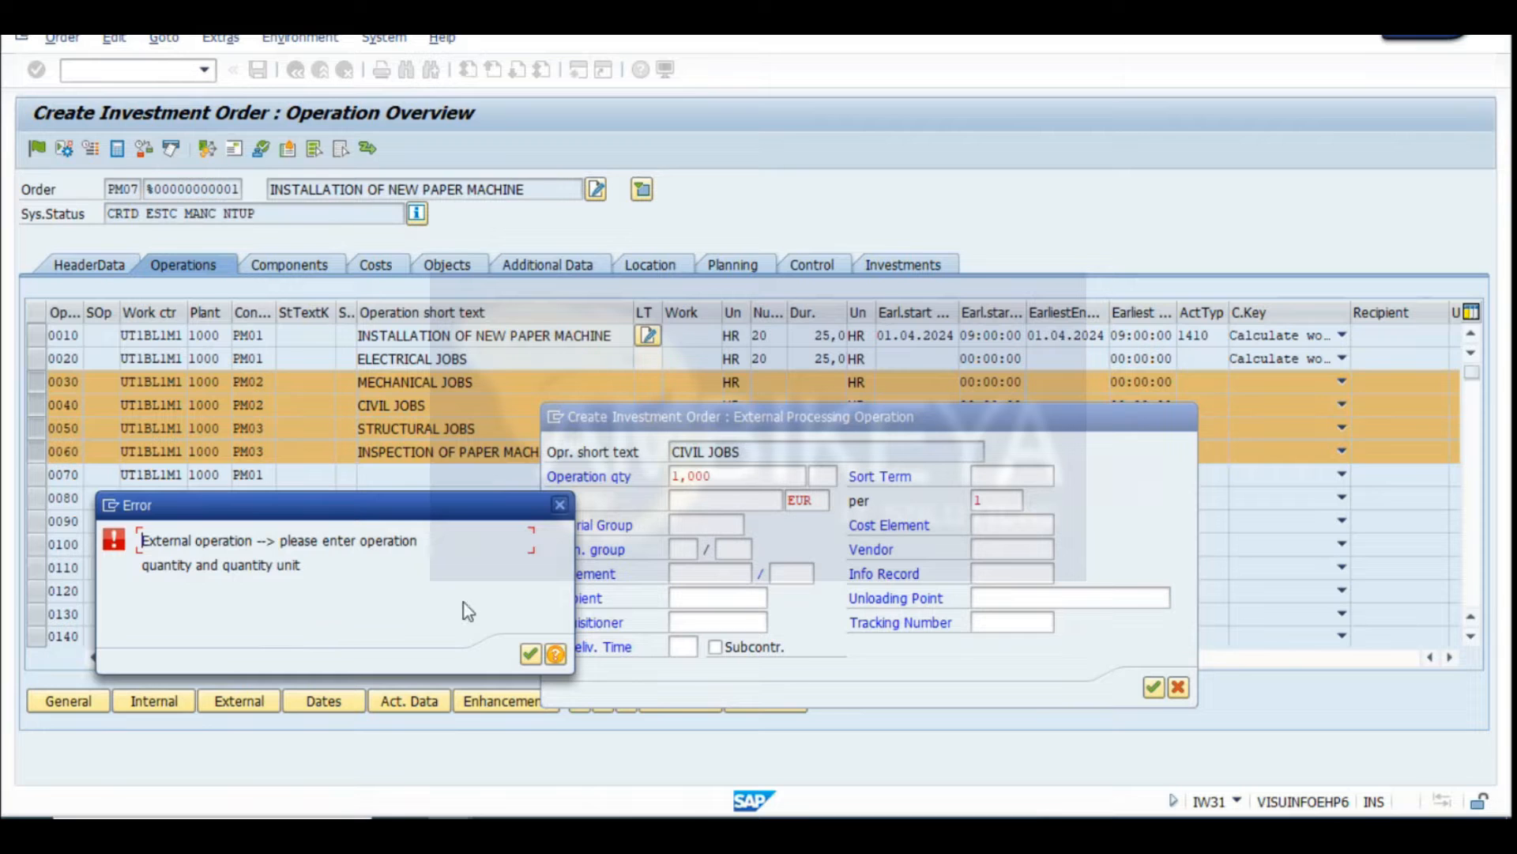
Set the civil jobs operation quantity to 200 AU and its price to 400 EUR
{"action": "left_click", "coordinate": [529, 655]}
{"action": "left_click_drag", "start_coordinate": [760, 472], "coordinate": [466, 475]}
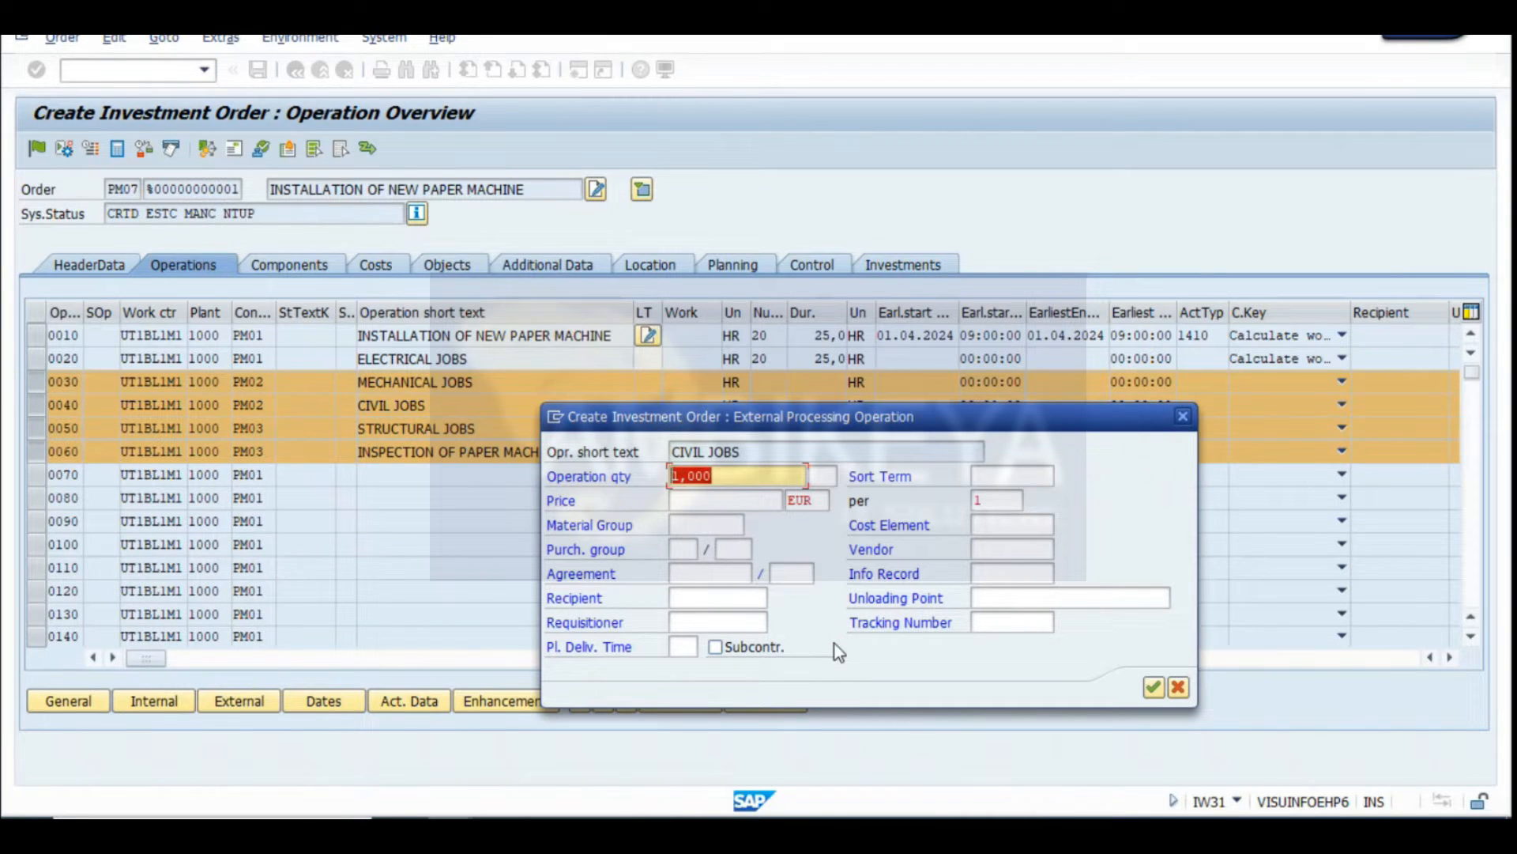
{"action": "type", "text": "200"}
{"action": "key", "text": "Tab"}
{"action": "type", "text": "AU"}
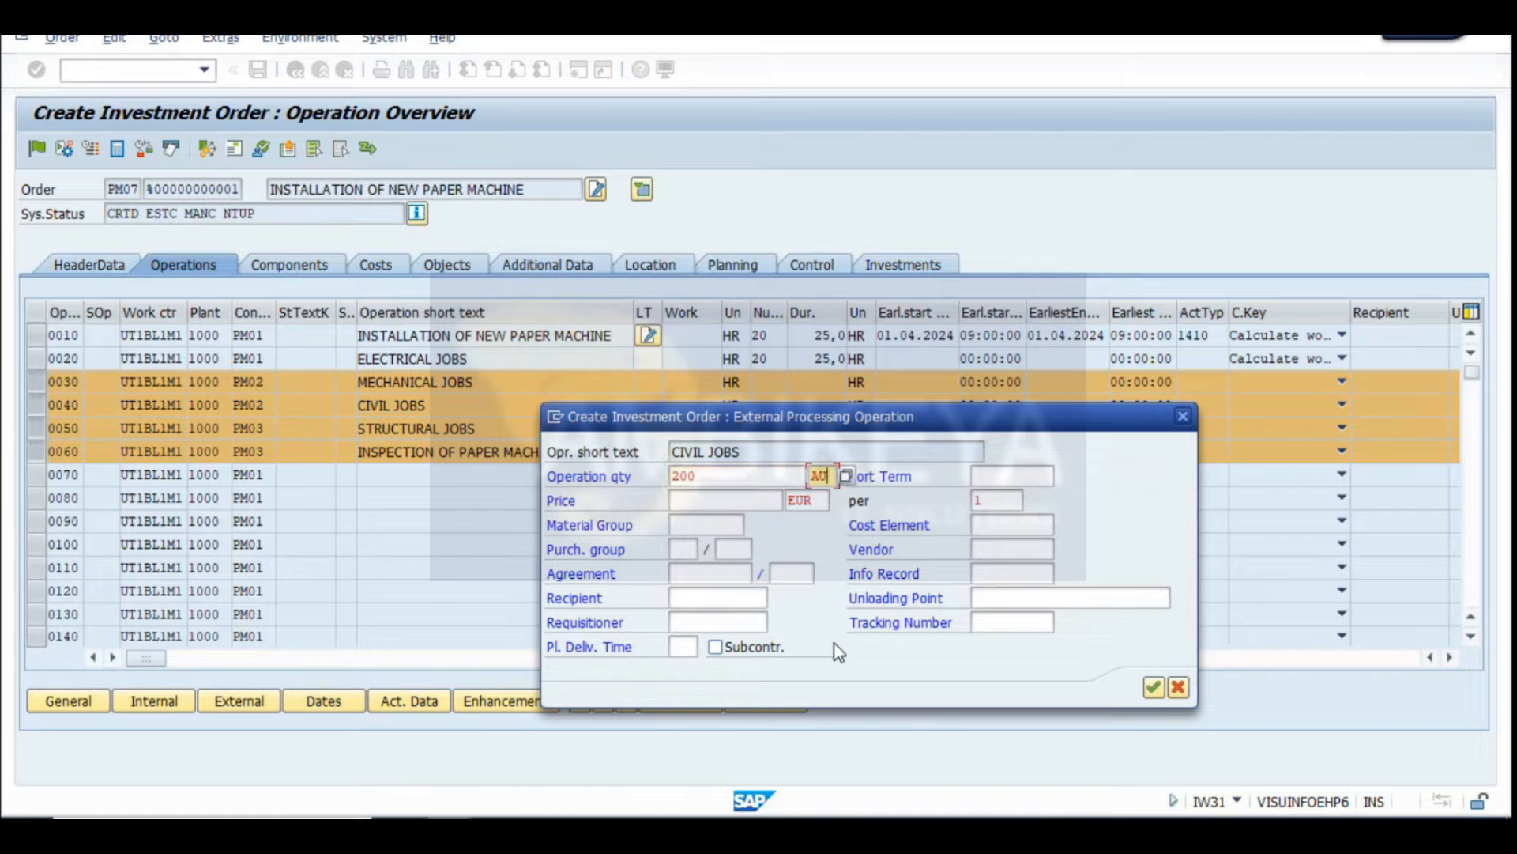
{"action": "left_click", "coordinate": [748, 501]}
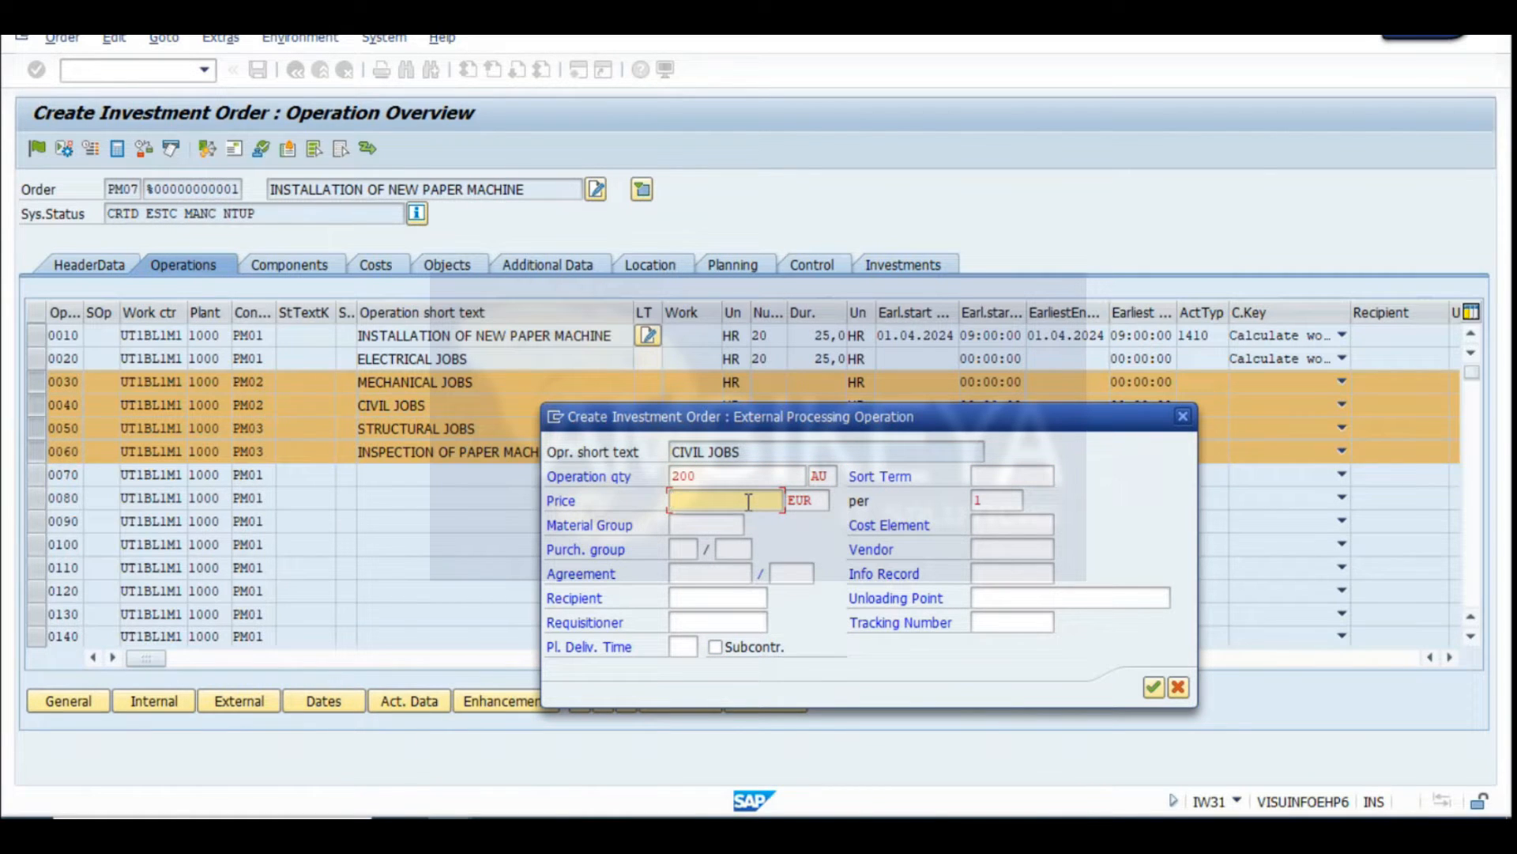
{"action": "key", "text": "Tab"}
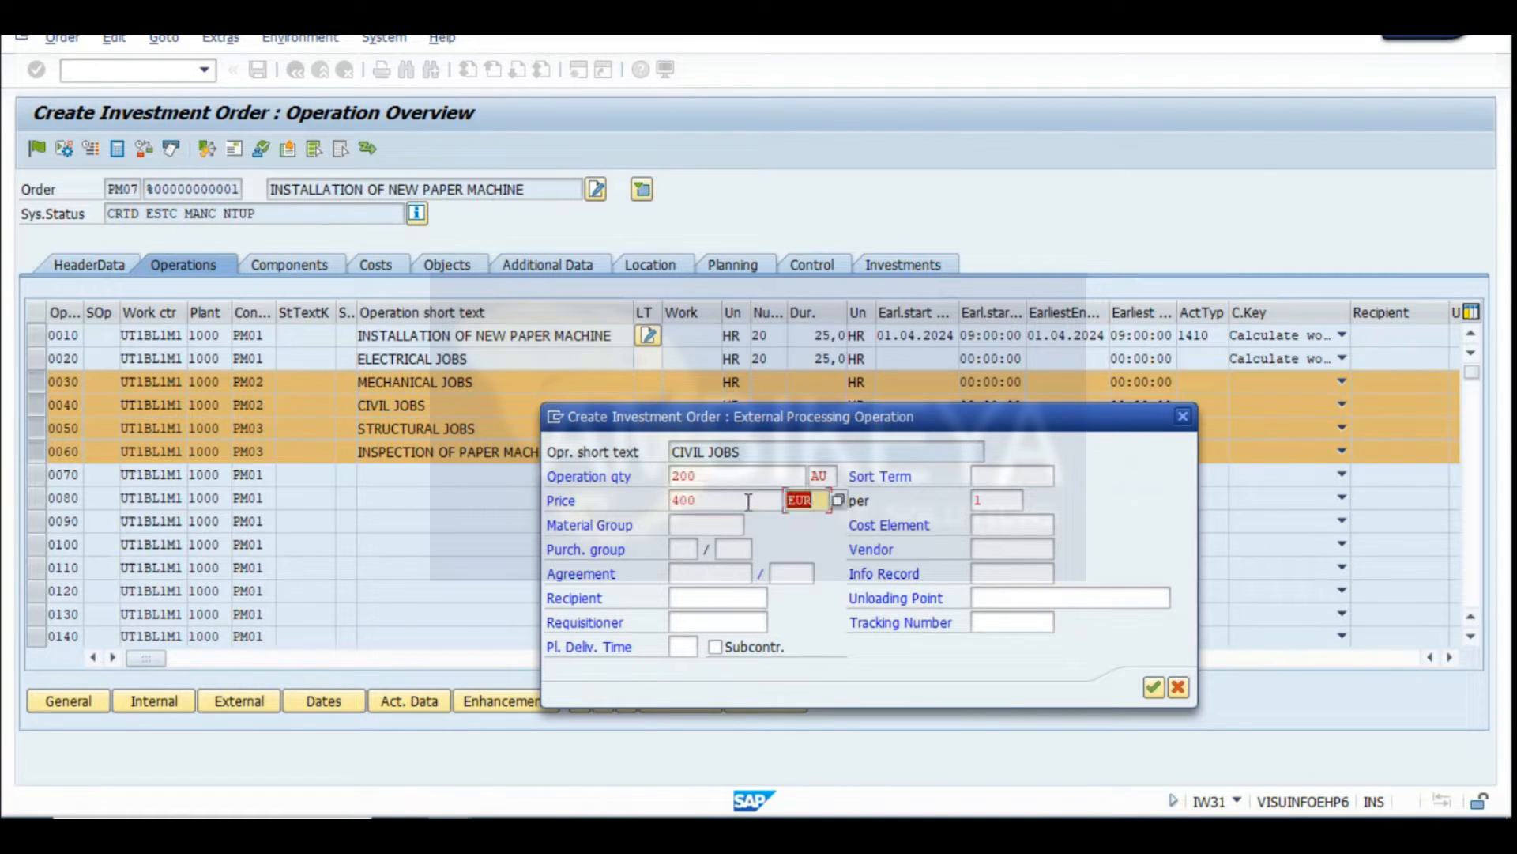
Assign material group 00120 and purchasing group 001/1000 to the civil jobs operation
{"action": "left_click", "coordinate": [700, 526]}
{"action": "key", "text": "space"}
{"action": "left_click", "coordinate": [700, 547]}
{"action": "left_click", "coordinate": [689, 549]}
{"action": "key", "text": "space"}
{"action": "left_click", "coordinate": [697, 571]}
{"action": "left_click", "coordinate": [739, 551]}
{"action": "key", "text": "space"}
{"action": "left_click", "coordinate": [739, 576]}
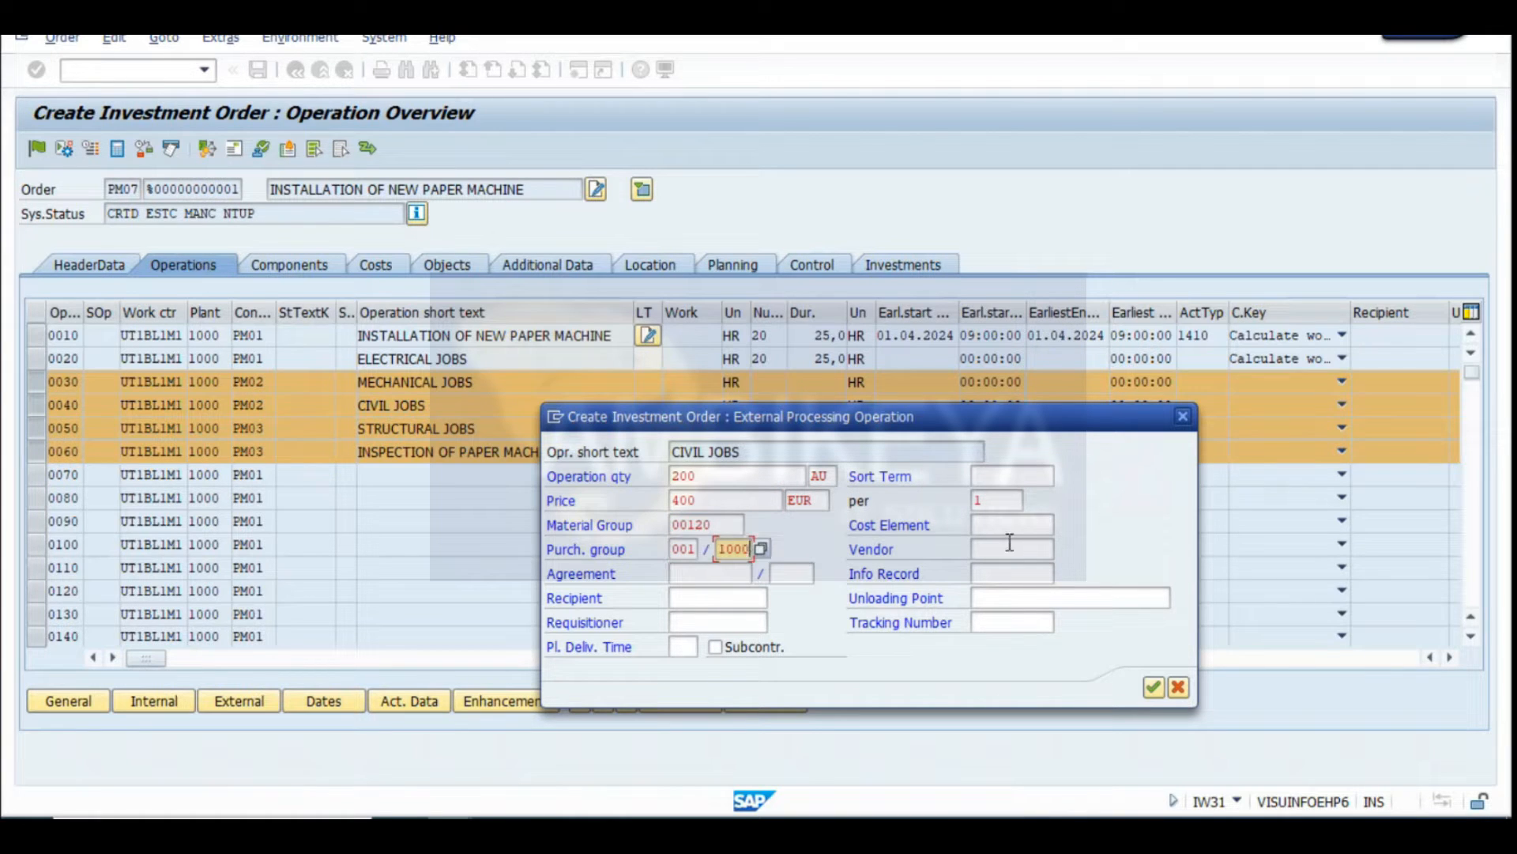
Assign vendor 1000 to the civil jobs operation and accept its external processing data
{"action": "left_click", "coordinate": [1009, 547]}
{"action": "key", "text": "space"}
{"action": "left_click", "coordinate": [1015, 568]}
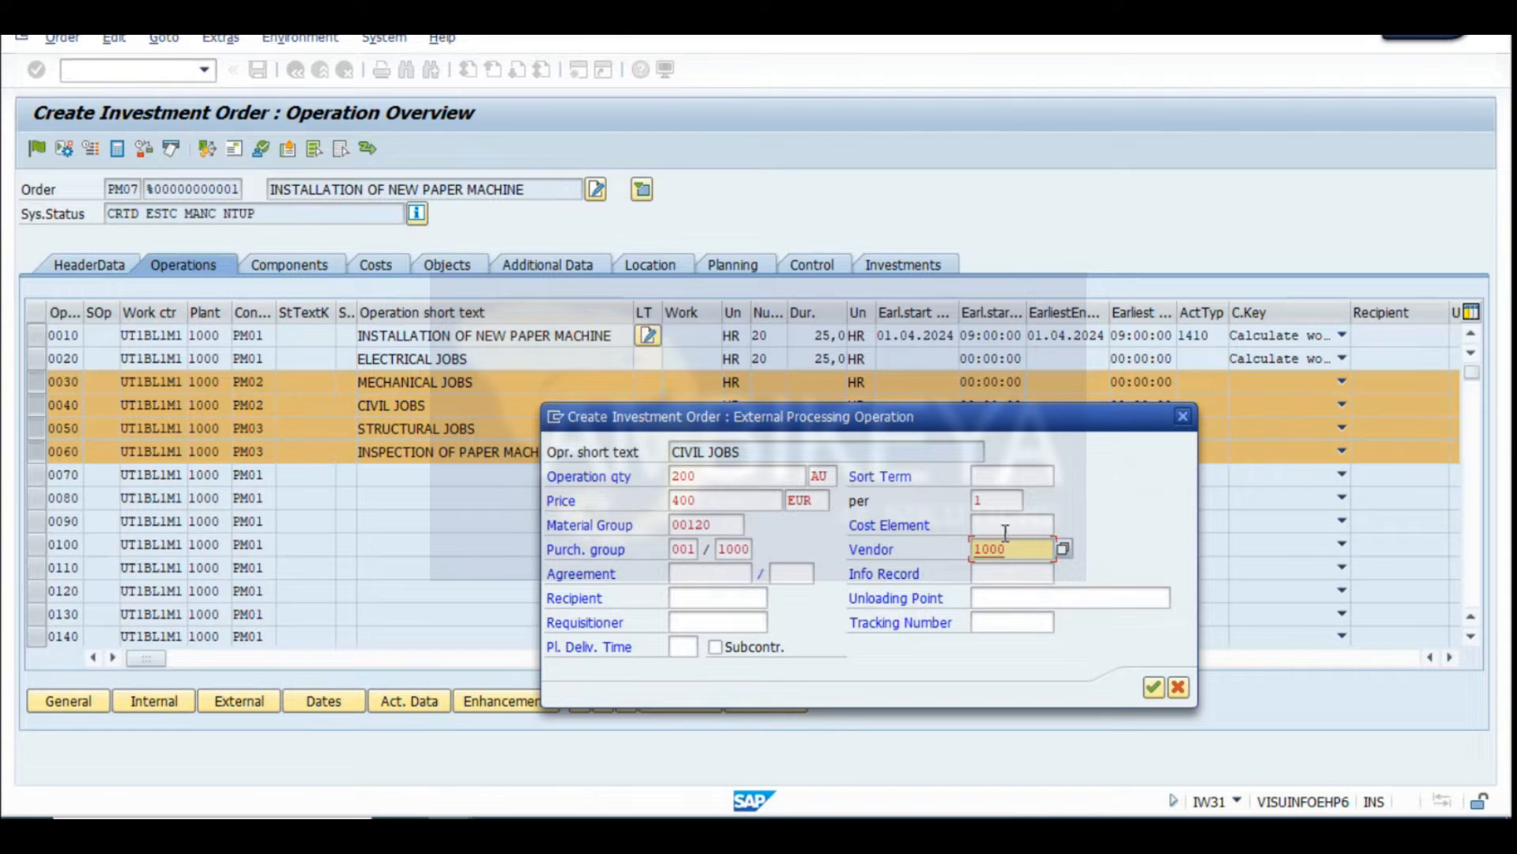
{"action": "left_click", "coordinate": [1154, 686]}
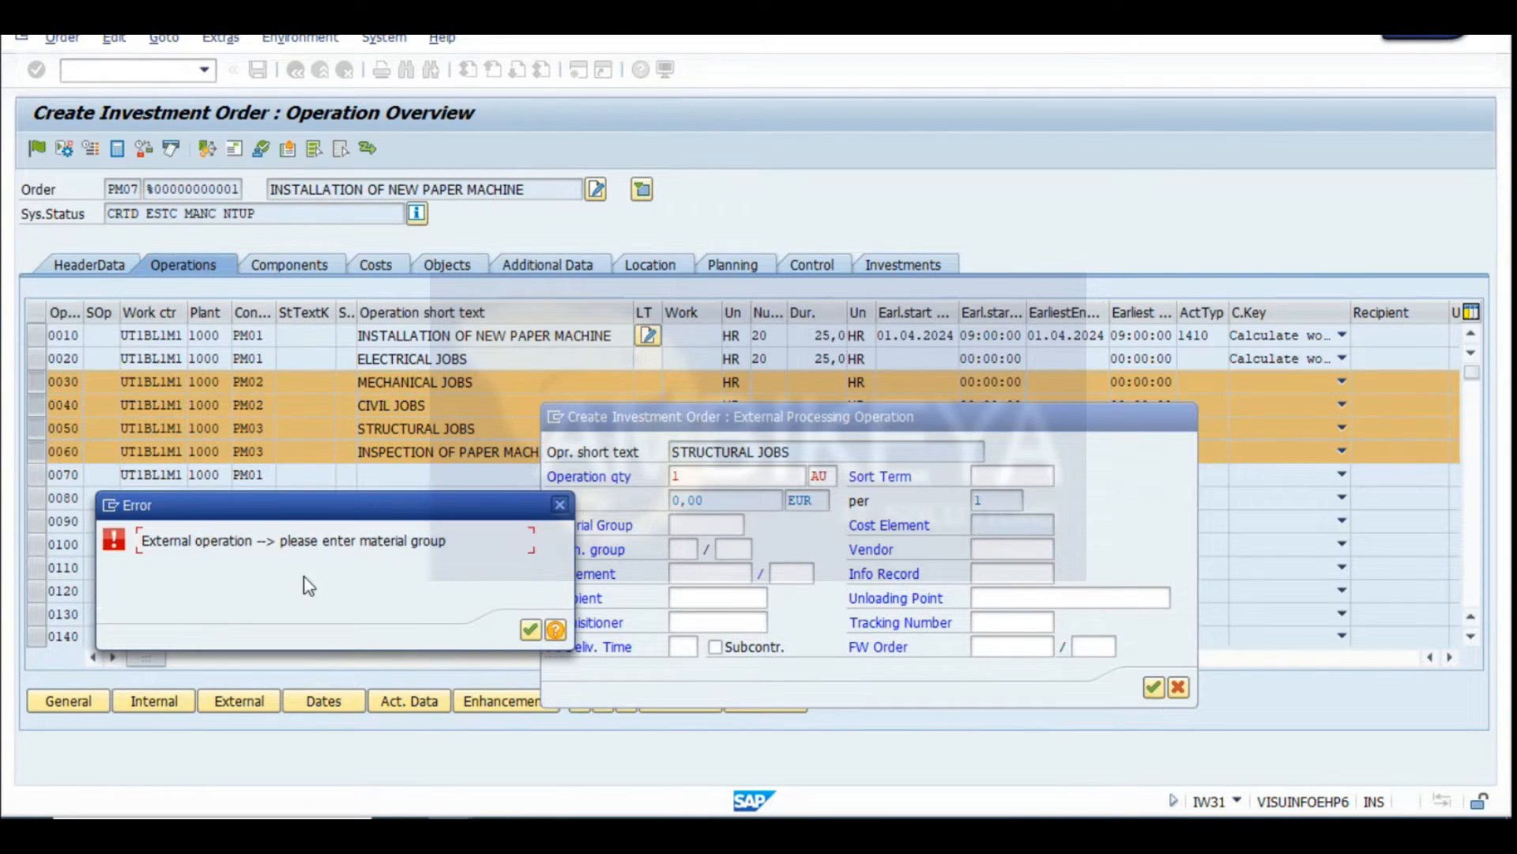
Assign material group 00102 (Steel sheets) to the structural jobs operation
{"action": "left_click", "coordinate": [531, 629]}
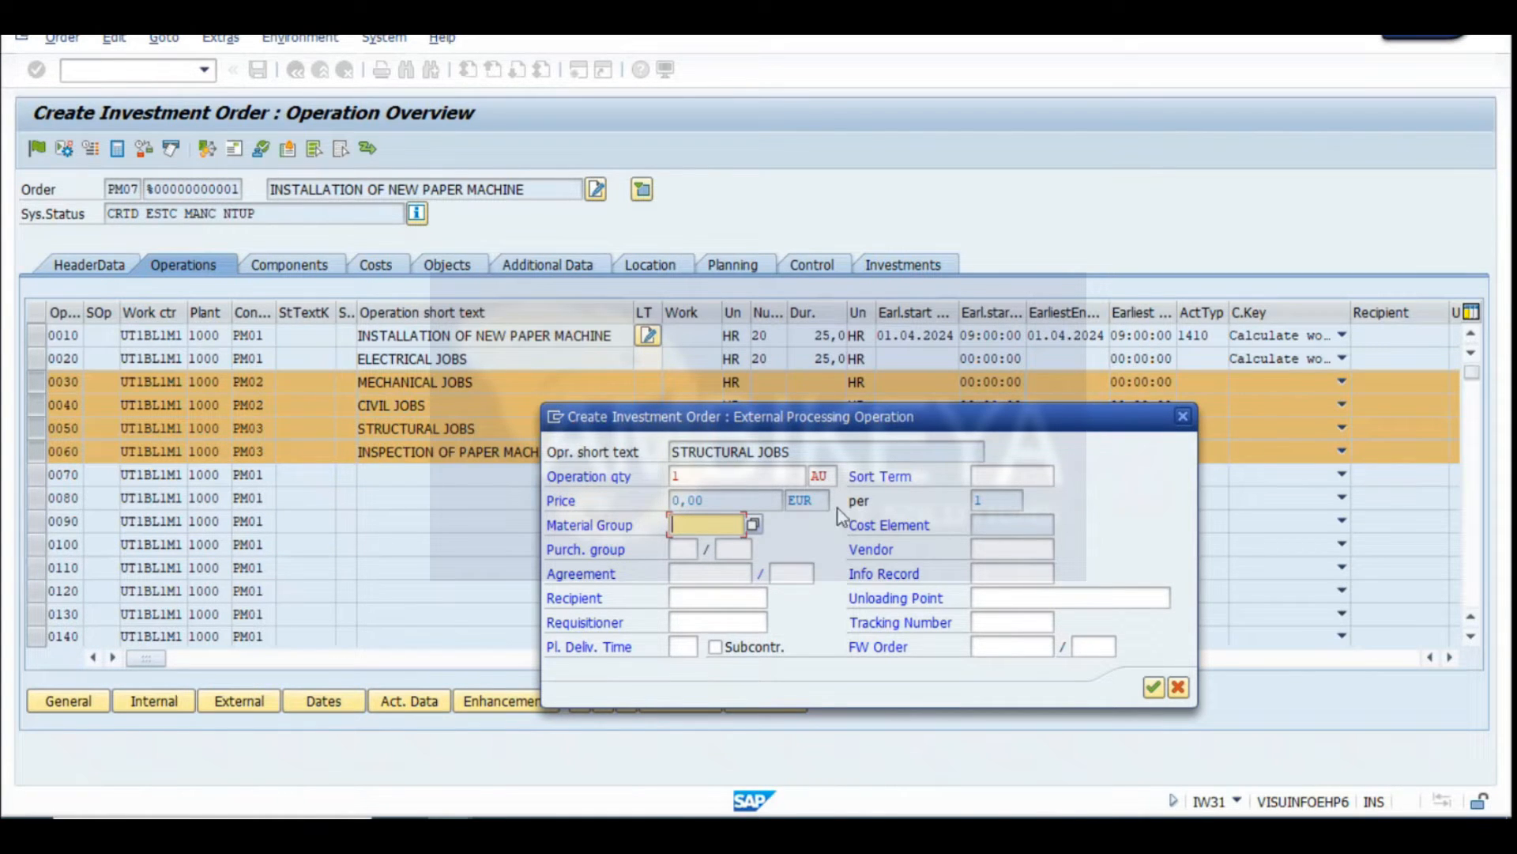
{"action": "left_click_drag", "start_coordinate": [719, 499], "coordinate": [539, 512]}
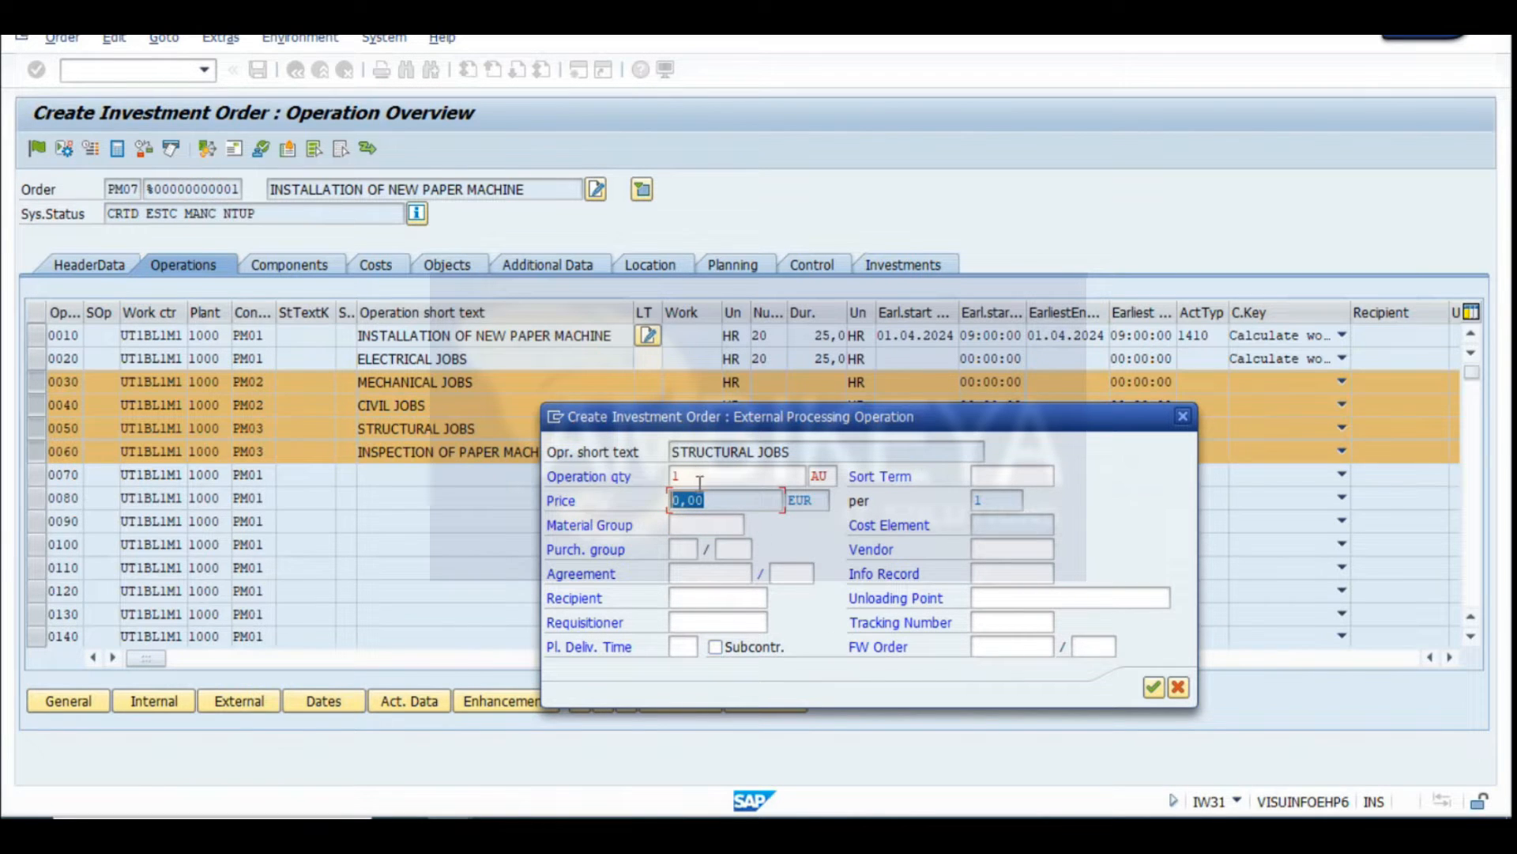
{"action": "double_click", "coordinate": [704, 477]}
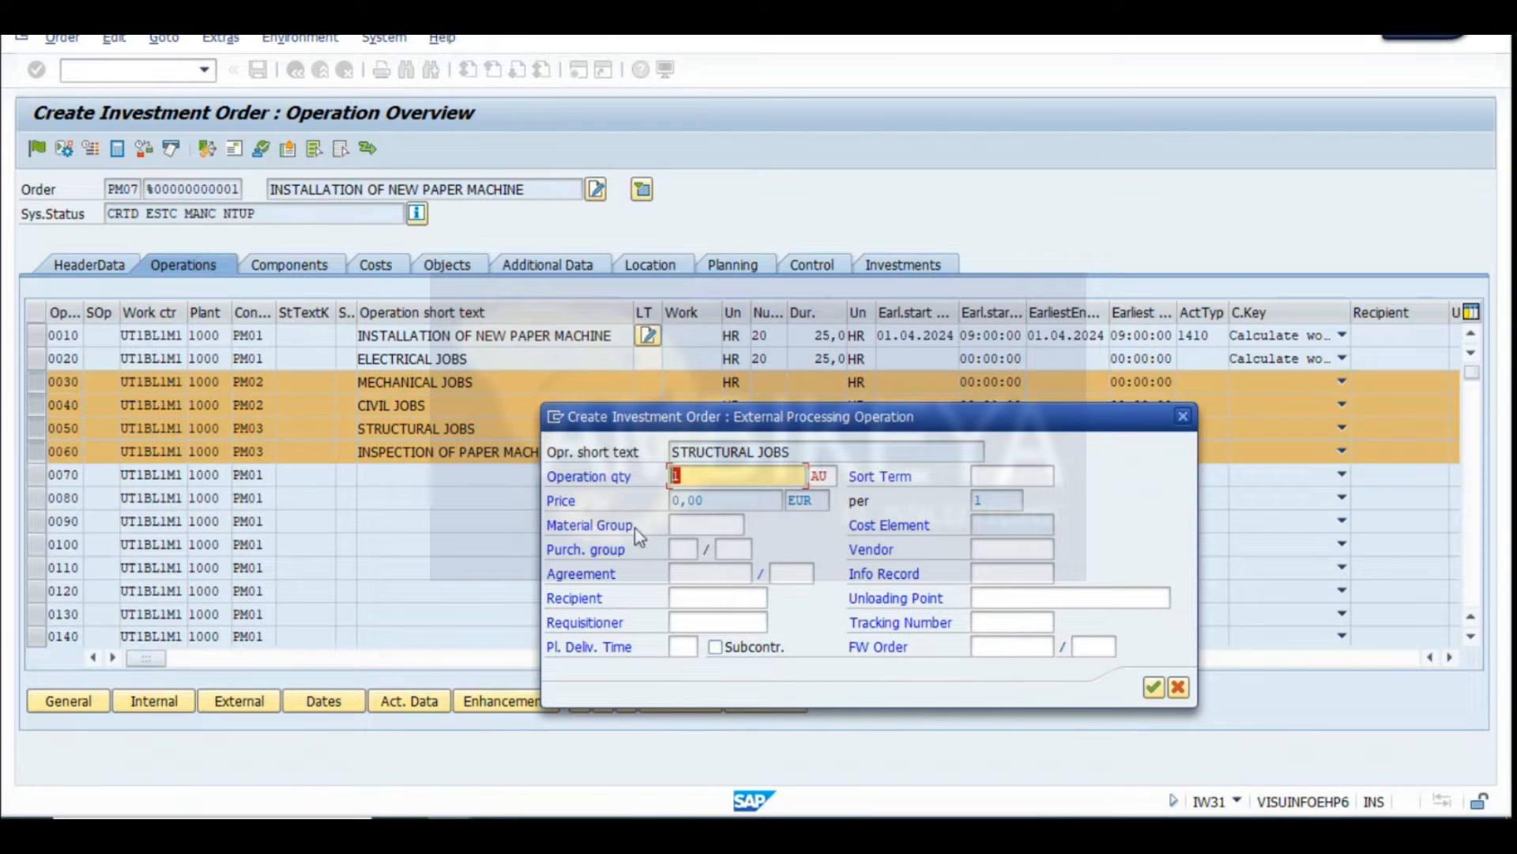
{"action": "left_click", "coordinate": [690, 525]}
{"action": "left_click", "coordinate": [692, 546]}
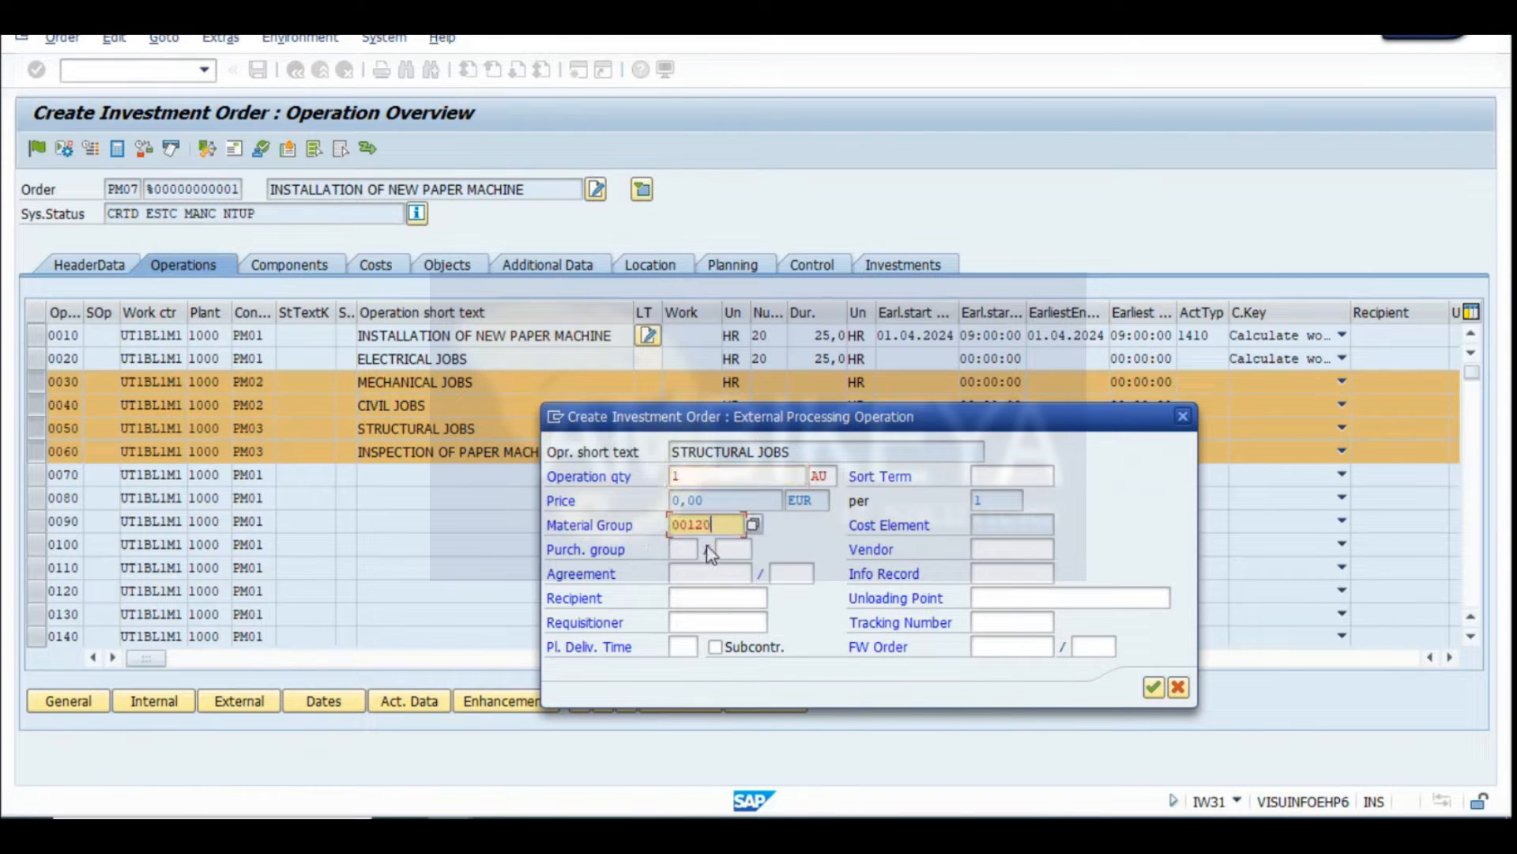
{"action": "left_click", "coordinate": [751, 526]}
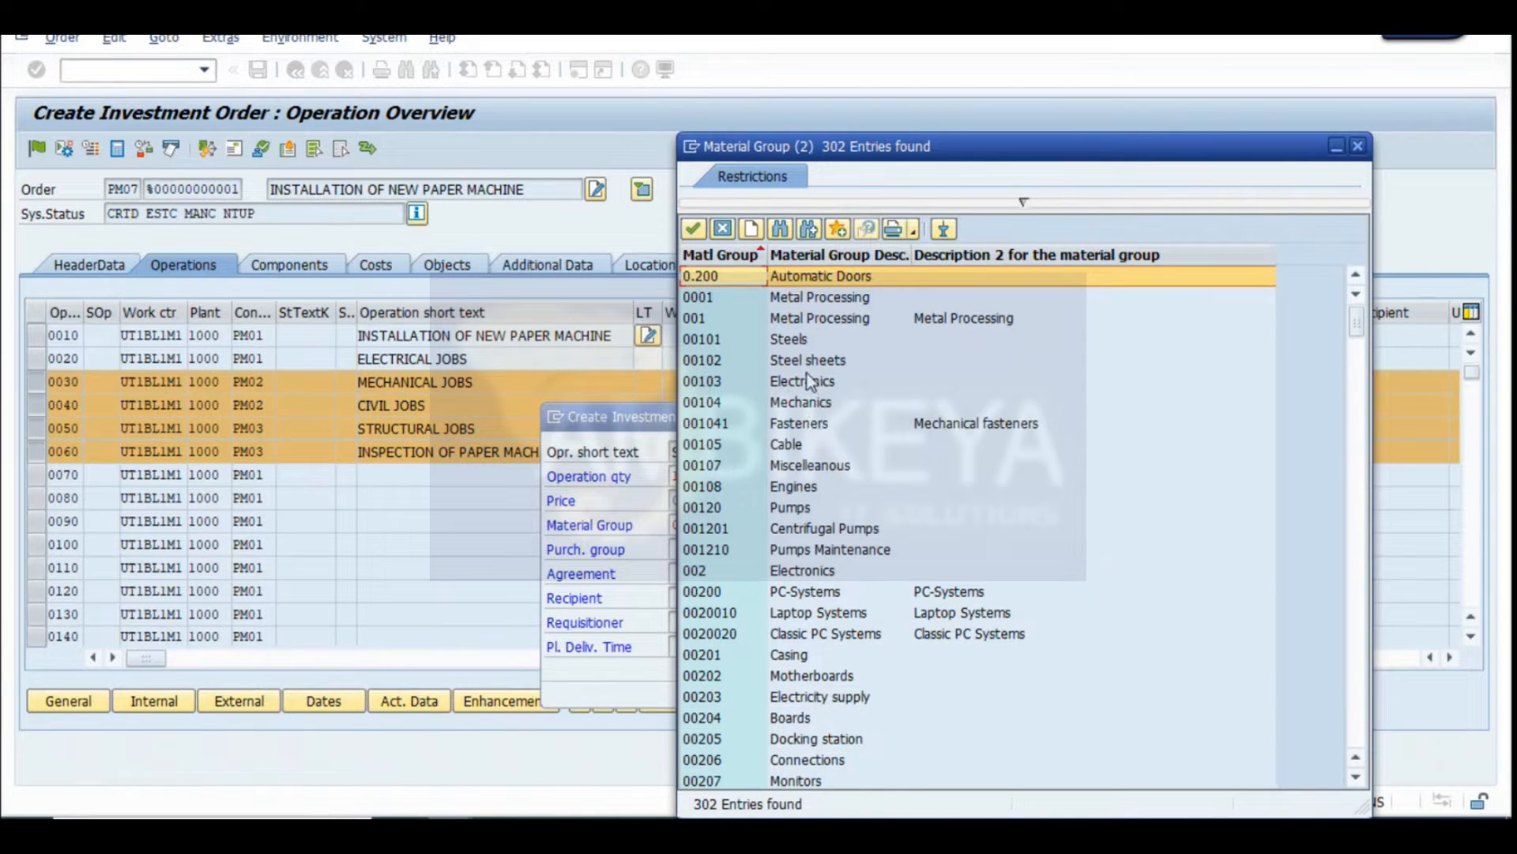
{"action": "left_click", "coordinate": [827, 362]}
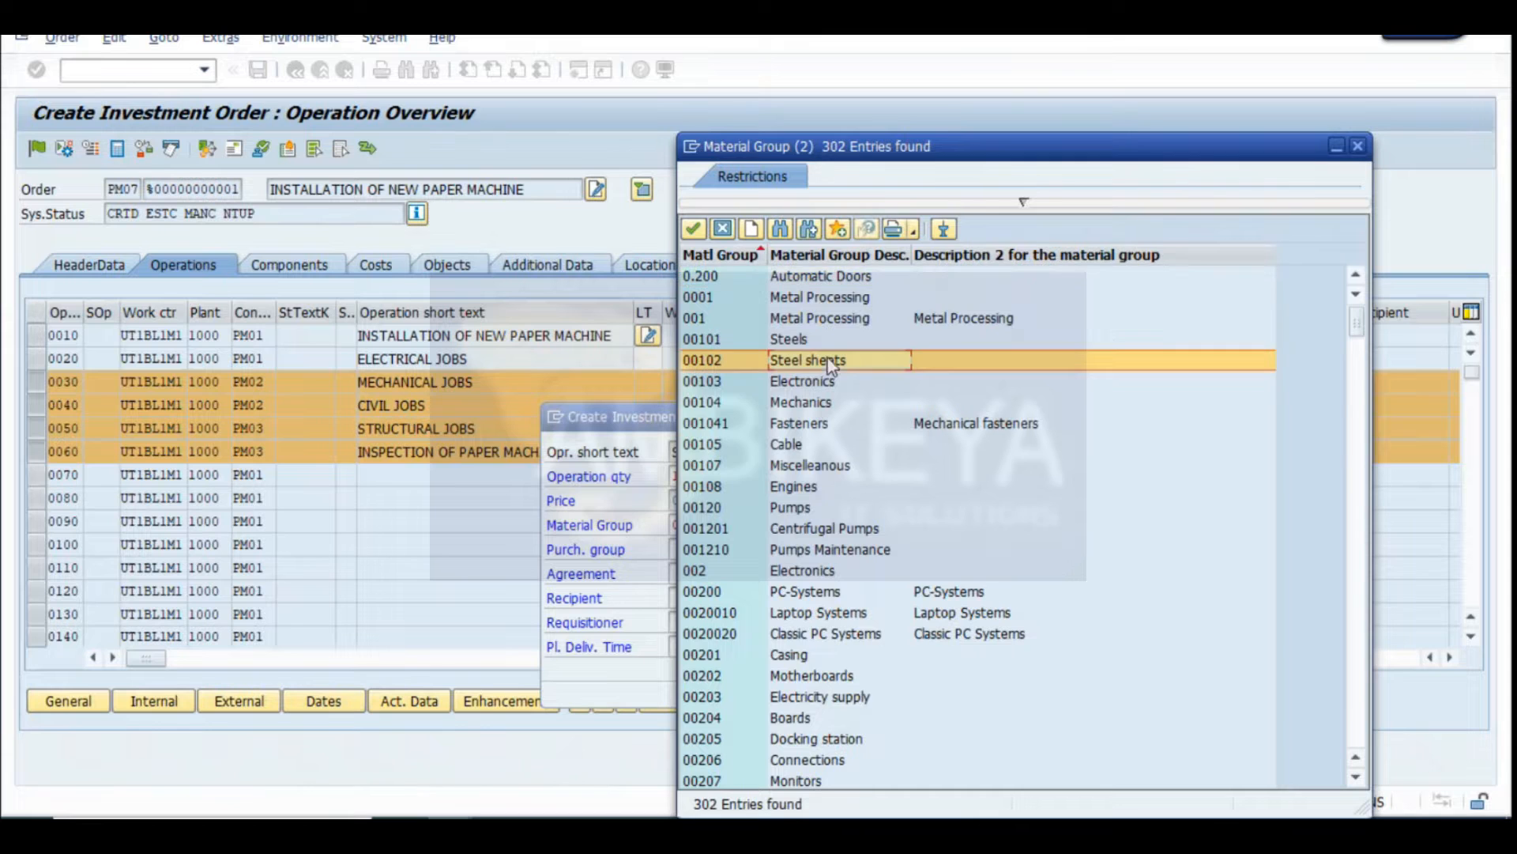
{"action": "double_click", "coordinate": [817, 359]}
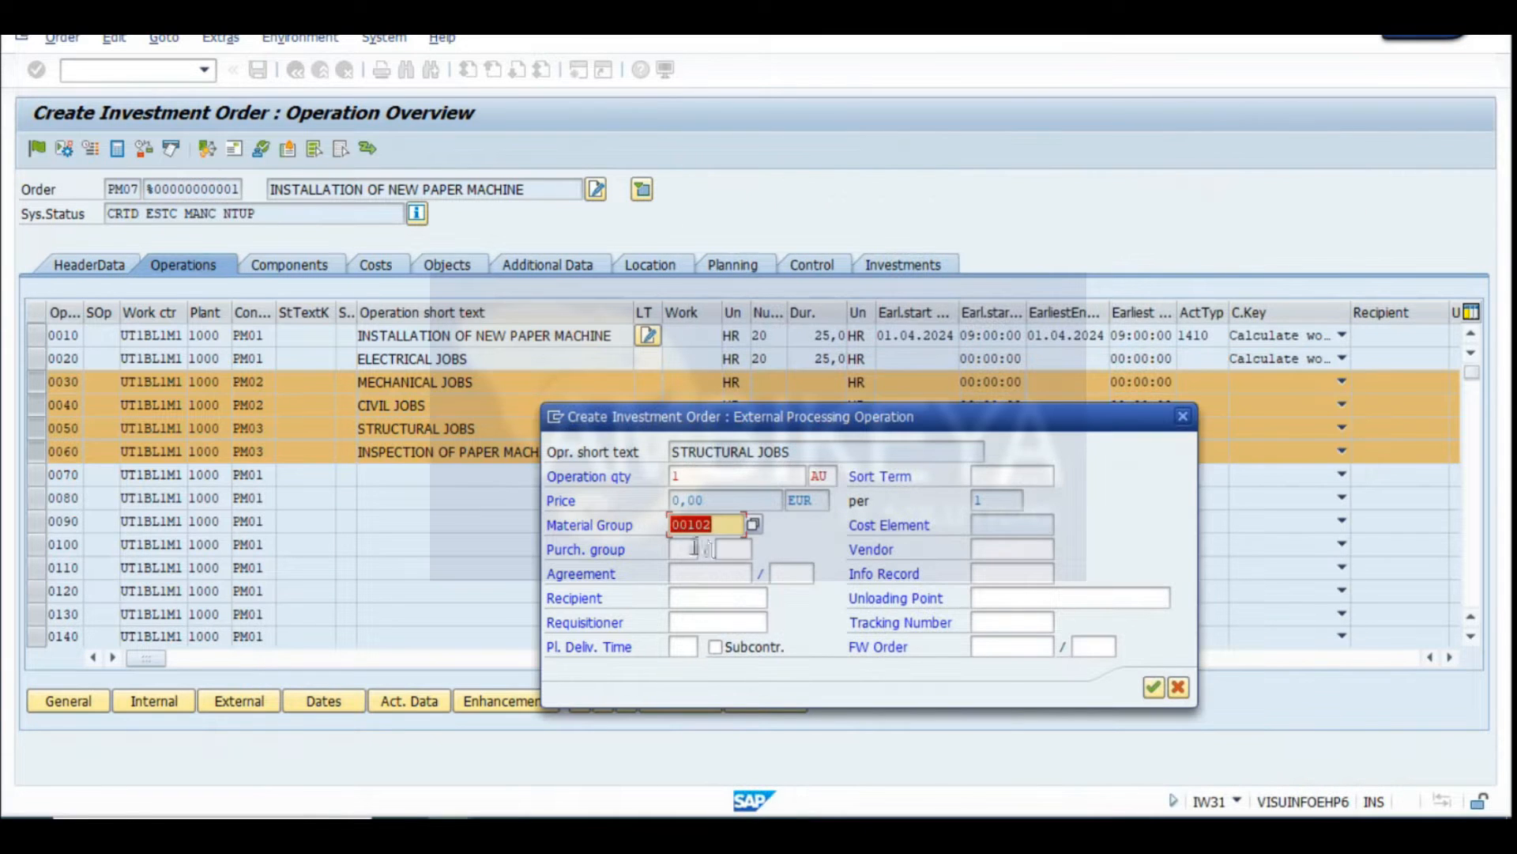
Assign purchasing group 001/1000 and vendor 1001 to the structural jobs operation
{"action": "left_click", "coordinate": [681, 548]}
{"action": "left_click", "coordinate": [685, 570]}
{"action": "left_click", "coordinate": [739, 553]}
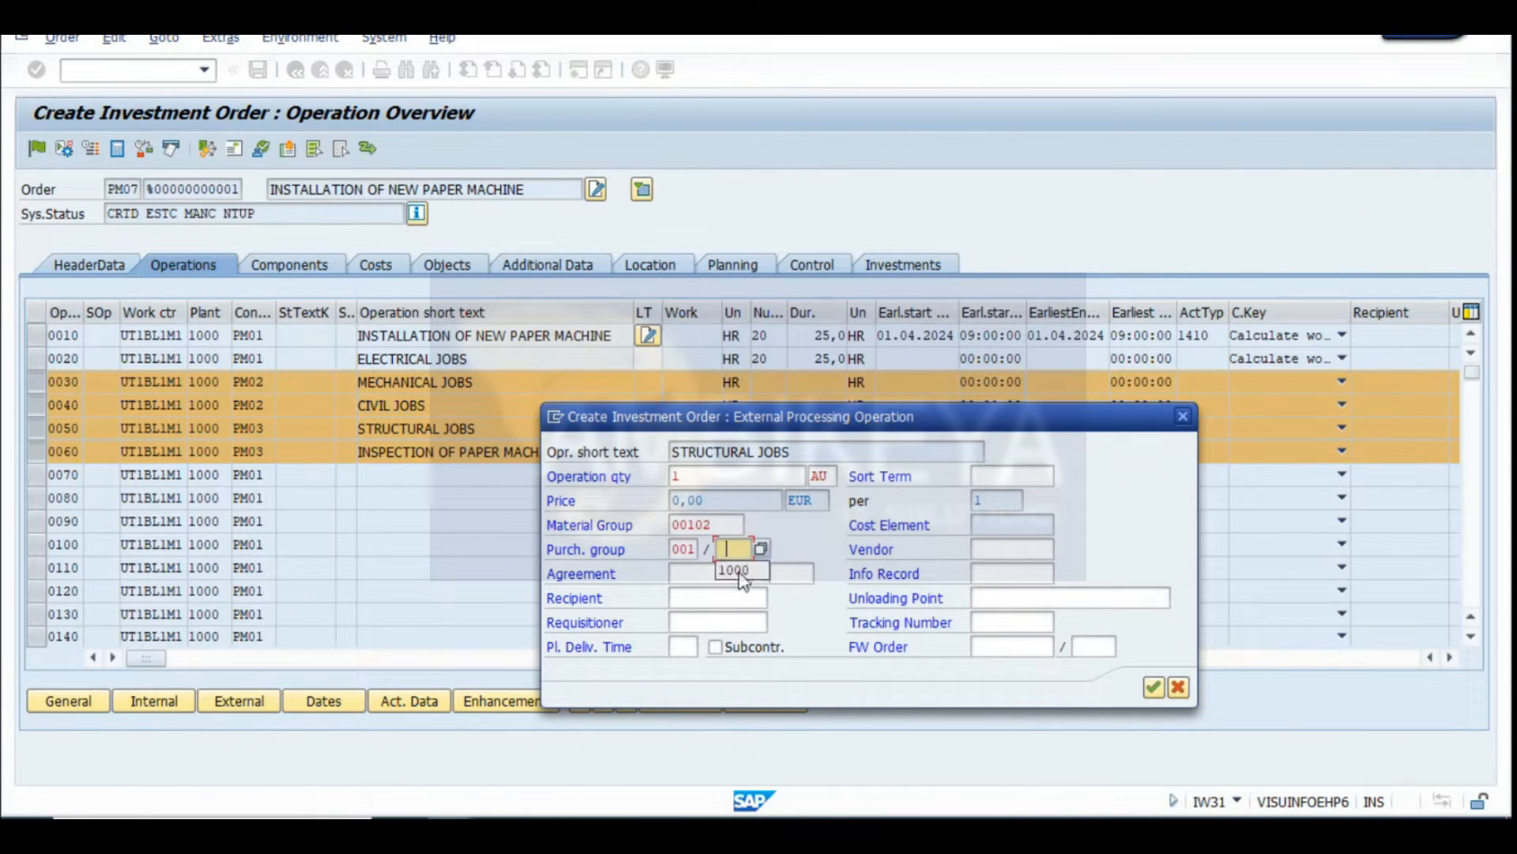
{"action": "left_click", "coordinate": [999, 549]}
{"action": "left_click", "coordinate": [1002, 571]}
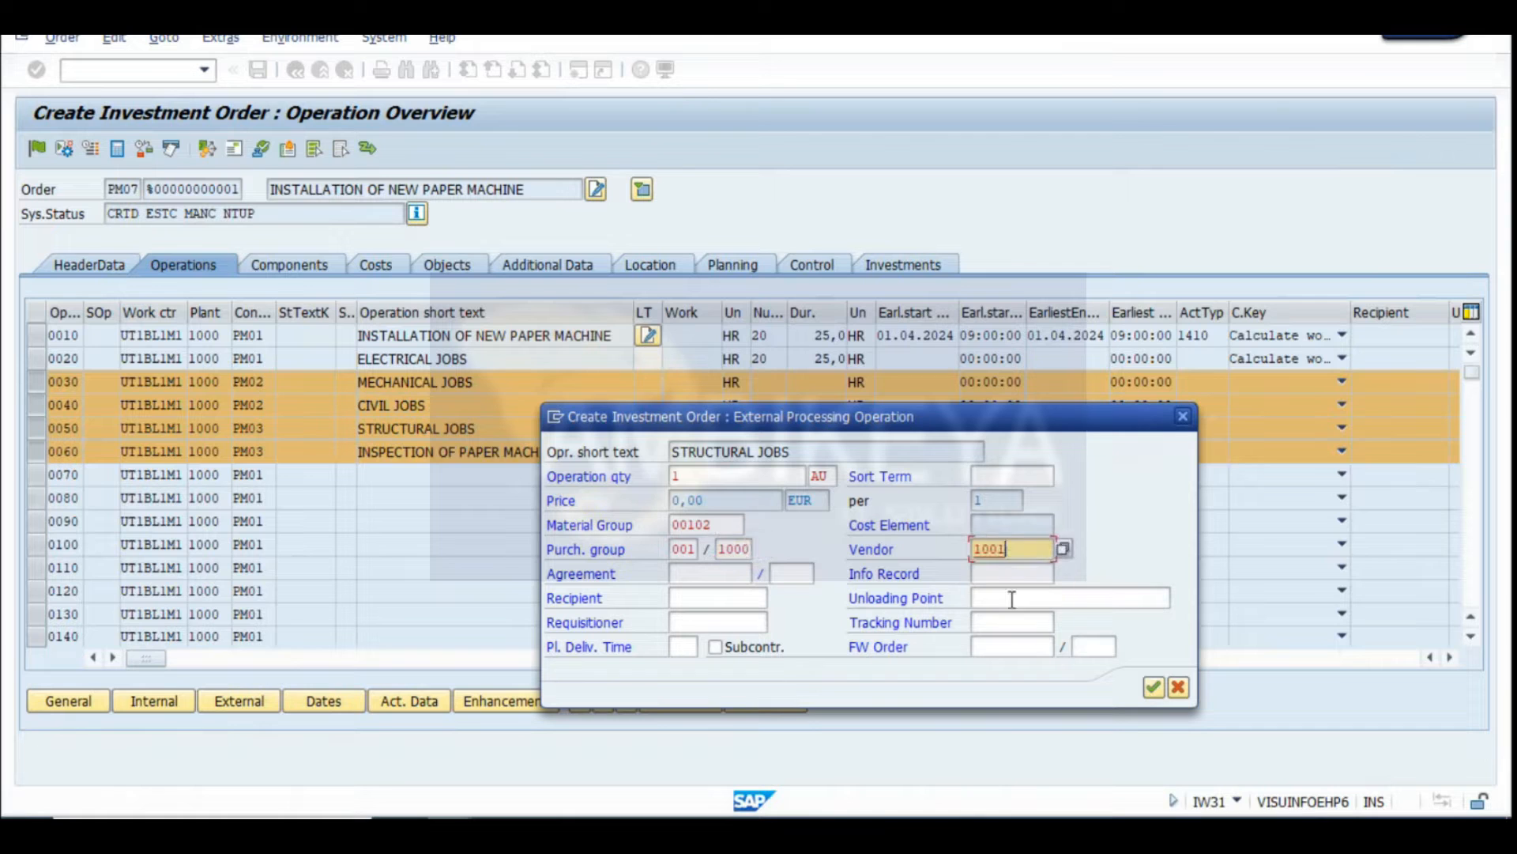
Confirm the external processing data of STRUCTURAL JOBS and set material group 00102 for INSPECTION OF PAPER MACHINE
{"action": "left_click", "coordinate": [1154, 686]}
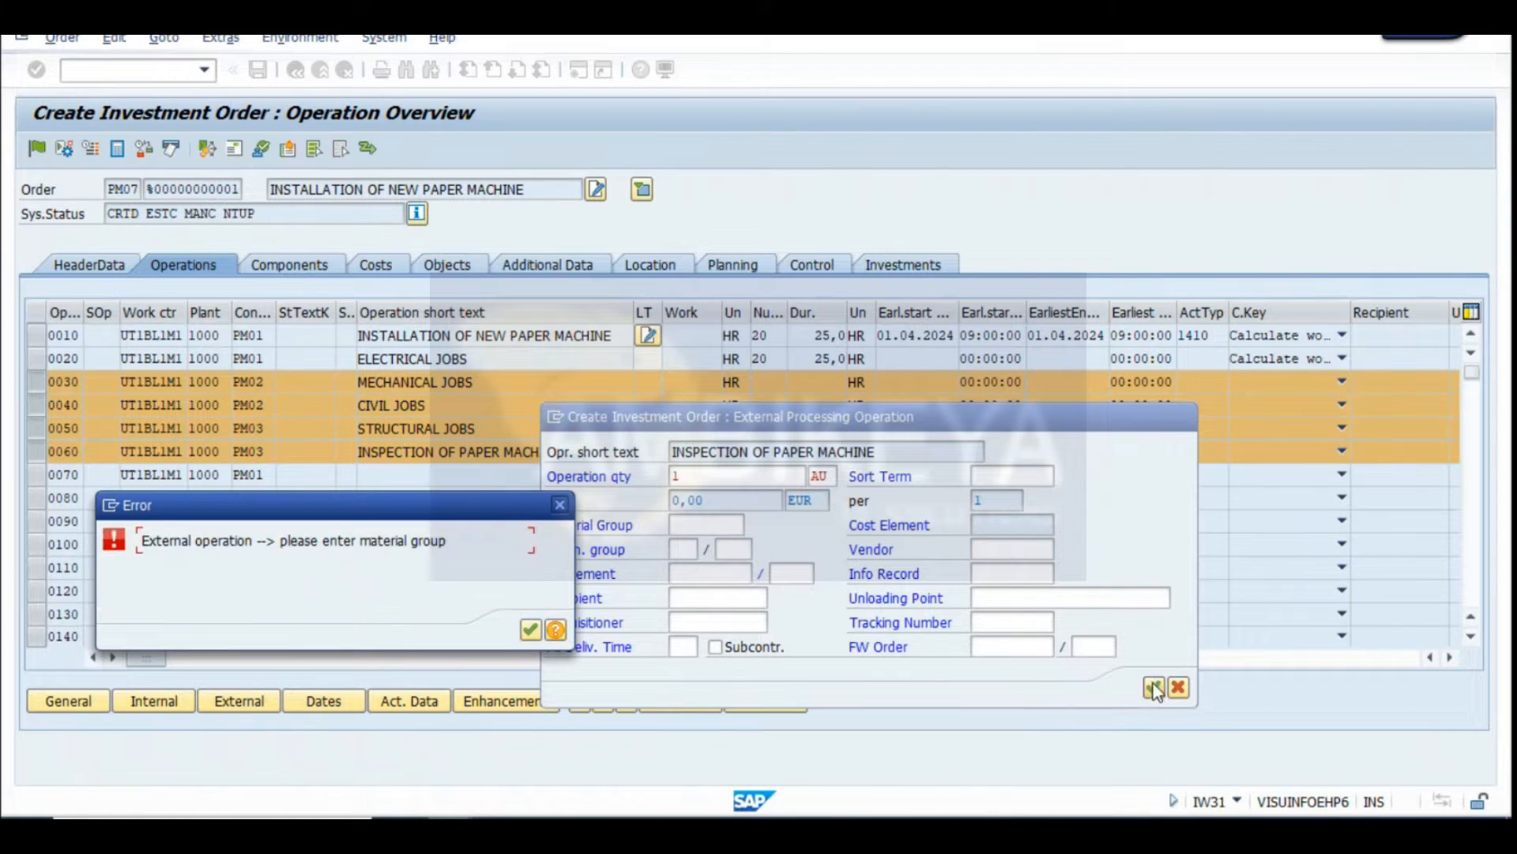
{"action": "left_click", "coordinate": [530, 630]}
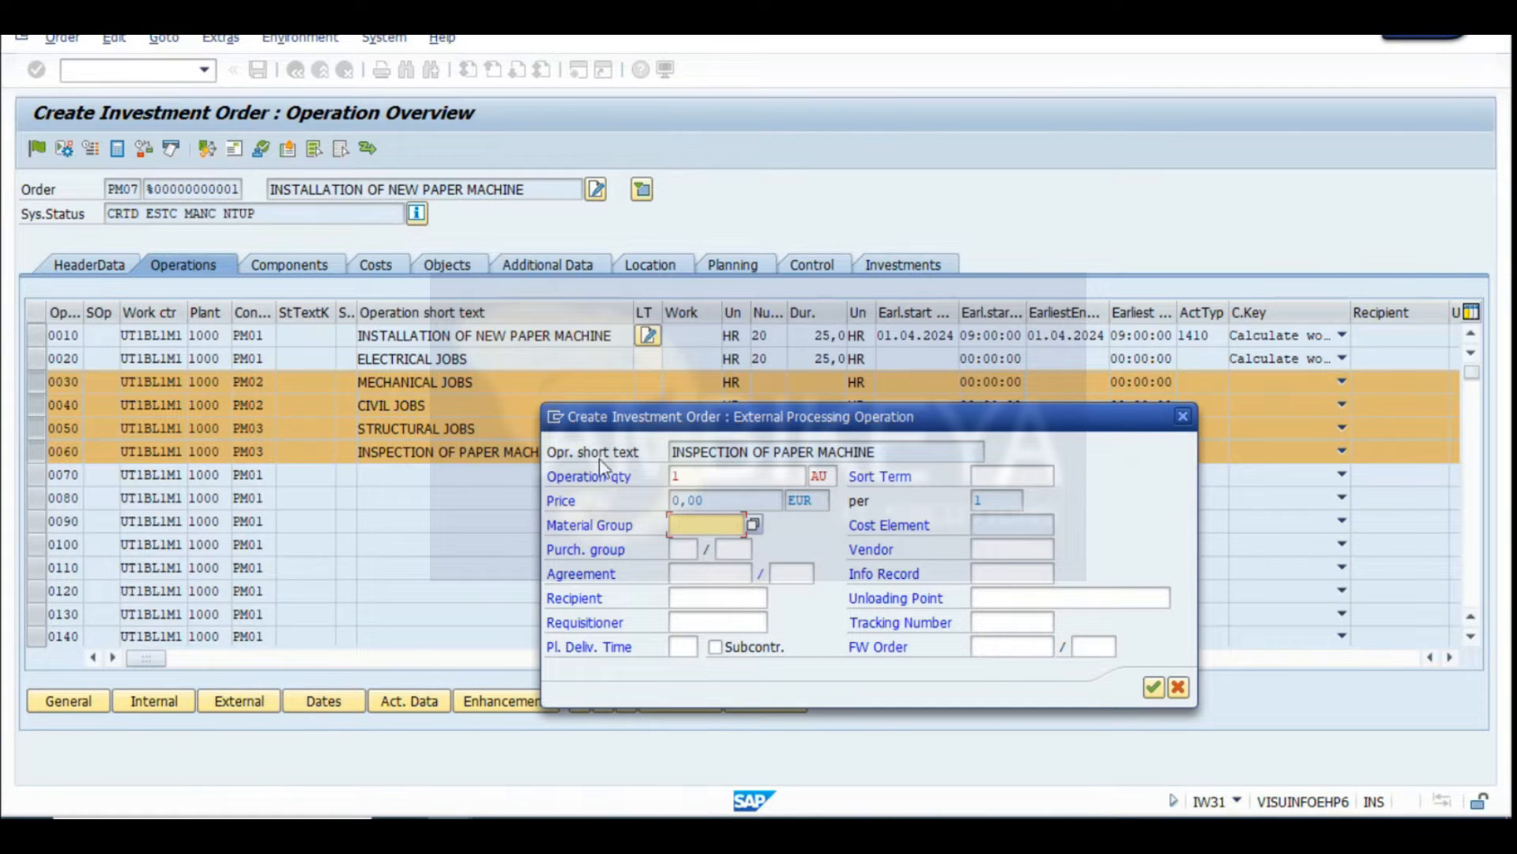
{"action": "left_click_drag", "start_coordinate": [577, 428], "coordinate": [708, 427]}
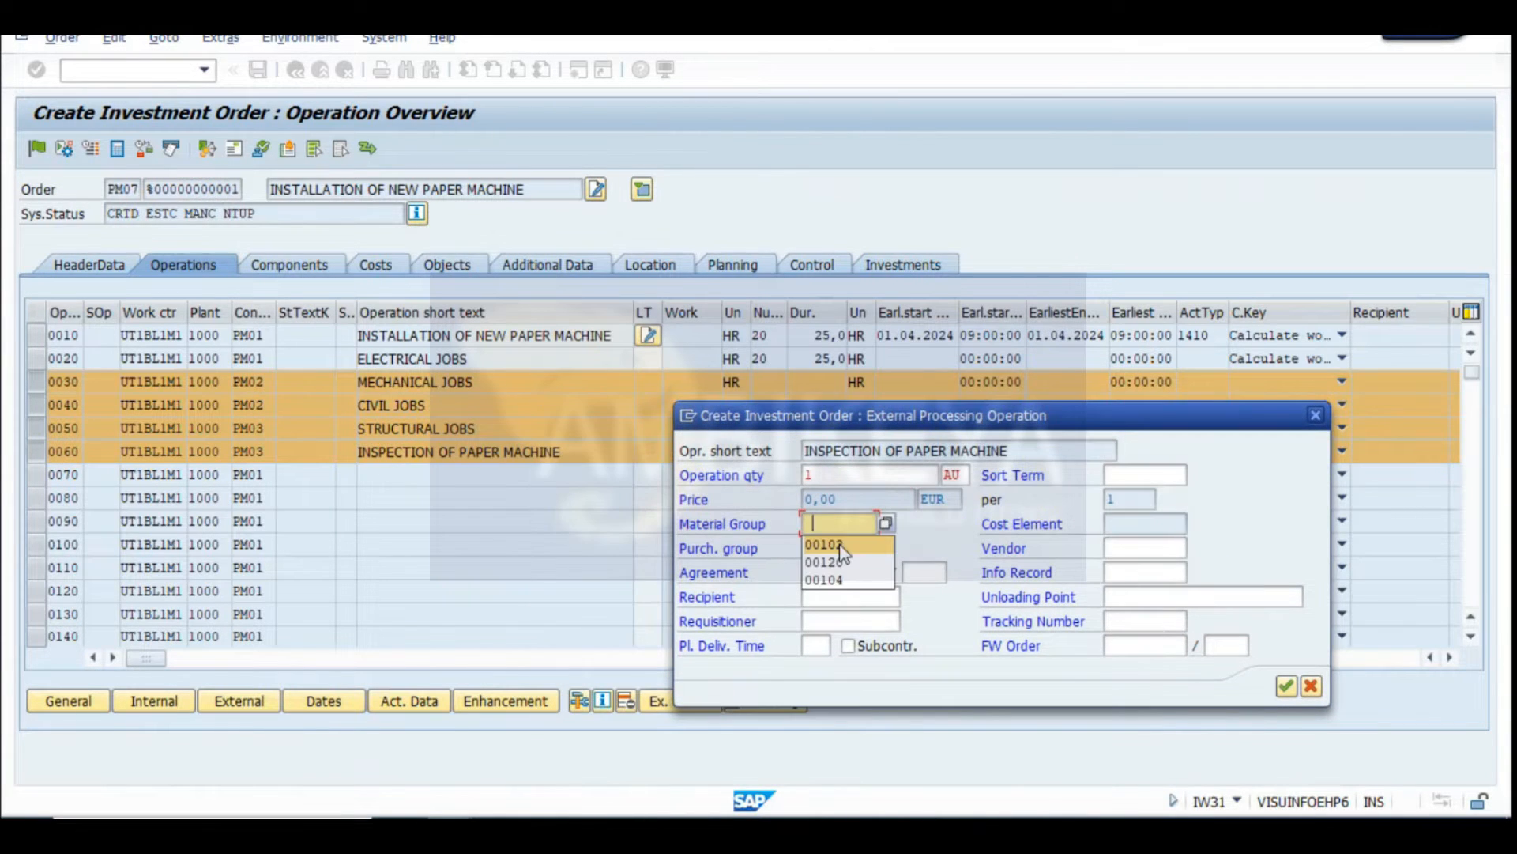
{"action": "left_click", "coordinate": [838, 547]}
Give the inspection operation purchasing group 001, purchasing organization 1000 and vendor 1001, and confirm its external processing data
{"action": "left_click", "coordinate": [822, 546]}
{"action": "key", "text": "space"}
{"action": "left_click", "coordinate": [823, 571]}
{"action": "left_click", "coordinate": [873, 549]}
{"action": "key", "text": "space"}
{"action": "left_click", "coordinate": [877, 575]}
{"action": "left_click", "coordinate": [1161, 552]}
{"action": "key", "text": "space"}
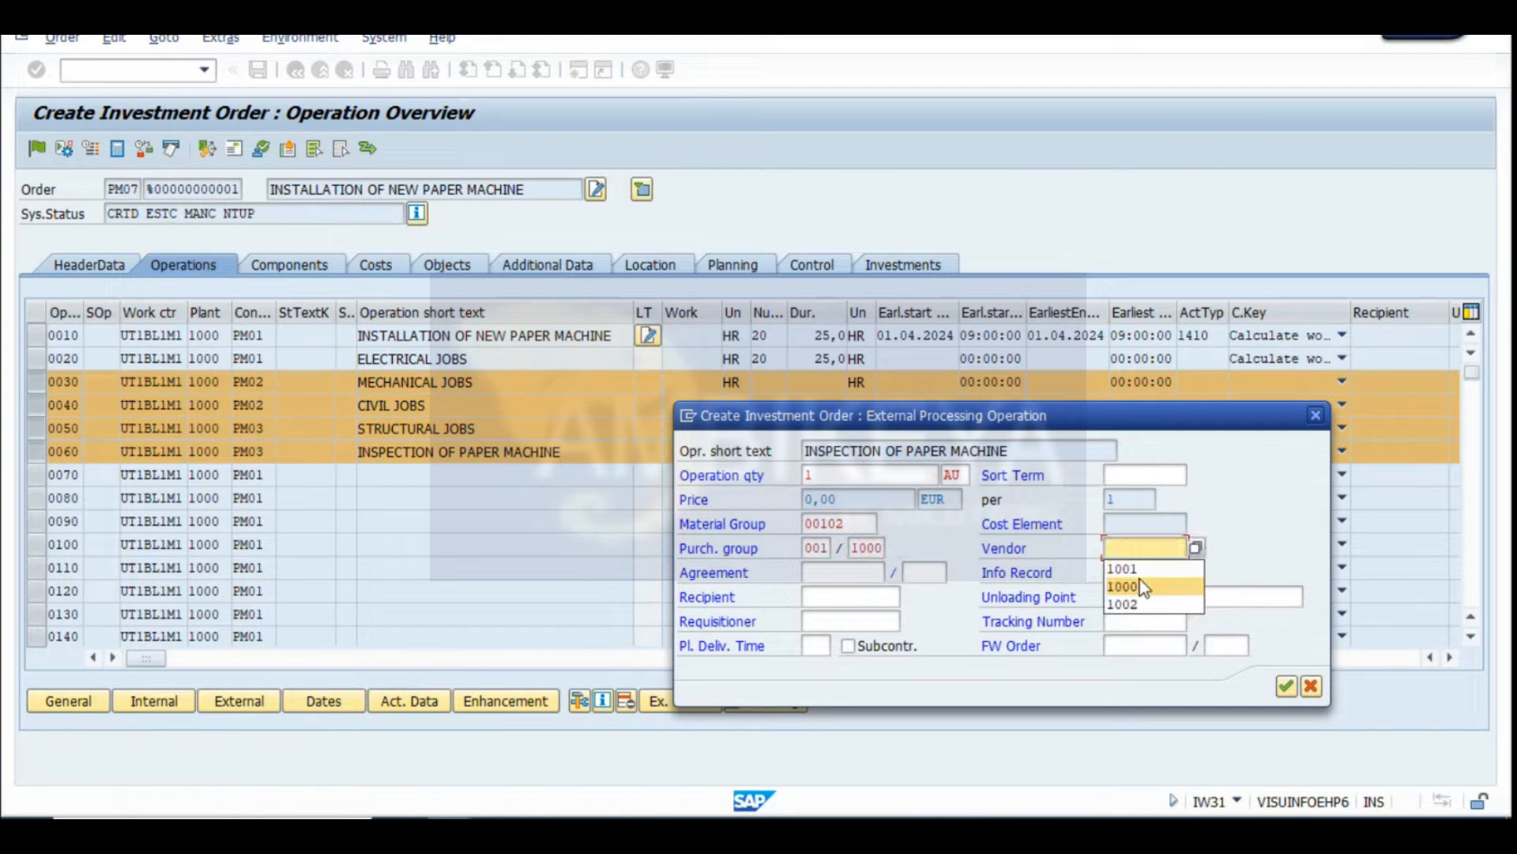
{"action": "left_click", "coordinate": [1140, 585]}
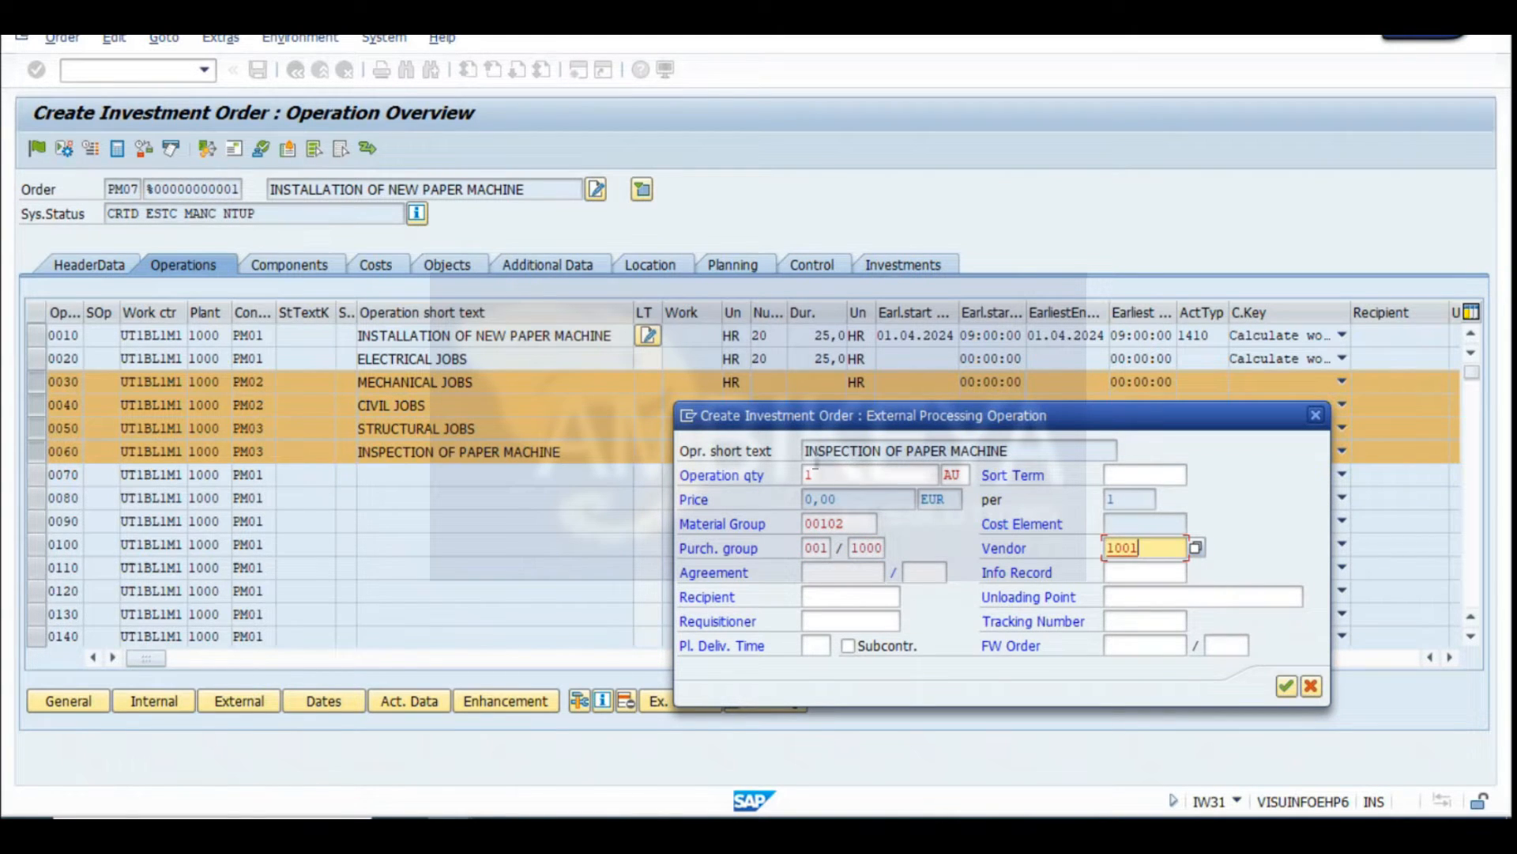
{"action": "left_click", "coordinate": [1285, 686]}
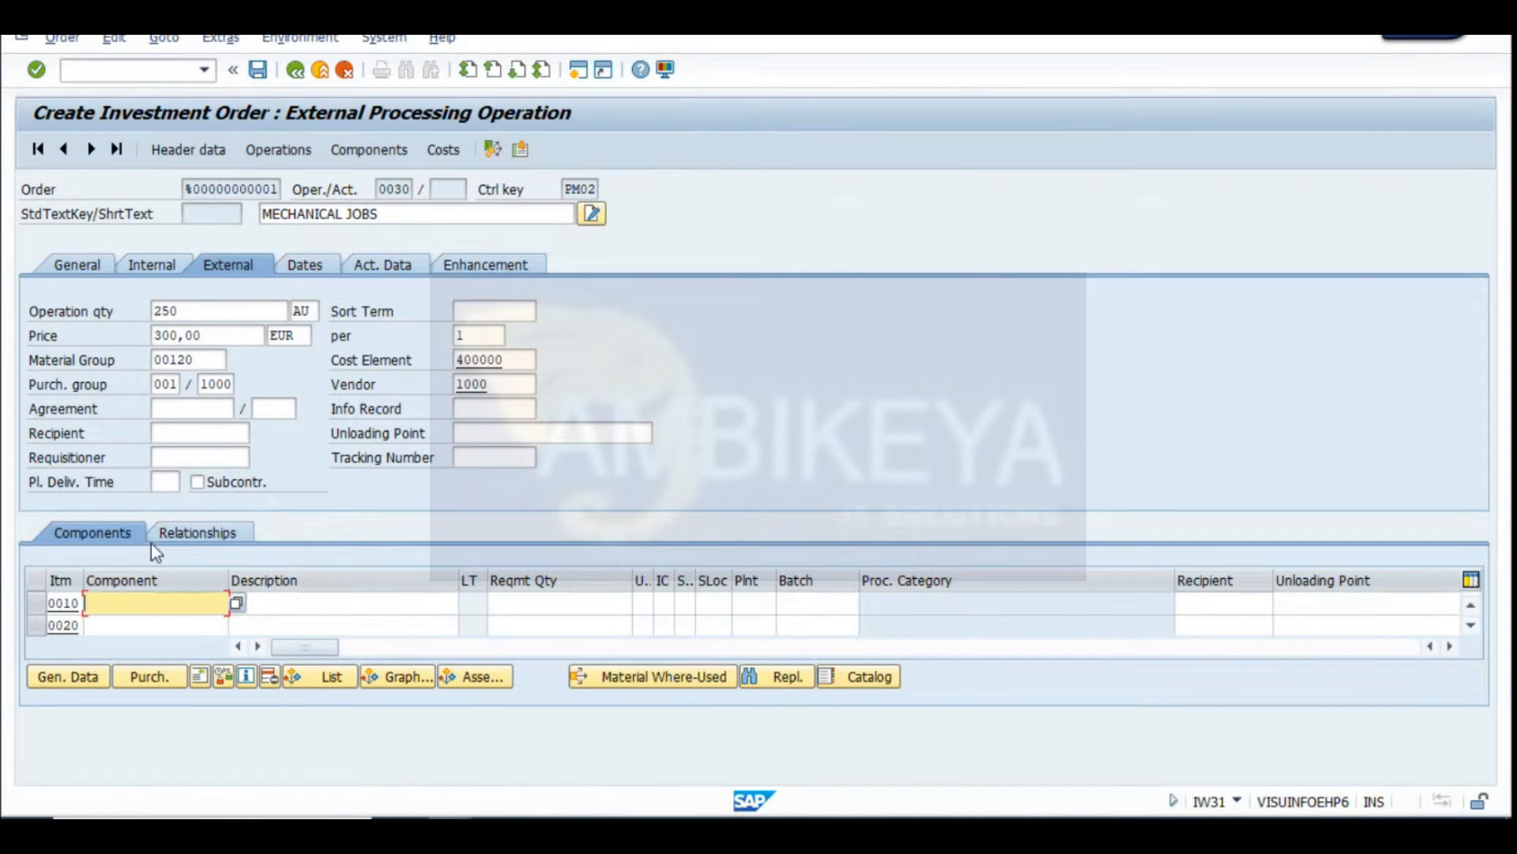
Move on to operation 0050 STRUCTURAL JOBS, review its control key and price, and display its services list
{"action": "left_click", "coordinate": [92, 150]}
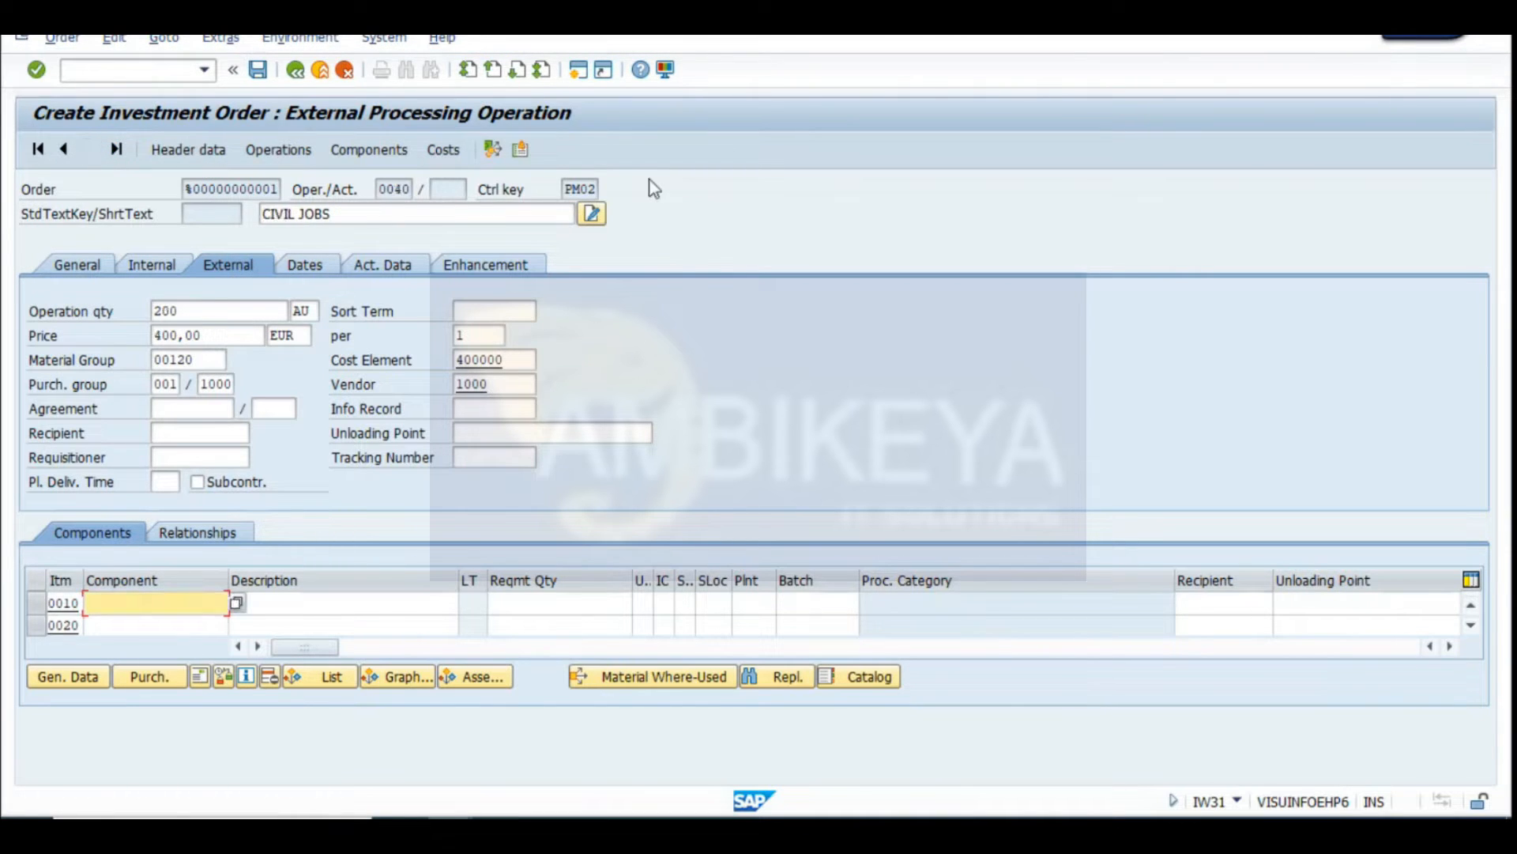
{"action": "left_click", "coordinate": [90, 149]}
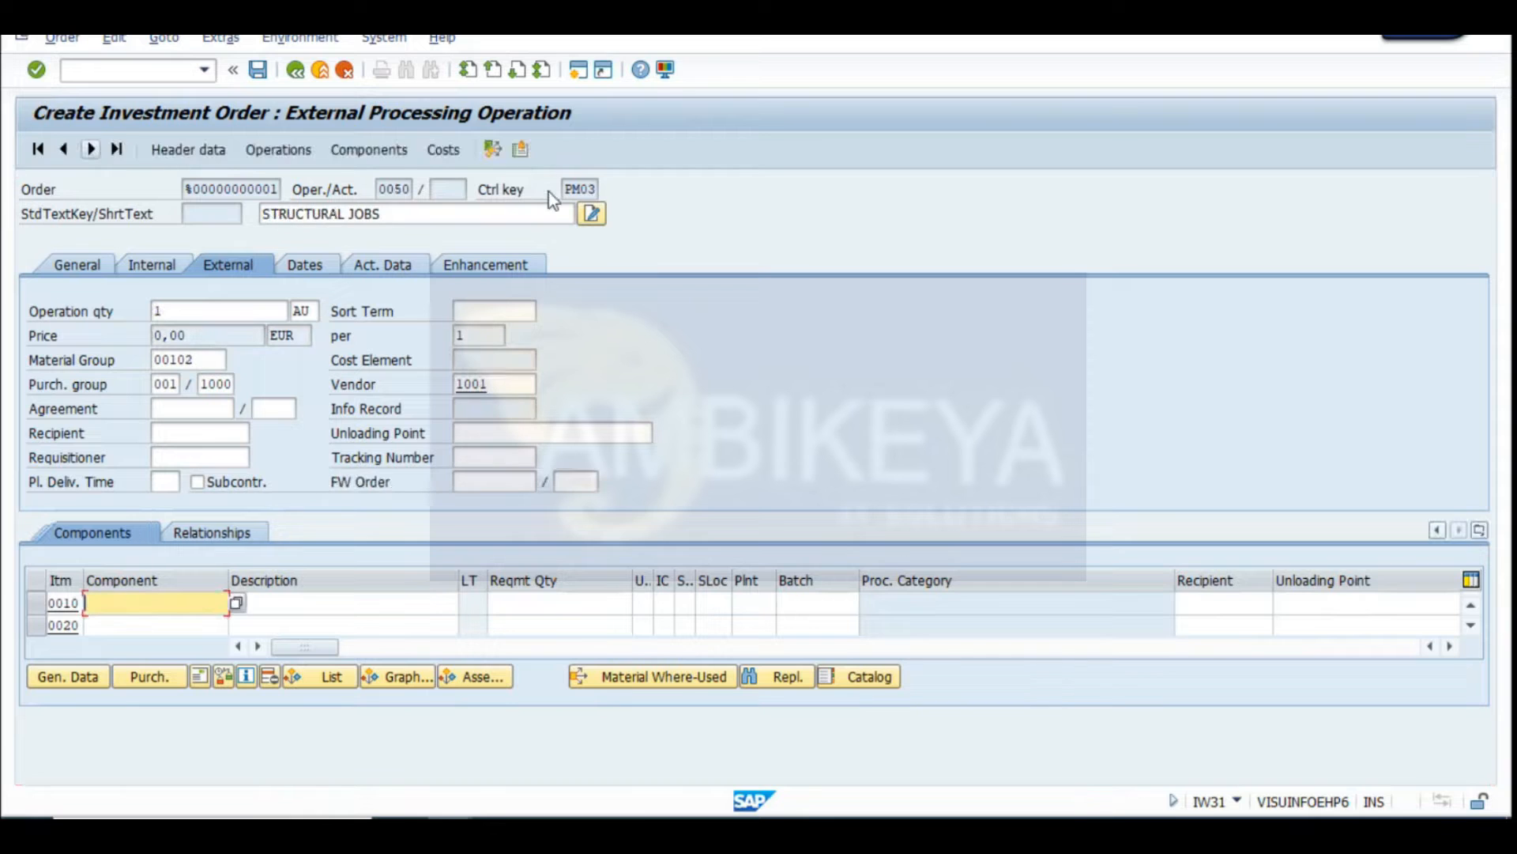
{"action": "triple_click", "coordinate": [374, 218]}
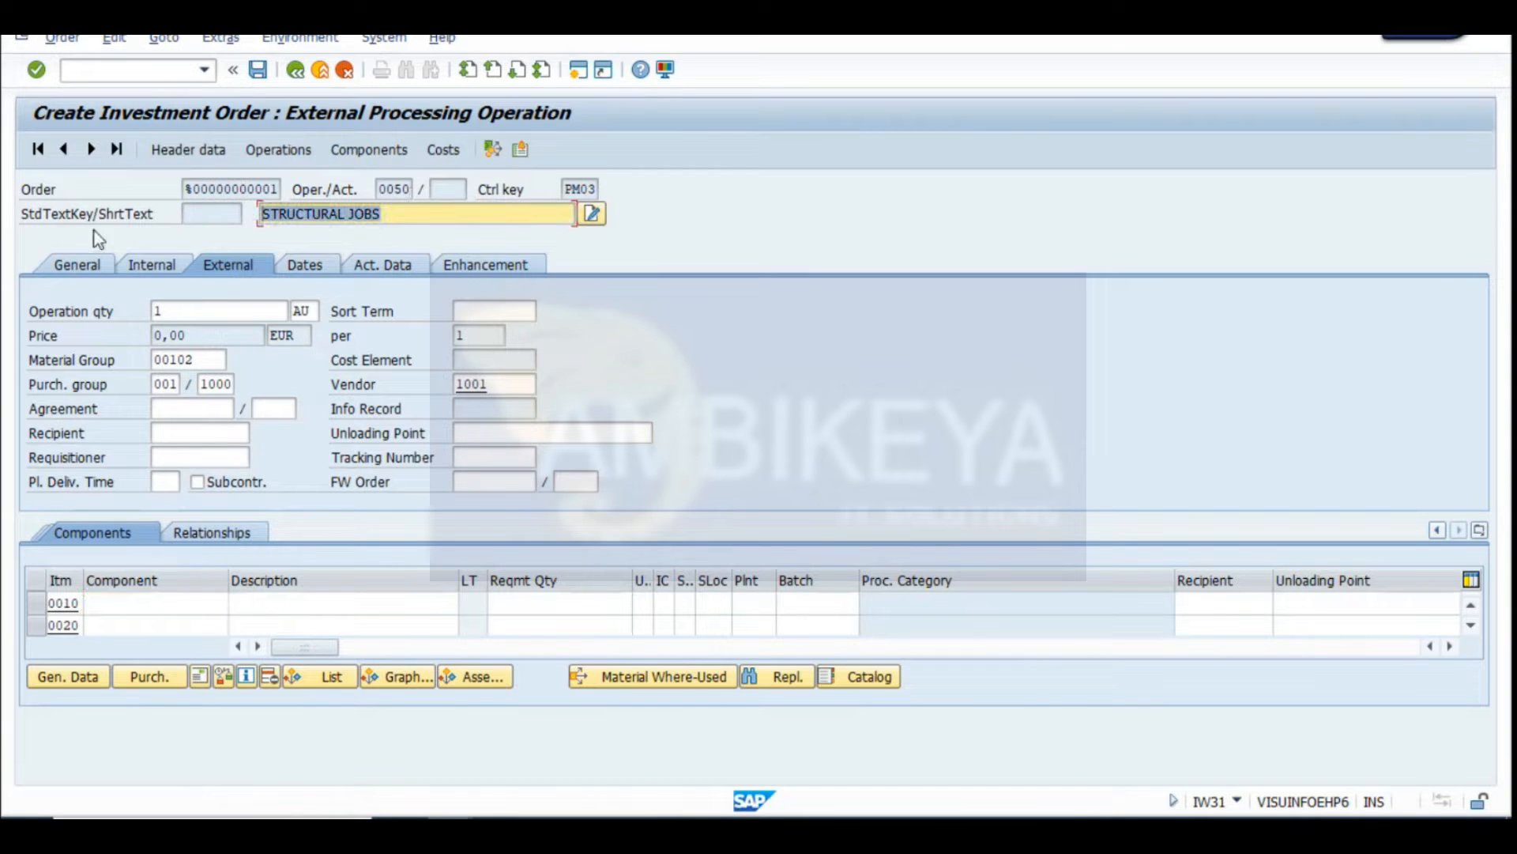
{"action": "left_click", "coordinate": [583, 183]}
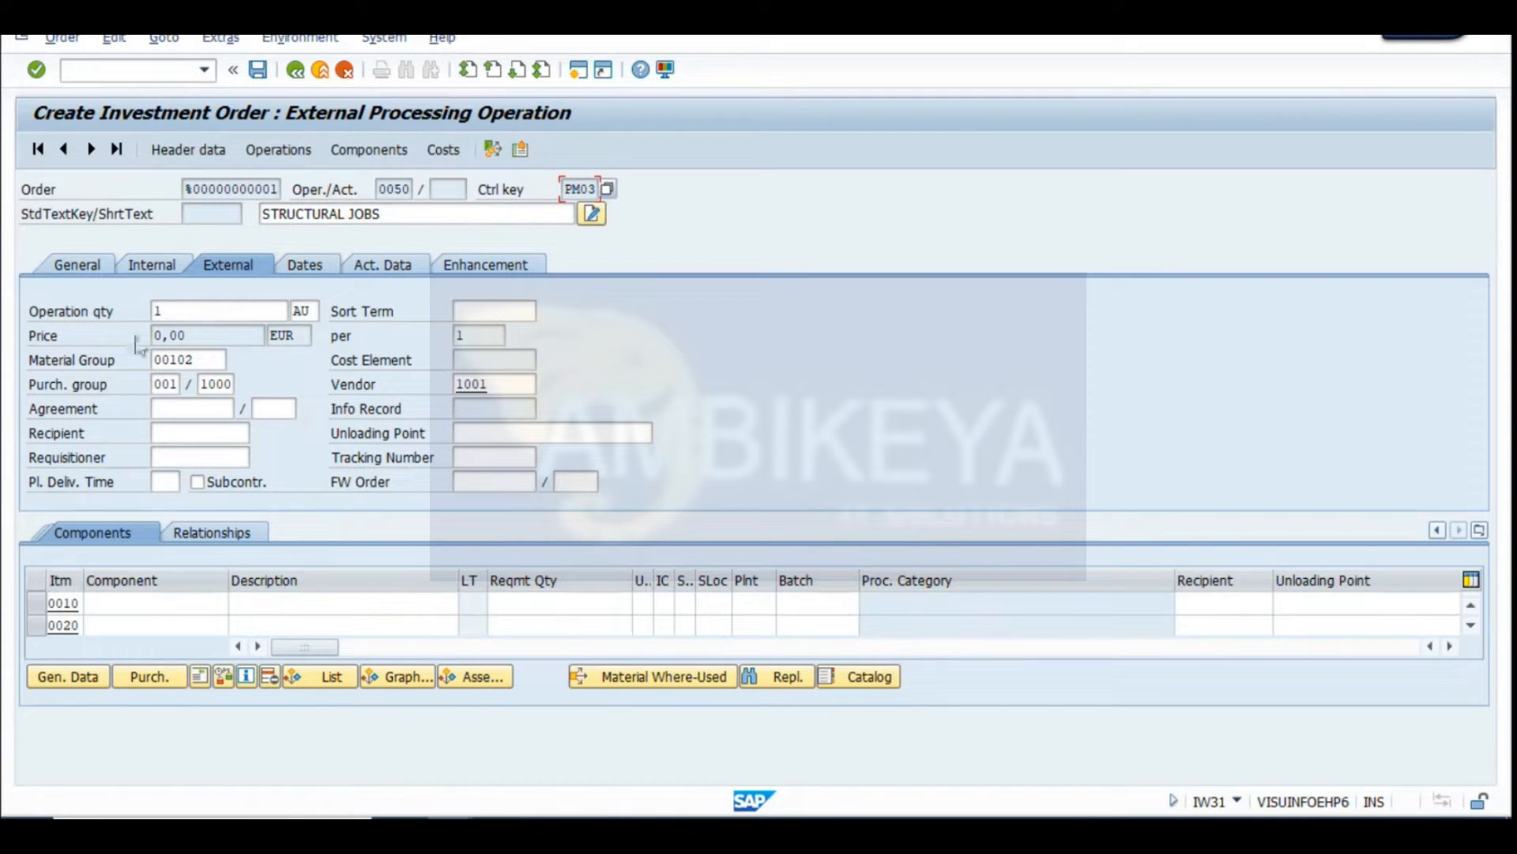
{"action": "left_click", "coordinate": [200, 336]}
{"action": "double_click", "coordinate": [226, 336]}
{"action": "left_click", "coordinate": [226, 336]}
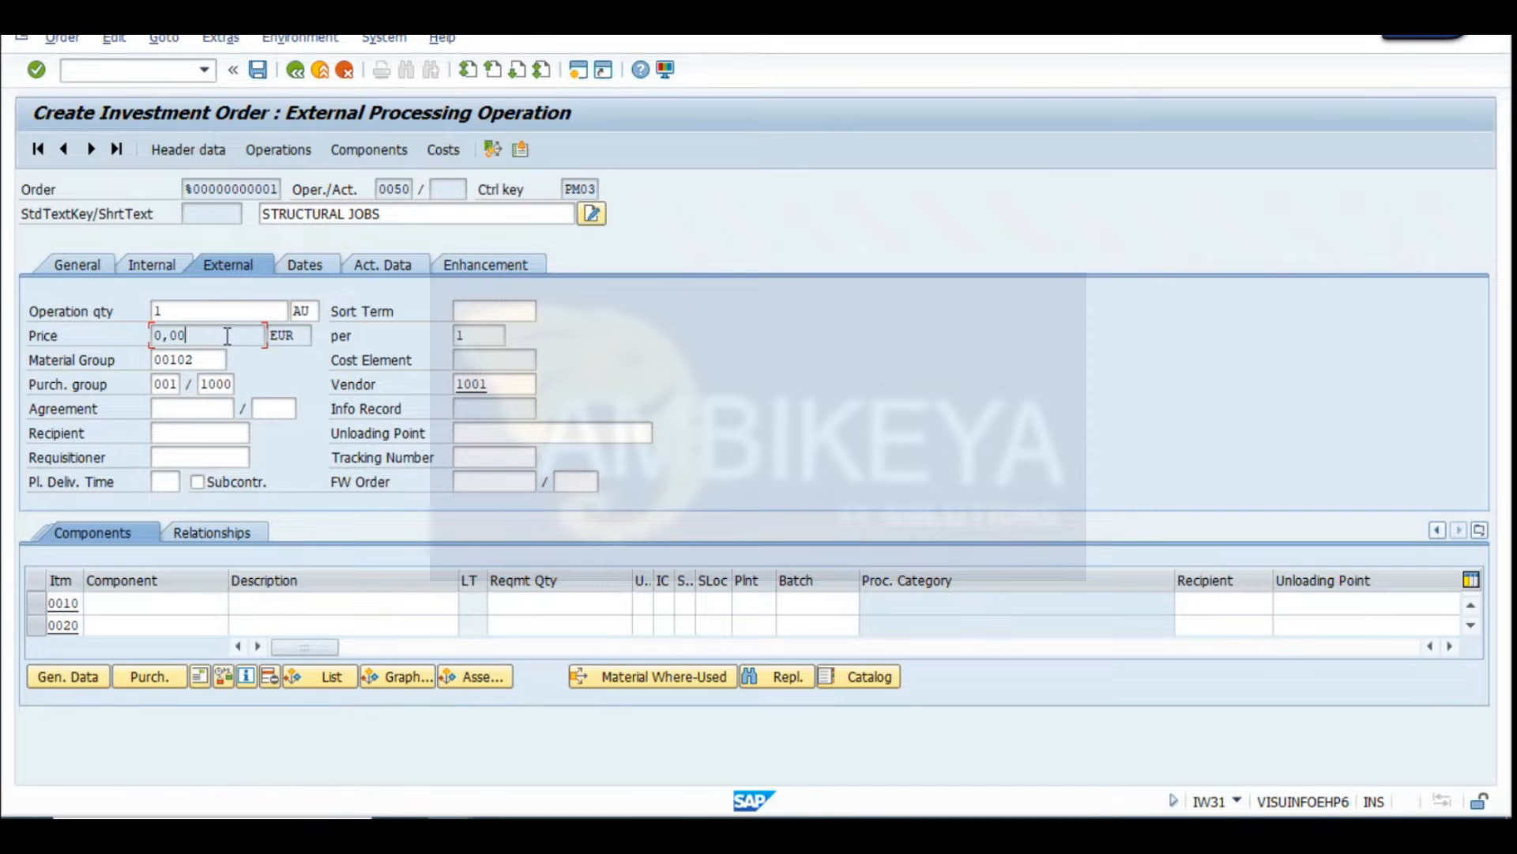
{"action": "left_click", "coordinate": [39, 532]}
{"action": "left_click", "coordinate": [76, 534]}
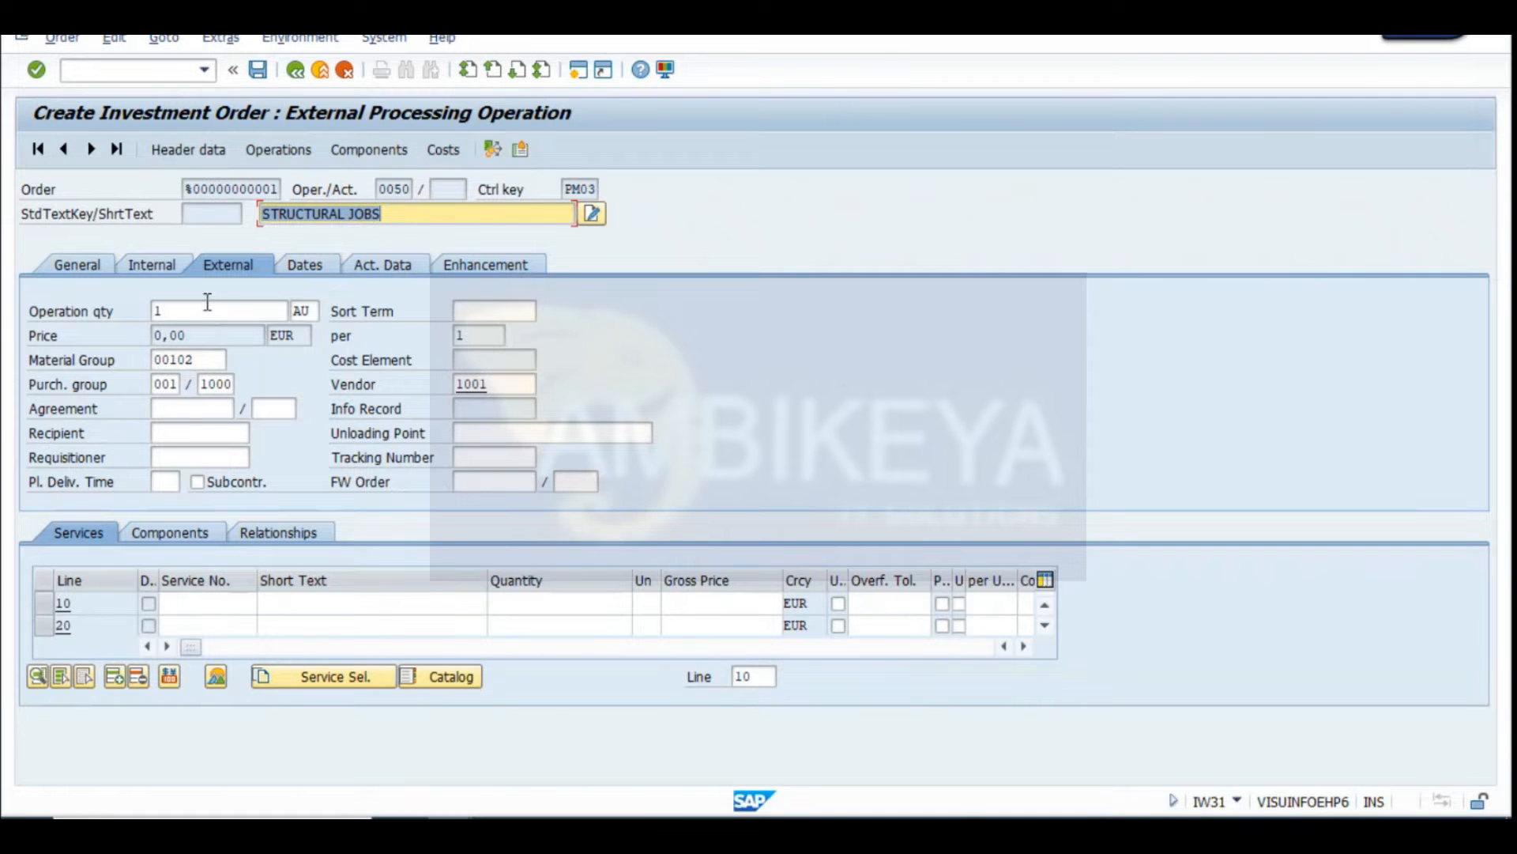
Look up the activity numbers and assign service ELEC01 to service line 10 of STRUCTURAL JOBS
{"action": "left_click", "coordinate": [235, 631]}
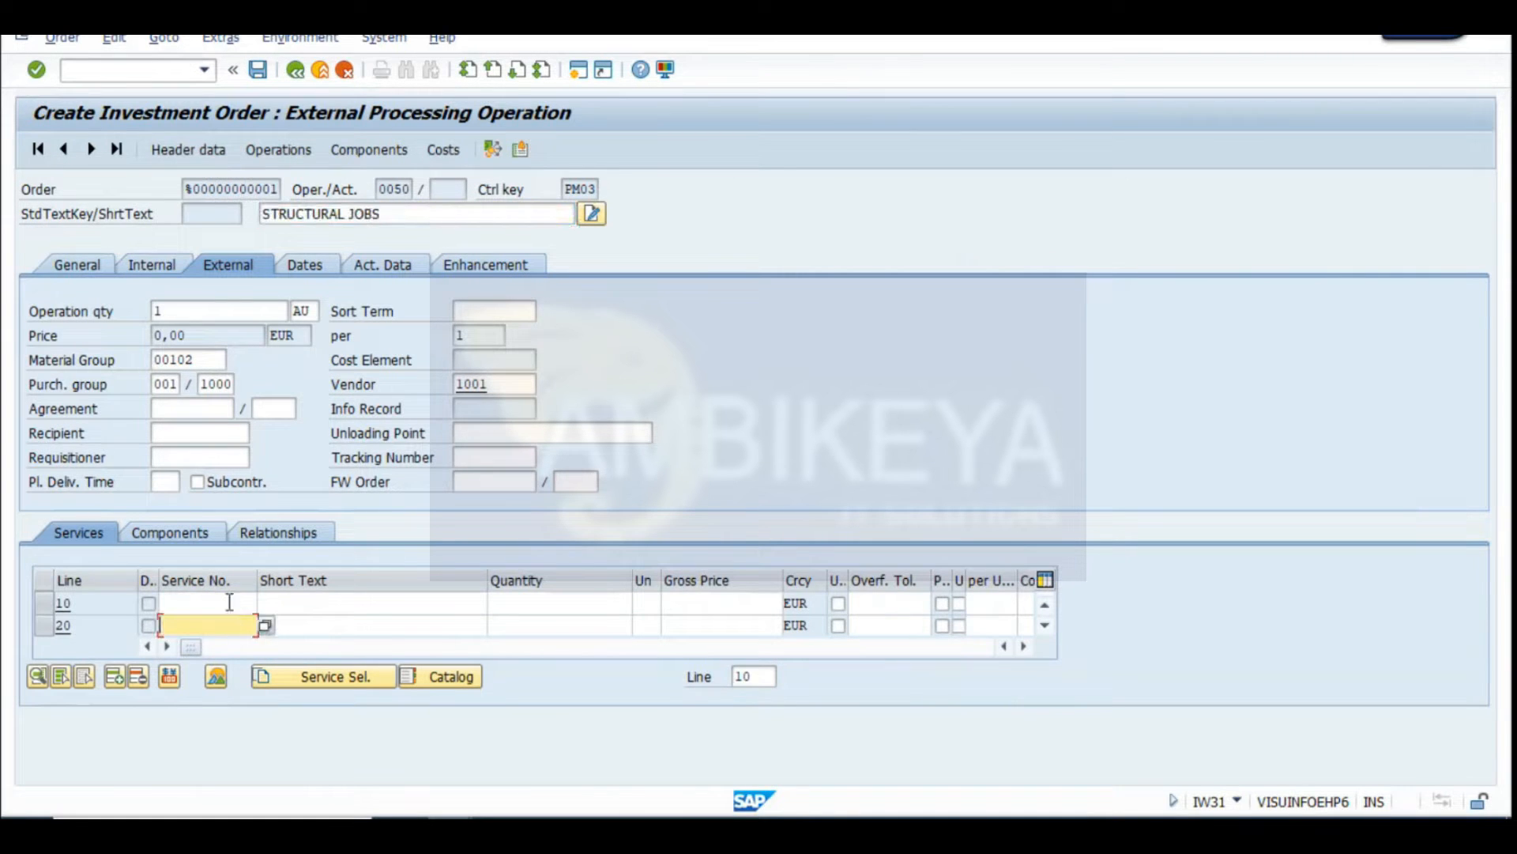
{"action": "left_click", "coordinate": [229, 602]}
{"action": "left_click", "coordinate": [264, 603]}
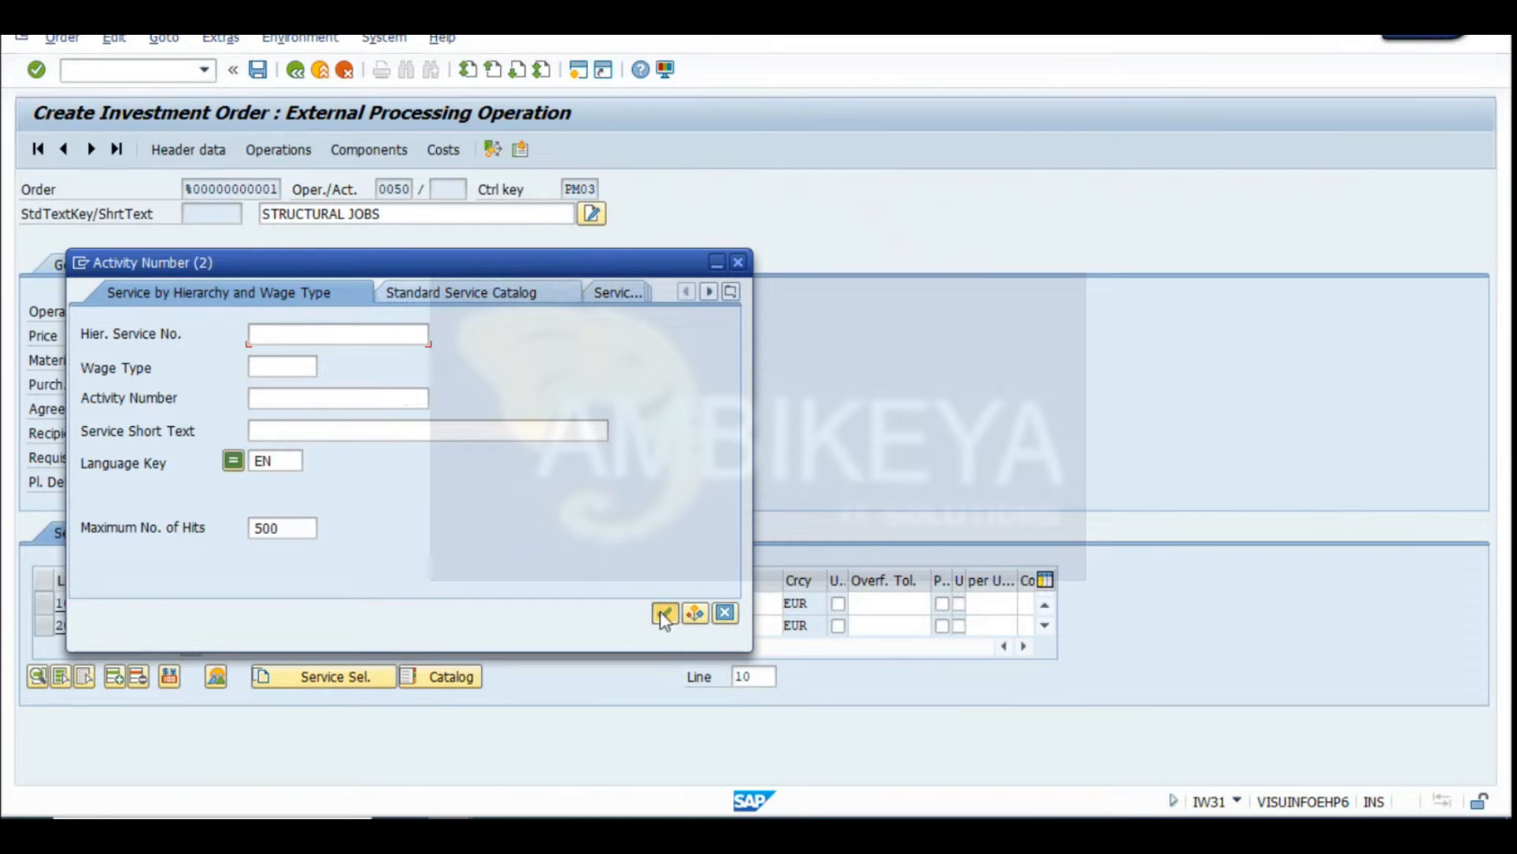
{"action": "left_click", "coordinate": [662, 613]}
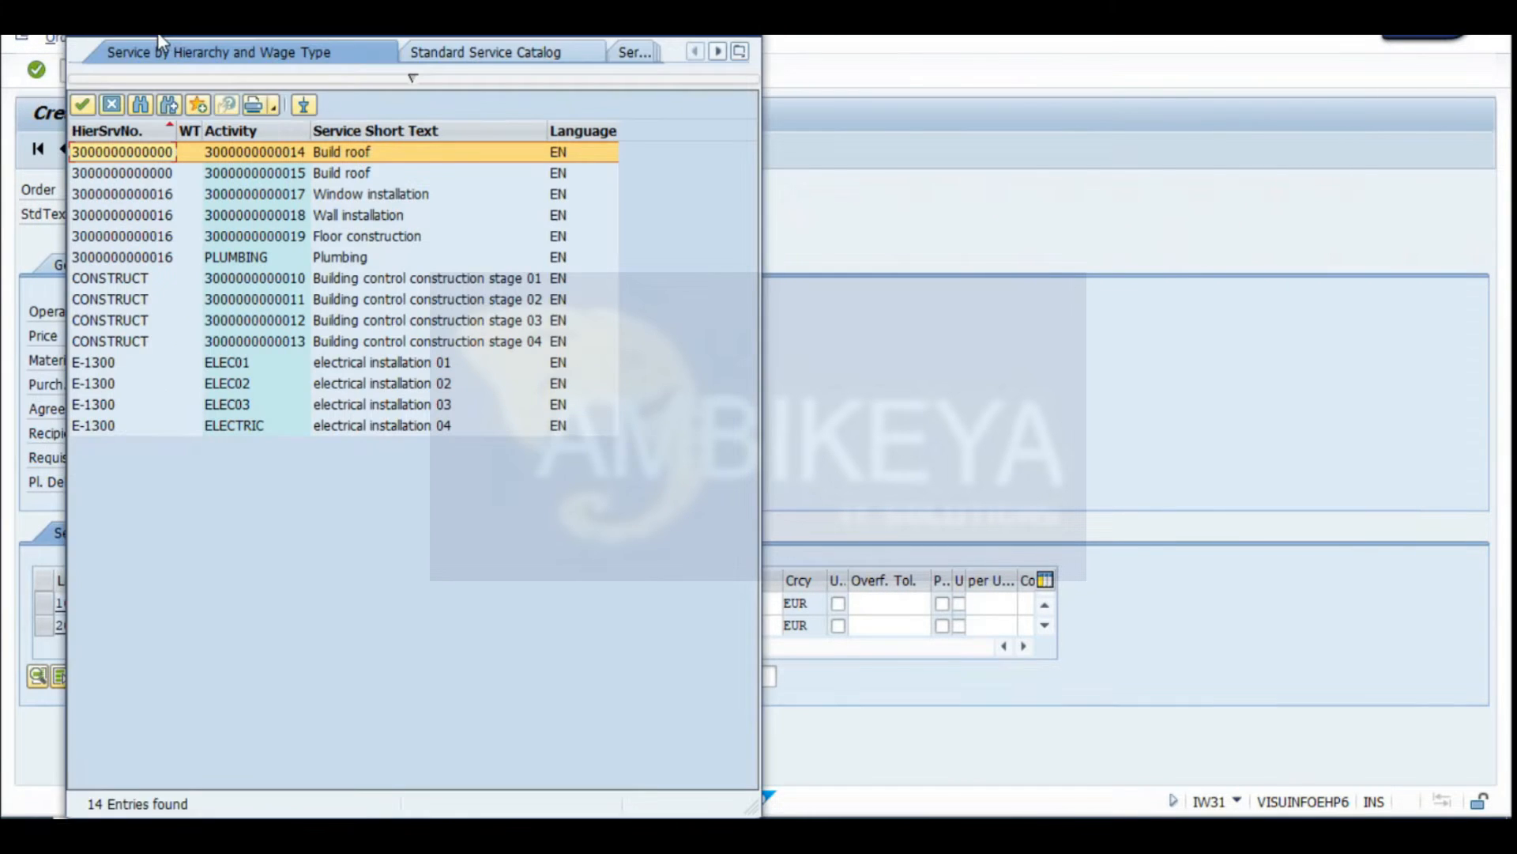
{"action": "left_click_drag", "start_coordinate": [156, 34], "coordinate": [729, 46]}
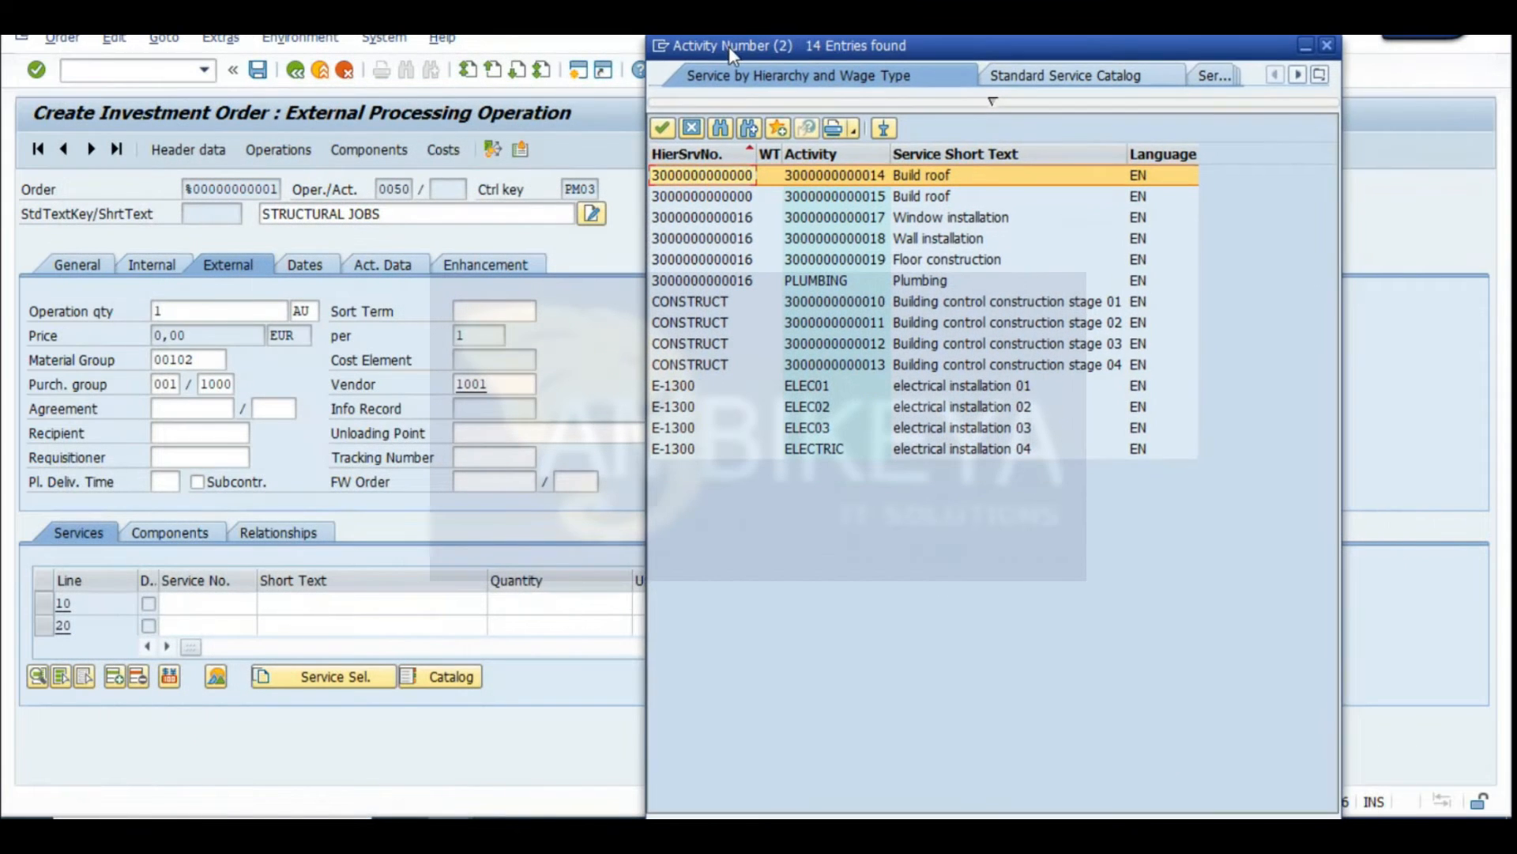
{"action": "left_click", "coordinate": [822, 386]}
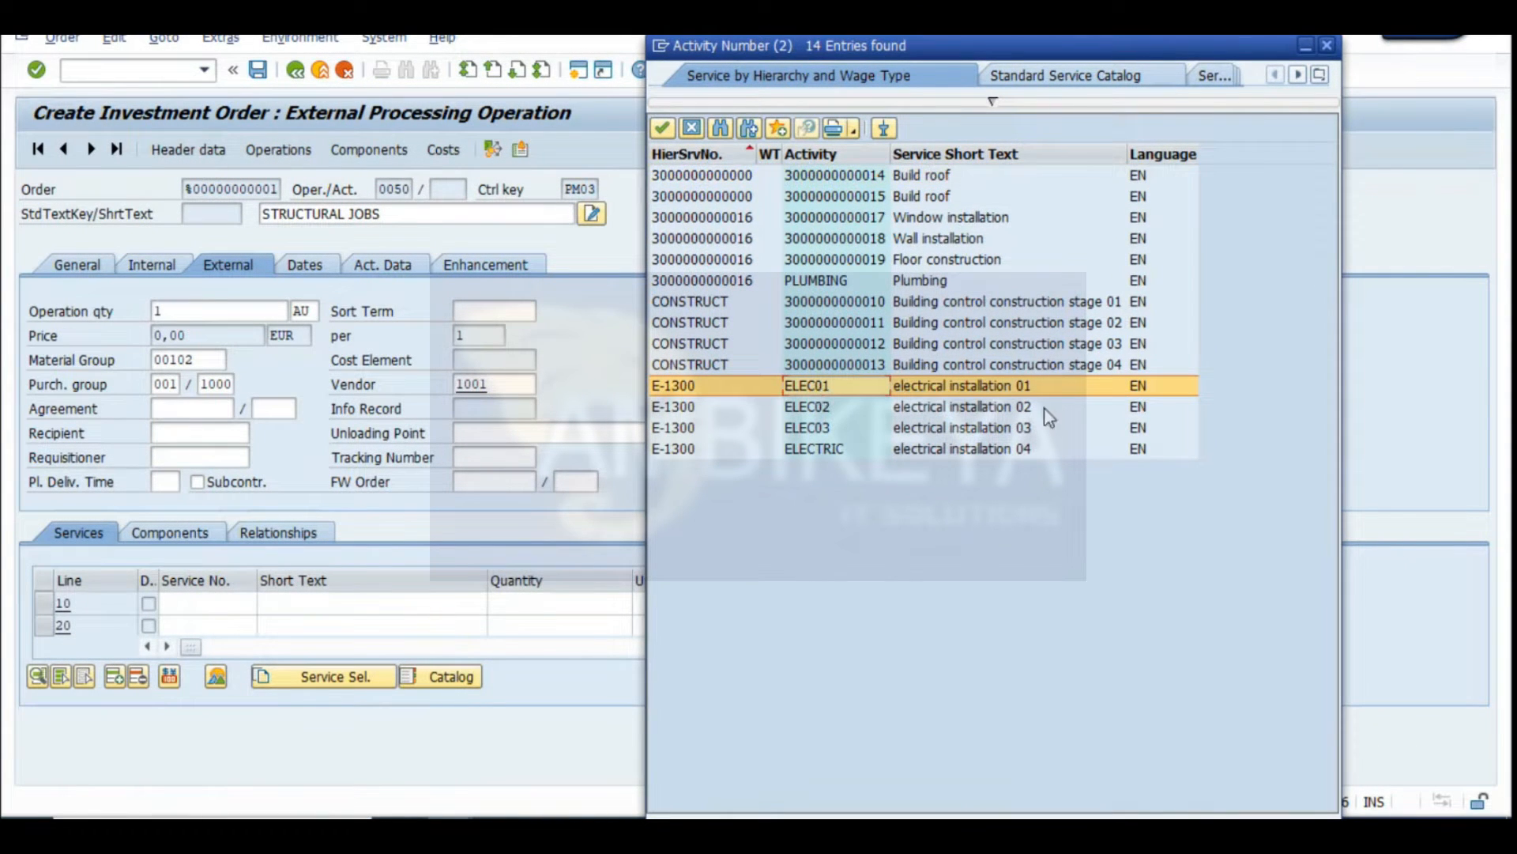
{"action": "double_click", "coordinate": [960, 384]}
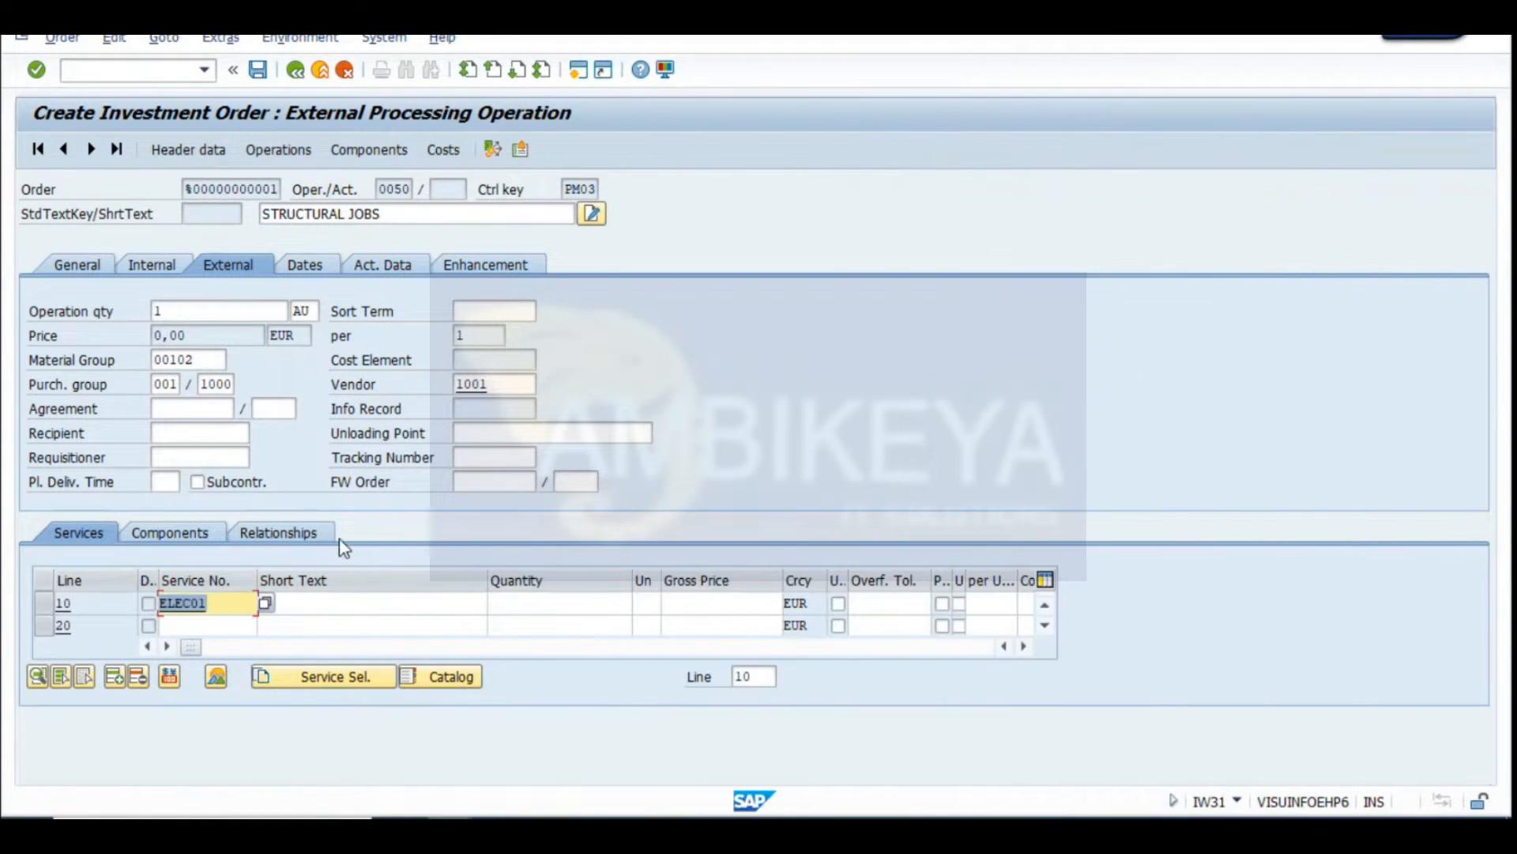
Enter quantity 20, unit AU and gross price 200 for service ELEC01, and check the operation's price
{"action": "left_click", "coordinate": [524, 614]}
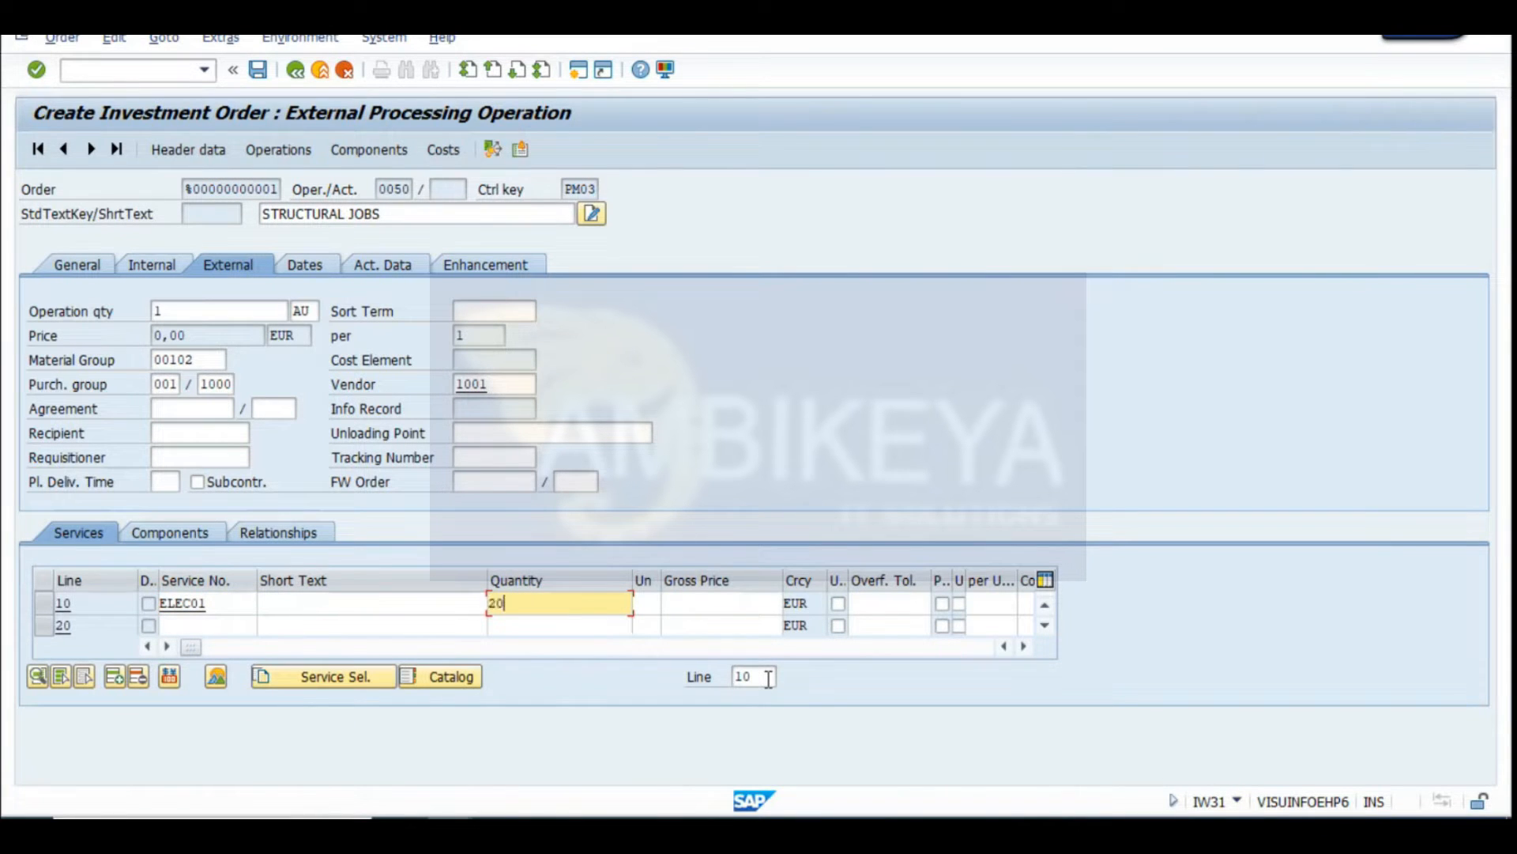
{"action": "key", "text": "Tab"}
{"action": "type", "text": "AU"}
{"action": "key", "text": "Tab"}
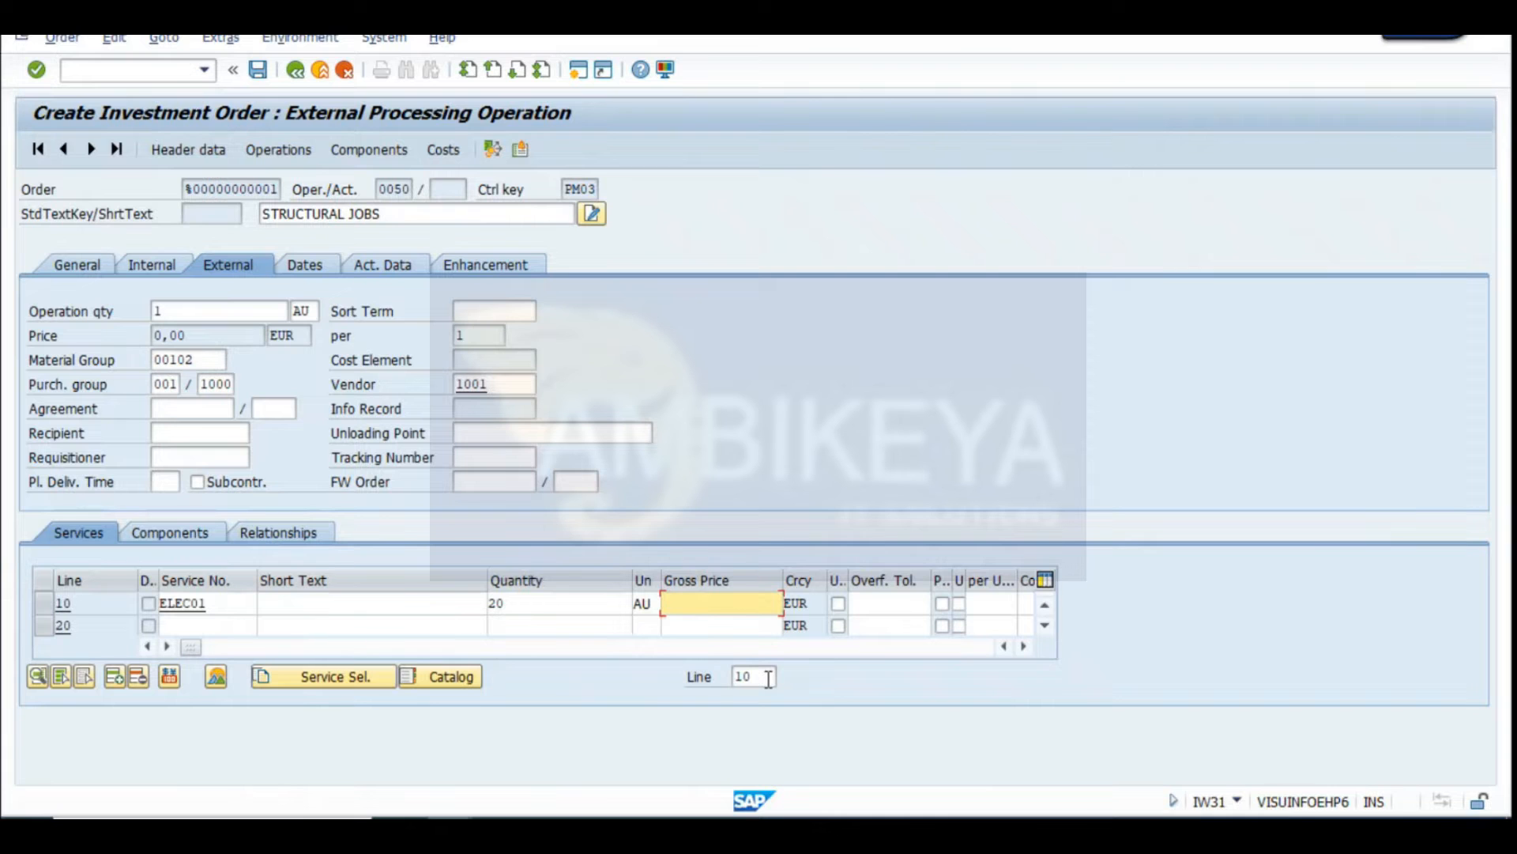
{"action": "type", "text": "200"}
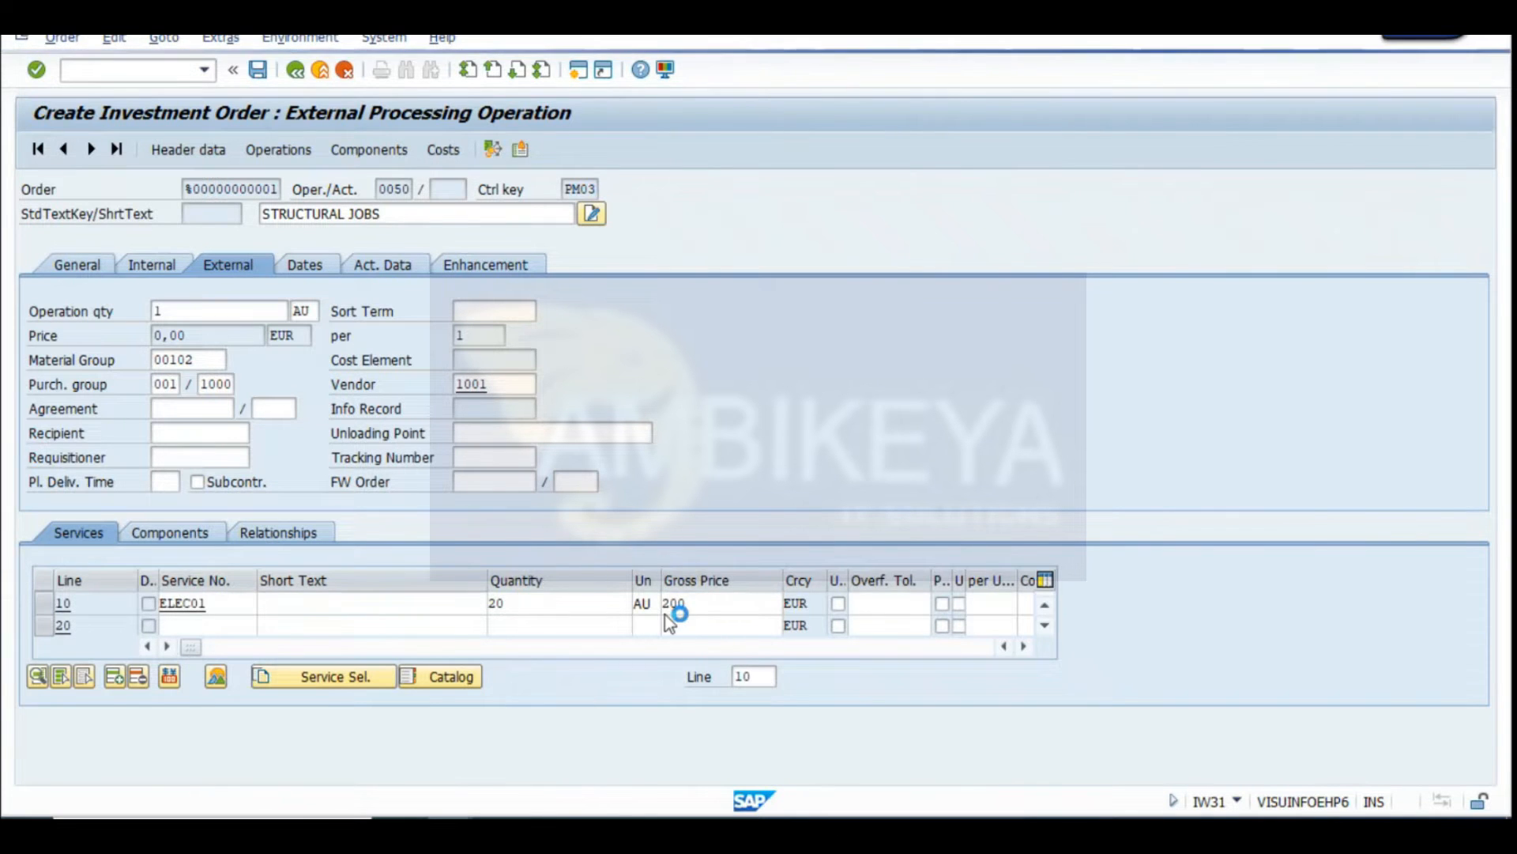
{"action": "key", "text": "Return"}
{"action": "left_click_drag", "start_coordinate": [157, 338], "coordinate": [222, 335]}
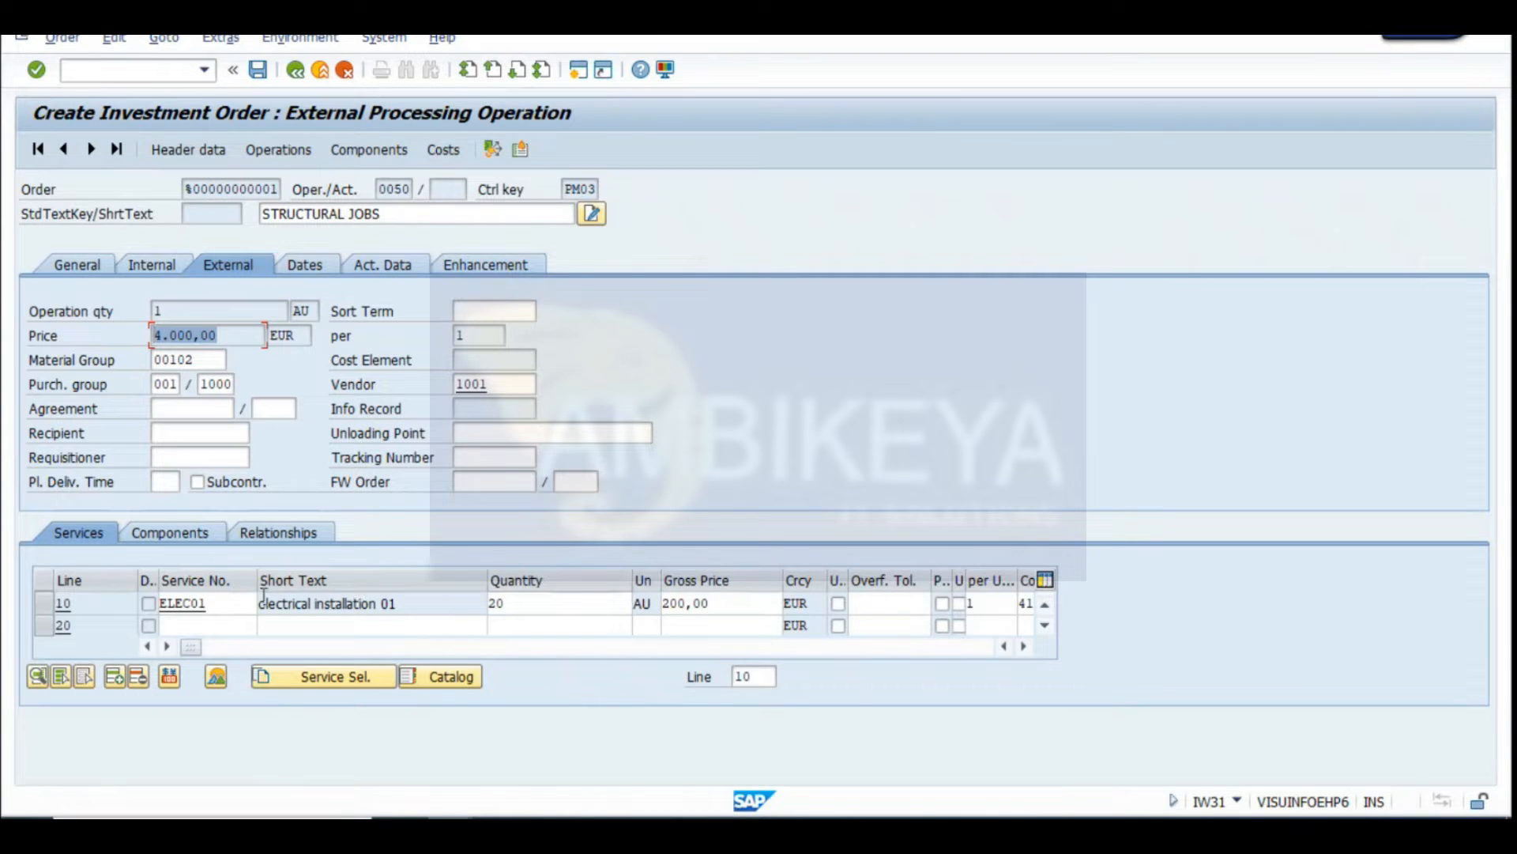
Move on to operation 0060 INSPECTION OF PAPER MACHINE and assign service ELEC02 to service line 10
{"action": "left_click", "coordinate": [91, 148]}
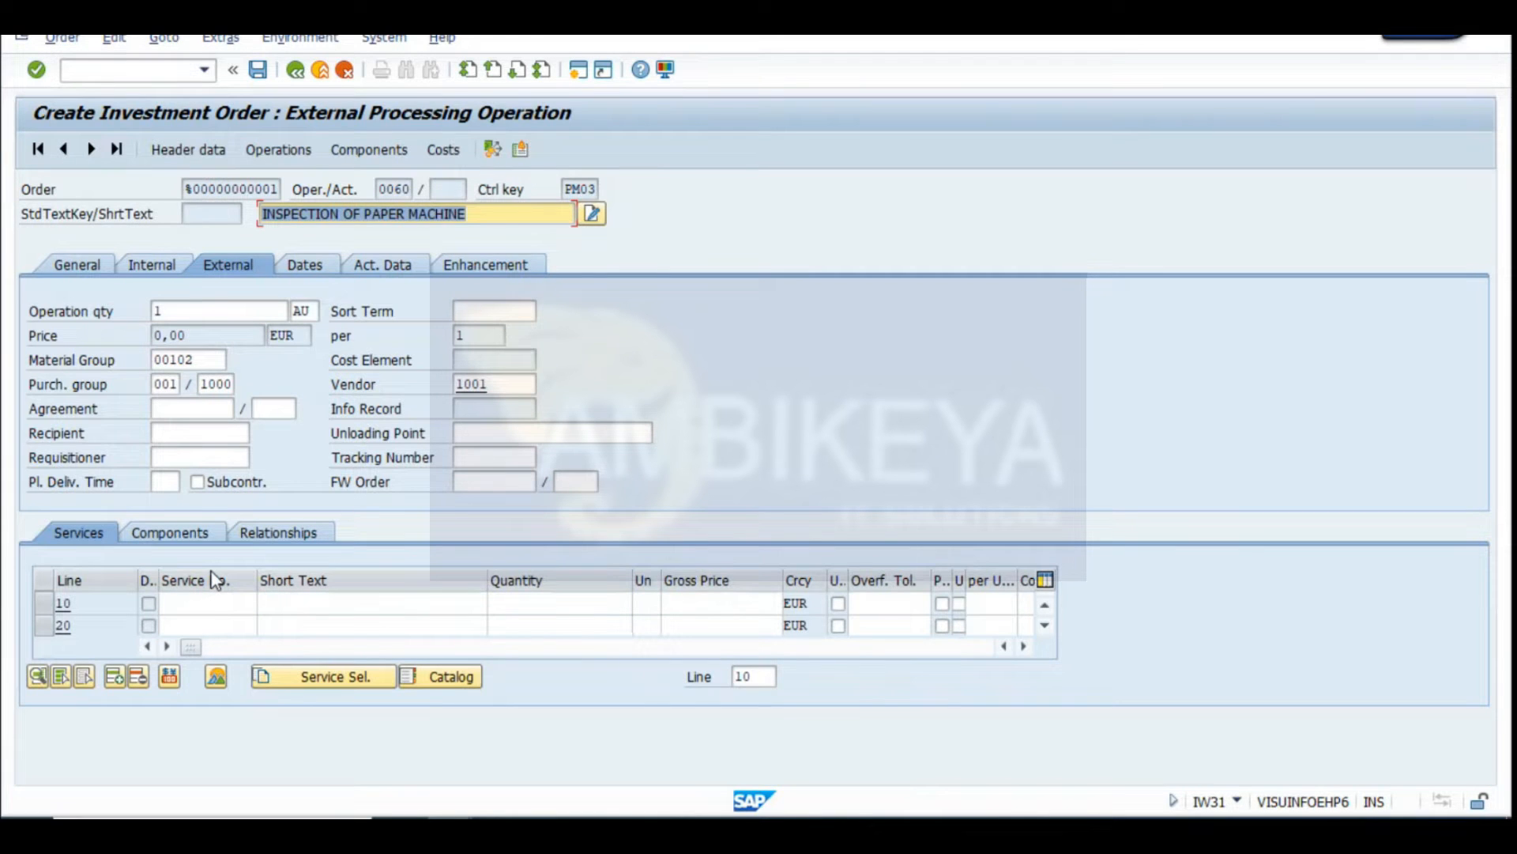
{"action": "left_click", "coordinate": [210, 603]}
{"action": "key", "text": "F4"}
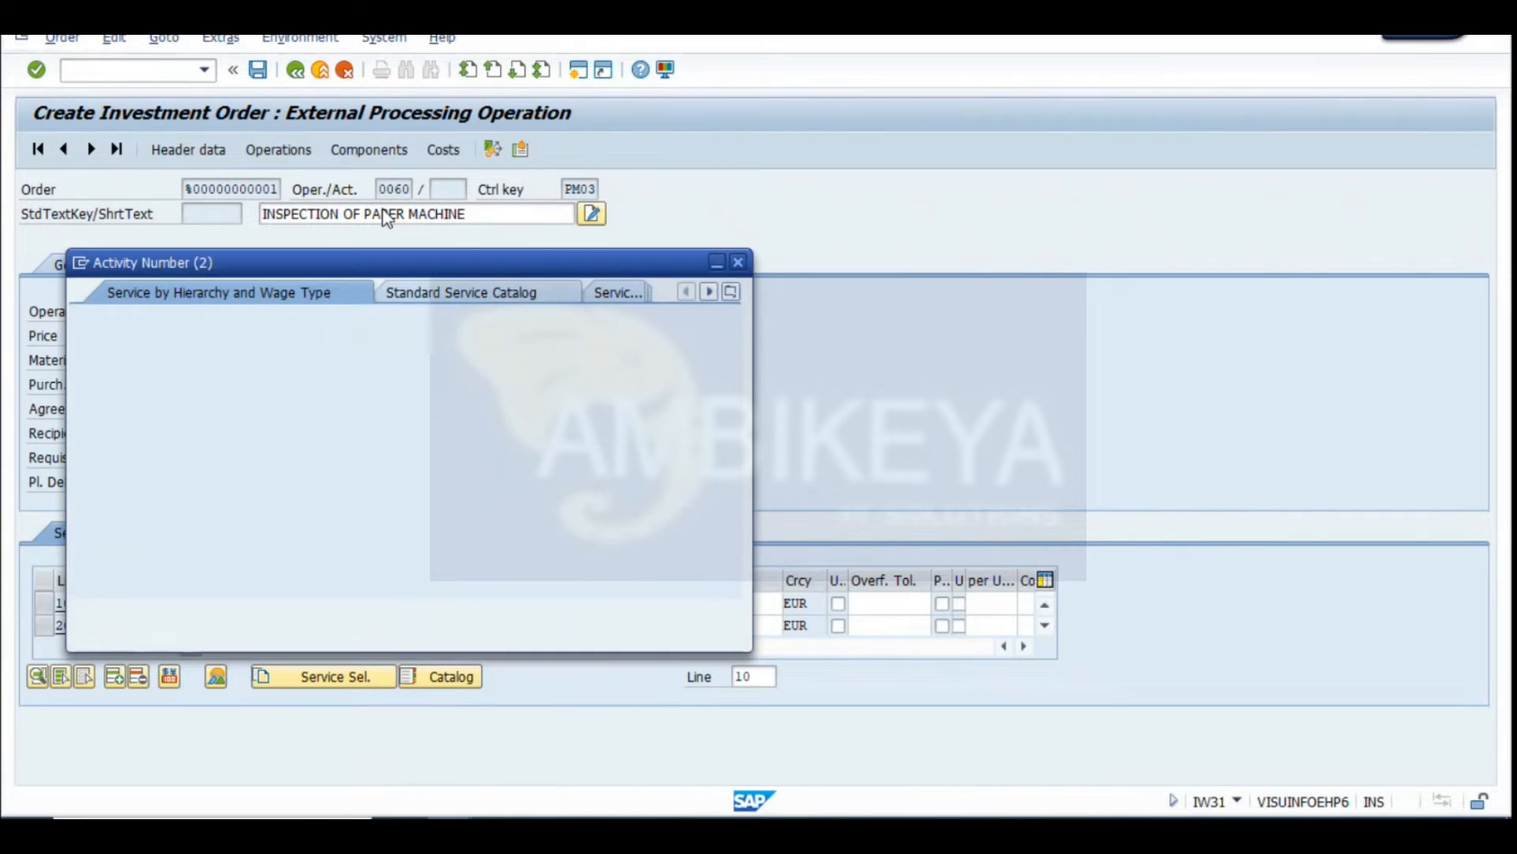
{"action": "left_click", "coordinate": [665, 614]}
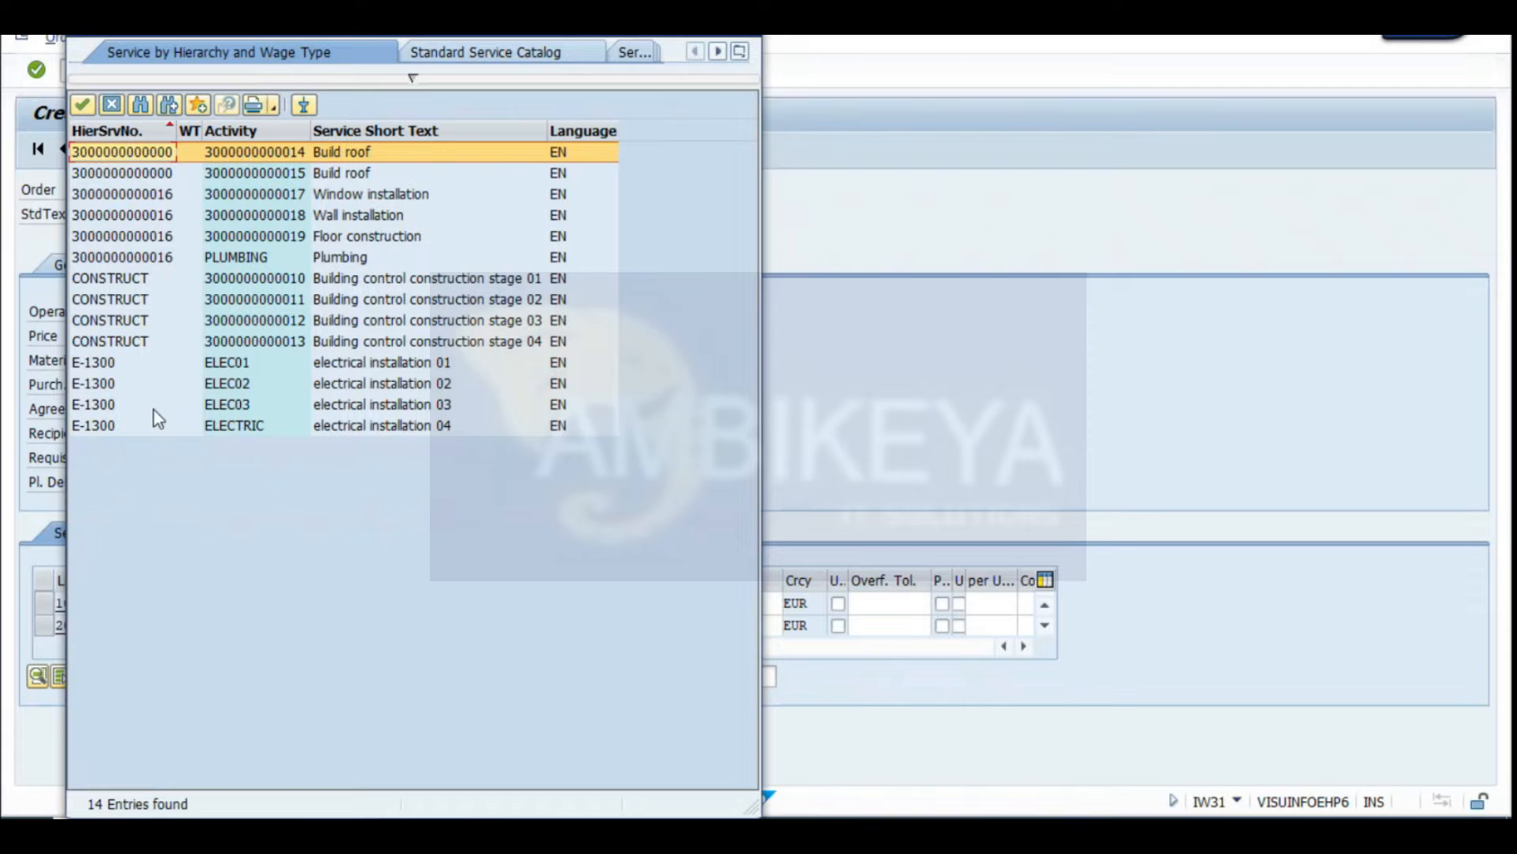
{"action": "left_click", "coordinate": [396, 240]}
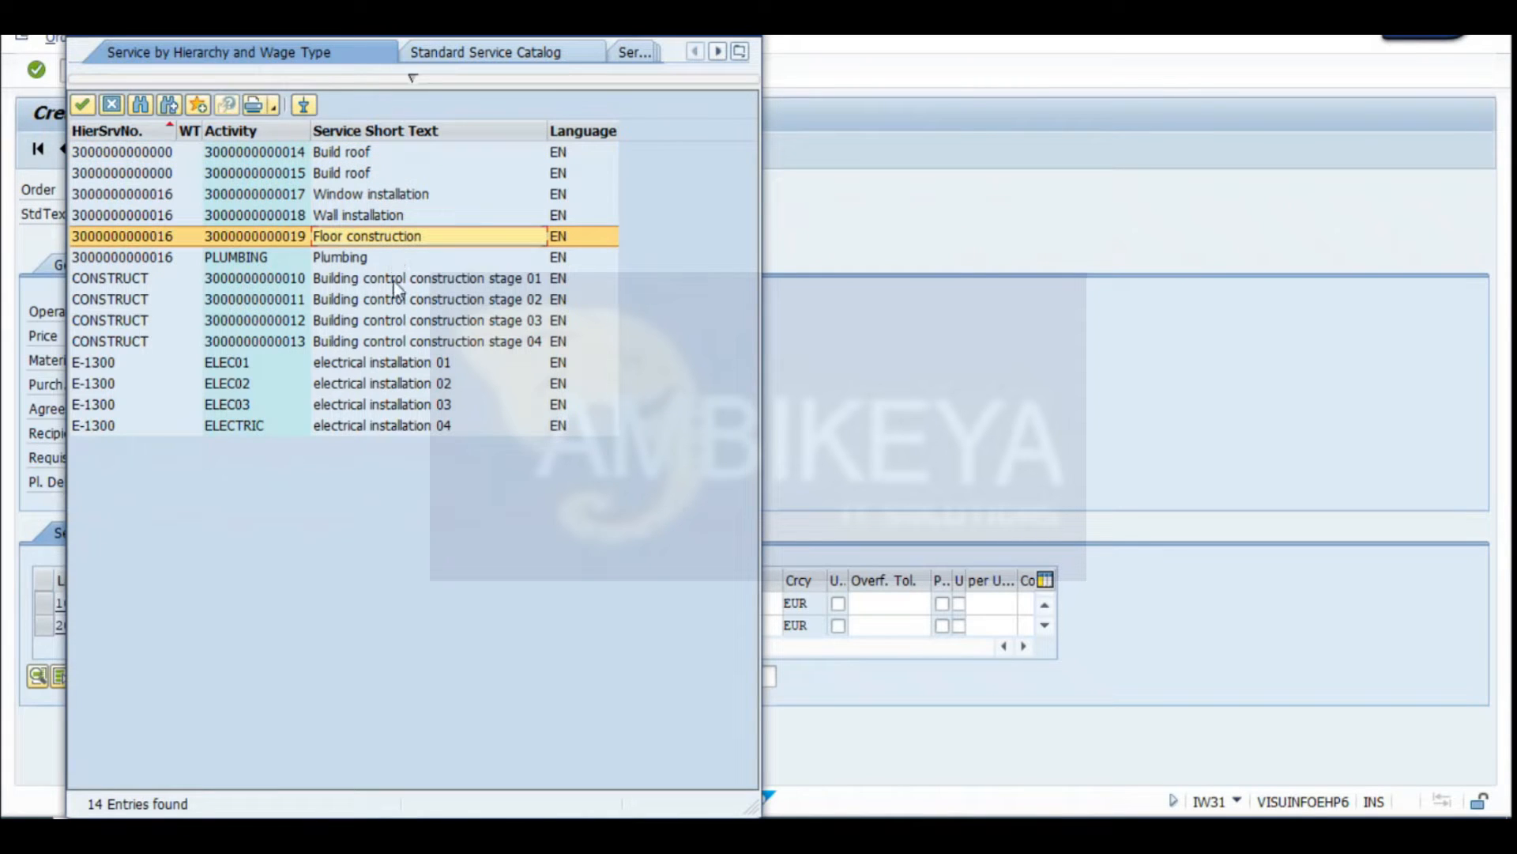
{"action": "double_click", "coordinate": [421, 390]}
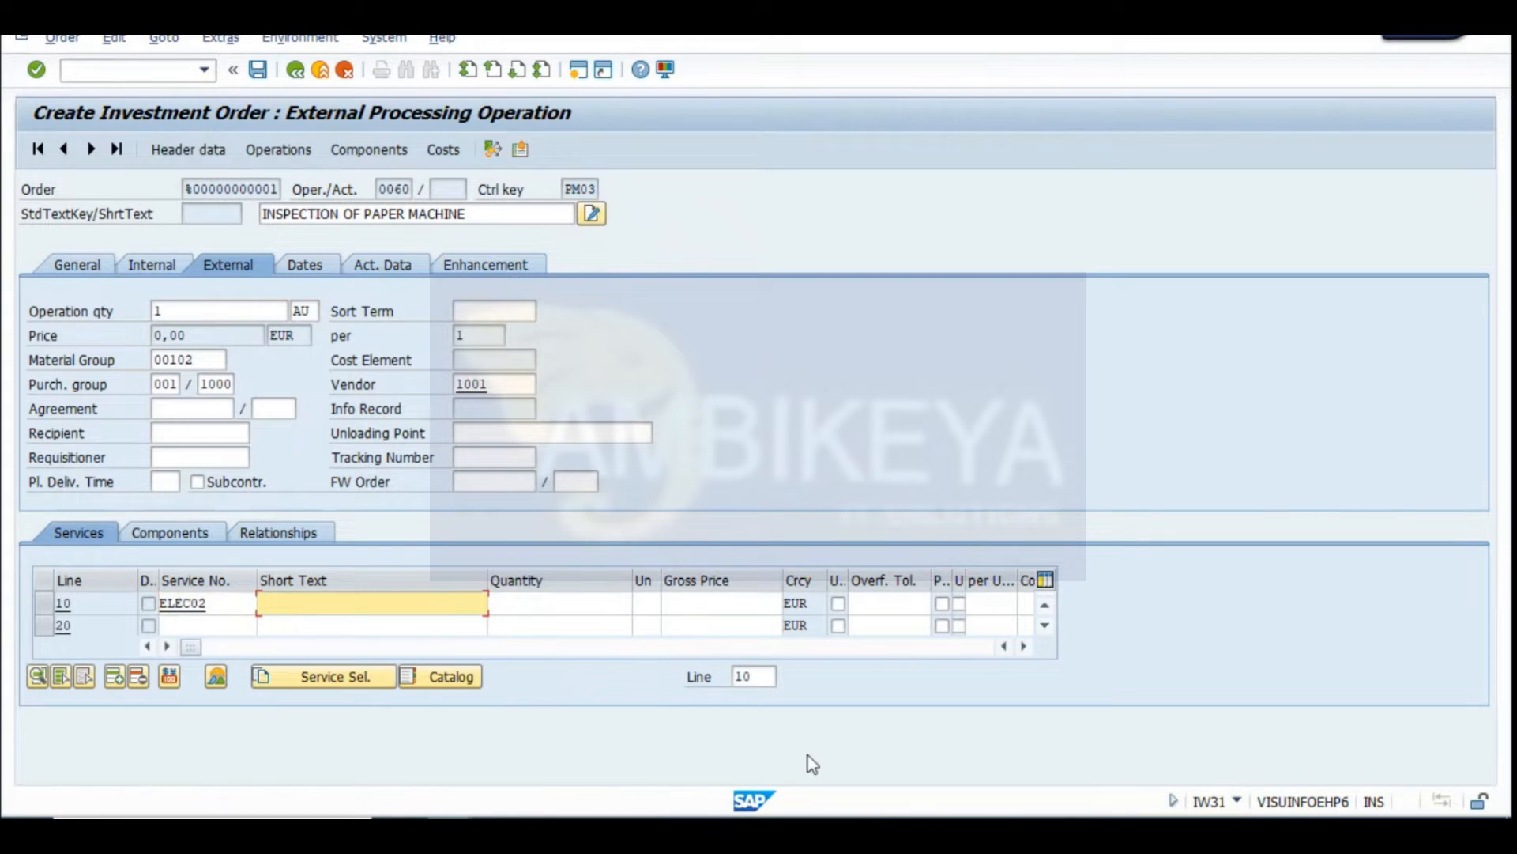
Enter quantity 20, unit AU and gross price 250 for service ELEC02, and check the inspection operation's price
{"action": "key", "text": "Tab"}
{"action": "type", "text": "20"}
{"action": "key", "text": "Tab"}
{"action": "type", "text": "2"}
{"action": "key", "text": "BackSpace"}
{"action": "type", "text": "AU"}
{"action": "key", "text": "Tab"}
{"action": "type", "text": "25"}
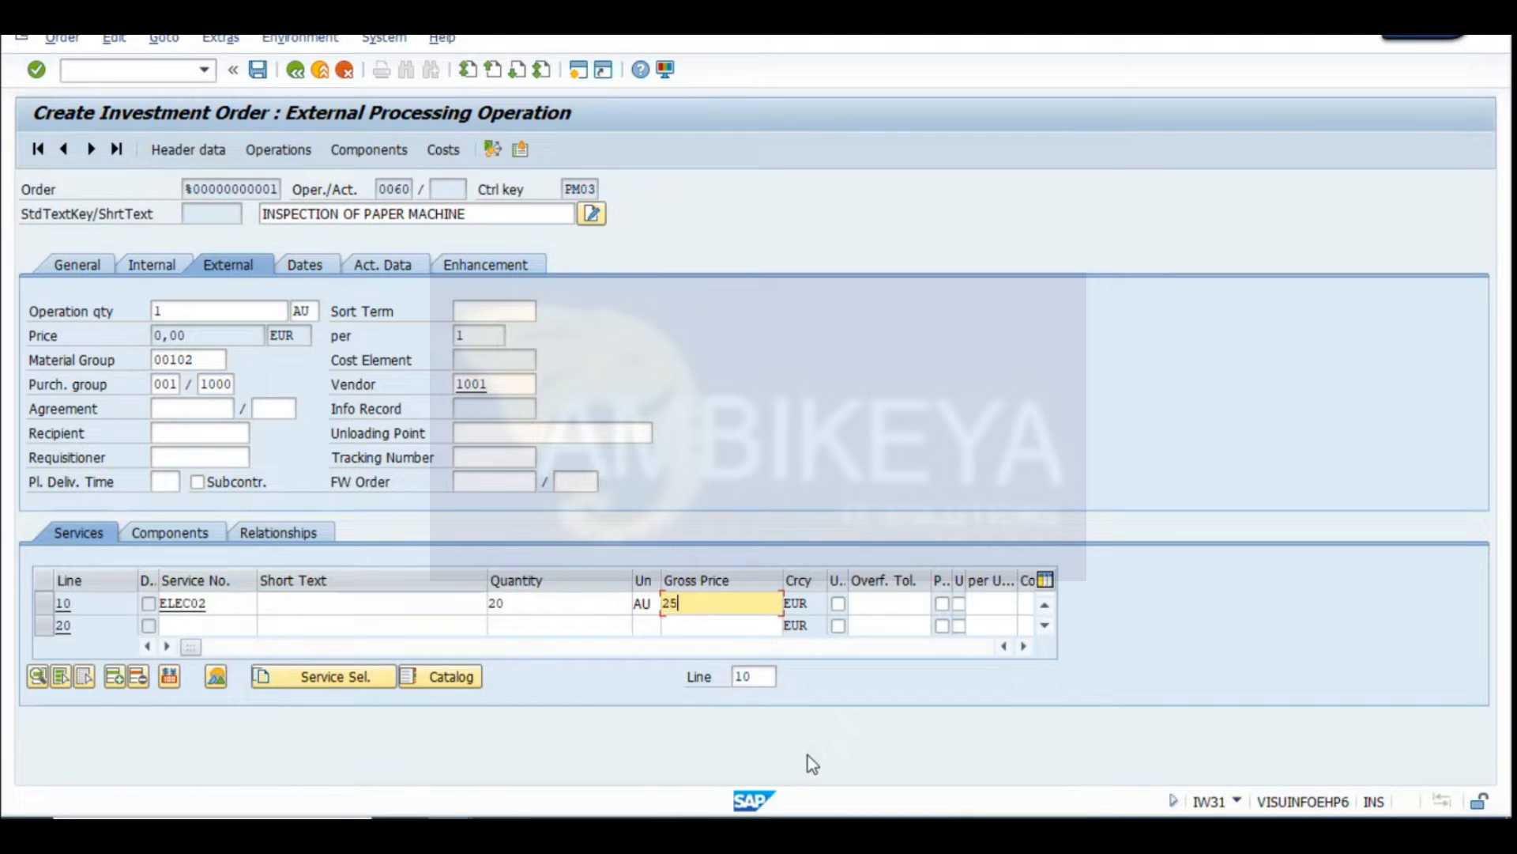
{"action": "type", "text": "0"}
{"action": "key", "text": "Return"}
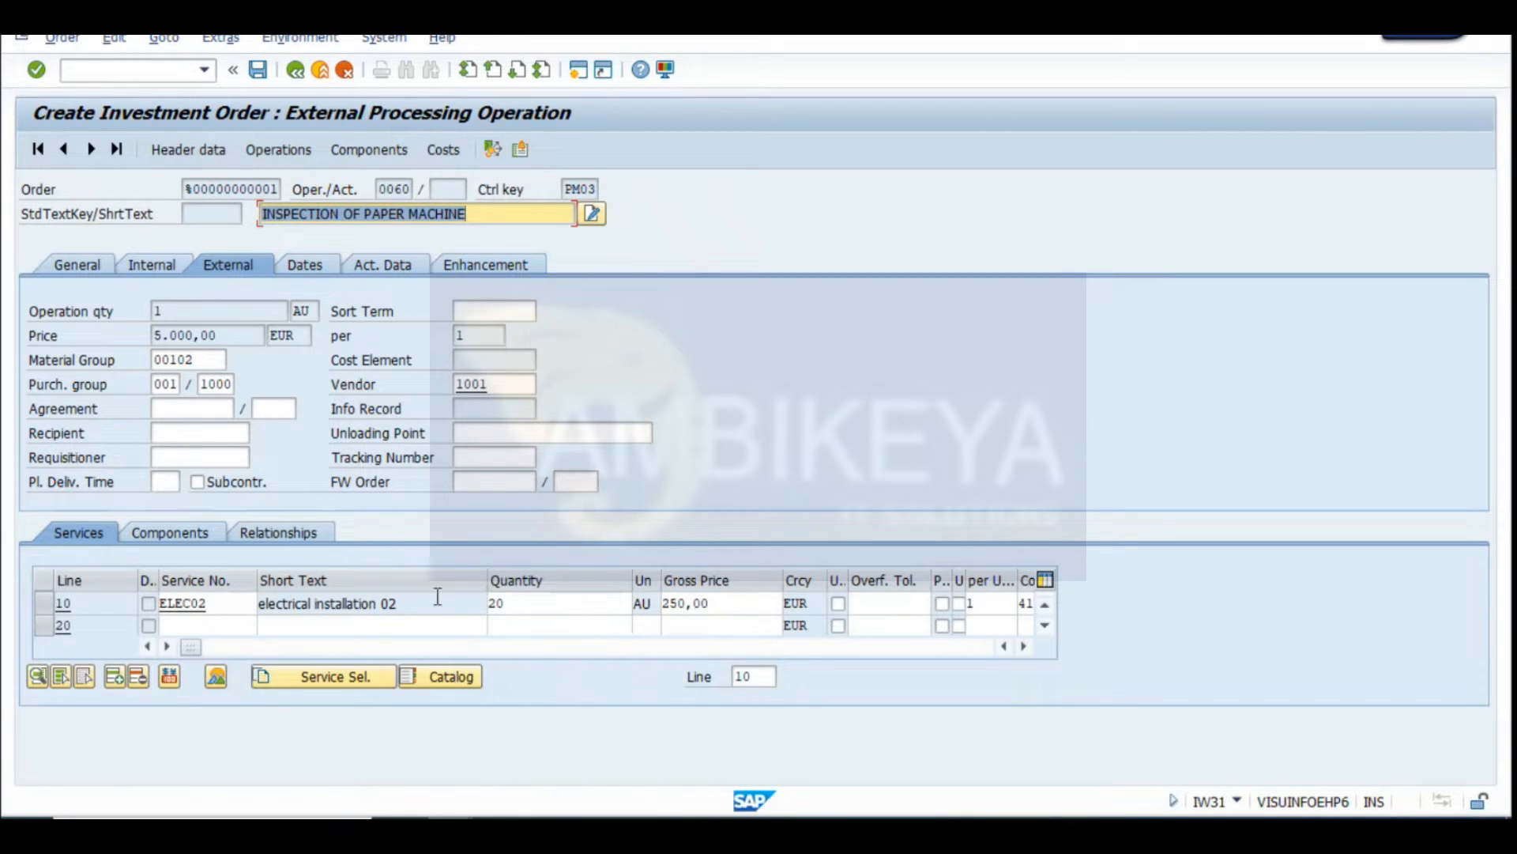
{"action": "left_click", "coordinate": [214, 335]}
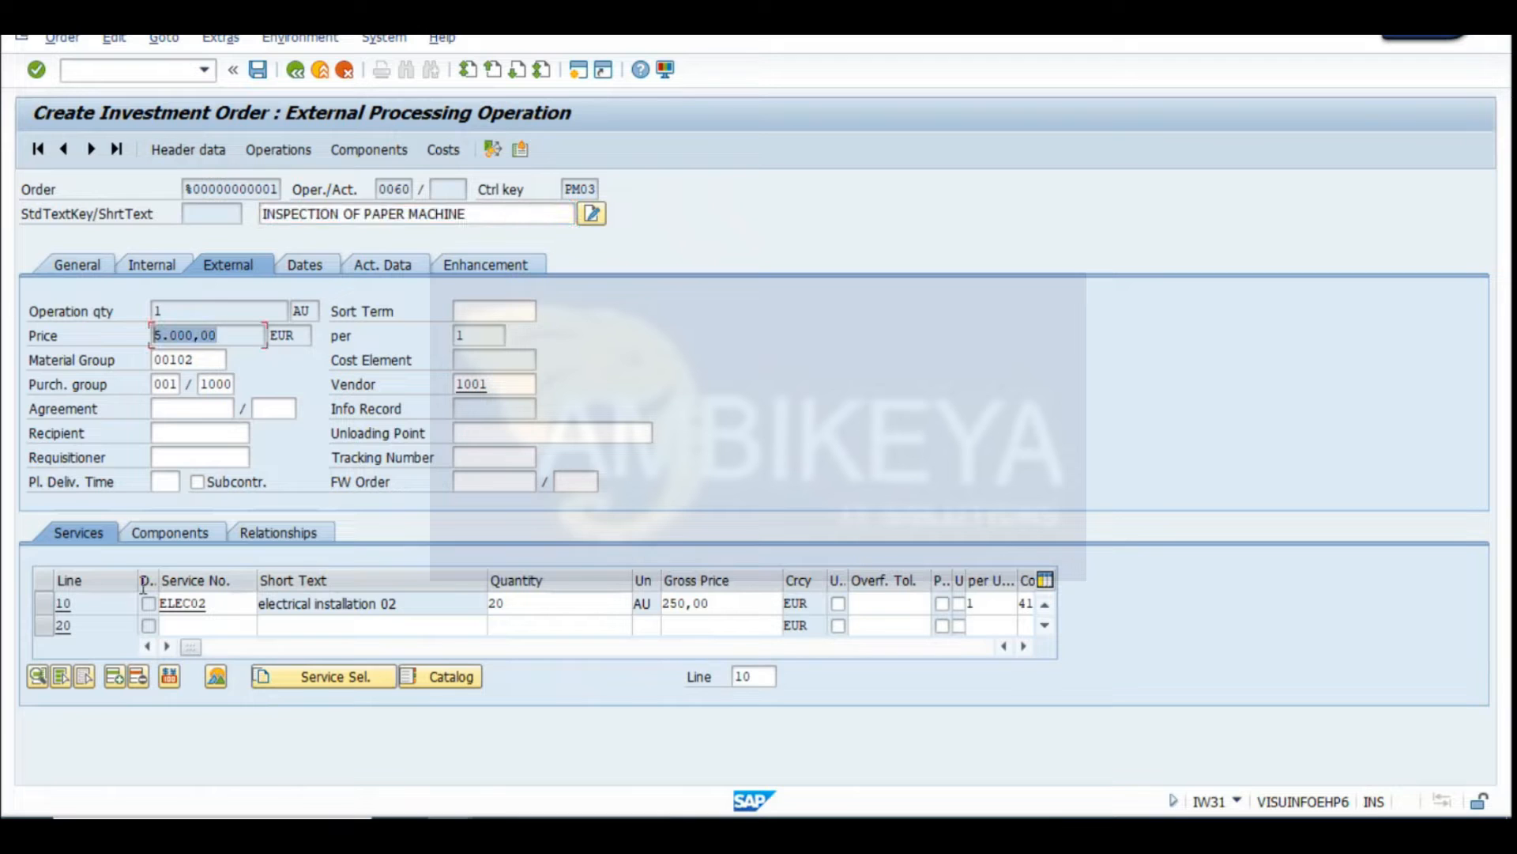
Assign service ELEC01 to service line 20 of INSPECTION OF PAPER MACHINE
{"action": "left_click", "coordinate": [196, 628]}
{"action": "key", "text": "space"}
{"action": "left_click", "coordinate": [196, 666]}
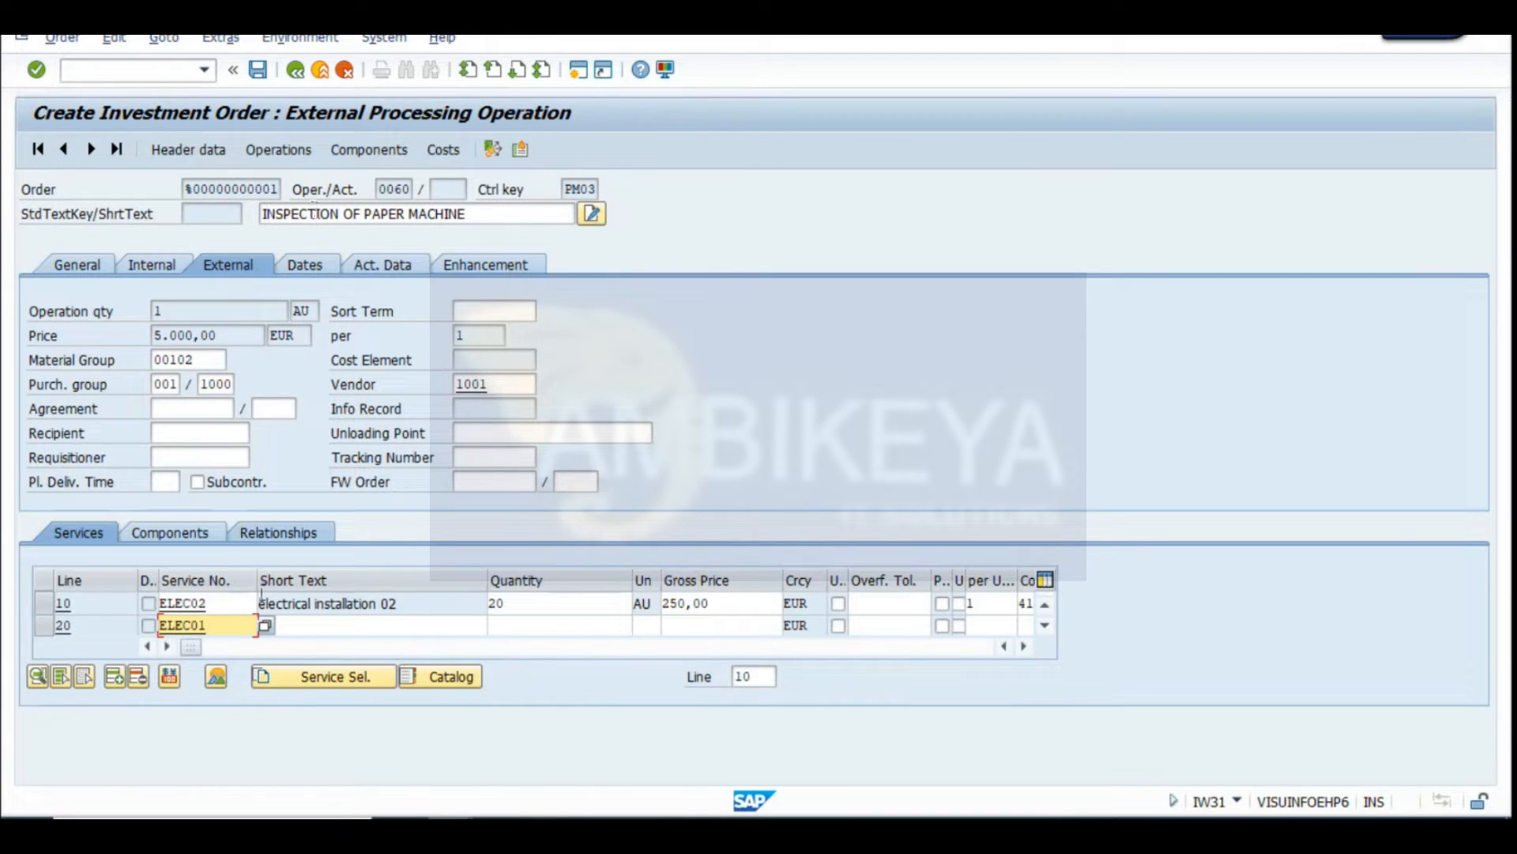
{"action": "left_click", "coordinate": [323, 626]}
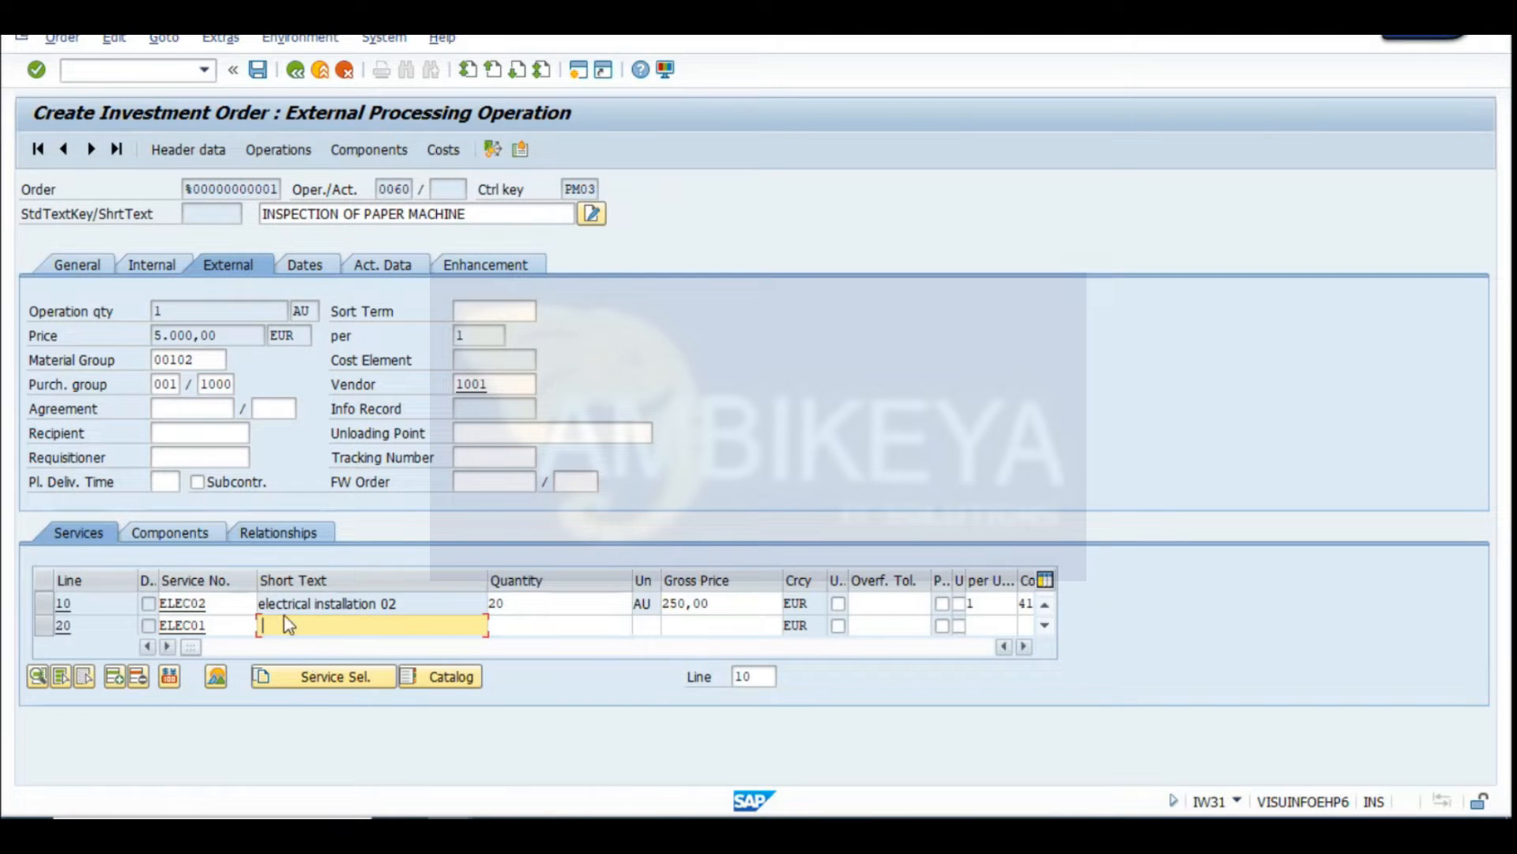
Enter quantity 5, unit AU and gross price 200 for service ELEC01 on line 20
{"action": "left_click", "coordinate": [577, 629]}
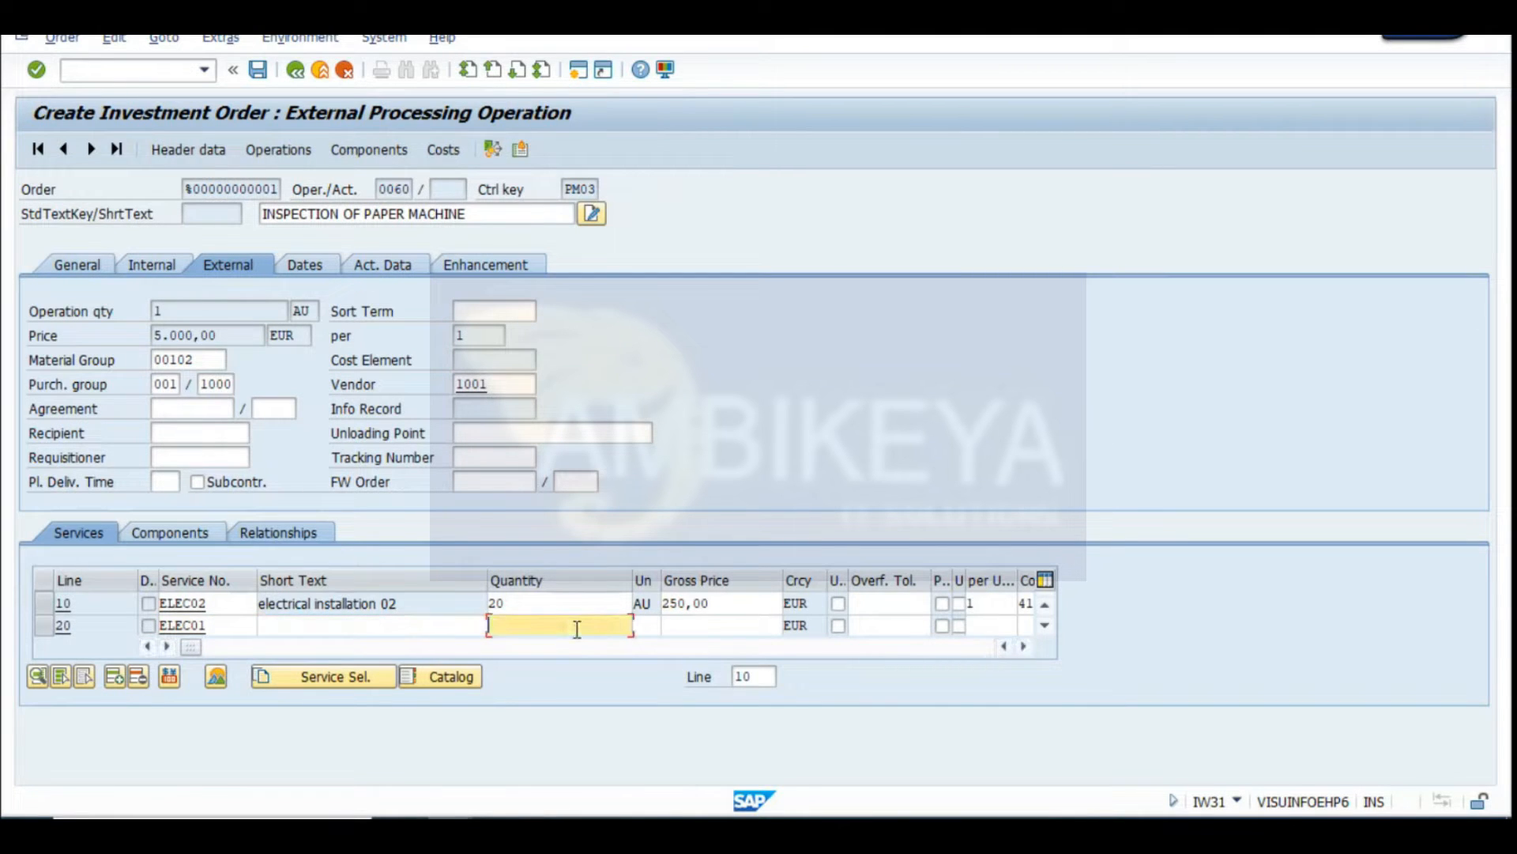
{"action": "type", "text": "05"}
{"action": "key", "text": "Tab"}
{"action": "type", "text": "AU"}
{"action": "key", "text": "Tab"}
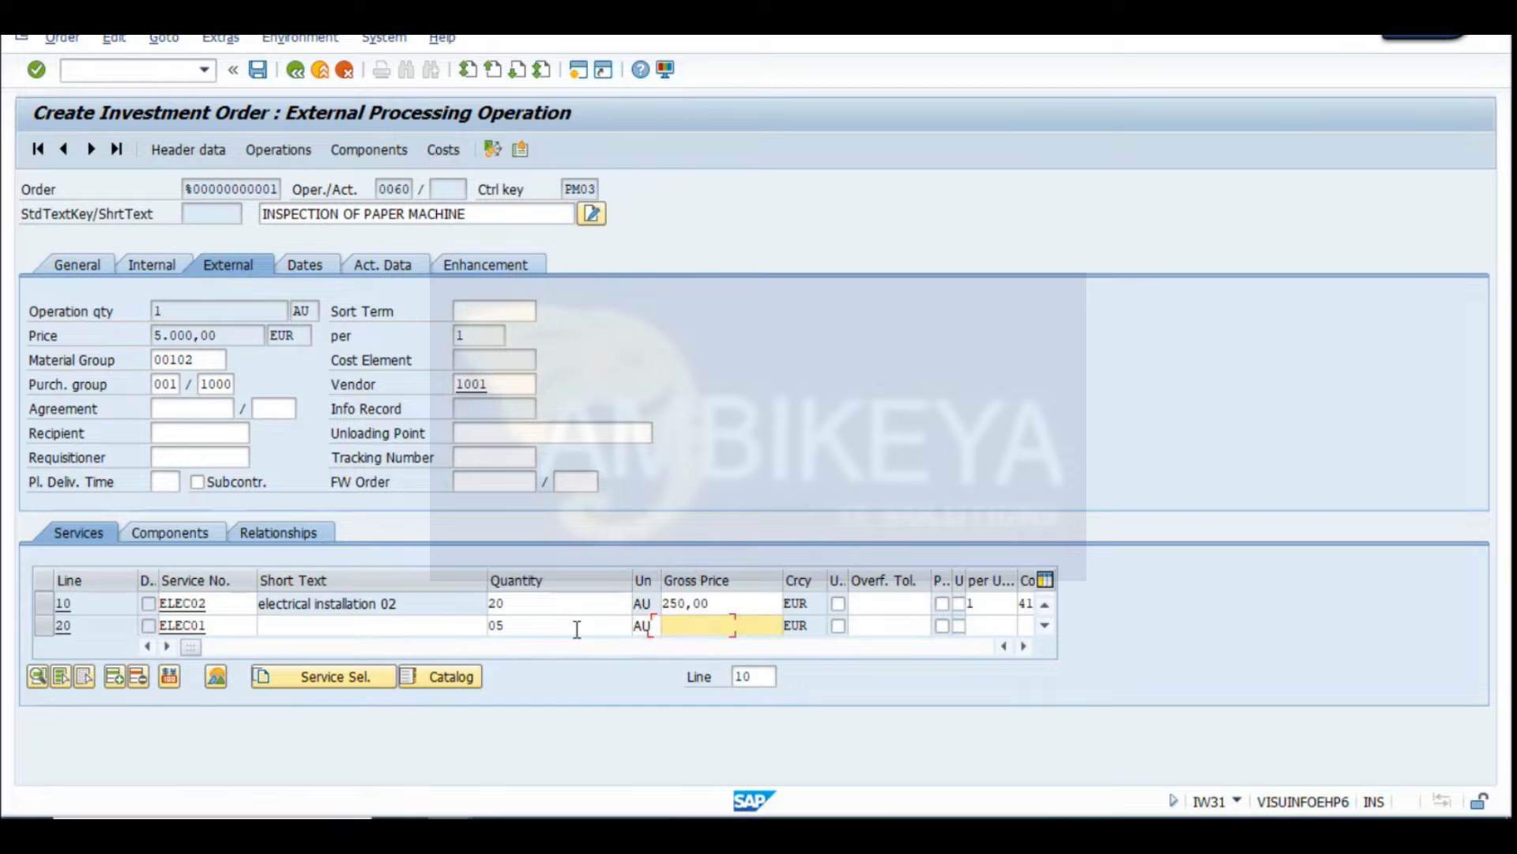
{"action": "type", "text": "200"}
{"action": "key", "text": "Return"}
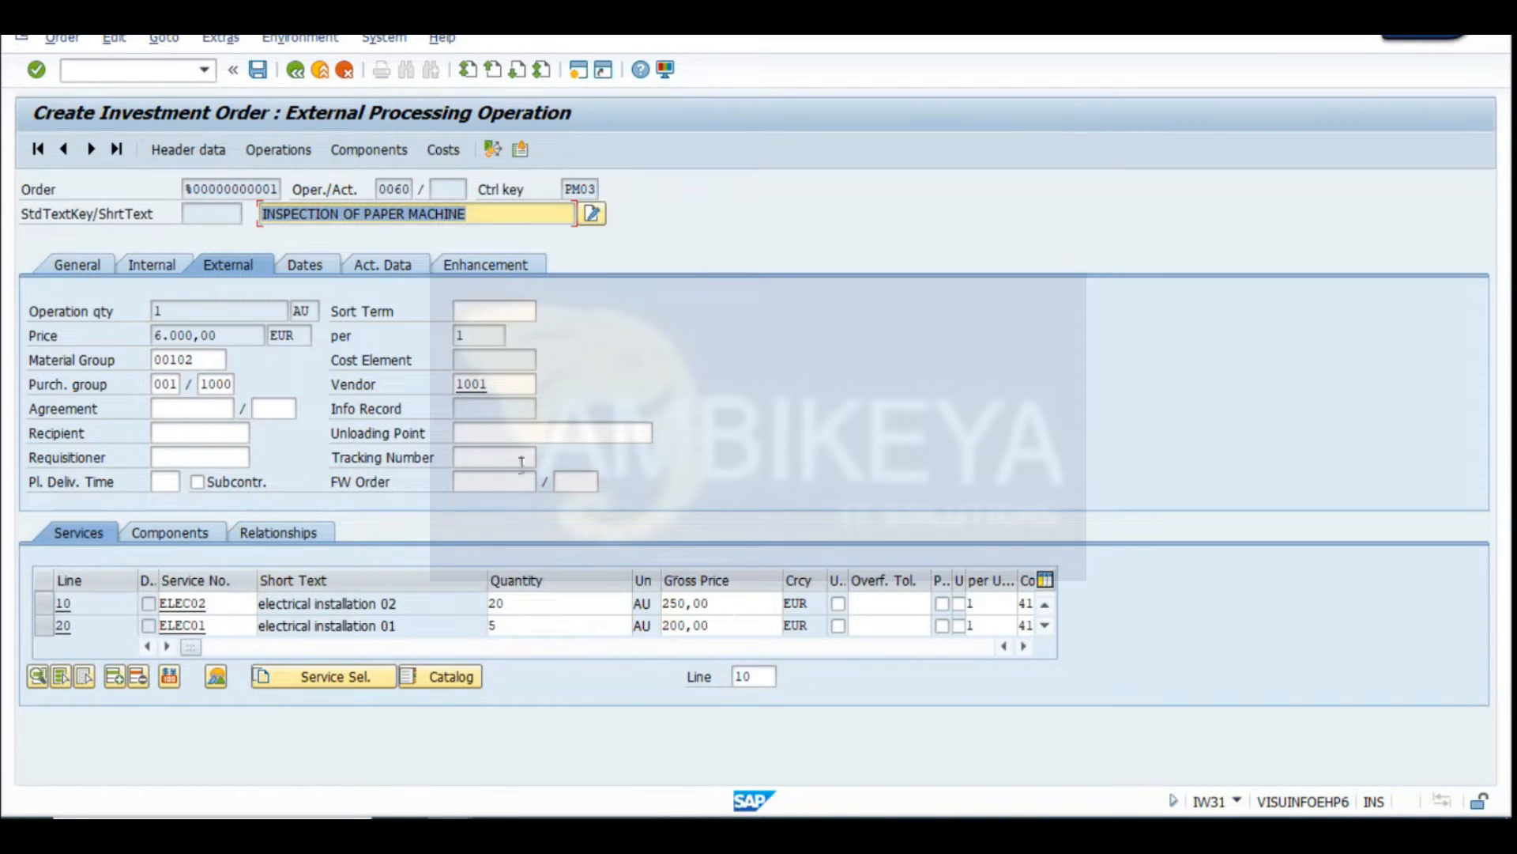
Check the inspection operation's total price and operation quantity against its two service lines
{"action": "left_click_drag", "start_coordinate": [228, 335], "coordinate": [4, 397]}
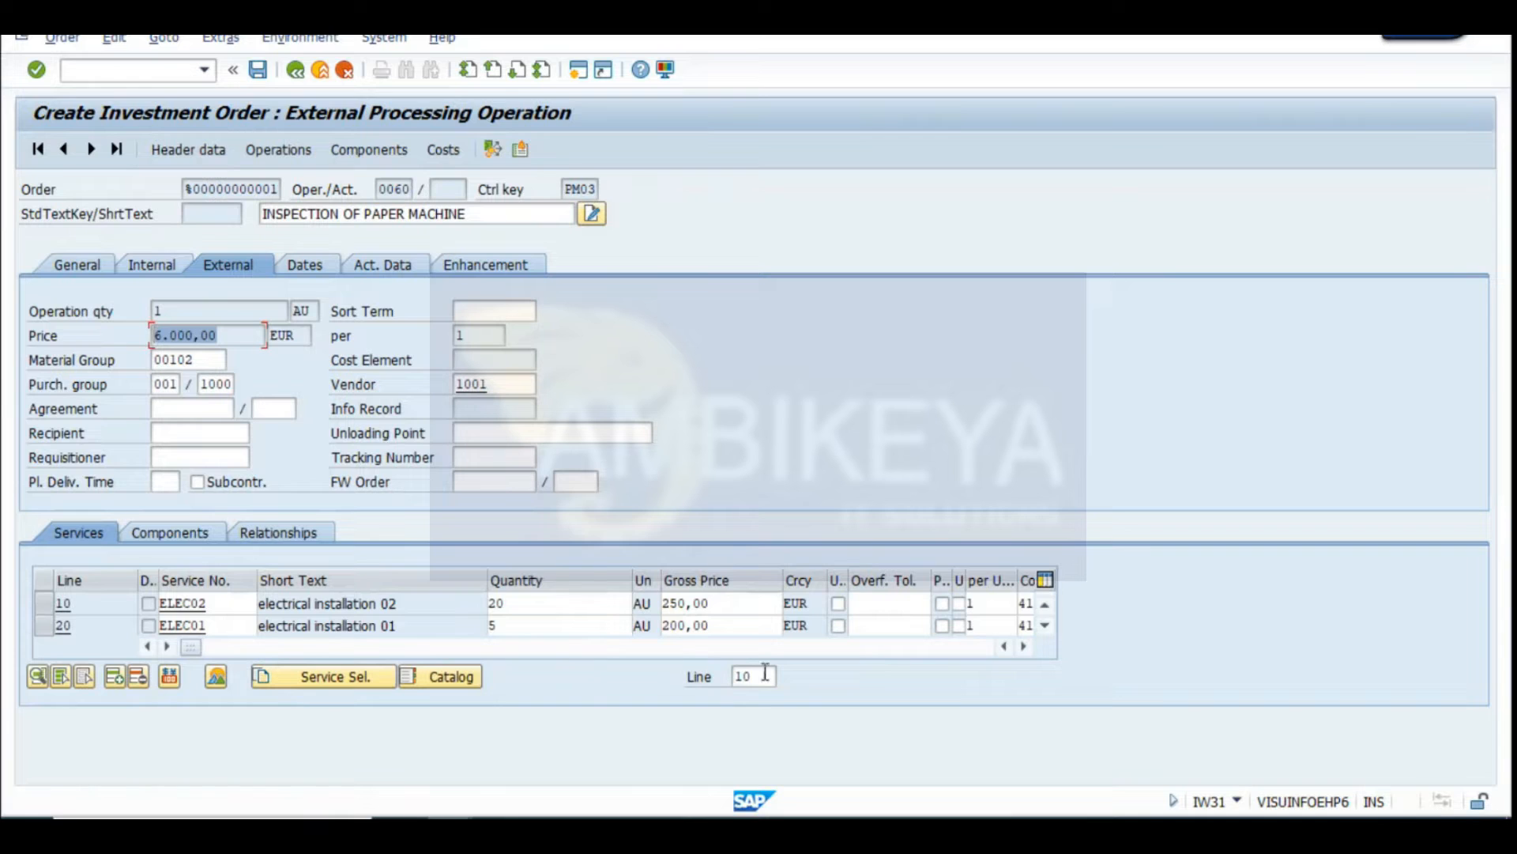
{"action": "left_click", "coordinate": [692, 629]}
{"action": "left_click_drag", "start_coordinate": [237, 339], "coordinate": [50, 420]}
{"action": "left_click_drag", "start_coordinate": [166, 311], "coordinate": [132, 316]}
{"action": "left_click", "coordinate": [180, 314]}
Capture the external processing screen of INSPECTION OF PAPER MACHINE and paste it below the existing pictures on Excel's INVESTMENT sheet
{"action": "key", "text": "super+shift+s"}
{"action": "left_click_drag", "start_coordinate": [6, 89], "coordinate": [1107, 699]}
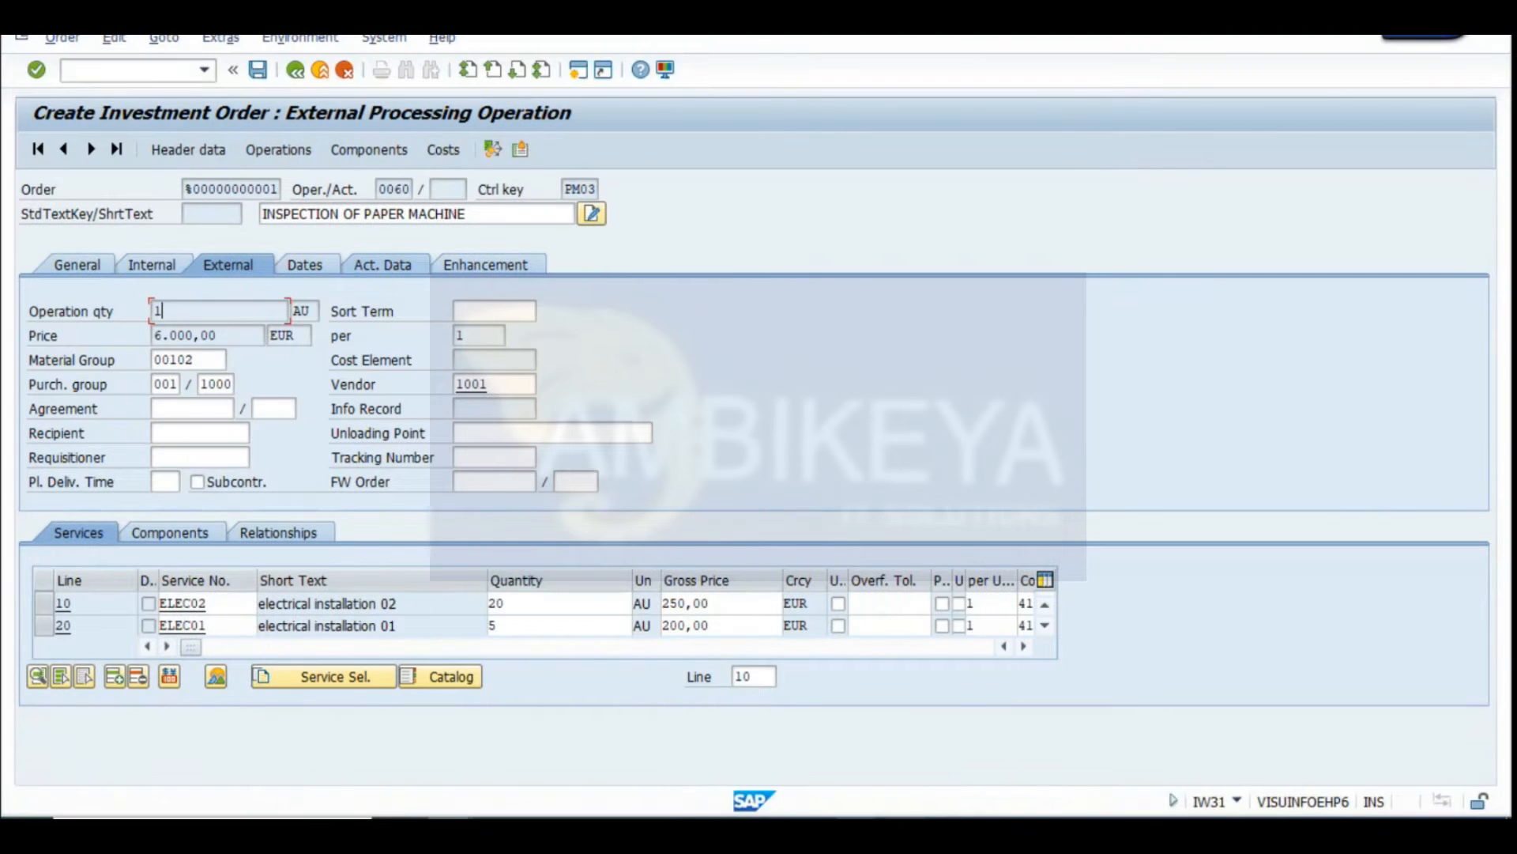
{"action": "key", "text": "alt+Tab"}
{"action": "scroll", "coordinate": [148, 423], "scroll_direction": "down", "scroll_amount": 8}
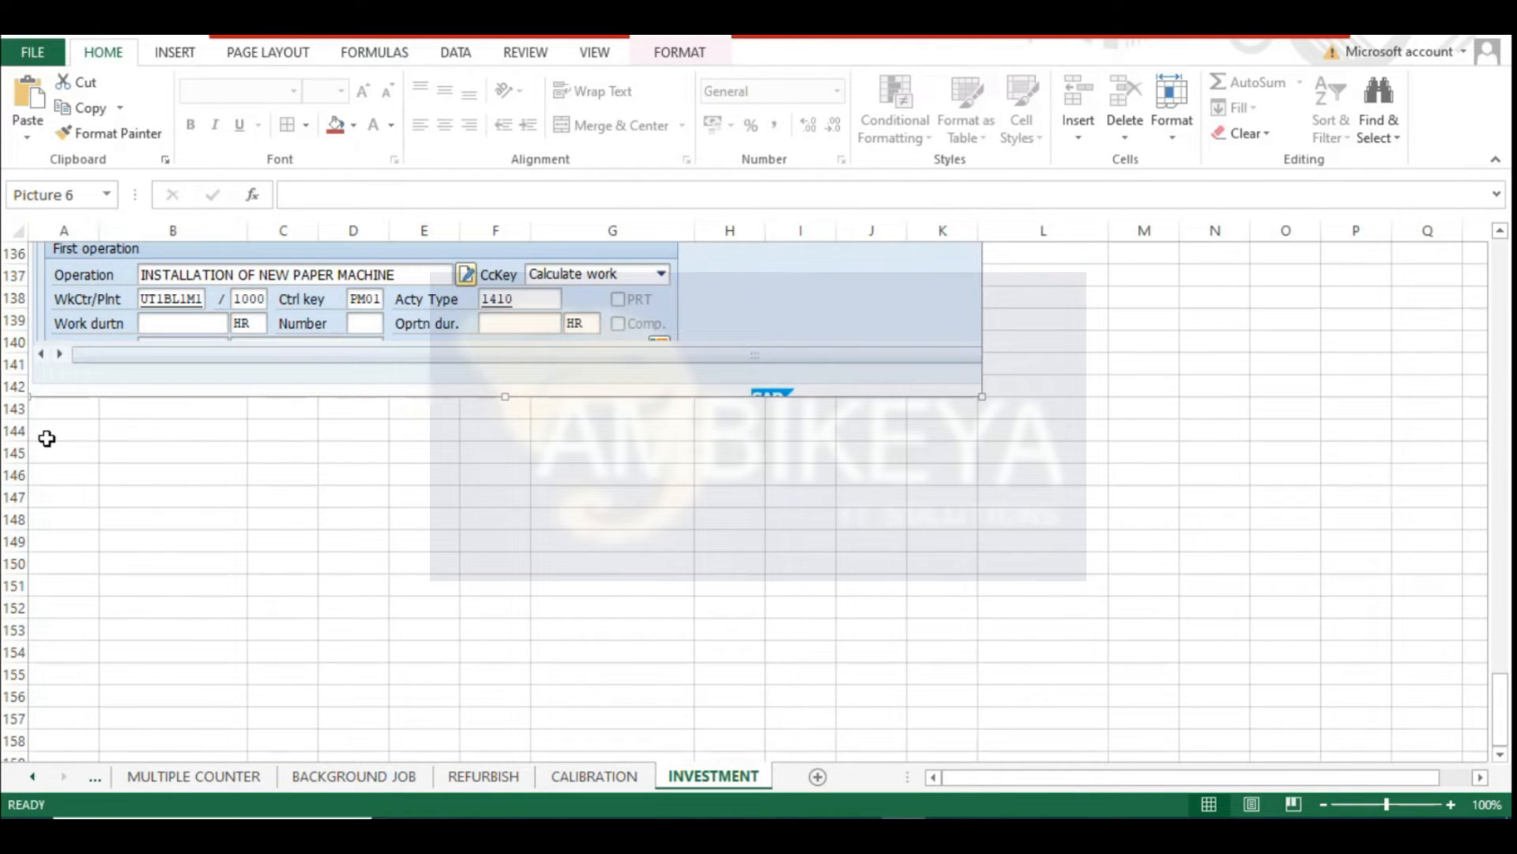
{"action": "key", "text": "ctrl+v"}
{"action": "scroll", "coordinate": [322, 500], "scroll_direction": "up", "scroll_amount": 9}
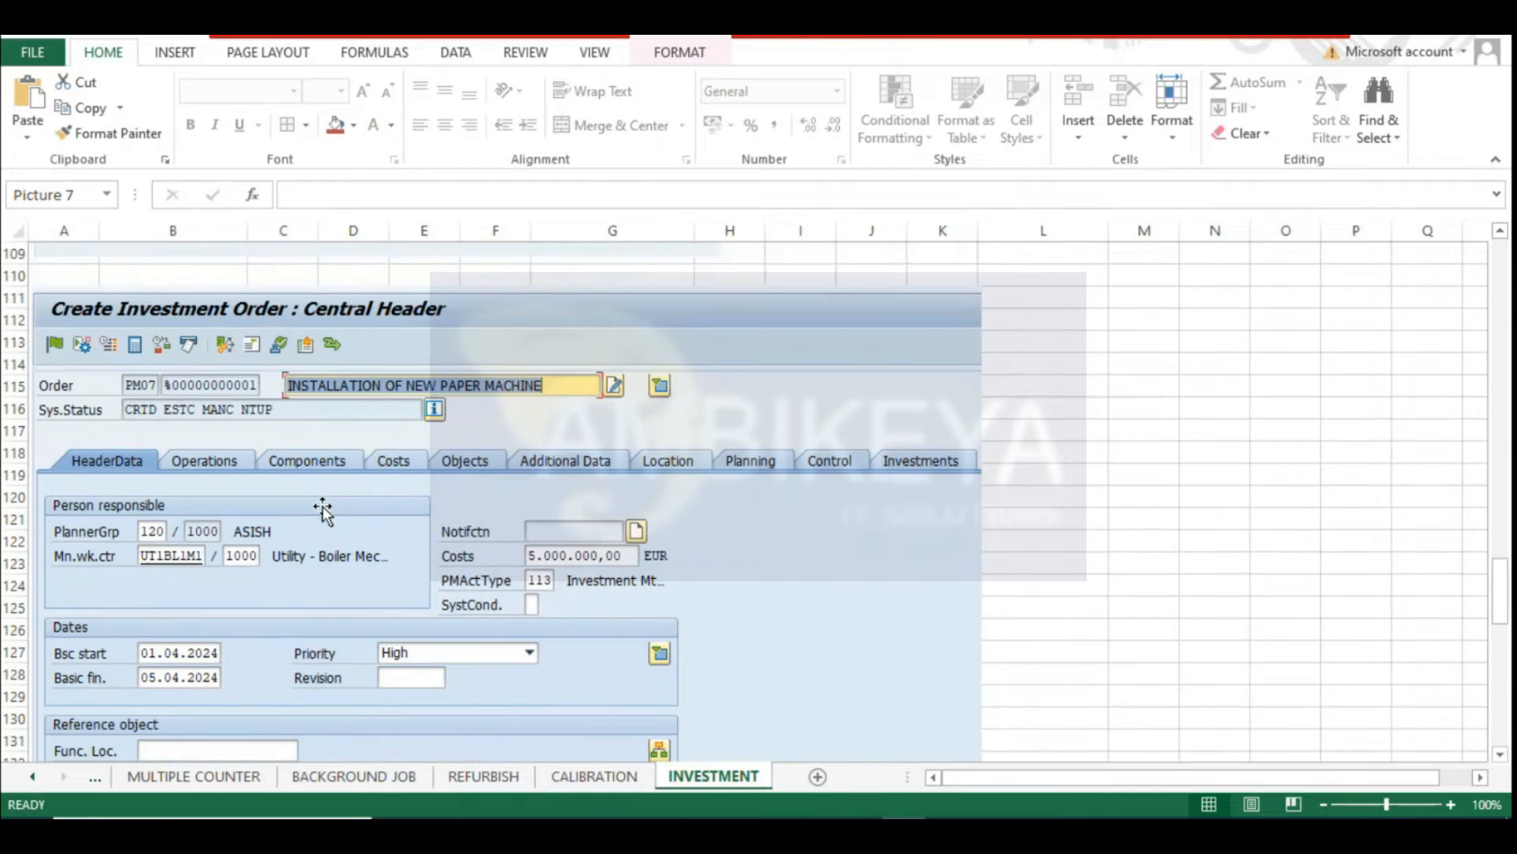
Capture the order's Operation Overview in SAP and paste it at cell A173 of Excel's INVESTMENT sheet
{"action": "key", "text": "alt+Tab"}
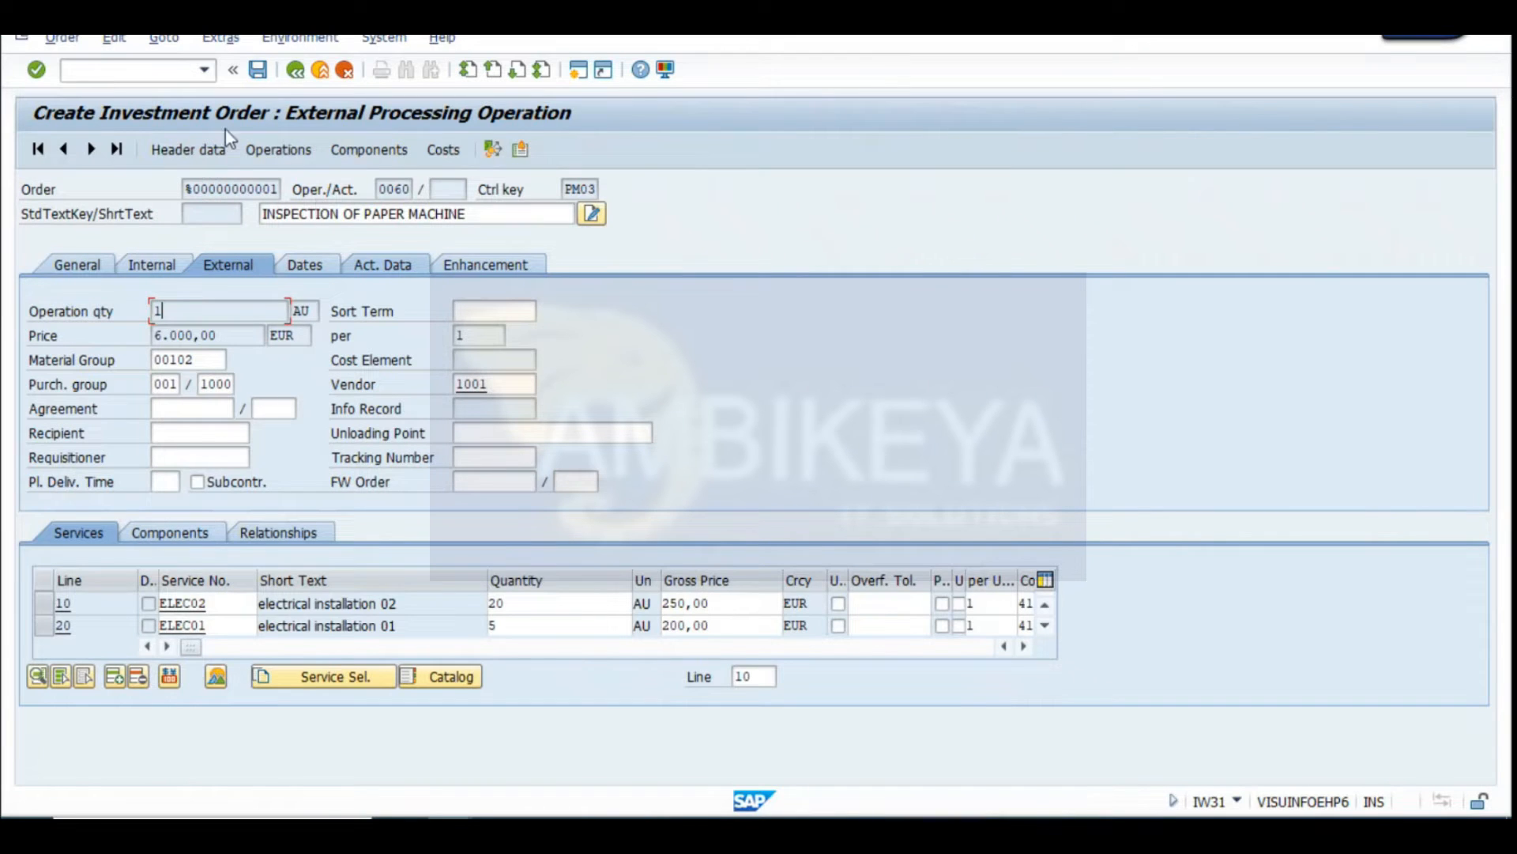
{"action": "left_click", "coordinate": [279, 150]}
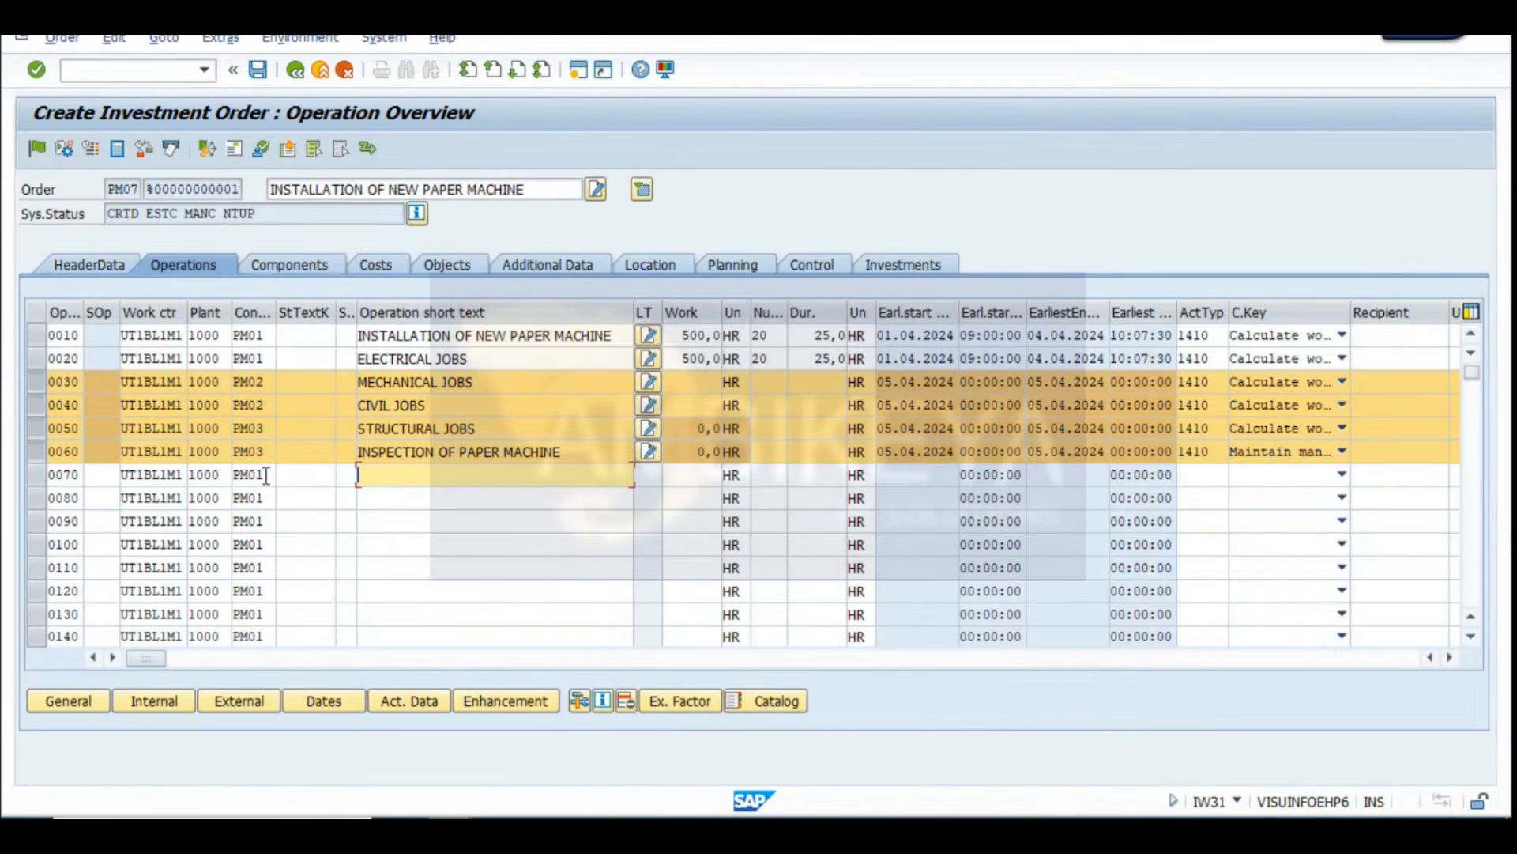
{"action": "key", "text": "super+shift+s"}
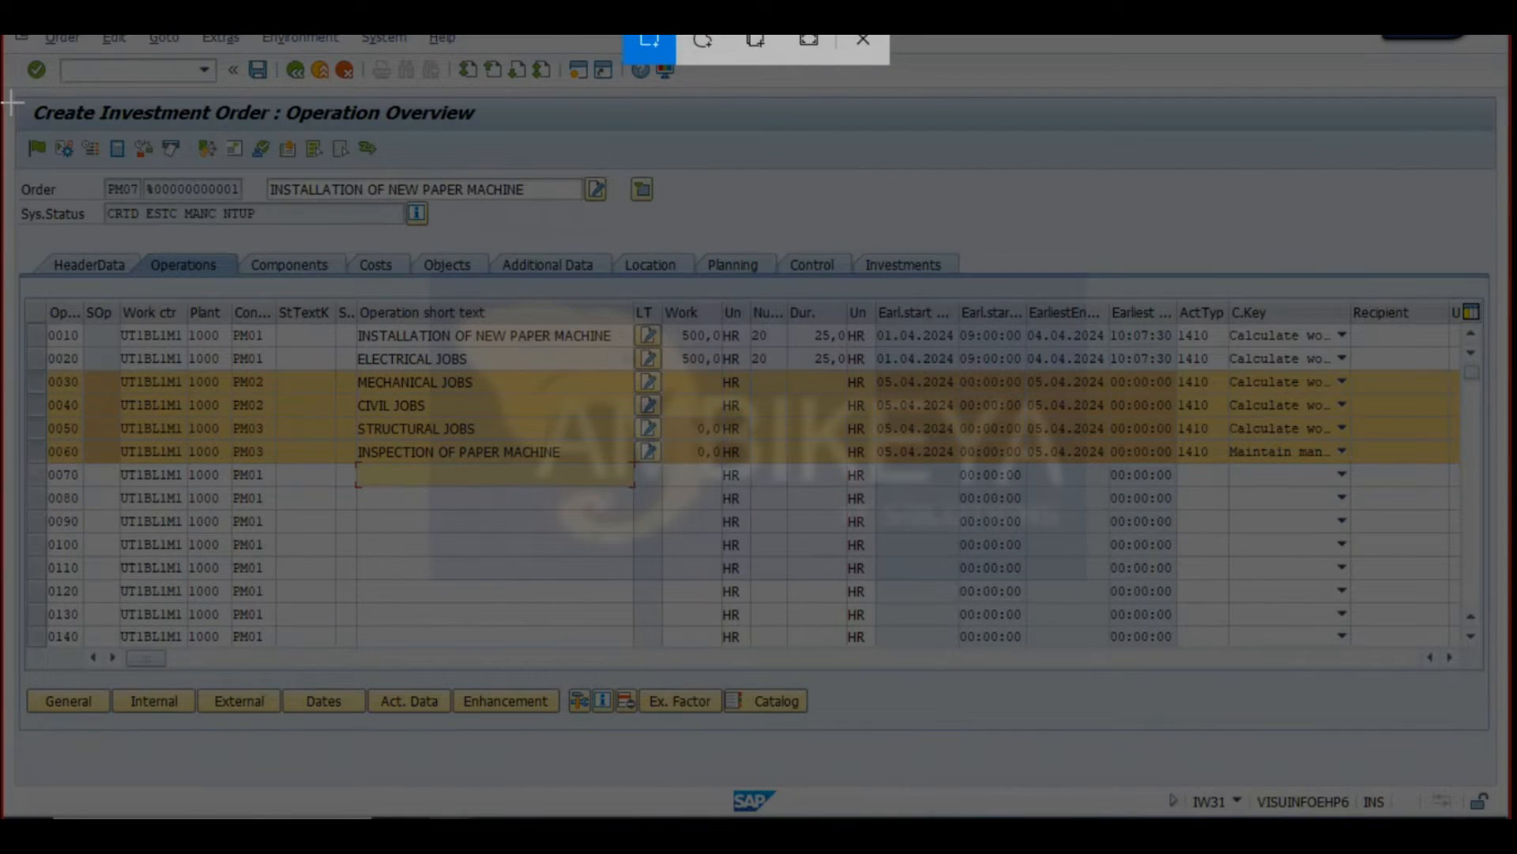
{"action": "left_click_drag", "start_coordinate": [12, 102], "coordinate": [923, 270]}
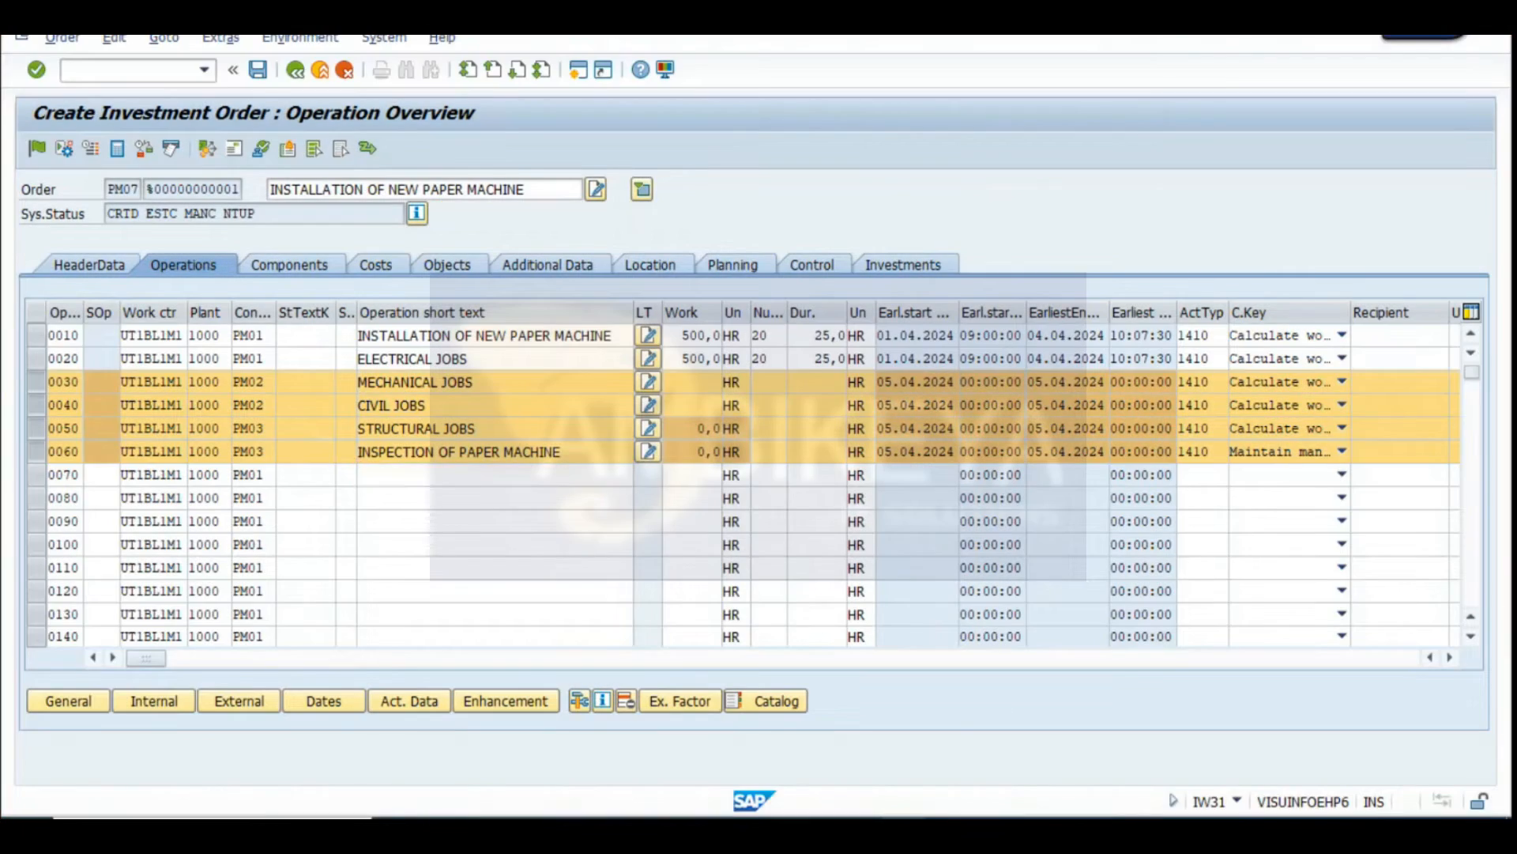
{"action": "key", "text": "alt+Tab"}
{"action": "scroll", "coordinate": [406, 454], "scroll_direction": "up", "scroll_amount": 3}
{"action": "scroll", "coordinate": [393, 467], "scroll_direction": "down", "scroll_amount": 11}
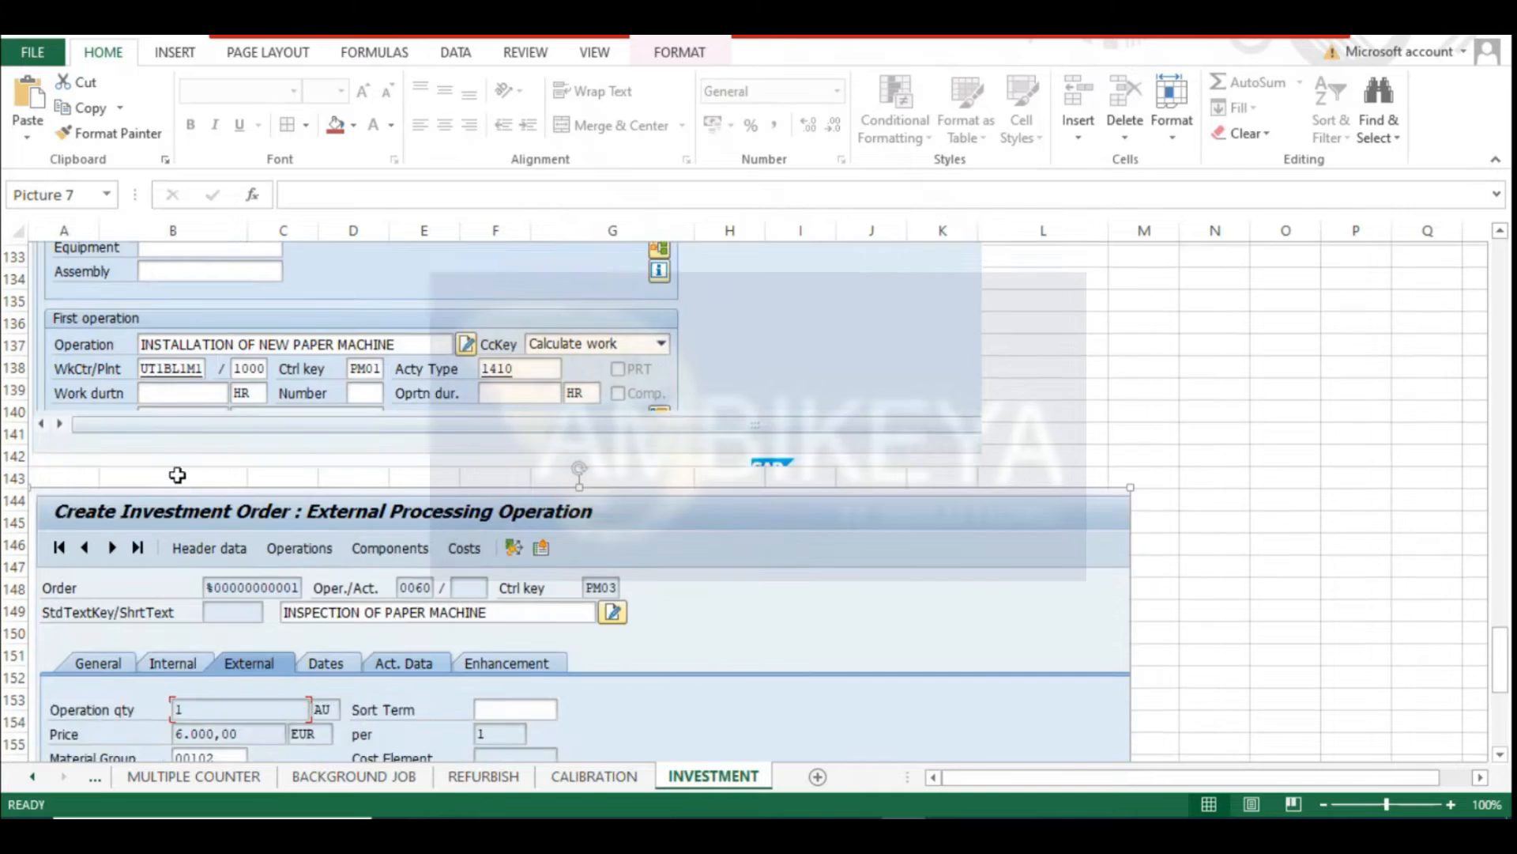
{"action": "scroll", "coordinate": [177, 474], "scroll_direction": "down", "scroll_amount": 11}
{"action": "left_click", "coordinate": [52, 408]}
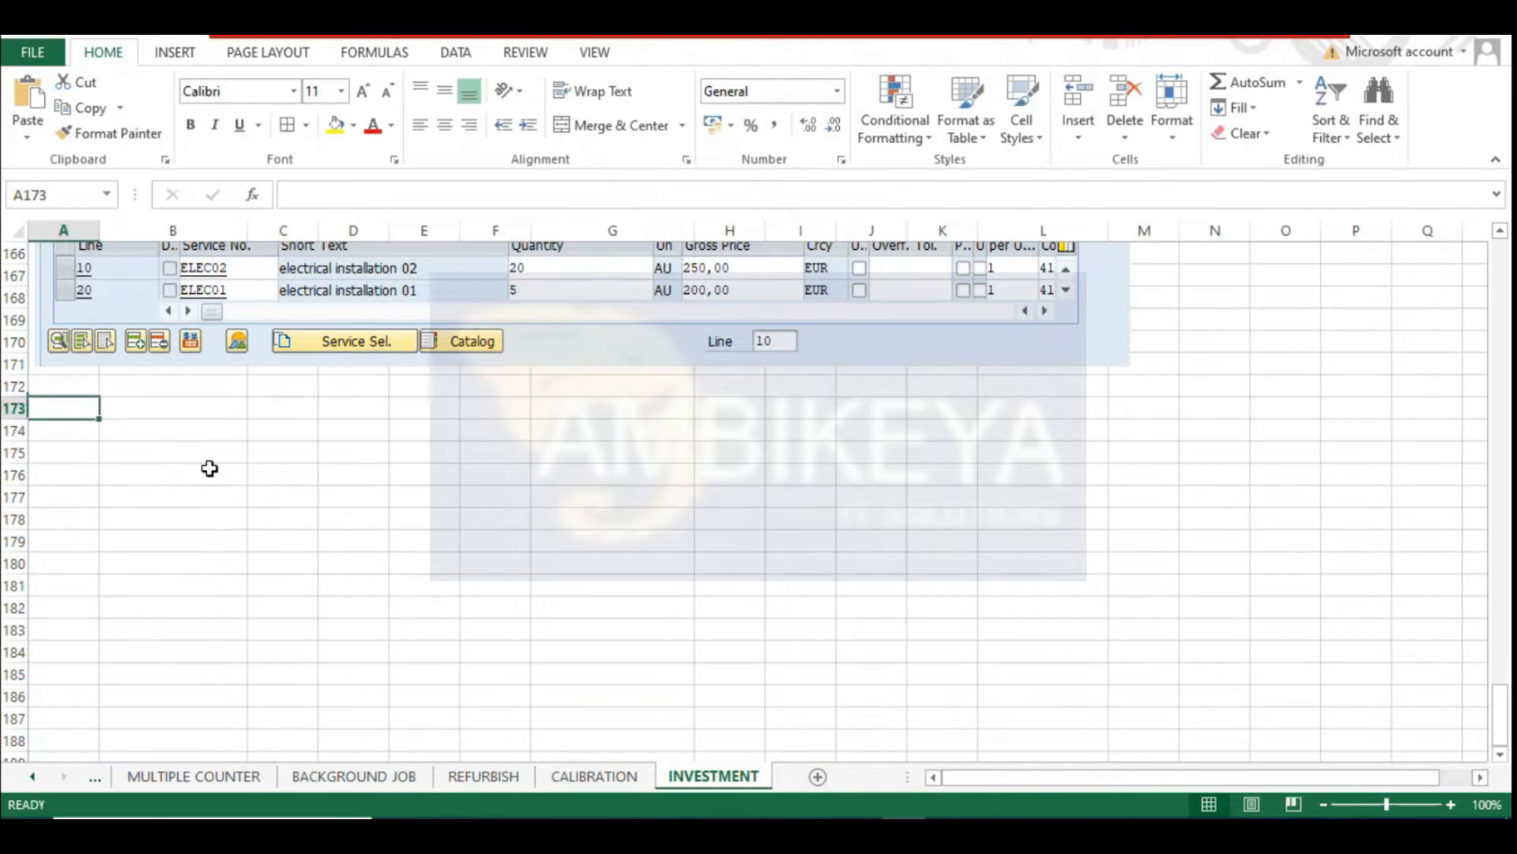
{"action": "key", "text": "ctrl+v"}
Back in SAP, leave only operation 0030 MECHANICAL JOBS selected and open its external processing data
{"action": "key", "text": "alt+Tab"}
{"action": "left_click", "coordinate": [35, 382]}
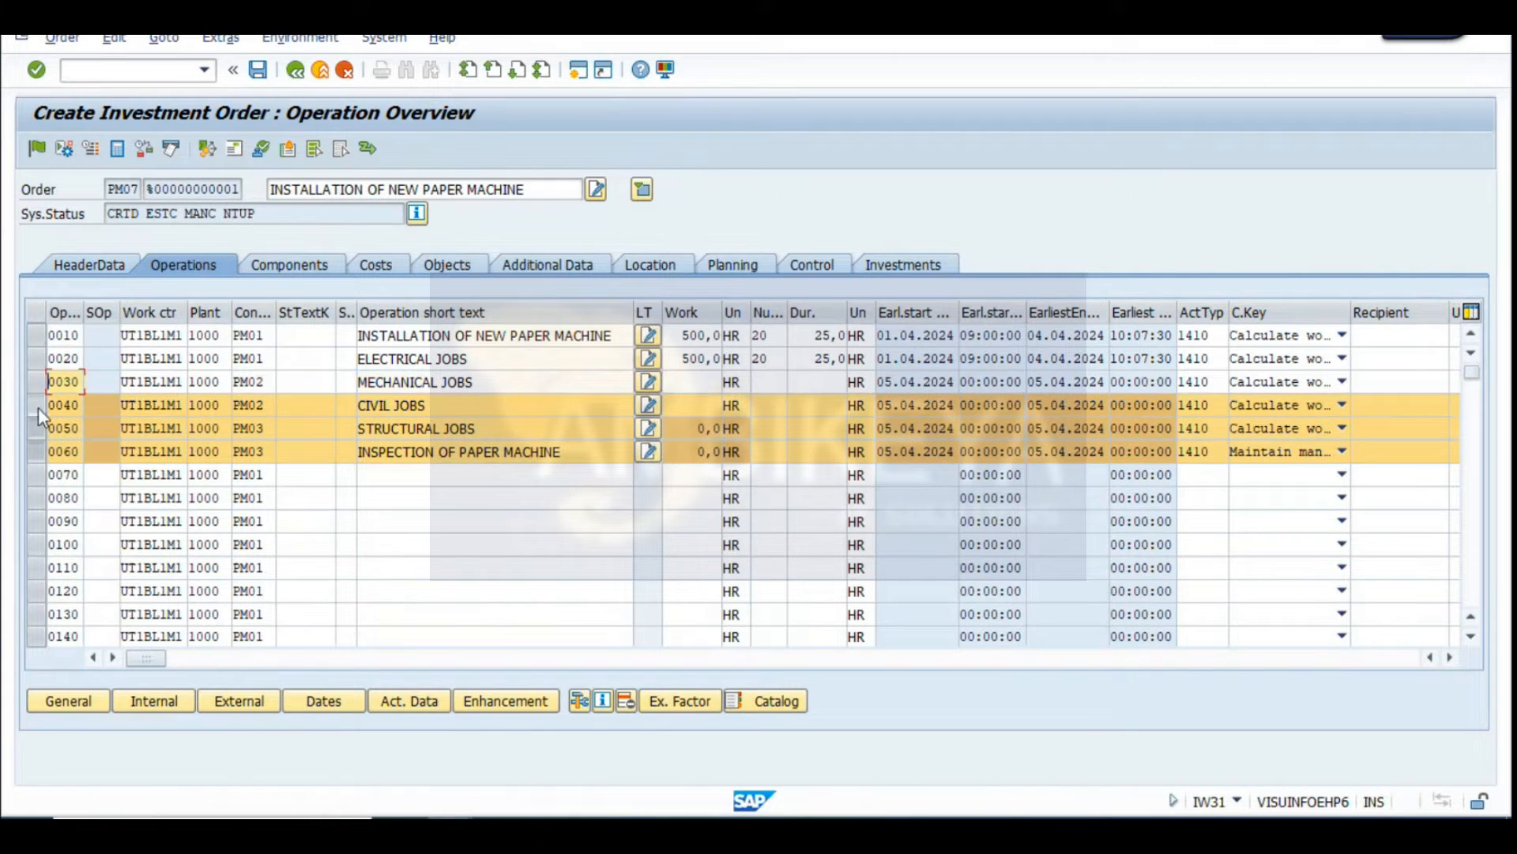
{"action": "left_click", "coordinate": [38, 407]}
{"action": "left_click", "coordinate": [36, 432]}
{"action": "left_click", "coordinate": [36, 452]}
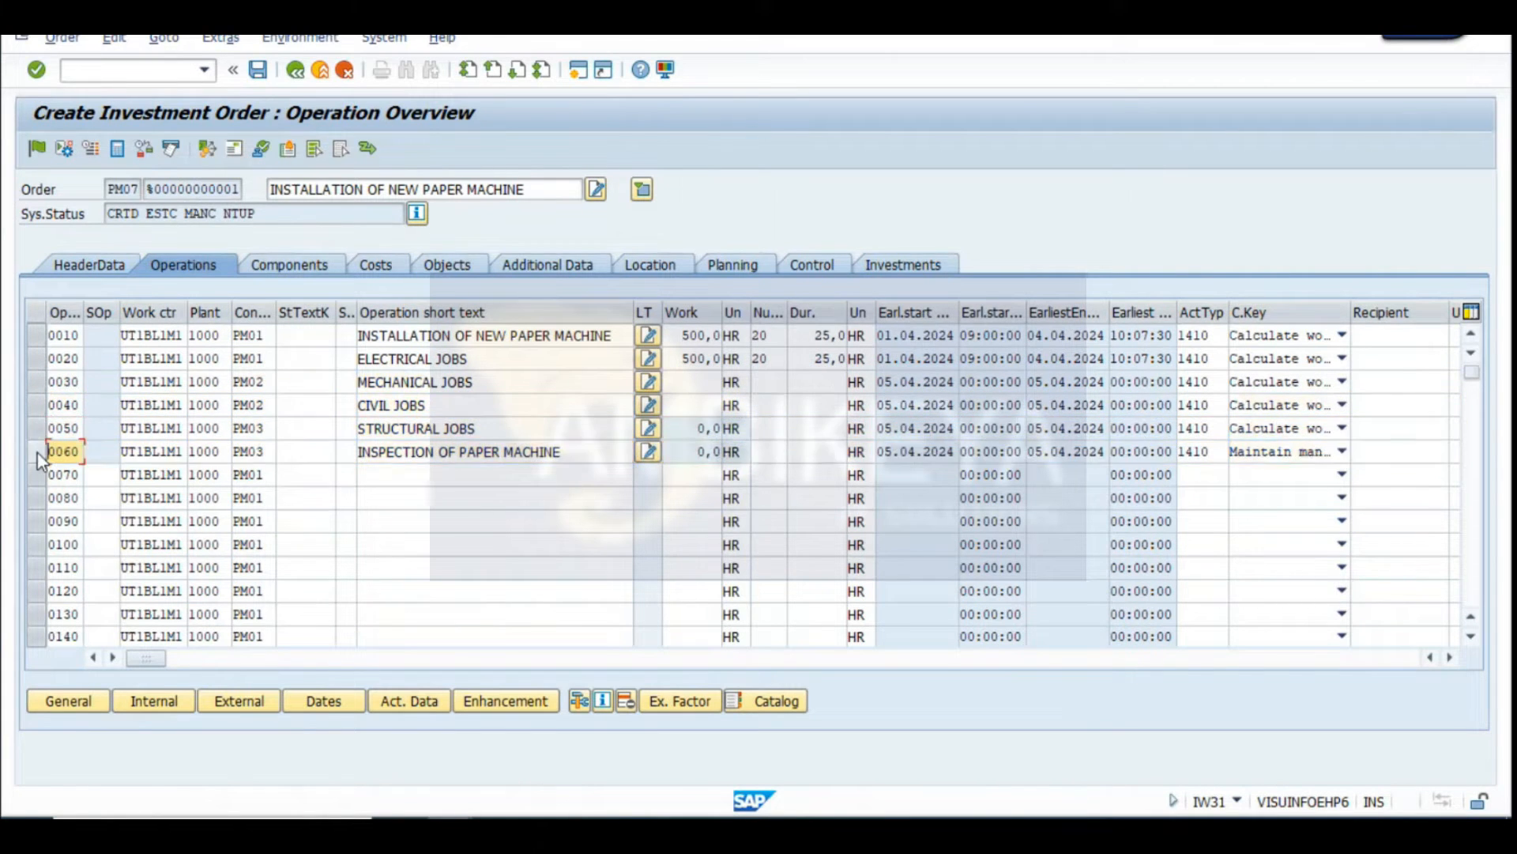
{"action": "left_click", "coordinate": [32, 383]}
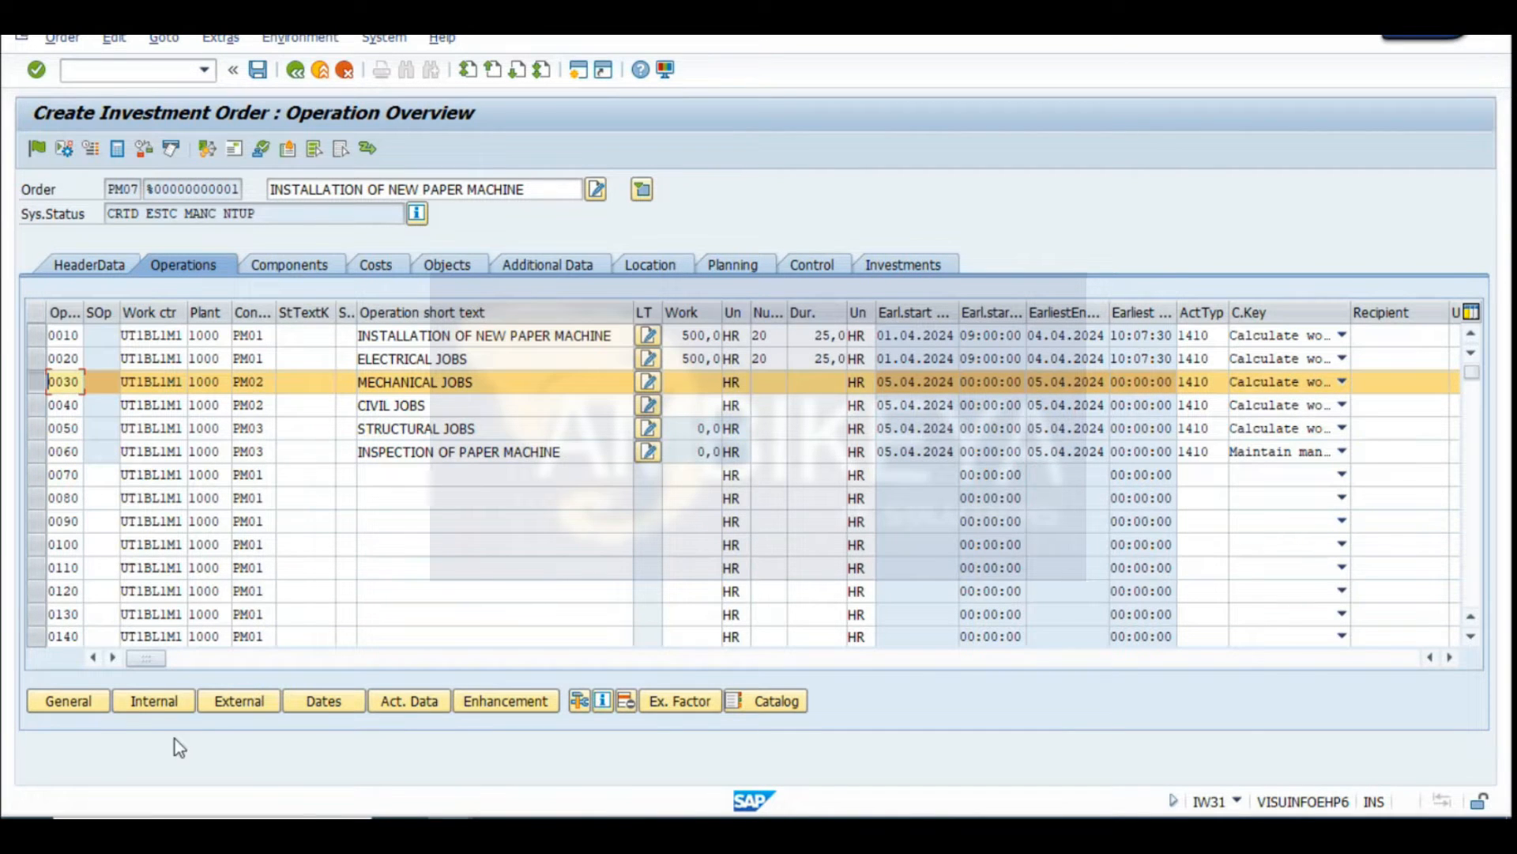
{"action": "left_click", "coordinate": [239, 701]}
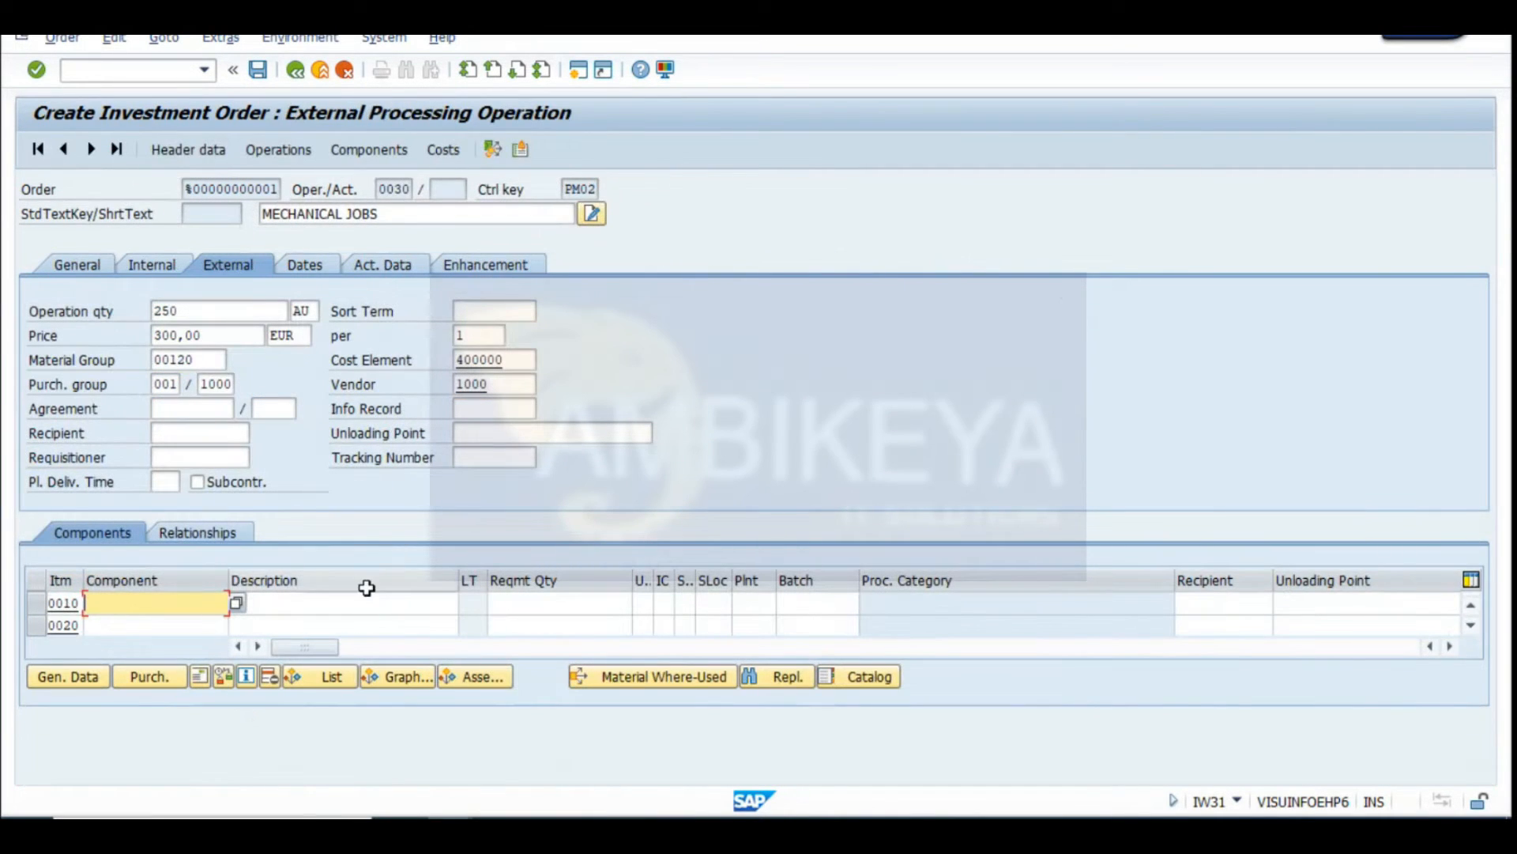
Capture the external processing screen of MECHANICAL JOBS and paste it below the Operation Overview picture on Excel's INVESTMENT sheet
{"action": "key", "text": "super+shift+s"}
{"action": "left_click_drag", "start_coordinate": [15, 92], "coordinate": [974, 777]}
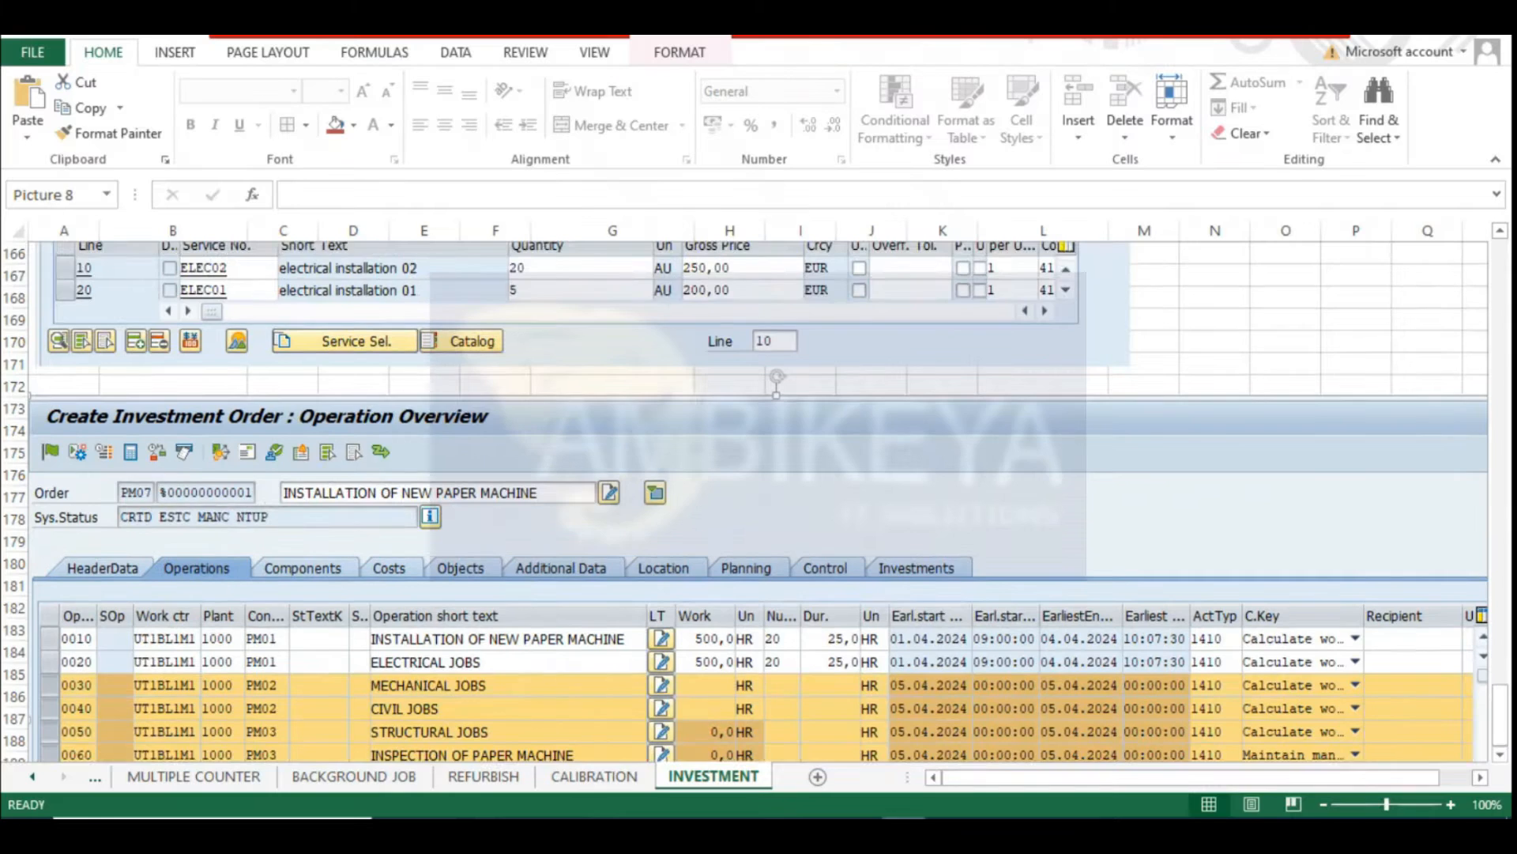
{"action": "scroll", "coordinate": [86, 484], "scroll_direction": "down", "scroll_amount": 10}
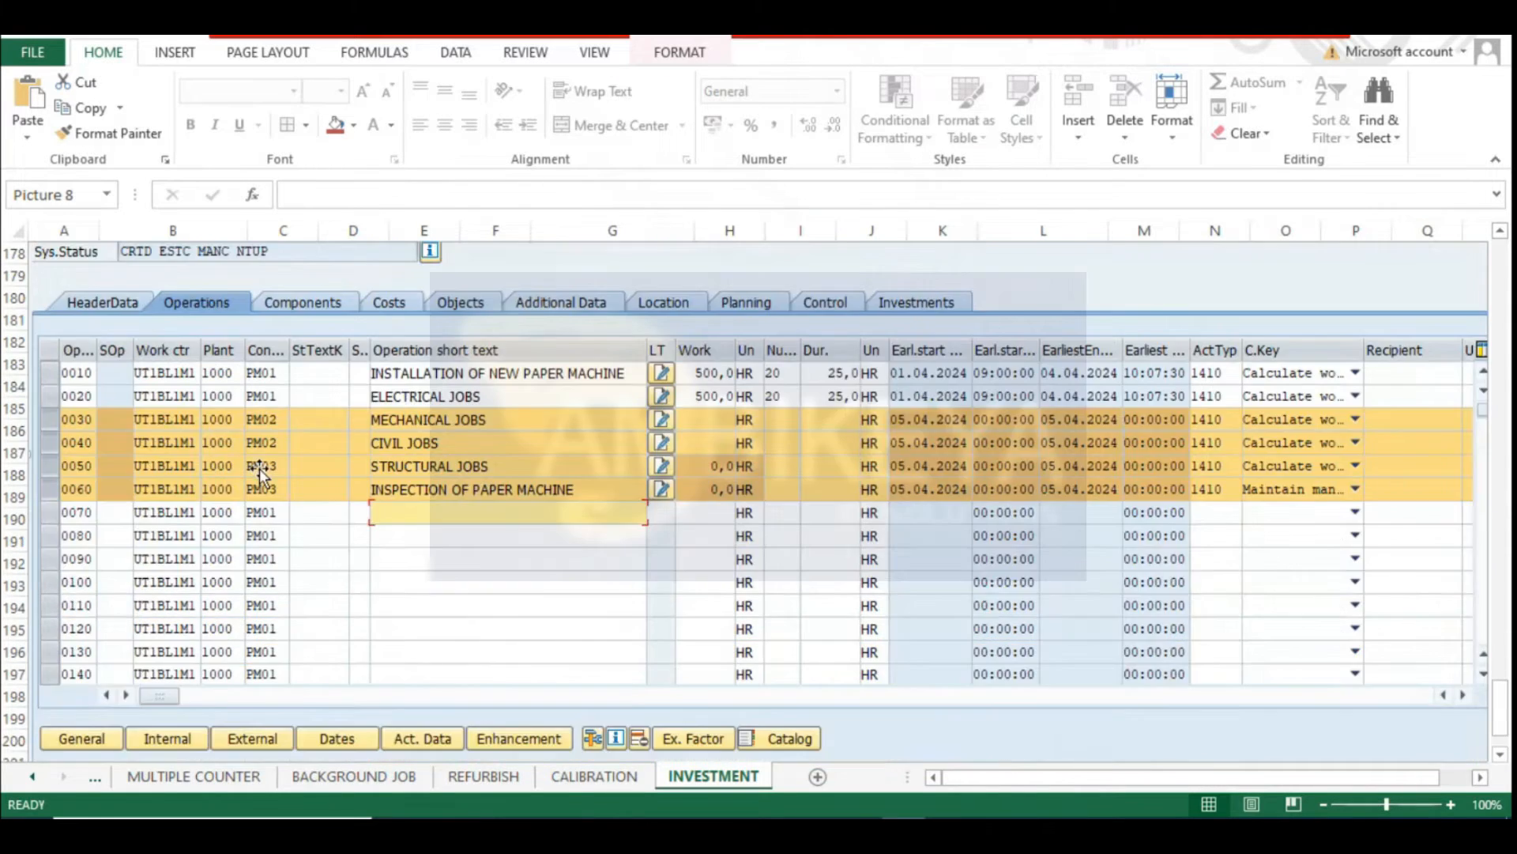
{"action": "left_click", "coordinate": [86, 484]}
{"action": "key", "text": "ctrl+v"}
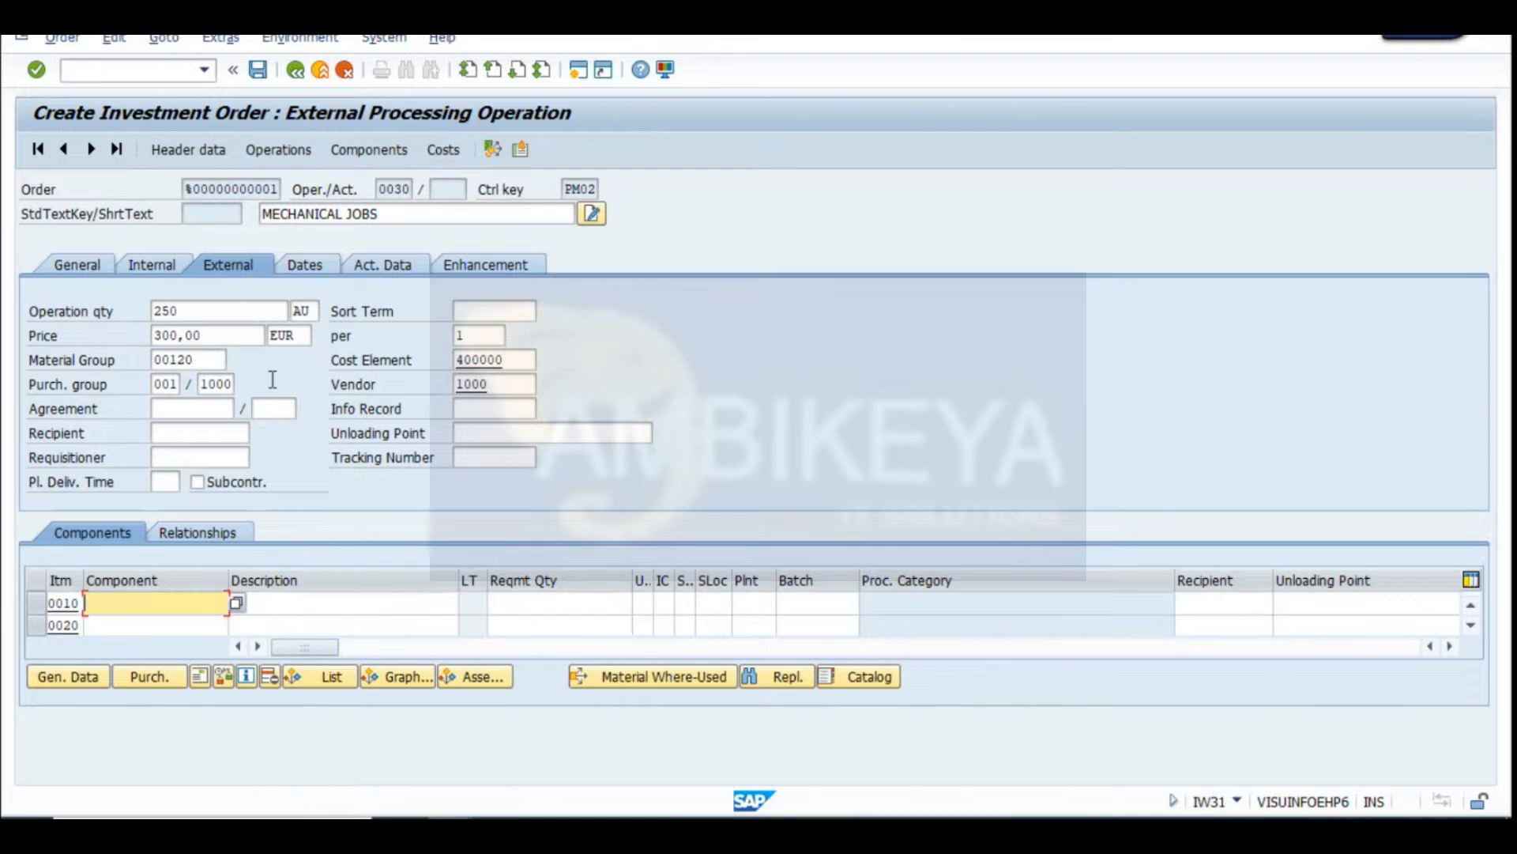
Return to the SAP order's operation overview, deselect operation 0030 and widen the control key column
{"action": "left_click", "coordinate": [287, 151]}
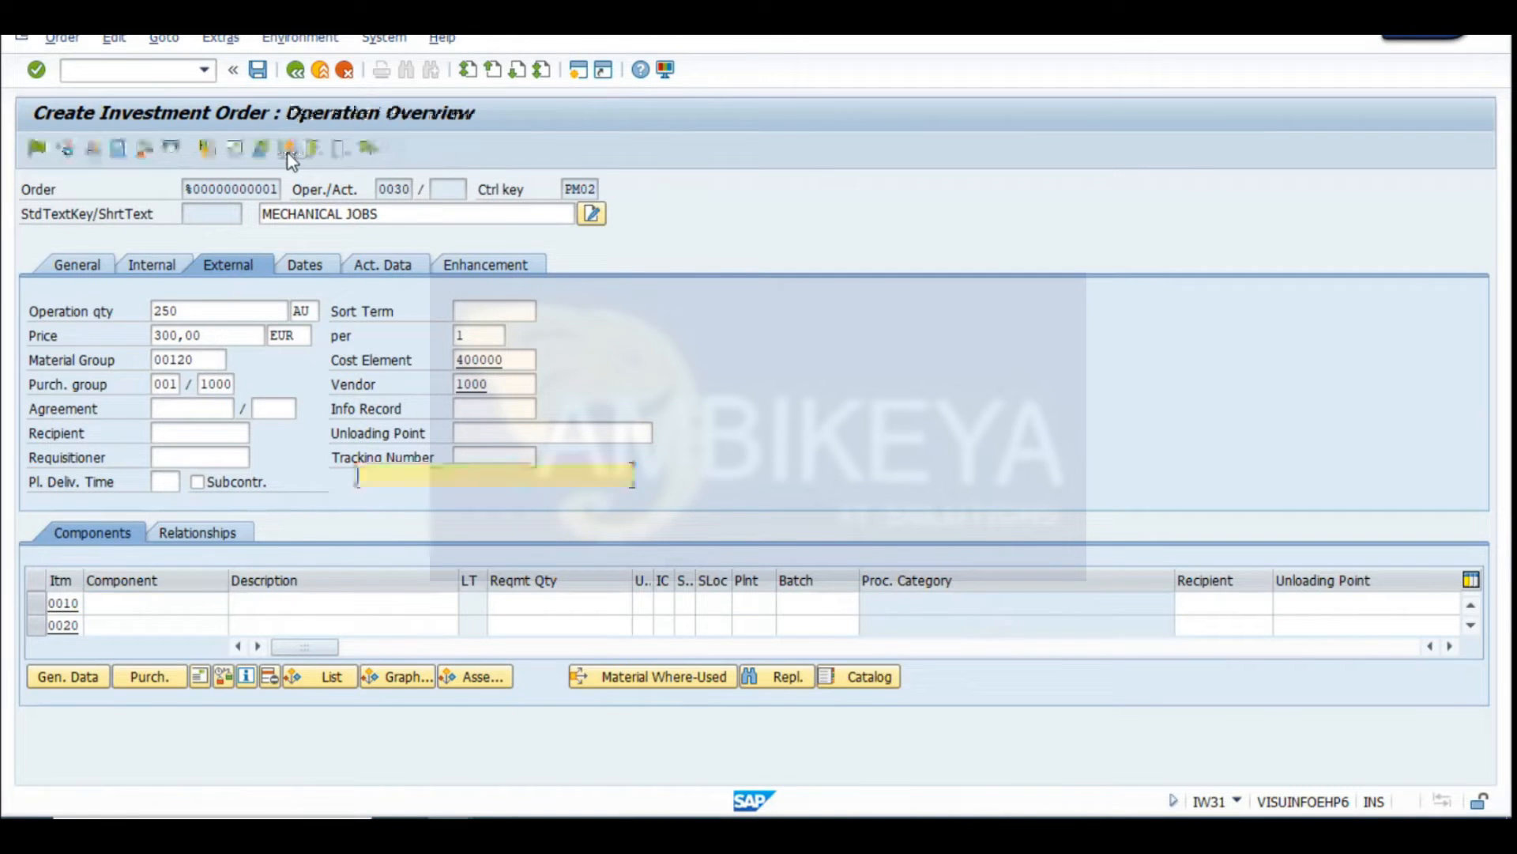
{"action": "left_click", "coordinate": [36, 383]}
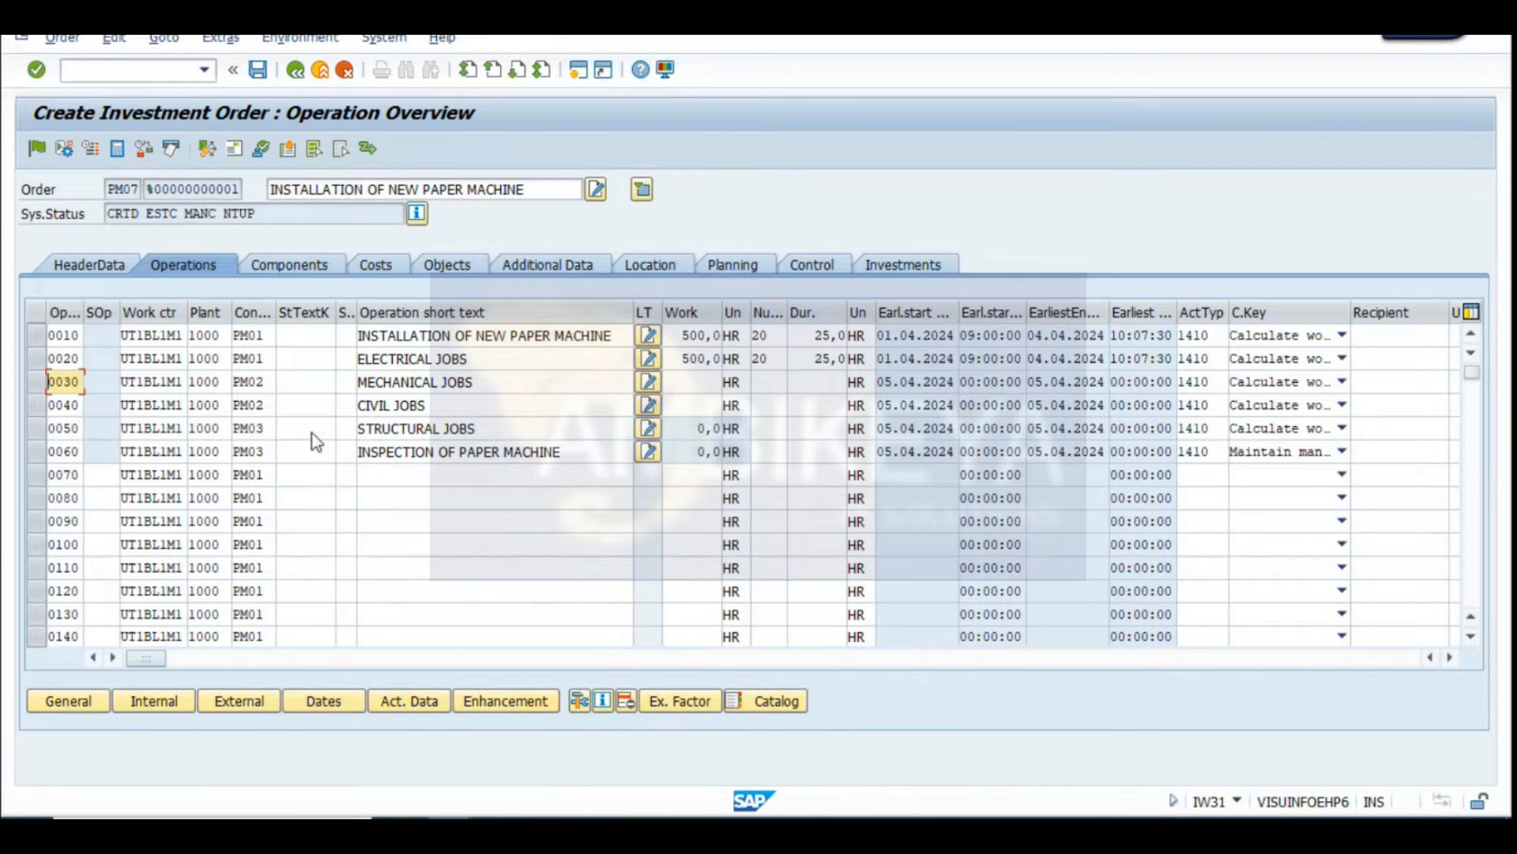
{"action": "left_click_drag", "start_coordinate": [275, 305], "coordinate": [291, 305]}
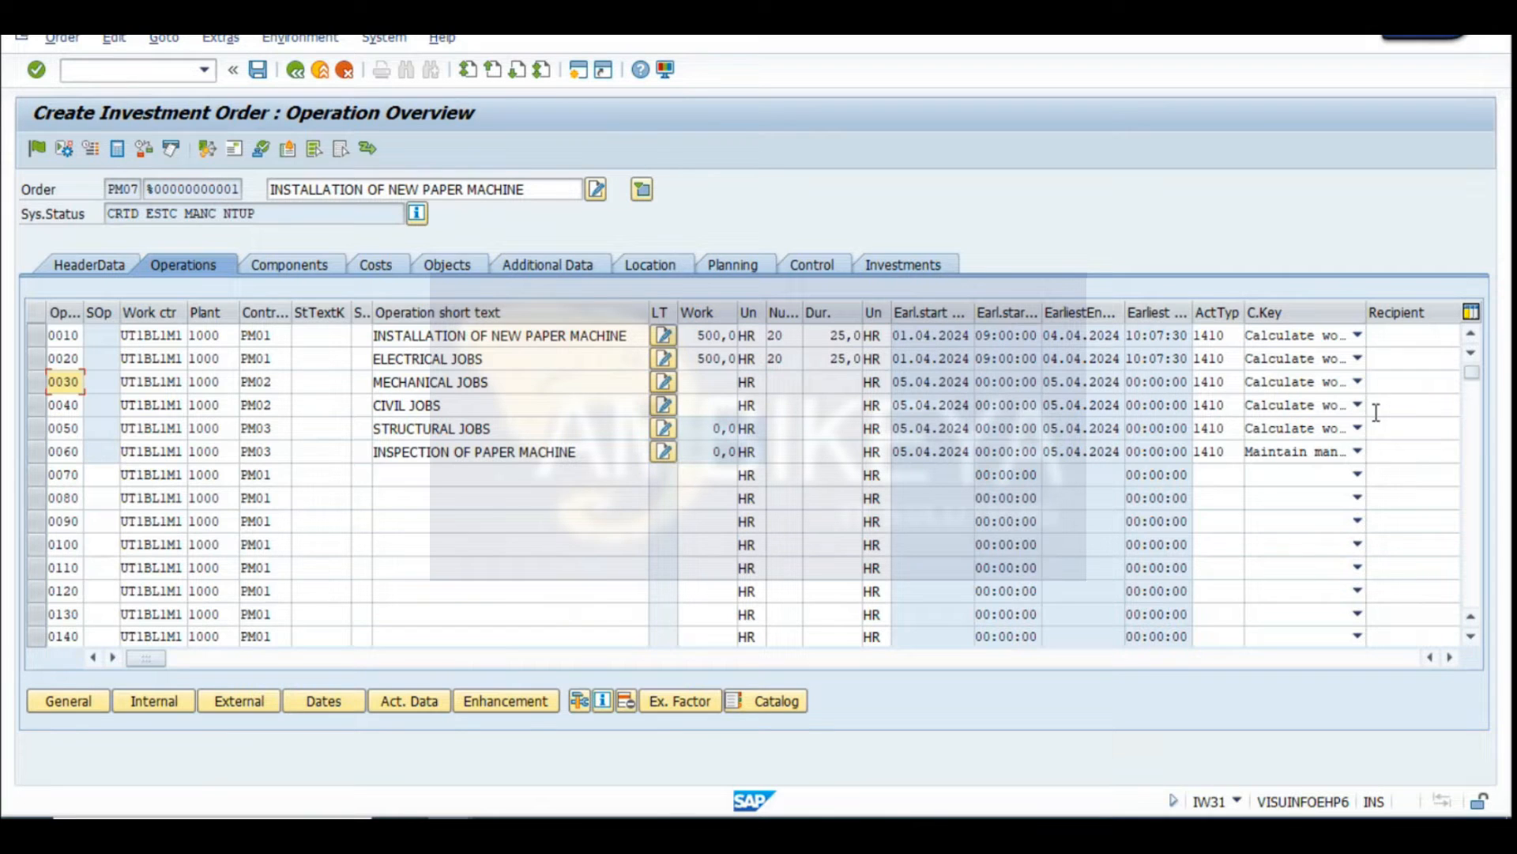
Examine the activity types of operations 0010 and 0020 and the control key of operation 0010
{"action": "left_click", "coordinate": [1214, 339]}
{"action": "left_click", "coordinate": [1210, 360]}
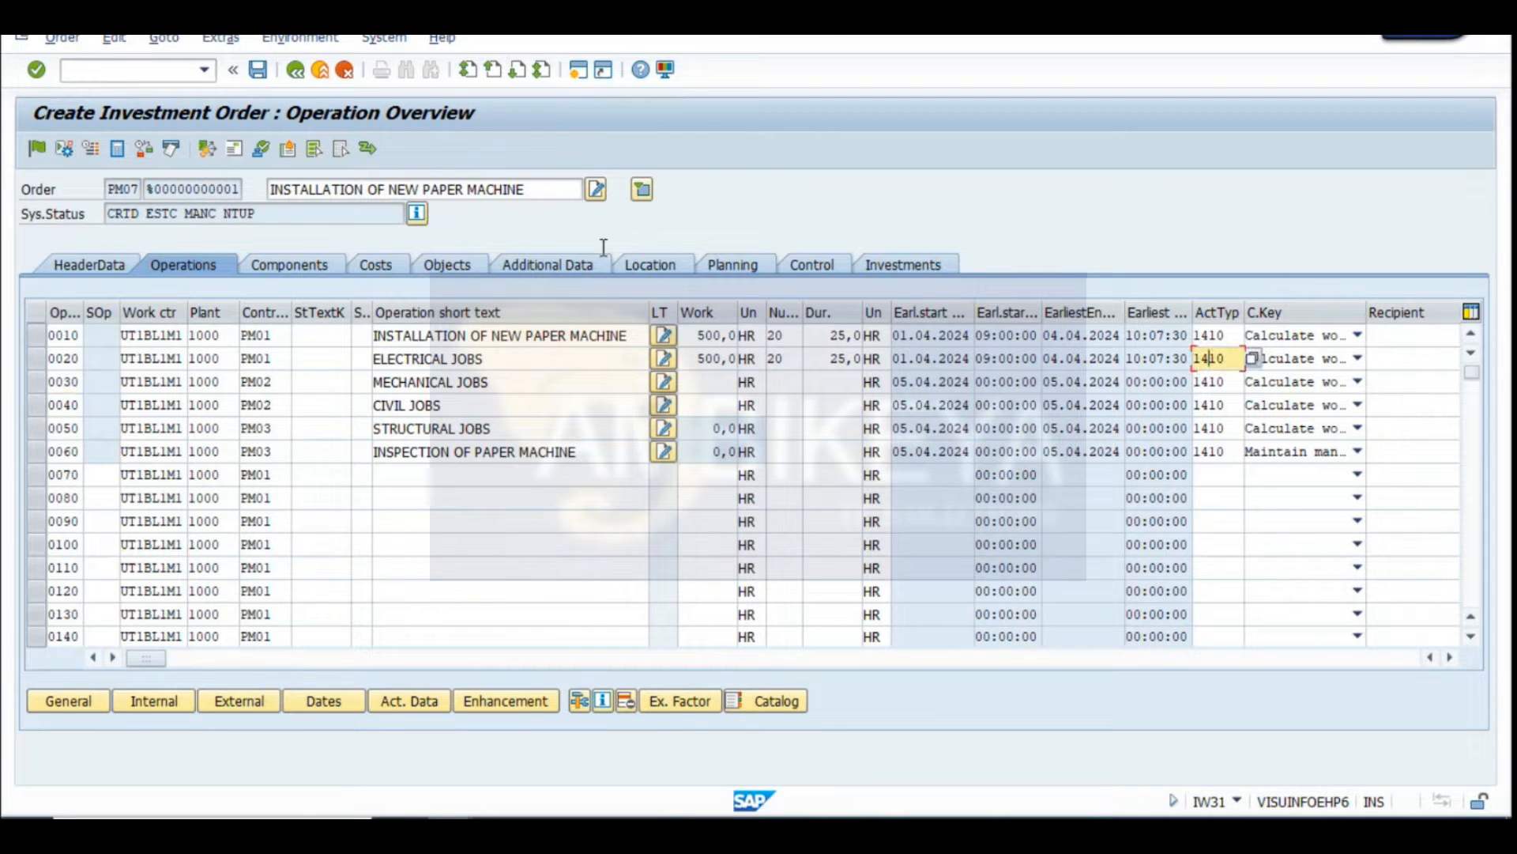
{"action": "left_click", "coordinate": [265, 335]}
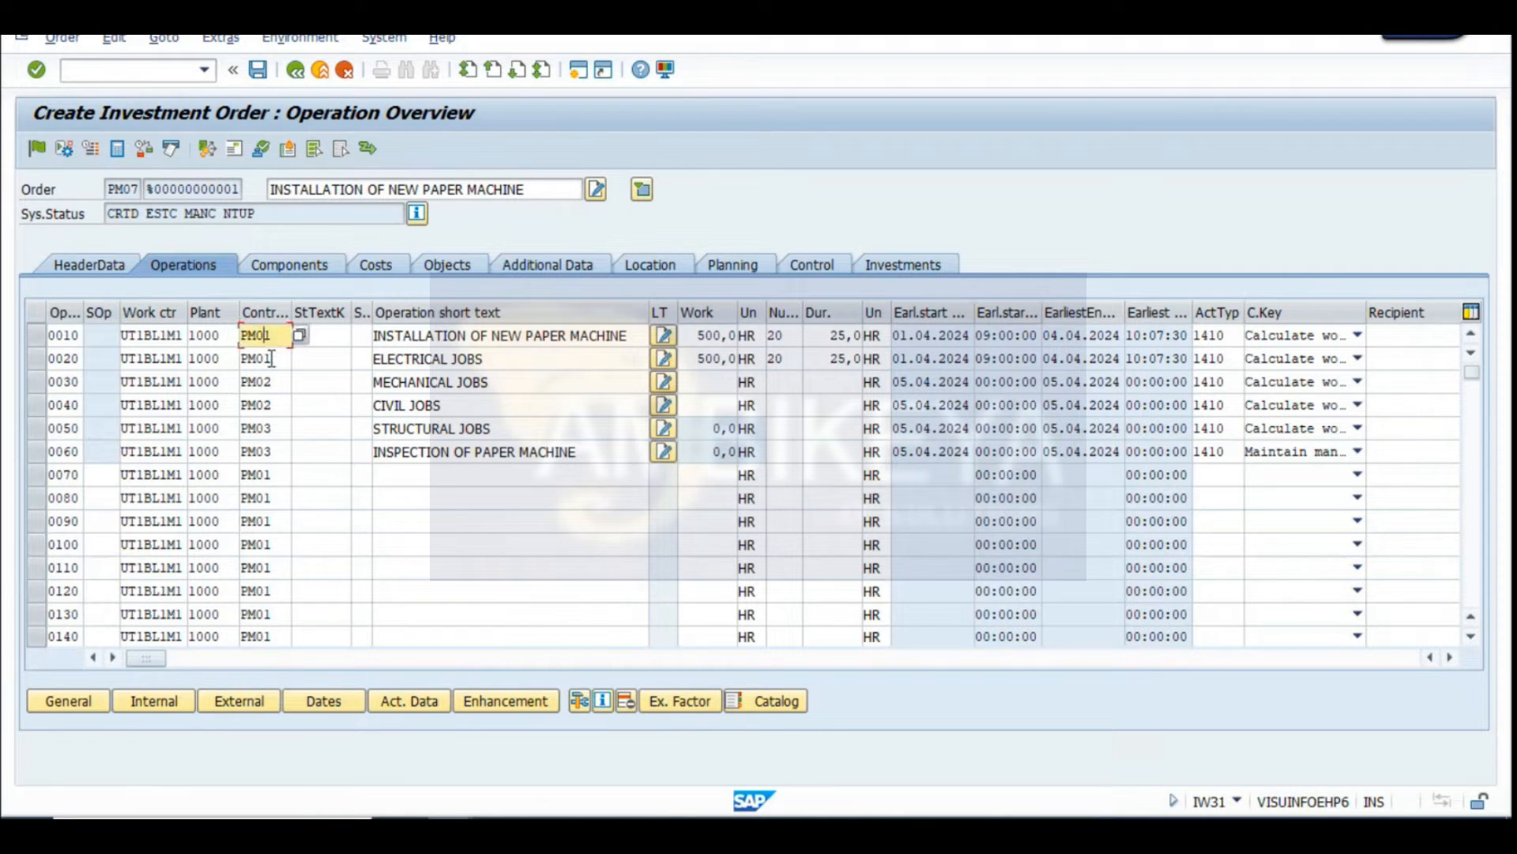
Open the order's component overview and widen the Component column slightly
{"action": "left_click", "coordinate": [301, 270]}
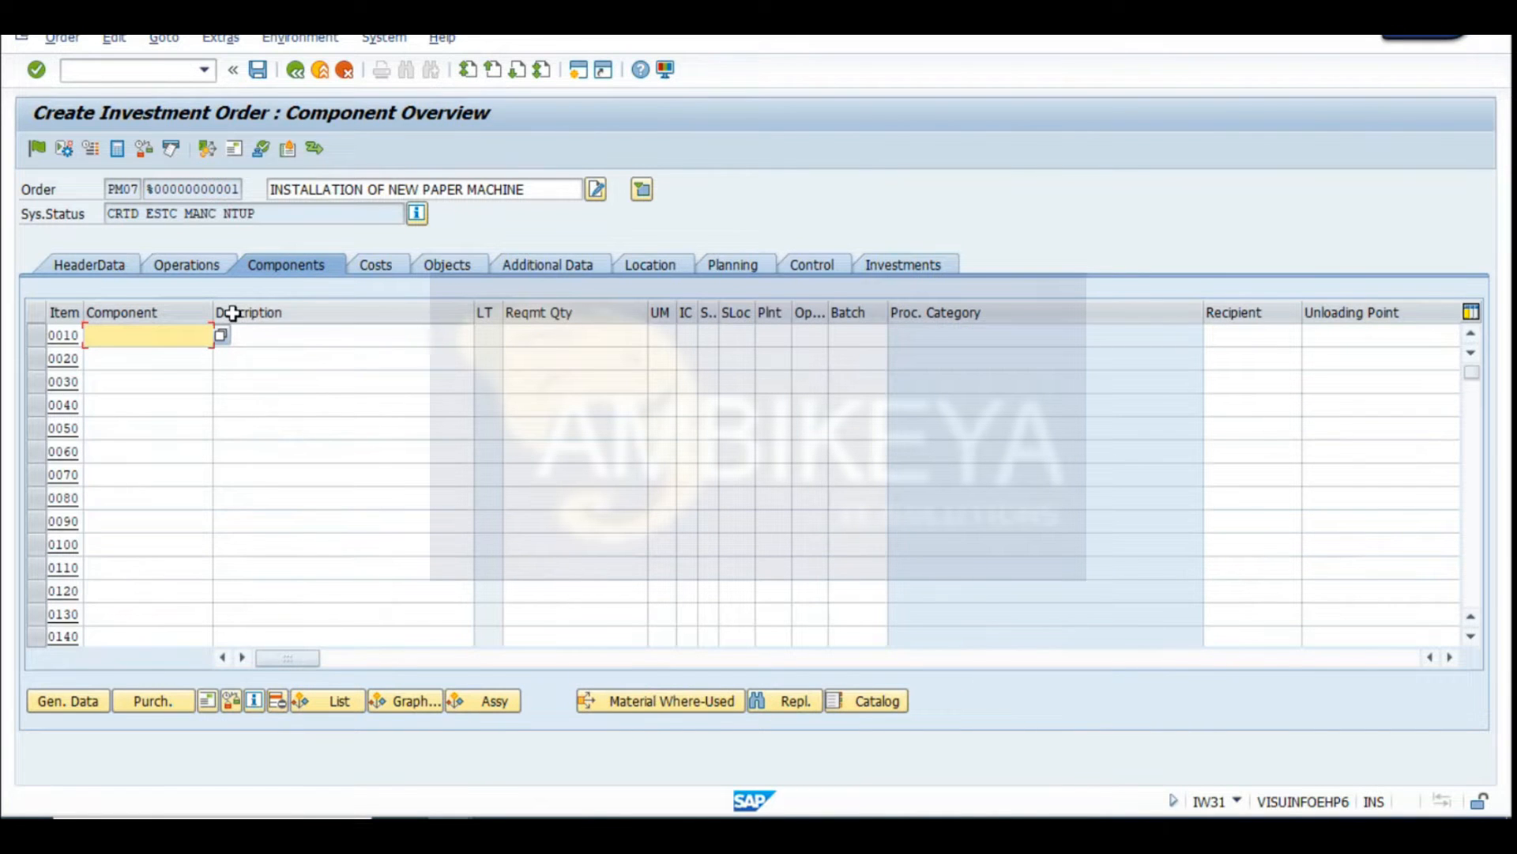
{"action": "left_click_drag", "start_coordinate": [214, 306], "coordinate": [221, 307]}
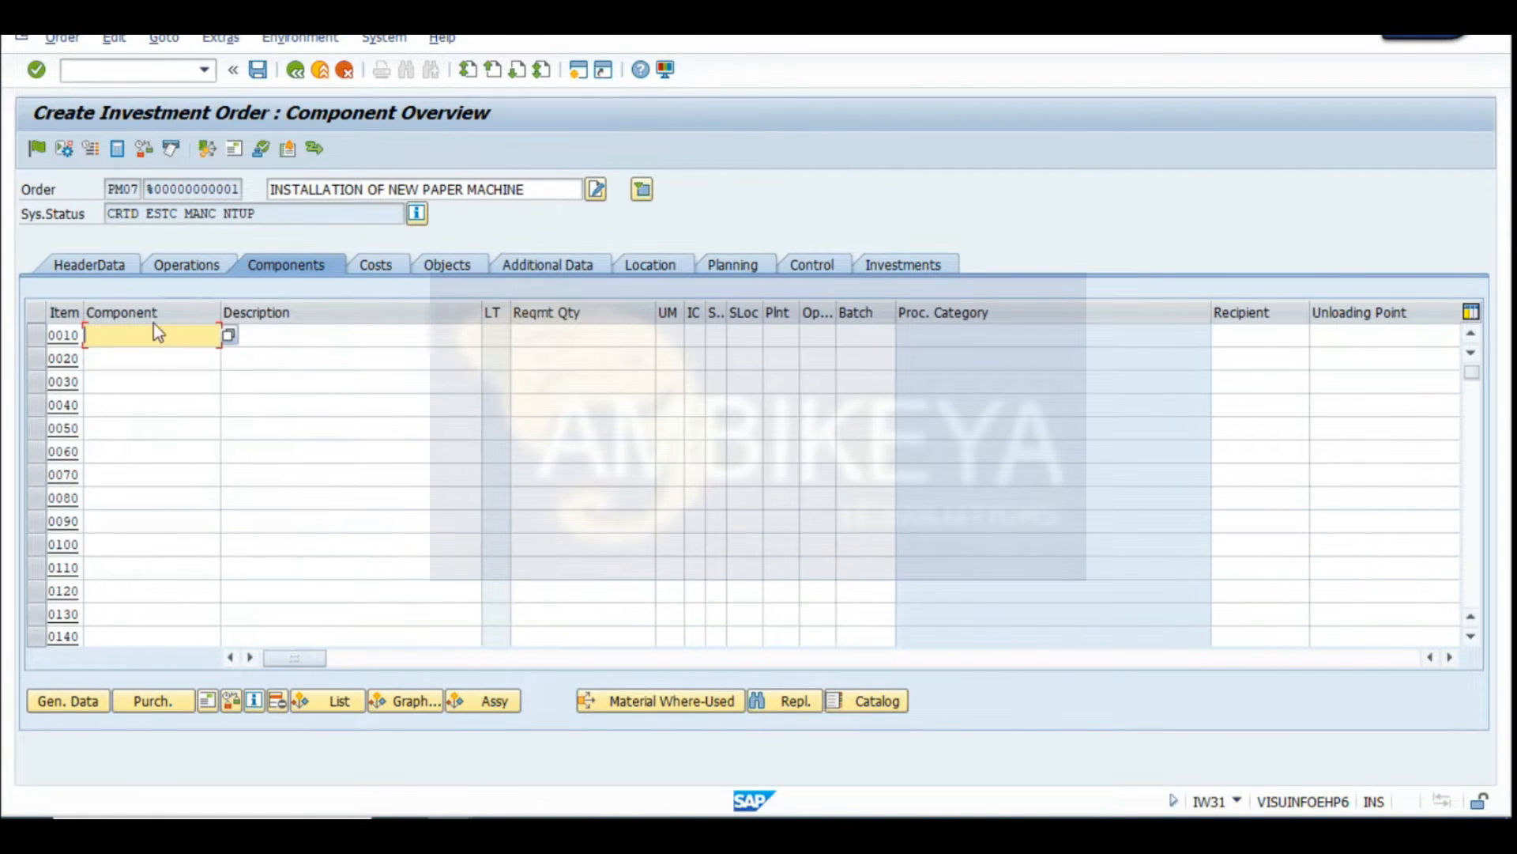
{"action": "left_click", "coordinate": [126, 358]}
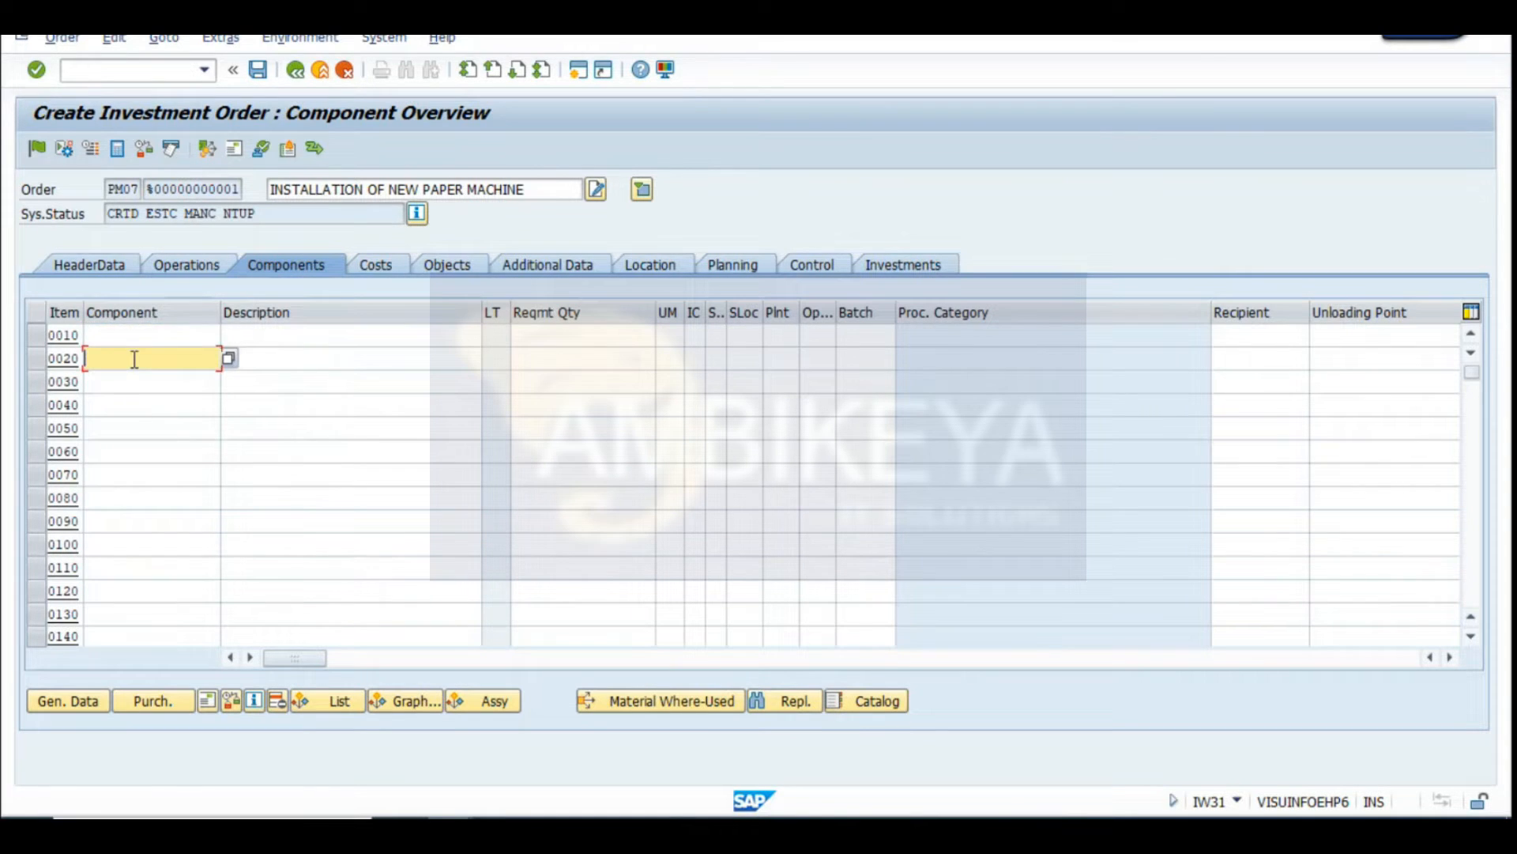
{"action": "left_click", "coordinate": [134, 382]}
{"action": "left_click", "coordinate": [139, 333]}
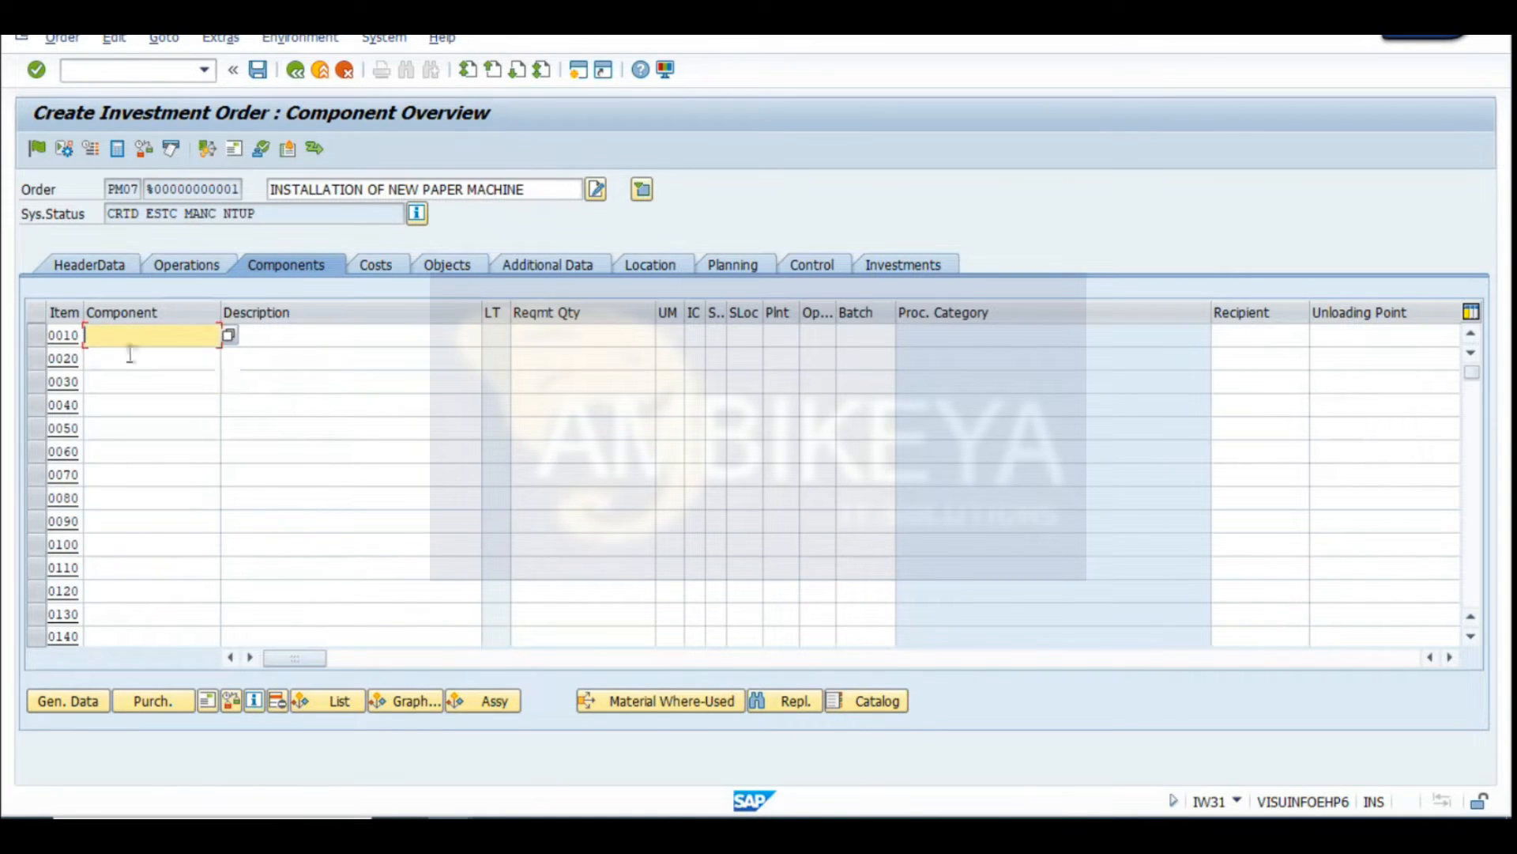
{"action": "left_click", "coordinate": [130, 359]}
{"action": "left_click", "coordinate": [128, 382]}
{"action": "left_click", "coordinate": [125, 425]}
{"action": "left_click", "coordinate": [133, 336]}
{"action": "left_click", "coordinate": [124, 360]}
{"action": "left_click", "coordinate": [122, 405]}
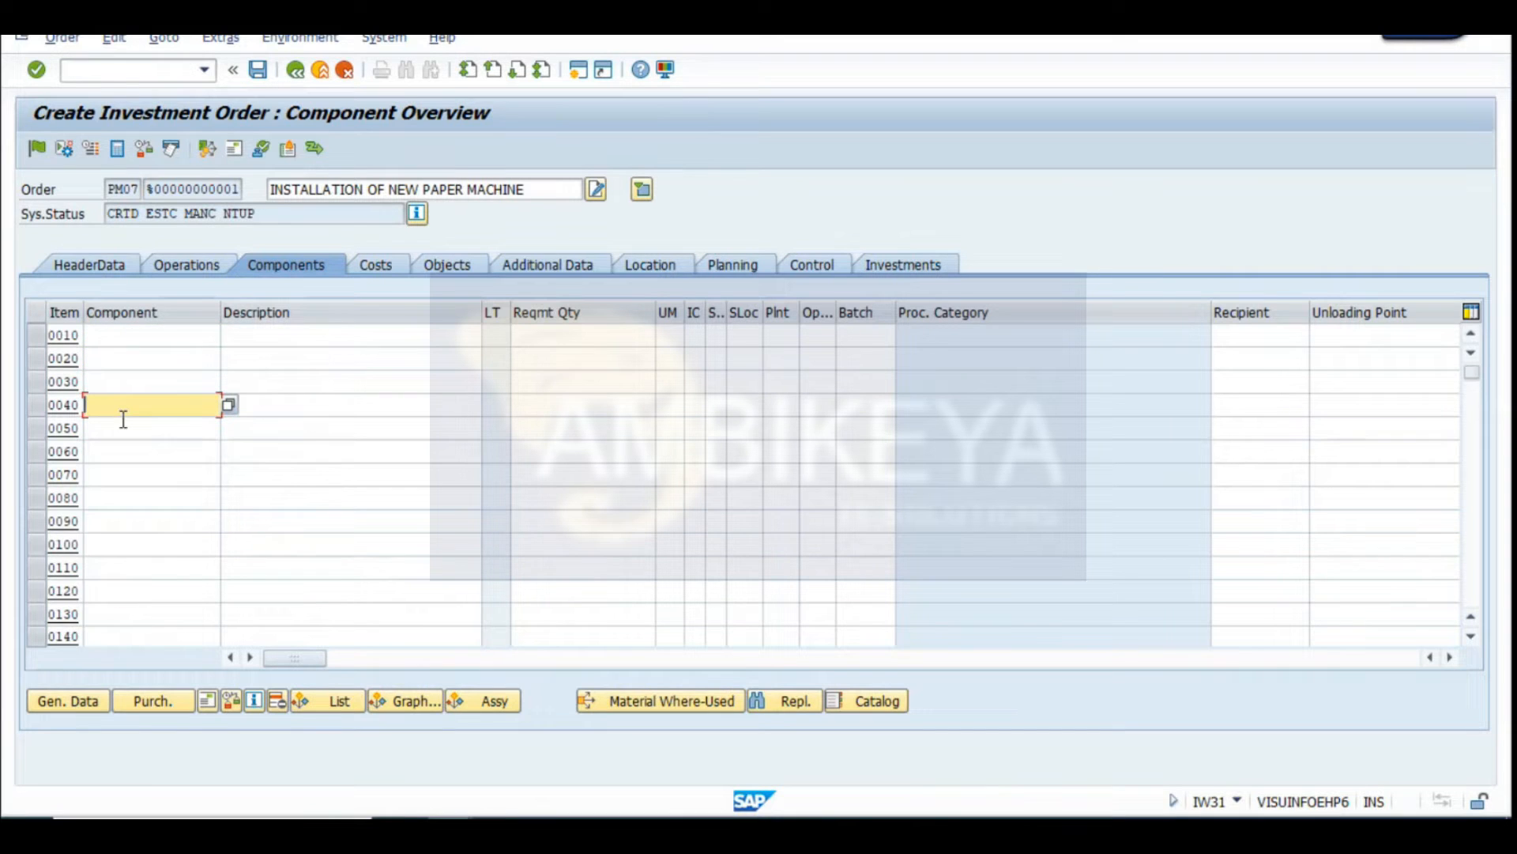
{"action": "left_click", "coordinate": [282, 338]}
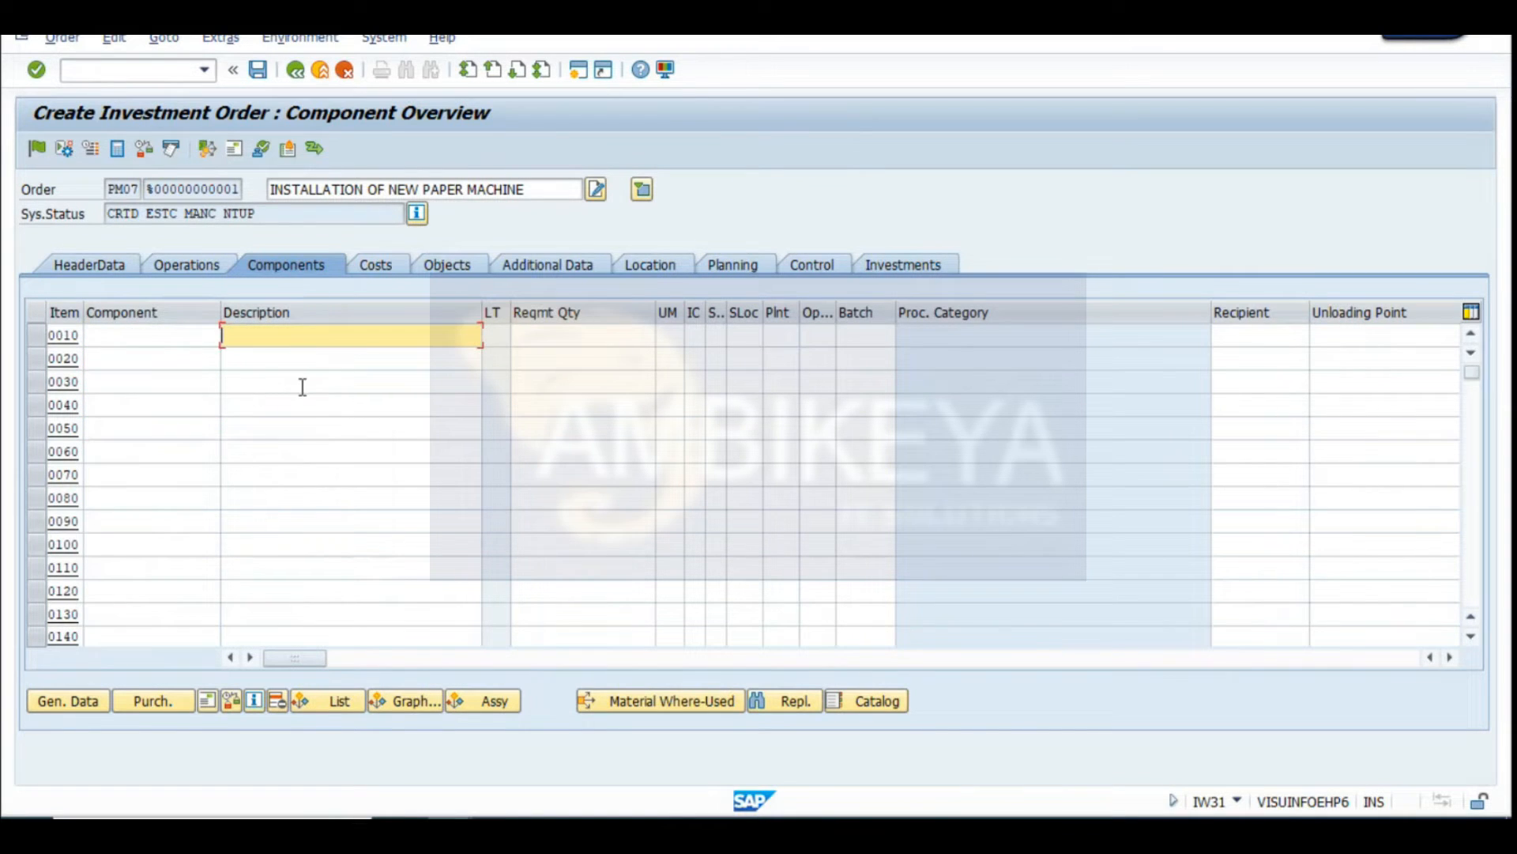
{"action": "left_click", "coordinate": [144, 337]}
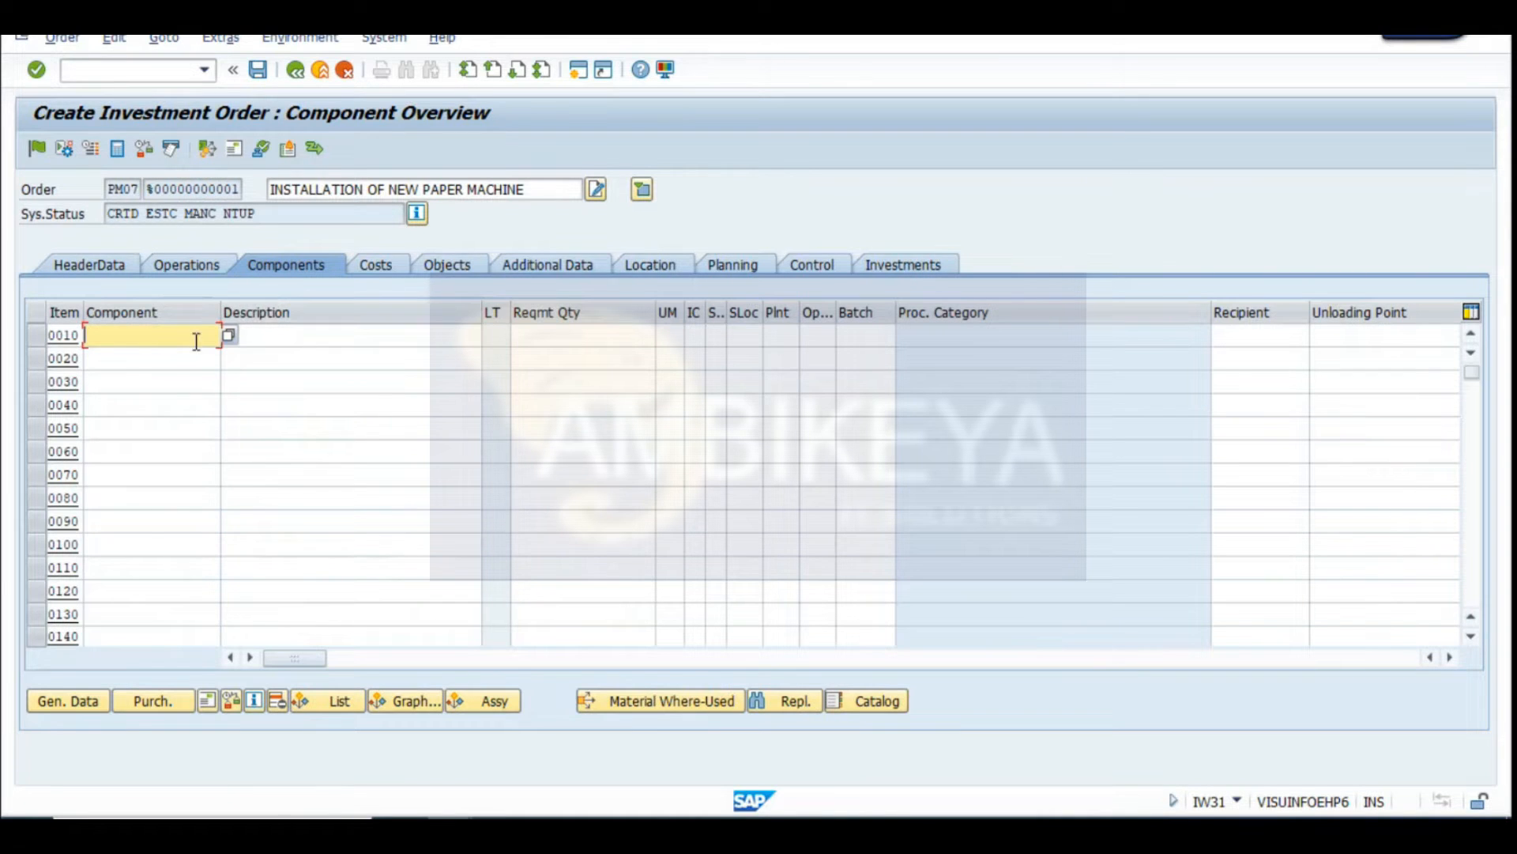
{"action": "left_click", "coordinate": [165, 356]}
{"action": "left_click", "coordinate": [170, 337]}
{"action": "left_click", "coordinate": [166, 360]}
{"action": "left_click", "coordinate": [163, 383]}
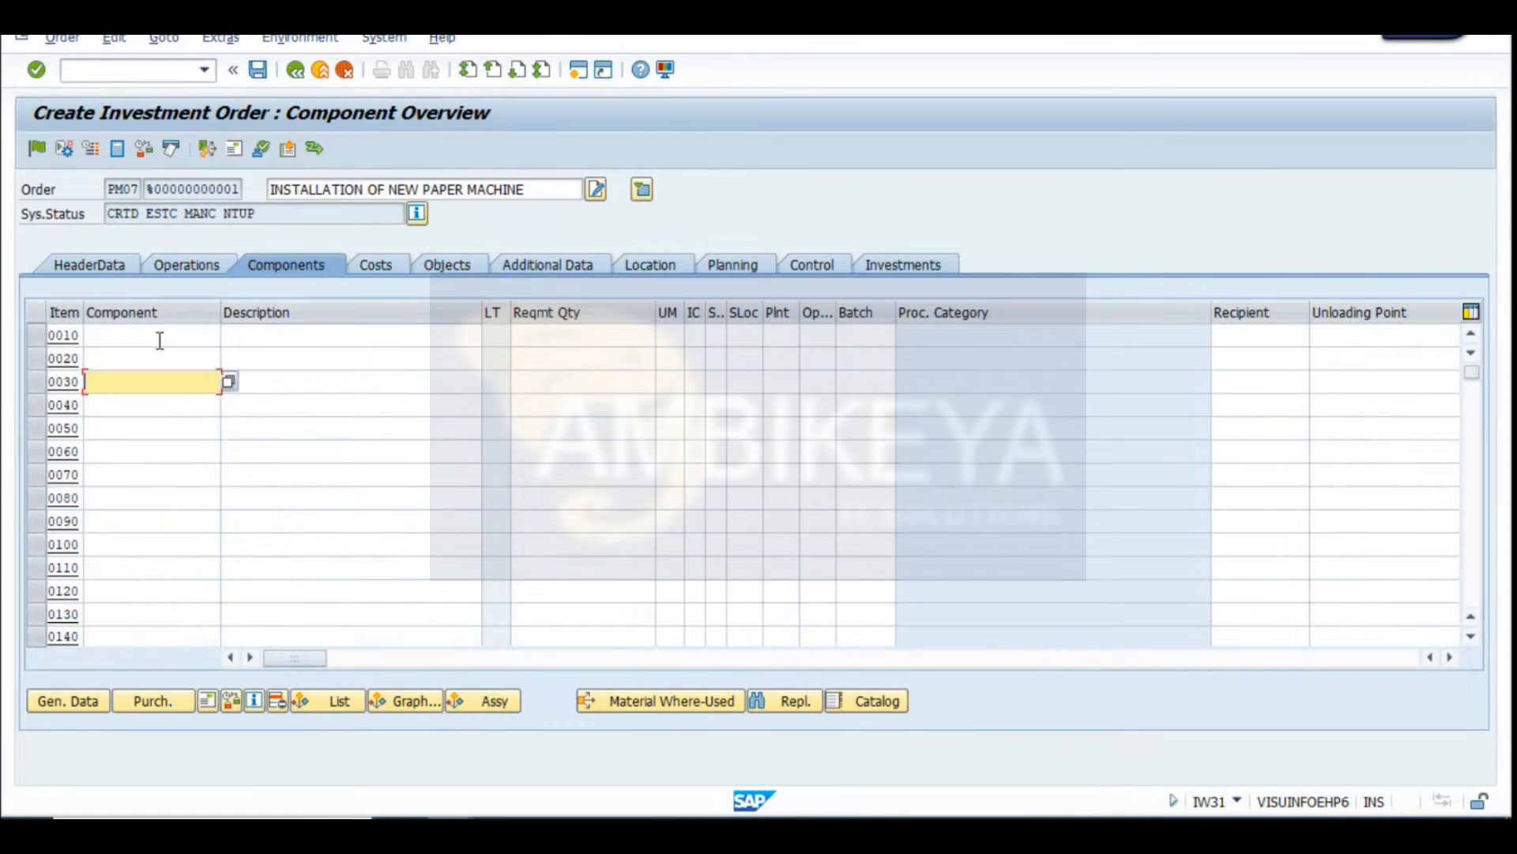
{"action": "left_click", "coordinate": [158, 340]}
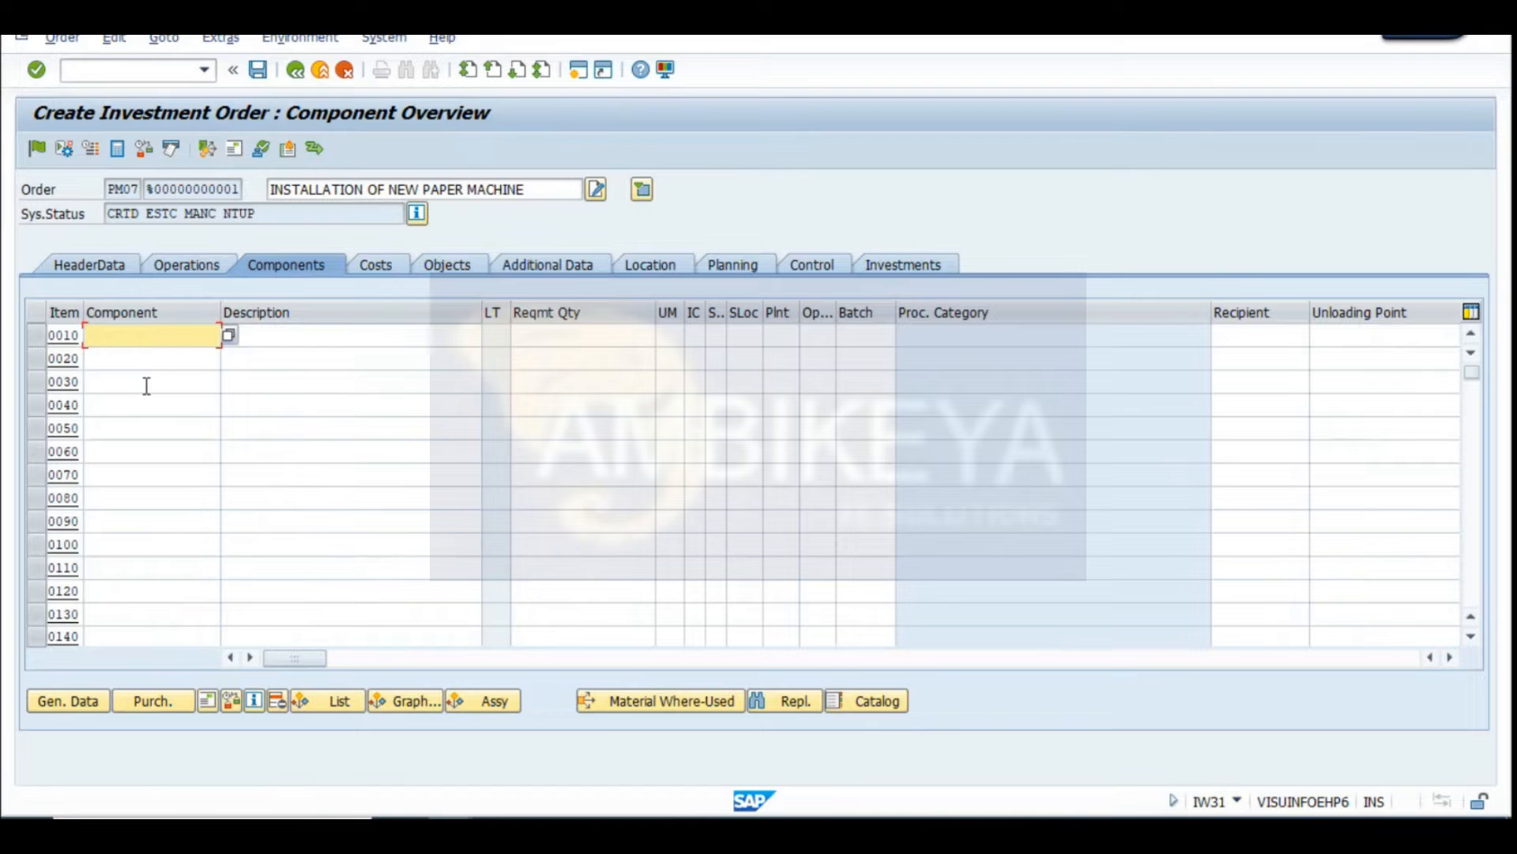
Enter PAPER MACHINE as the description of component item 0010, leaving its material number empty
{"action": "left_click", "coordinate": [388, 337]}
{"action": "type", "text": "NEW PAP"}
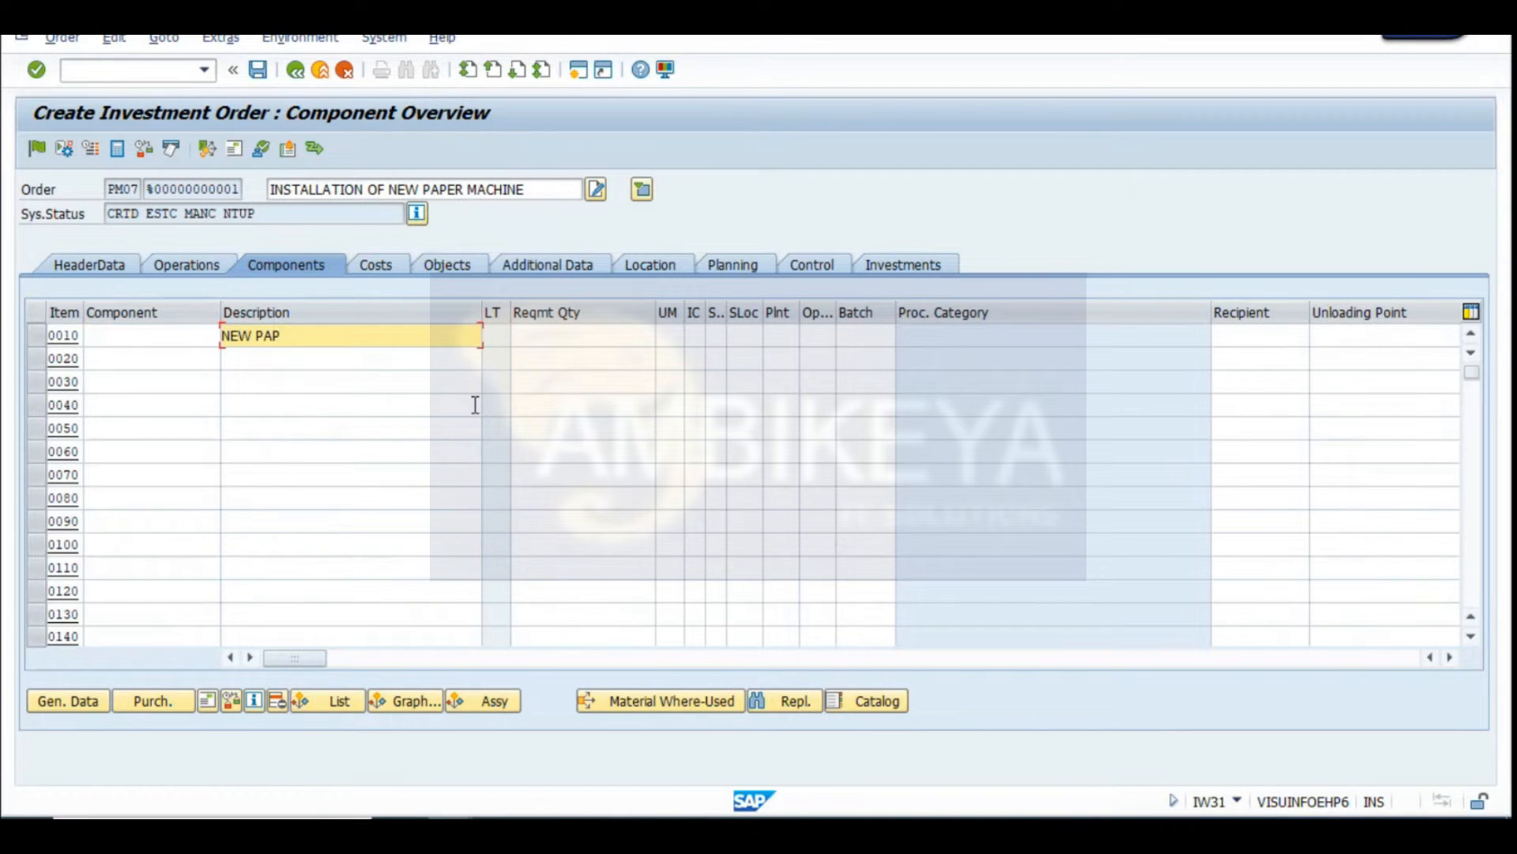
{"action": "type", "text": "APER MACHINE"}
{"action": "key", "text": "Down"}
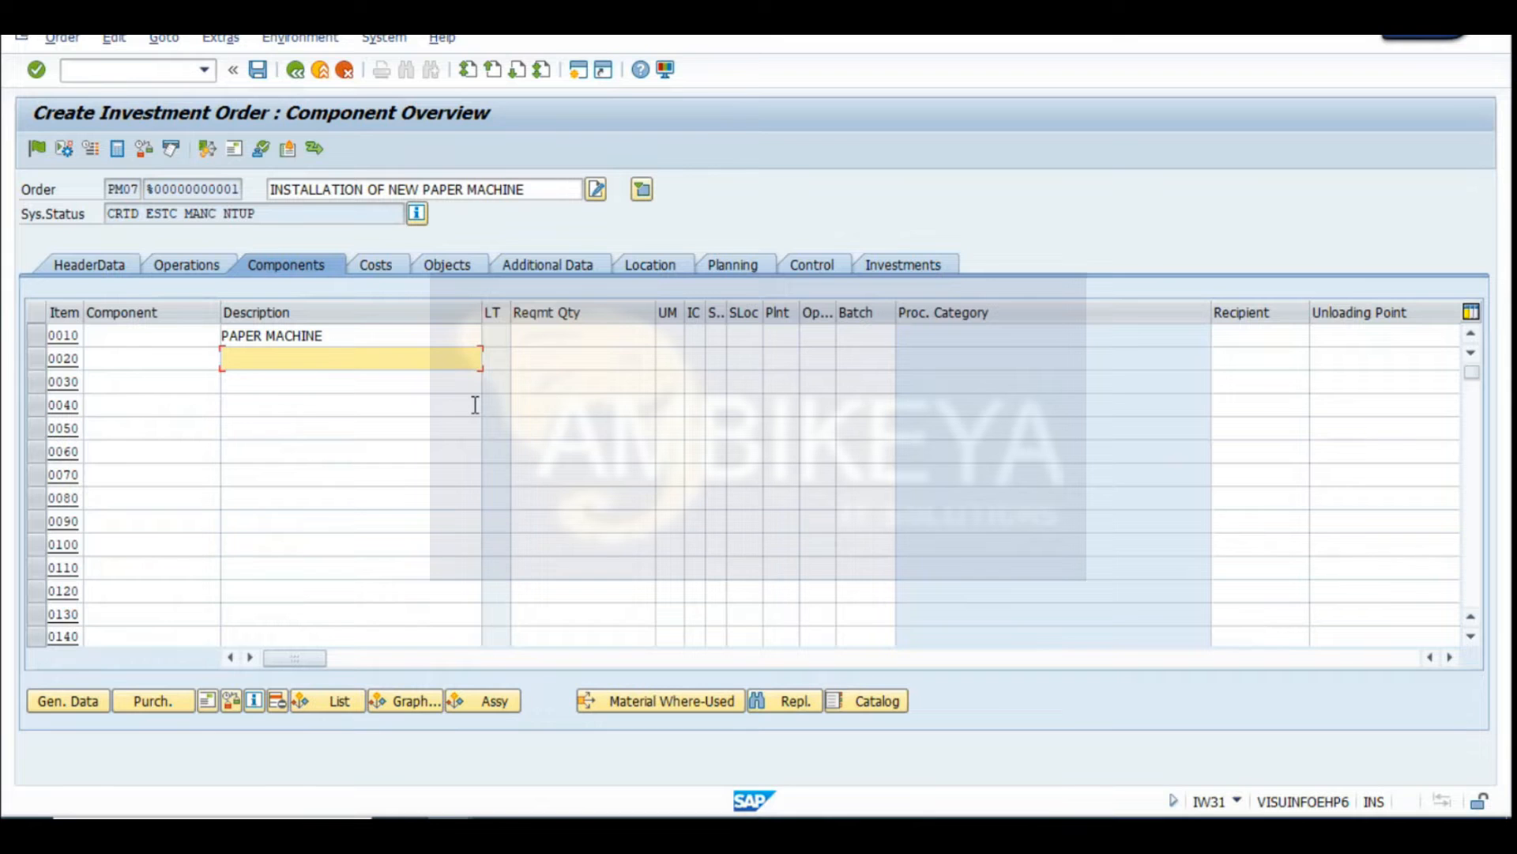
{"action": "left_click", "coordinate": [166, 335]}
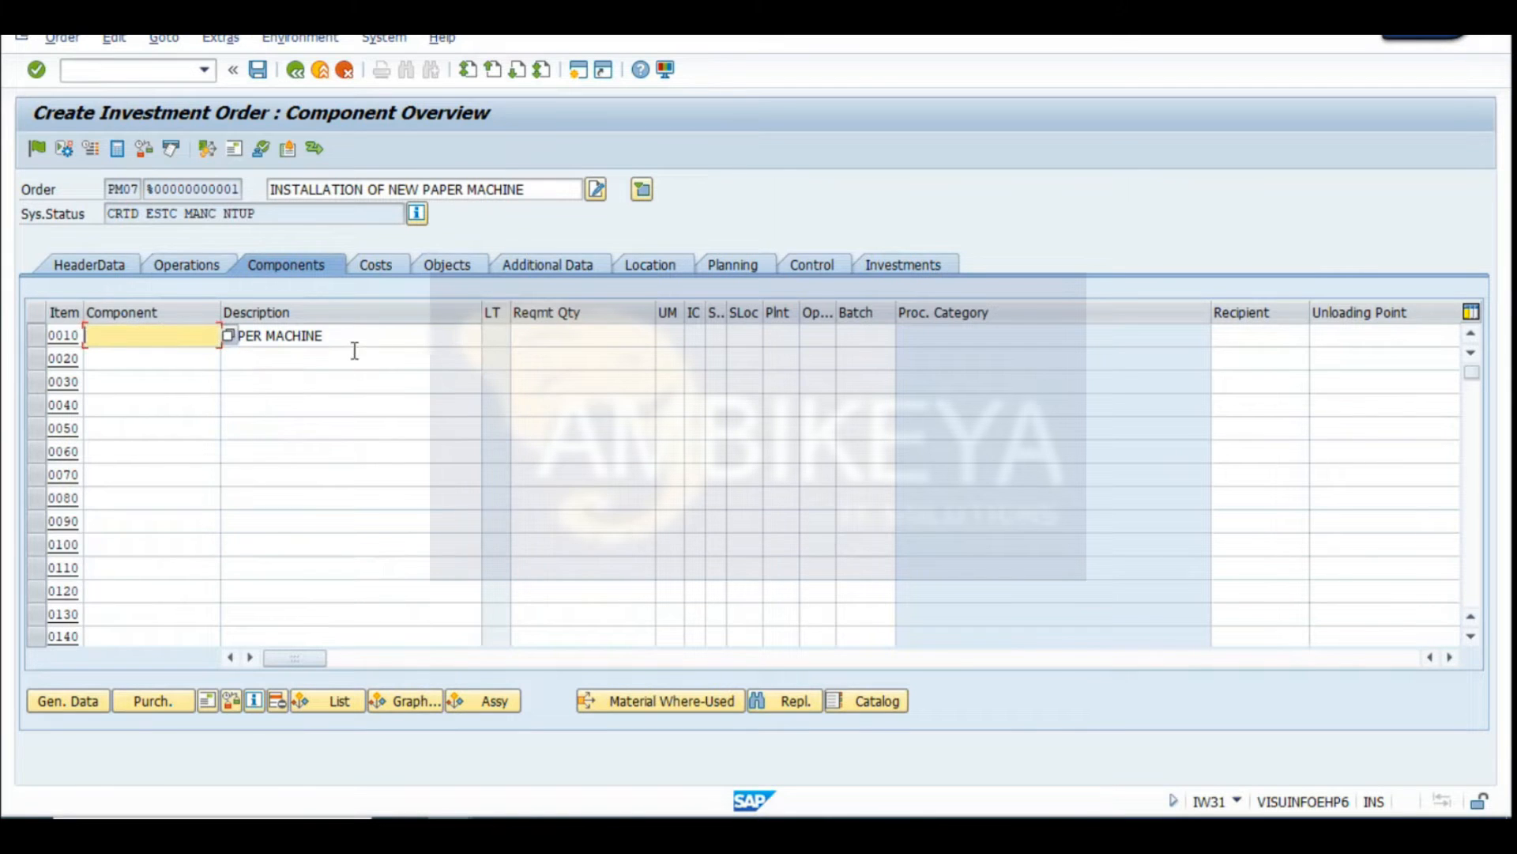
{"action": "left_click", "coordinate": [261, 359]}
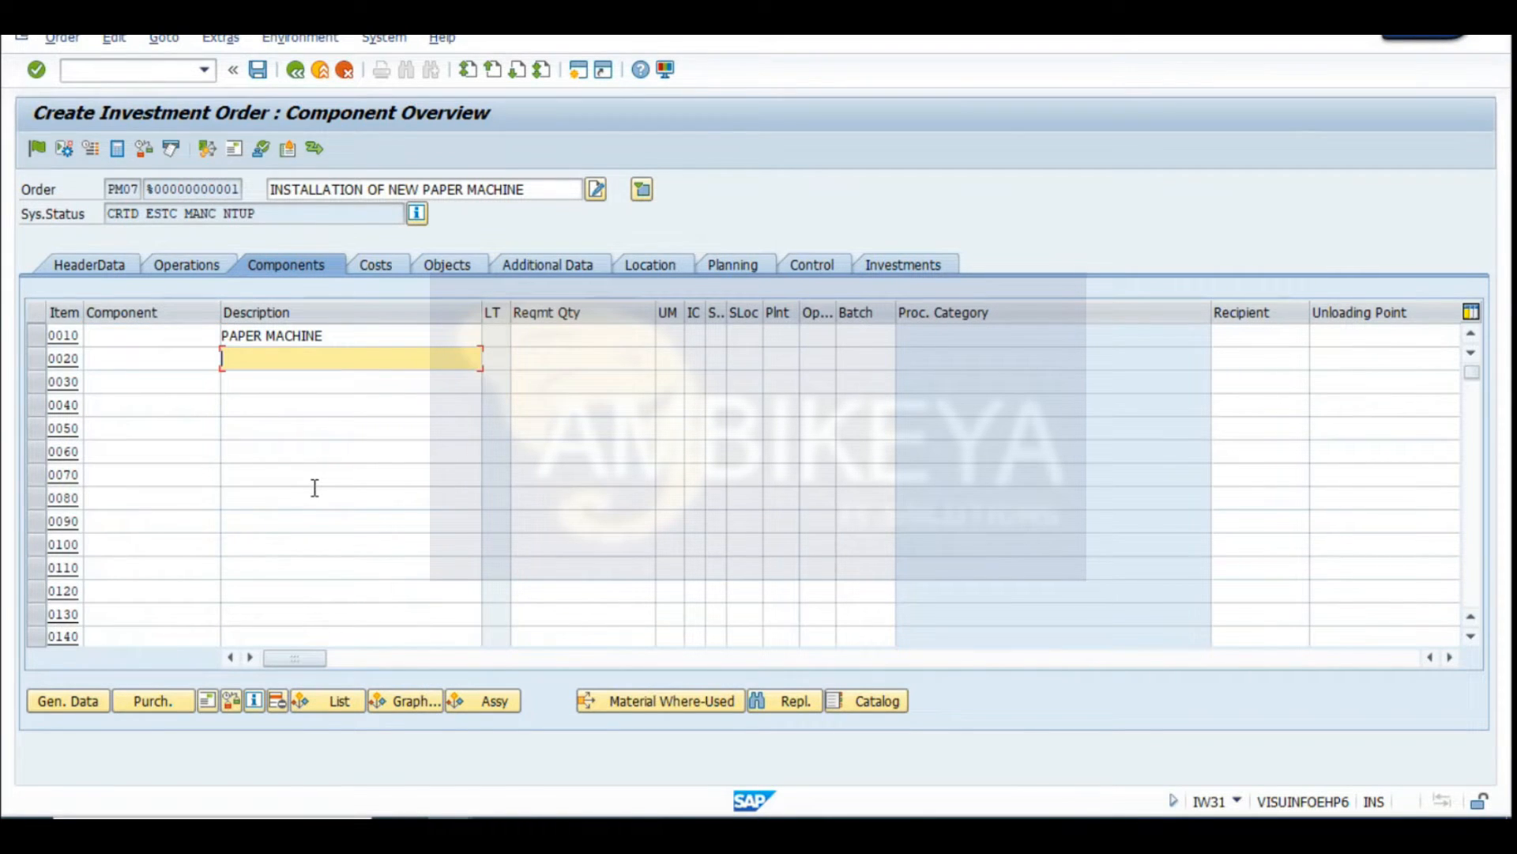
Enter ELECTRICAL PART FOR PAPER MACH and MECHNAICAL PARTS FOR PAPER MCHINE as the descriptions of component items 0020 and 0030
{"action": "type", "text": "ELECTRICAL PART FOR PAPER"}
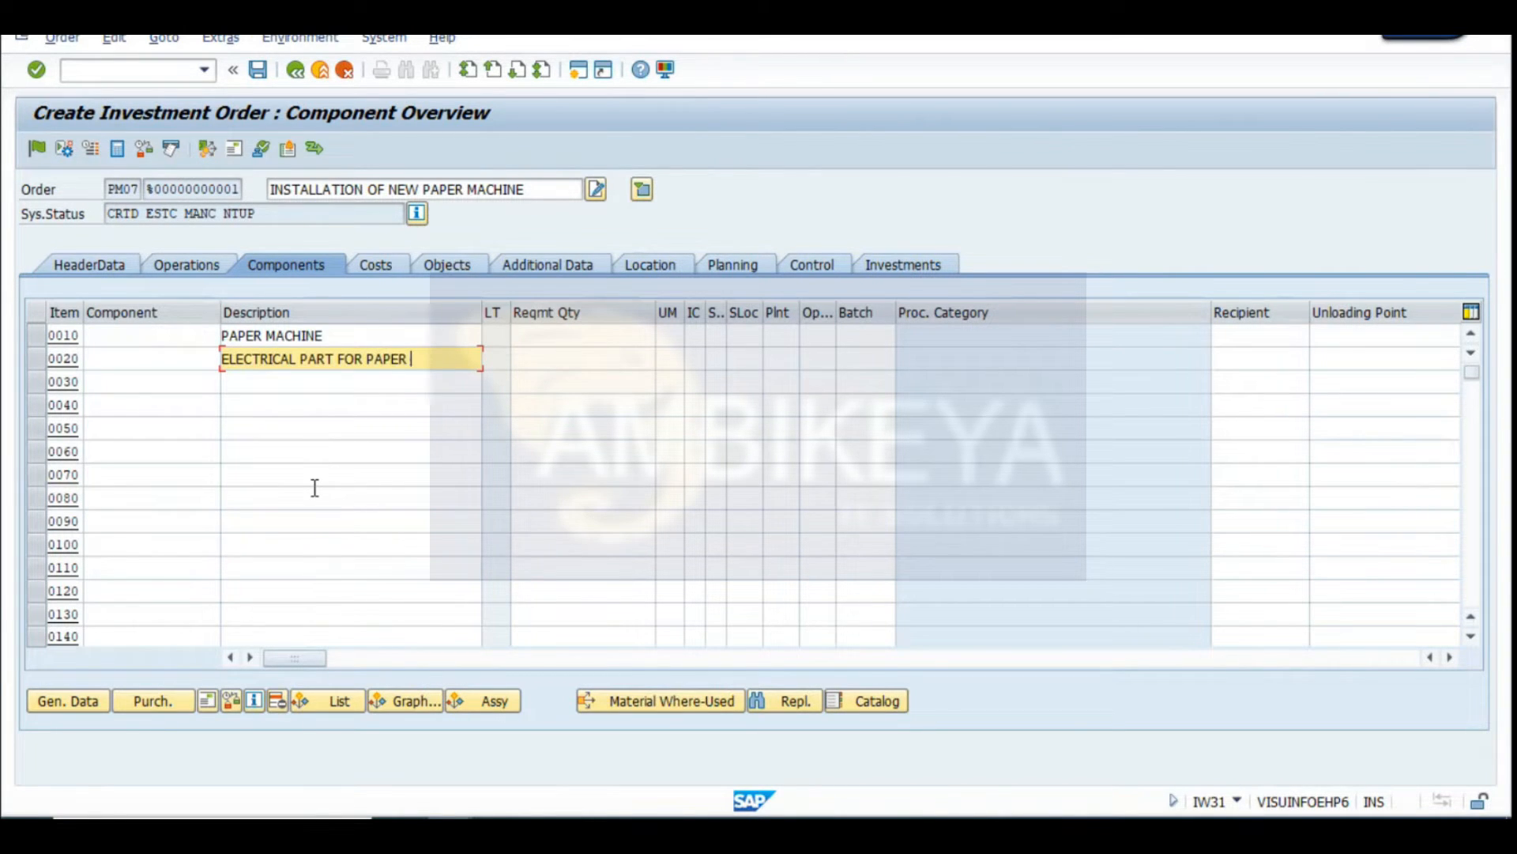
{"action": "type", "text": " MACH"}
{"action": "key", "text": "Down"}
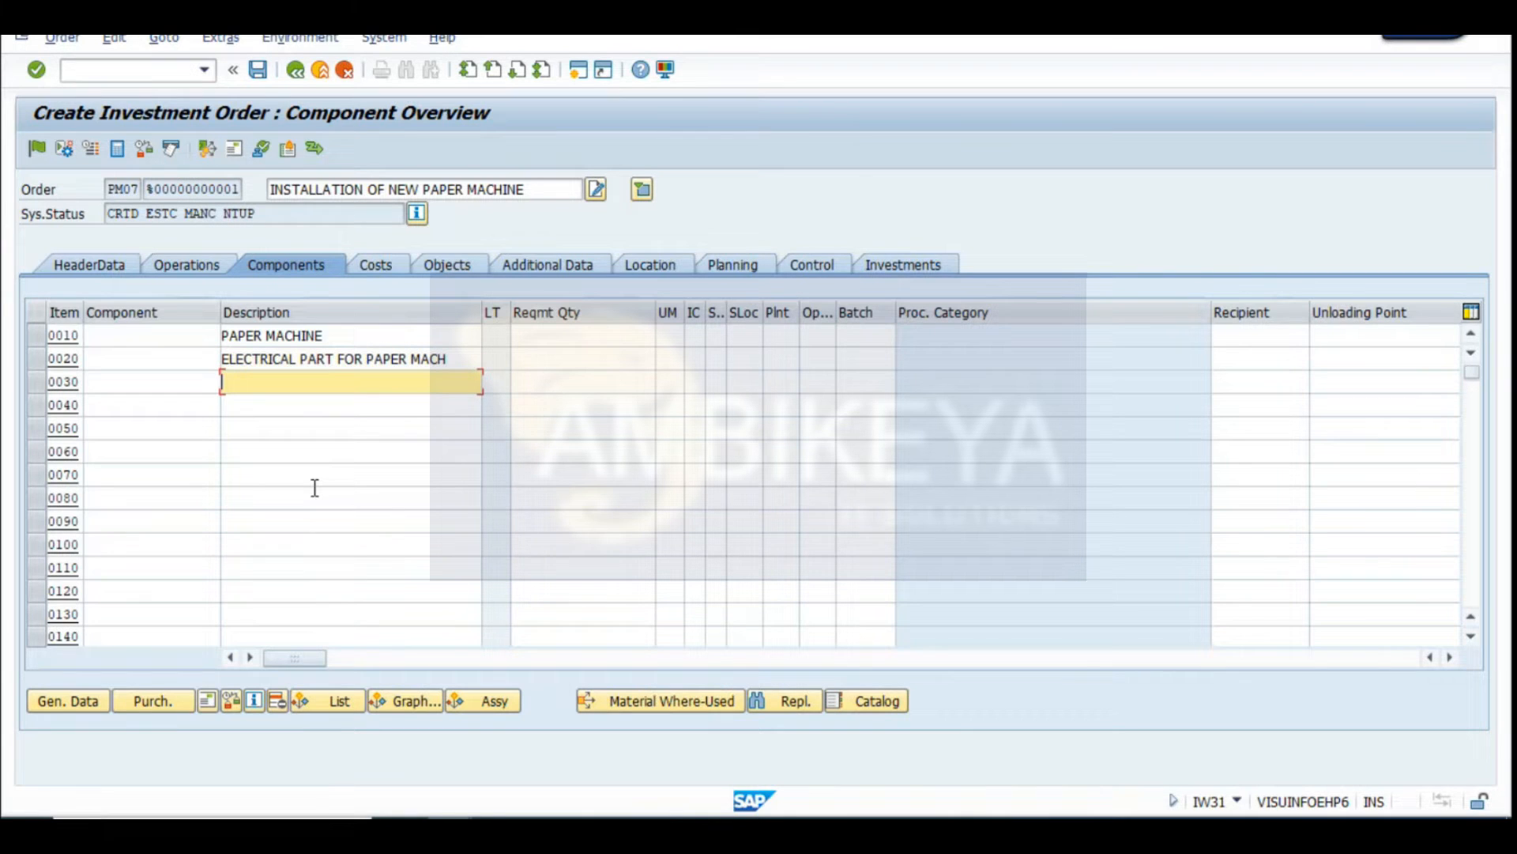
{"action": "type", "text": "MECHNAICAL PARTS FOR PAPER MCHINE"}
{"action": "key", "text": "Down"}
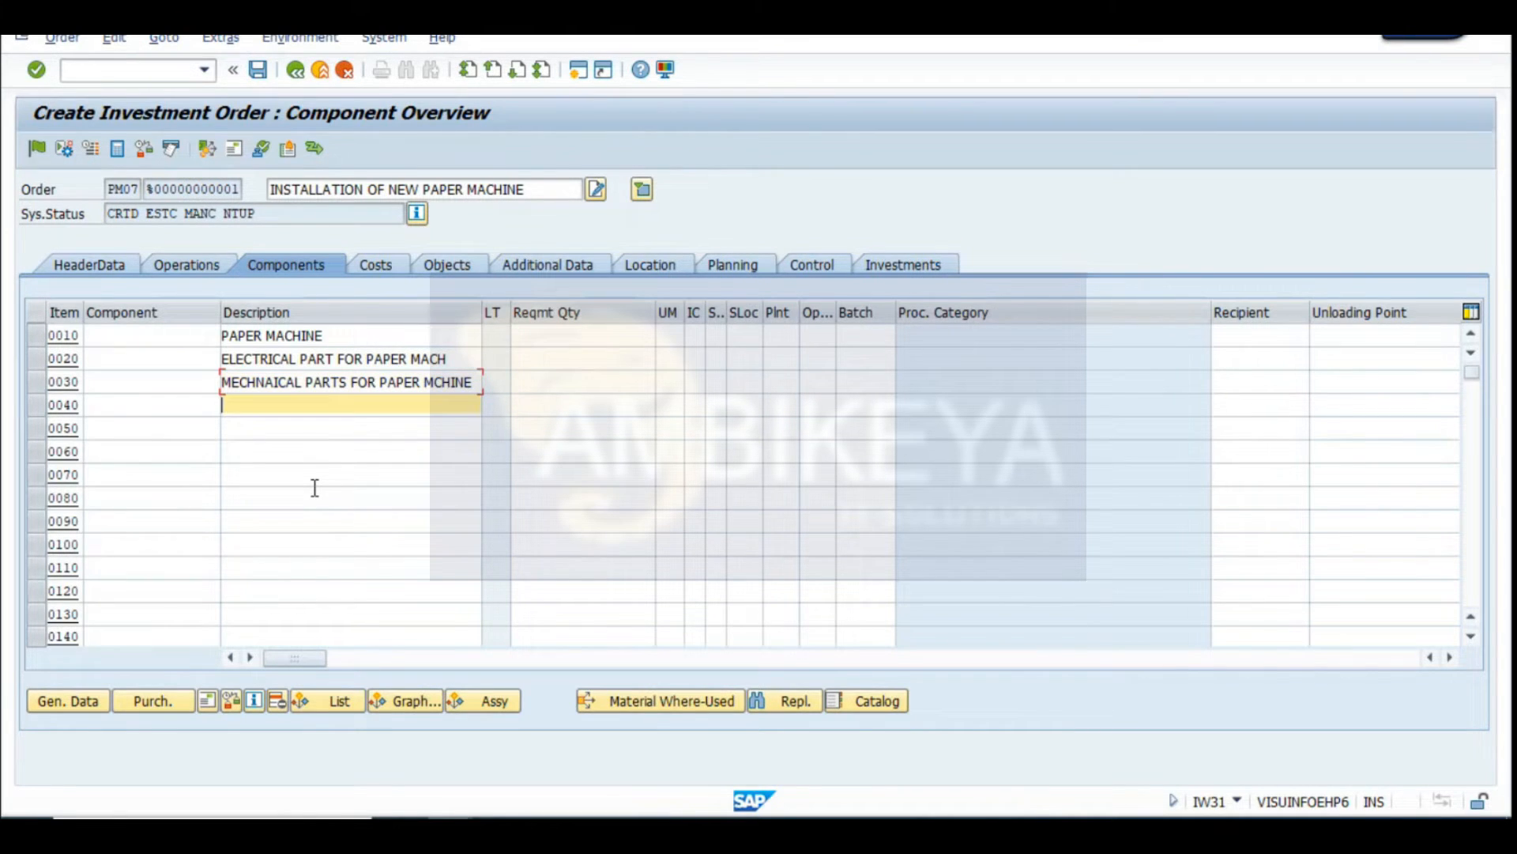
{"action": "type", "text": "ELE"}
{"action": "key", "text": "BackSpace"}
{"action": "key", "text": "BackSpace"}
{"action": "key", "text": "BackSpace"}
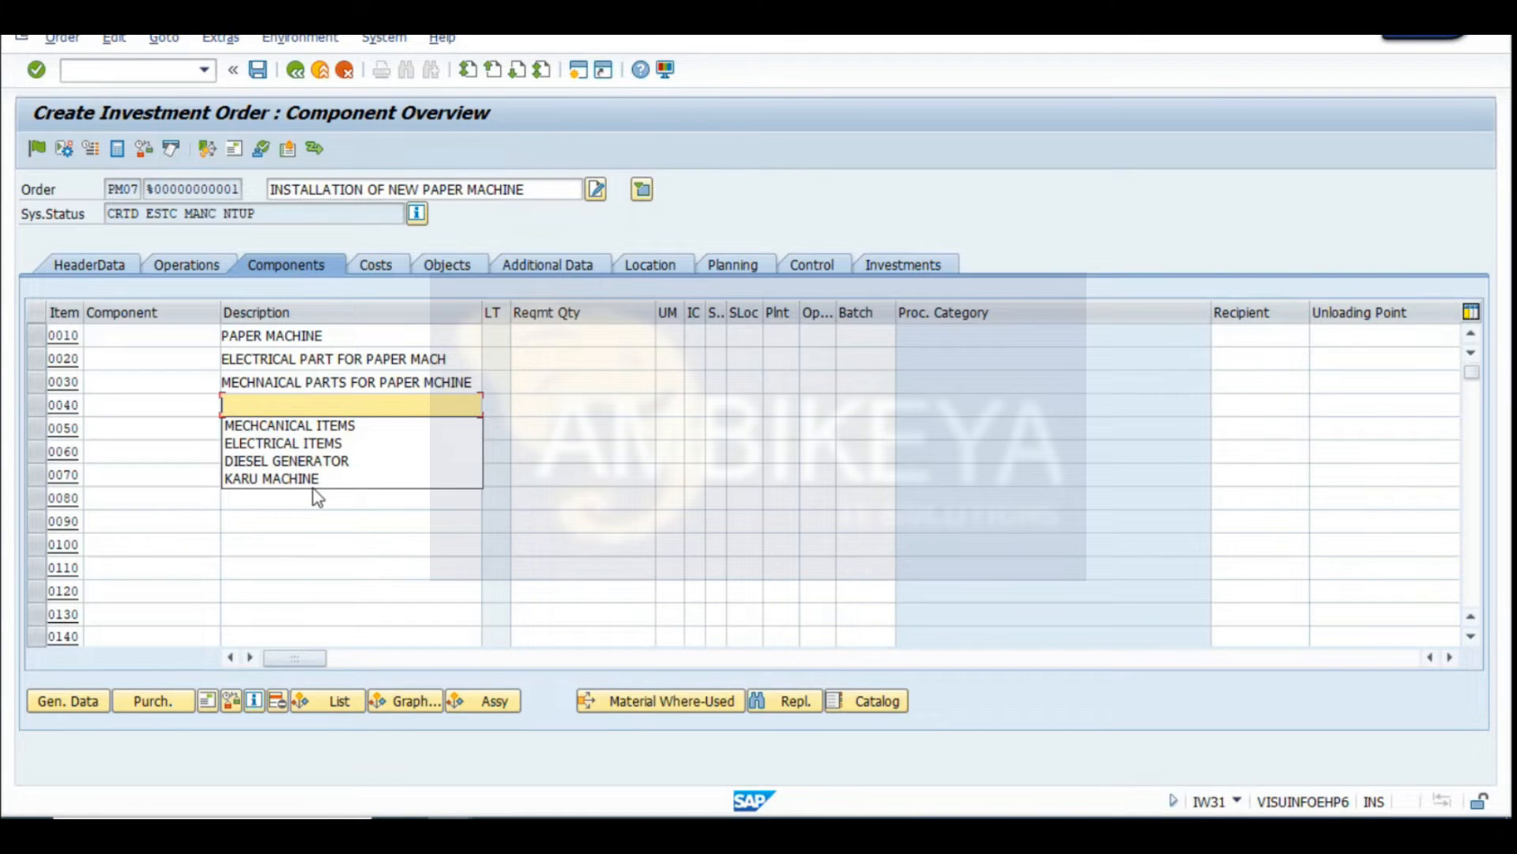
{"action": "left_click", "coordinate": [415, 398]}
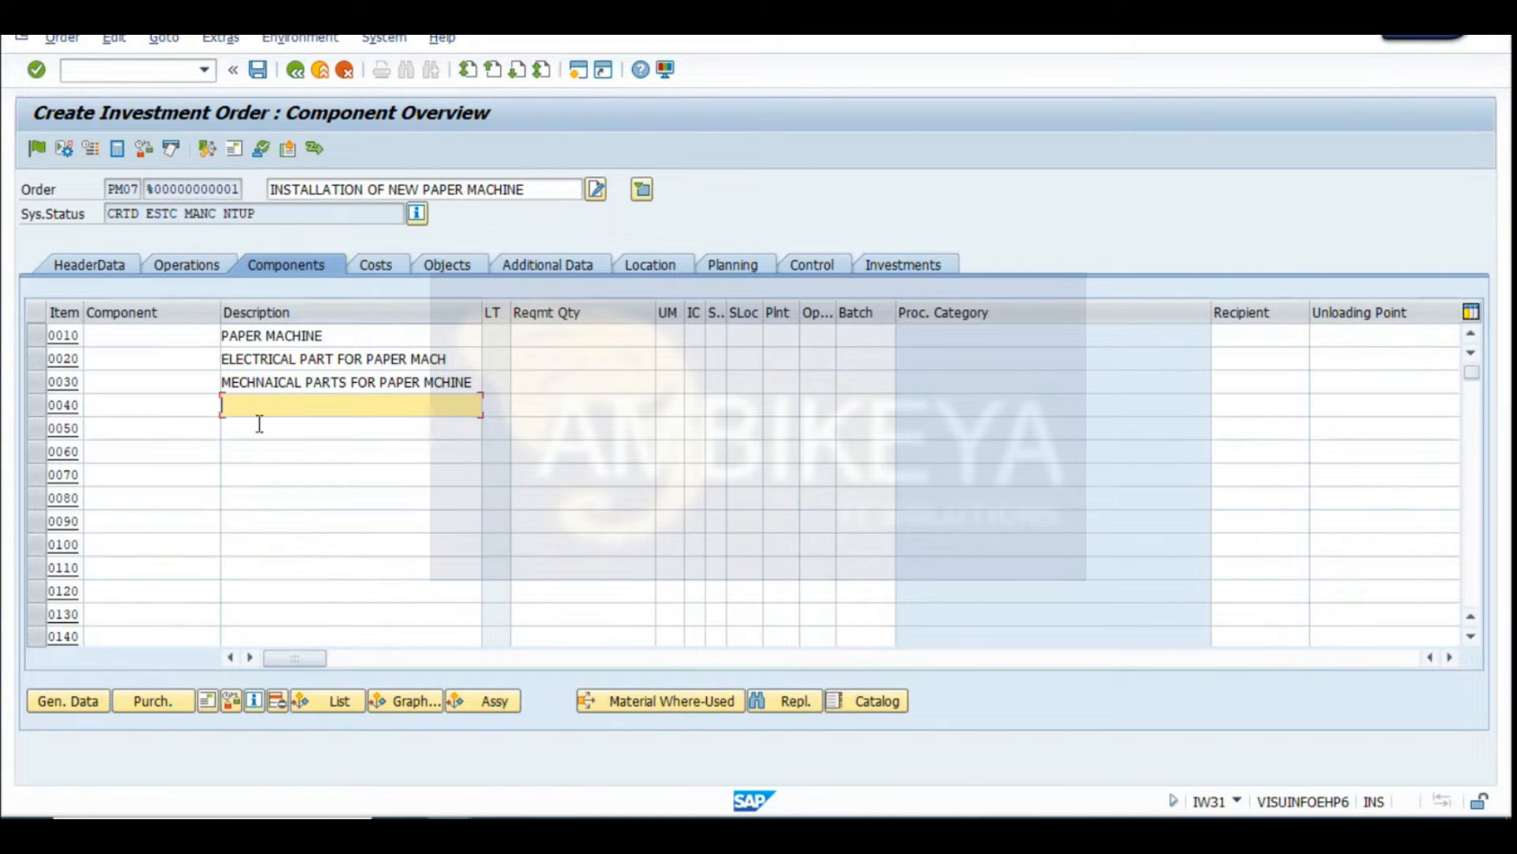
Enter material 100-510 as component item 0040 with a required quantity of 2
{"action": "left_click", "coordinate": [184, 406]}
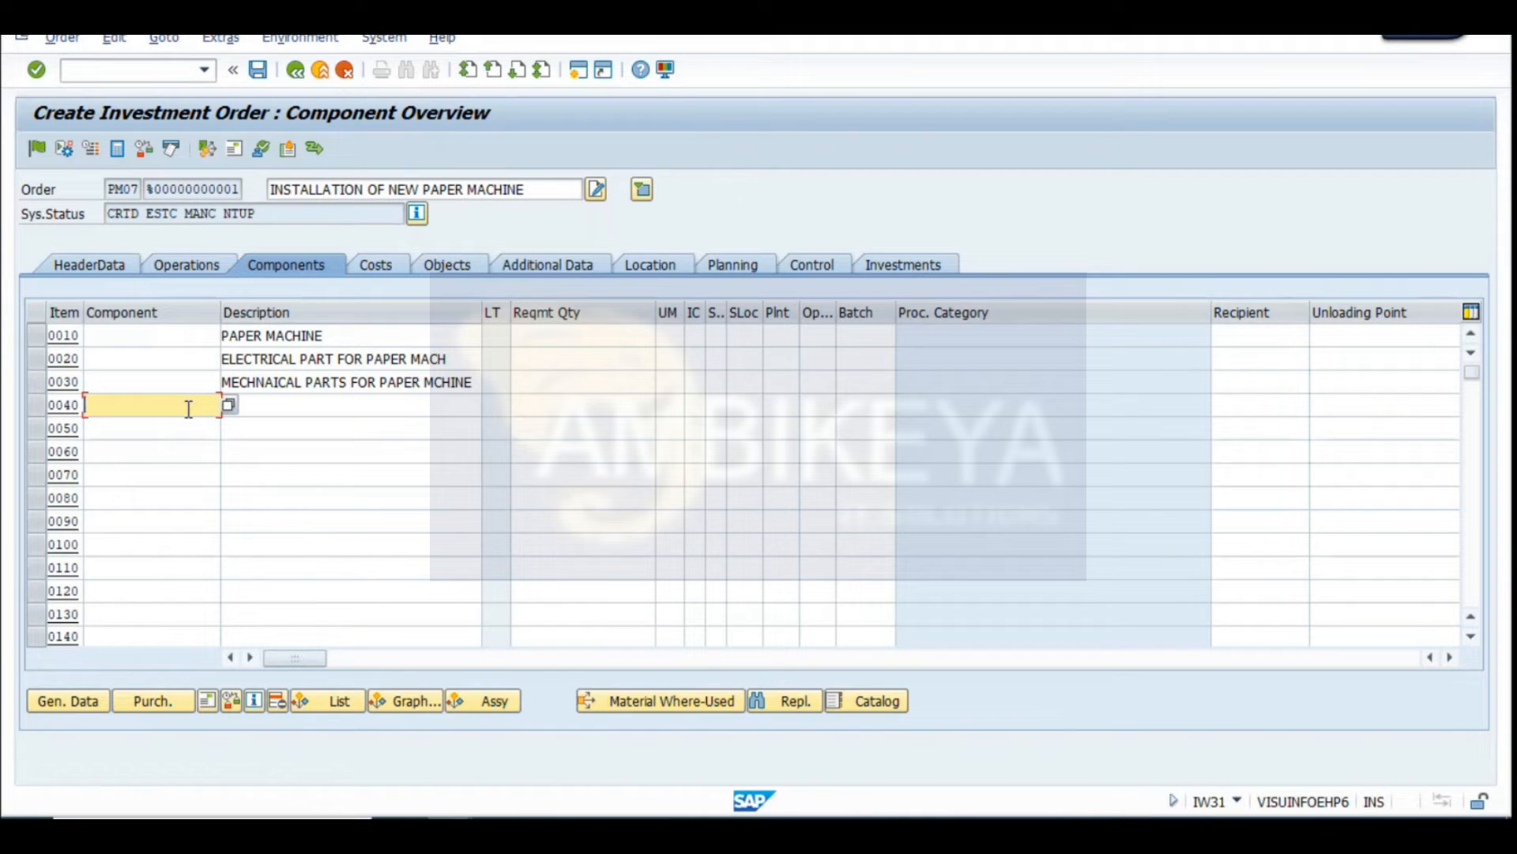
{"action": "left_click", "coordinate": [145, 439]}
{"action": "left_click", "coordinate": [599, 407]}
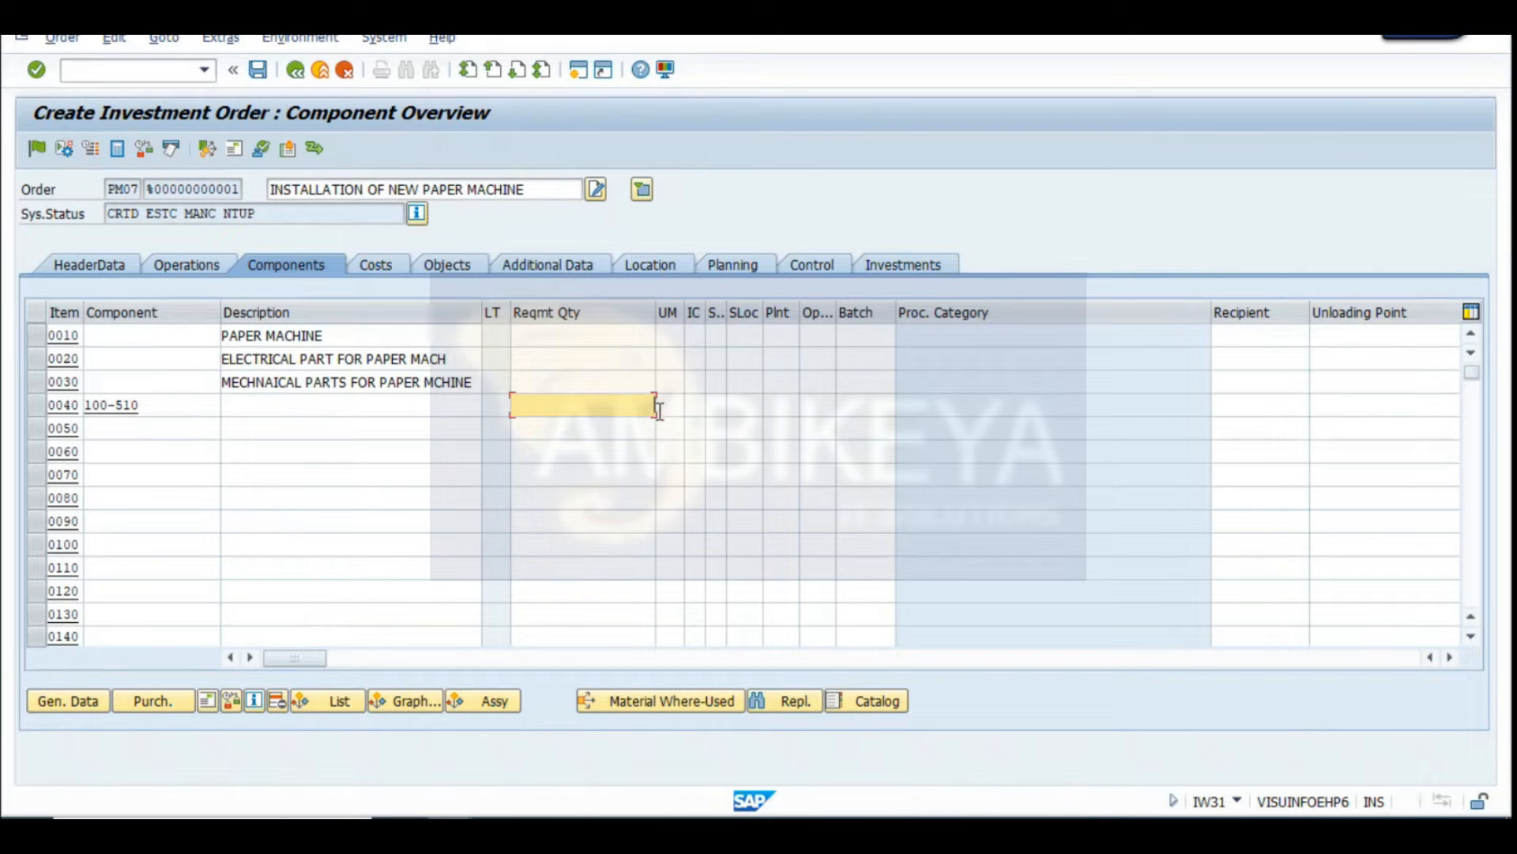
Set the required quantities of component items 0010, 0020 and 0030 to 1, 10 and 20
{"action": "left_click", "coordinate": [618, 336]}
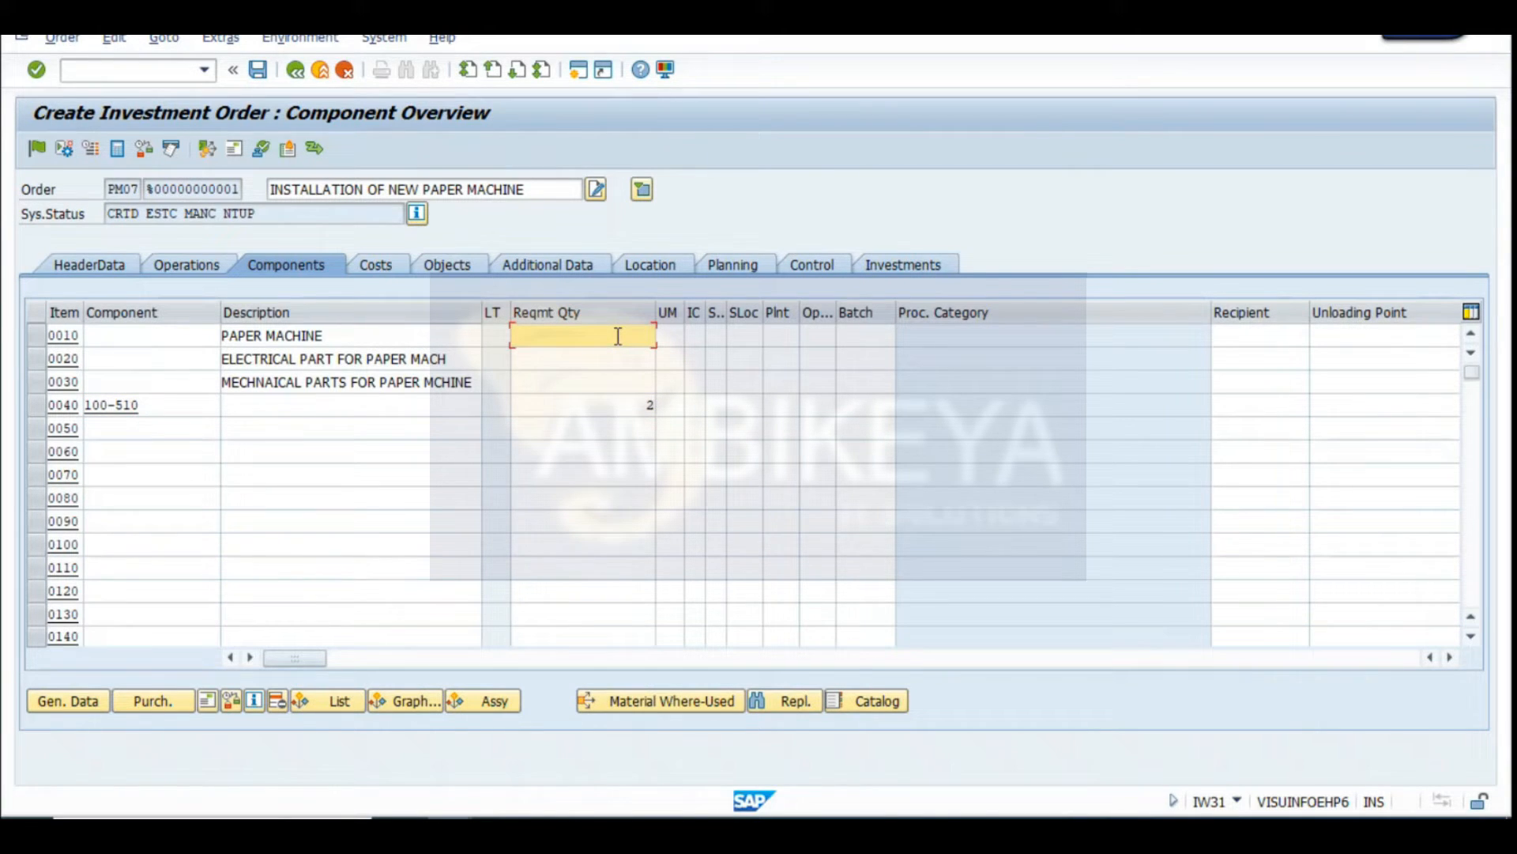
{"action": "type", "text": "1"}
{"action": "key", "text": "Down"}
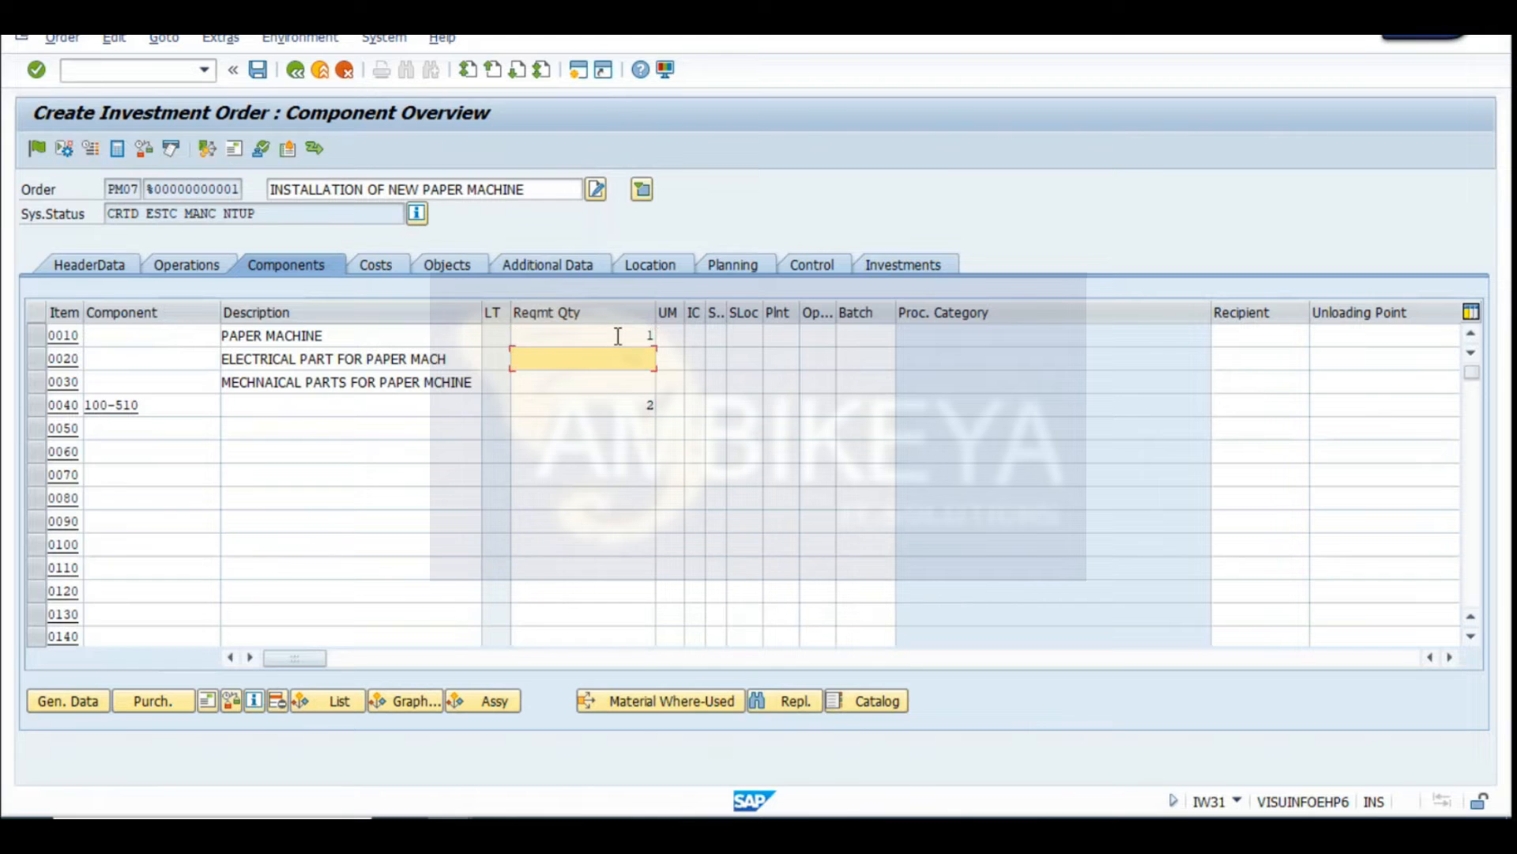
{"action": "key", "text": "Down"}
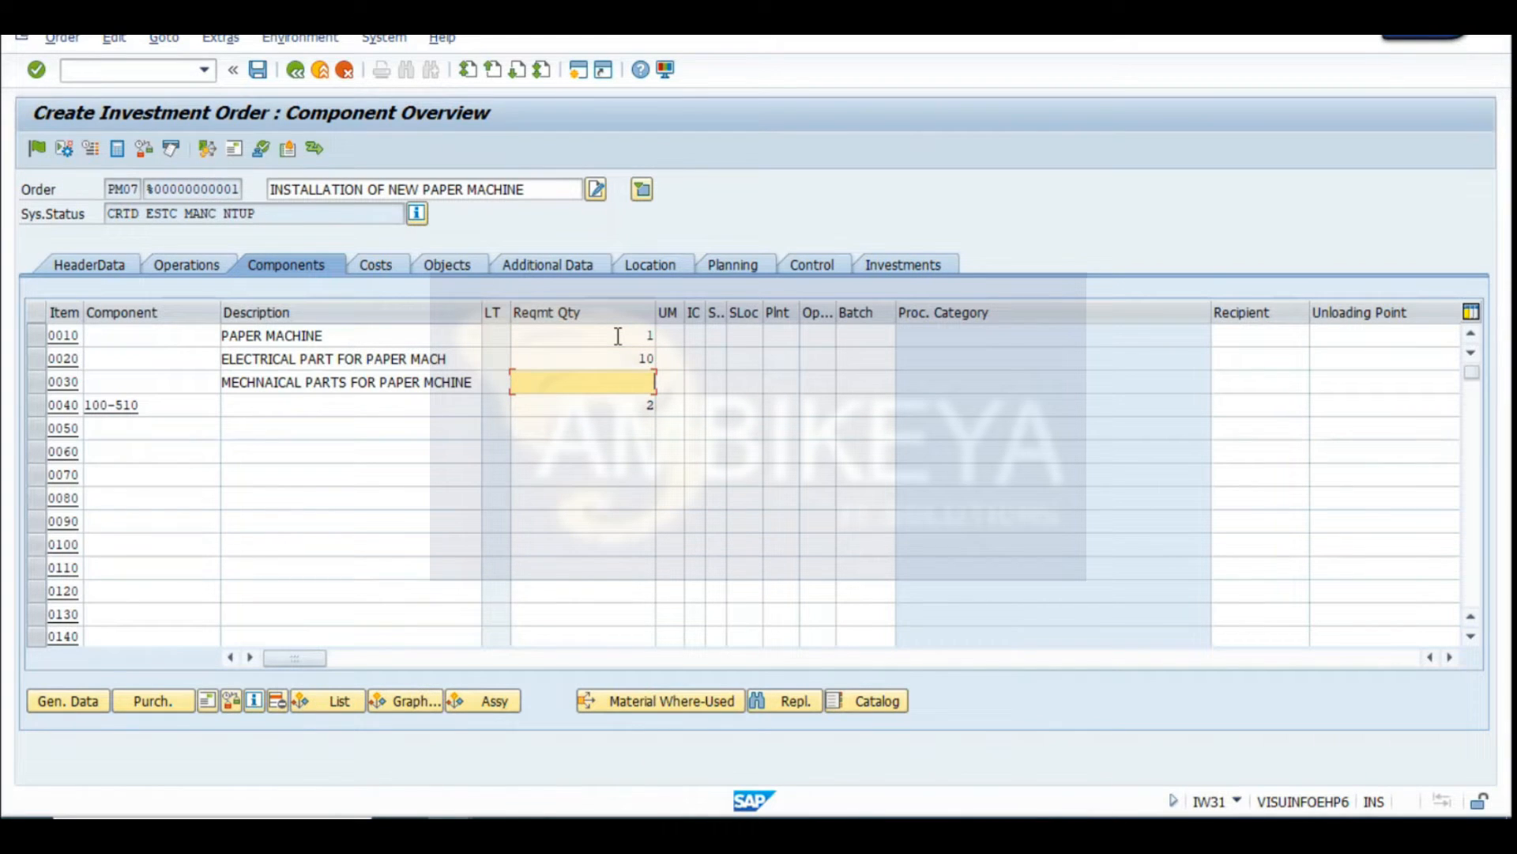
Assign item category N to component items 0010, 0020 and 0030, and L to item 0040
{"action": "left_click", "coordinate": [697, 336]}
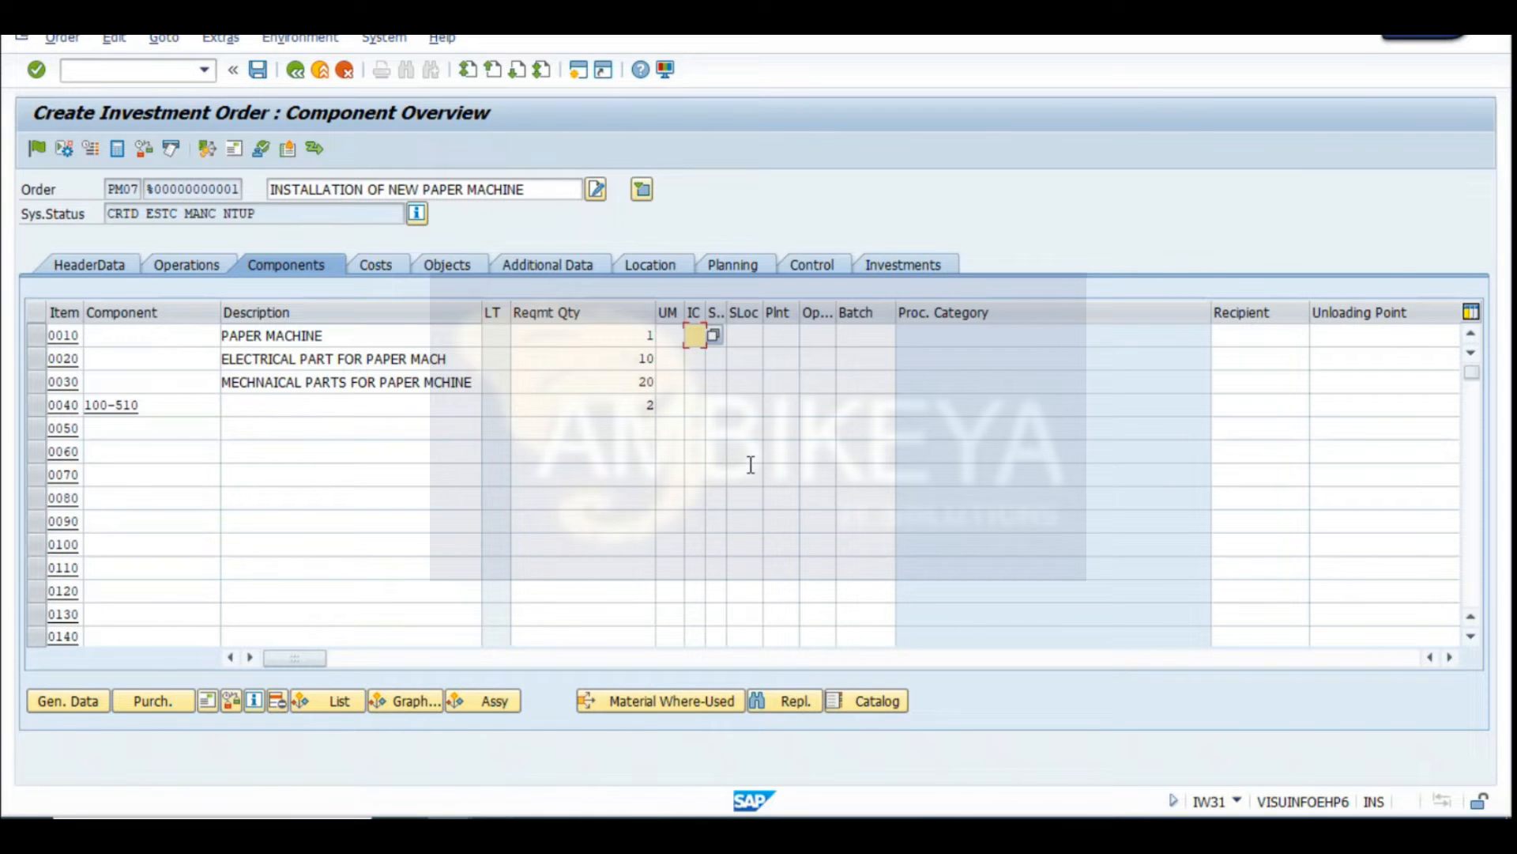
{"action": "key", "text": "Down"}
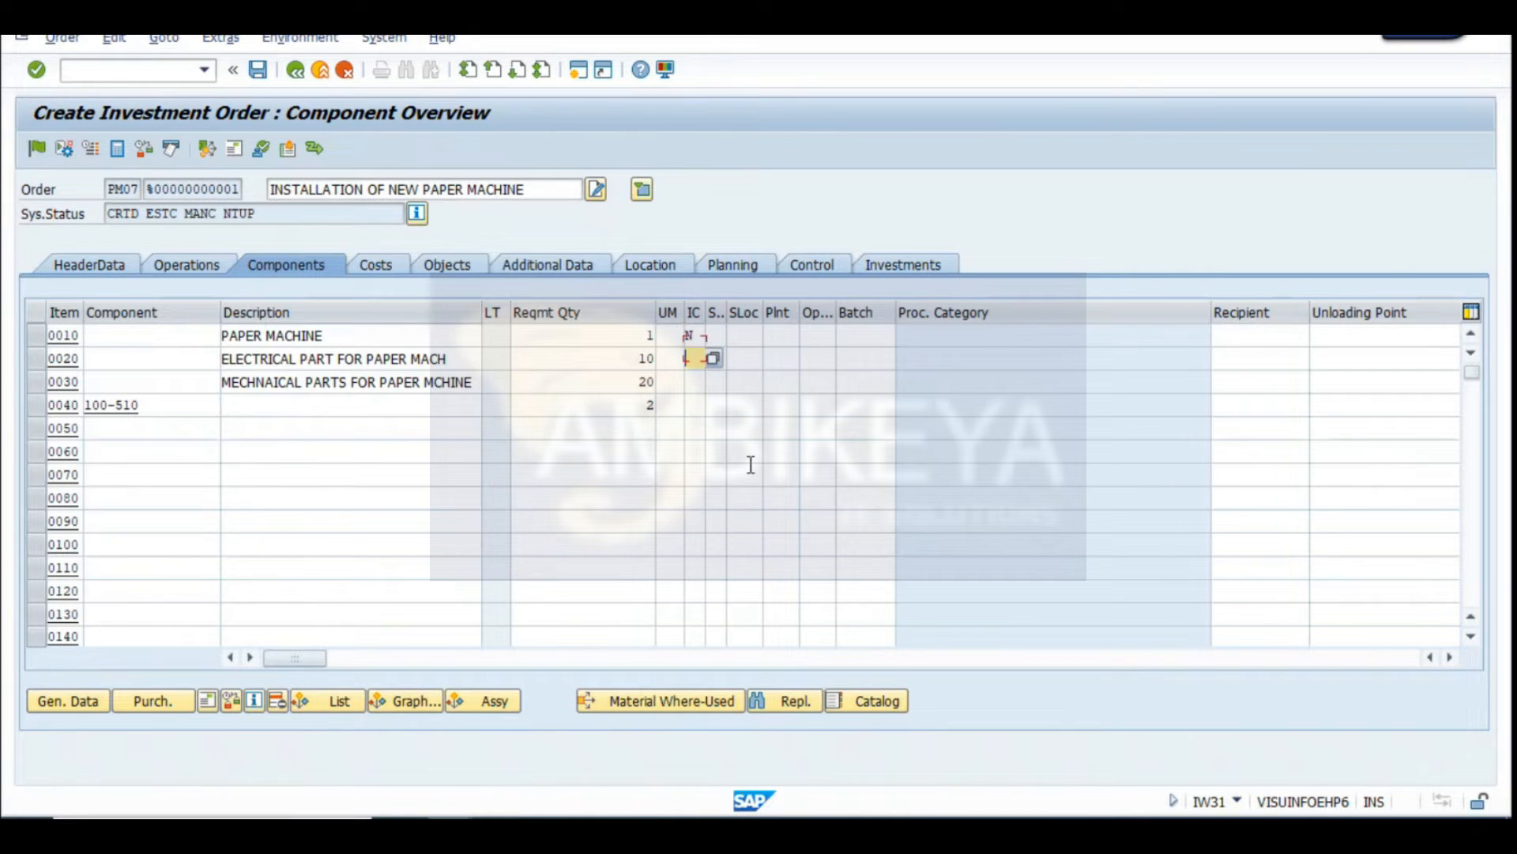
{"action": "key", "text": "Down"}
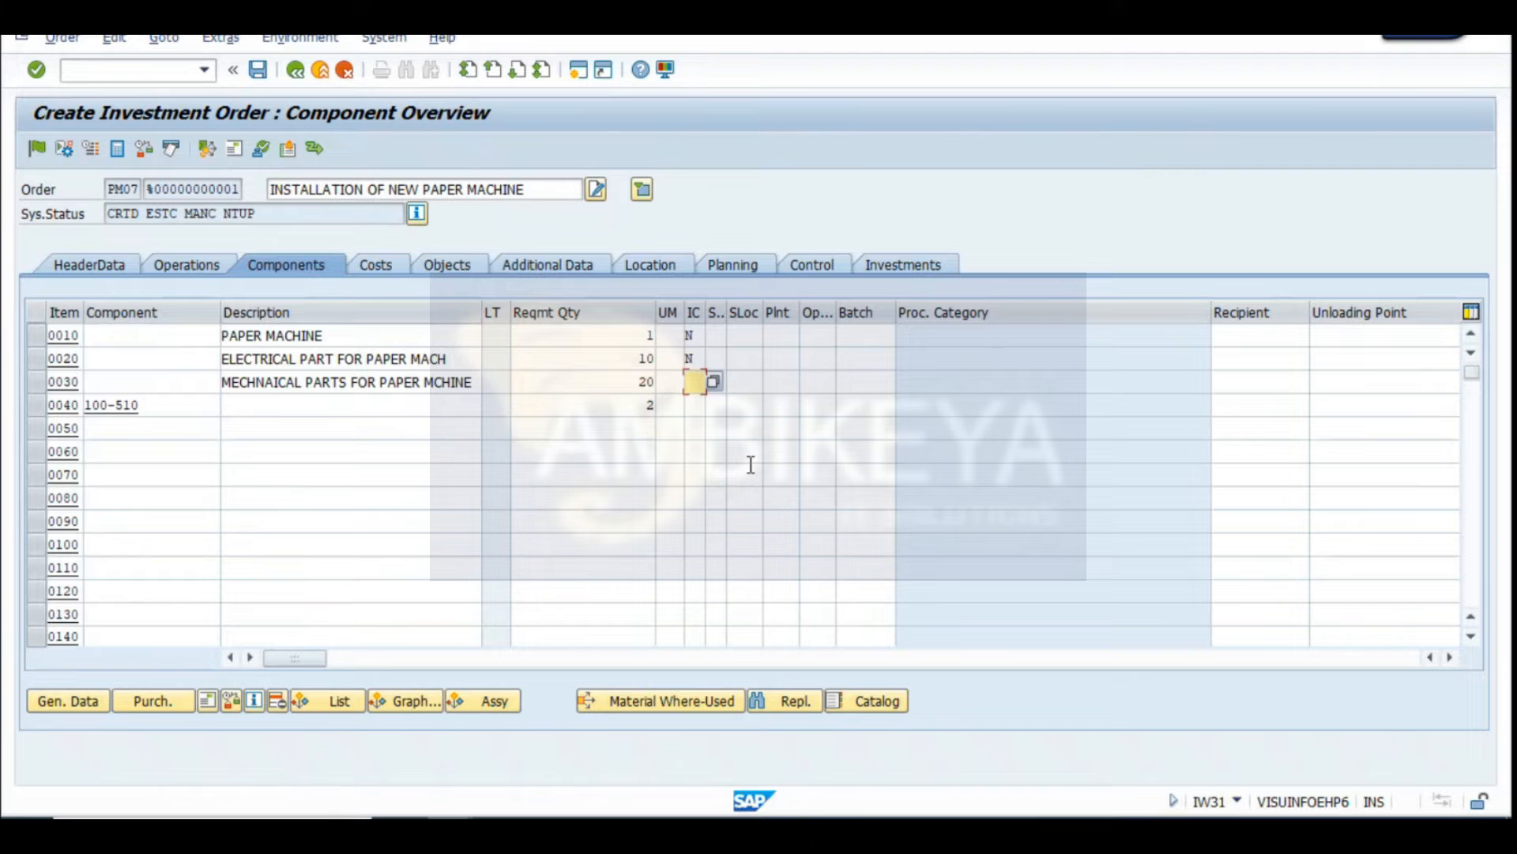
{"action": "key", "text": "Down"}
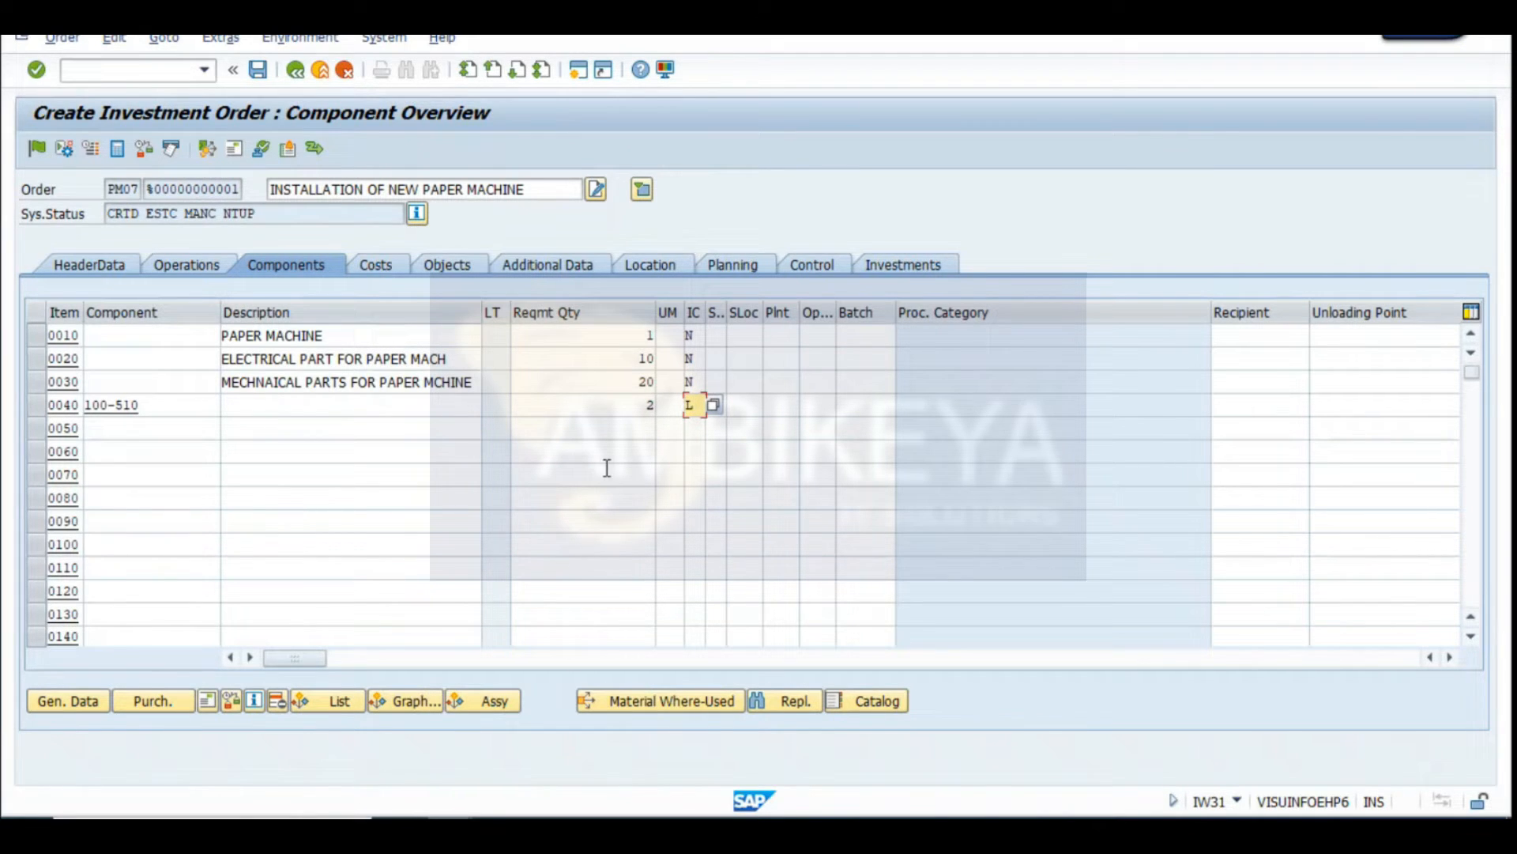
Enter material 100-120 as component item 0050 with required quantity 2 and item category L
{"action": "left_click", "coordinate": [120, 425]}
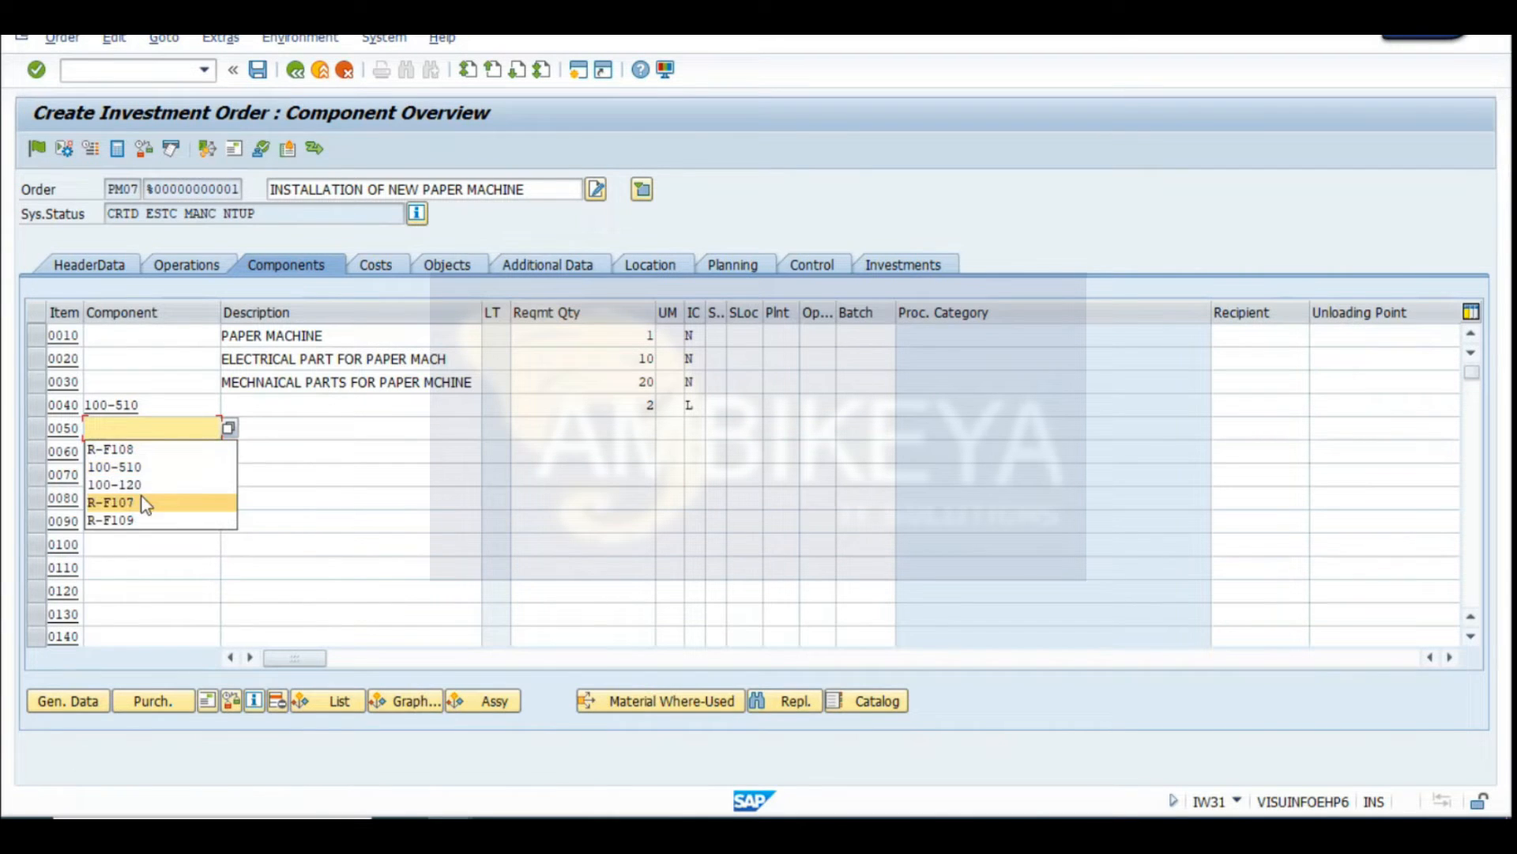
{"action": "left_click", "coordinate": [147, 484]}
{"action": "left_click", "coordinate": [633, 427]}
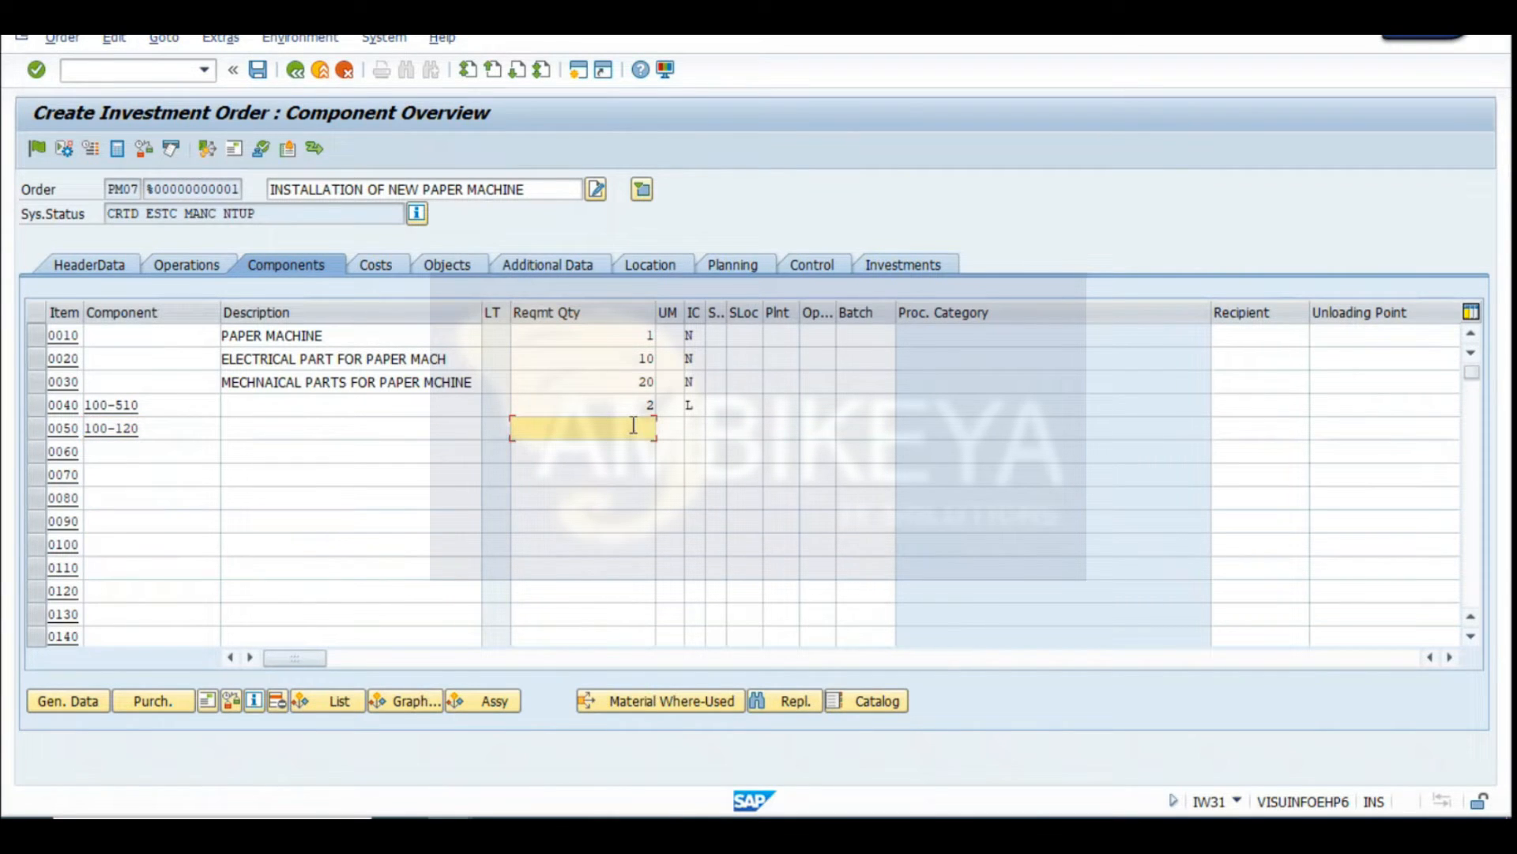
{"action": "type", "text": "2"}
{"action": "key", "text": "Tab"}
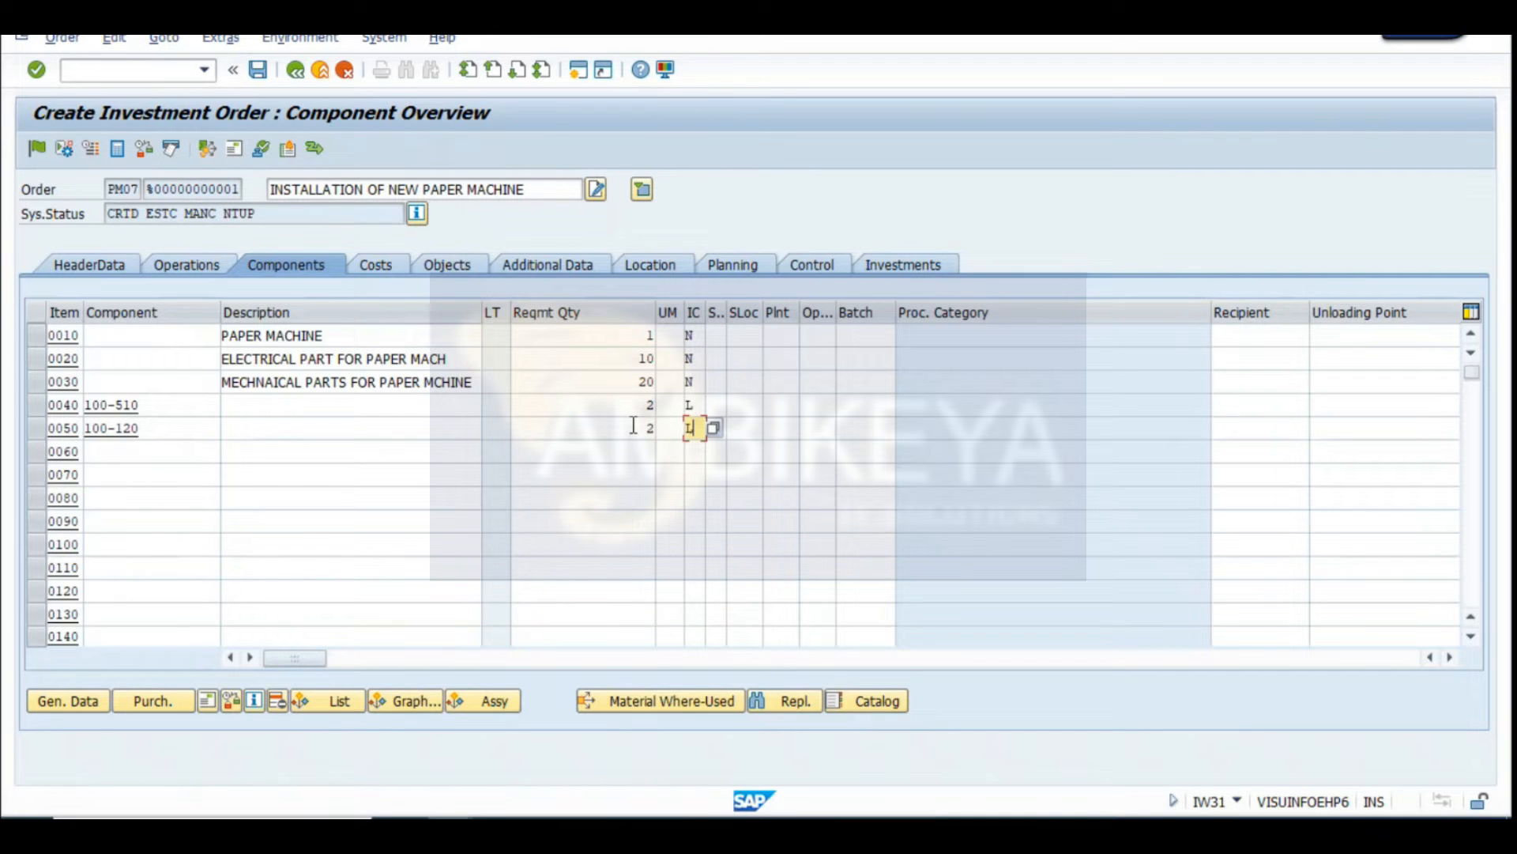
Validate the component list, assigning item 0010 to operation 0010 and giving it the unit of measure EA
{"action": "key", "text": "Return"}
{"action": "type", "text": "0010"}
{"action": "key", "text": "Return"}
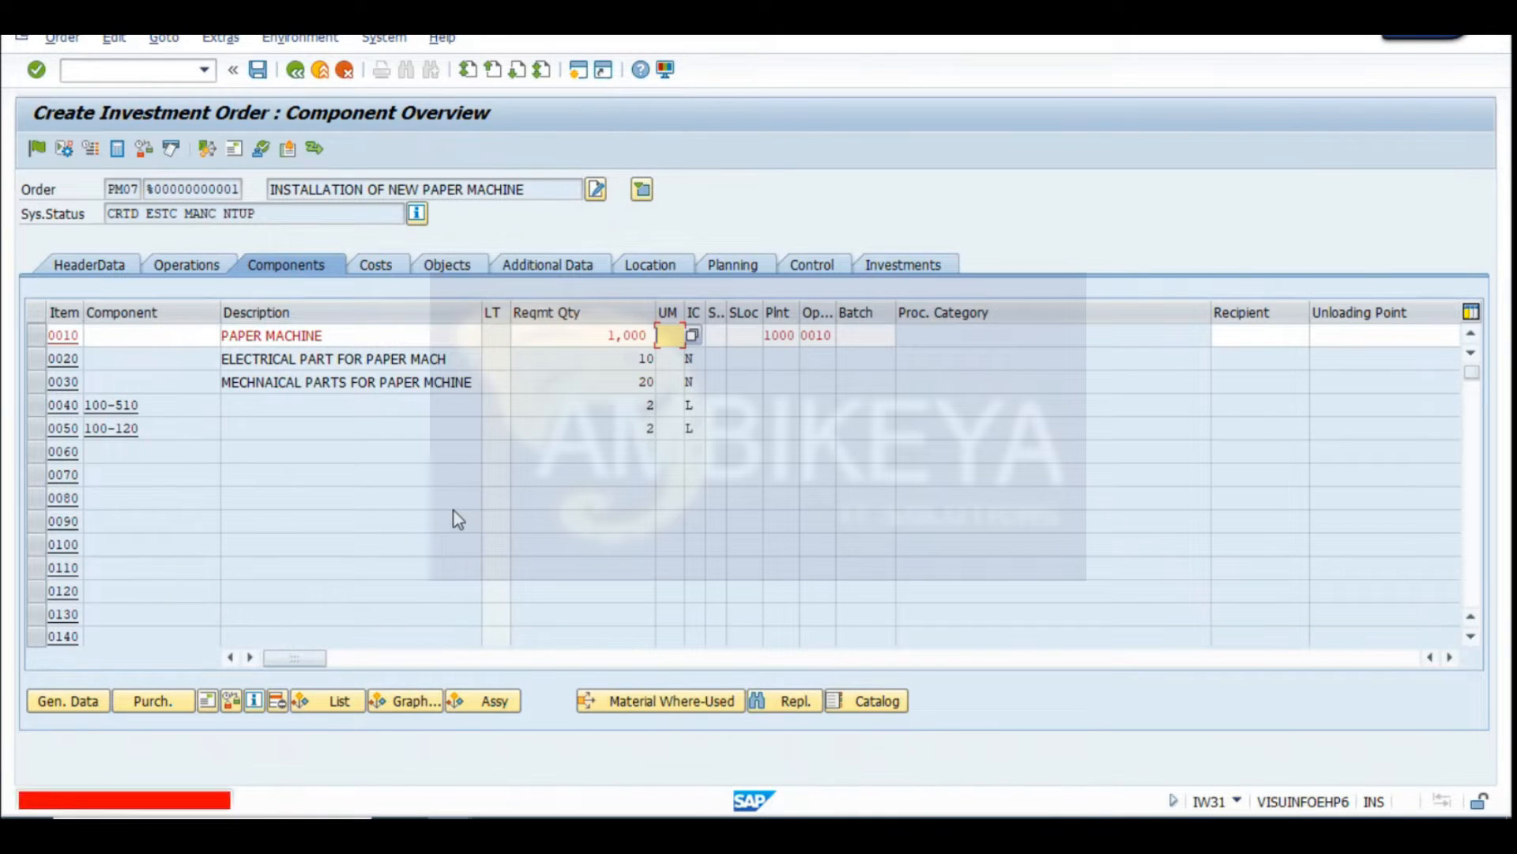
{"action": "type", "text": "EA"}
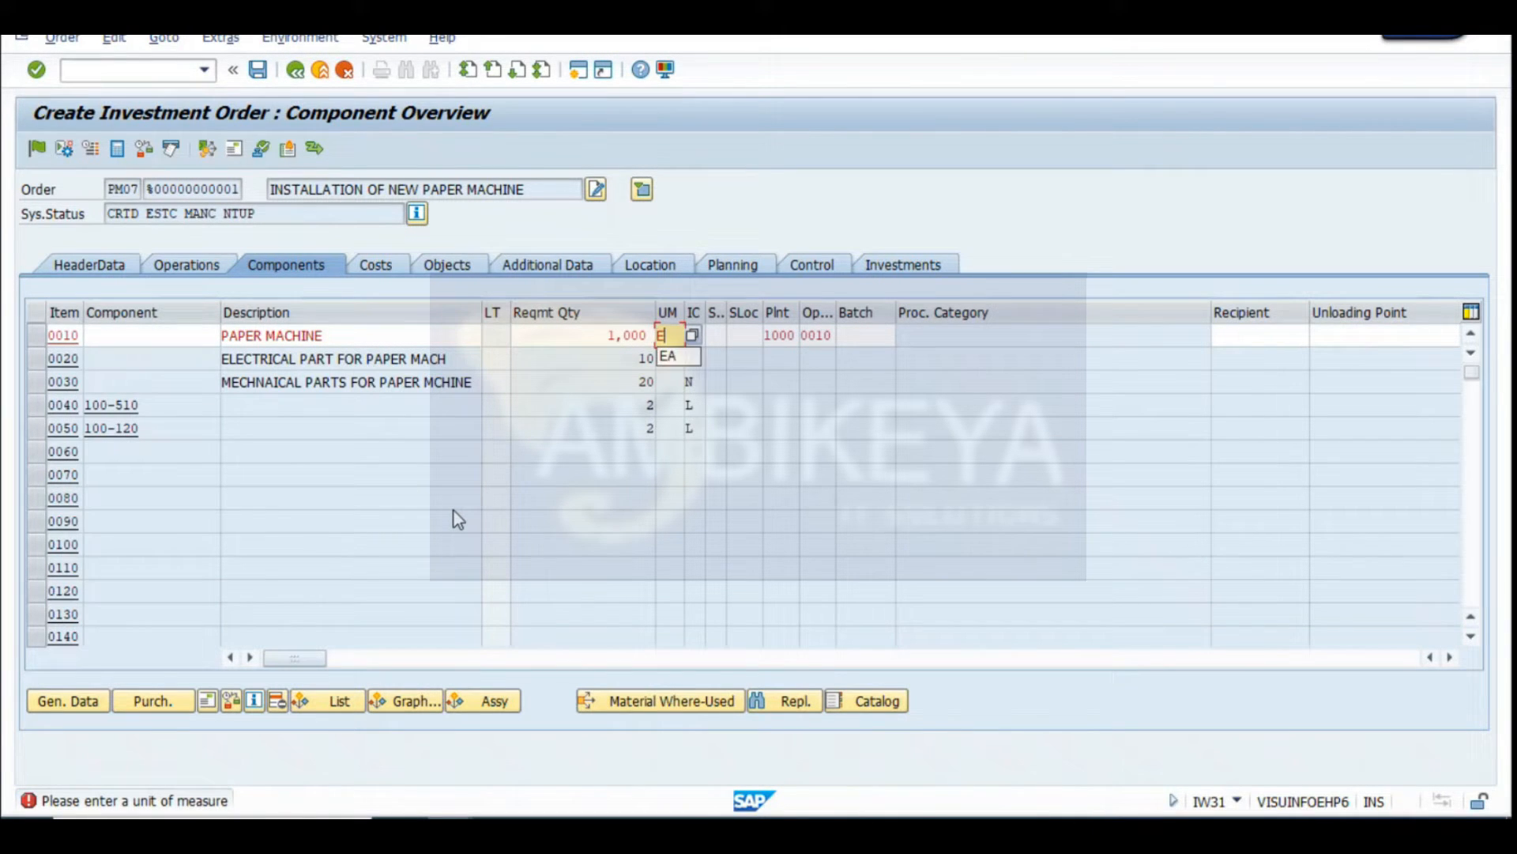
{"action": "key", "text": "Return"}
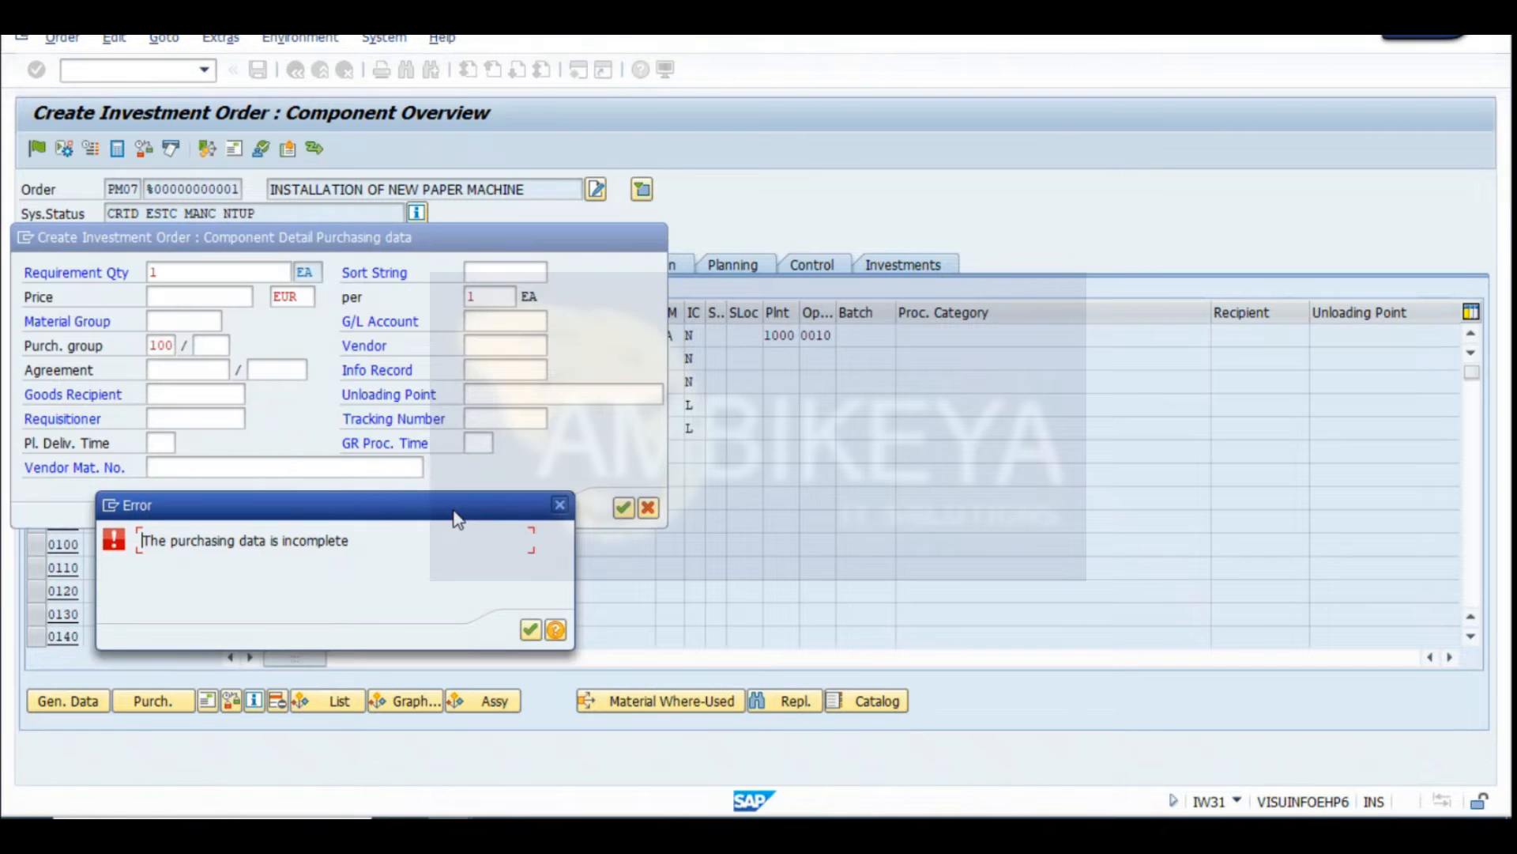
Dismiss the incomplete purchasing data error, move the purchasing dialog off the component list and set the paper machine's price to 1000000 EUR
{"action": "left_click", "coordinate": [560, 504]}
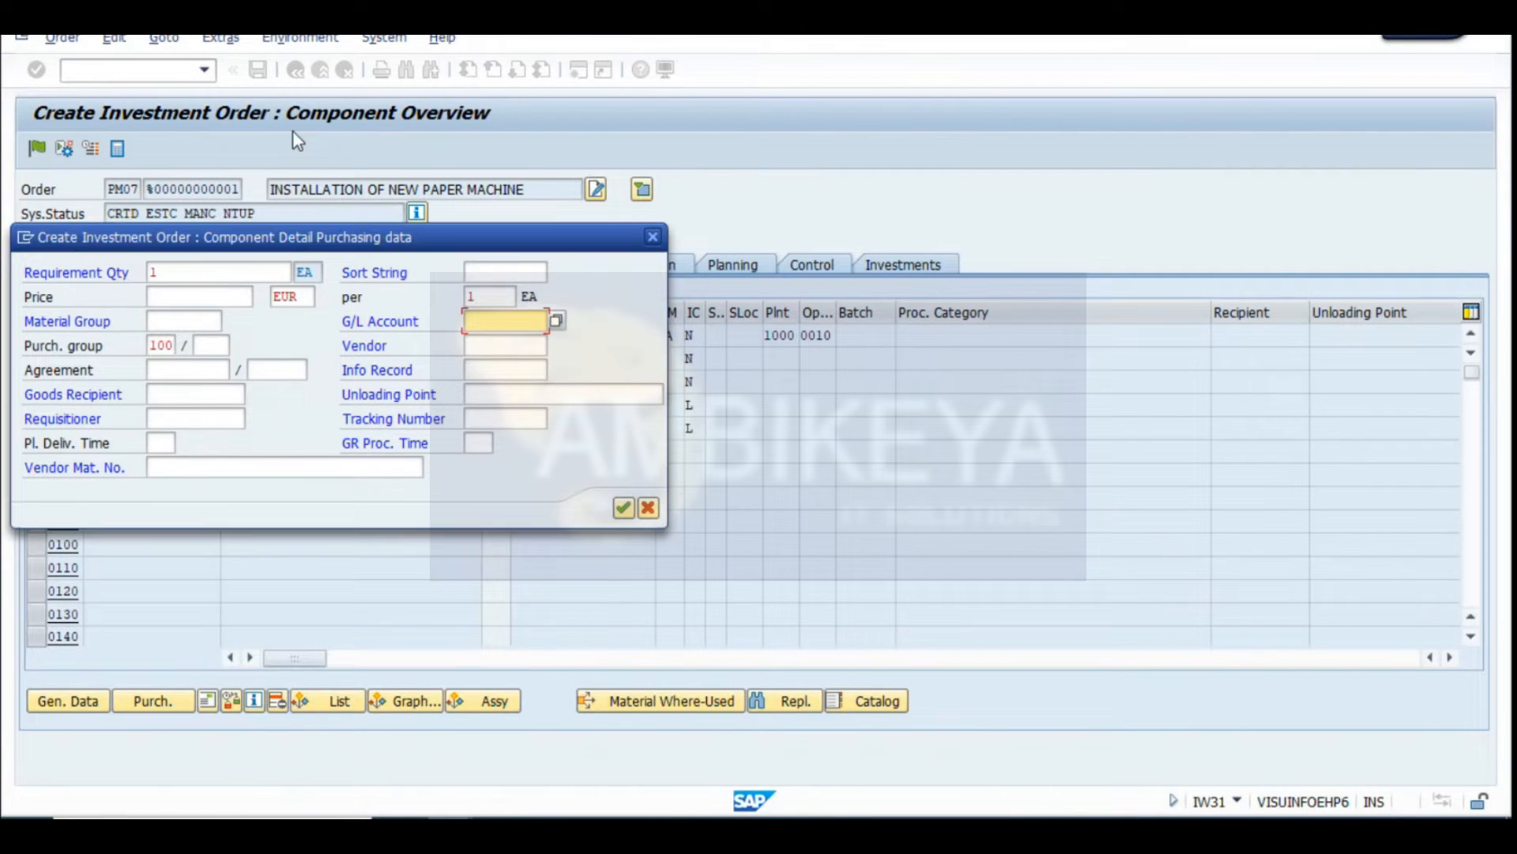
{"action": "left_click_drag", "start_coordinate": [245, 223], "coordinate": [785, 416]}
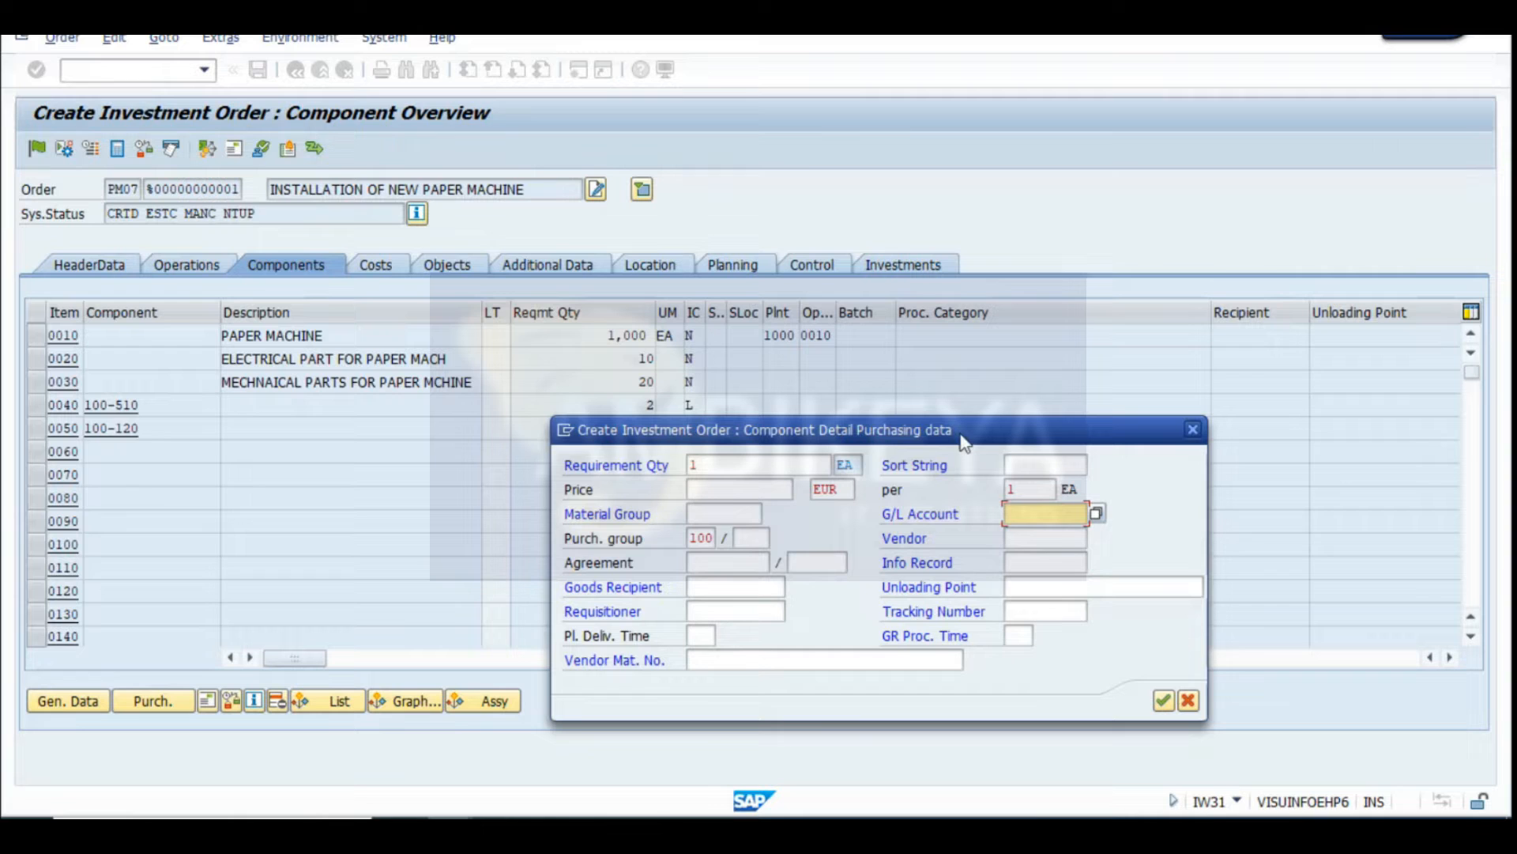
{"action": "left_click", "coordinate": [725, 489]}
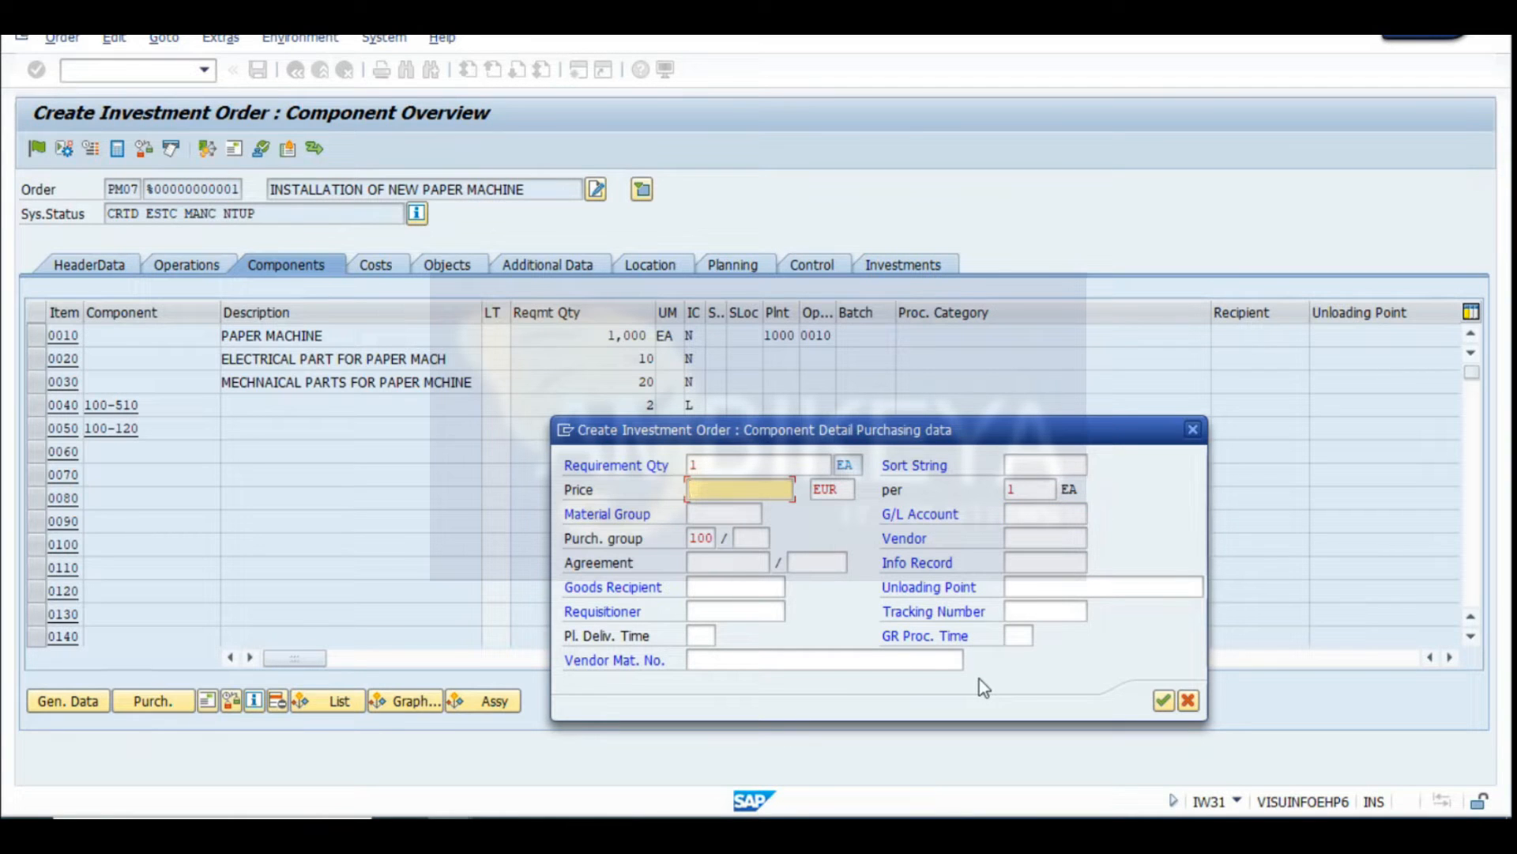
{"action": "type", "text": "1000000"}
{"action": "left_click_drag", "start_coordinate": [703, 489], "coordinate": [731, 487]}
Complete item 0010's purchasing data with material group 00104, purchasing organization 1000 and vendor 1002
{"action": "left_click", "coordinate": [742, 513]}
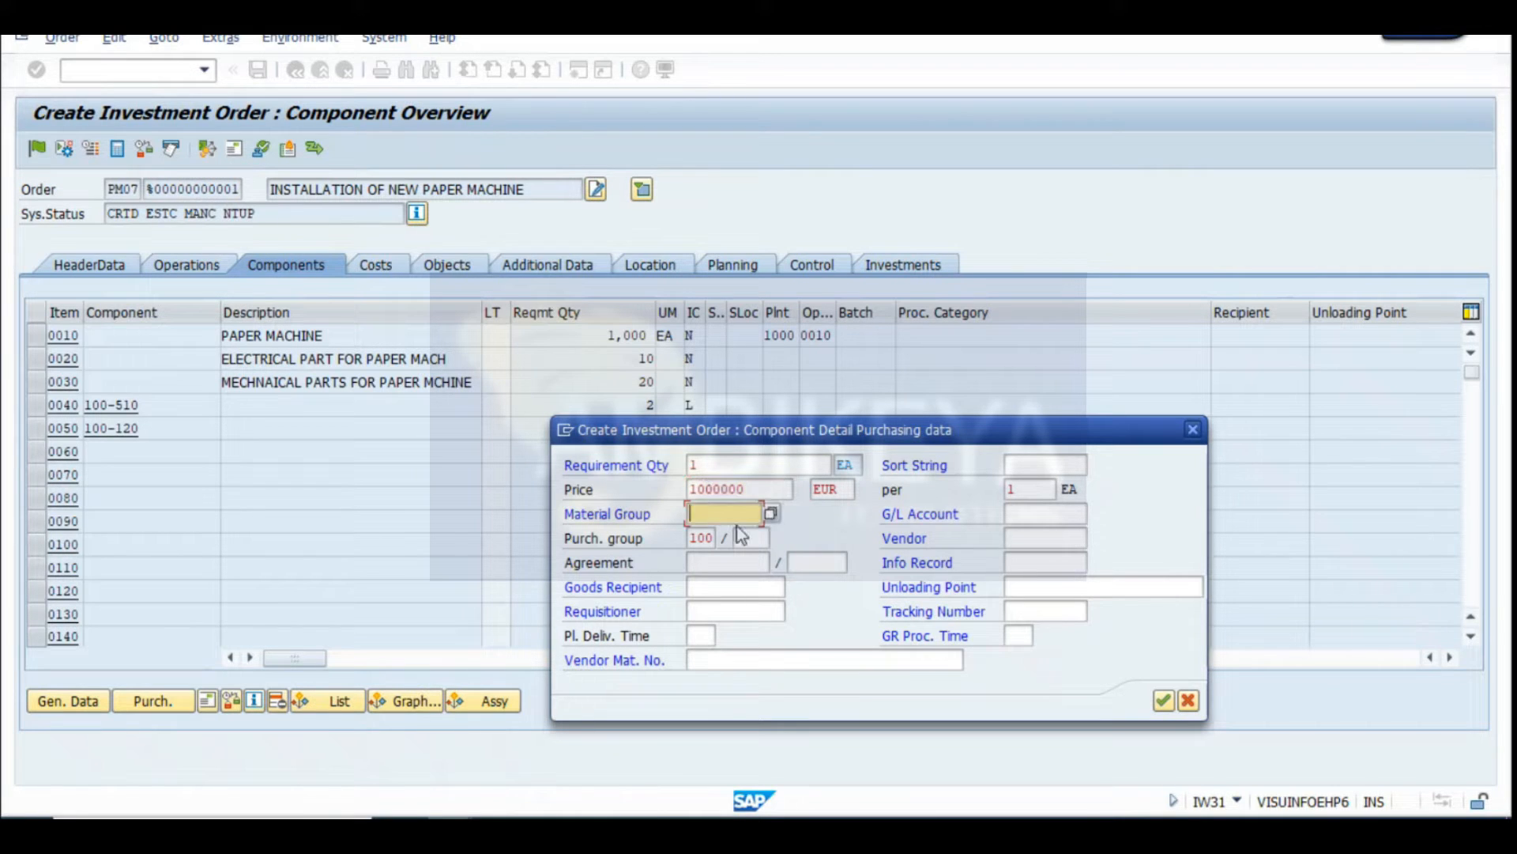
{"action": "left_click", "coordinate": [716, 540]}
{"action": "left_click", "coordinate": [749, 538]}
{"action": "left_click", "coordinate": [757, 561]}
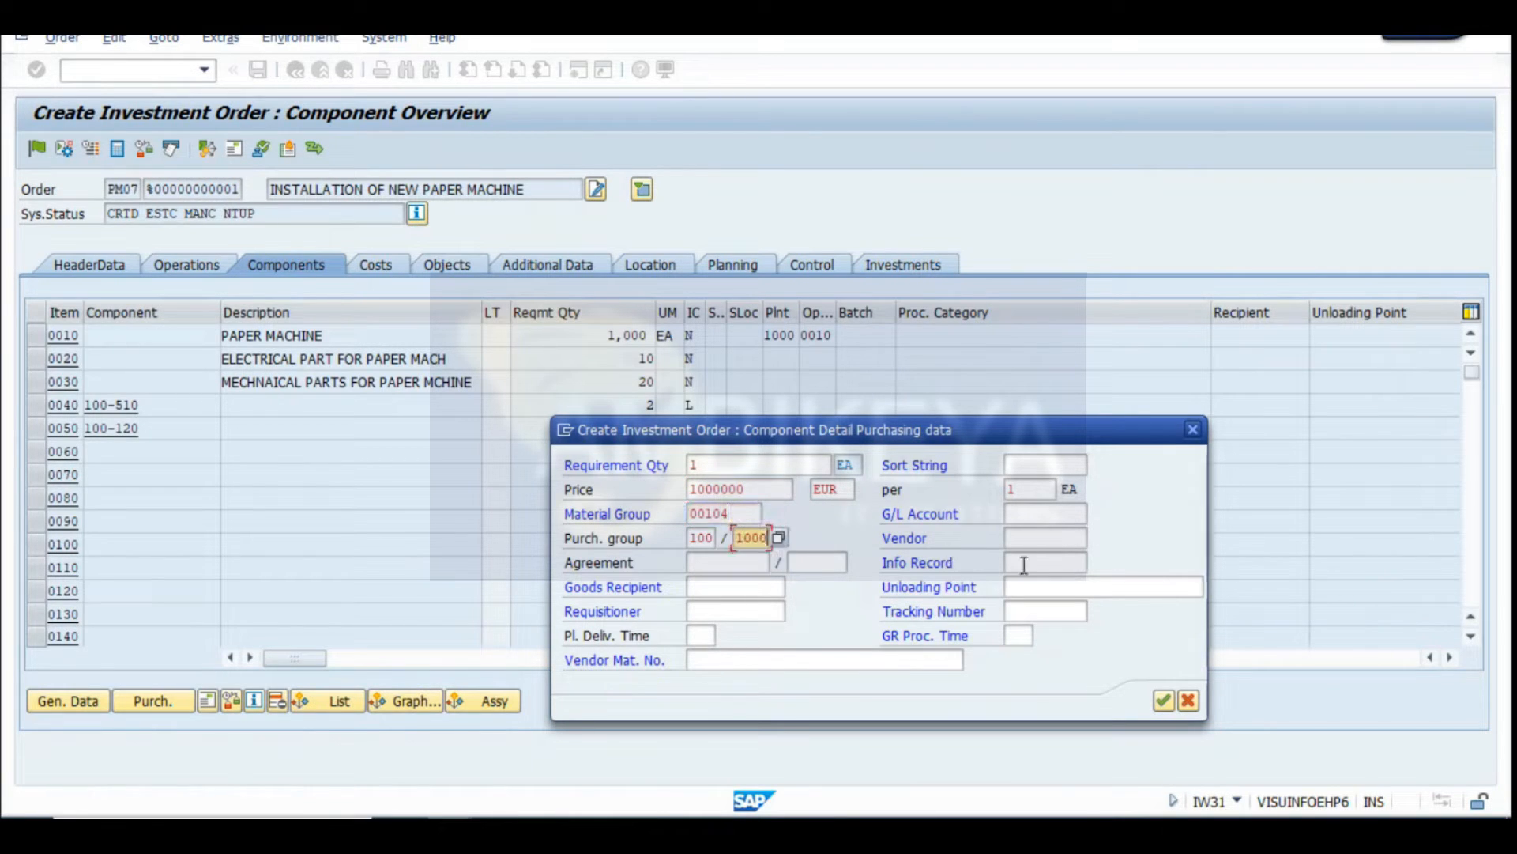
{"action": "left_click", "coordinate": [1037, 537]}
{"action": "left_click", "coordinate": [1036, 576]}
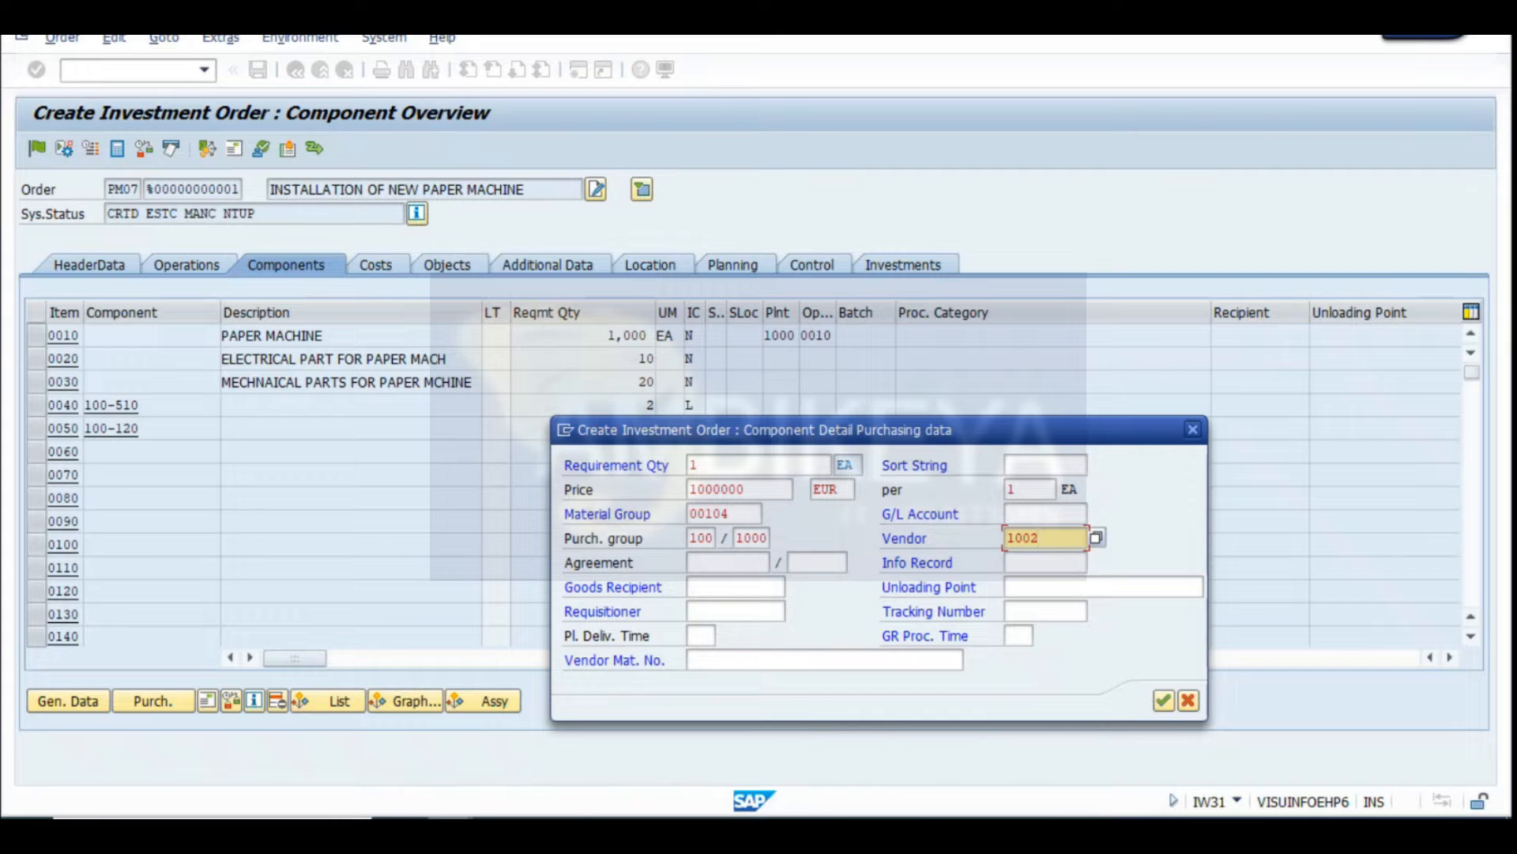
Switch to the Excel workbook SAP_PM_AMB_B1.xlsx, examine the vendors in the captured external operation screens, and return to the SAP order
{"action": "mouse_move", "coordinate": [451, 832]}
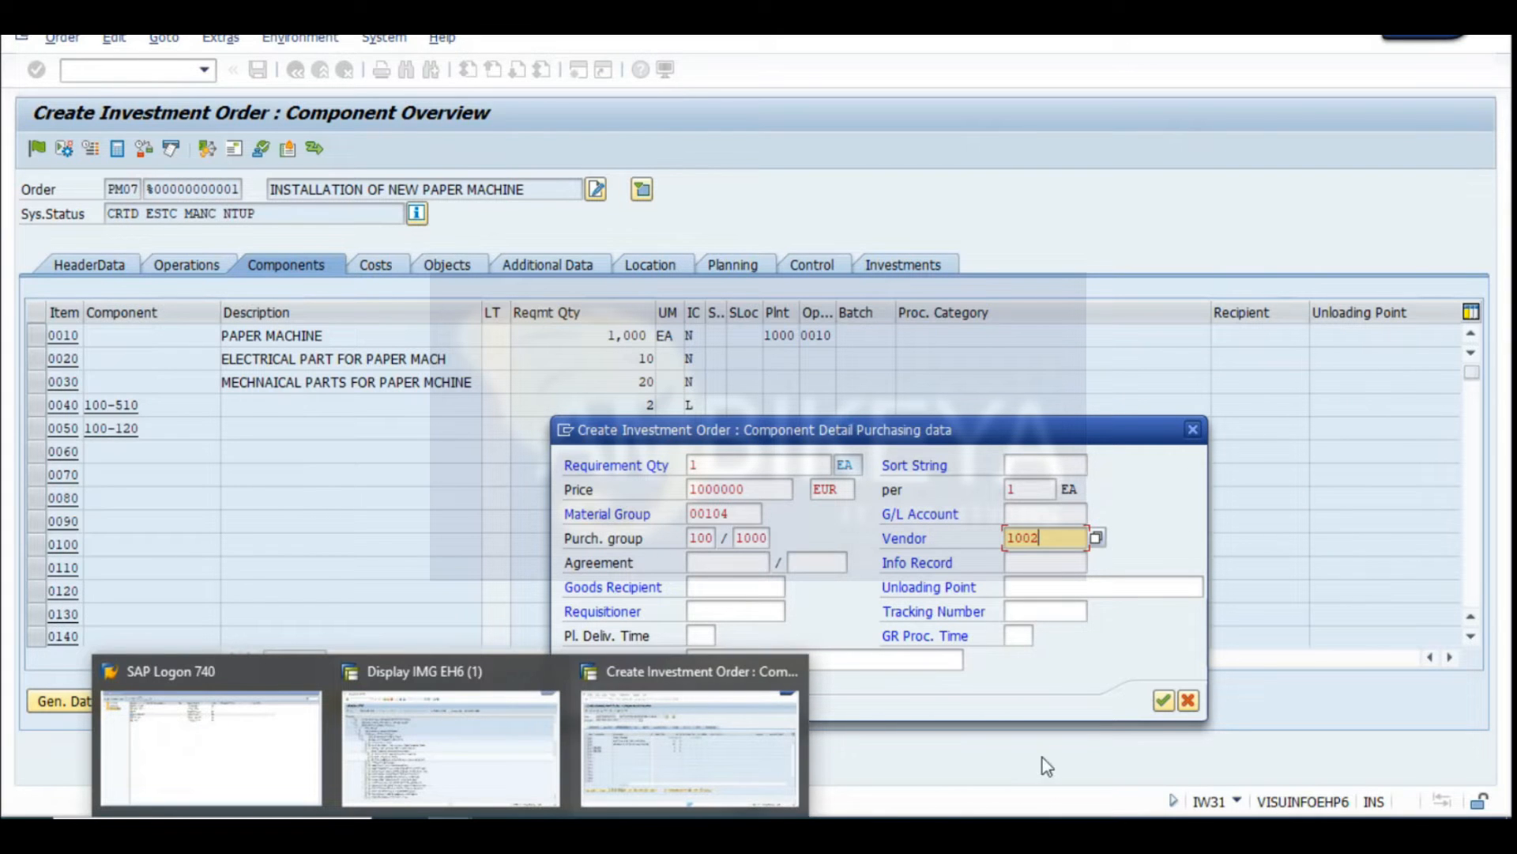
{"action": "mouse_move", "coordinate": [907, 831]}
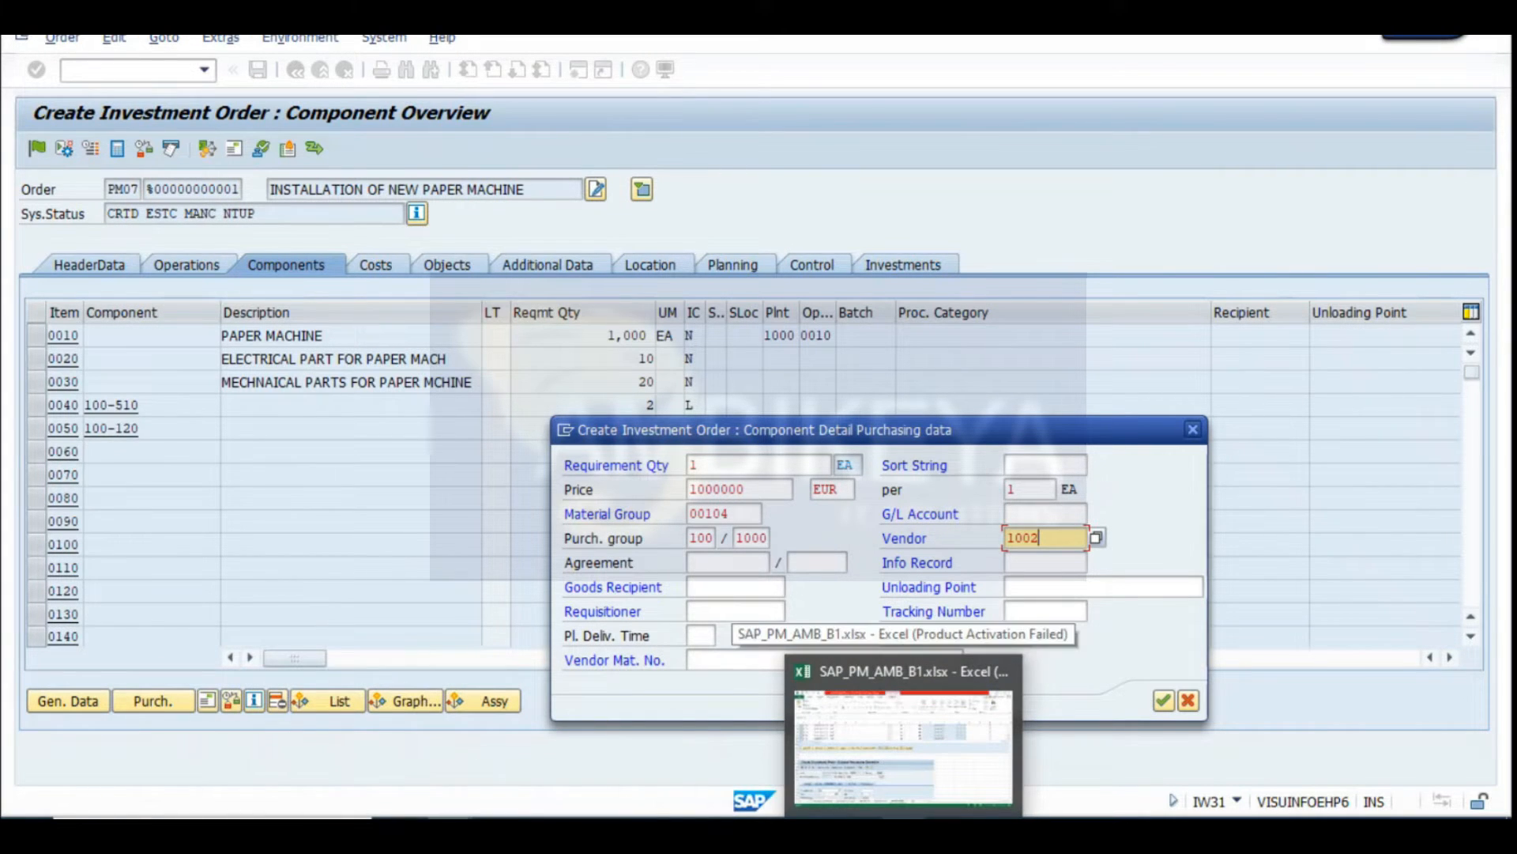
{"action": "left_click", "coordinate": [907, 831]}
{"action": "scroll", "coordinate": [569, 616], "scroll_direction": "down", "scroll_amount": 3}
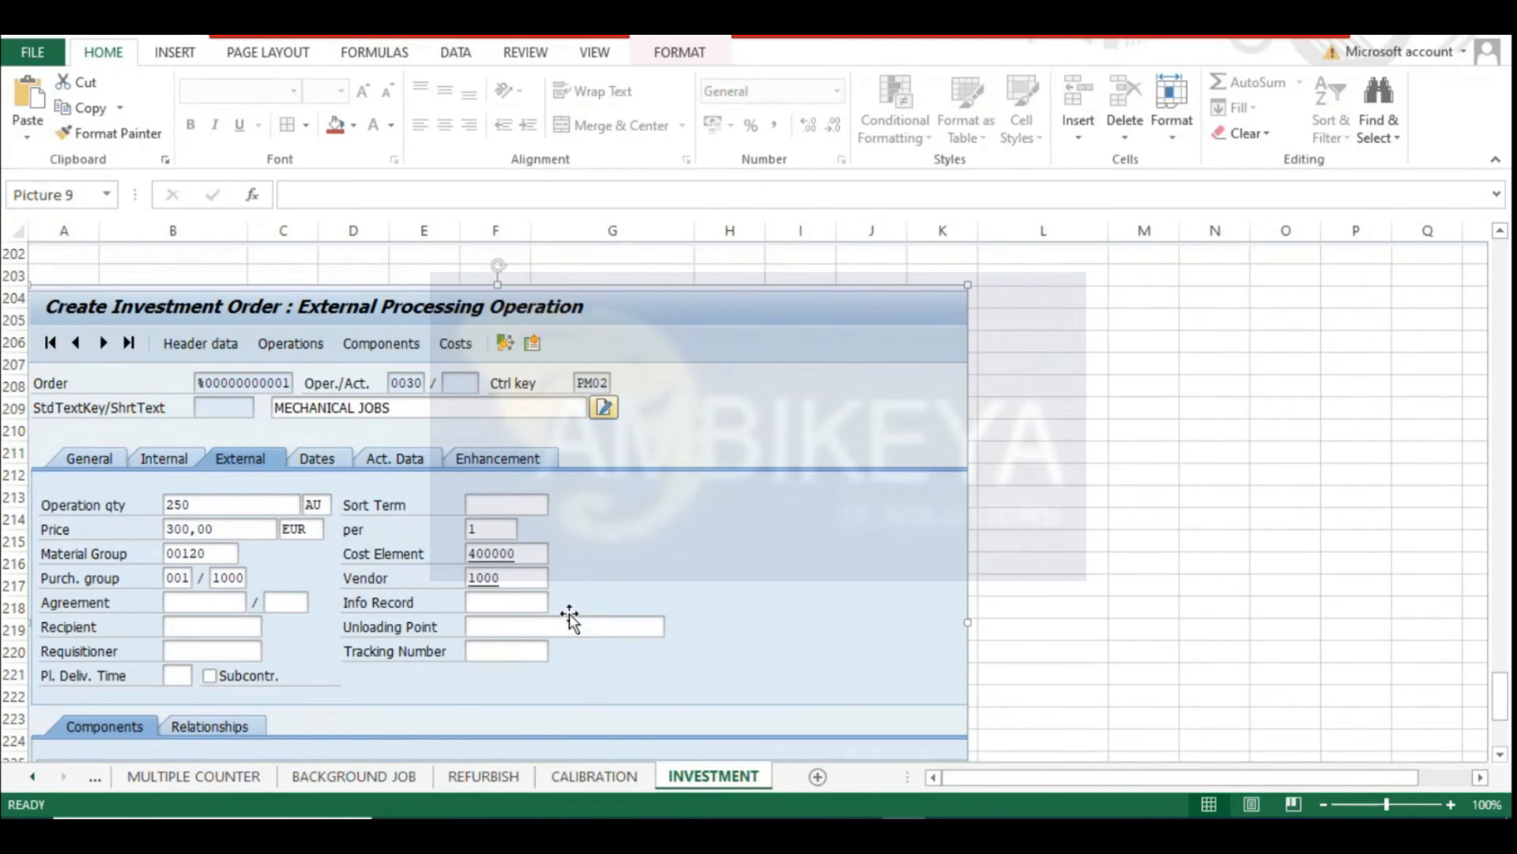
{"action": "scroll", "coordinate": [569, 616], "scroll_direction": "up", "scroll_amount": 4}
{"action": "scroll", "coordinate": [570, 615], "scroll_direction": "up", "scroll_amount": 12}
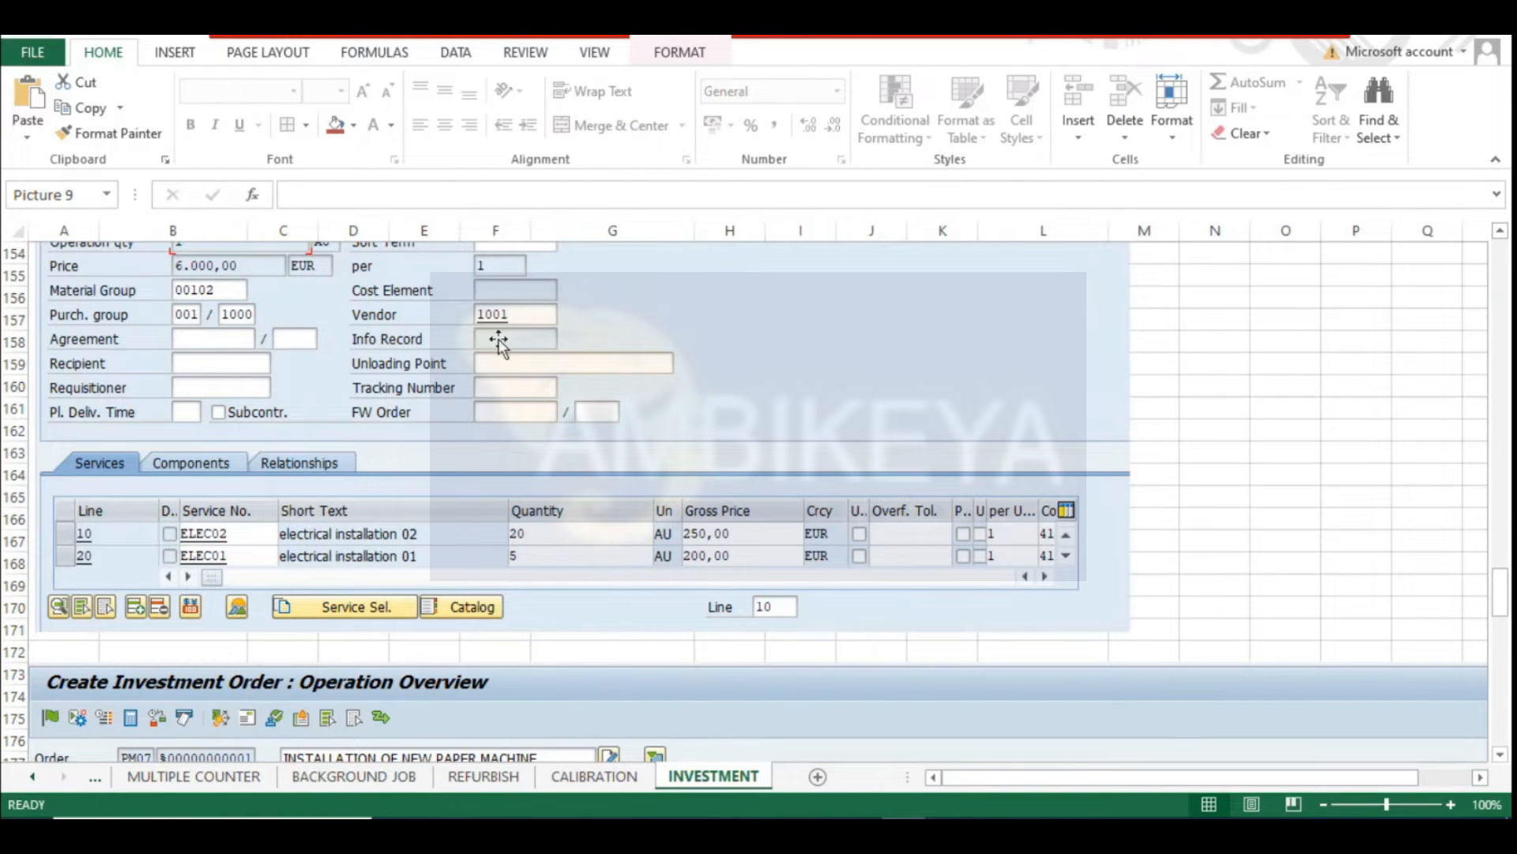
{"action": "scroll", "coordinate": [506, 348], "scroll_direction": "up", "scroll_amount": 4}
{"action": "key", "text": "alt+Tab"}
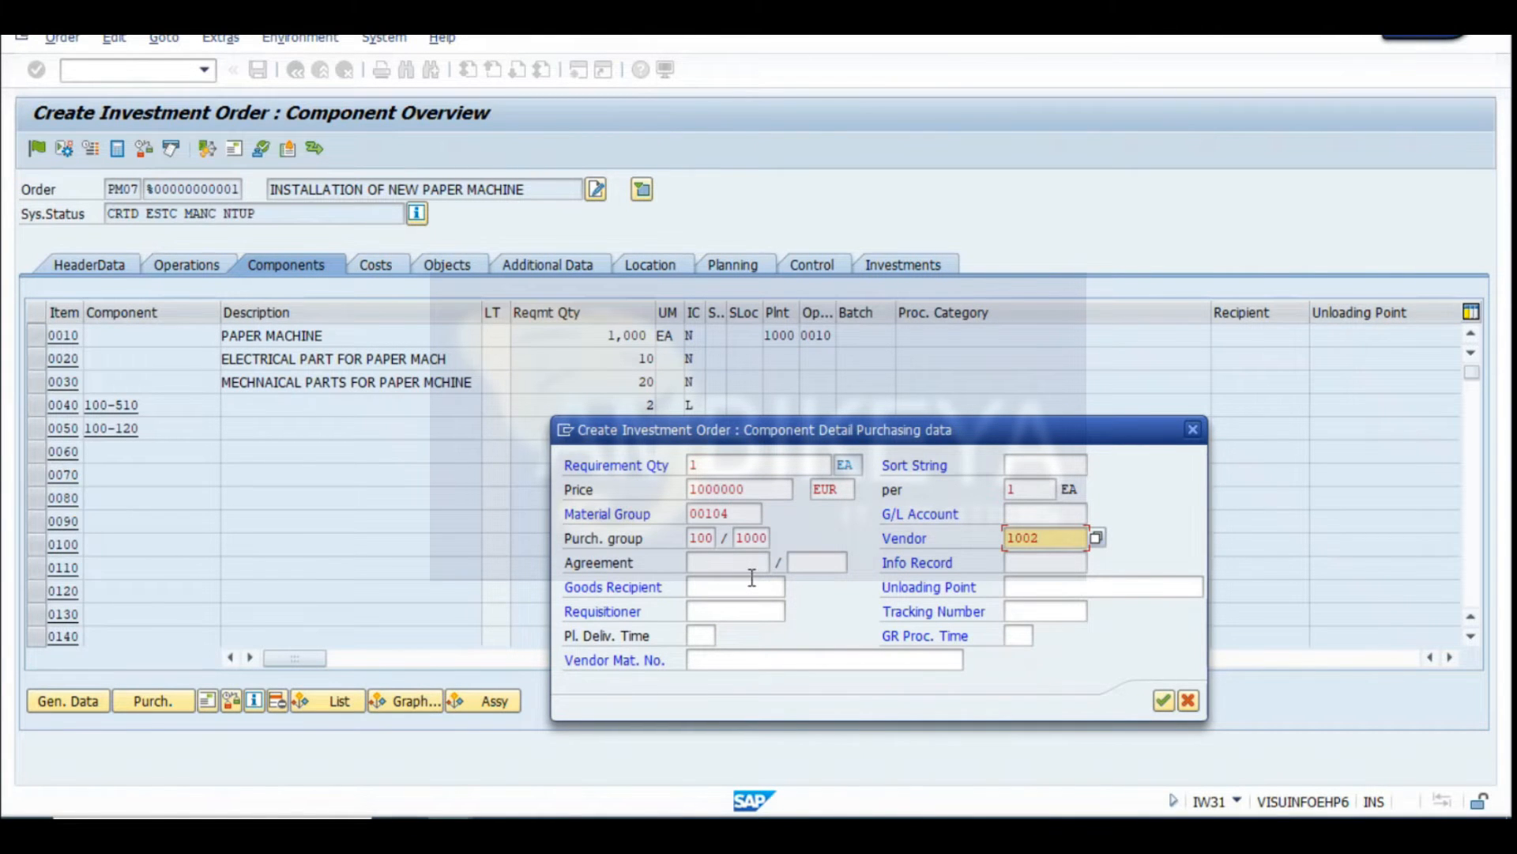
Recheck the vendor entry, accept the paper machine's purchasing data and acknowledge the delivery date notice
{"action": "double_click", "coordinate": [1048, 543]}
{"action": "left_click", "coordinate": [1163, 700]}
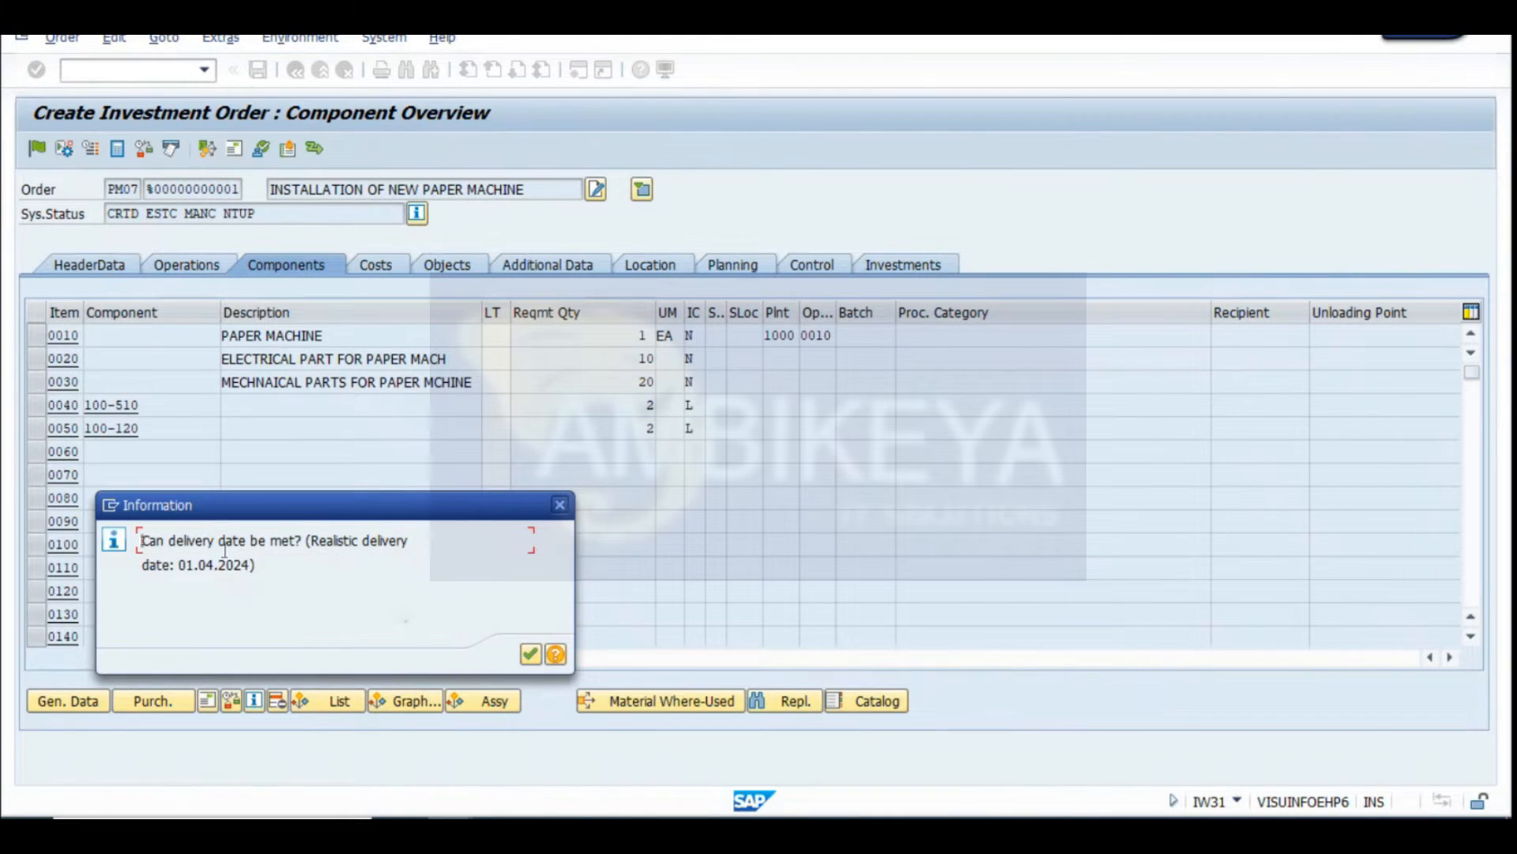
{"action": "left_click", "coordinate": [531, 653]}
{"action": "left_click", "coordinate": [530, 653]}
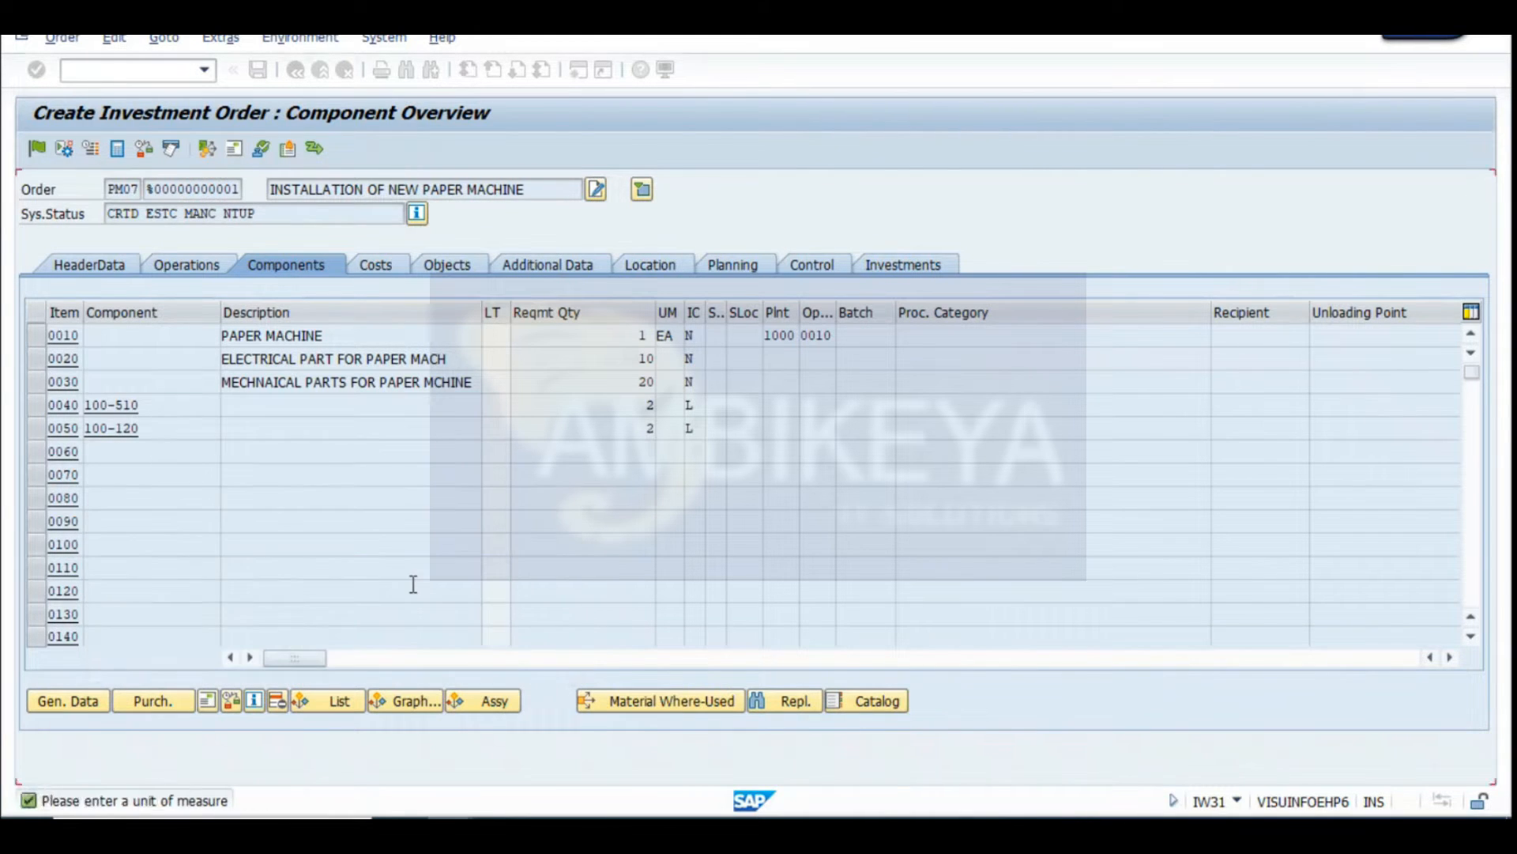
Assign component item 0020 to operation 0020 and set its unit of measure to EA
{"action": "type", "text": "EA"}
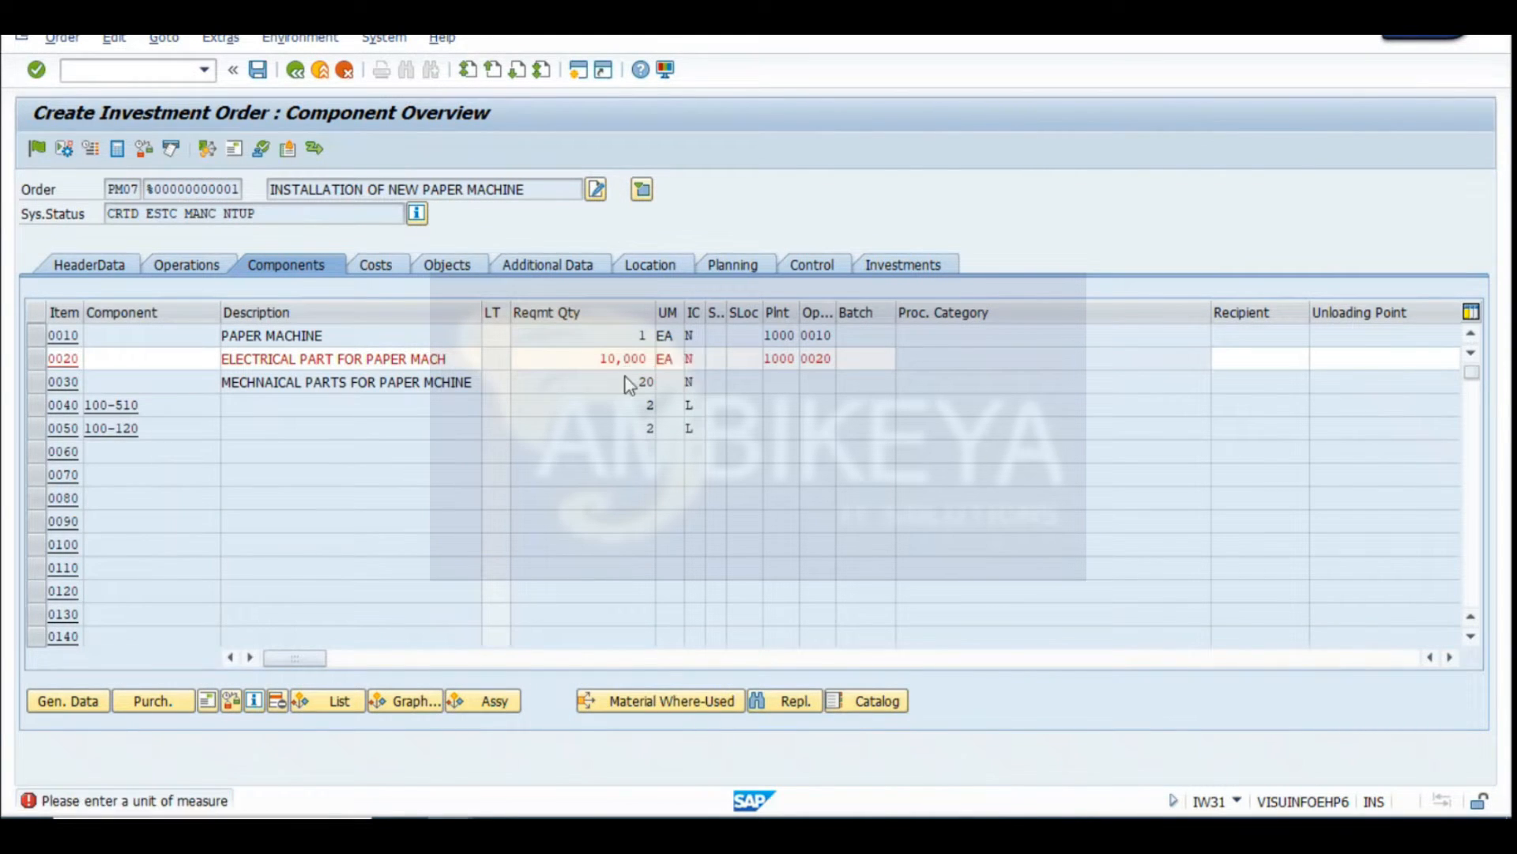
{"action": "key", "text": "Return"}
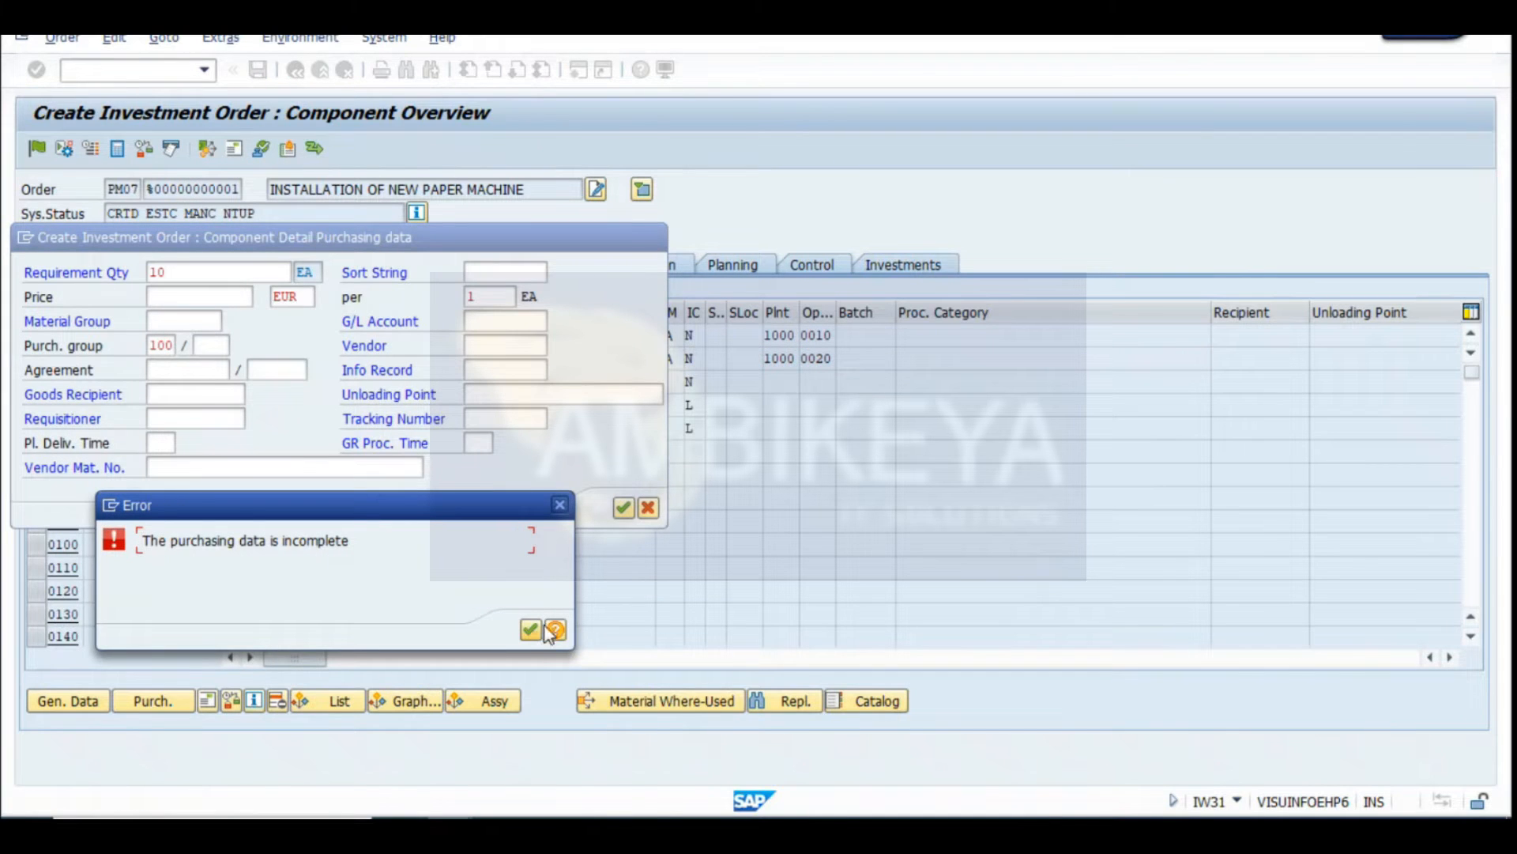
Complete item 0020's purchasing data with price 200000 EUR, material group 00104, purchasing organization 1000 and vendor 1002, and accept it
{"action": "left_click", "coordinate": [529, 630]}
{"action": "left_click_drag", "start_coordinate": [191, 239], "coordinate": [494, 419]}
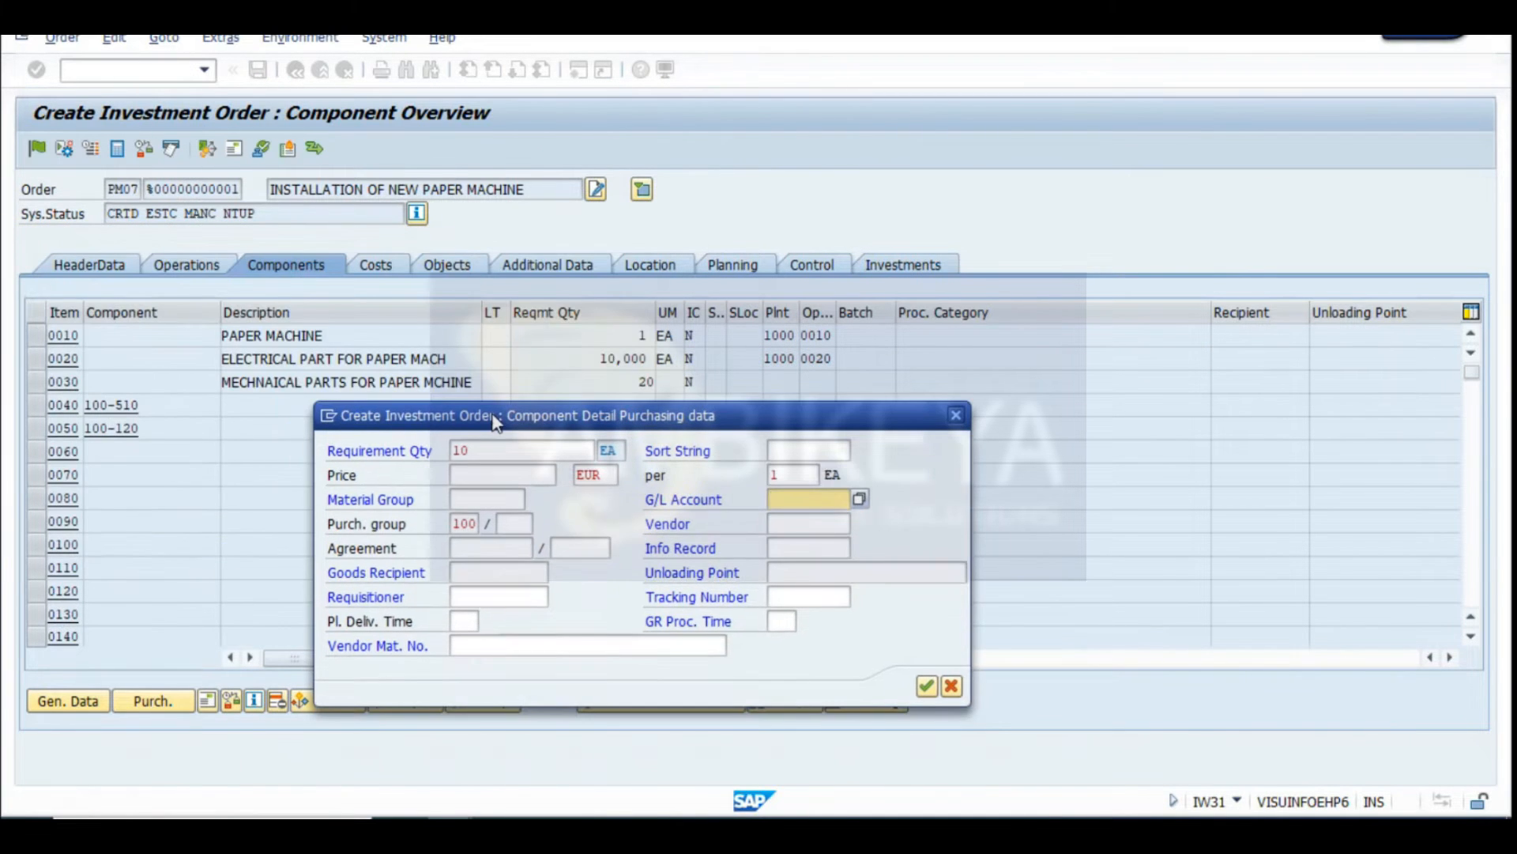
{"action": "left_click", "coordinate": [484, 475]}
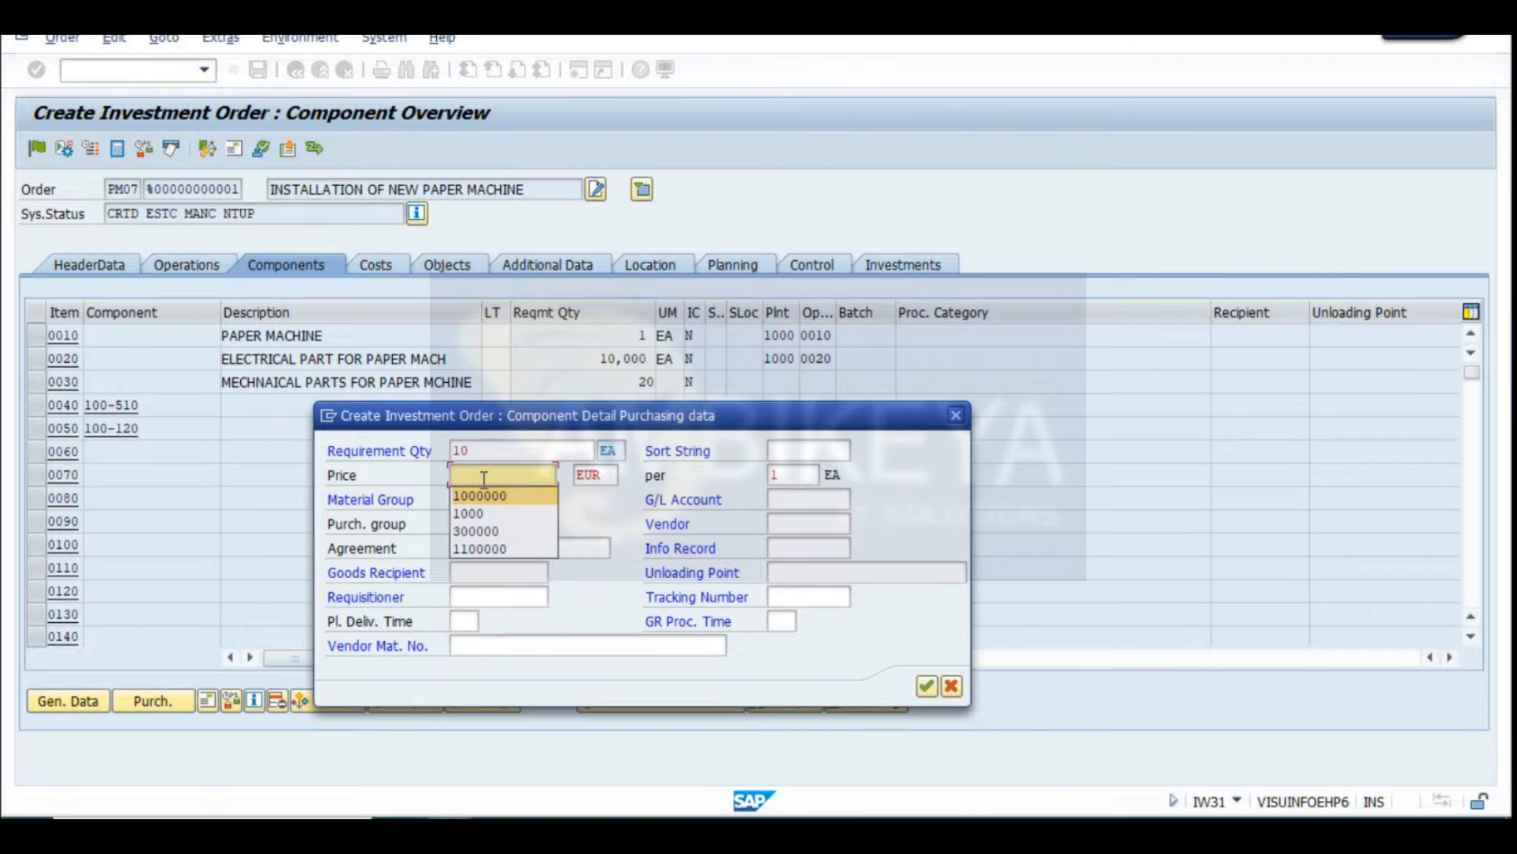
{"action": "left_click", "coordinate": [479, 479]}
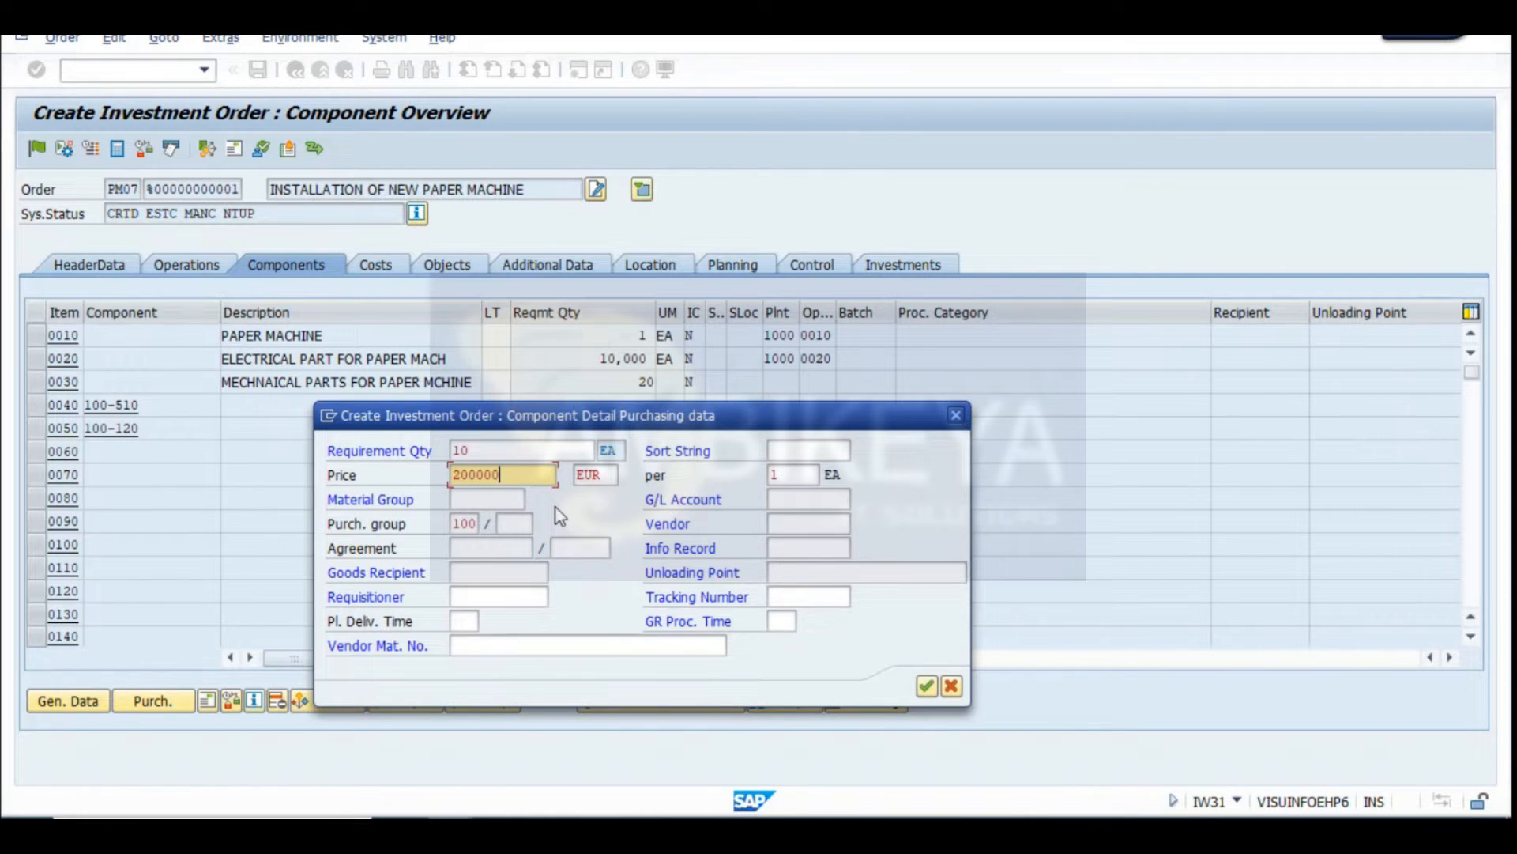
{"action": "left_click", "coordinate": [488, 497]}
{"action": "left_click", "coordinate": [491, 523]}
{"action": "left_click", "coordinate": [516, 523]}
{"action": "left_click", "coordinate": [523, 547]}
{"action": "left_click", "coordinate": [809, 527]}
{"action": "left_click", "coordinate": [798, 576]}
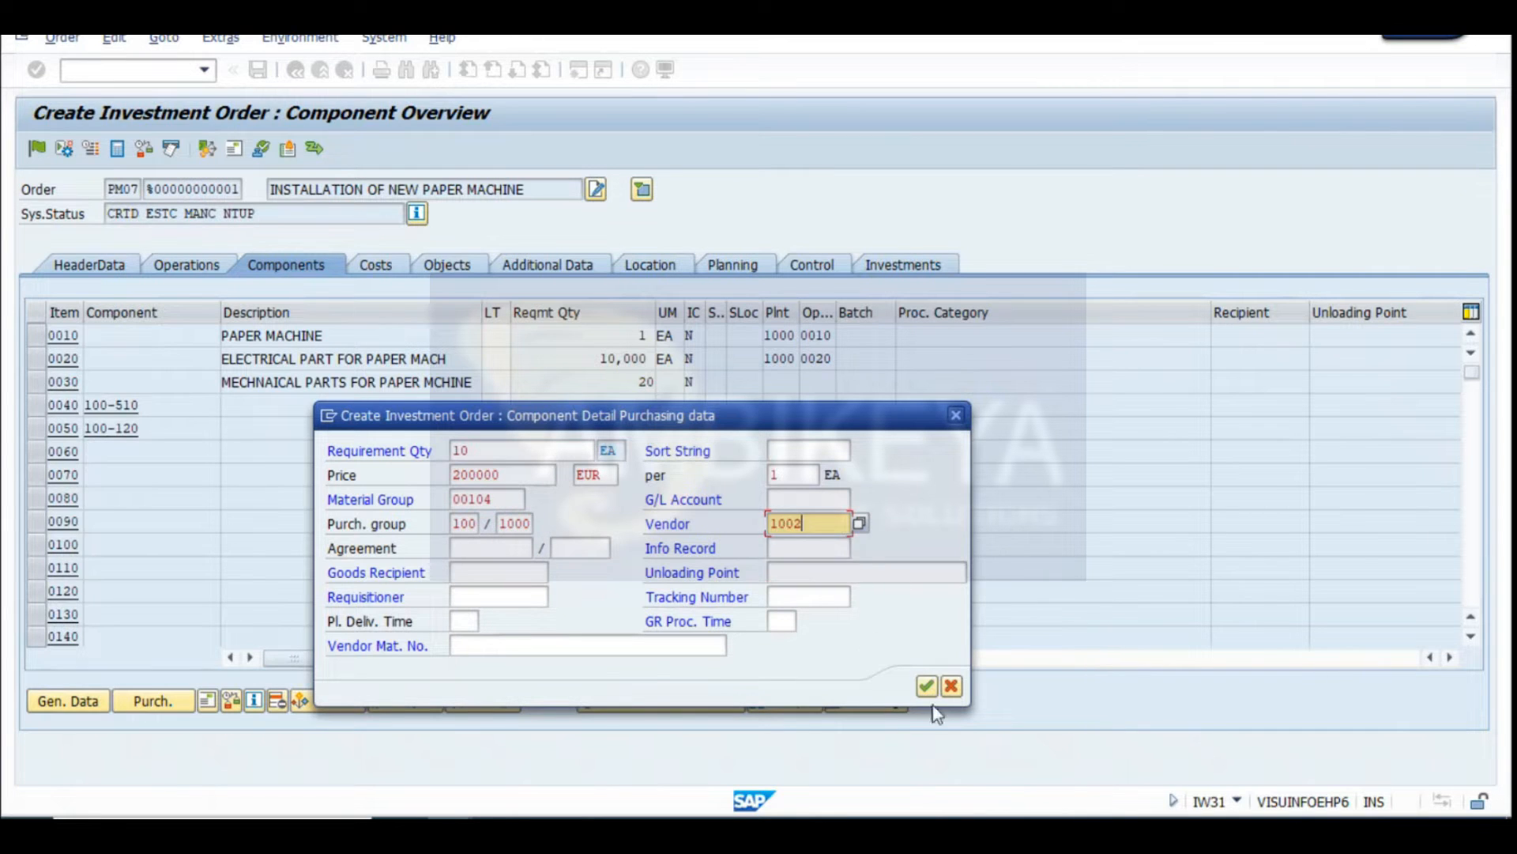
{"action": "left_click", "coordinate": [927, 685]}
Assign component item 0030 to operation 0030 and set its unit of measure to EA
{"action": "type", "text": "0030"}
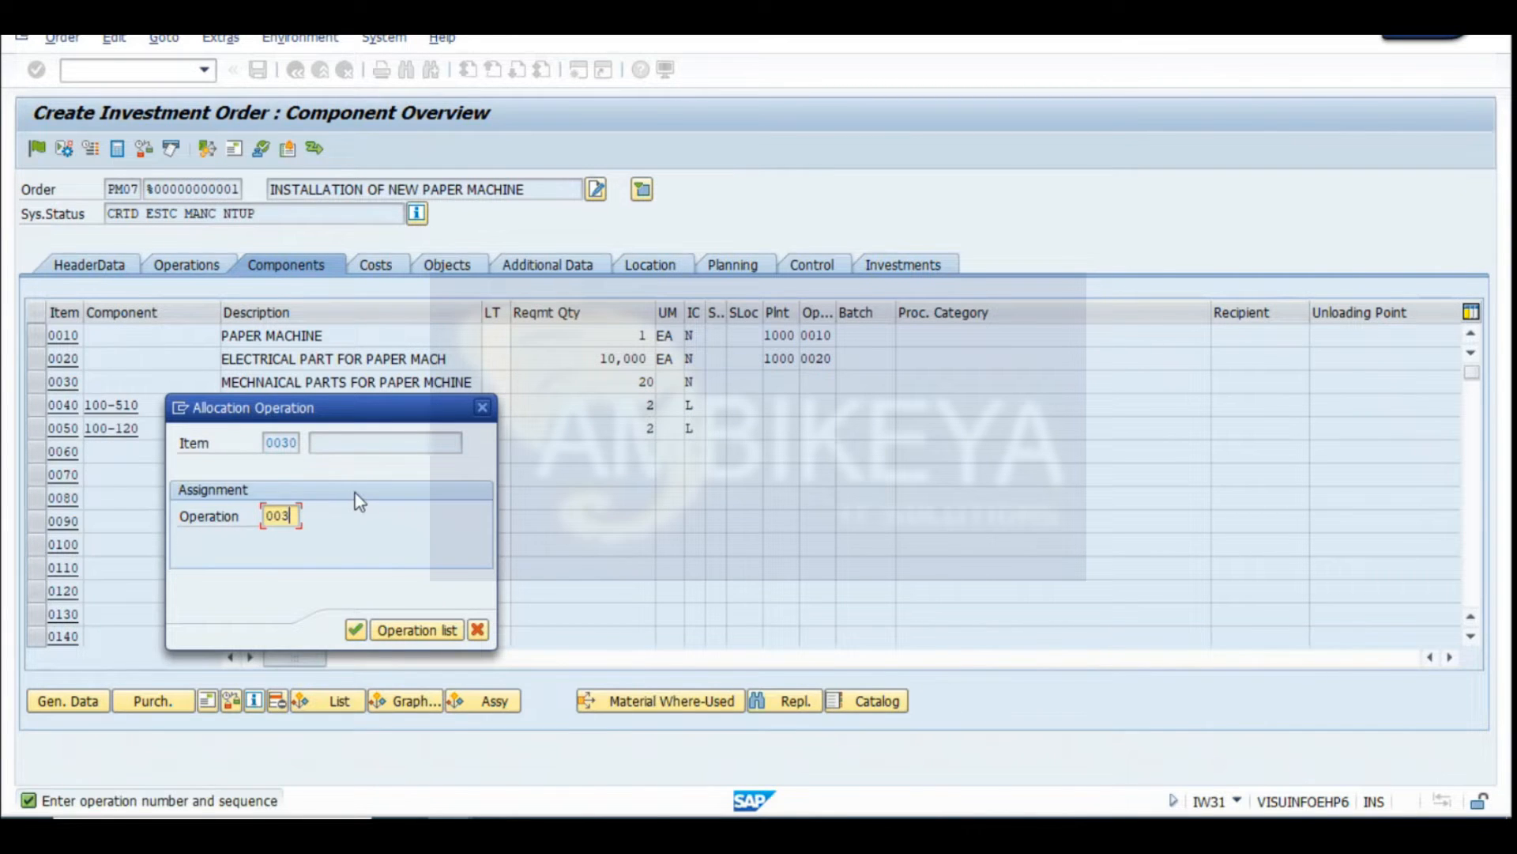
{"action": "key", "text": "Return"}
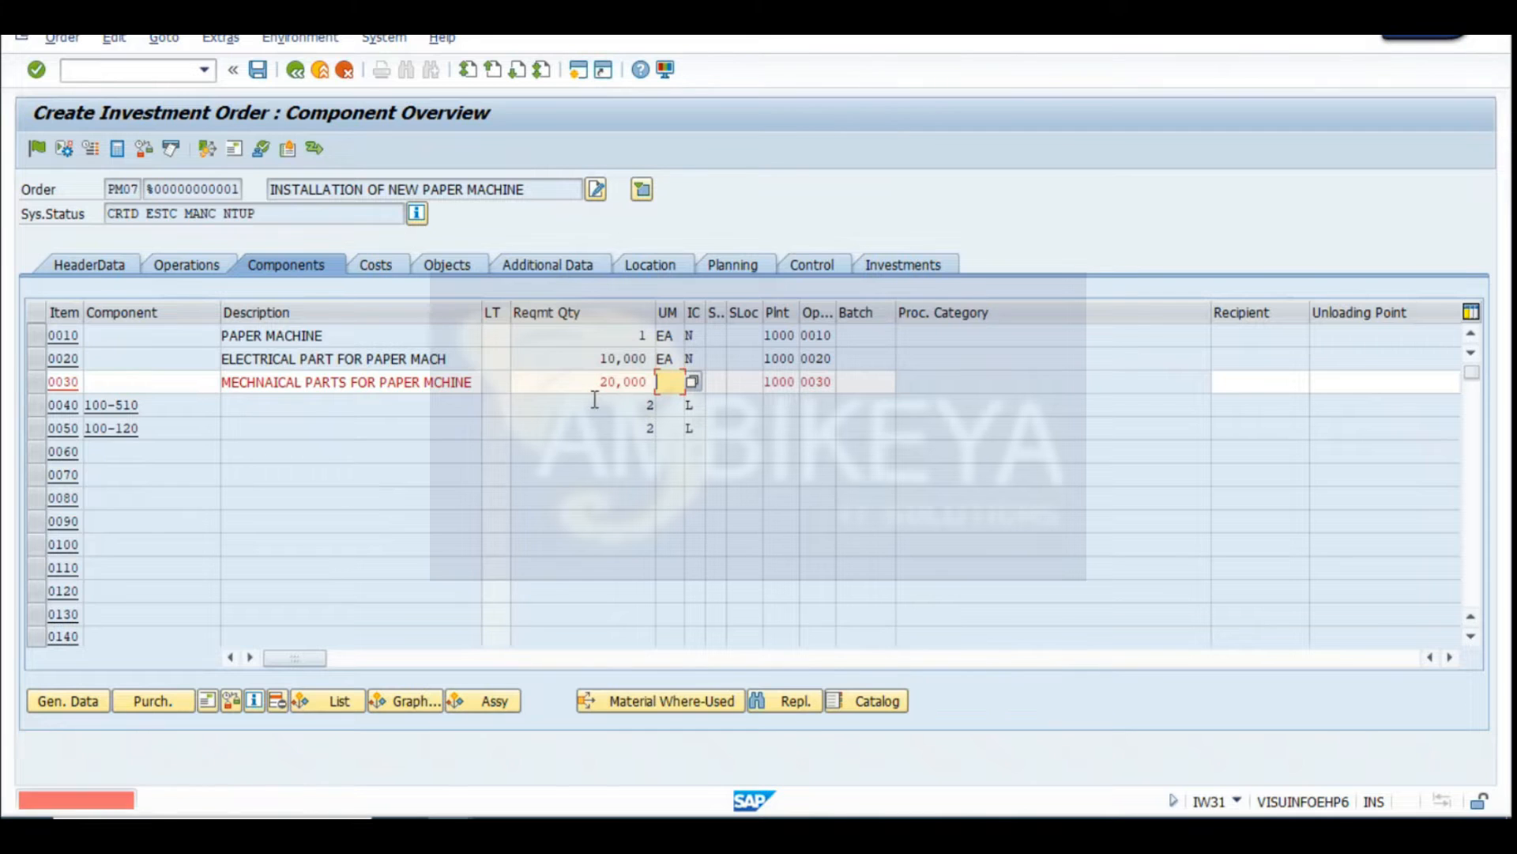
{"action": "type", "text": "EA"}
{"action": "key", "text": "Return"}
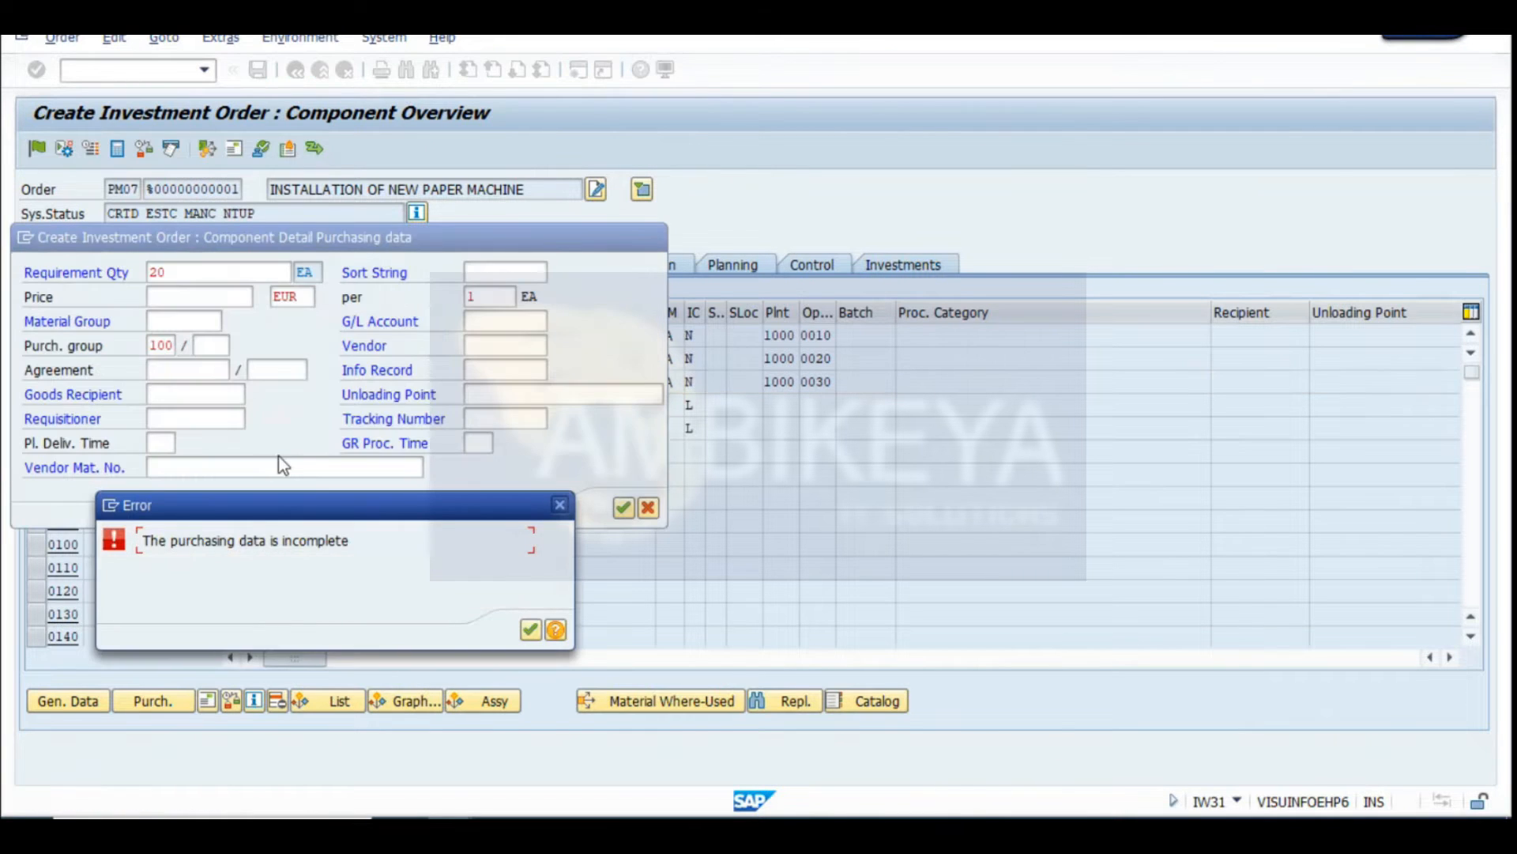
Capture item 0030's incomplete purchasing data screen with its error and paste it below the last capture in Excel's INVESTMENT sheet
{"action": "key", "text": "super+shift+s"}
{"action": "left_click_drag", "start_coordinate": [3, 83], "coordinate": [1056, 736]}
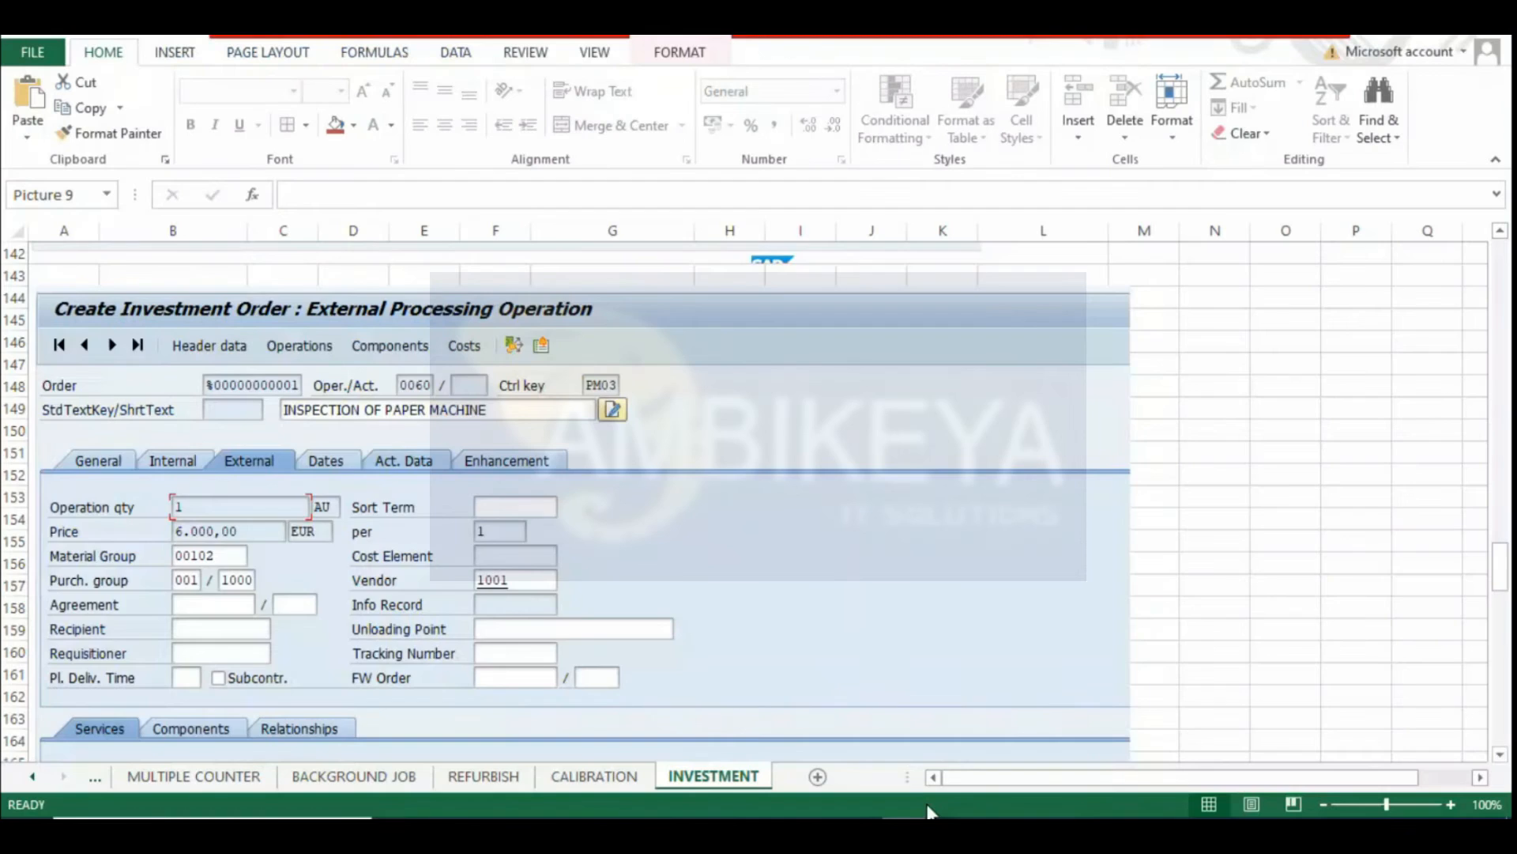
{"action": "scroll", "coordinate": [344, 517], "scroll_direction": "up", "scroll_amount": 5}
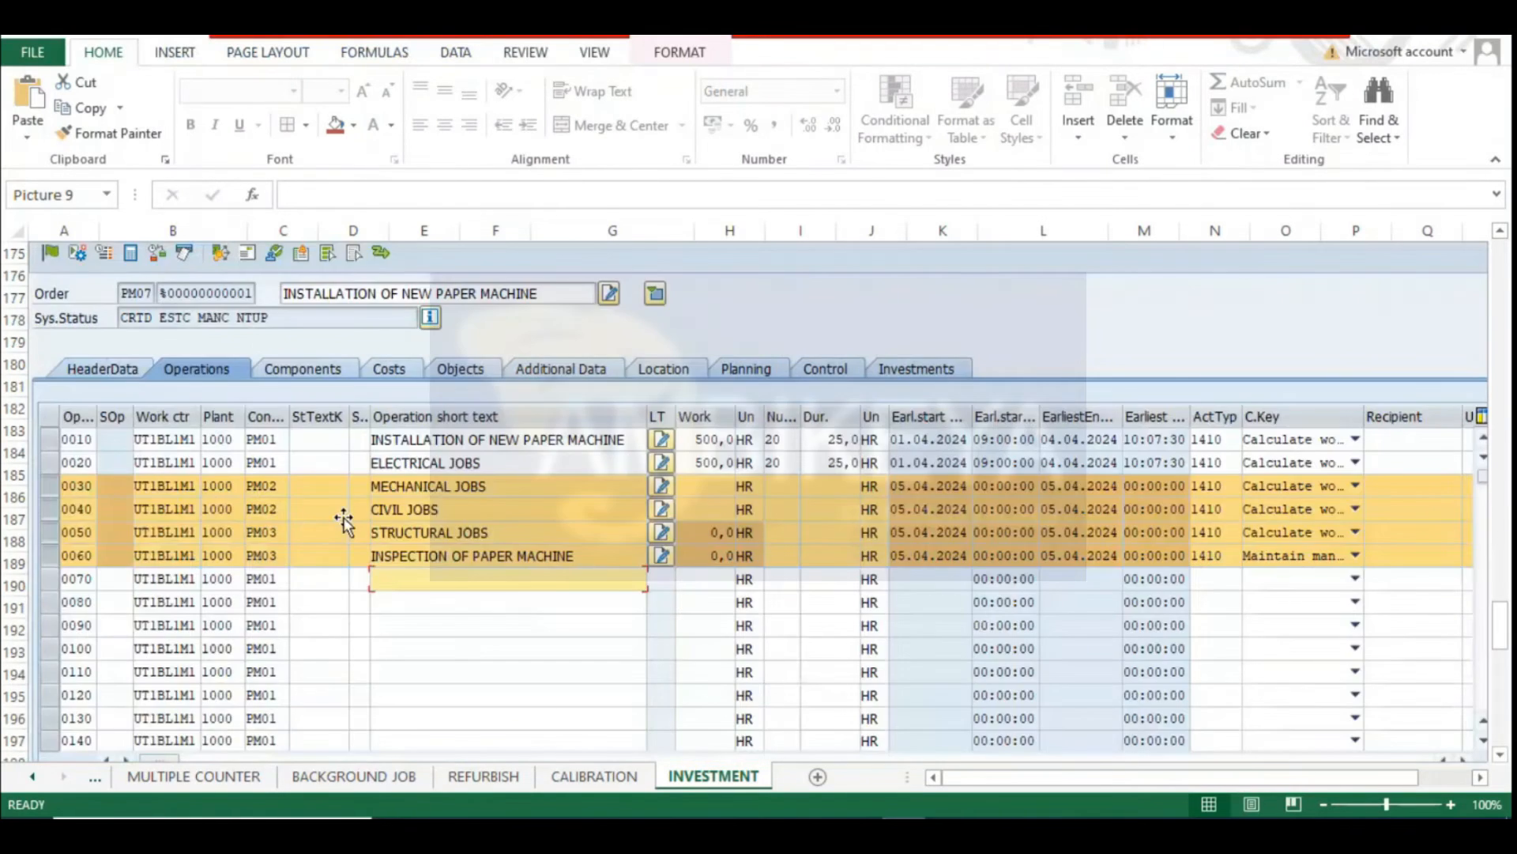
{"action": "scroll", "coordinate": [344, 517], "scroll_direction": "down", "scroll_amount": 3}
{"action": "scroll", "coordinate": [344, 517], "scroll_direction": "down", "scroll_amount": 13}
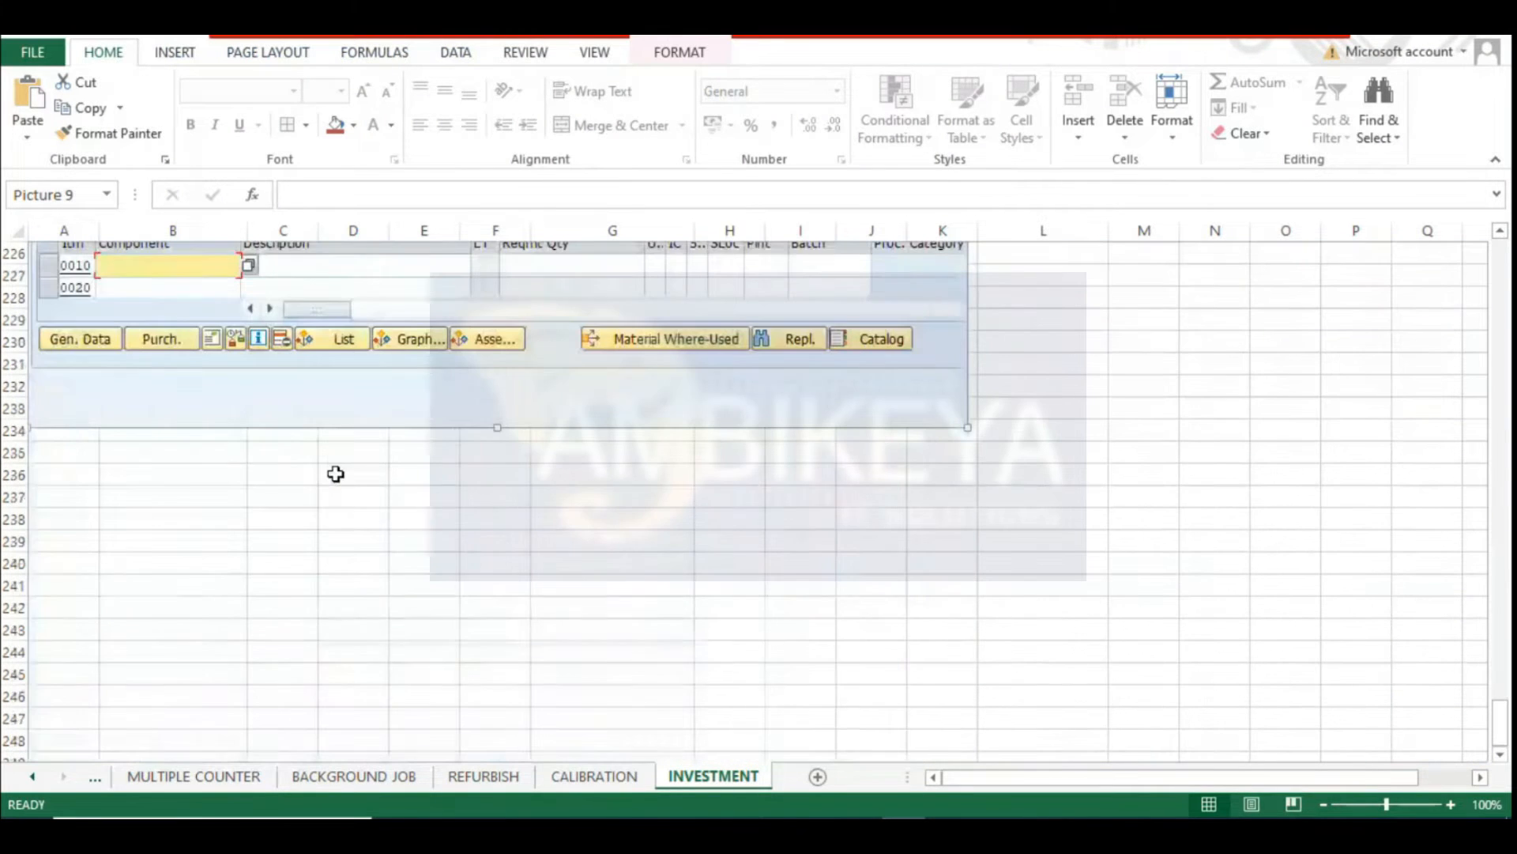
{"action": "left_click", "coordinate": [58, 460]}
{"action": "key", "text": "ctrl+v"}
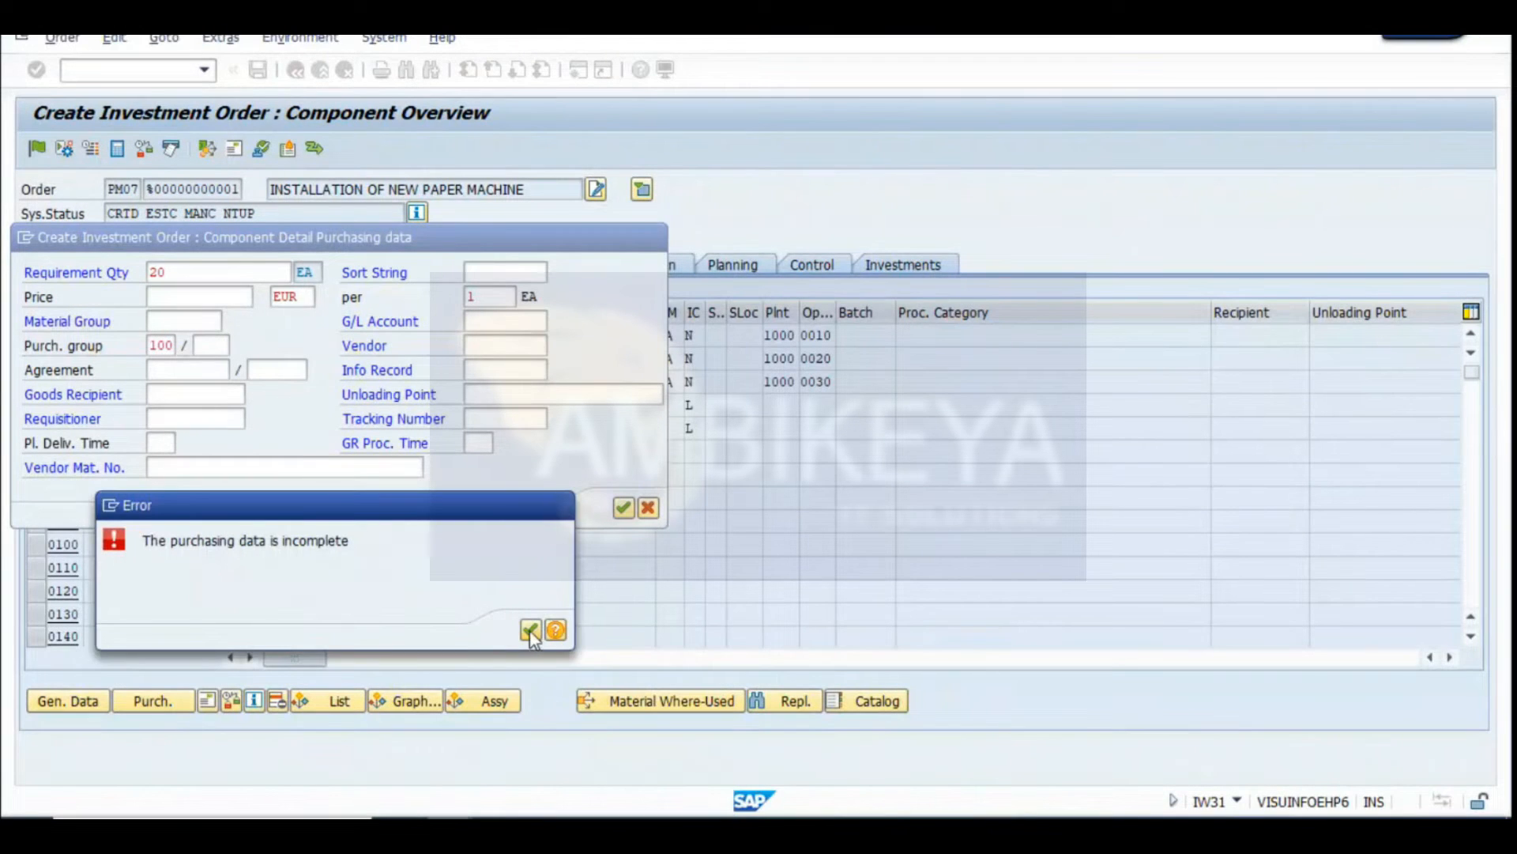
Back in the SAP order, dismiss the error and enter price 300000, material group 00104, purchasing organization 1000 and vendor 1002 for item 0030
{"action": "left_click", "coordinate": [544, 628]}
{"action": "left_click", "coordinate": [158, 298]}
{"action": "type", "text": "200000"}
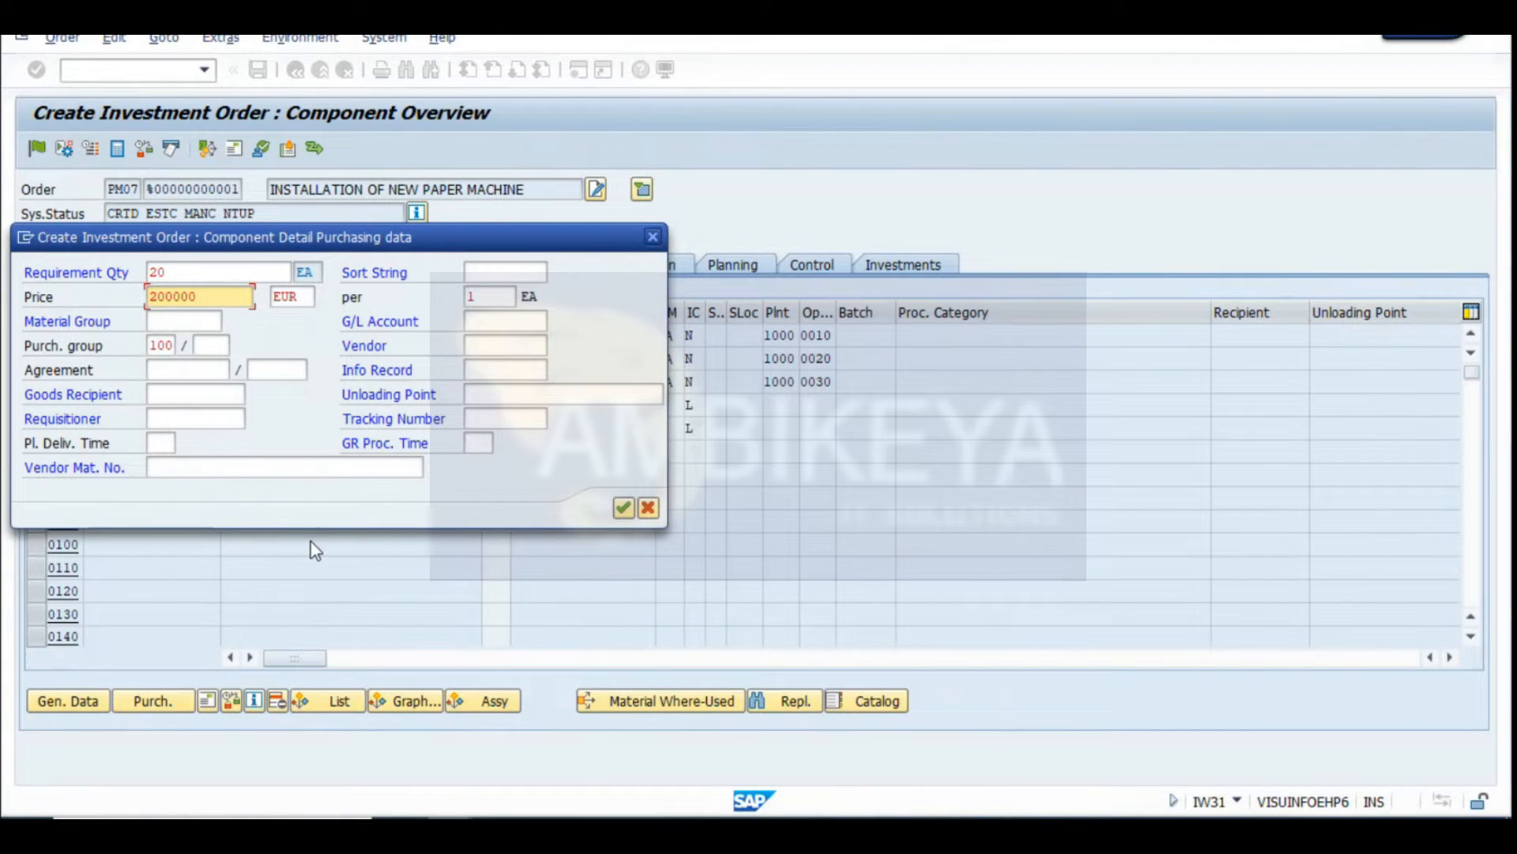
{"action": "left_click", "coordinate": [198, 324]}
{"action": "type", "text": "00104"}
{"action": "left_click", "coordinate": [210, 346]}
{"action": "type", "text": "1000"}
{"action": "left_click", "coordinate": [509, 345]}
{"action": "type", "text": "1002"}
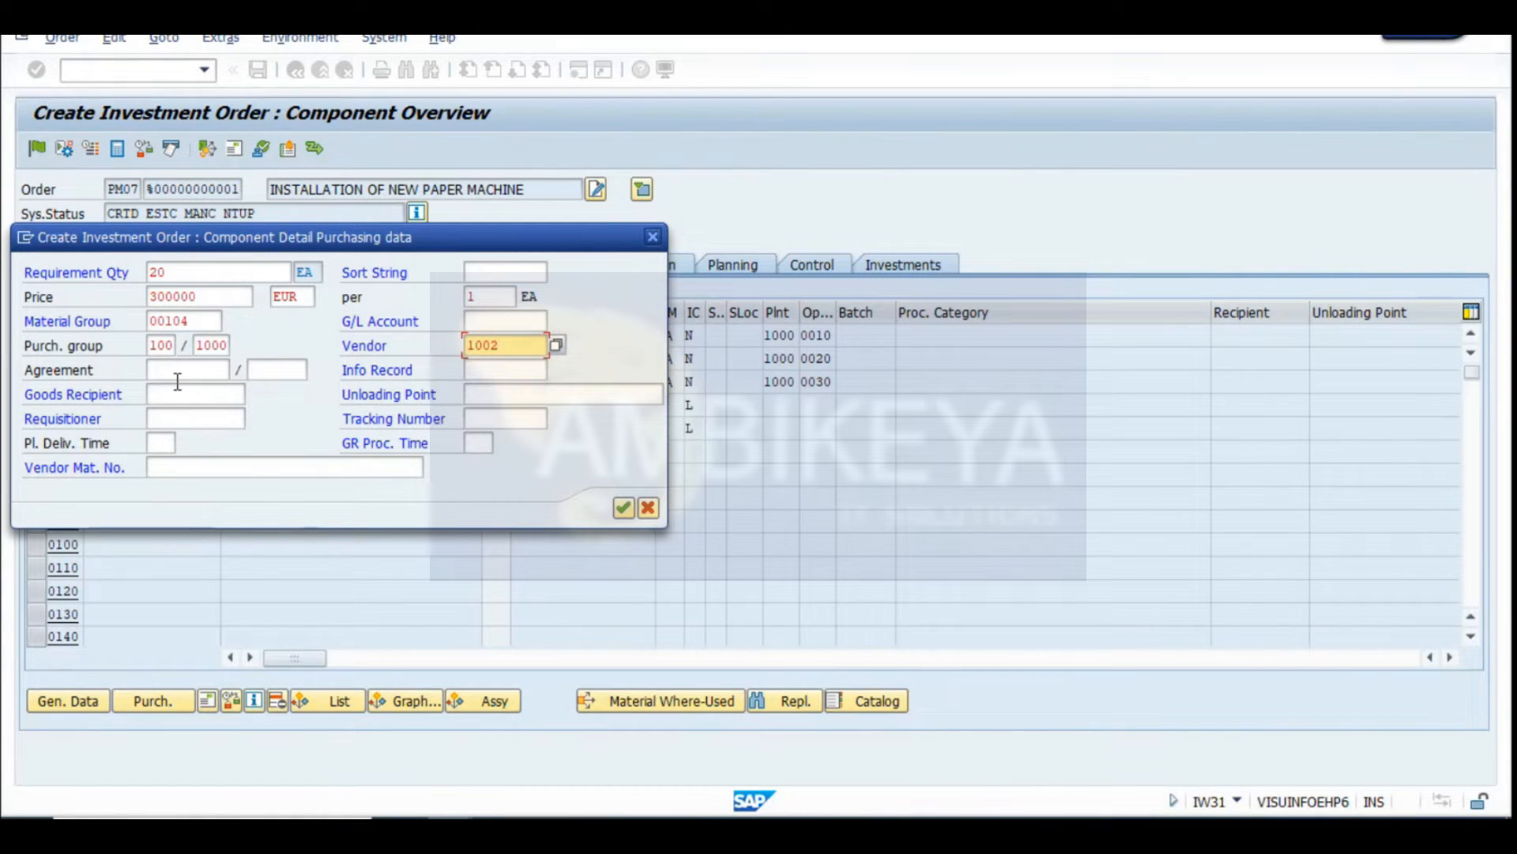
Paste a capture of item 0030's completed purchasing data below the previous picture in Excel's INVESTMENT sheet
{"action": "left_click", "coordinate": [623, 508]}
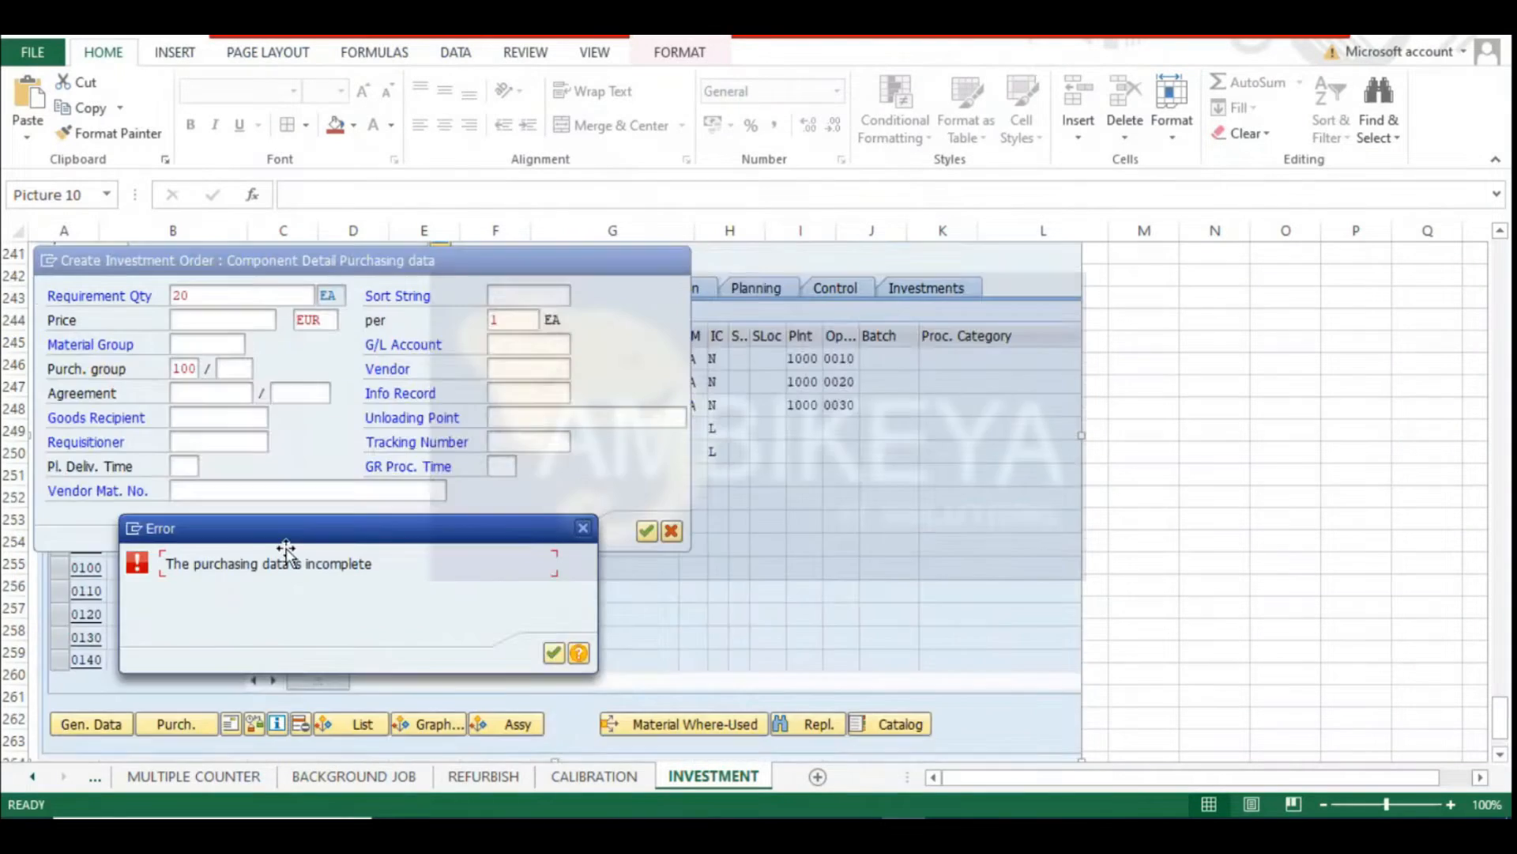
{"action": "scroll", "coordinate": [284, 549], "scroll_direction": "down", "scroll_amount": 7}
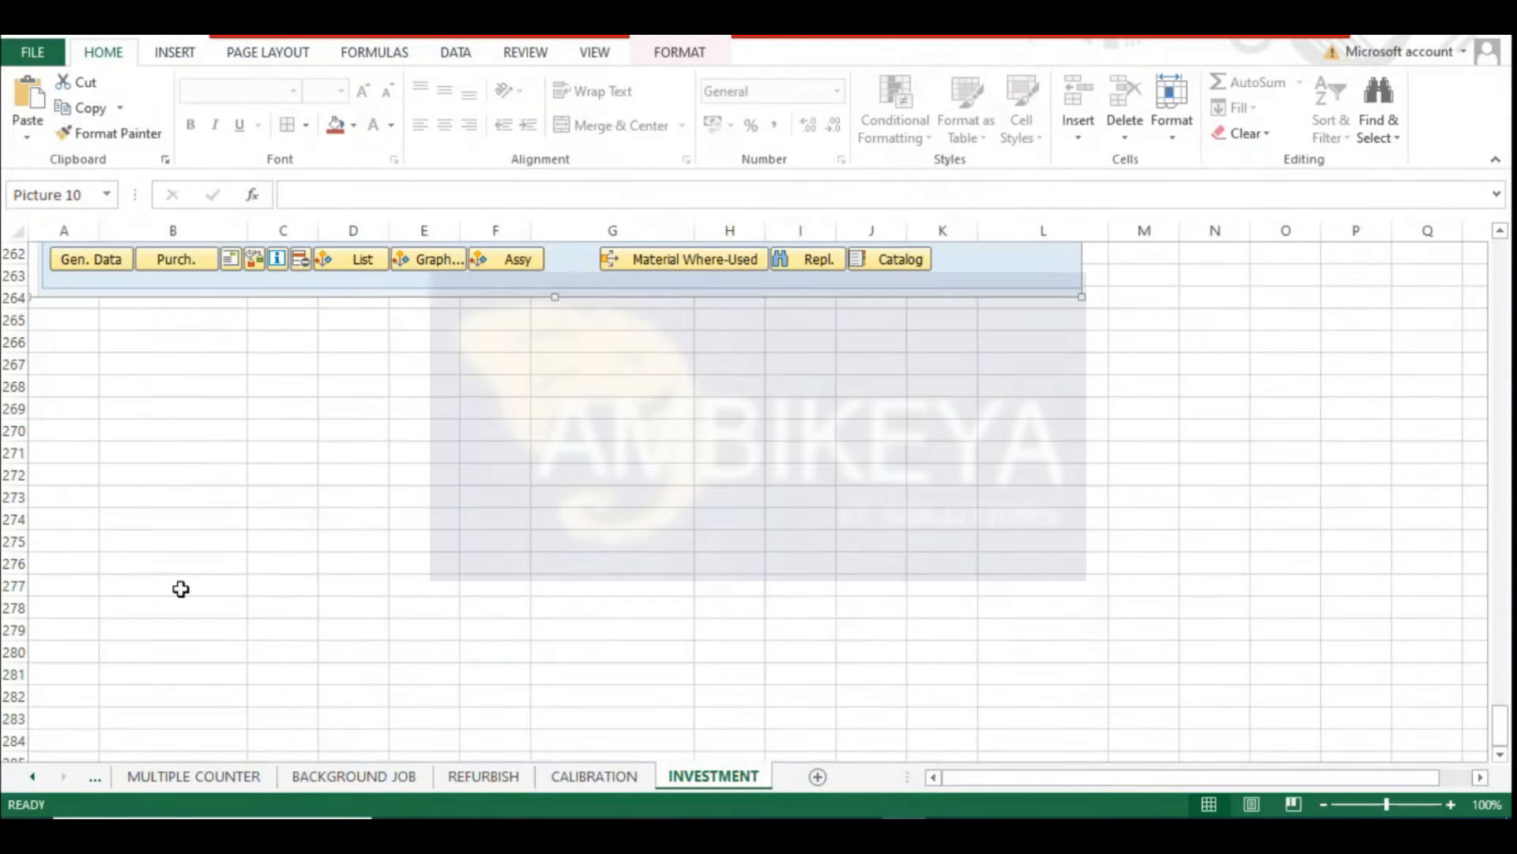
{"action": "left_click", "coordinate": [57, 320]}
{"action": "key", "text": "ctrl+v"}
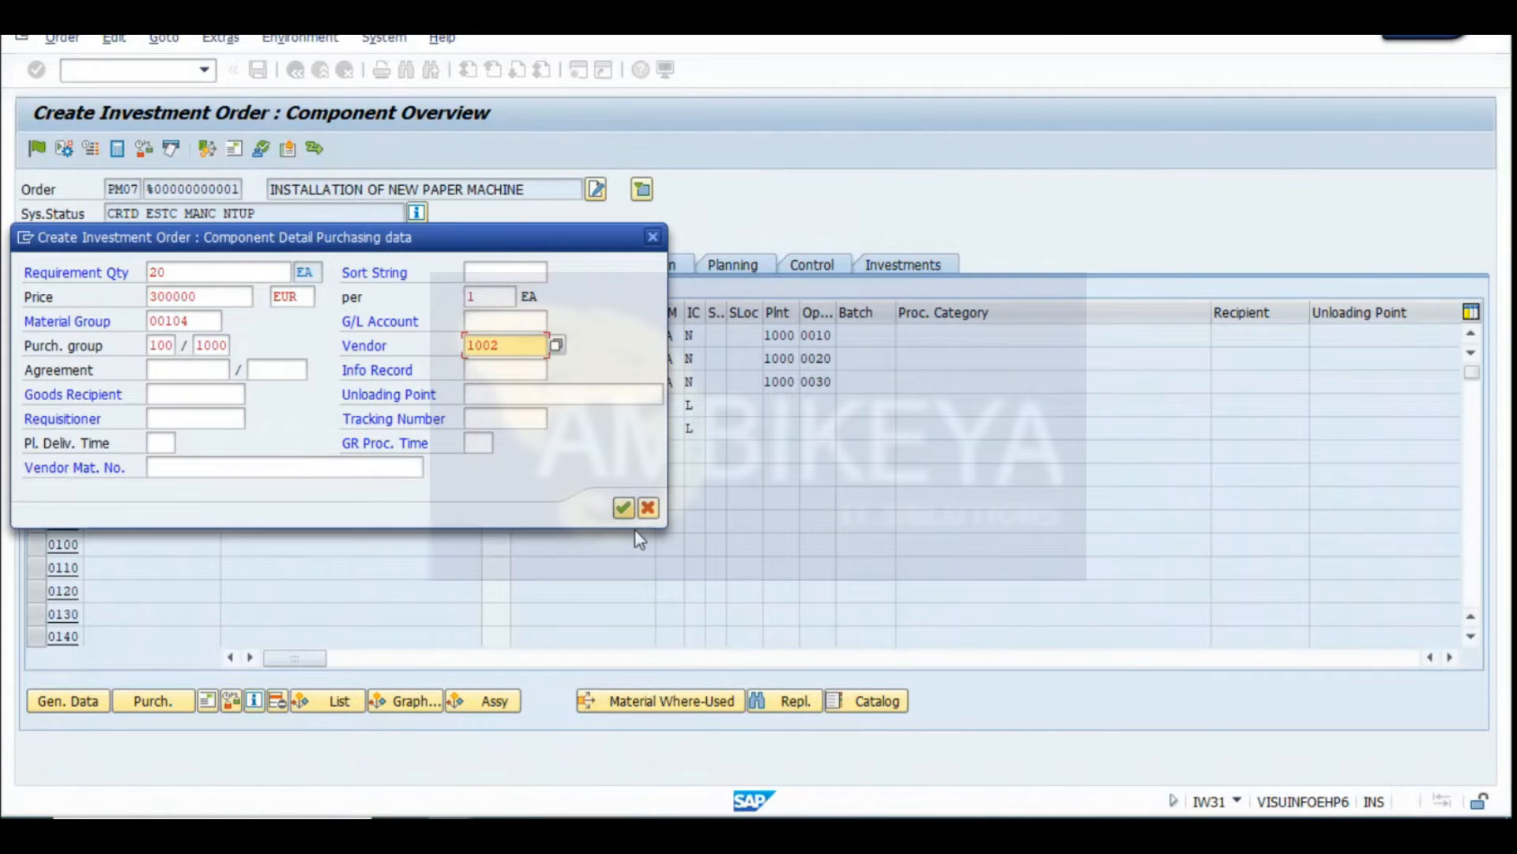
Accept item 0030's purchasing data in SAP, and assign stock component 100-510 to operation 0050 and 100-120 to operation 0040
{"action": "left_click", "coordinate": [624, 507]}
{"action": "type", "text": "0050"}
{"action": "key", "text": "Return"}
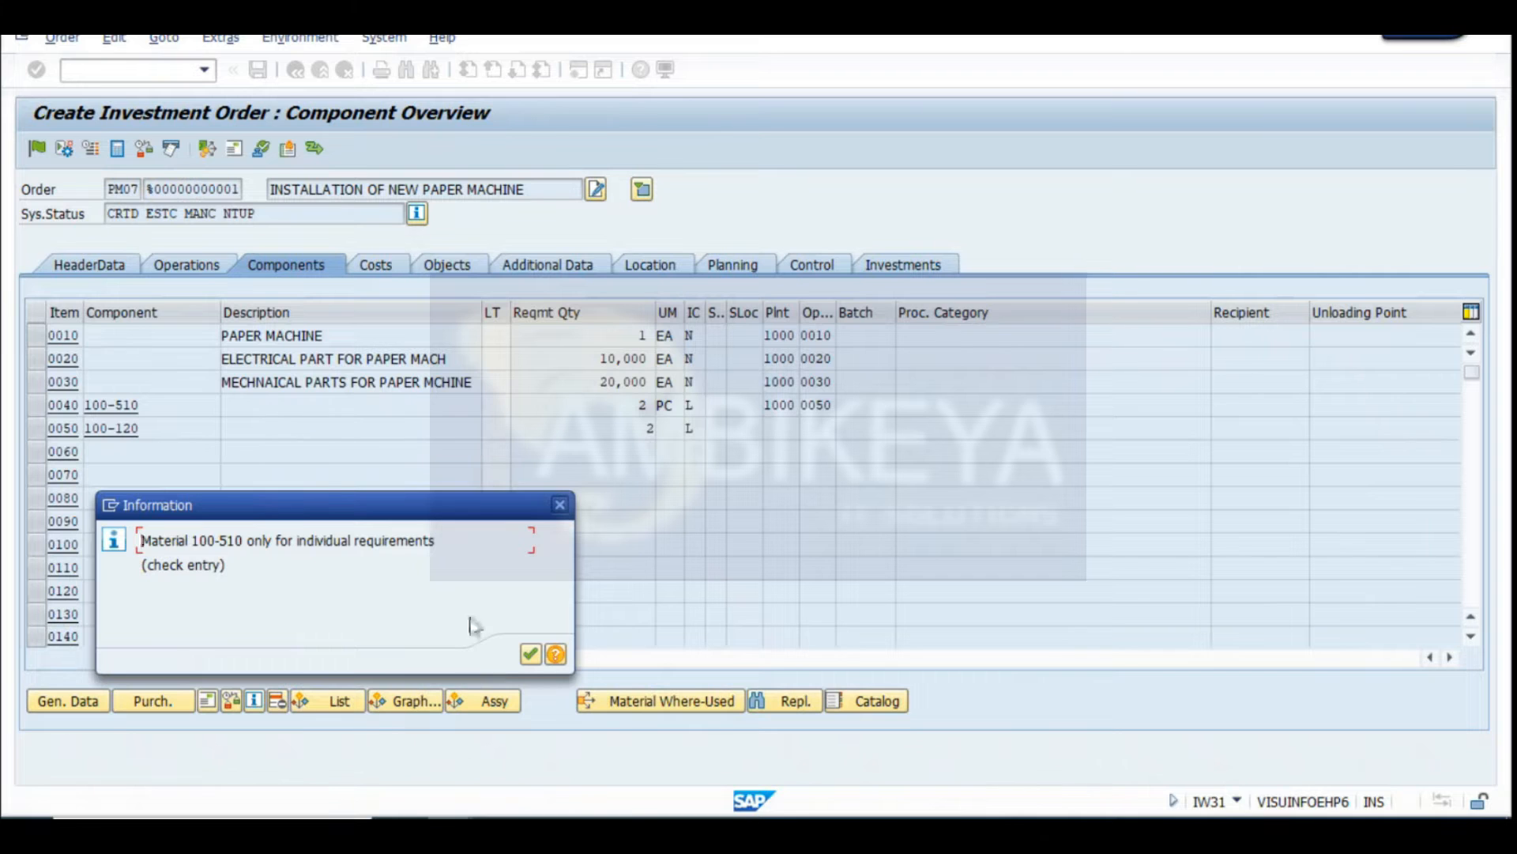
{"action": "left_click", "coordinate": [532, 654]}
{"action": "type", "text": "0040"}
{"action": "key", "text": "Return"}
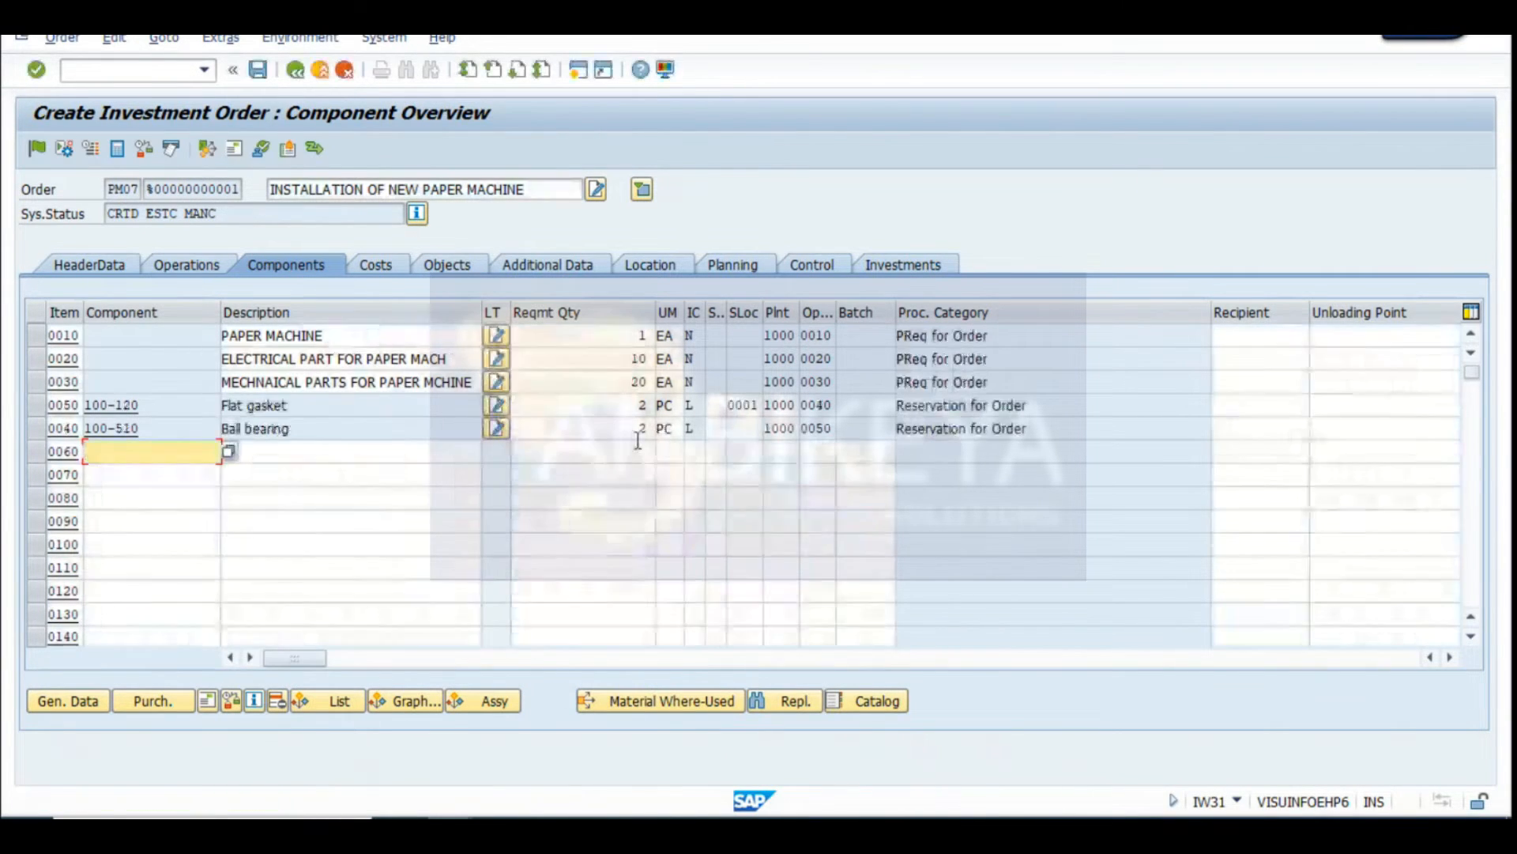
Set the ball bearing's storage location to 0001 and examine the procurement categories of the stock and non-stock components
{"action": "left_click", "coordinate": [744, 429]}
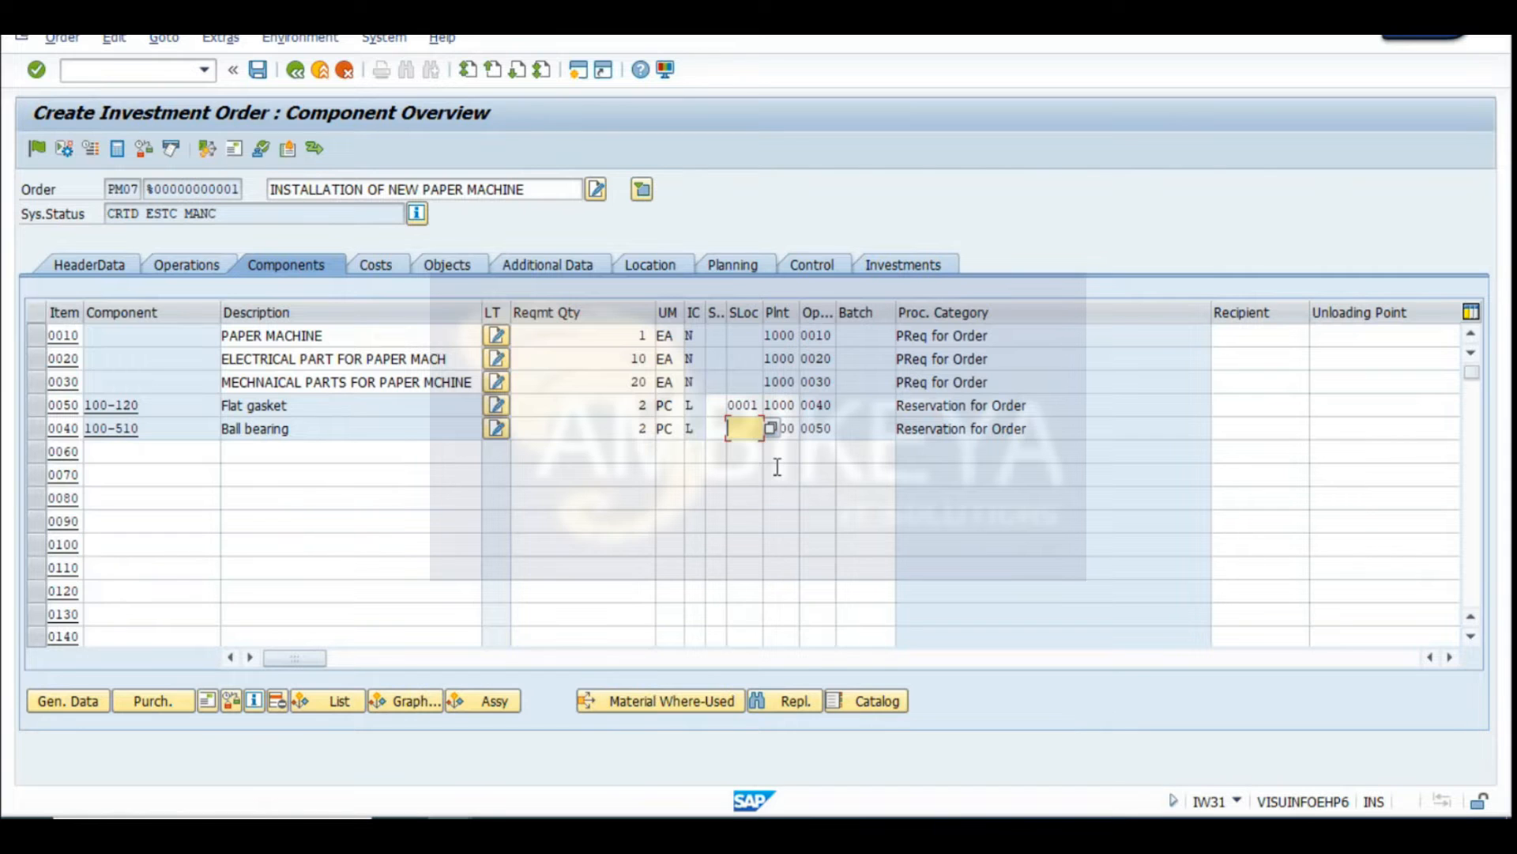
{"action": "key", "text": "Return"}
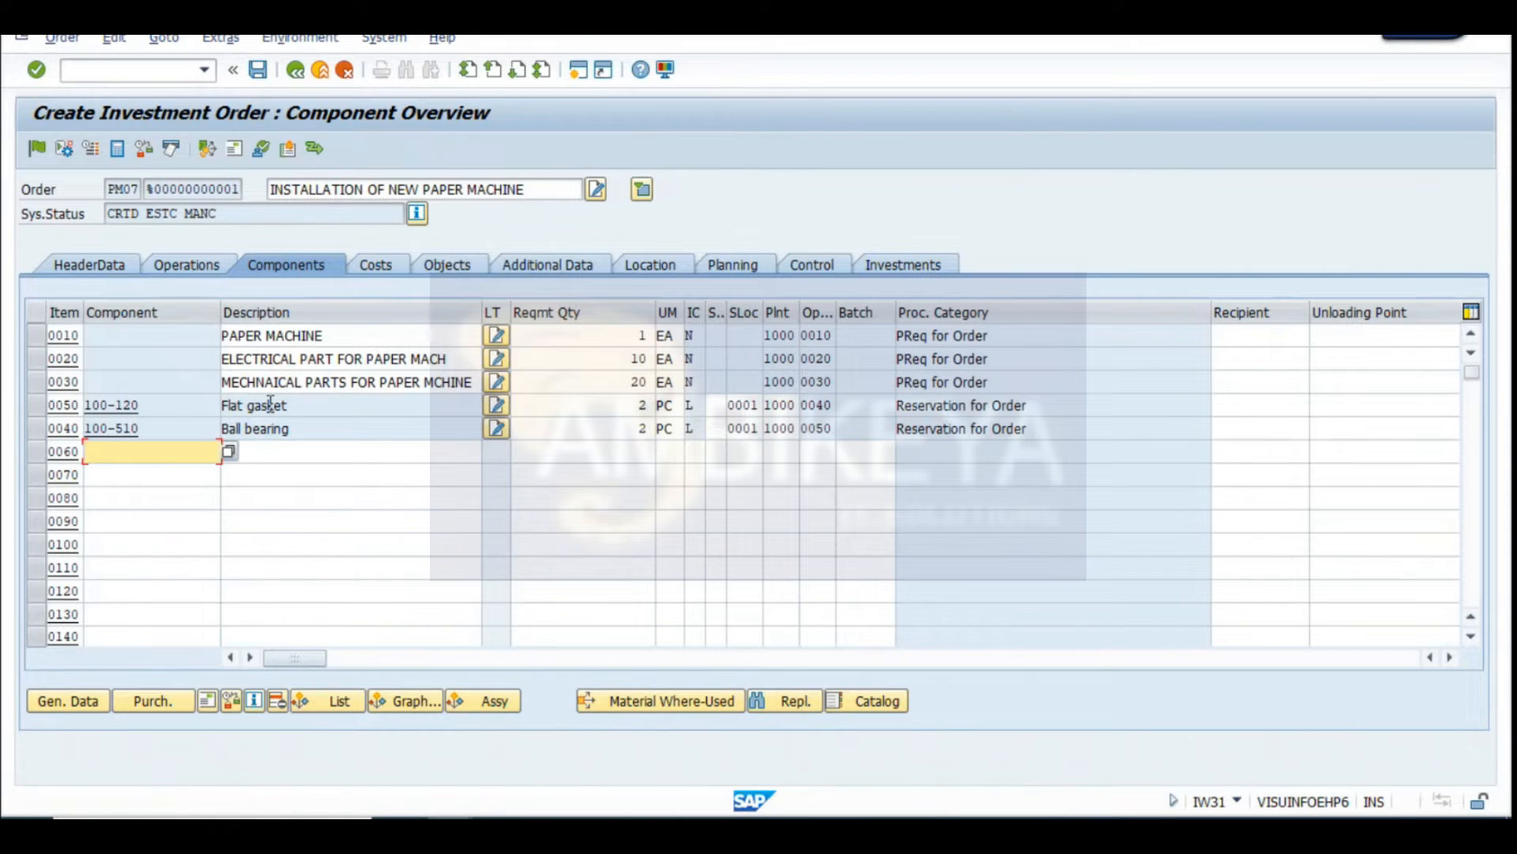
{"action": "left_click", "coordinate": [268, 429]}
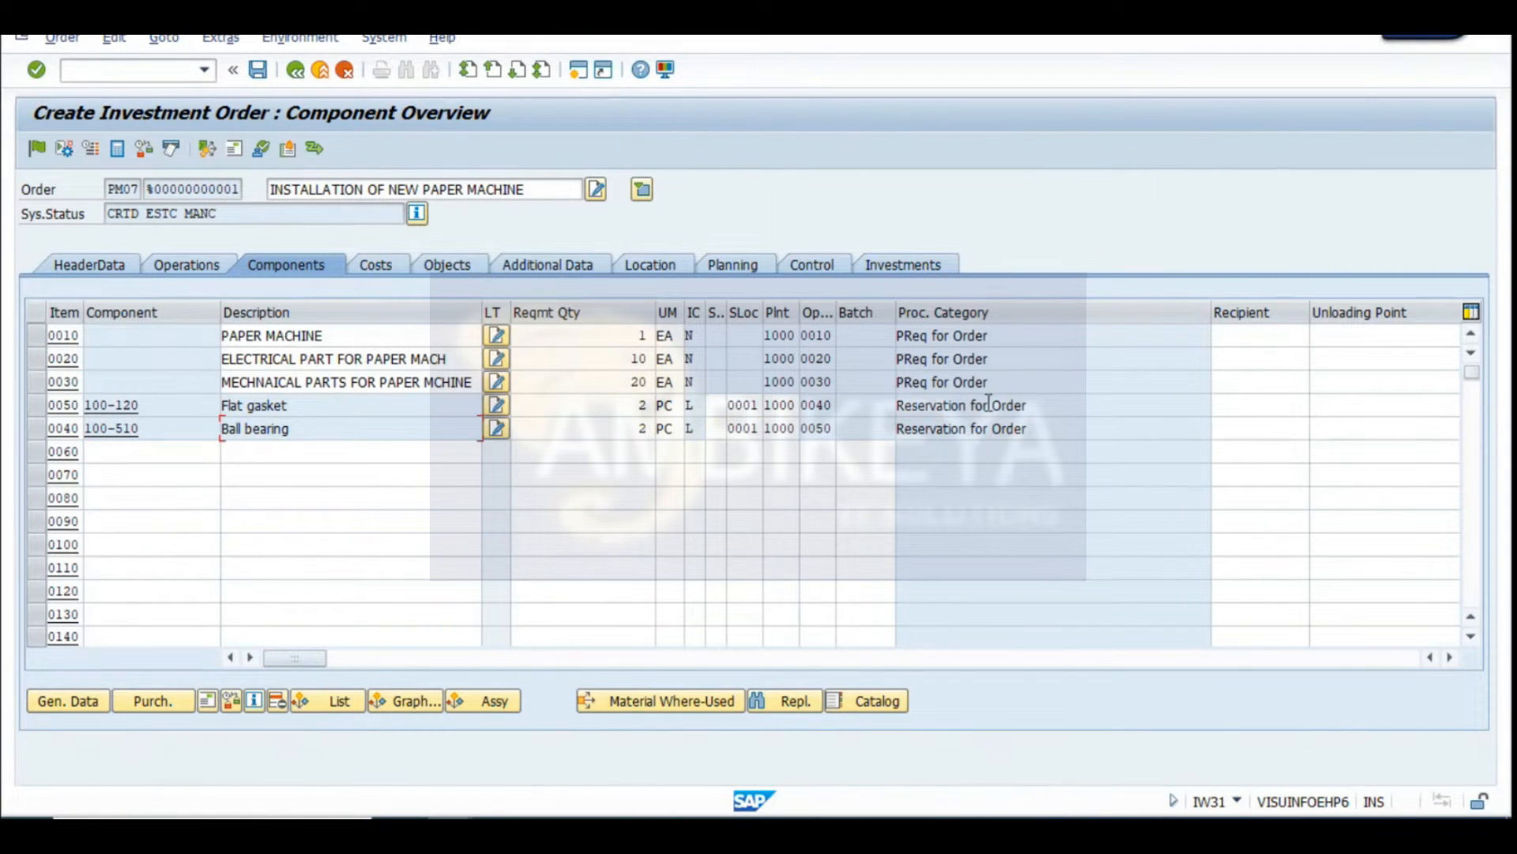
{"action": "left_click_drag", "start_coordinate": [1030, 404], "coordinate": [893, 451]}
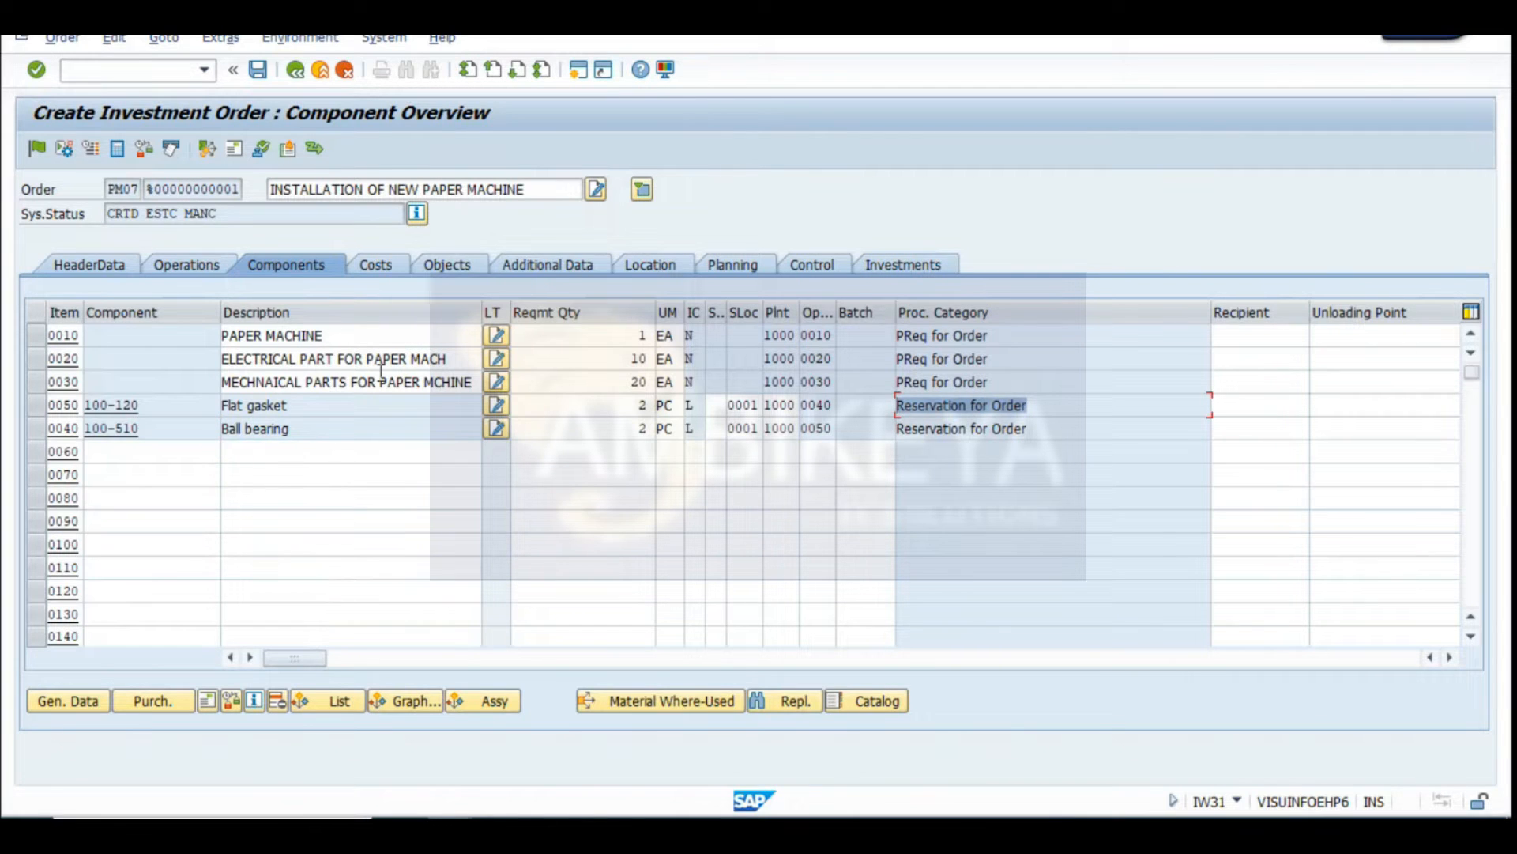
{"action": "left_click_drag", "start_coordinate": [1007, 331], "coordinate": [897, 335]}
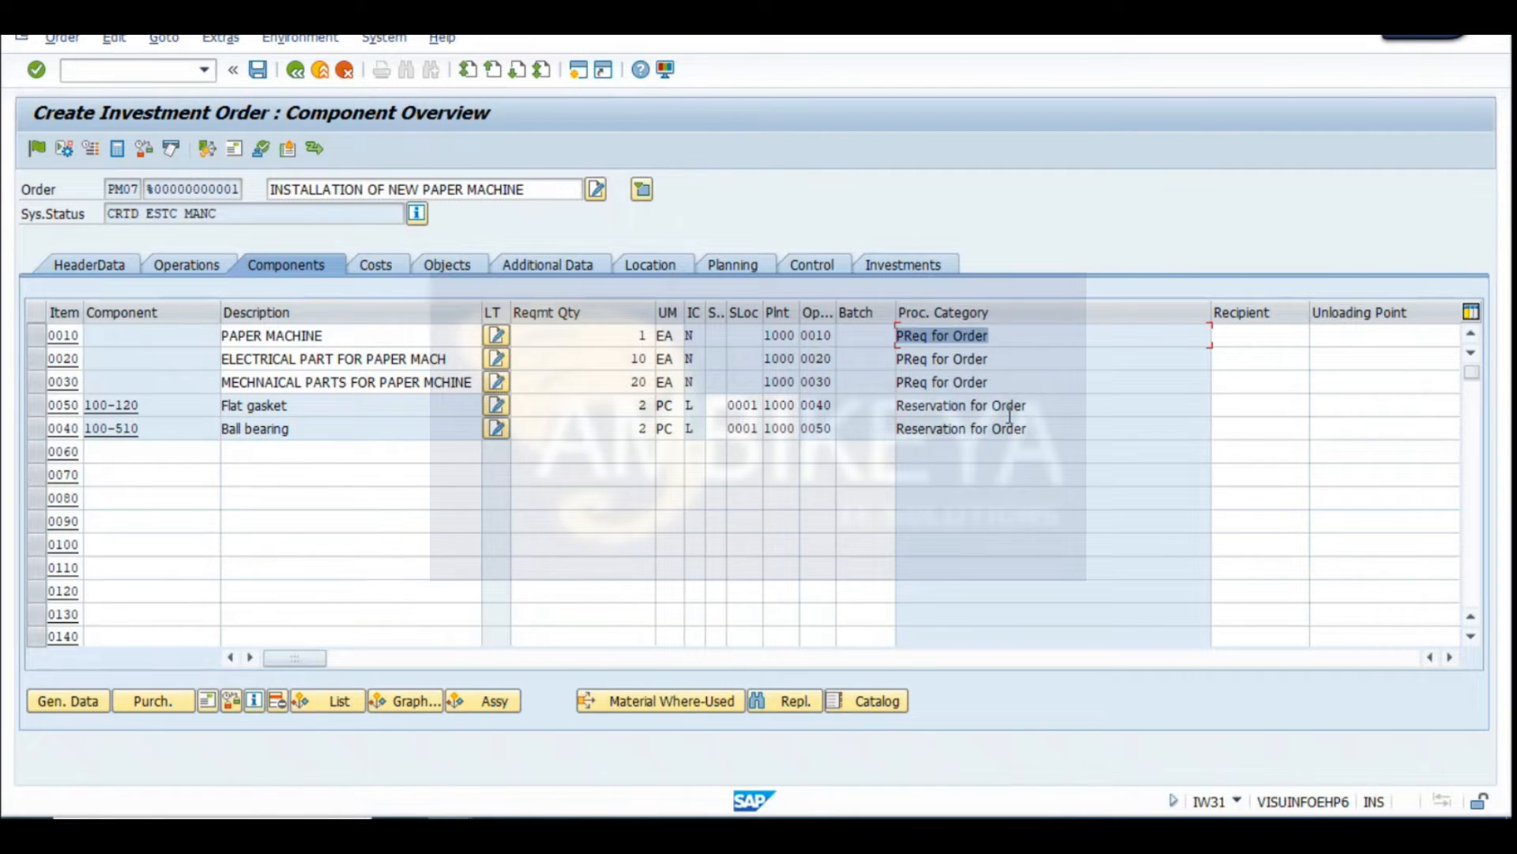
{"action": "left_click", "coordinate": [1031, 428]}
Capture the completed component overview and paste it at cell A289 of Excel's INVESTMENT sheet
{"action": "key", "text": "super+shift+s"}
{"action": "left_click_drag", "start_coordinate": [6, 86], "coordinate": [1072, 457]}
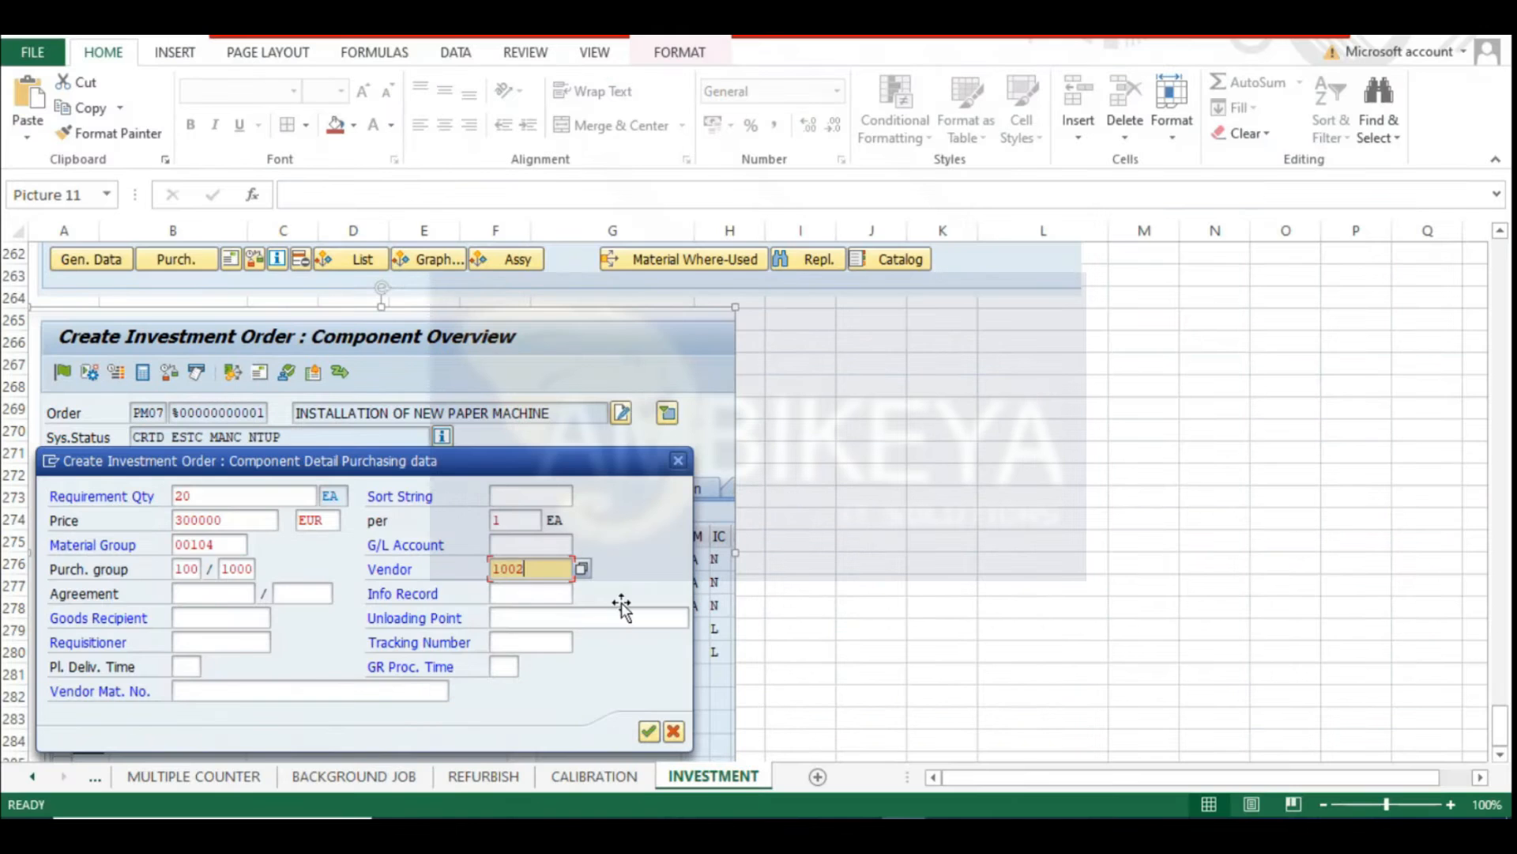
{"action": "scroll", "coordinate": [620, 609], "scroll_direction": "down", "scroll_amount": 5}
{"action": "left_click", "coordinate": [63, 520]}
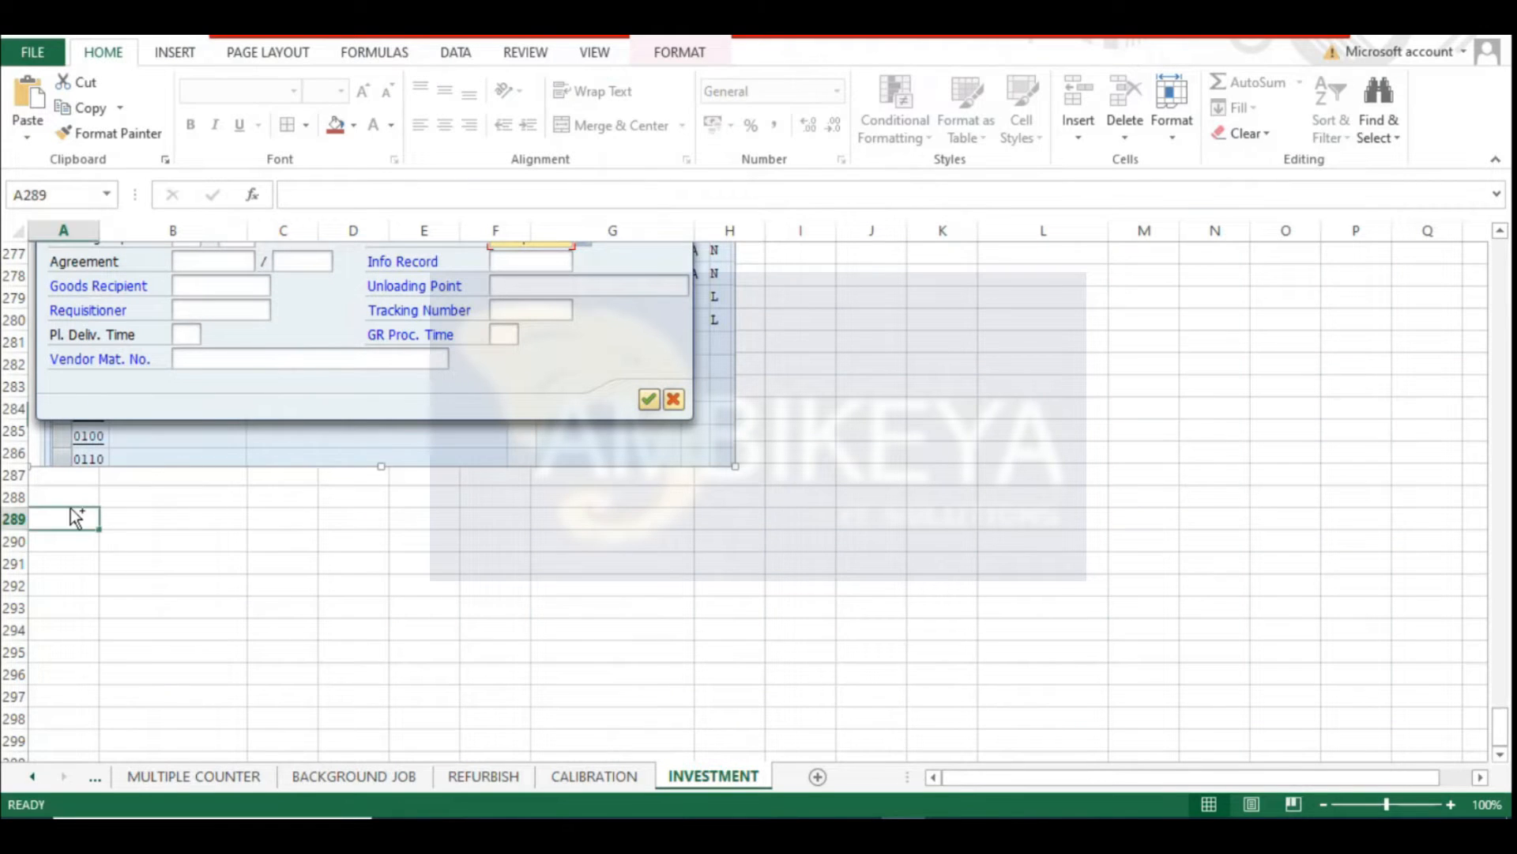
{"action": "key", "text": "ctrl+v"}
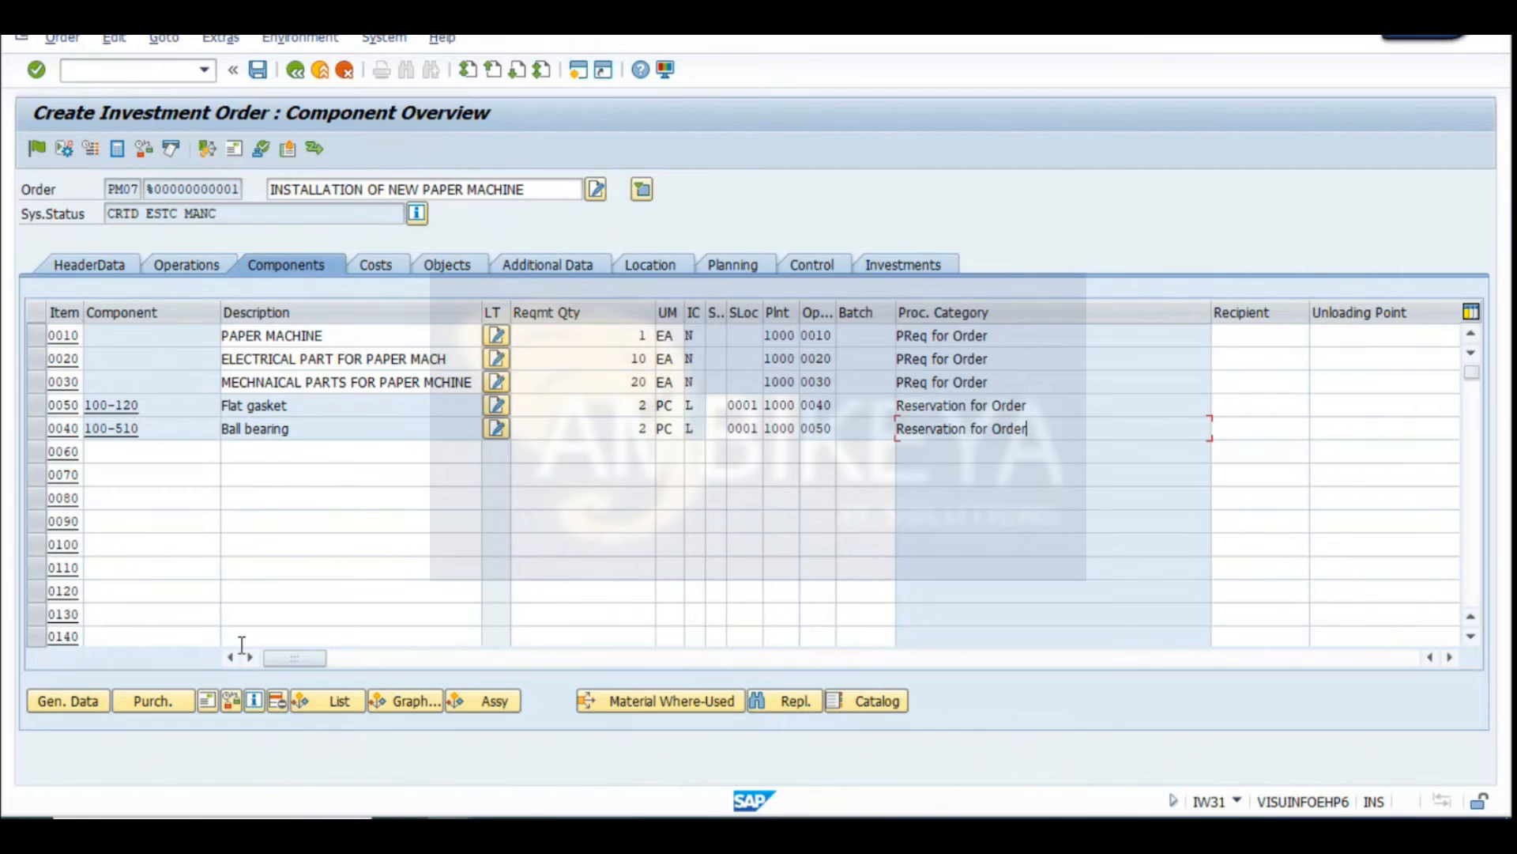
Examine the paper machine item's purchasing data and general data in SAP, and return to the component overview
{"action": "left_click", "coordinate": [30, 339]}
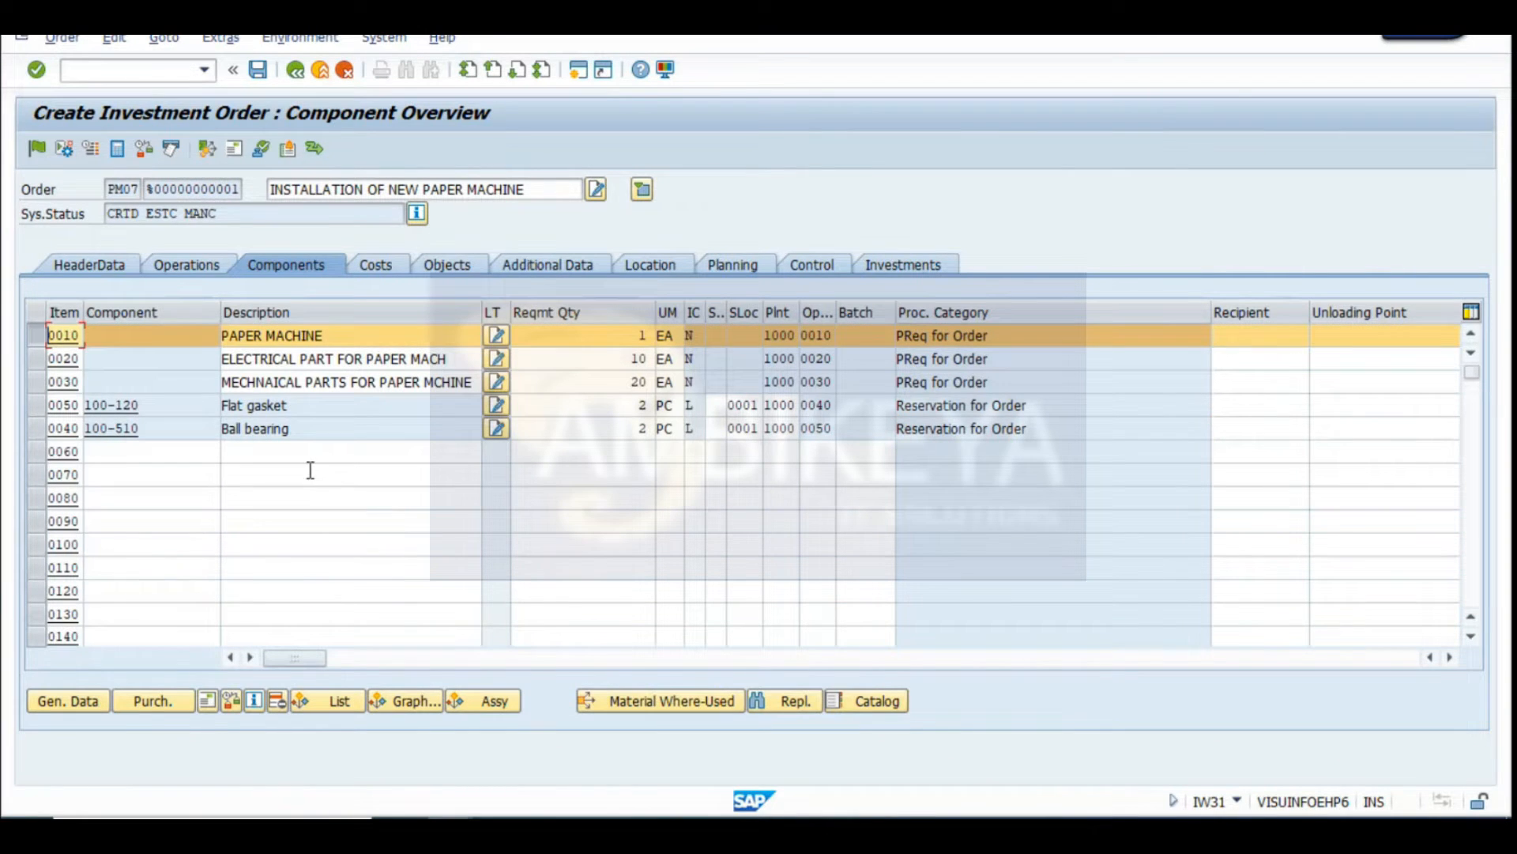
{"action": "left_click", "coordinate": [158, 709]}
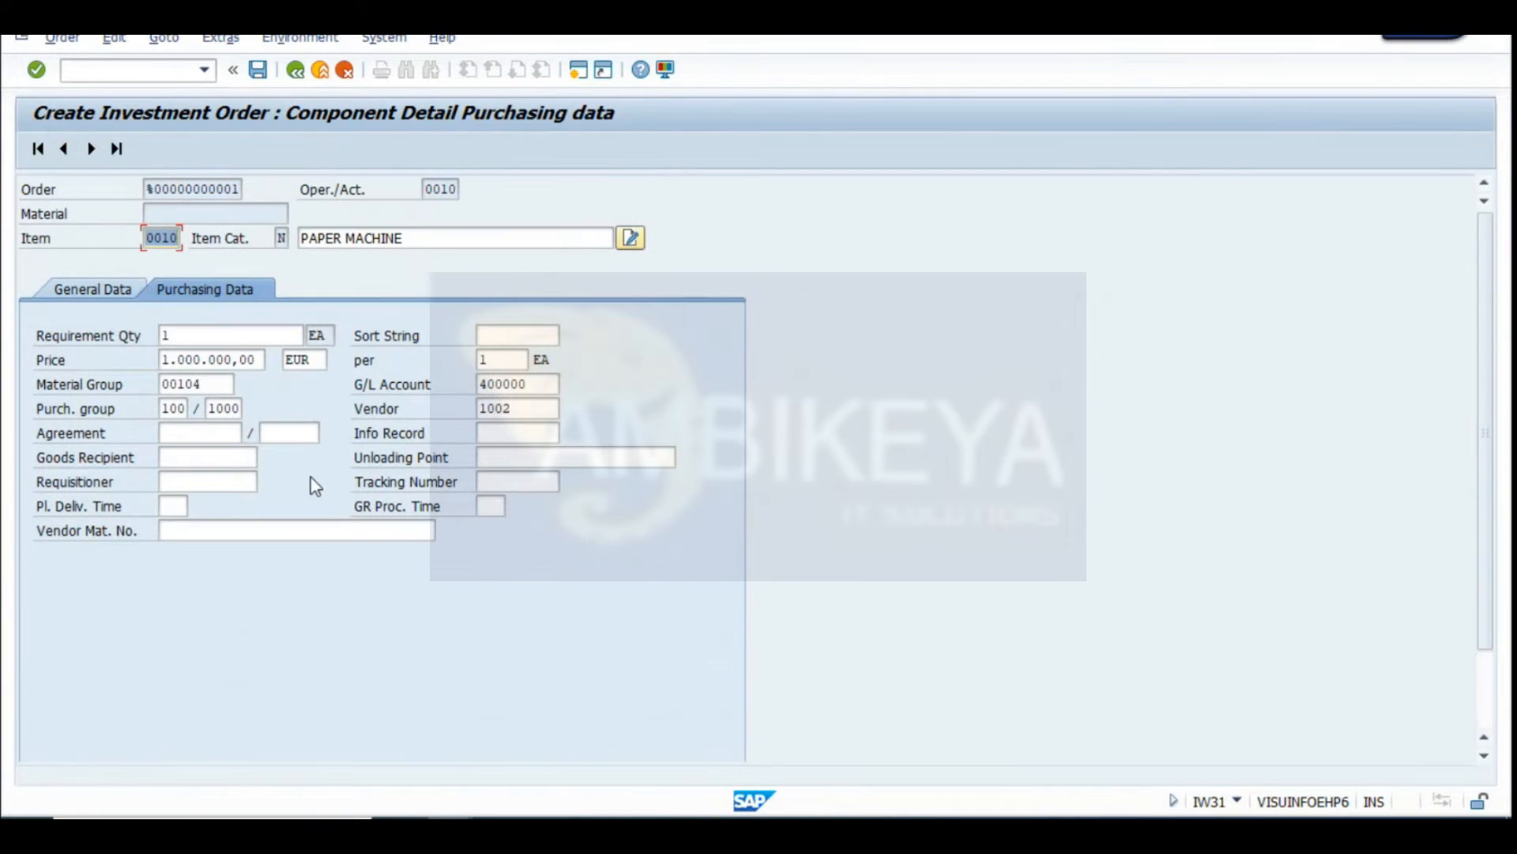
{"action": "left_click", "coordinate": [103, 290]}
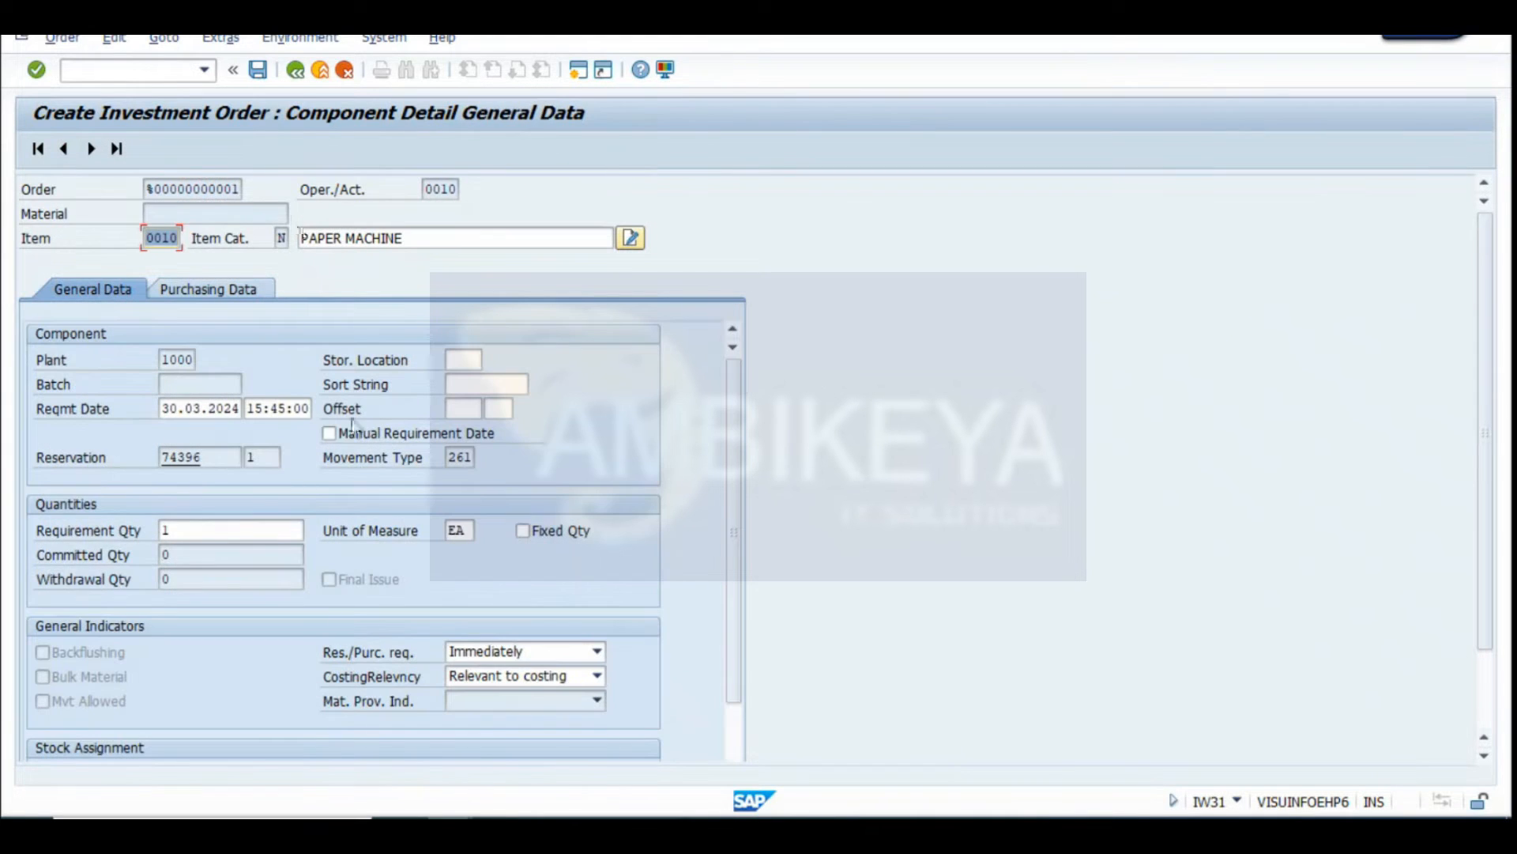
{"action": "left_click", "coordinate": [296, 70]}
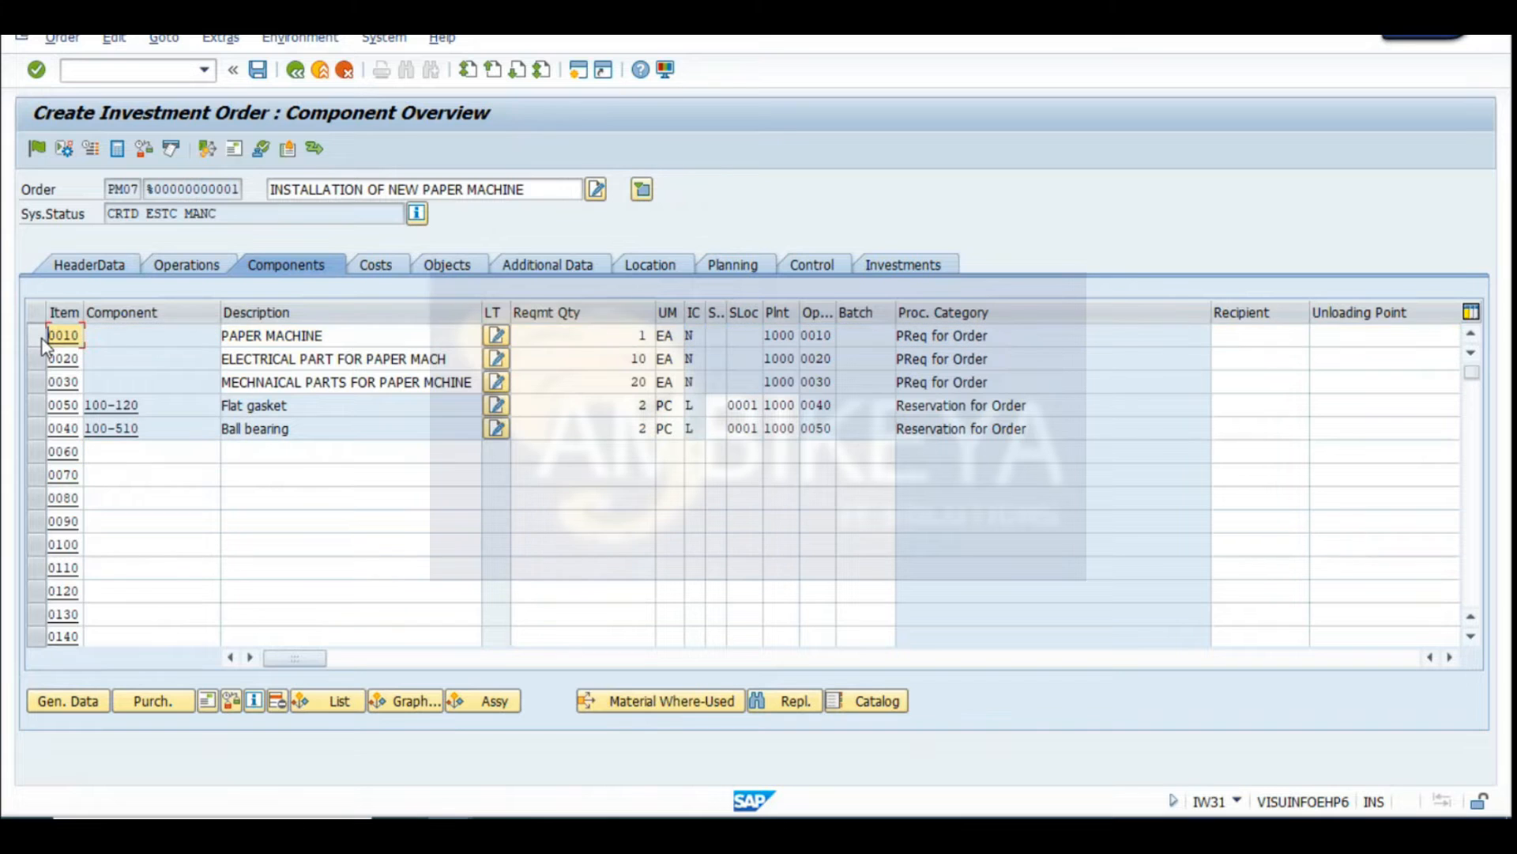
Determine the order's planned costs by value category and open the plan/actual cost report
{"action": "left_click", "coordinate": [386, 269]}
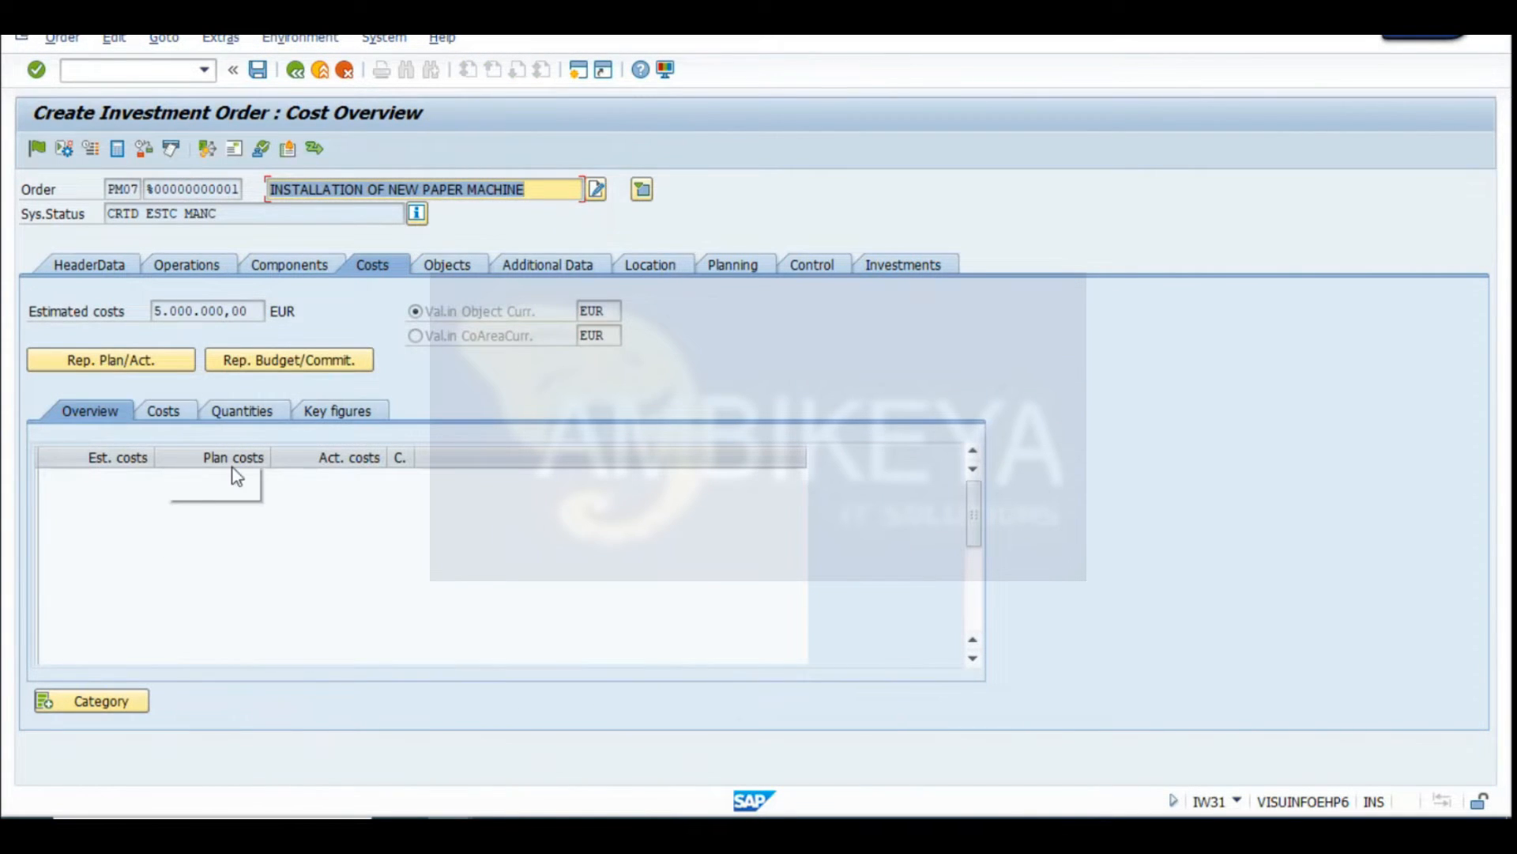
{"action": "left_click", "coordinate": [162, 410]}
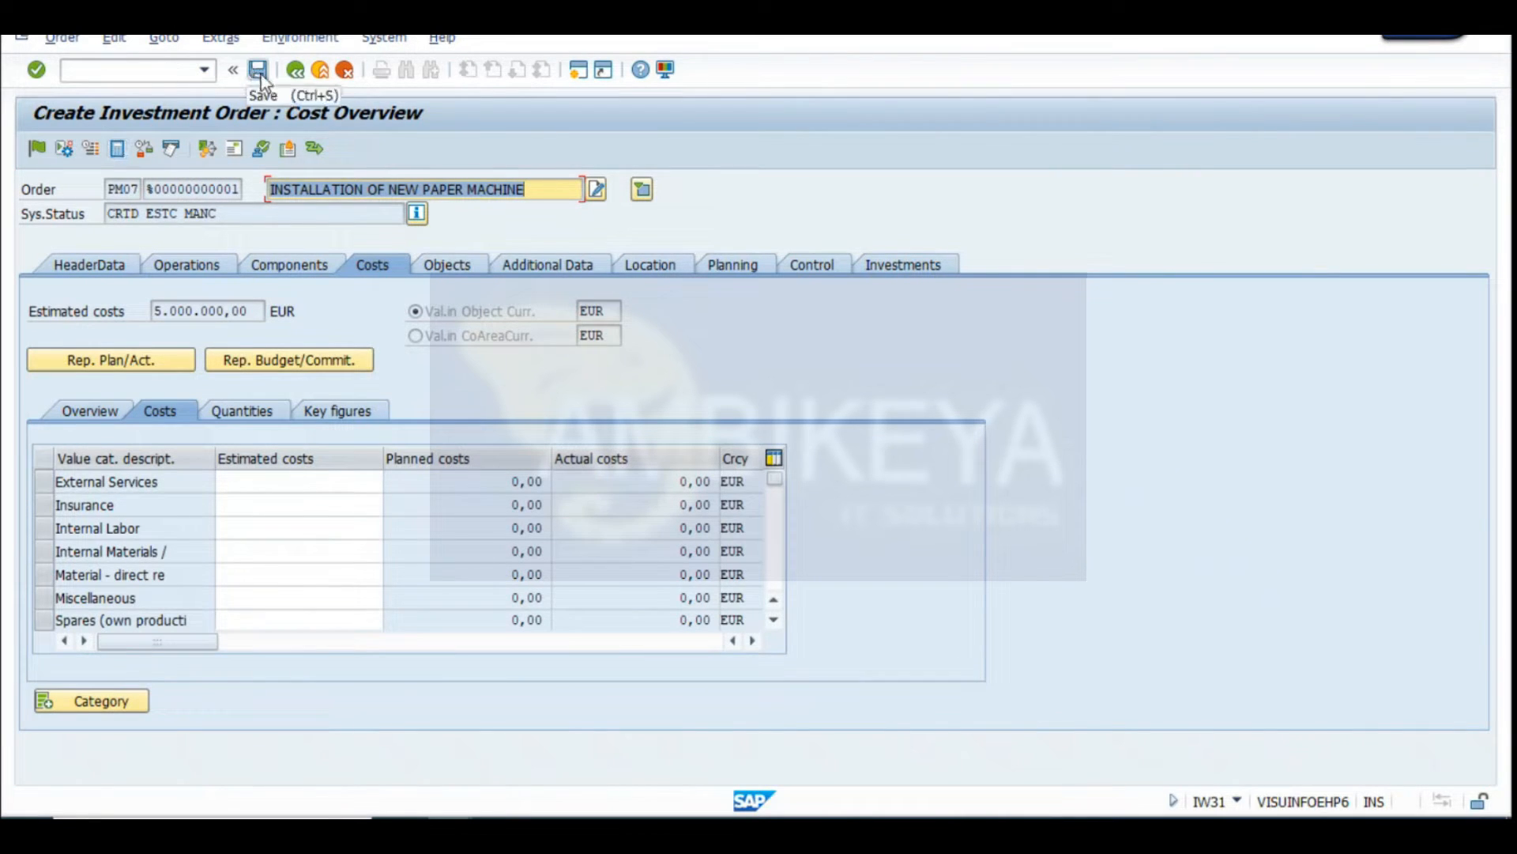
{"action": "left_click", "coordinate": [117, 149]}
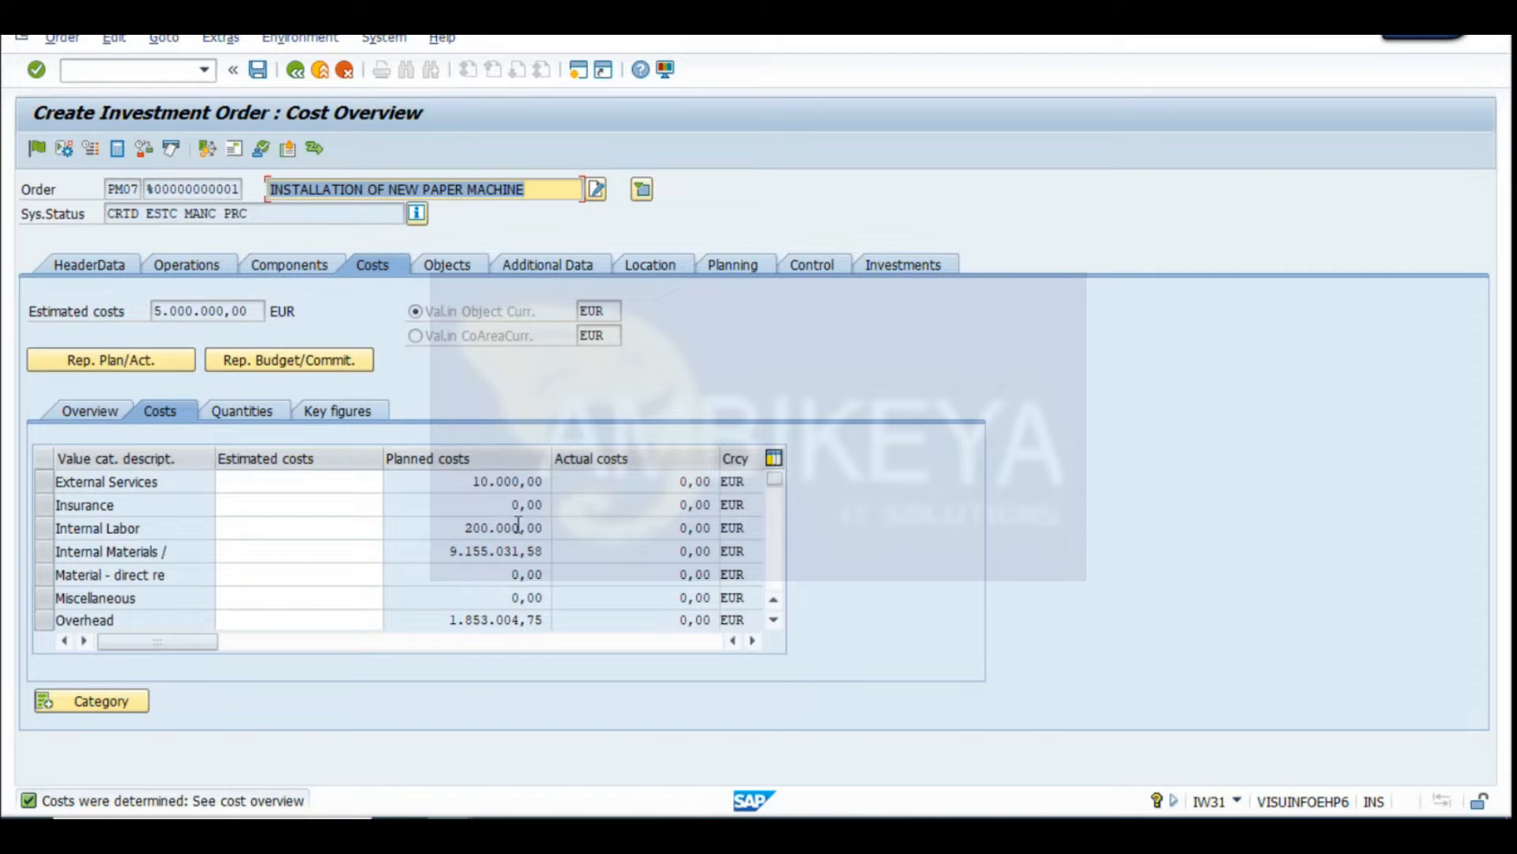
{"action": "left_click", "coordinate": [96, 361]}
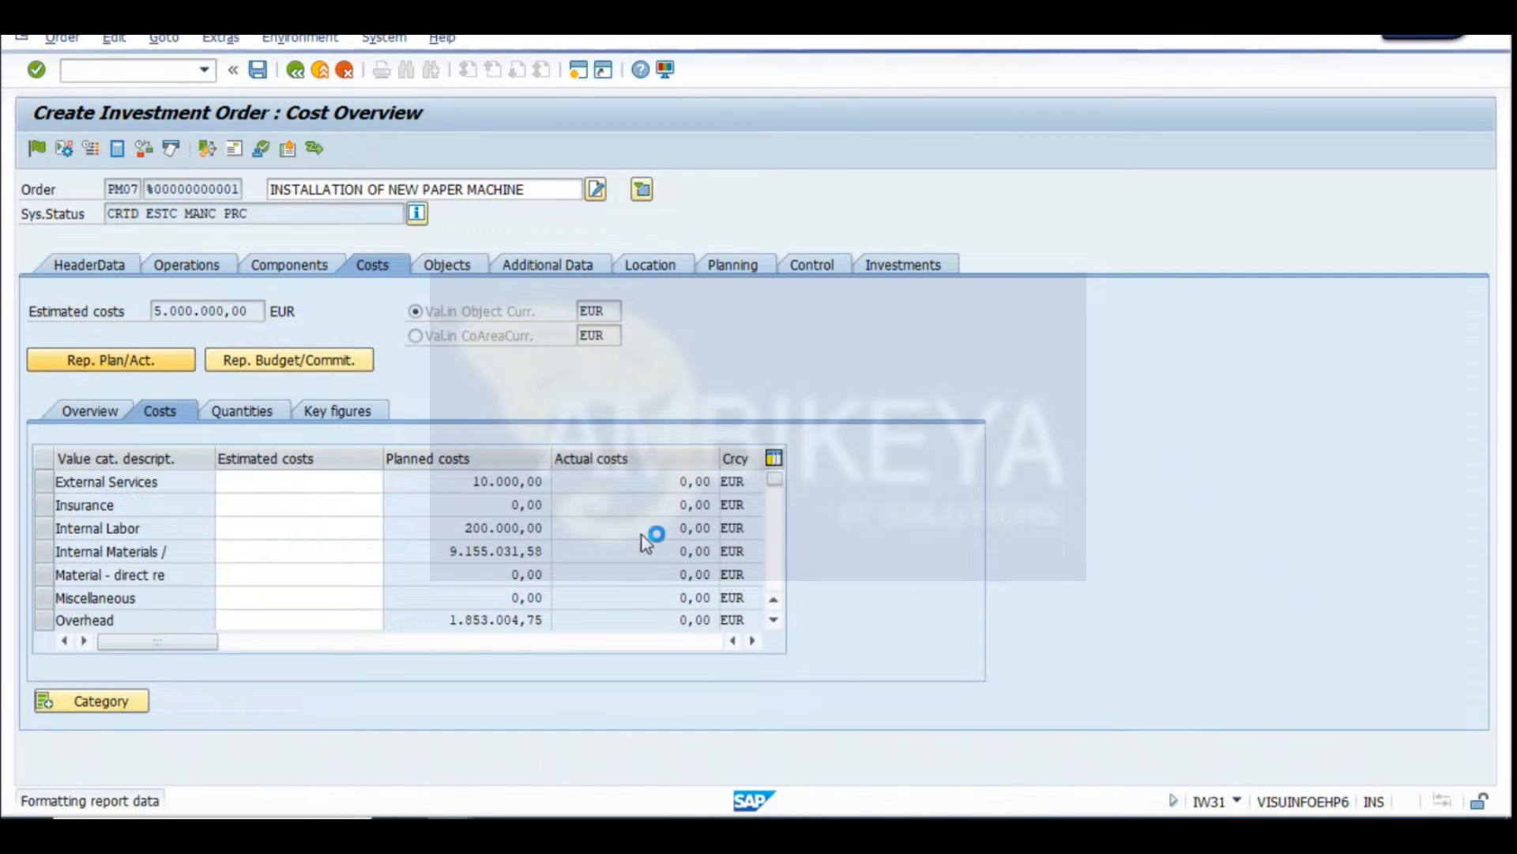
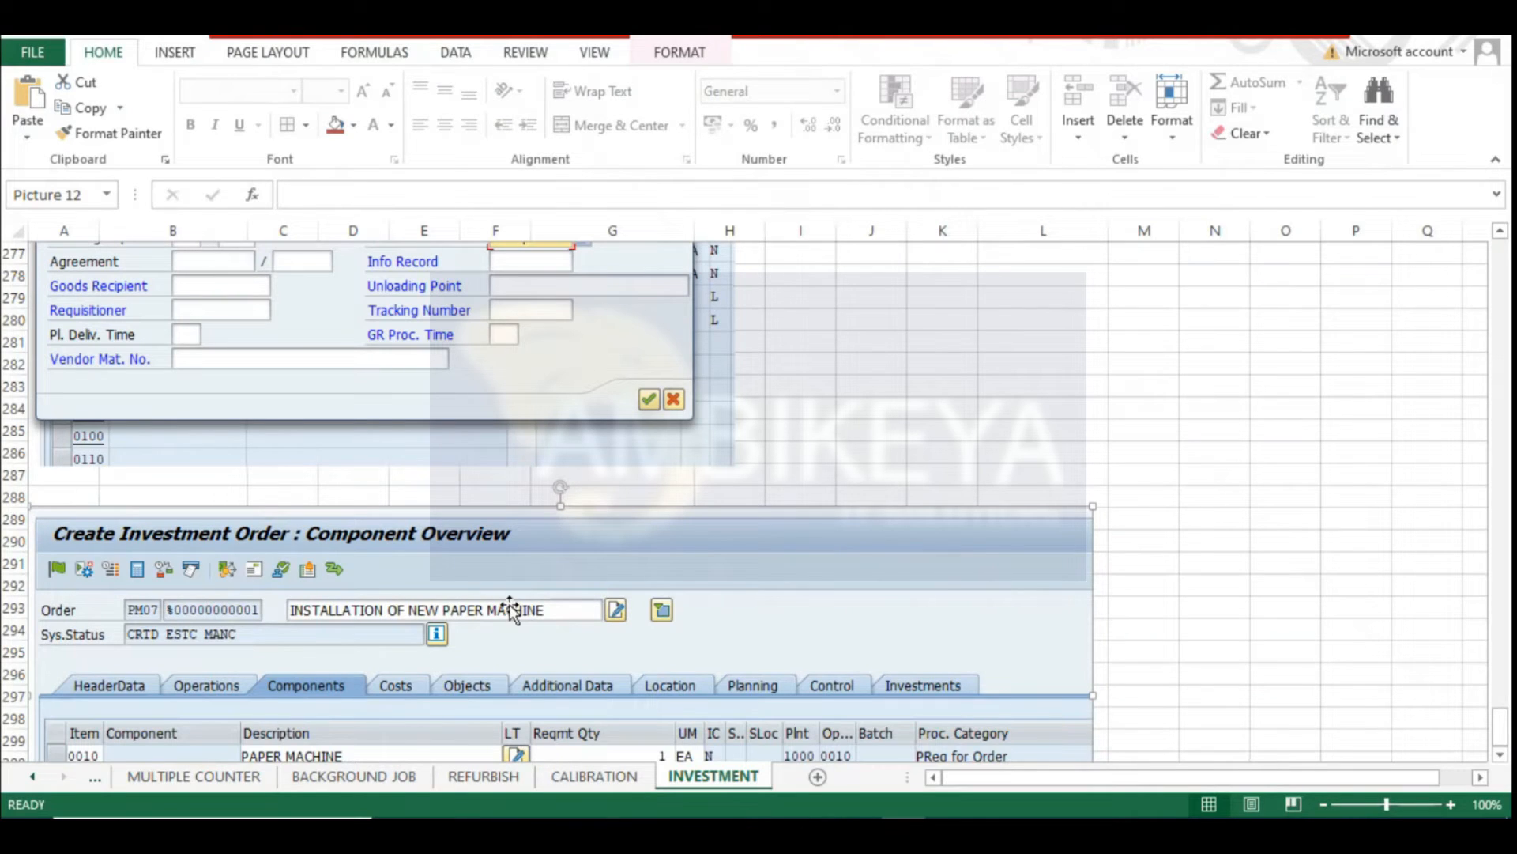
Capture the plan/actual cost report and paste it below the component overview picture in Excel's INVESTMENT sheet
{"action": "key", "text": "alt+Tab"}
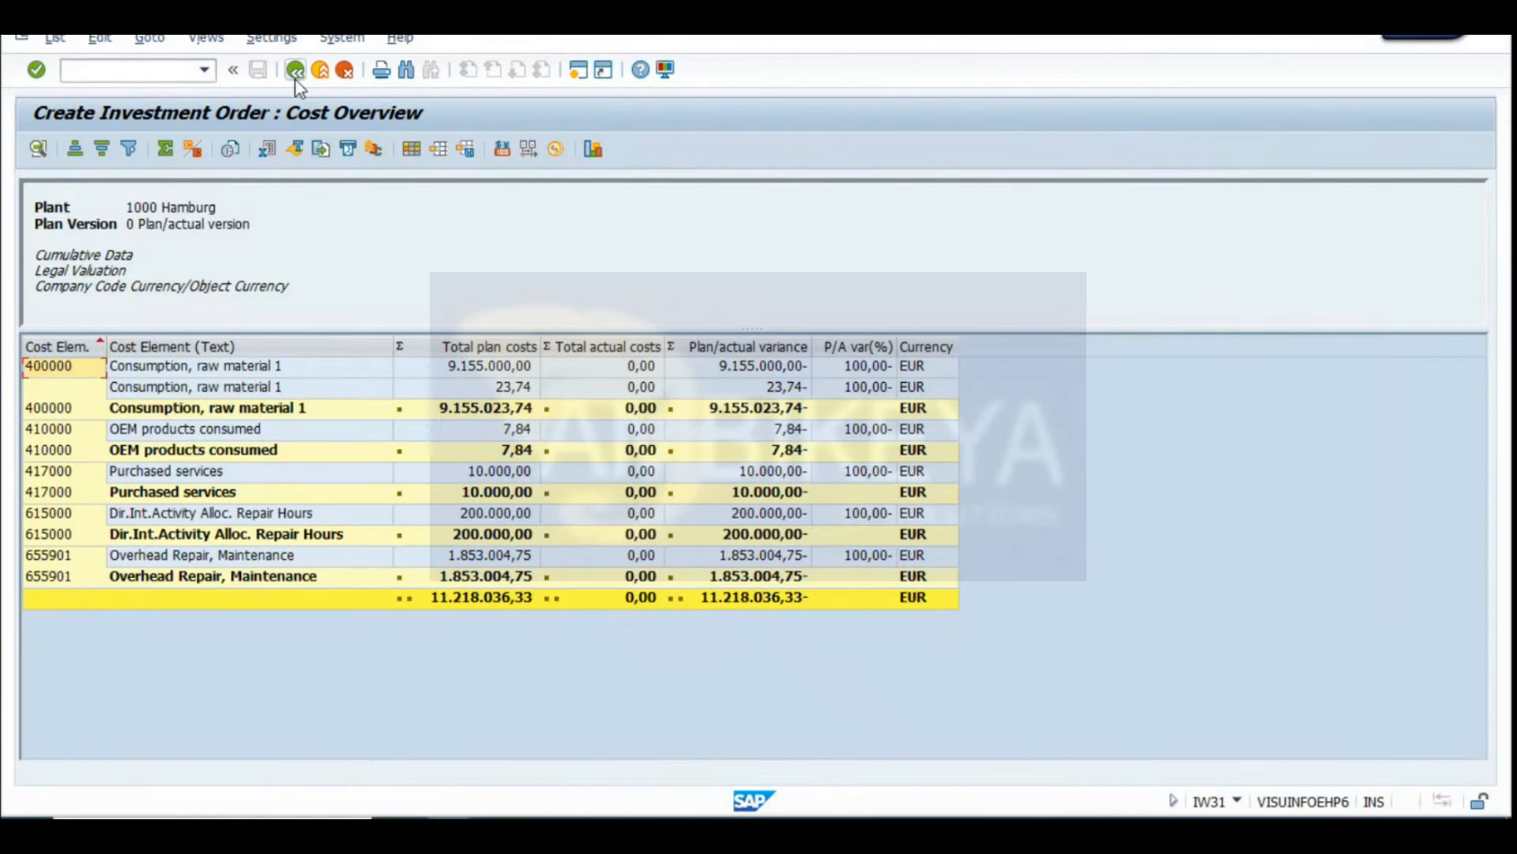
{"action": "key", "text": "super+shift+s"}
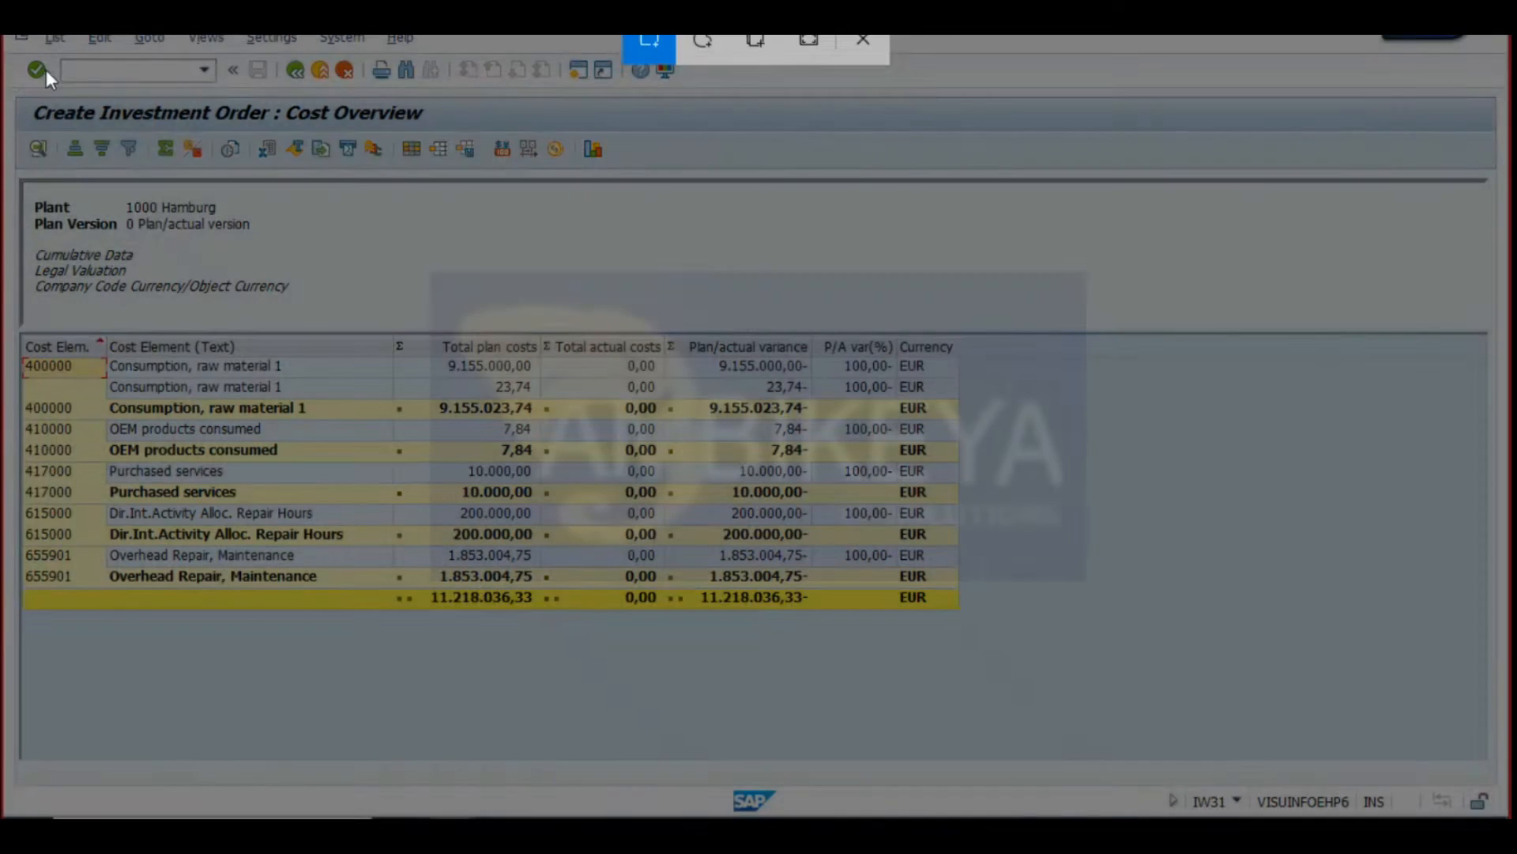
{"action": "left_click_drag", "start_coordinate": [7, 91], "coordinate": [1037, 642]}
{"action": "left_click", "coordinate": [858, 832]}
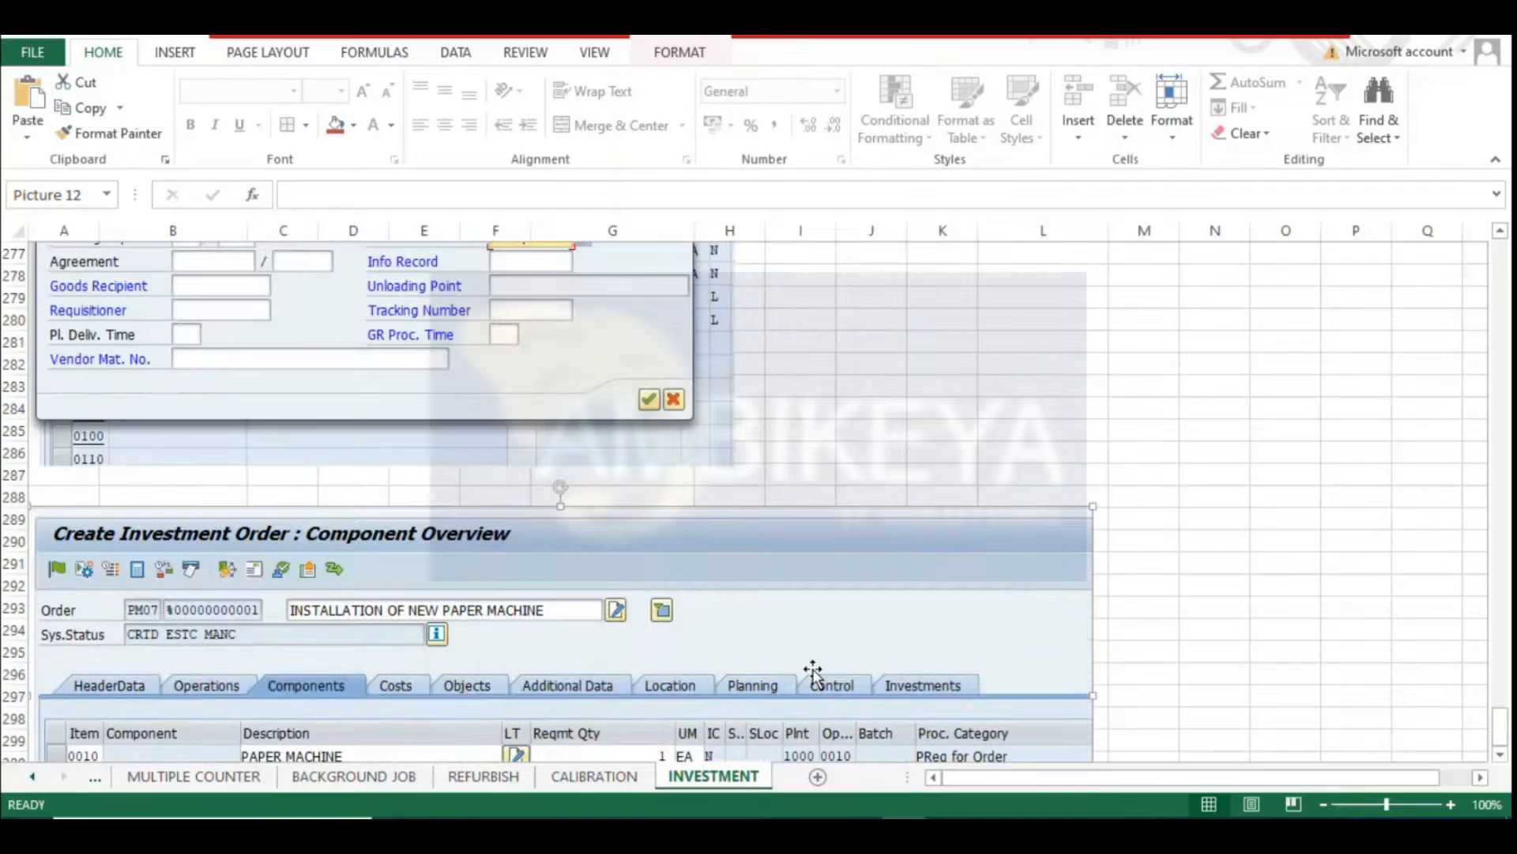
{"action": "scroll", "coordinate": [813, 667], "scroll_direction": "down", "scroll_amount": 9}
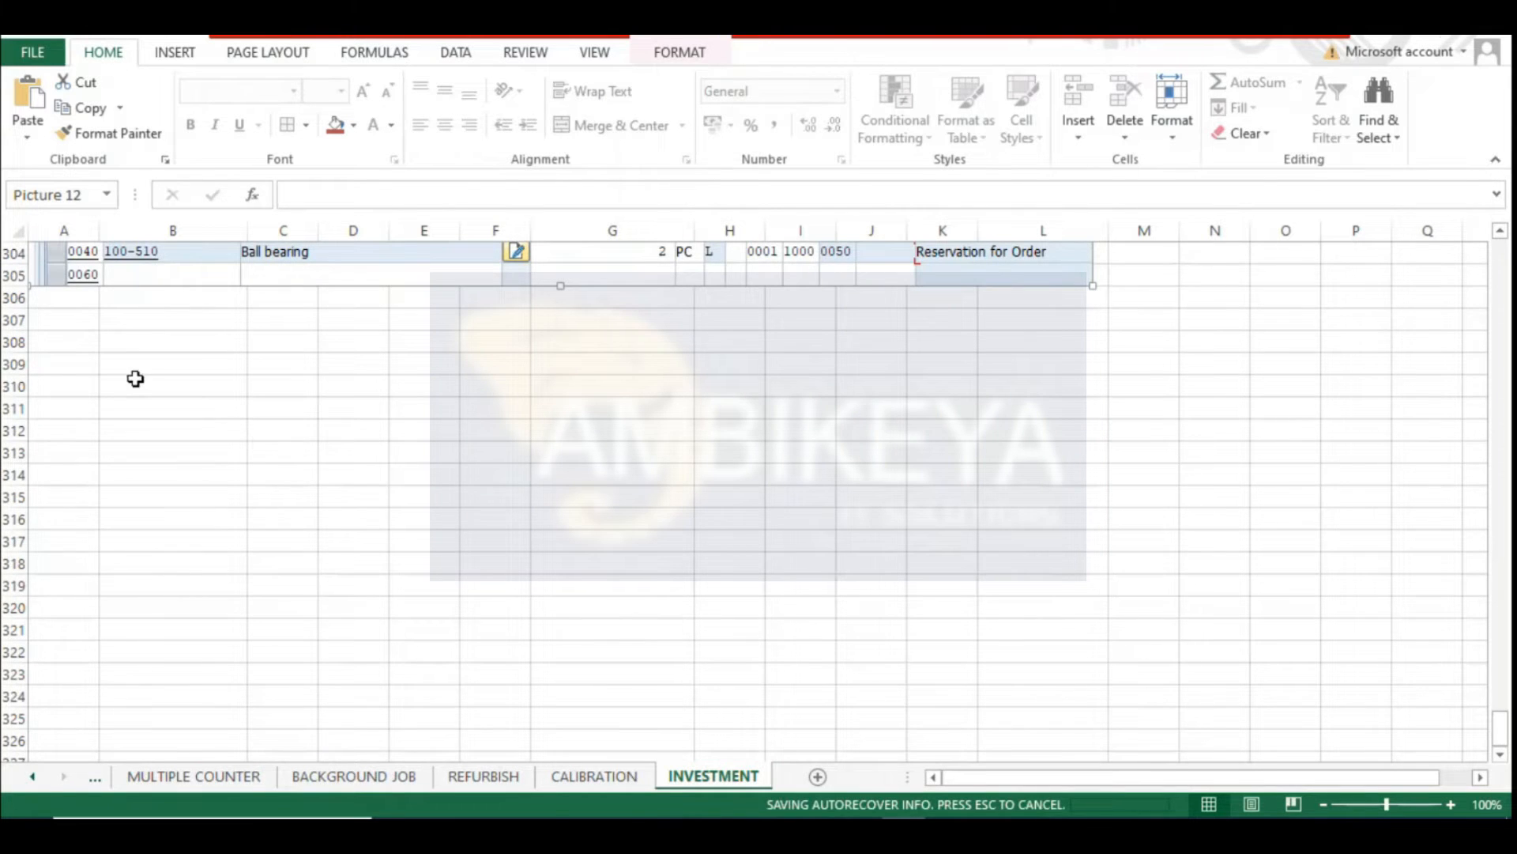
{"action": "key", "text": "ctrl+v"}
{"action": "key", "text": "alt+Tab"}
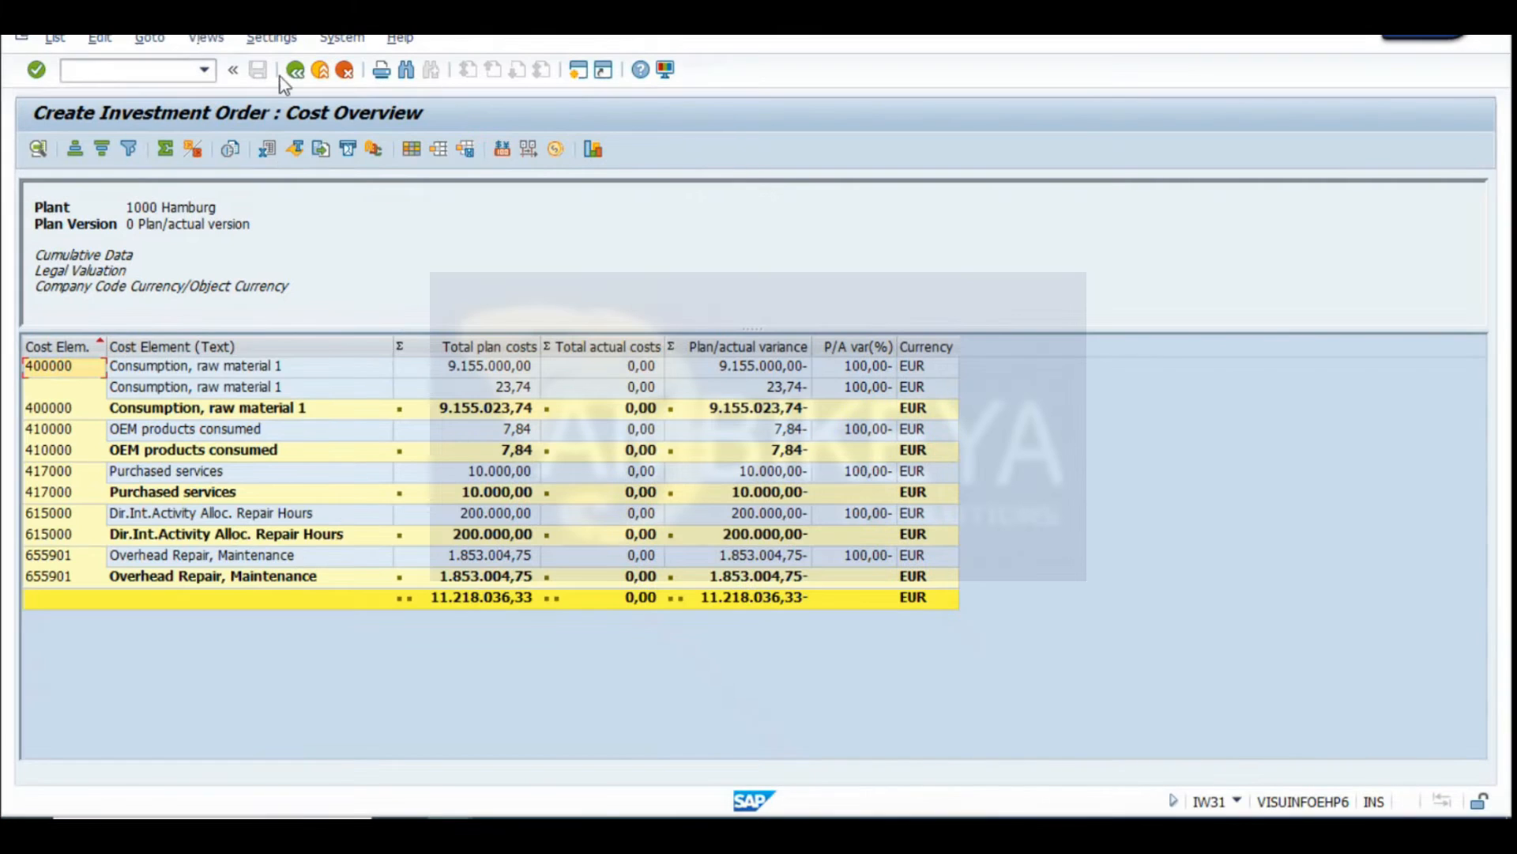
Return from the report to the order in SAP and examine its planned costs by value category and its object list
{"action": "left_click", "coordinate": [295, 70]}
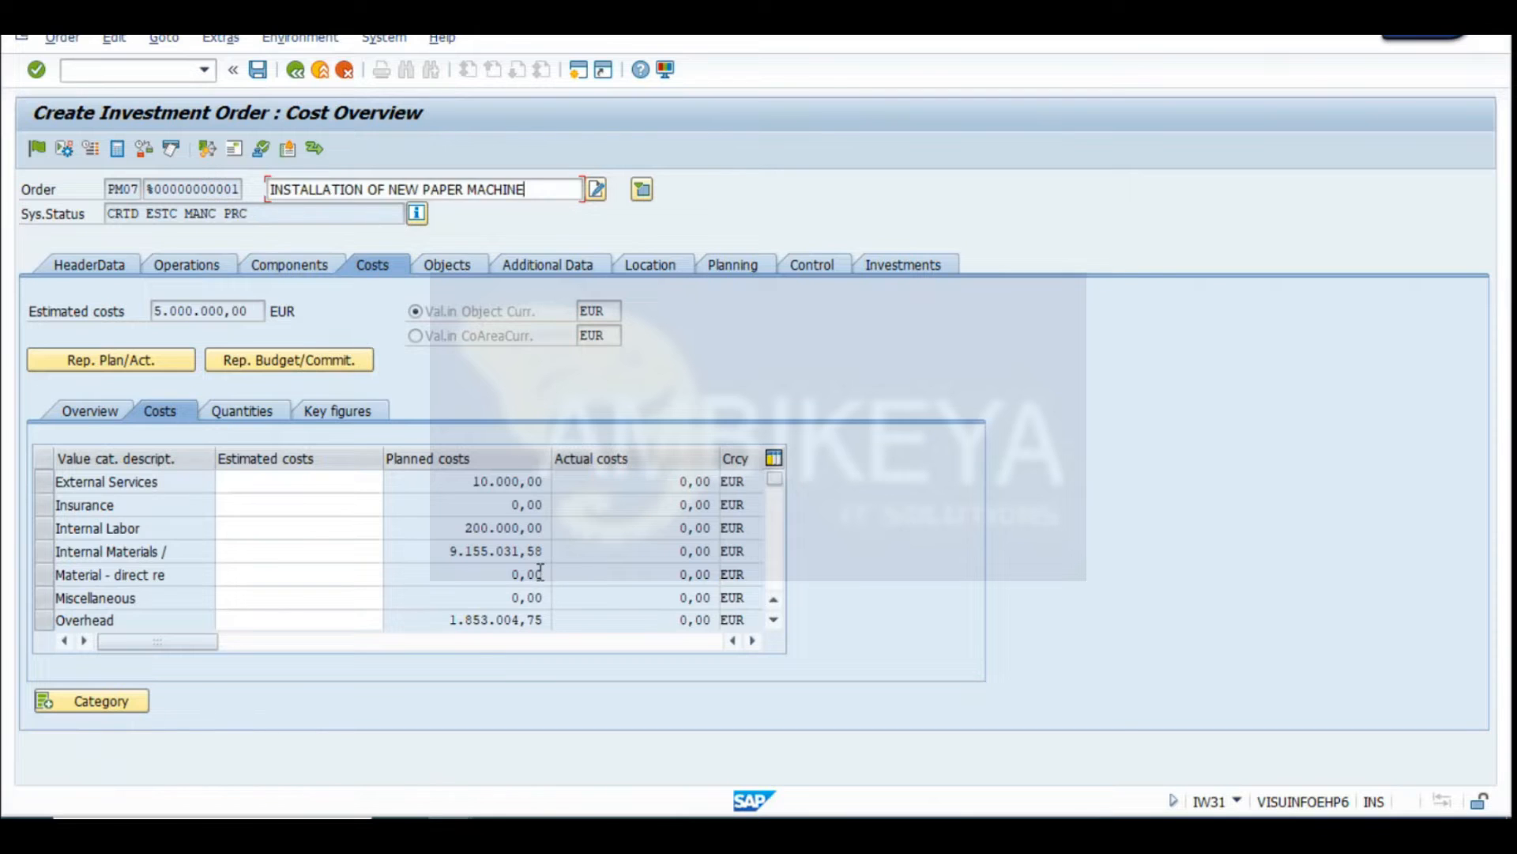
{"action": "scroll", "coordinate": [540, 572], "scroll_direction": "down", "scroll_amount": 1}
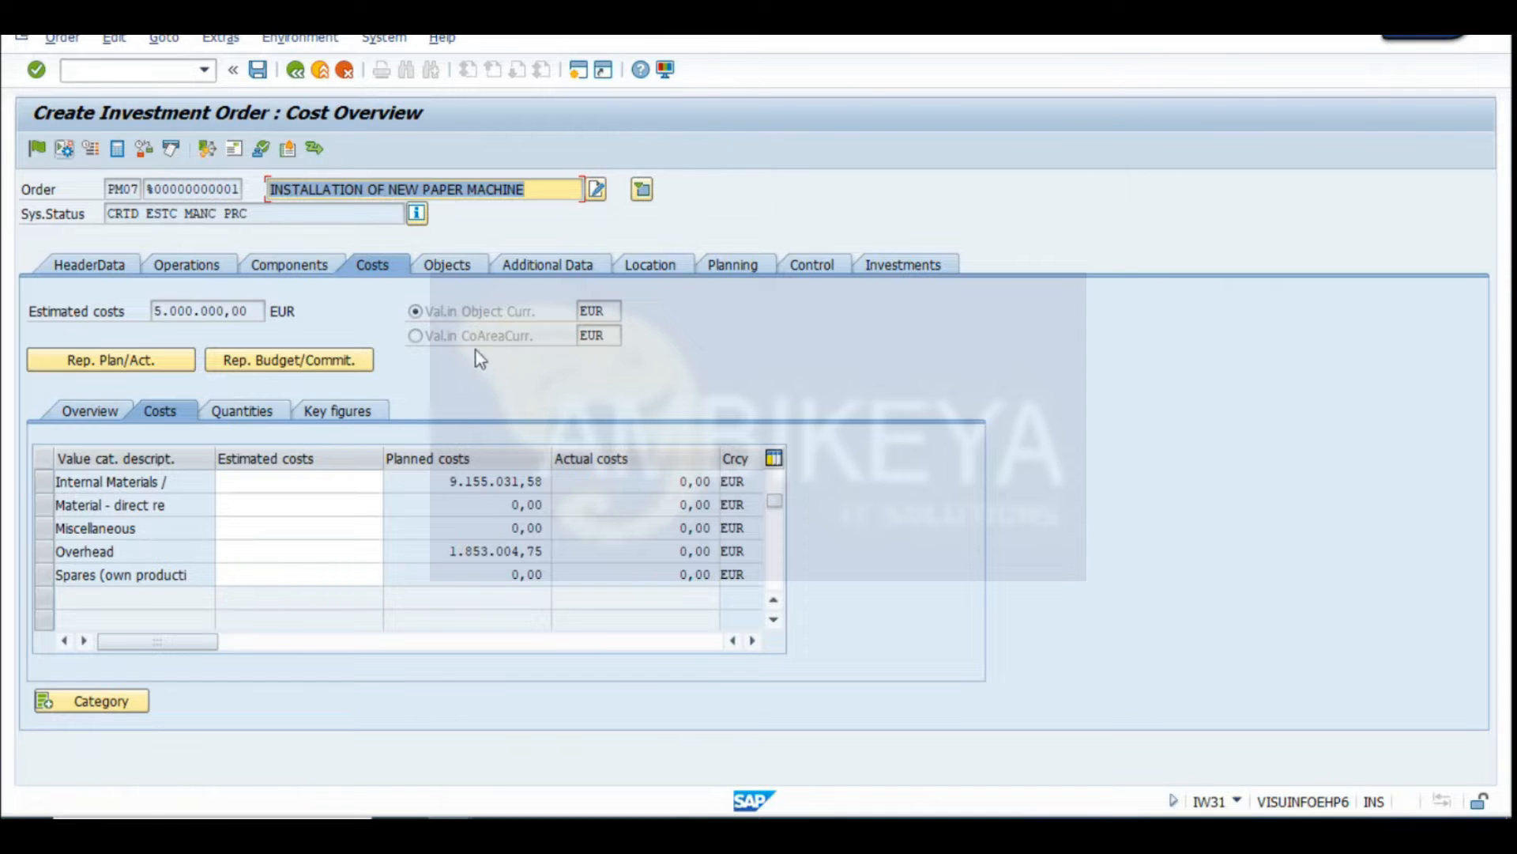
{"action": "left_click", "coordinate": [457, 275]}
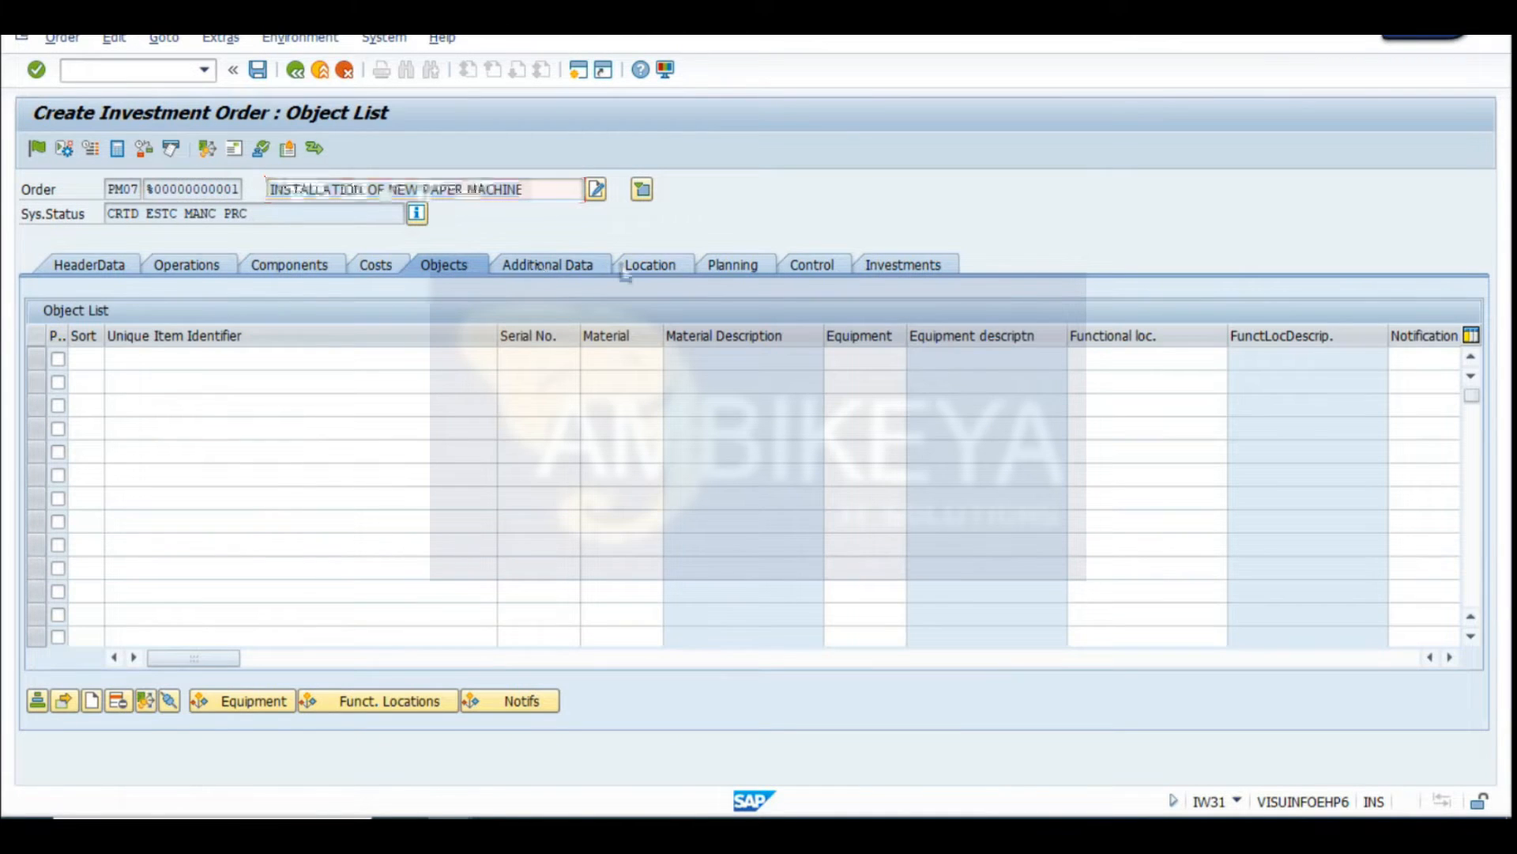
Set the maintenance plant to 1000 in the order's location data
{"action": "left_click", "coordinate": [640, 269]}
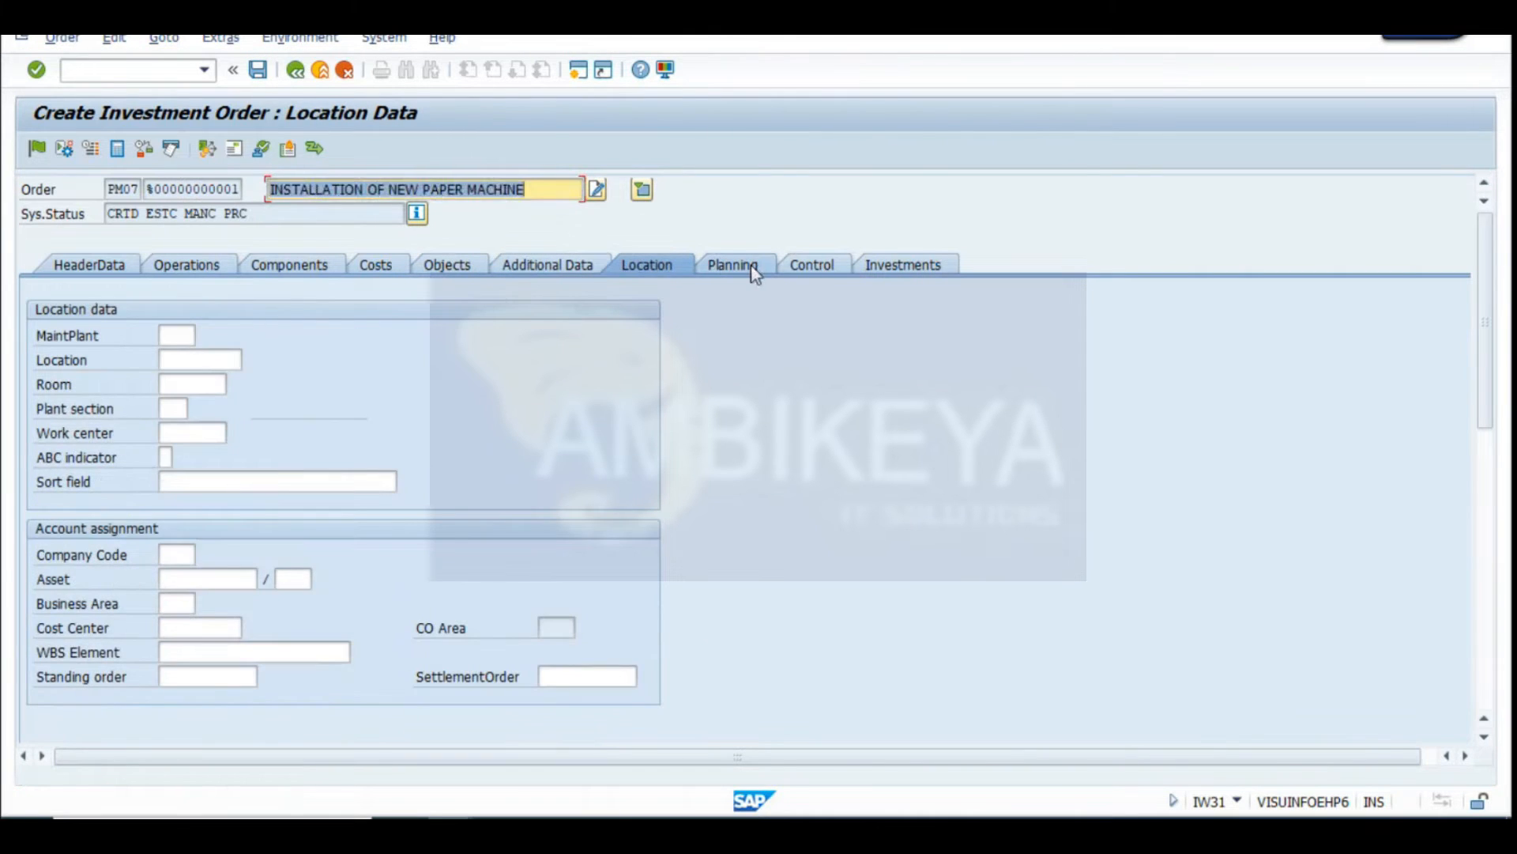
{"action": "left_click", "coordinate": [751, 267]}
{"action": "left_click", "coordinate": [648, 265]}
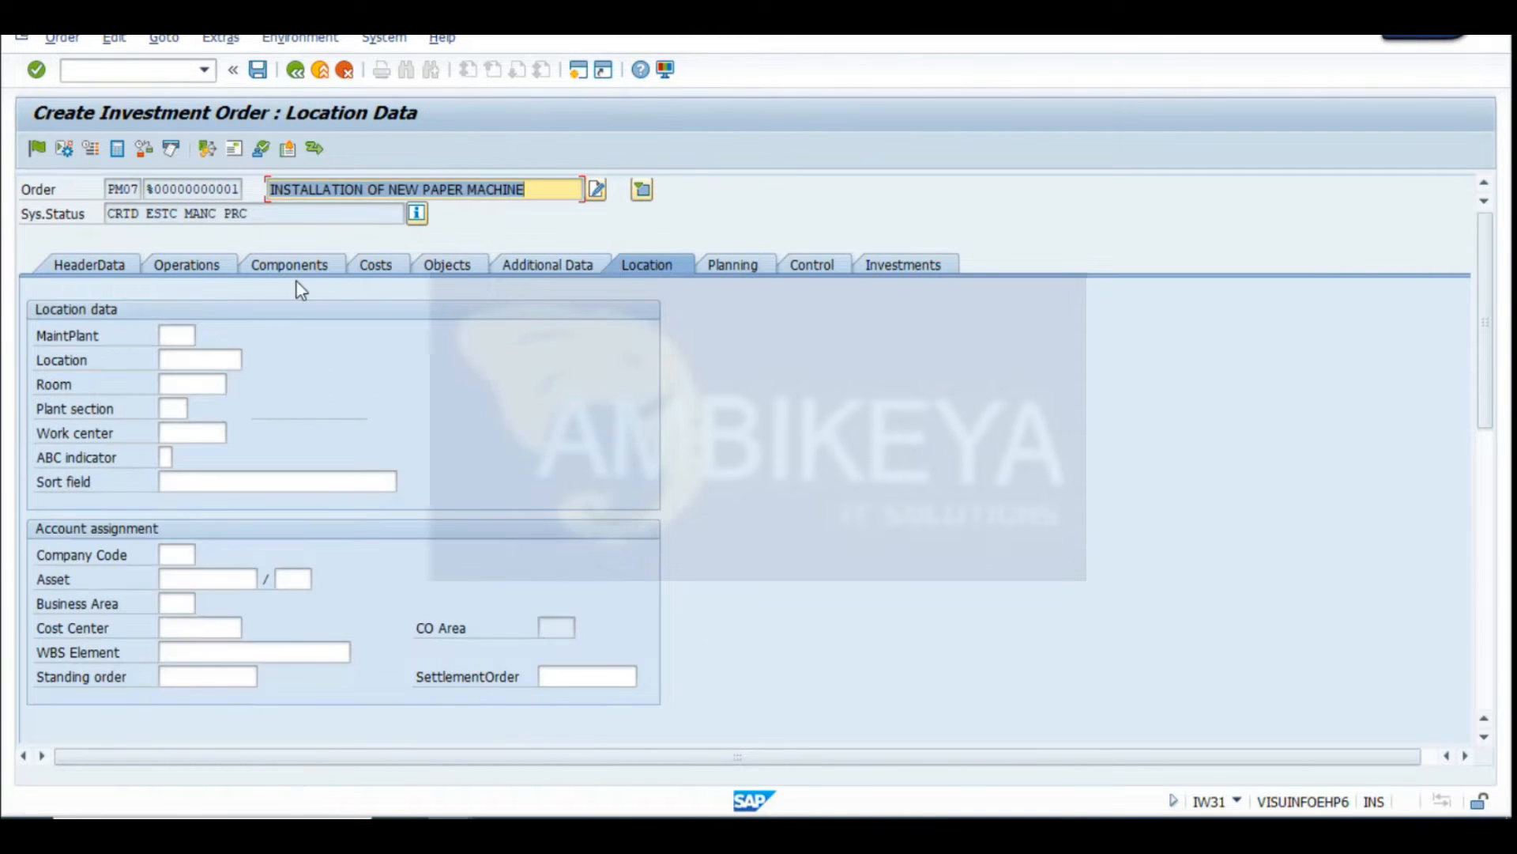
{"action": "left_click", "coordinate": [184, 338]}
{"action": "type", "text": "1000"}
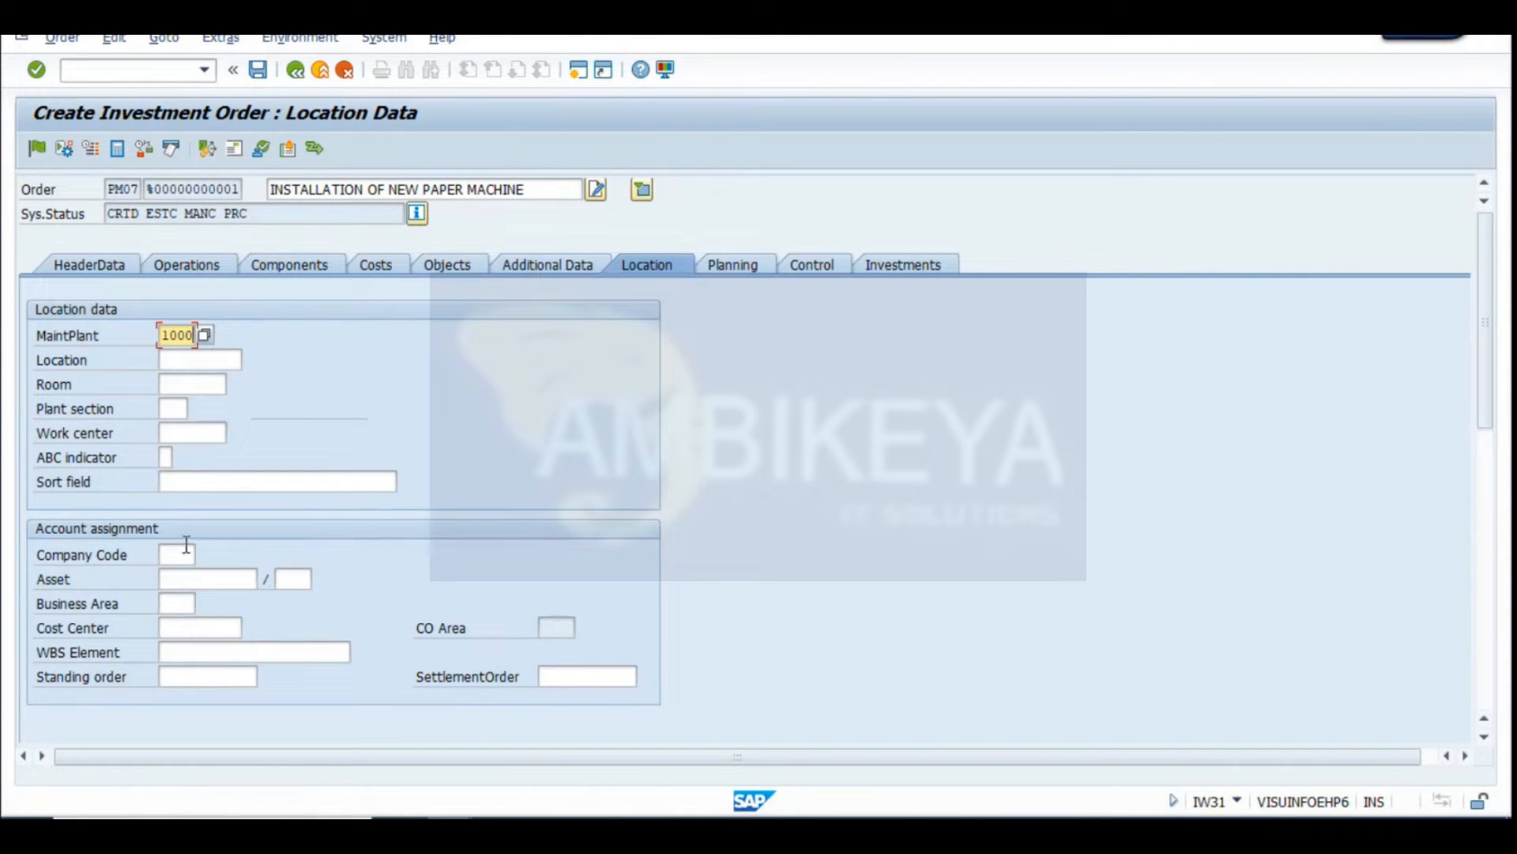
Try to release the investment order from its planned maintenance data, and save the order
{"action": "left_click", "coordinate": [732, 267]}
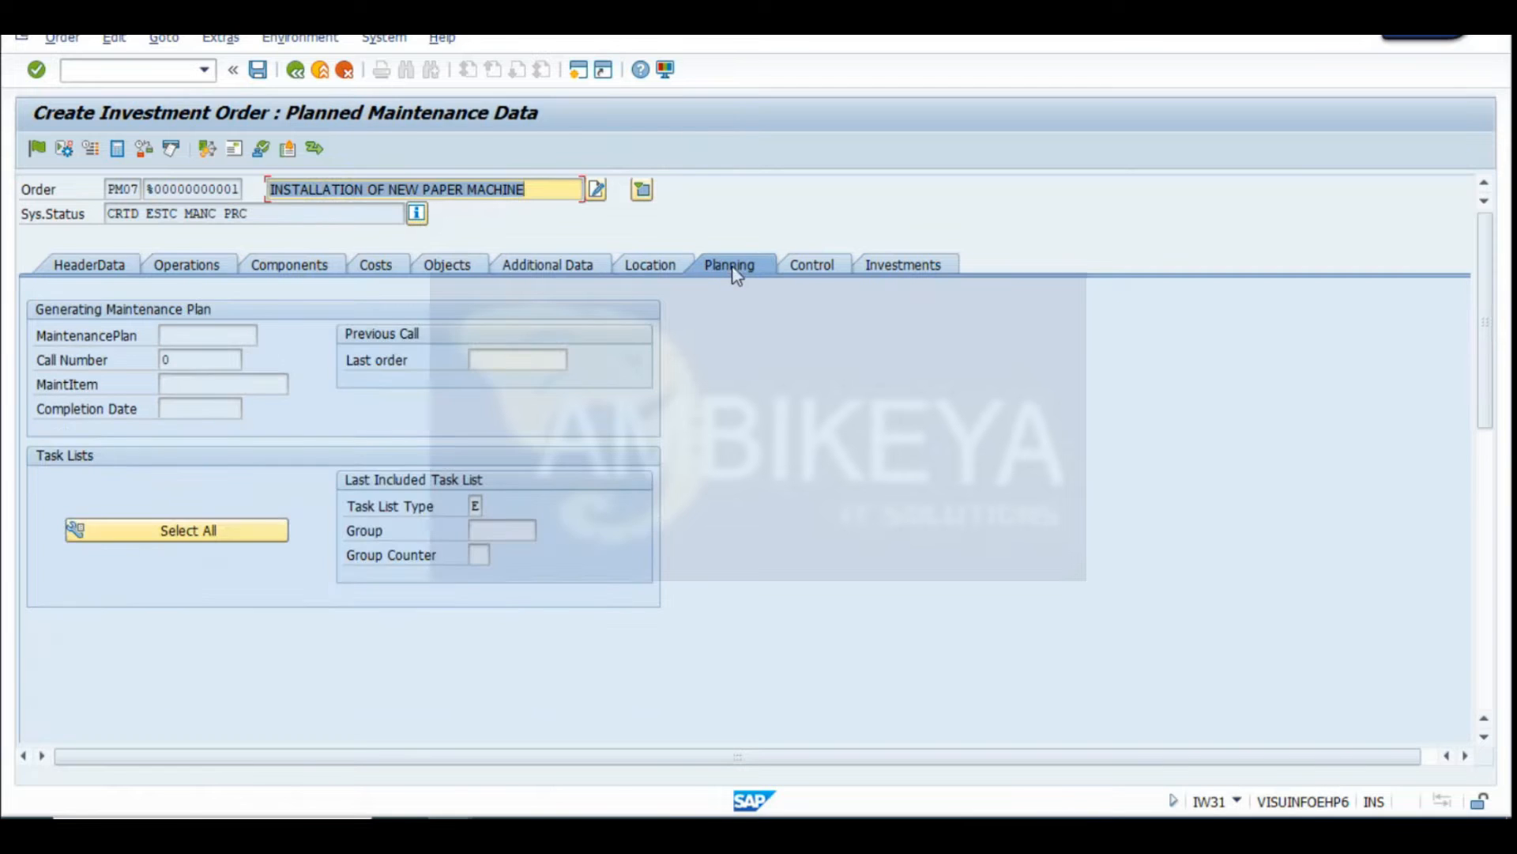
{"action": "left_click", "coordinate": [36, 150]}
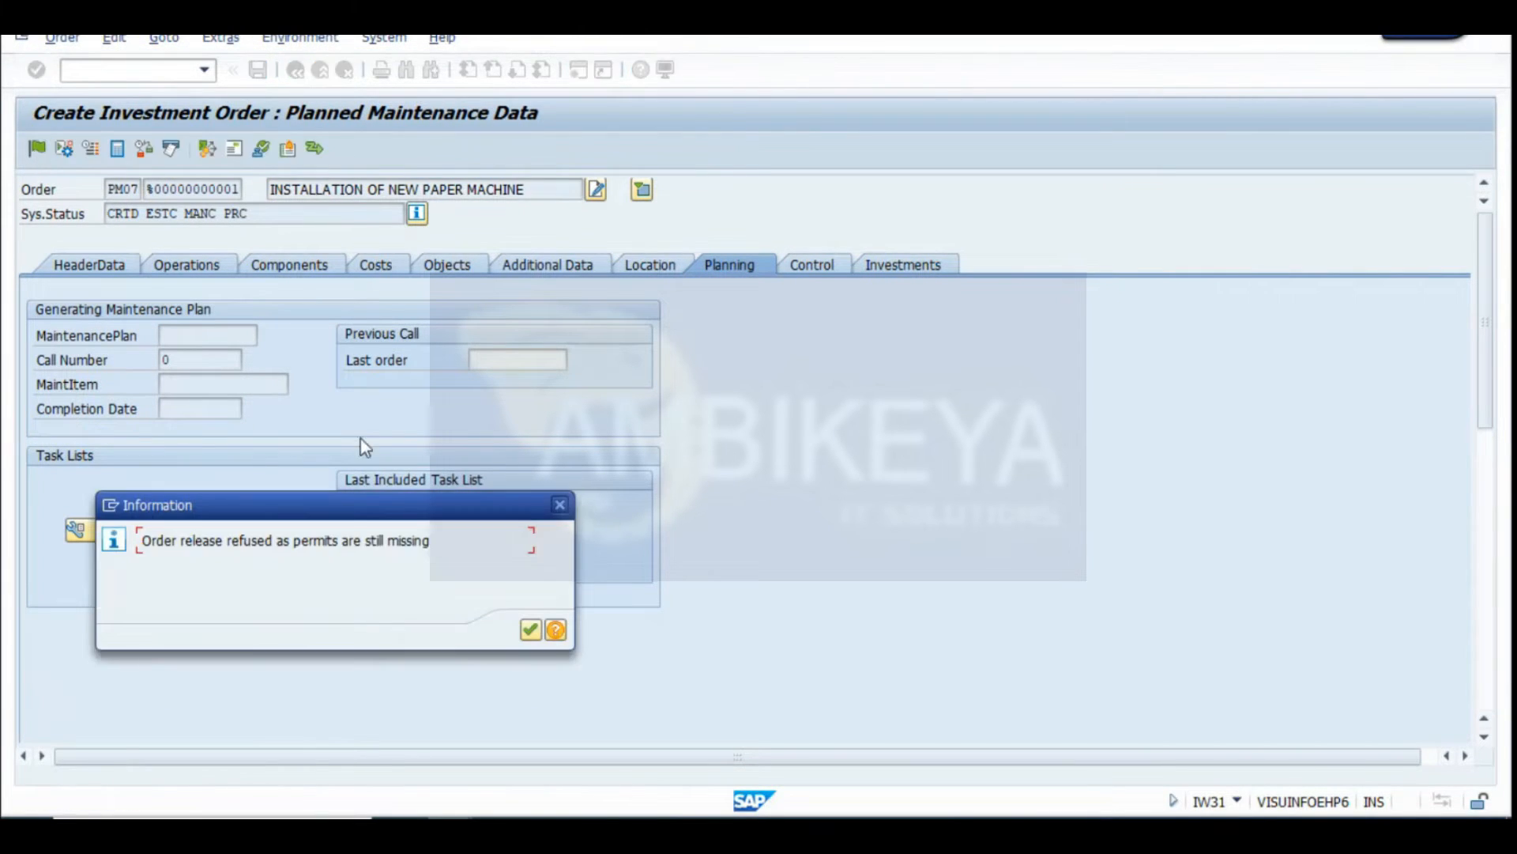
{"action": "left_click", "coordinate": [530, 630]}
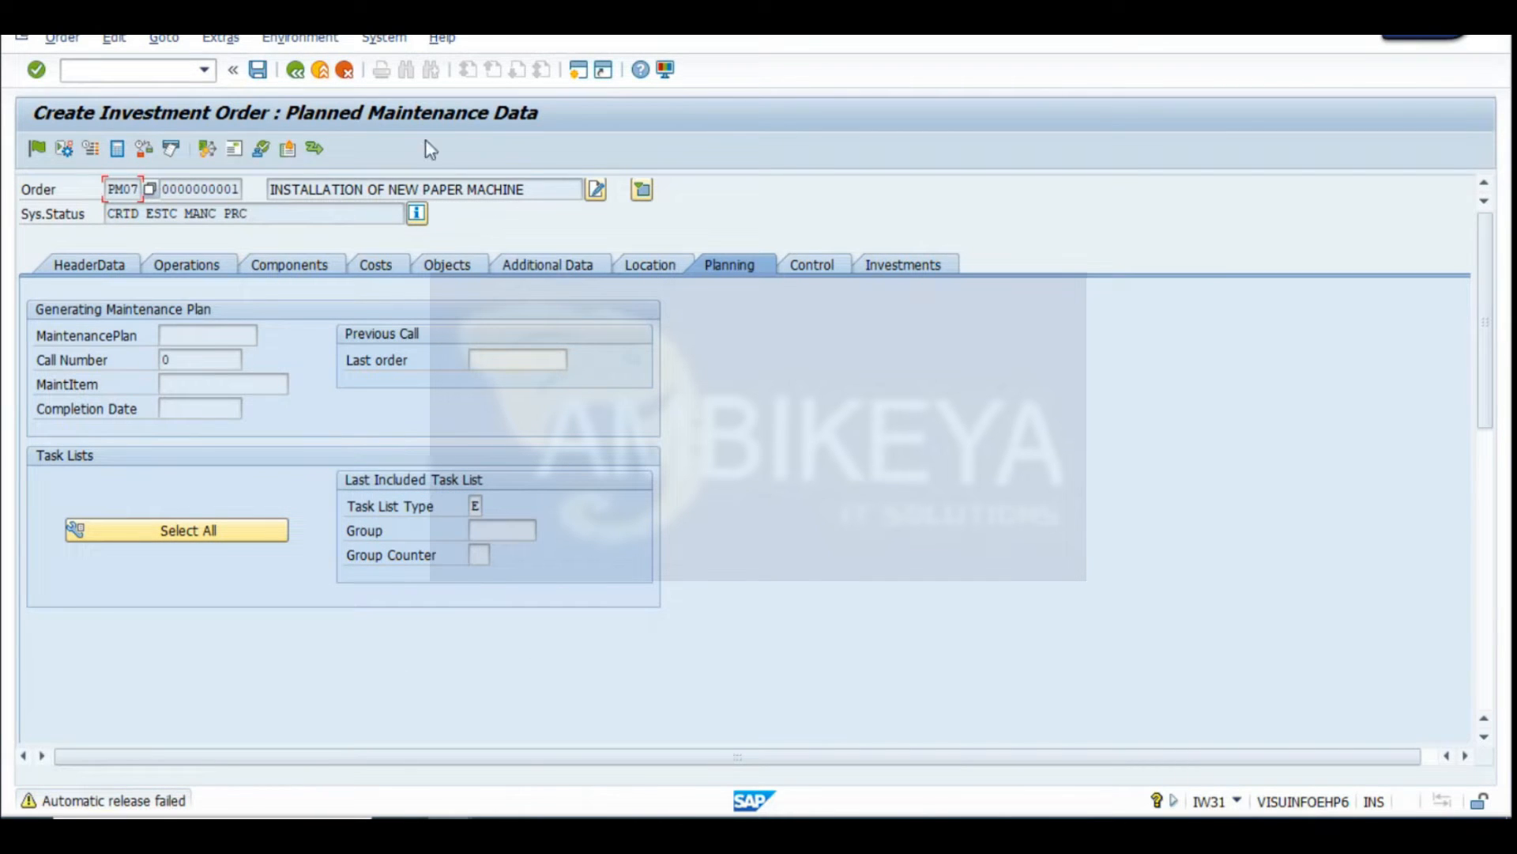
{"action": "left_click", "coordinate": [260, 71]}
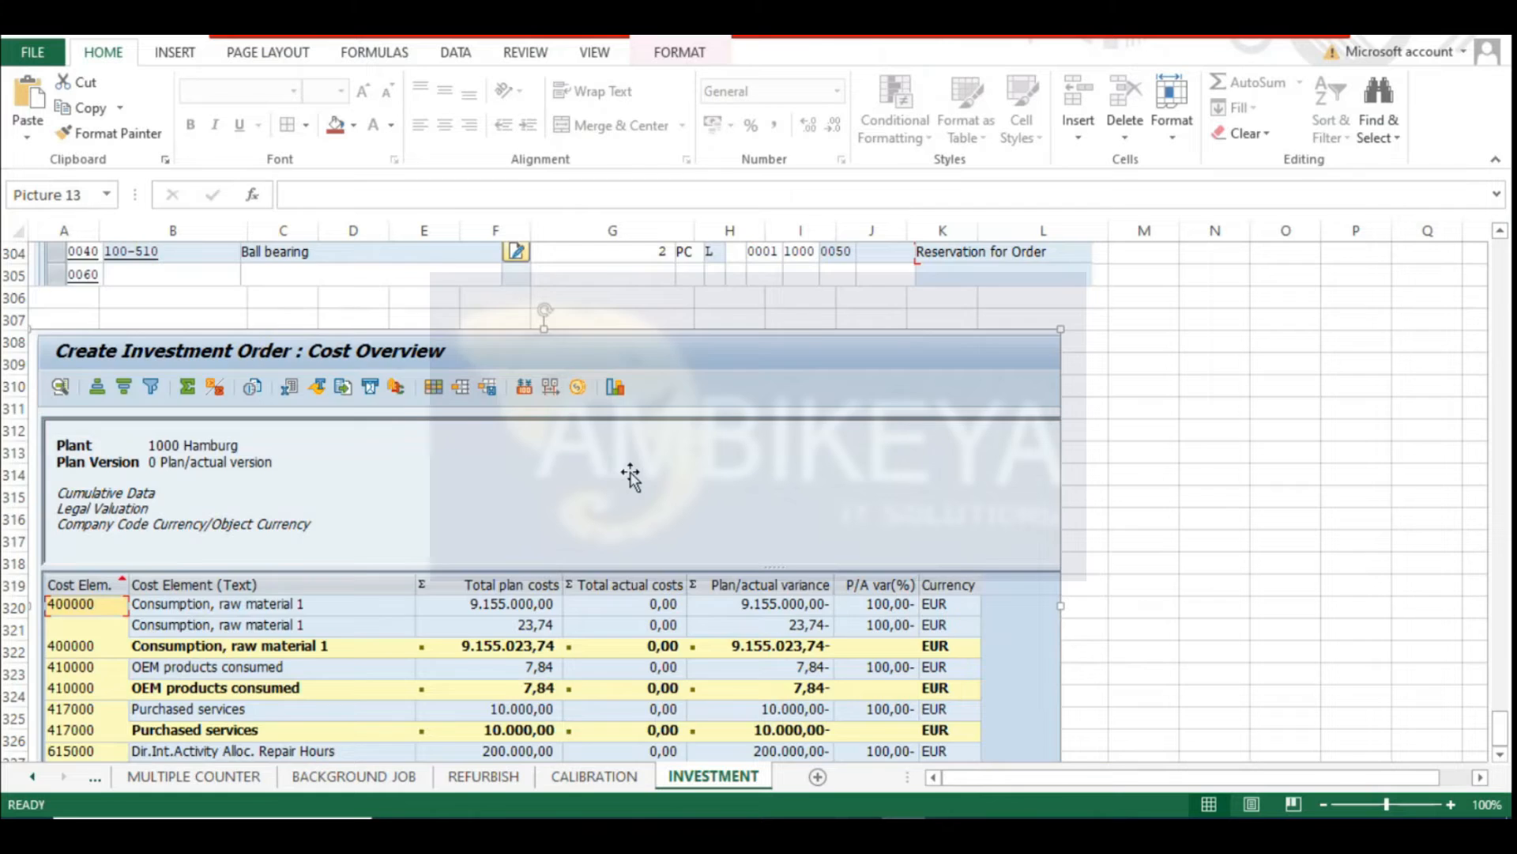
Format cells D1:D2 (PM-FICO and PS) of Excel's INVESTMENT sheet with yellow fill and bold text
{"action": "scroll", "coordinate": [633, 461], "scroll_direction": "down", "scroll_amount": 5}
{"action": "scroll", "coordinate": [633, 454], "scroll_direction": "up", "scroll_amount": 2}
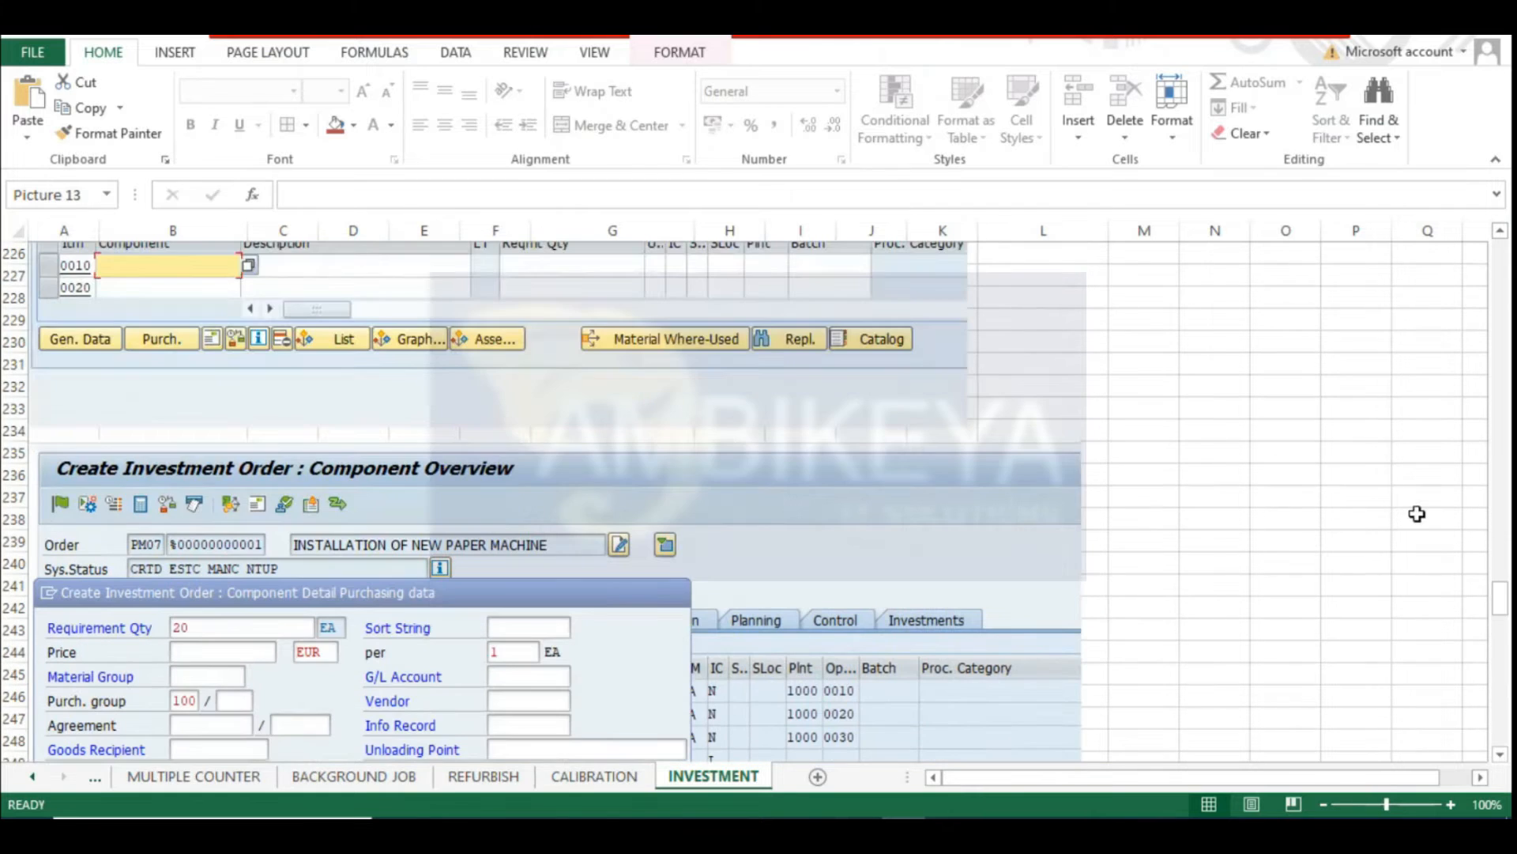
{"action": "left_click_drag", "start_coordinate": [1501, 601], "coordinate": [1500, 261]}
{"action": "left_click_drag", "start_coordinate": [349, 266], "coordinate": [348, 286]}
{"action": "left_click", "coordinate": [336, 125]}
{"action": "left_click", "coordinate": [189, 125]}
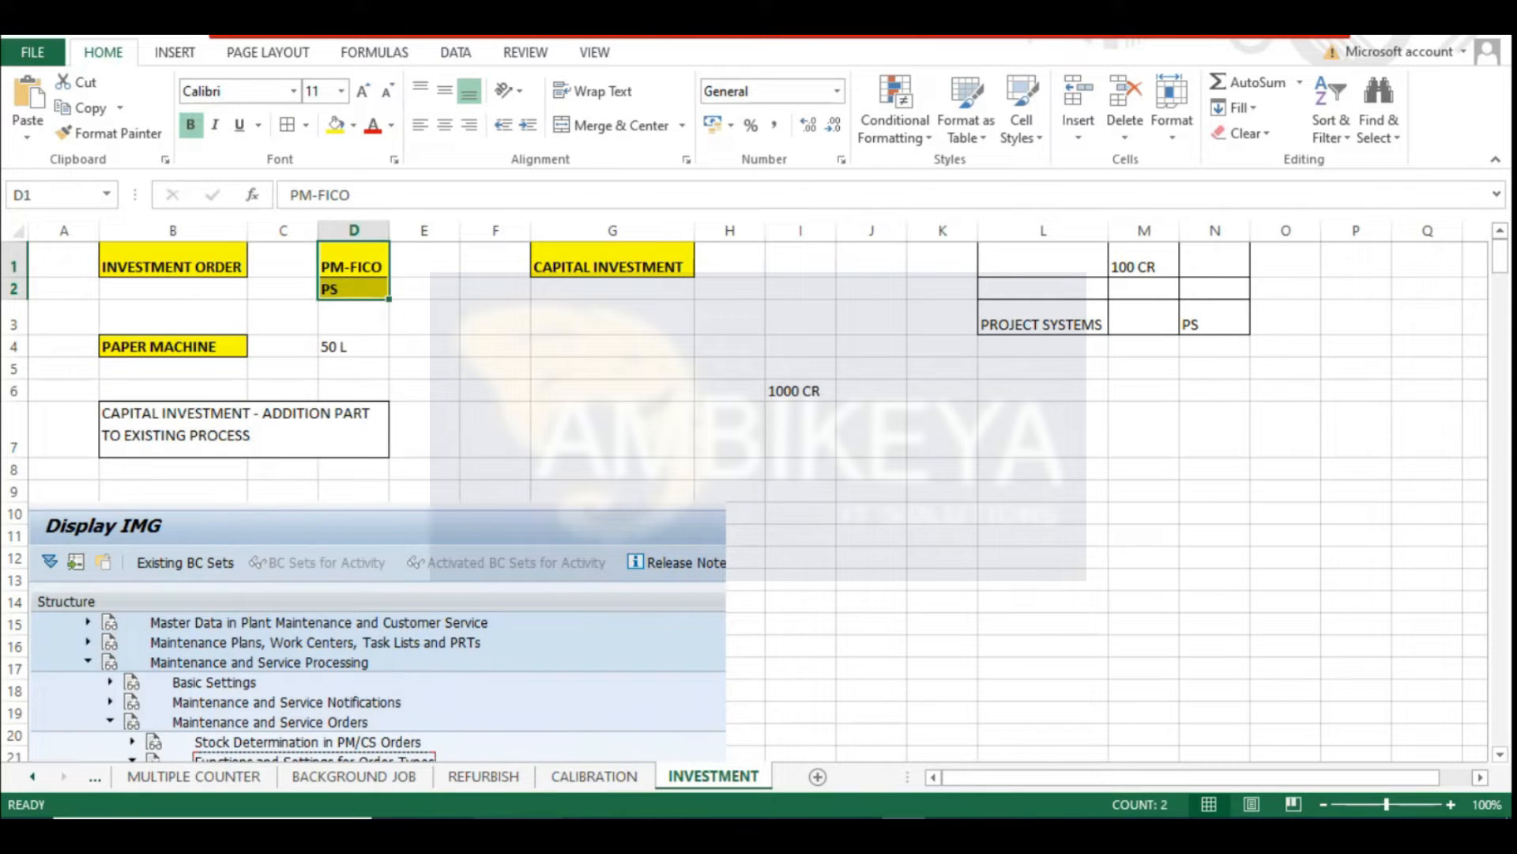
Switch to SAP and start transaction KO22 in a new session to change the order's original budget
{"action": "left_click", "coordinate": [453, 833]}
{"action": "left_click", "coordinate": [642, 745]}
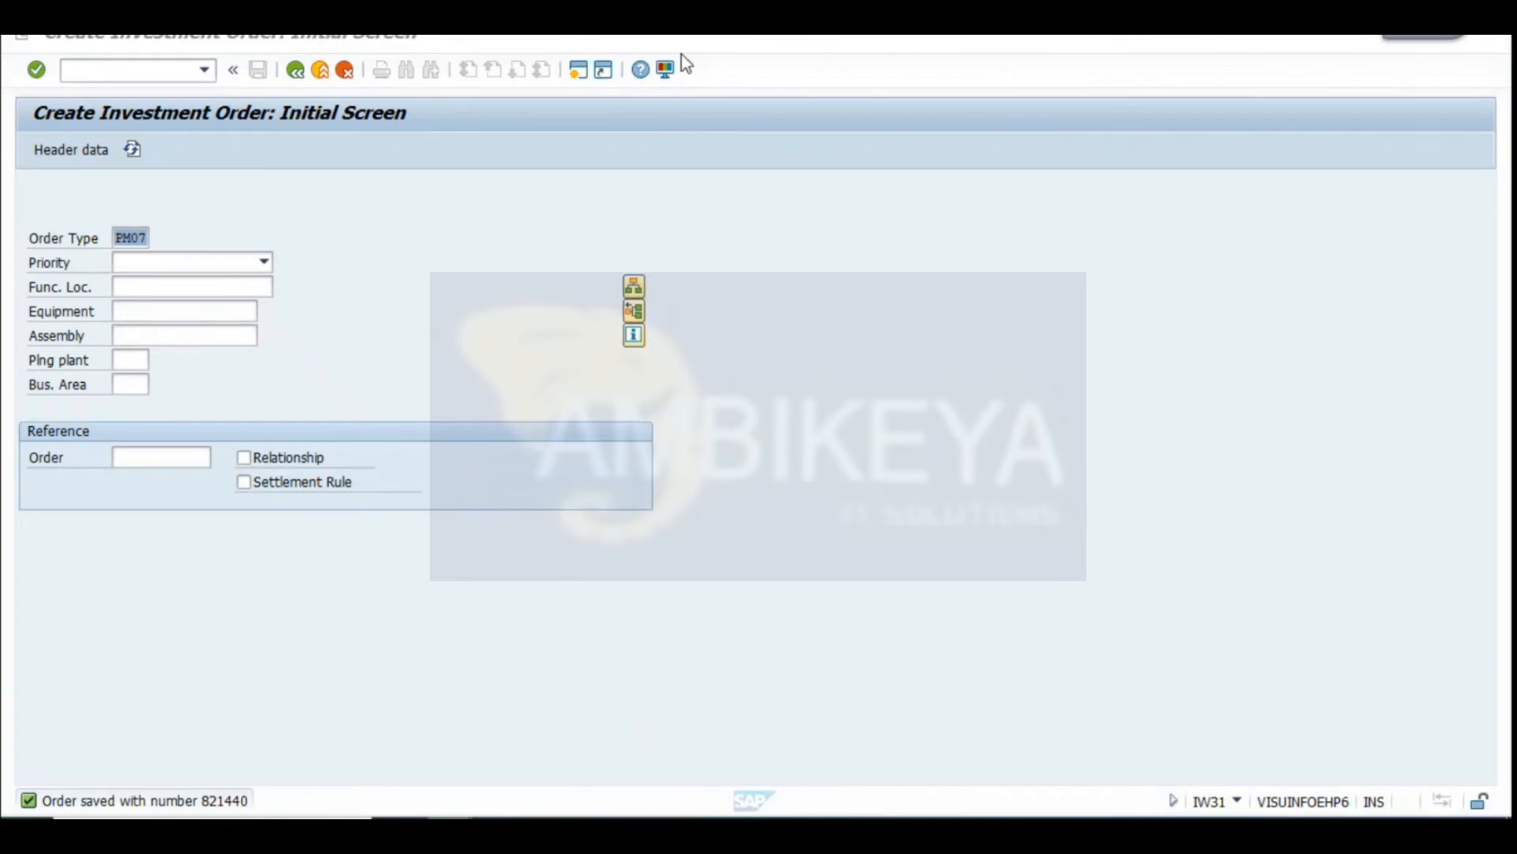
{"action": "left_click", "coordinate": [578, 71]}
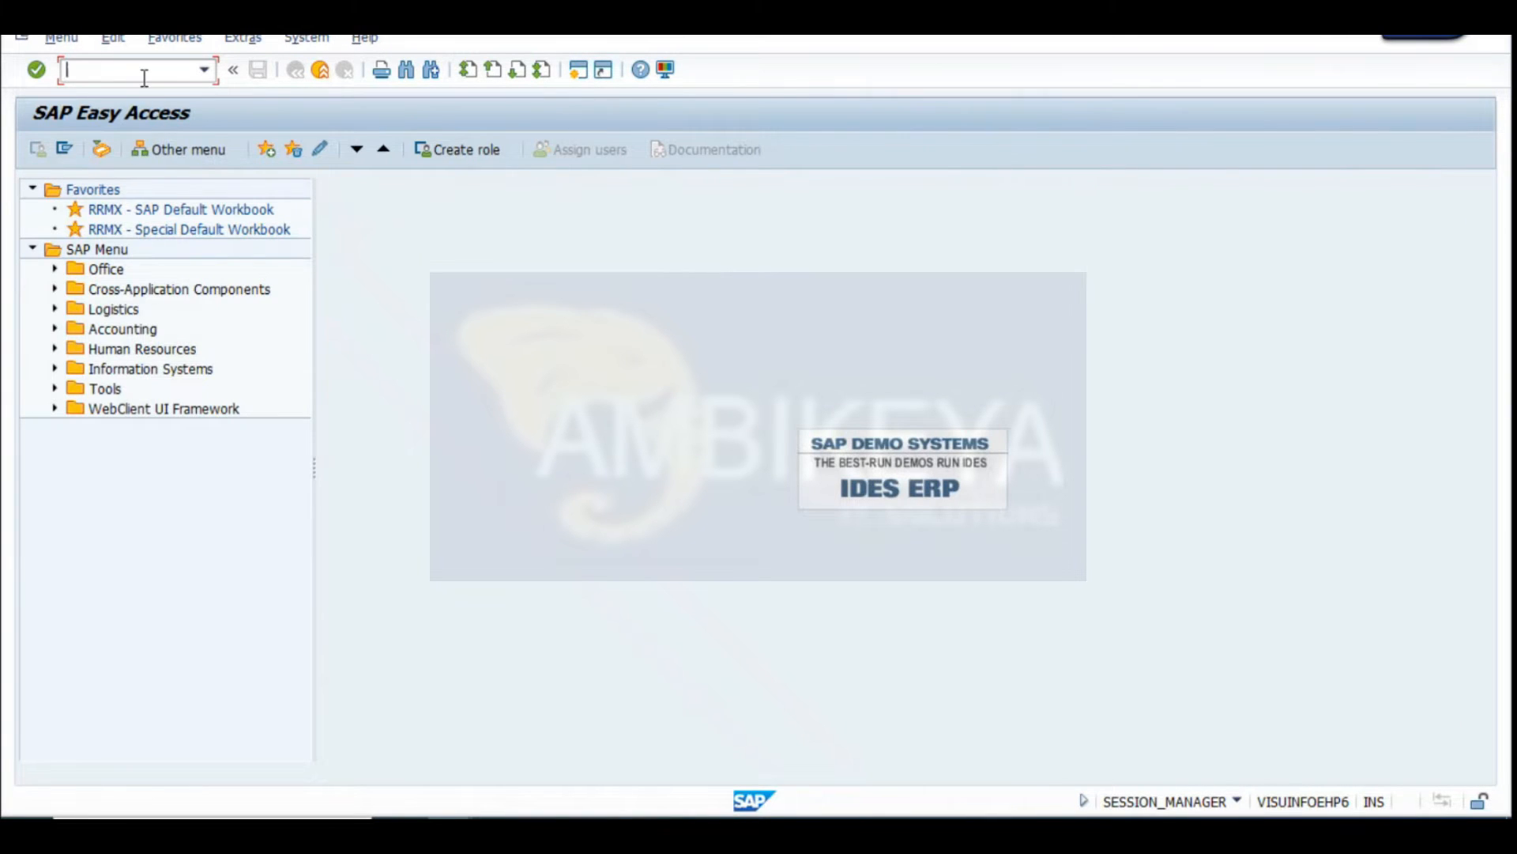
{"action": "type", "text": "KO22"}
{"action": "key", "text": "Return"}
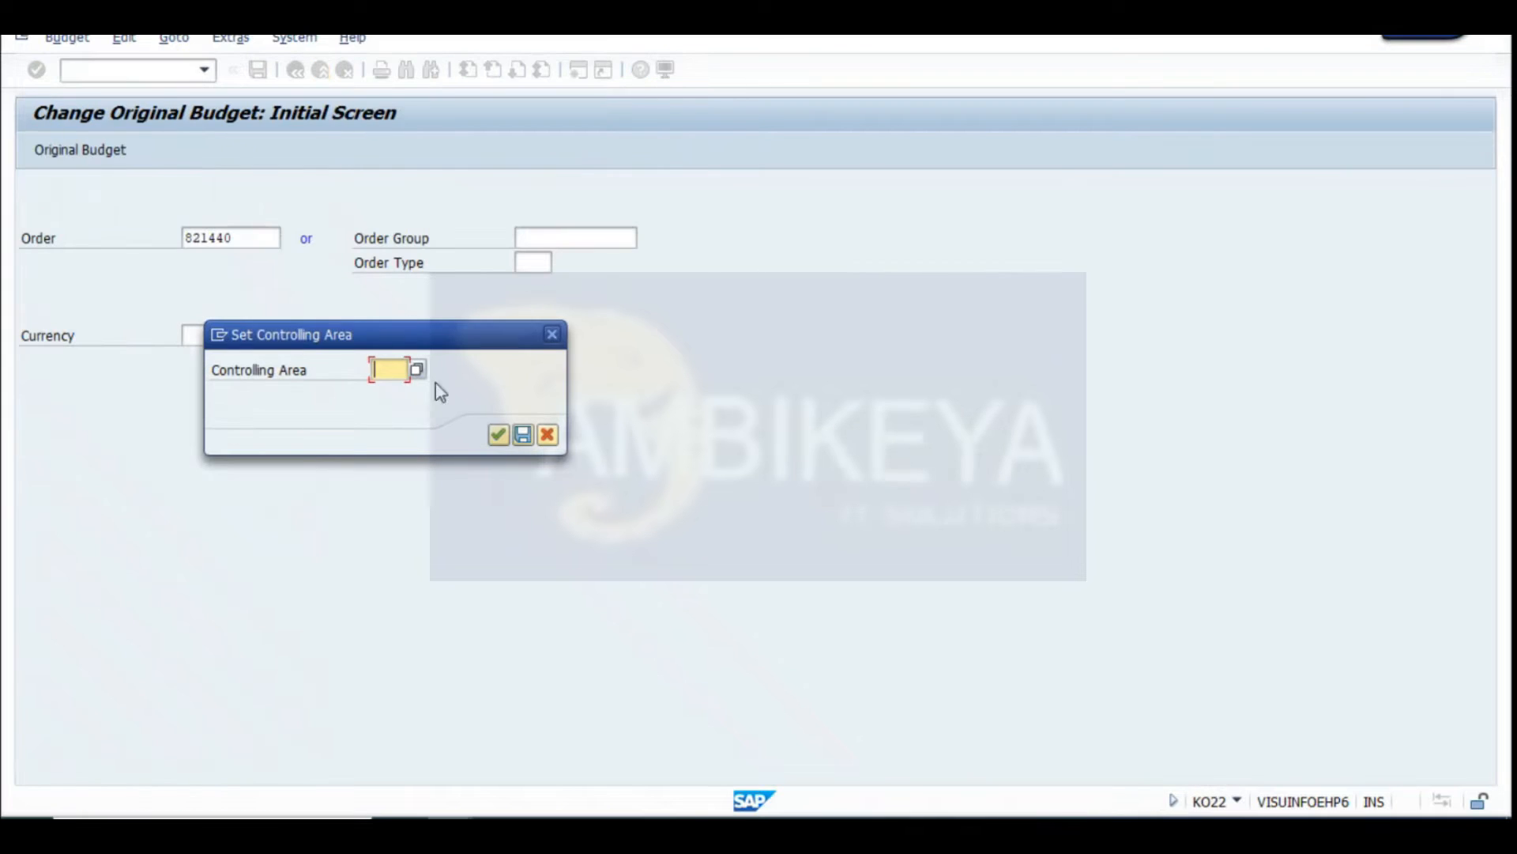
Check the saved order's number on the Change Order initial screen in the order creation session
{"action": "mouse_move", "coordinate": [478, 759]}
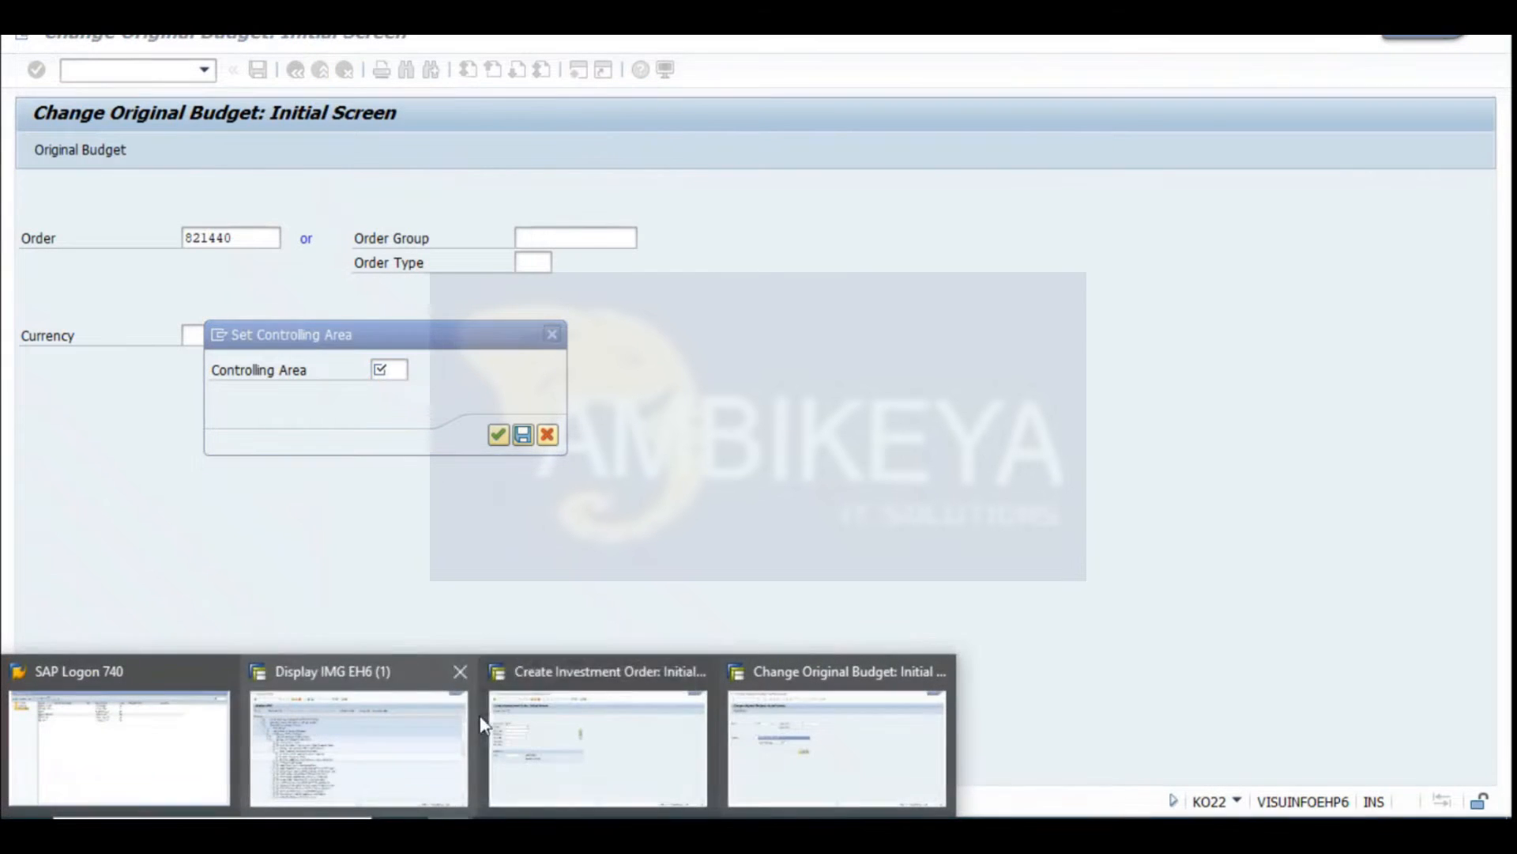
{"action": "left_click", "coordinate": [596, 734]}
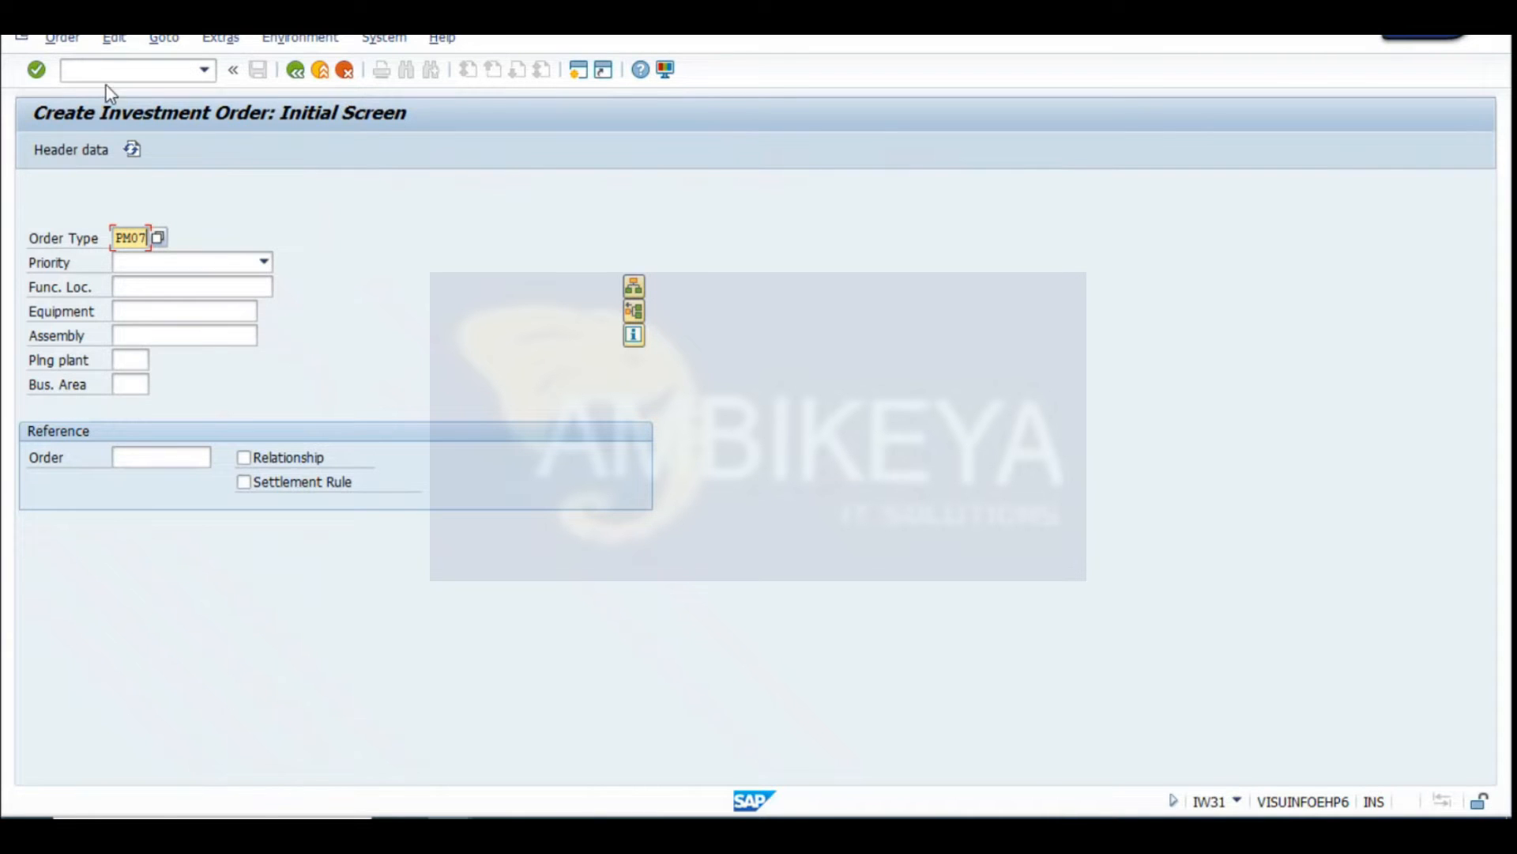
{"action": "left_click", "coordinate": [66, 45]}
{"action": "left_click", "coordinate": [88, 135]}
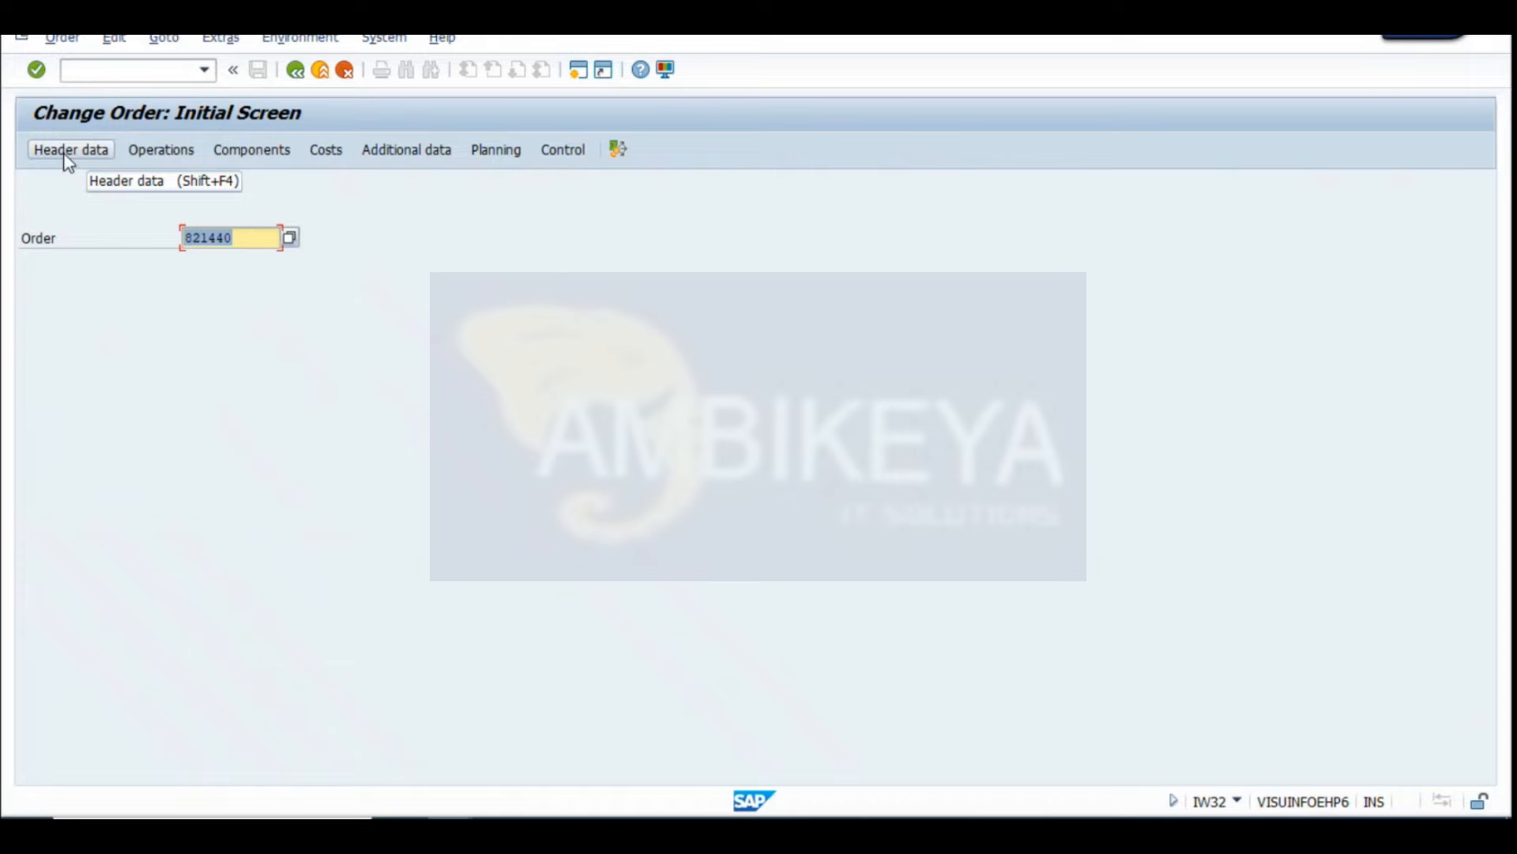
{"action": "left_click", "coordinate": [249, 234]}
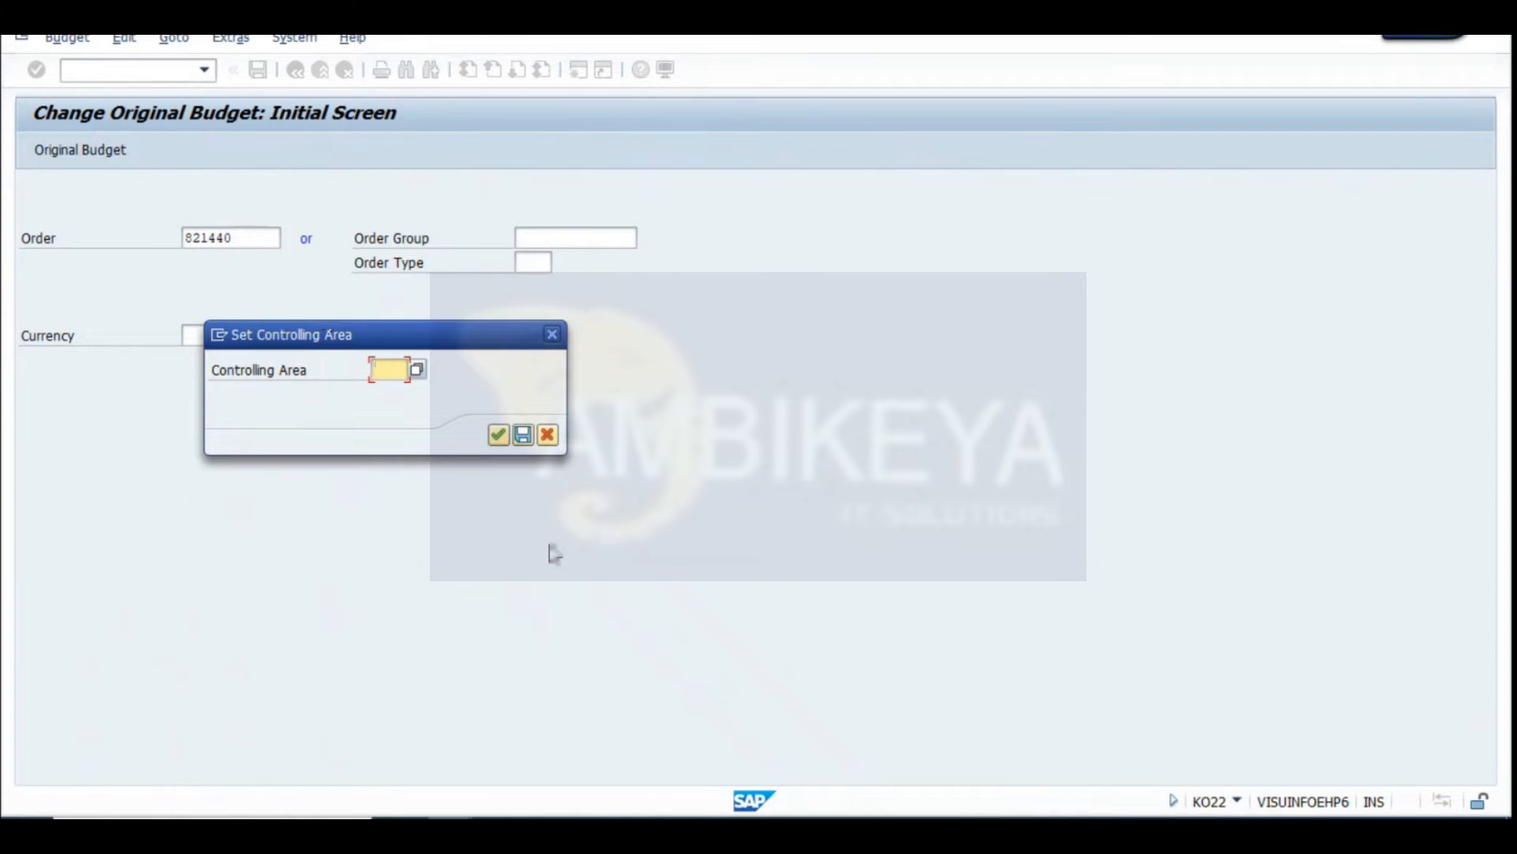
Set the controlling area to 1000 and capture the original budget's initial screen for Excel's INVESTMENT sheet, below the cost report
{"action": "type", "text": "1000"}
{"action": "key", "text": "Return"}
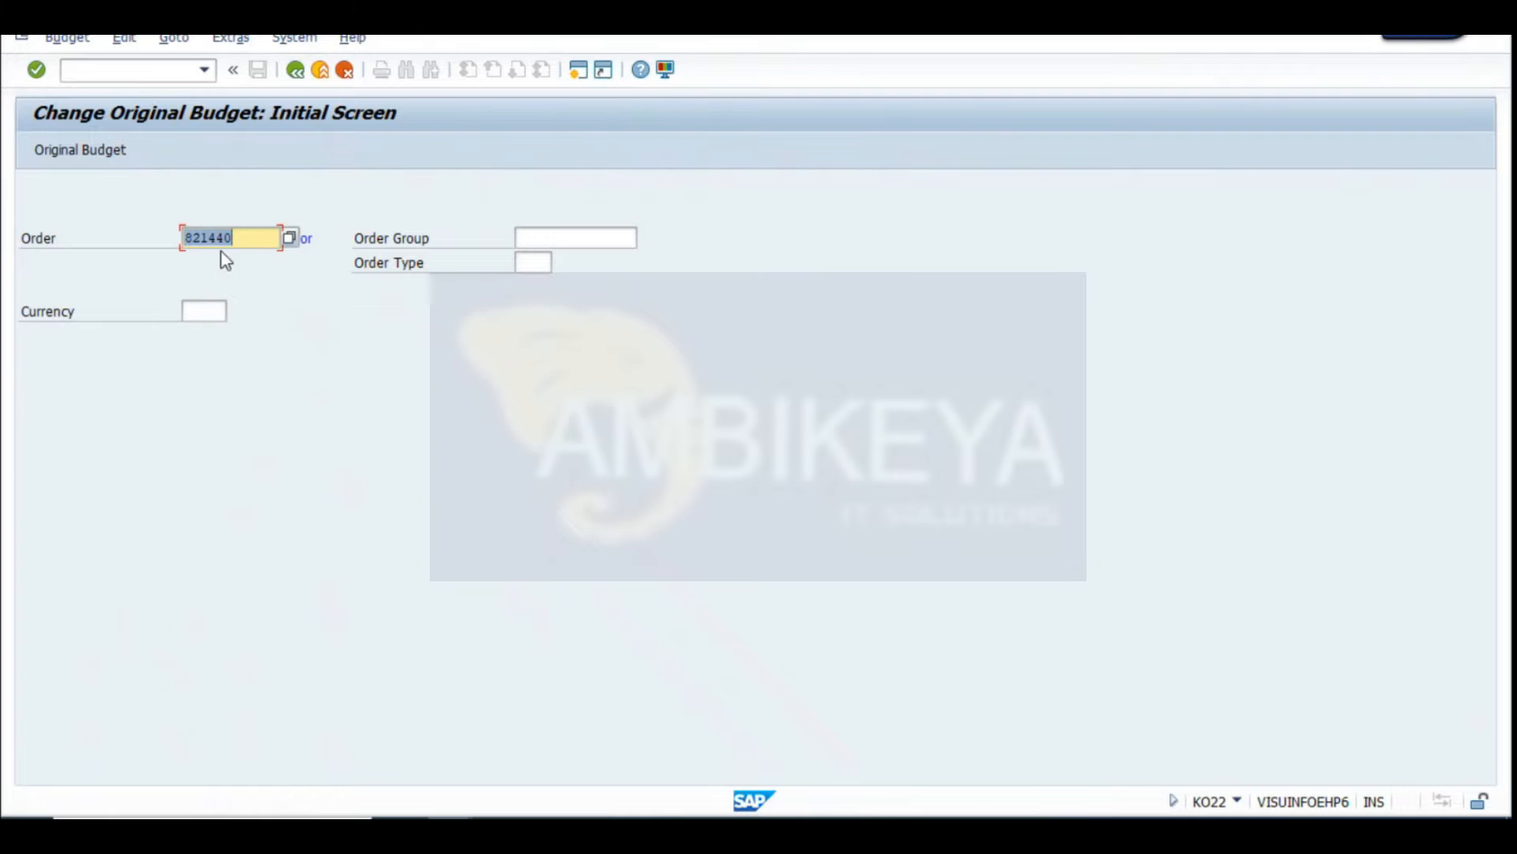
{"action": "key", "text": "super+shift+s"}
{"action": "left_click_drag", "start_coordinate": [9, 85], "coordinate": [714, 355]}
{"action": "left_click", "coordinate": [906, 828]}
{"action": "scroll", "coordinate": [551, 619], "scroll_direction": "down", "scroll_amount": 14}
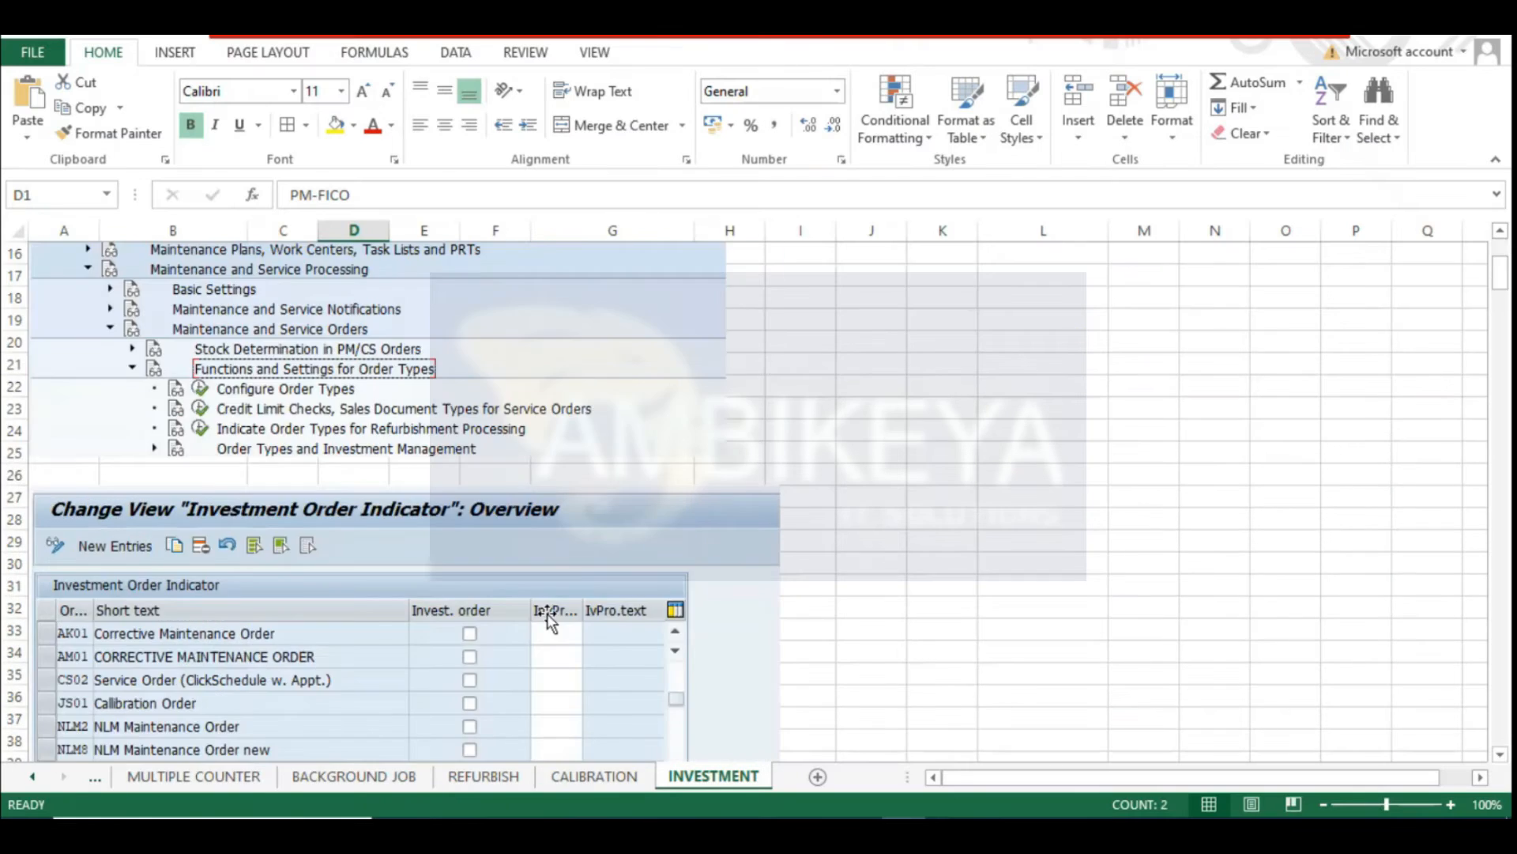
{"action": "left_click_drag", "start_coordinate": [1501, 325], "coordinate": [1500, 728]}
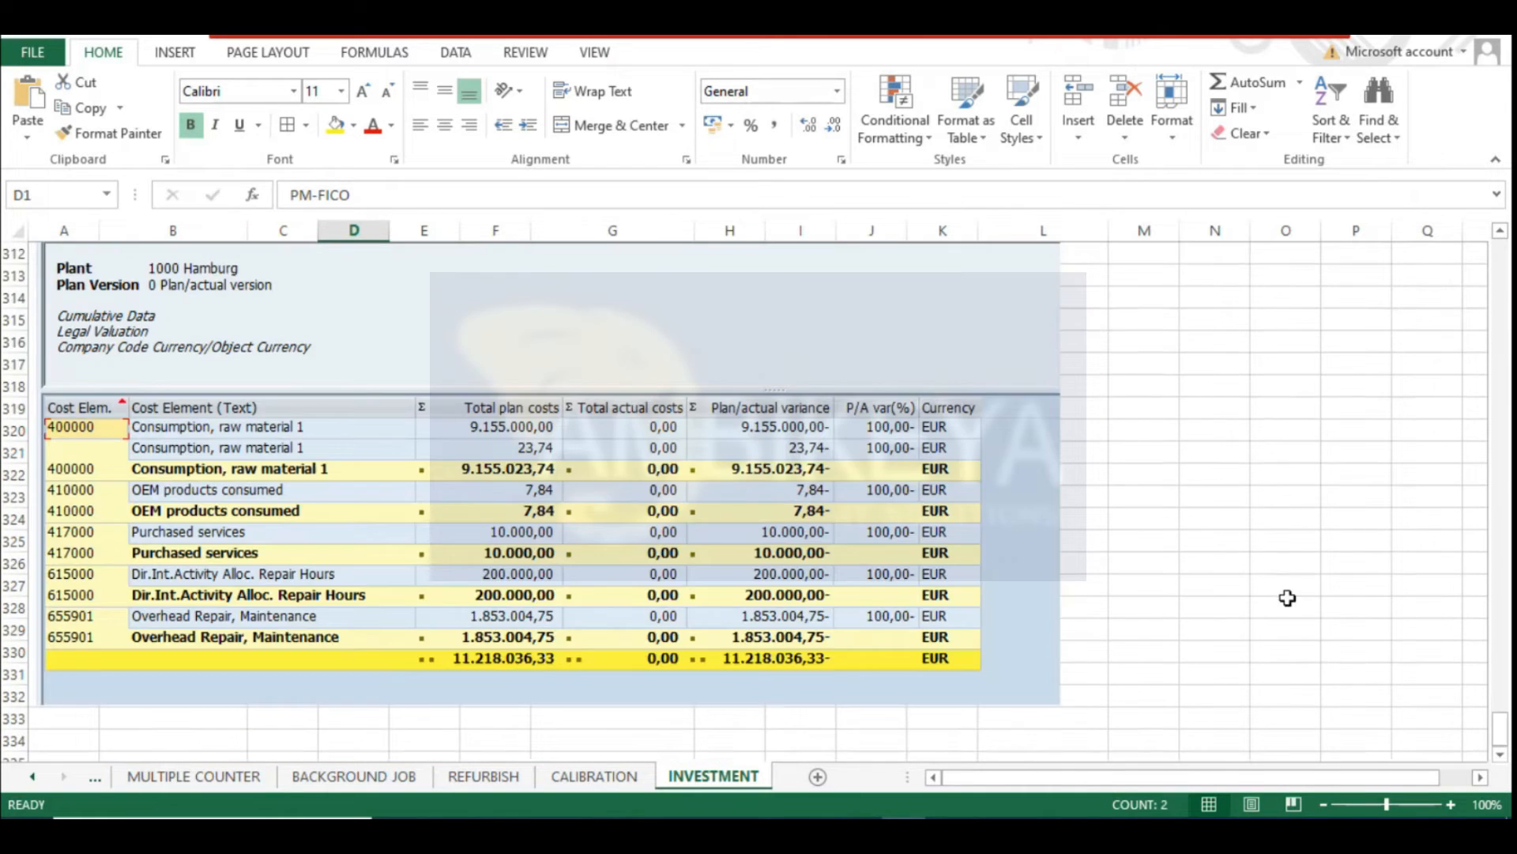
{"action": "left_click", "coordinate": [77, 554]}
{"action": "key", "text": "alt+Tab"}
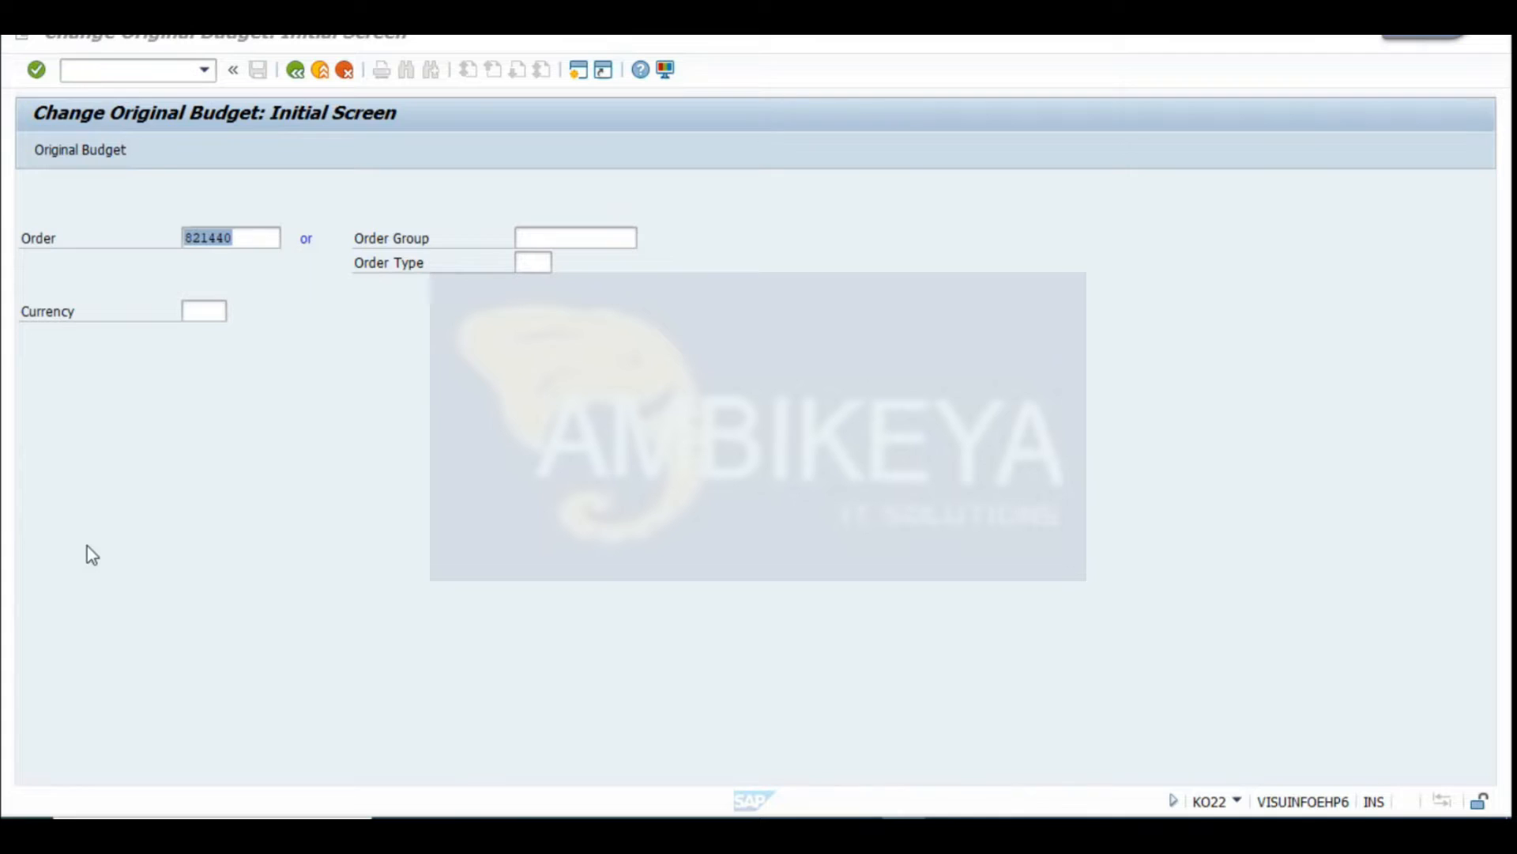
Open the order's annual budget overview and widen the period, transaction currency, current budget and planned total columns
{"action": "left_click", "coordinate": [226, 309]}
{"action": "key", "text": "Return"}
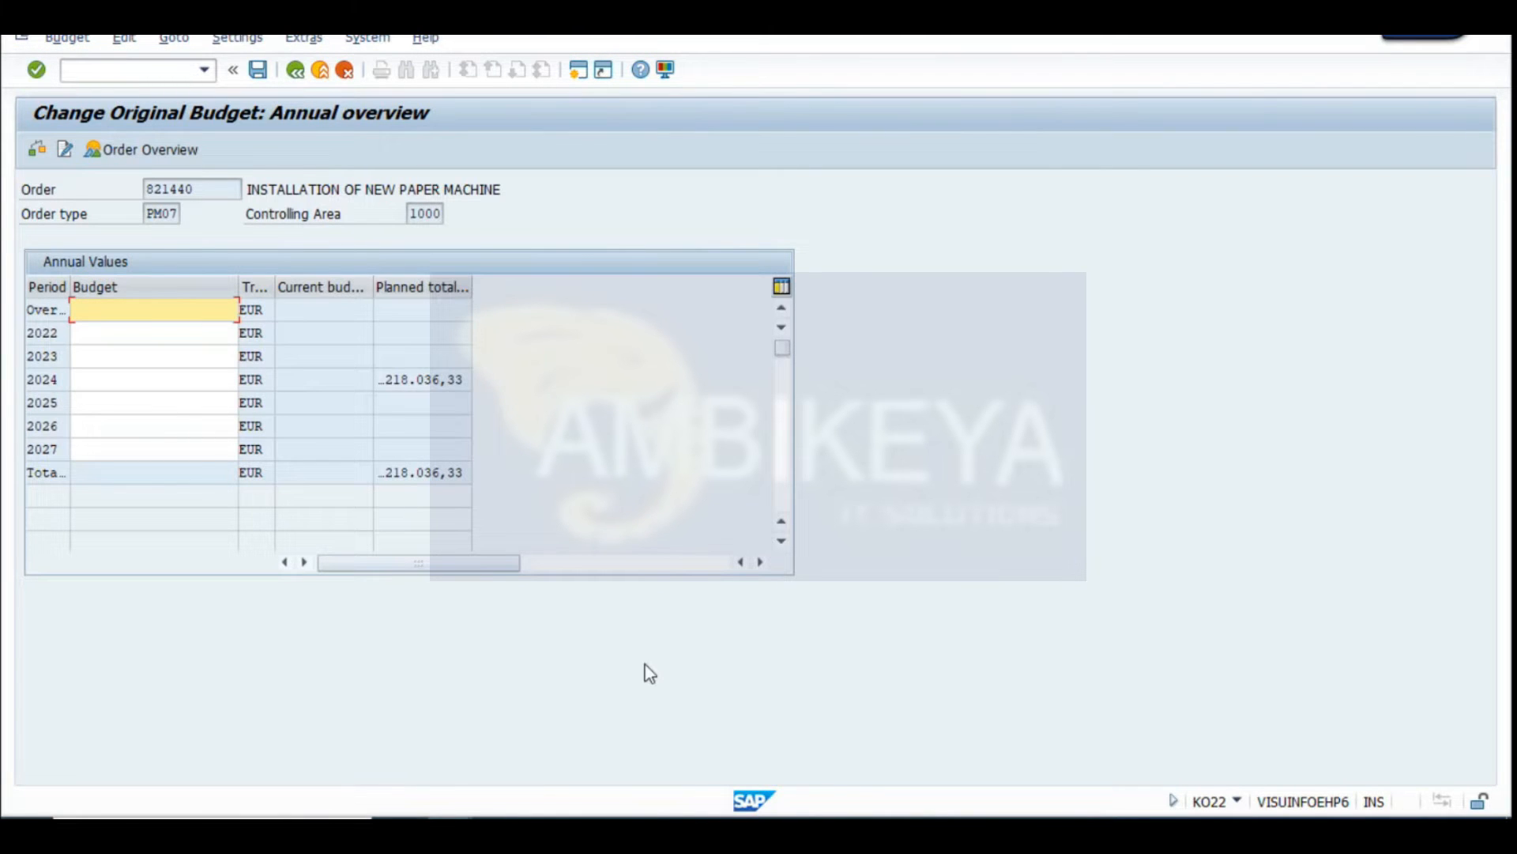
{"action": "left_click_drag", "start_coordinate": [472, 284], "coordinate": [535, 285]}
{"action": "left_click_drag", "start_coordinate": [371, 282], "coordinate": [389, 283]}
{"action": "left_click_drag", "start_coordinate": [272, 282], "coordinate": [291, 283]}
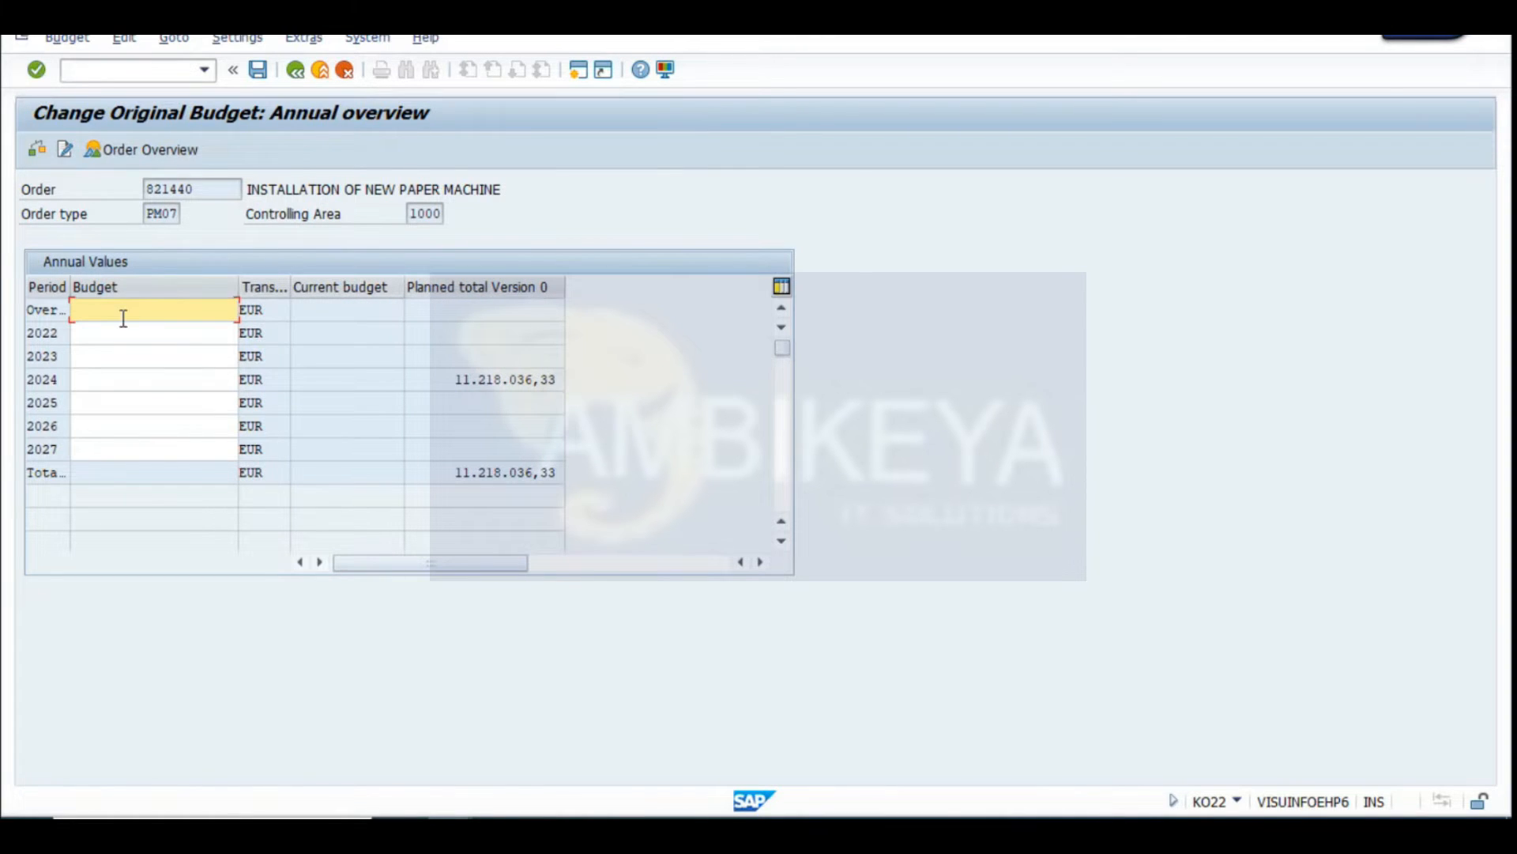
{"action": "left_click", "coordinate": [82, 334]}
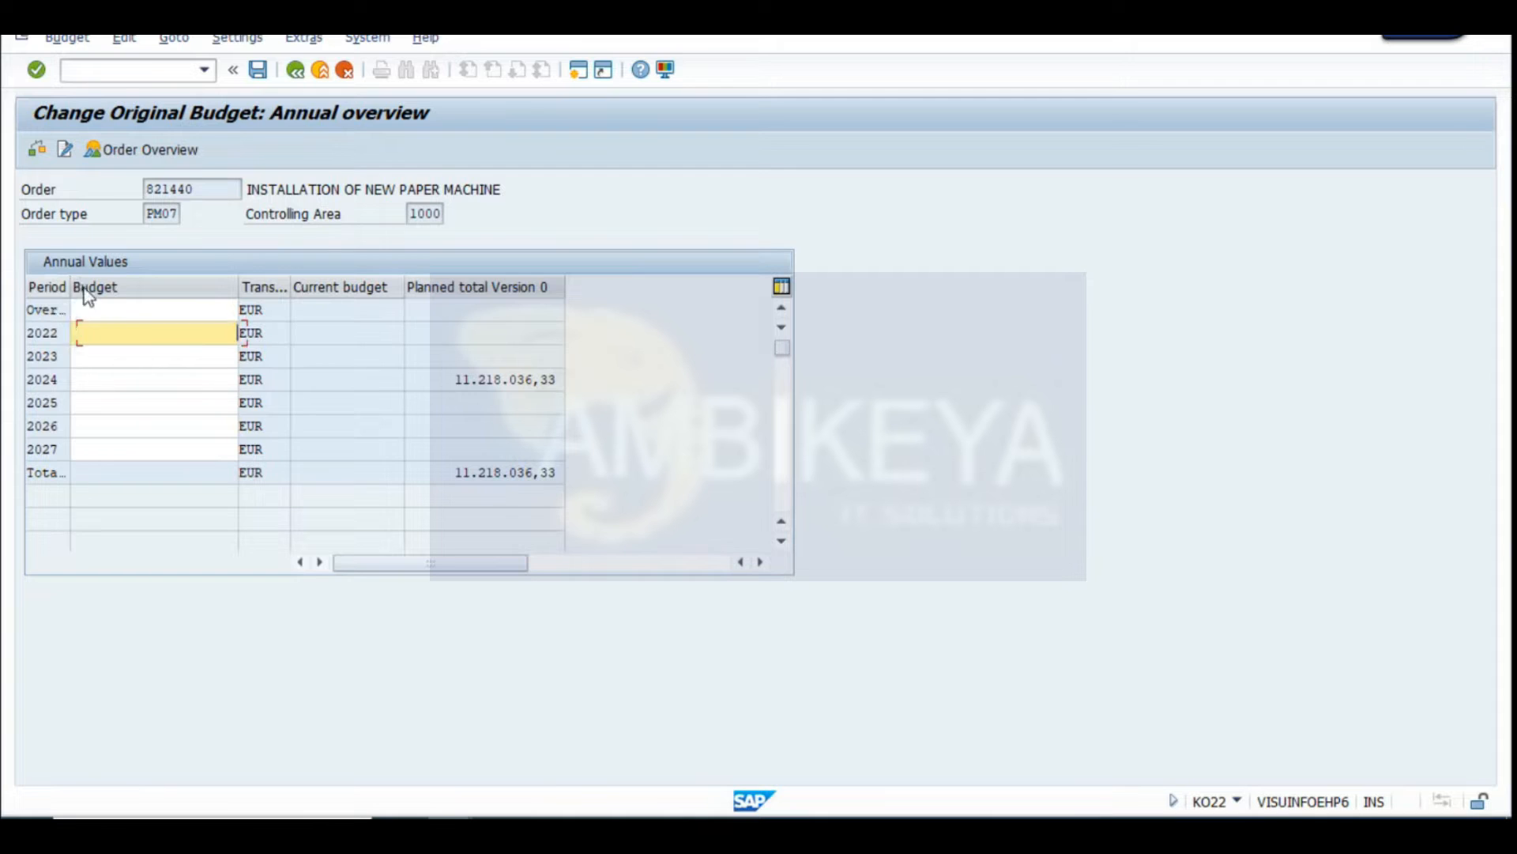
{"action": "left_click_drag", "start_coordinate": [74, 286], "coordinate": [84, 288]}
{"action": "left_click", "coordinate": [62, 335]}
{"action": "left_click", "coordinate": [134, 326]}
{"action": "left_click", "coordinate": [136, 312]}
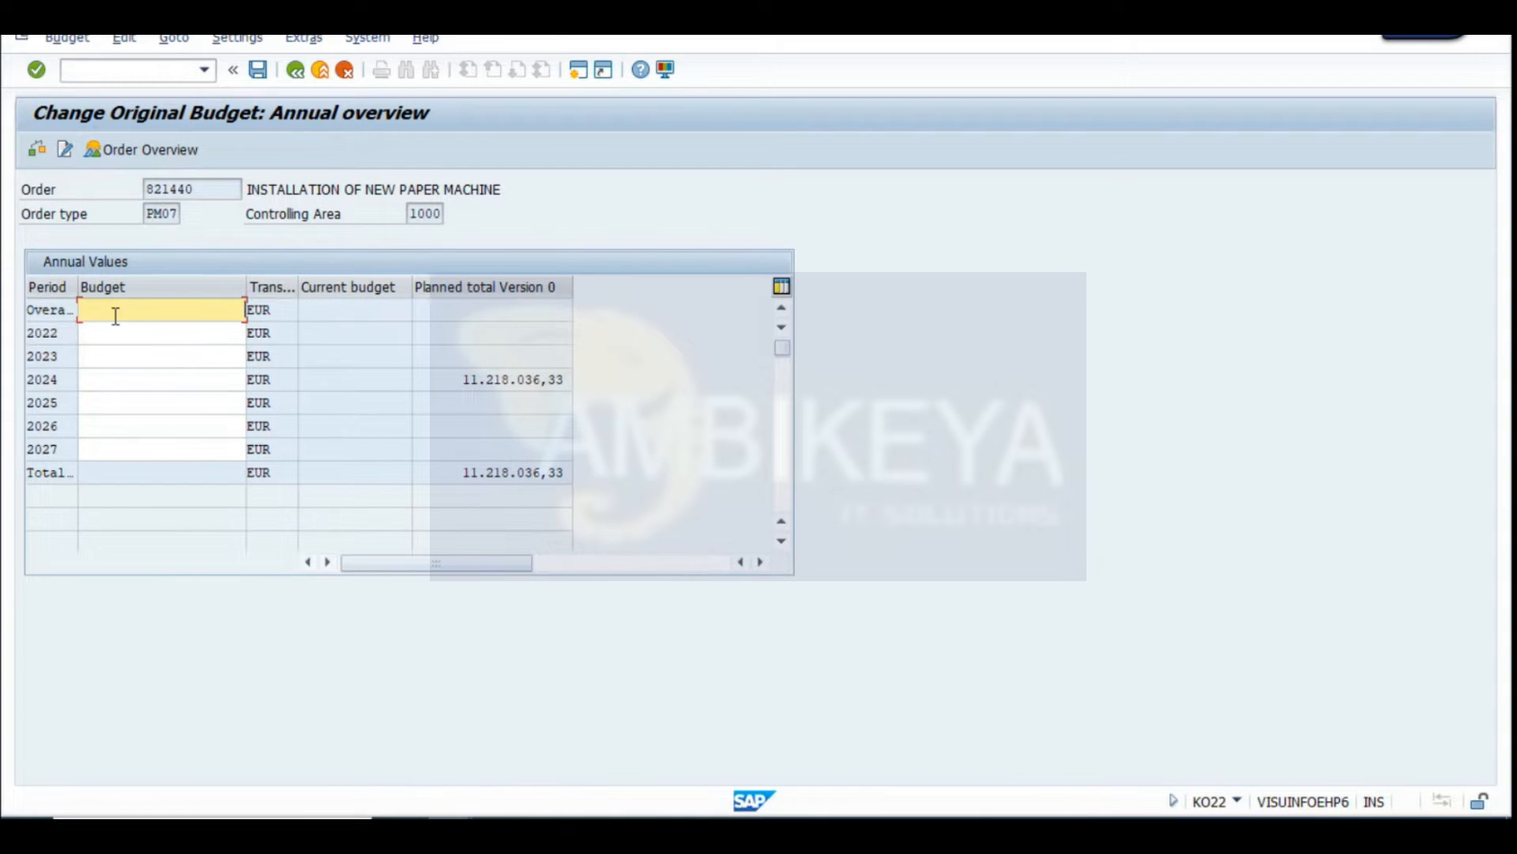
{"action": "left_click_drag", "start_coordinate": [78, 288], "coordinate": [86, 288]}
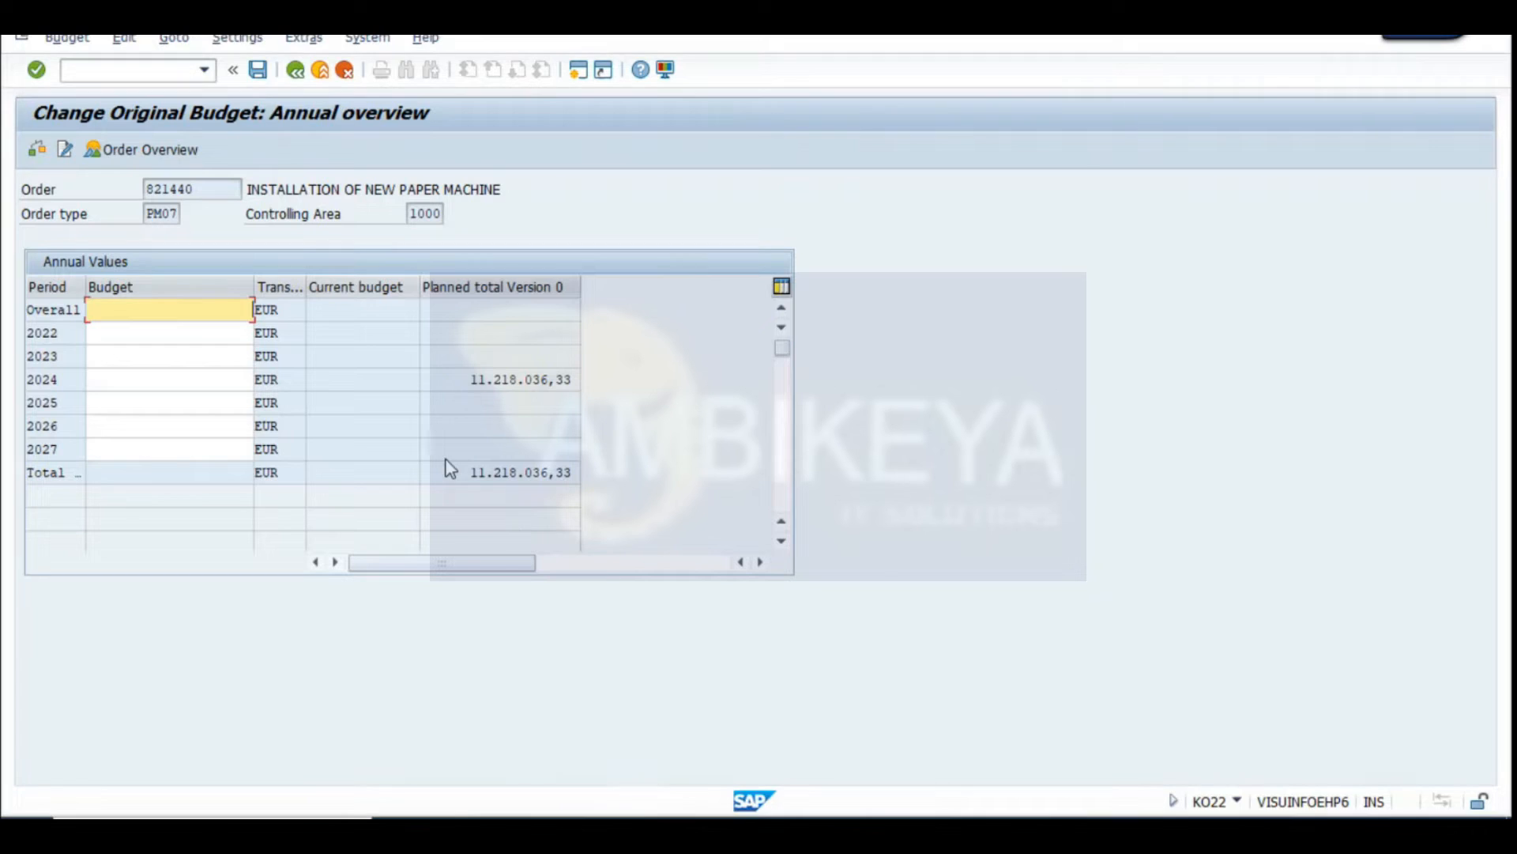
Copy the 2024 planned total into the 2024 budget field of the annual overview
{"action": "left_click", "coordinate": [519, 379]}
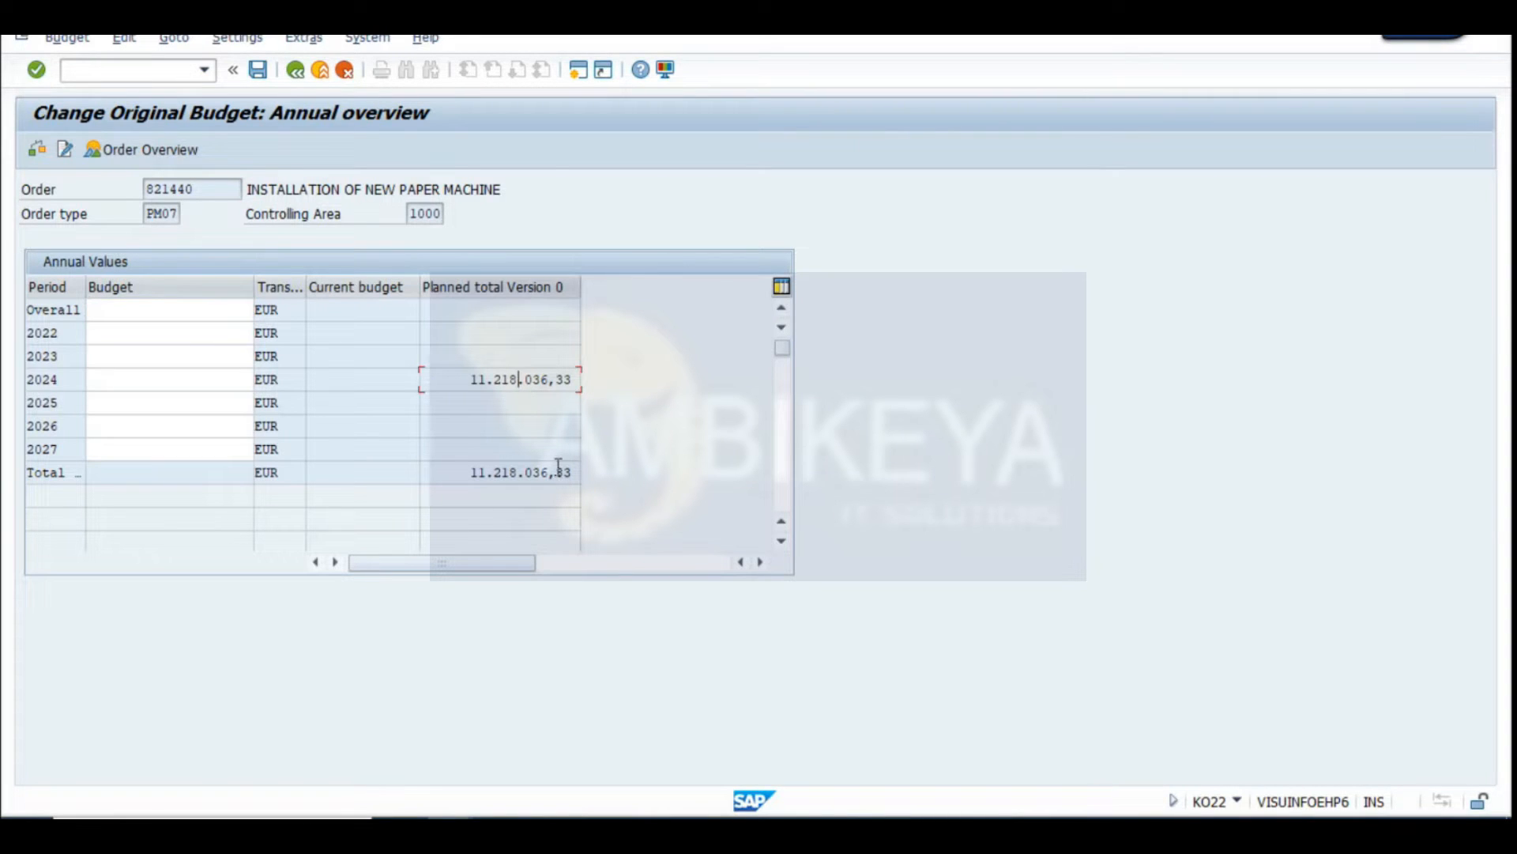
{"action": "left_click_drag", "start_coordinate": [467, 380], "coordinate": [748, 417]}
{"action": "key", "text": "ctrl+c"}
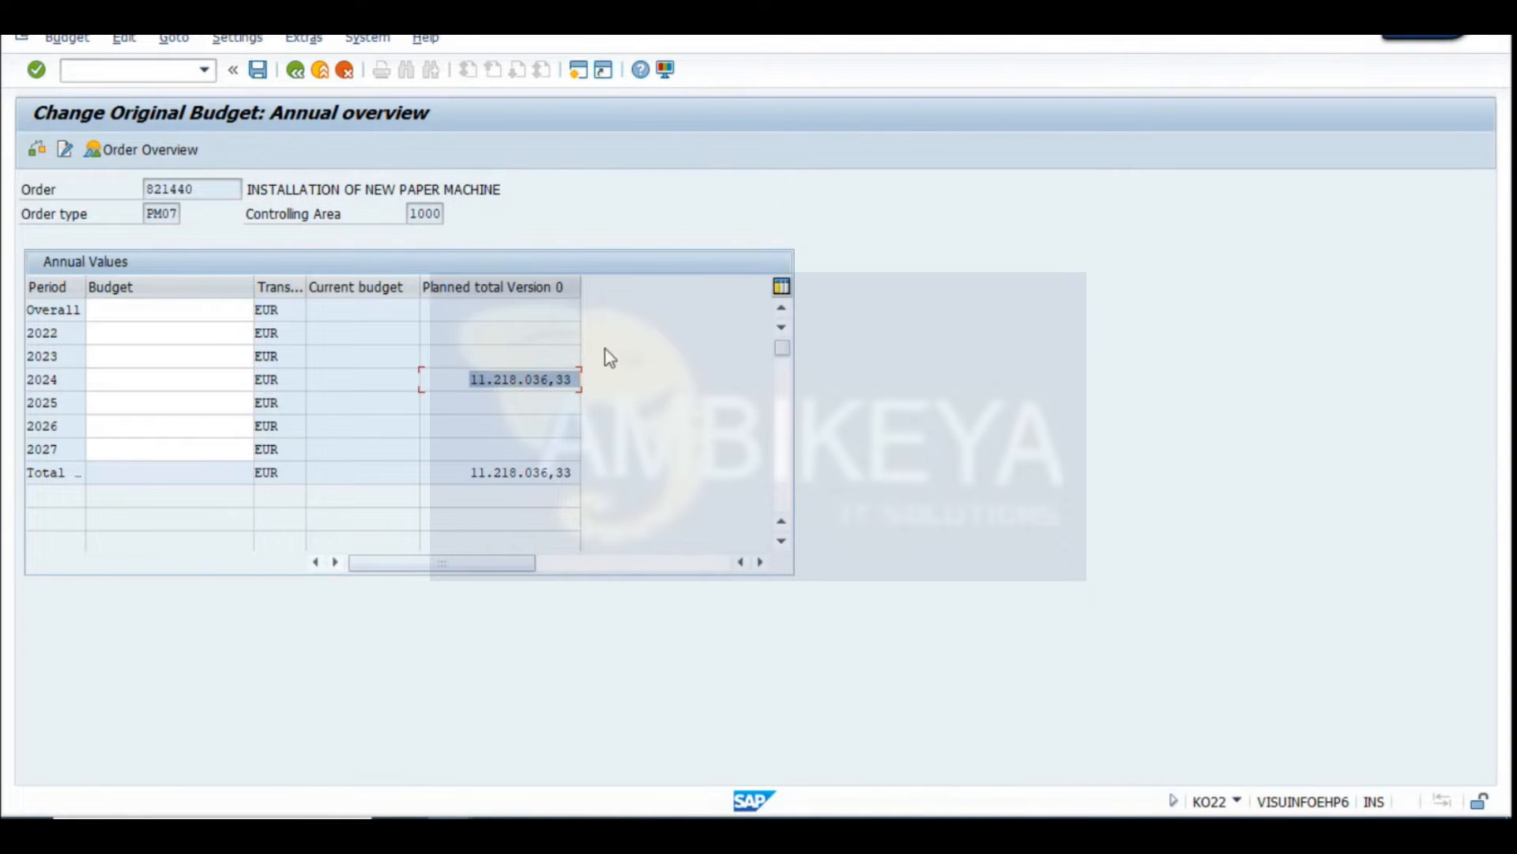
{"action": "left_click", "coordinate": [458, 383]}
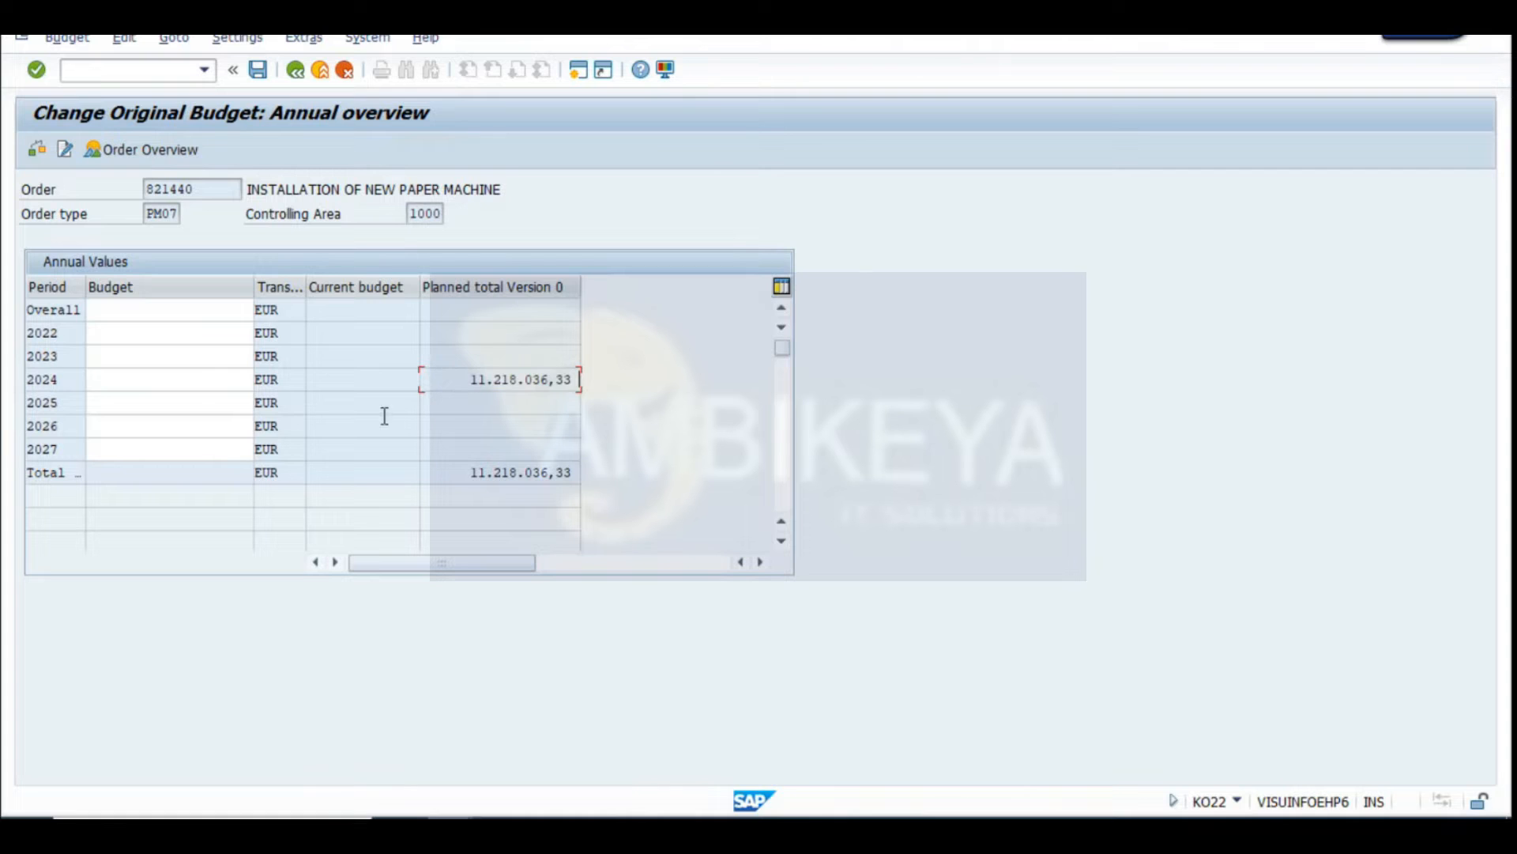
{"action": "left_click", "coordinate": [193, 381]}
{"action": "key", "text": "ctrl+v"}
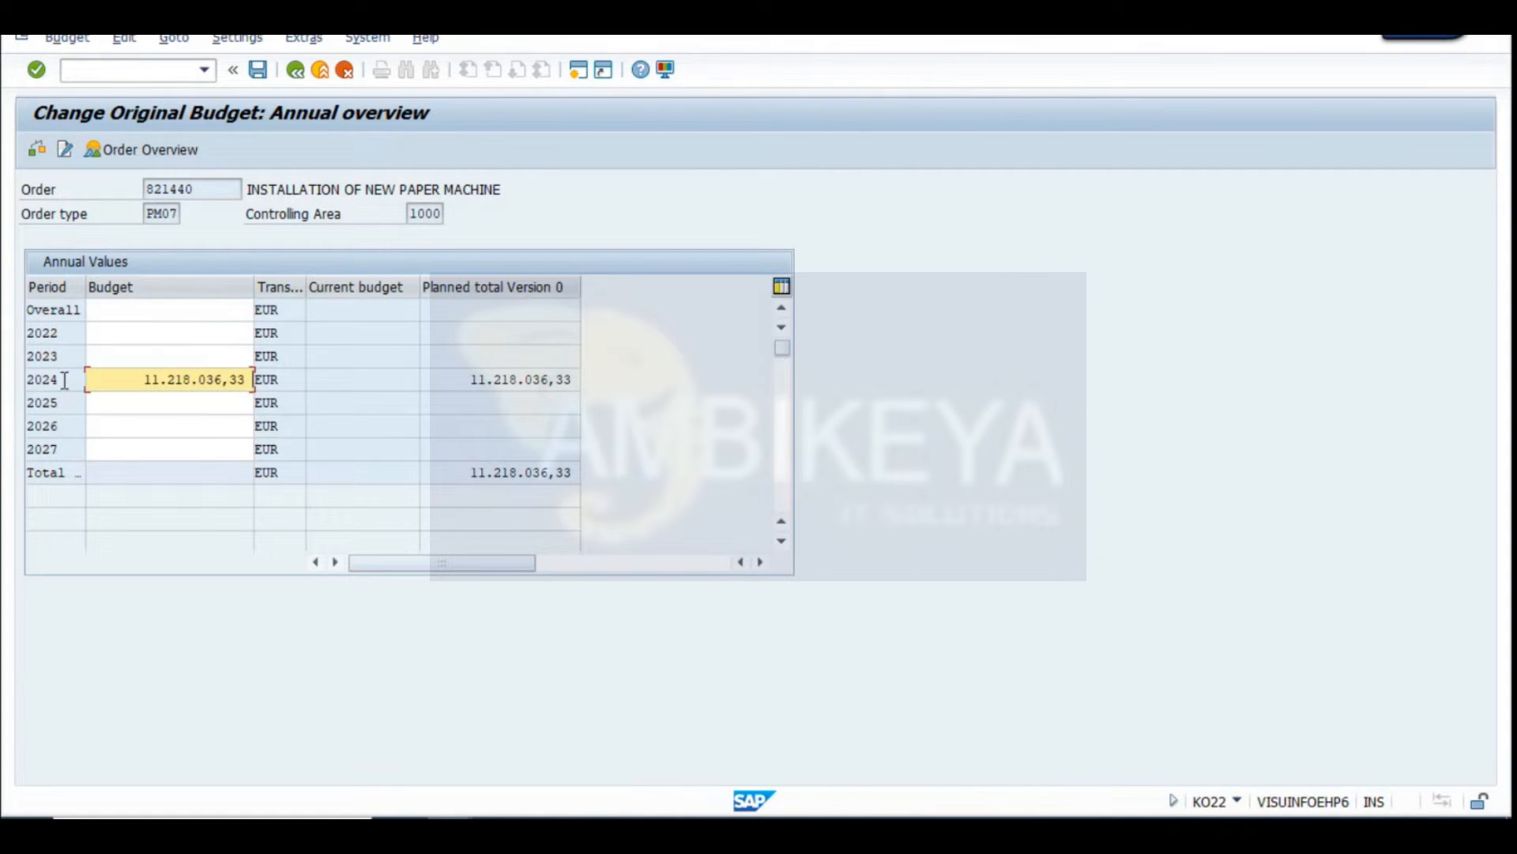
Set the 2024 budget to 11.518.036,33 and copy the same amount into the overall budget
{"action": "double_click", "coordinate": [65, 380]}
{"action": "left_click", "coordinate": [156, 380]}
{"action": "key", "text": "Return"}
{"action": "key", "text": "ctrl+c"}
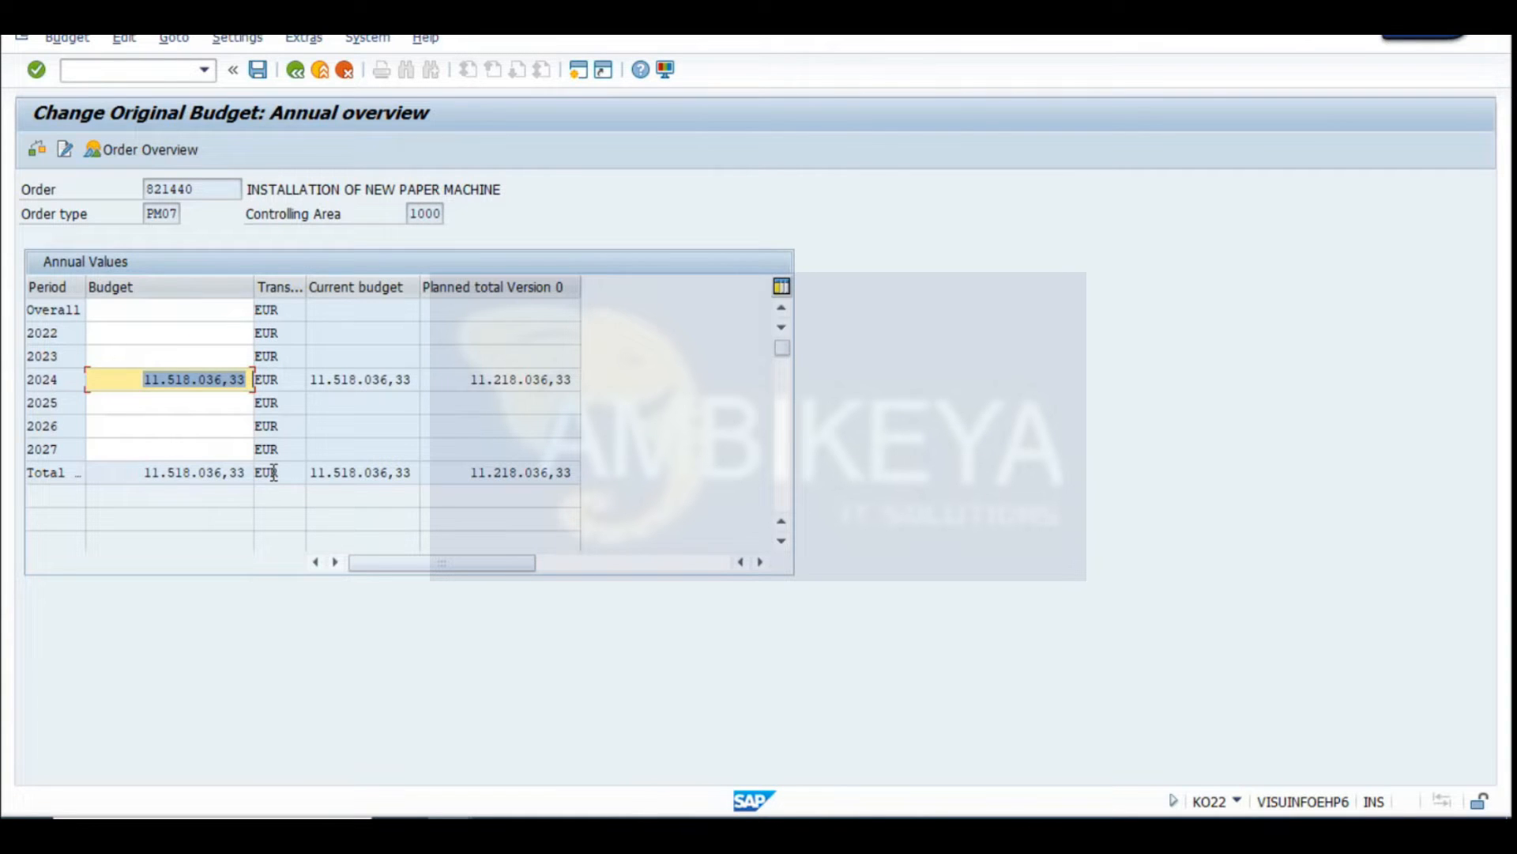
{"action": "left_click", "coordinate": [188, 310]}
{"action": "key", "text": "ctrl+v"}
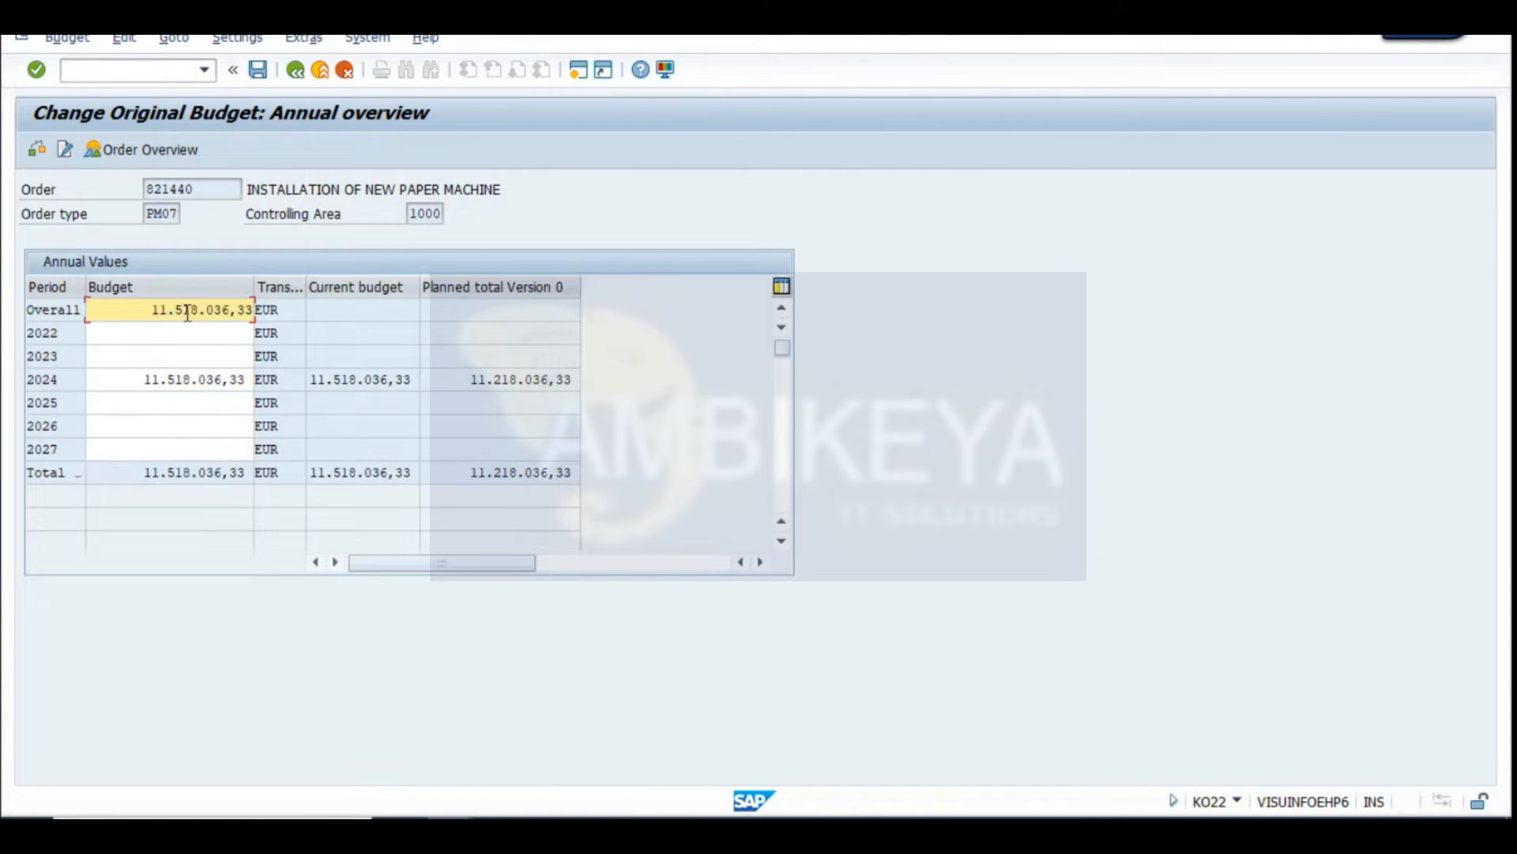
{"action": "key", "text": "Return"}
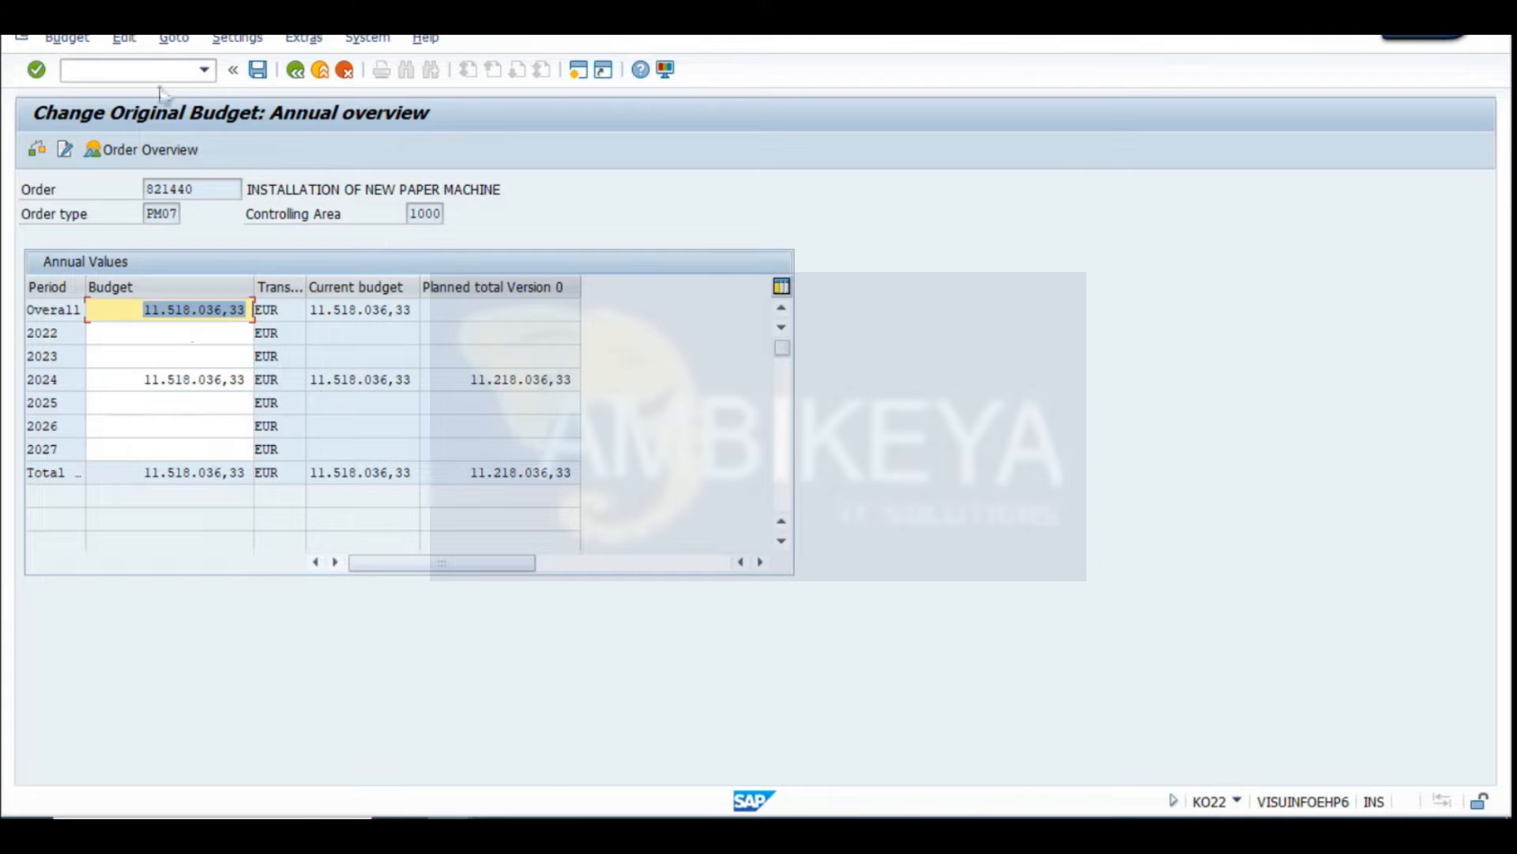
Paste a capture of the annual budget overview below the initial screen picture on Excel's INVESTMENT sheet, and save the budget in SAP
{"action": "key", "text": "super+shift+s"}
{"action": "left_click_drag", "start_coordinate": [2, 87], "coordinate": [833, 624]}
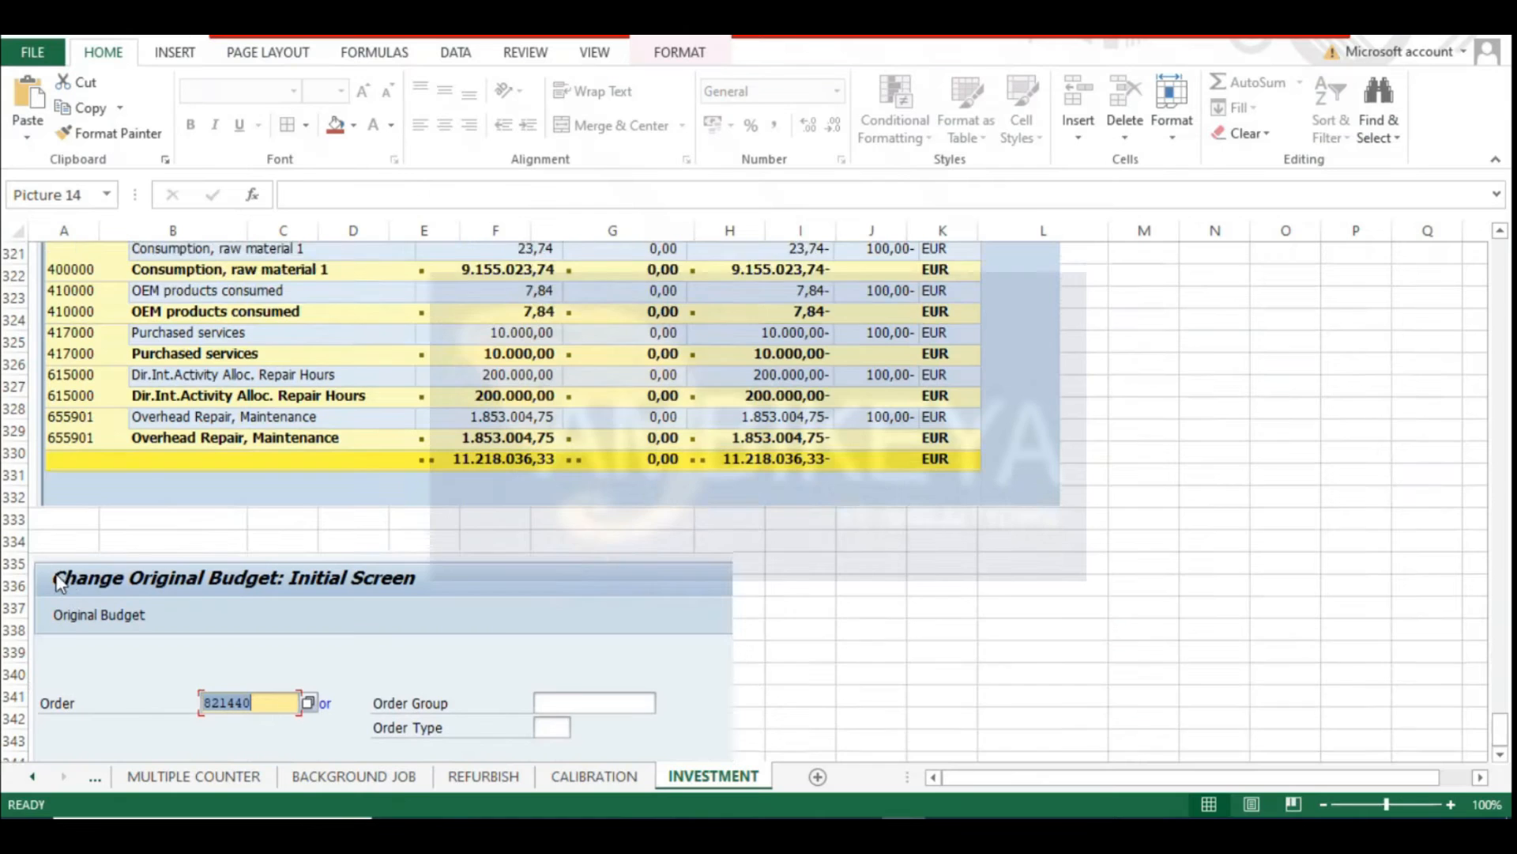
{"action": "scroll", "coordinate": [759, 498], "scroll_direction": "down", "scroll_amount": 5}
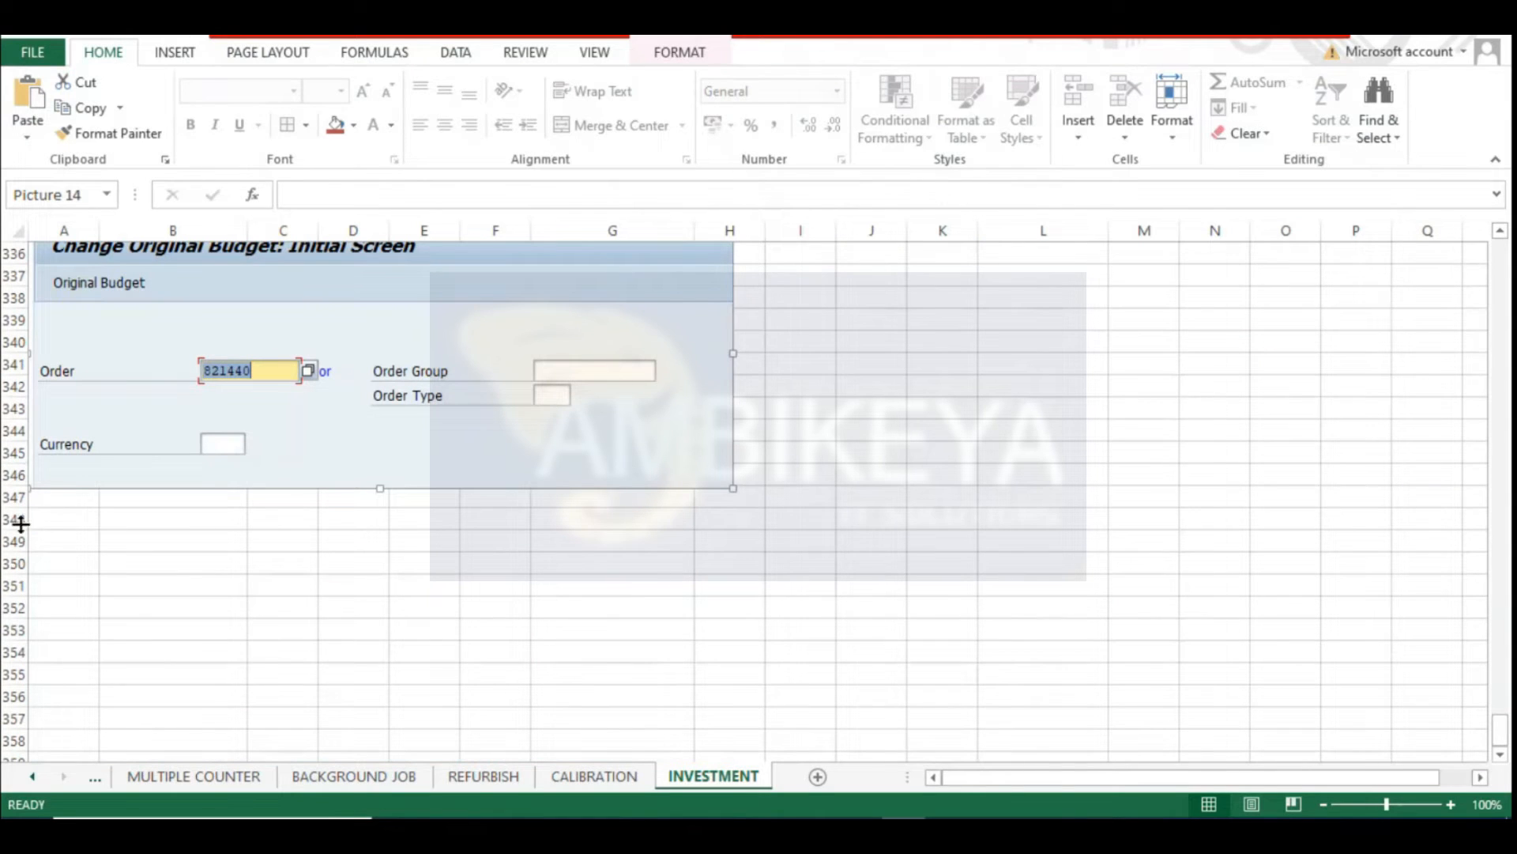
{"action": "left_click", "coordinate": [48, 518]}
{"action": "key", "text": "ctrl+v"}
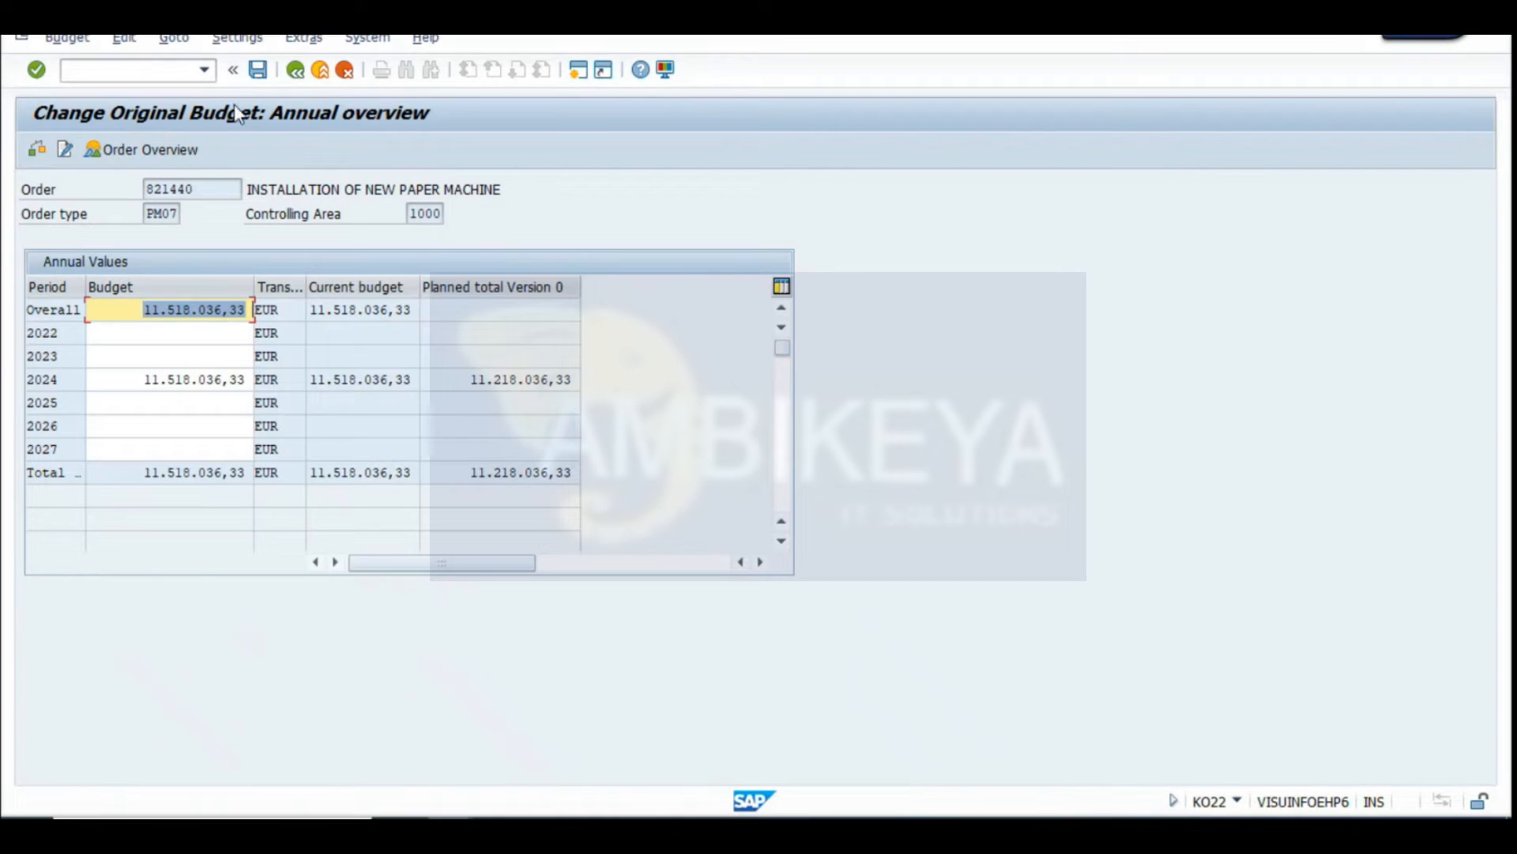
{"action": "left_click", "coordinate": [258, 75]}
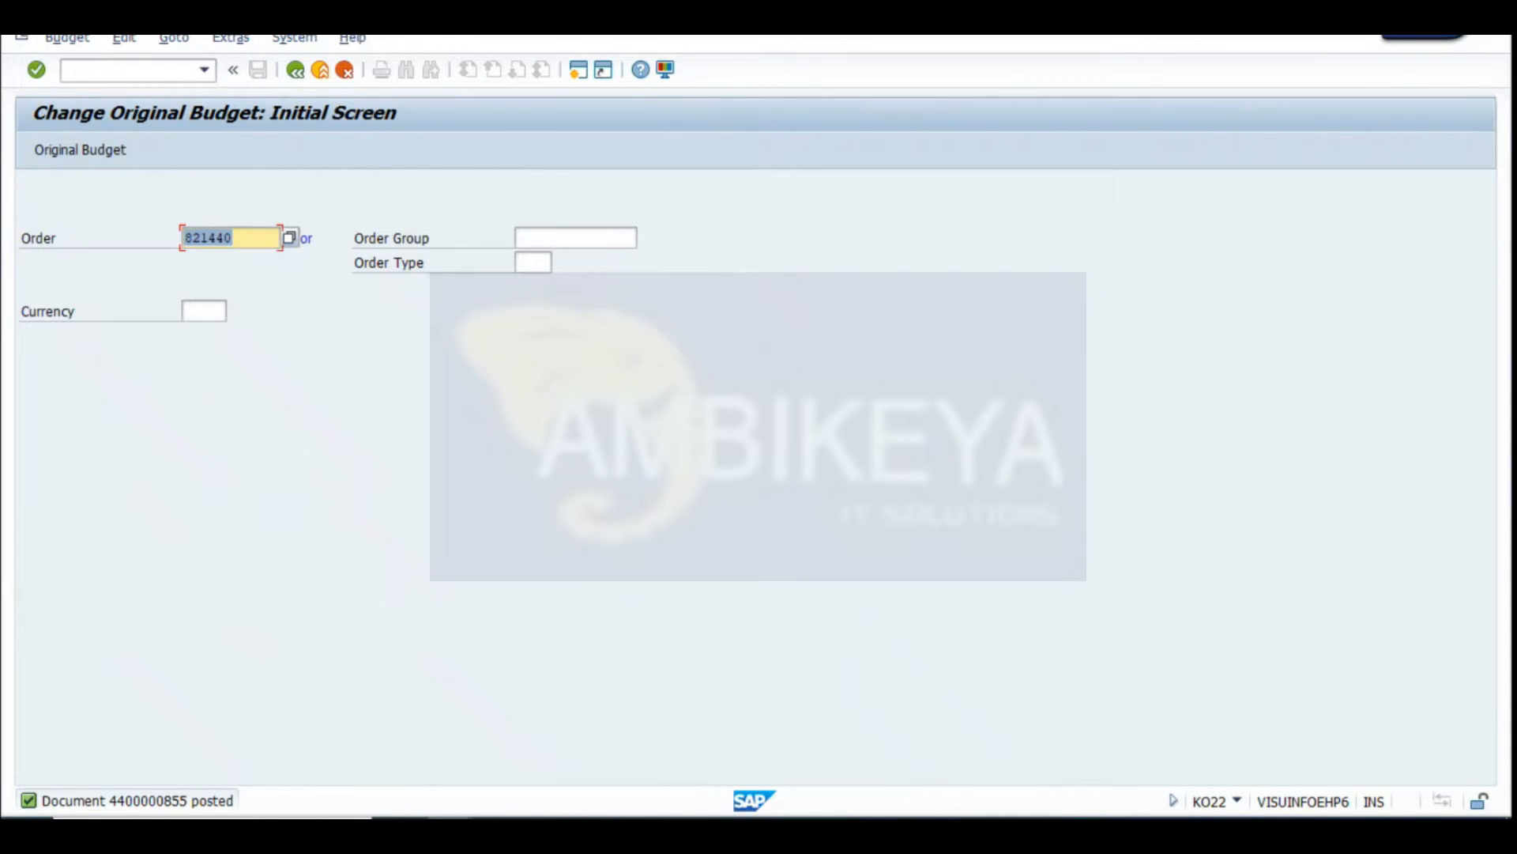
Open the order in the Change Order session, display its detailed system statuses and mark the Budgeted (BUDG) status
{"action": "left_click", "coordinate": [448, 832]}
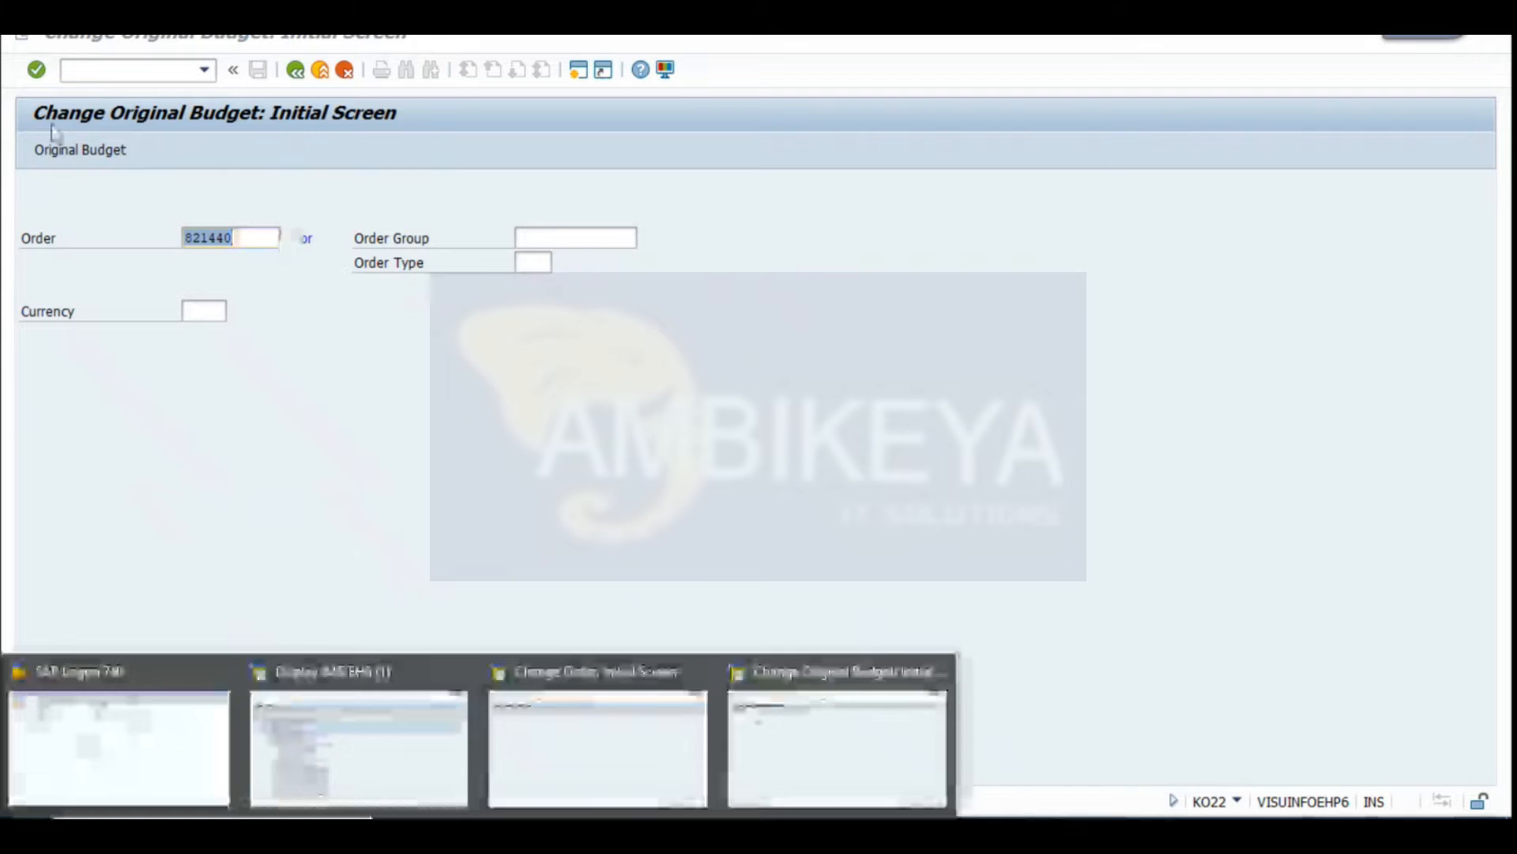
{"action": "left_click", "coordinate": [587, 694]}
{"action": "left_click", "coordinate": [78, 157]}
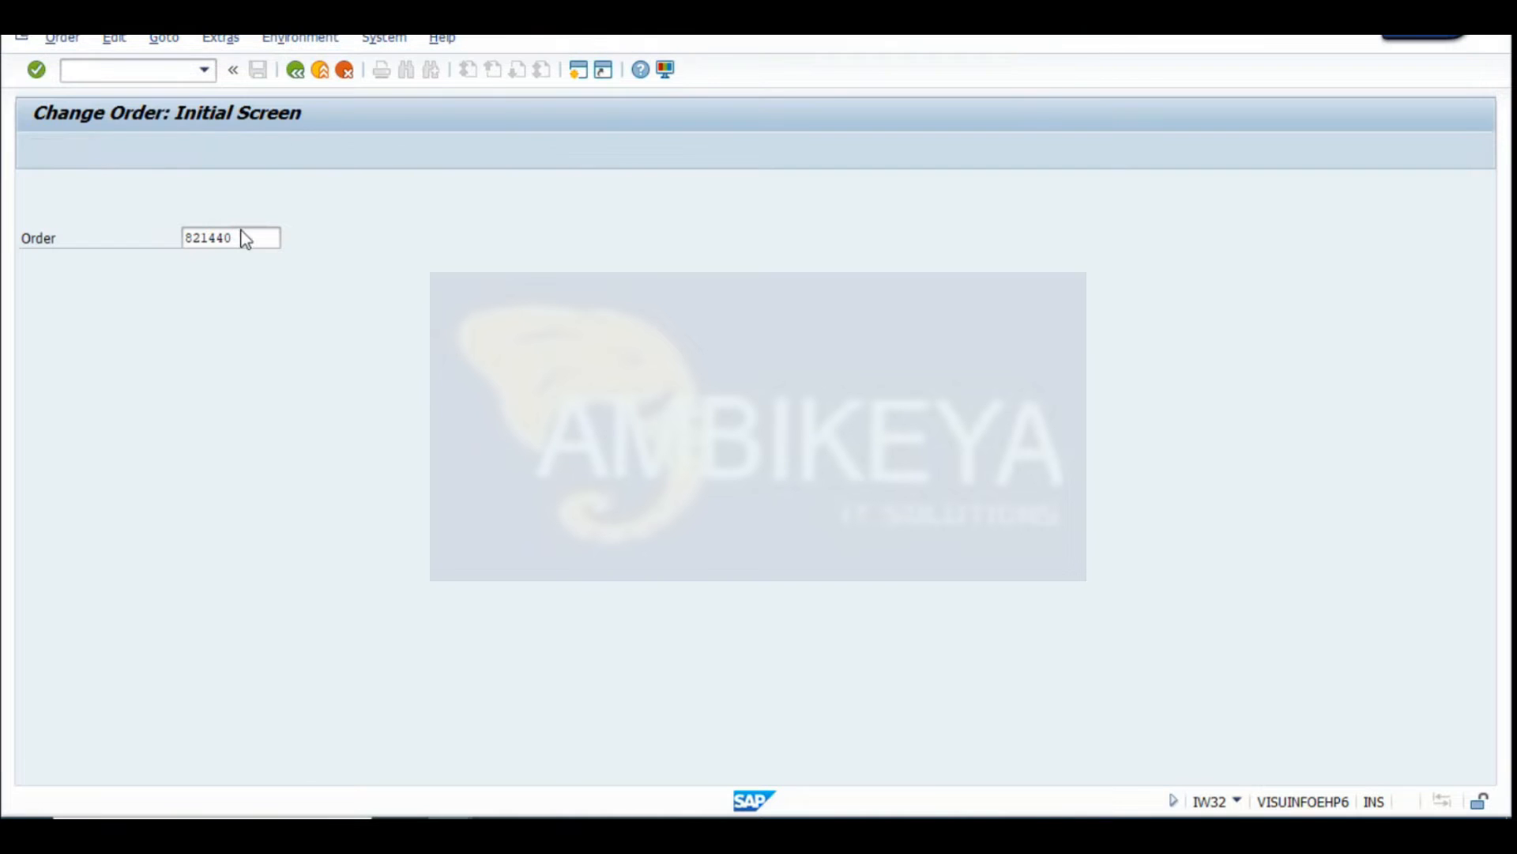
{"action": "left_click", "coordinate": [419, 214]}
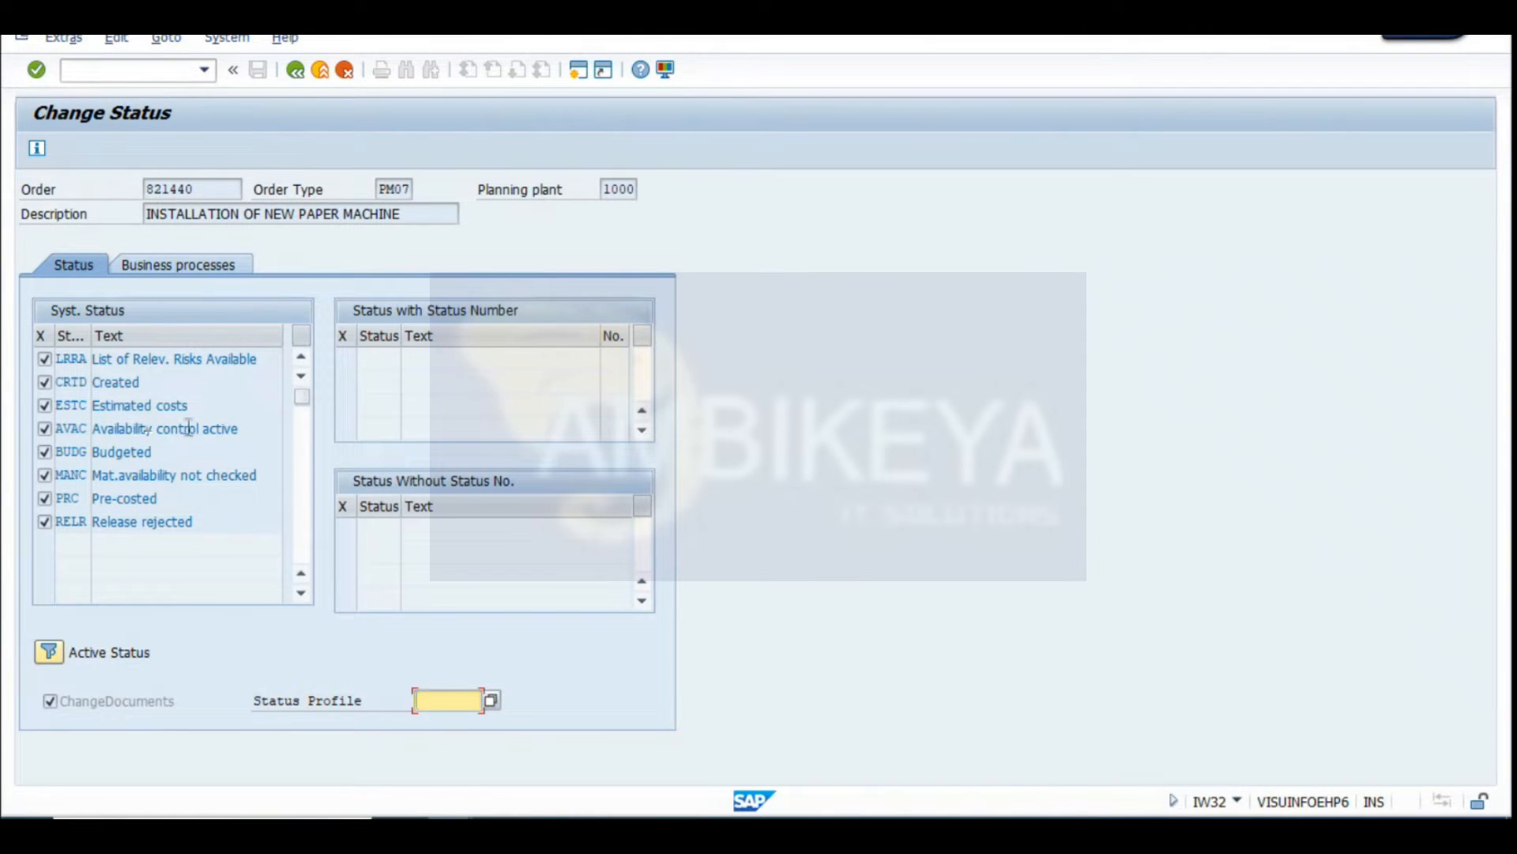
{"action": "double_click", "coordinate": [165, 453]}
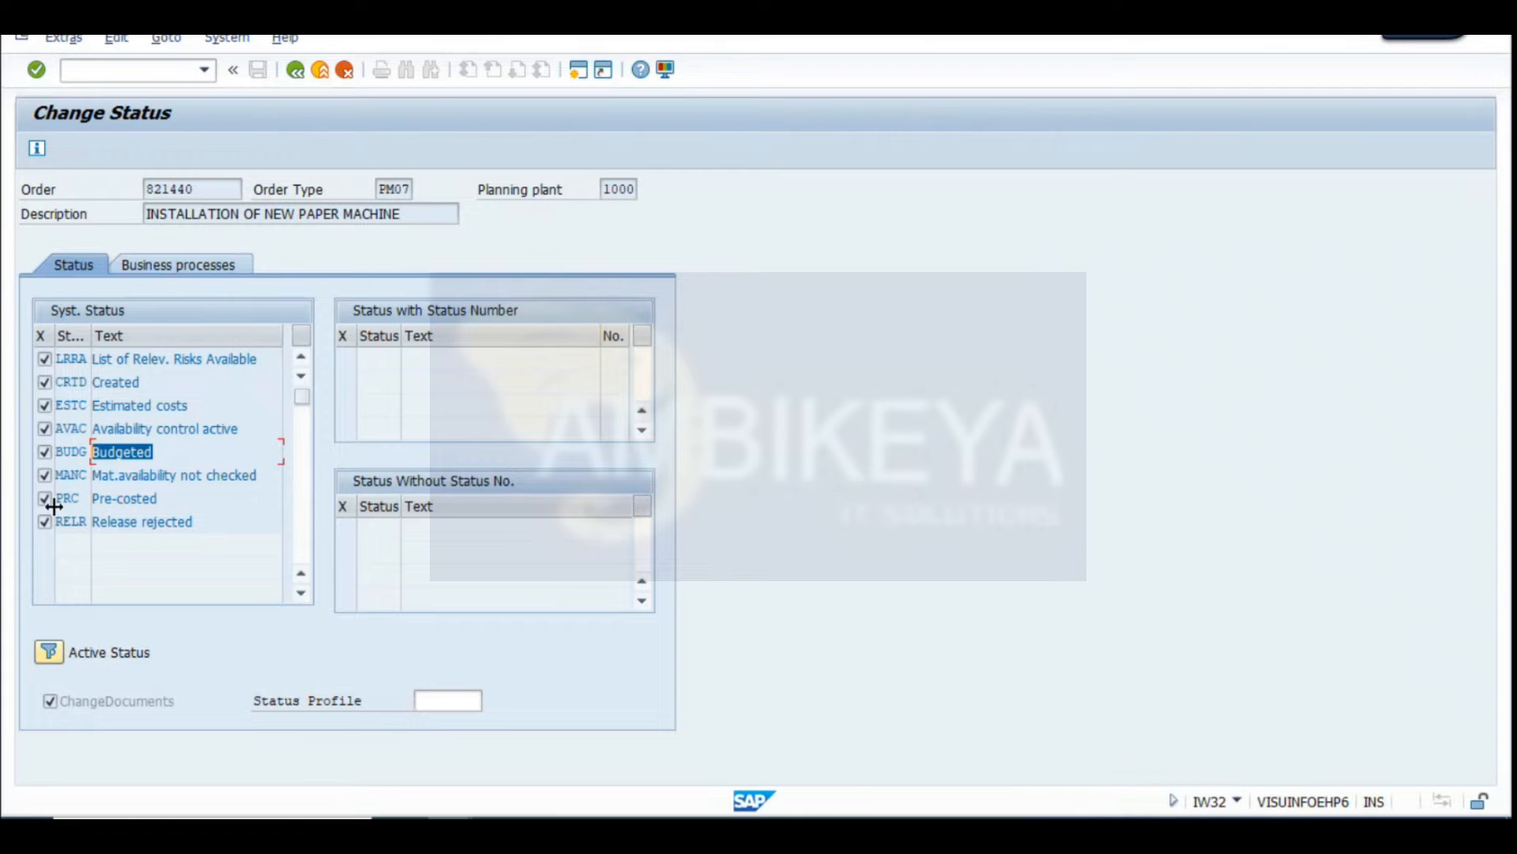
Capture the order's Change Status screen and paste it below the annual budget overview on Excel's INVESTMENT sheet
{"action": "key", "text": "super+shift+s"}
{"action": "left_click_drag", "start_coordinate": [4, 92], "coordinate": [707, 609]}
{"action": "key", "text": "alt+Tab"}
{"action": "scroll", "coordinate": [183, 688], "scroll_direction": "down", "scroll_amount": 7}
{"action": "left_click", "coordinate": [64, 484]}
{"action": "key", "text": "ctrl+v"}
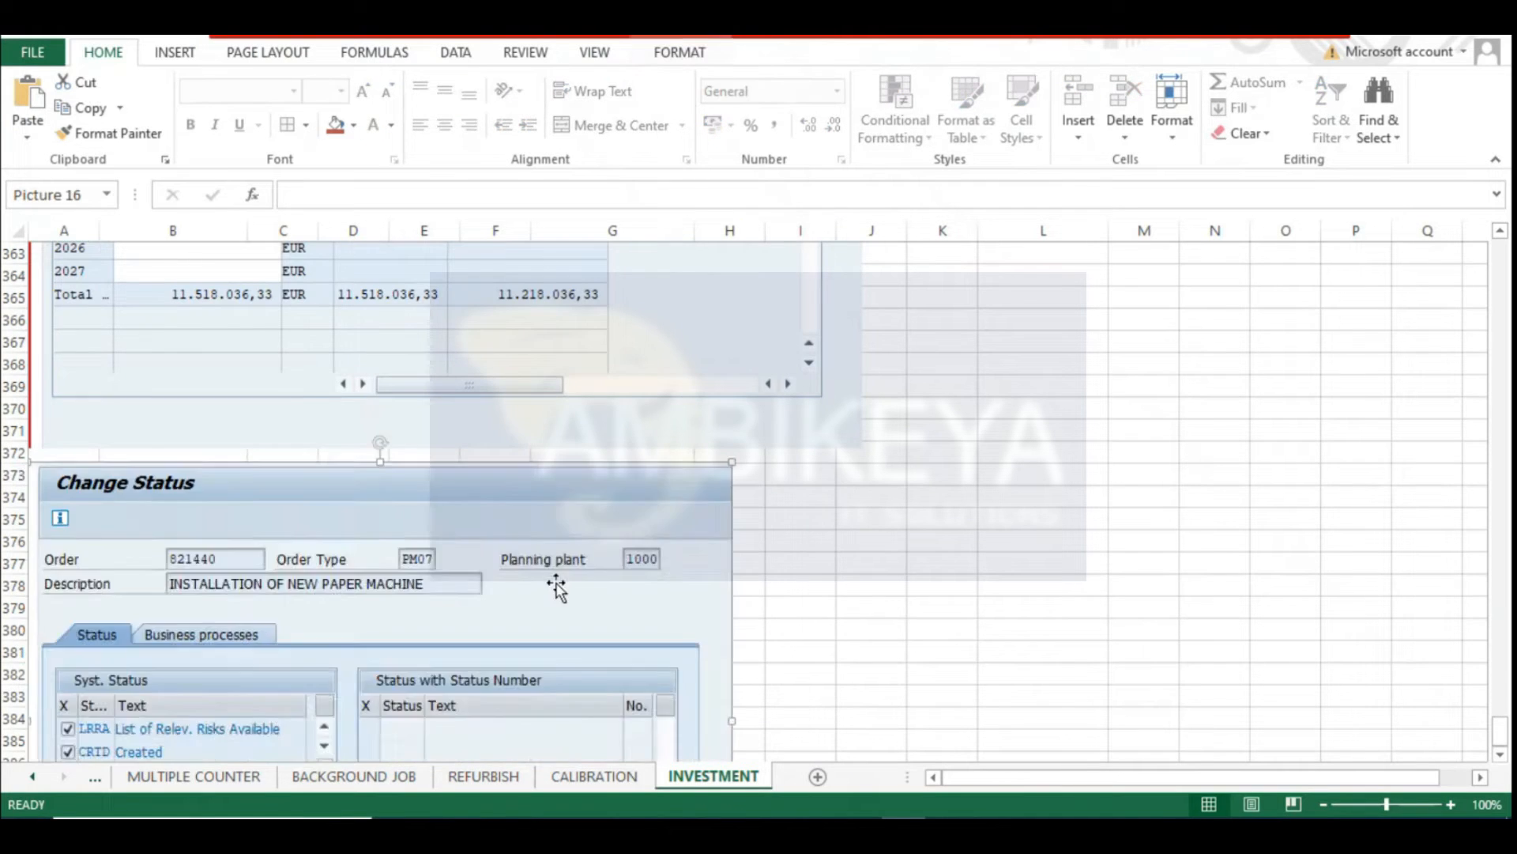
Label the annual budget overview picture with KO22 in cell L351, in bold with a yellow fill
{"action": "scroll", "coordinate": [557, 587], "scroll_direction": "up", "scroll_amount": 5}
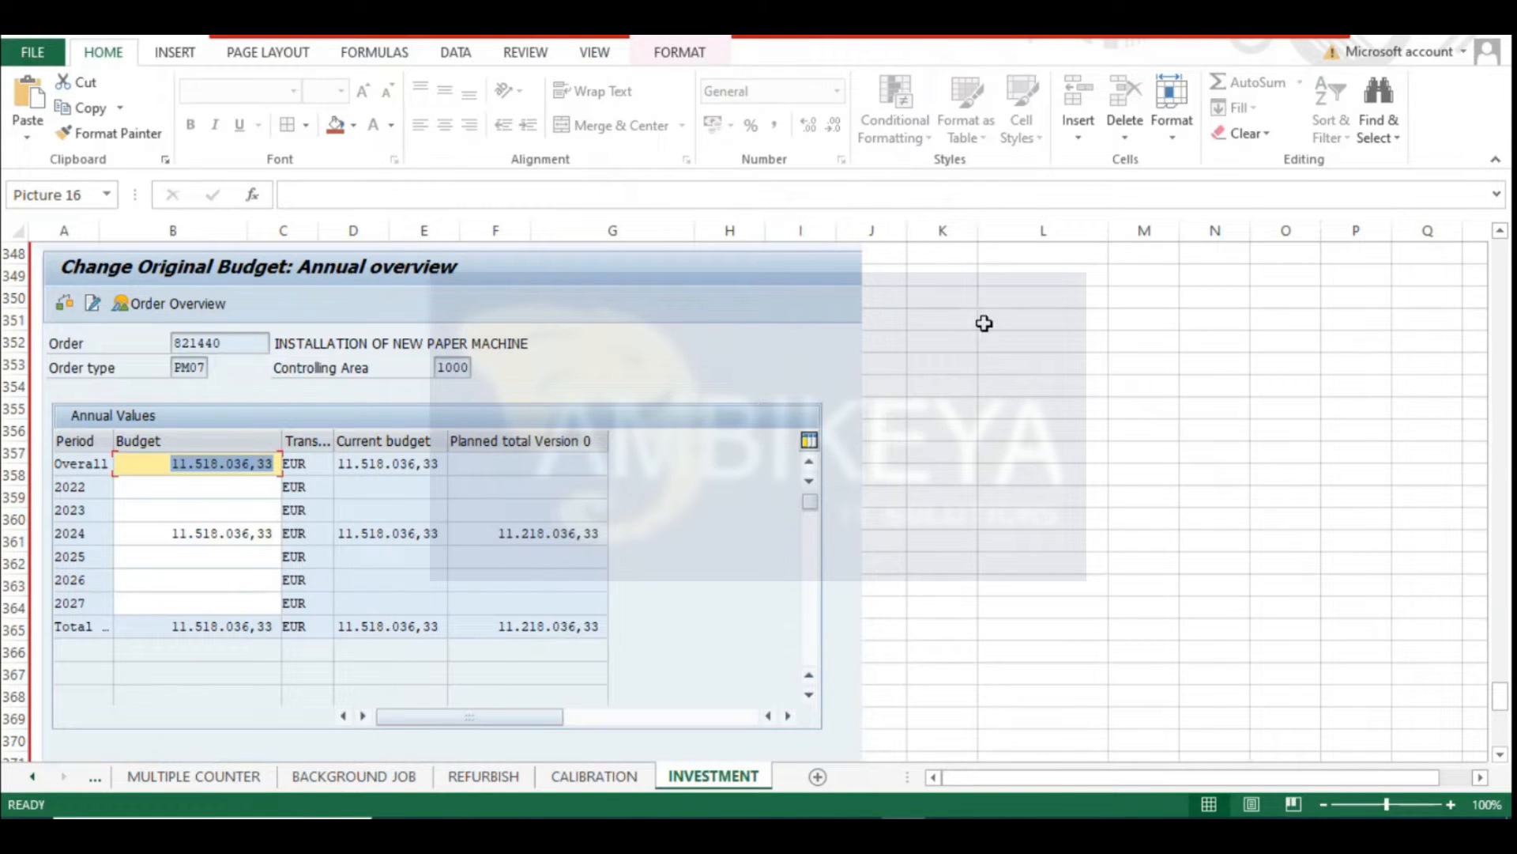
{"action": "left_click", "coordinate": [984, 323]}
{"action": "type", "text": "KO2"}
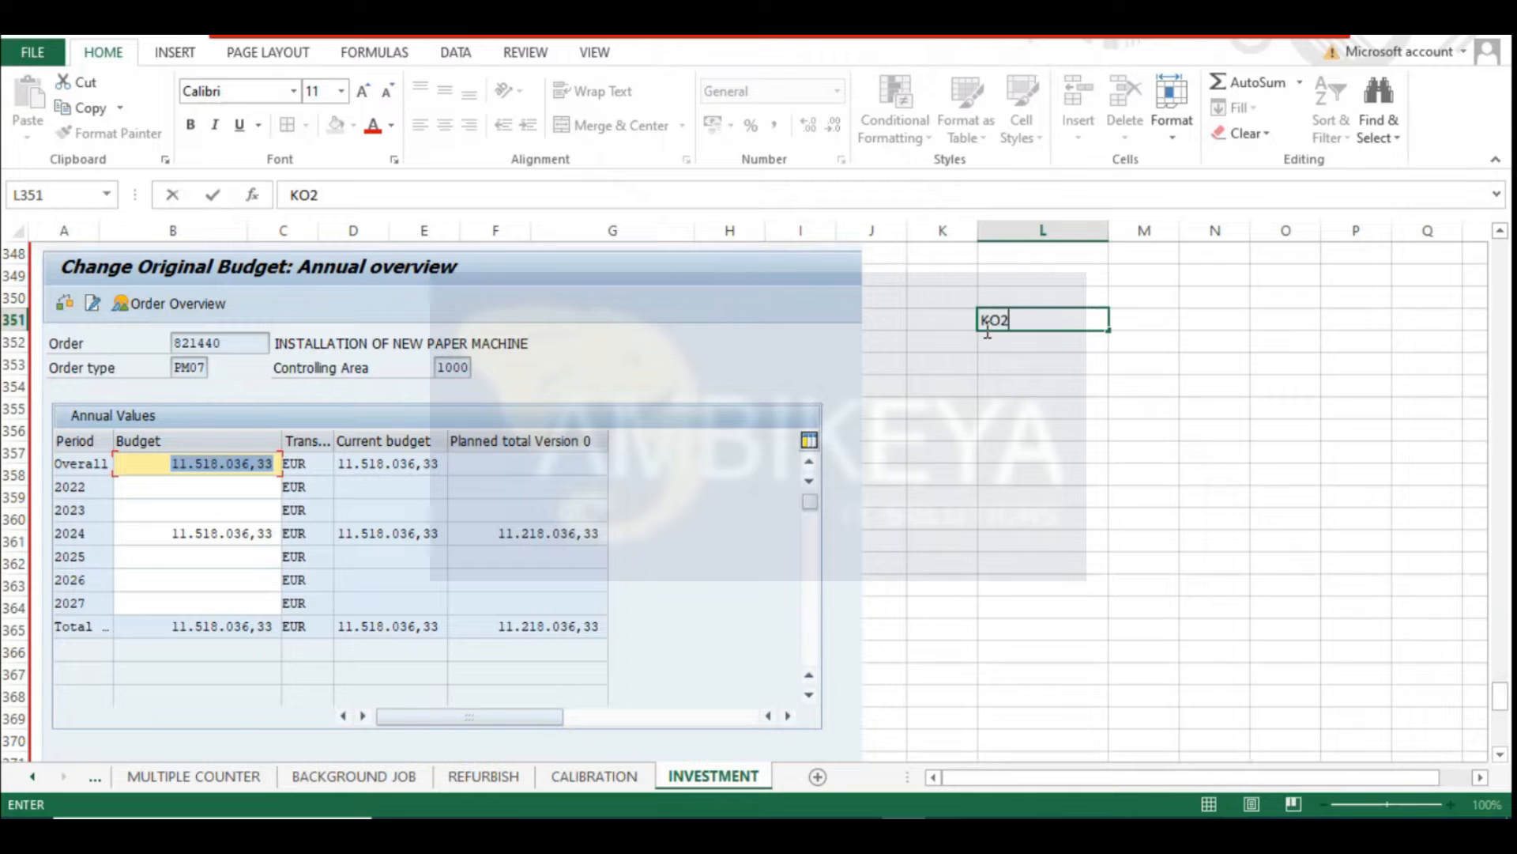
{"action": "type", "text": "2"}
{"action": "key", "text": "Return"}
{"action": "left_click", "coordinate": [1026, 323]}
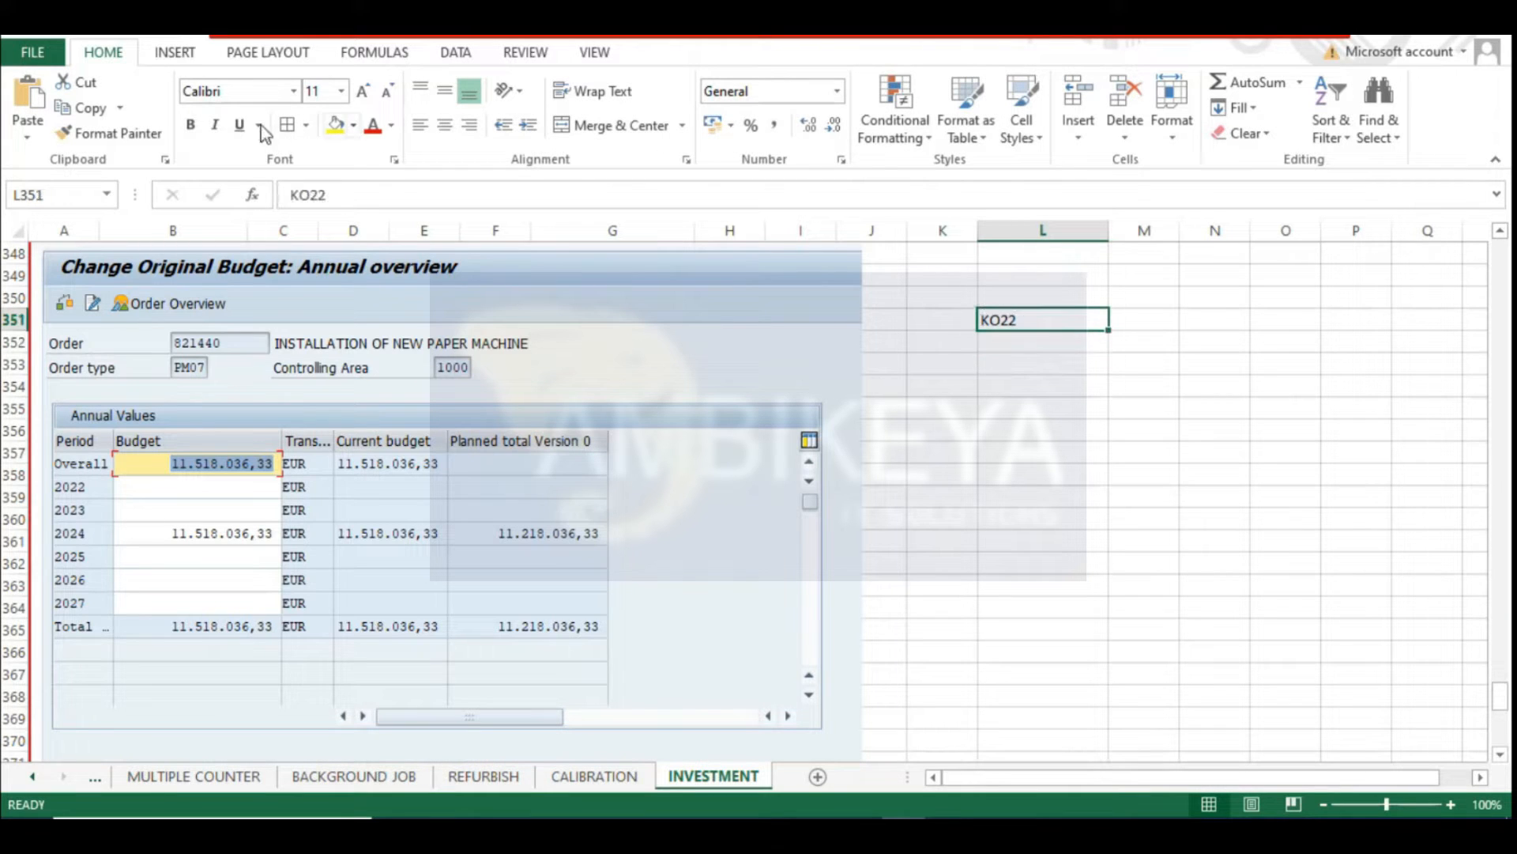
{"action": "left_click", "coordinate": [335, 125]}
{"action": "left_click", "coordinate": [190, 125]}
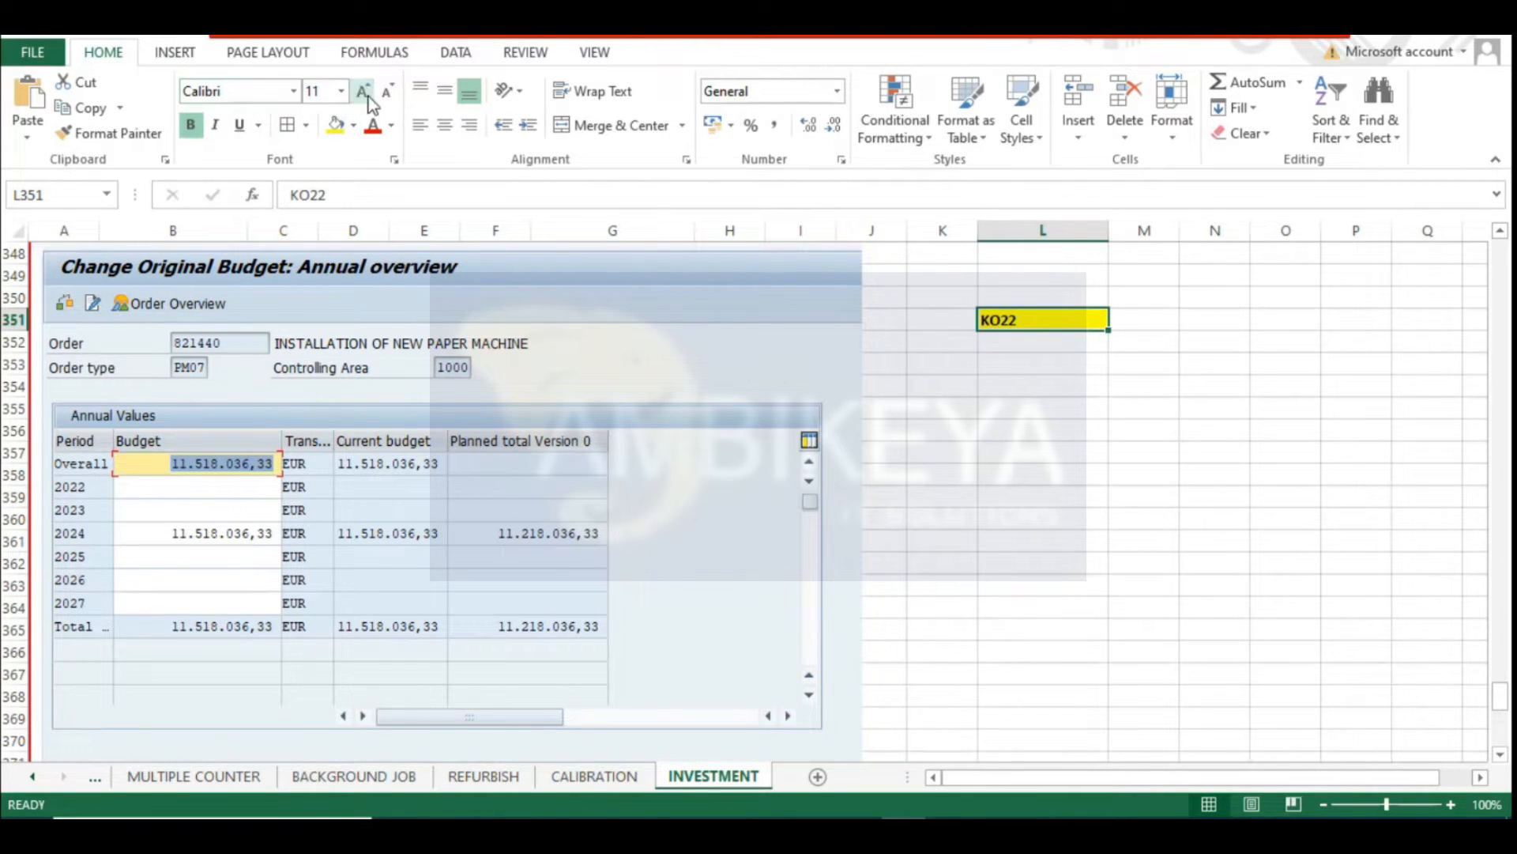
{"action": "left_click", "coordinate": [1259, 460]}
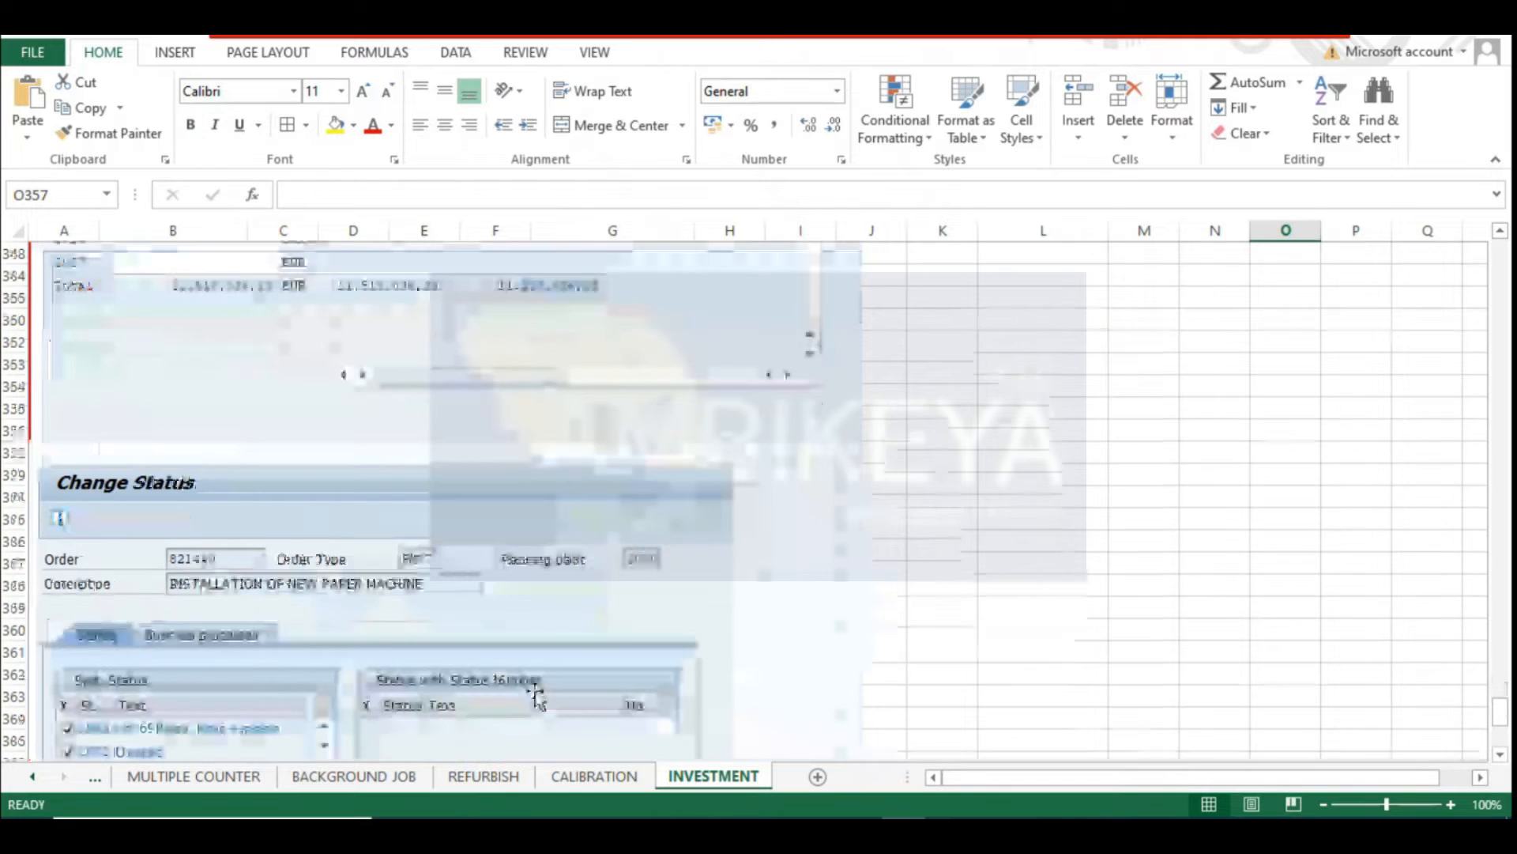
Select cell A398 below the status picture, and switch to the SAP customizing session to reopen the SAP Reference IMG
{"action": "scroll", "coordinate": [535, 696], "scroll_direction": "down", "scroll_amount": 7}
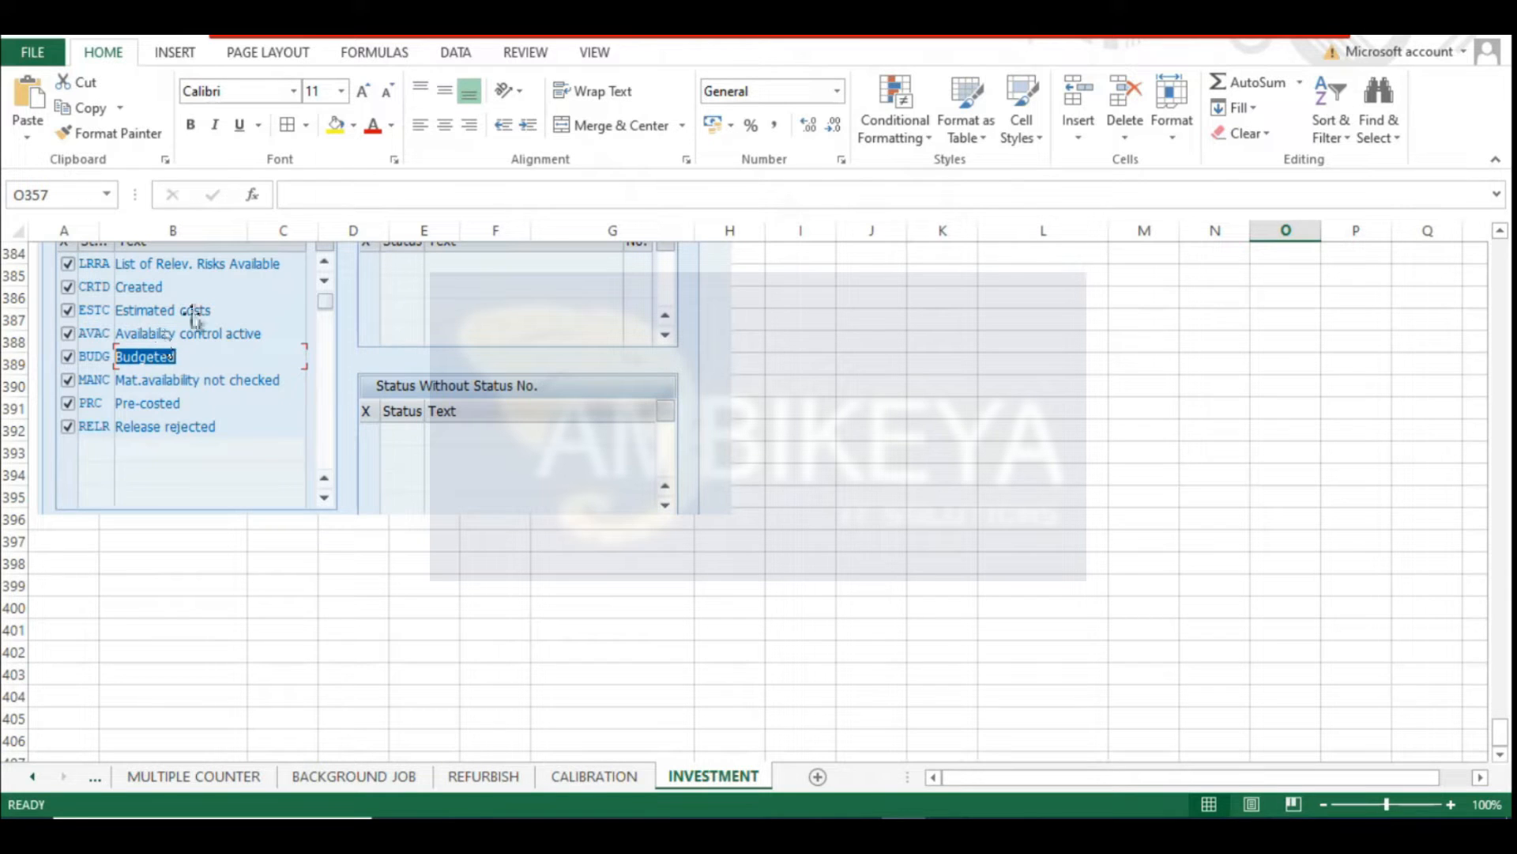
{"action": "left_click", "coordinate": [65, 558]}
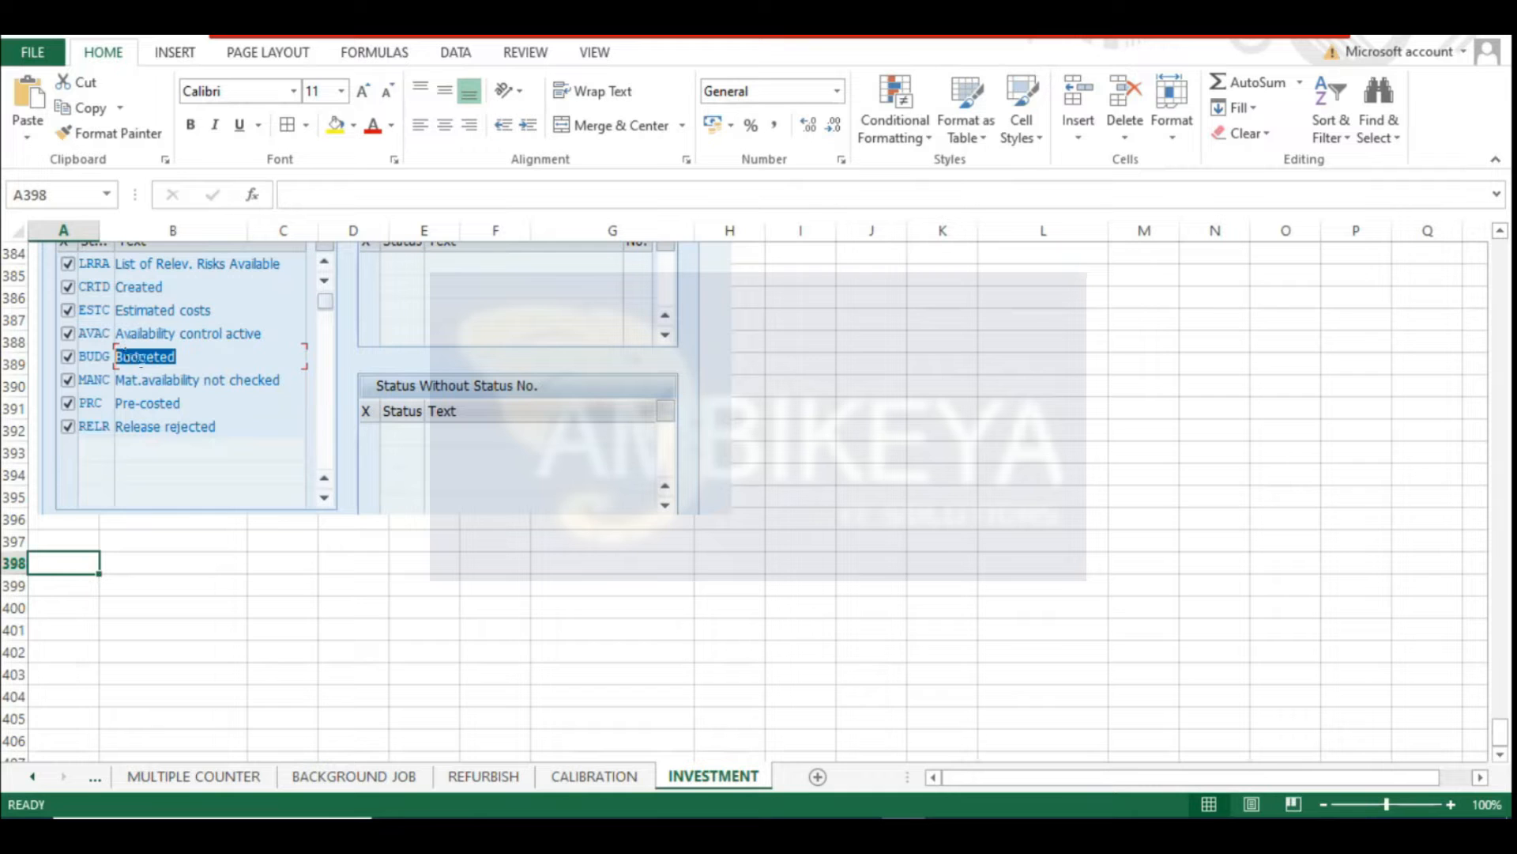
{"action": "left_click", "coordinate": [316, 775]}
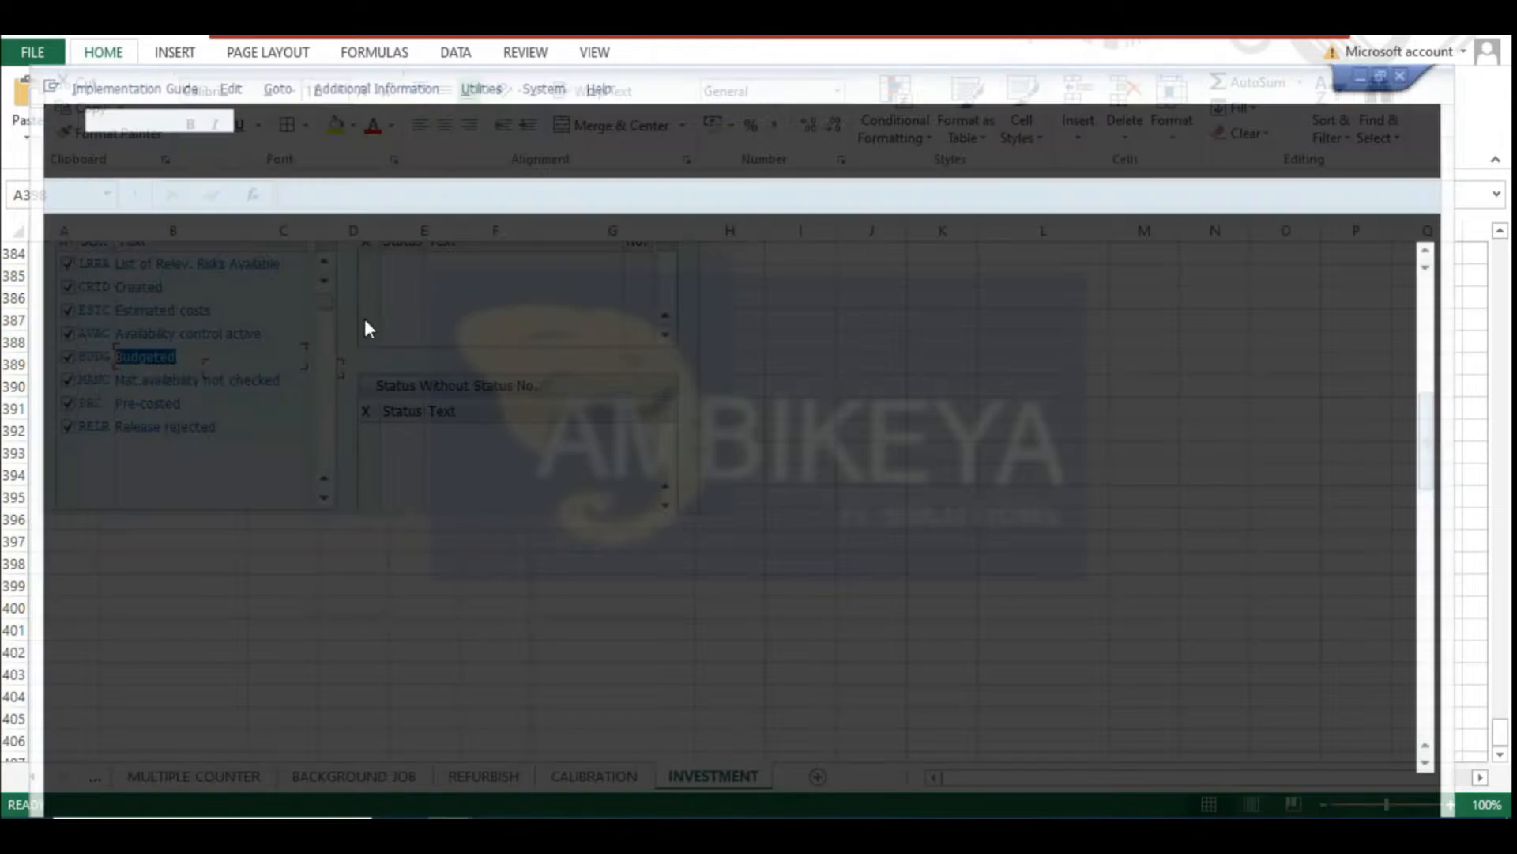
{"action": "left_click", "coordinate": [295, 70]}
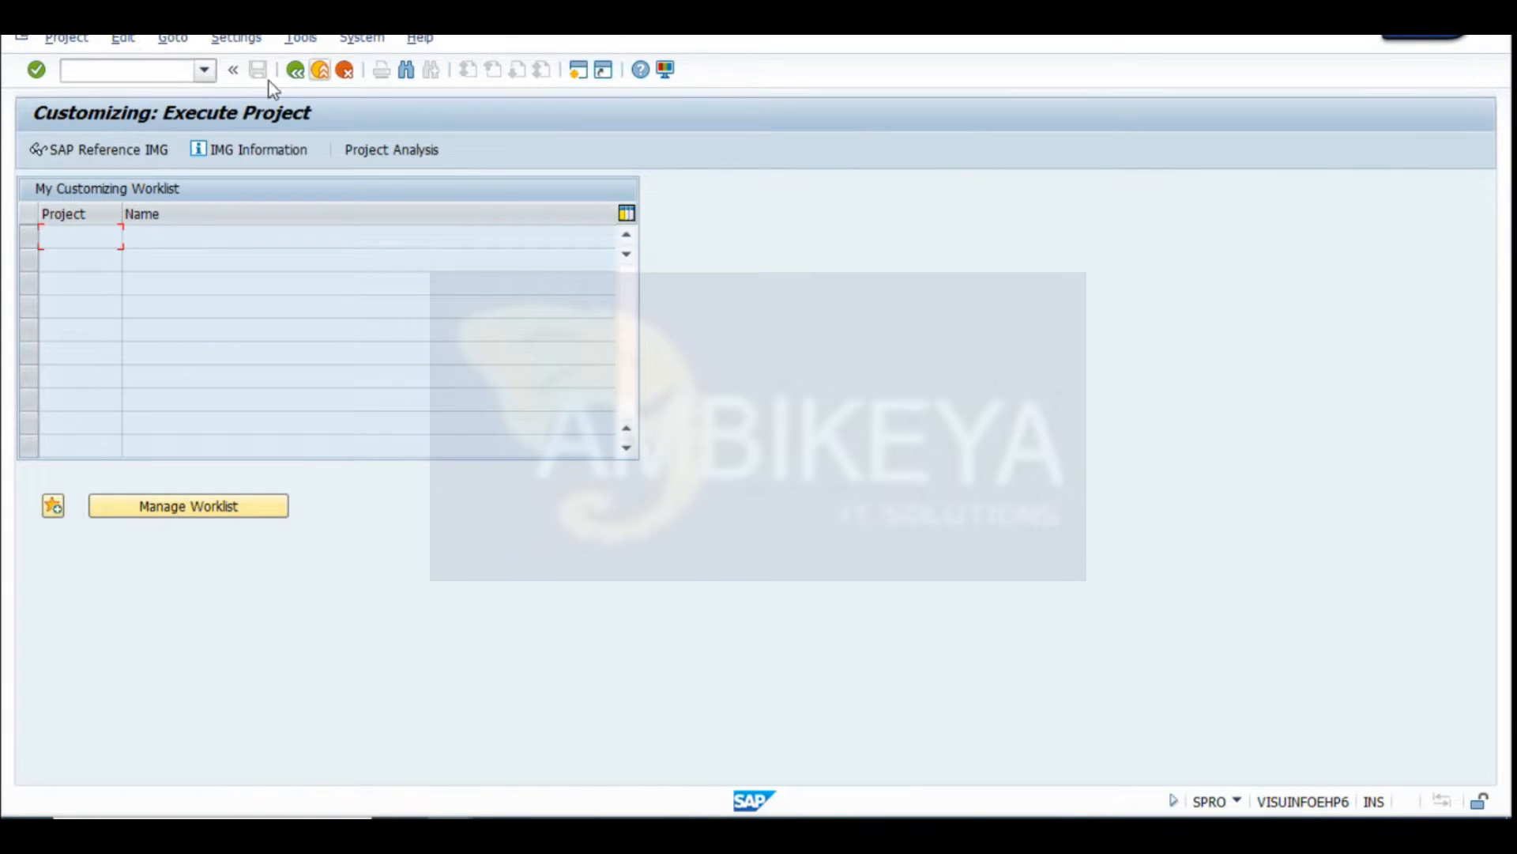
{"action": "left_click", "coordinate": [111, 149]}
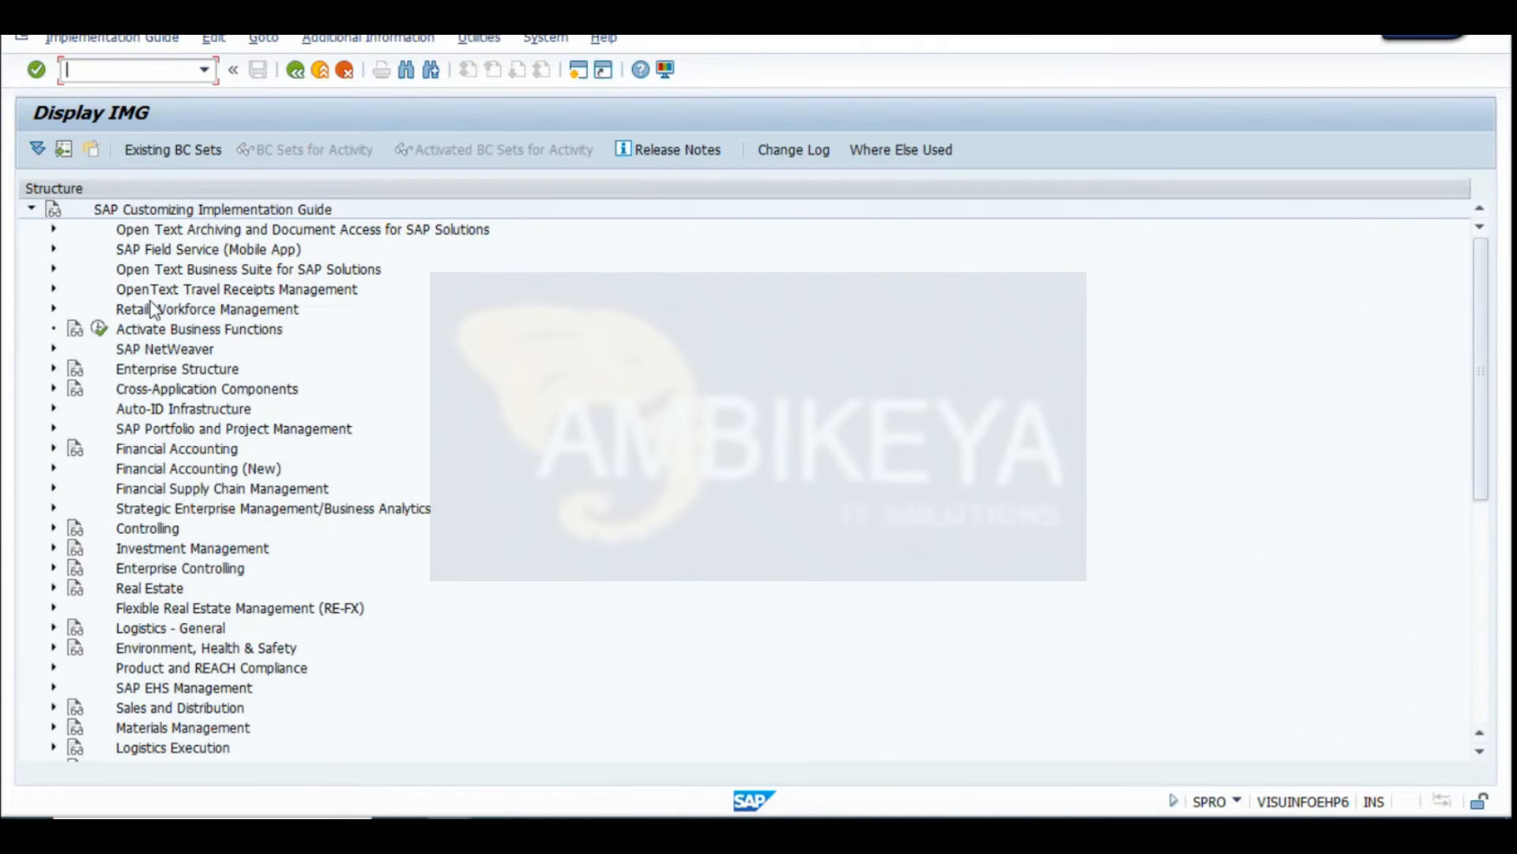
Expand Investment Management, Internal Orders as Investment Measures and Planning and Budgeting in the IMG structure
{"action": "scroll", "coordinate": [196, 504], "scroll_direction": "down", "scroll_amount": 1}
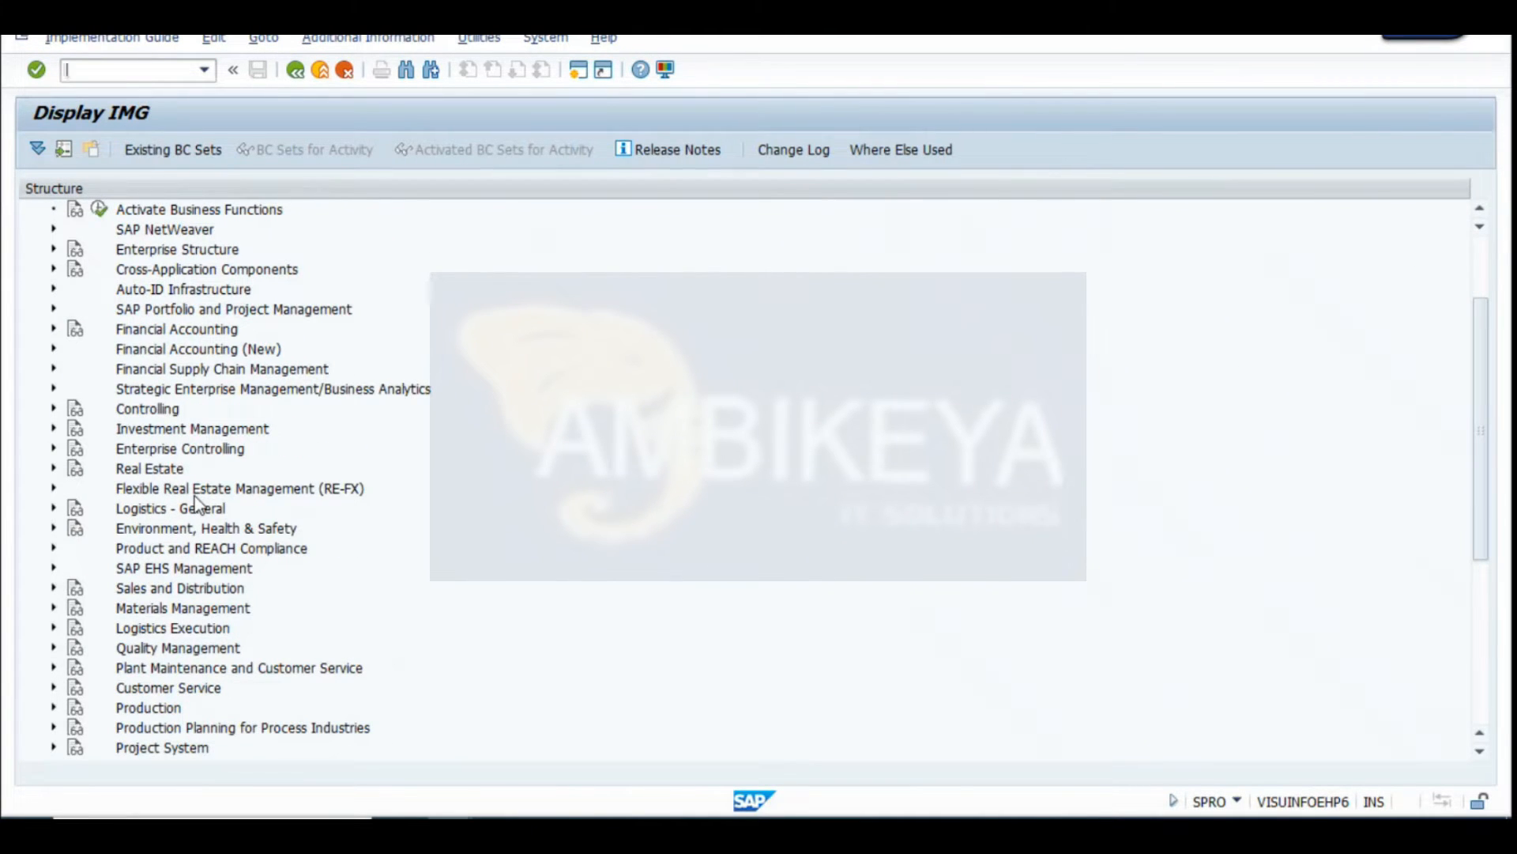
{"action": "scroll", "coordinate": [31, 569], "scroll_direction": "down", "scroll_amount": 1}
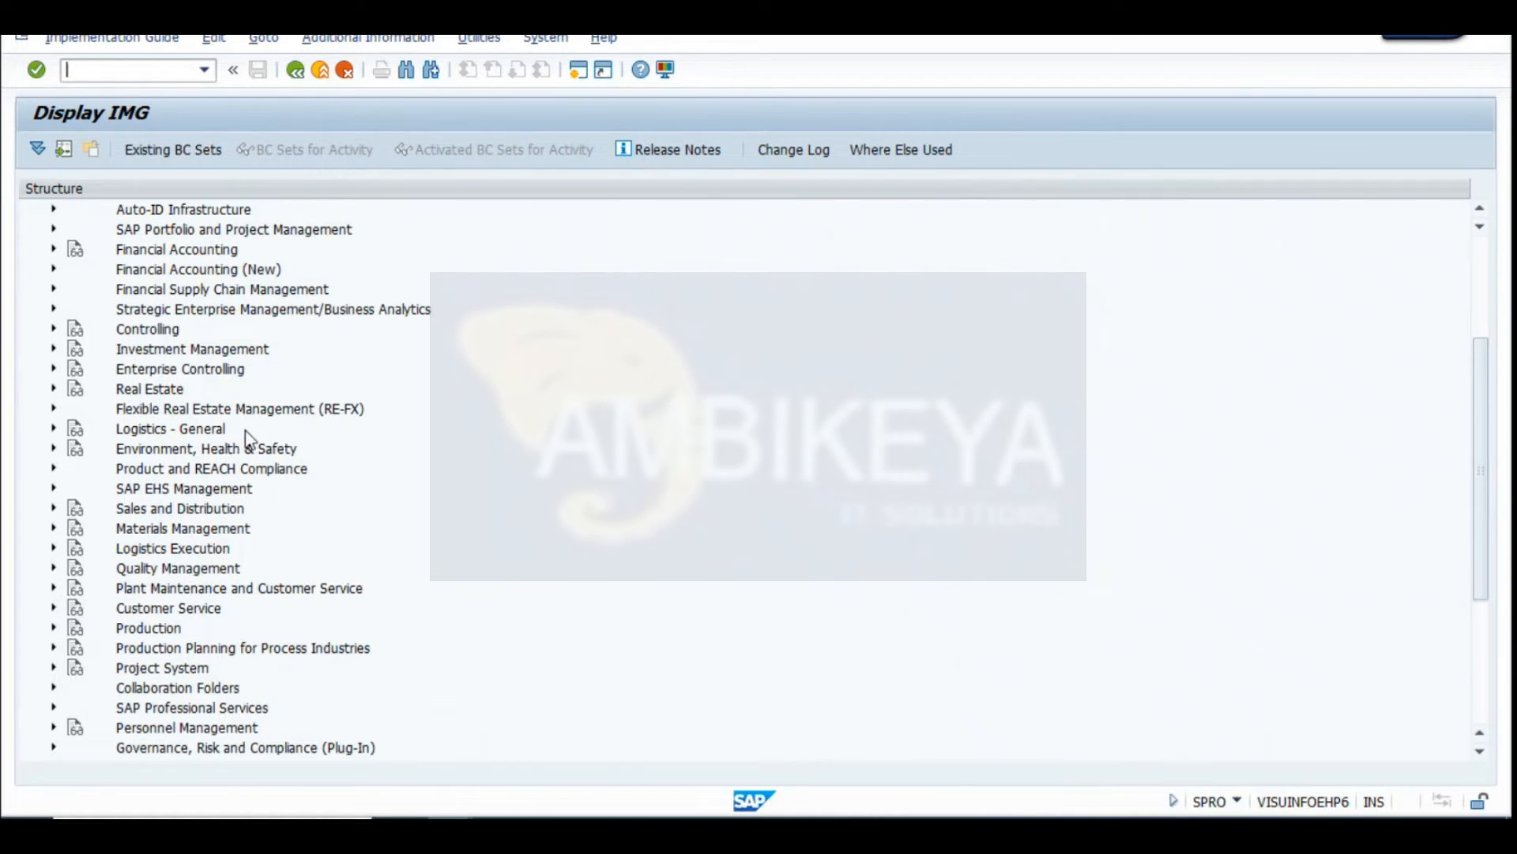
{"action": "left_click", "coordinate": [155, 351]}
{"action": "left_click", "coordinate": [54, 348]}
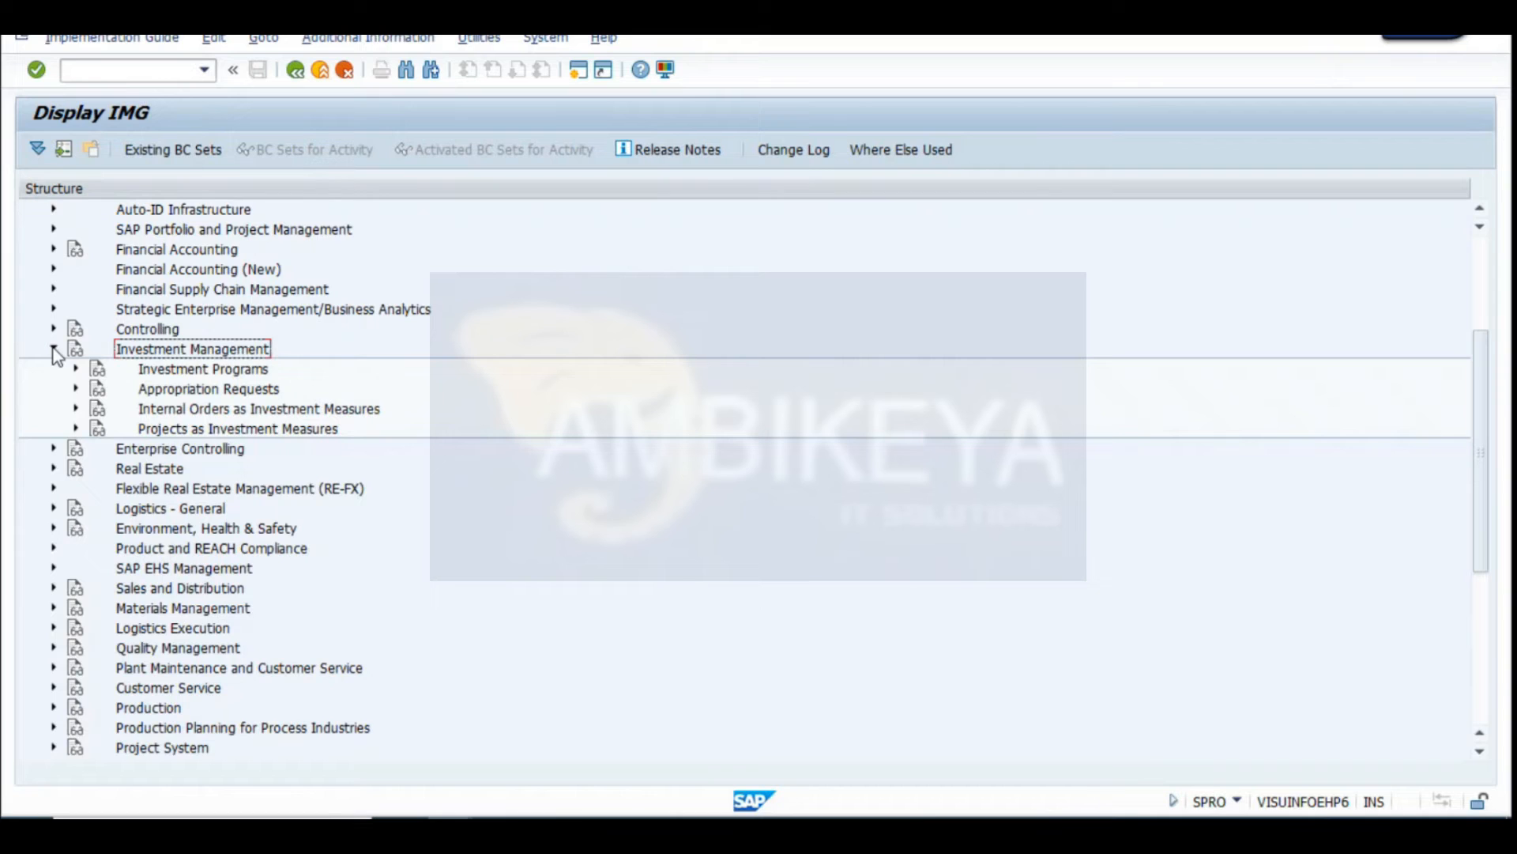
{"action": "left_click", "coordinate": [281, 409]}
{"action": "left_click", "coordinate": [76, 408]}
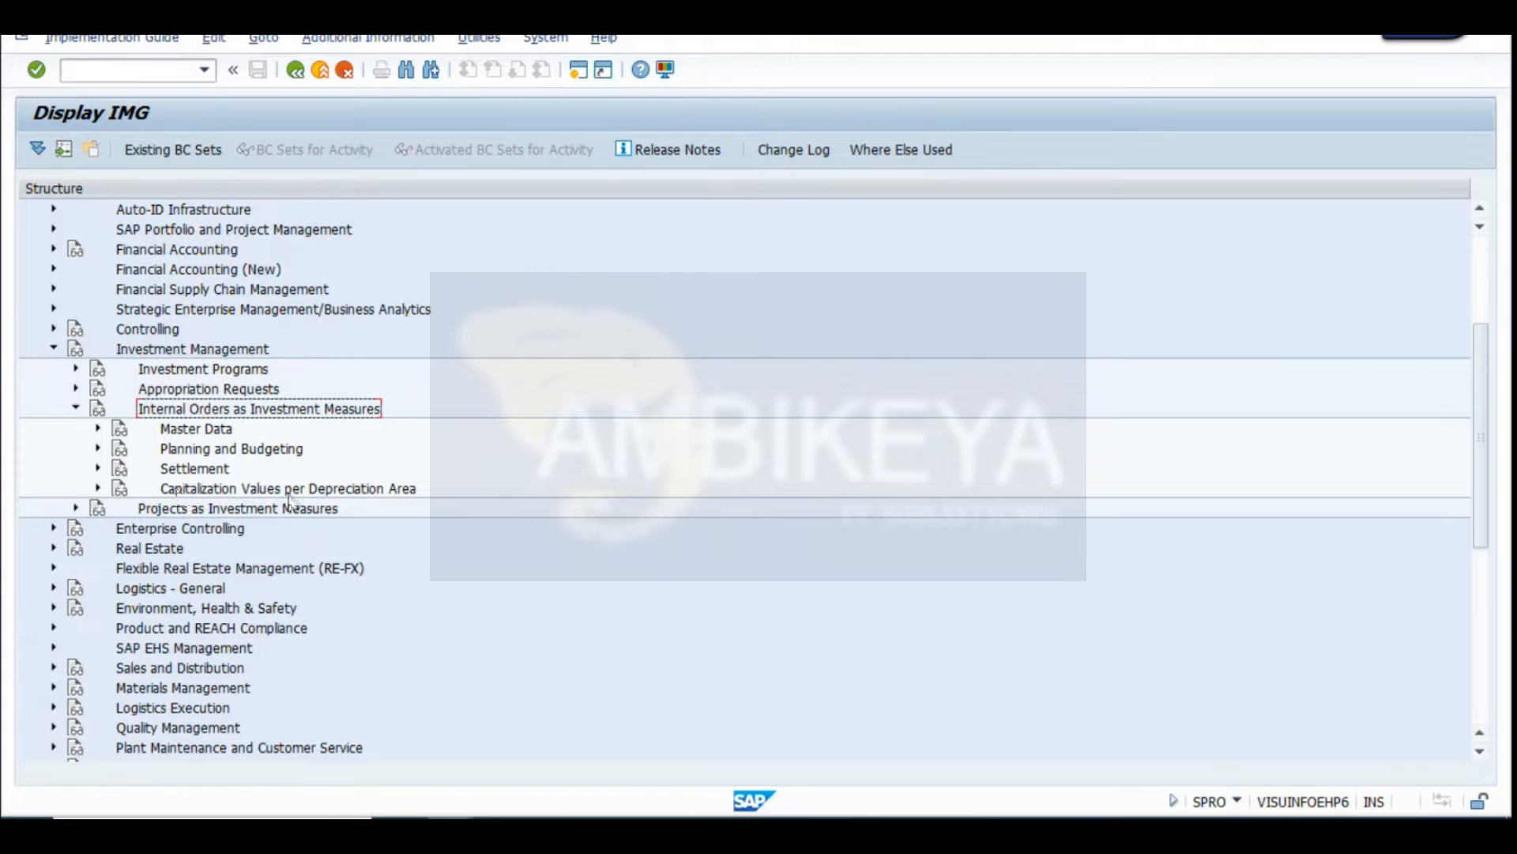
{"action": "scroll", "coordinate": [289, 495], "scroll_direction": "down", "scroll_amount": 1}
{"action": "left_click", "coordinate": [122, 433]}
{"action": "left_click", "coordinate": [96, 429]}
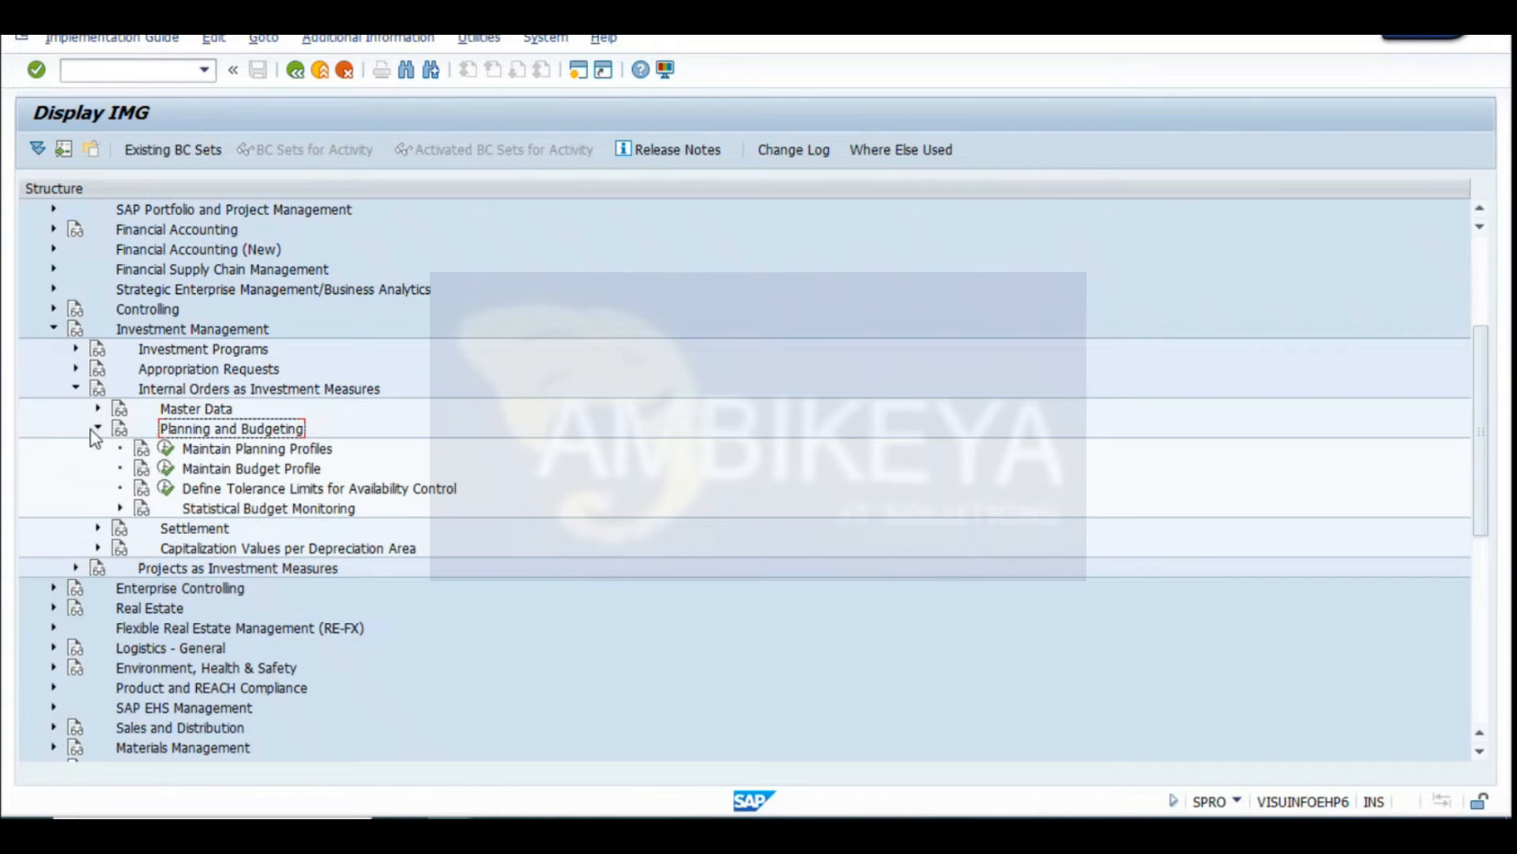
Paste a capture of the IMG path to Define Tolerance Limits for Availability Control into Excel, and open that activity in SAP
{"action": "left_click", "coordinate": [189, 489]}
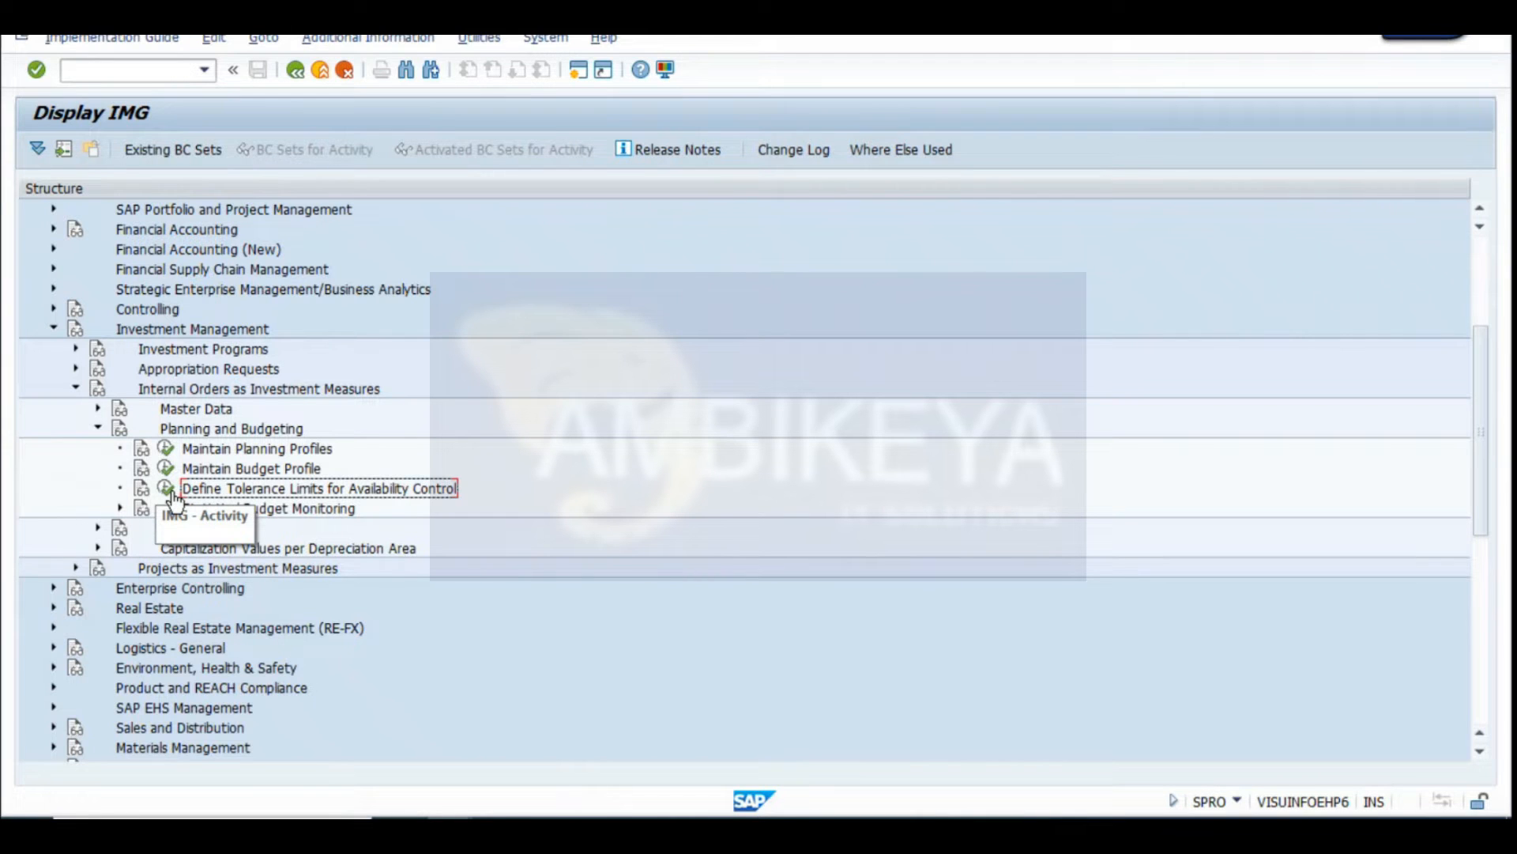
{"action": "key", "text": "super+shift+s"}
{"action": "left_click_drag", "start_coordinate": [6, 322], "coordinate": [497, 506]}
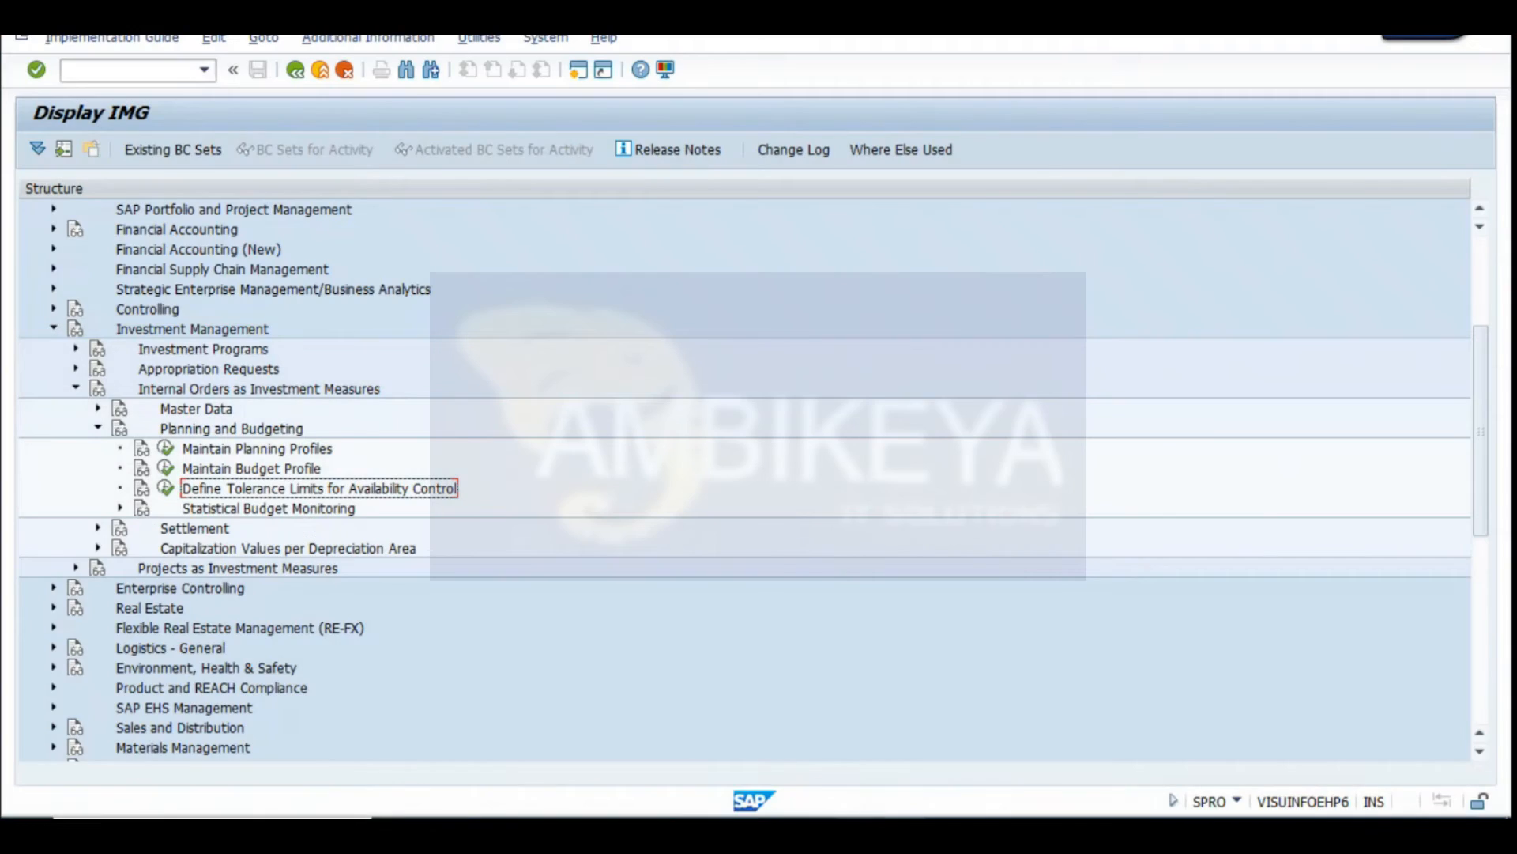
{"action": "key", "text": "alt+Tab"}
{"action": "scroll", "coordinate": [244, 605], "scroll_direction": "down", "scroll_amount": 3}
{"action": "key", "text": "ctrl+v"}
{"action": "key", "text": "alt+Tab"}
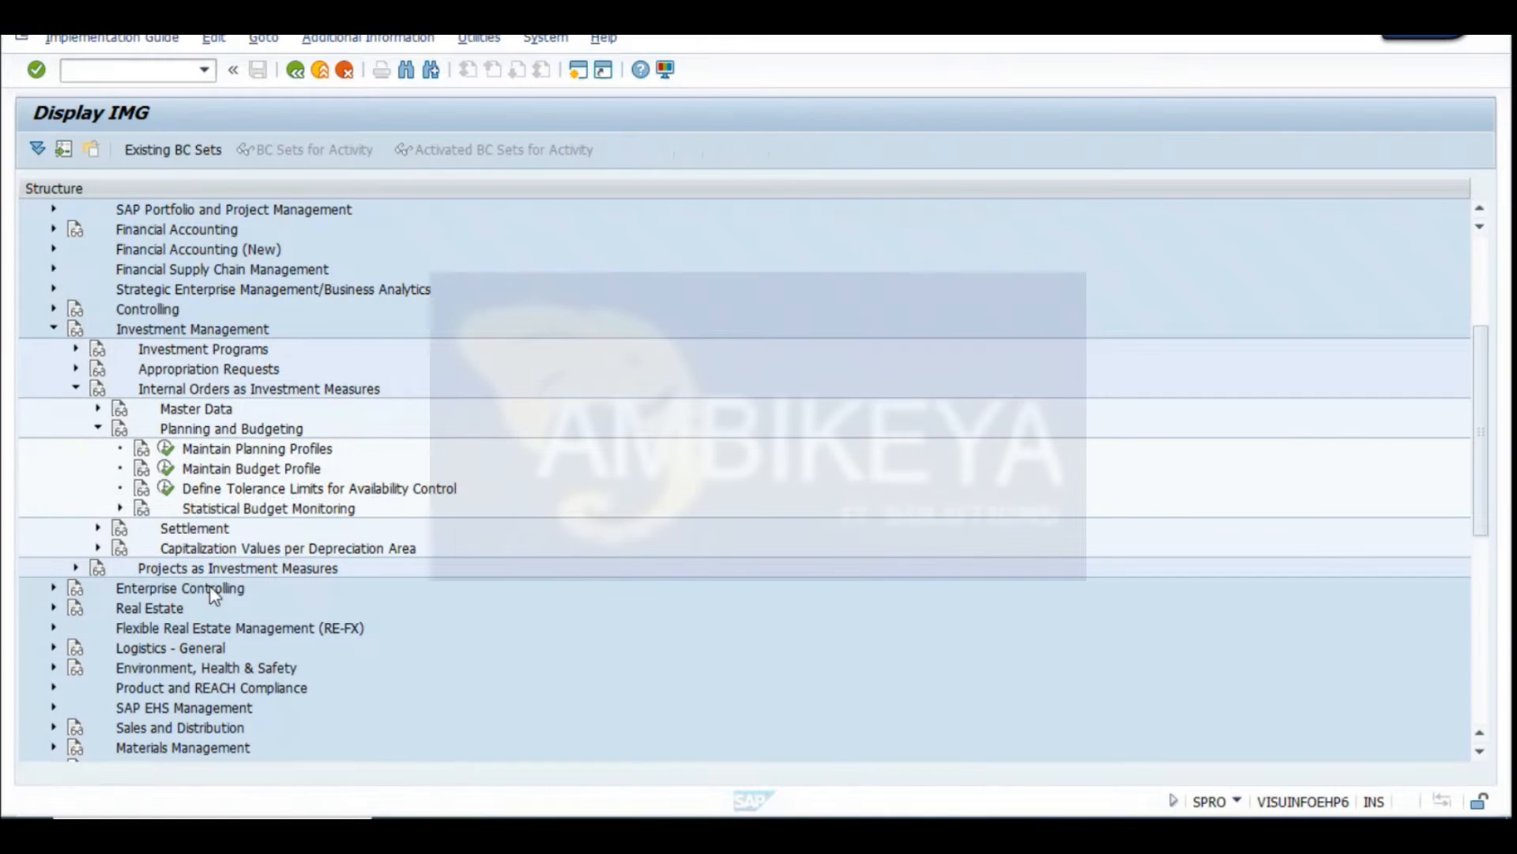
{"action": "left_click", "coordinate": [167, 489]}
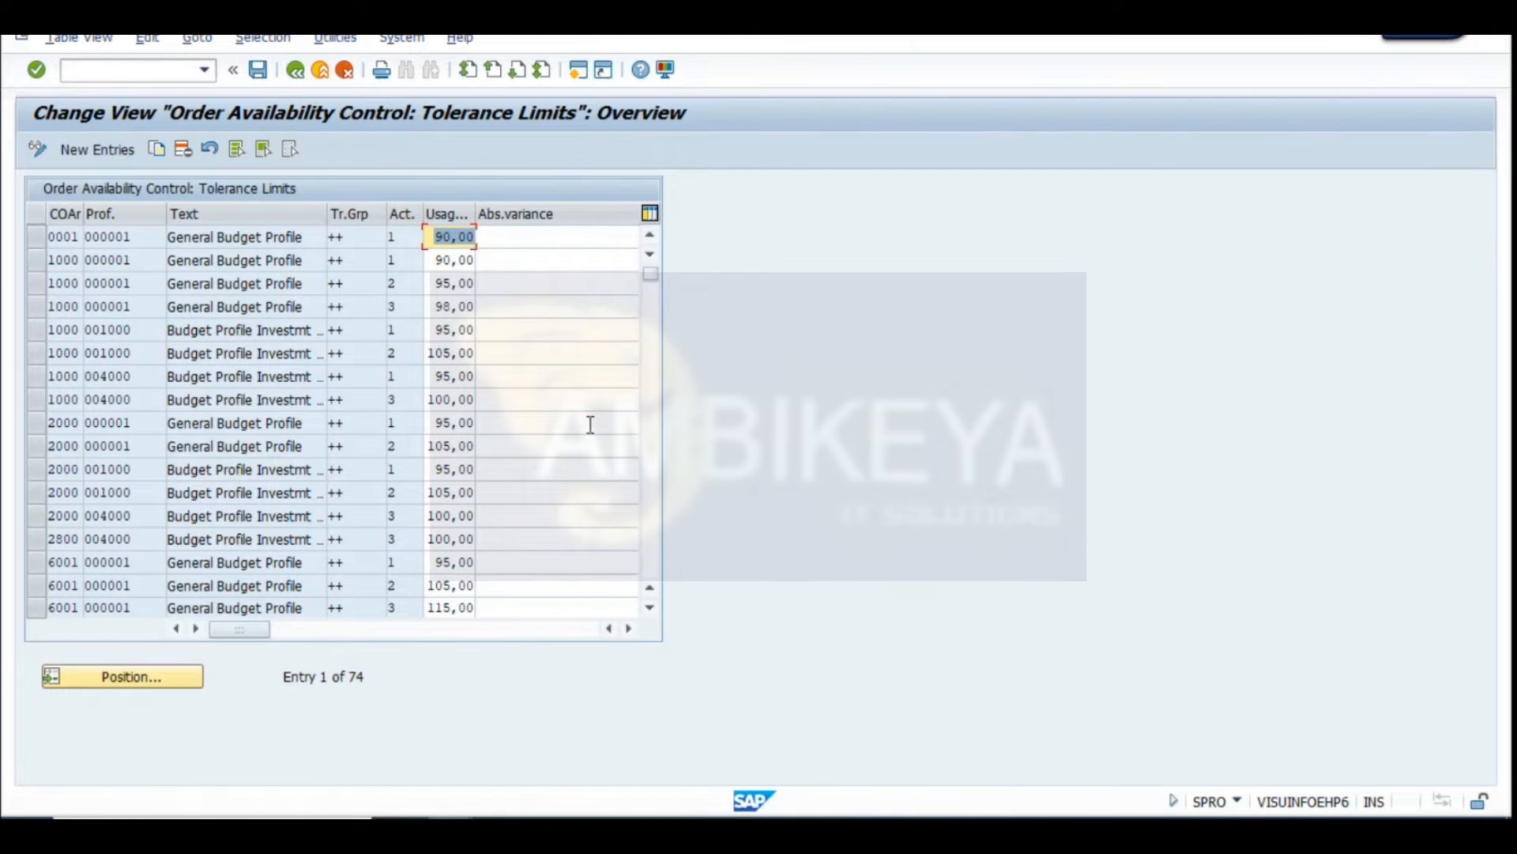
Widen the Text, Prof. and COAr columns in the order availability control tolerance limits table
{"action": "left_click_drag", "start_coordinate": [327, 213], "coordinate": [335, 214]}
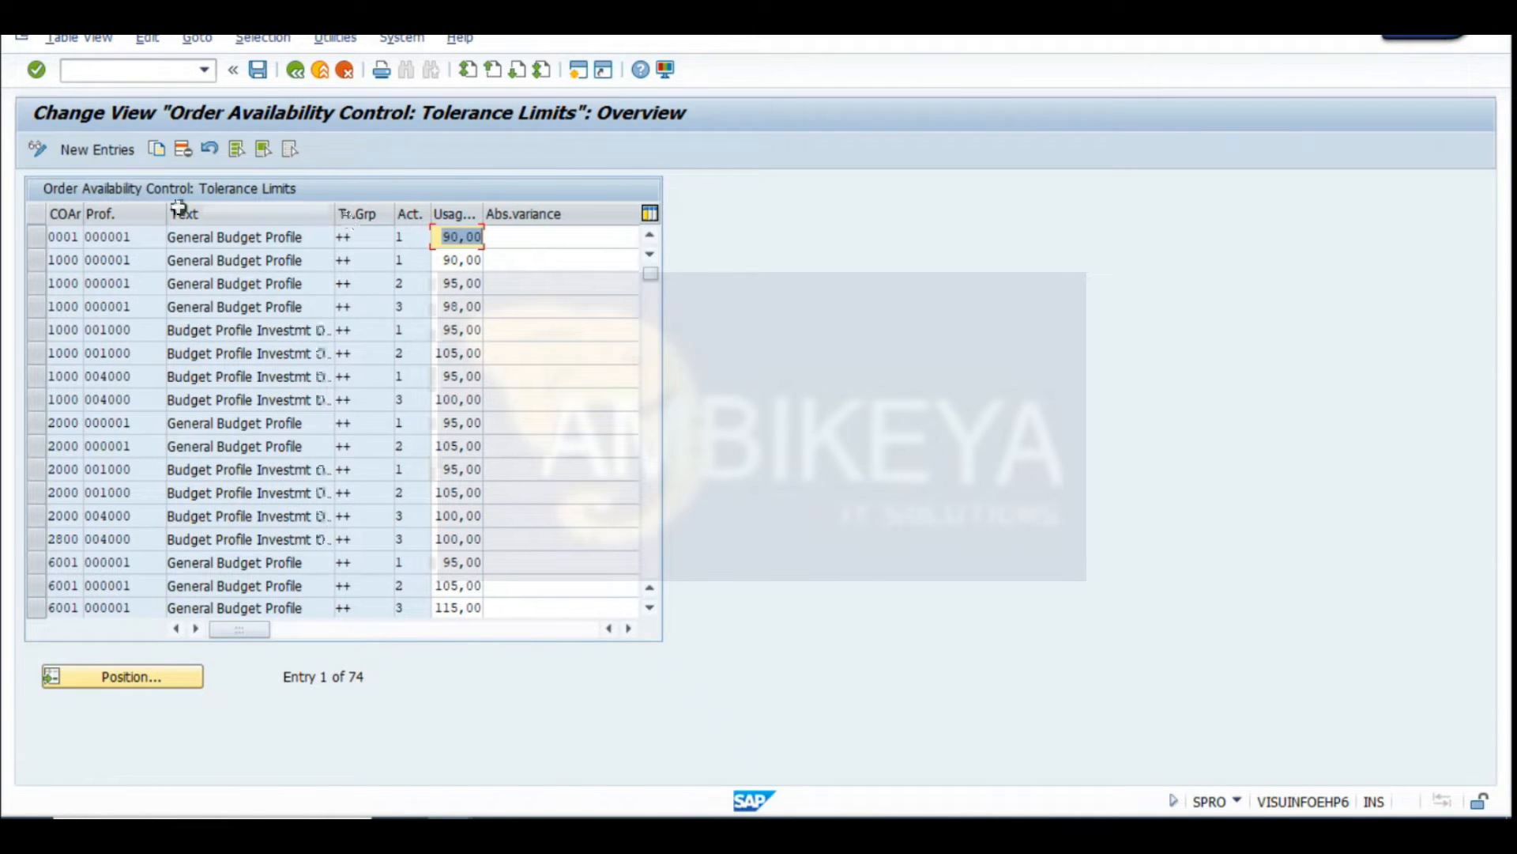
{"action": "left_click_drag", "start_coordinate": [174, 206], "coordinate": [191, 209]}
{"action": "left_click_drag", "start_coordinate": [84, 208], "coordinate": [101, 212]}
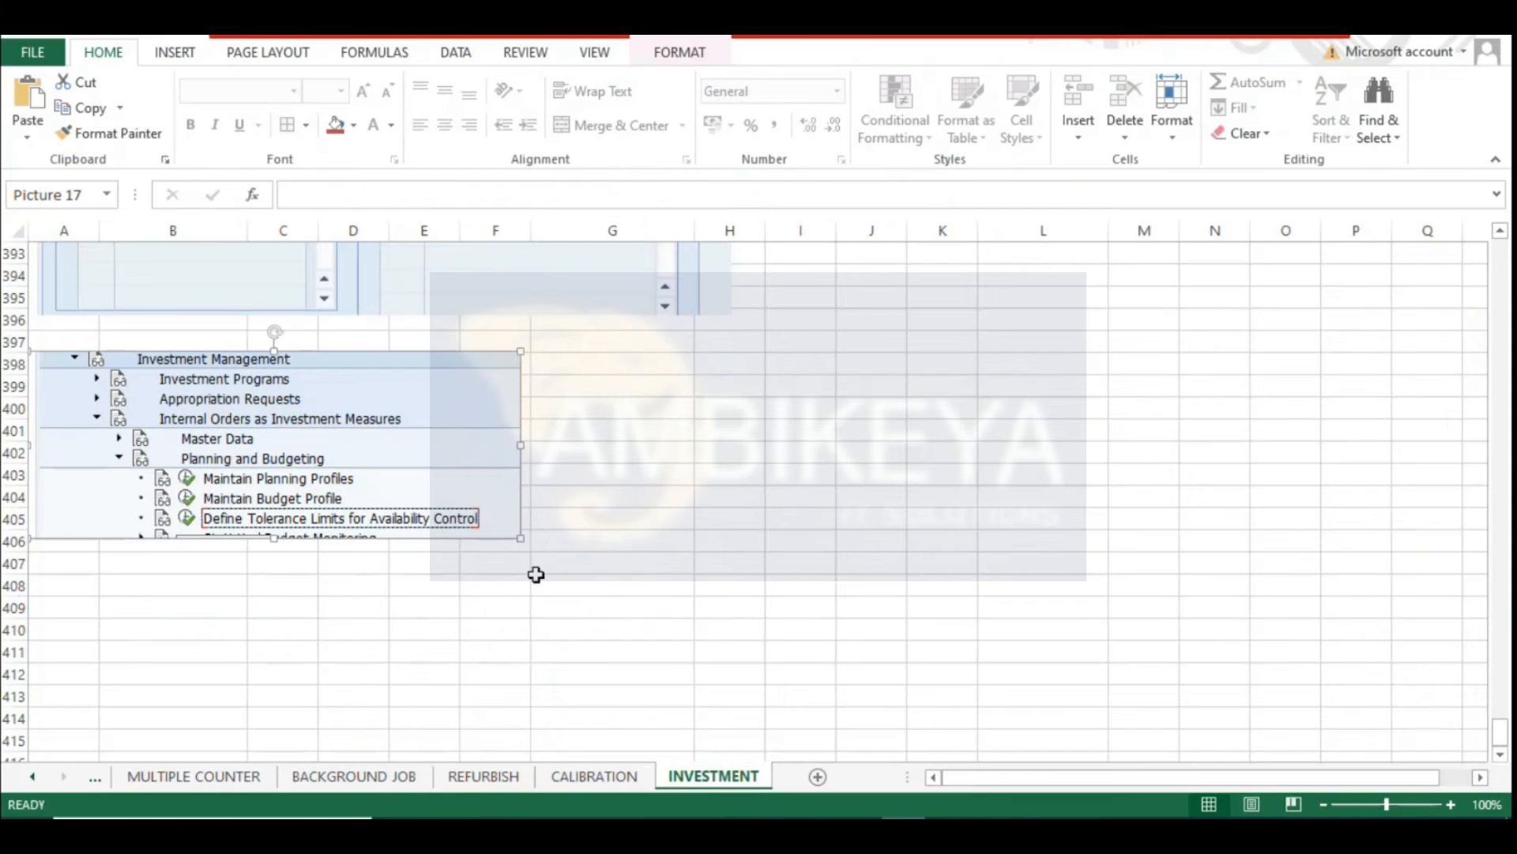
Switch to Excel and check the budget profile of order type PM07 in the Maintenance Order Types picture
{"action": "scroll", "coordinate": [535, 569], "scroll_direction": "up", "scroll_amount": 15}
{"action": "scroll", "coordinate": [483, 561], "scroll_direction": "up", "scroll_amount": 20}
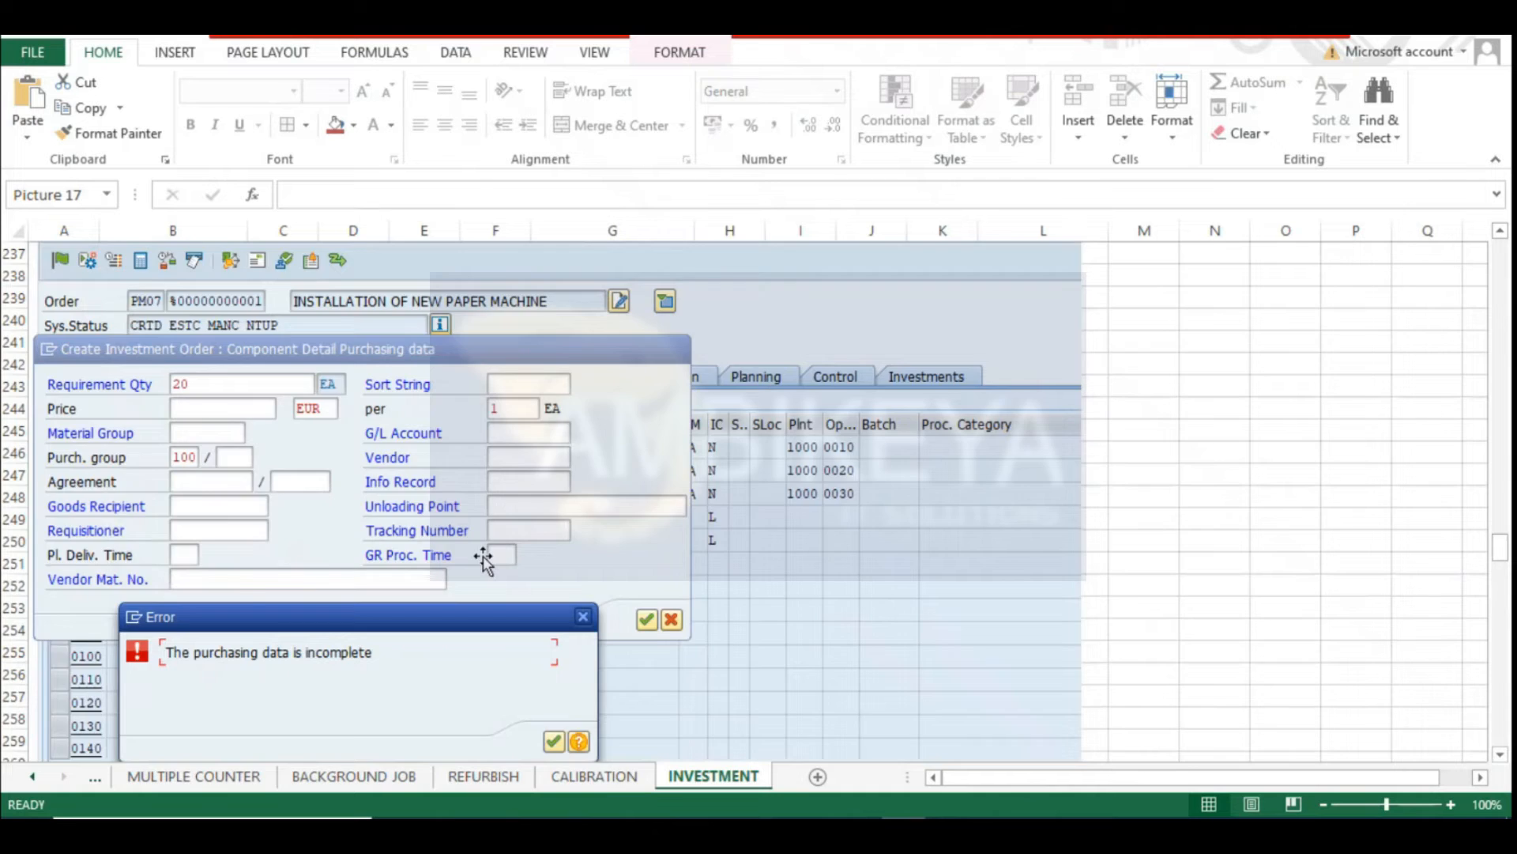
{"action": "scroll", "coordinate": [484, 553], "scroll_direction": "up", "scroll_amount": 7}
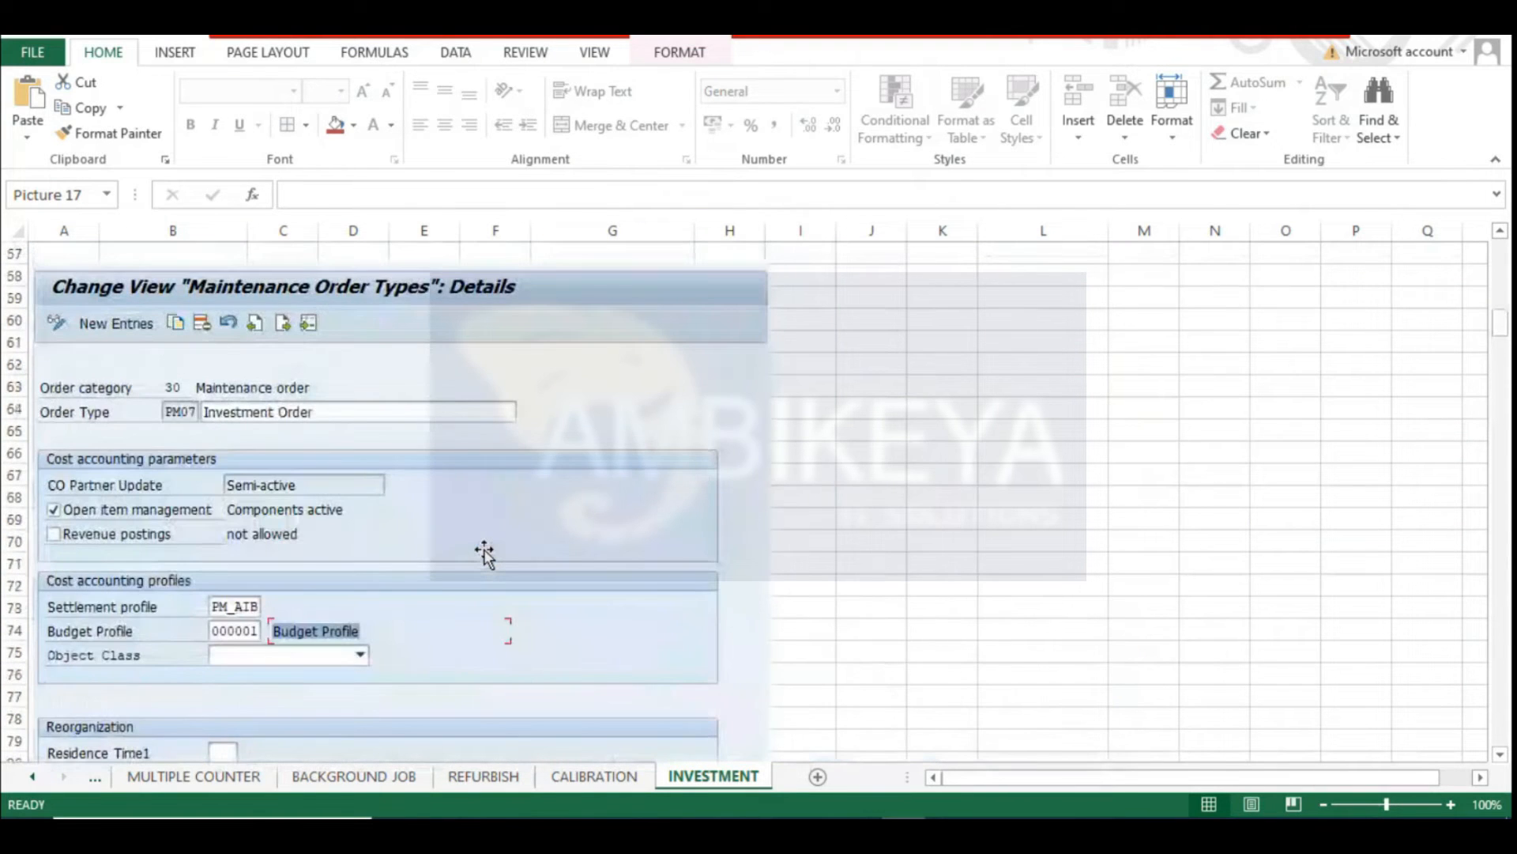
{"action": "scroll", "coordinate": [423, 542], "scroll_direction": "down", "scroll_amount": 2}
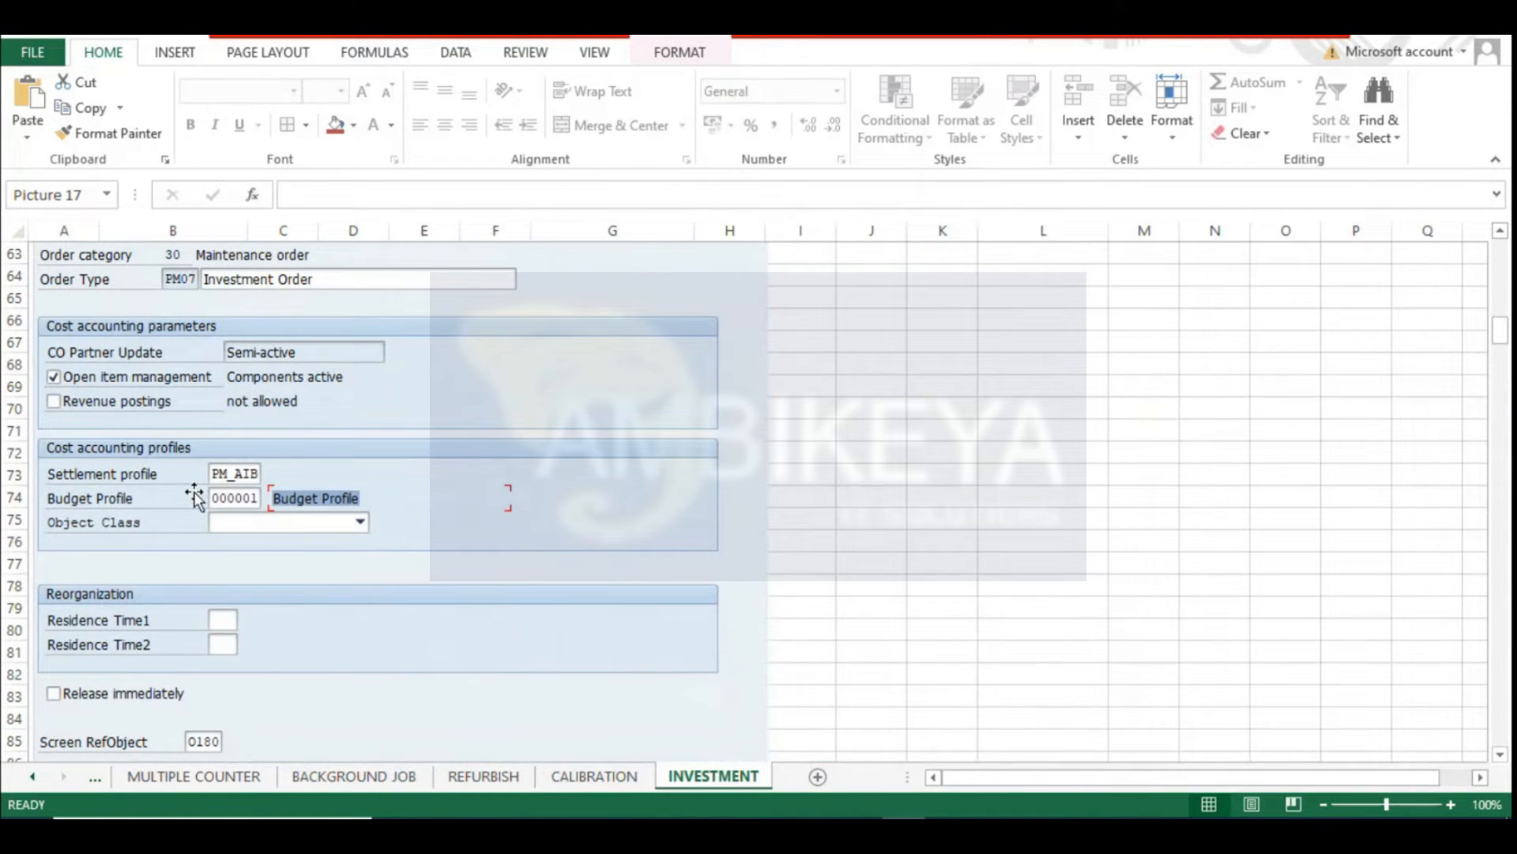
{"action": "scroll", "coordinate": [261, 514], "scroll_direction": "up", "scroll_amount": 1}
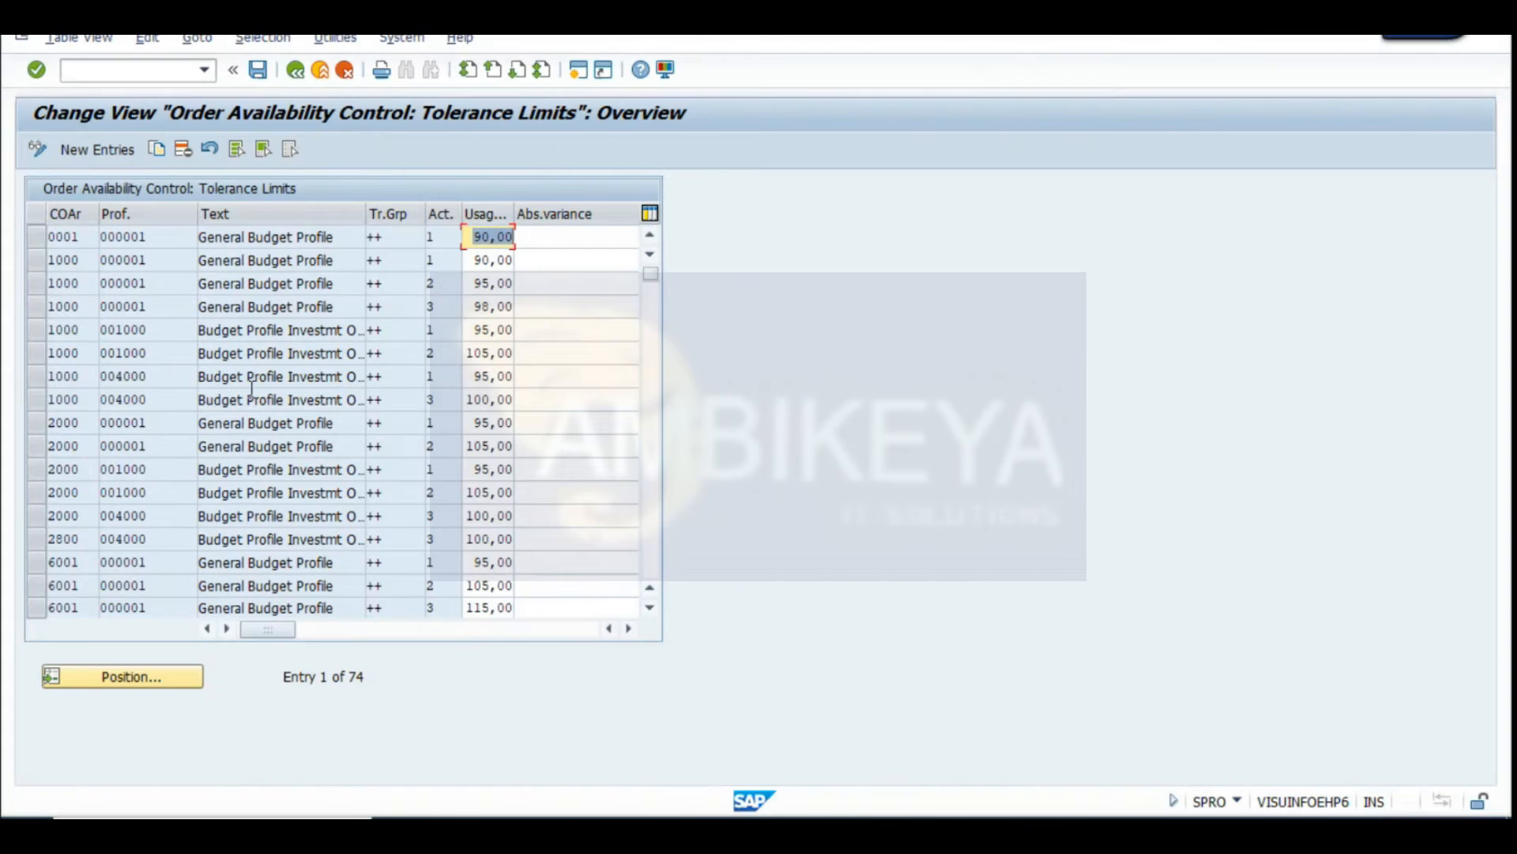
Return to SAP, examine the tolerance limit rows for controlling area 1000 with profile 000001, and adjust the column widths
{"action": "left_click", "coordinate": [74, 257]}
{"action": "left_click", "coordinate": [159, 255]}
{"action": "left_click", "coordinate": [161, 289]}
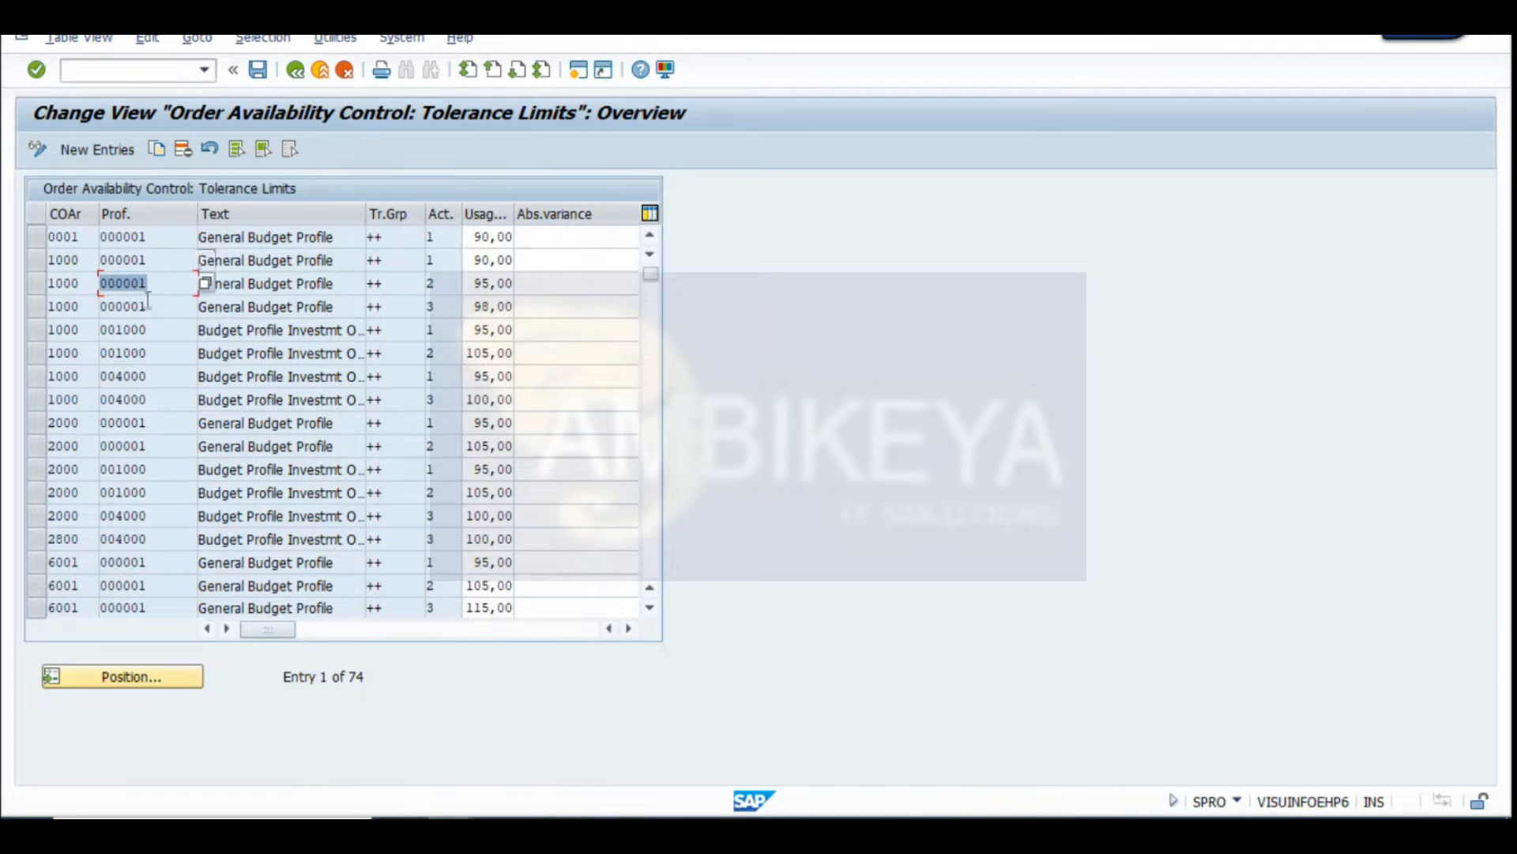
{"action": "key", "text": "Down"}
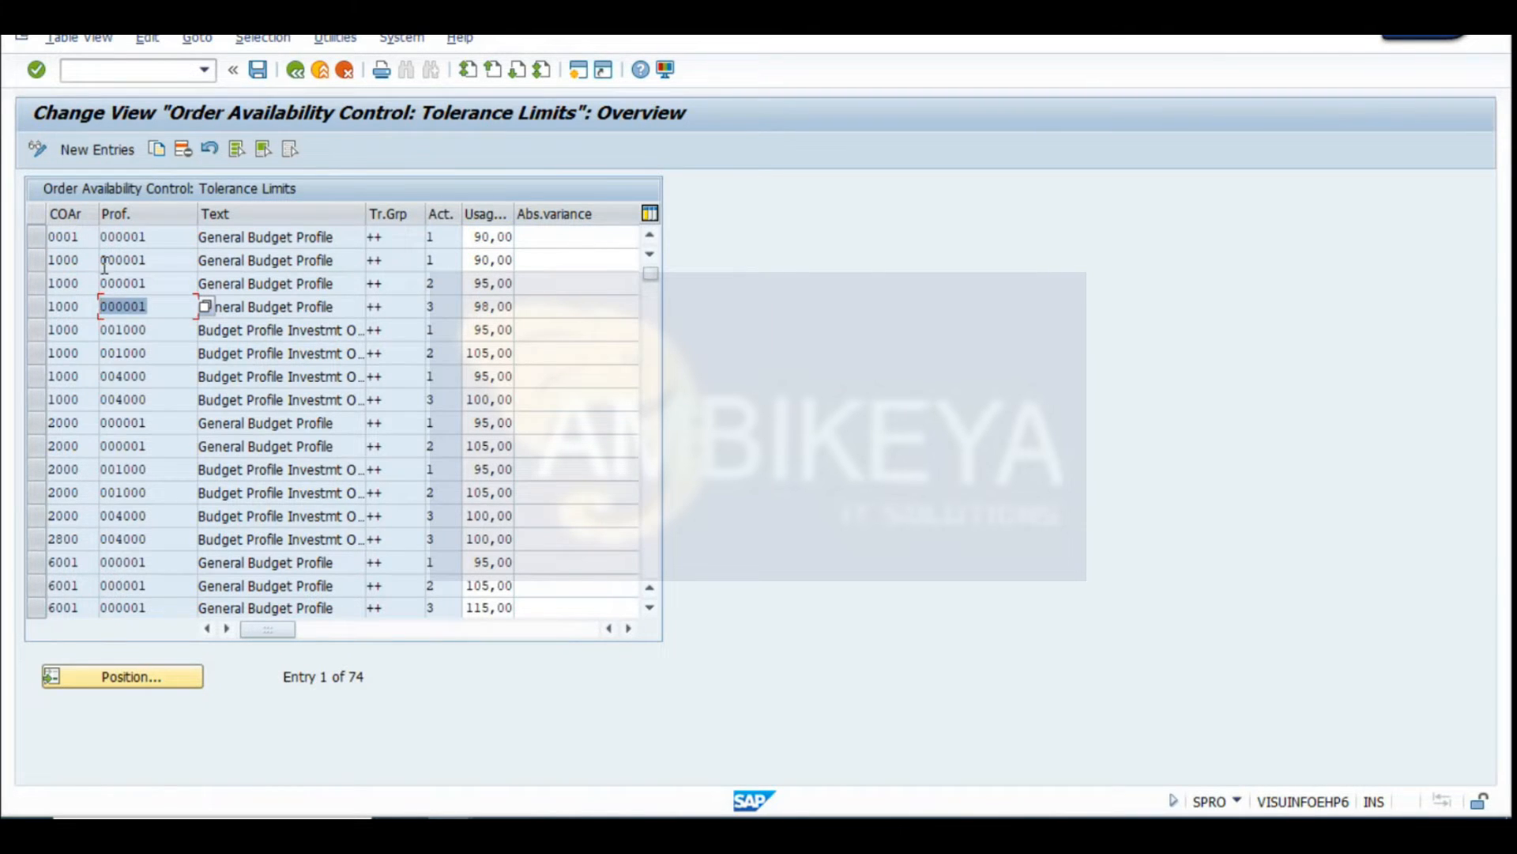
{"action": "left_click", "coordinate": [150, 306]}
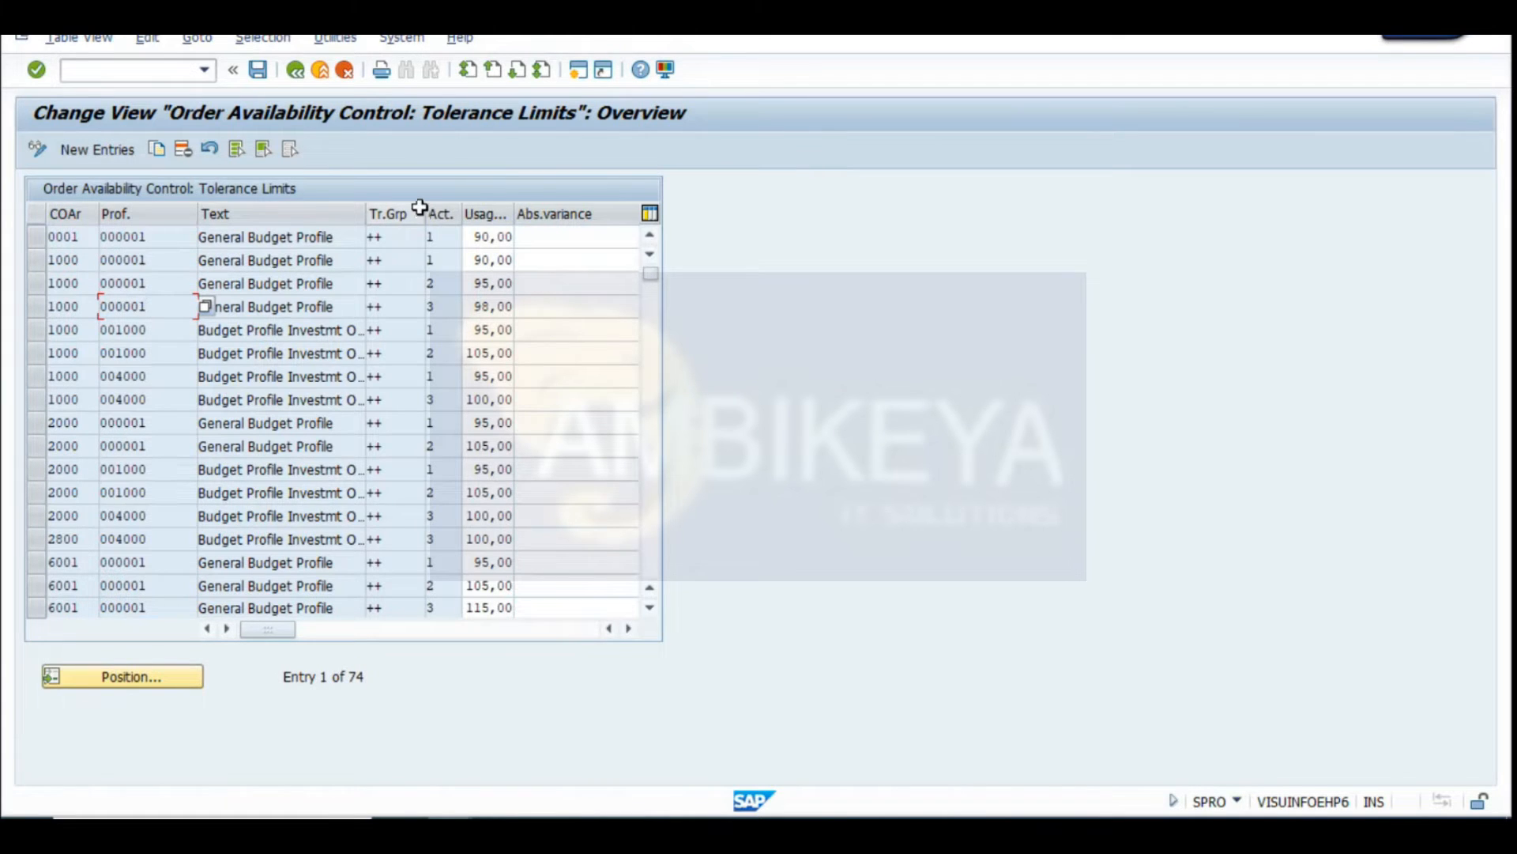
{"action": "left_click_drag", "start_coordinate": [423, 209], "coordinate": [400, 211]}
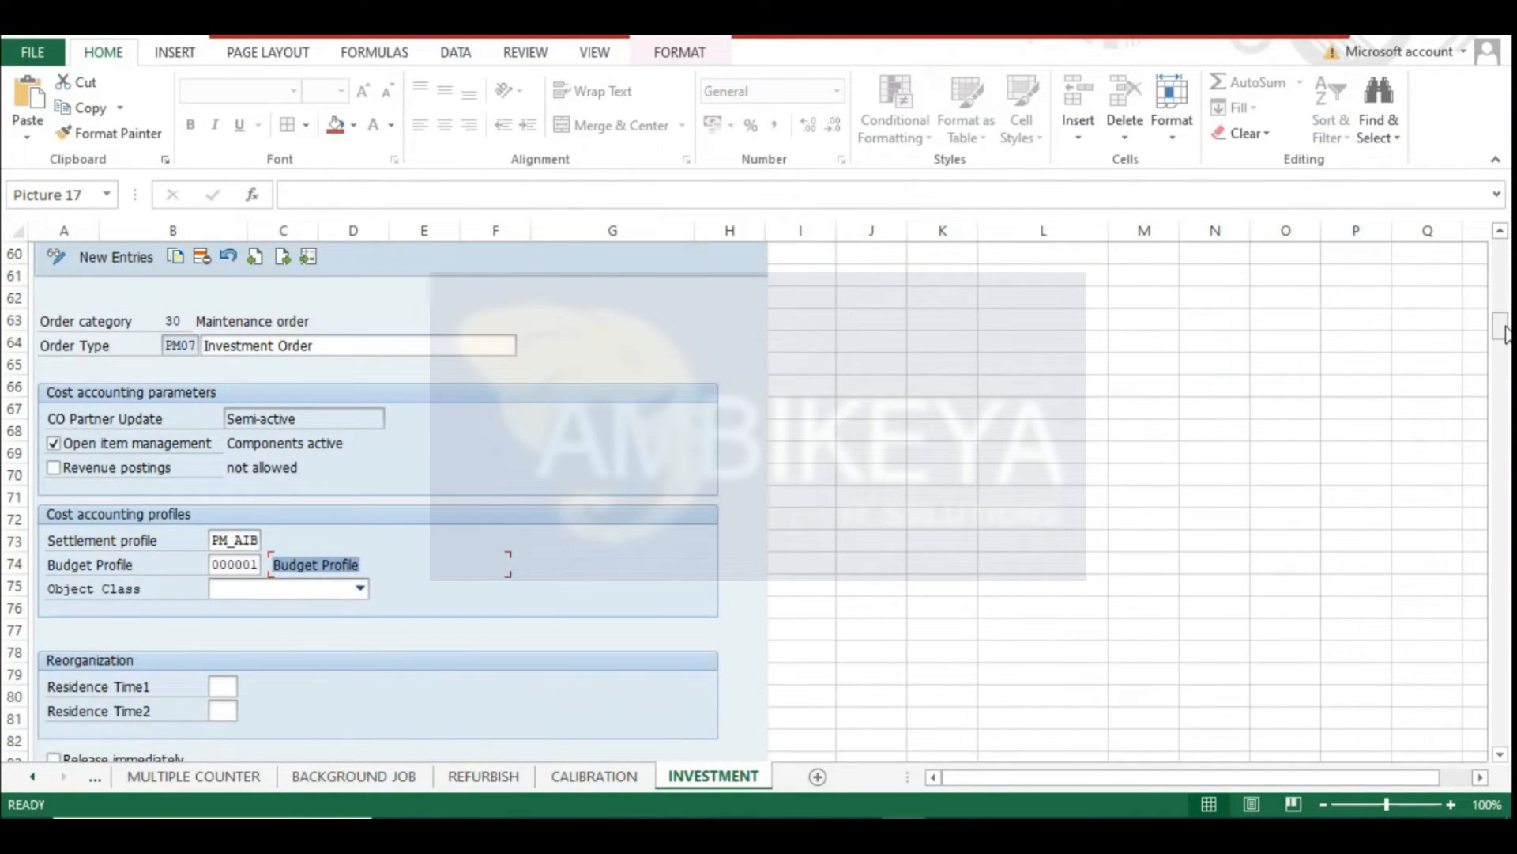
Enter 11518036.33 in cell L357 beside the KO22 picture in Excel, formatted with thousands separators and no decimals
{"action": "left_click_drag", "start_coordinate": [1500, 316], "coordinate": [1499, 703]}
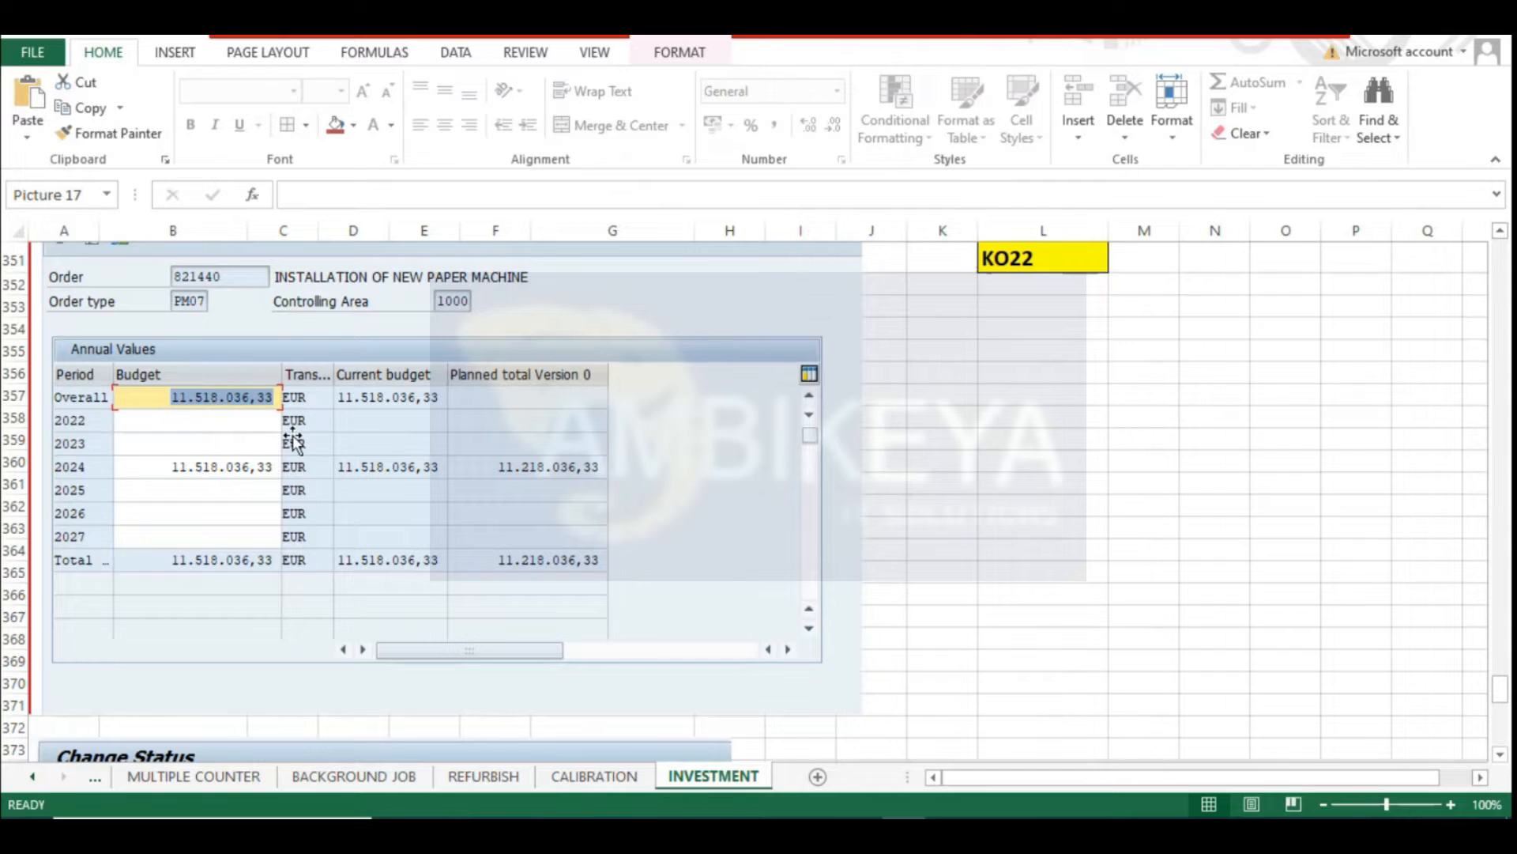
{"action": "key", "text": "alt+Tab"}
{"action": "left_click_drag", "start_coordinate": [552, 214], "coordinate": [569, 212]}
{"action": "key", "text": "alt+Tab"}
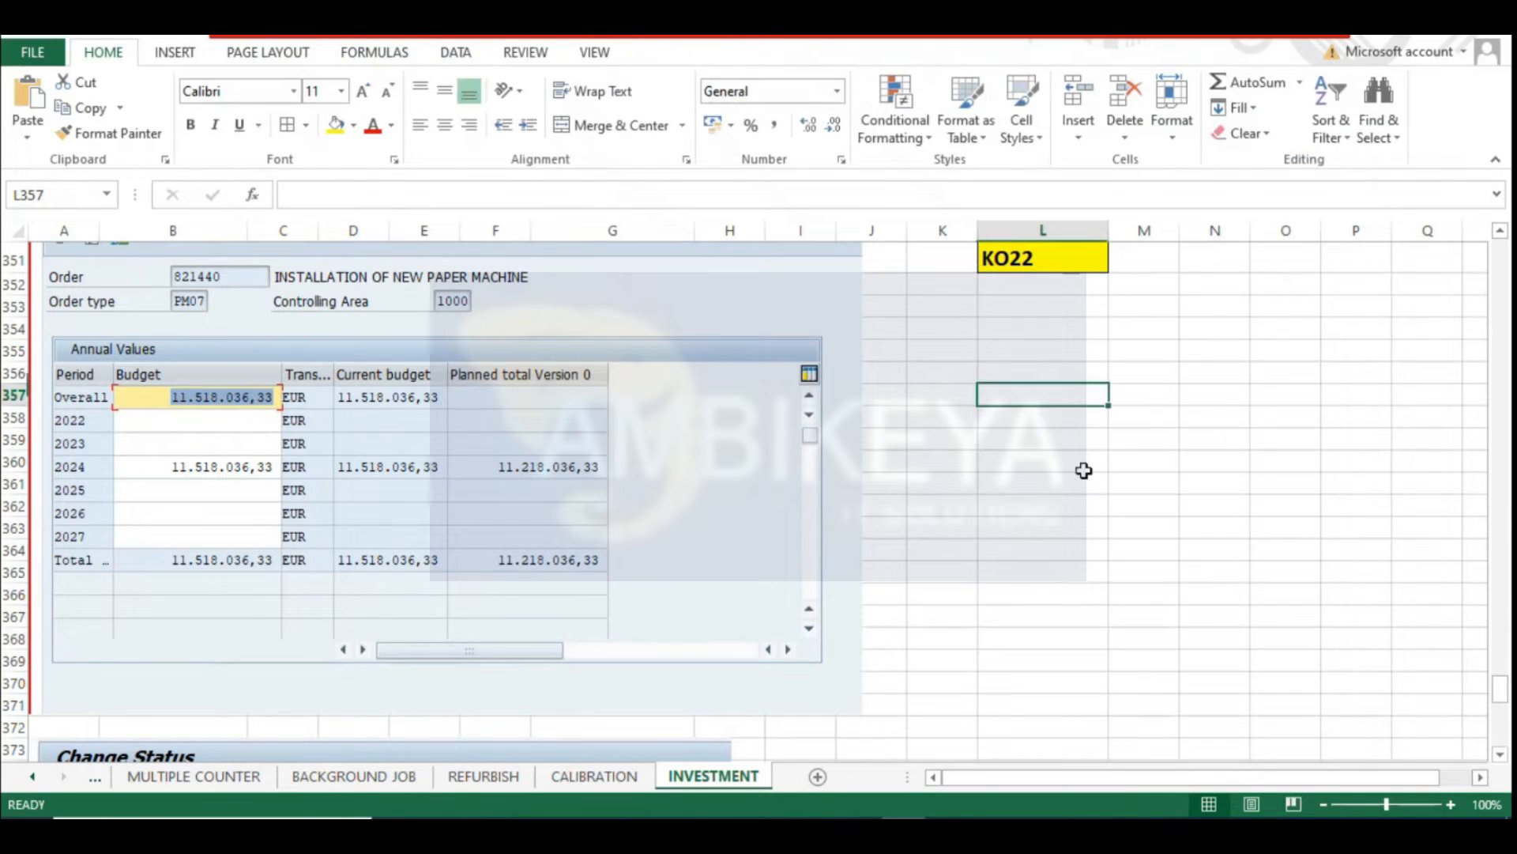
{"action": "type", "text": "1"}
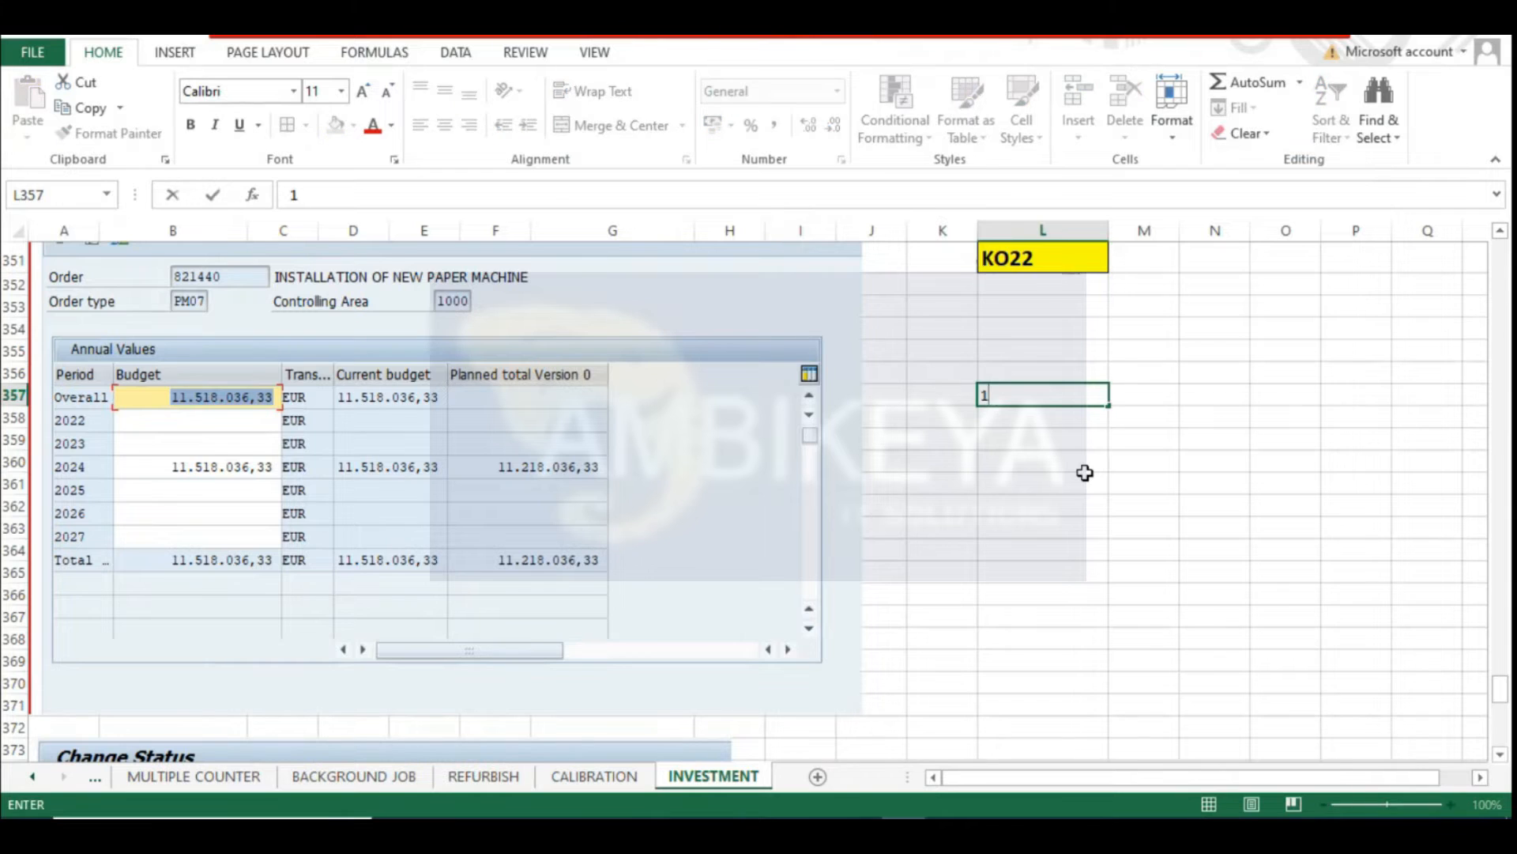
{"action": "type", "text": "1518036.33"}
{"action": "key", "text": "Return"}
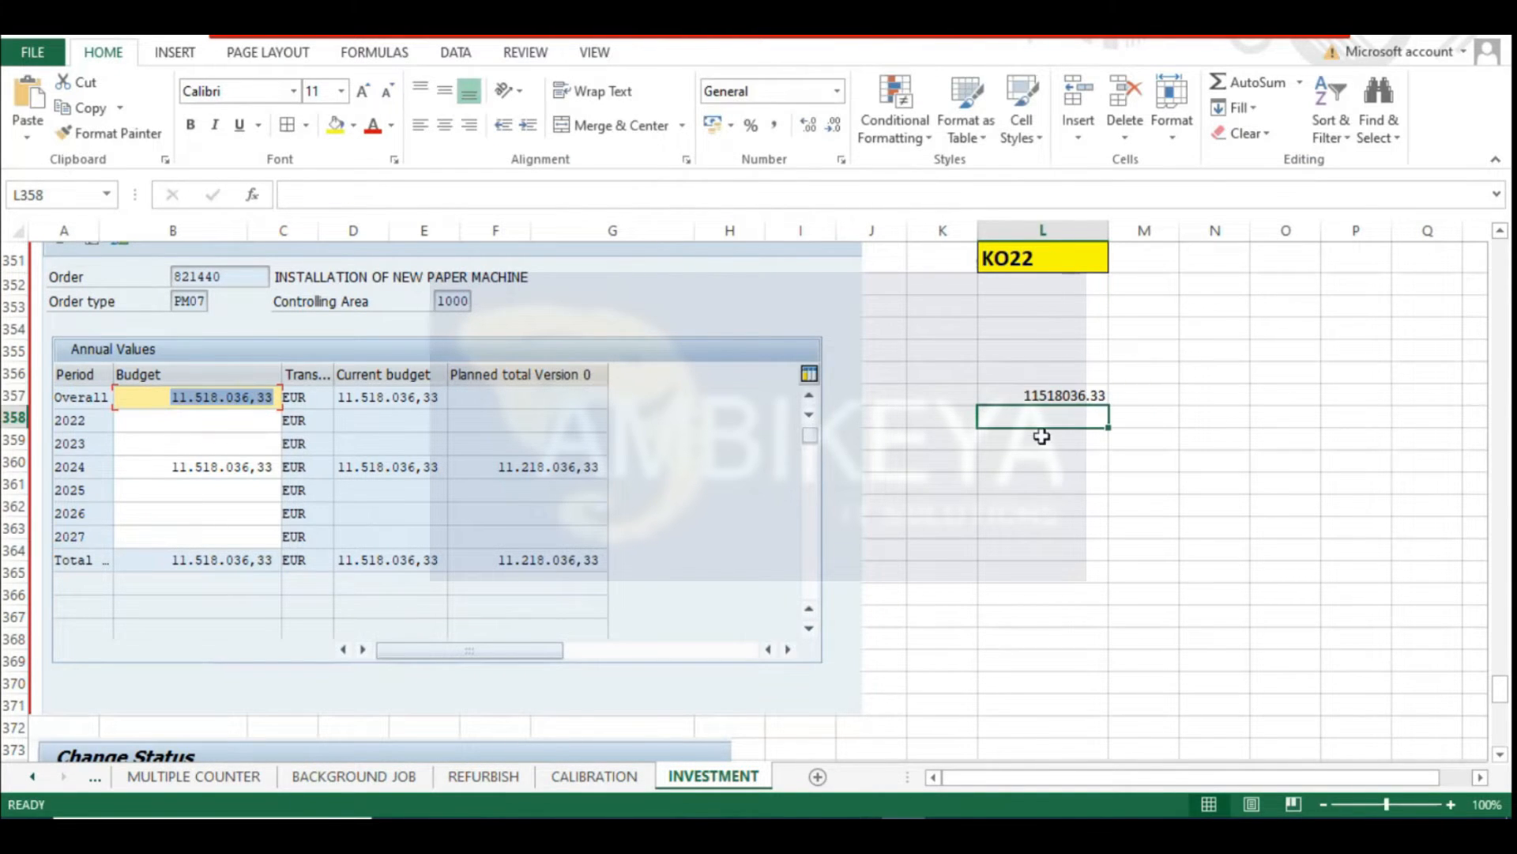
{"action": "left_click", "coordinate": [1042, 393]}
{"action": "left_click", "coordinate": [775, 125]}
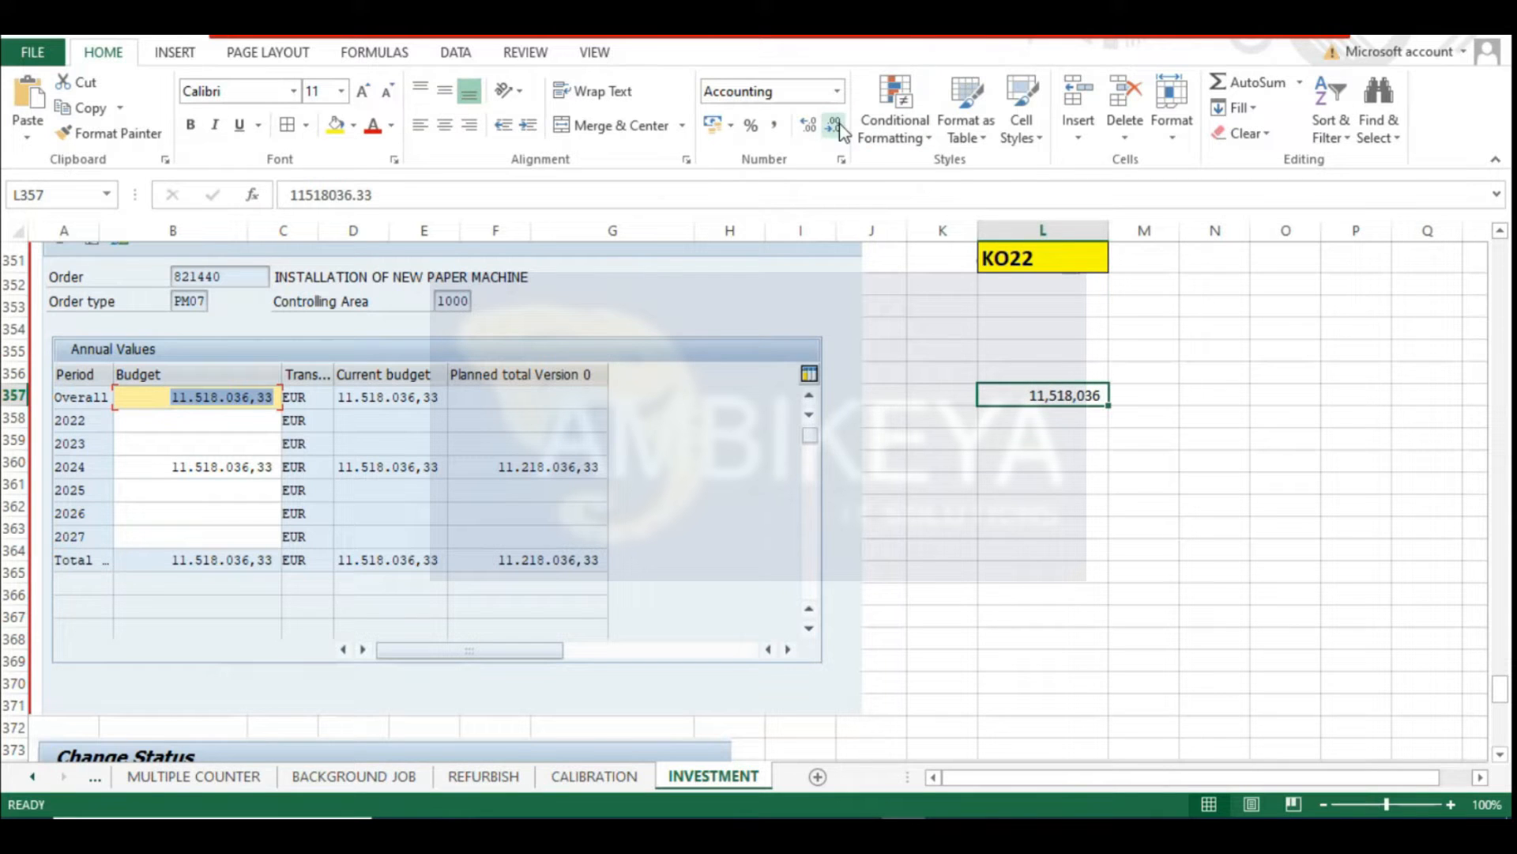
{"action": "left_click", "coordinate": [1224, 391]}
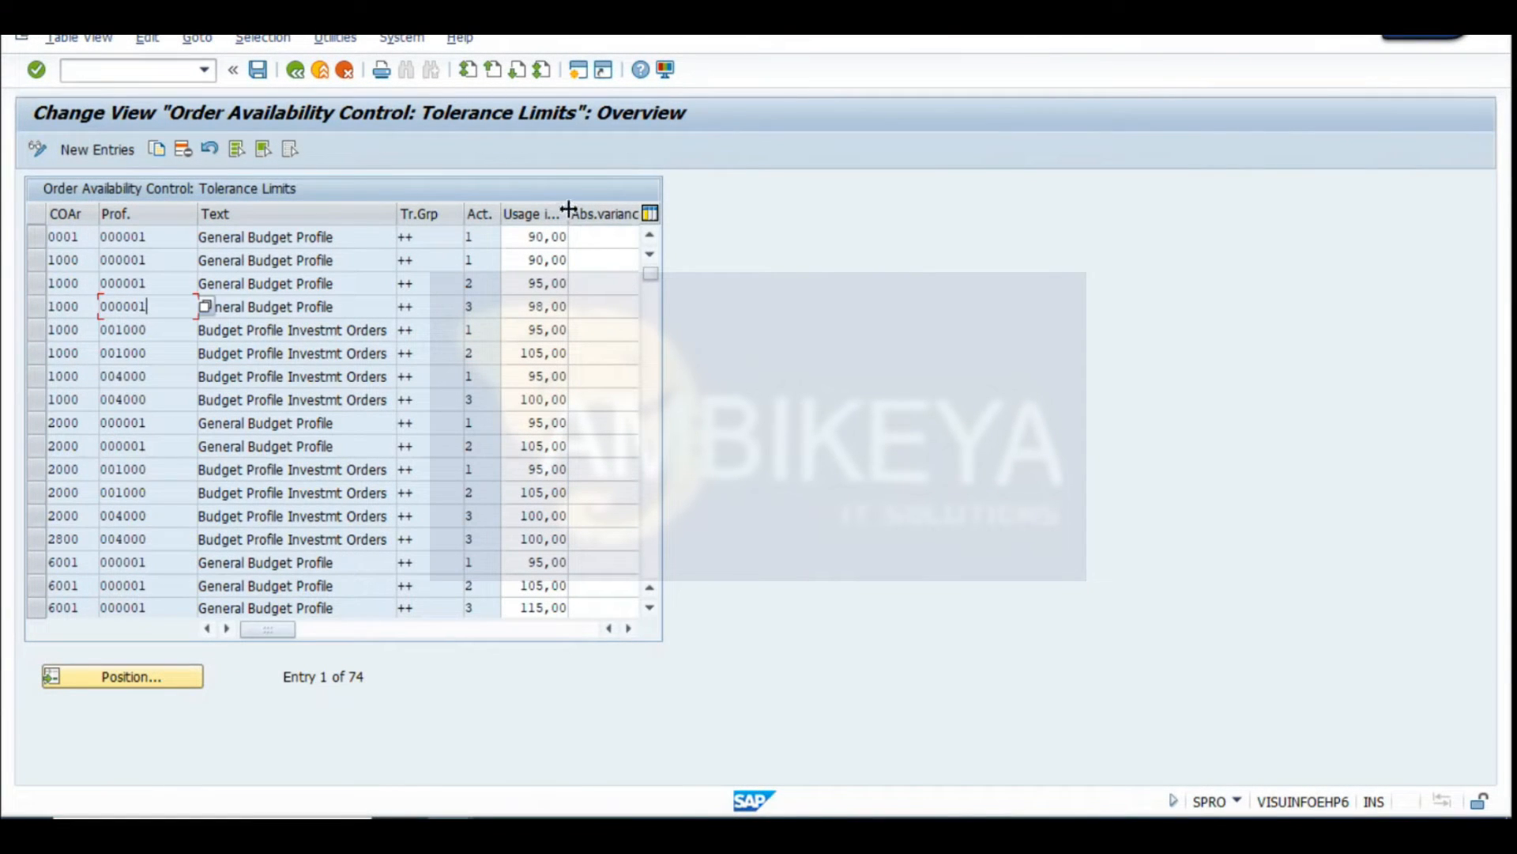
Widen the Usage in % column in SAP, and open the list of availability control actions, placing it beside the table
{"action": "left_click_drag", "start_coordinate": [568, 209], "coordinate": [584, 210]}
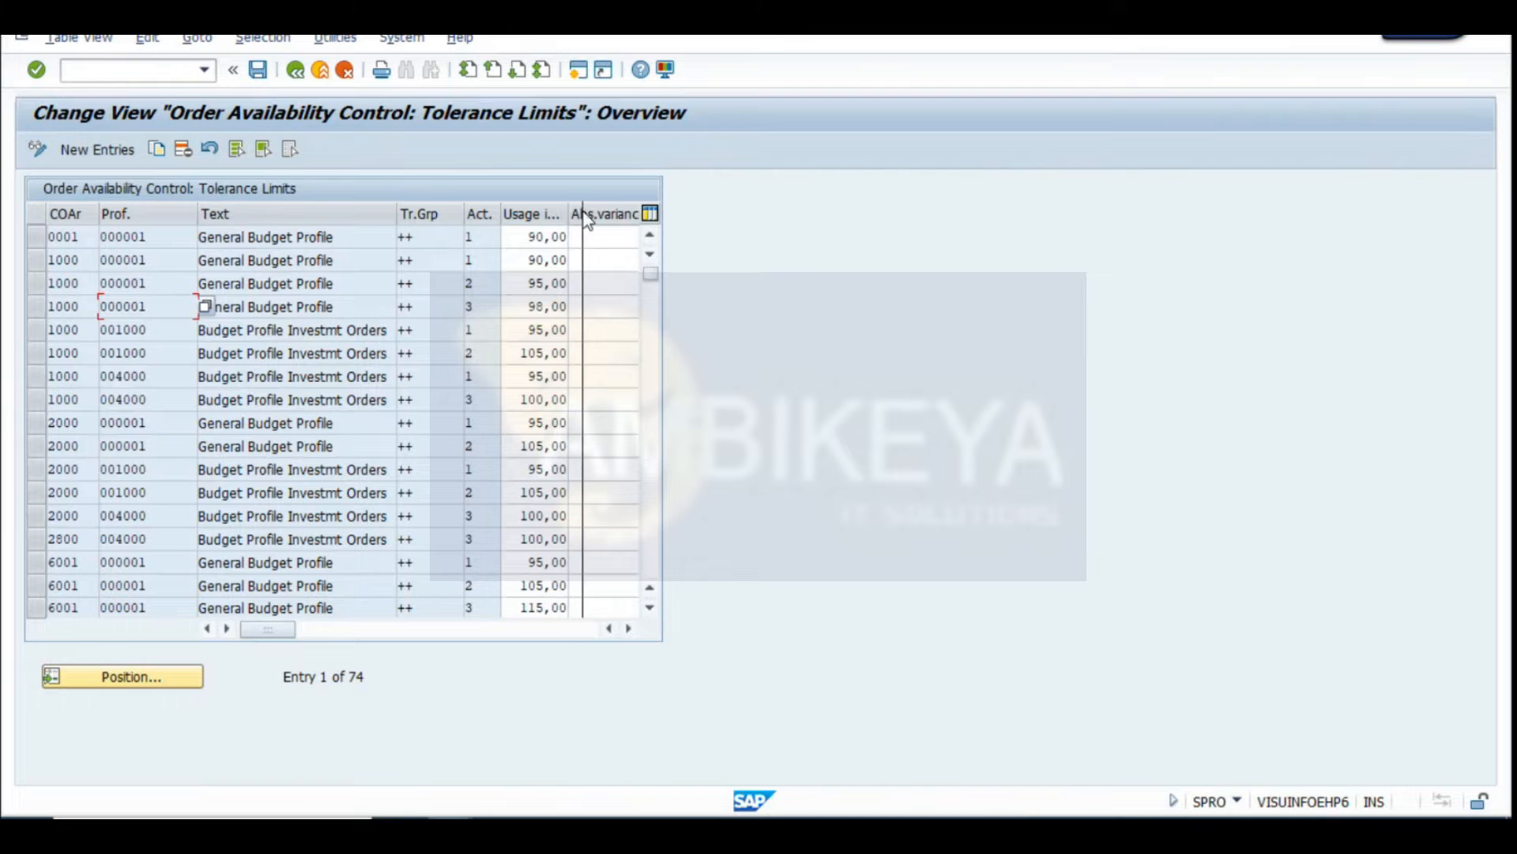
{"action": "left_click_drag", "start_coordinate": [539, 309], "coordinate": [625, 271]}
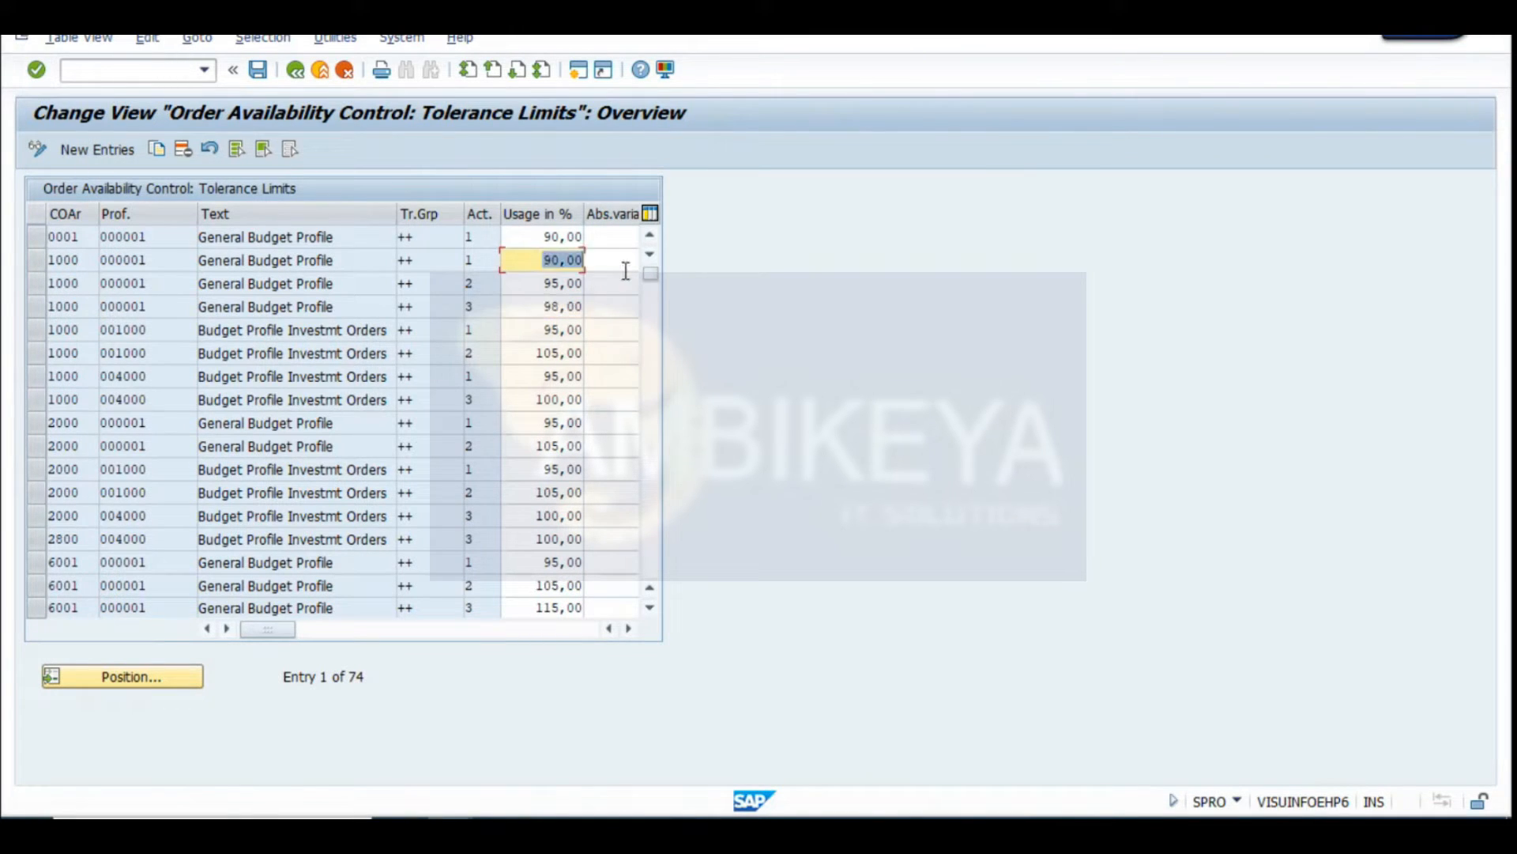
{"action": "left_click", "coordinate": [485, 267]}
{"action": "left_click", "coordinate": [498, 261]}
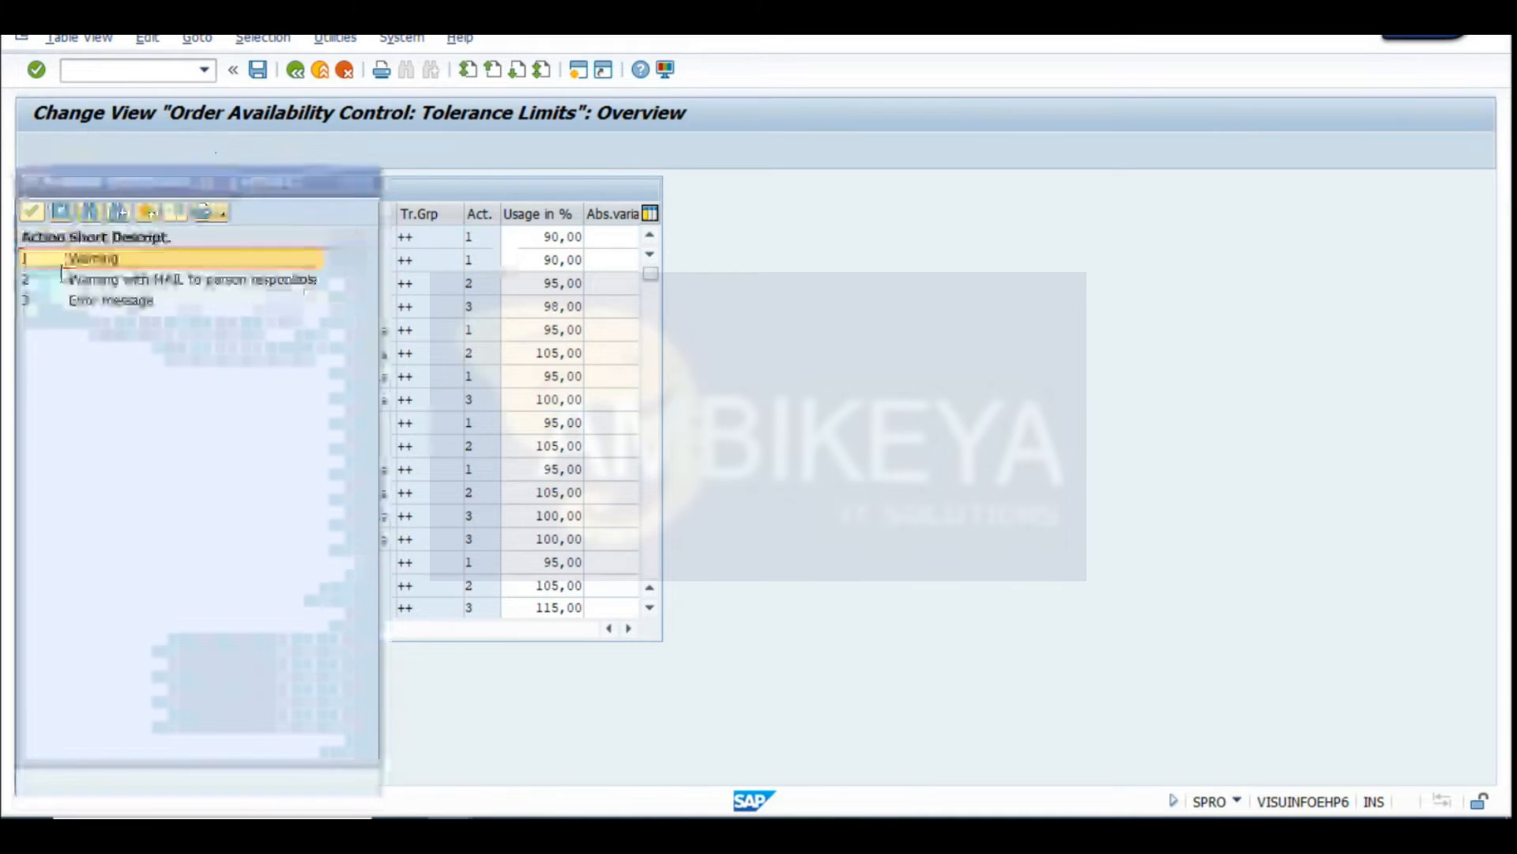
{"action": "left_click_drag", "start_coordinate": [100, 183], "coordinate": [761, 172]}
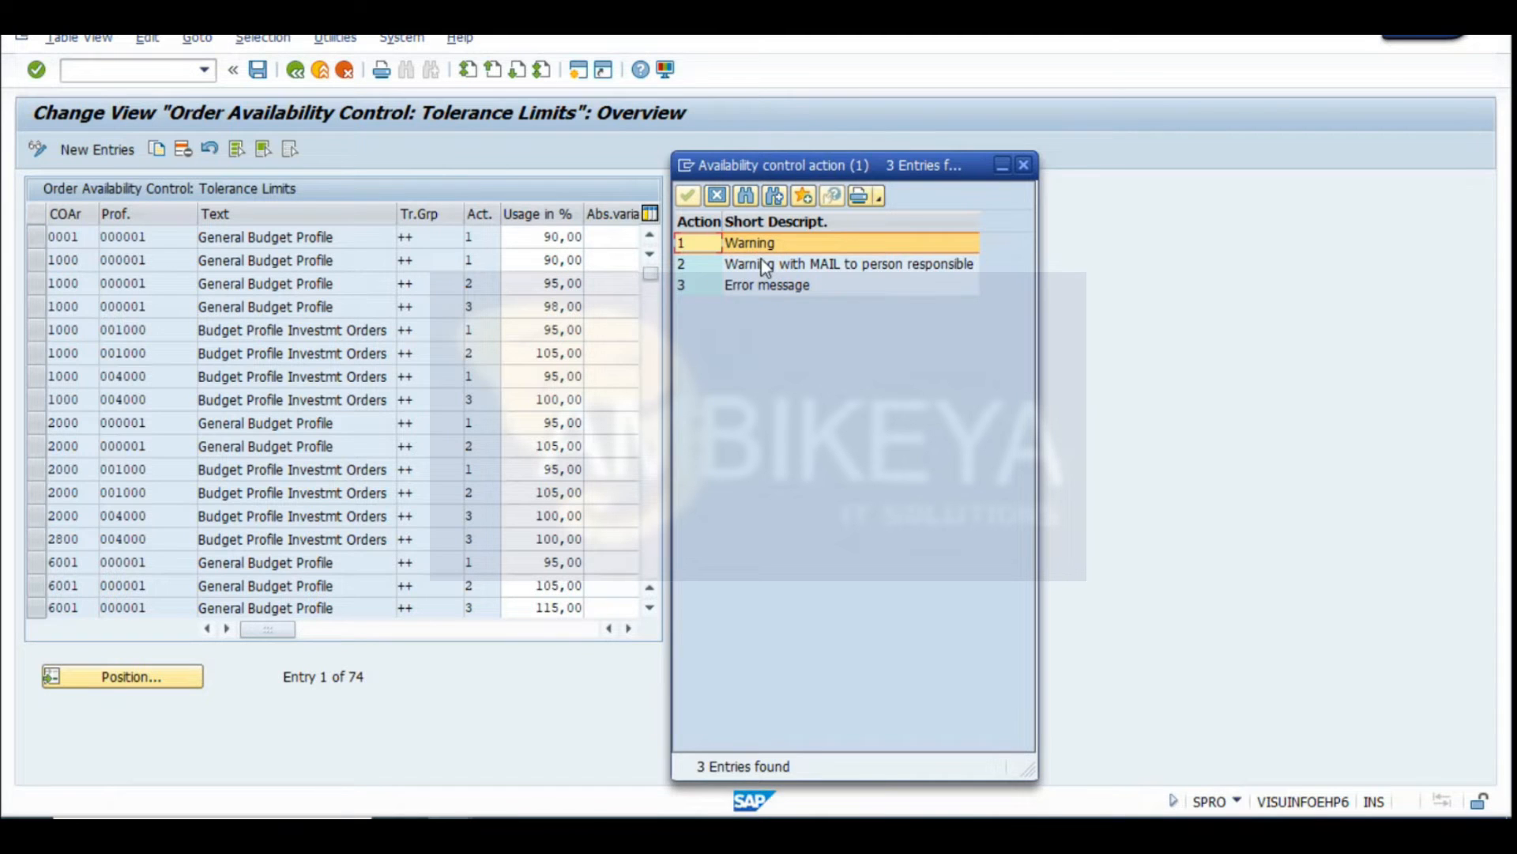
Capture the tolerance limits with the availability control action list, and paste the picture into Excel at cell A408
{"action": "key", "text": "super+shift+s"}
{"action": "left_click_drag", "start_coordinate": [3, 84], "coordinate": [1073, 323]}
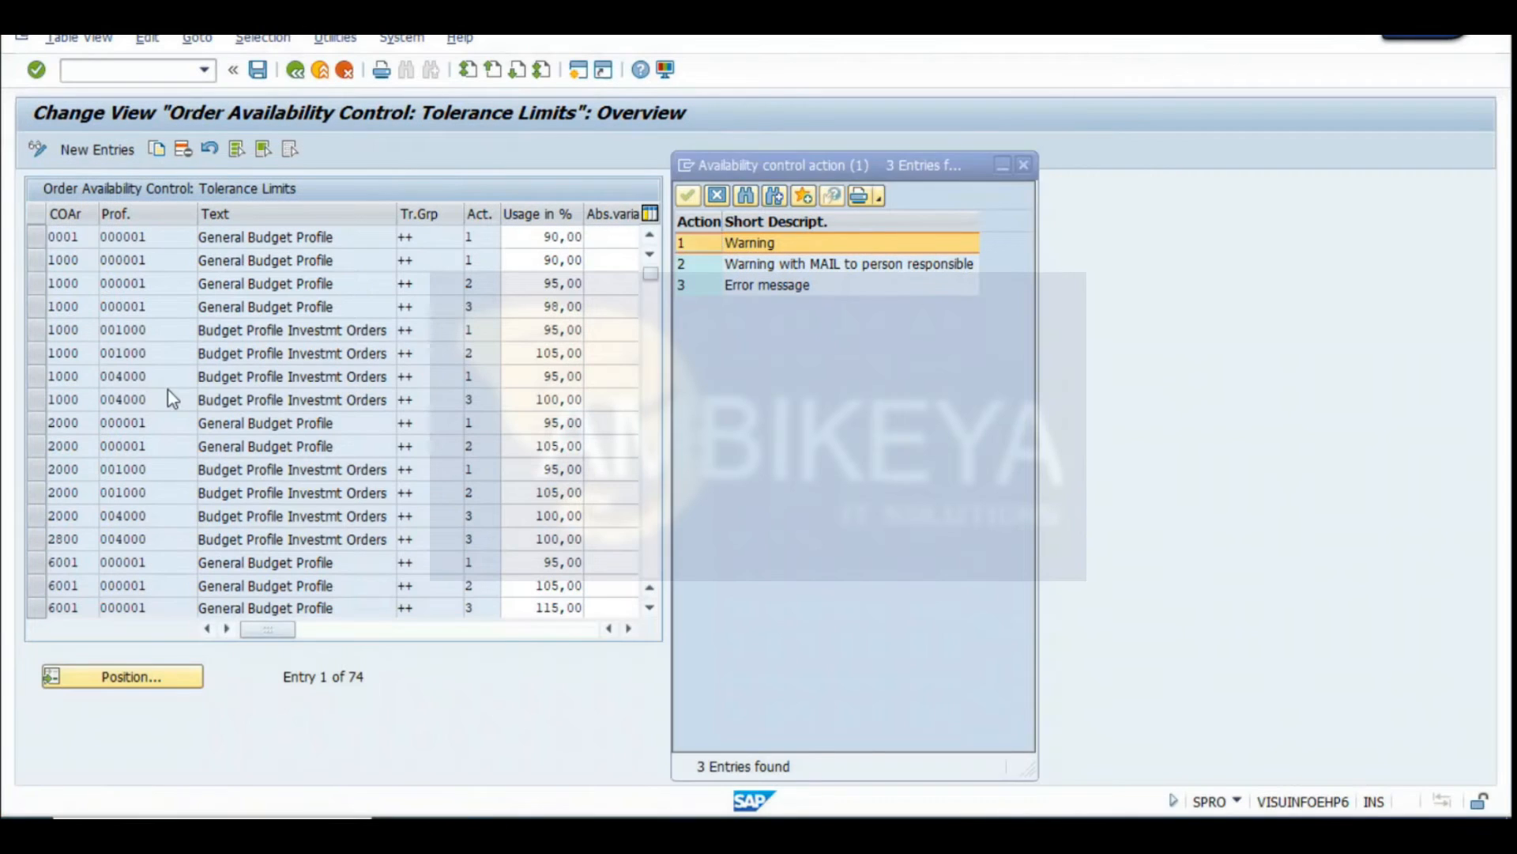
{"action": "key", "text": "alt+Tab"}
{"action": "scroll", "coordinate": [338, 602], "scroll_direction": "down", "scroll_amount": 15}
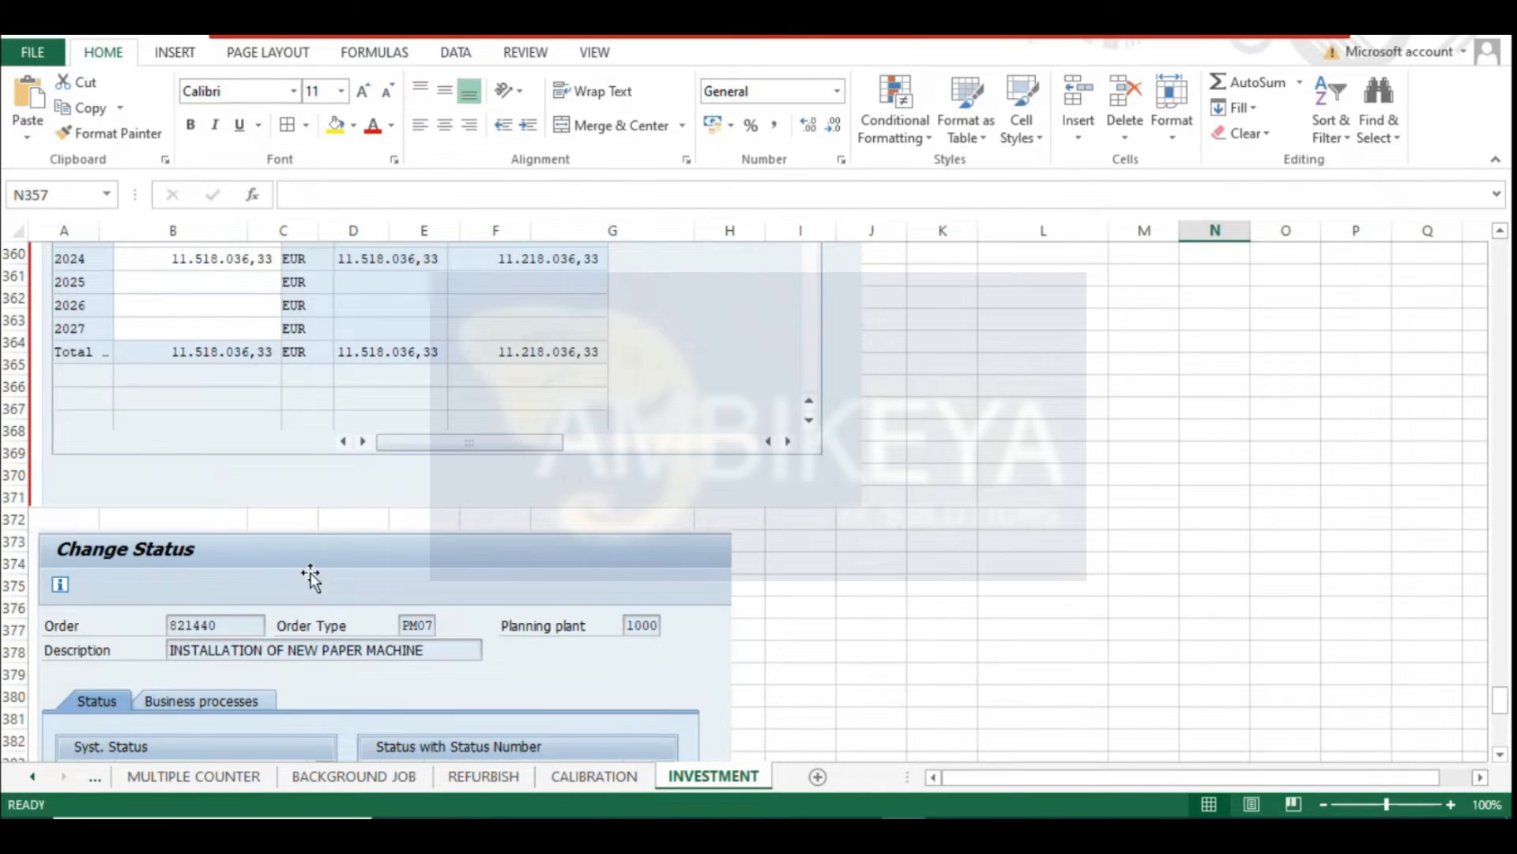
{"action": "scroll", "coordinate": [257, 566], "scroll_direction": "down", "scroll_amount": 3}
{"action": "scroll", "coordinate": [258, 566], "scroll_direction": "up", "scroll_amount": 3}
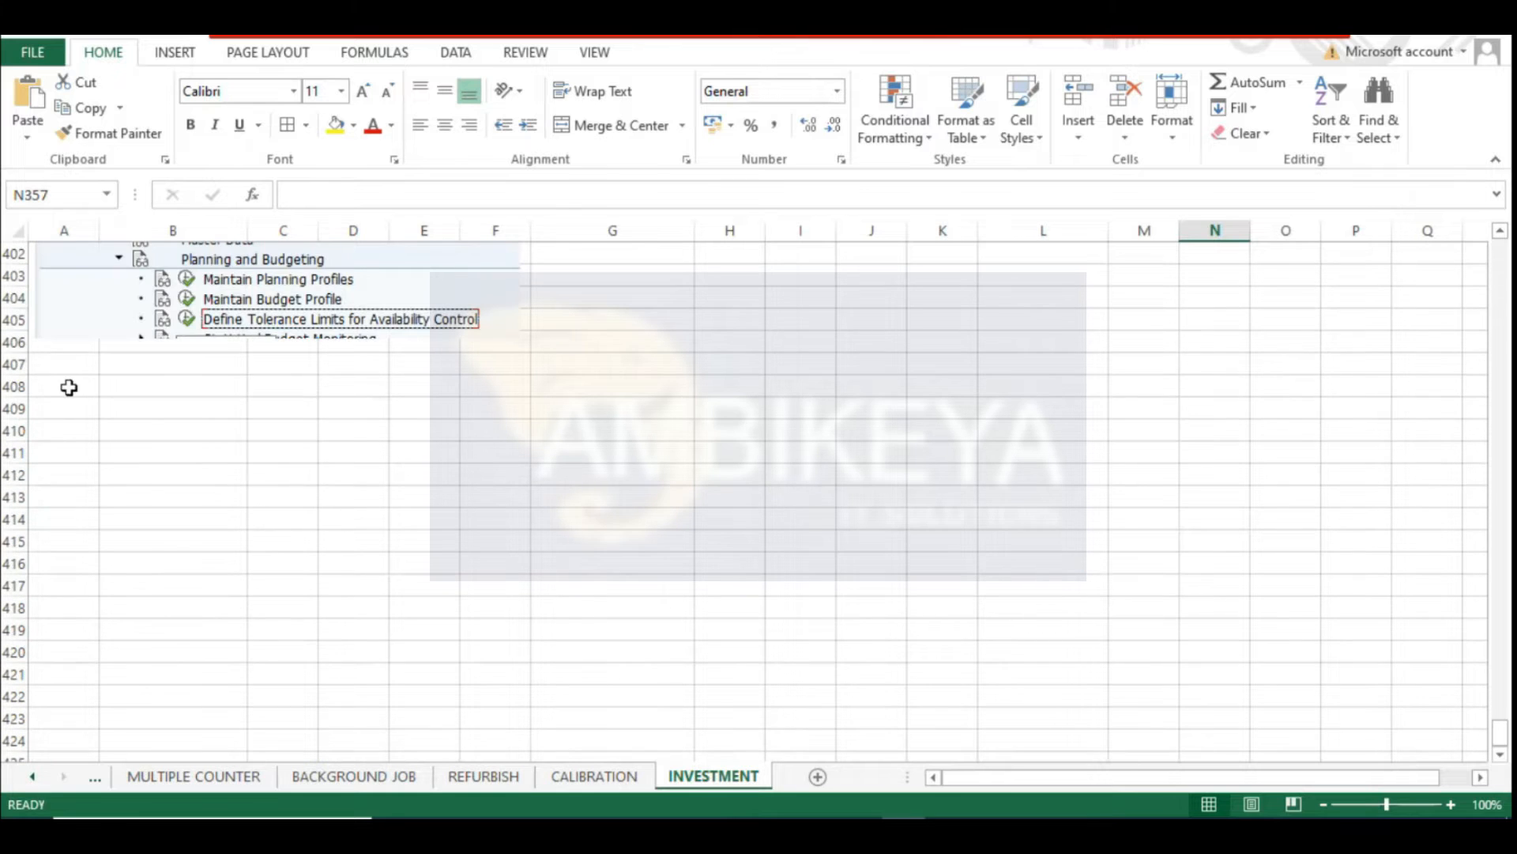
{"action": "left_click", "coordinate": [68, 388]}
{"action": "key", "text": "ctrl+v"}
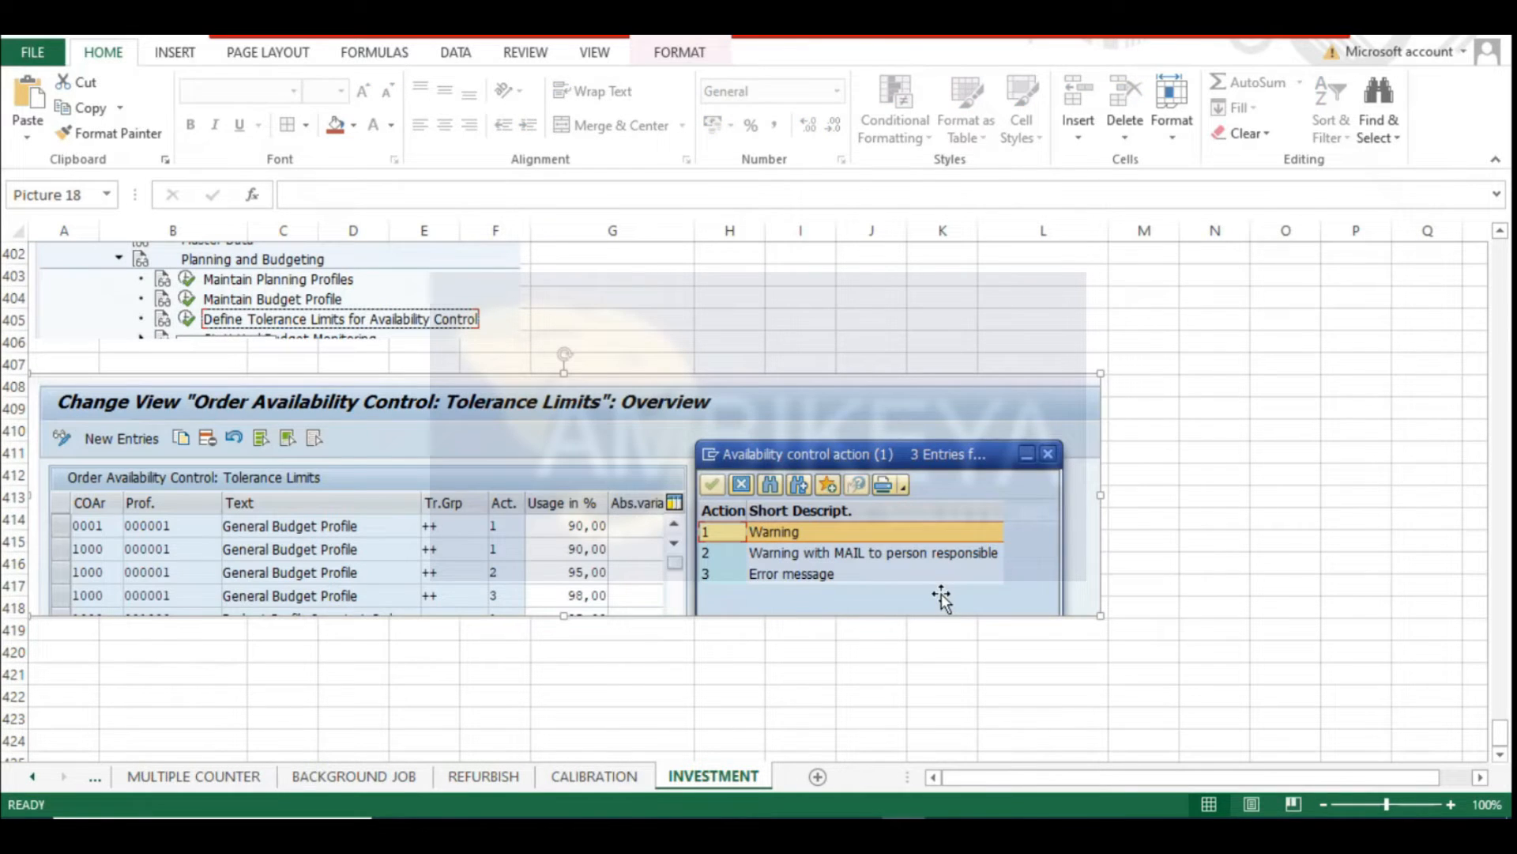
Close the action list in SAP, and set the usage for action 1 of controlling area 1000, profile 000001, to 93%
{"action": "key", "text": "alt+Tab"}
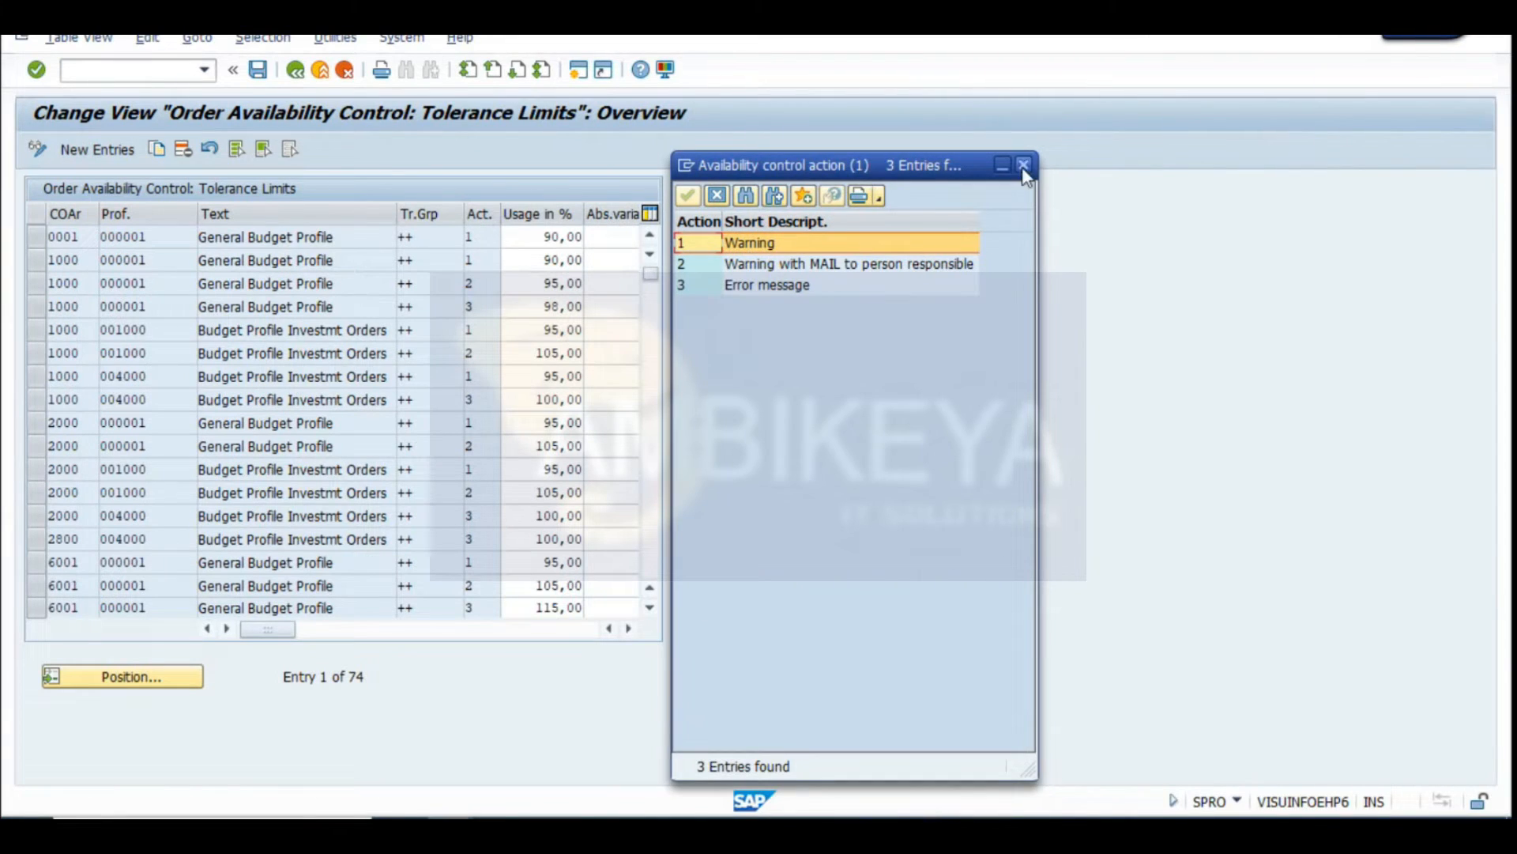
{"action": "left_click", "coordinate": [1024, 165]}
{"action": "left_click_drag", "start_coordinate": [503, 259], "coordinate": [583, 261]}
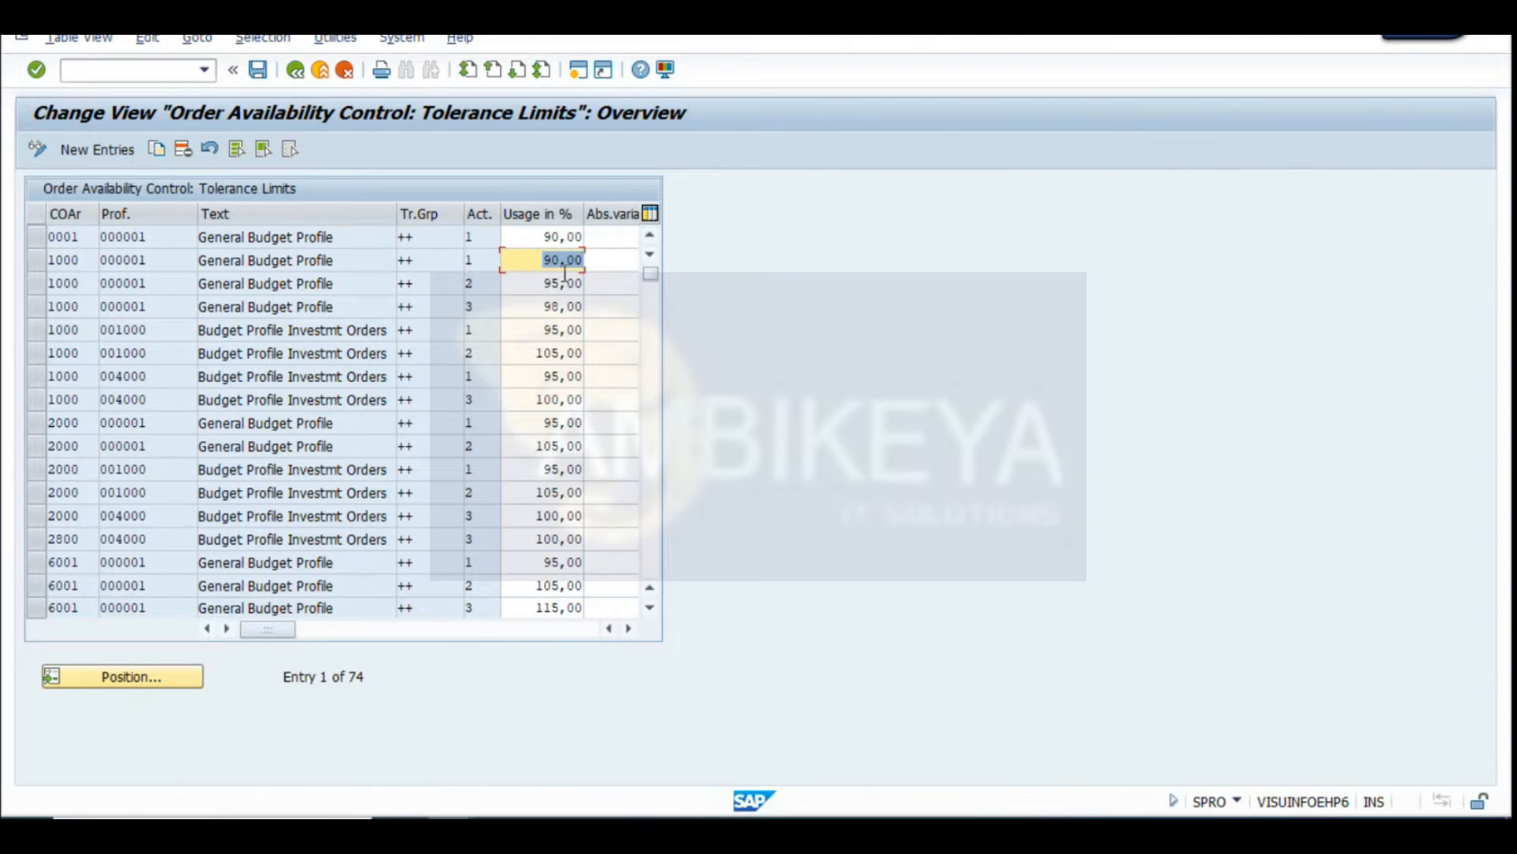
{"action": "key", "text": "Down"}
{"action": "key", "text": "Down"}
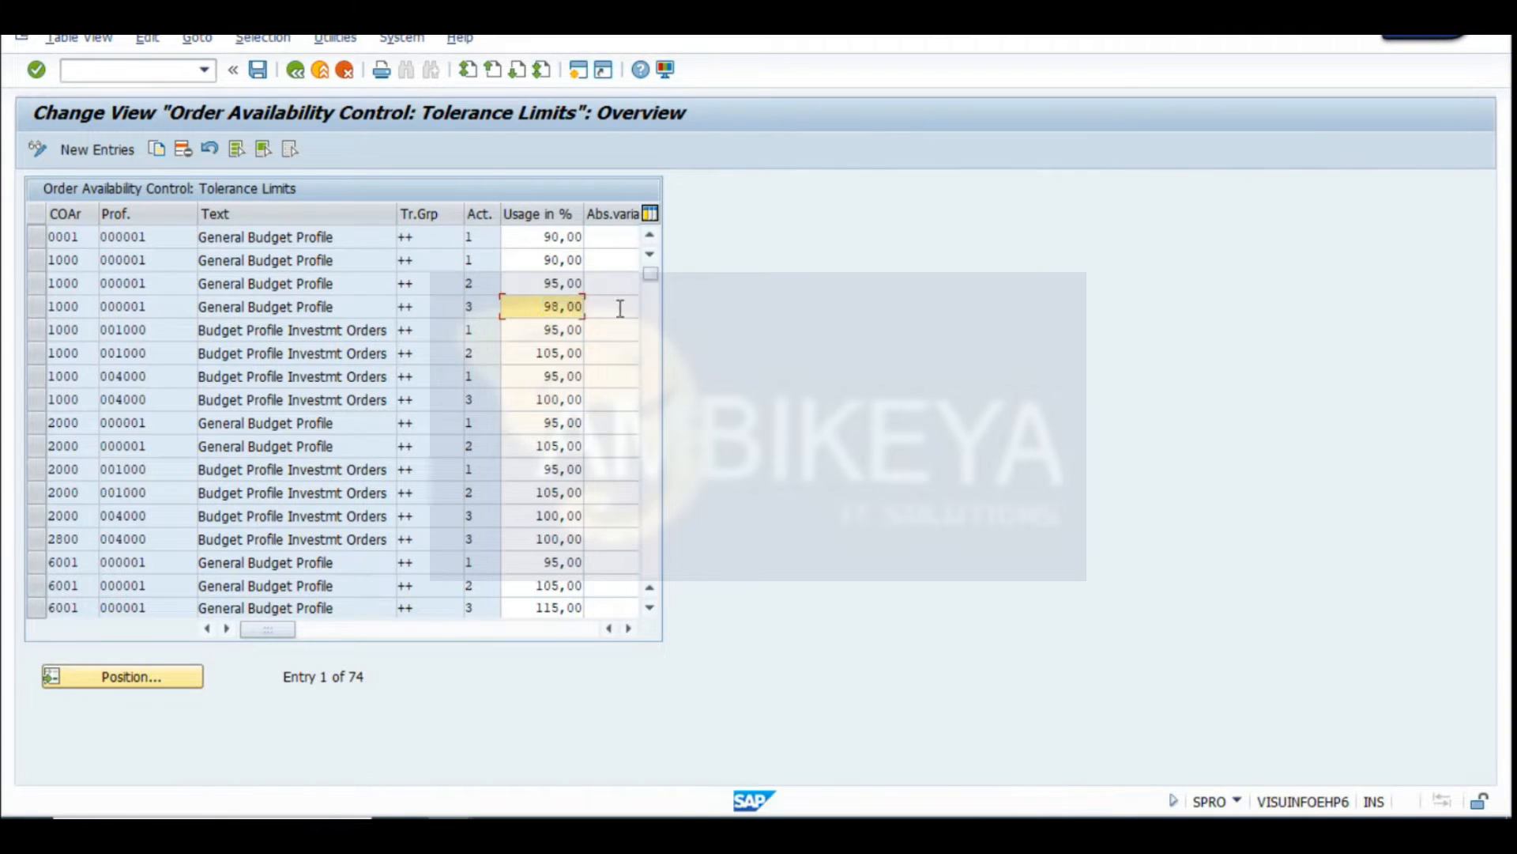
{"action": "key", "text": "Up"}
{"action": "key", "text": "Up"}
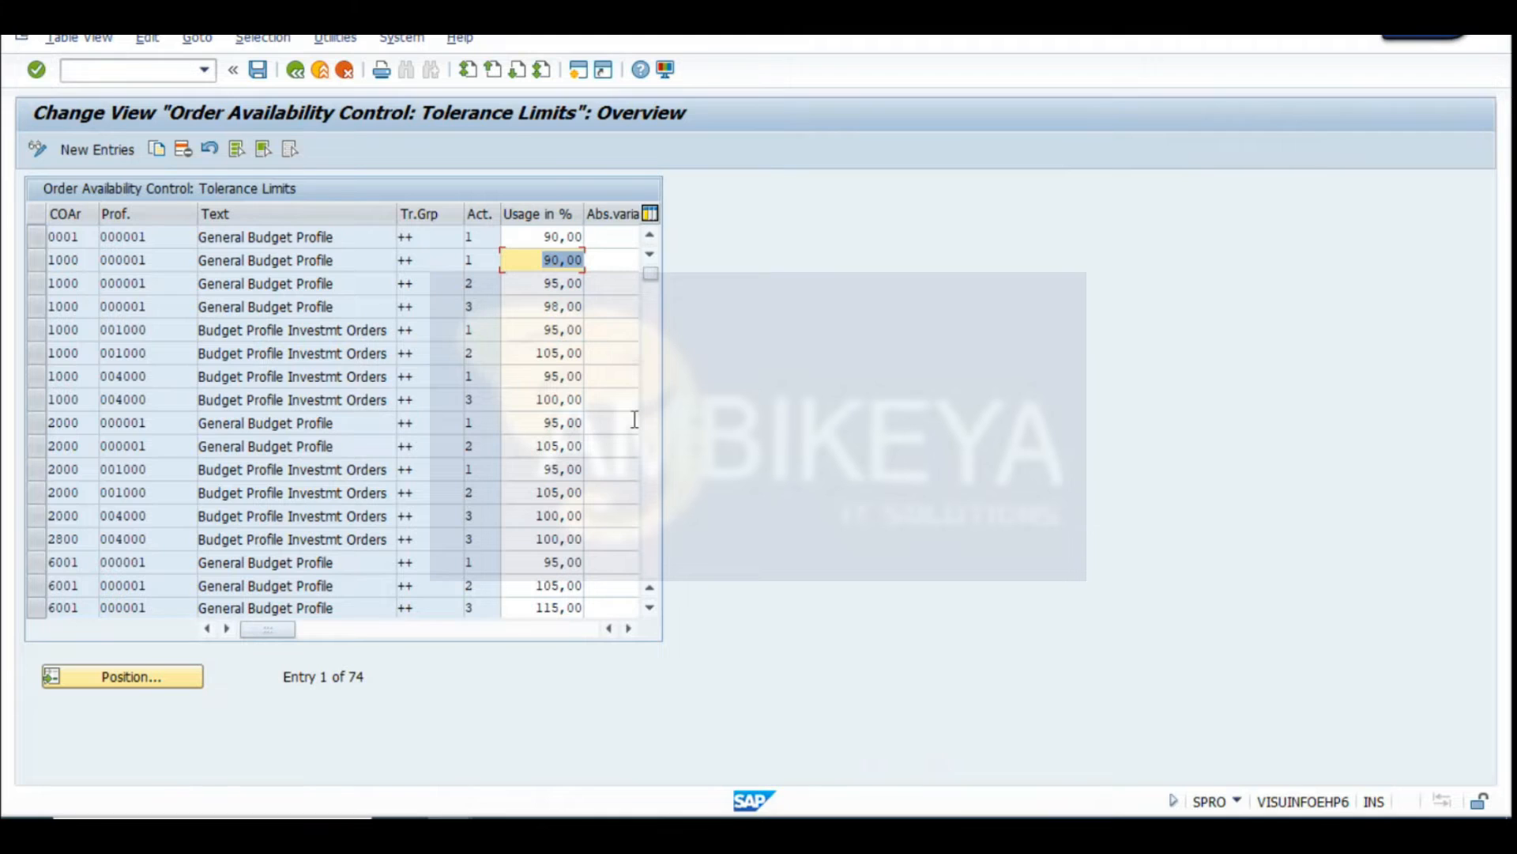
{"action": "type", "text": "93"}
{"action": "key", "text": "Down"}
{"action": "key", "text": "Down"}
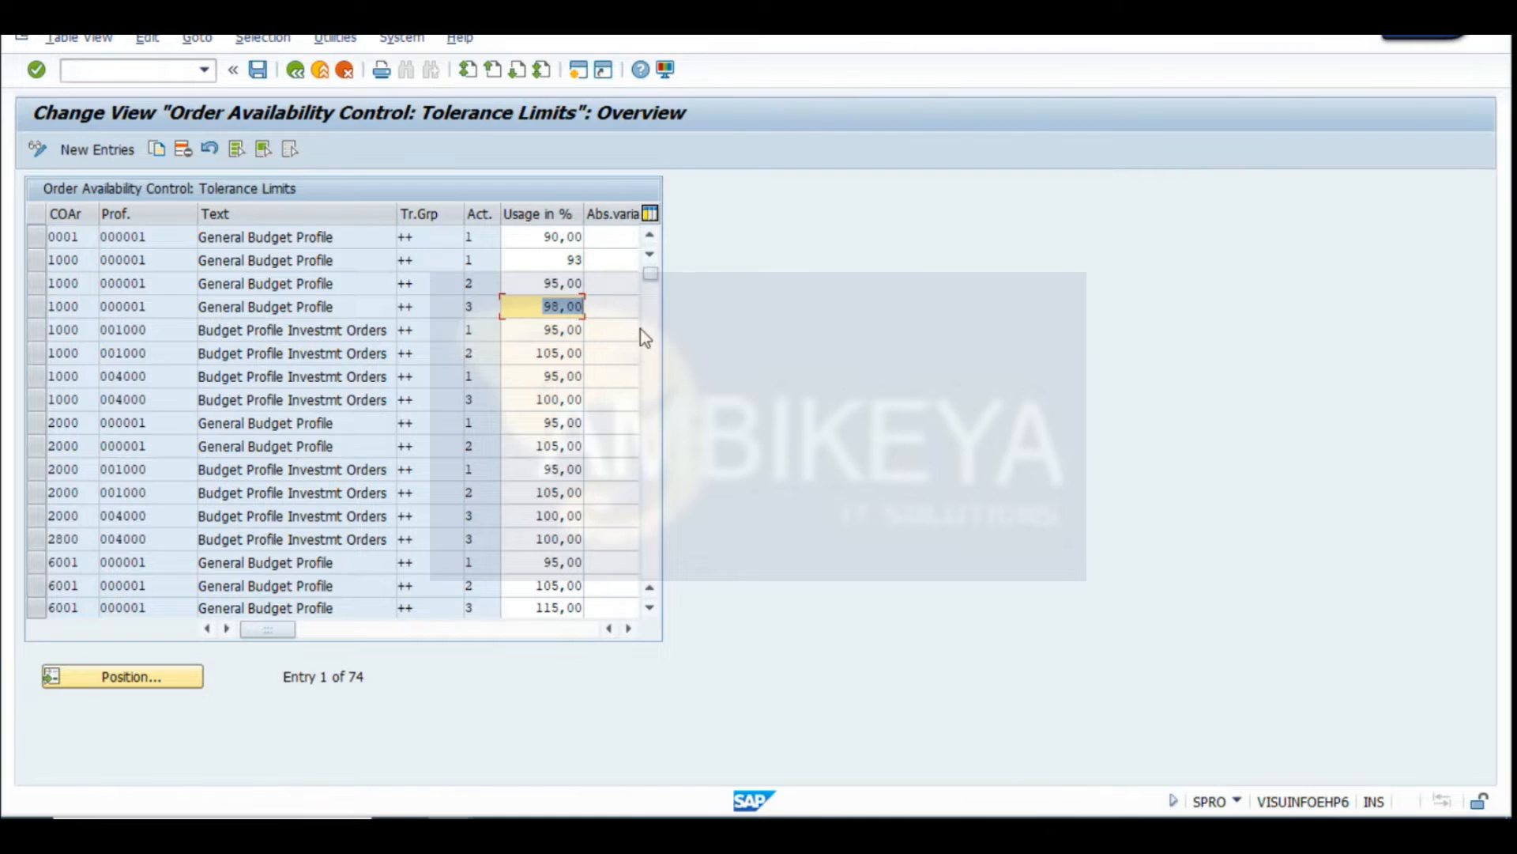
Set the action 3 usage for controlling area 1000, profile 000001, to 99%, and restore it to 98%
{"action": "type", "text": "99"}
{"action": "key", "text": "Return"}
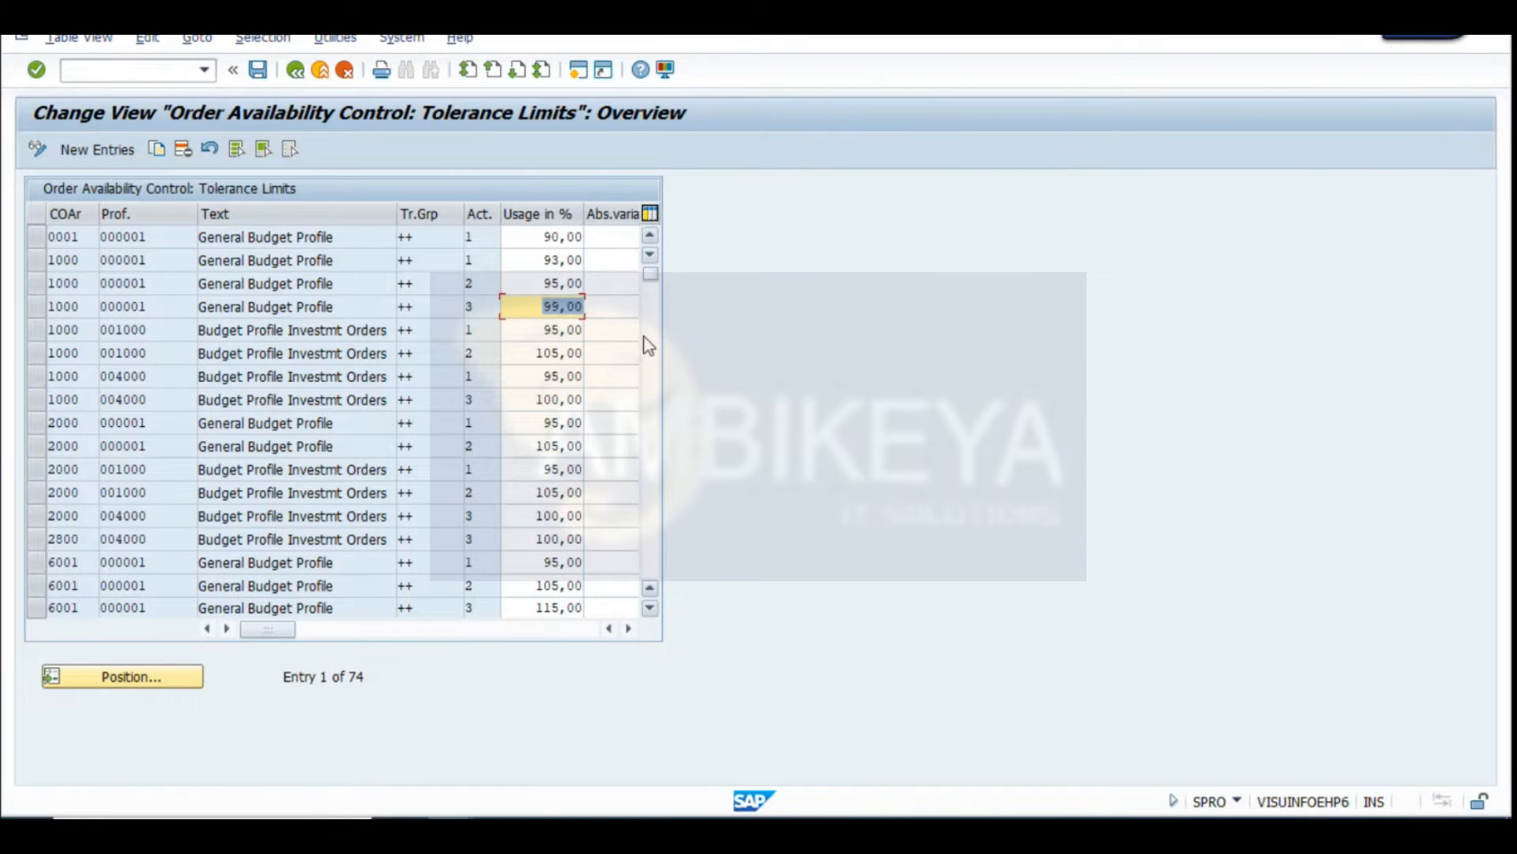
{"action": "type", "text": "98"}
{"action": "key", "text": "Return"}
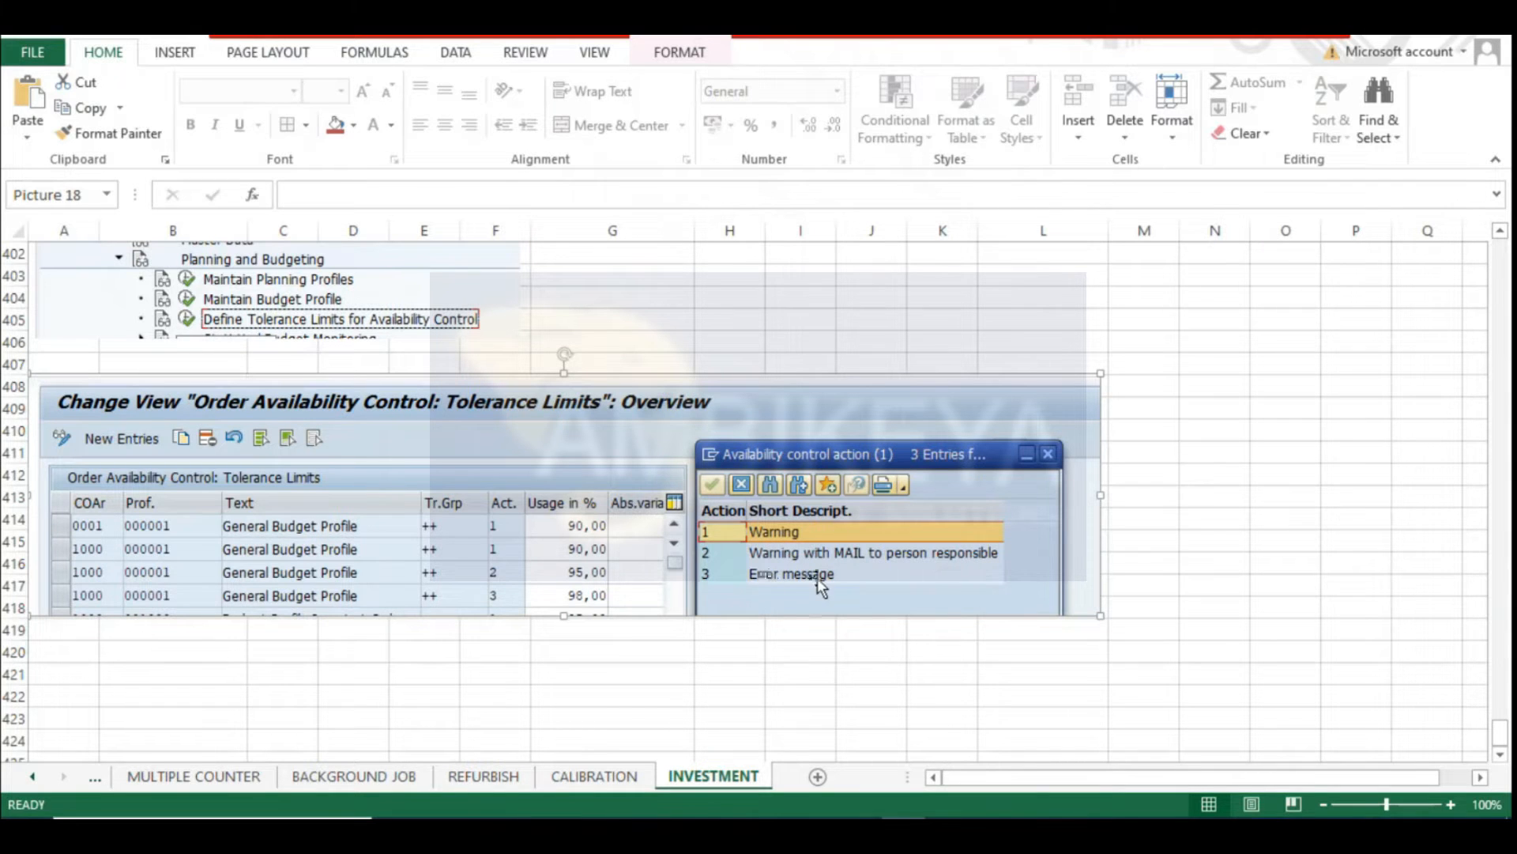
Save the tolerance limit changes in SAP, assigning them to customizing request EH6K900069, DEFINE MASTER DATA - KPIL
{"action": "key", "text": "alt+Tab"}
{"action": "key", "text": "Escape"}
{"action": "left_click", "coordinate": [74, 674]}
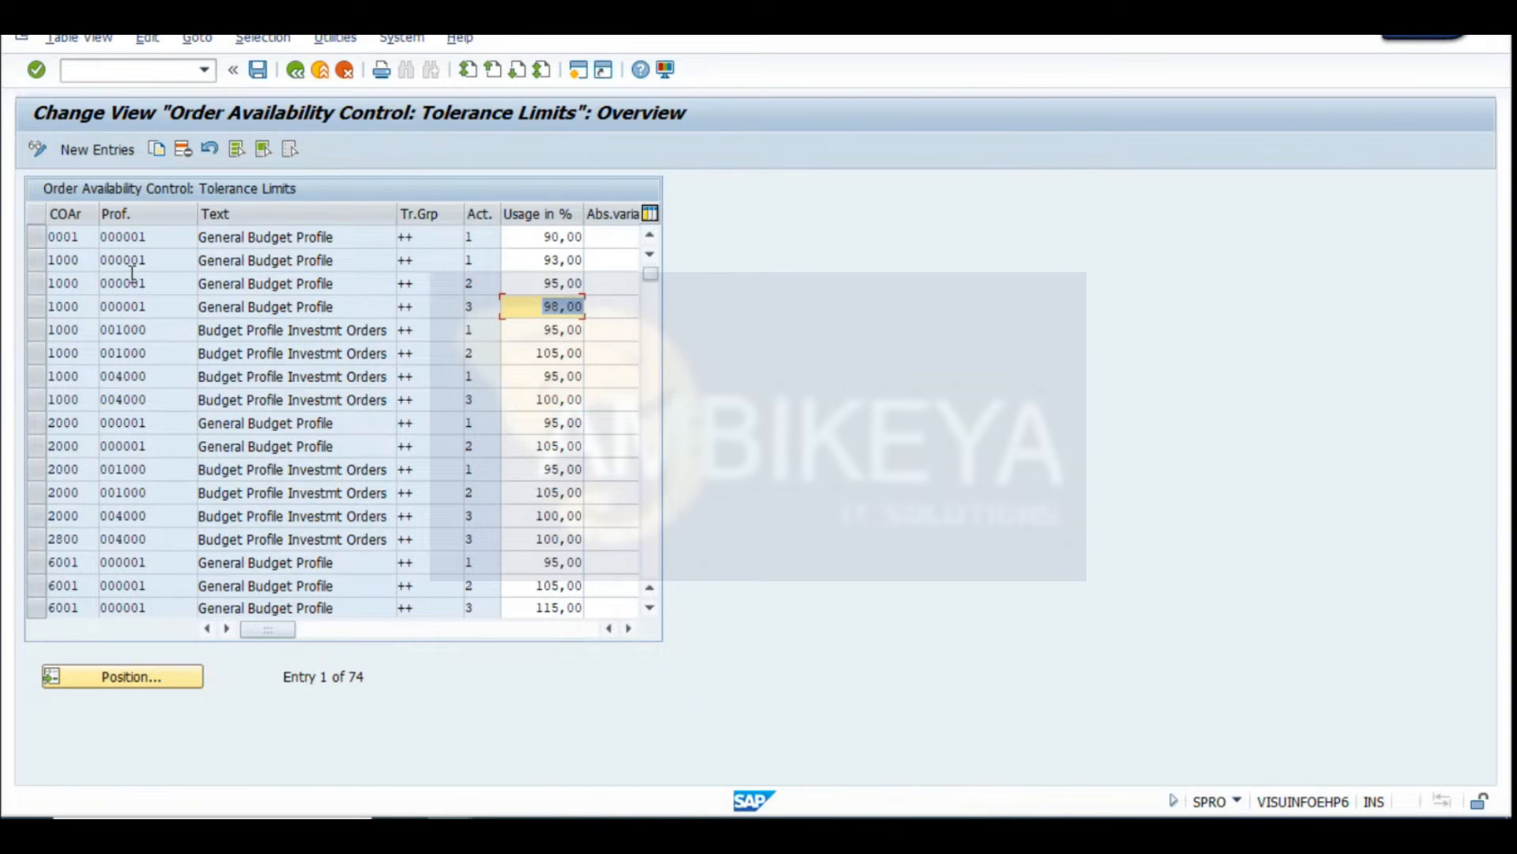
{"action": "left_click", "coordinate": [260, 72]}
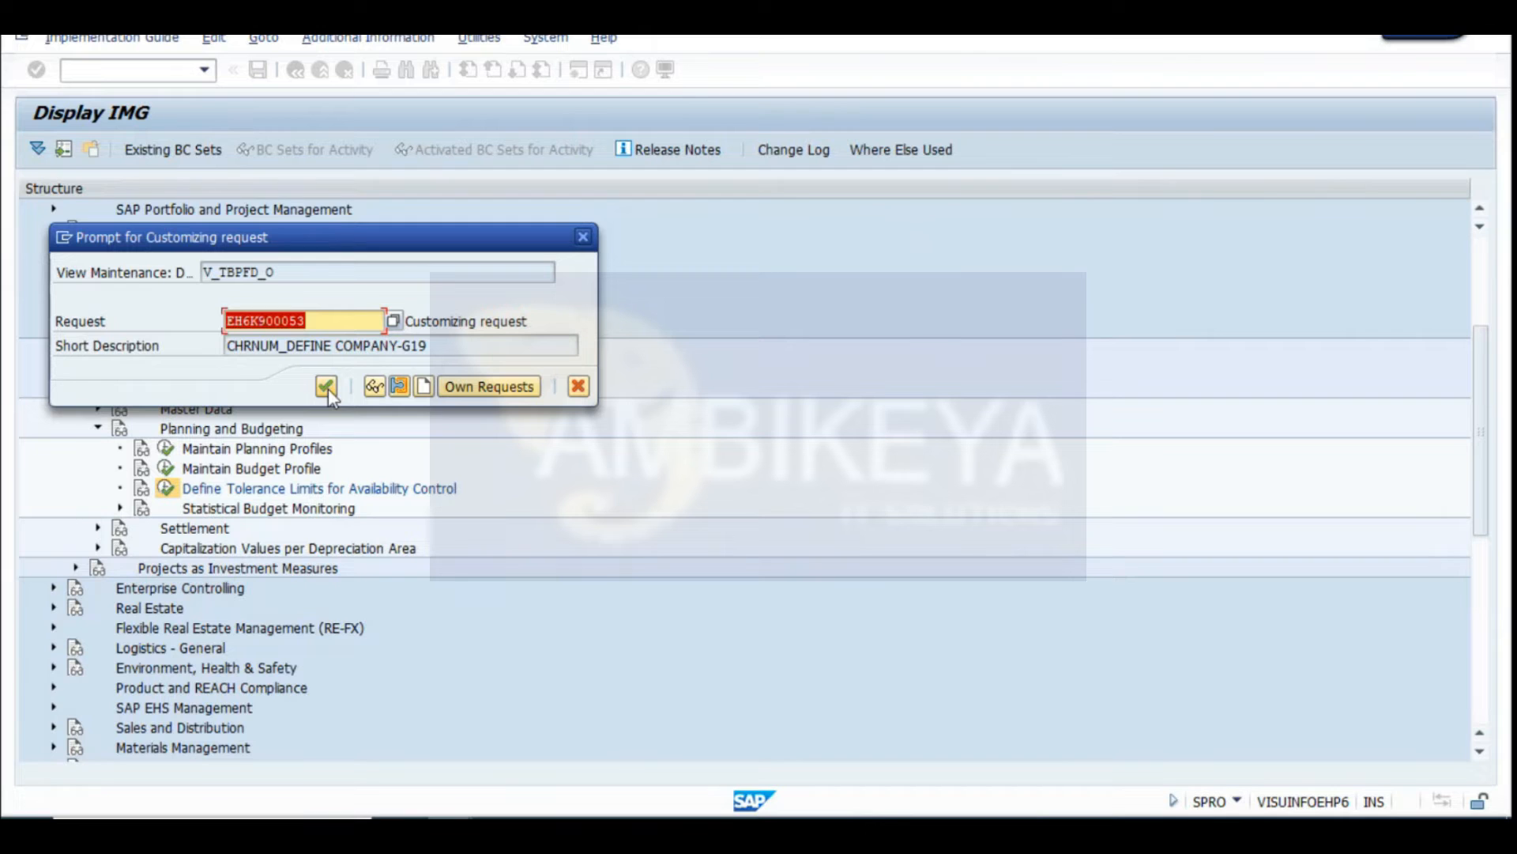
{"action": "left_click", "coordinate": [327, 386]}
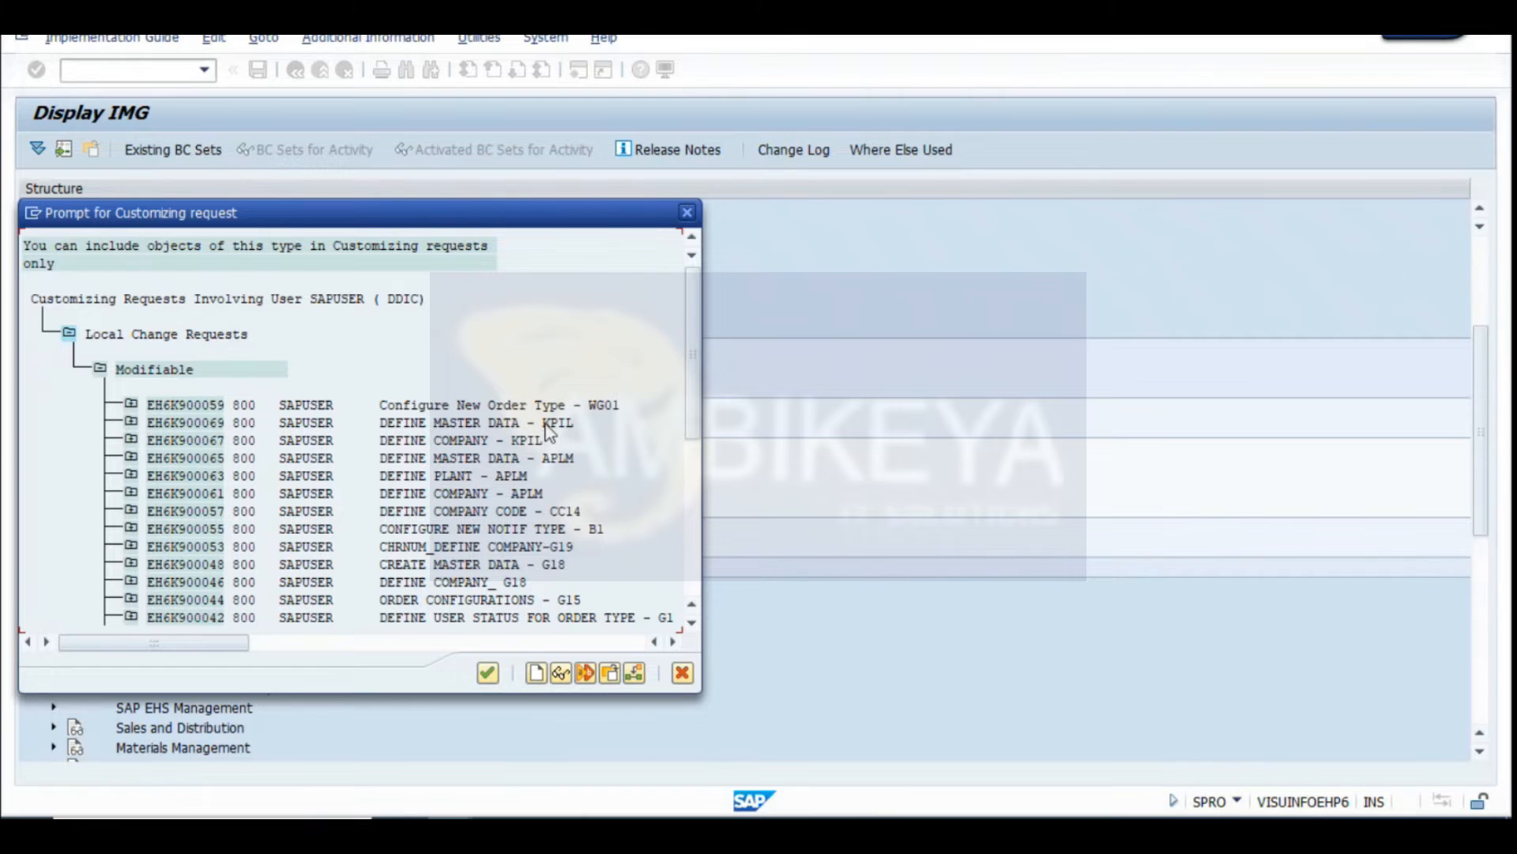
{"action": "double_click", "coordinate": [422, 430]}
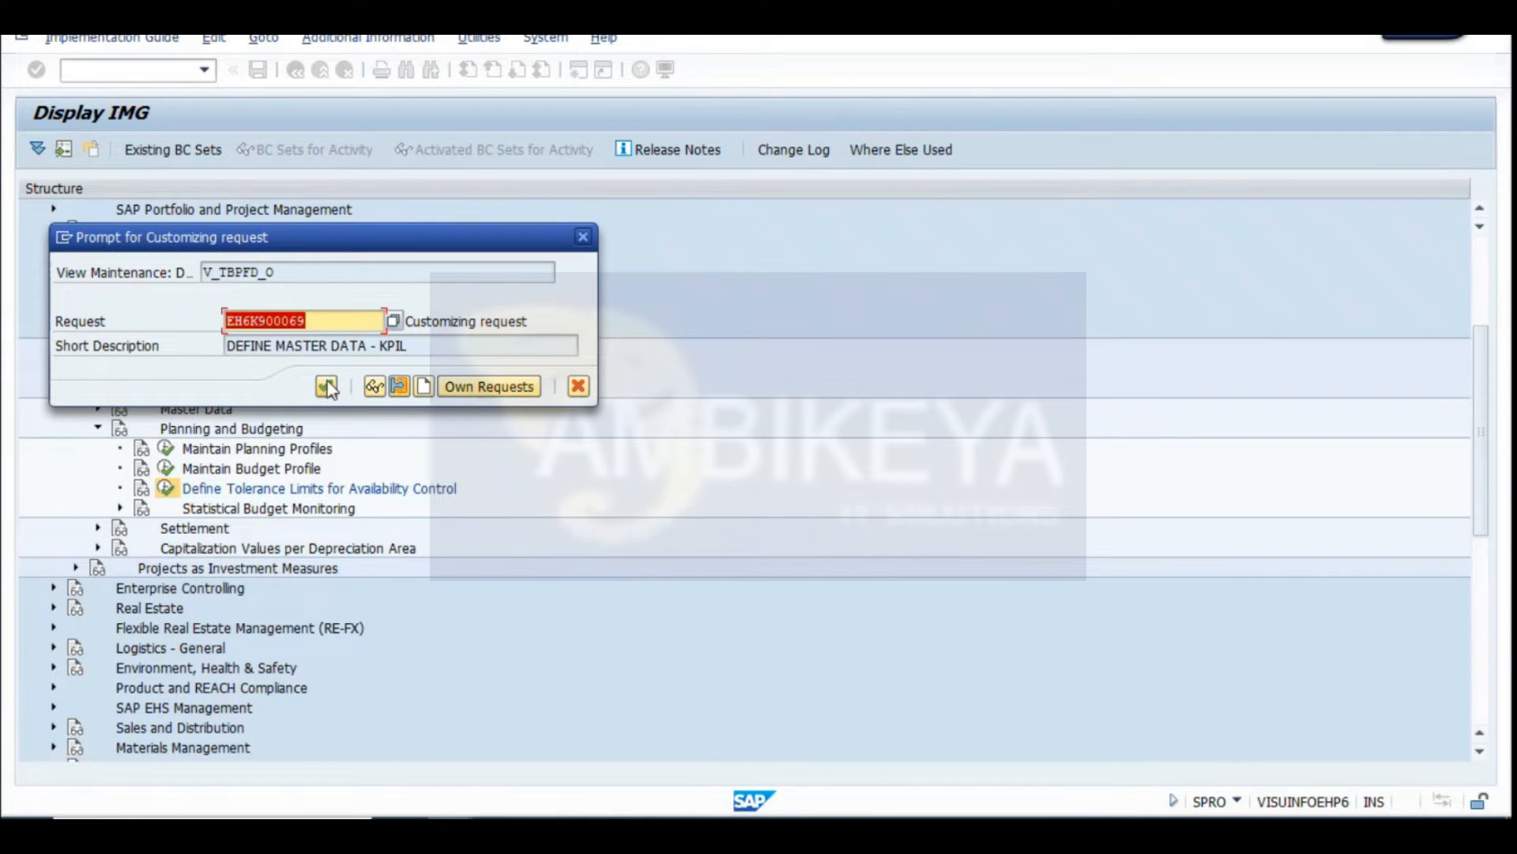
{"action": "left_click", "coordinate": [326, 387]}
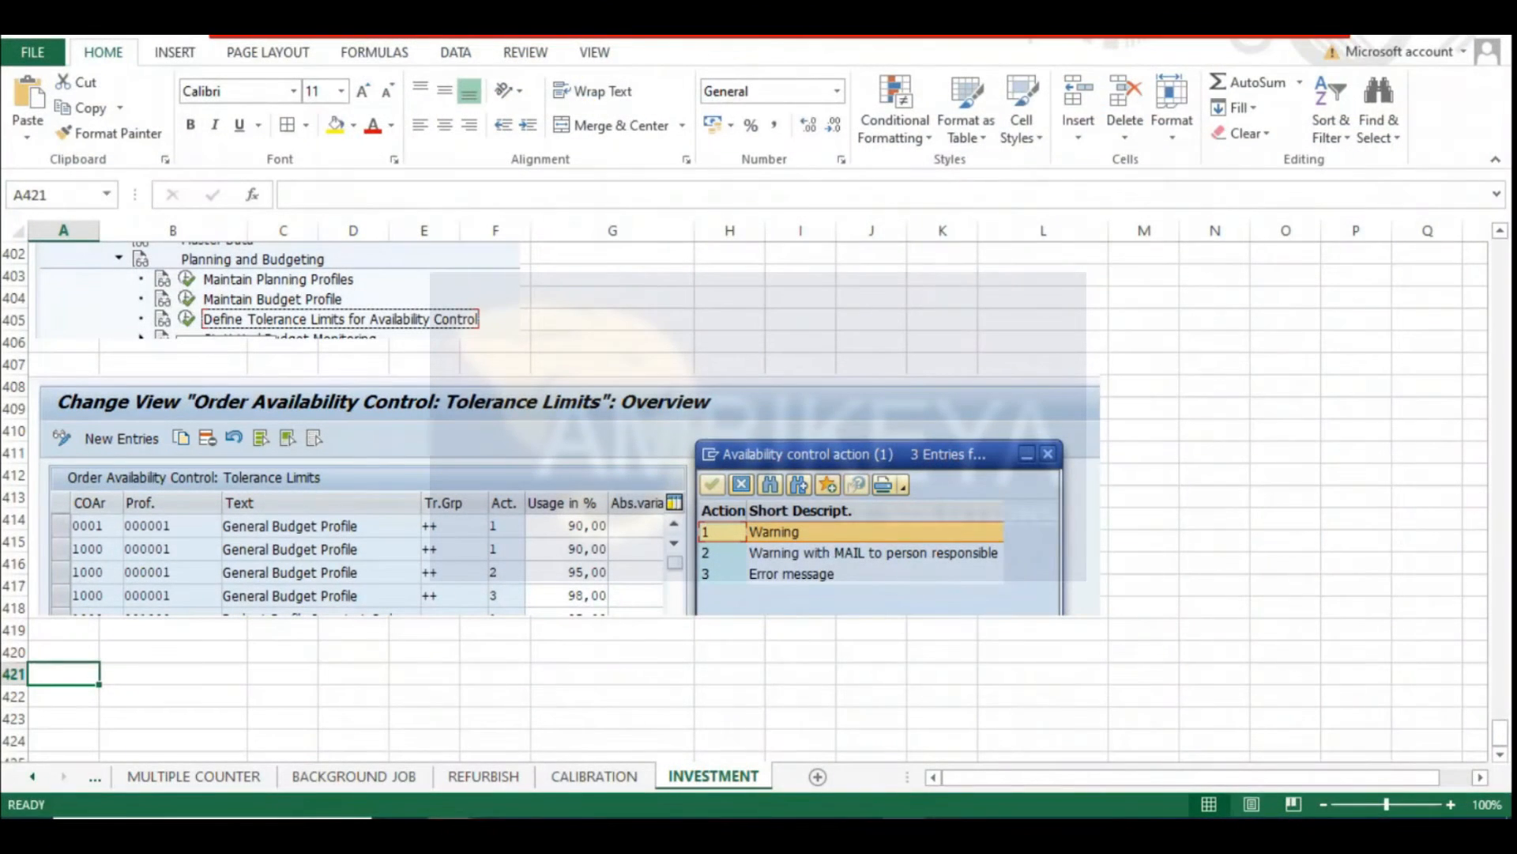
{"action": "scroll", "coordinate": [1140, 507], "scroll_direction": "up", "scroll_amount": 3}
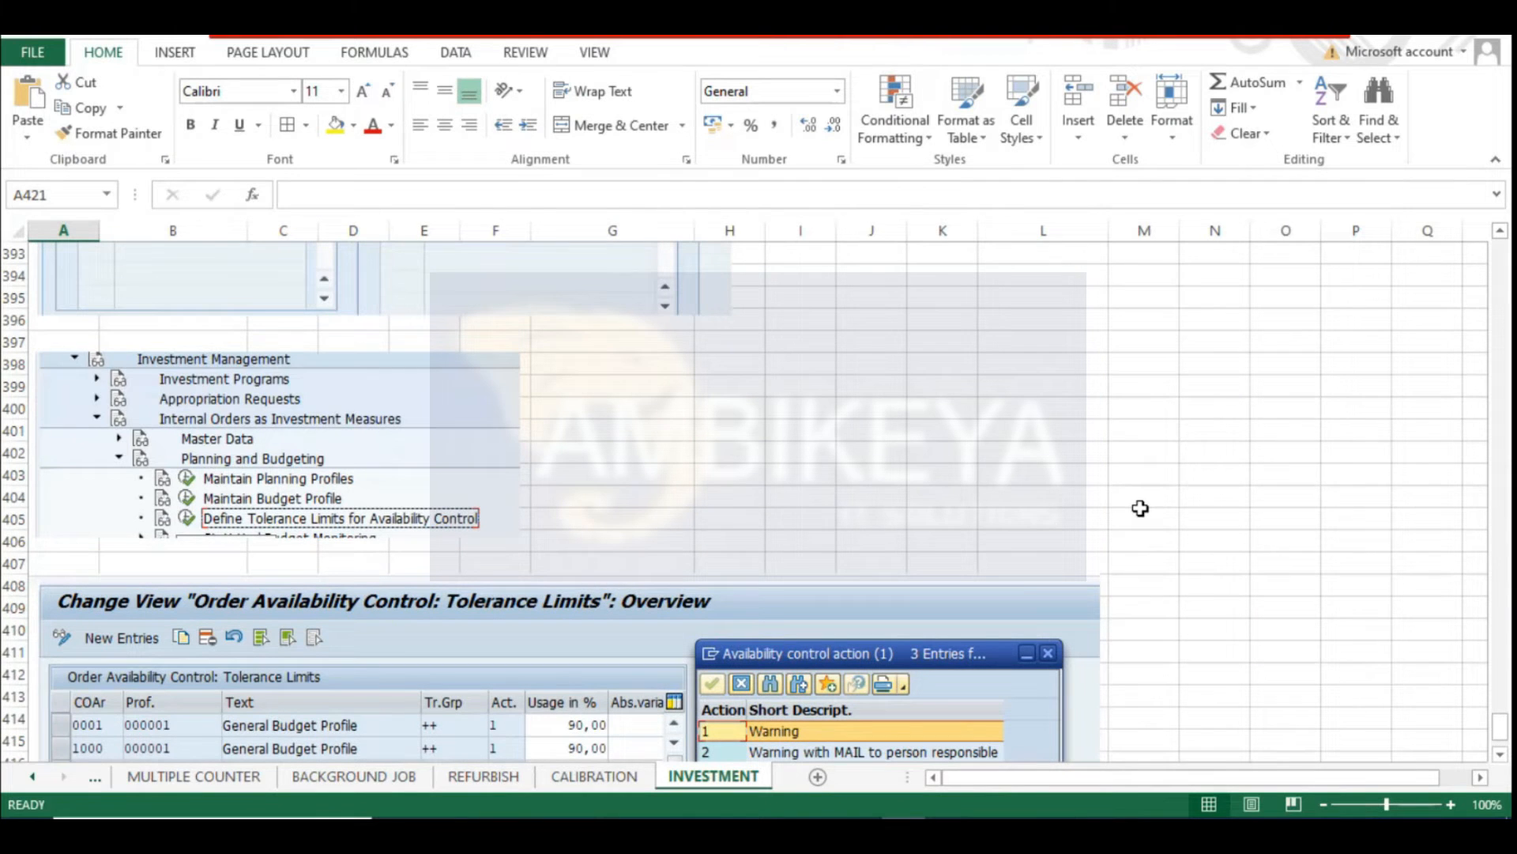
{"action": "scroll", "coordinate": [1140, 507], "scroll_direction": "down", "scroll_amount": 6}
{"action": "scroll", "coordinate": [1202, 583], "scroll_direction": "up", "scroll_amount": 1}
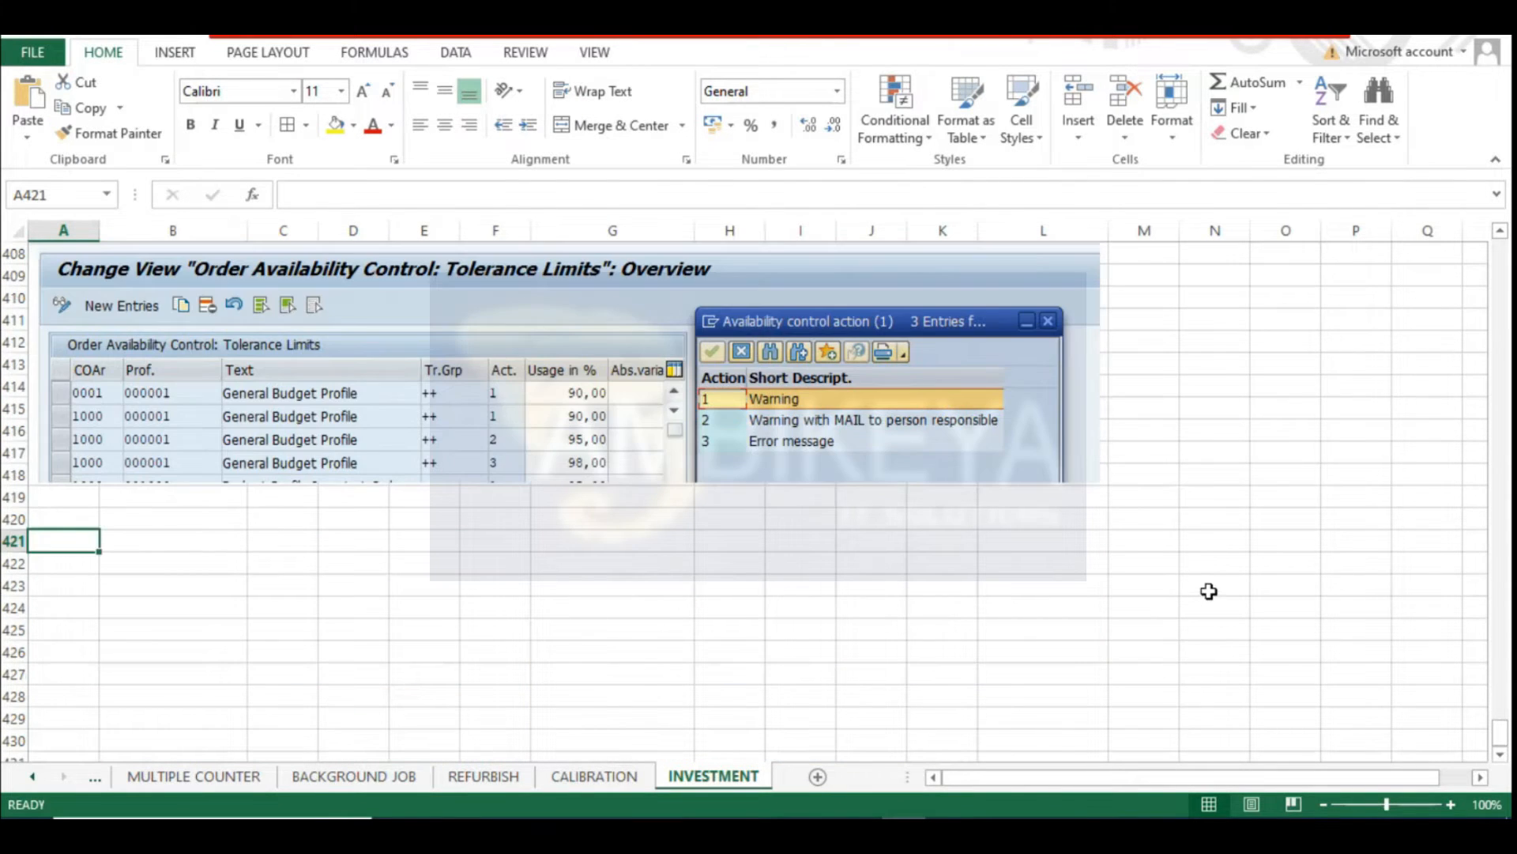
{"action": "left_click", "coordinate": [1279, 367]}
{"action": "key", "text": "Right"}
{"action": "key", "text": "Right"}
{"action": "key", "text": "Right"}
{"action": "key", "text": "Right"}
{"action": "key", "text": "Right"}
{"action": "key", "text": "Right"}
{"action": "key", "text": "Right"}
{"action": "key", "text": "Right"}
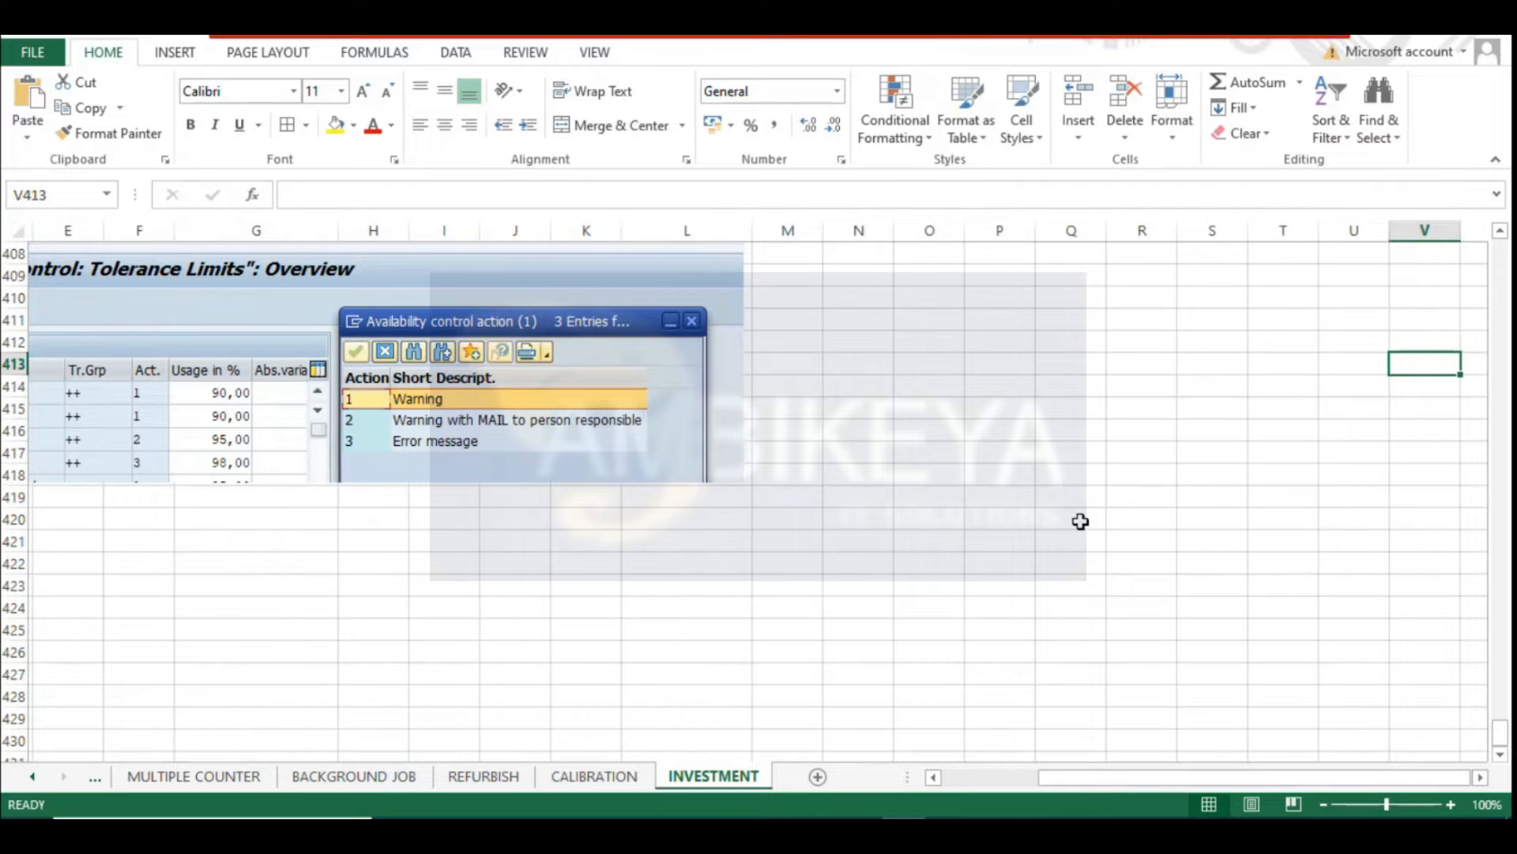
{"action": "left_click_drag", "start_coordinate": [1043, 777], "coordinate": [917, 780]}
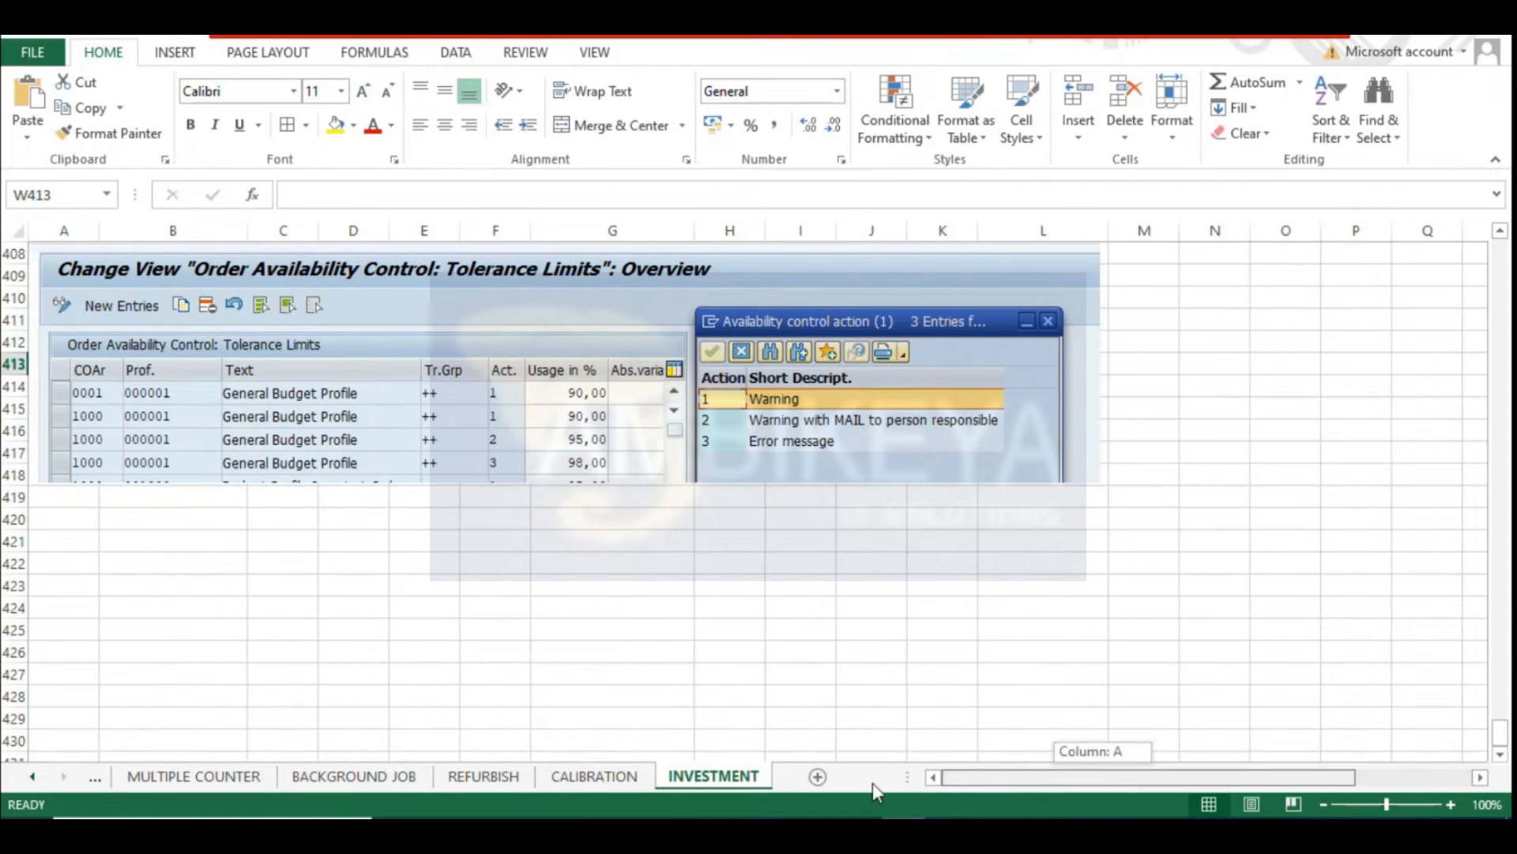
Calculate 93% of the KO22 budget from L357 in cell N357 of the INVESTMENT sheet
{"action": "scroll", "coordinate": [582, 559], "scroll_direction": "up", "scroll_amount": 4}
{"action": "scroll", "coordinate": [584, 558], "scroll_direction": "up", "scroll_amount": 16}
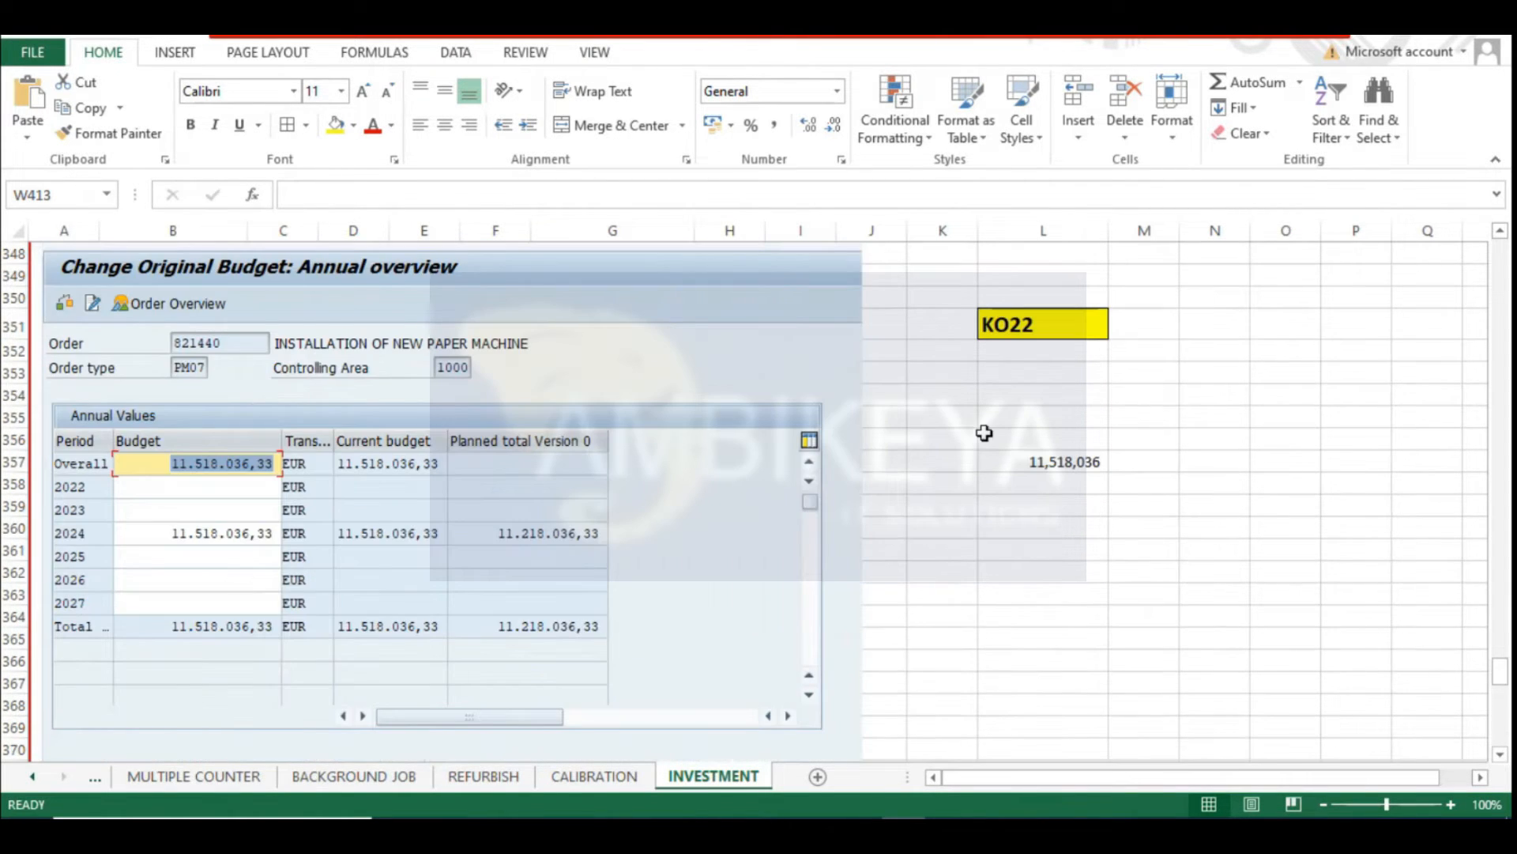
{"action": "scroll", "coordinate": [984, 433], "scroll_direction": "down", "scroll_amount": 1}
{"action": "left_click", "coordinate": [1051, 395]}
{"action": "left_click", "coordinate": [1209, 394]}
{"action": "scroll", "coordinate": [1214, 396], "scroll_direction": "down", "scroll_amount": 17}
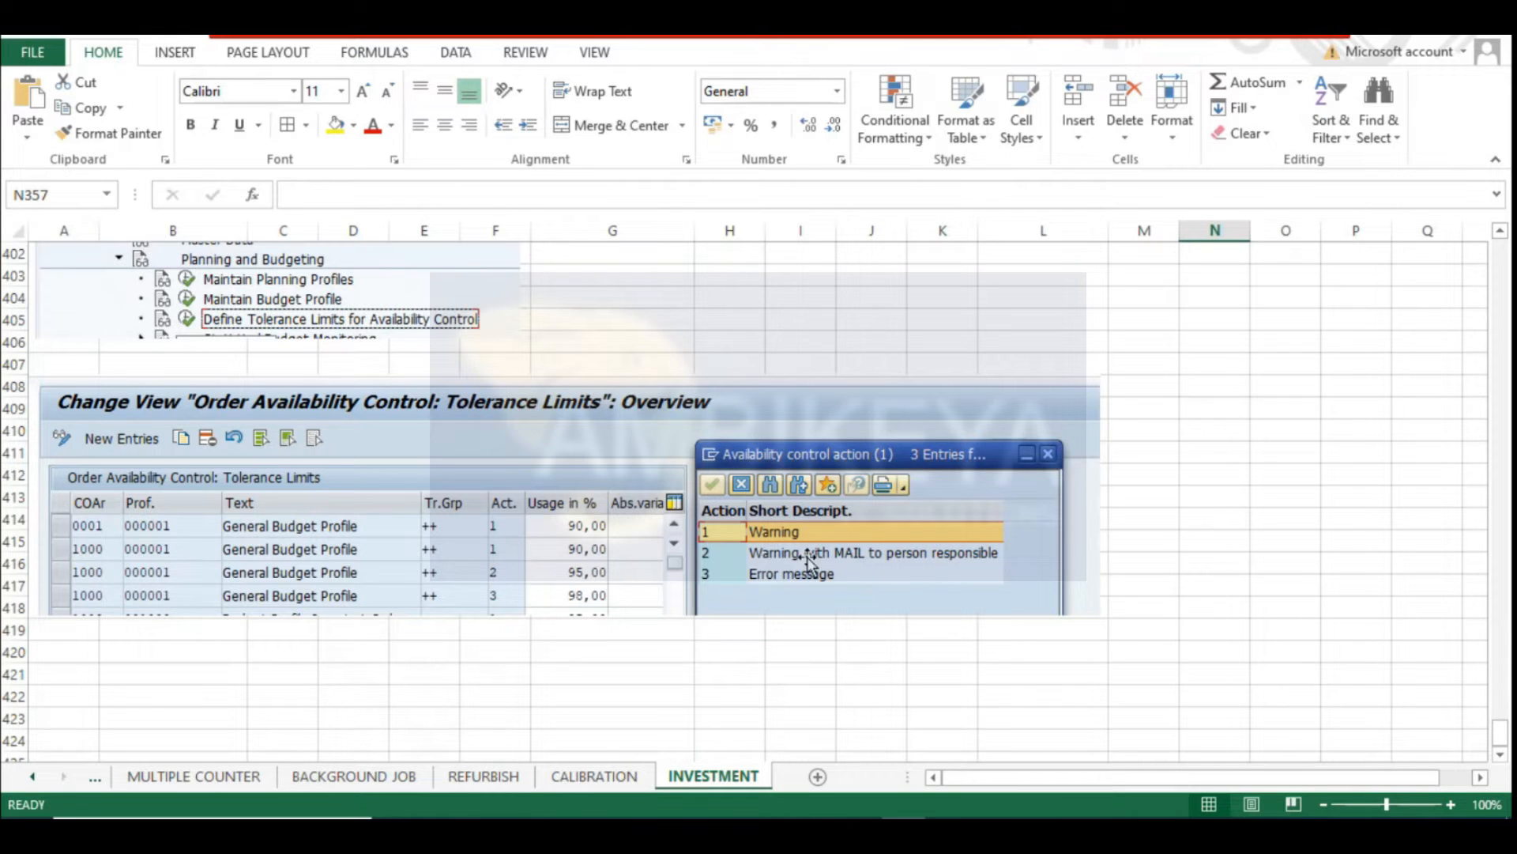
{"action": "scroll", "coordinate": [1137, 566], "scroll_direction": "up", "scroll_amount": 19}
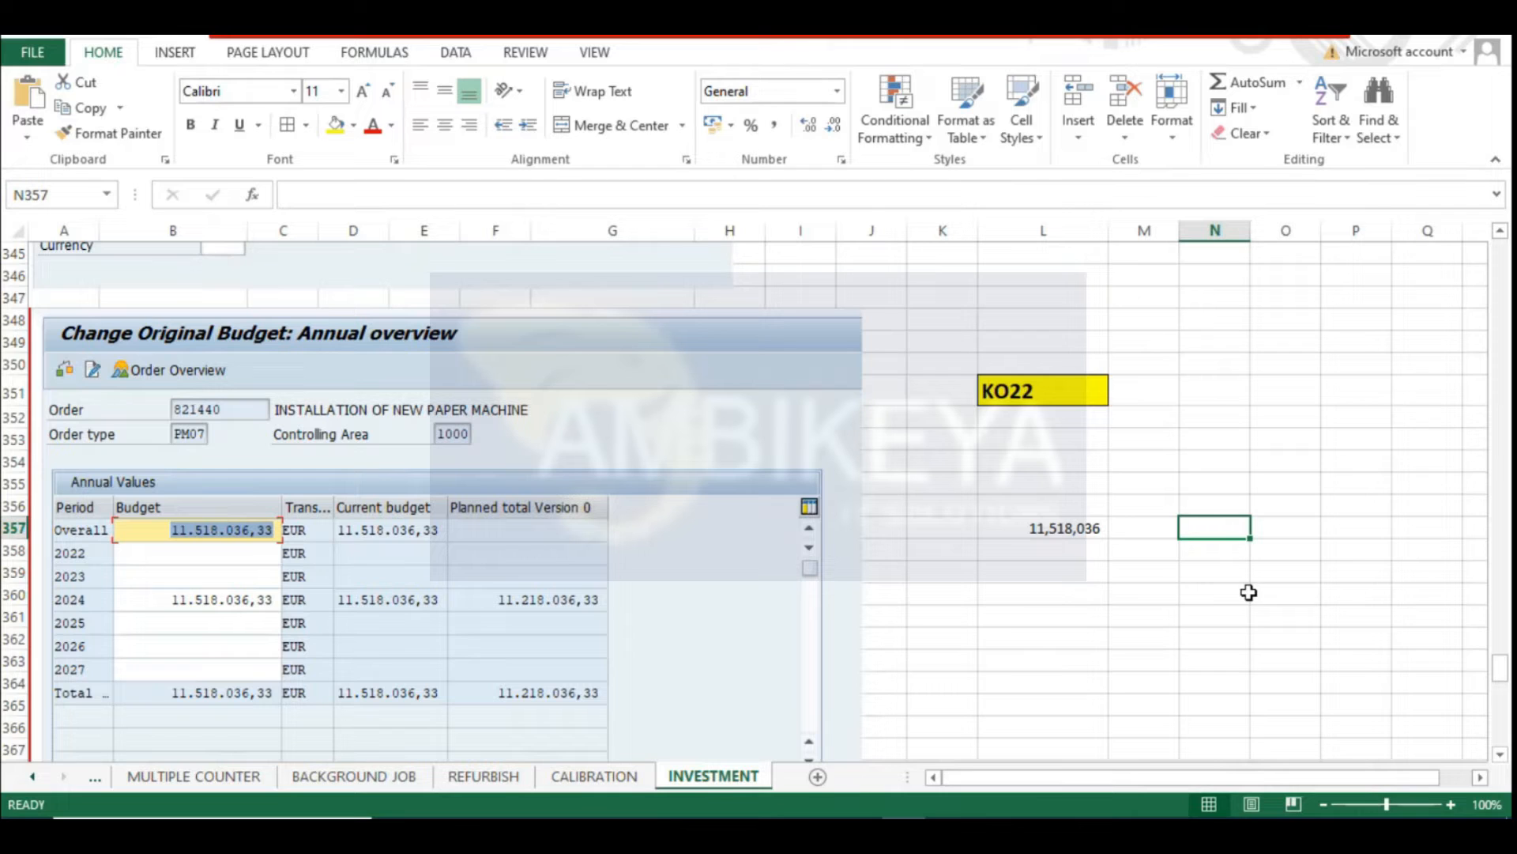
{"action": "type", "text": "=93"}
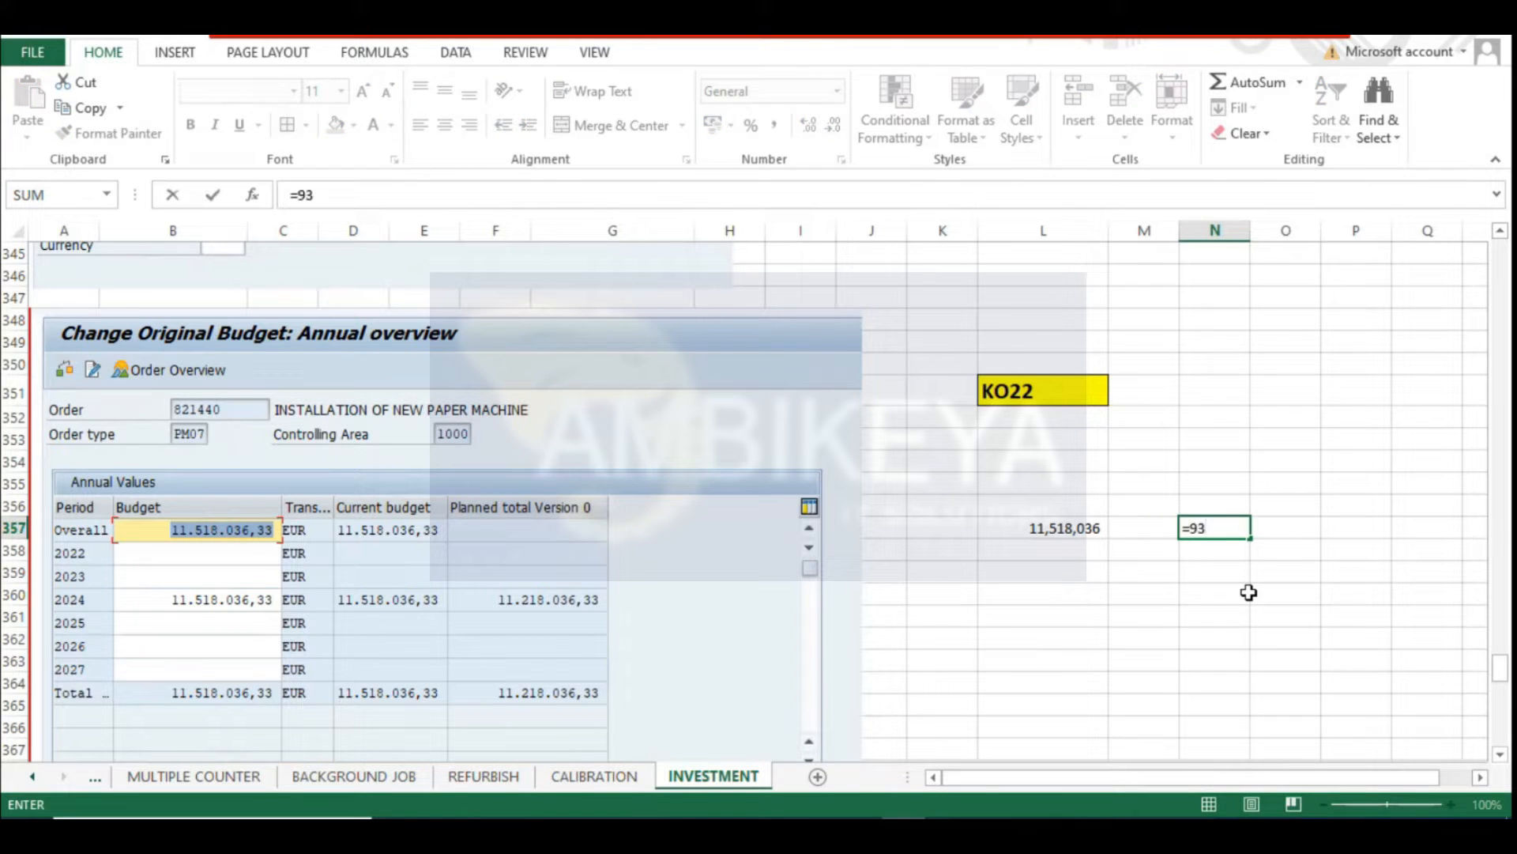
{"action": "type", "text": "%*"}
{"action": "left_click", "coordinate": [1051, 528]}
{"action": "key", "text": "Return"}
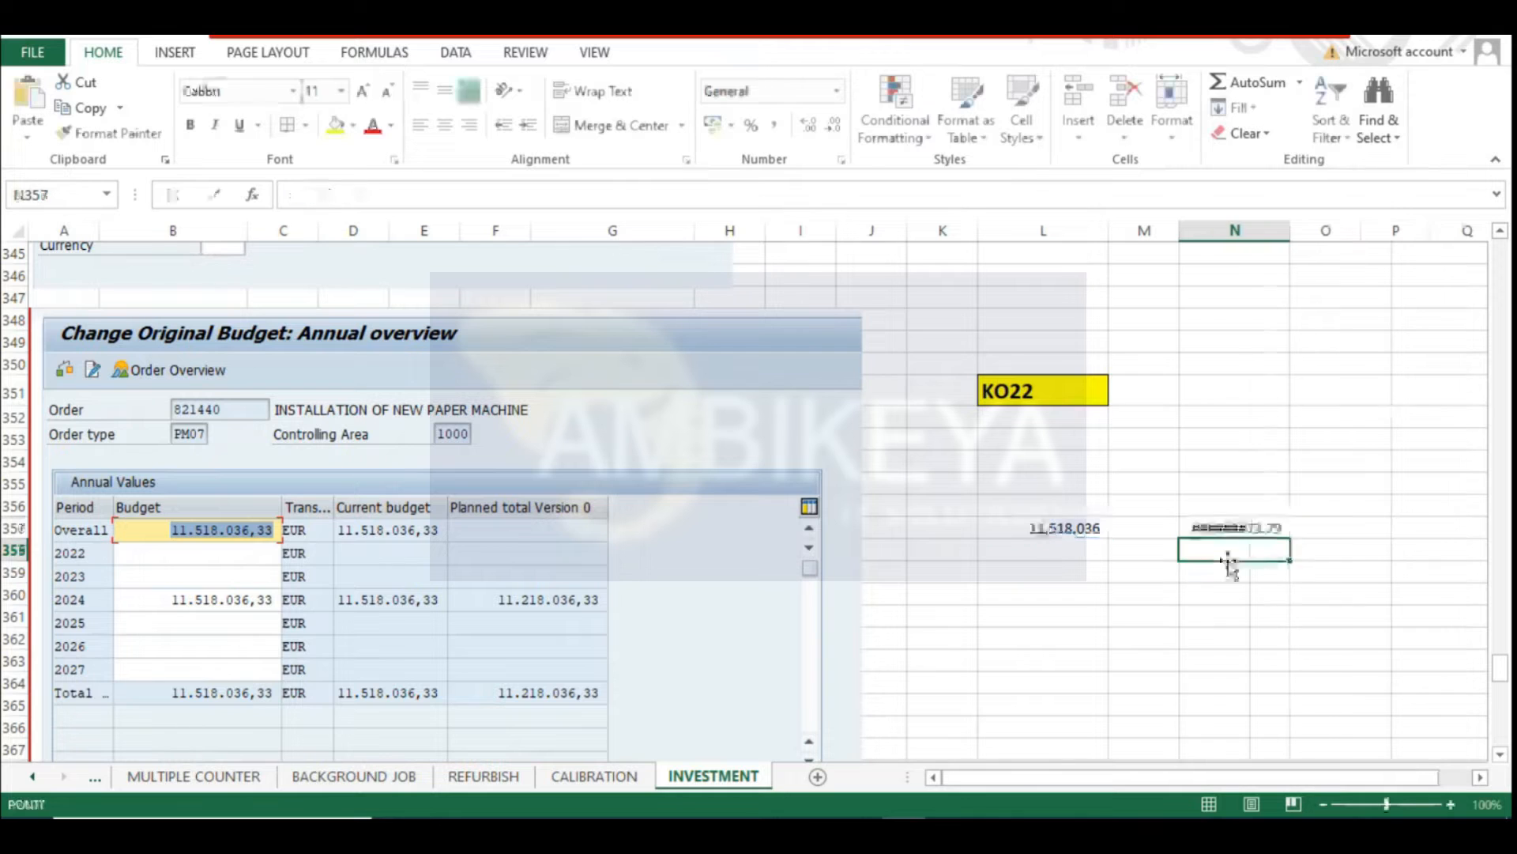
{"action": "left_click", "coordinate": [1232, 526]}
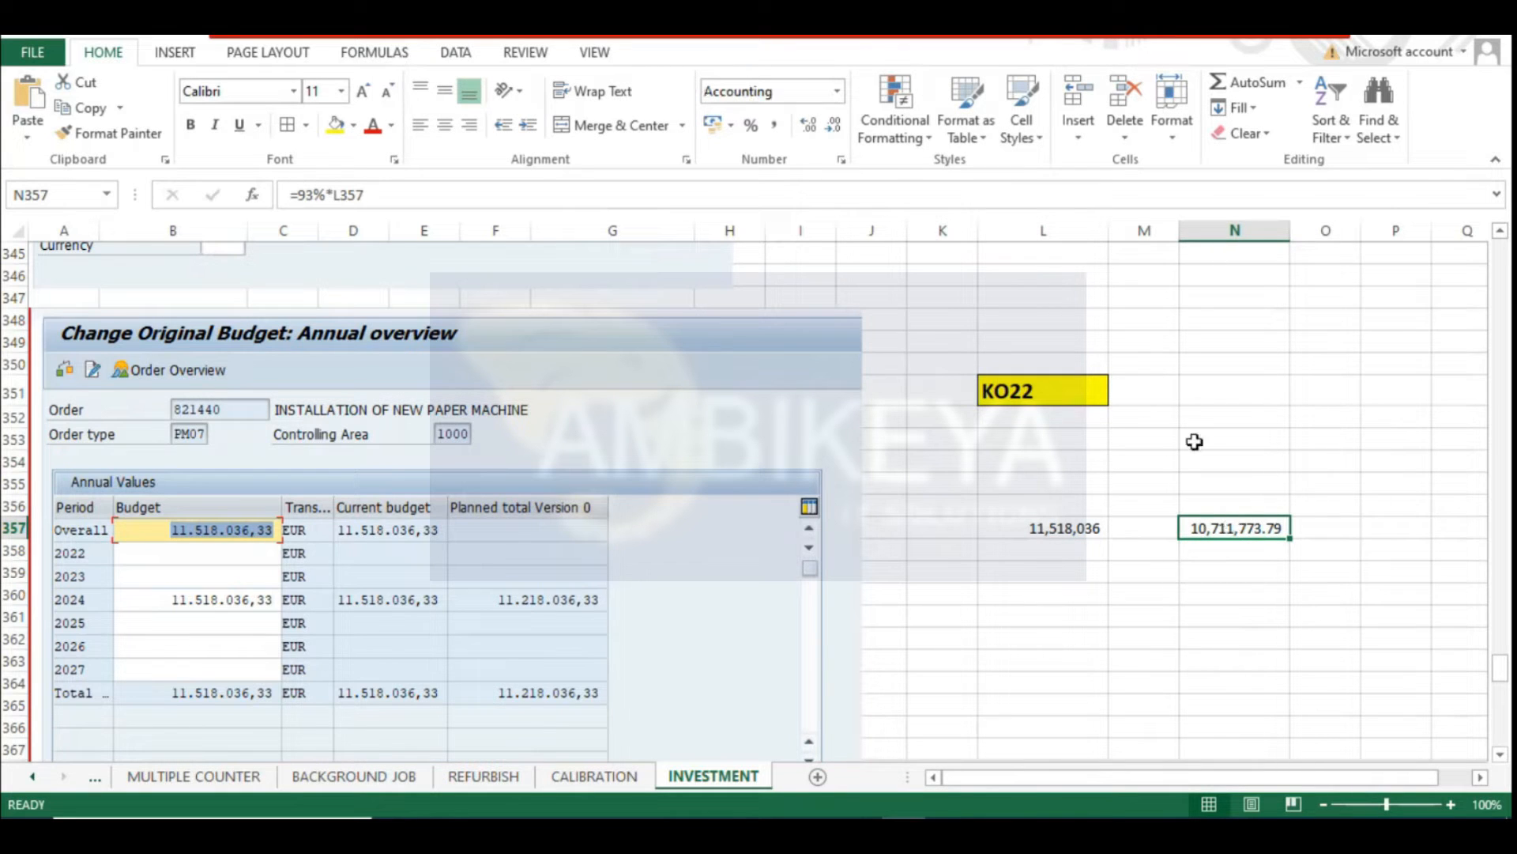
Copy the budget amount in L357 down to L358 and L359
{"action": "left_click", "coordinate": [1059, 551]}
{"action": "left_click", "coordinate": [1079, 538]}
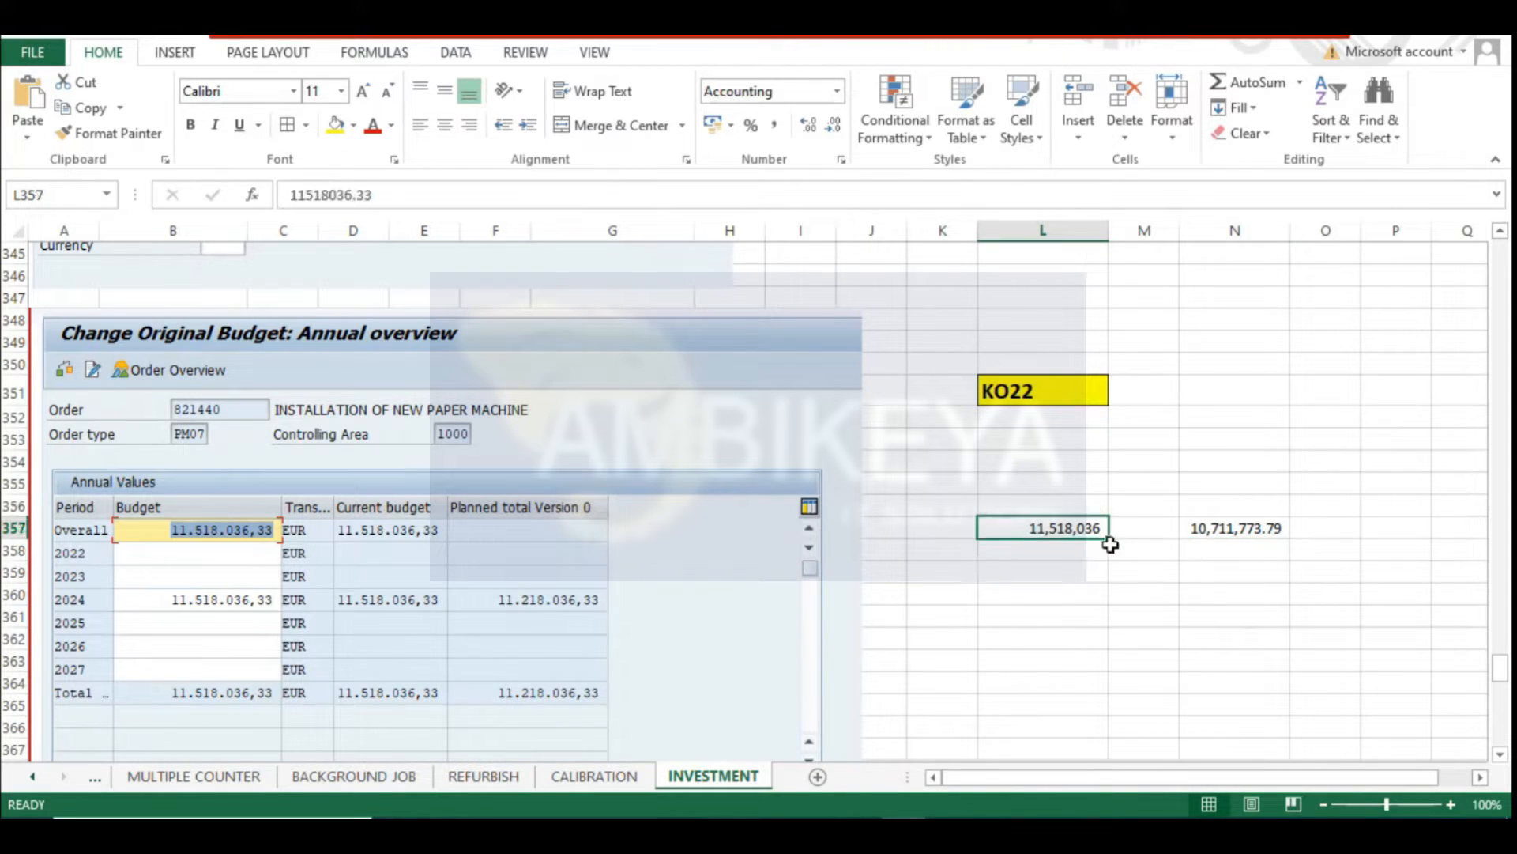
{"action": "left_click_drag", "start_coordinate": [1113, 544], "coordinate": [1105, 581]}
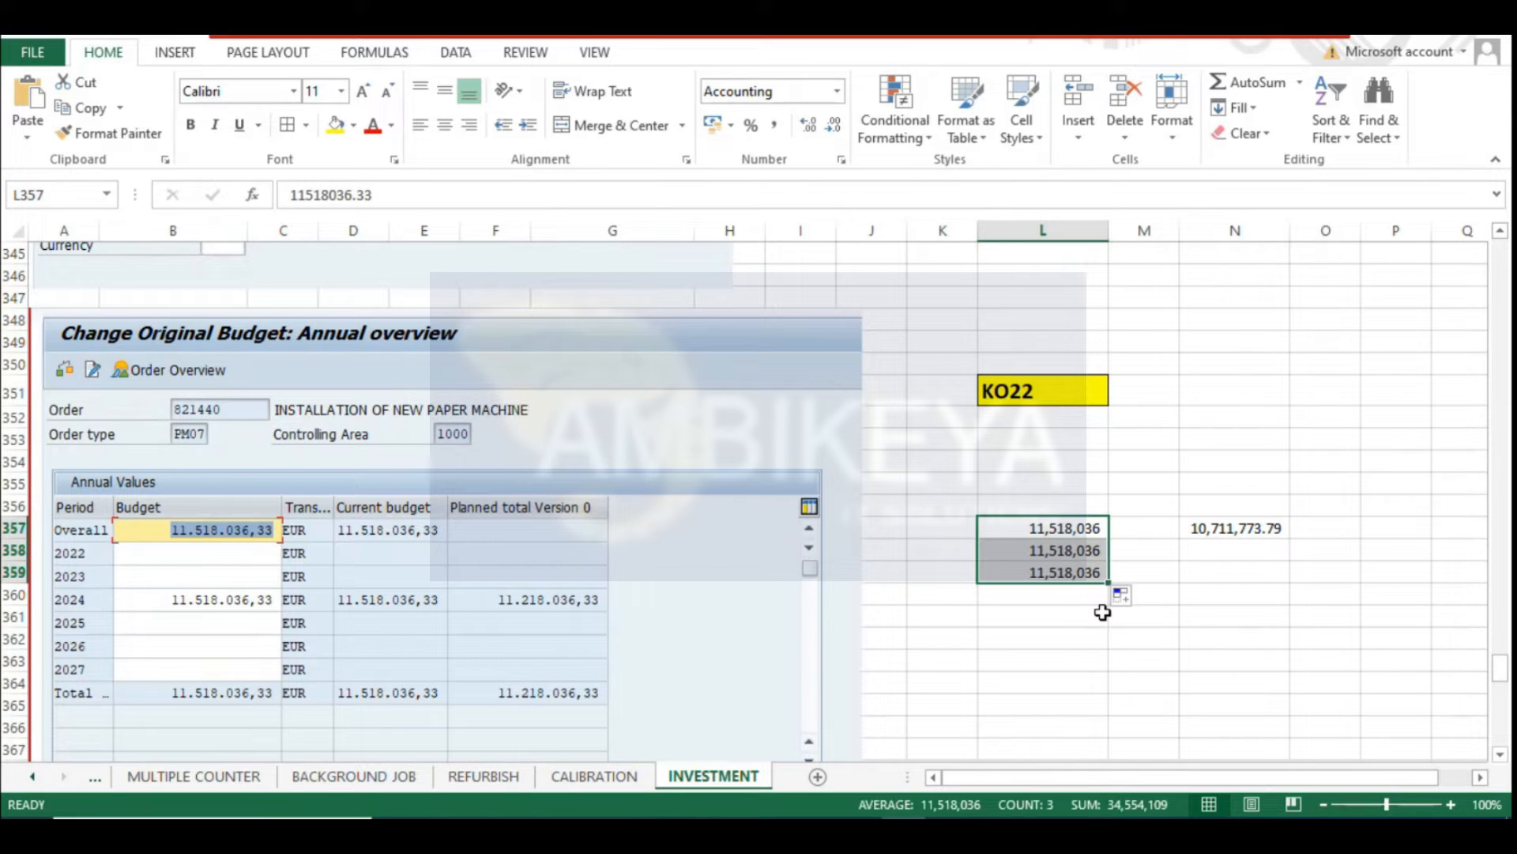
Calculate 95% of L358 in cell N358 and 98% of L359 in cell N359
{"action": "left_click", "coordinate": [1263, 552]}
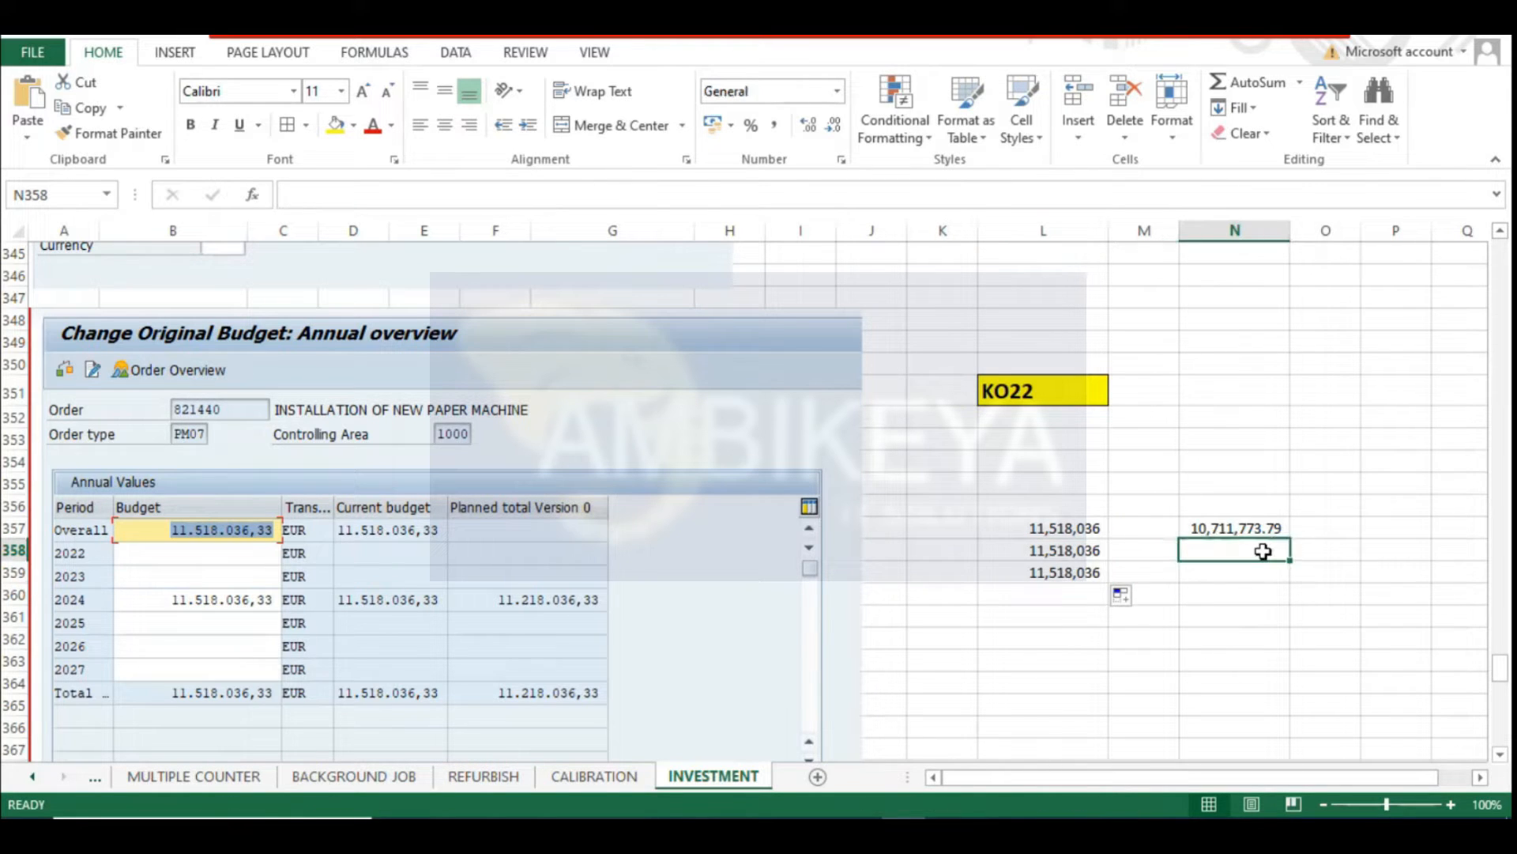
{"action": "type", "text": "="}
{"action": "type", "text": "99"}
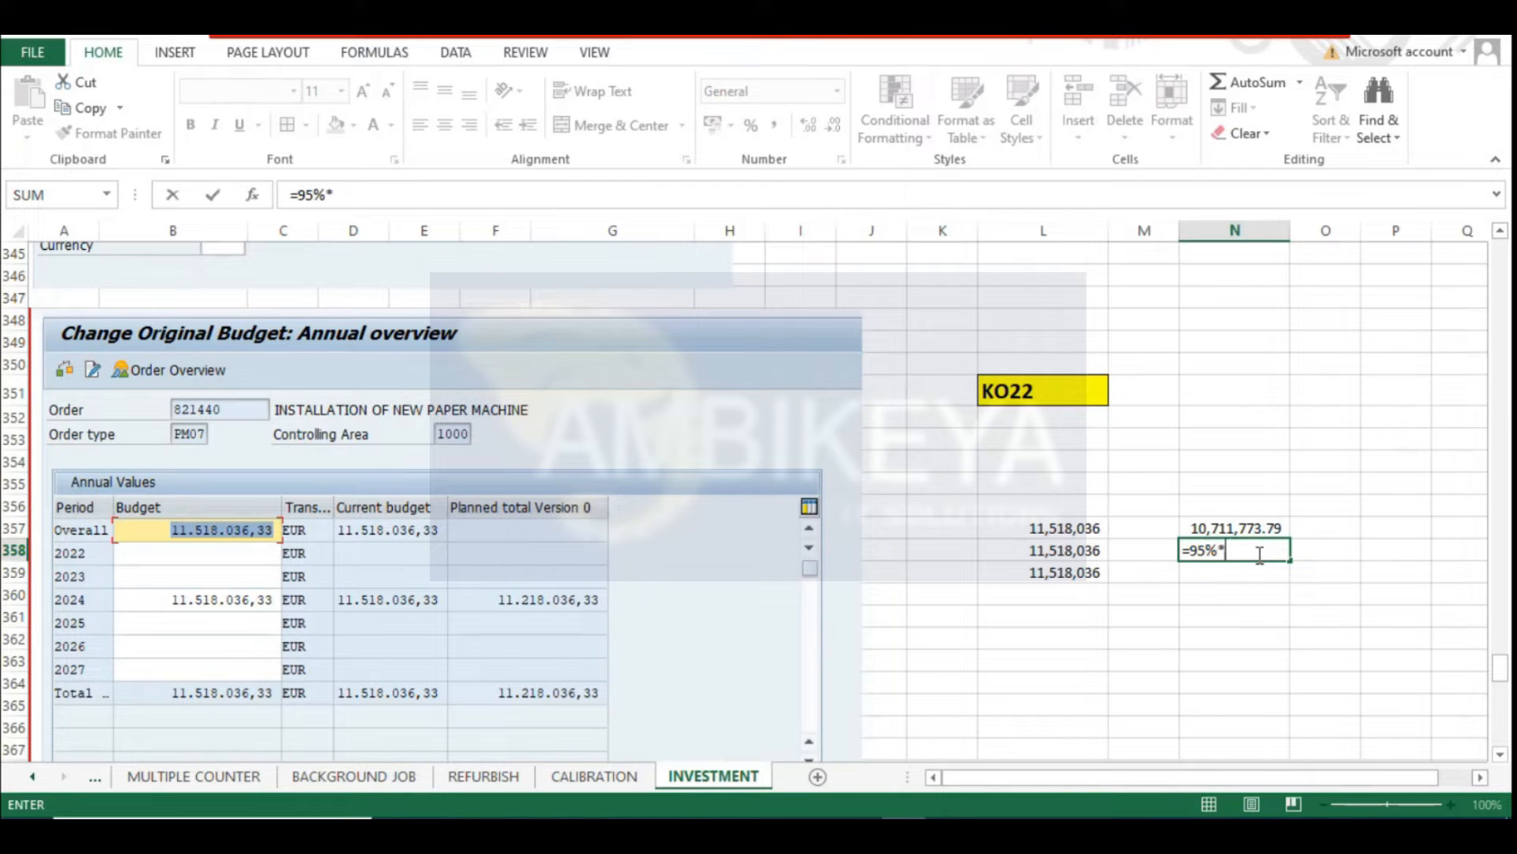
{"action": "type", "text": "%*"}
{"action": "left_click", "coordinate": [1063, 551]}
{"action": "key", "text": "Return"}
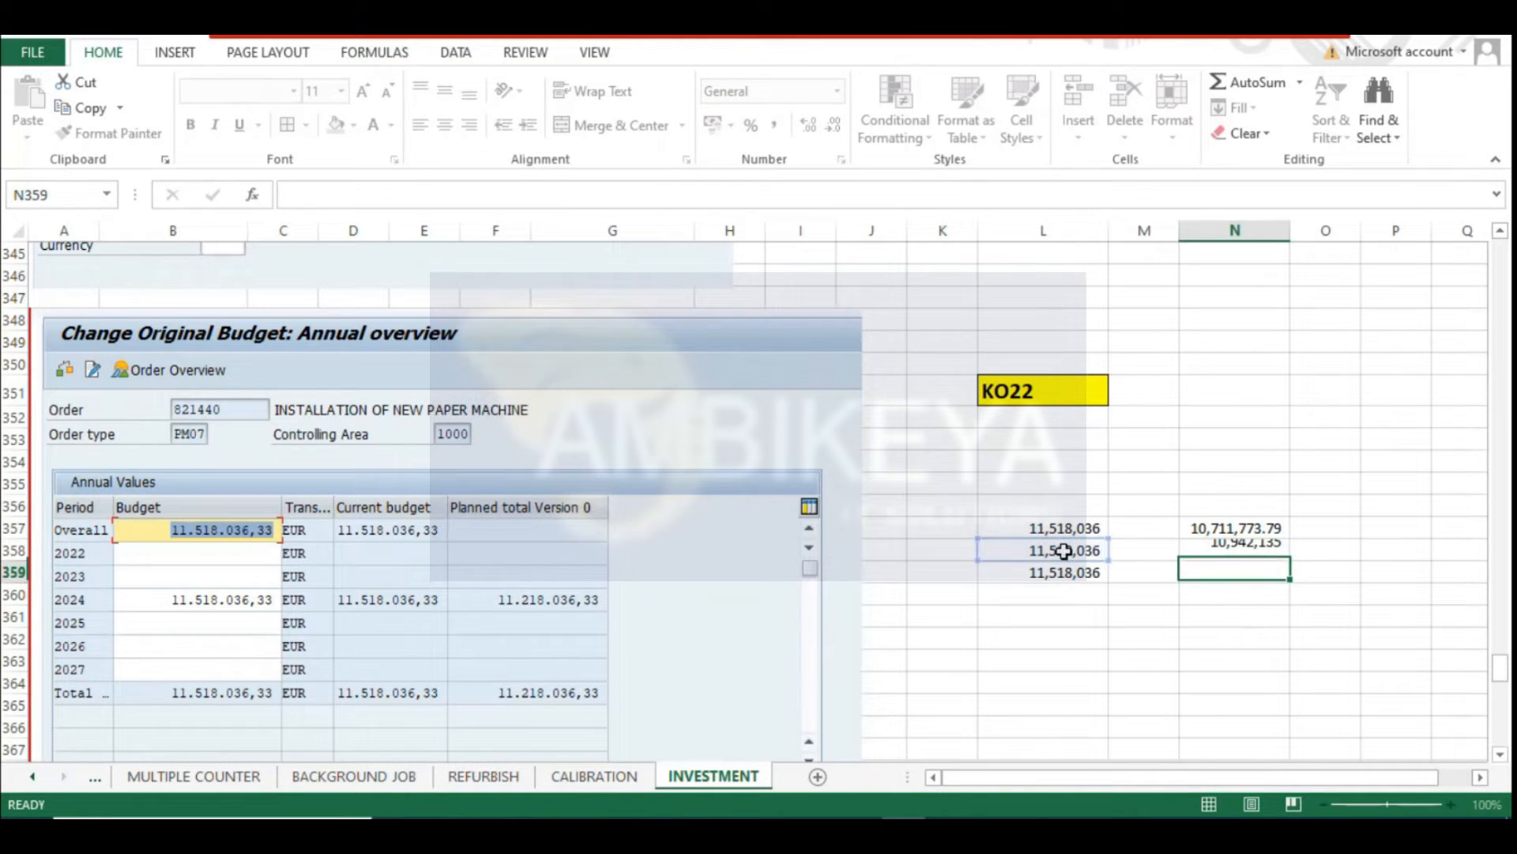
{"action": "type", "text": "=98"}
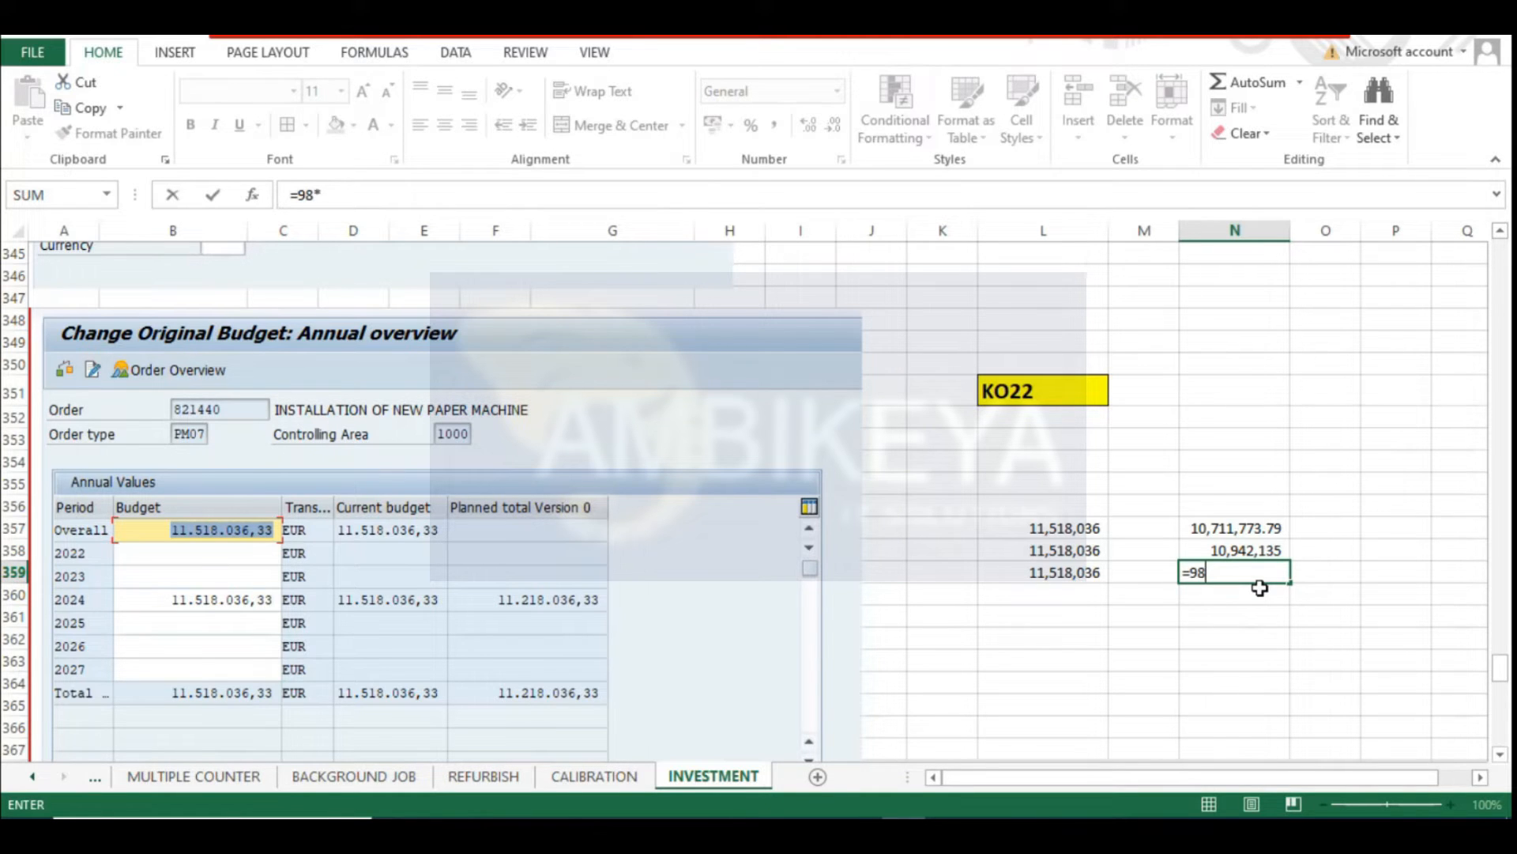
{"action": "type", "text": "%*"}
{"action": "left_click", "coordinate": [1068, 574]}
{"action": "key", "text": "Return"}
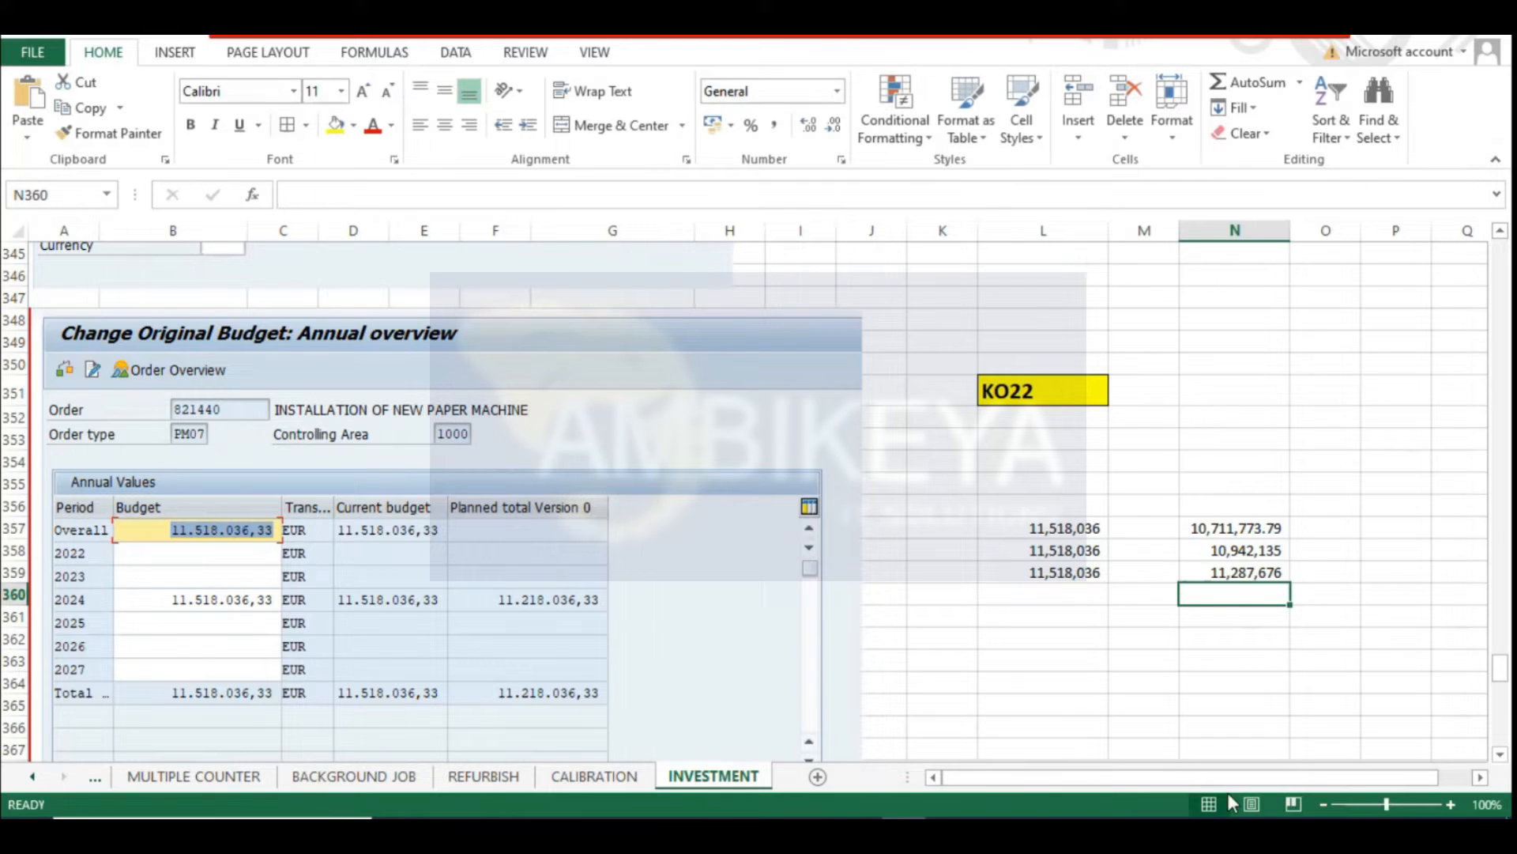
Format N357:N359 with two decimals, wrapped text and font size 18, and widen column N to fit
{"action": "left_click_drag", "start_coordinate": [1240, 527], "coordinate": [1229, 572]}
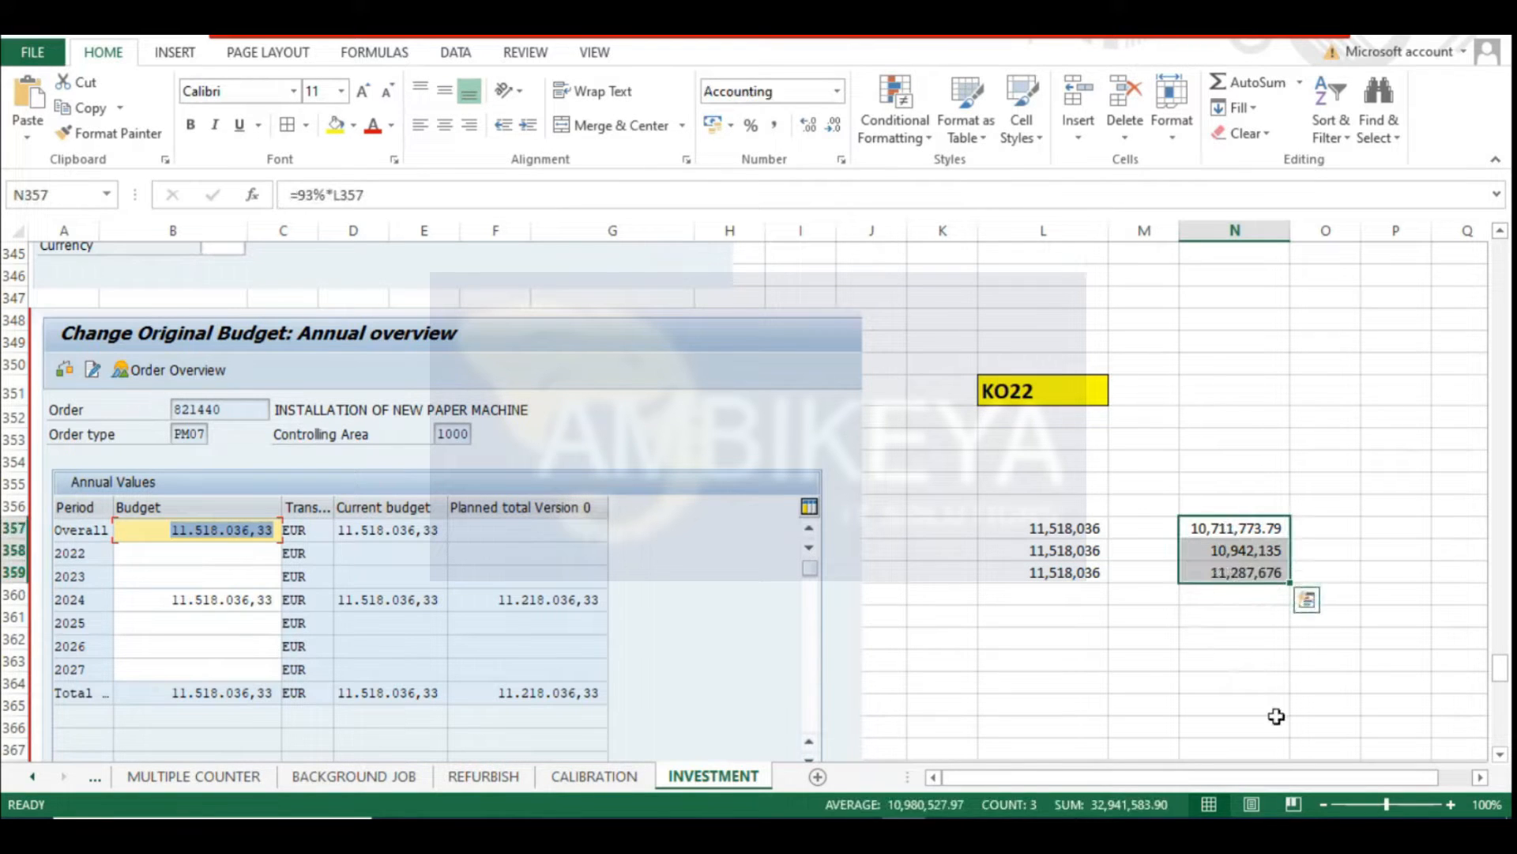
{"action": "left_click", "coordinate": [606, 96]}
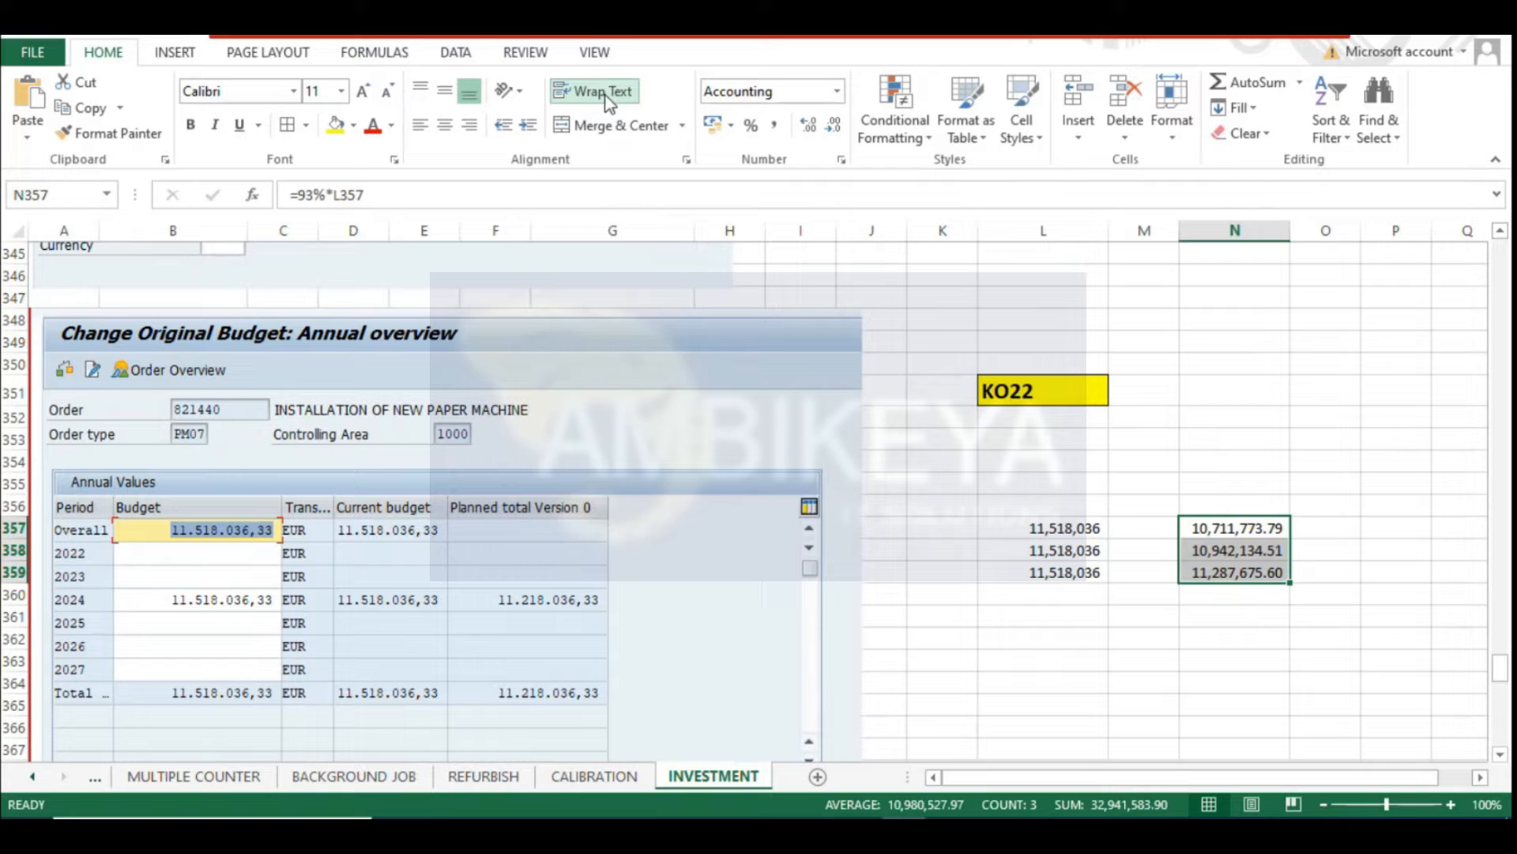
{"action": "left_click_drag", "start_coordinate": [1285, 229], "coordinate": [1329, 229]}
{"action": "left_click", "coordinate": [367, 94]}
{"action": "left_click", "coordinate": [367, 94]}
{"action": "left_click", "coordinate": [367, 93]}
{"action": "left_click", "coordinate": [367, 93]}
{"action": "left_click_drag", "start_coordinate": [1329, 229], "coordinate": [1391, 228]}
{"action": "scroll", "coordinate": [1239, 418], "scroll_direction": "down", "scroll_amount": 2}
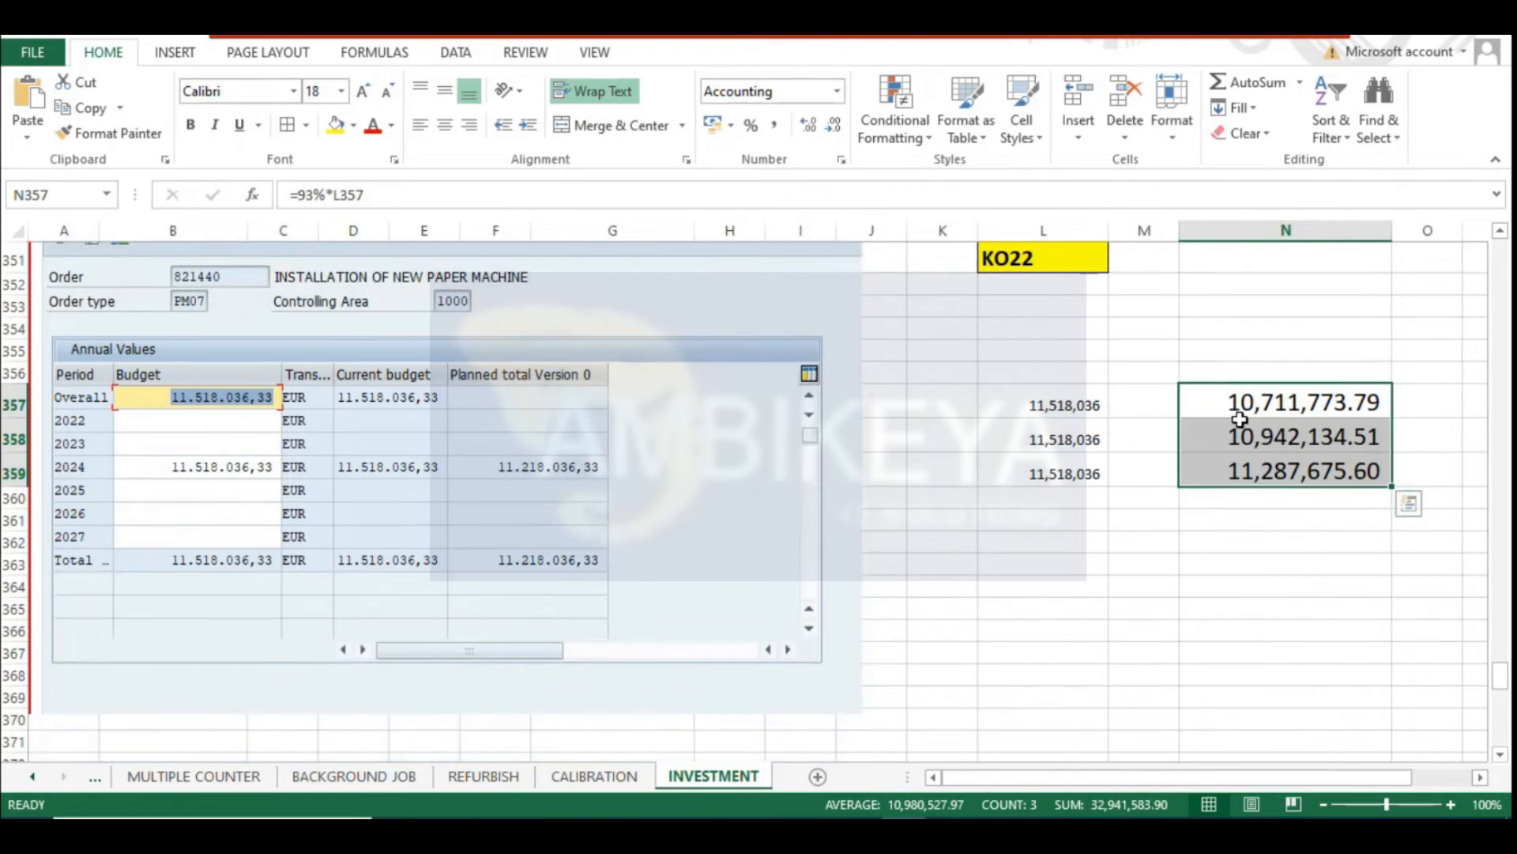
Examine the calculated 93%, 95% and 98% budget limits in N357:N359
{"action": "left_click", "coordinate": [1263, 405]}
{"action": "left_click", "coordinate": [1254, 466]}
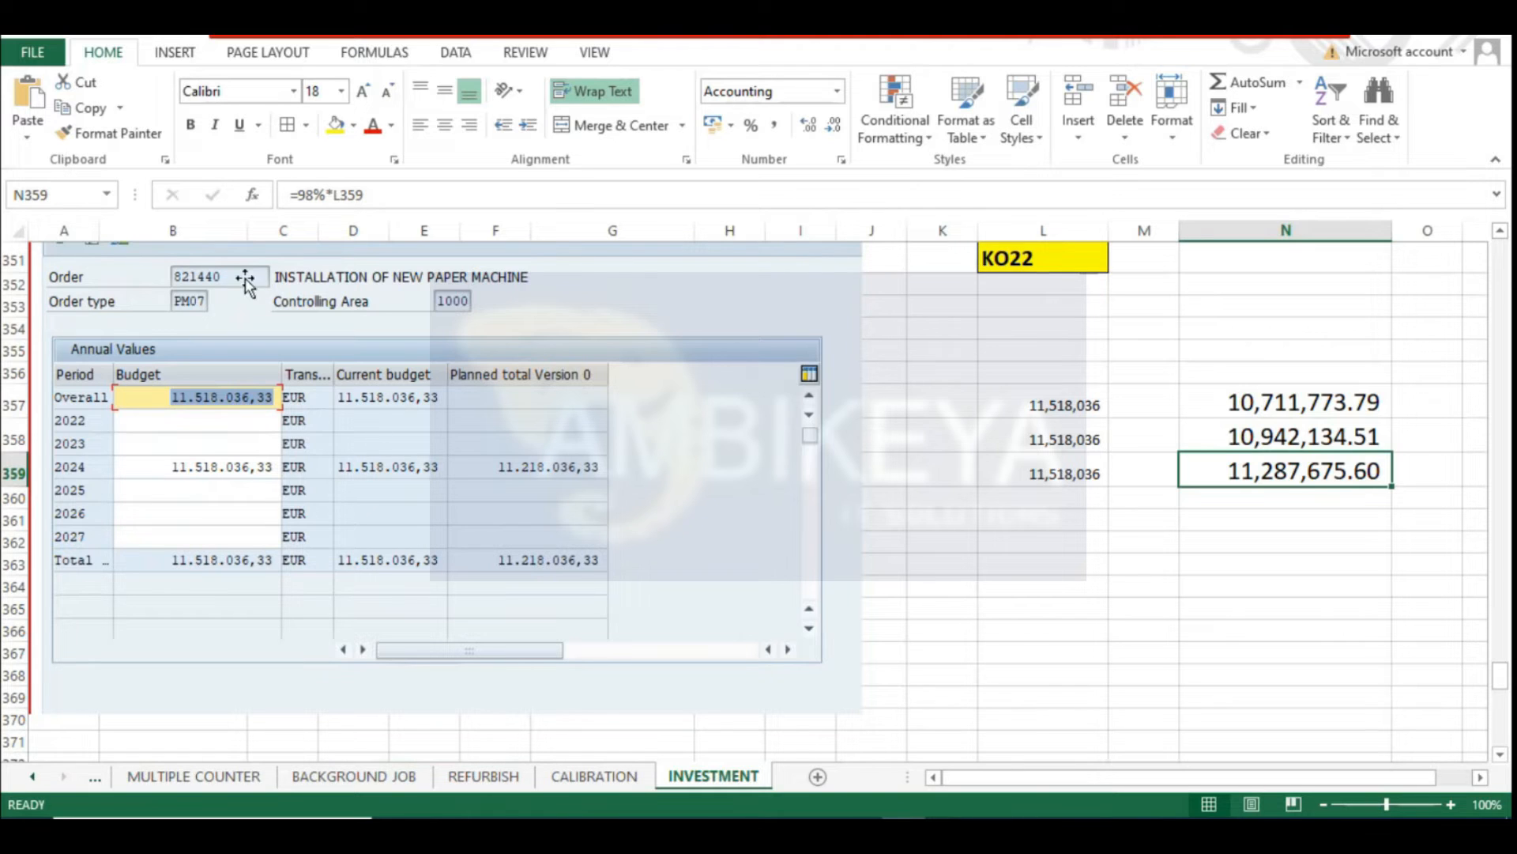
{"action": "left_click", "coordinate": [1269, 392]}
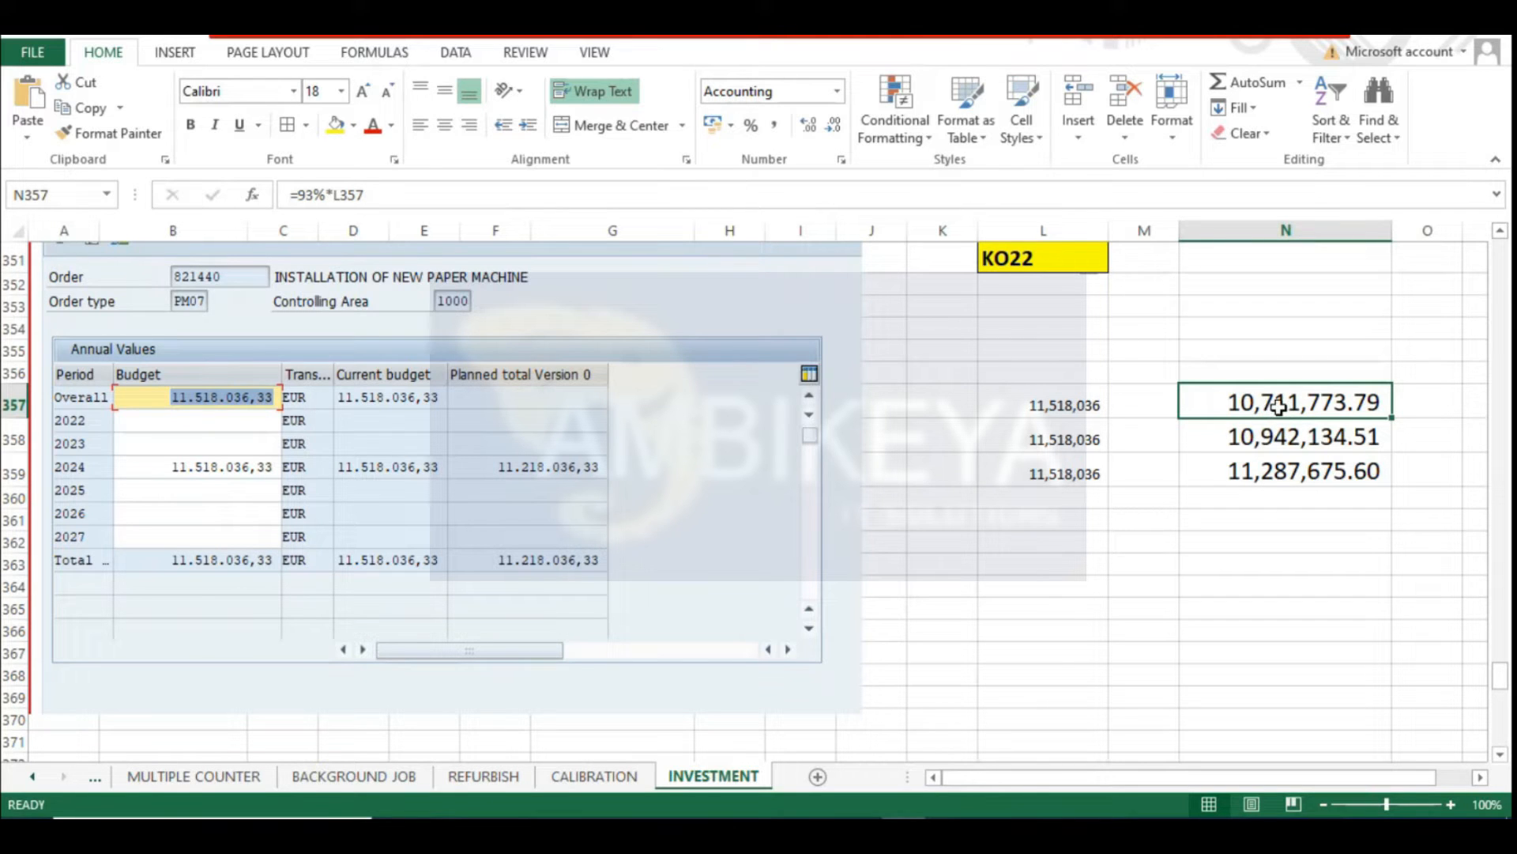
{"action": "key", "text": "Down"}
{"action": "key", "text": "Down"}
{"action": "key", "text": "Down"}
{"action": "key", "text": "Down"}
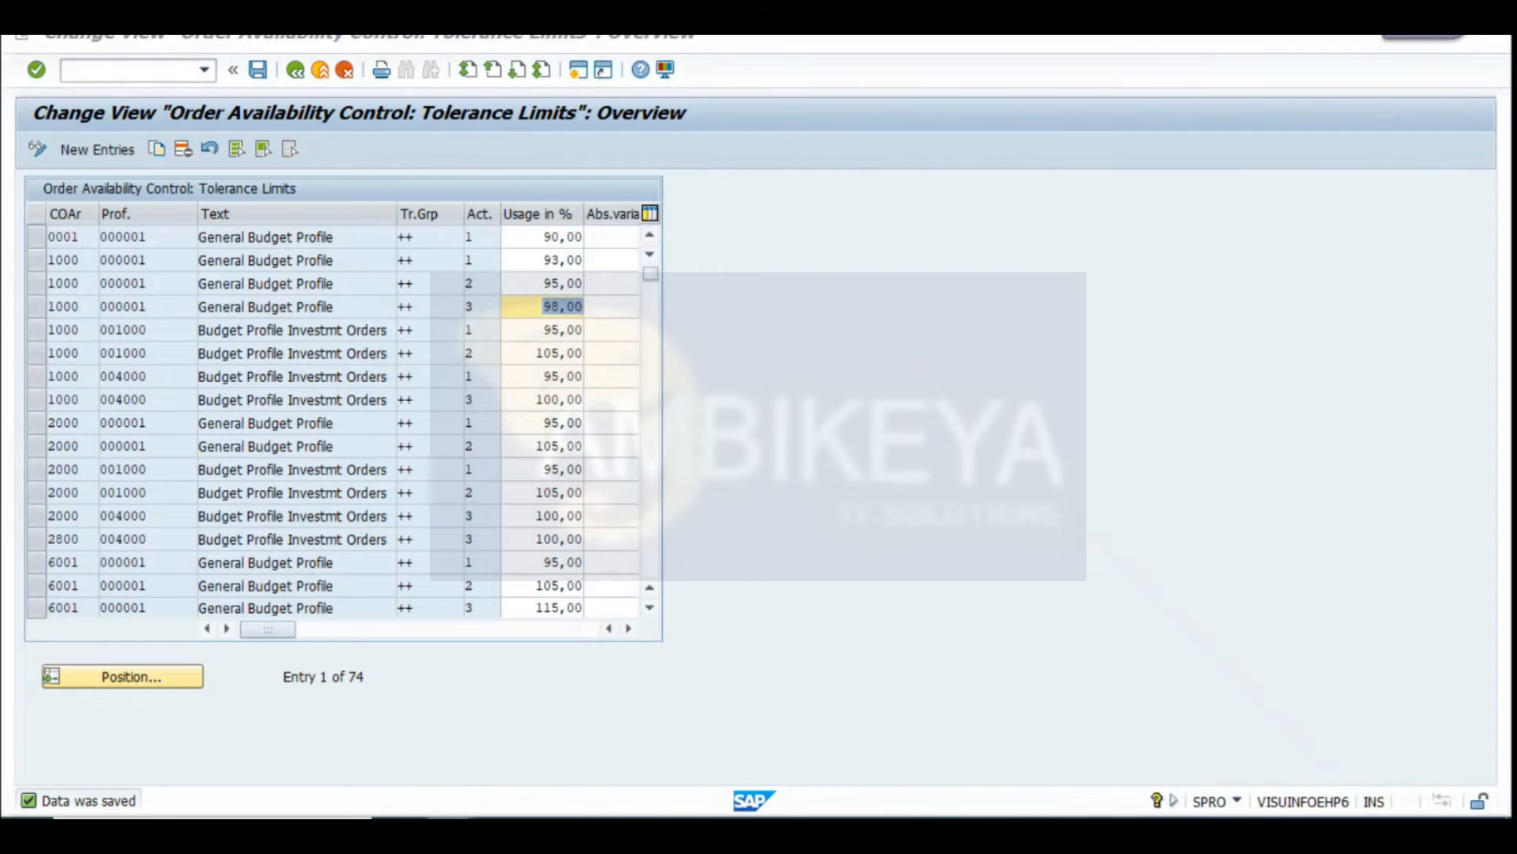
Switch to the SAP Change Status window and return to the paper machine investment order's central header
{"action": "mouse_move", "coordinate": [598, 810]}
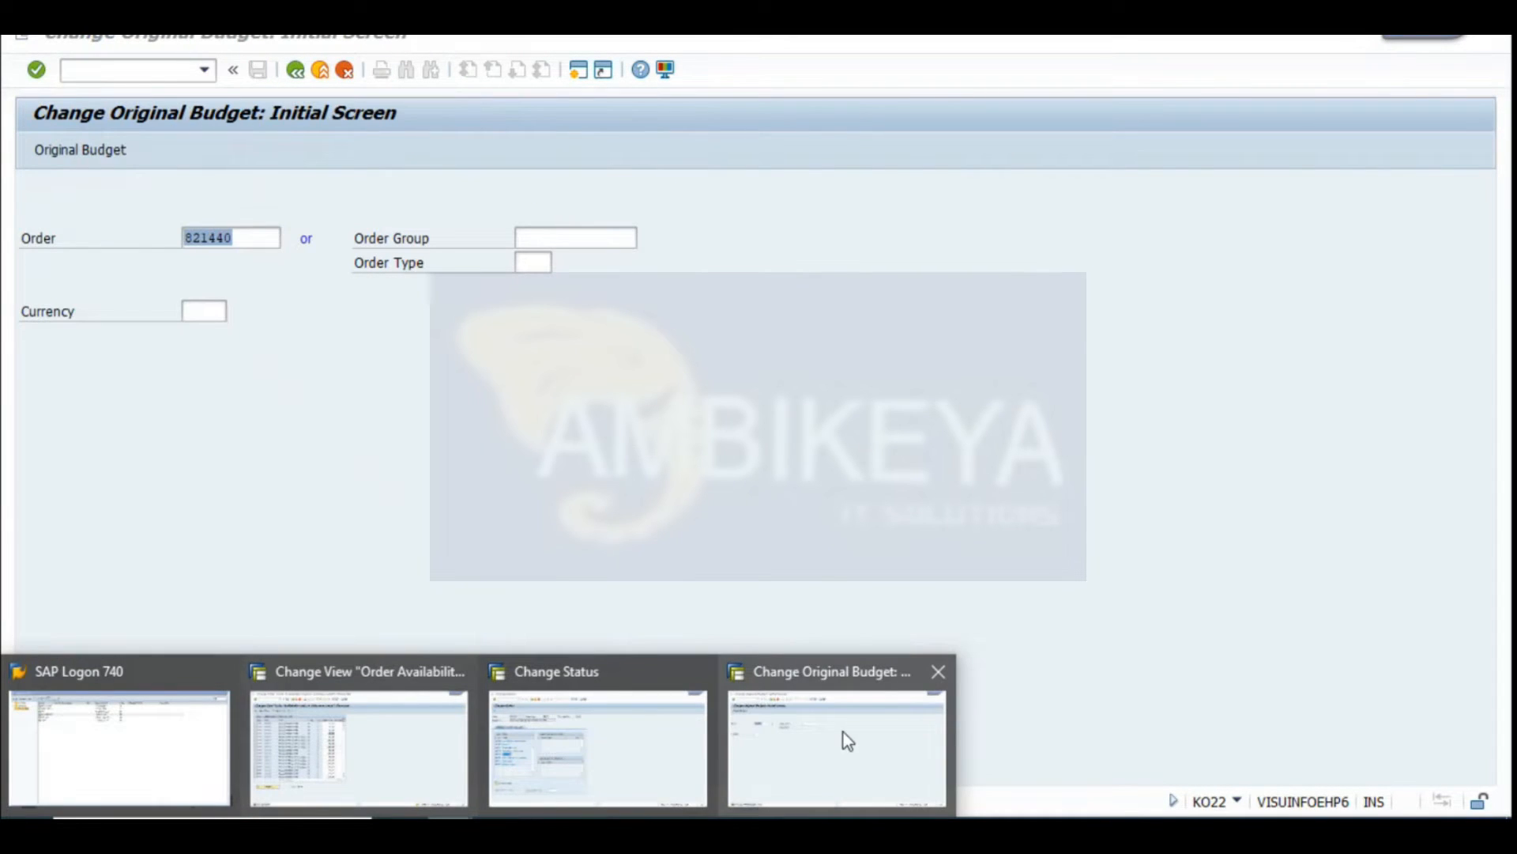
{"action": "left_click", "coordinate": [843, 732]}
{"action": "mouse_move", "coordinate": [566, 713]}
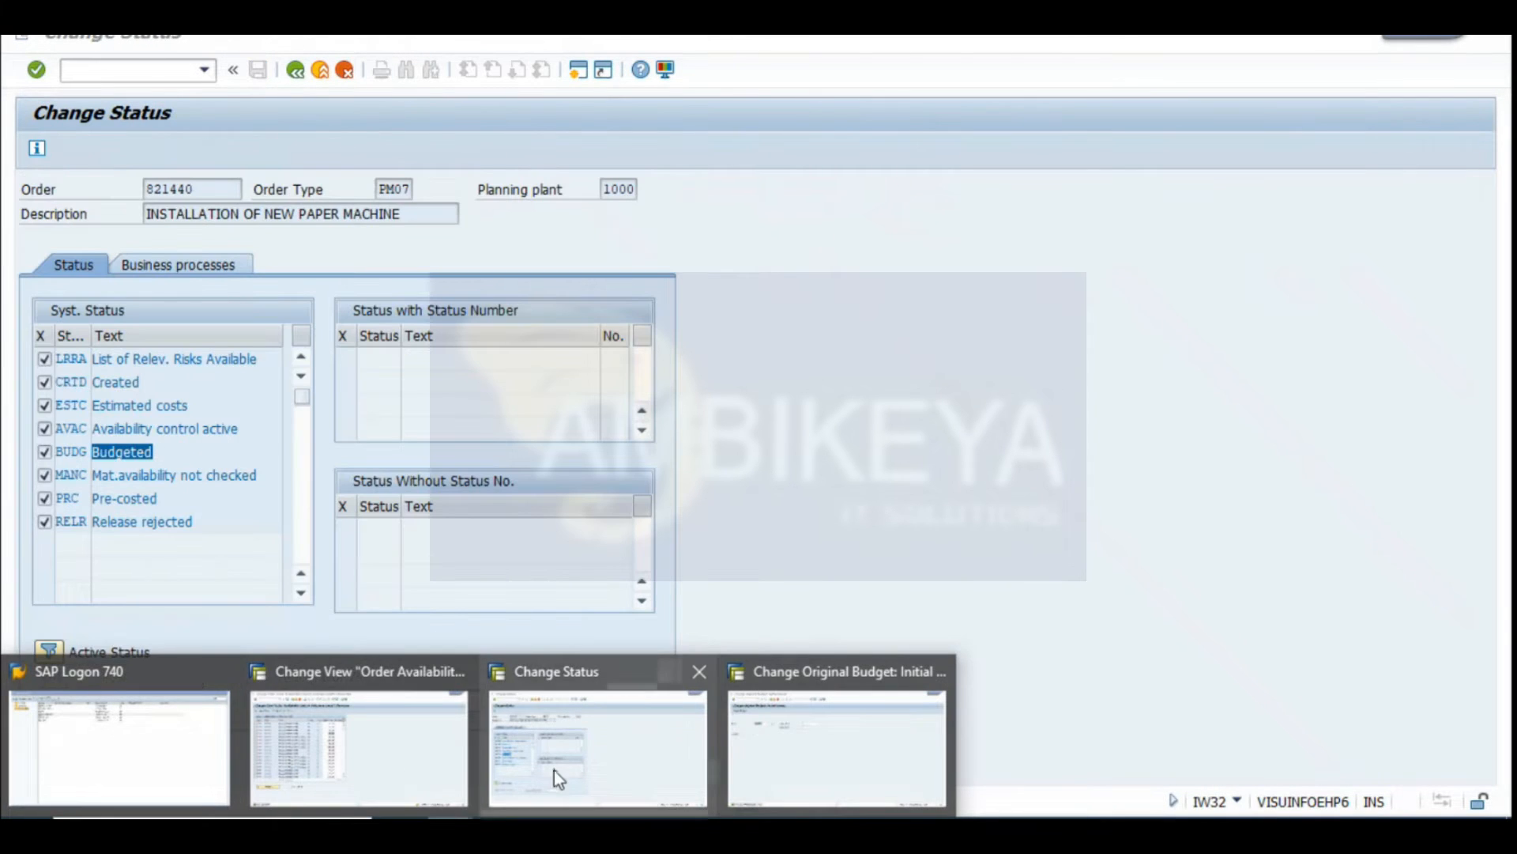
{"action": "left_click", "coordinate": [553, 769]}
{"action": "left_click", "coordinate": [296, 71]}
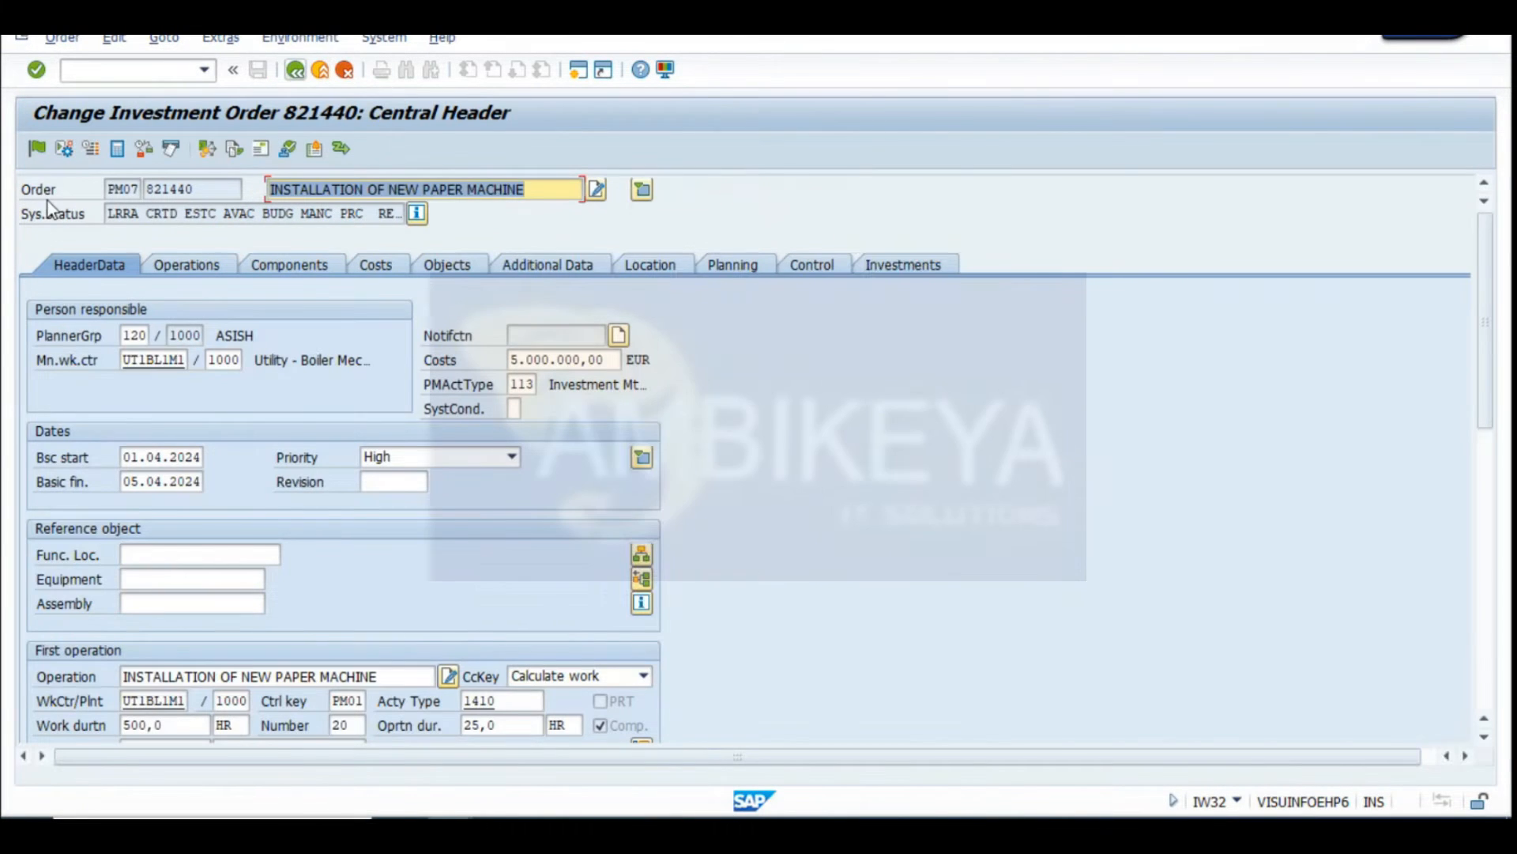
Try to release the paper machine order, entering the approver's name for permit A008, Check estimated costs
{"action": "left_click", "coordinate": [38, 148]}
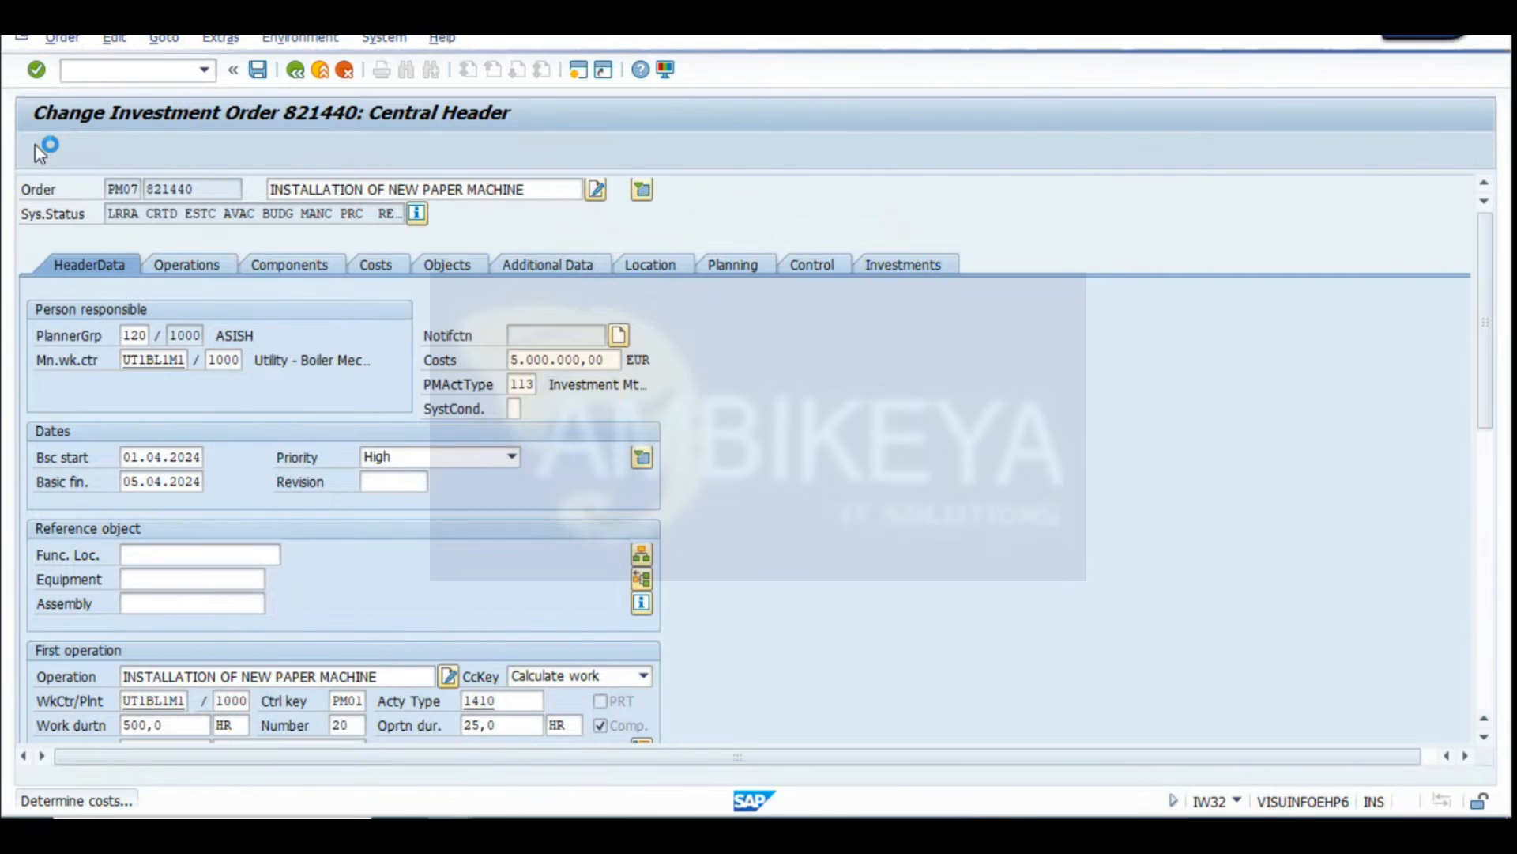
{"action": "left_click", "coordinate": [531, 631]}
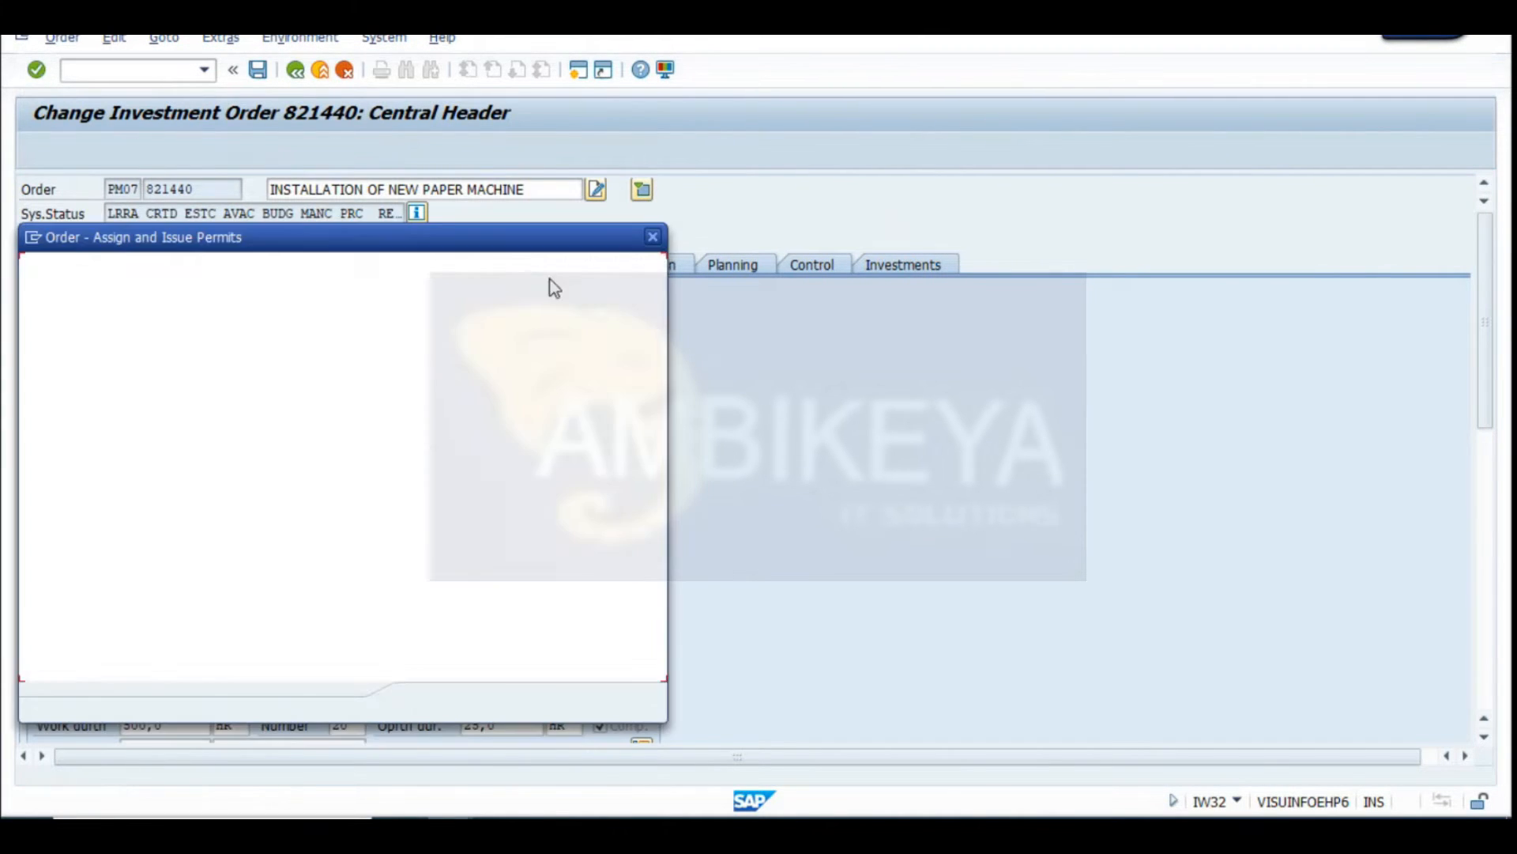
{"action": "left_click", "coordinate": [510, 298]}
{"action": "type", "text": "SHAHSI"}
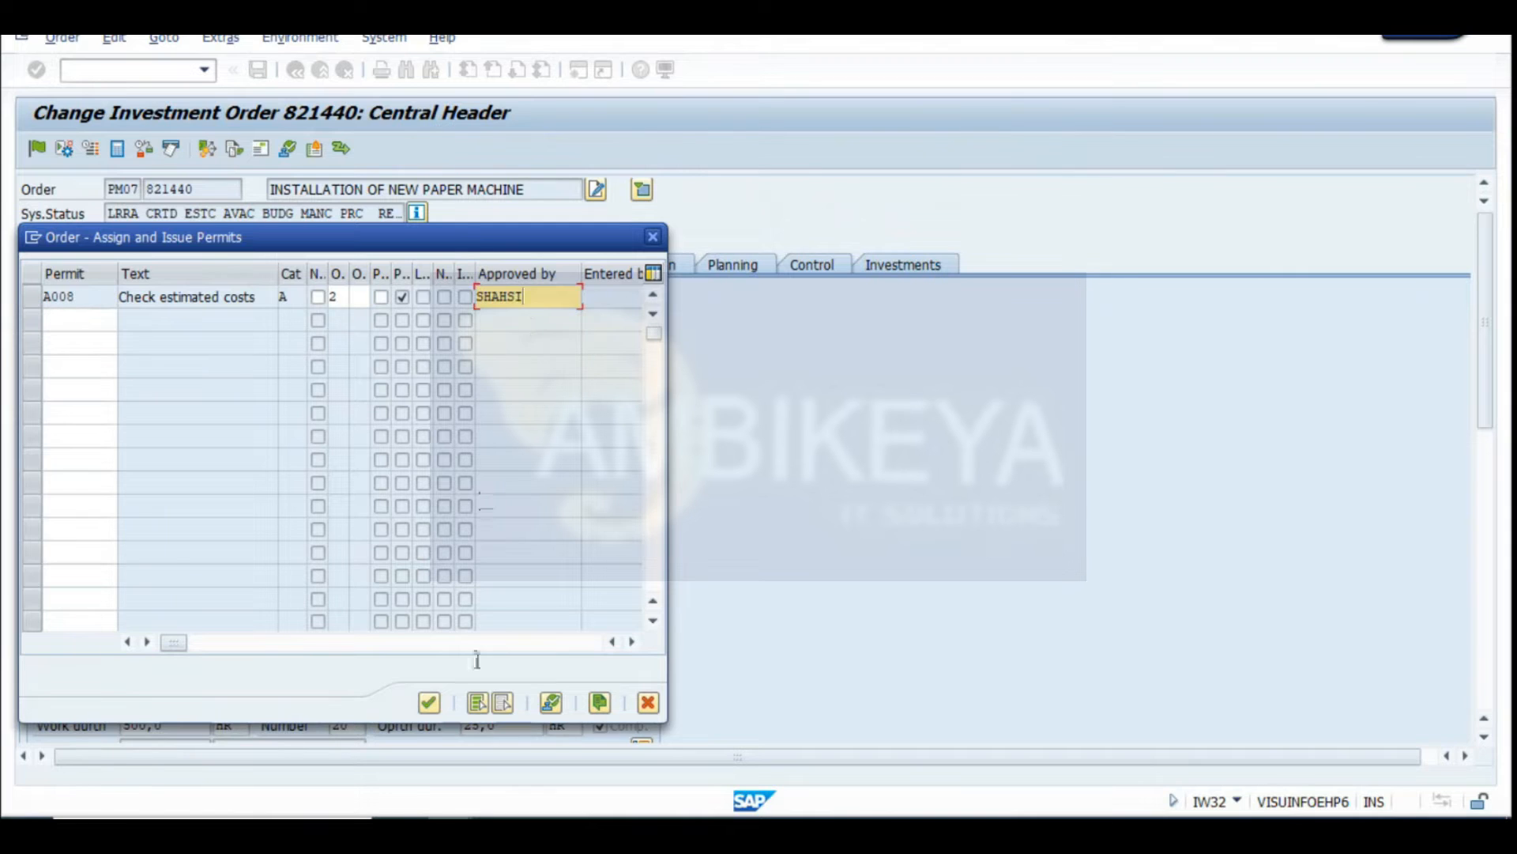
{"action": "left_click", "coordinate": [429, 702]}
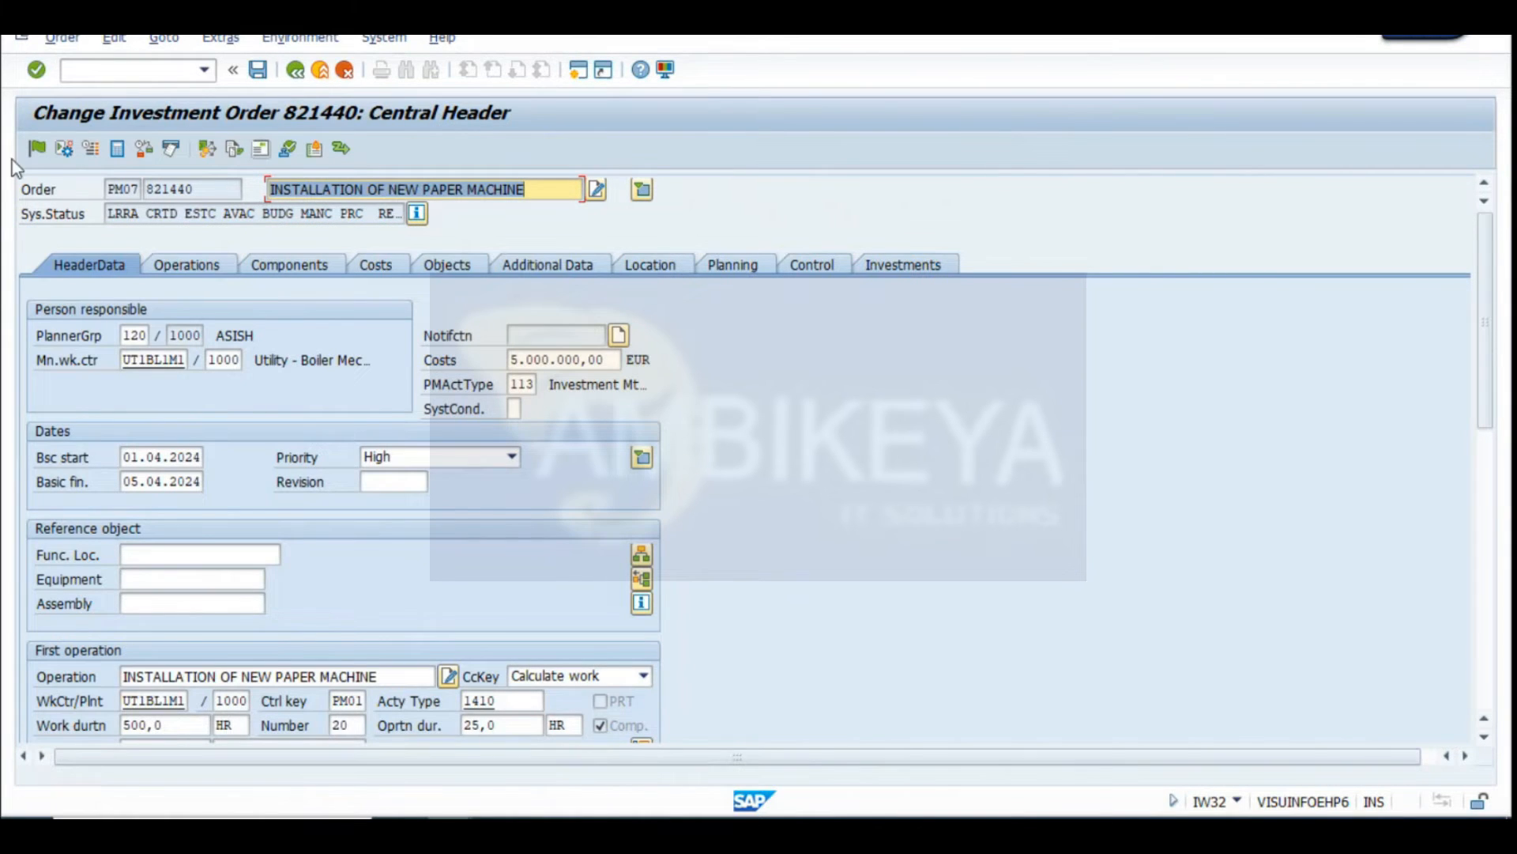
Release the paper machine investment order, save it and reopen it for change
{"action": "left_click", "coordinate": [32, 154]}
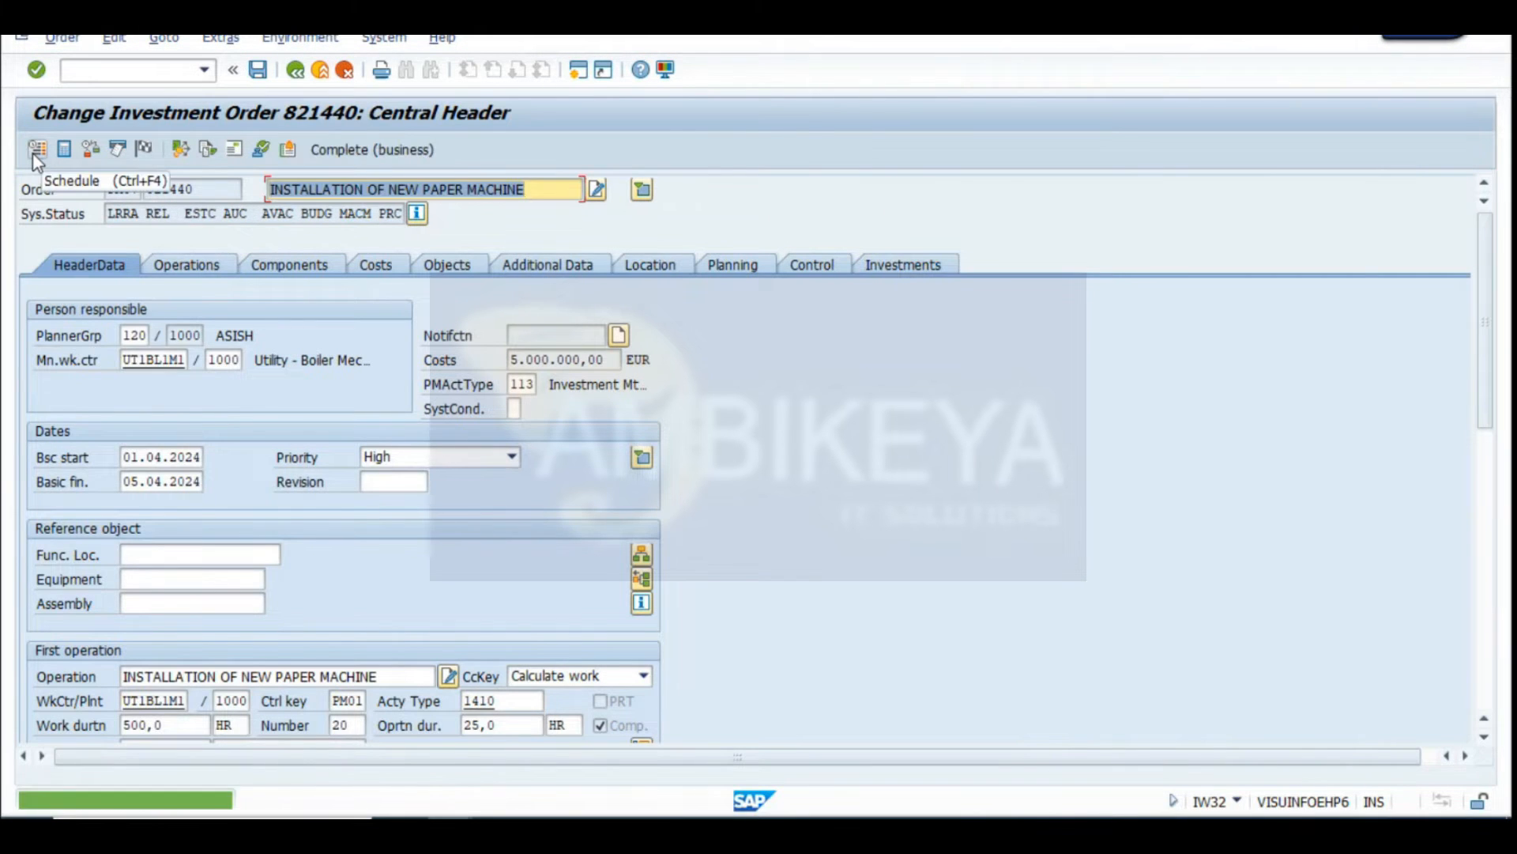
{"action": "left_click", "coordinate": [263, 75]}
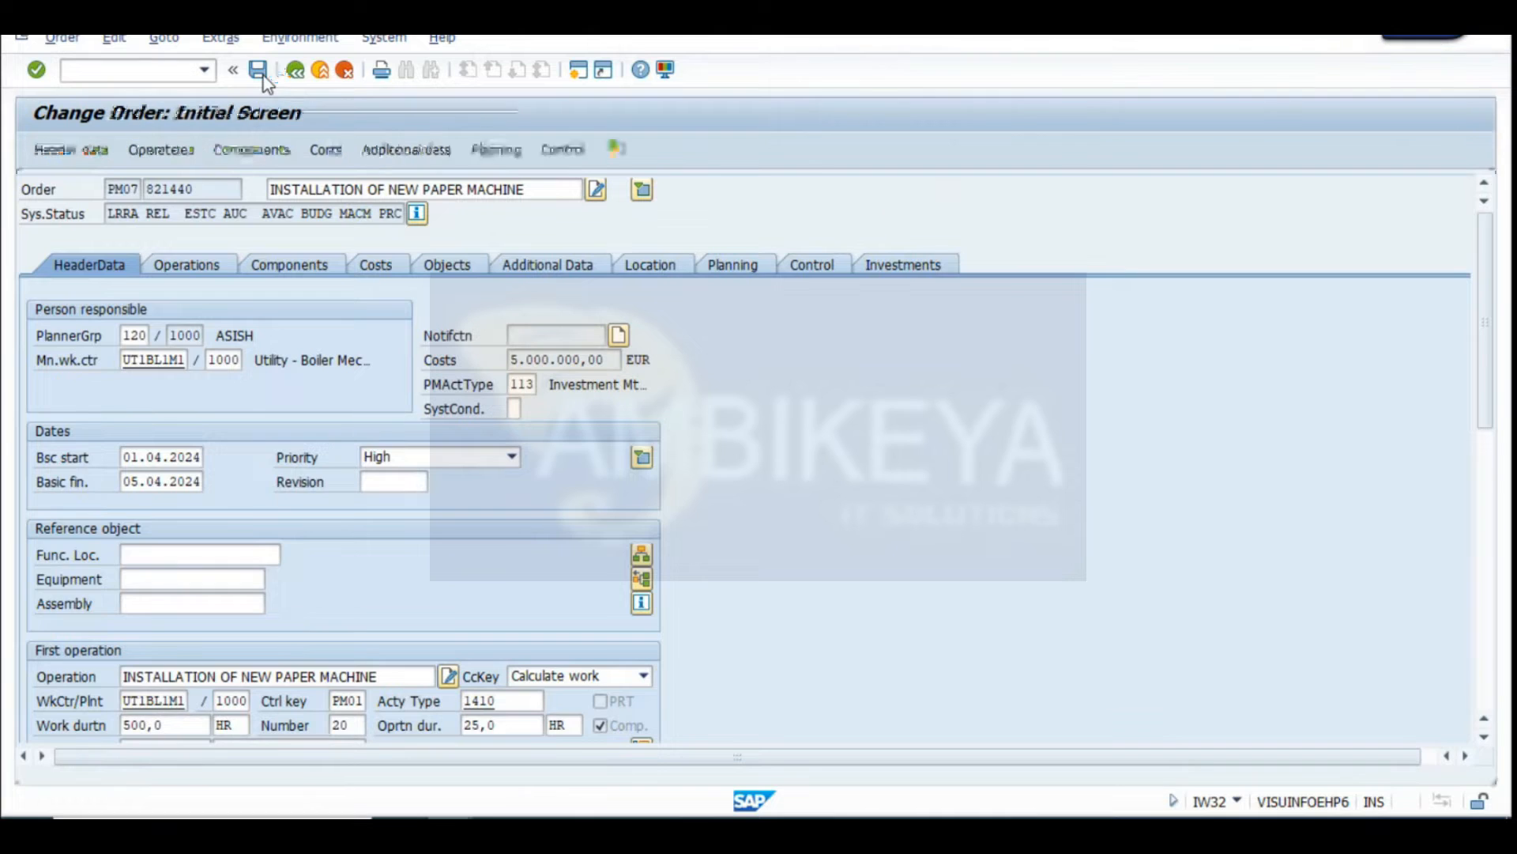
{"action": "key", "text": "Return"}
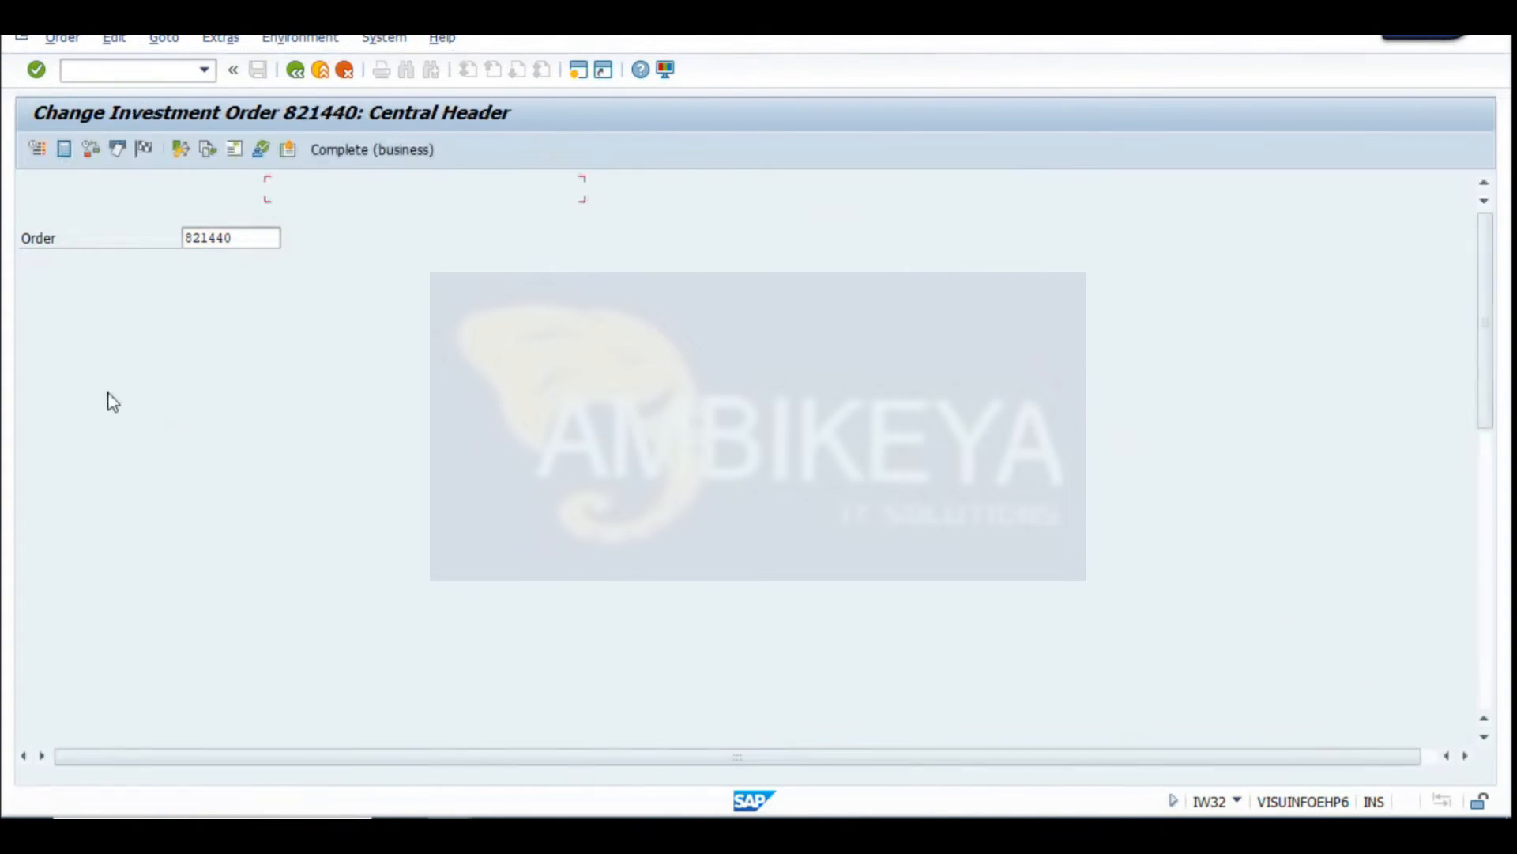
Open the order's system status overview and highlight the status Asset in construction exists
{"action": "left_click", "coordinate": [416, 214]}
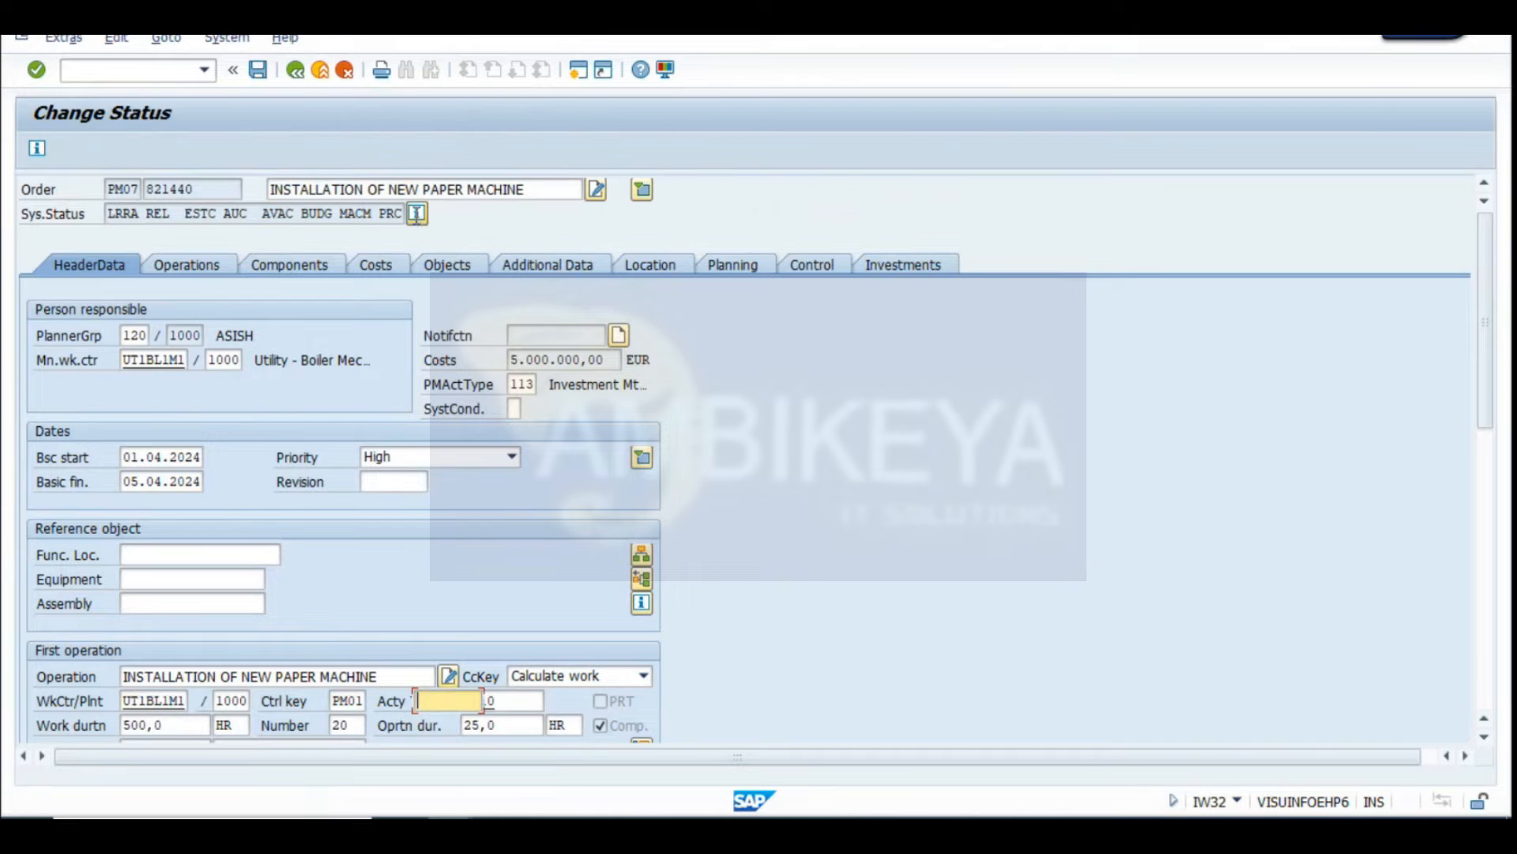
{"action": "left_click", "coordinate": [146, 428]}
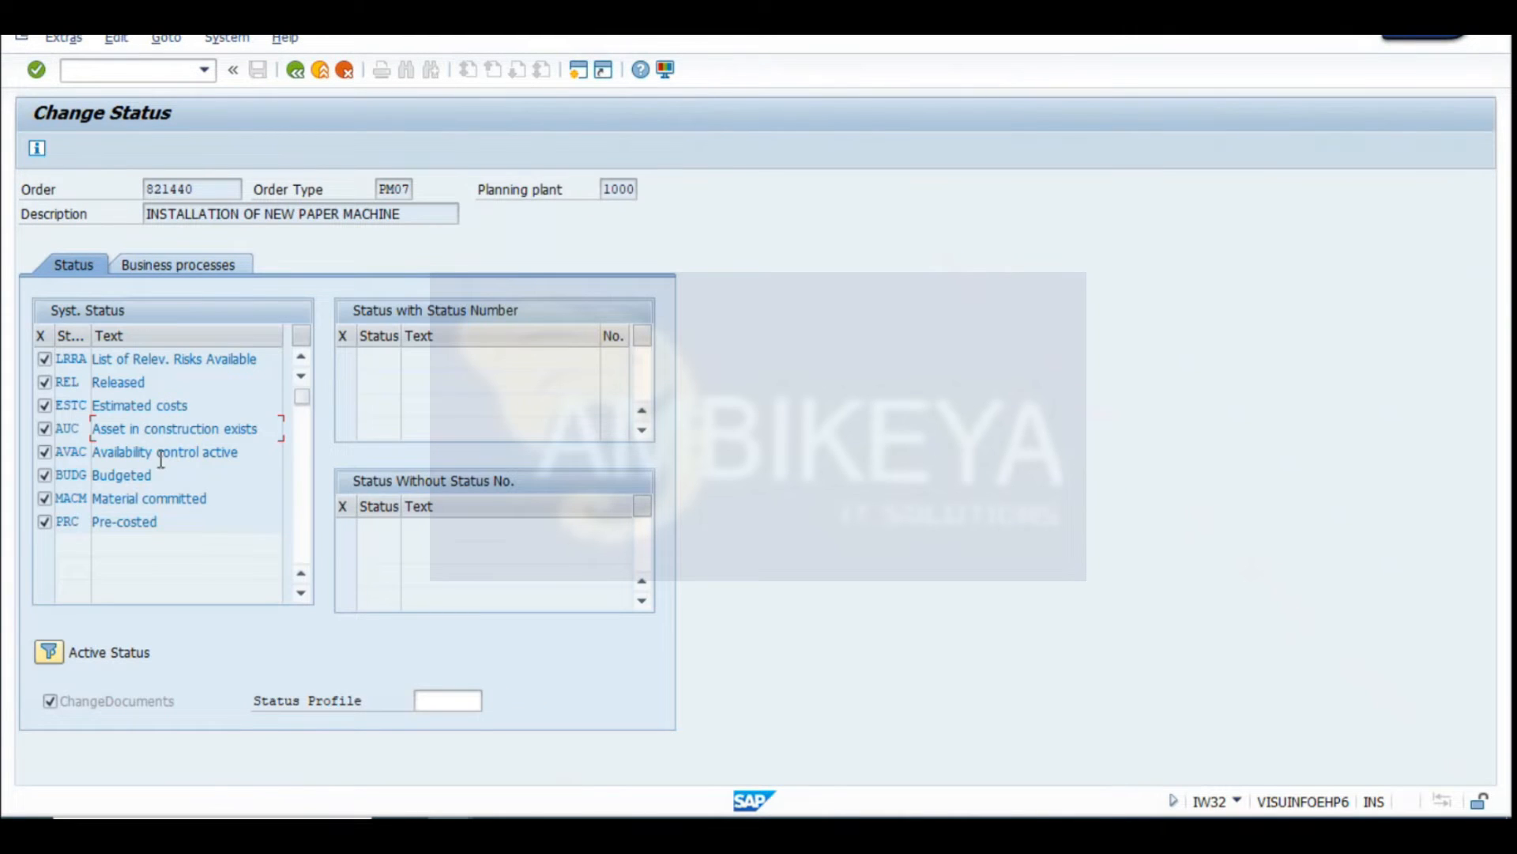
{"action": "left_click_drag", "start_coordinate": [268, 428], "coordinate": [4, 441]}
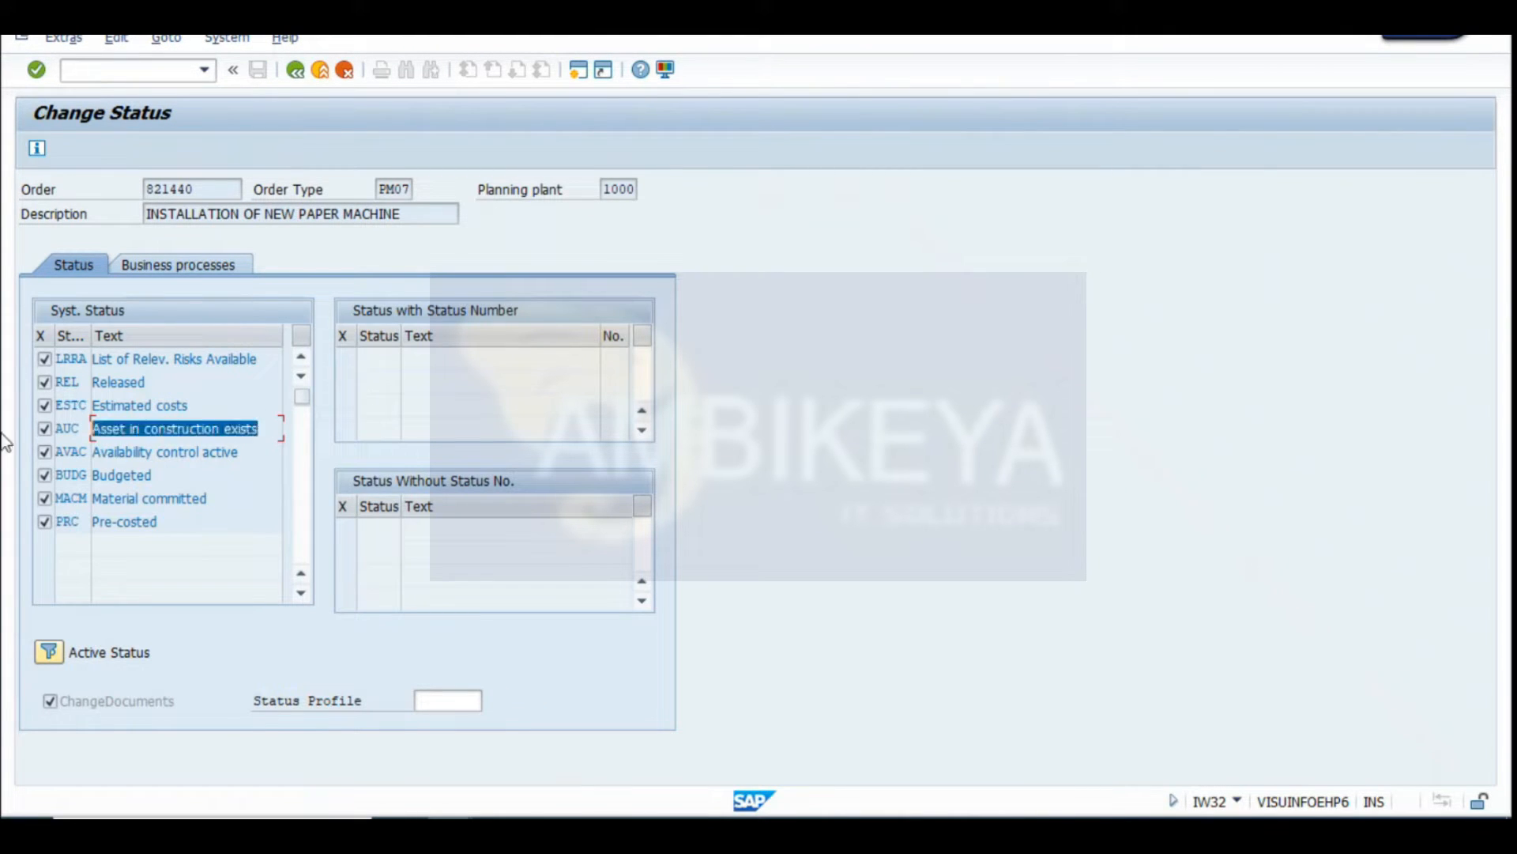
{"action": "left_click", "coordinate": [267, 428]}
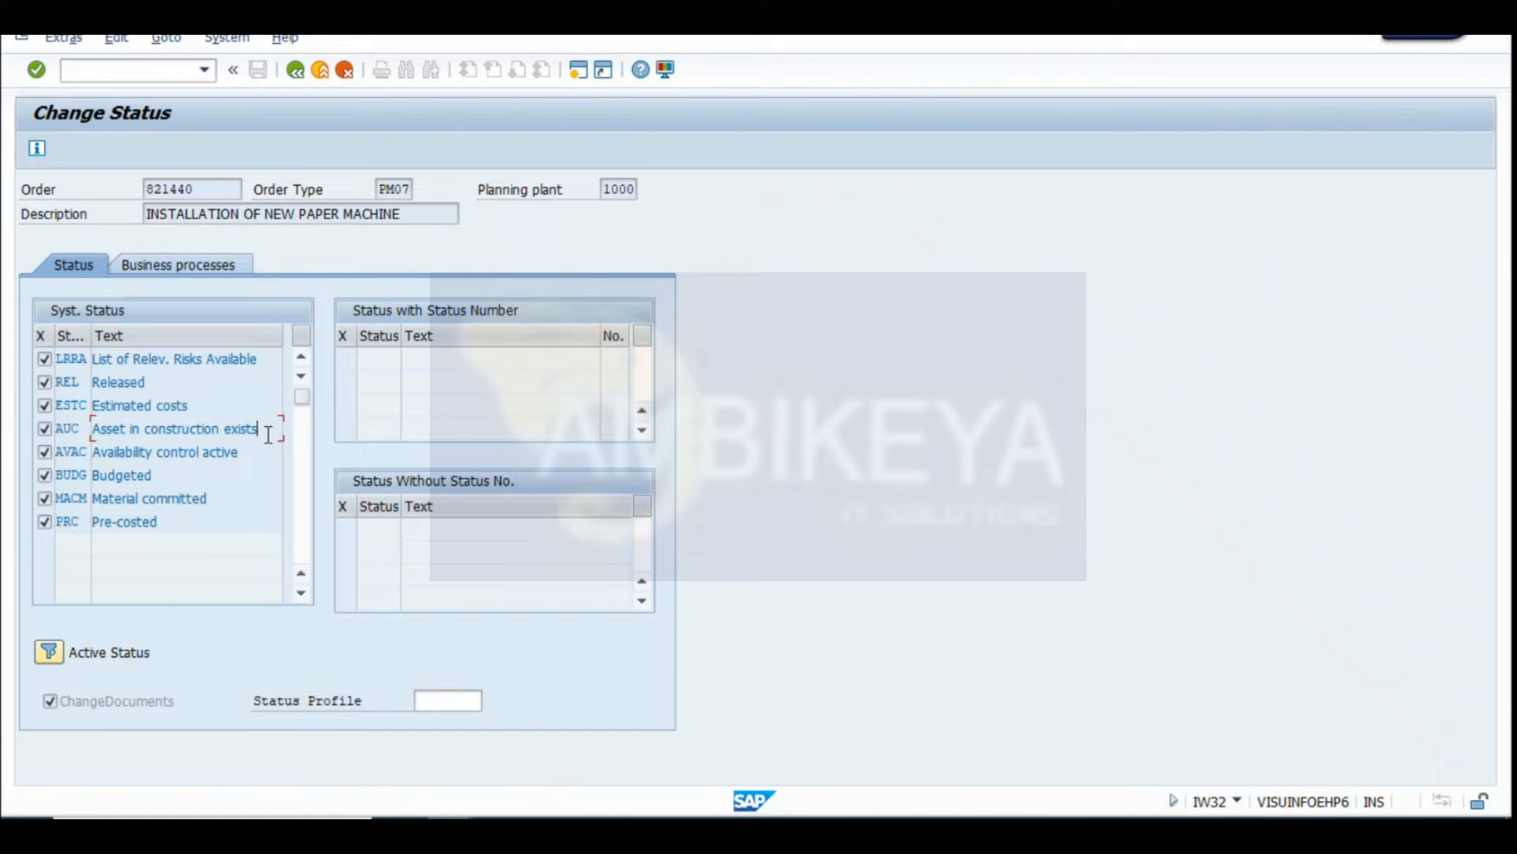
Capture the Change Status screen and paste it into Excel's INVESTMENT sheet at A420, below the budget profile tolerance screenshot
{"action": "key", "text": "super+shift+s"}
{"action": "left_click_drag", "start_coordinate": [2, 84], "coordinate": [721, 737]}
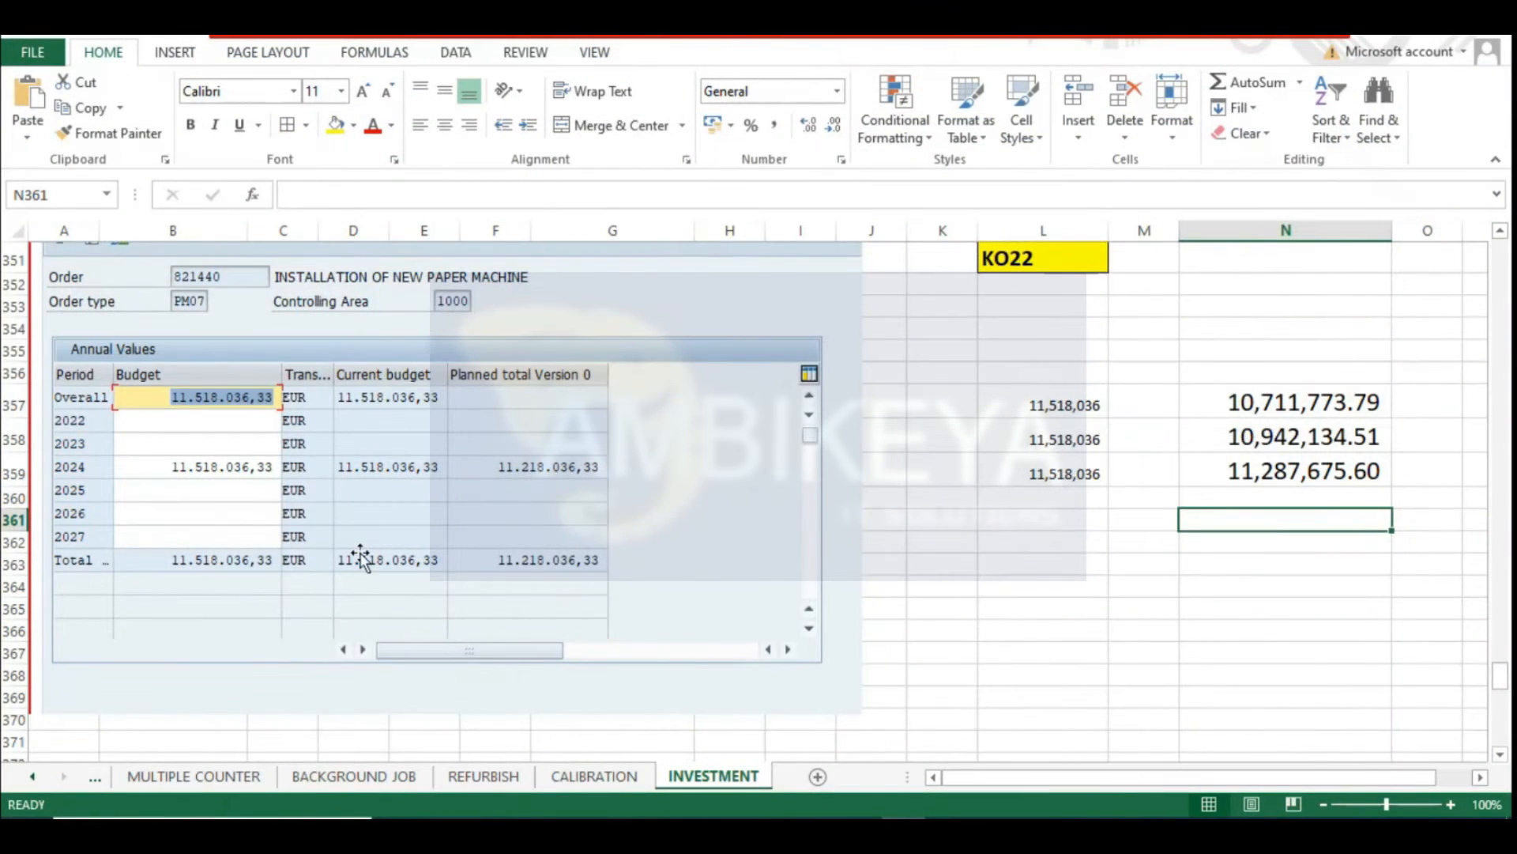
{"action": "scroll", "coordinate": [355, 552], "scroll_direction": "down", "scroll_amount": 10}
{"action": "scroll", "coordinate": [324, 513], "scroll_direction": "down", "scroll_amount": 14}
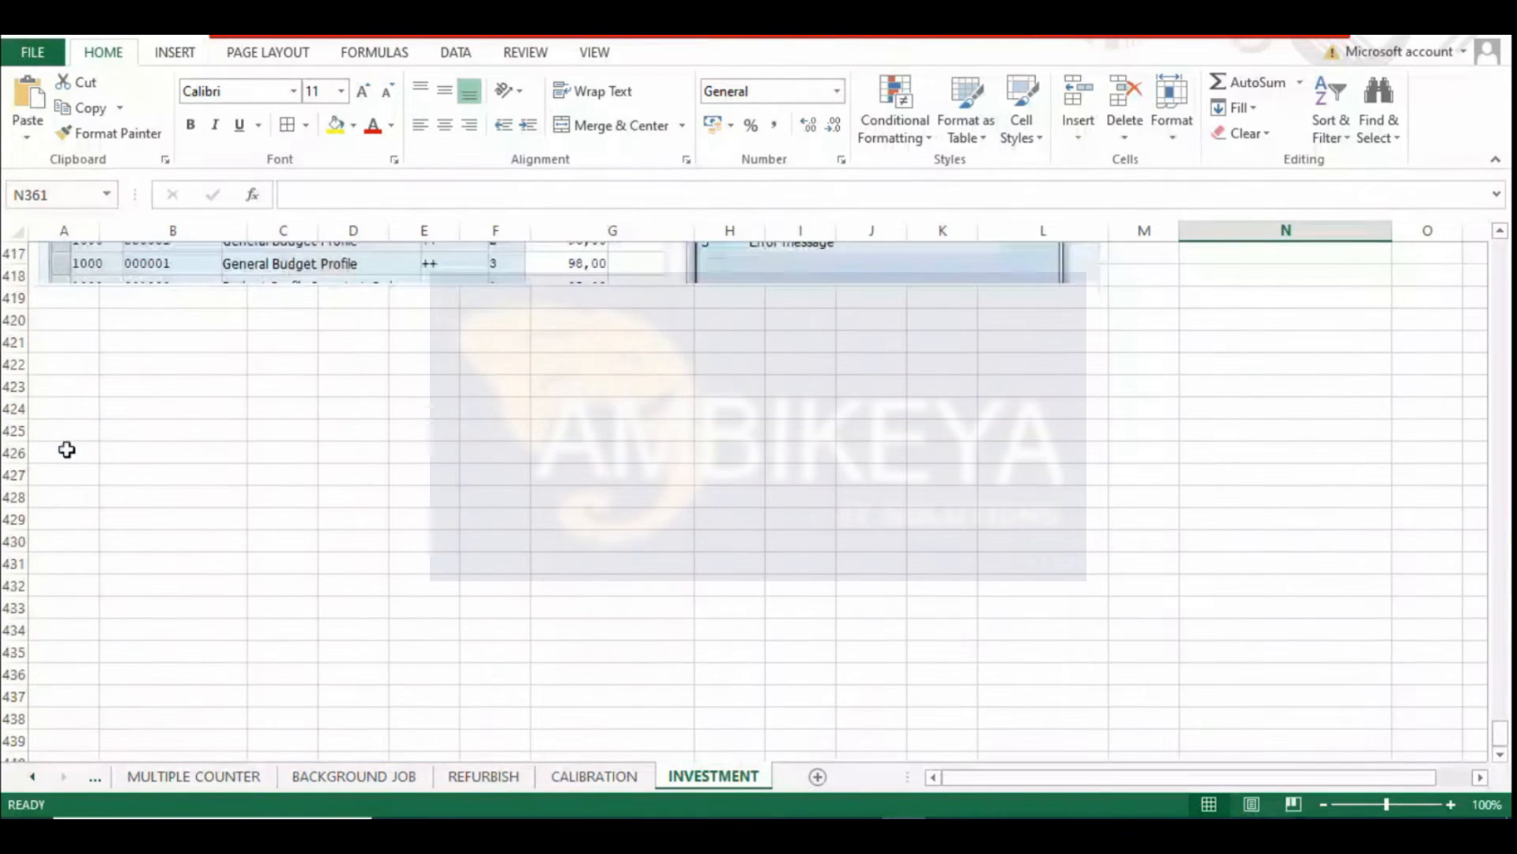
{"action": "left_click", "coordinate": [54, 324]}
{"action": "key", "text": "ctrl+v"}
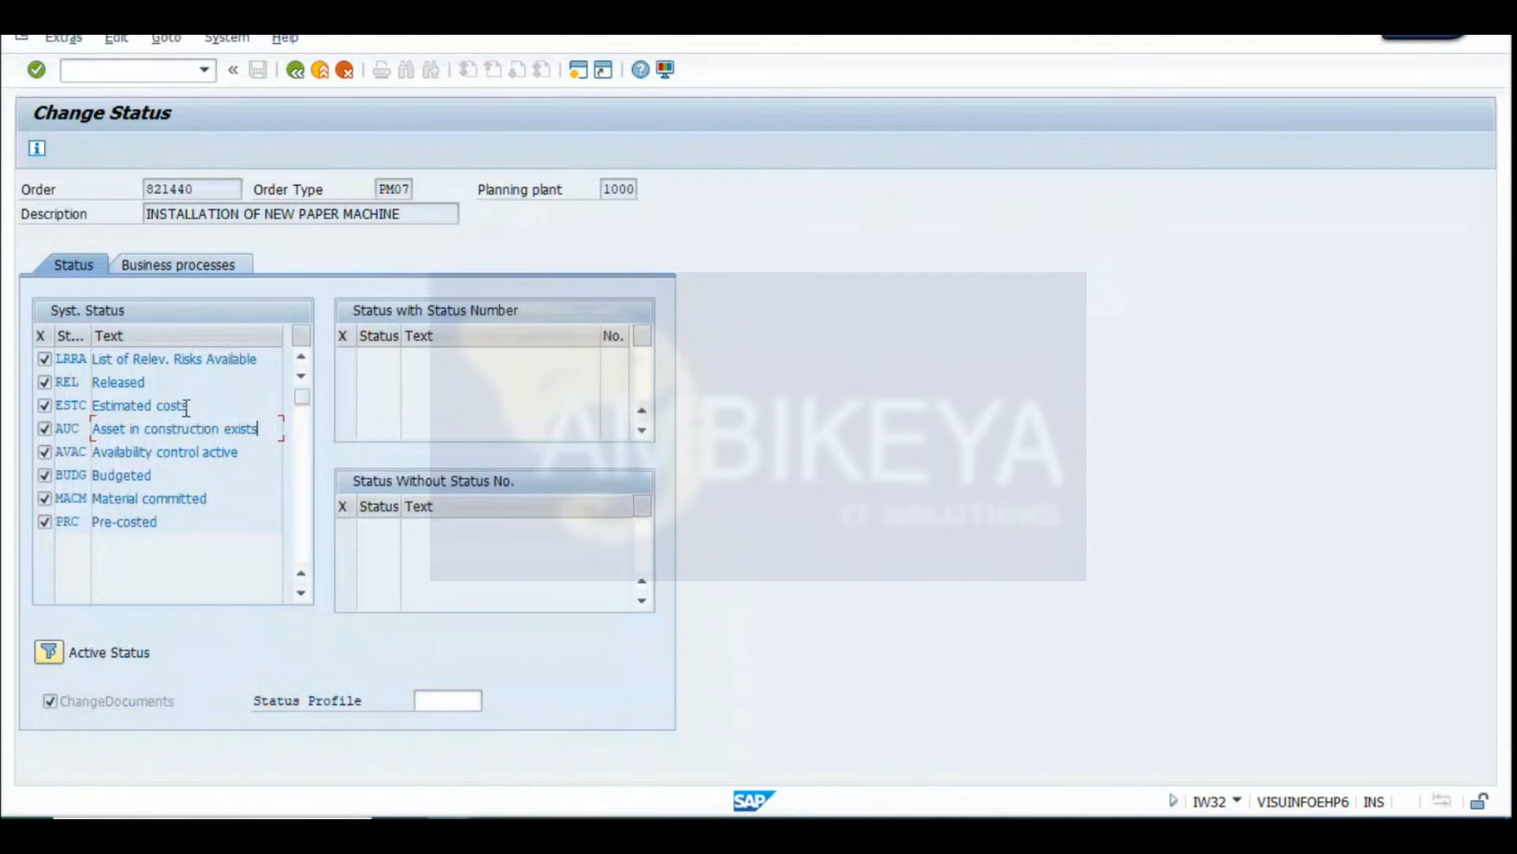
Return from the status overview in SAP to the paper machine order's central header and save the order
{"action": "left_click_drag", "start_coordinate": [266, 431], "coordinate": [4, 463]}
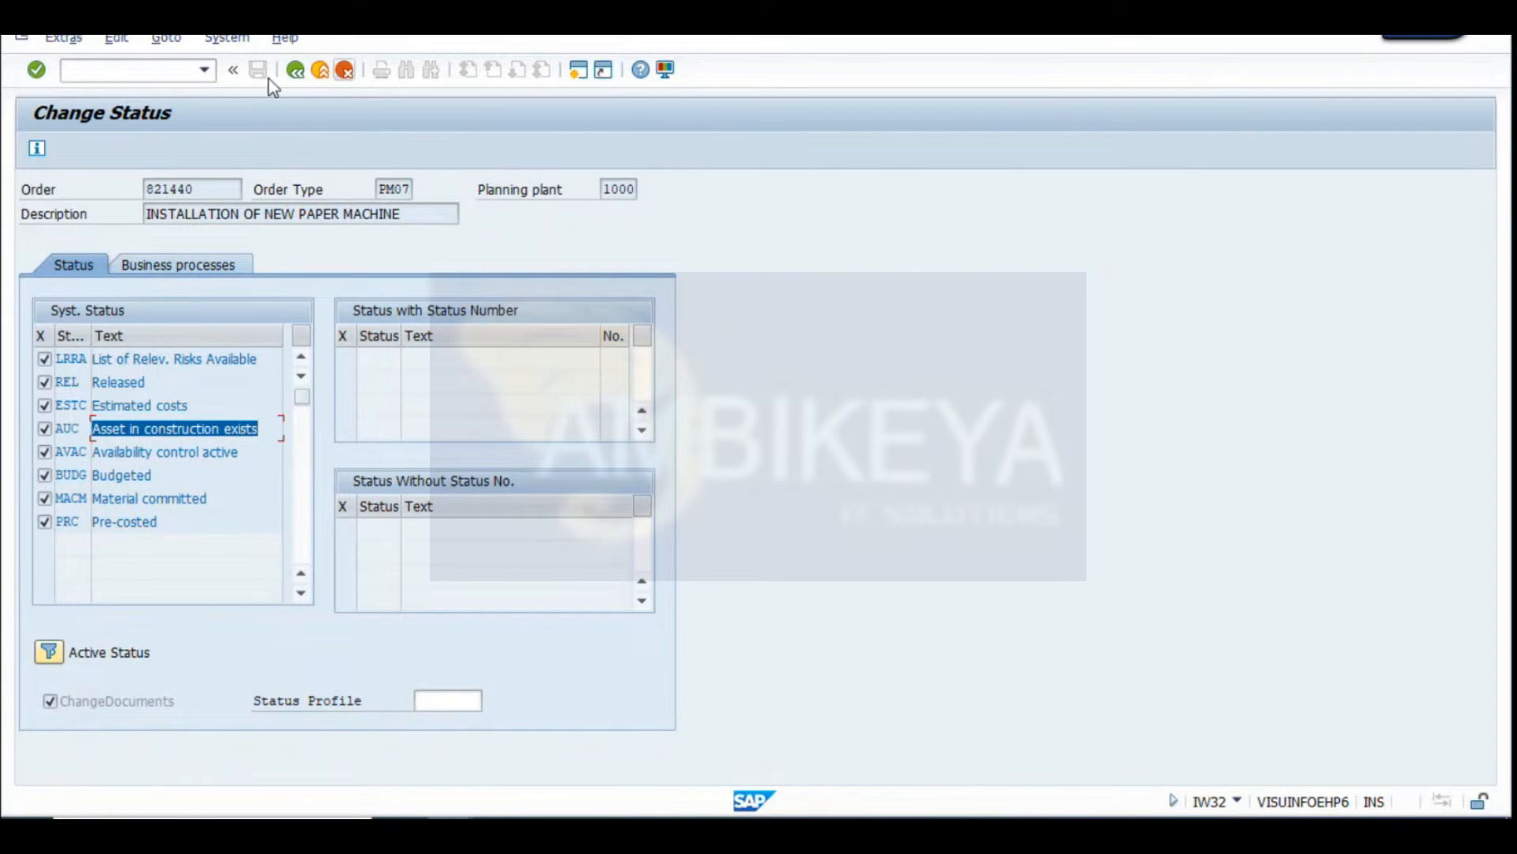
{"action": "left_click", "coordinate": [305, 75]}
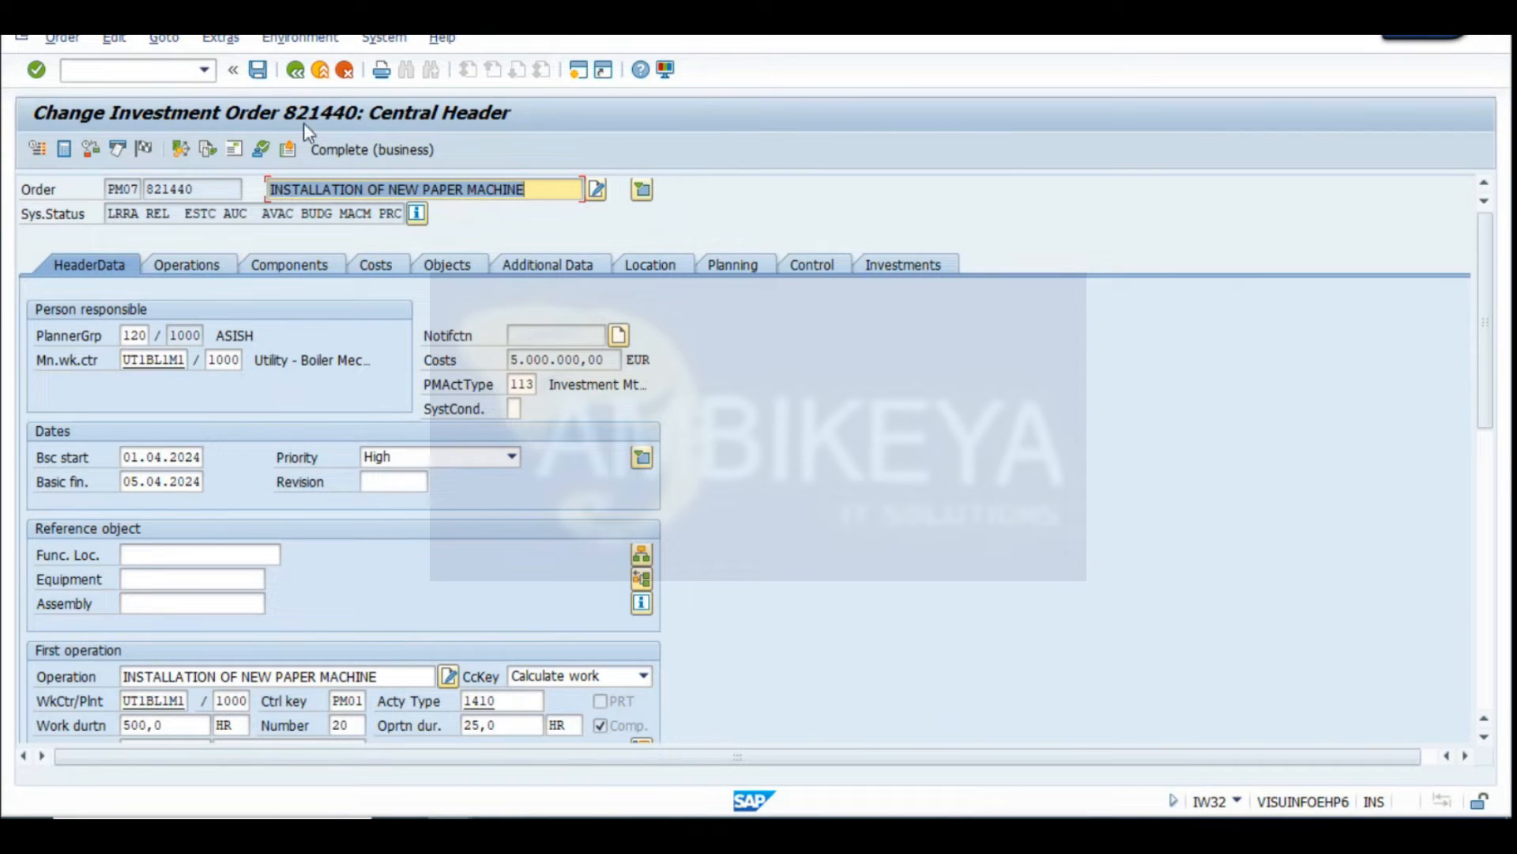
{"action": "left_click", "coordinate": [260, 71]}
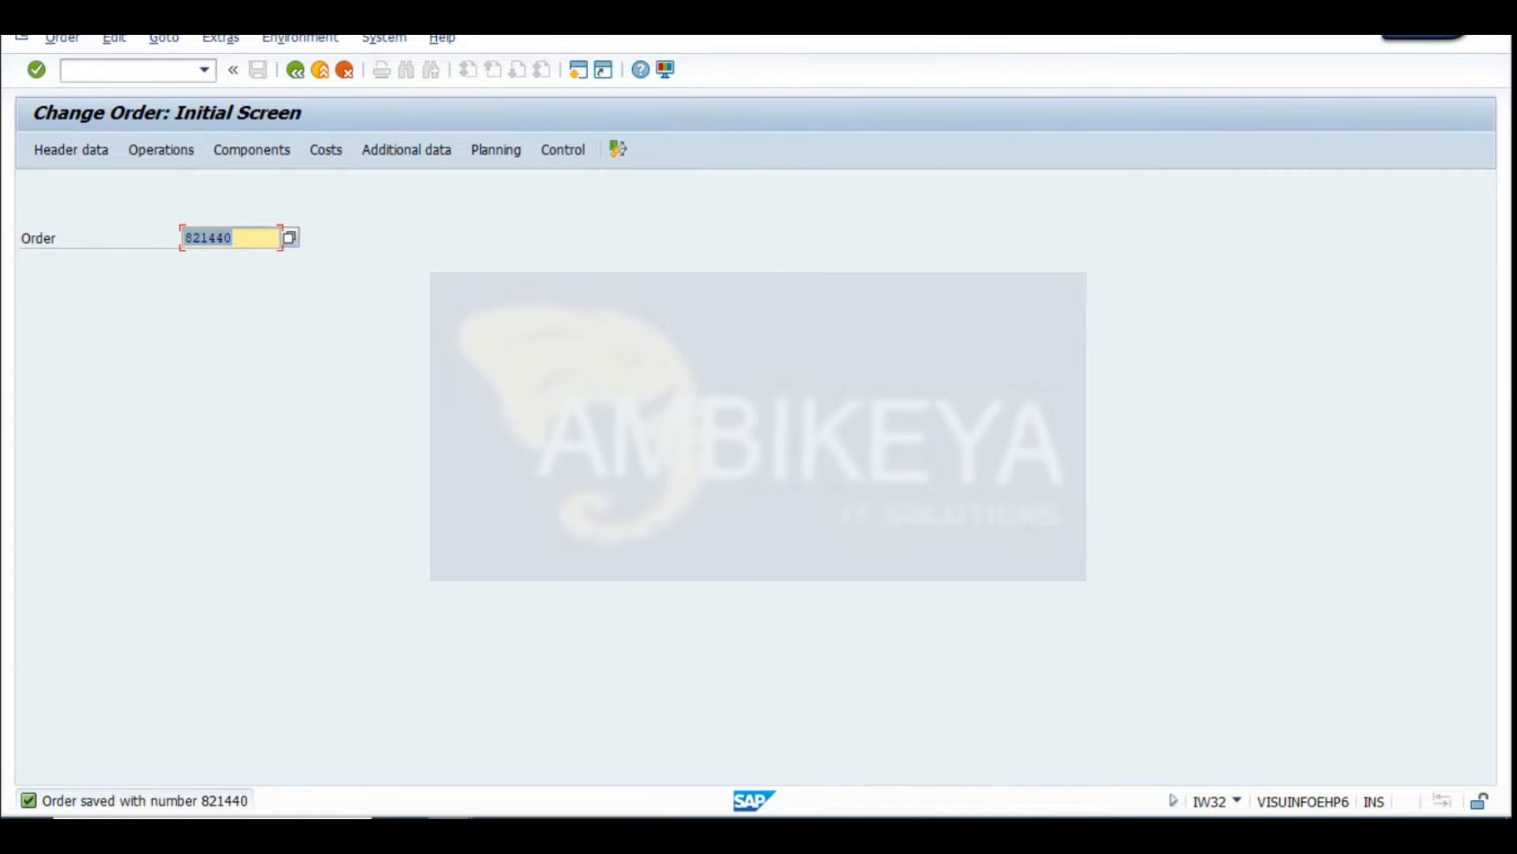
Display the paper machine order in IW33 and select the purchase requisition number in component 0010's purchasing data
{"action": "mouse_move", "coordinate": [449, 828]}
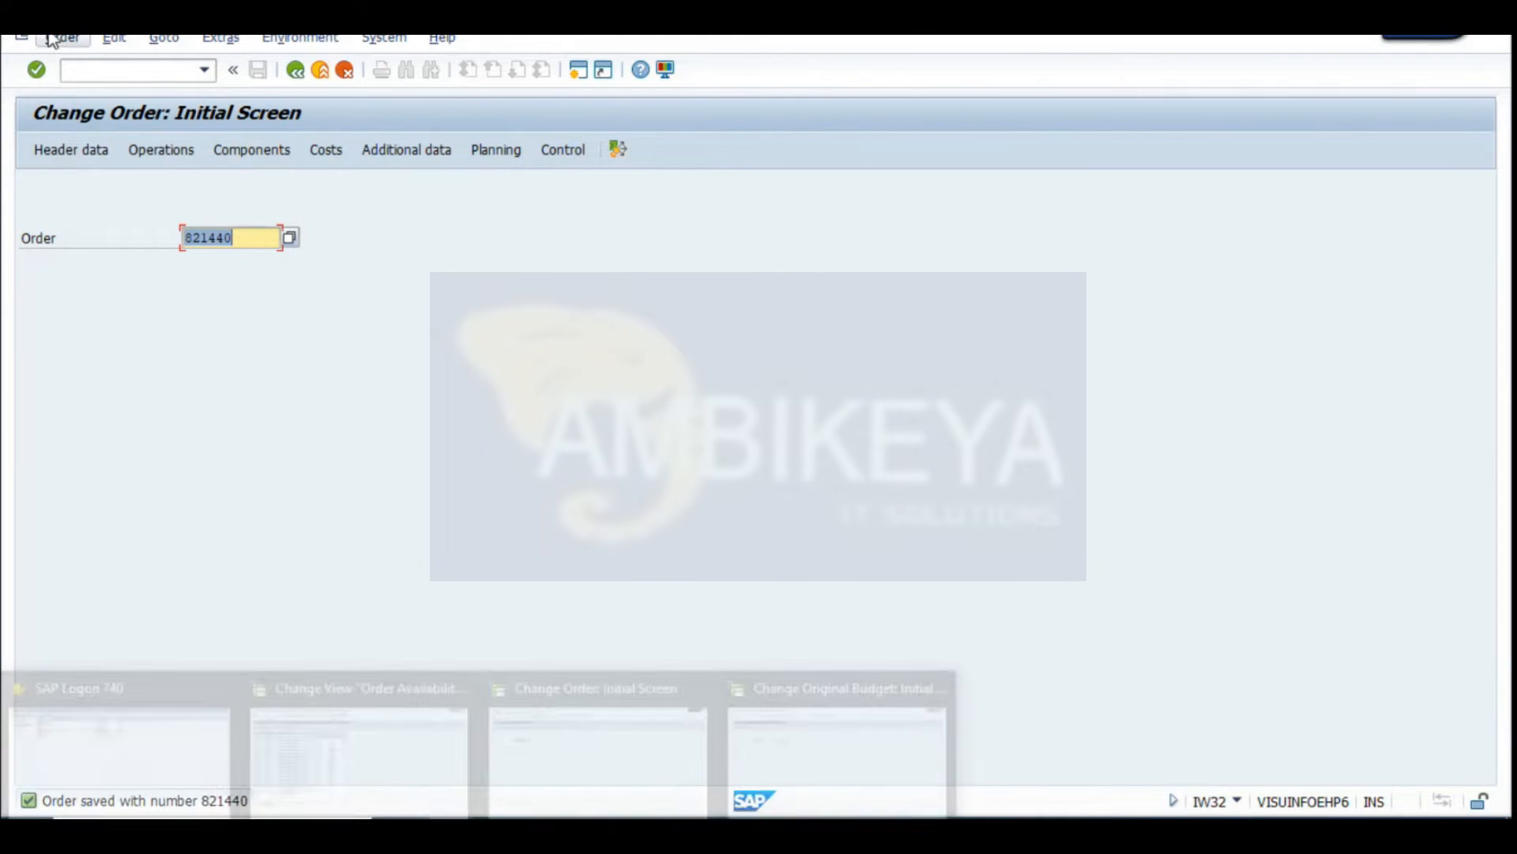
{"action": "left_click", "coordinate": [61, 38]}
{"action": "left_click", "coordinate": [99, 163]}
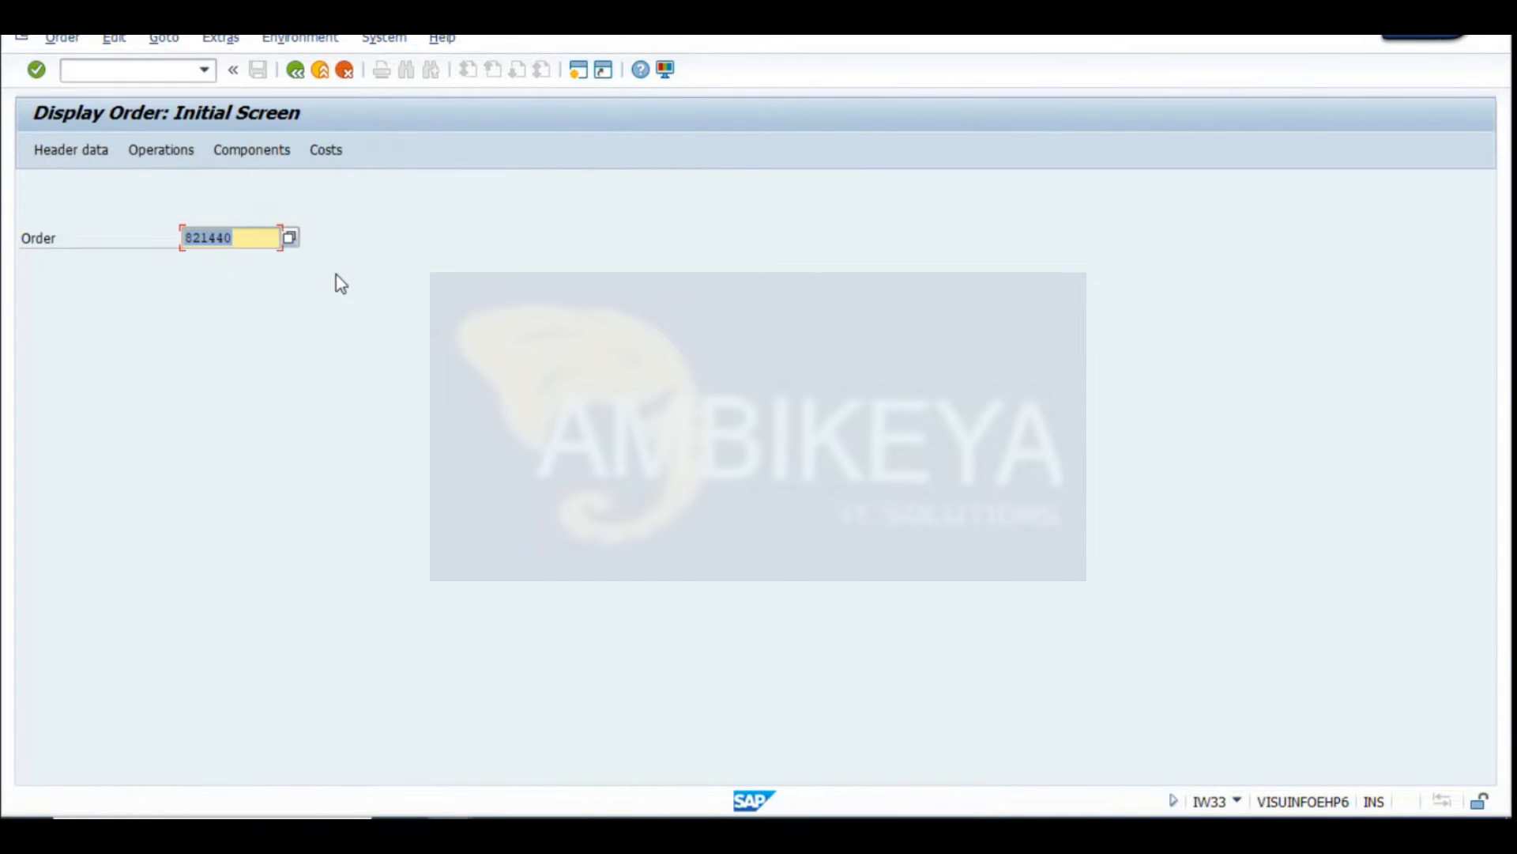
{"action": "key", "text": "Return"}
{"action": "left_click", "coordinate": [301, 270]}
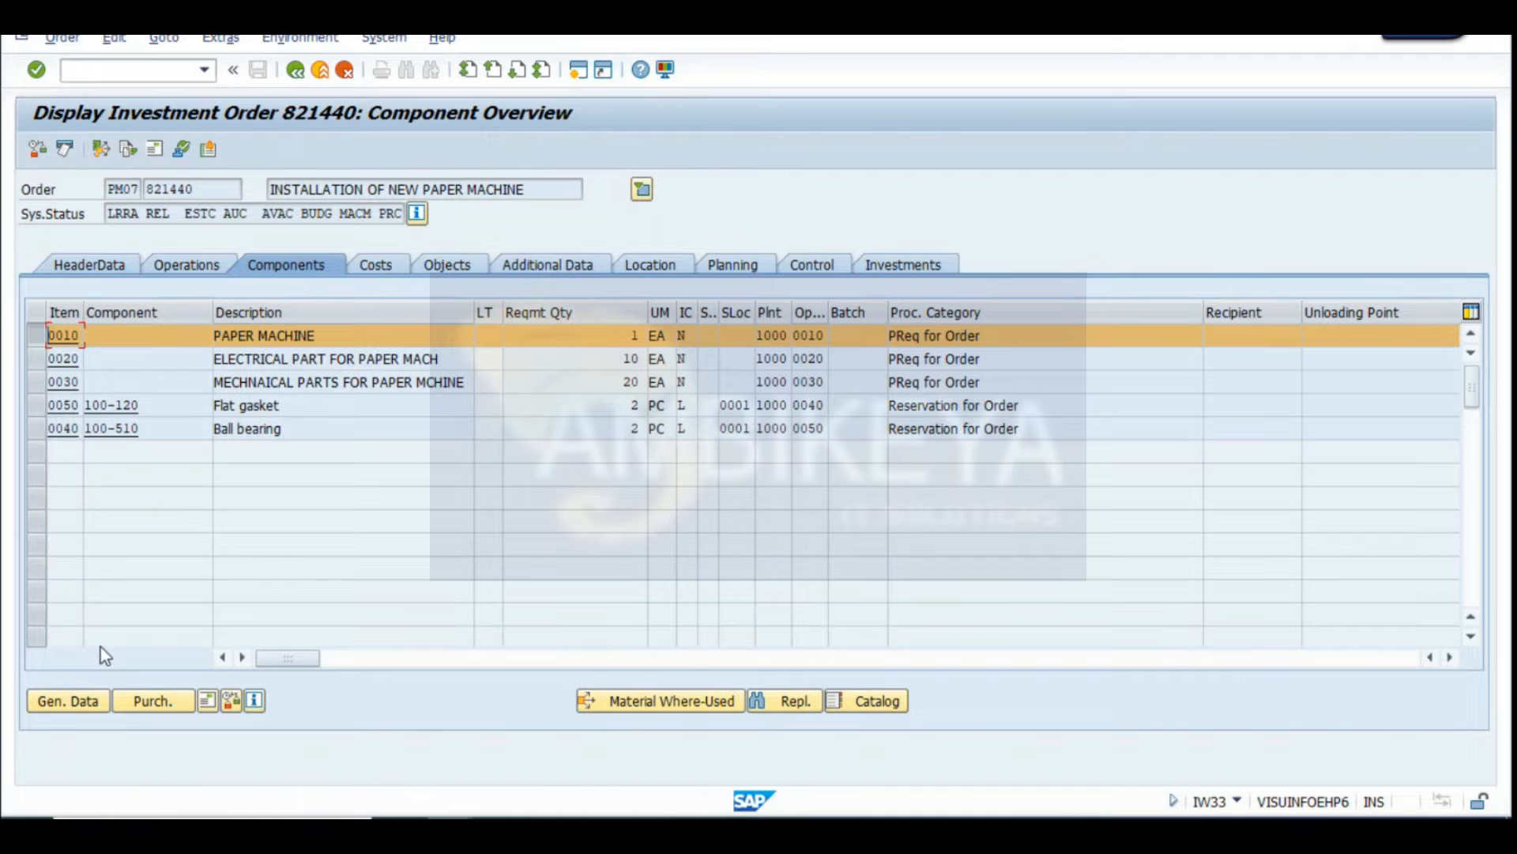
{"action": "left_click", "coordinate": [152, 701]}
{"action": "double_click", "coordinate": [227, 575]}
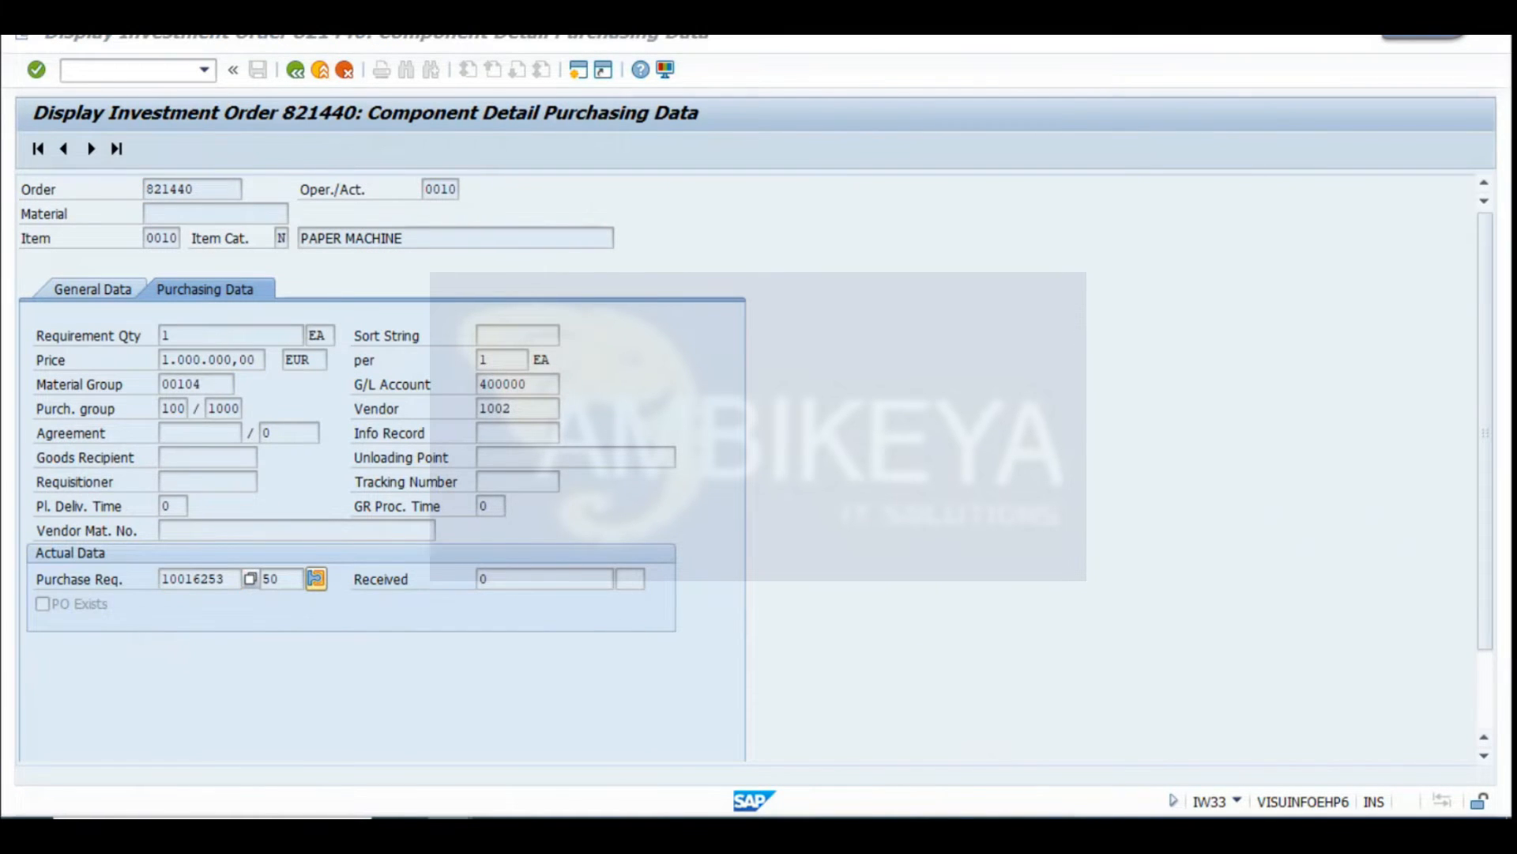
Leave the original budget transaction and display the order's purchase requisition in ME53N
{"action": "left_click", "coordinate": [846, 739]}
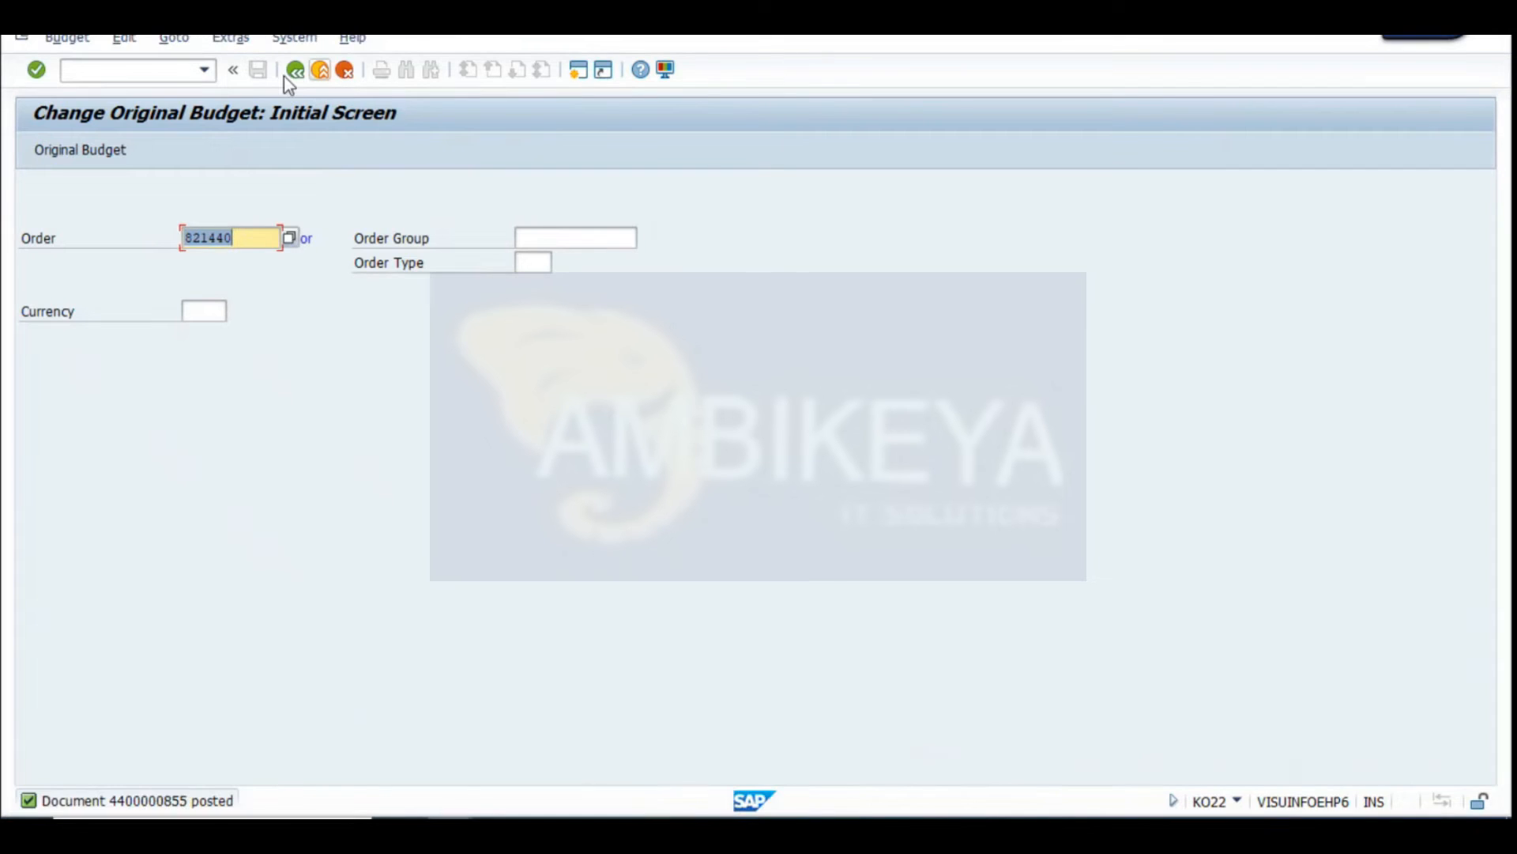
{"action": "left_click", "coordinate": [295, 69]}
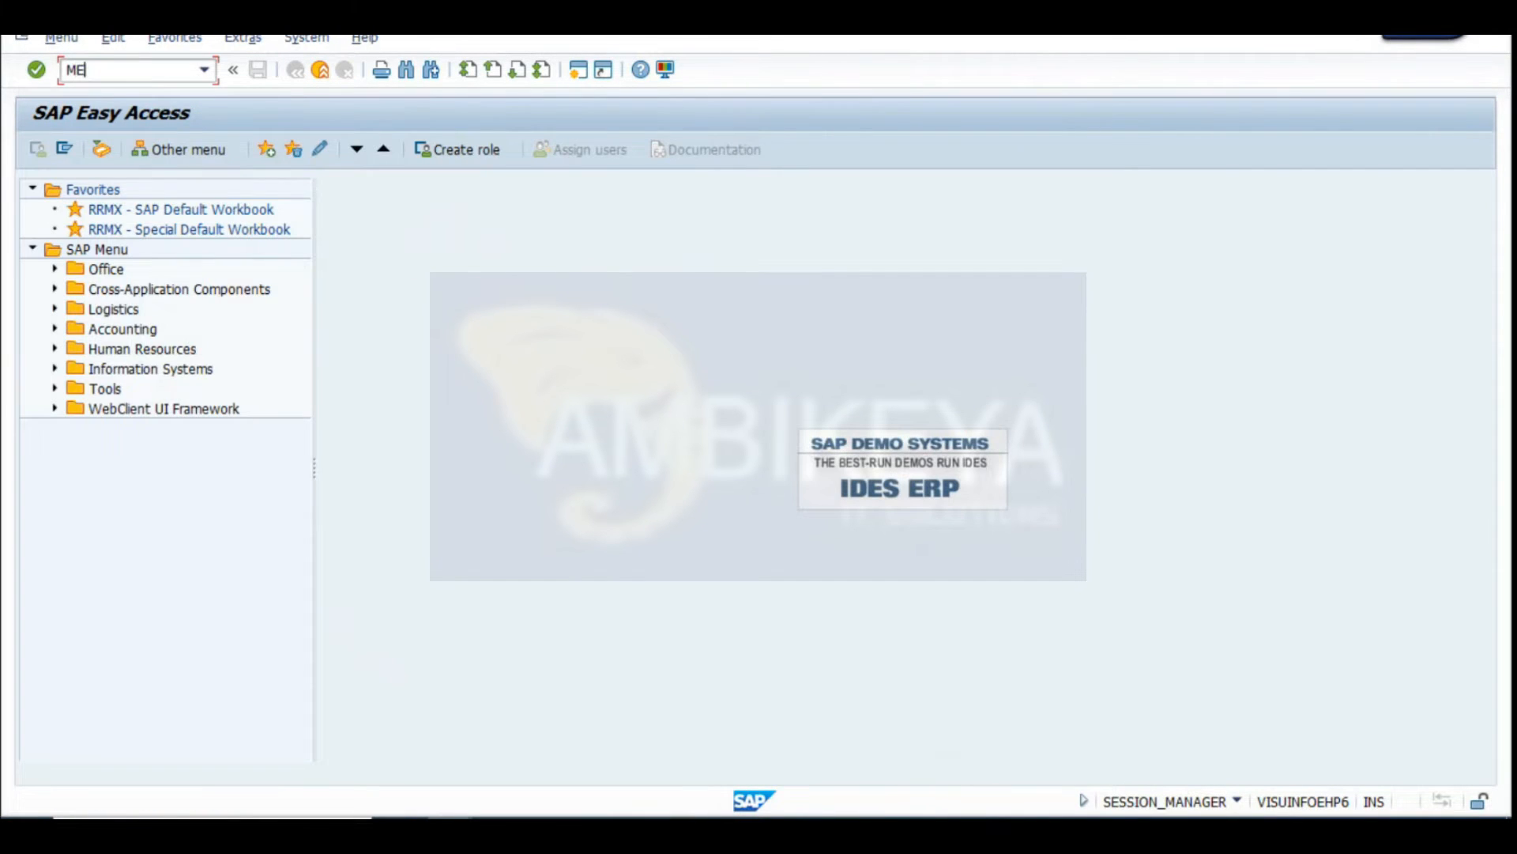
{"action": "key", "text": "Return"}
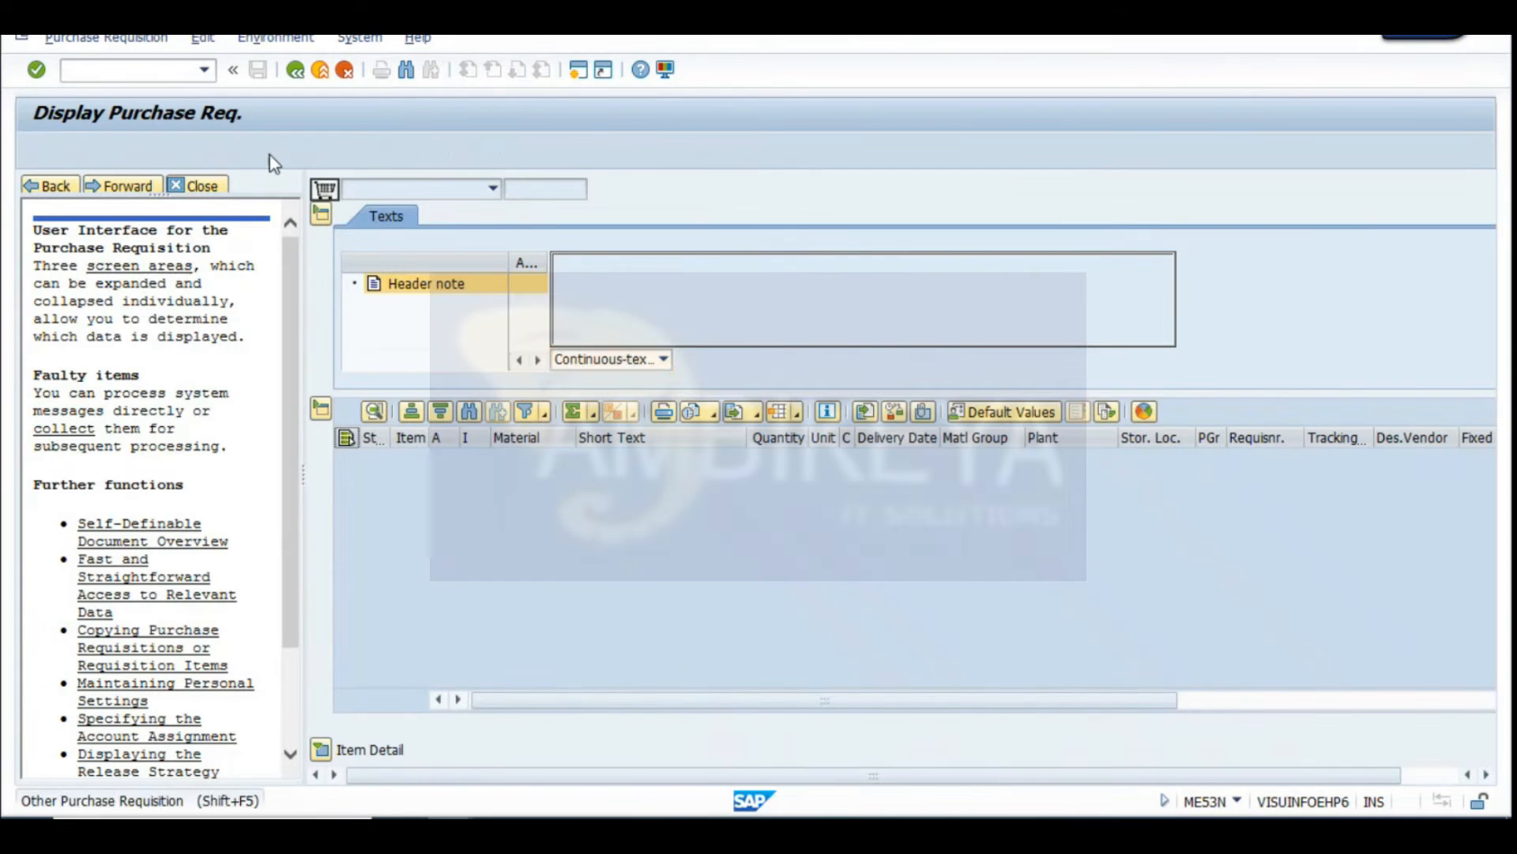
{"action": "left_click", "coordinate": [269, 150]}
{"action": "key", "text": "Return"}
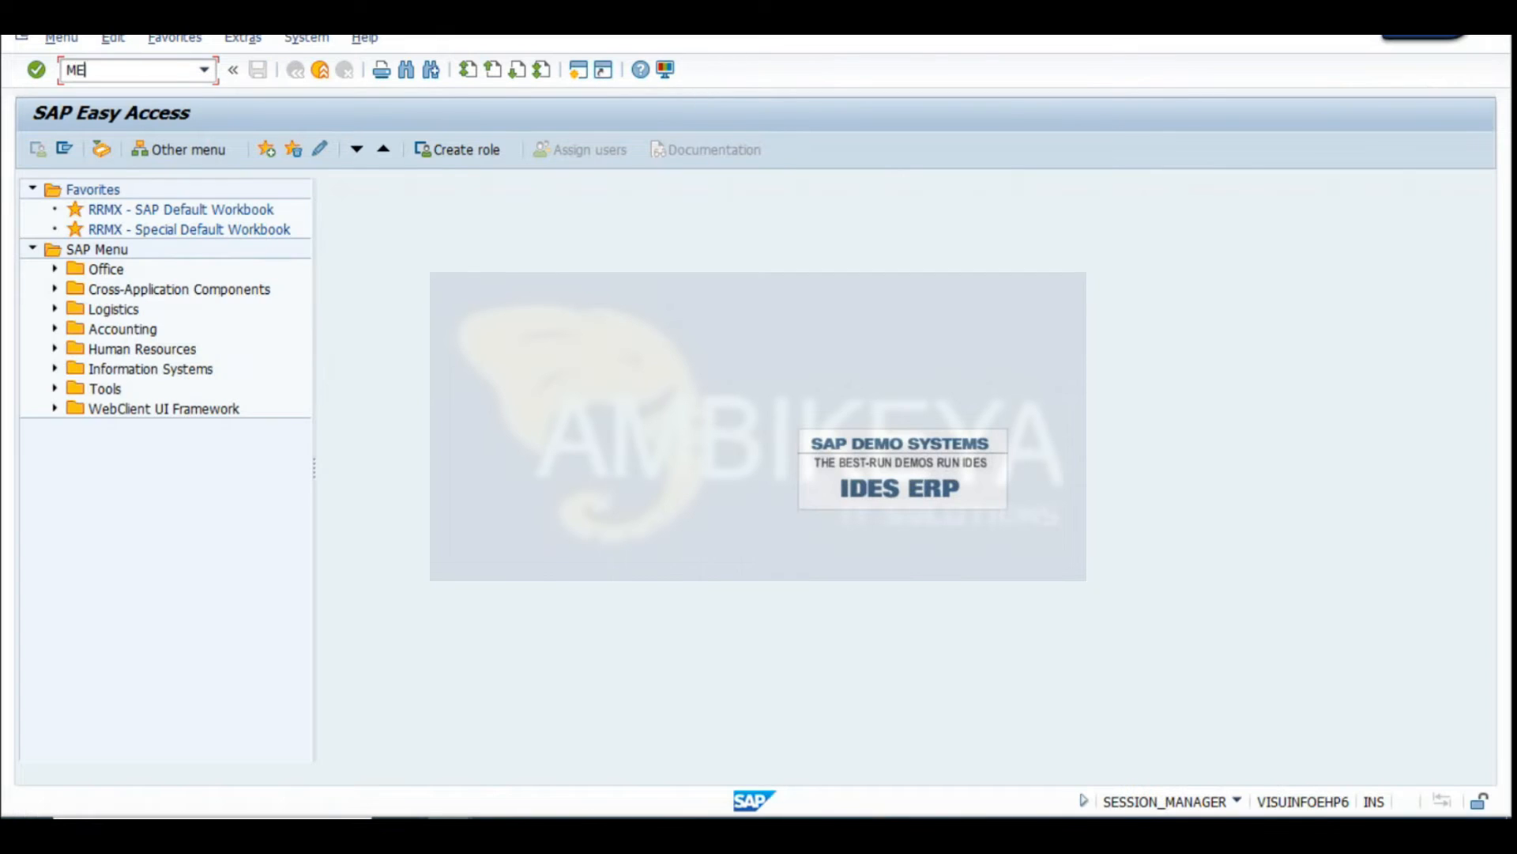
Start a standard purchase order in ME21N and check the desired vendor of the requisition's MECHANICAL JOBS and CIVIL JOBS items
{"action": "type", "text": "N"}
{"action": "key", "text": "Return"}
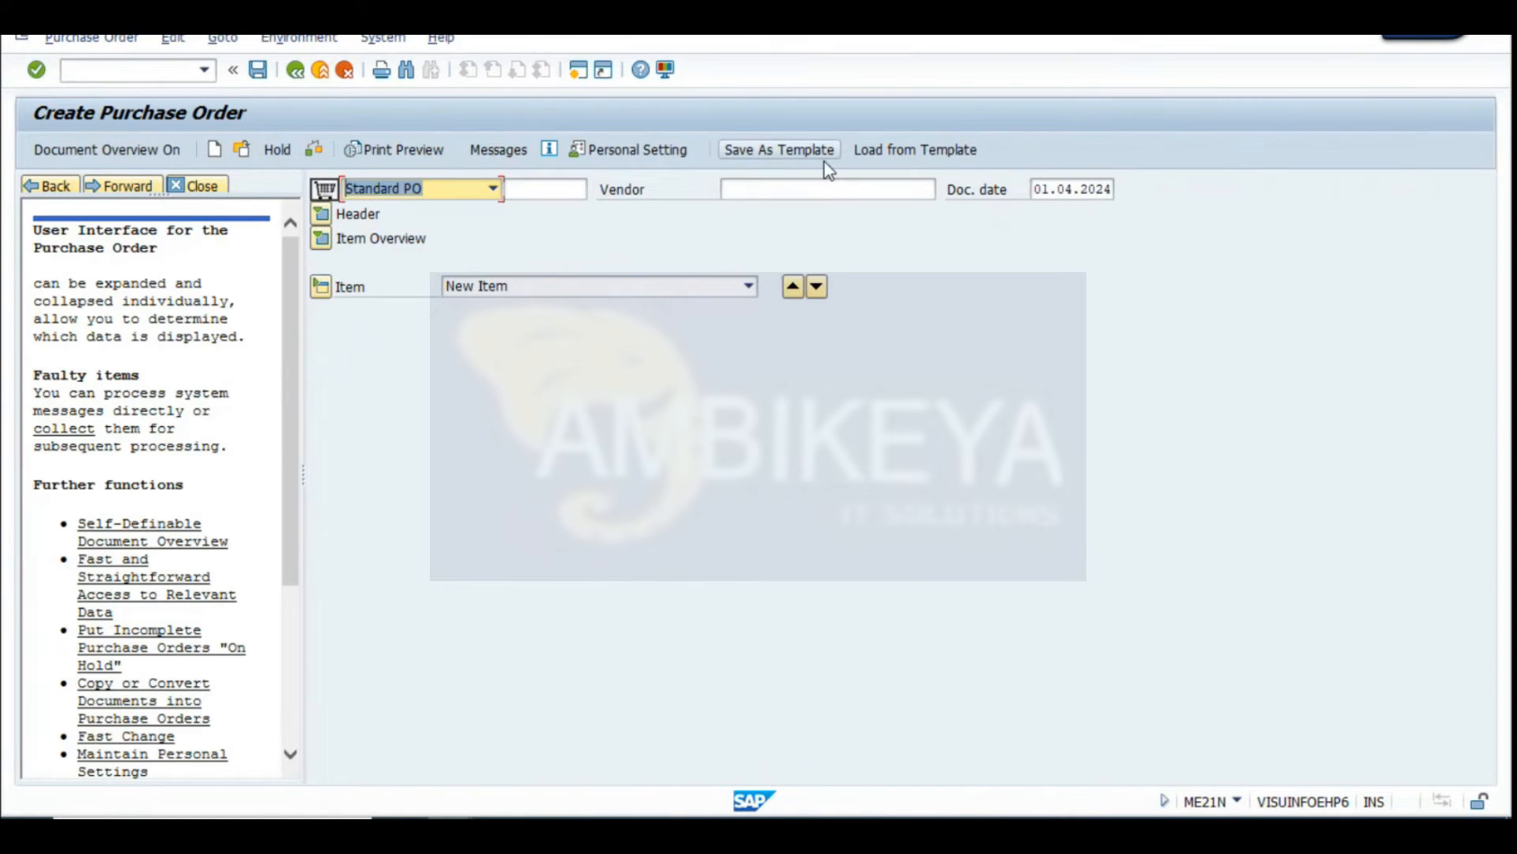
{"action": "key", "text": "alt+Tab"}
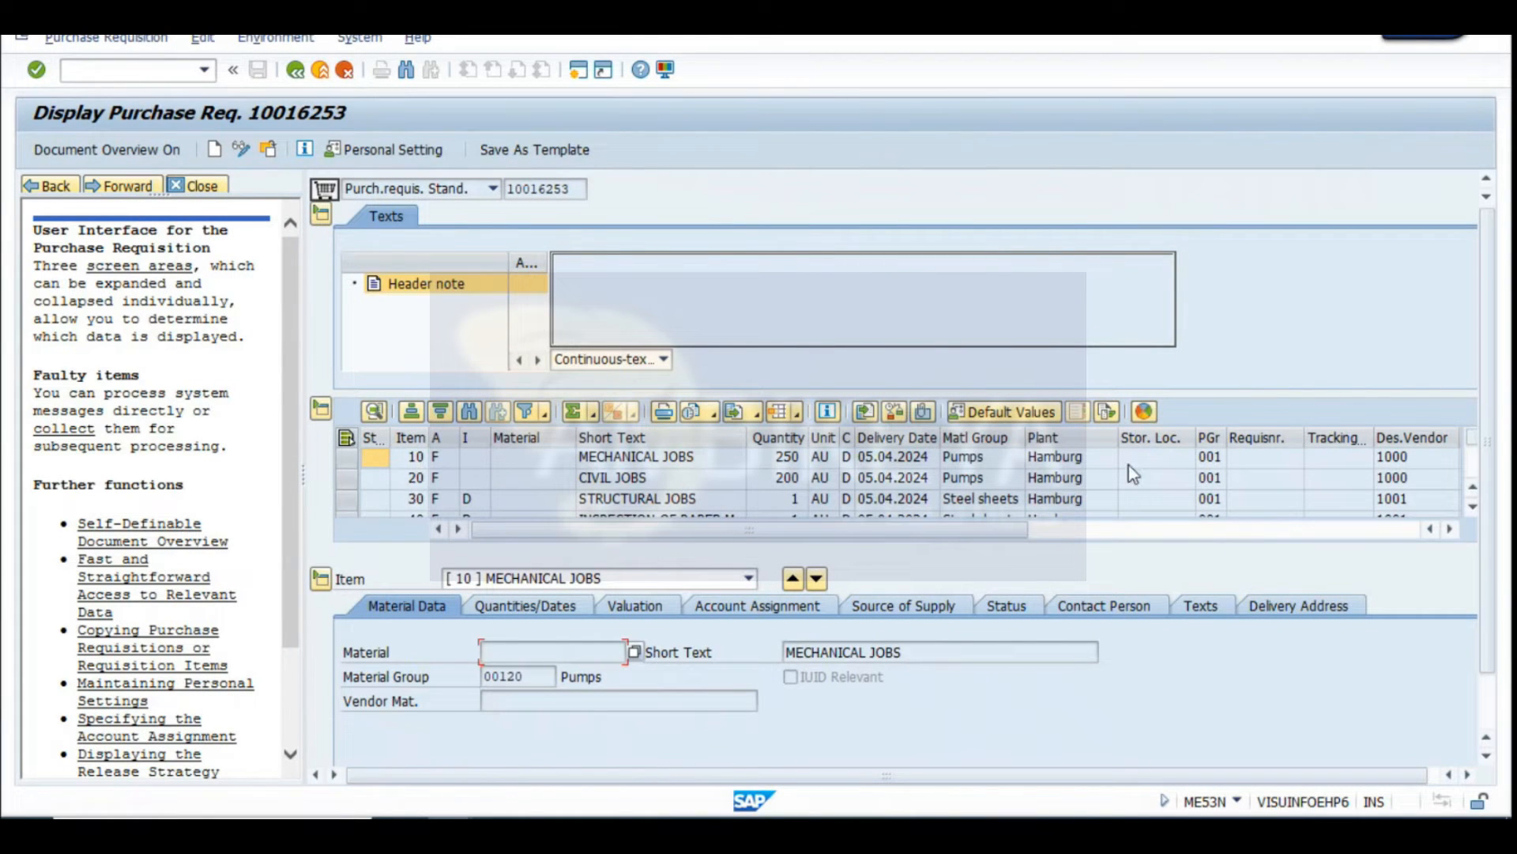
{"action": "left_click", "coordinate": [1400, 474]}
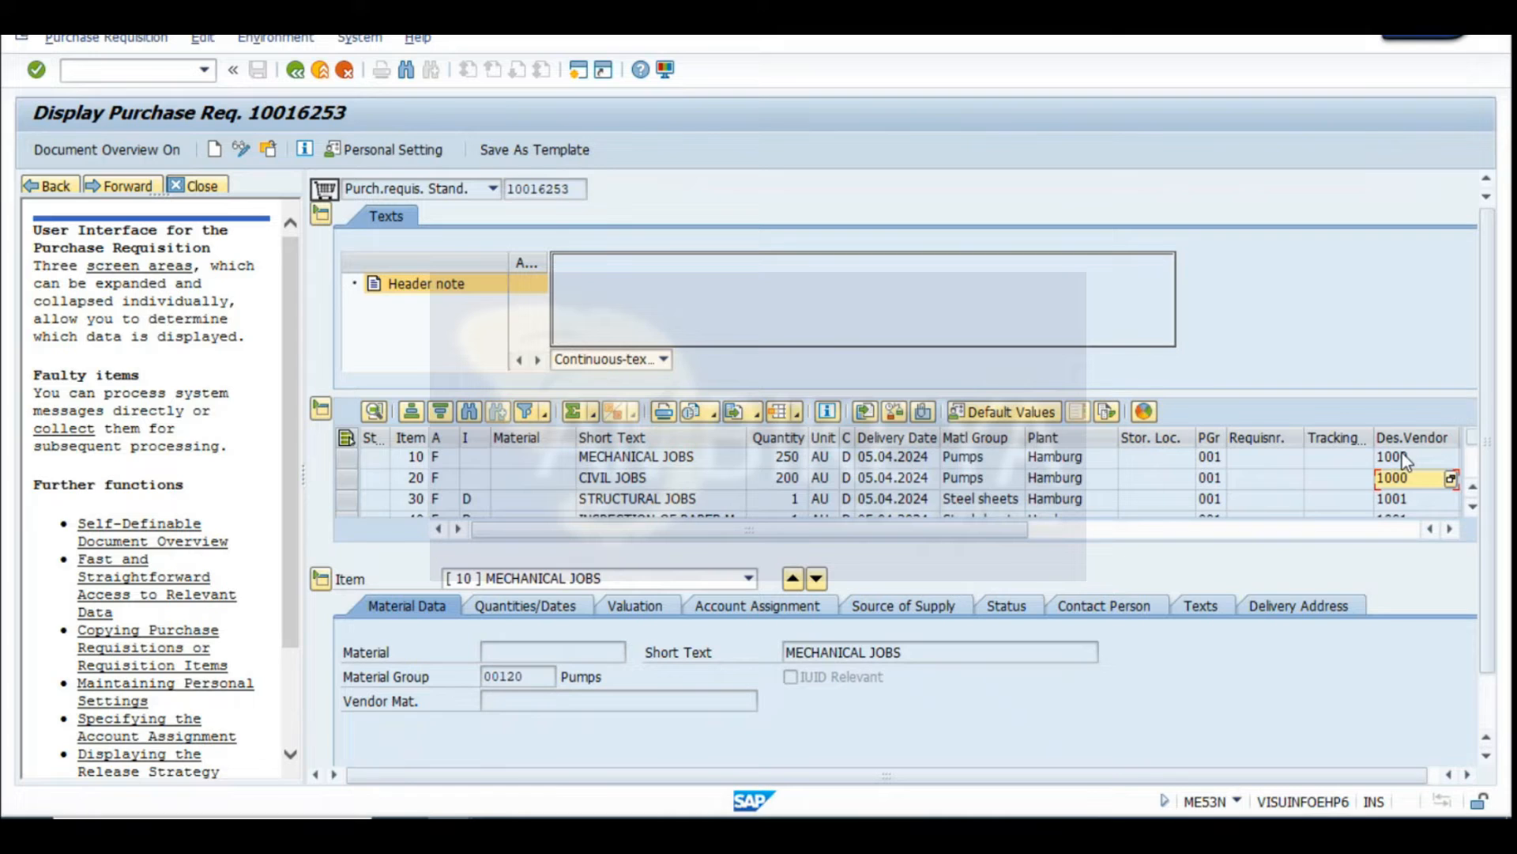
{"action": "key", "text": "alt+Tab"}
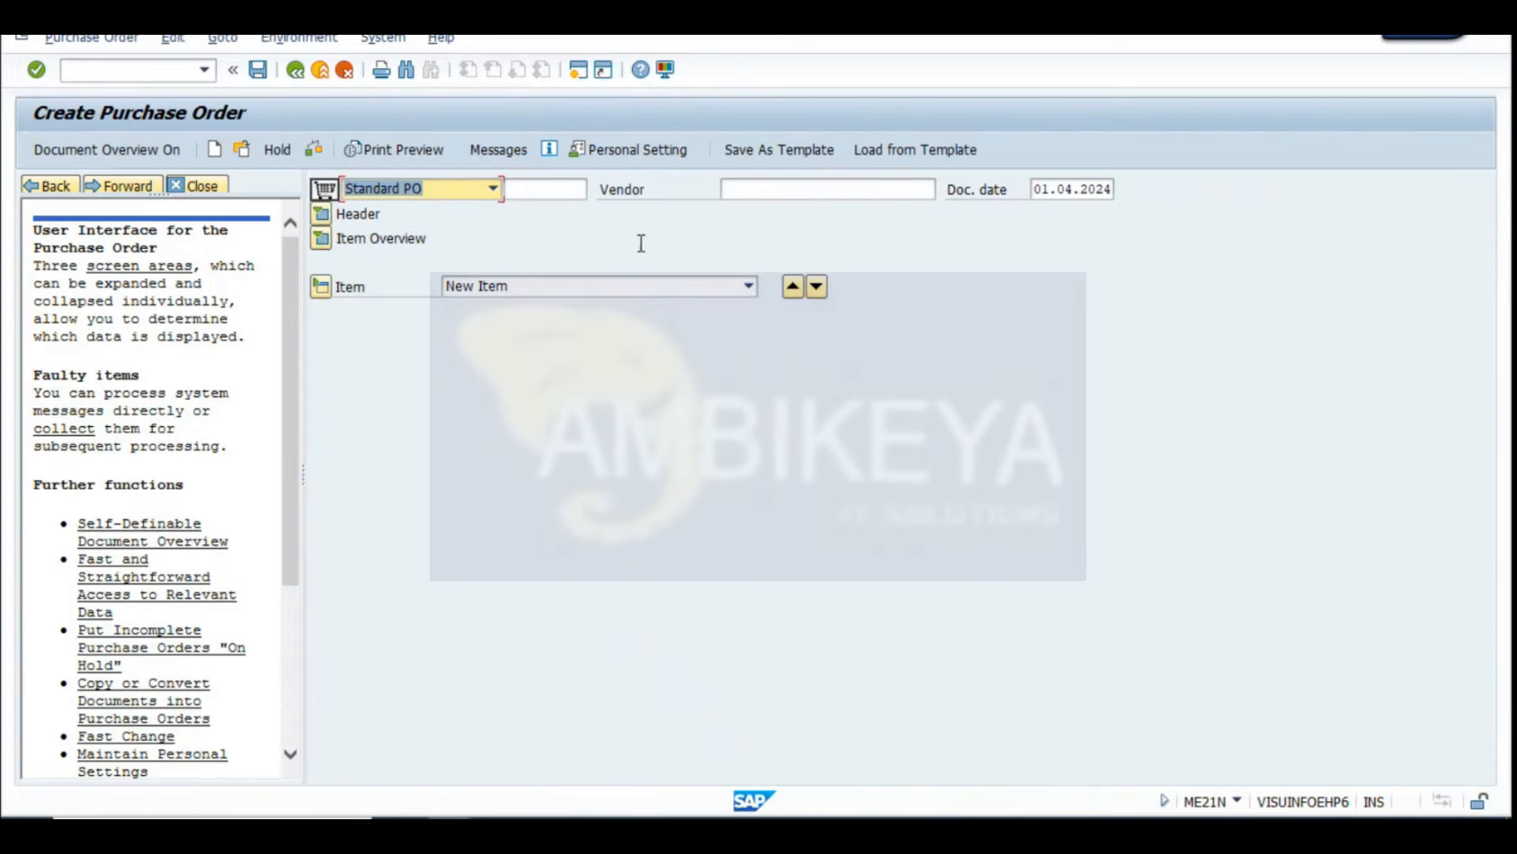
Expand the purchase order's header and item overview, and adopt items 10 and 20 of the order's purchase requisition by reference
{"action": "left_click", "coordinate": [323, 216]}
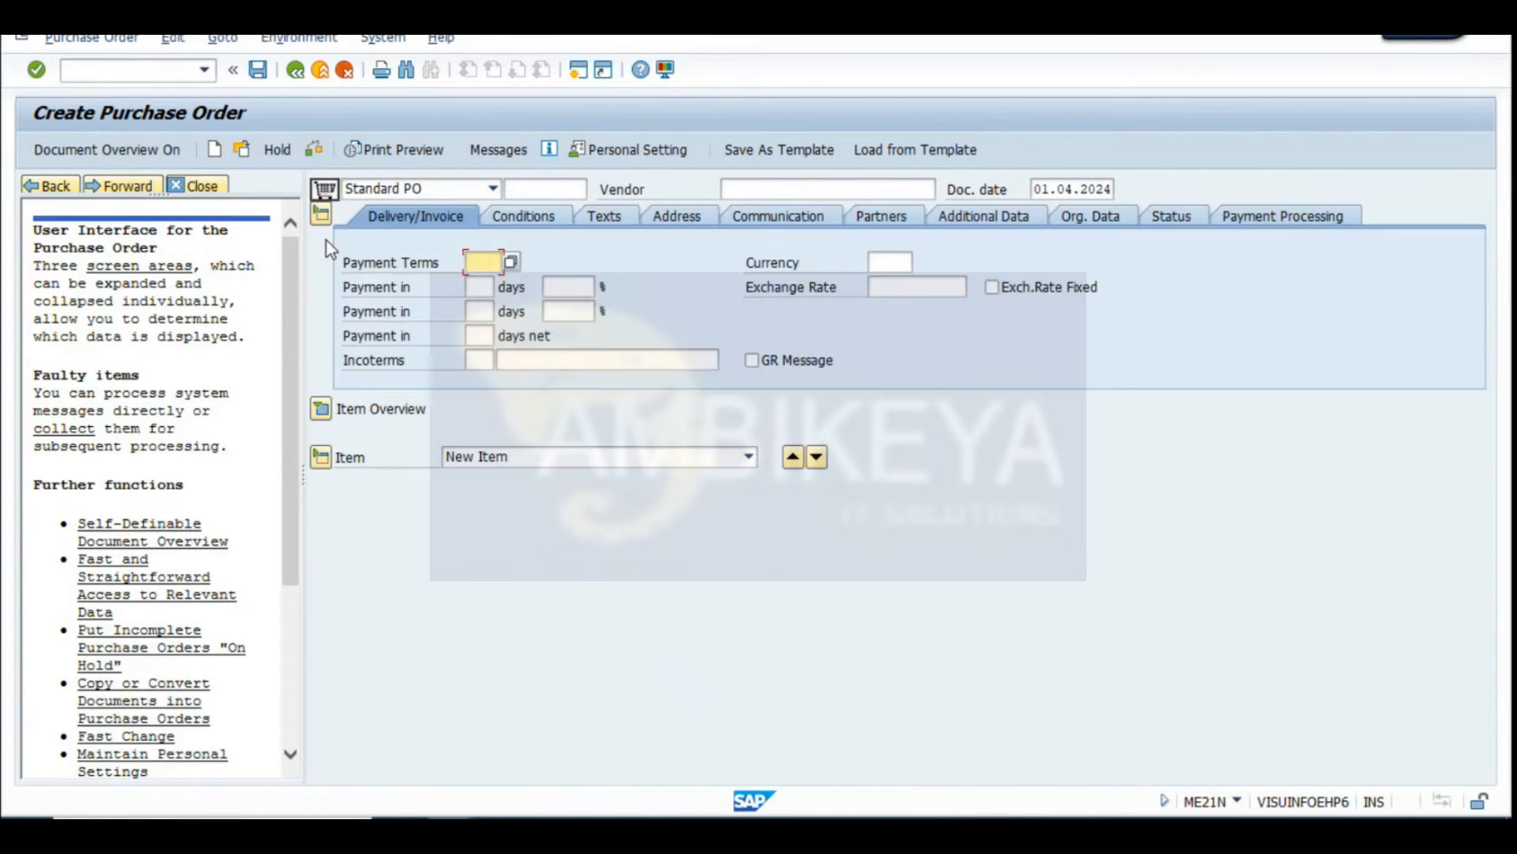
{"action": "left_click", "coordinate": [321, 409]}
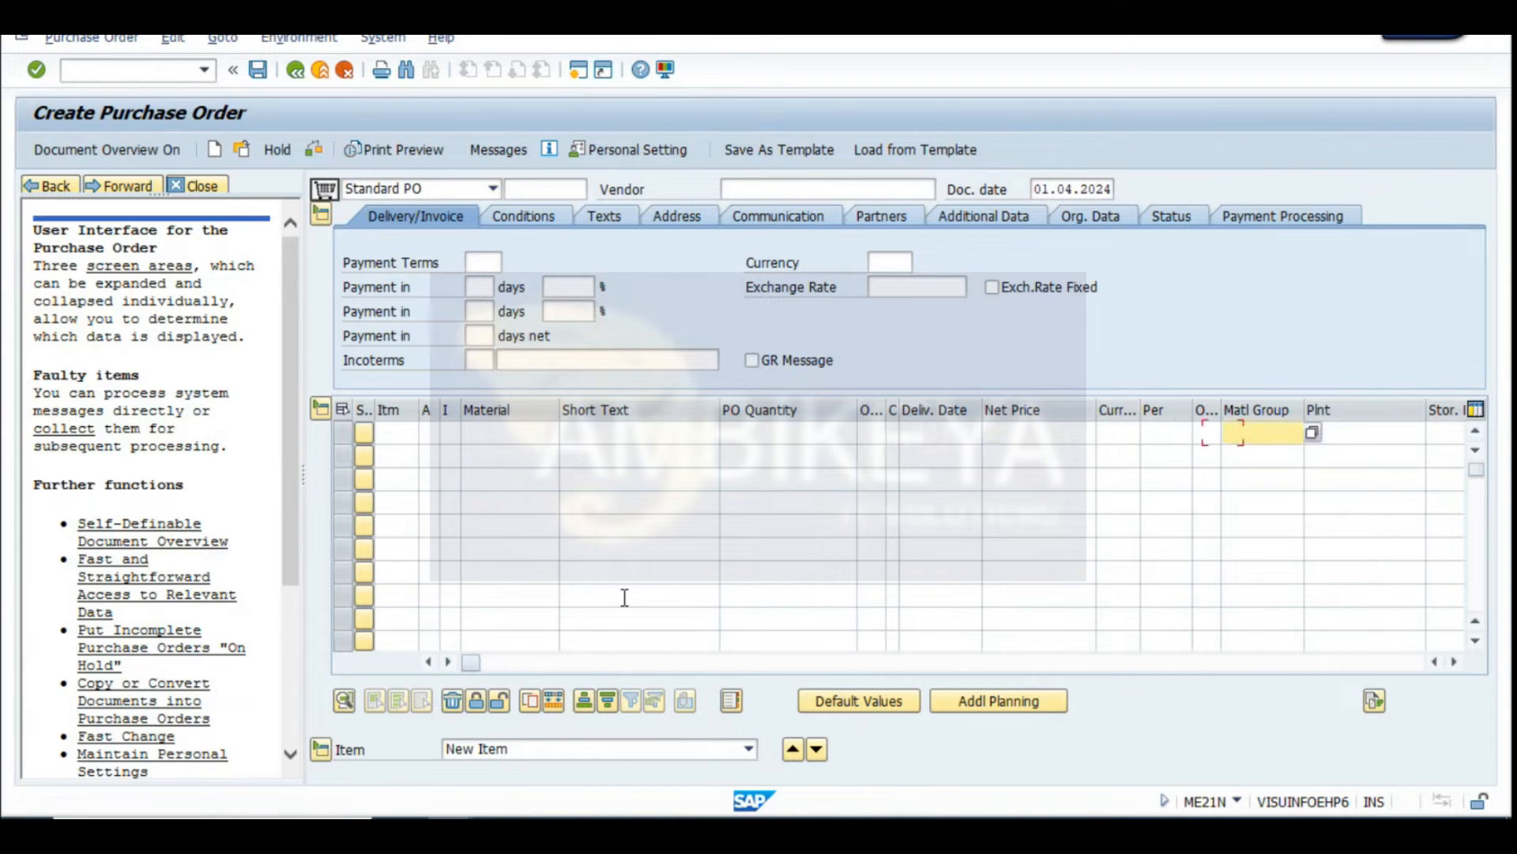
{"action": "key", "text": "Tab"}
{"action": "key", "text": "Tab"}
{"action": "key", "text": "Tab"}
{"action": "key", "text": "Tab"}
{"action": "key", "text": "Tab"}
{"action": "key", "text": "Tab"}
{"action": "key", "text": "Tab"}
{"action": "key", "text": "Tab"}
{"action": "key", "text": "Tab"}
{"action": "key", "text": "Tab"}
{"action": "key", "text": "Tab"}
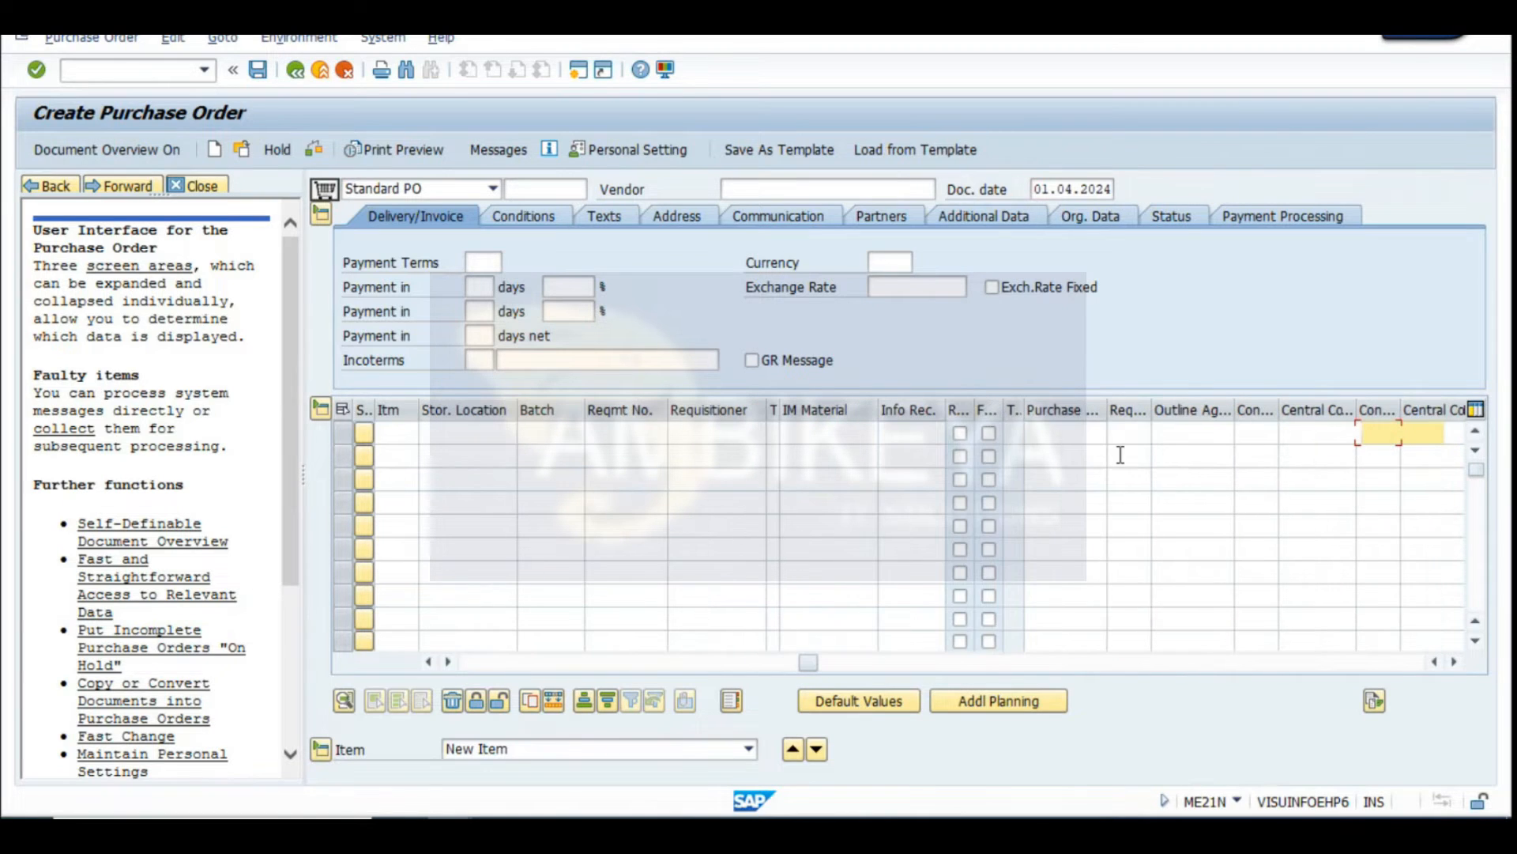
{"action": "type", "text": "10016253"}
{"action": "key", "text": "Tab"}
{"action": "type", "text": "10"}
{"action": "key", "text": "Down"}
{"action": "type", "text": "20"}
{"action": "key", "text": "Return"}
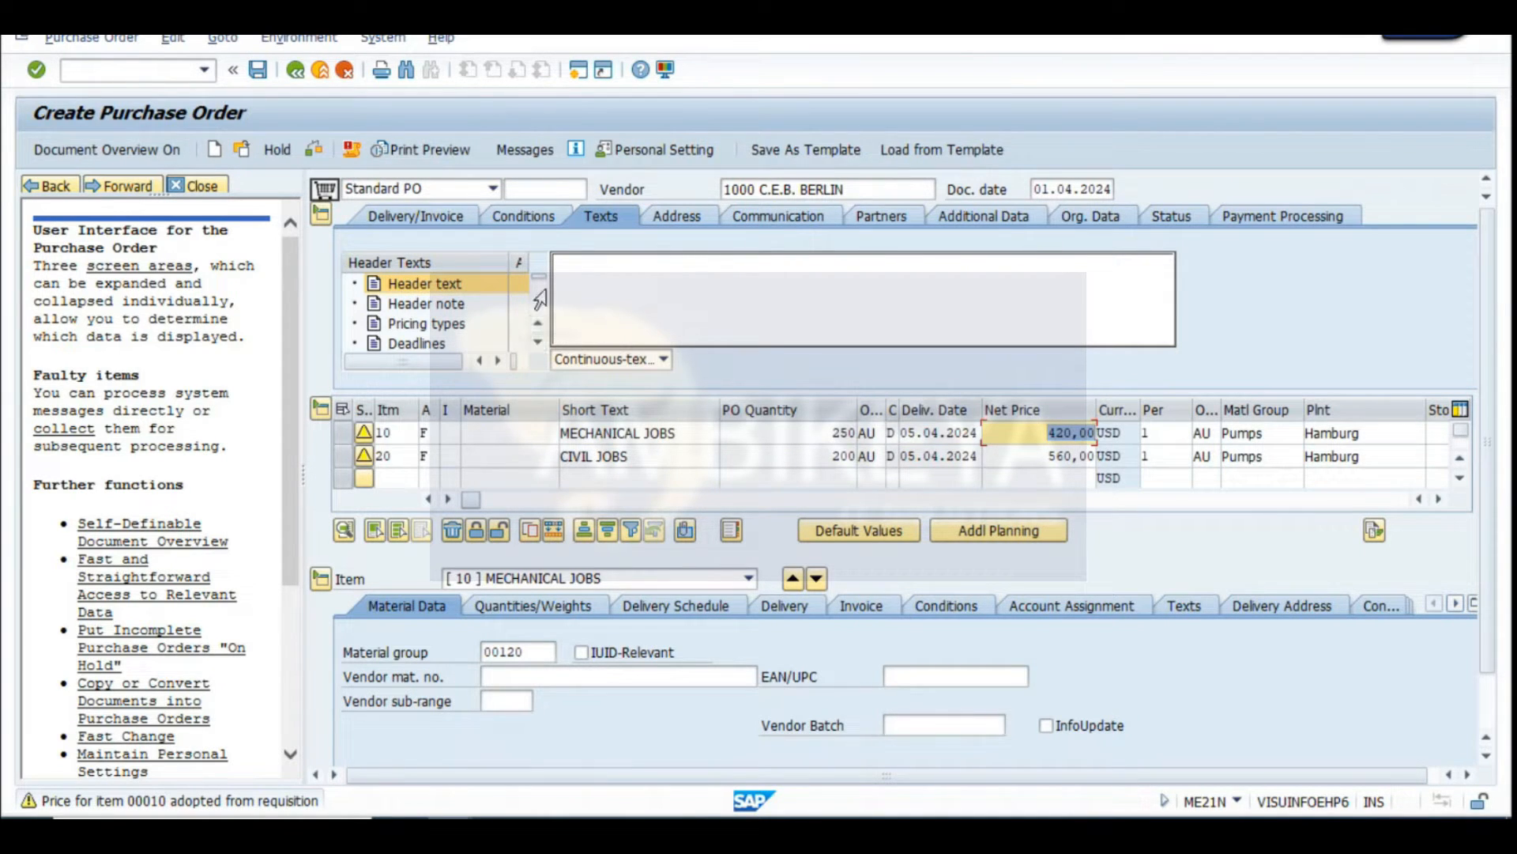
Save the purchase order and copy its number from the creation message's details
{"action": "left_click", "coordinate": [263, 74]}
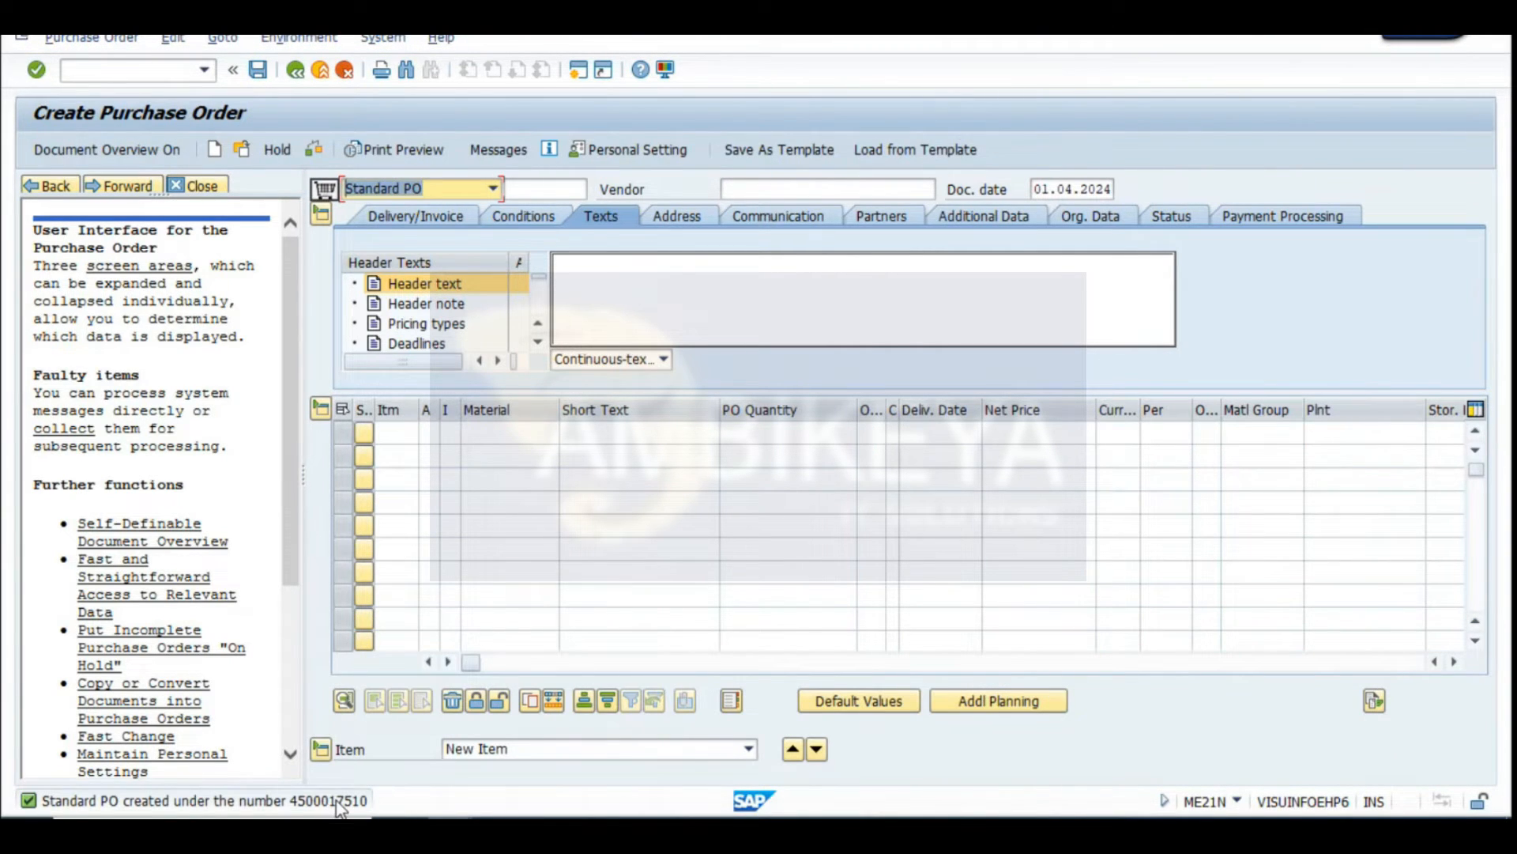
{"action": "double_click", "coordinate": [340, 801]}
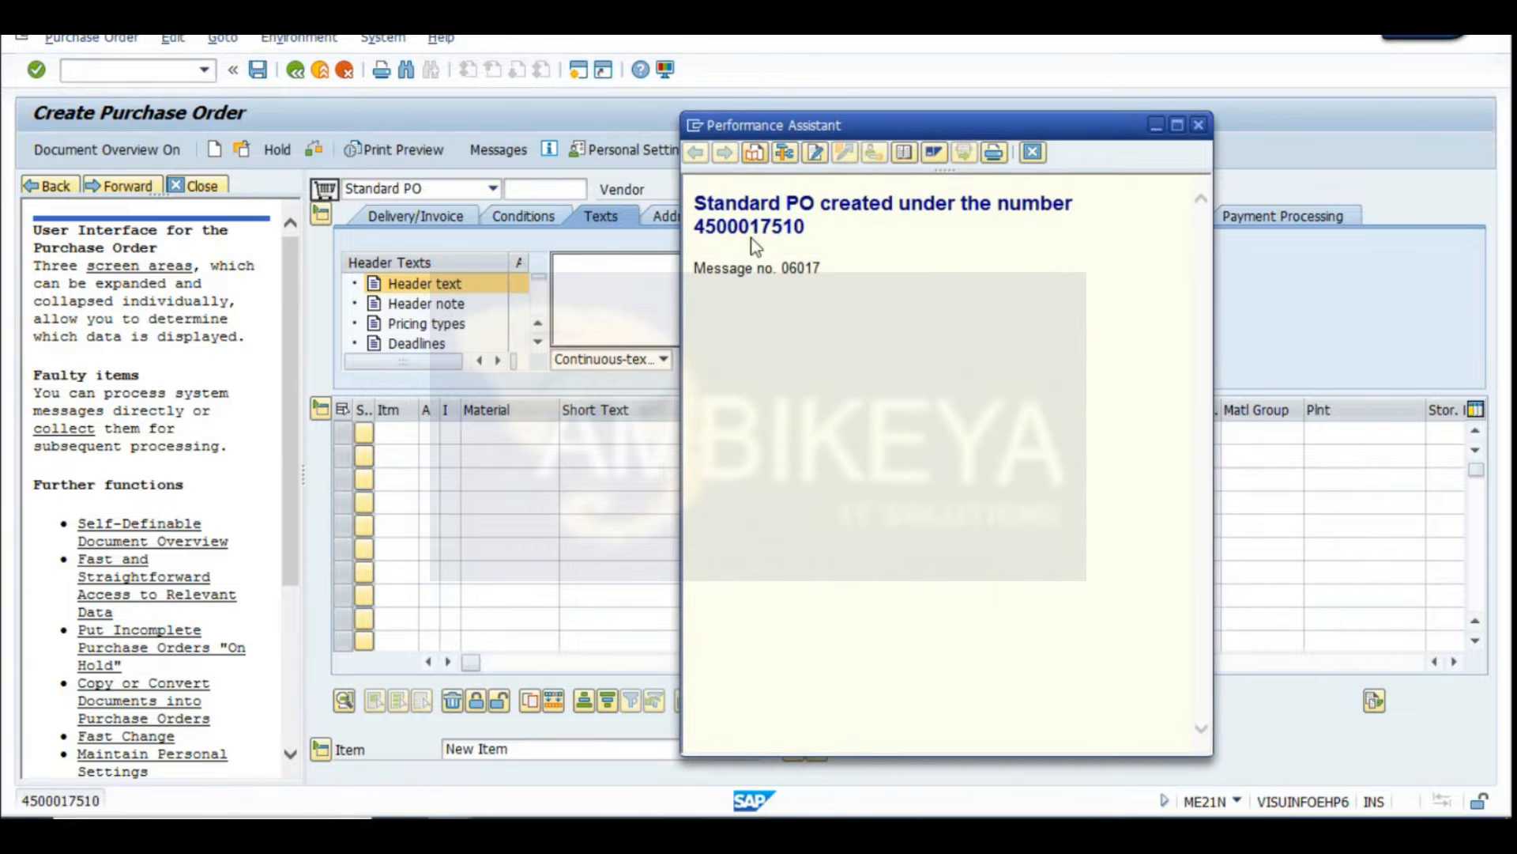
{"action": "double_click", "coordinate": [752, 230]}
{"action": "key", "text": "ctrl+c"}
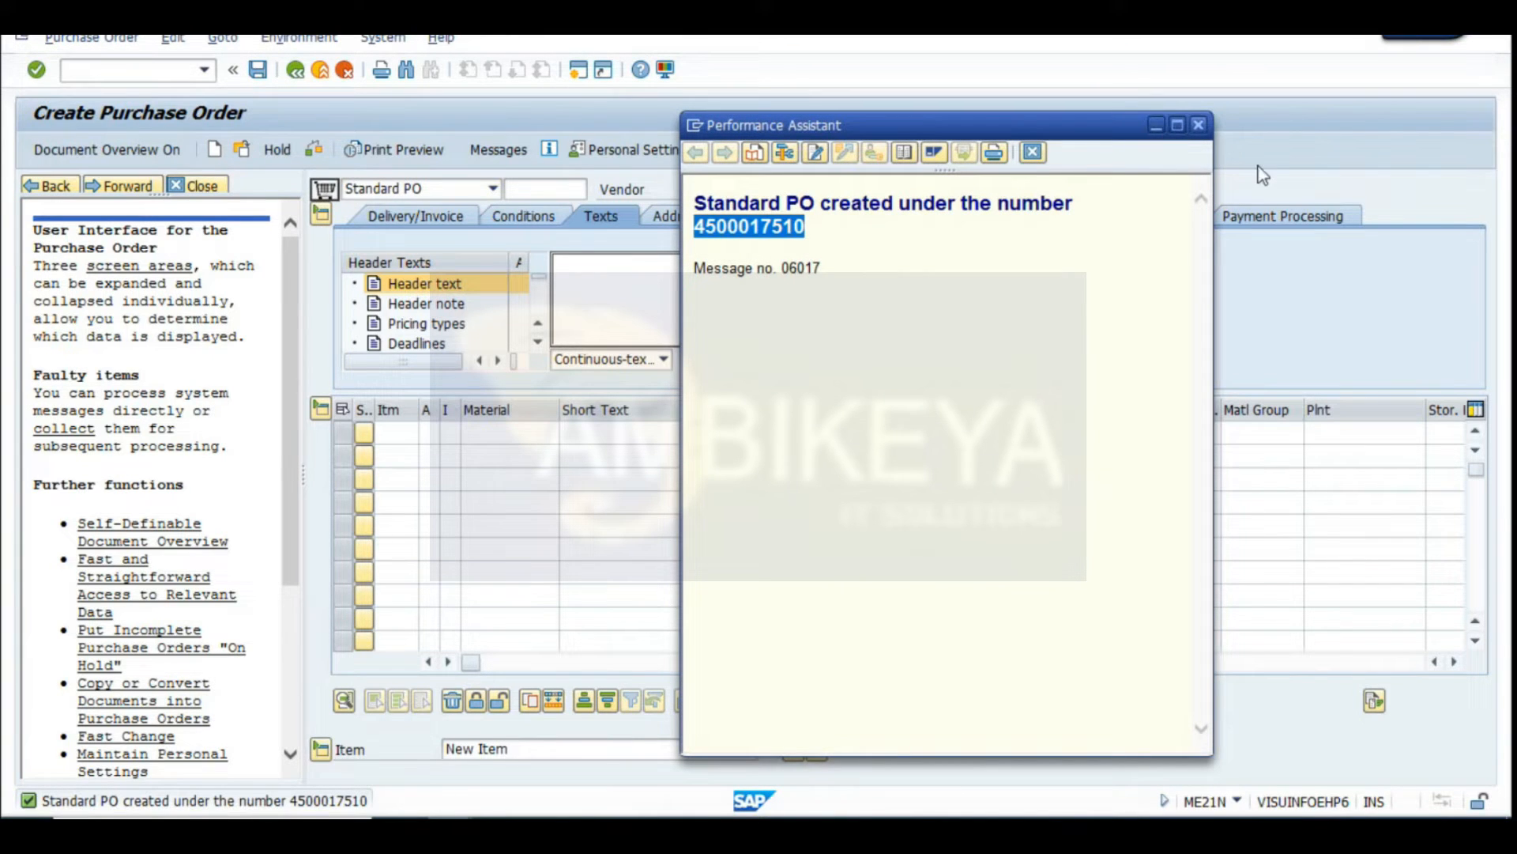
{"action": "left_click", "coordinate": [1198, 125]}
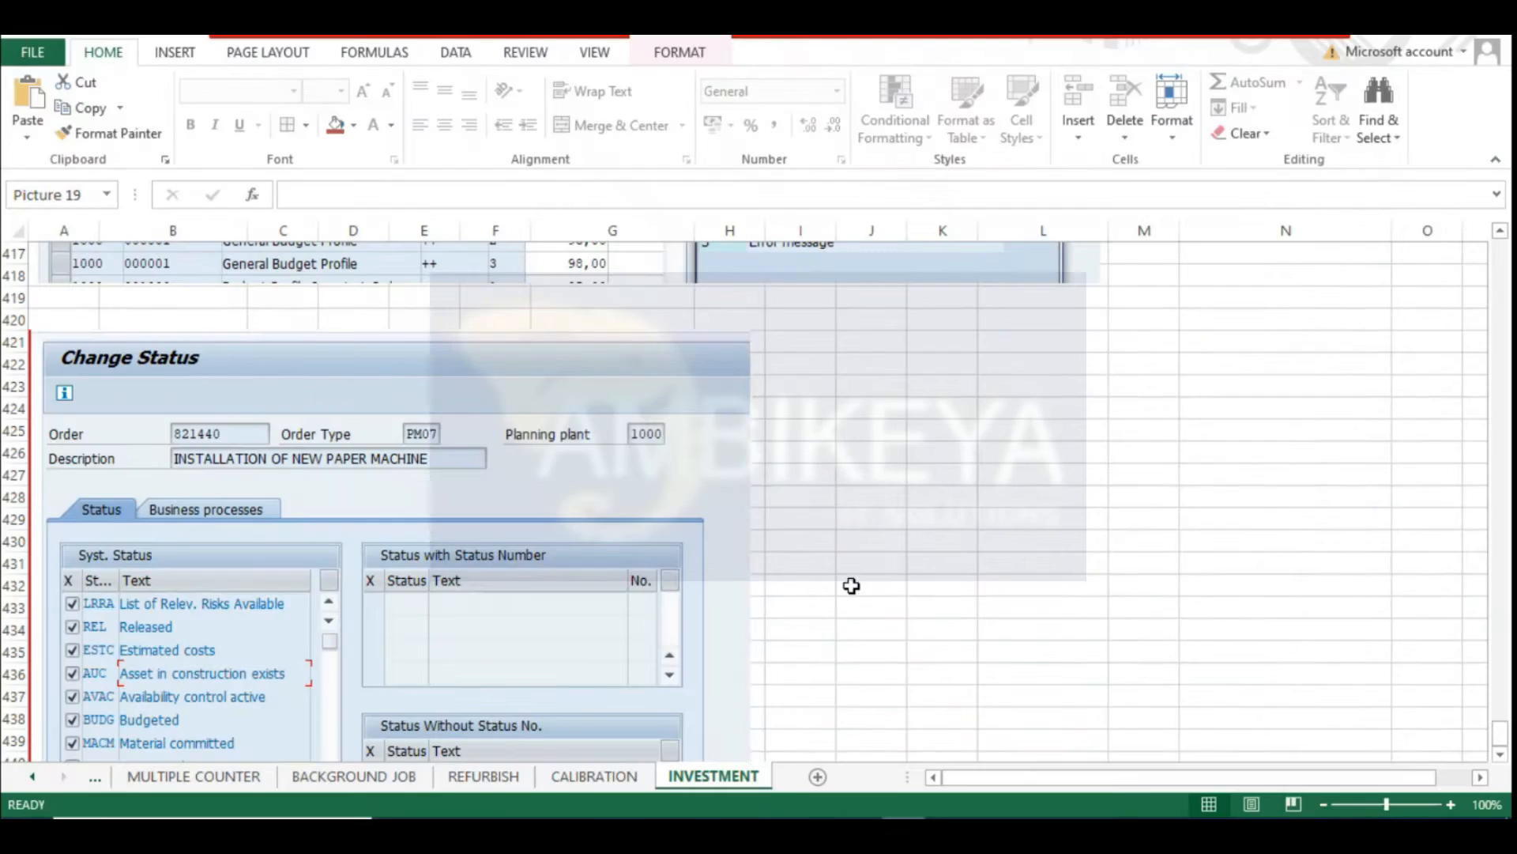
Switch to Excel and record the created purchase order's number in L8 of the INVESTMENT sheet, with items 10 and 20 in M8 and M9
{"action": "left_click_drag", "start_coordinate": [1498, 752], "coordinate": [1500, 253]}
{"action": "left_click", "coordinate": [1011, 466]}
{"action": "key", "text": "ctrl+v"}
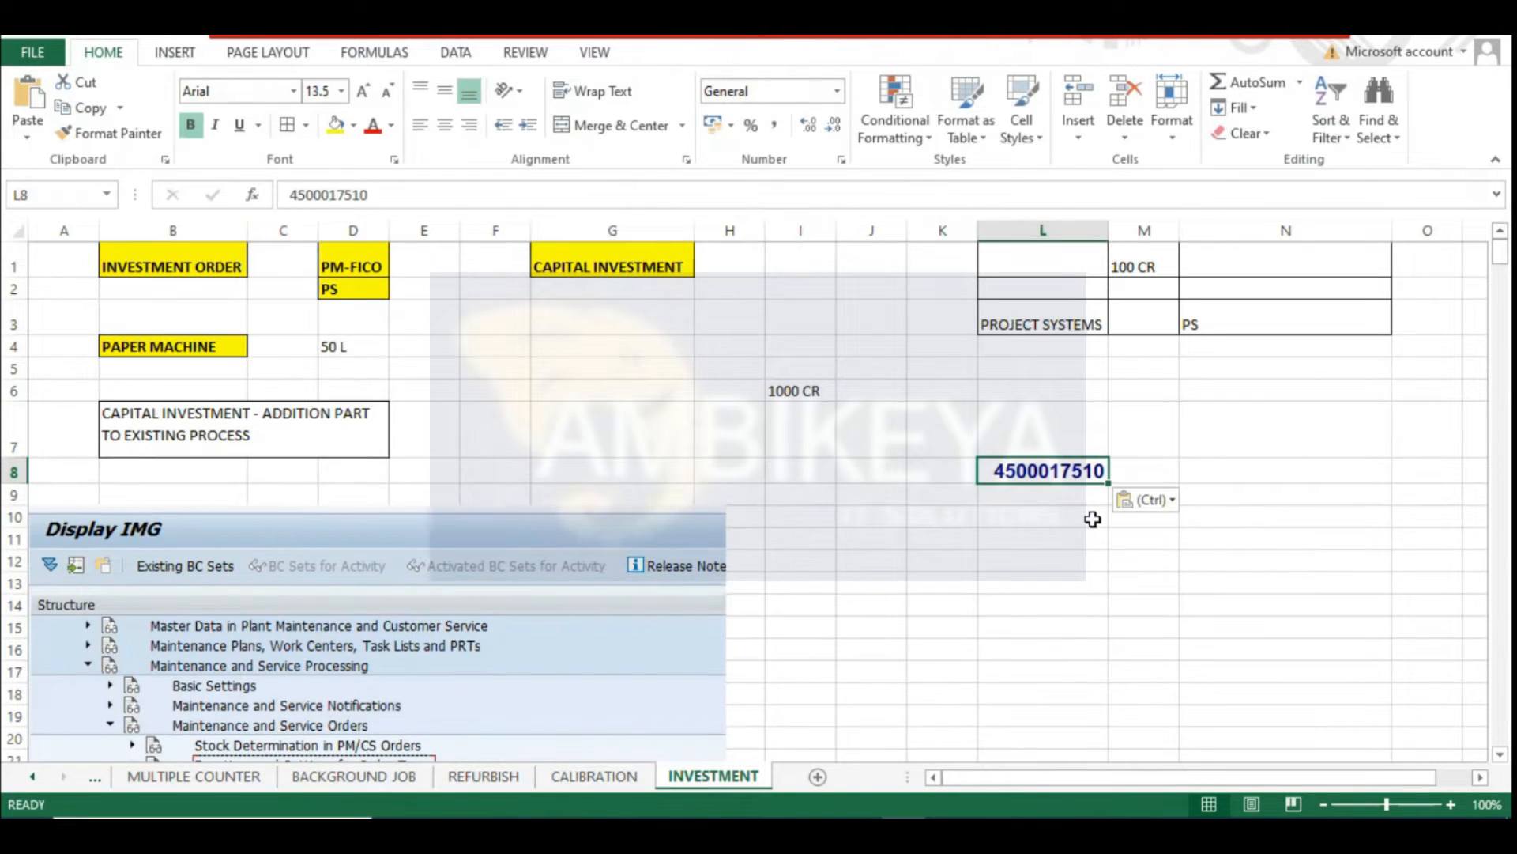
{"action": "left_click", "coordinate": [1163, 470]}
{"action": "key", "text": "Down"}
{"action": "type", "text": "20"}
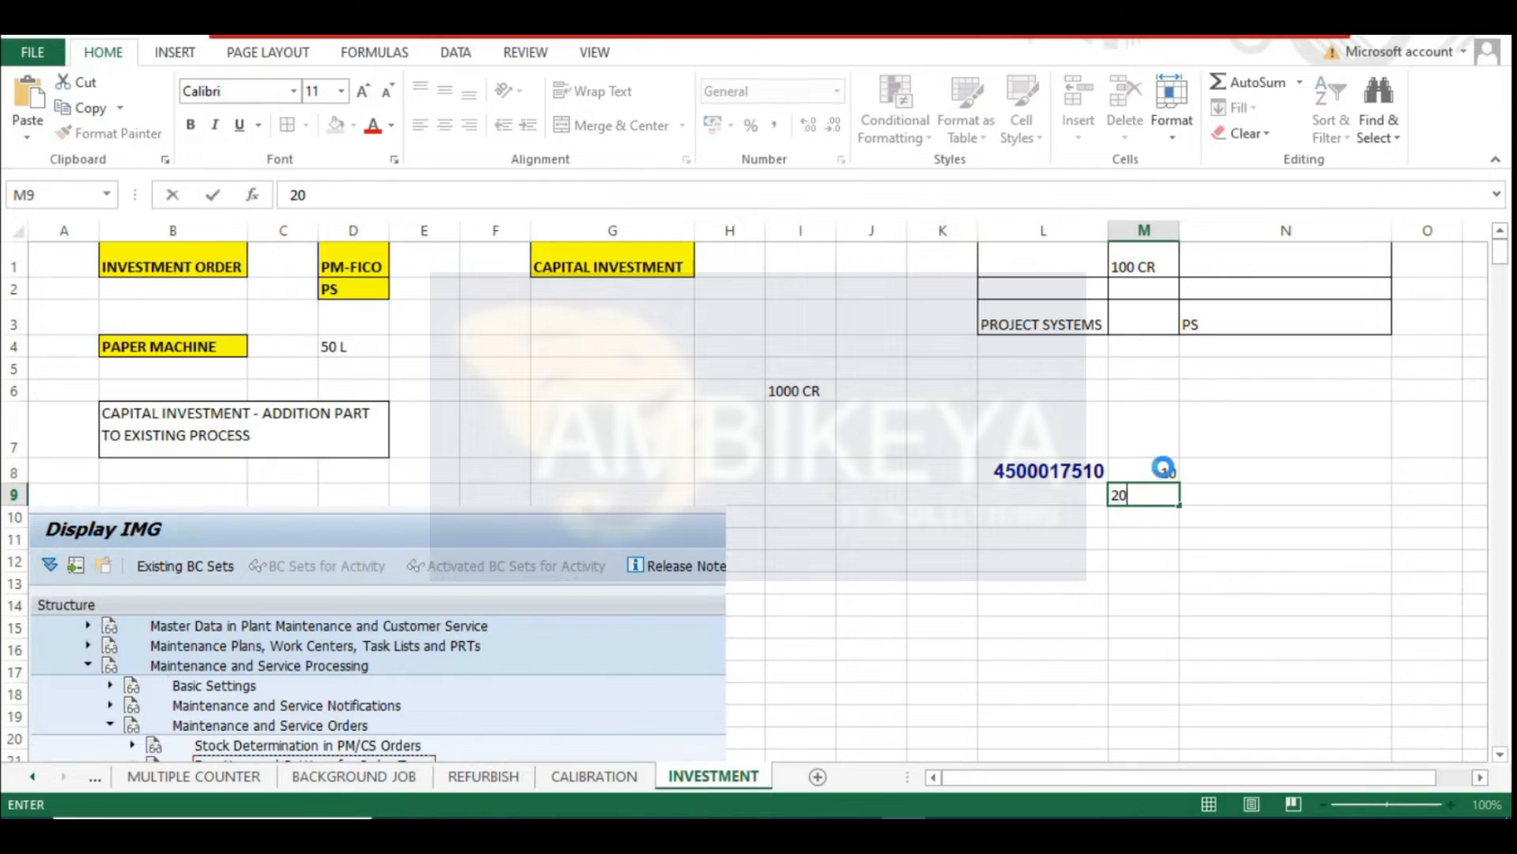
{"action": "key", "text": "Down"}
{"action": "left_click", "coordinate": [1054, 537]}
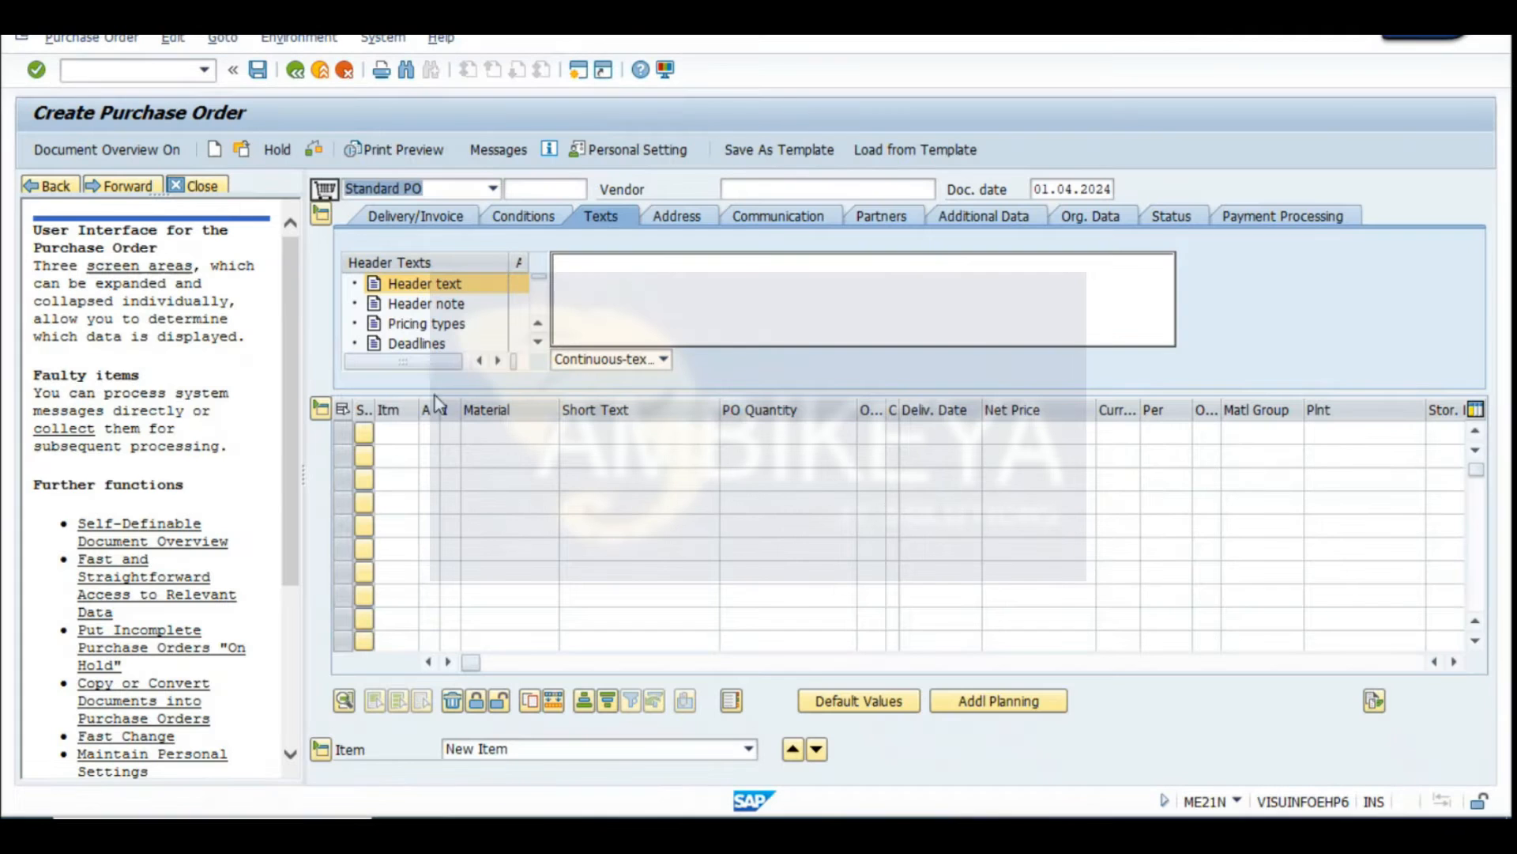
Switch back to SAP and adopt items 30 and 40 of the order's purchase requisition into a new standard purchase order
{"action": "left_click", "coordinate": [1344, 429]}
{"action": "key", "text": "Tab"}
{"action": "key", "text": "Tab"}
{"action": "key", "text": "Tab"}
{"action": "key", "text": "Tab"}
{"action": "key", "text": "Tab"}
{"action": "key", "text": "Tab"}
{"action": "key", "text": "Tab"}
{"action": "key", "text": "Tab"}
{"action": "key", "text": "Tab"}
{"action": "key", "text": "Tab"}
{"action": "key", "text": "Tab"}
{"action": "key", "text": "Tab"}
{"action": "left_click", "coordinate": [1189, 432]}
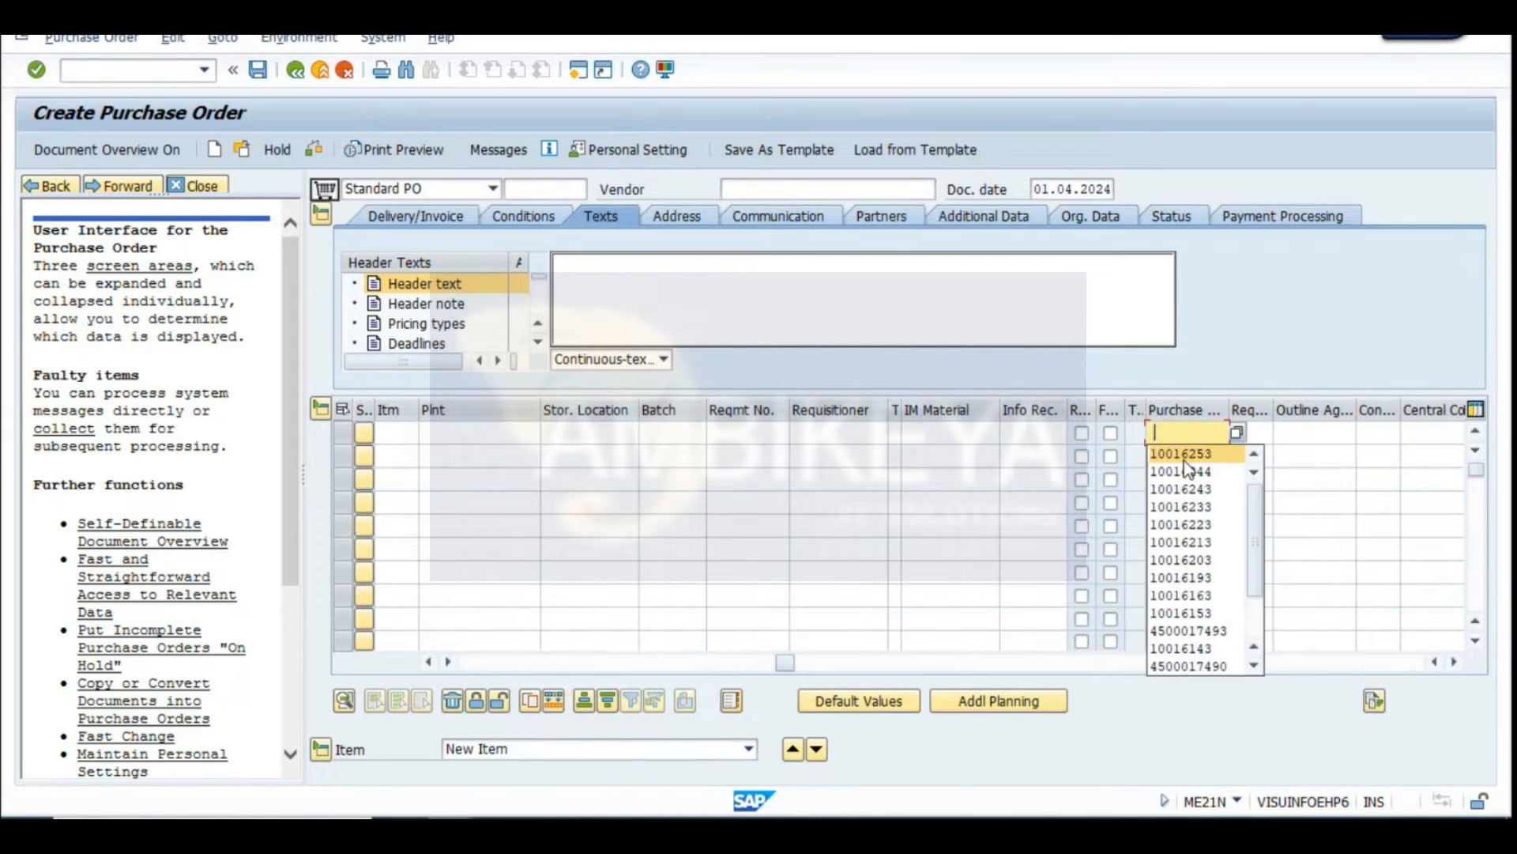
{"action": "left_click", "coordinate": [1181, 454]}
{"action": "left_click", "coordinate": [1269, 439]}
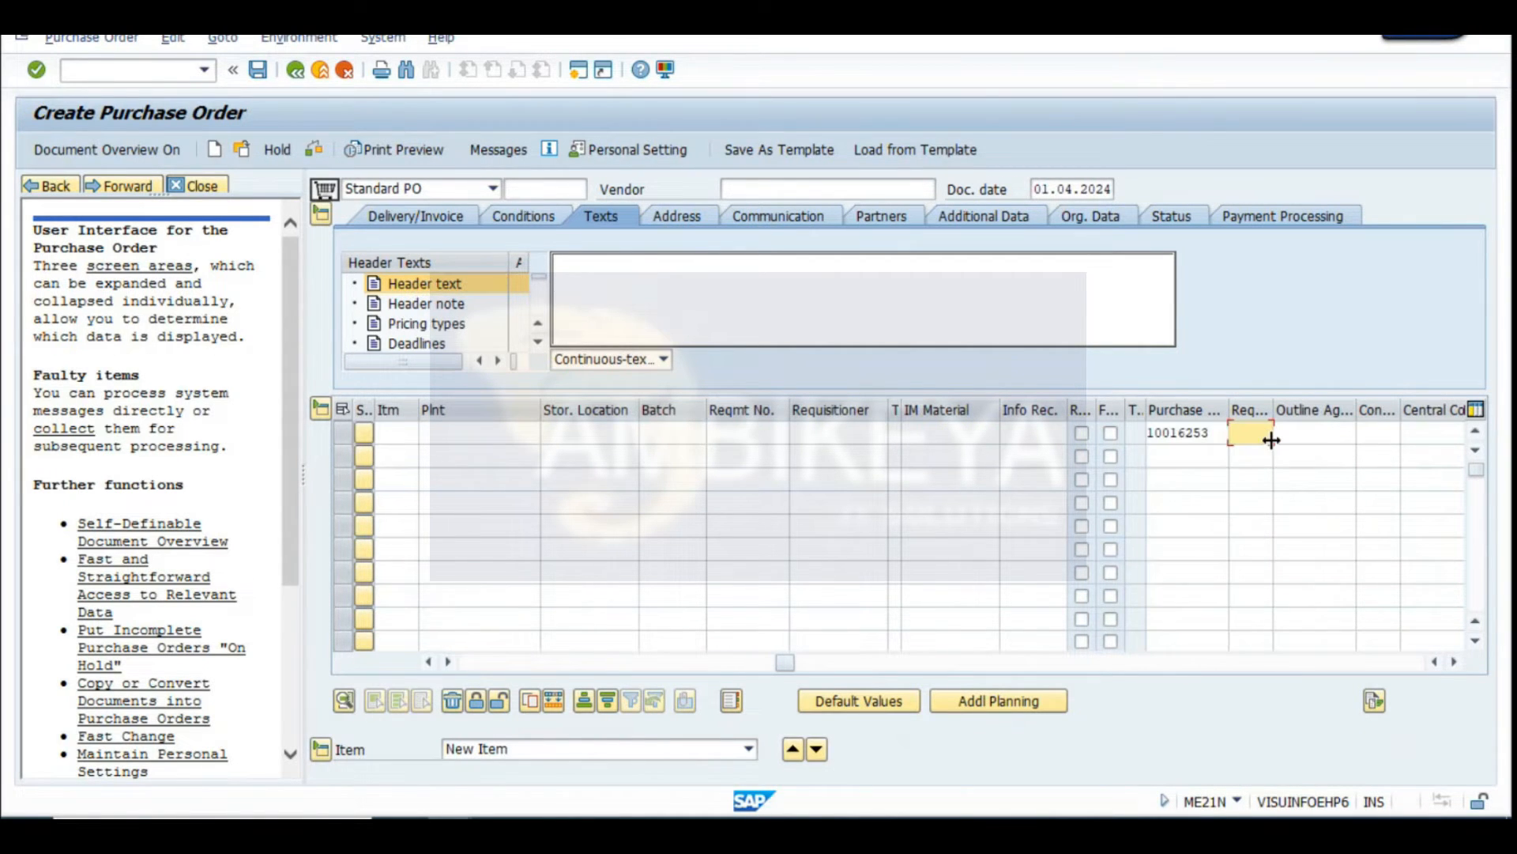
{"action": "type", "text": "30"}
{"action": "key", "text": "Down"}
{"action": "type", "text": "40"}
{"action": "left_click", "coordinate": [1188, 450]}
{"action": "left_click", "coordinate": [1181, 477]}
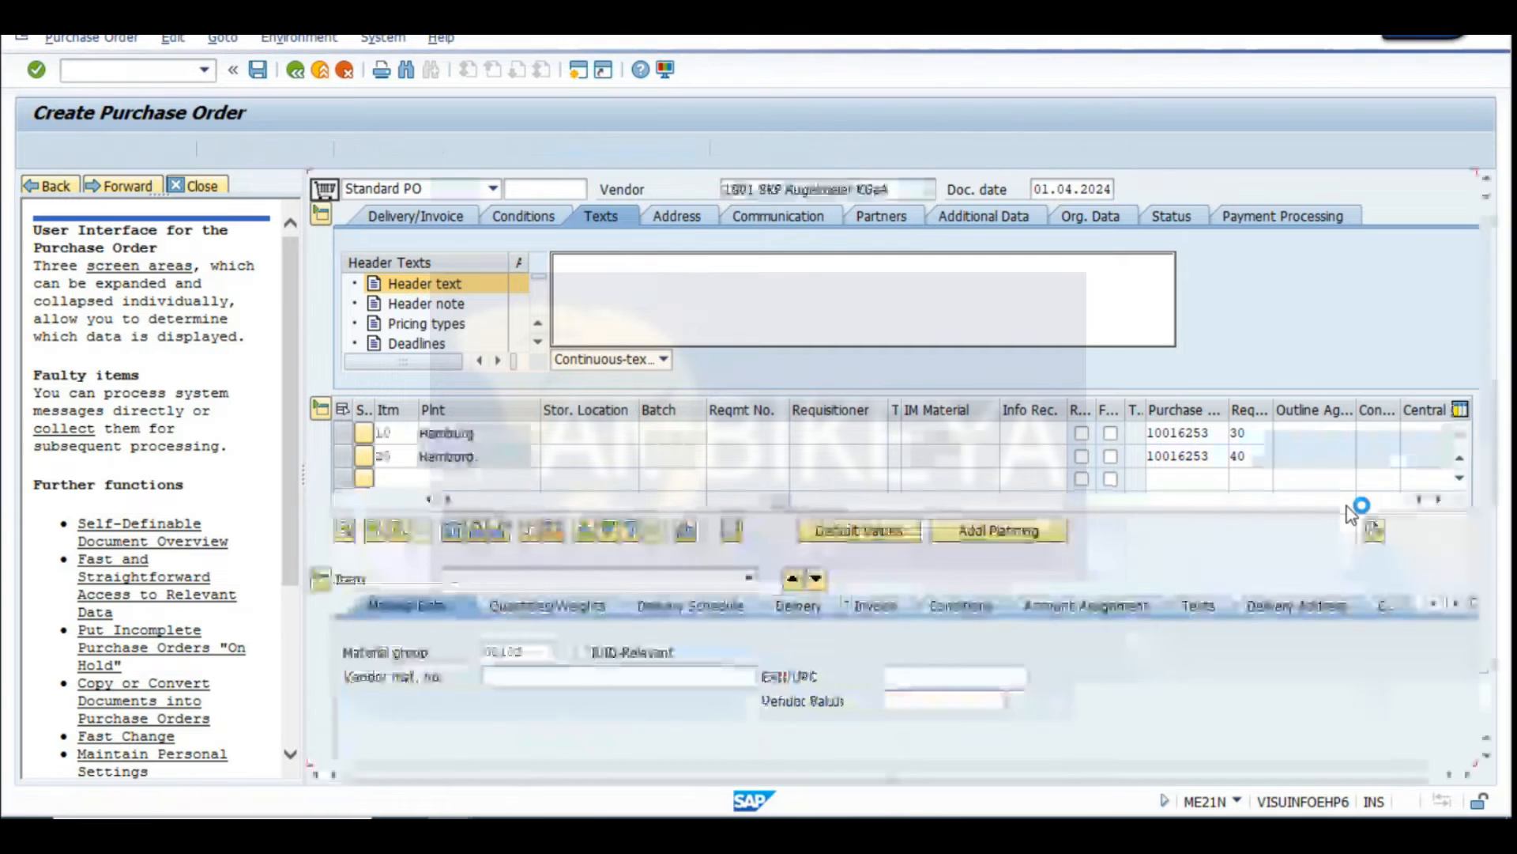
Collapse the header, check the service lines of the STRUCTURAL JOBS and INSPECTION OF PAPER MACHINE items, and save the purchase order
{"action": "left_click_drag", "start_coordinate": [465, 508], "coordinate": [459, 508]}
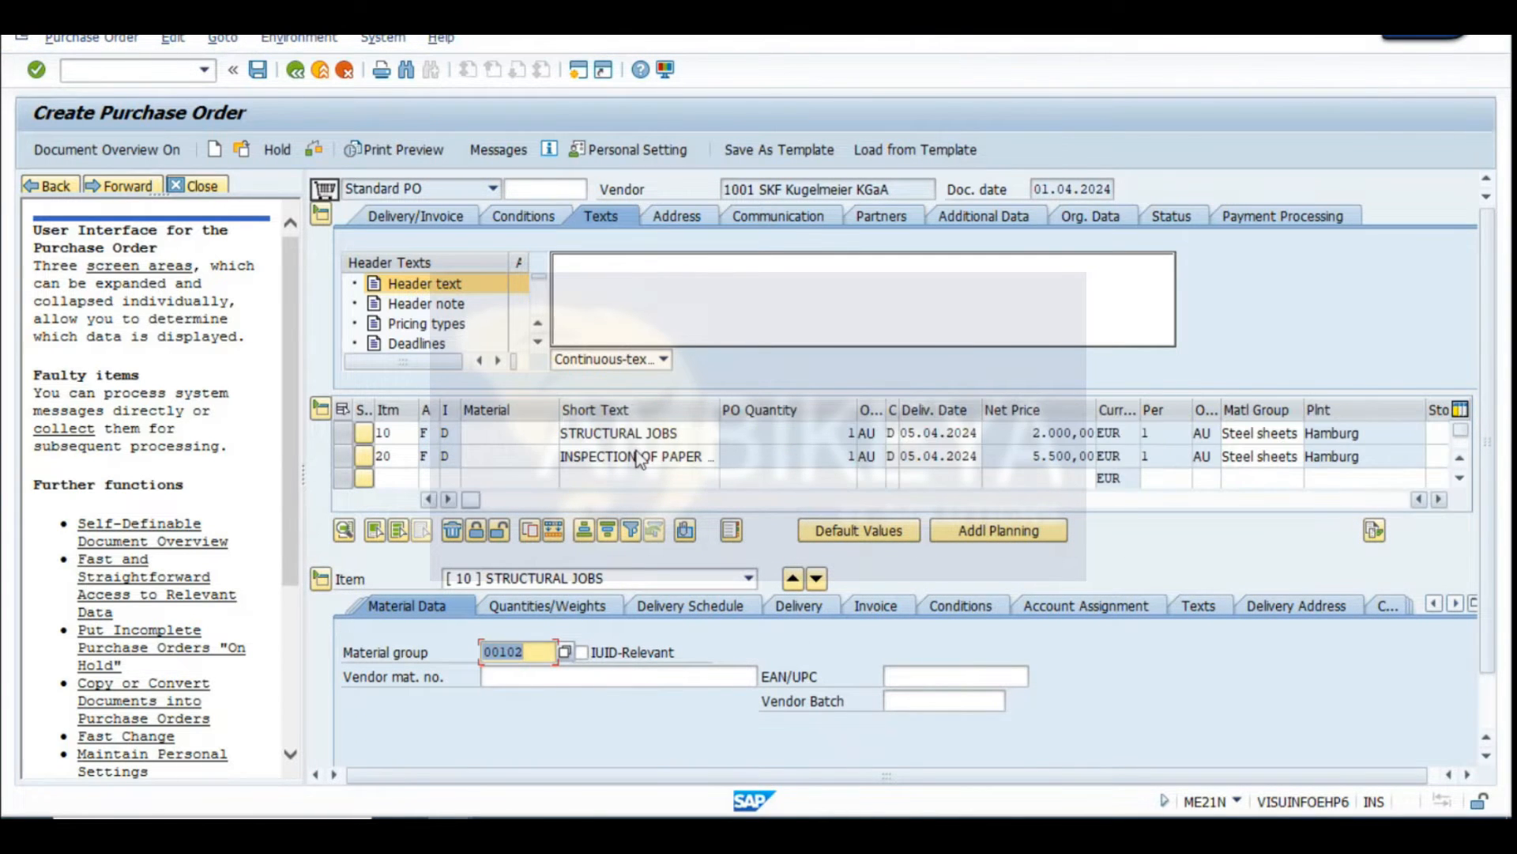
{"action": "left_click", "coordinate": [817, 433]}
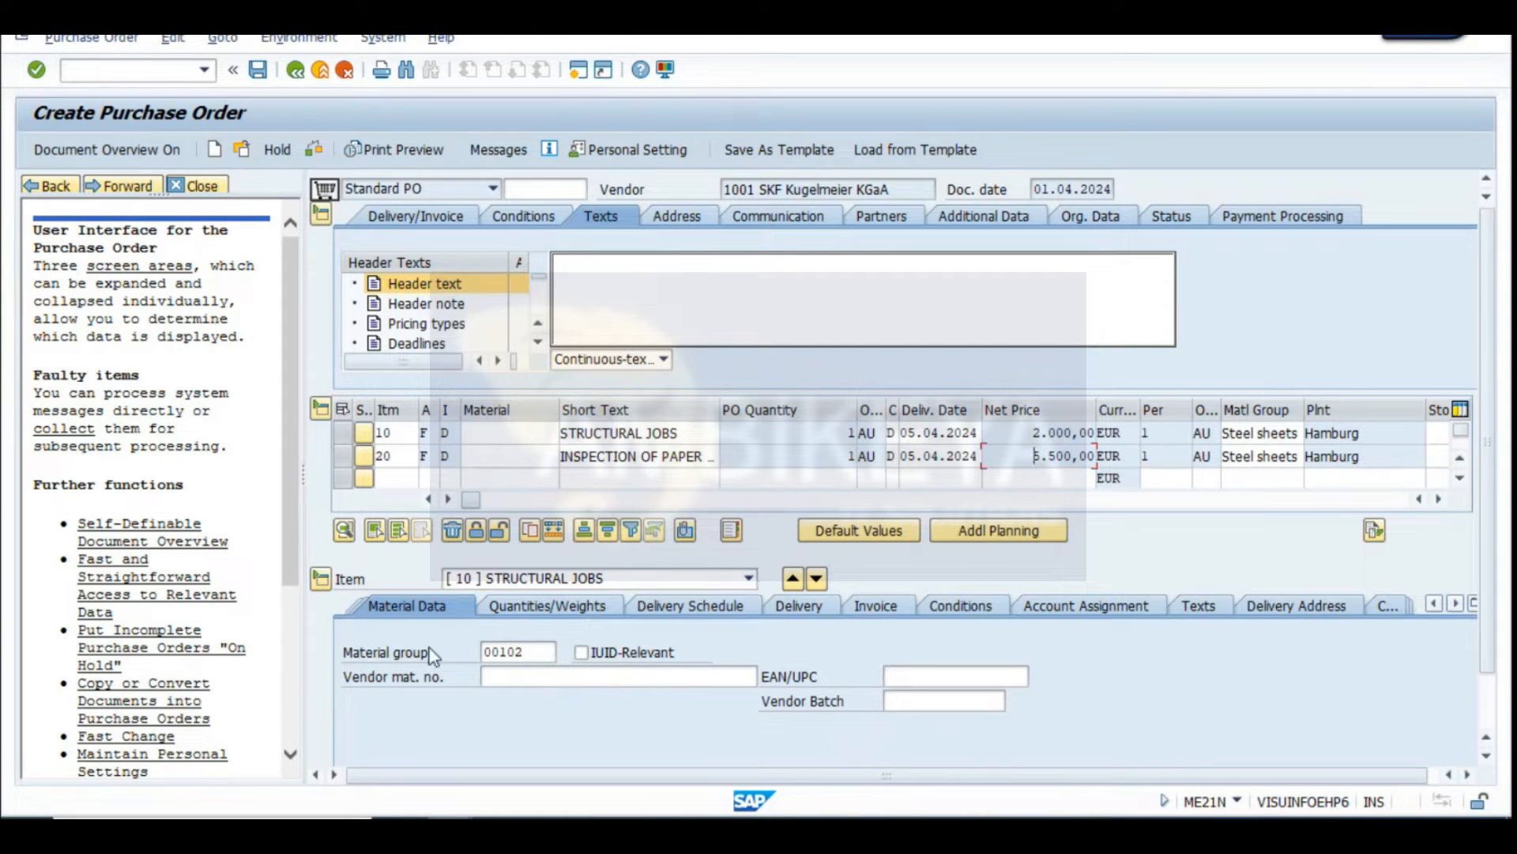
{"action": "left_click", "coordinate": [364, 612]}
{"action": "left_click", "coordinate": [365, 611]}
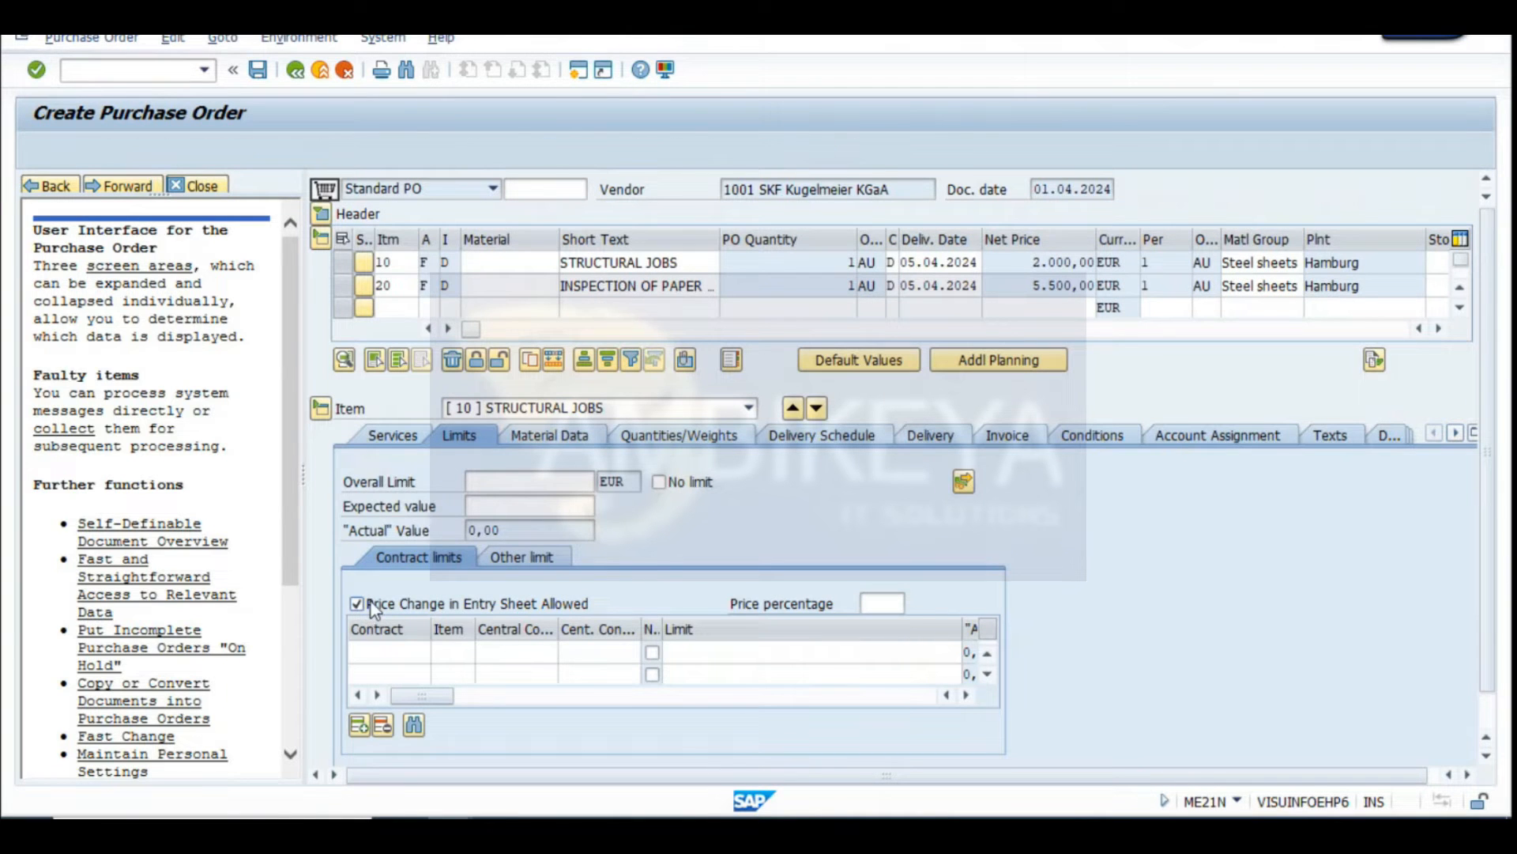
{"action": "left_click", "coordinate": [643, 310]}
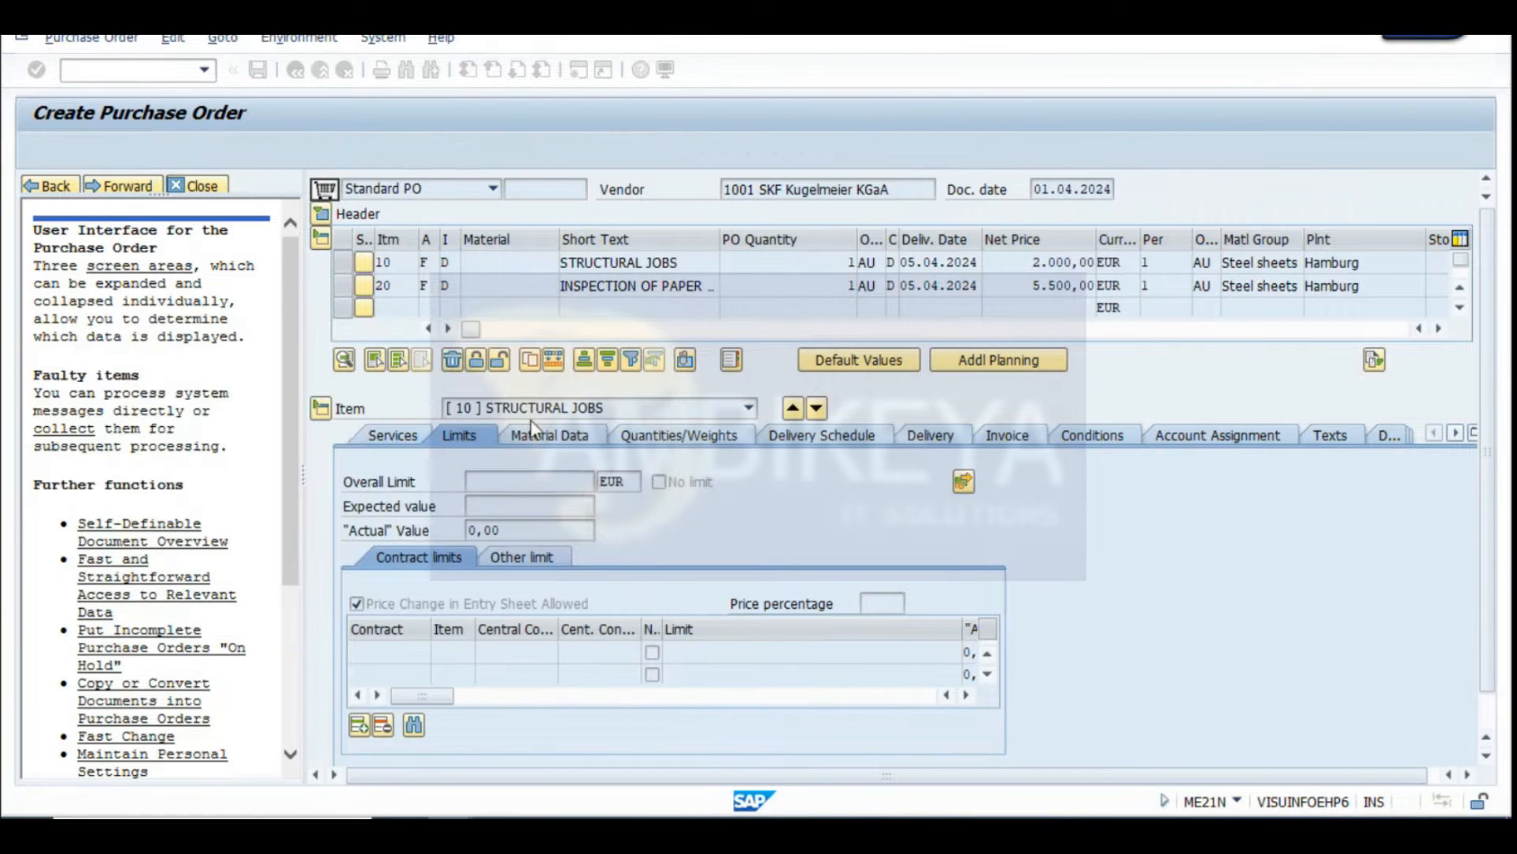
{"action": "left_click", "coordinate": [407, 436]}
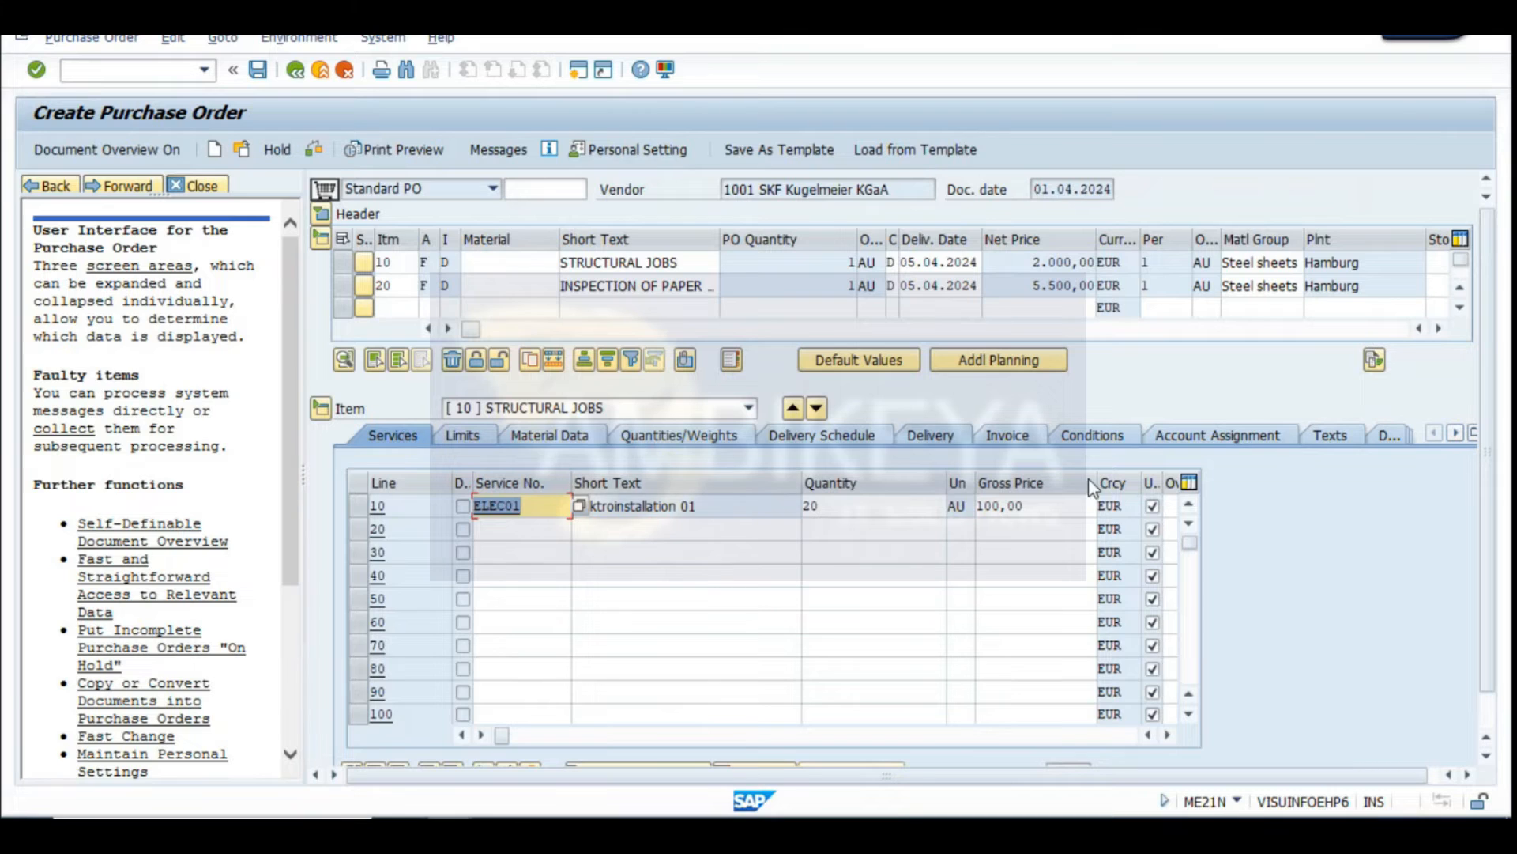
{"action": "left_click", "coordinate": [1049, 512]}
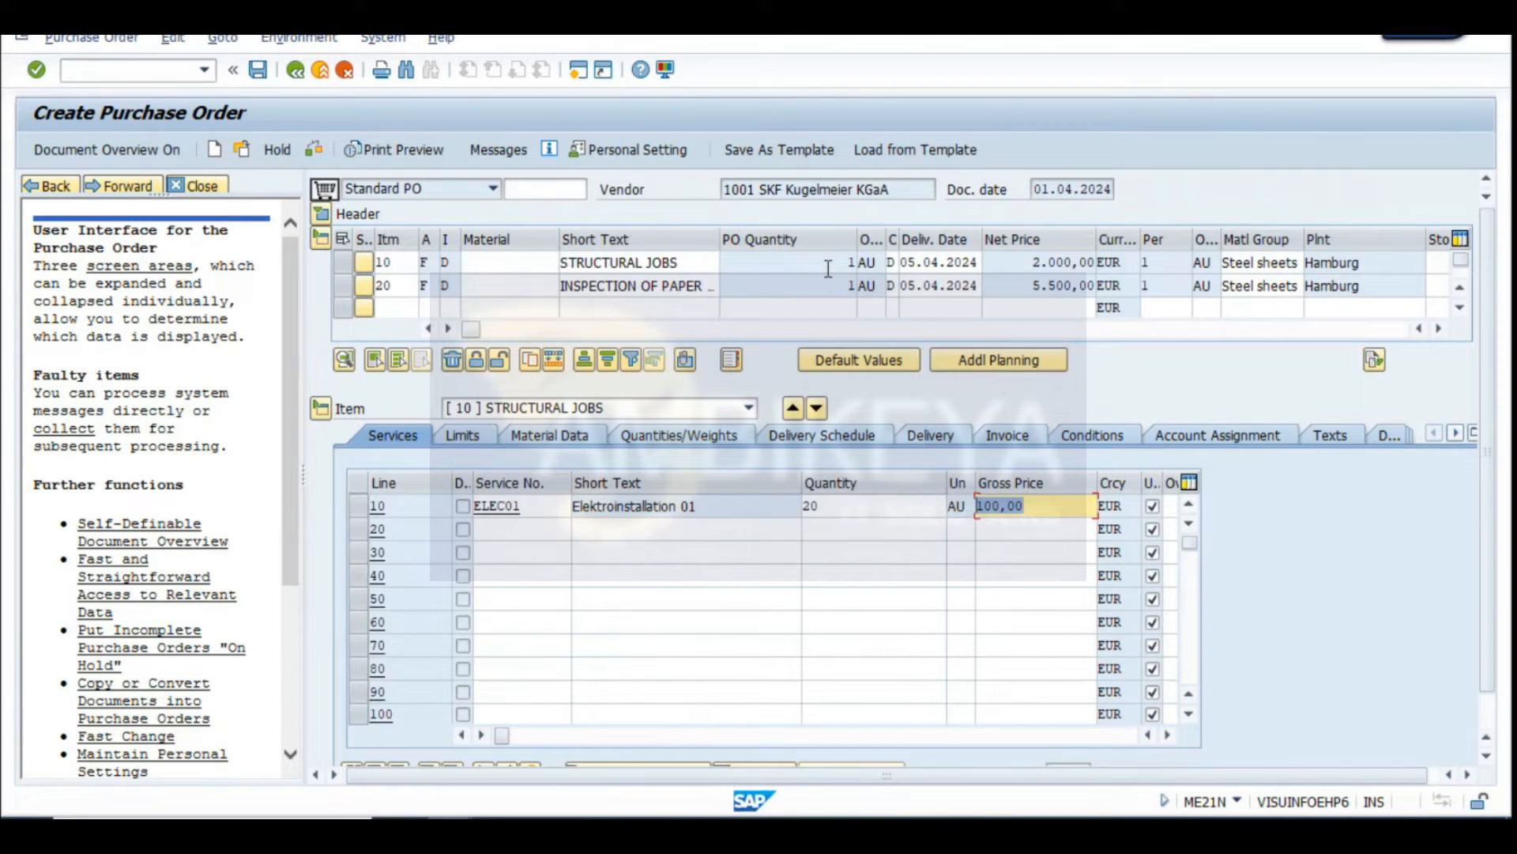
{"action": "left_click", "coordinate": [817, 408]}
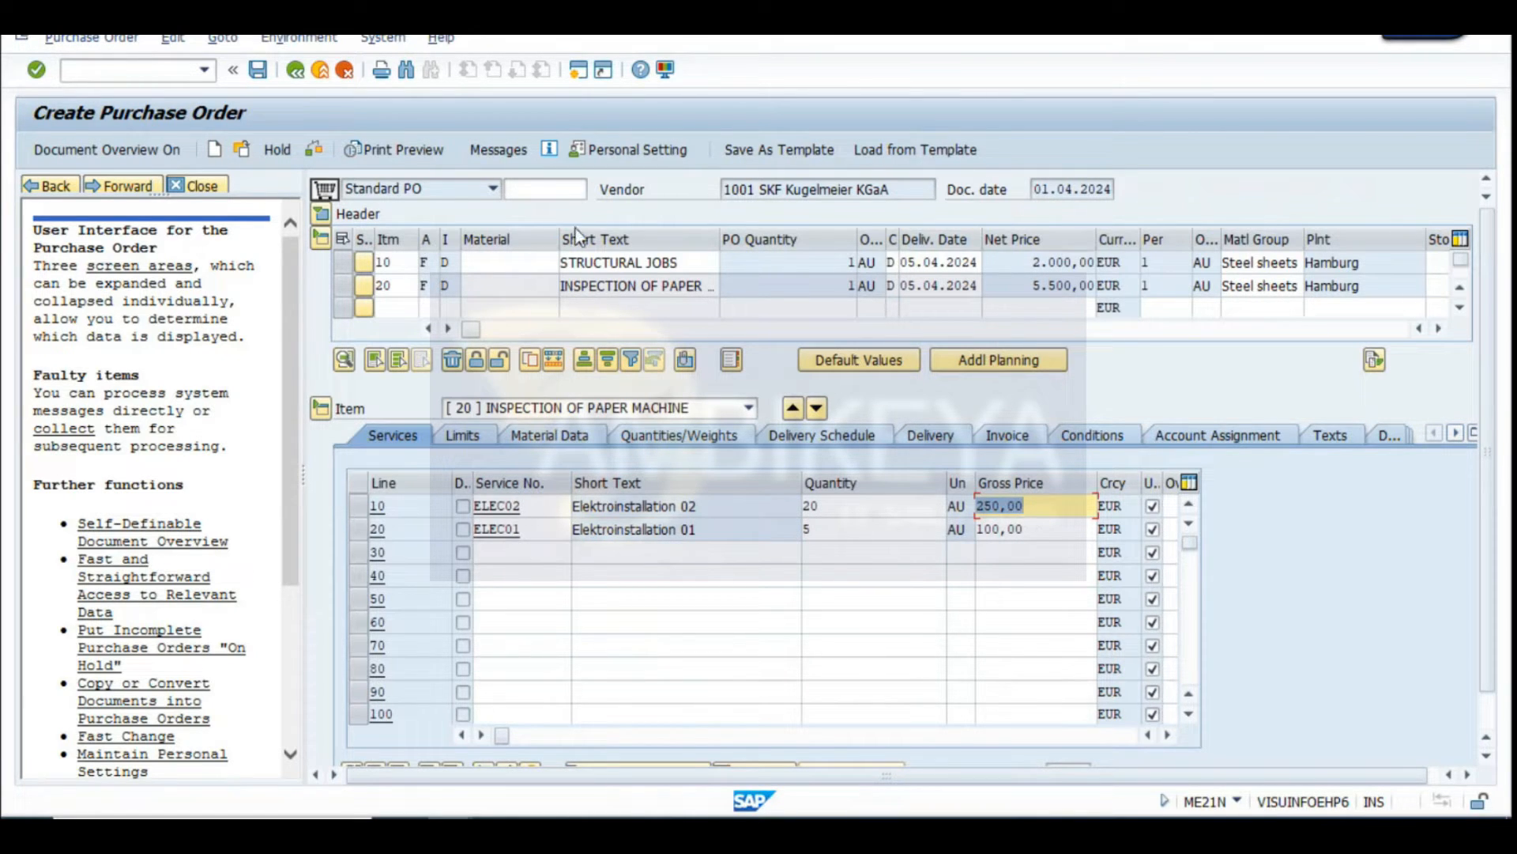
{"action": "left_click", "coordinate": [257, 70]}
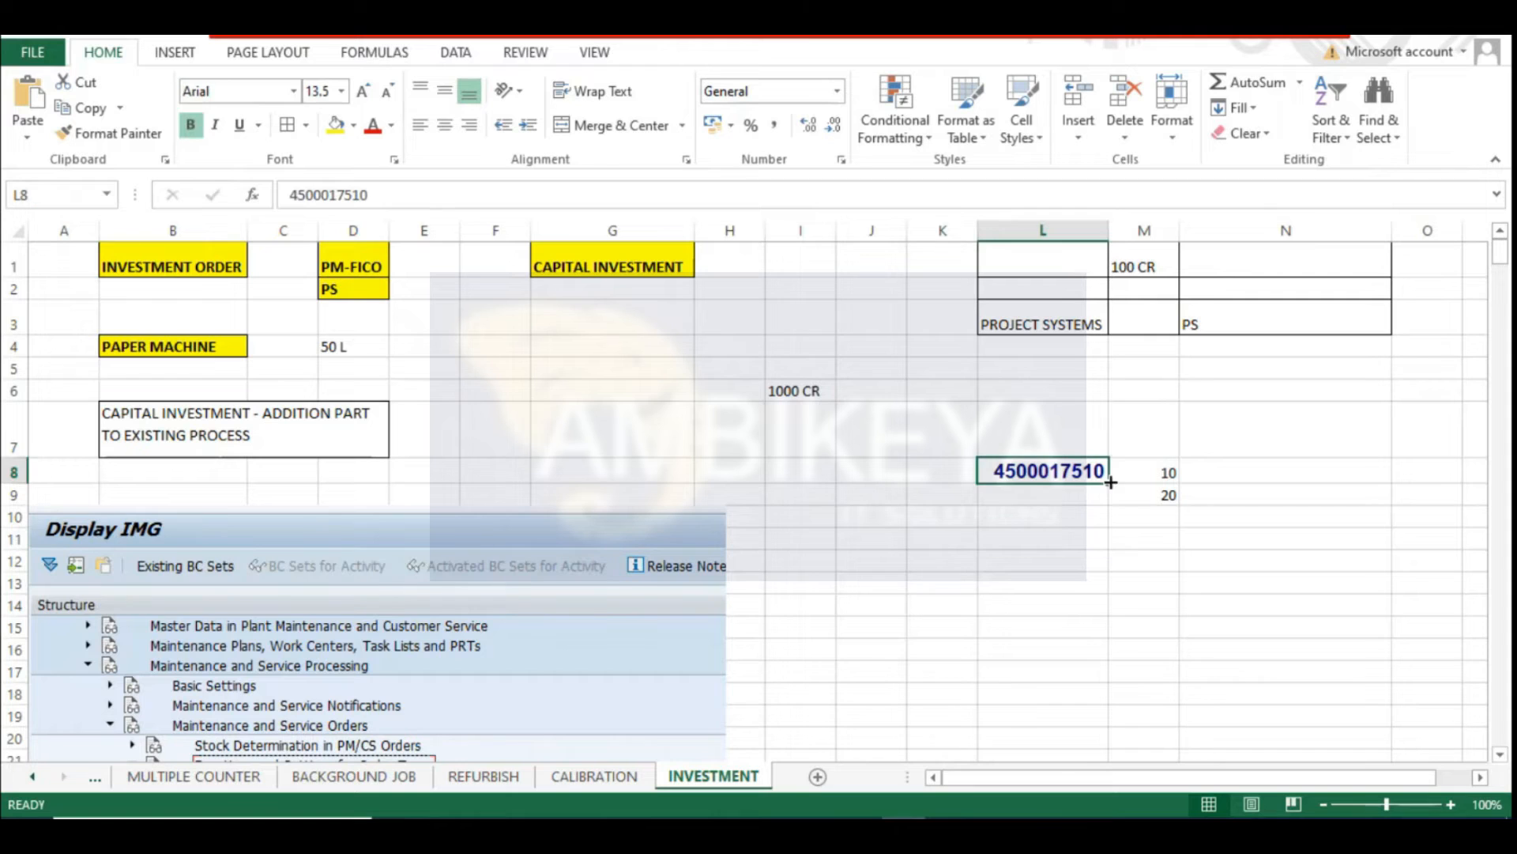
In Excel, copy the purchase order number from L8 to L10 and change its last digit to 1
{"action": "key", "text": "ctrl+c"}
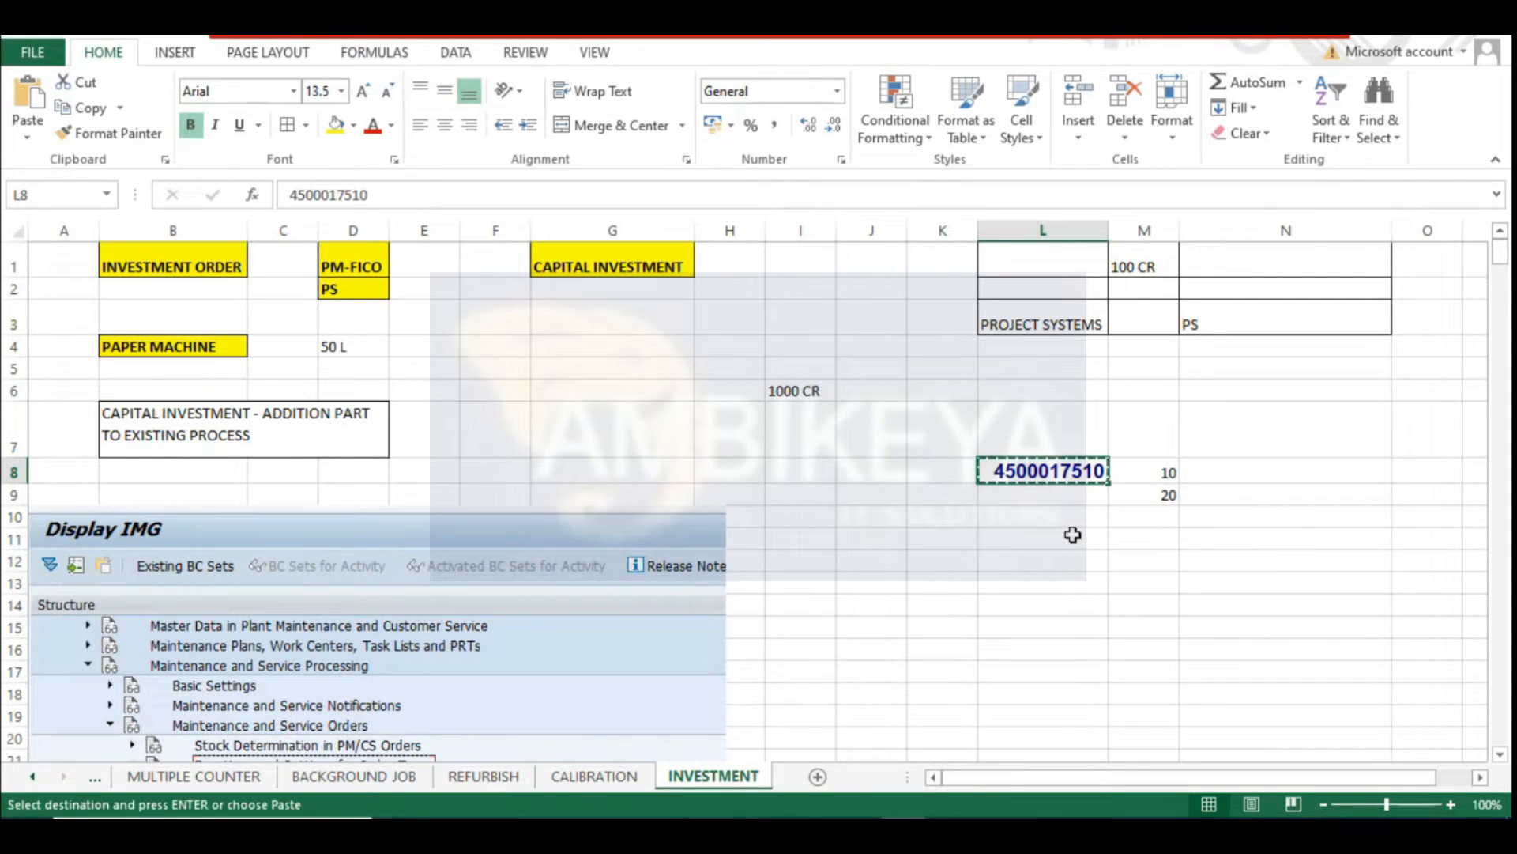
{"action": "left_click", "coordinate": [1064, 516]}
{"action": "key", "text": "ctrl+v"}
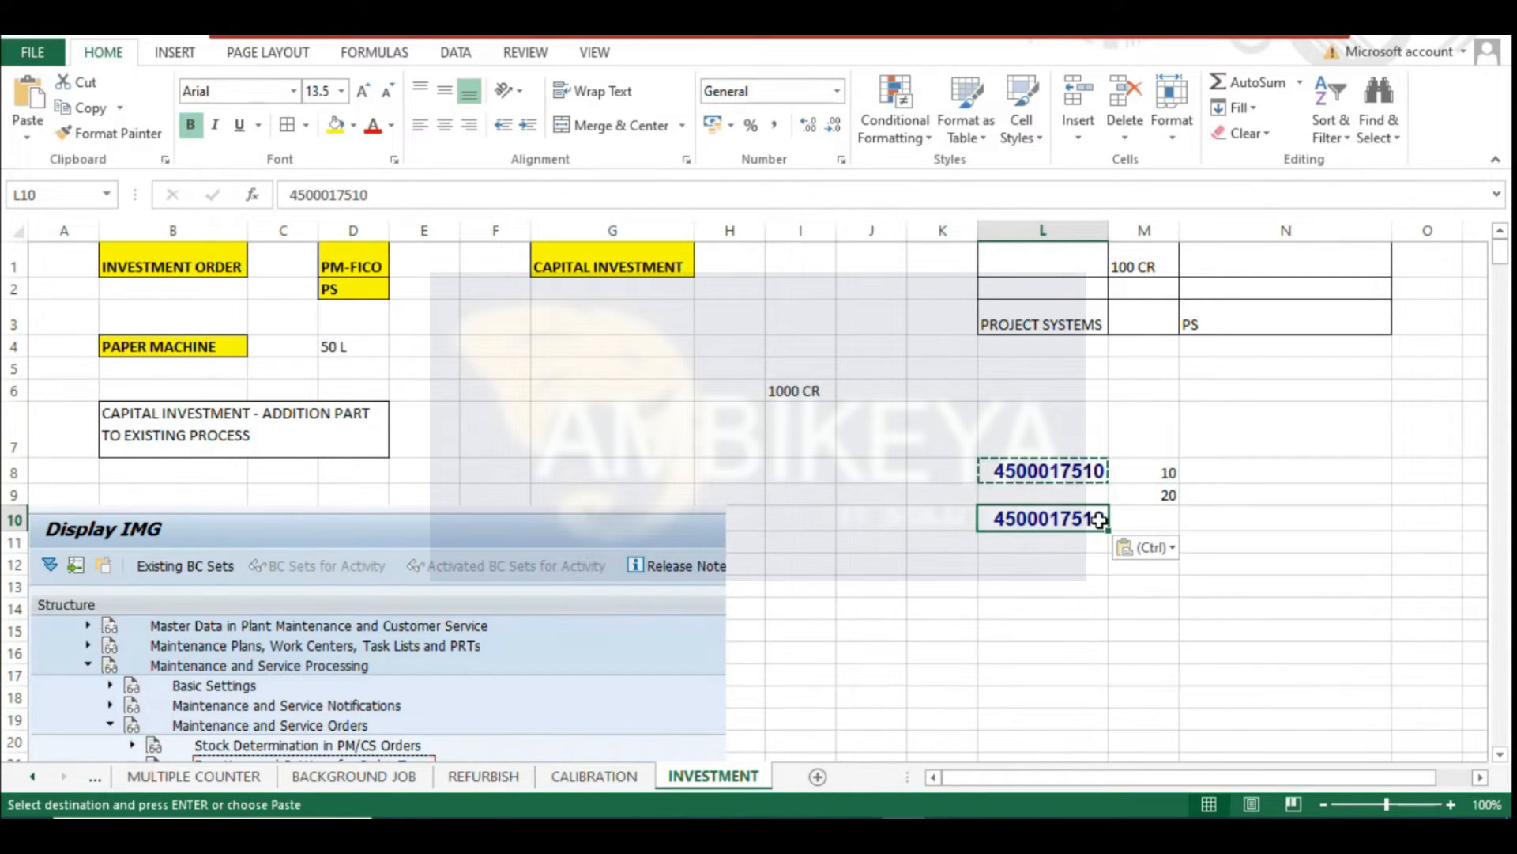
{"action": "key", "text": "F2"}
{"action": "key", "text": "BackSpace"}
{"action": "type", "text": "1"}
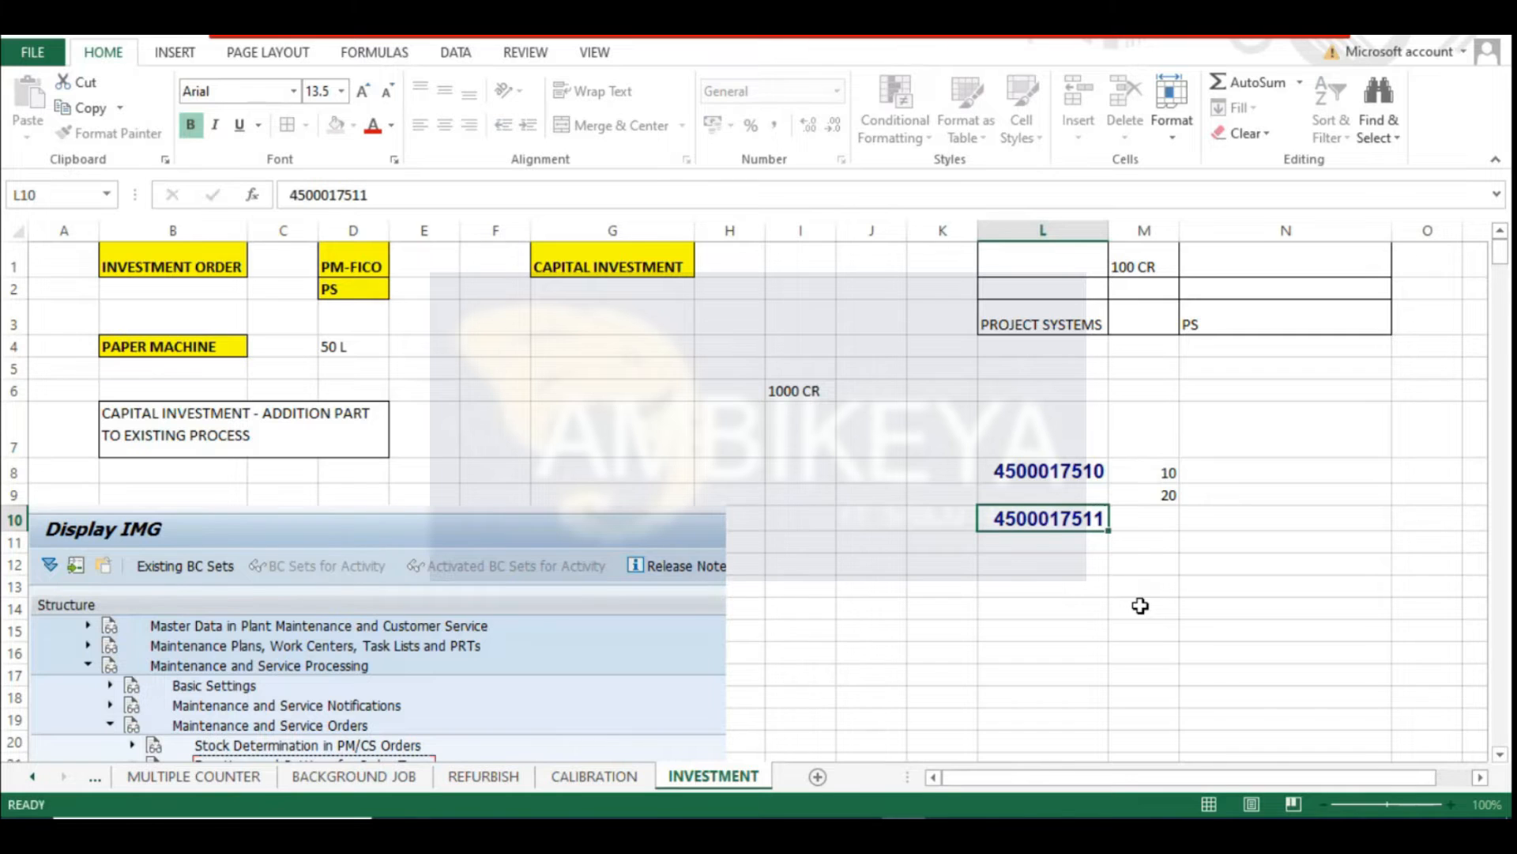
{"action": "key", "text": "Return"}
Enter requisition items 30 and 40 in M10 and M11 beside the second purchase order number
{"action": "left_click", "coordinate": [1154, 516]}
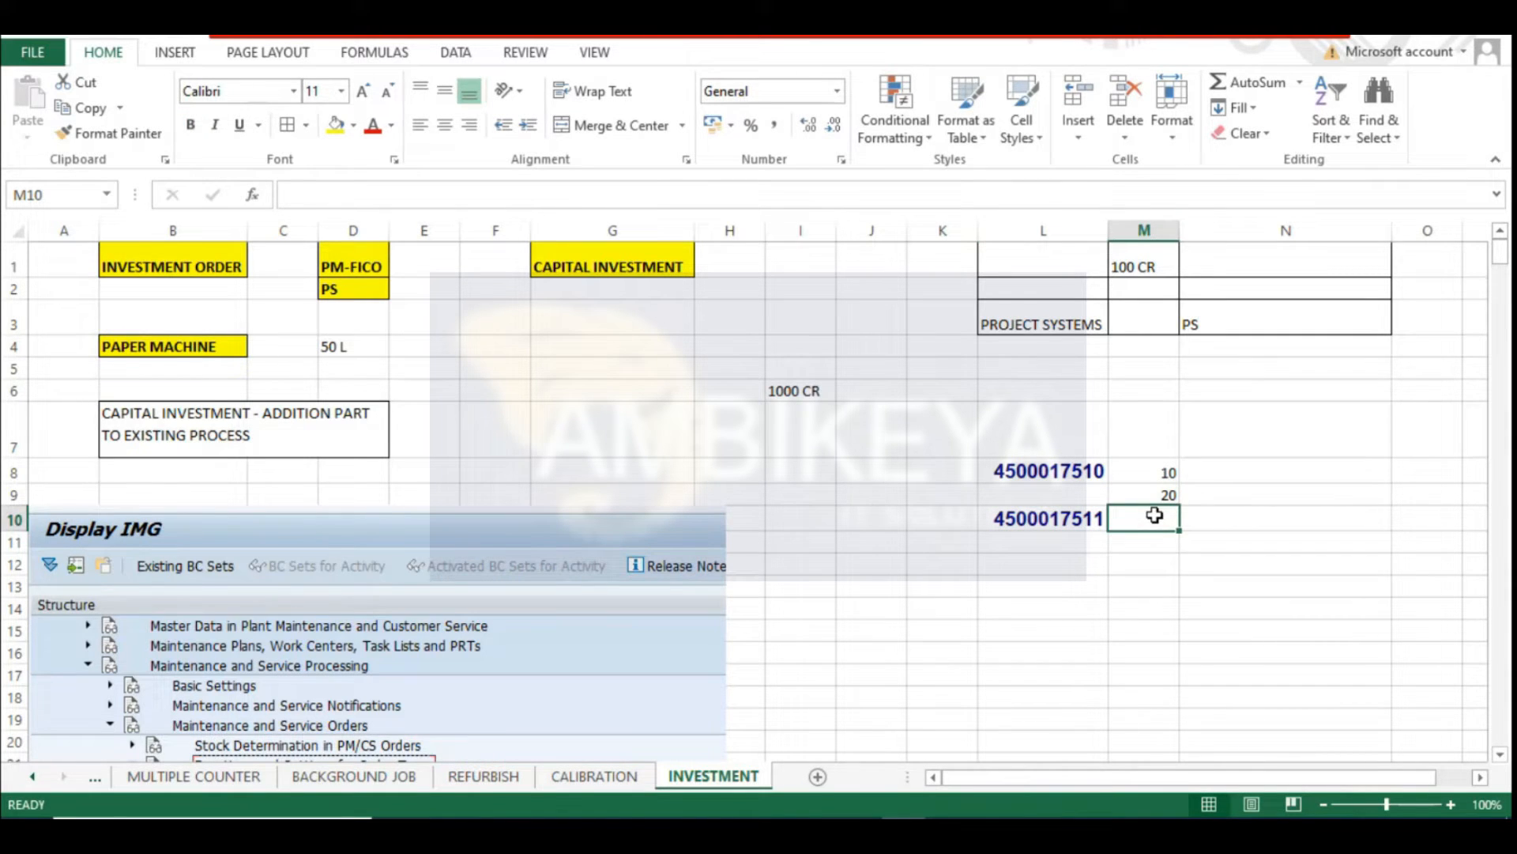
{"action": "type", "text": "30"}
{"action": "key", "text": "Return"}
{"action": "type", "text": "40"}
{"action": "key", "text": "Return"}
Label the first purchase order PM02 in N8 and the second purchase order PM03 in N10
{"action": "left_click", "coordinate": [1232, 471]}
{"action": "type", "text": "PM02"}
{"action": "key", "text": "Return"}
{"action": "key", "text": "Return"}
{"action": "type", "text": "PM03"}
{"action": "key", "text": "Return"}
{"action": "key", "text": "Return"}
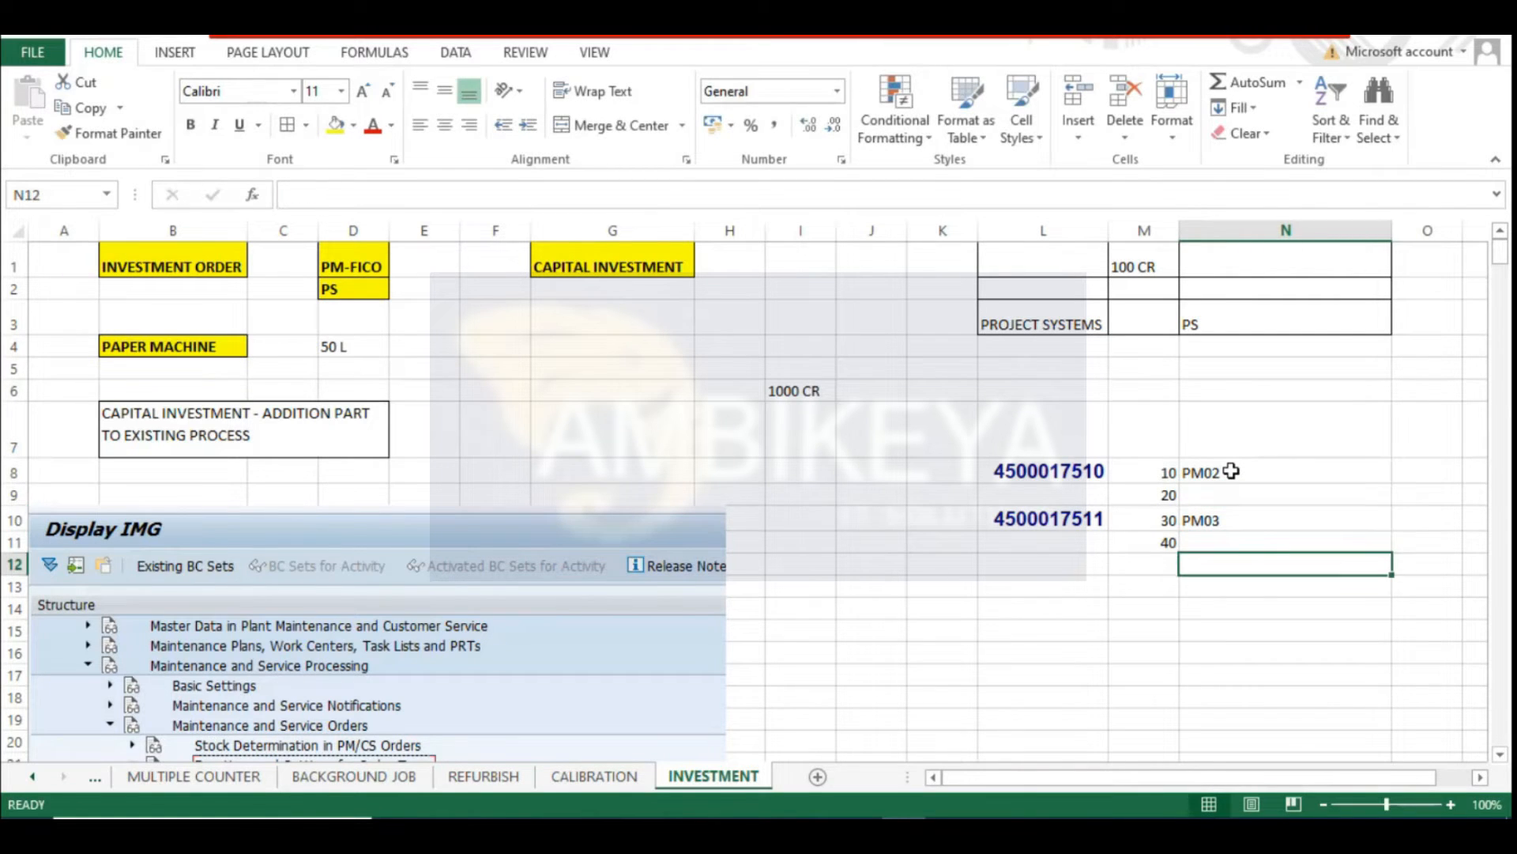
{"action": "left_click", "coordinate": [1048, 579]}
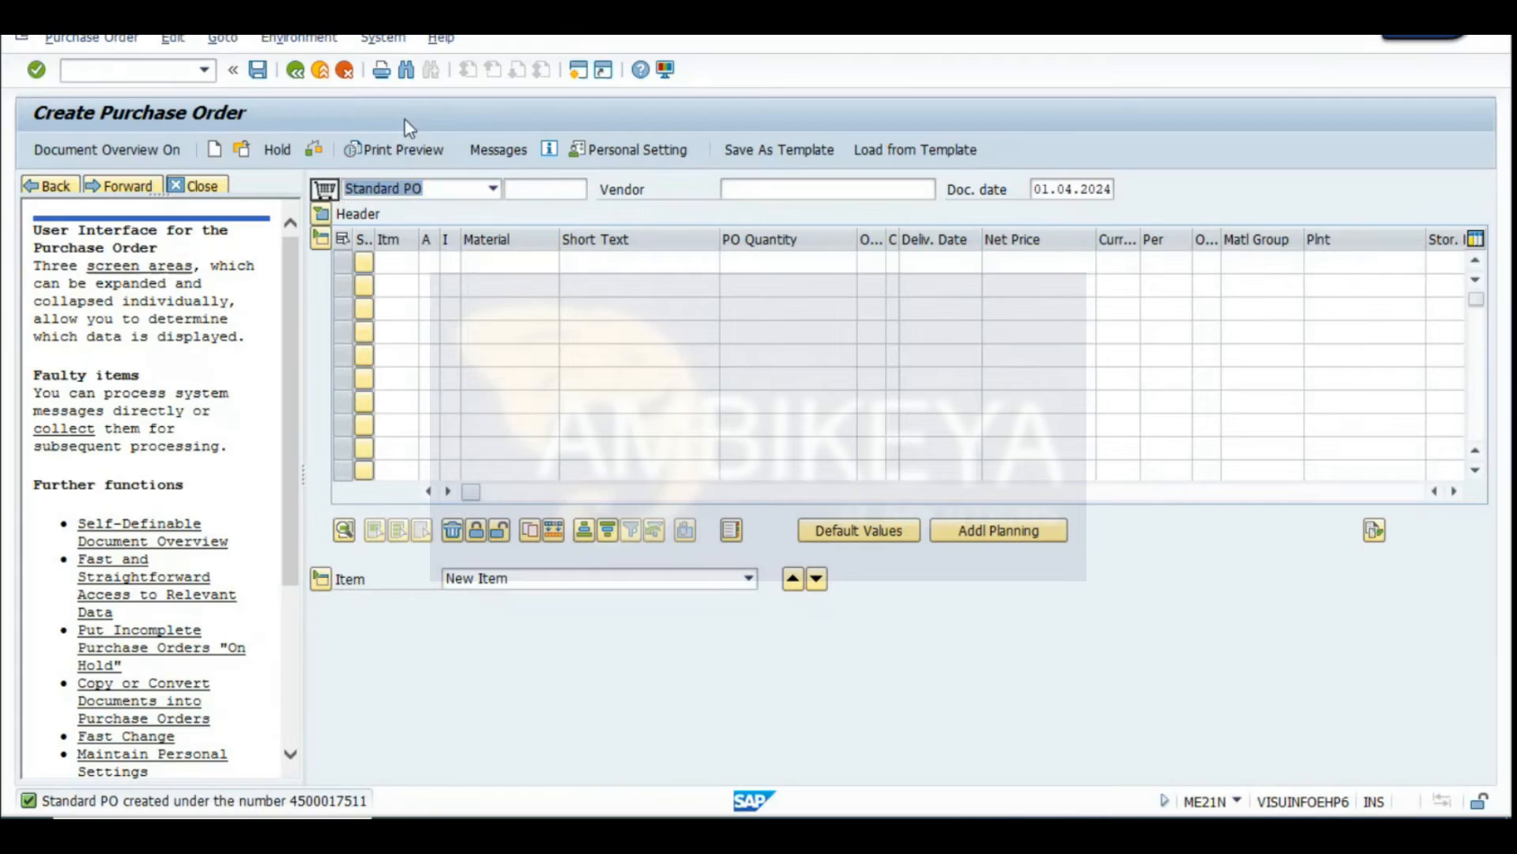
Switch back to SAP and enter the order's purchase requisition number in the first item line of another standard purchase order
{"action": "left_click", "coordinate": [1022, 268]}
{"action": "key", "text": "Tab"}
{"action": "key", "text": "Tab"}
{"action": "key", "text": "Tab"}
{"action": "key", "text": "Tab"}
{"action": "key", "text": "Tab"}
{"action": "key", "text": "Tab"}
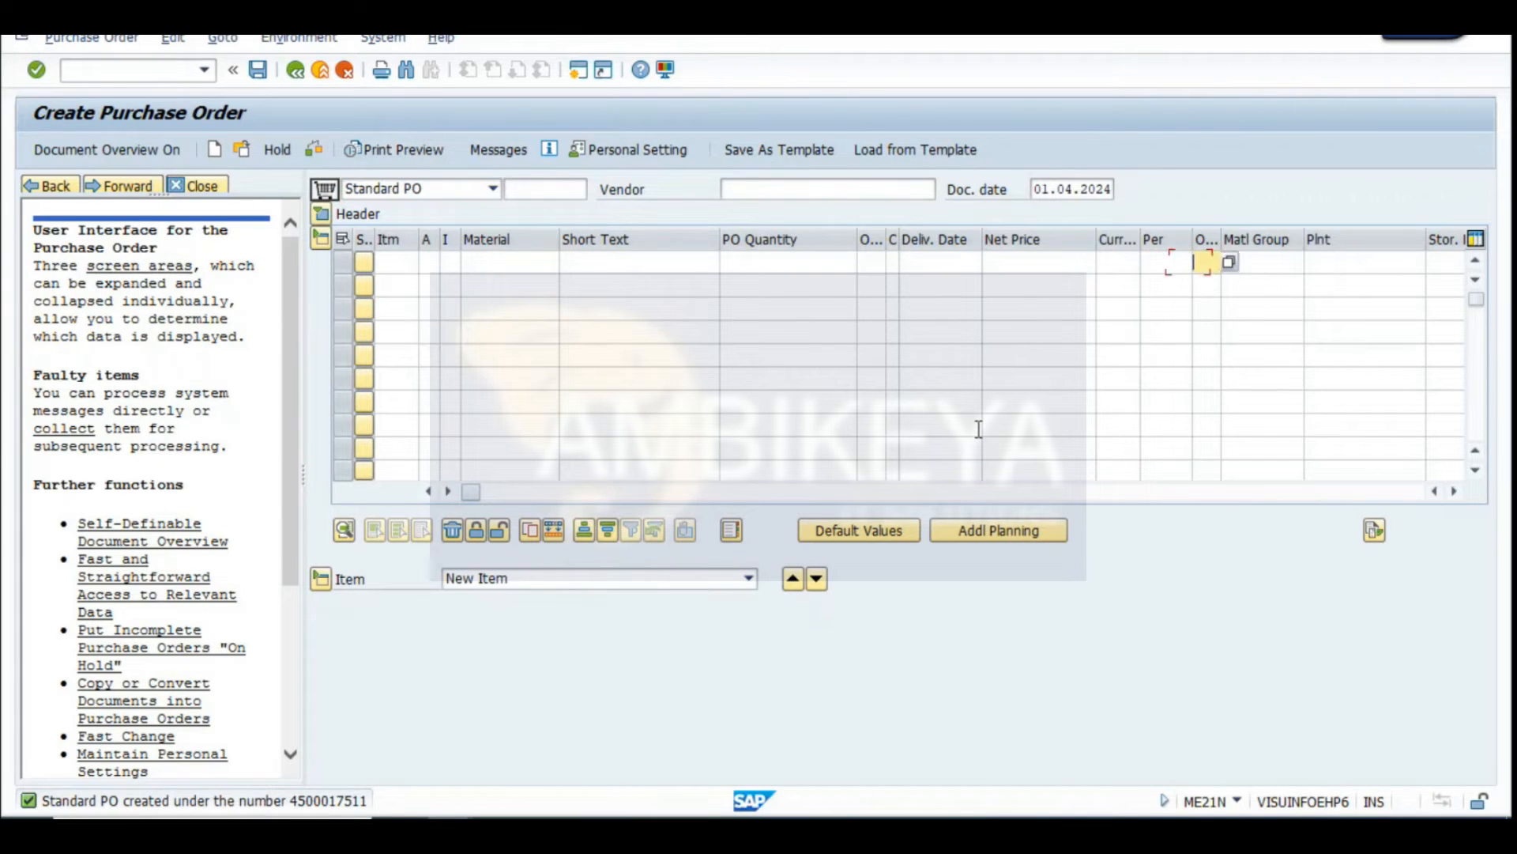
{"action": "key", "text": "Tab"}
{"action": "key", "text": "Tab"}
{"action": "key", "text": "Tab"}
{"action": "key", "text": "Tab"}
{"action": "key", "text": "Tab"}
{"action": "key", "text": "Tab"}
{"action": "key", "text": "Tab"}
{"action": "key", "text": "Tab"}
{"action": "key", "text": "Tab"}
{"action": "key", "text": "Tab"}
{"action": "key", "text": "Tab"}
{"action": "key", "text": "Tab"}
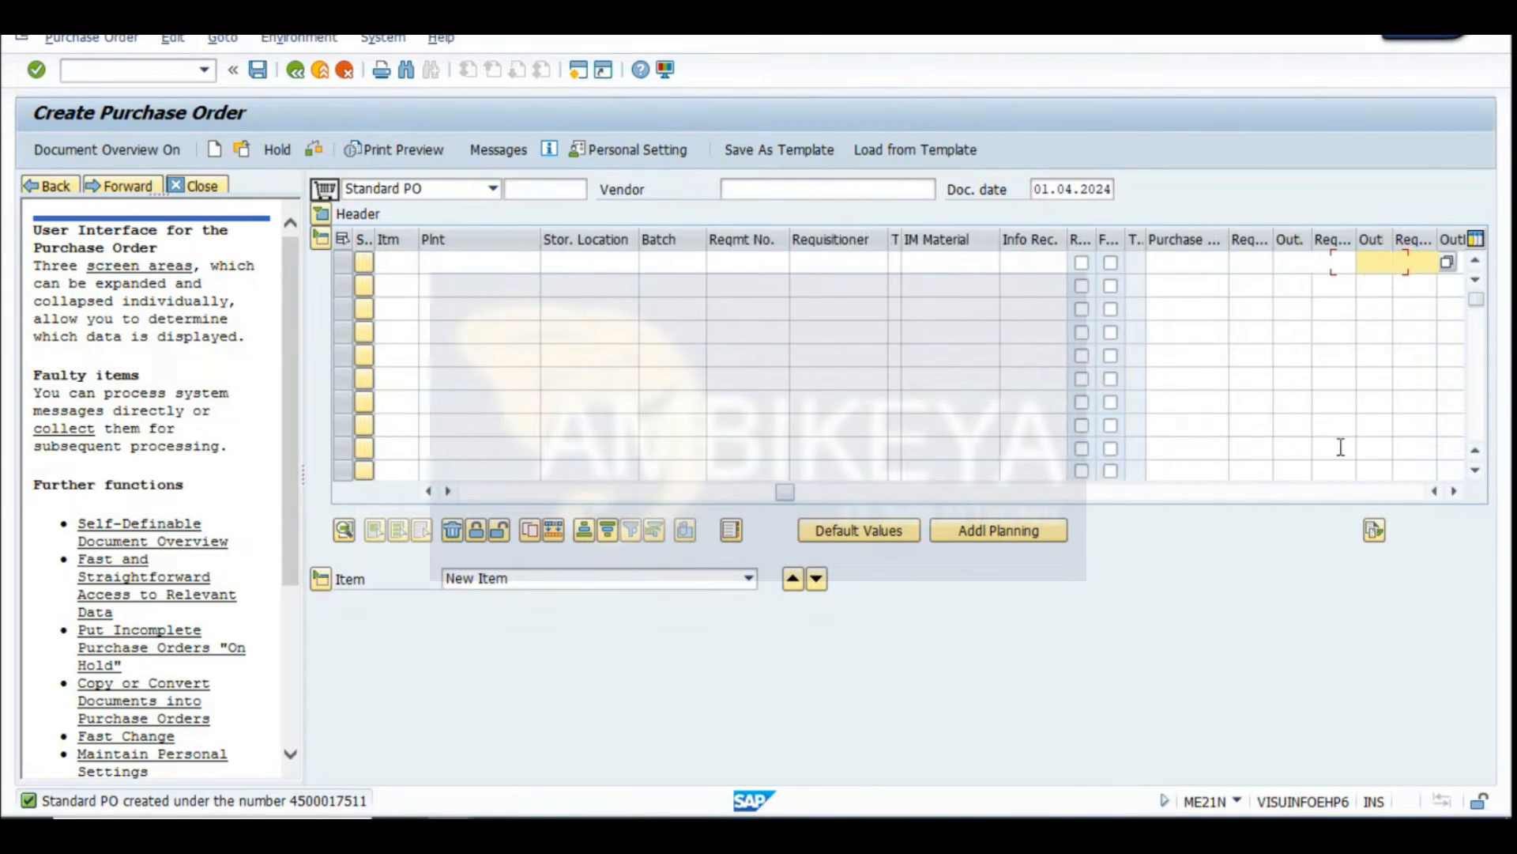
{"action": "left_click", "coordinate": [1086, 265]}
{"action": "key", "text": "BackSpace"}
{"action": "left_click", "coordinate": [1075, 284]}
{"action": "left_click", "coordinate": [1135, 267]}
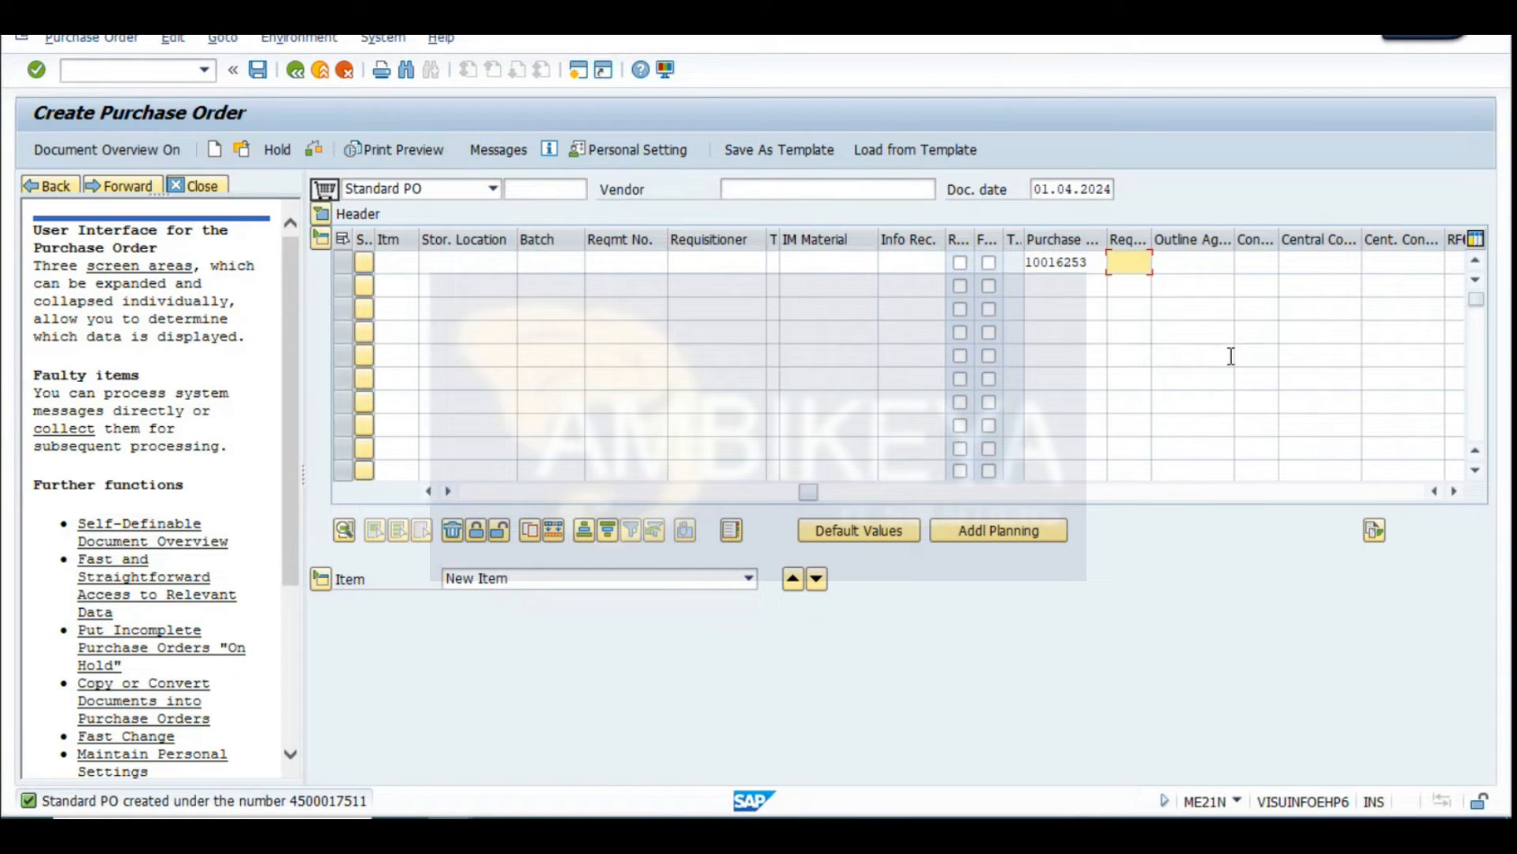
Fill three purchase order lines with requisition items 50, 60 and 70, all under the same purchase requisition number
{"action": "type", "text": "50"}
{"action": "key", "text": "Down"}
{"action": "type", "text": "60"}
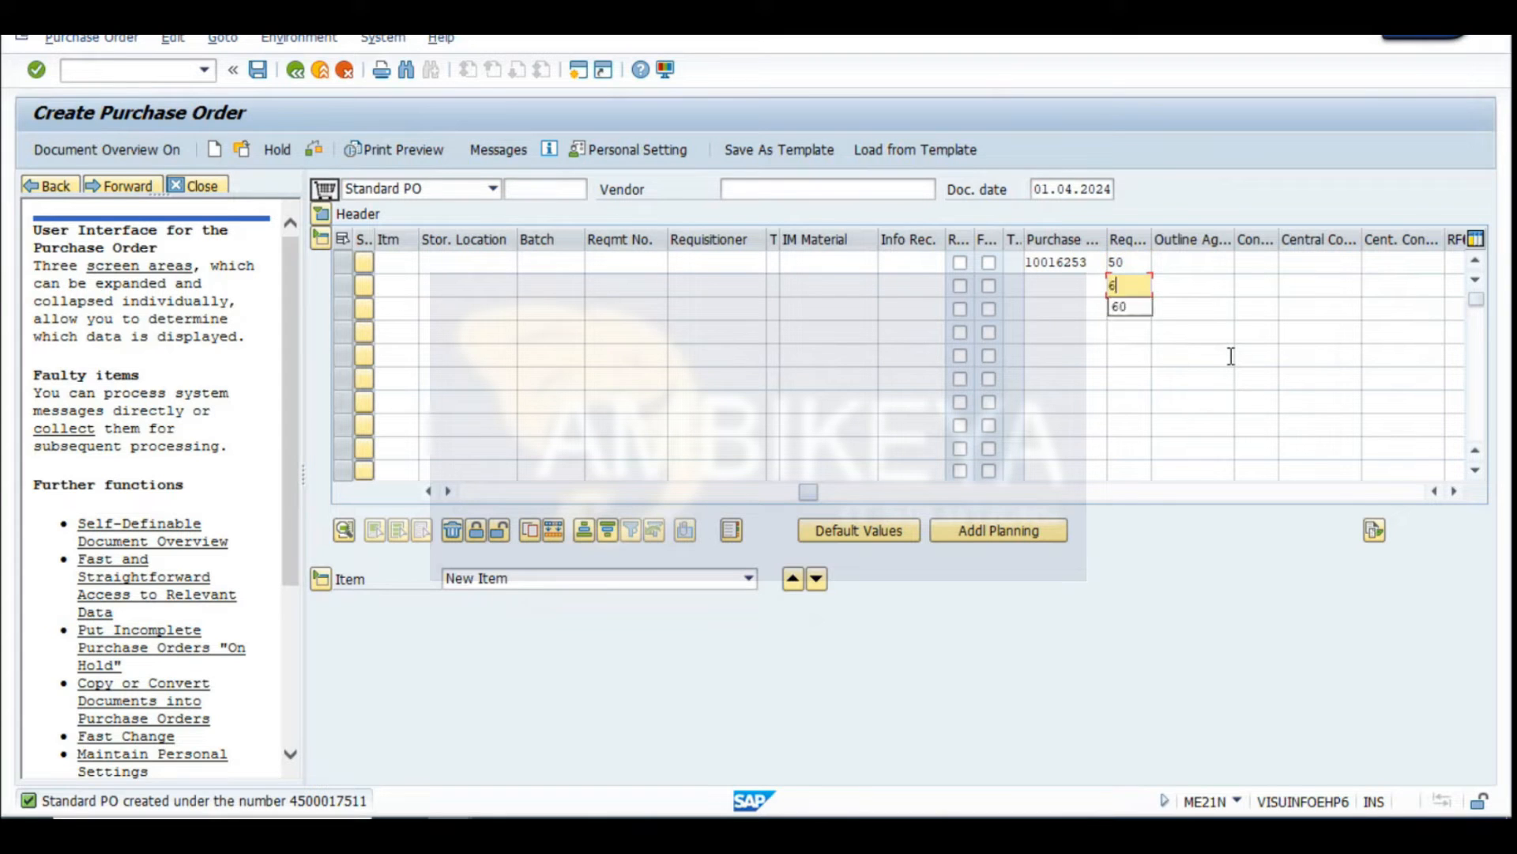
{"action": "key", "text": "Down"}
{"action": "type", "text": "70"}
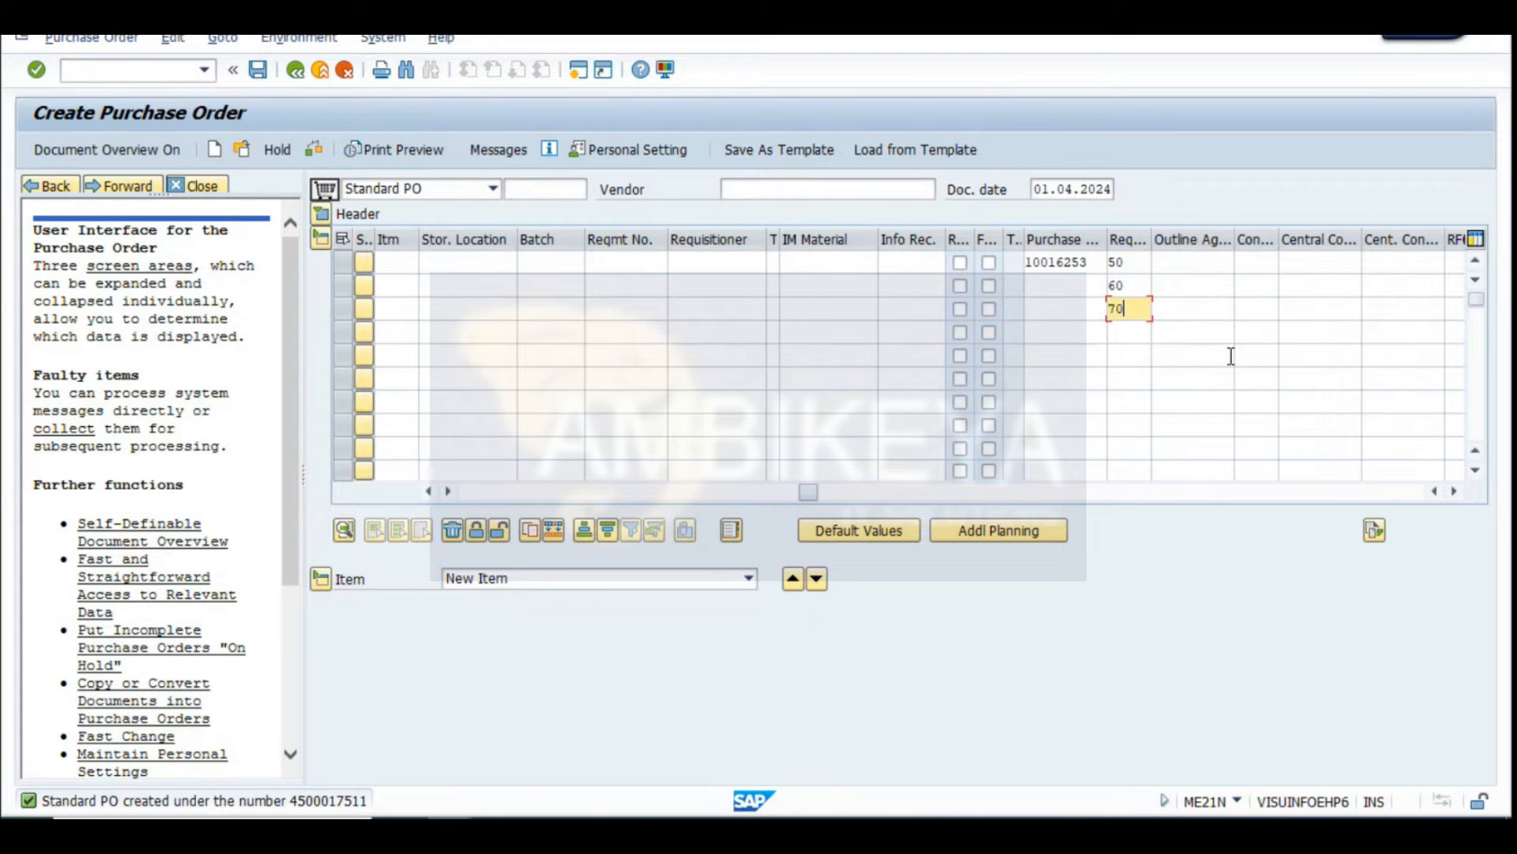
{"action": "left_click", "coordinate": [1052, 284]}
{"action": "left_click", "coordinate": [1069, 308]}
{"action": "left_click", "coordinate": [1068, 307]}
{"action": "left_click", "coordinate": [1067, 336]}
Review items 50, 60 and 70 in the displayed purchase requisition
{"action": "mouse_move", "coordinate": [582, 837]}
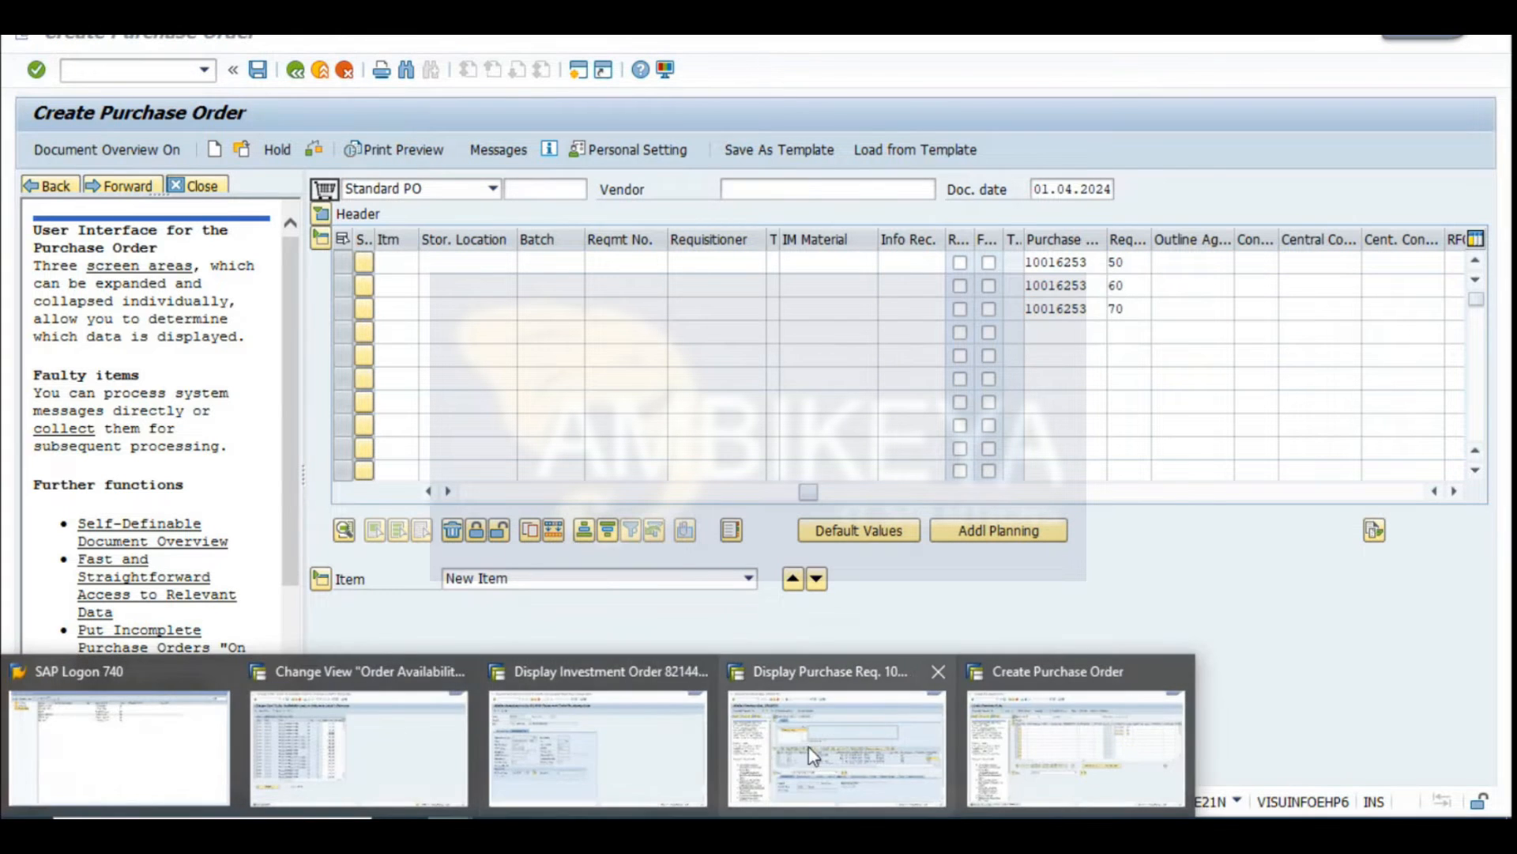
{"action": "left_click", "coordinate": [762, 723]}
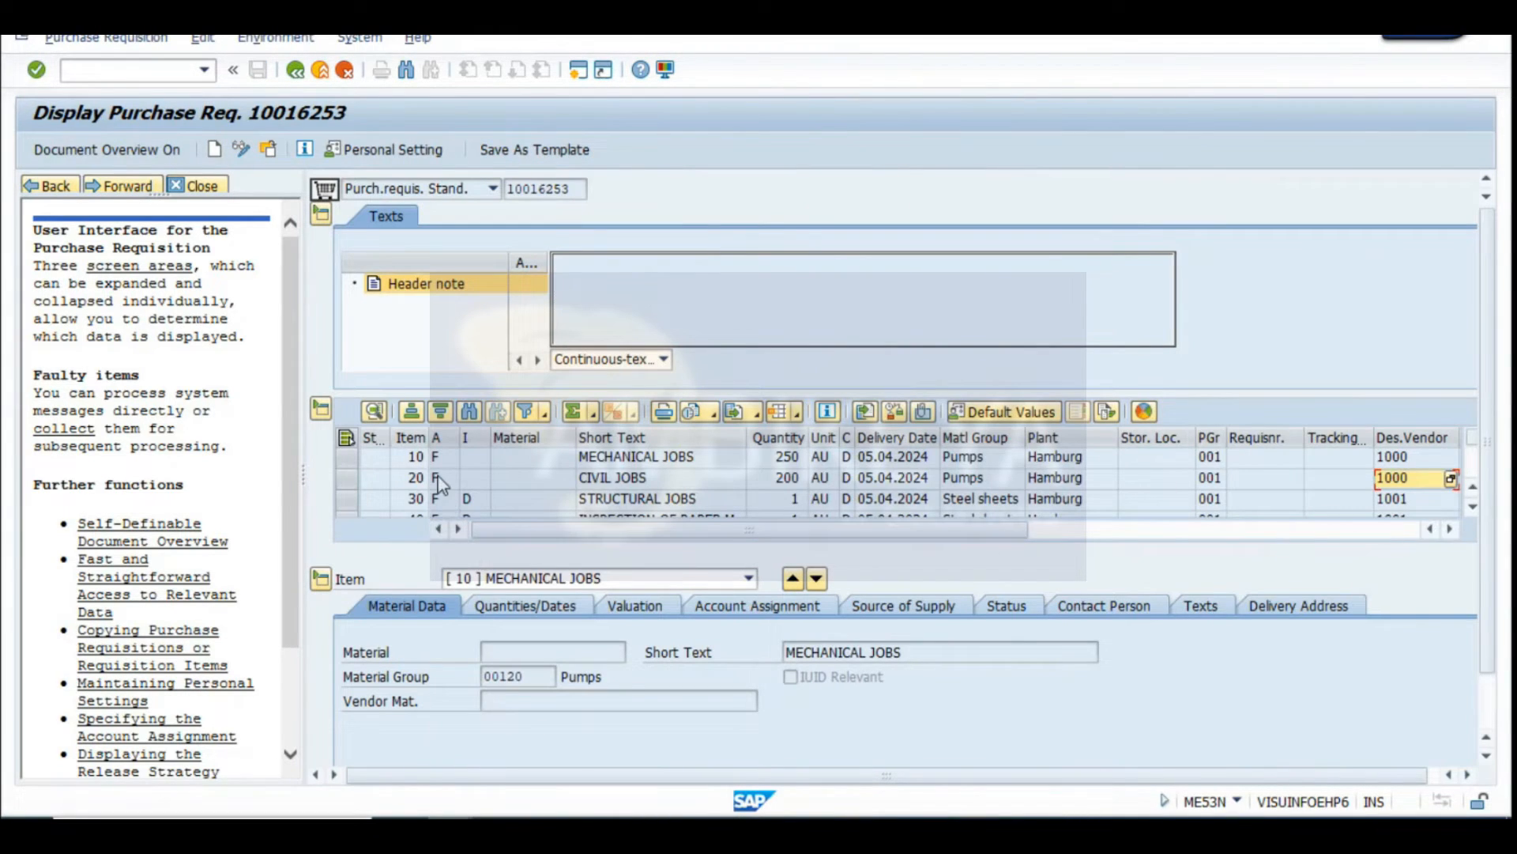
{"action": "scroll", "coordinate": [432, 486], "scroll_direction": "down", "scroll_amount": 1}
{"action": "left_click", "coordinate": [417, 479]}
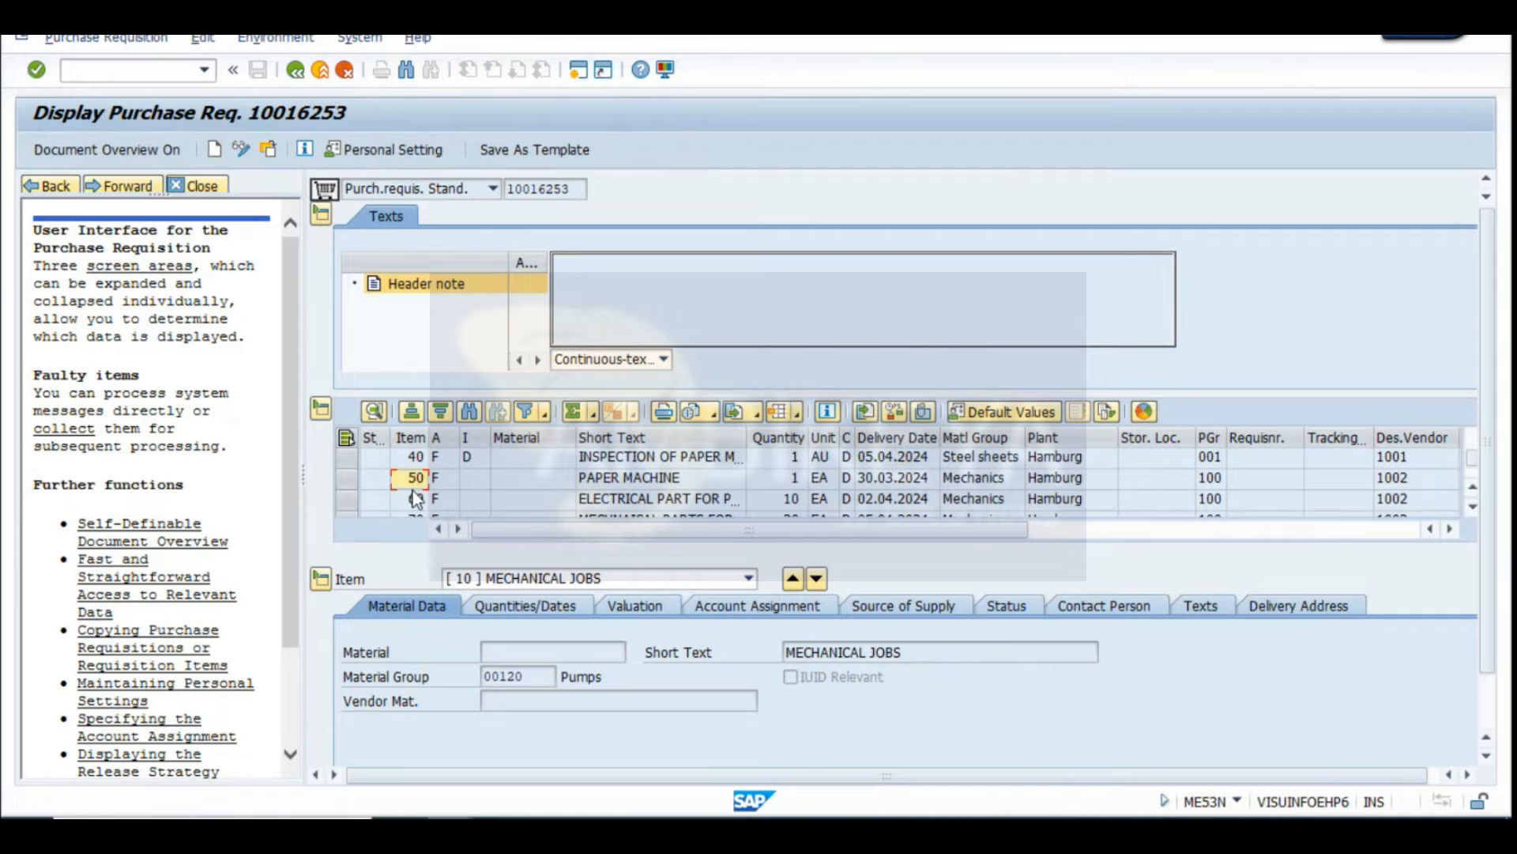
{"action": "left_click", "coordinate": [656, 480]}
{"action": "left_click", "coordinate": [419, 505]}
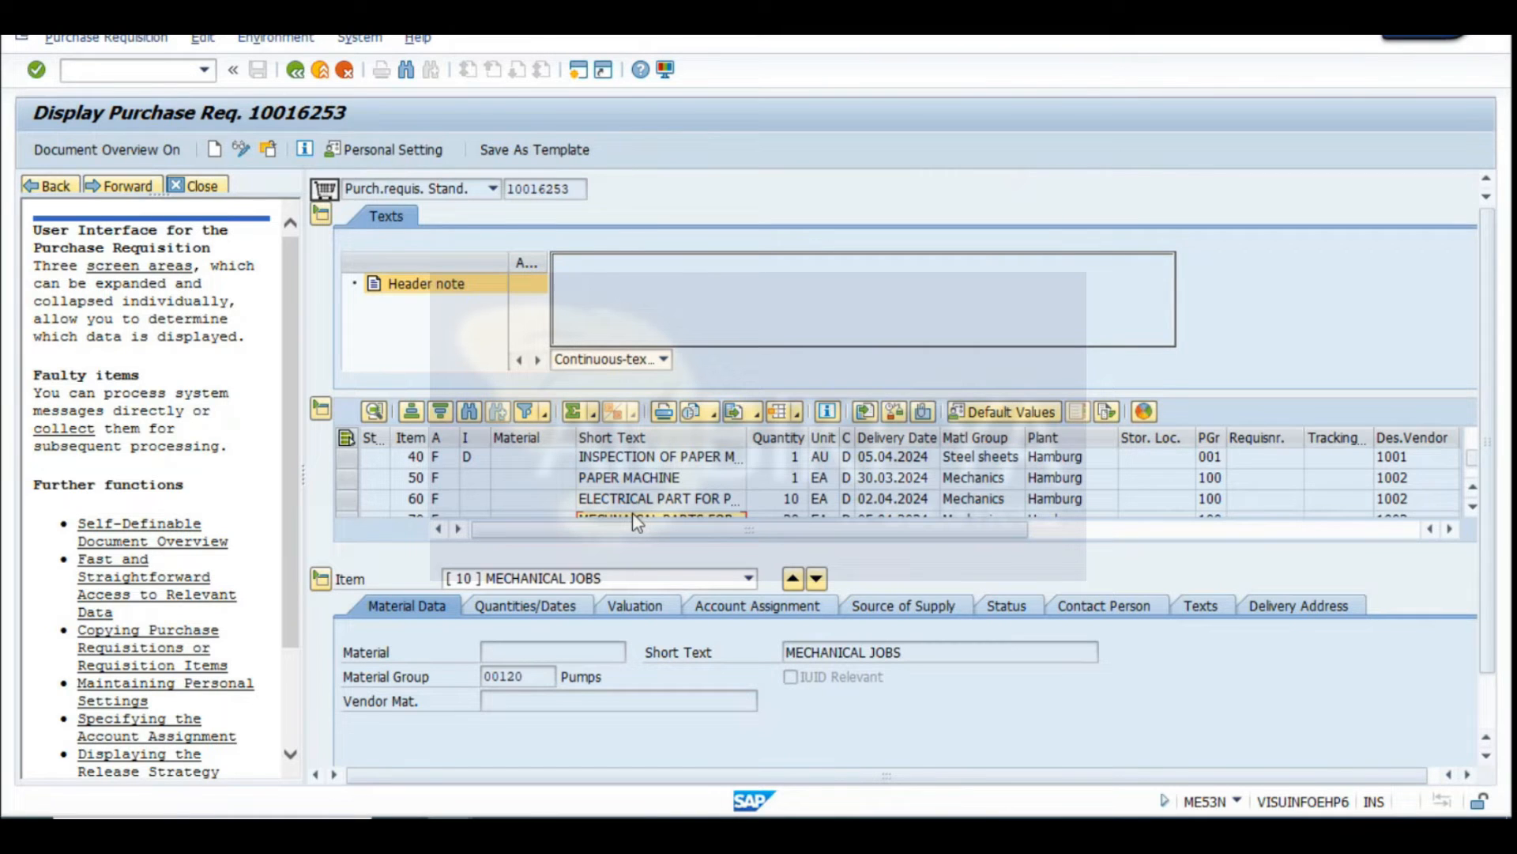
{"action": "left_click", "coordinate": [1472, 507]}
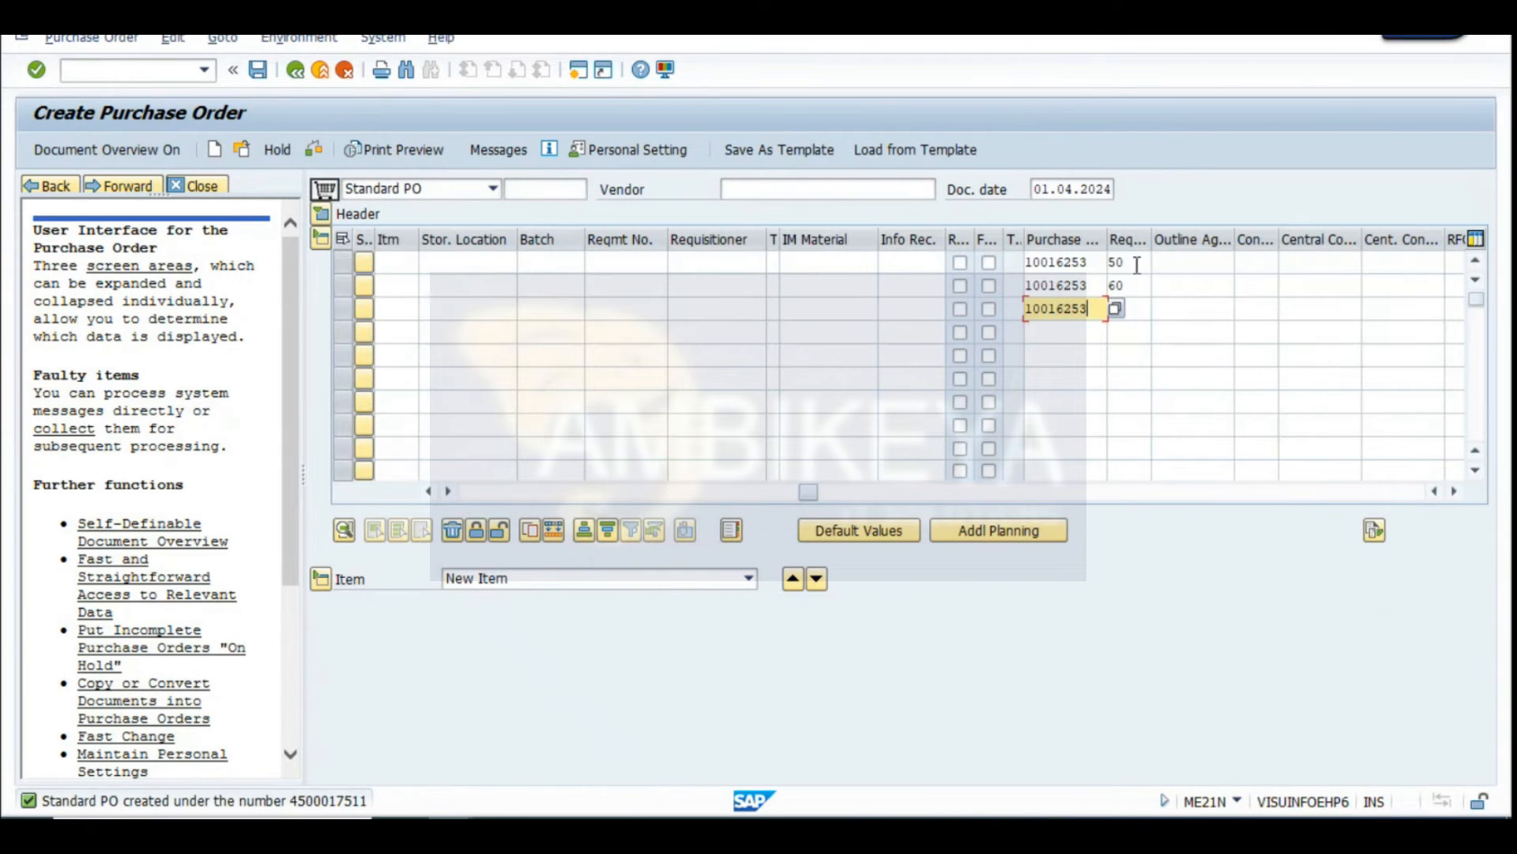
Adopt the requisition items into the purchase order and set tax code V0 for the PAPER MACHINE item
{"action": "left_click", "coordinate": [1135, 263]}
{"action": "key", "text": "Return"}
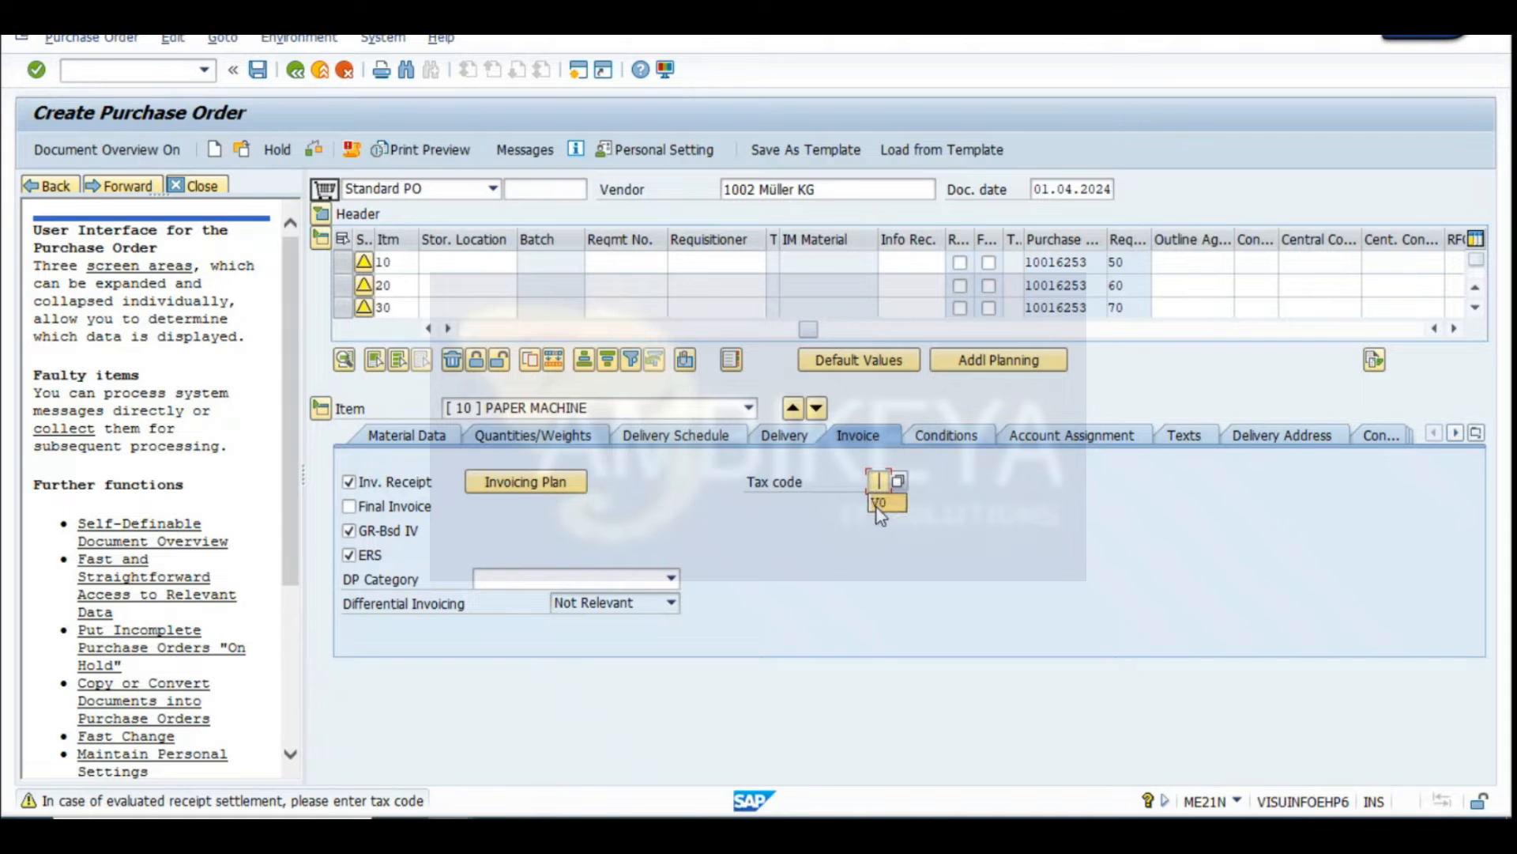
{"action": "left_click", "coordinate": [883, 506]}
{"action": "key", "text": "Return"}
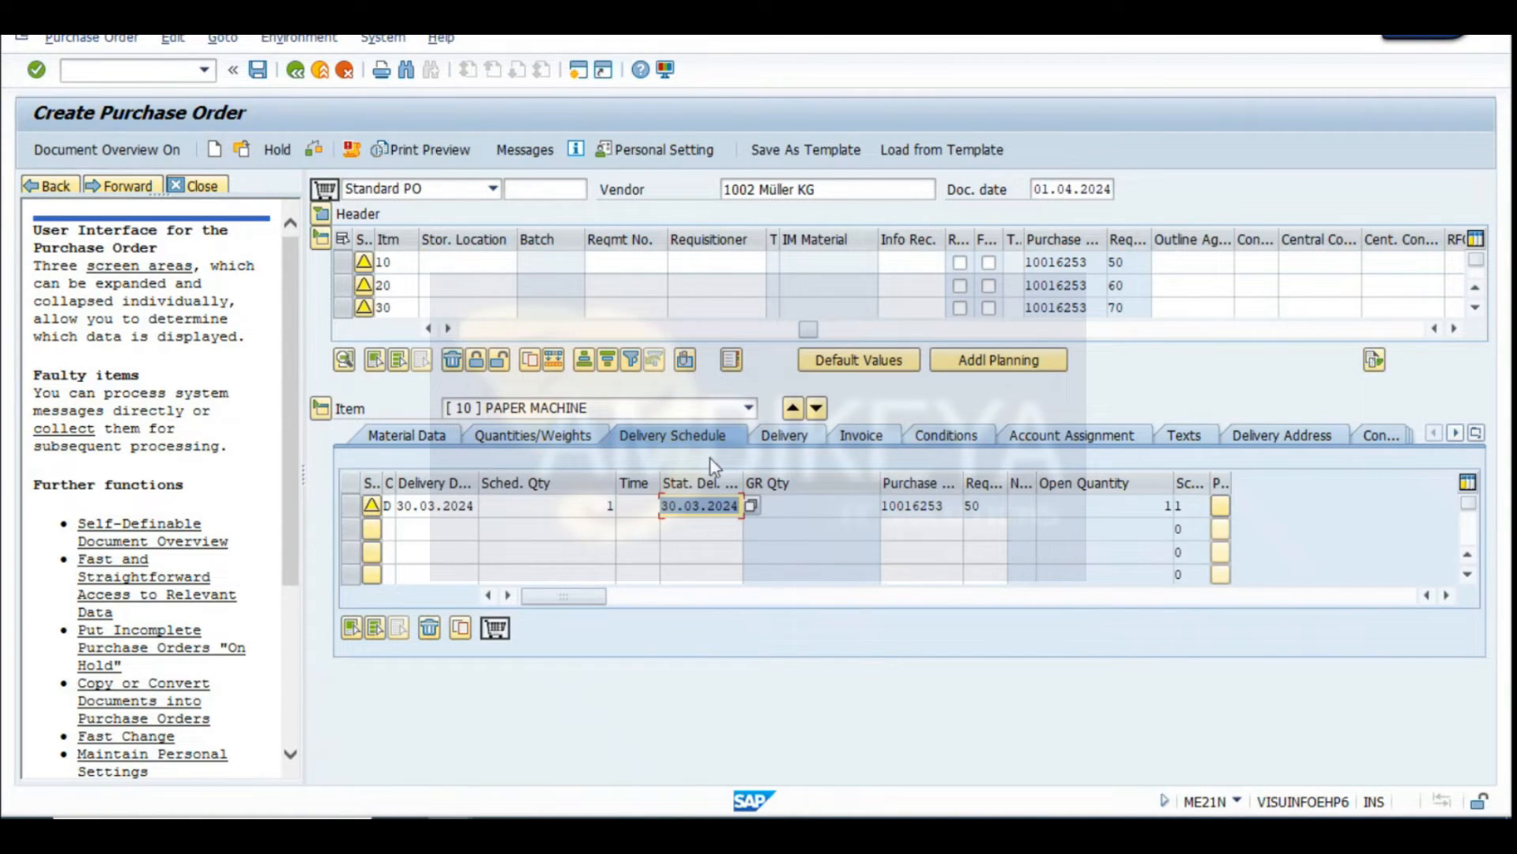
Set tax code V0 for purchase order items 20 and 30
{"action": "left_click", "coordinate": [816, 407]}
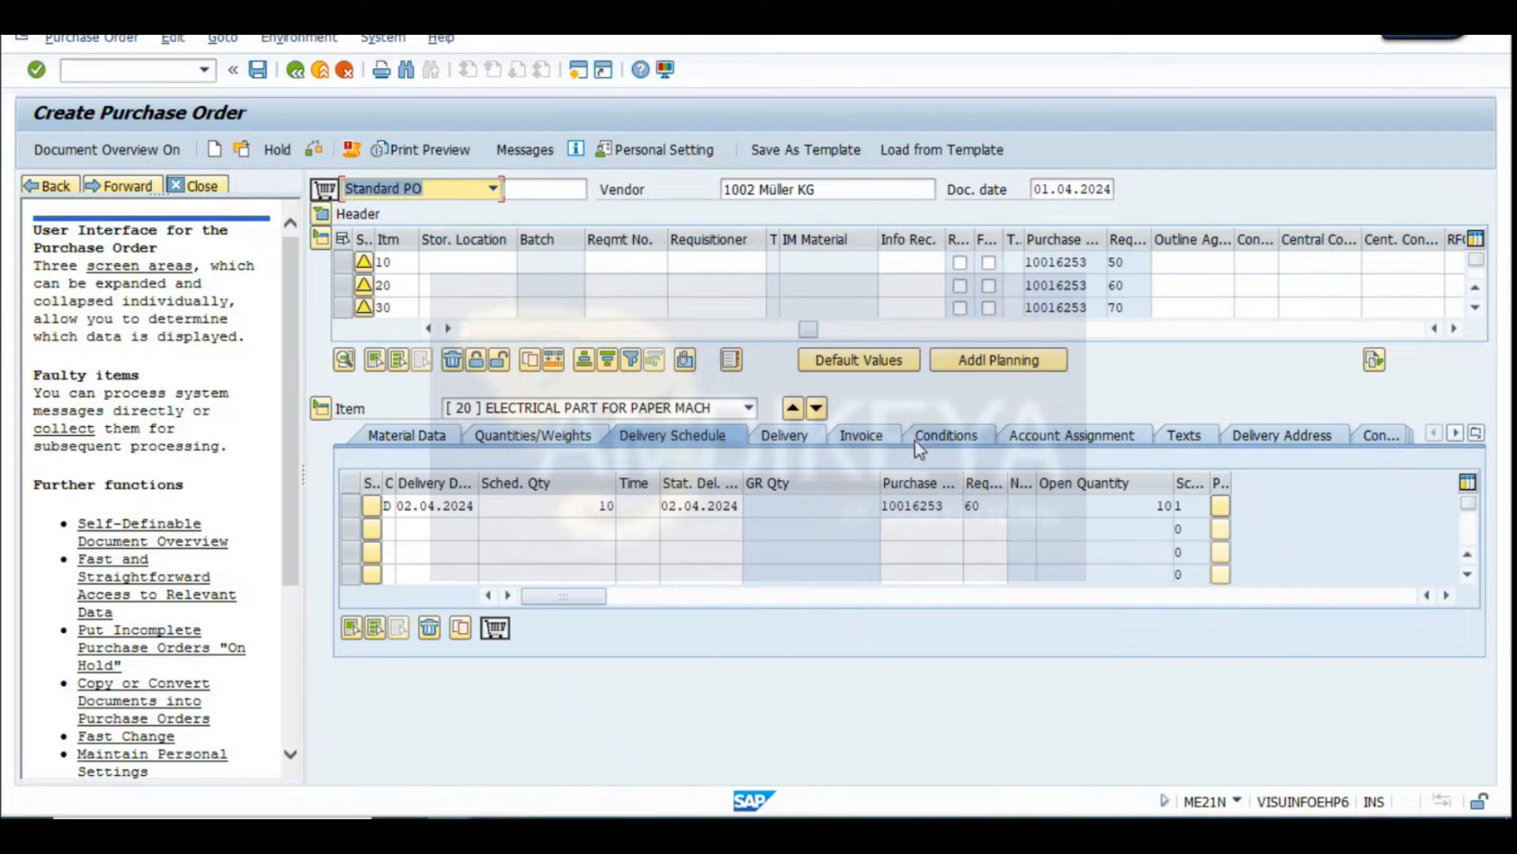
{"action": "left_click", "coordinate": [864, 434]}
{"action": "left_click", "coordinate": [874, 481]}
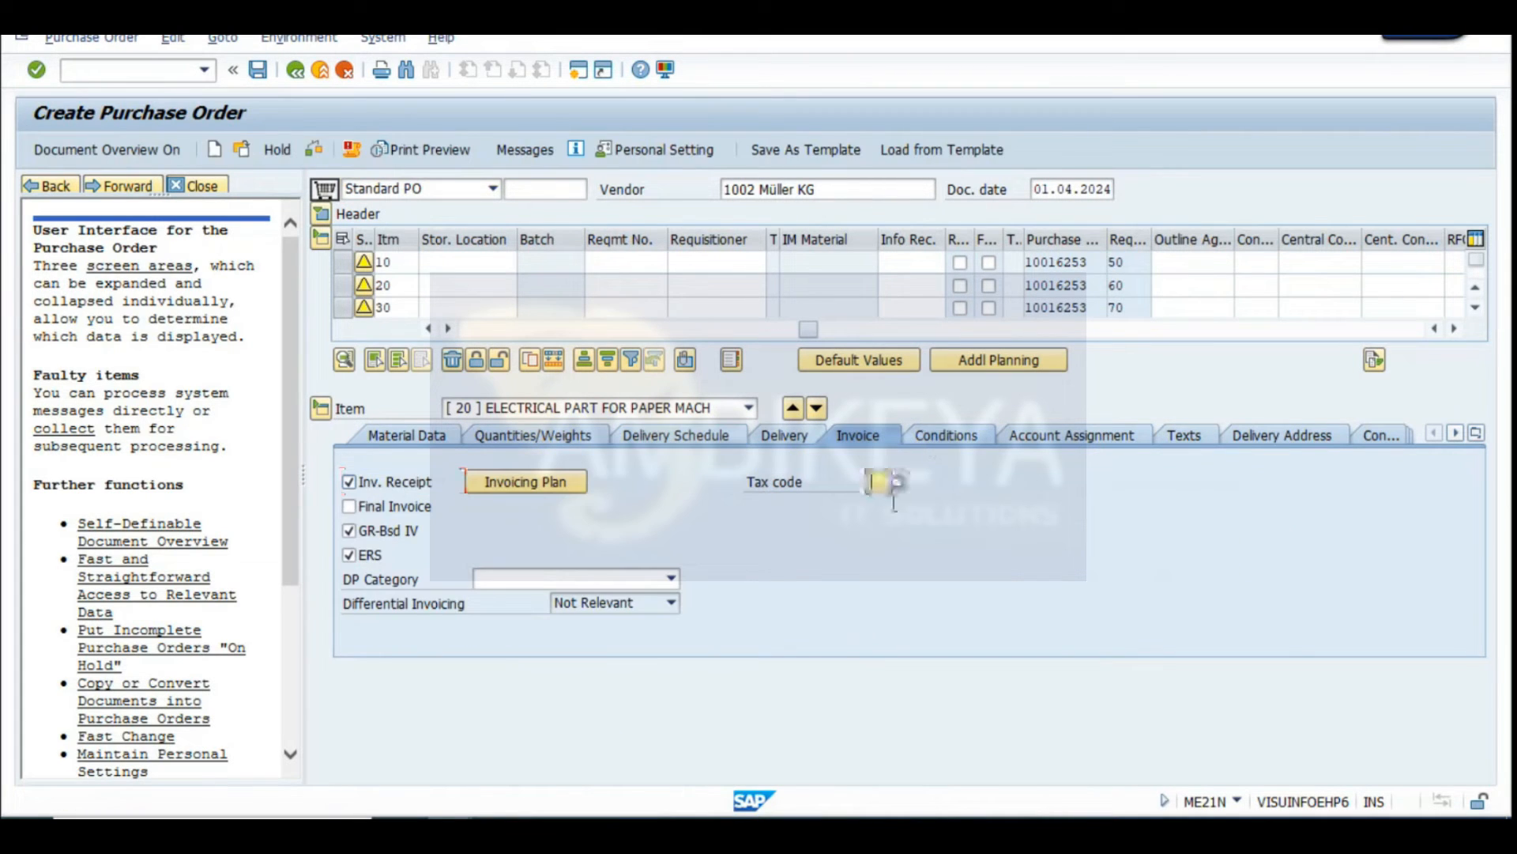
{"action": "left_click", "coordinate": [817, 409]}
{"action": "type", "text": "V0"}
{"action": "key", "text": "Return"}
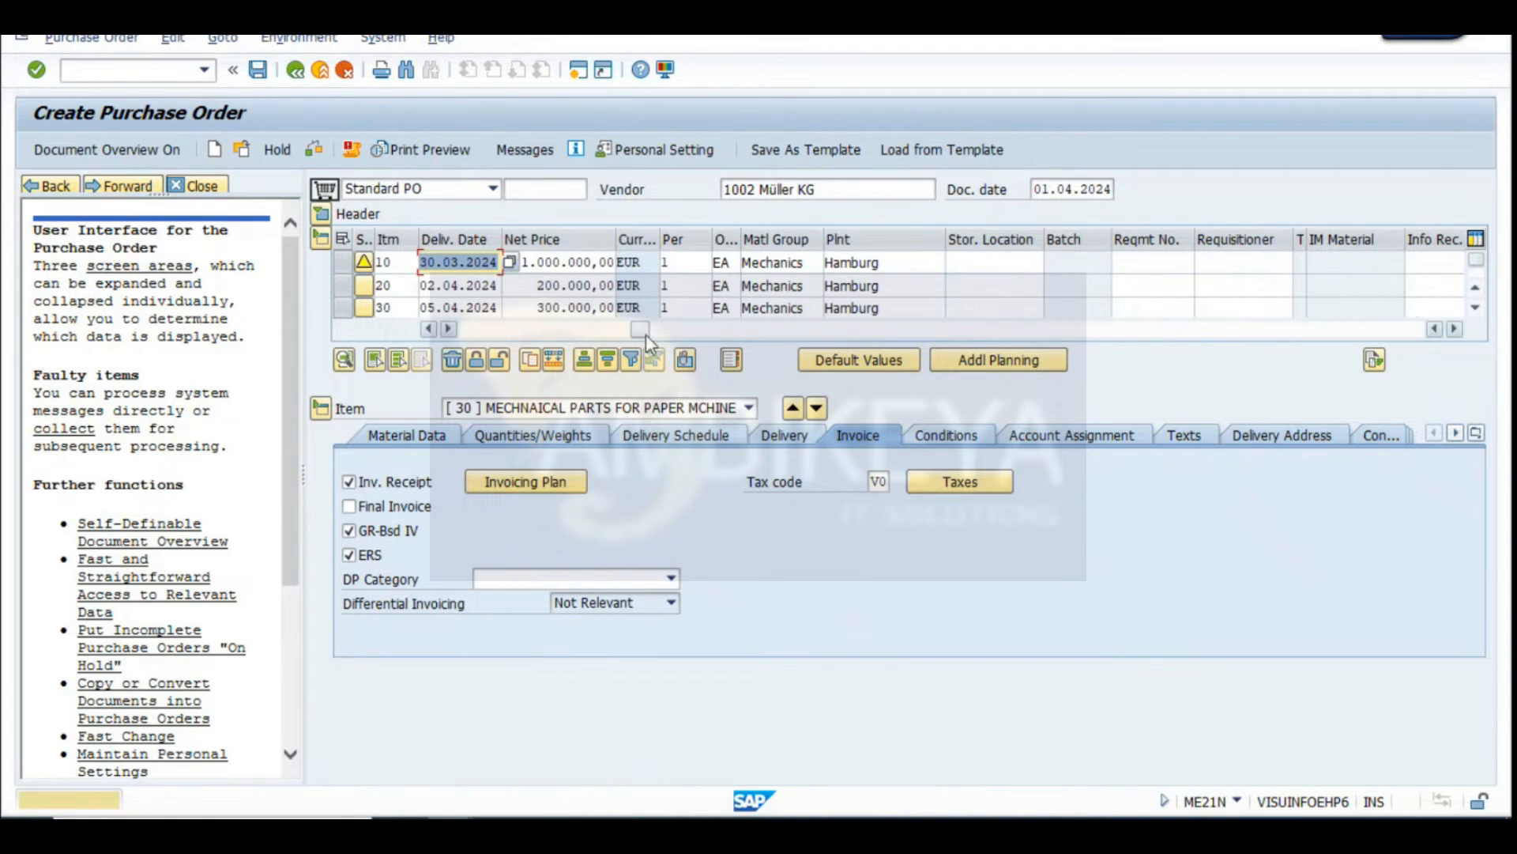
Check the net prices of the three purchase order items and save the purchase order
{"action": "left_click_drag", "start_coordinate": [641, 330], "coordinate": [398, 332]}
{"action": "left_click", "coordinate": [1017, 262]}
{"action": "left_click", "coordinate": [1026, 285]}
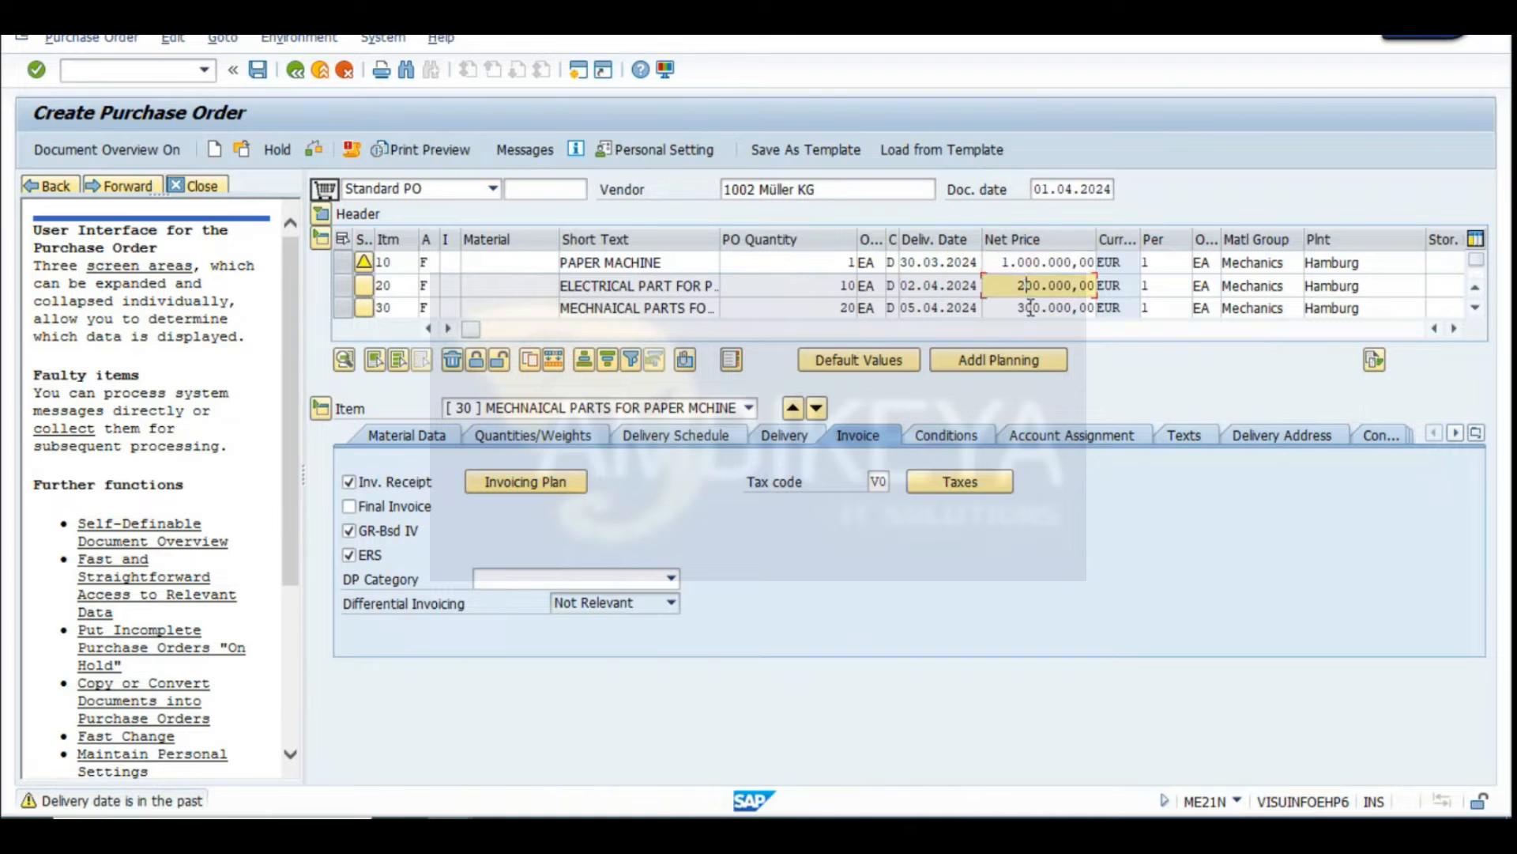
{"action": "left_click", "coordinate": [1024, 307]}
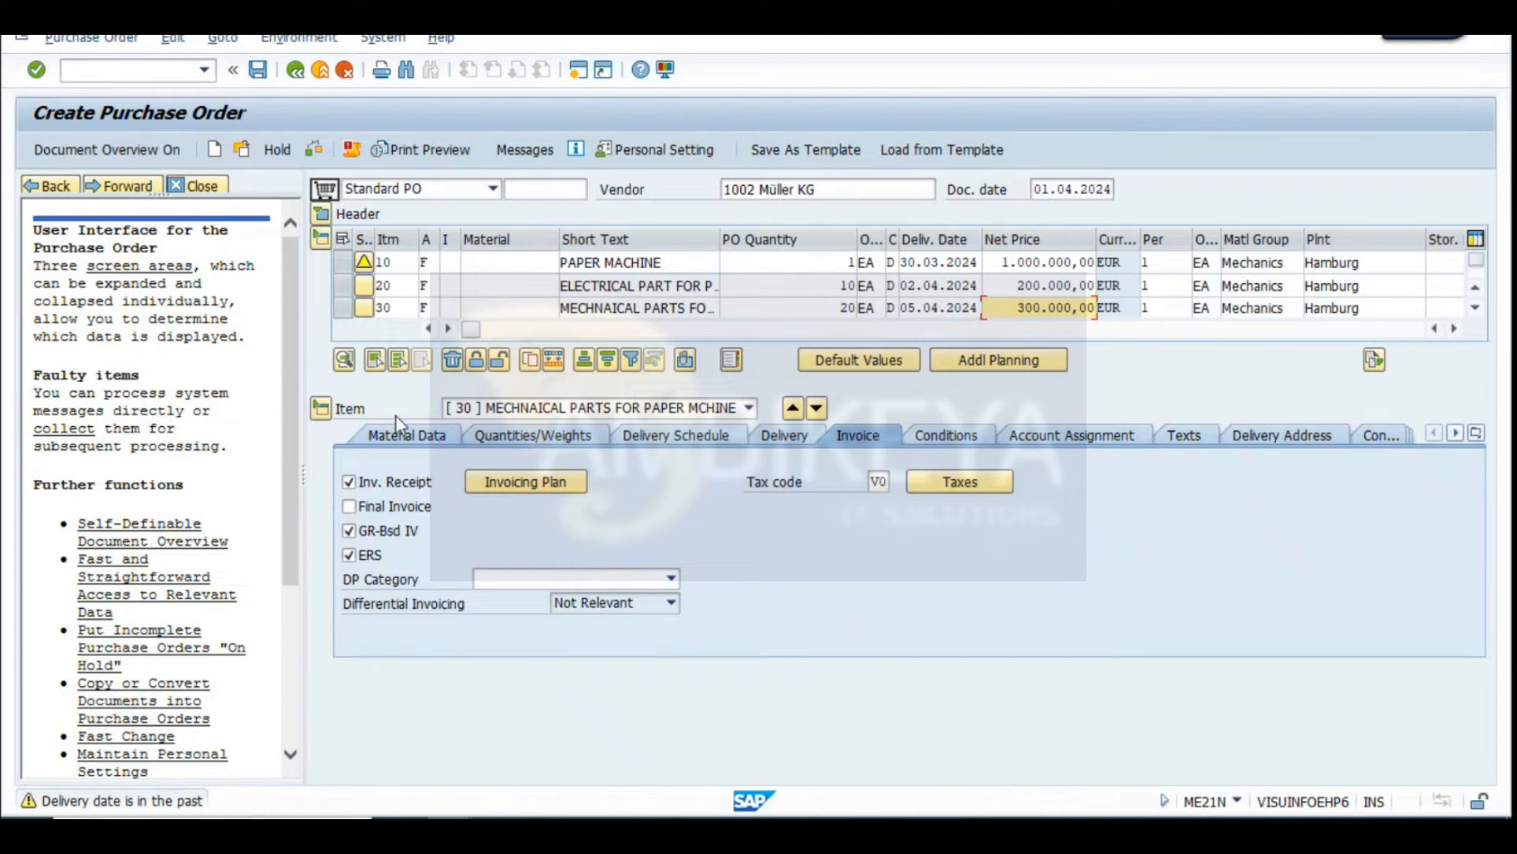
{"action": "left_click", "coordinate": [410, 435]}
{"action": "left_click", "coordinate": [261, 70]}
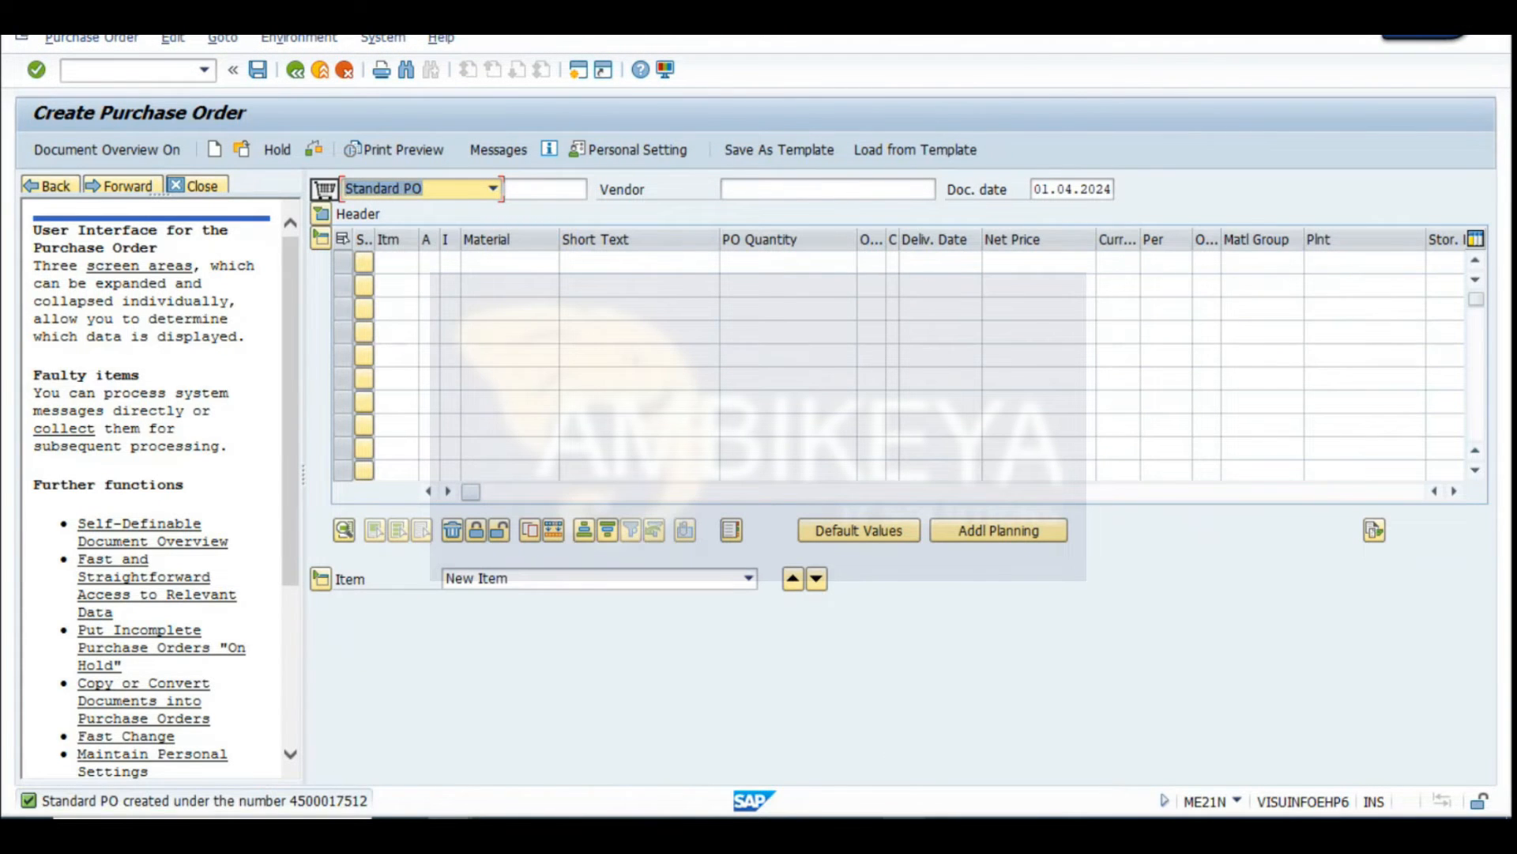
Switch to Excel, copy the purchase order number in L10 to L13 and change it to the newly created order's number
{"action": "key", "text": "alt+Tab"}
{"action": "left_click", "coordinate": [1083, 528]}
{"action": "key", "text": "ctrl+c"}
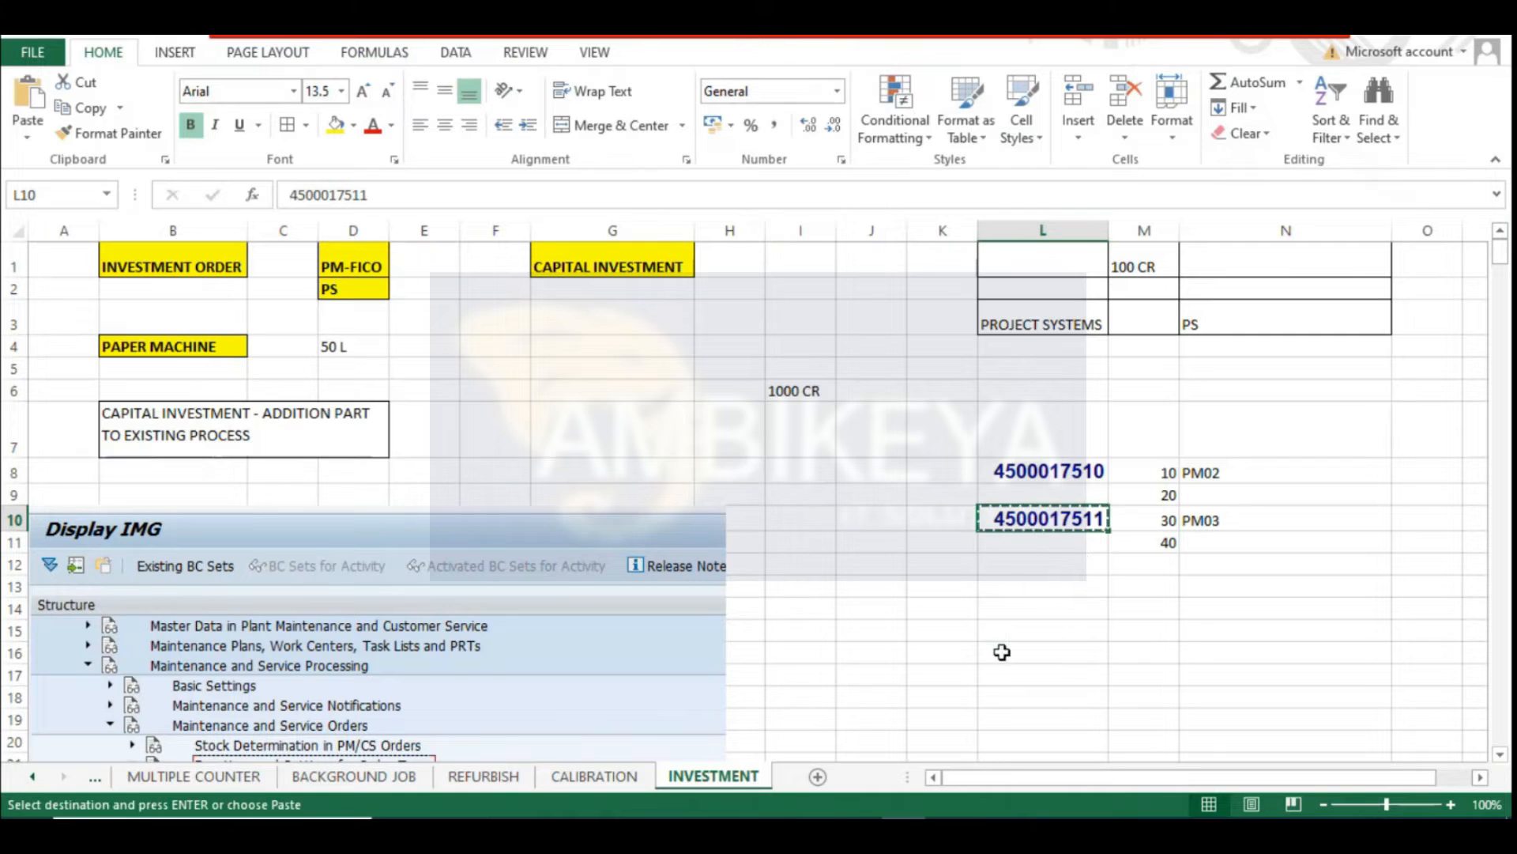
{"action": "left_click", "coordinate": [1063, 582]}
{"action": "key", "text": "ctrl+v"}
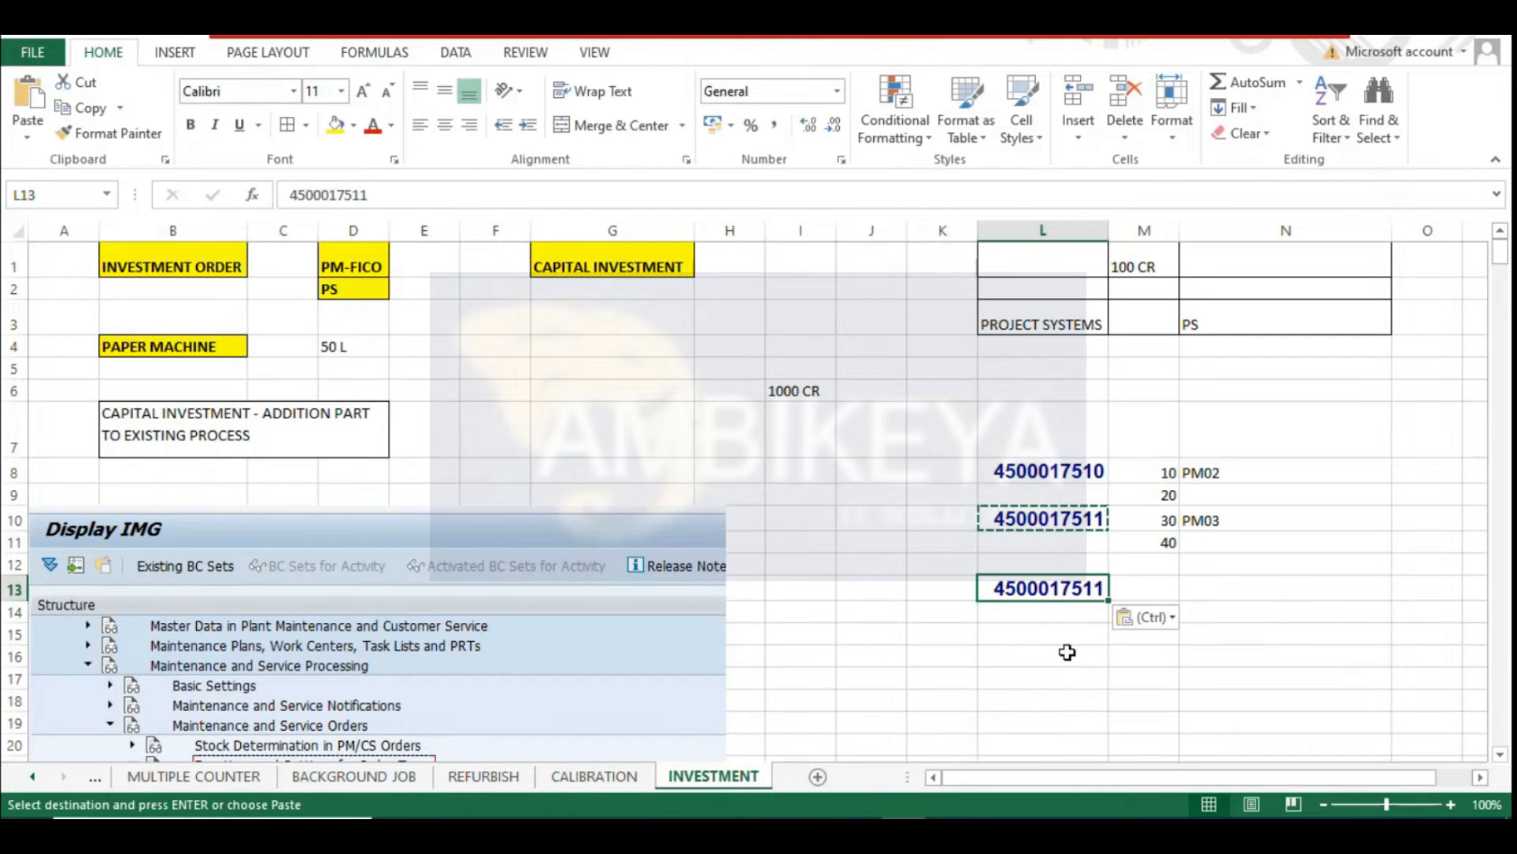
{"action": "key", "text": "F2"}
{"action": "key", "text": "BackSpace"}
{"action": "type", "text": "2"}
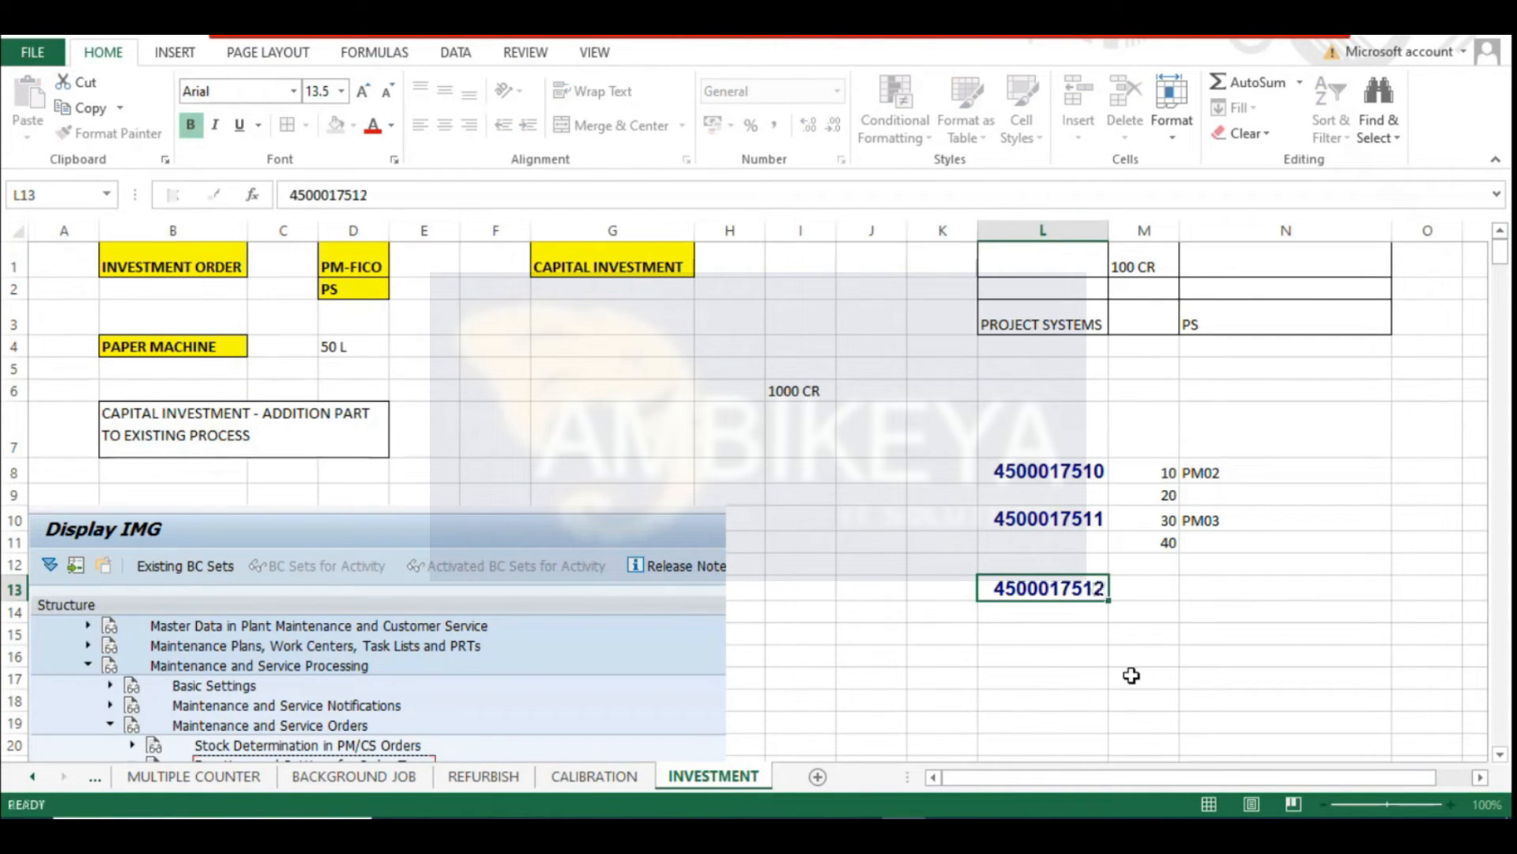
{"action": "key", "text": "Return"}
Enter the item numbers 50,60,70 in cell M13
{"action": "left_click", "coordinate": [1173, 595]}
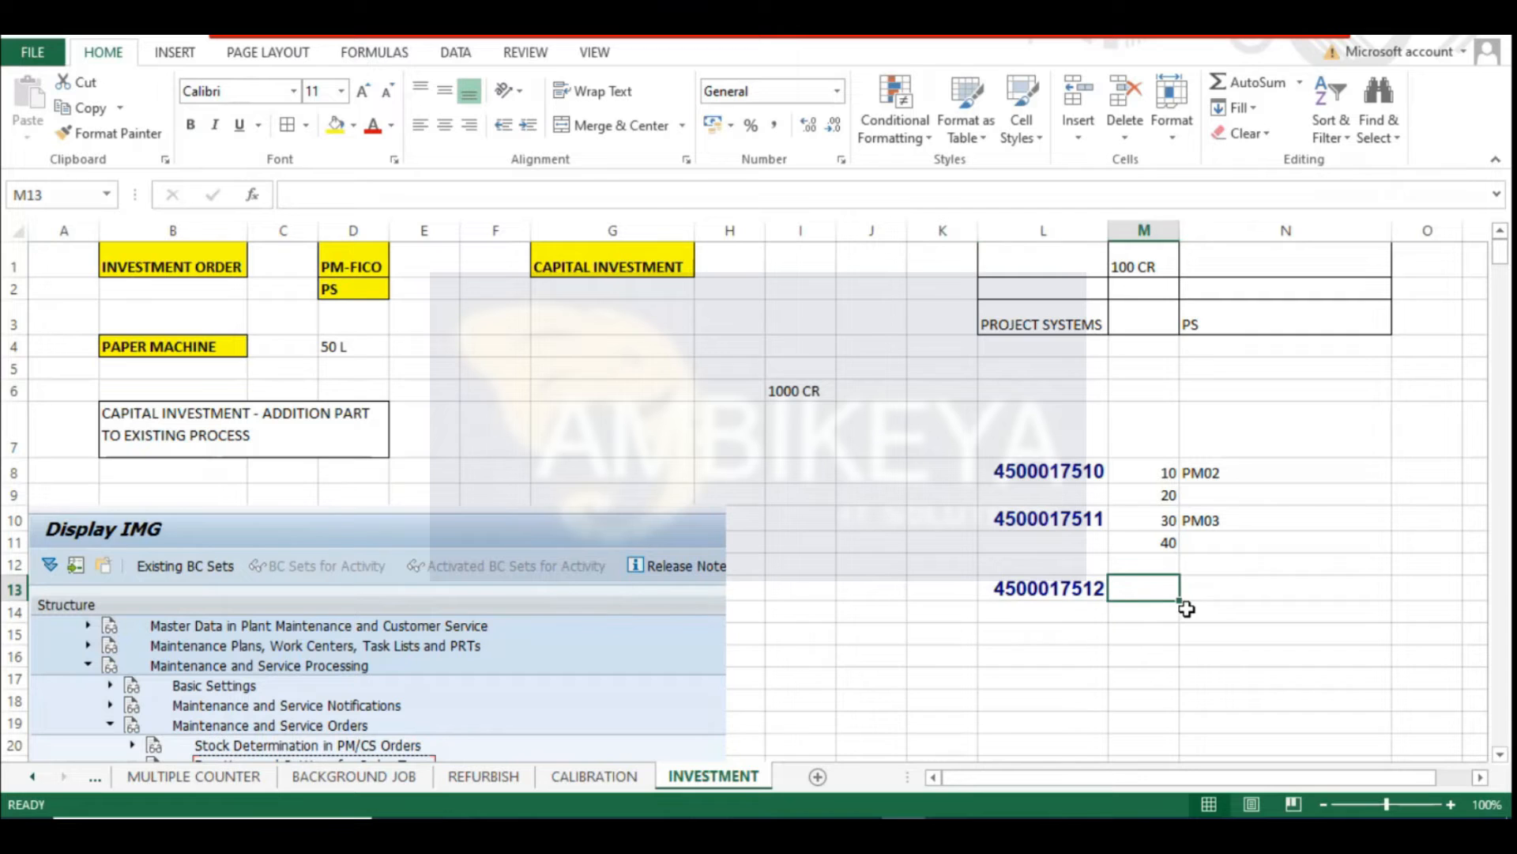
{"action": "type", "text": "50"}
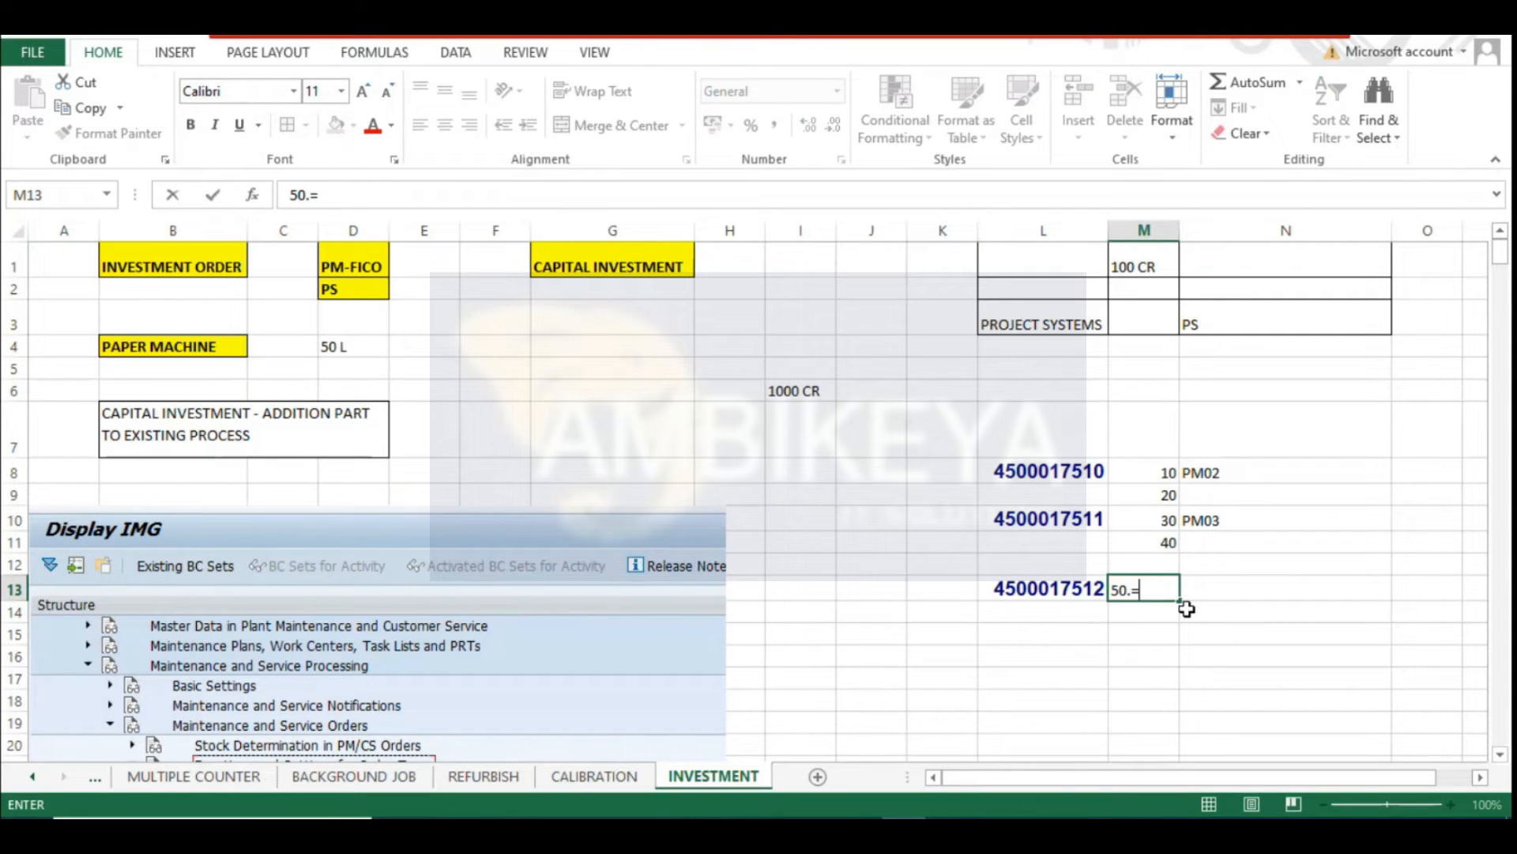
{"action": "type", "text": ",60,70"}
{"action": "key", "text": "Return"}
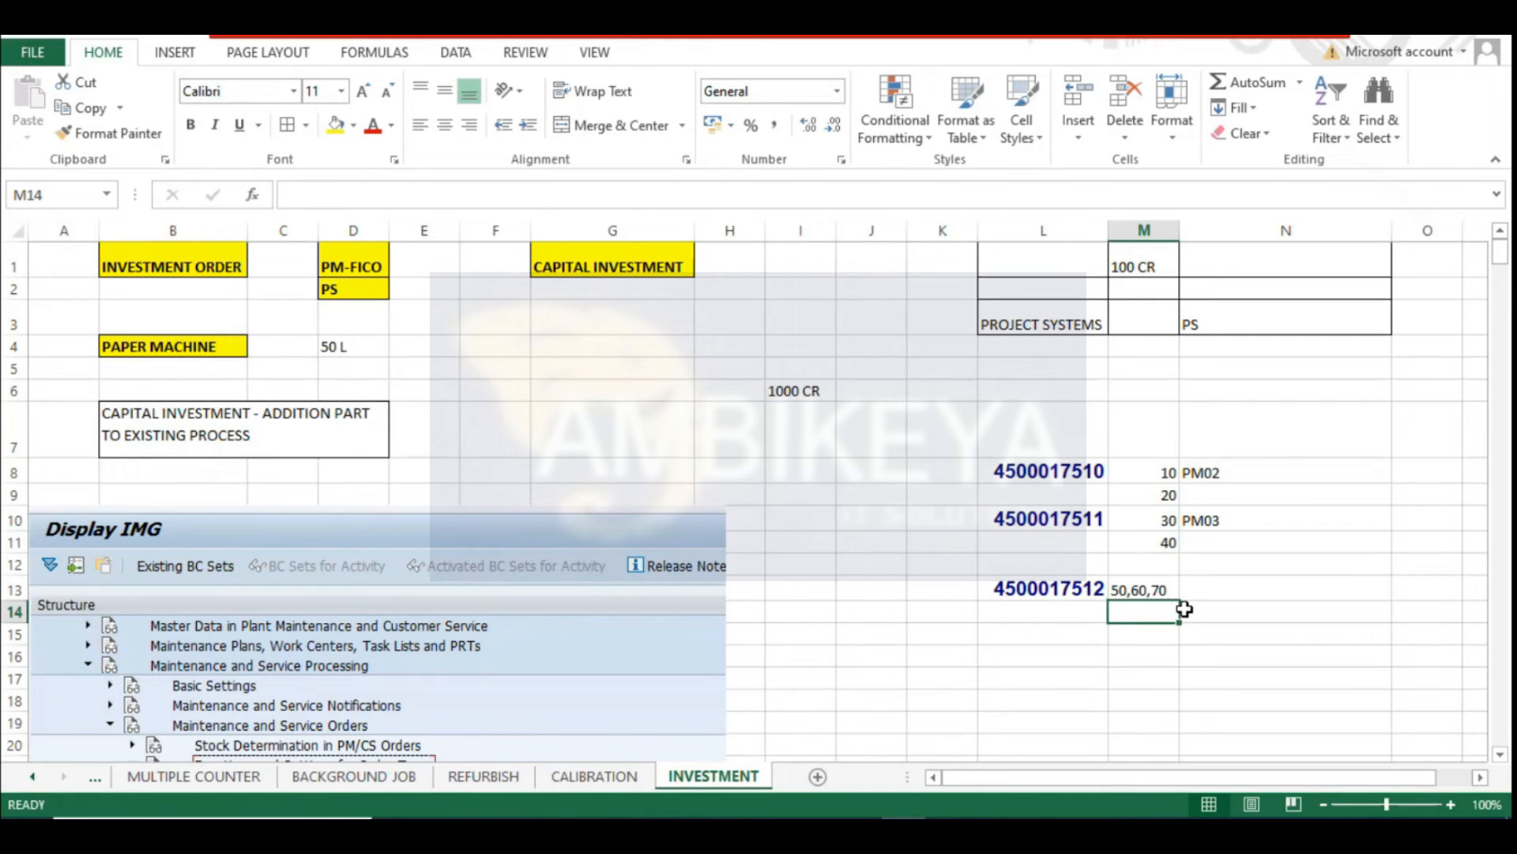
Enter the label RESERVATION in cell L16
{"action": "left_click", "coordinate": [1059, 654]}
{"action": "type", "text": "RESERVATION"}
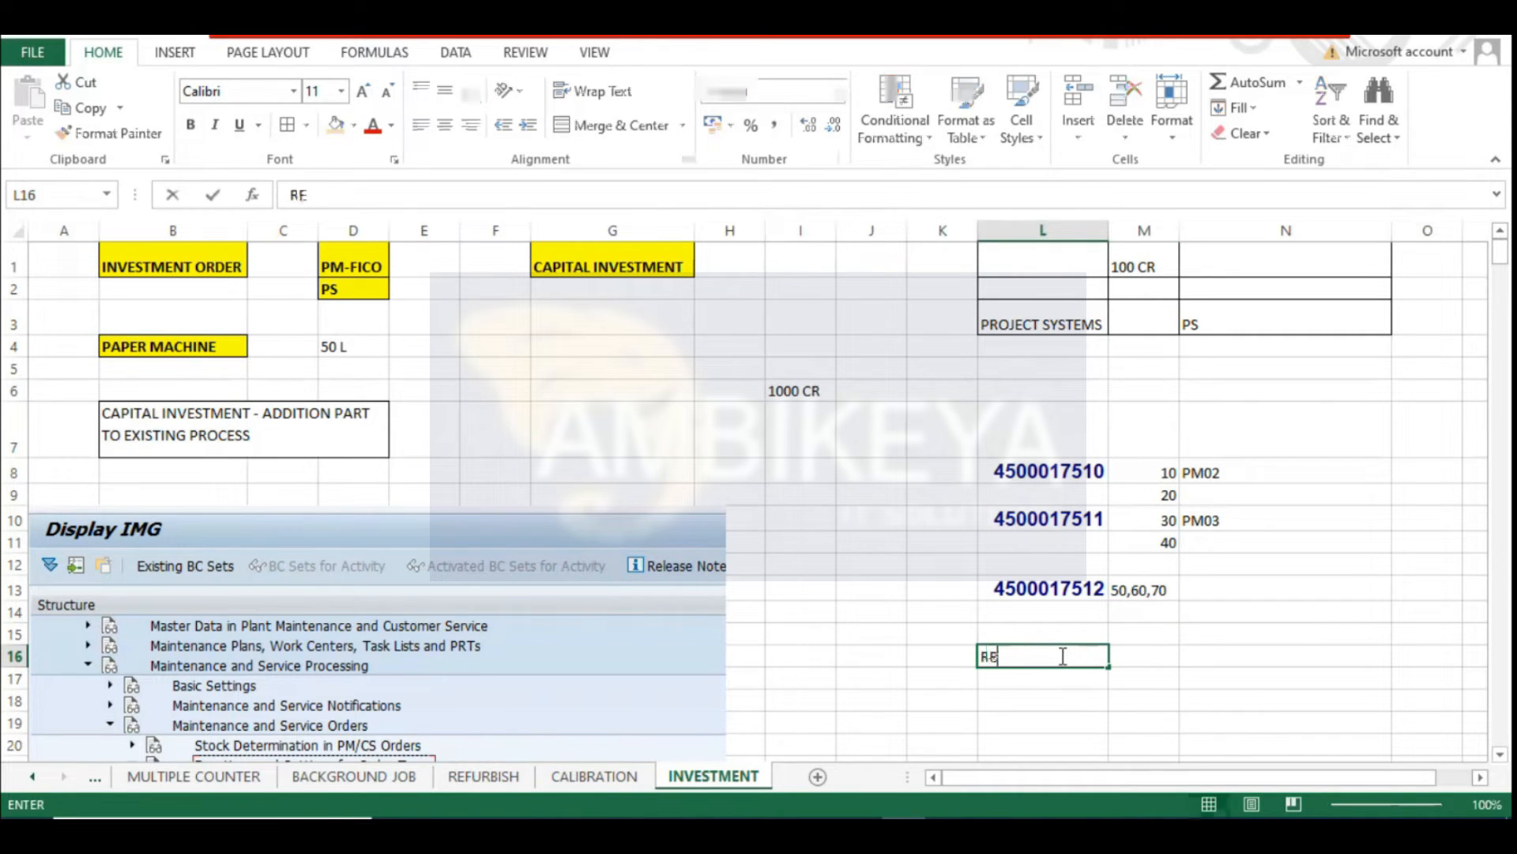
{"action": "key", "text": "Return"}
{"action": "key", "text": "Right"}
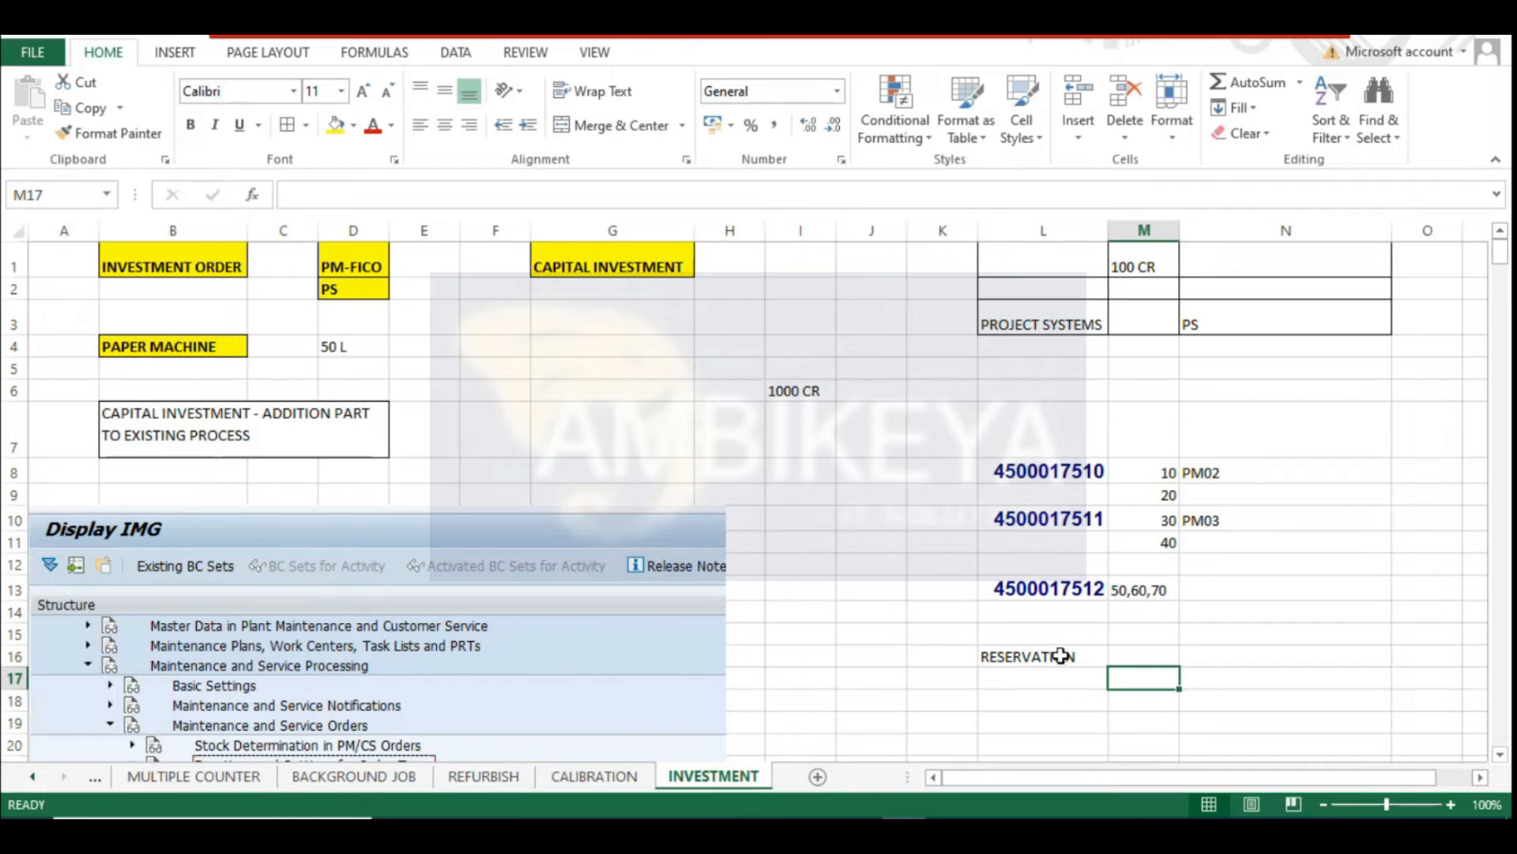
Copy the reservation number from the investment order's component general data in SAP into cell M16 of the Excel sheet
{"action": "key", "text": "alt+Tab"}
{"action": "mouse_move", "coordinate": [447, 822]}
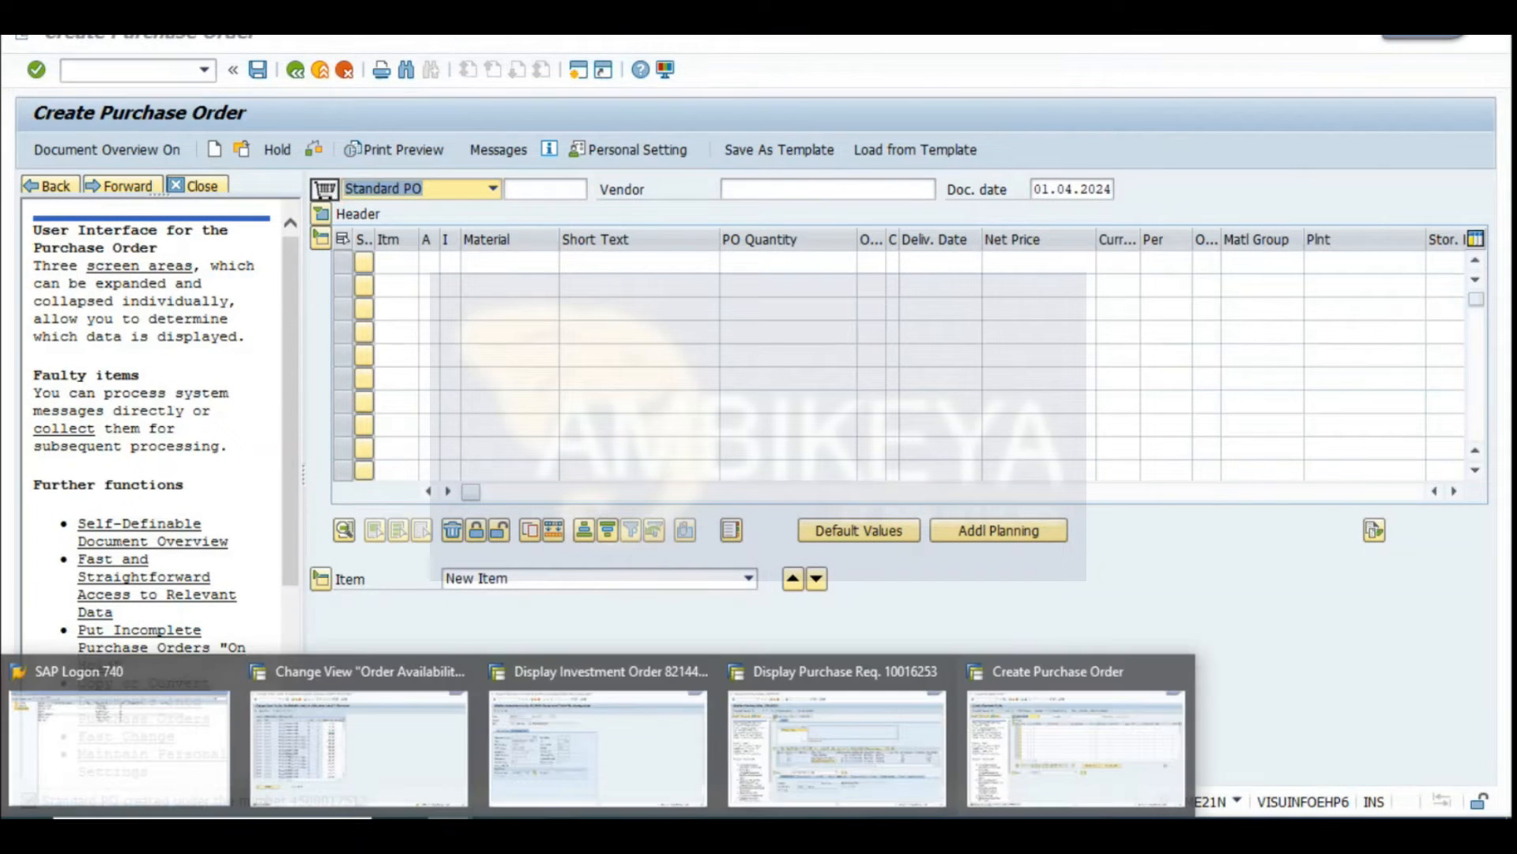
{"action": "left_click", "coordinate": [558, 714]}
{"action": "left_click", "coordinate": [98, 284]}
{"action": "left_click_drag", "start_coordinate": [207, 453], "coordinate": [150, 489]}
{"action": "key", "text": "ctrl+c"}
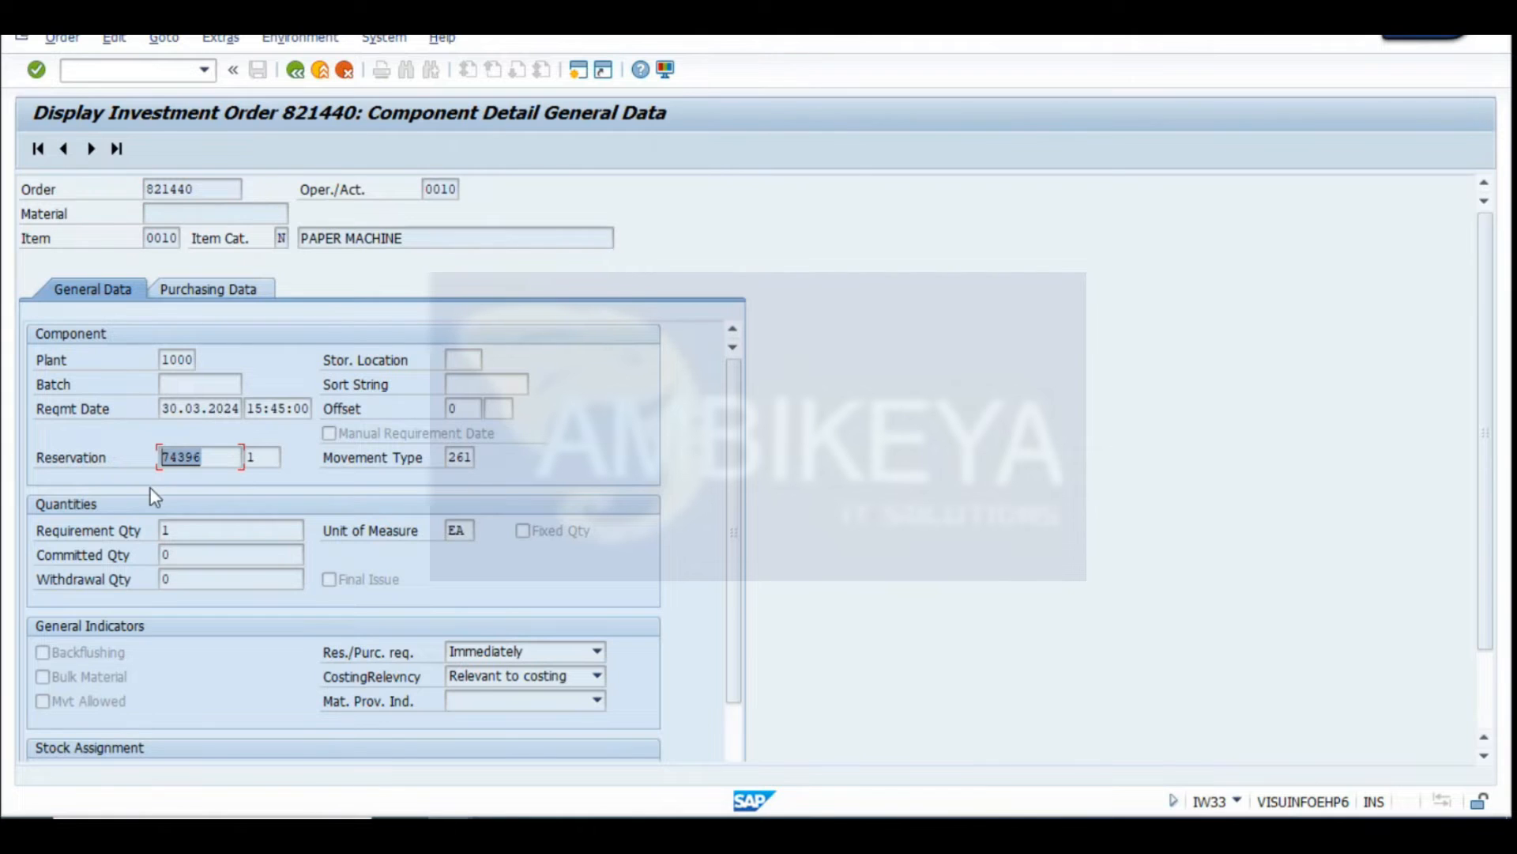
{"action": "key", "text": "alt+Tab"}
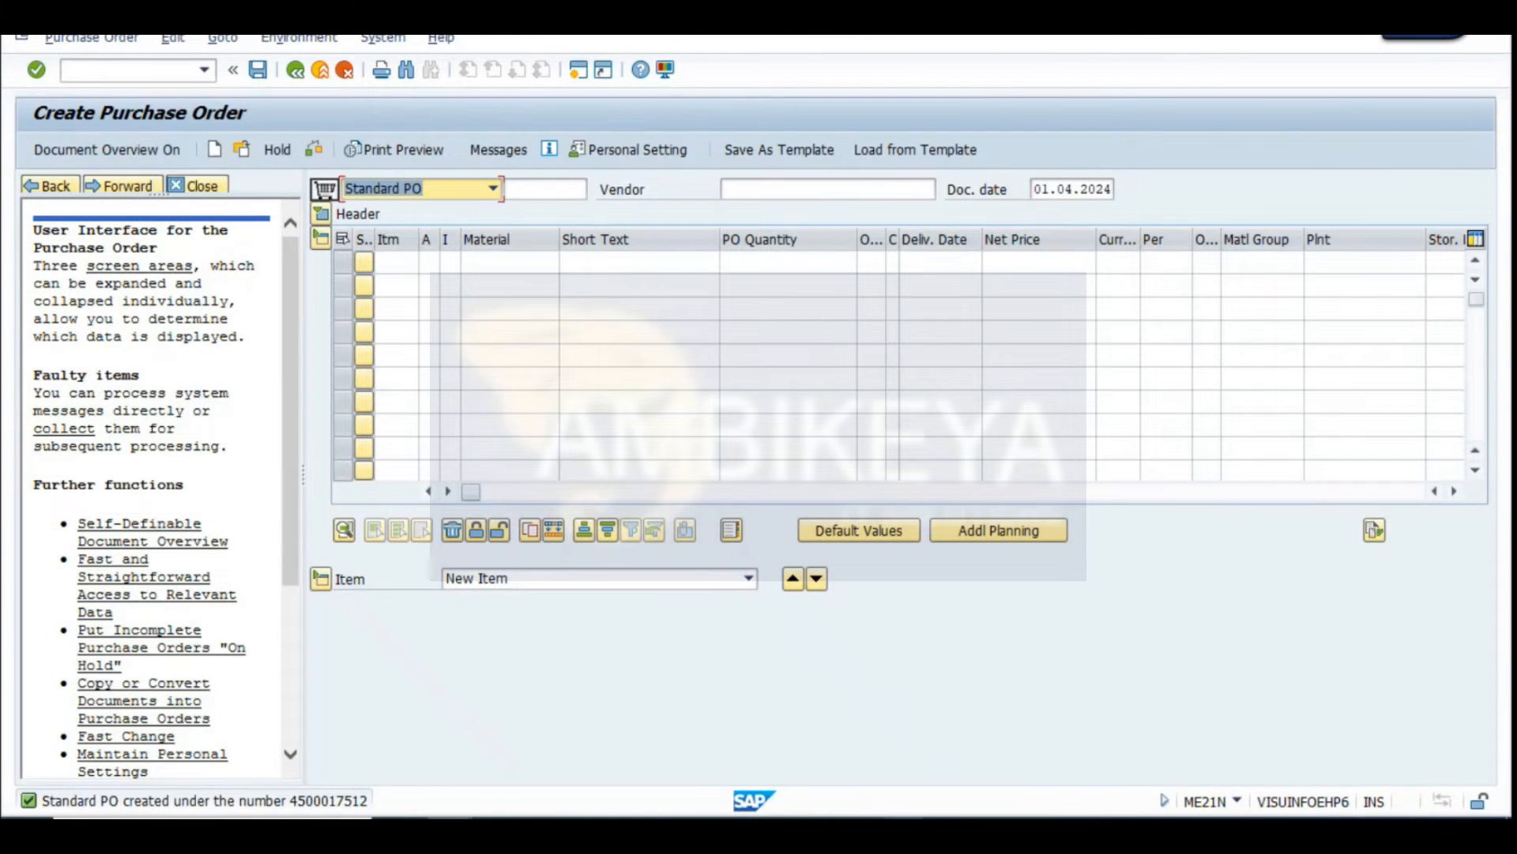
{"action": "key", "text": "alt+Tab"}
{"action": "left_click", "coordinate": [1117, 655]}
{"action": "key", "text": "ctrl+v"}
Format the reservation cells L16:M16 with a yellow fill and bold text
{"action": "left_click_drag", "start_coordinate": [1035, 656], "coordinate": [1146, 656]}
{"action": "left_click", "coordinate": [336, 124]}
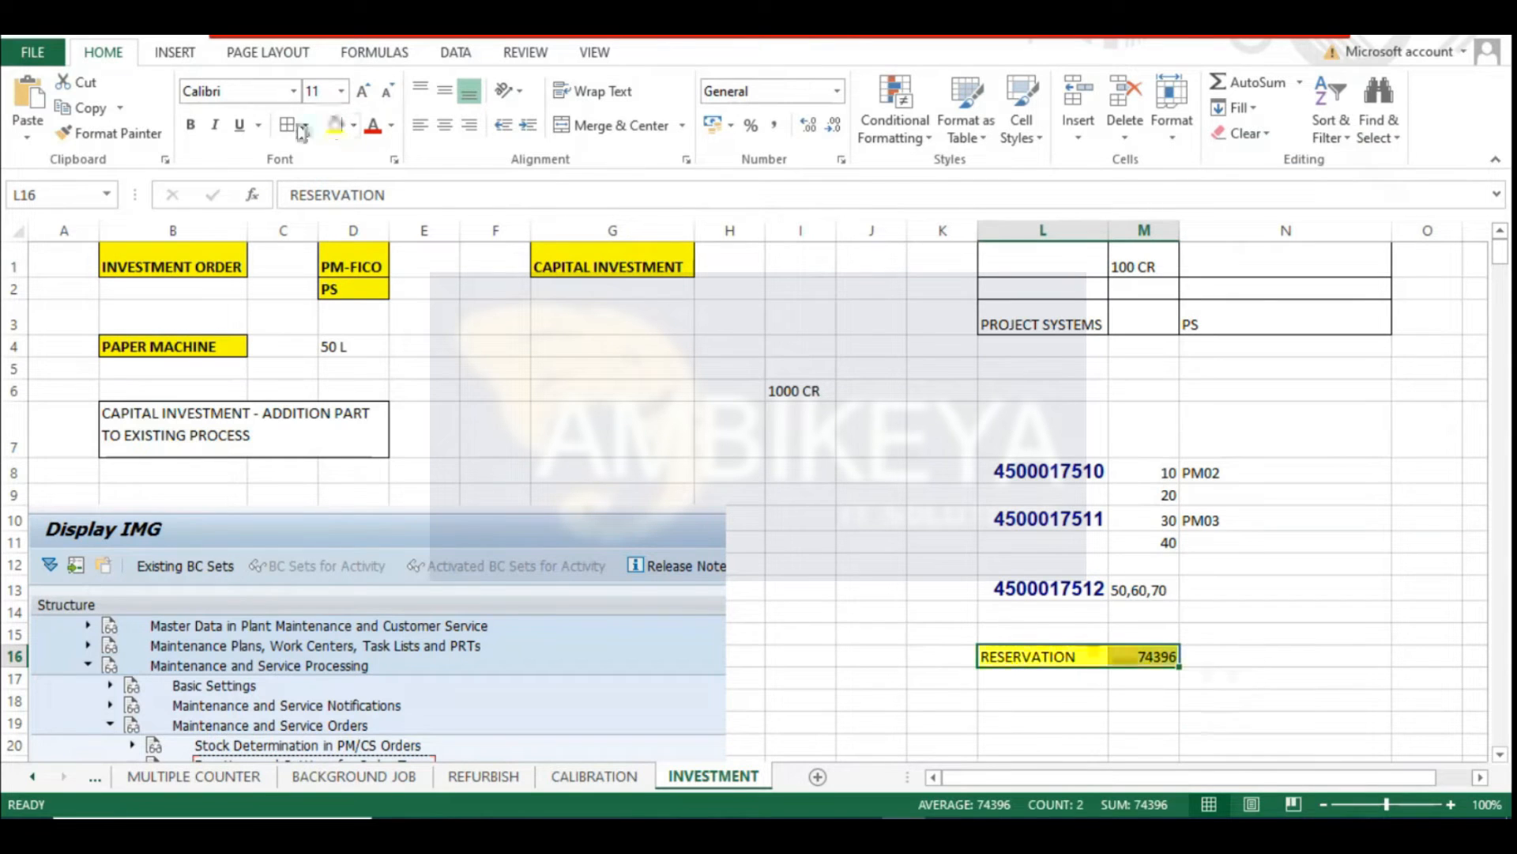
{"action": "left_click", "coordinate": [190, 125]}
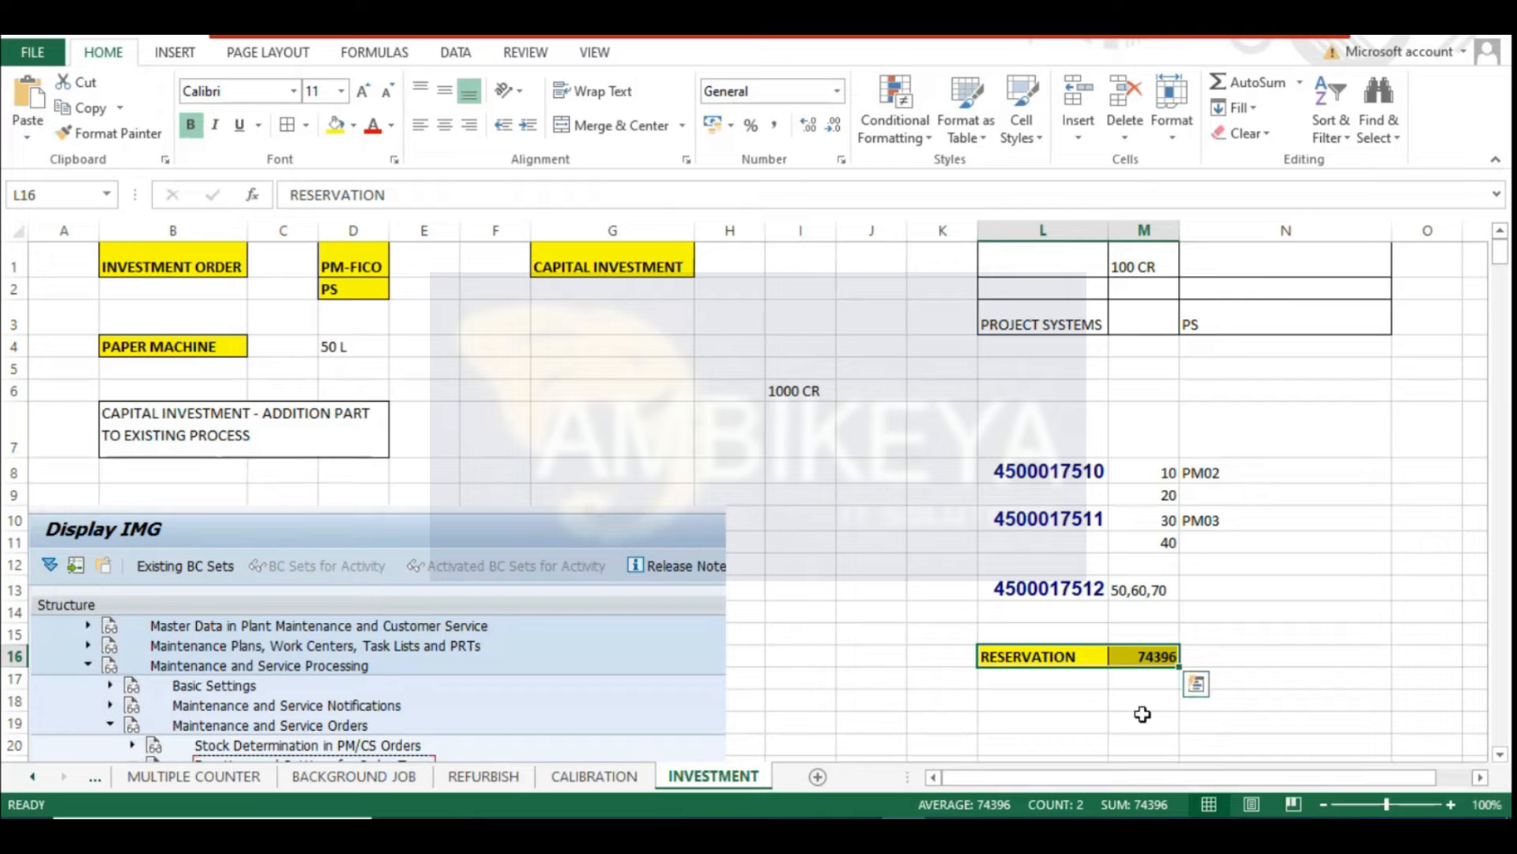
Fill cells L13:M13 with yellow and widen columns L and M slightly
{"action": "left_click_drag", "start_coordinate": [1051, 589], "coordinate": [1136, 586]}
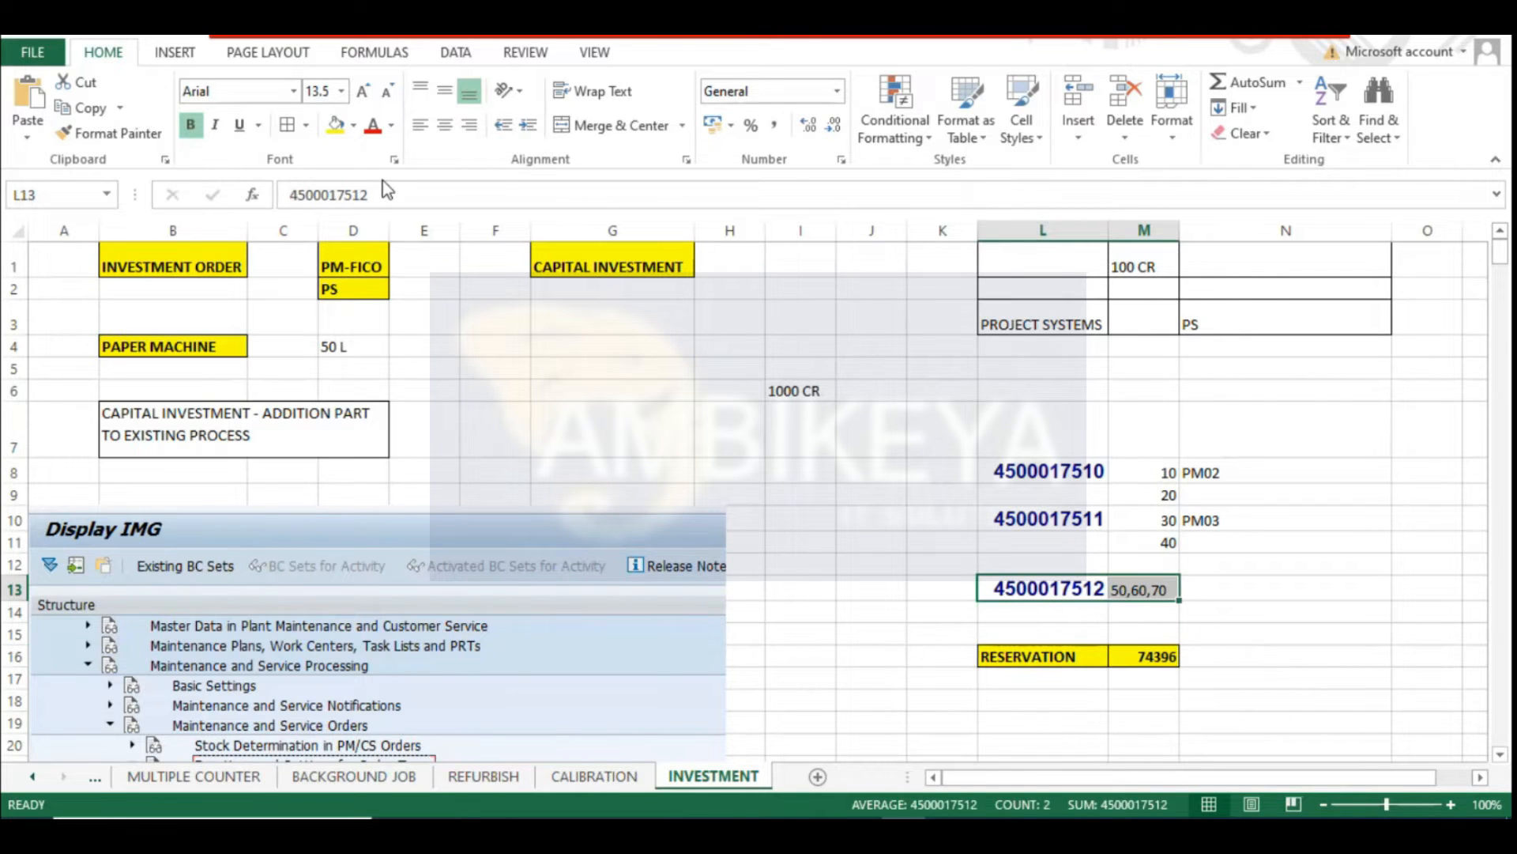
{"action": "left_click", "coordinate": [336, 125]}
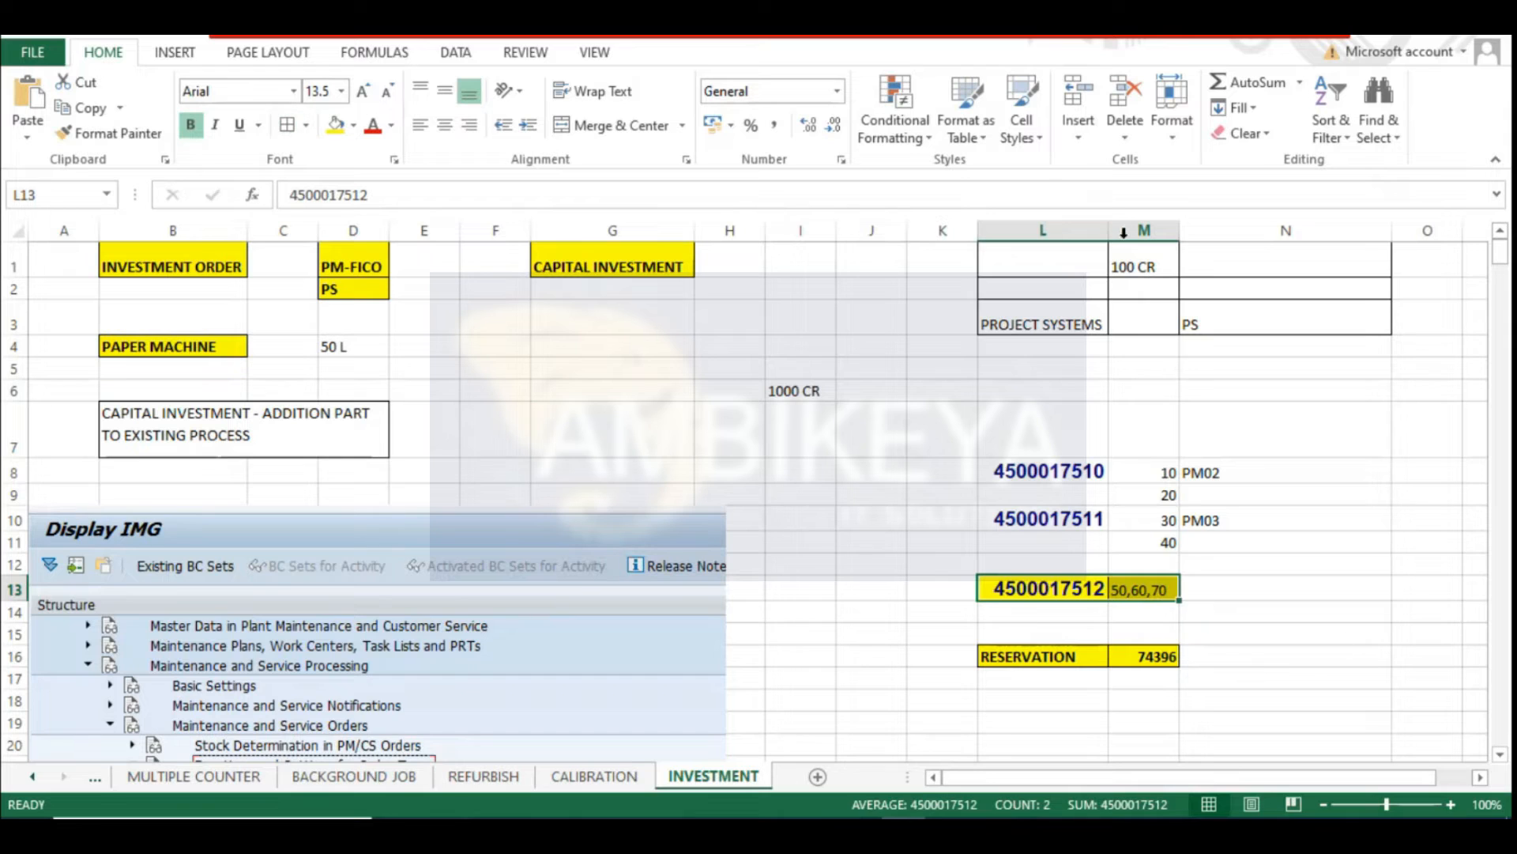
{"action": "left_click_drag", "start_coordinate": [1108, 230], "coordinate": [1226, 230]}
{"action": "left_click", "coordinate": [1159, 590]}
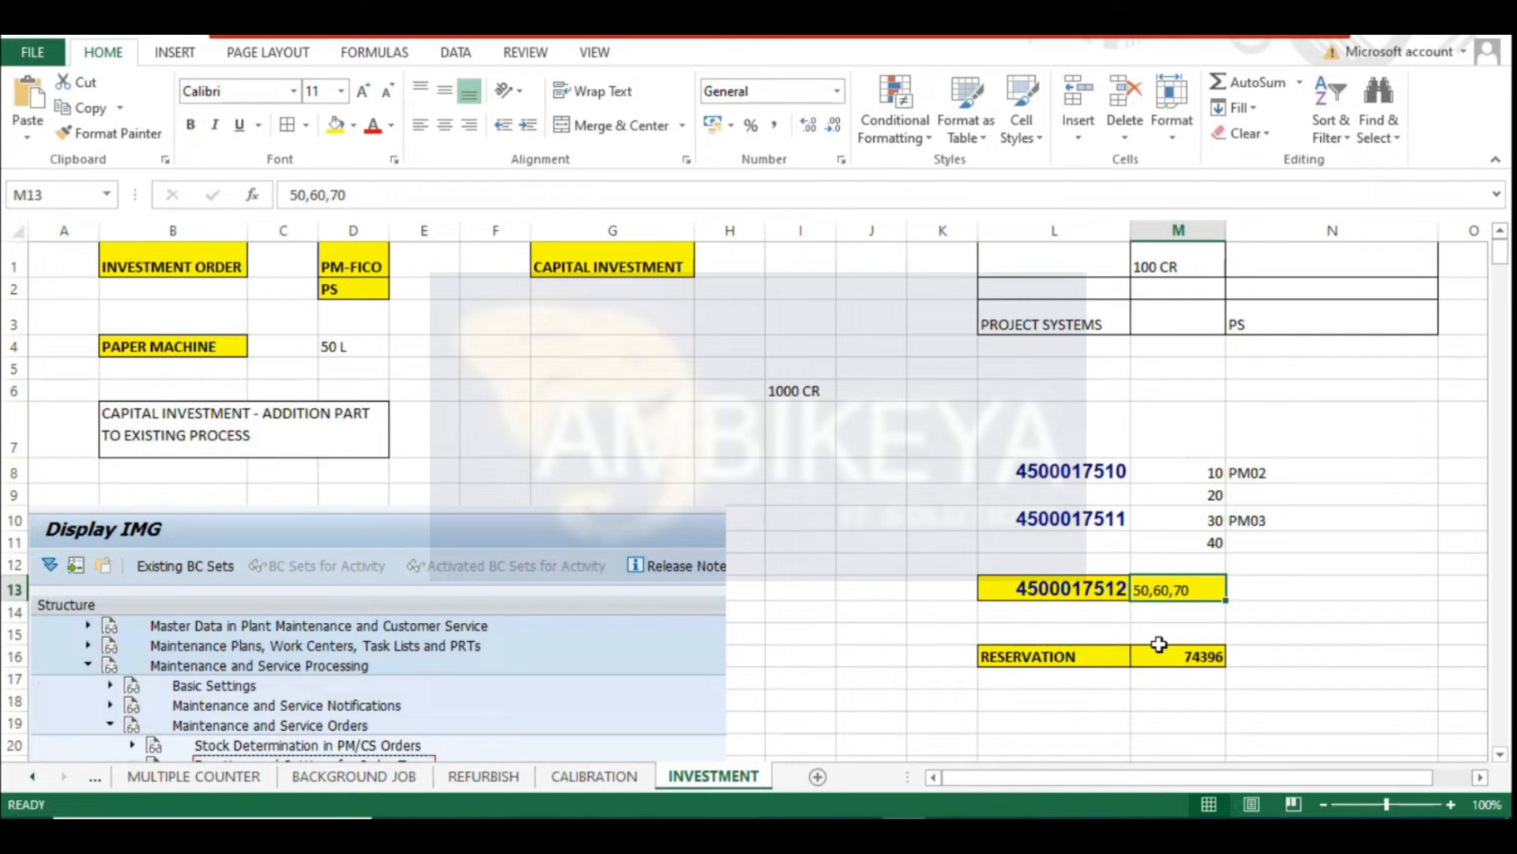
{"action": "left_click", "coordinate": [1320, 649]}
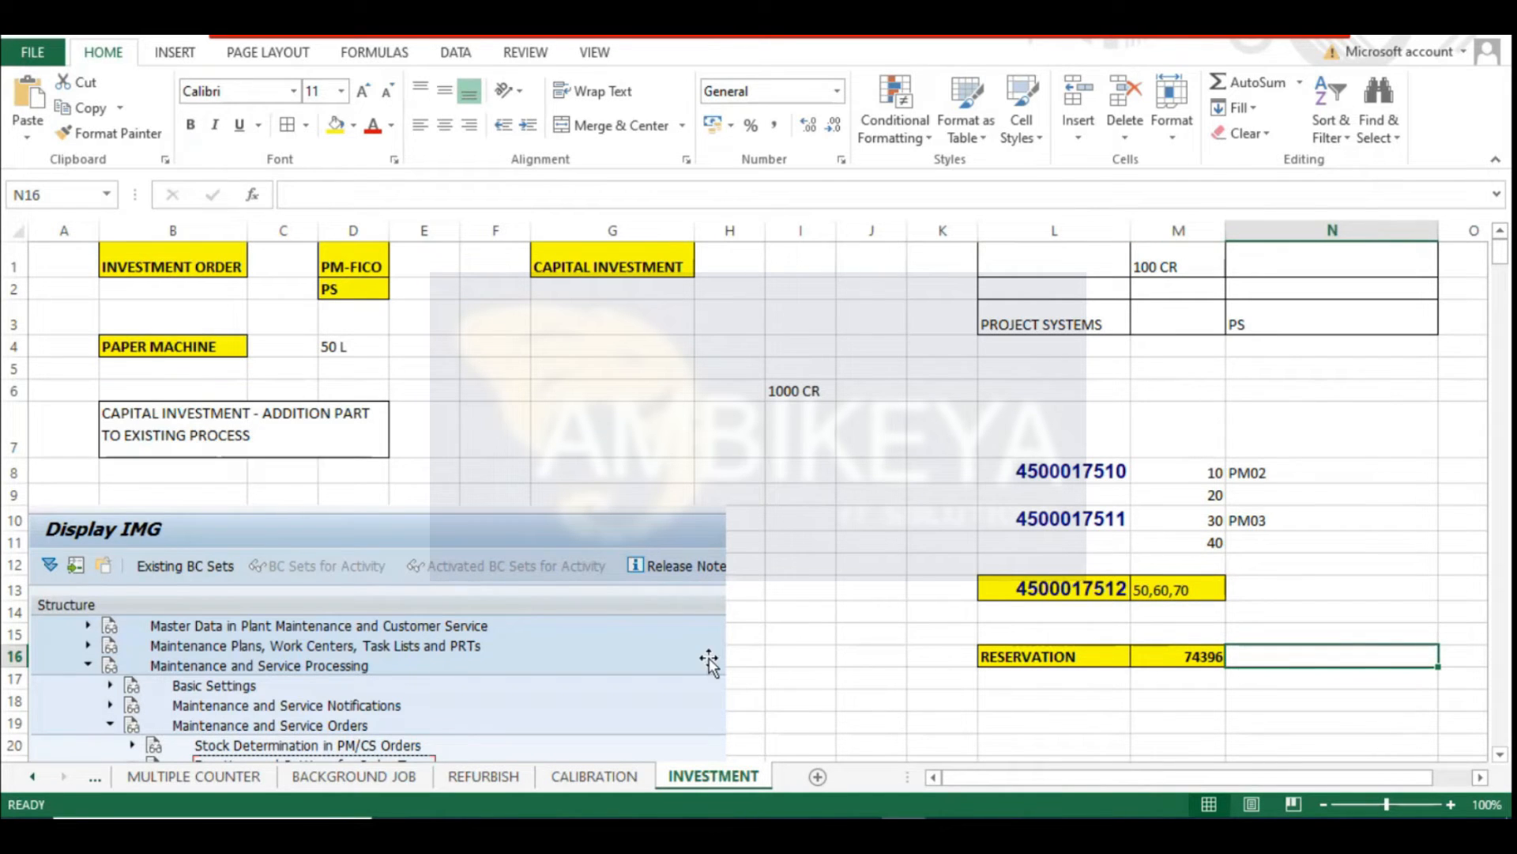
Switch to SAP, leave the Create Purchase Order screen and start transaction MIGO
{"action": "left_click", "coordinate": [450, 832]}
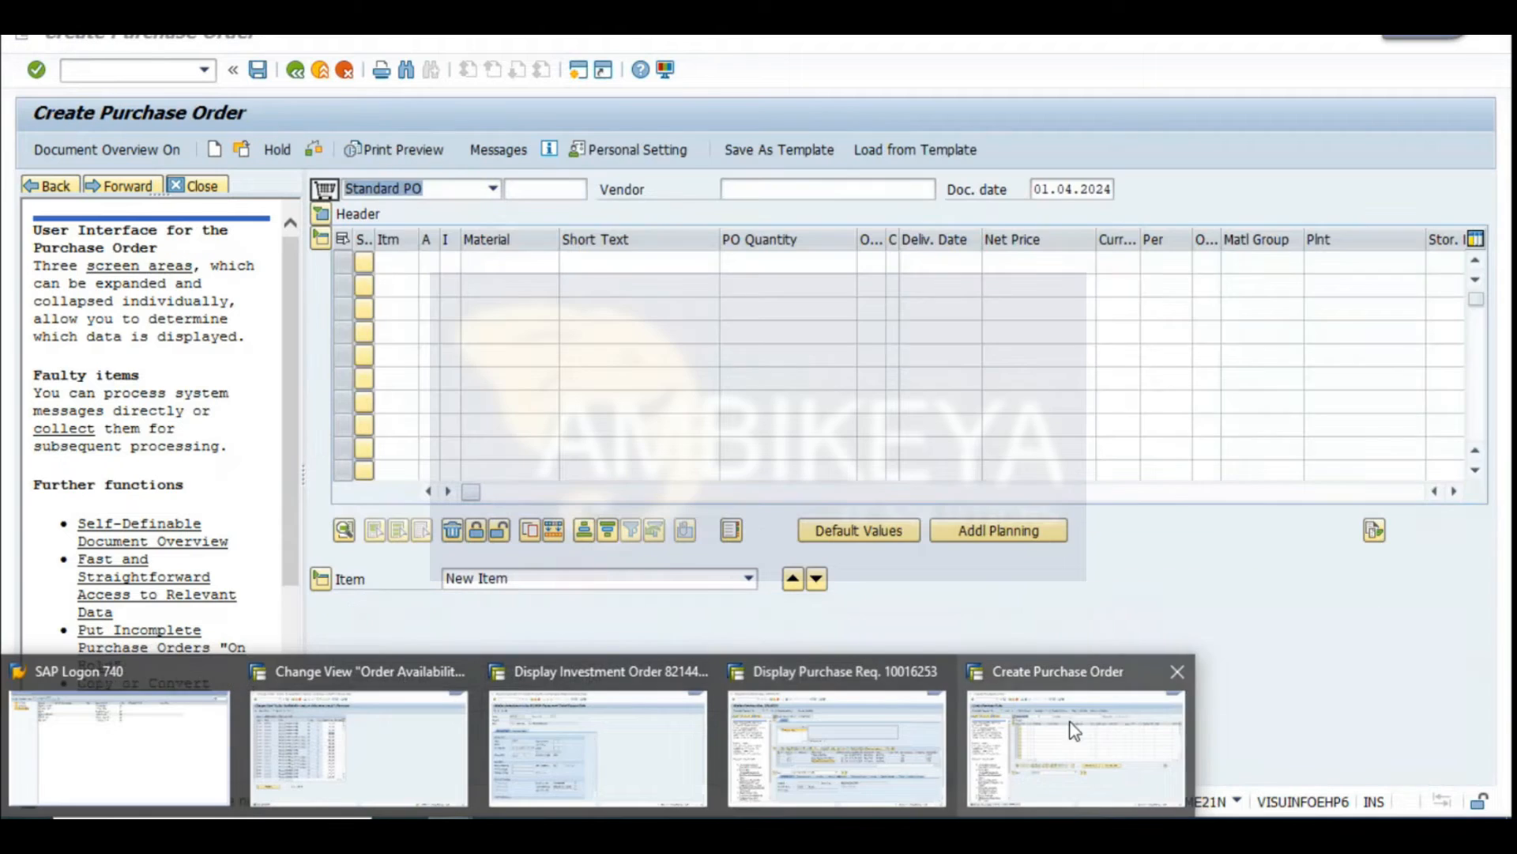
{"action": "left_click", "coordinate": [1067, 735]}
{"action": "left_click", "coordinate": [297, 73]}
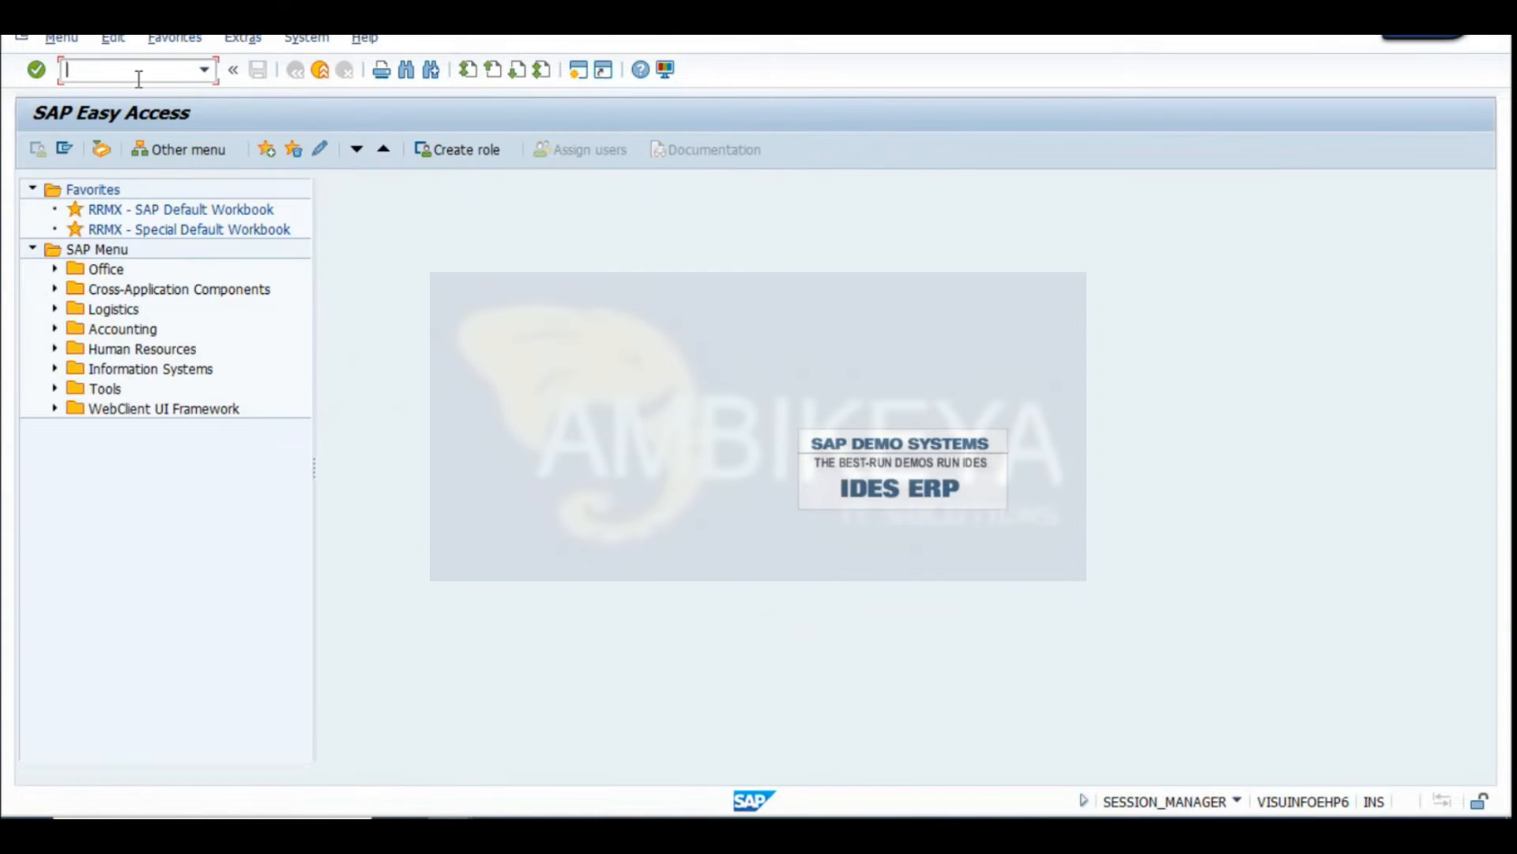
{"action": "key", "text": "Return"}
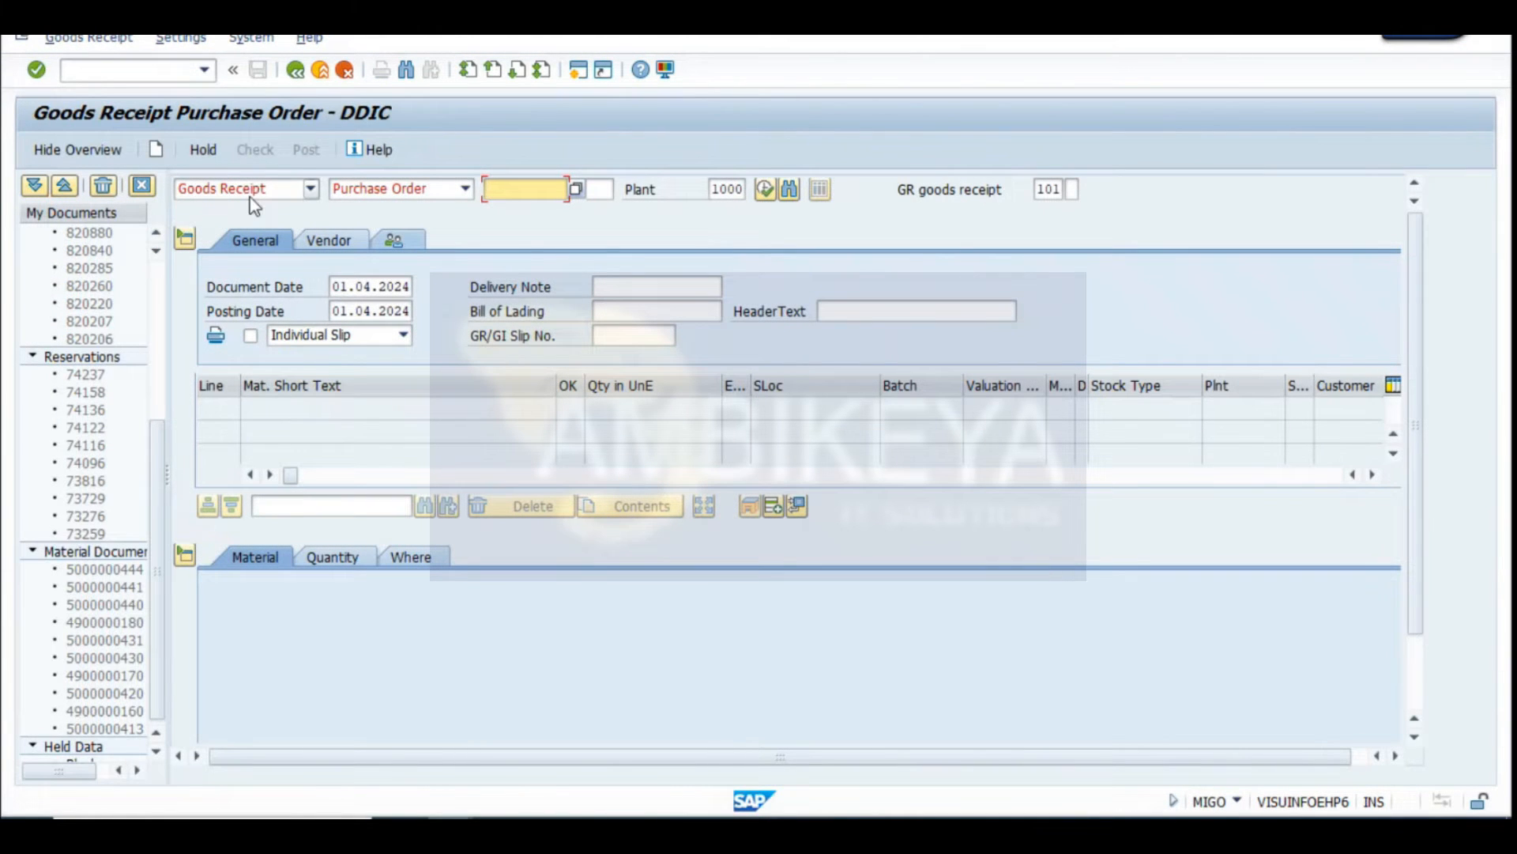
Set the MIGO transaction to Goods Issue with reference to a Reservation
{"action": "left_click", "coordinate": [250, 196]}
{"action": "left_click", "coordinate": [252, 247]}
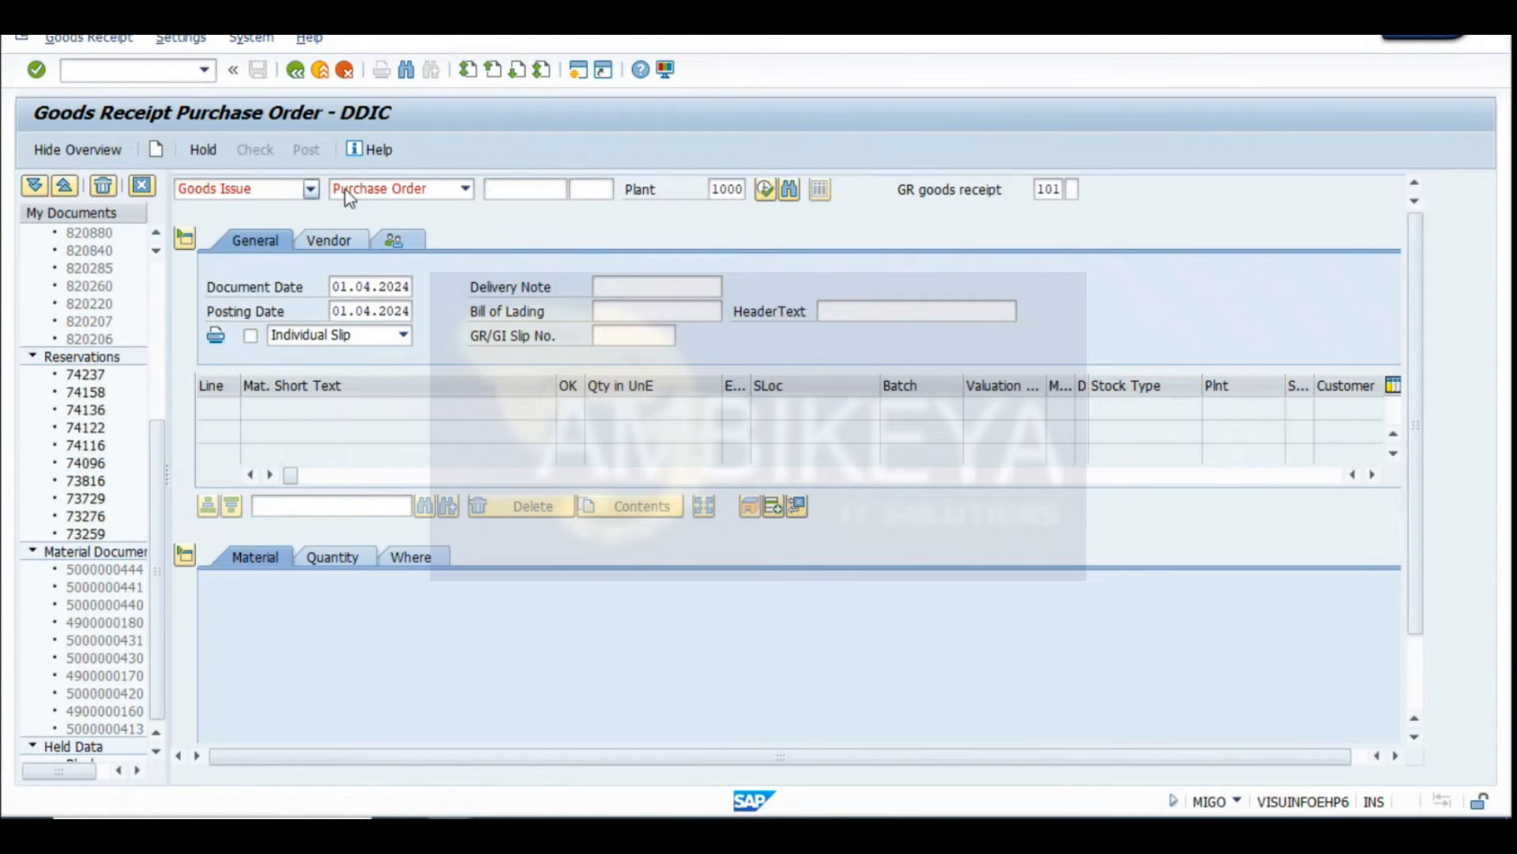
{"action": "left_click", "coordinate": [387, 189]}
{"action": "left_click", "coordinate": [395, 278]}
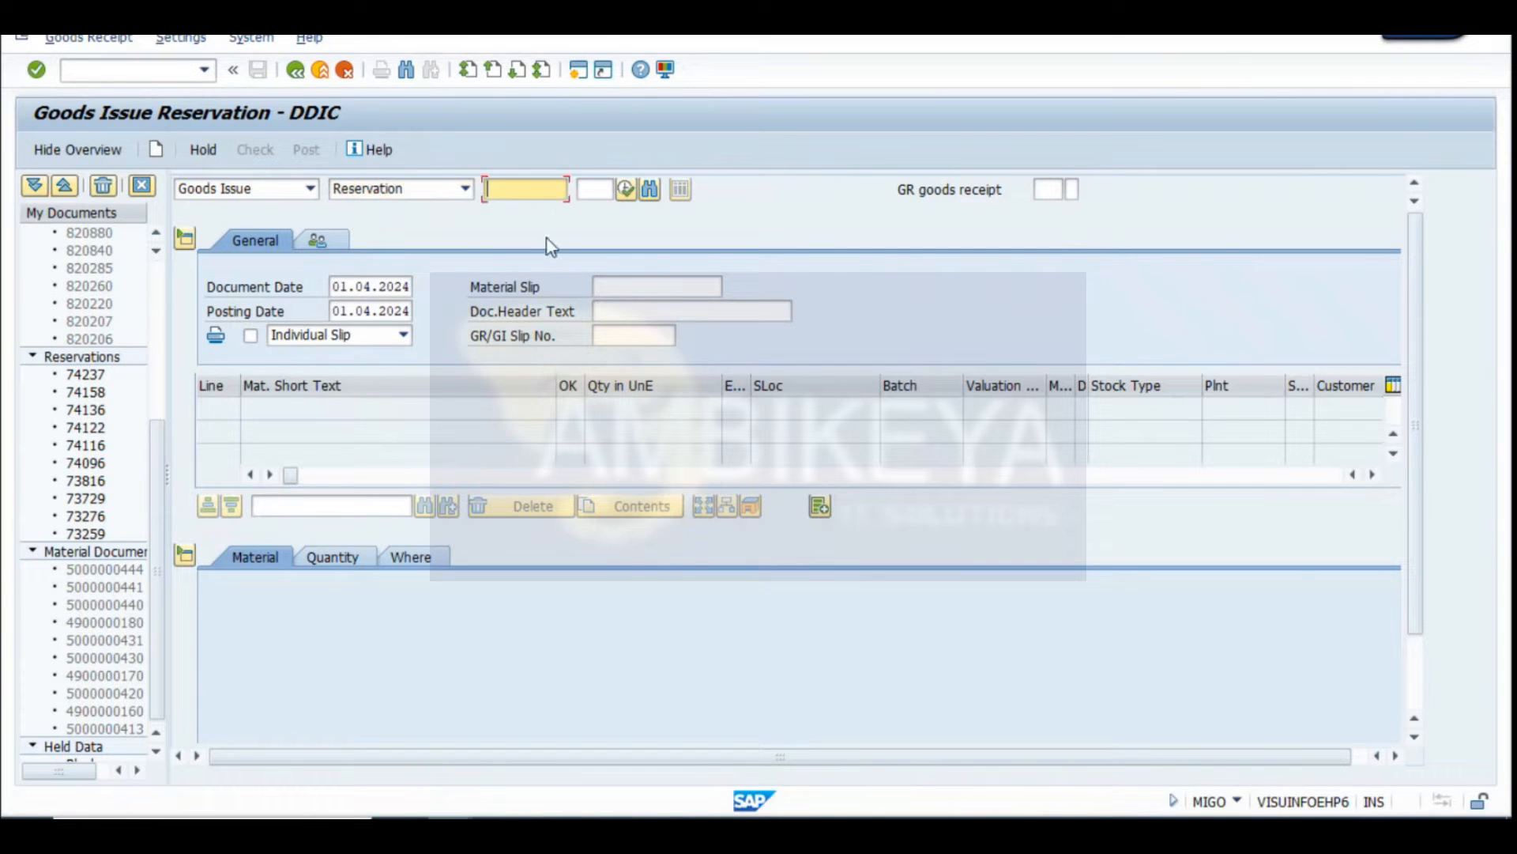
Copy the reservation number from cell M16 of the Excel sheet and load that reservation's items in the SAP goods issue
{"action": "key", "text": "alt+Tab"}
{"action": "left_click", "coordinate": [1189, 655]}
{"action": "key", "text": "ctrl+c"}
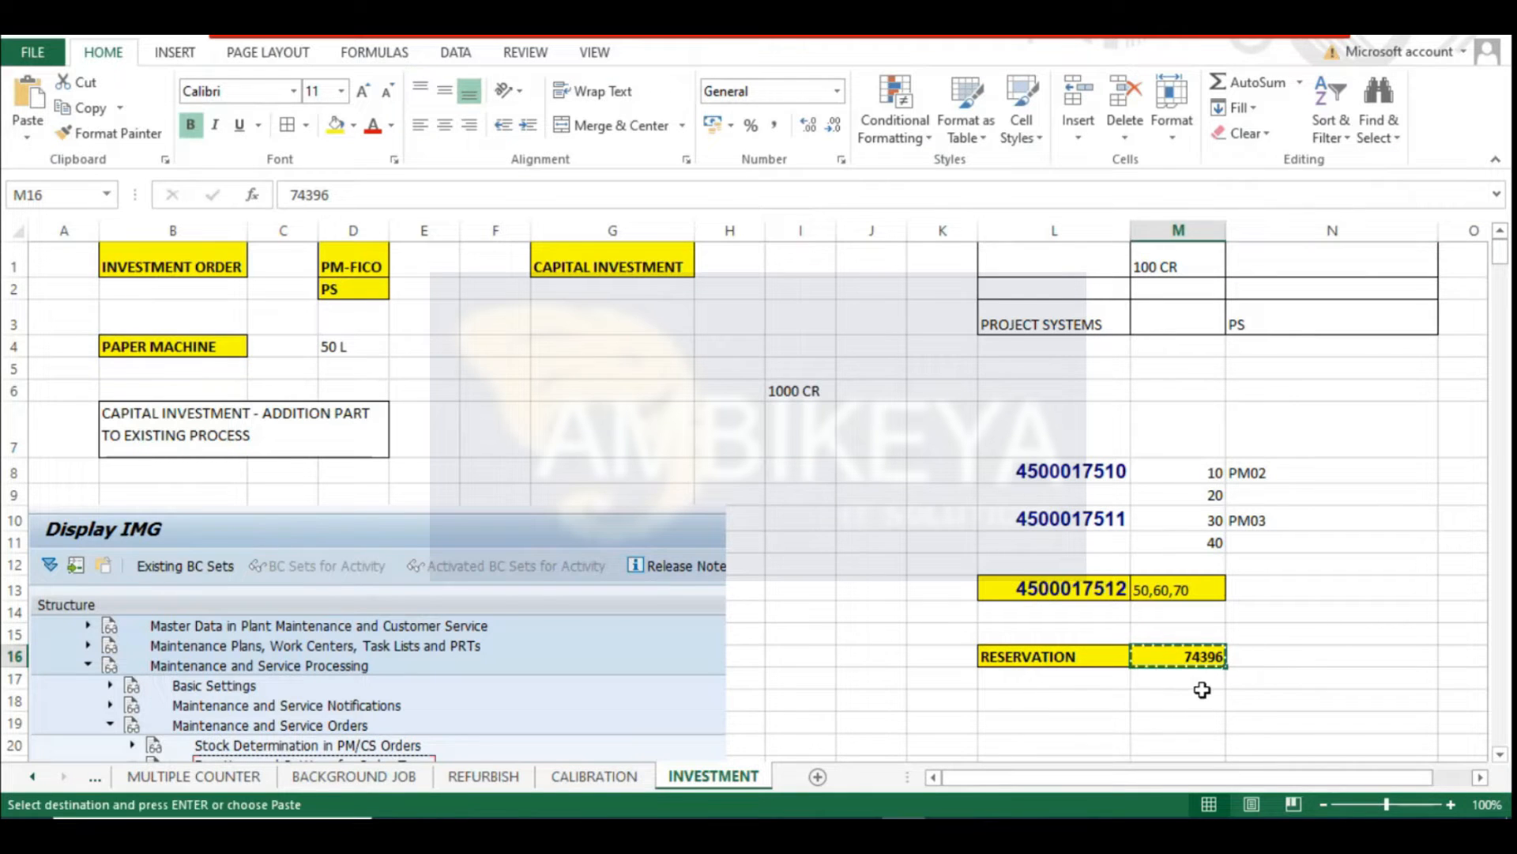
{"action": "key", "text": "alt+Tab"}
{"action": "key", "text": "ctrl+v"}
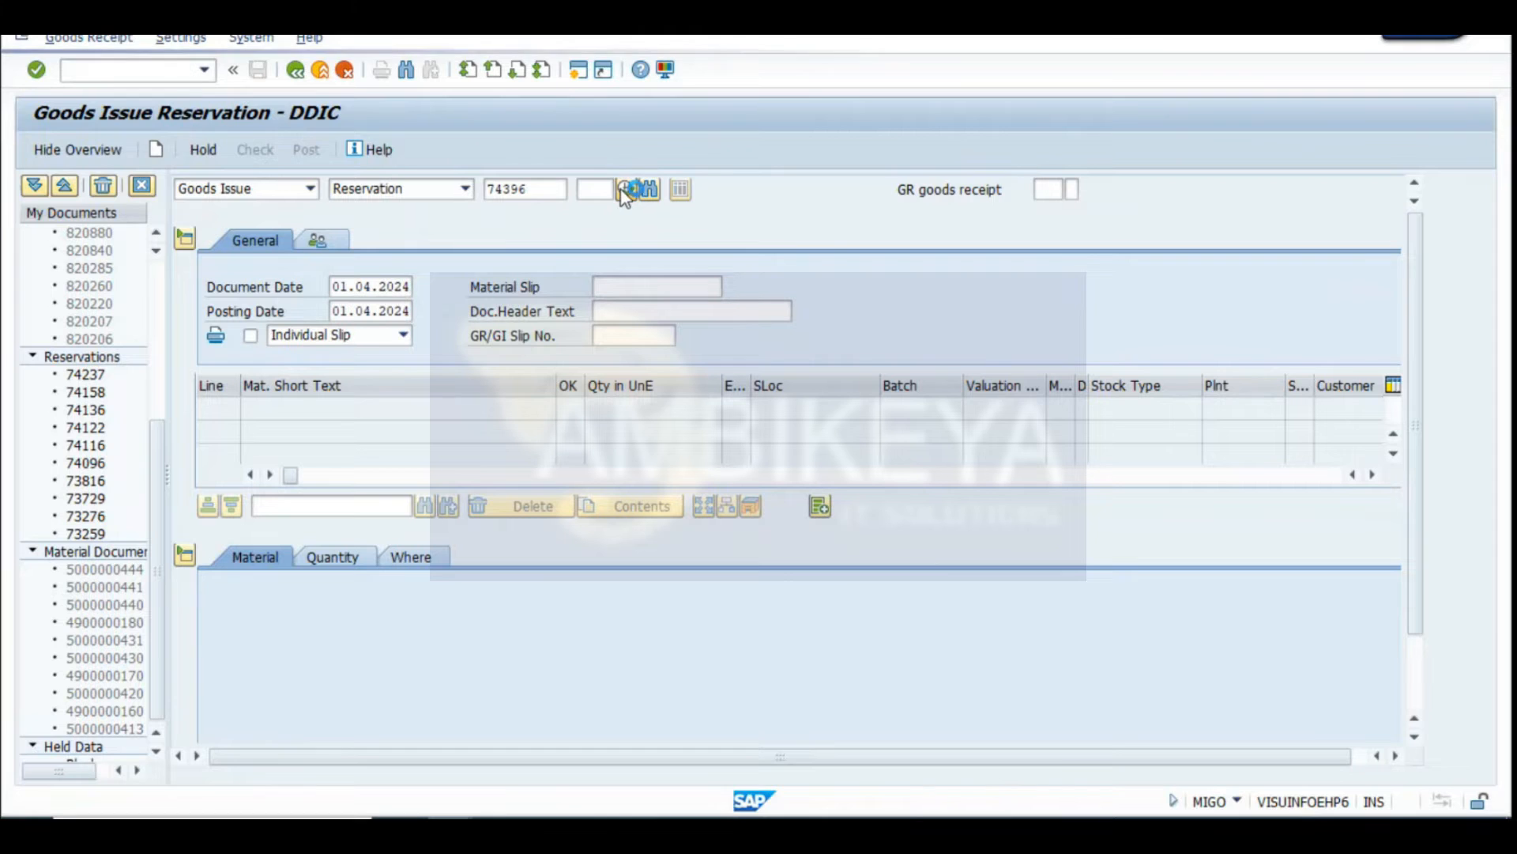
{"action": "left_click", "coordinate": [625, 190]}
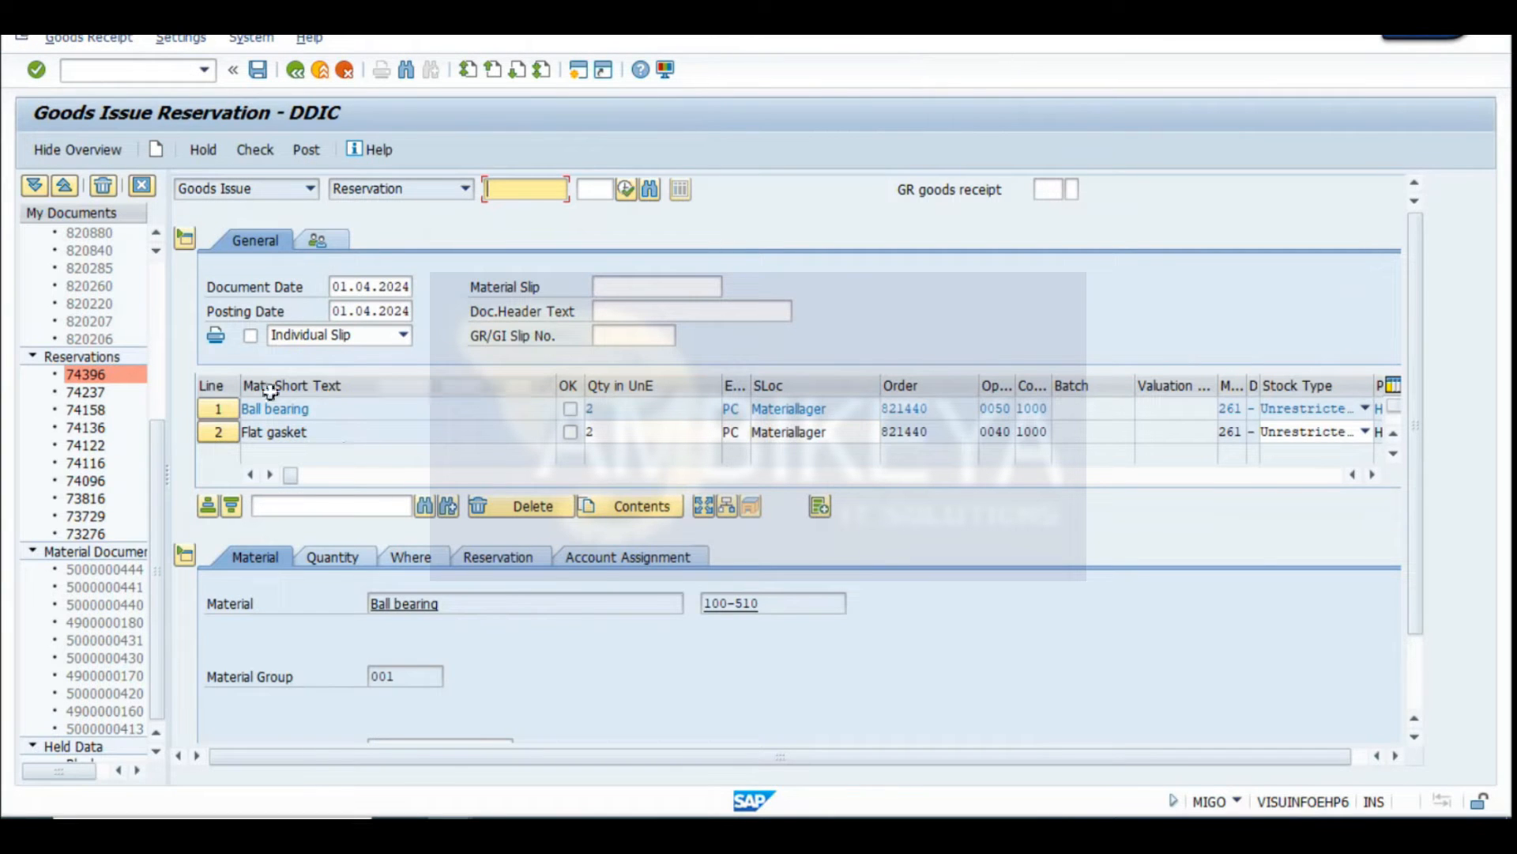
Mark the ball bearing and flat gasket items as OK and check the goods issue, moving the log window nearer the middle
{"action": "left_click_drag", "start_coordinate": [326, 429], "coordinate": [196, 443]}
{"action": "left_click", "coordinate": [447, 635]}
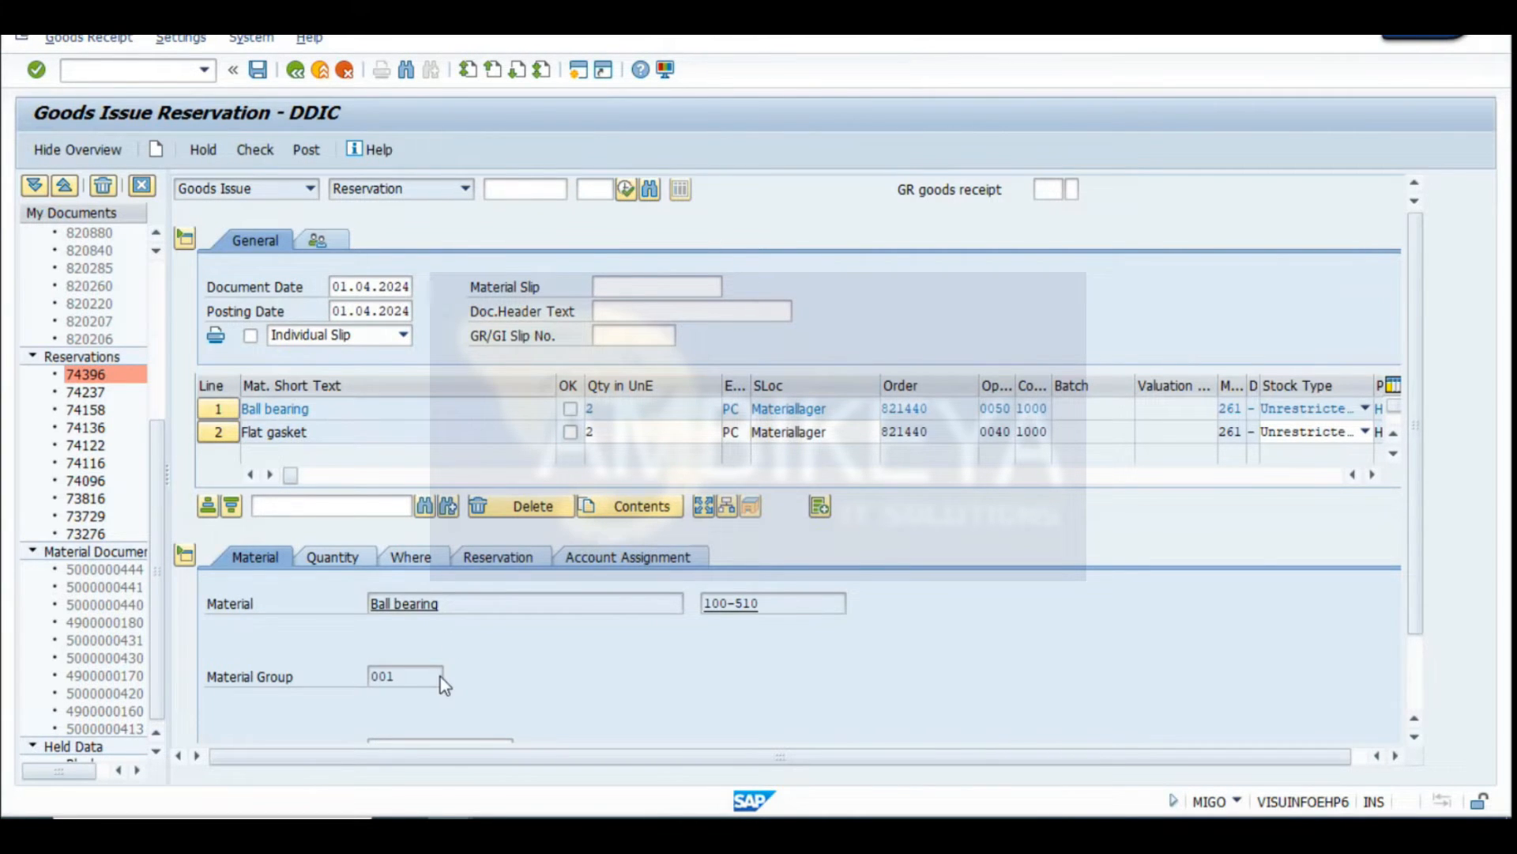
{"action": "scroll", "coordinate": [439, 676], "scroll_direction": "down", "scroll_amount": 2}
{"action": "scroll", "coordinate": [324, 715], "scroll_direction": "up", "scroll_amount": 2}
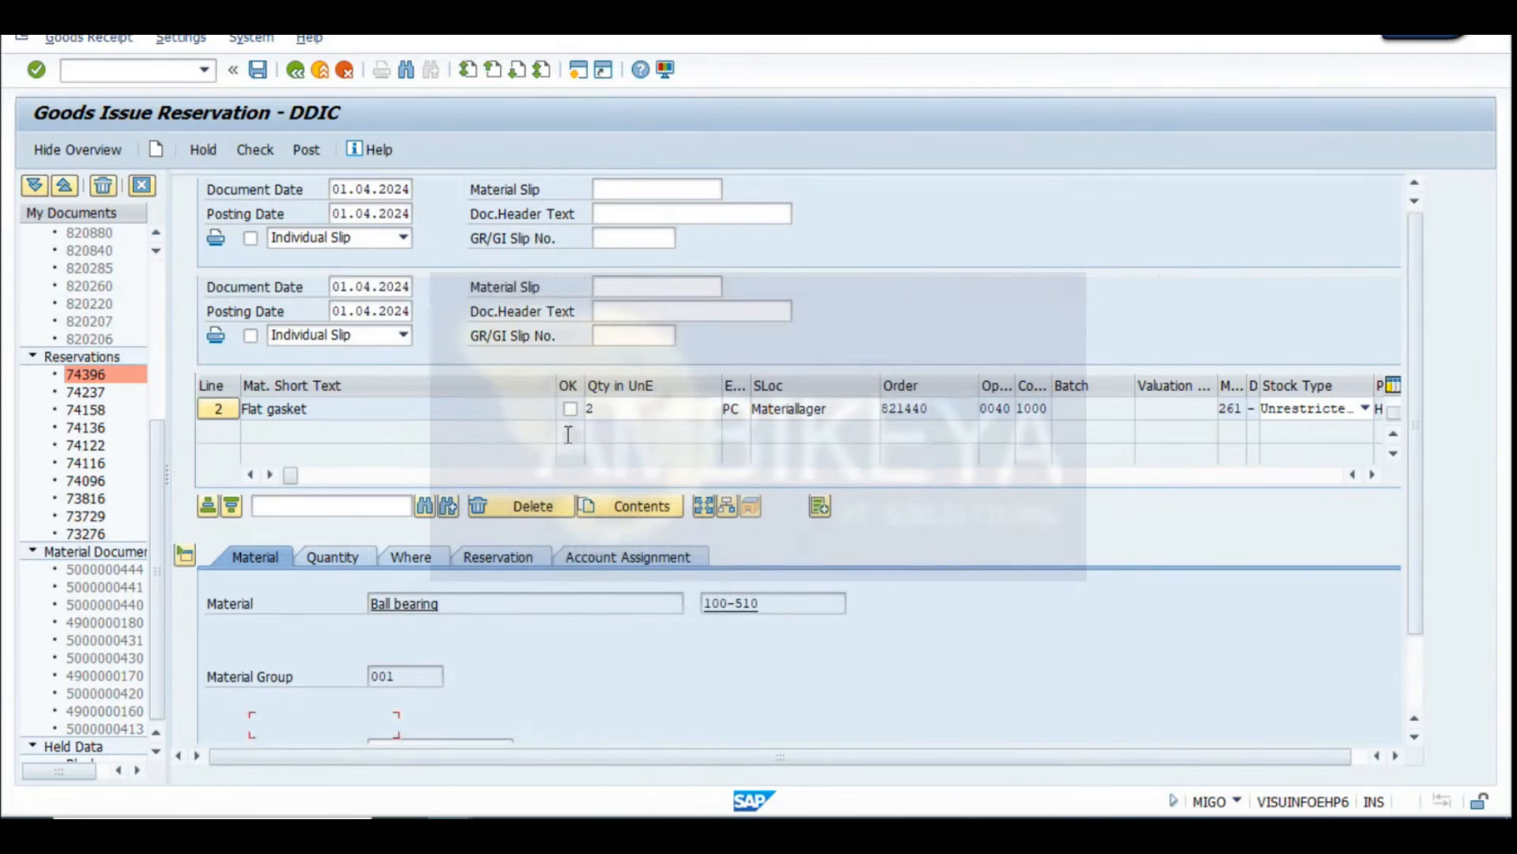
{"action": "left_click", "coordinate": [252, 148]}
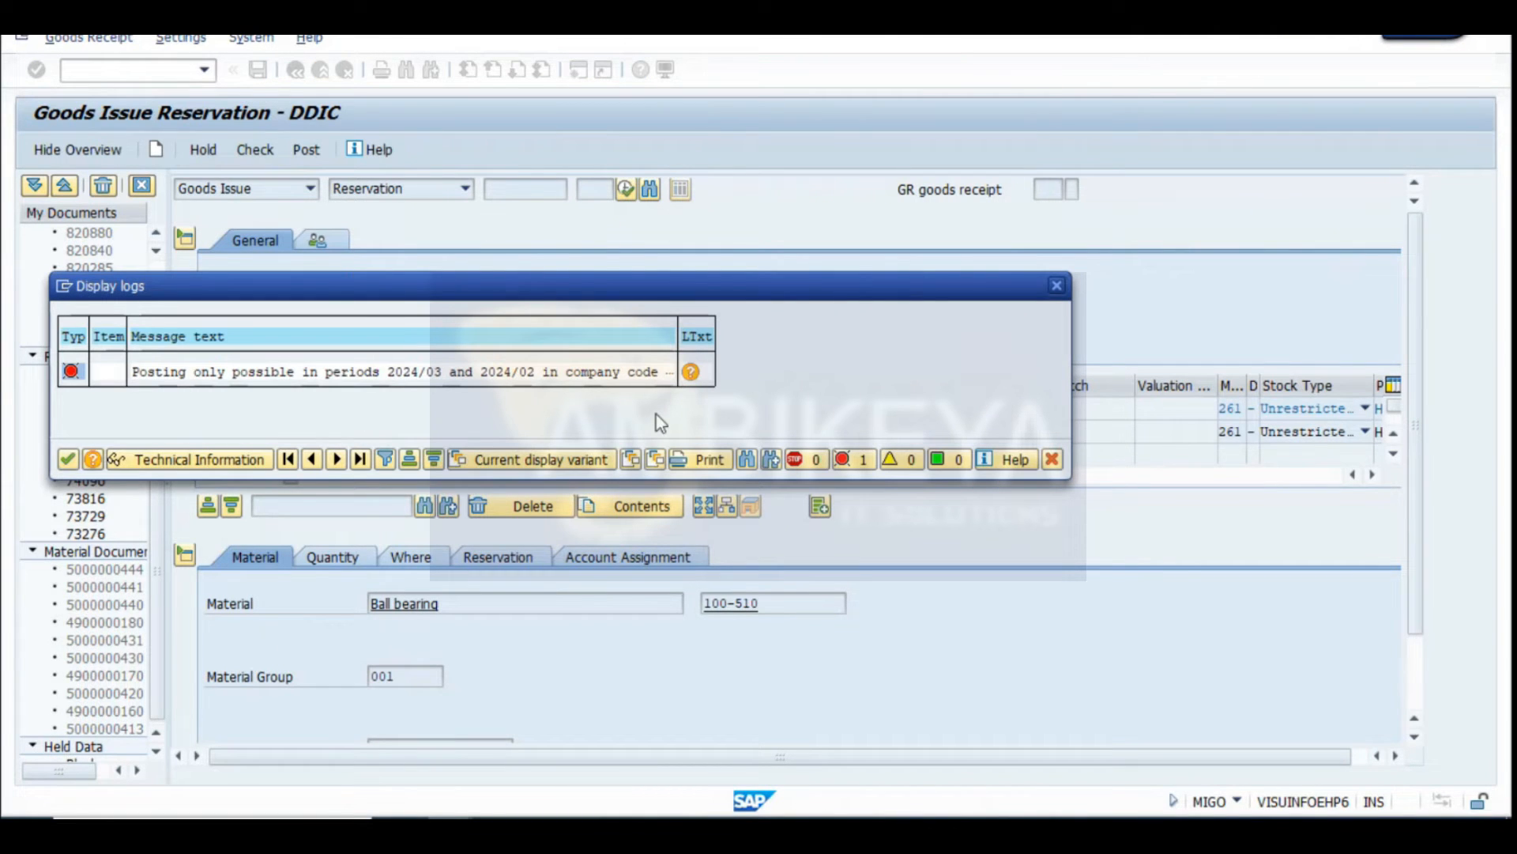
{"action": "left_click_drag", "start_coordinate": [399, 295], "coordinate": [626, 355]}
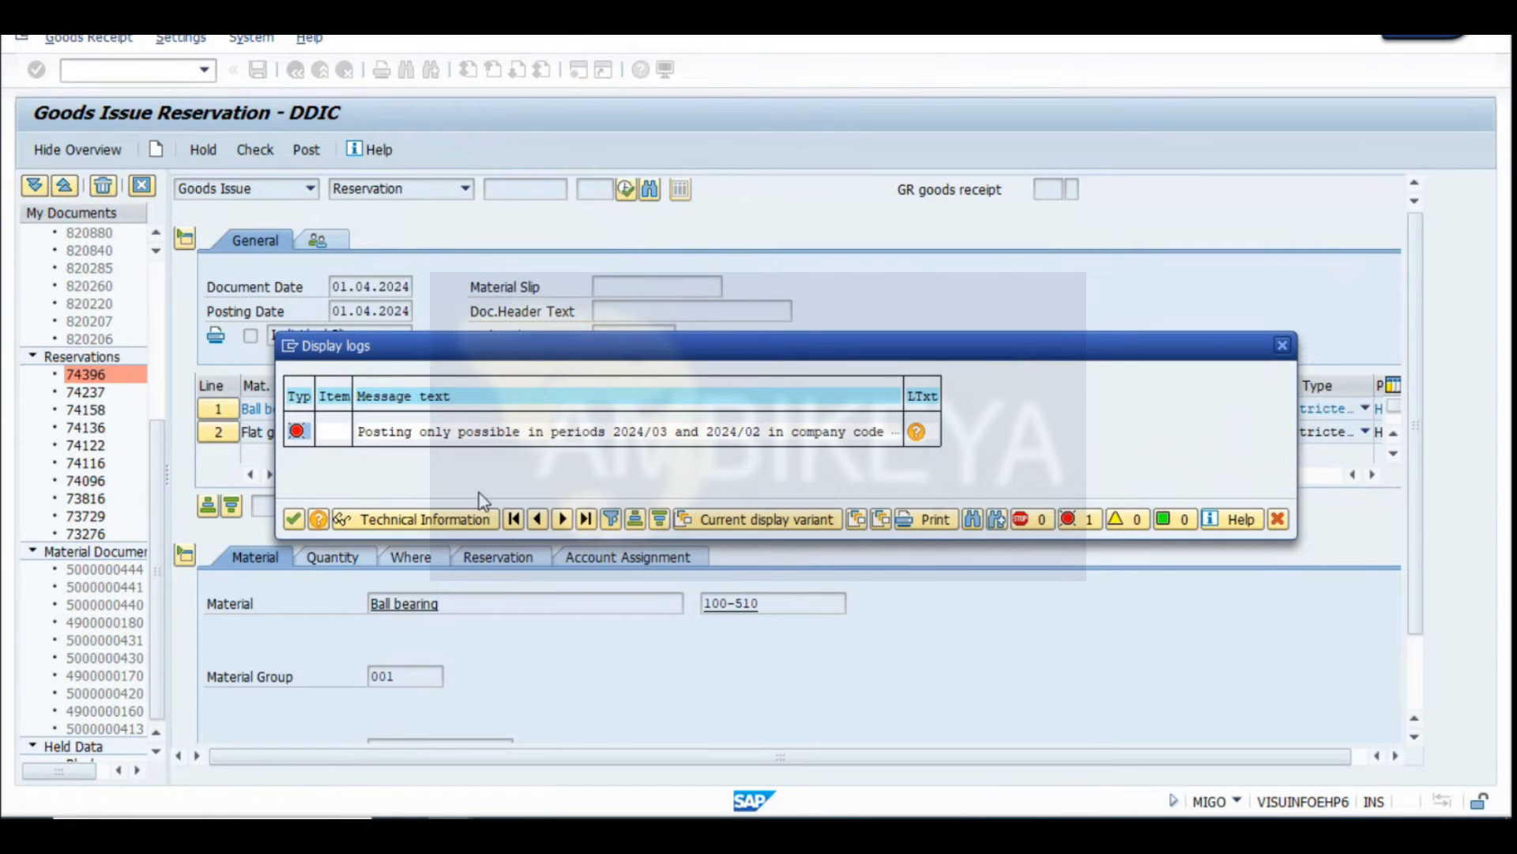
Capture the goods issue screen with its log and paste the screenshot at A452 of the INVESTMENT sheet in Excel
{"action": "key", "text": "super+shift+s"}
{"action": "left_click_drag", "start_coordinate": [3, 34], "coordinate": [1370, 814]}
{"action": "key", "text": "alt+Tab"}
{"action": "left_click_drag", "start_coordinate": [1500, 259], "coordinate": [1500, 737]}
{"action": "scroll", "coordinate": [154, 622], "scroll_direction": "down", "scroll_amount": 3}
{"action": "left_click", "coordinate": [65, 543]}
{"action": "key", "text": "ctrl+v"}
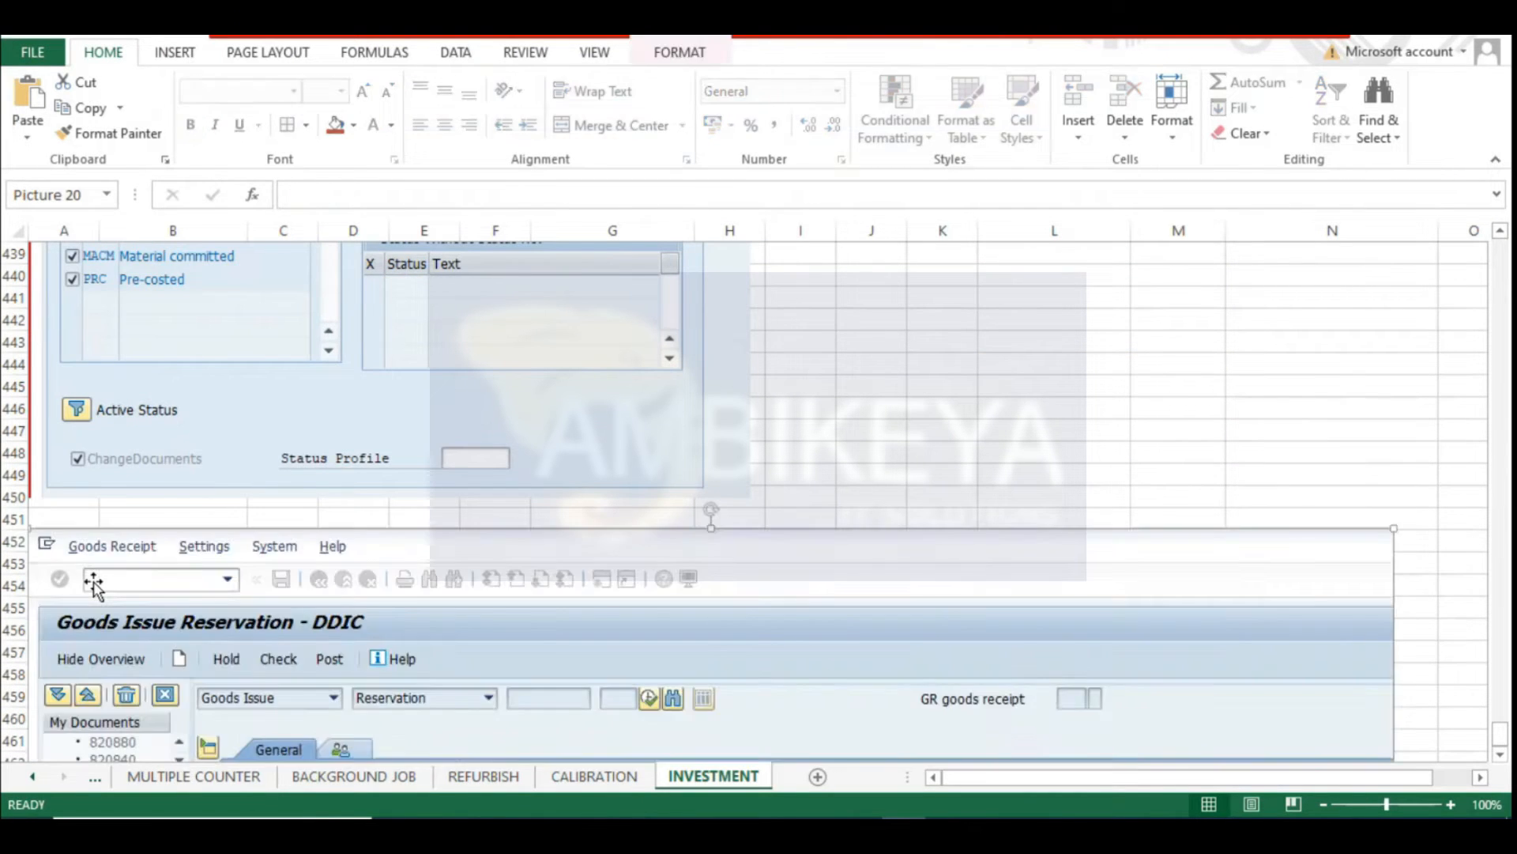
Back in SAP, leave the goods issue without saving the document and start transaction MMPV
{"action": "key", "text": "alt+Tab"}
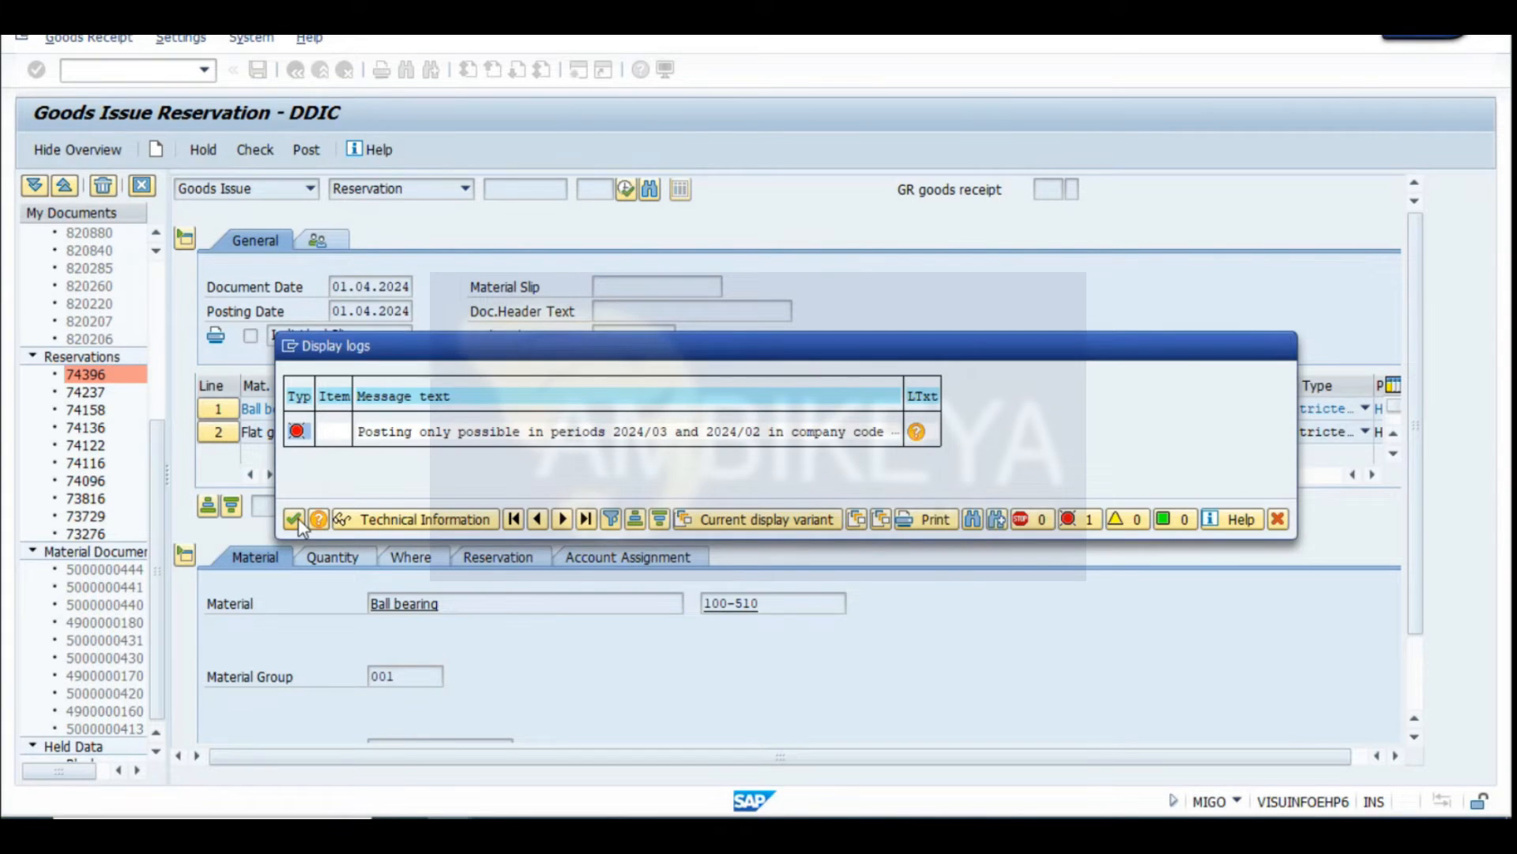
{"action": "left_click", "coordinate": [297, 519]}
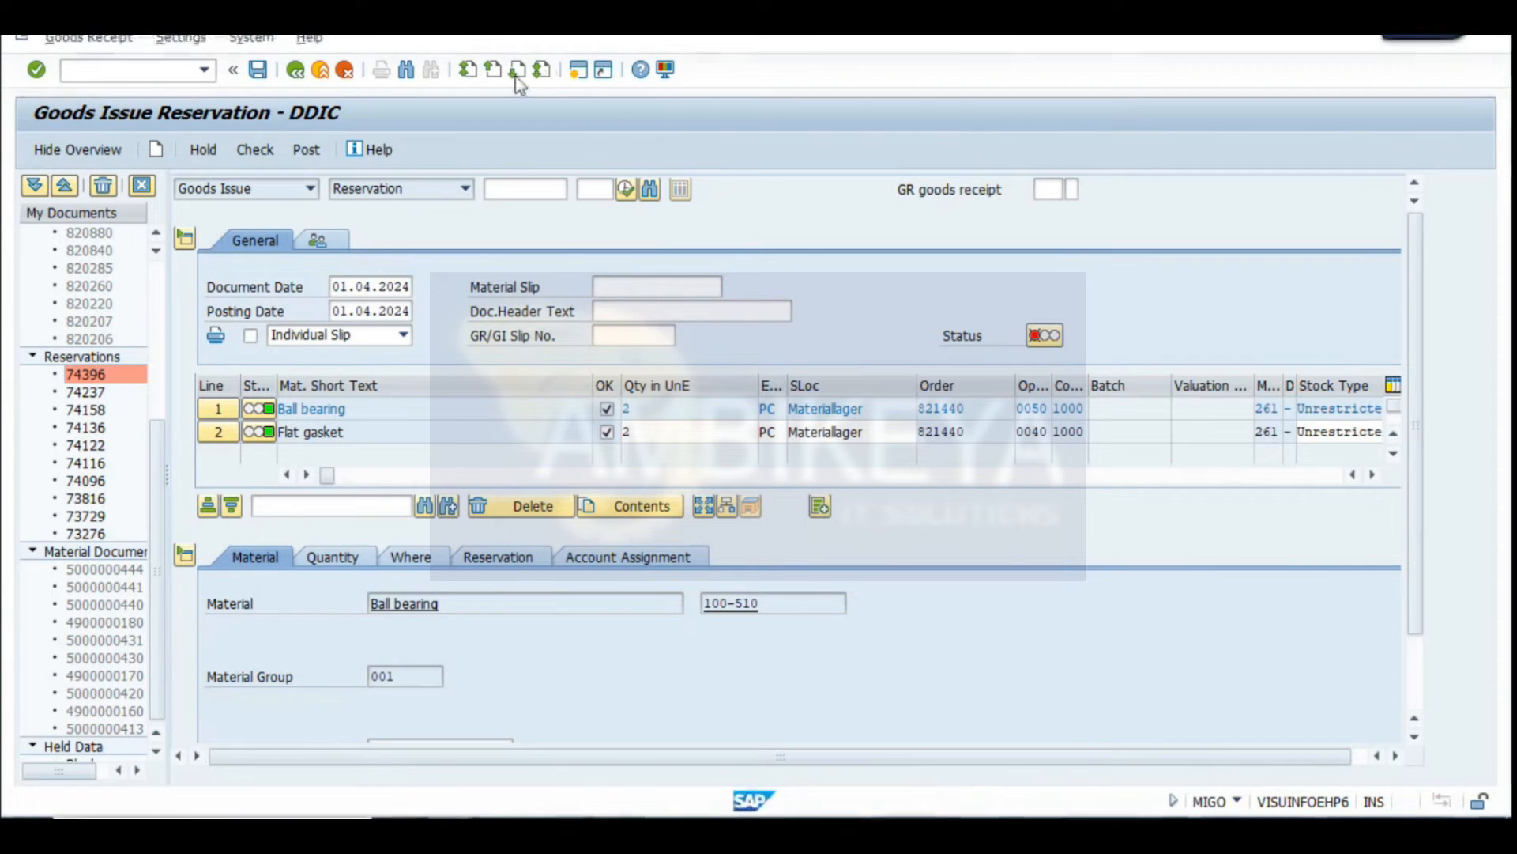
{"action": "left_click", "coordinate": [323, 72]}
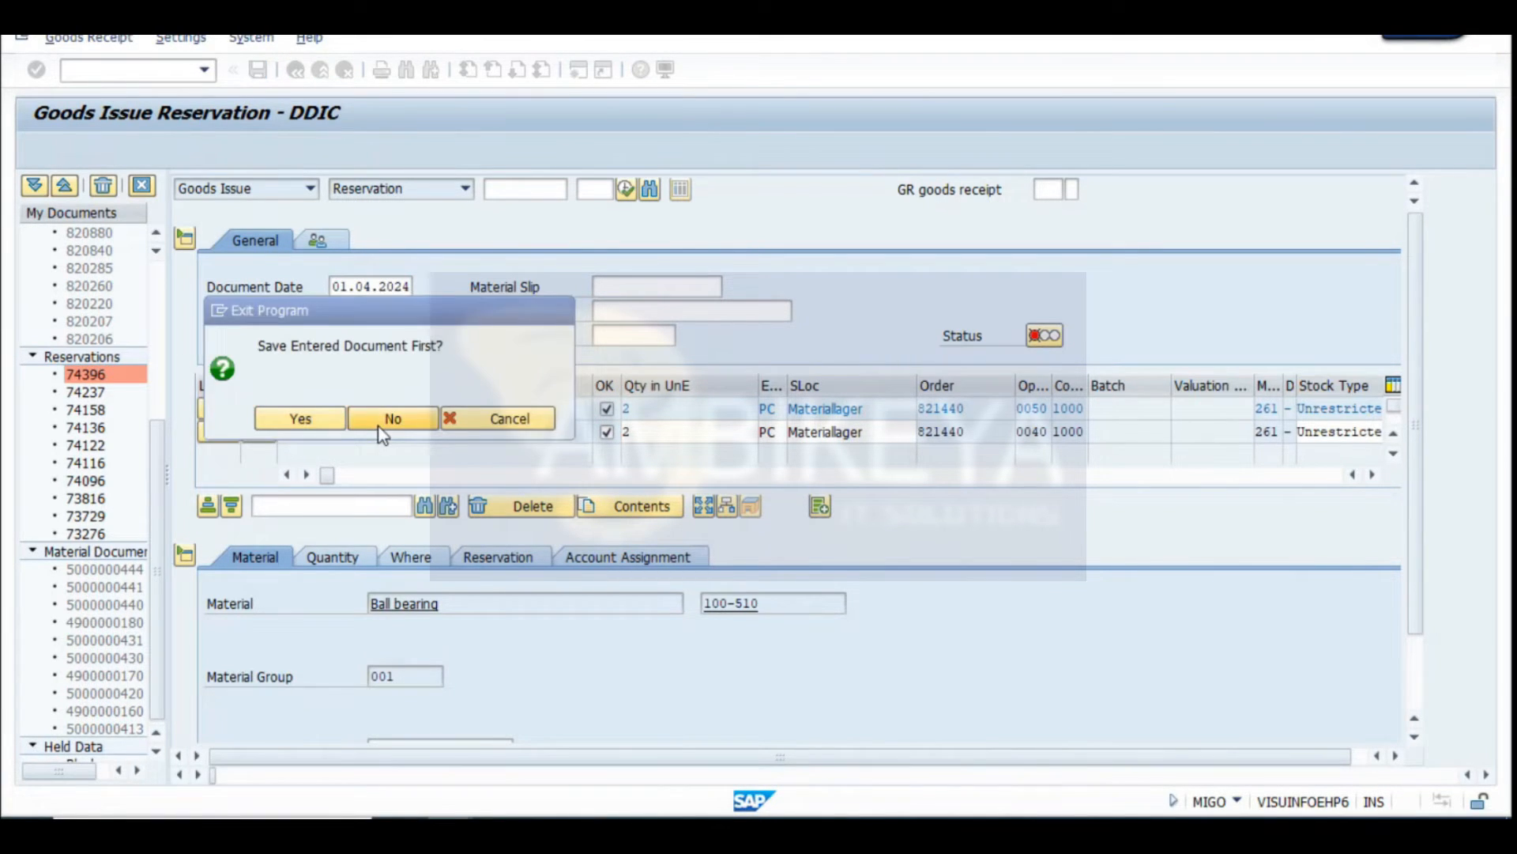
{"action": "left_click", "coordinate": [379, 423]}
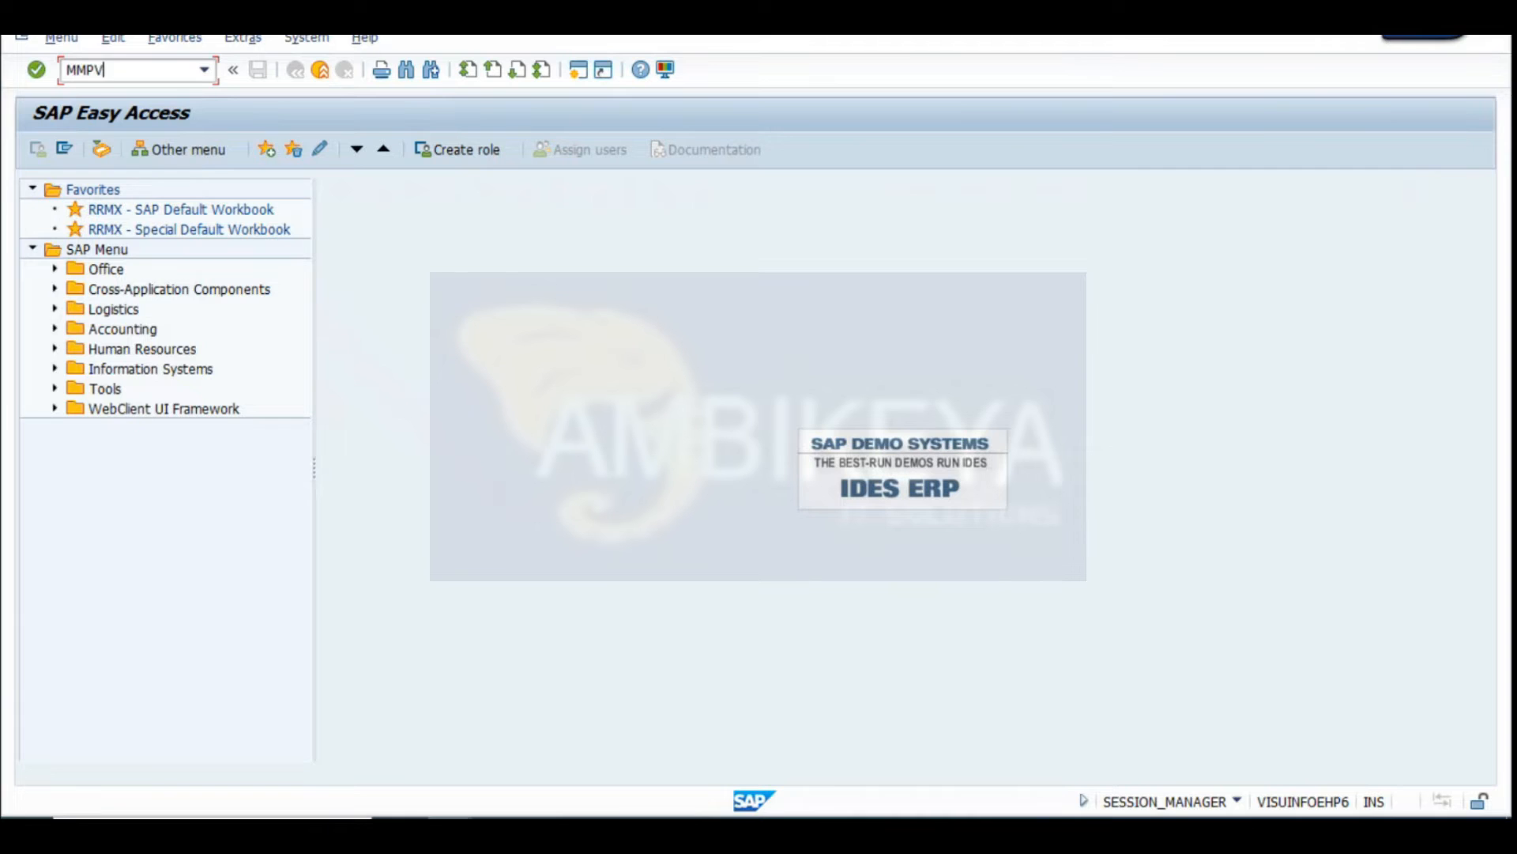
{"action": "key", "text": "Return"}
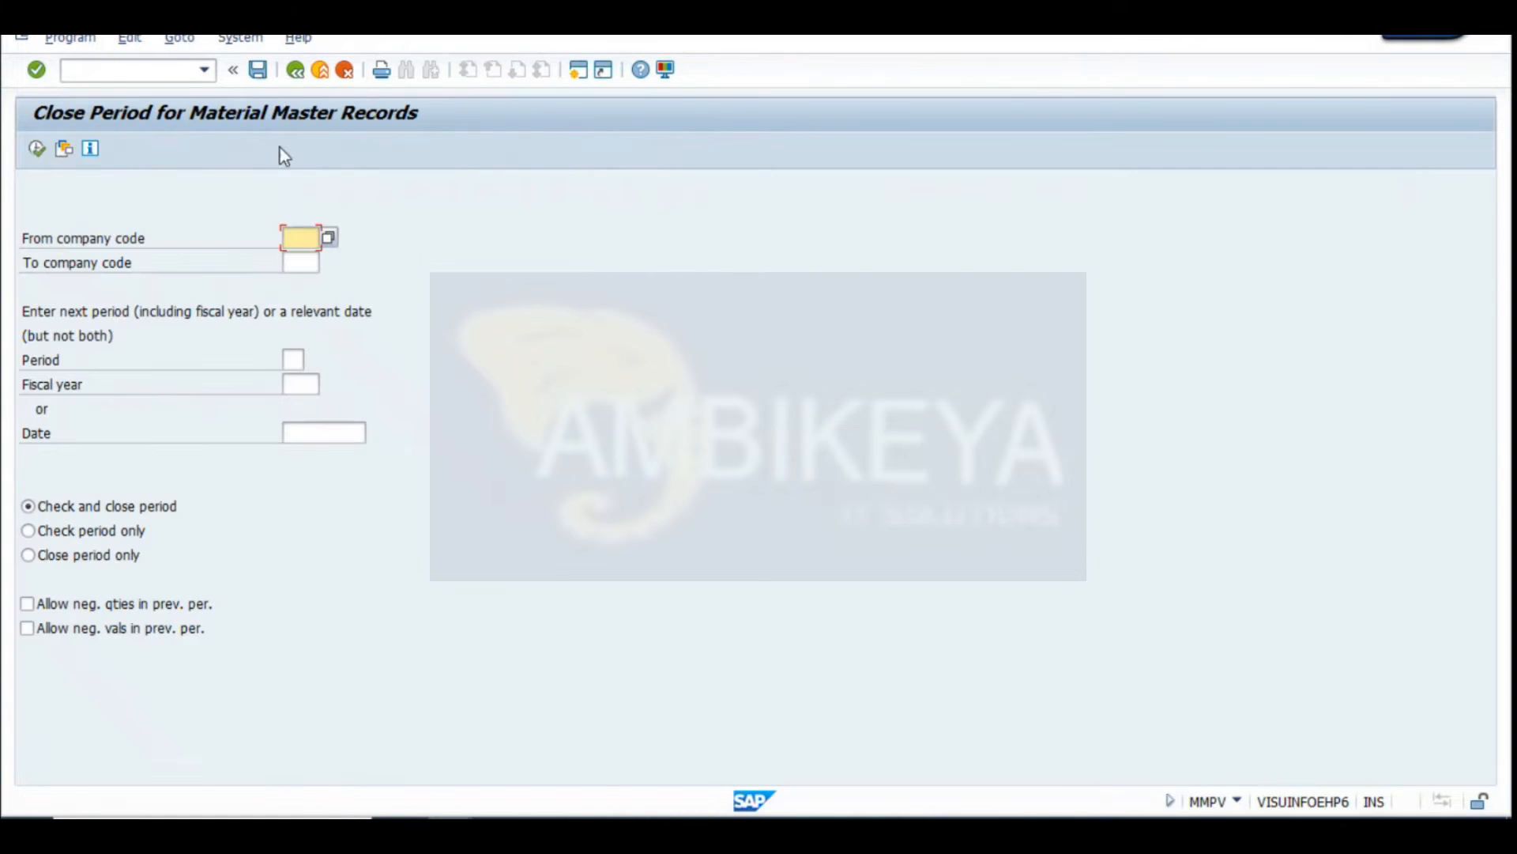
Run Check and close period for company code 1000 to 1000 with period 04 and fiscal year 2024
{"action": "left_click", "coordinate": [308, 263]}
{"action": "left_click", "coordinate": [306, 264]}
{"action": "left_click", "coordinate": [307, 284]}
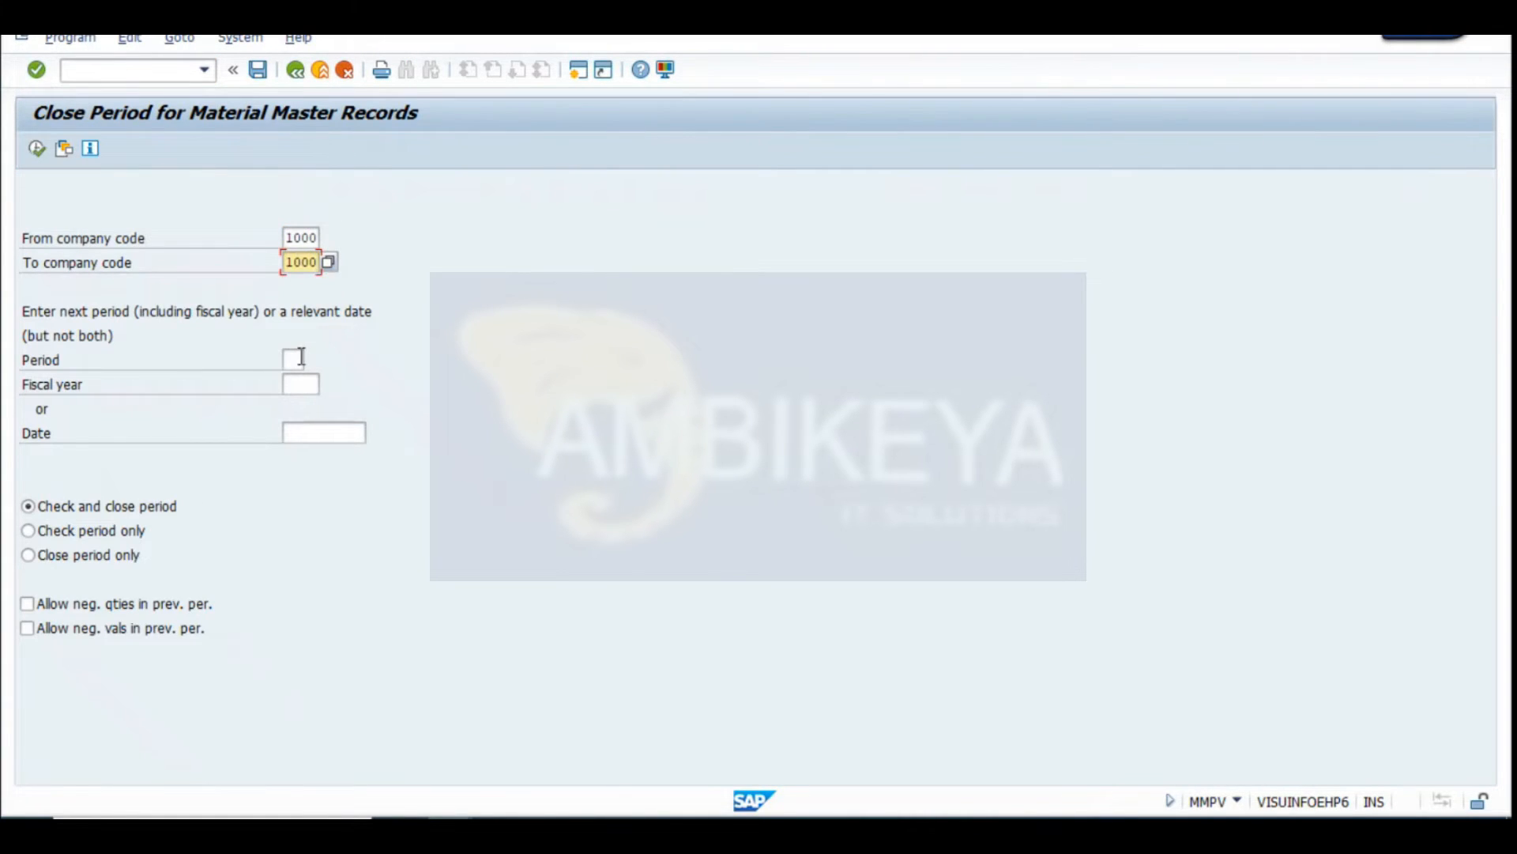
{"action": "left_click", "coordinate": [300, 357]}
{"action": "left_click", "coordinate": [299, 359]}
{"action": "type", "text": "04"}
{"action": "key", "text": "Tab"}
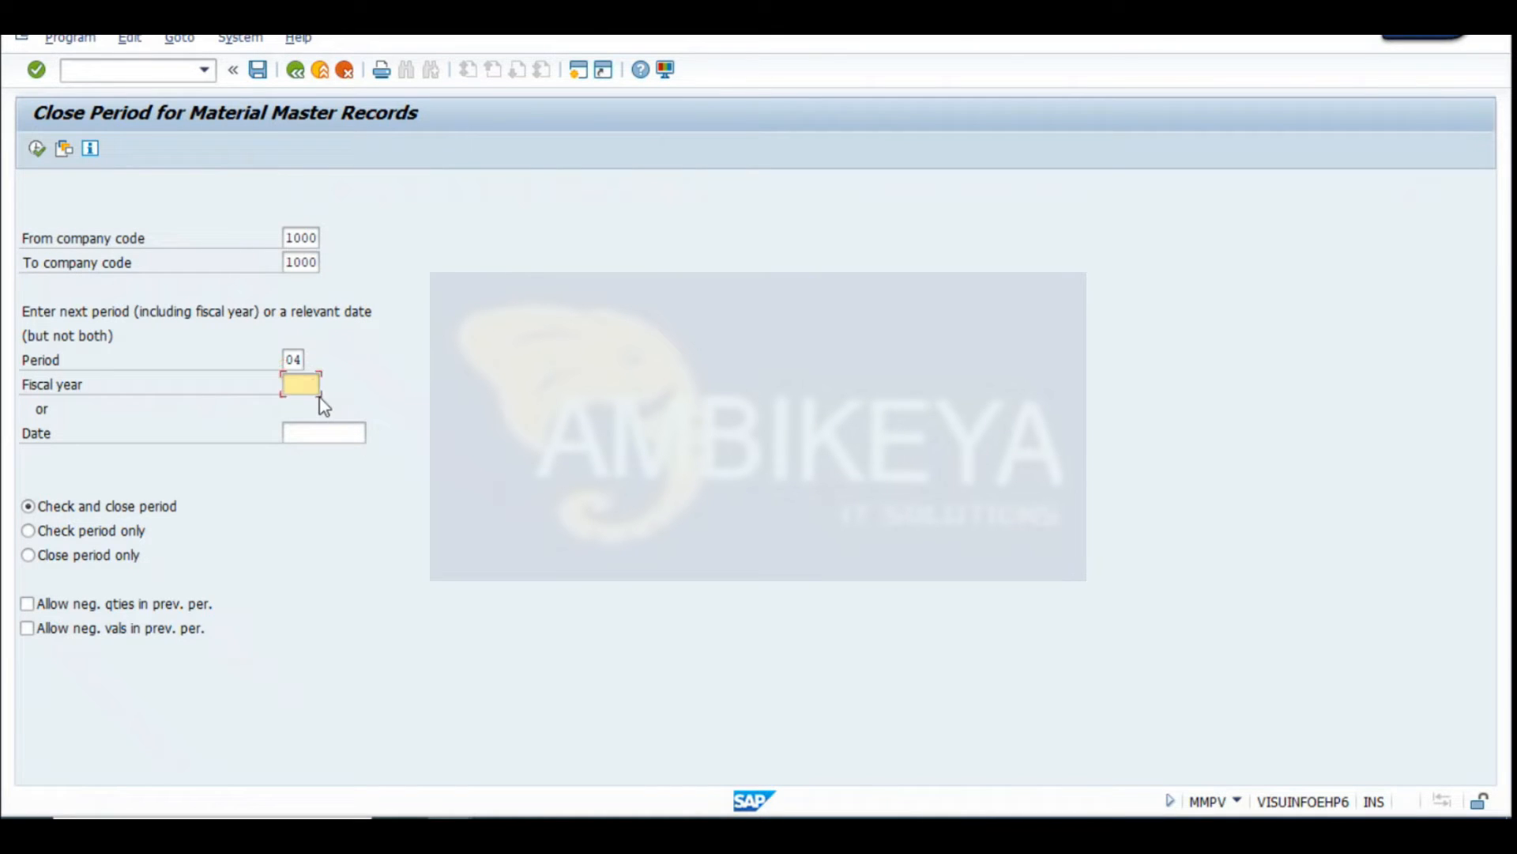
{"action": "key", "text": "Return"}
{"action": "left_click", "coordinate": [36, 147]}
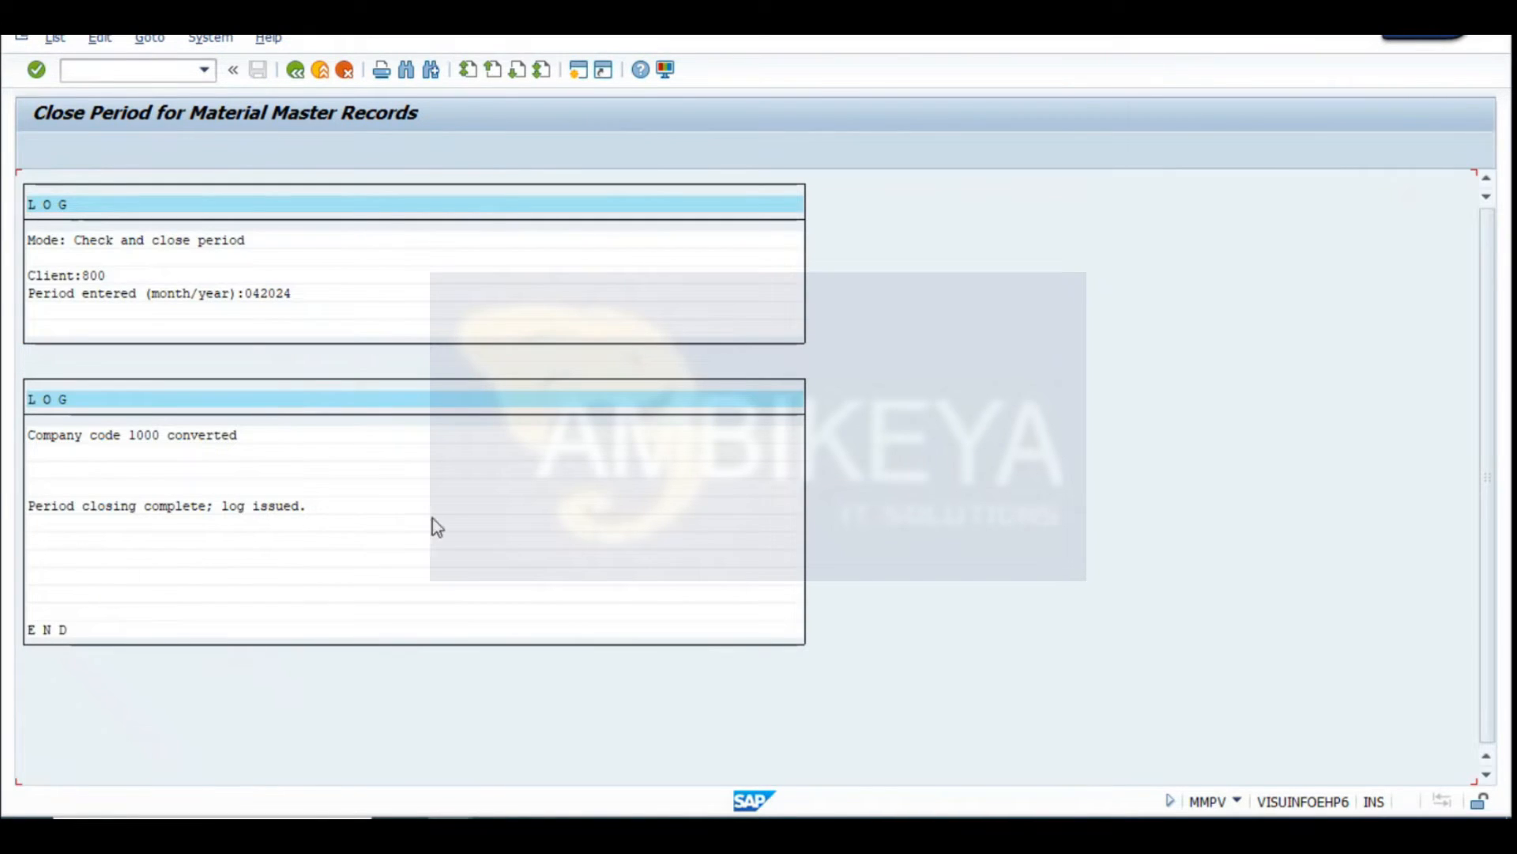
Capture the period closing log and paste it at A490 of the INVESTMENT sheet in Excel, below the goods issue screenshot
{"action": "key", "text": "super+shift+s"}
{"action": "left_click_drag", "start_coordinate": [12, 90], "coordinate": [880, 778]}
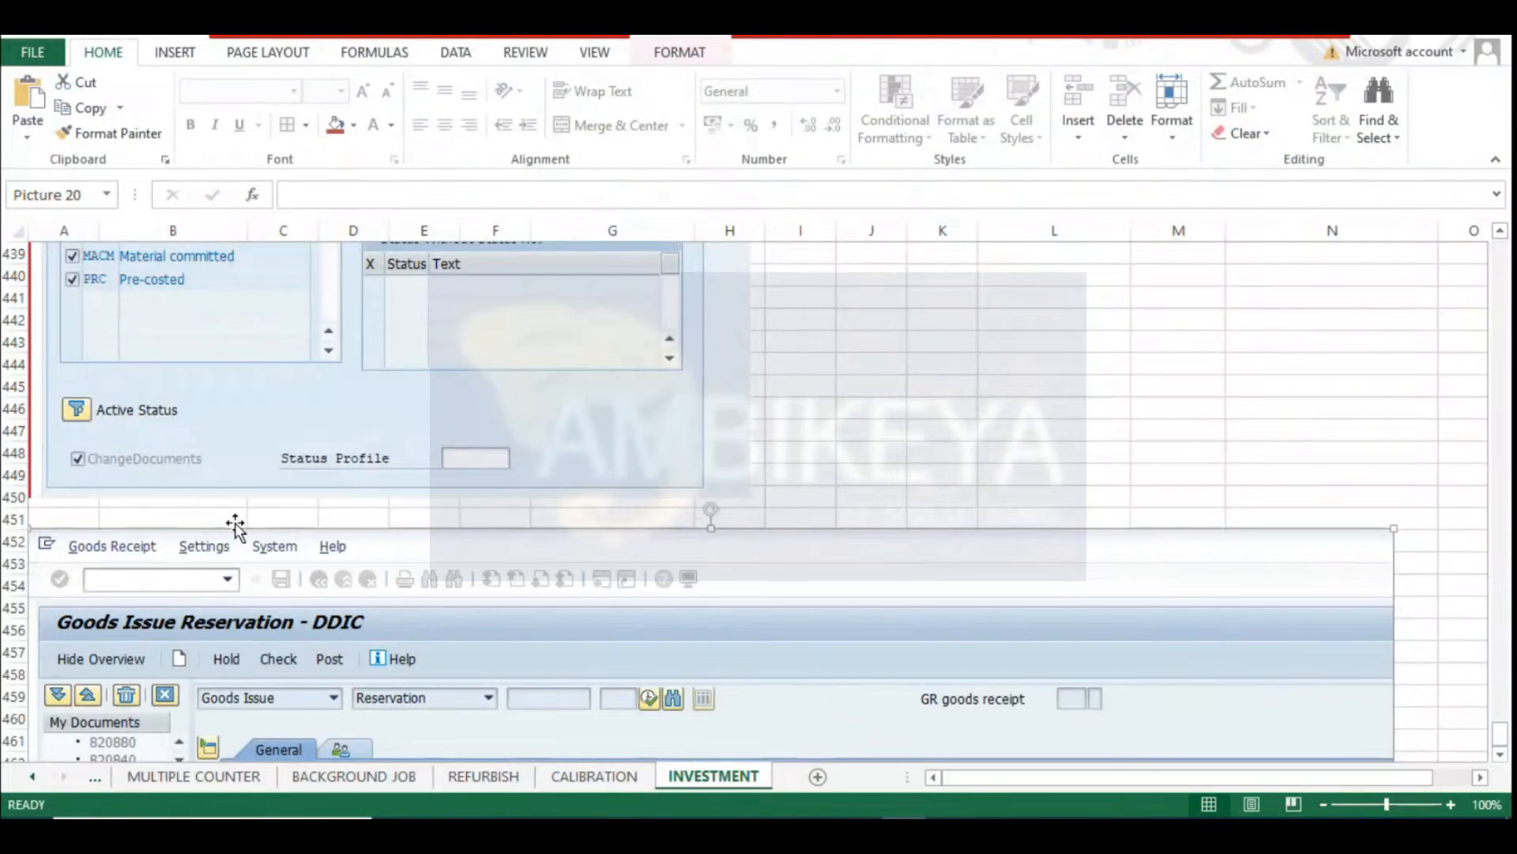
{"action": "scroll", "coordinate": [281, 589], "scroll_direction": "down", "scroll_amount": 5}
{"action": "scroll", "coordinate": [308, 591], "scroll_direction": "down", "scroll_amount": 1}
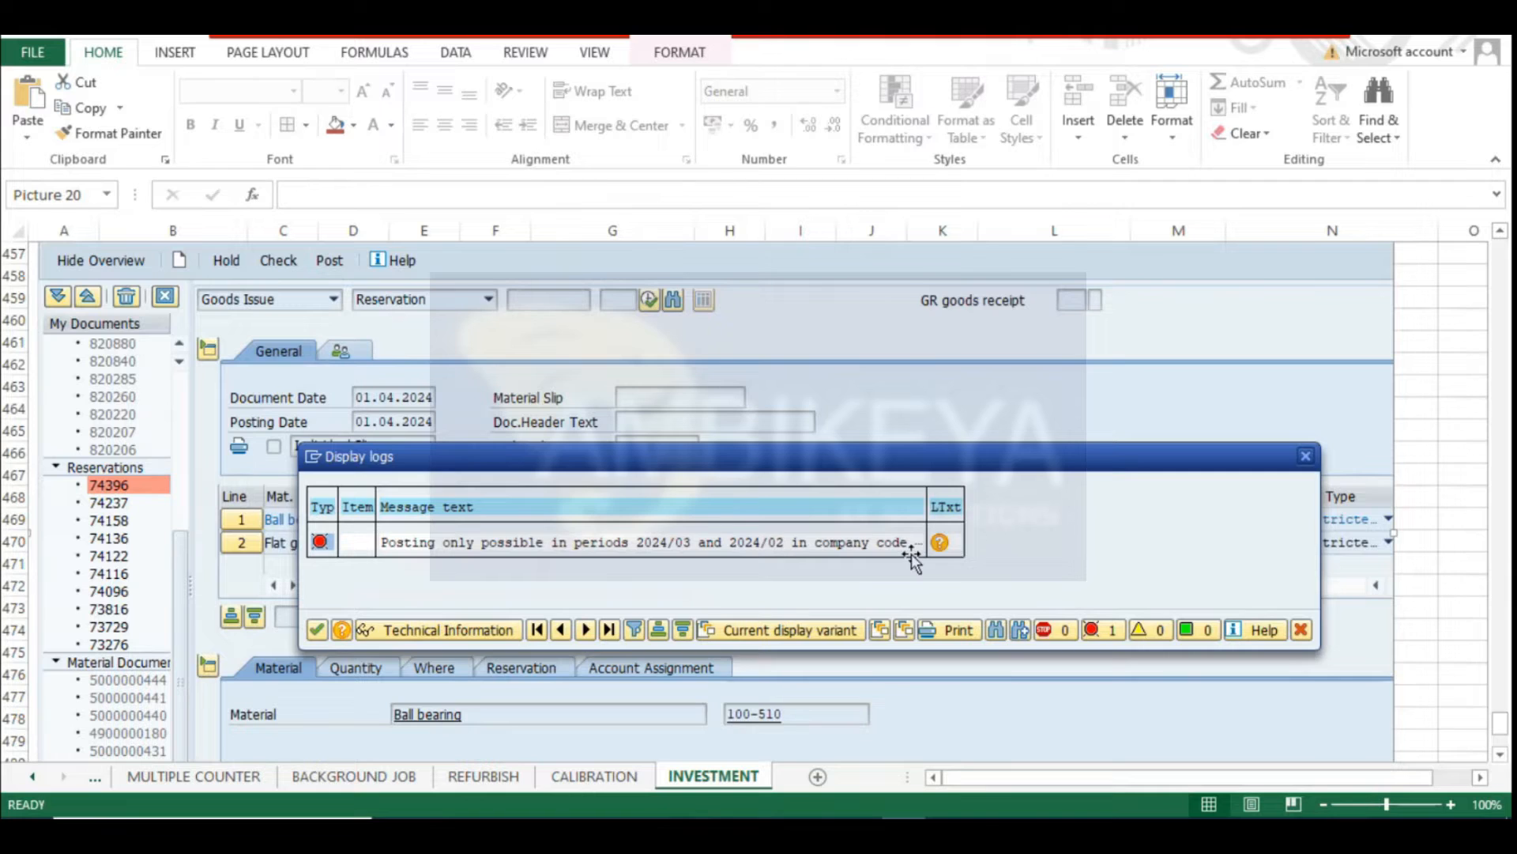
{"action": "scroll", "coordinate": [798, 576], "scroll_direction": "down", "scroll_amount": 2}
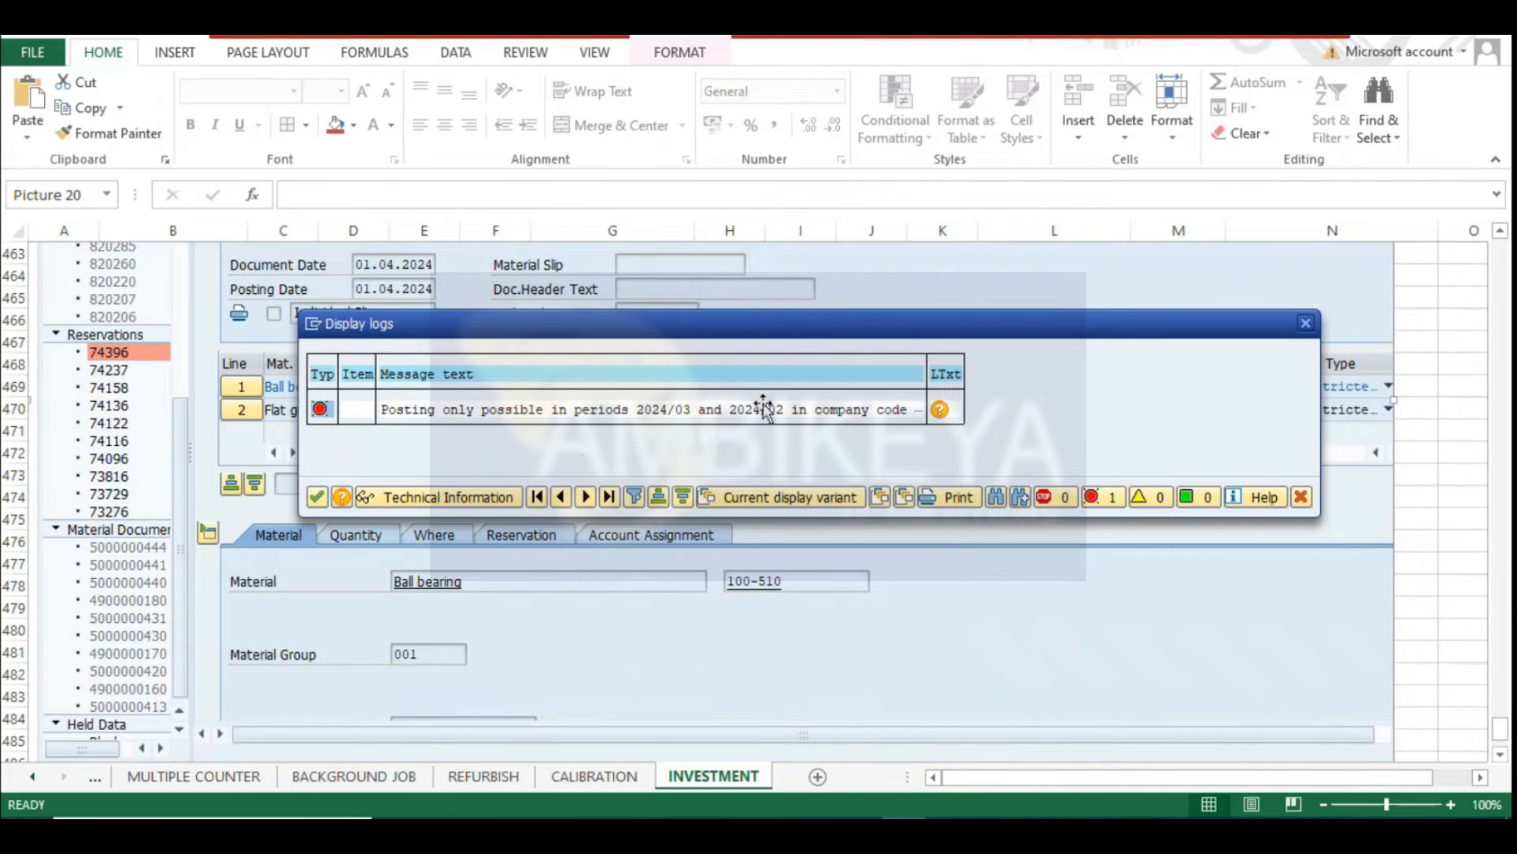
{"action": "scroll", "coordinate": [196, 586], "scroll_direction": "down", "scroll_amount": 5}
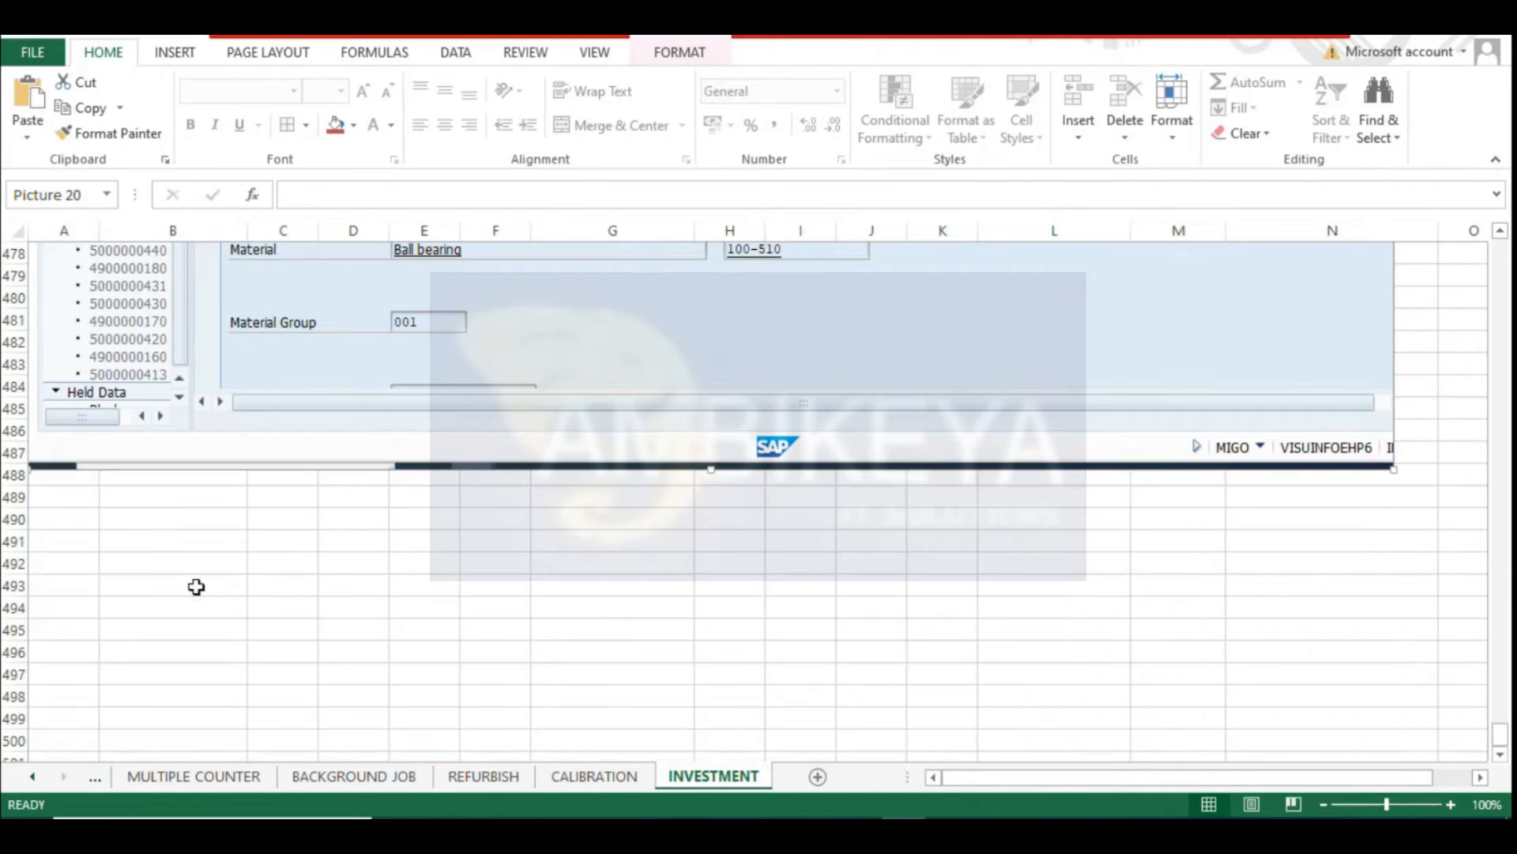
{"action": "left_click", "coordinate": [32, 518]}
{"action": "key", "text": "ctrl+v"}
{"action": "scroll", "coordinate": [382, 603], "scroll_direction": "down", "scroll_amount": 5}
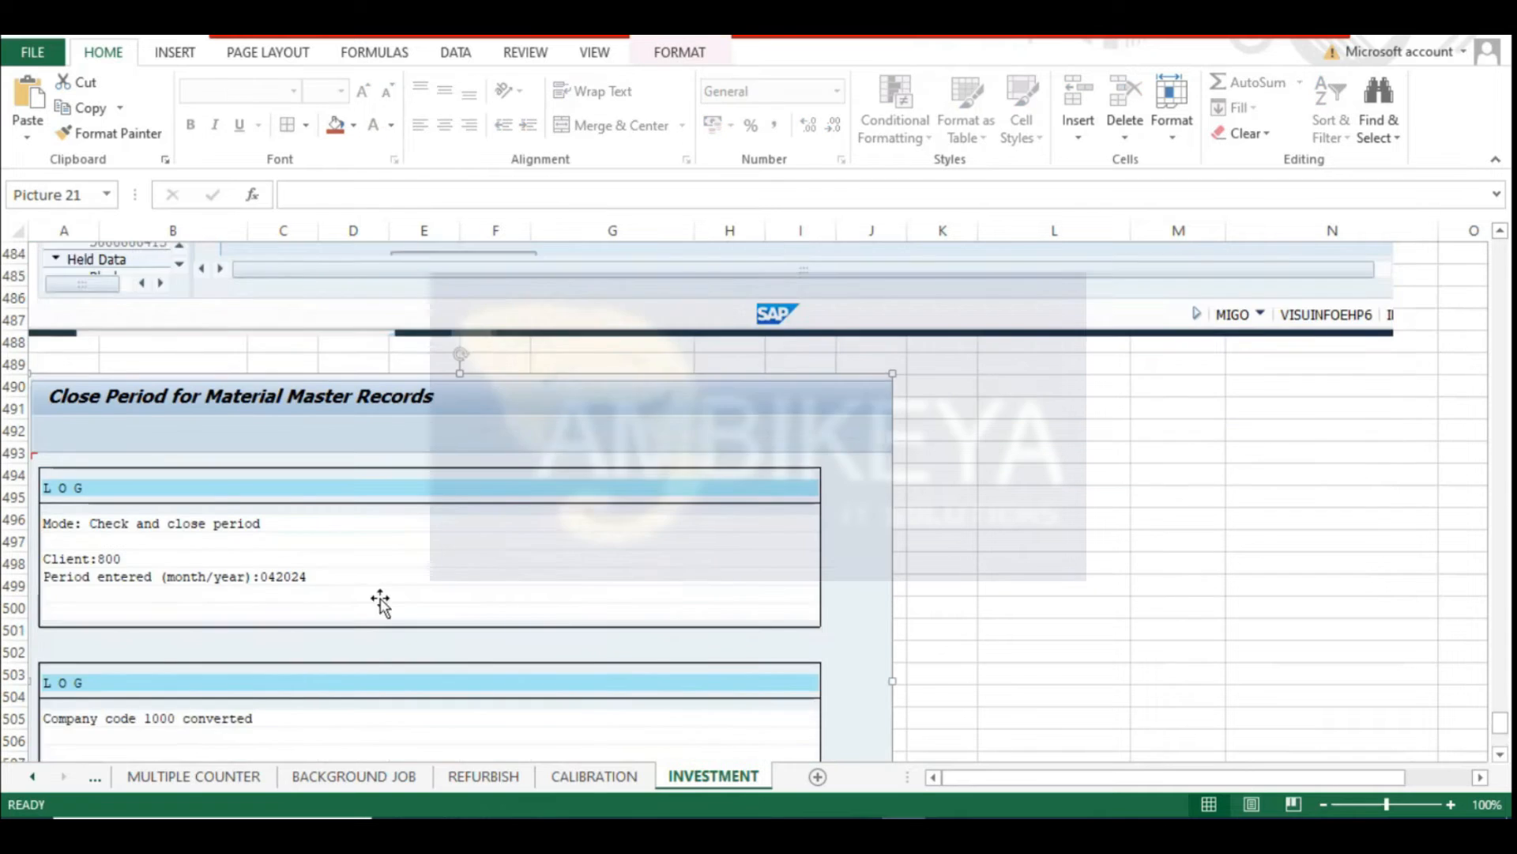
{"action": "scroll", "coordinate": [637, 632], "scroll_direction": "down", "scroll_amount": 3}
{"action": "scroll", "coordinate": [210, 542], "scroll_direction": "up", "scroll_amount": 6}
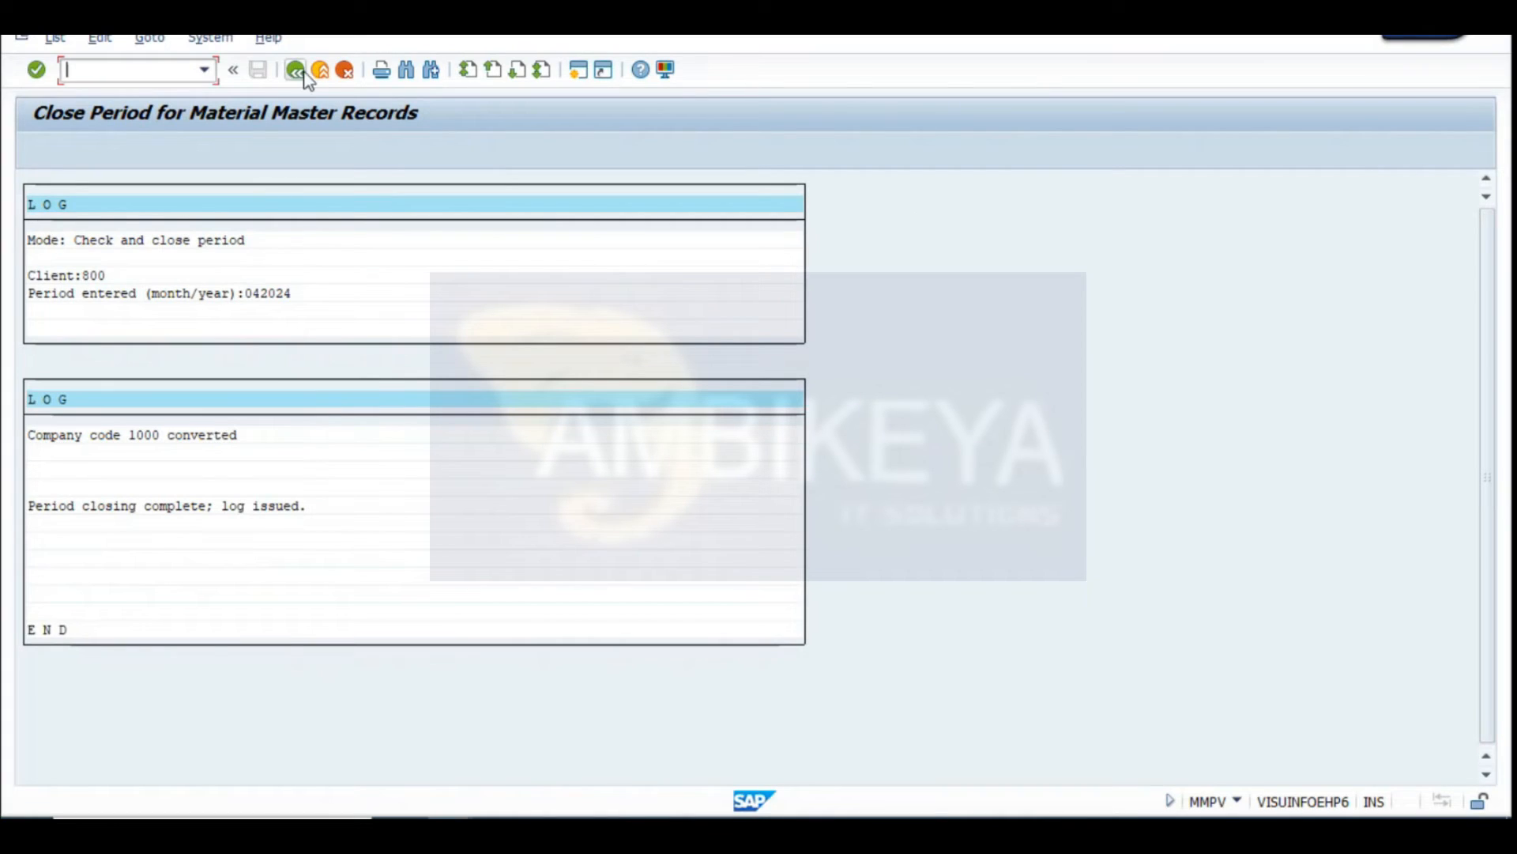
Return to SAP, leave MMPV for transaction MIGO and load the same reservation for goods issue again
{"action": "left_click", "coordinate": [296, 71]}
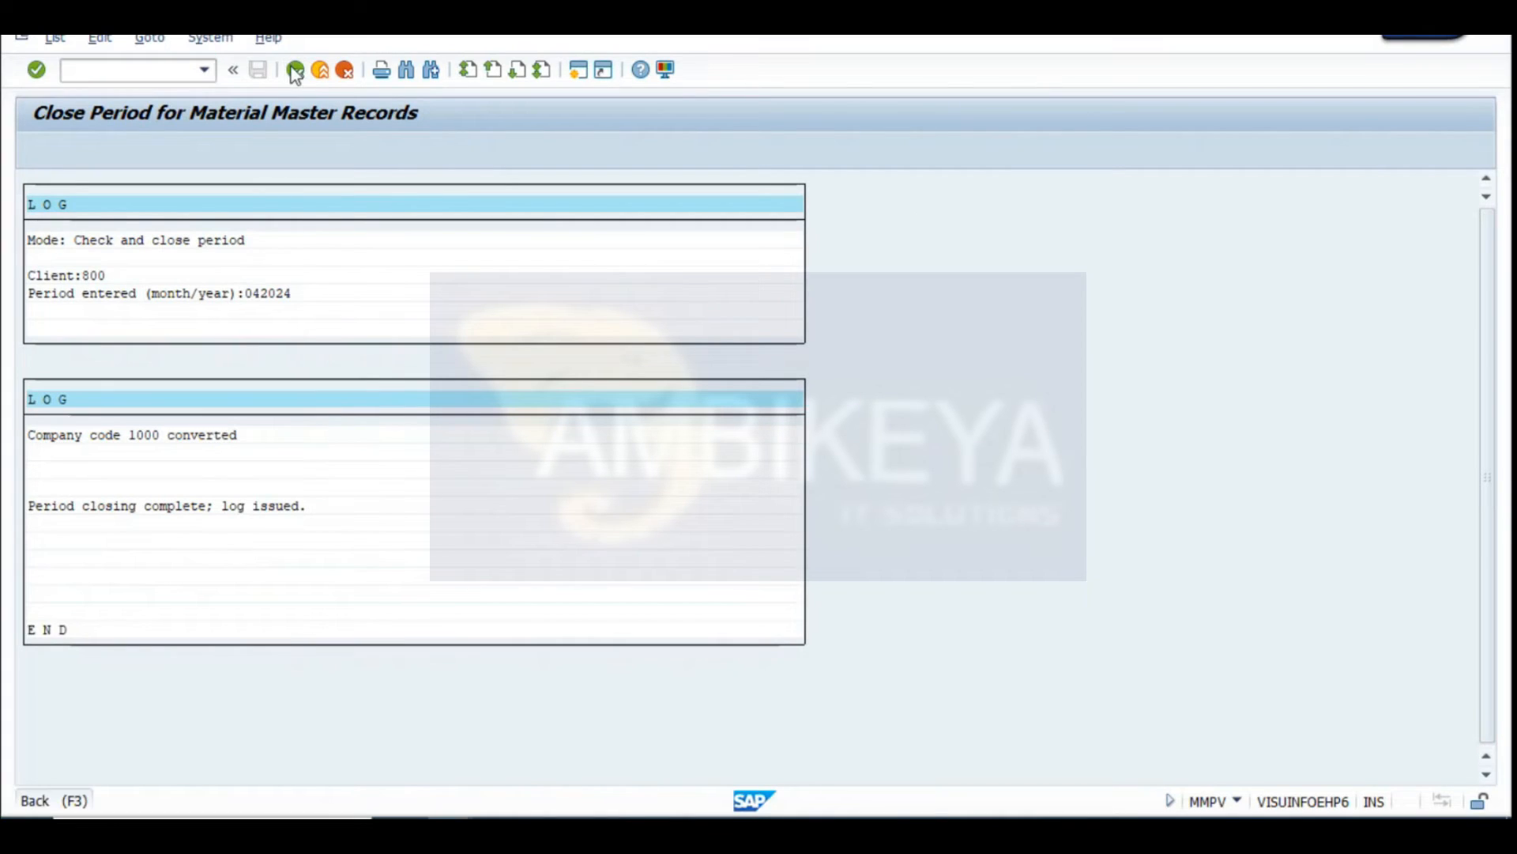
{"action": "left_click", "coordinate": [289, 69]}
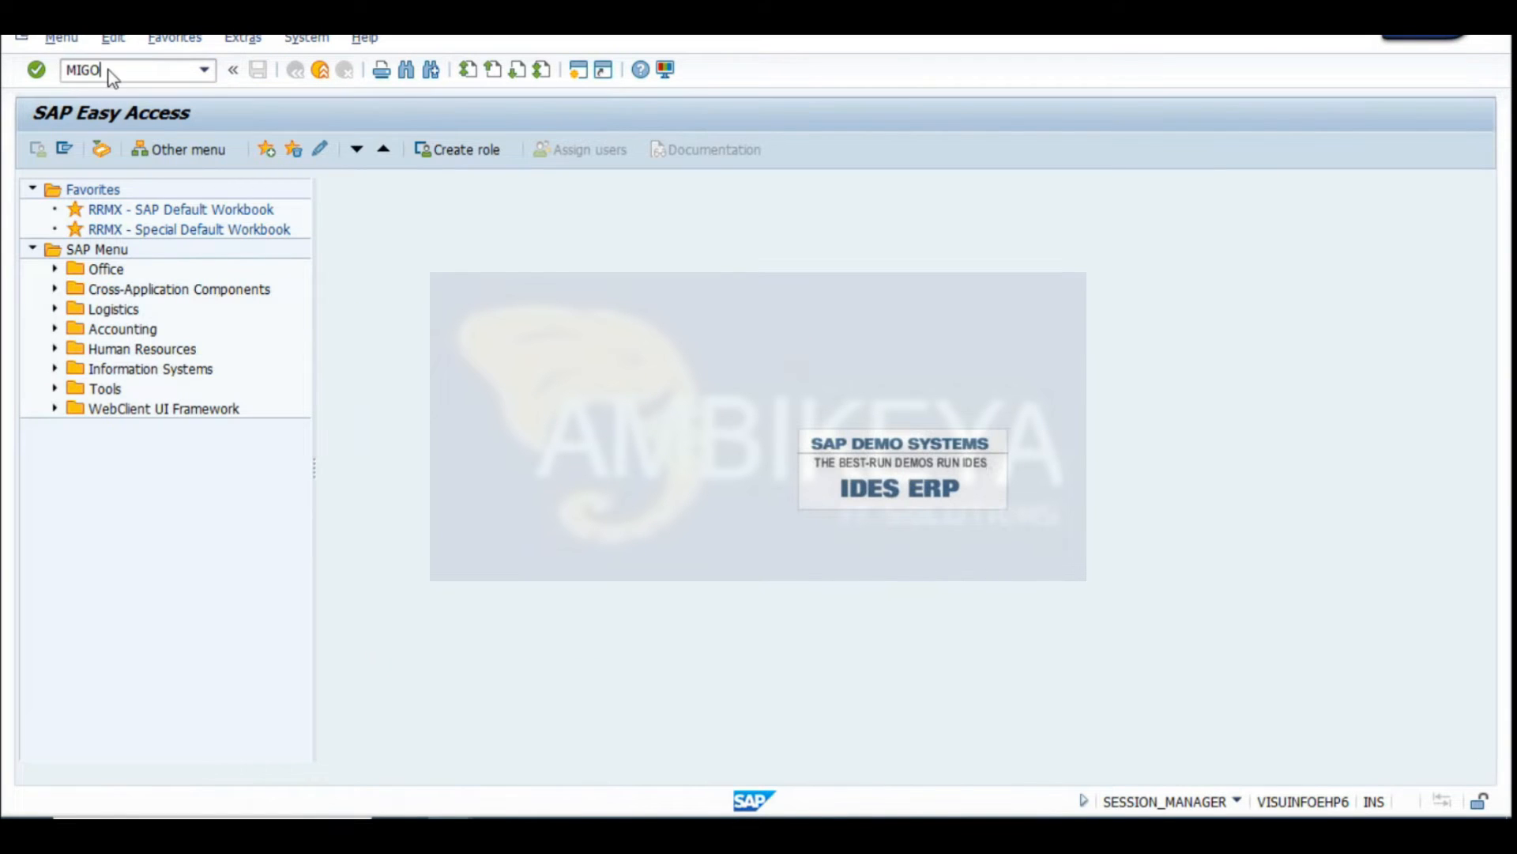
{"action": "key", "text": "Return"}
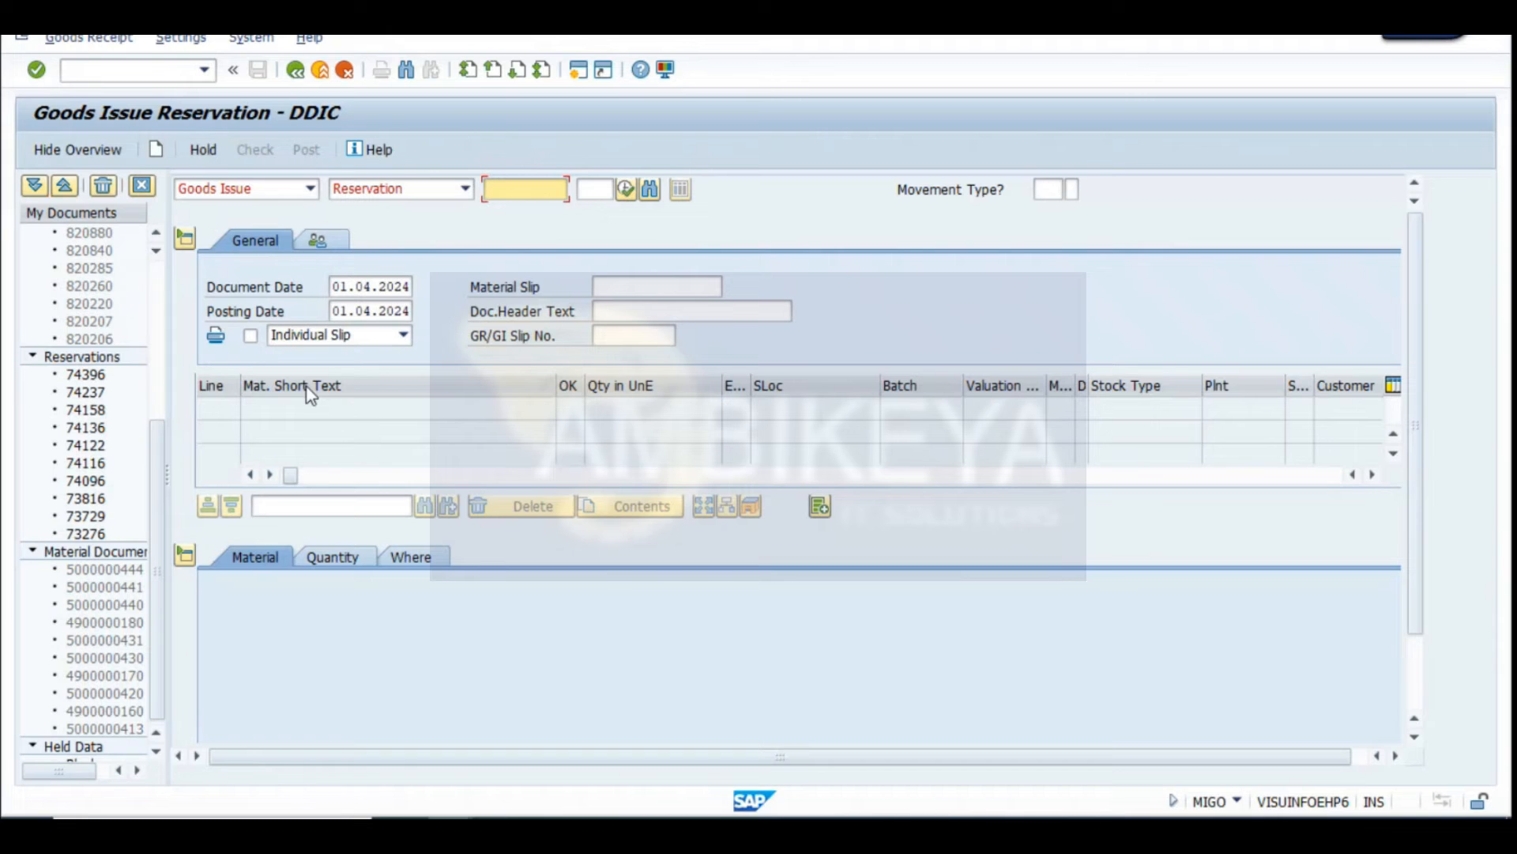
{"action": "left_click", "coordinate": [529, 196]}
{"action": "left_click", "coordinate": [519, 210]}
{"action": "left_click", "coordinate": [622, 192]}
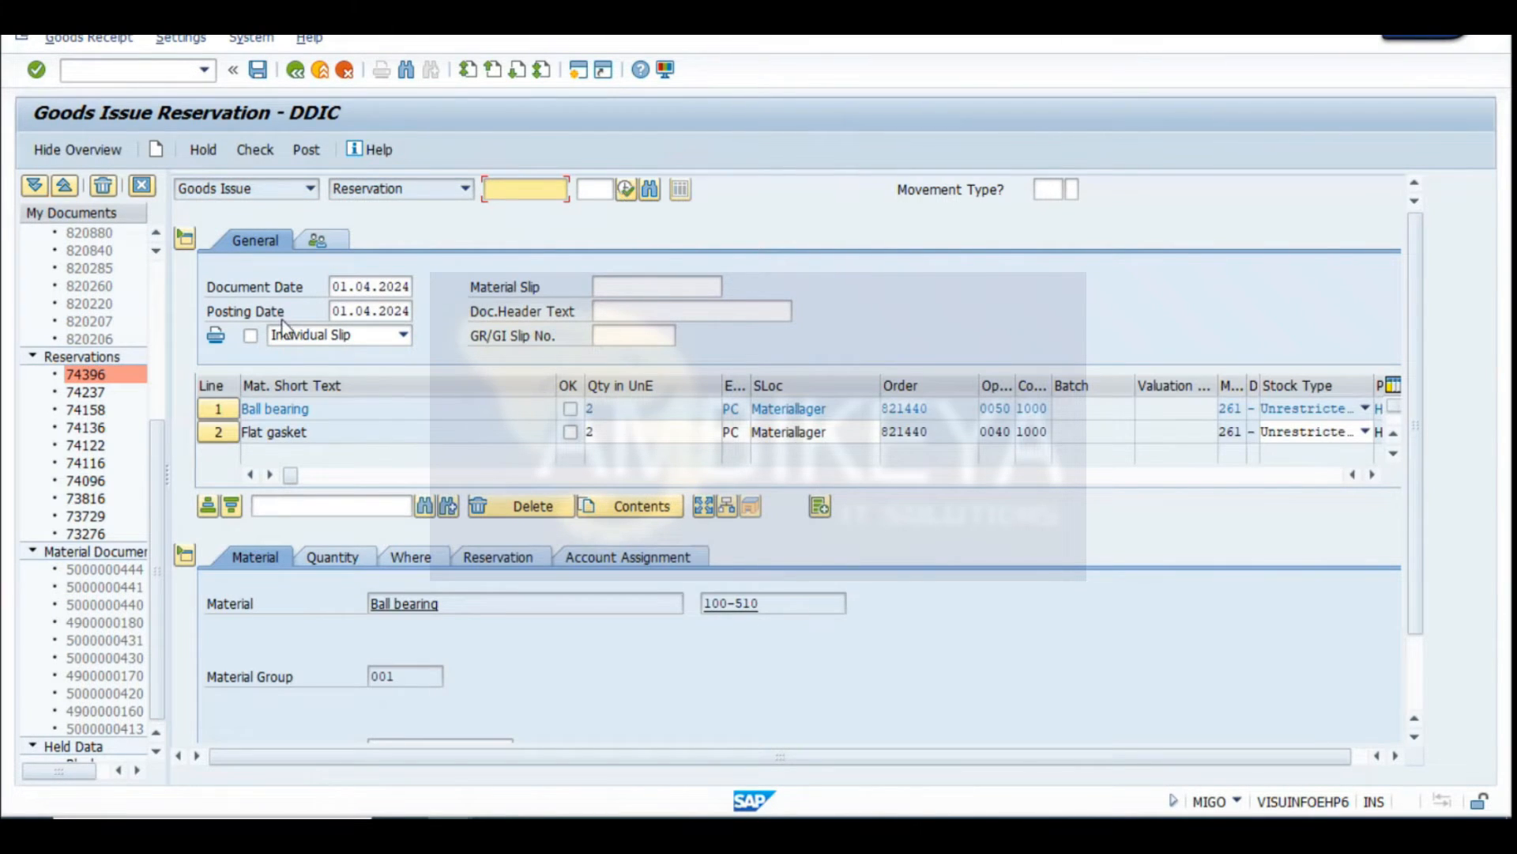
Mark the ball bearing and flat gasket items as OK, then check and post the goods issue
{"action": "scroll", "coordinate": [419, 691], "scroll_direction": "down", "scroll_amount": 3}
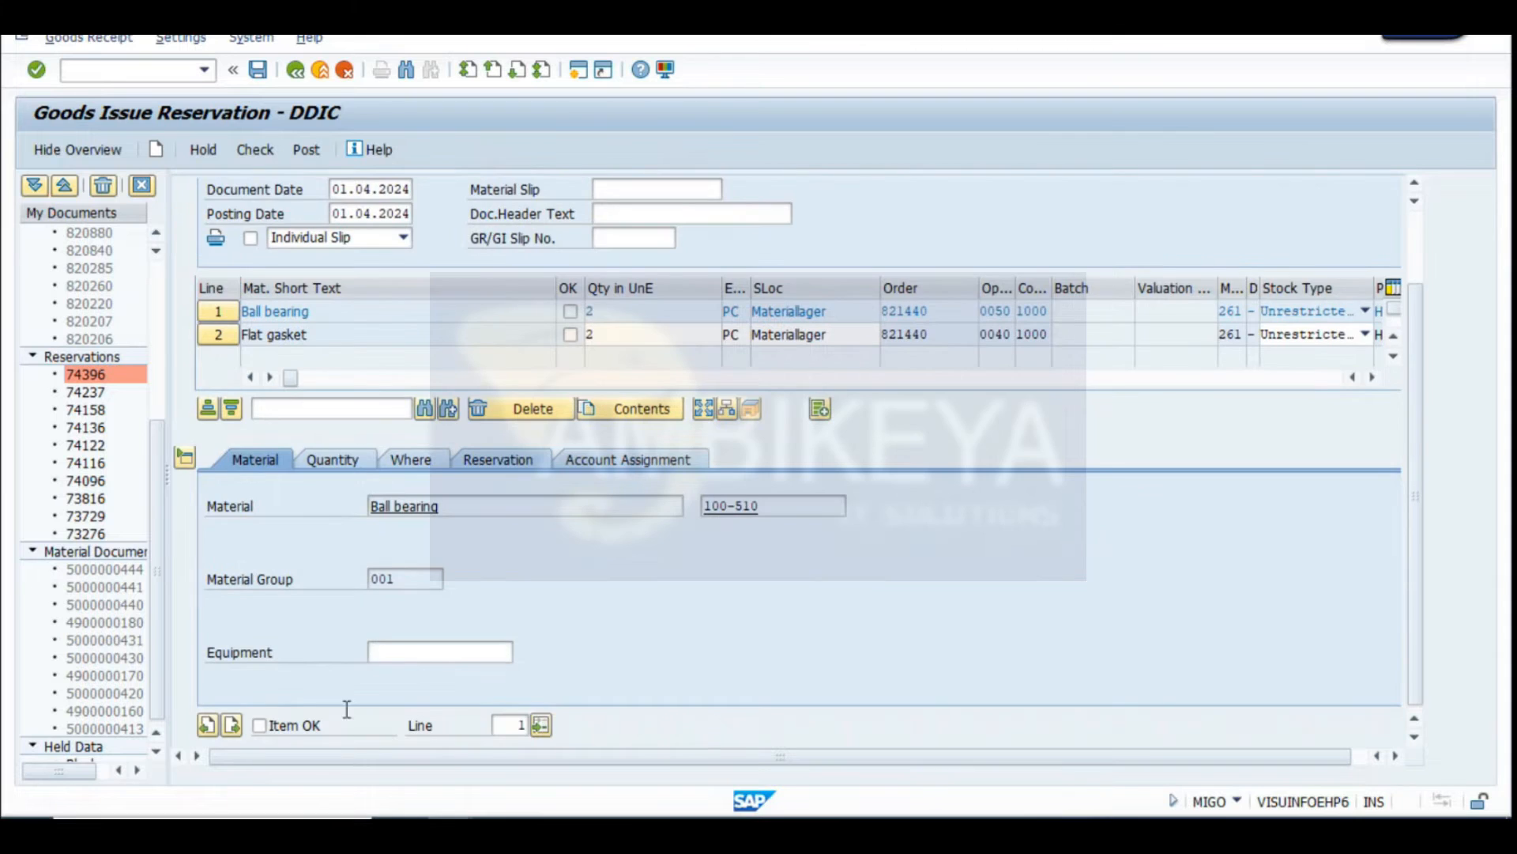
{"action": "scroll", "coordinate": [553, 434], "scroll_direction": "up", "scroll_amount": 3}
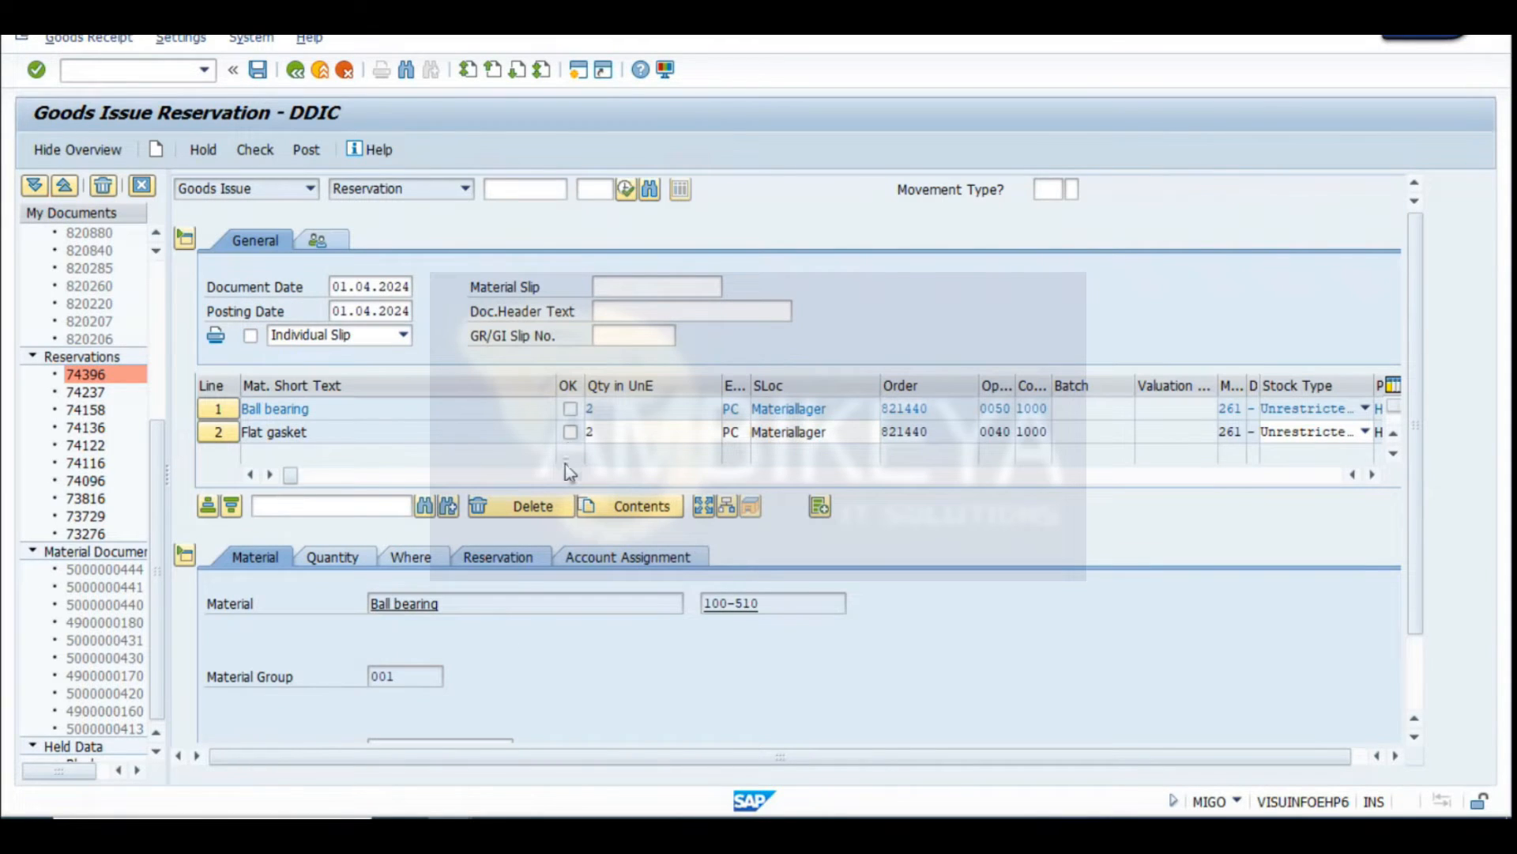
{"action": "left_click", "coordinate": [258, 157]}
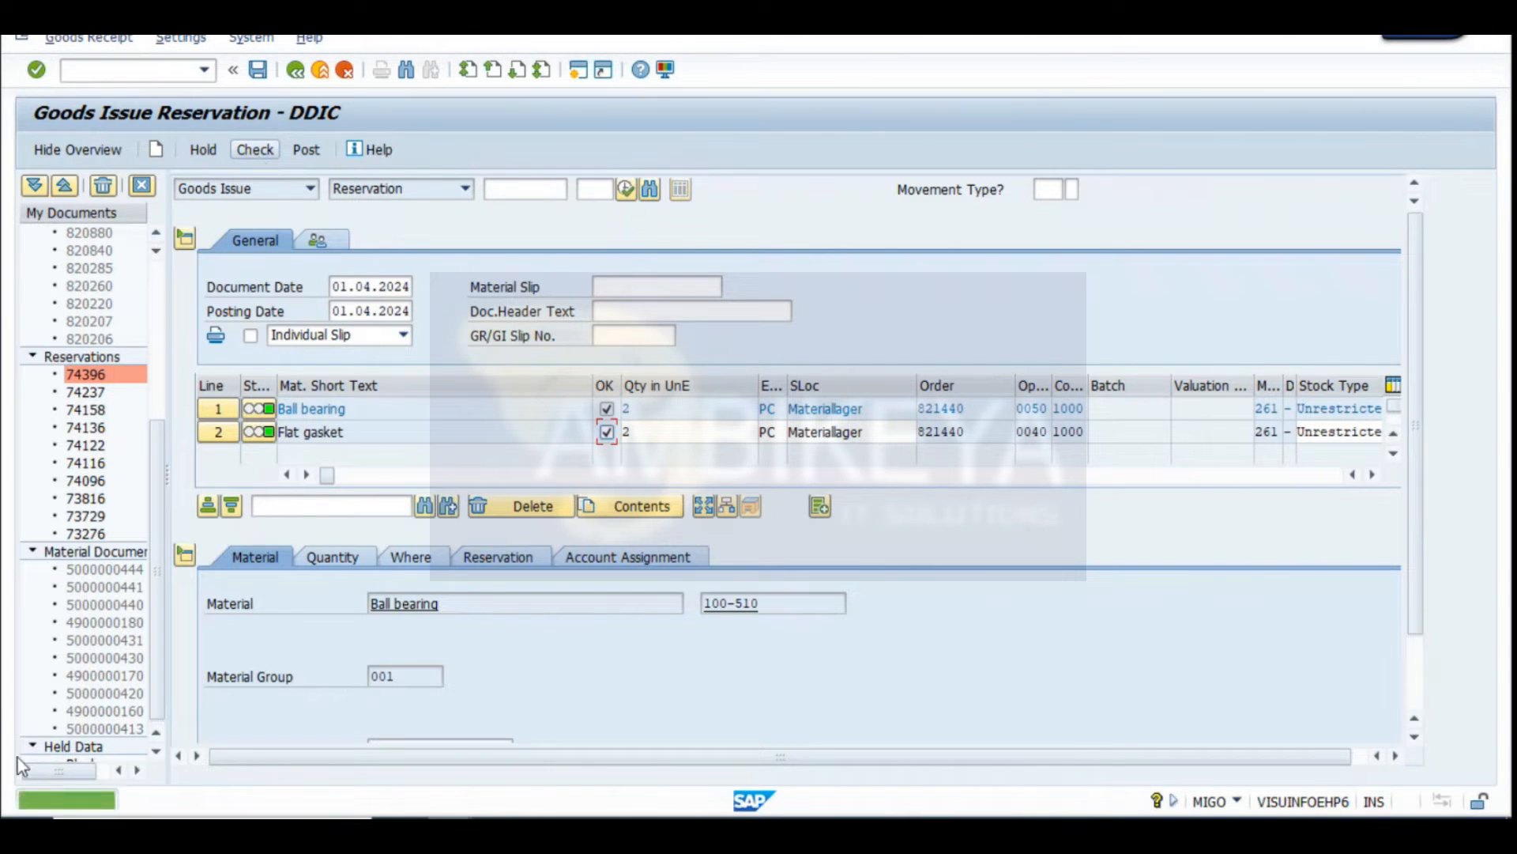
{"action": "left_click", "coordinate": [298, 155]}
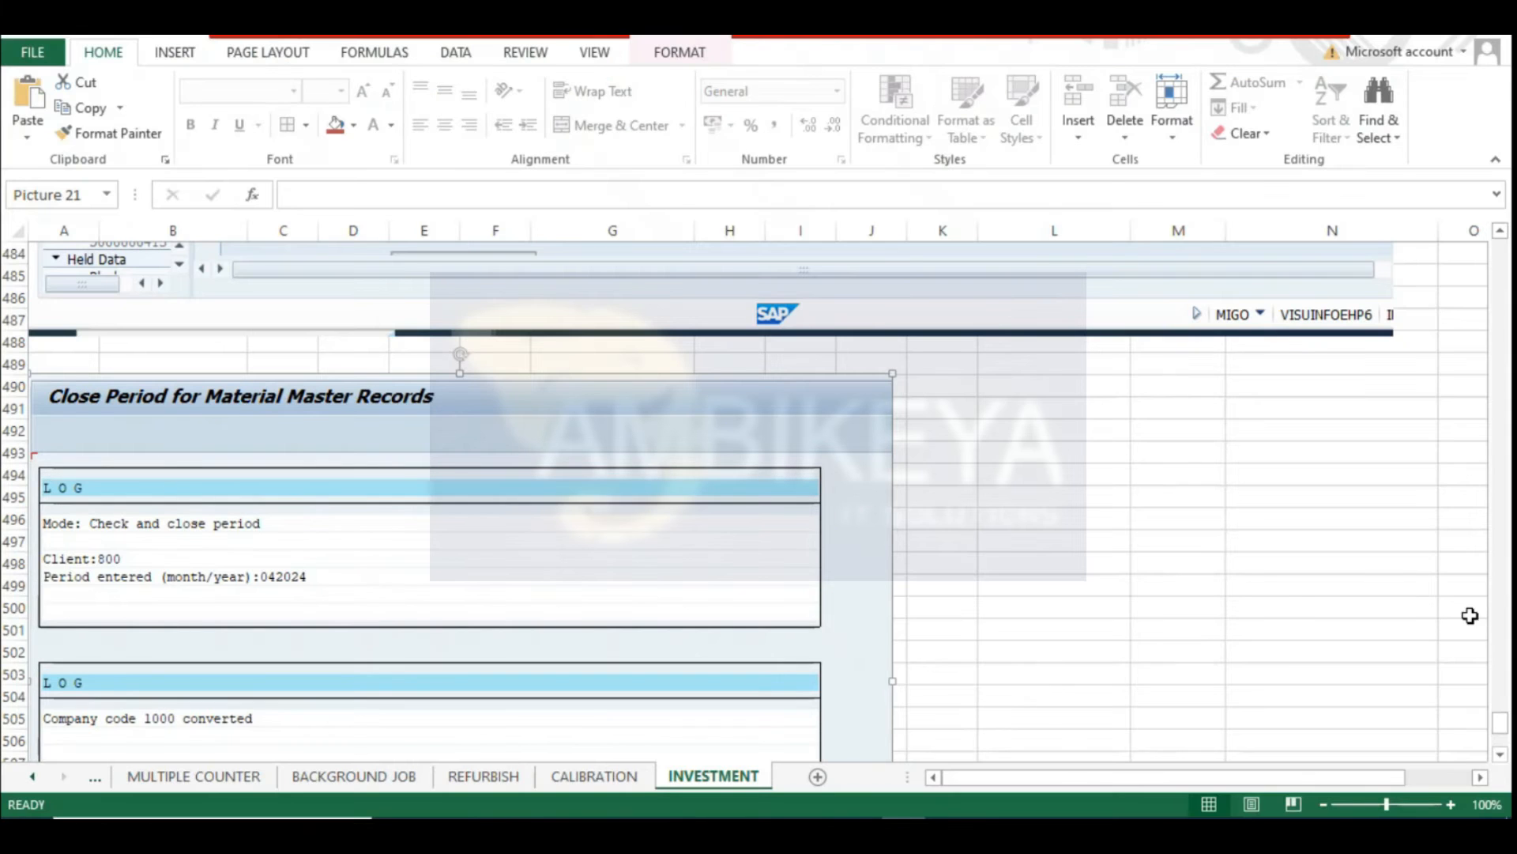
Copy the purchase order number from cell L13 of the INVESTMENT sheet in Excel and switch back to SAP
{"action": "left_click_drag", "start_coordinate": [1500, 722], "coordinate": [1500, 250]}
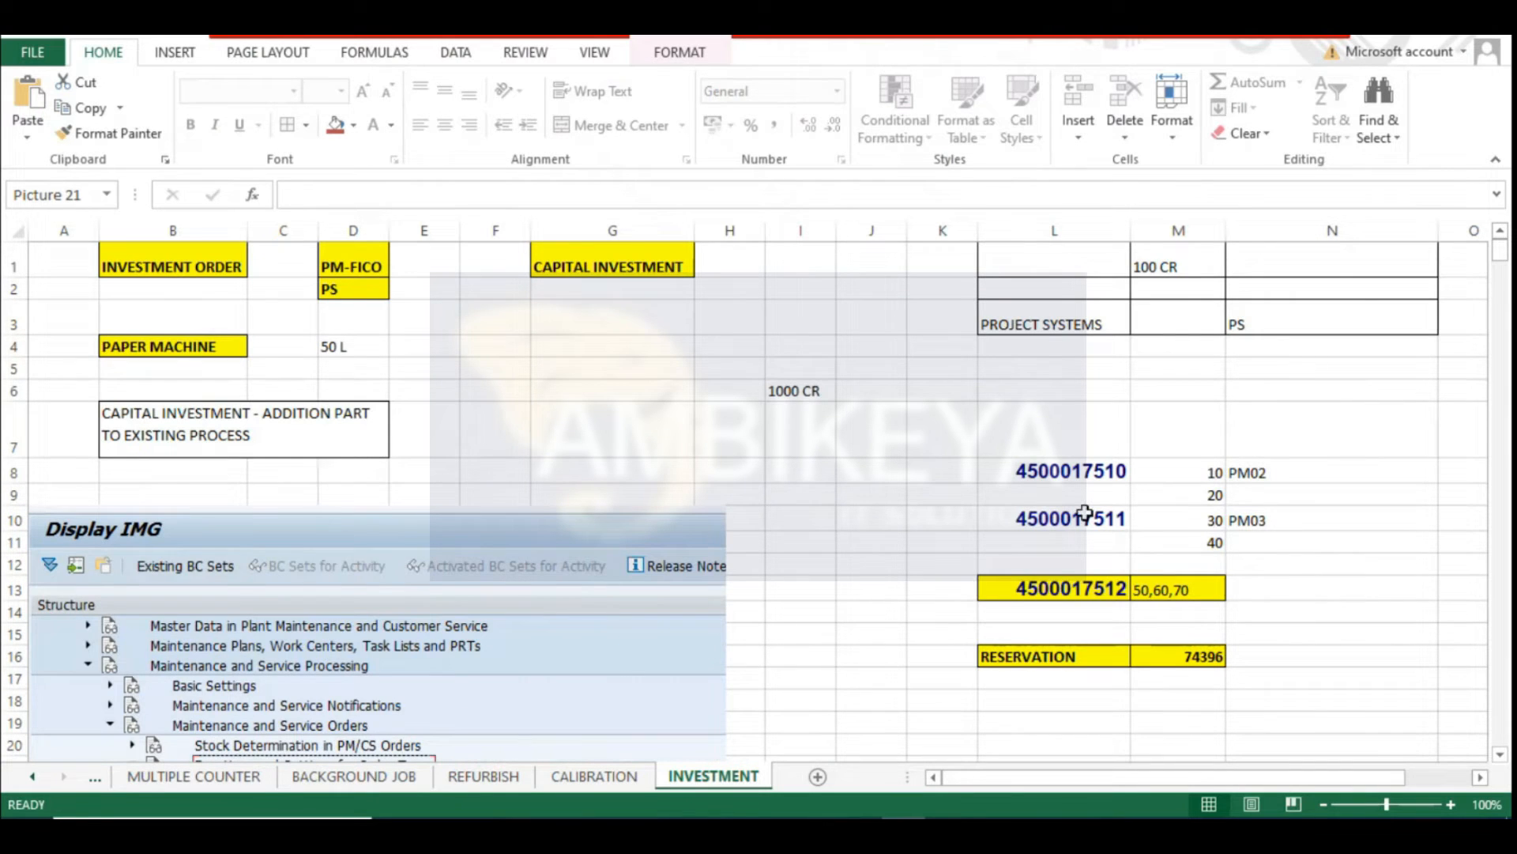
{"action": "left_click", "coordinate": [1051, 594]}
{"action": "key", "text": "ctrl+c"}
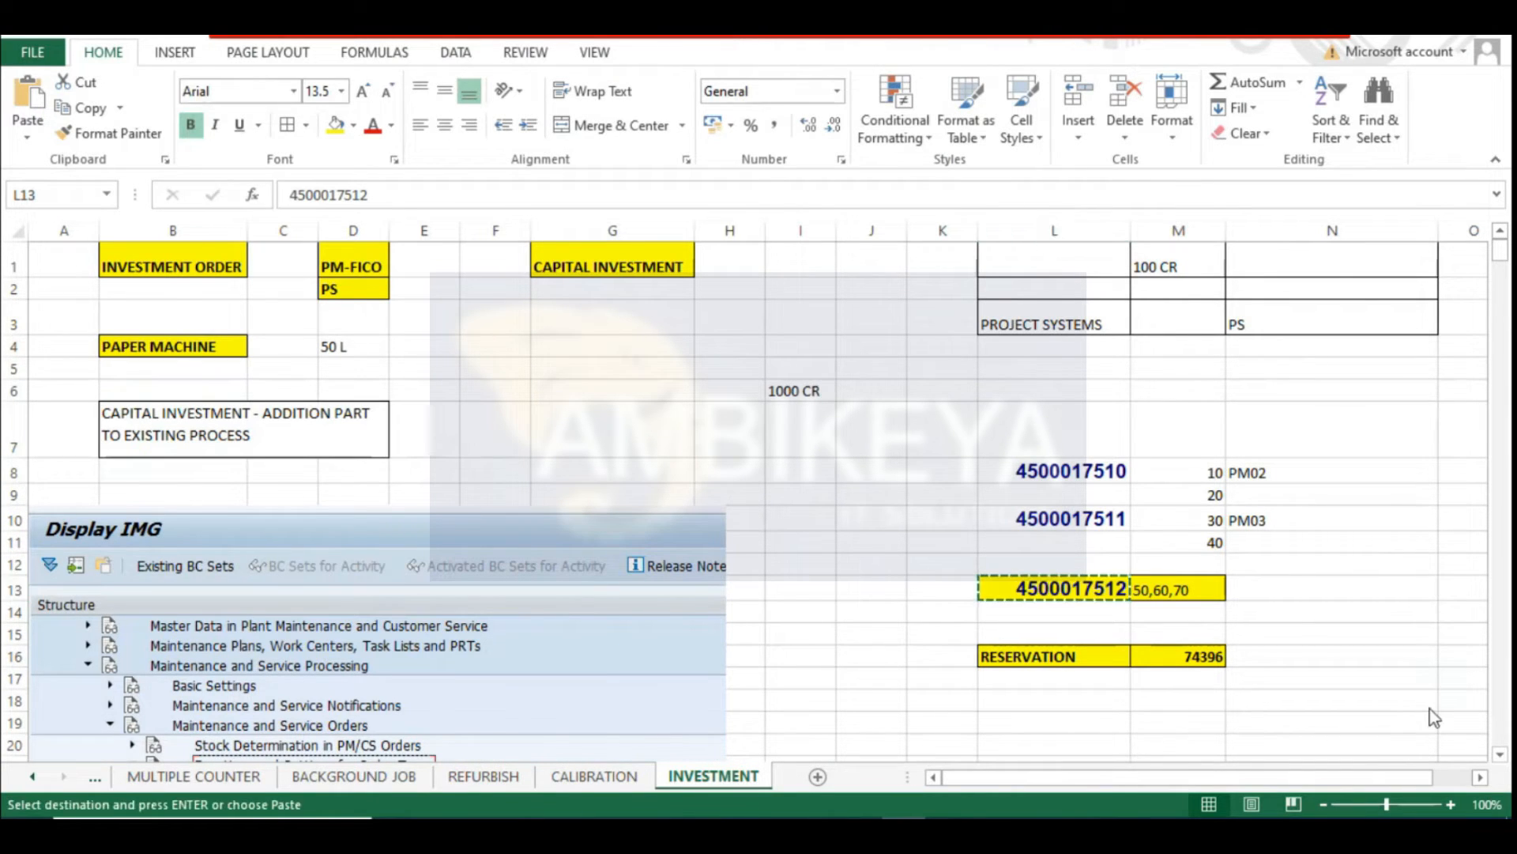
{"action": "key", "text": "alt+Tab"}
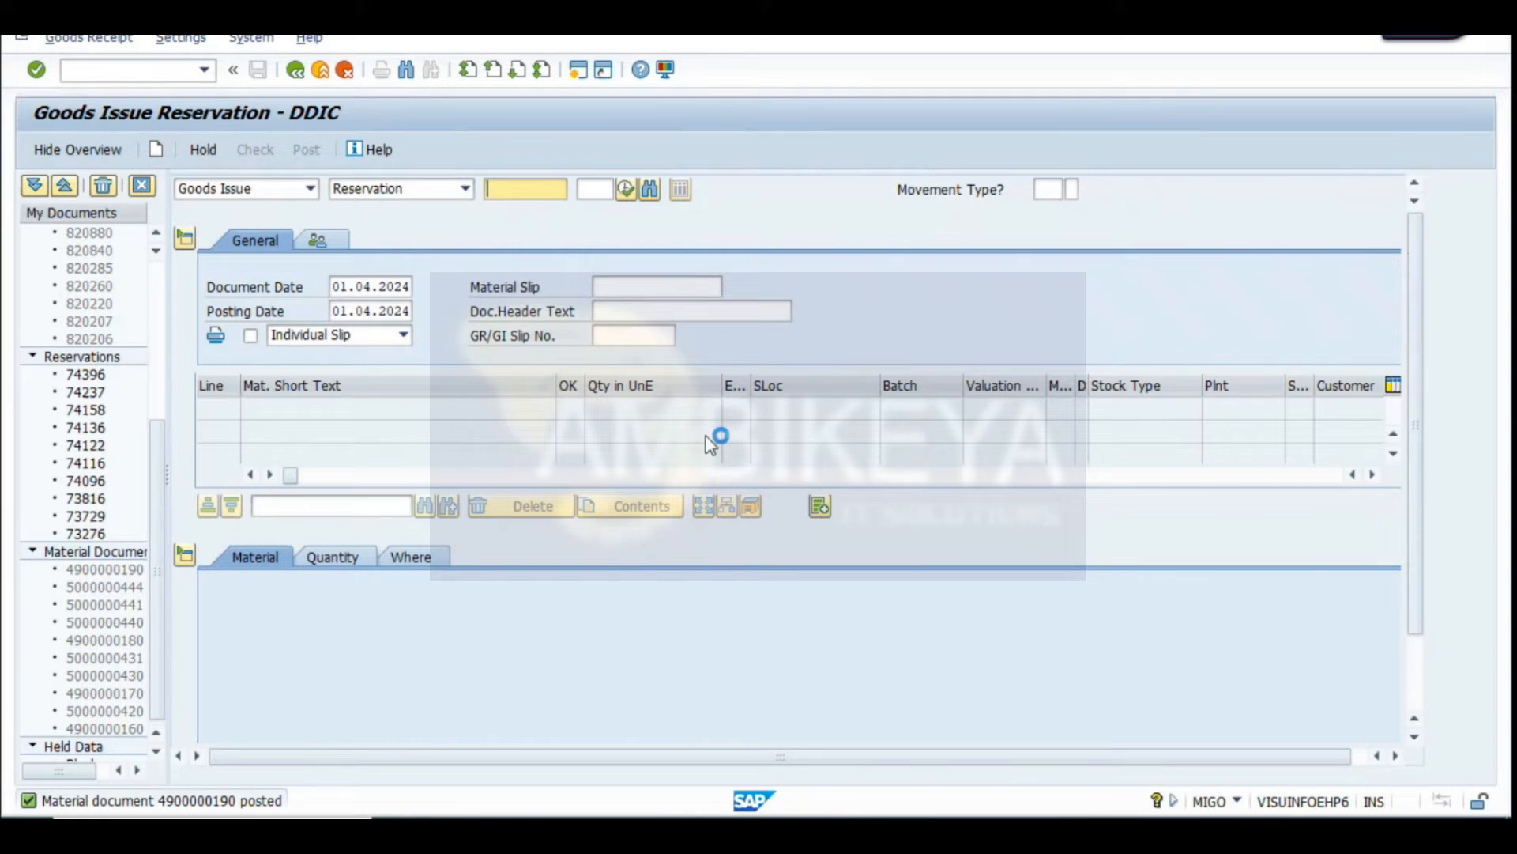
Switch the transaction to a goods receipt for a purchase order and load the copied purchase order
{"action": "left_click", "coordinate": [278, 193]}
{"action": "left_click", "coordinate": [198, 263]}
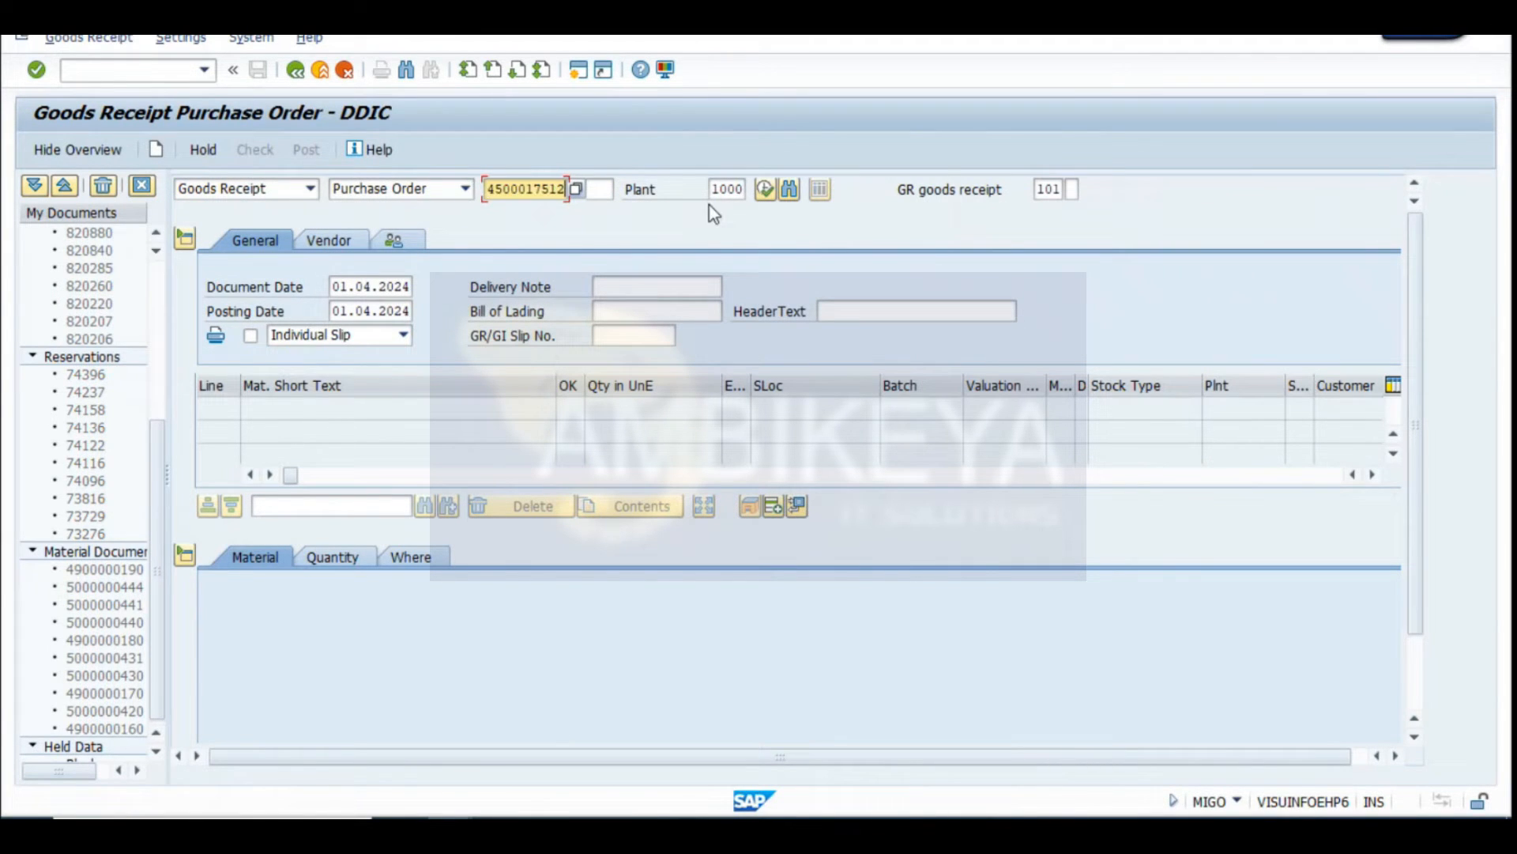
{"action": "left_click", "coordinate": [768, 193]}
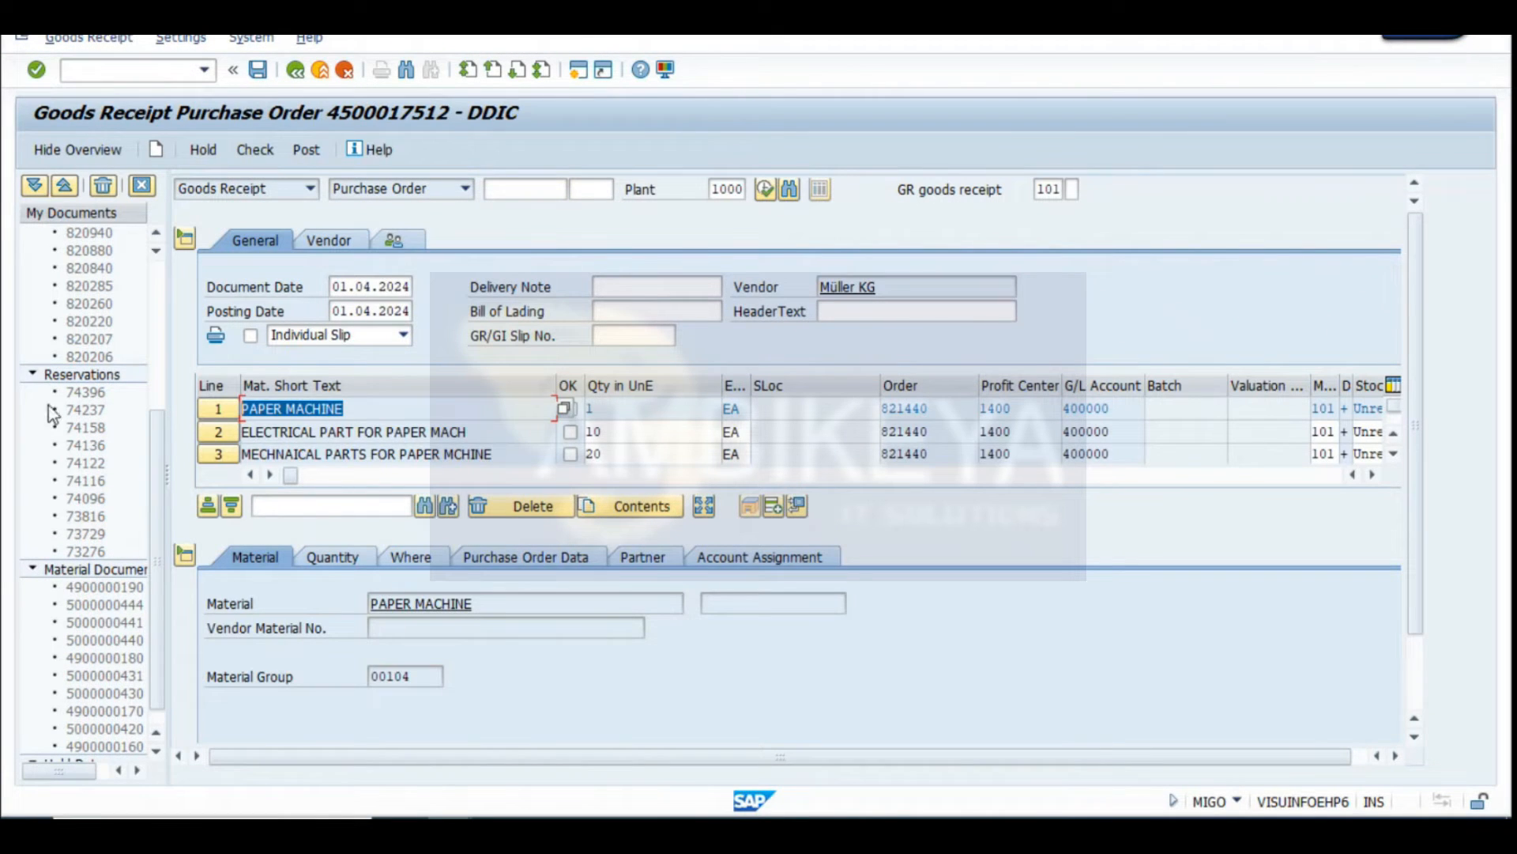
Mark the paper machine, electrical part and mechanical parts items as OK and post the goods receipt
{"action": "key", "text": "Down"}
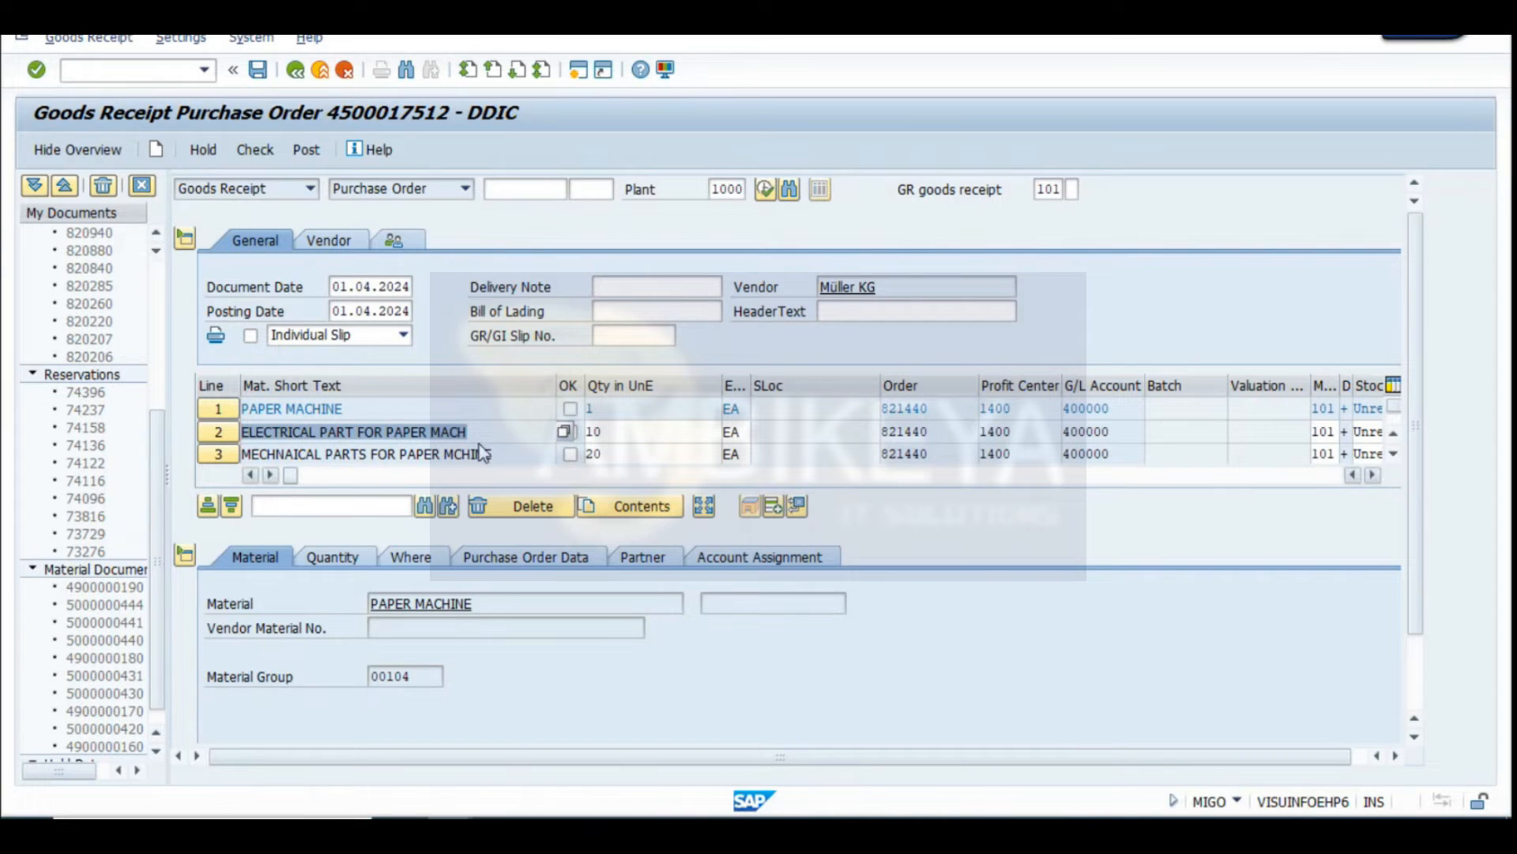
{"action": "key", "text": "Down"}
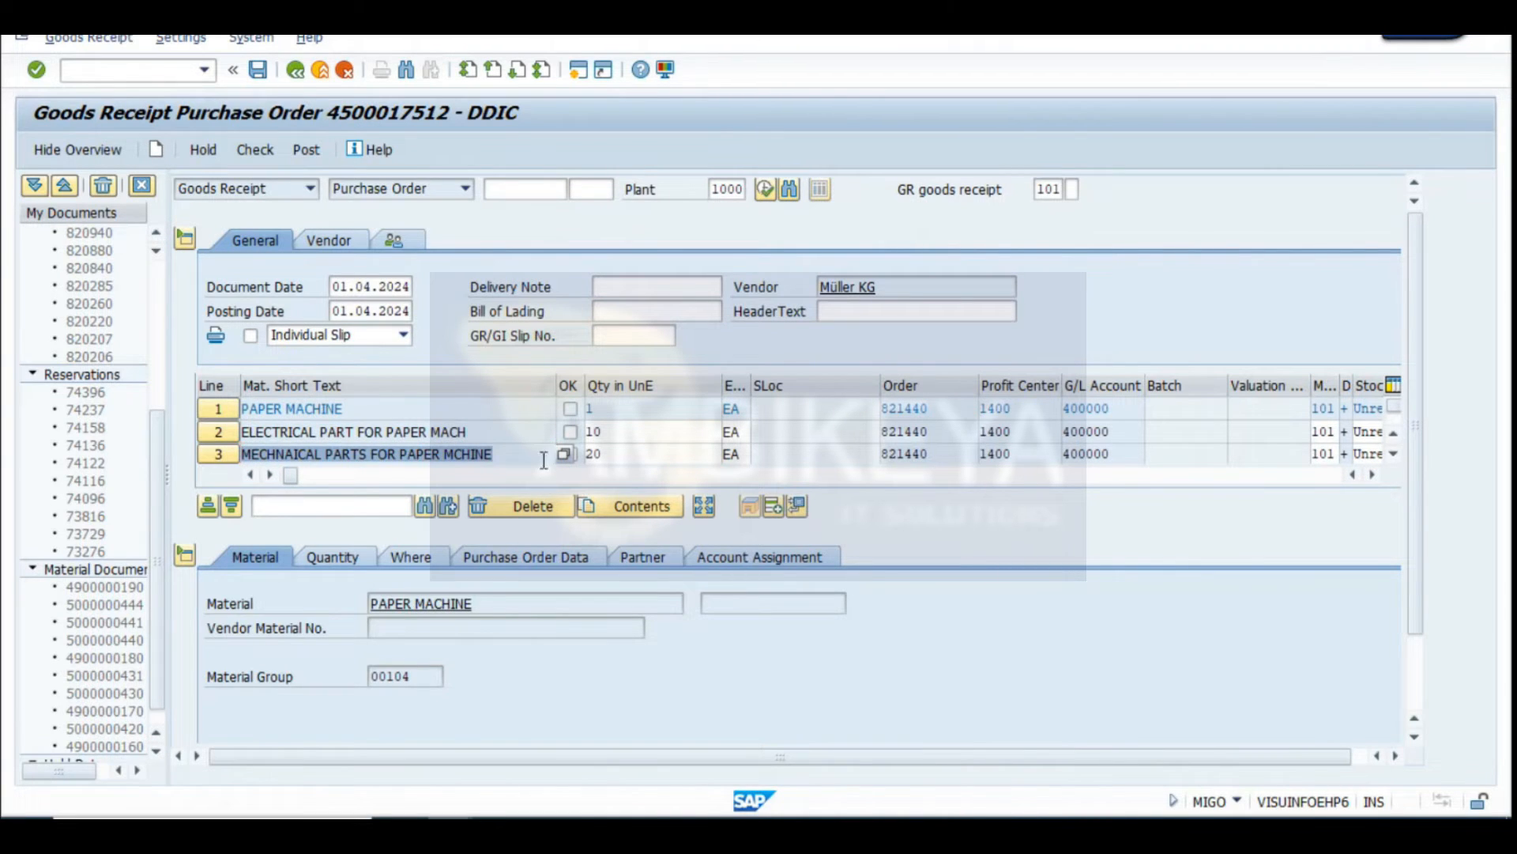
{"action": "left_click", "coordinate": [570, 433]}
{"action": "left_click", "coordinate": [569, 455]}
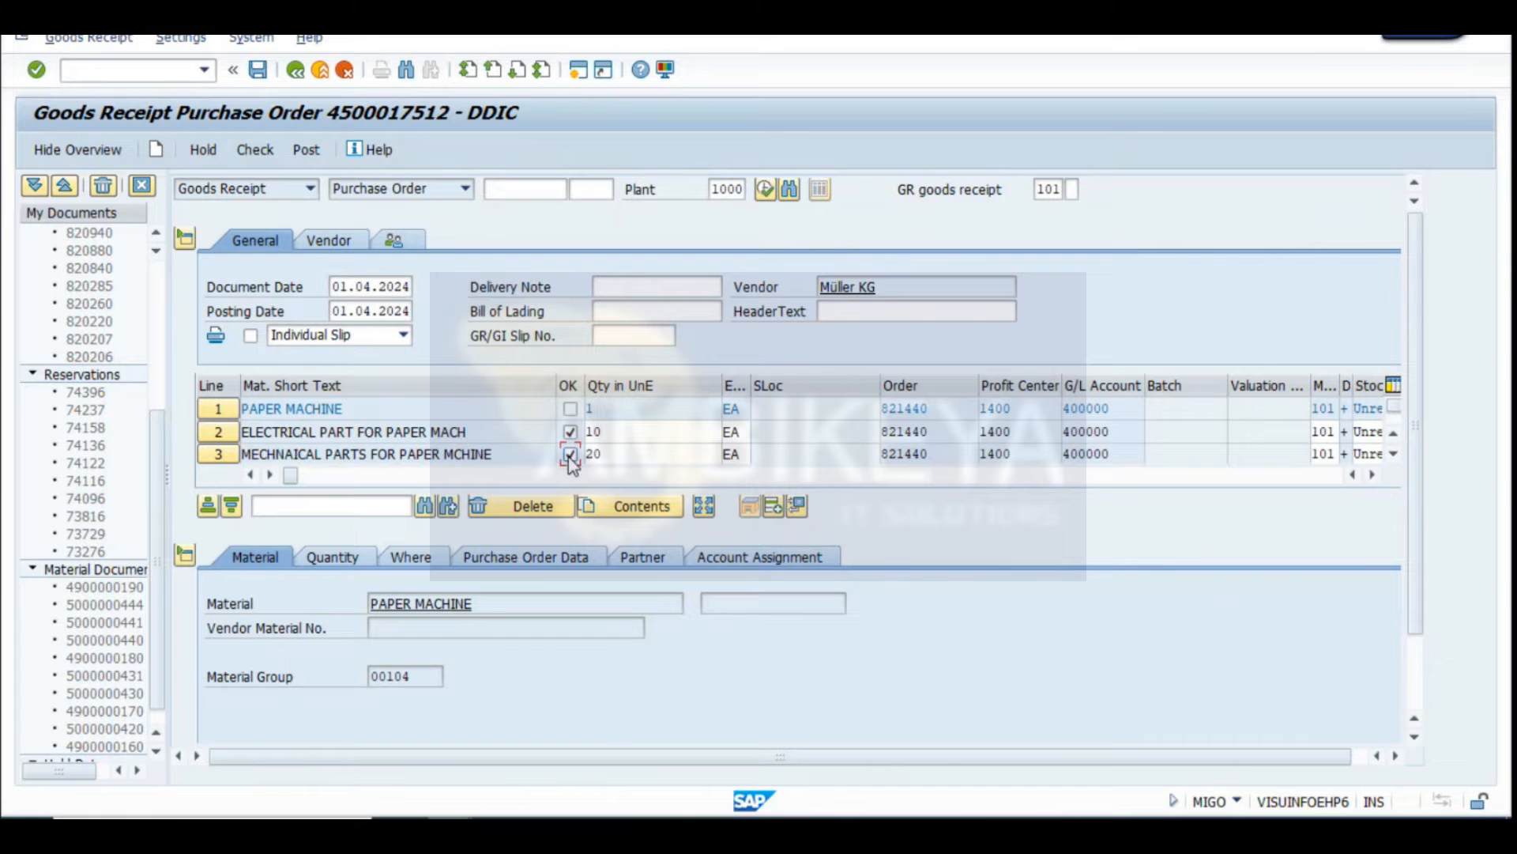
{"action": "left_click", "coordinate": [694, 691]}
{"action": "scroll", "coordinate": [1417, 452], "scroll_direction": "down", "scroll_amount": 3}
{"action": "left_click", "coordinate": [304, 726]}
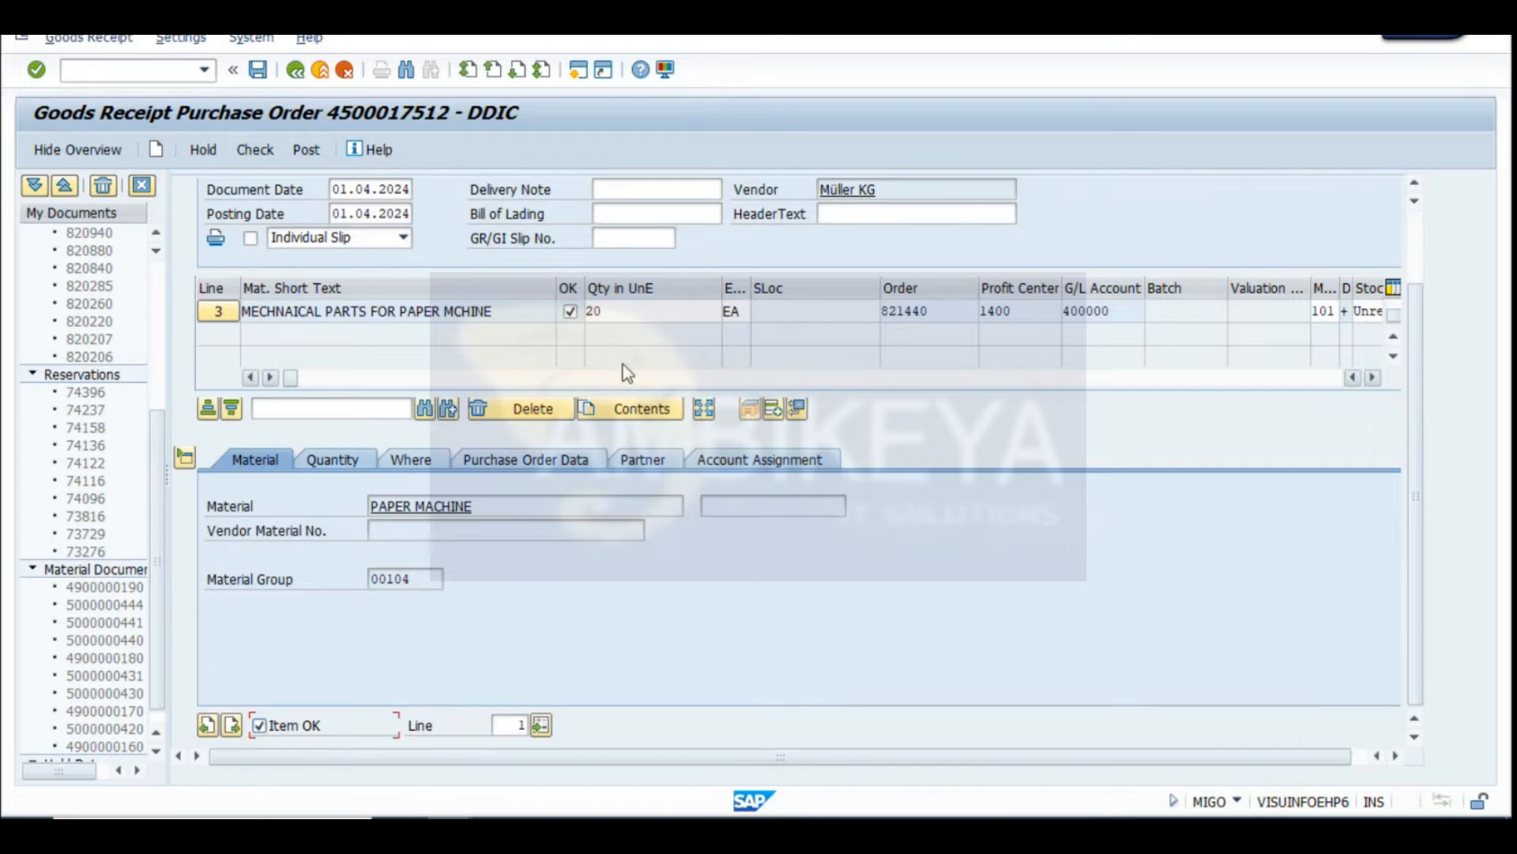
{"action": "scroll", "coordinate": [609, 379], "scroll_direction": "up", "scroll_amount": 3}
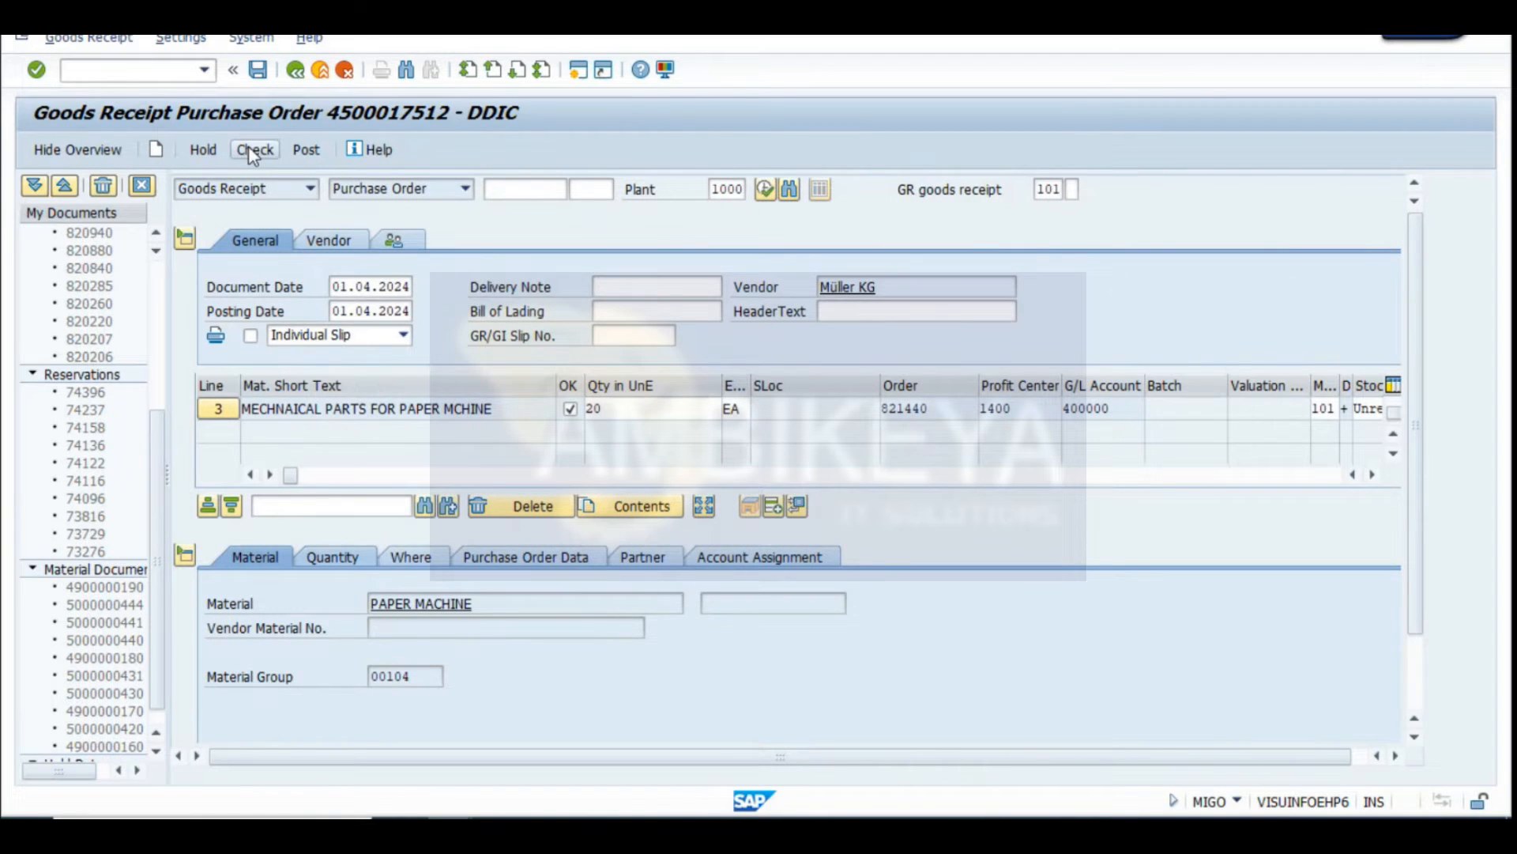
{"action": "left_click", "coordinate": [310, 154]}
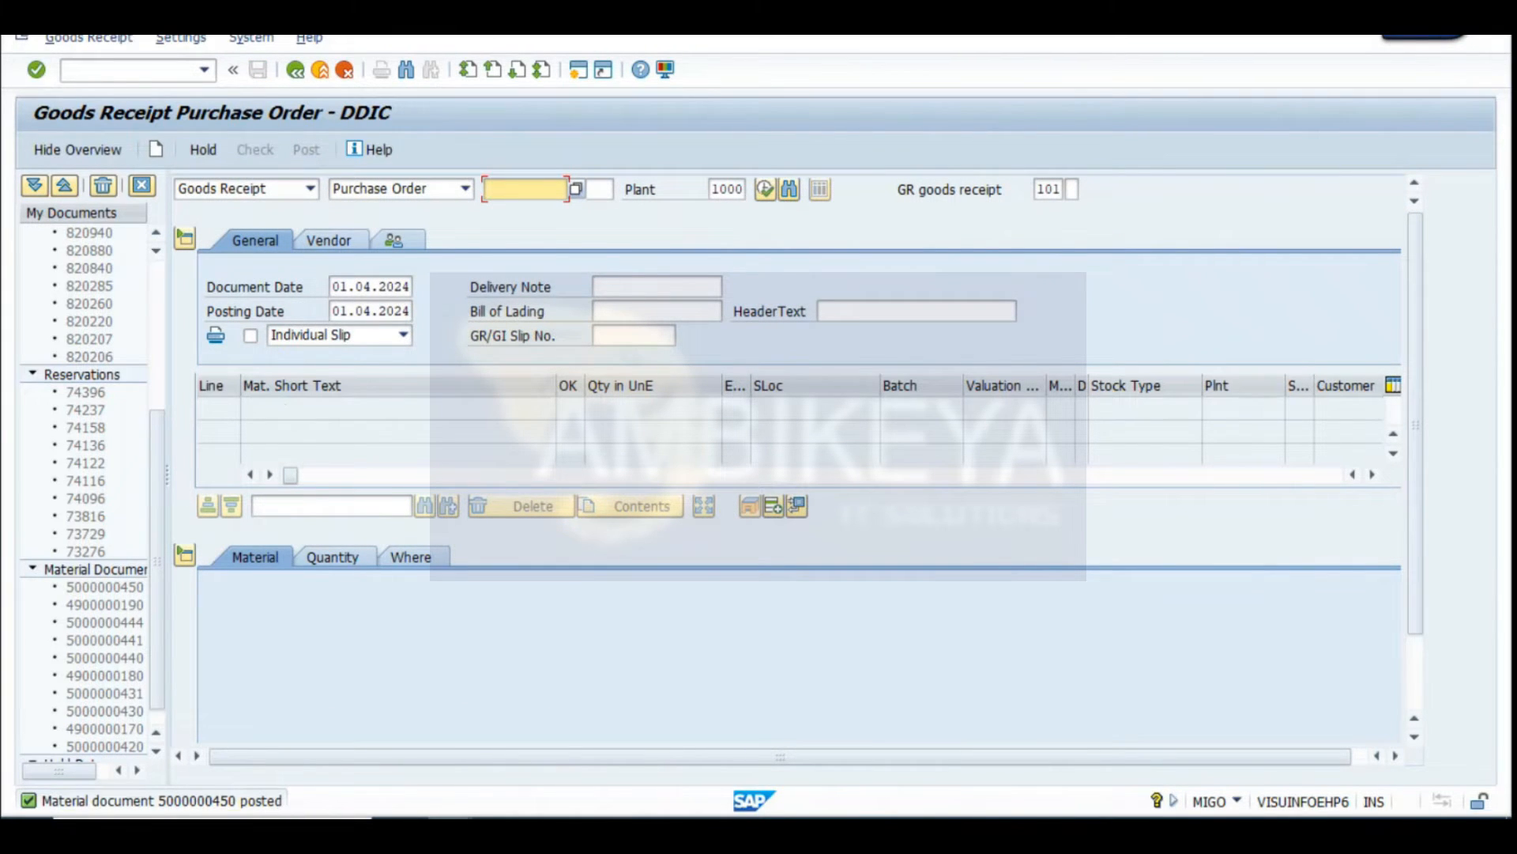
Switch to the investment order session, return to its component overview, and open and refresh the order's document flow
{"action": "left_click", "coordinate": [448, 832]}
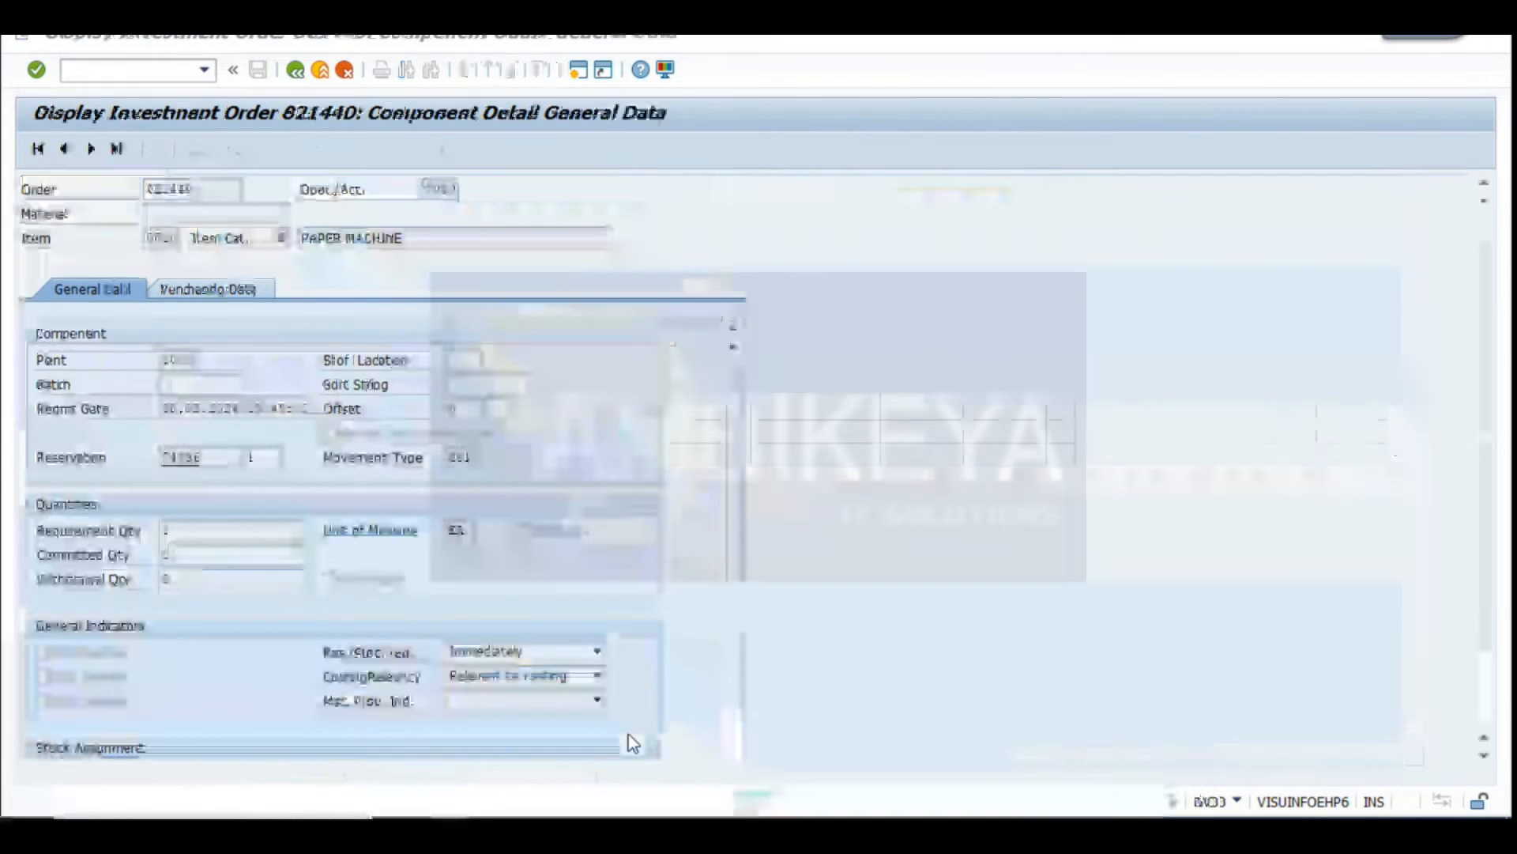
{"action": "left_click", "coordinate": [629, 733]}
{"action": "left_click", "coordinate": [296, 70]}
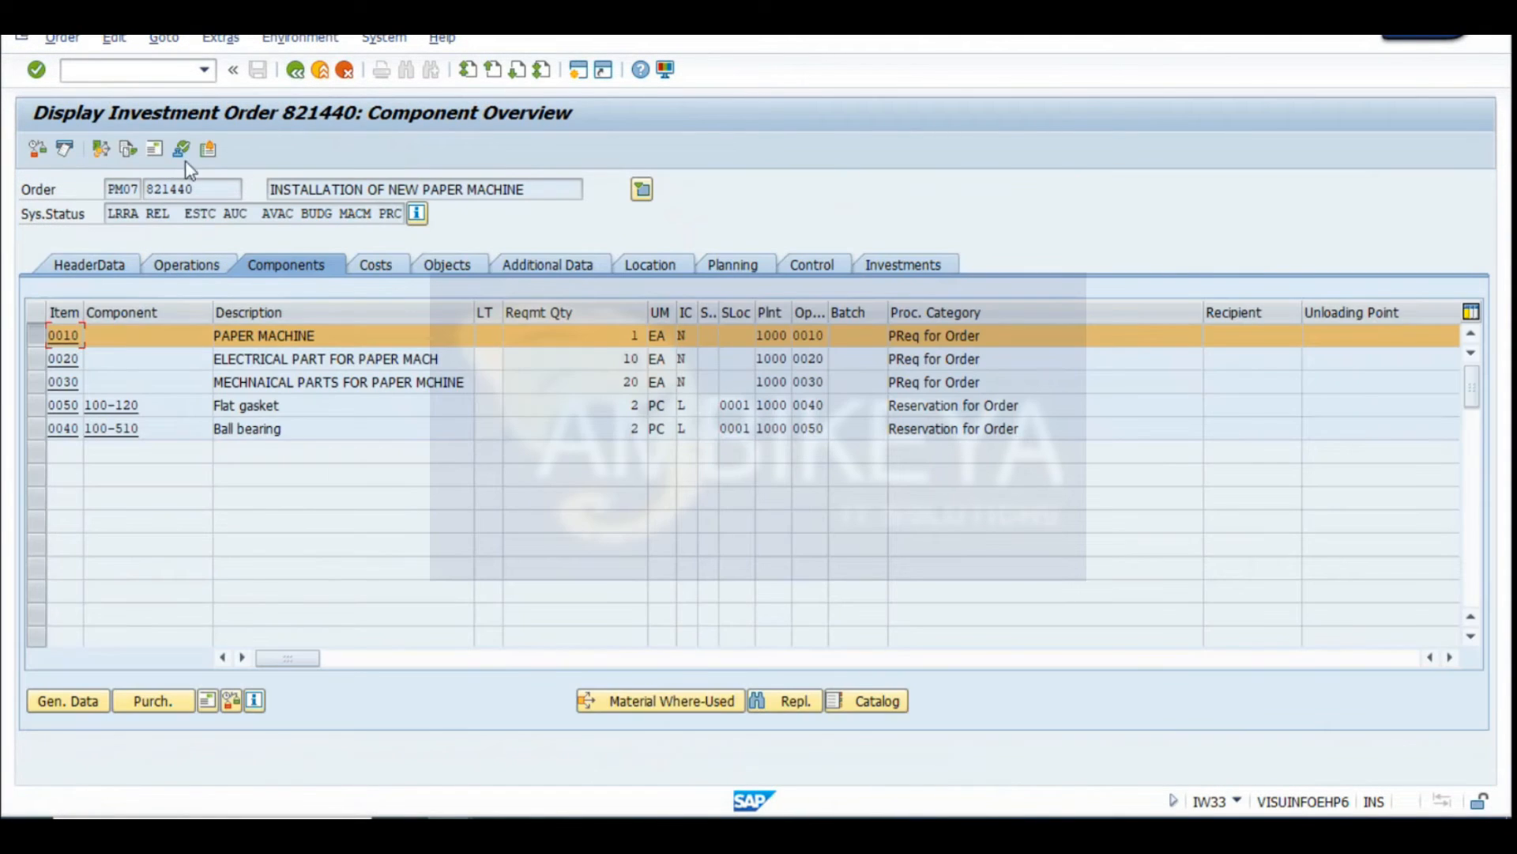
{"action": "left_click", "coordinate": [126, 148]}
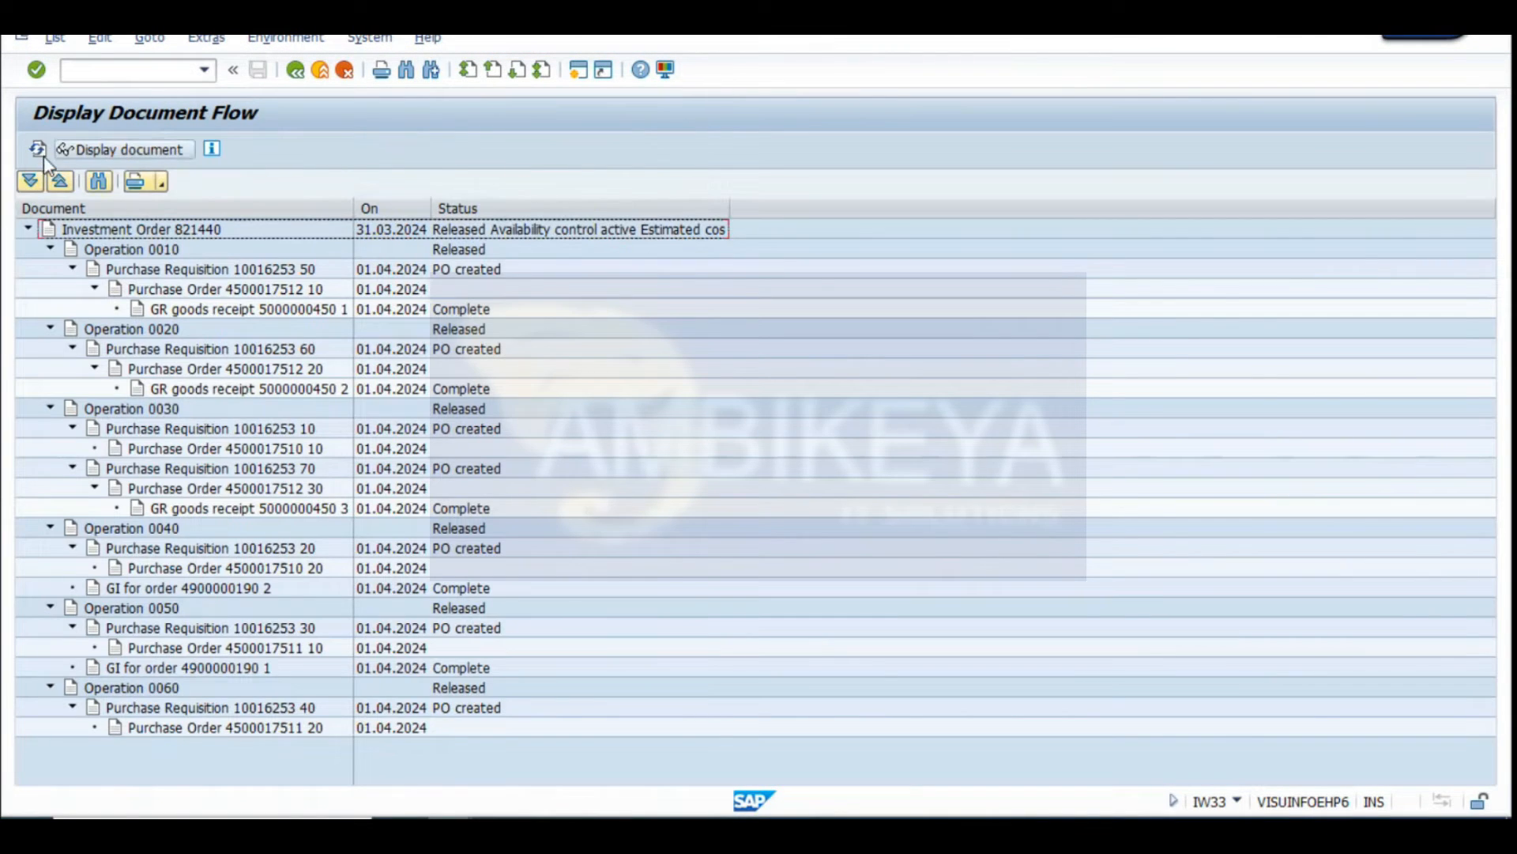
{"action": "left_click", "coordinate": [39, 151]}
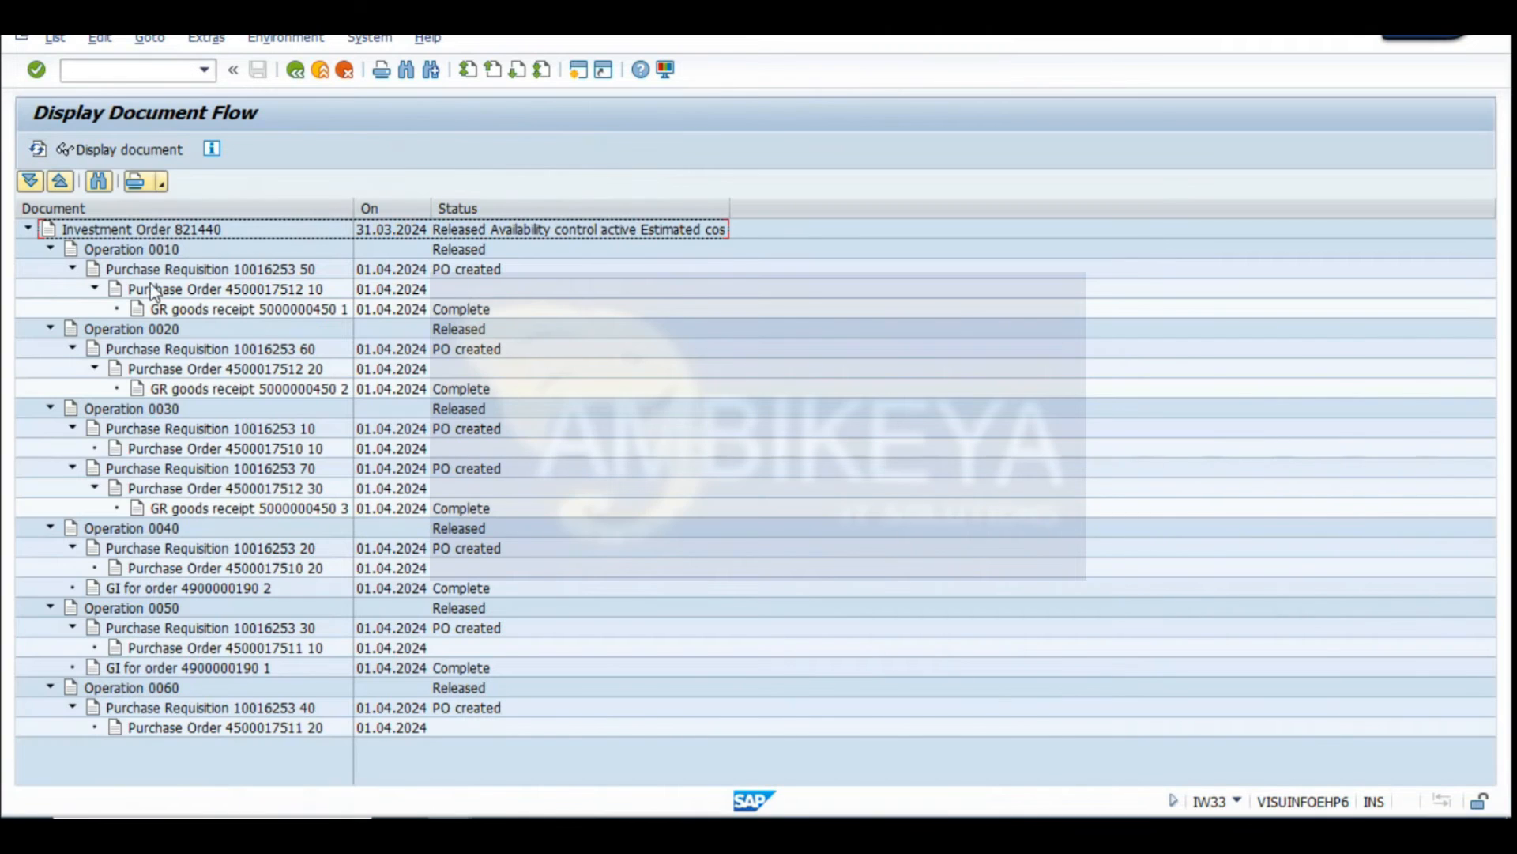
Examine the goods receipts, goods issues and purchase orders under each operation in the document flow and return to the order
{"action": "left_click", "coordinate": [198, 270]}
{"action": "left_click", "coordinate": [194, 309]}
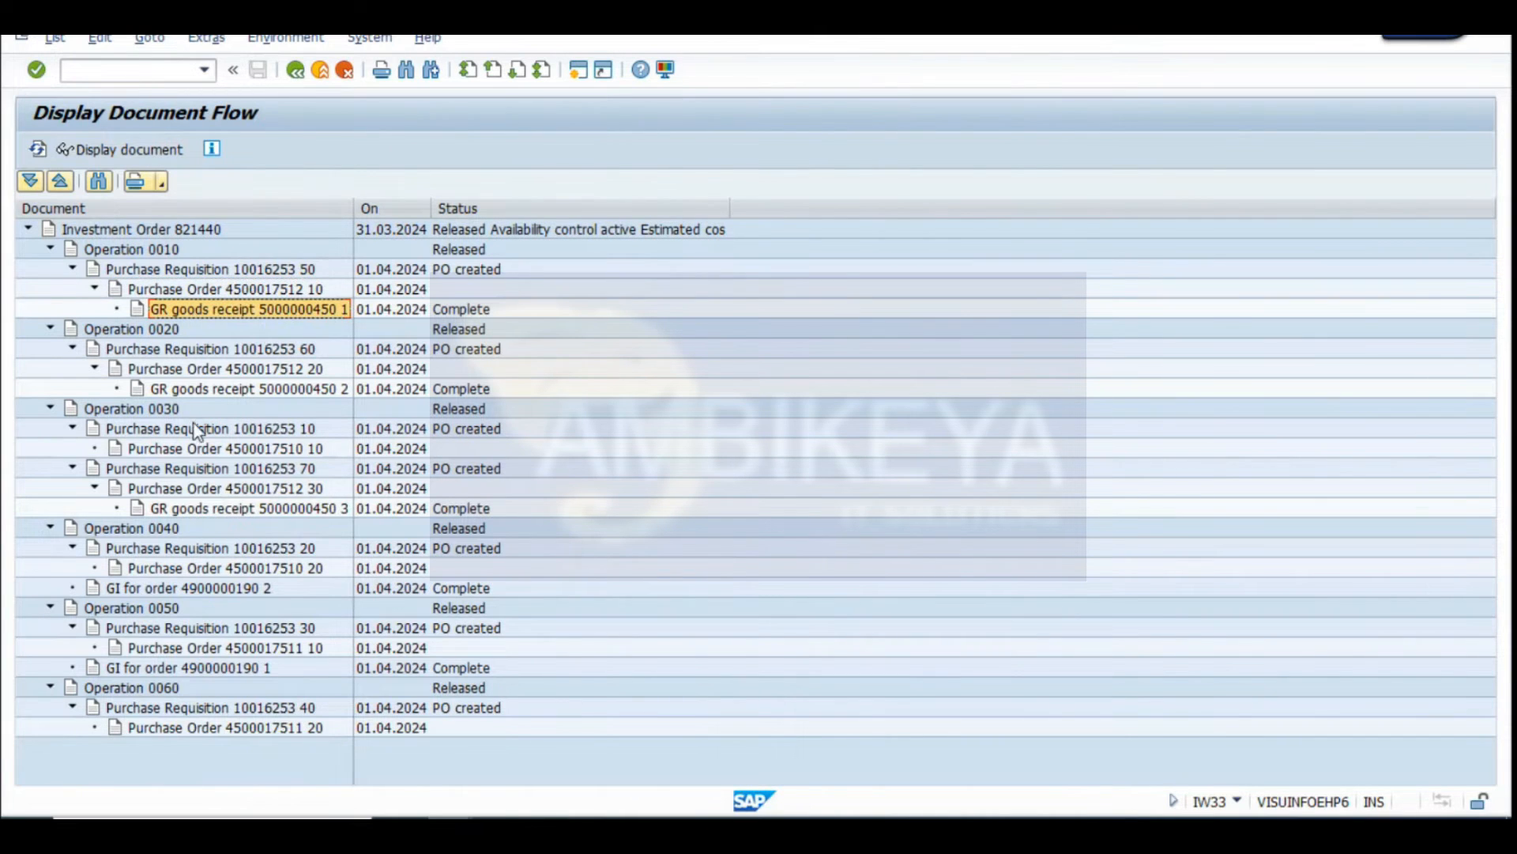
{"action": "left_click", "coordinate": [213, 390]}
{"action": "left_click", "coordinate": [235, 510]}
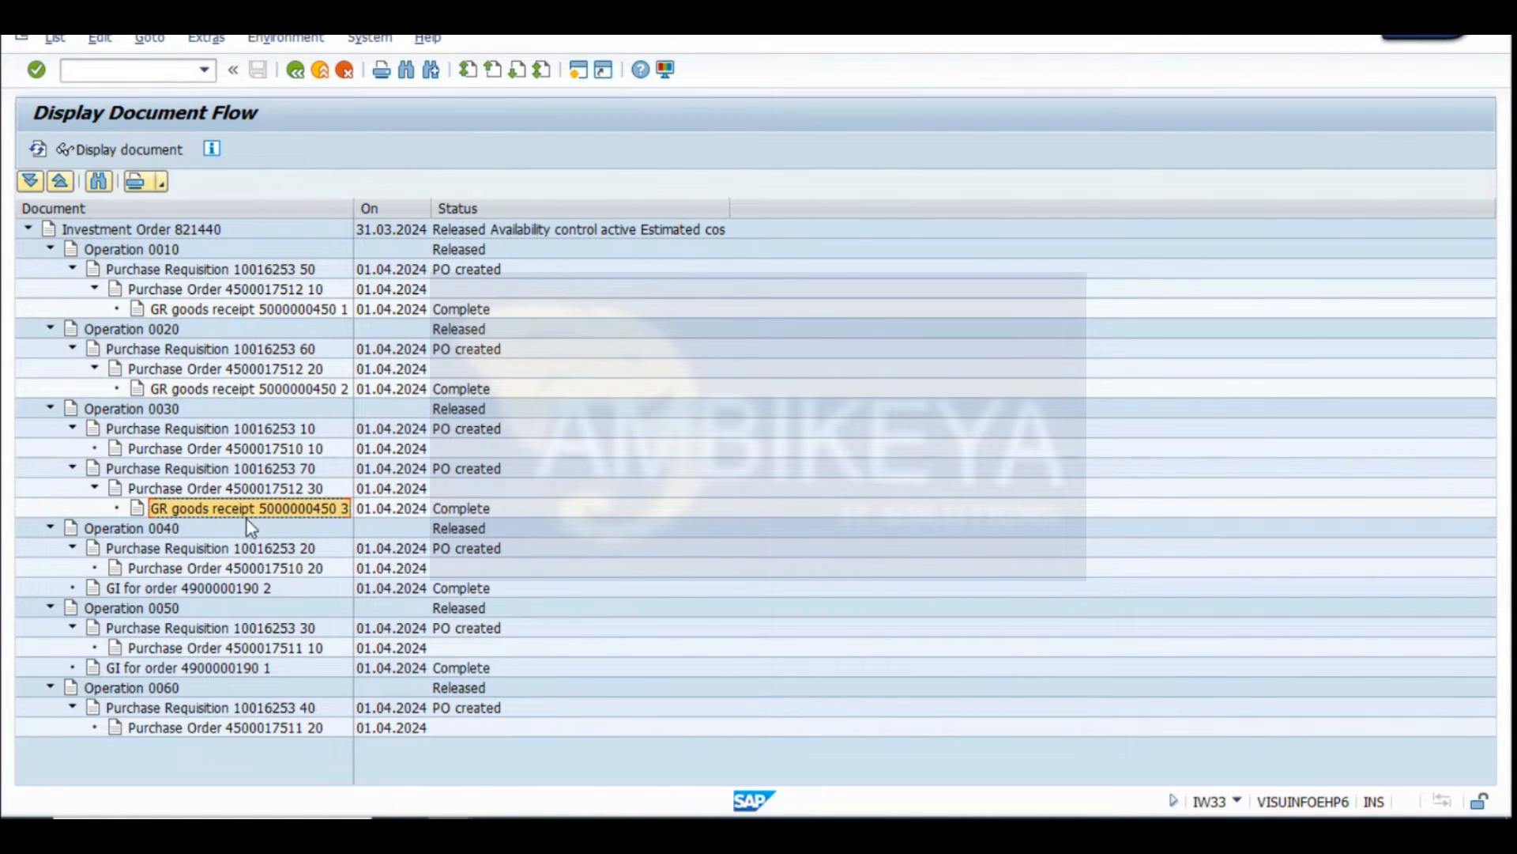
{"action": "left_click", "coordinate": [149, 588]}
{"action": "left_click", "coordinate": [203, 629]}
{"action": "left_click", "coordinate": [204, 648]}
{"action": "left_click", "coordinate": [177, 729]}
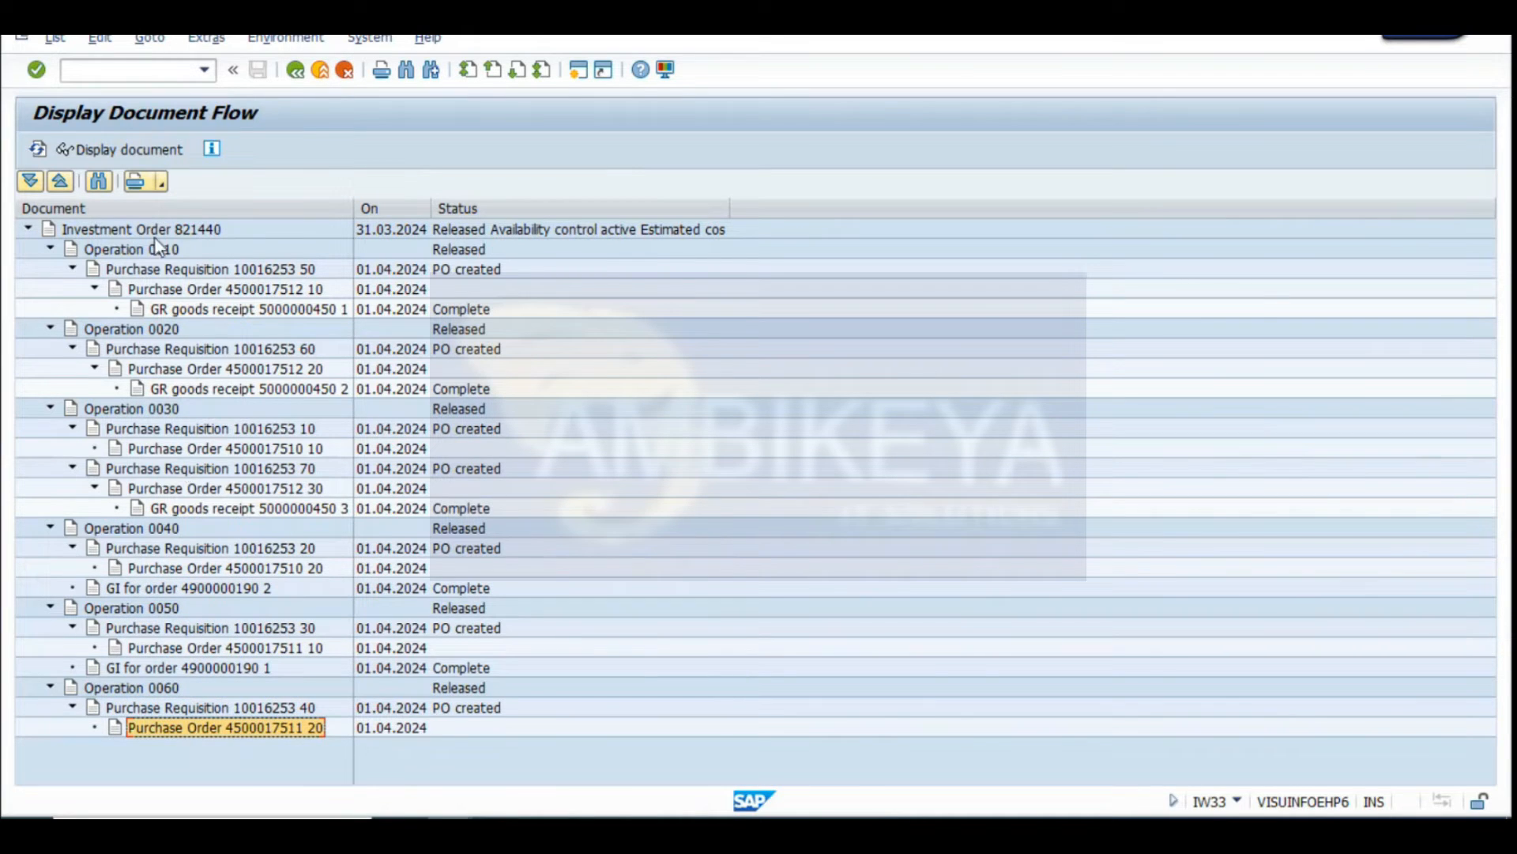
{"action": "left_click", "coordinate": [296, 70]}
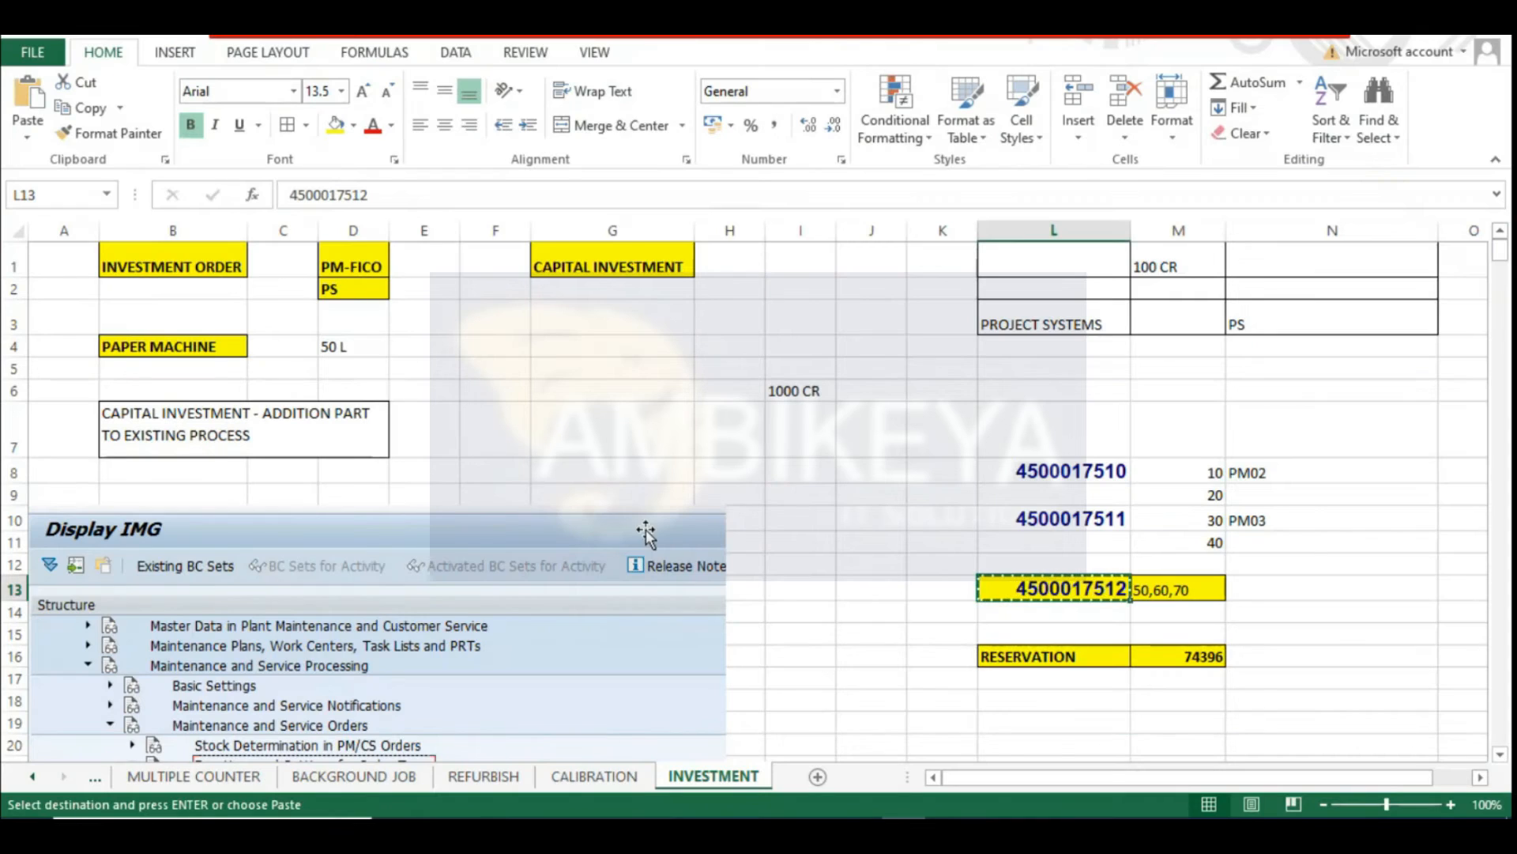
{"action": "scroll", "coordinate": [645, 534], "scroll_direction": "down", "scroll_amount": 20}
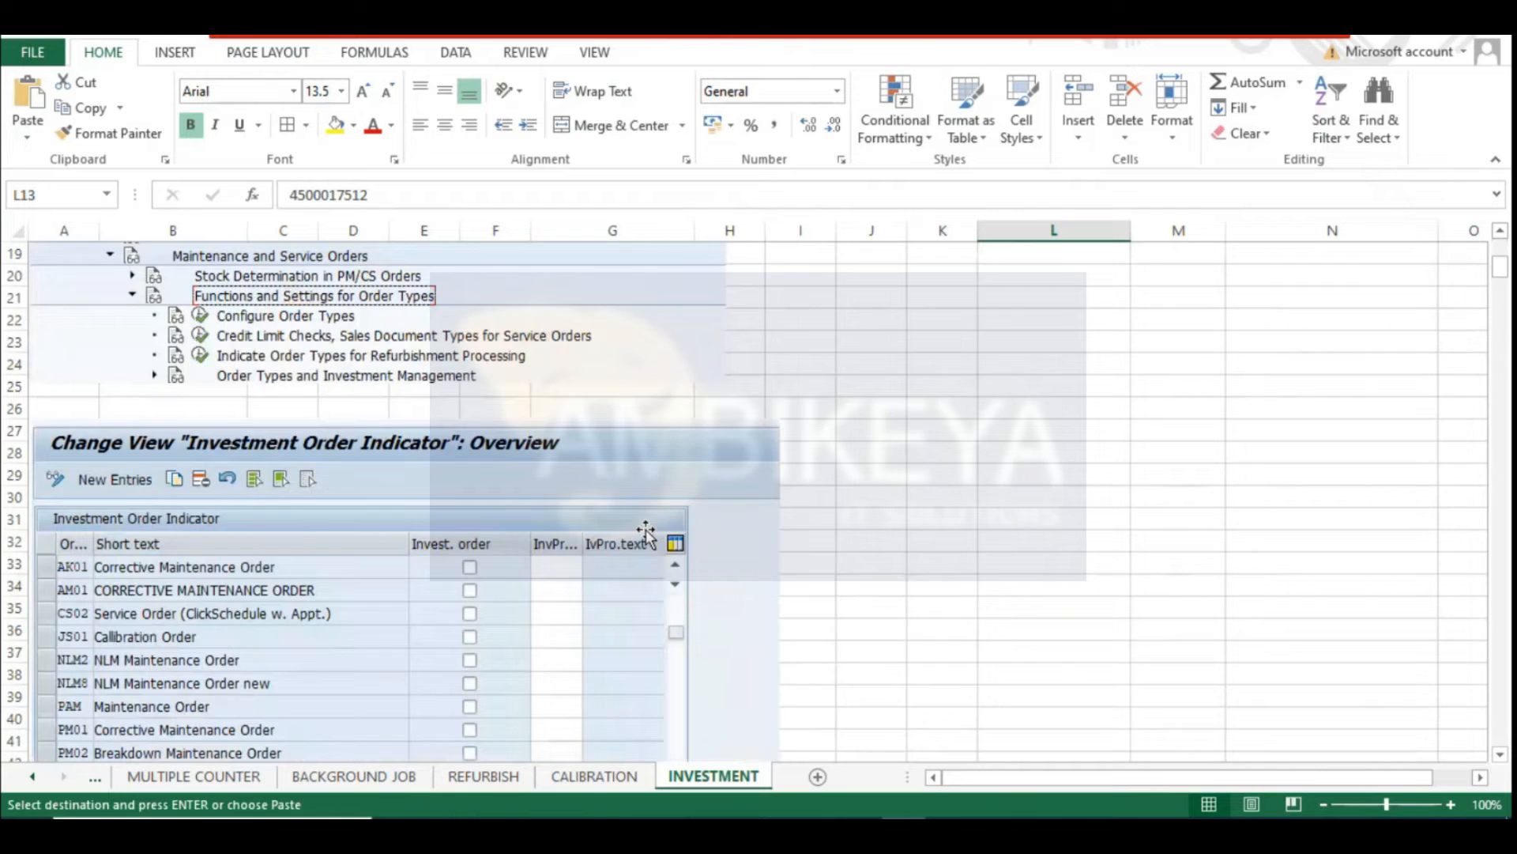
{"action": "scroll", "coordinate": [646, 534], "scroll_direction": "down", "scroll_amount": 13}
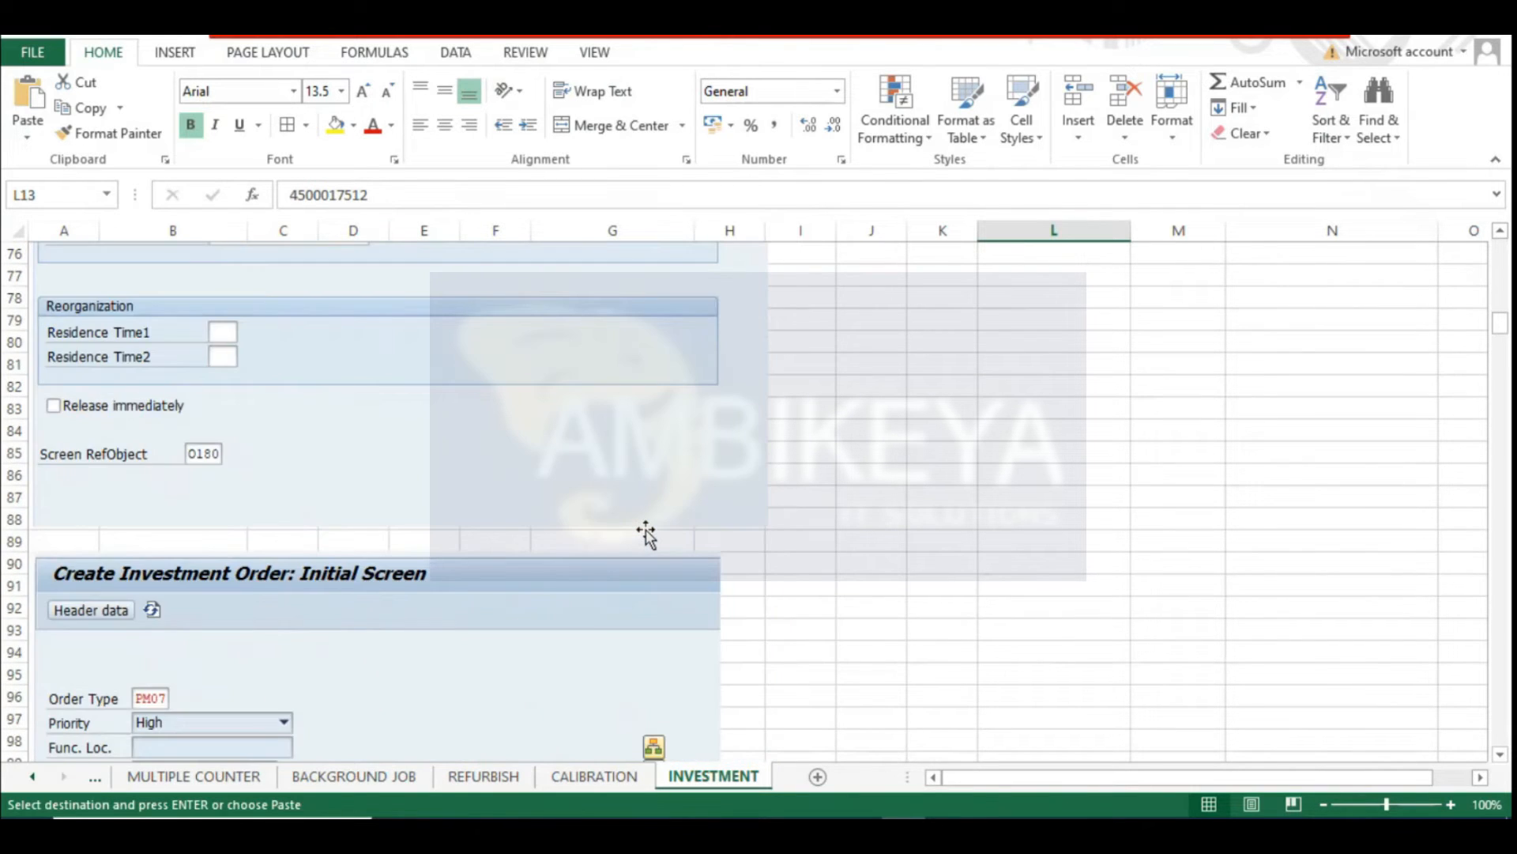
{"action": "left_click", "coordinate": [1272, 431]}
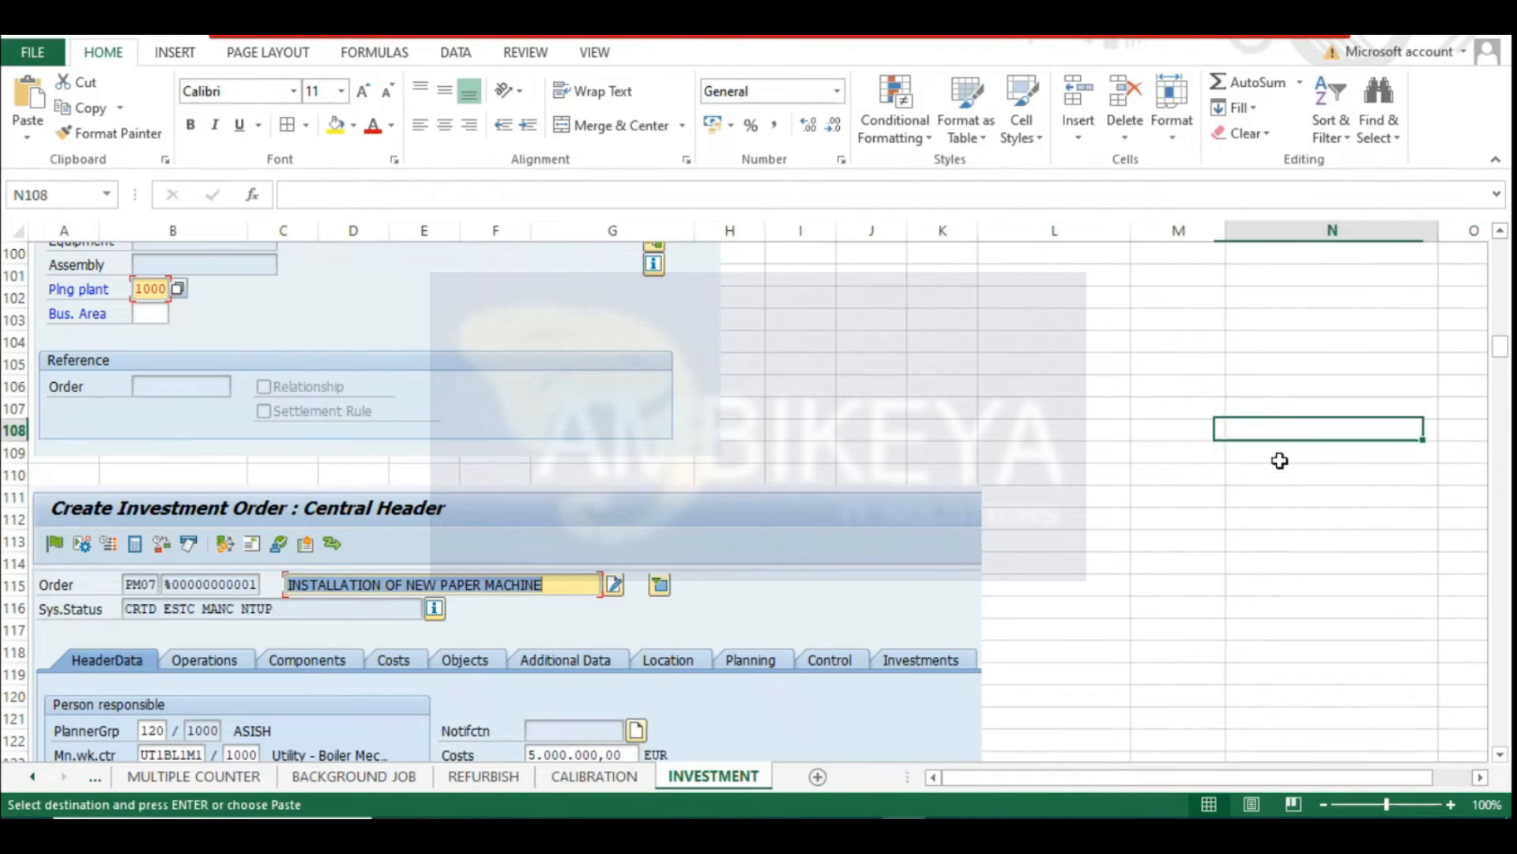
{"action": "scroll", "coordinate": [1202, 555], "scroll_direction": "down", "scroll_amount": 10}
{"action": "scroll", "coordinate": [1202, 555], "scroll_direction": "down", "scroll_amount": 20}
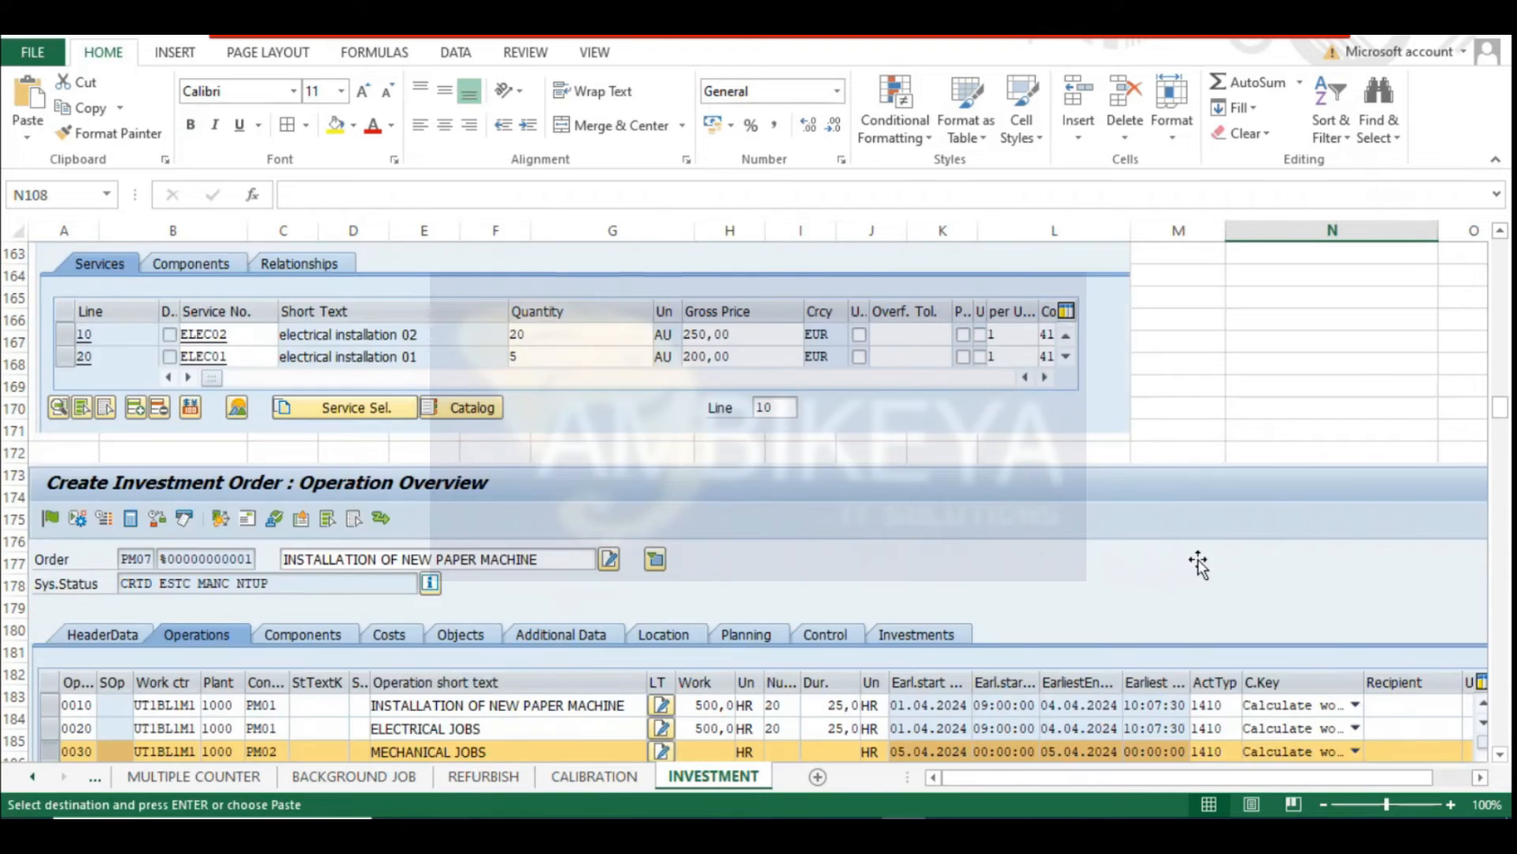
{"action": "scroll", "coordinate": [624, 575], "scroll_direction": "down", "scroll_amount": 4}
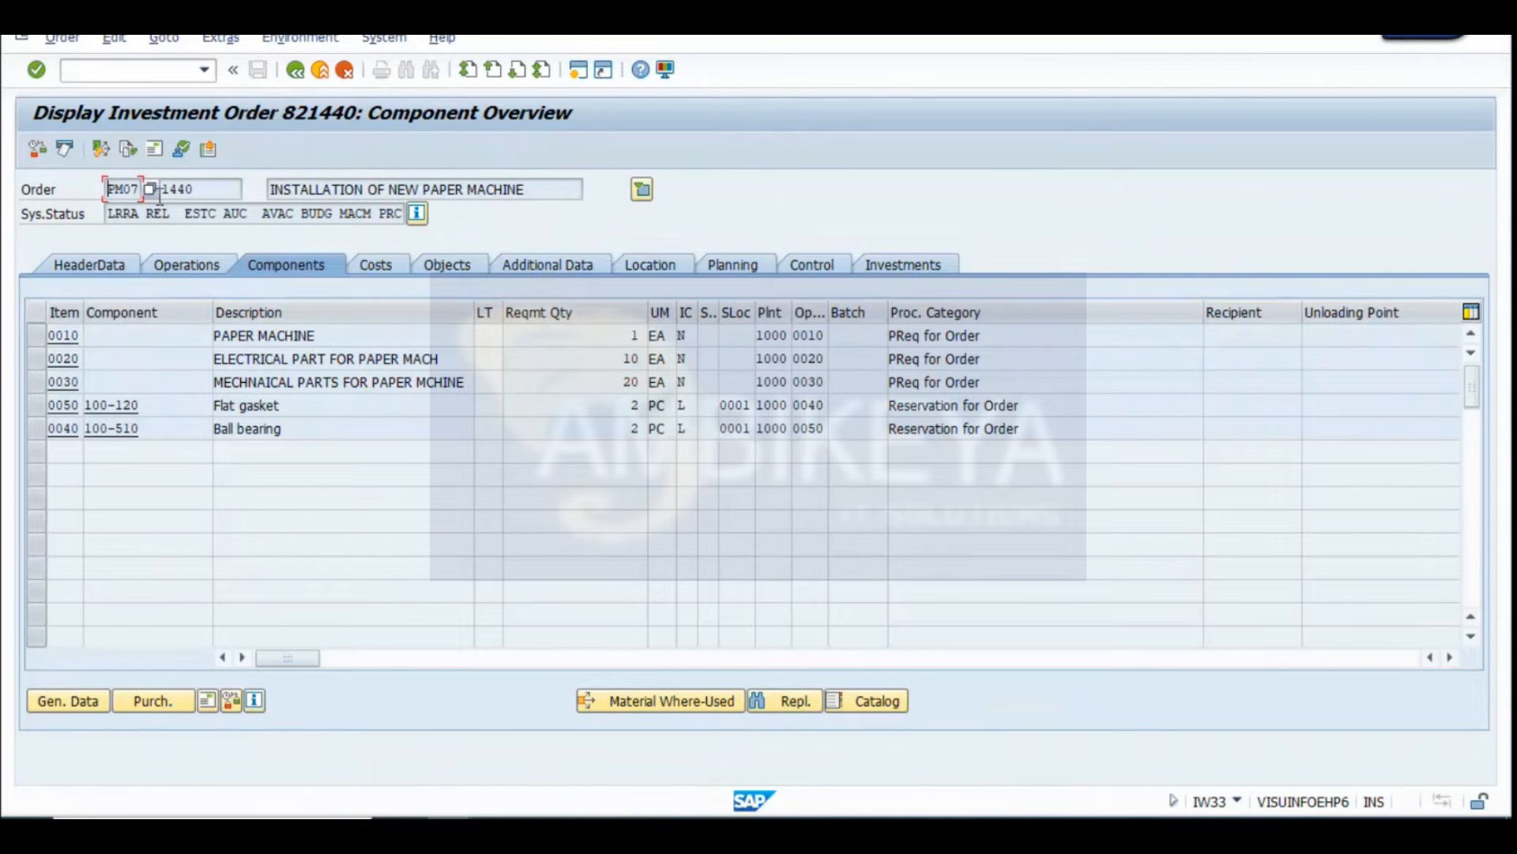
Copy the investment order number and leave the purchase requisition display in the other SAP session
{"action": "left_click_drag", "start_coordinate": [204, 190], "coordinate": [17, 197]}
{"action": "key", "text": "ctrl+c"}
{"action": "left_click", "coordinate": [450, 835]}
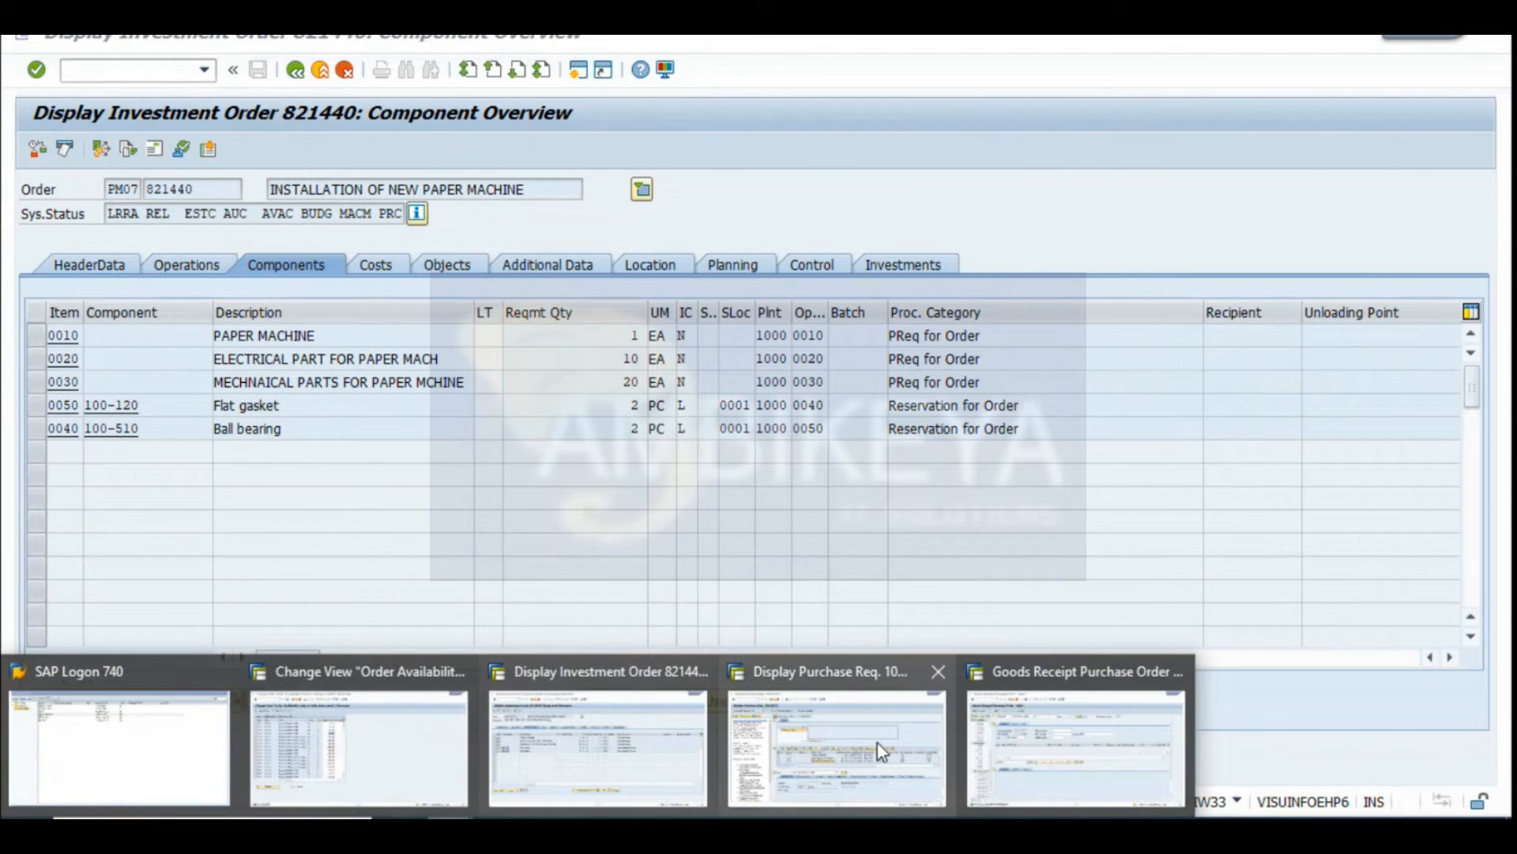
{"action": "left_click", "coordinate": [877, 742]}
{"action": "left_click", "coordinate": [299, 74]}
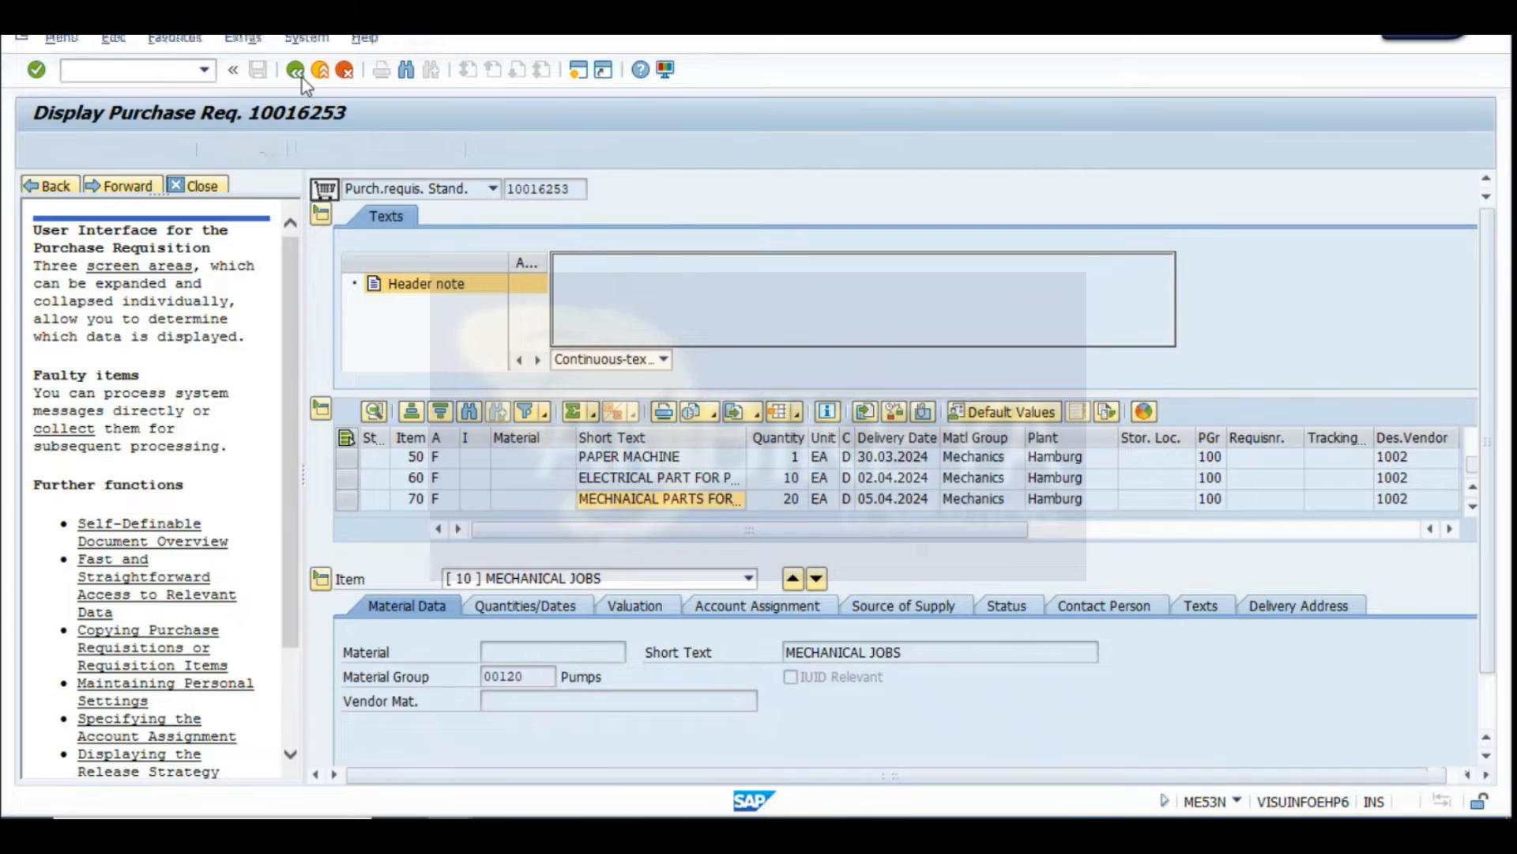
Start transaction IW41 for the investment order and open the actual data of operations 0010 and 0020
{"action": "type", "text": "IW41"}
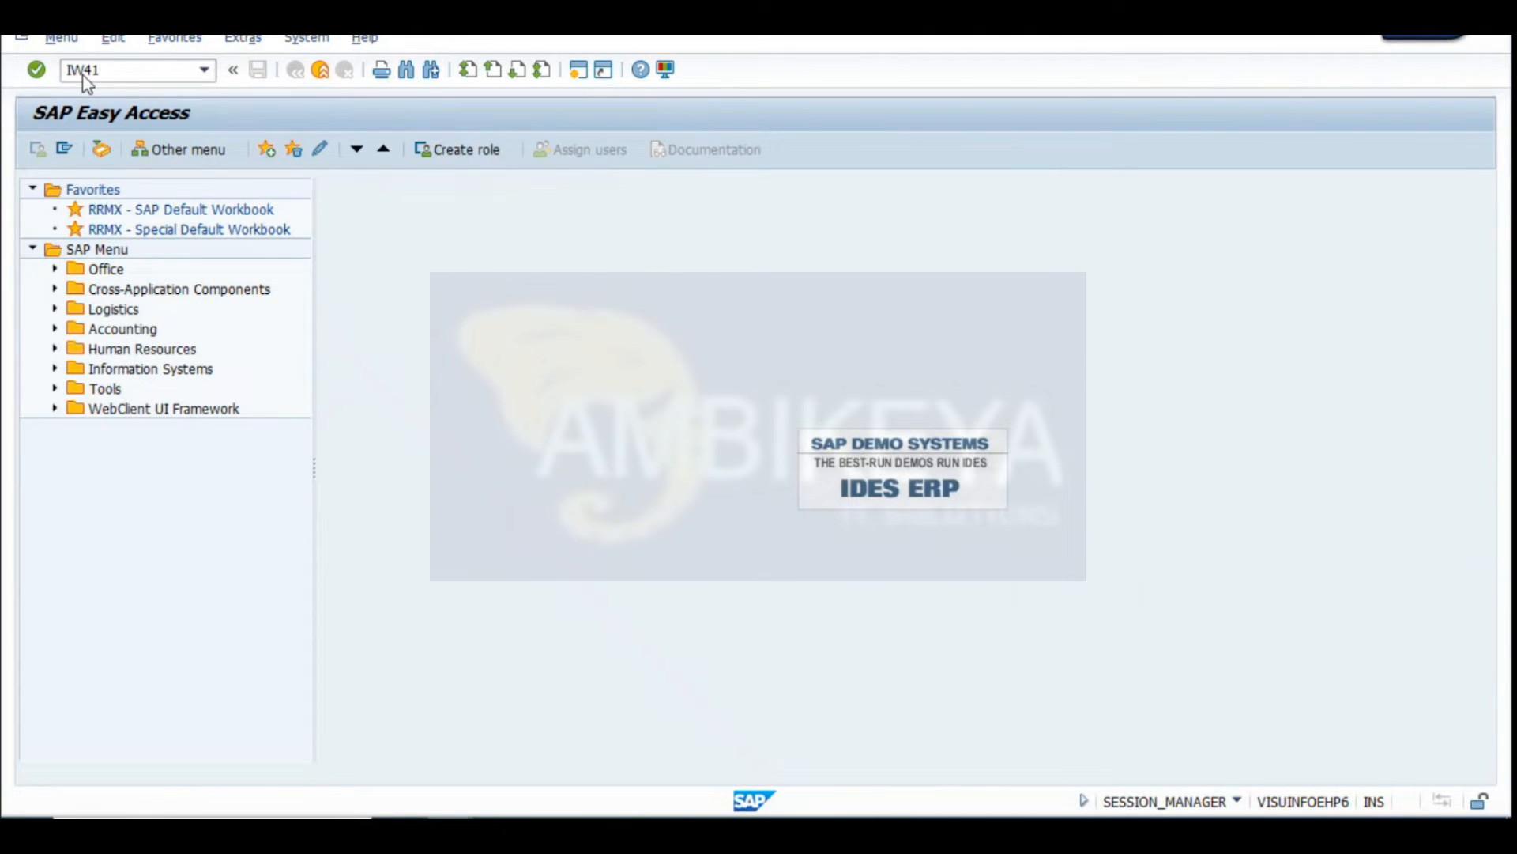
{"action": "key", "text": "Return"}
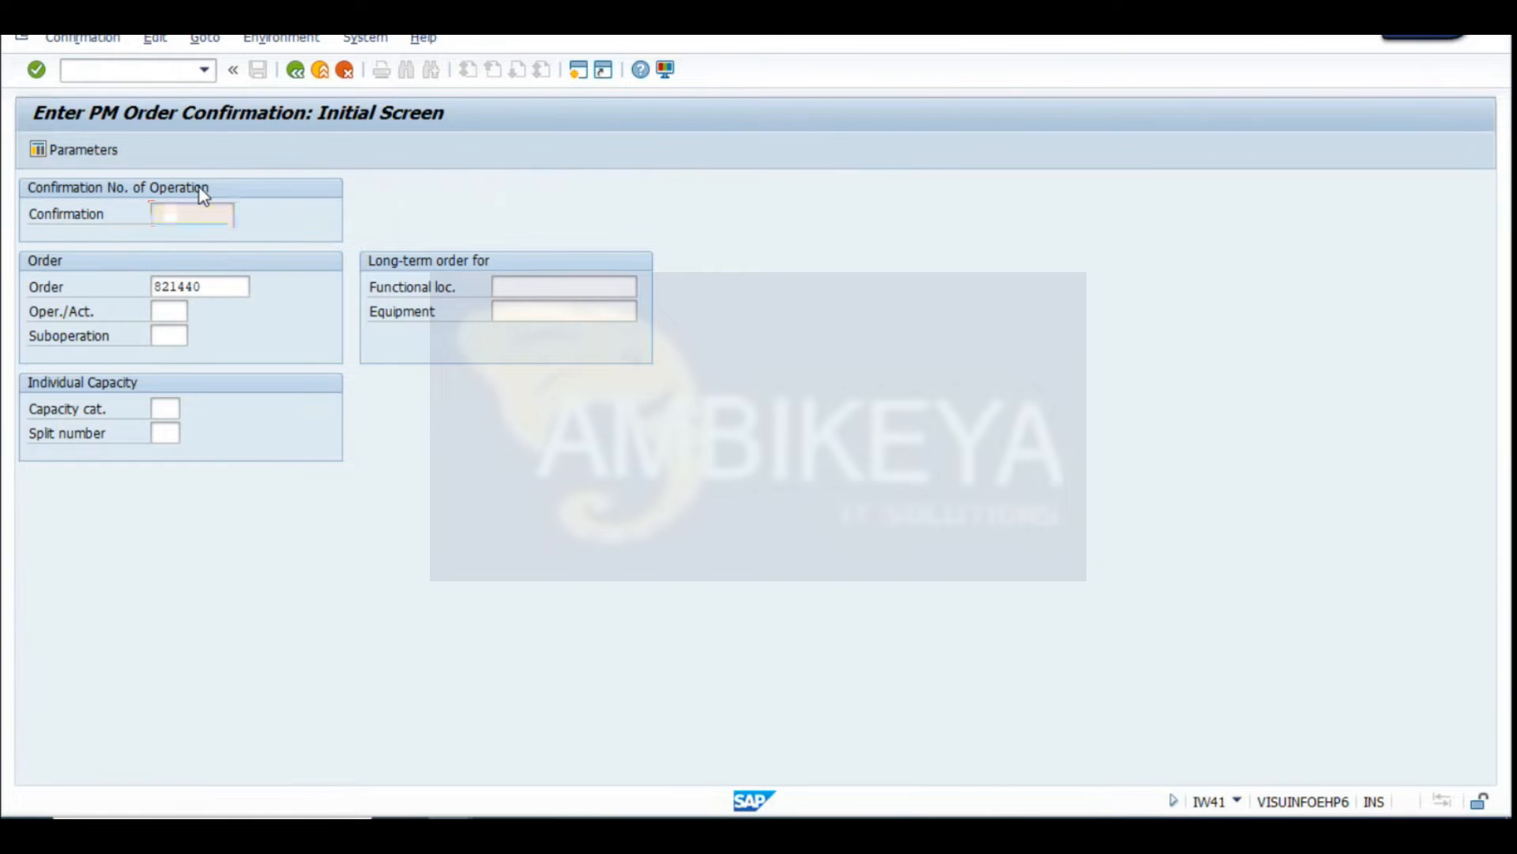
{"action": "key", "text": "Return"}
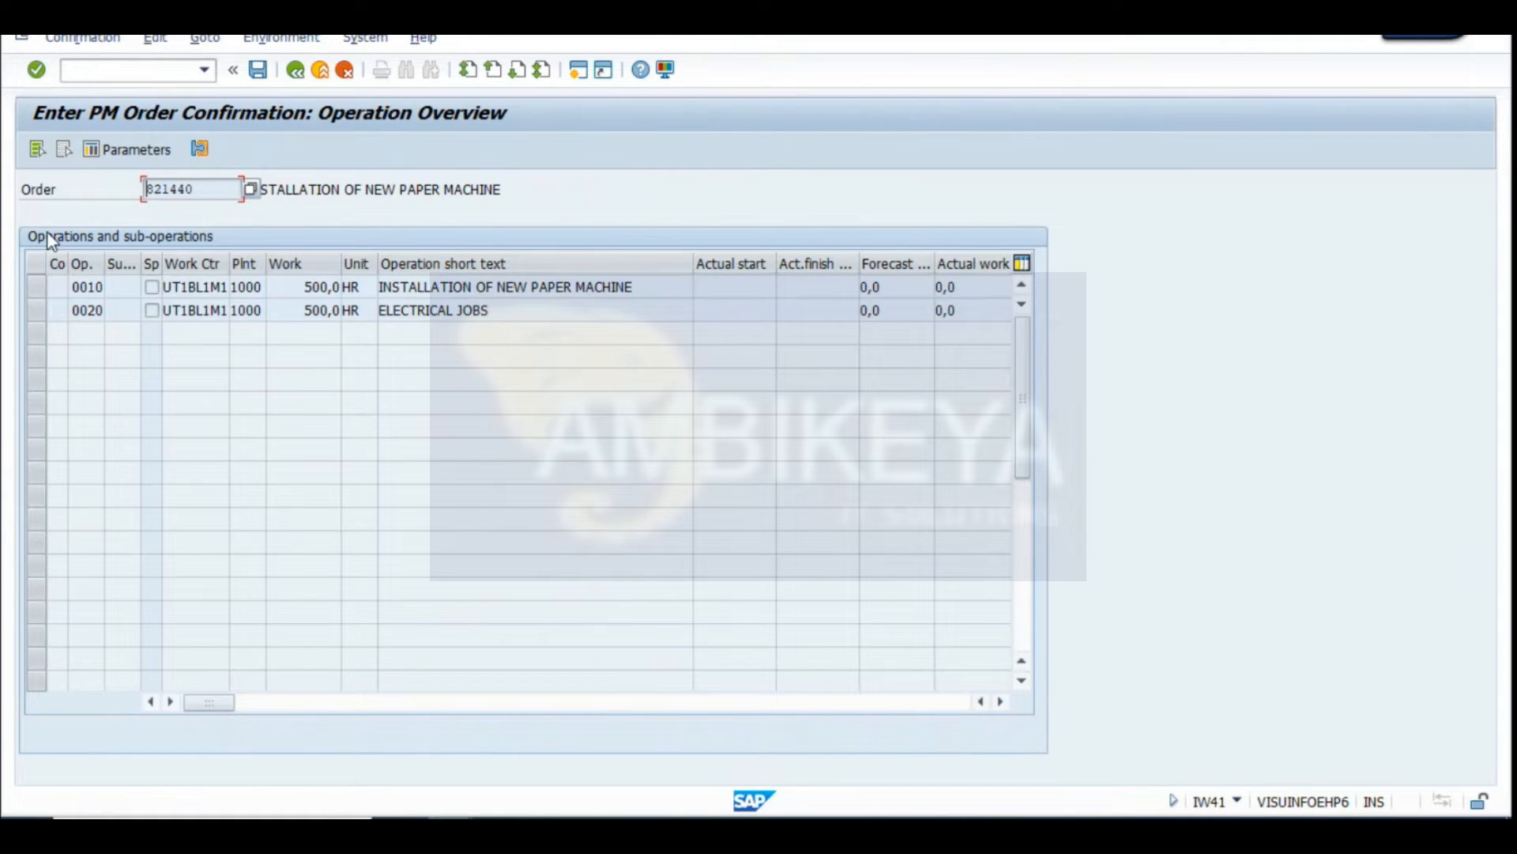
{"action": "left_click_drag", "start_coordinate": [40, 297], "coordinate": [38, 313]}
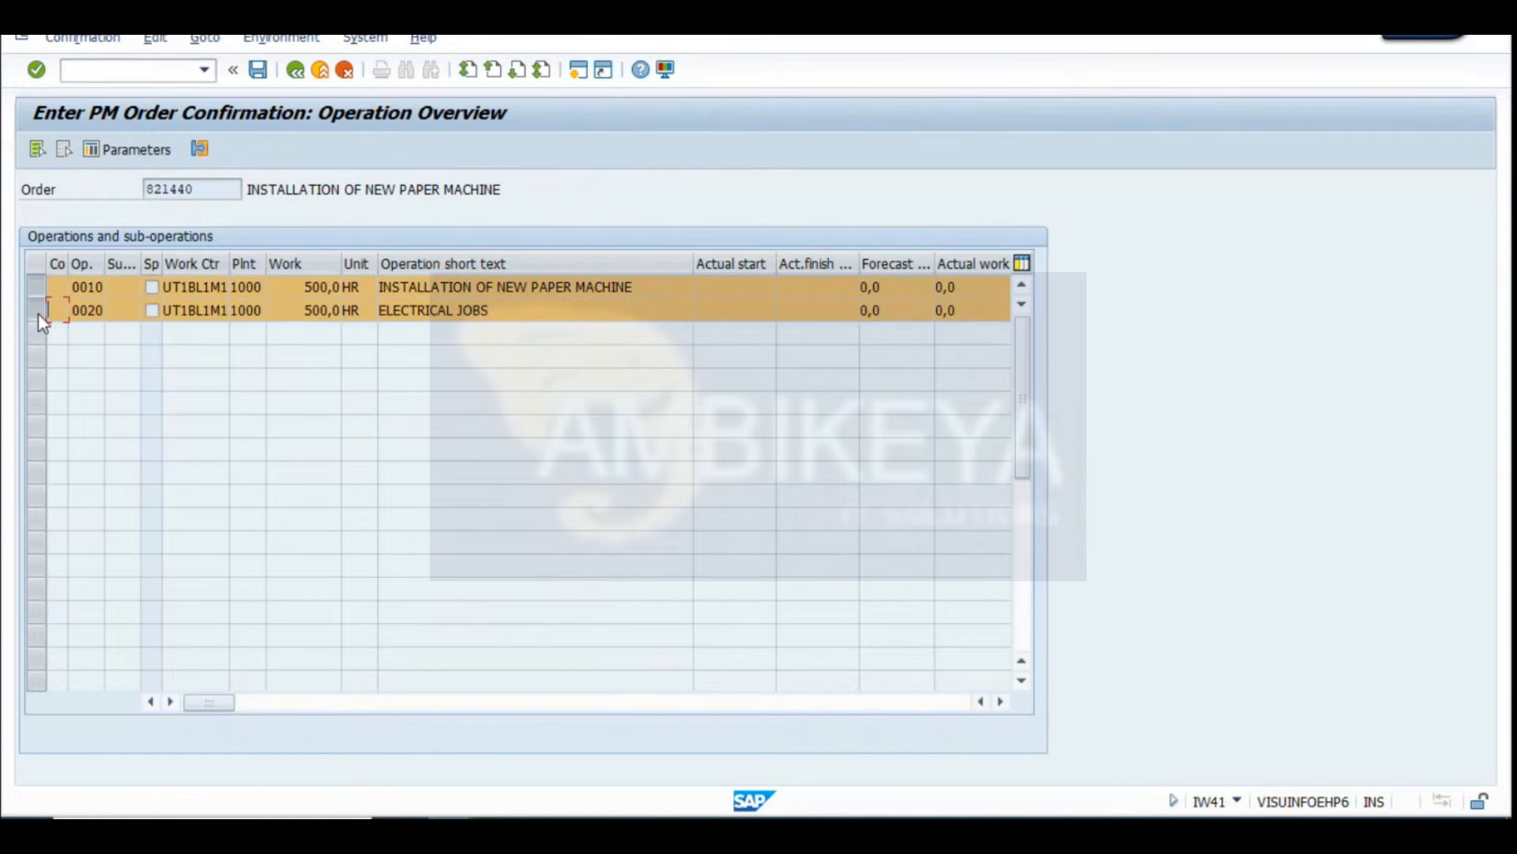
{"action": "left_click", "coordinate": [199, 150]}
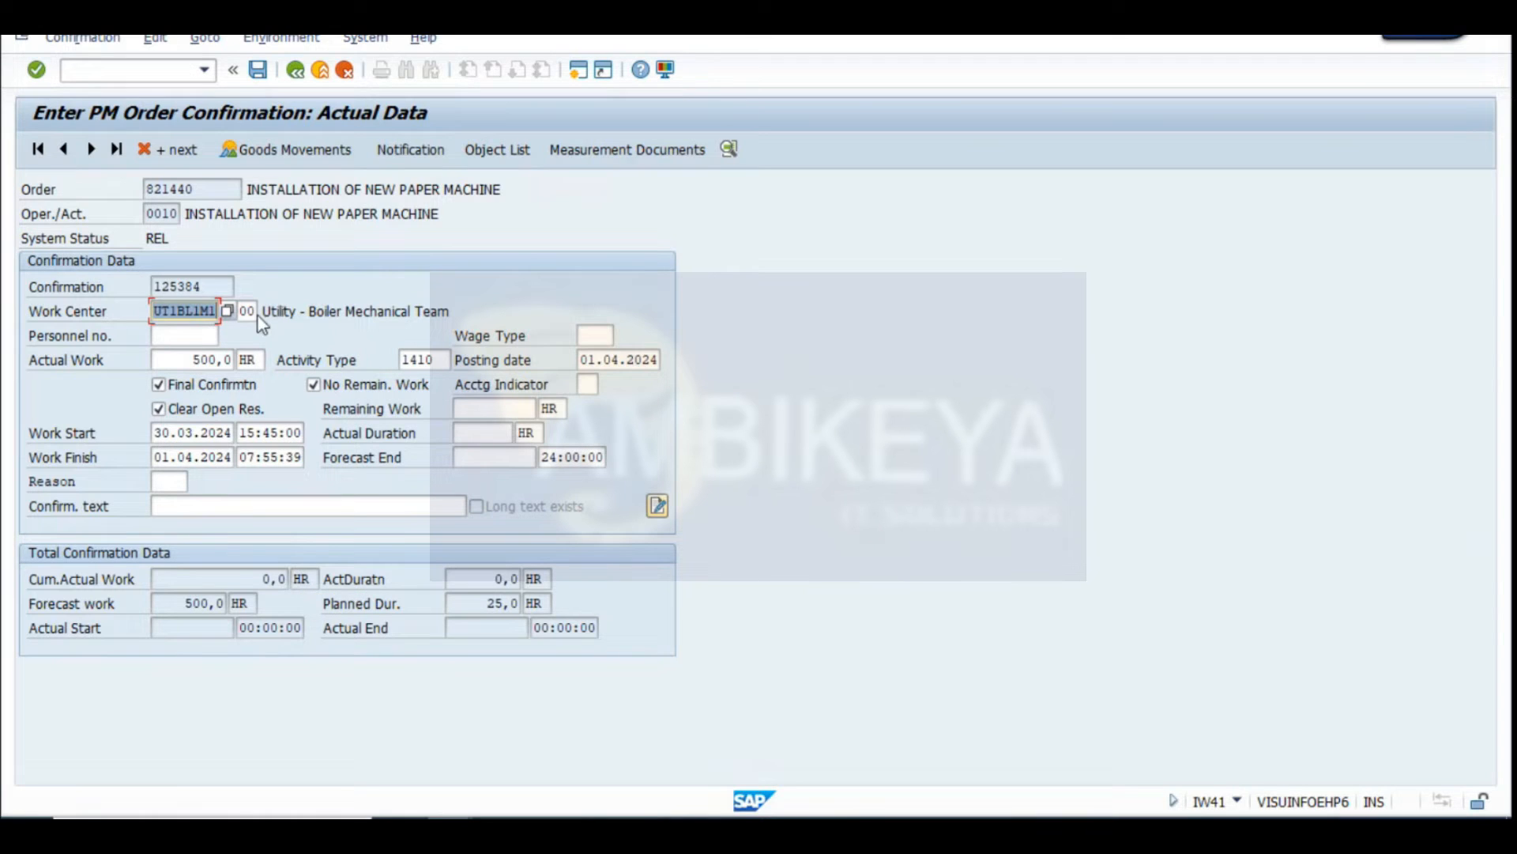
{"action": "left_click_drag", "start_coordinate": [477, 313], "coordinate": [264, 313]}
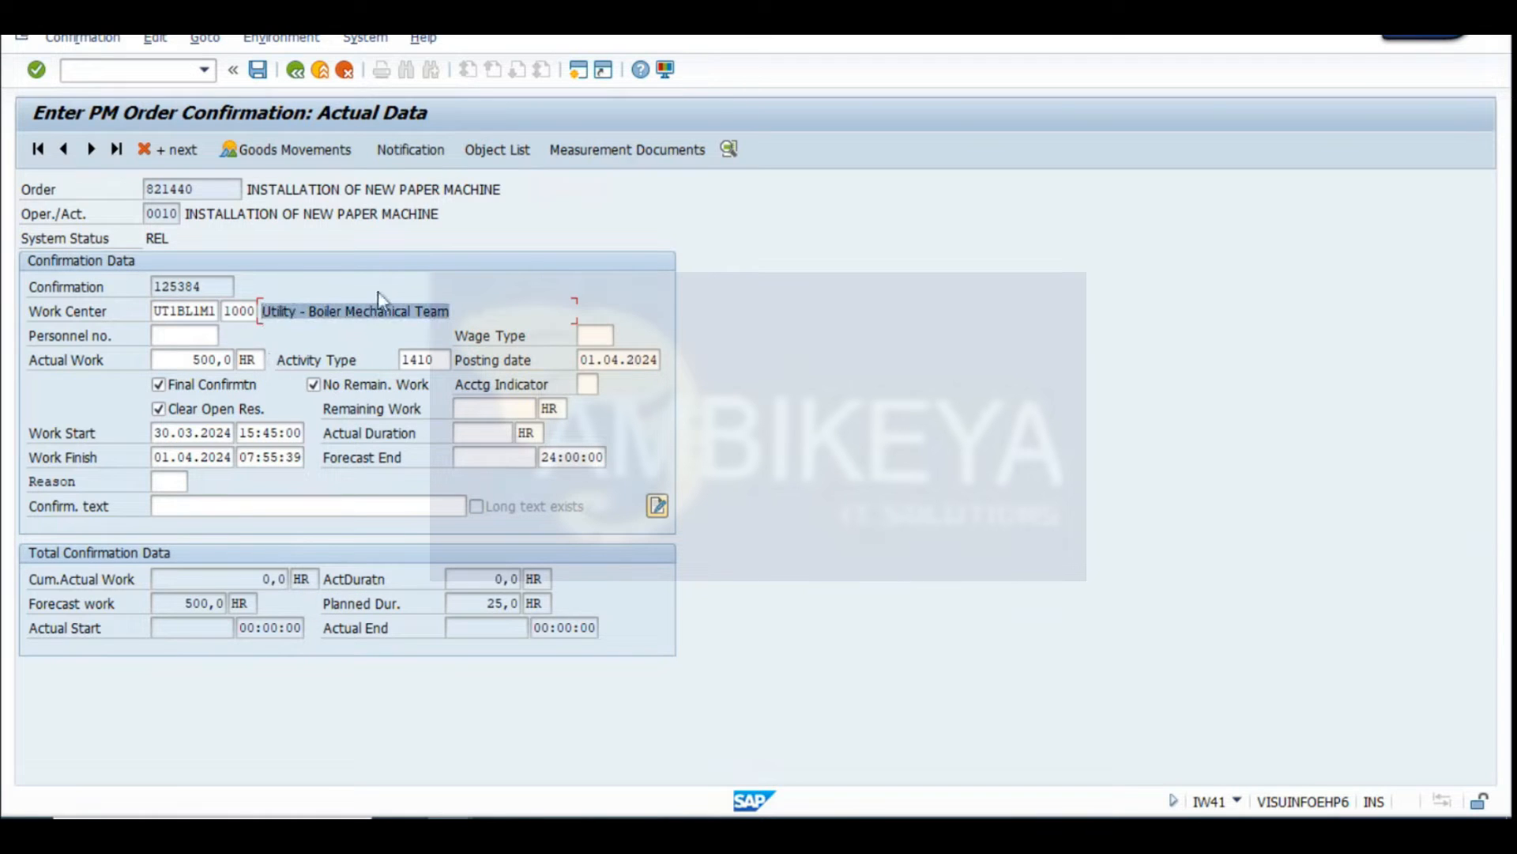
{"action": "left_click", "coordinate": [383, 331]}
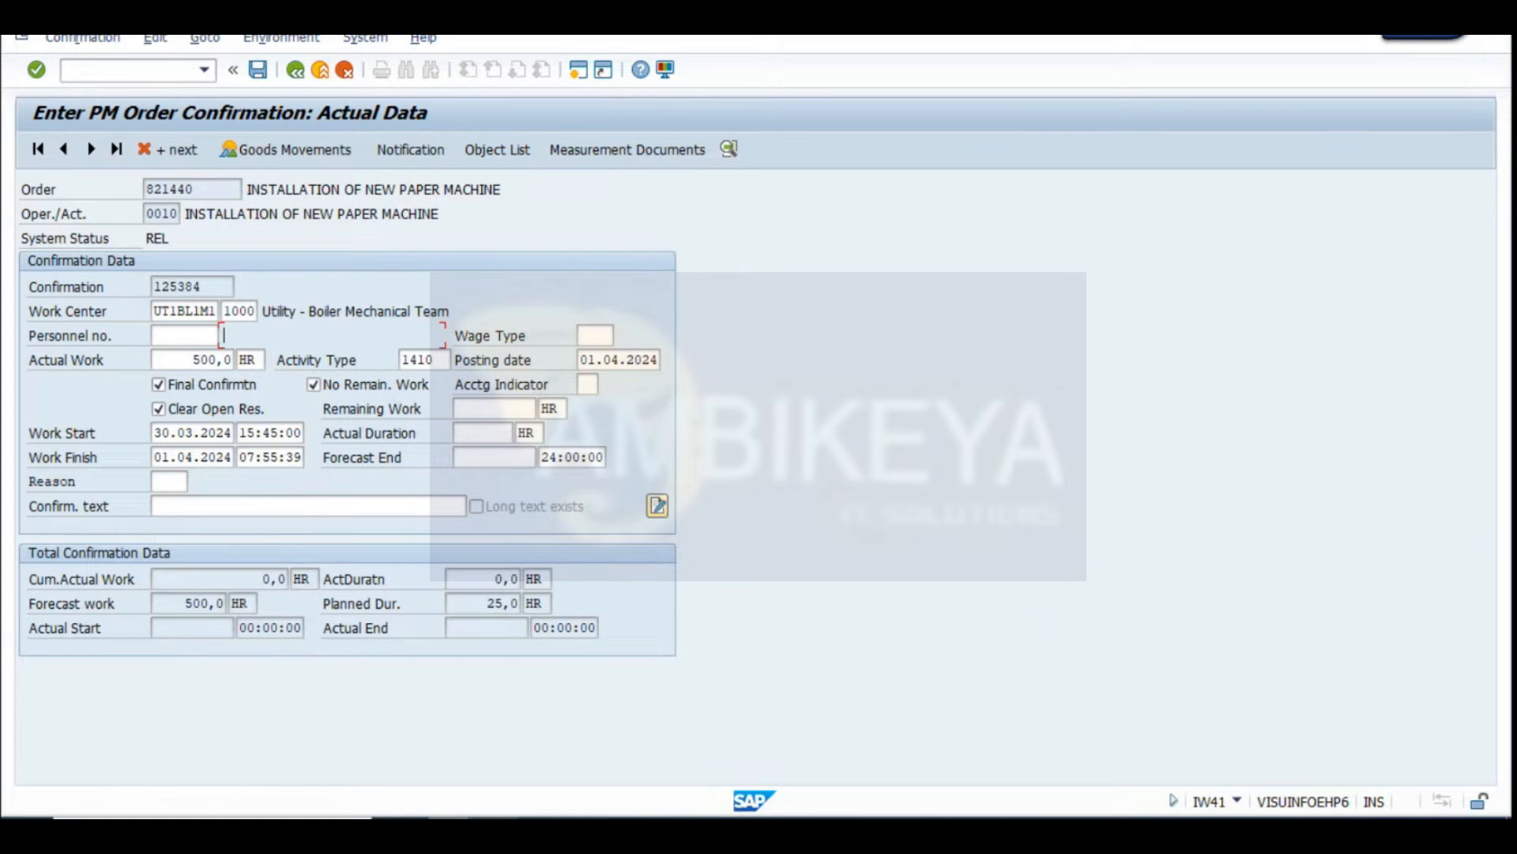
Switch to the investment order's operation overview, widen the control key column and open the control key selection for operation 0010
{"action": "mouse_move", "coordinate": [632, 817]}
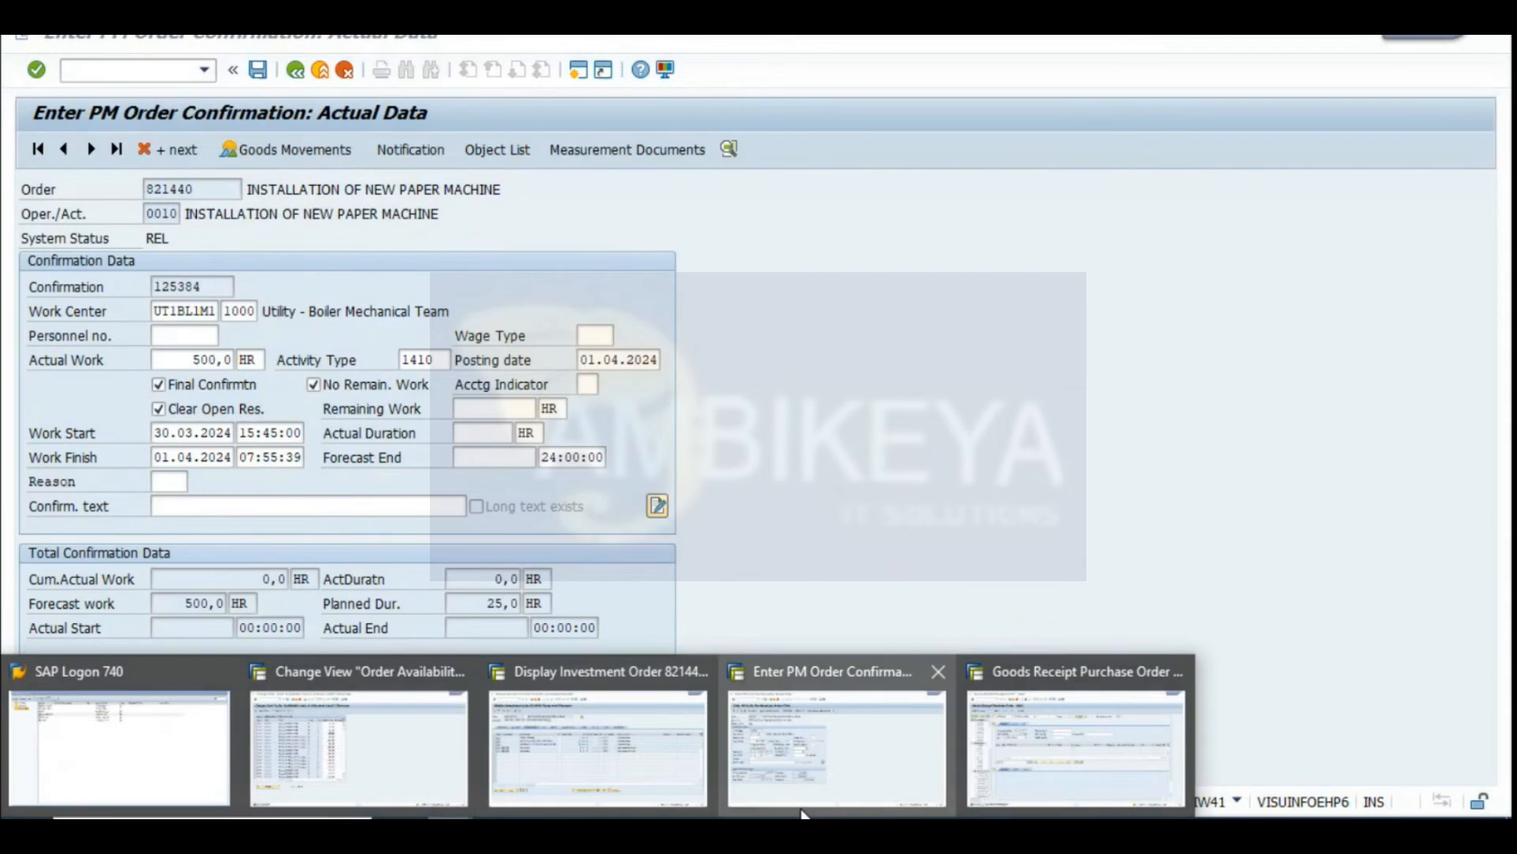
{"action": "left_click", "coordinate": [598, 747]}
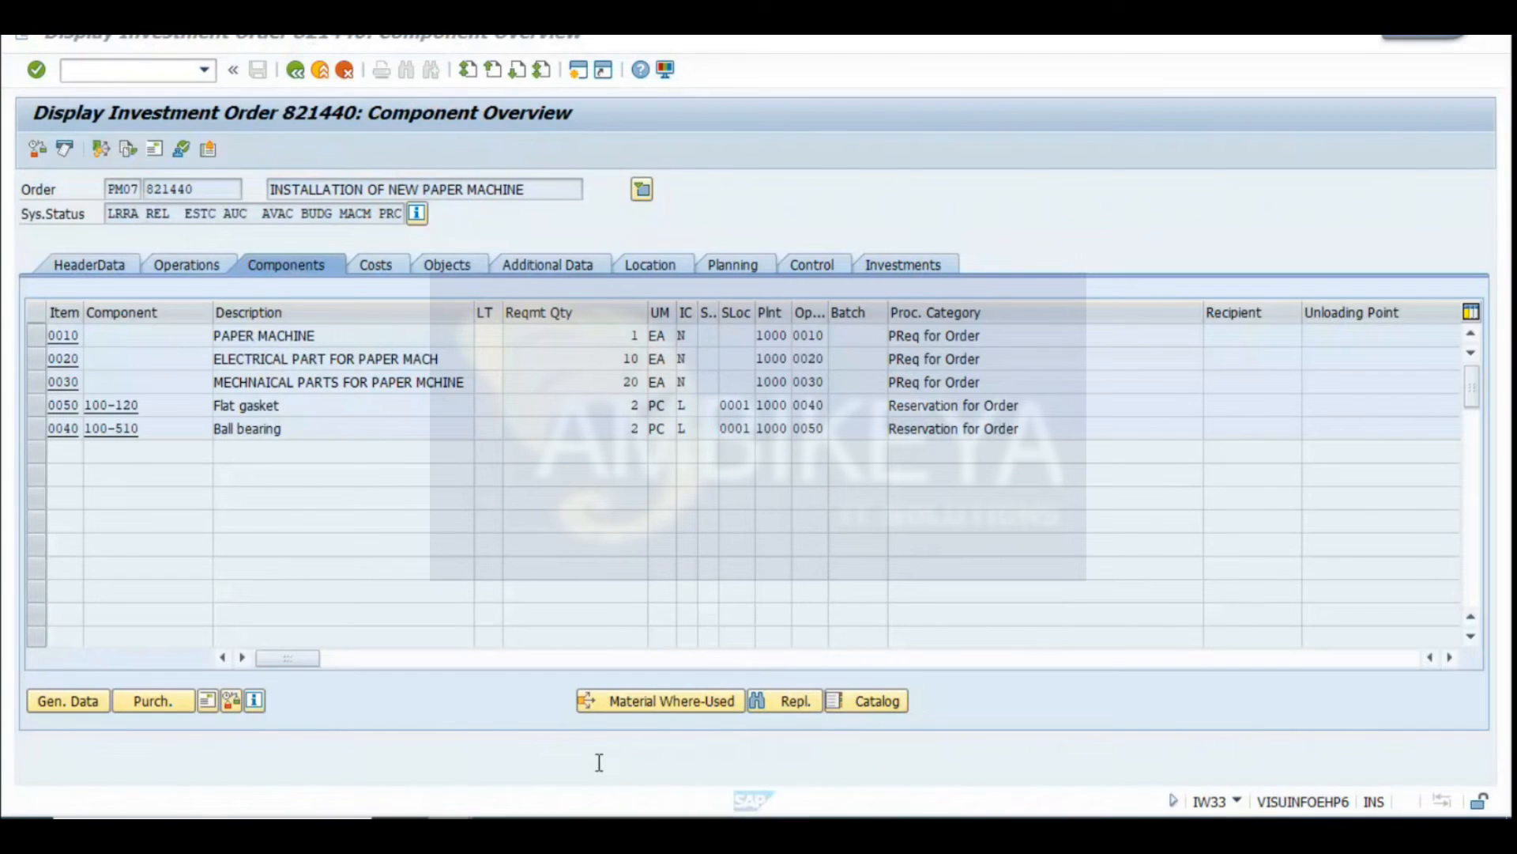
{"action": "left_click", "coordinate": [193, 269]}
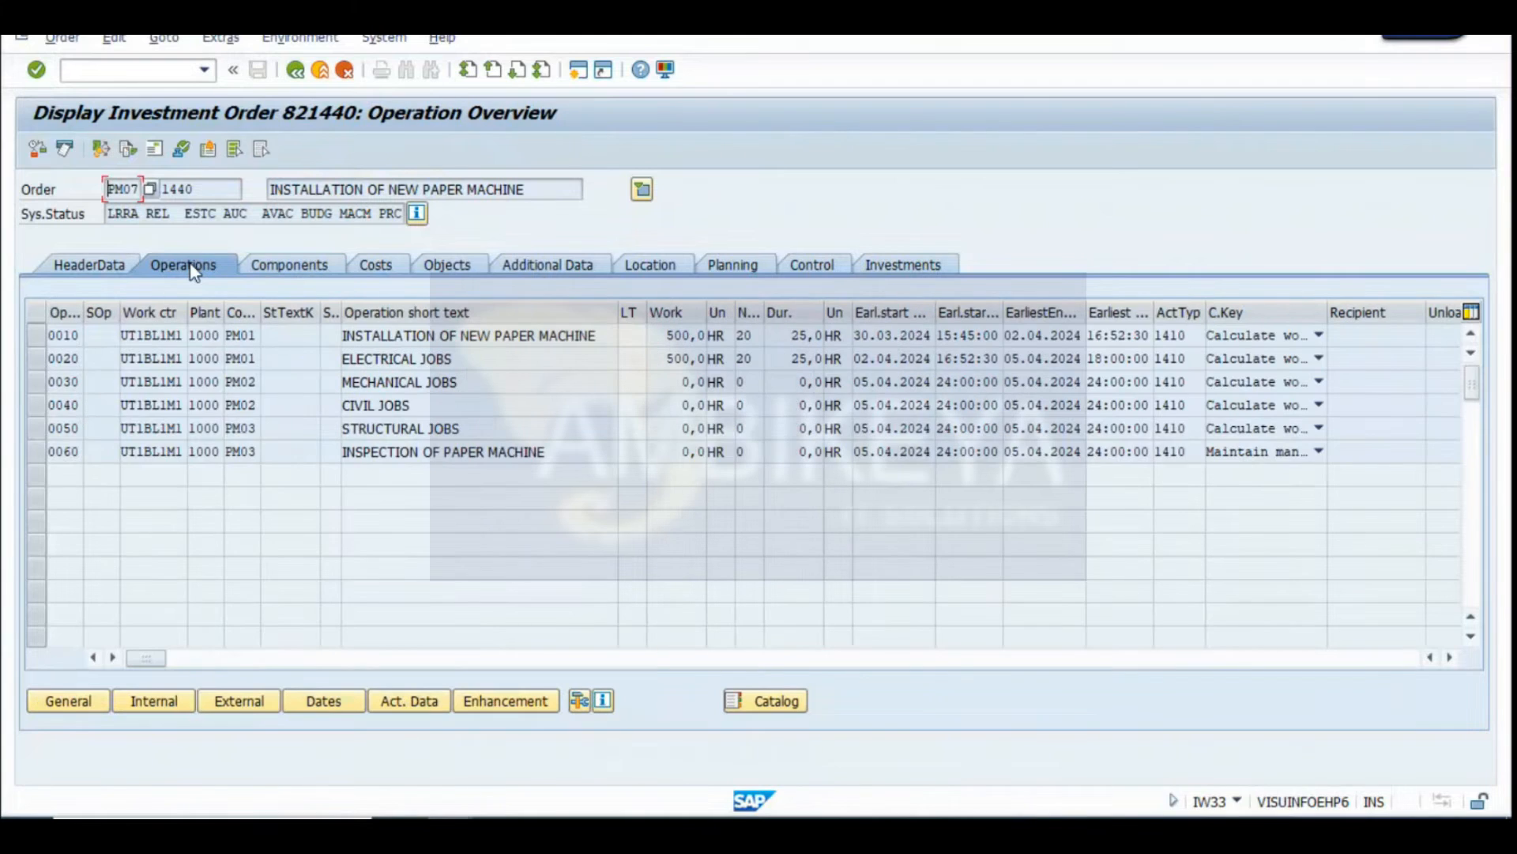
{"action": "mouse_move", "coordinate": [258, 308]}
{"action": "left_mouse_down"}
{"action": "mouse_move", "coordinate": [273, 308]}
{"action": "mouse_move", "coordinate": [239, 309]}
{"action": "left_mouse_up"}
{"action": "left_click", "coordinate": [279, 337]}
{"action": "left_click", "coordinate": [279, 355]}
{"action": "left_click", "coordinate": [287, 337]}
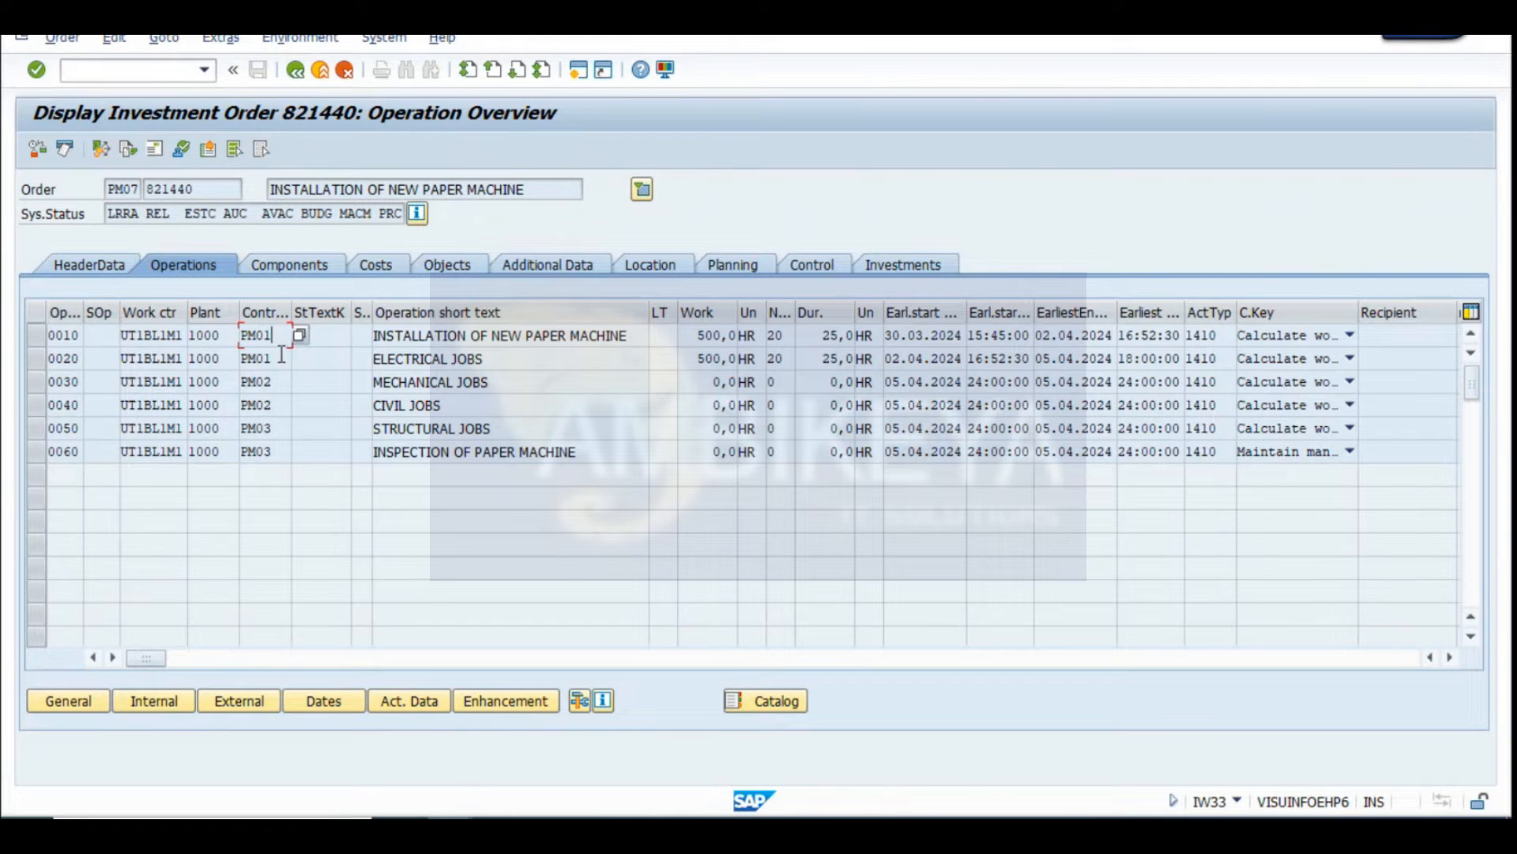
{"action": "left_click", "coordinate": [298, 338]}
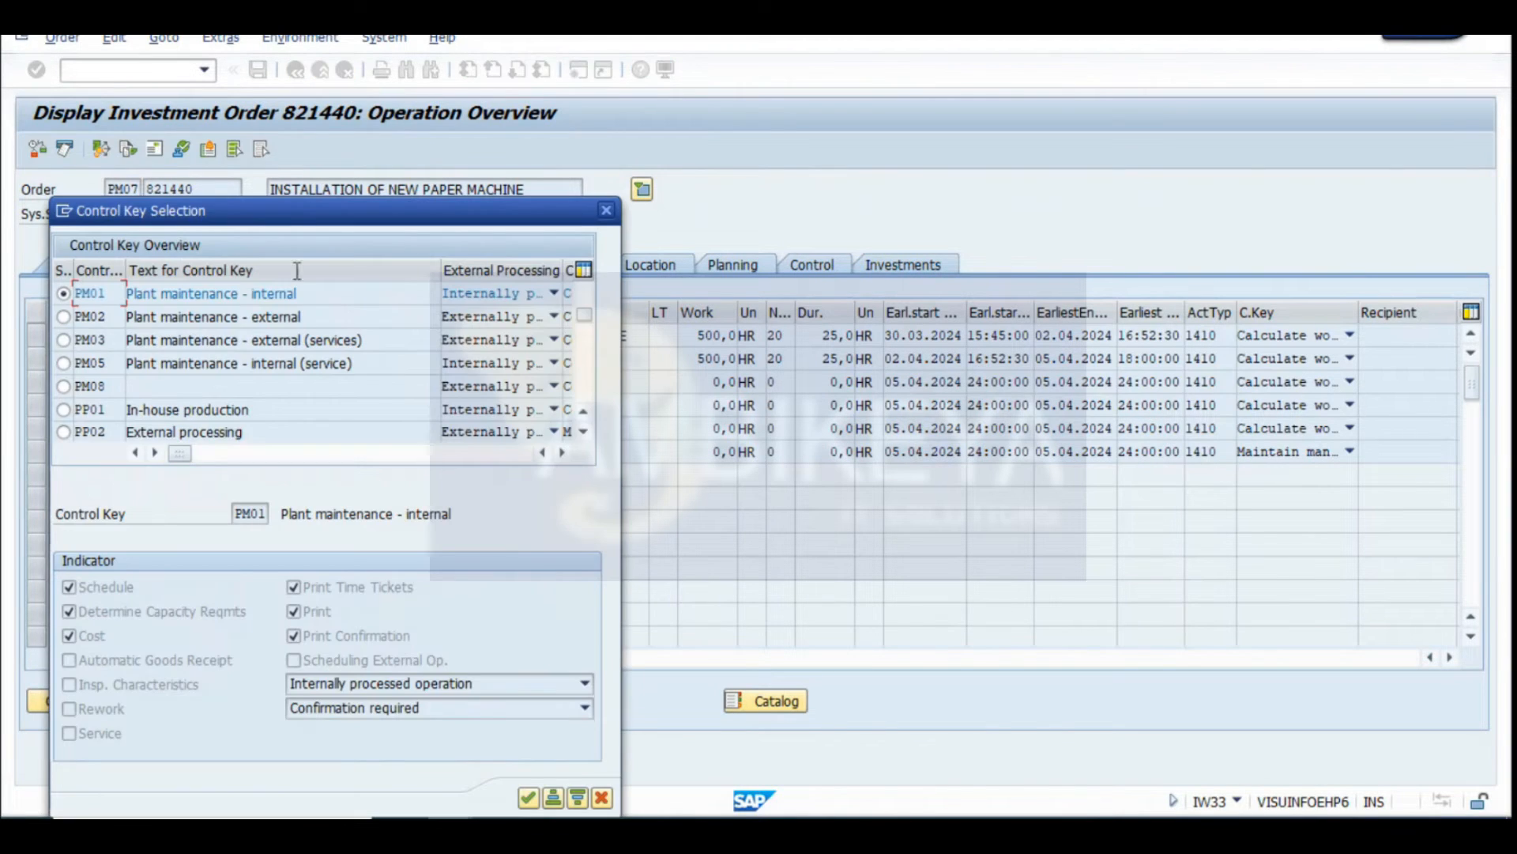
Compare the texts of control keys PM01, PM02 and PM03 beside the order's operations and close the control key selection
{"action": "left_click_drag", "start_coordinate": [228, 209], "coordinate": [1033, 170]}
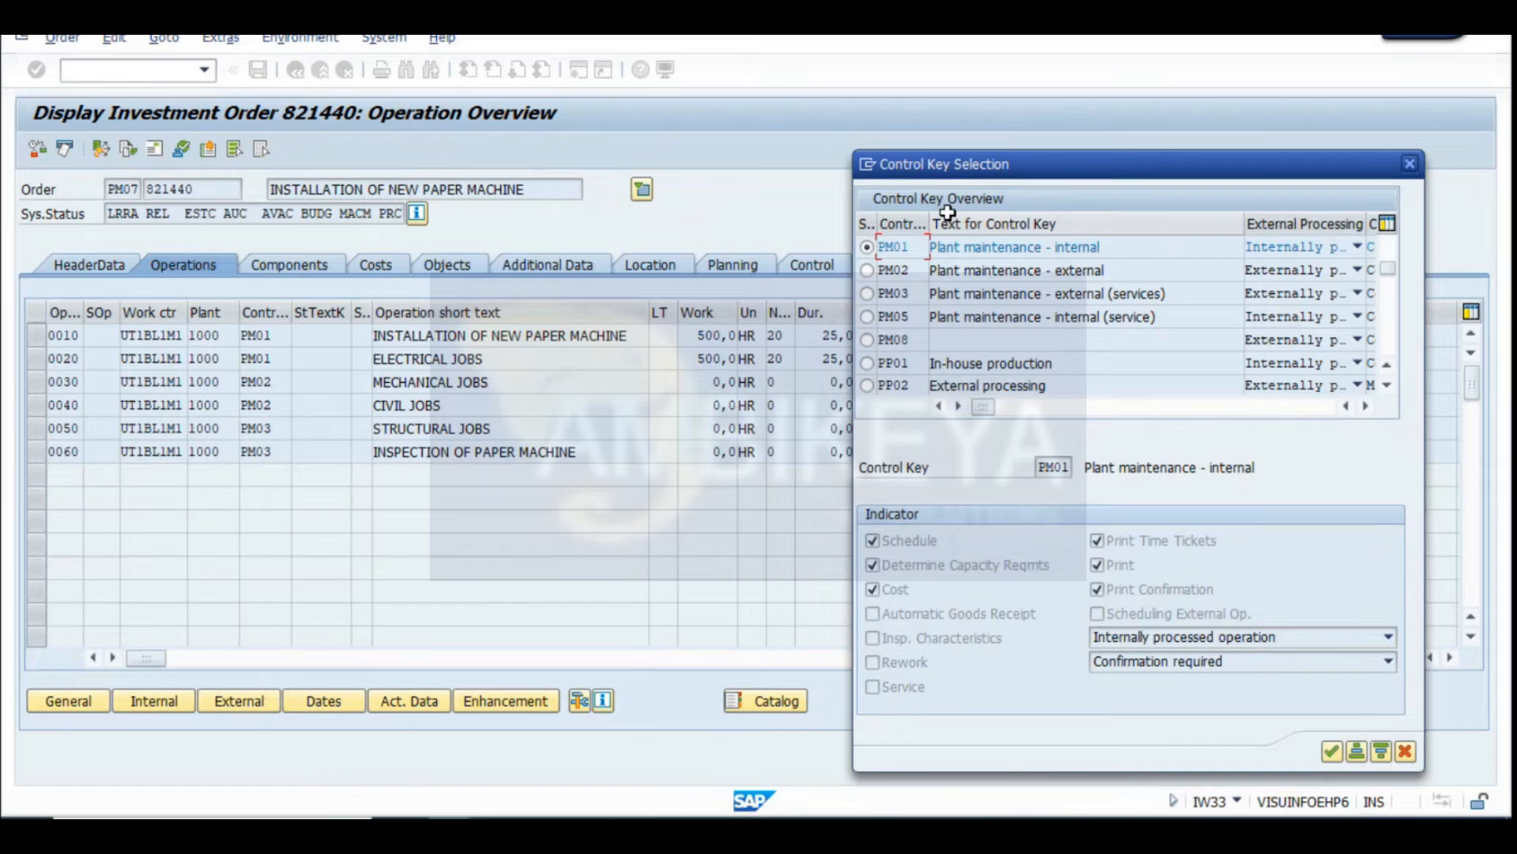
{"action": "left_click", "coordinate": [1019, 248]}
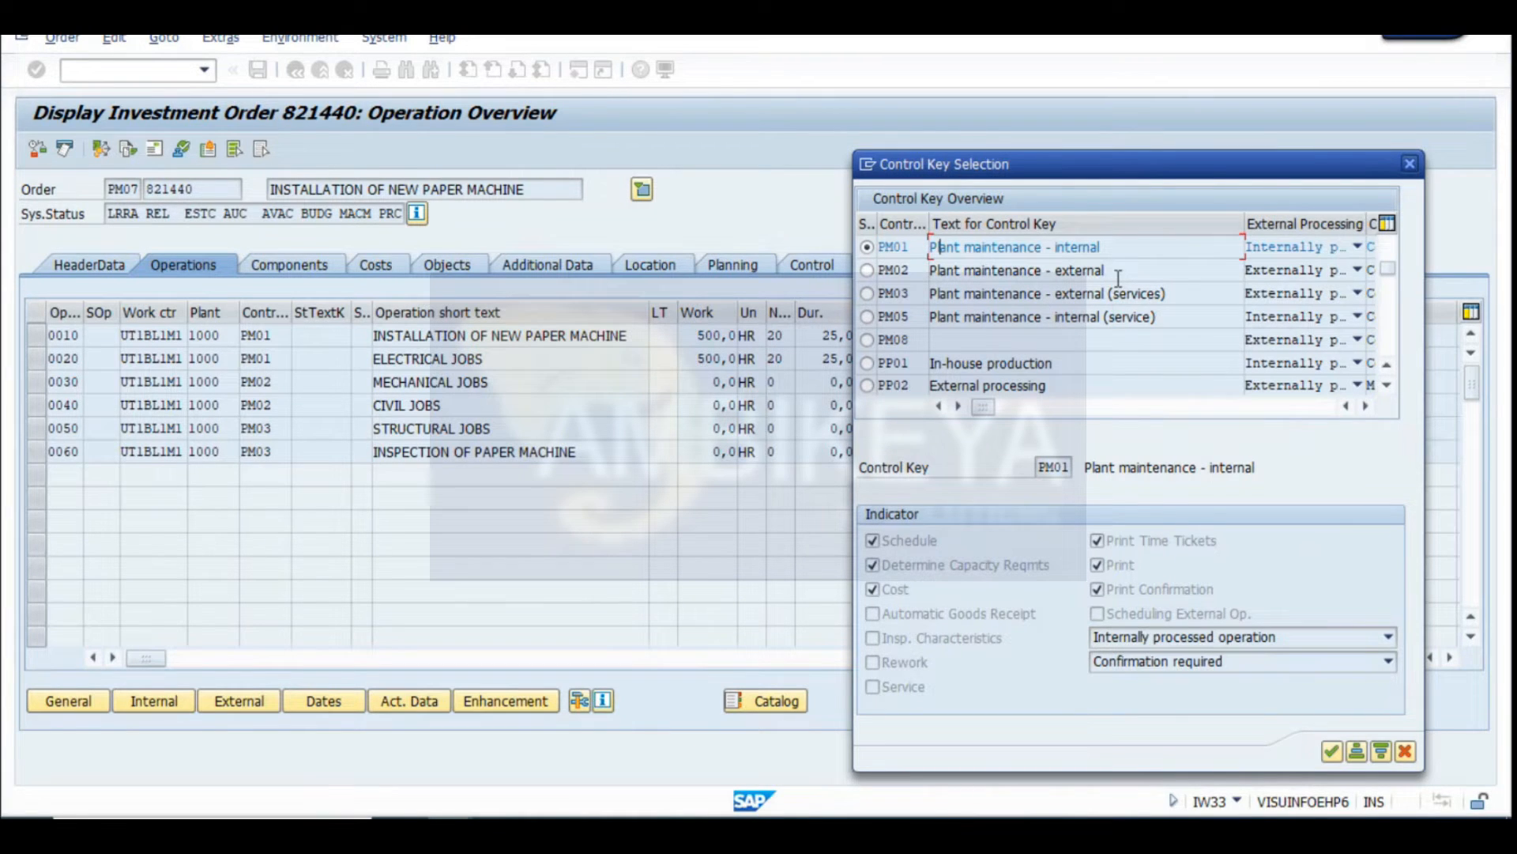
{"action": "left_click_drag", "start_coordinate": [1114, 271], "coordinate": [784, 332]}
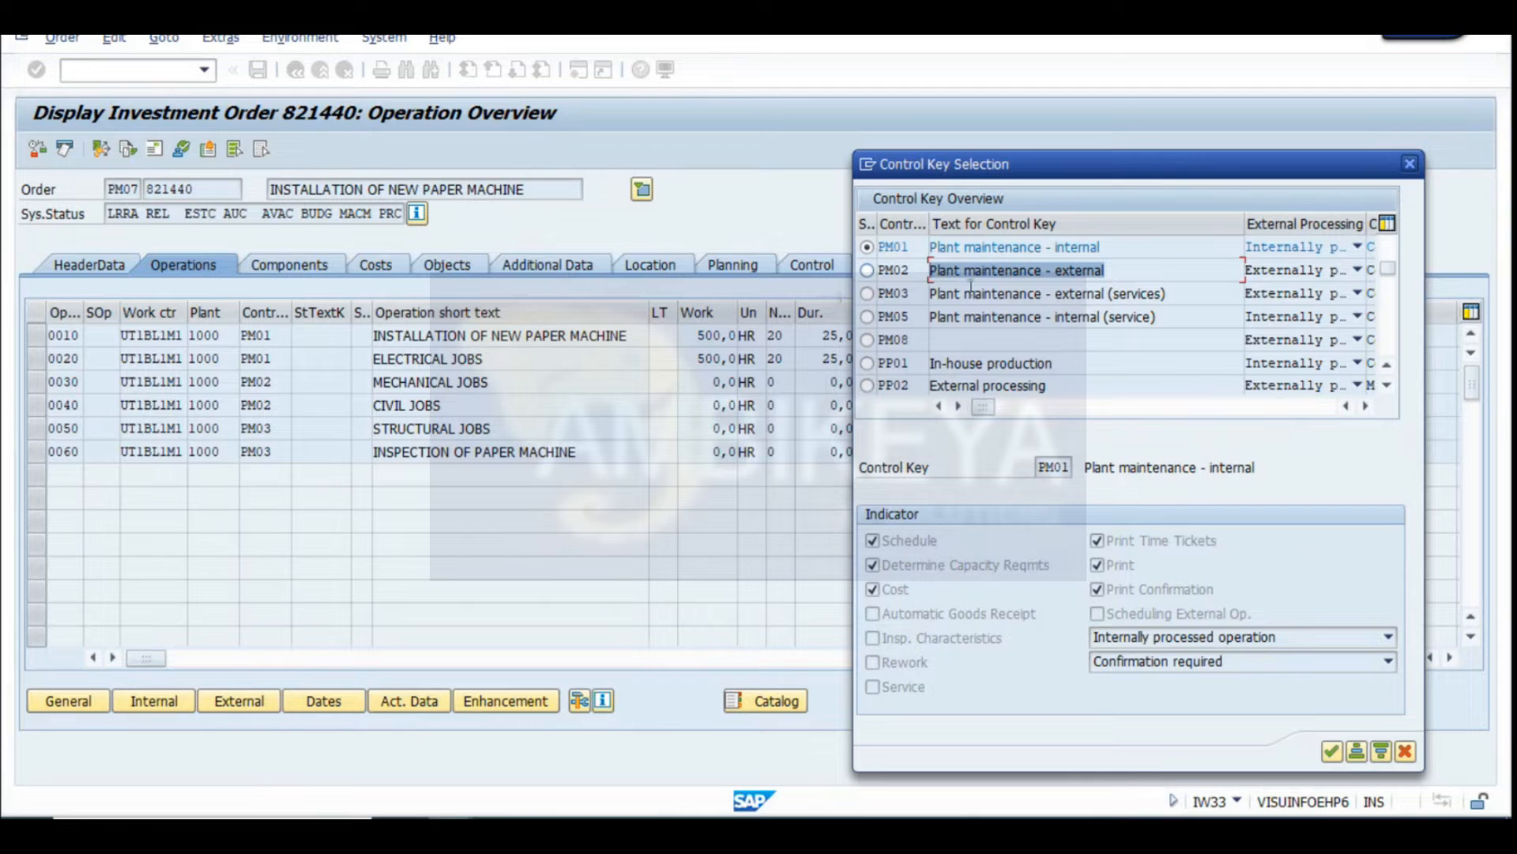
{"action": "left_click_drag", "start_coordinate": [1173, 300], "coordinate": [926, 298]}
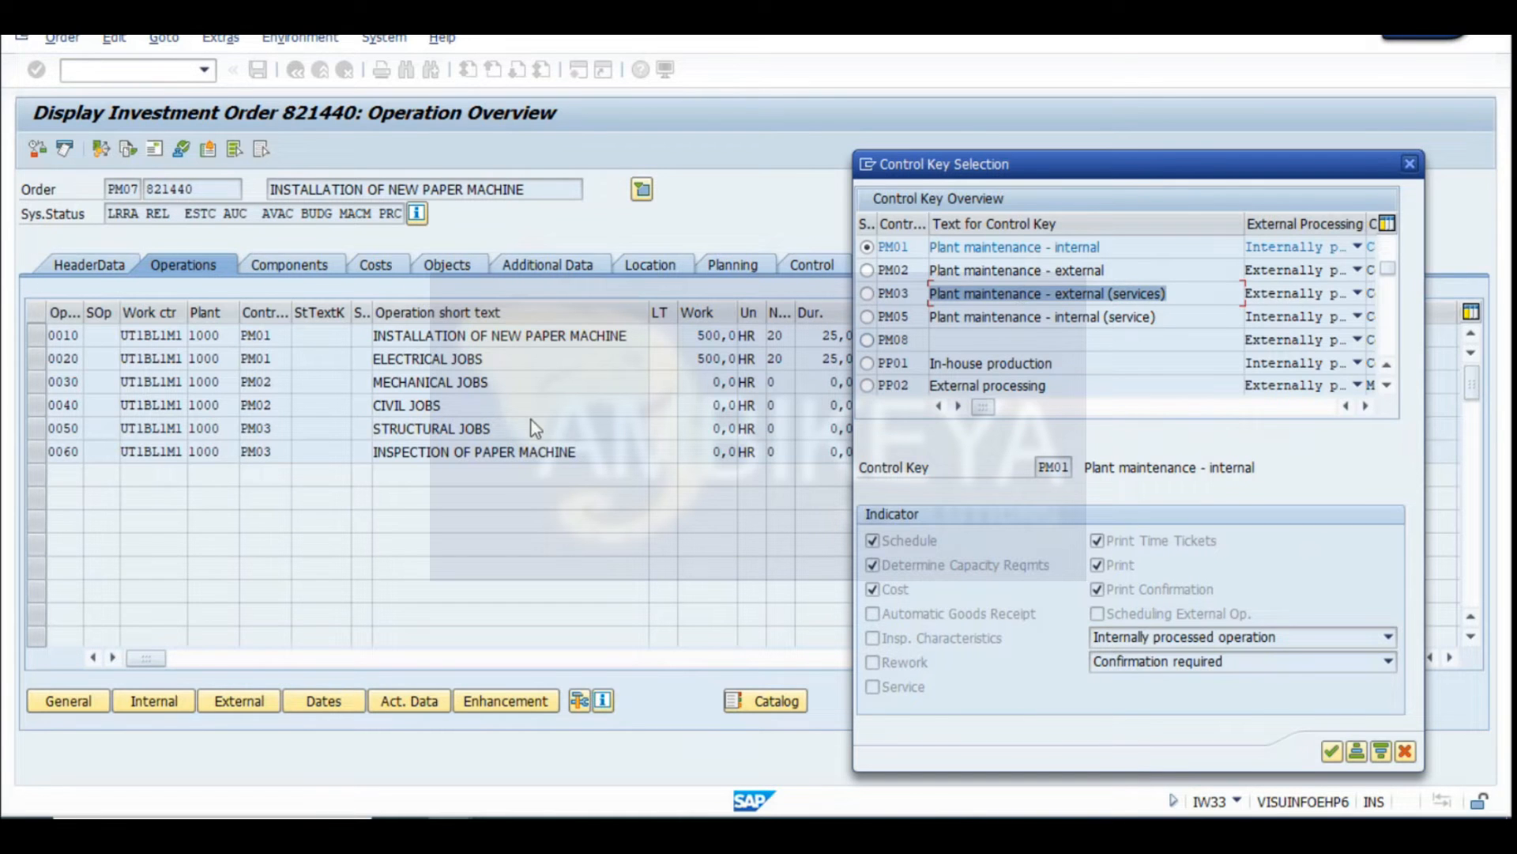
{"action": "left_click", "coordinate": [1410, 166]}
Check the vendor in the external processing data of operation 0030 and return to the operation overview
{"action": "left_click", "coordinate": [35, 382]}
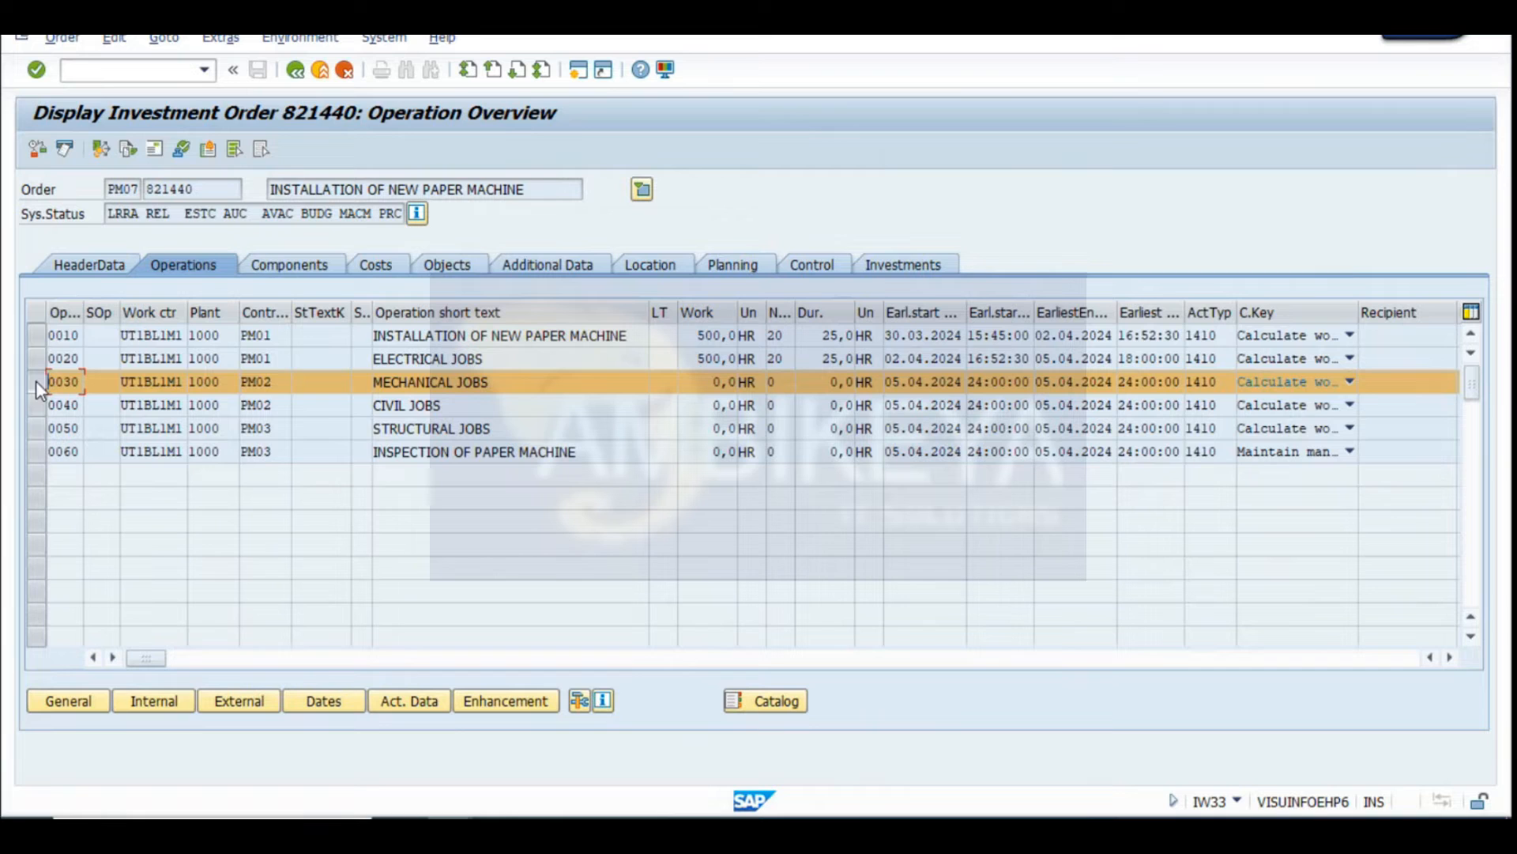
{"action": "left_click", "coordinate": [239, 699]}
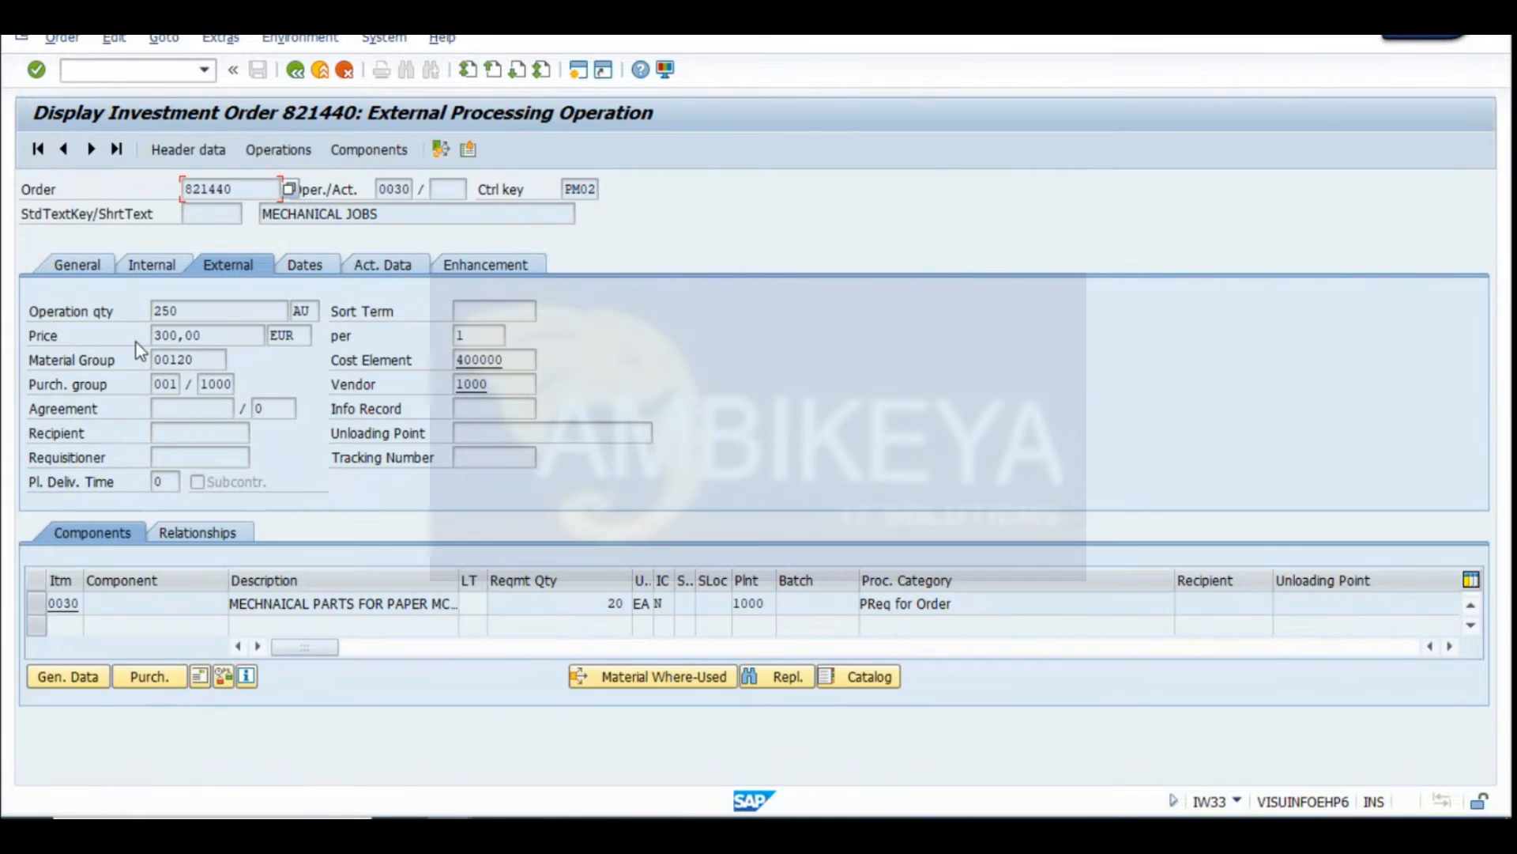
{"action": "left_click_drag", "start_coordinate": [508, 387], "coordinate": [5, 456]}
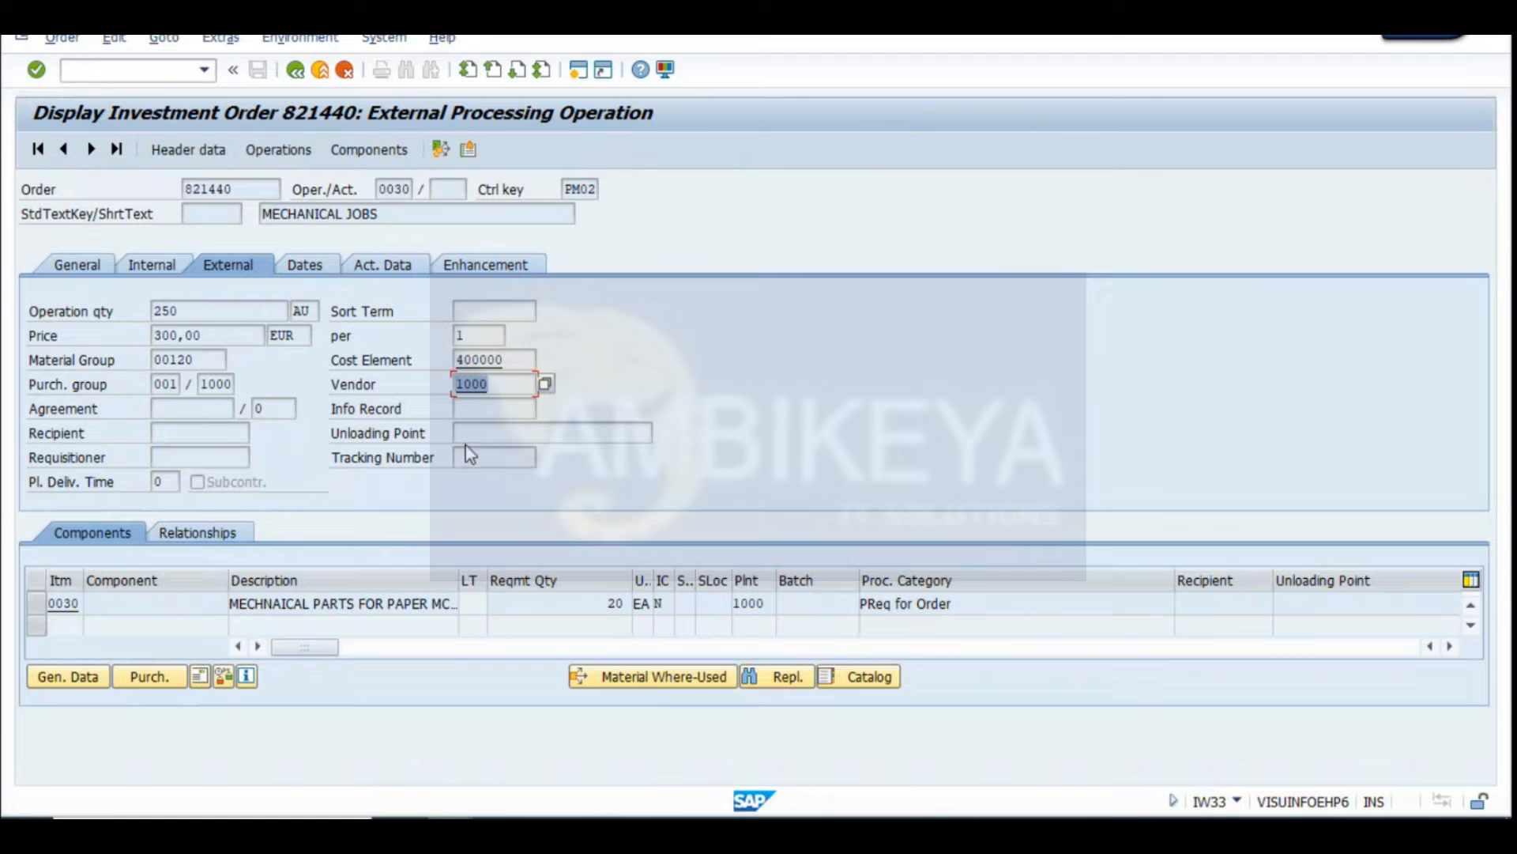
{"action": "left_click", "coordinate": [297, 73]}
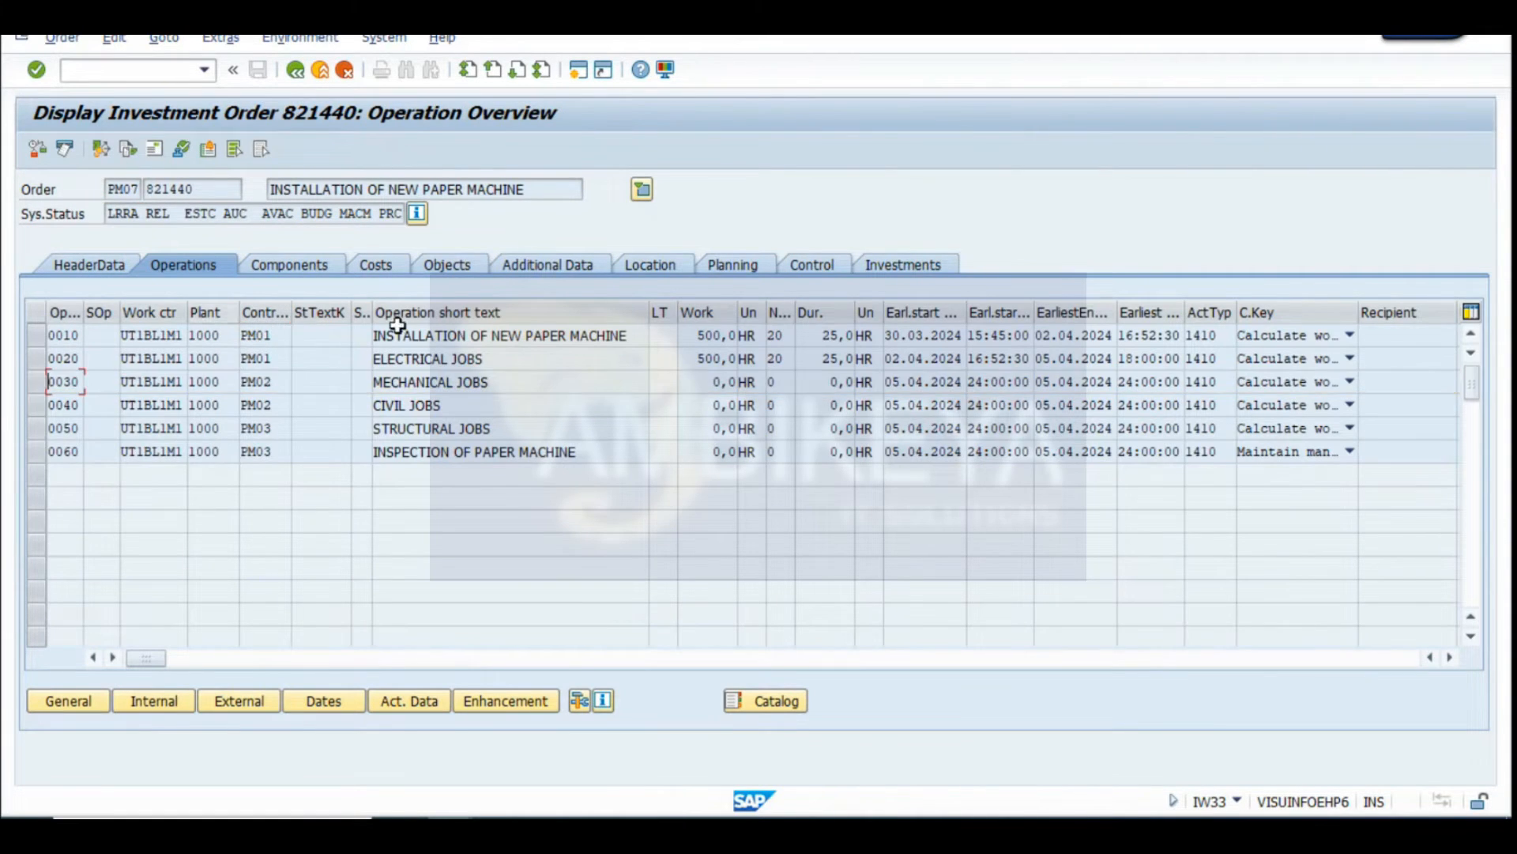
Check the activity type and control key of operation 0010 in the operation overview
{"action": "left_click", "coordinate": [1214, 335]}
{"action": "left_click_drag", "start_coordinate": [1218, 337], "coordinate": [1184, 339]}
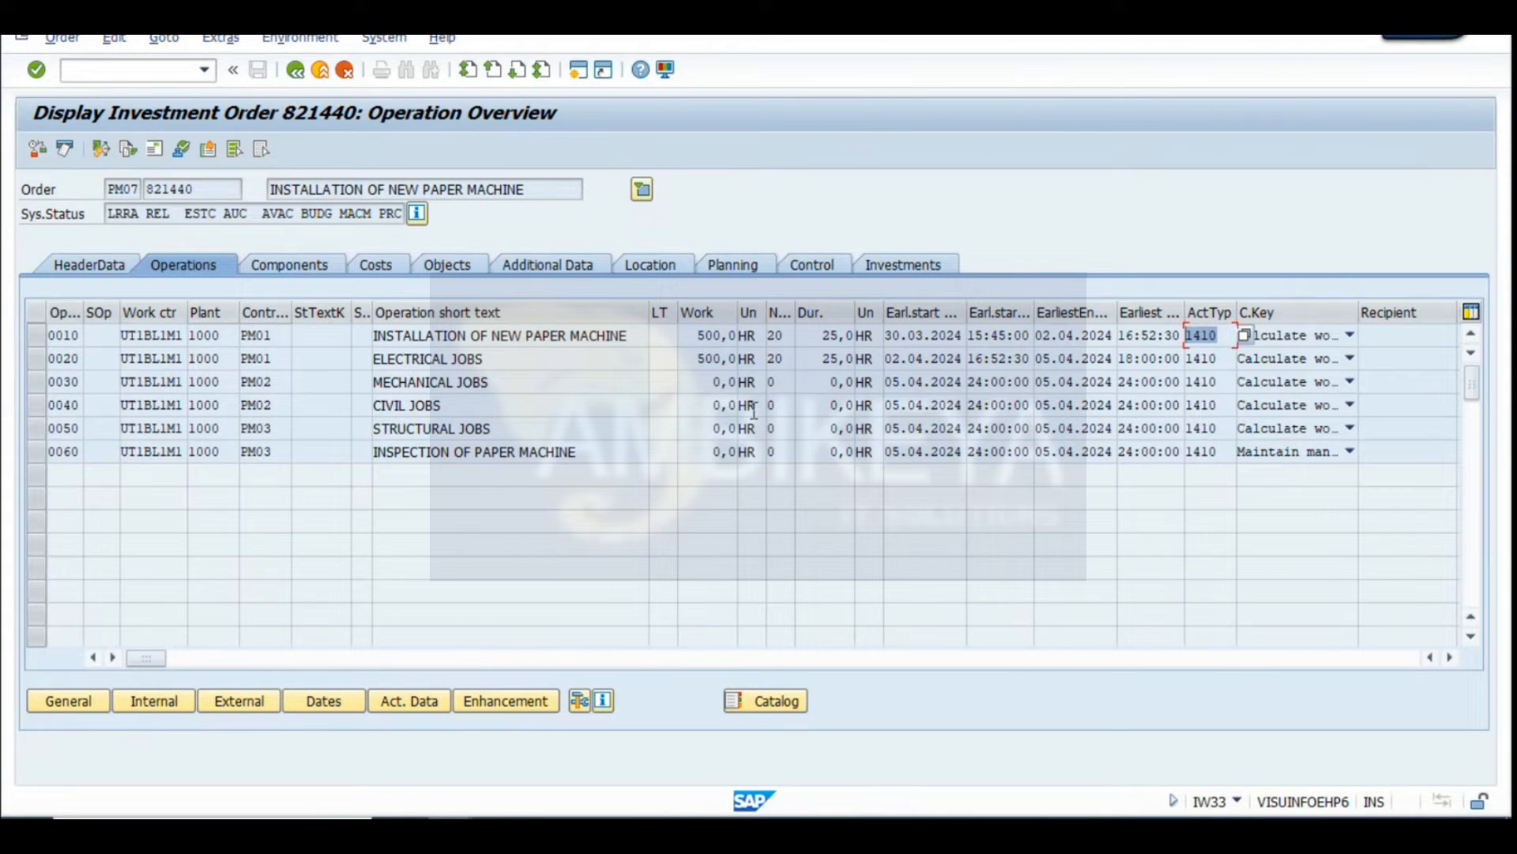
{"action": "left_click", "coordinate": [1218, 335]}
{"action": "double_click", "coordinate": [1217, 335]}
{"action": "left_click", "coordinate": [284, 335]}
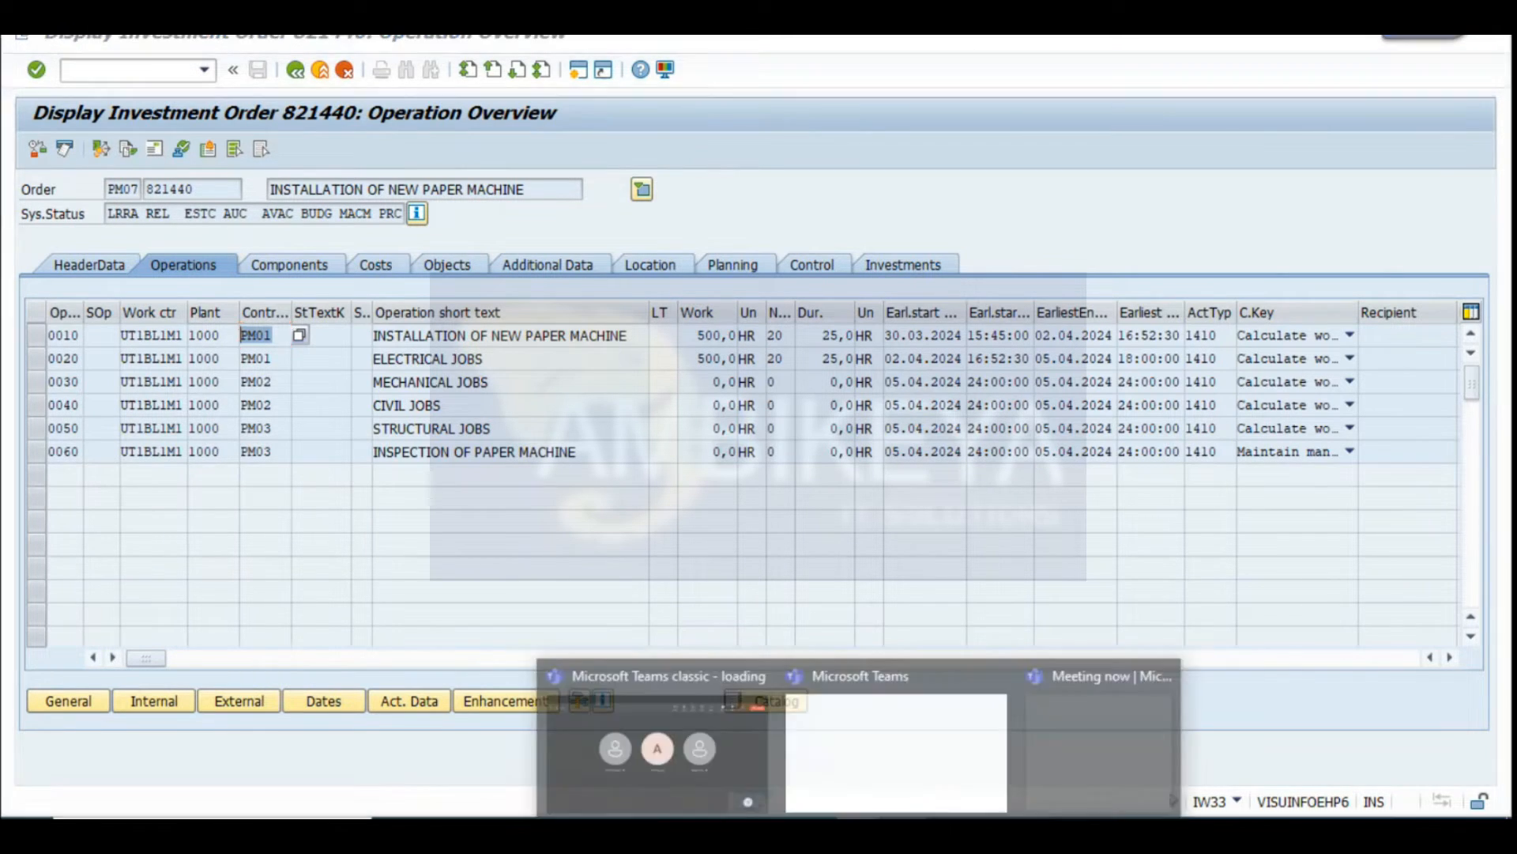
Switch to the Excel workbook and open the MD-WORKCENTER sheet
{"action": "left_click", "coordinate": [904, 818]}
{"action": "left_click", "coordinate": [36, 777]}
{"action": "left_click", "coordinate": [38, 777]}
{"action": "left_click", "coordinate": [38, 777]}
{"action": "left_click", "coordinate": [37, 777]}
{"action": "left_click", "coordinate": [36, 777]}
{"action": "left_click", "coordinate": [37, 777]}
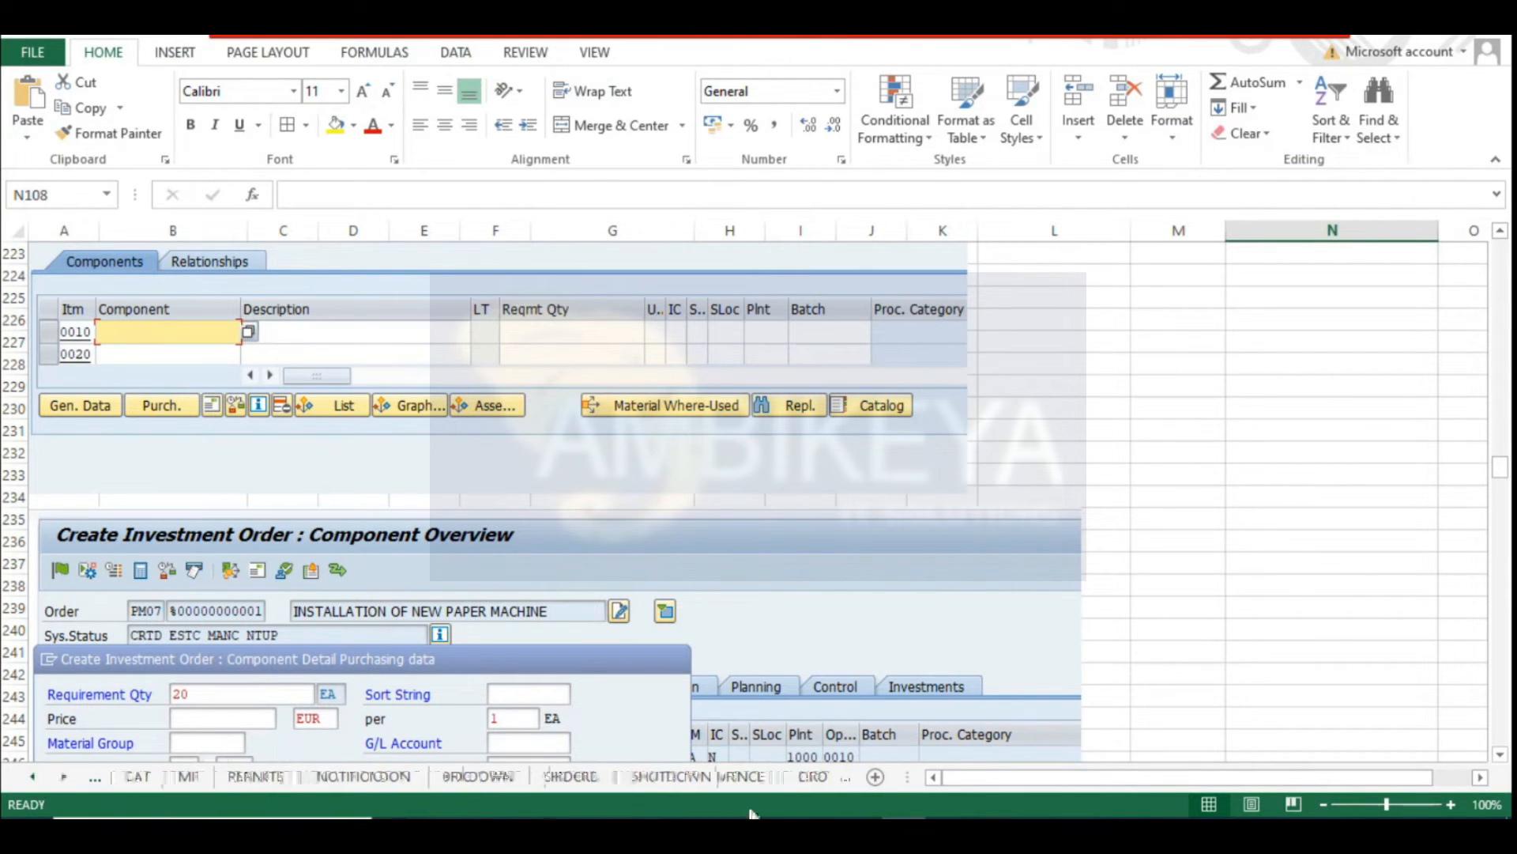
{"action": "left_click", "coordinate": [33, 777]}
{"action": "left_click", "coordinate": [32, 777]}
{"action": "left_click", "coordinate": [32, 777]}
{"action": "left_click", "coordinate": [33, 777]}
{"action": "left_click", "coordinate": [33, 777]}
{"action": "left_click", "coordinate": [33, 777]}
{"action": "left_click", "coordinate": [33, 777]}
{"action": "left_click", "coordinate": [396, 775]}
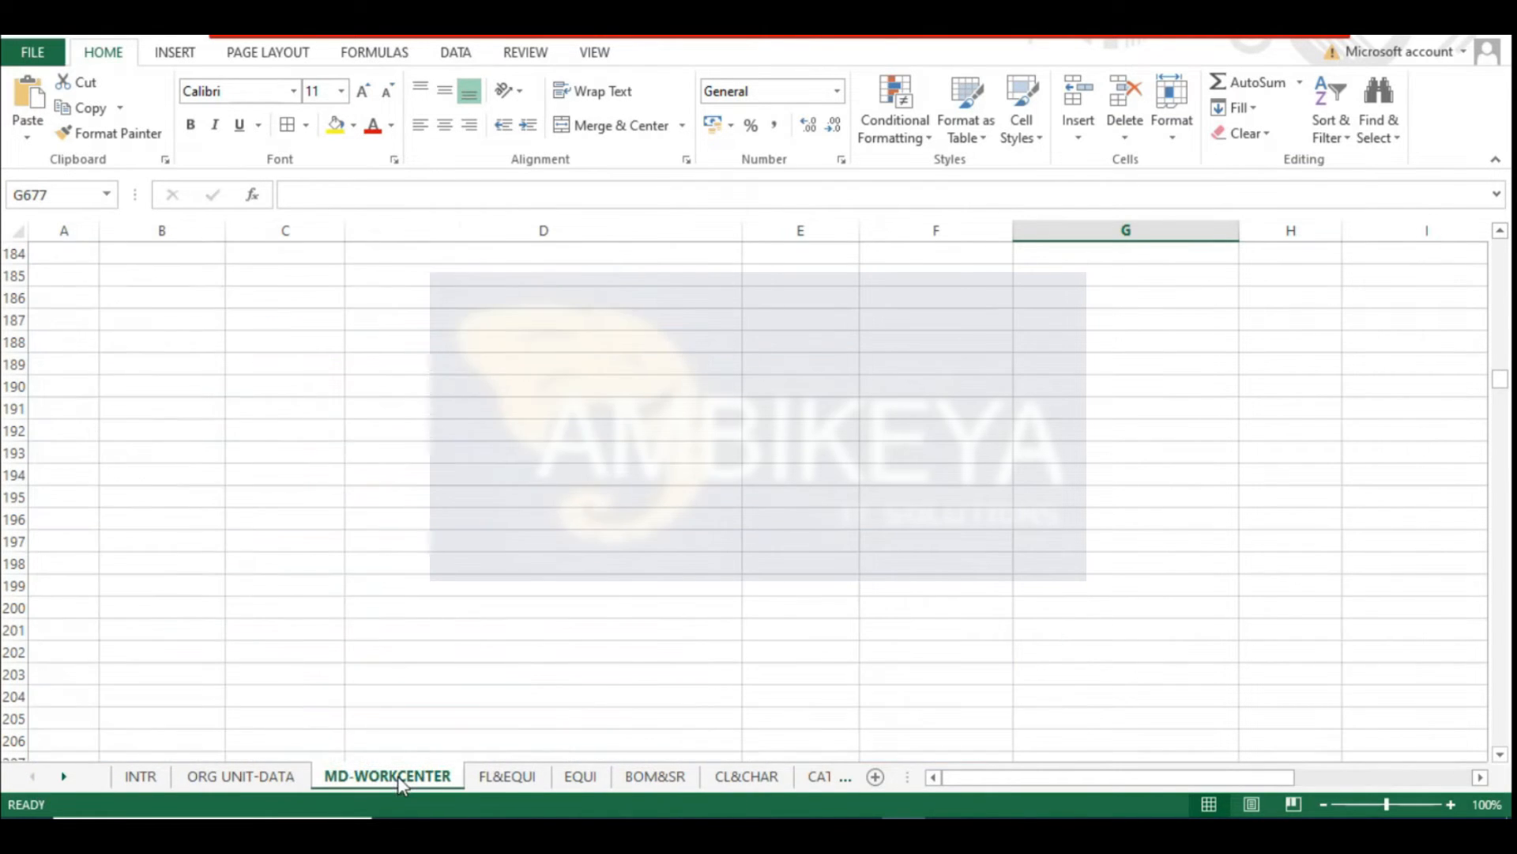
Examine the documented price planning for activity type 1410 and cost center 4300 on the MD-WORKCENTER sheet
{"action": "scroll", "coordinate": [750, 505], "scroll_direction": "down", "scroll_amount": 5}
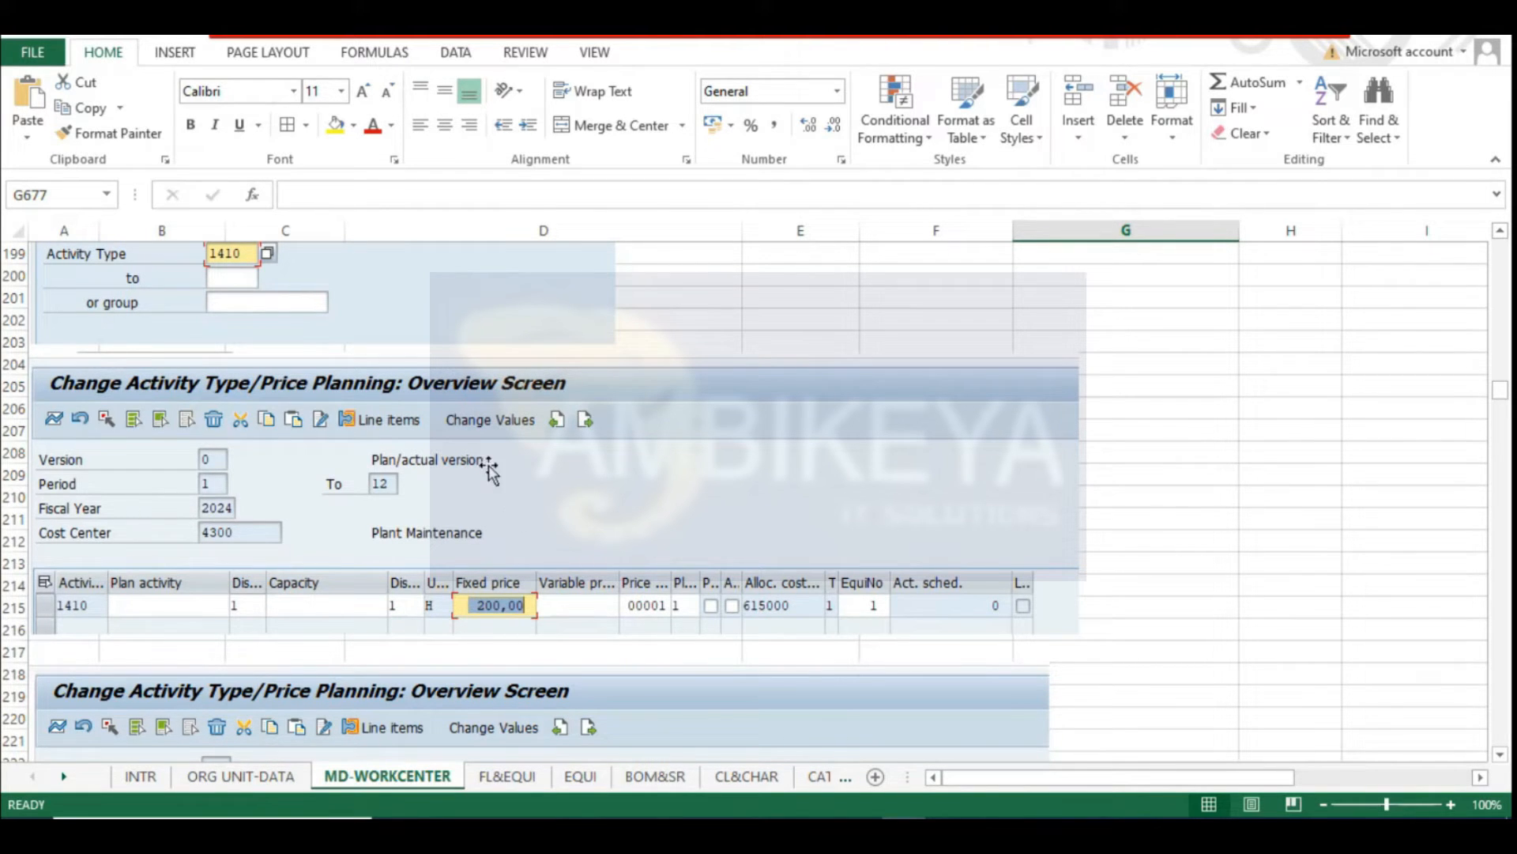
{"action": "scroll", "coordinate": [583, 684], "scroll_direction": "down", "scroll_amount": 1}
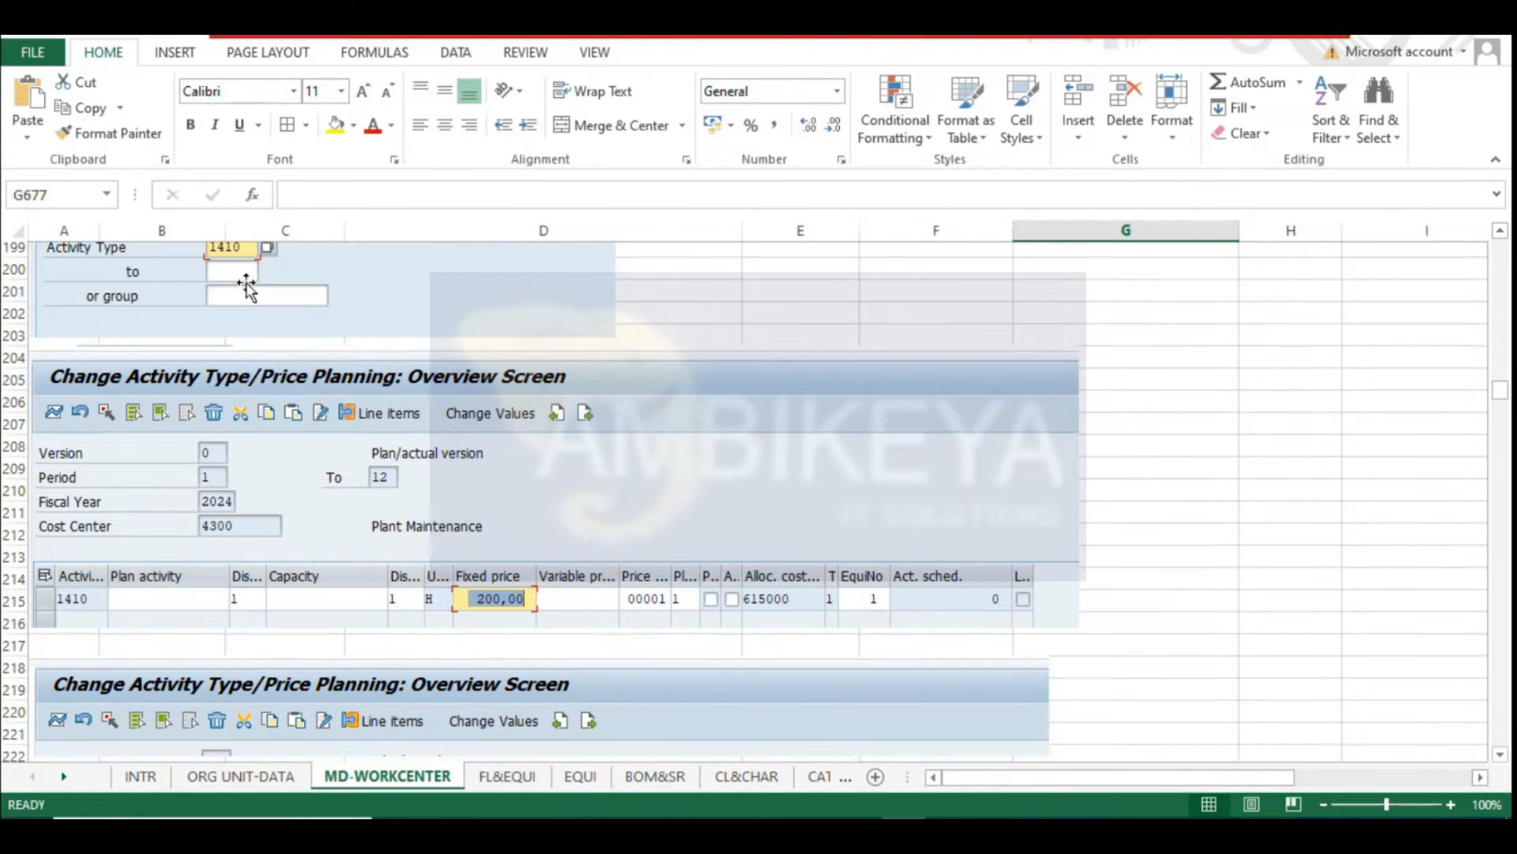
{"action": "scroll", "coordinate": [246, 286], "scroll_direction": "down", "scroll_amount": 1}
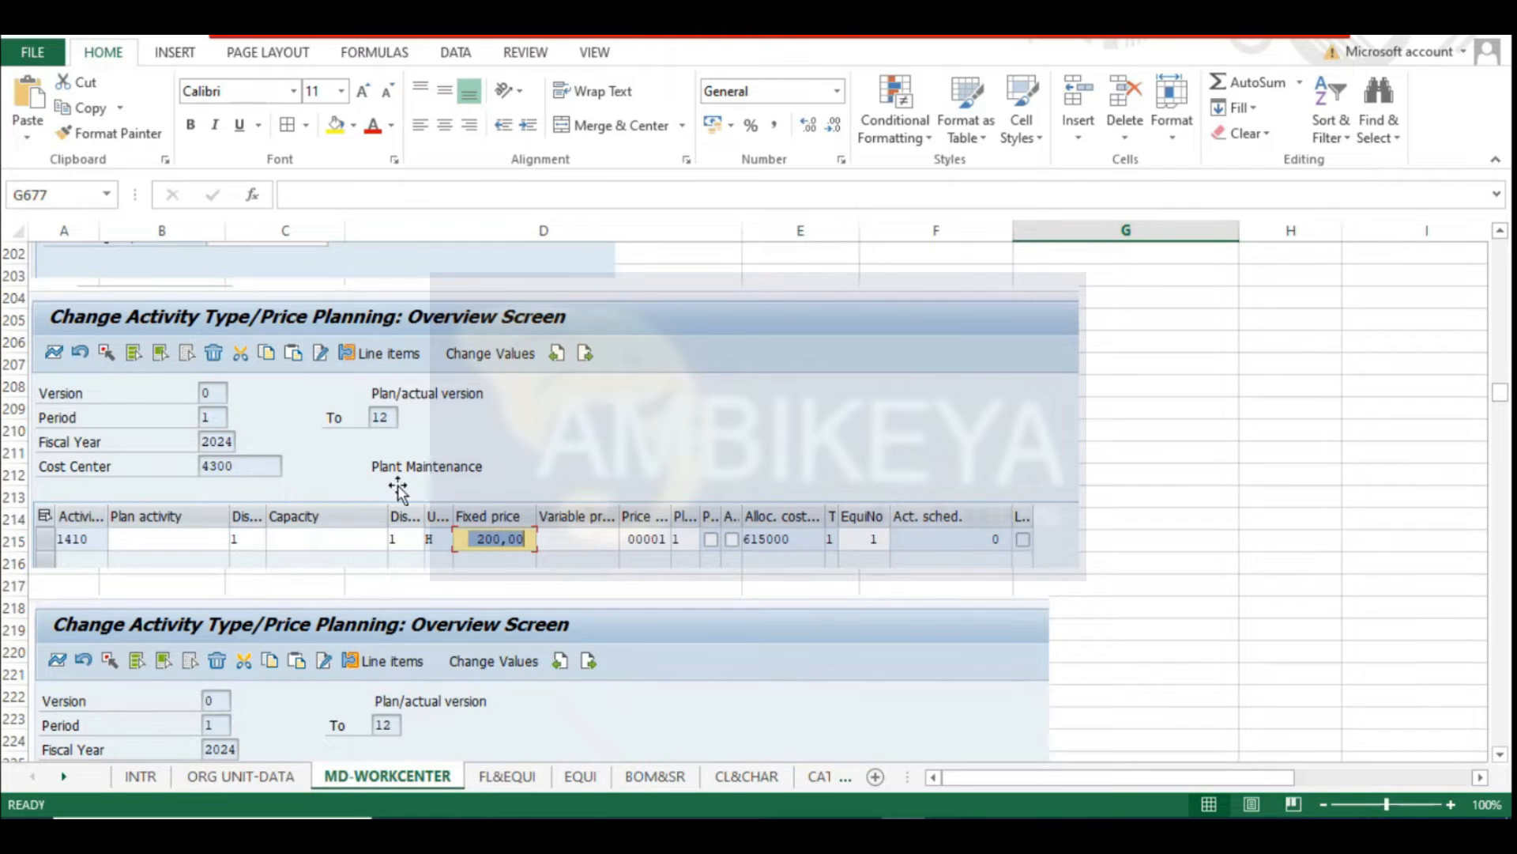
{"action": "scroll", "coordinate": [398, 490], "scroll_direction": "up", "scroll_amount": 4}
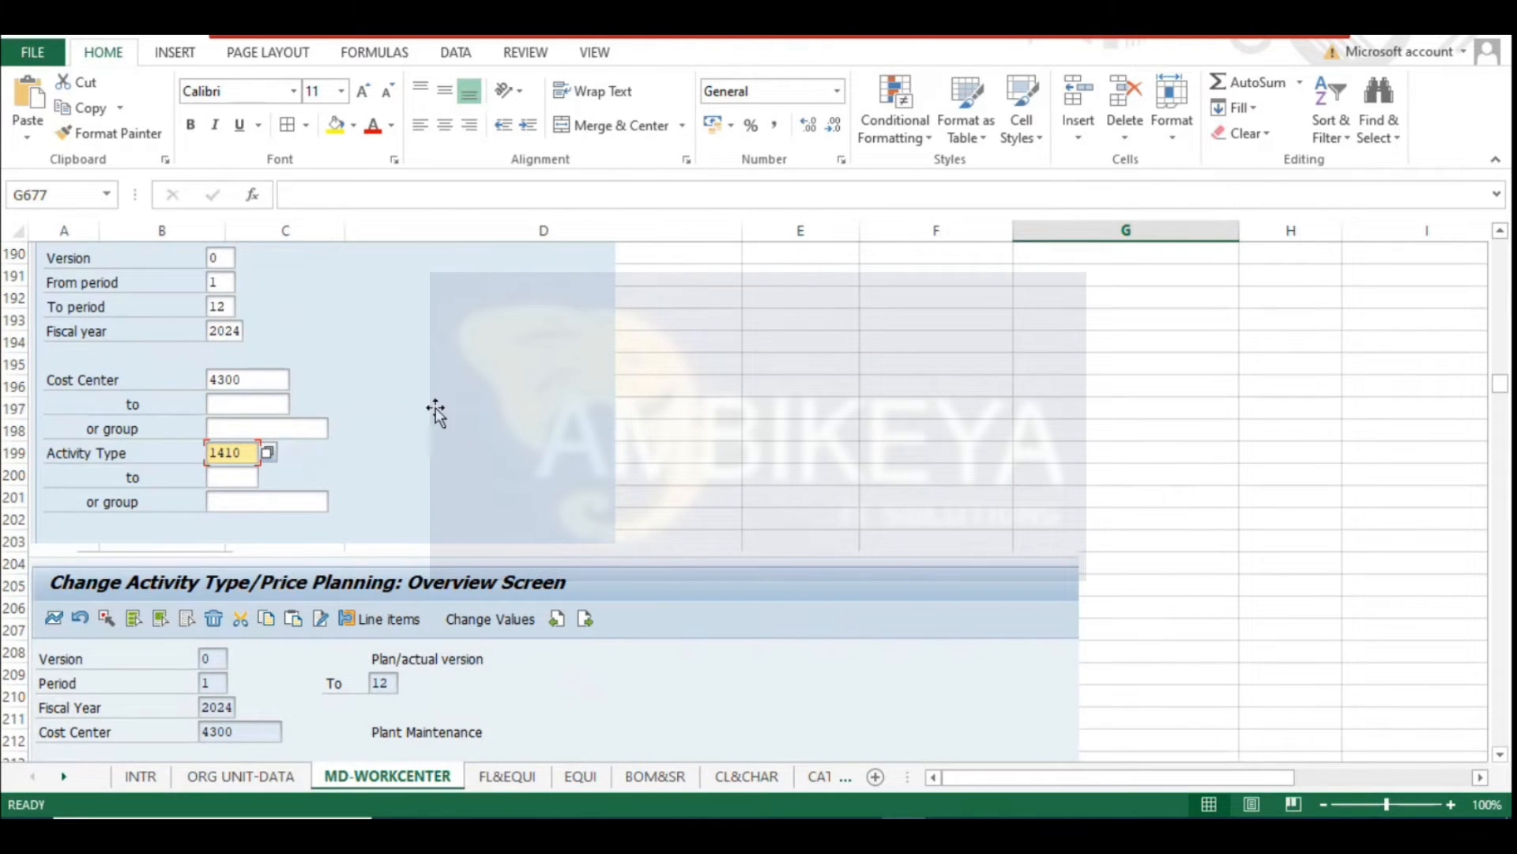
{"action": "scroll", "coordinate": [631, 633], "scroll_direction": "down", "scroll_amount": 3}
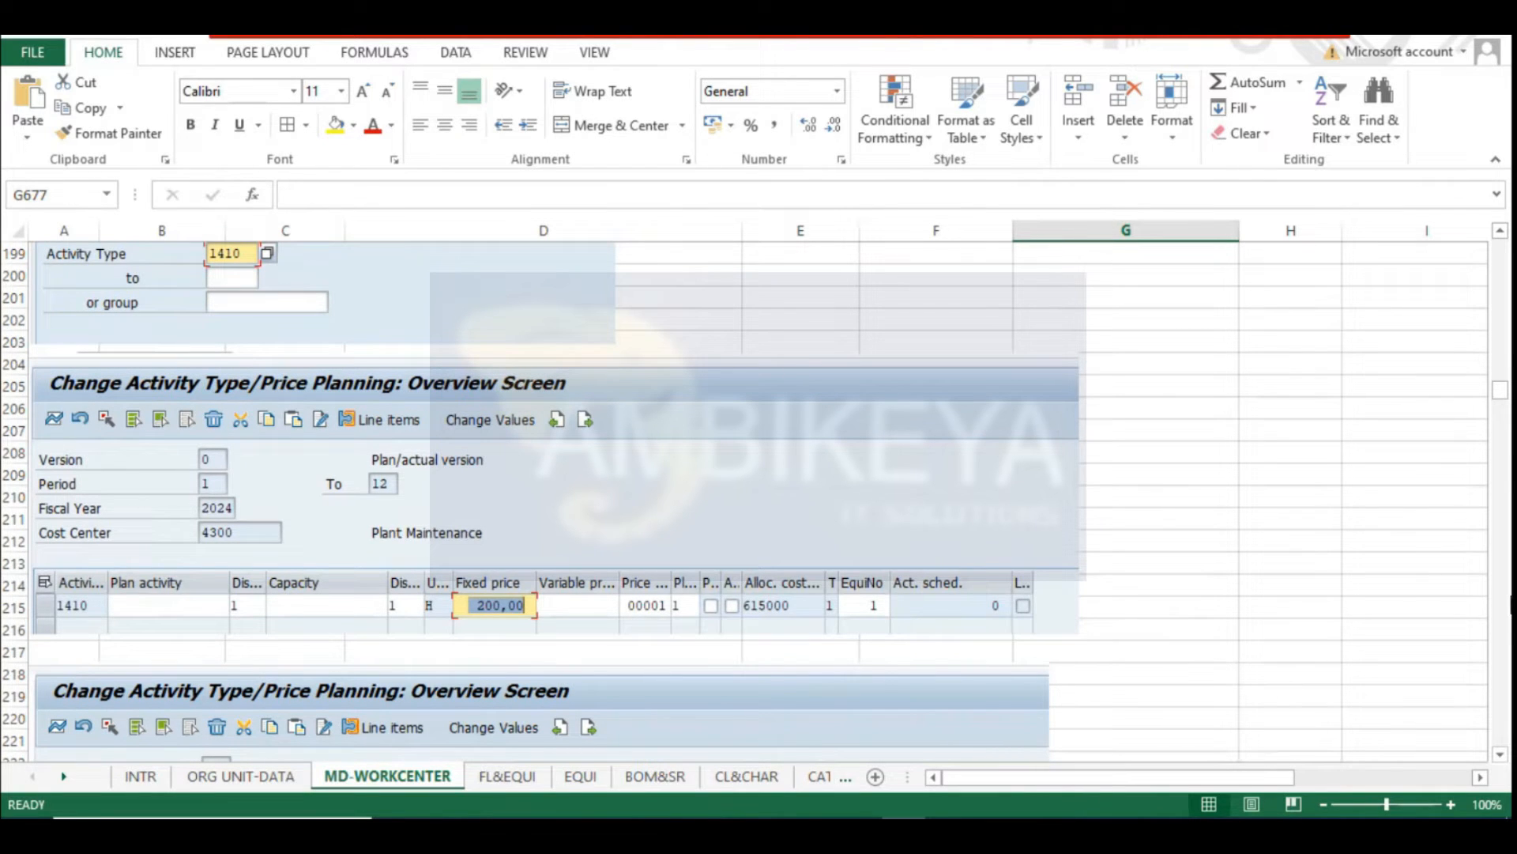
Review the labour cost table and the KP26 activity type entries near row 54 of the sheet
{"action": "left_click_drag", "start_coordinate": [1500, 387], "coordinate": [1501, 272]}
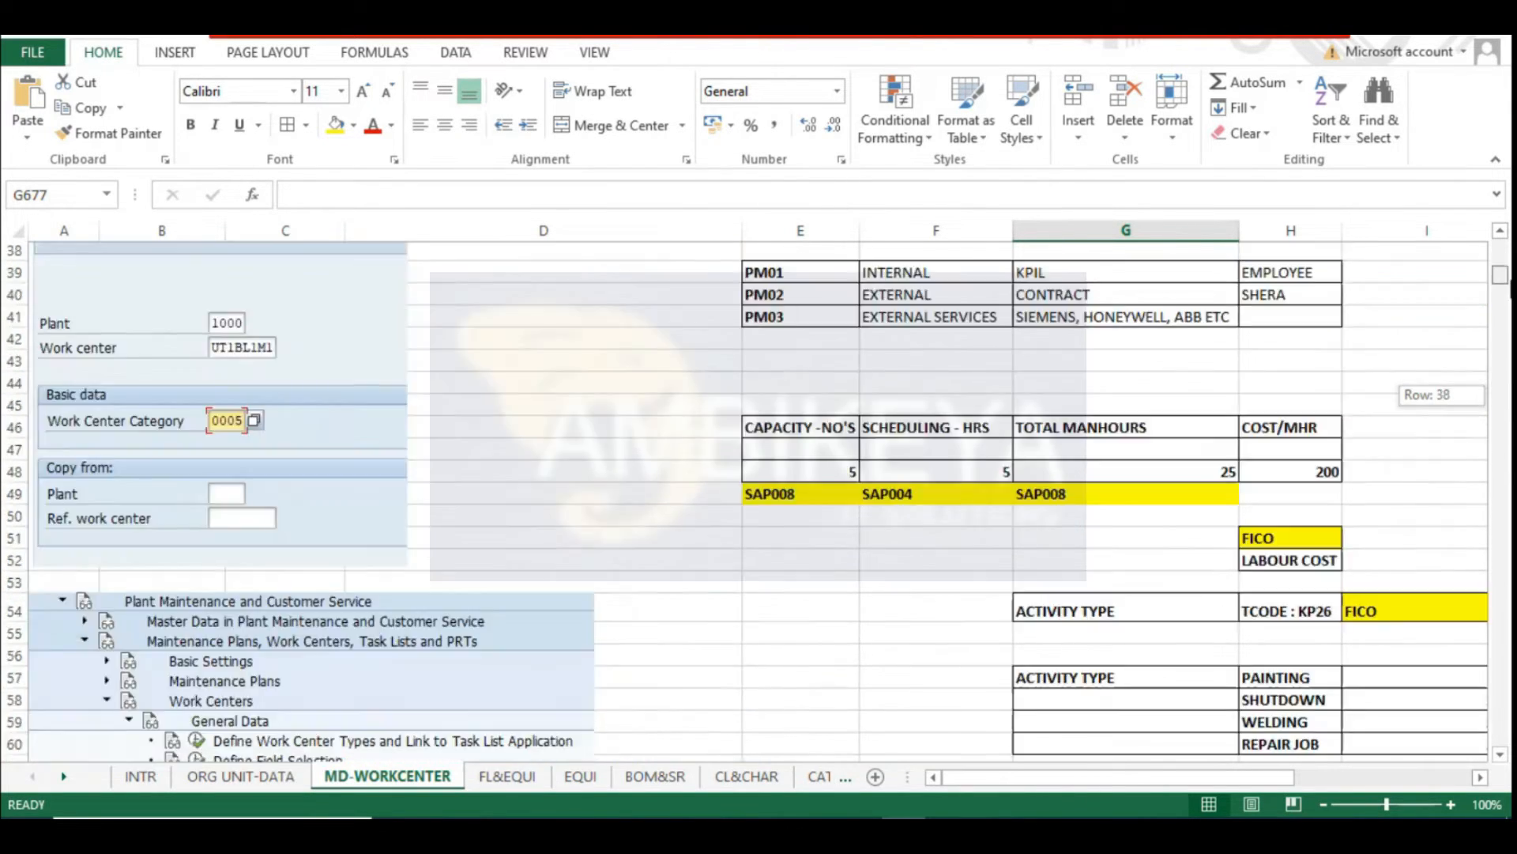
{"action": "left_click", "coordinate": [1282, 616]}
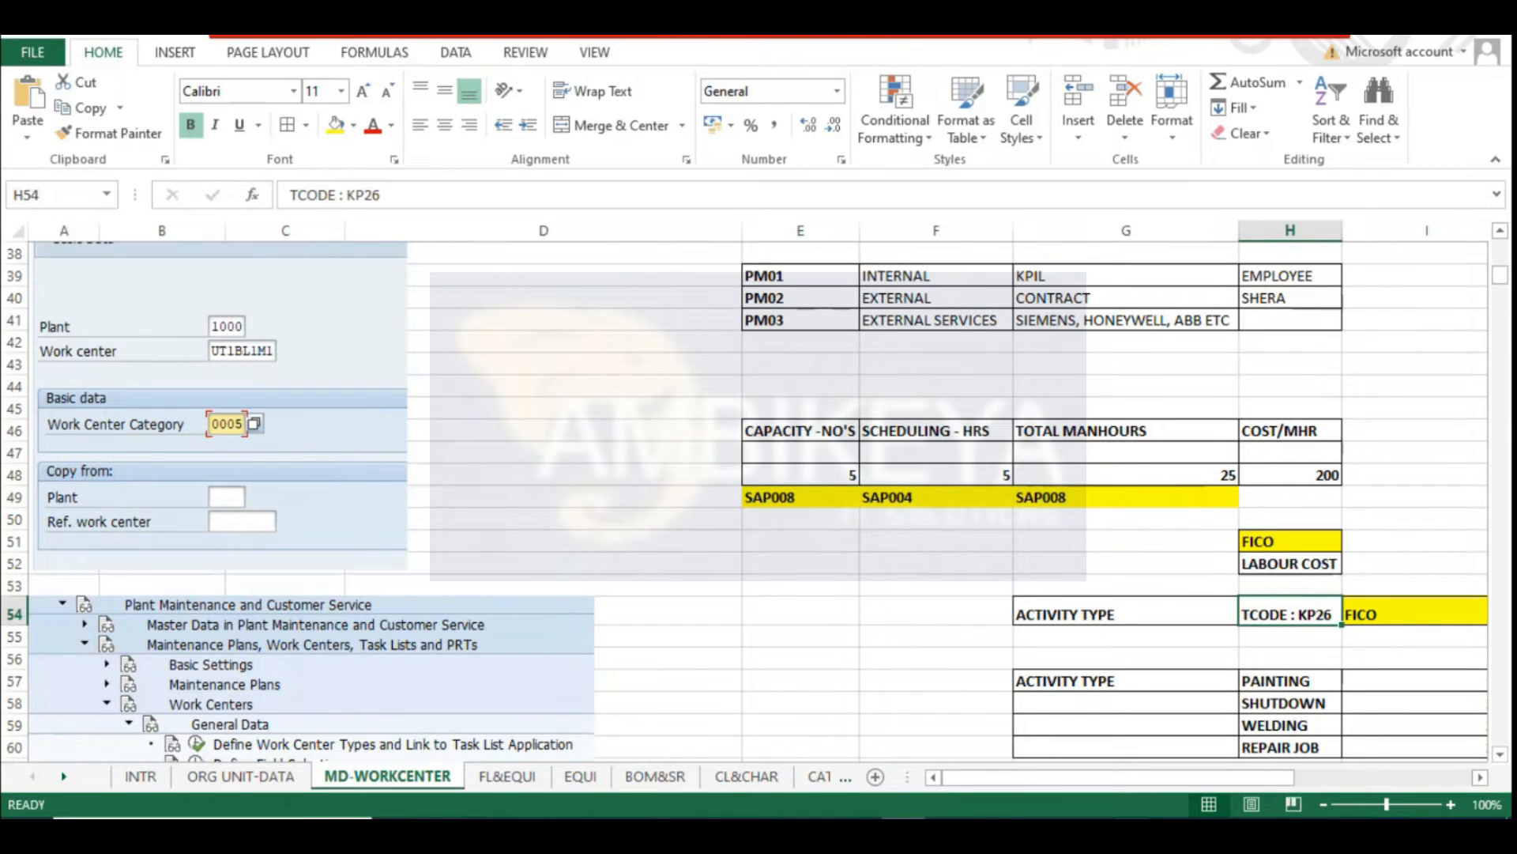
{"action": "left_click", "coordinate": [1217, 609]}
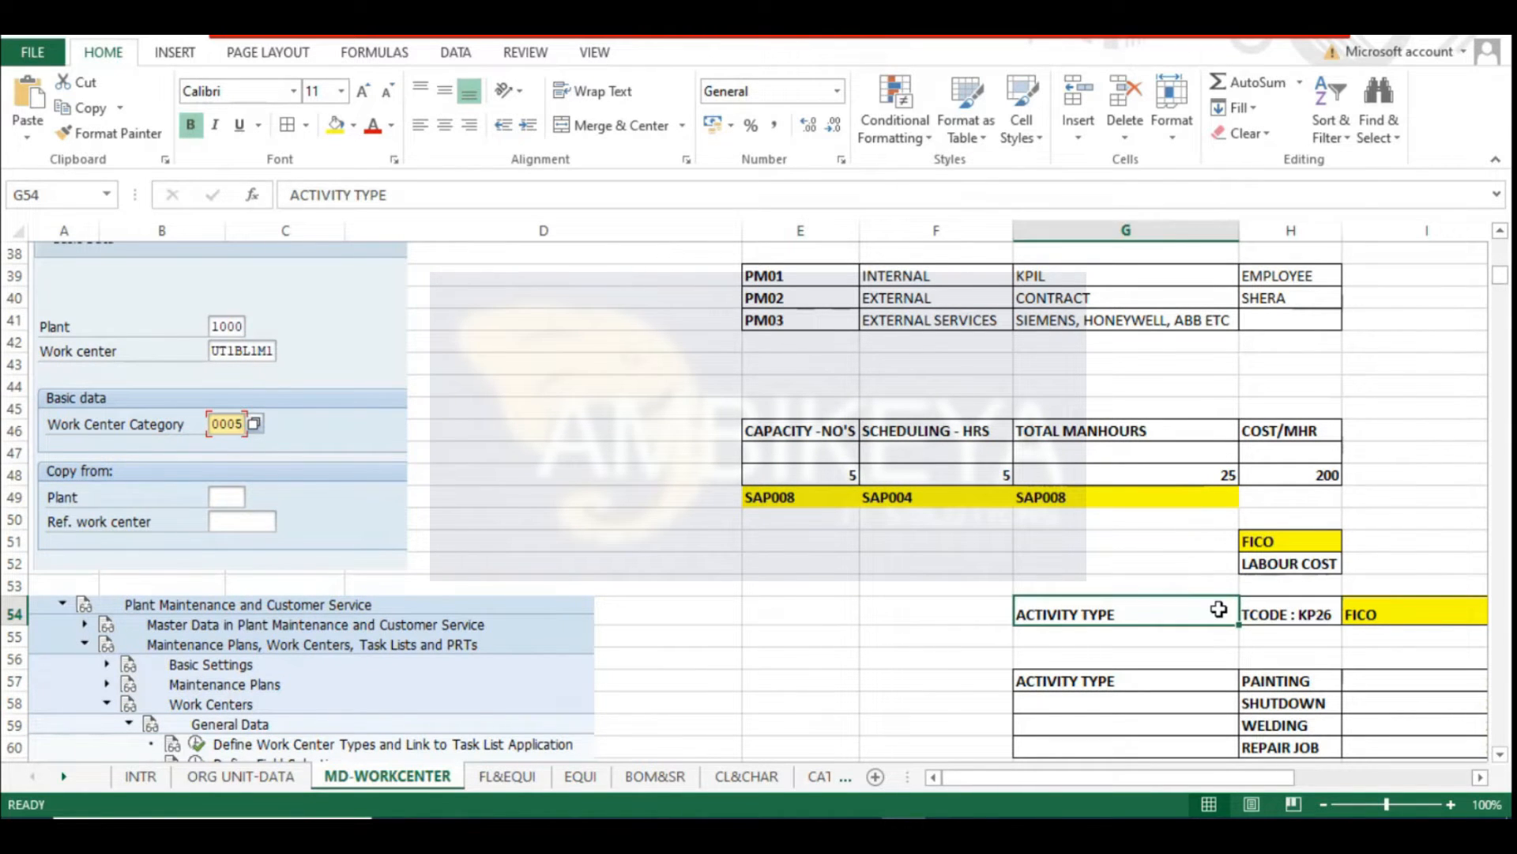
{"action": "left_click", "coordinate": [1312, 613]}
{"action": "left_click", "coordinate": [1395, 614]}
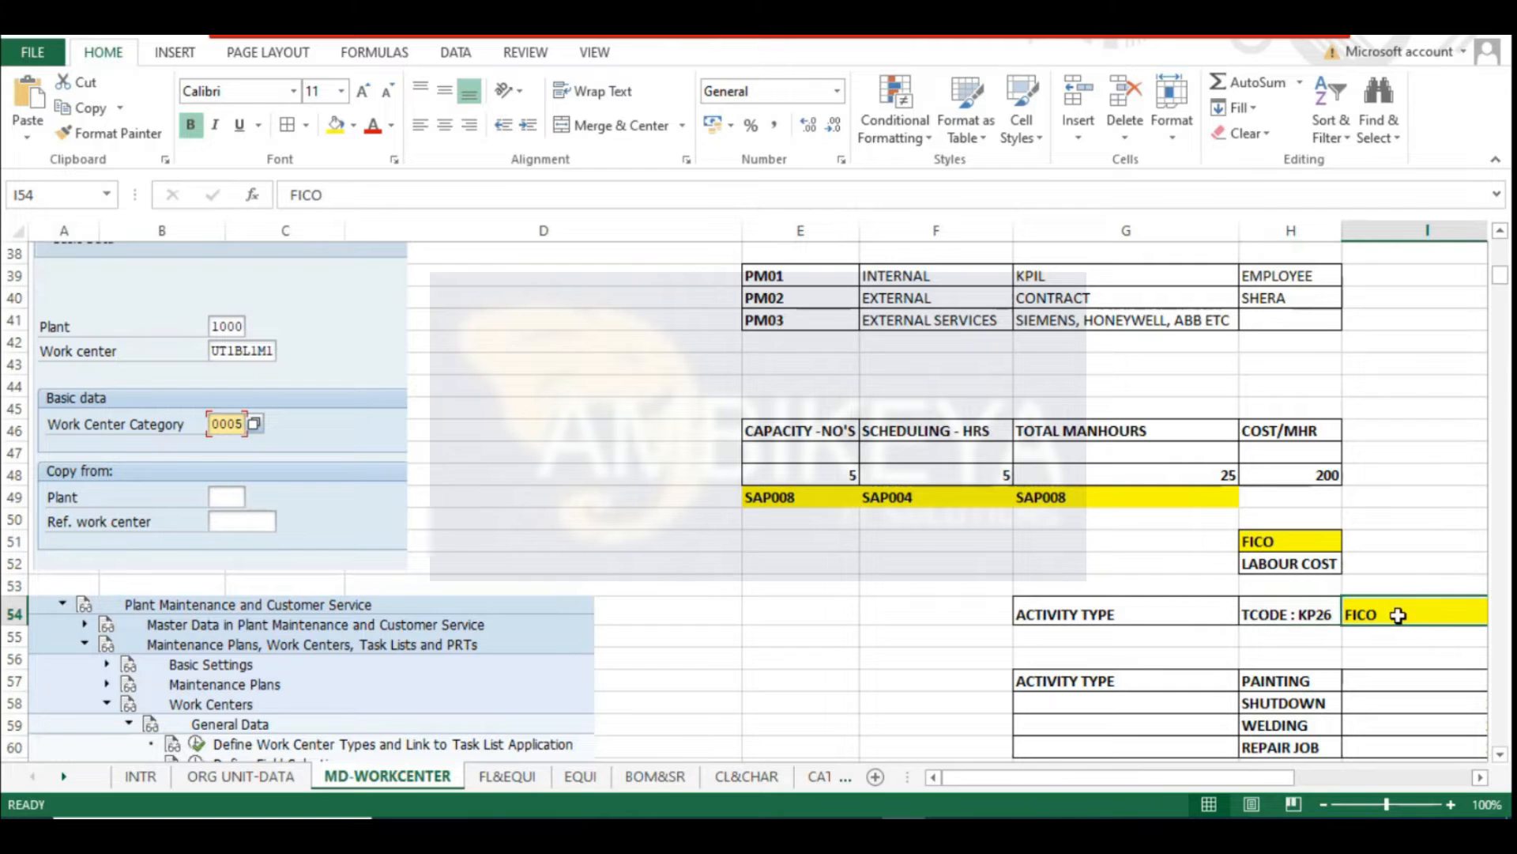
{"action": "key", "text": "Right"}
{"action": "key", "text": "Left"}
{"action": "key", "text": "Left"}
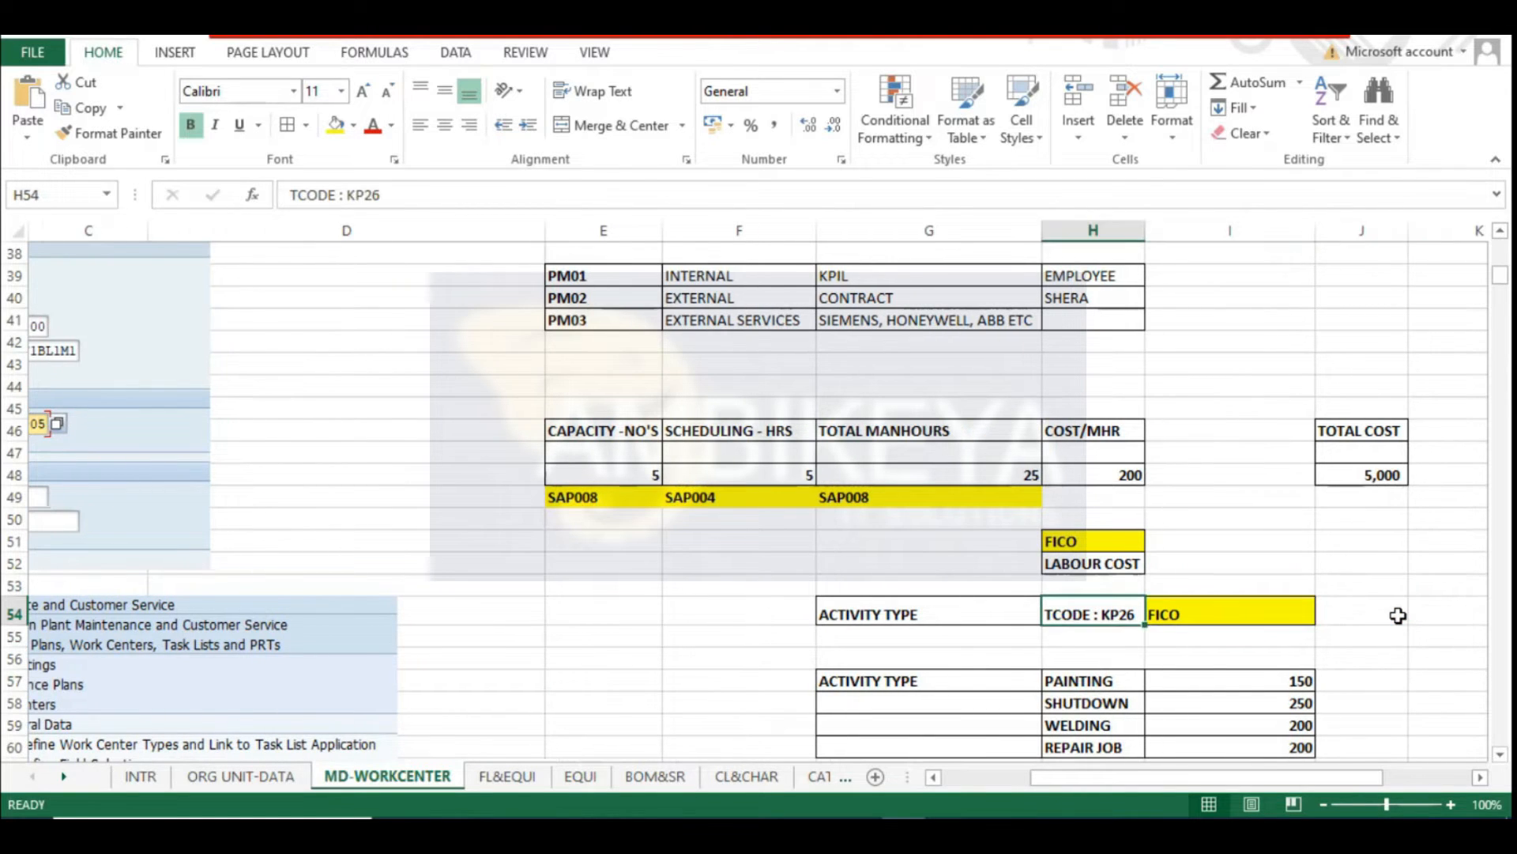
{"action": "key", "text": "Up"}
{"action": "key", "text": "Up"}
{"action": "key", "text": "Up"}
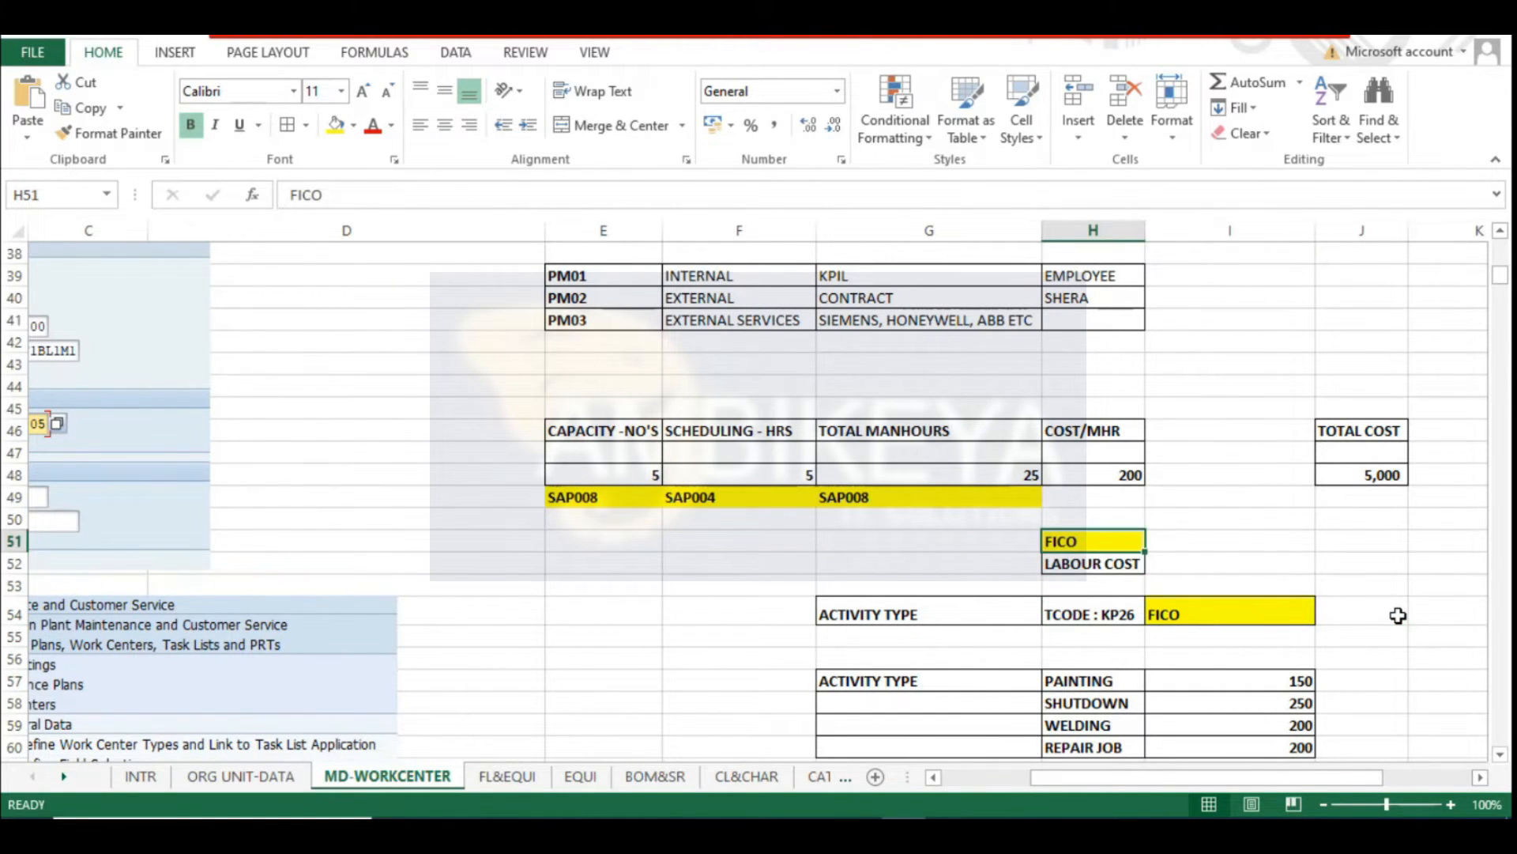
{"action": "key", "text": "Down"}
{"action": "key", "text": "Down"}
{"action": "key", "text": "Down"}
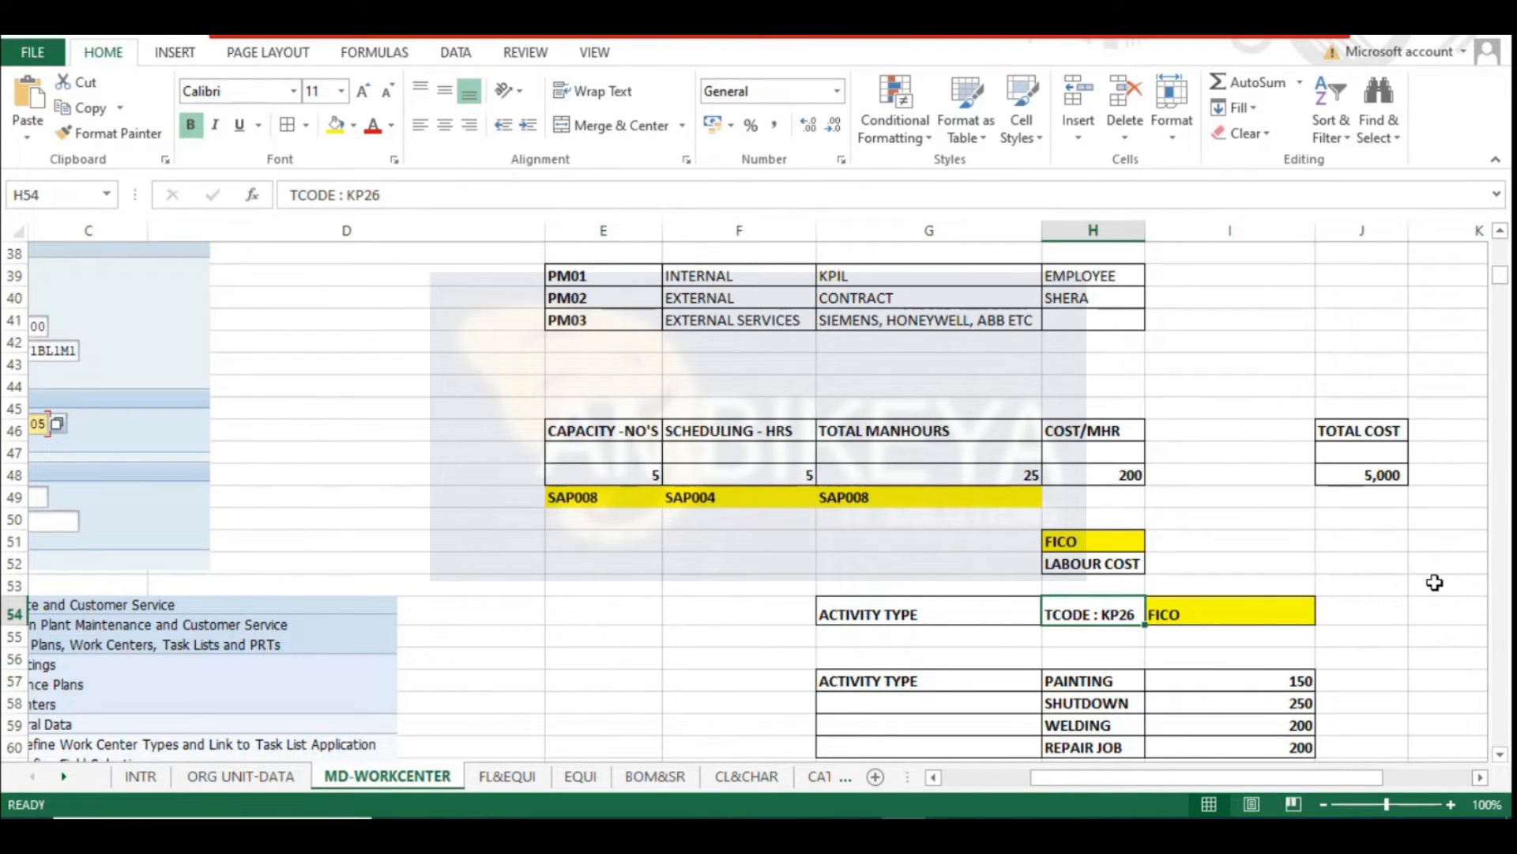
Return to the INVESTMENT sheet of the workbook
{"action": "left_click", "coordinate": [828, 788]}
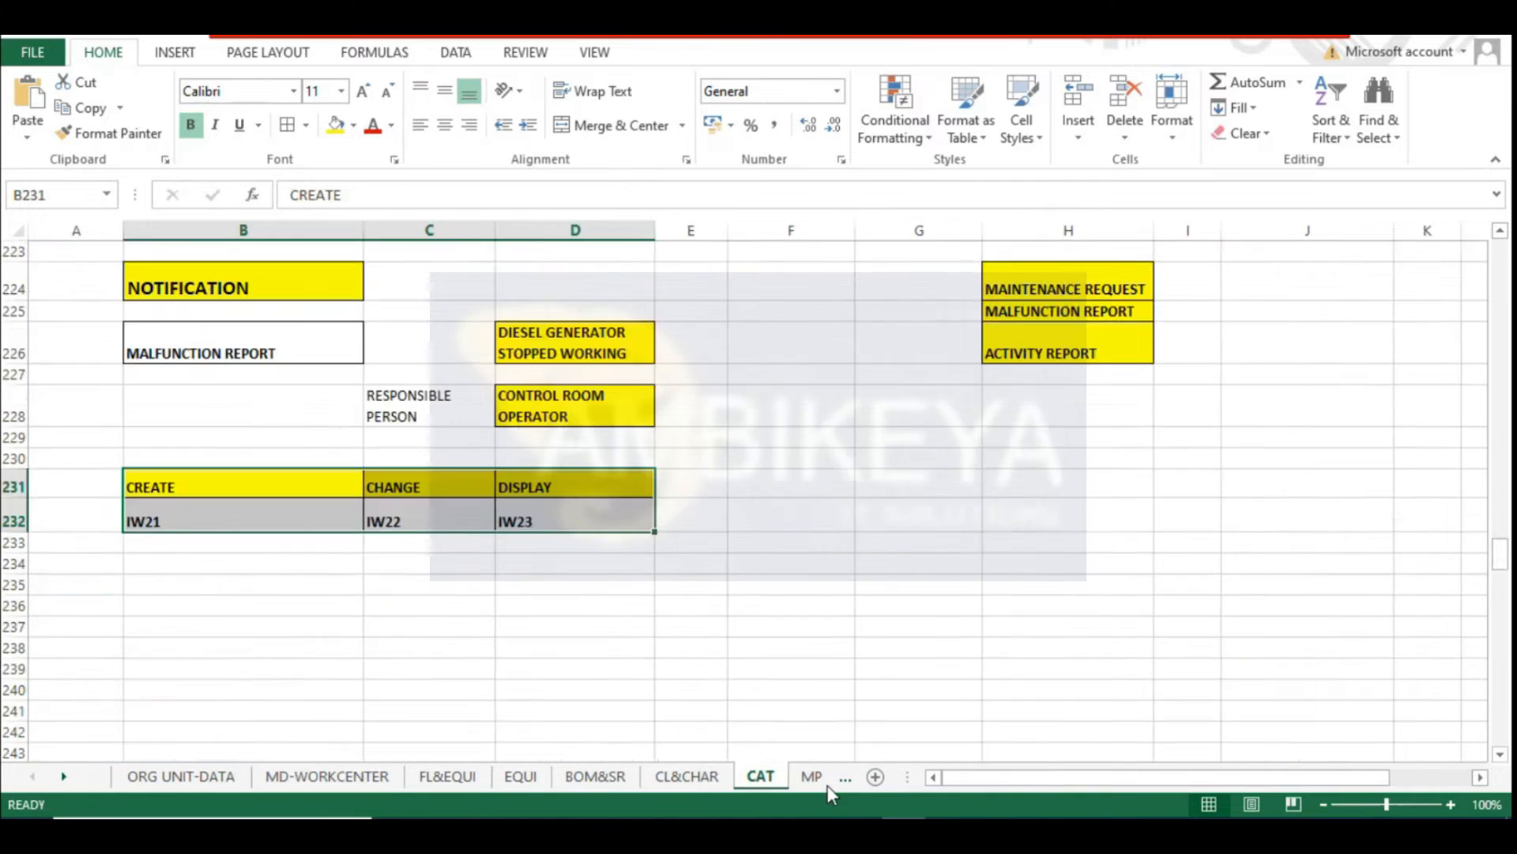
{"action": "left_click", "coordinate": [828, 785]}
{"action": "left_click", "coordinate": [828, 785]}
{"action": "left_click", "coordinate": [828, 781]}
{"action": "left_click", "coordinate": [828, 780]}
{"action": "left_click", "coordinate": [829, 781]}
{"action": "left_click", "coordinate": [816, 783]}
{"action": "left_click", "coordinate": [816, 782]}
{"action": "left_click", "coordinate": [816, 782]}
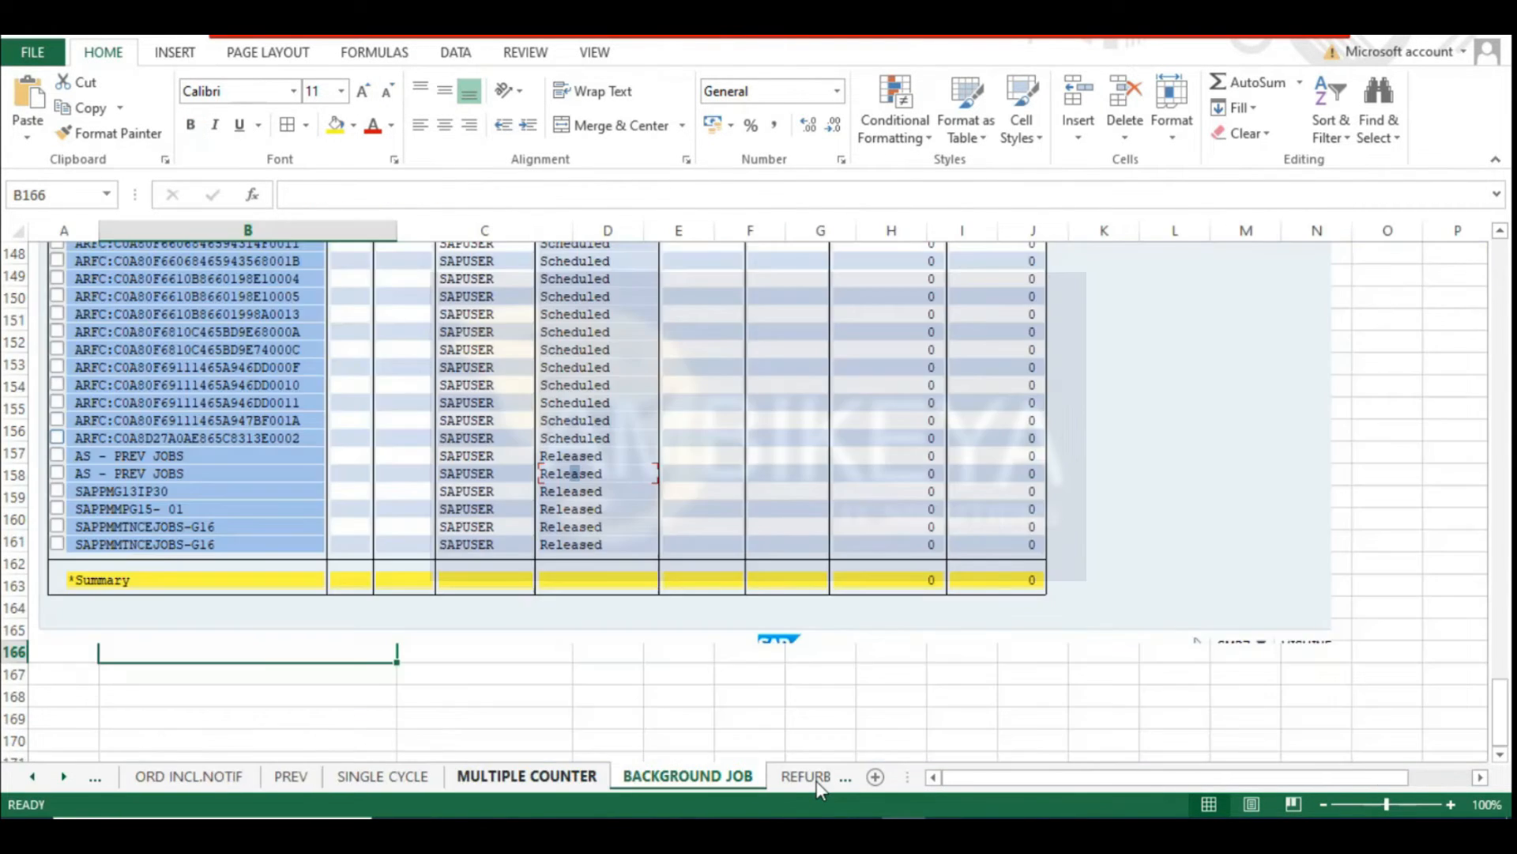
{"action": "left_click", "coordinate": [816, 782]}
{"action": "left_click", "coordinate": [816, 782]}
{"action": "left_click", "coordinate": [816, 783]}
{"action": "left_click", "coordinate": [816, 783]}
{"action": "left_click", "coordinate": [502, 777]}
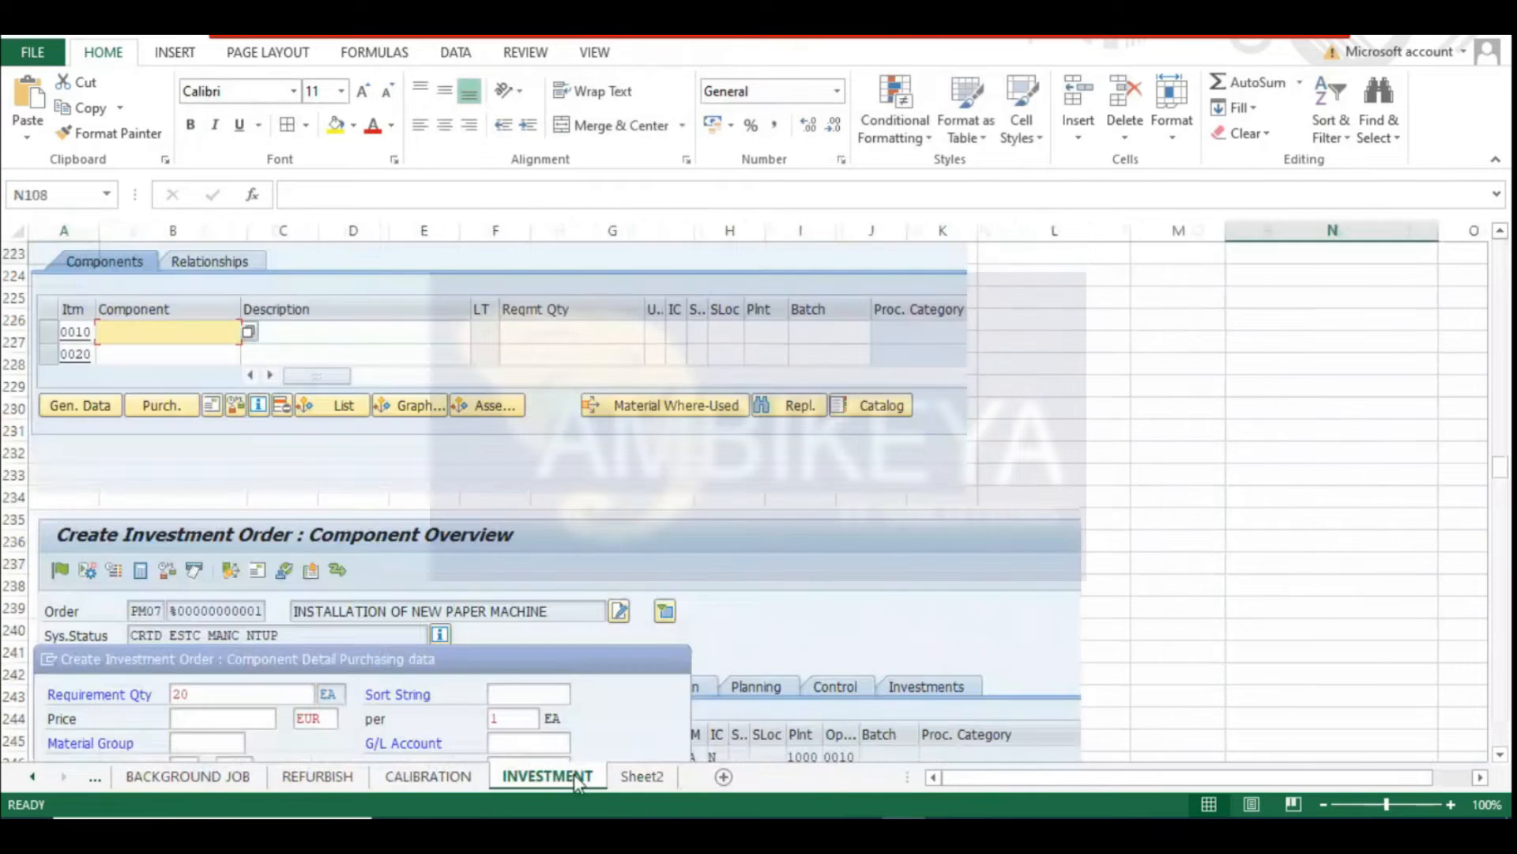
Check the control keys of operations 0010 and 0020 in the SAP order display, and save both operations' confirmations in the IW41 session
{"action": "left_click", "coordinate": [449, 834]}
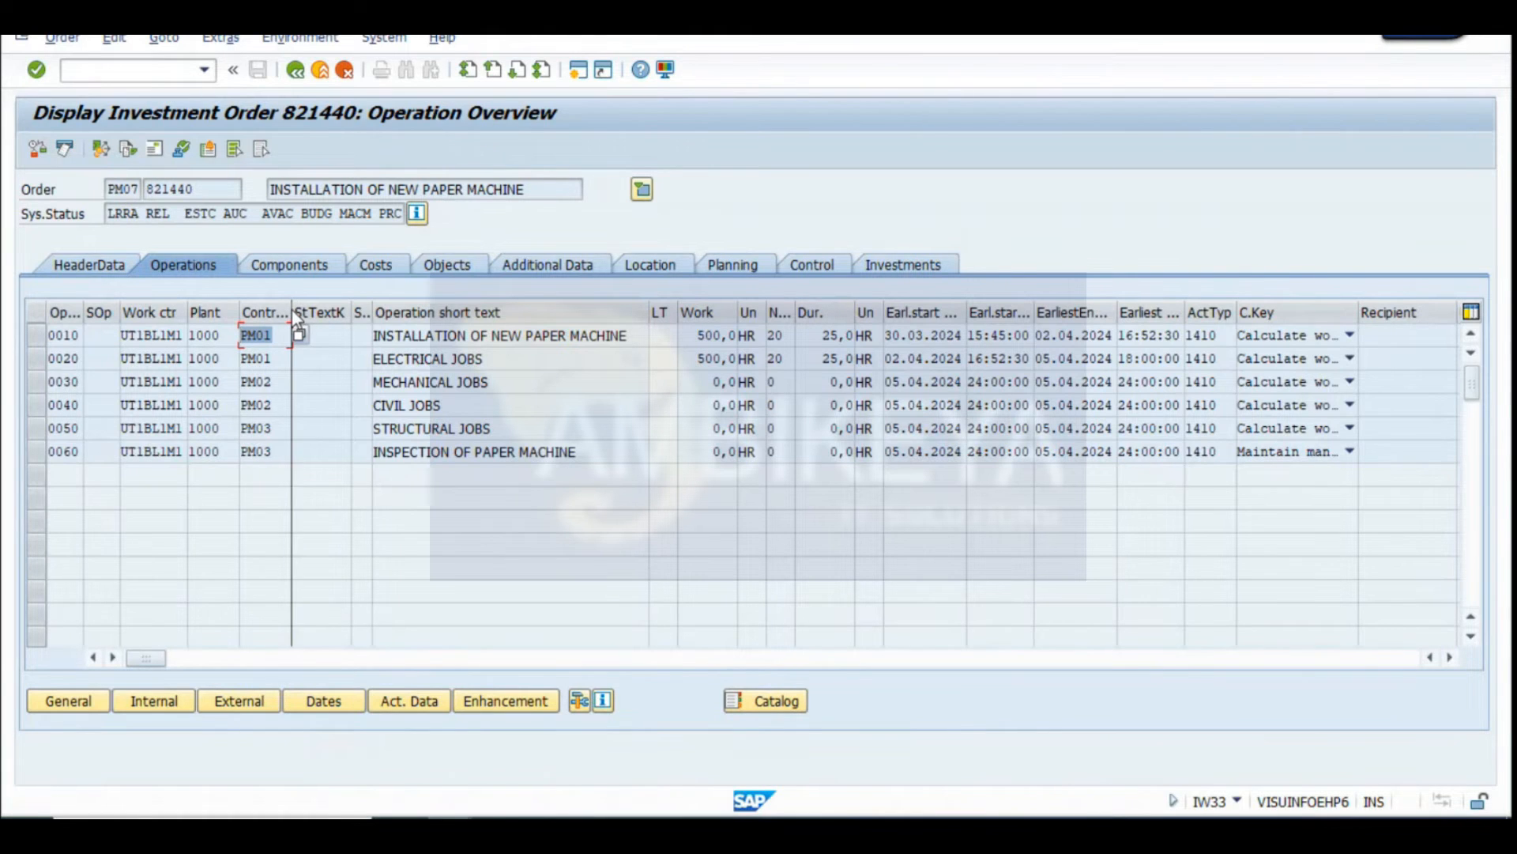
{"action": "left_click", "coordinate": [275, 336]}
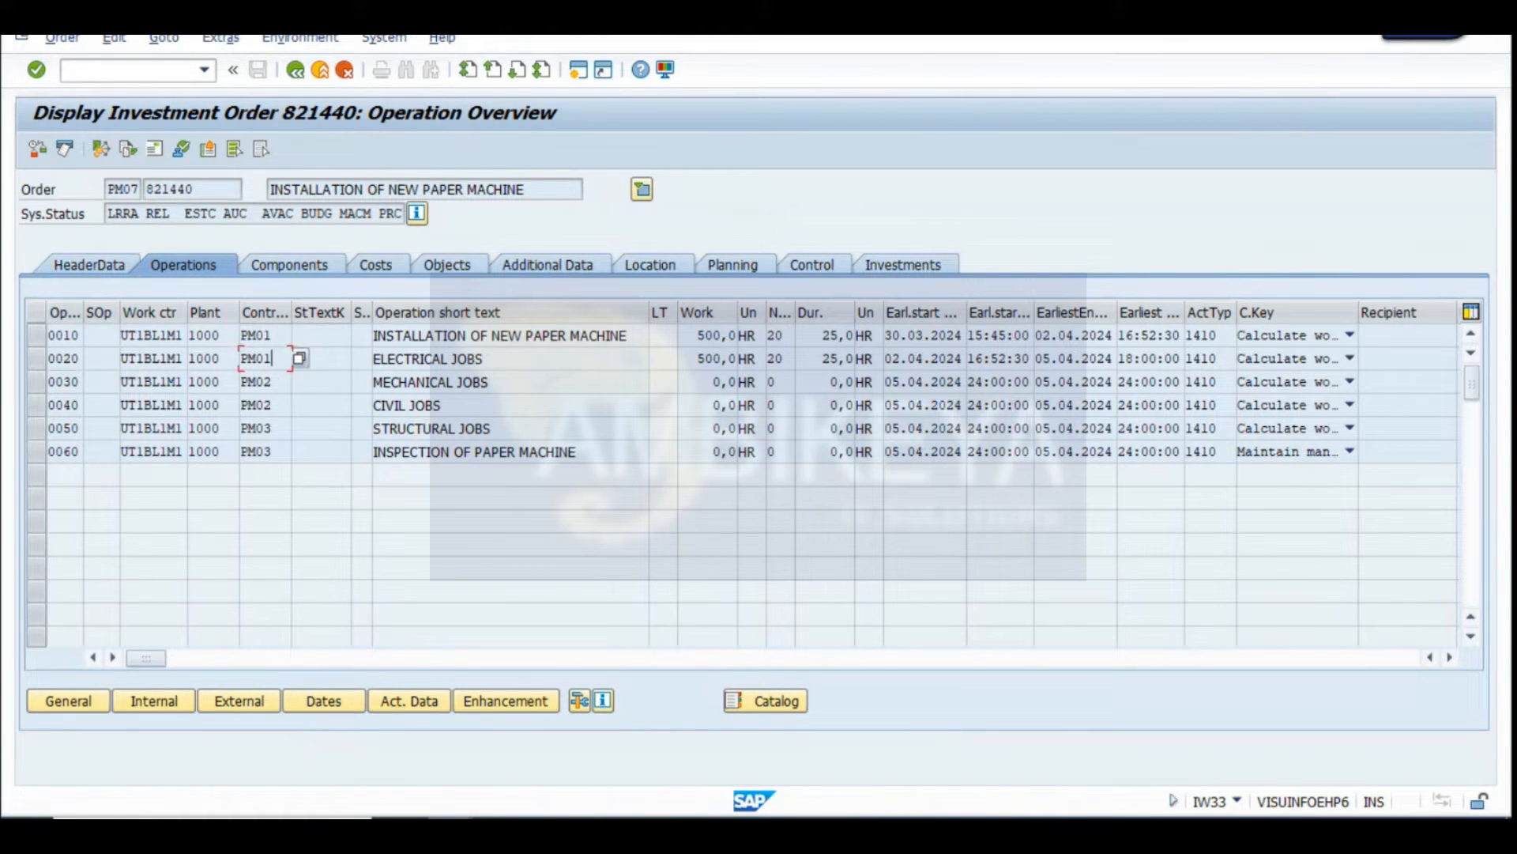
{"action": "mouse_move", "coordinate": [449, 834]}
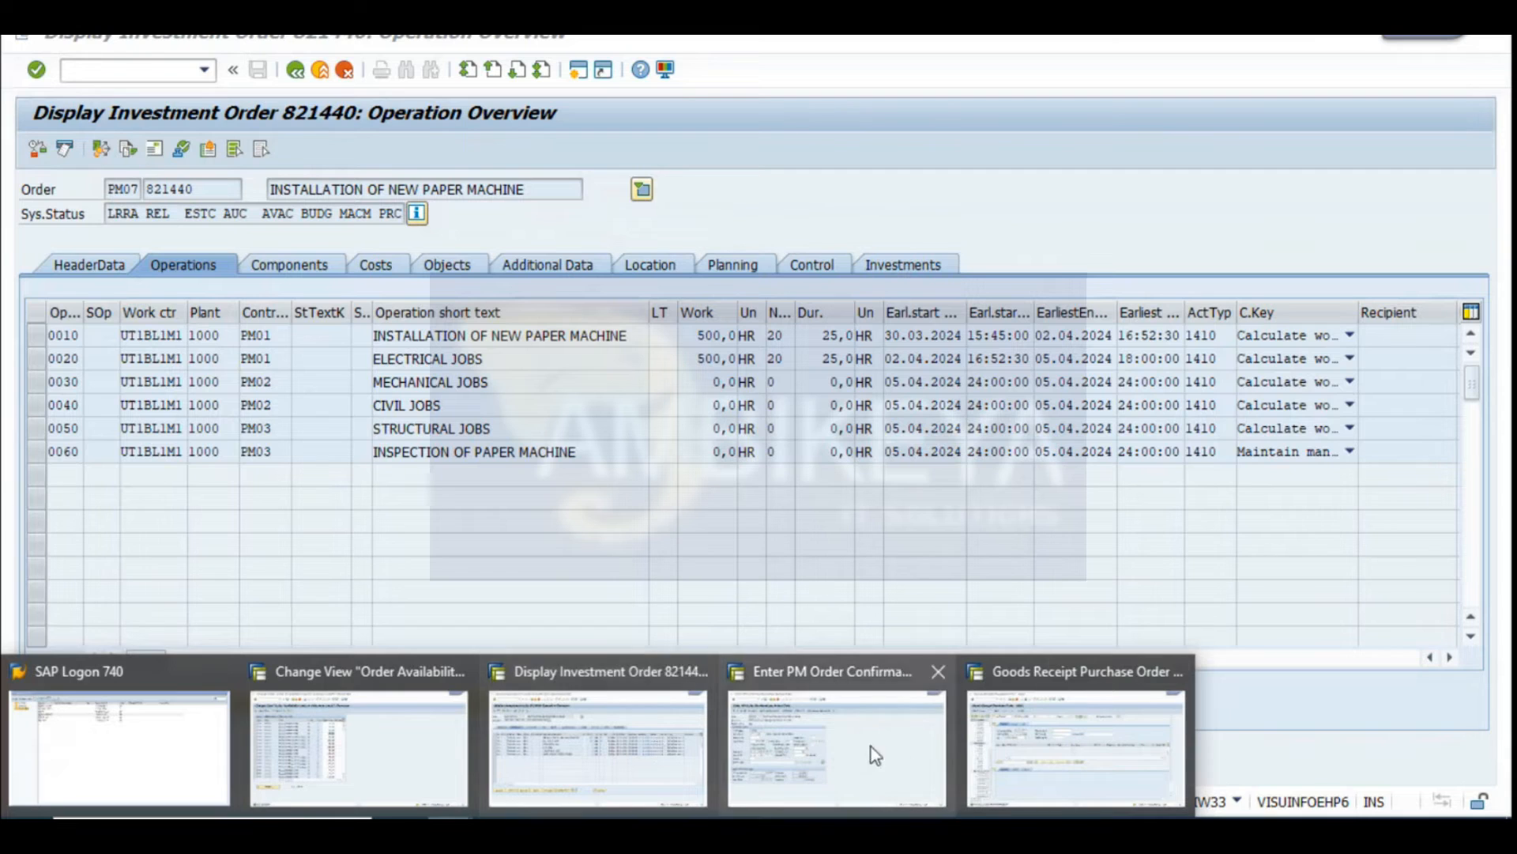
{"action": "left_click", "coordinate": [832, 743]}
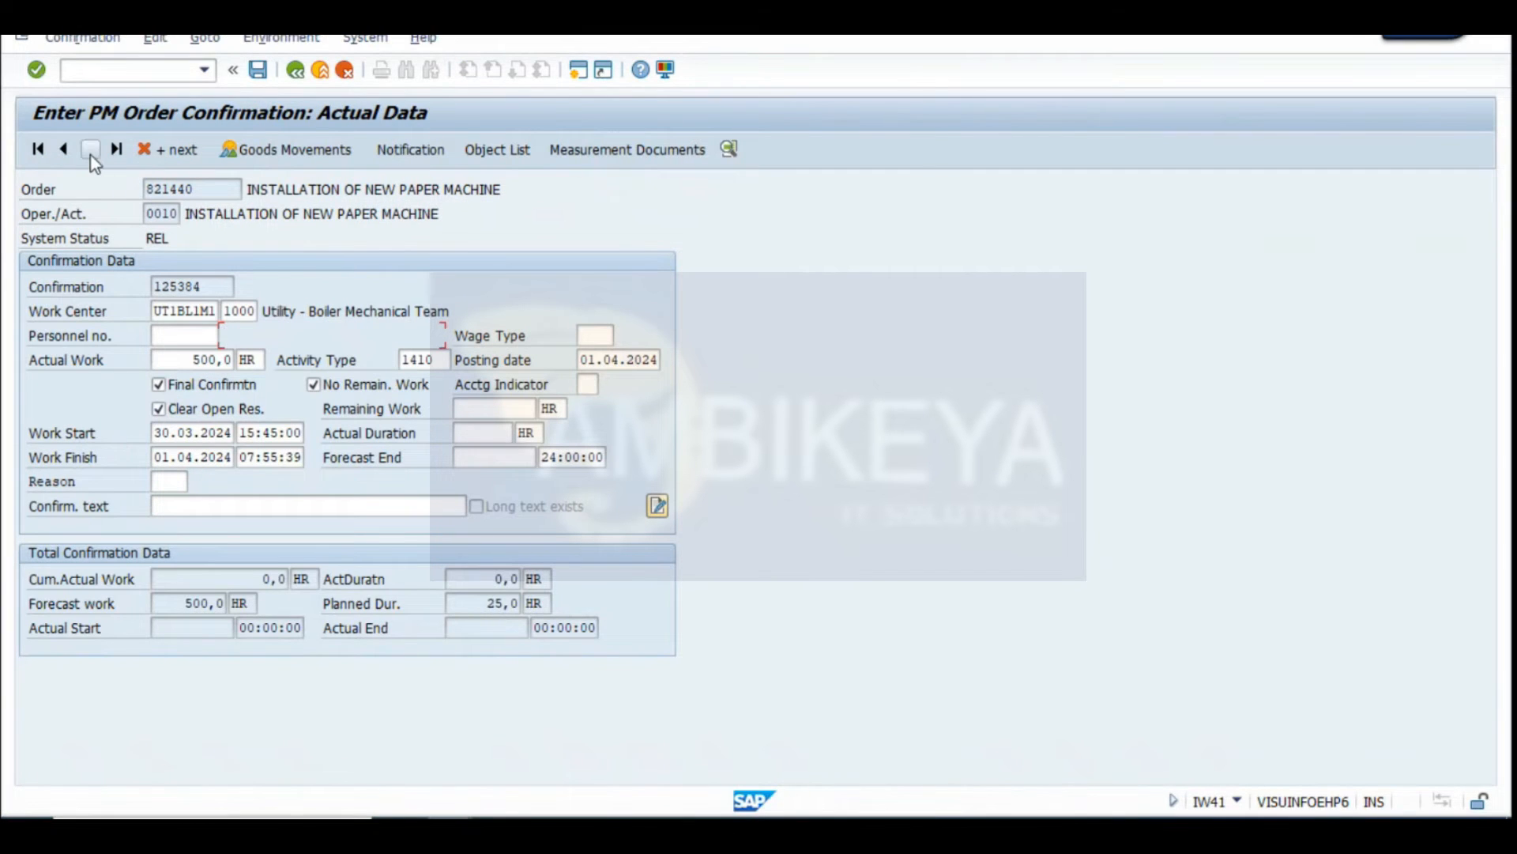
{"action": "left_click", "coordinate": [92, 150]}
{"action": "left_click", "coordinate": [186, 313]}
{"action": "left_click_drag", "start_coordinate": [157, 311], "coordinate": [237, 312]}
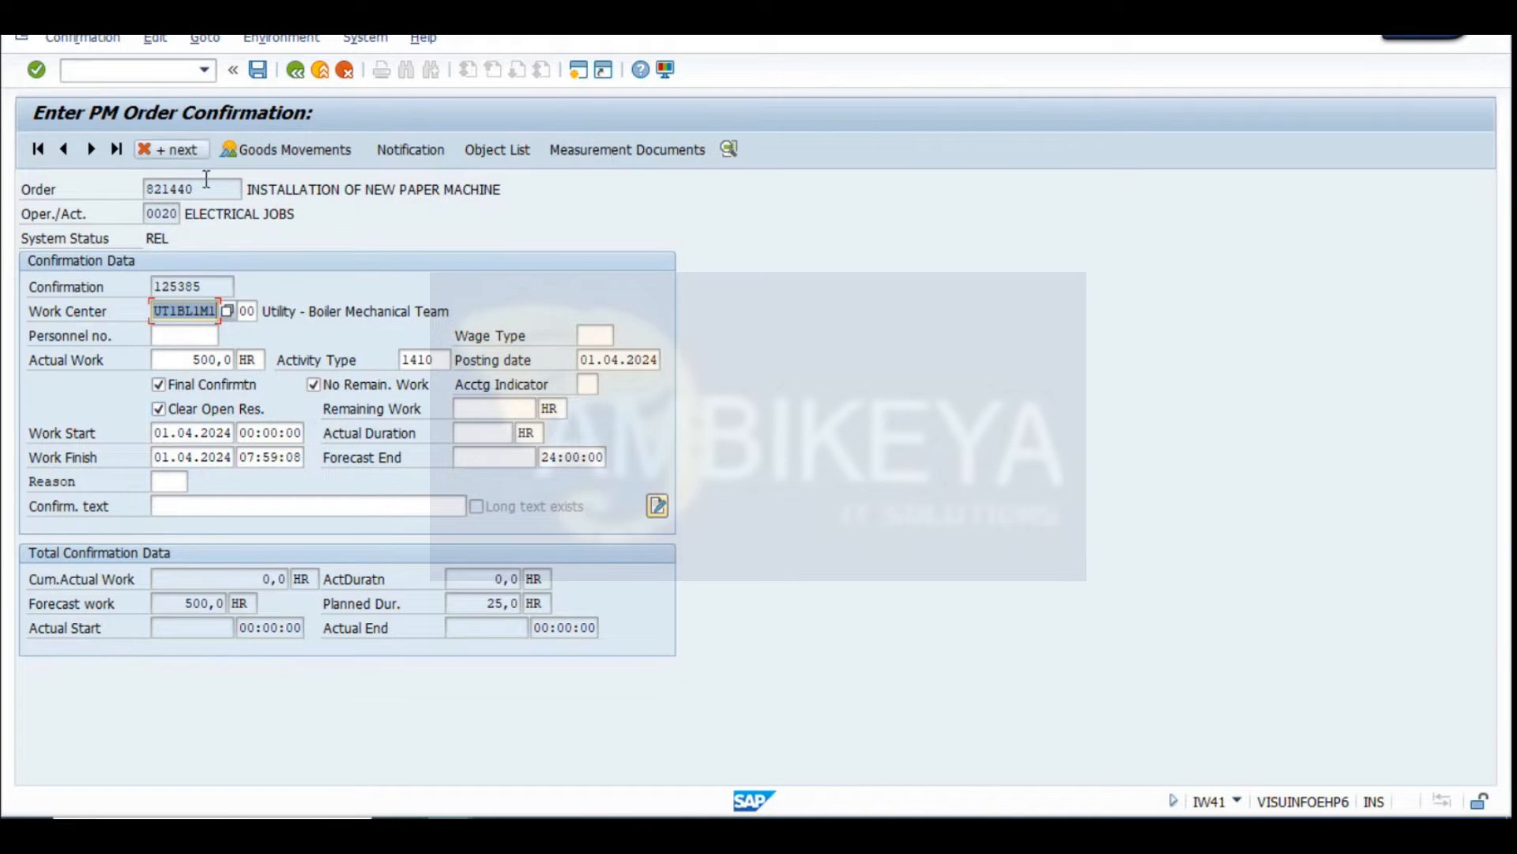
{"action": "left_click", "coordinate": [92, 150]}
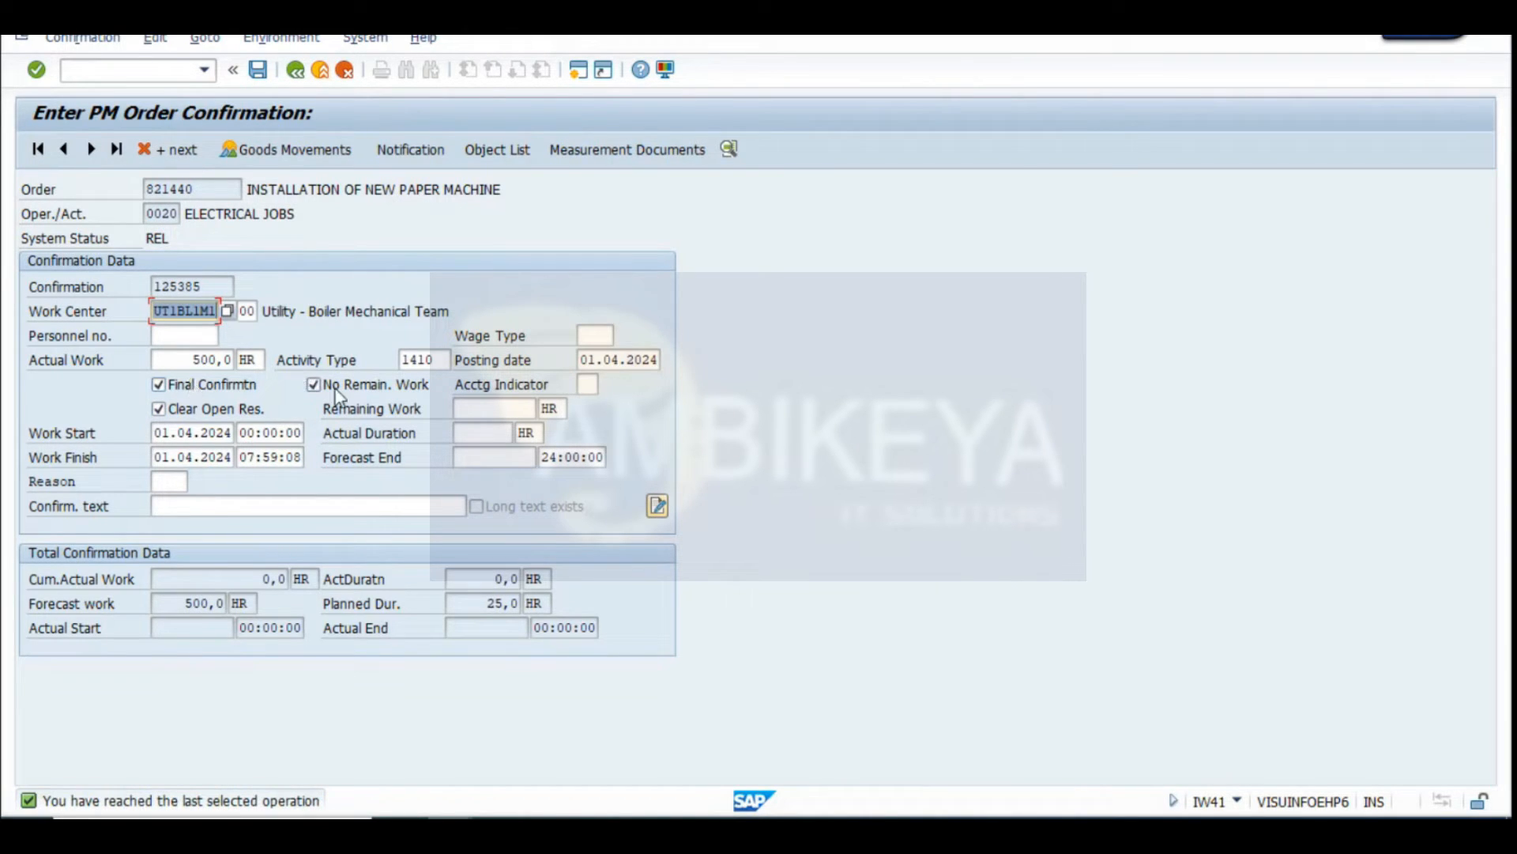
{"action": "left_click", "coordinate": [257, 70]}
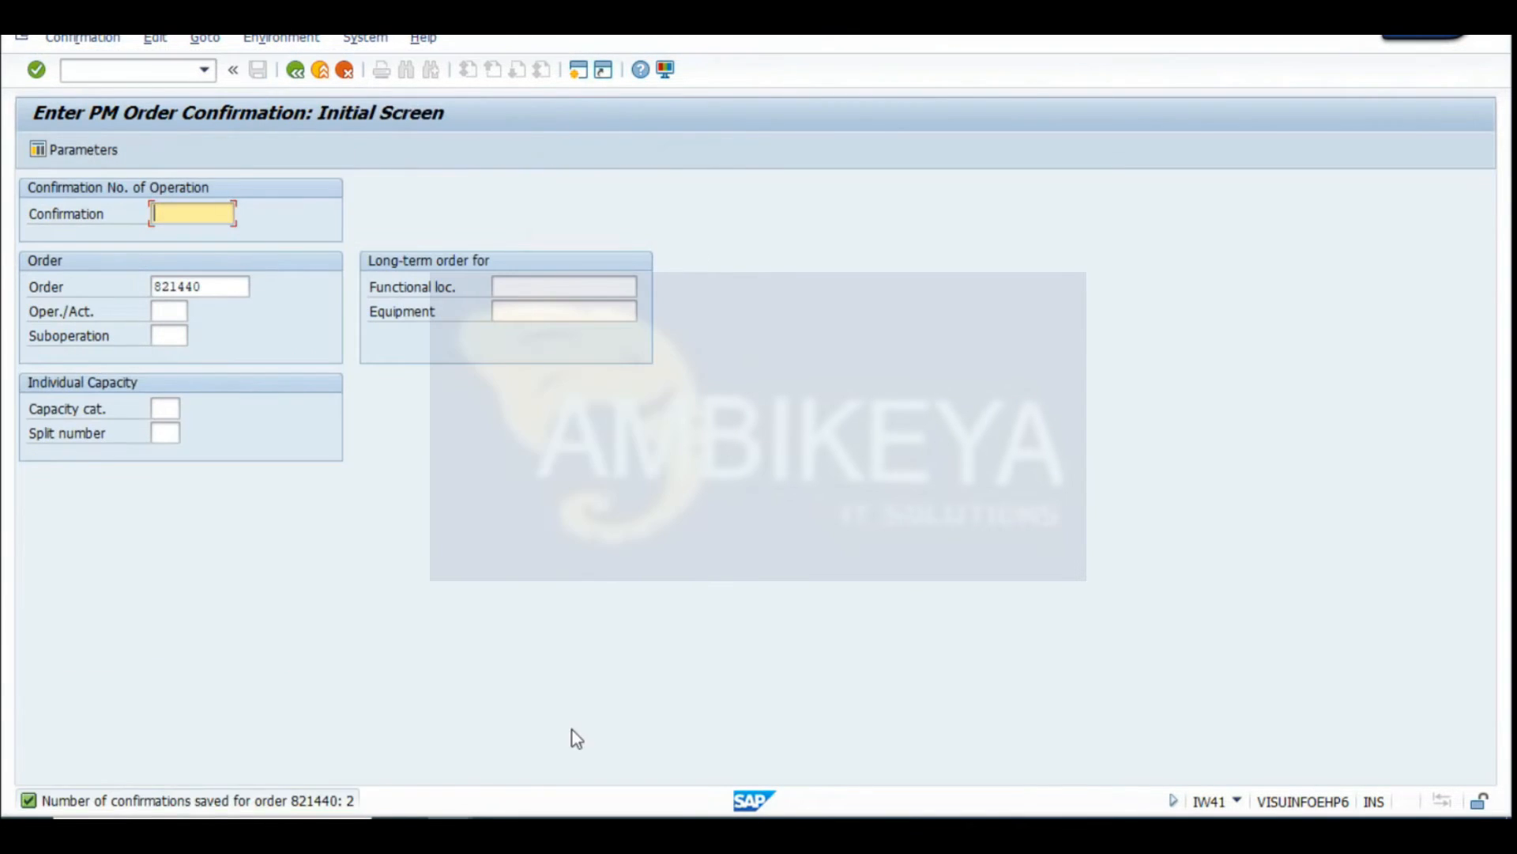
Switch to the SAP investment order display and review the short texts of the operations from 0010 to 0060
{"action": "left_click", "coordinate": [450, 826]}
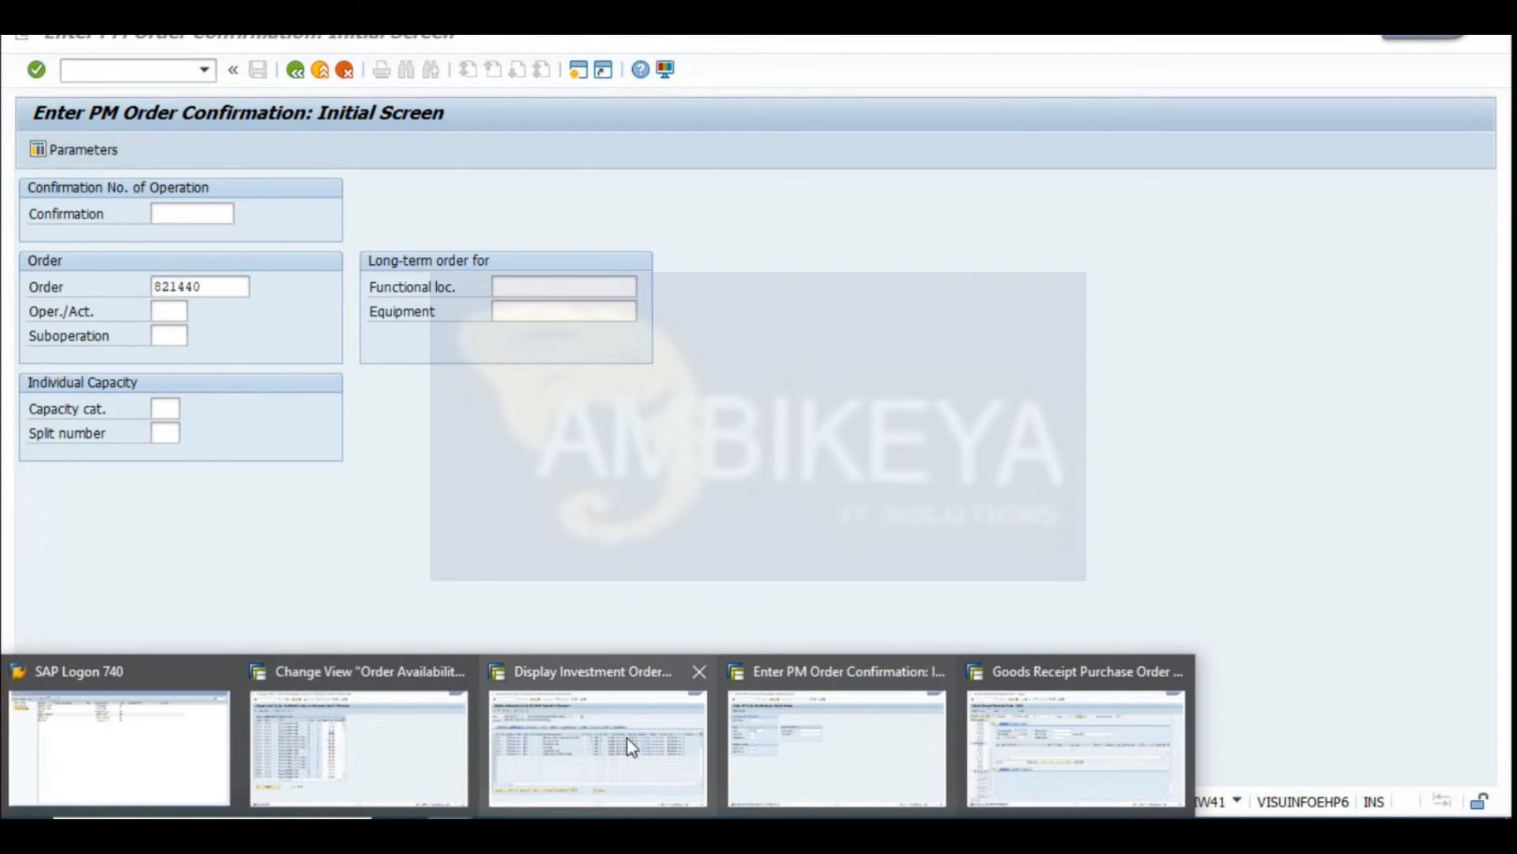
{"action": "left_click", "coordinate": [630, 747]}
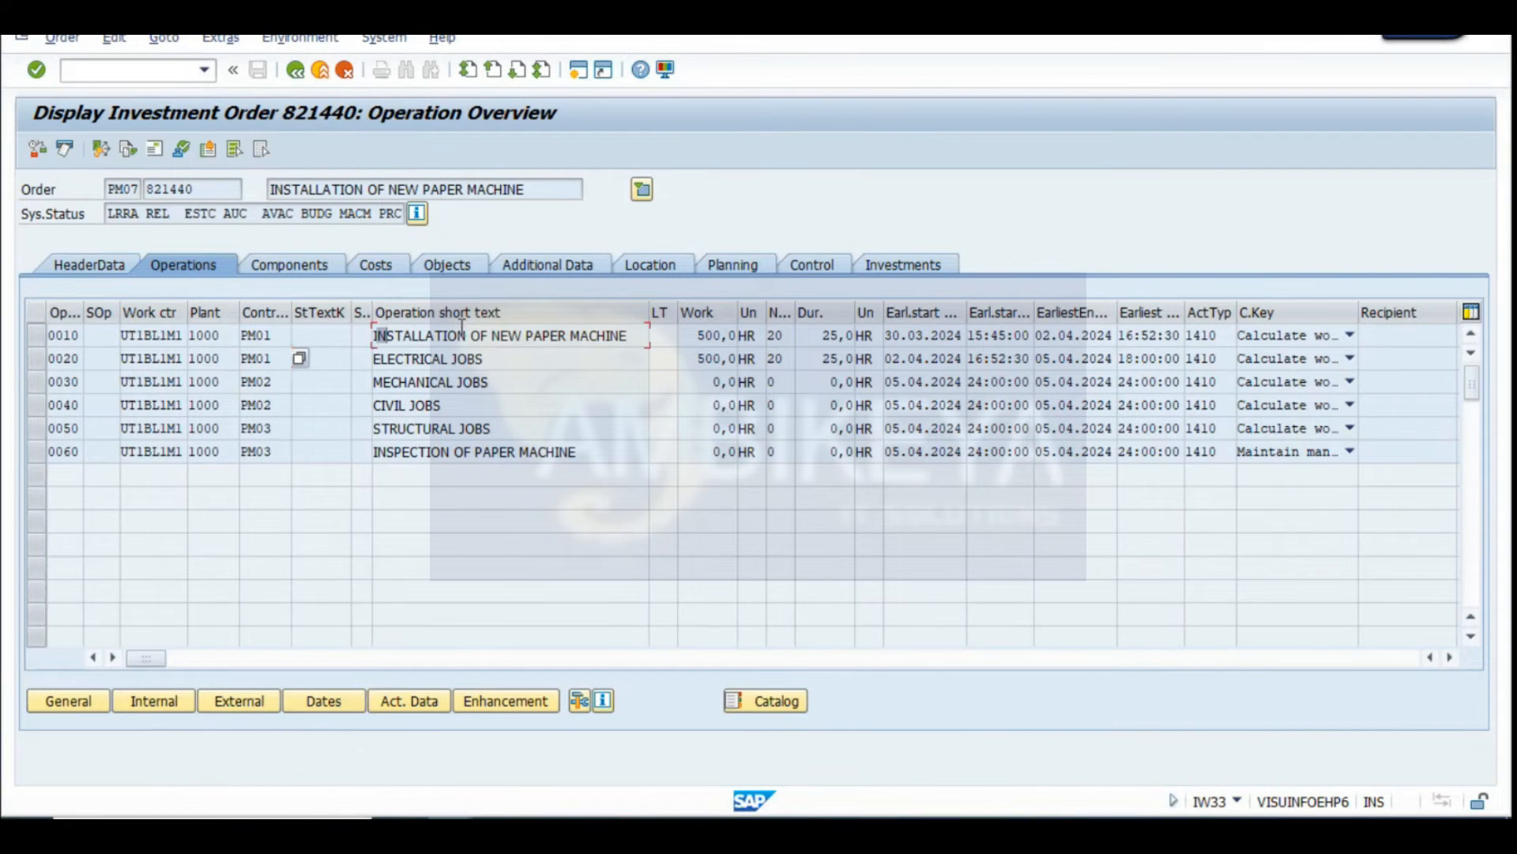
{"action": "left_click_drag", "start_coordinate": [463, 328], "coordinate": [647, 357]}
{"action": "left_click_drag", "start_coordinate": [491, 360], "coordinate": [1, 379]}
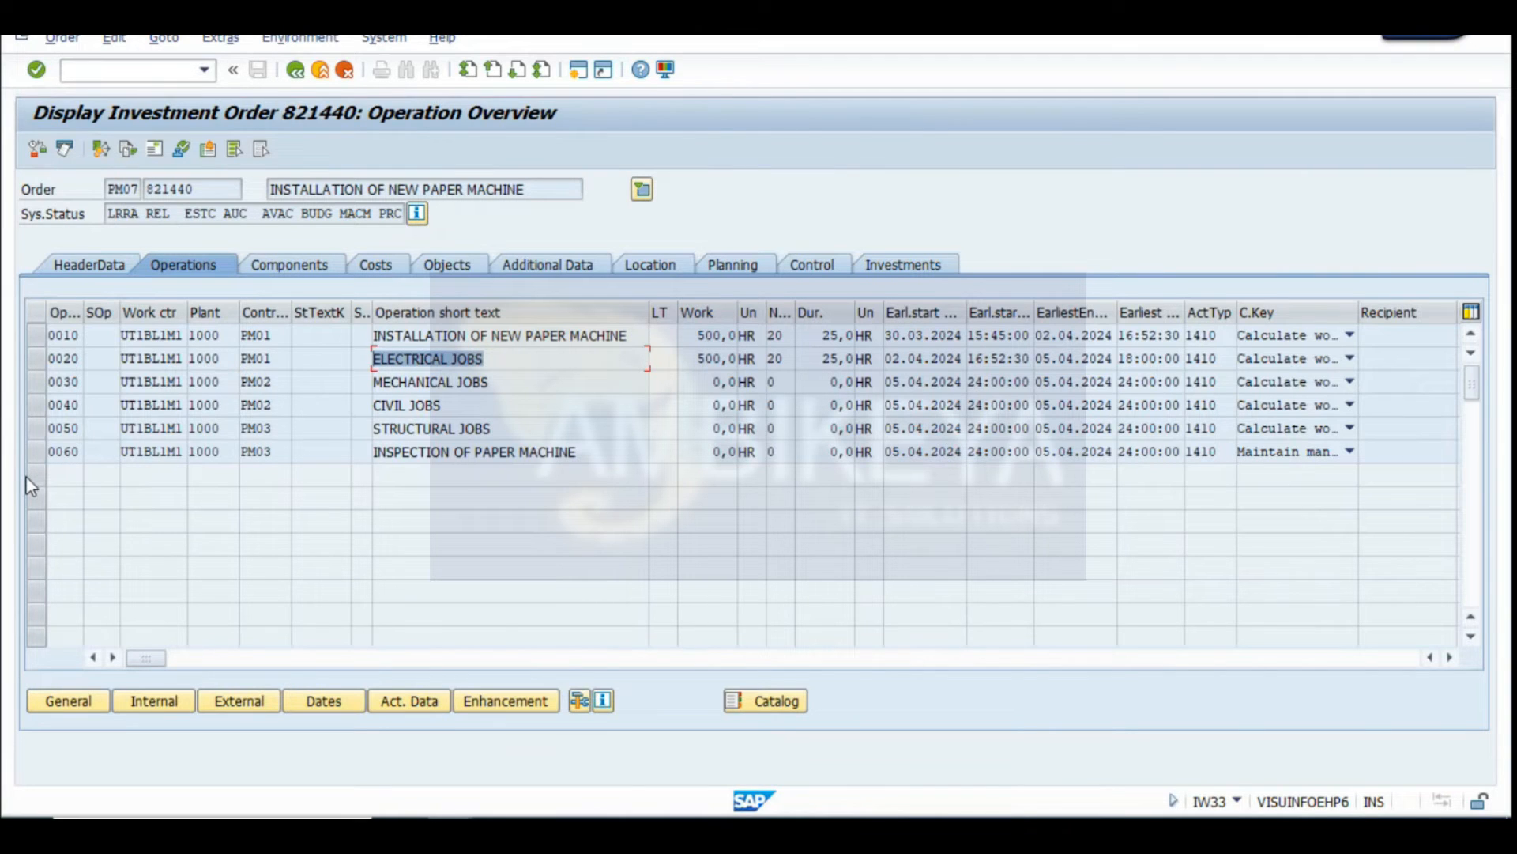
{"action": "left_click", "coordinate": [395, 448]}
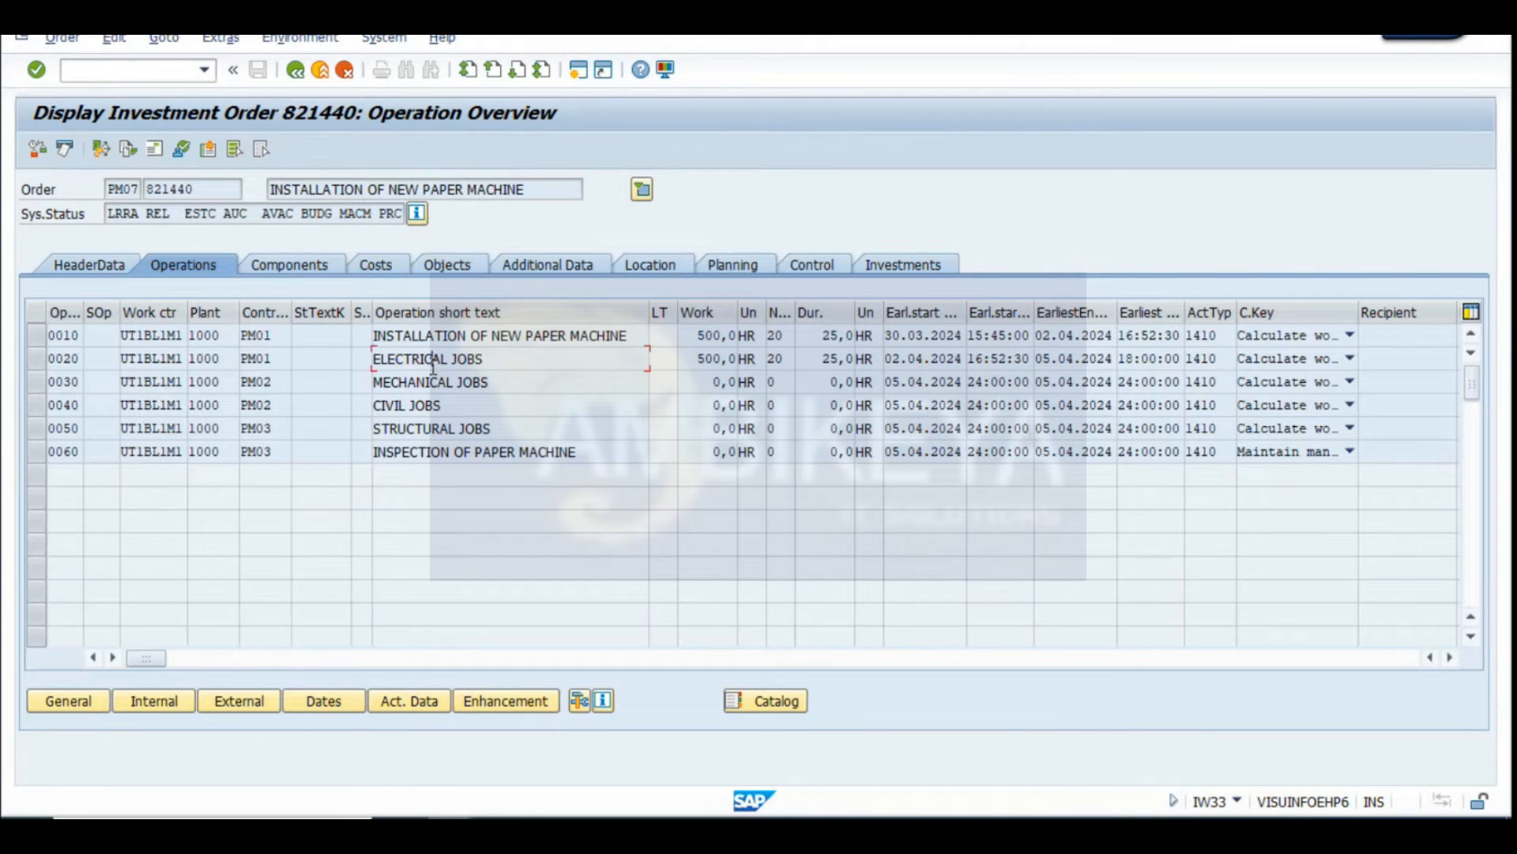
{"action": "left_click", "coordinate": [426, 383]}
{"action": "left_click", "coordinate": [422, 456]}
Review the purchase order and reservation notes near the start of the INVESTMENT sheet in Excel
{"action": "mouse_move", "coordinate": [905, 833]}
{"action": "left_click", "coordinate": [905, 743]}
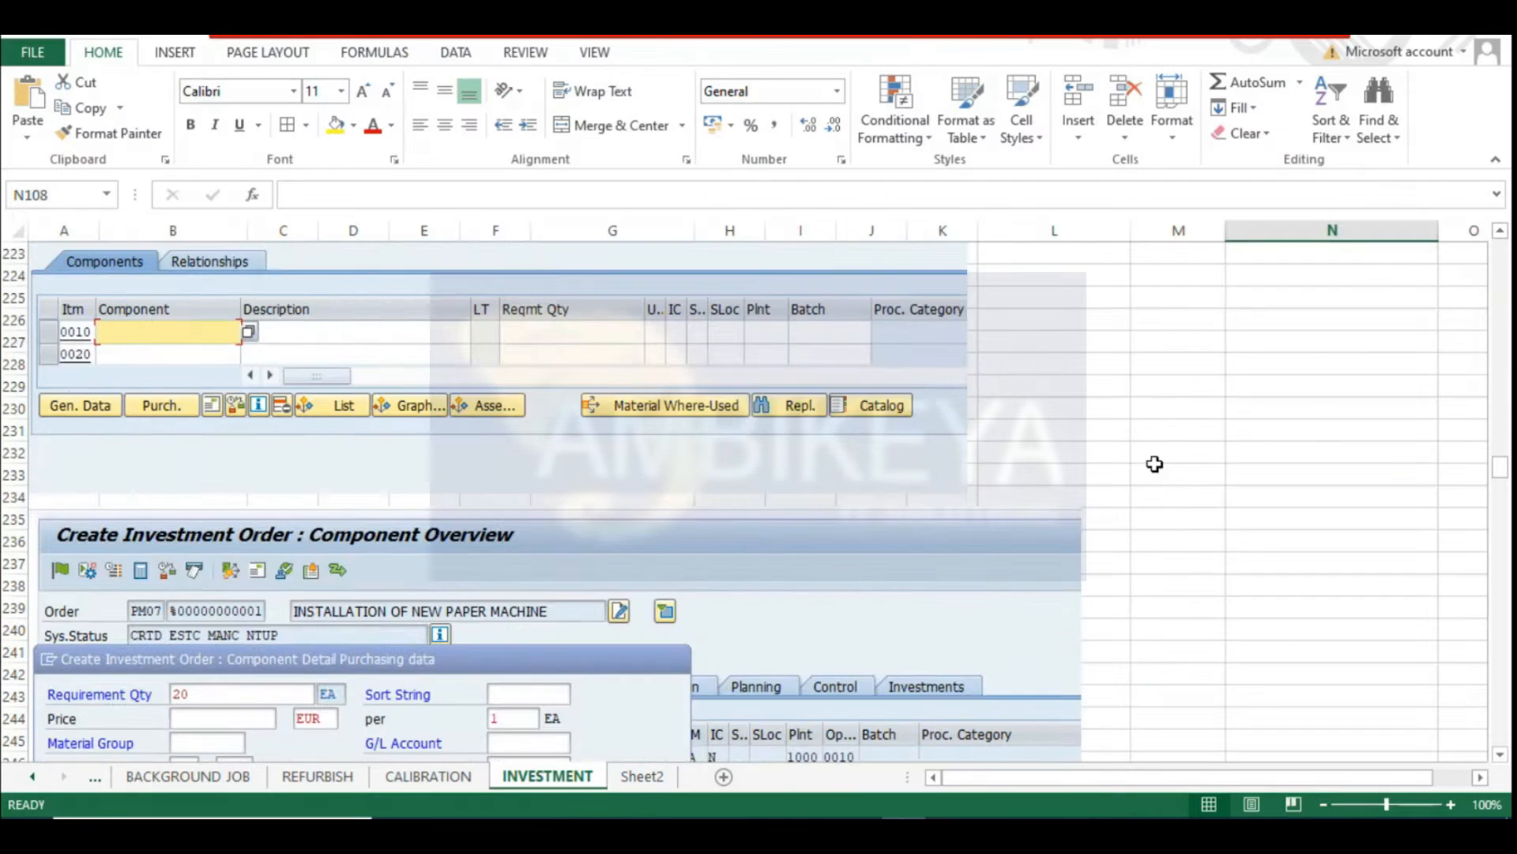
{"action": "scroll", "coordinate": [1156, 464], "scroll_direction": "up", "scroll_amount": 19}
{"action": "scroll", "coordinate": [1257, 395], "scroll_direction": "up", "scroll_amount": 20}
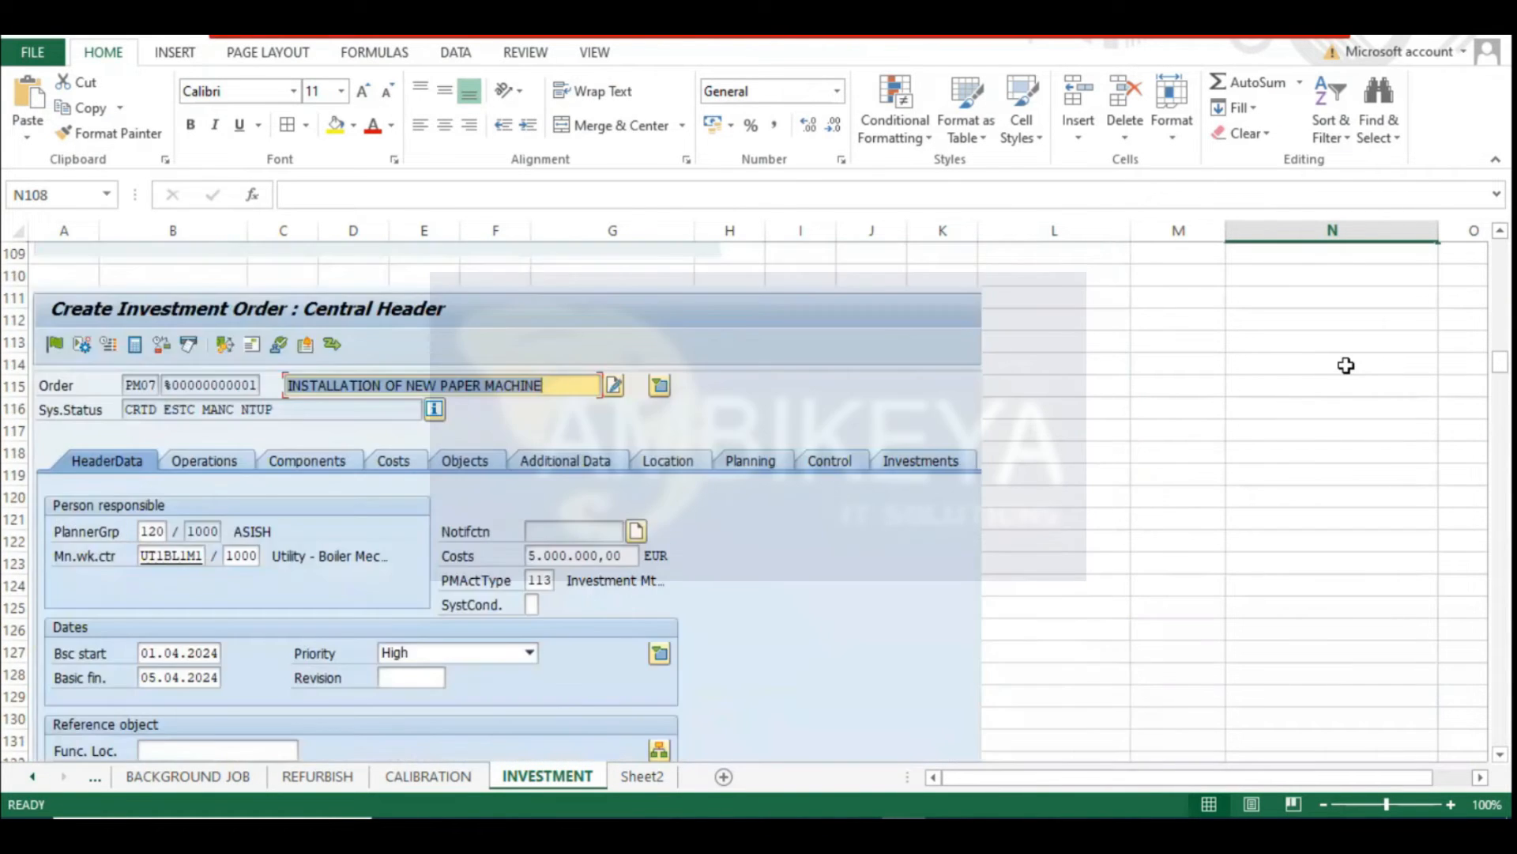
{"action": "scroll", "coordinate": [1345, 351], "scroll_direction": "up", "scroll_amount": 9}
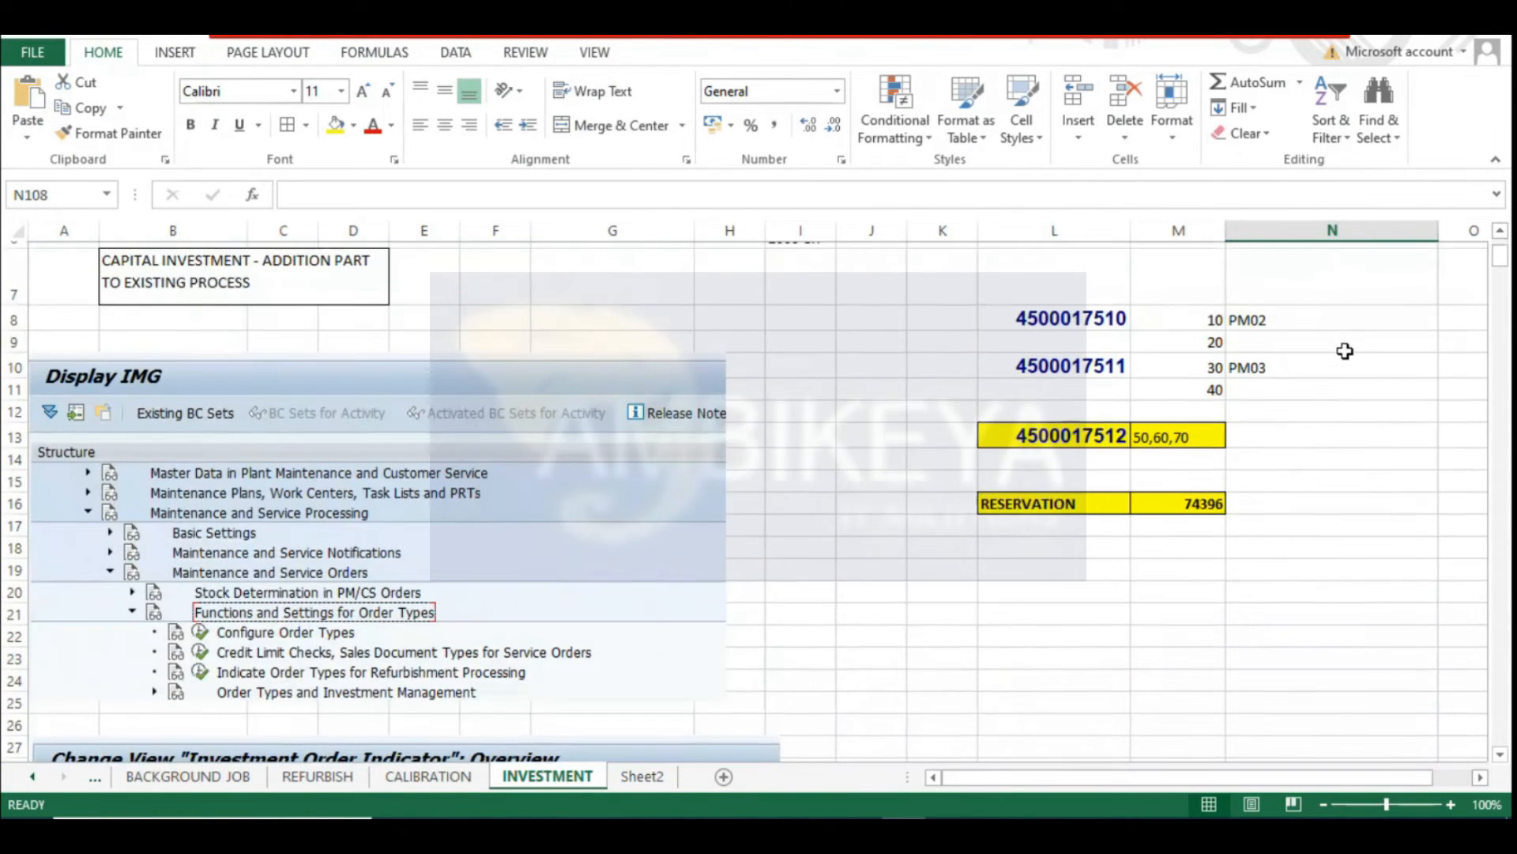
{"action": "left_click", "coordinate": [1147, 595]}
{"action": "scroll", "coordinate": [1168, 656], "scroll_direction": "down", "scroll_amount": 1}
{"action": "scroll", "coordinate": [1174, 647], "scroll_direction": "down", "scroll_amount": 1}
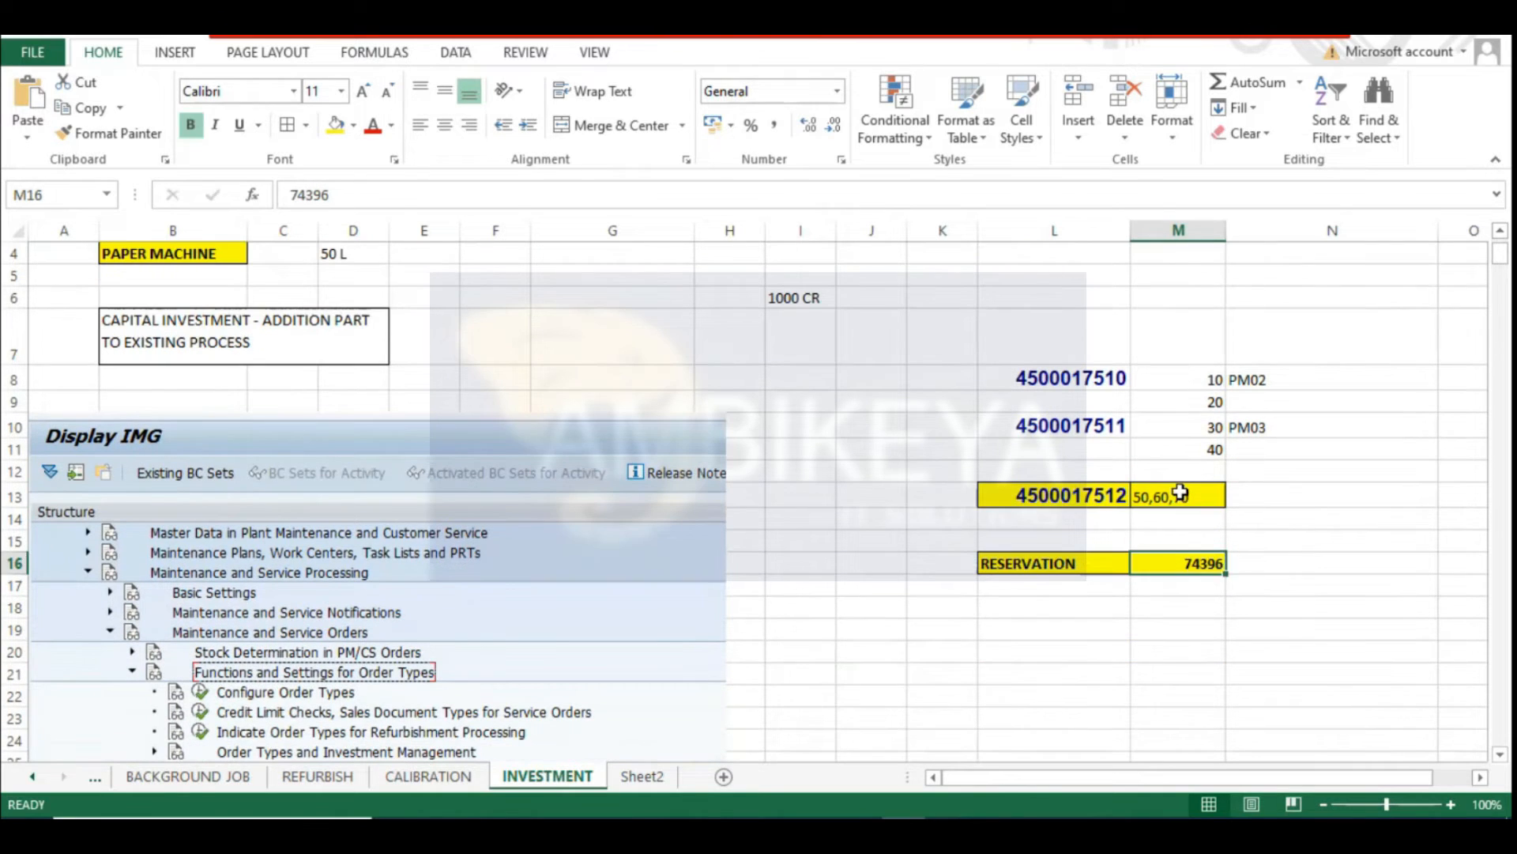
{"action": "left_click", "coordinate": [1126, 629]}
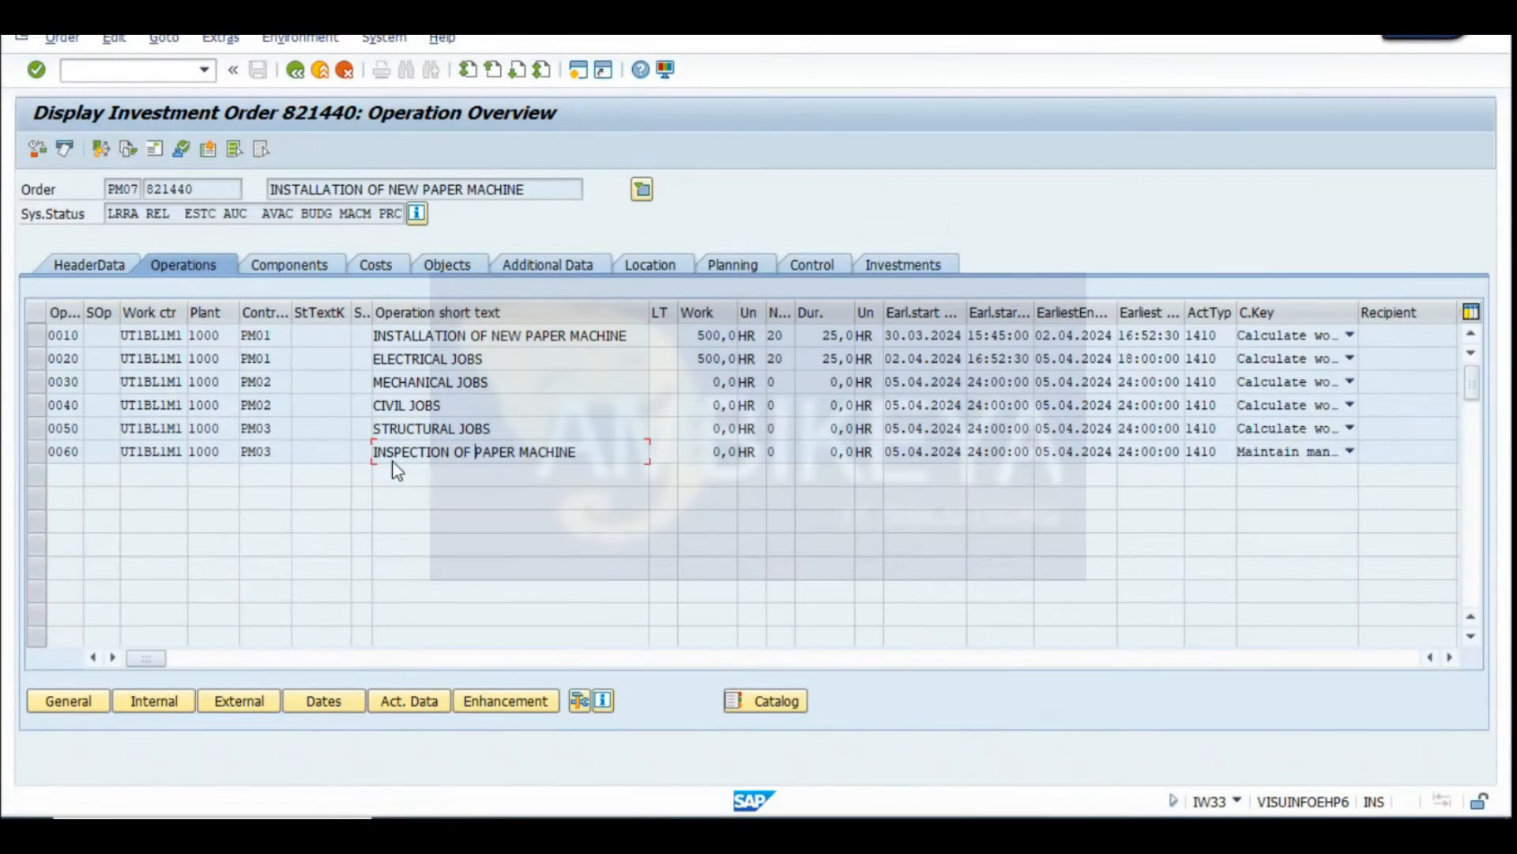
Check the planned work of operations 0010 and 0020 in the SAP order, and record 500 in cells L21 and L22 of the INVESTMENT sheet
{"action": "left_click", "coordinate": [275, 357]}
{"action": "left_click", "coordinate": [401, 340]}
{"action": "left_click", "coordinate": [708, 335]}
{"action": "left_click", "coordinate": [713, 358]}
{"action": "key", "text": "alt+Tab"}
{"action": "left_click", "coordinate": [1054, 671]}
{"action": "type", "text": "500"}
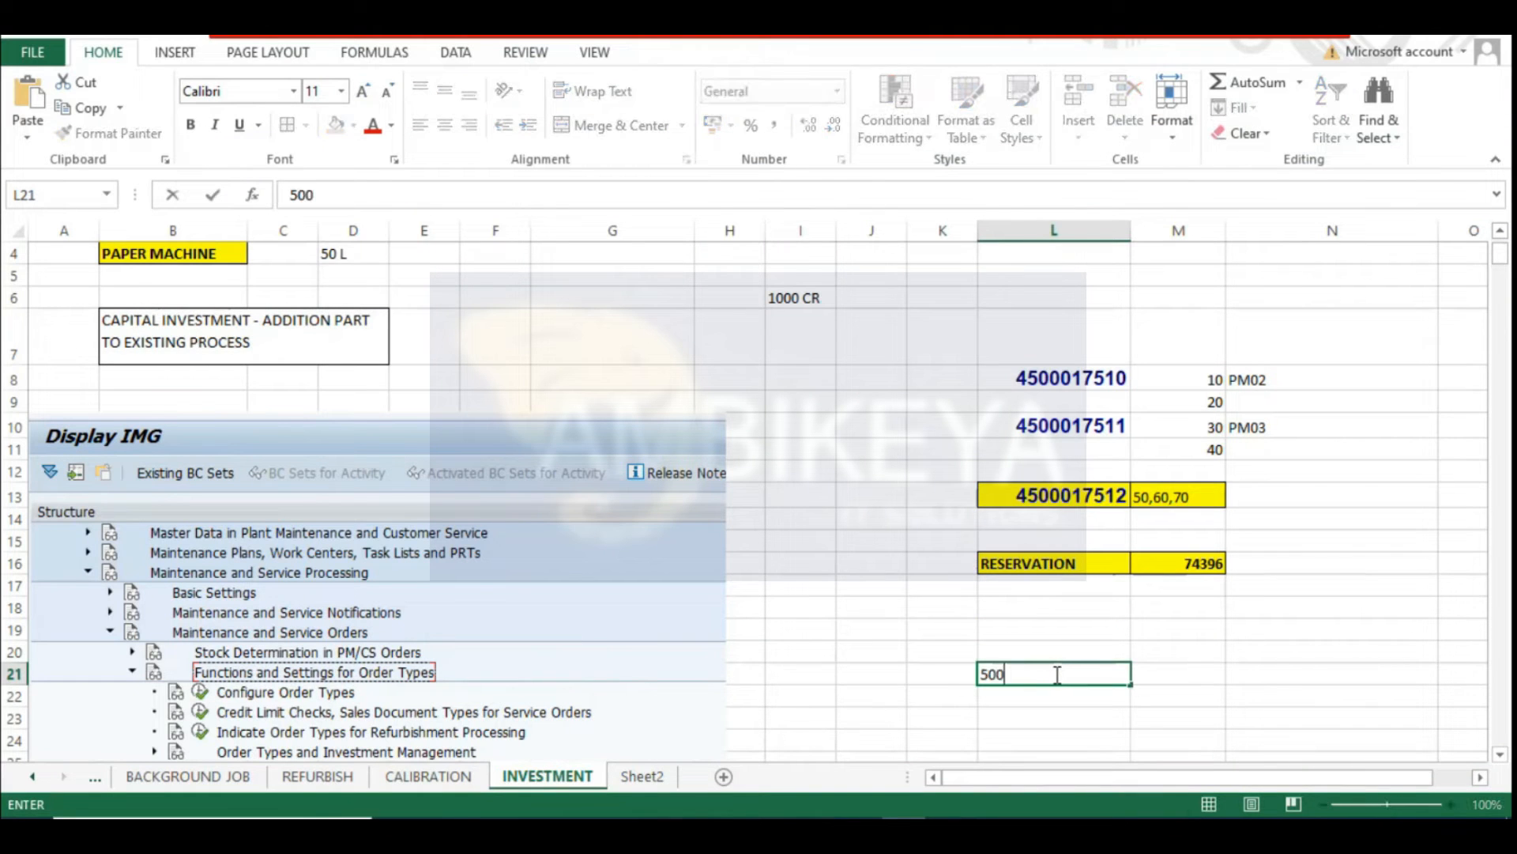
{"action": "key", "text": "Return"}
{"action": "key", "text": "ctrl+d"}
{"action": "key", "text": "Up"}
{"action": "key", "text": "Right"}
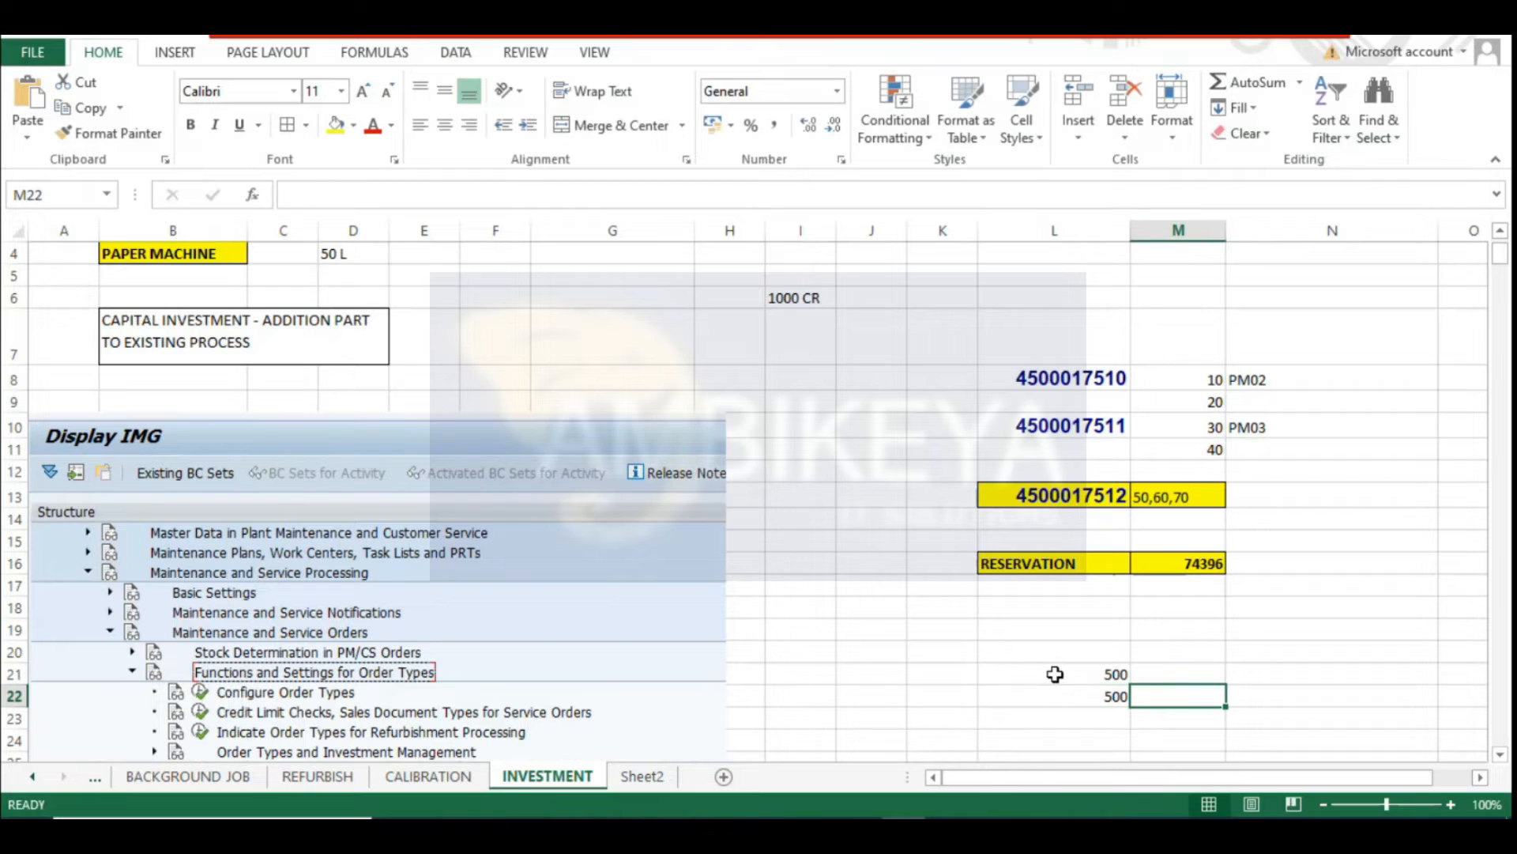
Enter 200 in cells M21 and M22 beside the two work hour entries
{"action": "type", "text": "200"}
{"action": "key", "text": "Return"}
{"action": "type", "text": "200"}
{"action": "key", "text": "Return"}
Calculate each labour cost in column N with the formula =M21*L21 in N21, and fill it down to N22
{"action": "key", "text": "Up"}
{"action": "key", "text": "Up"}
{"action": "key", "text": "Right"}
{"action": "type", "text": "="}
{"action": "left_click", "coordinate": [1176, 674]}
{"action": "type", "text": "*"}
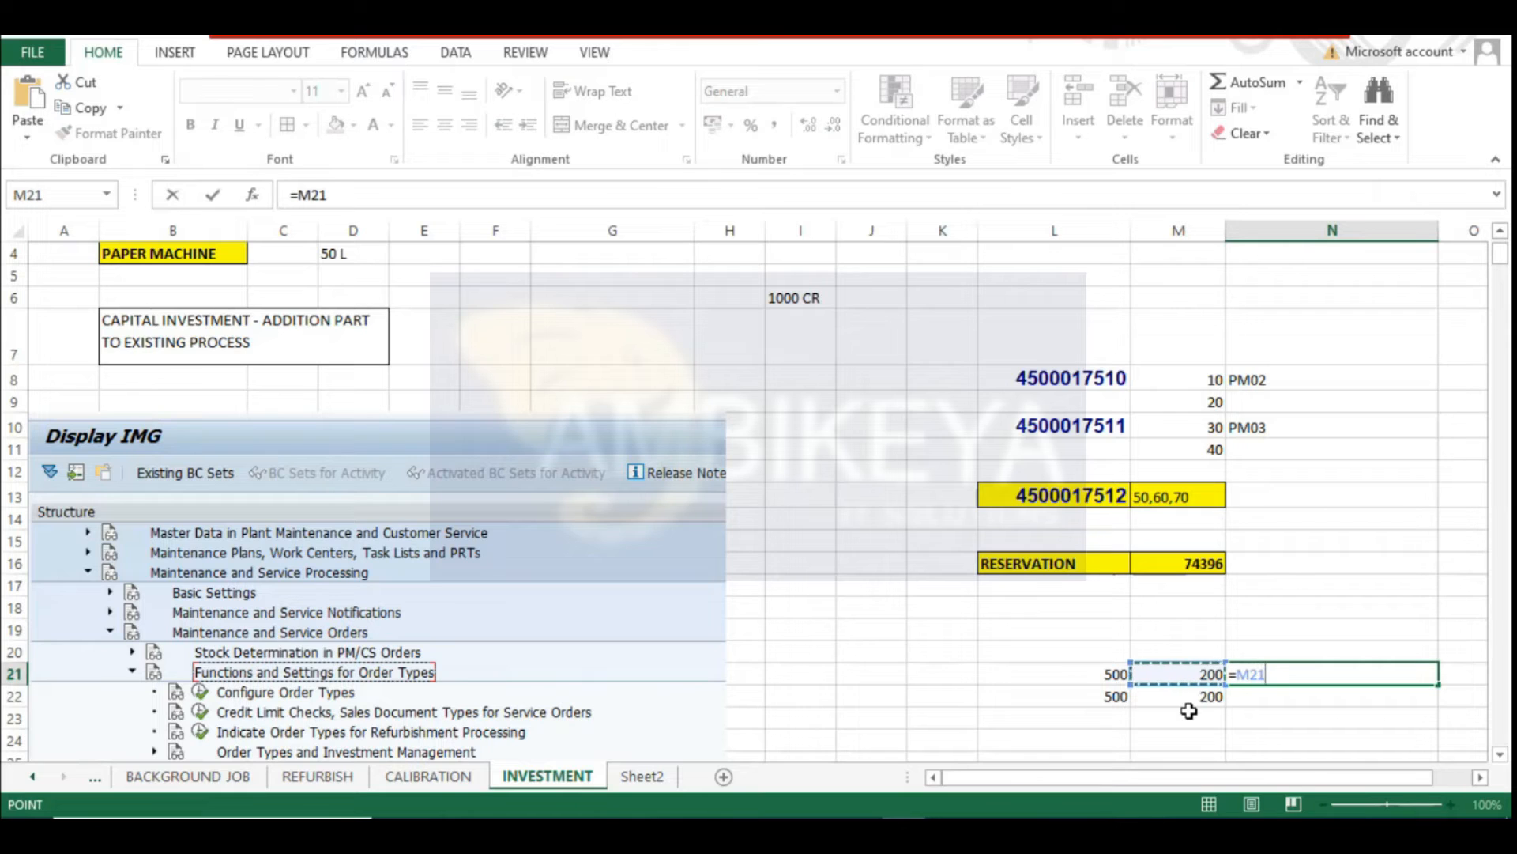
{"action": "left_click", "coordinate": [1112, 673]}
{"action": "key", "text": "Return"}
{"action": "left_click", "coordinate": [1358, 674]}
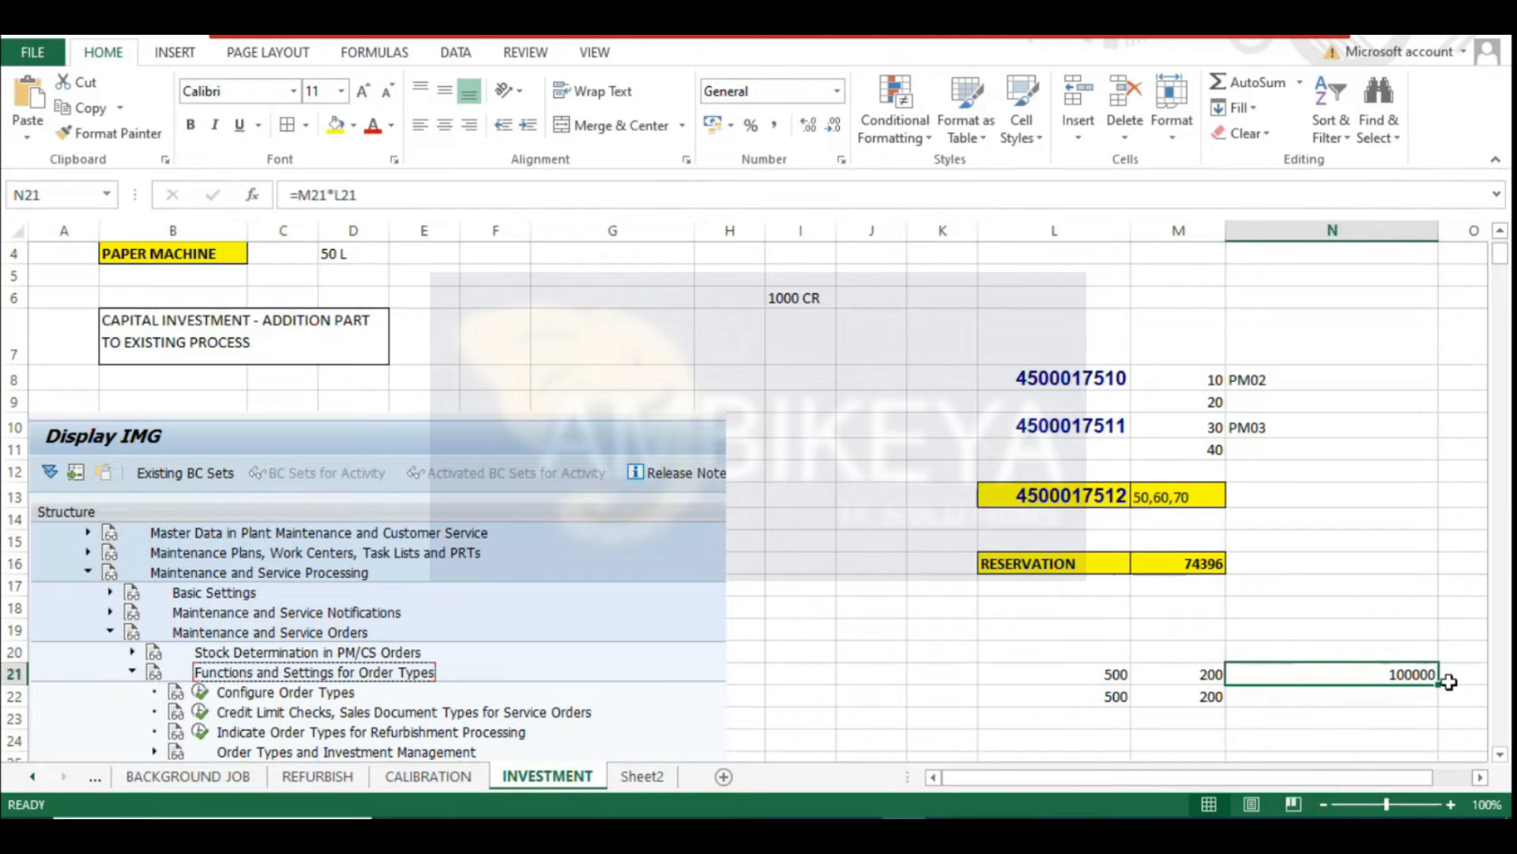
{"action": "left_click_drag", "start_coordinate": [1438, 684], "coordinate": [1440, 700]}
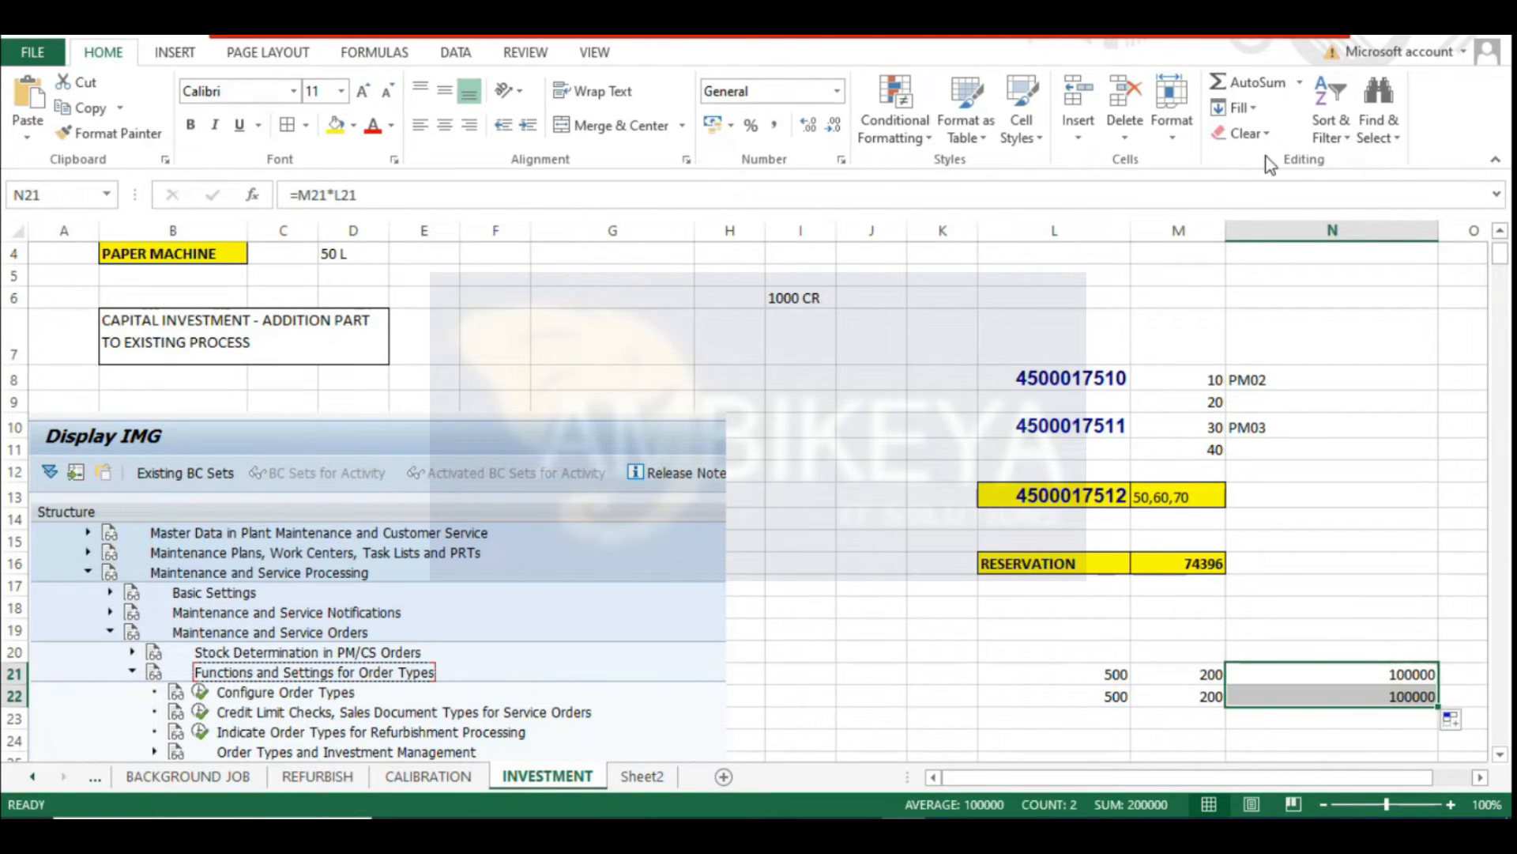
Add the sum of the two labour costs in N23, and format N21:N23 with thousands separators and no decimals
{"action": "left_click", "coordinate": [1253, 86]}
{"action": "left_click", "coordinate": [775, 125]}
{"action": "left_click", "coordinate": [834, 125]}
{"action": "left_click", "coordinate": [834, 125]}
{"action": "scroll", "coordinate": [1232, 591], "scroll_direction": "down", "scroll_amount": 3}
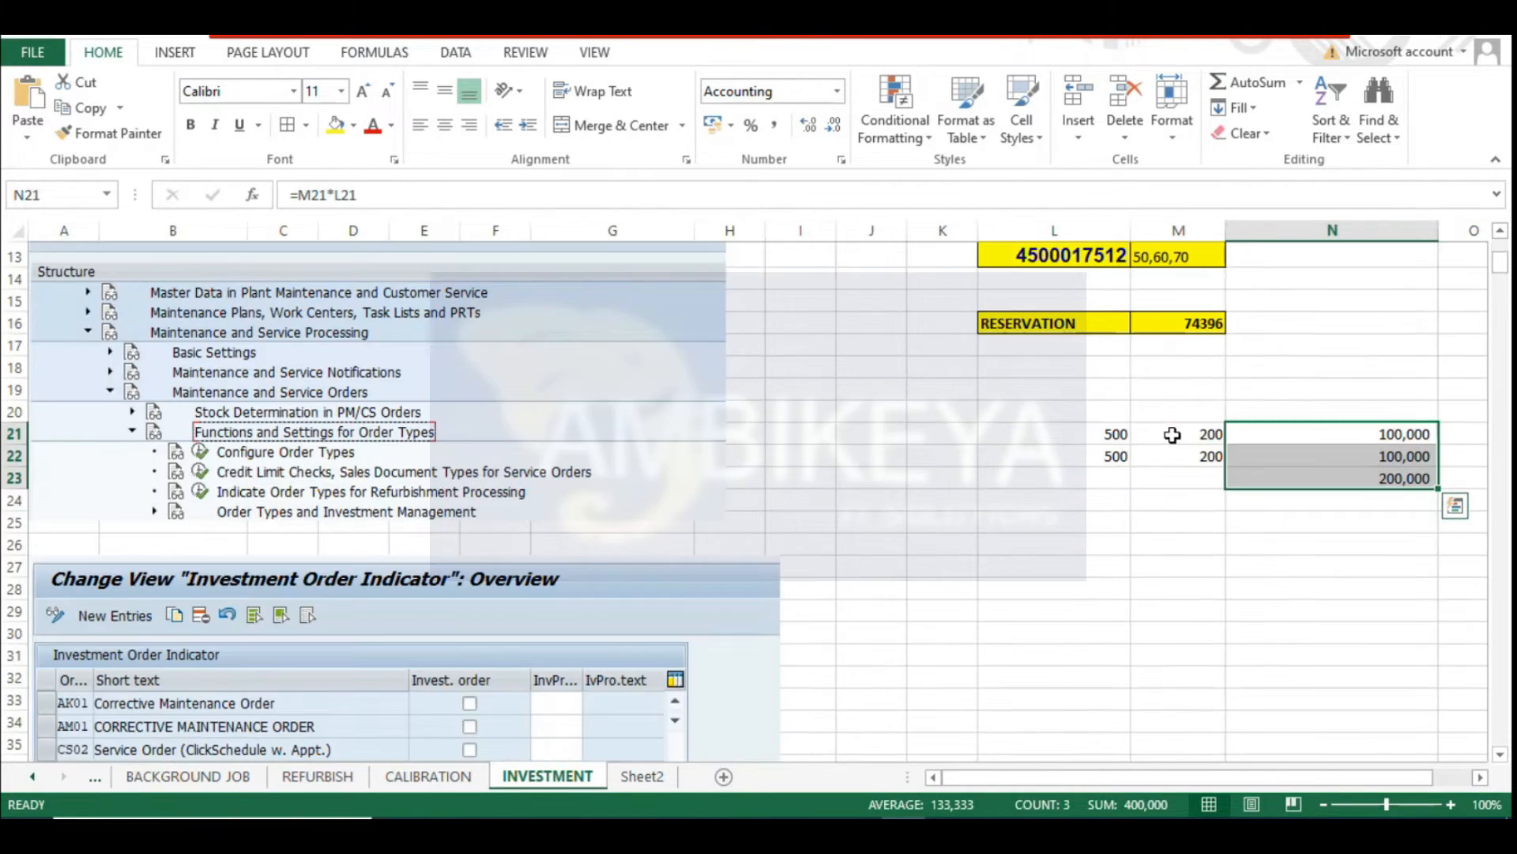
{"action": "left_click", "coordinate": [1252, 581]}
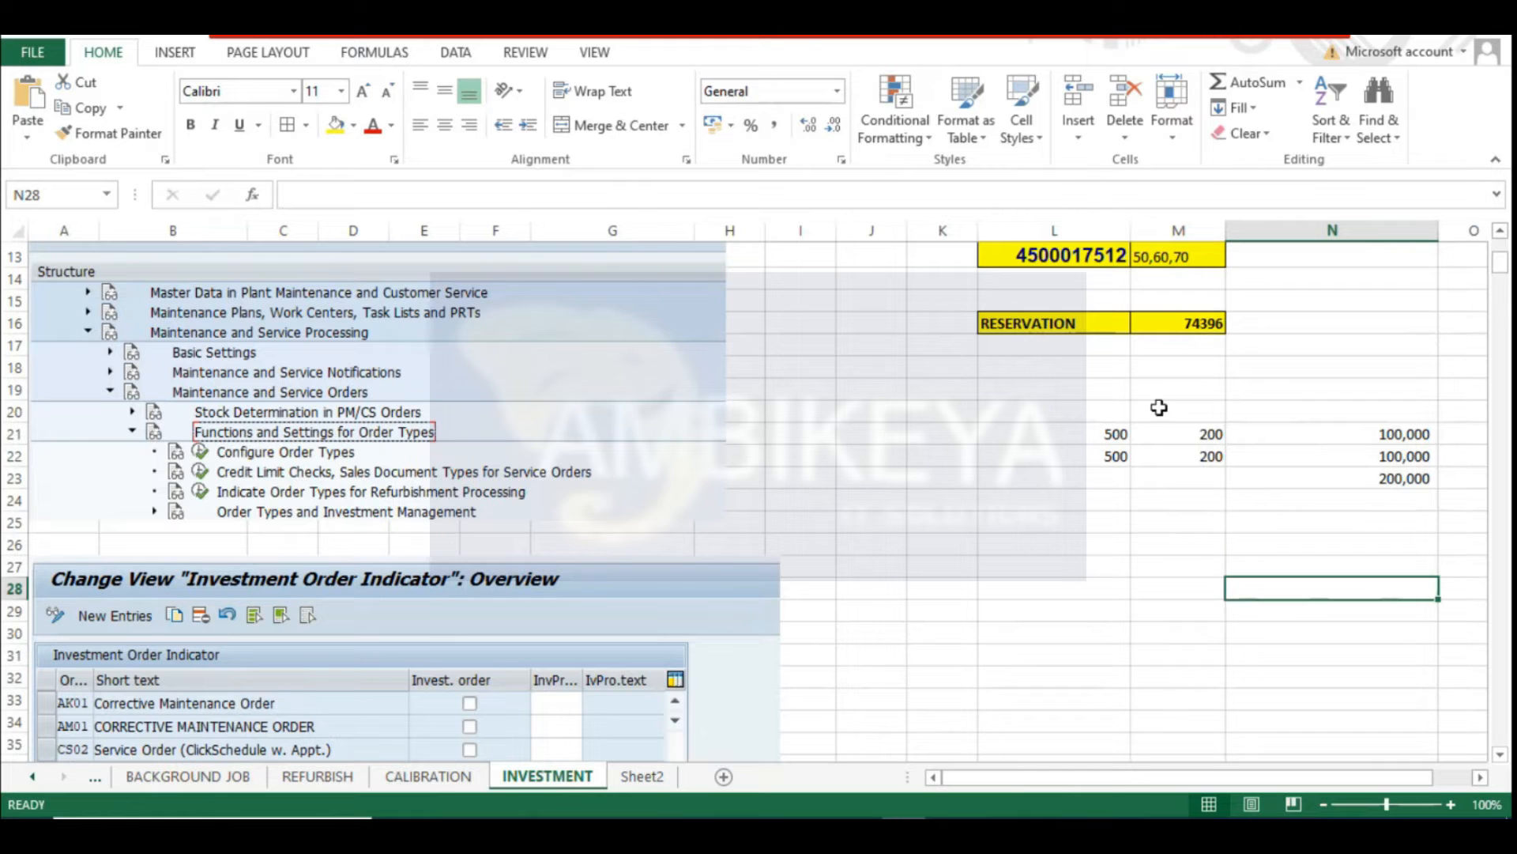
Open the SAP order's plan/actual cost report and compare planned and actual costs for Dir.Int.Activity Alloc. Repair Hours, cost element 615000
{"action": "key", "text": "alt+Tab"}
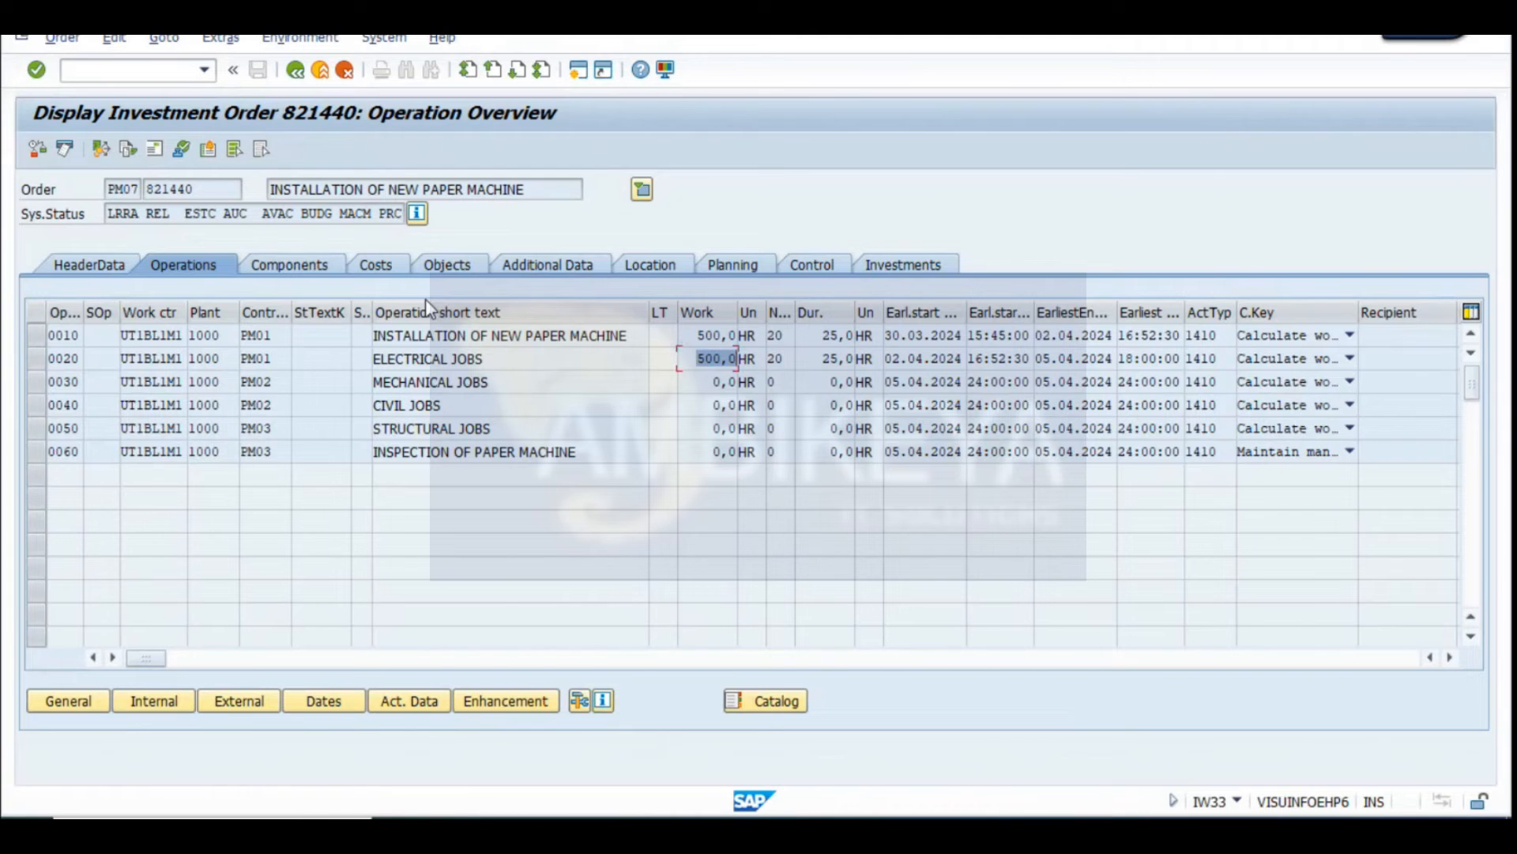
{"action": "left_click", "coordinate": [377, 265]}
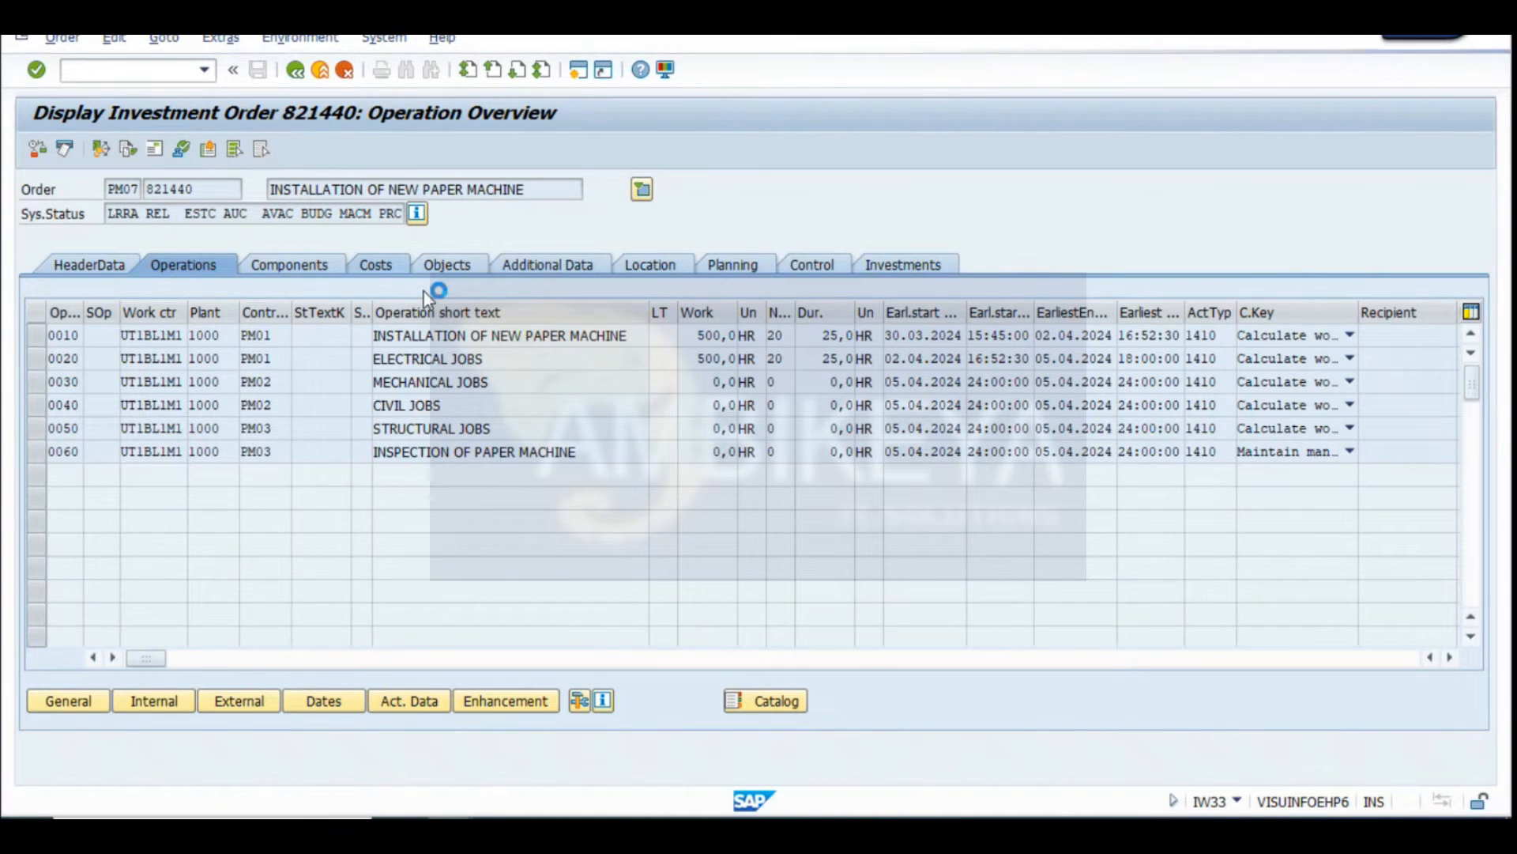
{"action": "left_click", "coordinate": [127, 362]}
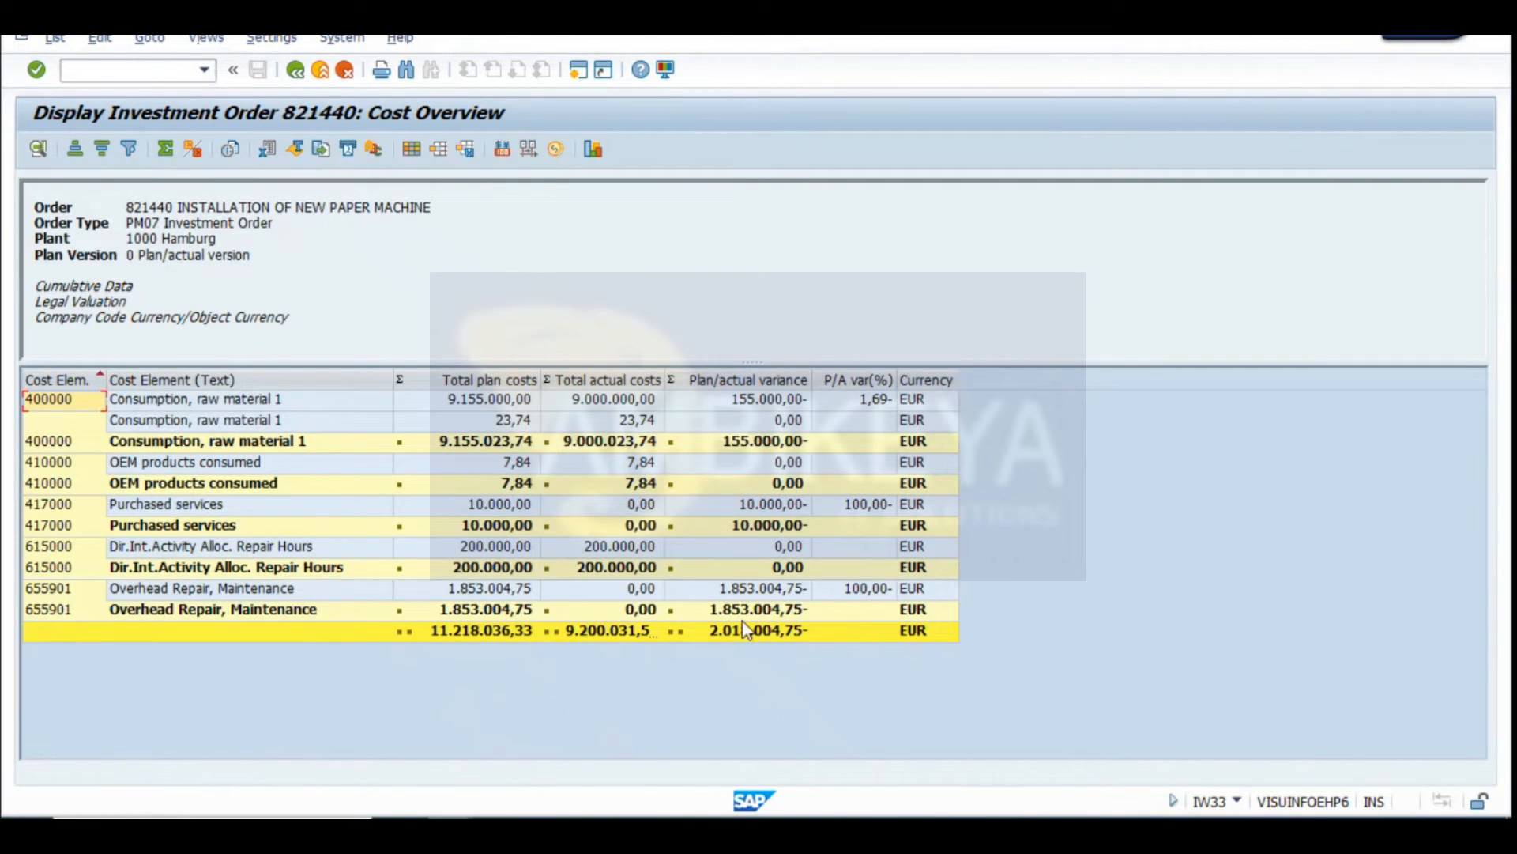
{"action": "left_click", "coordinate": [607, 568]}
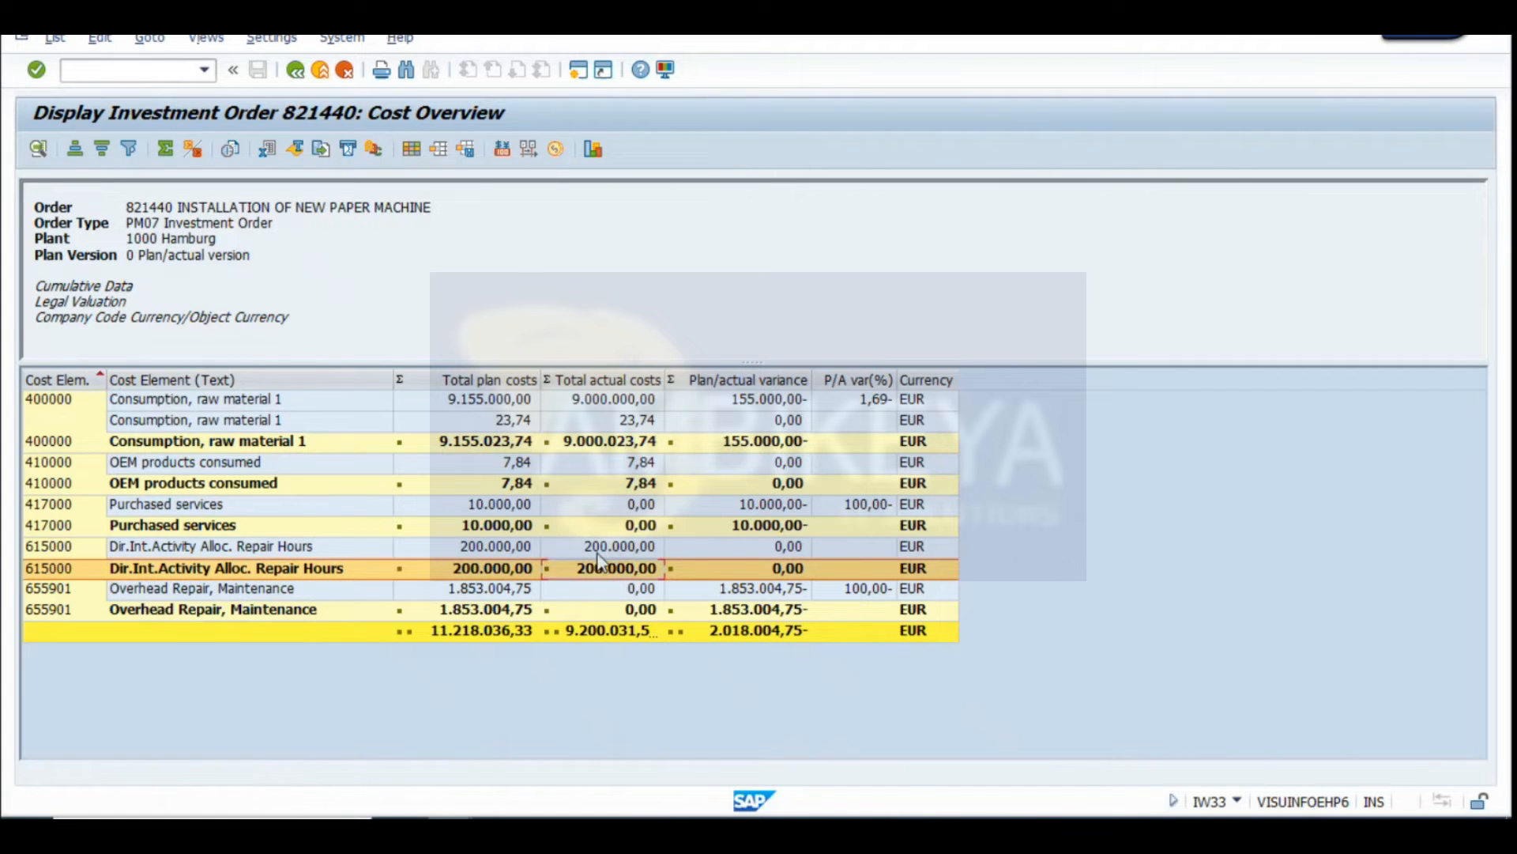
{"action": "left_click", "coordinate": [281, 568]}
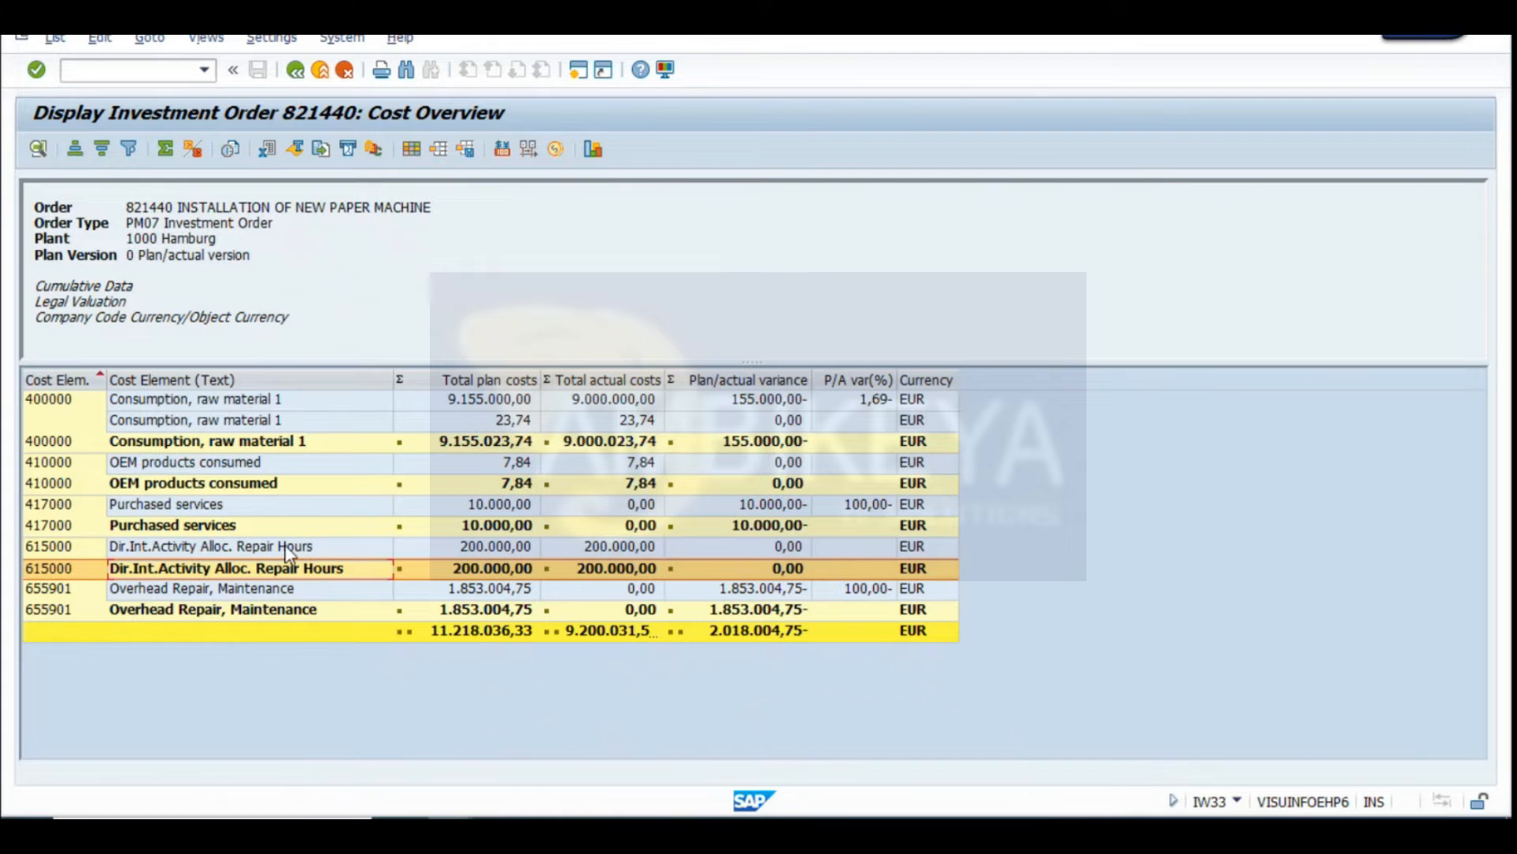
{"action": "left_click", "coordinate": [286, 546]}
{"action": "left_click", "coordinate": [290, 571]}
{"action": "left_click", "coordinate": [615, 548]}
{"action": "left_click", "coordinate": [613, 569]}
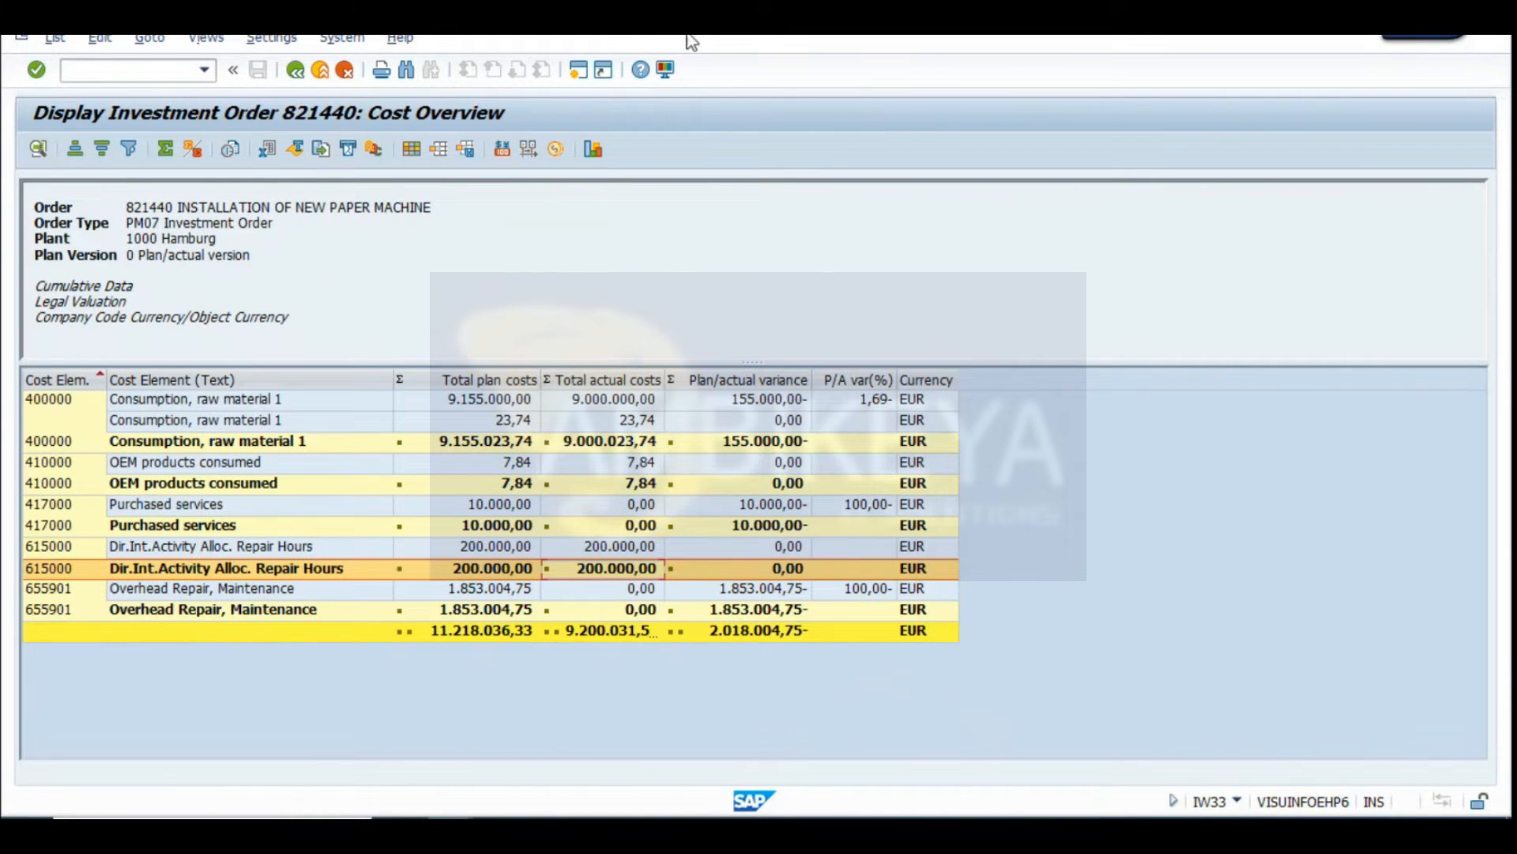
Return to the order's operation overview and examine the PM02 and PM03 control keys of the external operations
{"action": "left_click", "coordinate": [301, 75]}
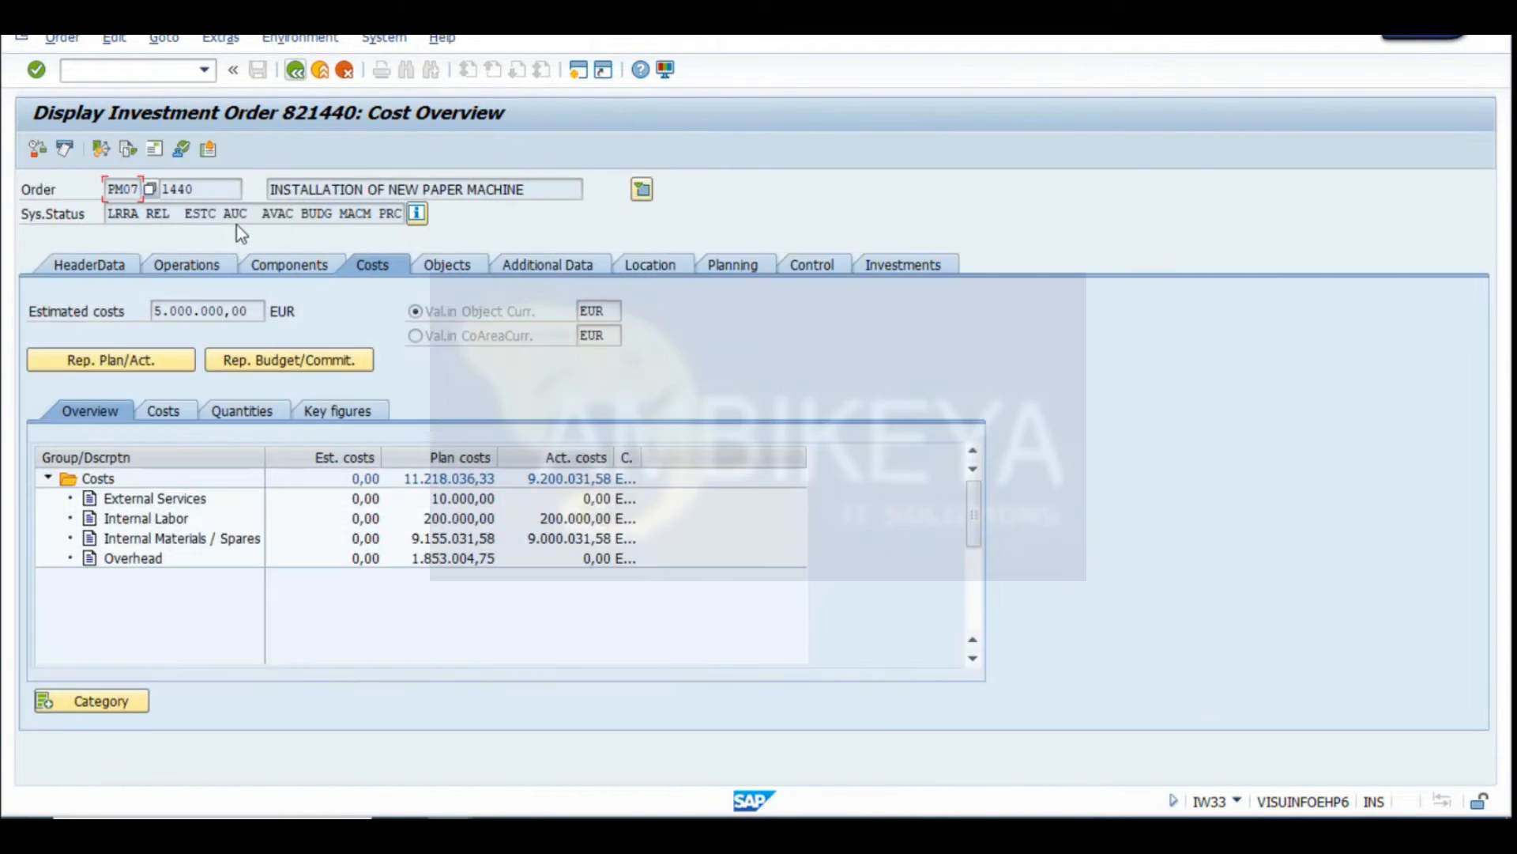
{"action": "left_click", "coordinate": [182, 266]}
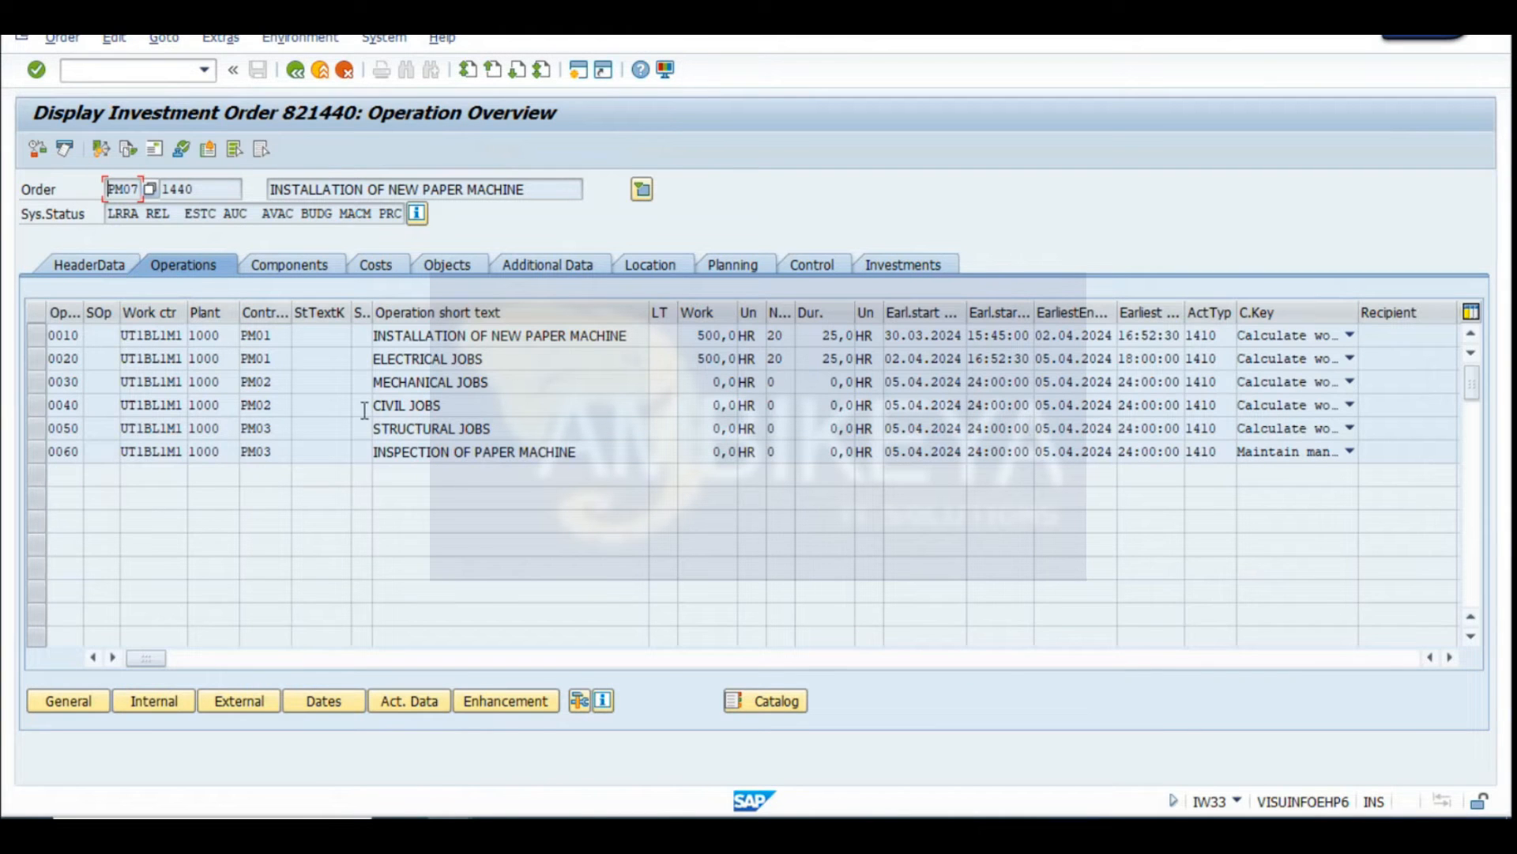
{"action": "left_click", "coordinate": [254, 387]}
{"action": "left_click", "coordinate": [253, 449]}
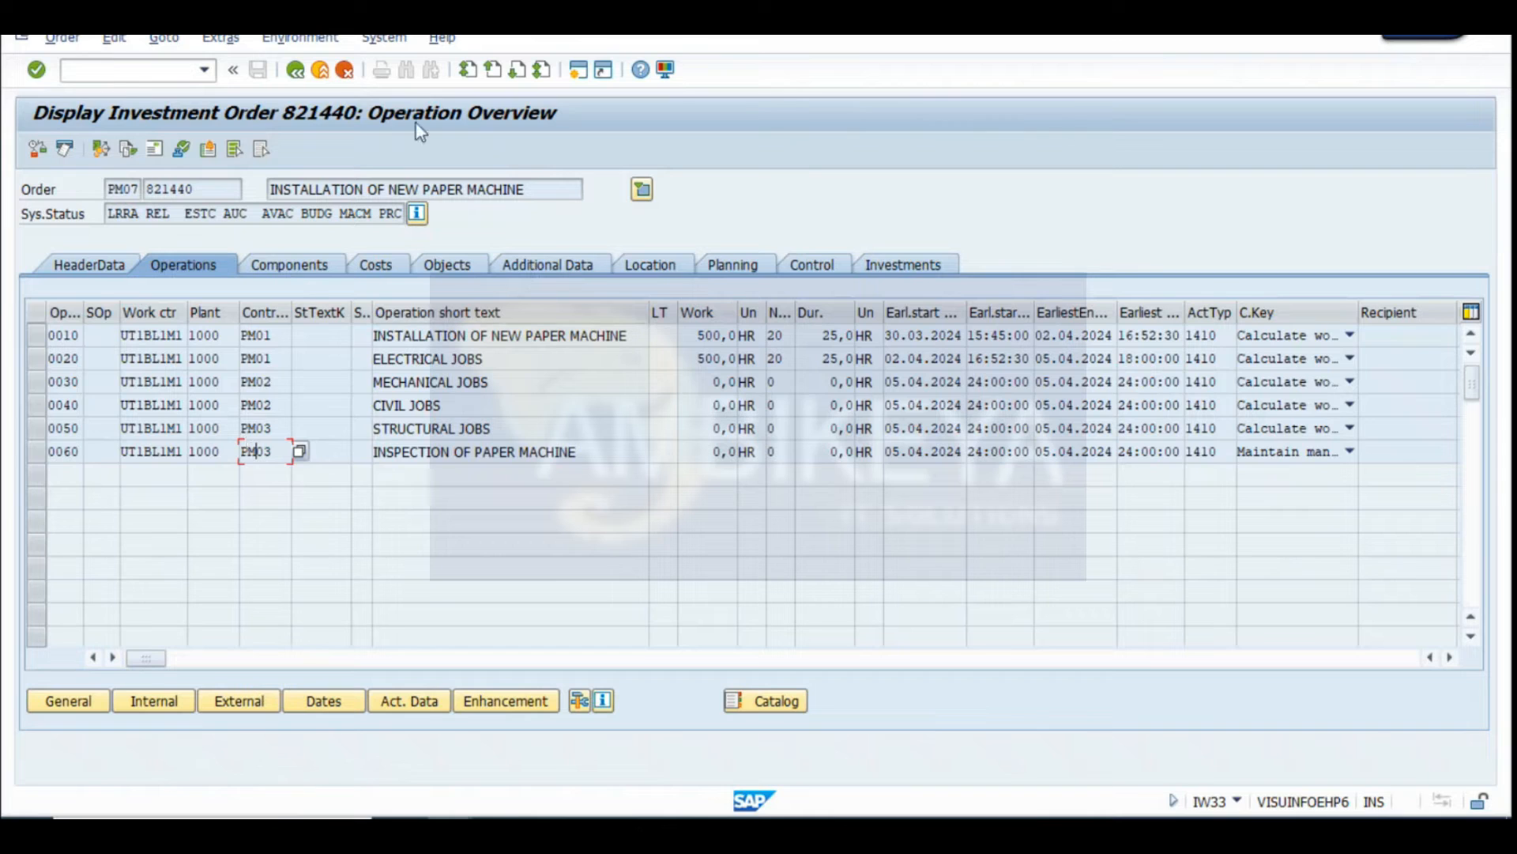
{"action": "double_click", "coordinate": [274, 425]}
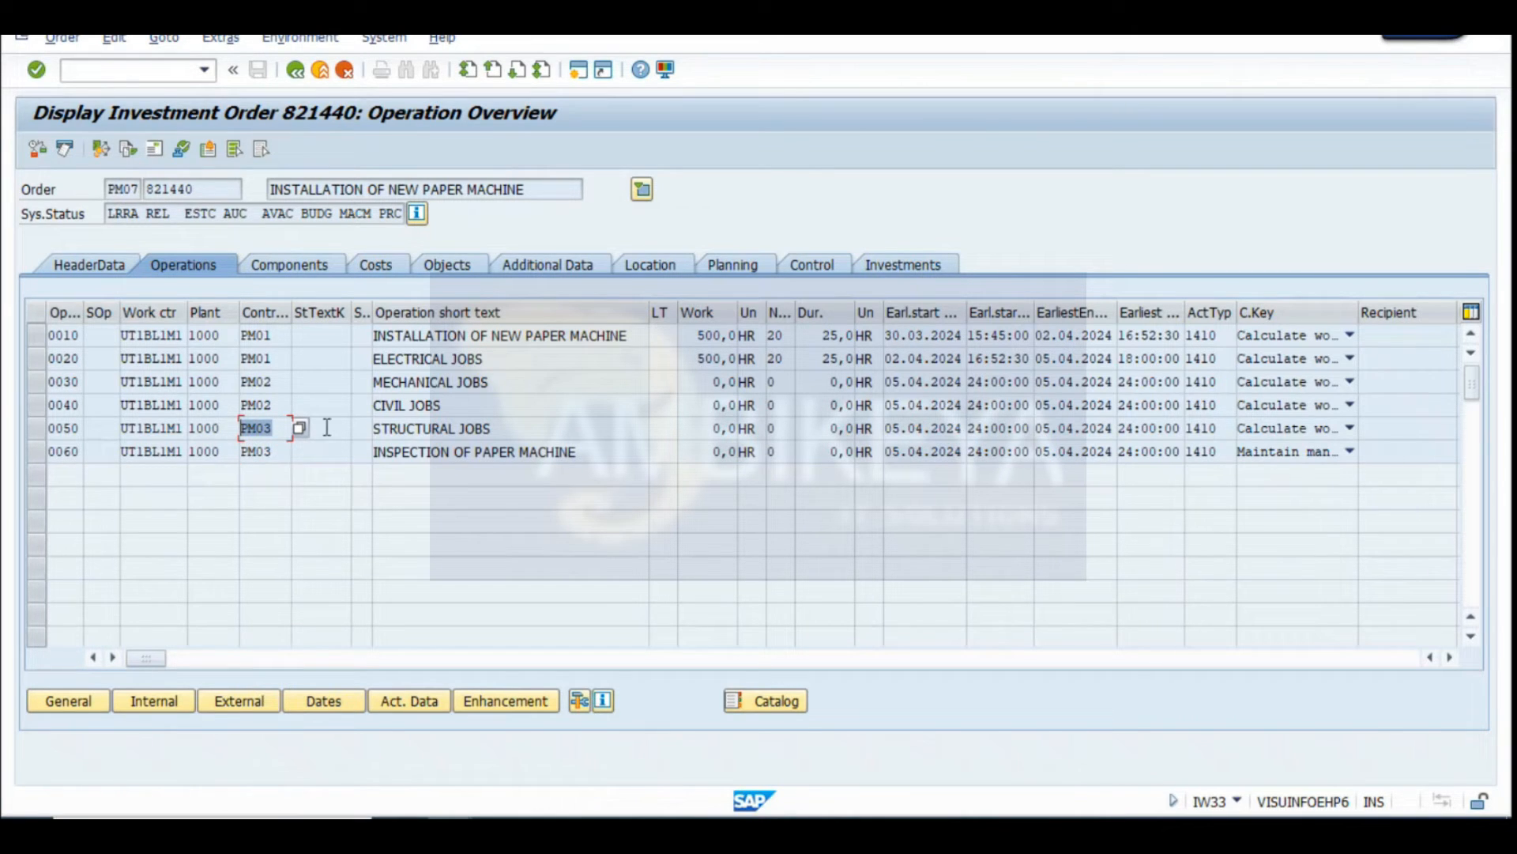
{"action": "left_click", "coordinate": [455, 427]}
{"action": "left_click_drag", "start_coordinate": [542, 426], "coordinate": [318, 453]}
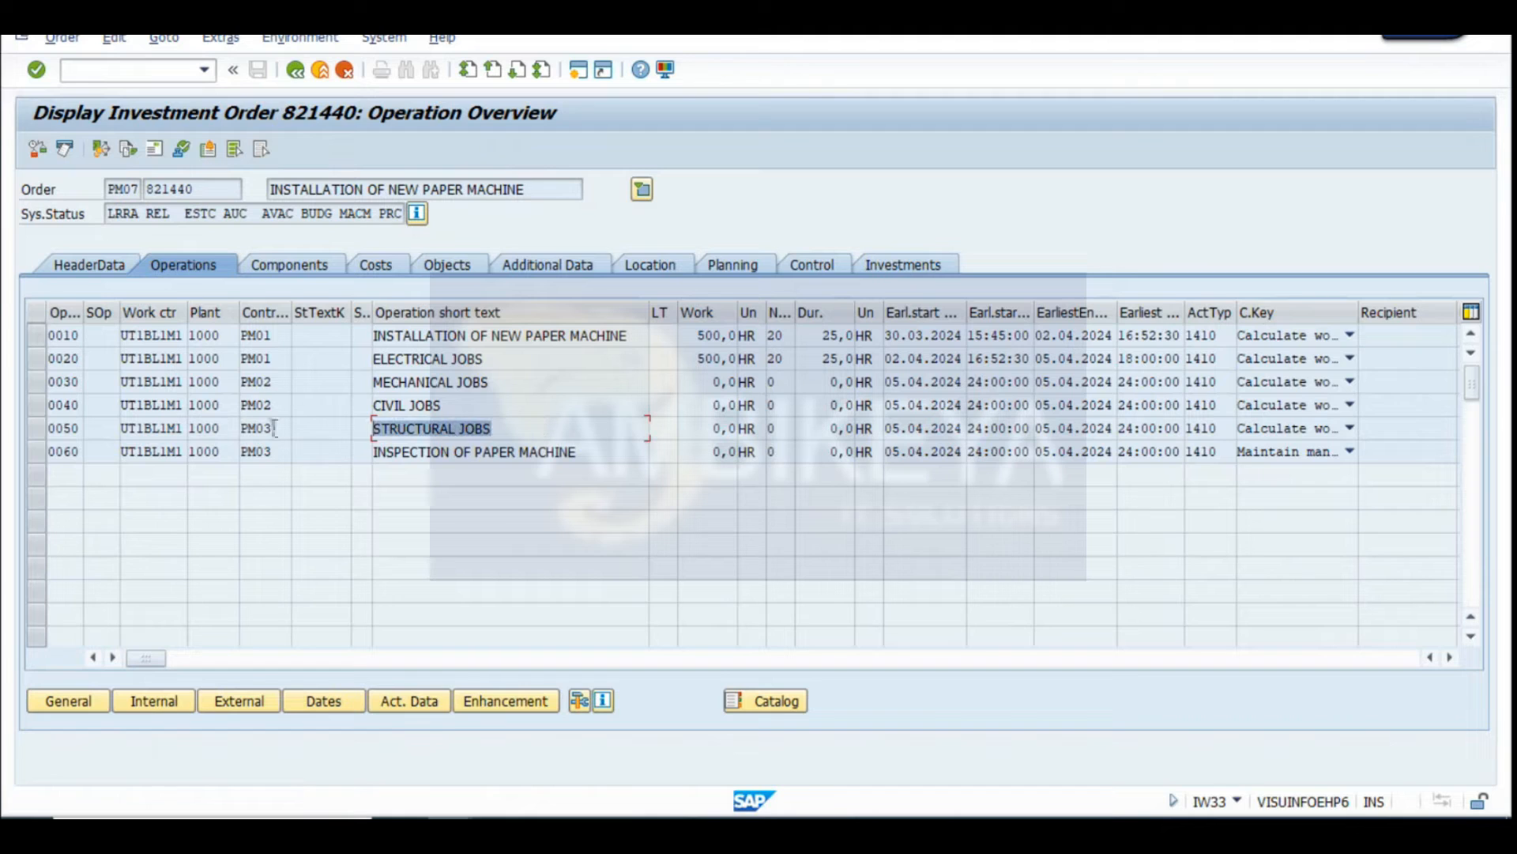
{"action": "double_click", "coordinate": [281, 386]}
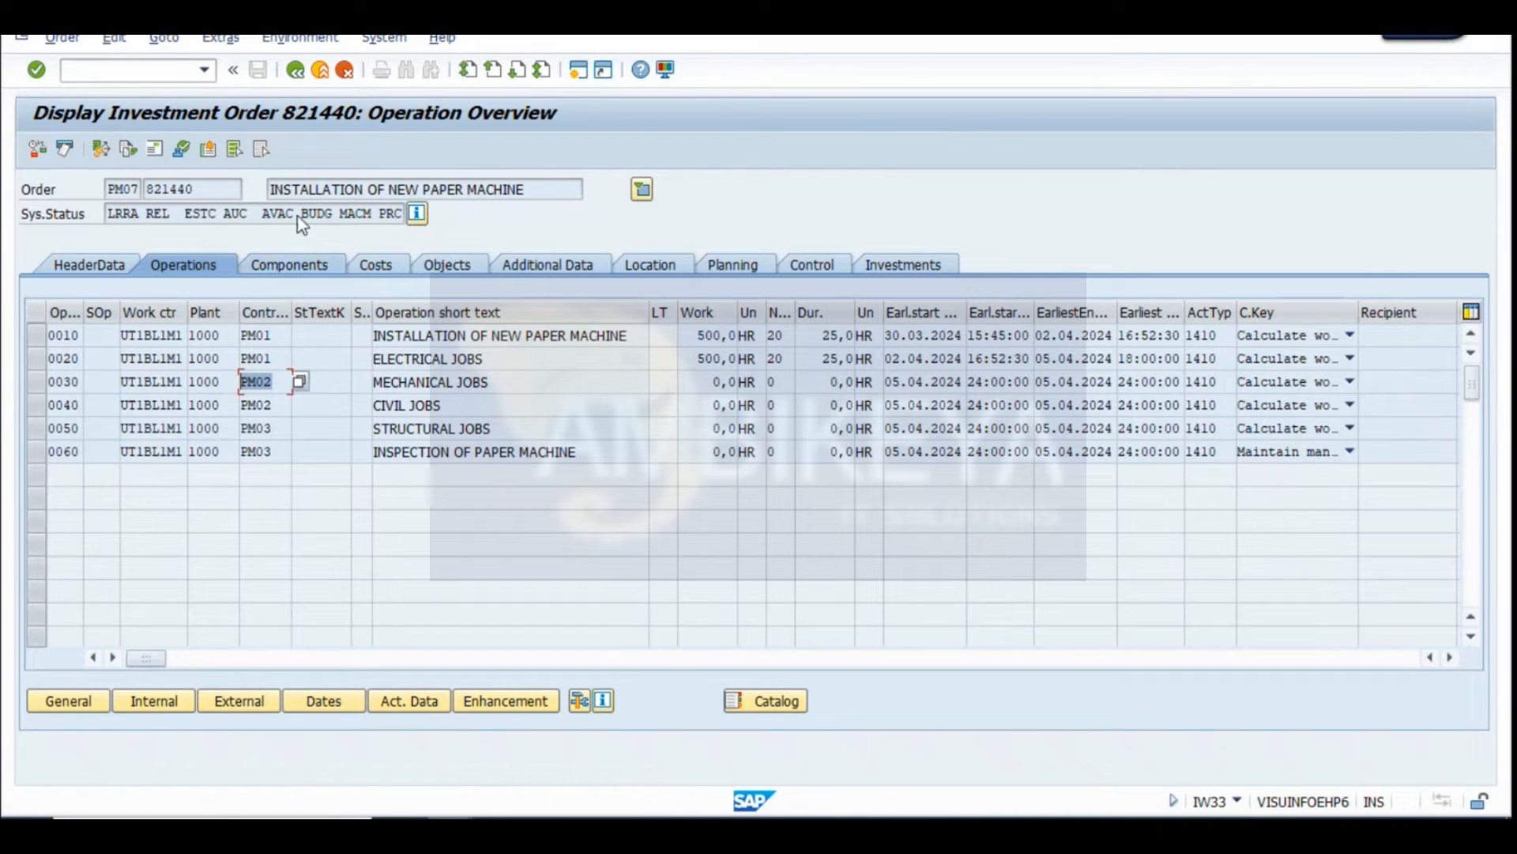
Widen the control key column, and look up the descriptions of control keys PM02 and PM03 from operation 0060 without changing the key
{"action": "left_click_drag", "start_coordinate": [292, 311], "coordinate": [323, 310]}
{"action": "left_click", "coordinate": [247, 453]}
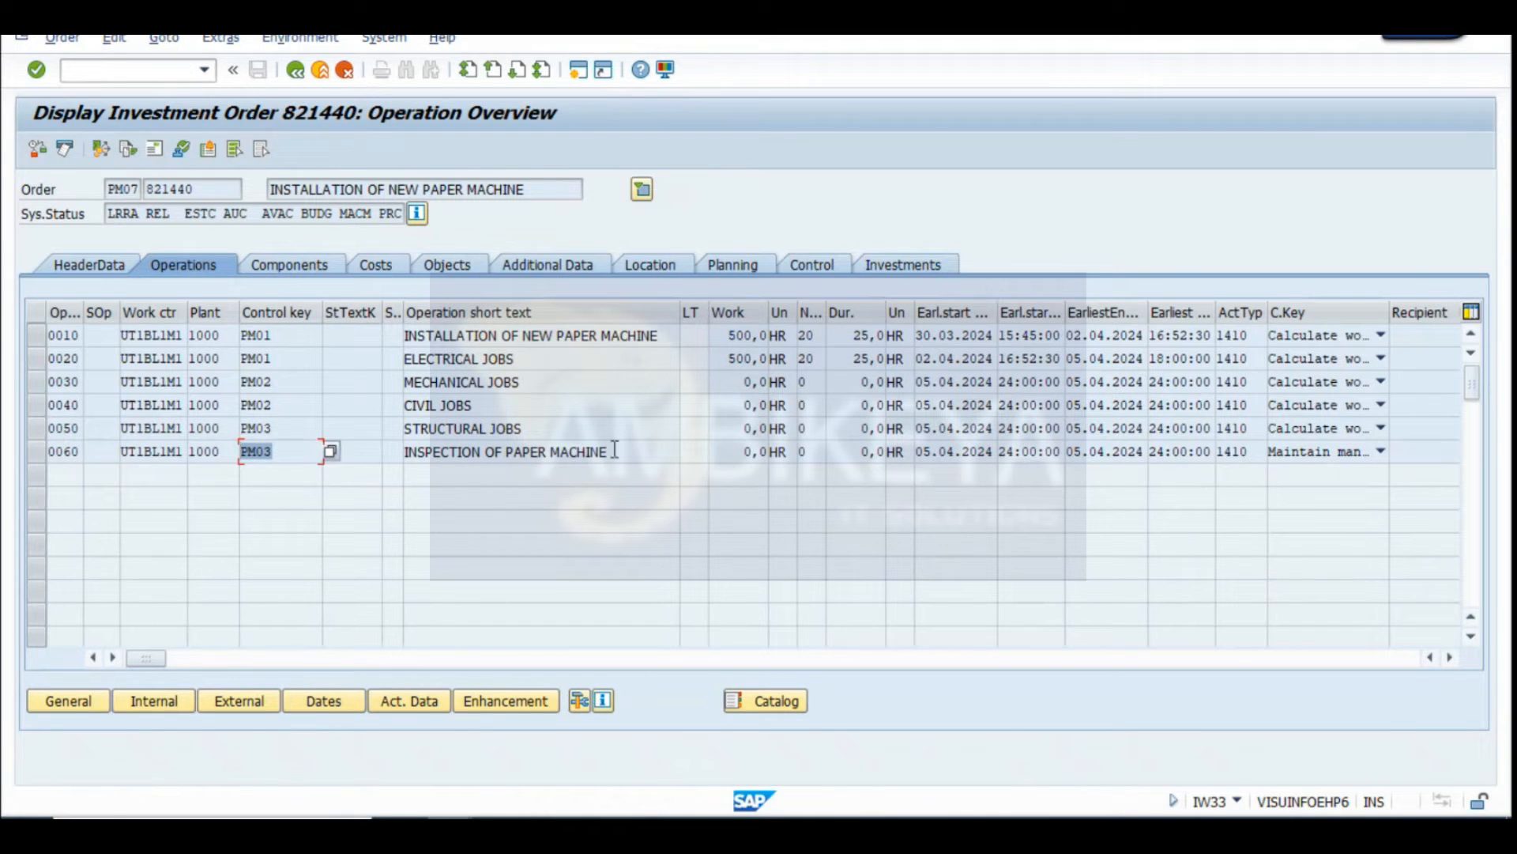
{"action": "key", "text": "Tab"}
{"action": "left_click", "coordinate": [298, 455]}
{"action": "key", "text": "F4"}
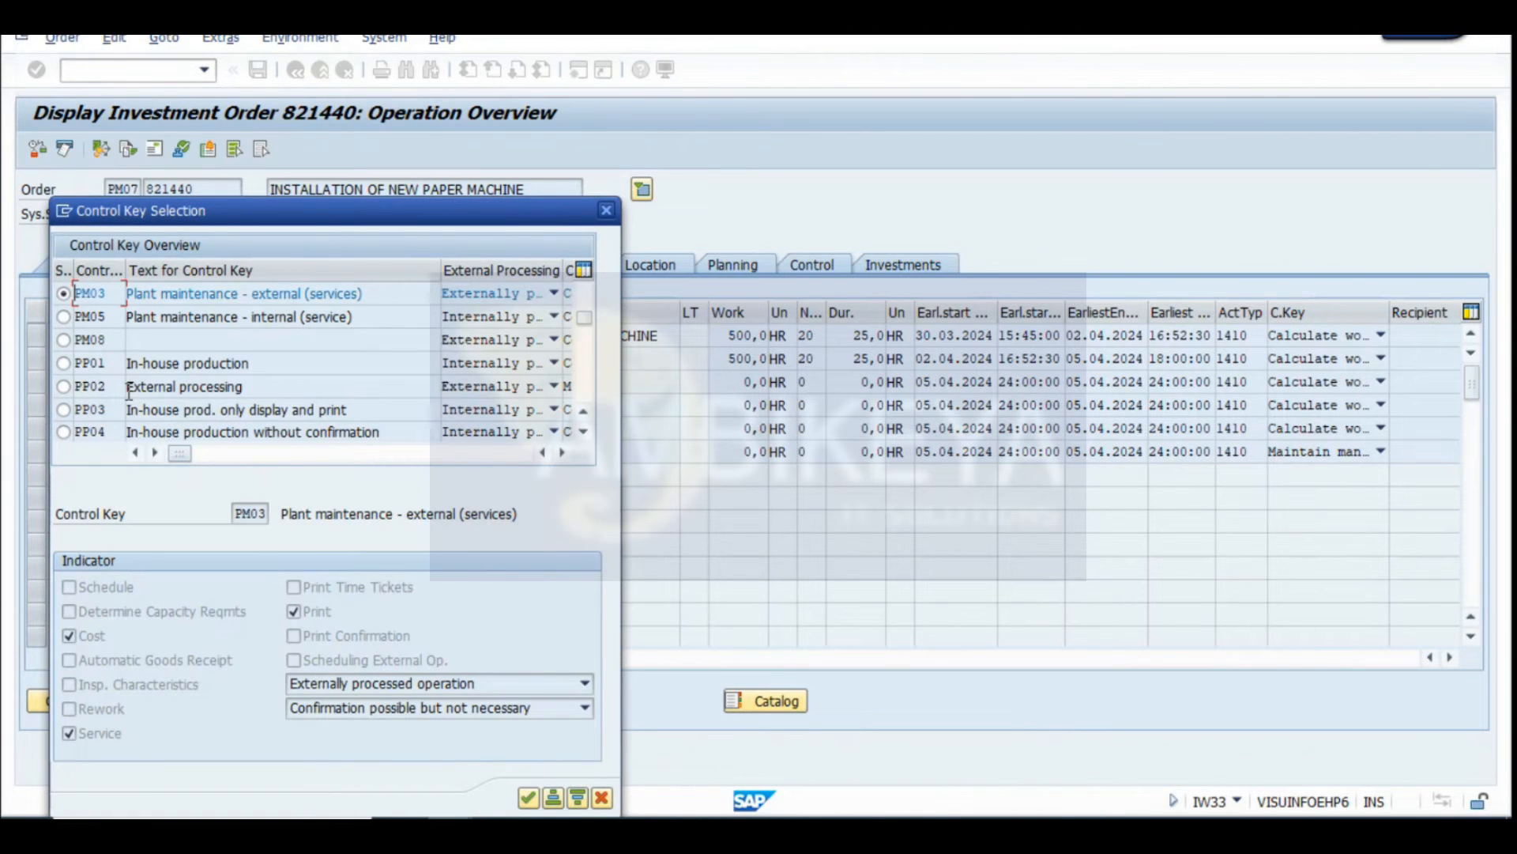
{"action": "scroll", "coordinate": [126, 392], "scroll_direction": "down", "scroll_amount": 1}
{"action": "scroll", "coordinate": [133, 396], "scroll_direction": "up", "scroll_amount": 1}
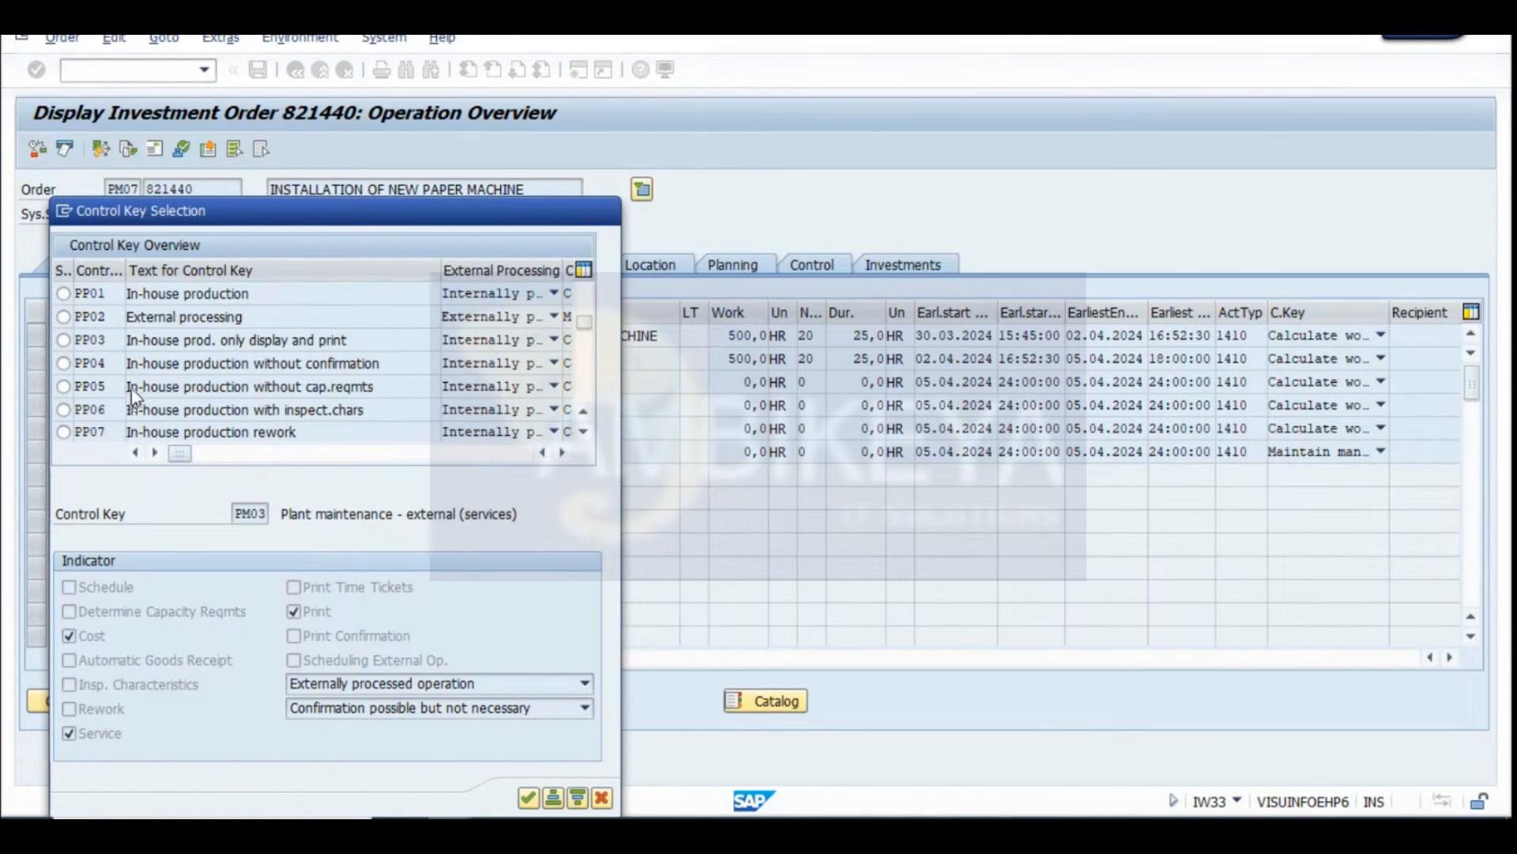
{"action": "scroll", "coordinate": [133, 395], "scroll_direction": "up", "scroll_amount": 1}
{"action": "left_click", "coordinate": [301, 339]}
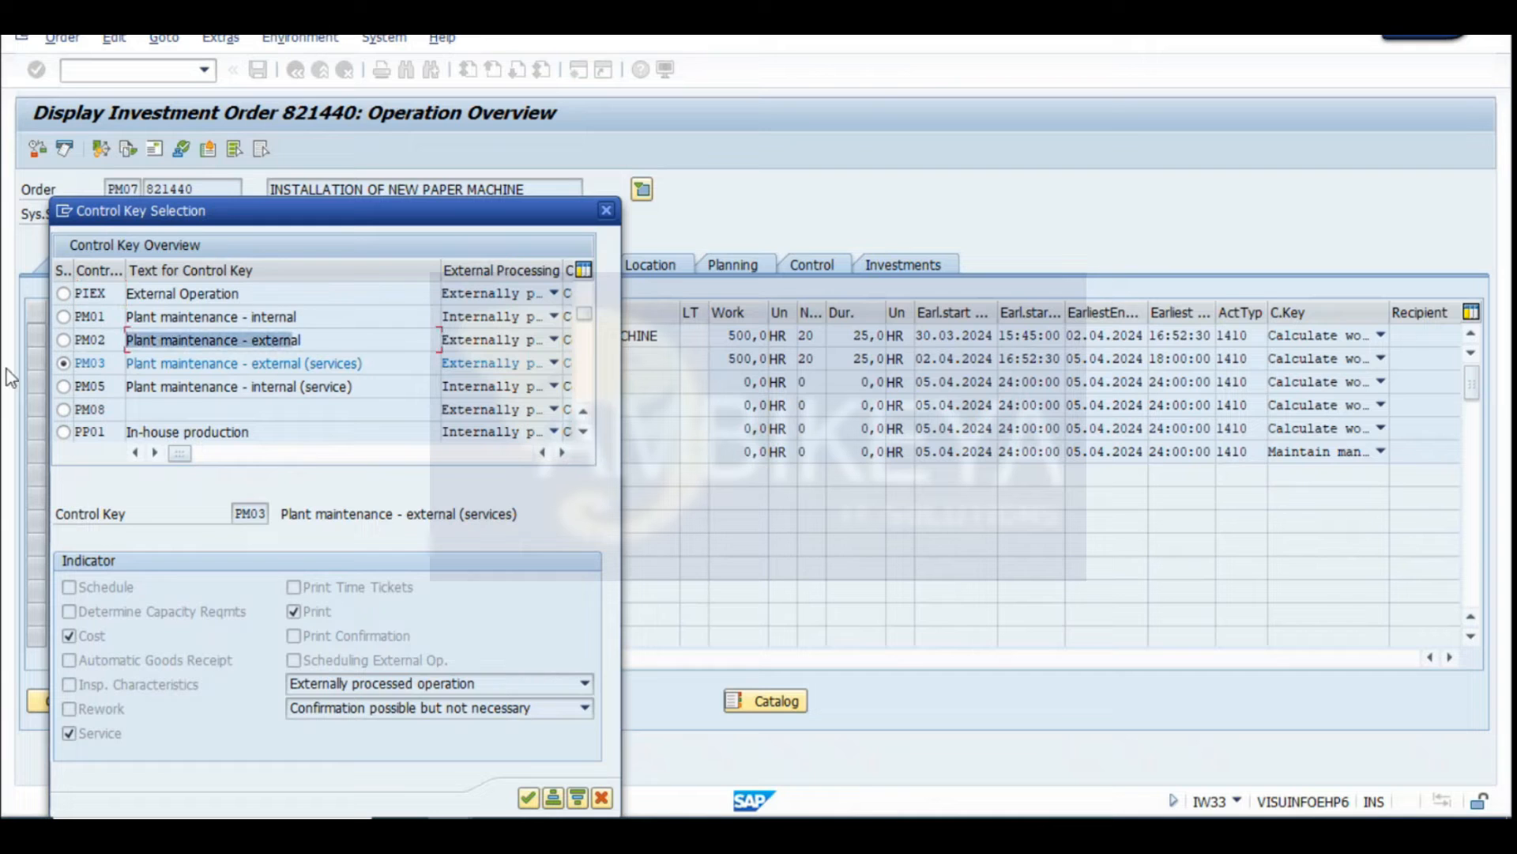
{"action": "left_click", "coordinate": [607, 211]}
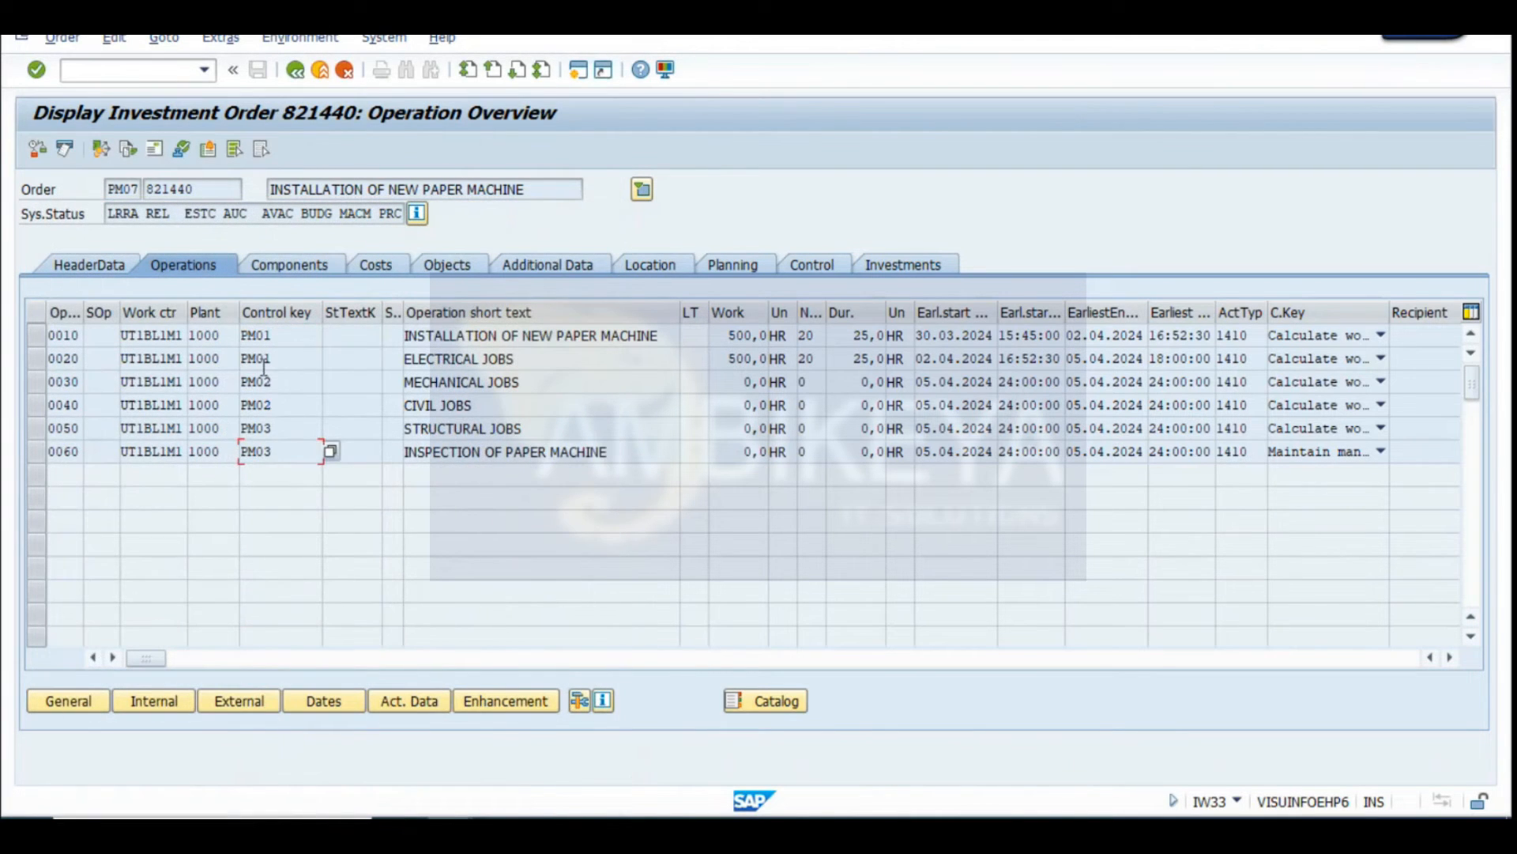
Switch to the Excel workbook and increase the height of row 130, MIGO goods receipt - external labour, on the ORD INCL.NOTIF sheet
{"action": "left_click_drag", "start_coordinate": [563, 388], "coordinate": [4, 414]}
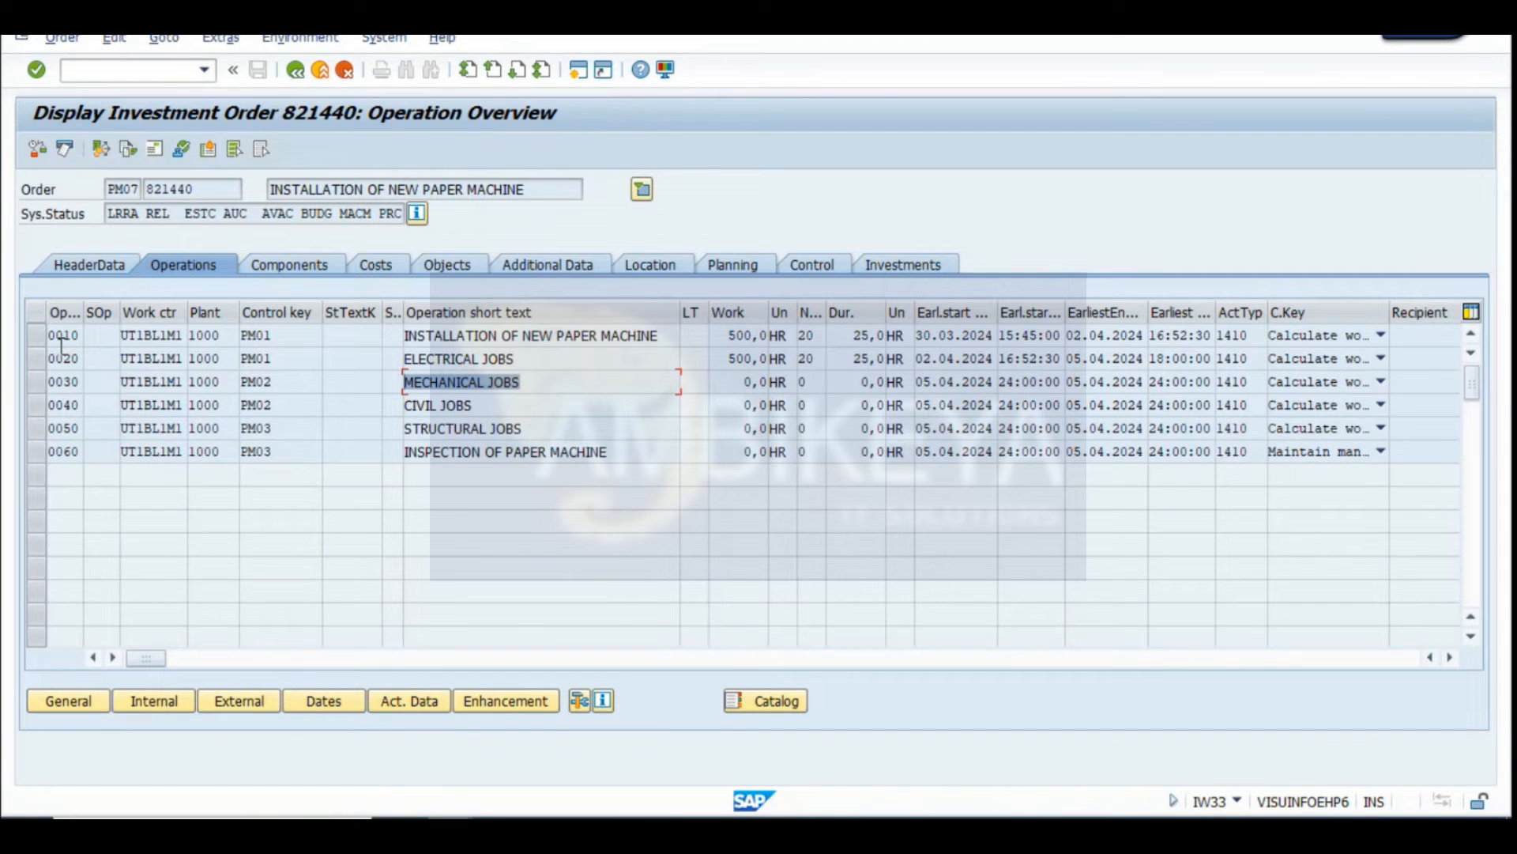
{"action": "left_click", "coordinate": [449, 834]}
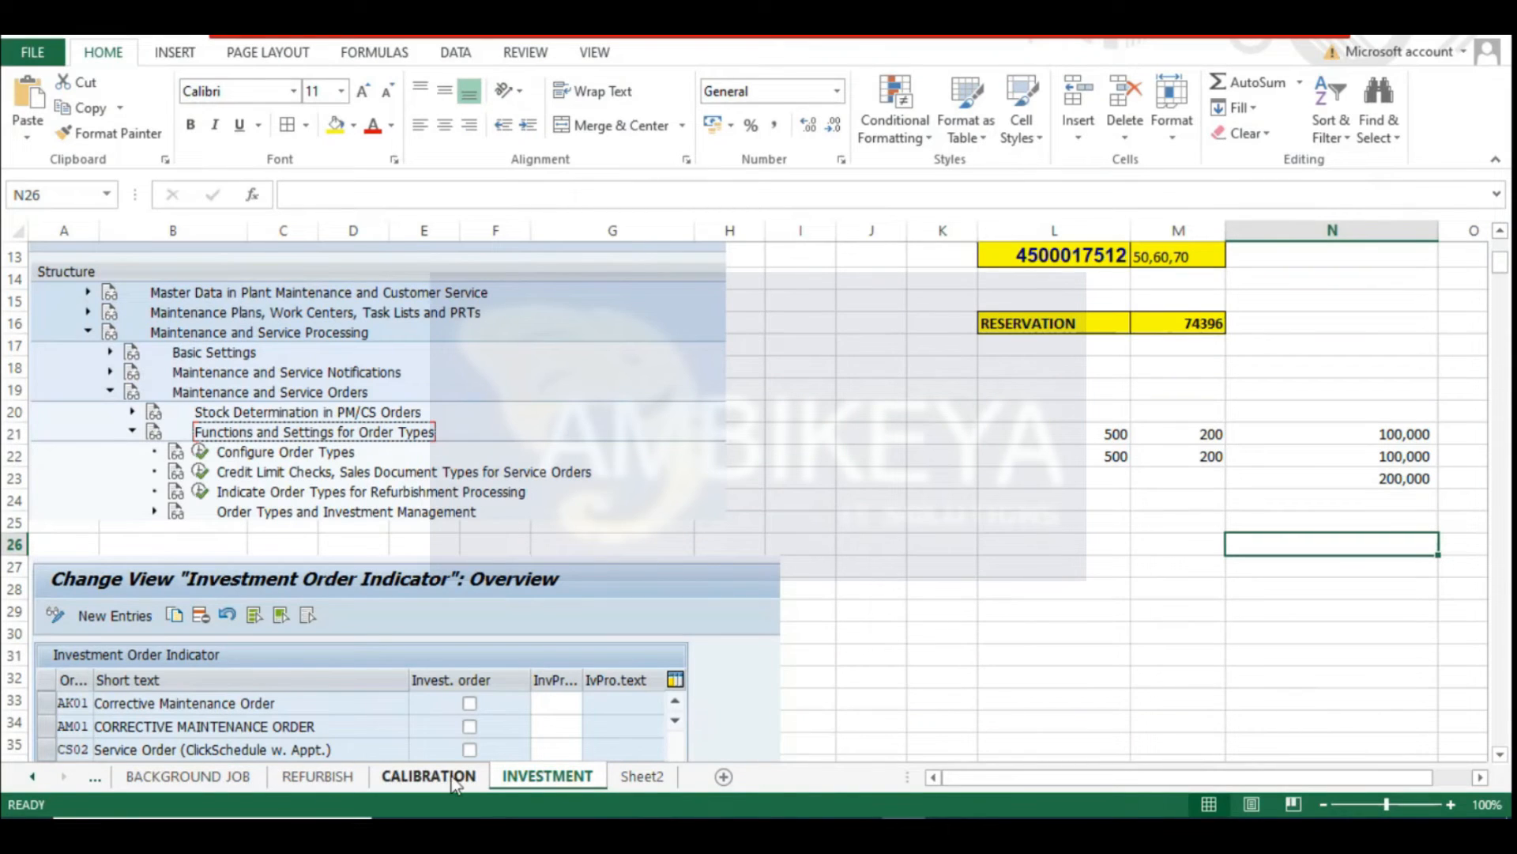
{"action": "left_click", "coordinate": [186, 778]}
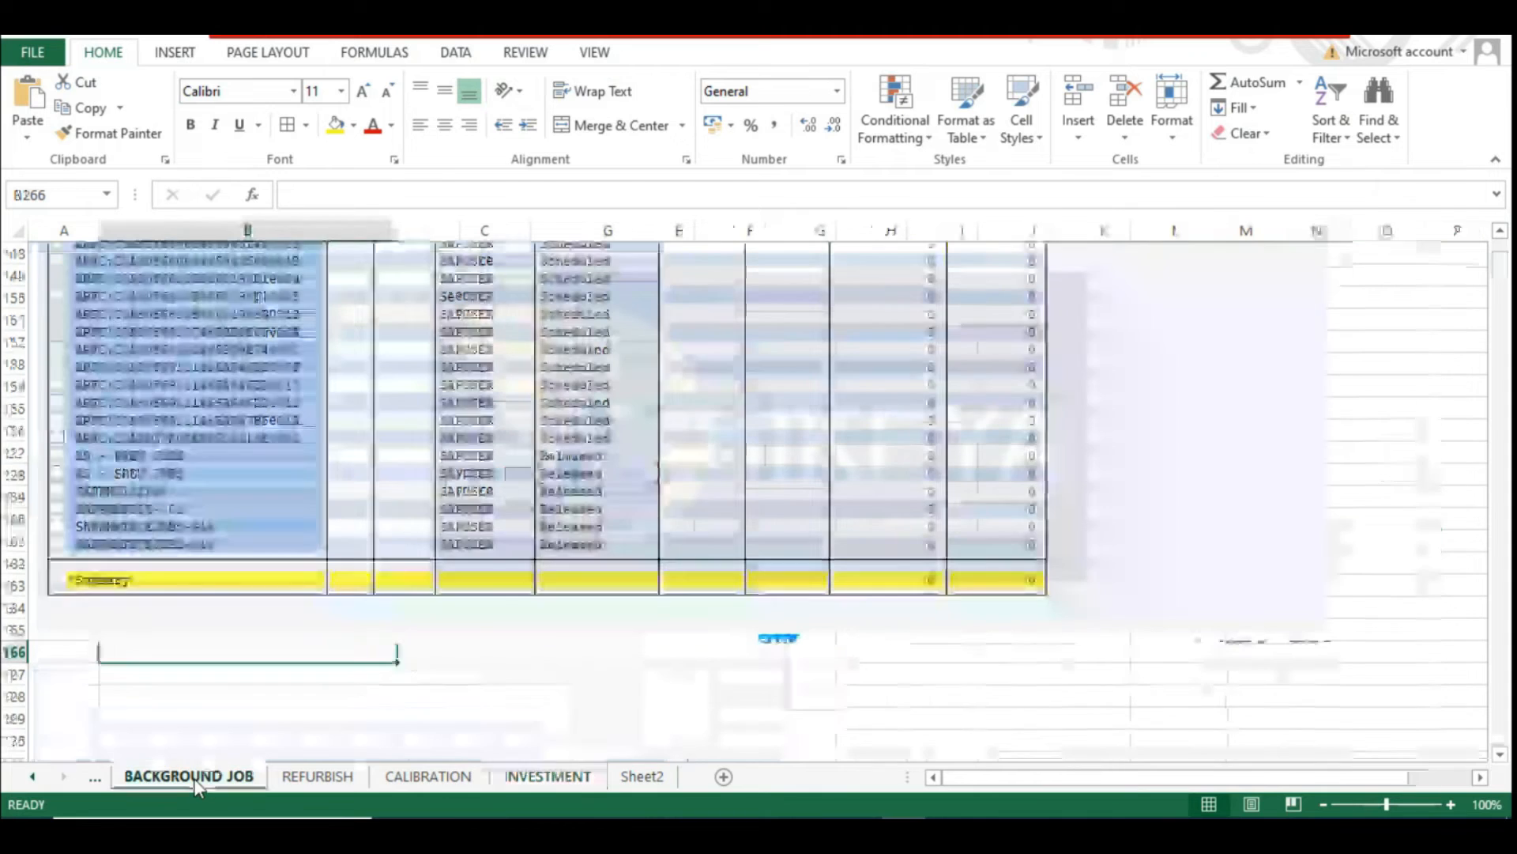
{"action": "left_click", "coordinate": [33, 776]}
{"action": "left_click", "coordinate": [33, 777]}
{"action": "left_click", "coordinate": [33, 777]}
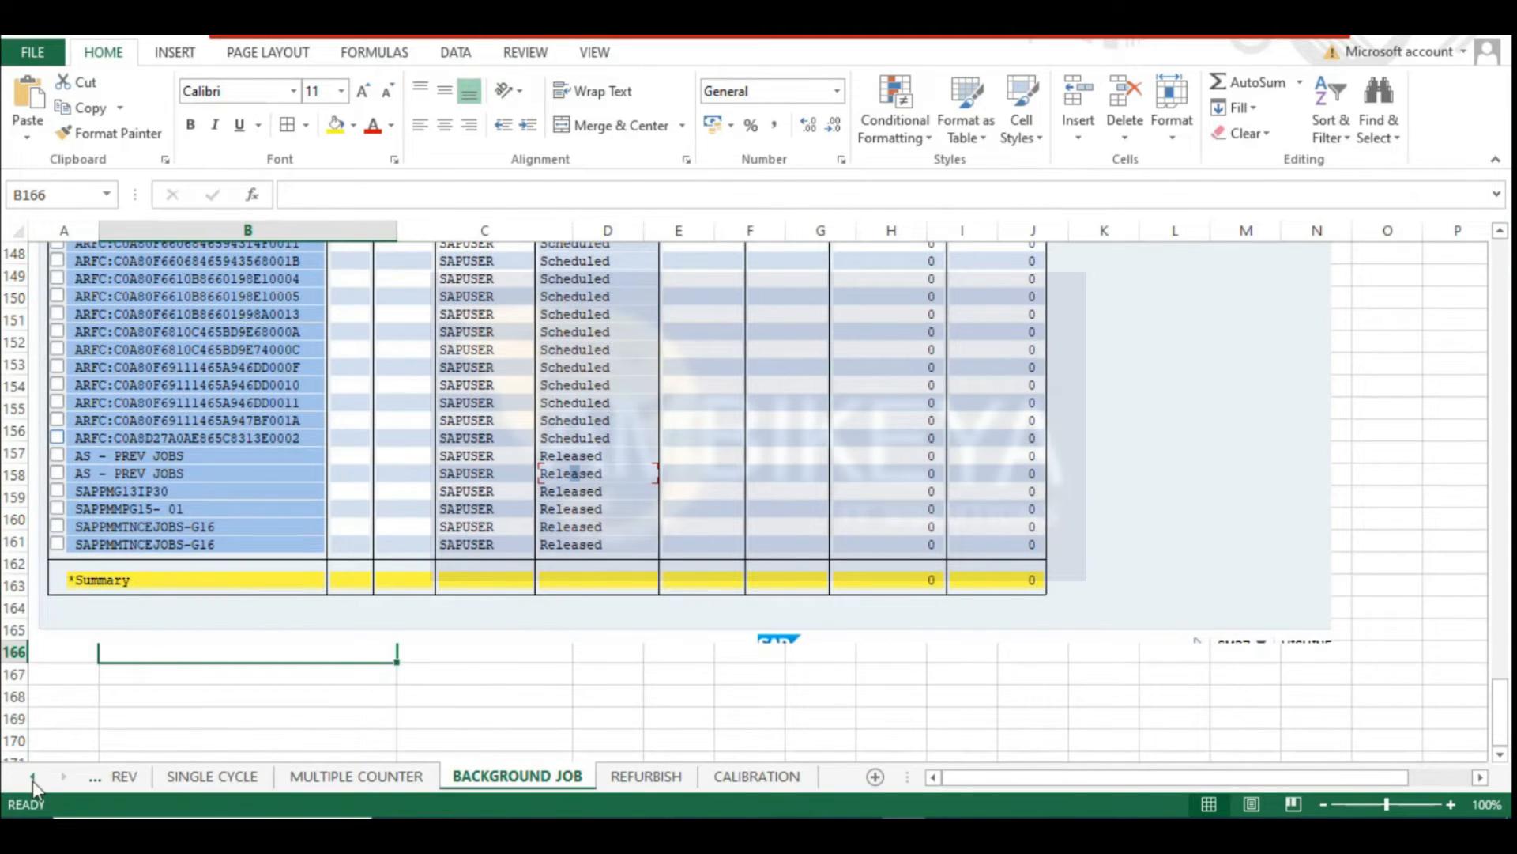
{"action": "left_click", "coordinate": [33, 777]}
{"action": "left_click", "coordinate": [177, 779]}
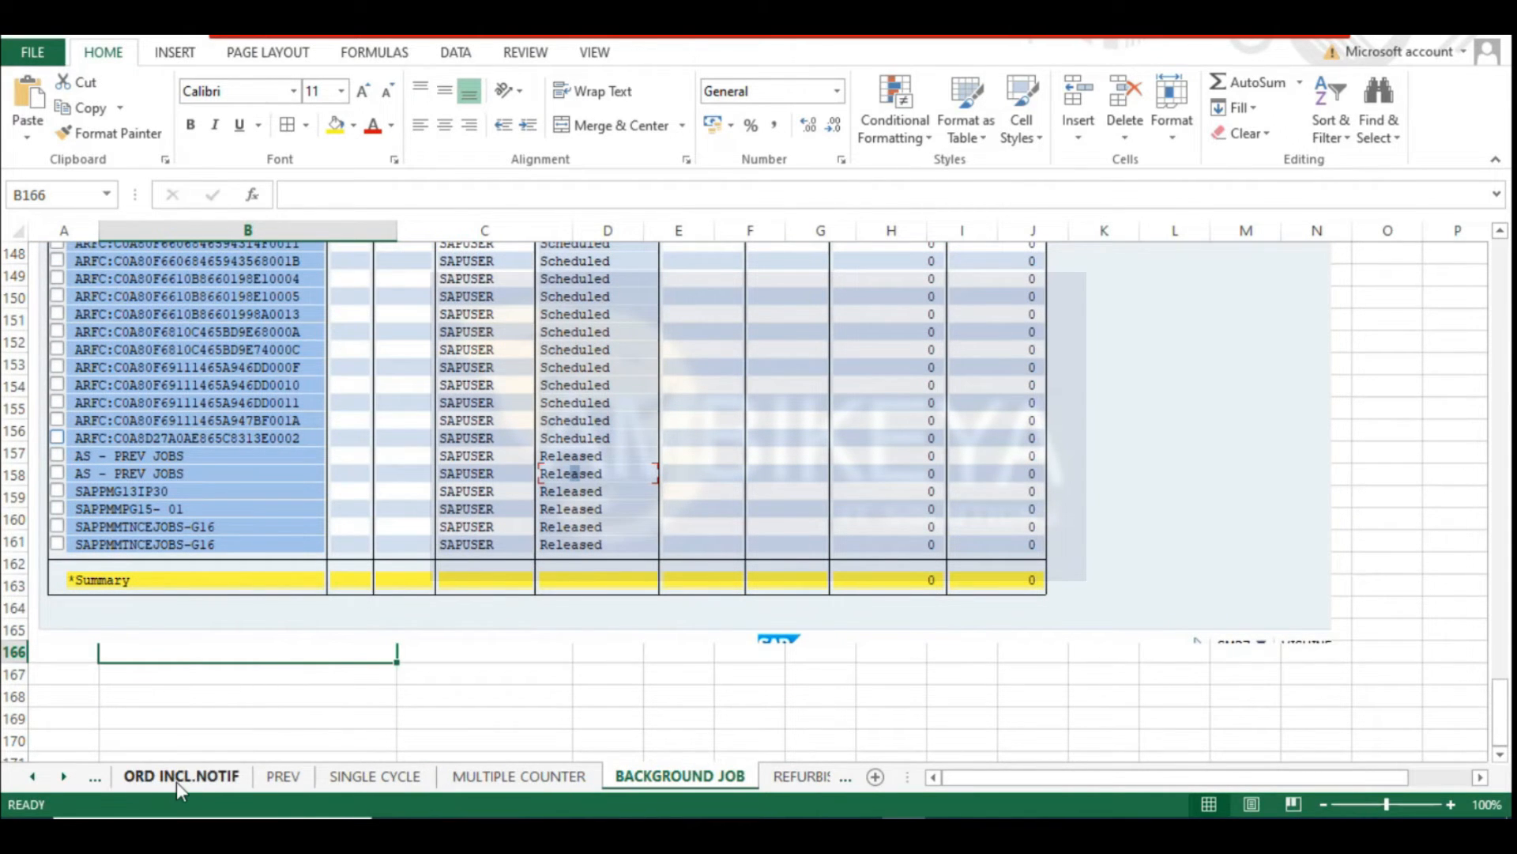
{"action": "scroll", "coordinate": [474, 577], "scroll_direction": "down", "scroll_amount": 2}
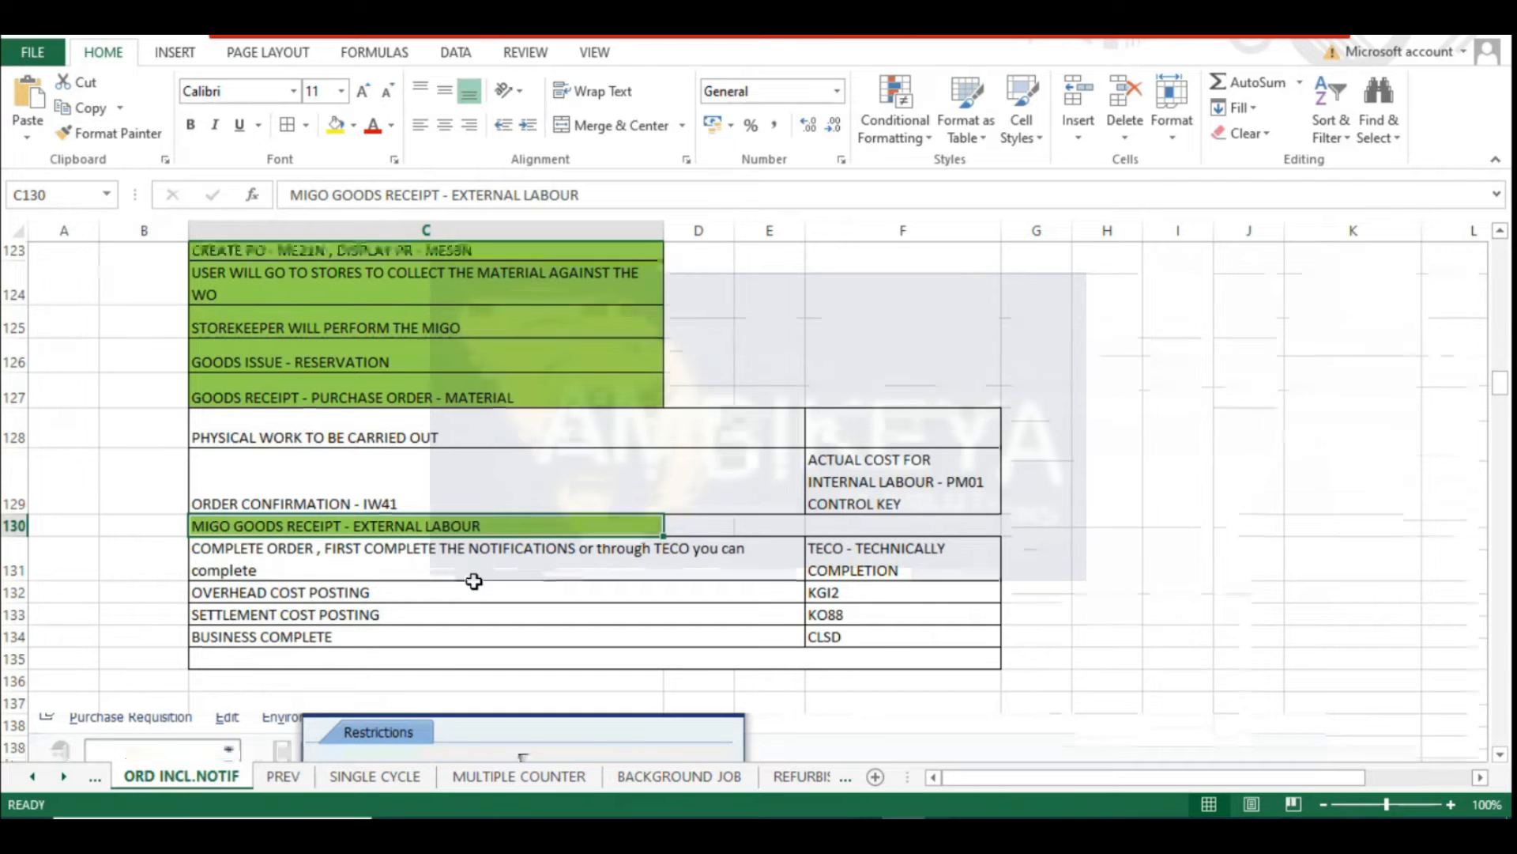
{"action": "scroll", "coordinate": [458, 506], "scroll_direction": "up", "scroll_amount": 1}
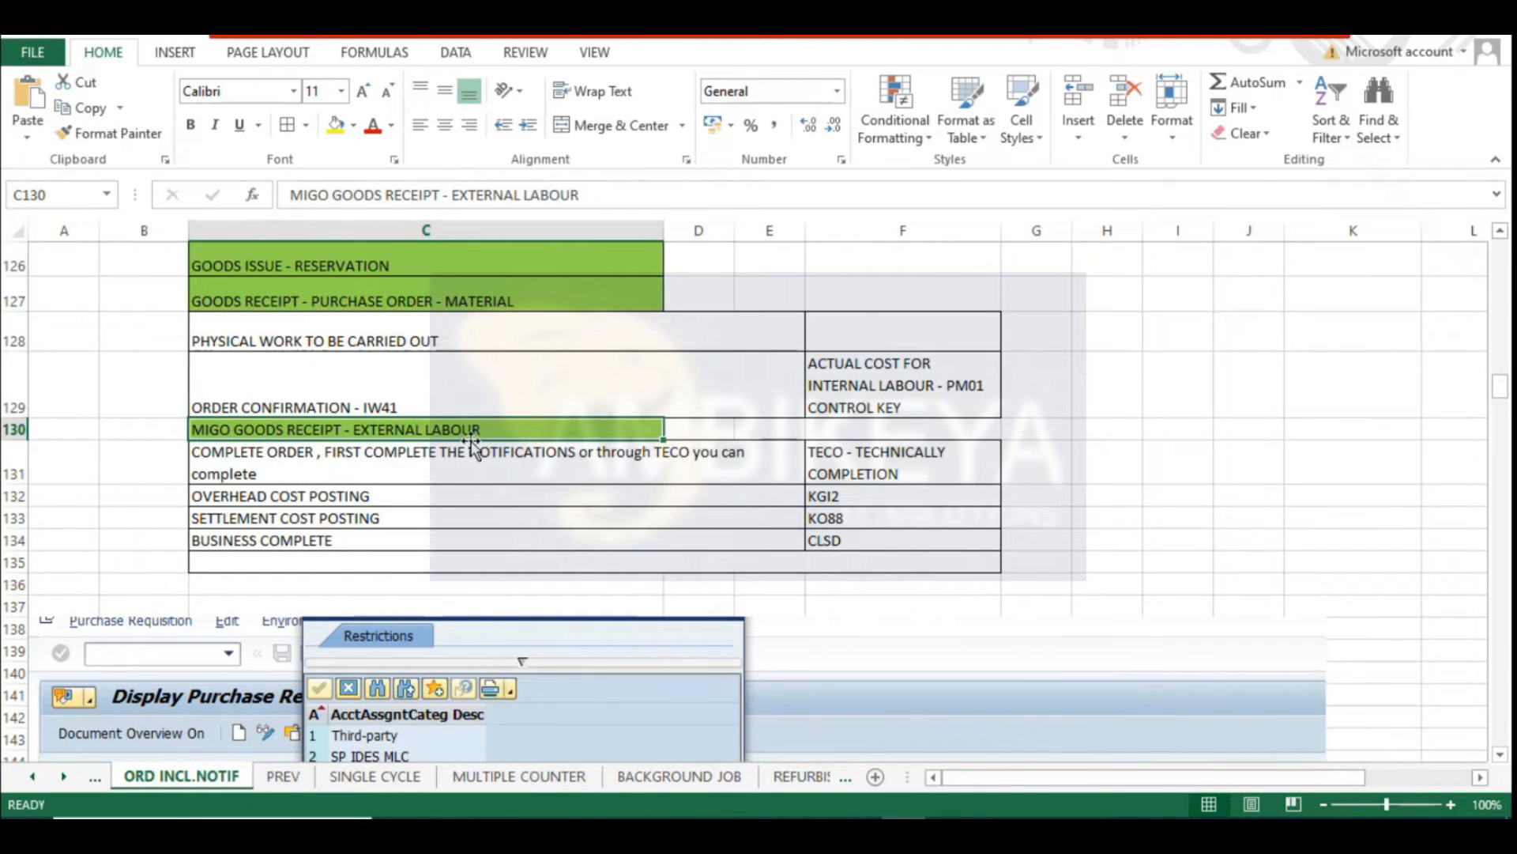
{"action": "left_click_drag", "start_coordinate": [4, 440], "coordinate": [4, 460]}
Enter PM02 CONTROL KEY in F130, beside the MIGO goods receipt - external labour row
{"action": "left_click", "coordinate": [387, 411]}
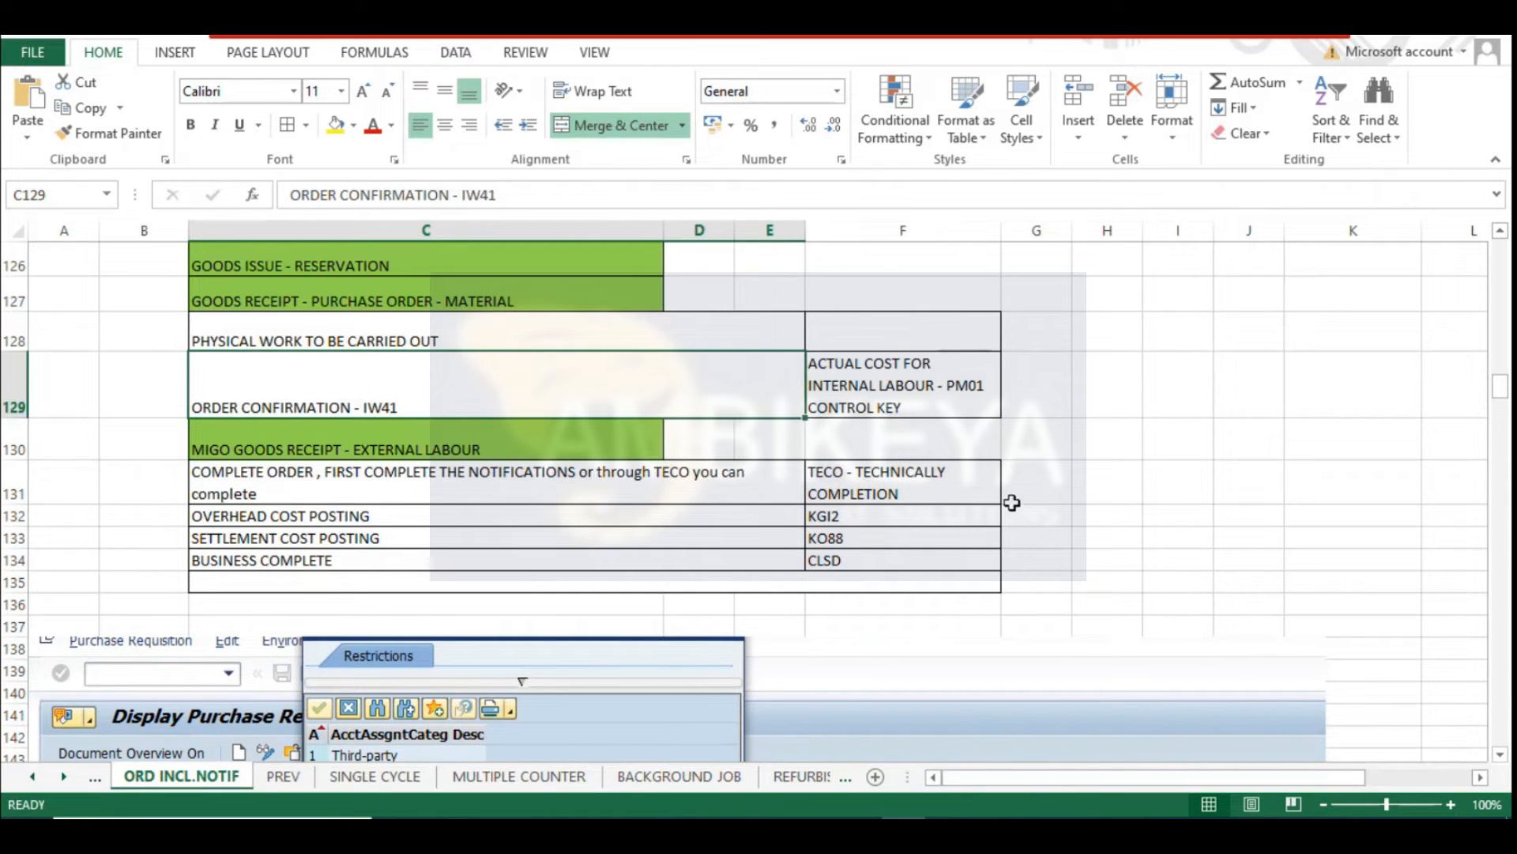
{"action": "left_click", "coordinate": [873, 384]}
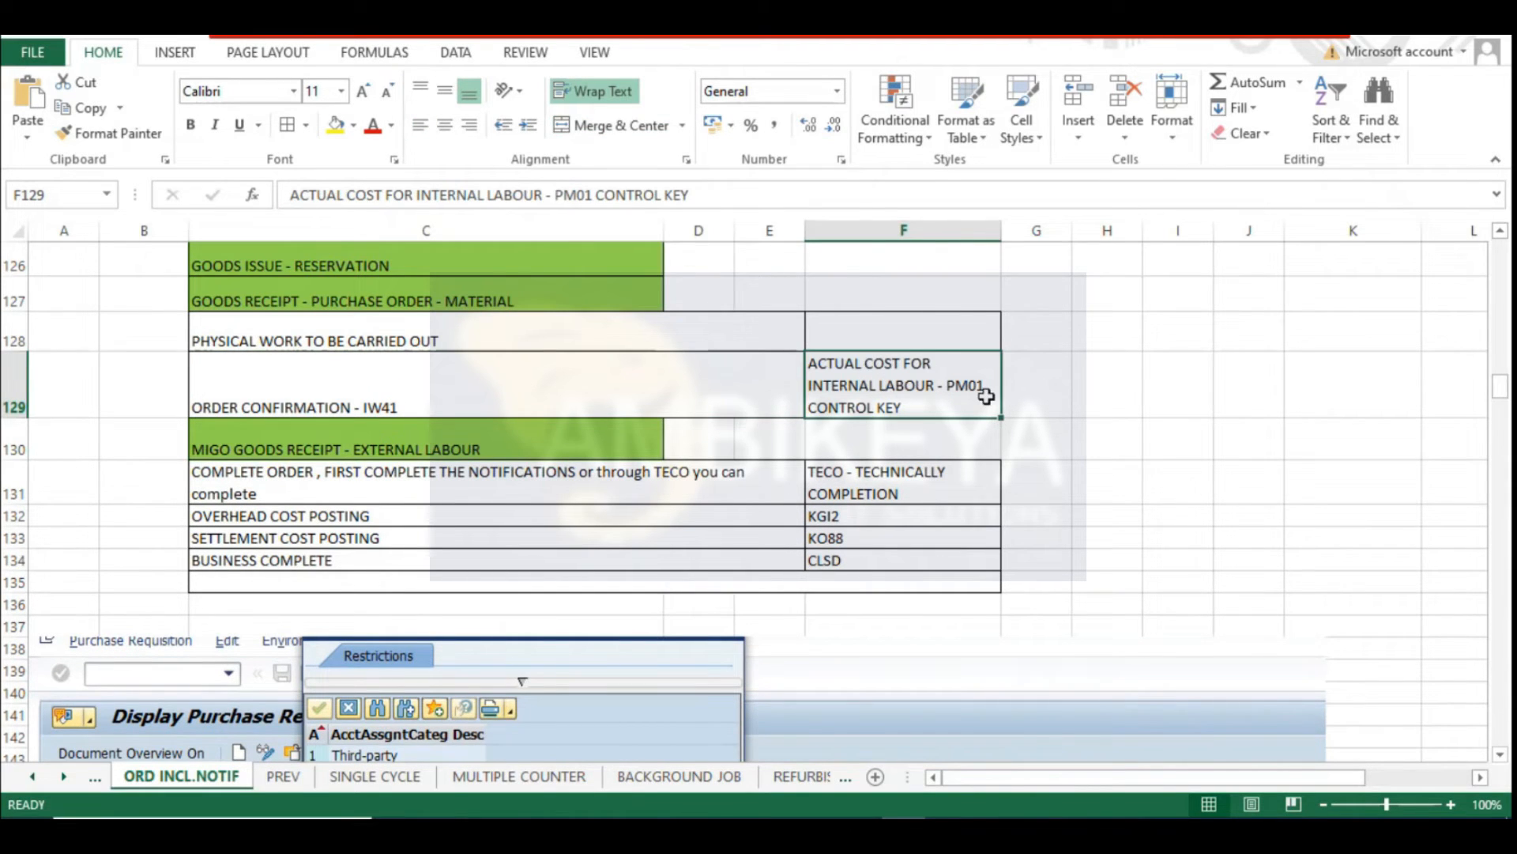
{"action": "left_click", "coordinate": [372, 454]}
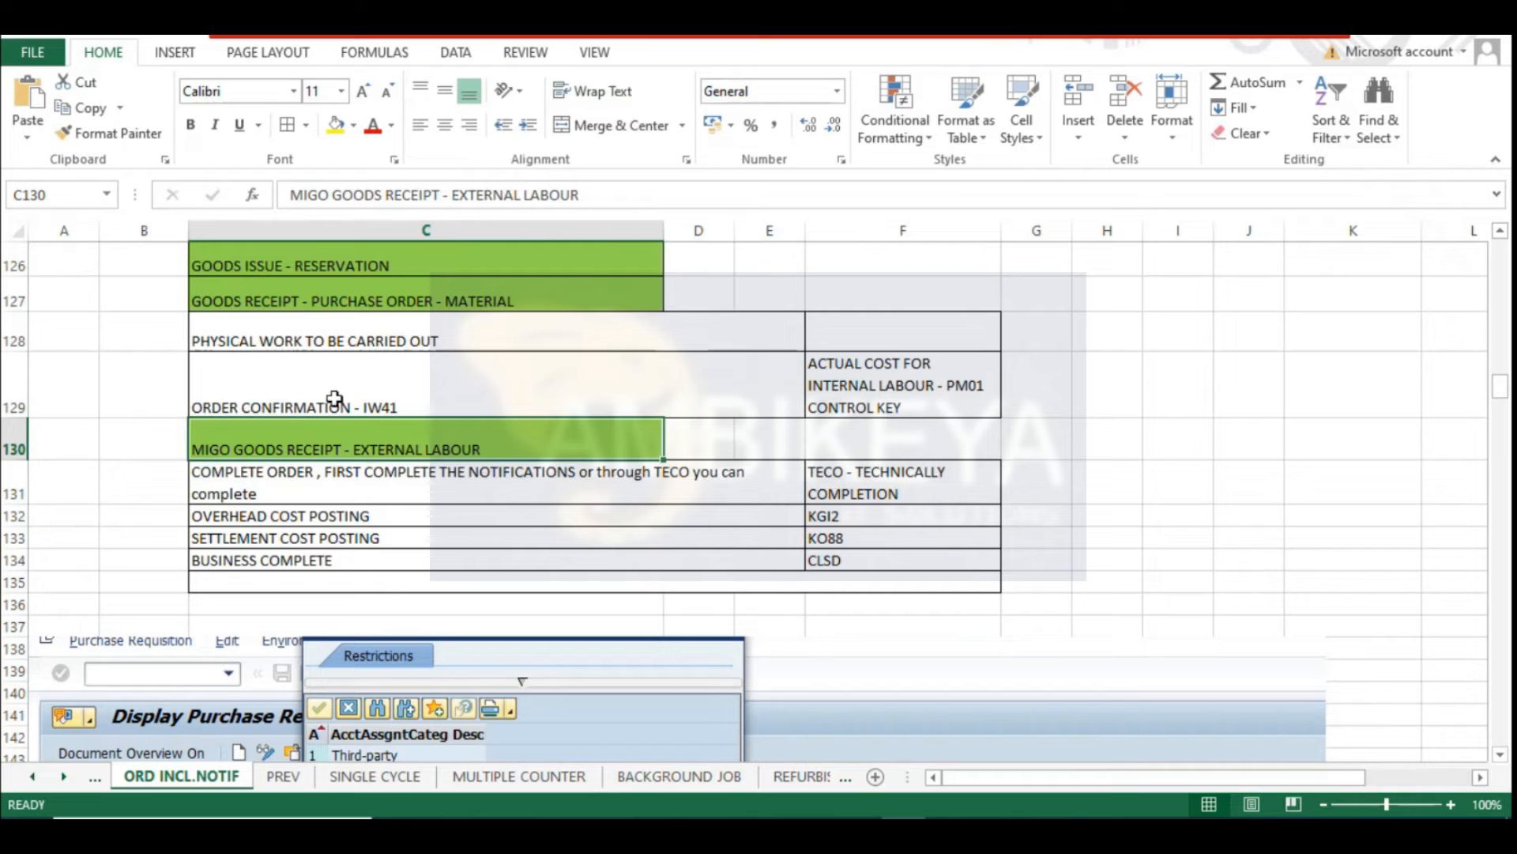
{"action": "left_click", "coordinate": [915, 424]}
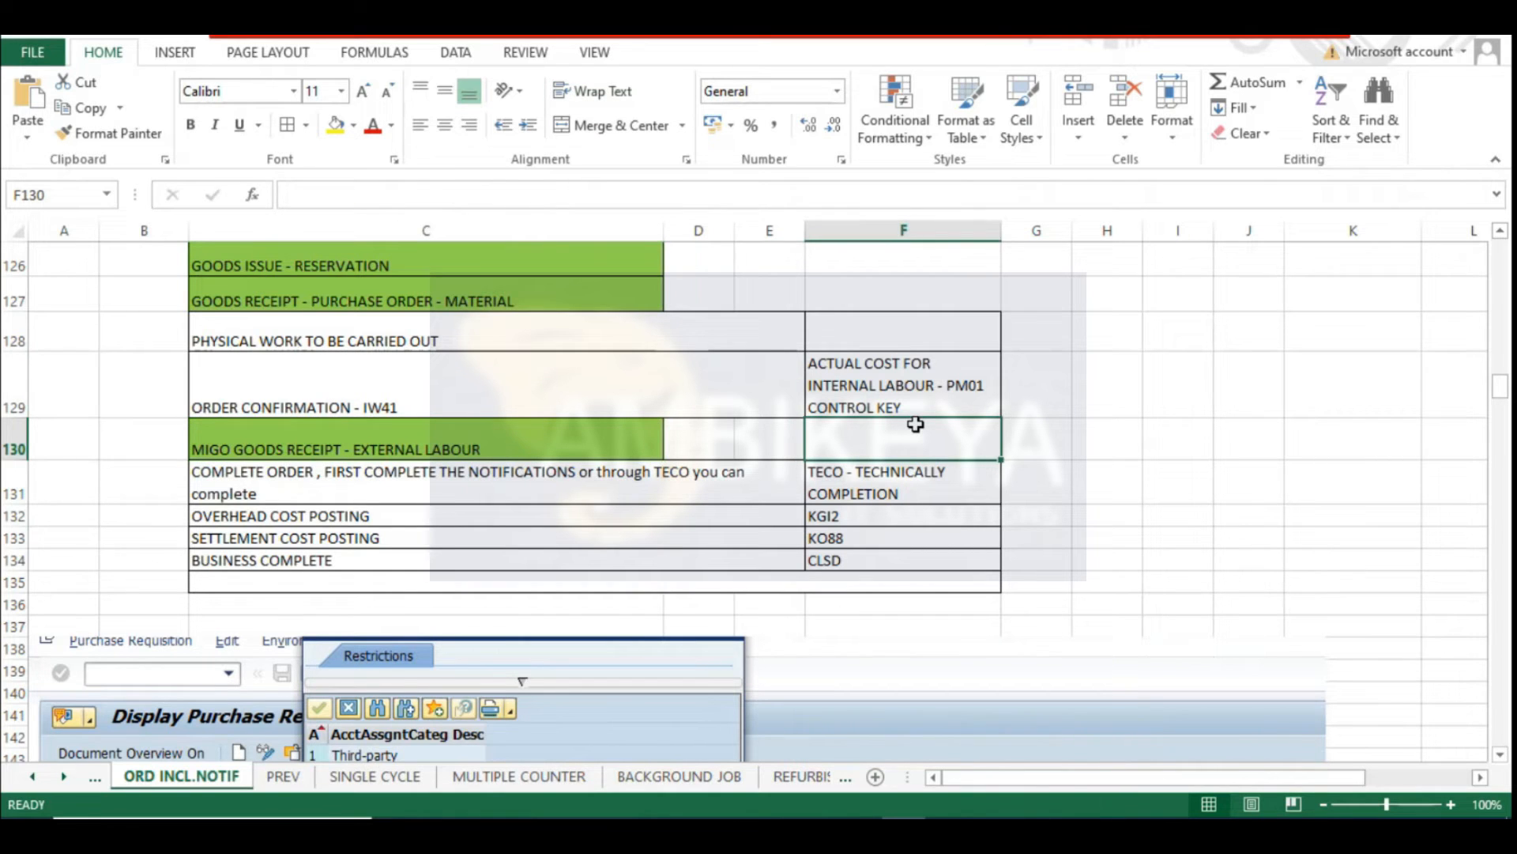
{"action": "type", "text": "PM02 CONTROL KEY"}
{"action": "key", "text": "Return"}
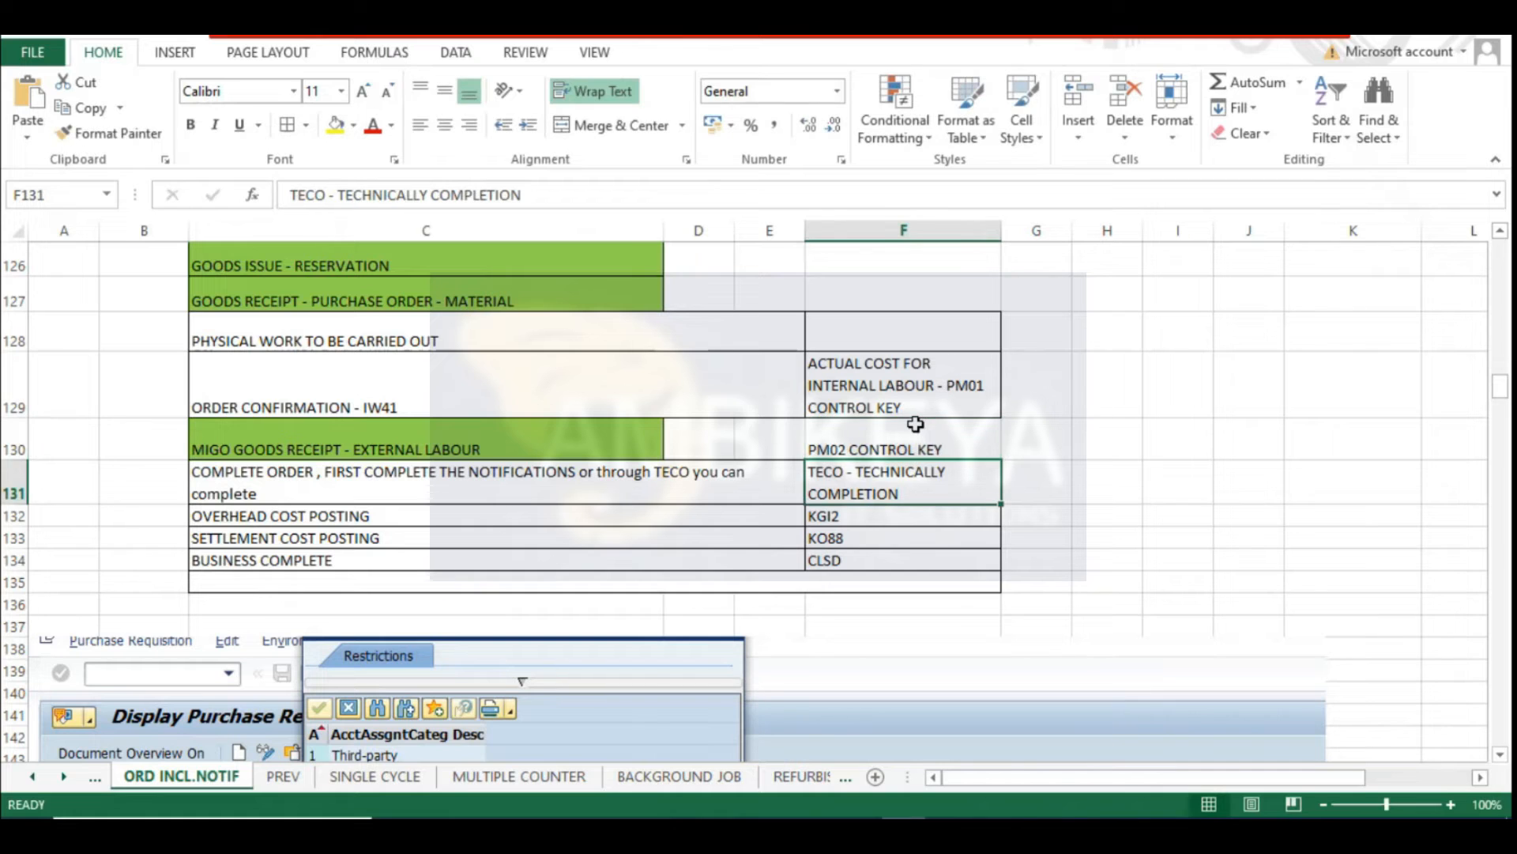
Look through the REFURBISH sheet for the external service purchase order and entry sheet screenshots, and return to the INVESTMENT sheet
{"action": "left_click", "coordinate": [283, 778]}
{"action": "left_click", "coordinate": [681, 779]}
{"action": "left_click", "coordinate": [814, 779]}
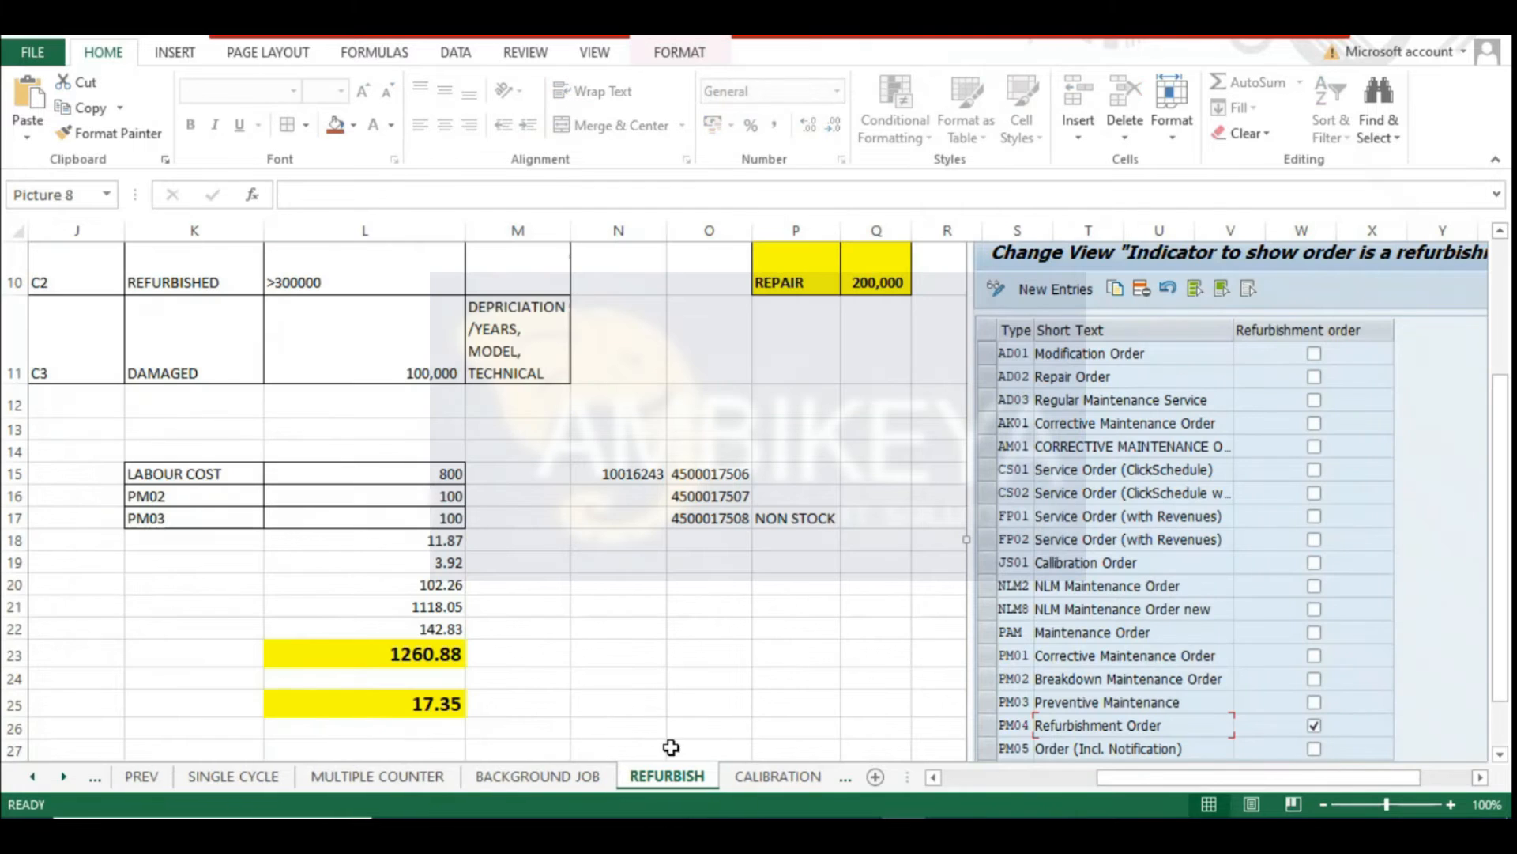
{"action": "scroll", "coordinate": [588, 581], "scroll_direction": "up", "scroll_amount": 3}
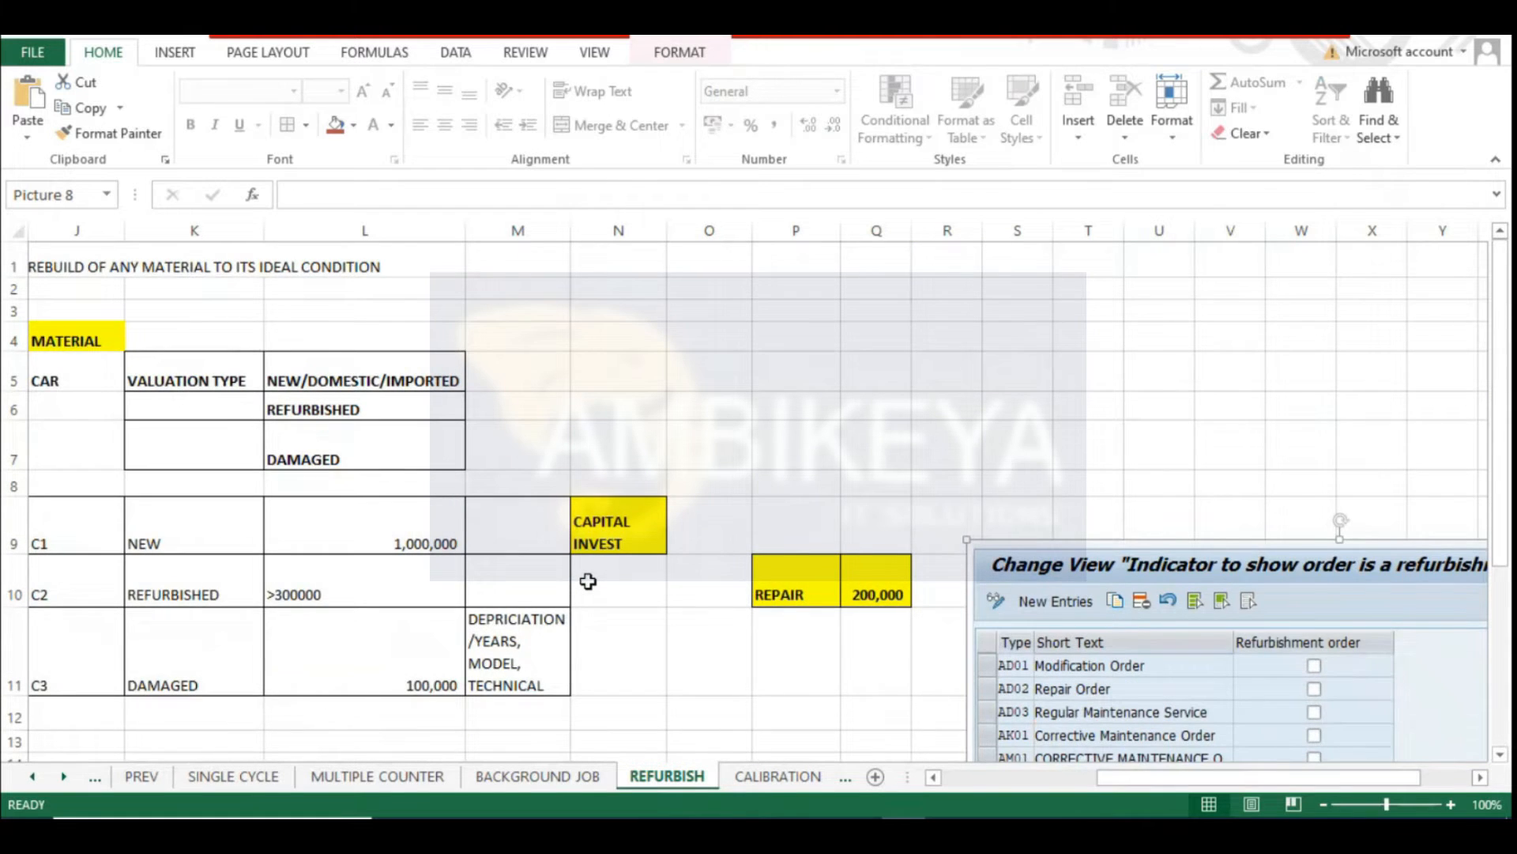
{"action": "scroll", "coordinate": [588, 581], "scroll_direction": "down", "scroll_amount": 19}
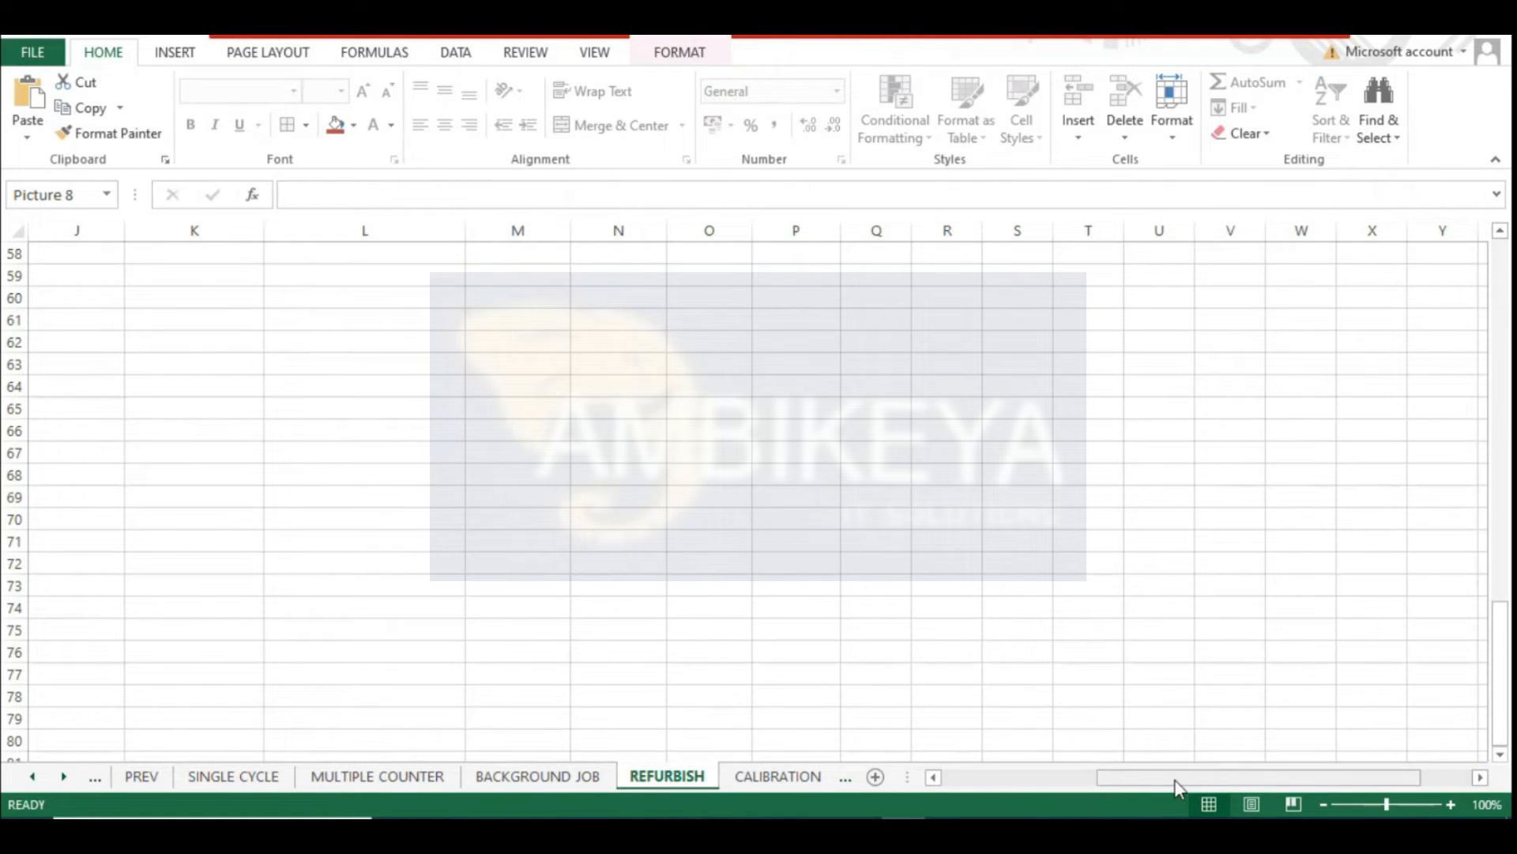
{"action": "left_click_drag", "start_coordinate": [1175, 779], "coordinate": [1019, 778]}
{"action": "scroll", "coordinate": [349, 501], "scroll_direction": "down", "scroll_amount": 20}
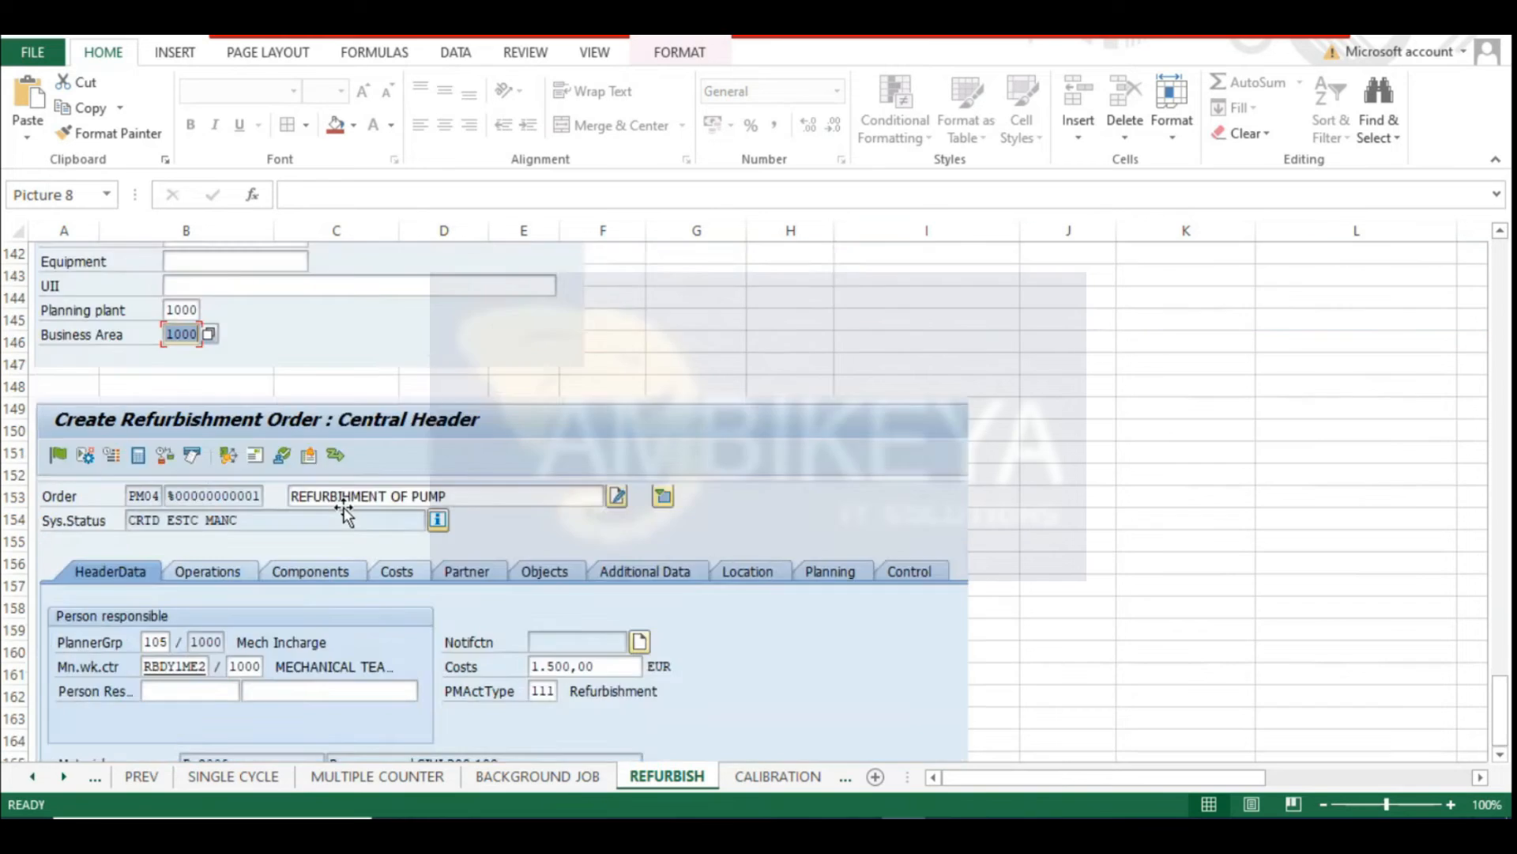
{"action": "scroll", "coordinate": [344, 514], "scroll_direction": "down", "scroll_amount": 20}
{"action": "scroll", "coordinate": [380, 506], "scroll_direction": "down", "scroll_amount": 20}
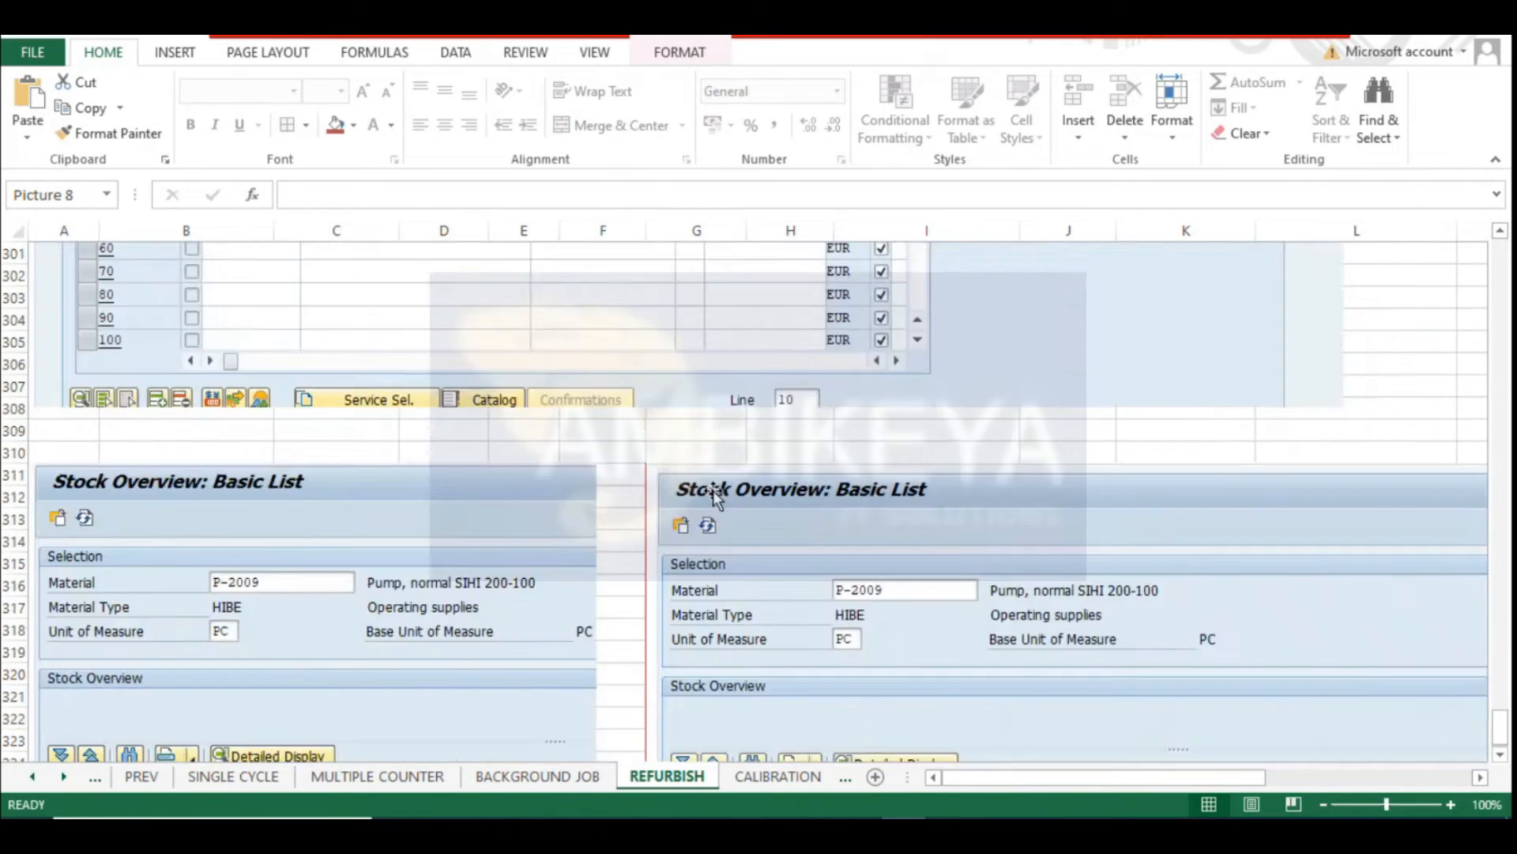
{"action": "scroll", "coordinate": [538, 464], "scroll_direction": "up", "scroll_amount": 20}
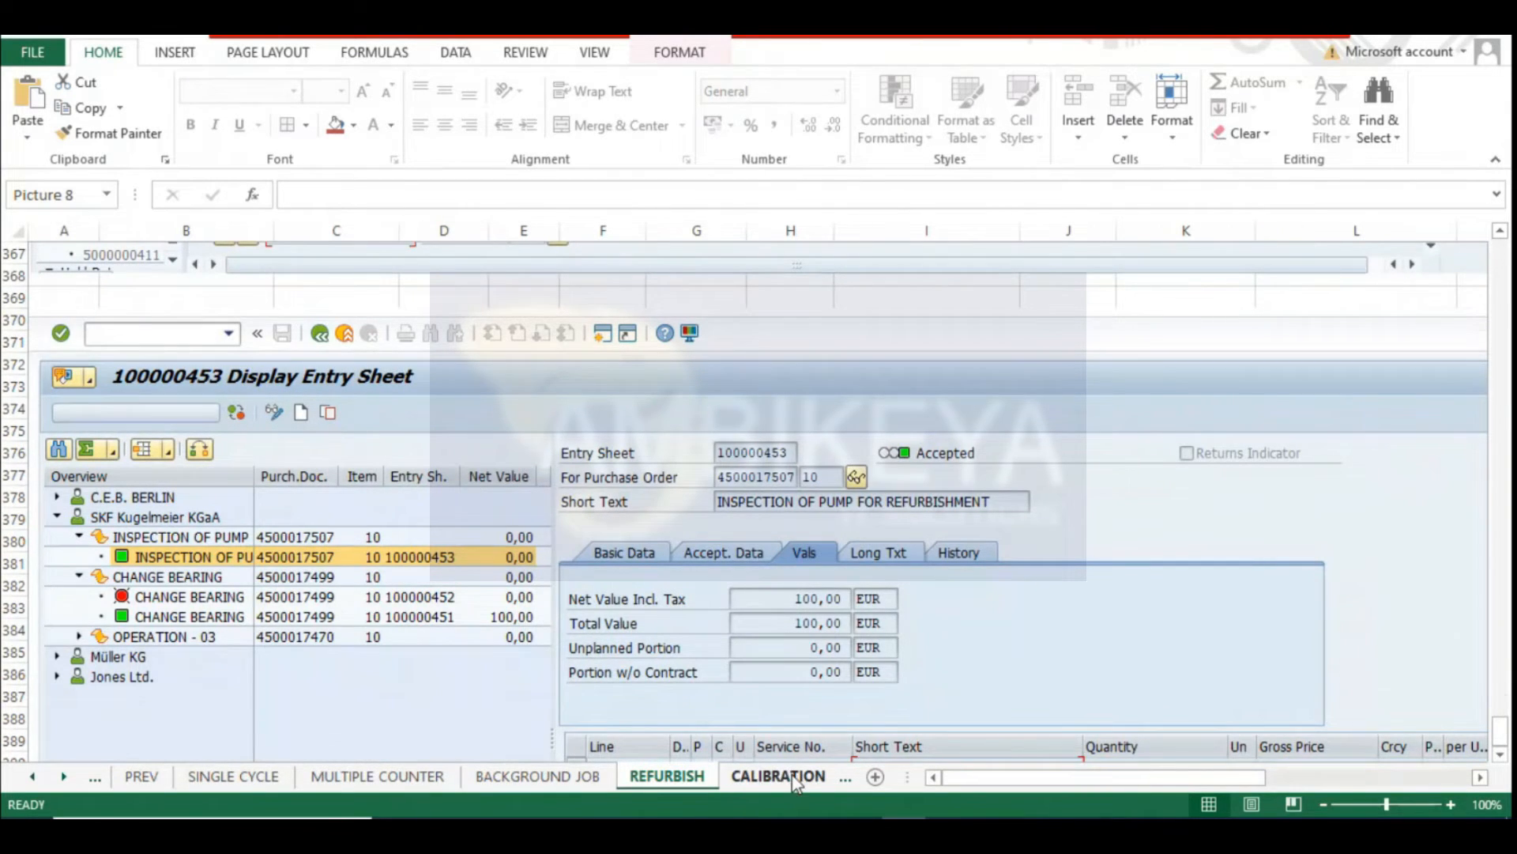
{"action": "left_click", "coordinate": [845, 776]}
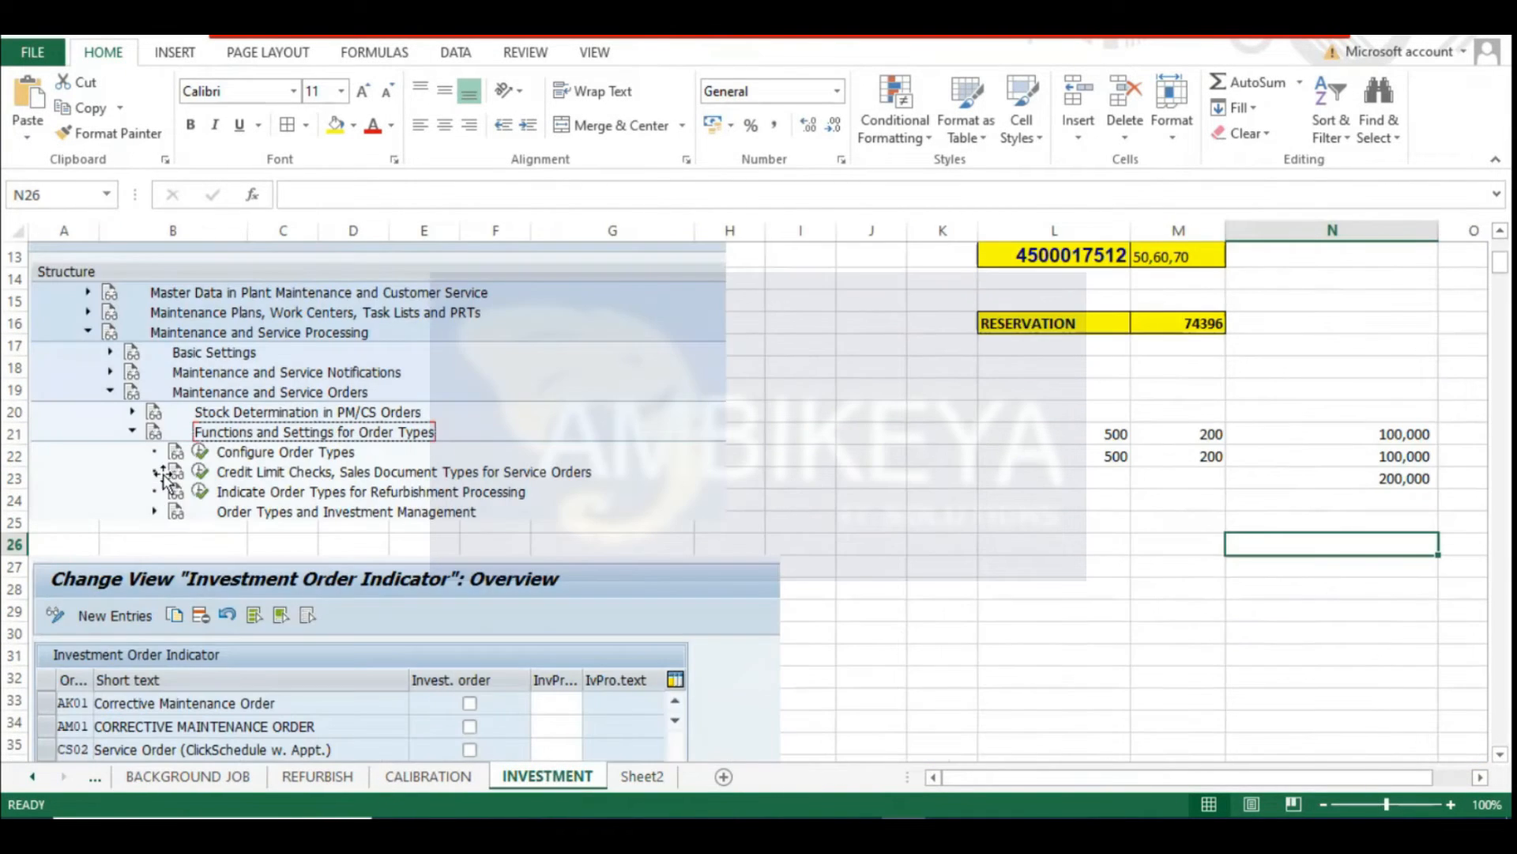
{"action": "scroll", "coordinate": [679, 567], "scroll_direction": "down", "scroll_amount": 4}
{"action": "scroll", "coordinate": [1371, 654], "scroll_direction": "up", "scroll_amount": 5}
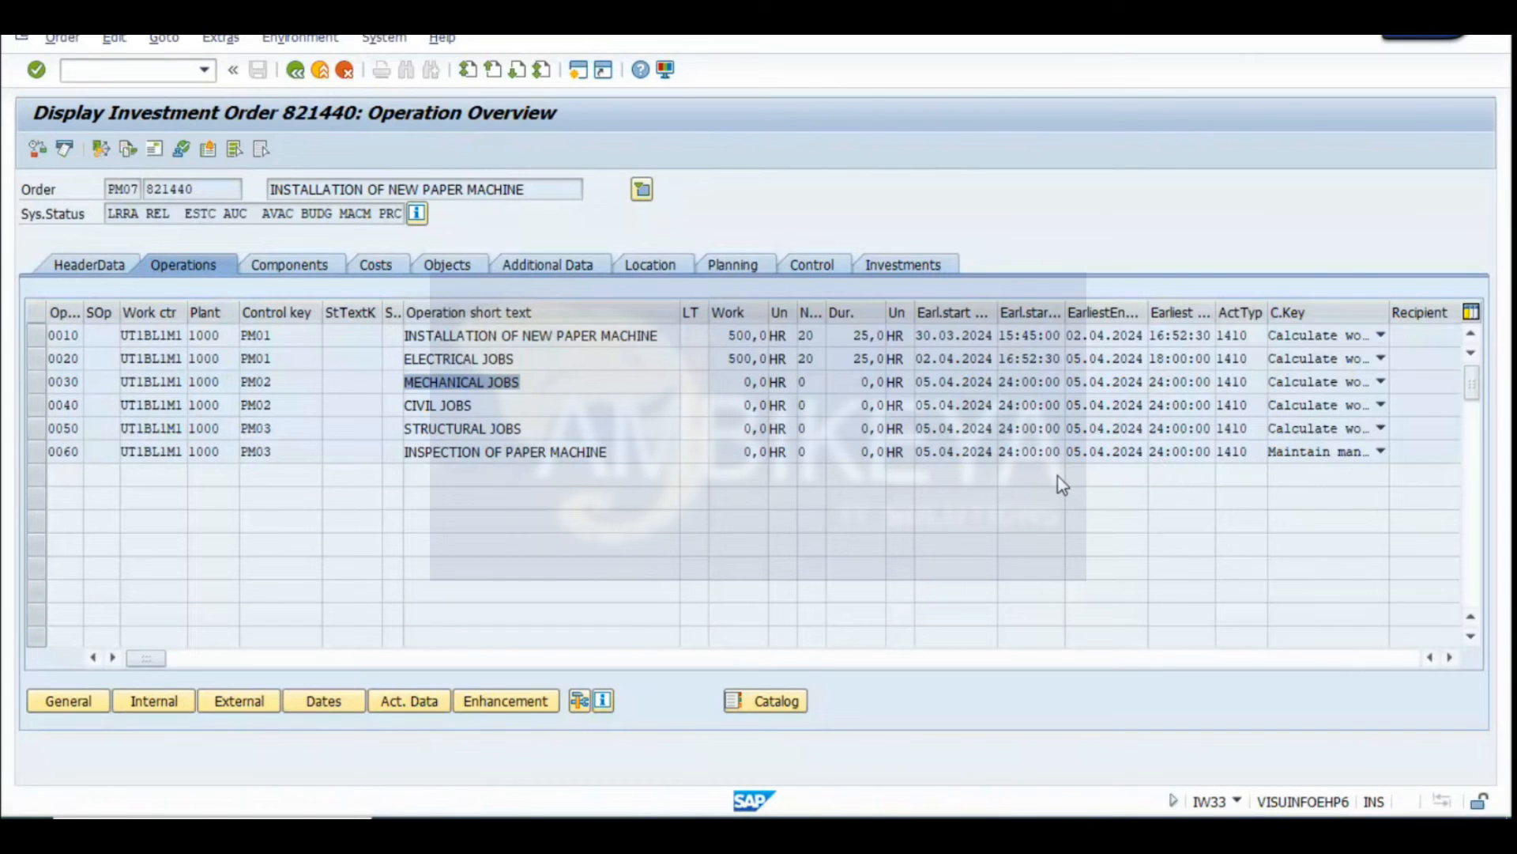
Switch to the SAP order confirmation session, leave it and start transaction MIGO
{"action": "mouse_move", "coordinate": [429, 817]}
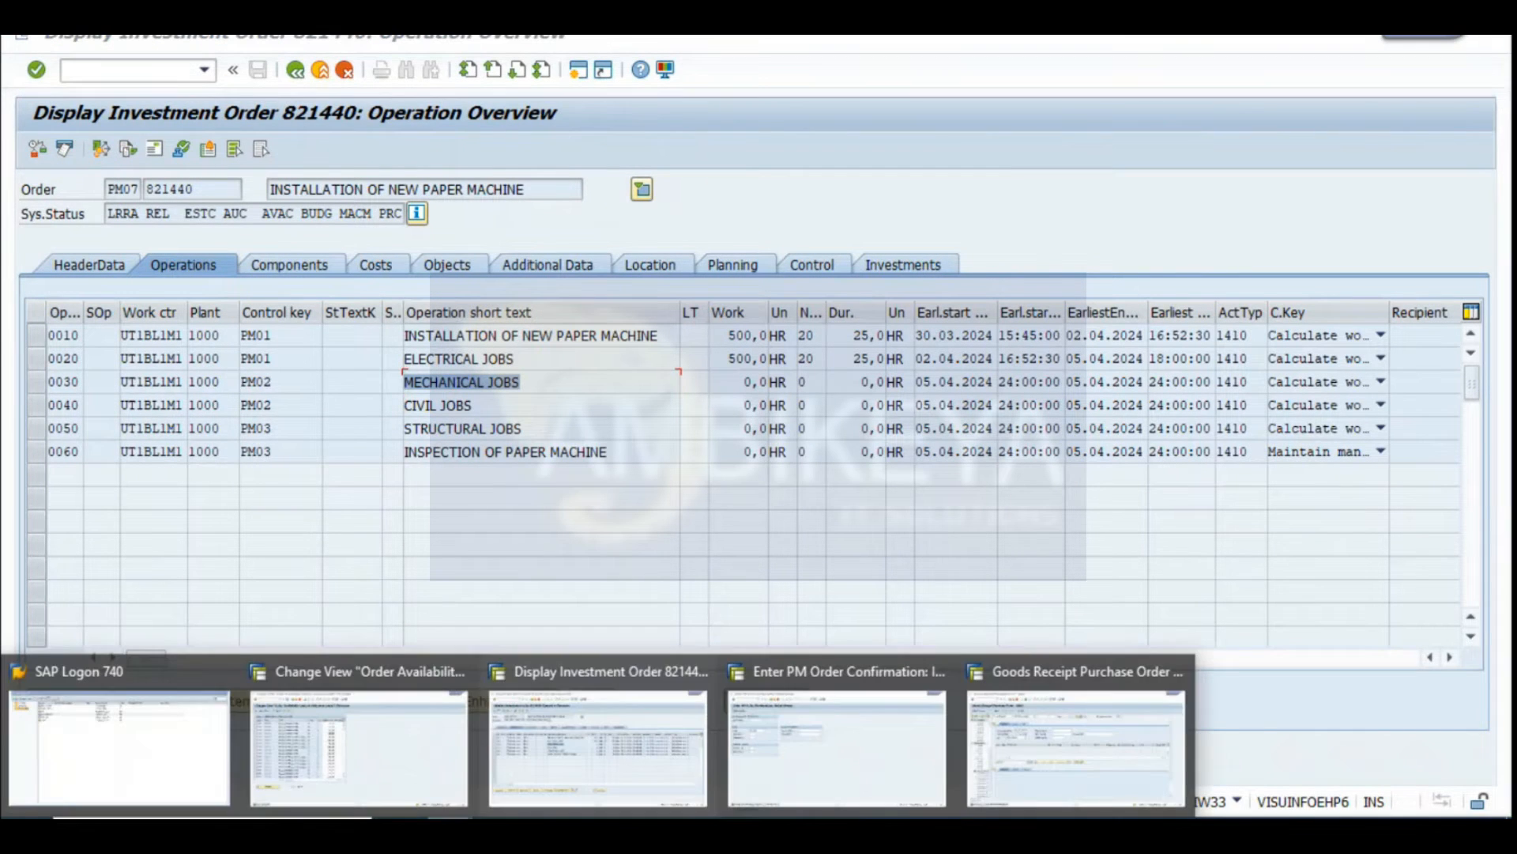
{"action": "left_click", "coordinate": [879, 758]}
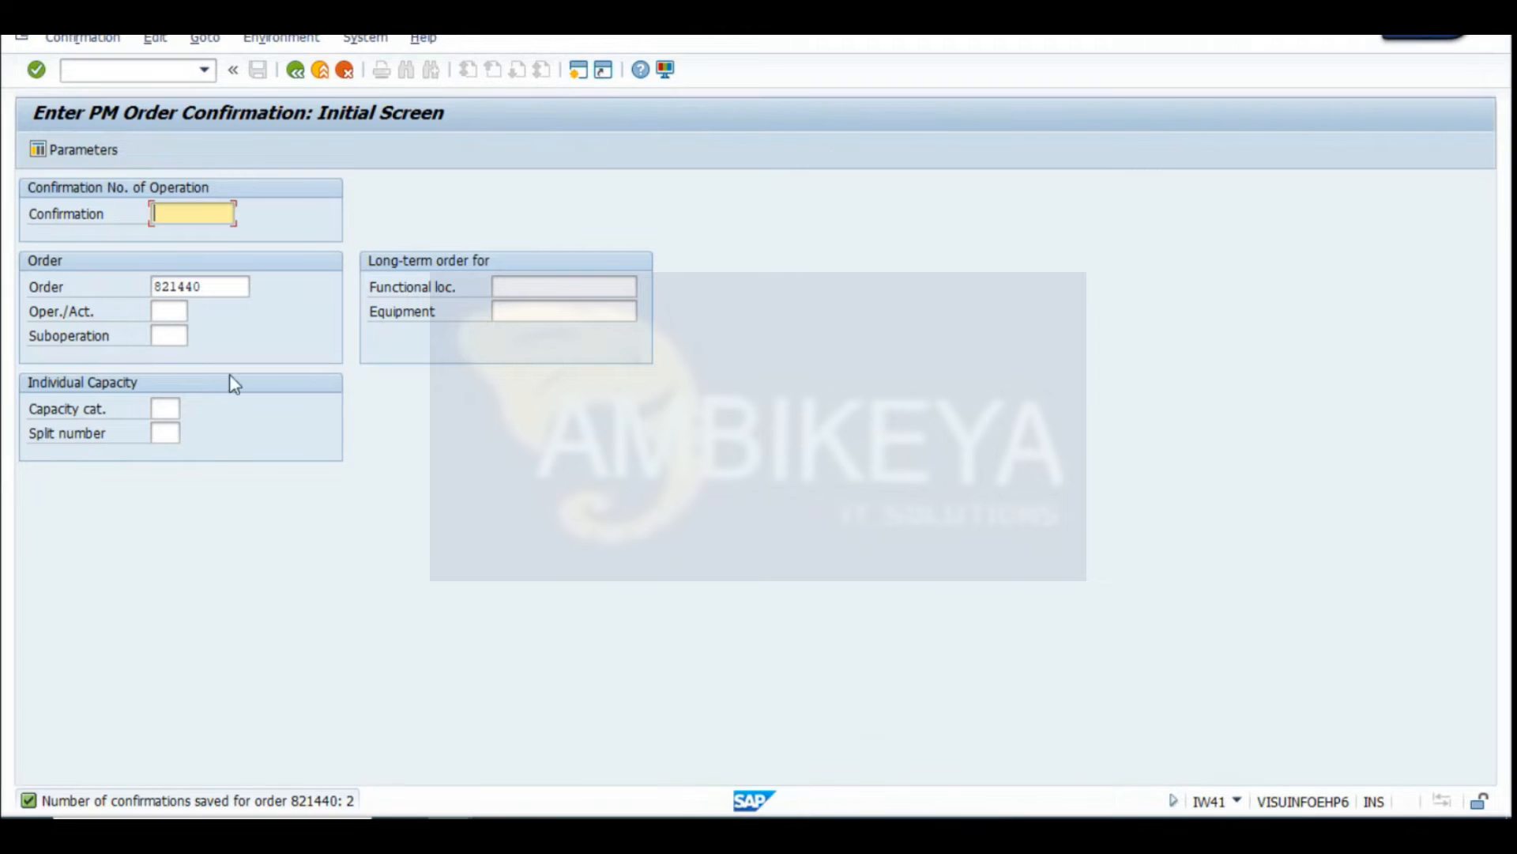
{"action": "left_click", "coordinate": [296, 70]}
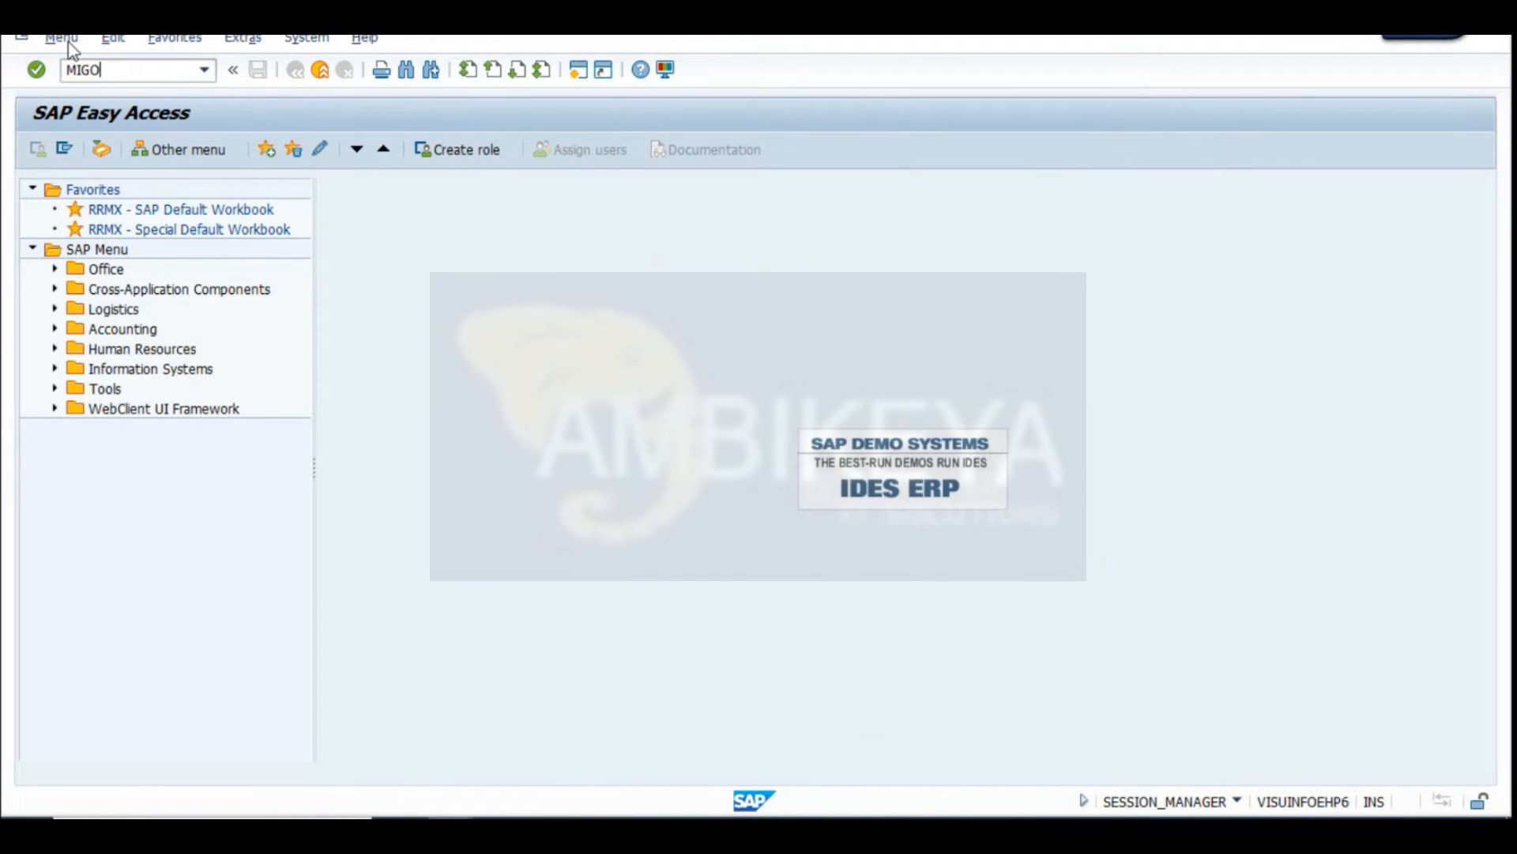
{"action": "key", "text": "Return"}
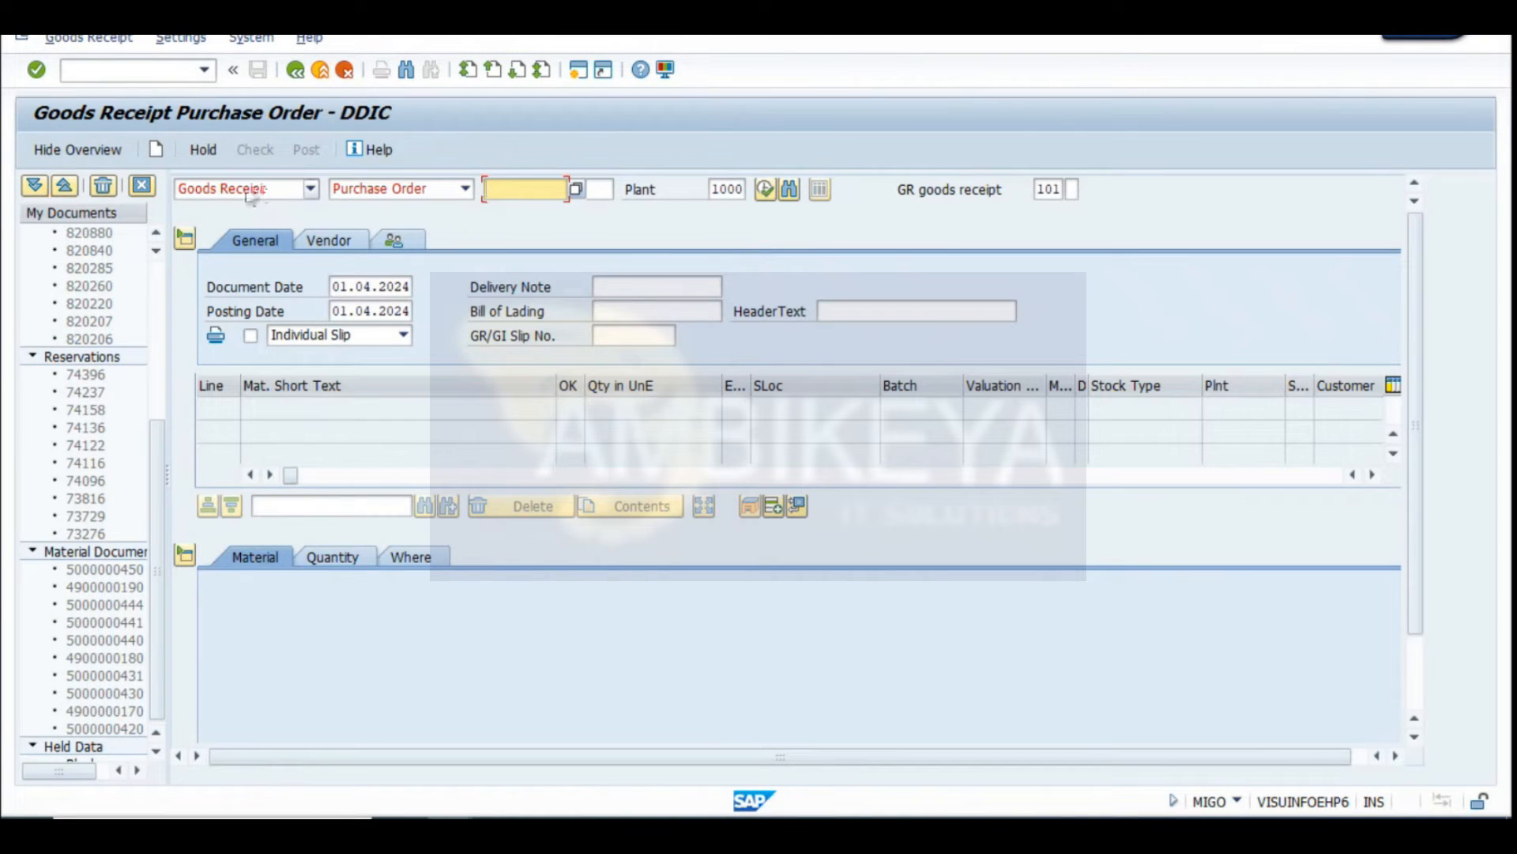
Copy the PM02 purchase order number from L8 of the INVESTMENT sheet and load that purchase order in the MIGO goods receipt
{"action": "left_click", "coordinate": [529, 199]}
{"action": "left_click", "coordinate": [534, 209]}
{"action": "key", "text": "alt+Tab"}
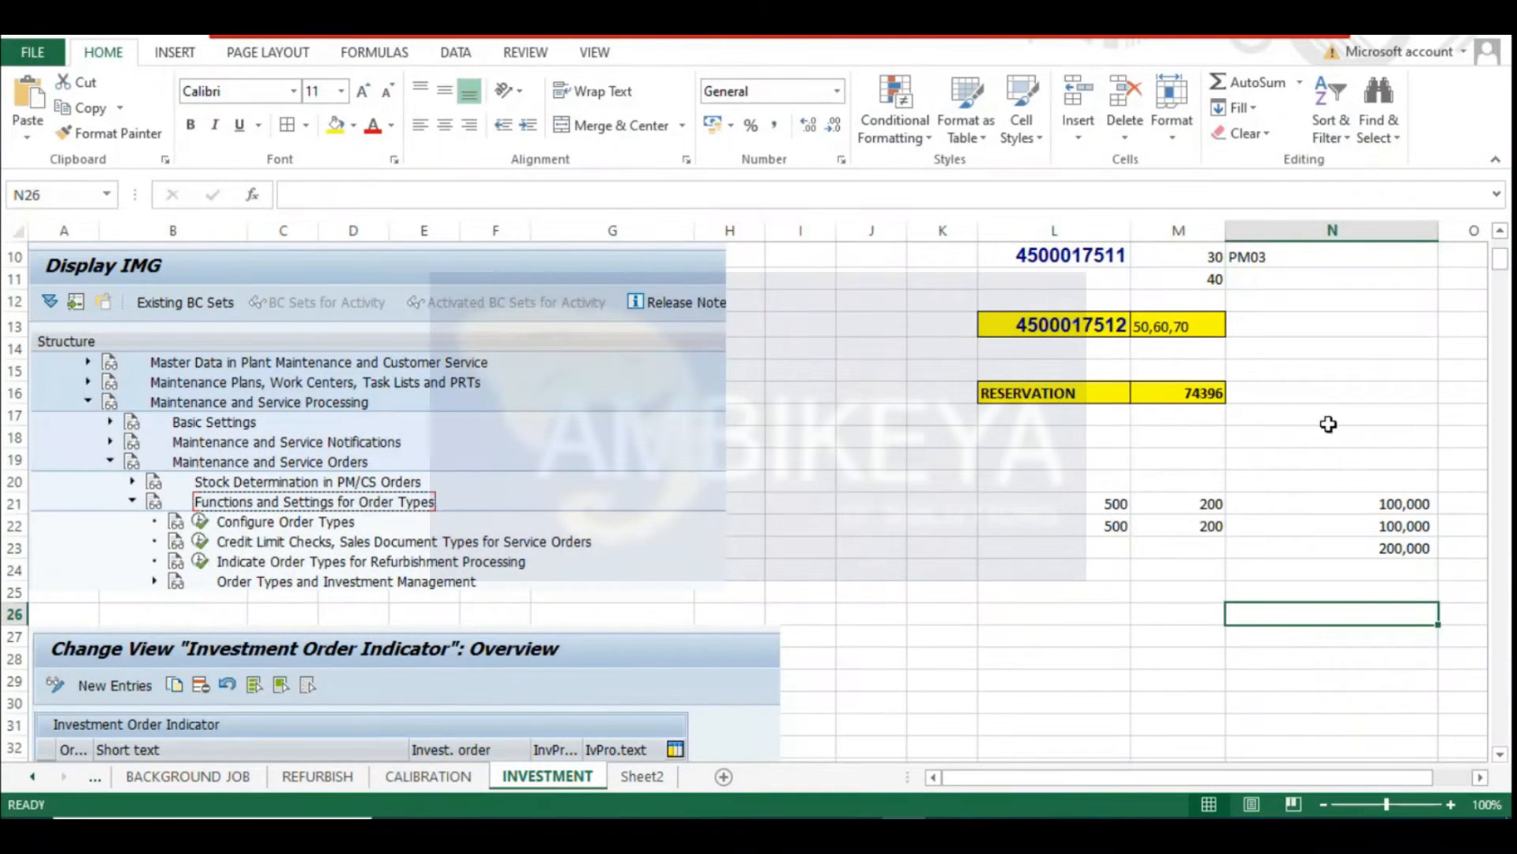
{"action": "scroll", "coordinate": [1132, 407], "scroll_direction": "up", "scroll_amount": 2}
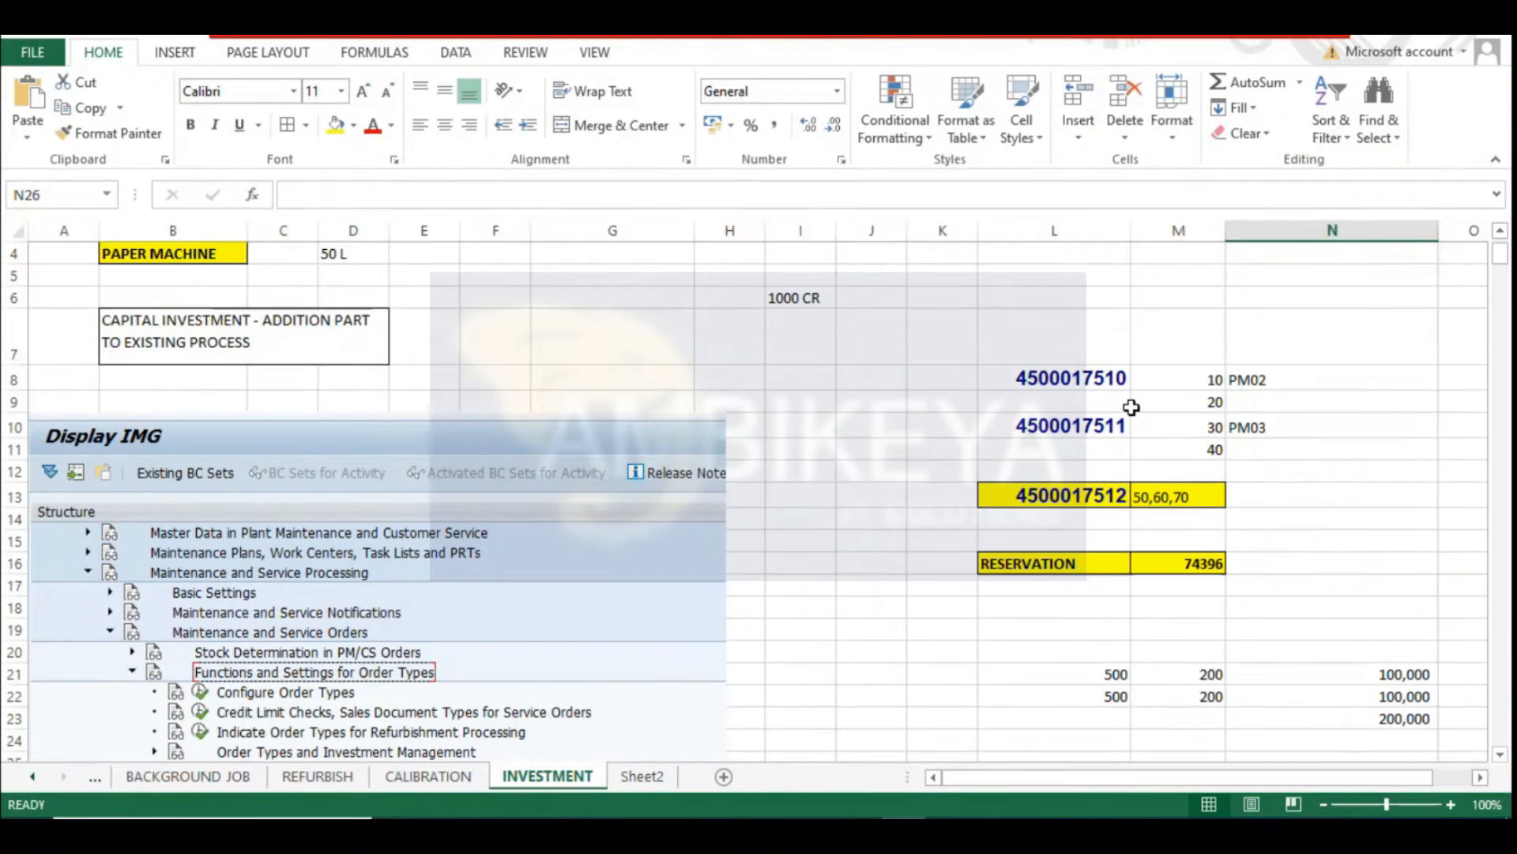
{"action": "left_click", "coordinate": [1085, 377]}
{"action": "key", "text": "alt+Tab"}
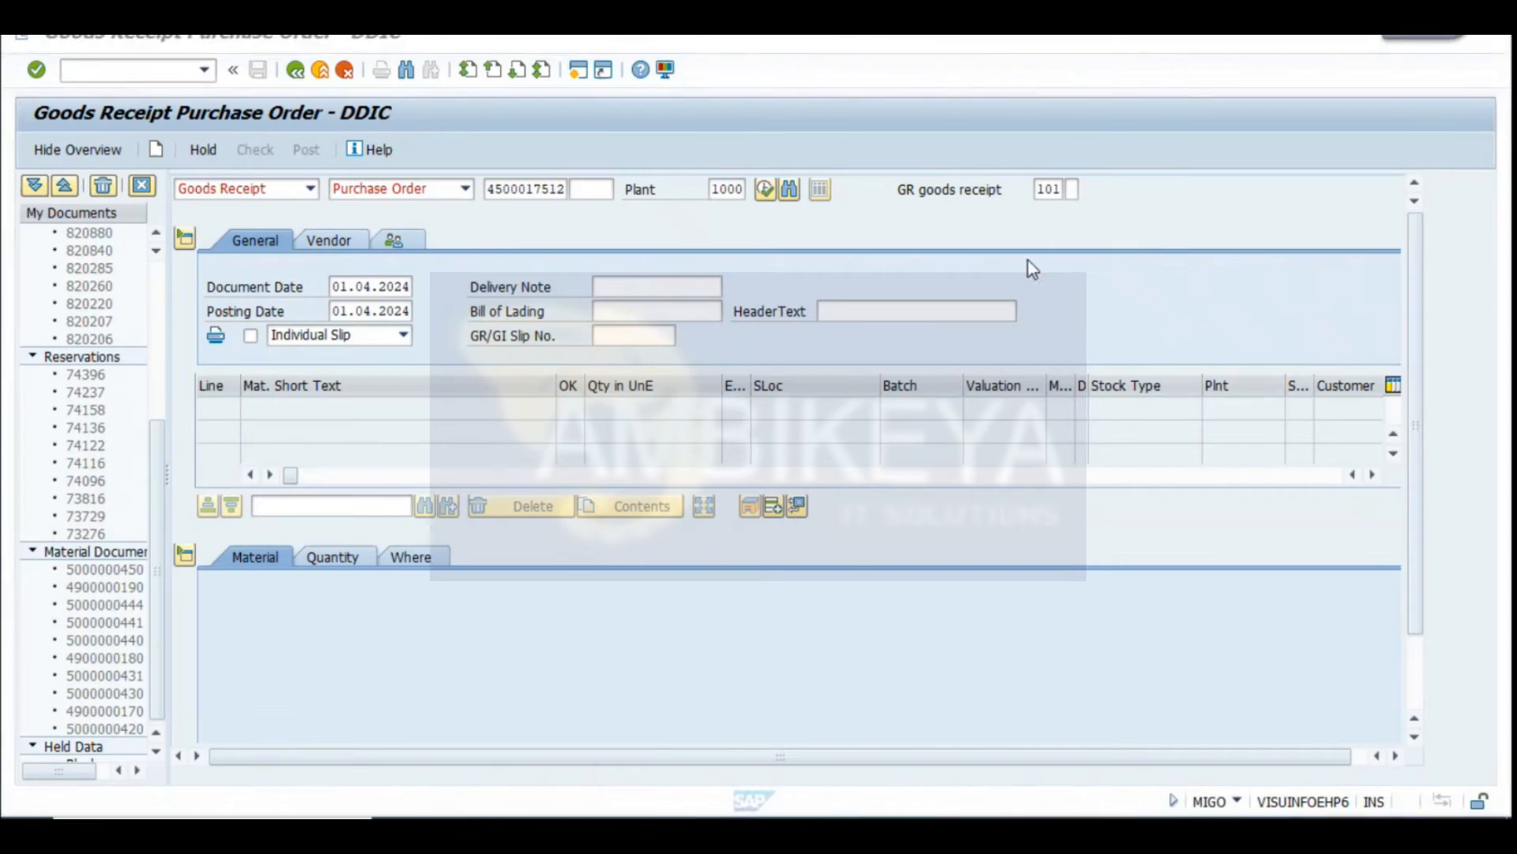
{"action": "key", "text": "ctrl+v"}
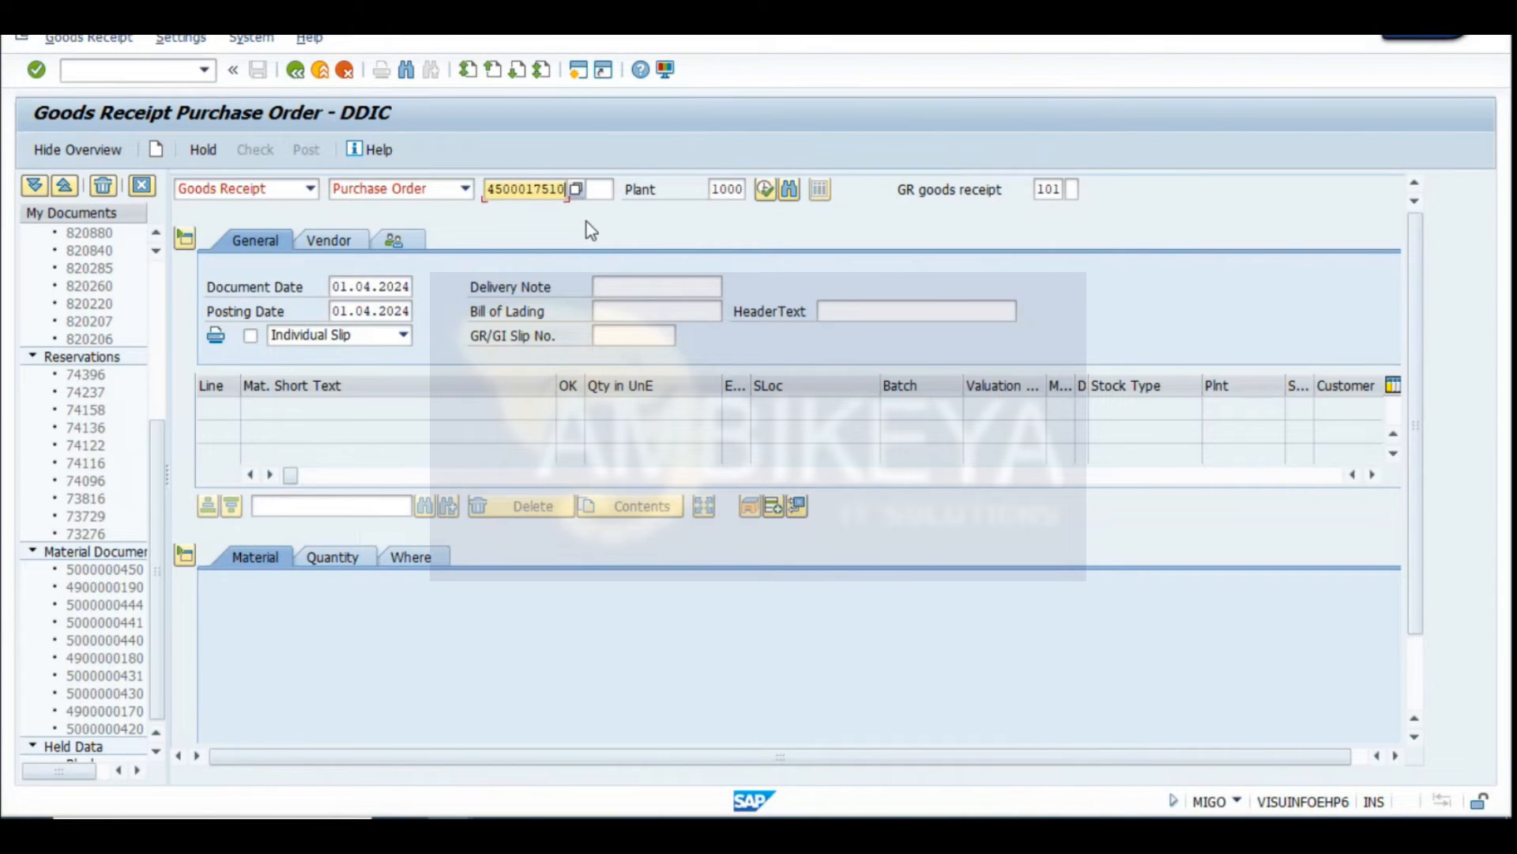
{"action": "left_click", "coordinate": [766, 190]}
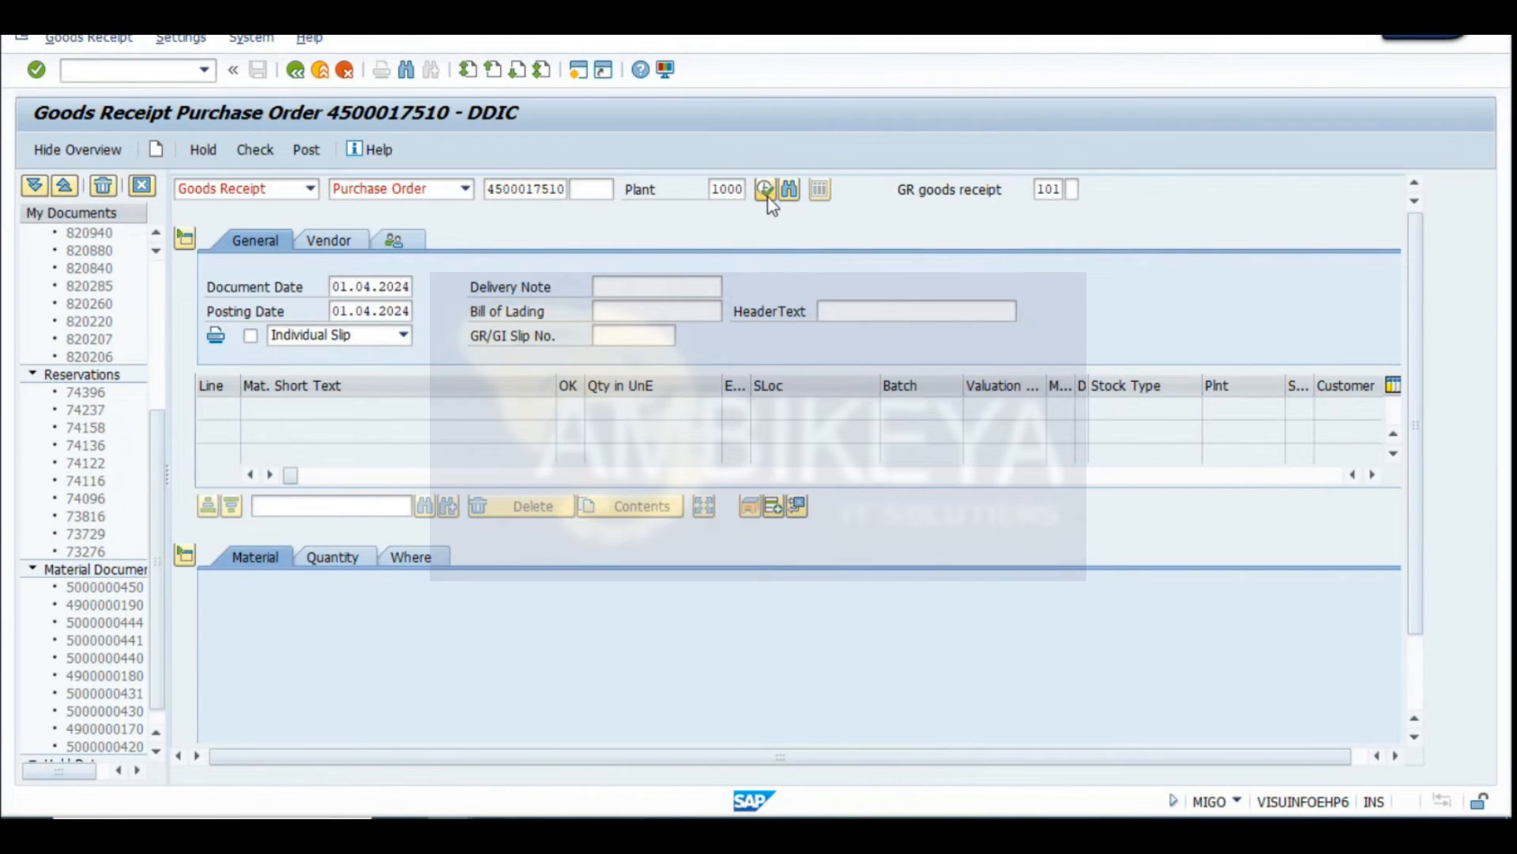
Mark the MECHANICAL JOBS and CIVIL JOBS items as OK, and check and post the goods receipt
{"action": "left_click_drag", "start_coordinate": [316, 434], "coordinate": [10, 434]}
{"action": "left_click", "coordinate": [453, 681]}
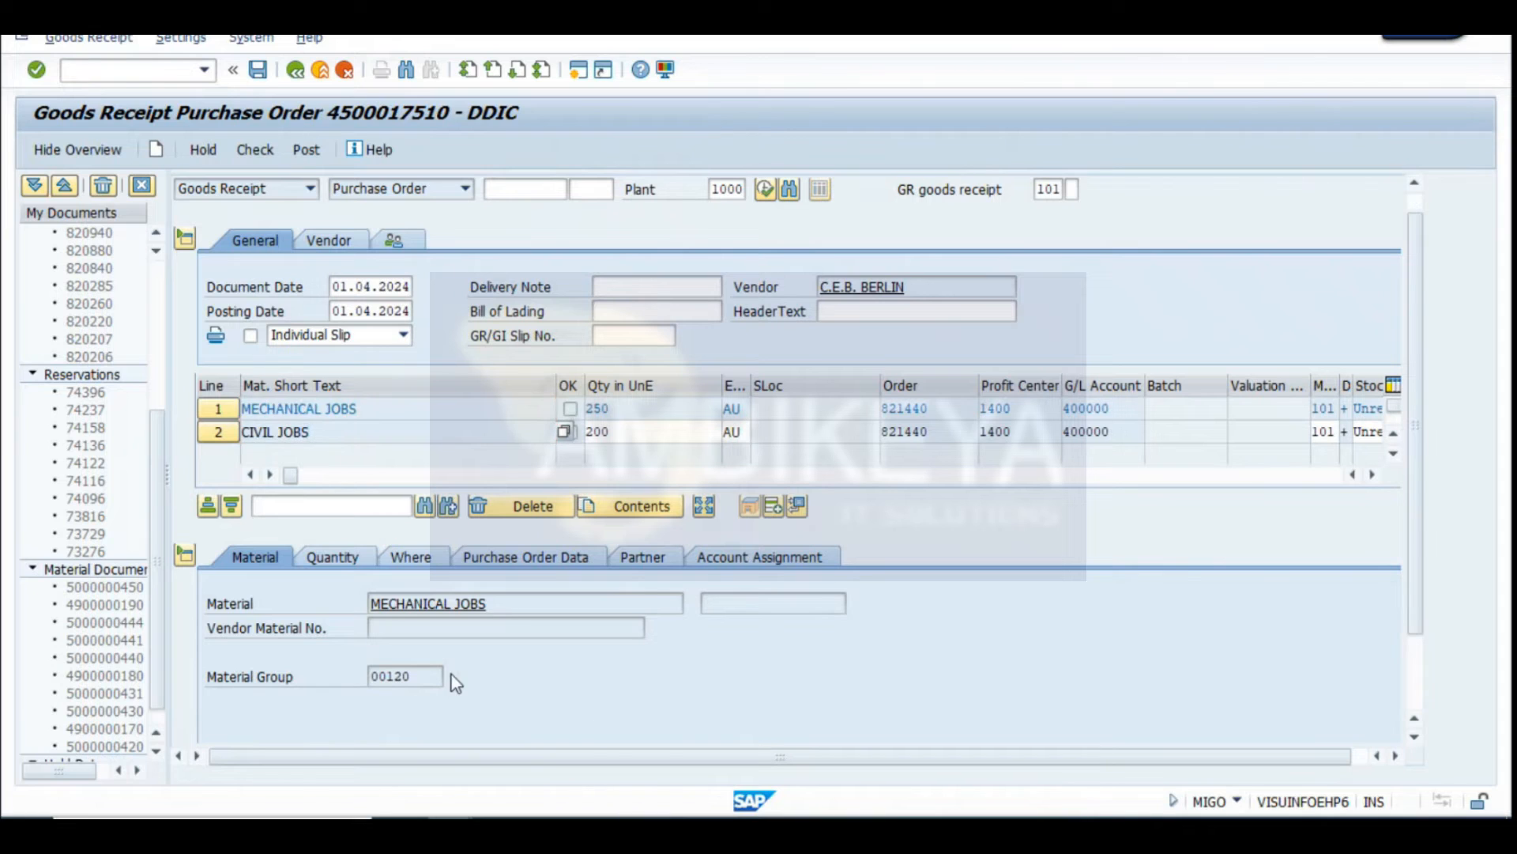
{"action": "scroll", "coordinate": [399, 676], "scroll_direction": "down", "scroll_amount": 1}
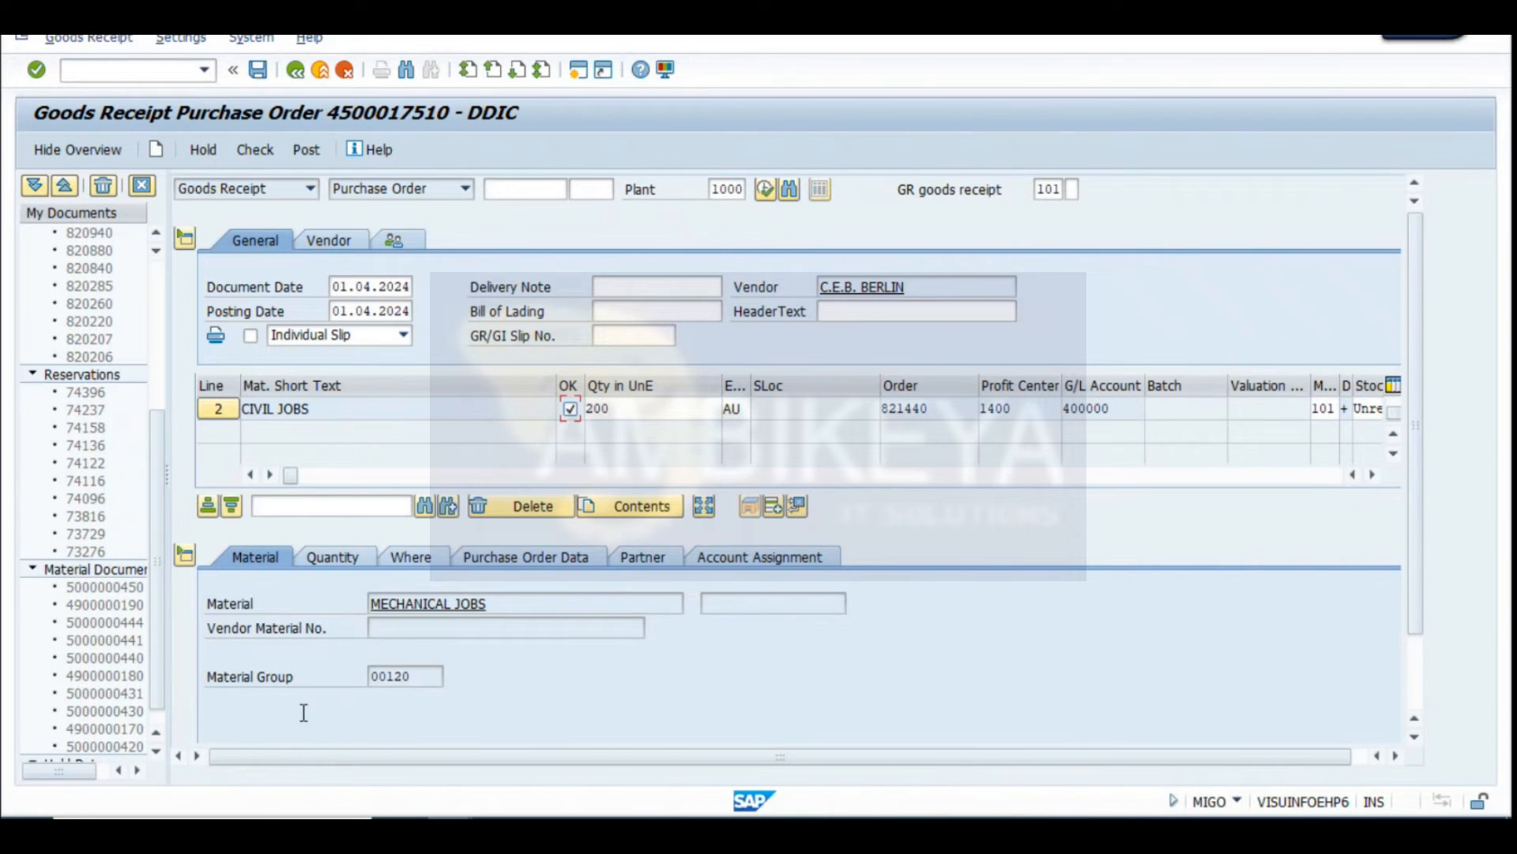
{"action": "scroll", "coordinate": [305, 711], "scroll_direction": "down", "scroll_amount": 2}
{"action": "left_click", "coordinate": [258, 725]}
{"action": "left_click", "coordinate": [254, 152]}
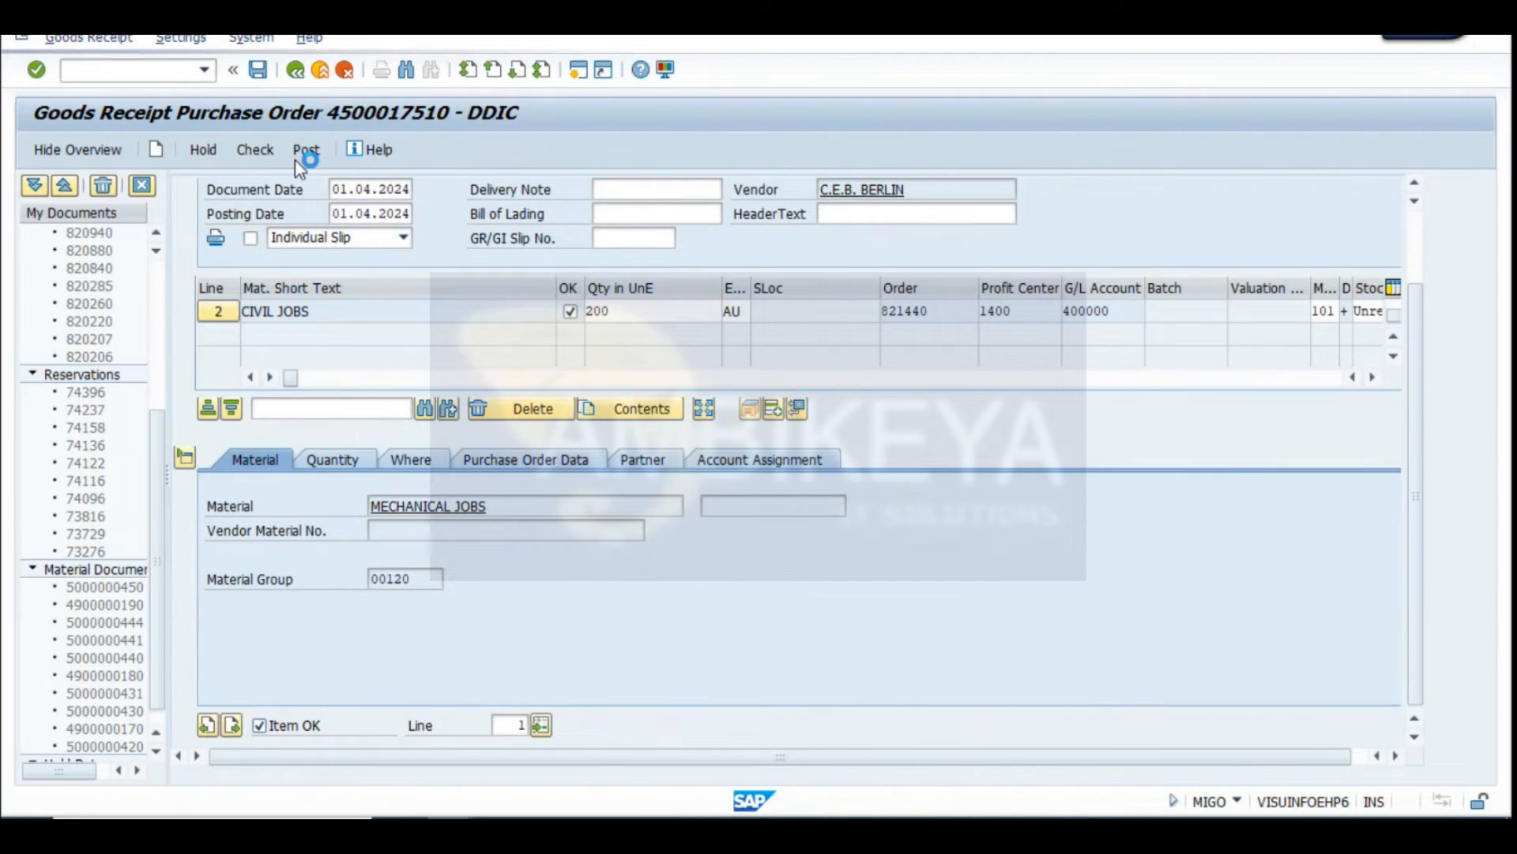
{"action": "left_click", "coordinate": [305, 152]}
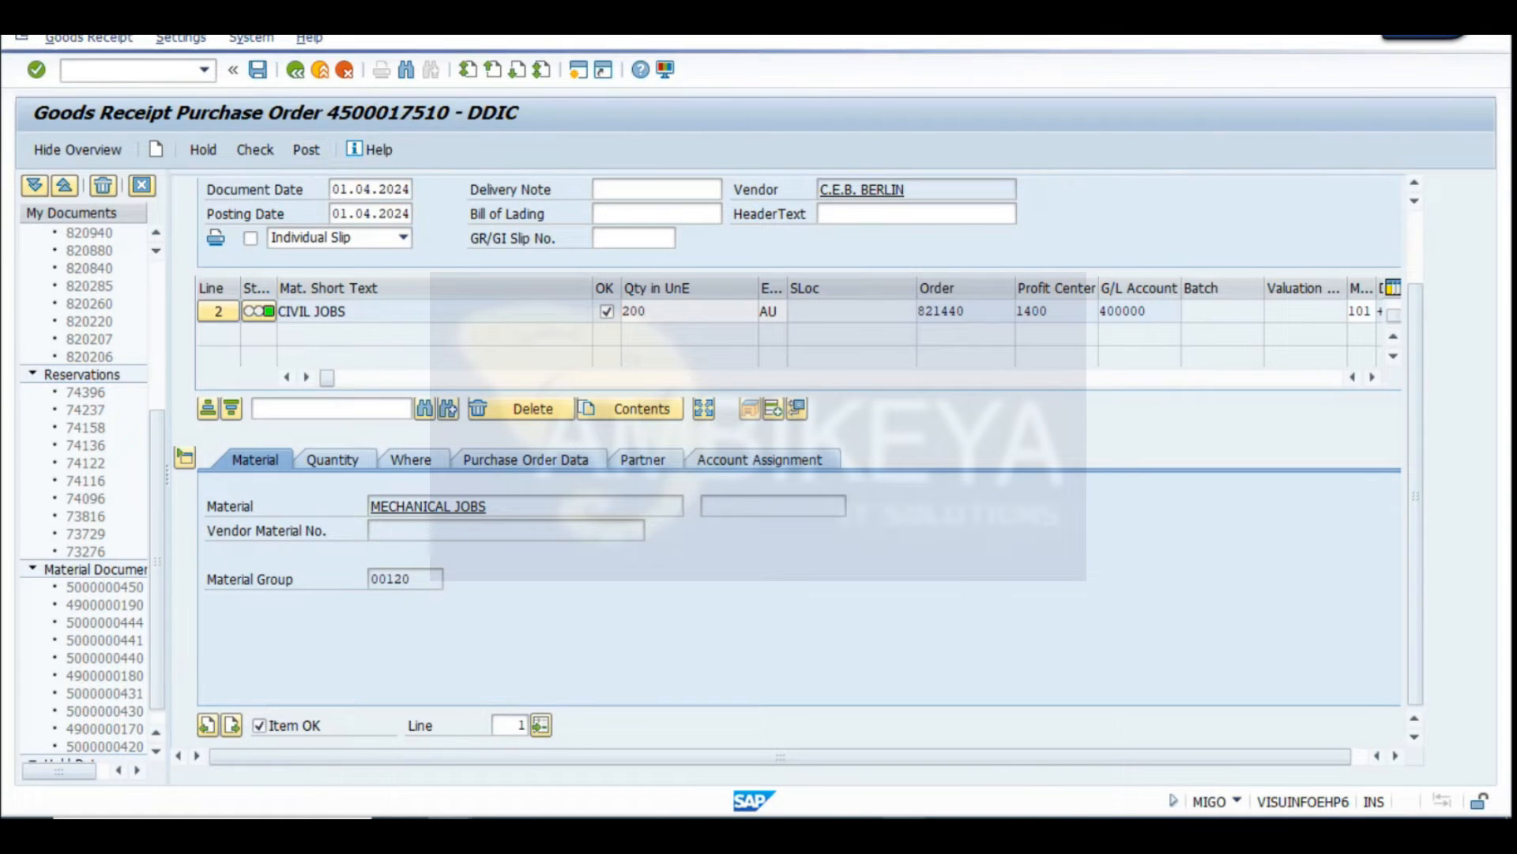
Switch to the INVESTMENT sheet and look through the order screenshots down to the KO22 original budget section
{"action": "mouse_move", "coordinate": [903, 829]}
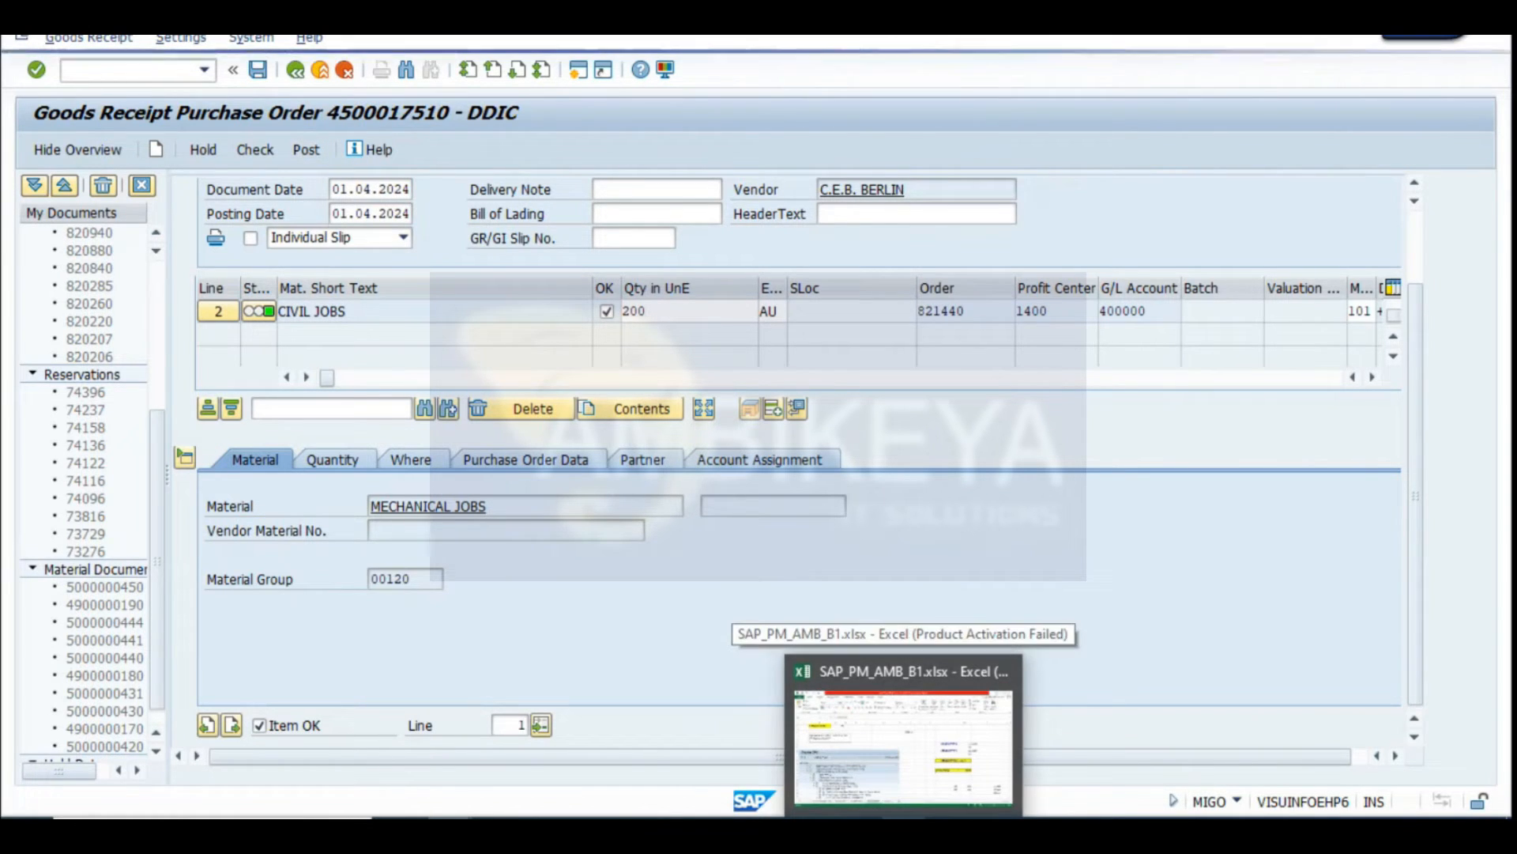
{"action": "left_click", "coordinate": [904, 747]}
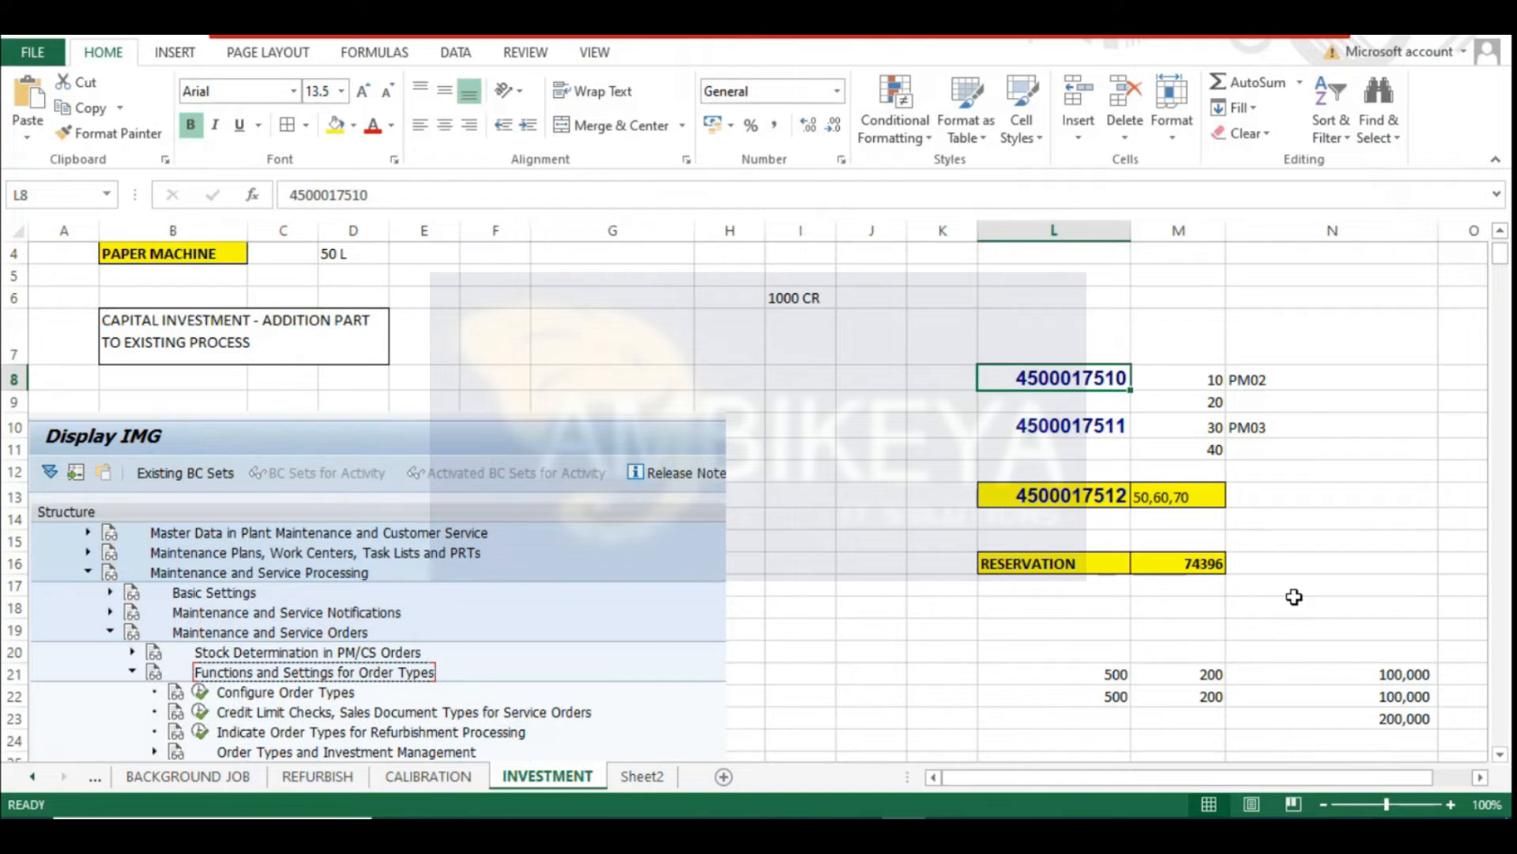
{"action": "scroll", "coordinate": [1304, 661], "scroll_direction": "down", "scroll_amount": 20}
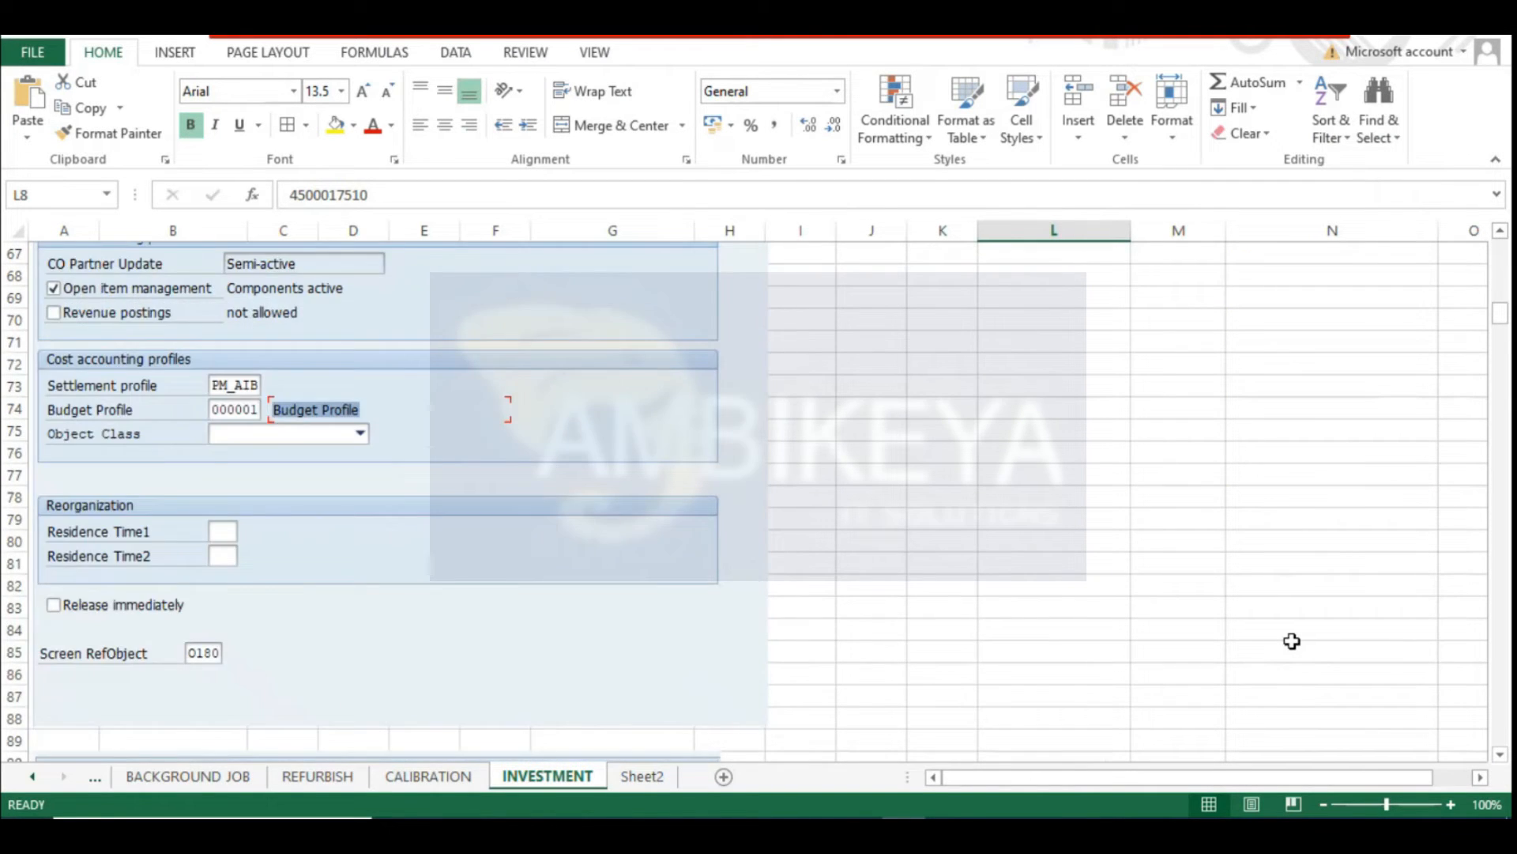
{"action": "scroll", "coordinate": [1292, 641], "scroll_direction": "down", "scroll_amount": 20}
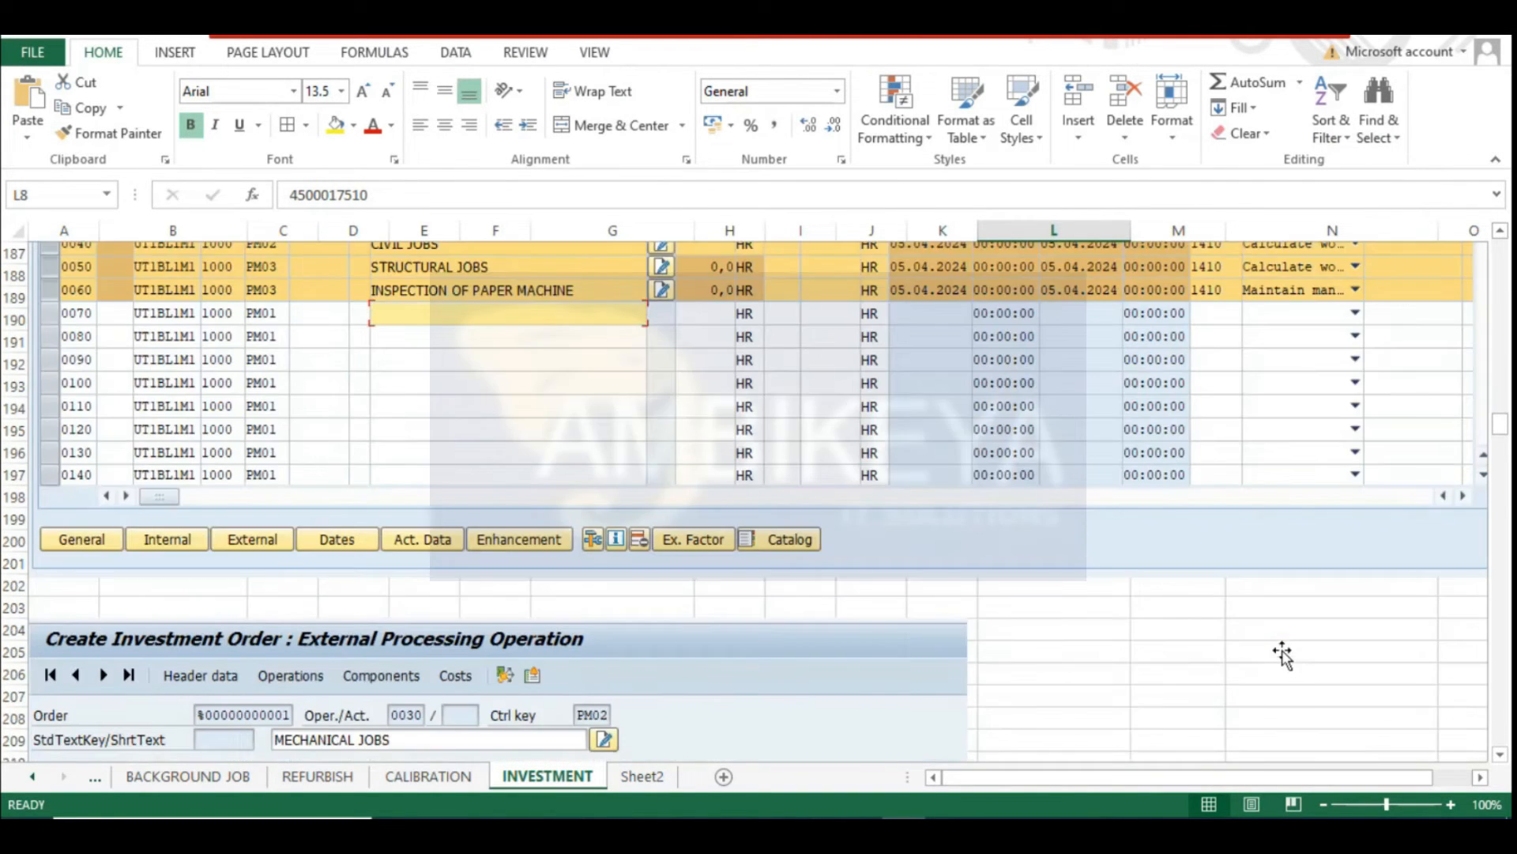
{"action": "scroll", "coordinate": [1280, 656], "scroll_direction": "down", "scroll_amount": 16}
{"action": "left_click_drag", "start_coordinate": [1221, 778], "coordinate": [1394, 755]}
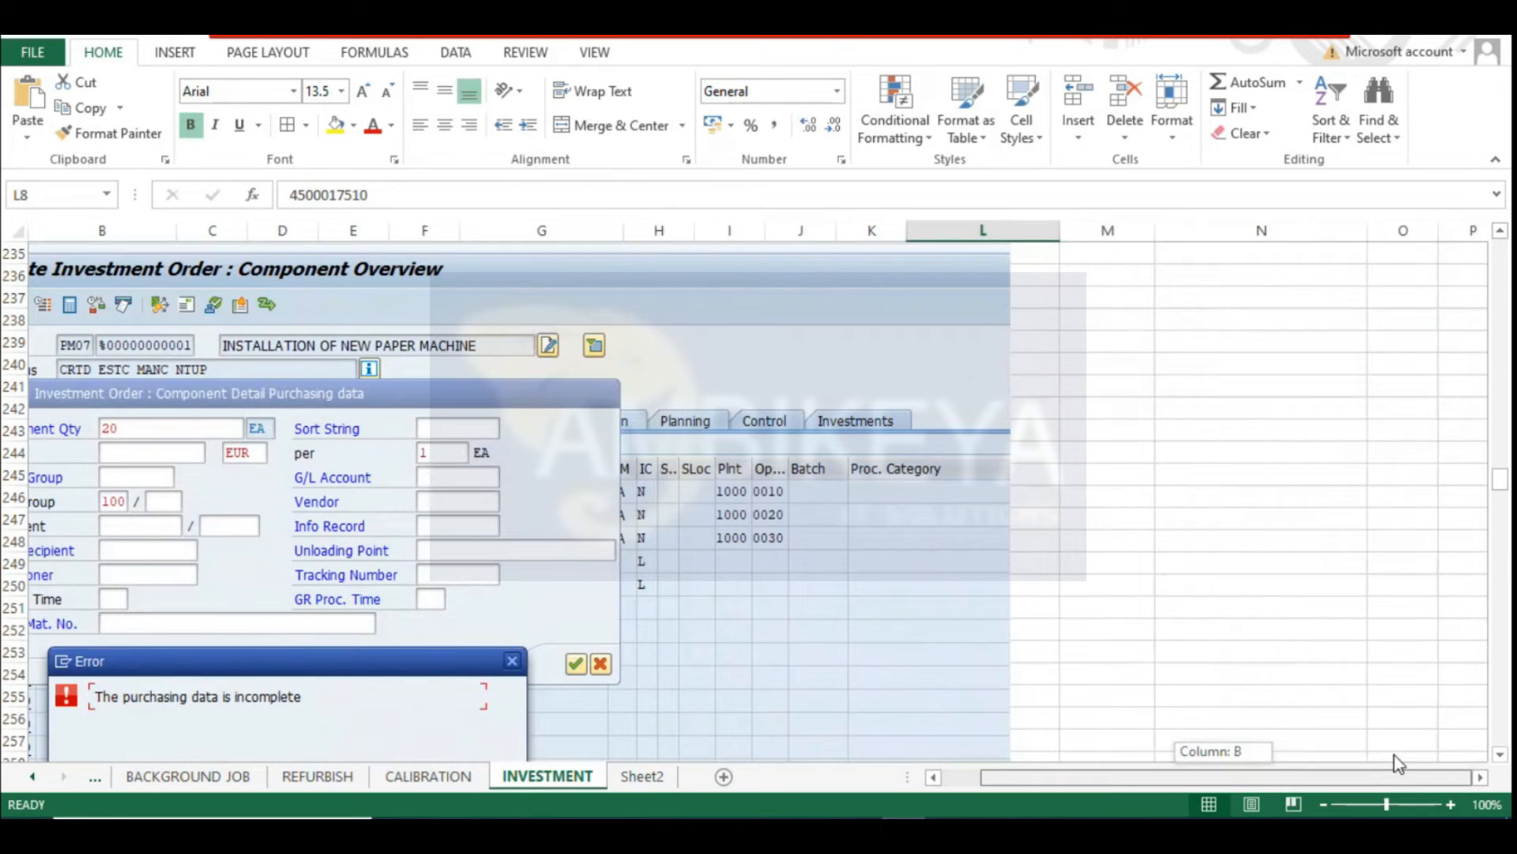
{"action": "scroll", "coordinate": [1209, 630], "scroll_direction": "down", "scroll_amount": 20}
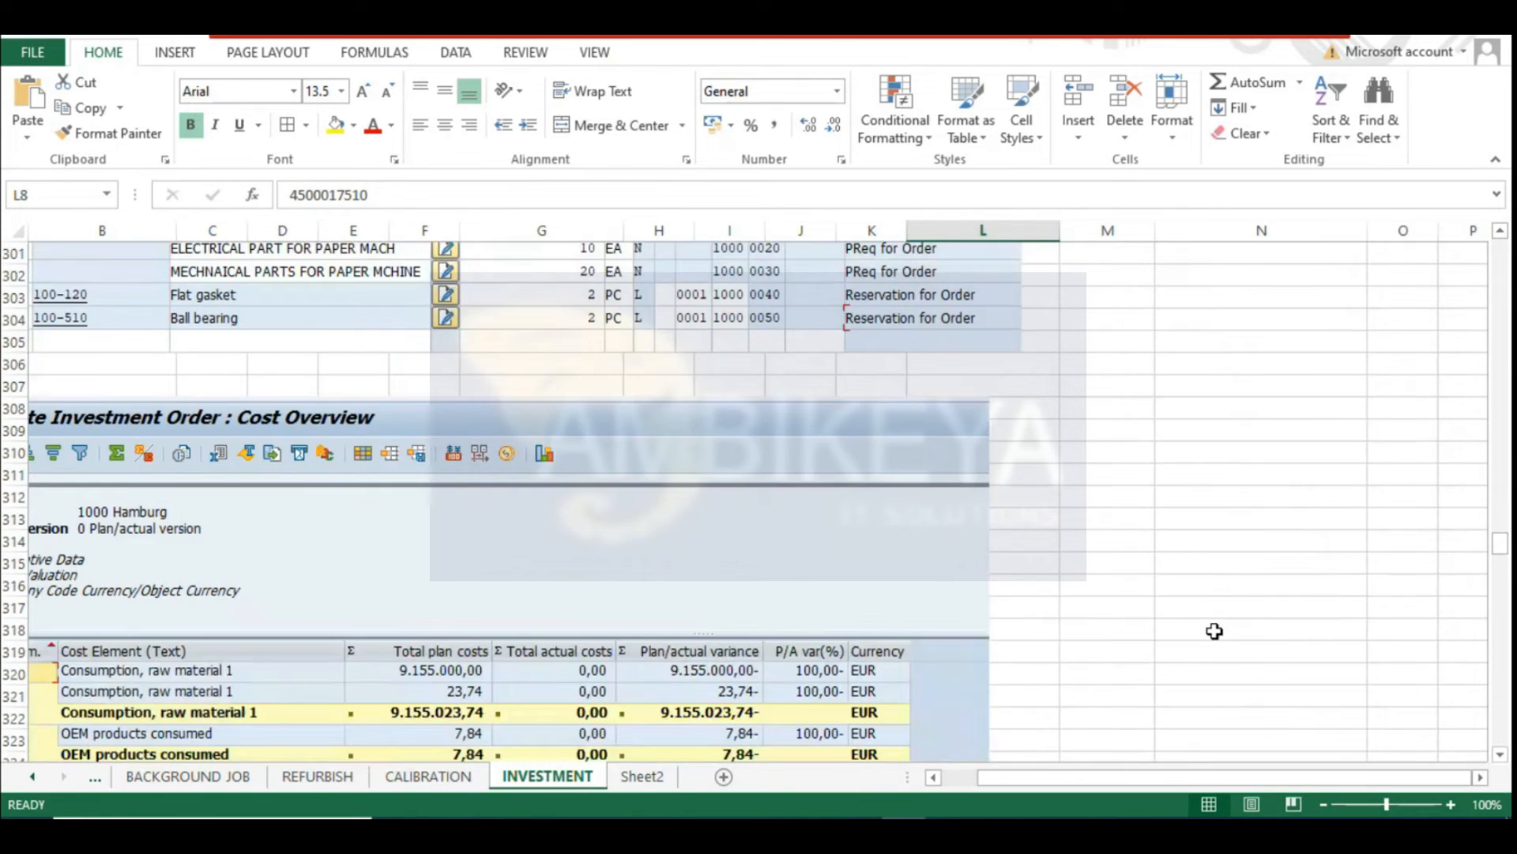
{"action": "scroll", "coordinate": [1215, 631], "scroll_direction": "down", "scroll_amount": 2}
{"action": "scroll", "coordinate": [1214, 631], "scroll_direction": "down", "scroll_amount": 15}
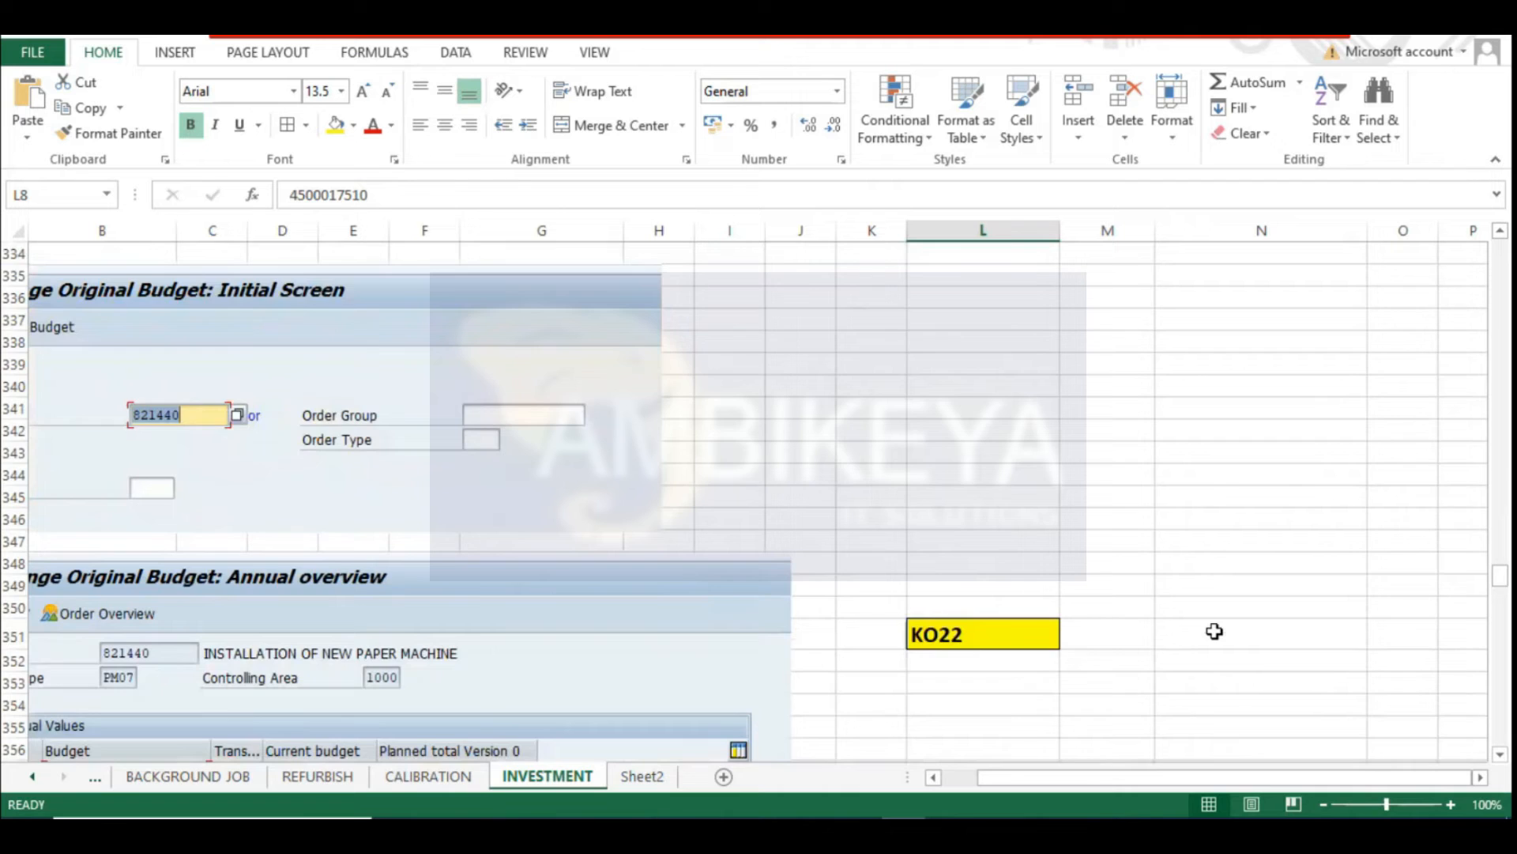
Examine the budget amount in L359 against its 98% usage limit formula in N359
{"action": "left_click", "coordinate": [1254, 437]}
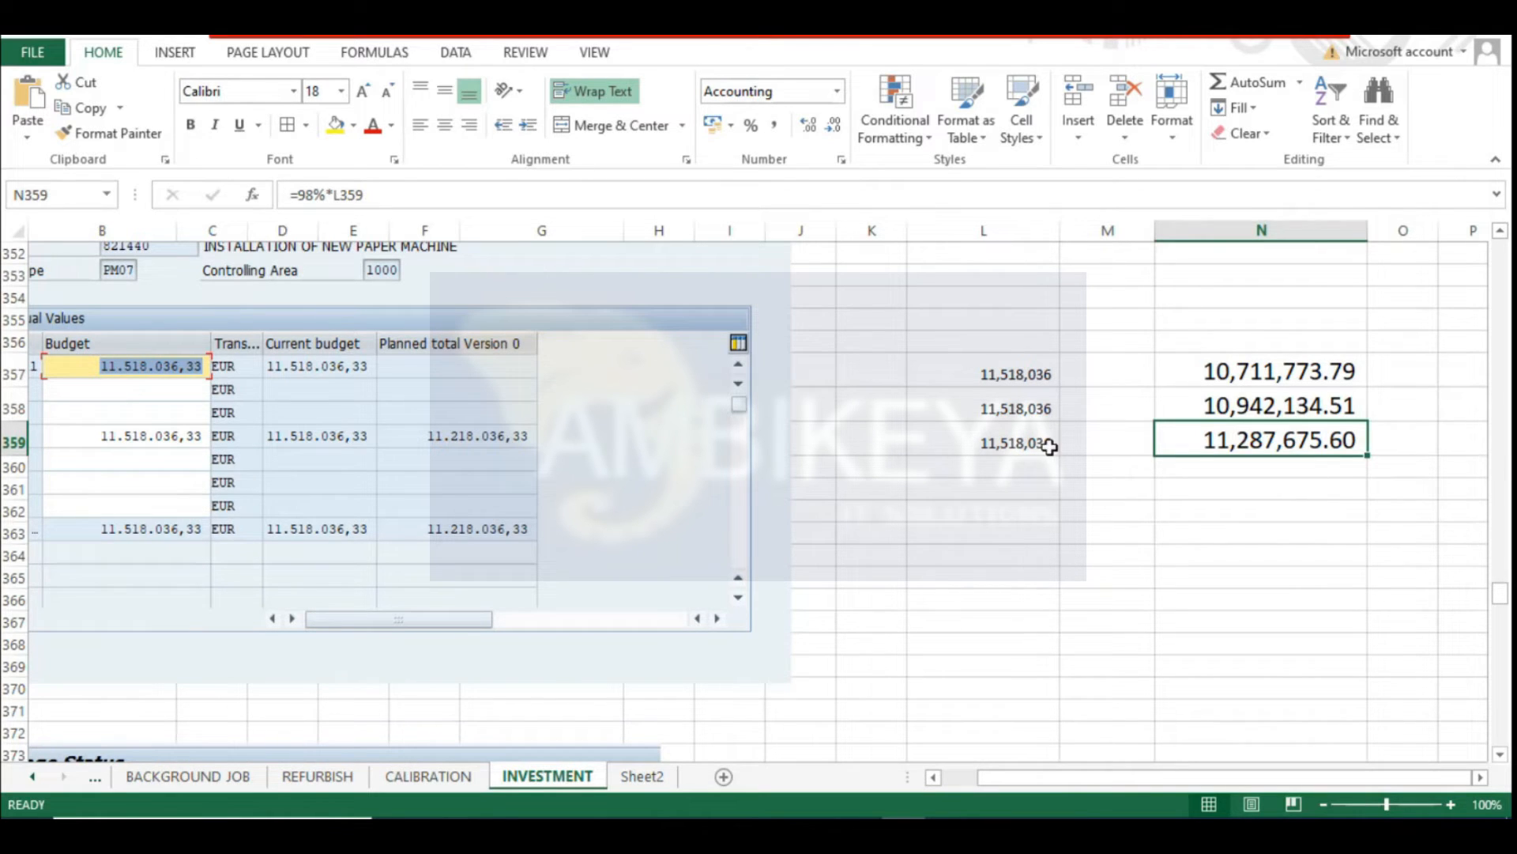
{"action": "left_click", "coordinate": [995, 443]}
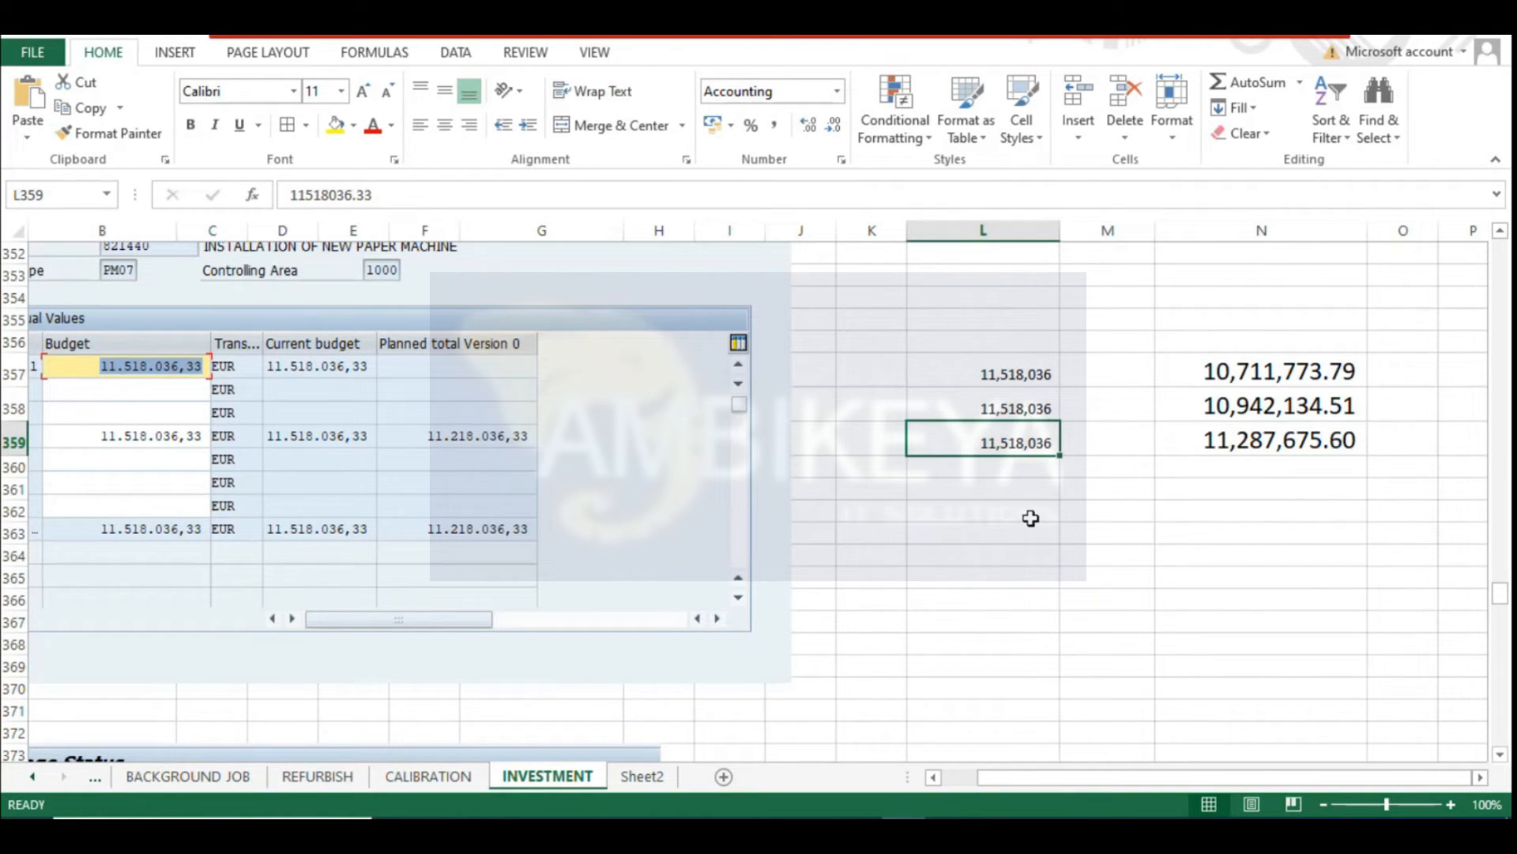
{"action": "left_click", "coordinate": [1252, 448]}
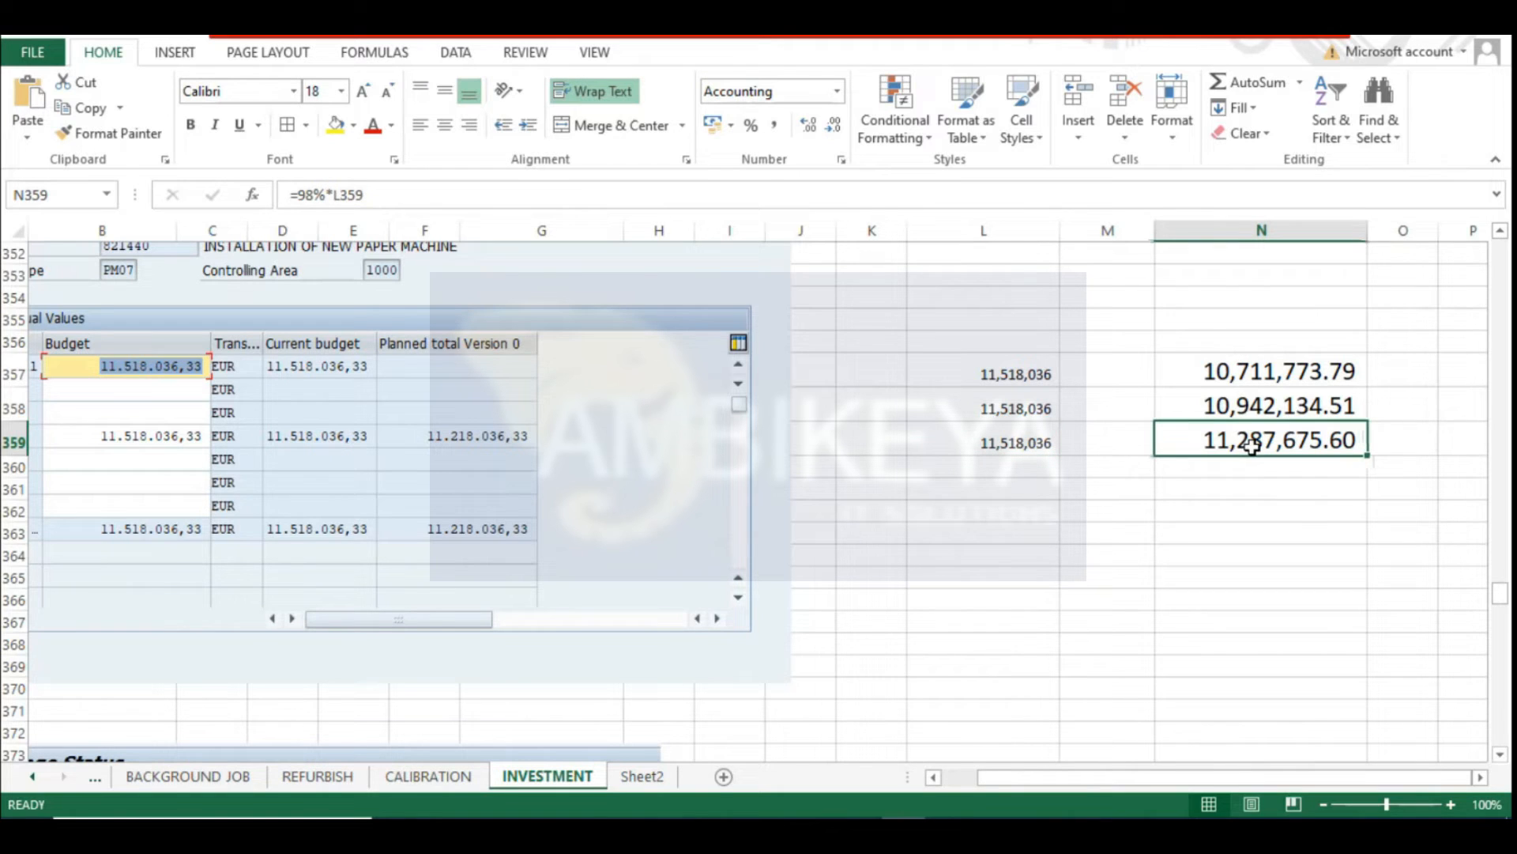
{"action": "left_click", "coordinate": [1012, 443]}
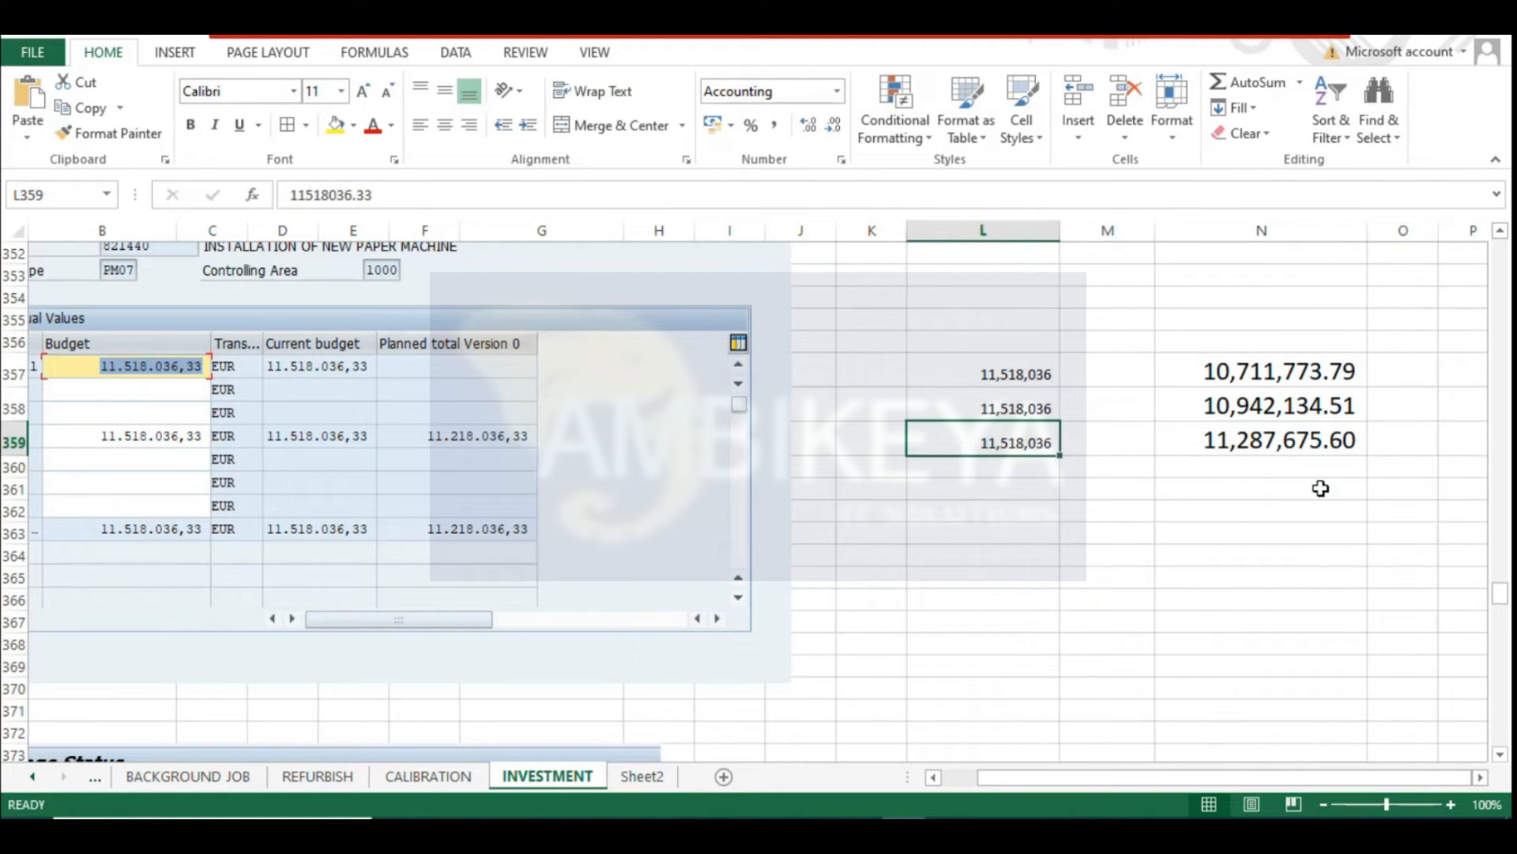
{"action": "left_click", "coordinate": [1255, 433]}
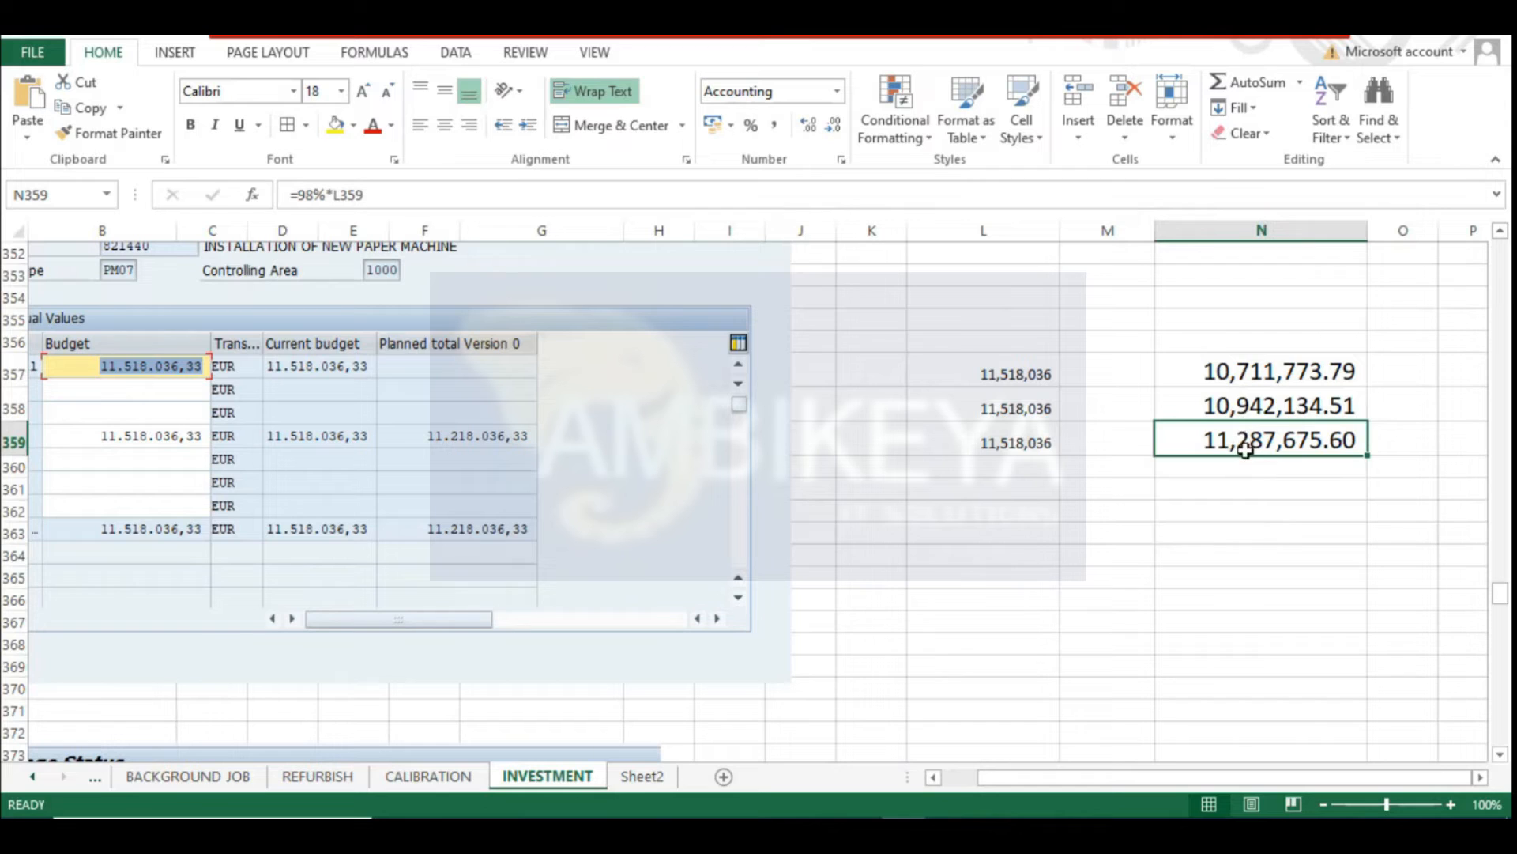
{"action": "left_click", "coordinate": [1248, 482]}
{"action": "left_click", "coordinate": [1255, 435]}
{"action": "left_click", "coordinate": [1265, 486]}
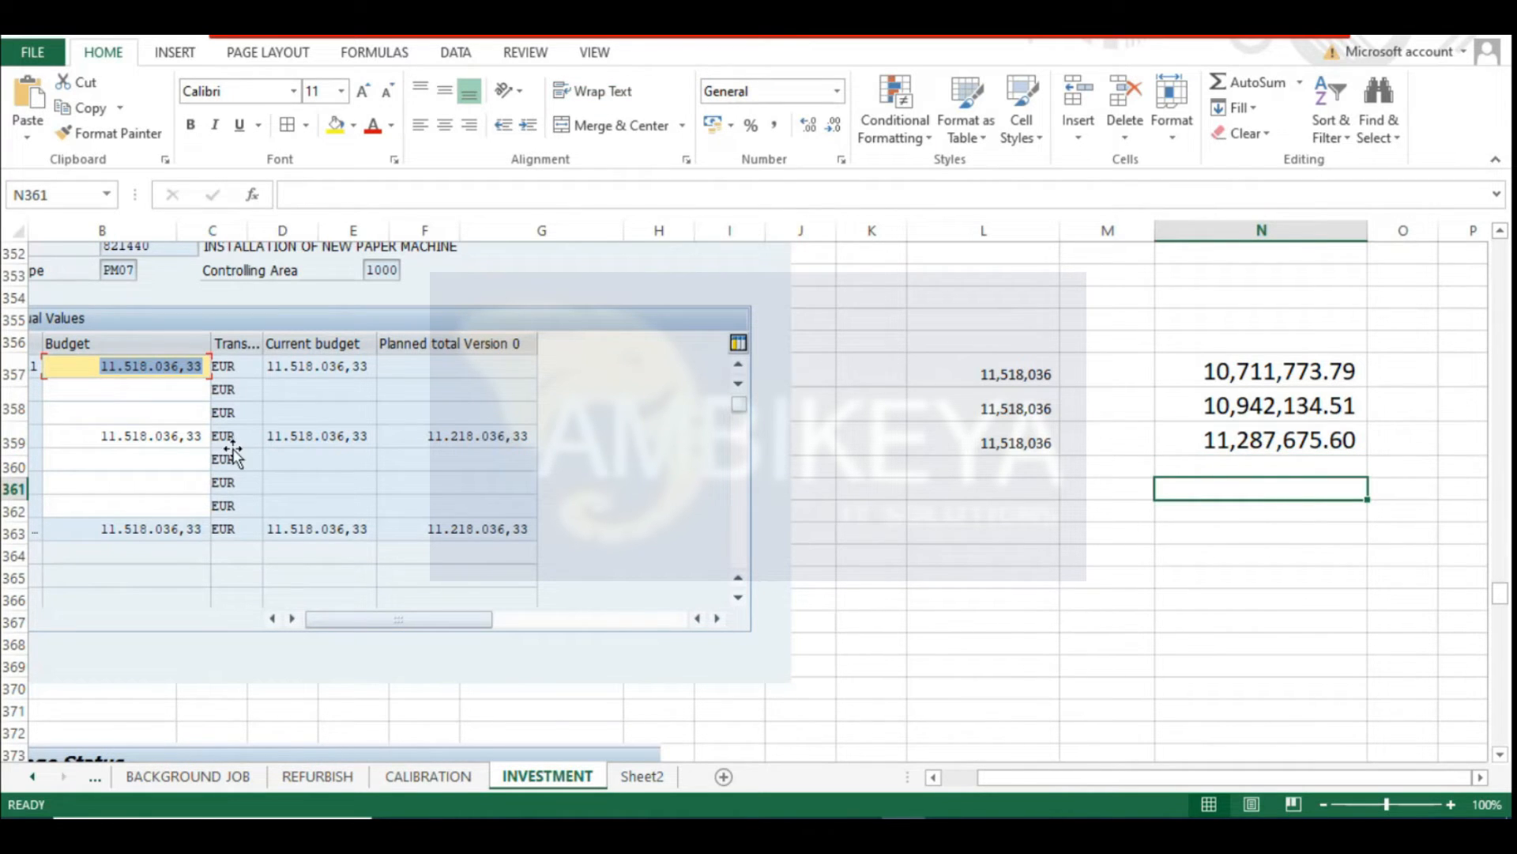
{"action": "left_click", "coordinate": [1282, 439]}
{"action": "left_click", "coordinate": [1273, 518]}
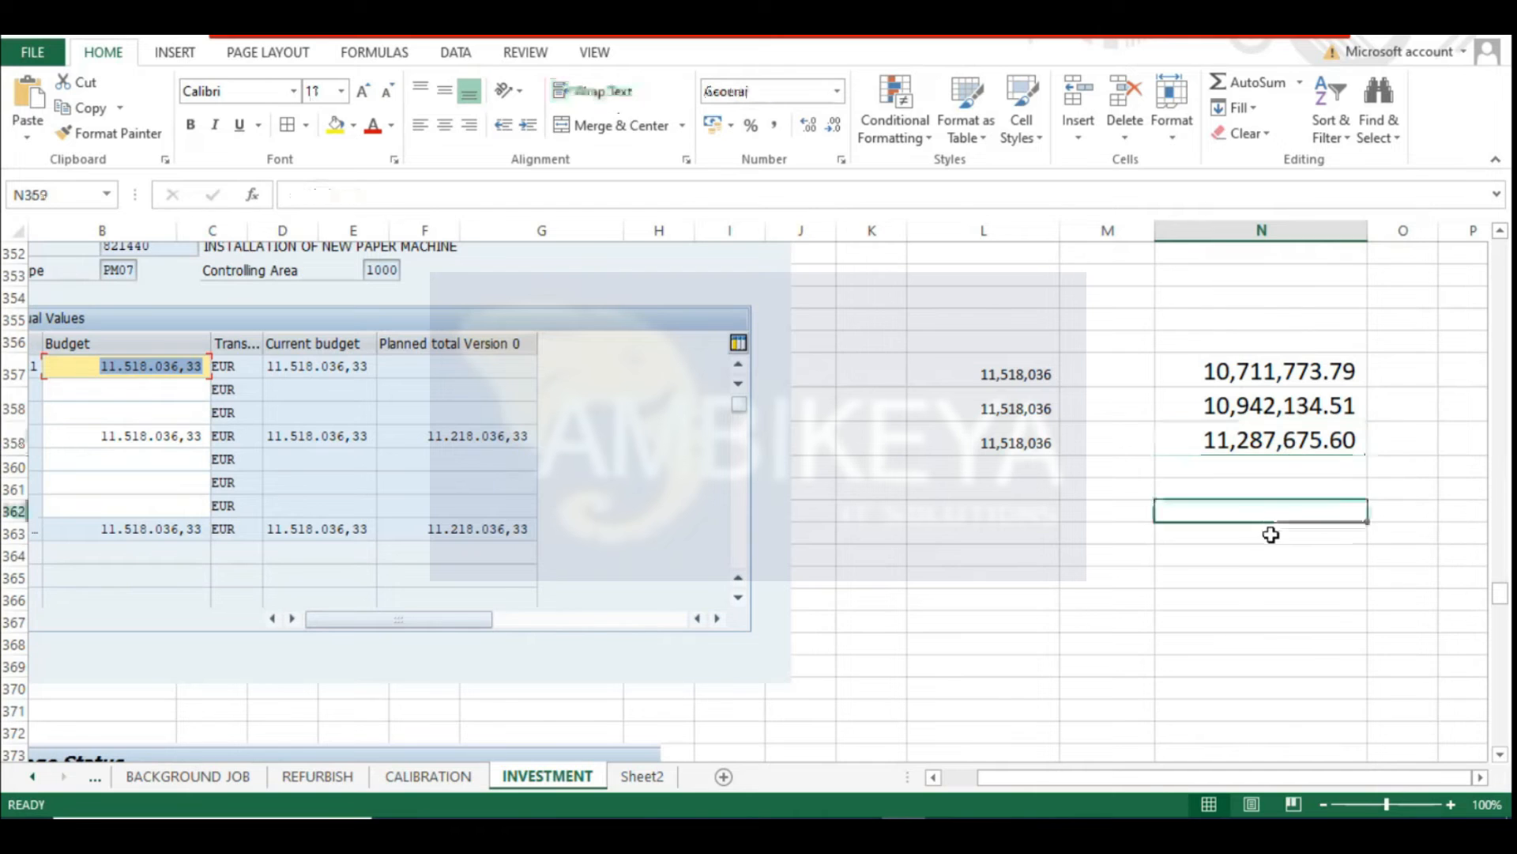
Return to SAP and leave the MIGO goods receipt transaction in both open sessions
{"action": "key", "text": "alt+Tab"}
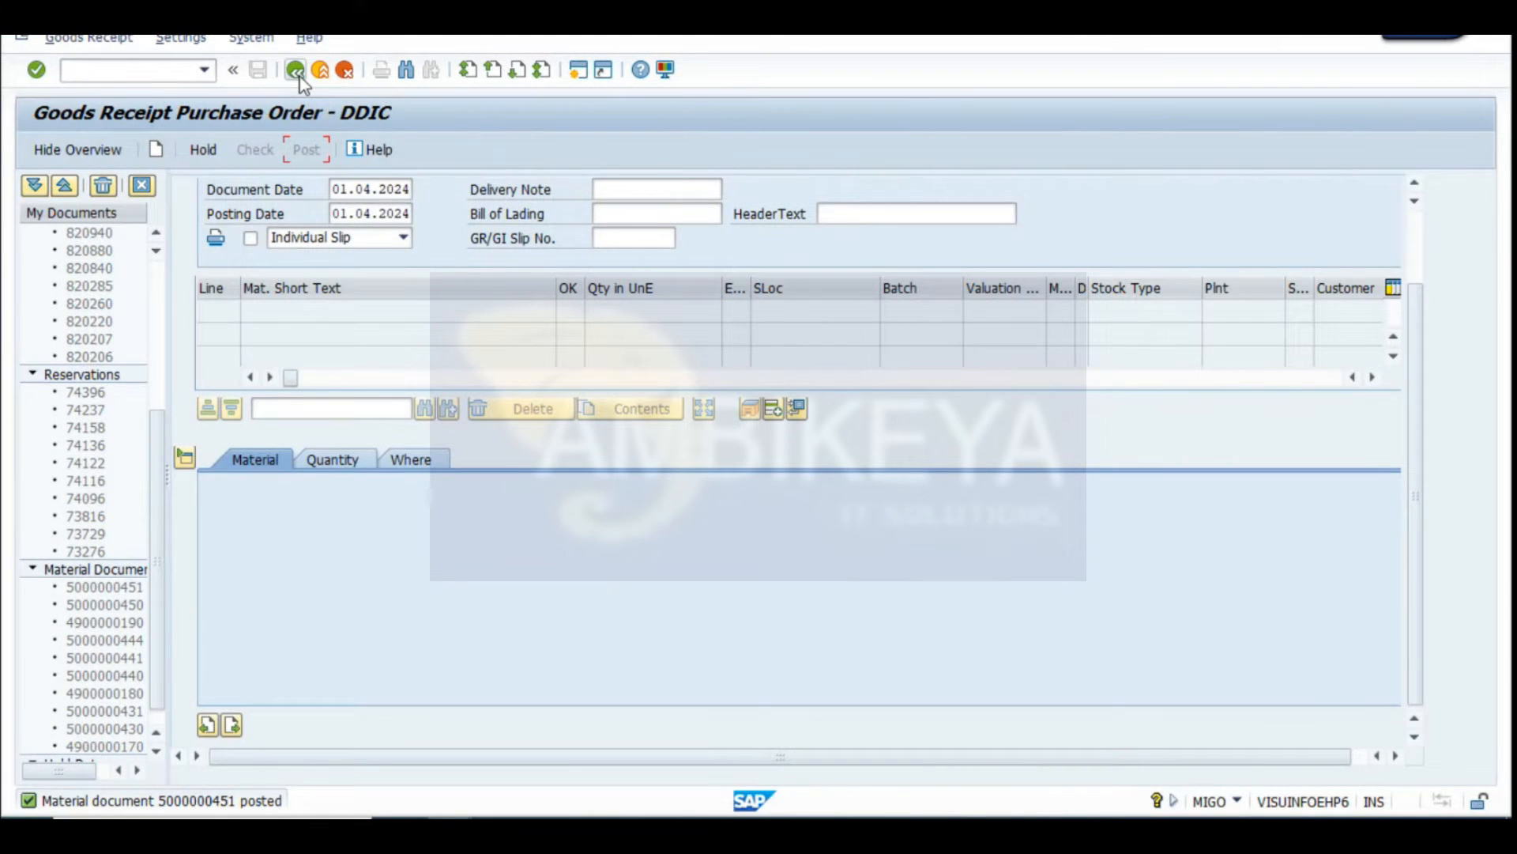
{"action": "left_click", "coordinate": [296, 73]}
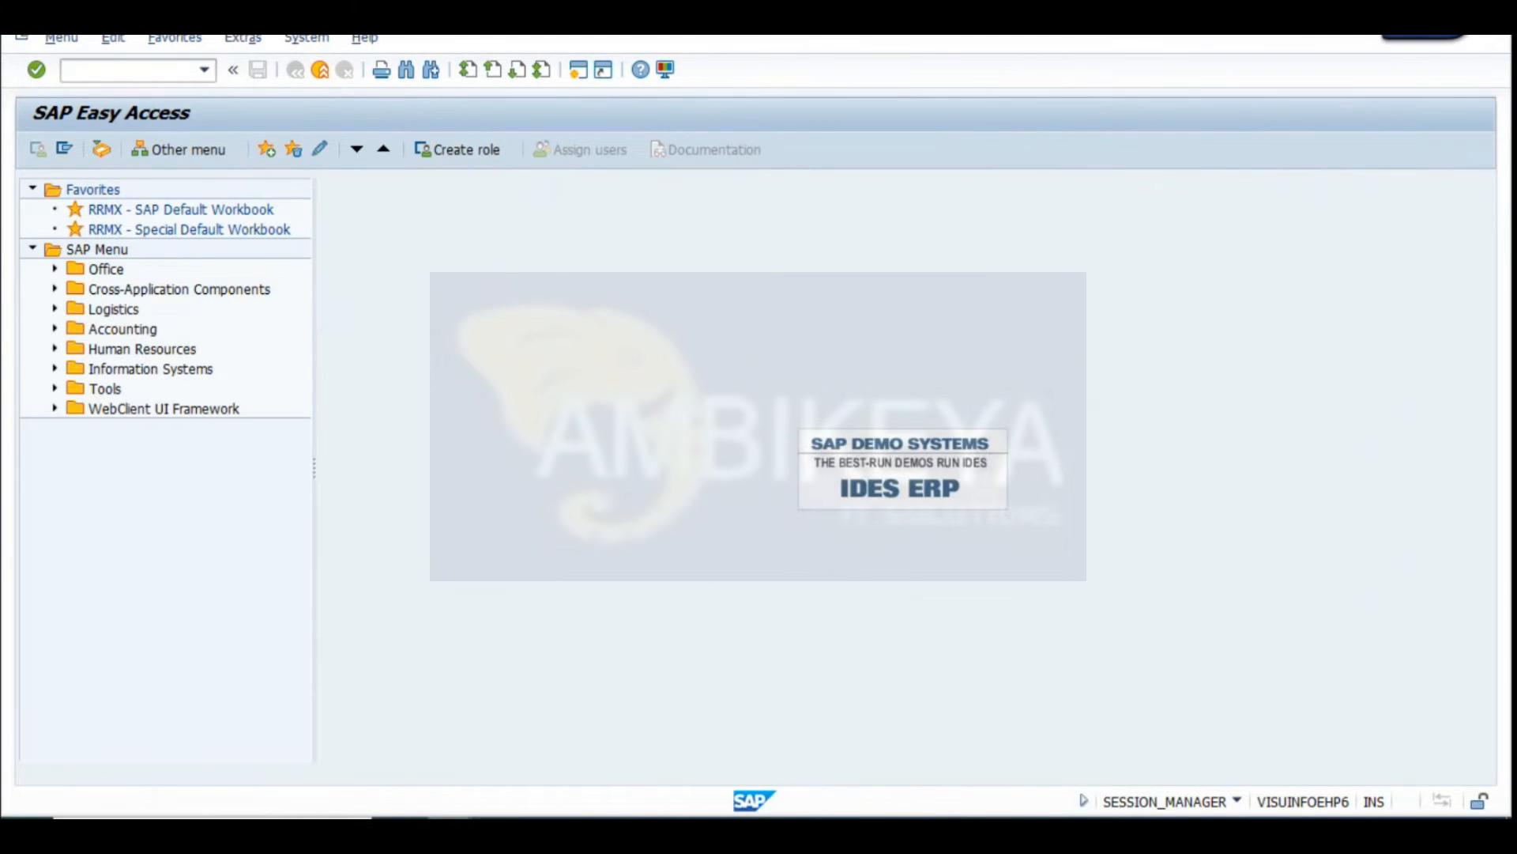
{"action": "left_click", "coordinate": [447, 832]}
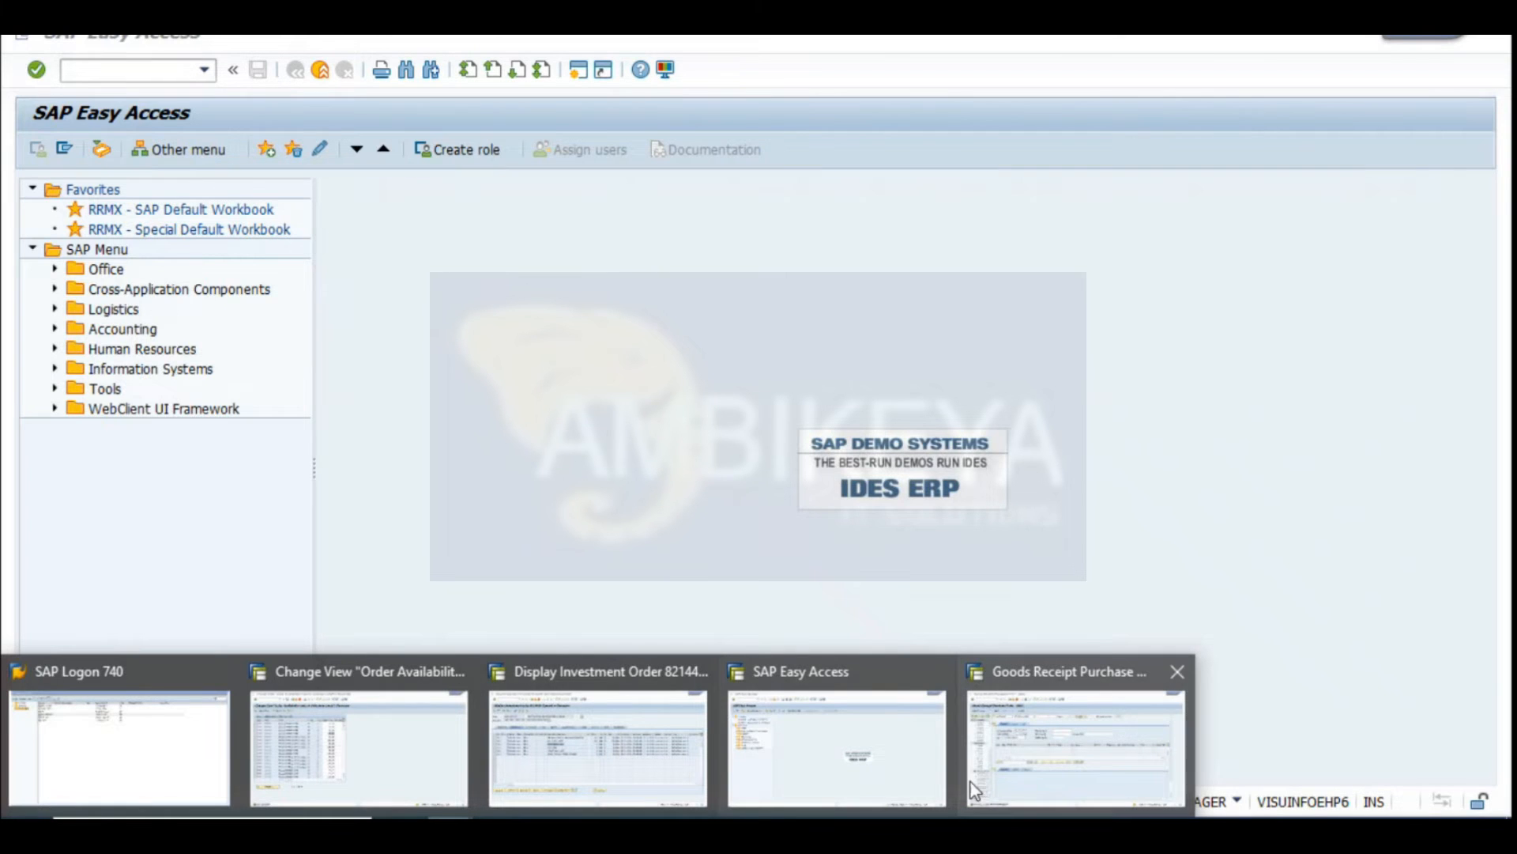
{"action": "mouse_move", "coordinate": [605, 731]}
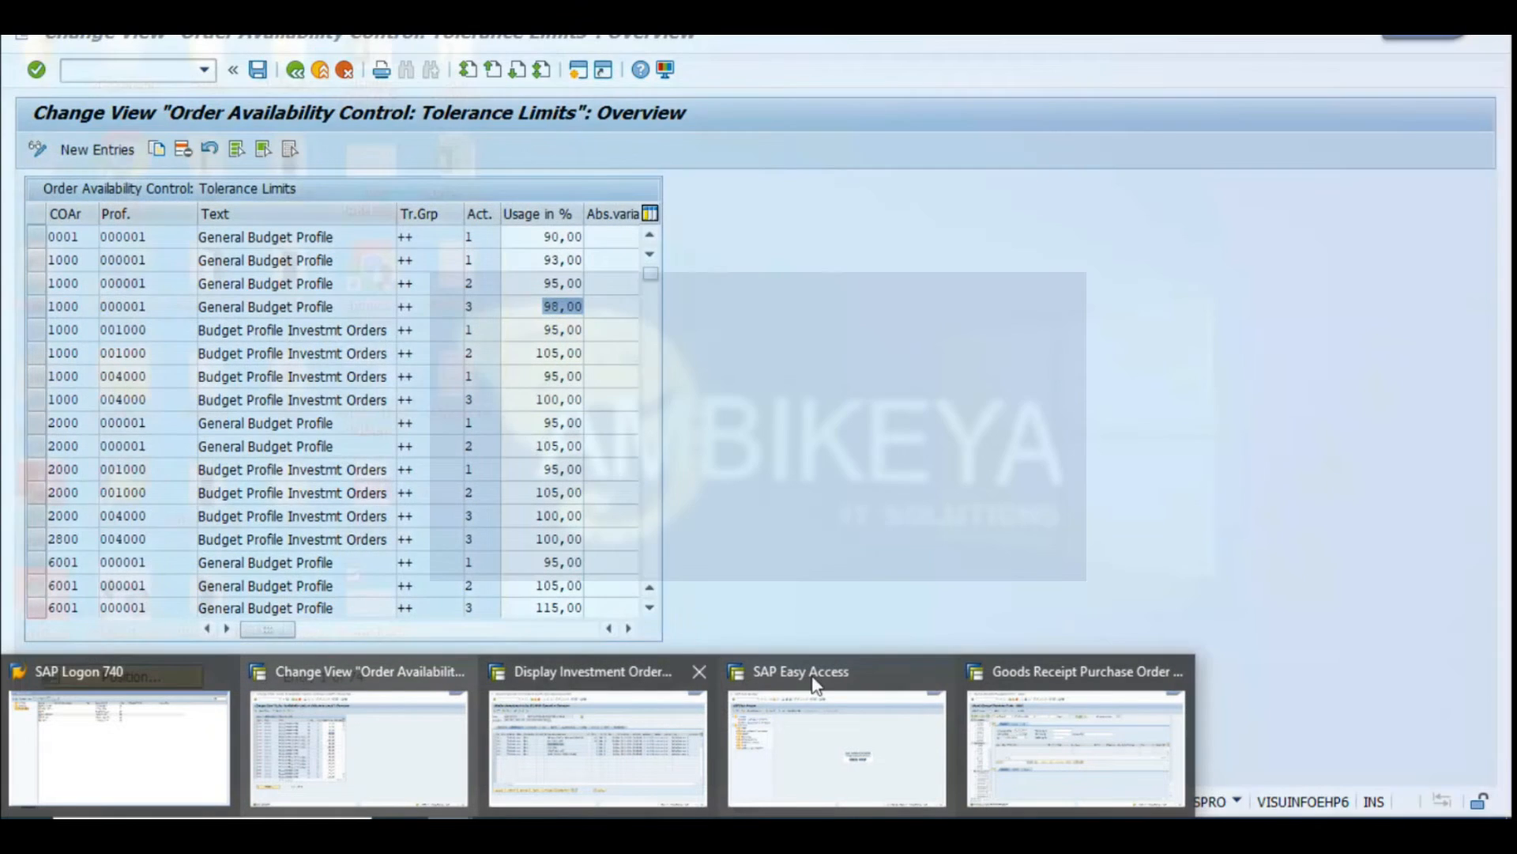
{"action": "left_click", "coordinate": [891, 747]}
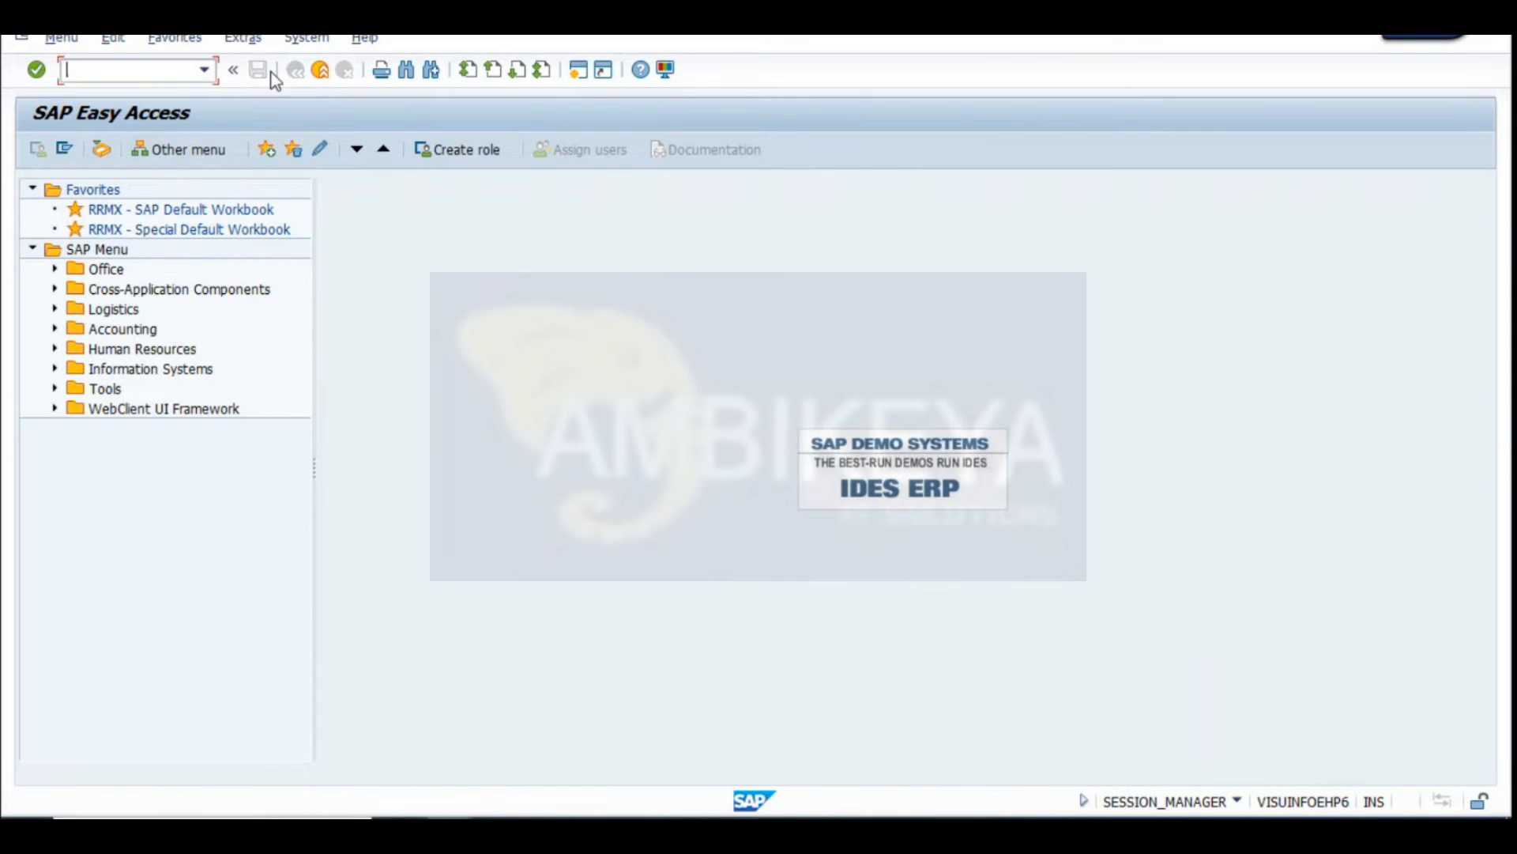
{"action": "left_click", "coordinate": [1075, 742]}
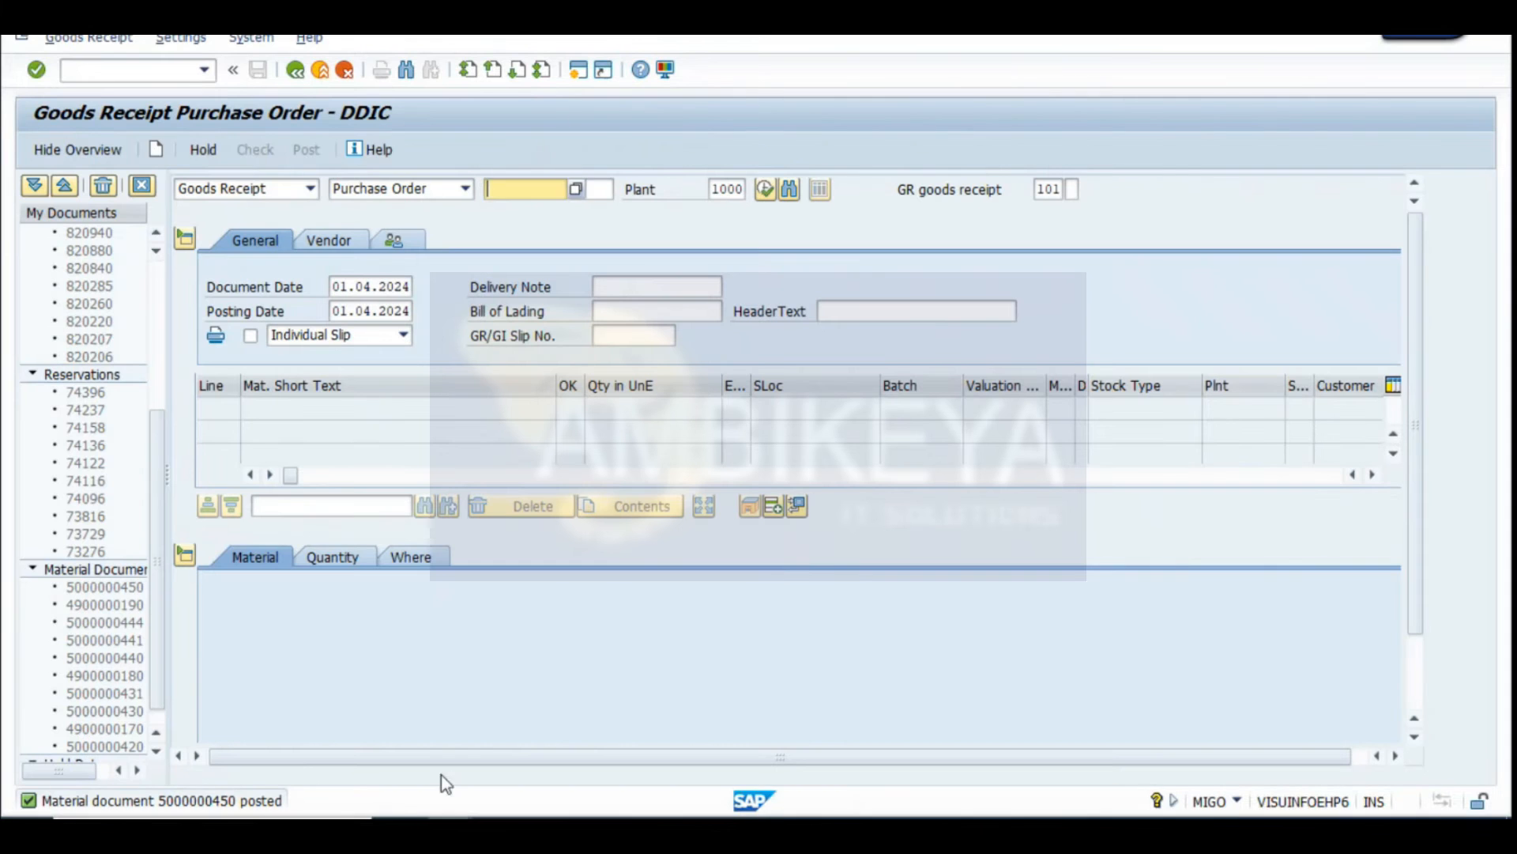
{"action": "left_click", "coordinate": [296, 70]}
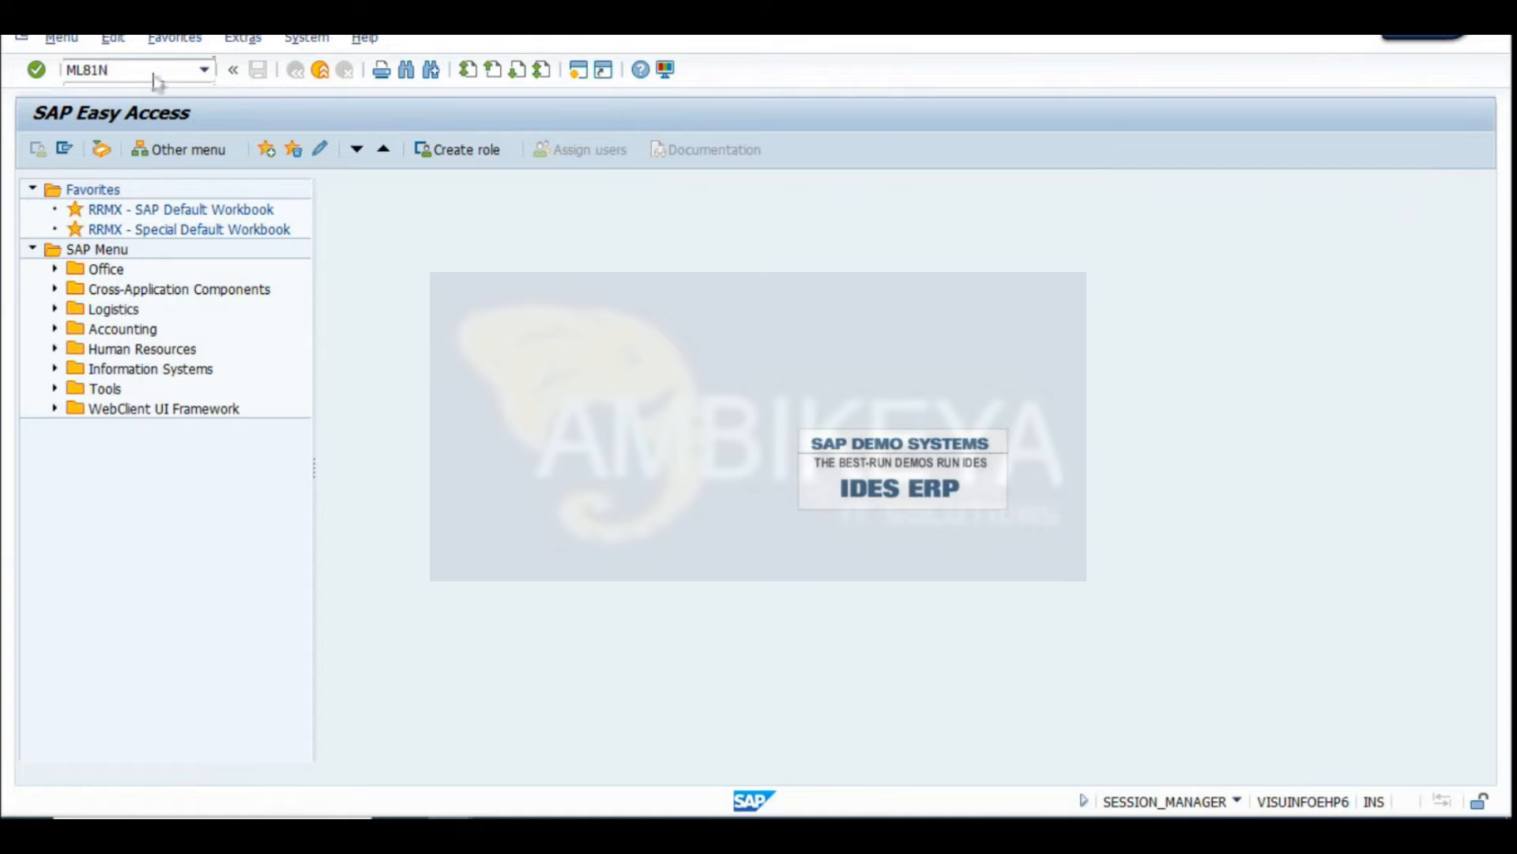
Start transaction ML81N and capture a screenshot of its Display Entry Sheet screen
{"action": "key", "text": "Return"}
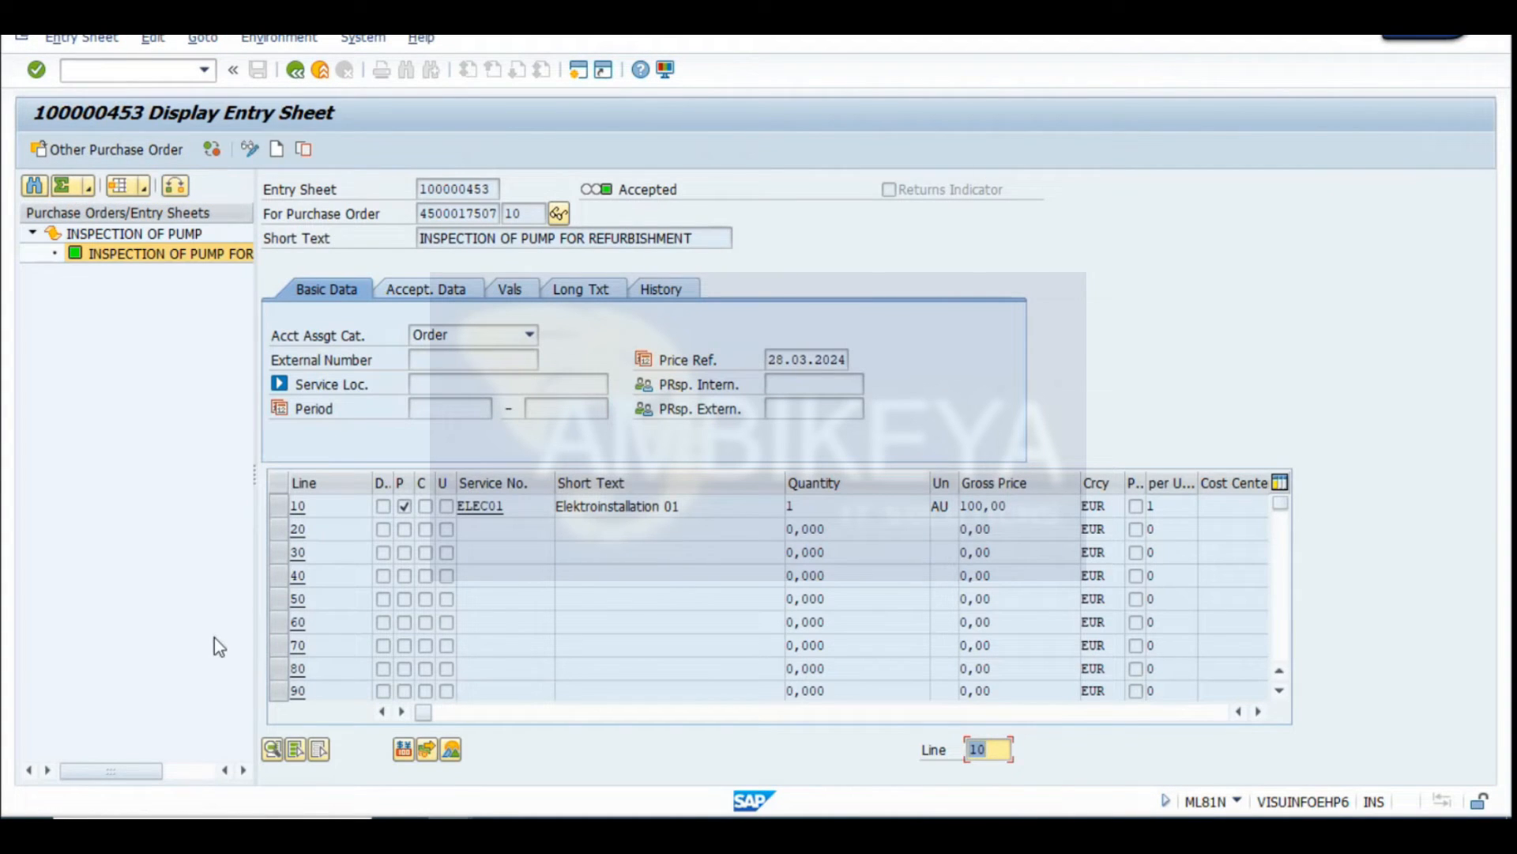
{"action": "key", "text": "super+shift+s"}
{"action": "left_click_drag", "start_coordinate": [5, 85], "coordinate": [1371, 779]}
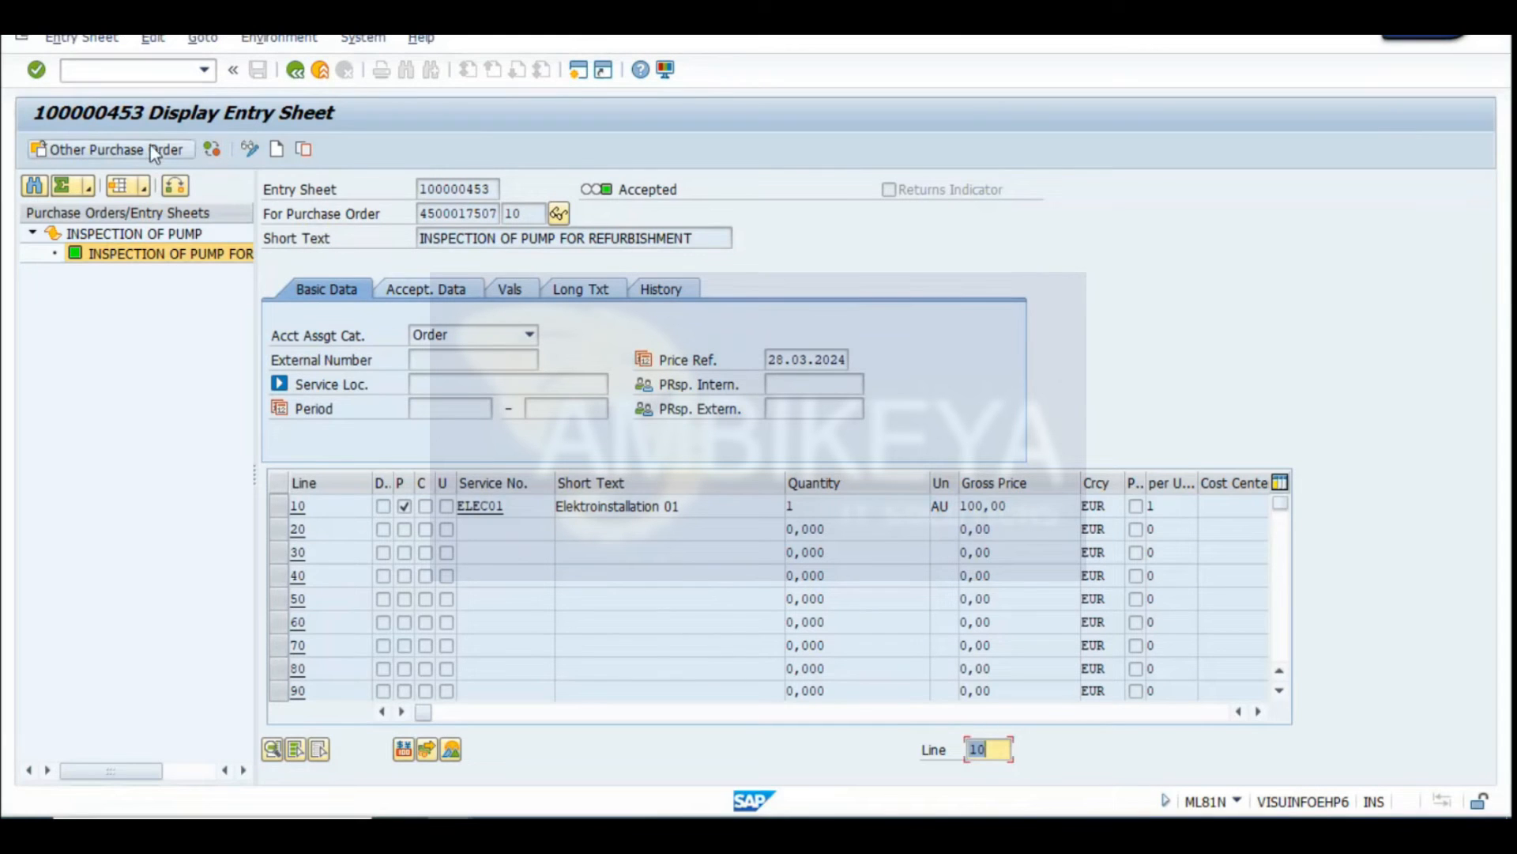
Open the selection of another purchase order in ML81N and copy the PM03 purchase order number from L10 of the INVESTMENT sheet
{"action": "key", "text": "shift+F5"}
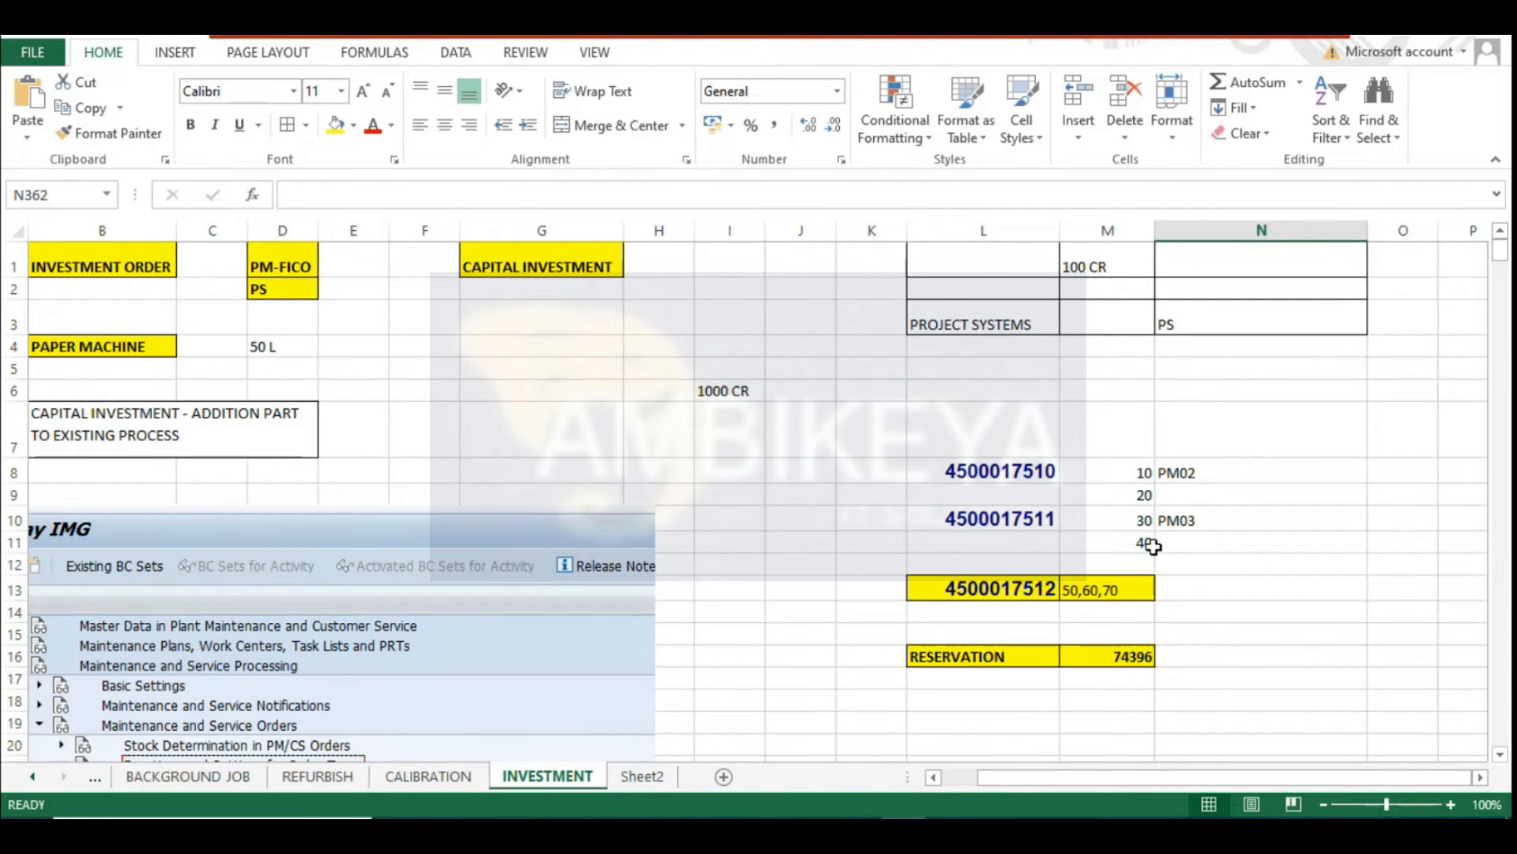
{"action": "left_click", "coordinate": [1185, 514]}
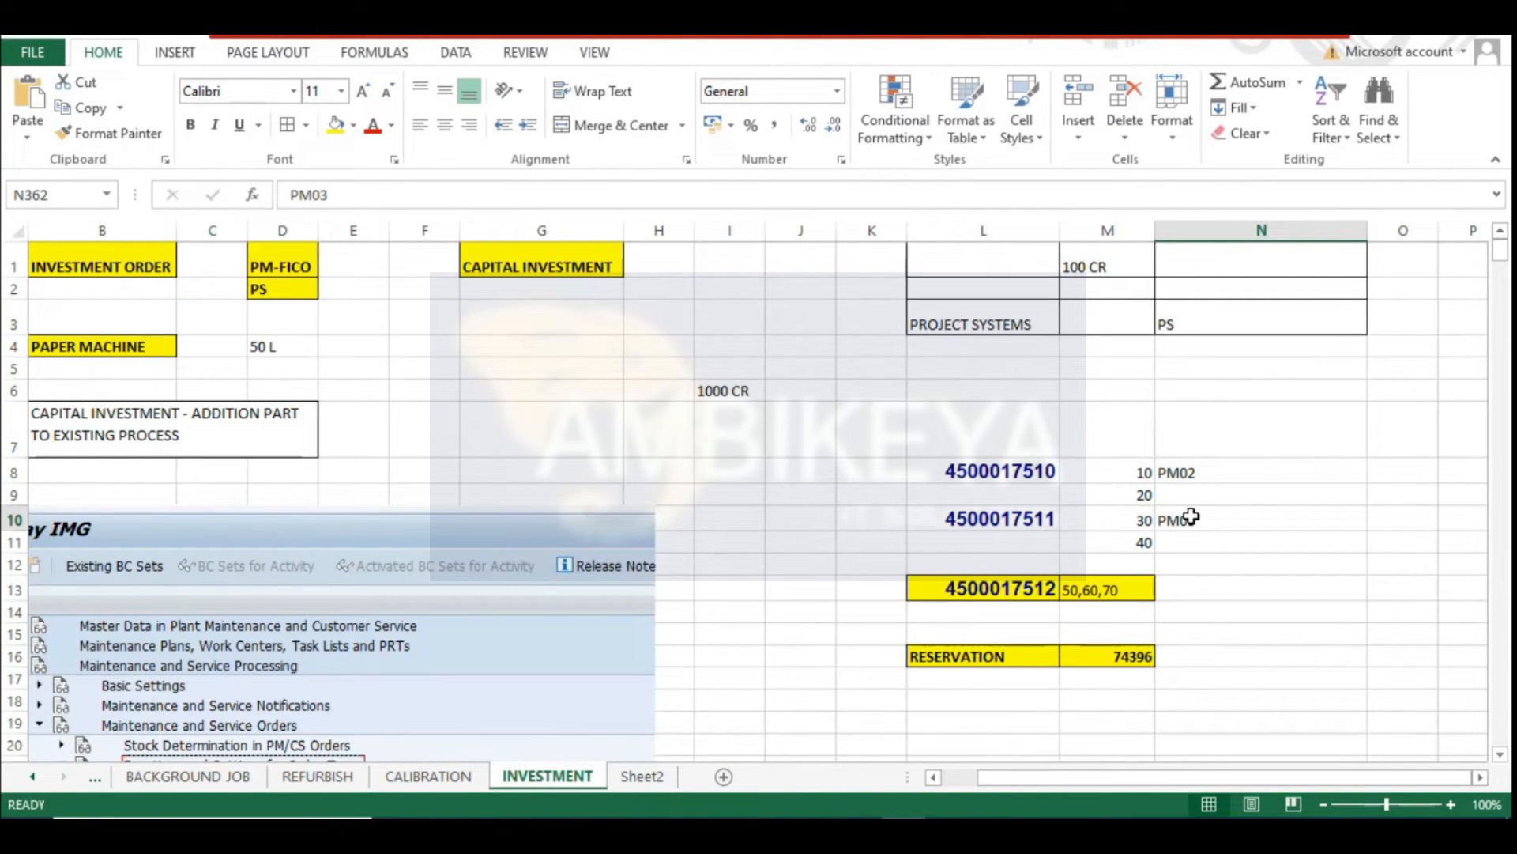
{"action": "left_click", "coordinate": [998, 521]}
{"action": "key", "text": "ctrl+c"}
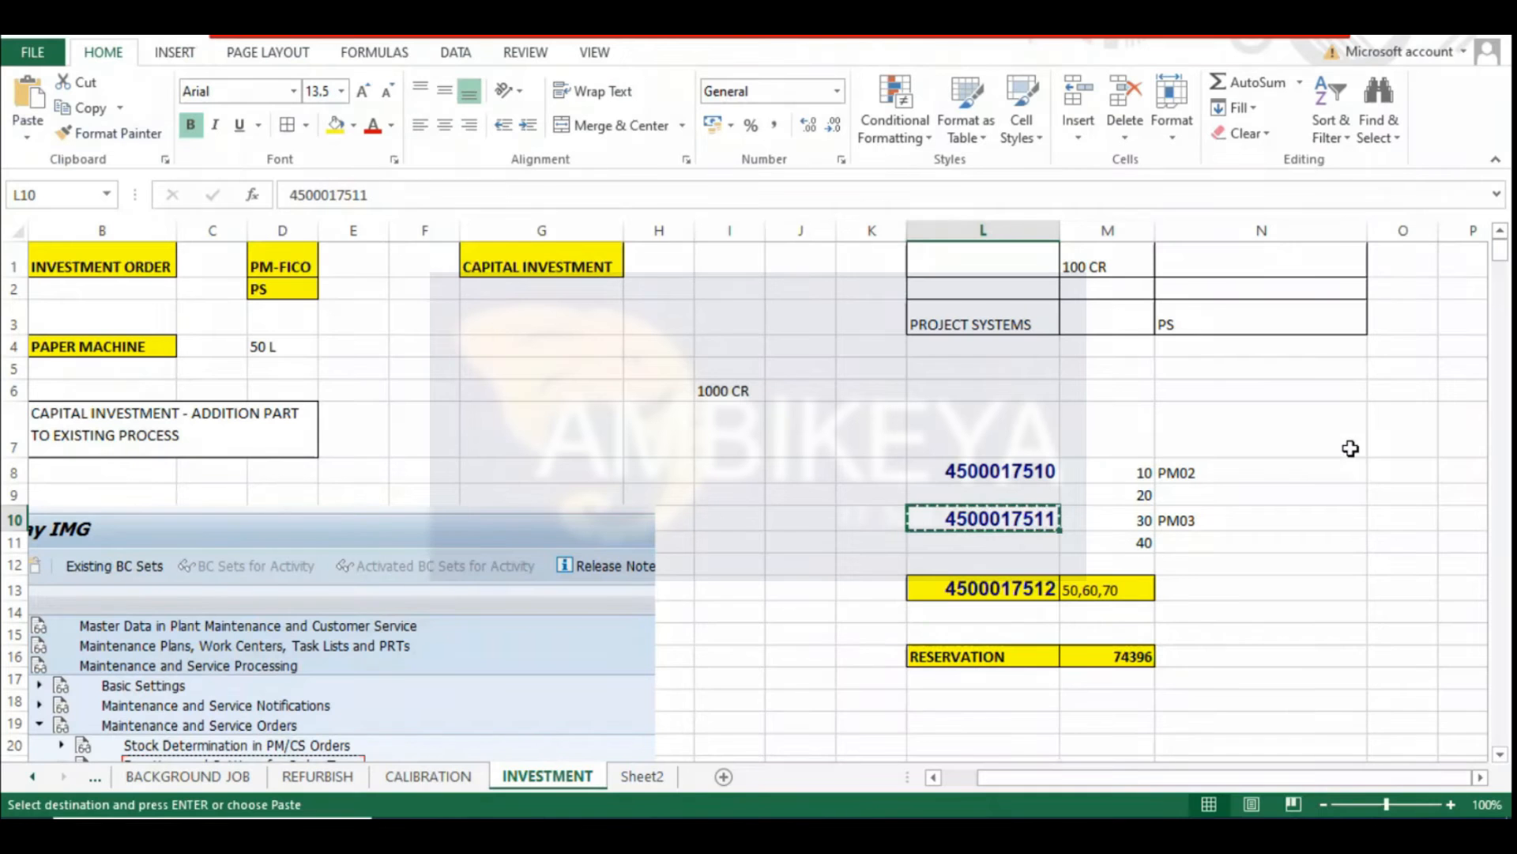
Enter "MIGO - GR" in O8 beside the PM02 purchase order and "ML81N - SRN" in O10 beside the PM03 purchase order
{"action": "left_click", "coordinate": [1389, 472]}
{"action": "type", "text": "MIGO - GR"}
{"action": "key", "text": "Return"}
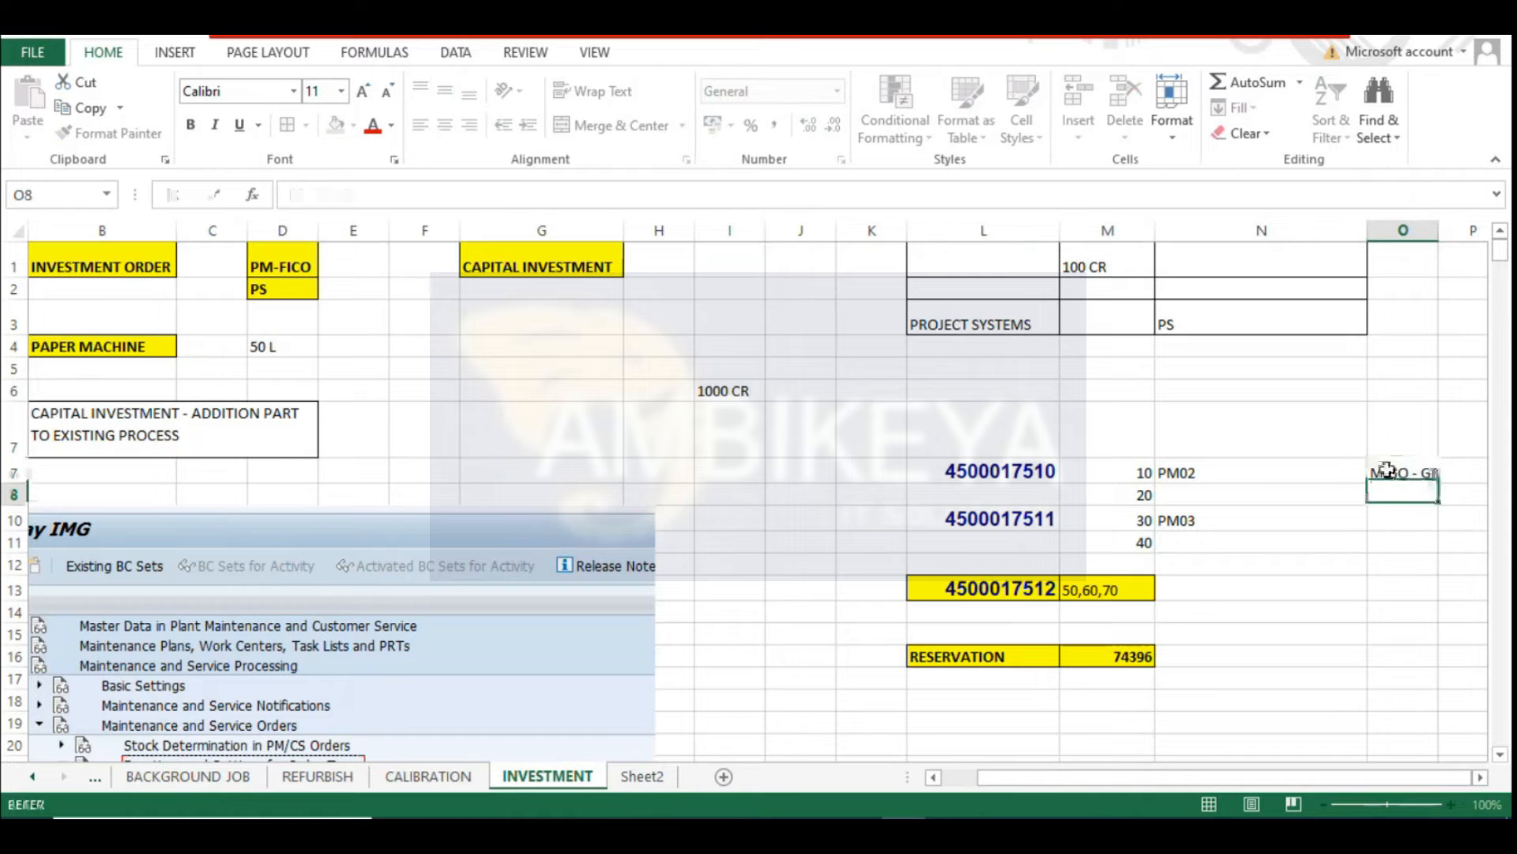
{"action": "key", "text": "Return"}
{"action": "type", "text": "ML81N"}
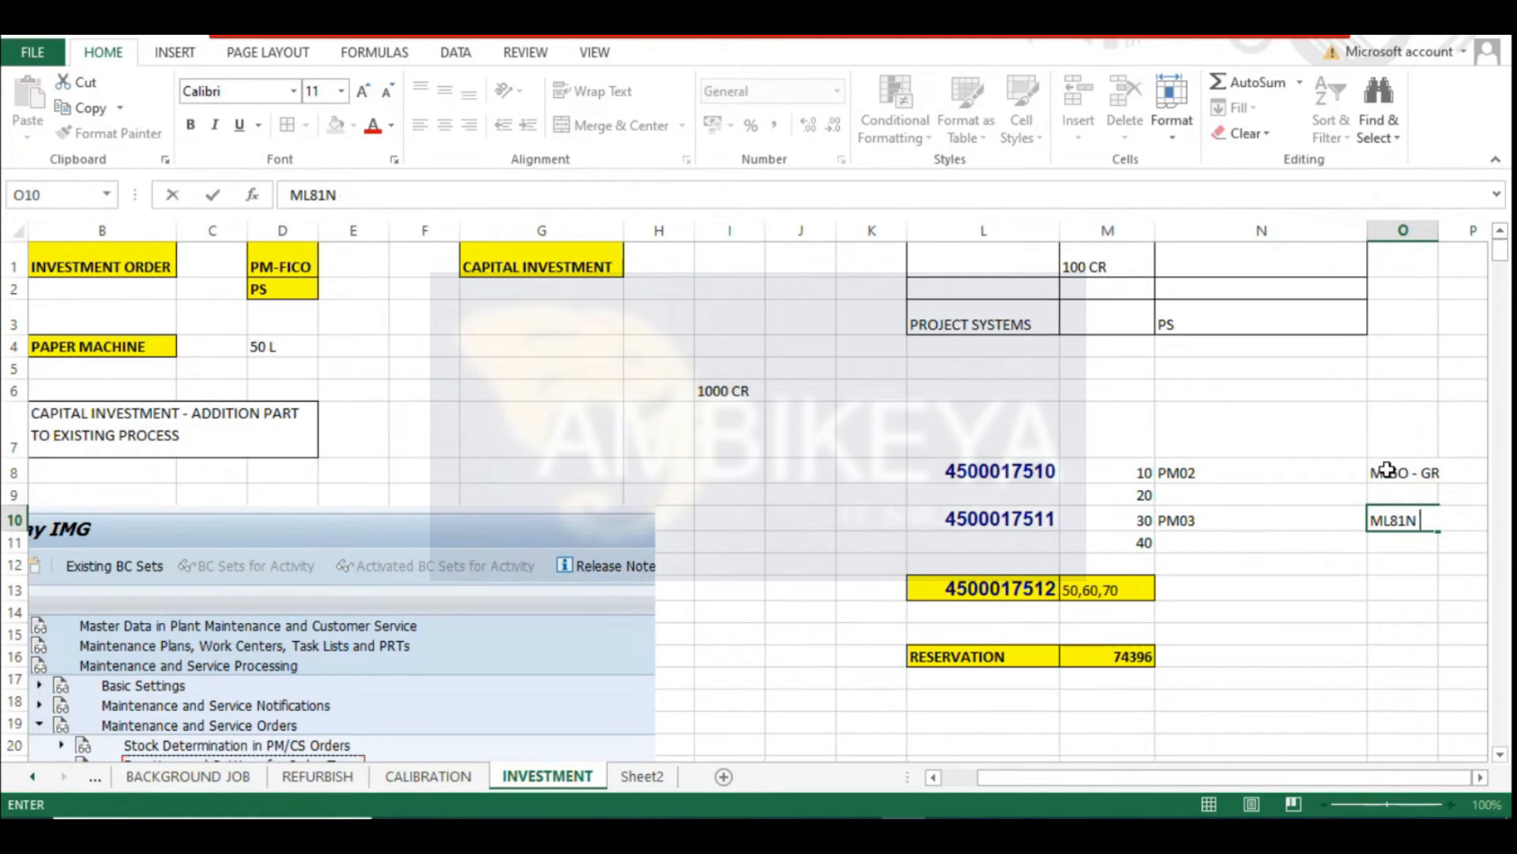
{"action": "type", "text": " - SRMN"}
{"action": "key", "text": "Down"}
{"action": "key", "text": "Down"}
{"action": "key", "text": "Down"}
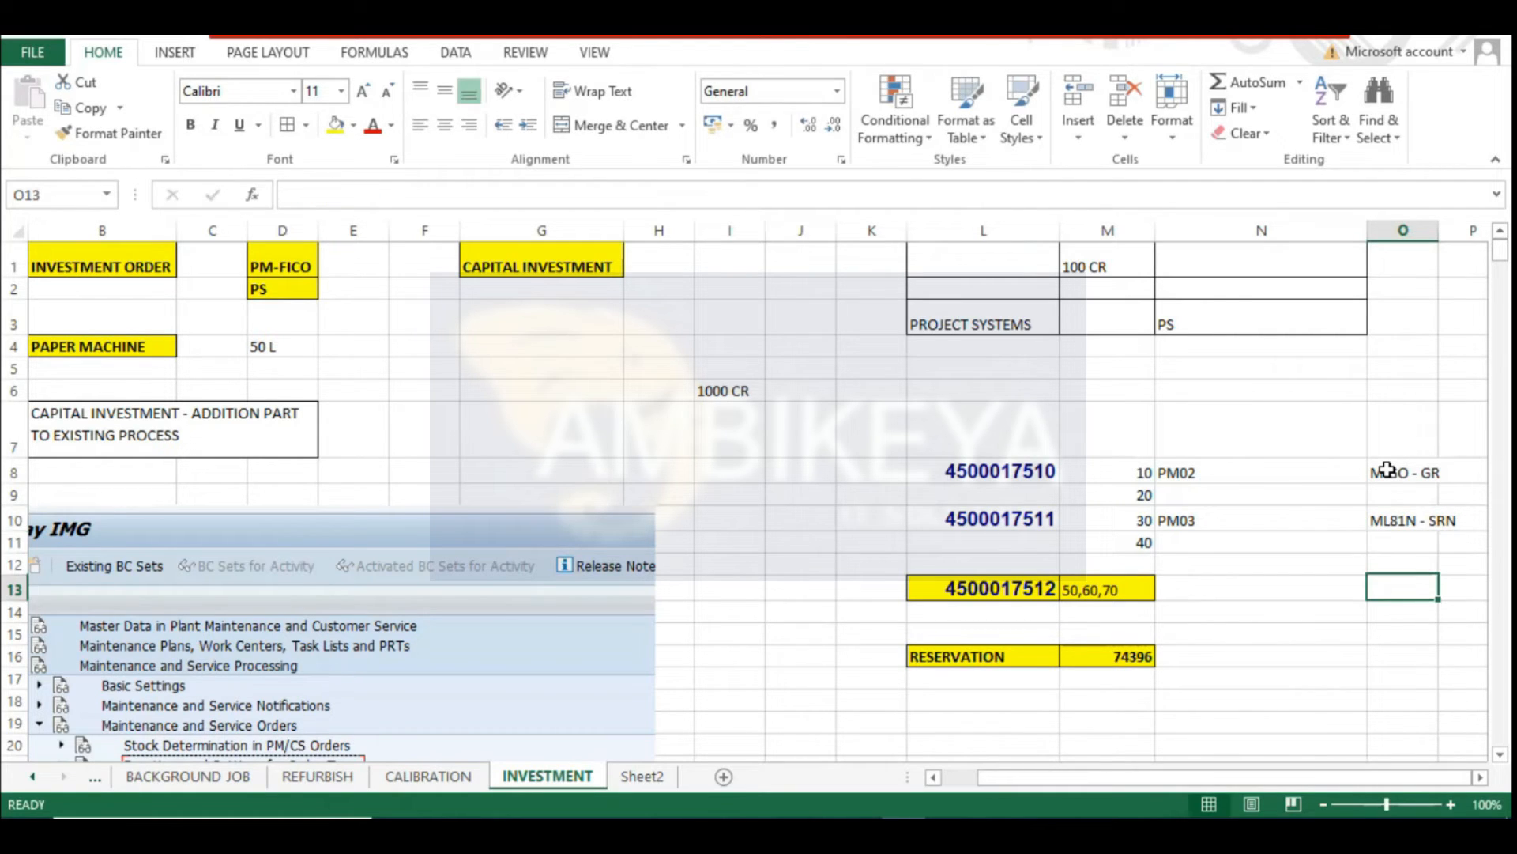
Enter "MIGO - GR" in O13 for the third purchase order and "MIGO - GI" in O16 for the reservation
{"action": "type", "text": "M"}
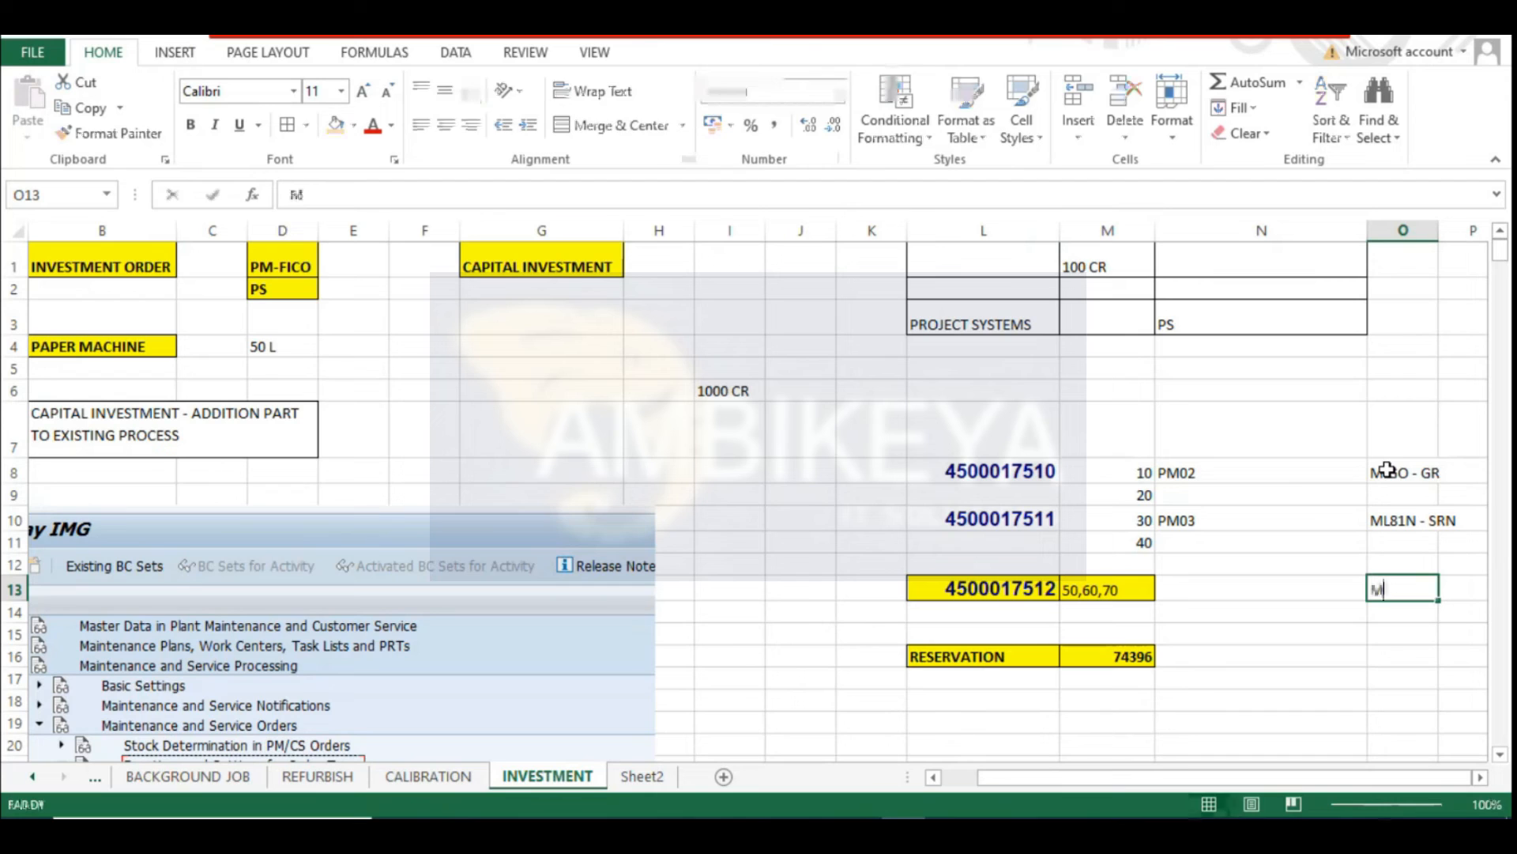
{"action": "type", "text": "IGO - GR"}
{"action": "key", "text": "Down"}
{"action": "key", "text": "Down"}
{"action": "key", "text": "Down"}
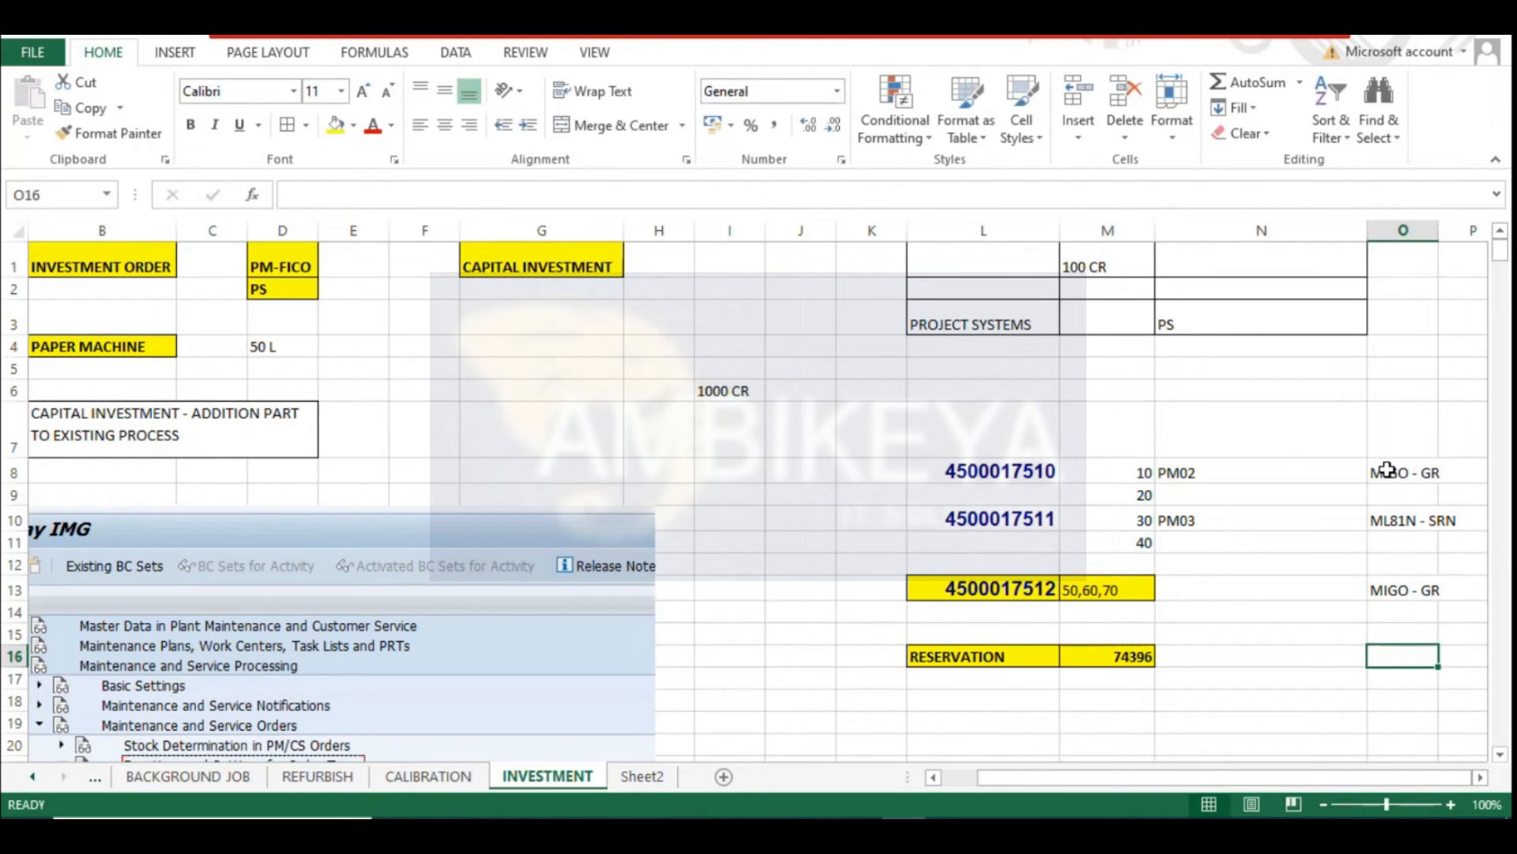
{"action": "type", "text": "MIGO - GI"}
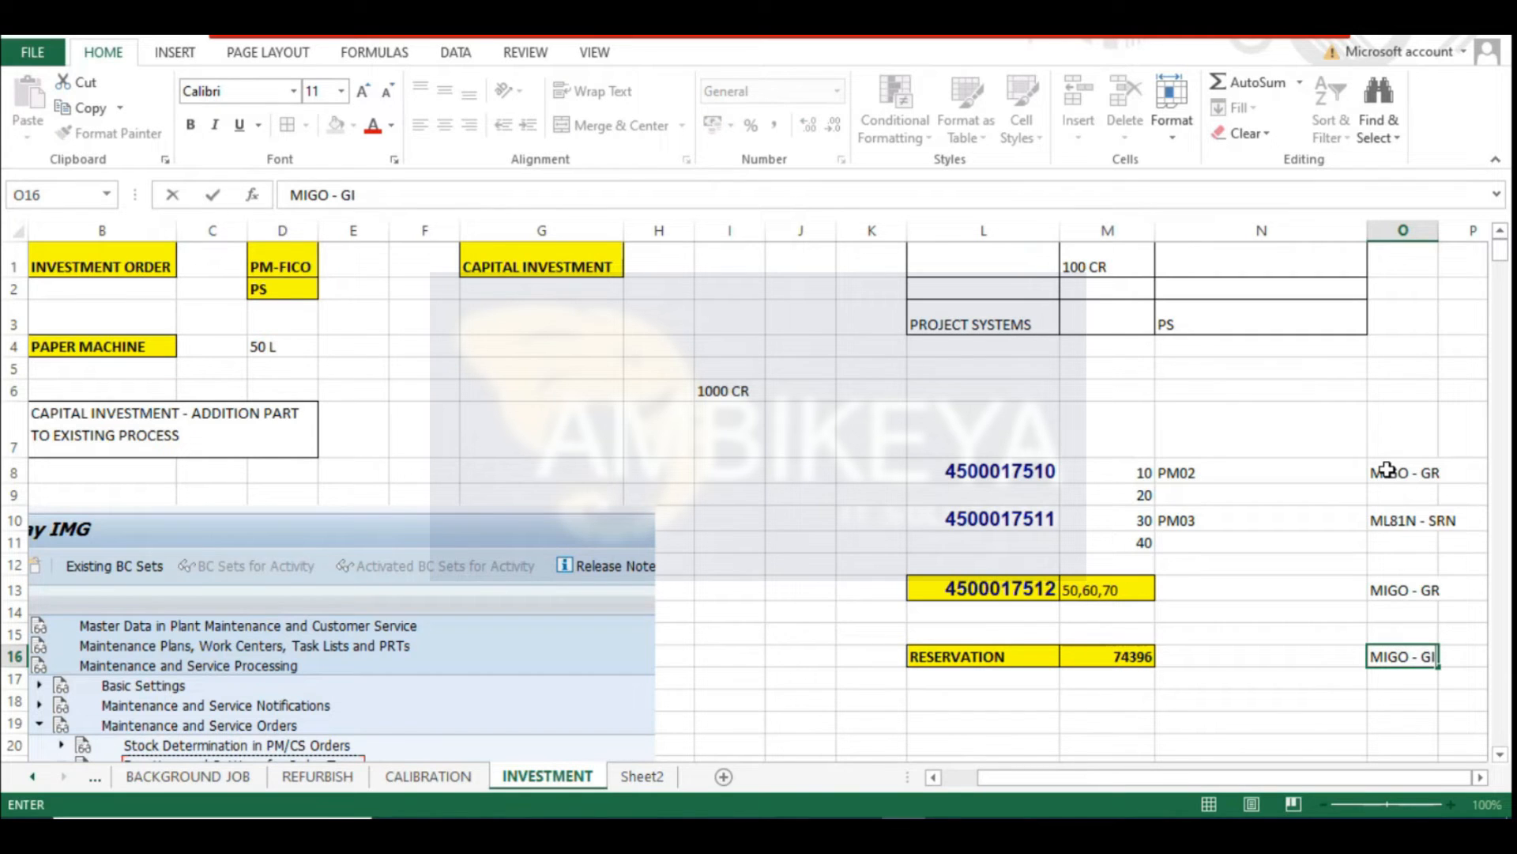
{"action": "key", "text": "Return"}
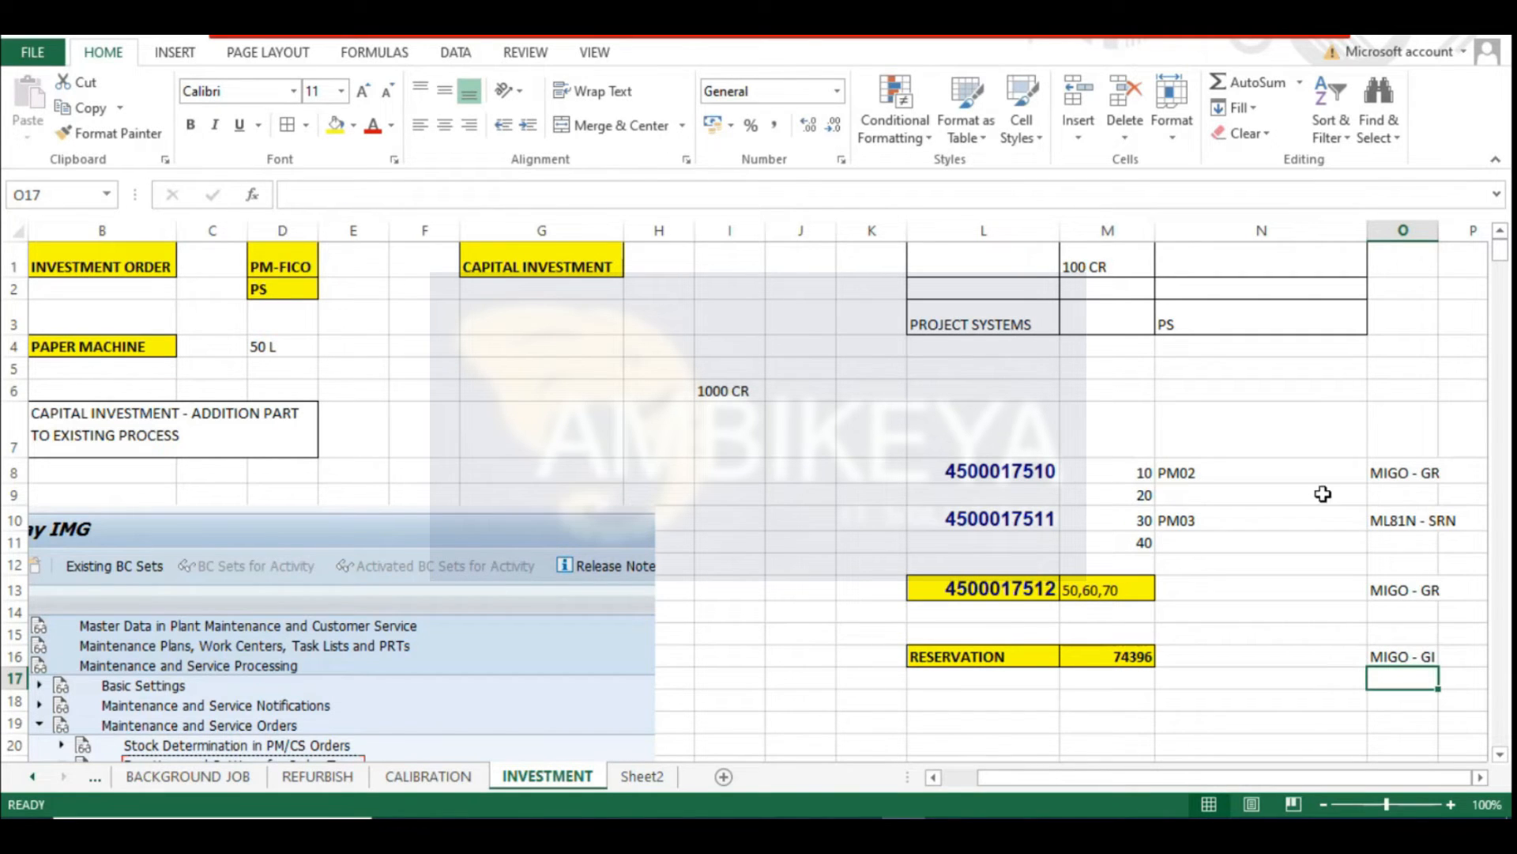
Widen column O of the INVESTMENT sheet, which holds the transaction notes beside the purchase orders and reservation
{"action": "left_click", "coordinate": [992, 656]}
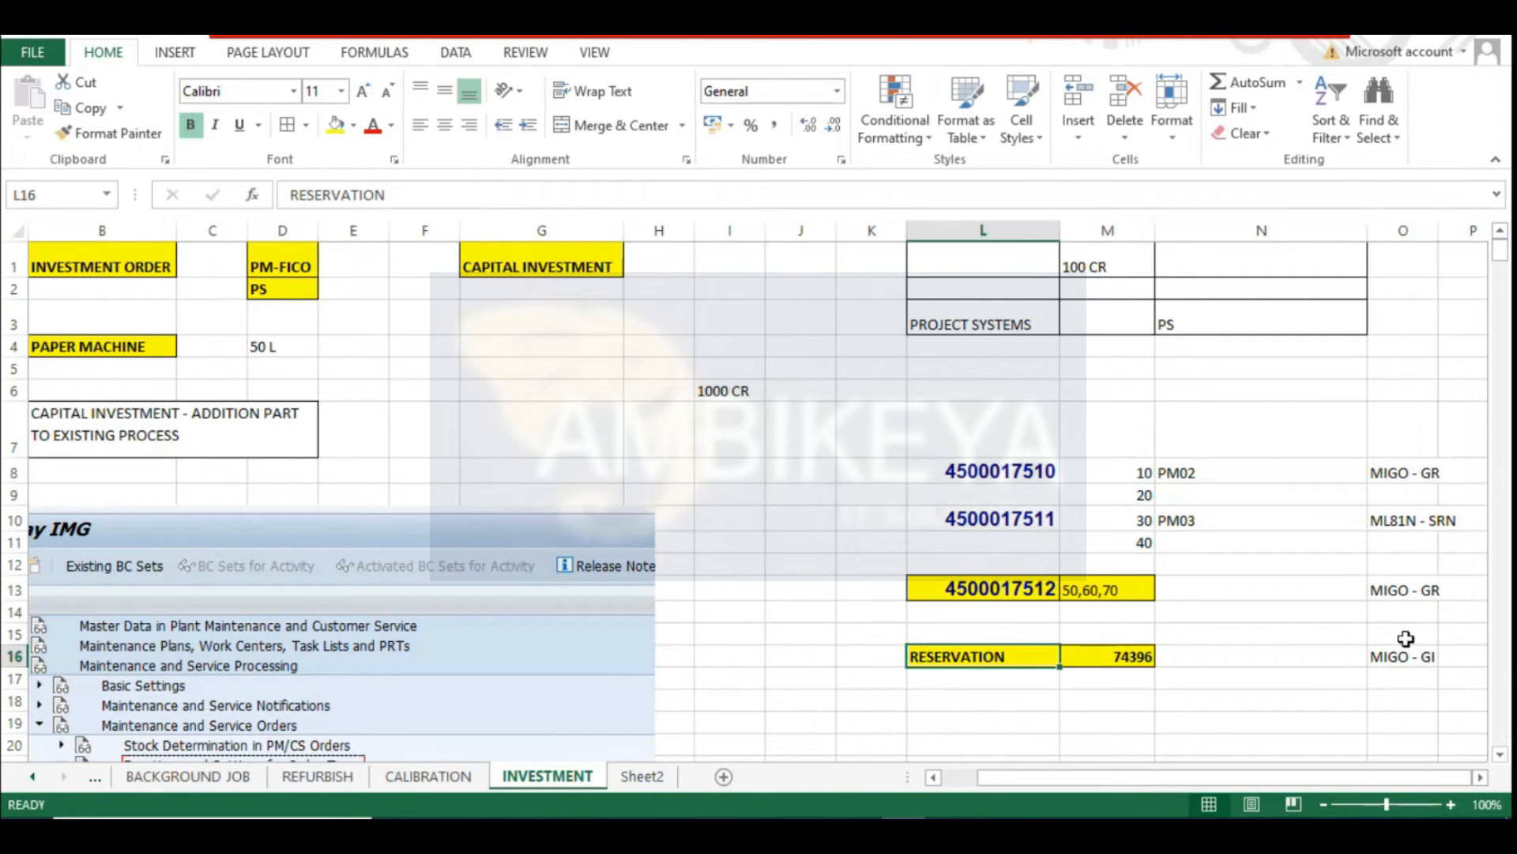
{"action": "left_click", "coordinate": [1407, 592]}
{"action": "left_click_drag", "start_coordinate": [1438, 230], "coordinate": [1462, 236]}
Switch to SAP and load the PM03 purchase order for service entry in ML81N without specifying an item
{"action": "key", "text": "alt+Tab"}
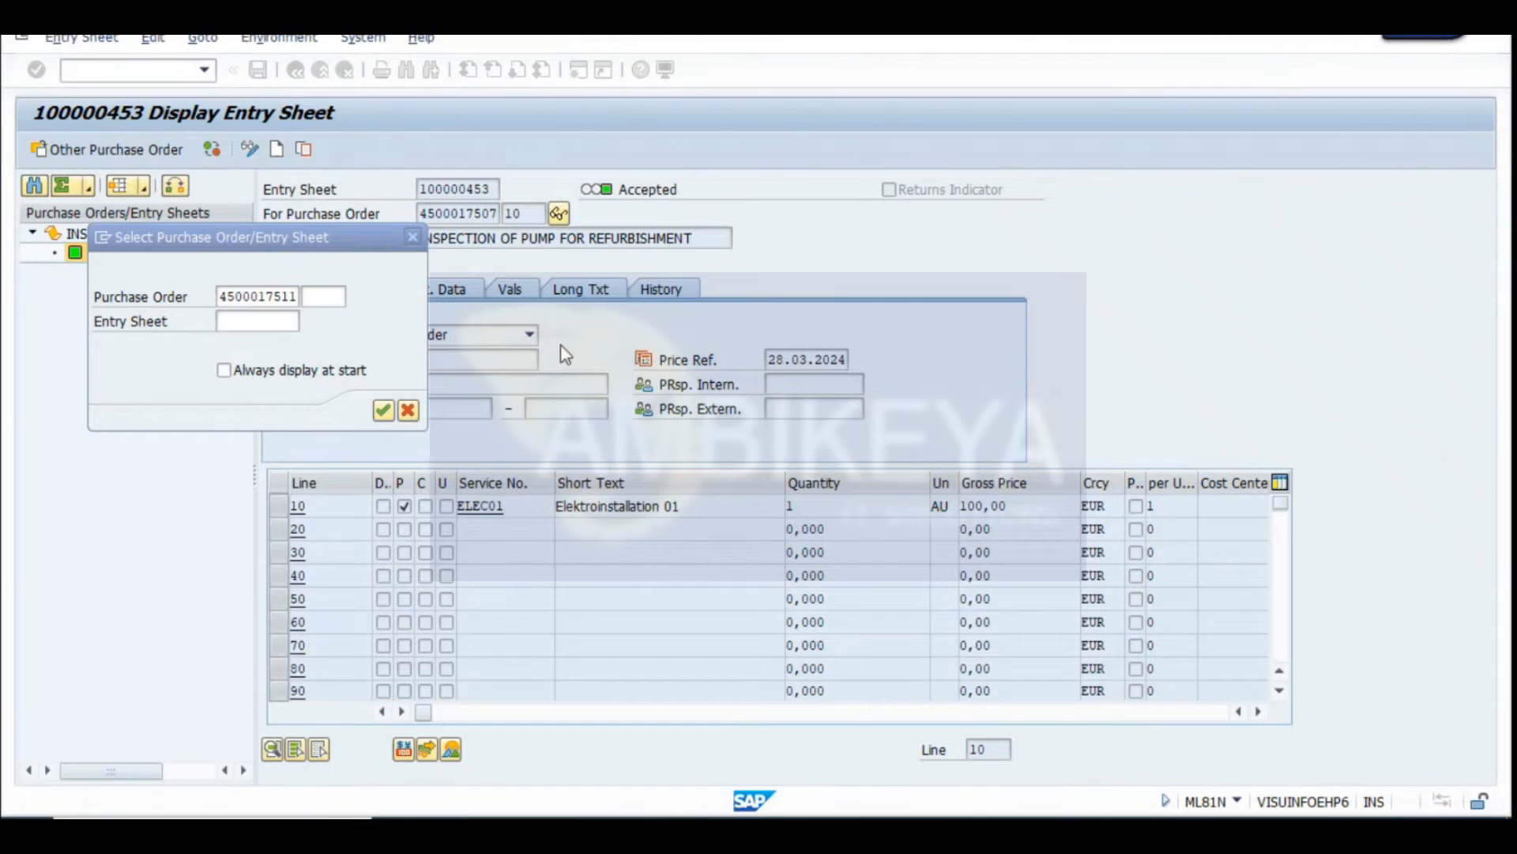
{"action": "left_click", "coordinate": [324, 299]}
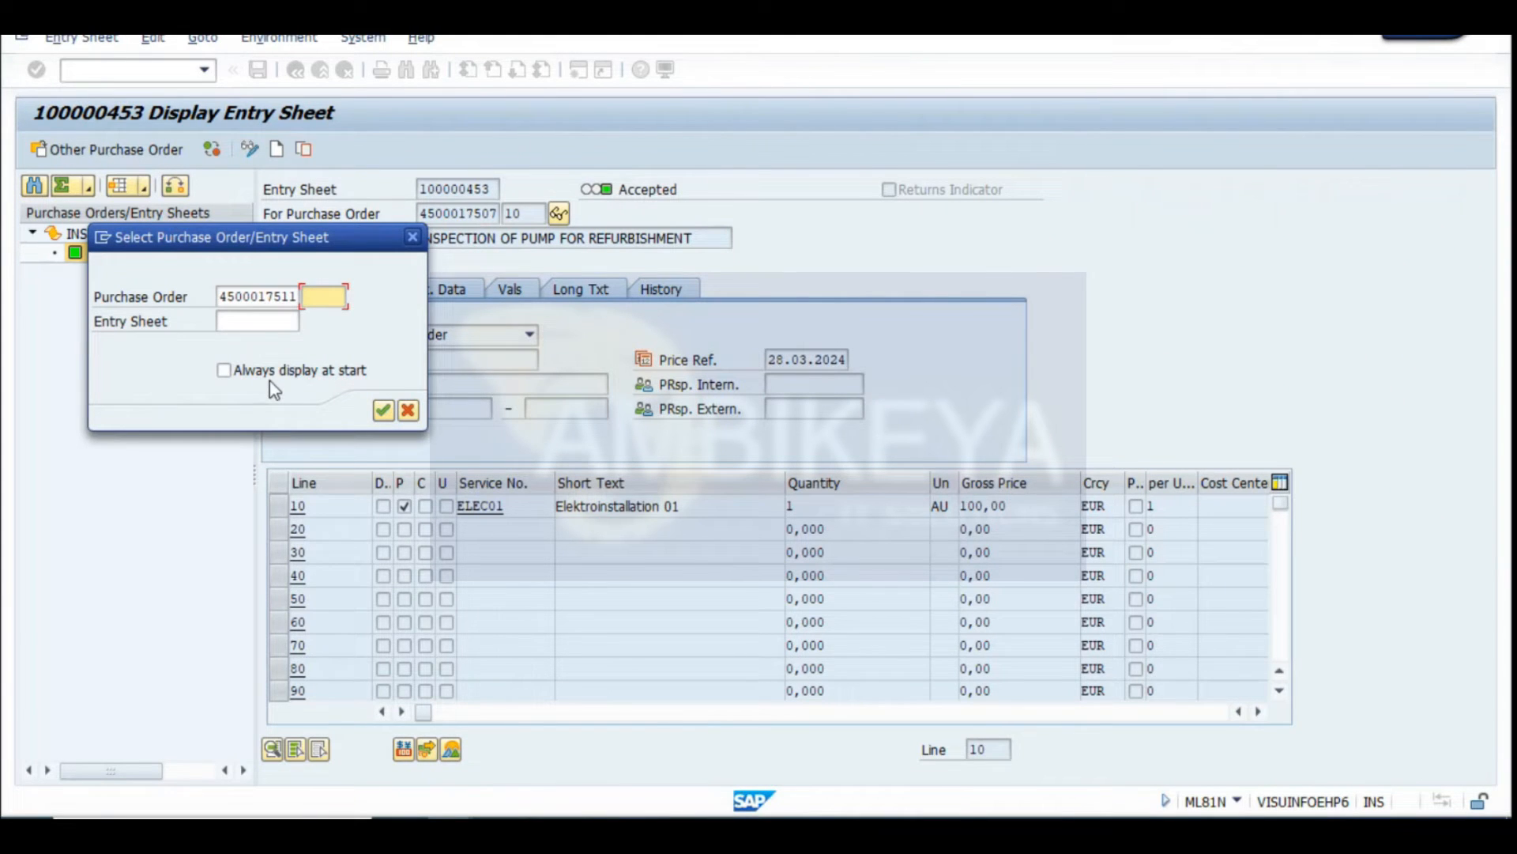
{"action": "left_click", "coordinate": [382, 409]}
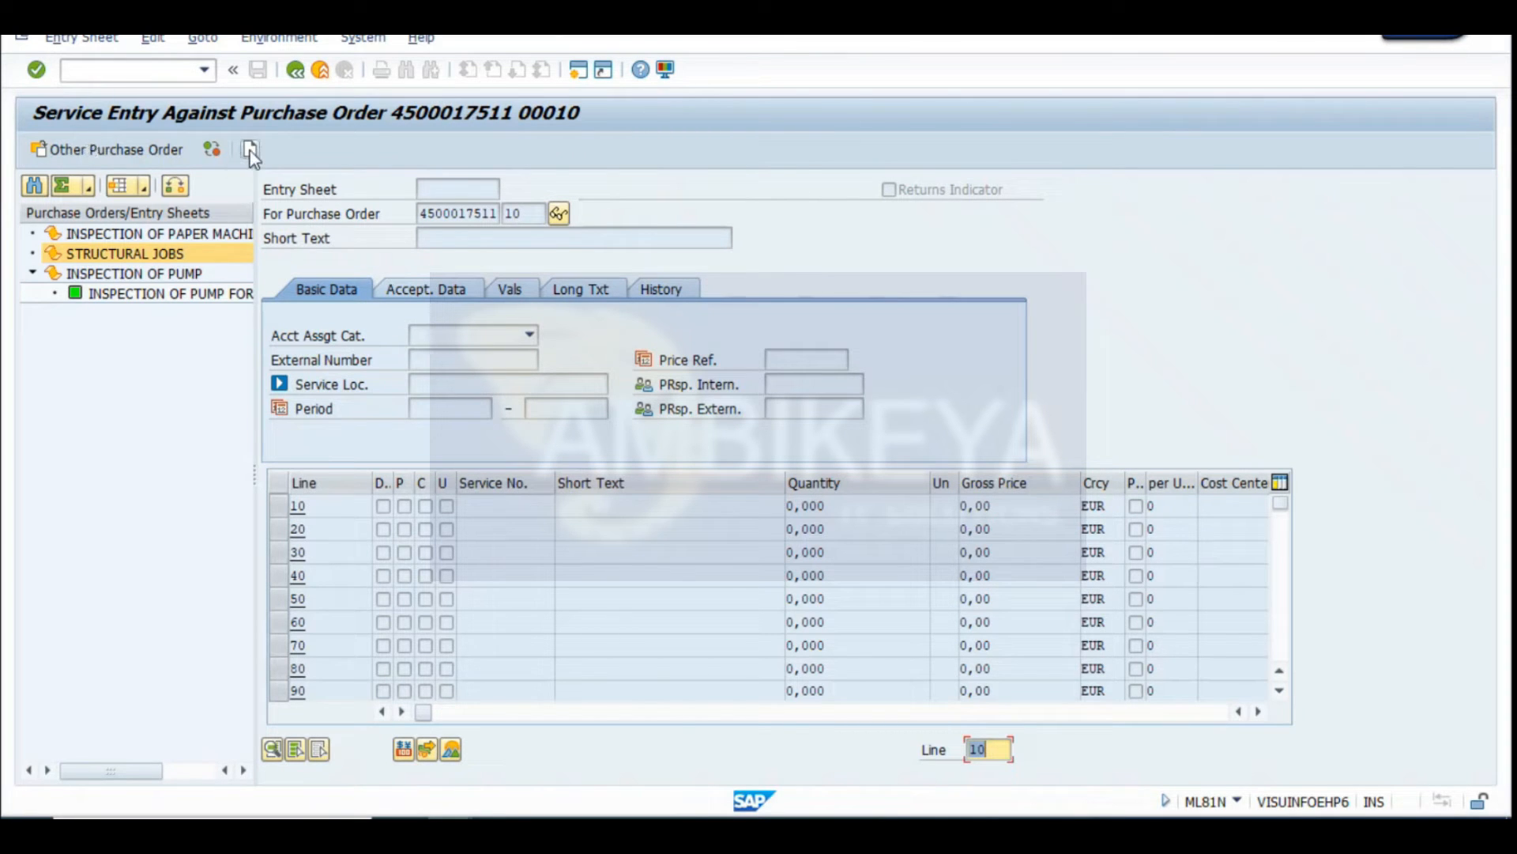
Create an entry sheet for item 10 of the PM03 purchase order with the short text "INSPECTION OF PAPER MACHINE"
{"action": "key", "text": "super+shift+s"}
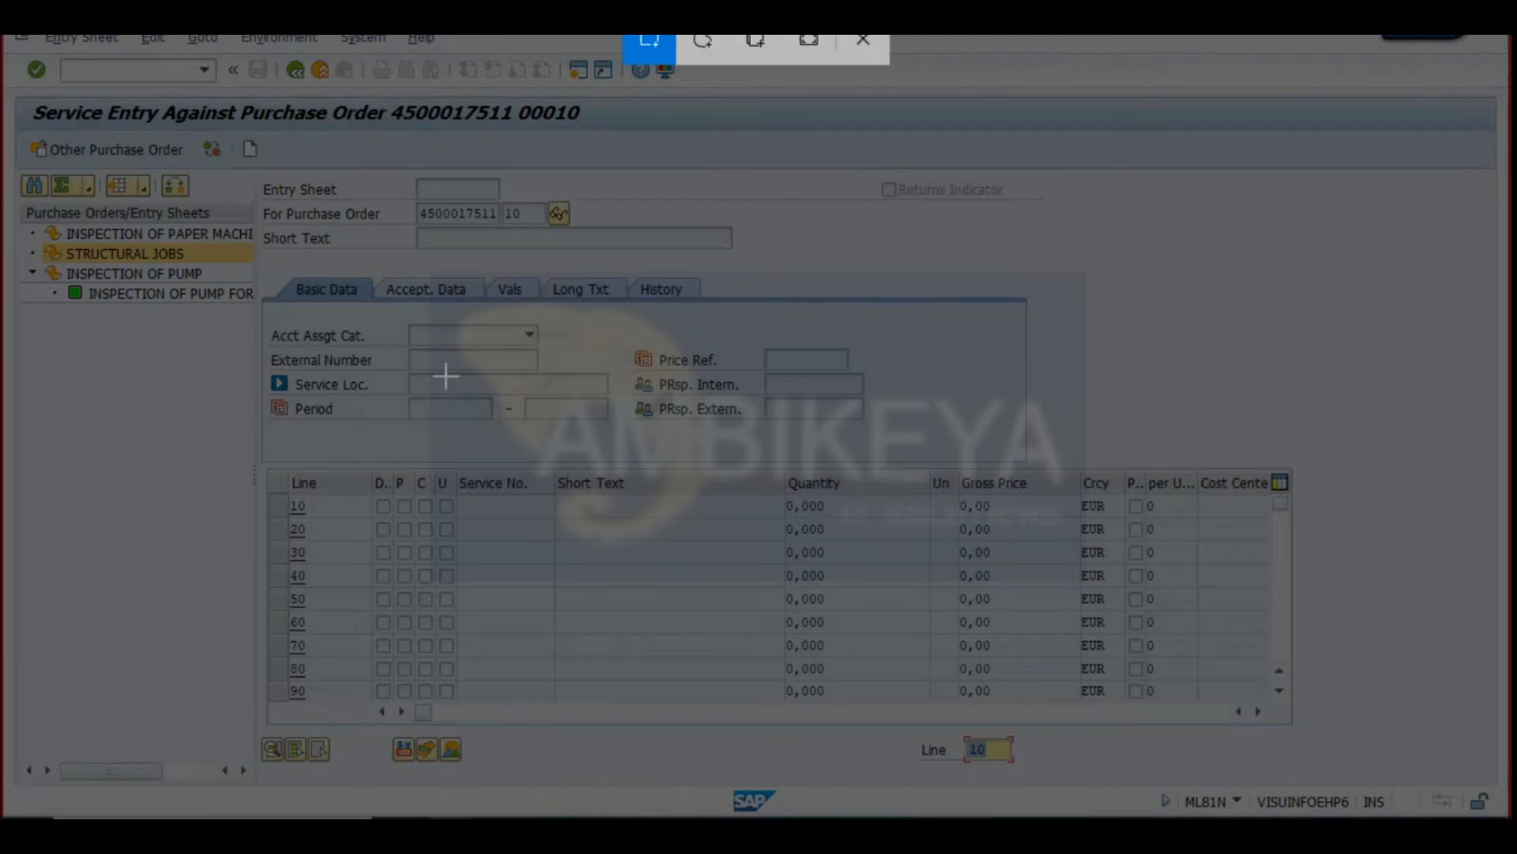
{"action": "key", "text": "Escape"}
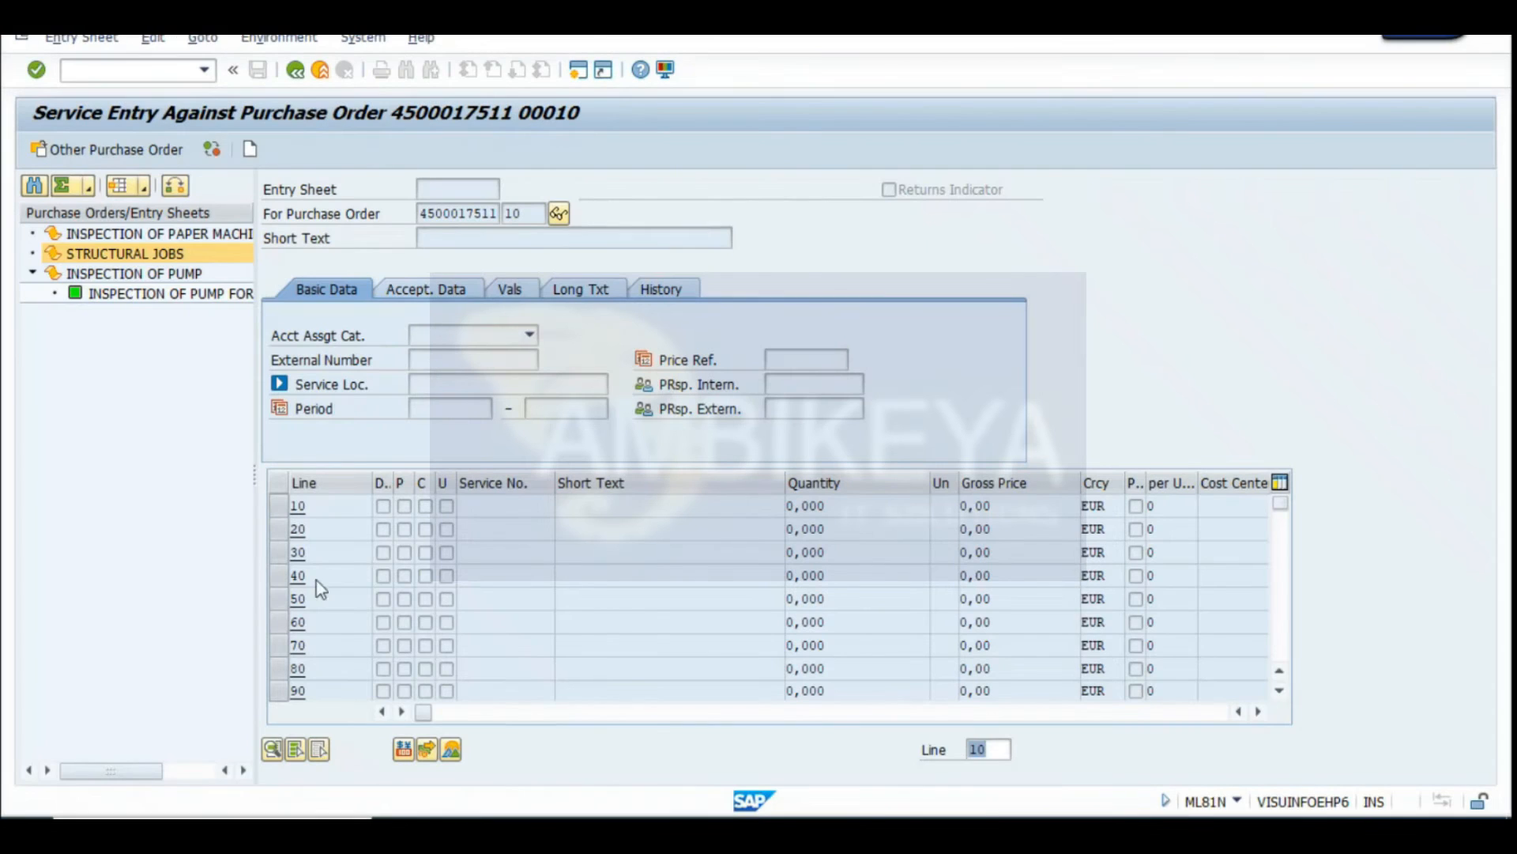
{"action": "left_click", "coordinate": [254, 149]}
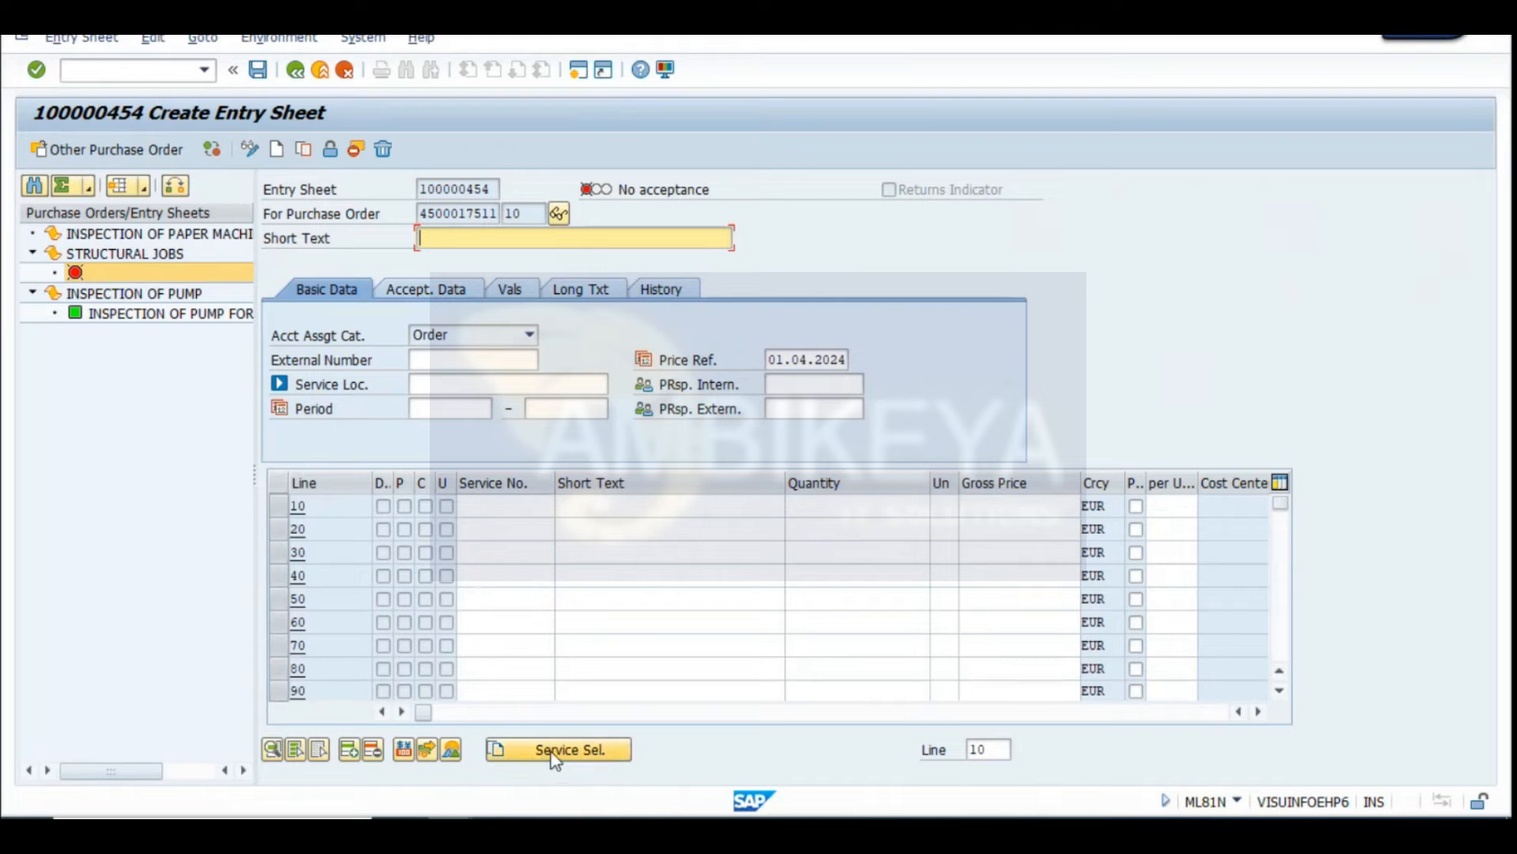
{"action": "left_click", "coordinate": [466, 243]}
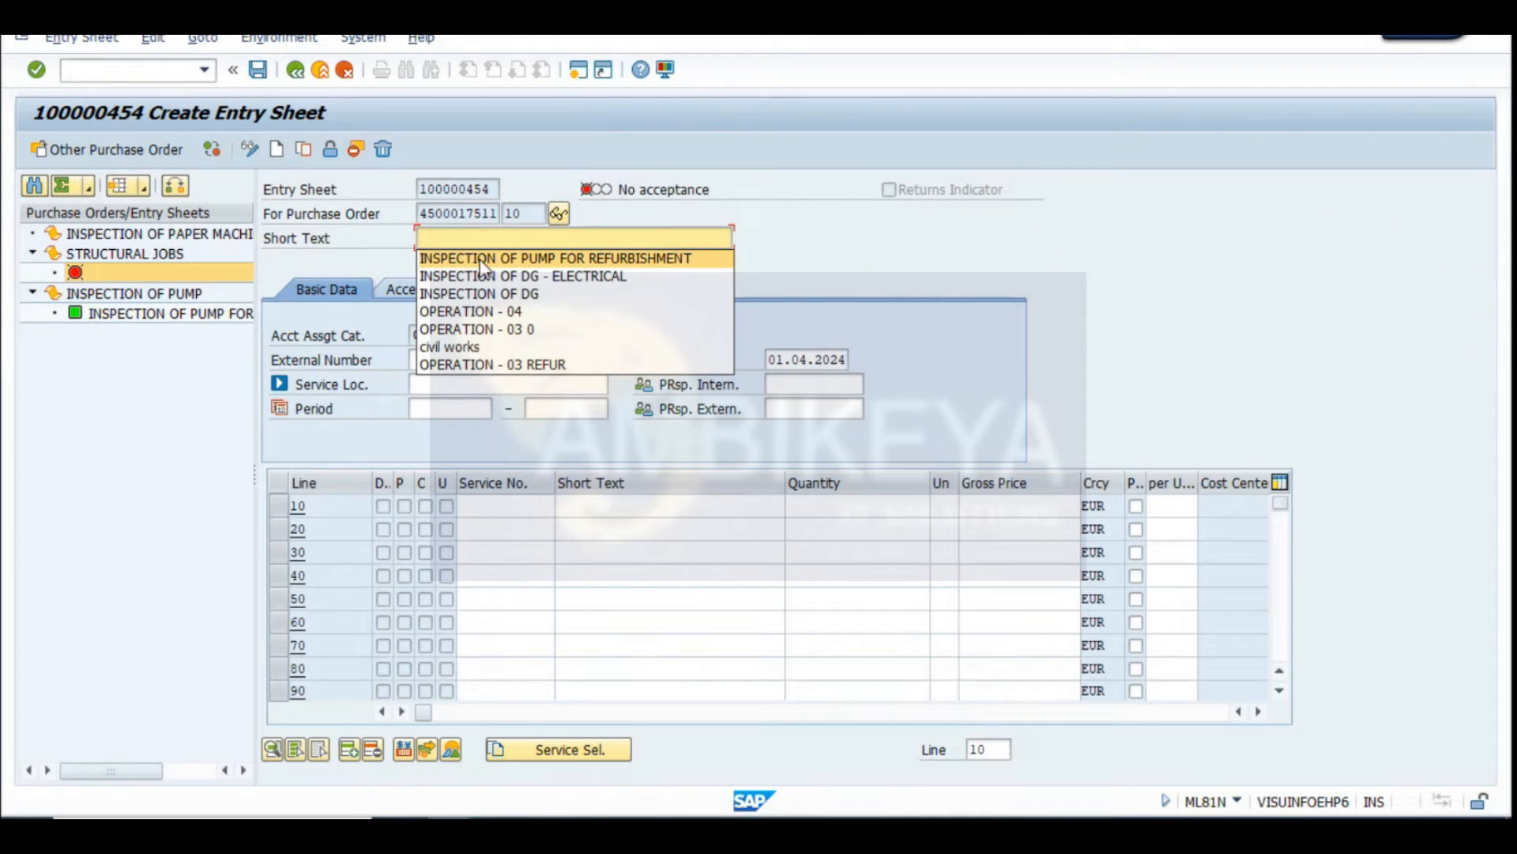
{"action": "left_click", "coordinate": [462, 260]}
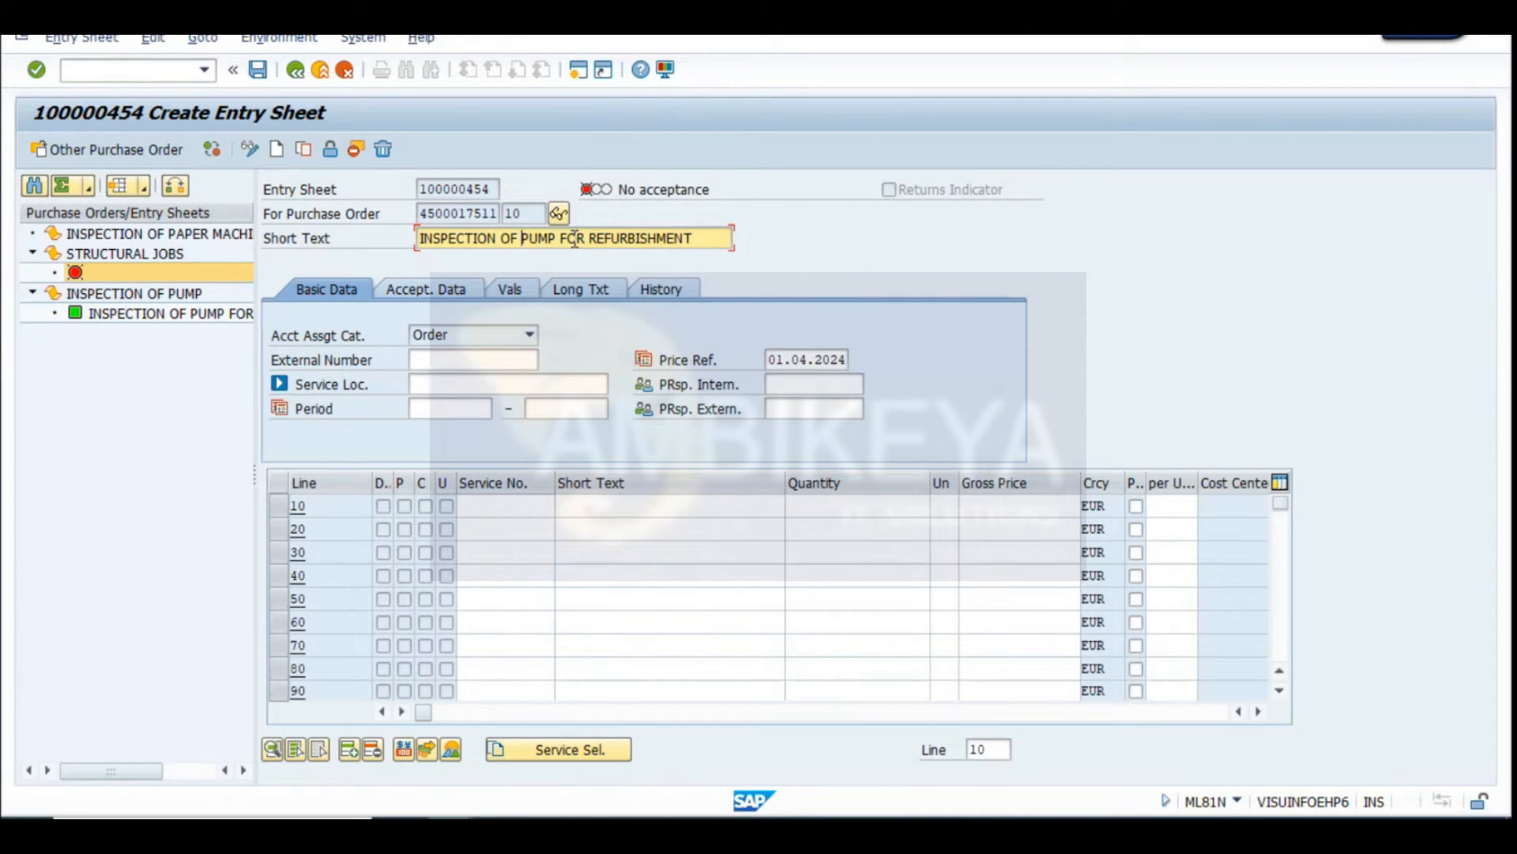
{"action": "left_click_drag", "start_coordinate": [574, 238], "coordinate": [760, 246]}
{"action": "type", "text": "PAPE"}
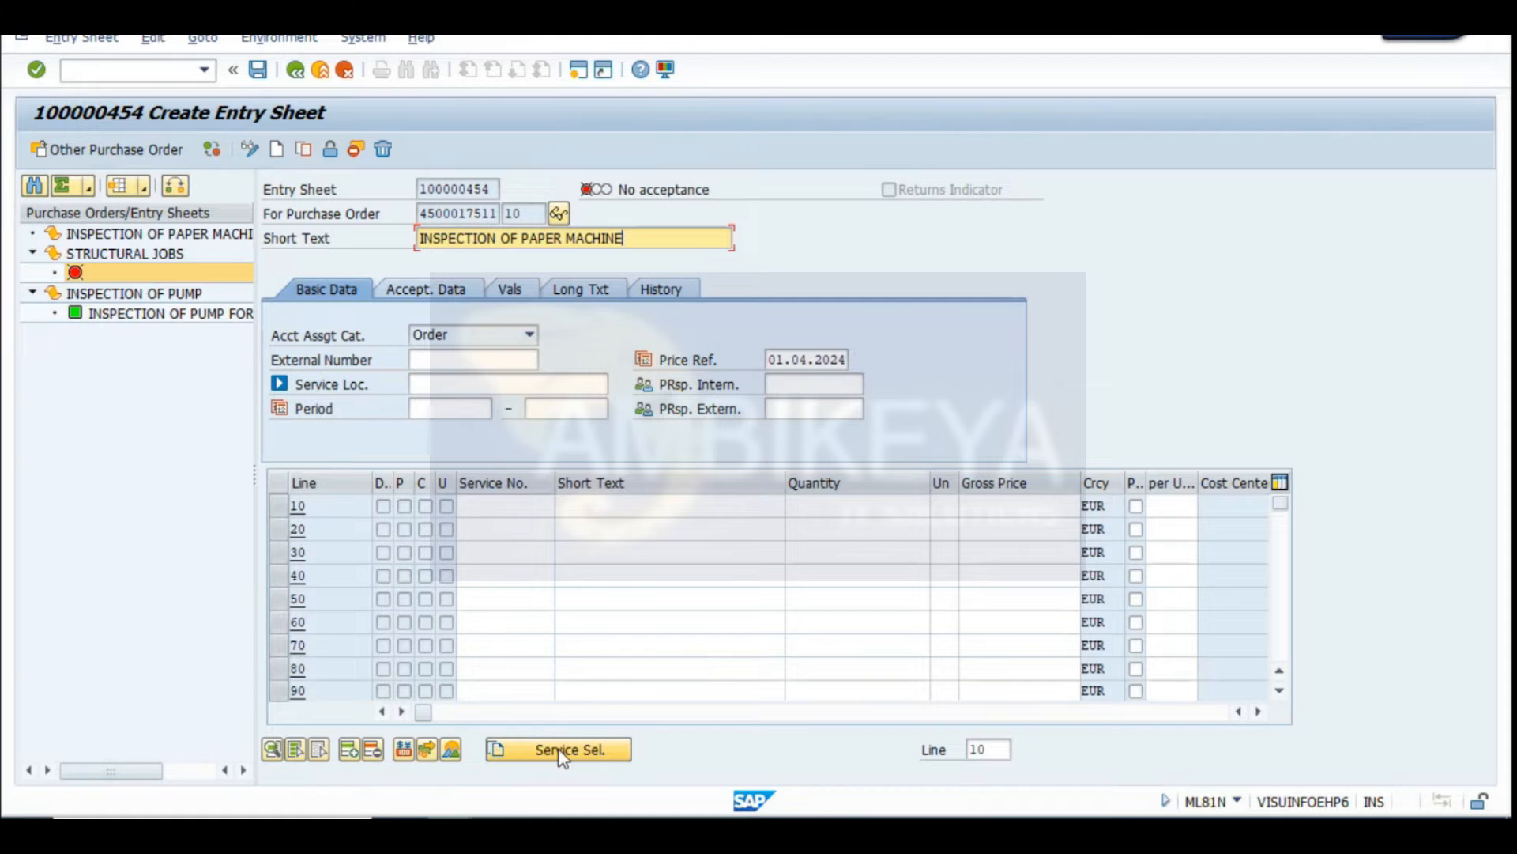
Capture the Create Entry Sheet screen, paste it below the last picture in the INVESTMENT sheet, and return to SAP
{"action": "key", "text": "super+shift+s"}
{"action": "left_click_drag", "start_coordinate": [6, 86], "coordinate": [1337, 776]}
{"action": "key", "text": "alt+Tab"}
{"action": "left_click_drag", "start_coordinate": [1500, 253], "coordinate": [1500, 735]}
{"action": "left_click_drag", "start_coordinate": [1108, 777], "coordinate": [1063, 779]}
{"action": "left_click", "coordinate": [50, 544]}
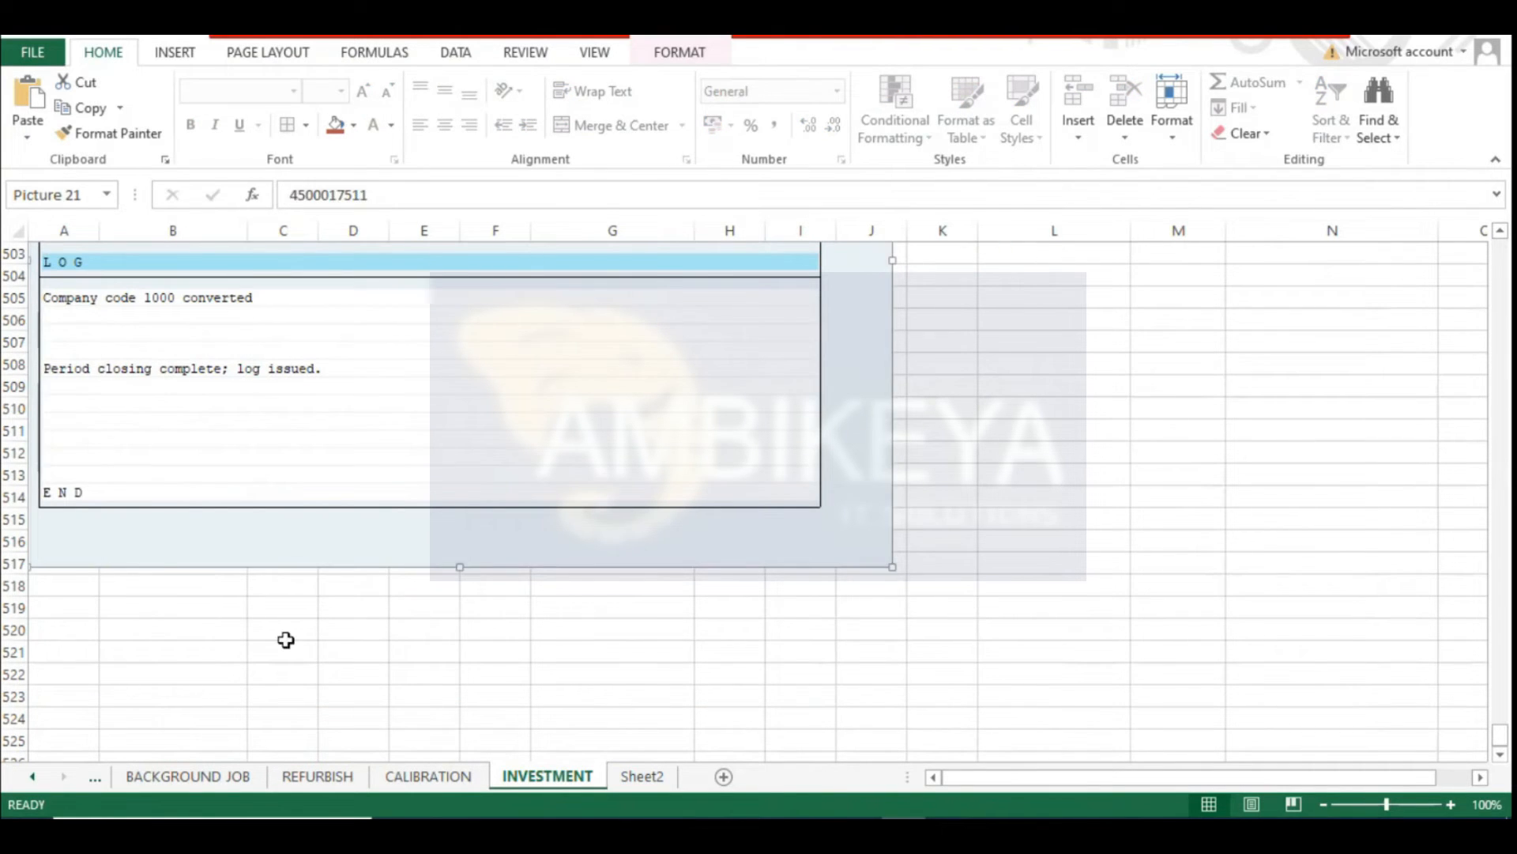
{"action": "key", "text": "ctrl+v"}
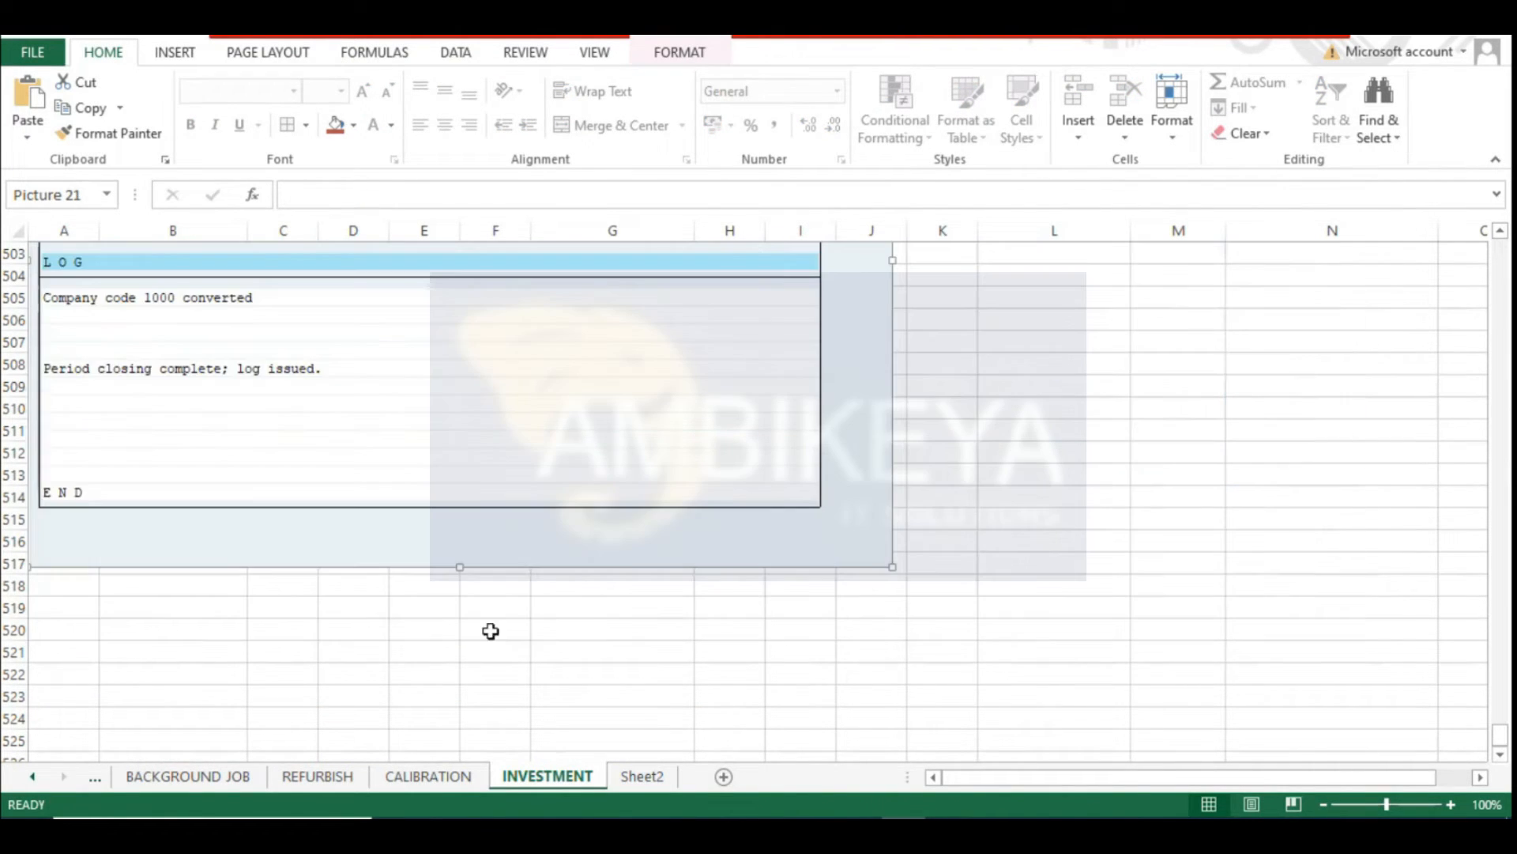
{"action": "left_click", "coordinate": [46, 607]}
{"action": "key", "text": "ctrl+v"}
{"action": "key", "text": "alt+Tab"}
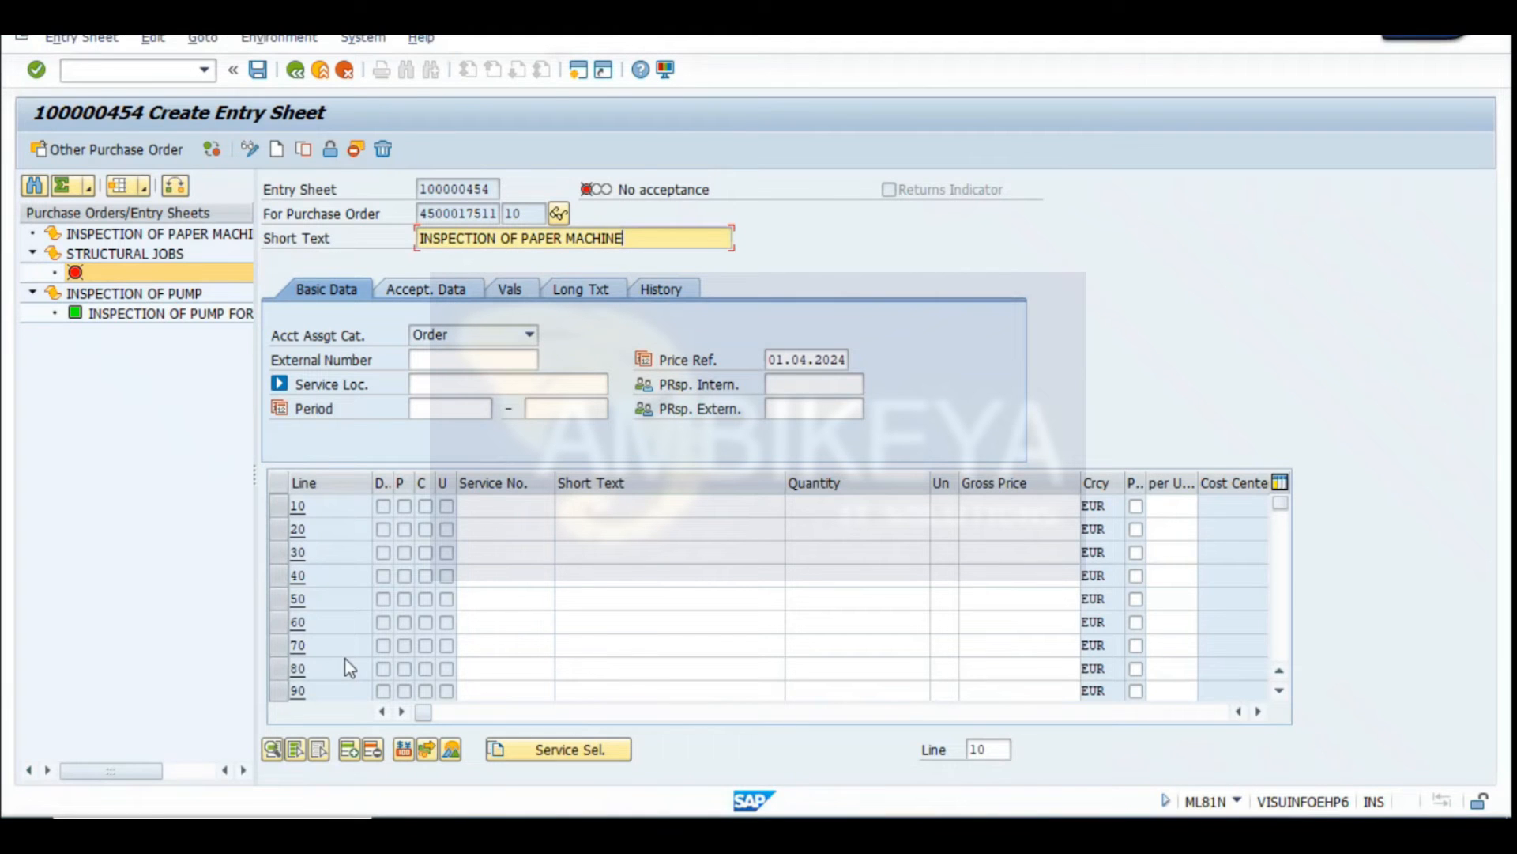
Adopt service ELEC01 from item 10 of the purchase order into the entry sheet with the full quantity
{"action": "left_click", "coordinate": [572, 748]}
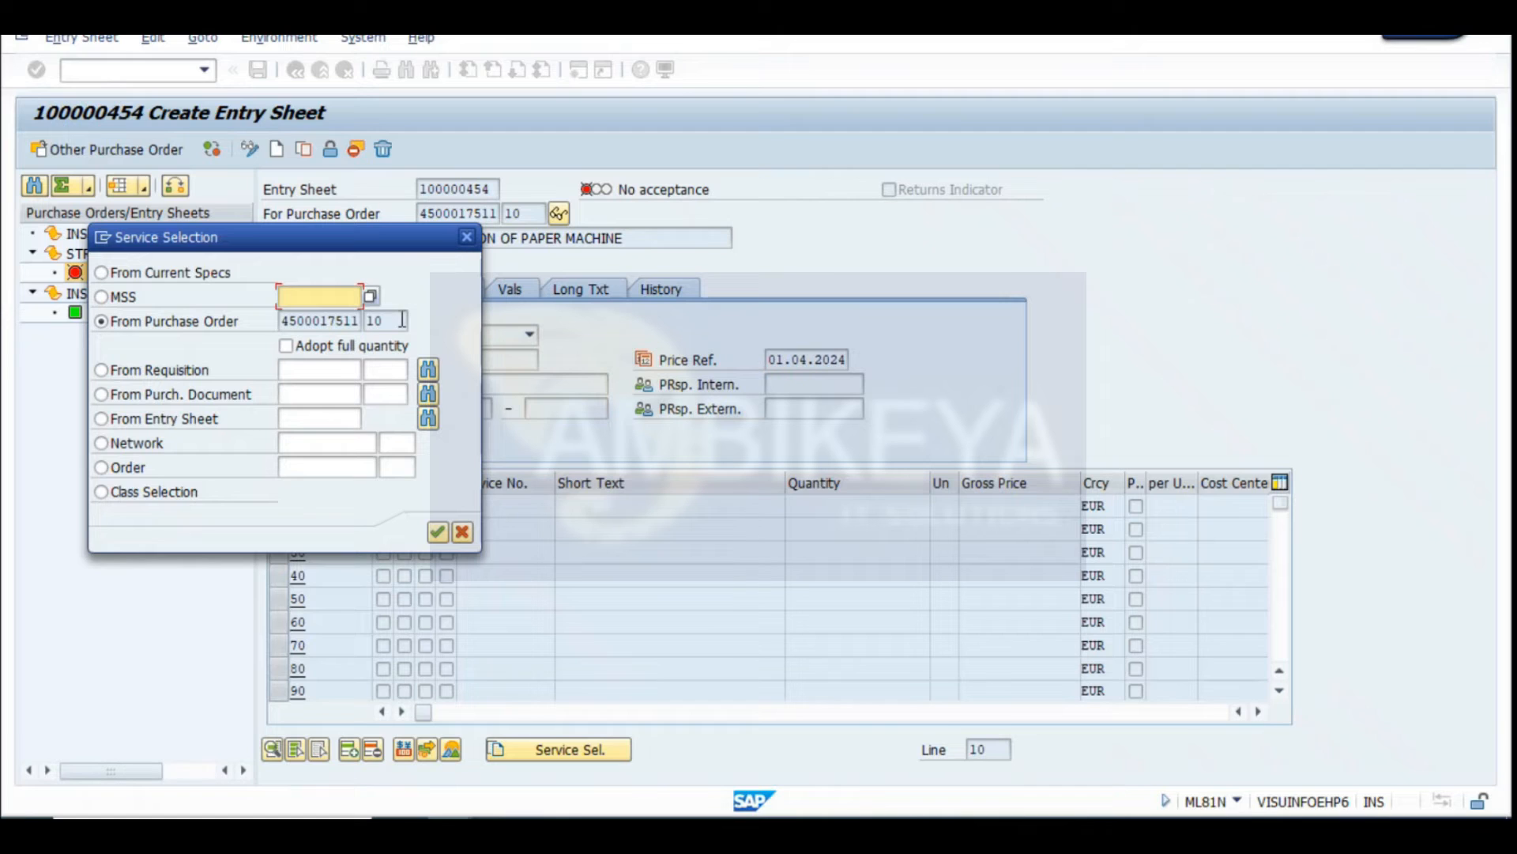
{"action": "left_click", "coordinate": [329, 346]}
{"action": "left_click", "coordinate": [404, 321]}
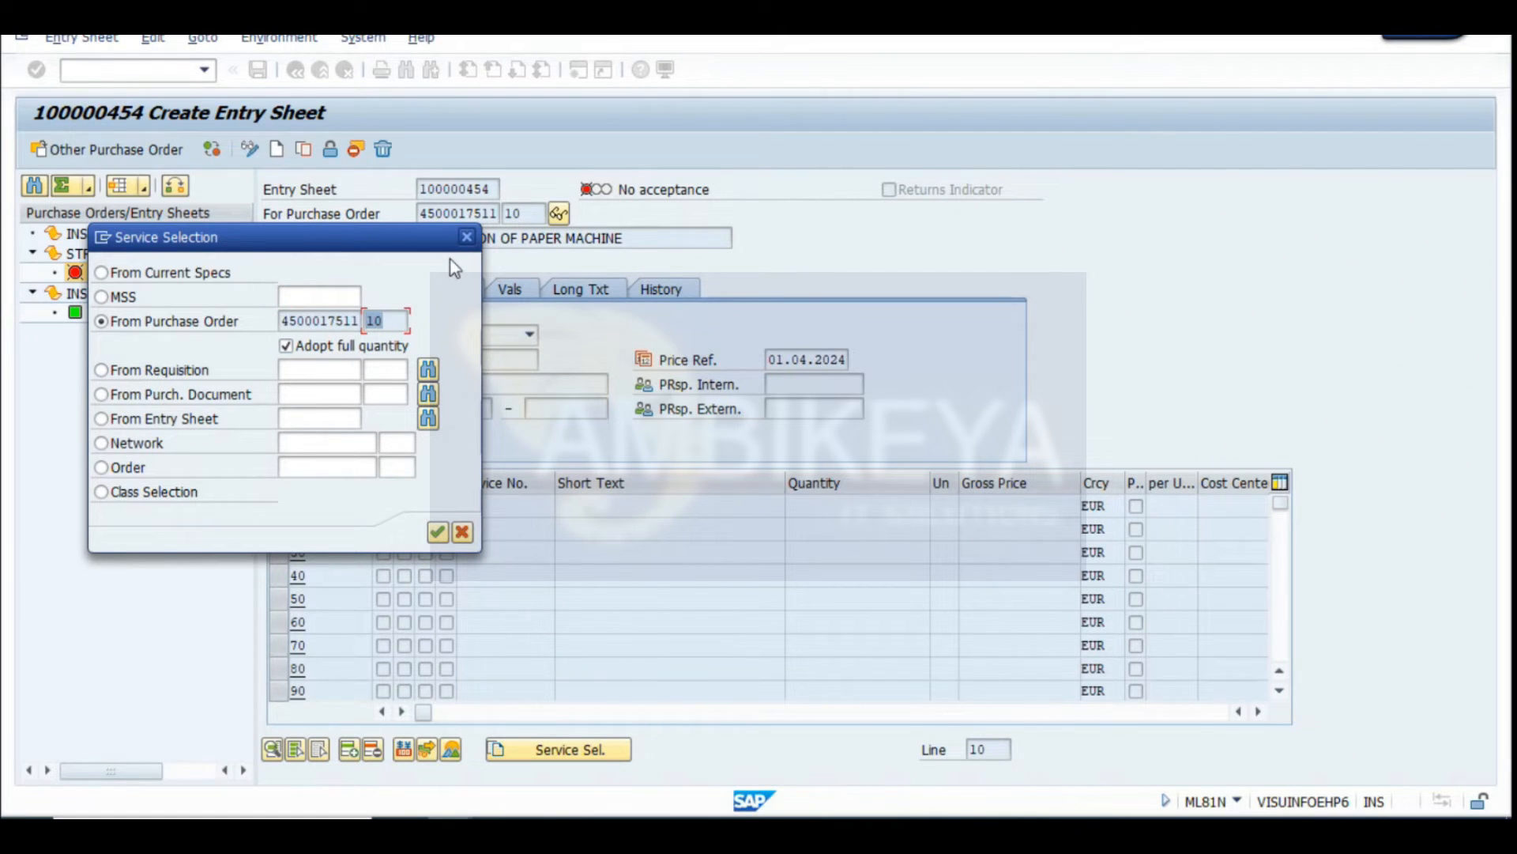
{"action": "left_click", "coordinate": [437, 532]}
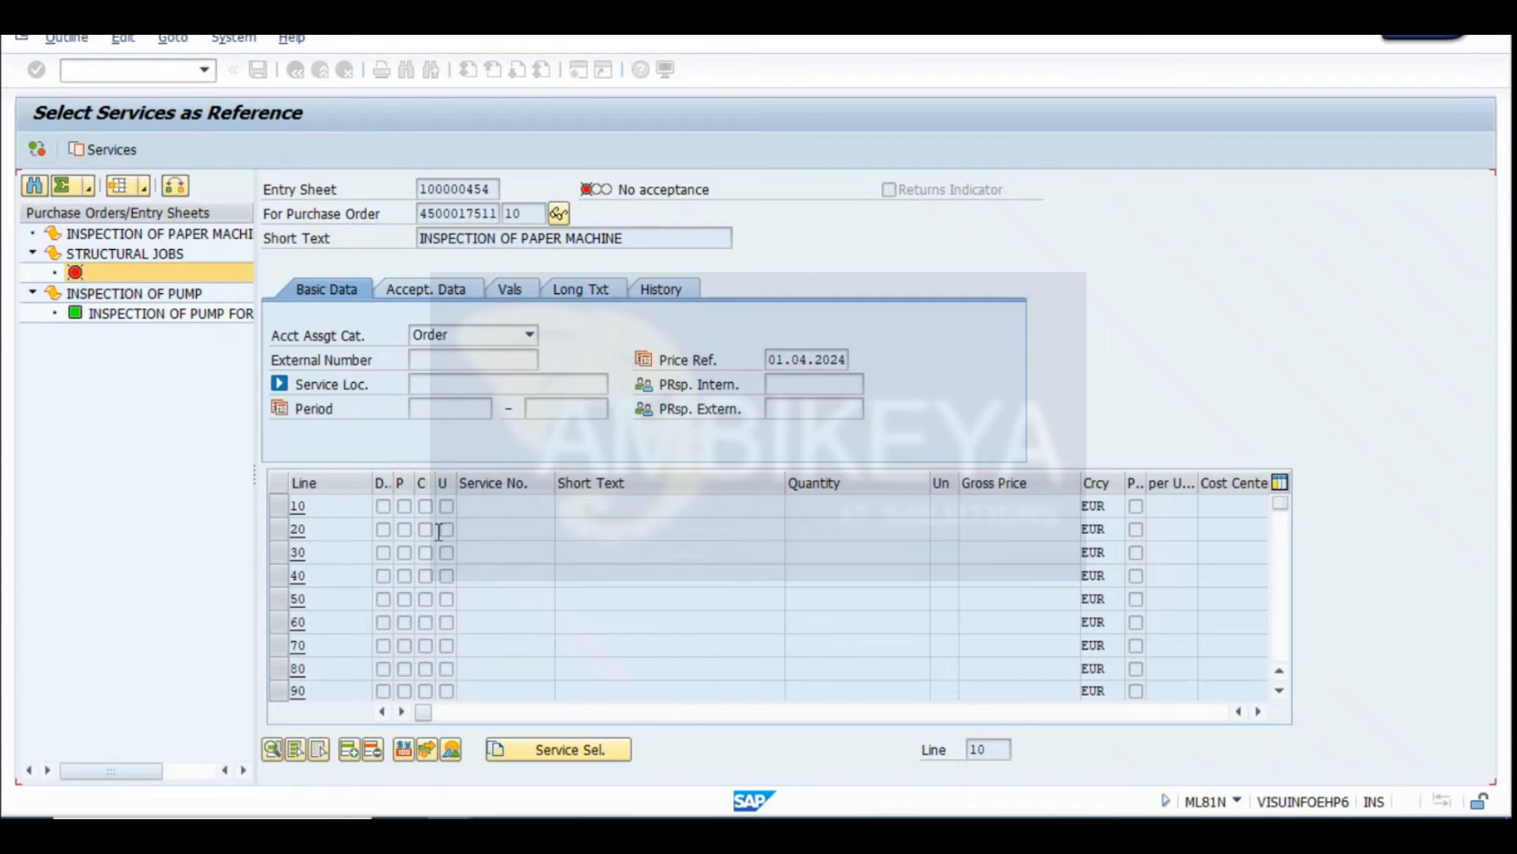
{"action": "left_click", "coordinate": [36, 262]}
{"action": "left_click", "coordinate": [107, 147]}
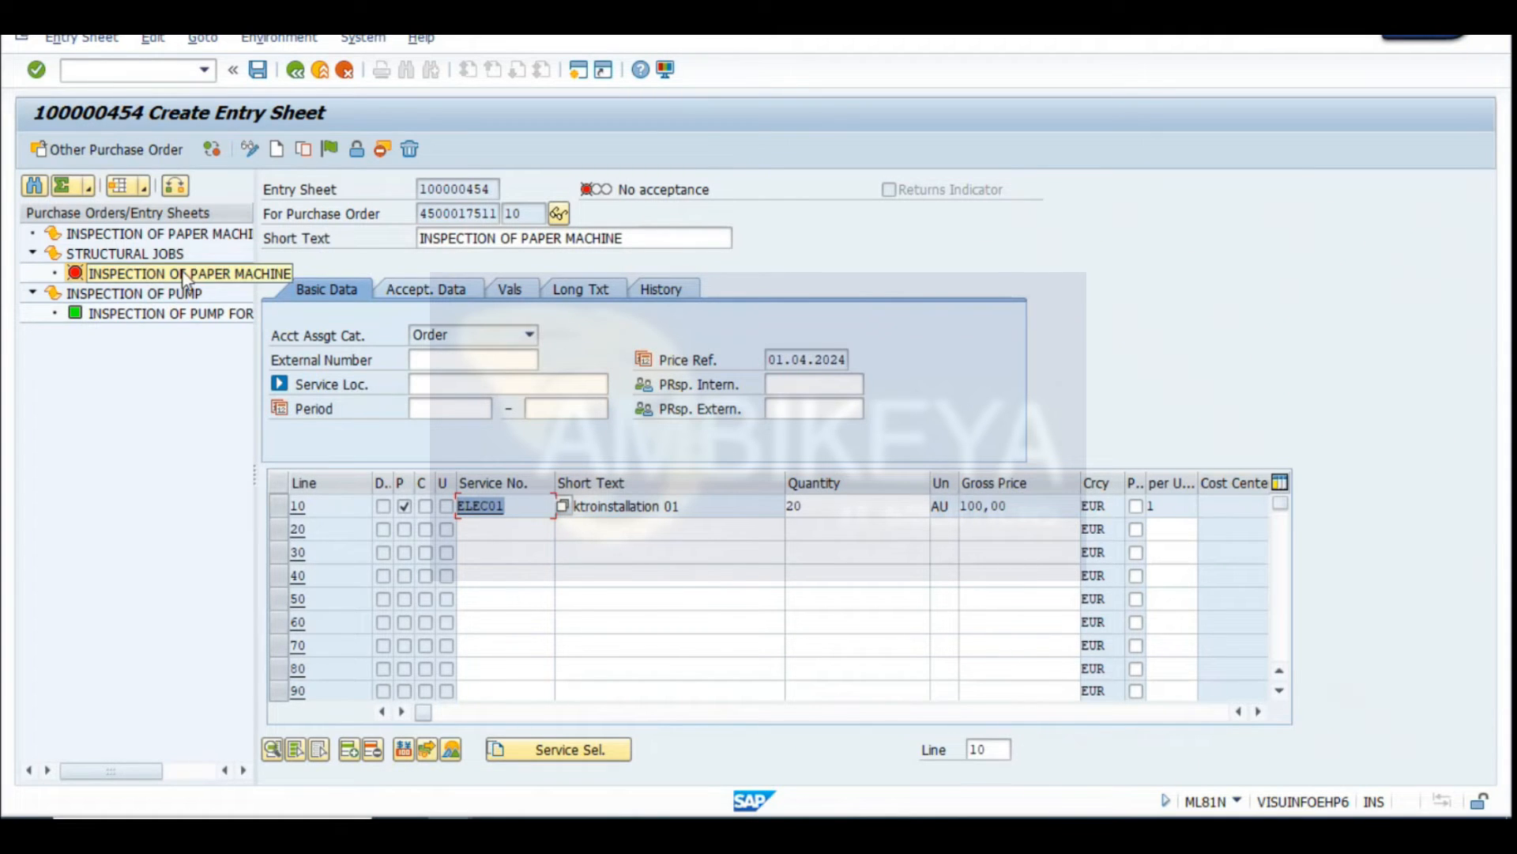
Check the service selection of the new entry sheet, then accept the entry sheet and save it
{"action": "left_click", "coordinate": [112, 281]}
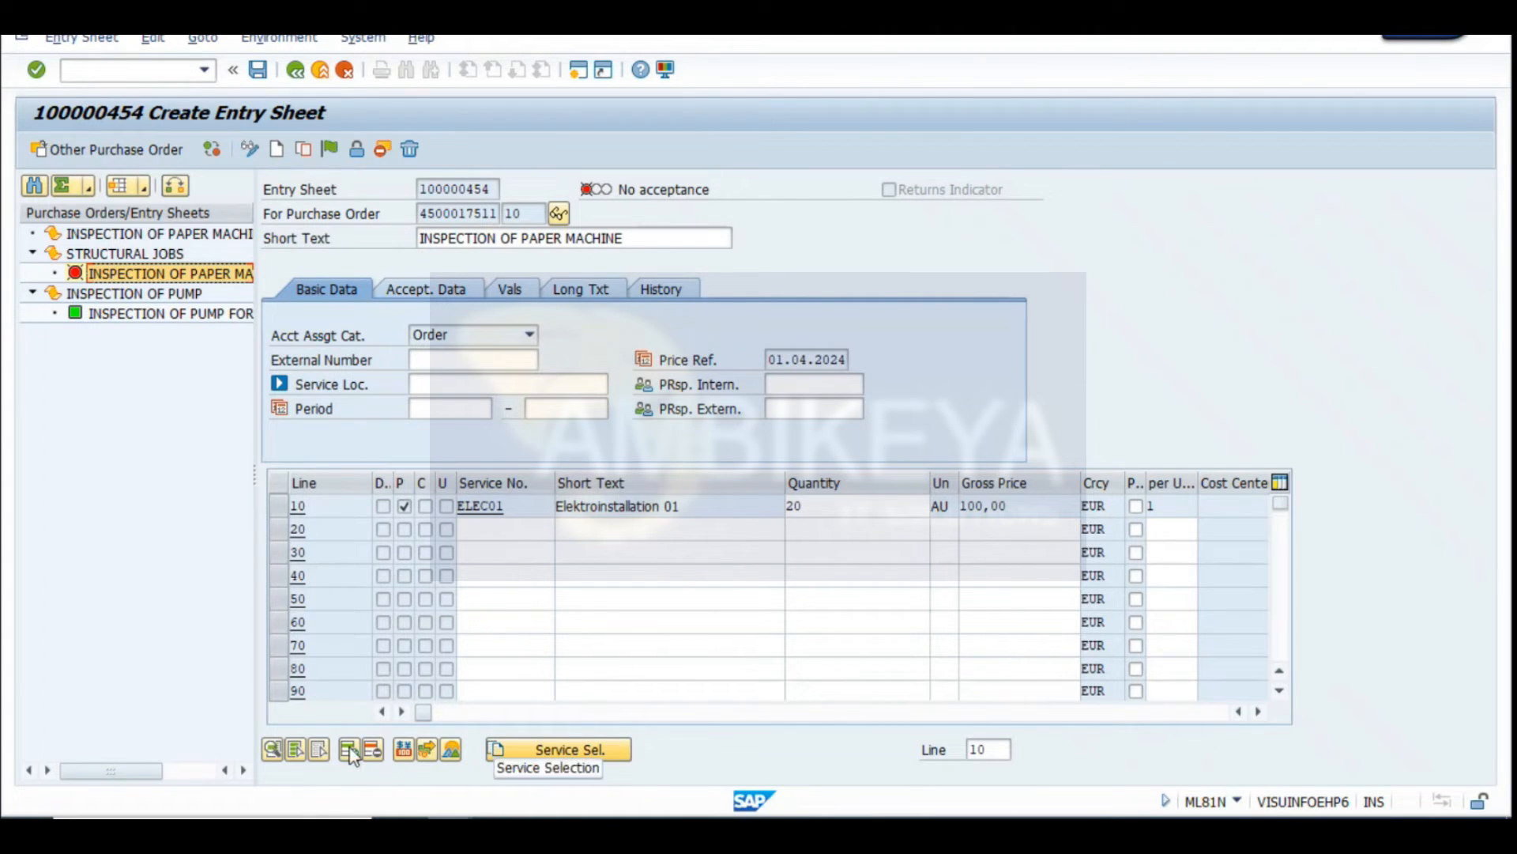
{"action": "left_click", "coordinate": [553, 751]}
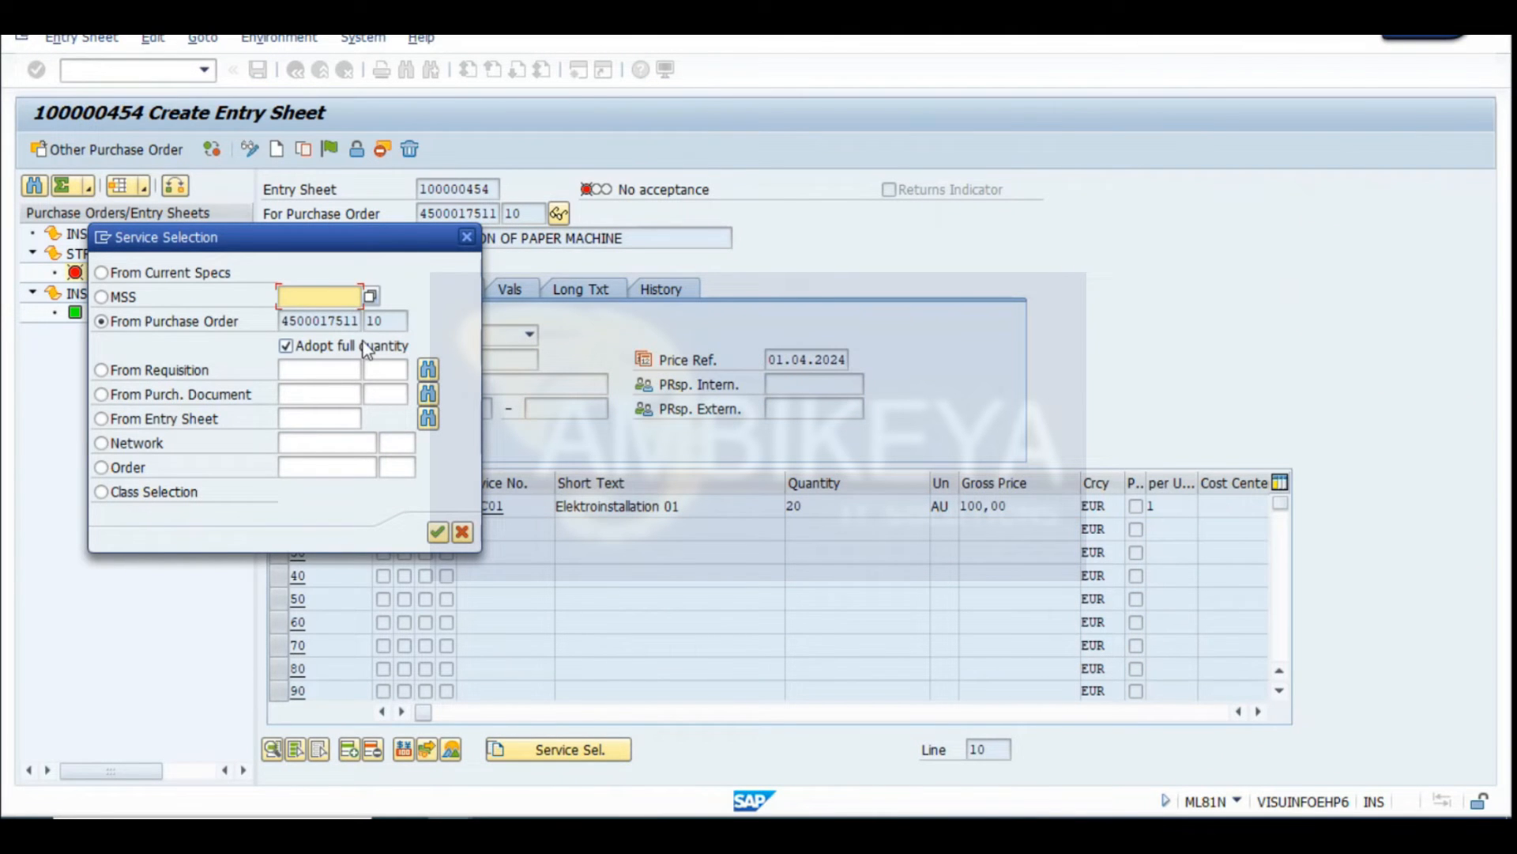
{"action": "left_click", "coordinate": [465, 239]}
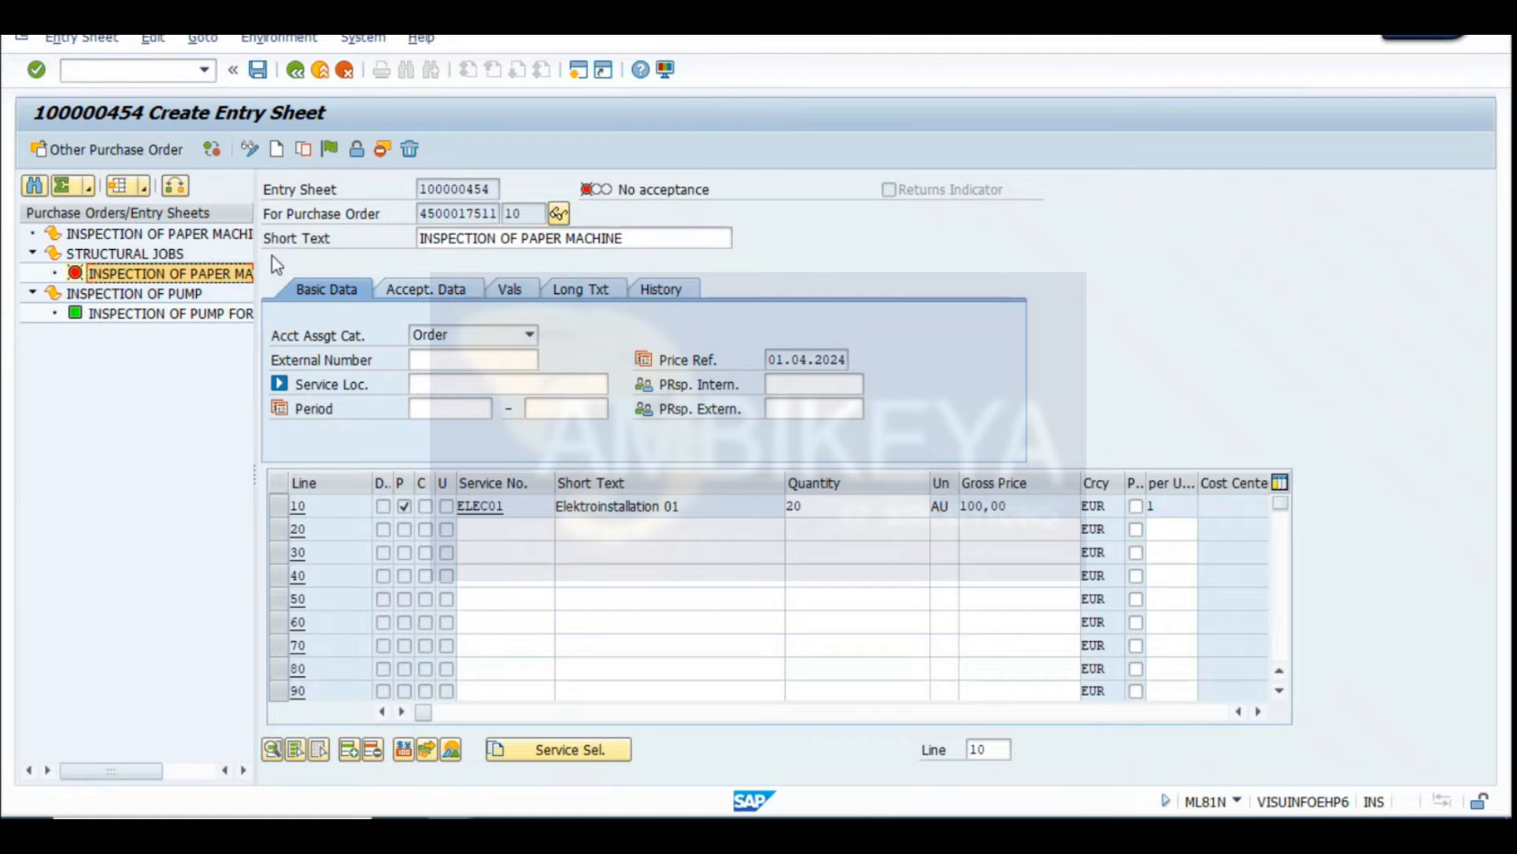
{"action": "left_click", "coordinate": [332, 148]}
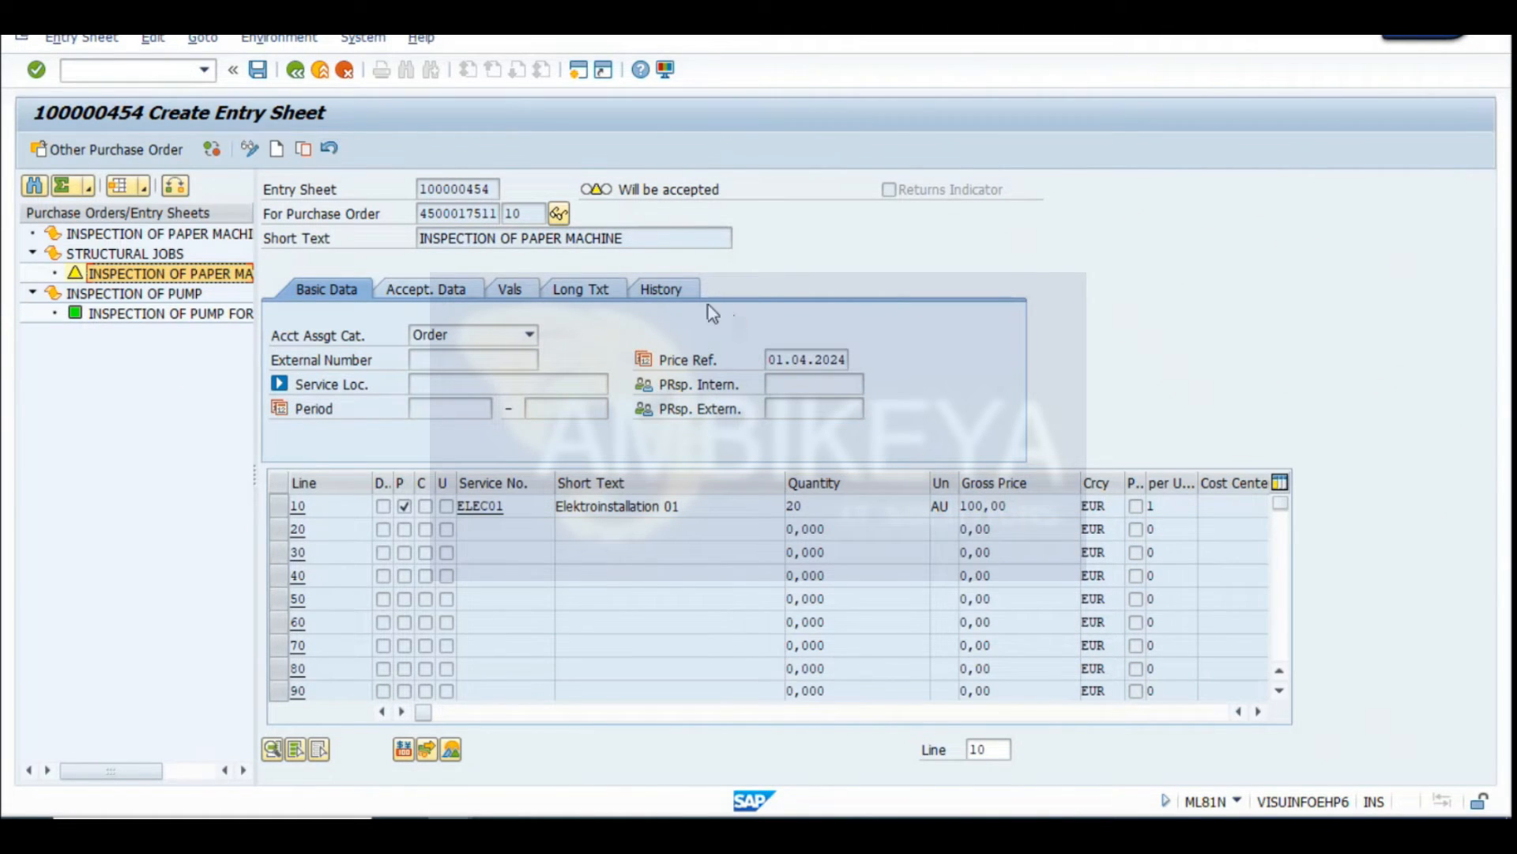
{"action": "left_click", "coordinate": [257, 70]}
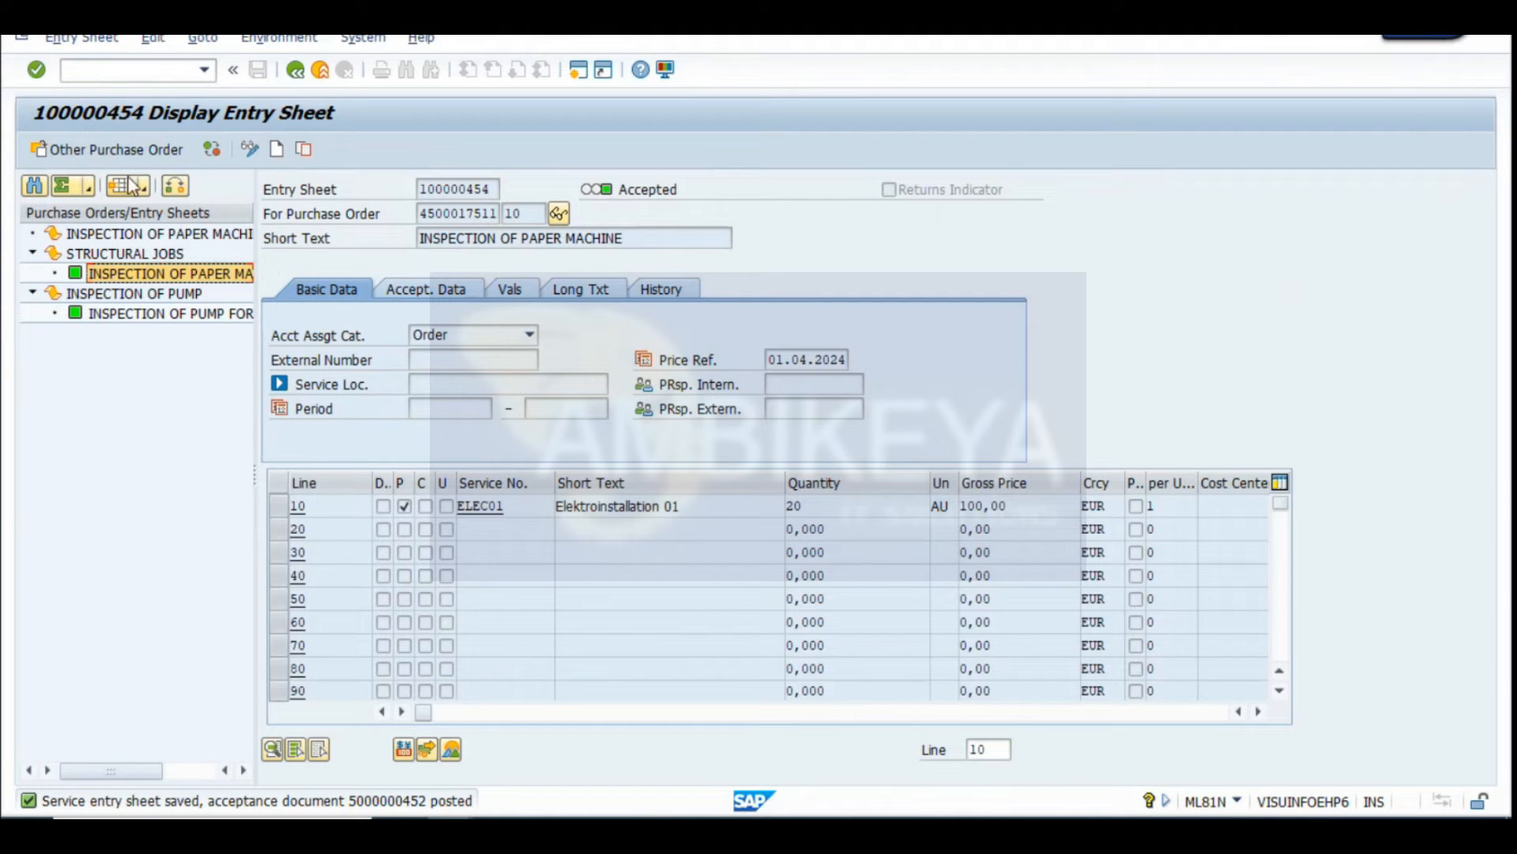
{"action": "left_click", "coordinate": [276, 150]}
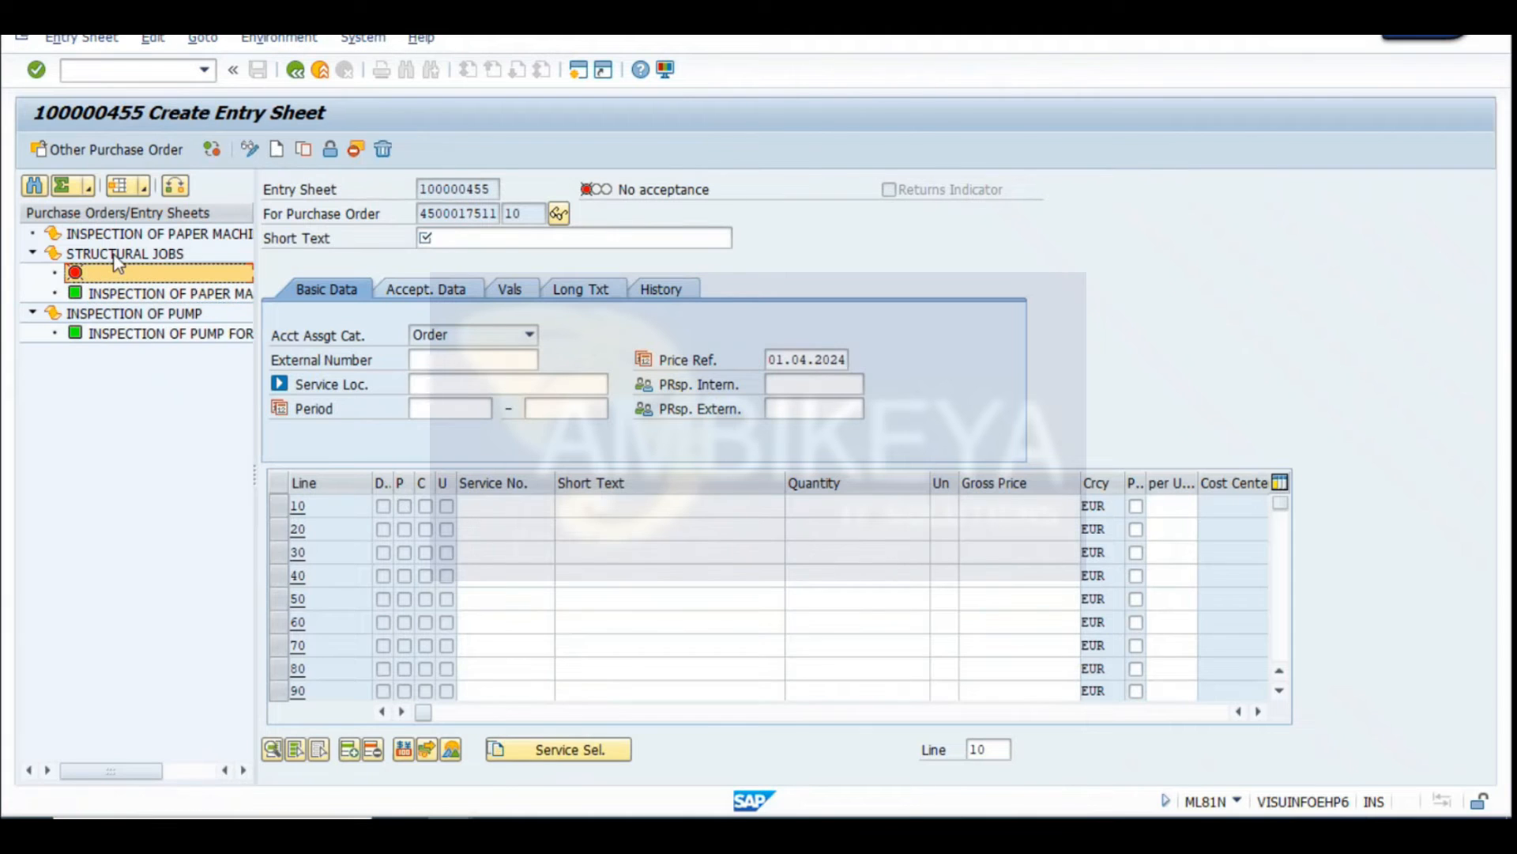
{"action": "left_click", "coordinate": [299, 71]}
{"action": "left_click", "coordinate": [320, 71]}
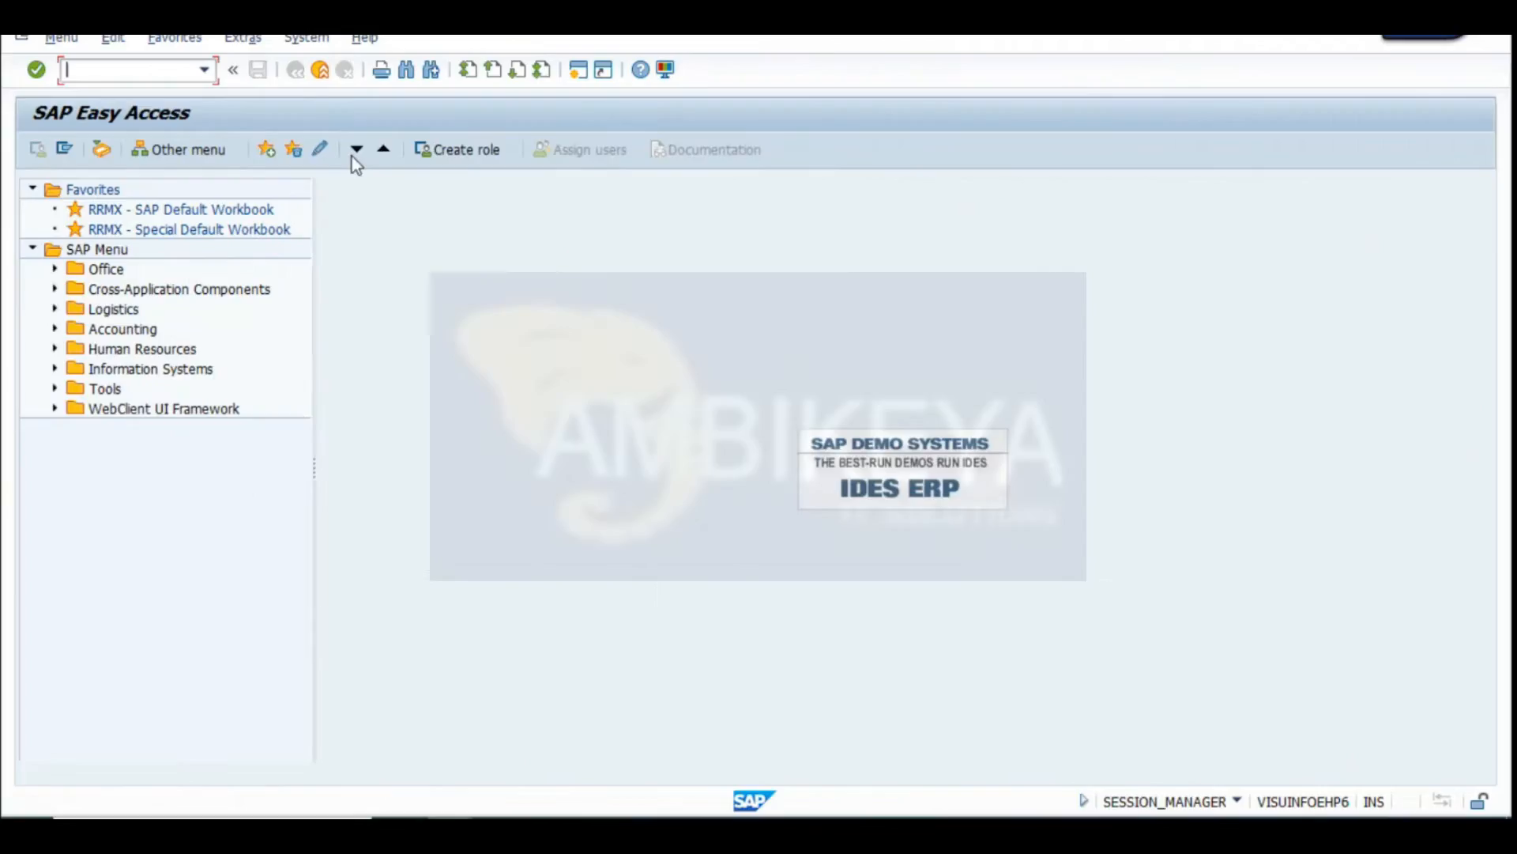
Restart ML81N and choose the PM03 purchase order number in the selection of another purchase order
{"action": "left_click", "coordinate": [205, 70]}
{"action": "left_click", "coordinate": [131, 107]}
{"action": "key", "text": "Return"}
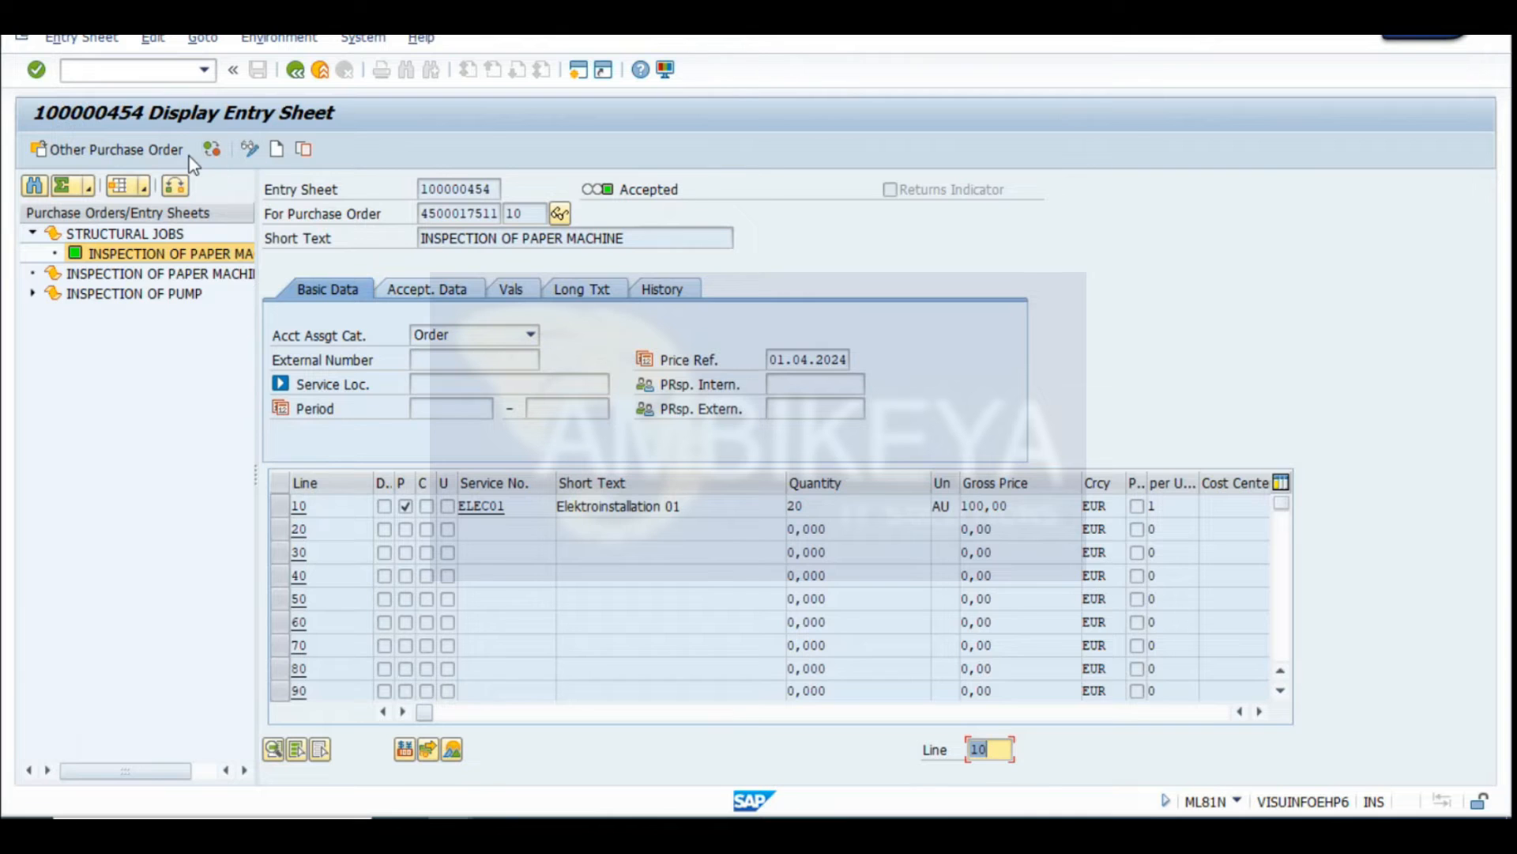
{"action": "left_click", "coordinate": [111, 149]}
{"action": "left_click", "coordinate": [271, 298]}
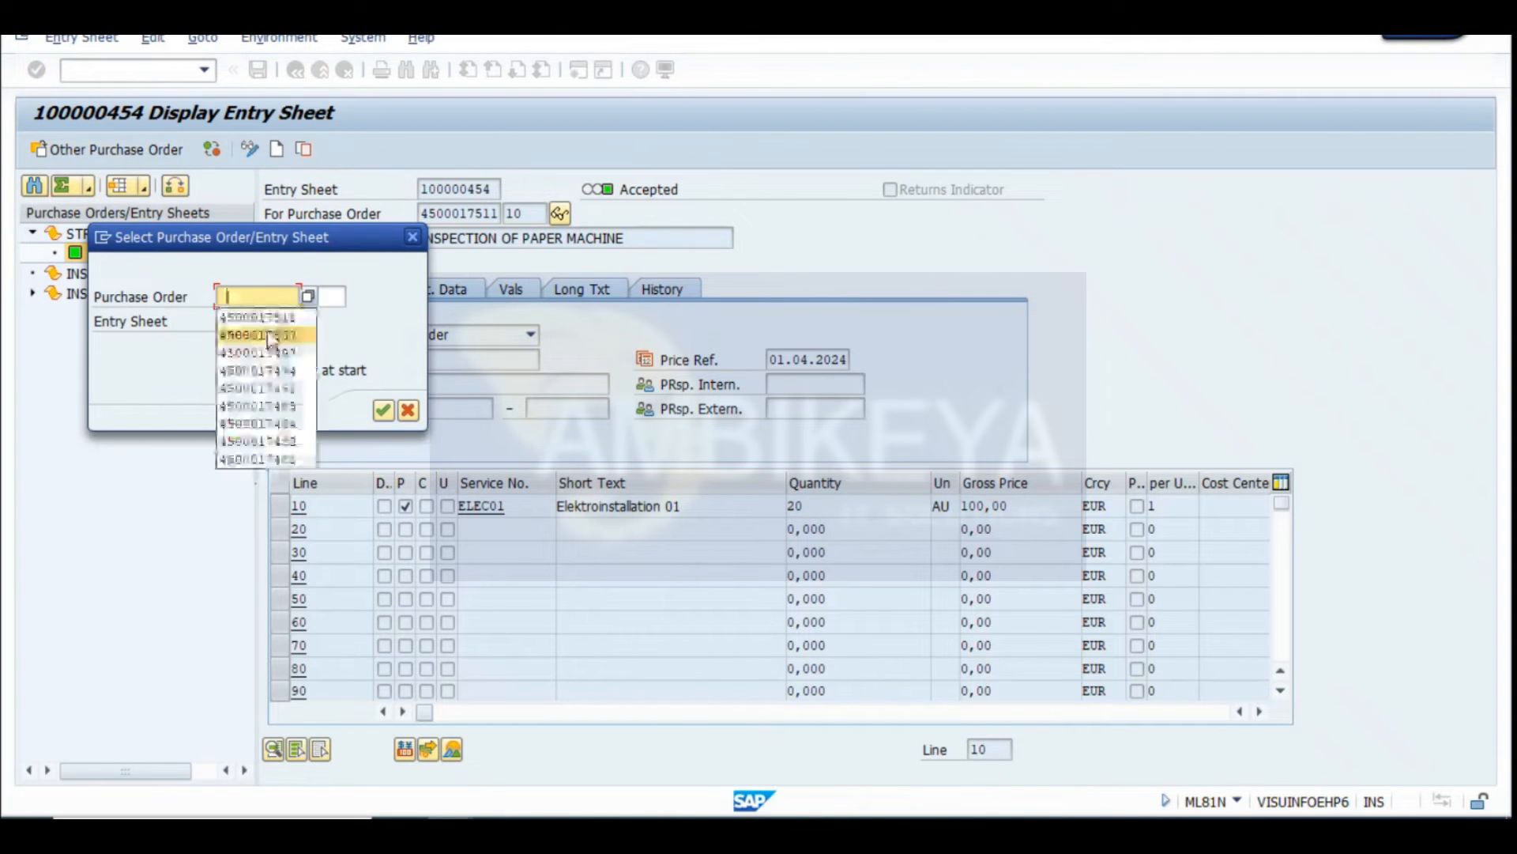
{"action": "left_click", "coordinate": [275, 319]}
{"action": "left_click", "coordinate": [337, 297]}
Check the PM03 purchase order in the INVESTMENT sheet, then load its item 20 for service entry in SAP
{"action": "left_click", "coordinate": [904, 832]}
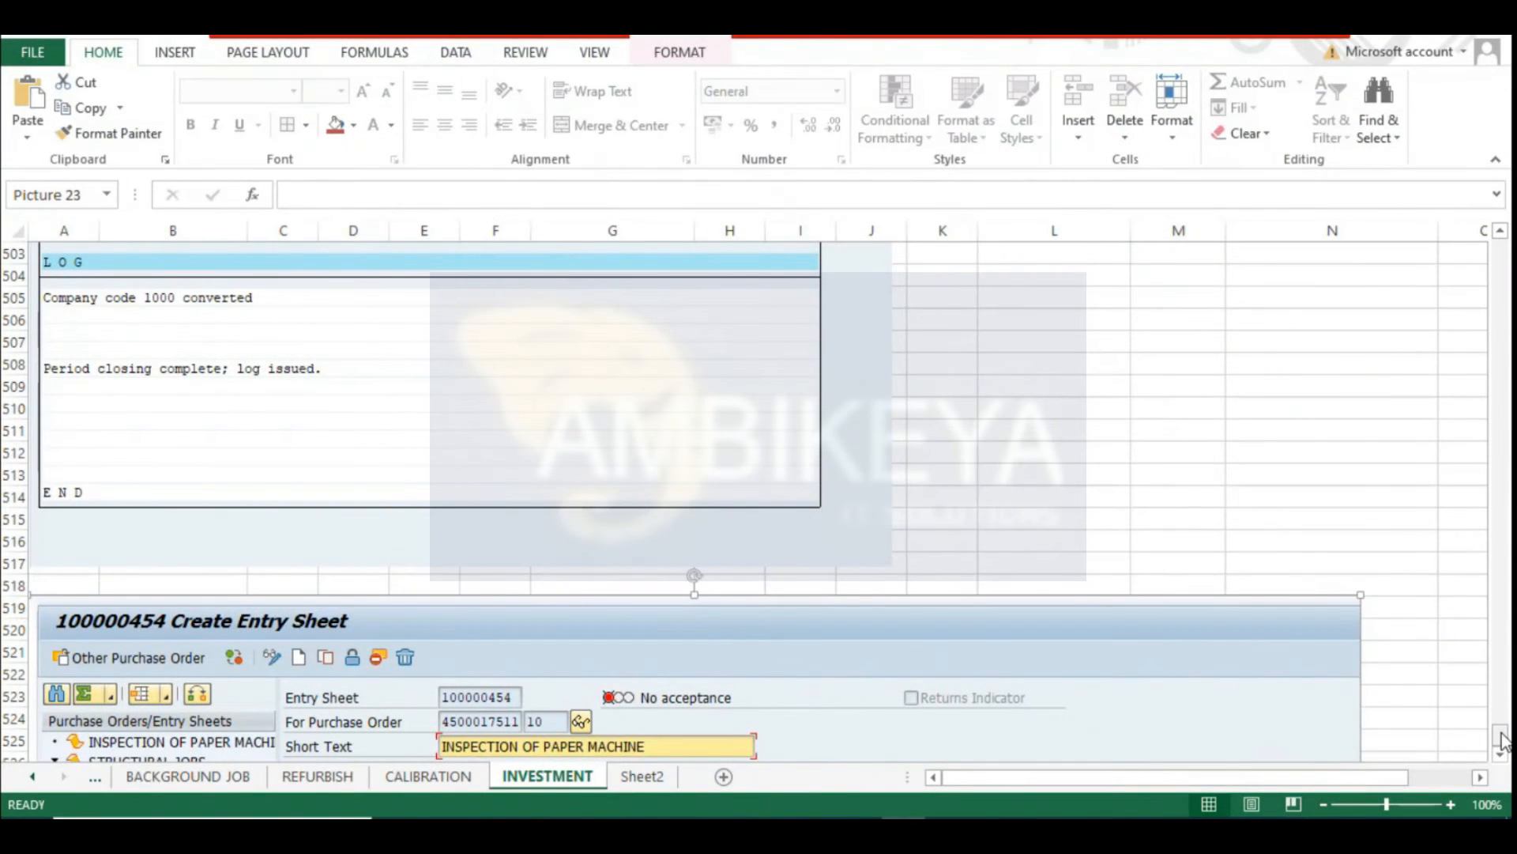
{"action": "left_click_drag", "start_coordinate": [1503, 738], "coordinate": [1501, 241]}
{"action": "left_click", "coordinate": [1088, 512]}
{"action": "left_click", "coordinate": [904, 832]}
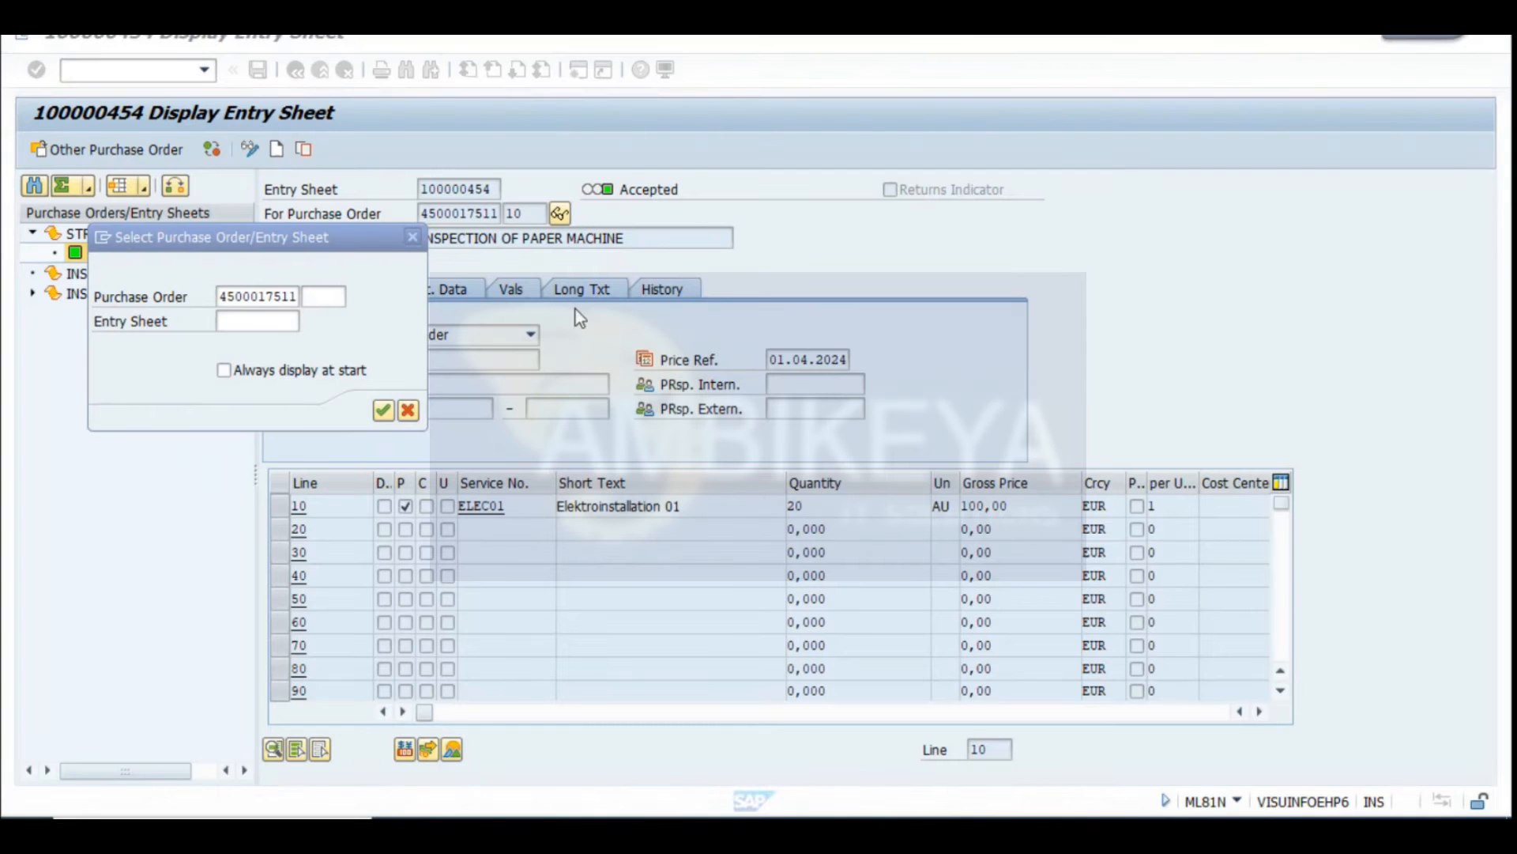
{"action": "left_click", "coordinate": [341, 295]}
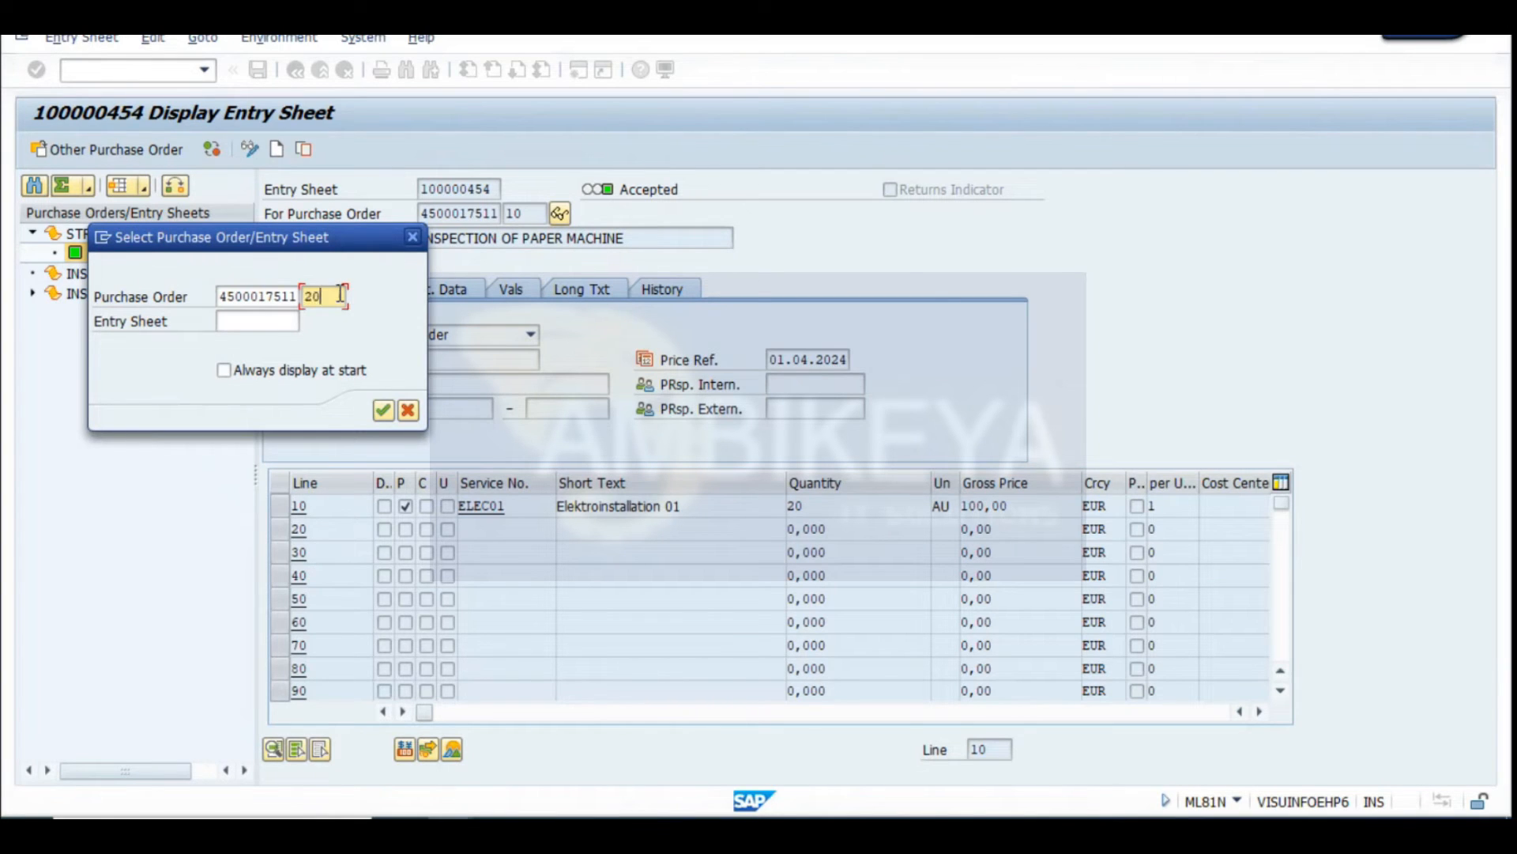
{"action": "type", "text": "20"}
{"action": "left_click", "coordinate": [383, 410]}
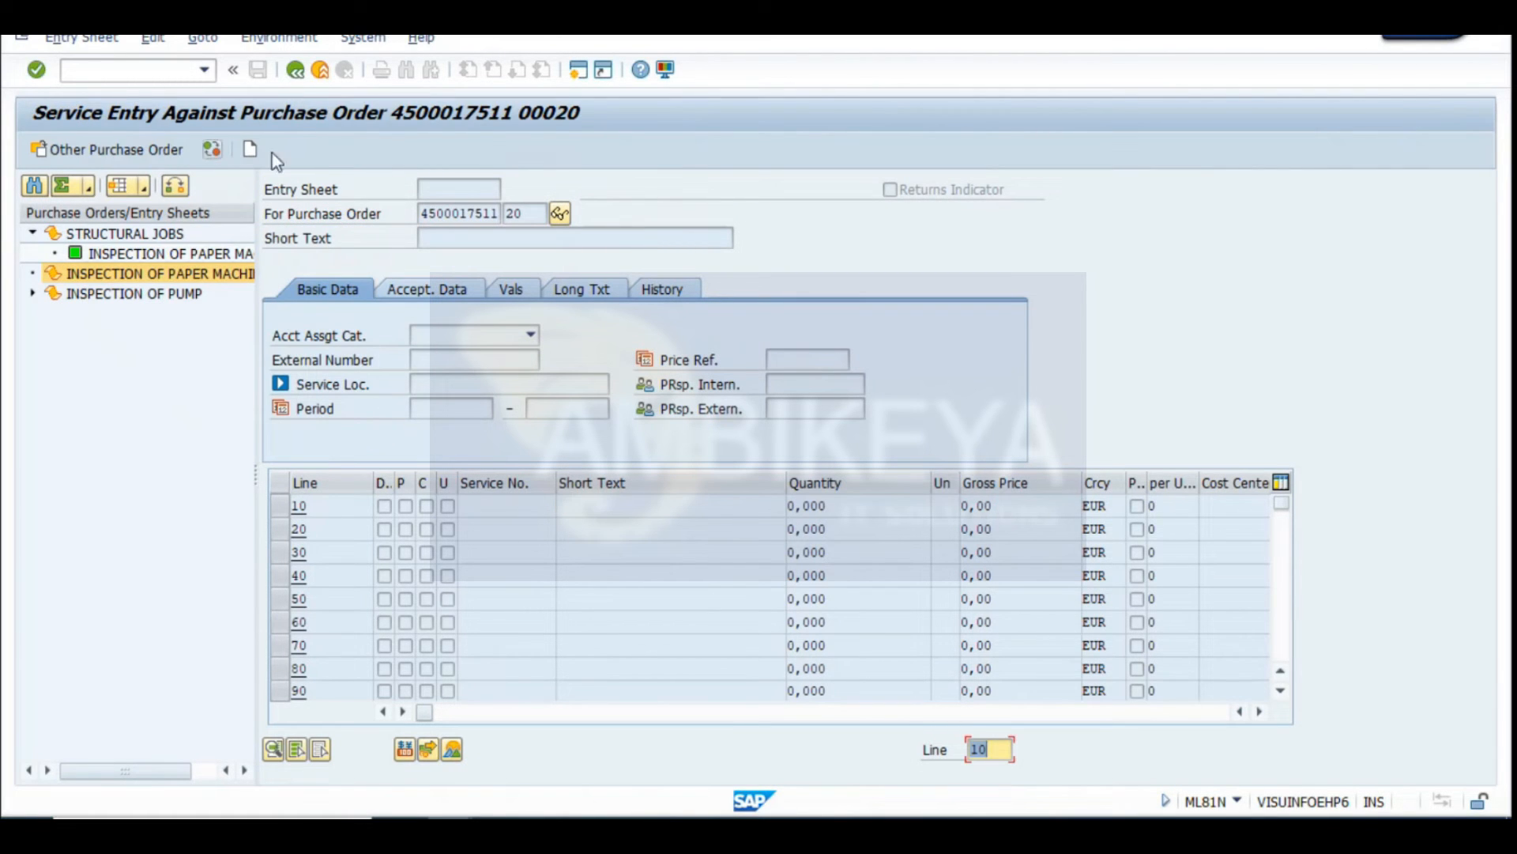
Create an entry sheet for item 20 of the PM03 purchase order with the short text "INSPECTION OF PAPER MACHINE"
{"action": "left_click", "coordinate": [249, 149]}
{"action": "left_click", "coordinate": [552, 752]}
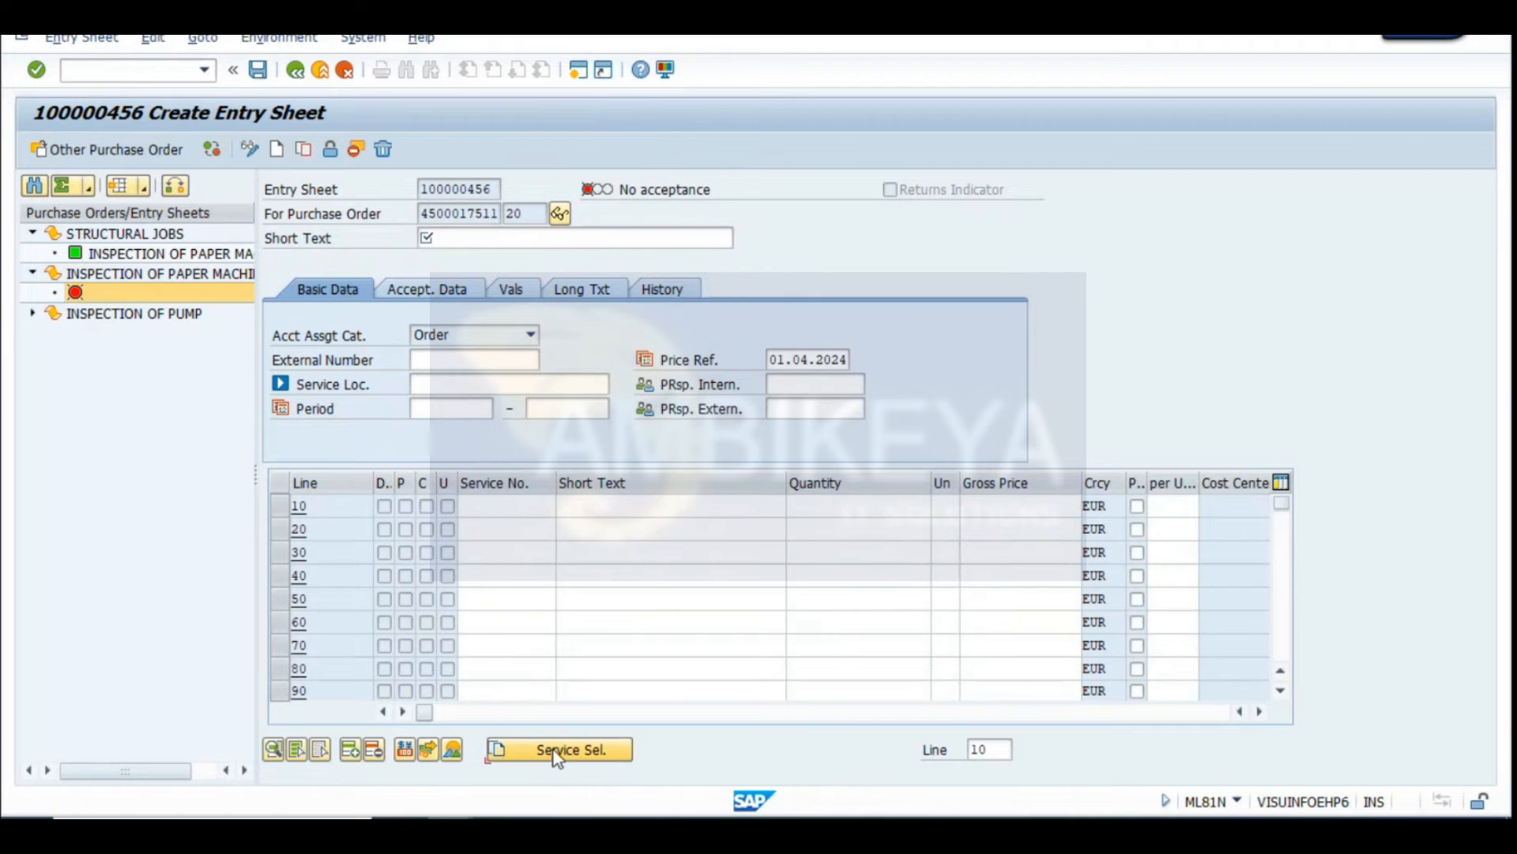
{"action": "left_click", "coordinate": [465, 241]}
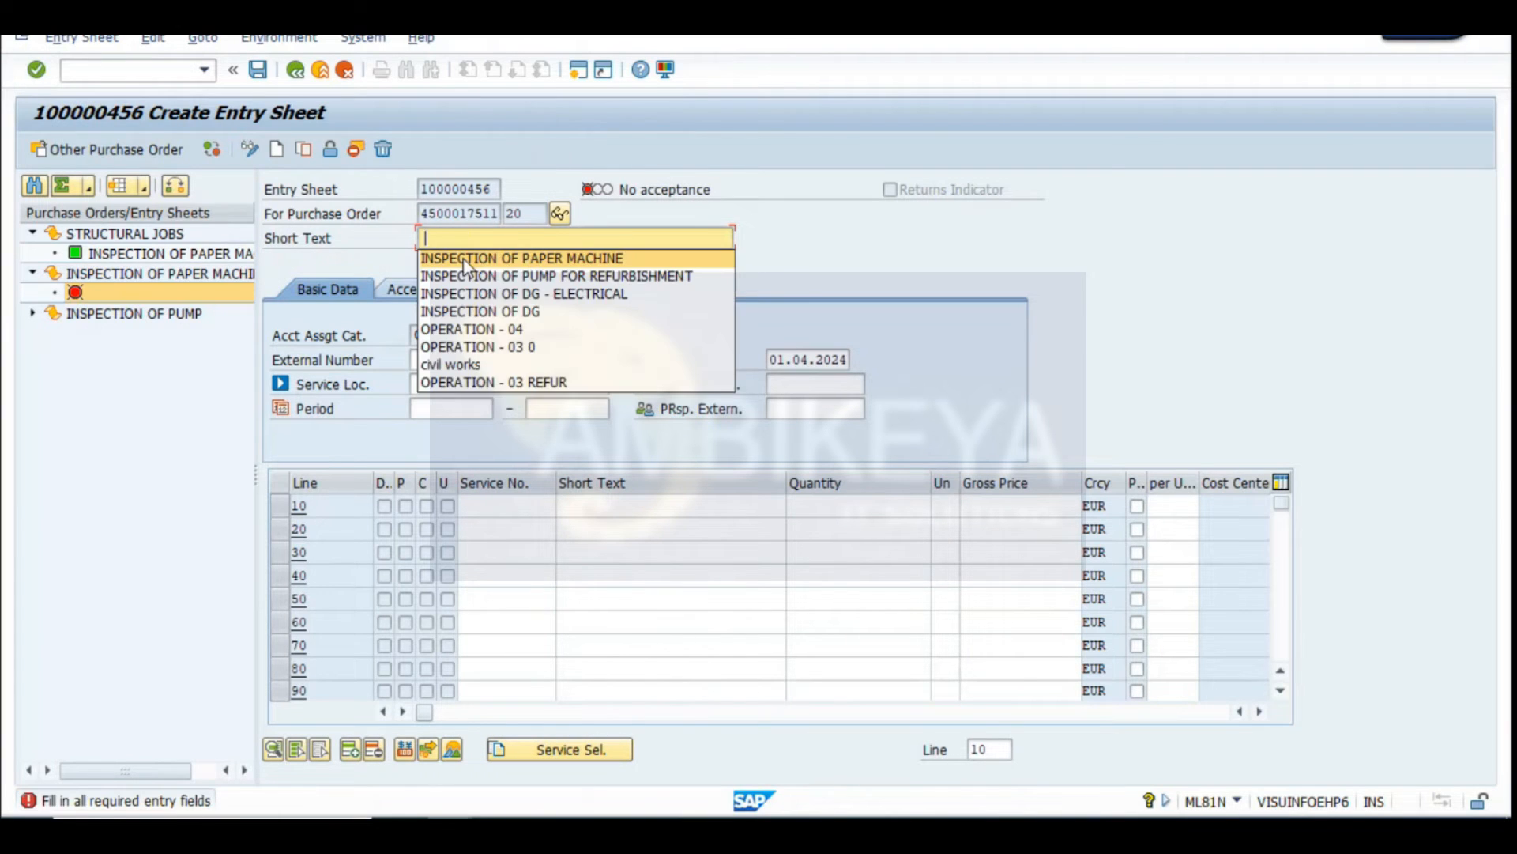
{"action": "left_click", "coordinate": [475, 254]}
Adopt service ELEC02 with quantity 20 from item 20 of the purchase order into the entry sheet
{"action": "left_click", "coordinate": [573, 751]}
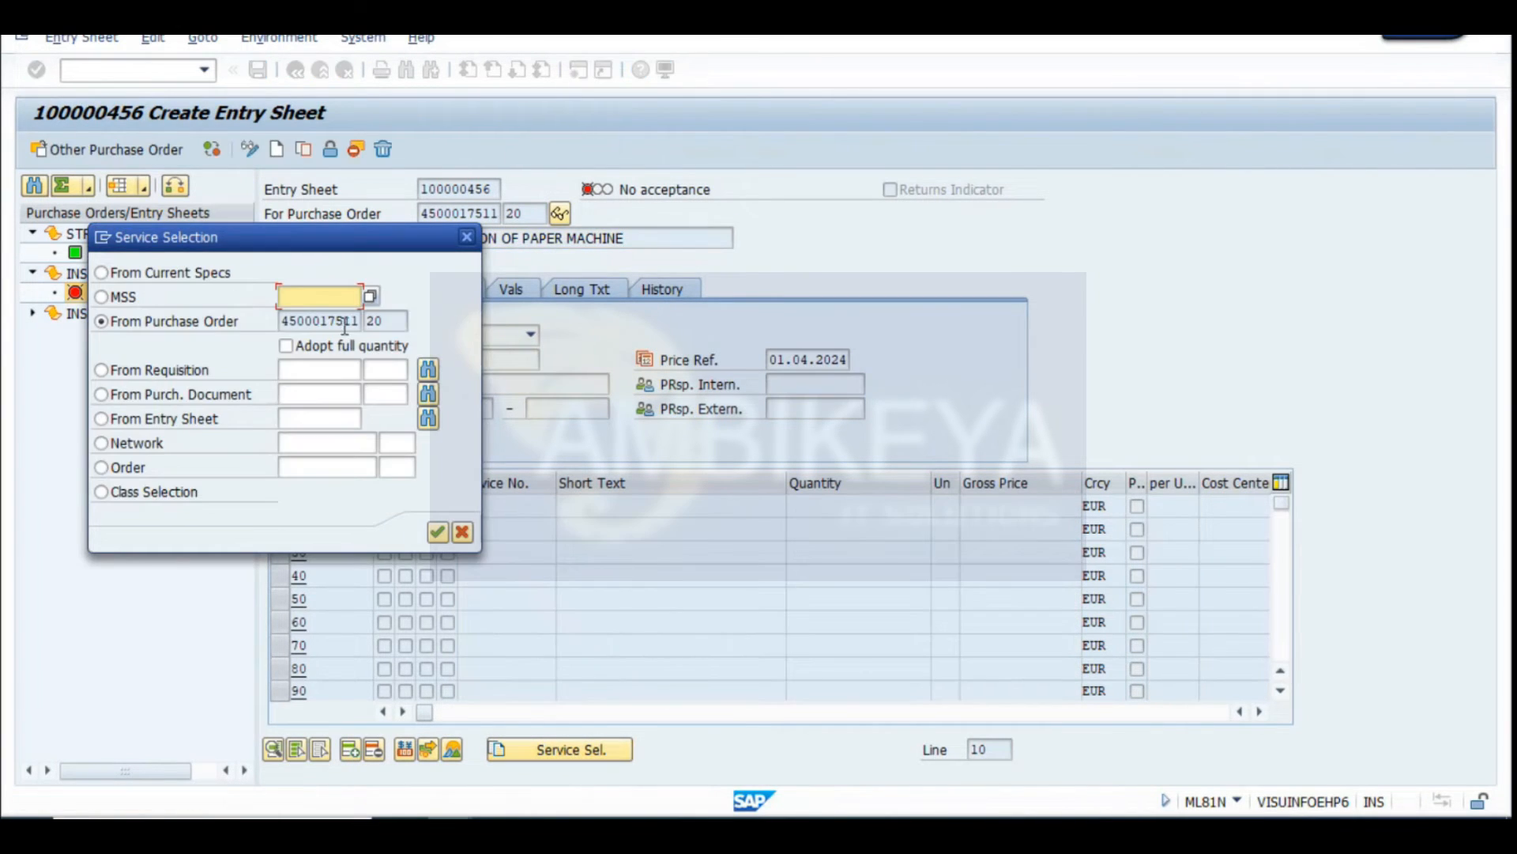
{"action": "left_click", "coordinate": [437, 532]}
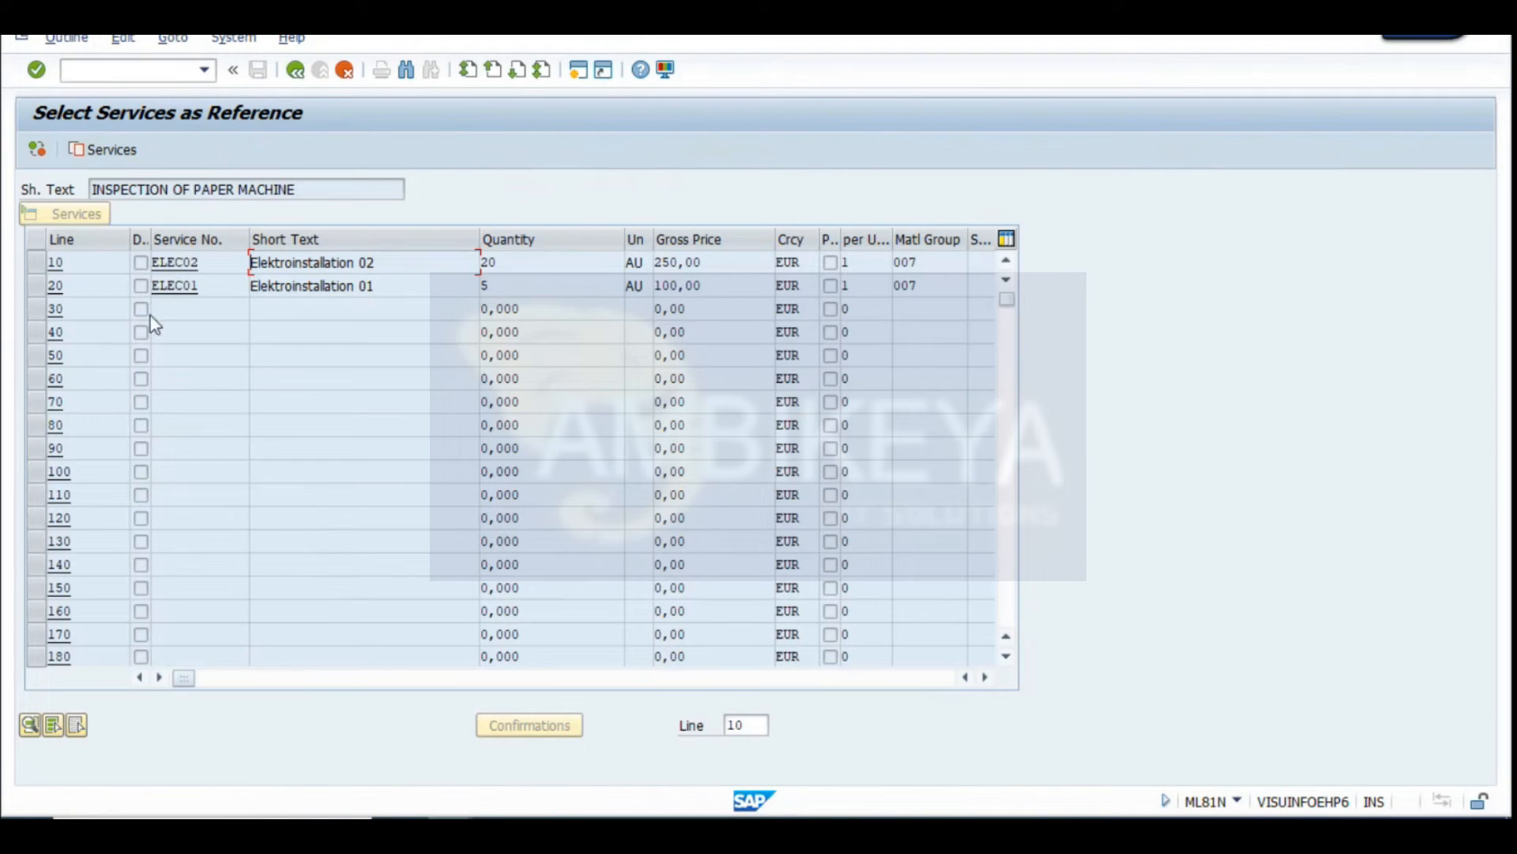
{"action": "left_click", "coordinate": [108, 152]}
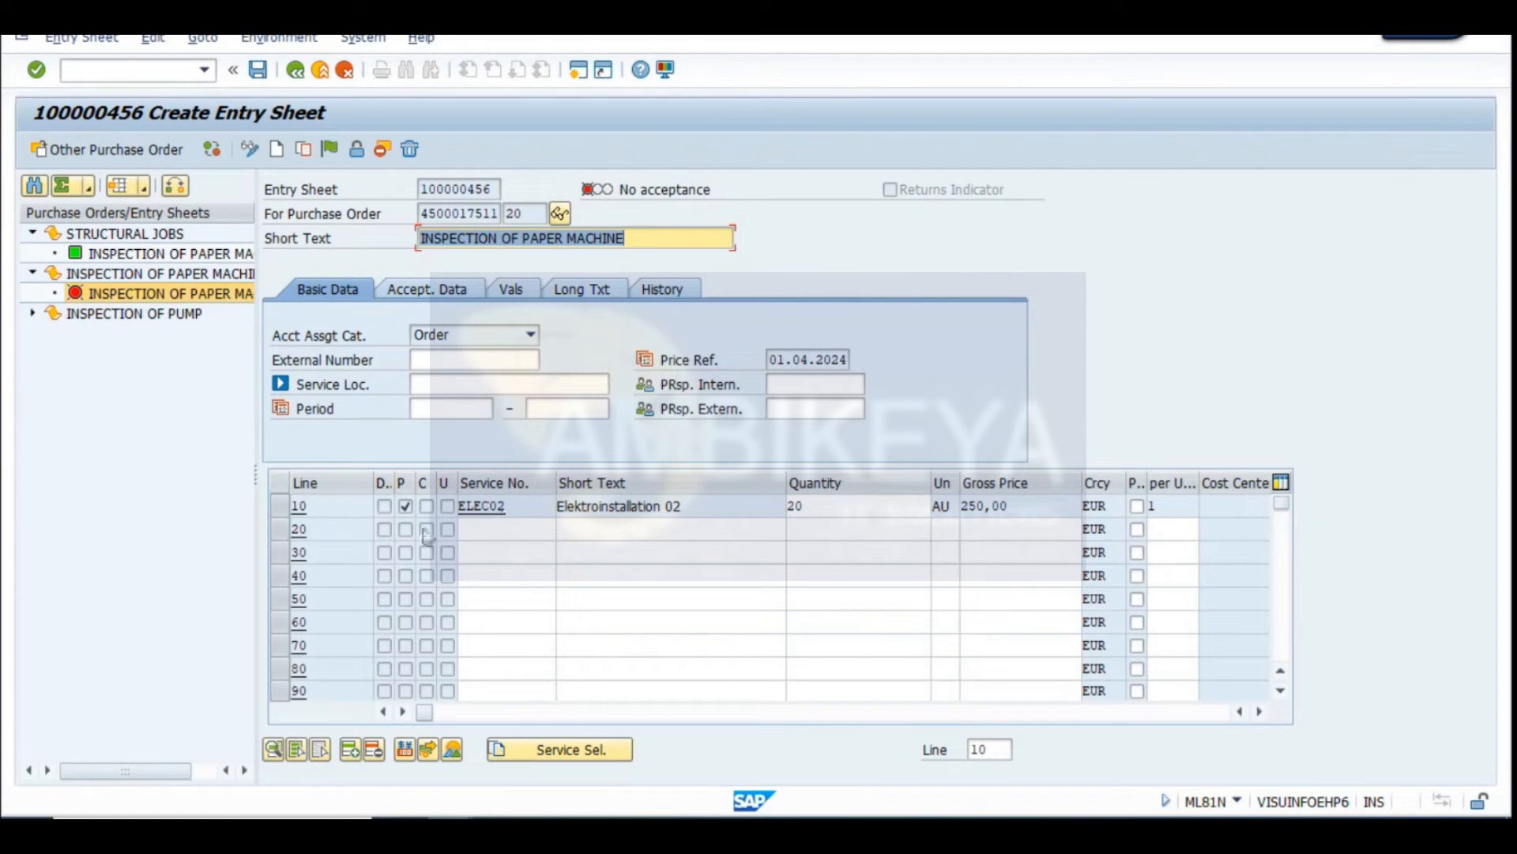
Adopt service ELEC01 with quantity 5 from item 20 of the purchase order as line 20 of the entry sheet
{"action": "left_click", "coordinate": [596, 754]}
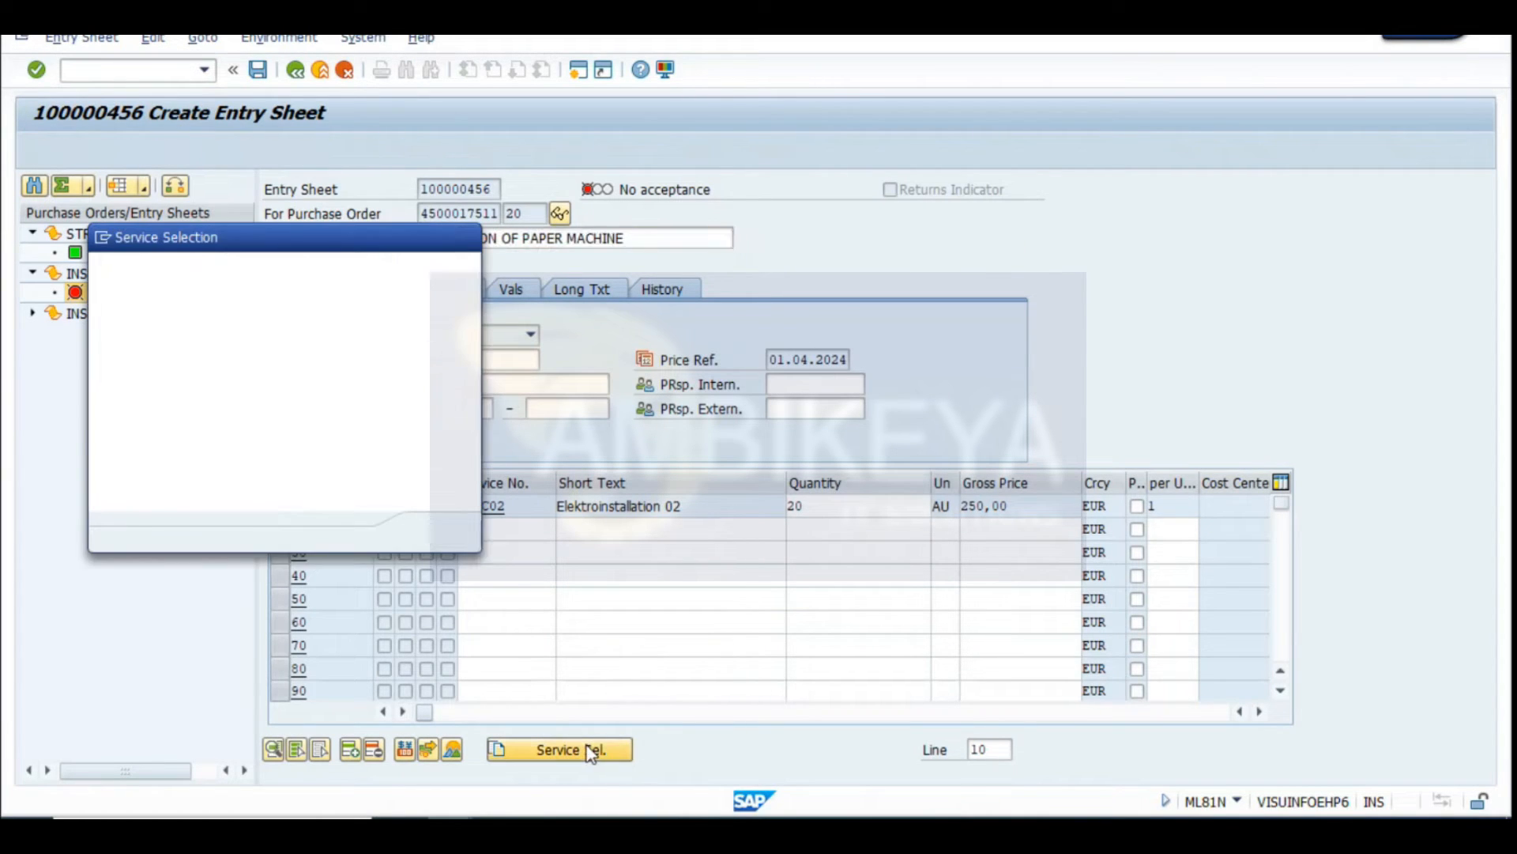
{"action": "left_click", "coordinate": [438, 532]}
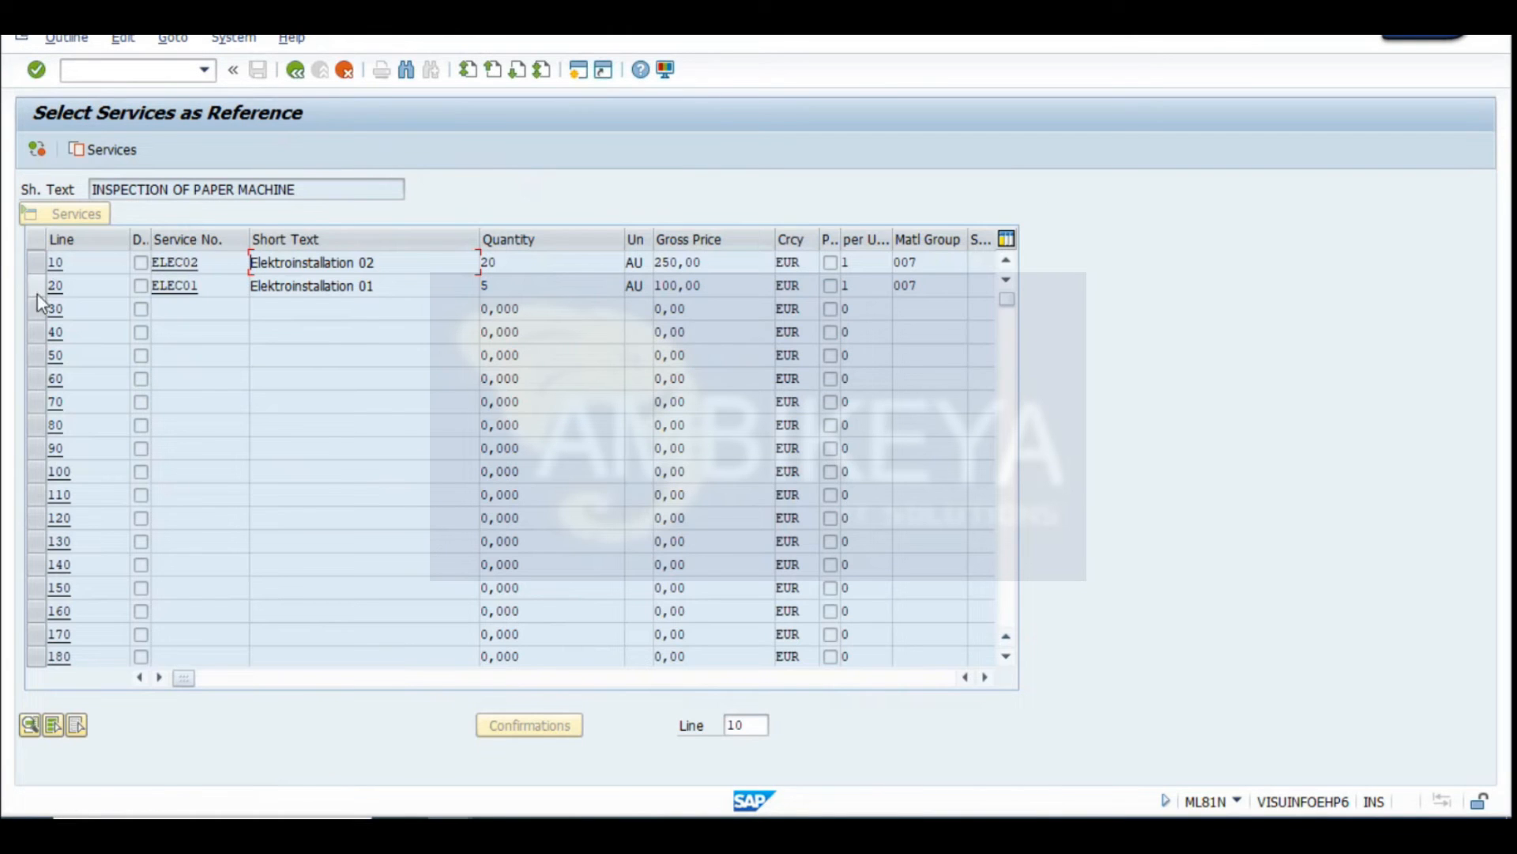
{"action": "left_click", "coordinate": [36, 262]}
{"action": "left_click", "coordinate": [36, 286]}
{"action": "left_click", "coordinate": [117, 149]}
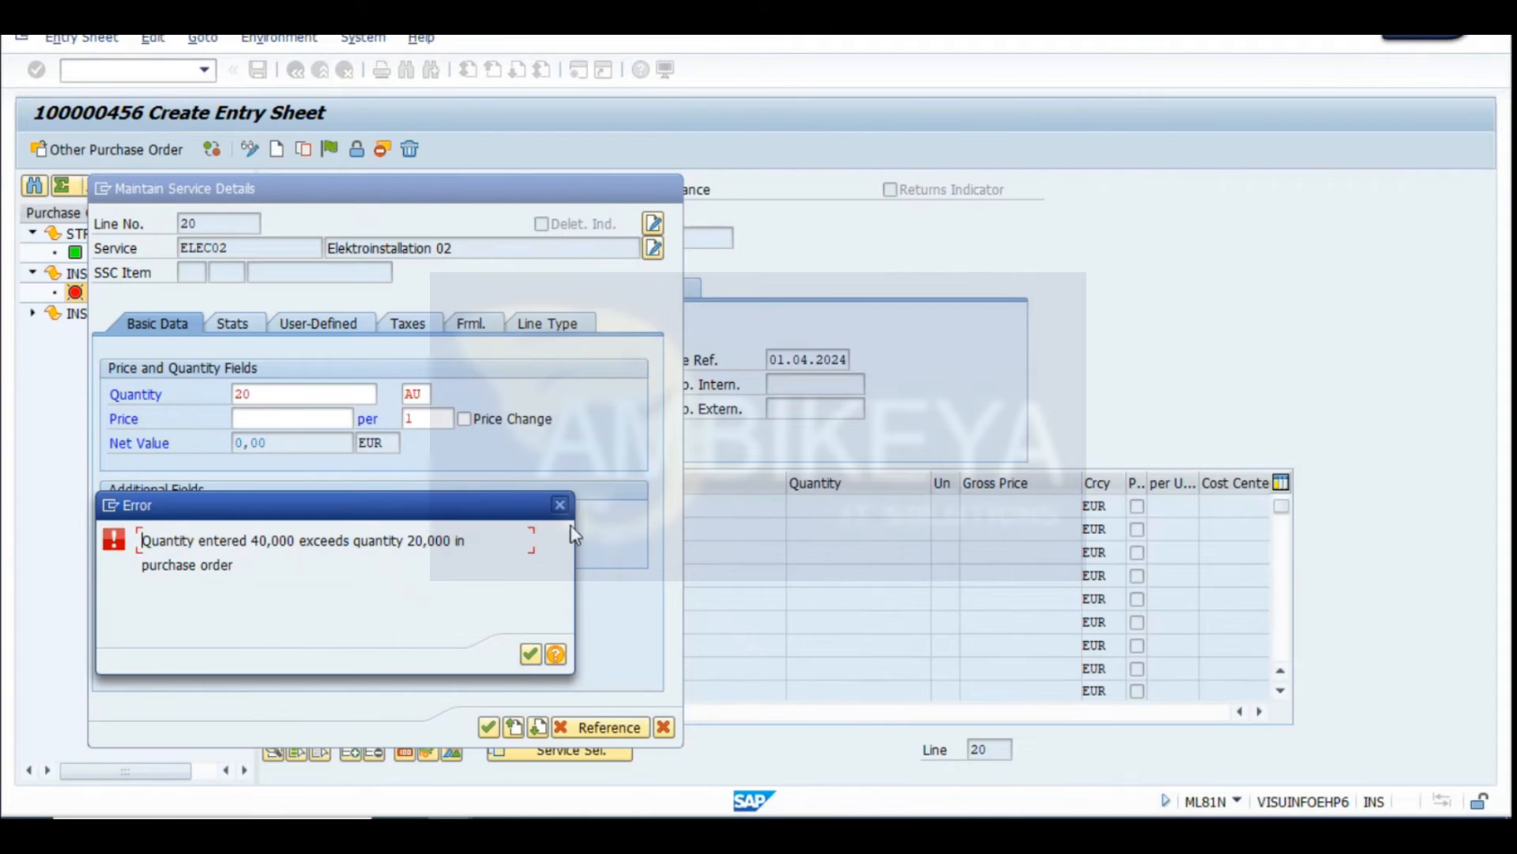
{"action": "left_click", "coordinate": [560, 504]}
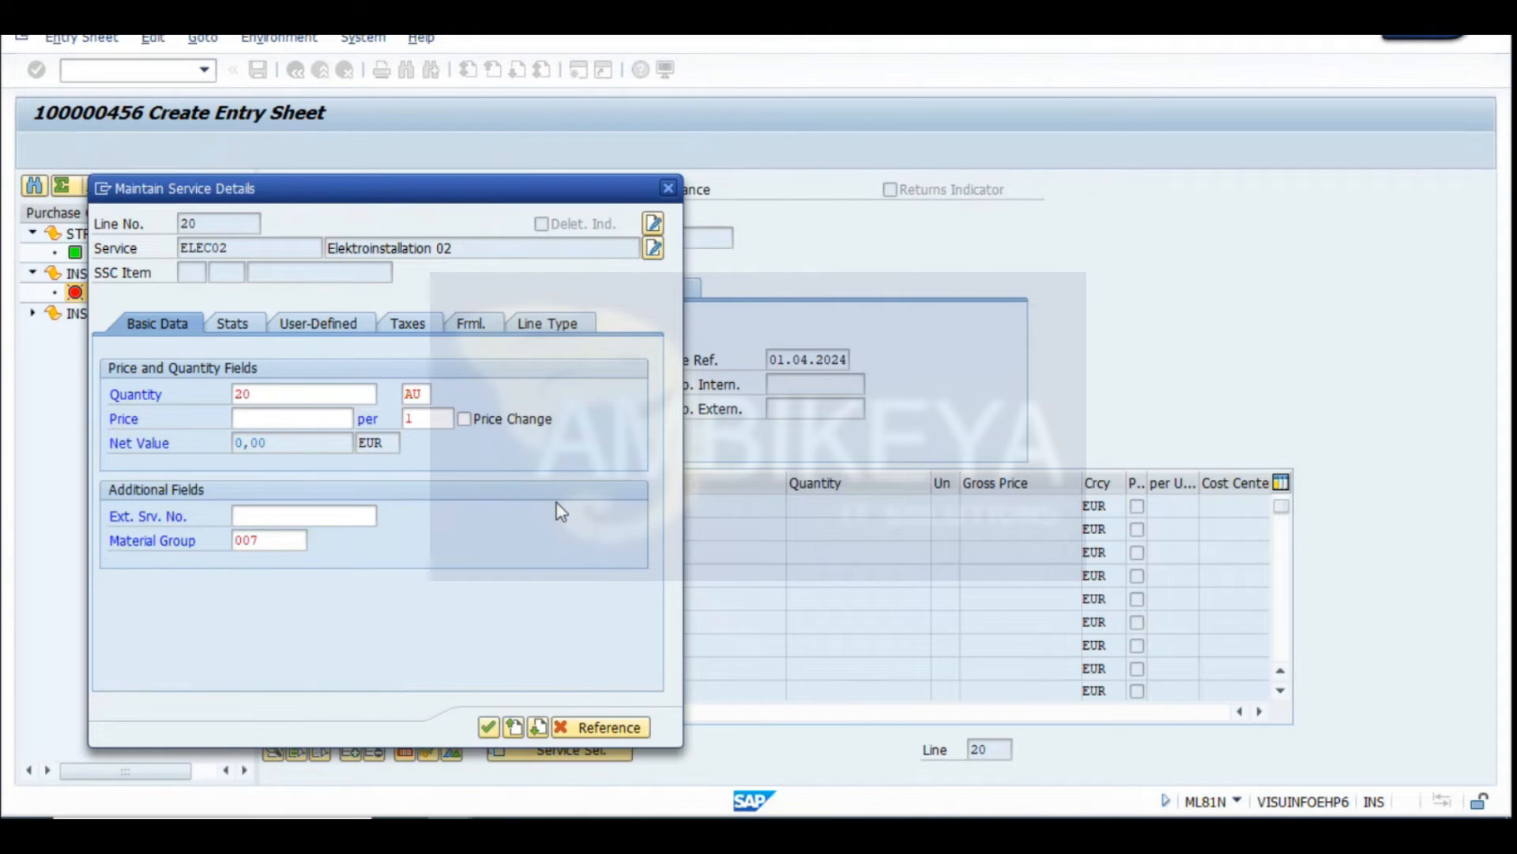
{"action": "left_click", "coordinate": [669, 189]}
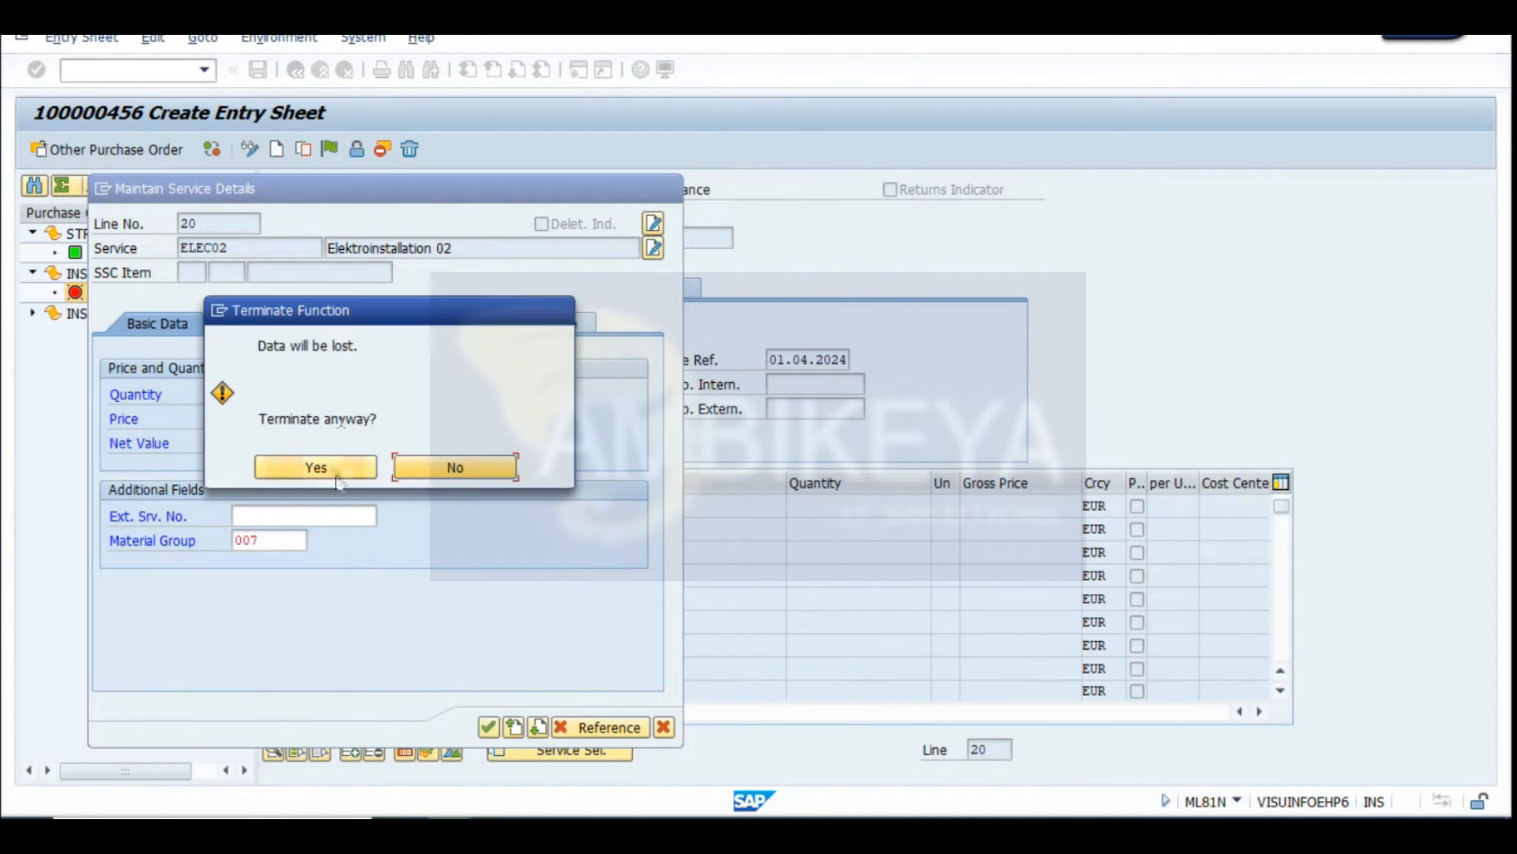
{"action": "left_click", "coordinate": [338, 476]}
{"action": "left_click_drag", "start_coordinate": [512, 502], "coordinate": [373, 522]}
{"action": "double_click", "coordinate": [823, 529]}
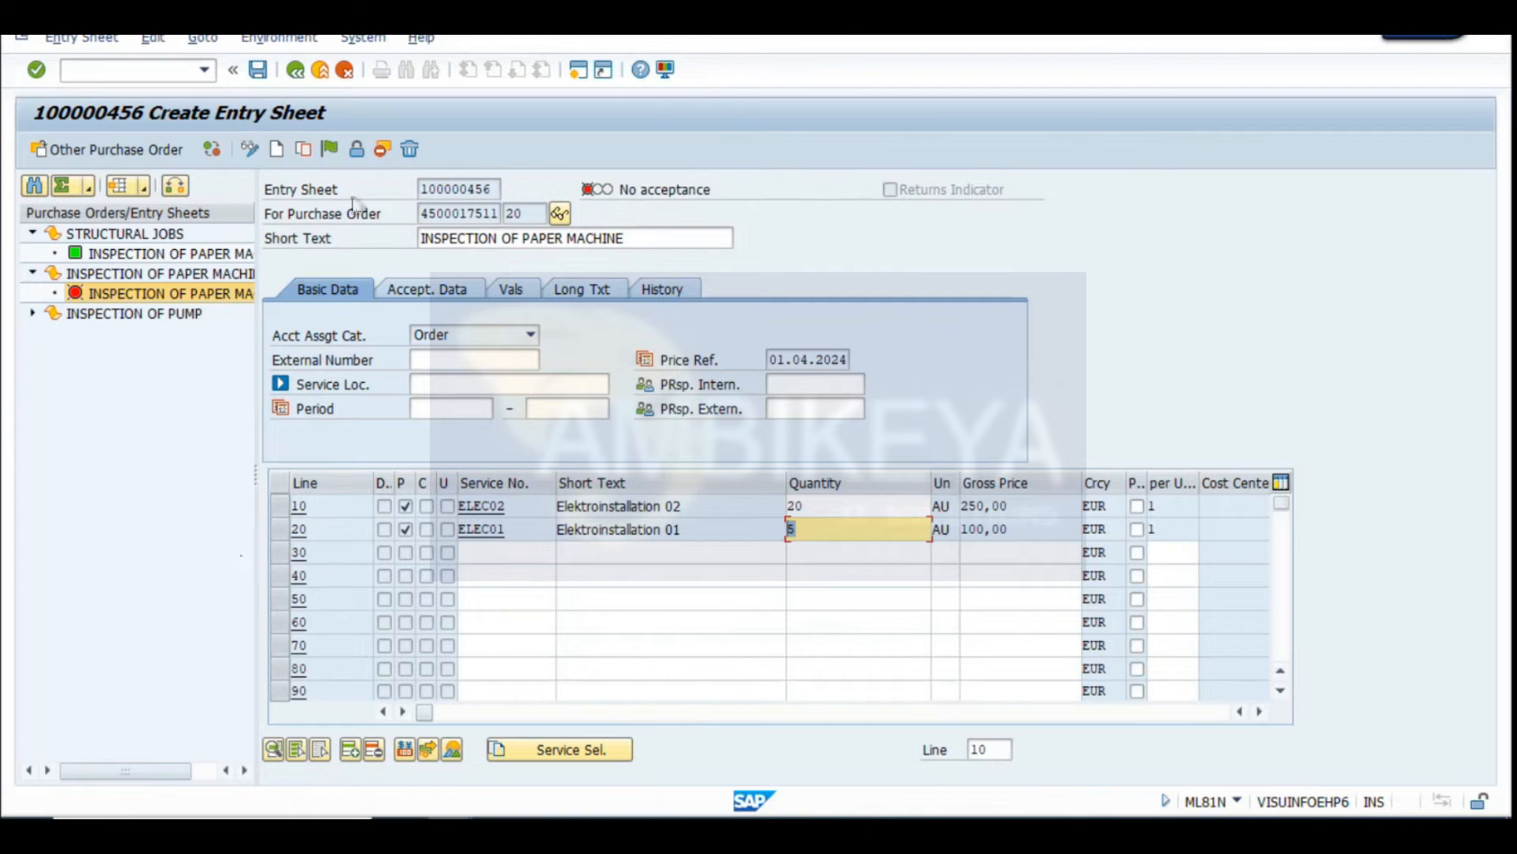
Accept and save the entry sheet for the inspection of the paper machine, and exit ML81N
{"action": "left_click", "coordinate": [330, 150]}
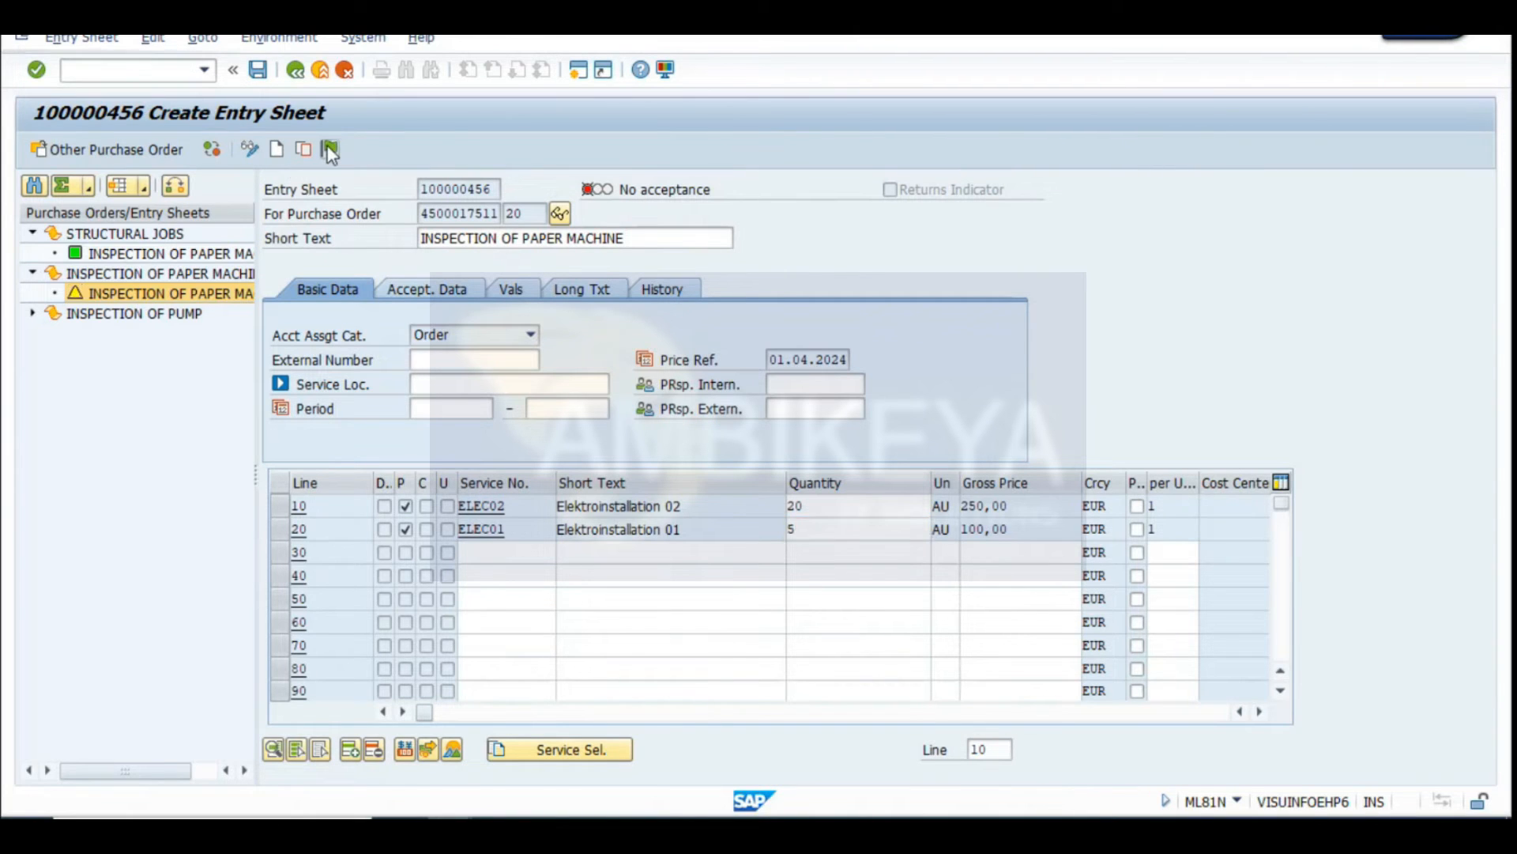
{"action": "left_click", "coordinate": [259, 71]}
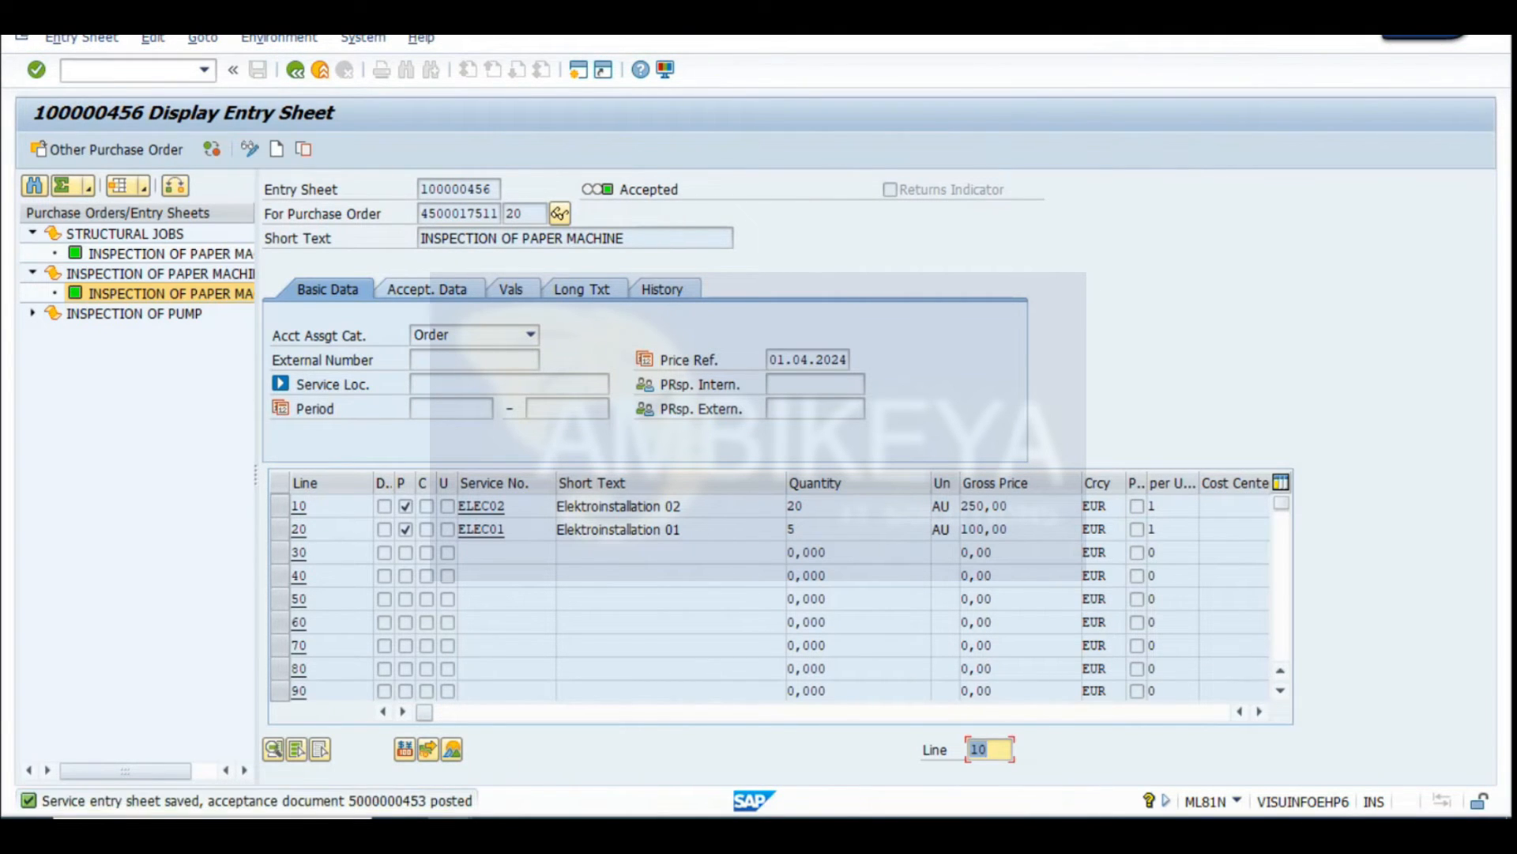
{"action": "left_click", "coordinate": [301, 74]}
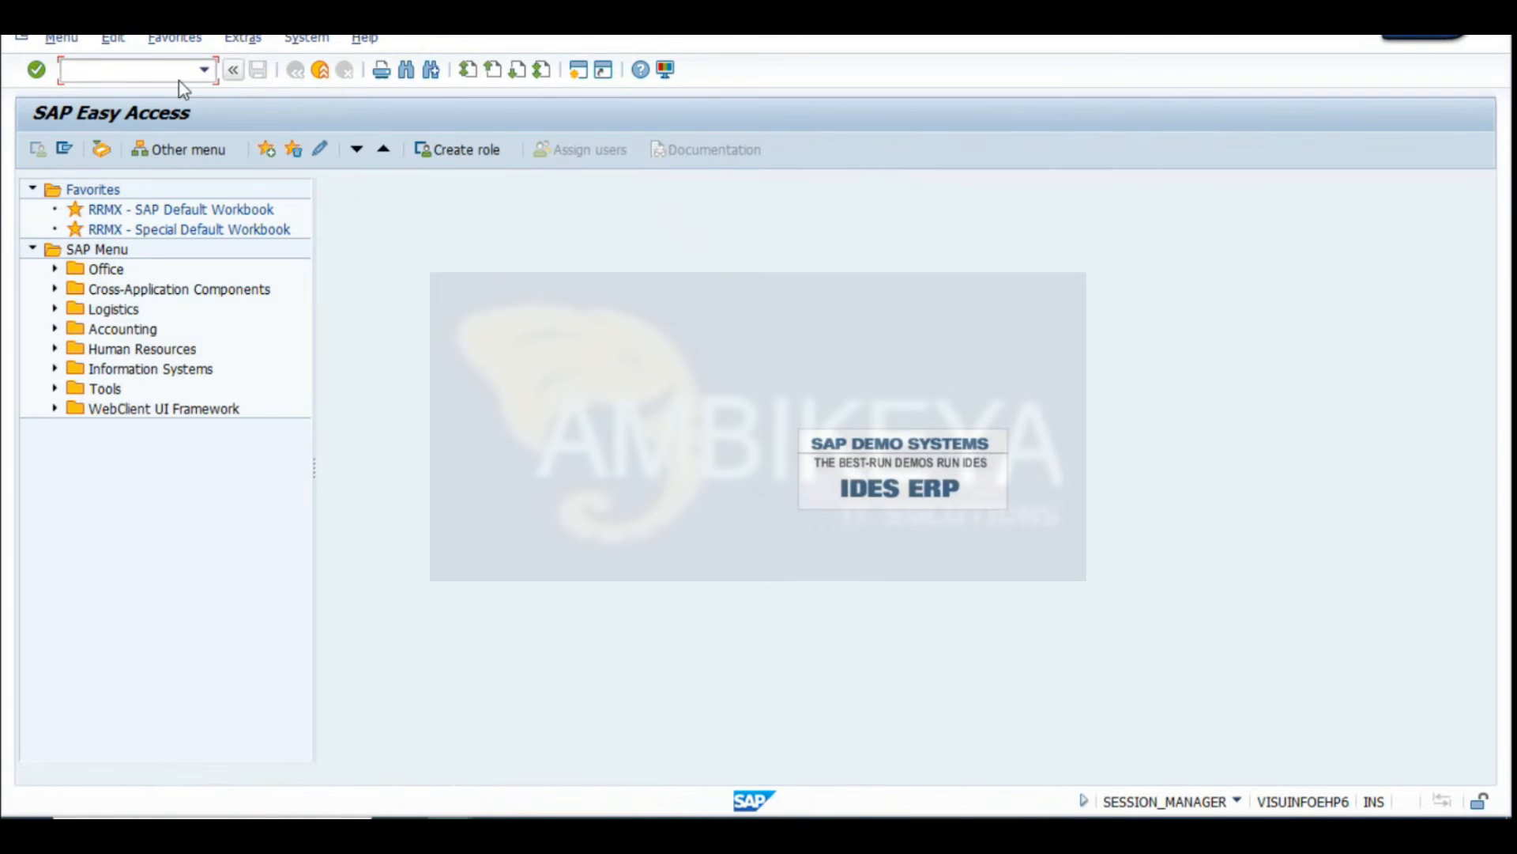
Switch to the order display session, restart IW33 for the investment order and open its plan/actual cost overview
{"action": "mouse_move", "coordinate": [467, 829]}
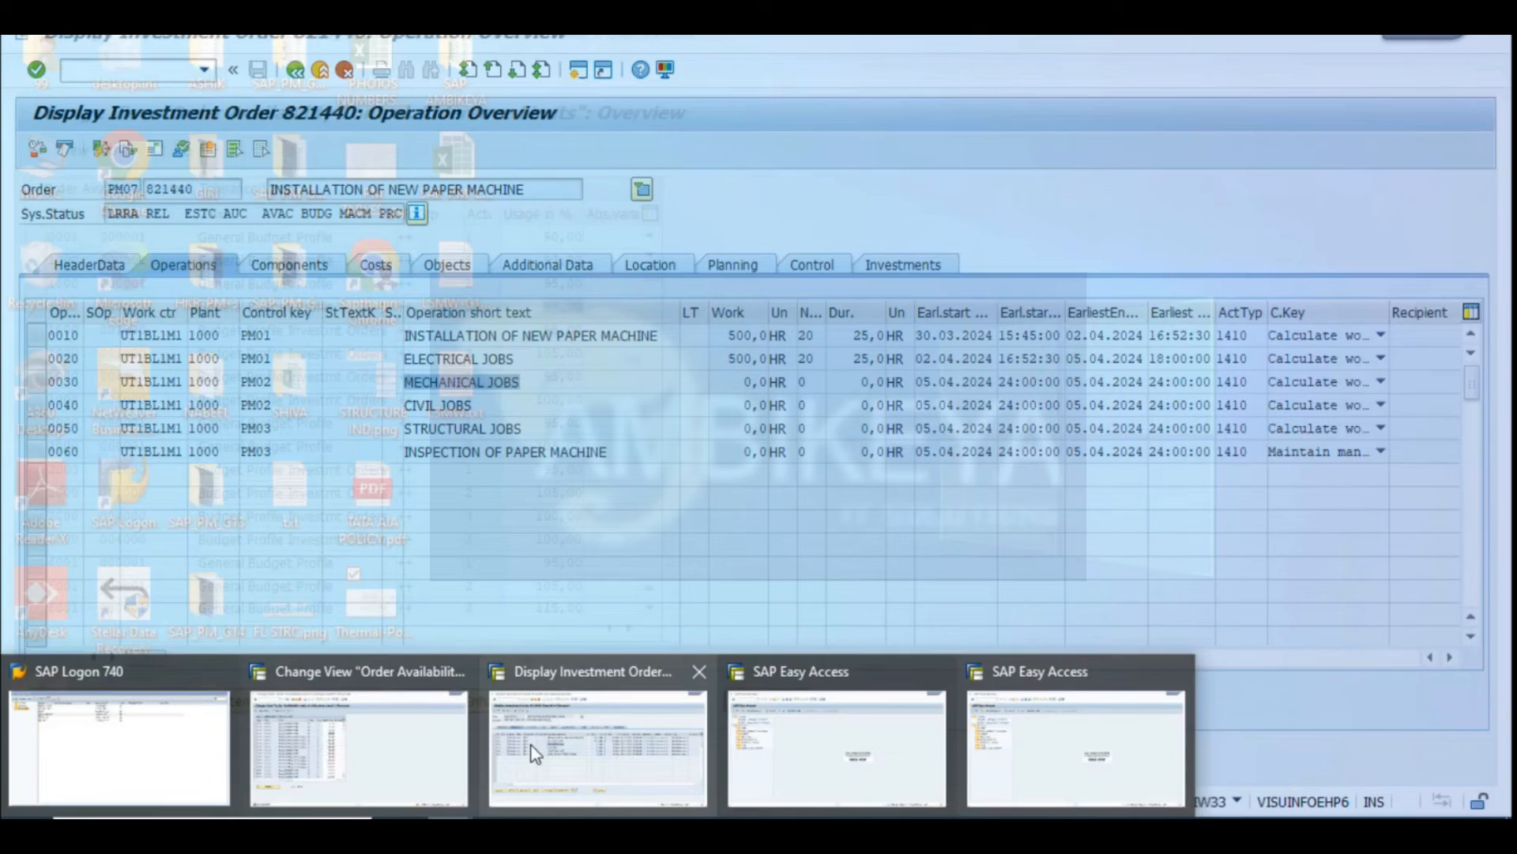
{"action": "left_click", "coordinate": [531, 746]}
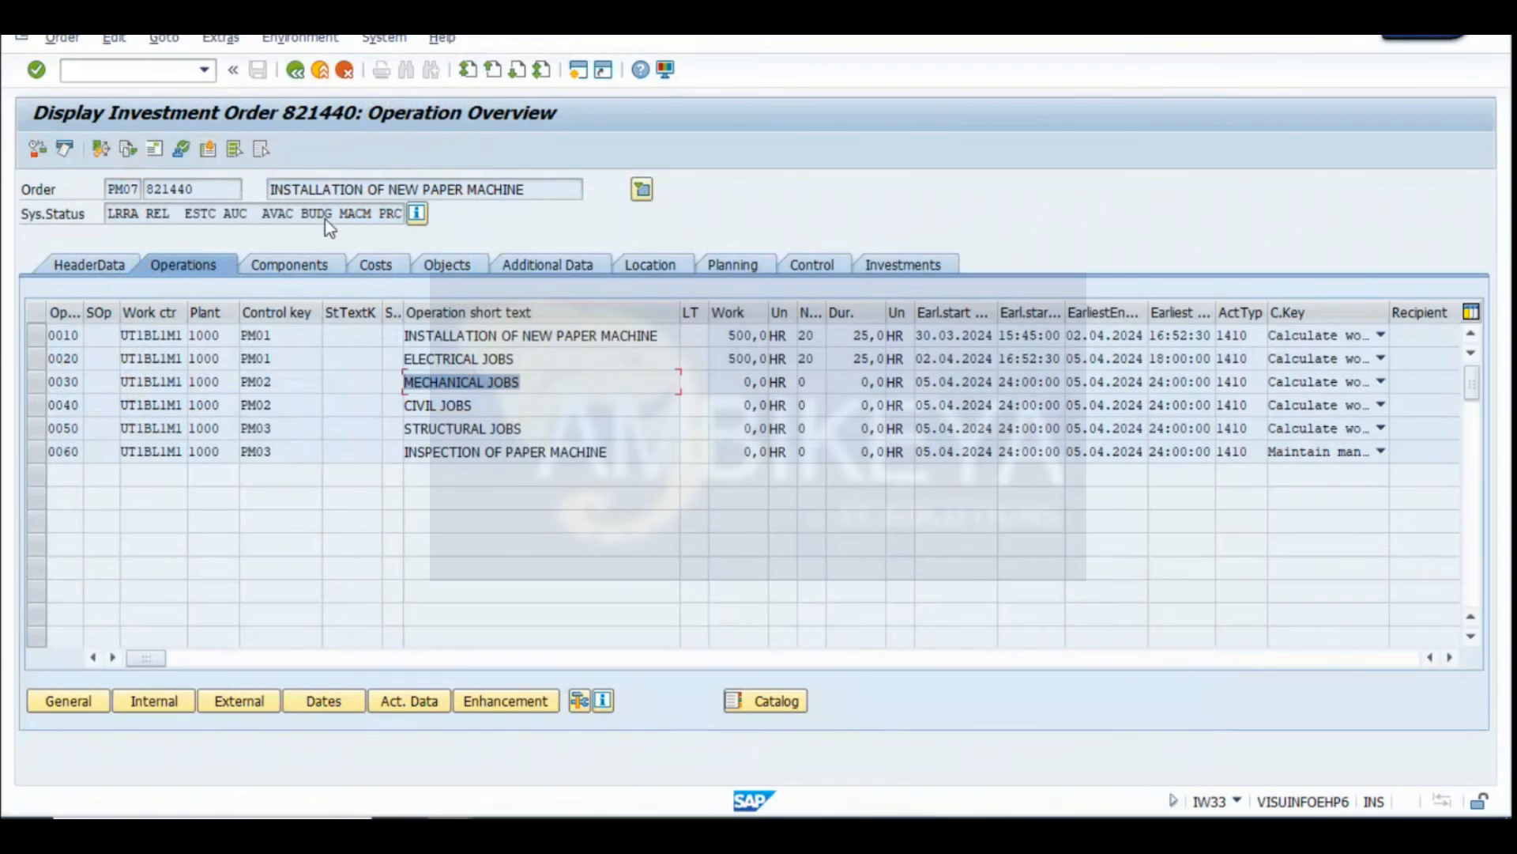
{"action": "left_click", "coordinate": [296, 73]}
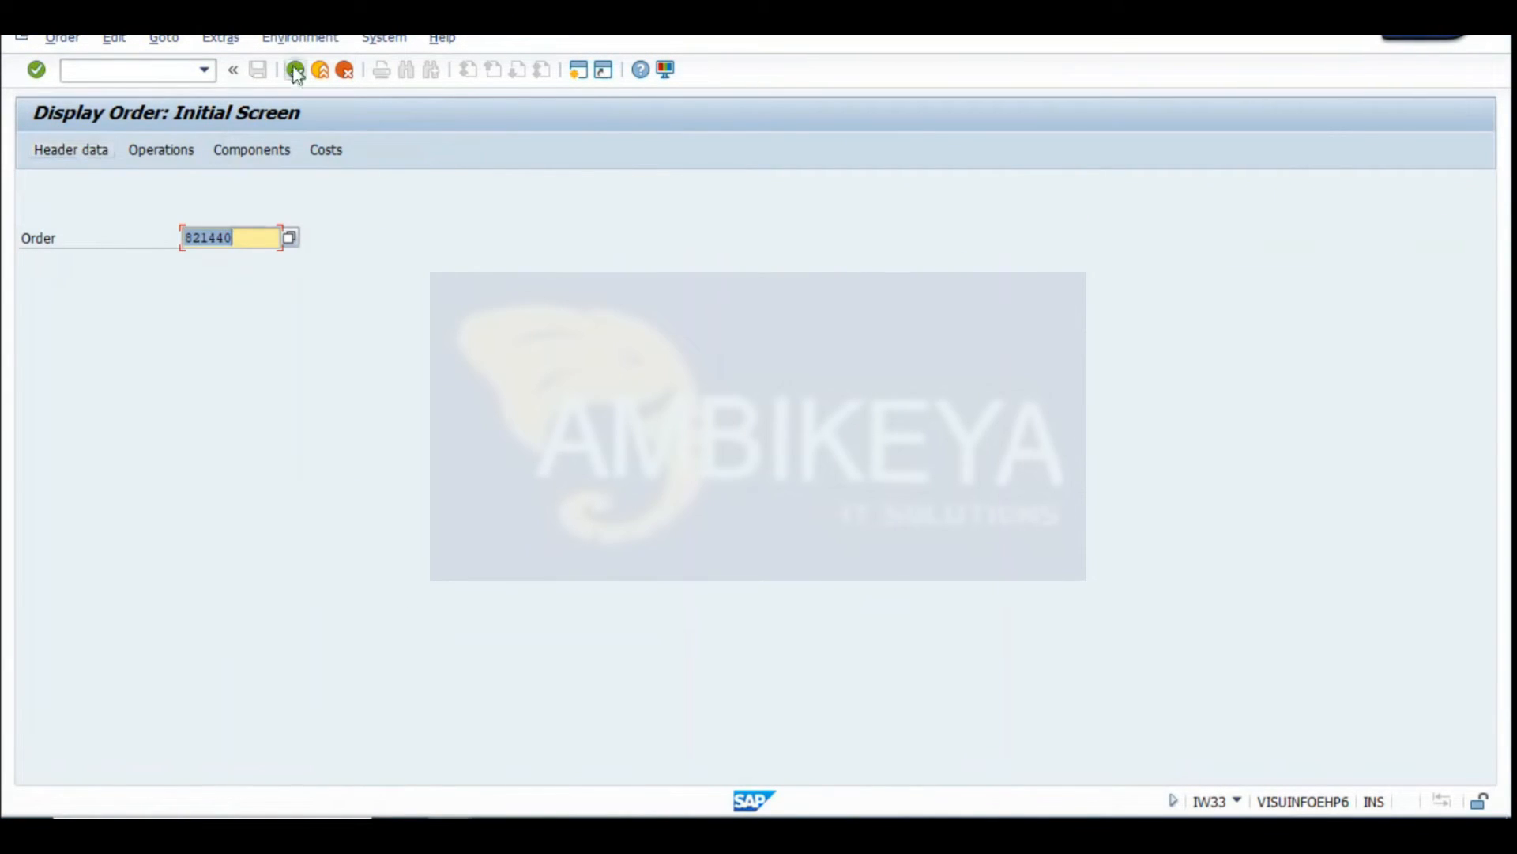
{"action": "key", "text": "F3"}
{"action": "left_click", "coordinate": [203, 71]}
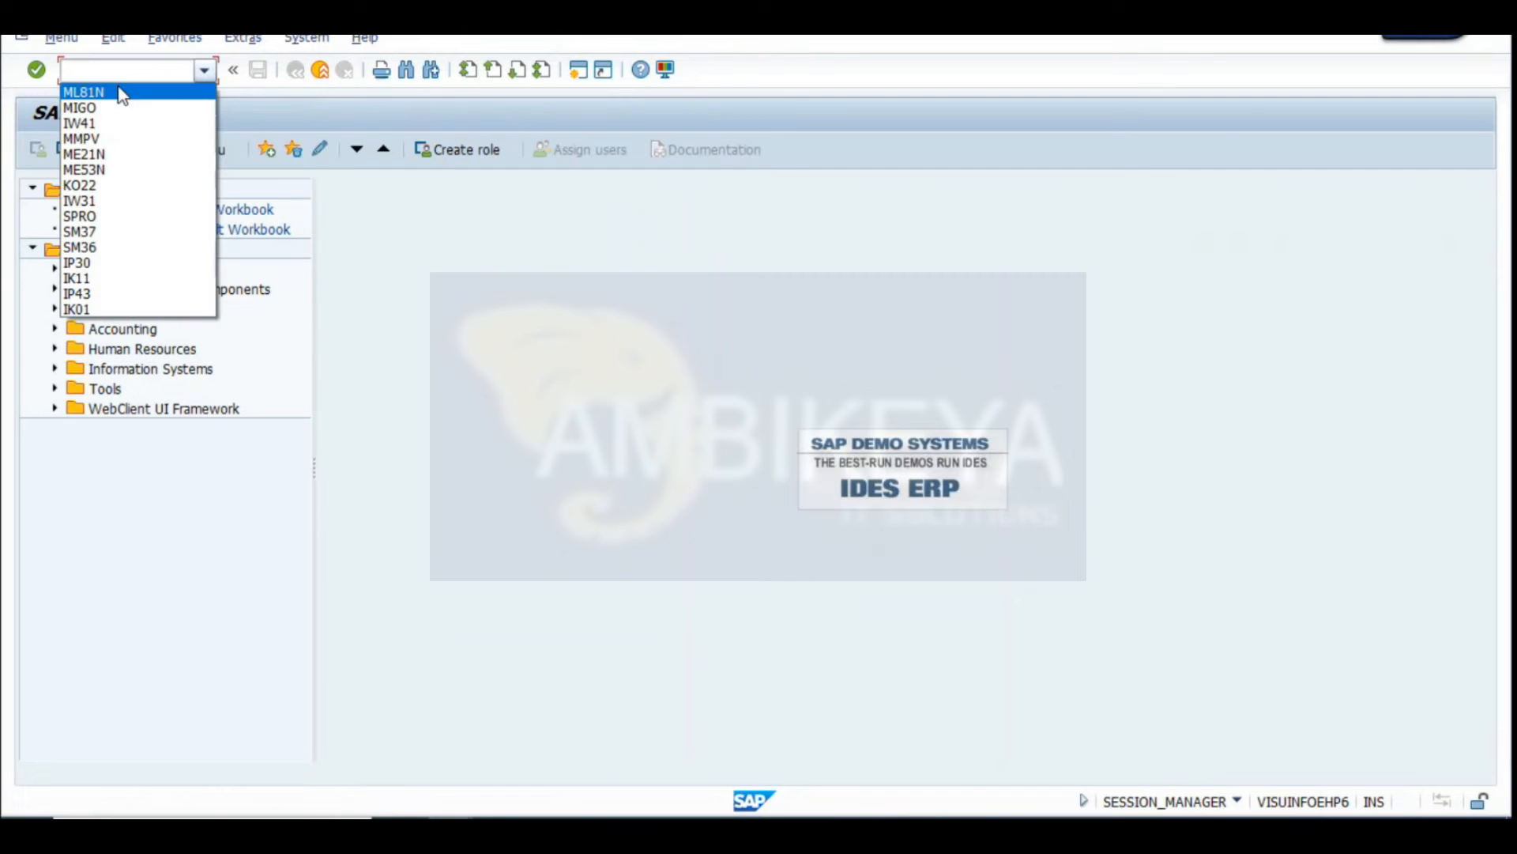
{"action": "left_click", "coordinate": [131, 70]}
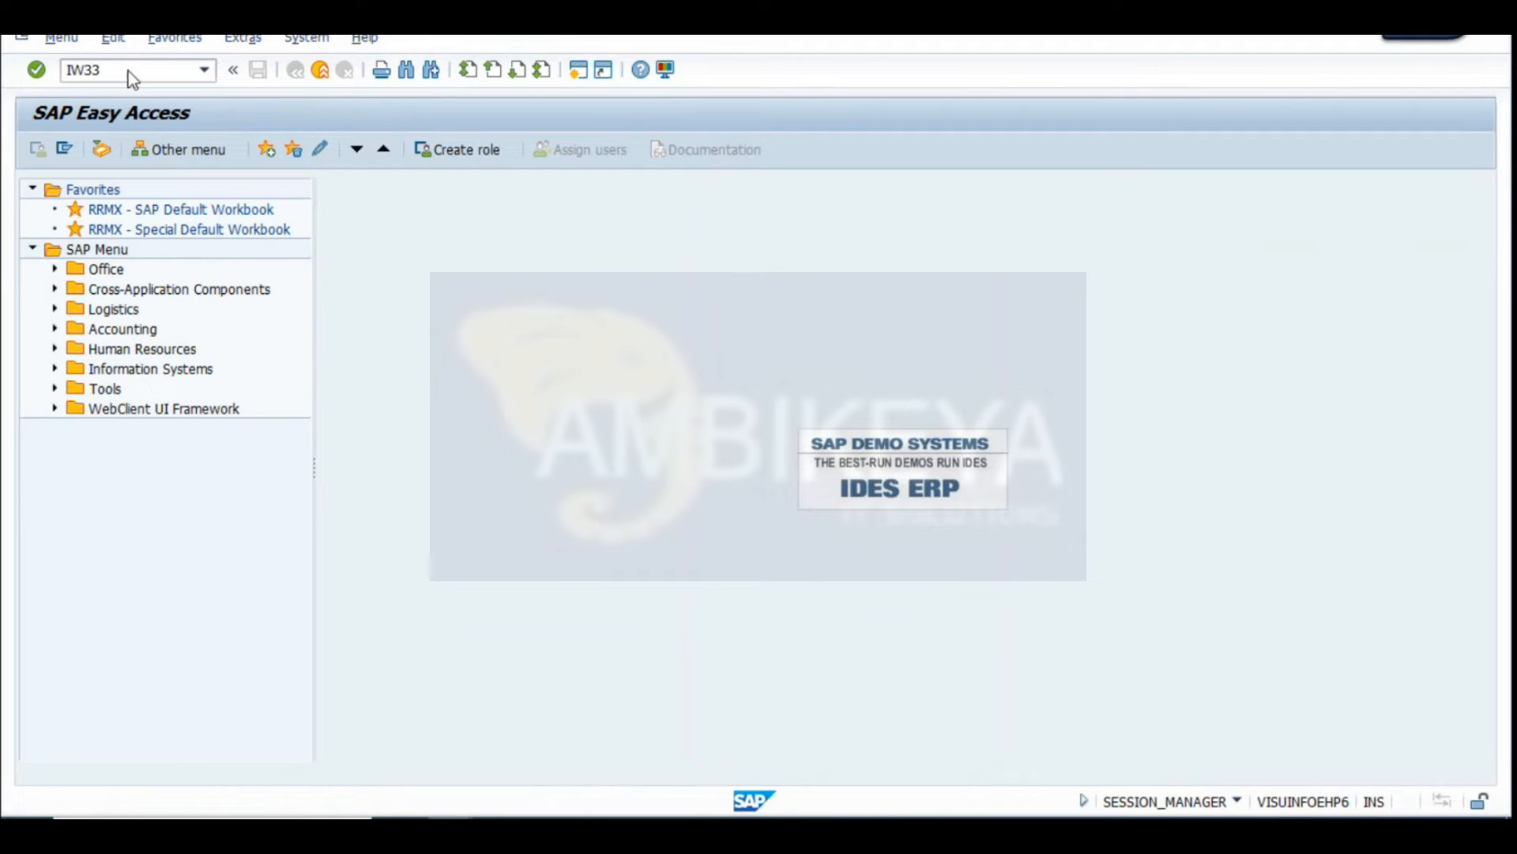
{"action": "key", "text": "Return"}
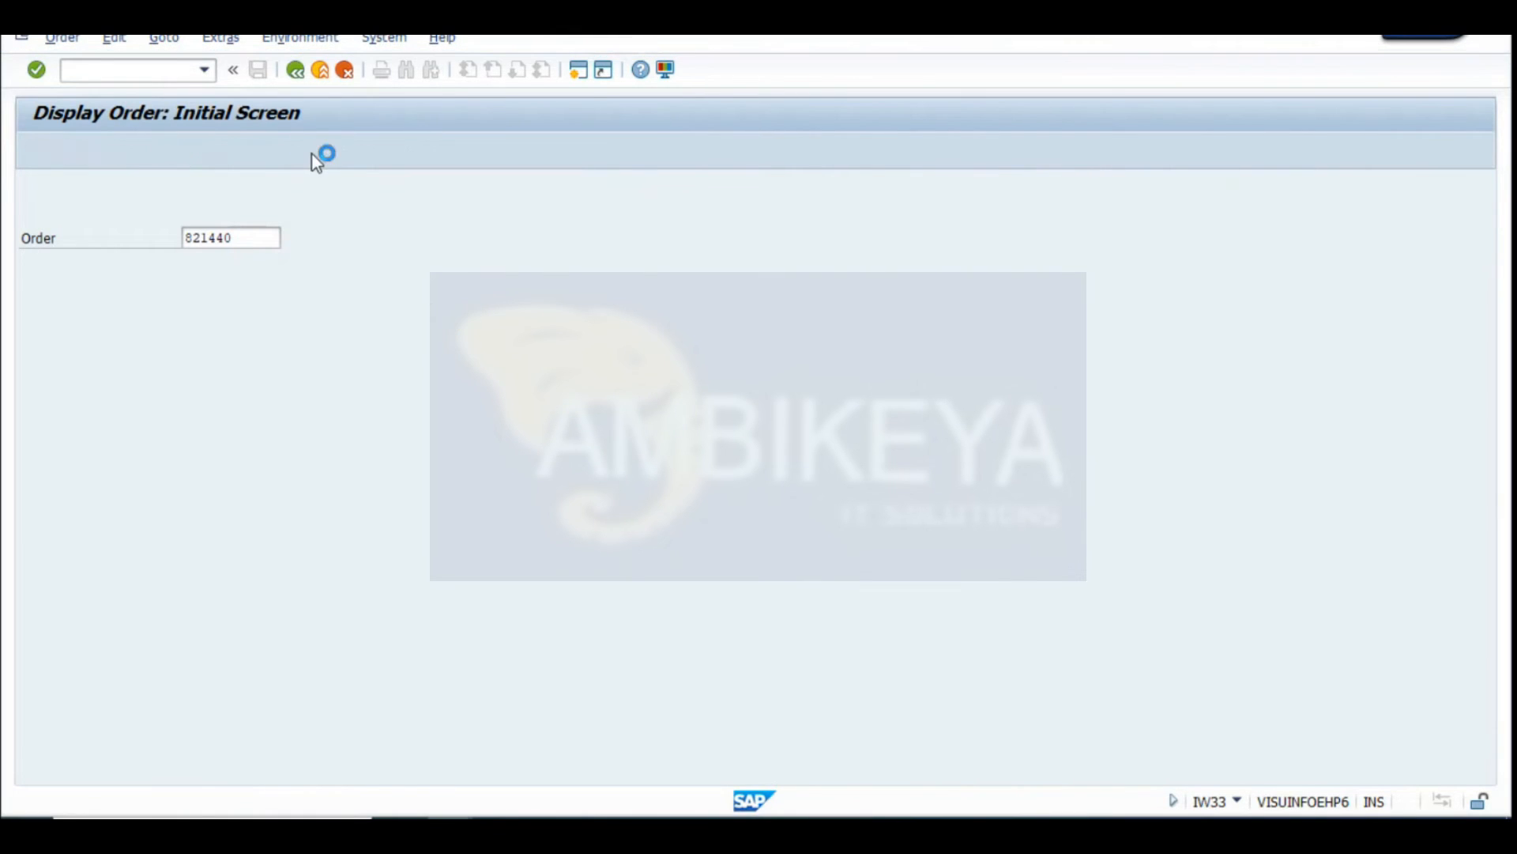
{"action": "left_click", "coordinate": [376, 265]}
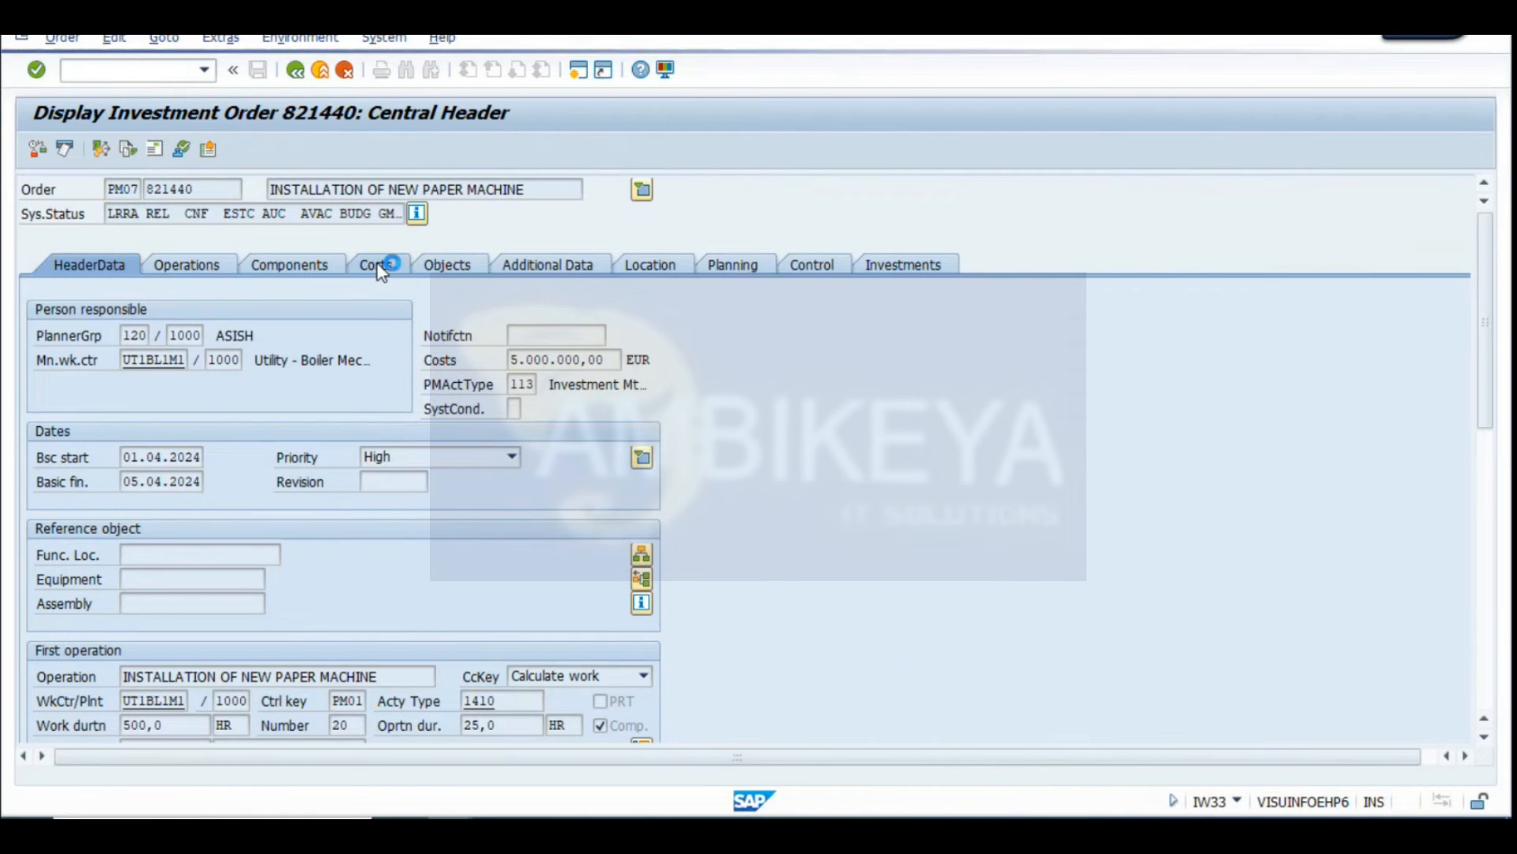
{"action": "left_click", "coordinate": [134, 353]}
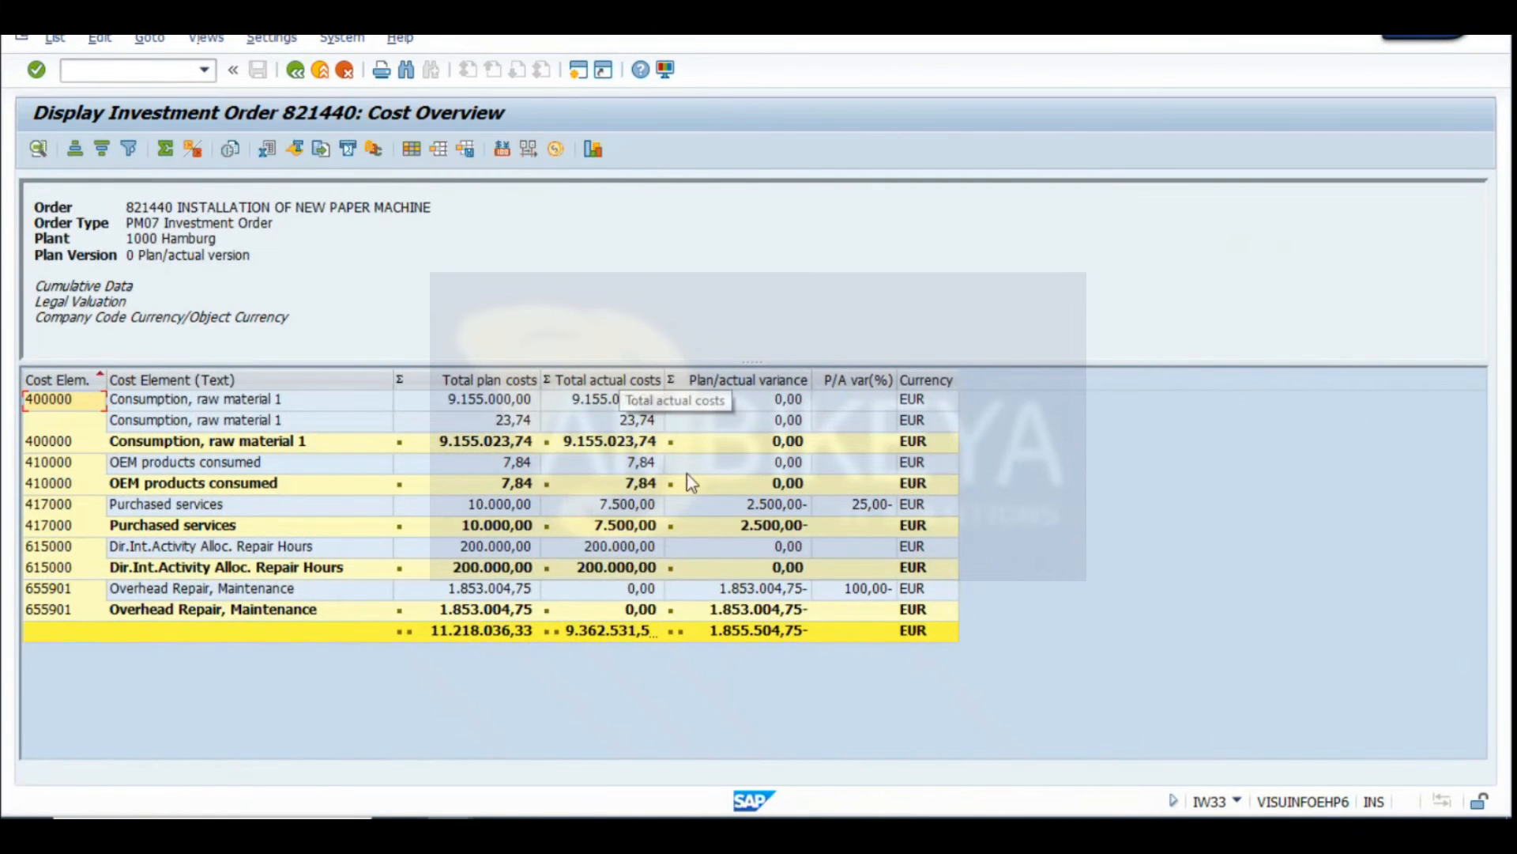
Examine the total actual costs of raw materials, OEM products, purchased services, repair hours and overhead against plan, and leave the order
{"action": "left_click", "coordinate": [588, 401]}
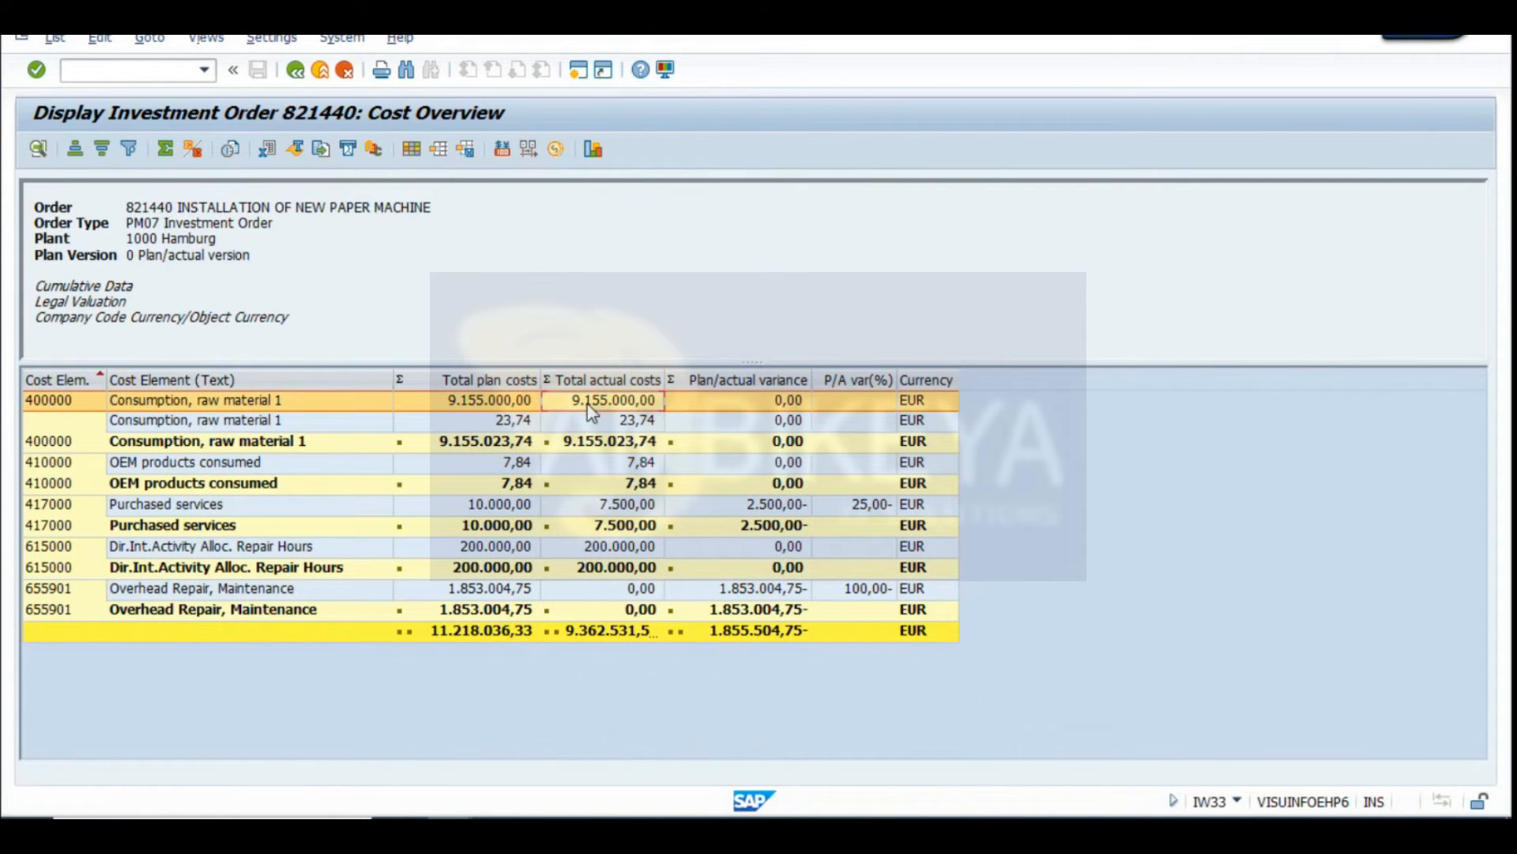
{"action": "left_click", "coordinate": [640, 444]}
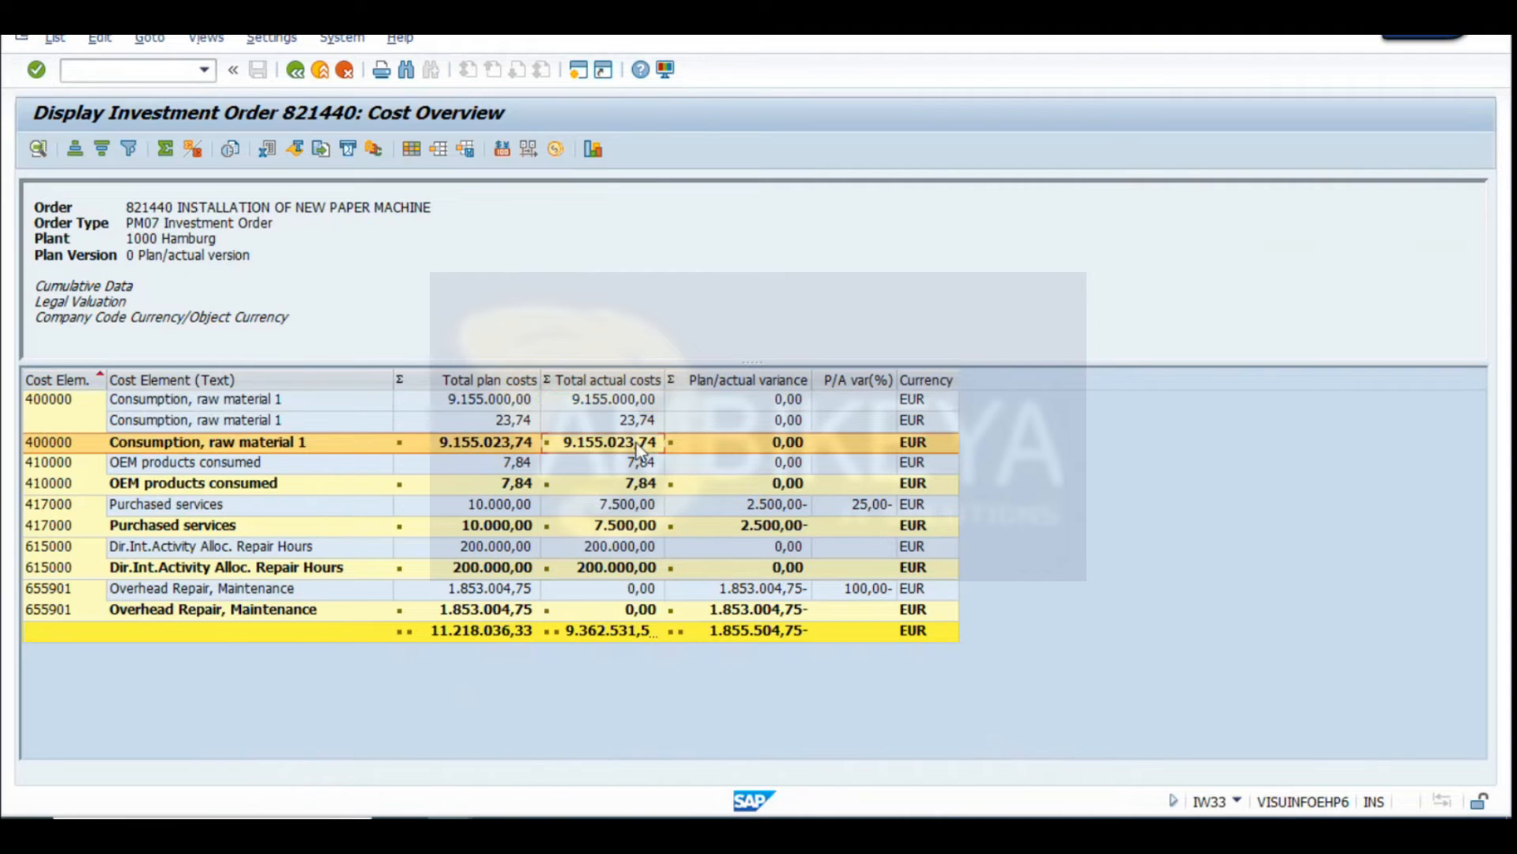
{"action": "left_click", "coordinate": [645, 422]}
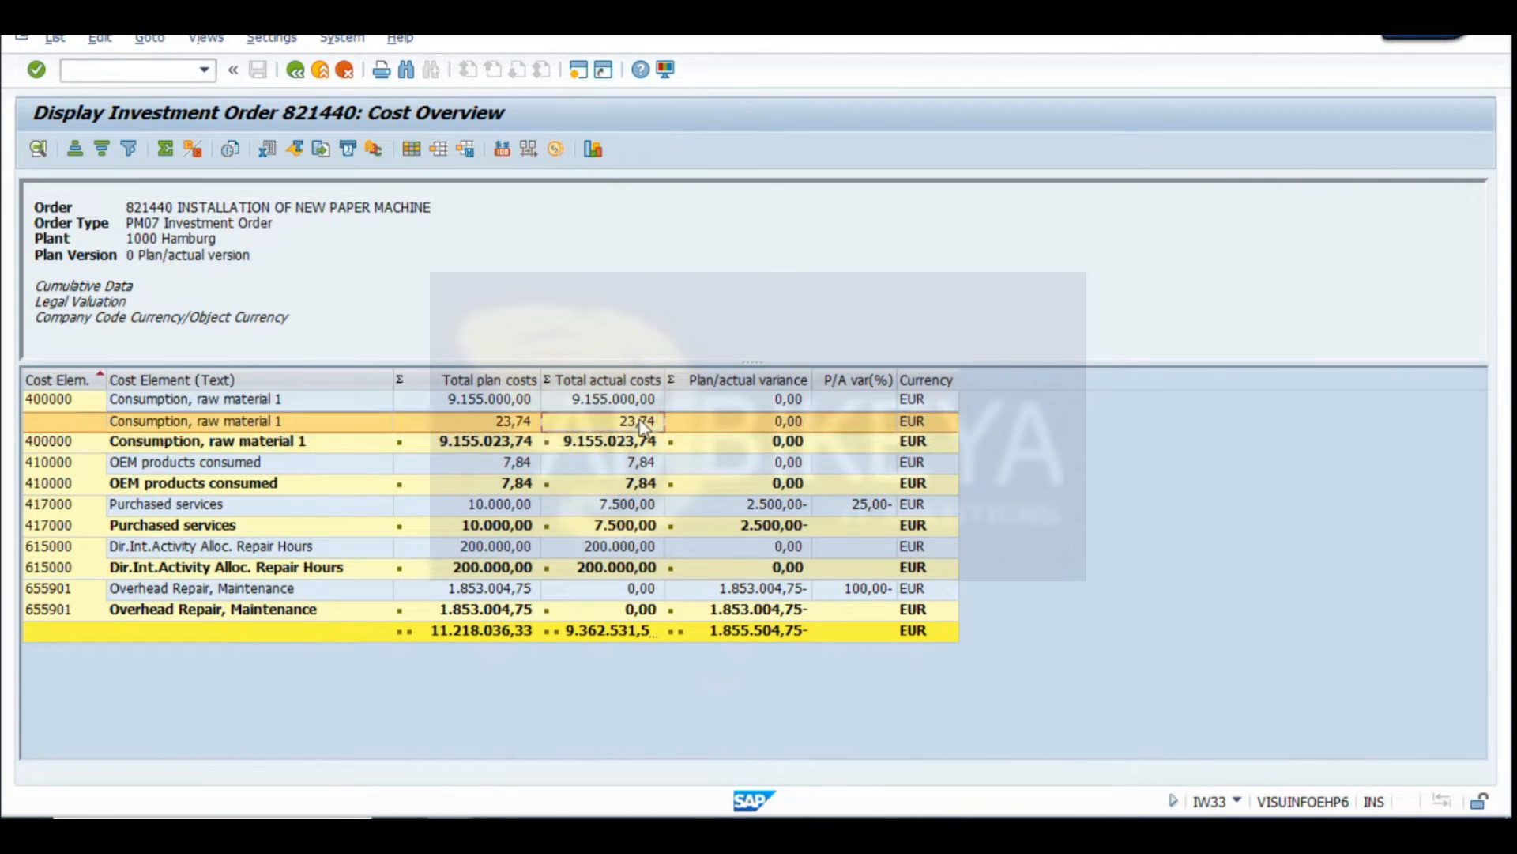
{"action": "left_click", "coordinate": [639, 465]}
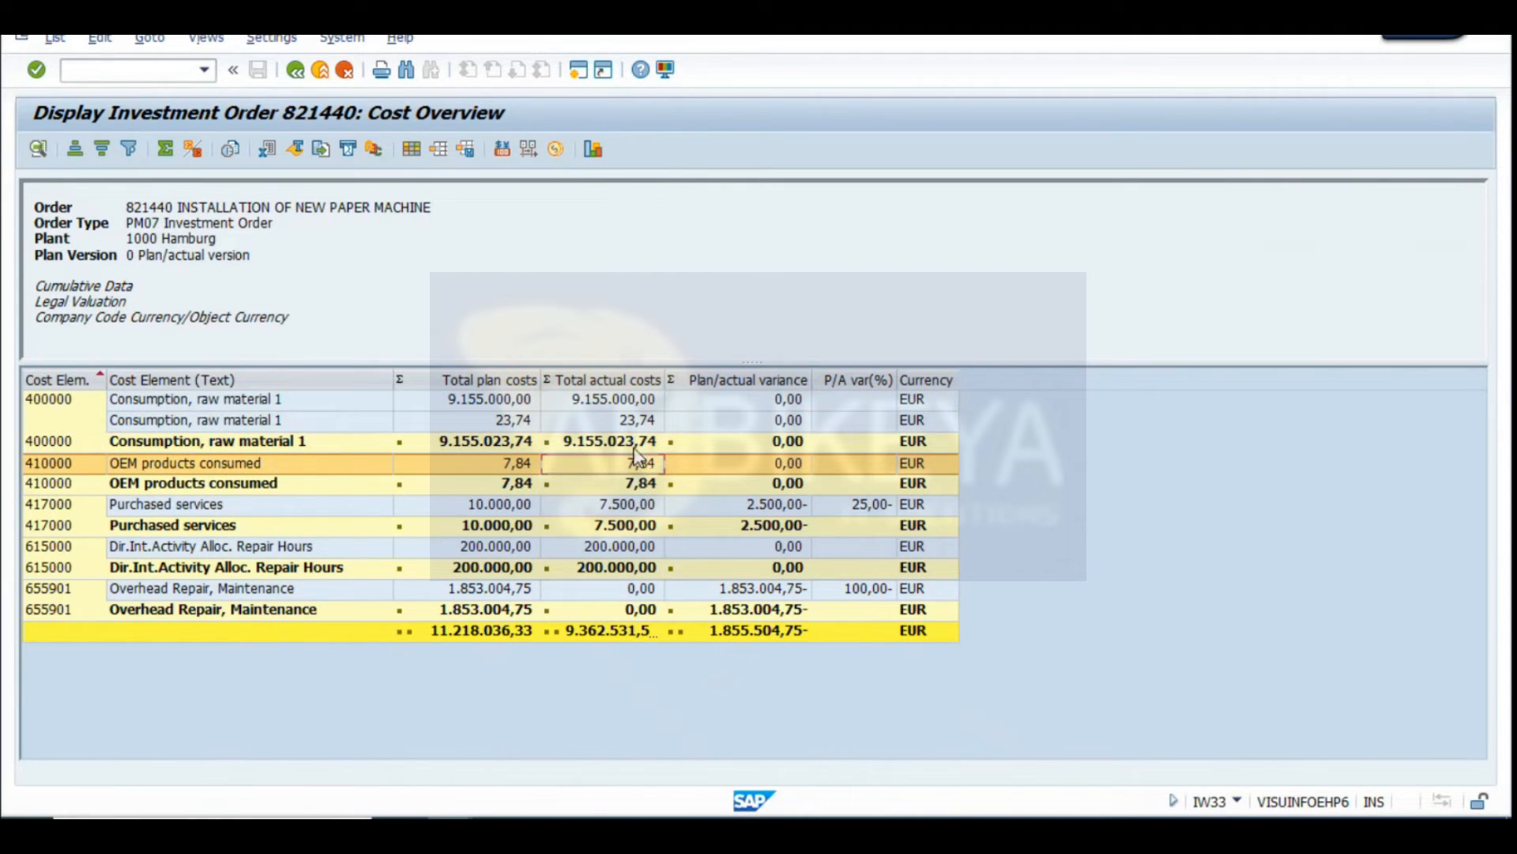
{"action": "left_click", "coordinate": [644, 423]}
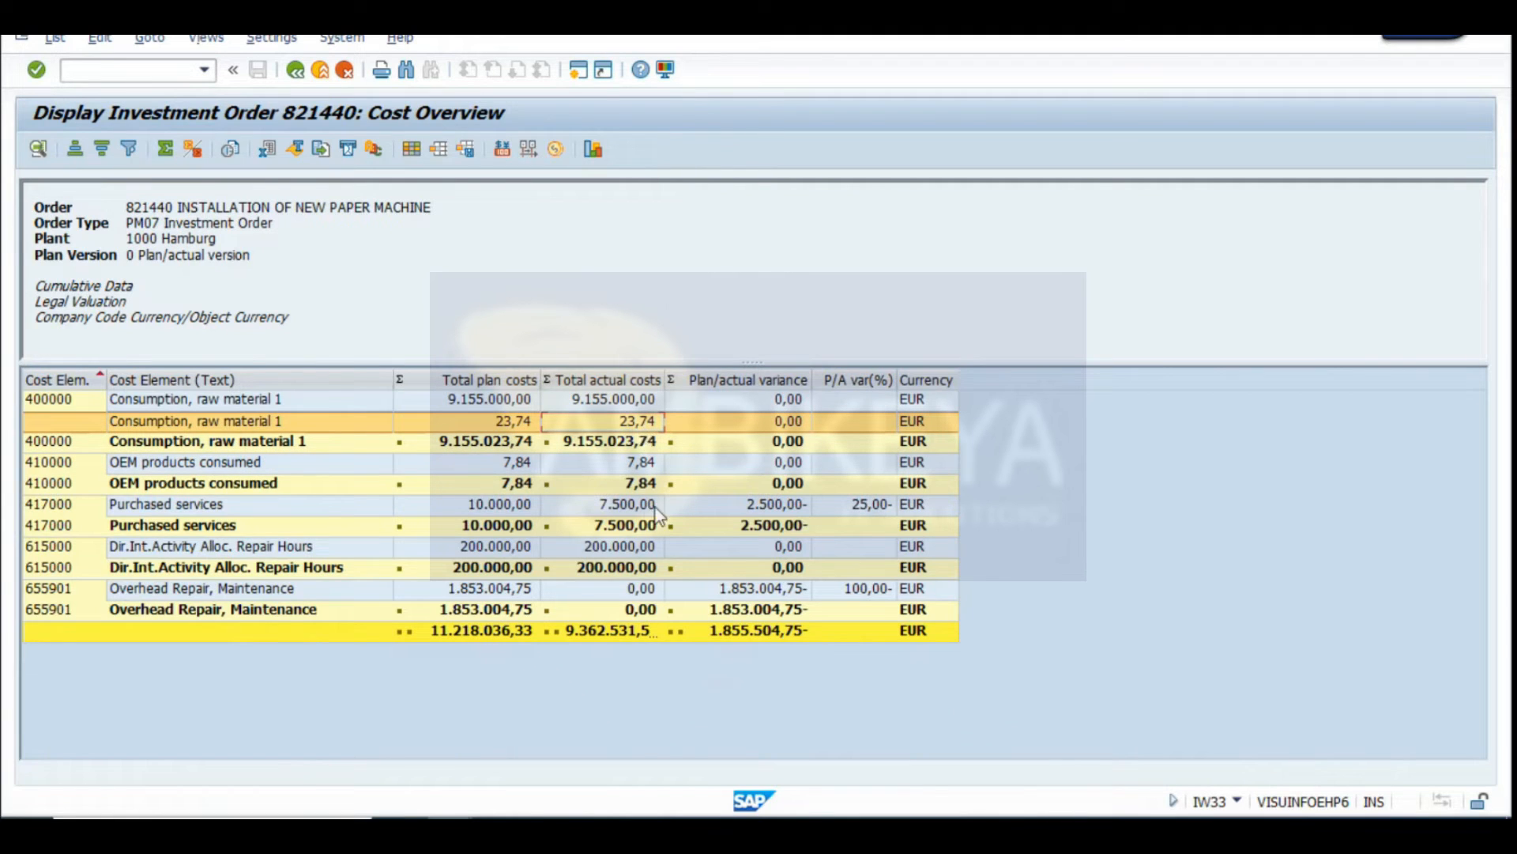
{"action": "left_click", "coordinate": [646, 447]}
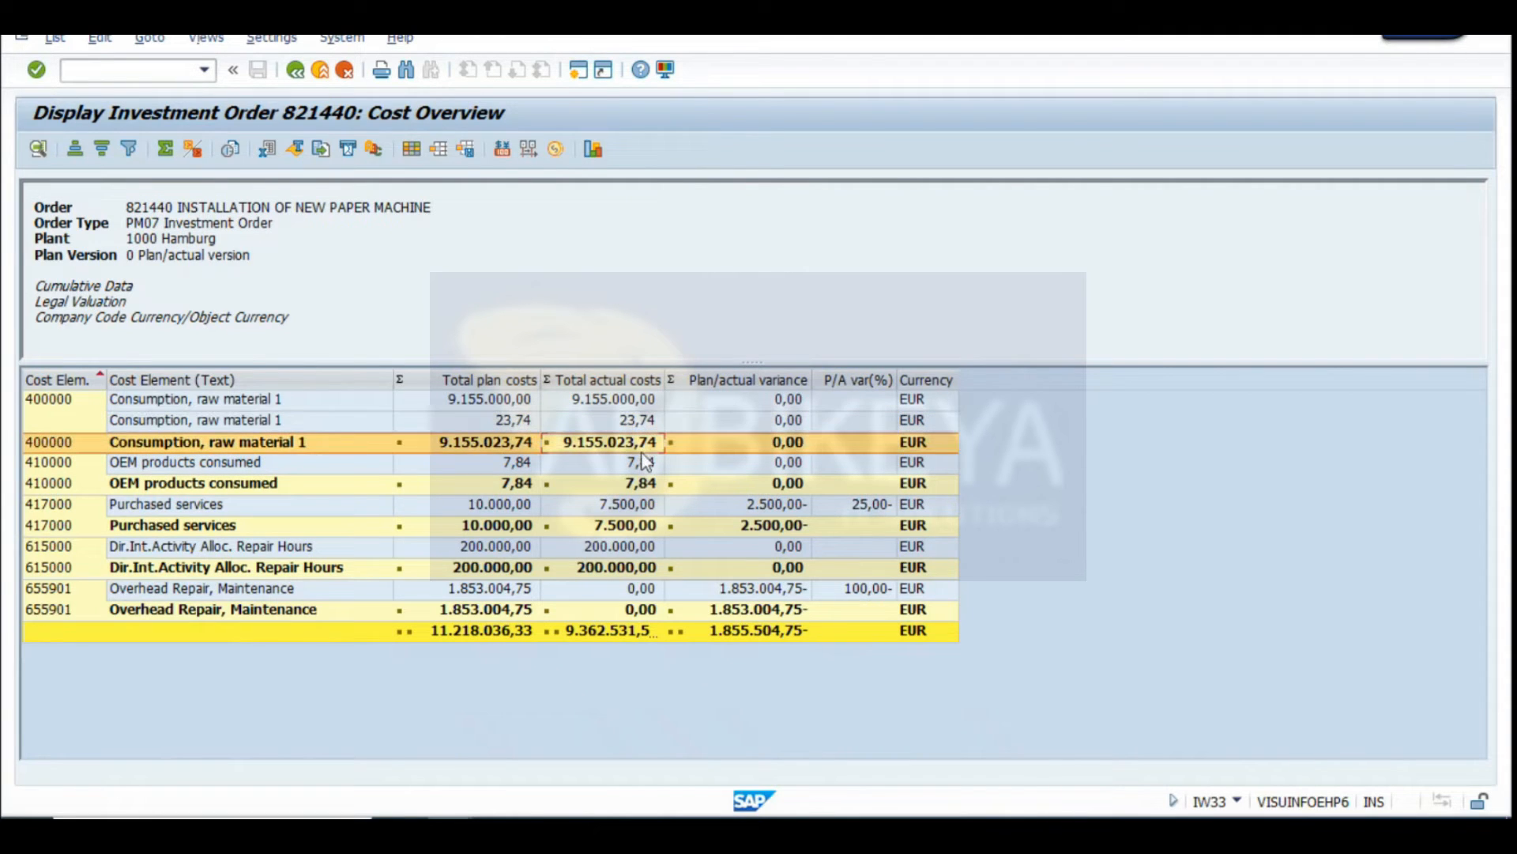
{"action": "left_click", "coordinate": [628, 508]}
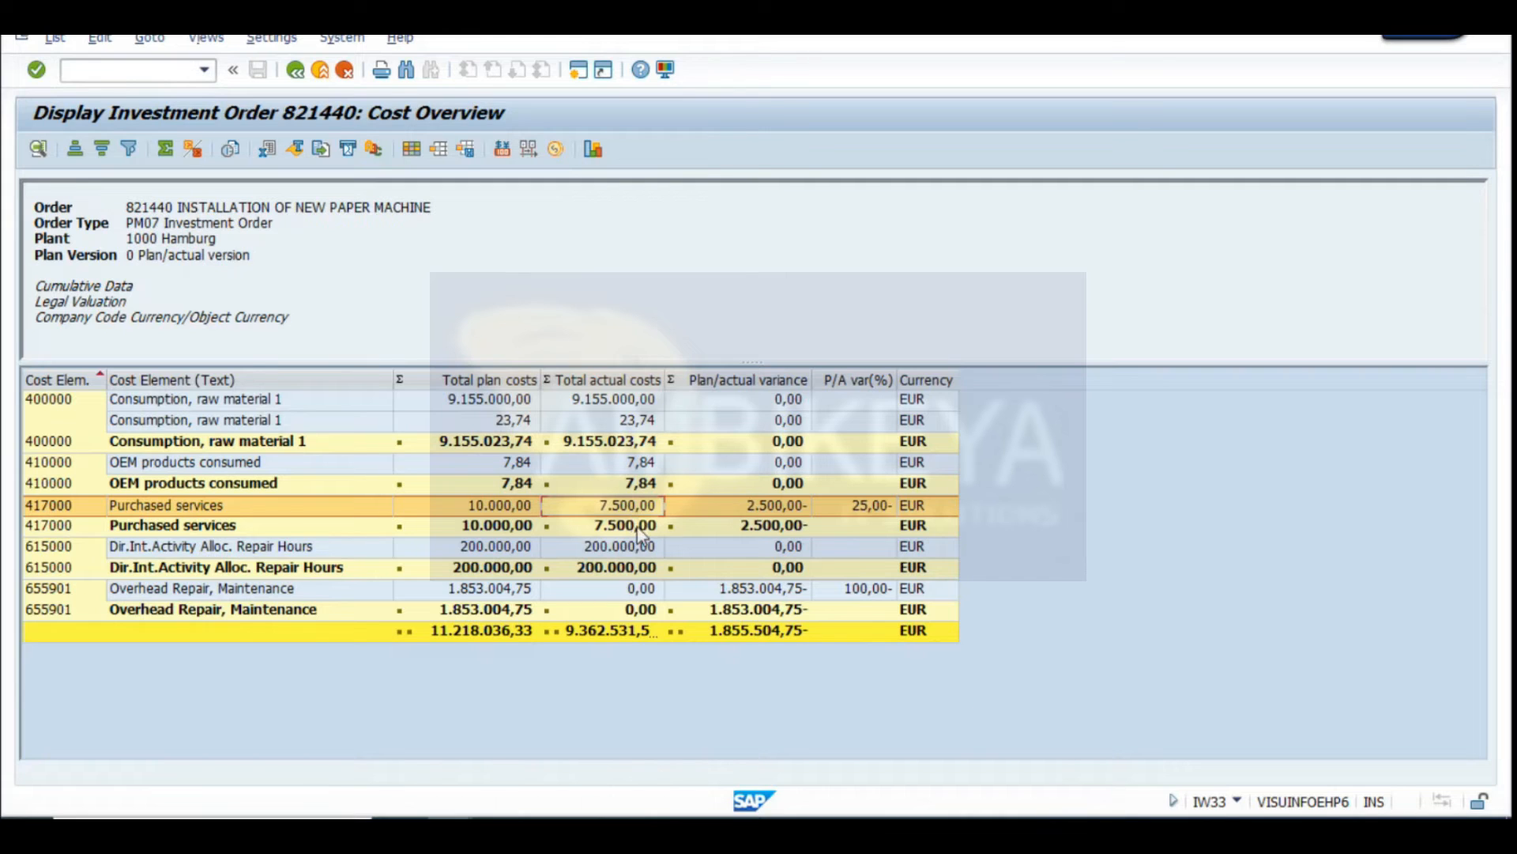
{"action": "left_click", "coordinate": [632, 548]}
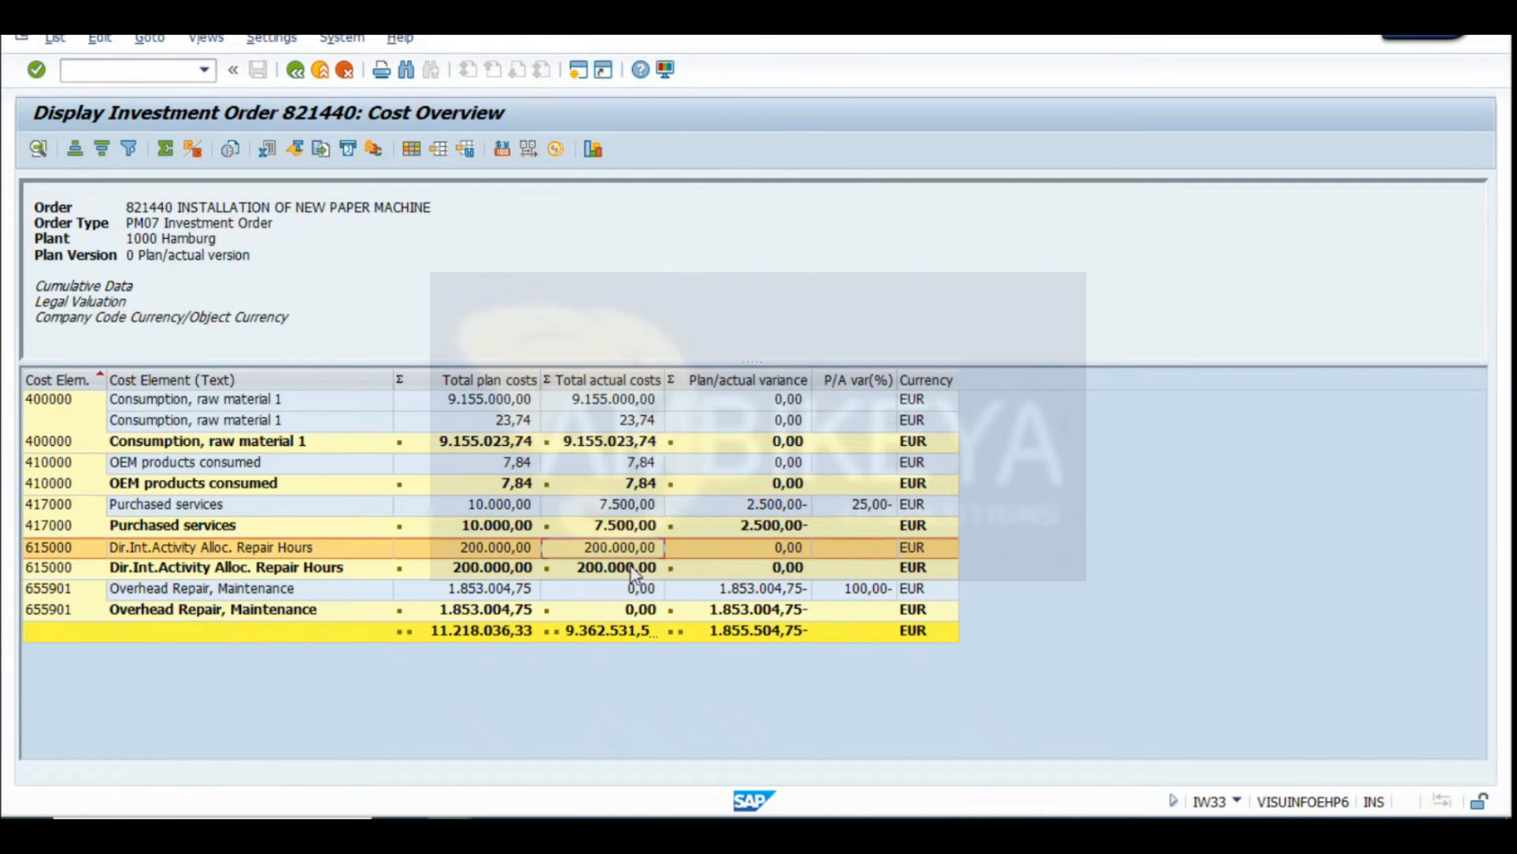
{"action": "left_click", "coordinate": [630, 567]}
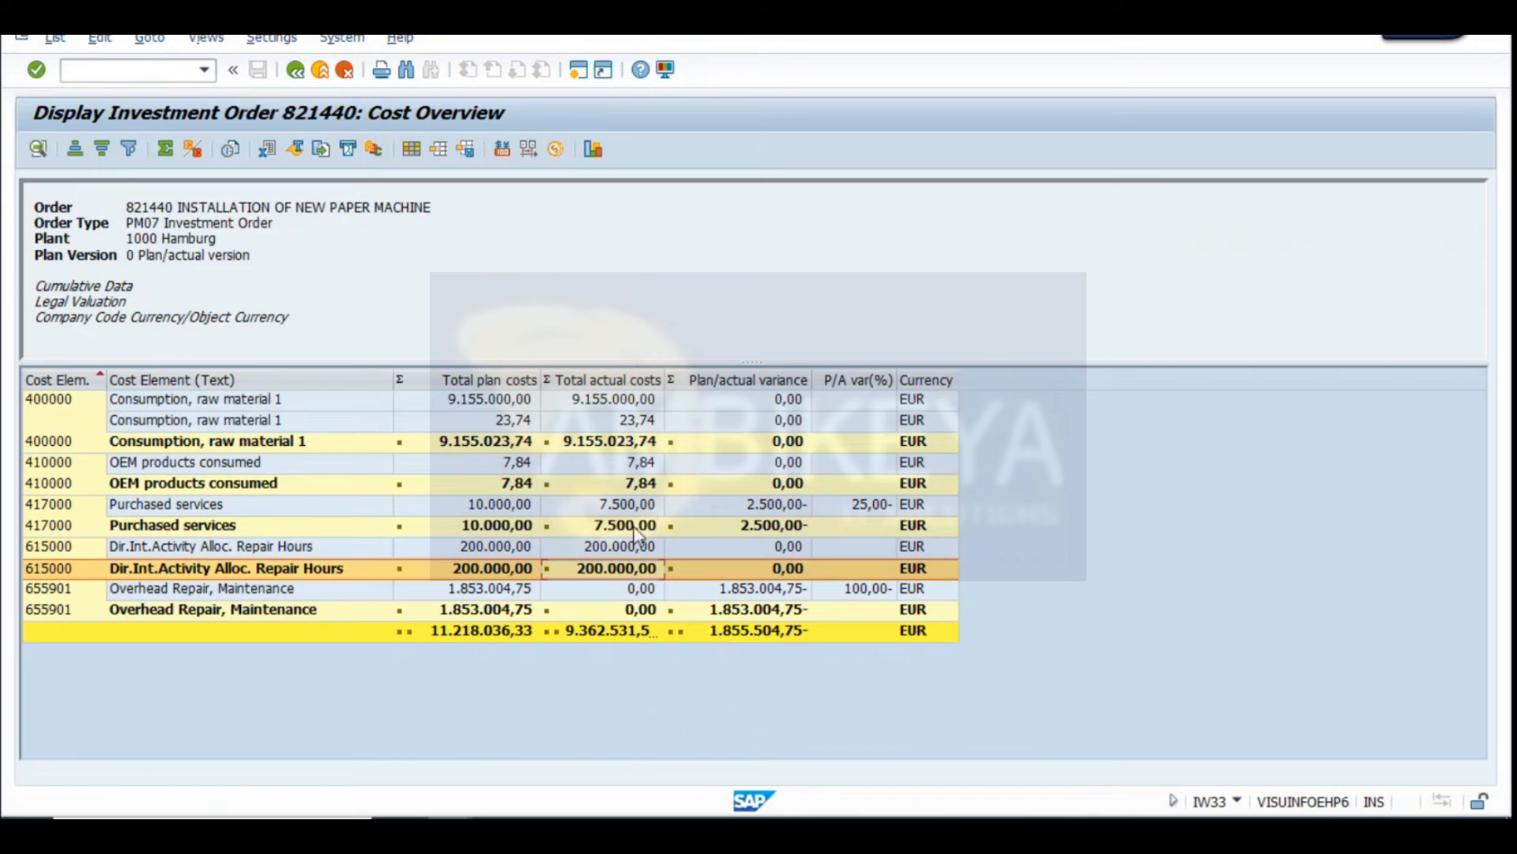
{"action": "left_click", "coordinate": [617, 442]}
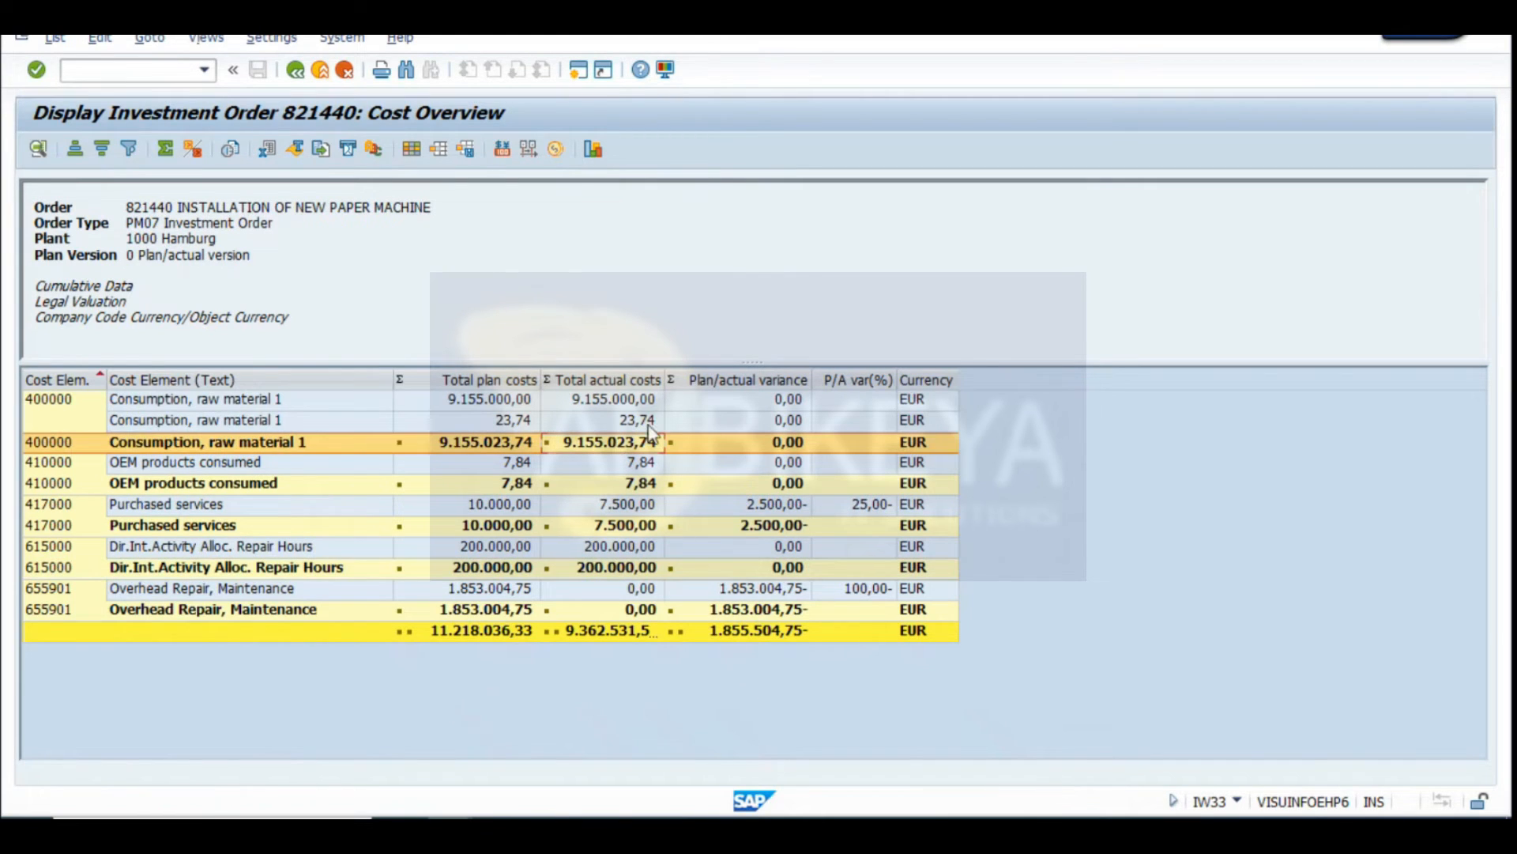
{"action": "left_click", "coordinate": [618, 612]}
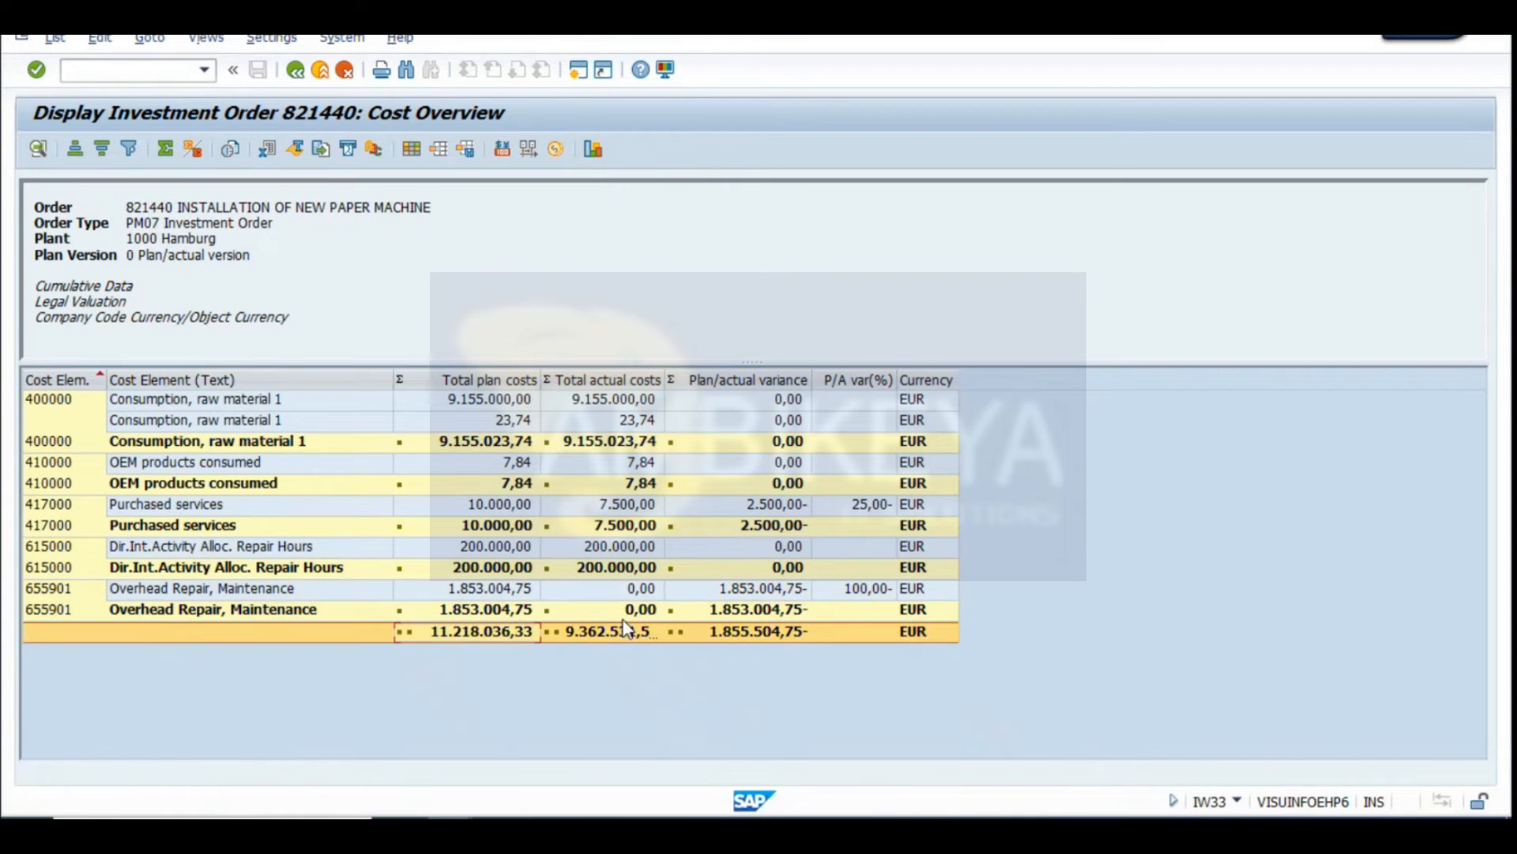
{"action": "left_click", "coordinate": [633, 628]}
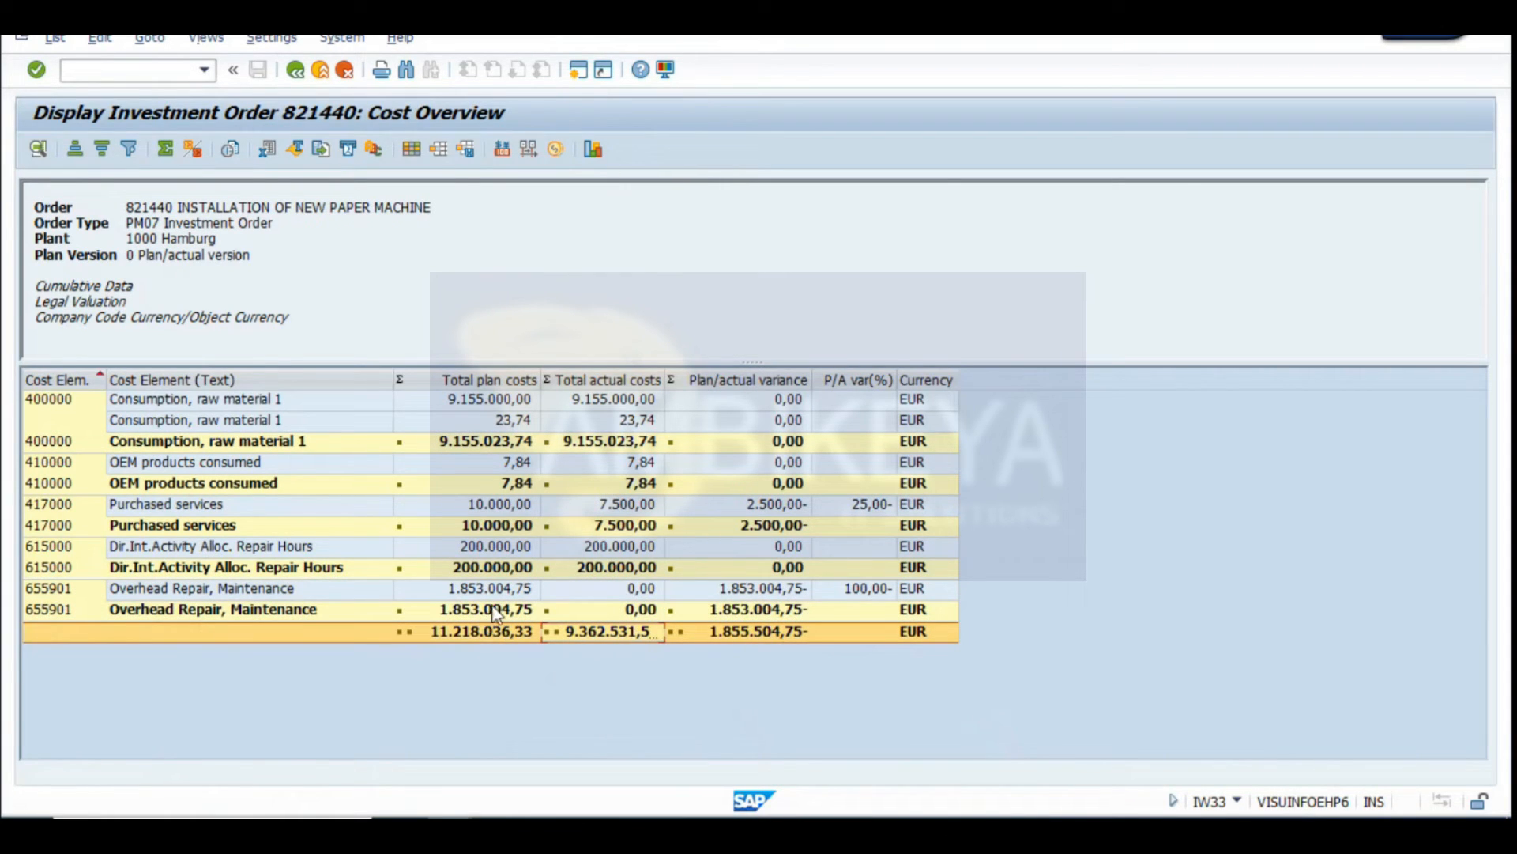
{"action": "left_click", "coordinate": [652, 589]}
{"action": "left_click", "coordinate": [644, 609]}
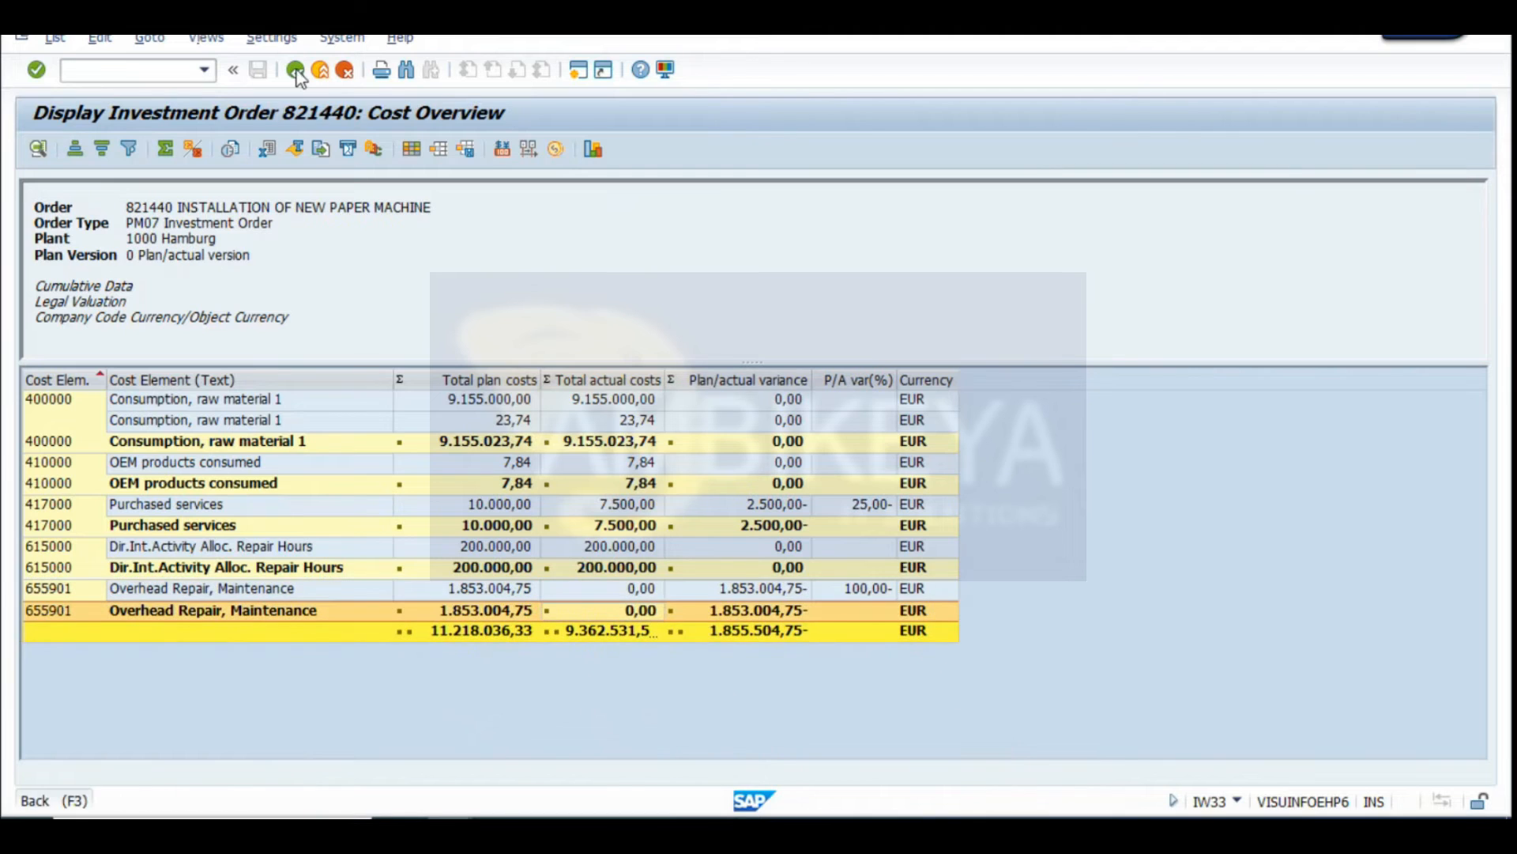
{"action": "left_click", "coordinate": [295, 72]}
{"action": "left_click", "coordinate": [296, 72]}
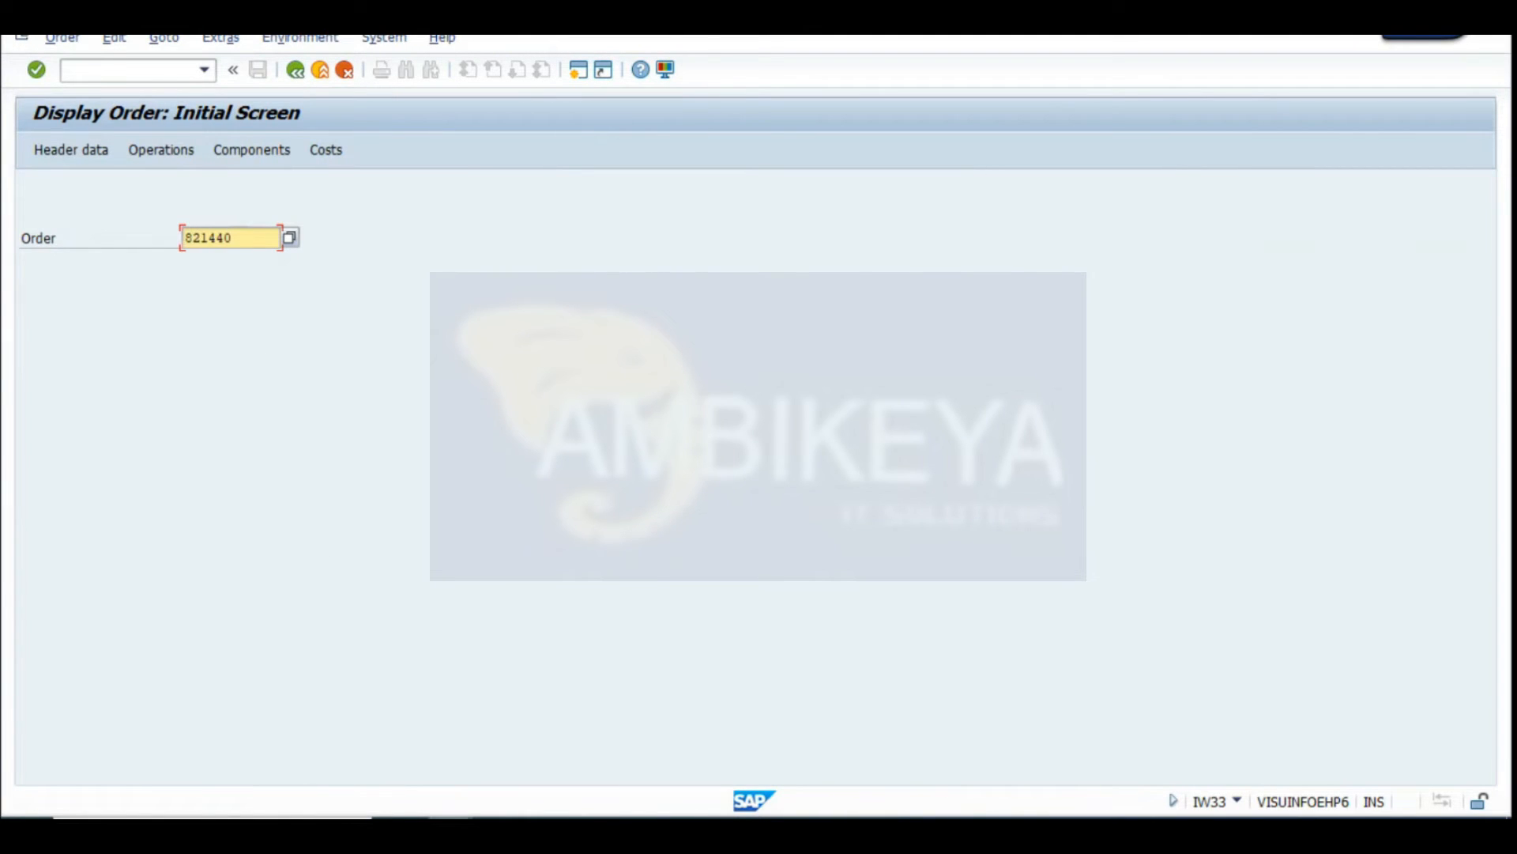
Switch to a free SAP session and start KO88 actual settlement for the investment order
{"action": "left_click", "coordinate": [571, 834]}
{"action": "left_click", "coordinate": [876, 750]}
{"action": "left_click", "coordinate": [83, 71]}
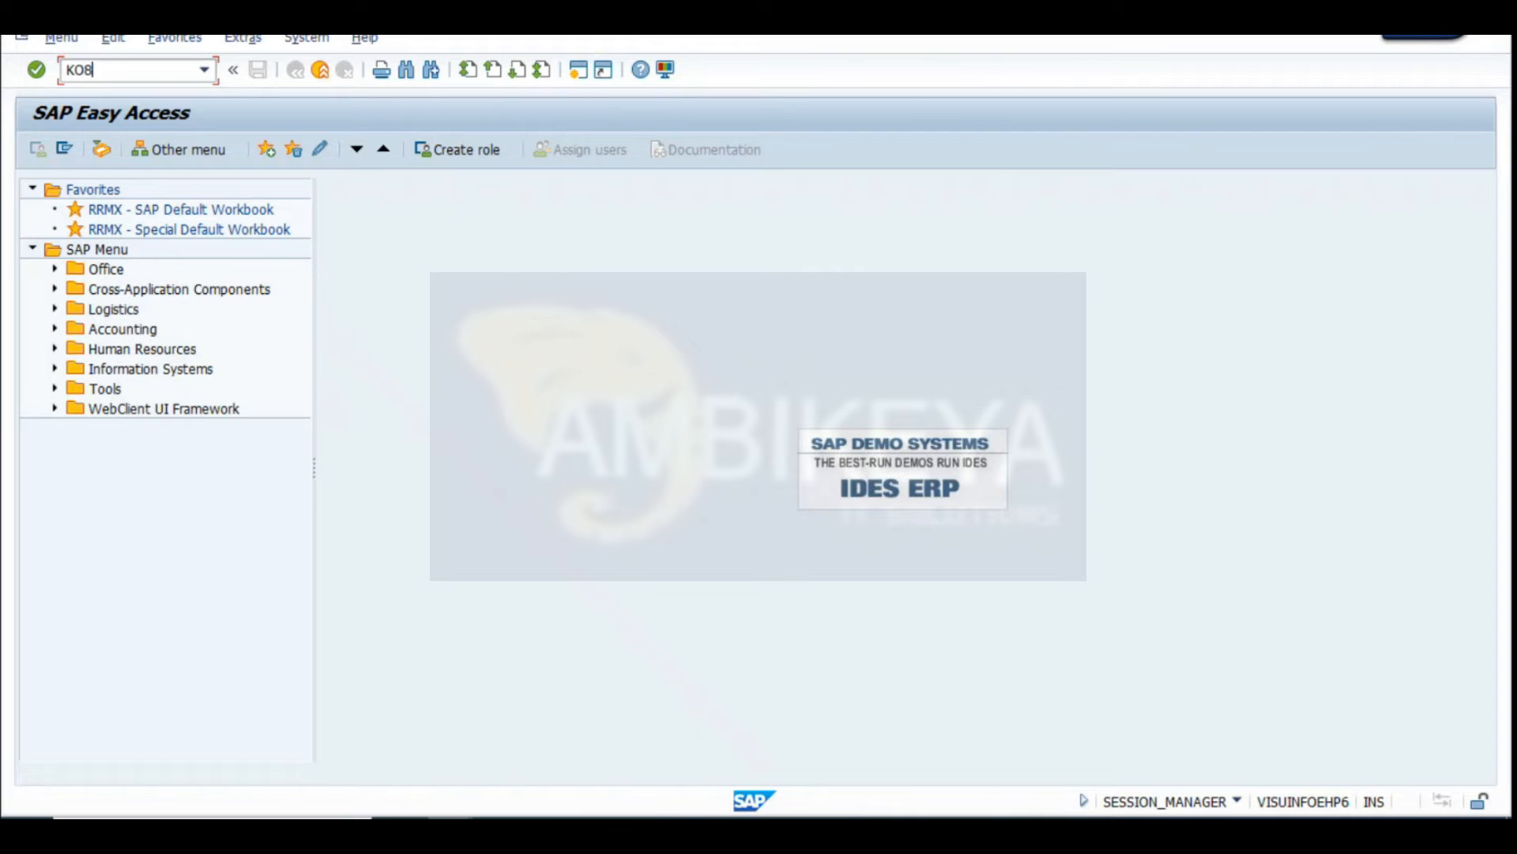
{"action": "type", "text": "KO88"}
{"action": "key", "text": "Return"}
{"action": "key", "text": "Return"}
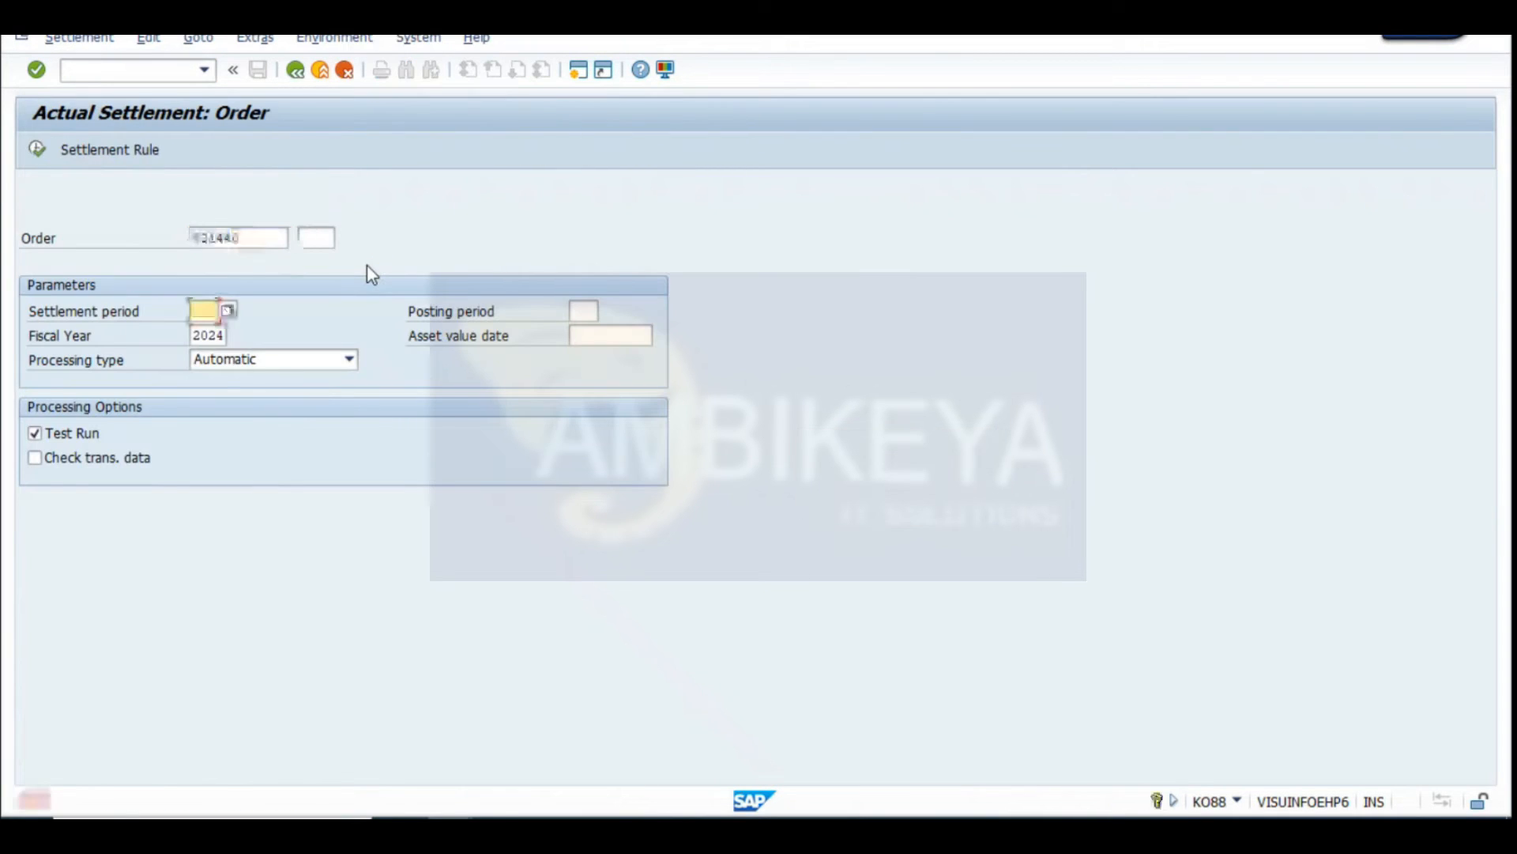
Try to settle the investment order for fiscal year 2024 with automatic processing, with the settlement period filled in and the test run off
{"action": "left_click", "coordinate": [207, 311]}
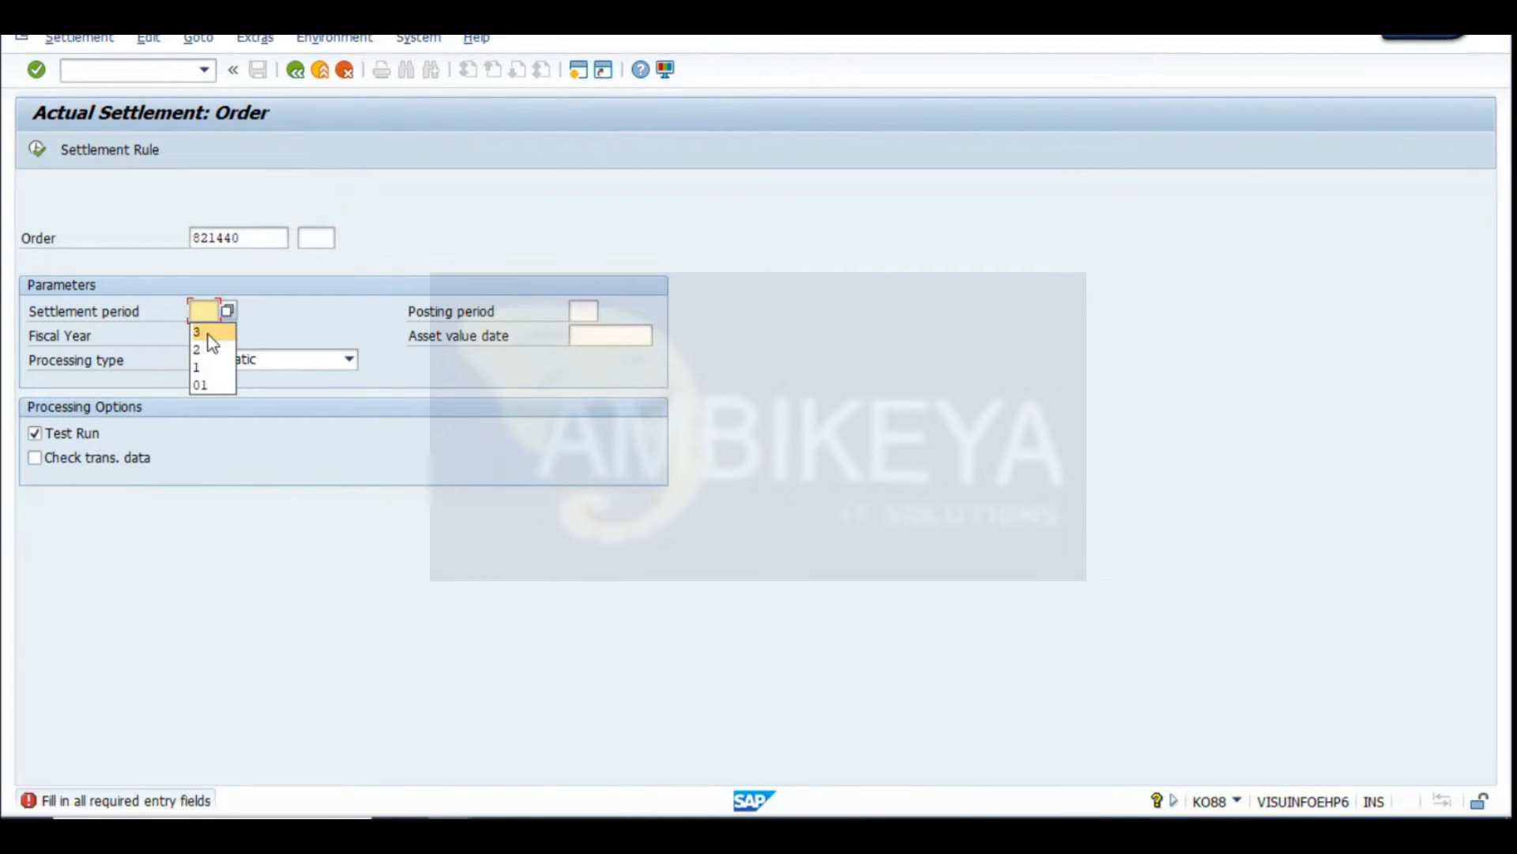
{"action": "left_click", "coordinate": [427, 598]}
{"action": "left_click", "coordinate": [35, 433]}
{"action": "left_click", "coordinate": [38, 151]}
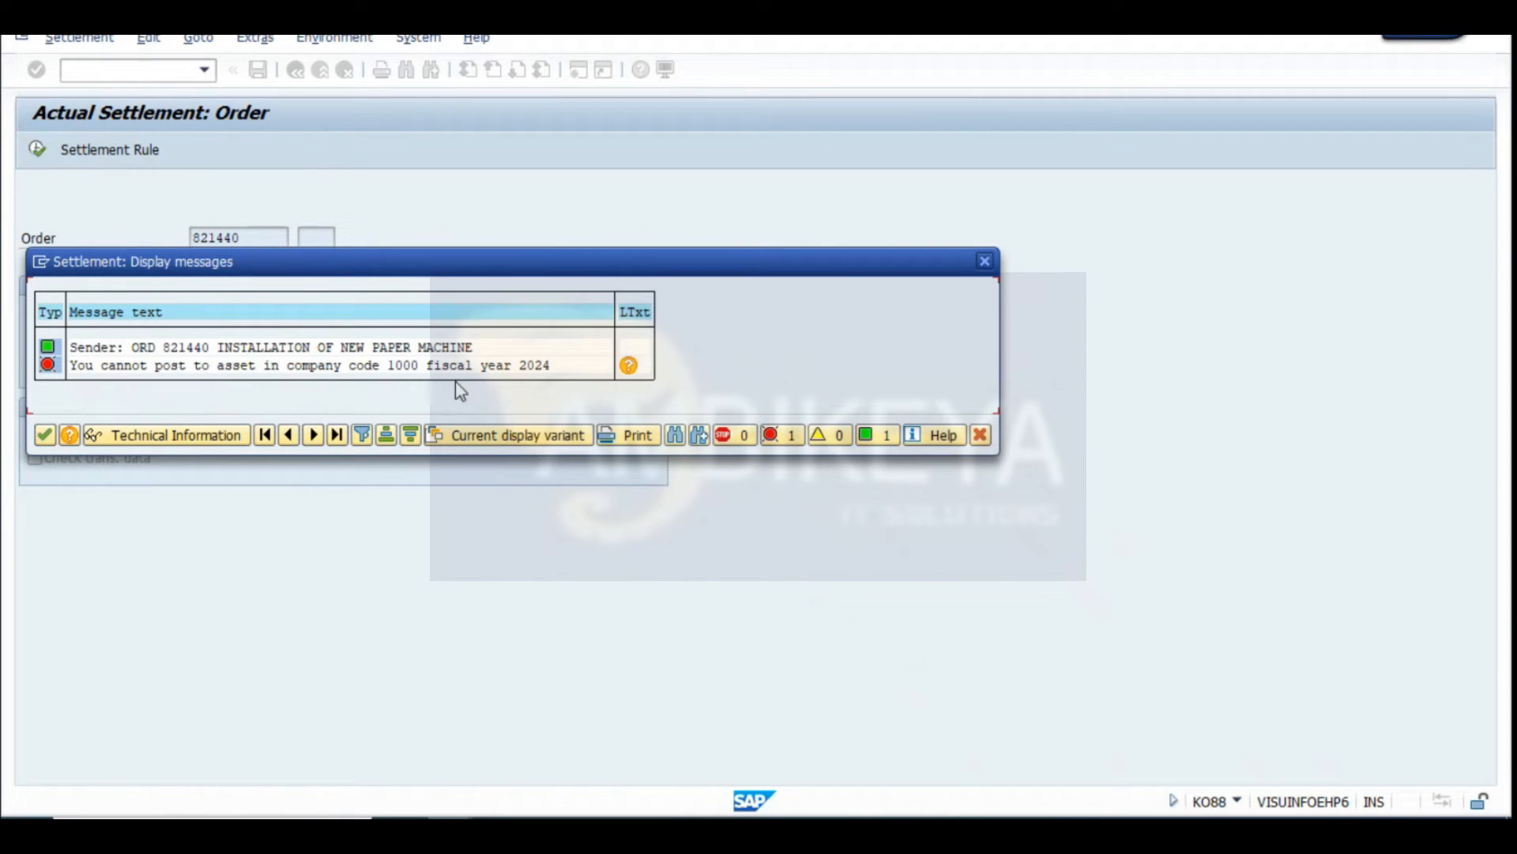
Close the settlement messages and retry the investment order's settlement for period 4 of 2024 with the test run off
{"action": "left_click", "coordinate": [45, 435]}
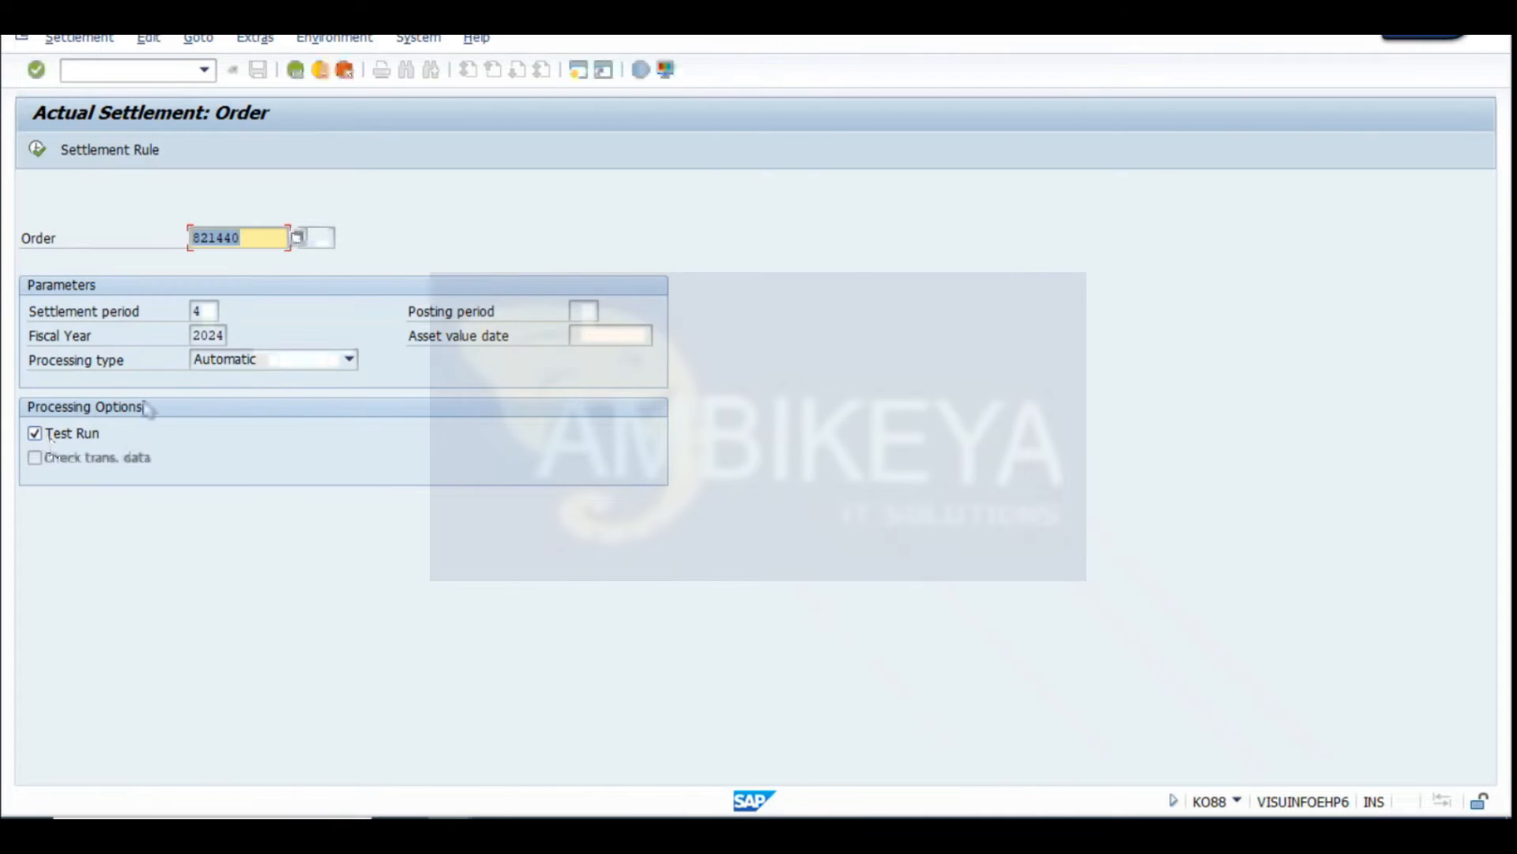
{"action": "left_click", "coordinate": [82, 434]}
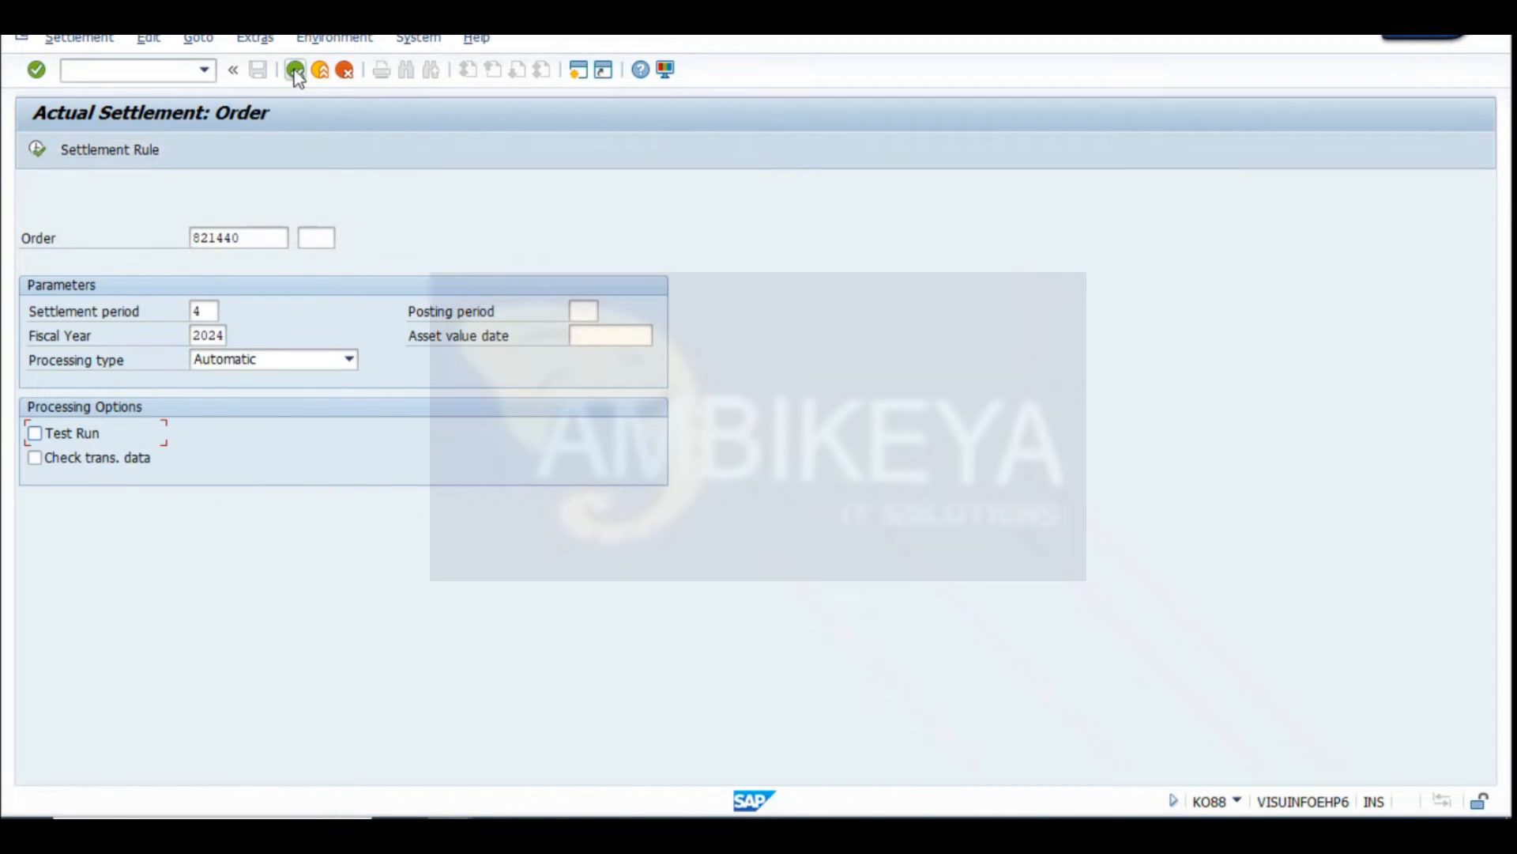
{"action": "left_click", "coordinate": [41, 148]}
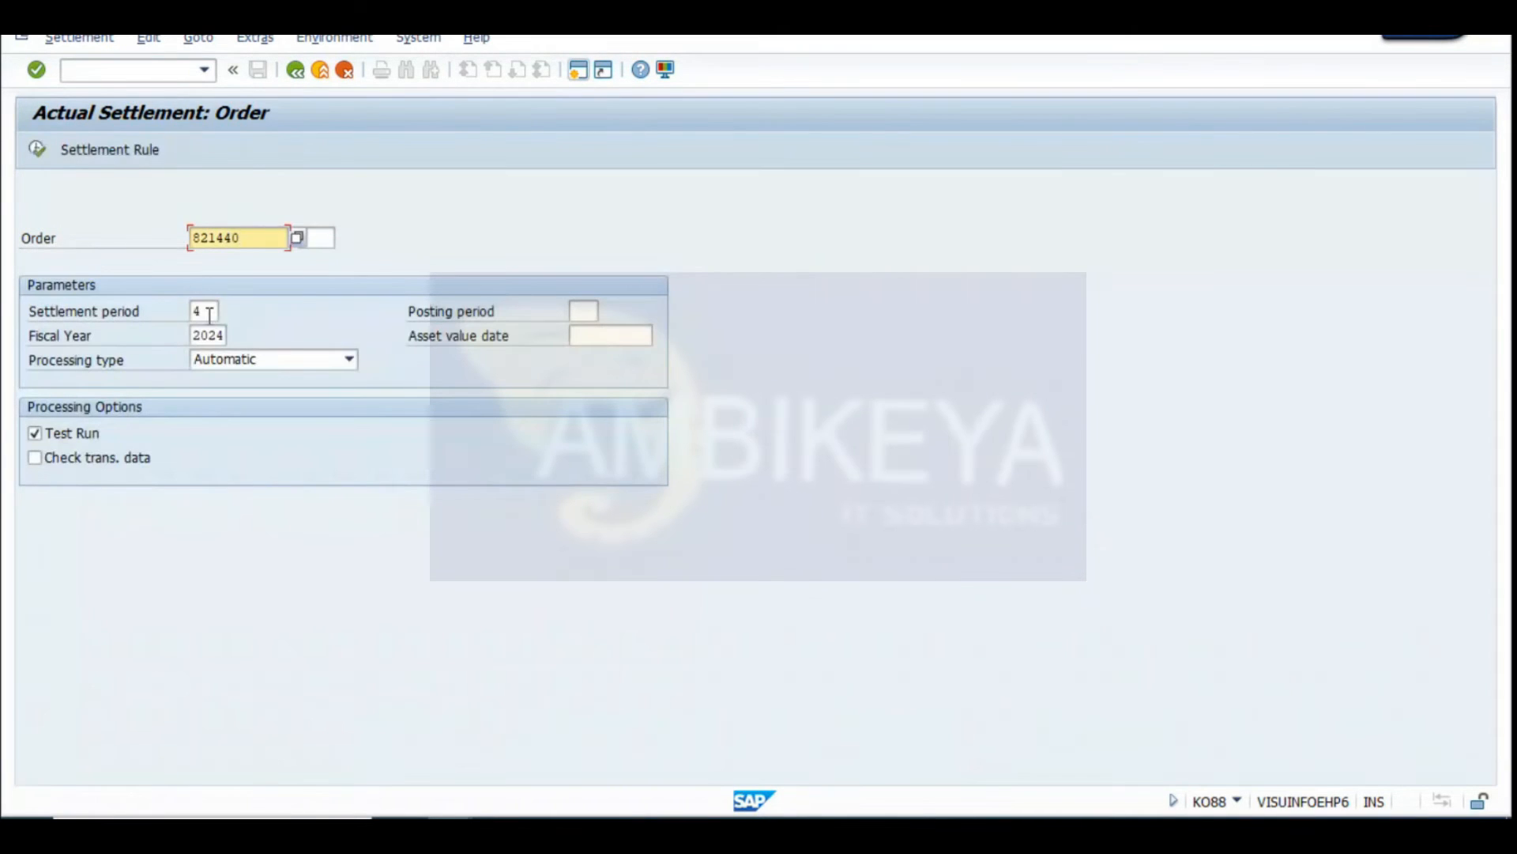
Try to settle the investment order for settlement period 3 of fiscal year 2024 with the test run off
{"action": "left_click", "coordinate": [210, 314]}
{"action": "key", "text": "BackSpace"}
{"action": "type", "text": "3"}
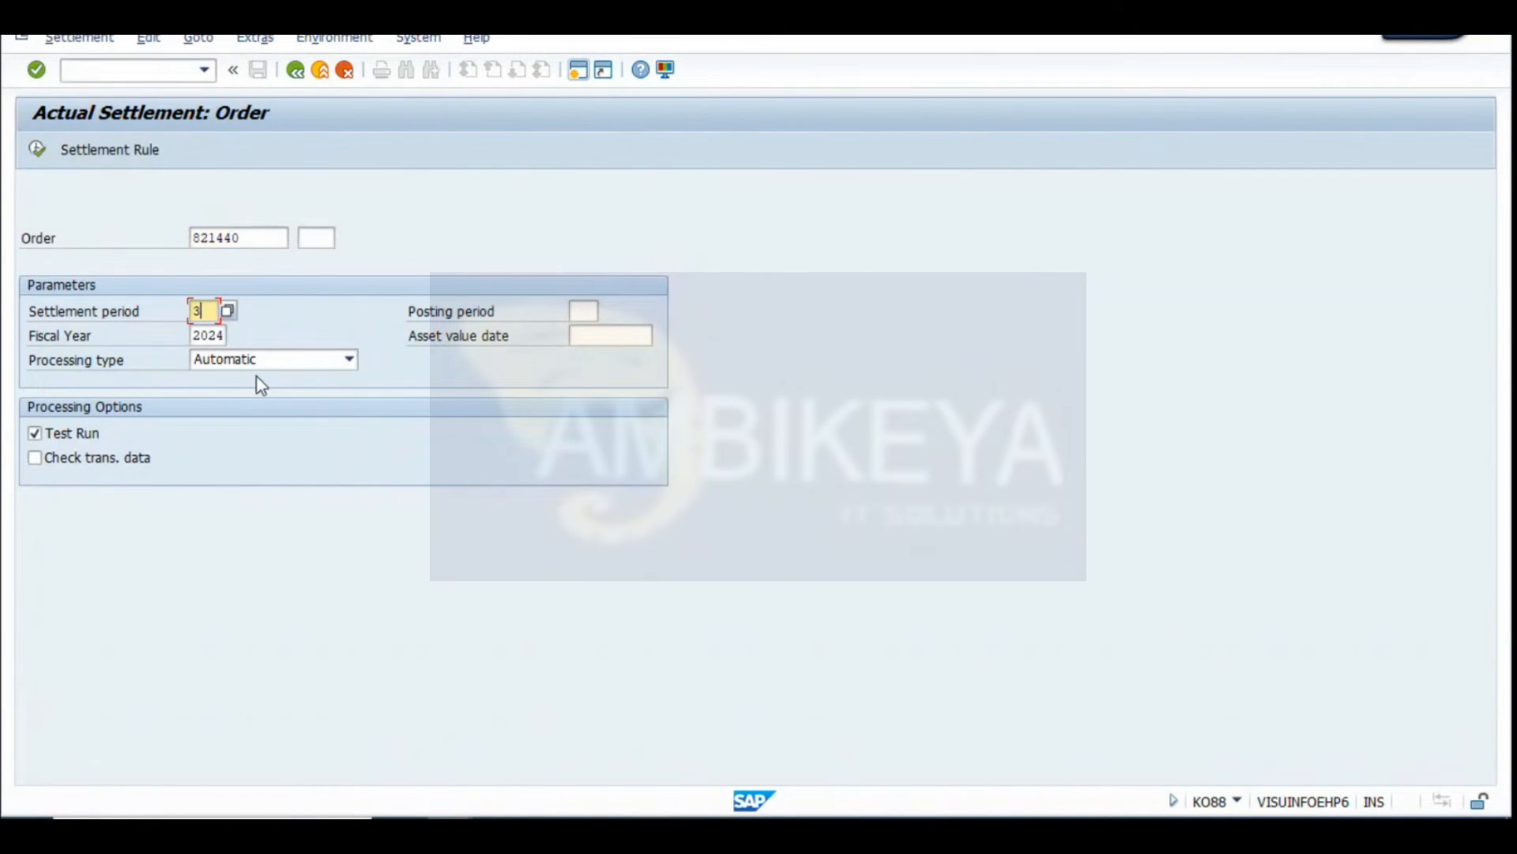
{"action": "left_click", "coordinate": [71, 433]}
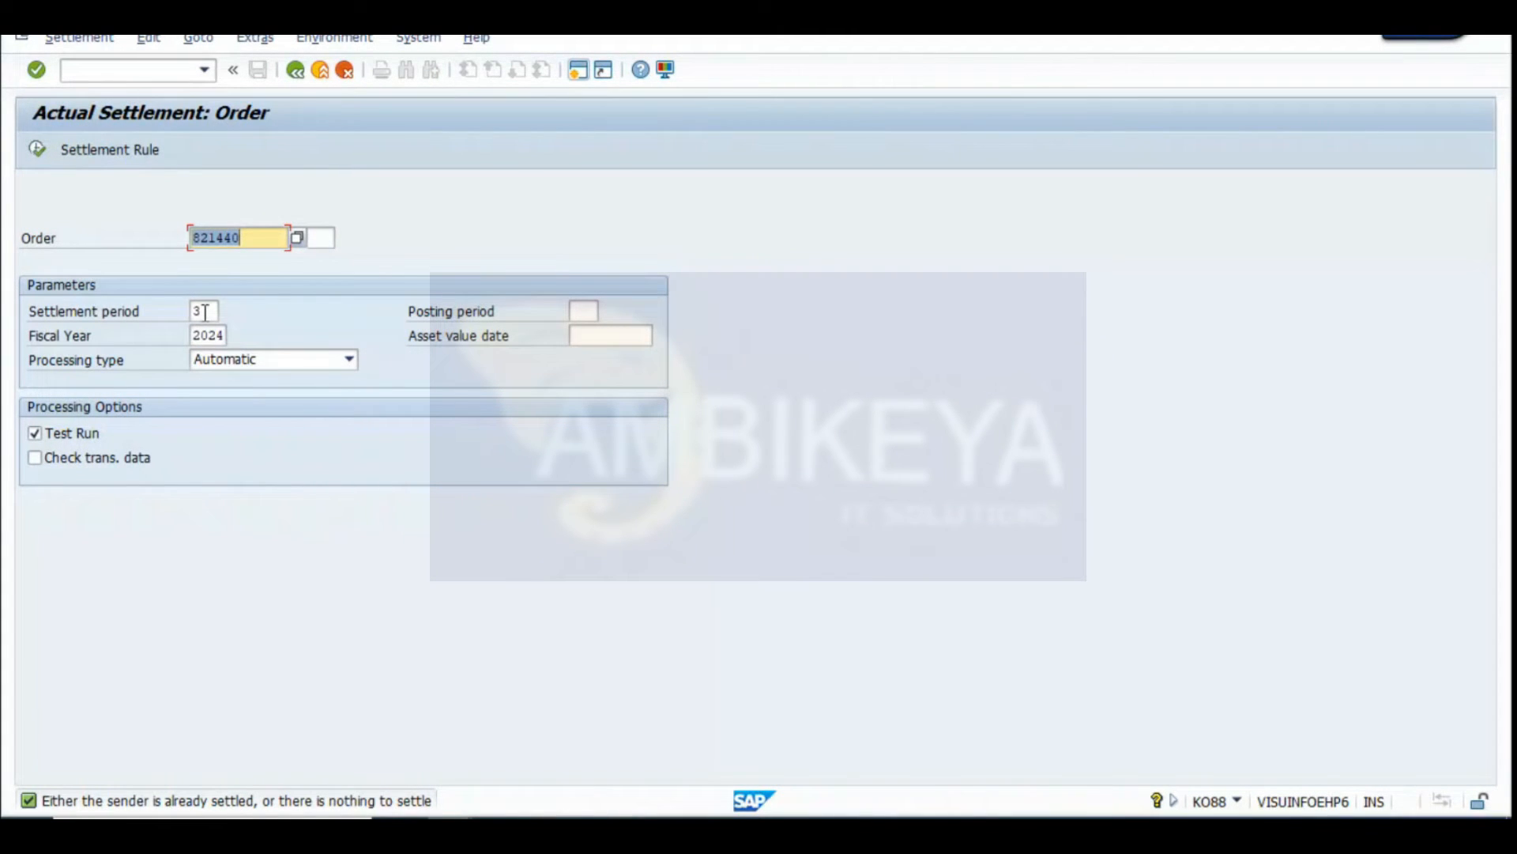
Try settling the order with the settlement period set back to 4 and the test run off, and leave the settlement transaction
{"action": "left_click", "coordinate": [35, 433]}
{"action": "left_click_drag", "start_coordinate": [204, 314], "coordinate": [169, 320]}
{"action": "type", "text": "4"}
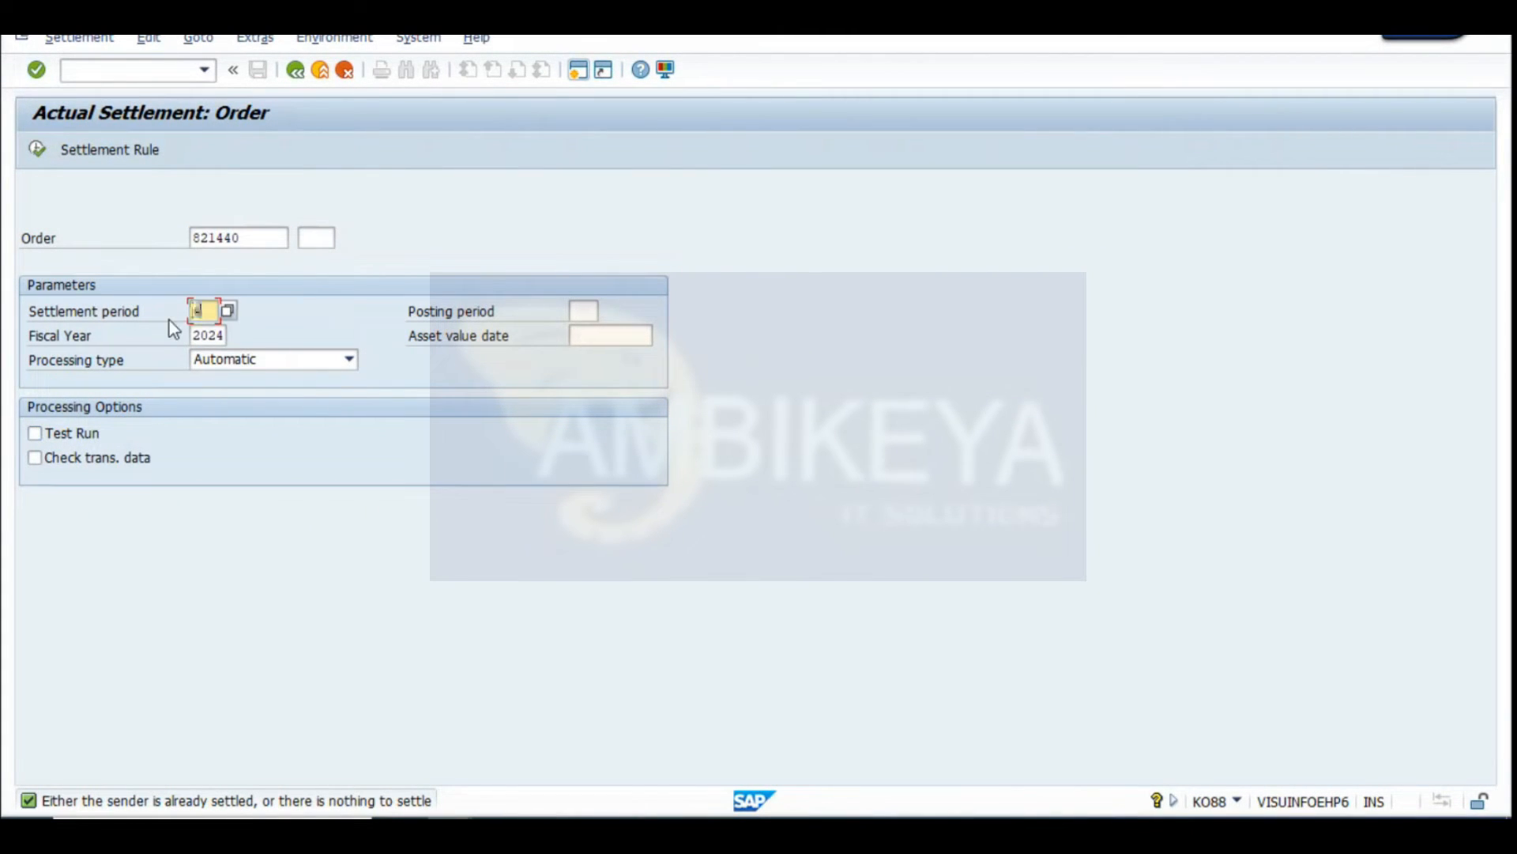
{"action": "key", "text": "Return"}
{"action": "left_click", "coordinate": [36, 150]}
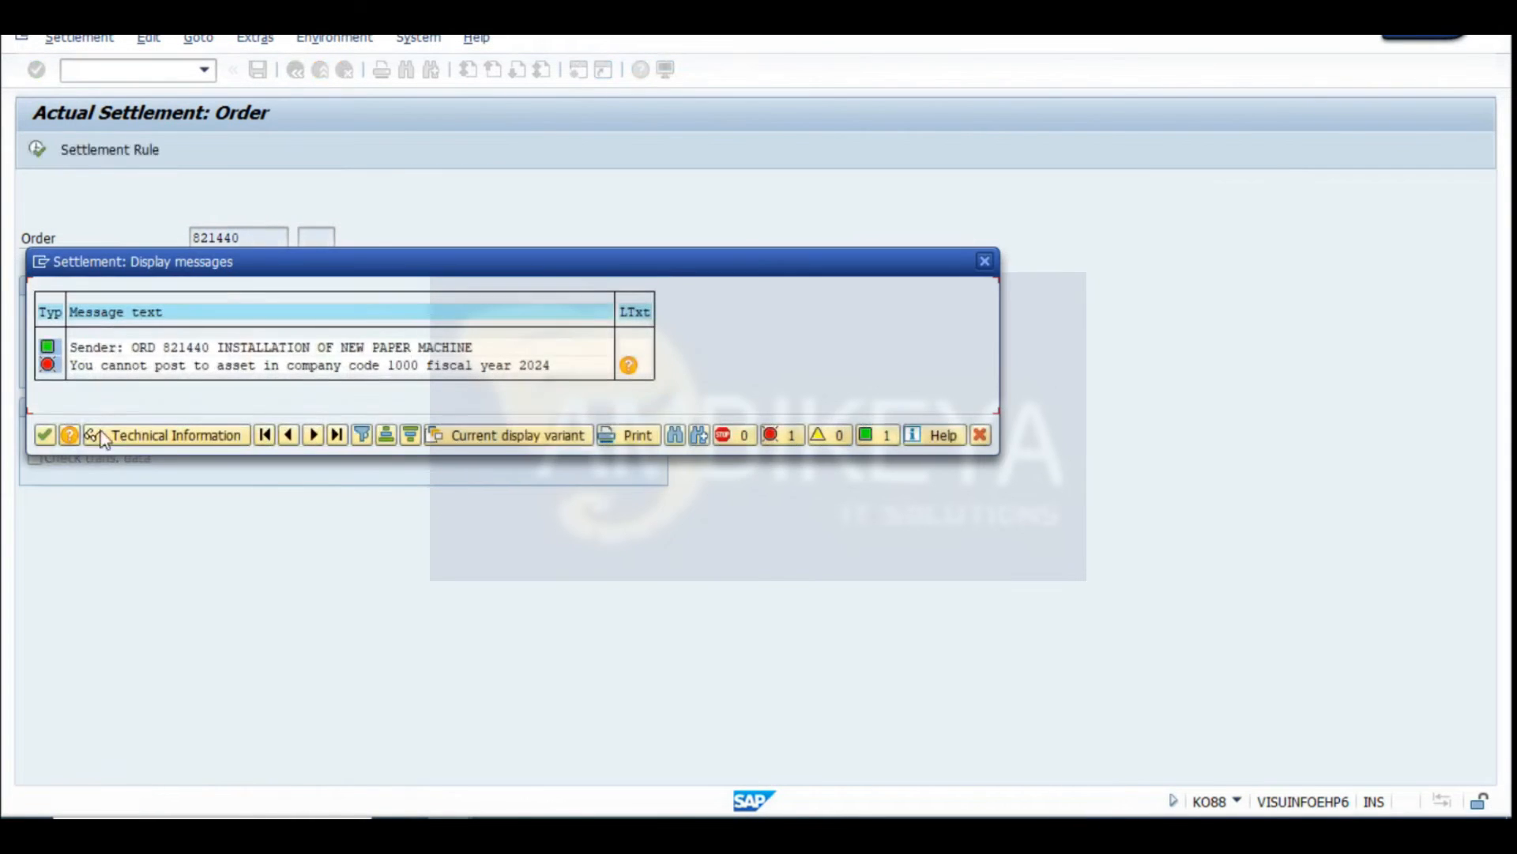
{"action": "left_click", "coordinate": [46, 439]}
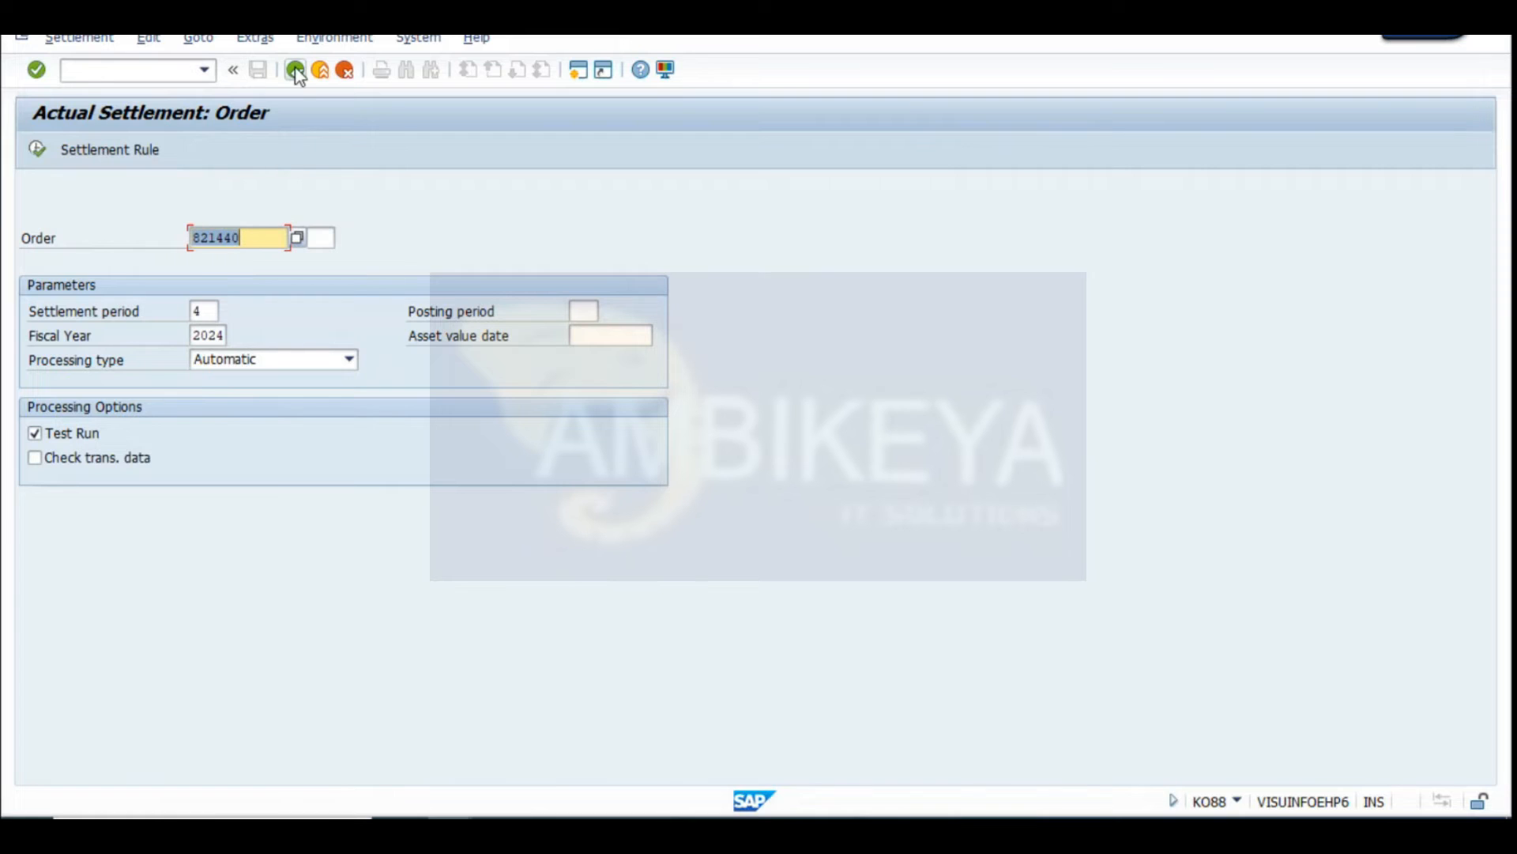
{"action": "left_click", "coordinate": [296, 71]}
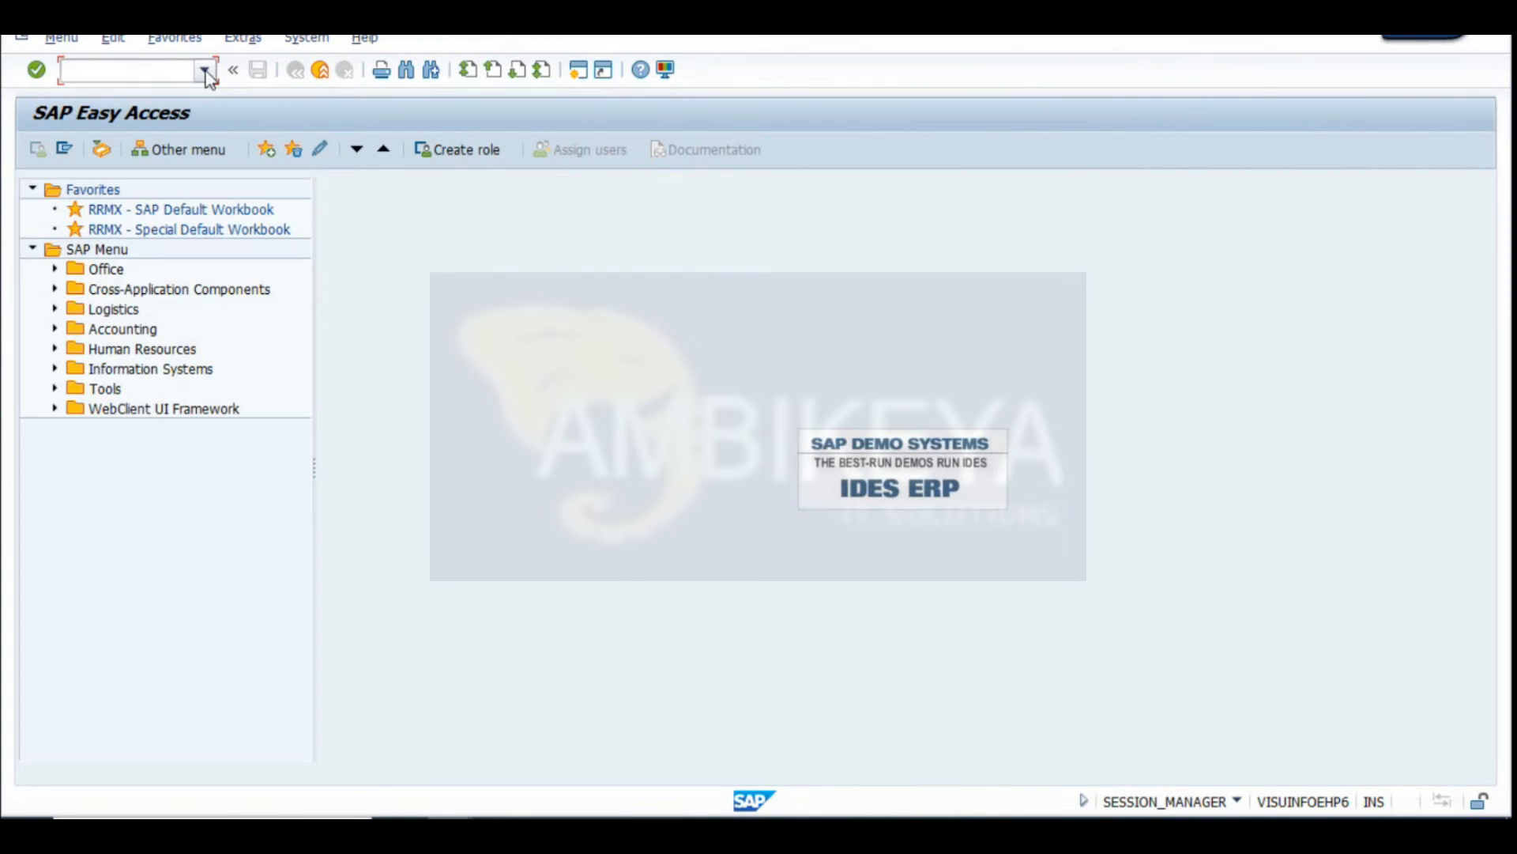
Switch to the order display session and open the investment order in change mode
{"action": "mouse_move", "coordinate": [733, 814]}
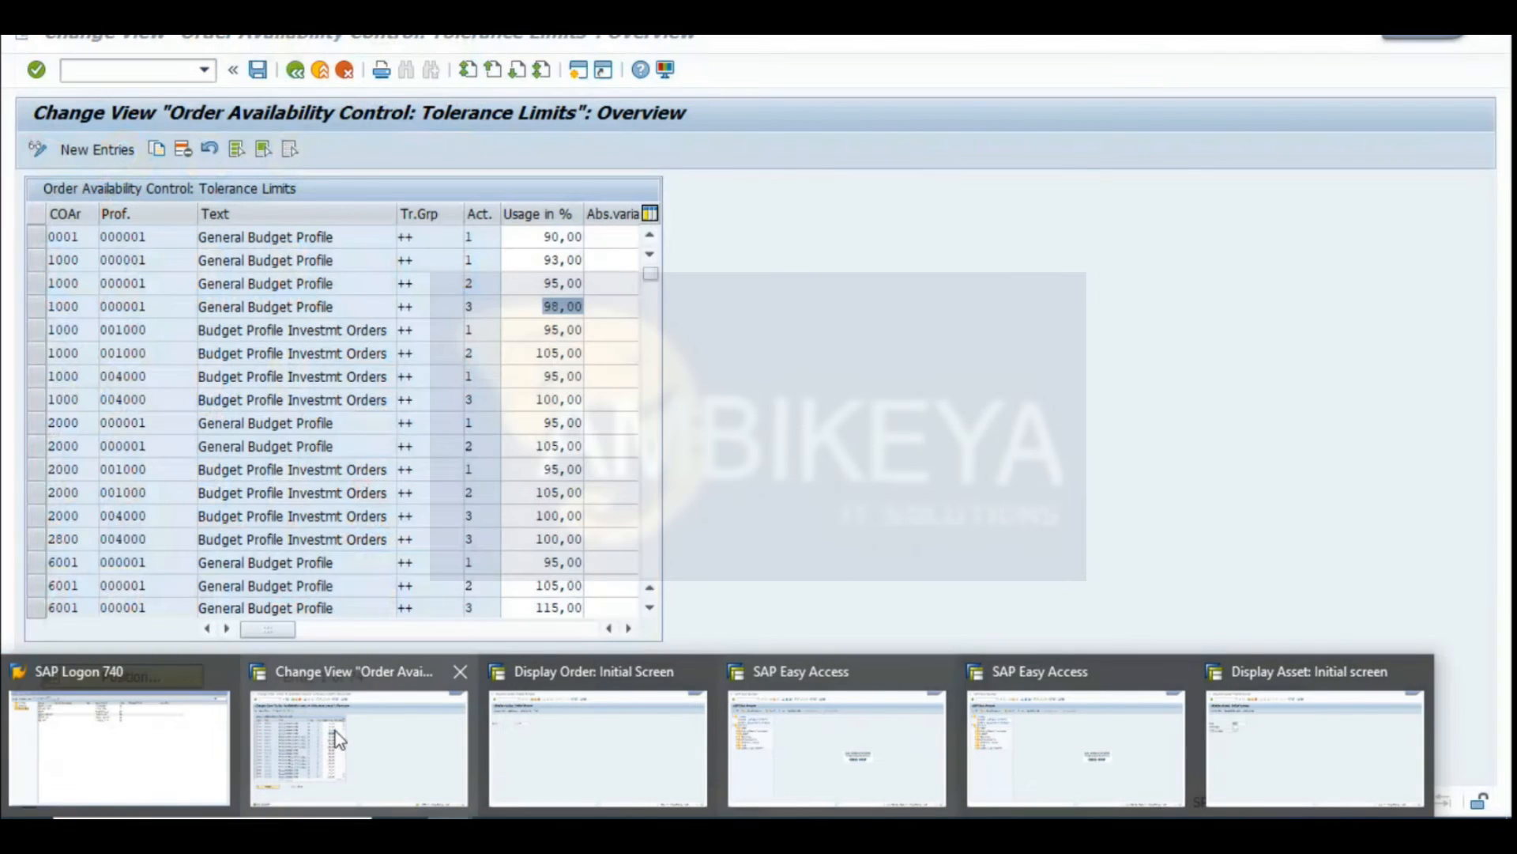
{"action": "left_click", "coordinate": [443, 751]}
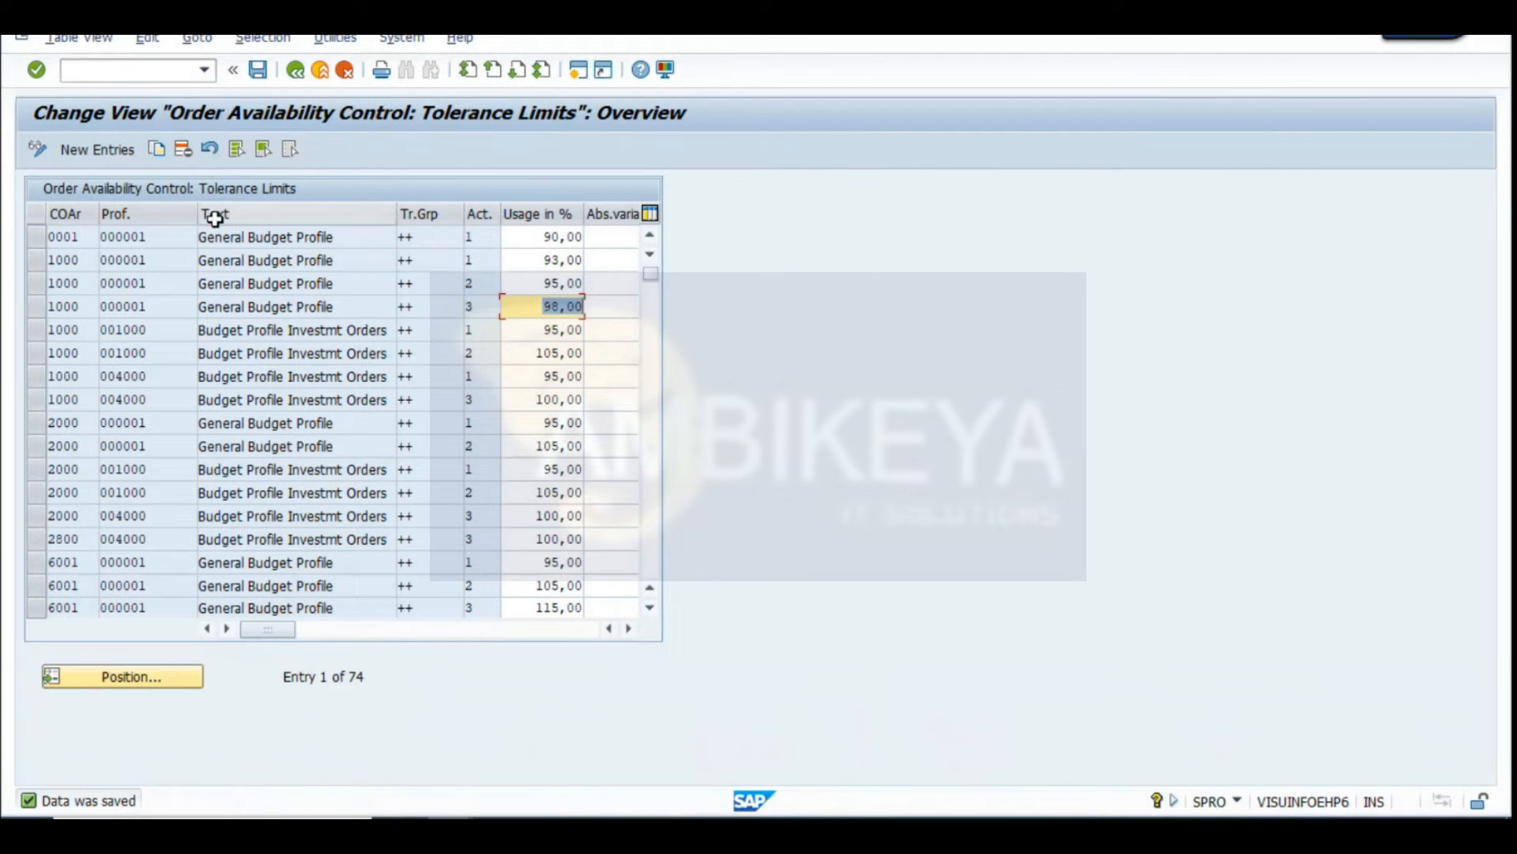
{"action": "mouse_move", "coordinate": [733, 814]}
{"action": "left_click", "coordinate": [620, 781]}
{"action": "left_click", "coordinate": [62, 38]}
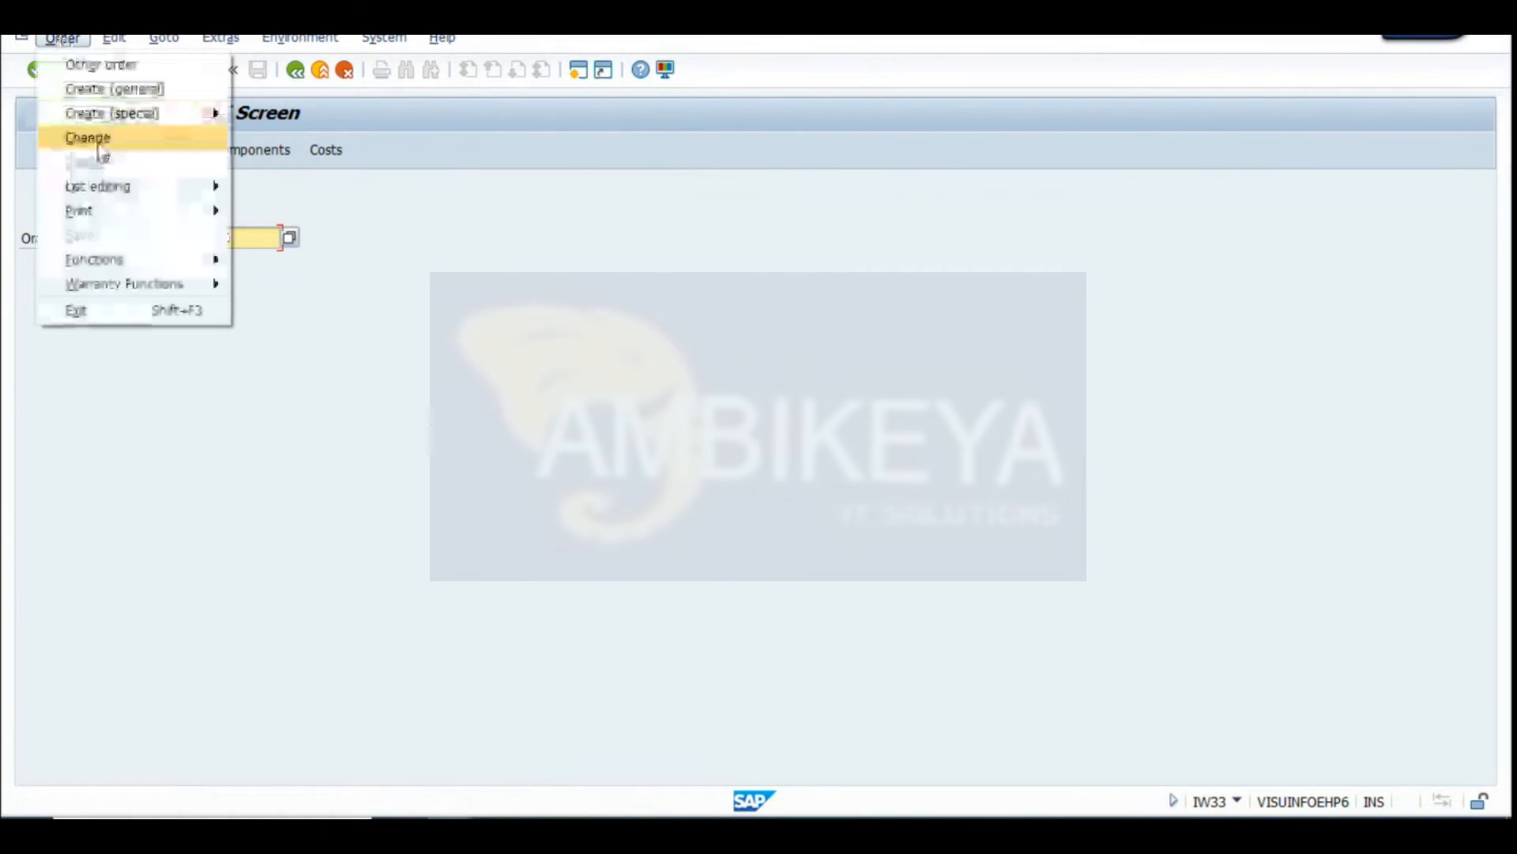
{"action": "left_click", "coordinate": [93, 139]}
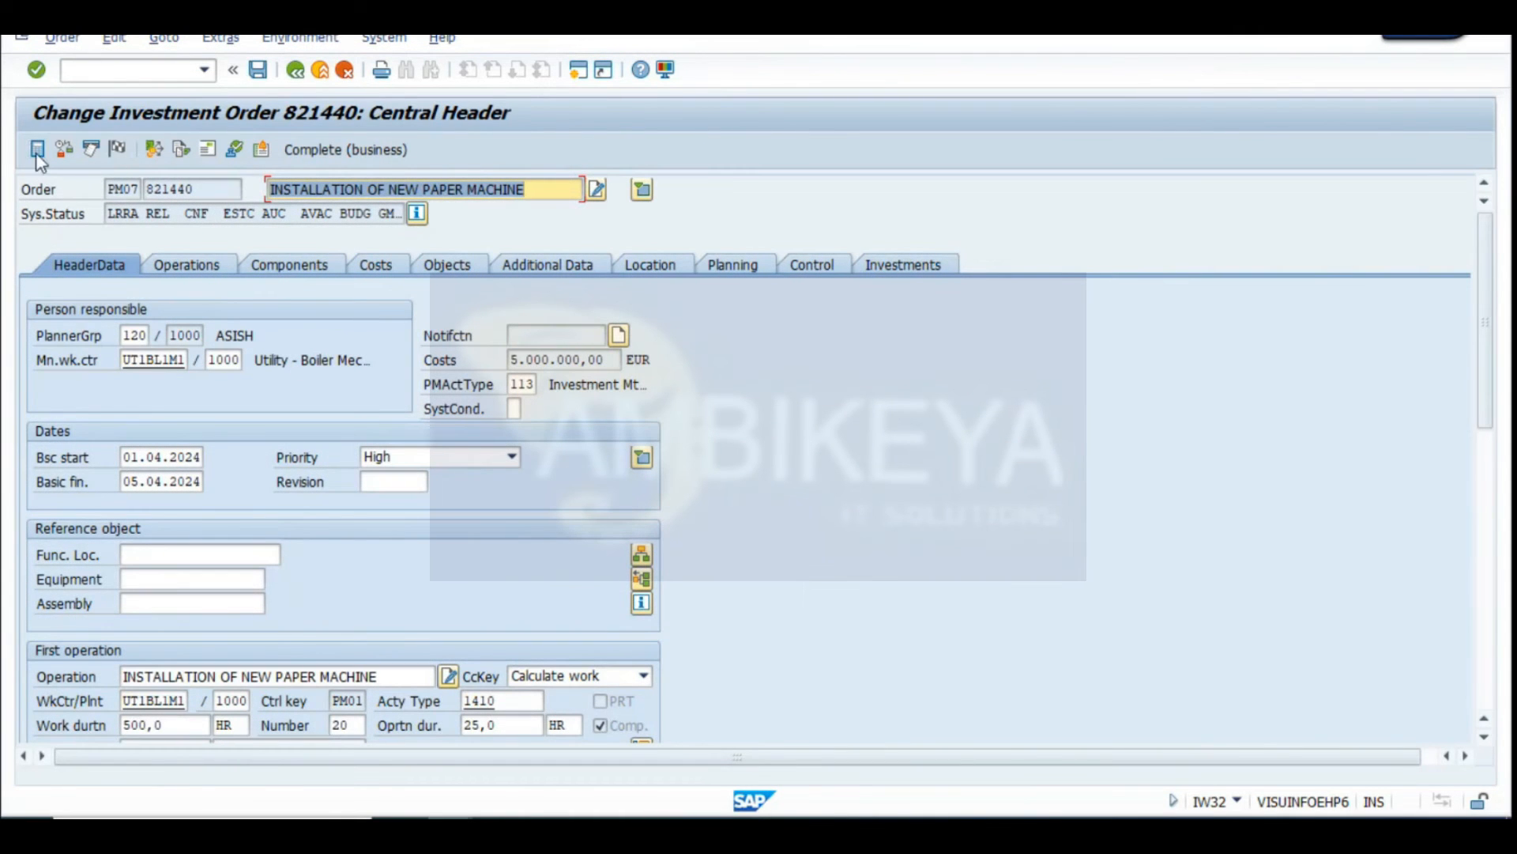
Open the order's settlement rule and review the account assignment categories available for the first distribution line
{"action": "left_click", "coordinate": [63, 148]}
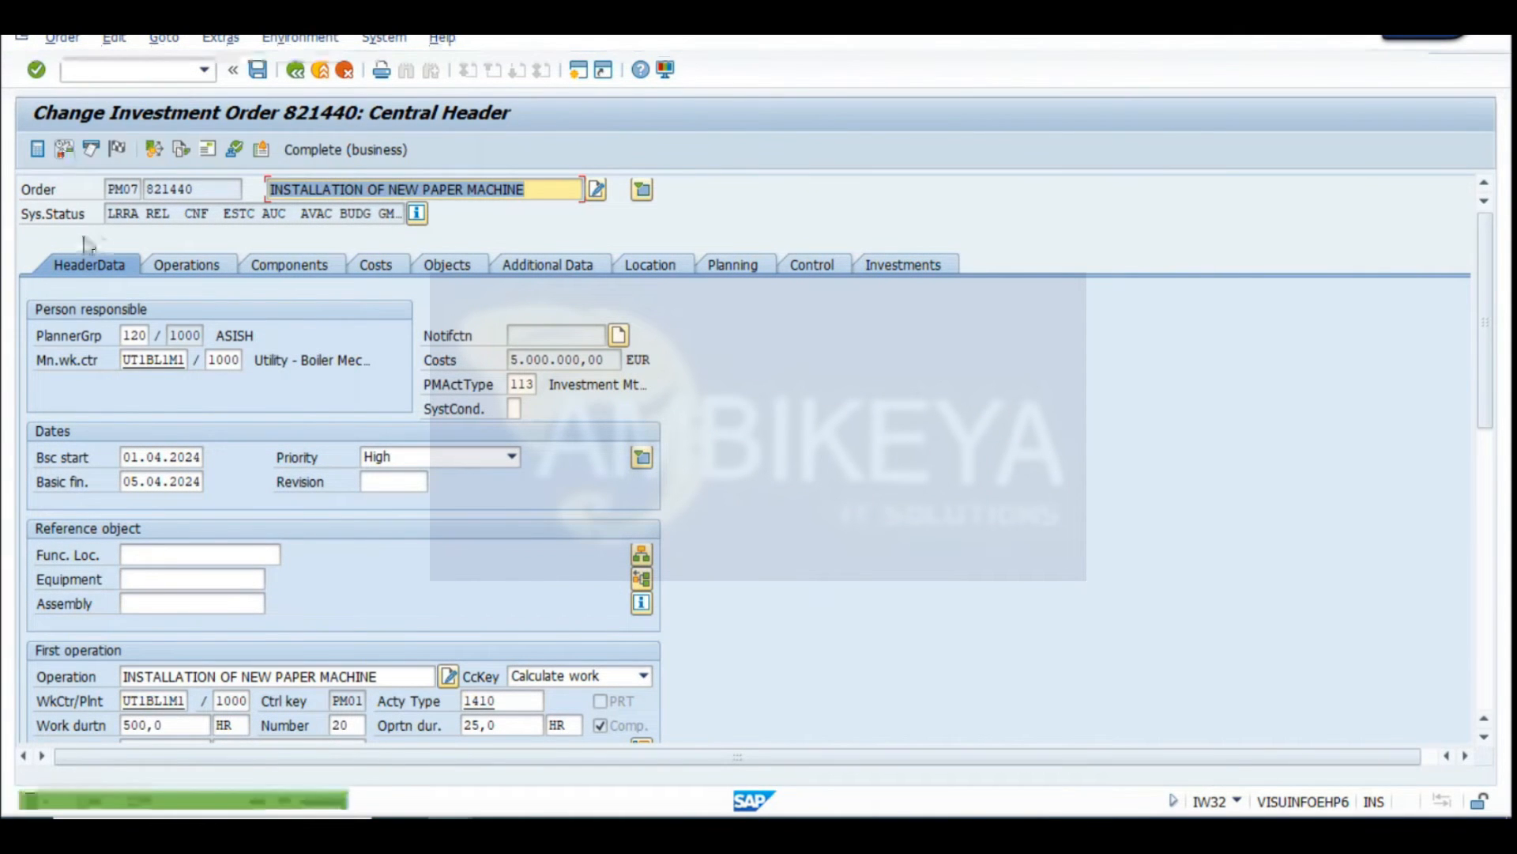
{"action": "left_click", "coordinate": [117, 150]}
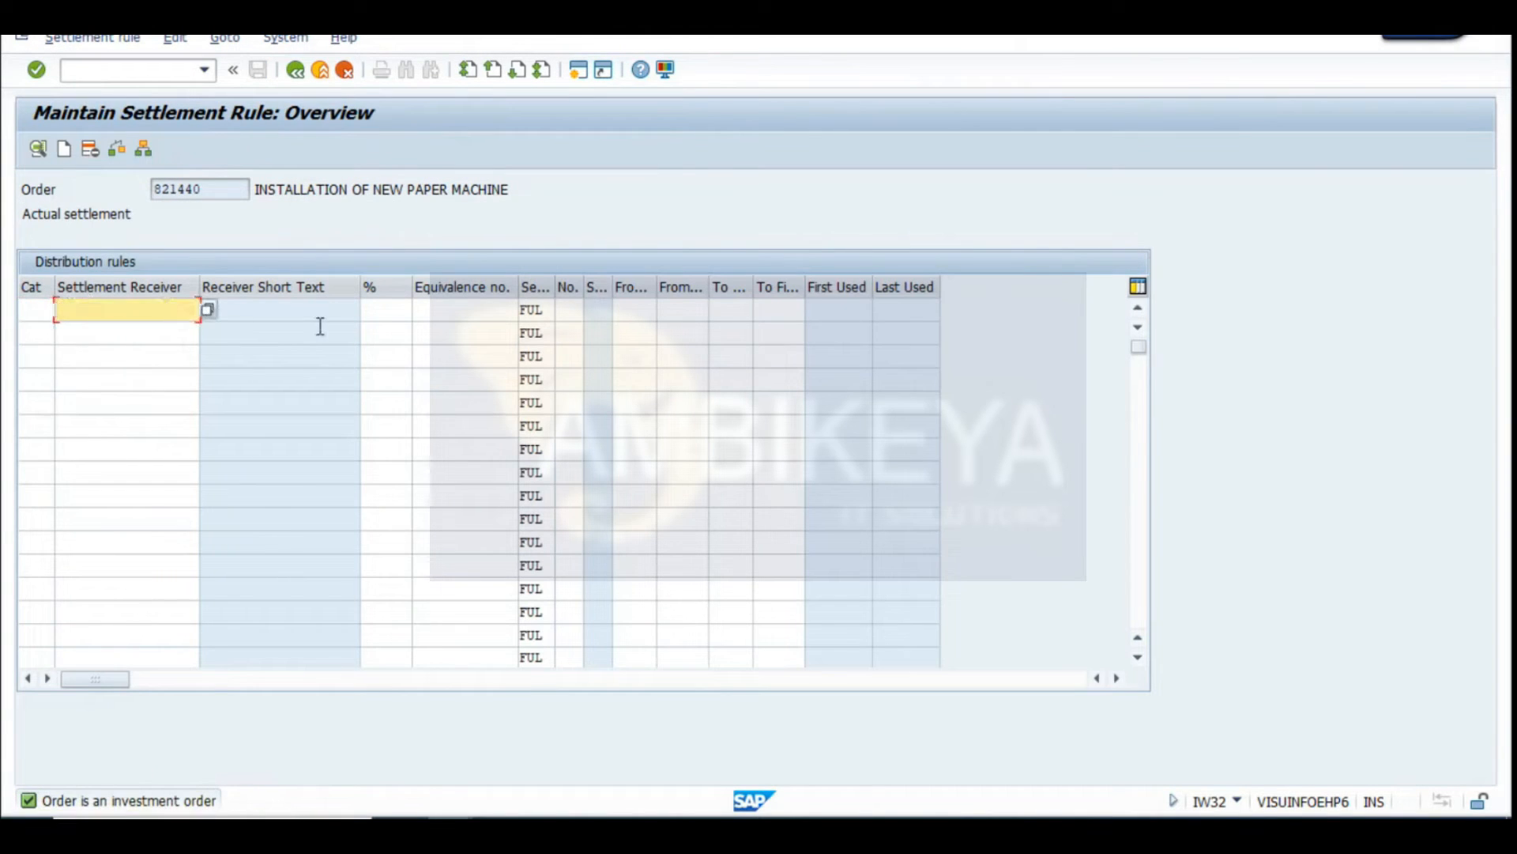
{"action": "left_click", "coordinate": [458, 311]}
{"action": "left_click", "coordinate": [39, 309]}
{"action": "left_click", "coordinate": [62, 312]}
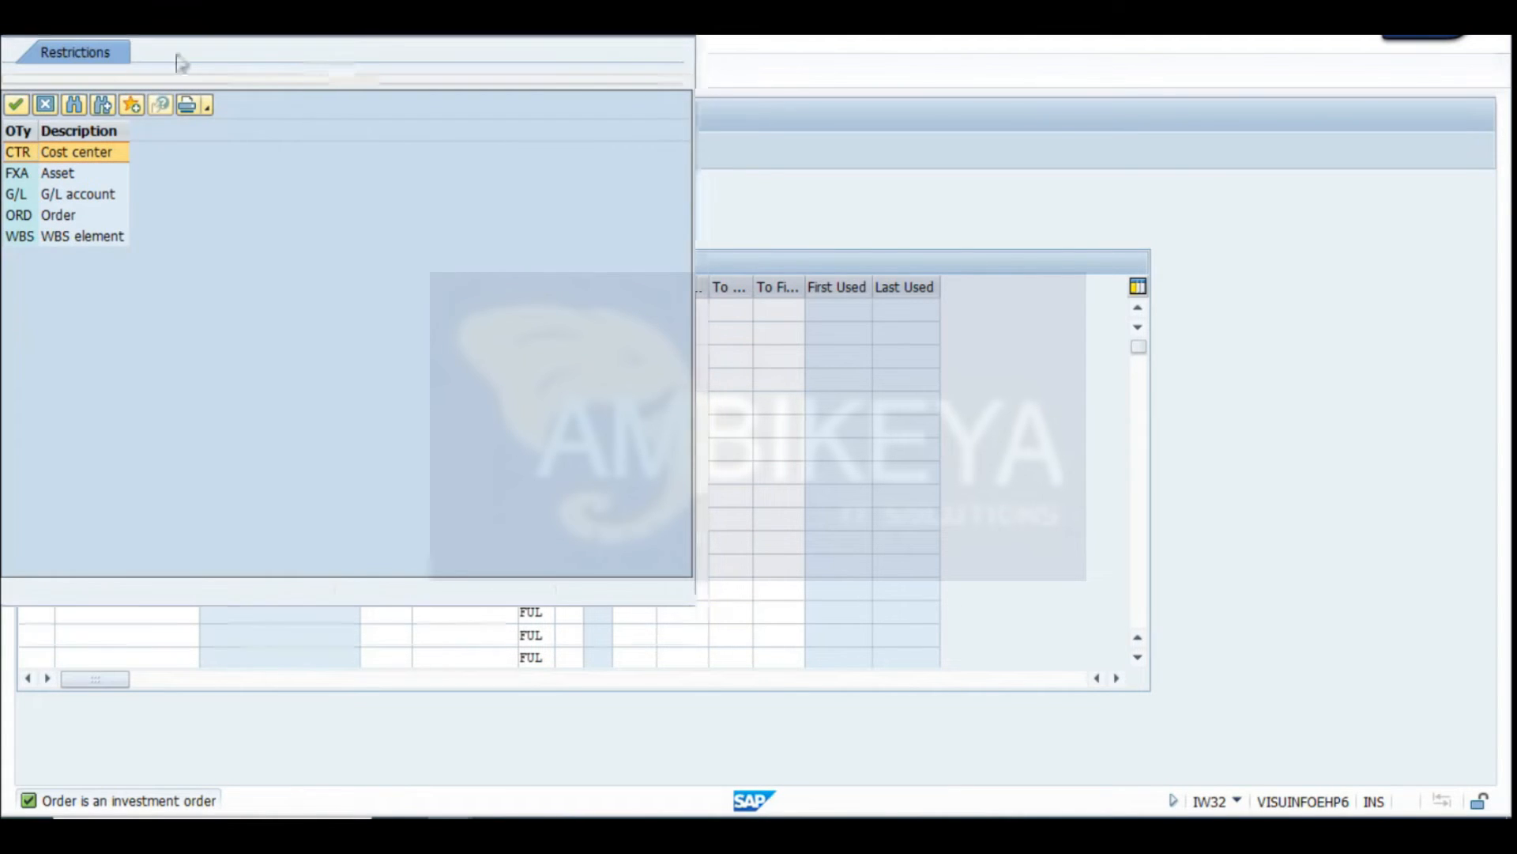
{"action": "left_click", "coordinate": [269, 270]}
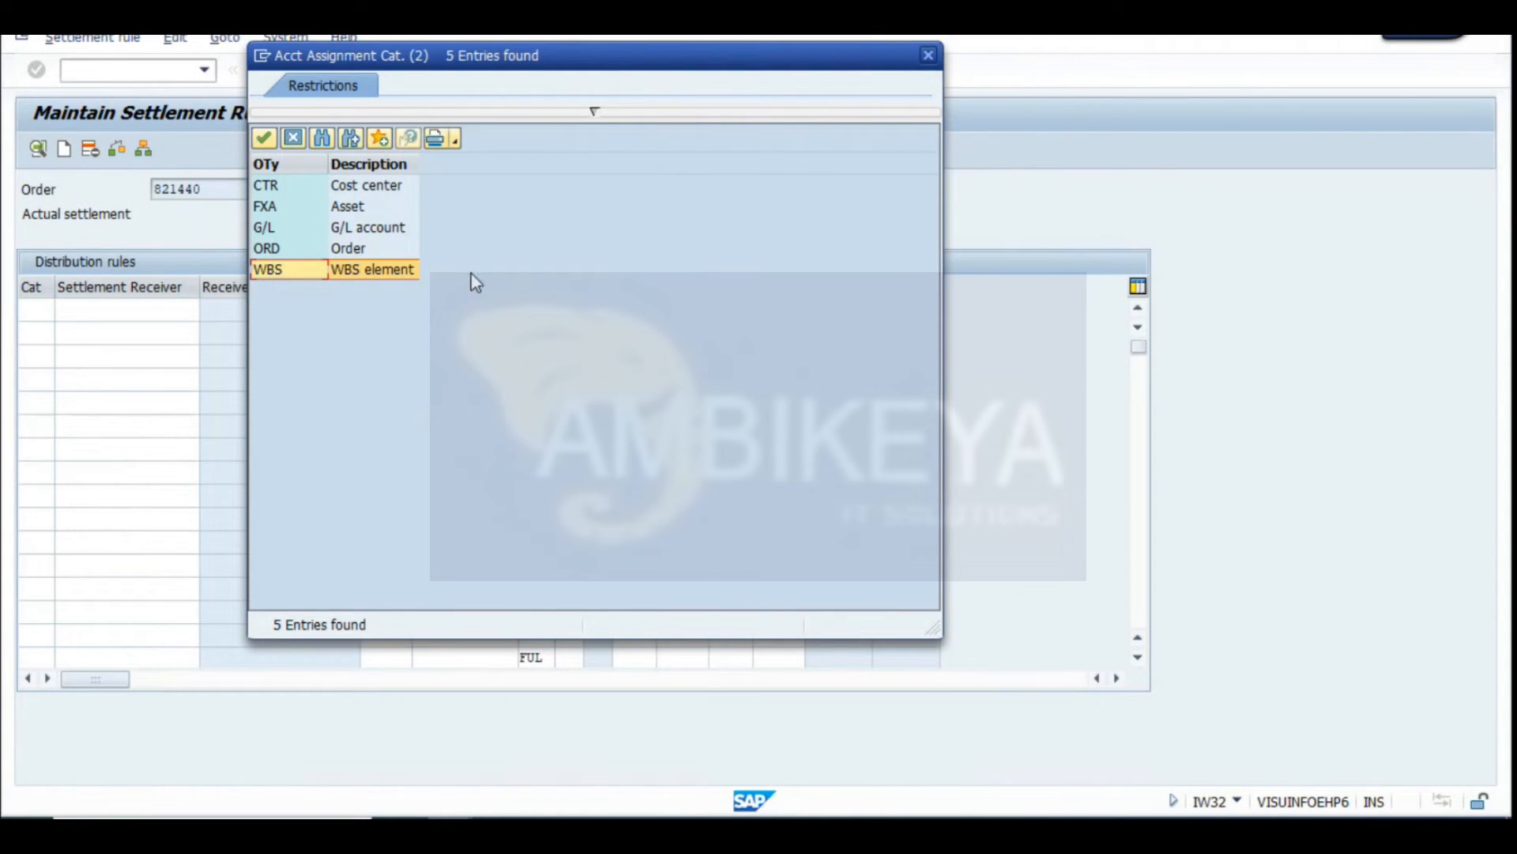
{"action": "left_click", "coordinate": [362, 274]}
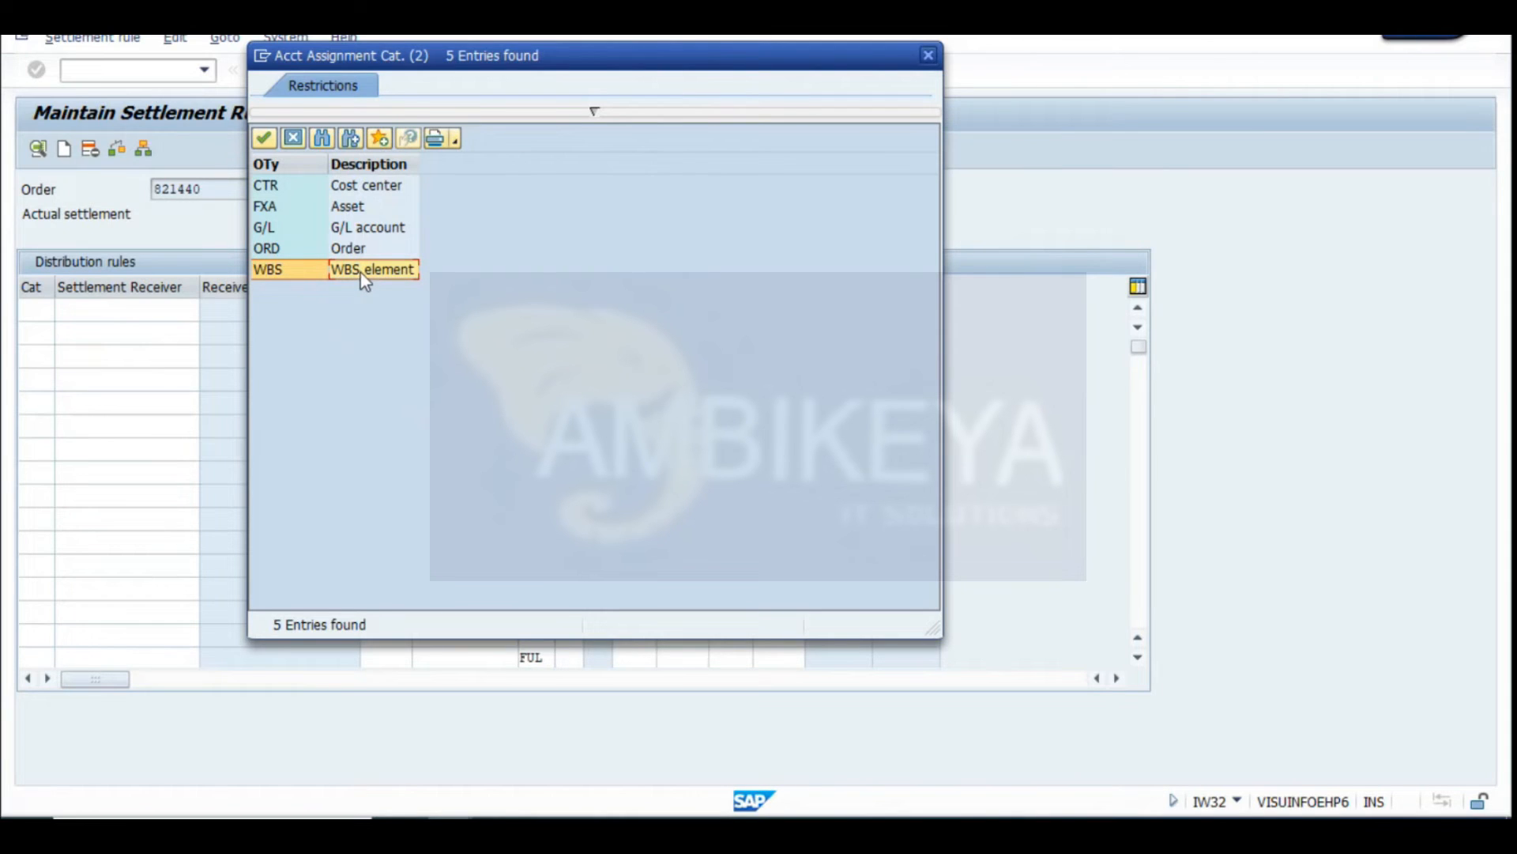
{"action": "left_click", "coordinate": [285, 275]}
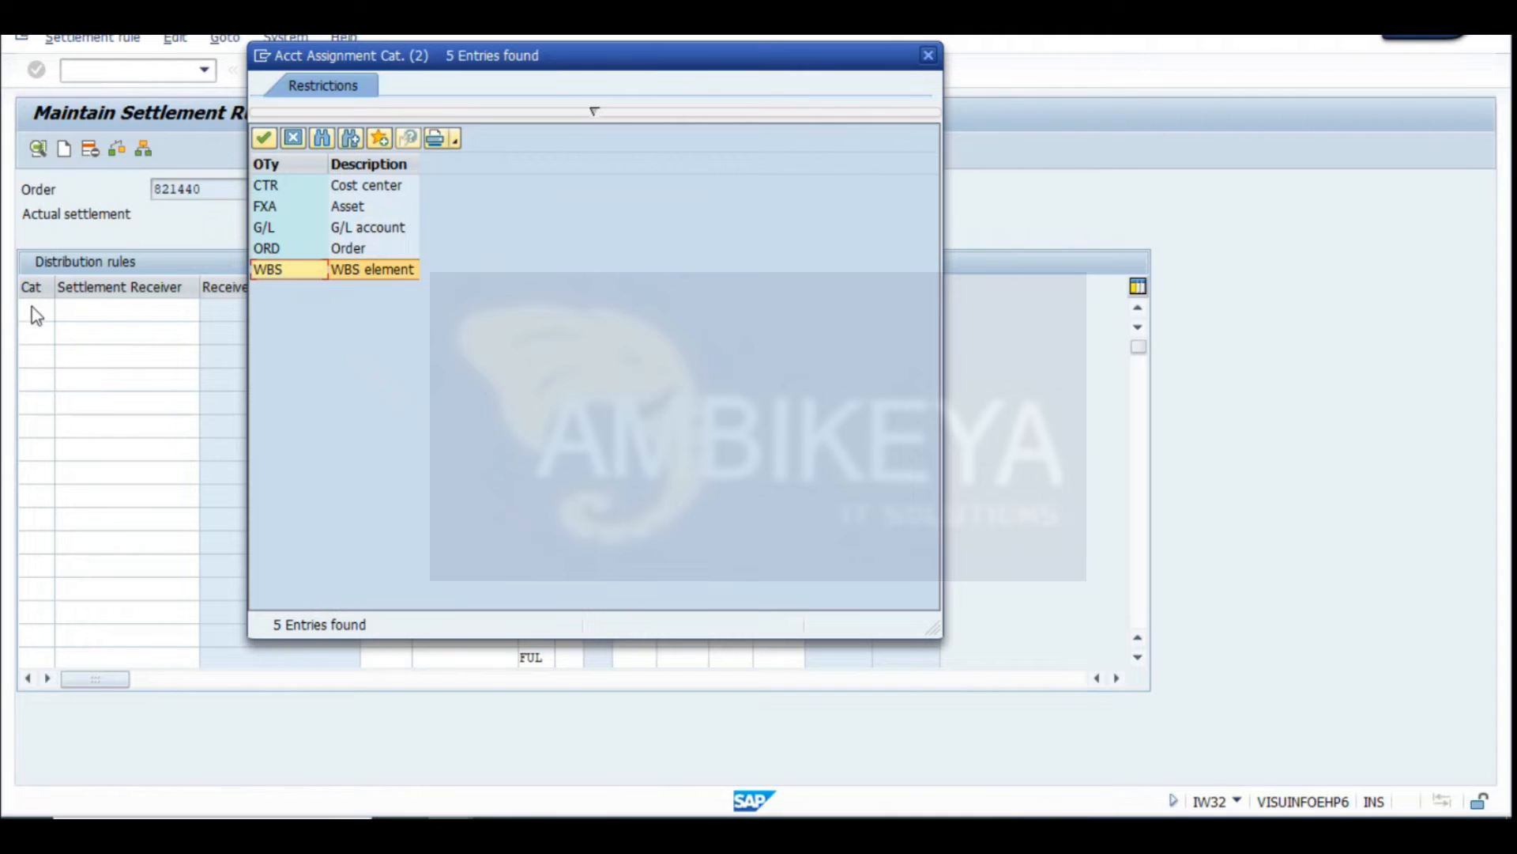
{"action": "left_click", "coordinate": [930, 57]}
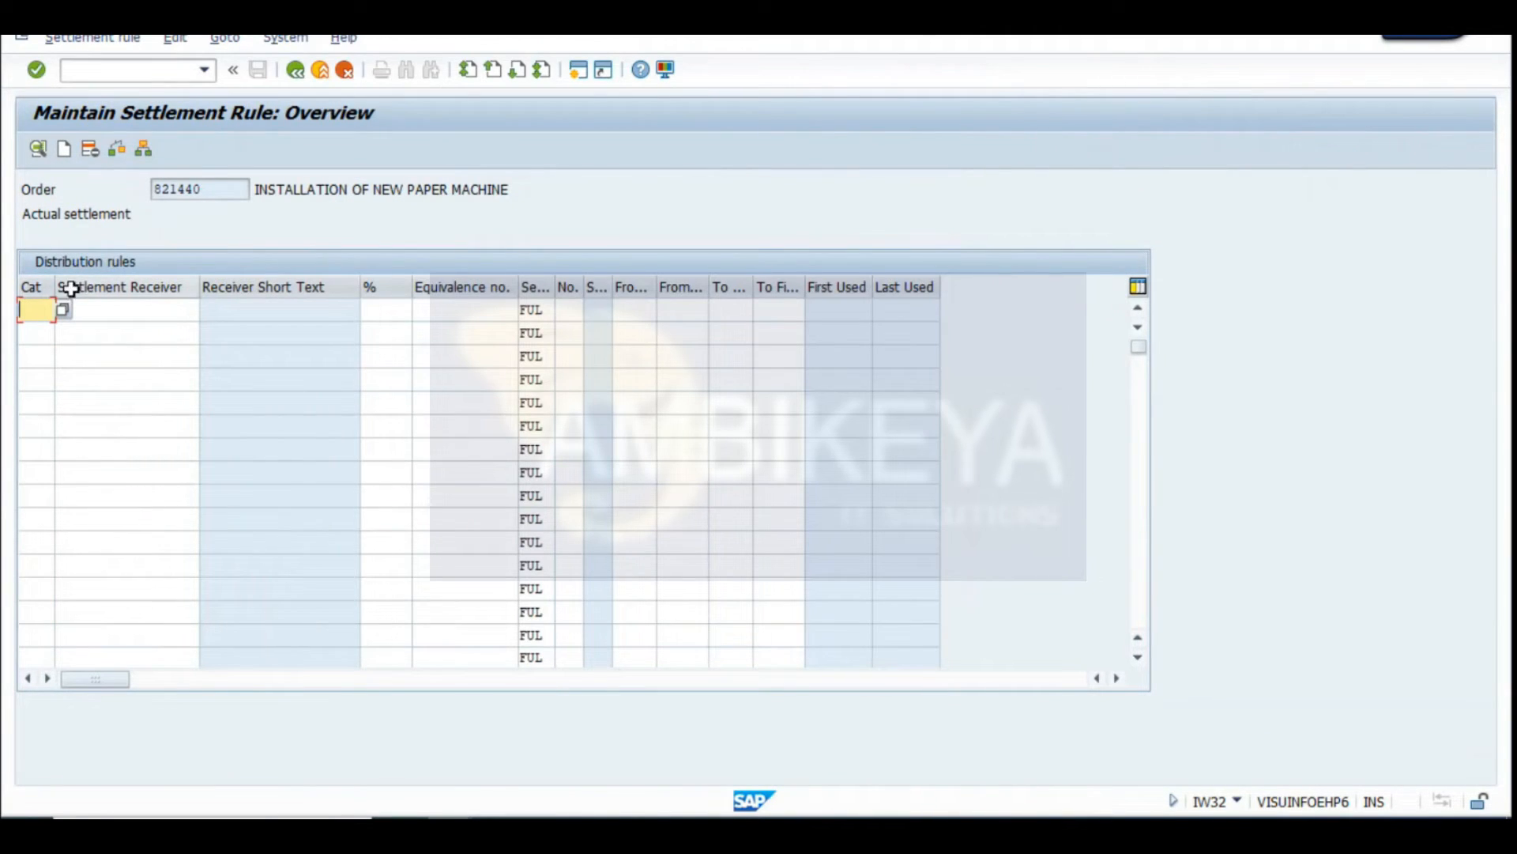
Widen the category column, leave the settlement rule and examine the order's asset in construction (AUC) system status
{"action": "left_click_drag", "start_coordinate": [56, 284], "coordinate": [69, 283]}
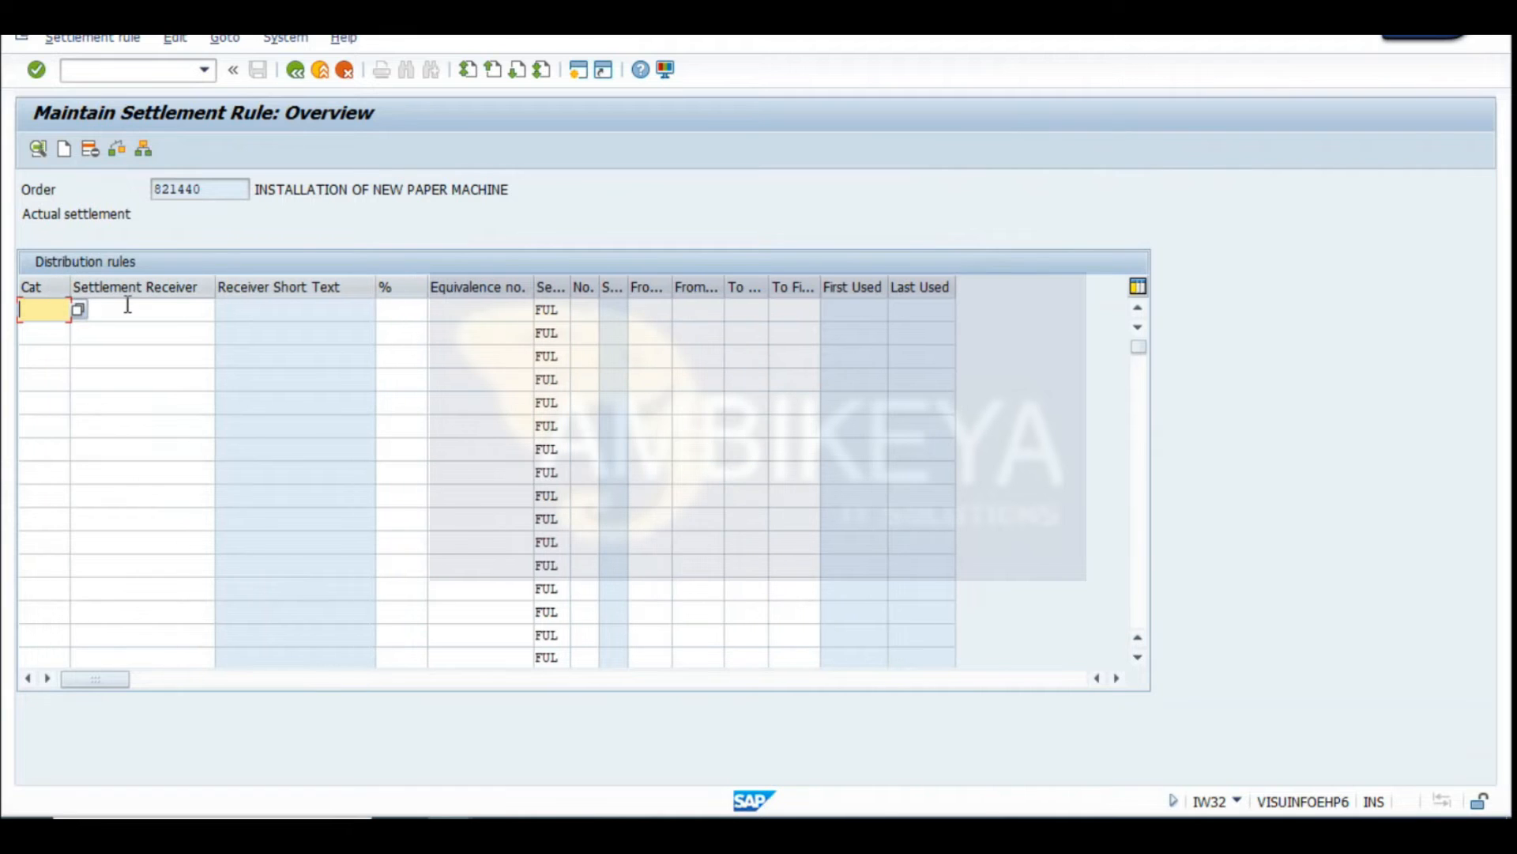
{"action": "left_click", "coordinate": [296, 71]}
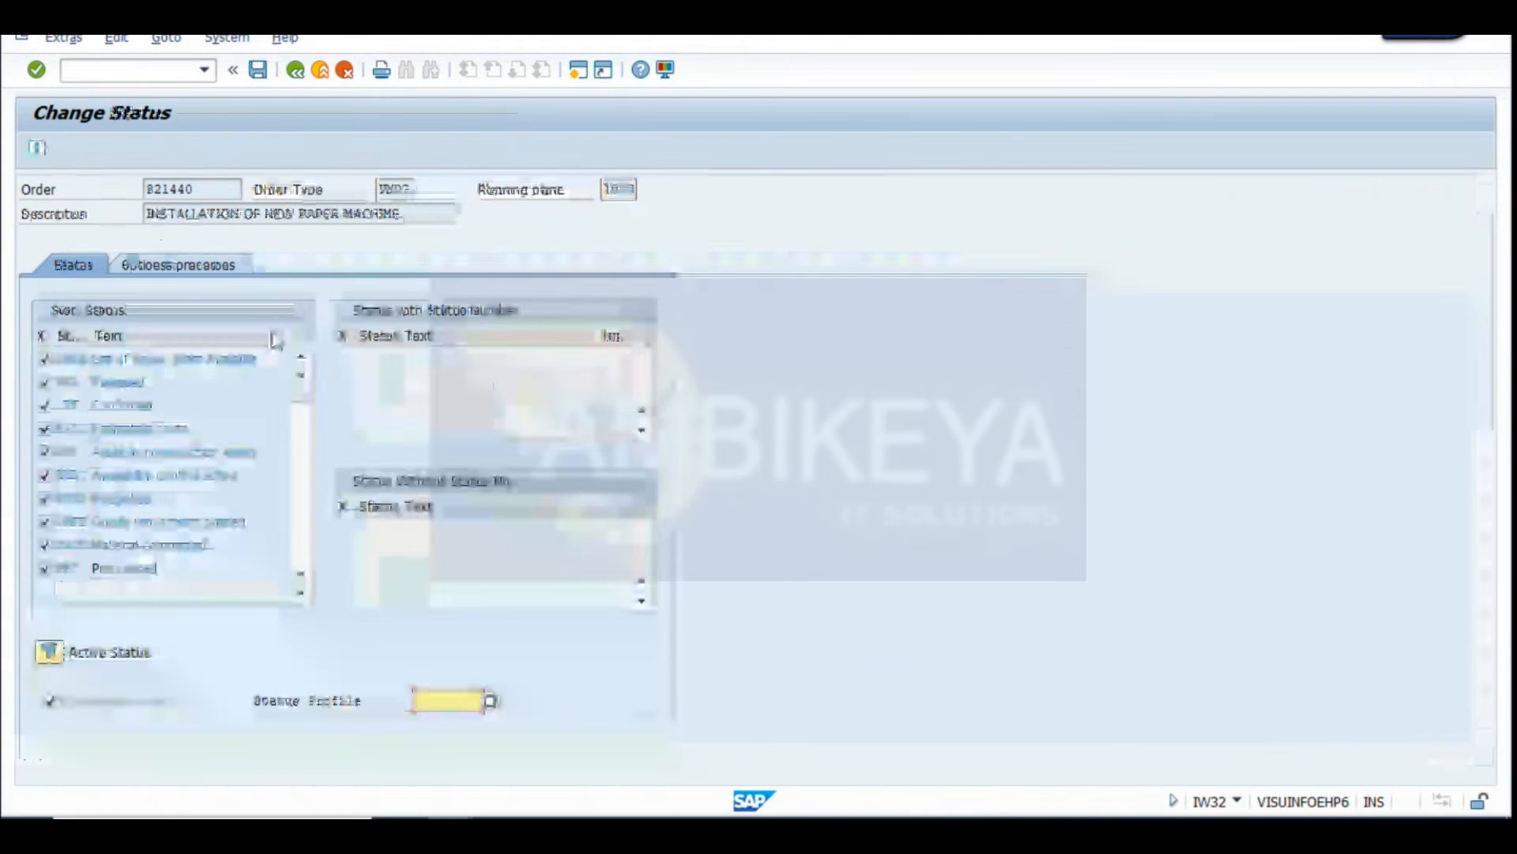
{"action": "left_click_drag", "start_coordinate": [261, 452], "coordinate": [4, 453]}
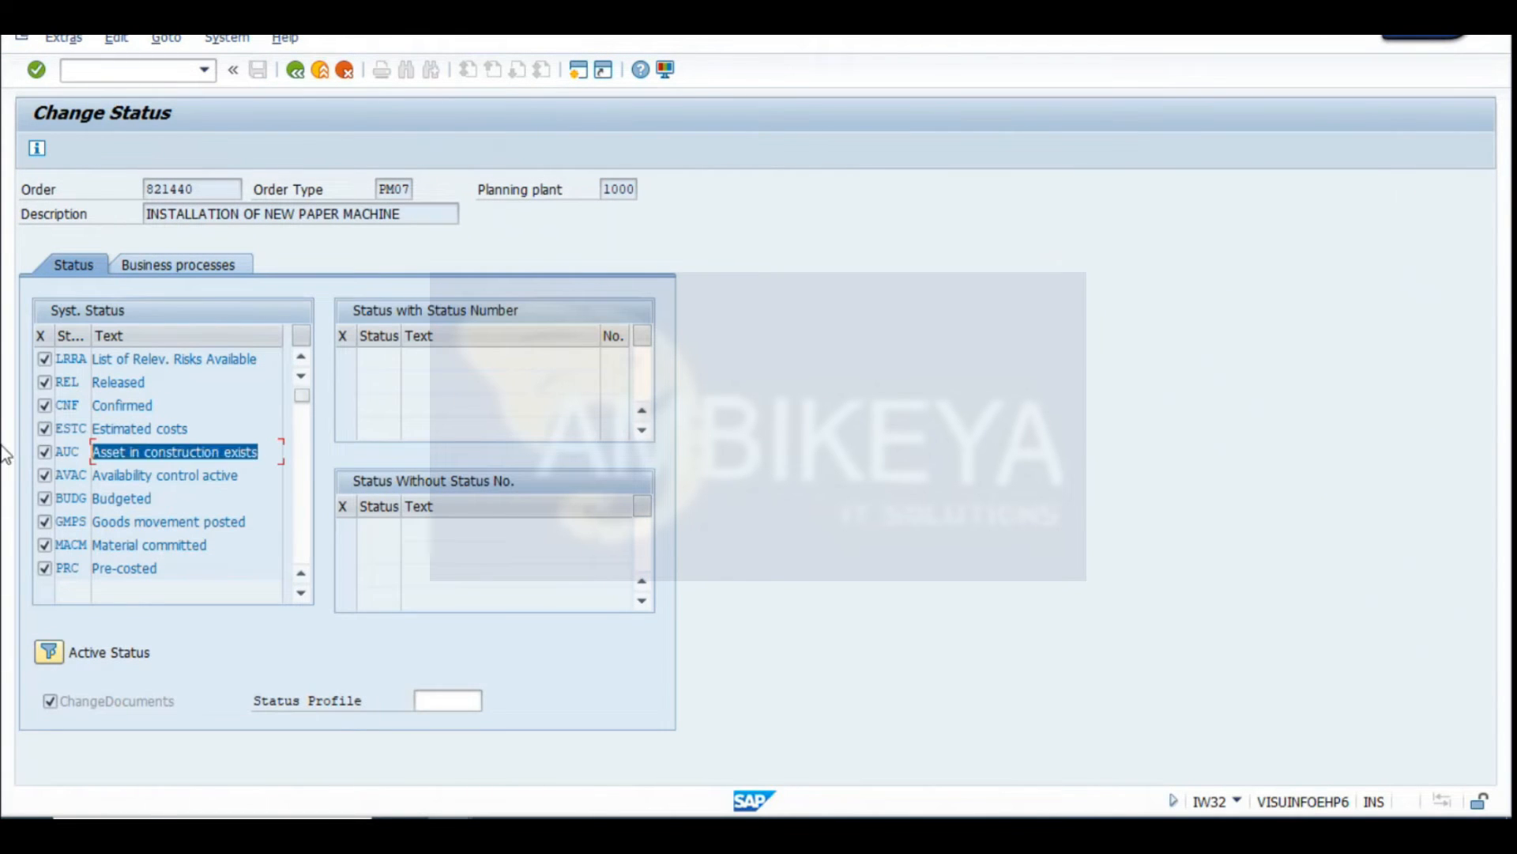
Return to the investment order's central header and start the Display Asset transaction AS03 in a separate session
{"action": "left_click", "coordinate": [297, 69]}
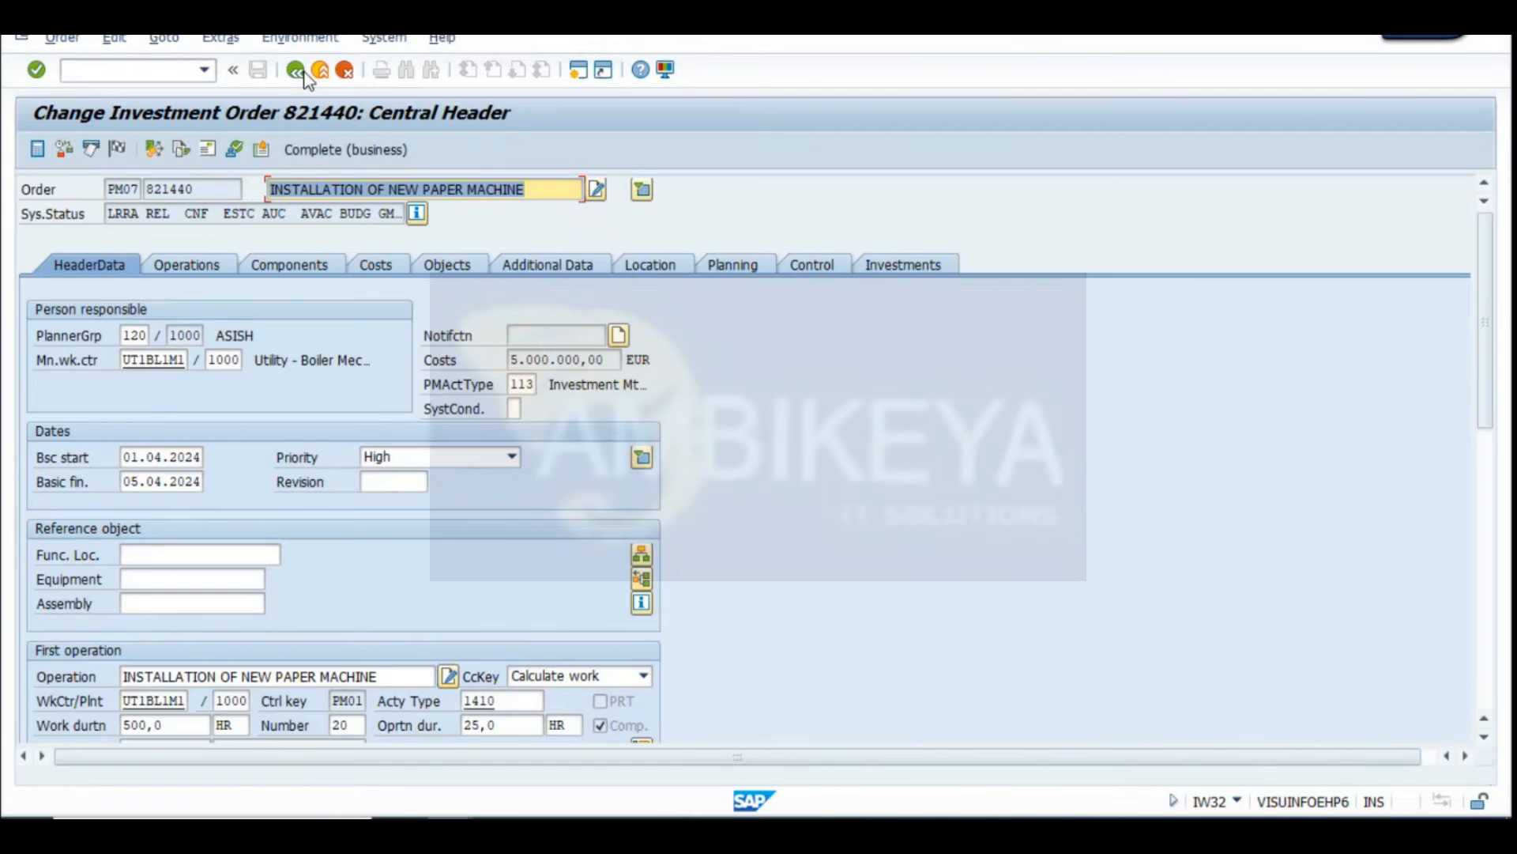
{"action": "left_click_drag", "start_coordinate": [203, 190], "coordinate": [10, 205]}
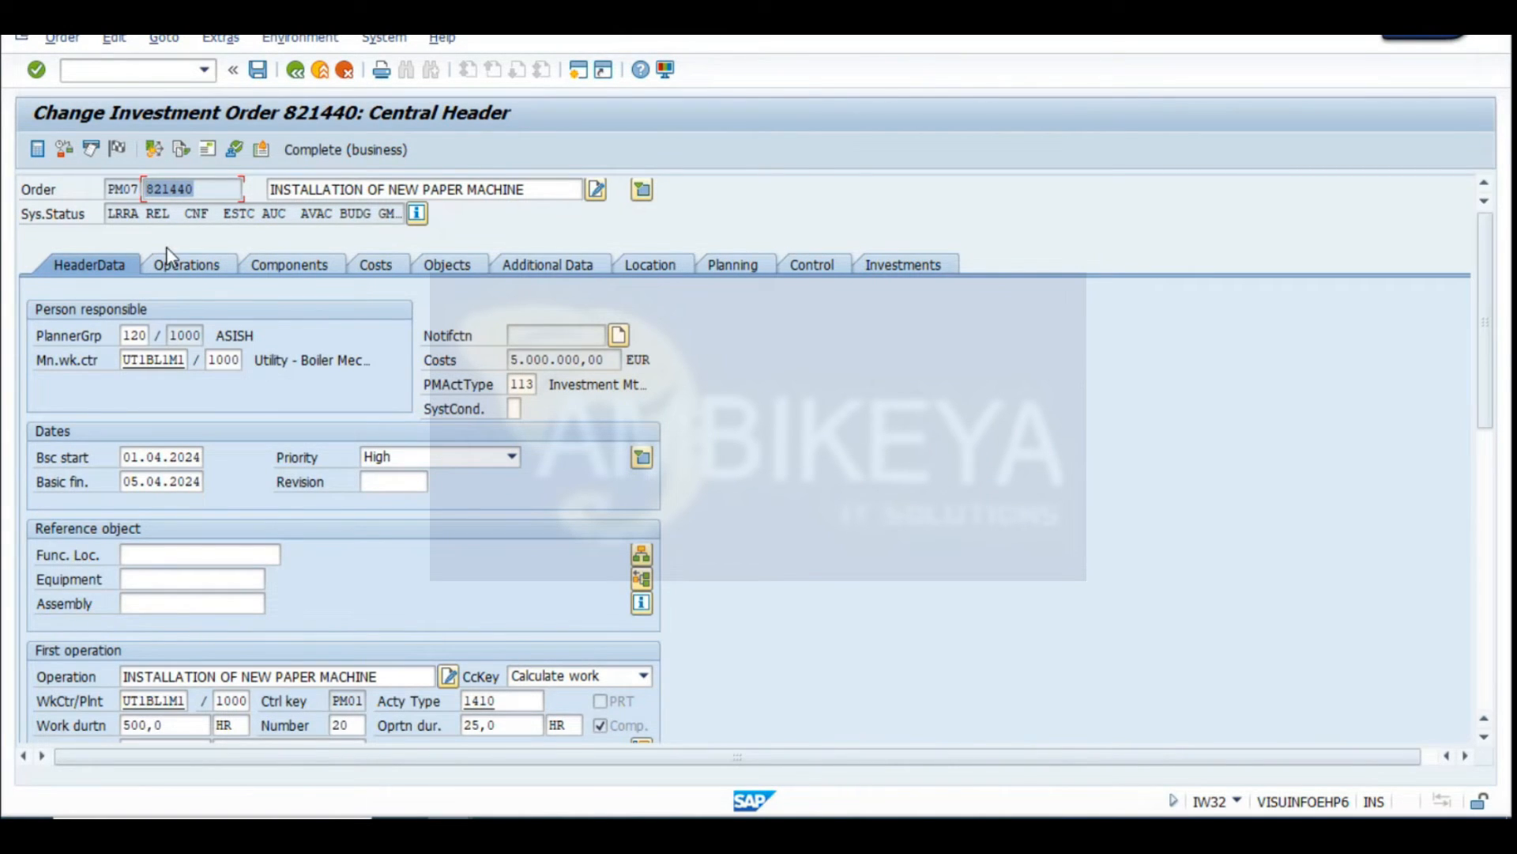
{"action": "left_click", "coordinate": [572, 73]}
{"action": "type", "text": "AS0"}
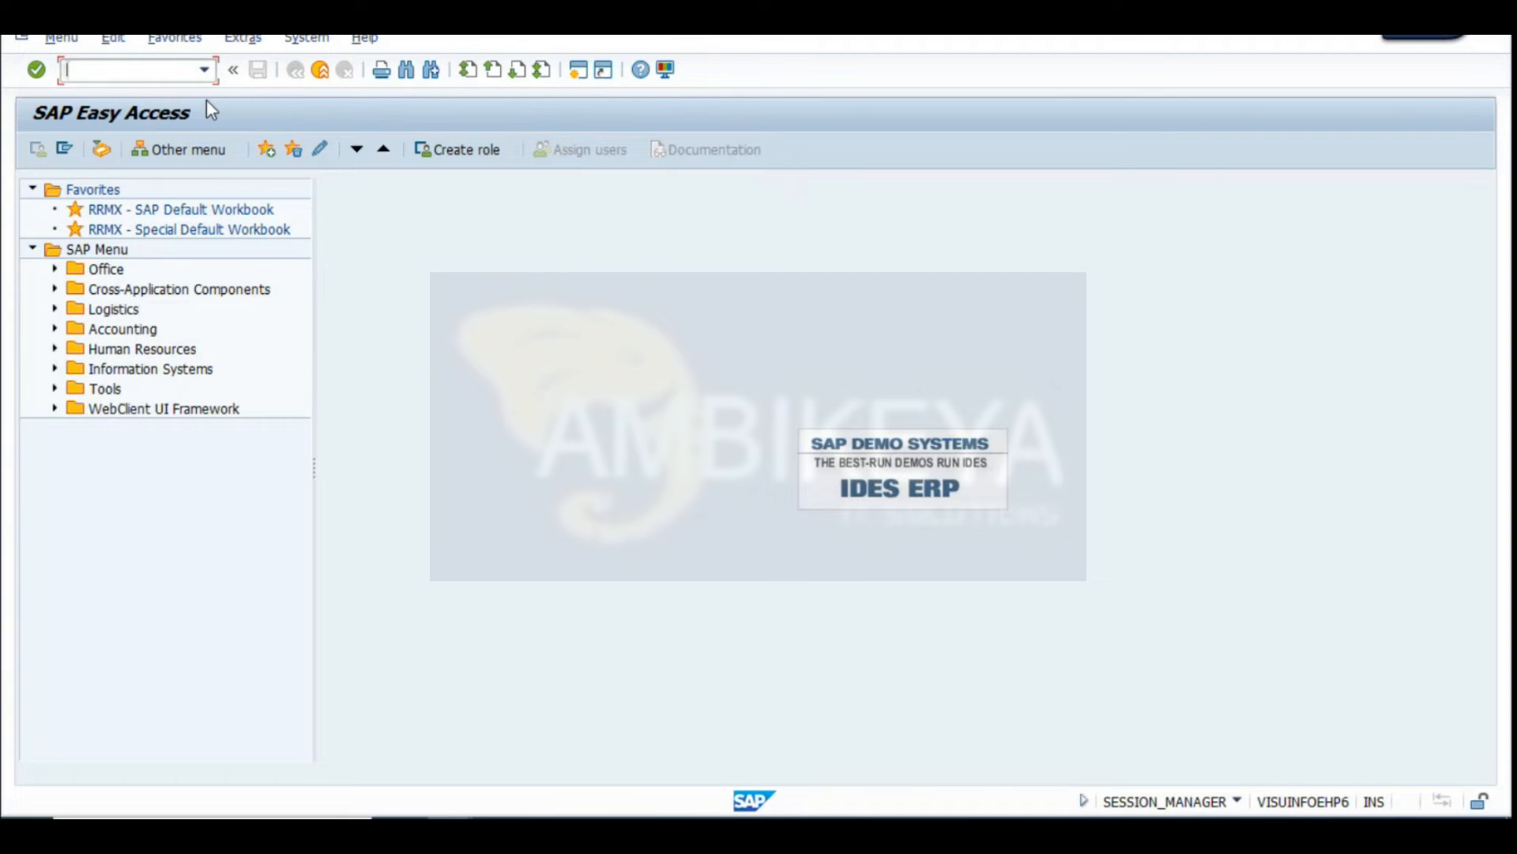
{"action": "type", "text": "3"}
Check the investment order's system status, and open the master data of asset 4188 in company code 1000
{"action": "key", "text": "alt+Tab"}
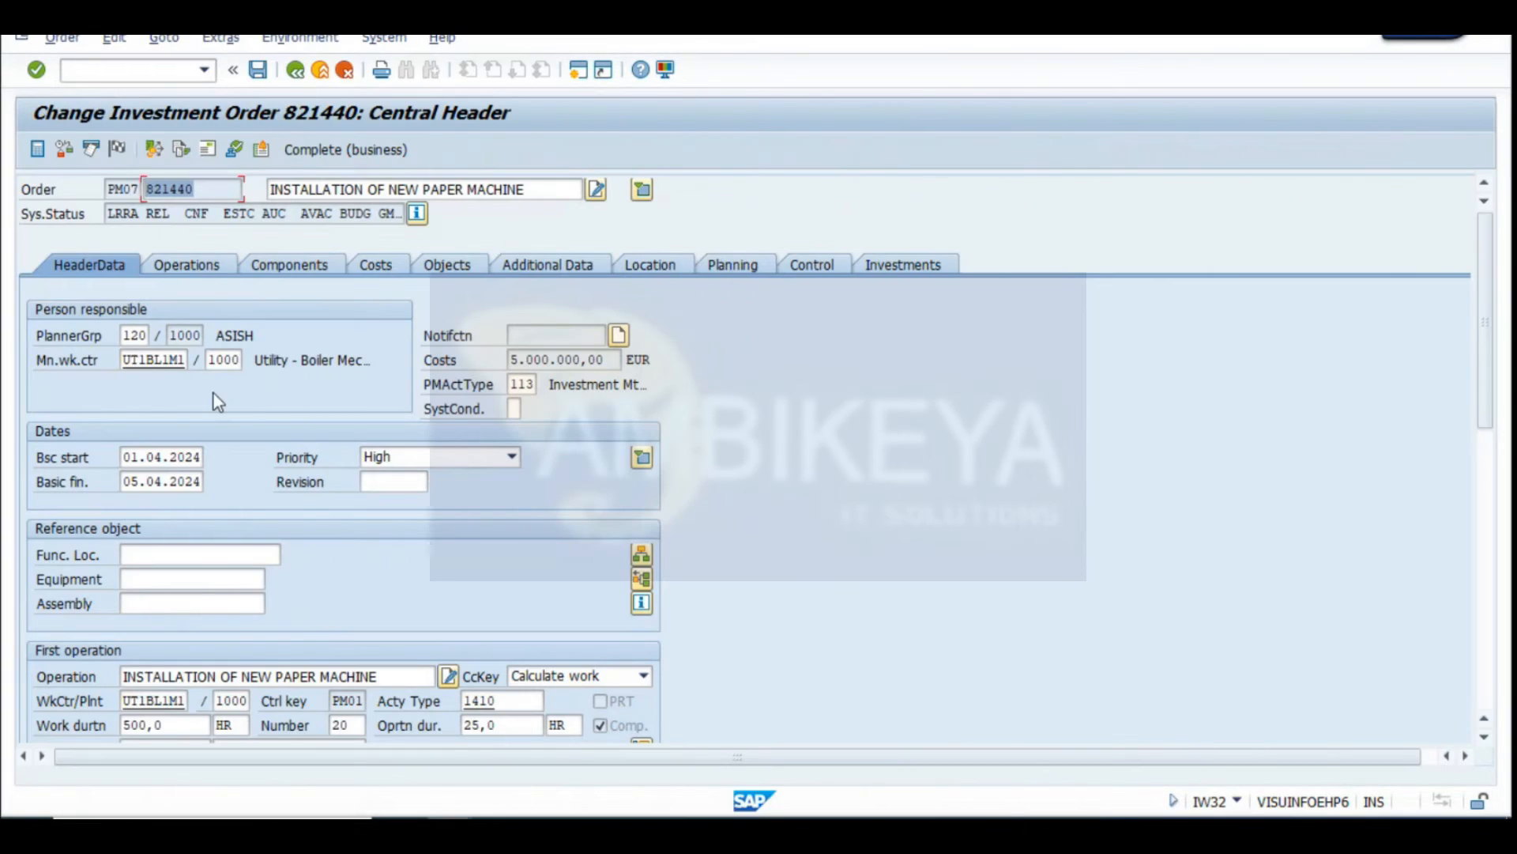
{"action": "left_click", "coordinate": [270, 221]}
{"action": "left_click_drag", "start_coordinate": [378, 220], "coordinate": [102, 225]}
{"action": "key", "text": "alt+Tab"}
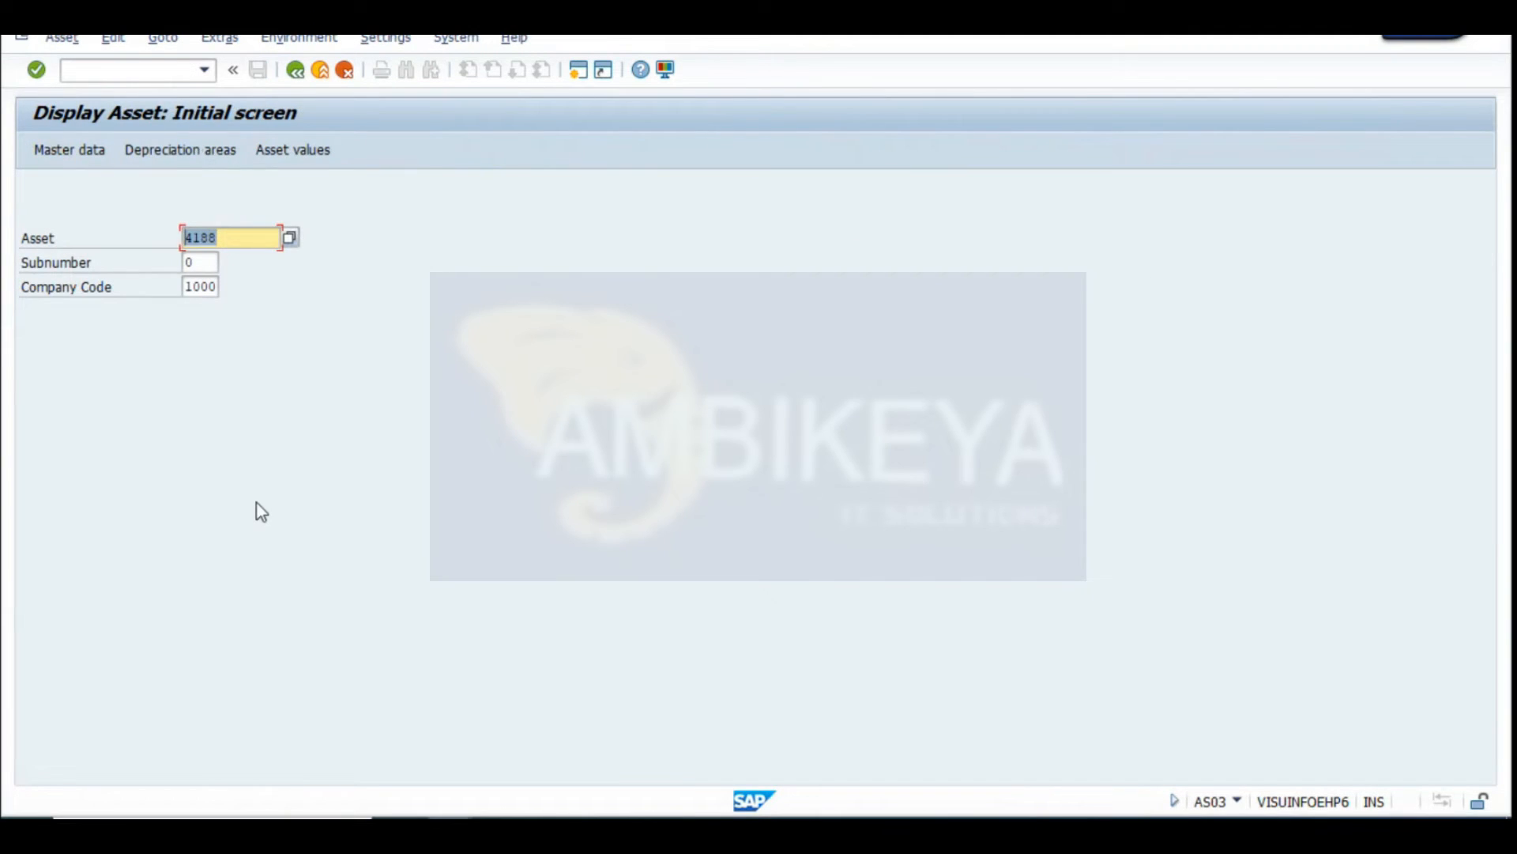
{"action": "key", "text": "Return"}
{"action": "double_click", "coordinate": [121, 189]}
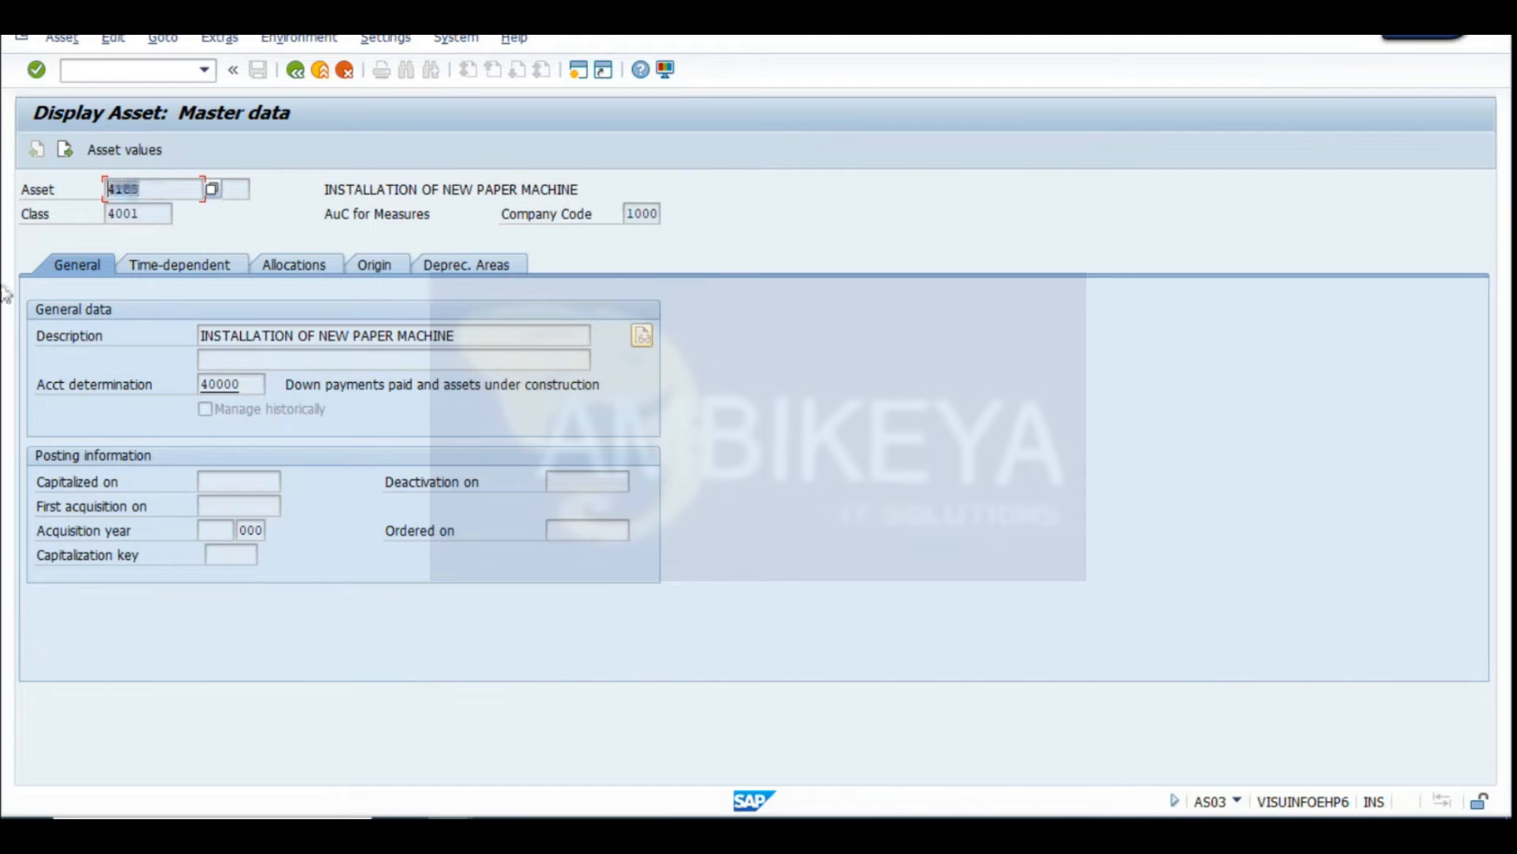
Display the asset's origin data, highlight its linked investment order and take a screenshot of the master data area
{"action": "left_click", "coordinate": [384, 268]}
{"action": "left_click", "coordinate": [260, 652]}
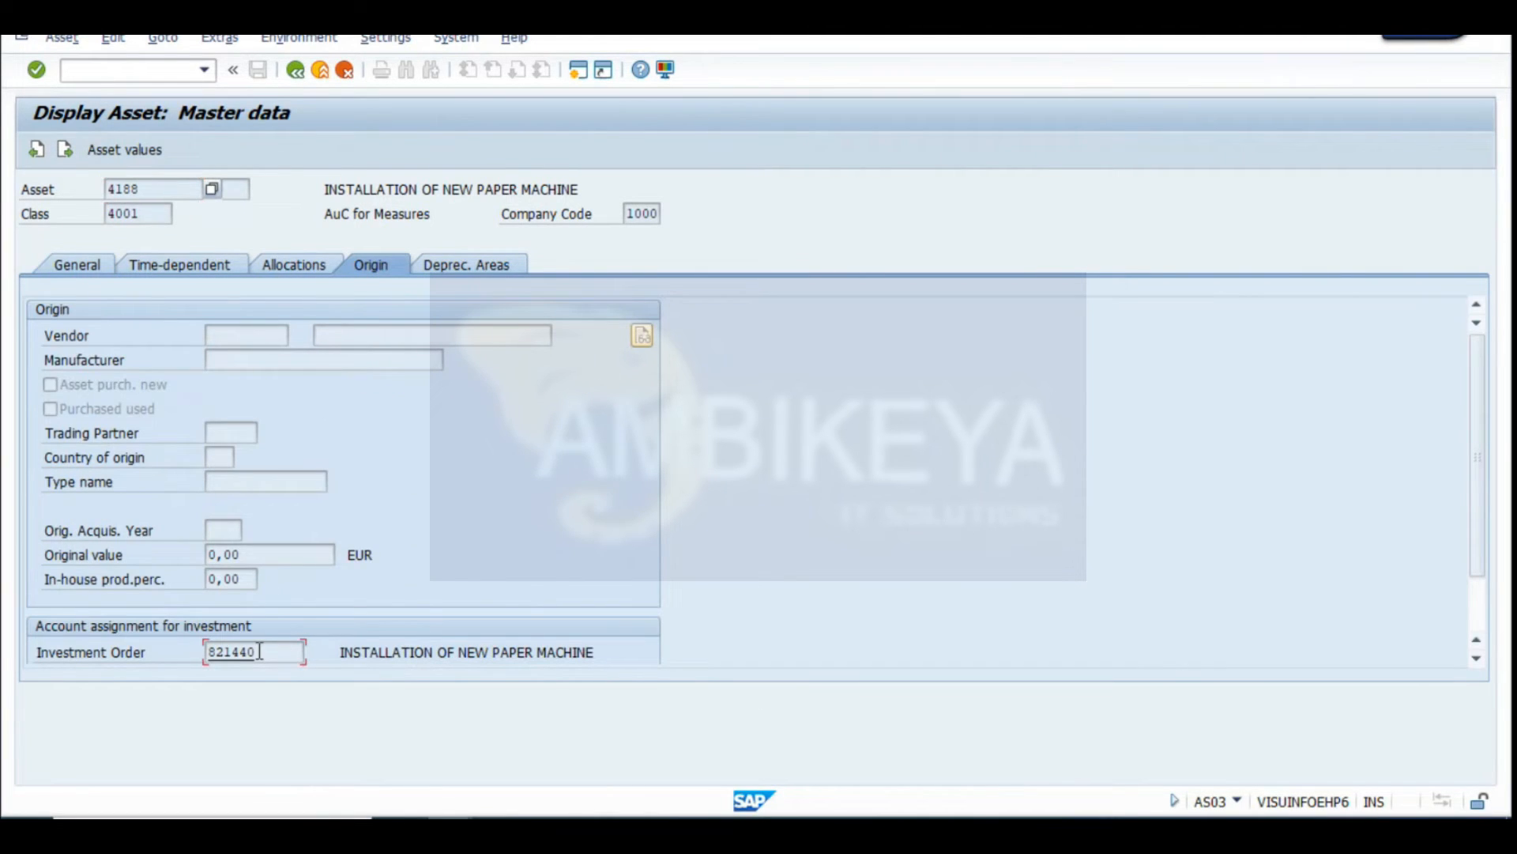
{"action": "double_click", "coordinate": [260, 651]}
{"action": "key", "text": "super+shift+s"}
{"action": "left_click_drag", "start_coordinate": [6, 94], "coordinate": [719, 740]}
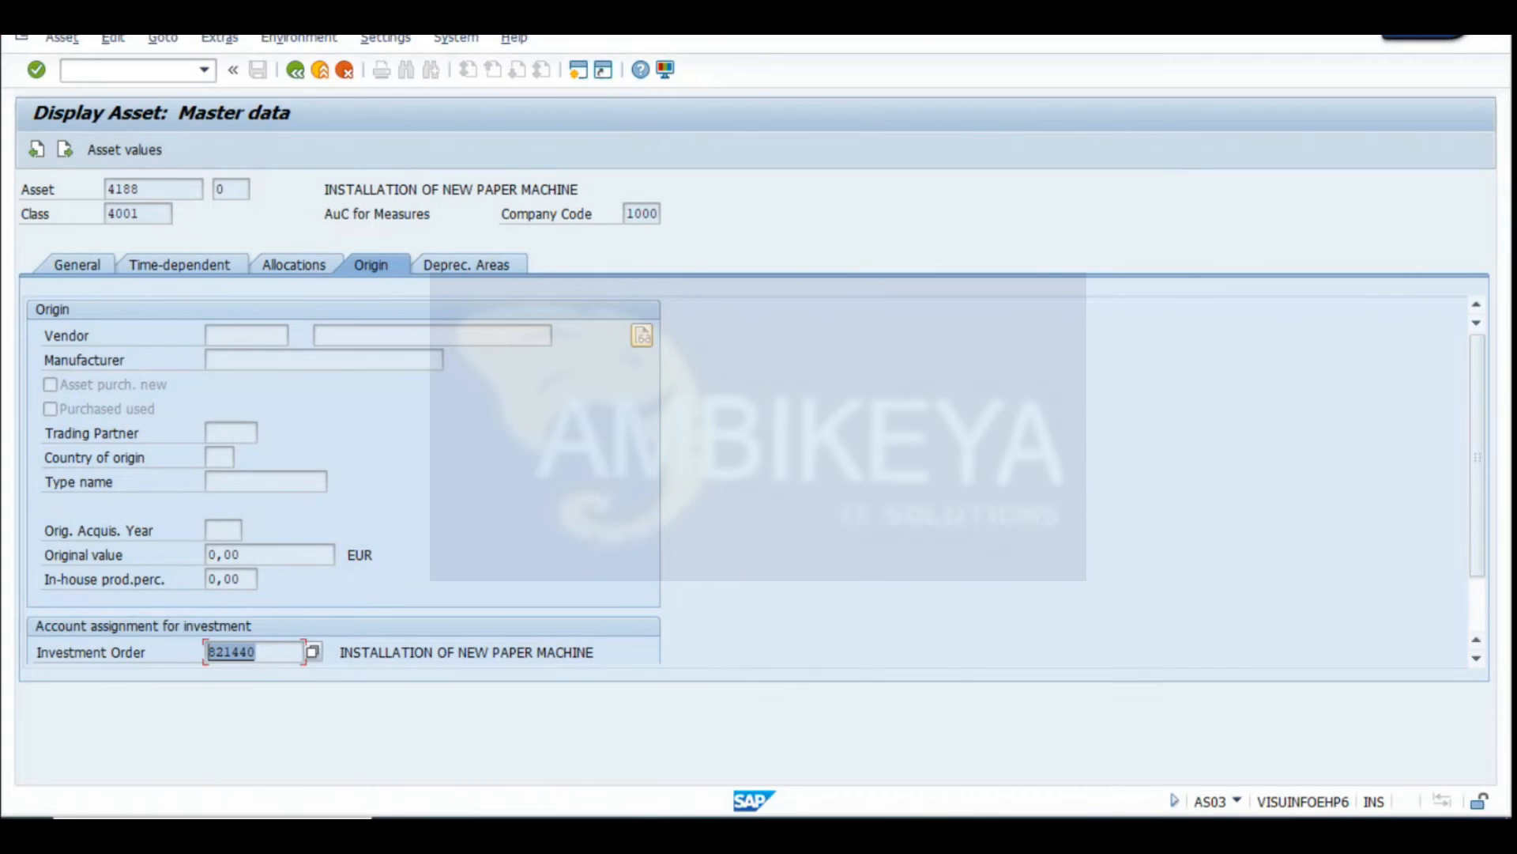
Switch to Excel and paste the asset screenshot below the last picture on the INVESTMENT sheet
{"action": "left_click", "coordinate": [903, 835]}
{"action": "scroll", "coordinate": [877, 630], "scroll_direction": "down", "scroll_amount": 7}
{"action": "left_click_drag", "start_coordinate": [1503, 269], "coordinate": [1496, 734]}
{"action": "scroll", "coordinate": [1239, 656], "scroll_direction": "down", "scroll_amount": 3}
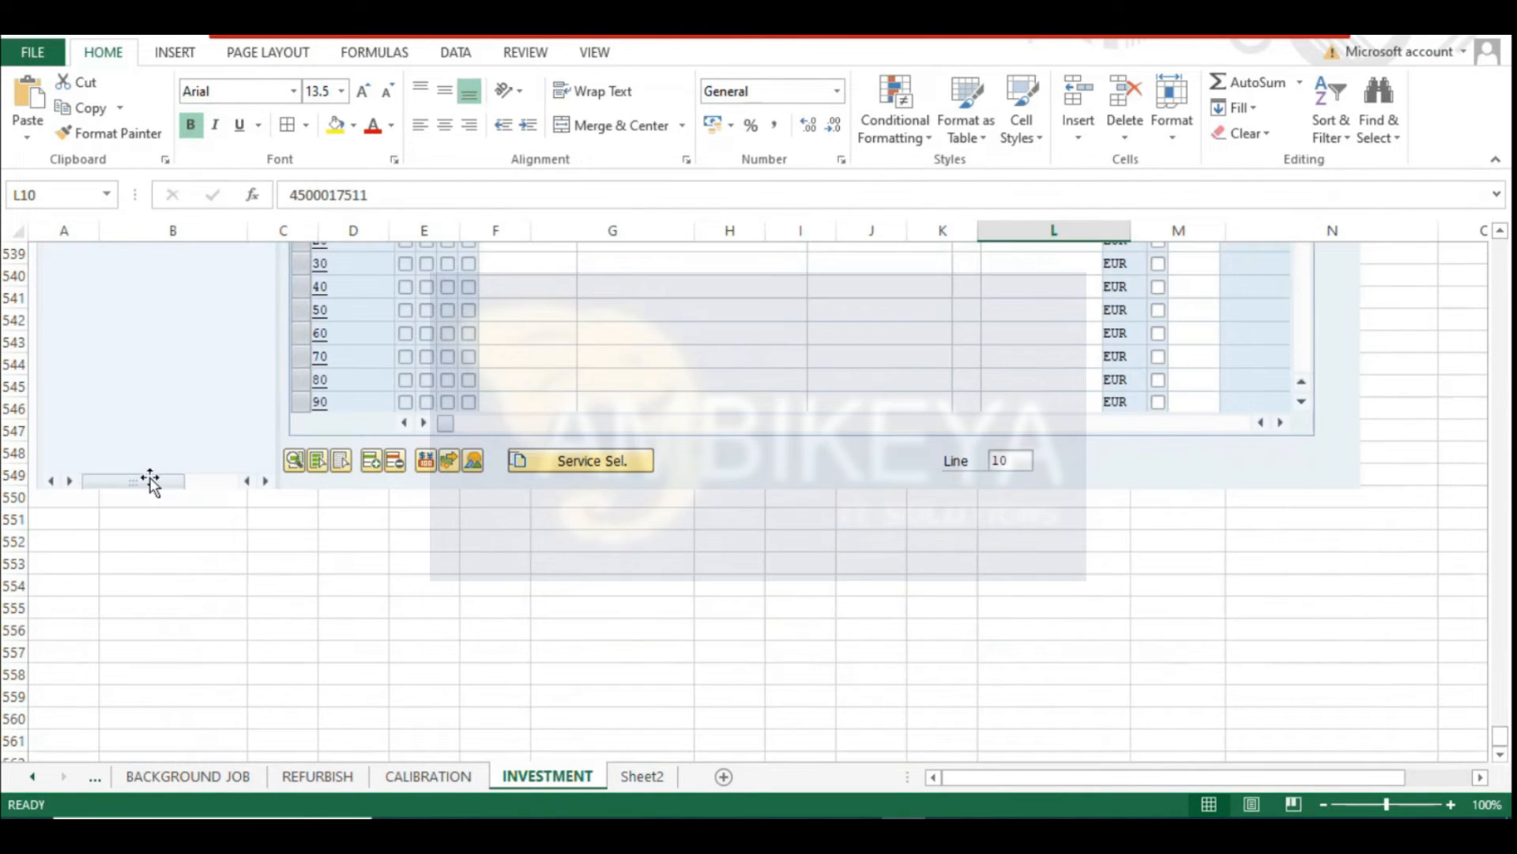
{"action": "left_click", "coordinate": [65, 556]}
{"action": "key", "text": "ctrl+v"}
Switch back to the SAP asset display and examine the asset number, the linked investment order and the asset class description
{"action": "key", "text": "alt+Tab"}
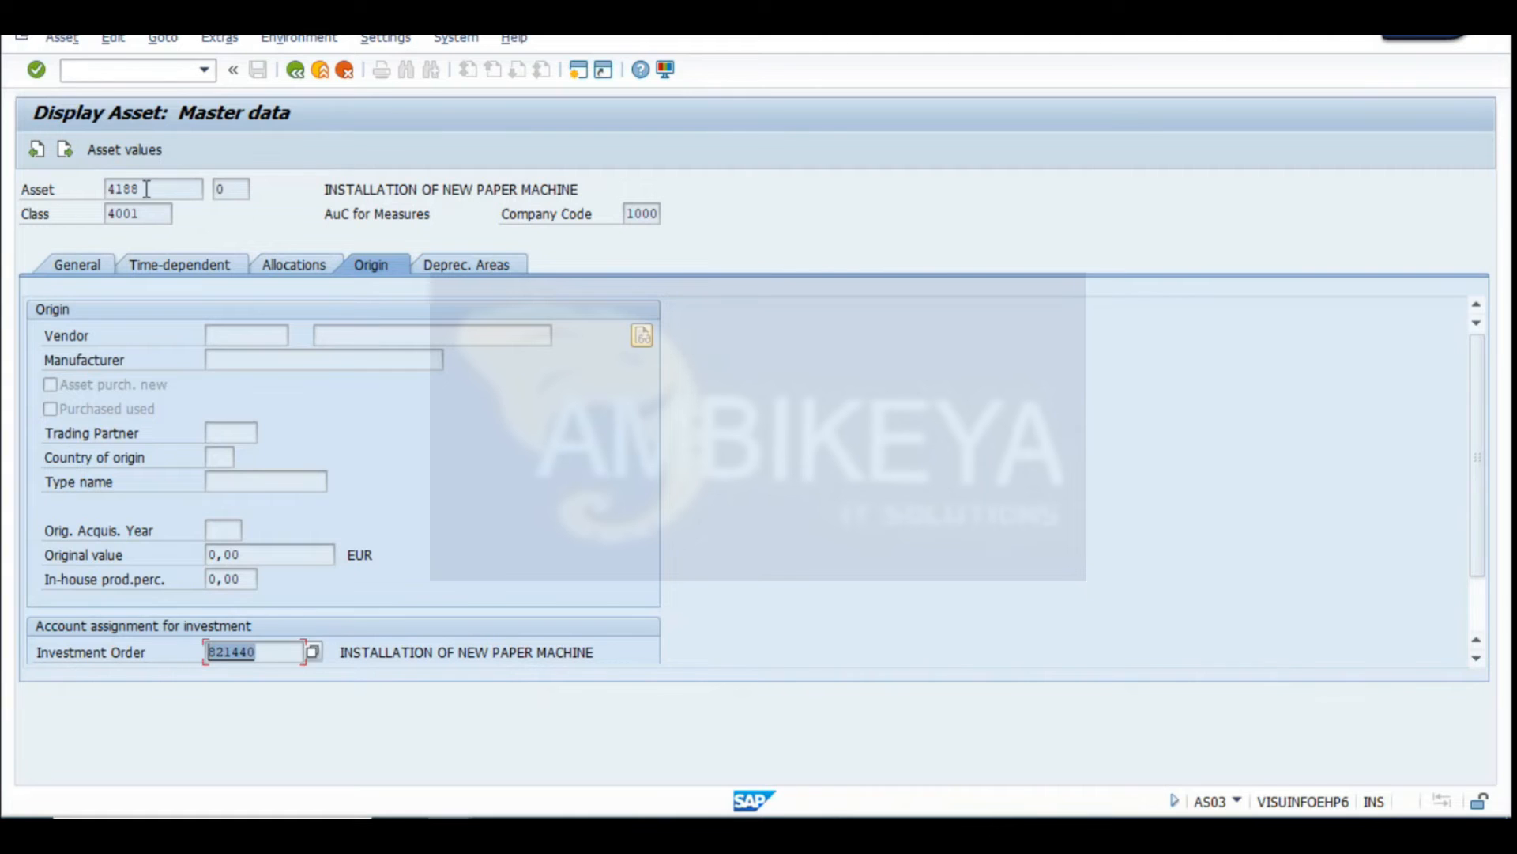
{"action": "double_click", "coordinate": [146, 189]}
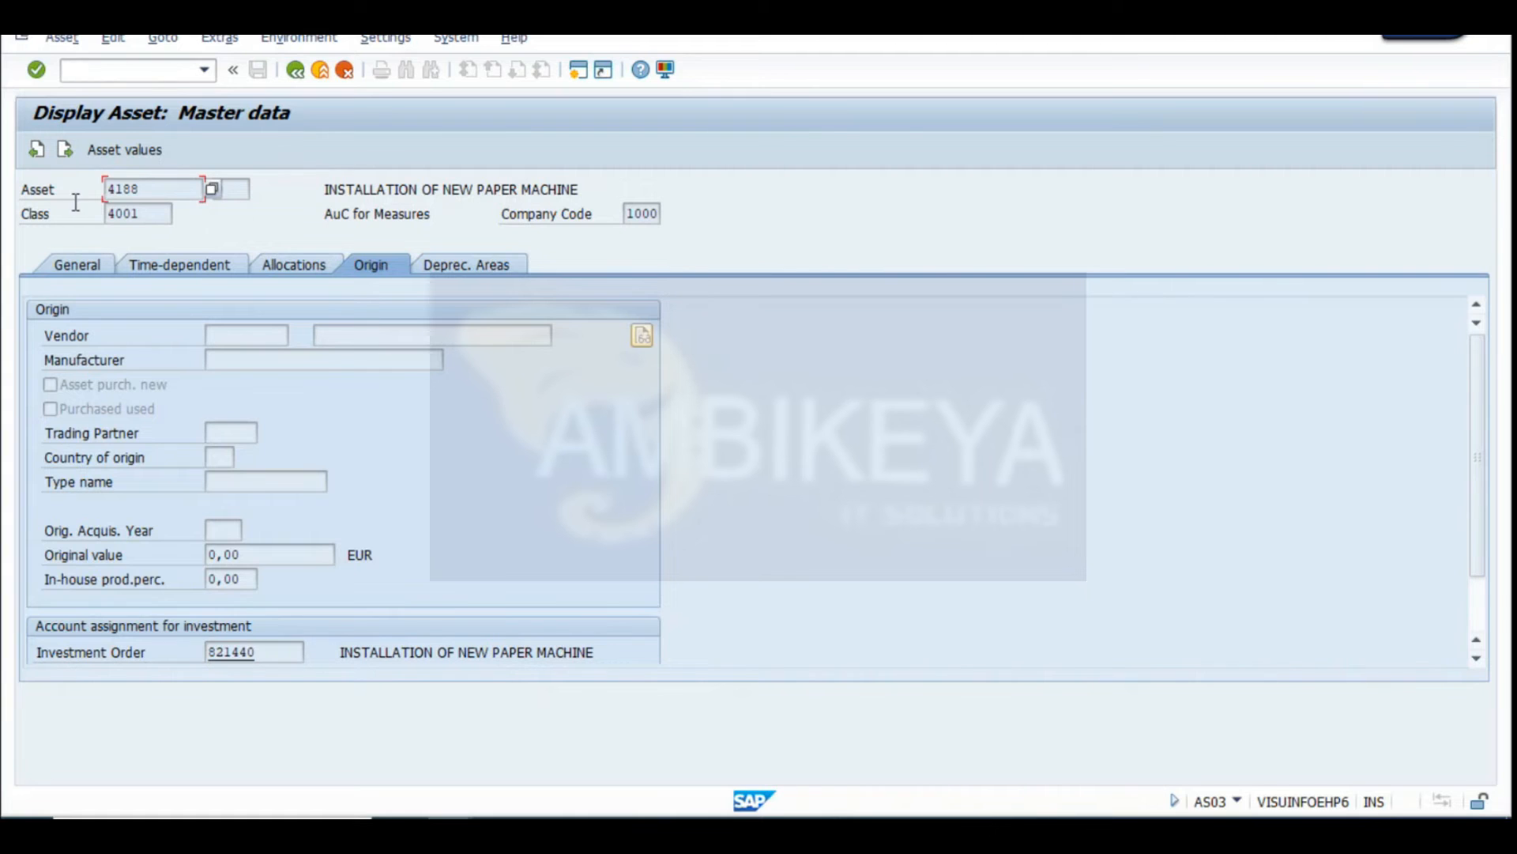
{"action": "left_click", "coordinate": [92, 264]}
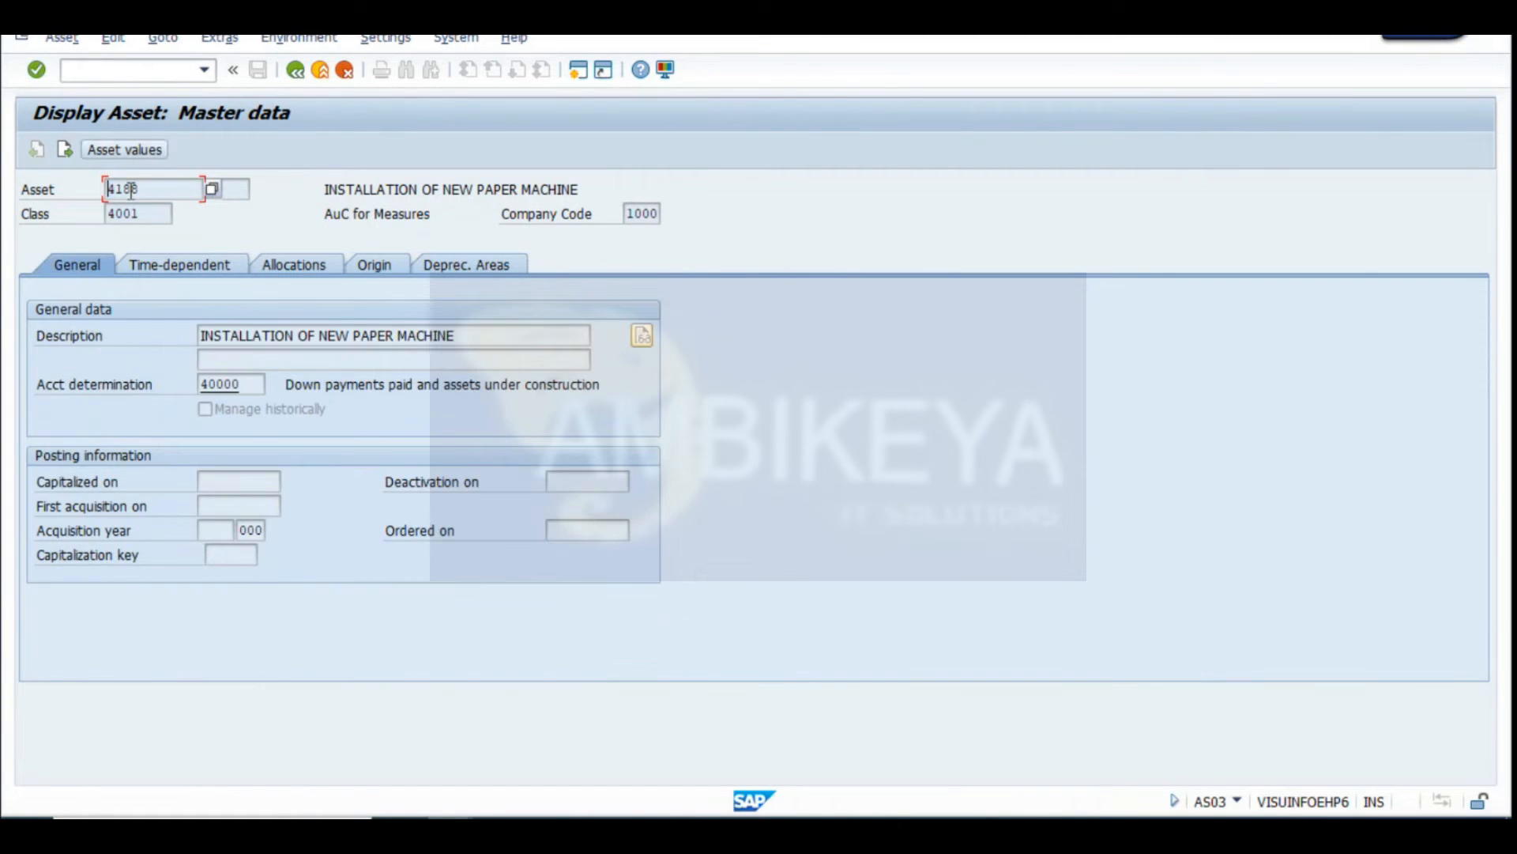
{"action": "left_click", "coordinate": [376, 269]}
{"action": "double_click", "coordinate": [268, 656]}
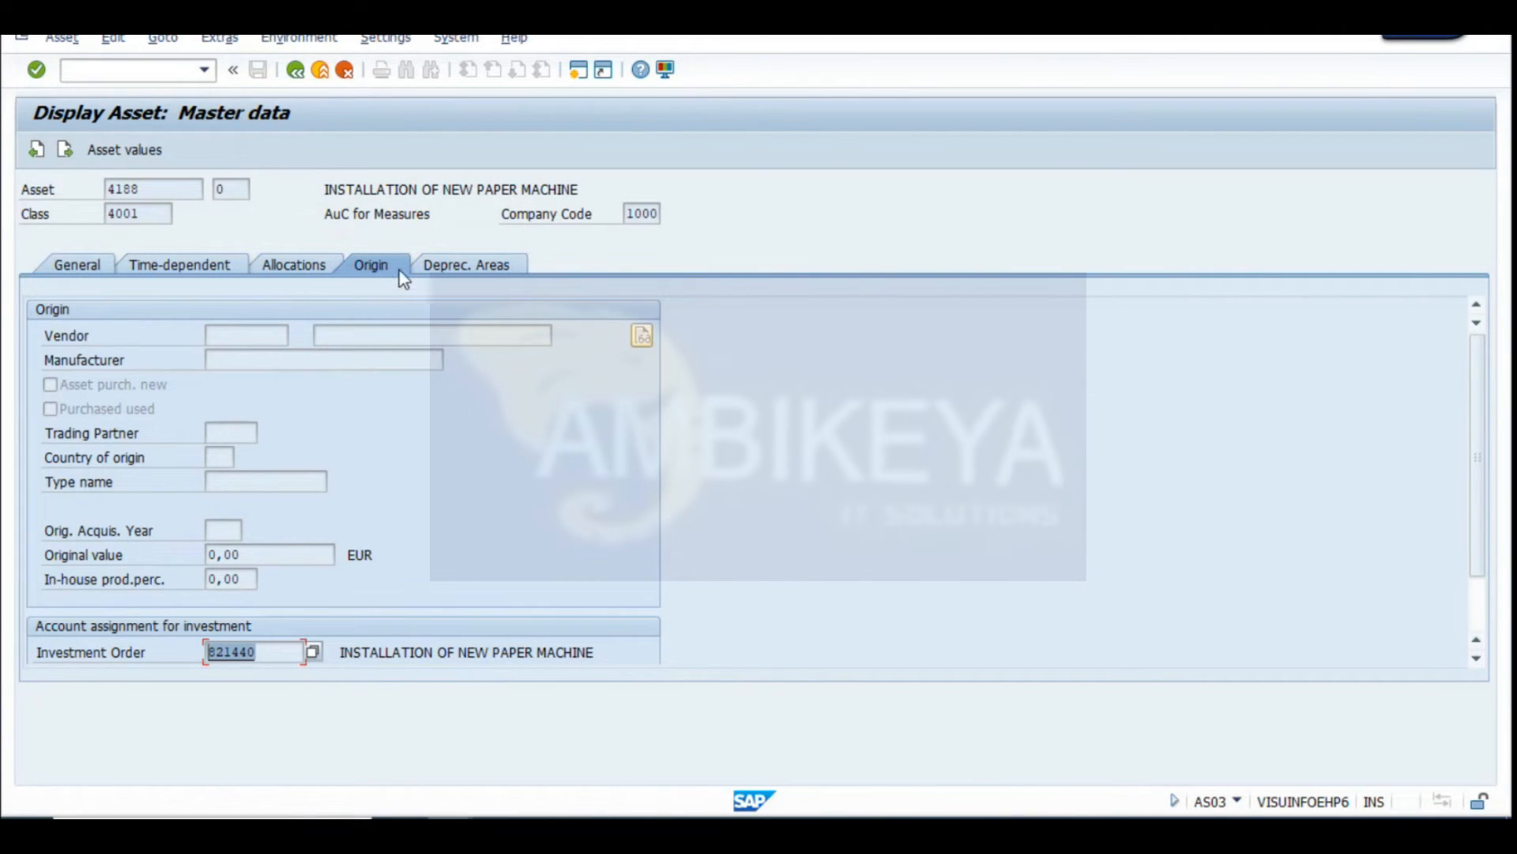
{"action": "left_click_drag", "start_coordinate": [319, 213], "coordinate": [500, 249]}
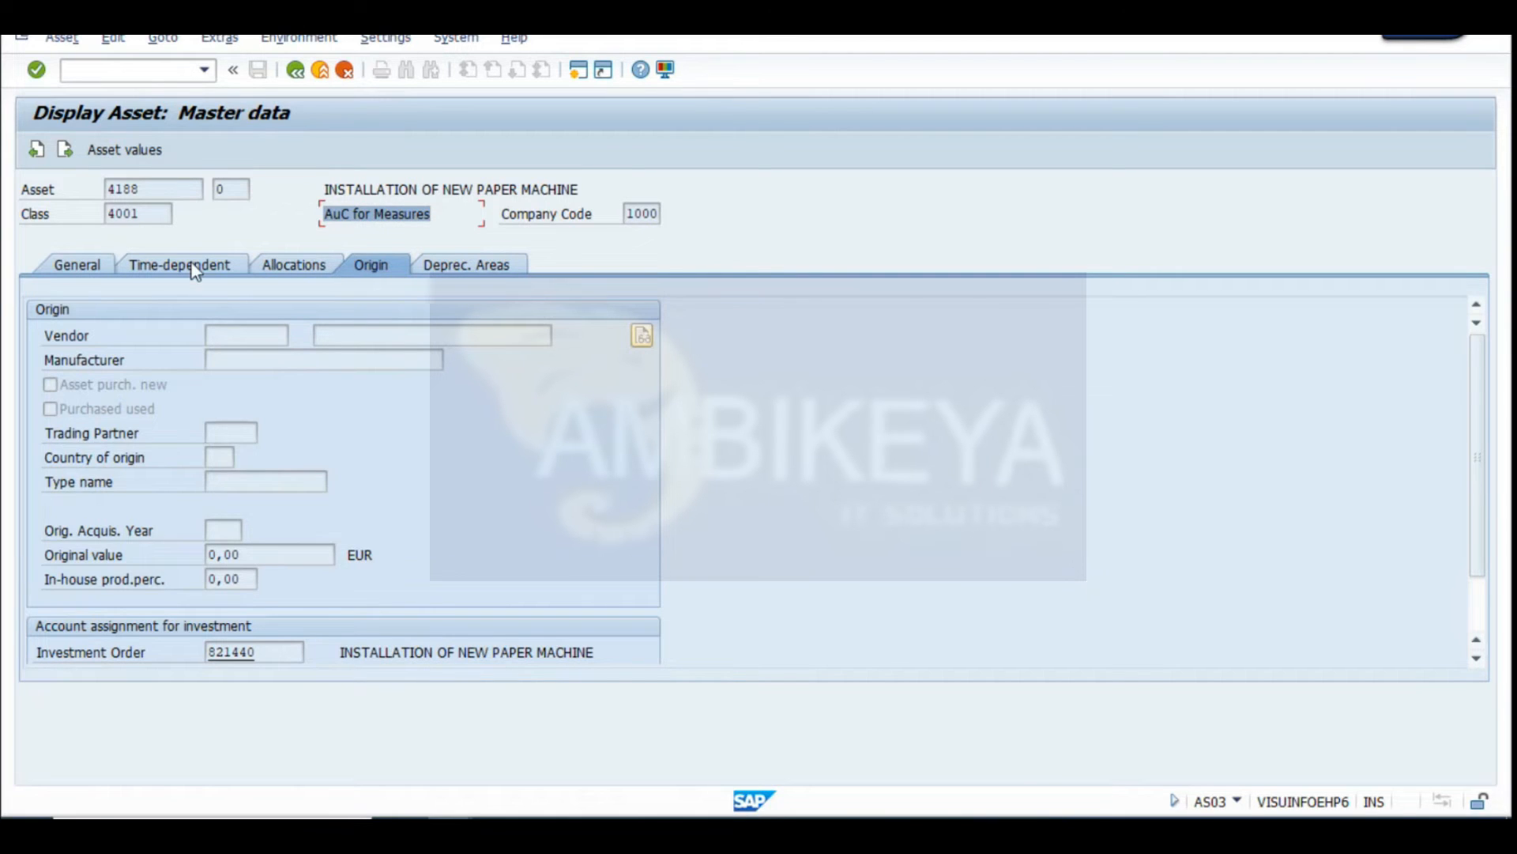
Examine the asset's general, time-dependent, allocation, origin and depreciation area data
{"action": "left_click", "coordinate": [85, 265]}
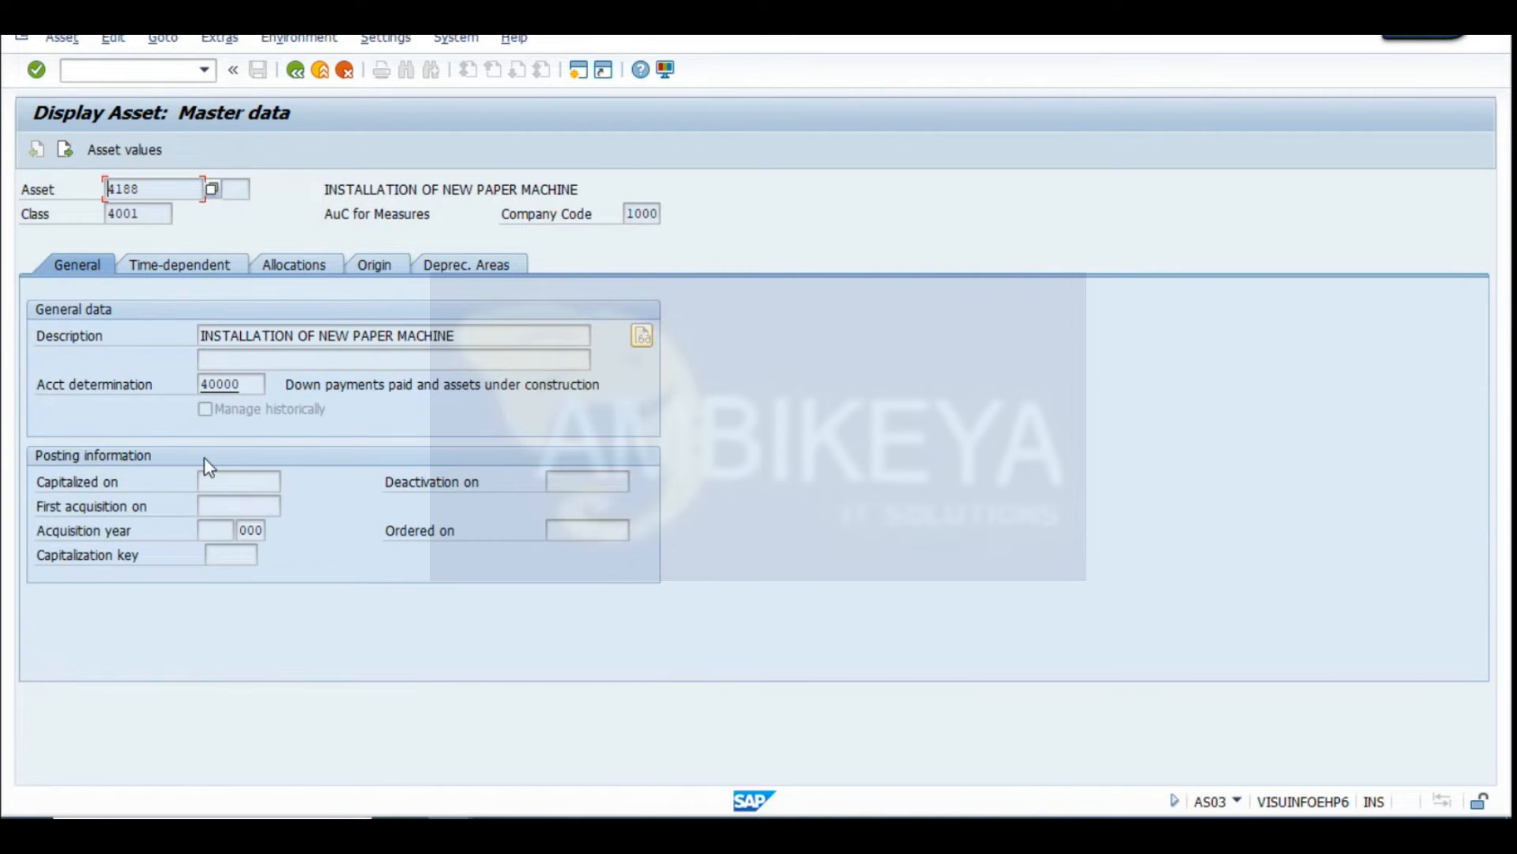
{"action": "left_click", "coordinate": [152, 263]}
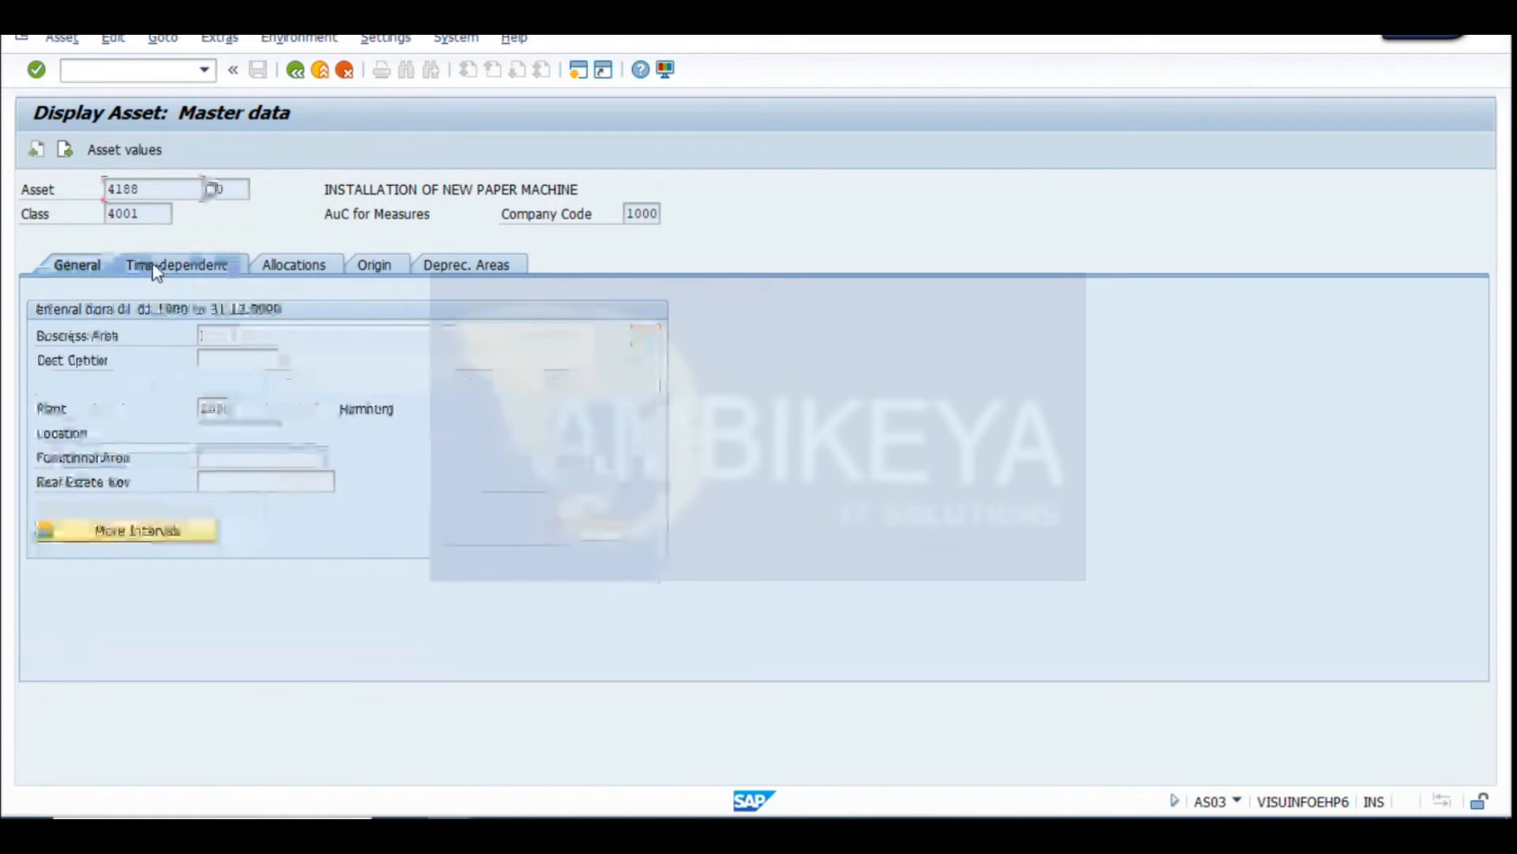
{"action": "left_click", "coordinate": [241, 360]}
{"action": "left_click", "coordinate": [224, 336]}
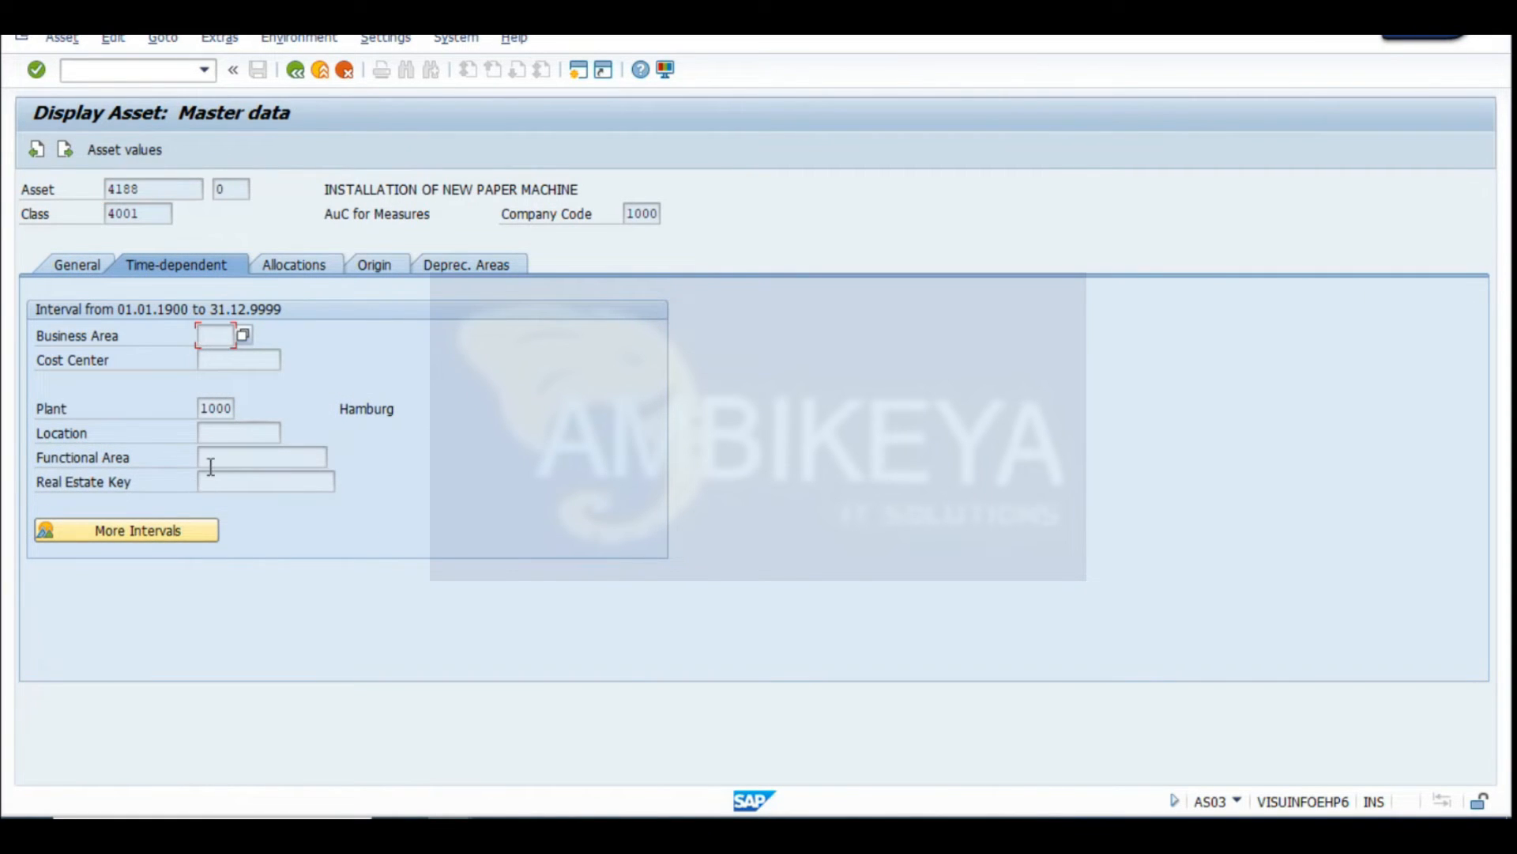
{"action": "left_click", "coordinate": [304, 263]}
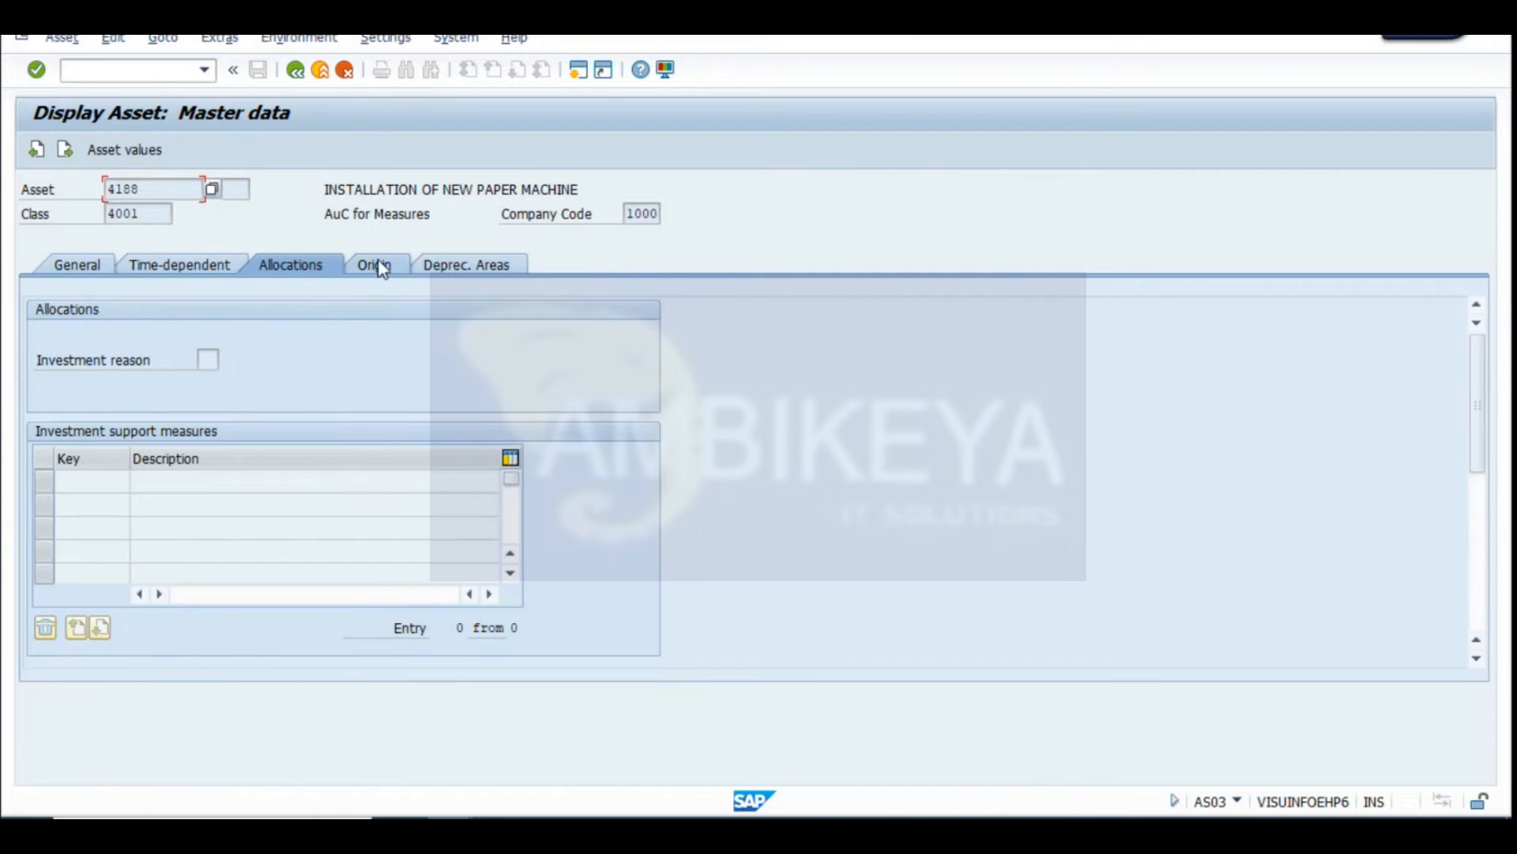
{"action": "left_click", "coordinate": [381, 267]}
{"action": "left_click", "coordinate": [479, 270]}
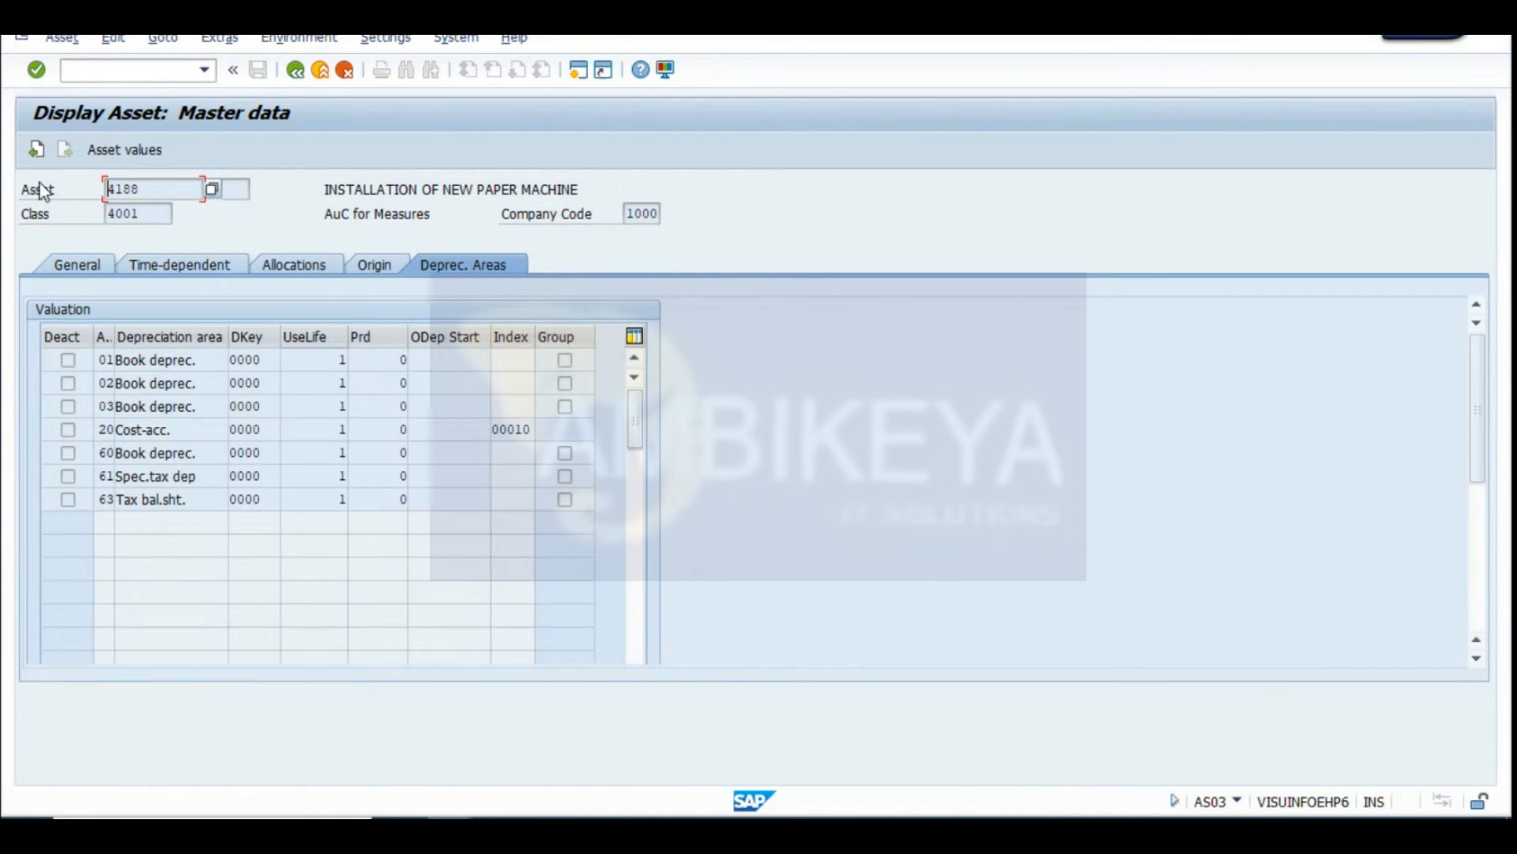
{"action": "left_click", "coordinate": [77, 265]}
{"action": "left_click", "coordinate": [61, 38]}
{"action": "left_click", "coordinate": [113, 38]}
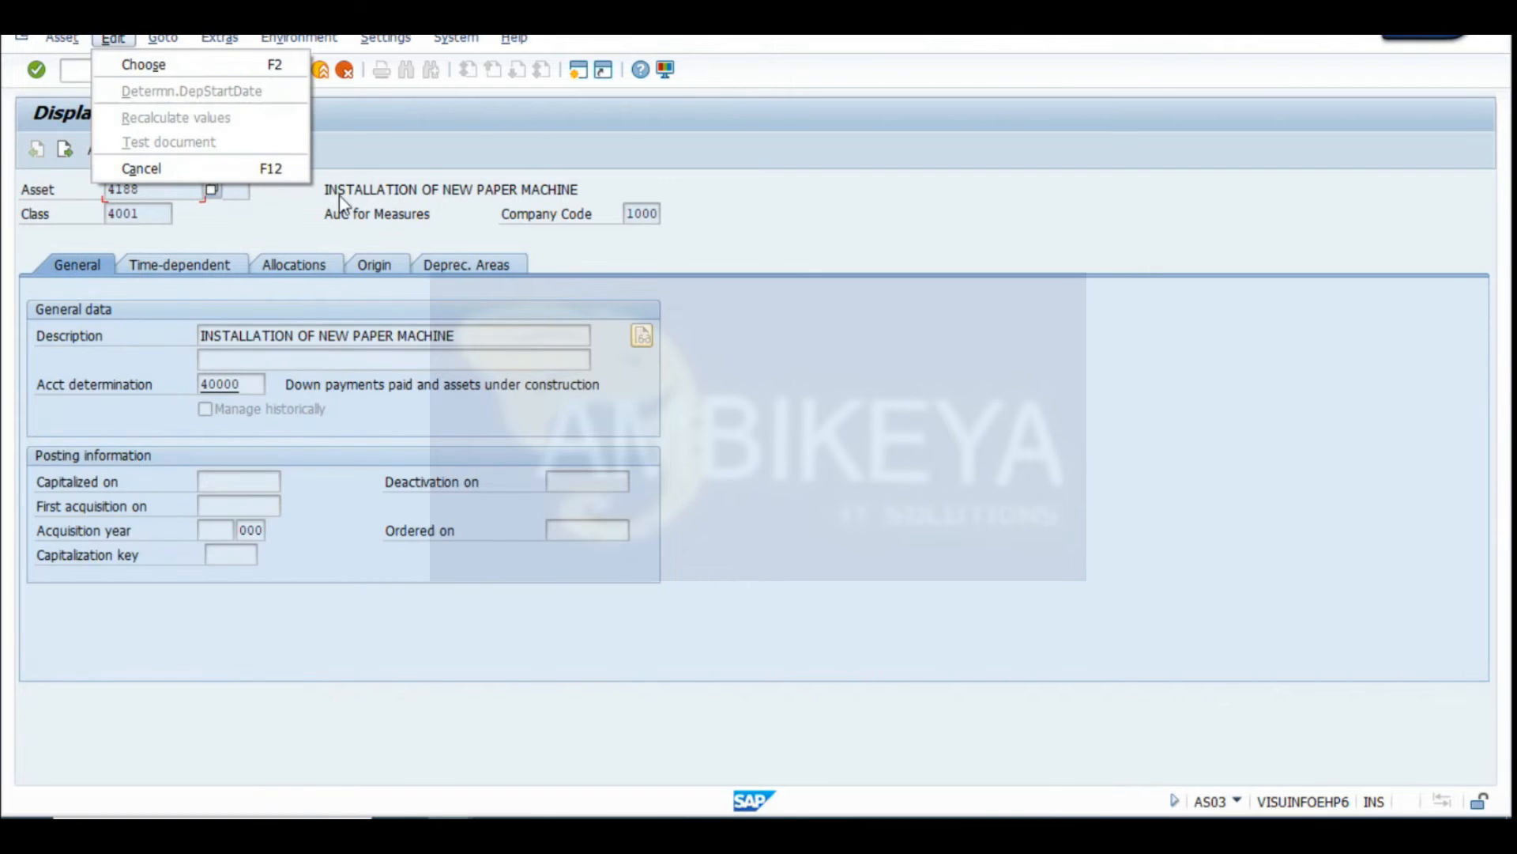
{"action": "left_click", "coordinate": [421, 159]}
Leave the asset's master data display and switch back to the session with the investment order
{"action": "left_click_drag", "start_coordinate": [148, 191], "coordinate": [7, 241]}
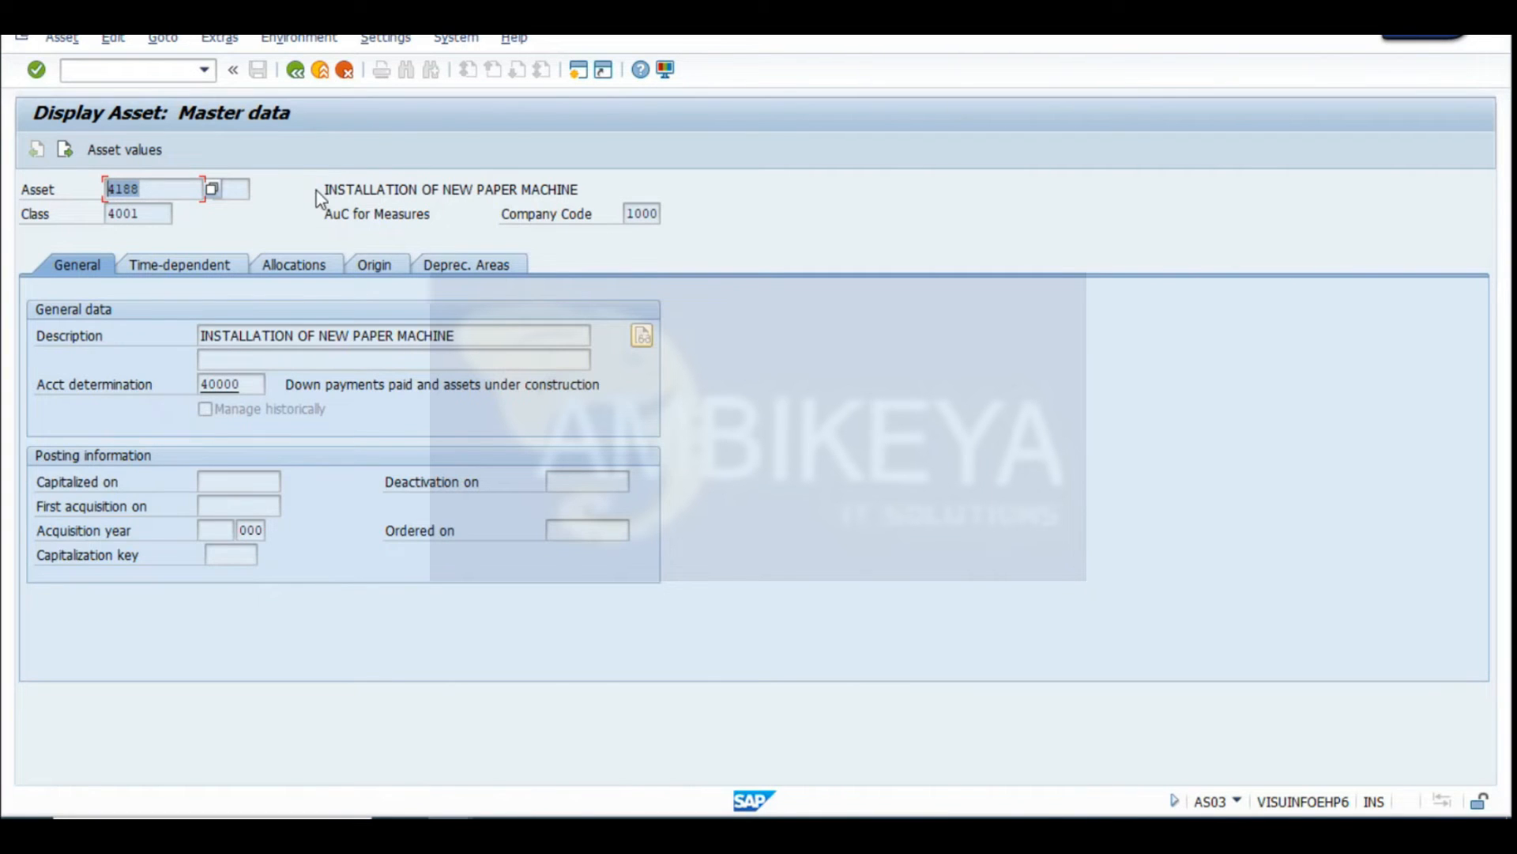
{"action": "left_click", "coordinate": [296, 70]}
{"action": "left_click", "coordinate": [297, 71]}
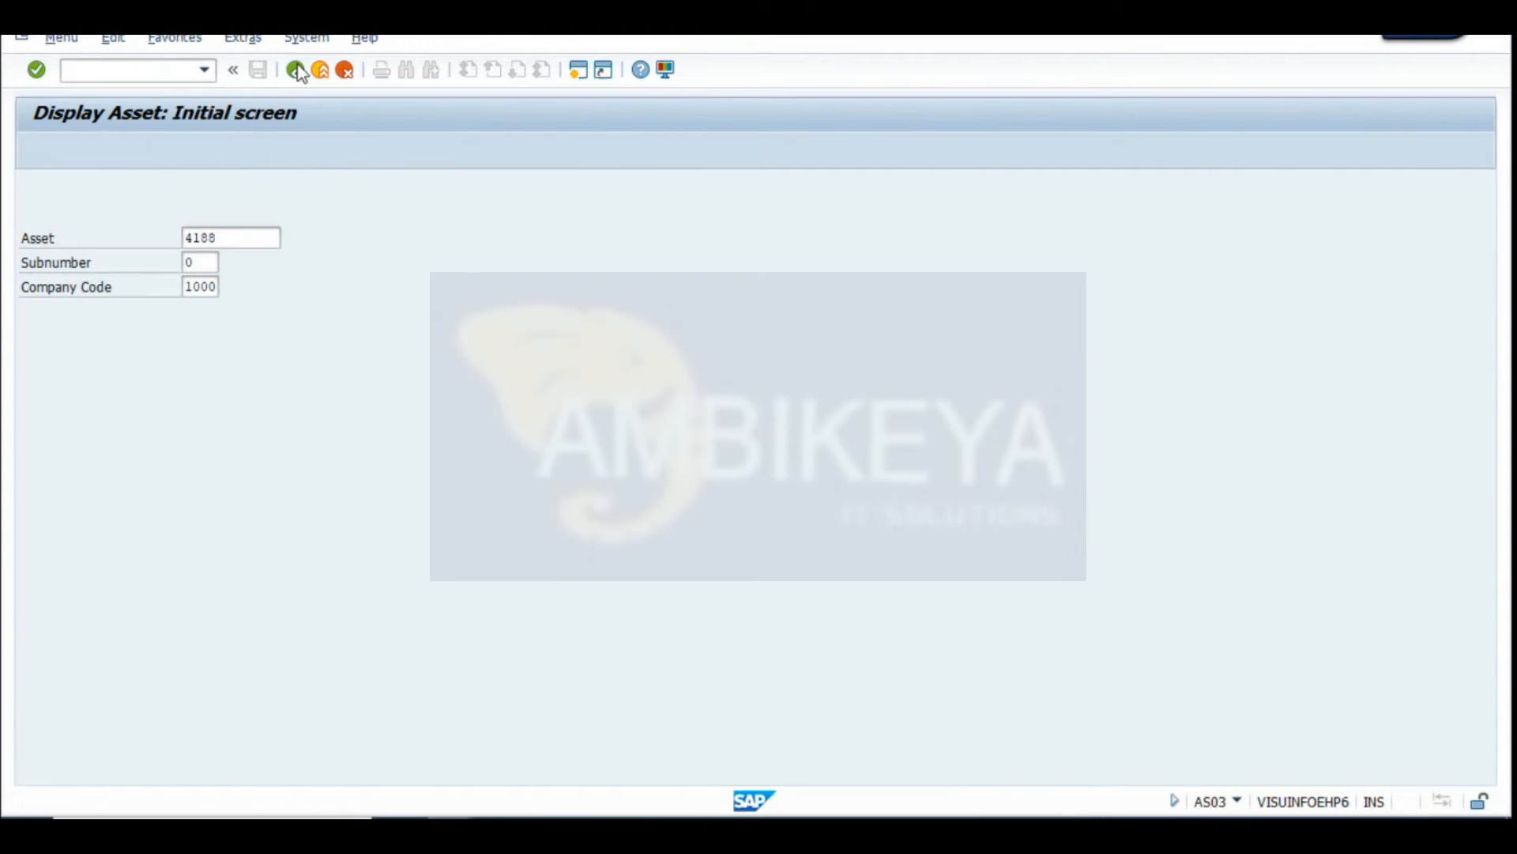
{"action": "mouse_move", "coordinate": [497, 806]}
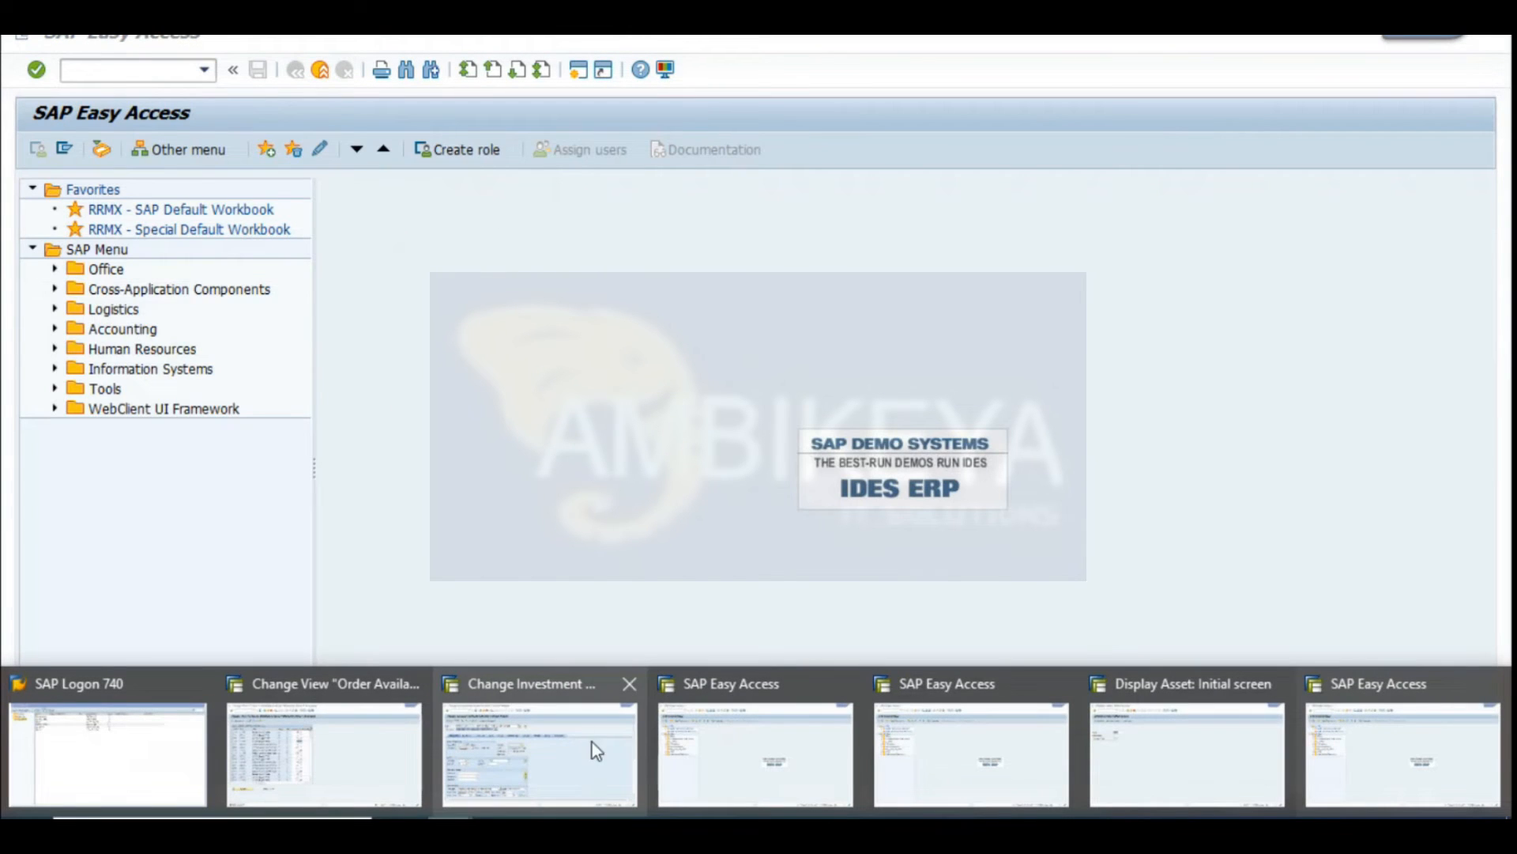
{"action": "mouse_move", "coordinate": [1140, 814]}
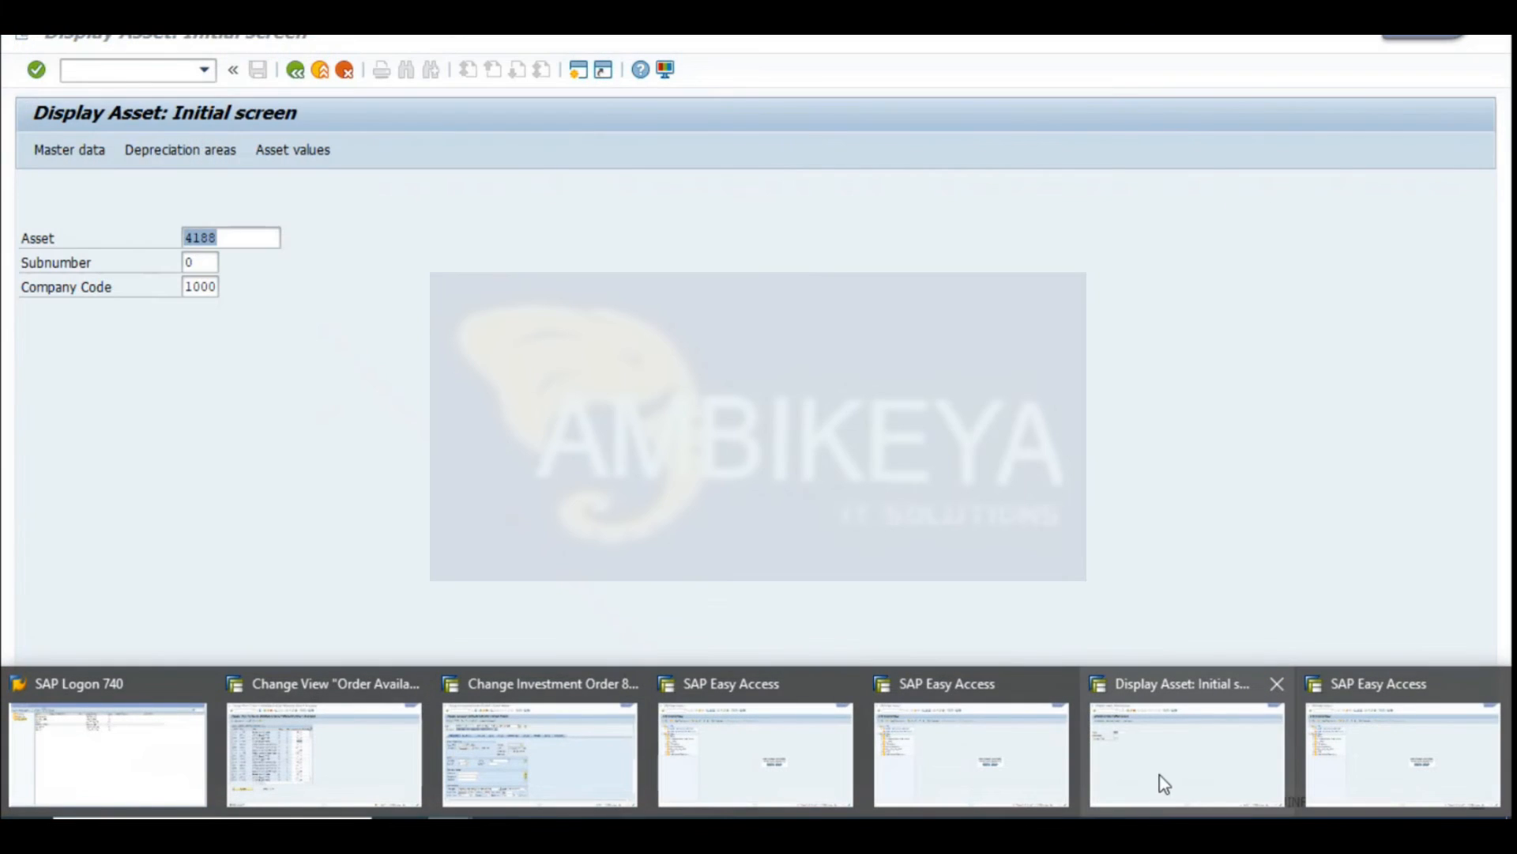
{"action": "mouse_move", "coordinate": [736, 781]}
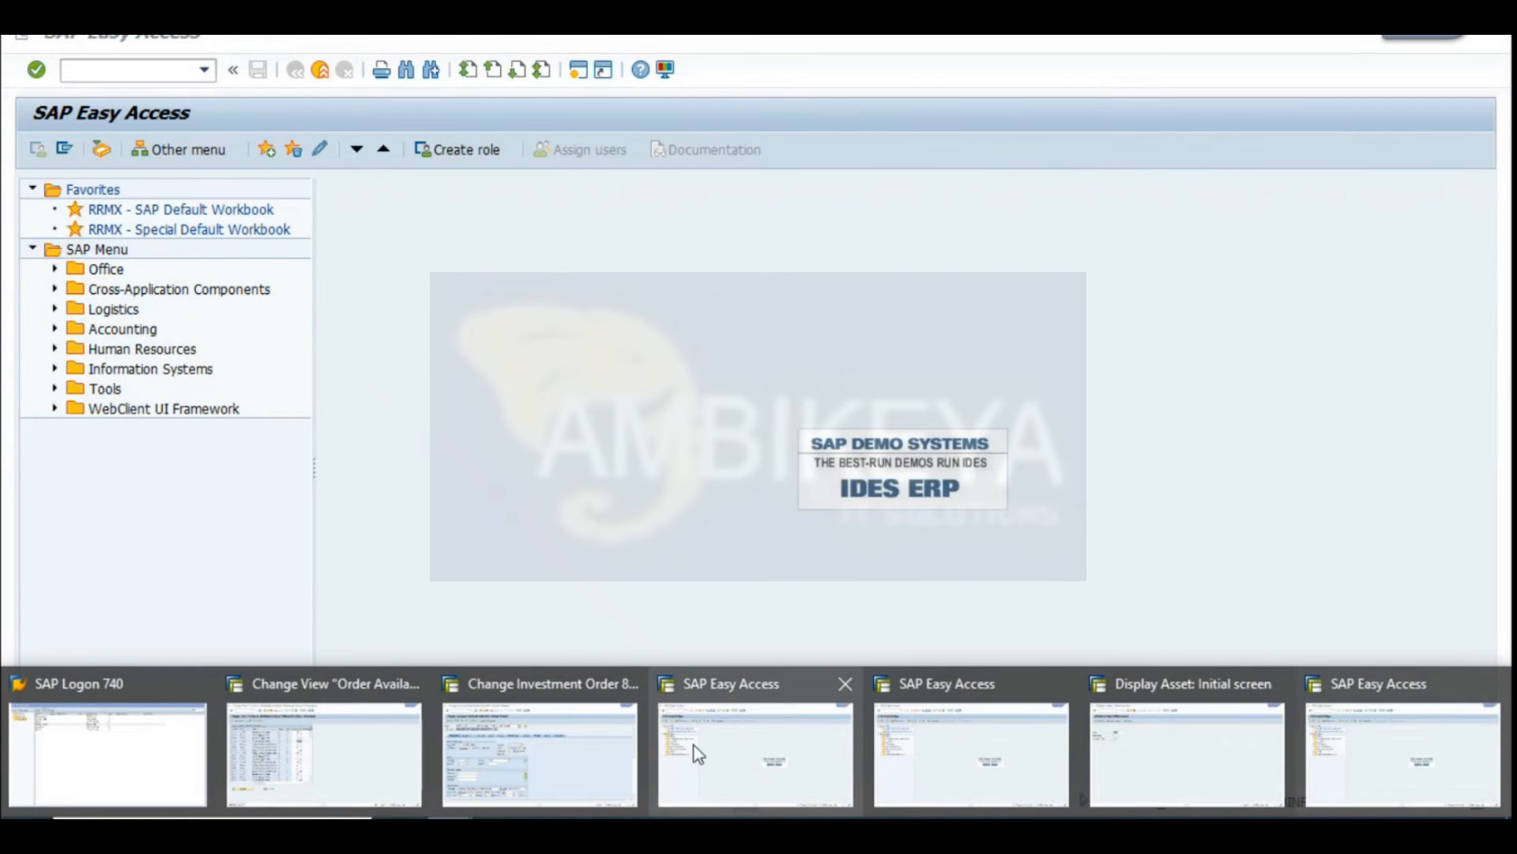
{"action": "left_click", "coordinate": [512, 731]}
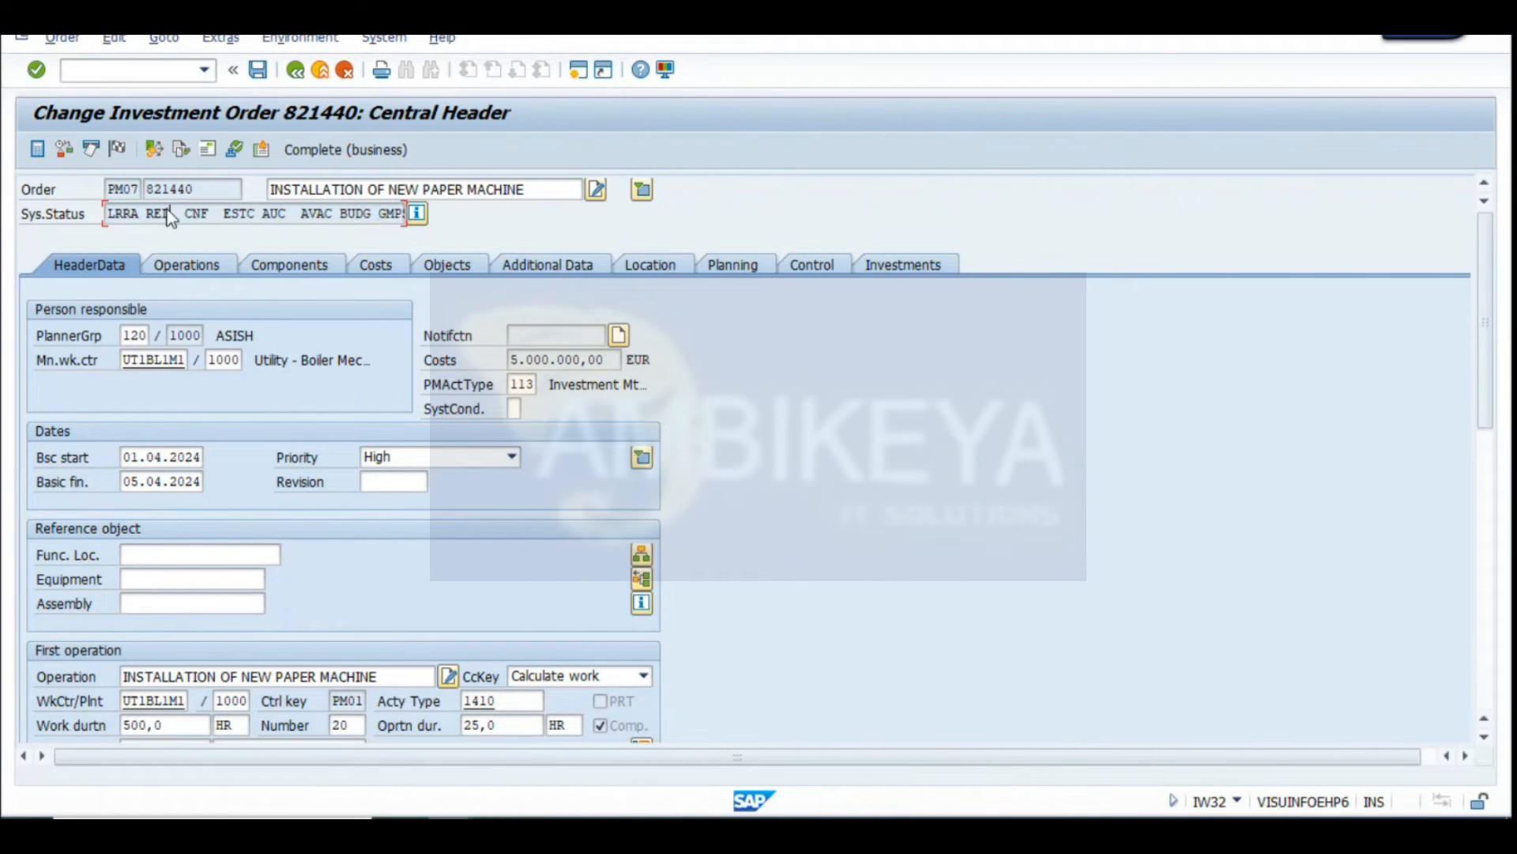
Review the investment order's operations and its component list, ending on the operation overview
{"action": "left_click", "coordinate": [194, 271]}
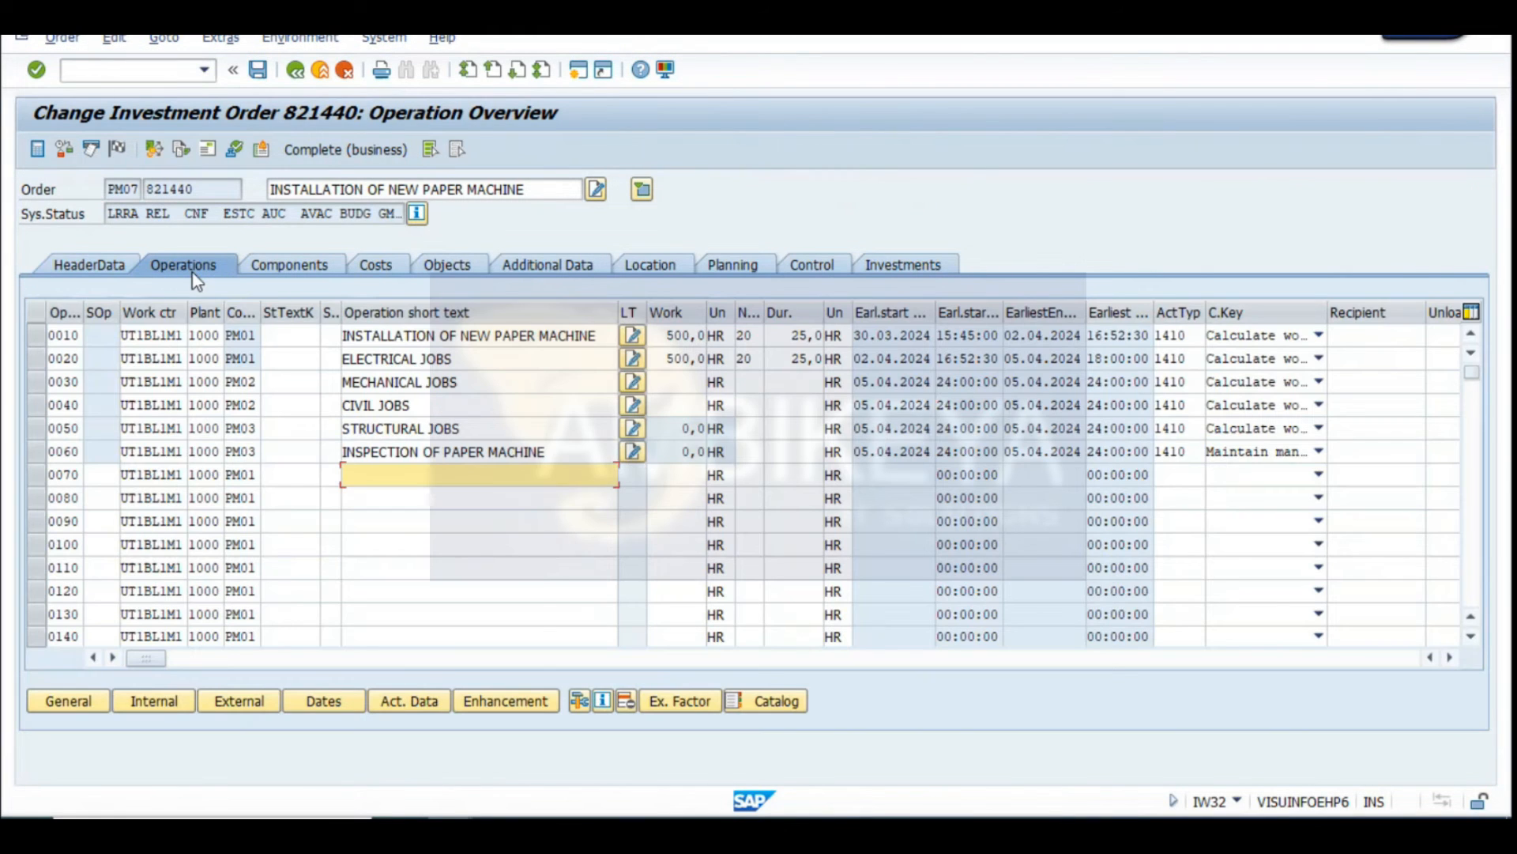
{"action": "left_click", "coordinate": [306, 264]}
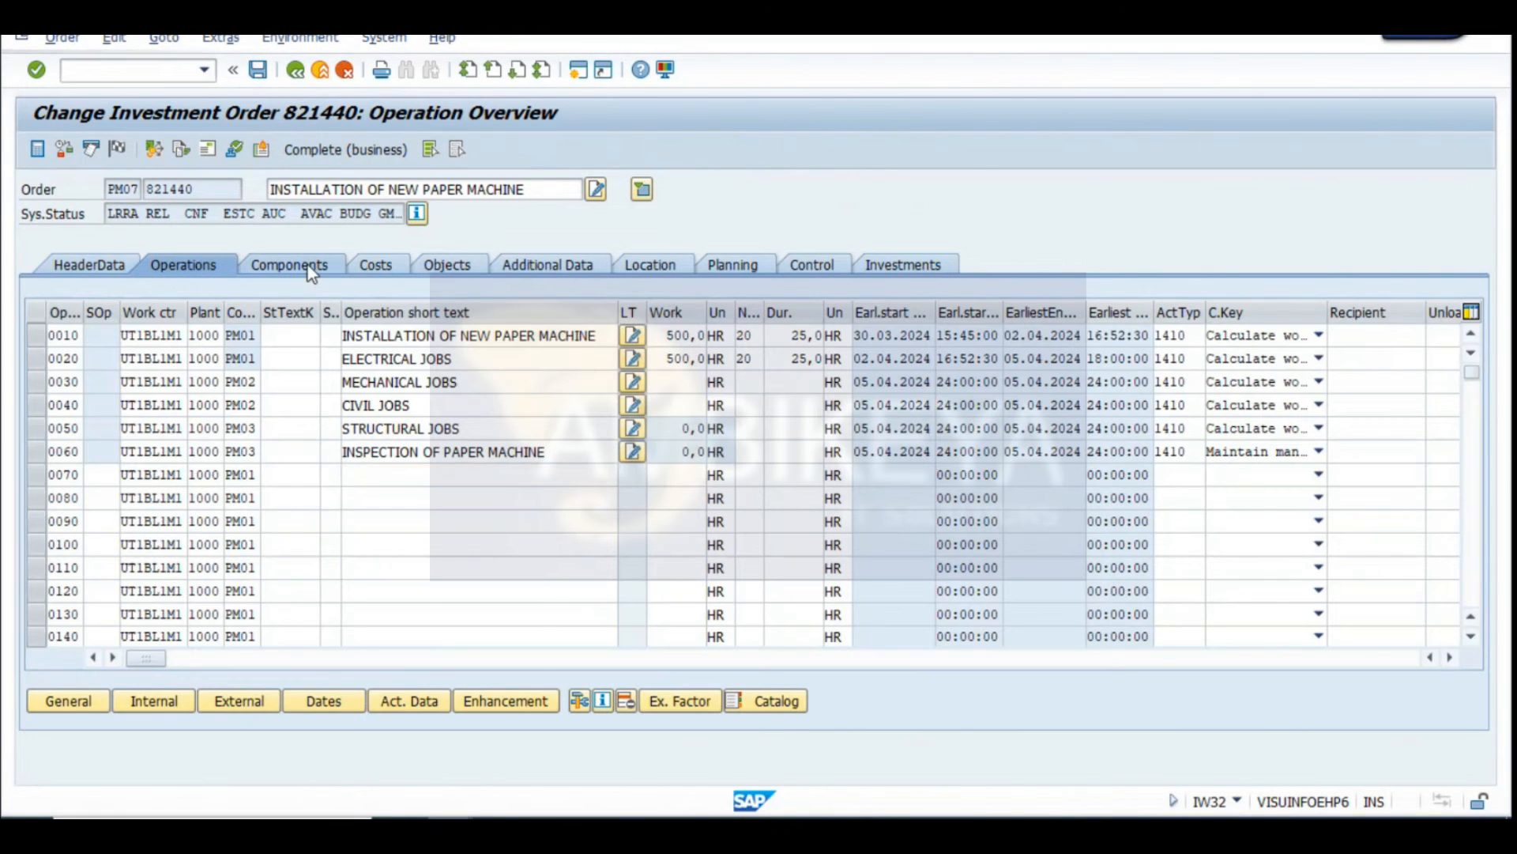
{"action": "left_click", "coordinate": [310, 267]}
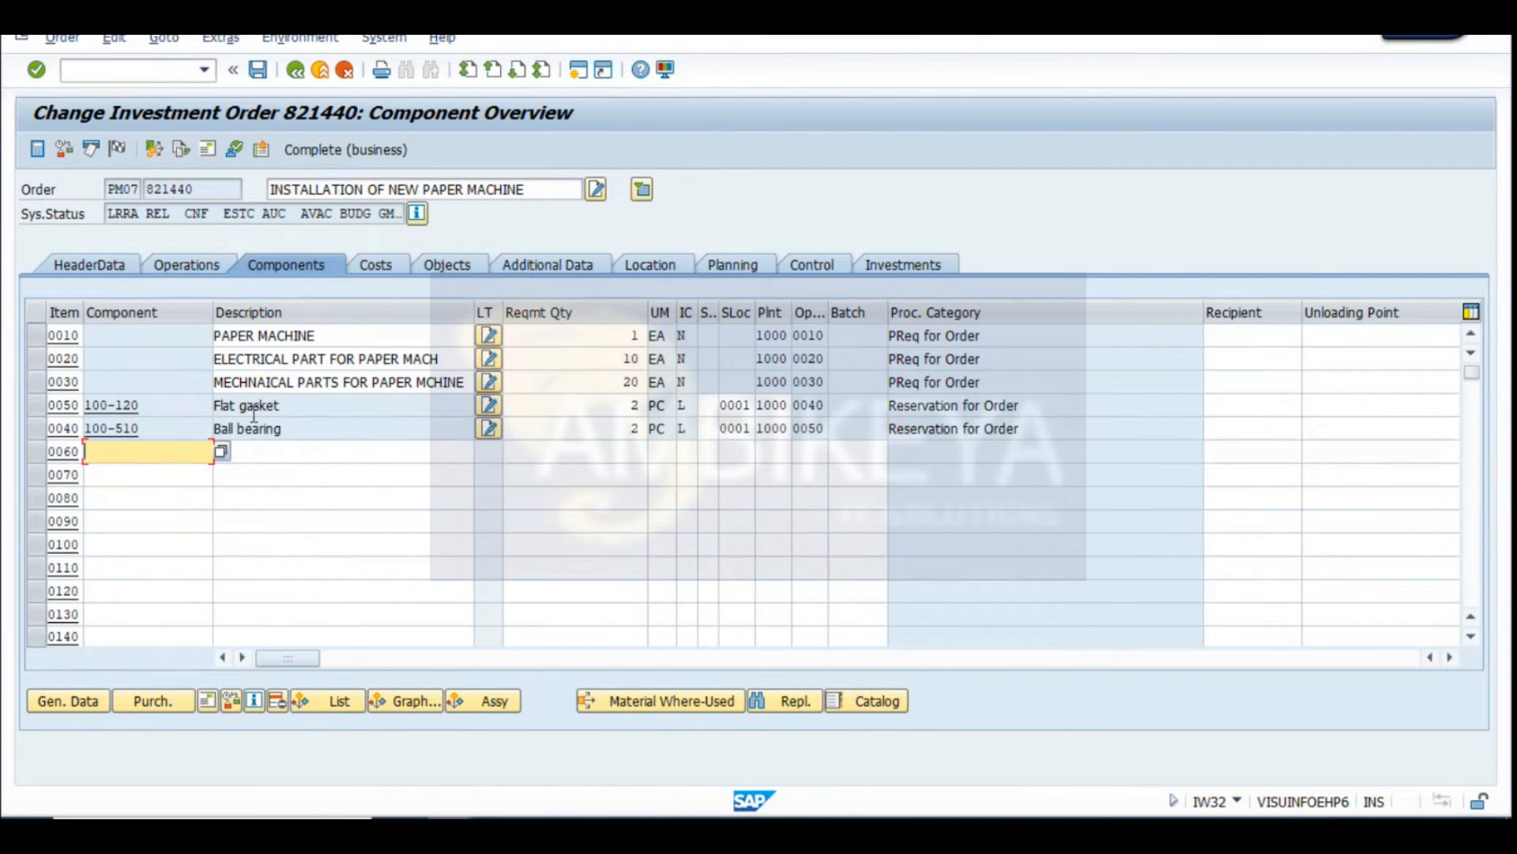
{"action": "left_click", "coordinate": [277, 450]}
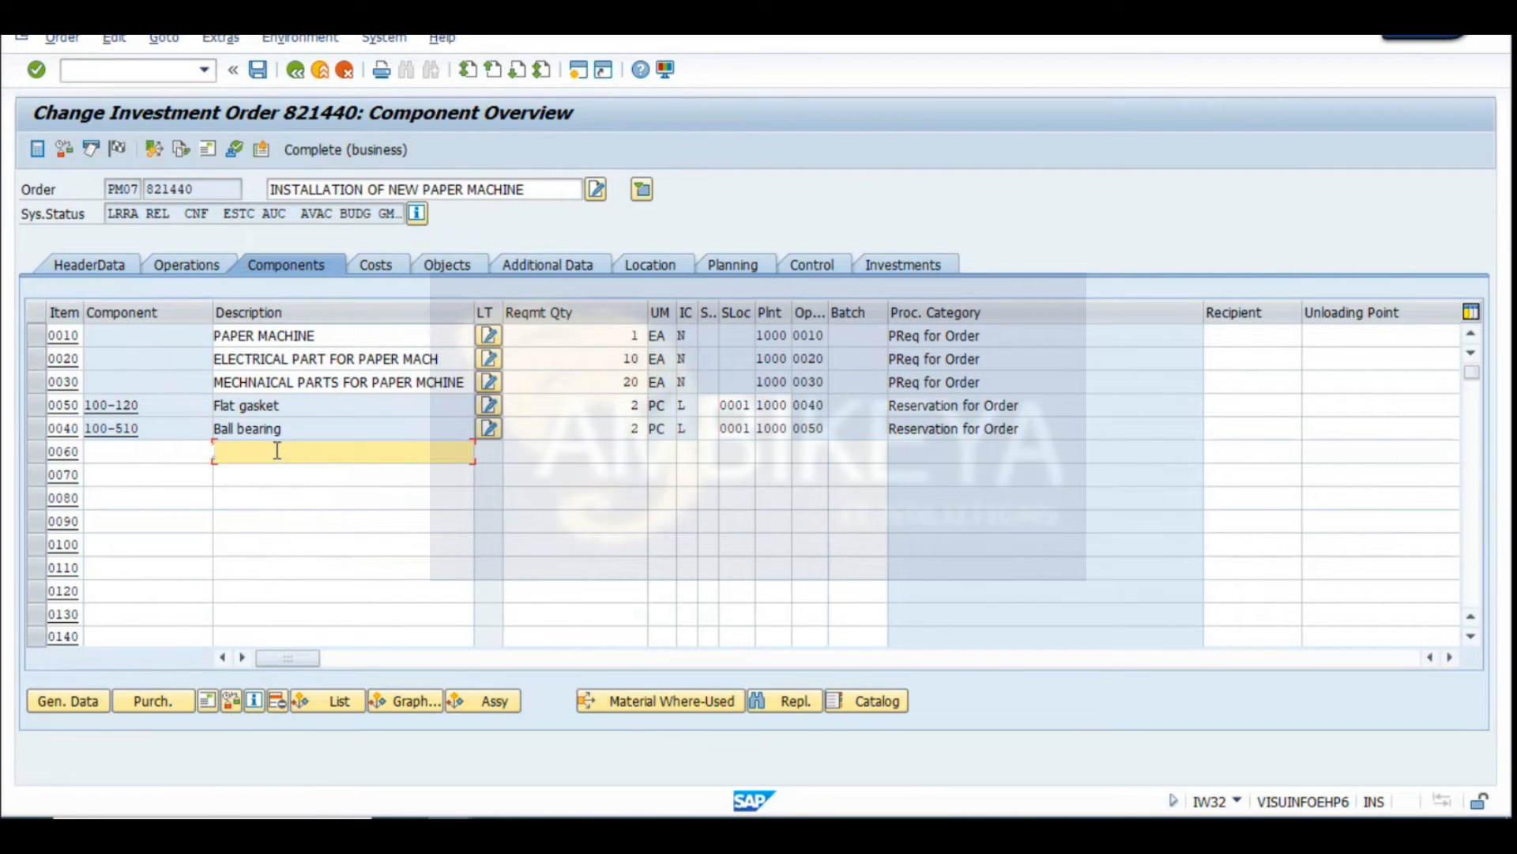
{"action": "left_click", "coordinate": [212, 263]}
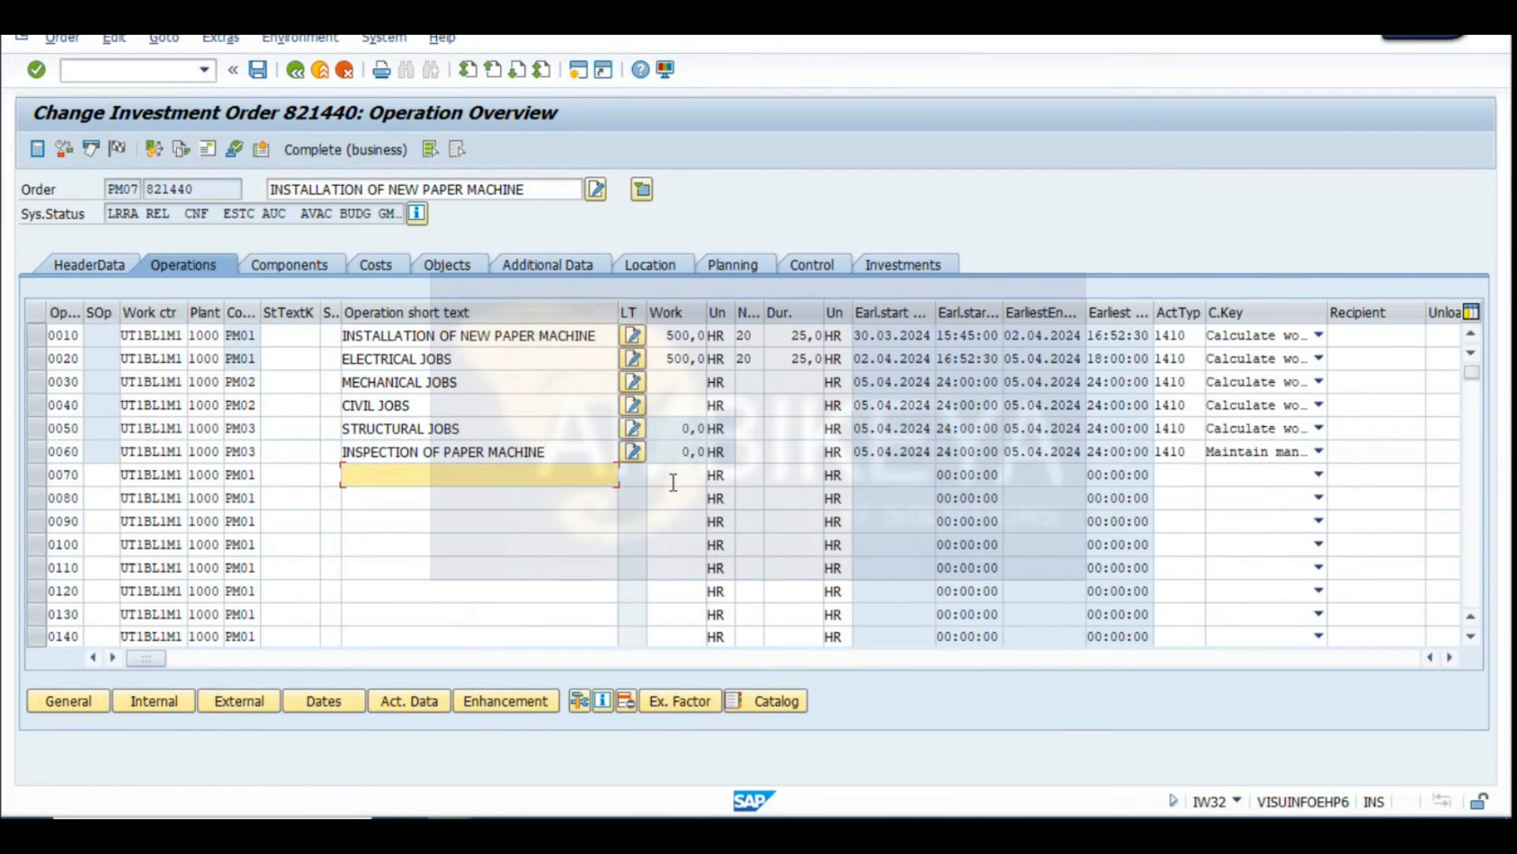
Enter 200 in the empty operation line 0070 of the investment order
{"action": "left_click", "coordinate": [673, 478]}
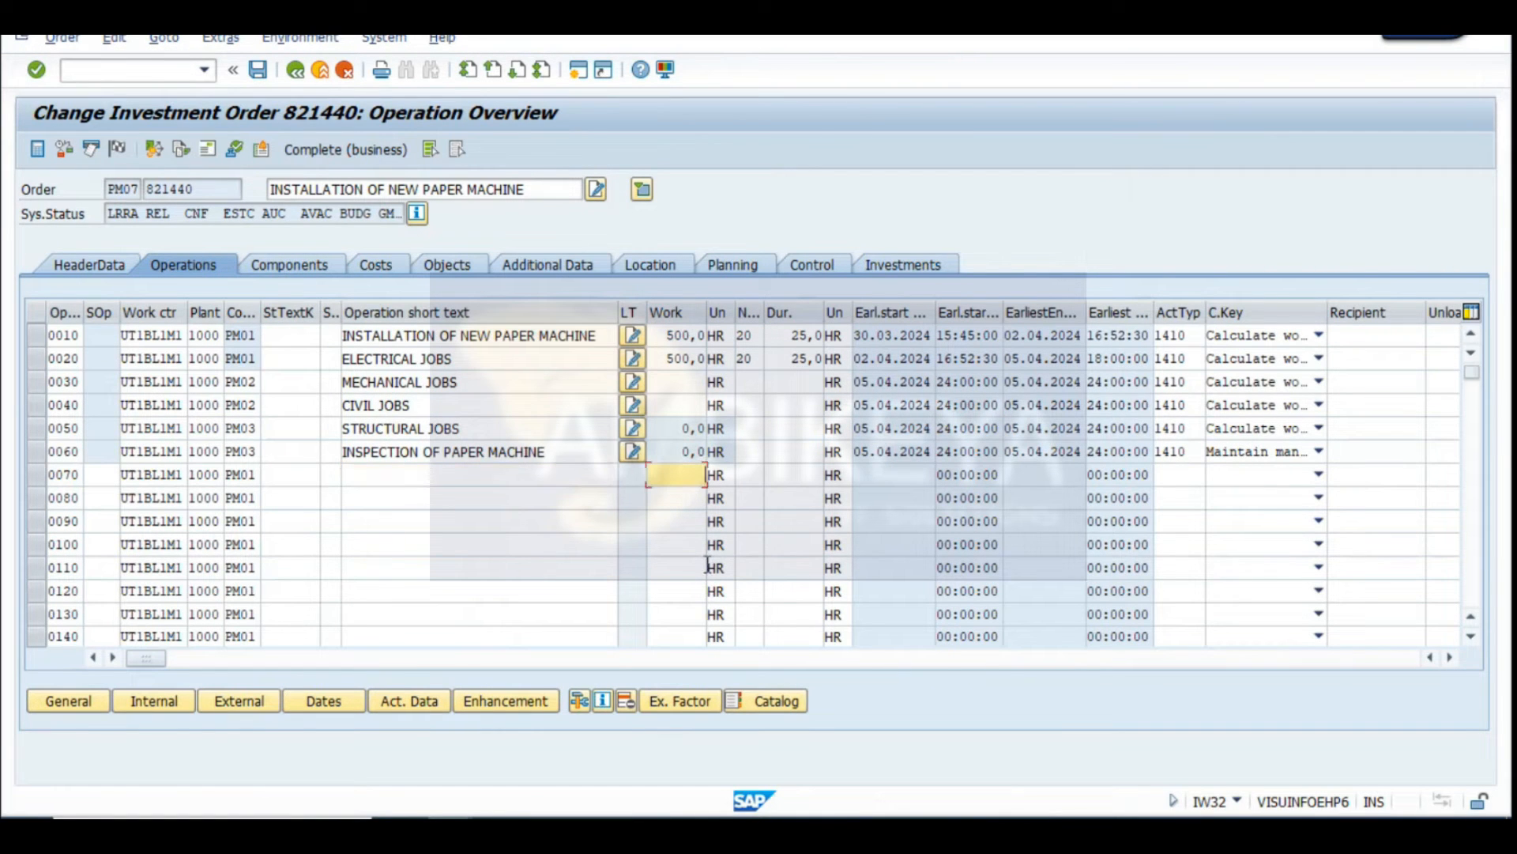
{"action": "left_click", "coordinate": [750, 473]}
{"action": "left_click_drag", "start_coordinate": [833, 305], "coordinate": [833, 306]}
{"action": "type", "text": "200"}
{"action": "key", "text": "Tab"}
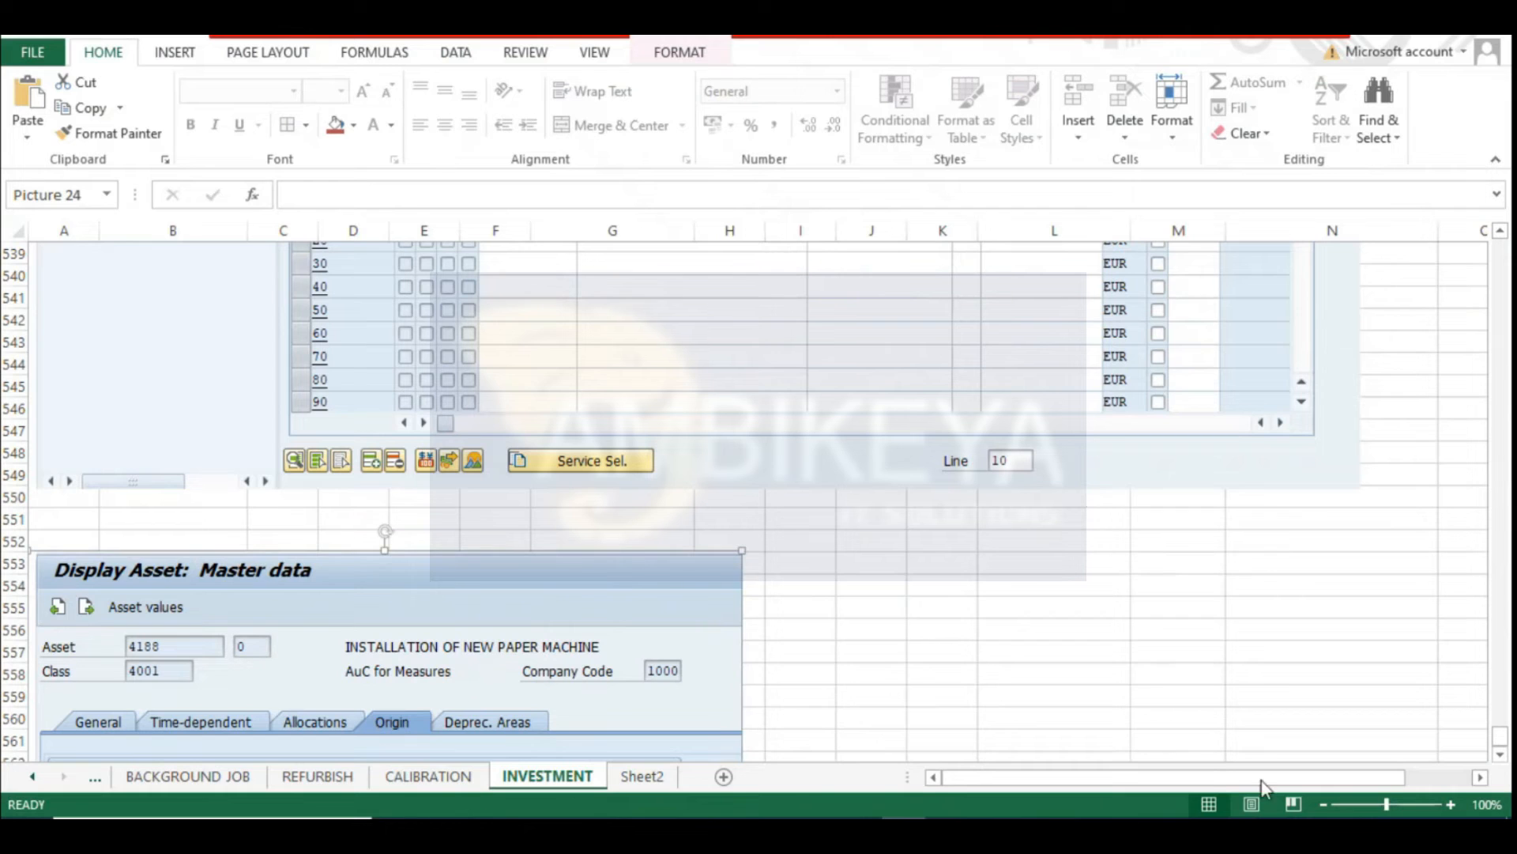
Examine the budget calculations beside the KO22 screenshot on the INVESTMENT sheet, including the formula in N358
{"action": "left_click", "coordinate": [1122, 691]}
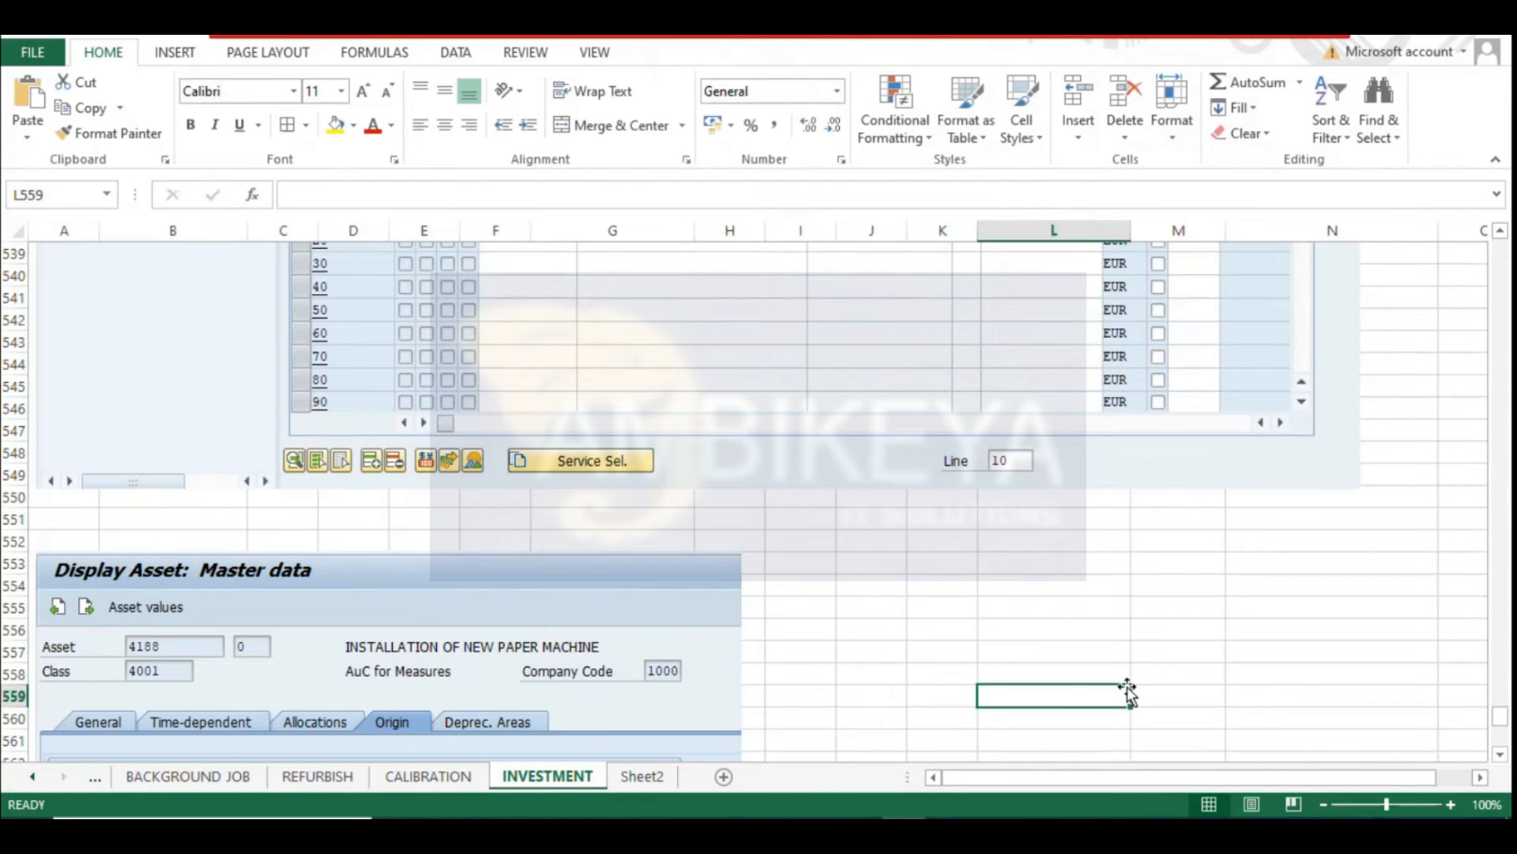
{"action": "scroll", "coordinate": [1138, 684], "scroll_direction": "down", "scroll_amount": 16}
{"action": "scroll", "coordinate": [1169, 682], "scroll_direction": "down", "scroll_amount": 15}
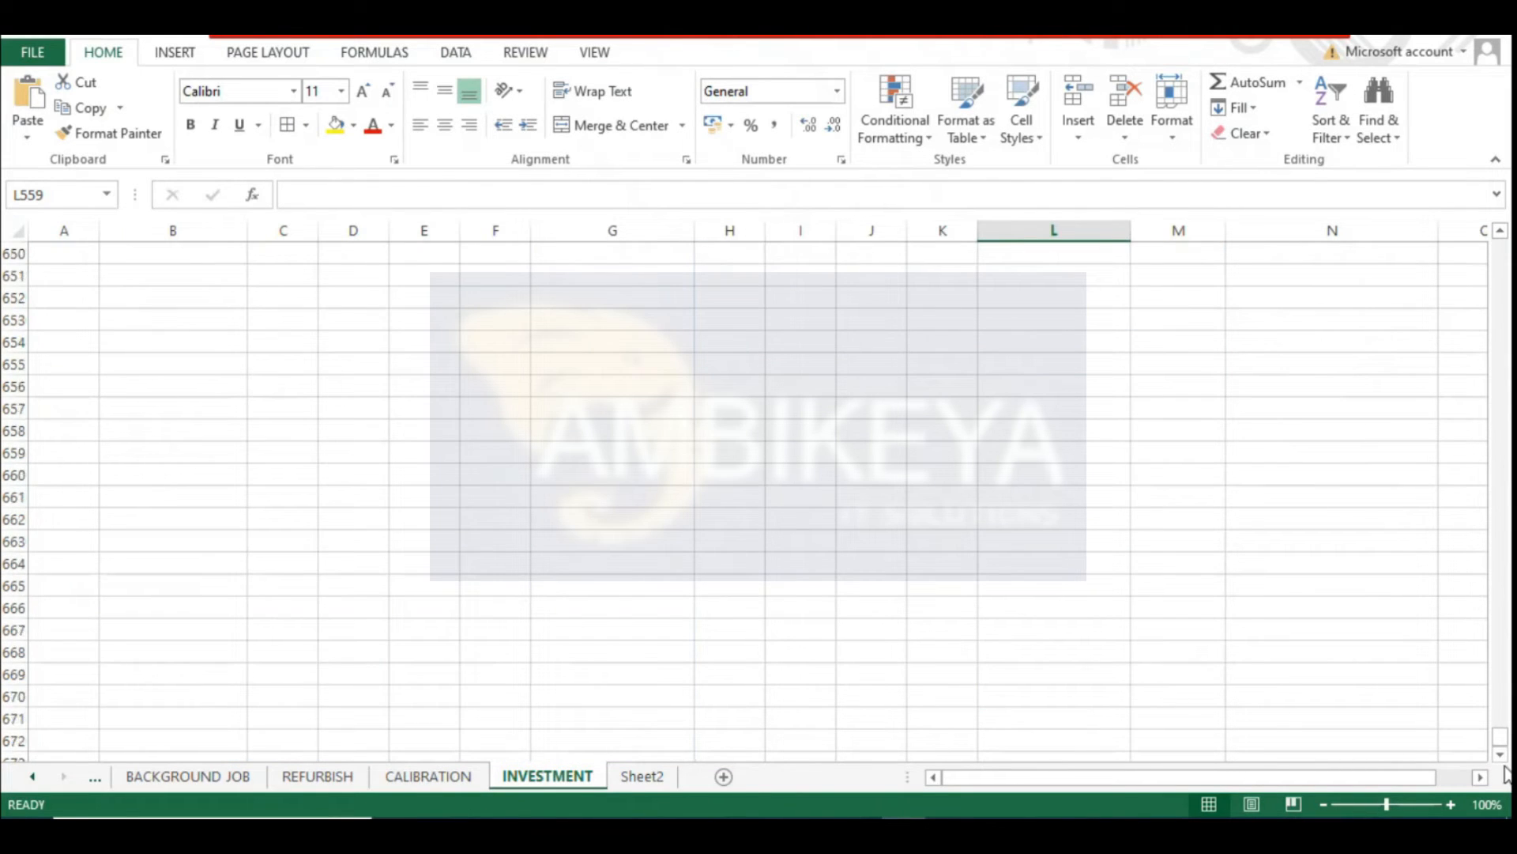
{"action": "left_click_drag", "start_coordinate": [1501, 736], "coordinate": [1502, 546]}
{"action": "left_click", "coordinate": [1291, 691]}
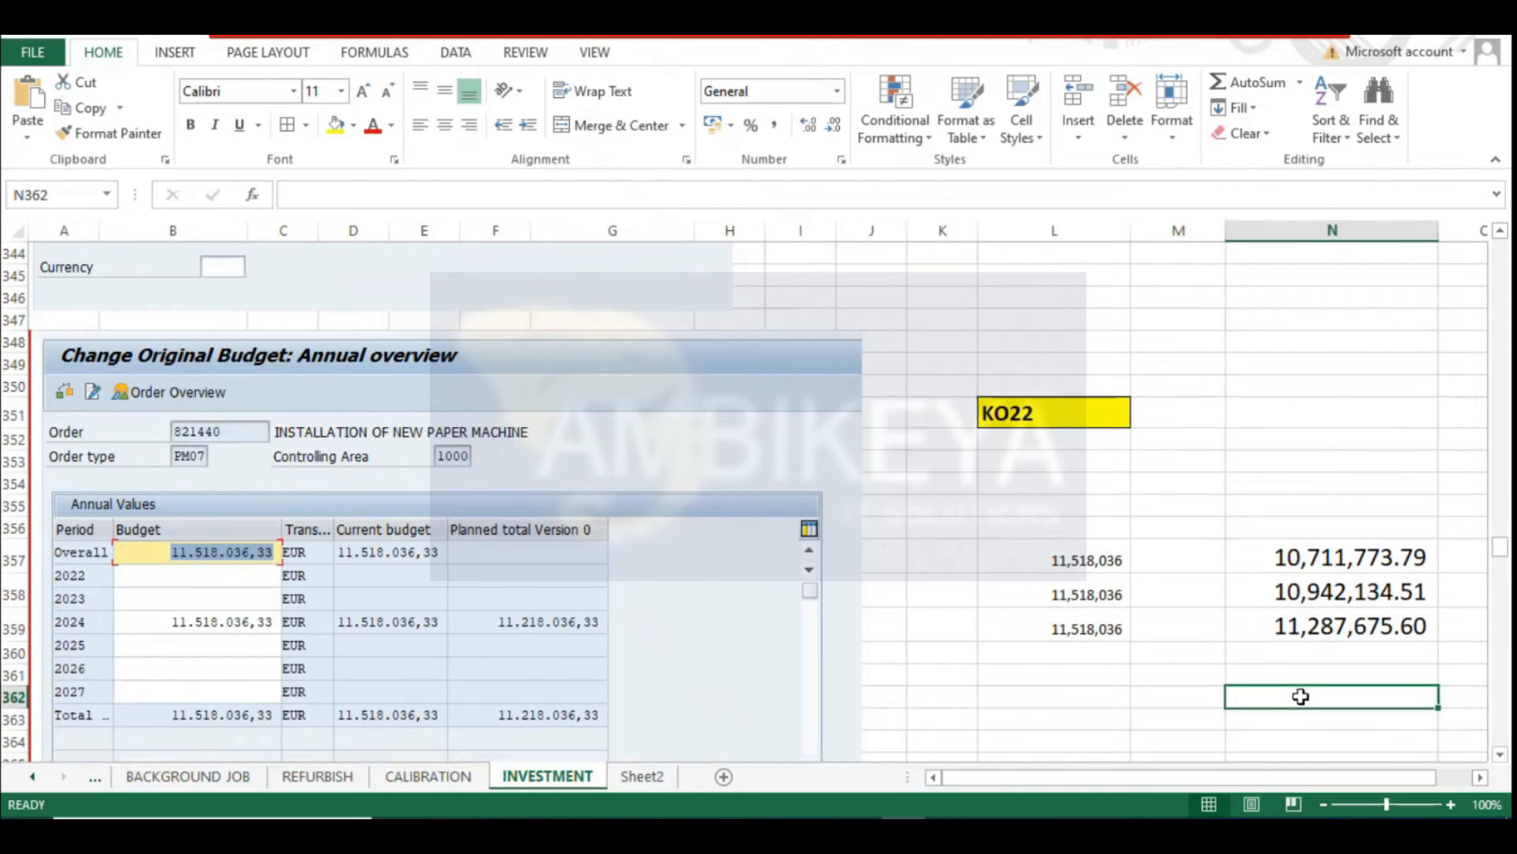
{"action": "key", "text": "Right"}
{"action": "key", "text": "Right"}
{"action": "key", "text": "Right"}
{"action": "left_click", "coordinate": [1113, 678]}
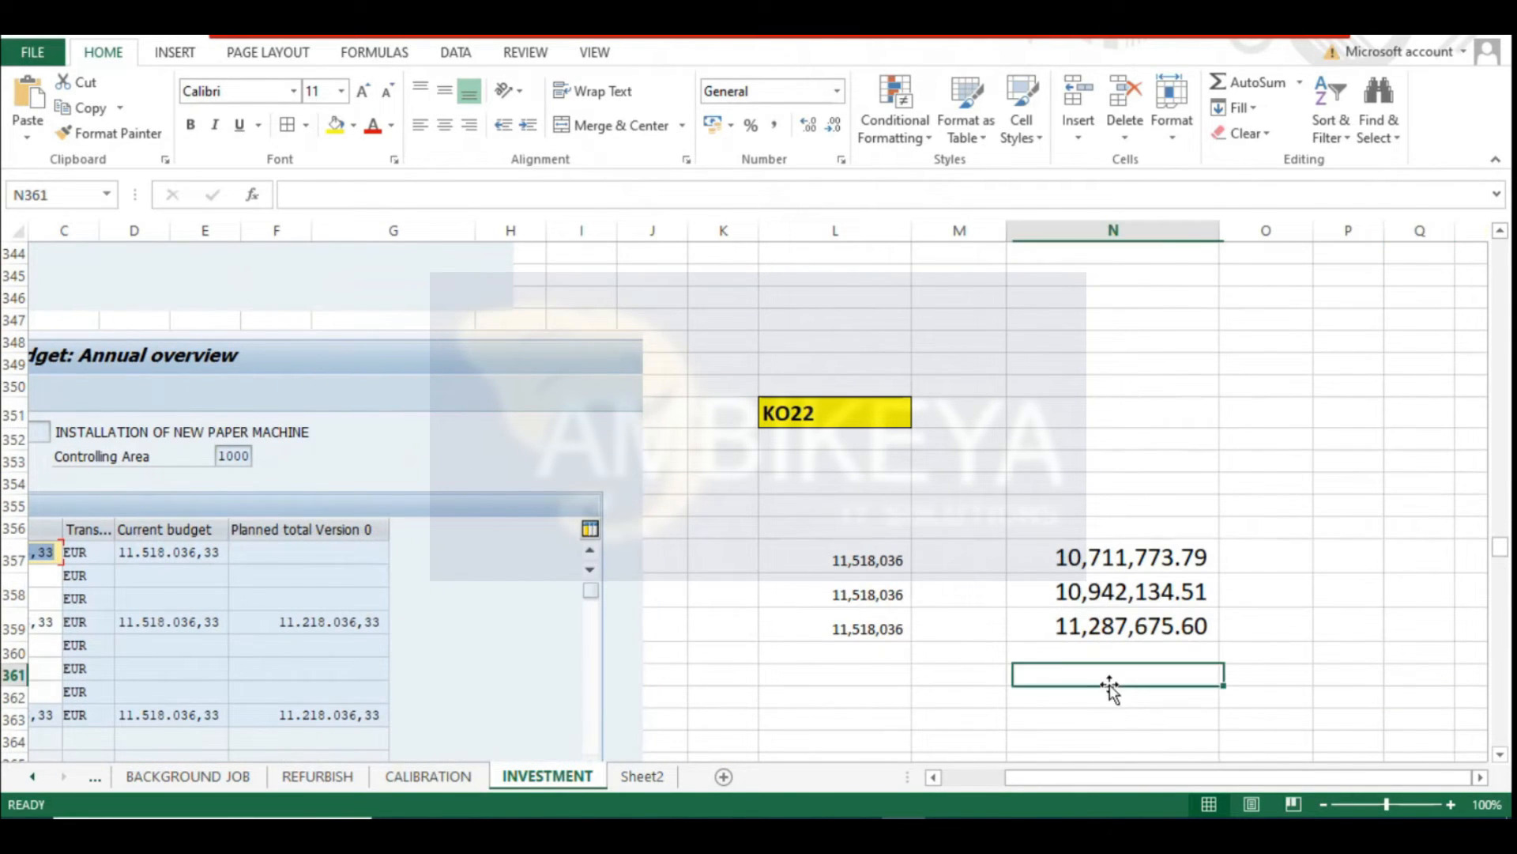
{"action": "scroll", "coordinate": [1099, 703], "scroll_direction": "down", "scroll_amount": 2}
{"action": "left_click", "coordinate": [1059, 588]}
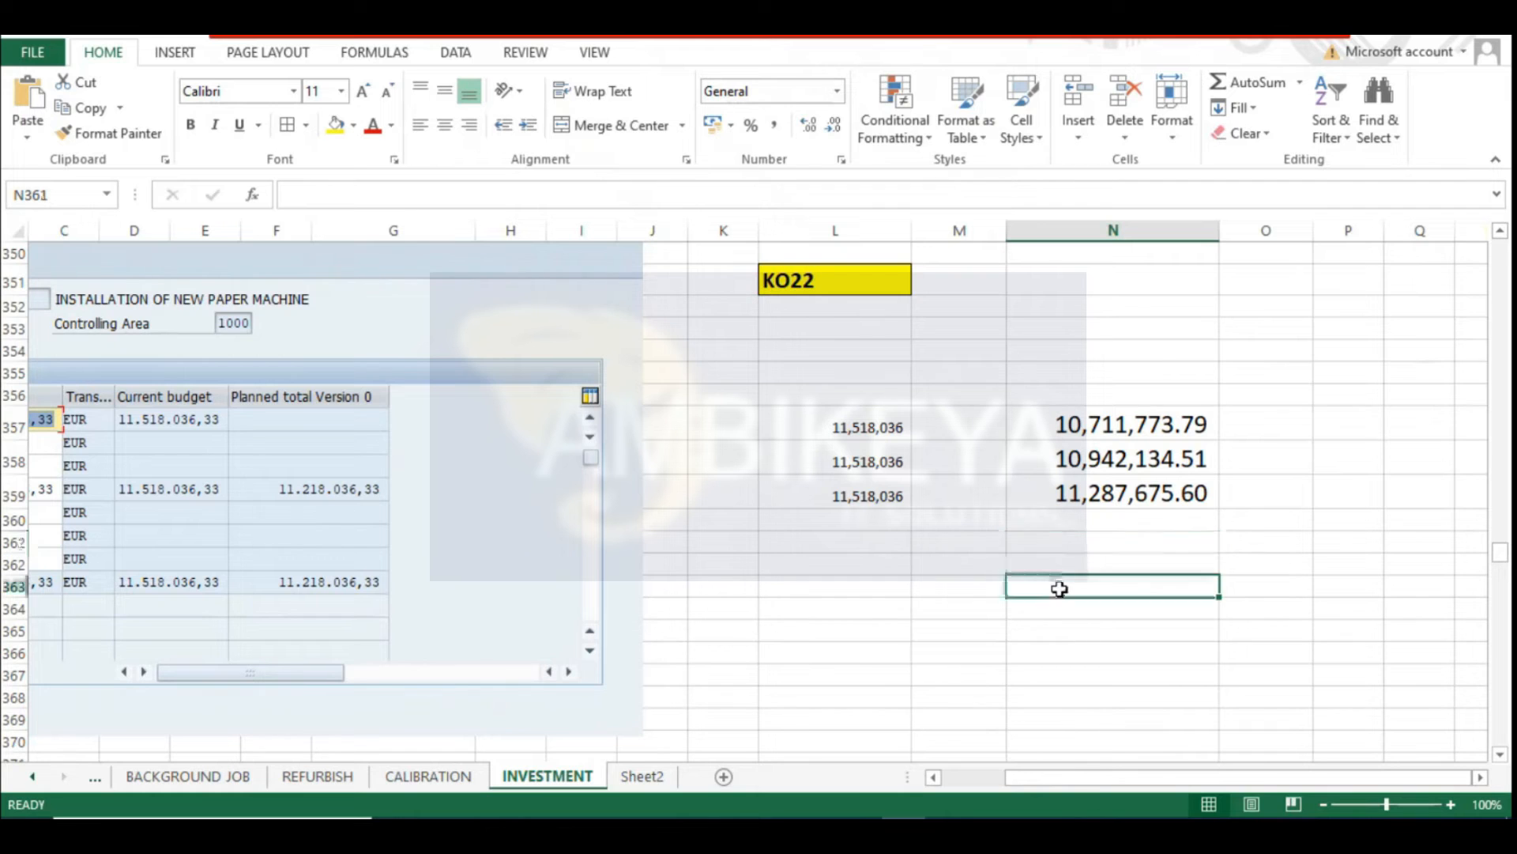
{"action": "left_click", "coordinate": [1059, 460]}
Switch to SAP and review the investment order's cost overview and its plan/actual cost report
{"action": "key", "text": "alt+Tab"}
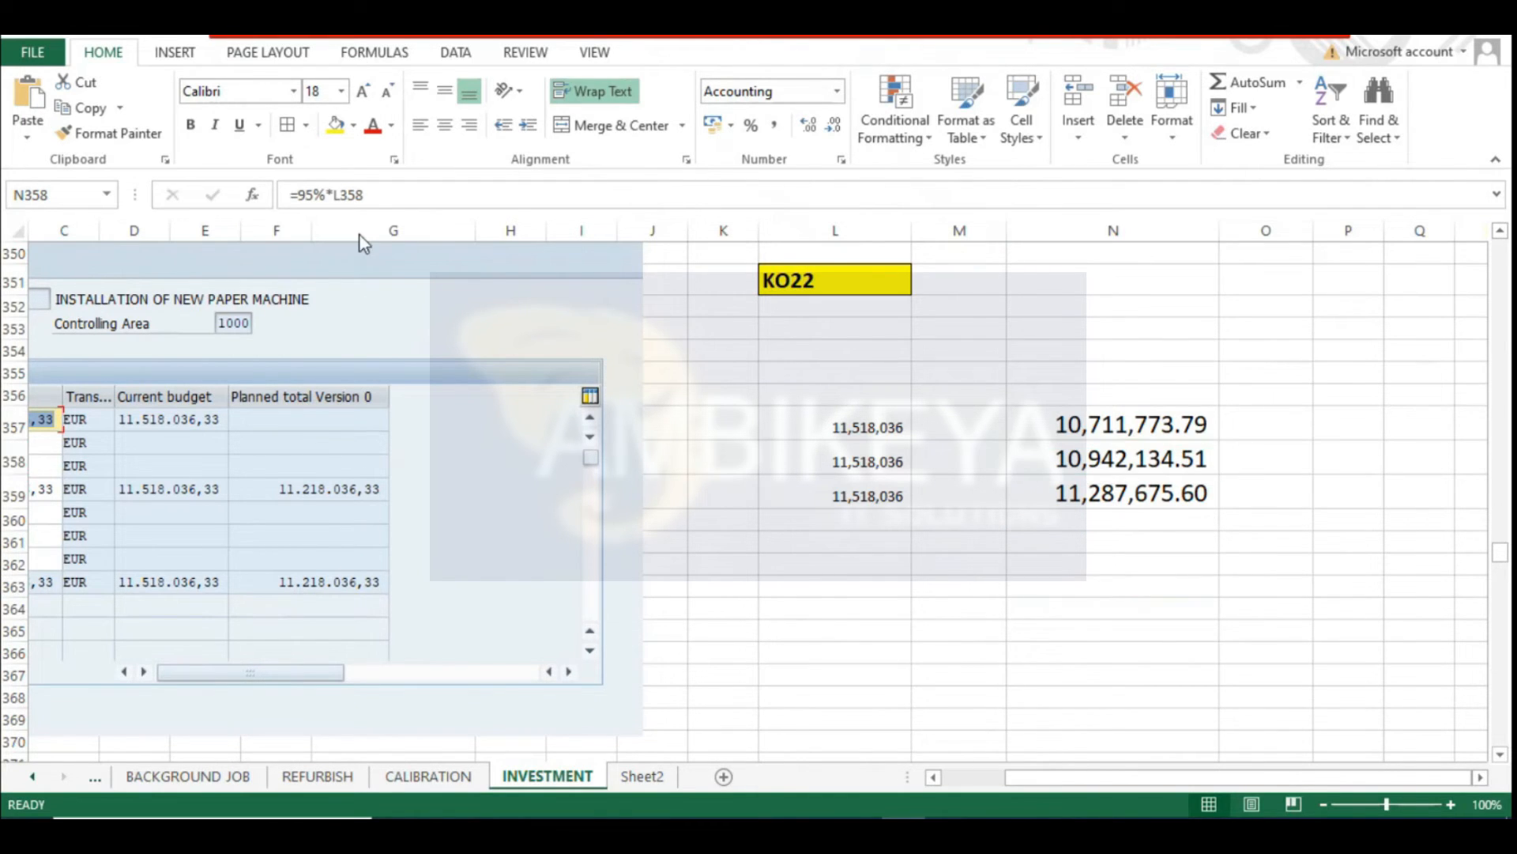
{"action": "key", "text": "Return"}
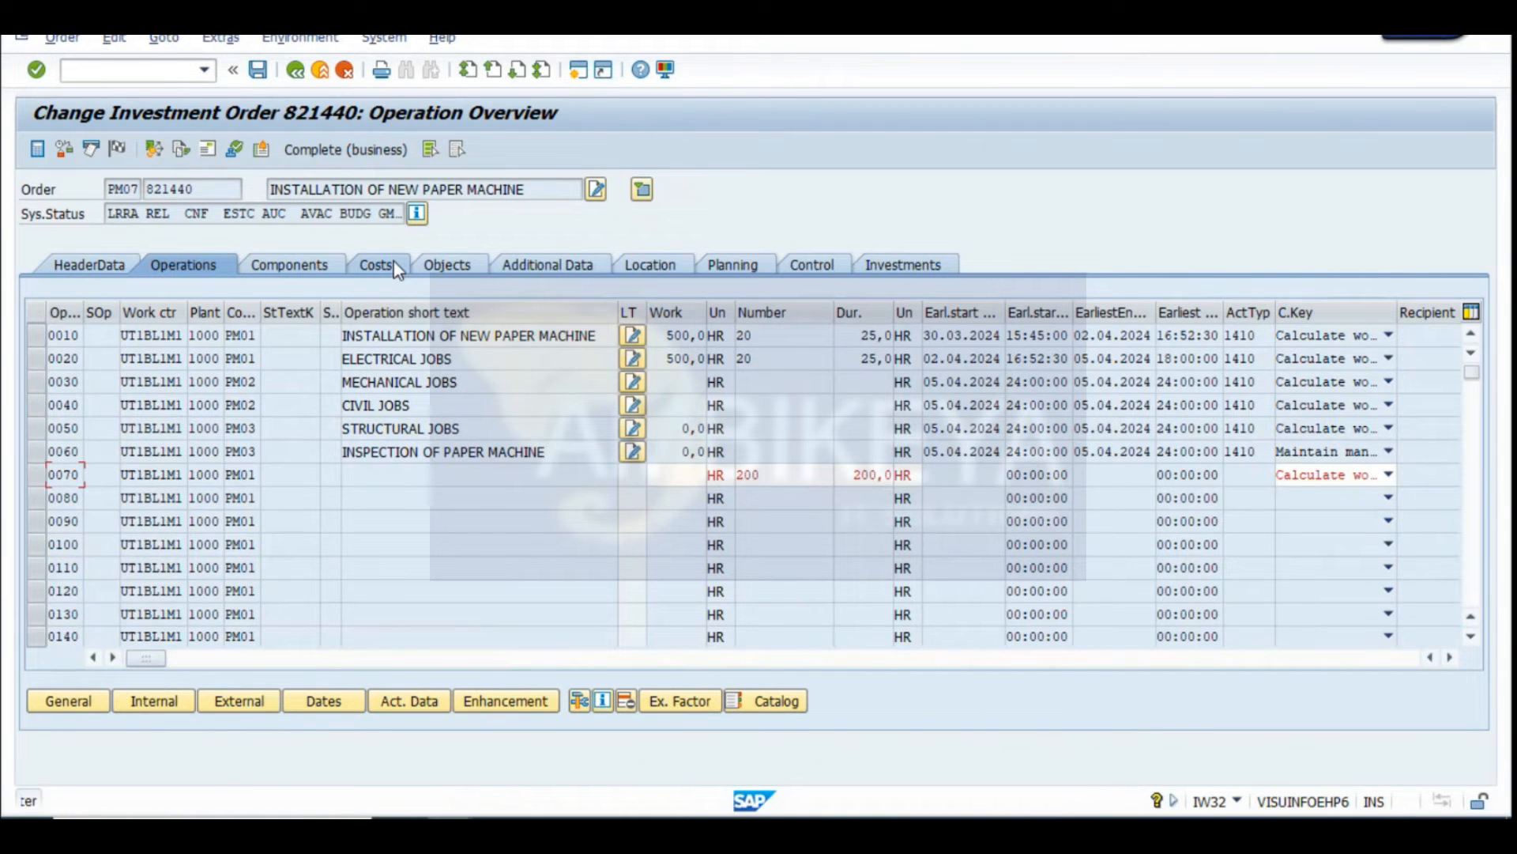
{"action": "key", "text": "Return"}
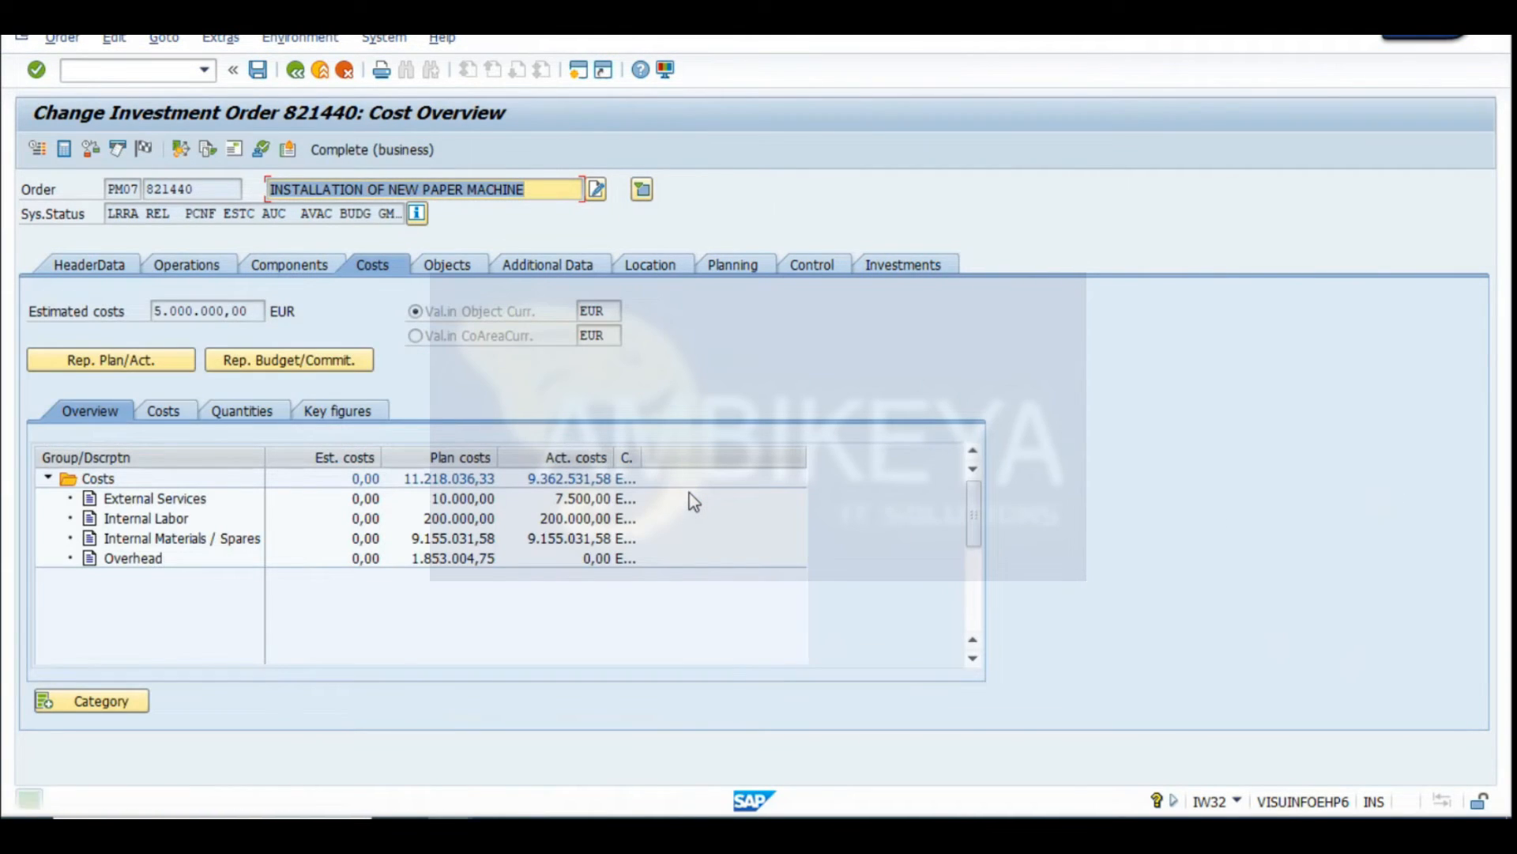
{"action": "left_click", "coordinate": [87, 362]}
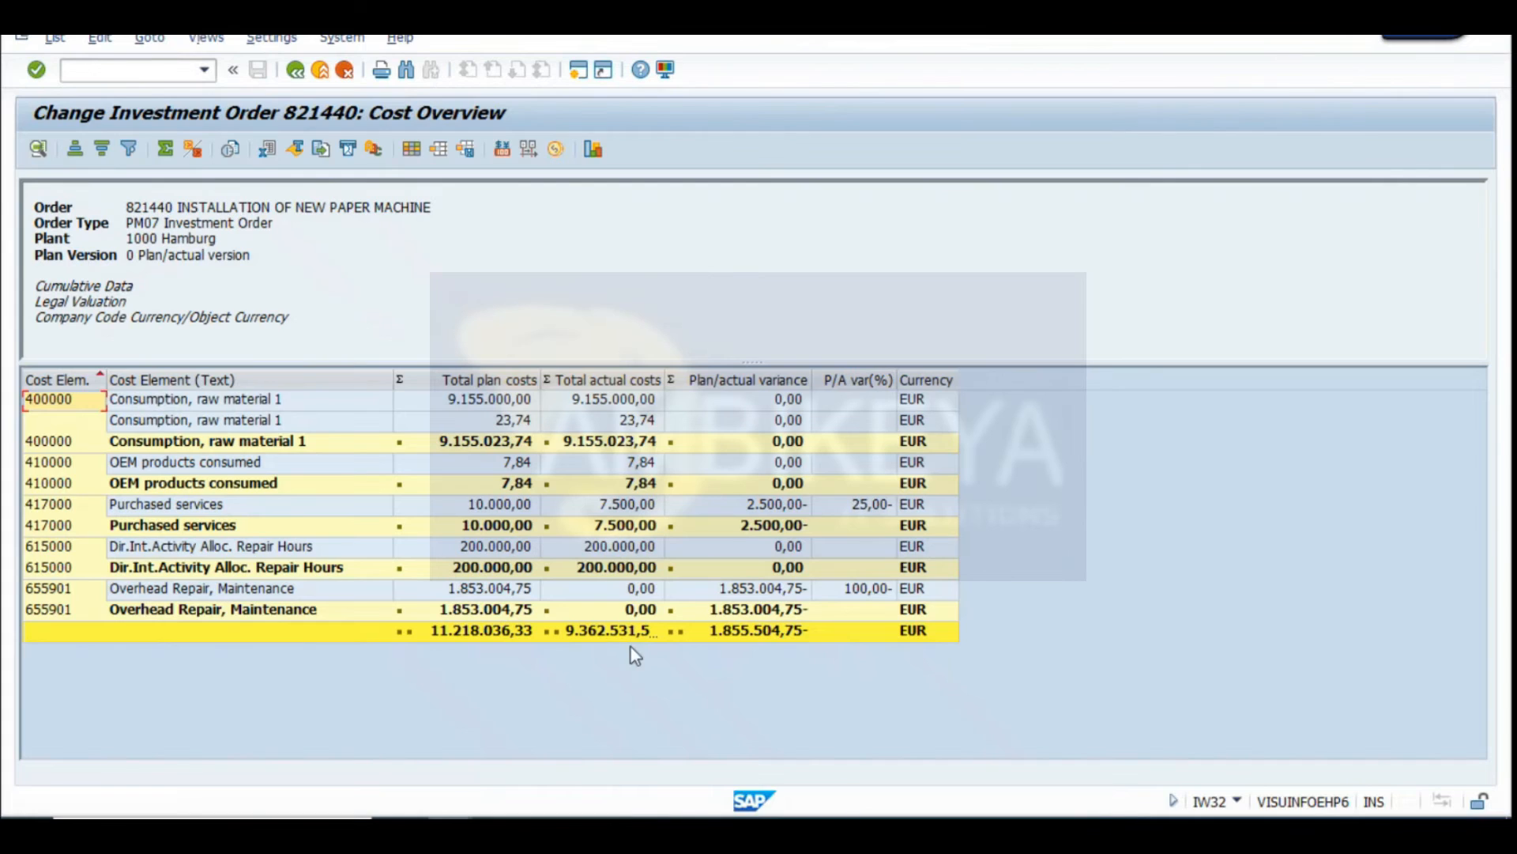
{"action": "left_click", "coordinate": [600, 633]}
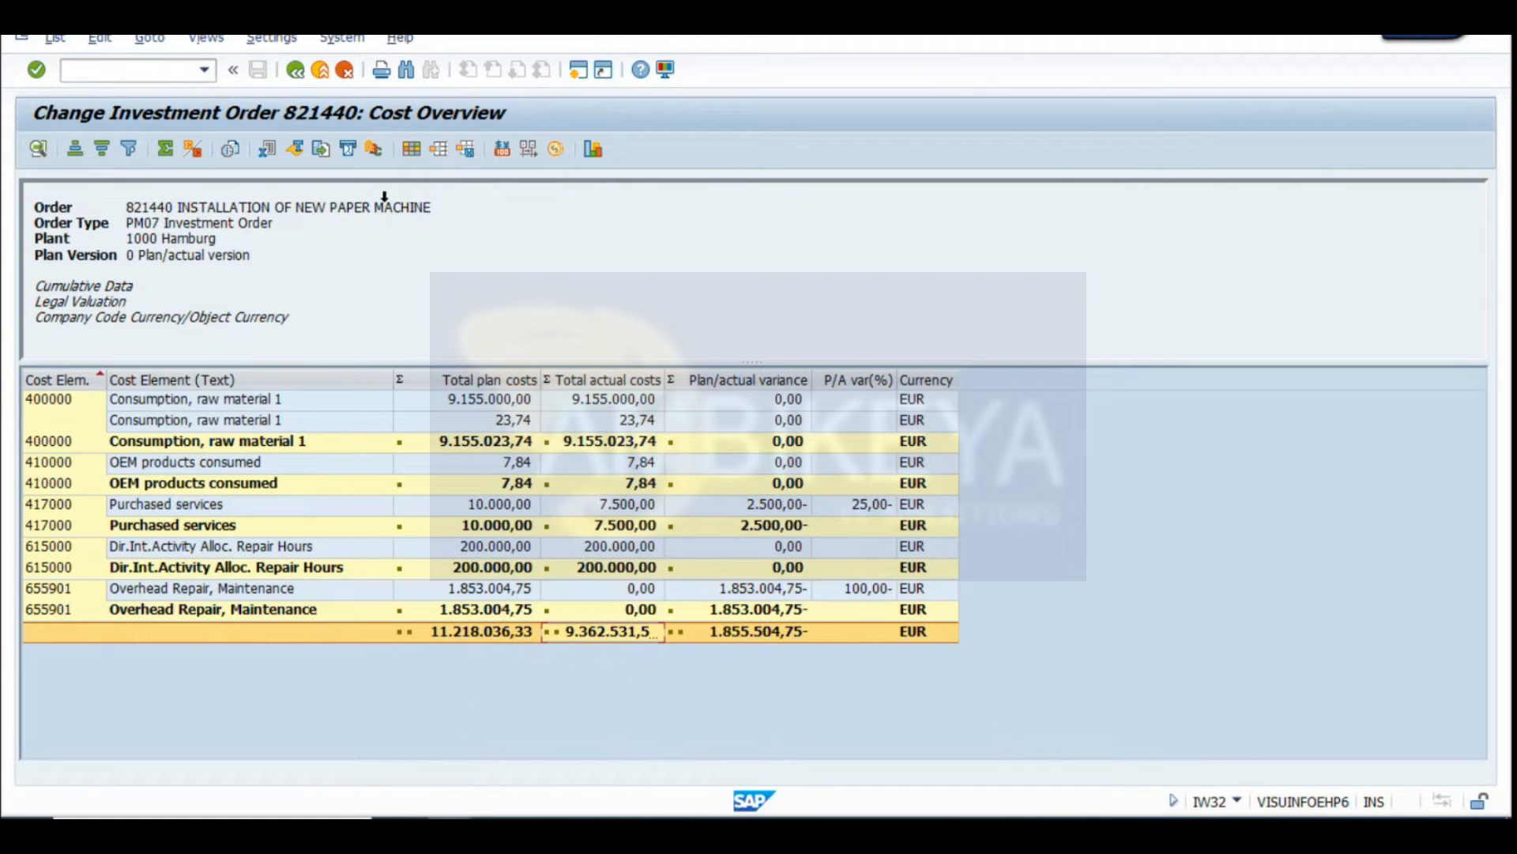
{"action": "left_click", "coordinate": [305, 73]}
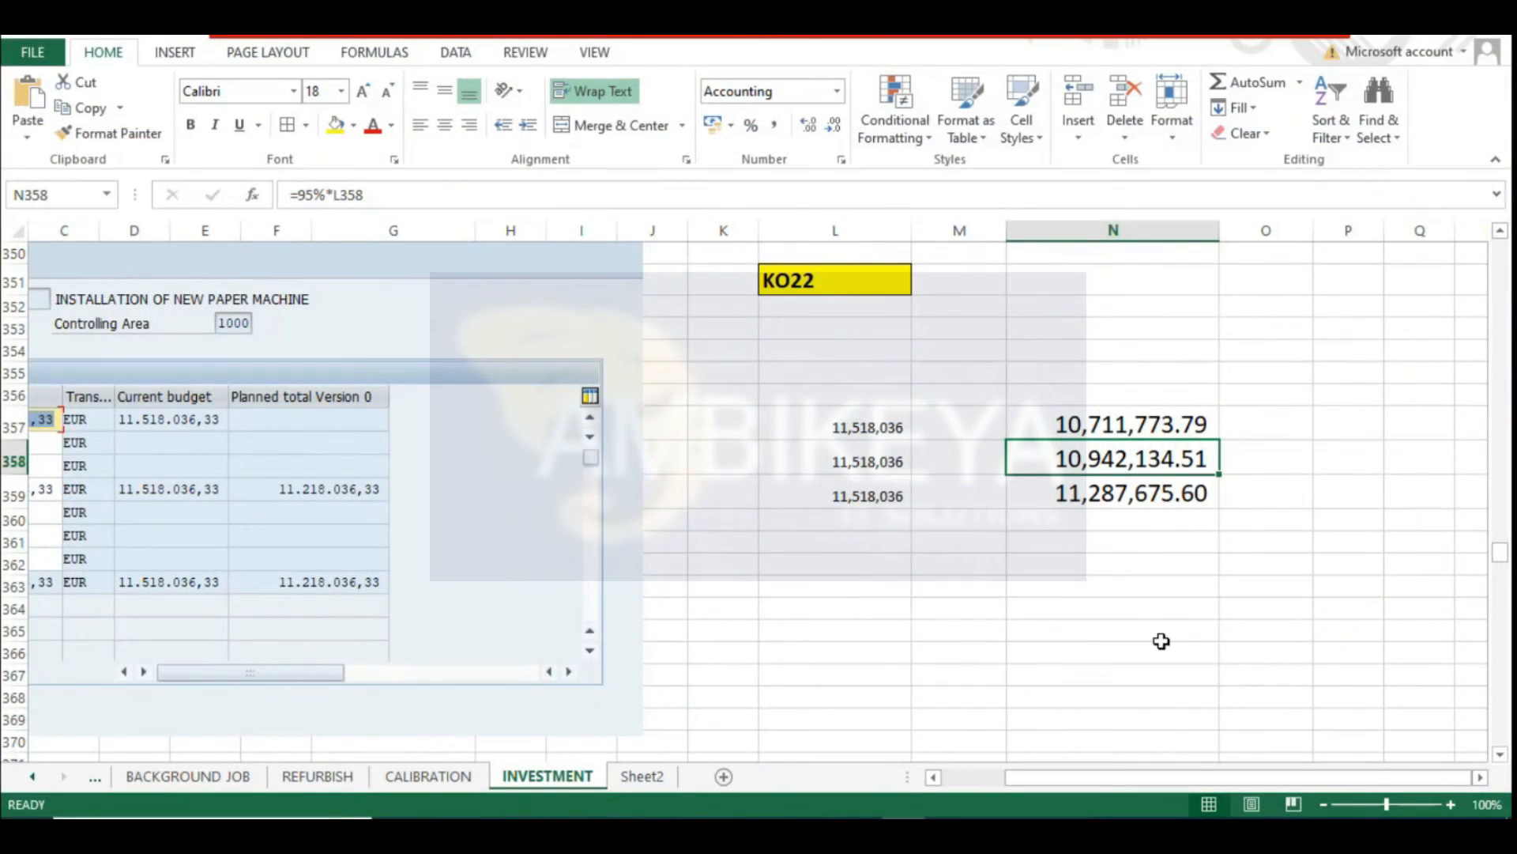
Enter 9362000 as the order's total actual cost in cell N362 in Excel, checking the amount in SAP's plan/actual report
{"action": "left_click", "coordinate": [1098, 568]}
{"action": "type", "text": "93"}
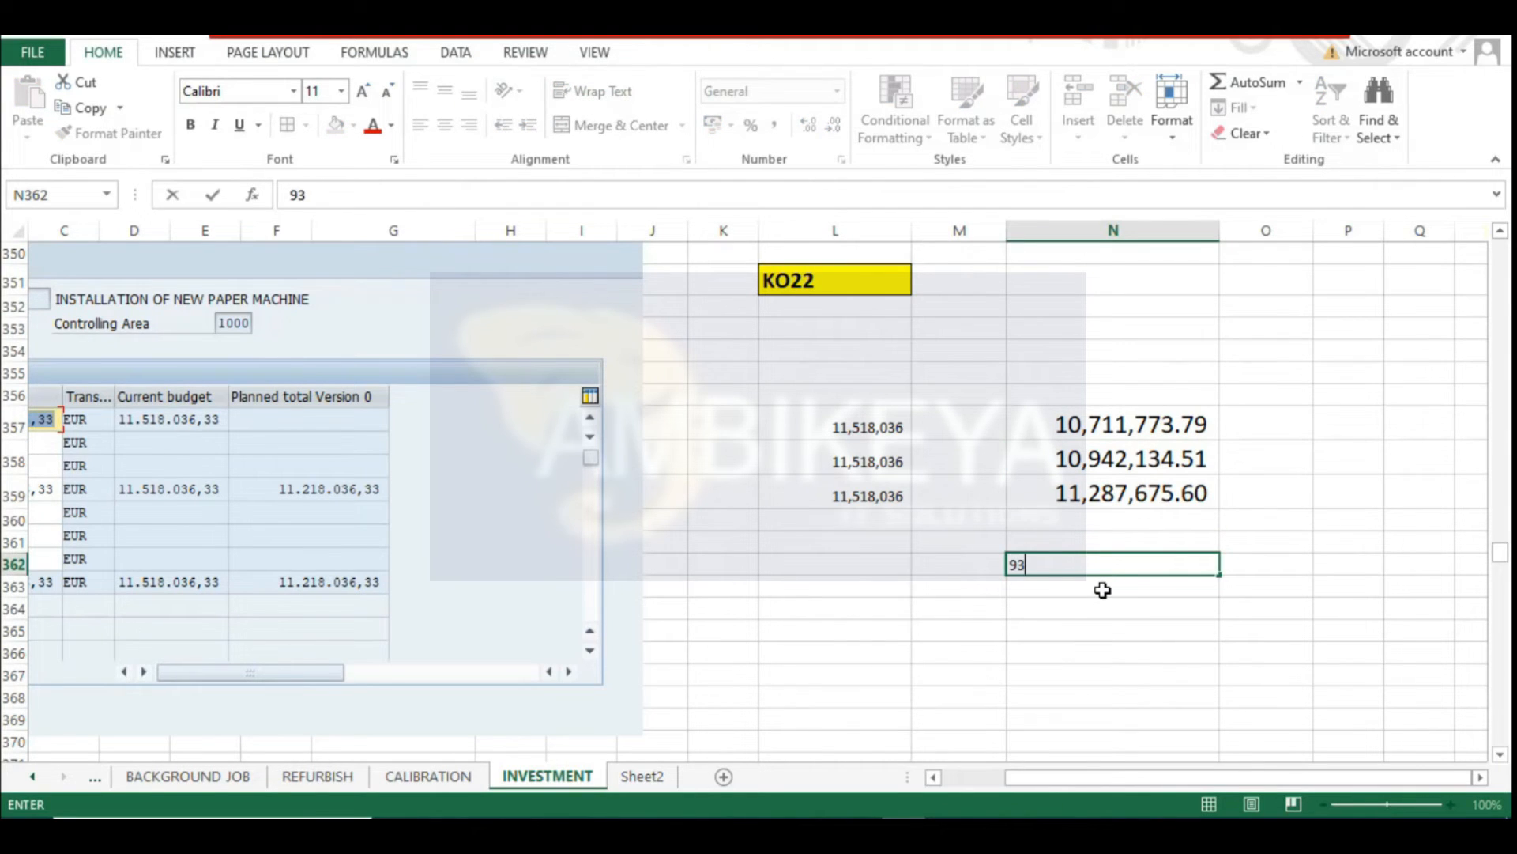
{"action": "key", "text": "alt+Tab"}
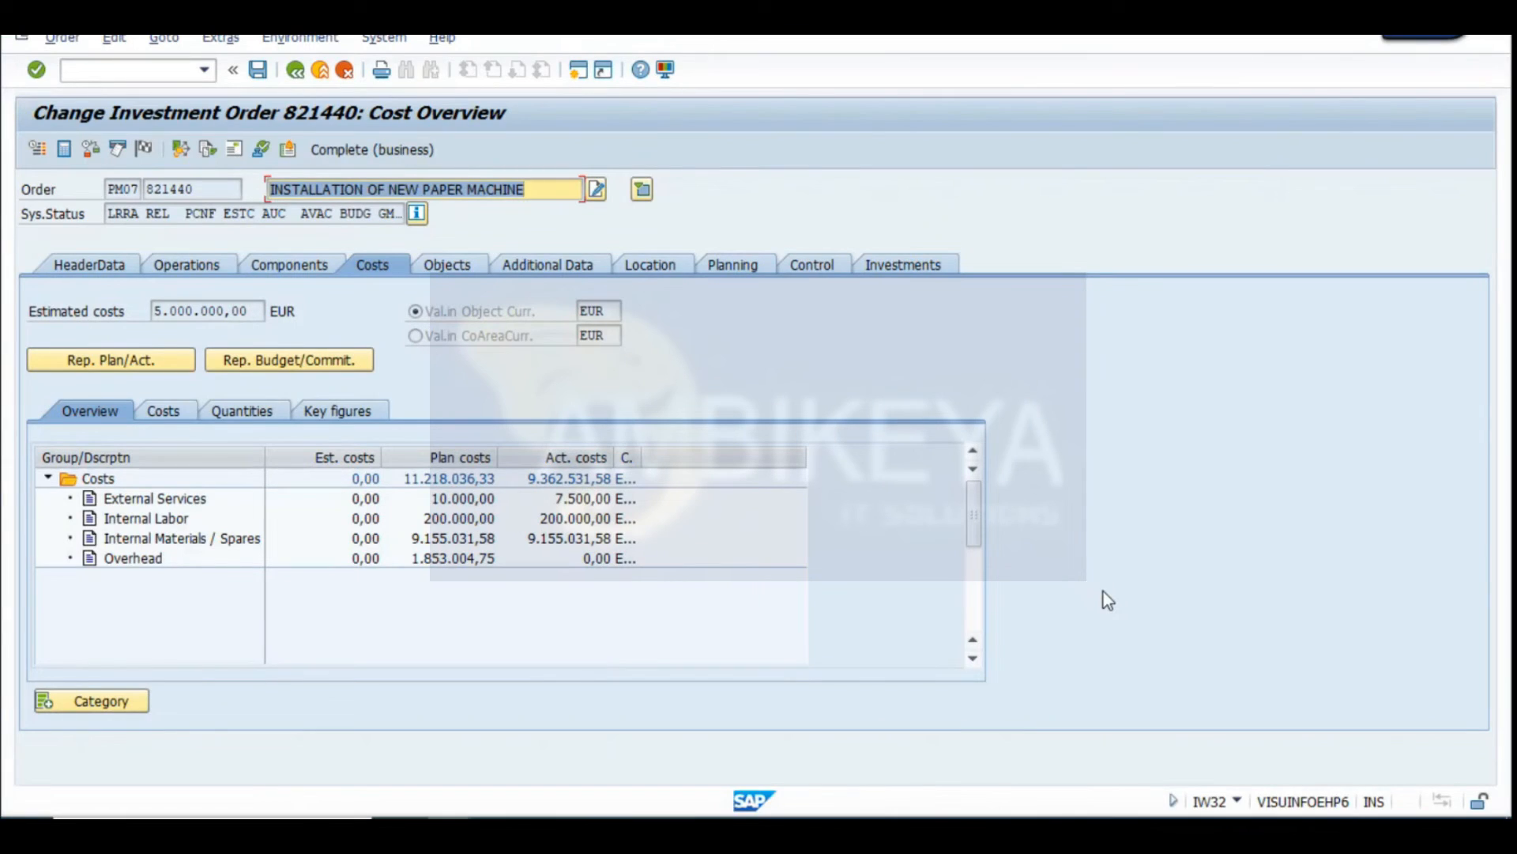
{"action": "left_click", "coordinate": [146, 361]}
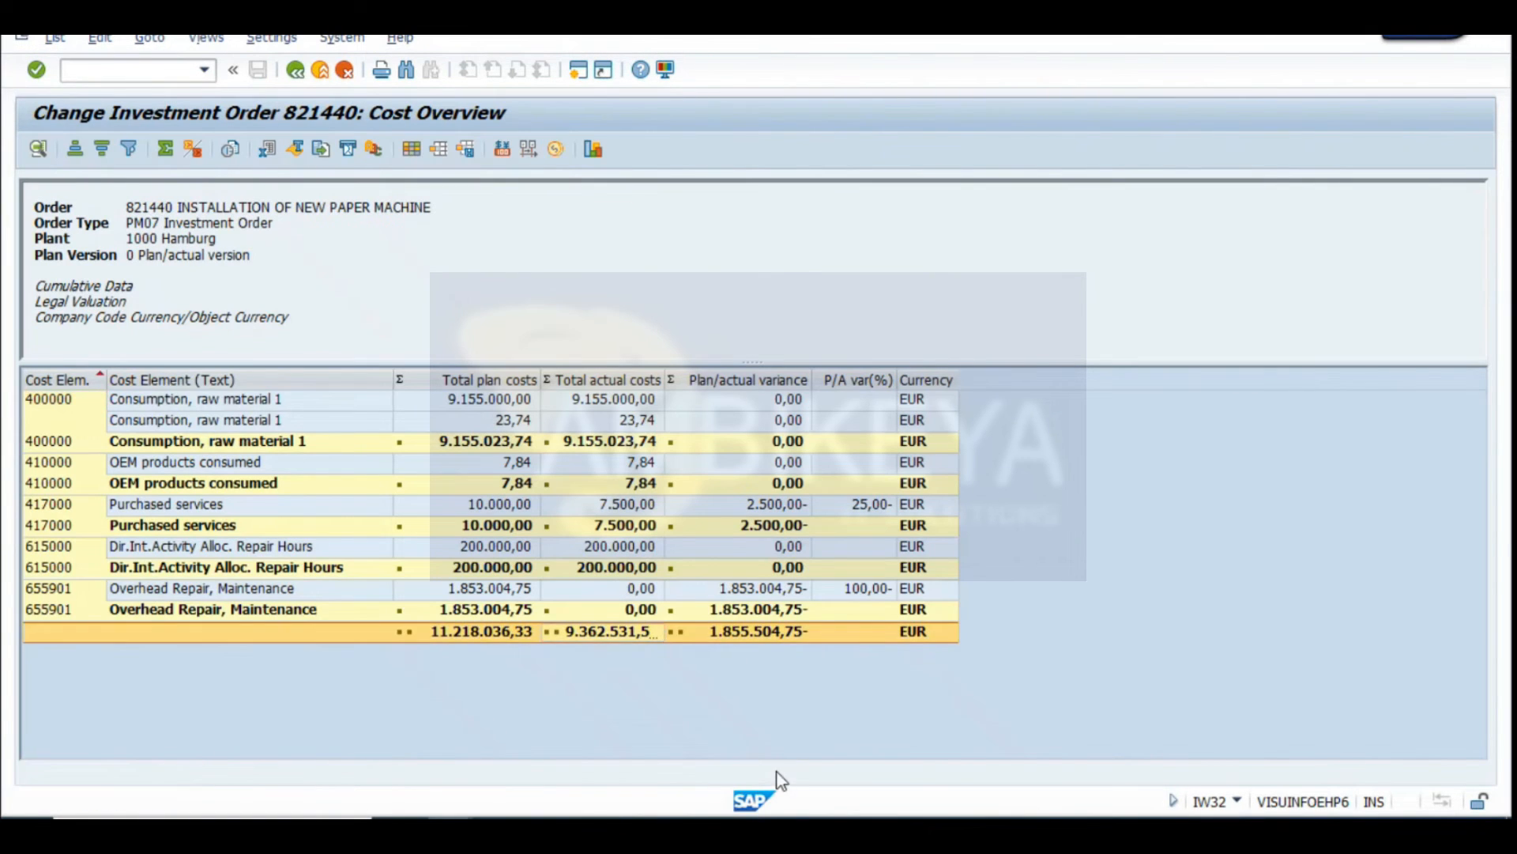
{"action": "key", "text": "alt+Tab"}
{"action": "type", "text": "6200"}
{"action": "key", "text": "Return"}
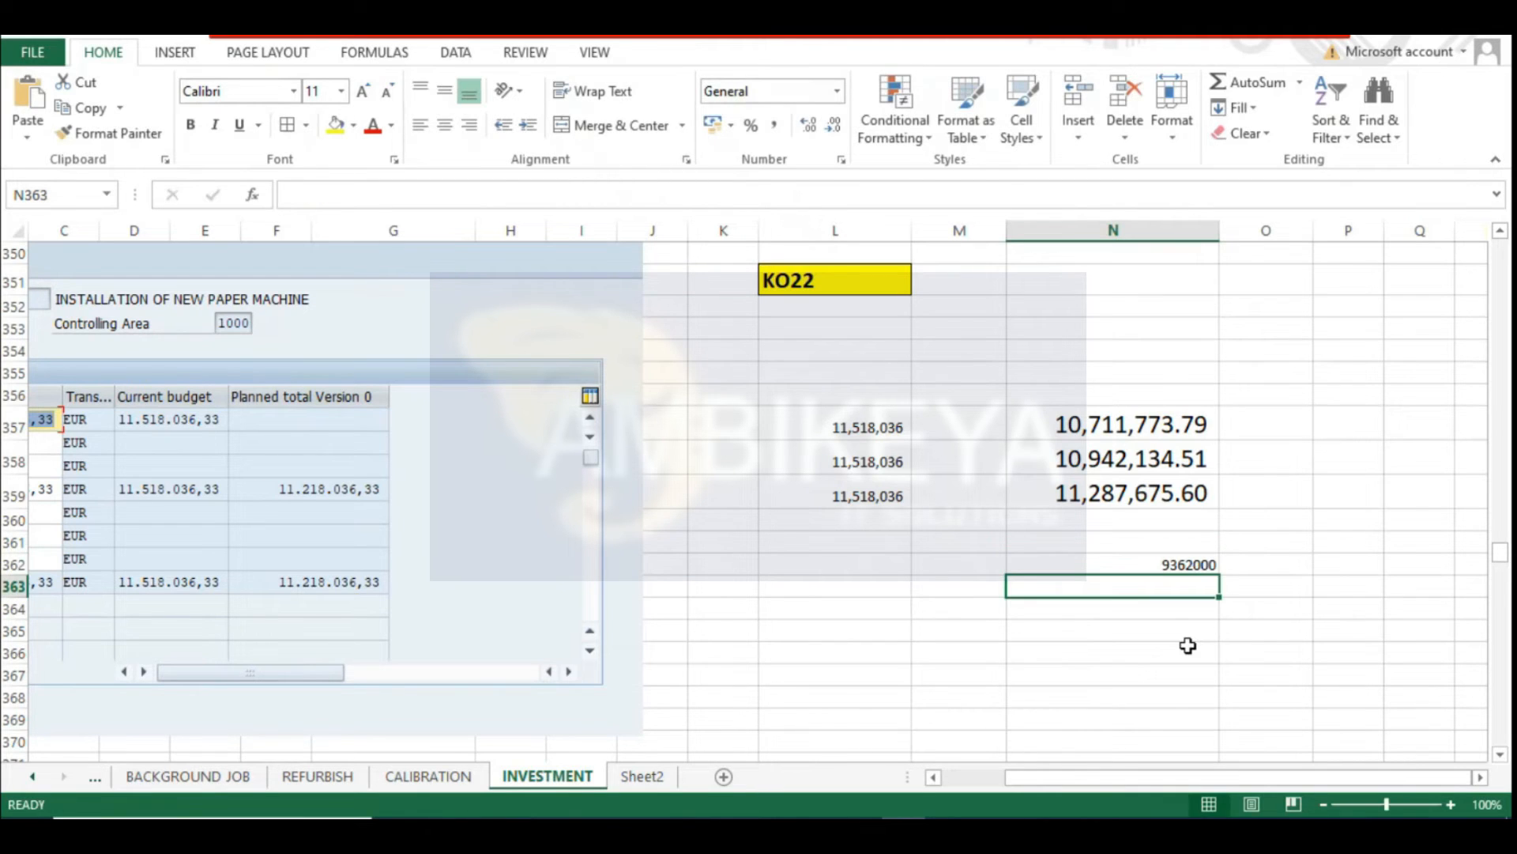
Calculate the remaining budget in N364 with =N358-N362 and make row 364 slightly taller
{"action": "key", "text": "Down"}
{"action": "type", "text": "="}
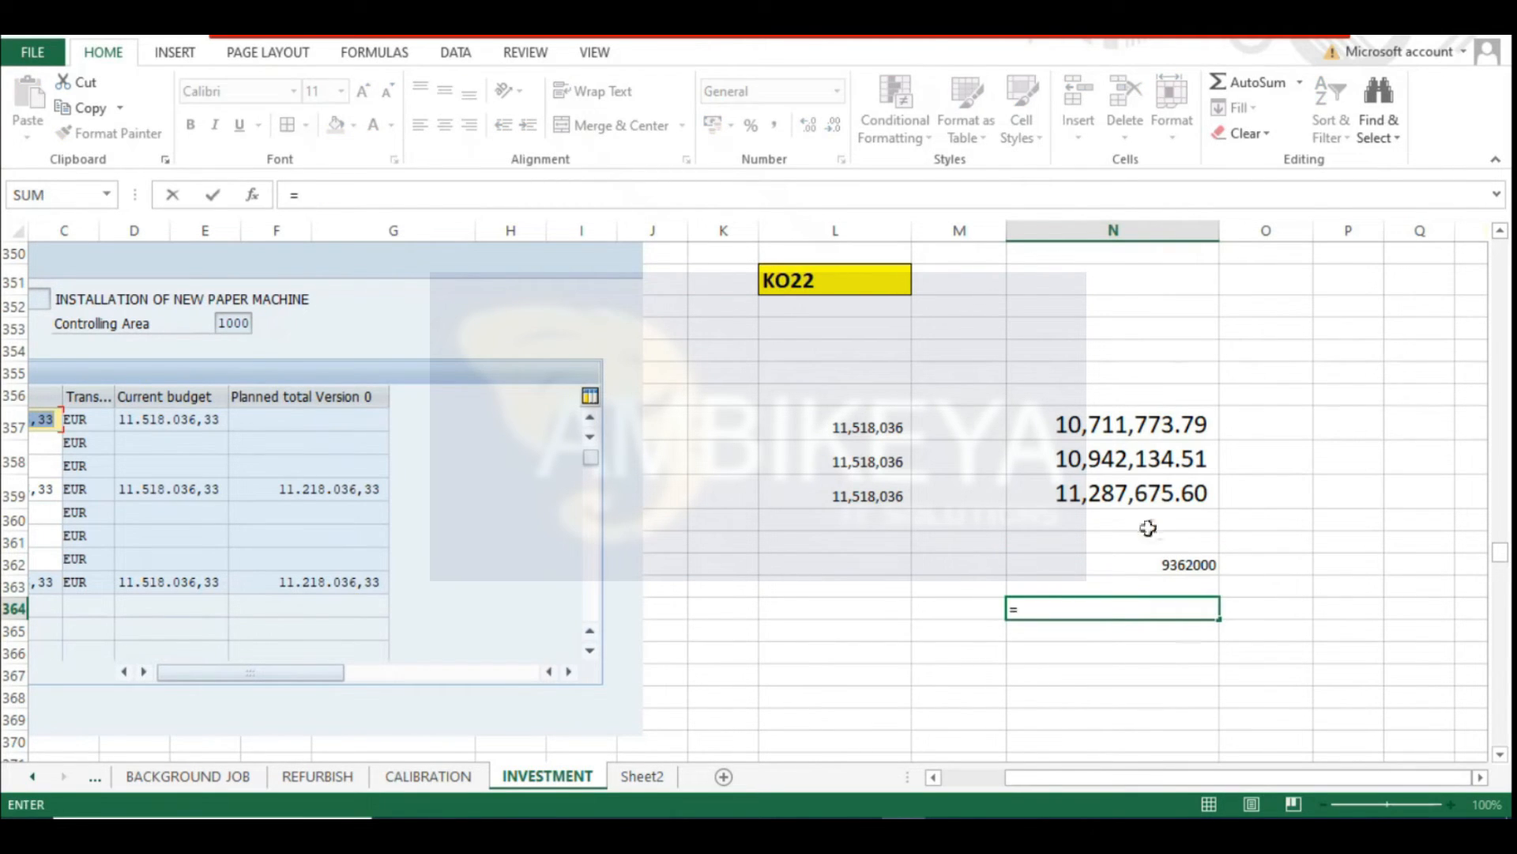
{"action": "left_click", "coordinate": [1106, 460]}
{"action": "type", "text": "-"}
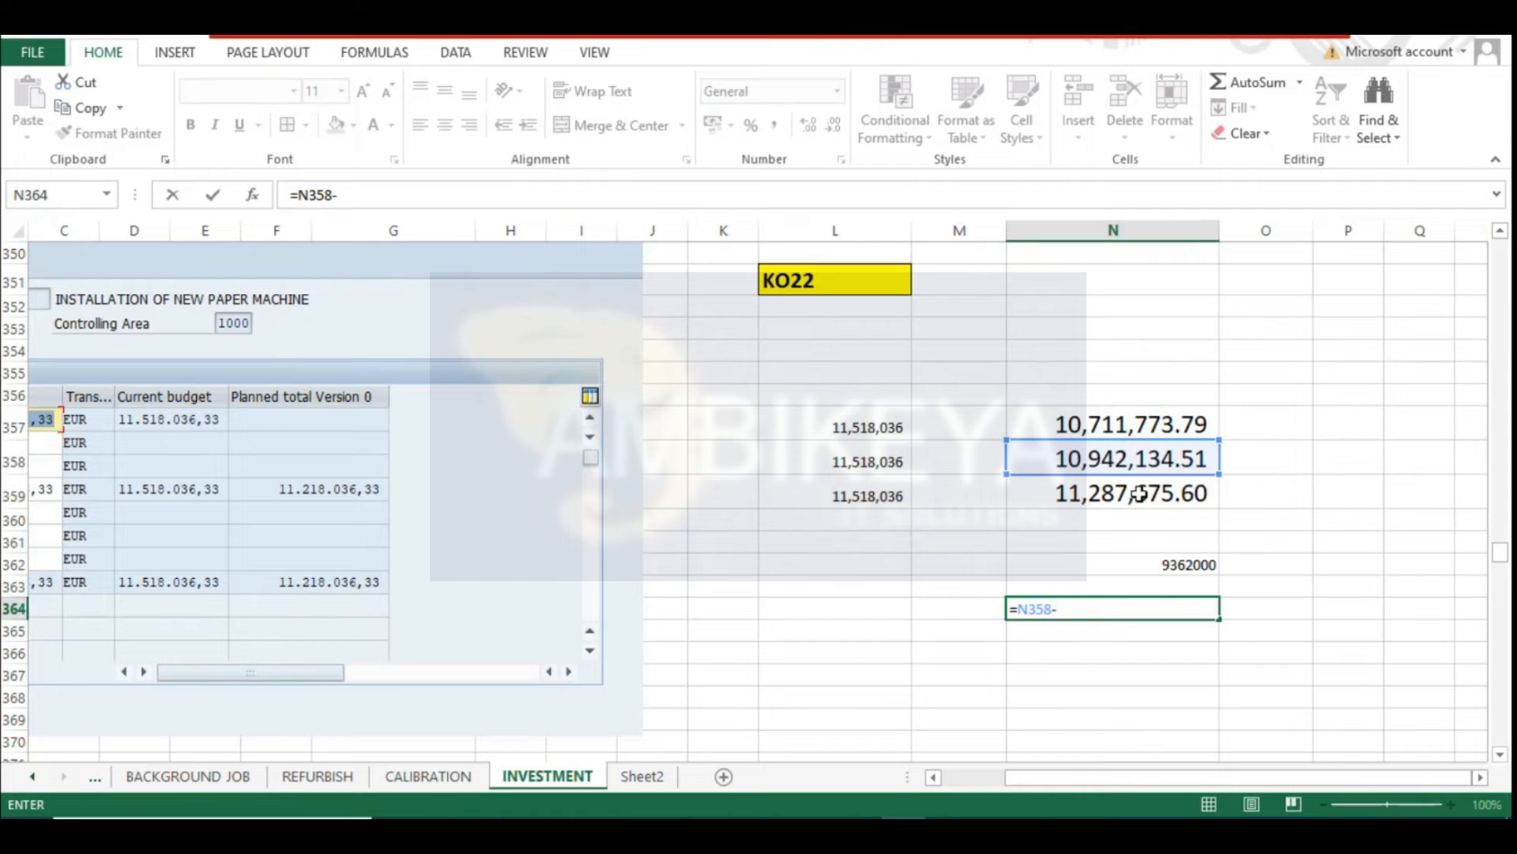
{"action": "left_click", "coordinate": [1141, 568]}
{"action": "key", "text": "Return"}
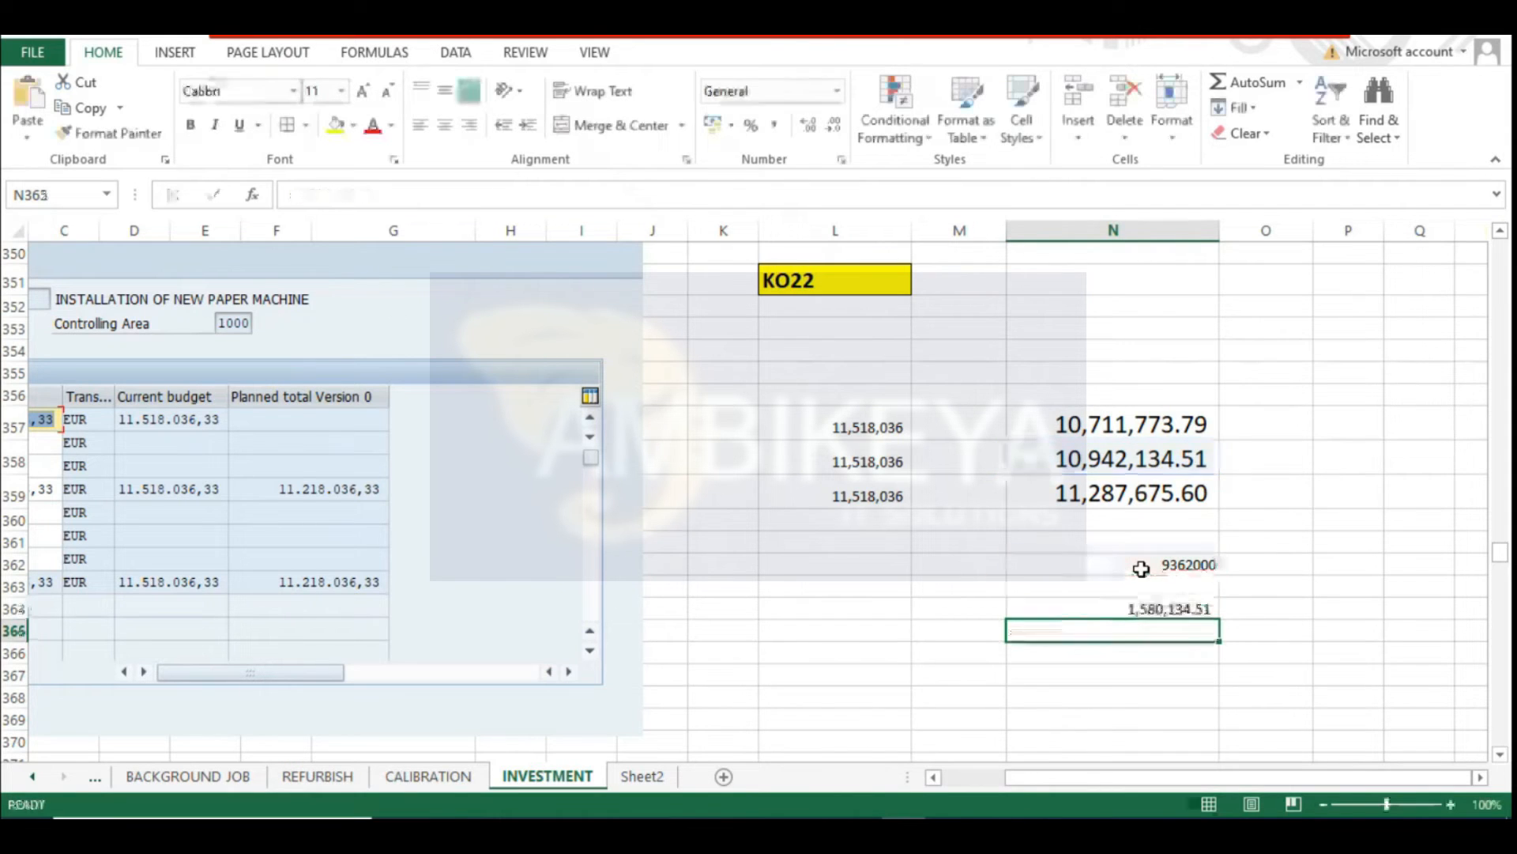
{"action": "left_click", "coordinate": [1140, 610]}
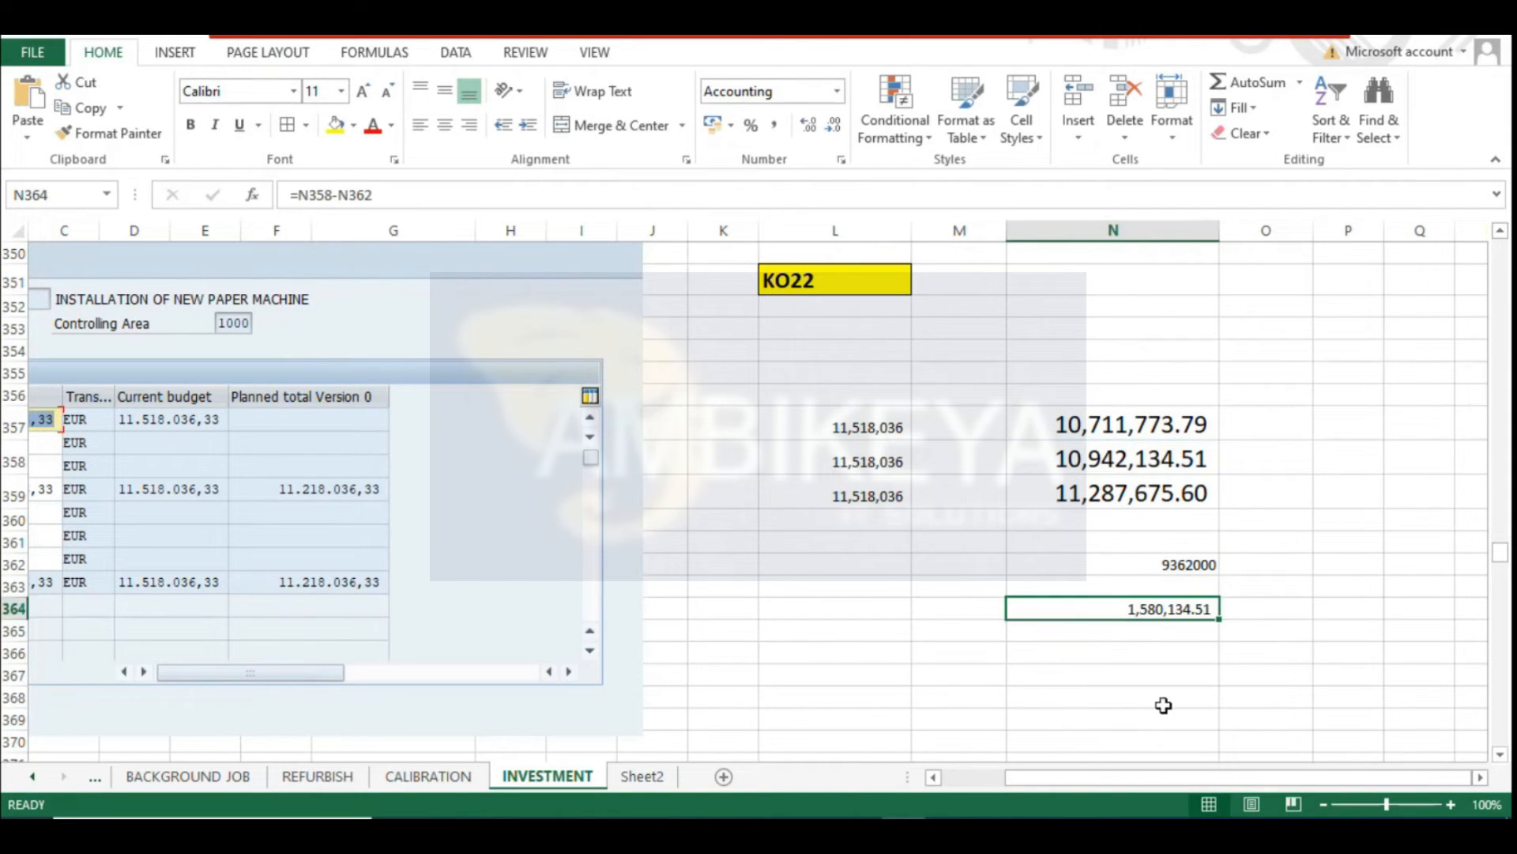
{"action": "left_click", "coordinate": [16, 622]}
{"action": "scroll", "coordinate": [1094, 670], "scroll_direction": "down", "scroll_amount": 1}
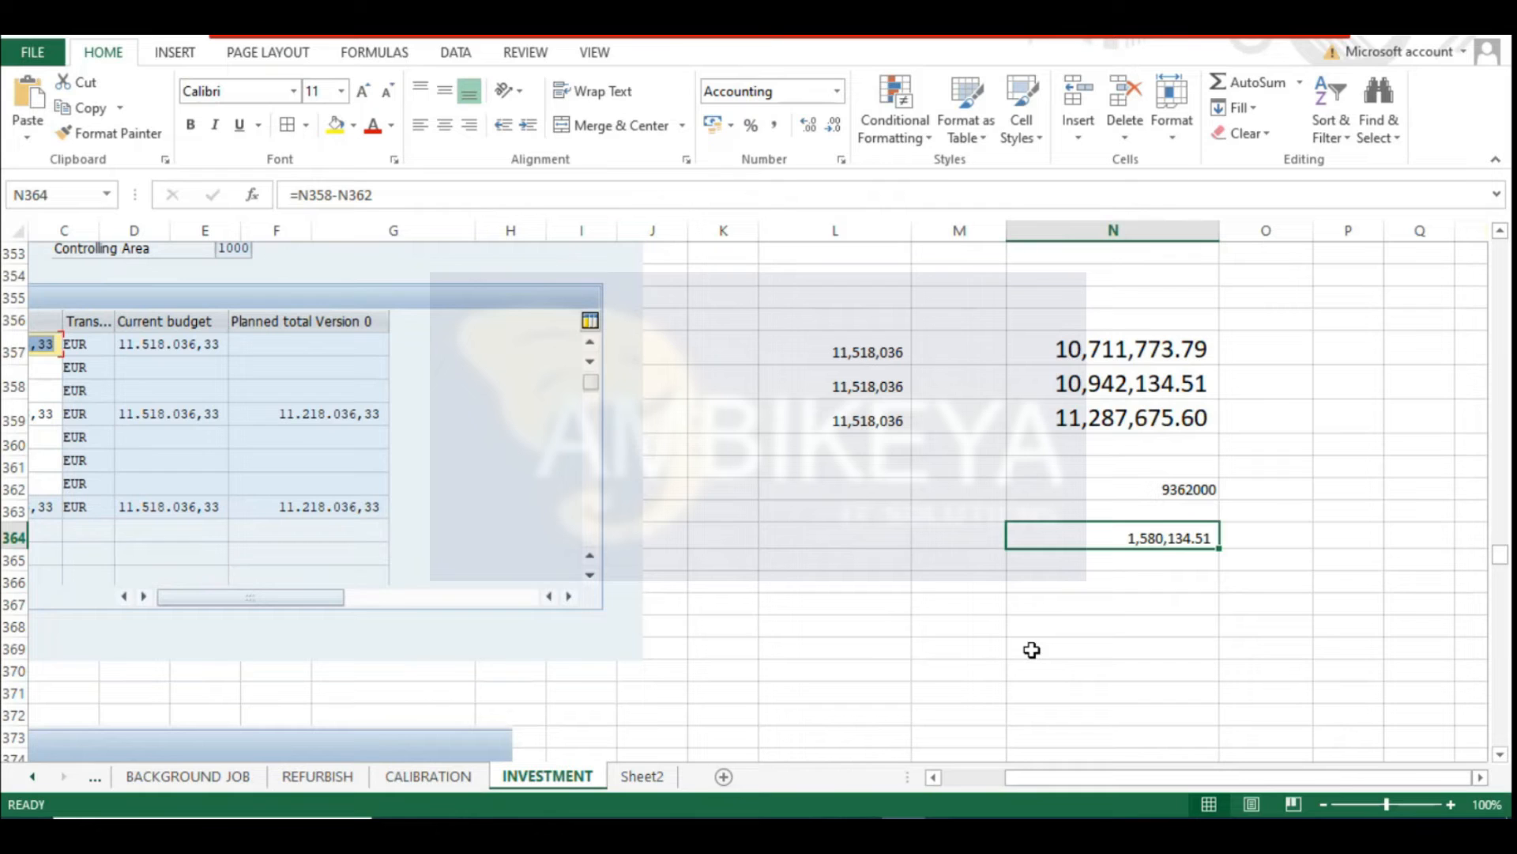
Enter 200 in both M367 and N367 below the remaining budget calculation
{"action": "left_click", "coordinate": [1140, 623]}
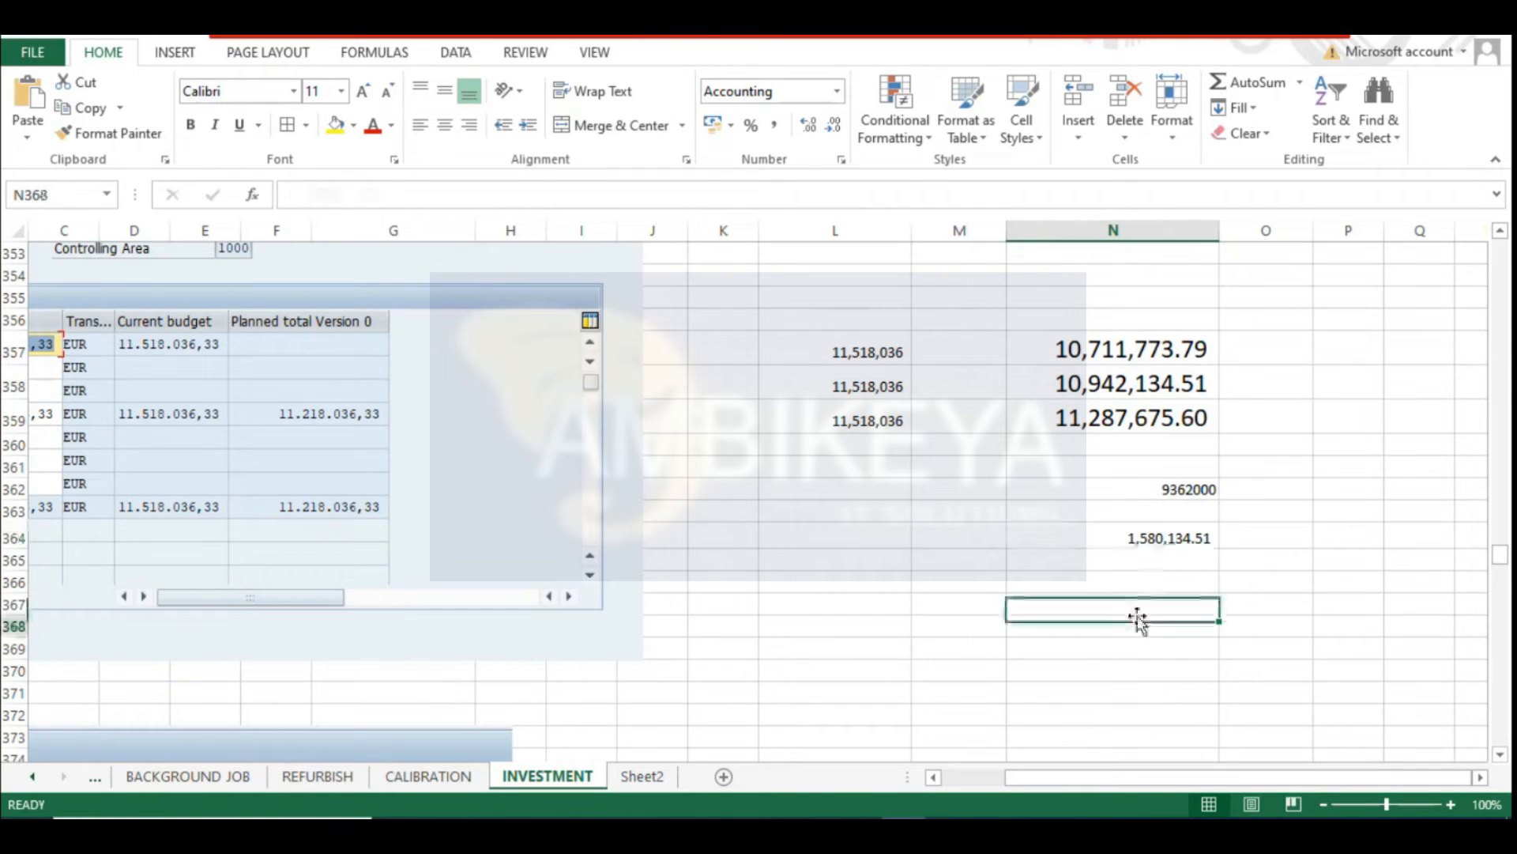
{"action": "left_click", "coordinate": [978, 591]}
{"action": "left_click", "coordinate": [990, 612]}
{"action": "type", "text": "200"}
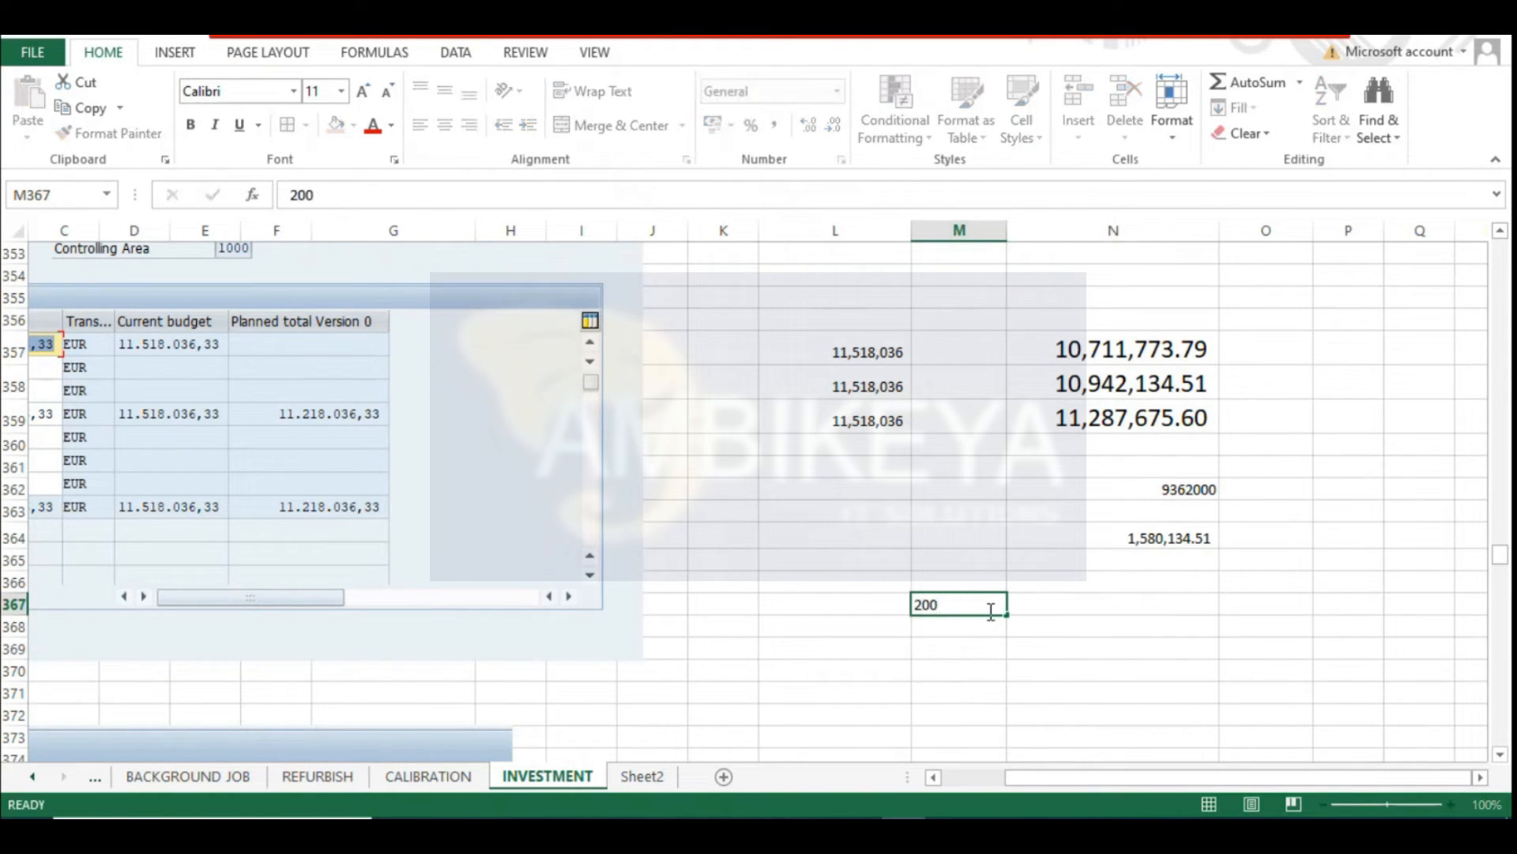
{"action": "key", "text": "Tab"}
{"action": "type", "text": "200"}
{"action": "key", "text": "Return"}
Multiply the two values in row 367 with the formula =M367*N367 in cell M368
{"action": "type", "text": "="}
{"action": "left_click", "coordinate": [966, 583]}
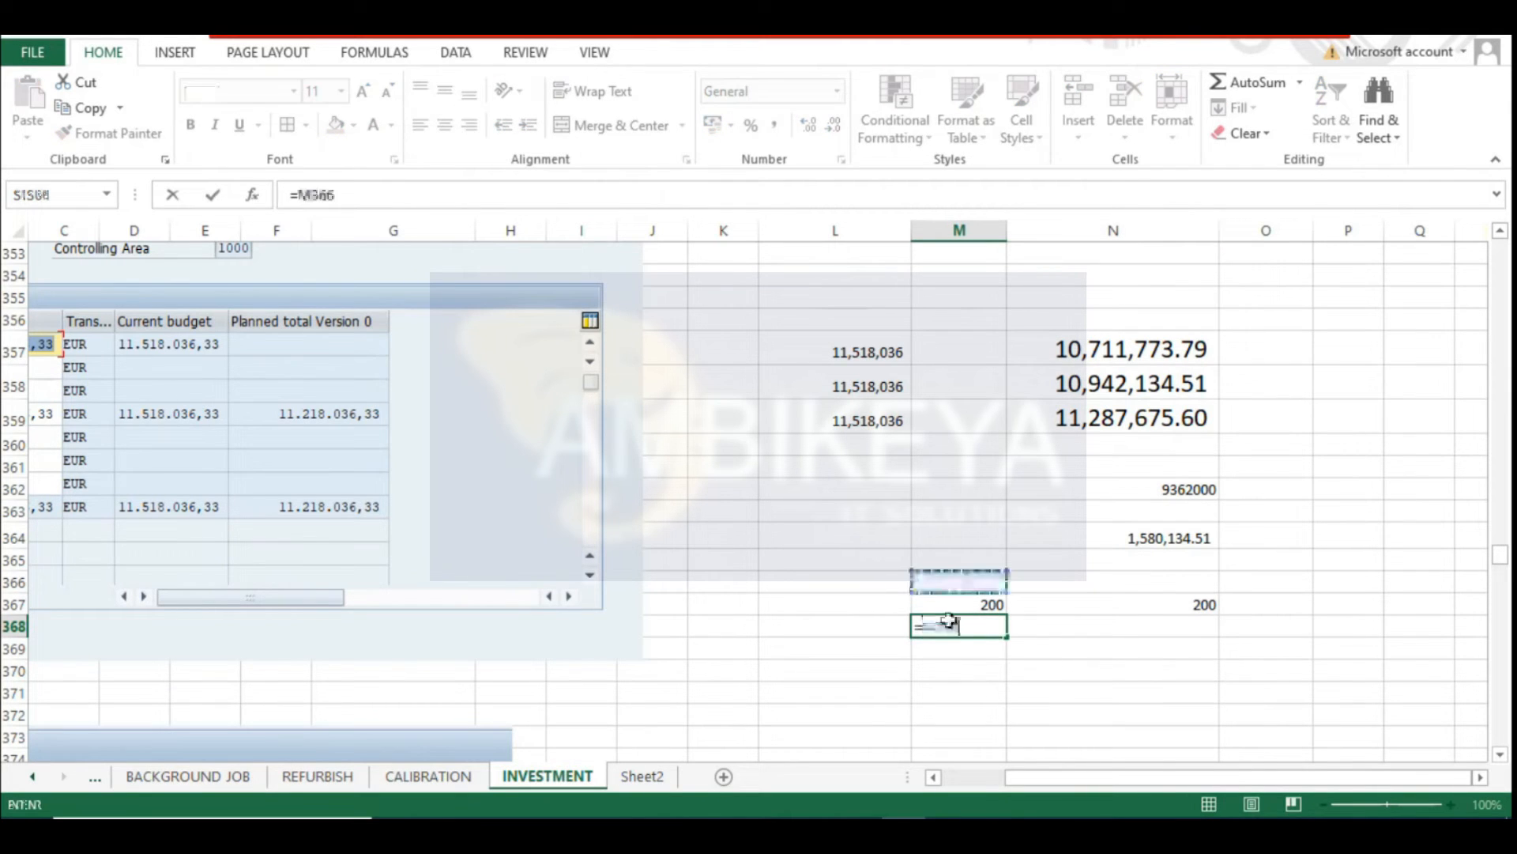
{"action": "left_click", "coordinate": [972, 604]}
{"action": "type", "text": "*"}
{"action": "left_click", "coordinate": [1193, 603]}
{"action": "key", "text": "Return"}
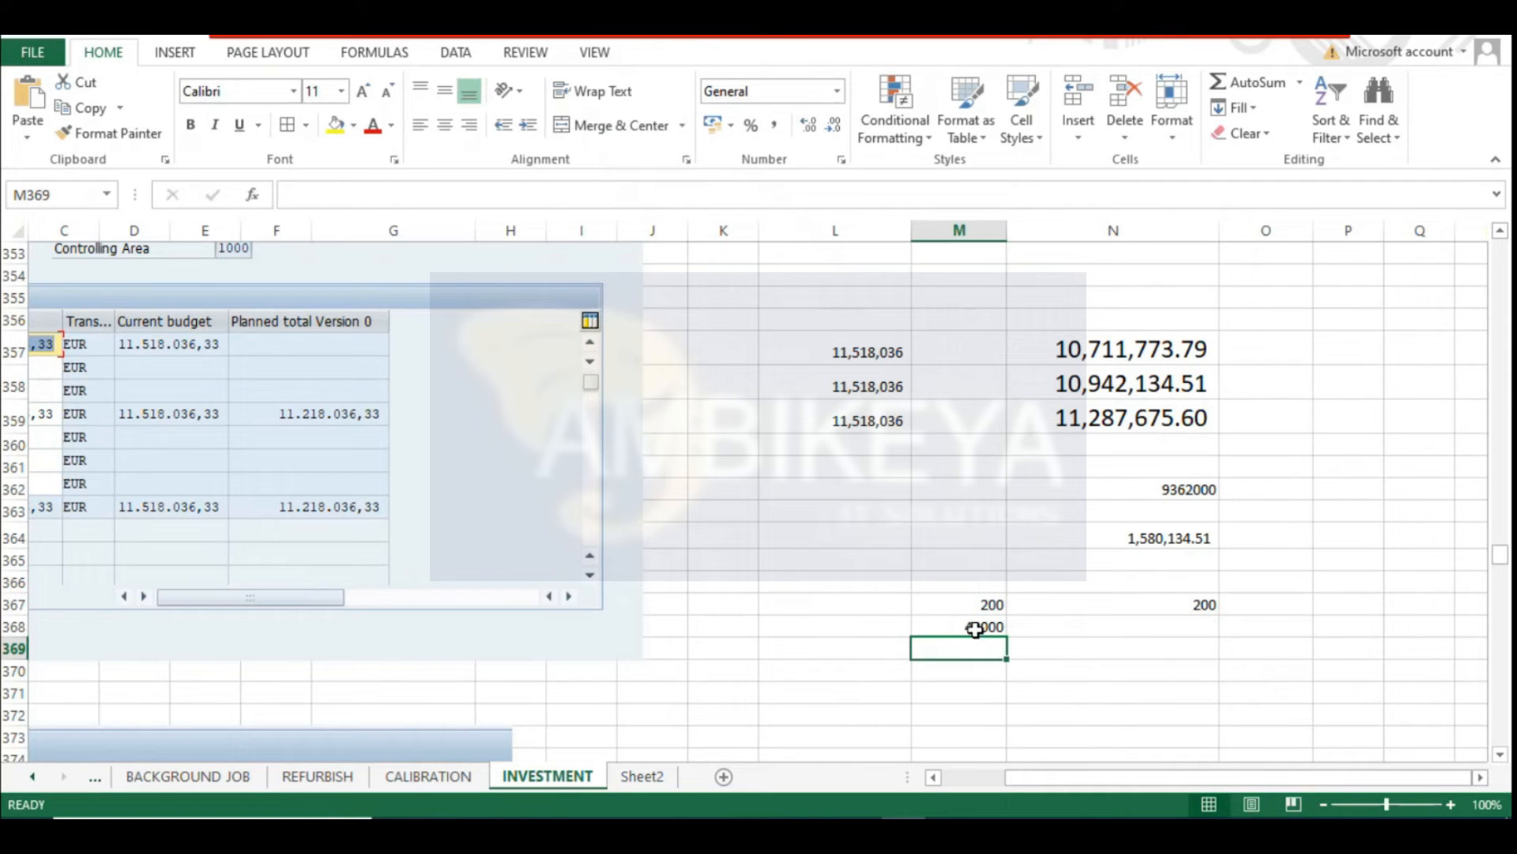
{"action": "left_click", "coordinate": [975, 627]}
{"action": "left_click", "coordinate": [1188, 601]}
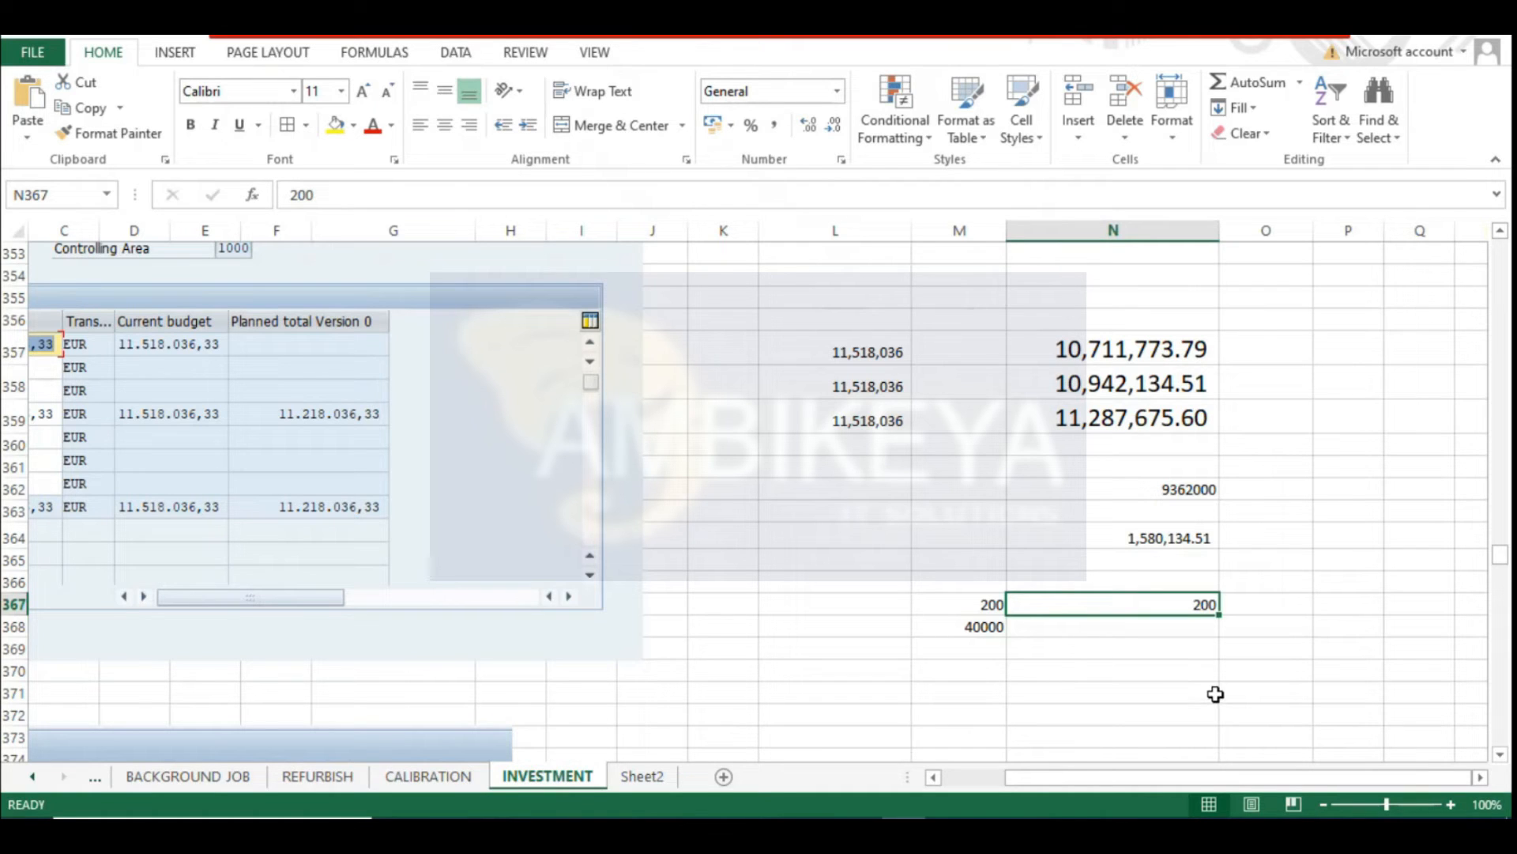
Change the multiplication inputs to 2000 in M367 and 2500 in N367
{"action": "left_click", "coordinate": [965, 605]}
{"action": "type", "text": "200"}
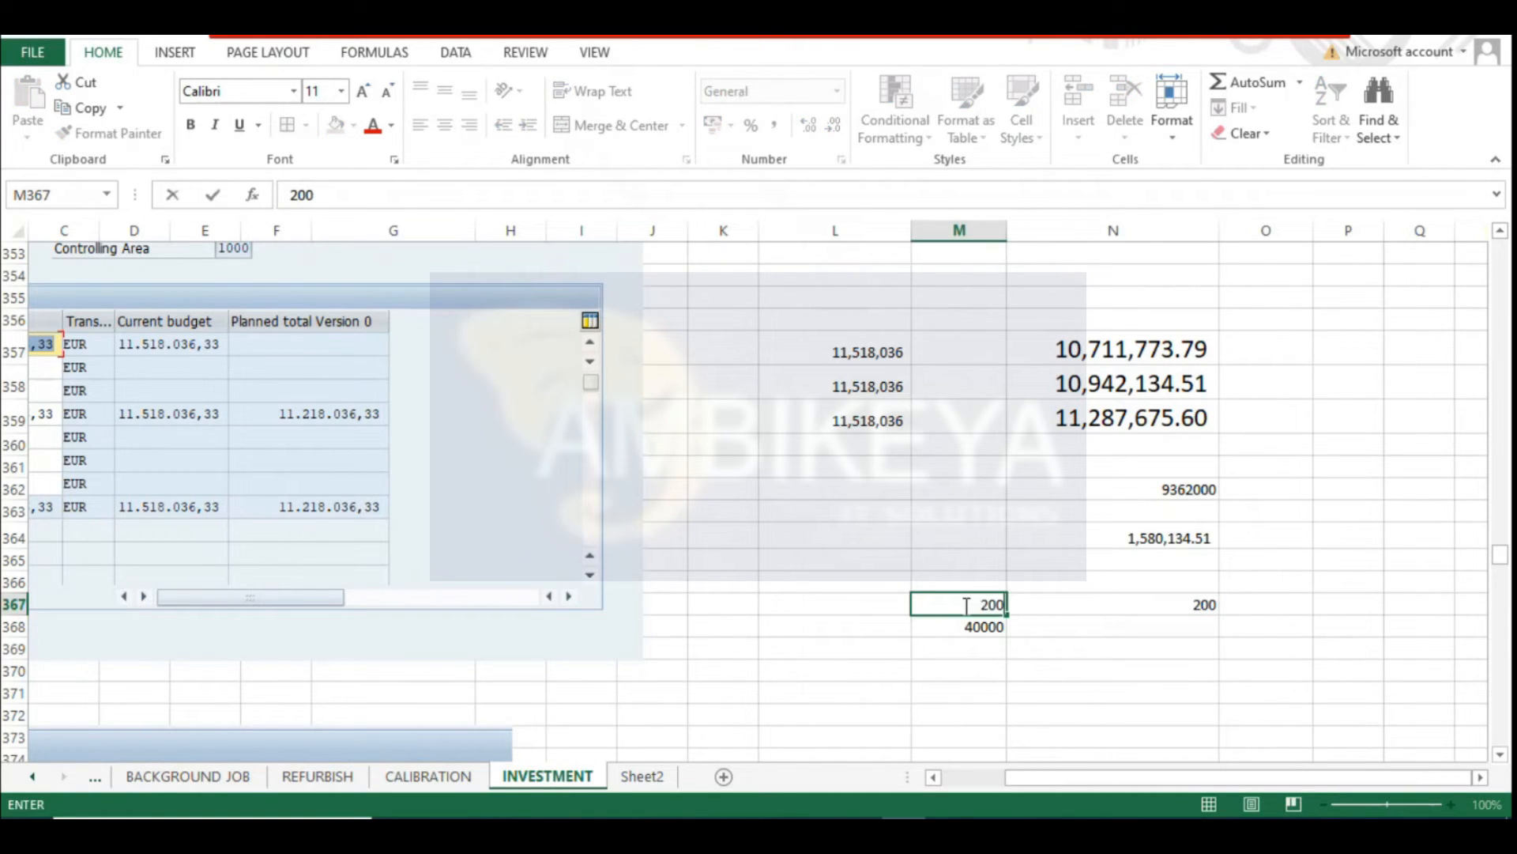
{"action": "type", "text": "0"}
{"action": "key", "text": "Tab"}
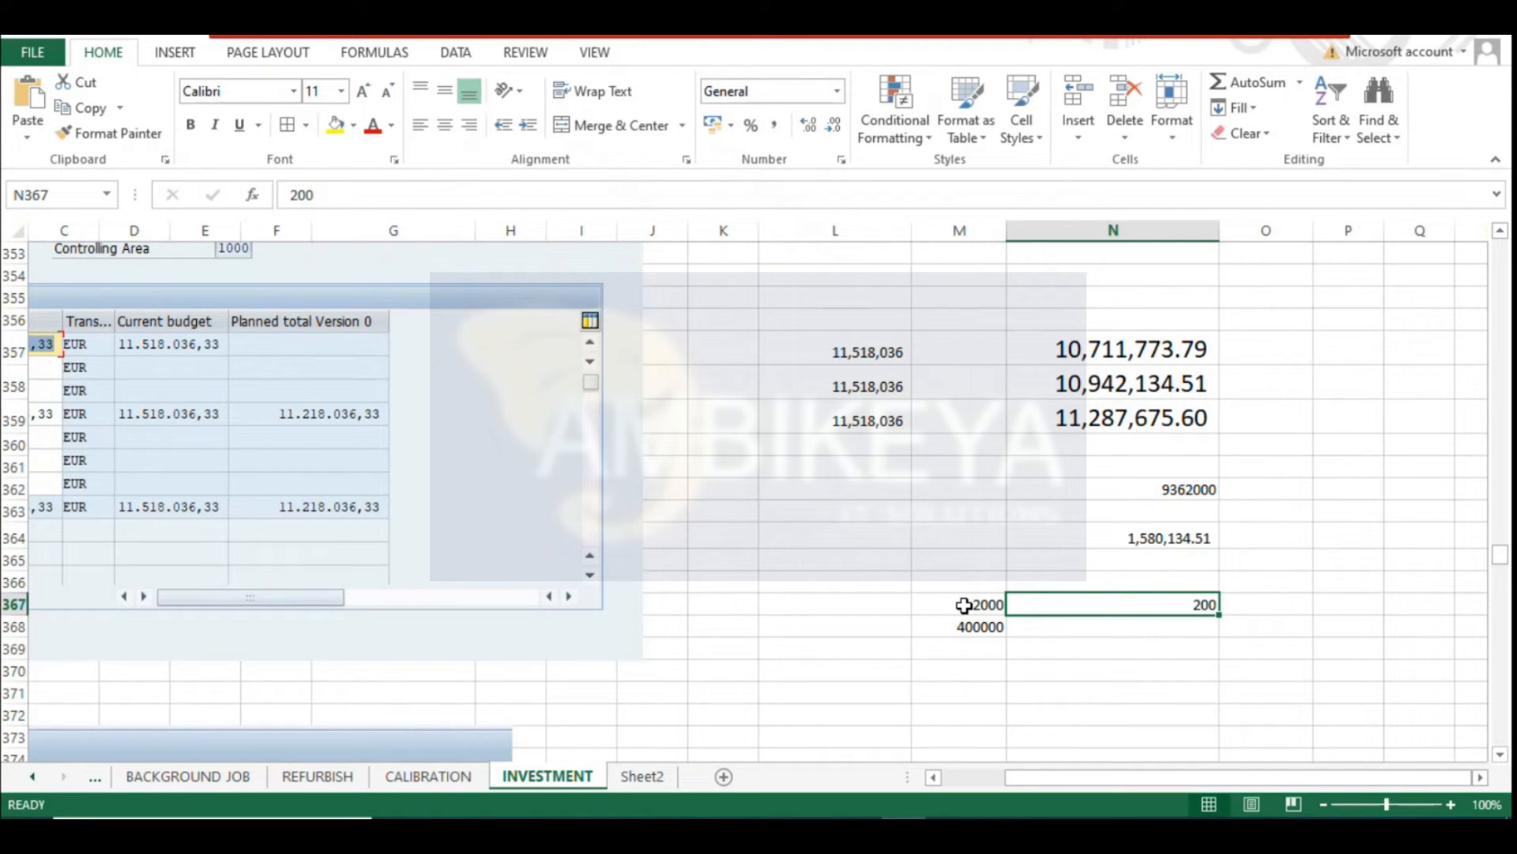
{"action": "type", "text": "2500"}
Format the product in M368 with thousands separators and no decimal places
{"action": "left_click", "coordinate": [965, 621]}
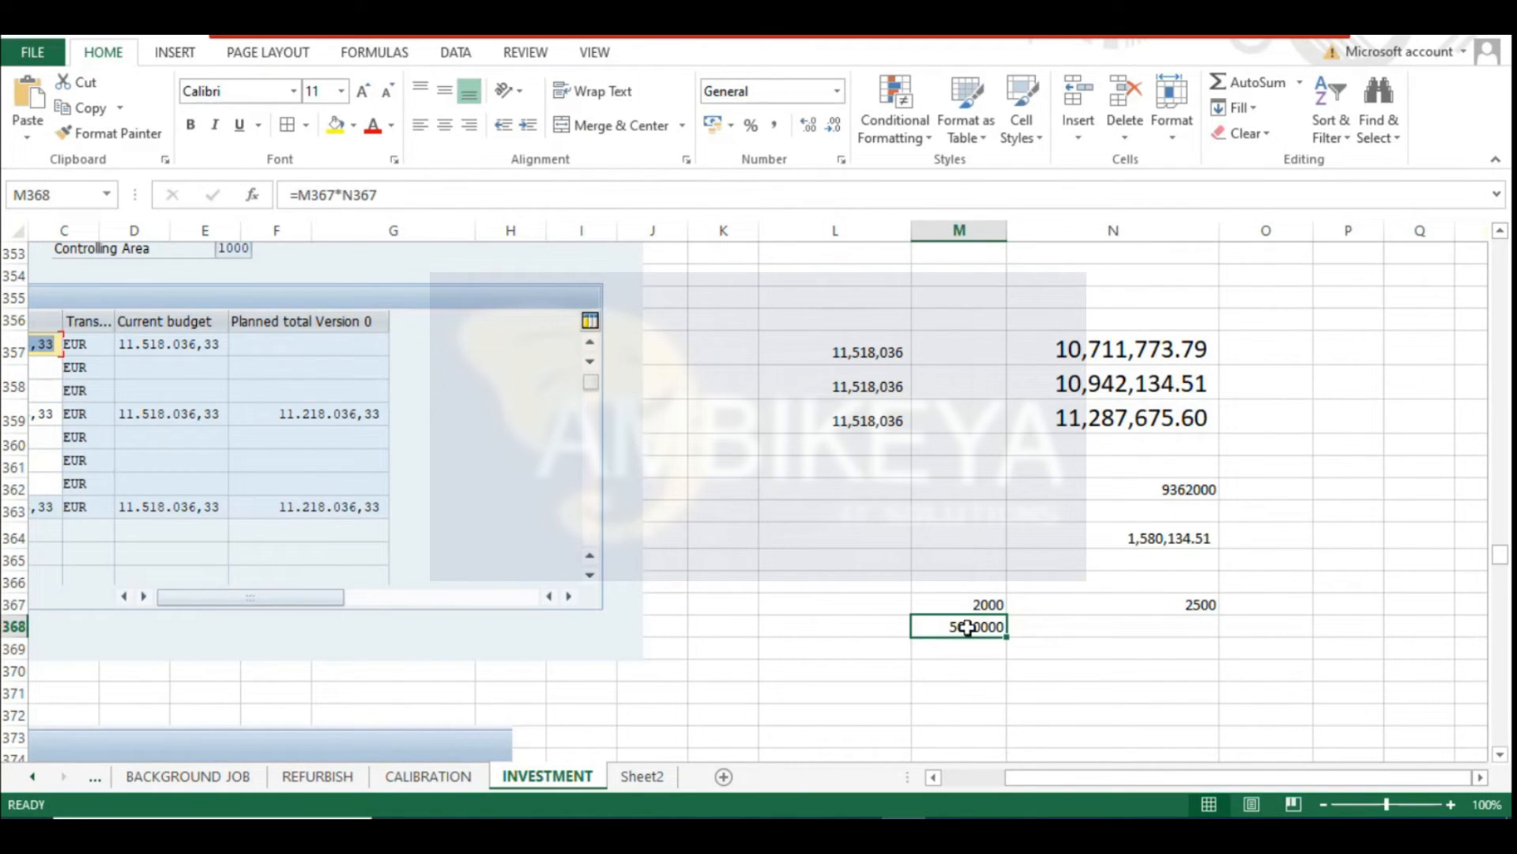
{"action": "left_click", "coordinate": [777, 126]}
{"action": "double_click", "coordinate": [835, 127]}
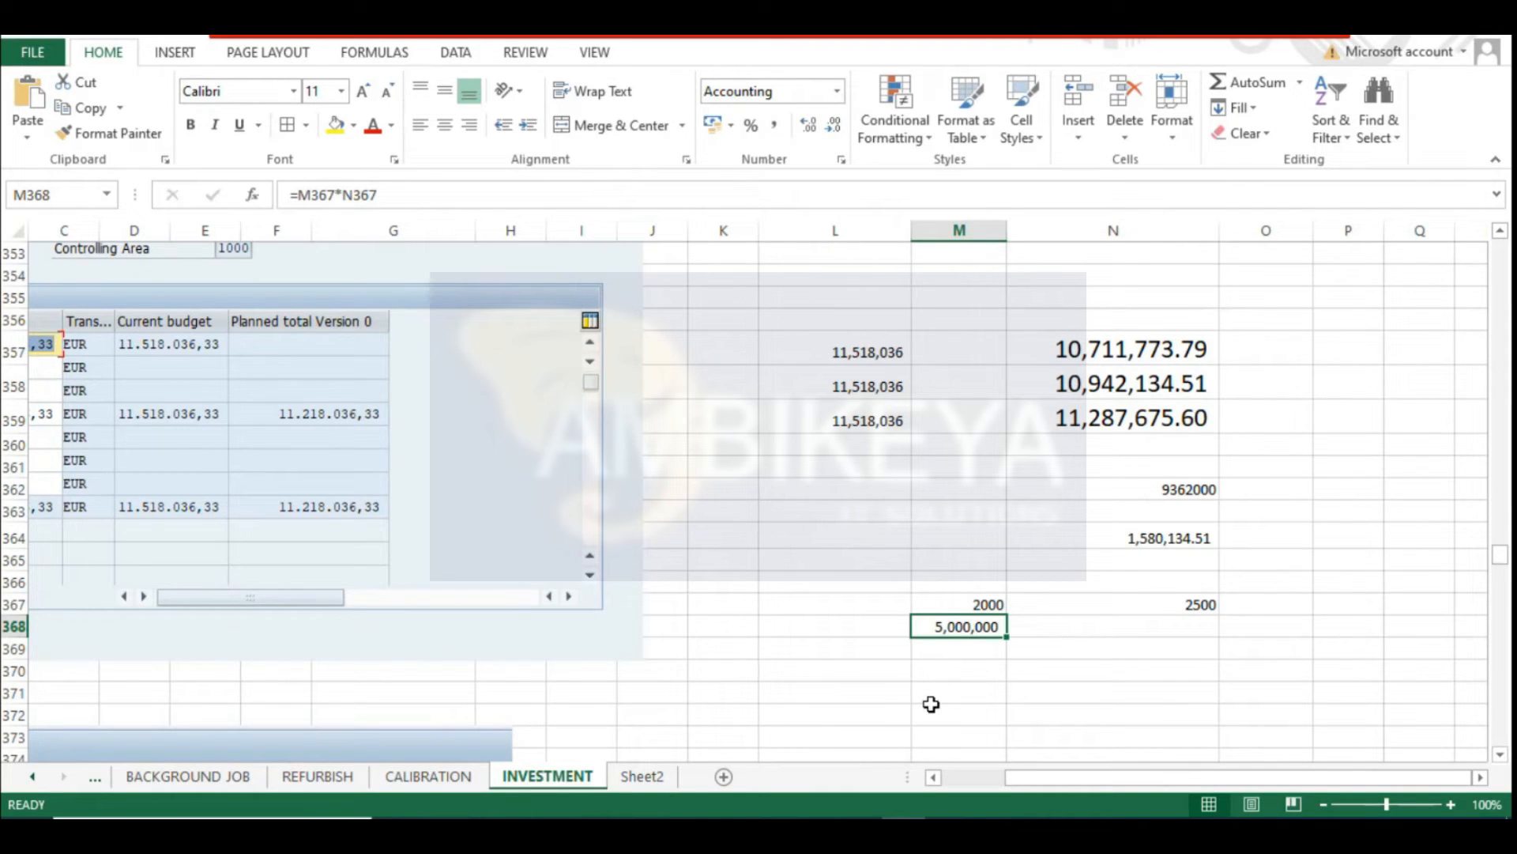
Compare the product with the remaining budget in N364, trying 1000 and 500 as the value in M367
{"action": "left_click", "coordinate": [982, 603]}
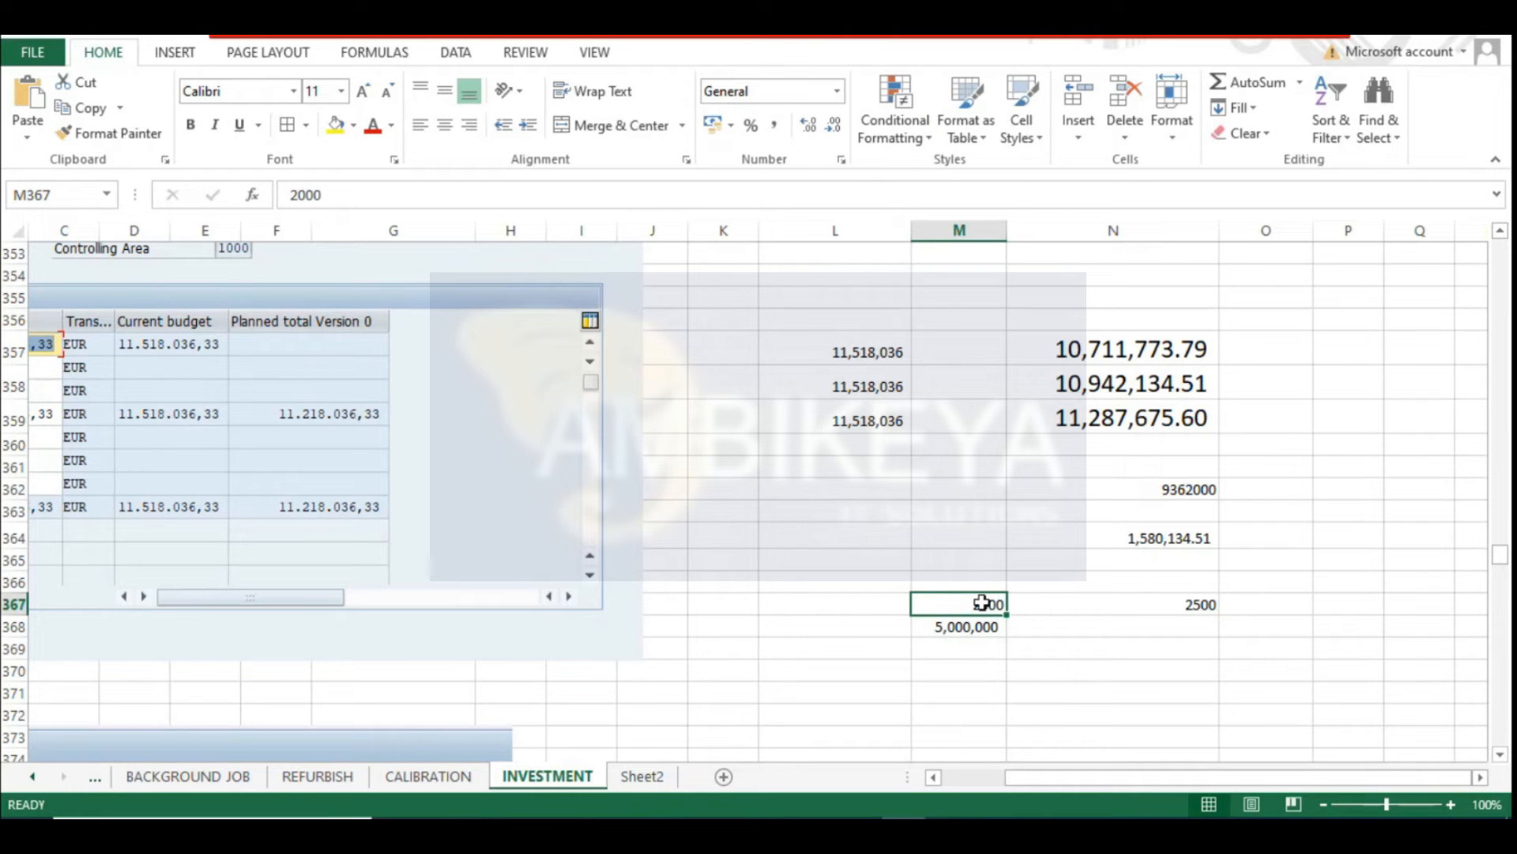
{"action": "left_click", "coordinate": [1142, 535]}
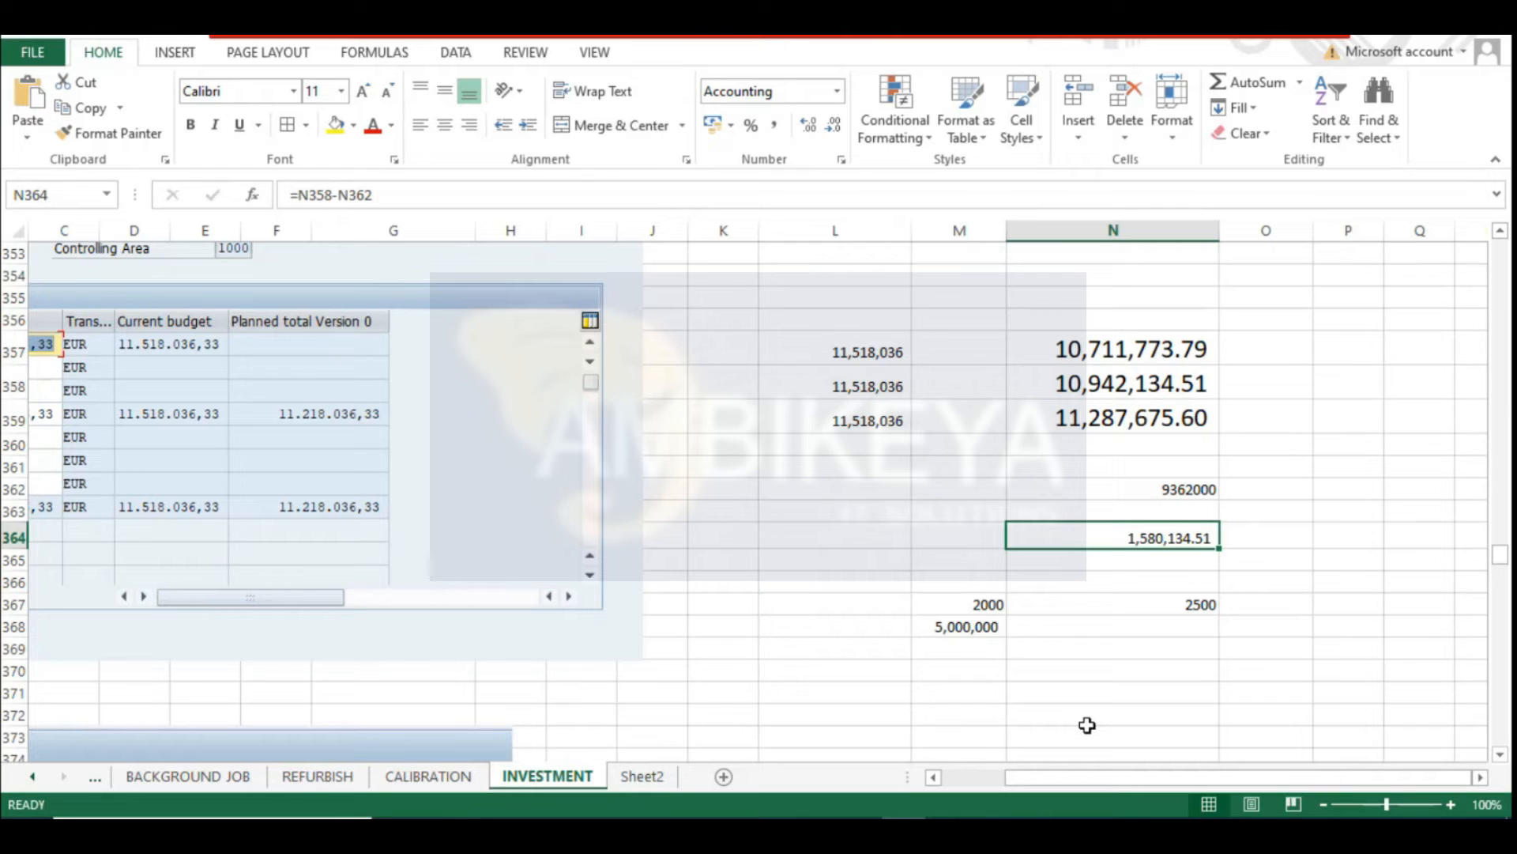
{"action": "left_click", "coordinate": [941, 625]}
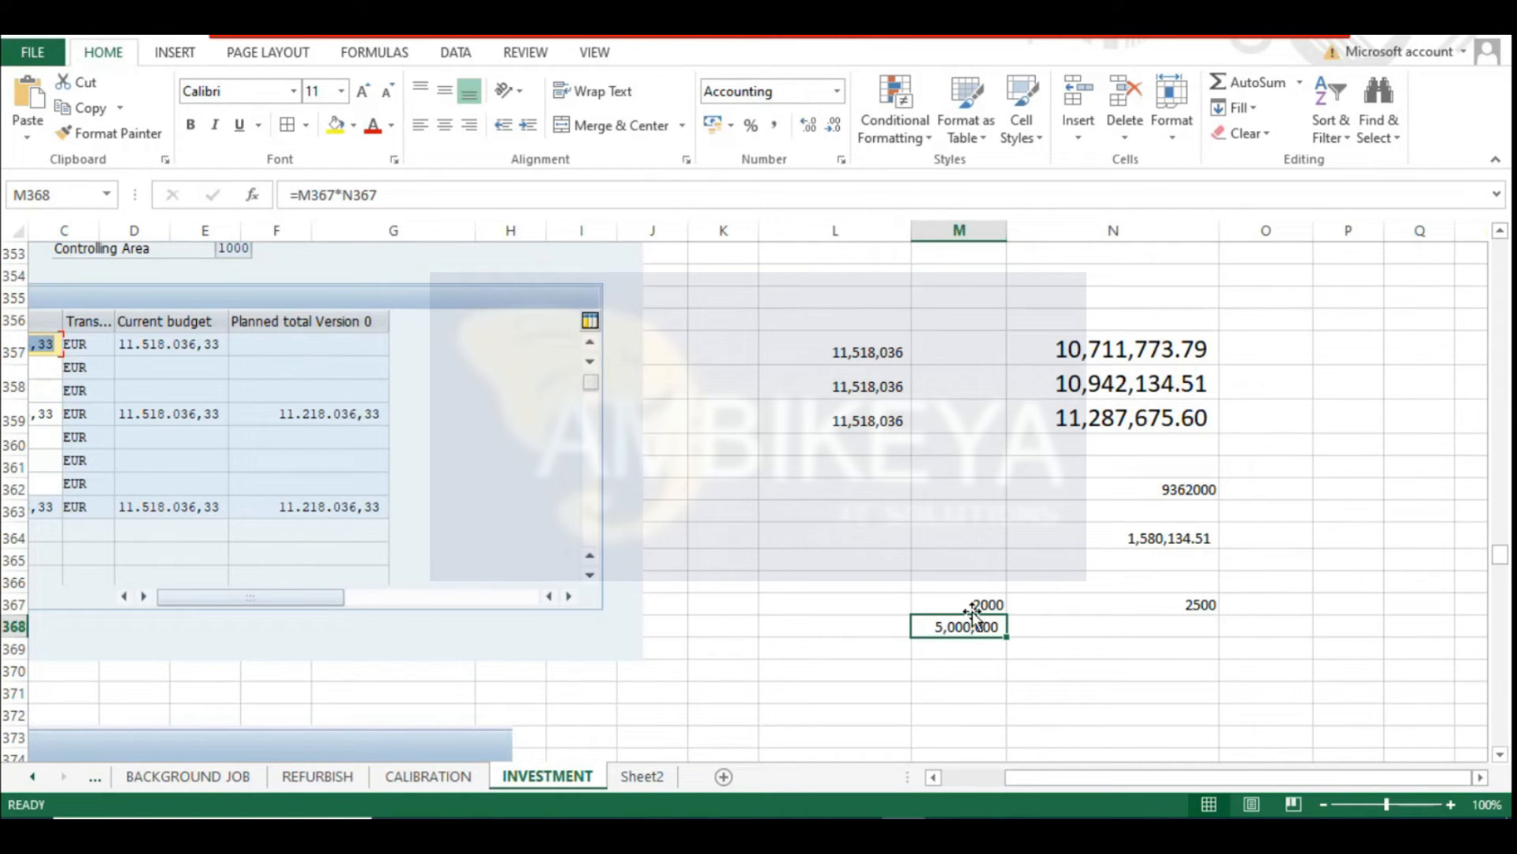
{"action": "left_click", "coordinate": [983, 607]}
{"action": "type", "text": "1000"}
{"action": "key", "text": "Return"}
{"action": "left_click", "coordinate": [975, 605]}
{"action": "type", "text": "500"}
{"action": "key", "text": "Return"}
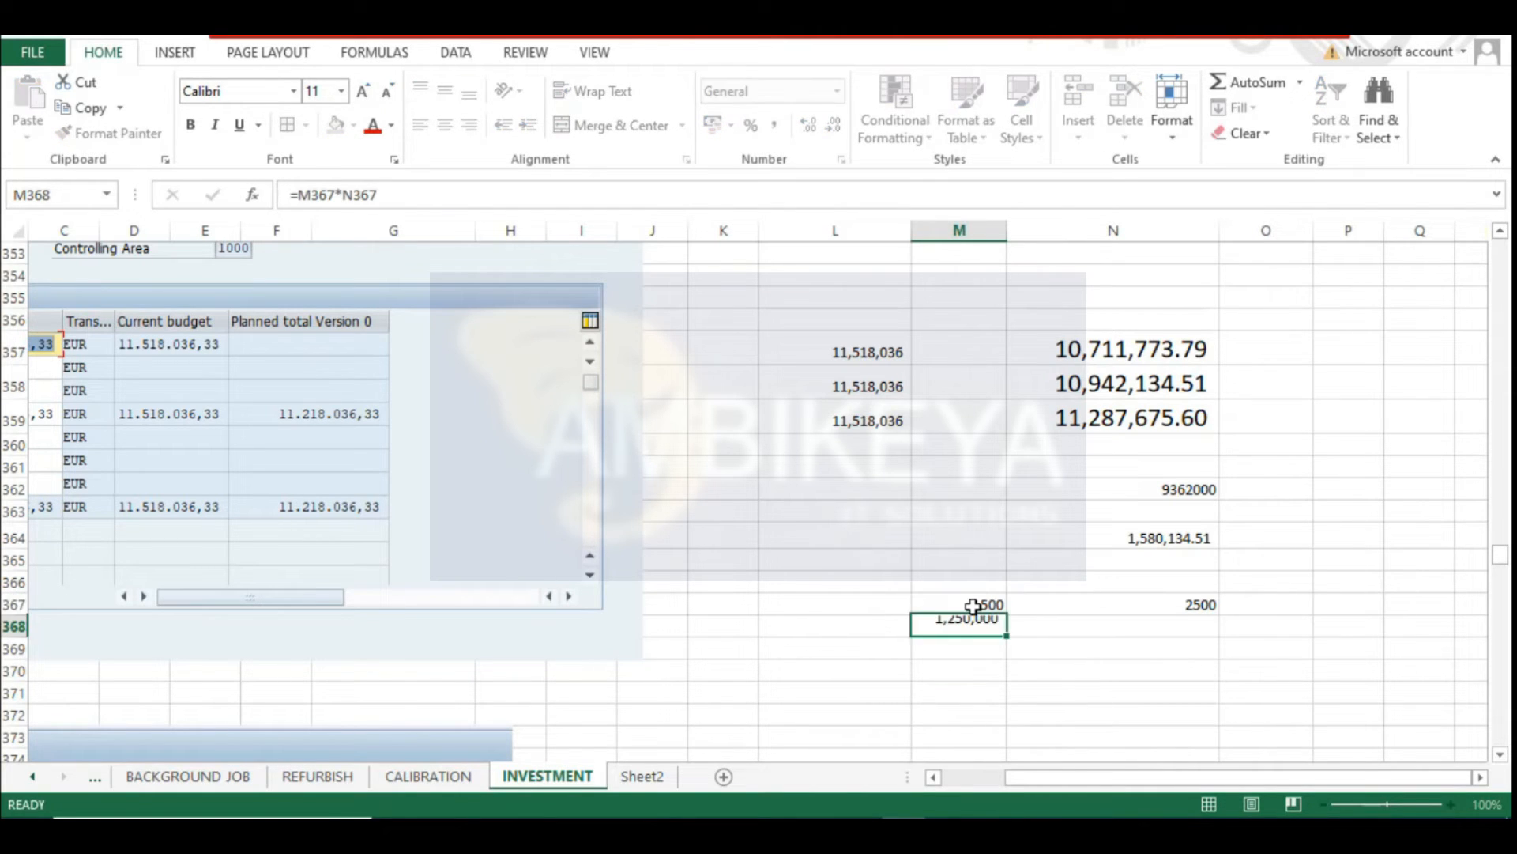
Set the multiplier in M367 to 750
{"action": "left_click", "coordinate": [984, 601]}
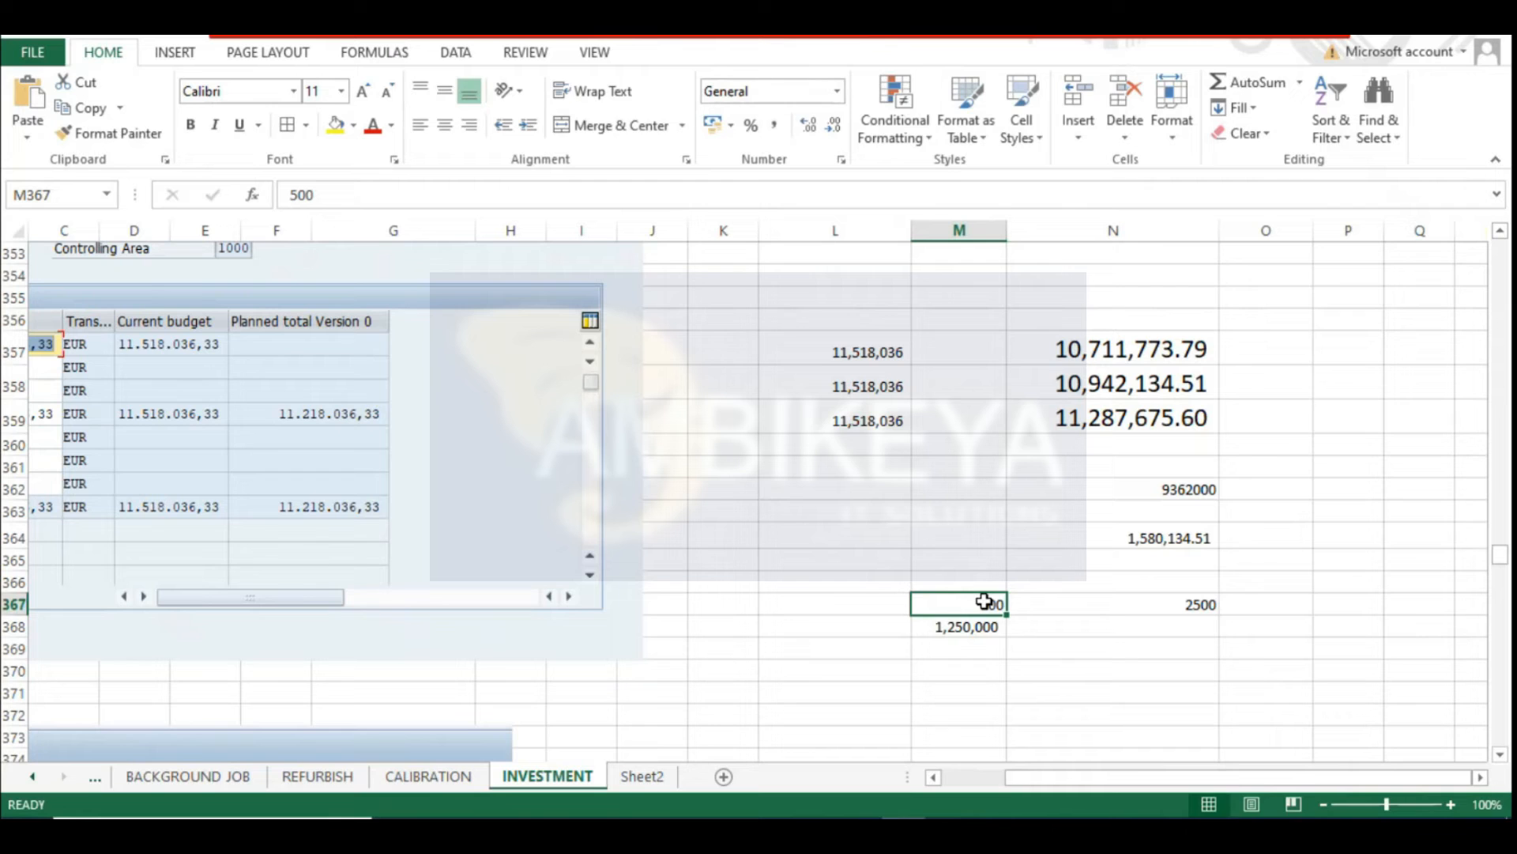
{"action": "type", "text": "750"}
{"action": "key", "text": "Return"}
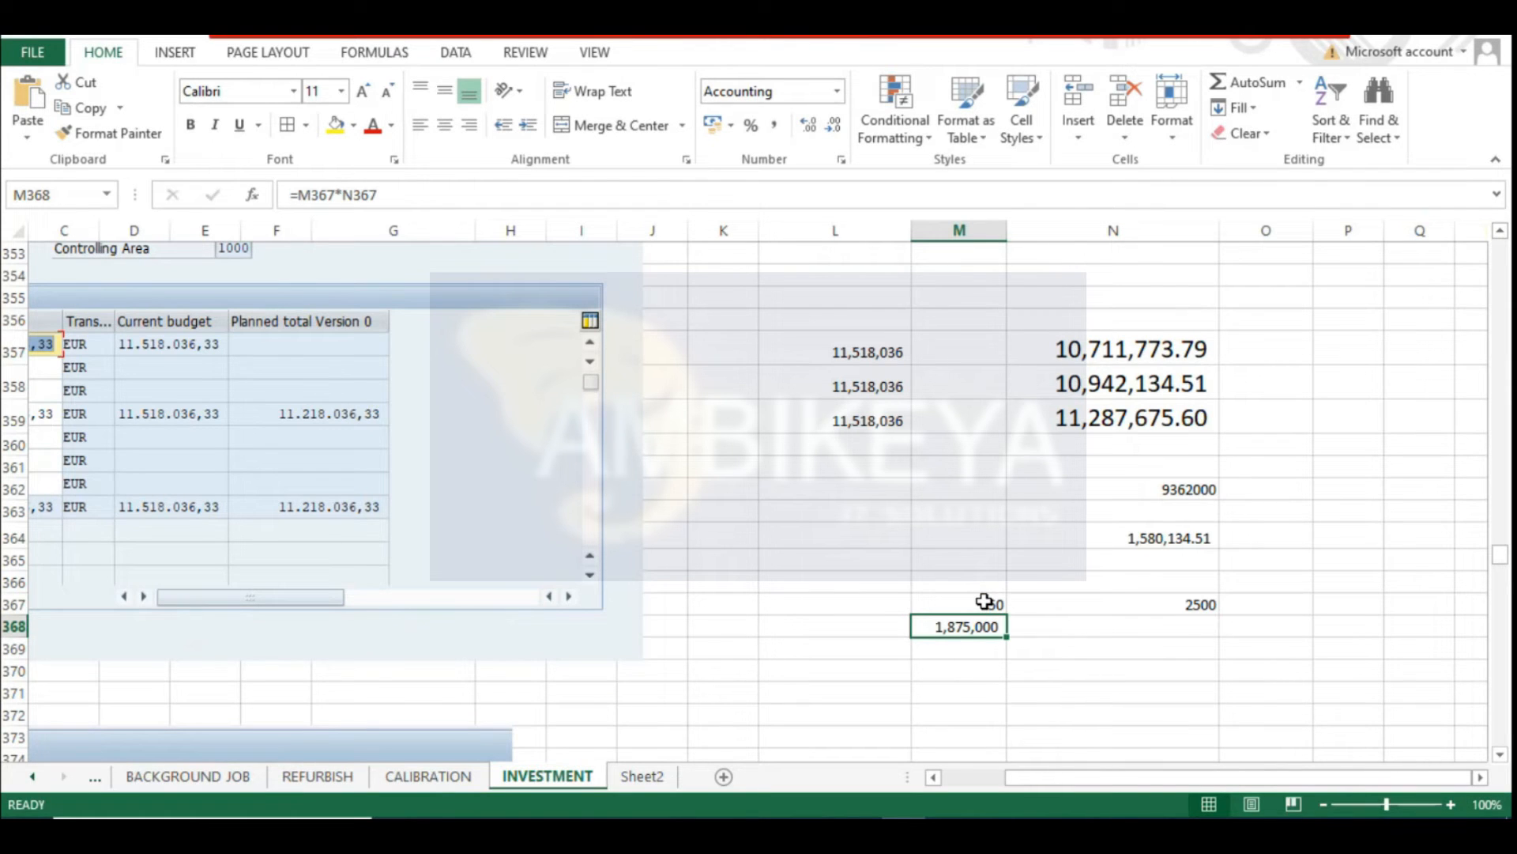
Return to the paper machine investment order in SAP and set operation 0070 to number 25 and duration 25 hours
{"action": "left_click", "coordinate": [960, 605]}
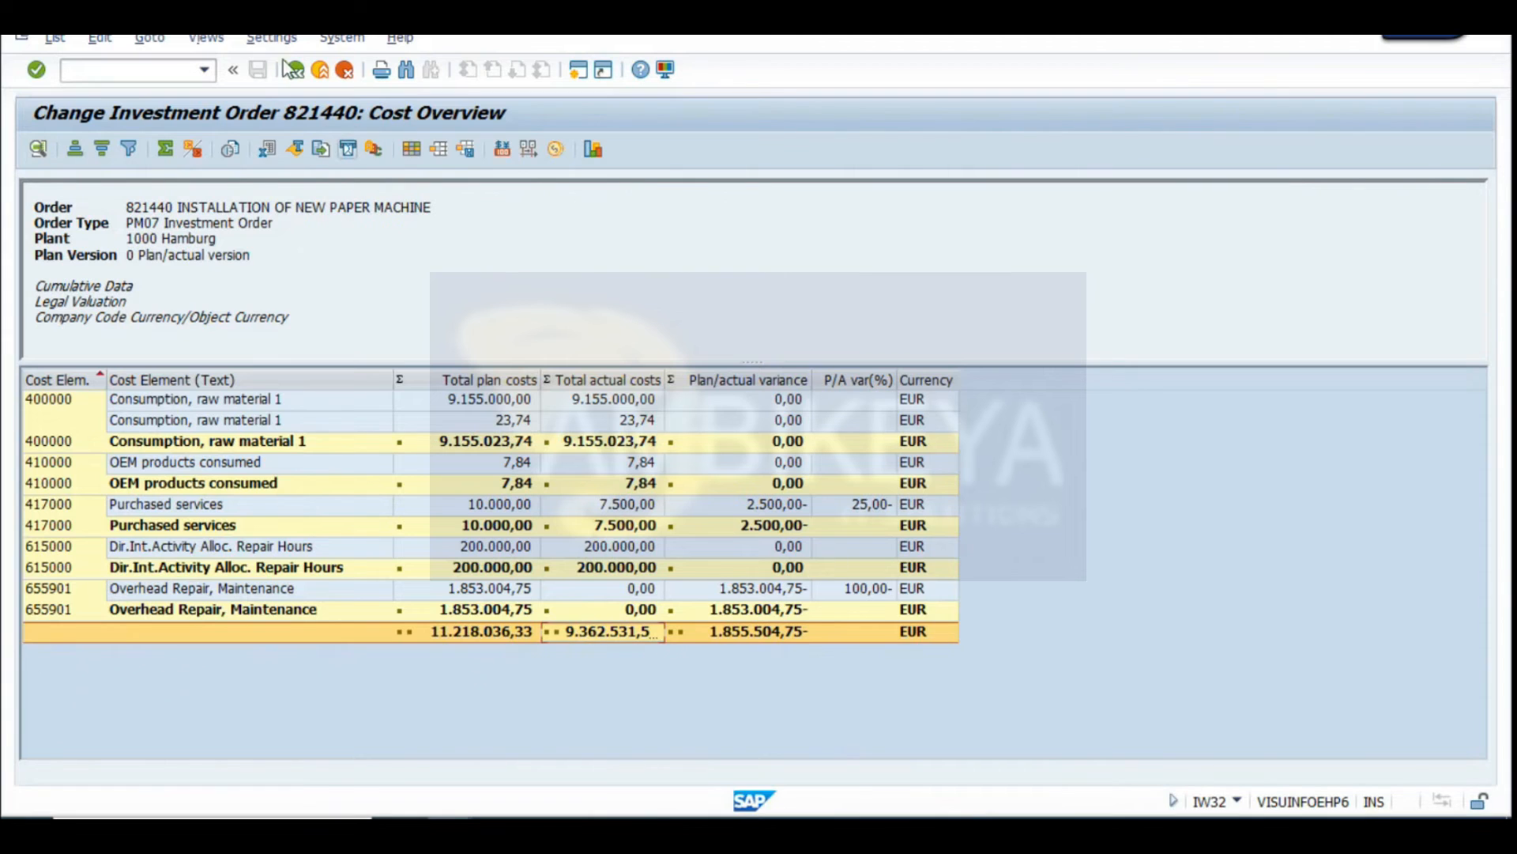
{"action": "left_click", "coordinate": [294, 73]}
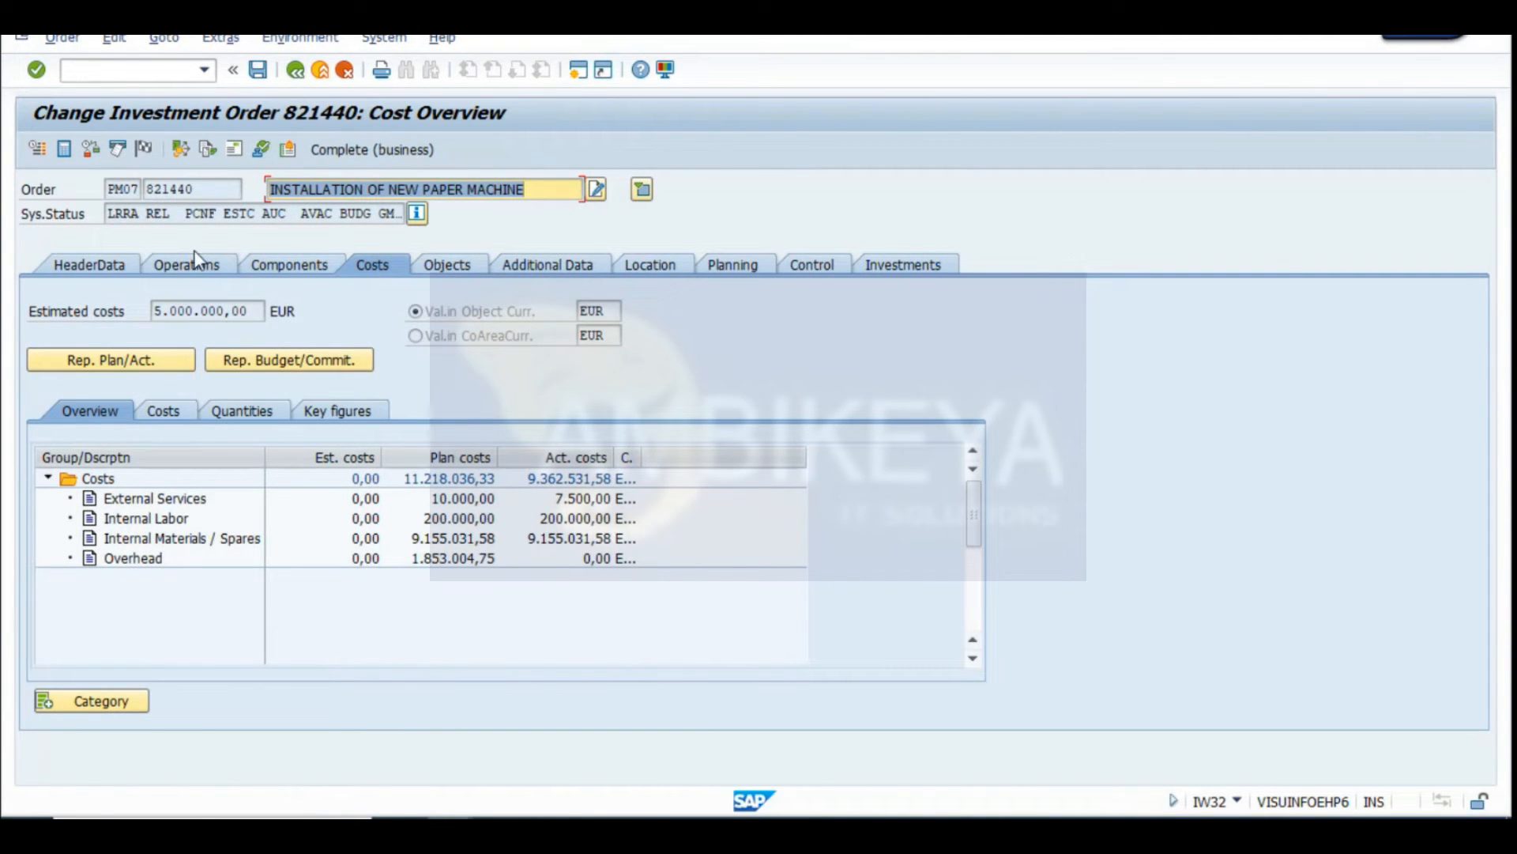
{"action": "left_click", "coordinate": [195, 262]}
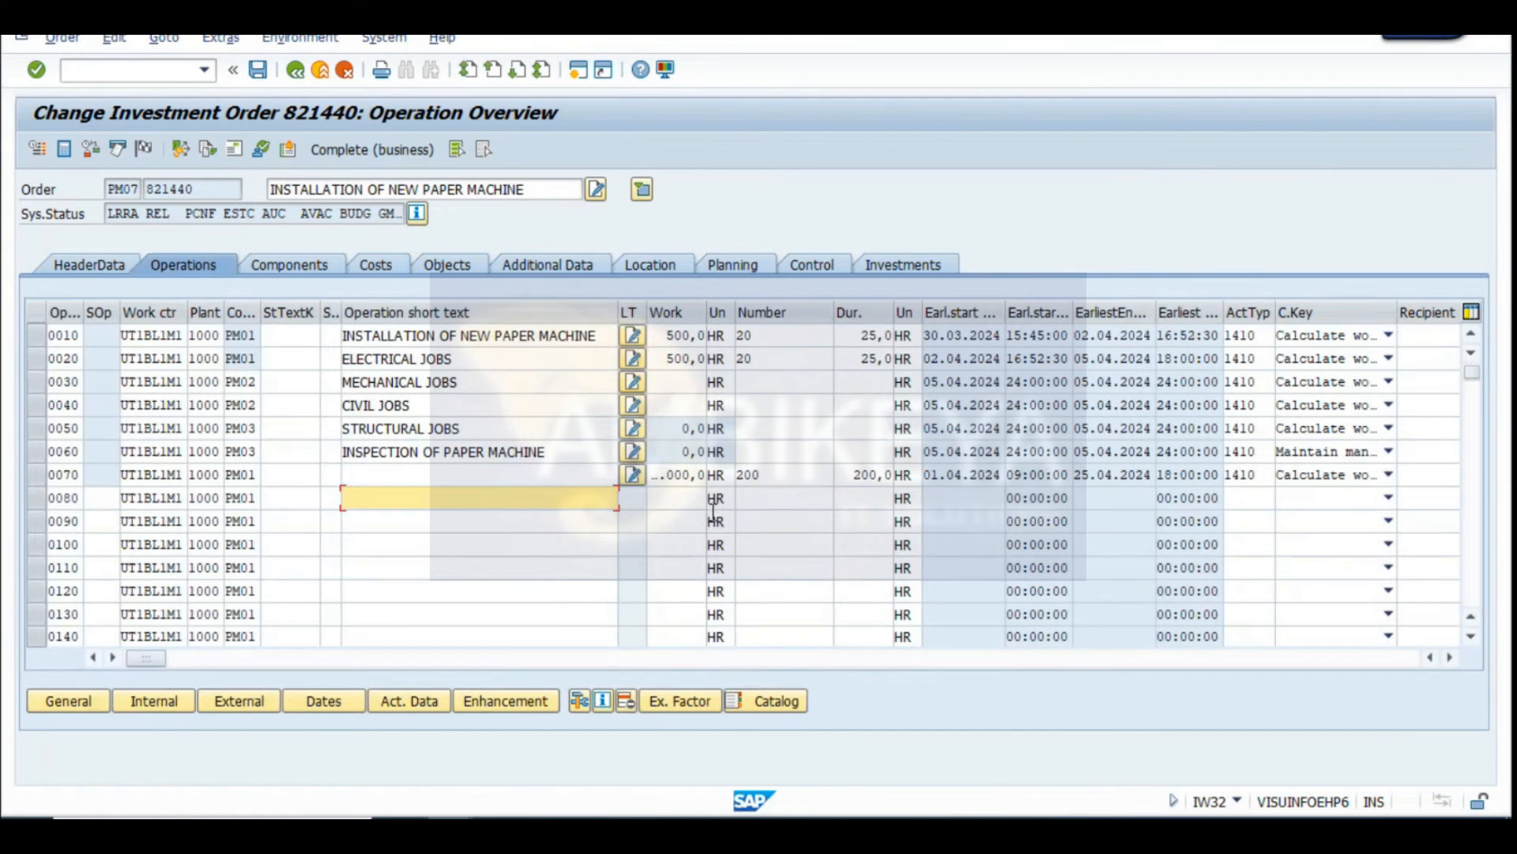
{"action": "left_click_drag", "start_coordinate": [705, 309], "coordinate": [734, 304]}
{"action": "left_click_drag", "start_coordinate": [798, 477], "coordinate": [680, 475]}
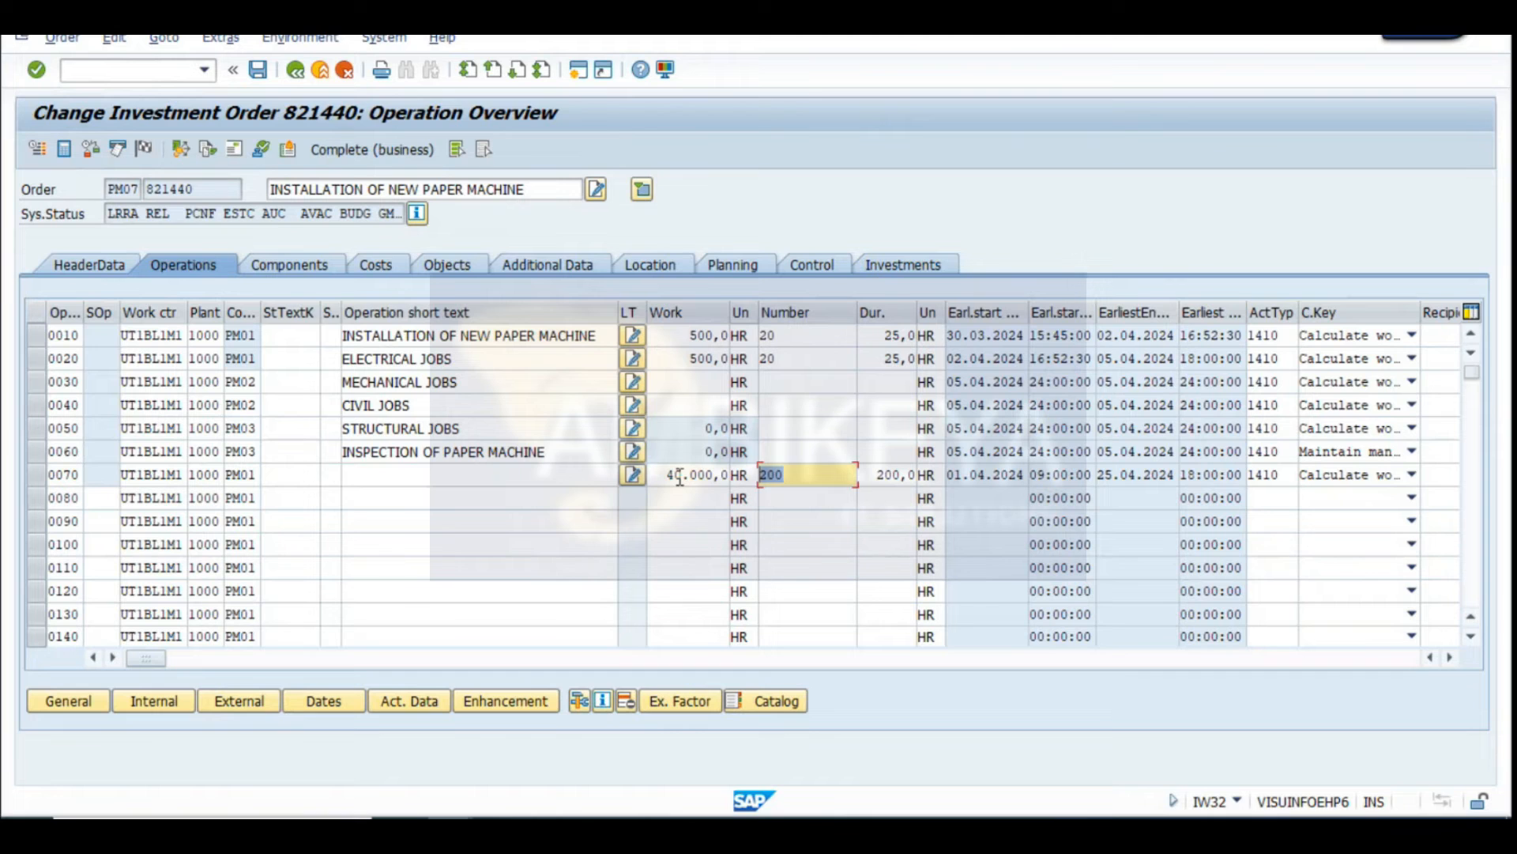
{"action": "type", "text": "25"}
{"action": "key", "text": "Tab"}
{"action": "type", "text": "25"}
{"action": "key", "text": "Return"}
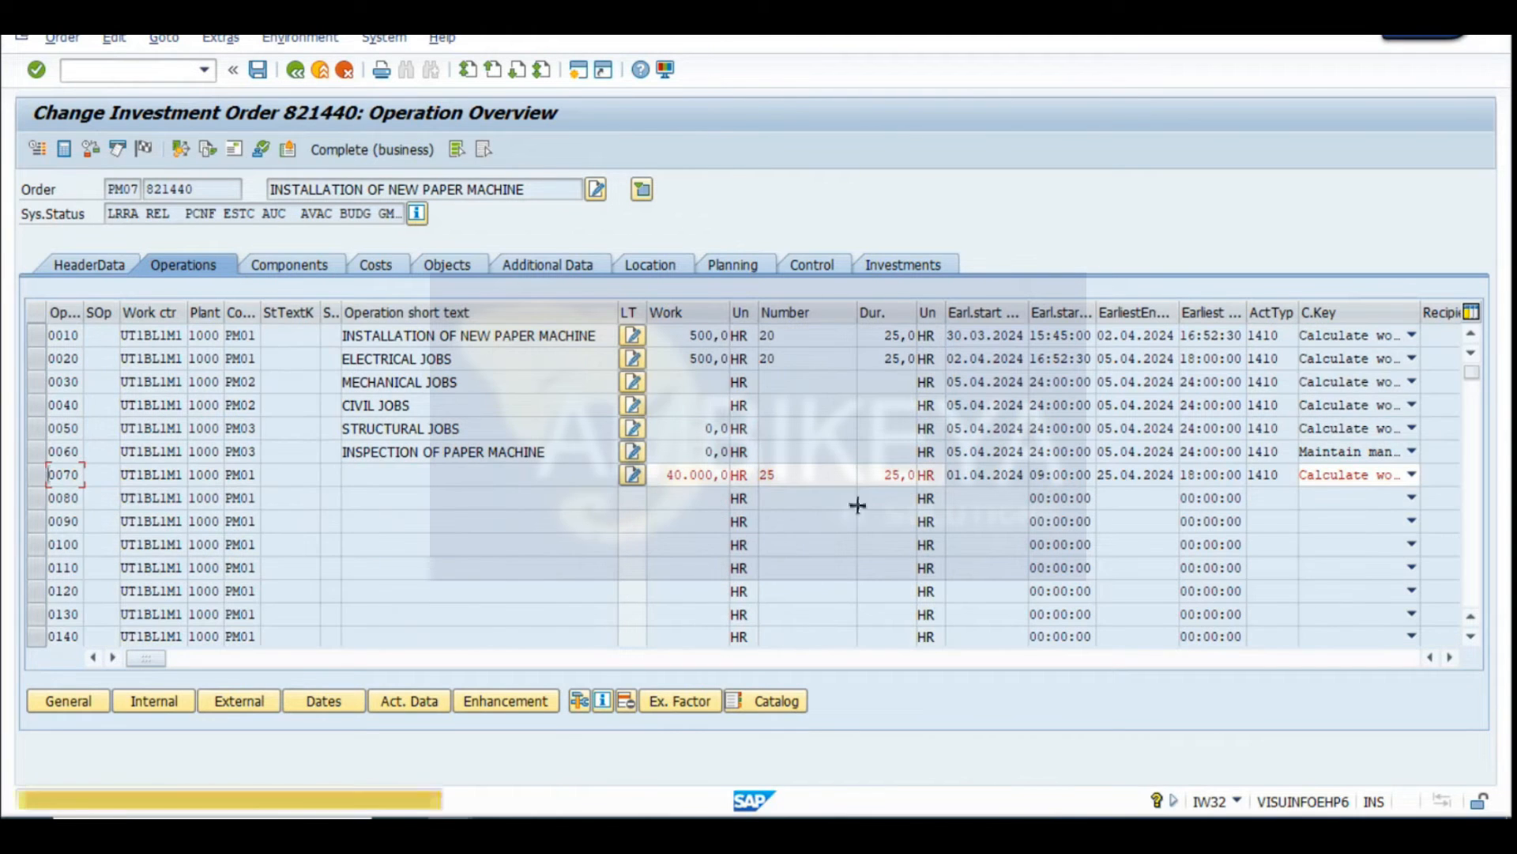
{"action": "key", "text": "Return"}
Set the number for operation 0070 to 30, compare its hours with the Excel calculation, and save the order
{"action": "mouse_move", "coordinate": [692, 479]}
{"action": "left_mouse_down"}
{"action": "mouse_move", "coordinate": [791, 477]}
{"action": "mouse_move", "coordinate": [671, 467]}
{"action": "left_mouse_up"}
{"action": "type", "text": "30"}
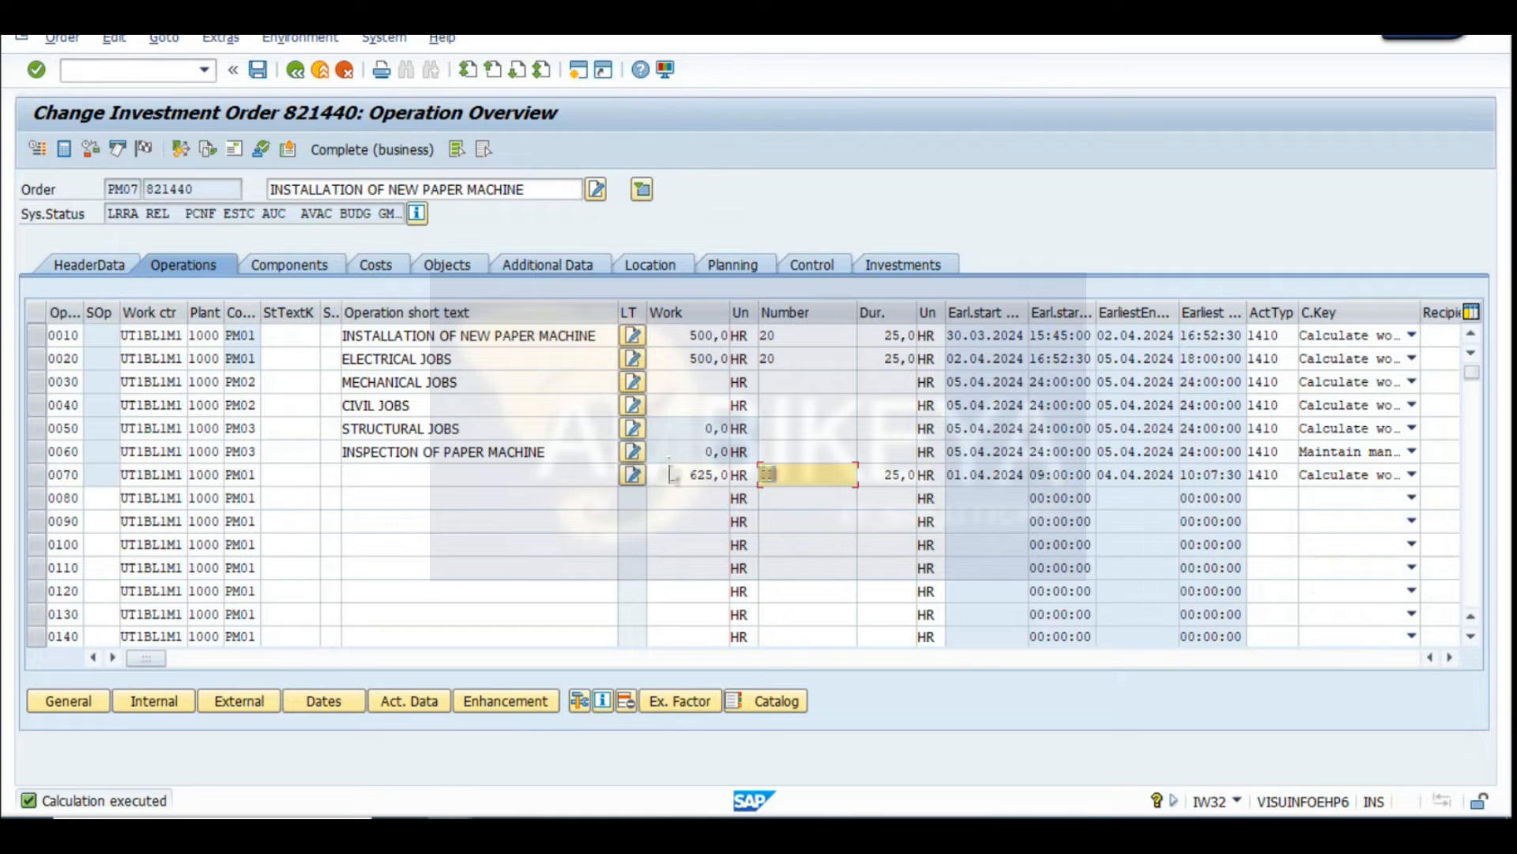
{"action": "key", "text": "Return"}
{"action": "key", "text": "Return"}
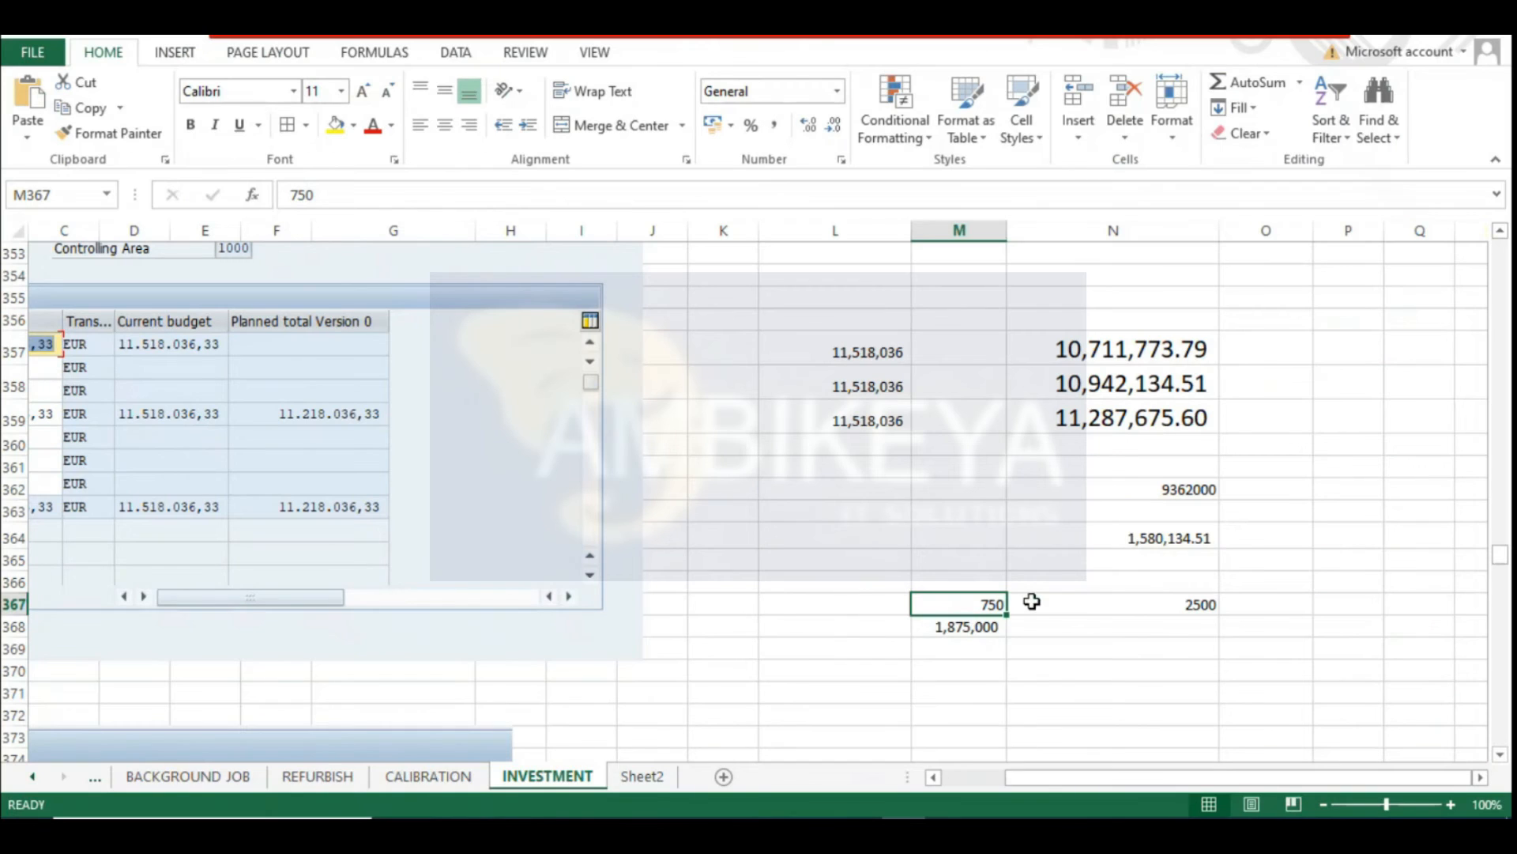
{"action": "left_click", "coordinate": [1173, 605]}
{"action": "left_click", "coordinate": [959, 627]}
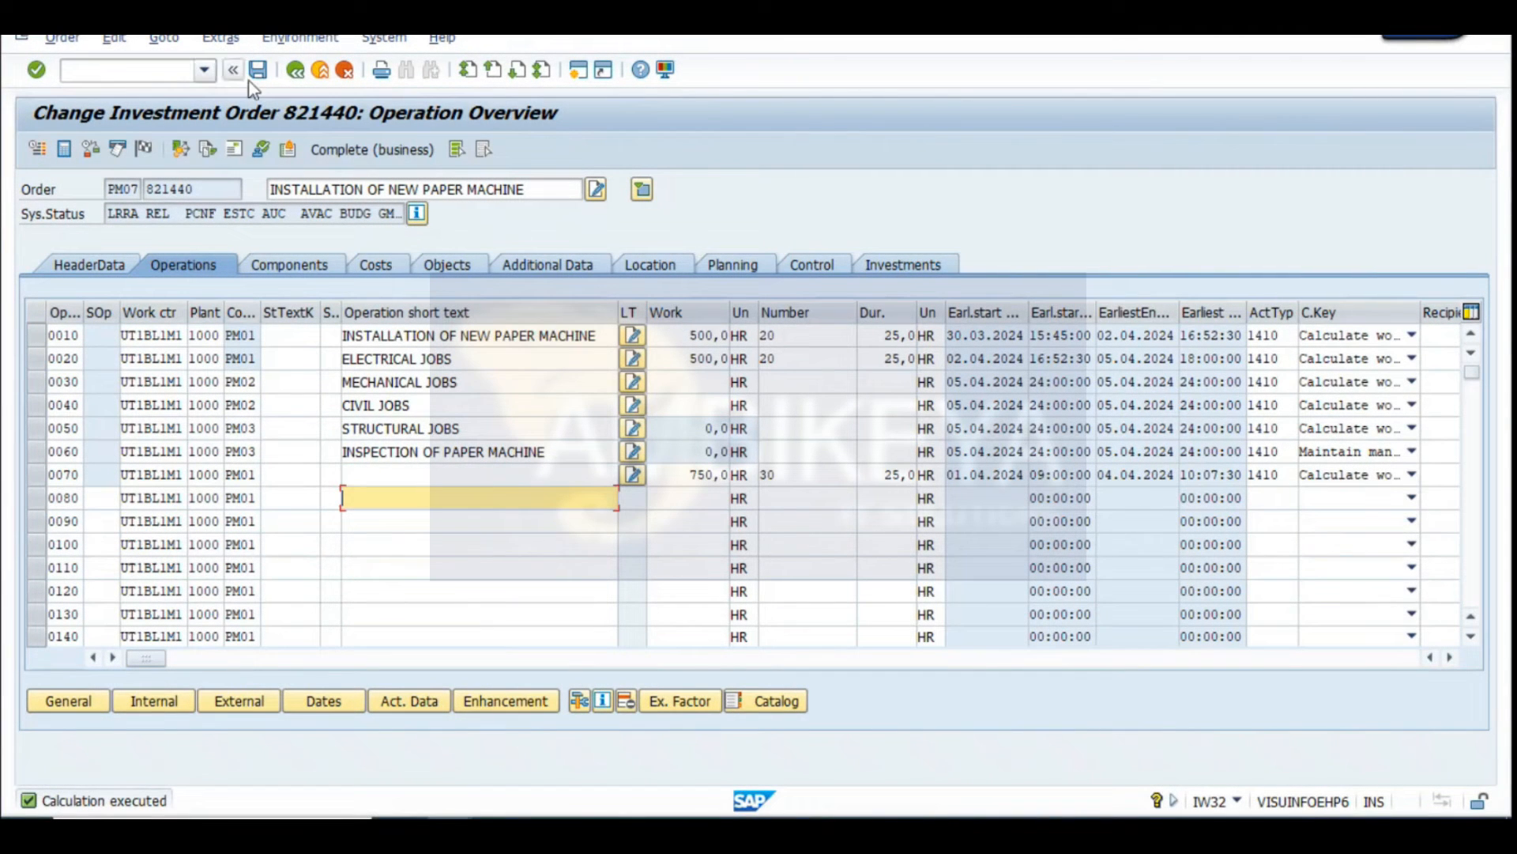
{"action": "left_click", "coordinate": [258, 69]}
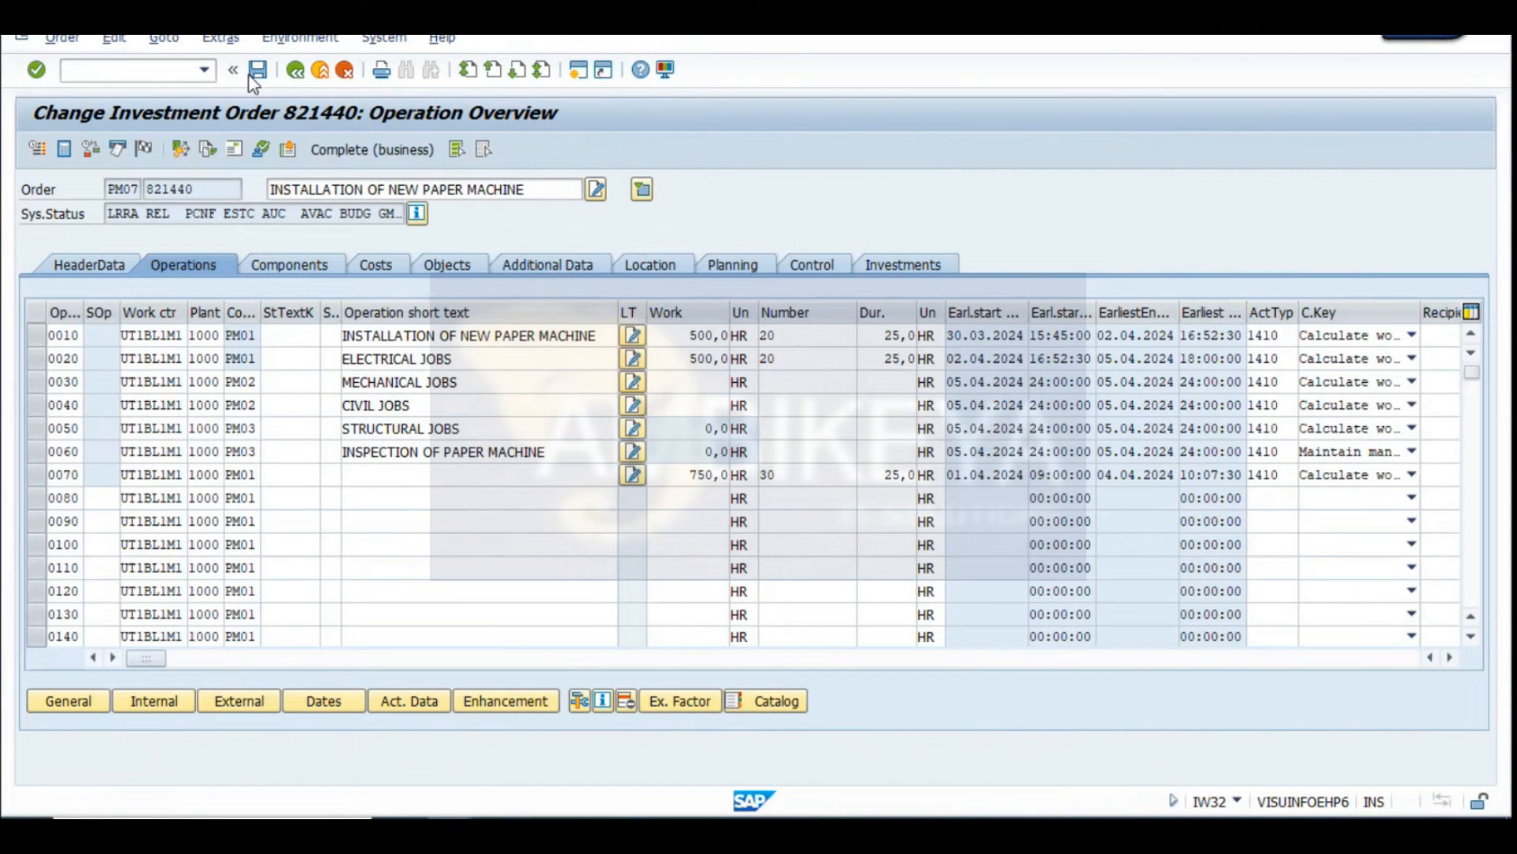
Start transaction KP26 for activity type price planning in a free SAP session
{"action": "mouse_move", "coordinate": [624, 835]}
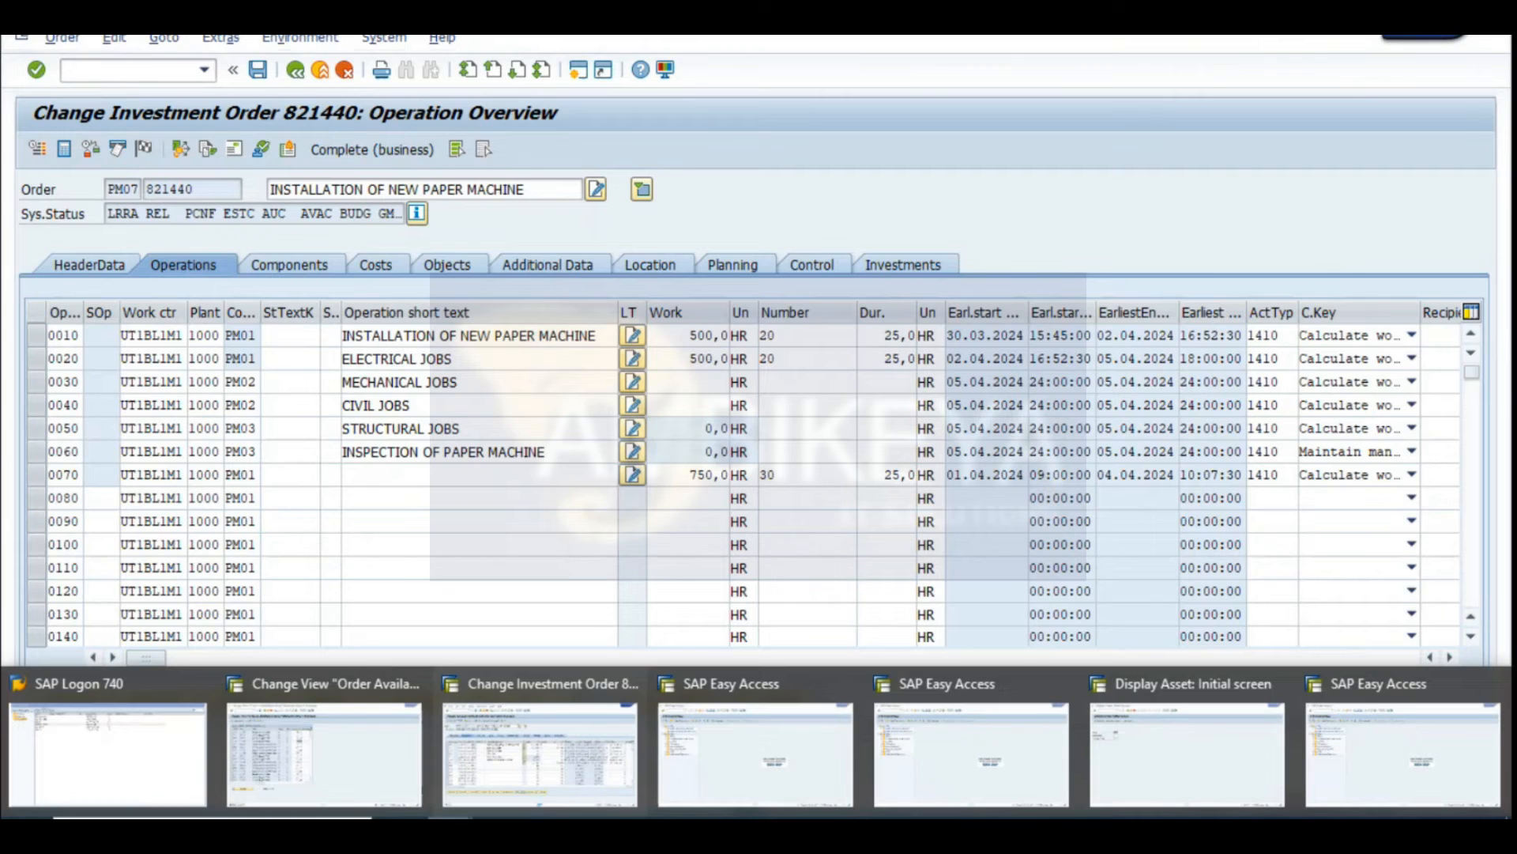
{"action": "left_click", "coordinate": [714, 772]}
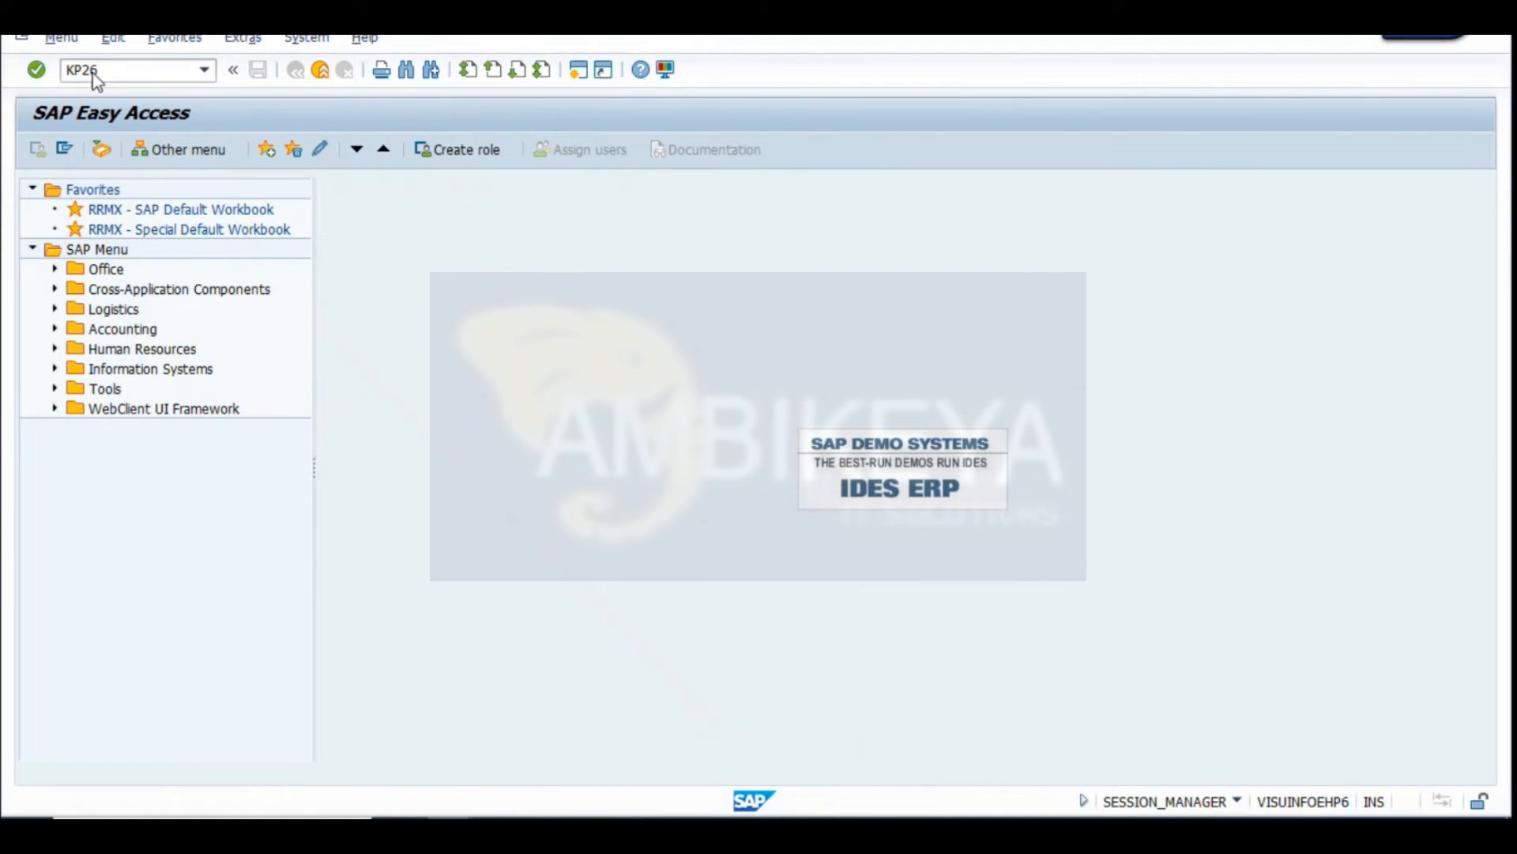
{"action": "key", "text": "Return"}
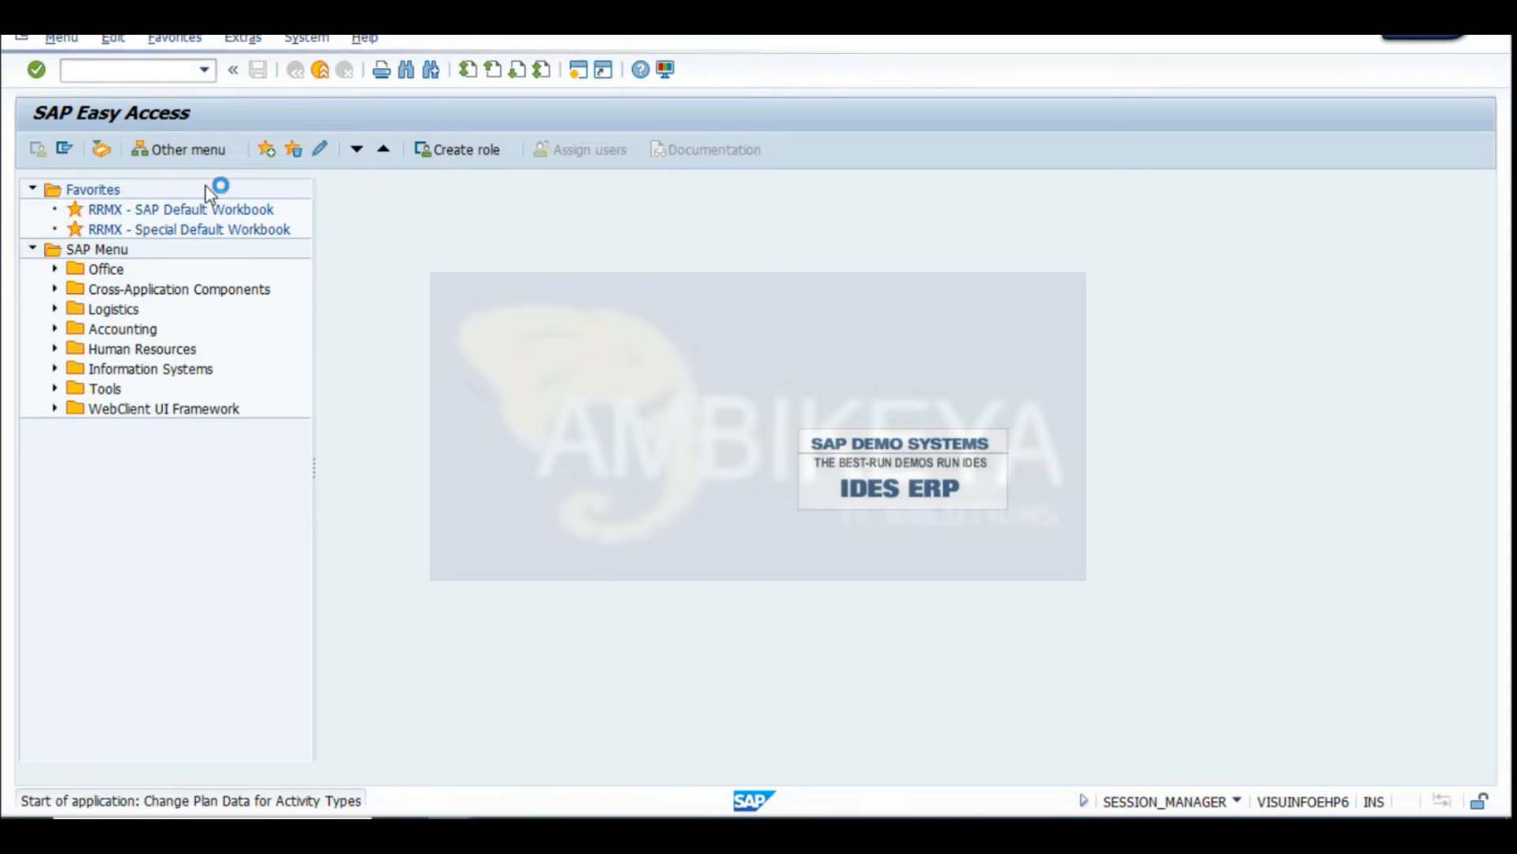
Enter version 0 and the period range 01 to 12 for the activity price planning
{"action": "left_click", "coordinate": [202, 242]}
{"action": "left_click", "coordinate": [206, 262]}
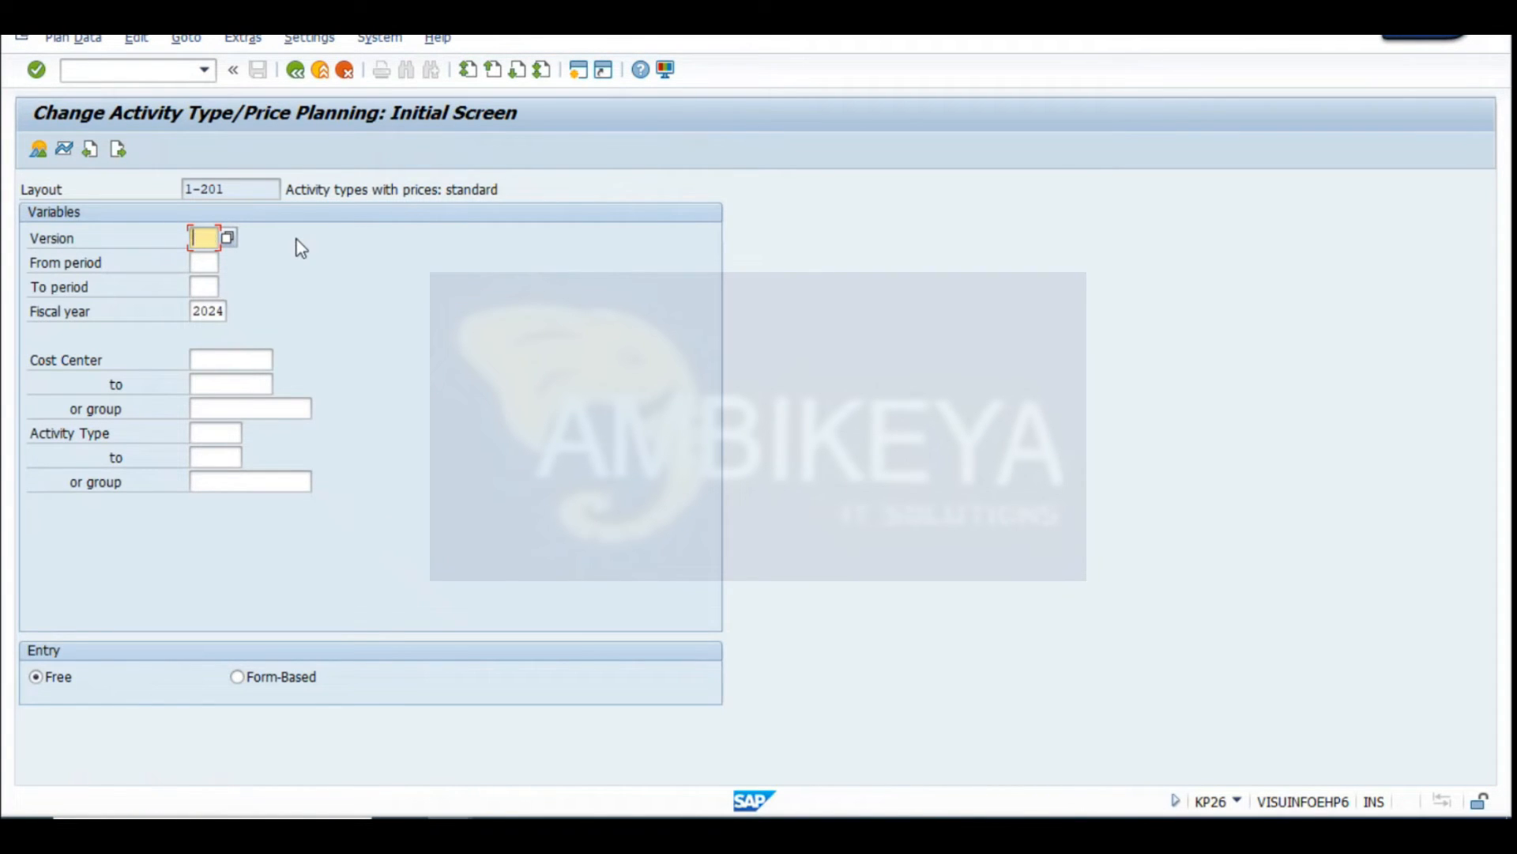
{"action": "key", "text": "Tab"}
{"action": "left_click", "coordinate": [206, 262]}
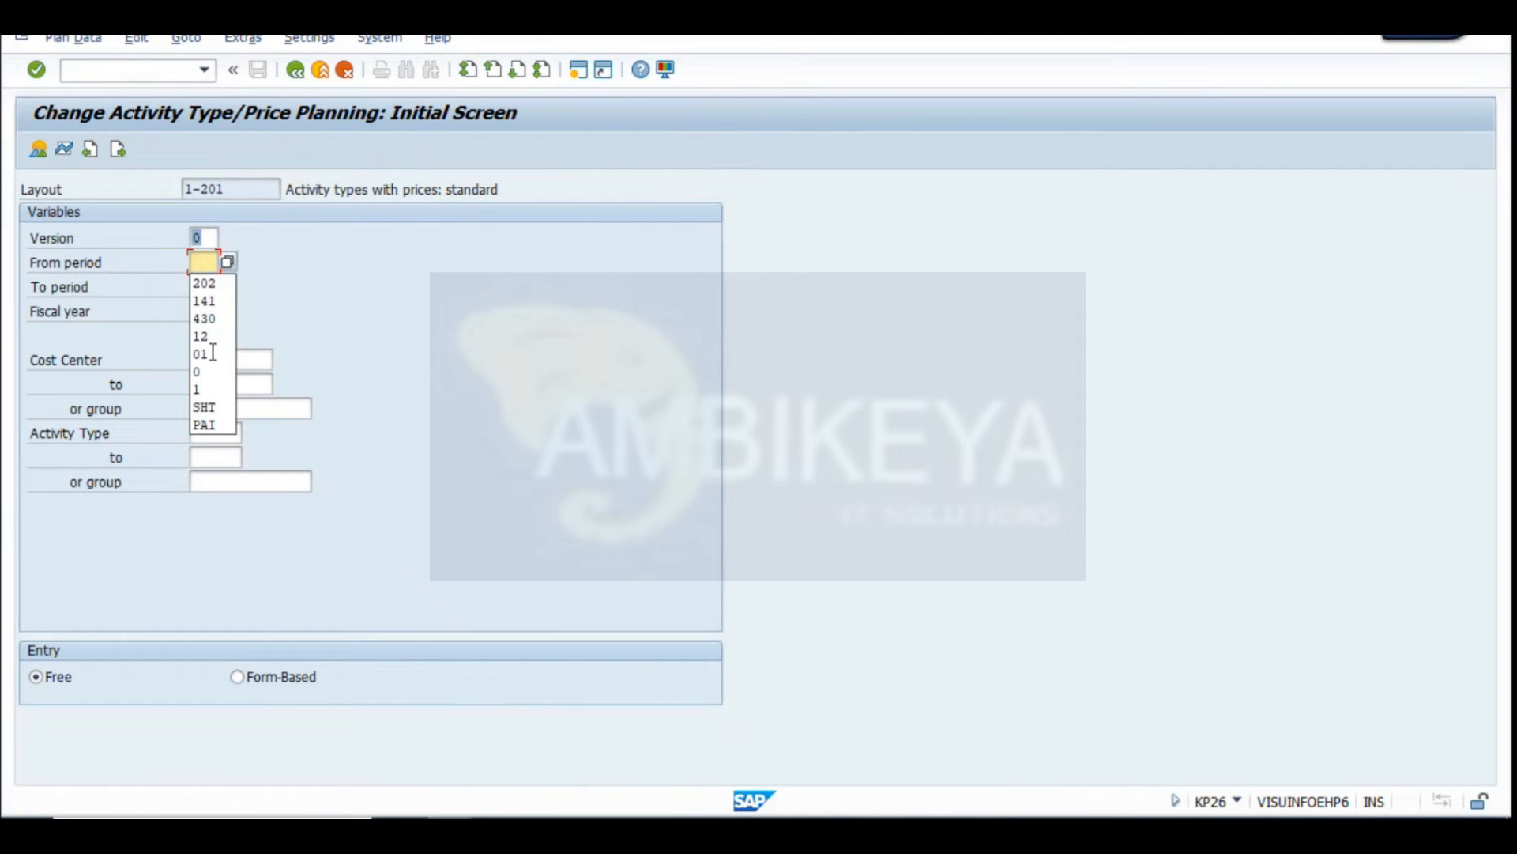
{"action": "left_click", "coordinate": [207, 239]}
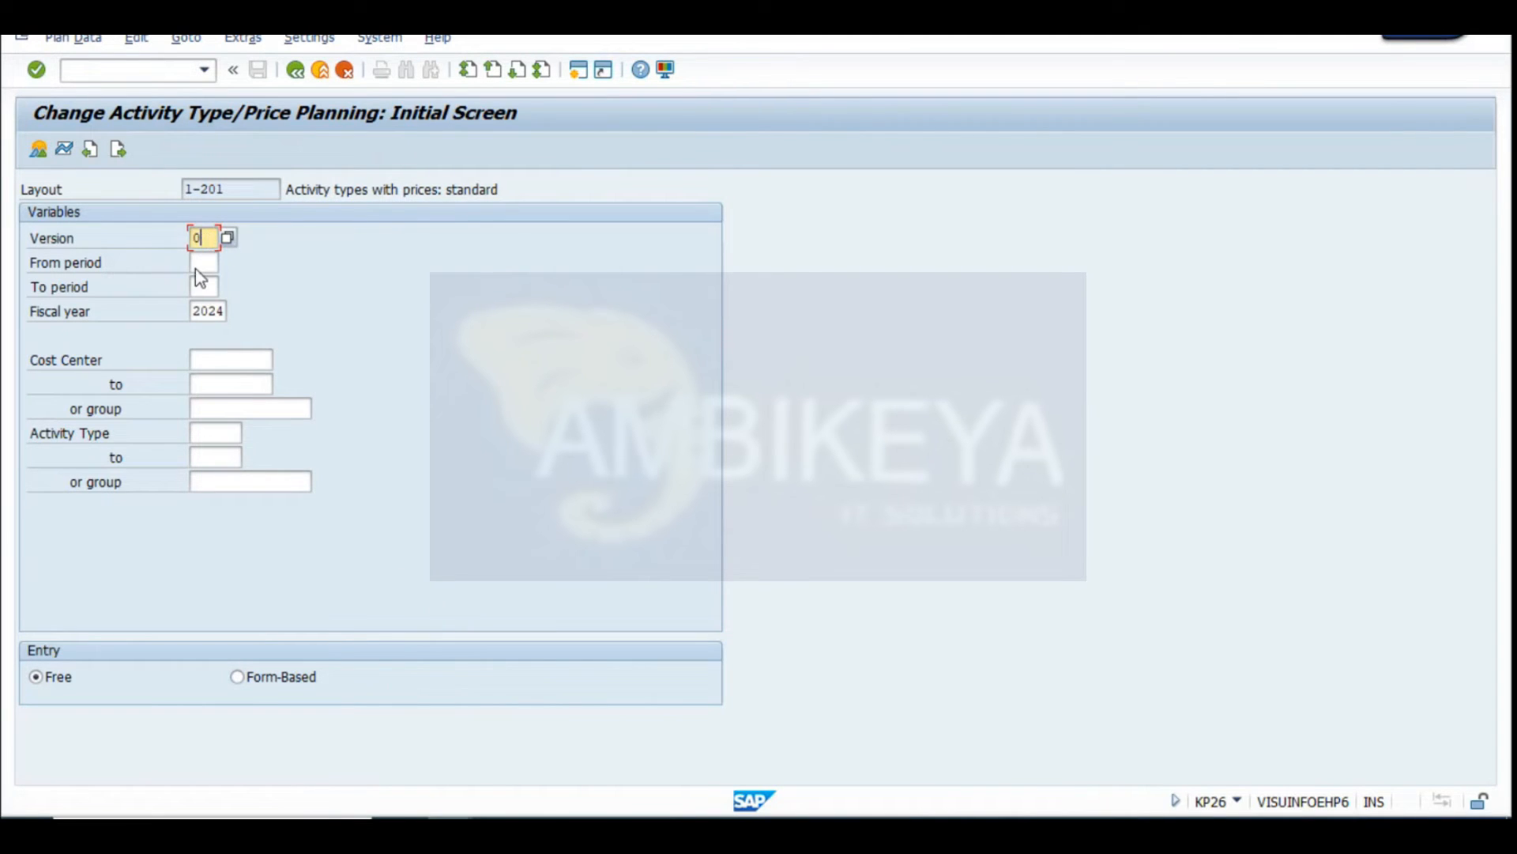
{"action": "type", "text": "01"}
{"action": "key", "text": "Tab"}
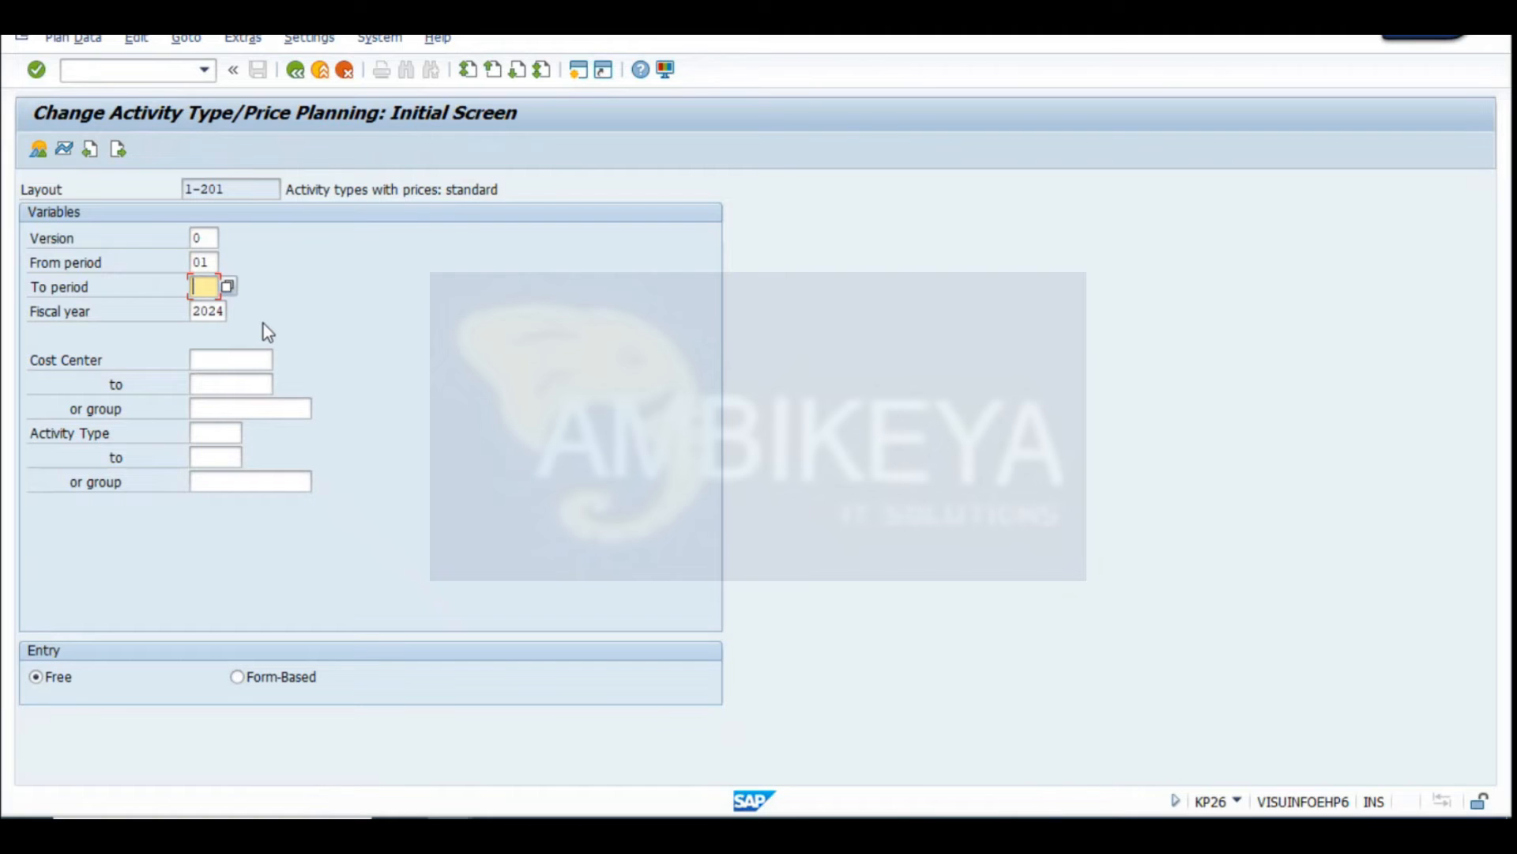
{"action": "type", "text": "12"}
{"action": "key", "text": "Tab"}
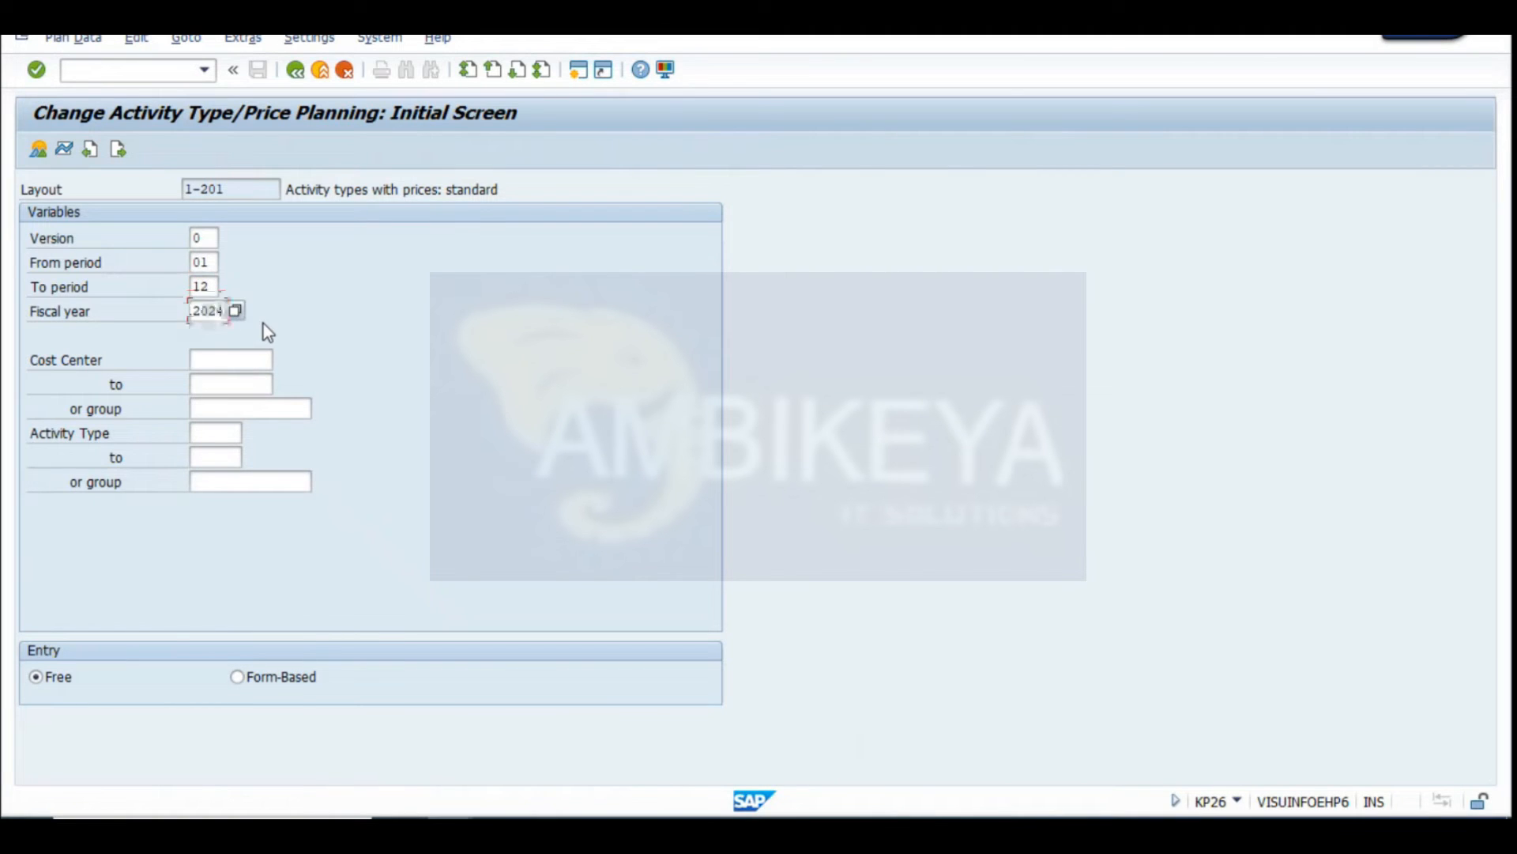
Enter cost center 4300 and activity type 1410, and open the planning overview
{"action": "key", "text": "Tab"}
{"action": "type", "text": "4300"}
{"action": "key", "text": "Tab"}
{"action": "key", "text": "Tab"}
{"action": "key", "text": "Tab"}
{"action": "type", "text": "1410"}
{"action": "key", "text": "Return"}
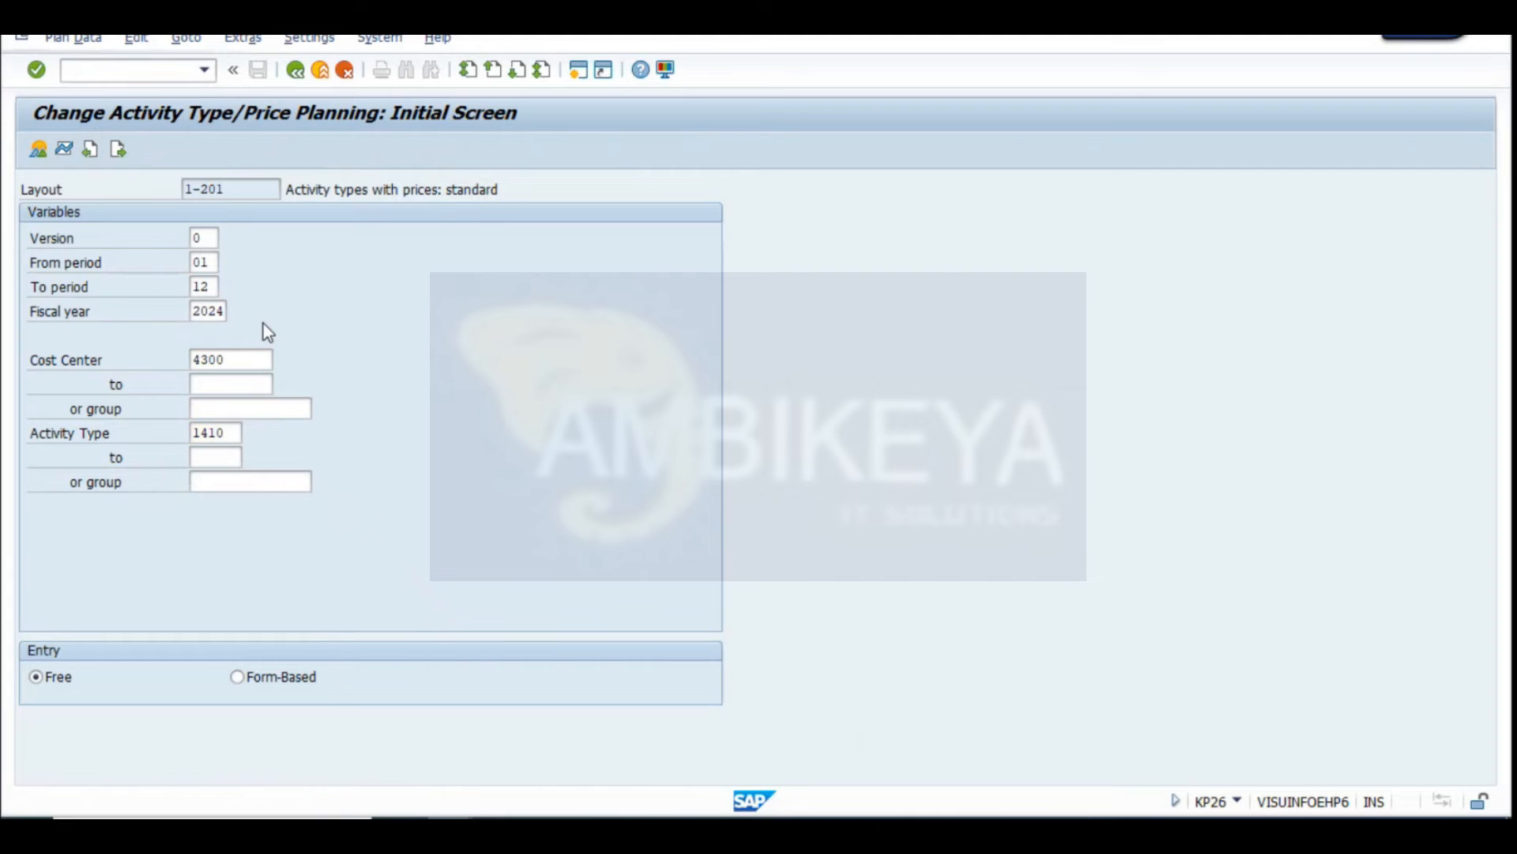
{"action": "left_click", "coordinate": [53, 153]}
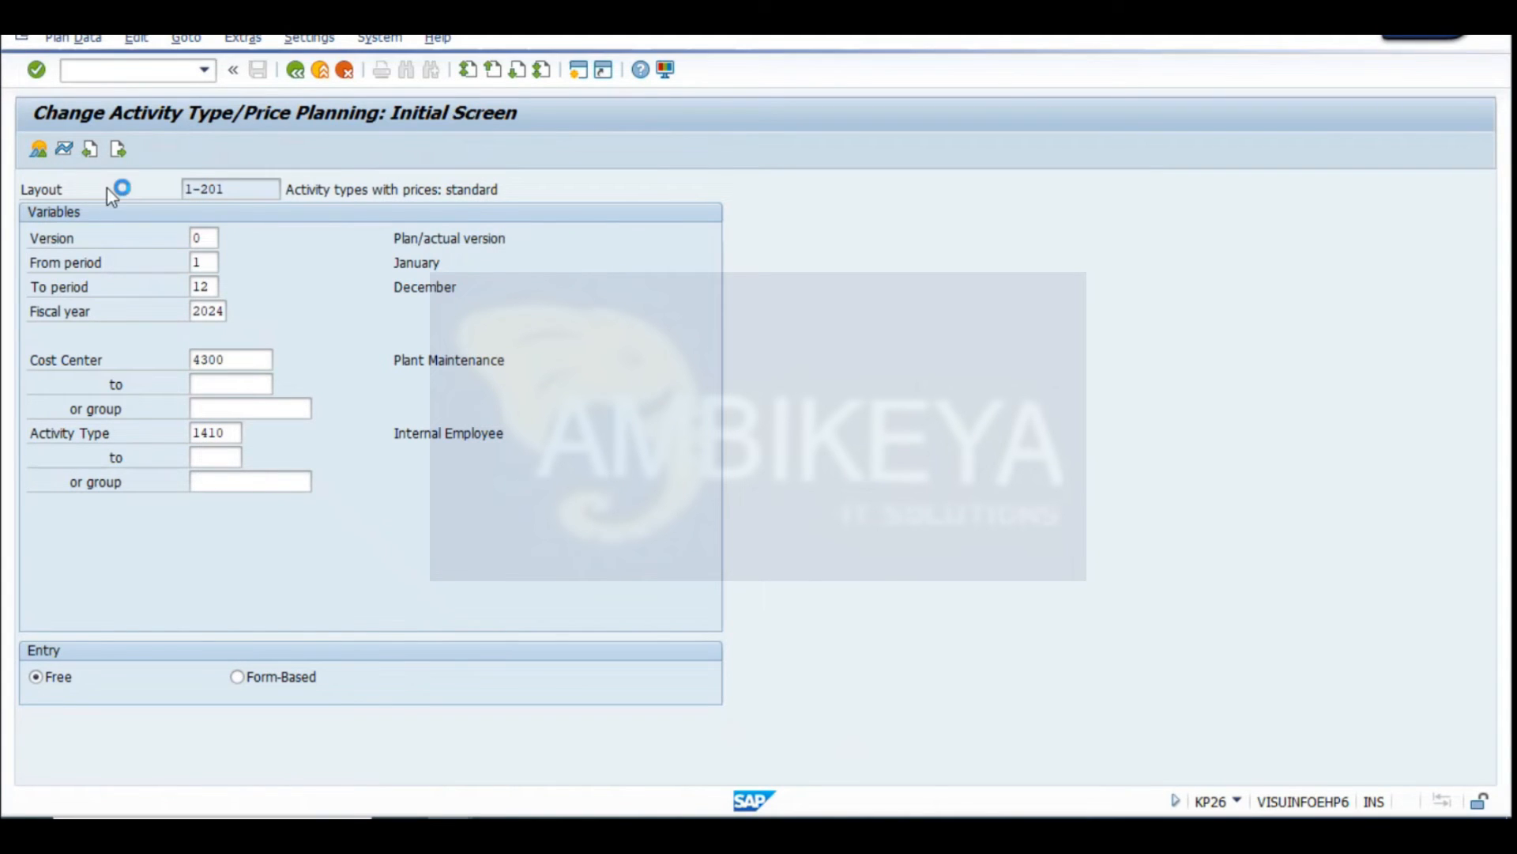
Set the fixed price of activity type 1410 to 2500, matching N367 in the Excel calculation, and save the plan
{"action": "left_click_drag", "start_coordinate": [460, 330], "coordinate": [617, 358]}
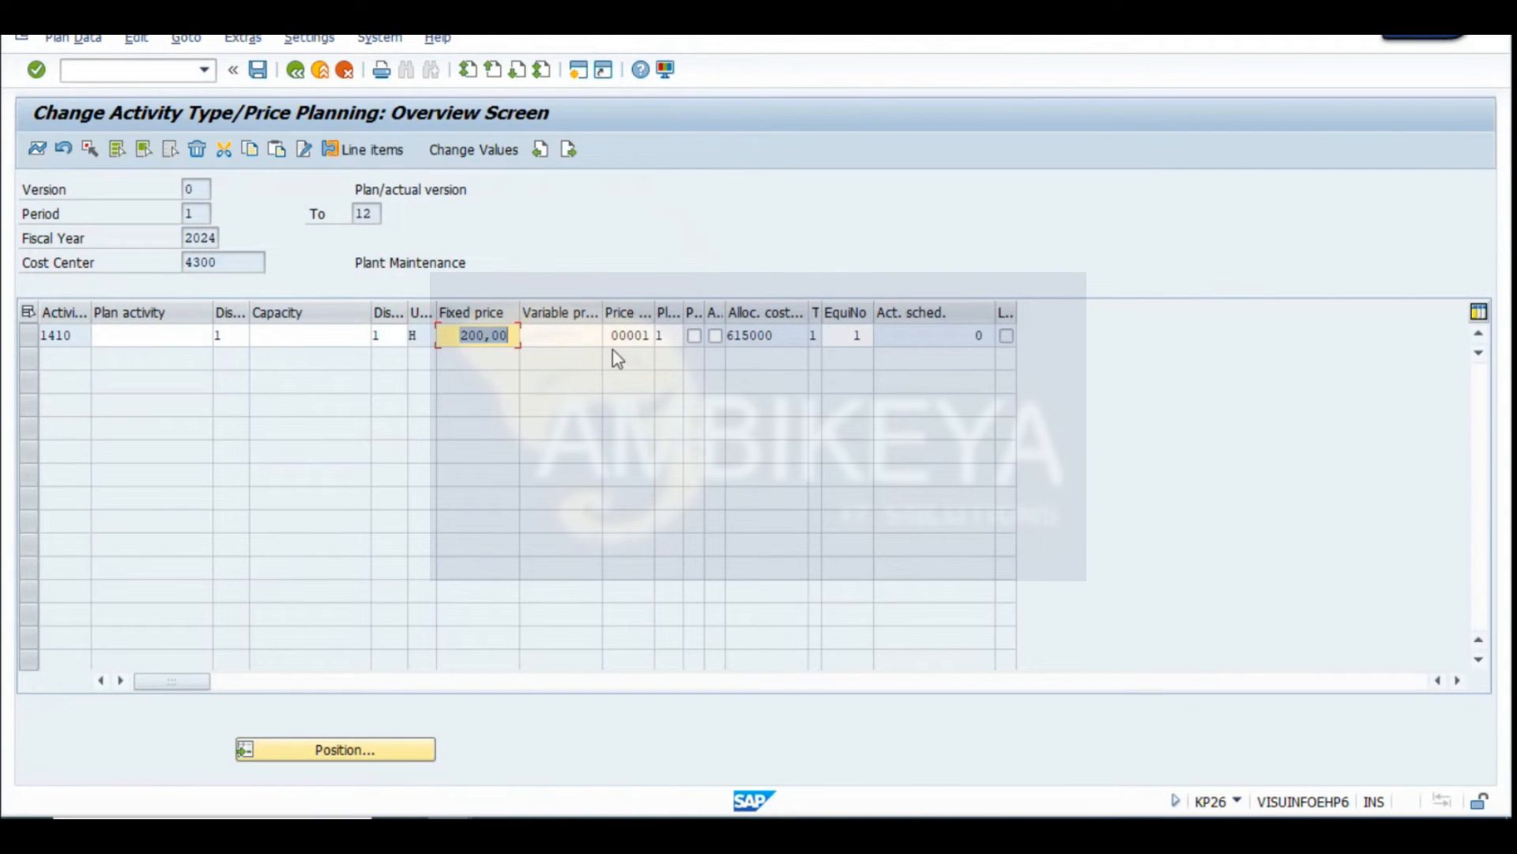
{"action": "key", "text": "alt+Tab"}
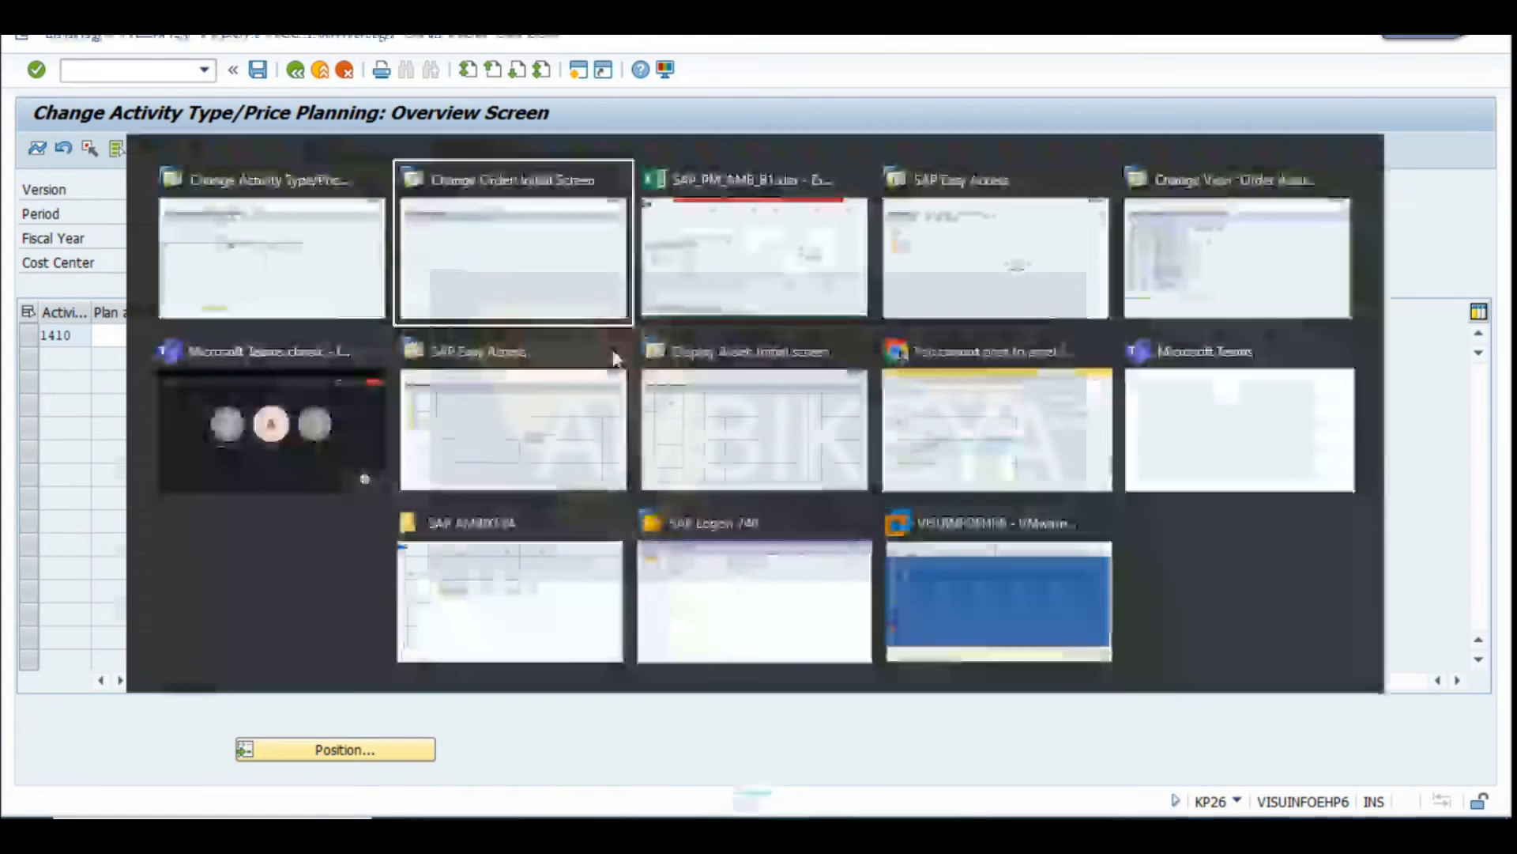
{"action": "key", "text": "alt+Tab"}
{"action": "left_click_drag", "start_coordinate": [1183, 605], "coordinate": [1181, 628]}
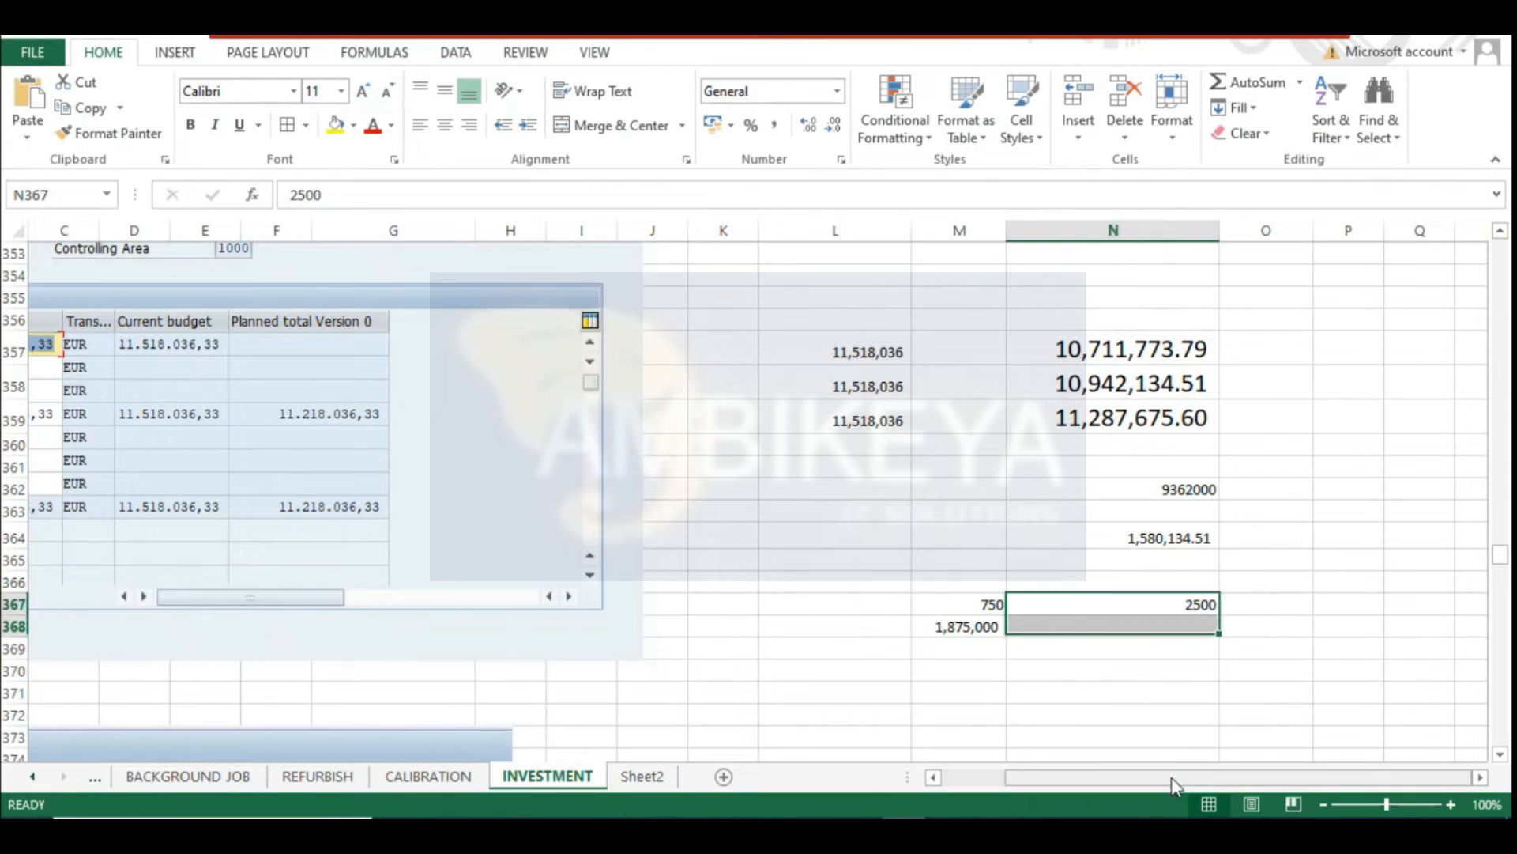
{"action": "key", "text": "alt+Tab"}
{"action": "key", "text": "BackSpace"}
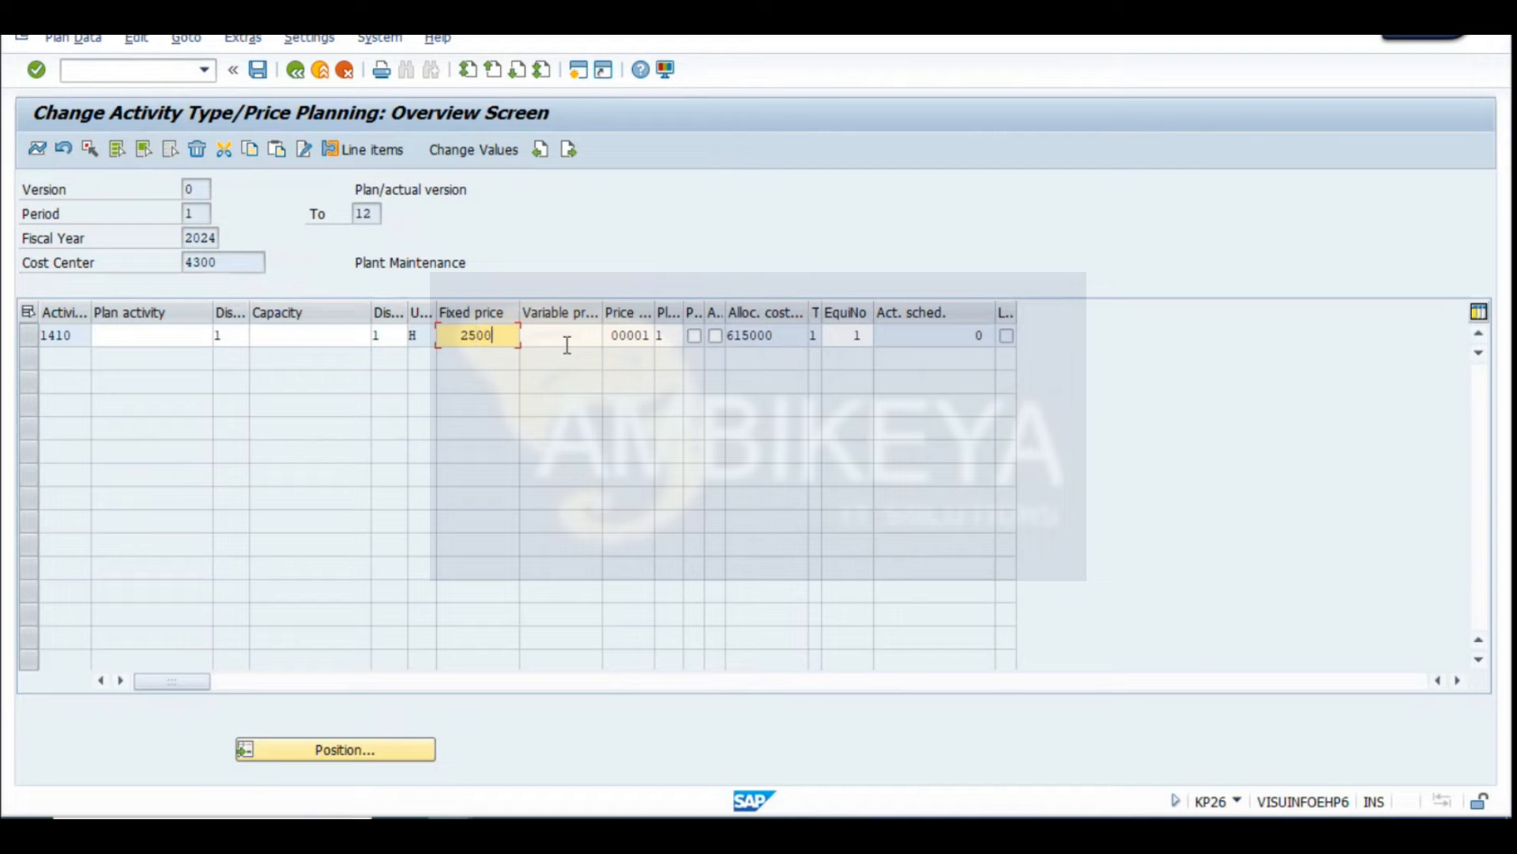
{"action": "type", "text": "2500"}
{"action": "key", "text": "Return"}
{"action": "left_click", "coordinate": [259, 70]}
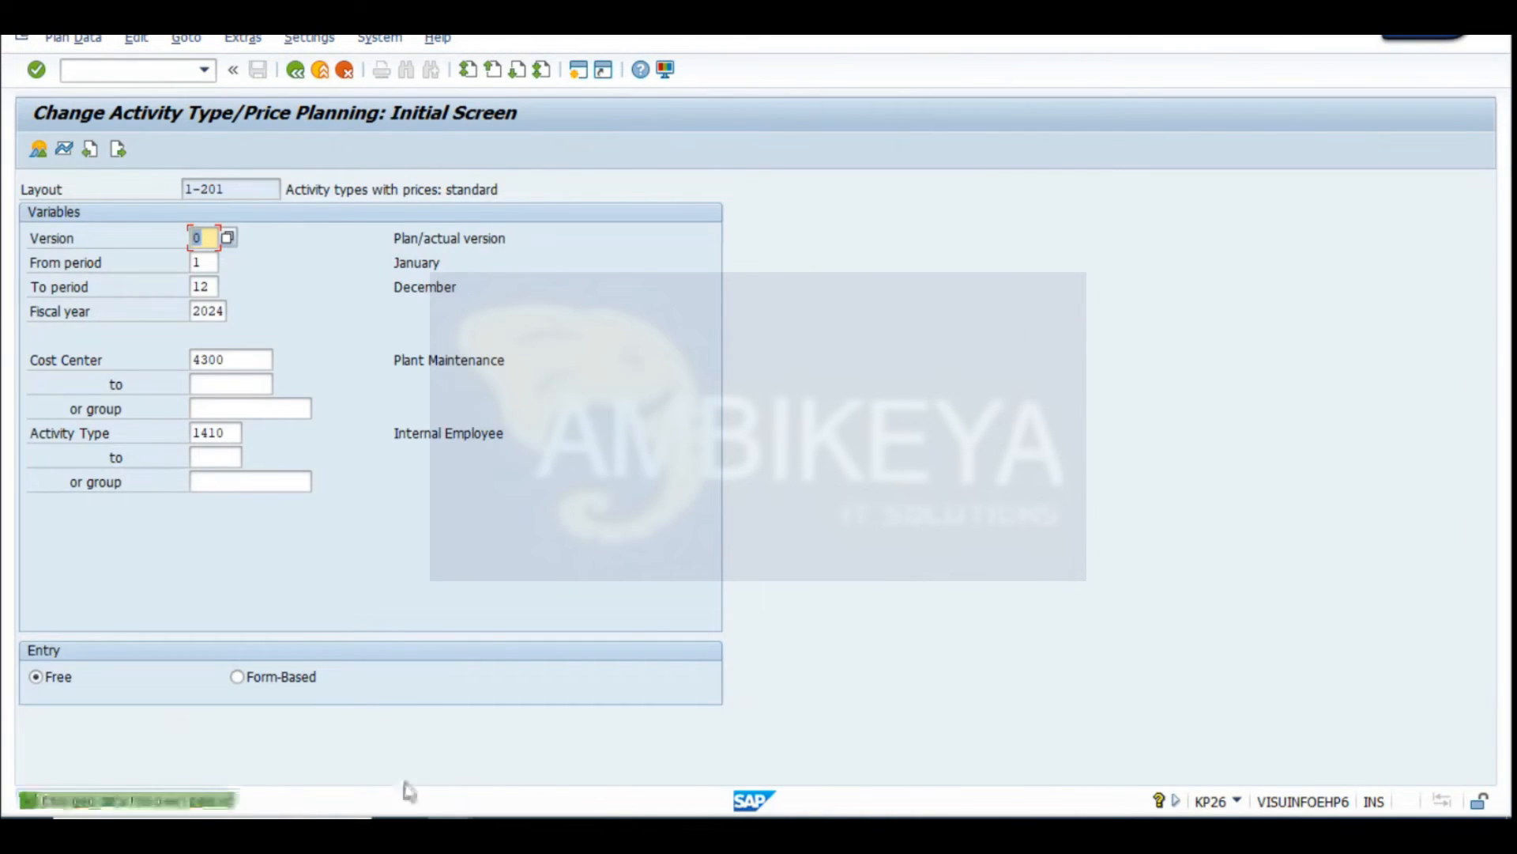
Reopen the paper machine investment order through IW32 and display its operations
{"action": "mouse_move", "coordinate": [664, 778]}
{"action": "left_click", "coordinate": [585, 752]}
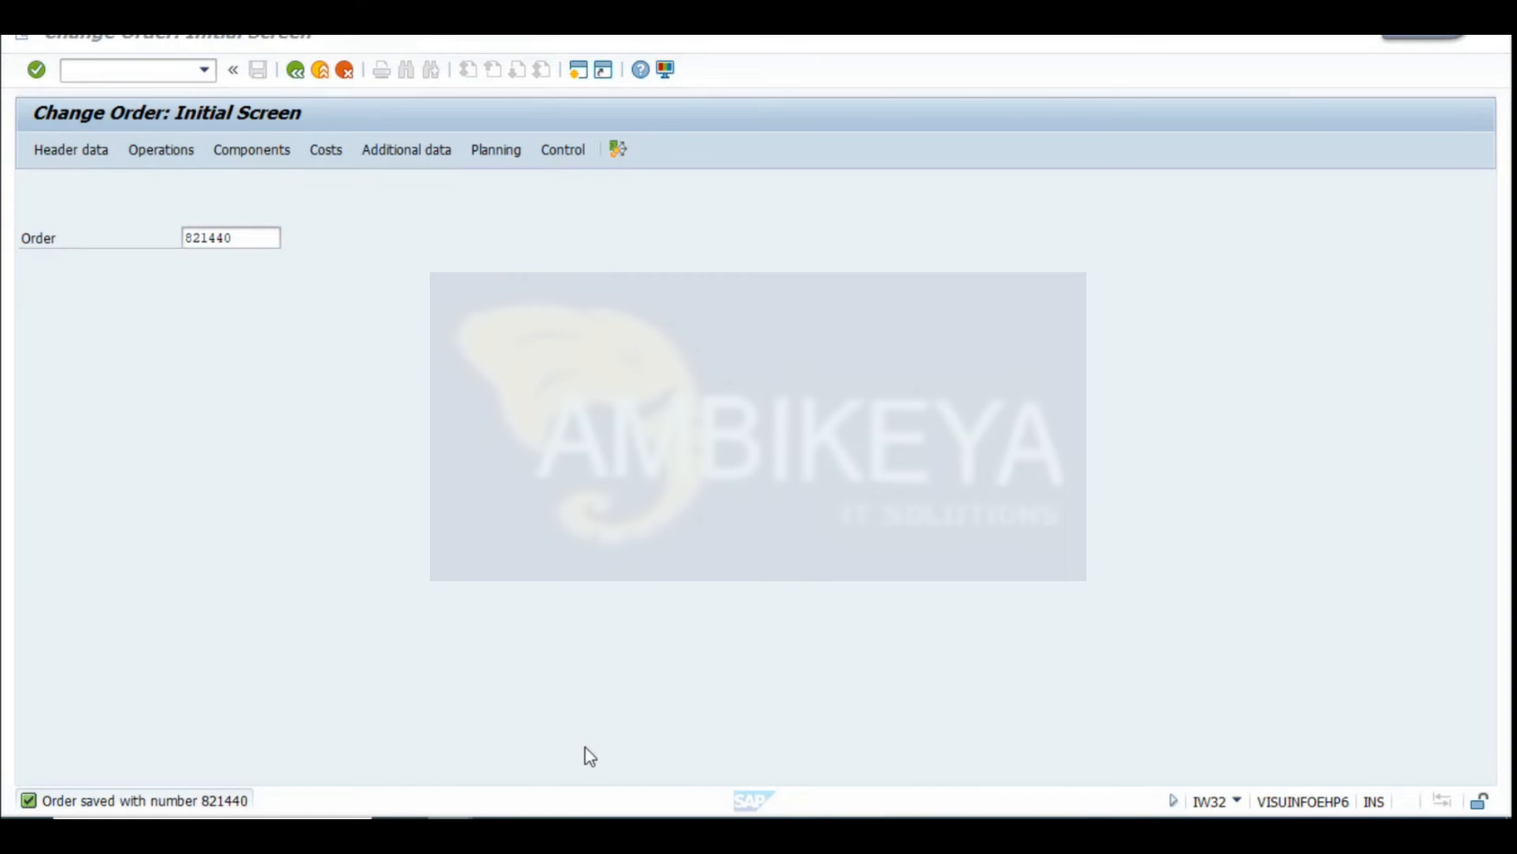
{"action": "left_click", "coordinate": [295, 71]}
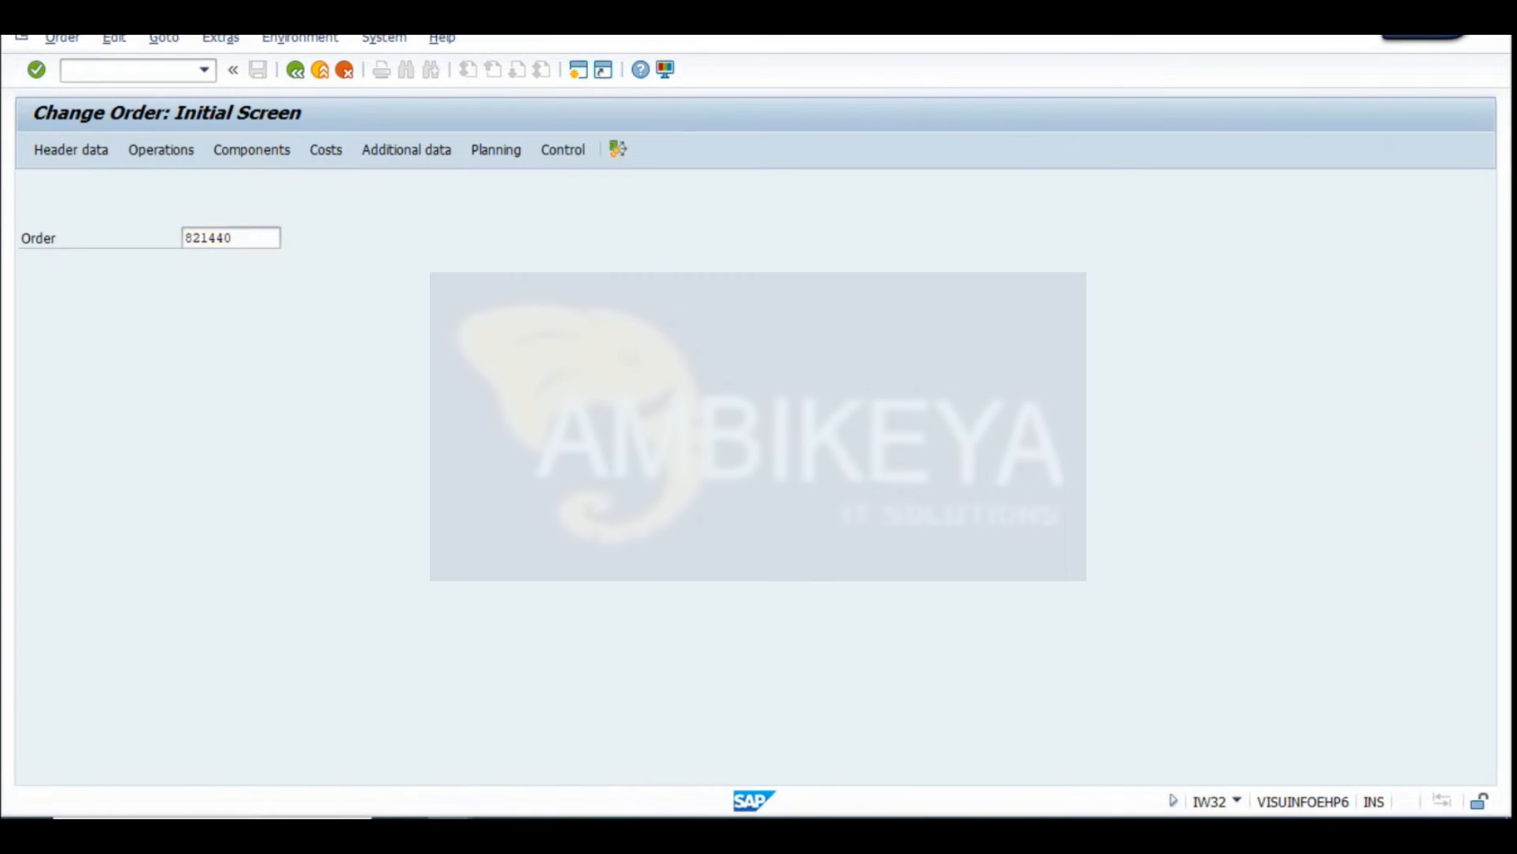
{"action": "left_click", "coordinate": [89, 71]}
{"action": "type", "text": "IW32"}
{"action": "key", "text": "Return"}
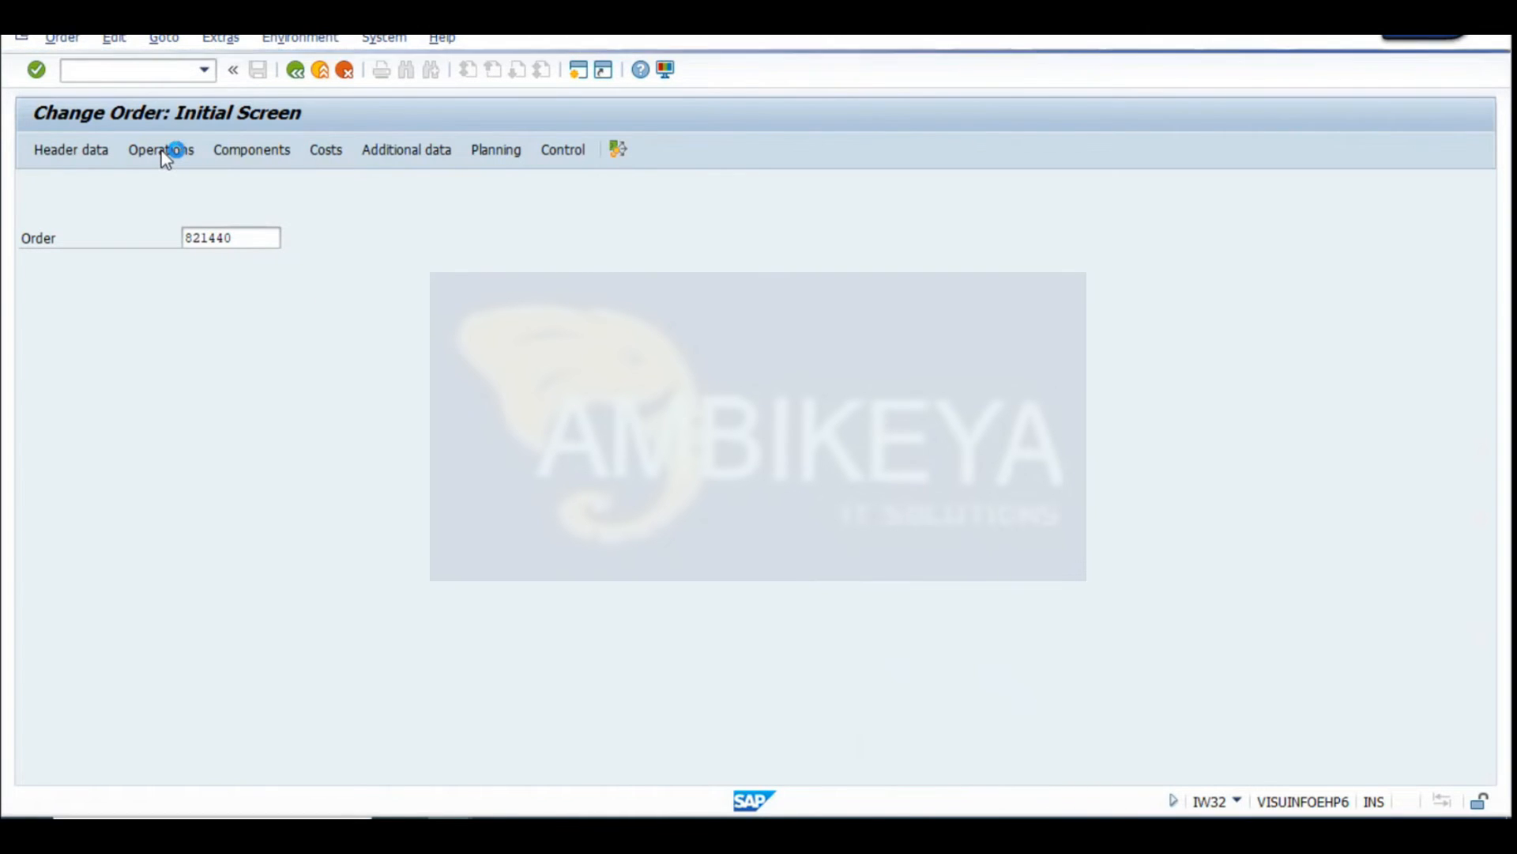
{"action": "left_click", "coordinate": [181, 269]}
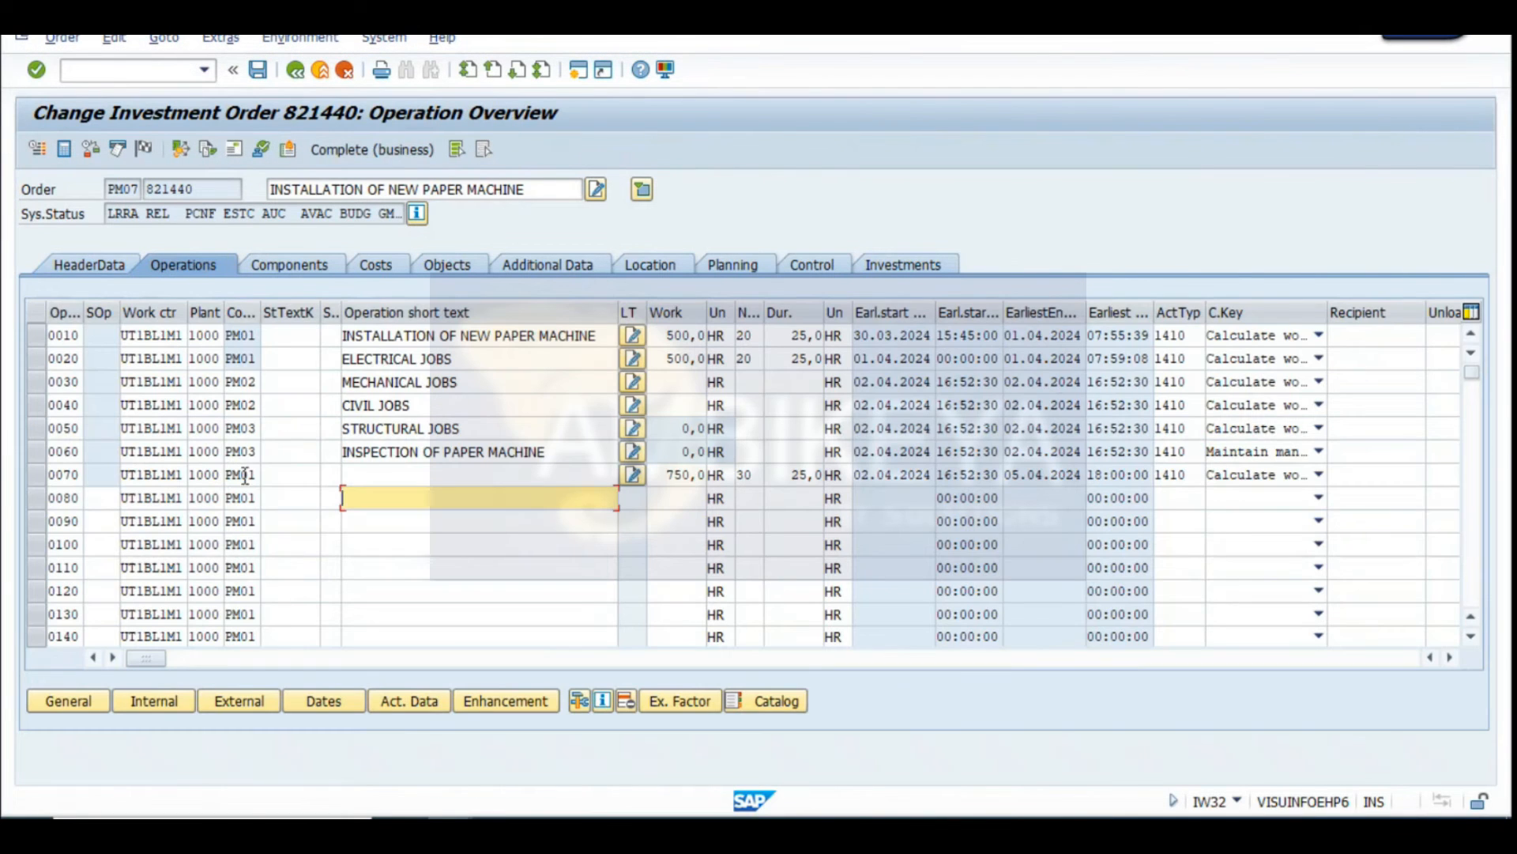
Check the planned work of operation 0070 and recalculate the order's costs
{"action": "left_click", "coordinate": [242, 474]}
{"action": "double_click", "coordinate": [672, 476]}
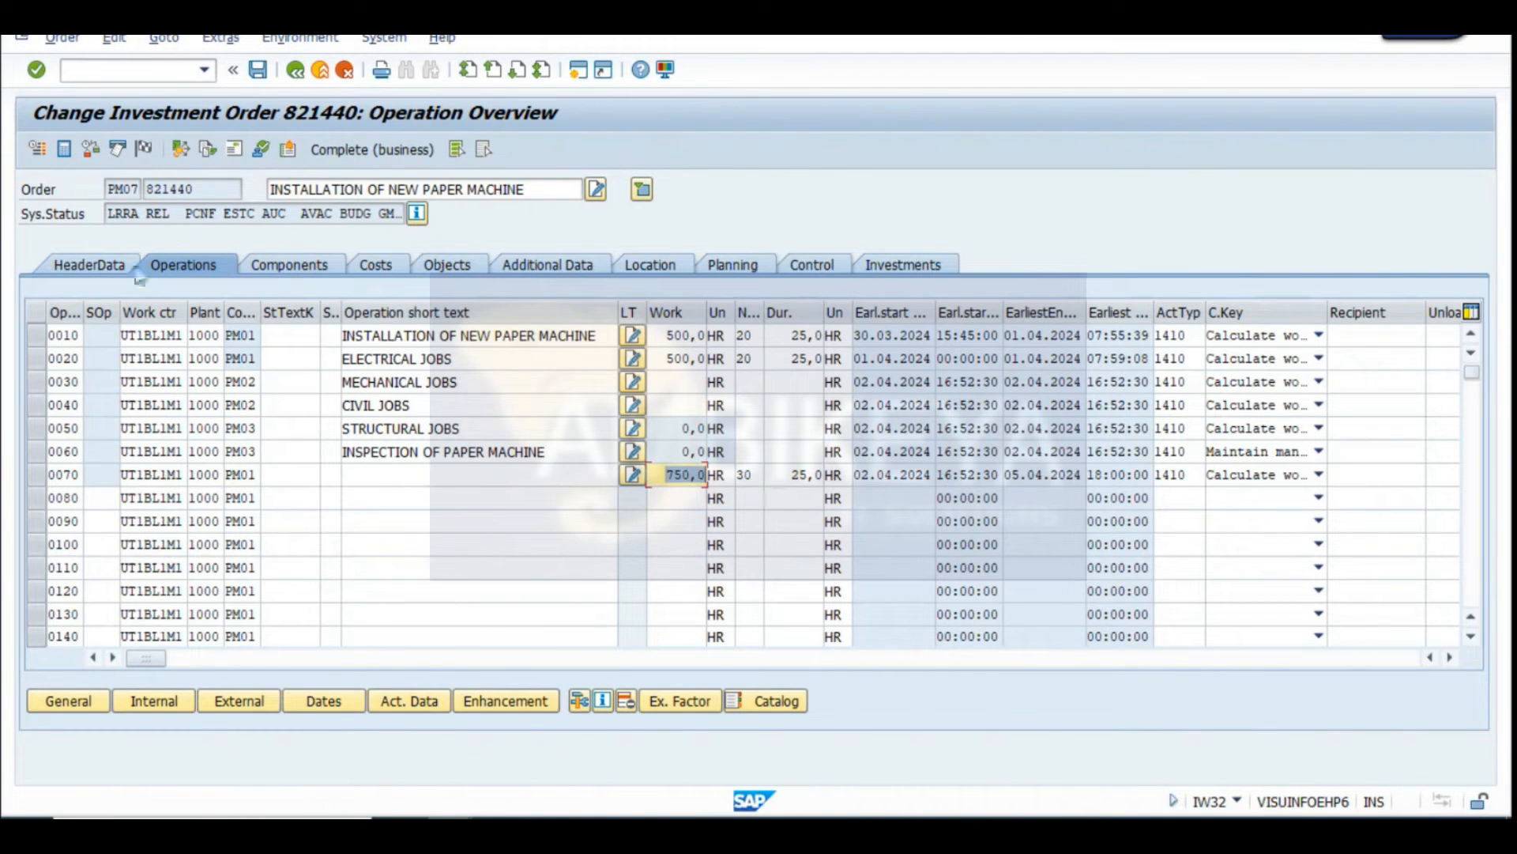
{"action": "left_click", "coordinate": [64, 149]}
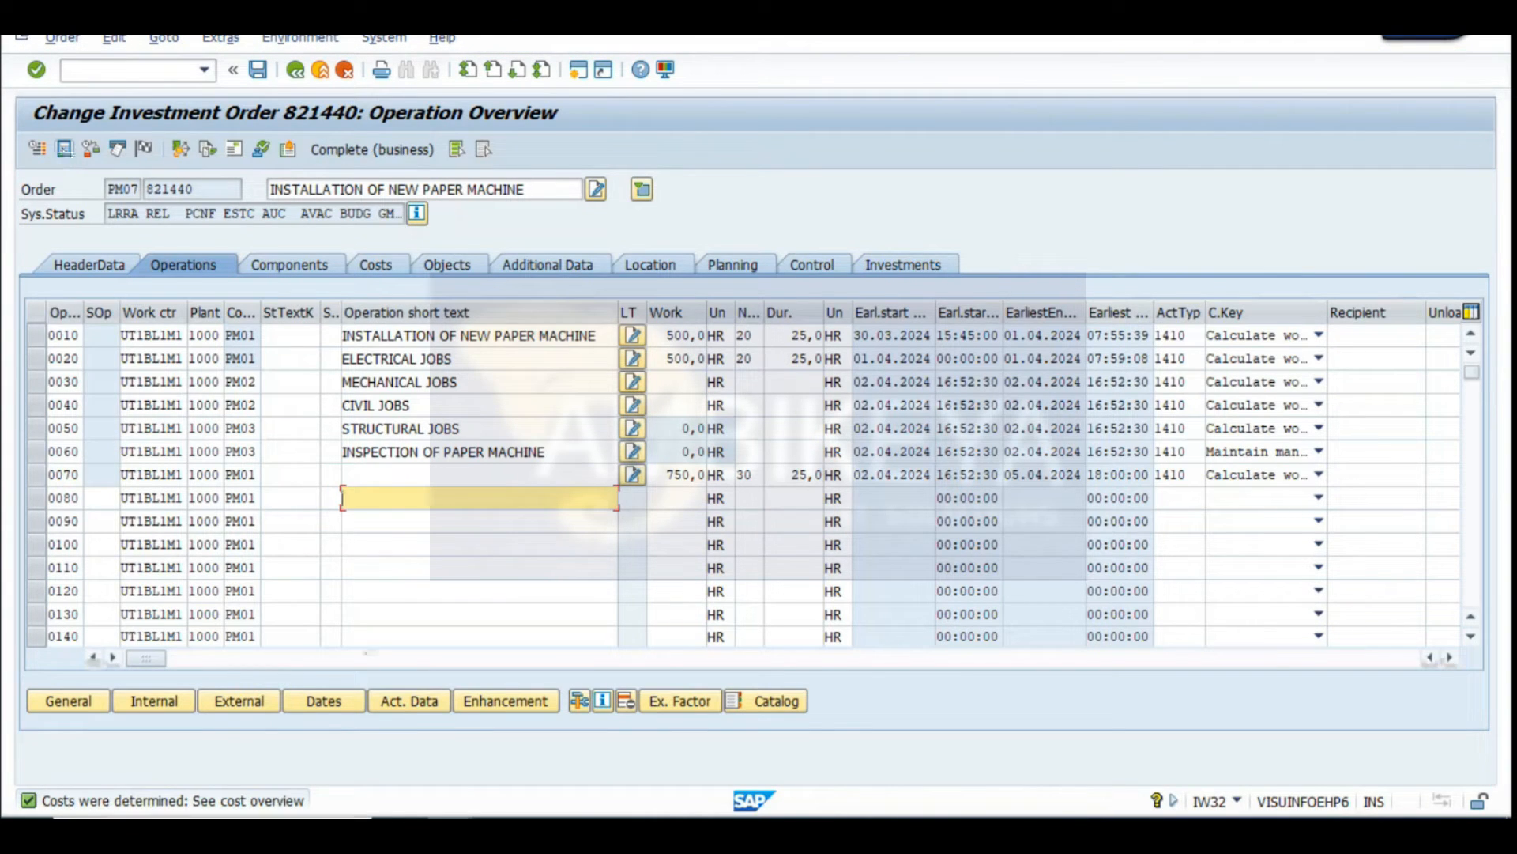
Check the Budgeted entry in the order's system status and save the order
{"action": "left_click", "coordinate": [422, 214]}
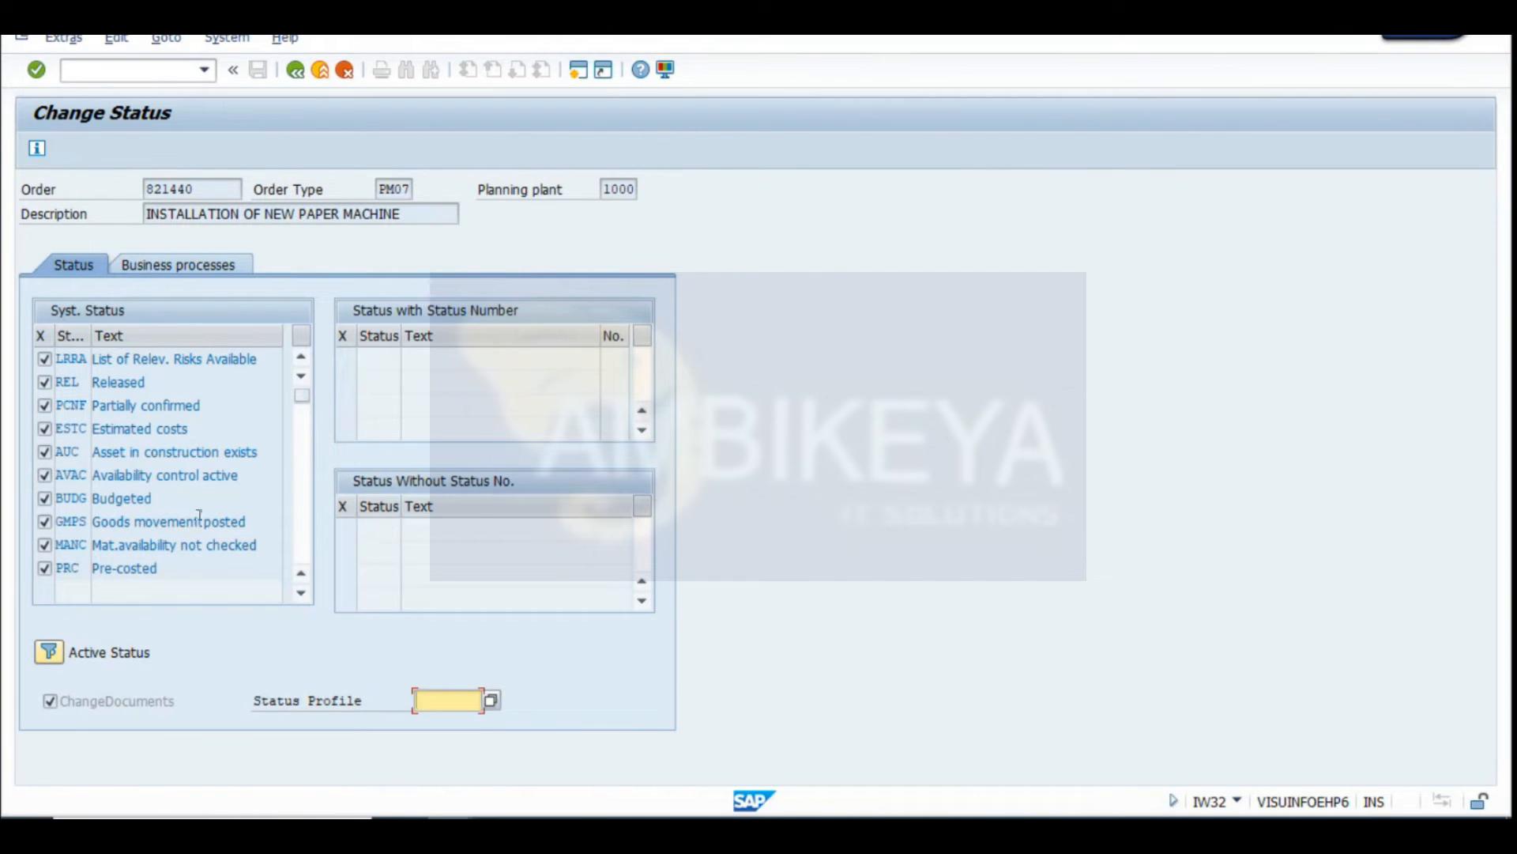
{"action": "double_click", "coordinate": [154, 498]}
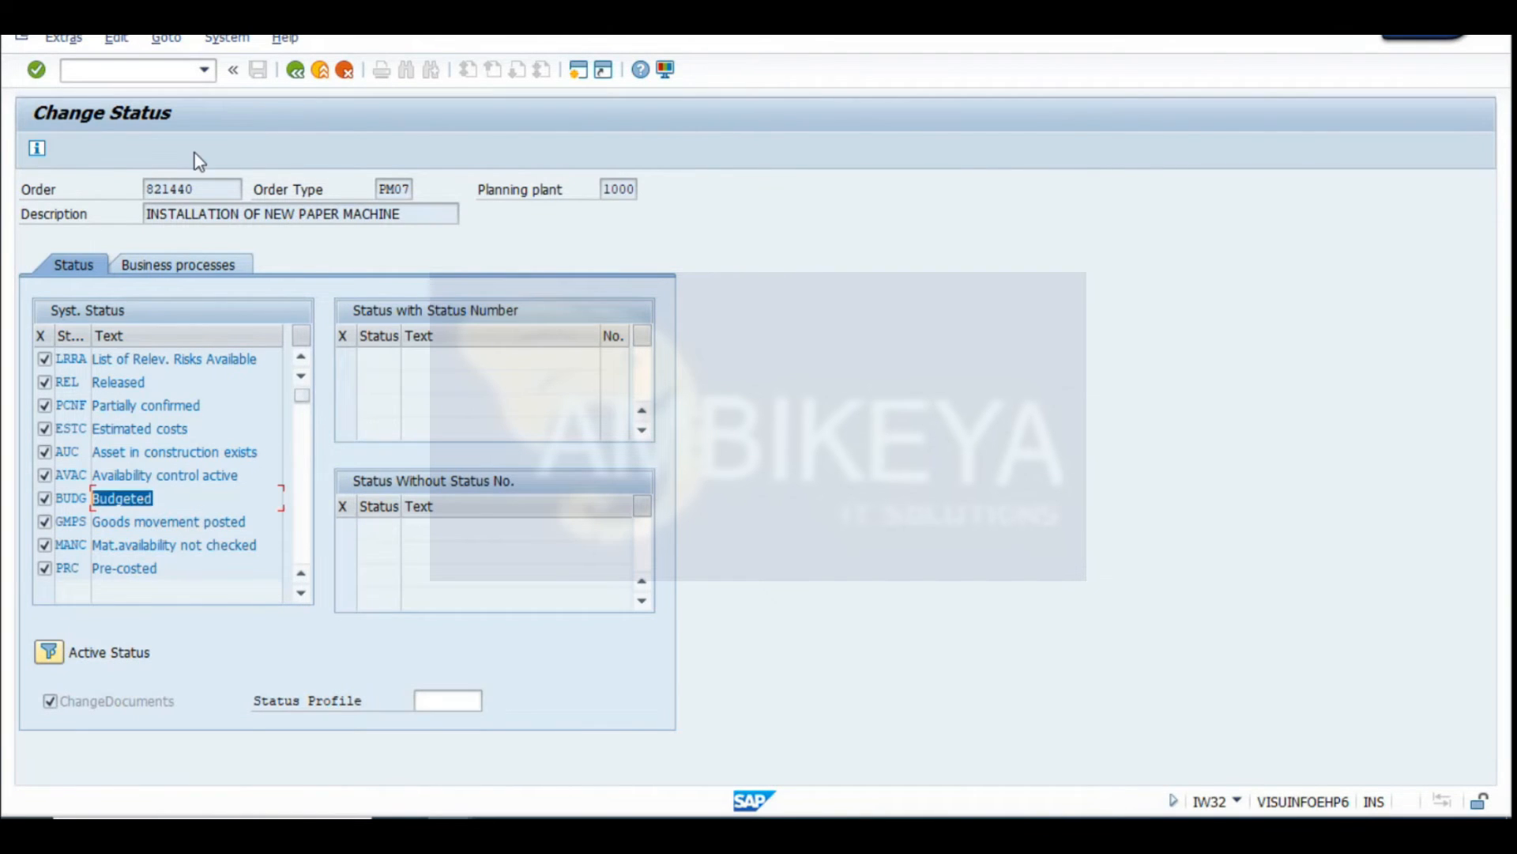
{"action": "left_click", "coordinate": [257, 72]}
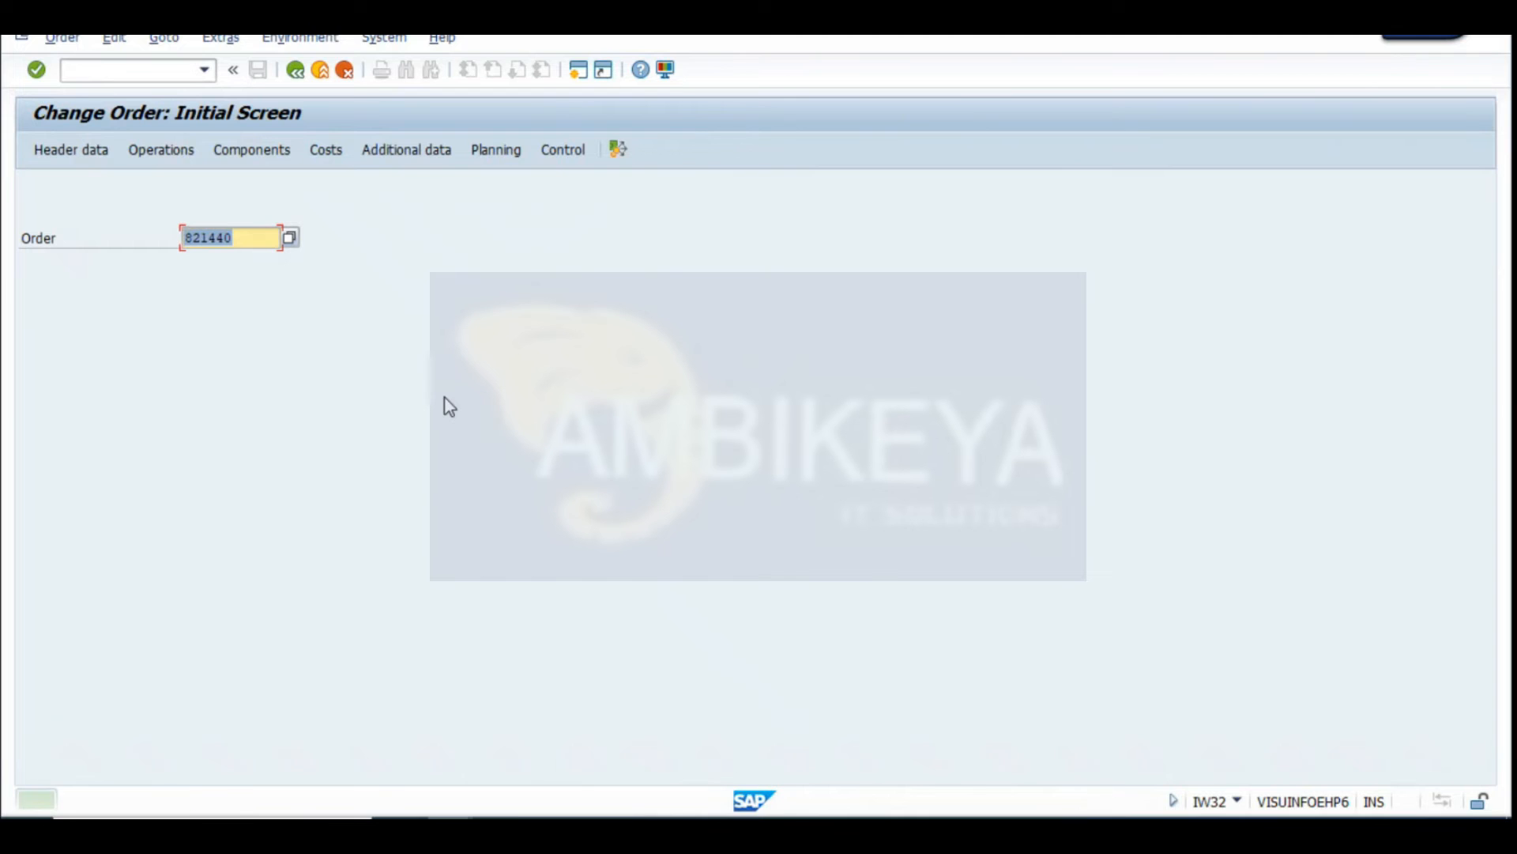
Open operation 0070 of the paper machine investment order through IW41 and save its final confirmation of 750 hours
{"action": "left_click", "coordinate": [594, 814]}
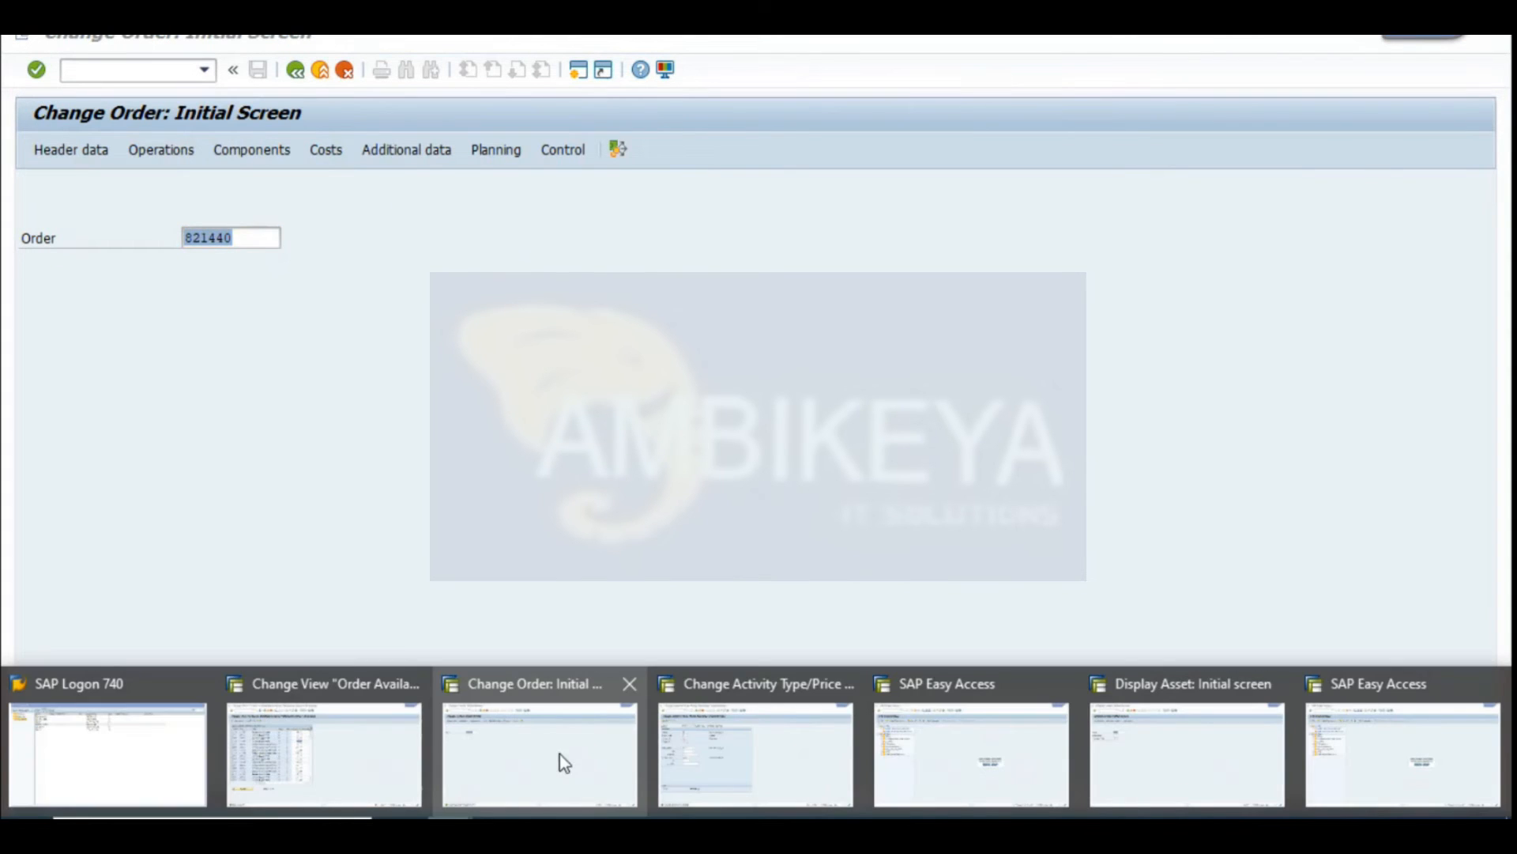
{"action": "left_click", "coordinate": [1002, 732]}
{"action": "left_click", "coordinate": [148, 72]}
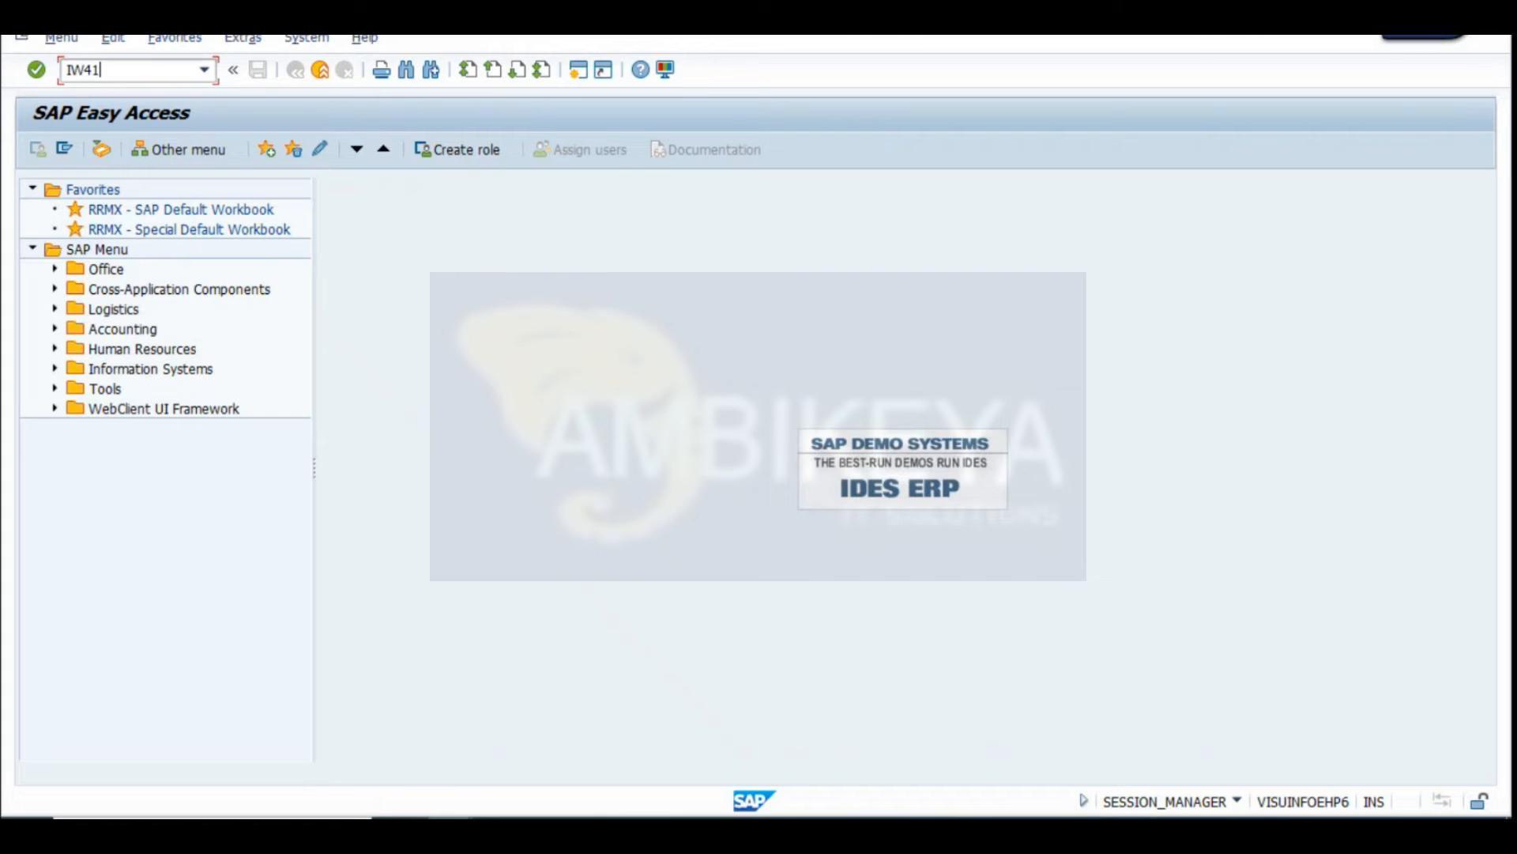
{"action": "type", "text": "IW41"}
{"action": "key", "text": "Return"}
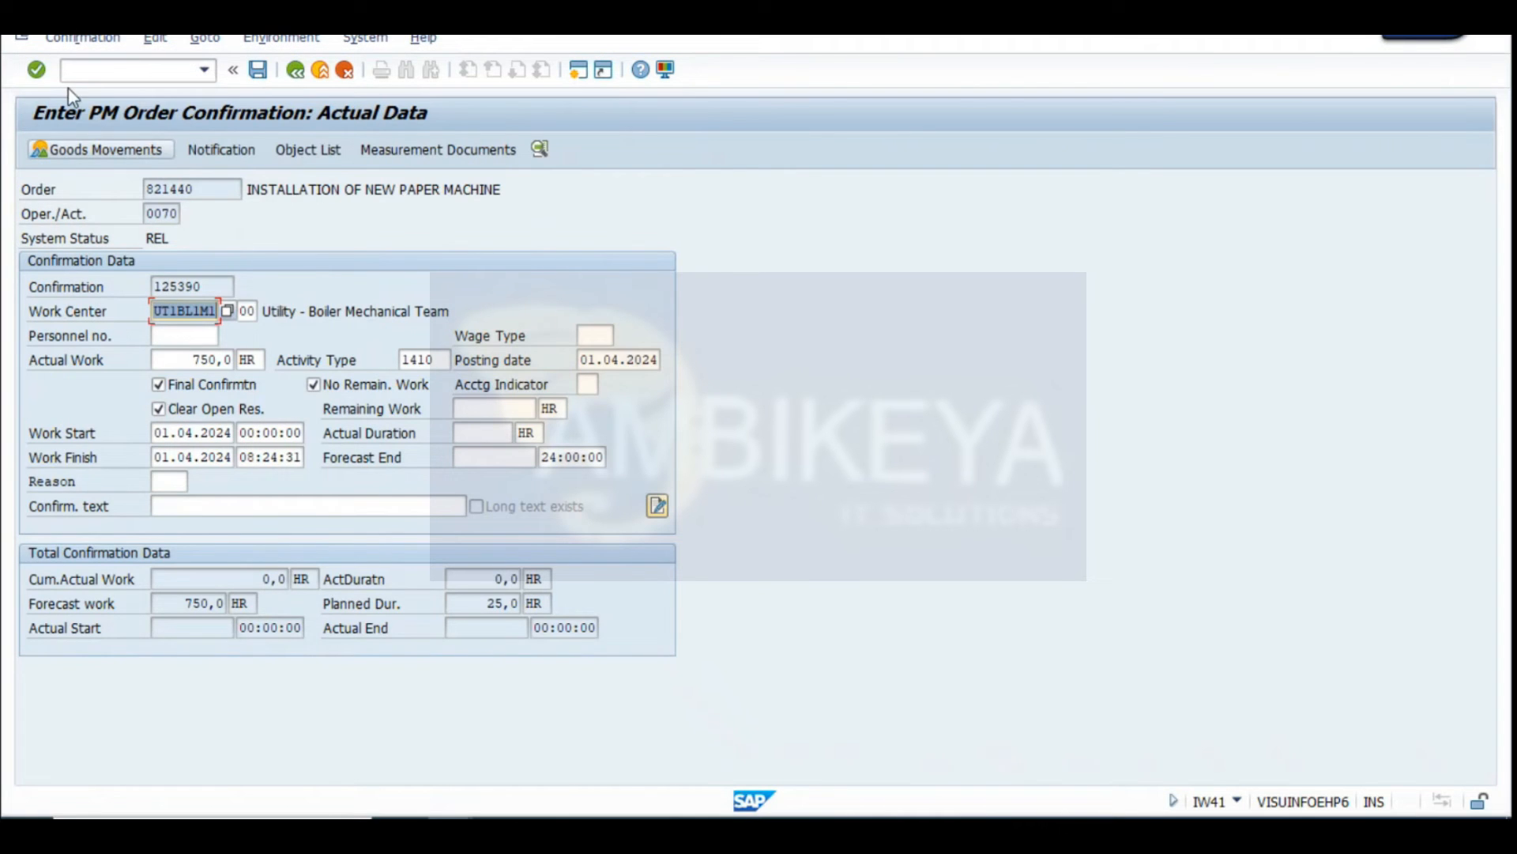
{"action": "left_click", "coordinate": [257, 71]}
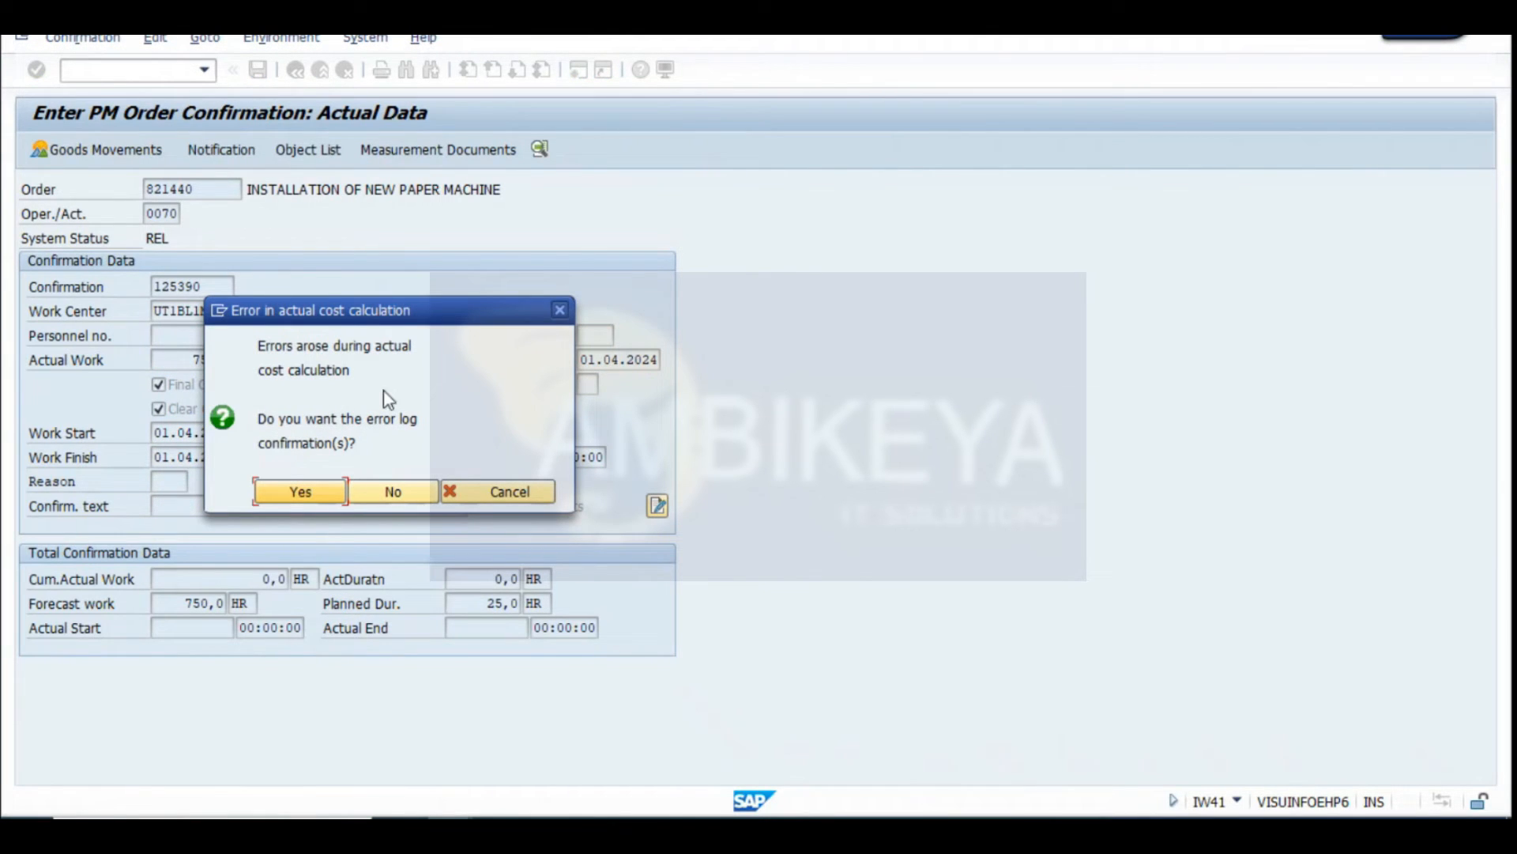
Open the actual cost calculation error log and read the details of error message BP 614
{"action": "left_click_drag", "start_coordinate": [331, 314], "coordinate": [595, 288]}
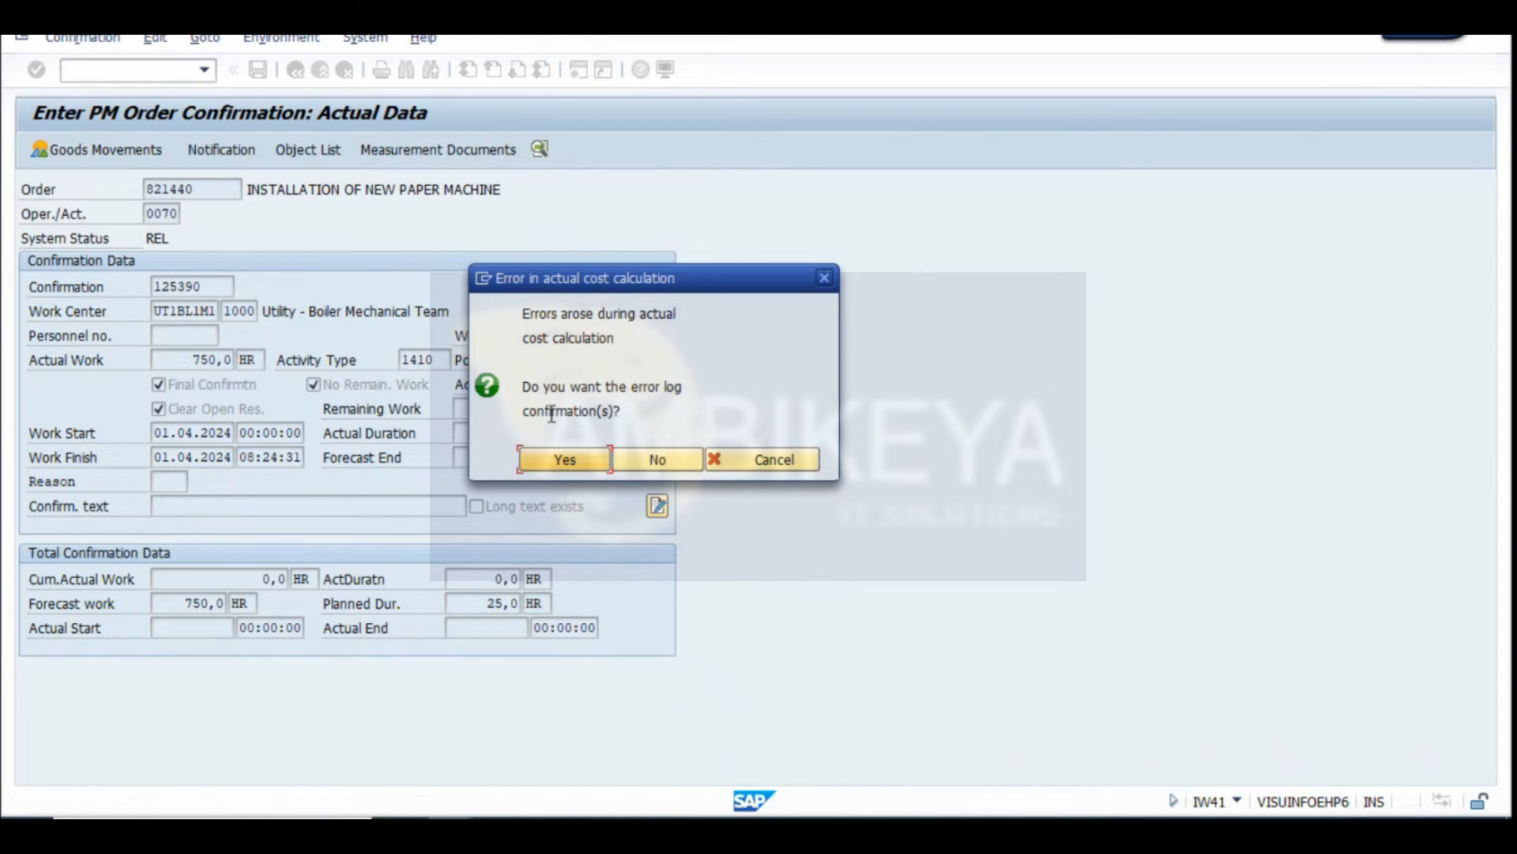
{"action": "left_click", "coordinate": [554, 461]}
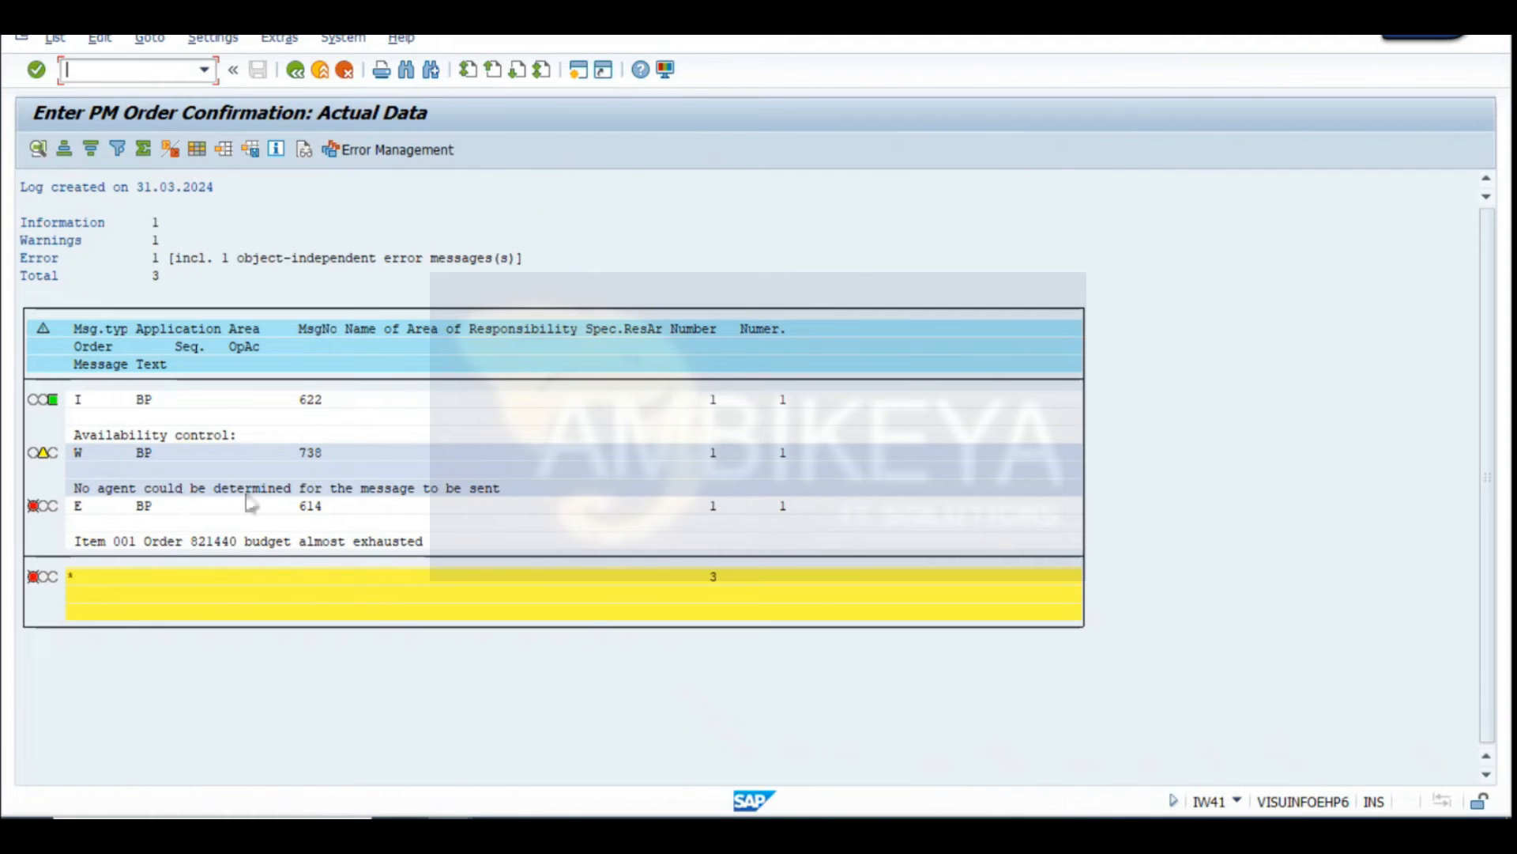
{"action": "double_click", "coordinate": [81, 506]}
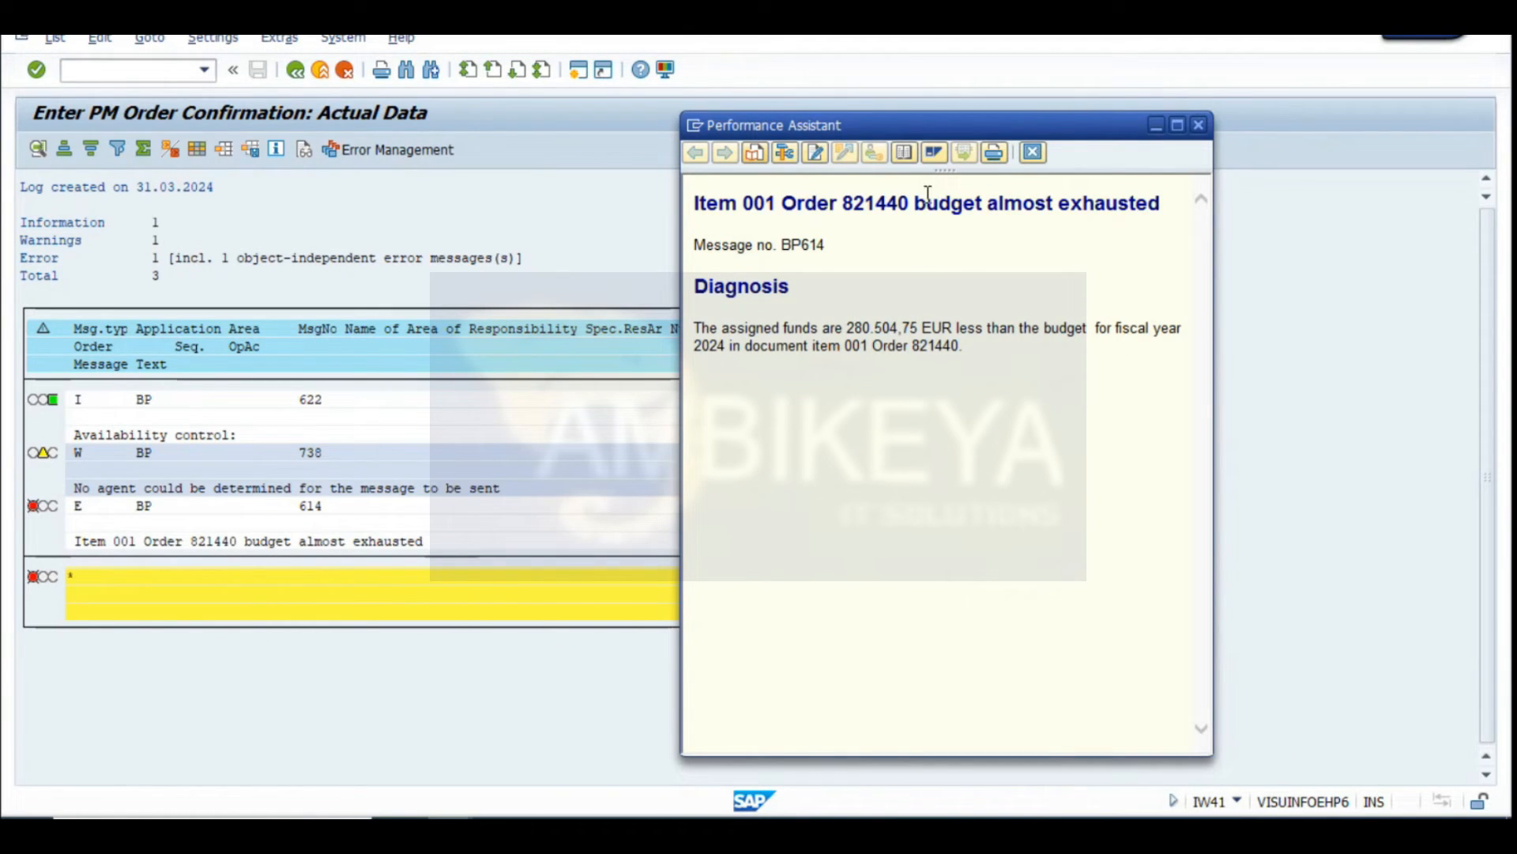
{"action": "left_click_drag", "start_coordinate": [914, 207], "coordinate": [1173, 213]}
{"action": "left_click", "coordinate": [1096, 273]}
Capture the error log with its message details, paste it below the investment order picture on the INVESTMENT sheet, and close the details window
{"action": "key", "text": "super+shift+s"}
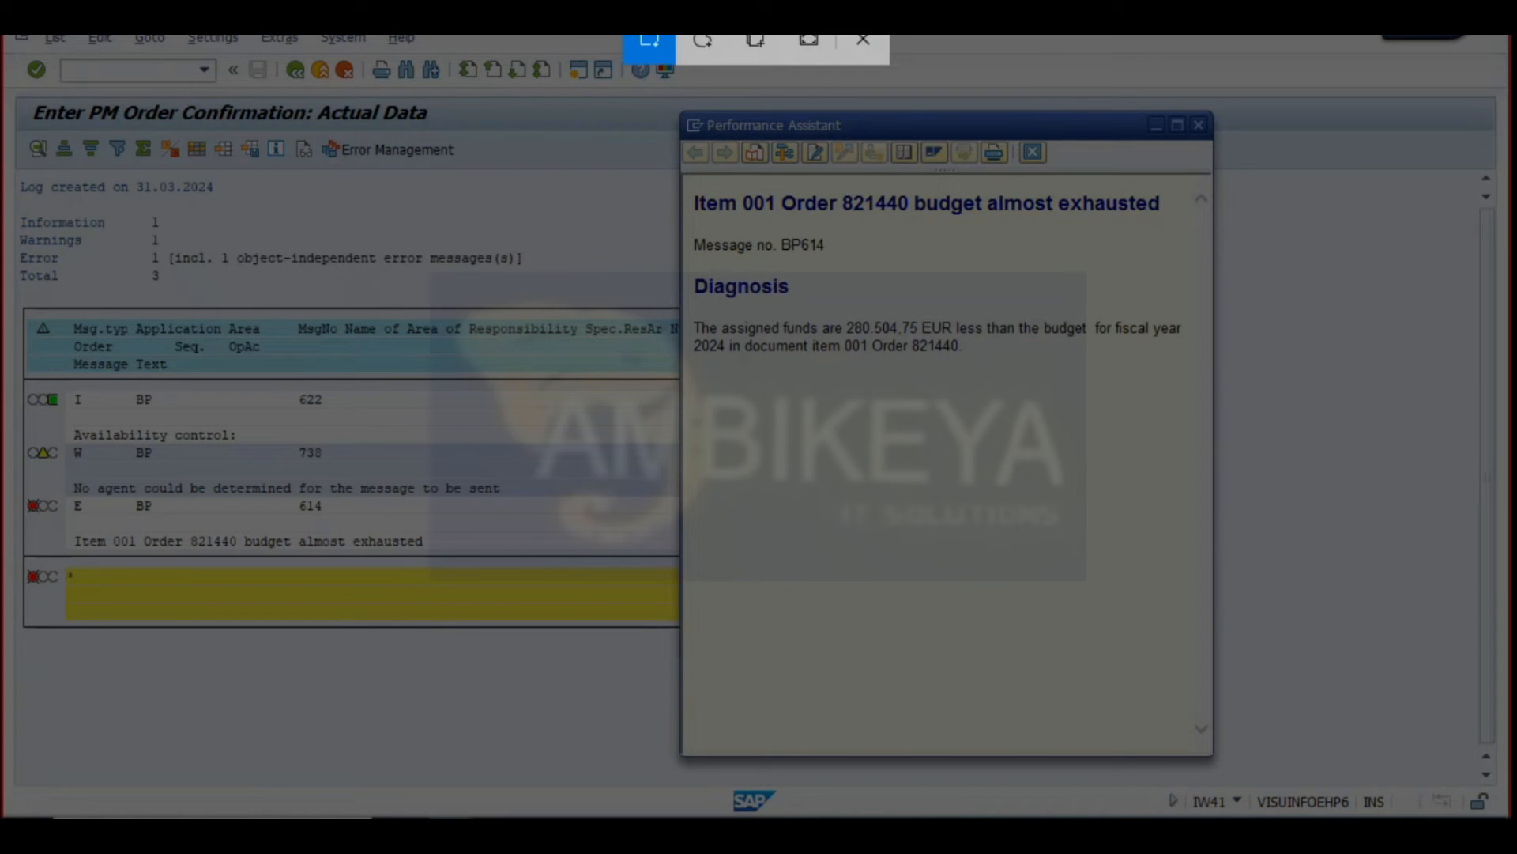
{"action": "left_click_drag", "start_coordinate": [11, 34], "coordinate": [1234, 783]}
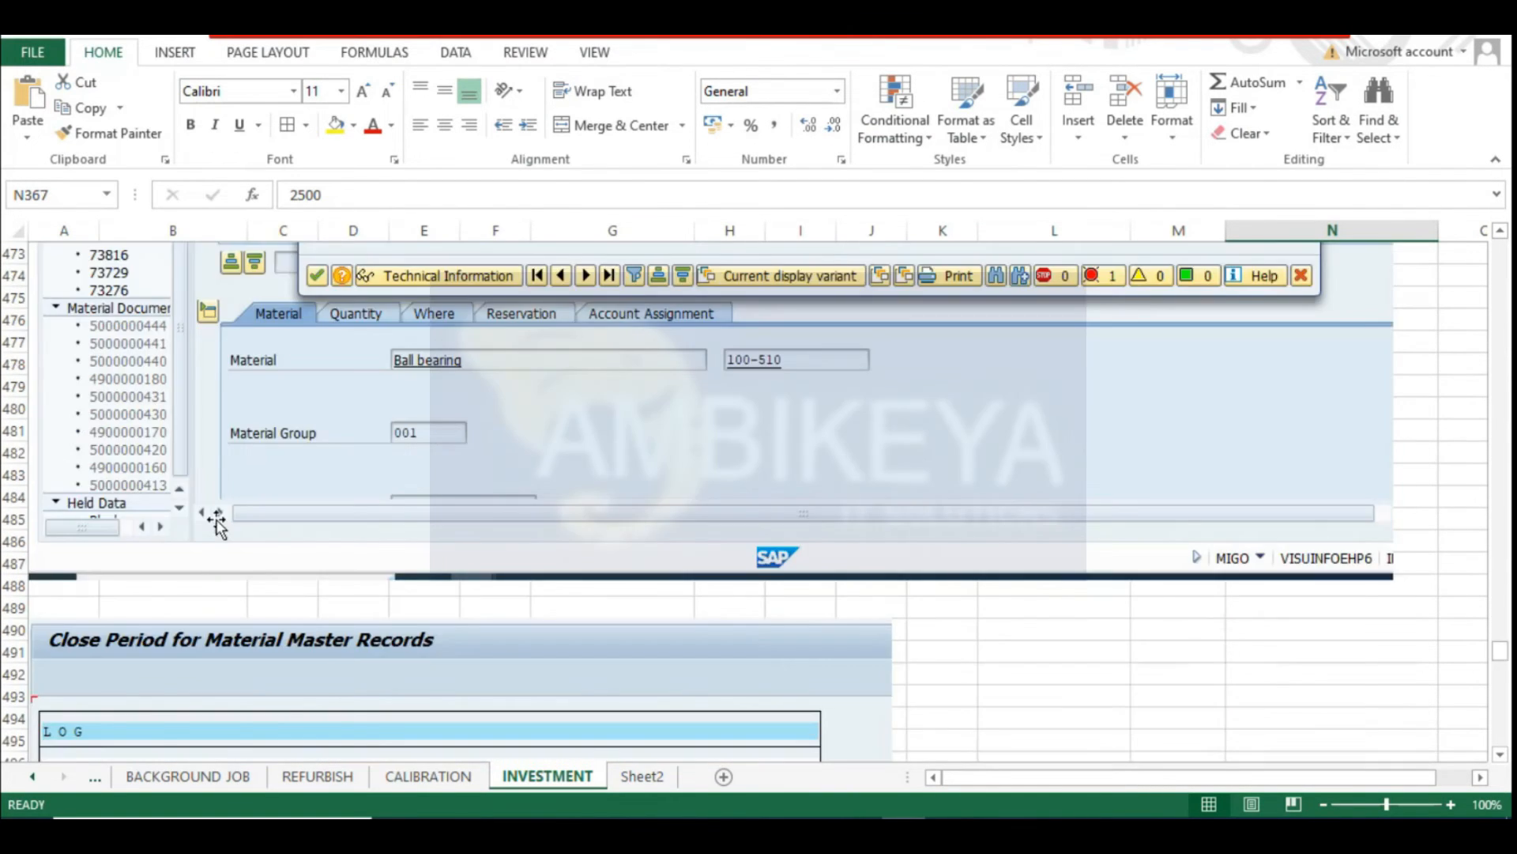
{"action": "scroll", "coordinate": [217, 521], "scroll_direction": "down", "scroll_amount": 20}
{"action": "scroll", "coordinate": [164, 406], "scroll_direction": "up", "scroll_amount": 4}
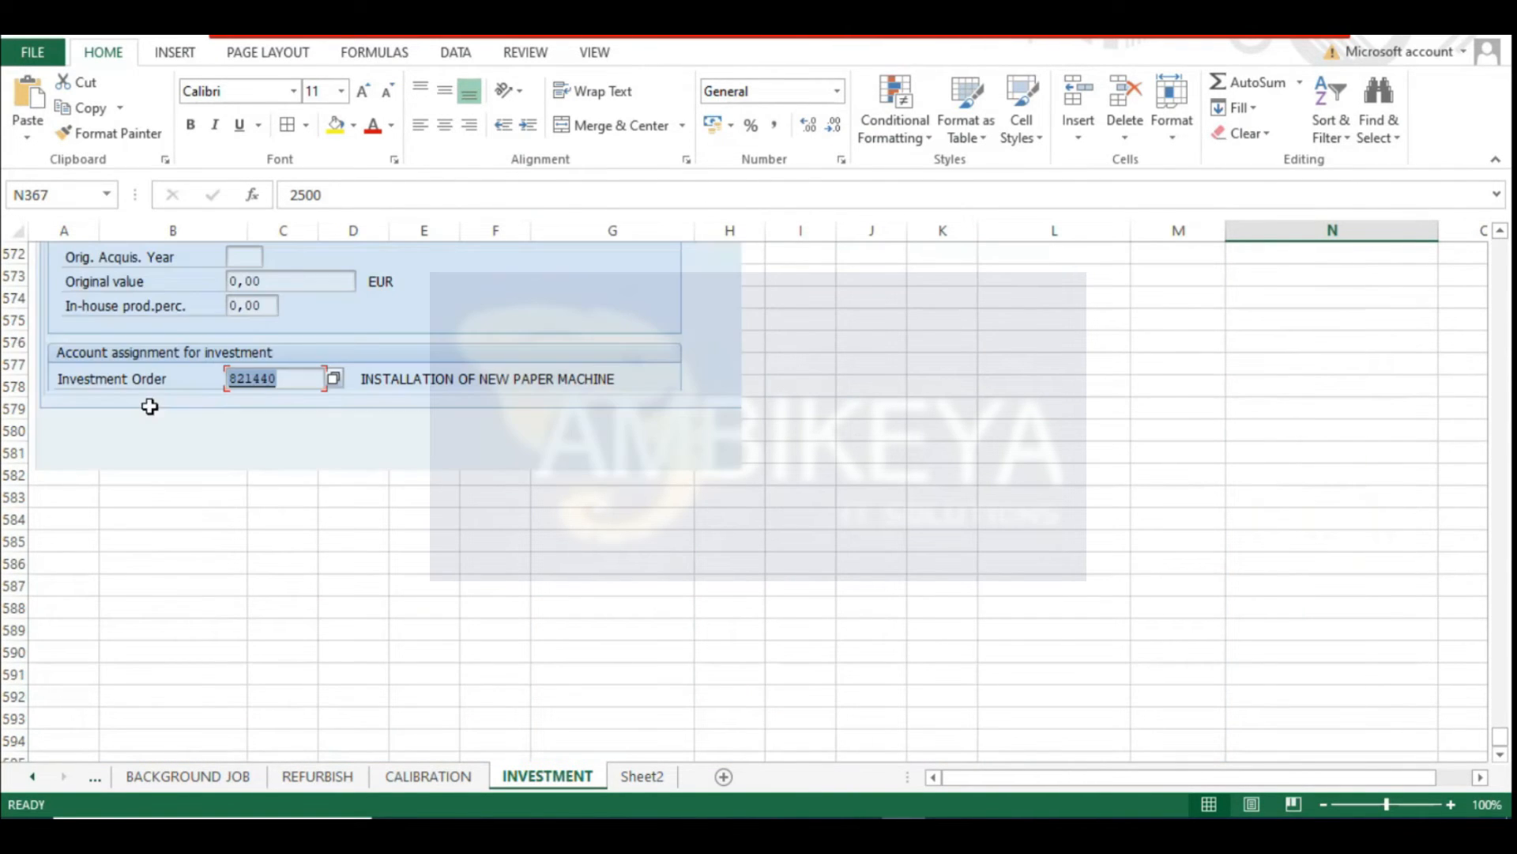
{"action": "left_click", "coordinate": [46, 458]}
{"action": "left_click", "coordinate": [61, 523]}
{"action": "key", "text": "ctrl+v"}
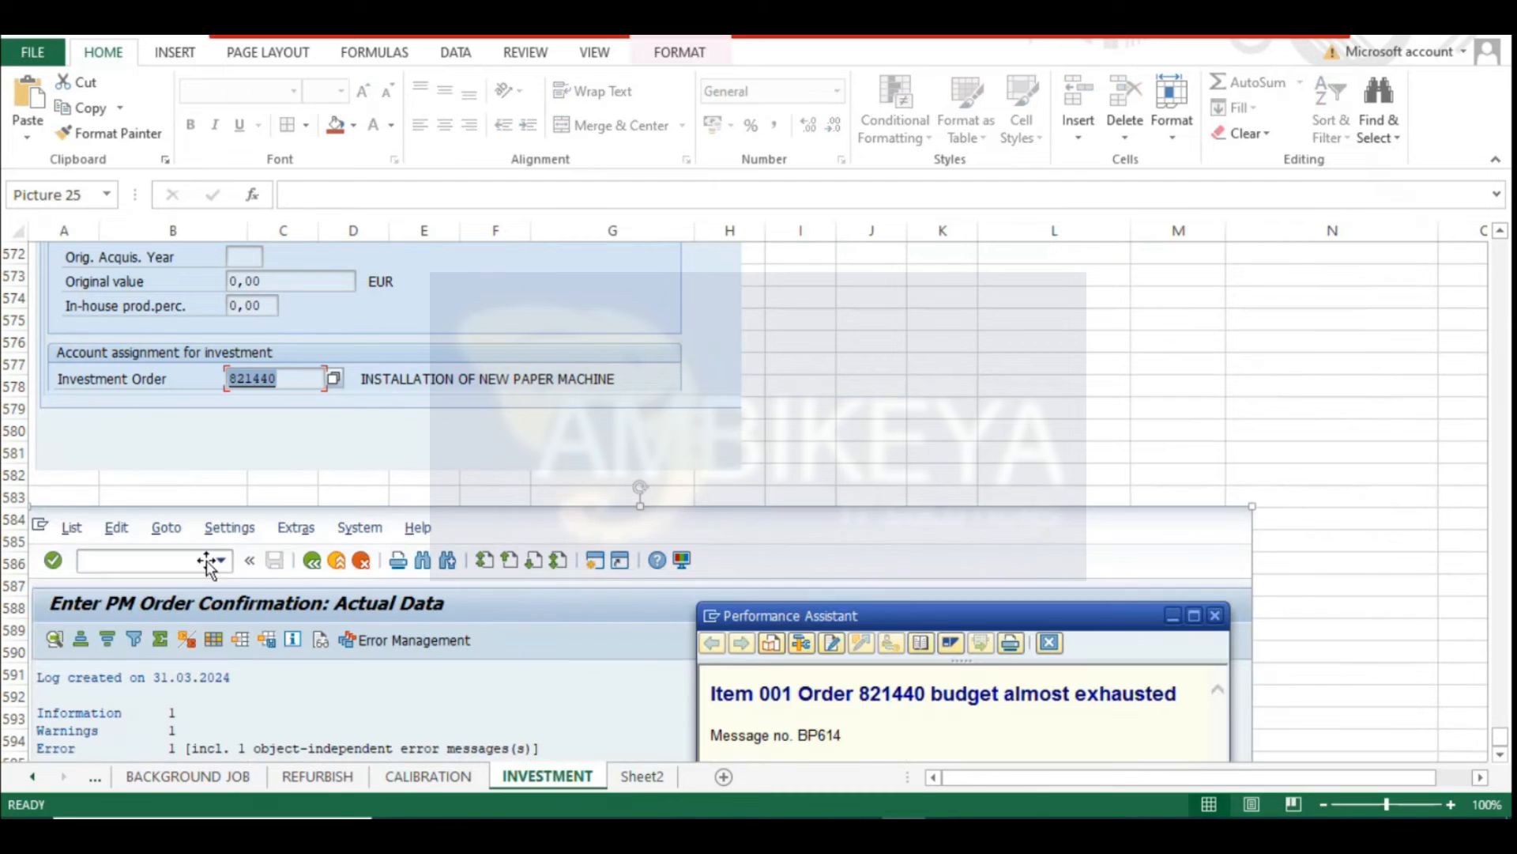
{"action": "key", "text": "alt+Tab"}
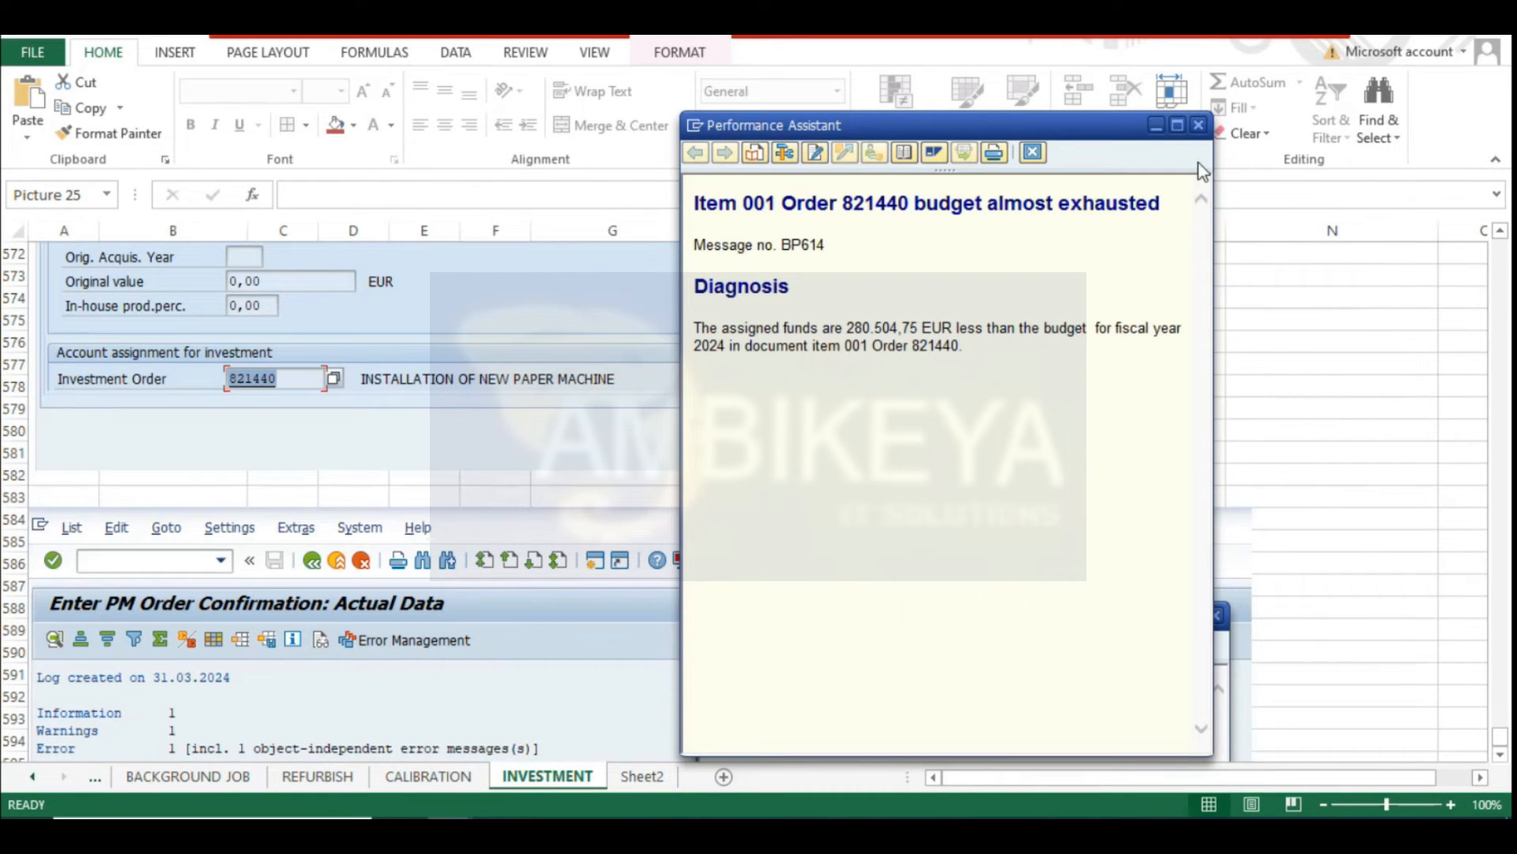
{"action": "left_click", "coordinate": [1198, 125]}
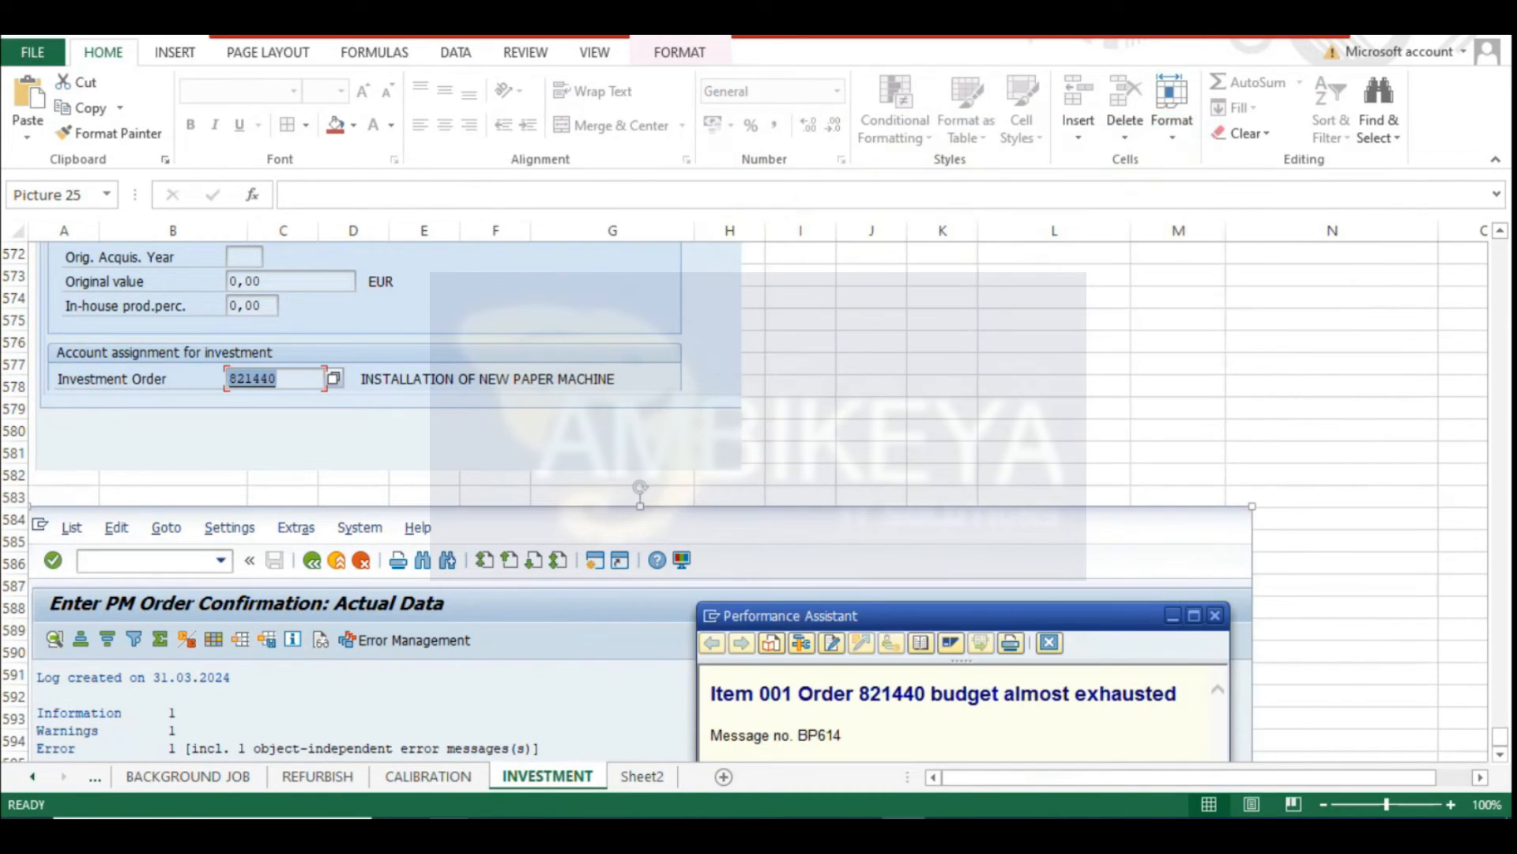
Leave the asset display session and try to open the paper machine order's original budget through KO22
{"action": "left_click", "coordinate": [451, 828]}
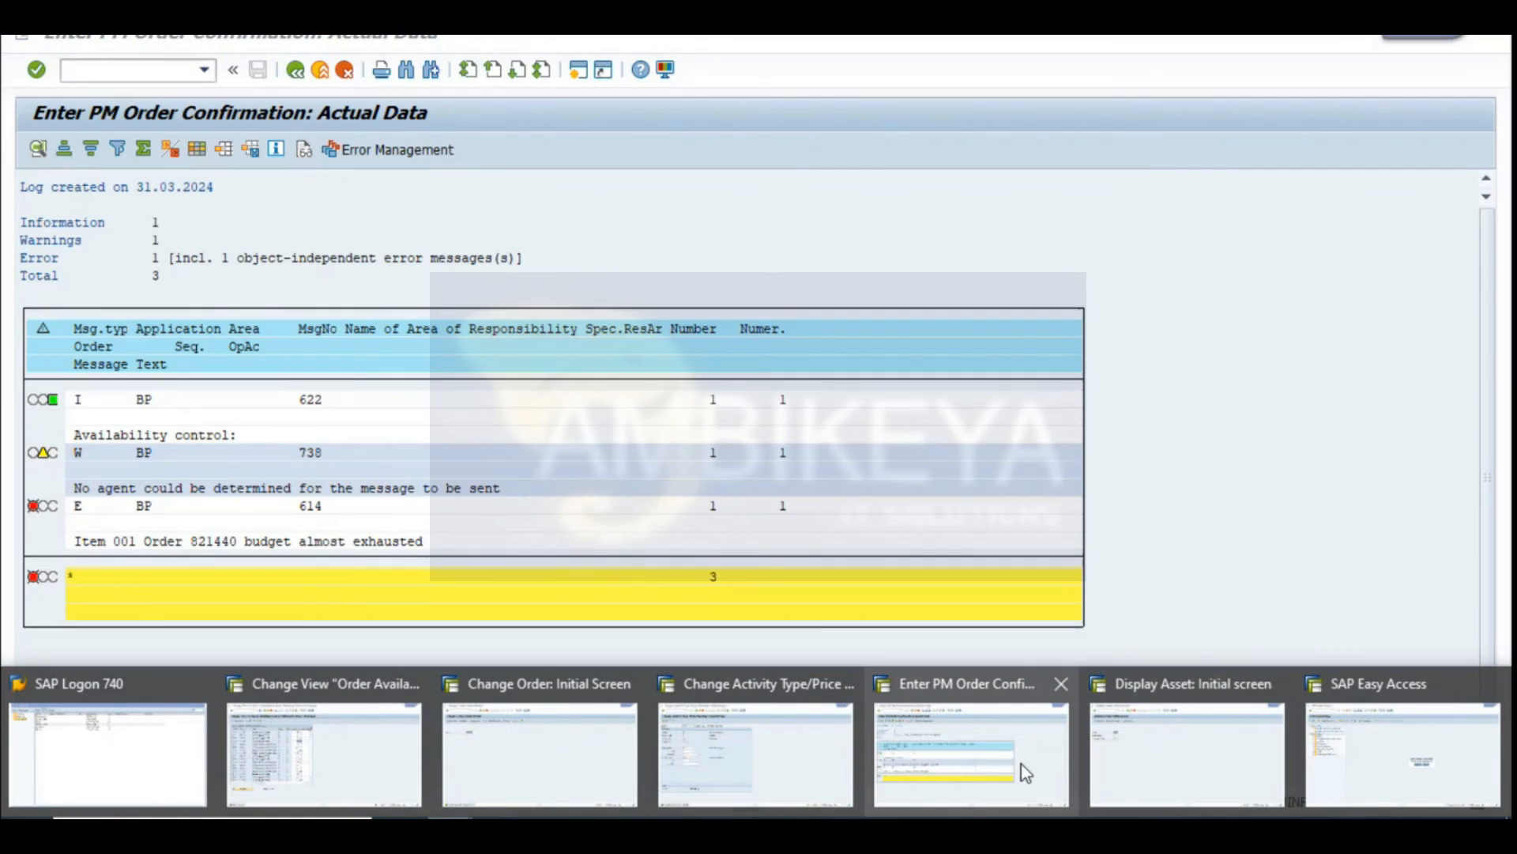
{"action": "left_click", "coordinate": [1181, 758]}
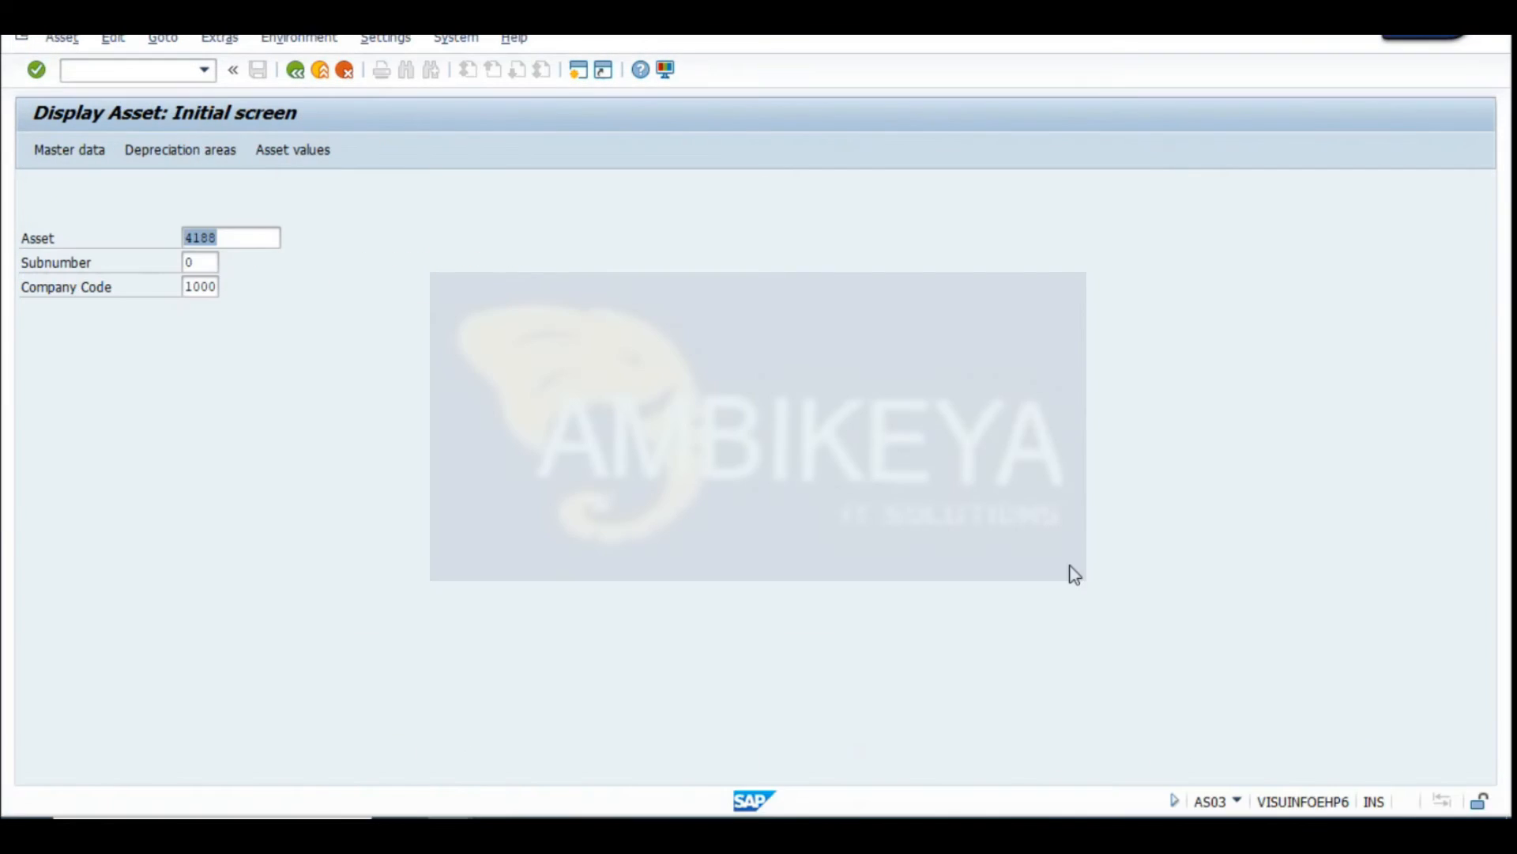
{"action": "left_click", "coordinate": [295, 71]}
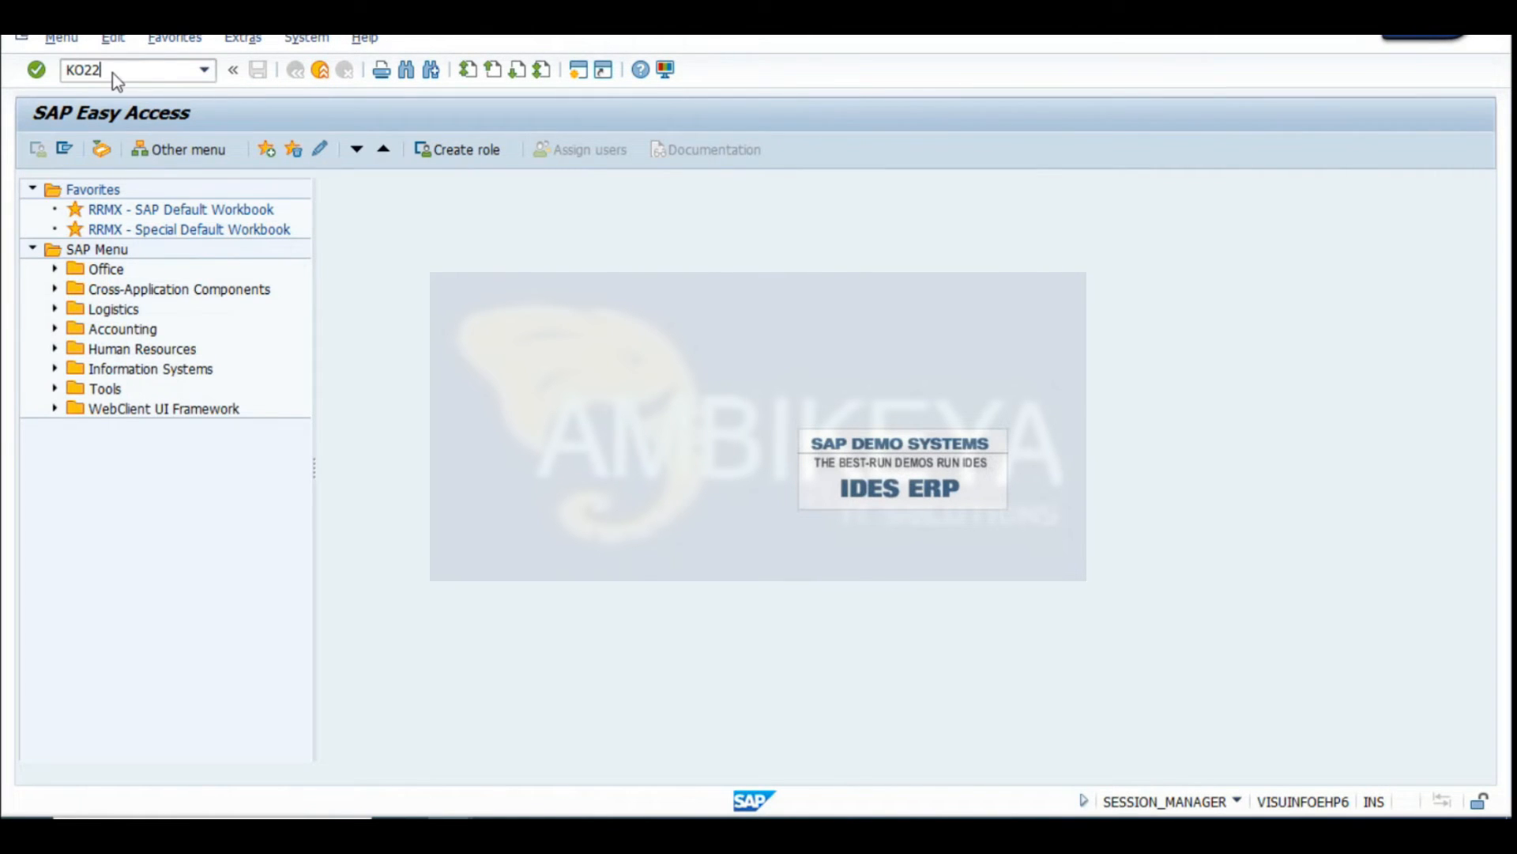
{"action": "key", "text": "Return"}
{"action": "key", "text": "Return"}
{"action": "left_click", "coordinate": [53, 410]}
{"action": "key", "text": "alt+Tab"}
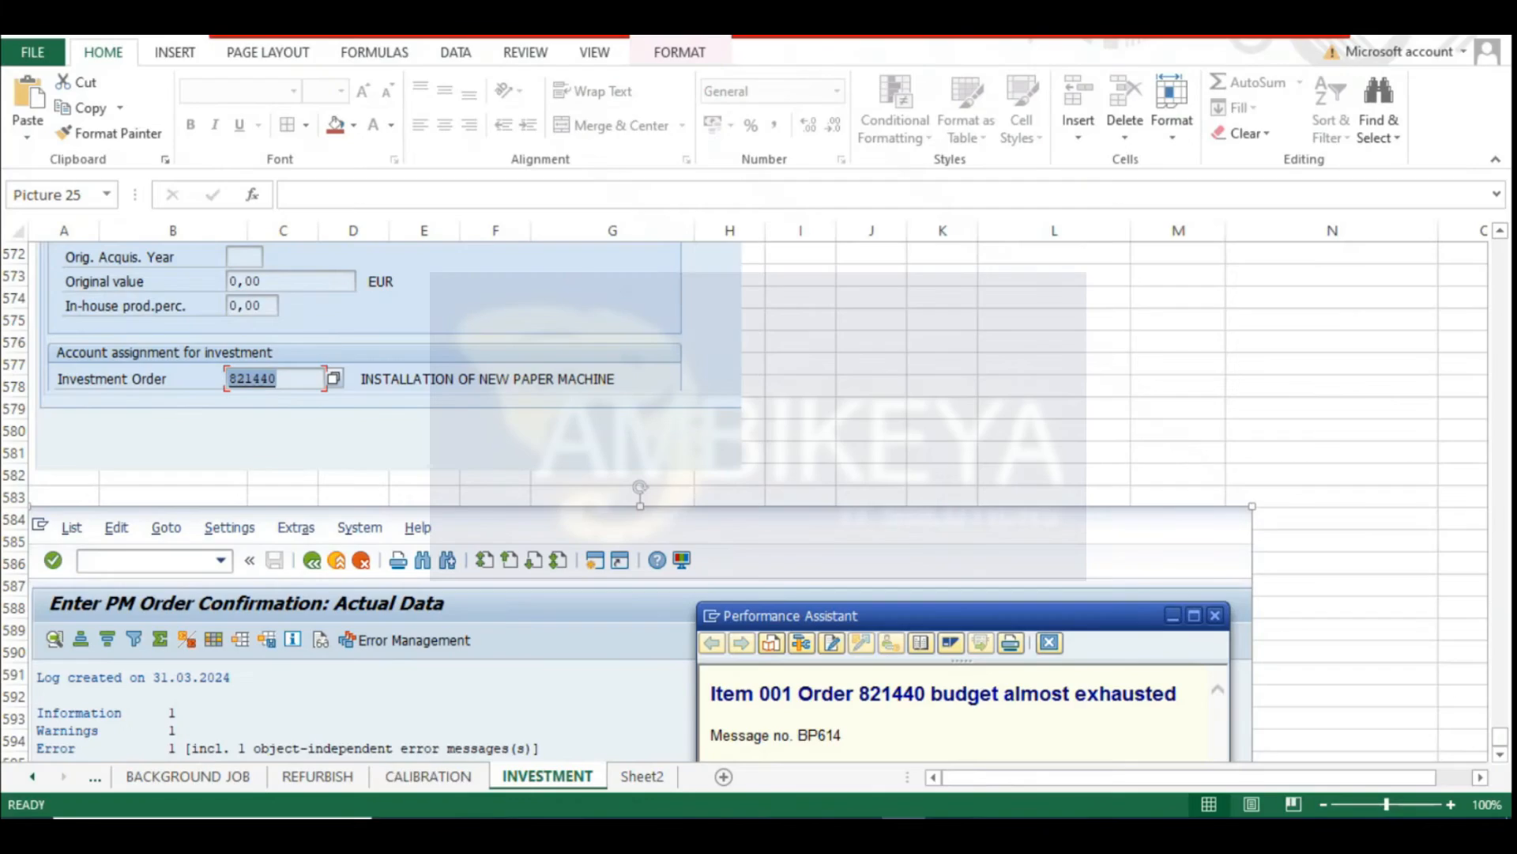
Return to the IW41 error log, leave it, and save the confirmation despite the cost calculation error
{"action": "mouse_move", "coordinate": [450, 829]}
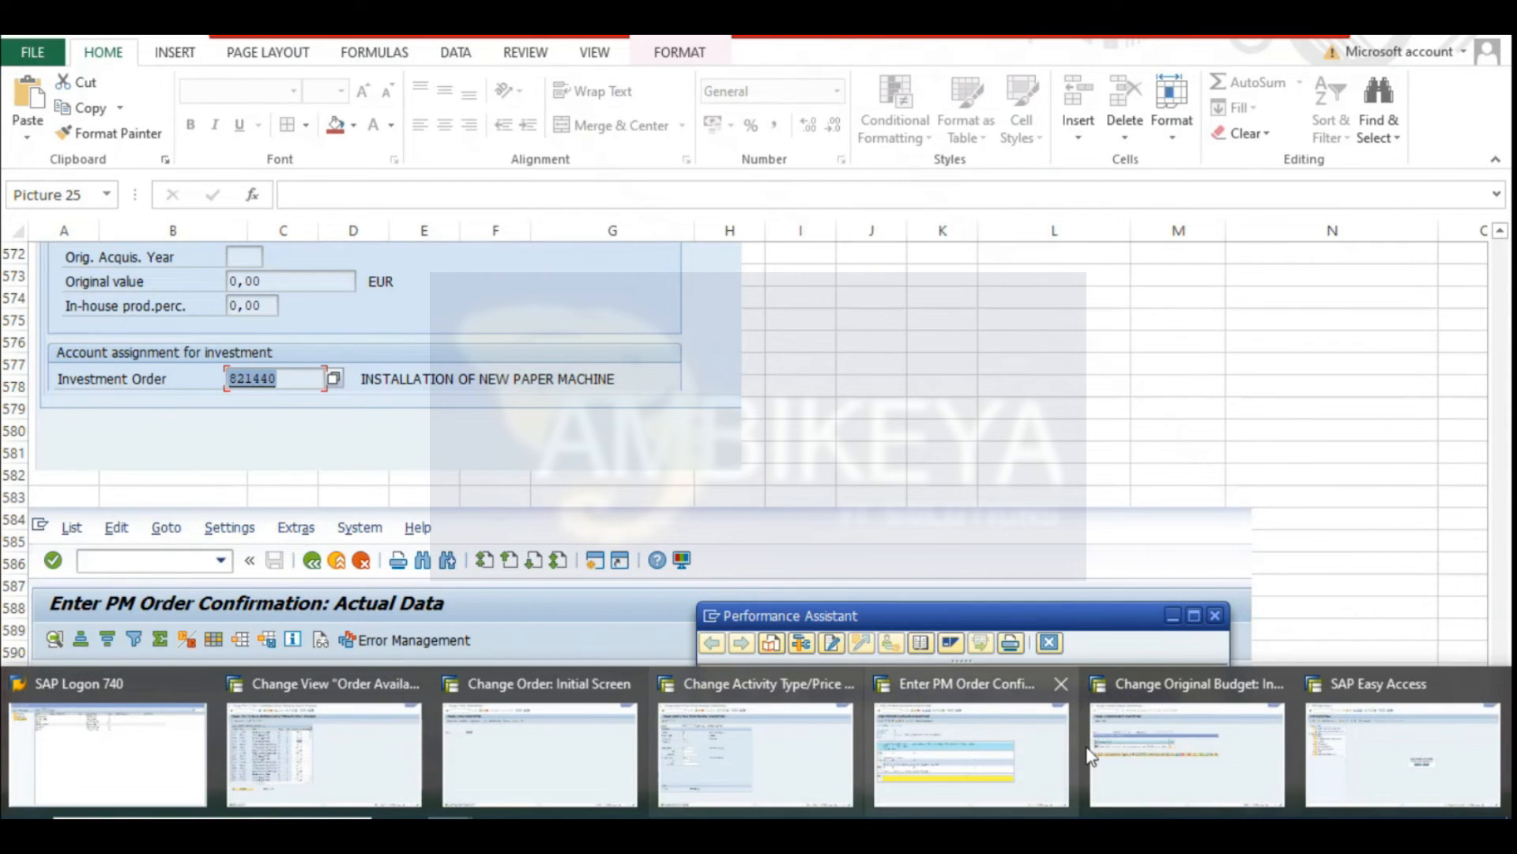
{"action": "left_click", "coordinate": [973, 755]}
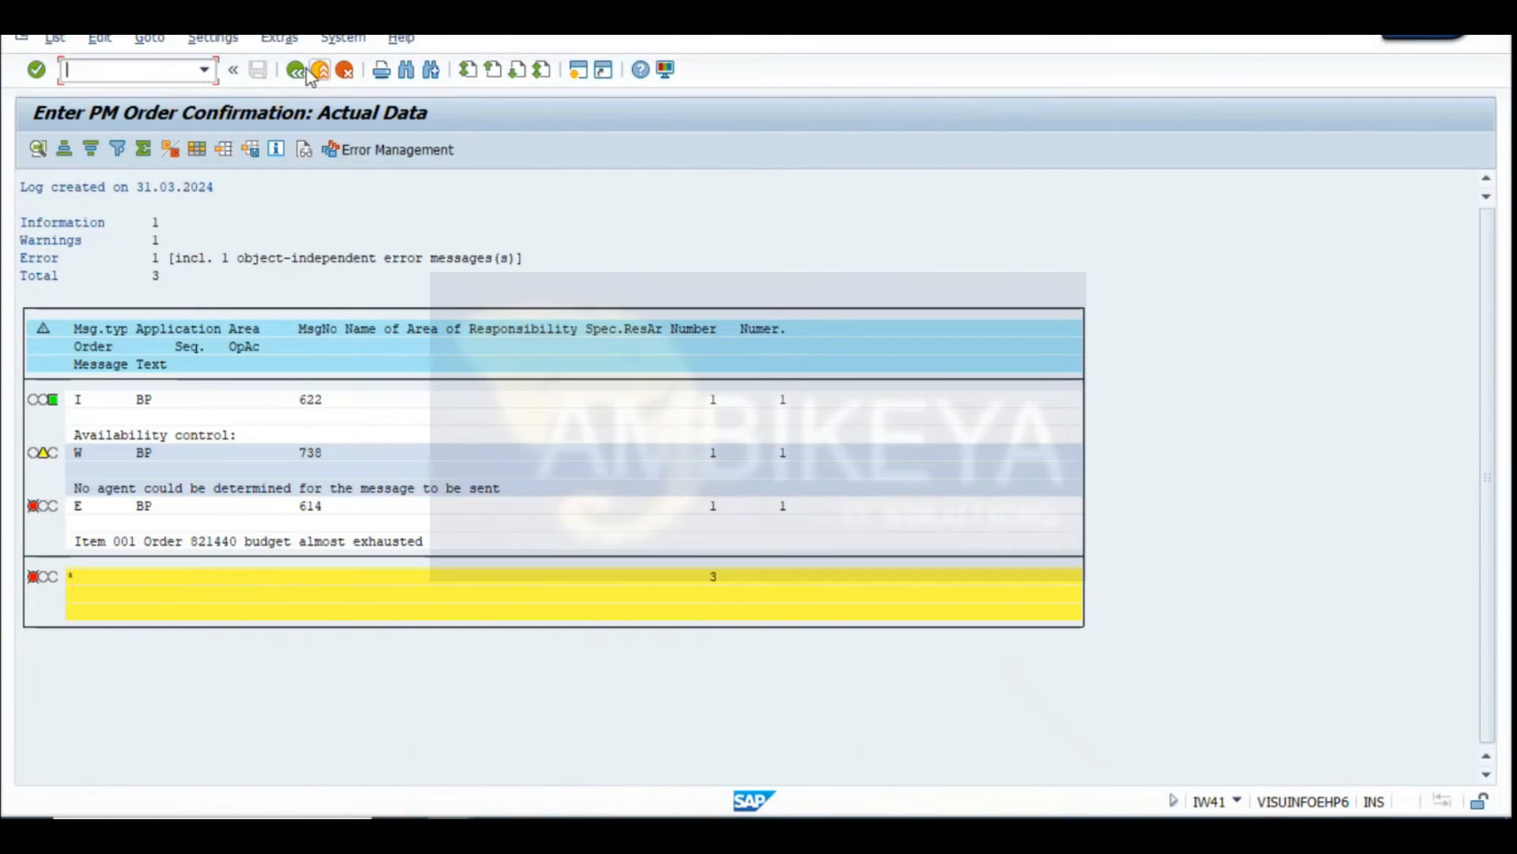
{"action": "left_click", "coordinate": [296, 72]}
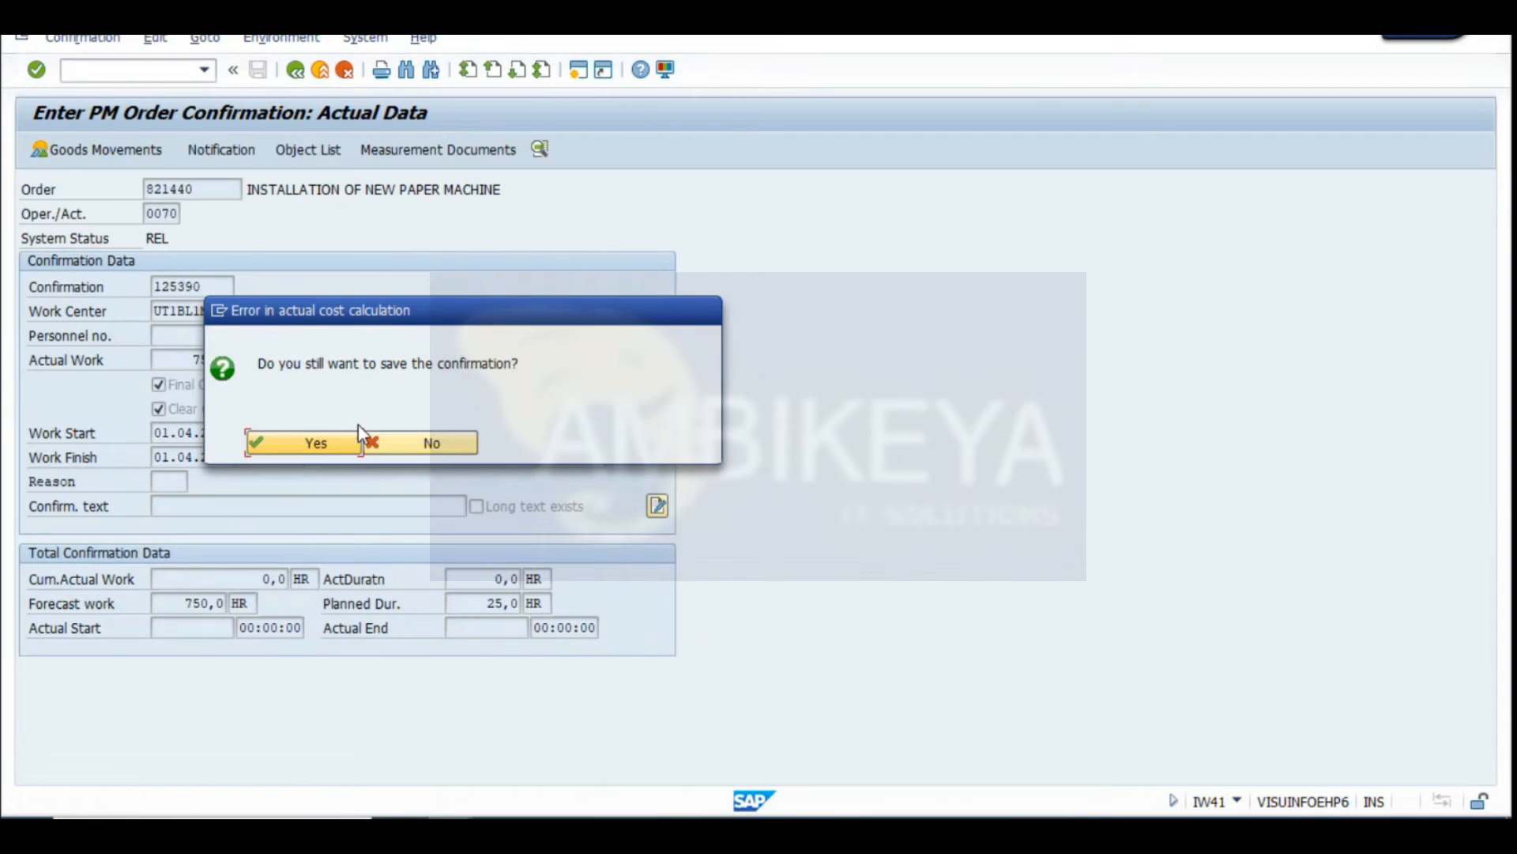
{"action": "left_click", "coordinate": [302, 443]}
{"action": "left_click", "coordinate": [529, 630]}
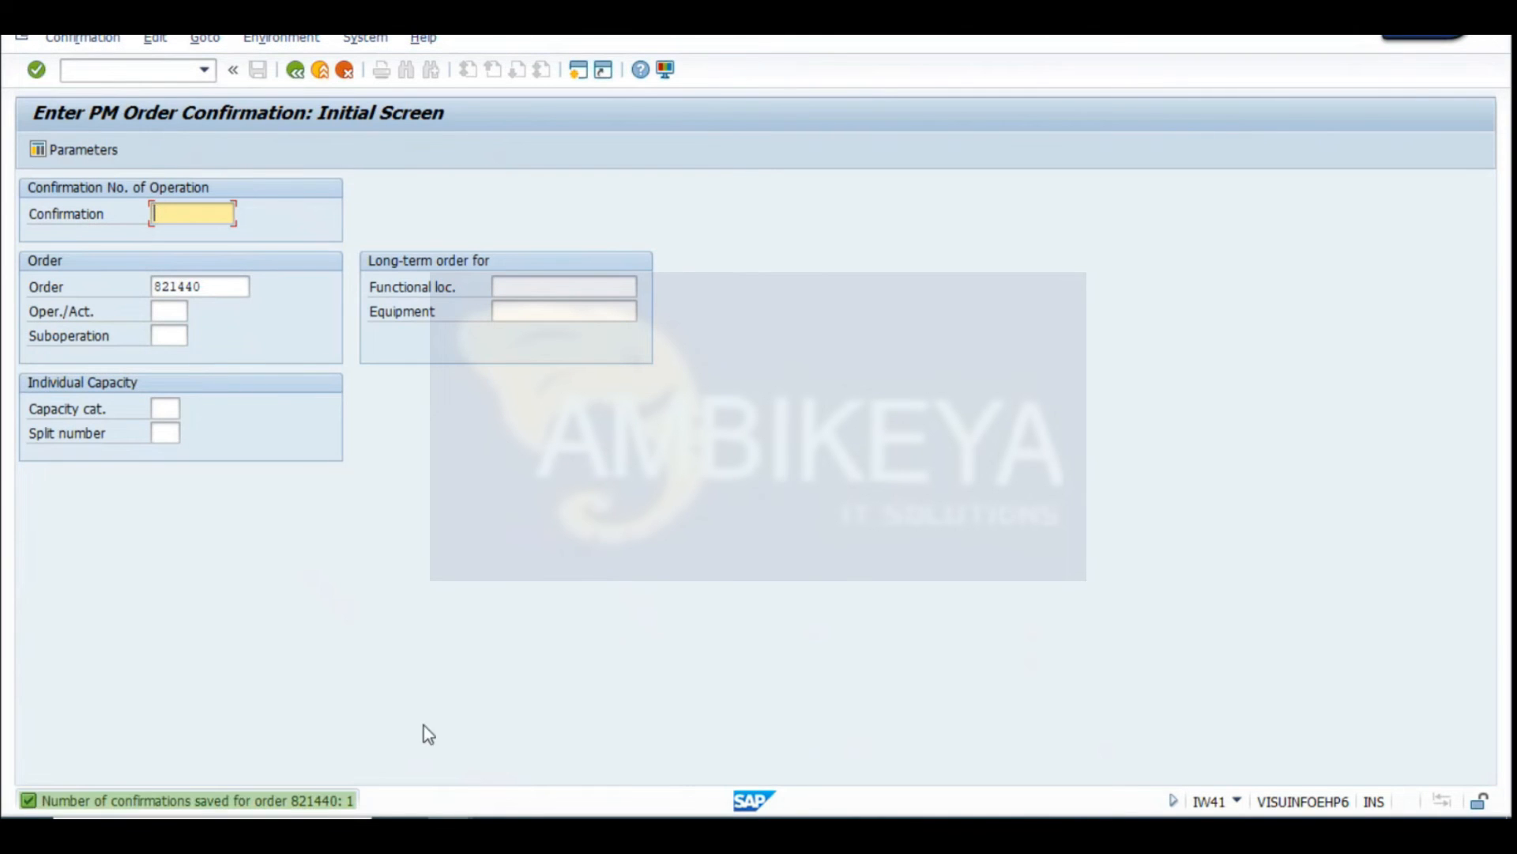
{"action": "left_click", "coordinate": [449, 831]}
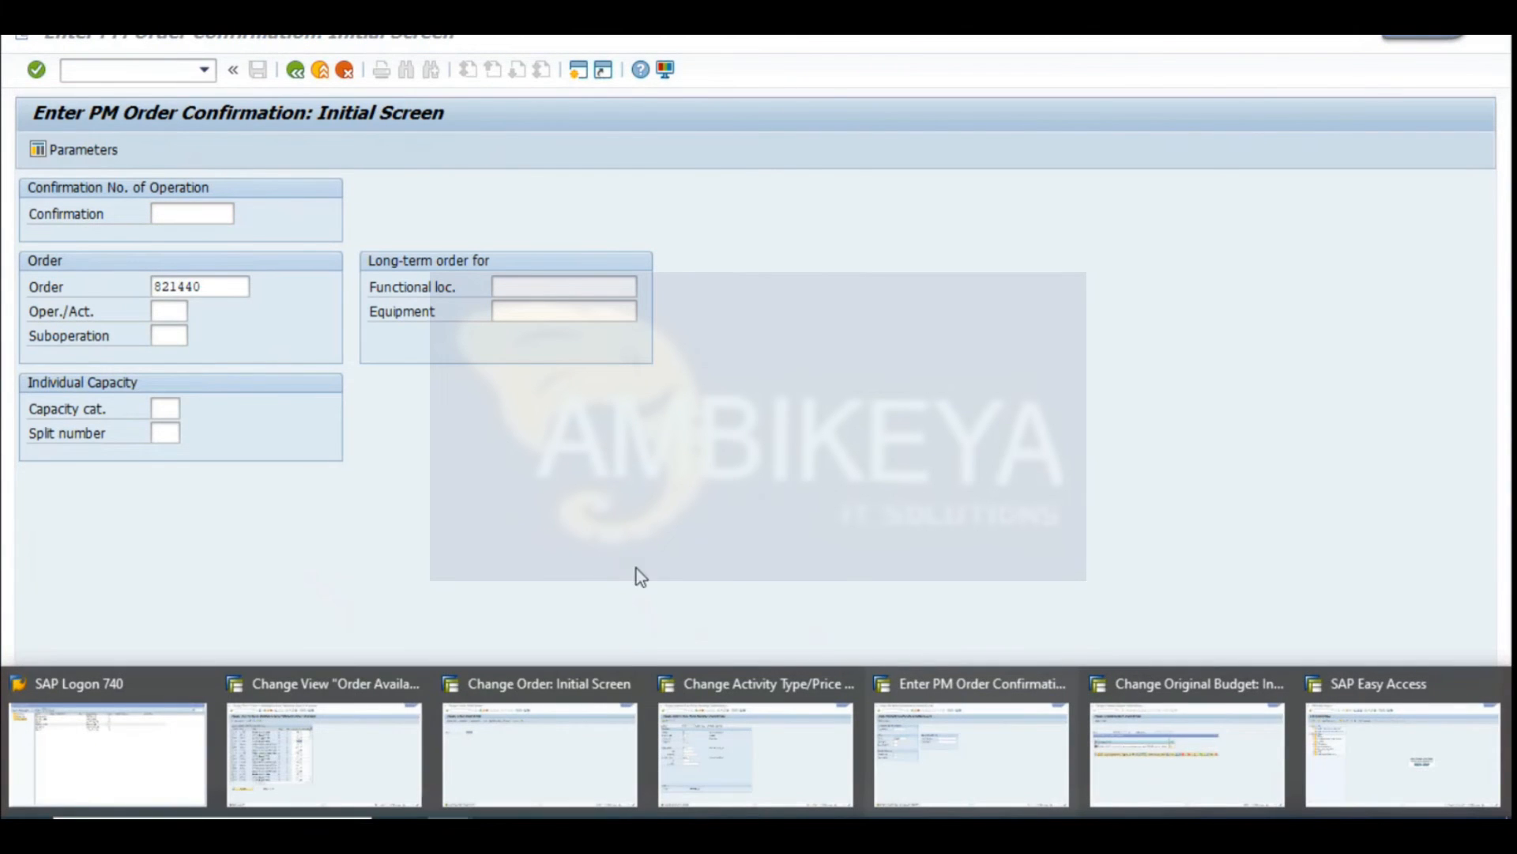
{"action": "left_click", "coordinate": [603, 726]}
{"action": "left_click", "coordinate": [794, 756]}
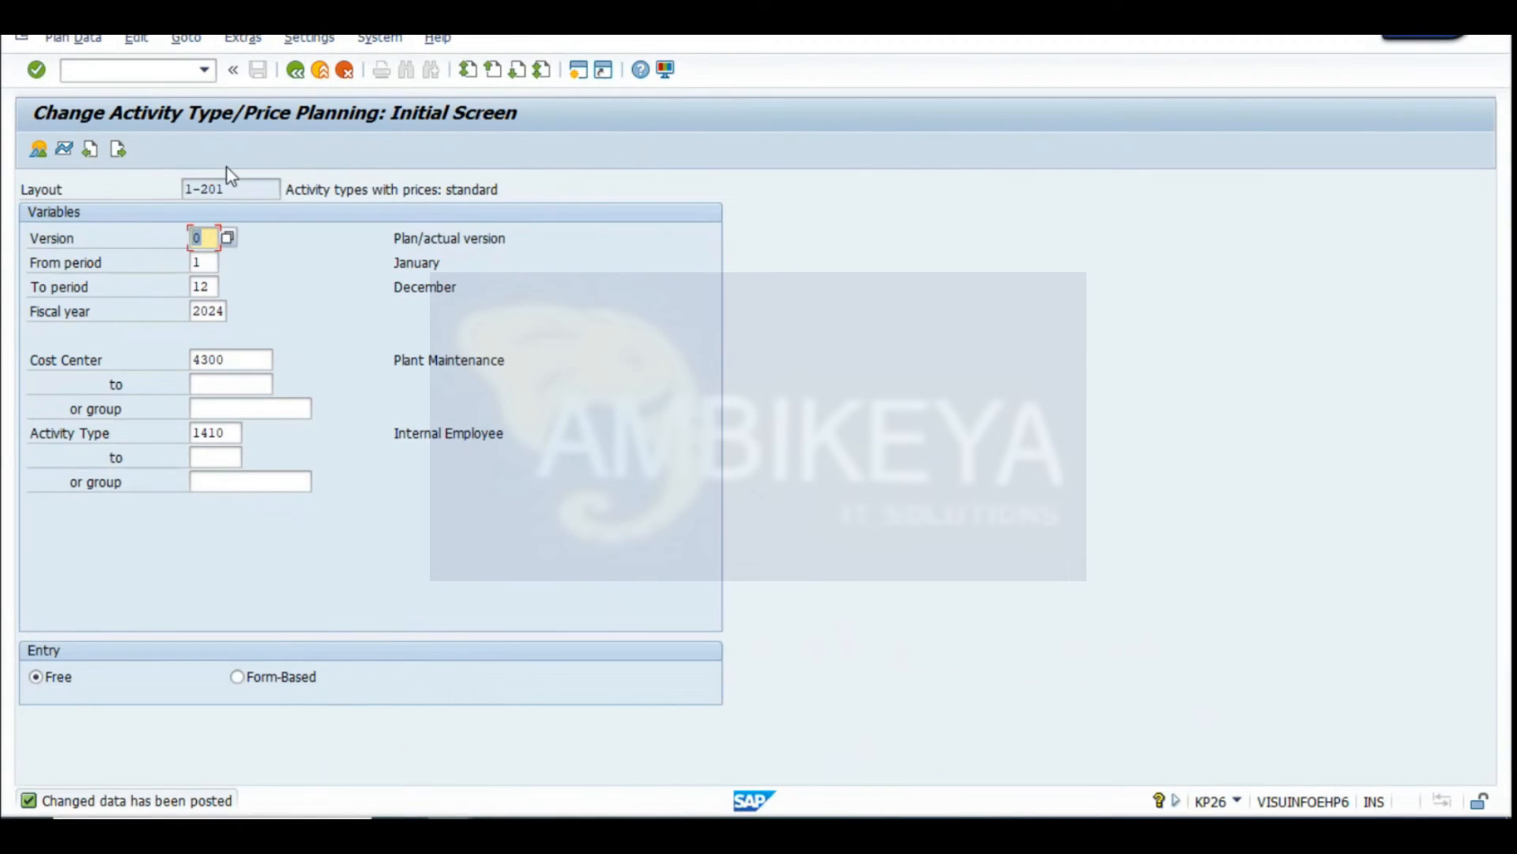
{"action": "key", "text": "alt+Tab"}
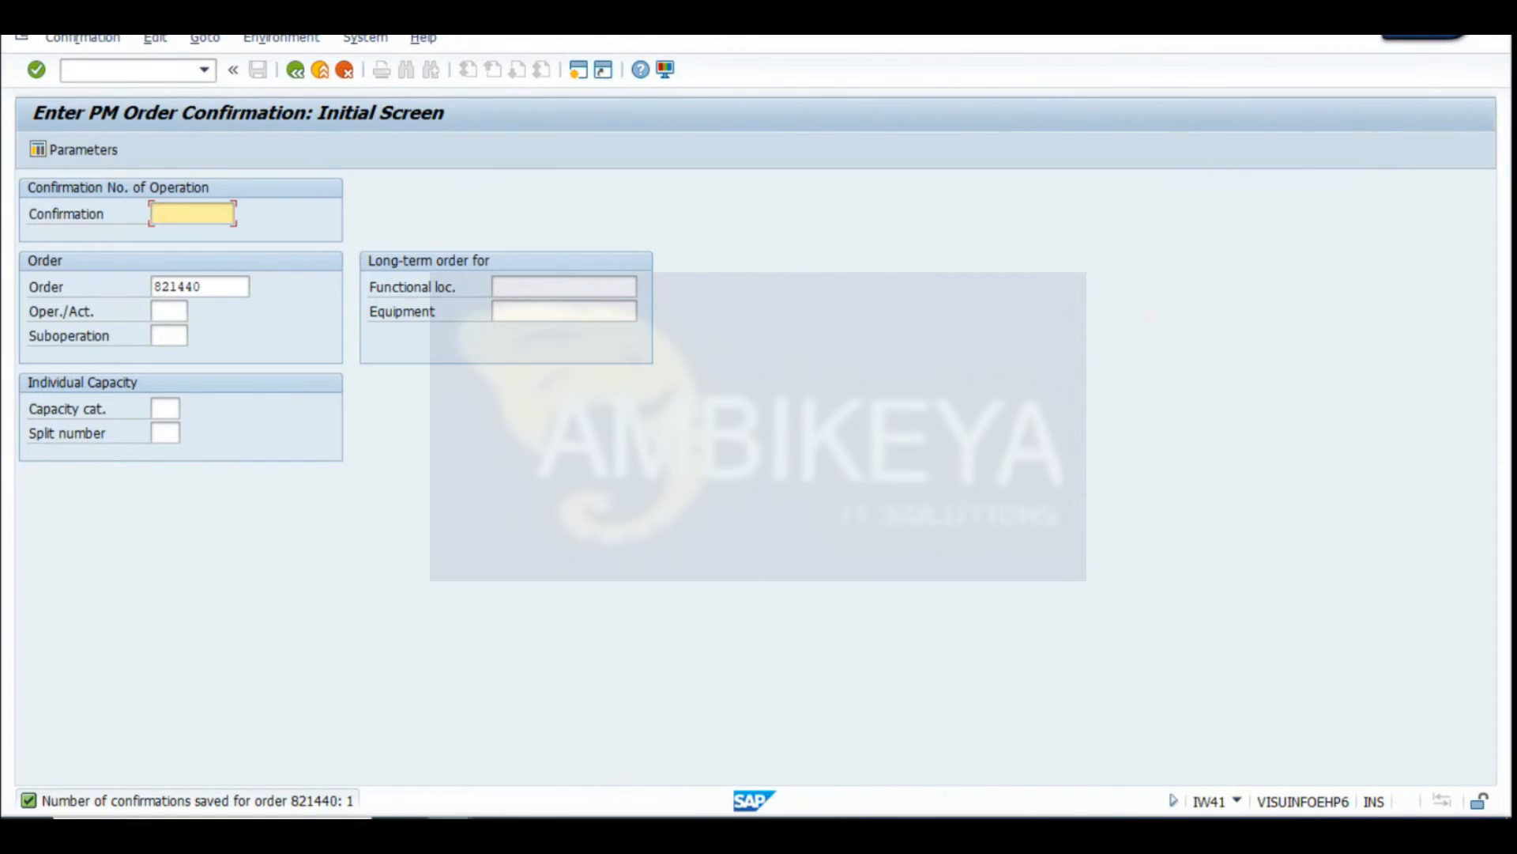
Return to the Change Original Budget session, dismiss the order validation messages, and exit to SAP Easy Access
{"action": "left_click", "coordinate": [450, 822]}
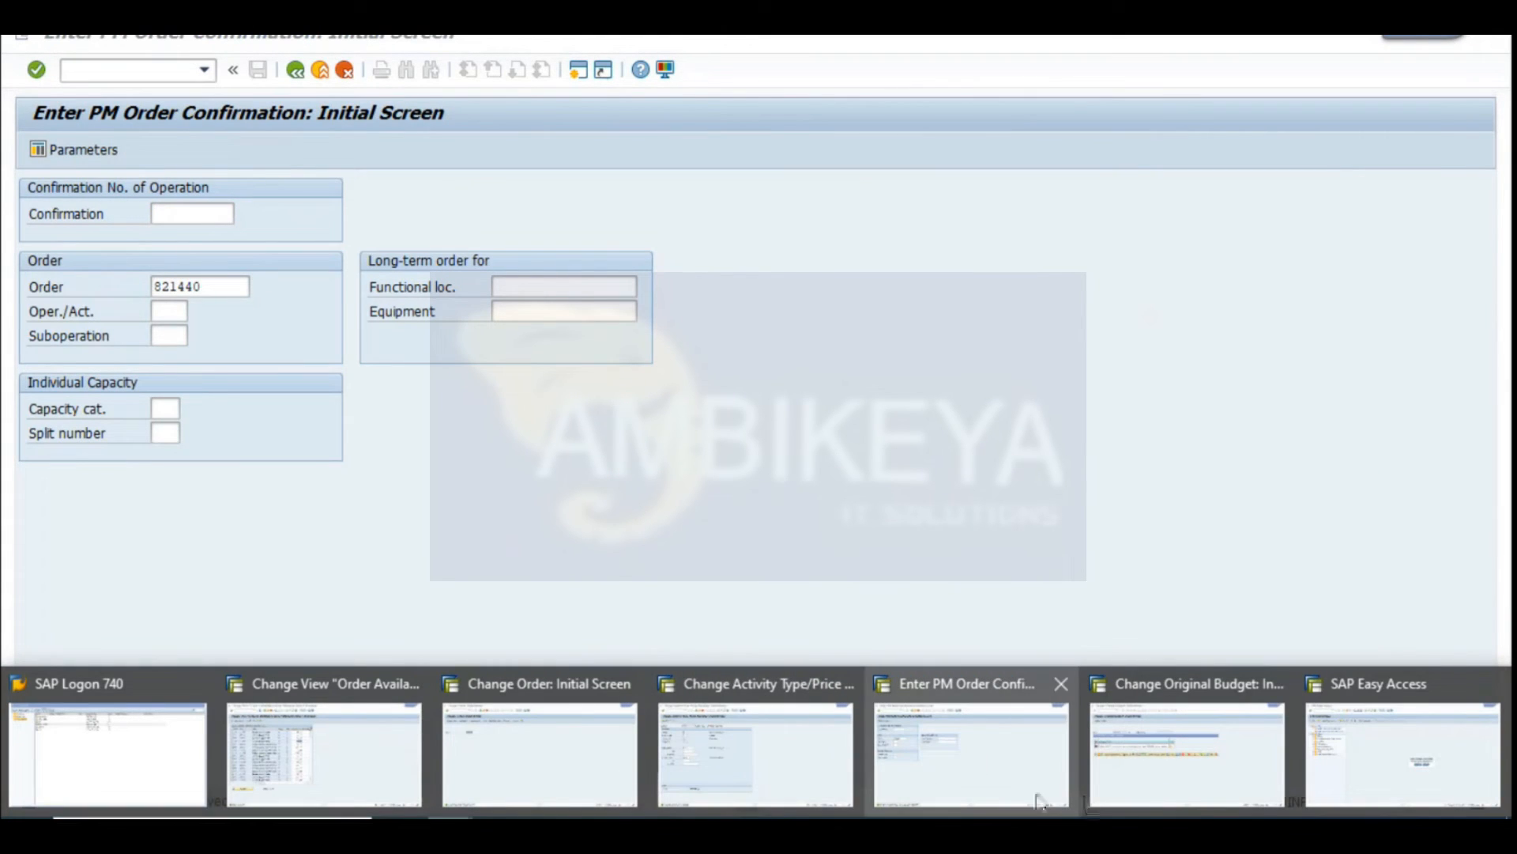
{"action": "left_click", "coordinate": [1247, 702]}
{"action": "left_click", "coordinate": [985, 261]}
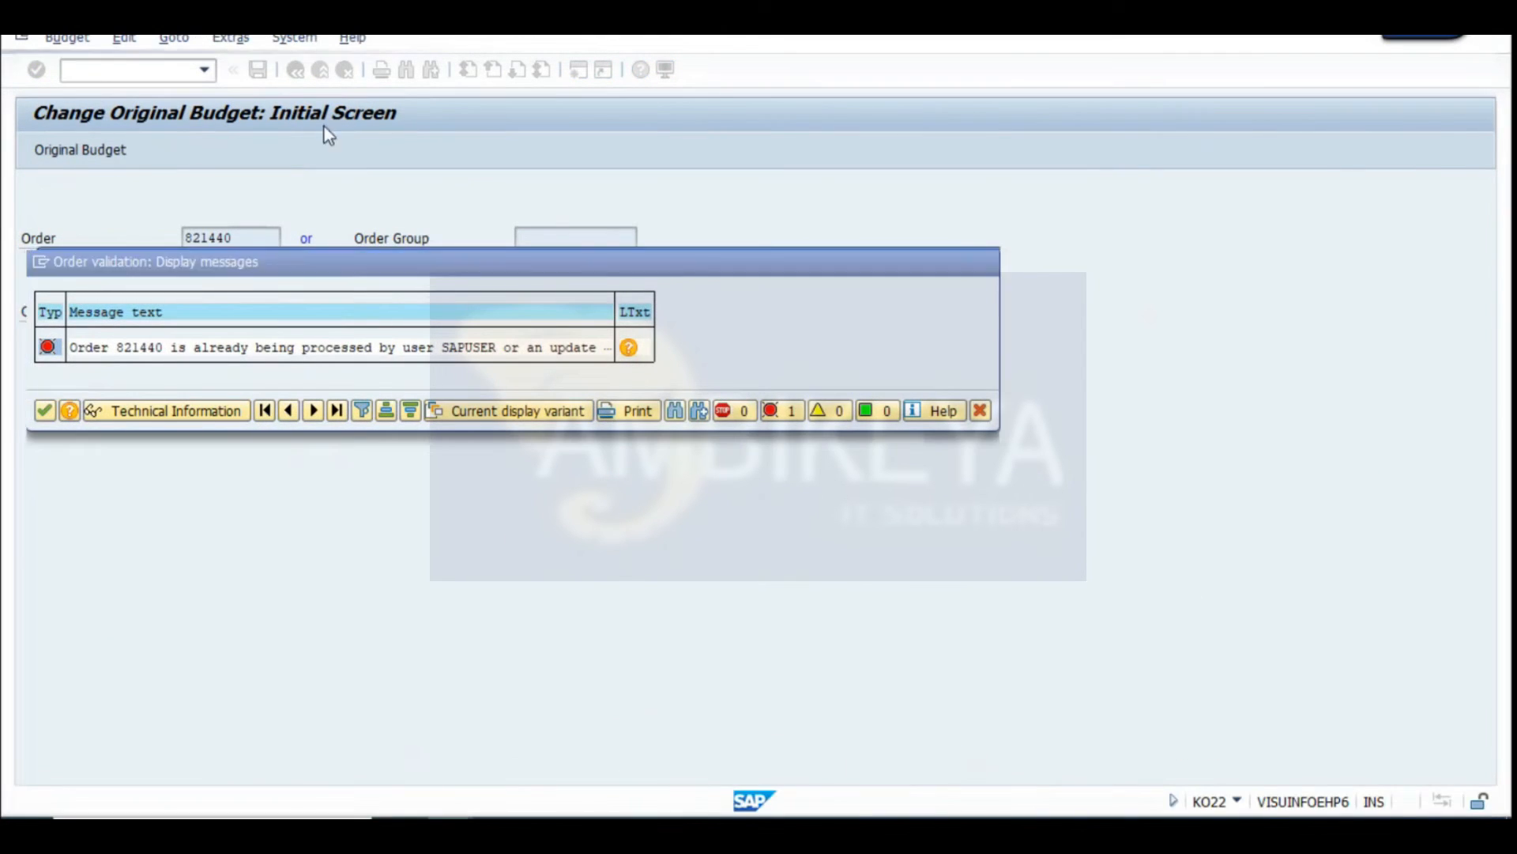
{"action": "left_click", "coordinate": [297, 71]}
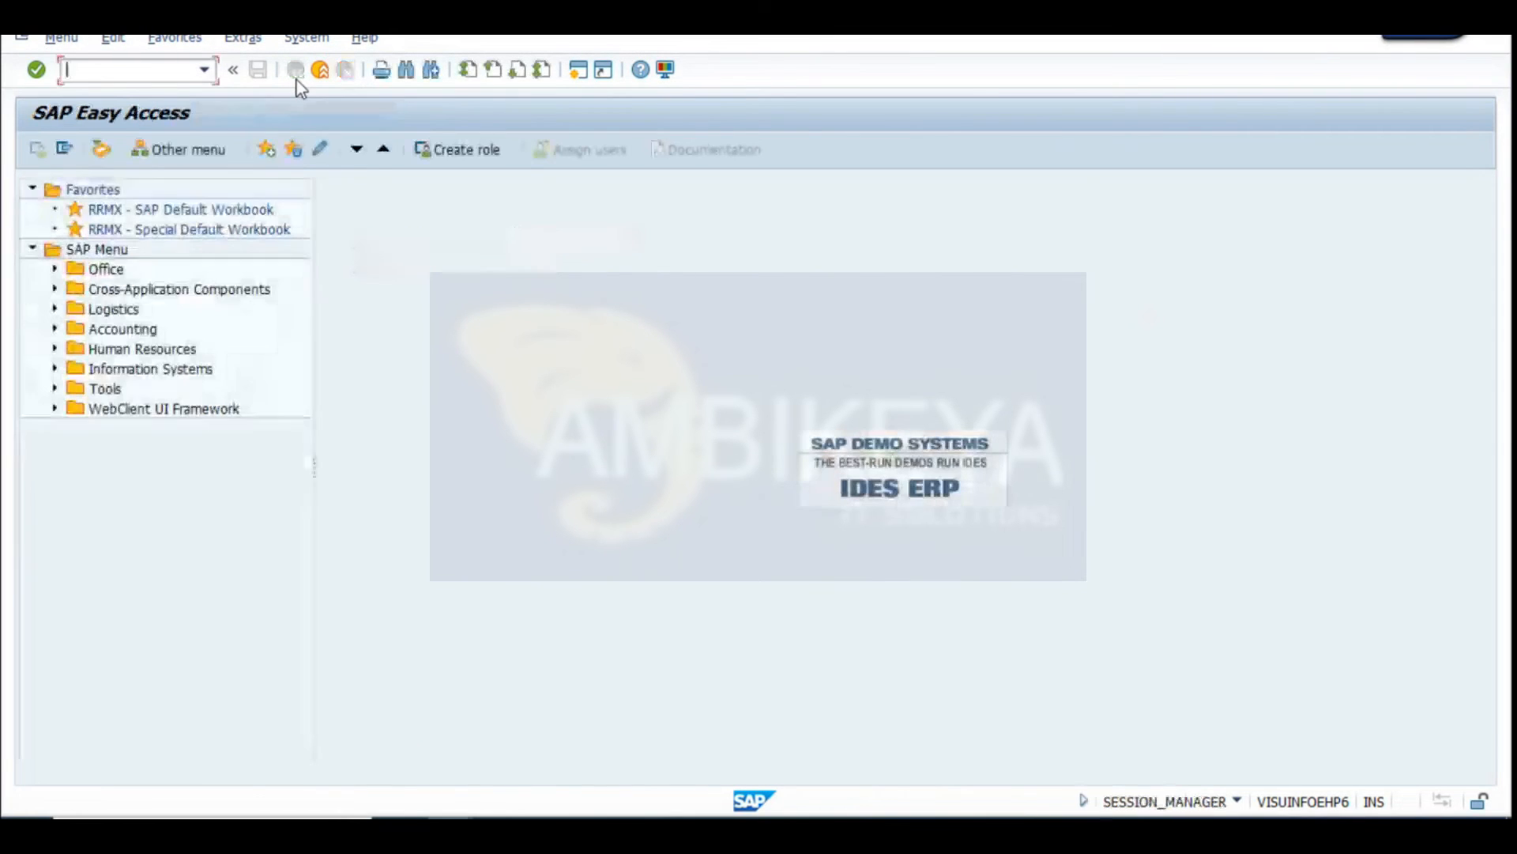
{"action": "left_click_drag", "start_coordinate": [314, 470], "coordinate": [380, 467]}
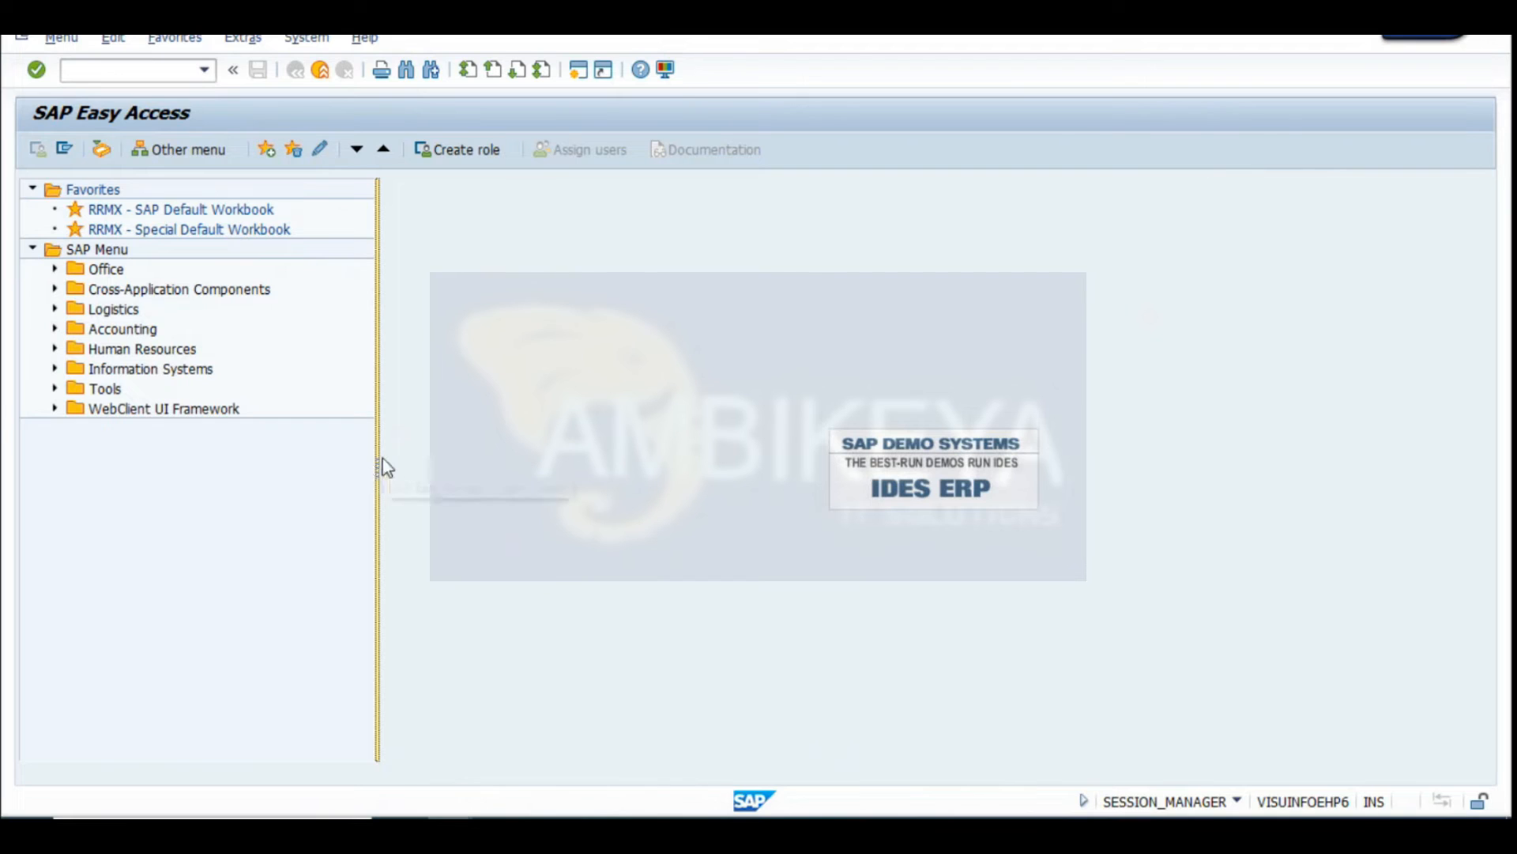
{"action": "left_click_drag", "start_coordinate": [376, 469], "coordinate": [364, 505]}
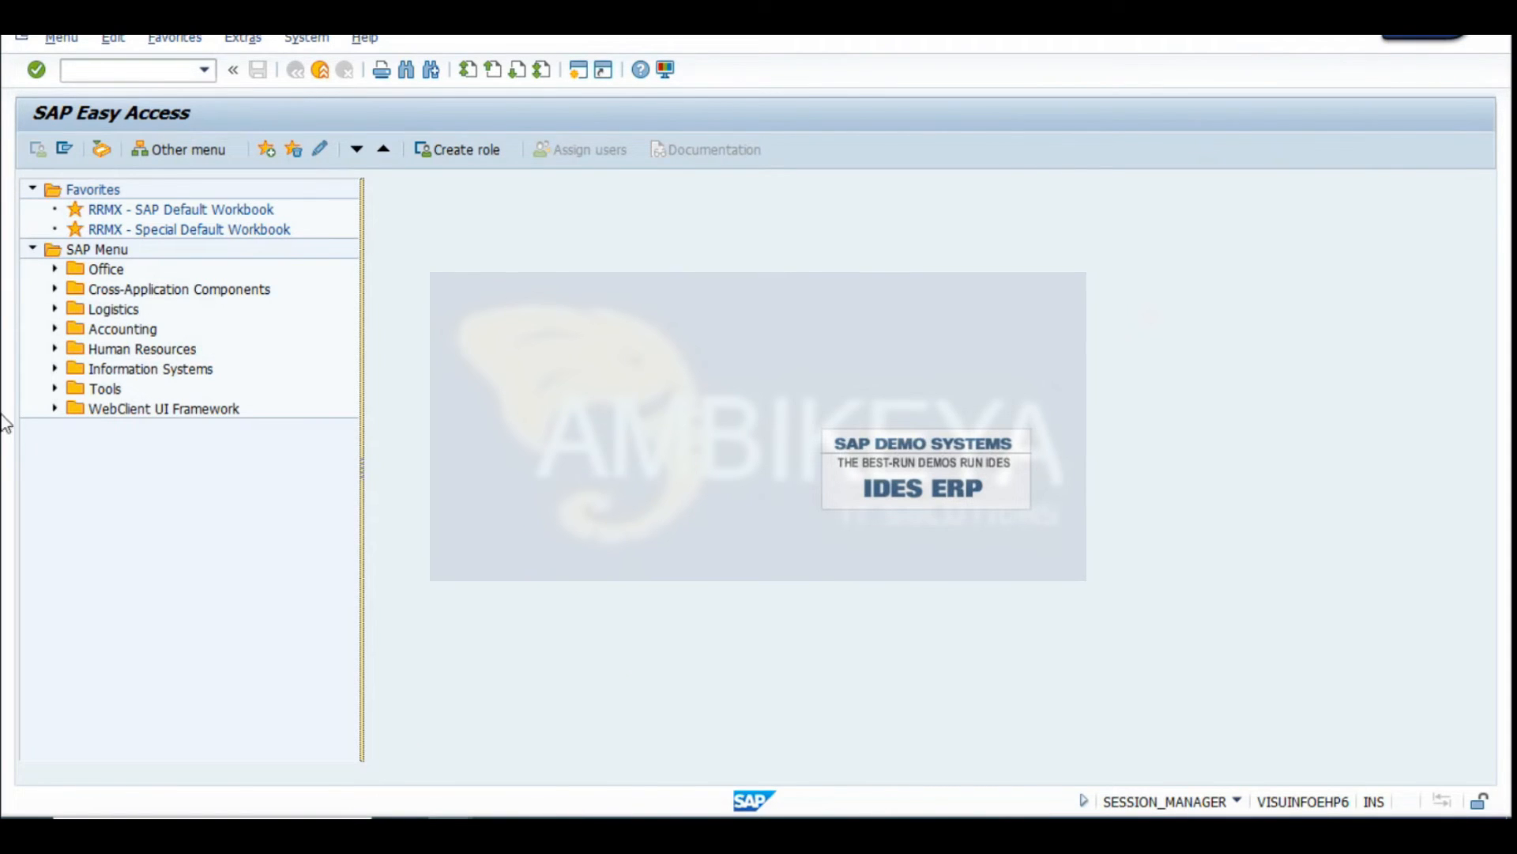
Open the annual original budget overview of the paper machine investment order through KO22
{"action": "left_click", "coordinate": [139, 73]}
{"action": "type", "text": "KO22"}
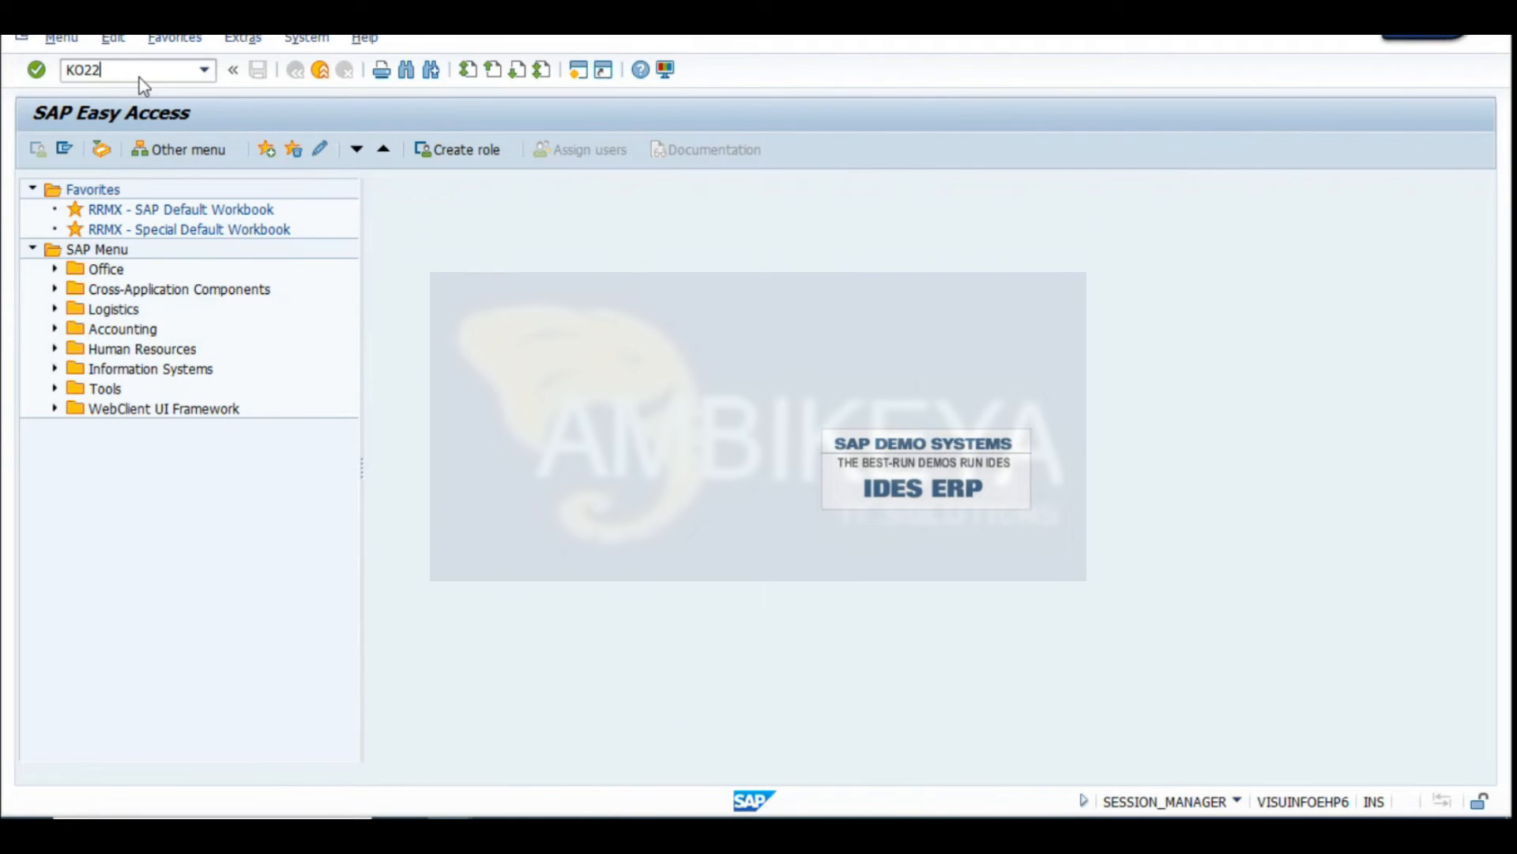
{"action": "key", "text": "Return"}
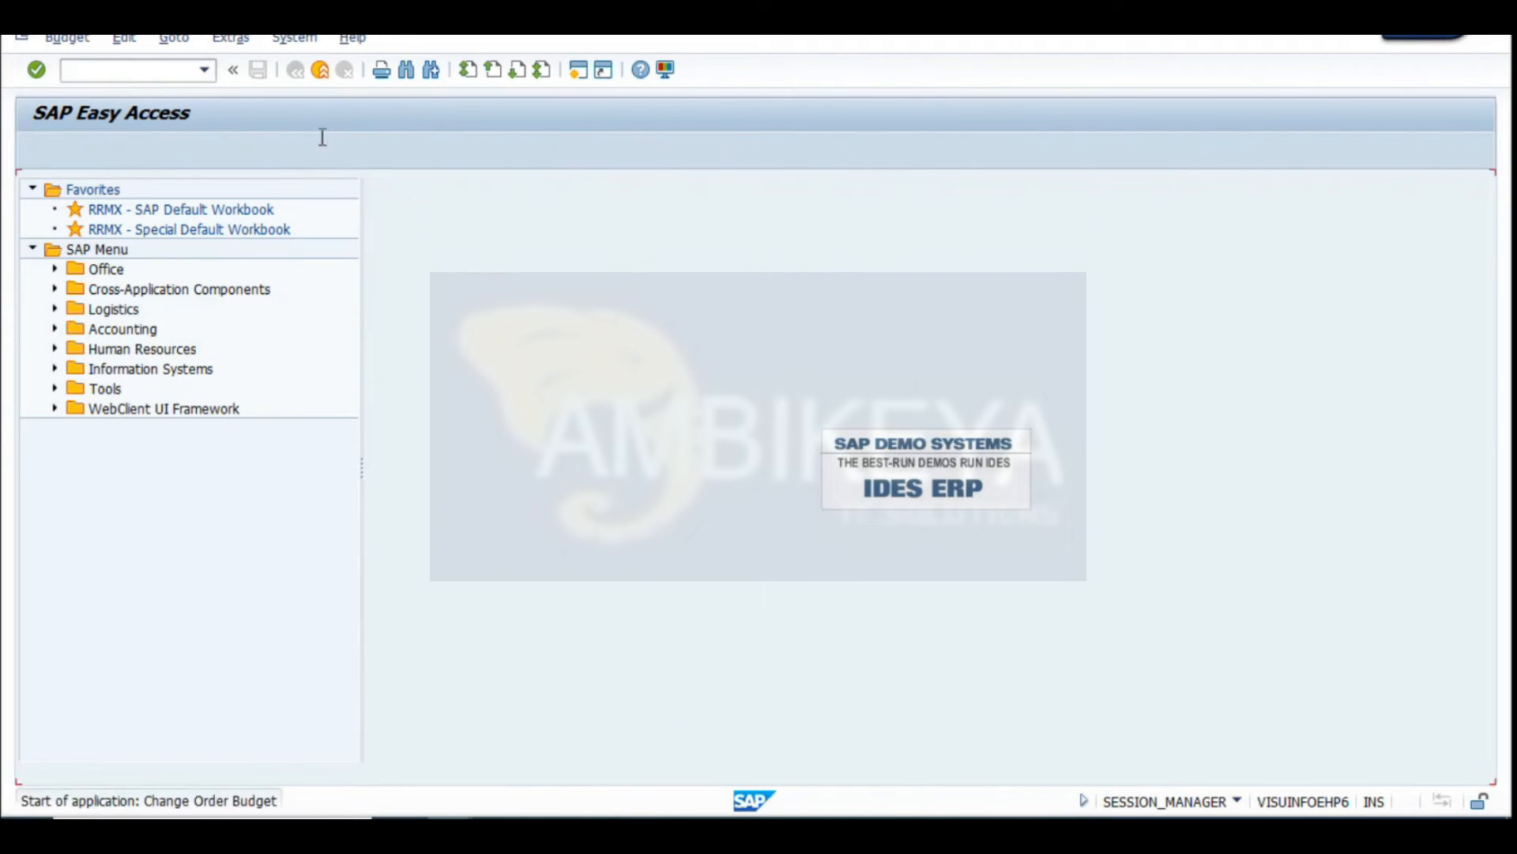
{"action": "key", "text": "Return"}
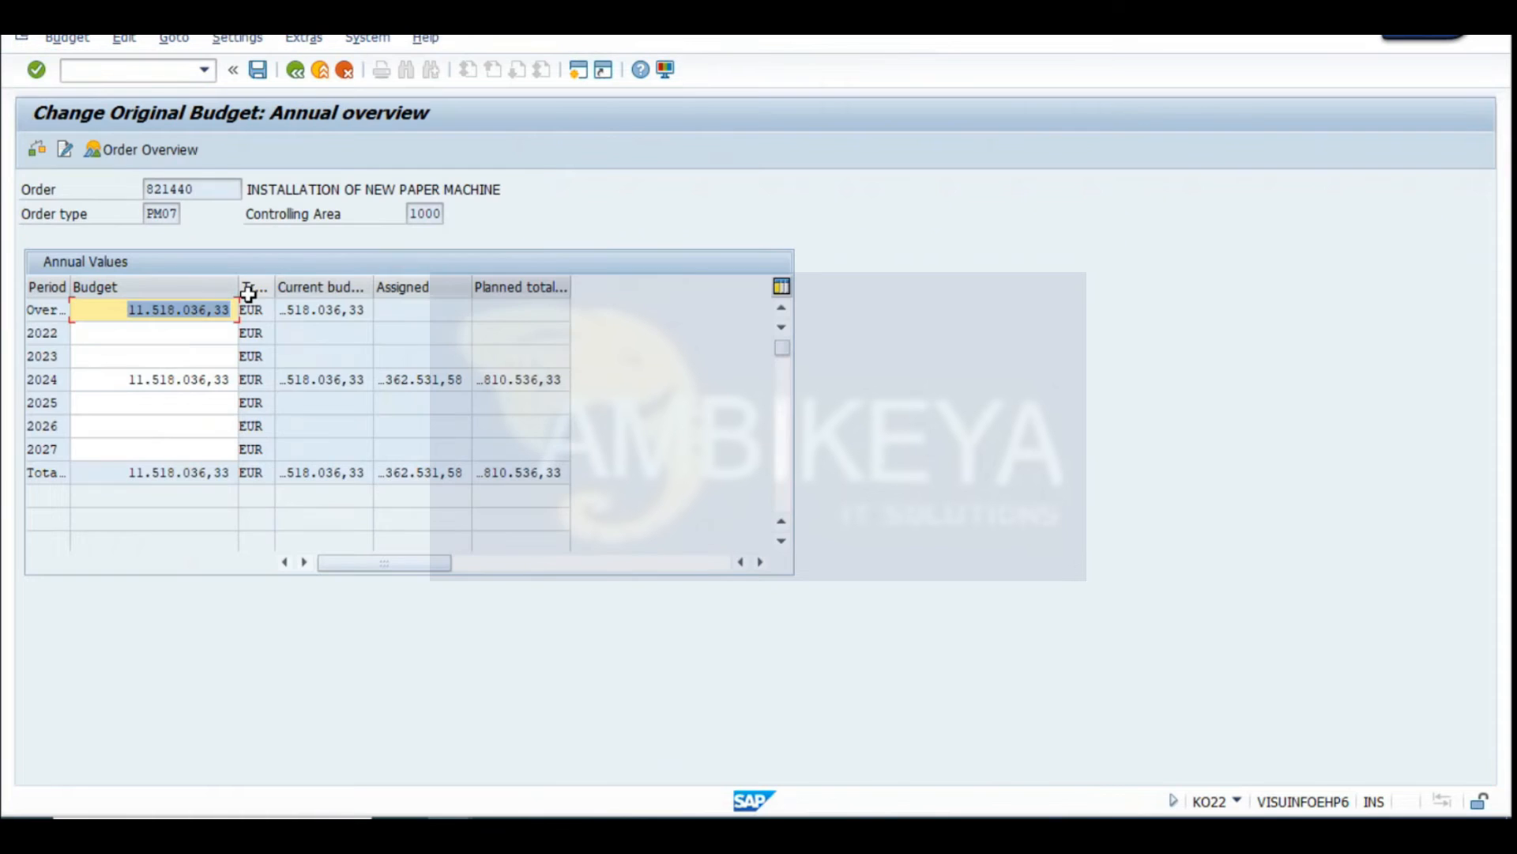
Set both the overall budget and the 2024 budget to 13.518.036,33 EUR and refresh the budget total
{"action": "left_click", "coordinate": [136, 309]}
{"action": "key", "text": "Delete"}
{"action": "type", "text": "3"}
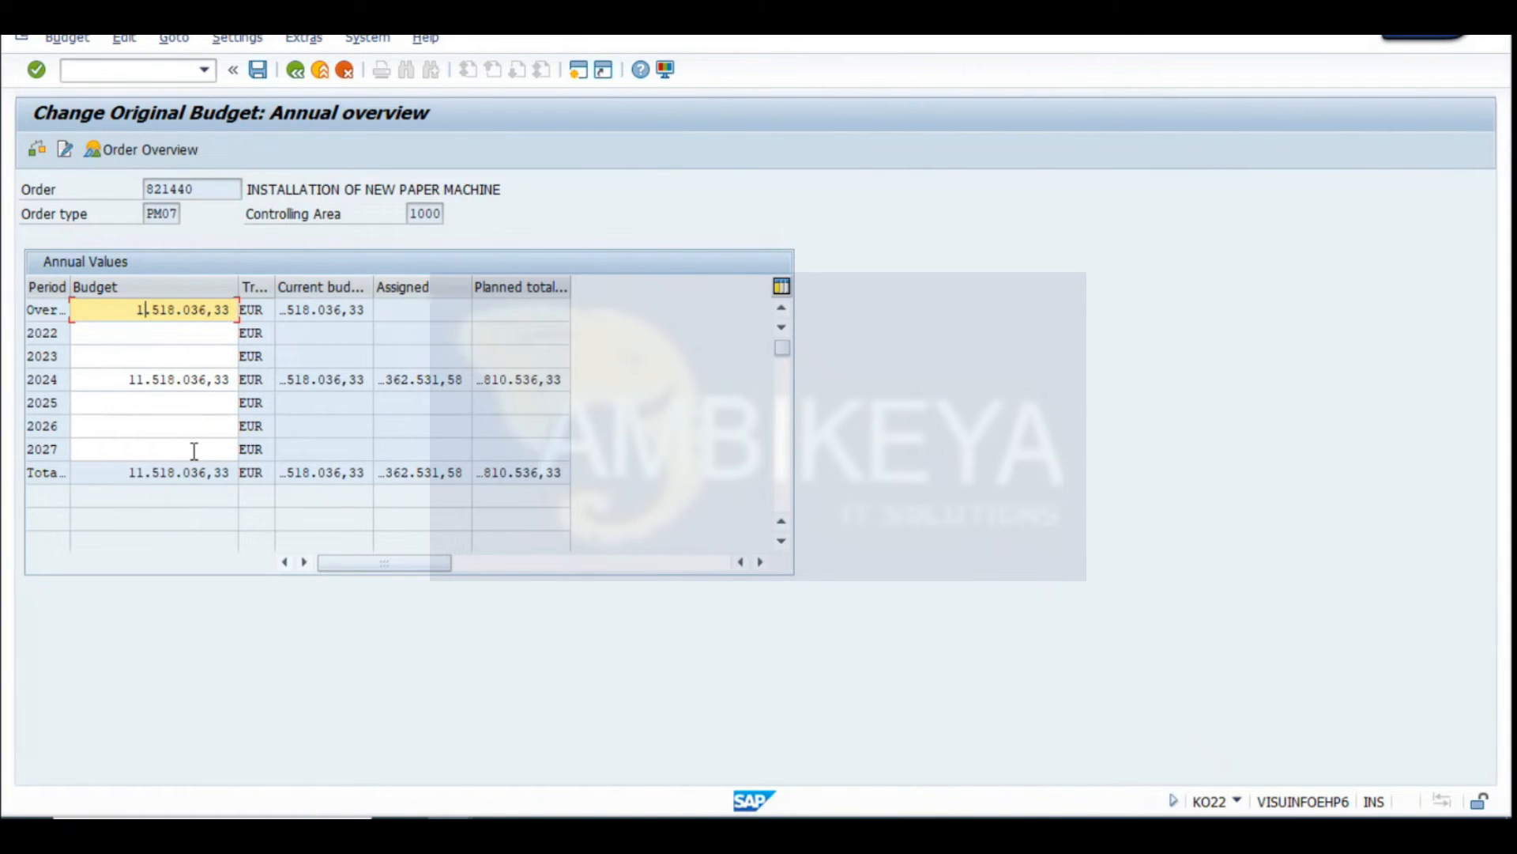
{"action": "left_click", "coordinate": [136, 380]}
{"action": "key", "text": "Delete"}
{"action": "type", "text": "2"}
{"action": "key", "text": "BackSpace"}
{"action": "type", "text": "3"}
{"action": "left_click", "coordinate": [134, 472]}
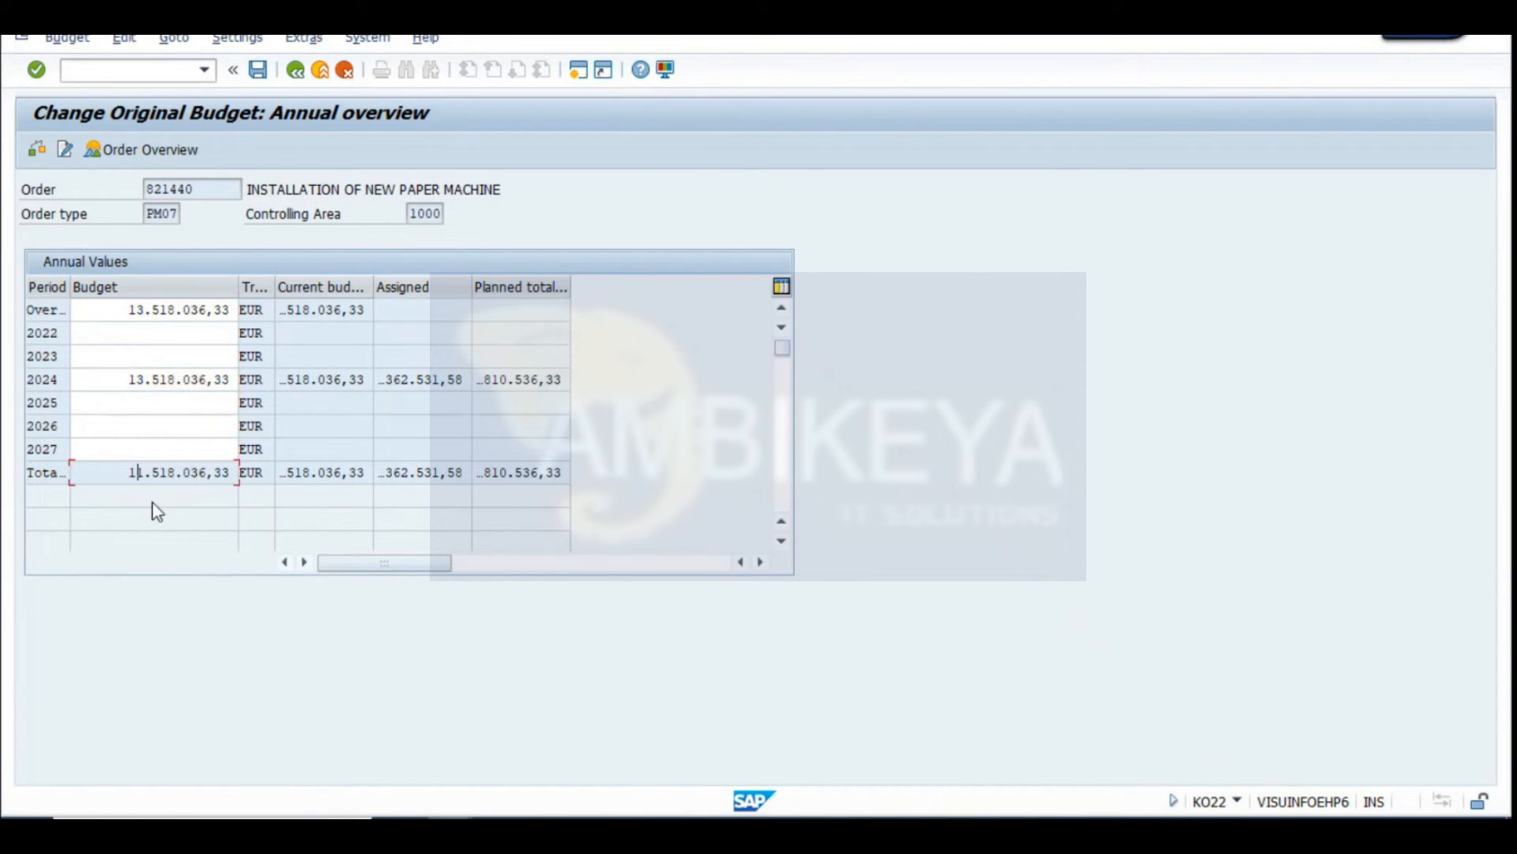
{"action": "key", "text": "Return"}
Raise the overall original budget of the paper machine order to 25.518.036,33 EUR
{"action": "left_click", "coordinate": [140, 310]}
{"action": "type", "text": "5"}
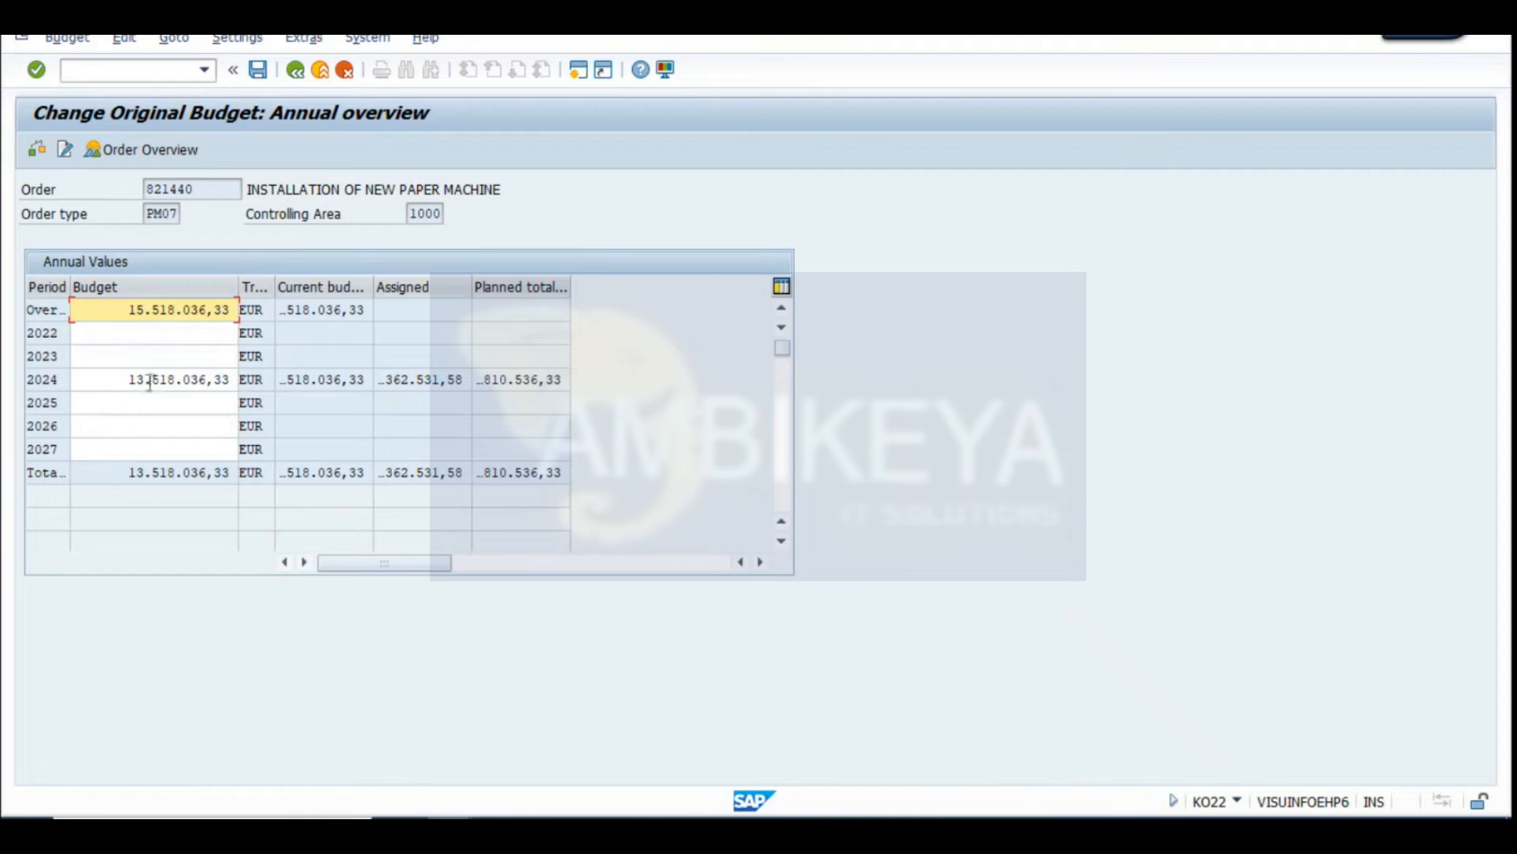
{"action": "left_click", "coordinate": [149, 381]}
{"action": "key", "text": "BackSpace"}
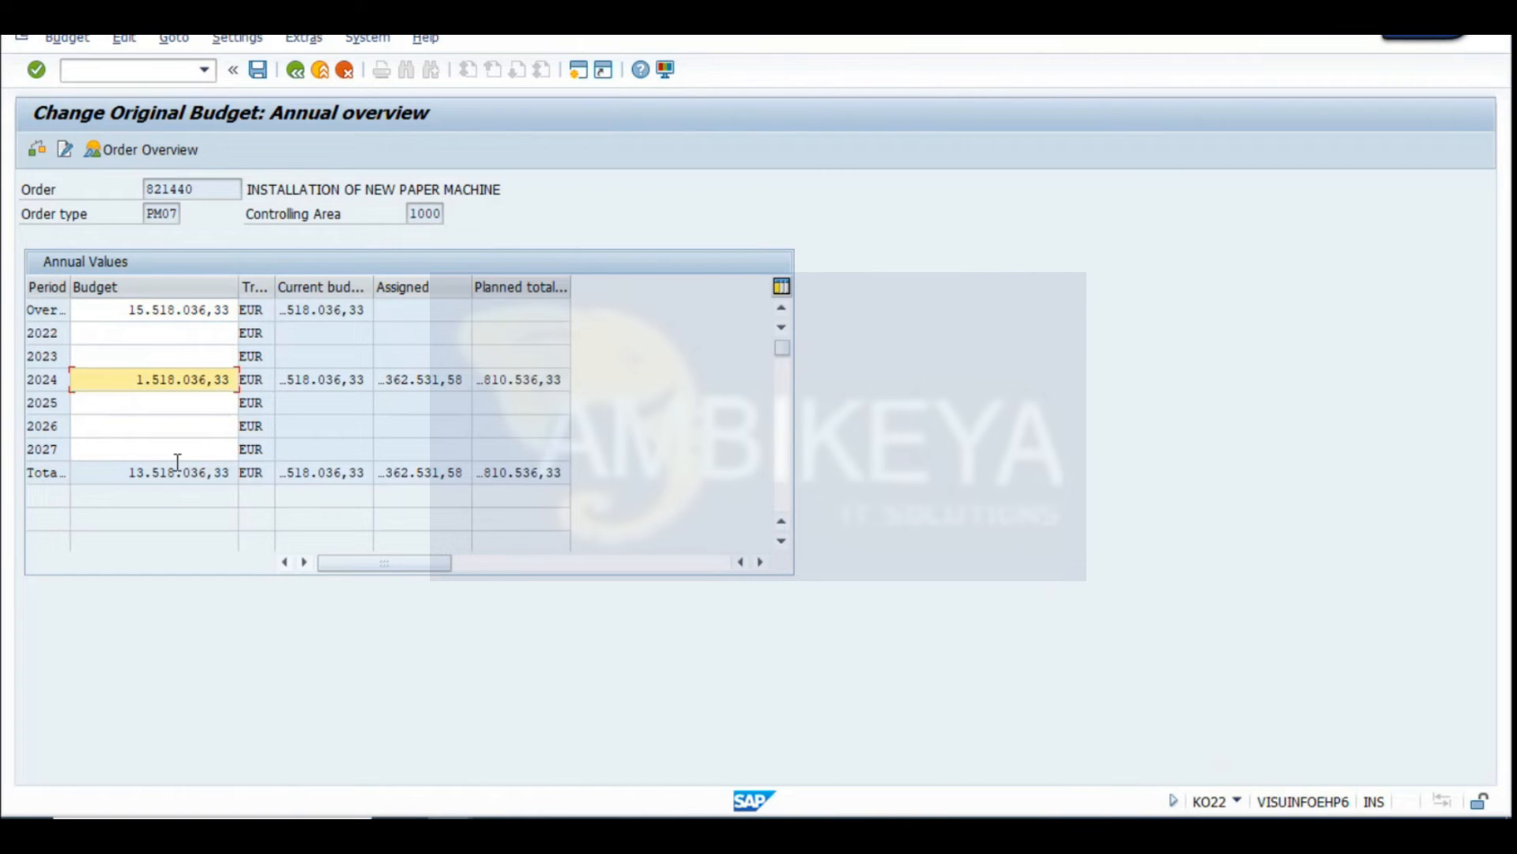
{"action": "left_click", "coordinate": [136, 310]}
{"action": "key", "text": "BackSpace"}
{"action": "type", "text": "2"}
{"action": "key", "text": "Tab"}
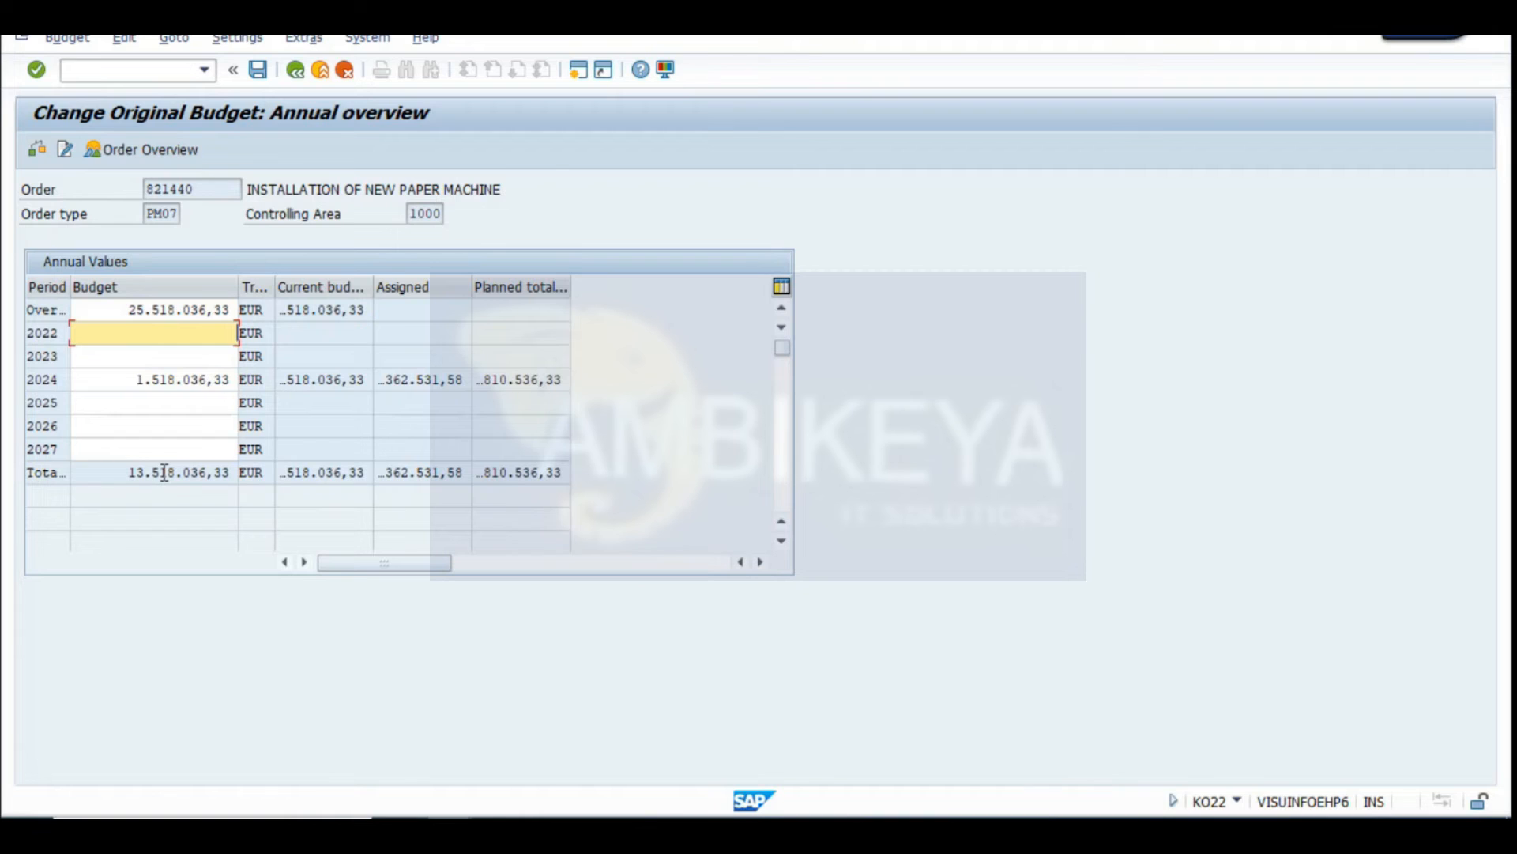
Set the 2024 budget to 25.518.036,33 EUR to match the overall value, and save the budget
{"action": "left_click", "coordinate": [142, 380]}
{"action": "key", "text": "BackSpace"}
{"action": "type", "text": "3"}
{"action": "key", "text": "BackSpace"}
{"action": "type", "text": "25"}
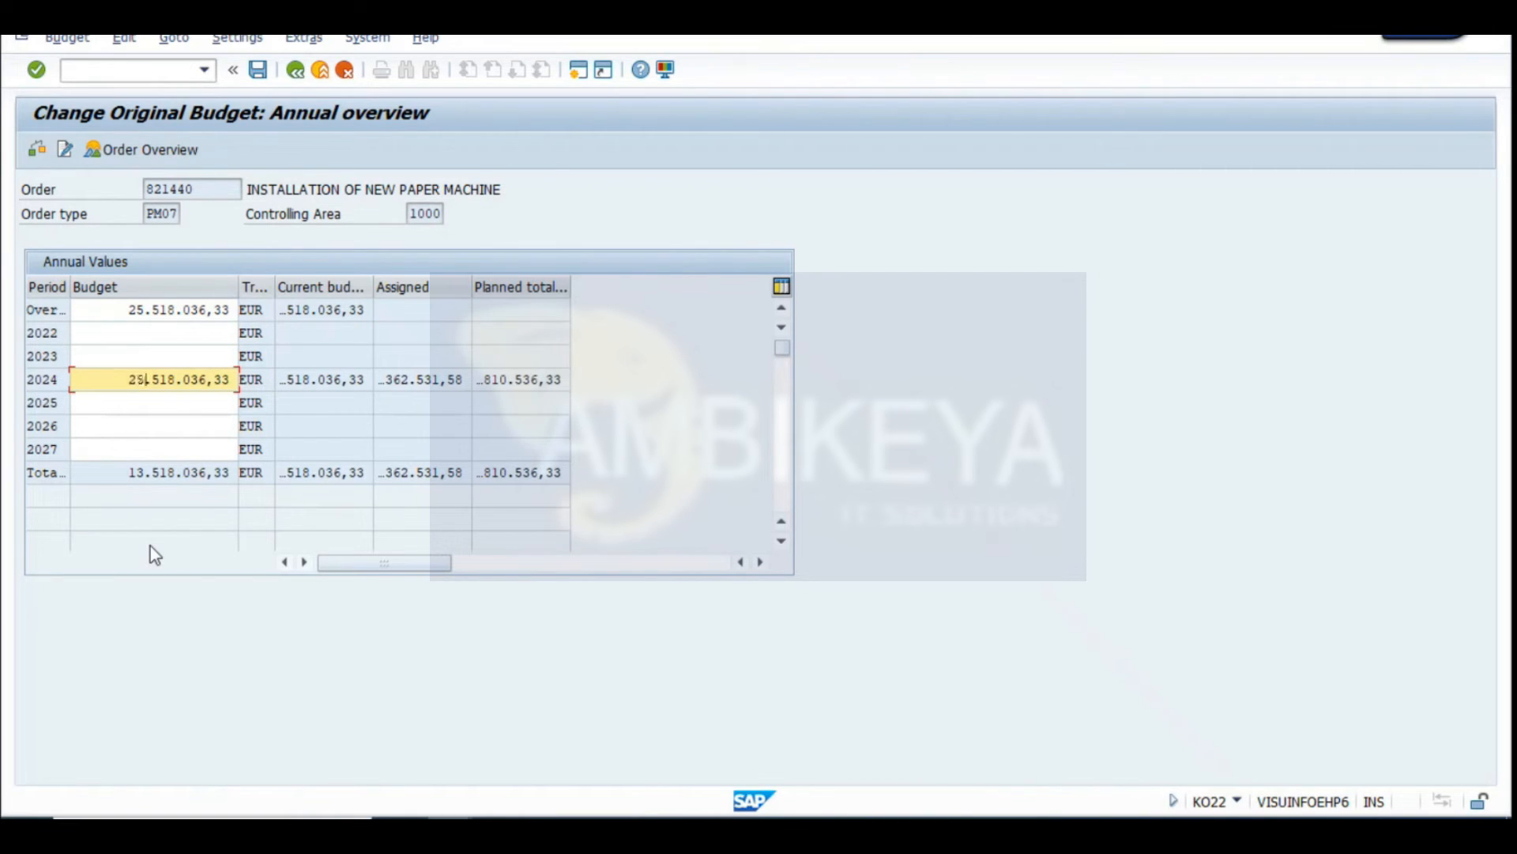
{"action": "left_click", "coordinate": [148, 539]}
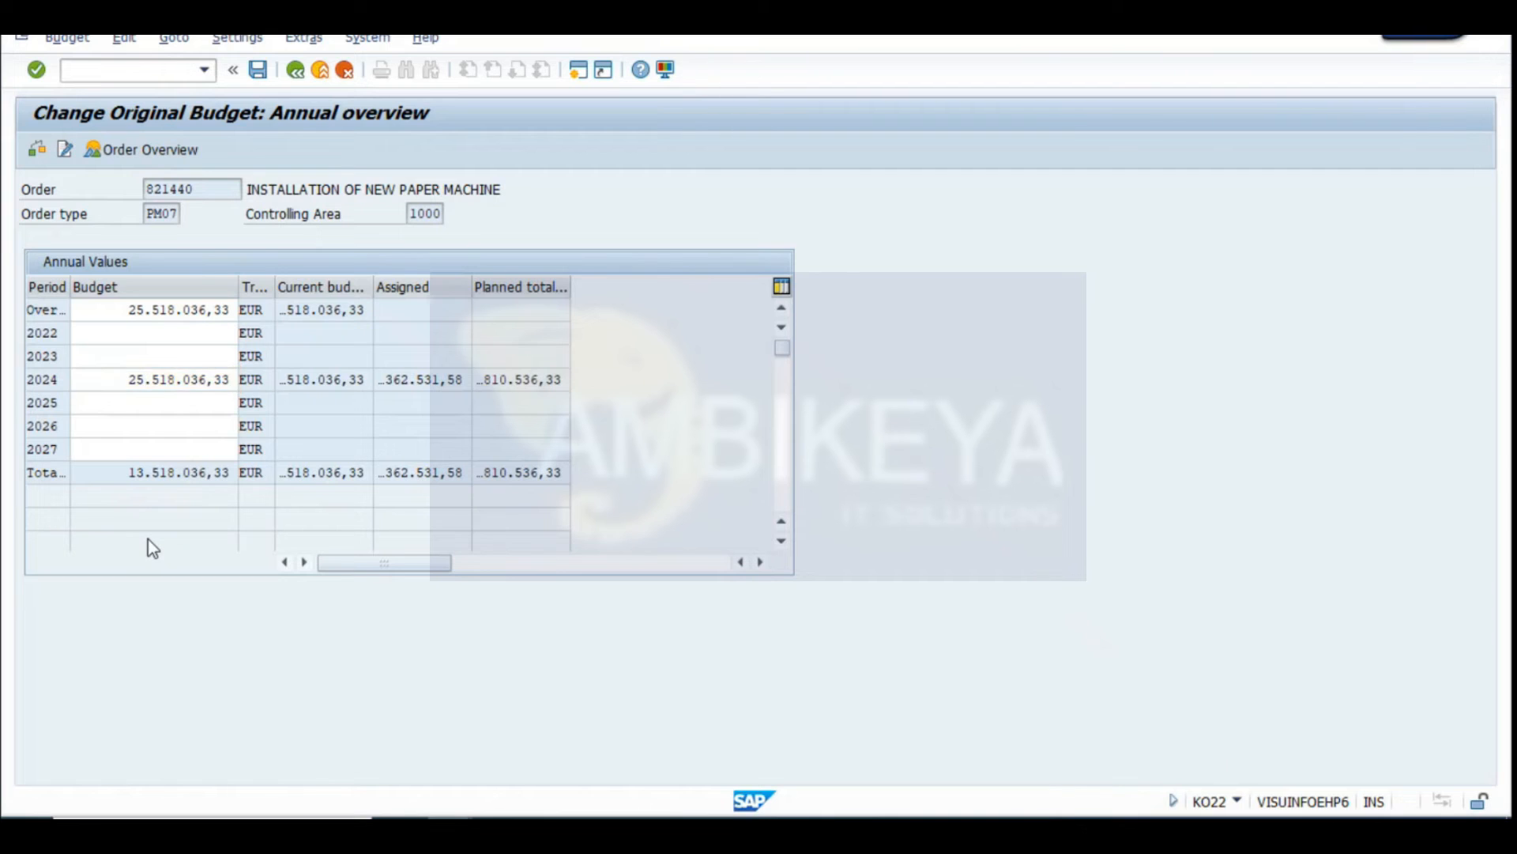
{"action": "left_click", "coordinate": [259, 69]}
Try to open the paper machine order for confirmation in the IW41 session, and exit to SAP Easy Access
{"action": "left_click", "coordinate": [450, 831]}
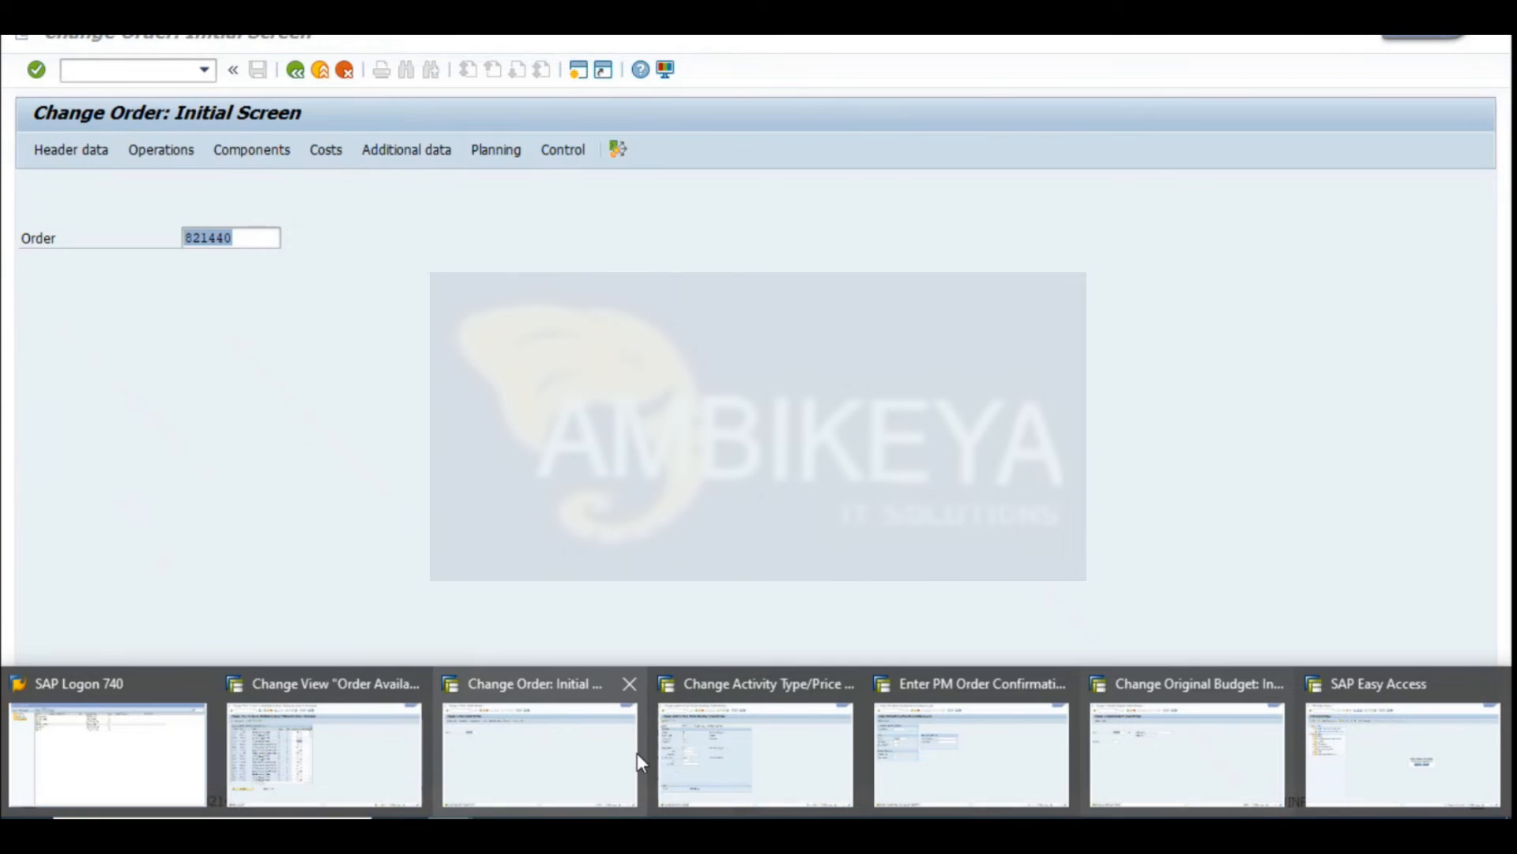
{"action": "left_click", "coordinate": [988, 753]}
{"action": "key", "text": "Return"}
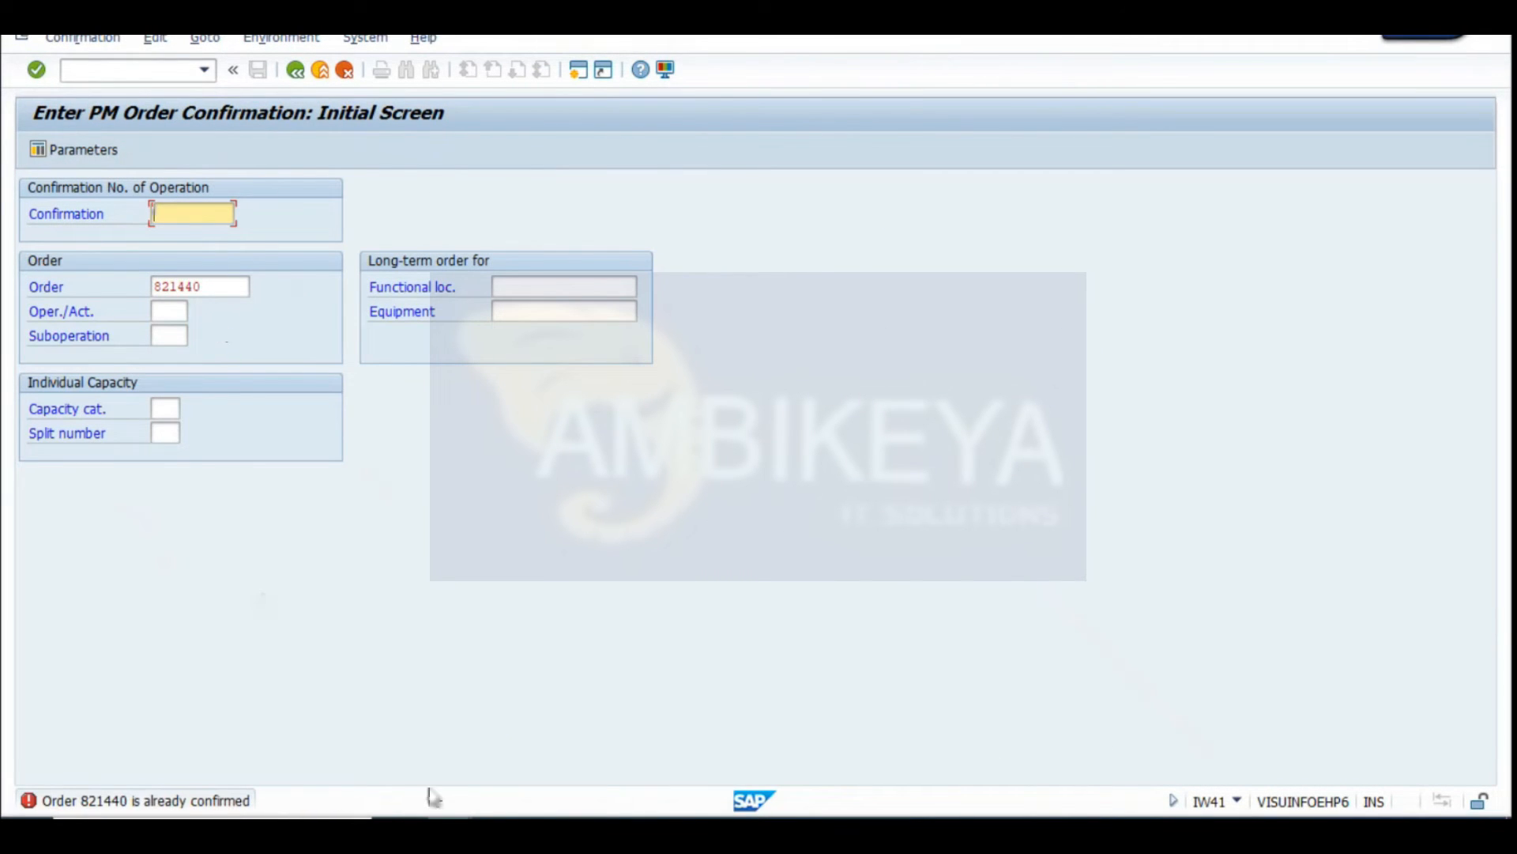
{"action": "left_click", "coordinate": [320, 69]}
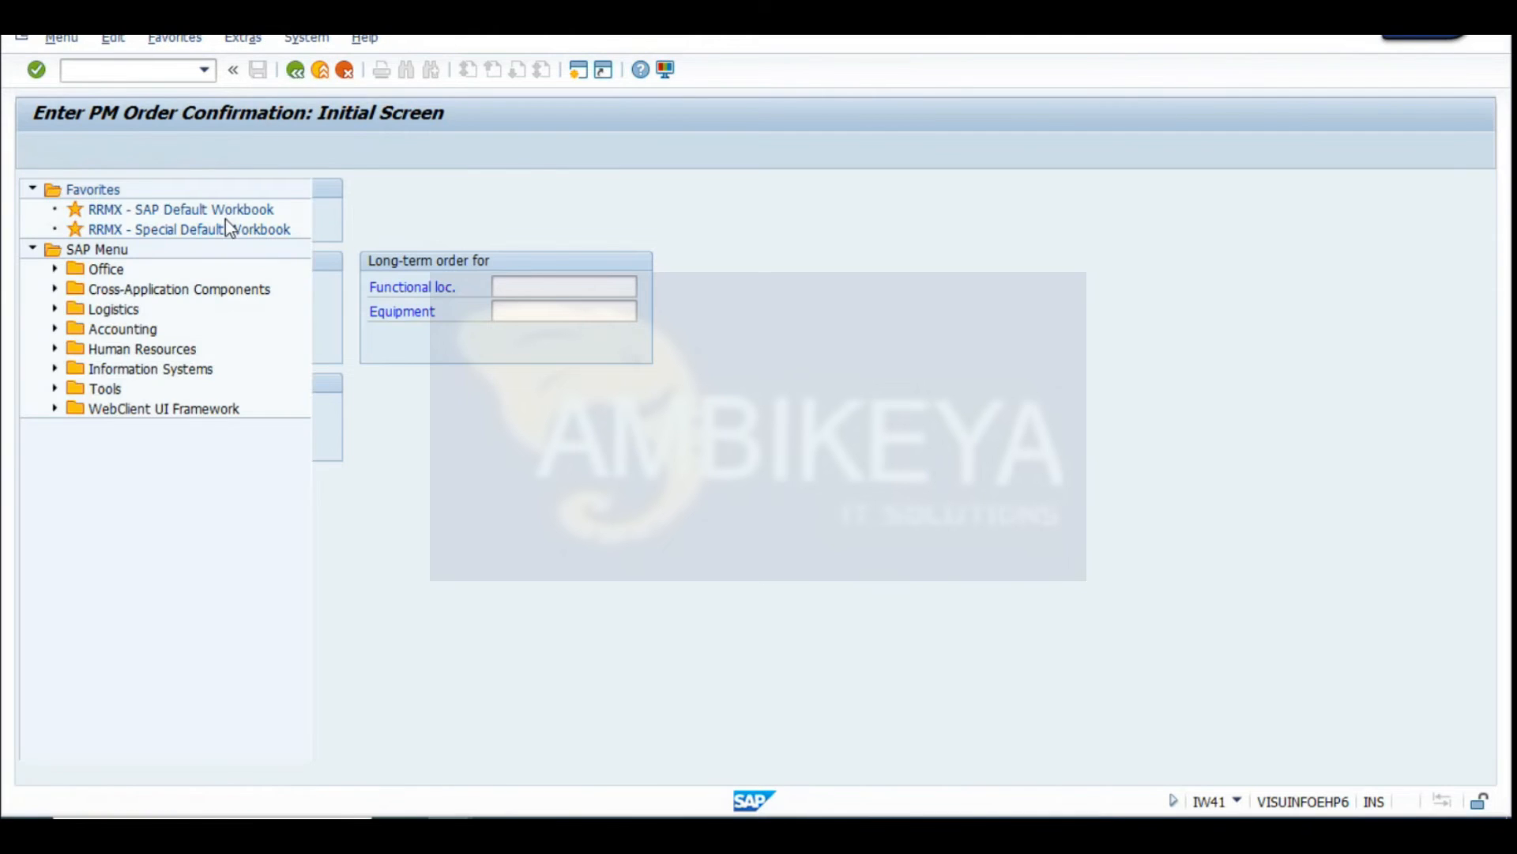
Open the paper machine investment order in the IW32 session and set operation 0070's short text to TEST
{"action": "mouse_move", "coordinate": [510, 760]}
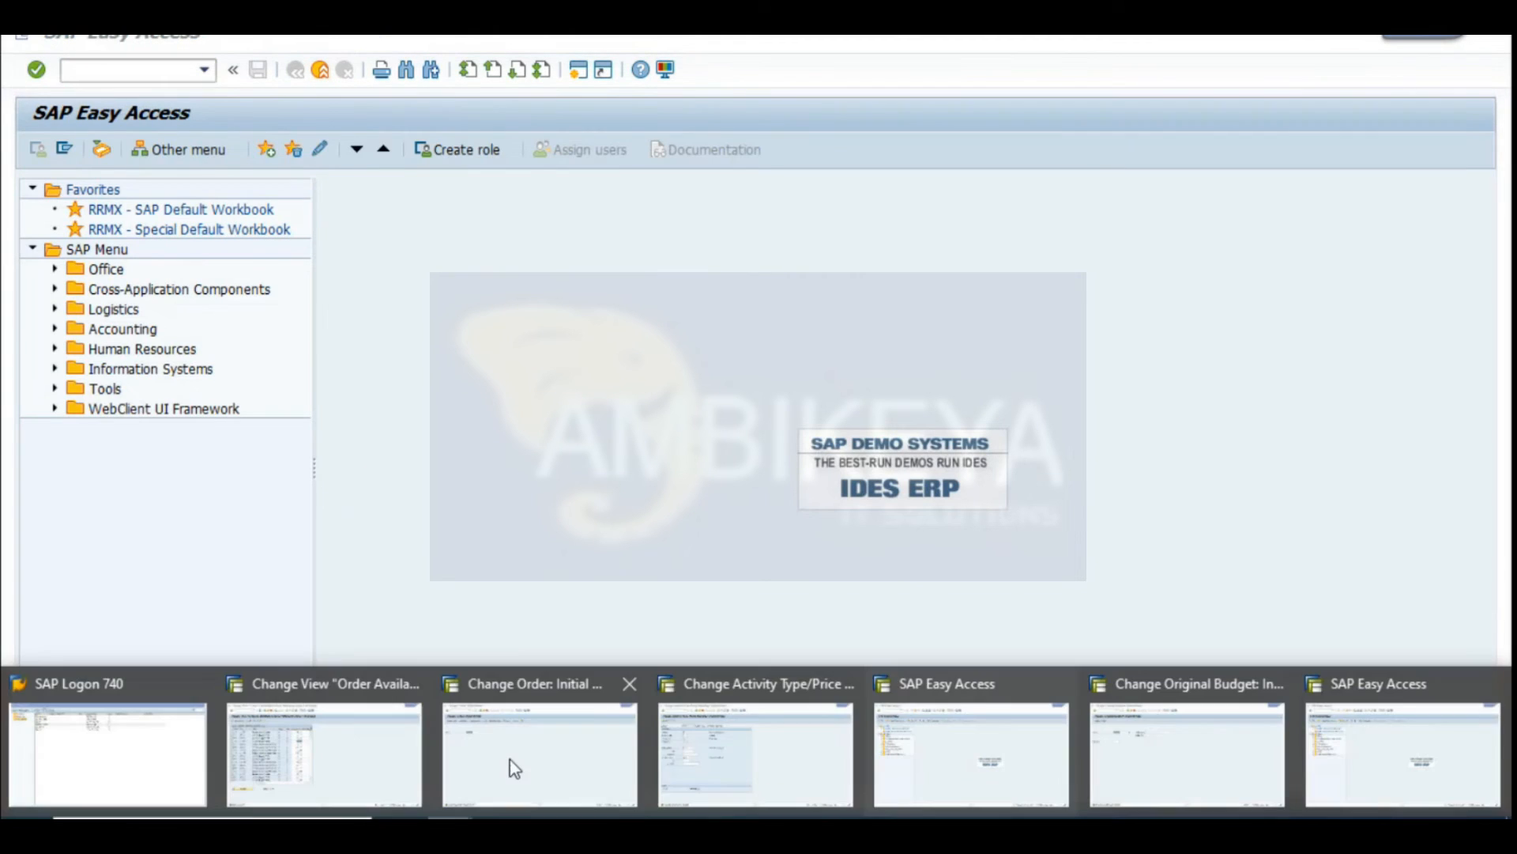
{"action": "left_click", "coordinate": [567, 746]}
{"action": "left_click", "coordinate": [88, 152]}
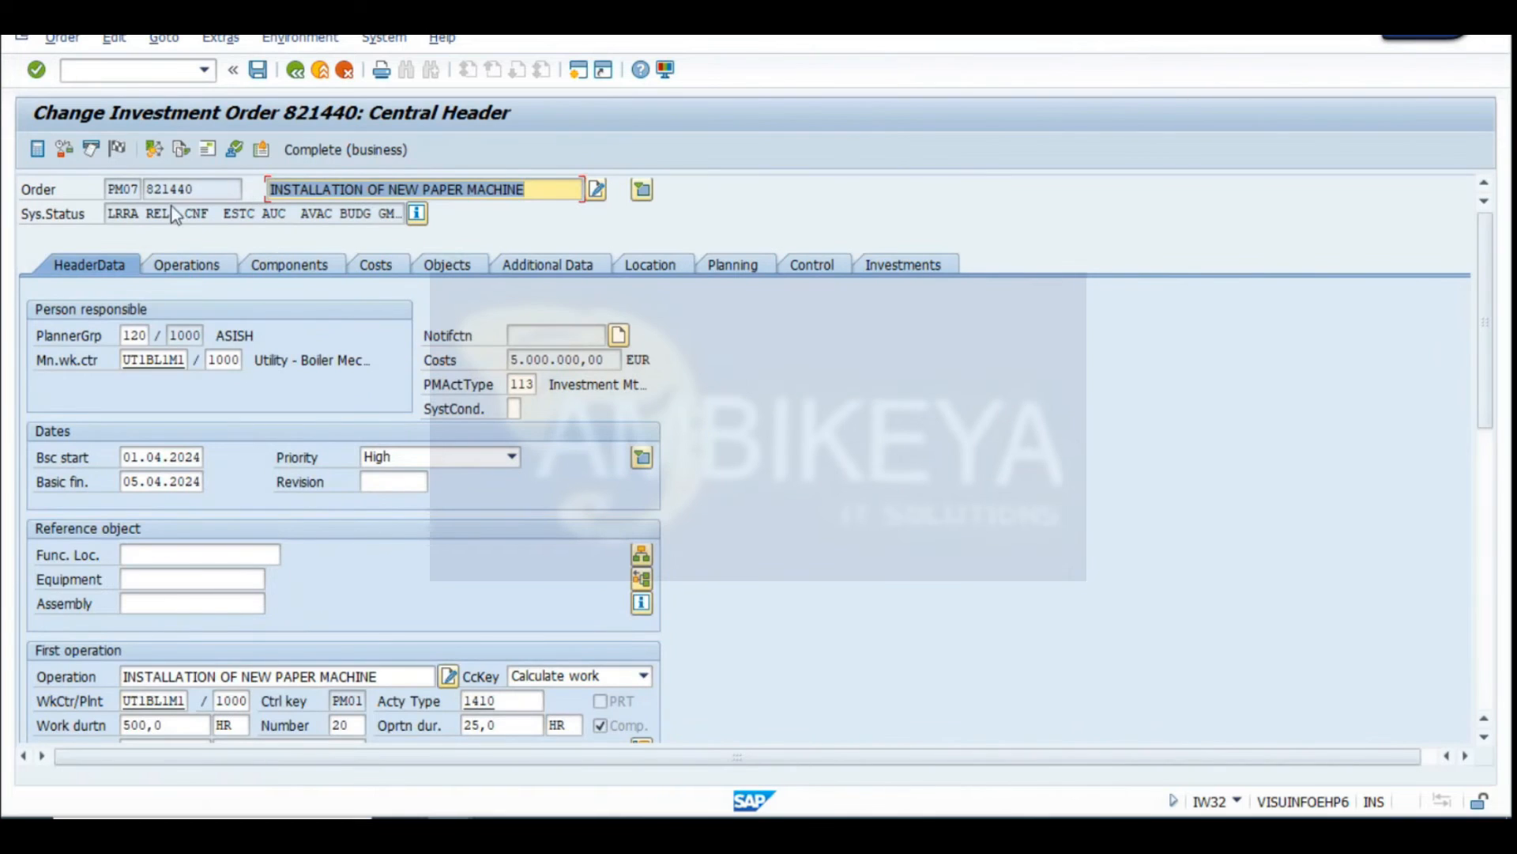
{"action": "left_click", "coordinate": [190, 266]}
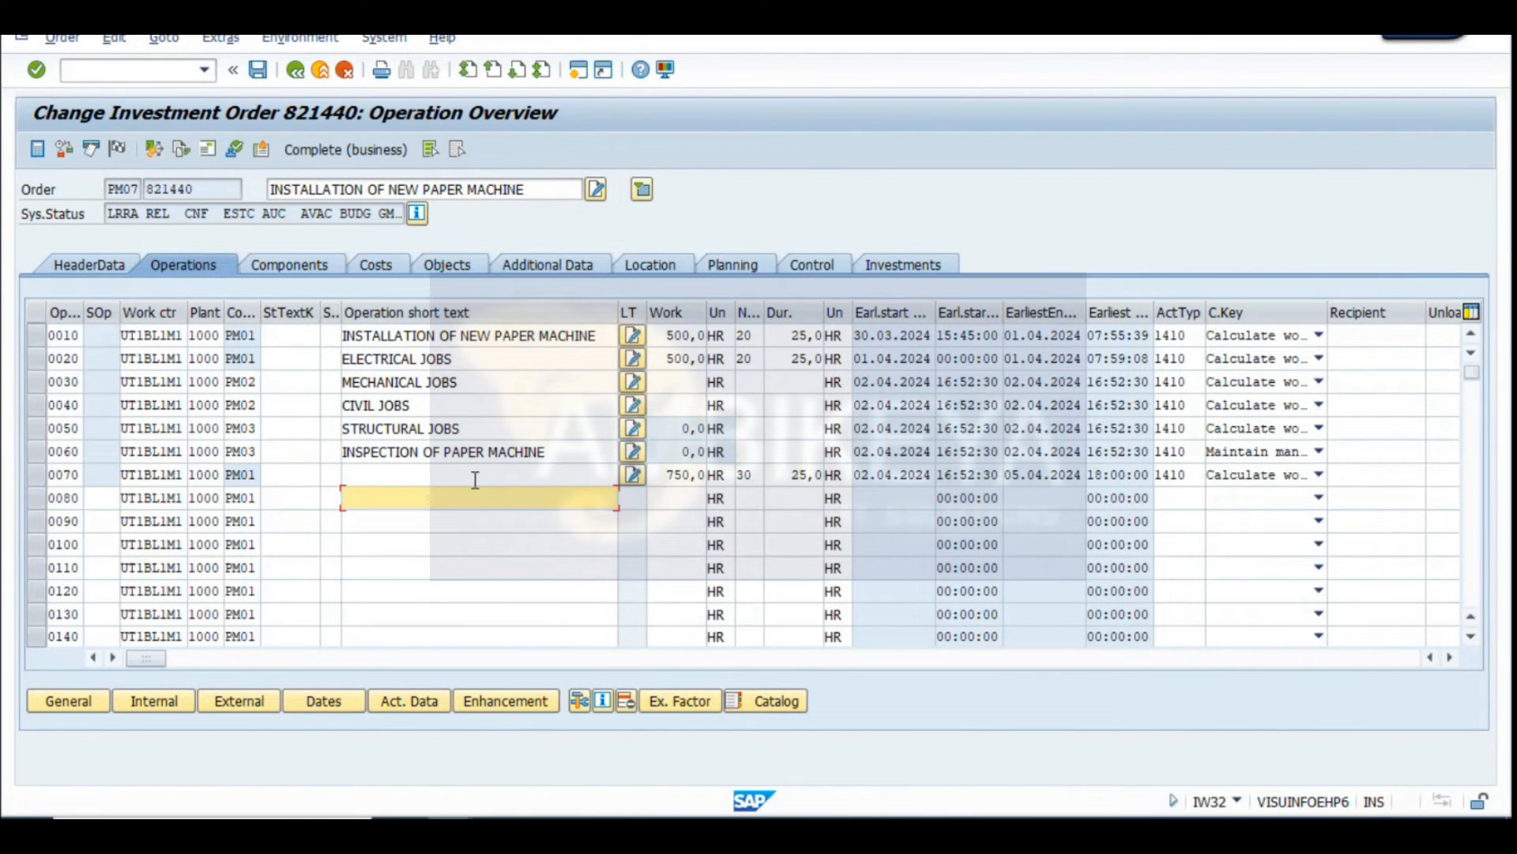
{"action": "left_click", "coordinate": [476, 474]}
{"action": "type", "text": "TEST"}
{"action": "key", "text": "Return"}
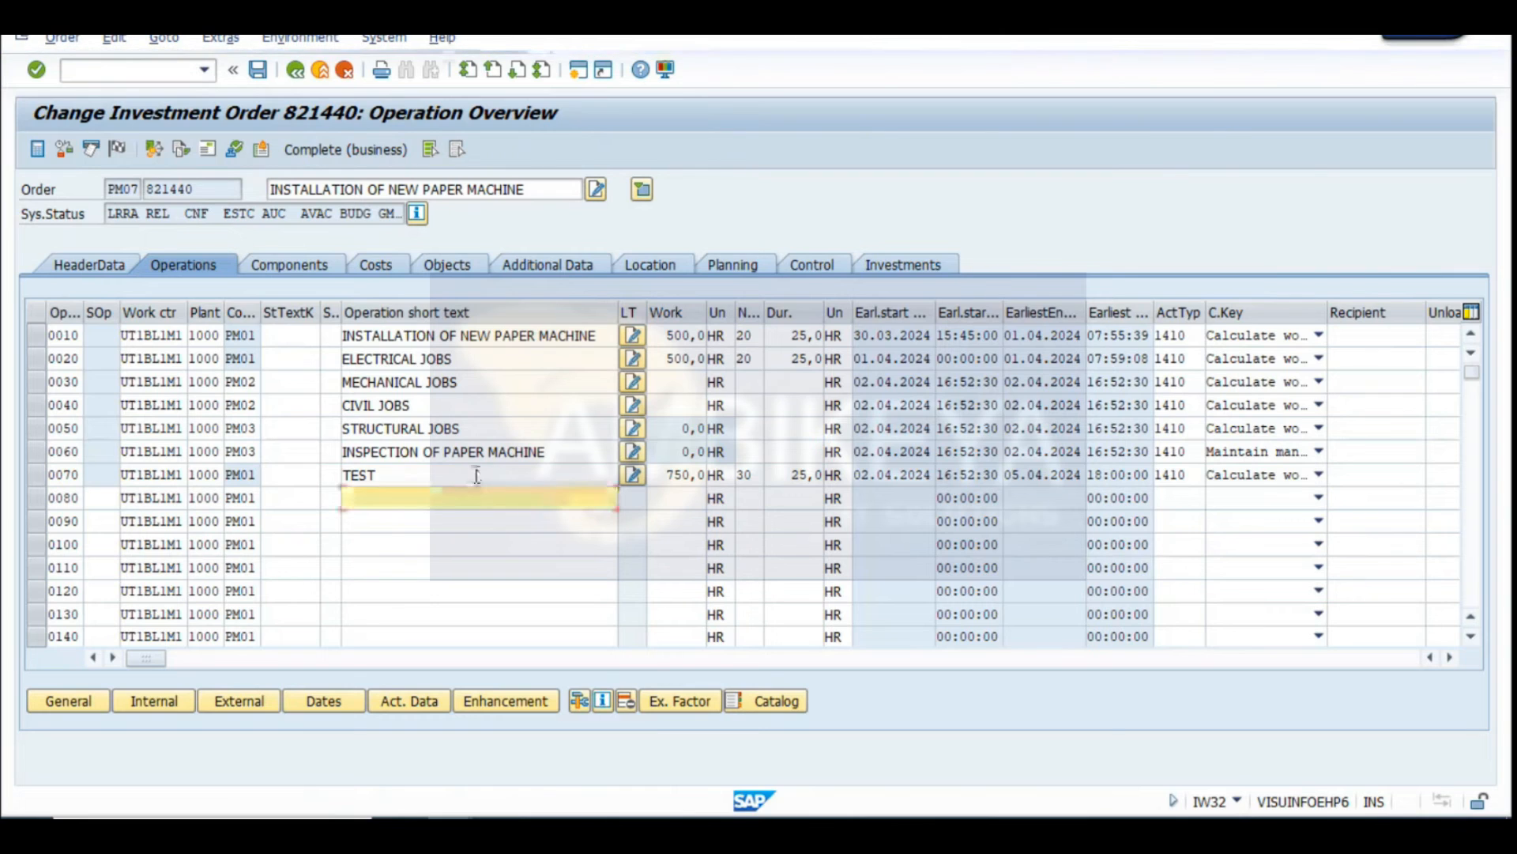
Capture the order's system status list and paste the screenshot at cell A621 of the INVESTMENT sheet in Excel
{"action": "left_click", "coordinate": [416, 213]}
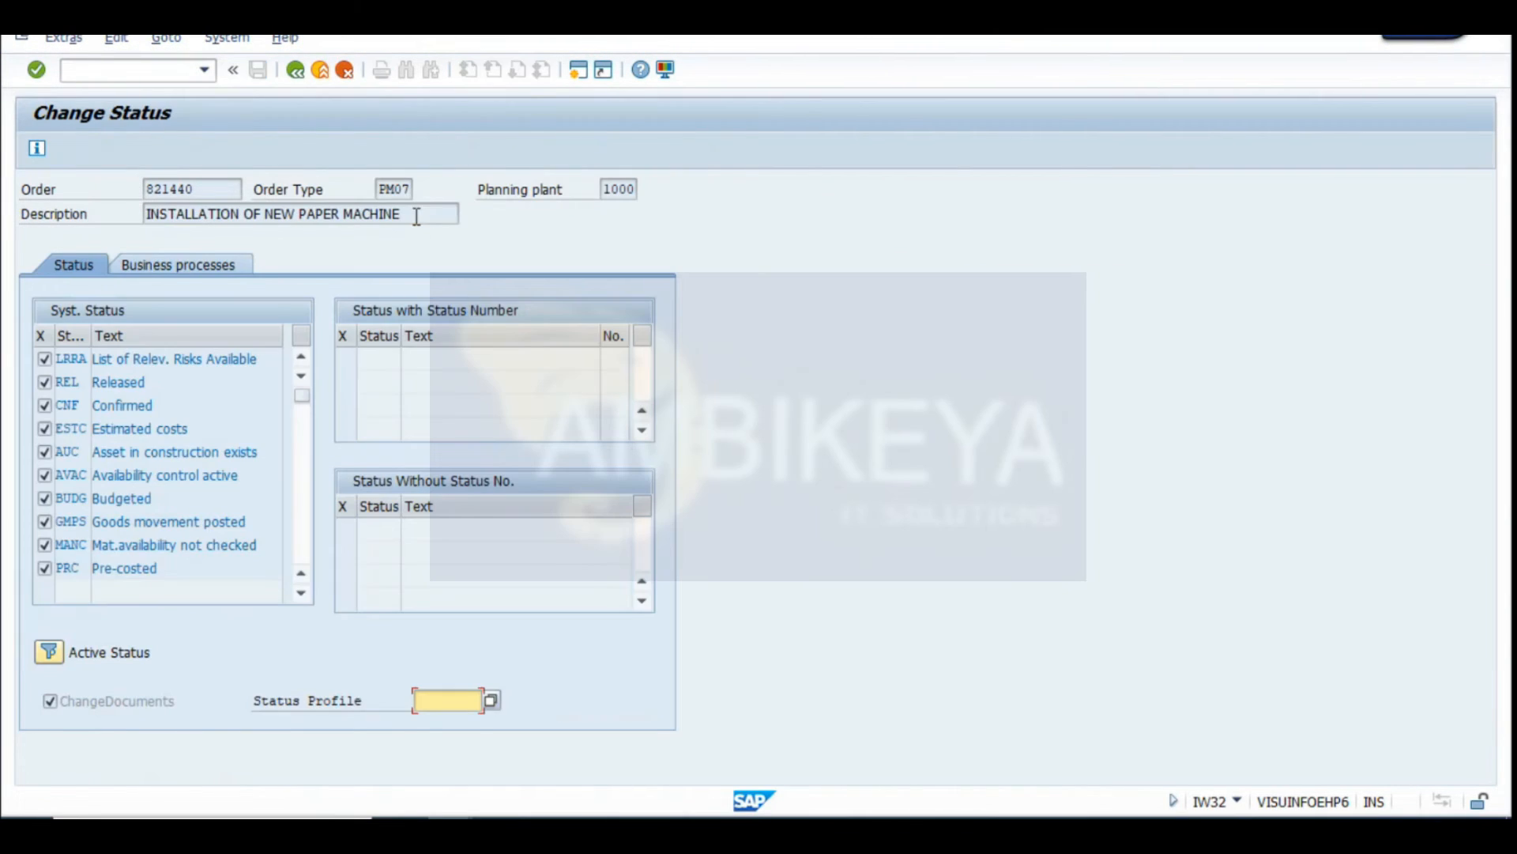
{"action": "scroll", "coordinate": [182, 563], "scroll_direction": "down", "scroll_amount": 2}
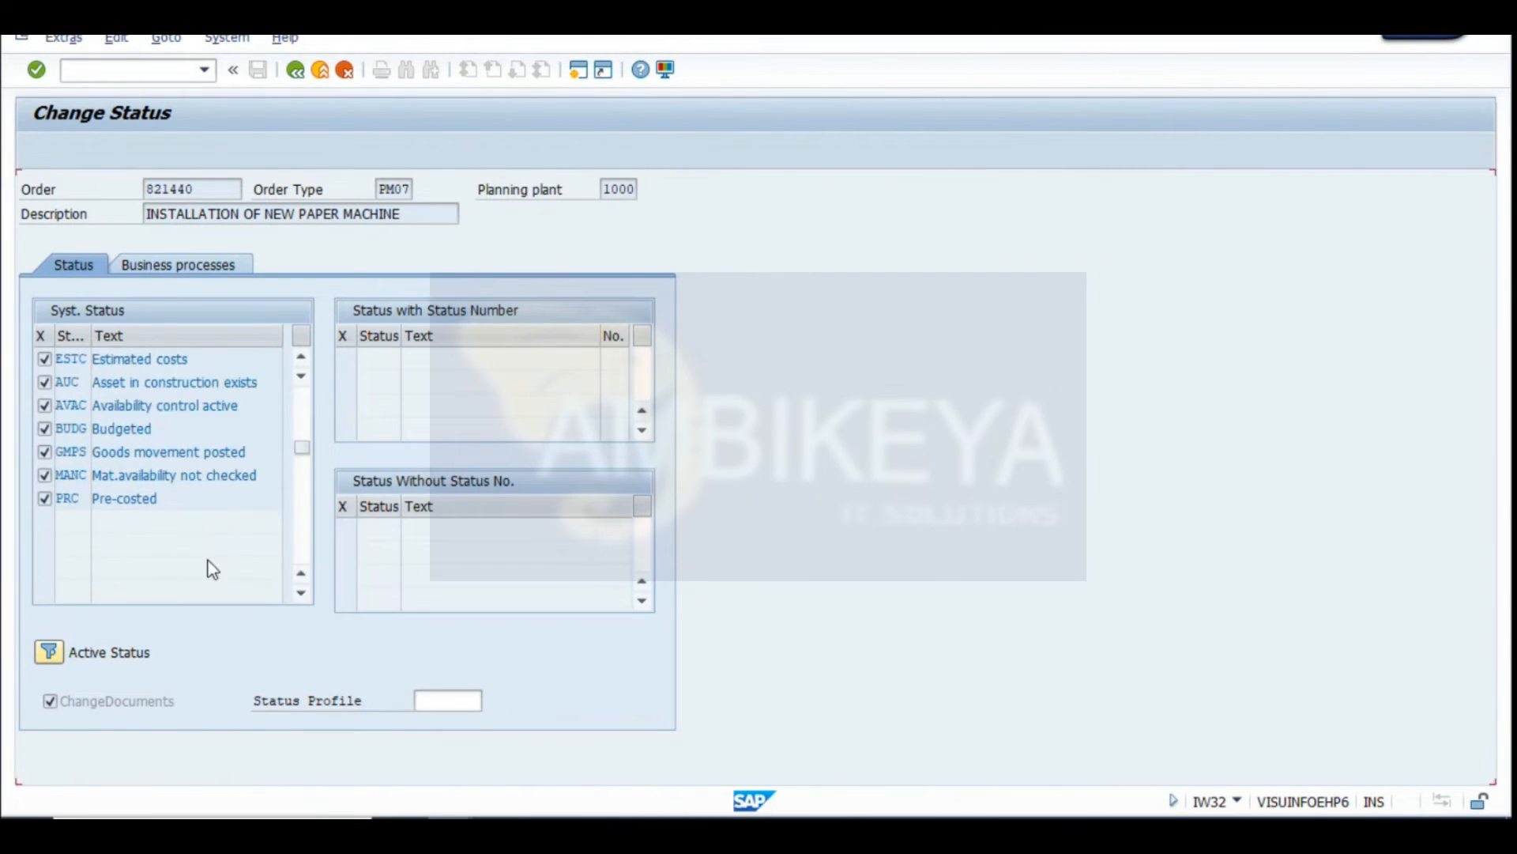
{"action": "scroll", "coordinate": [160, 474], "scroll_direction": "up", "scroll_amount": 2}
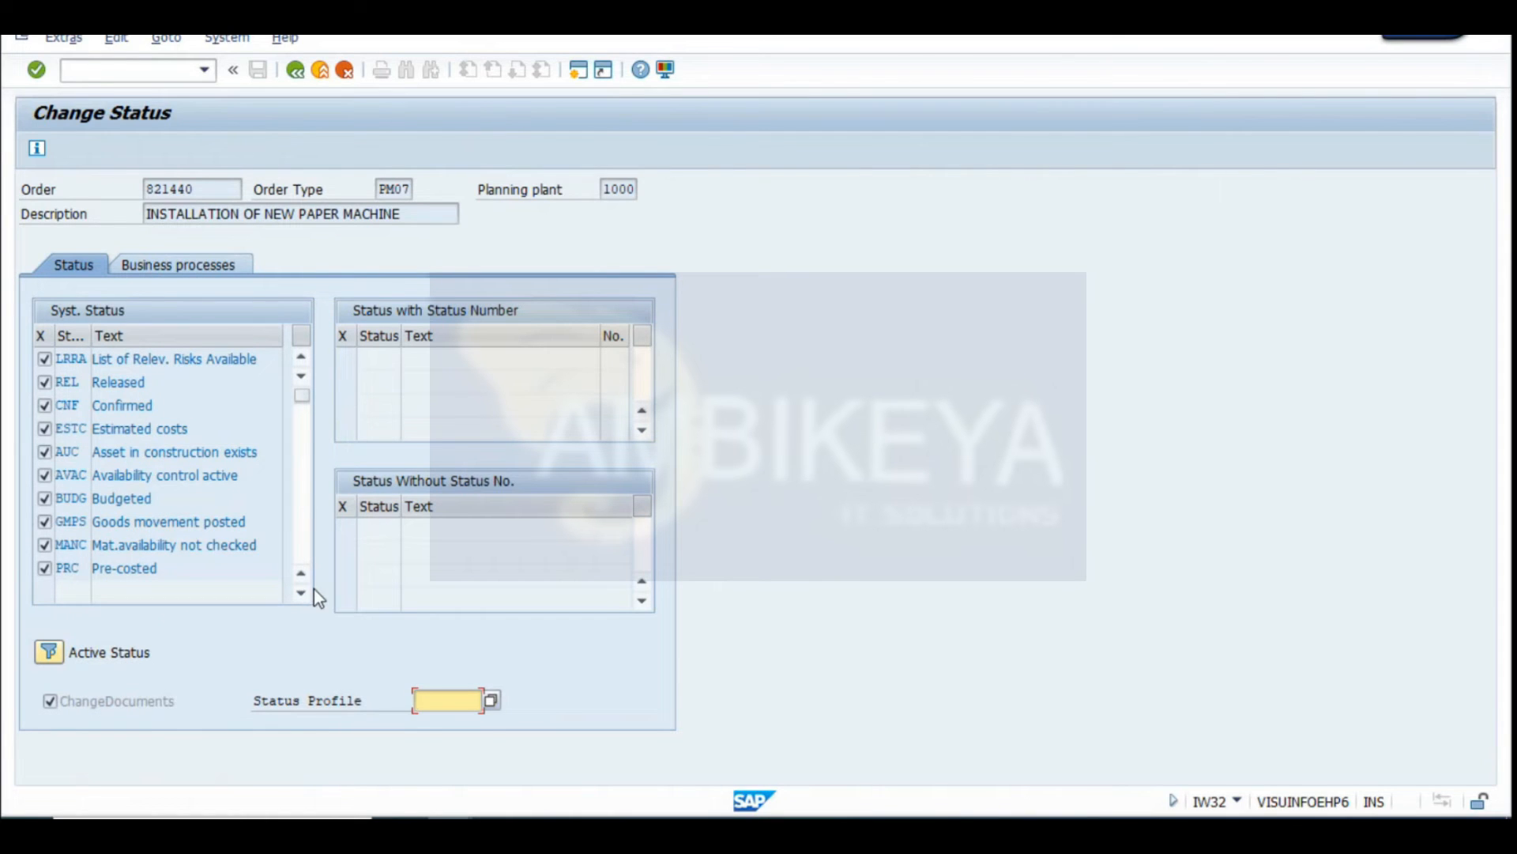
{"action": "key", "text": "super+shift+s"}
{"action": "left_click_drag", "start_coordinate": [6, 89], "coordinate": [714, 751]}
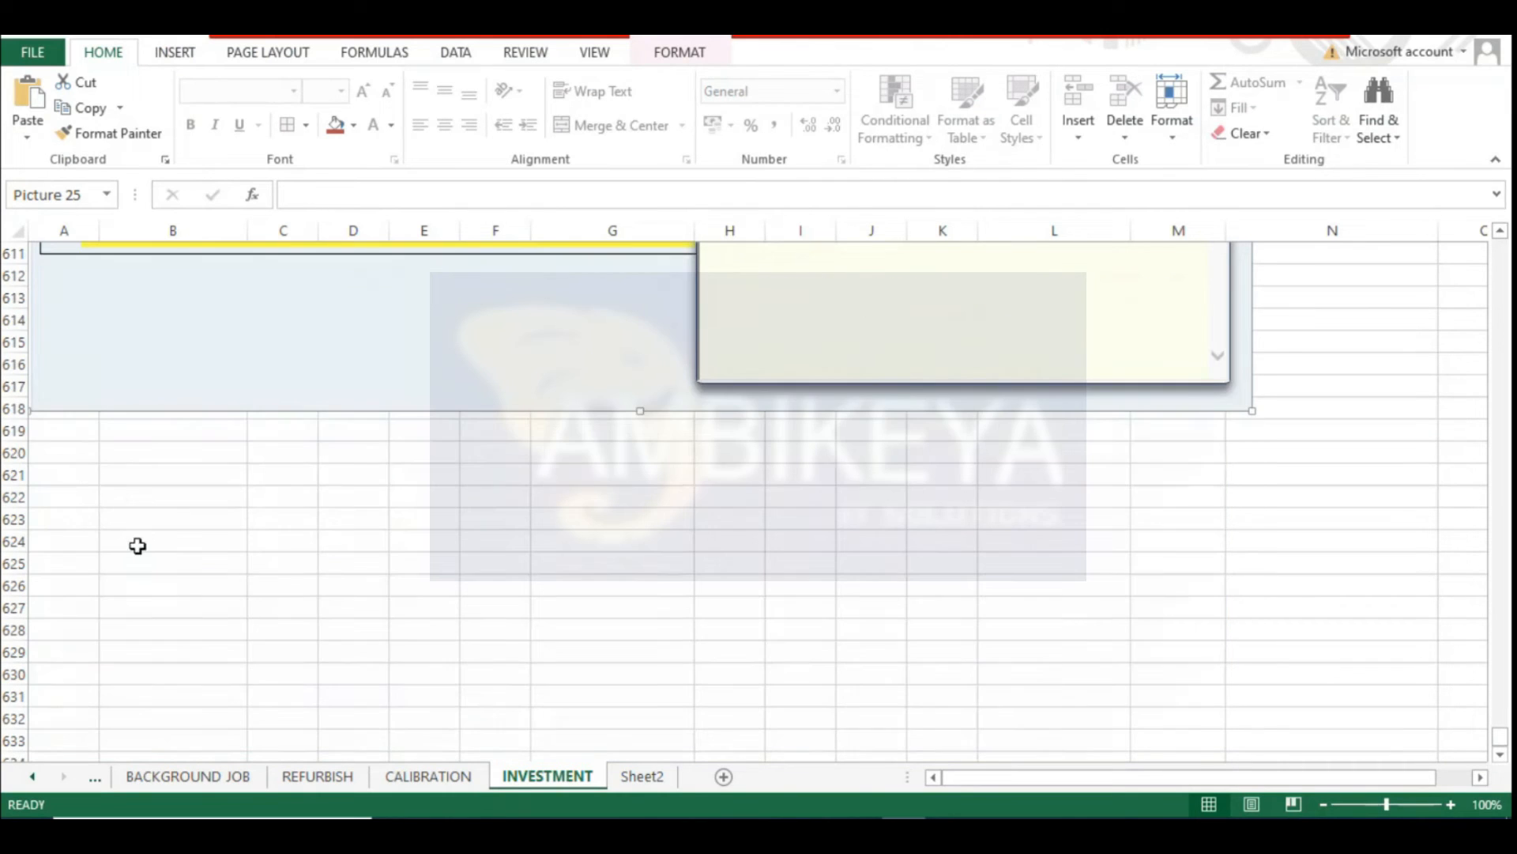
{"action": "scroll", "coordinate": [137, 545], "scroll_direction": "up", "scroll_amount": 1}
{"action": "left_click", "coordinate": [78, 549]}
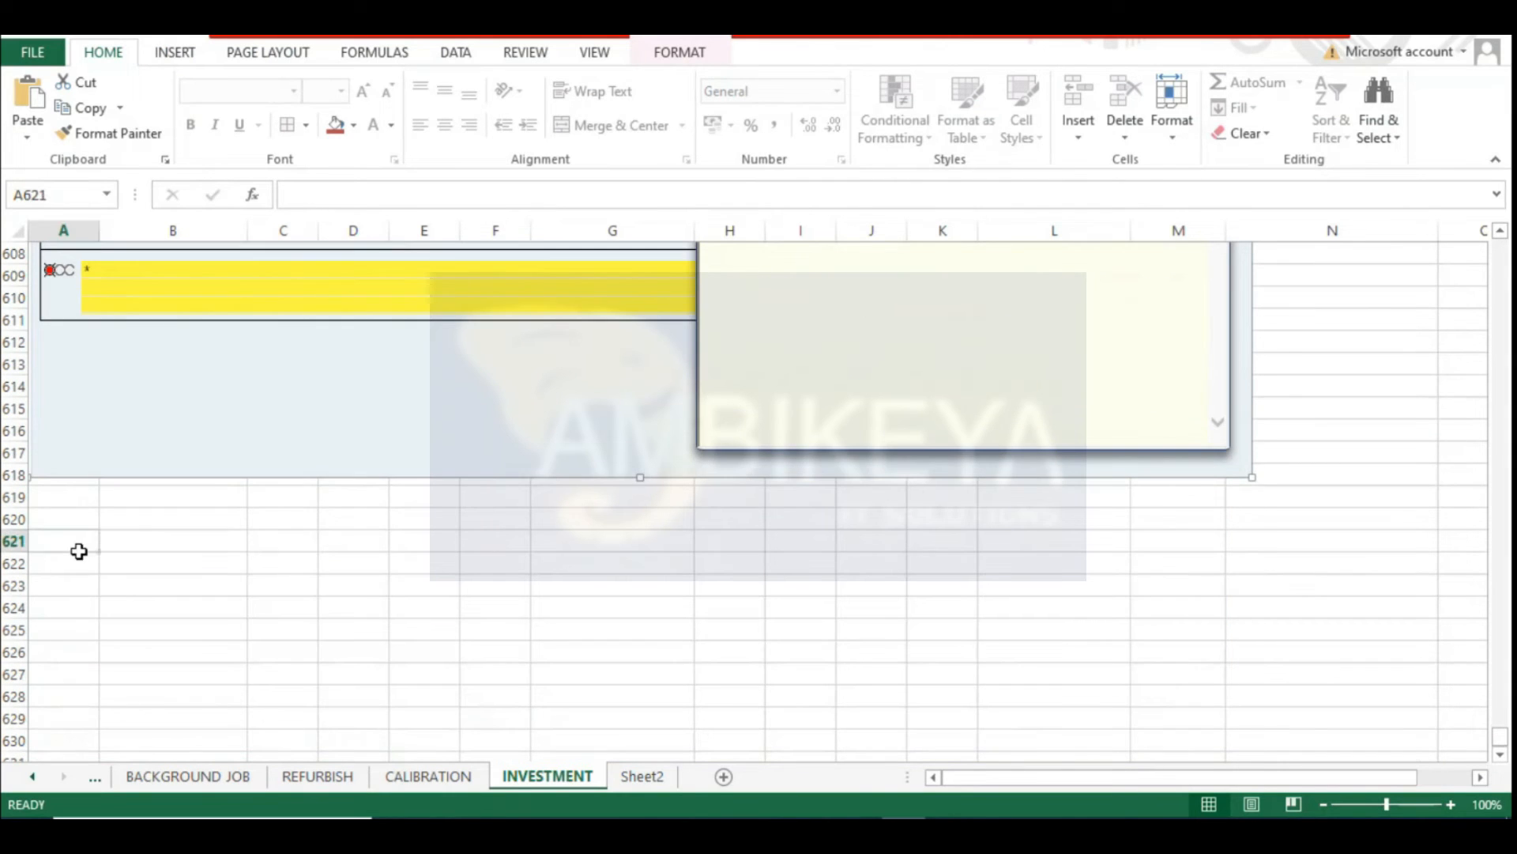
{"action": "key", "text": "ctrl+v"}
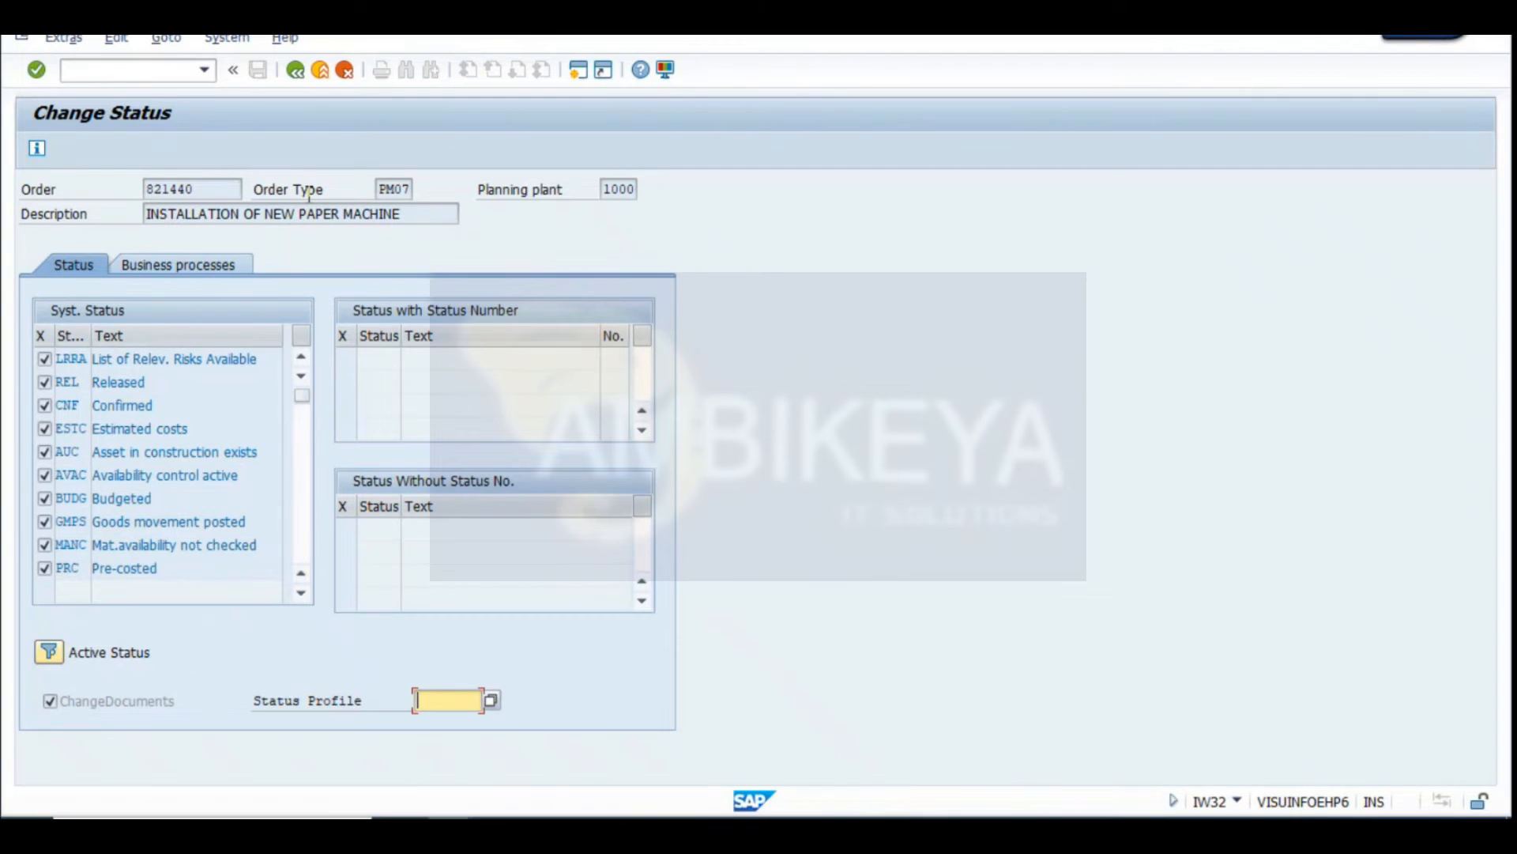
Return from the status screen to the operation overview, widen the system condition column, and save the order
{"action": "left_click", "coordinate": [63, 37]}
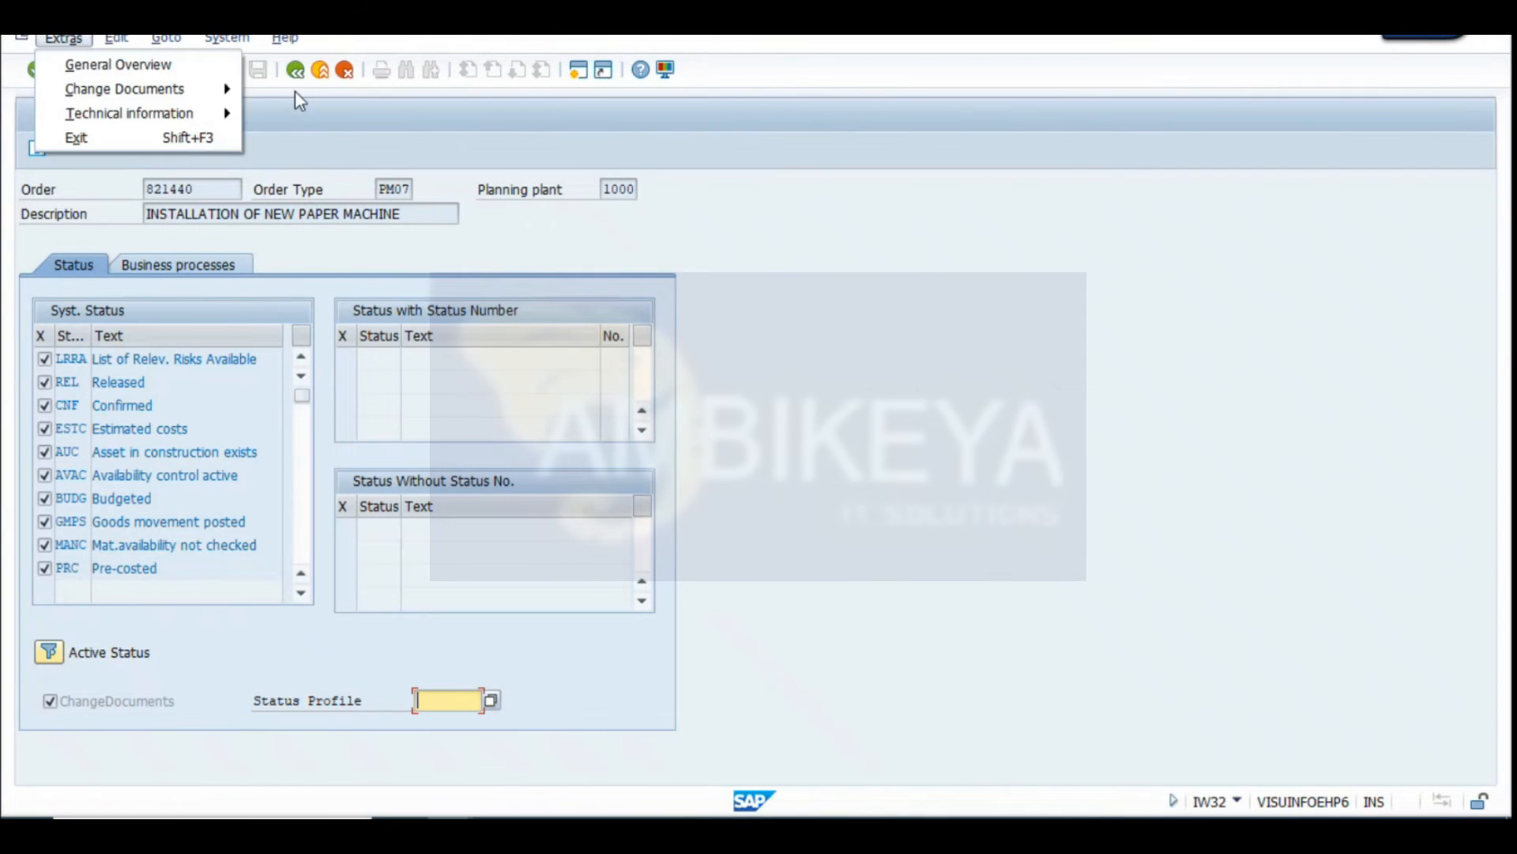
{"action": "left_click", "coordinate": [296, 92]}
{"action": "left_click", "coordinate": [295, 71]}
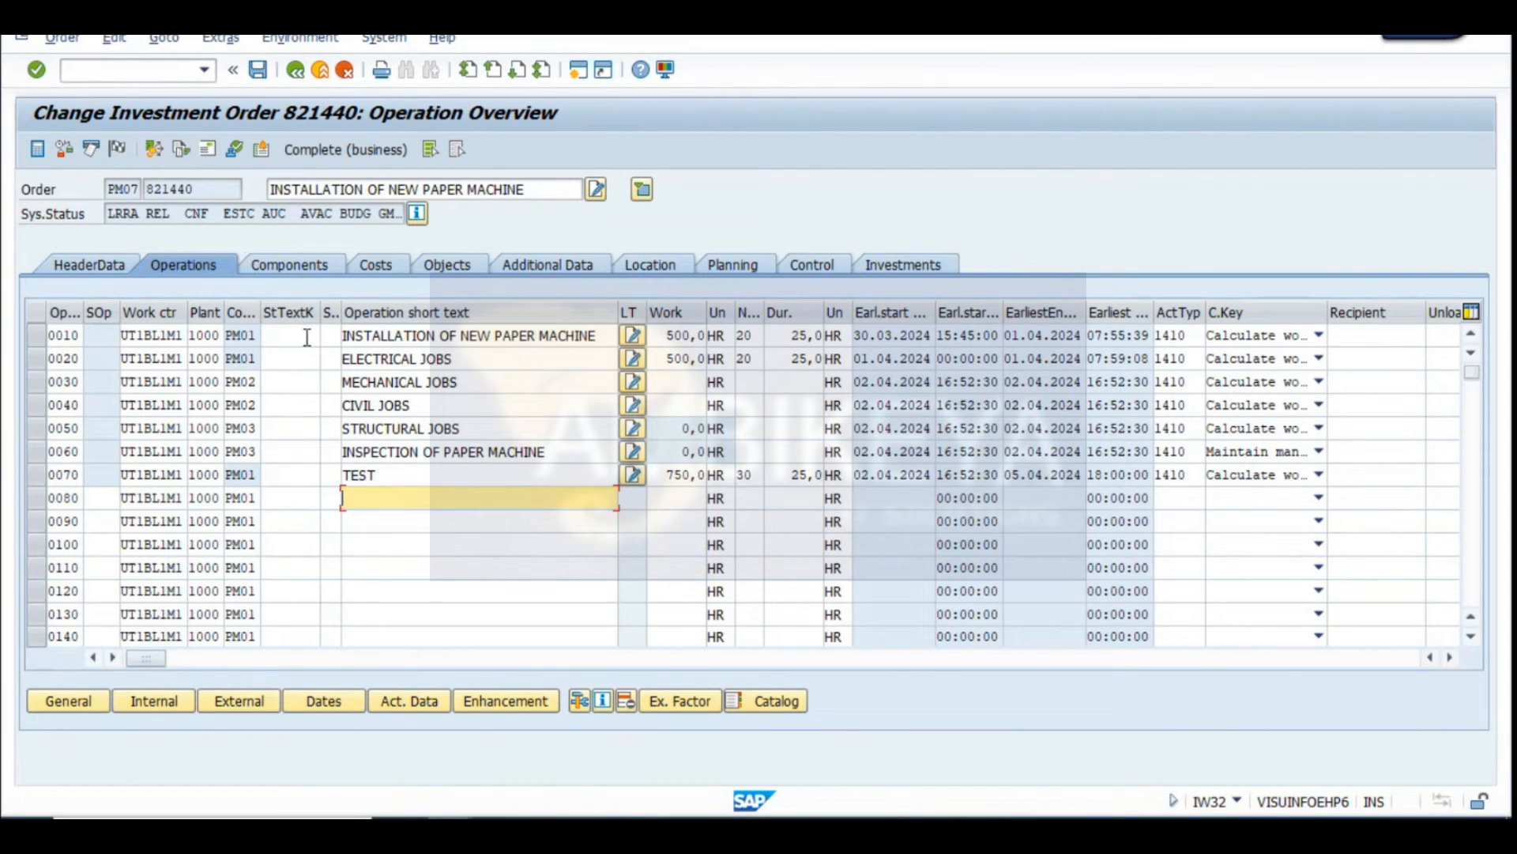
{"action": "left_click_drag", "start_coordinate": [340, 314], "coordinate": [363, 314]}
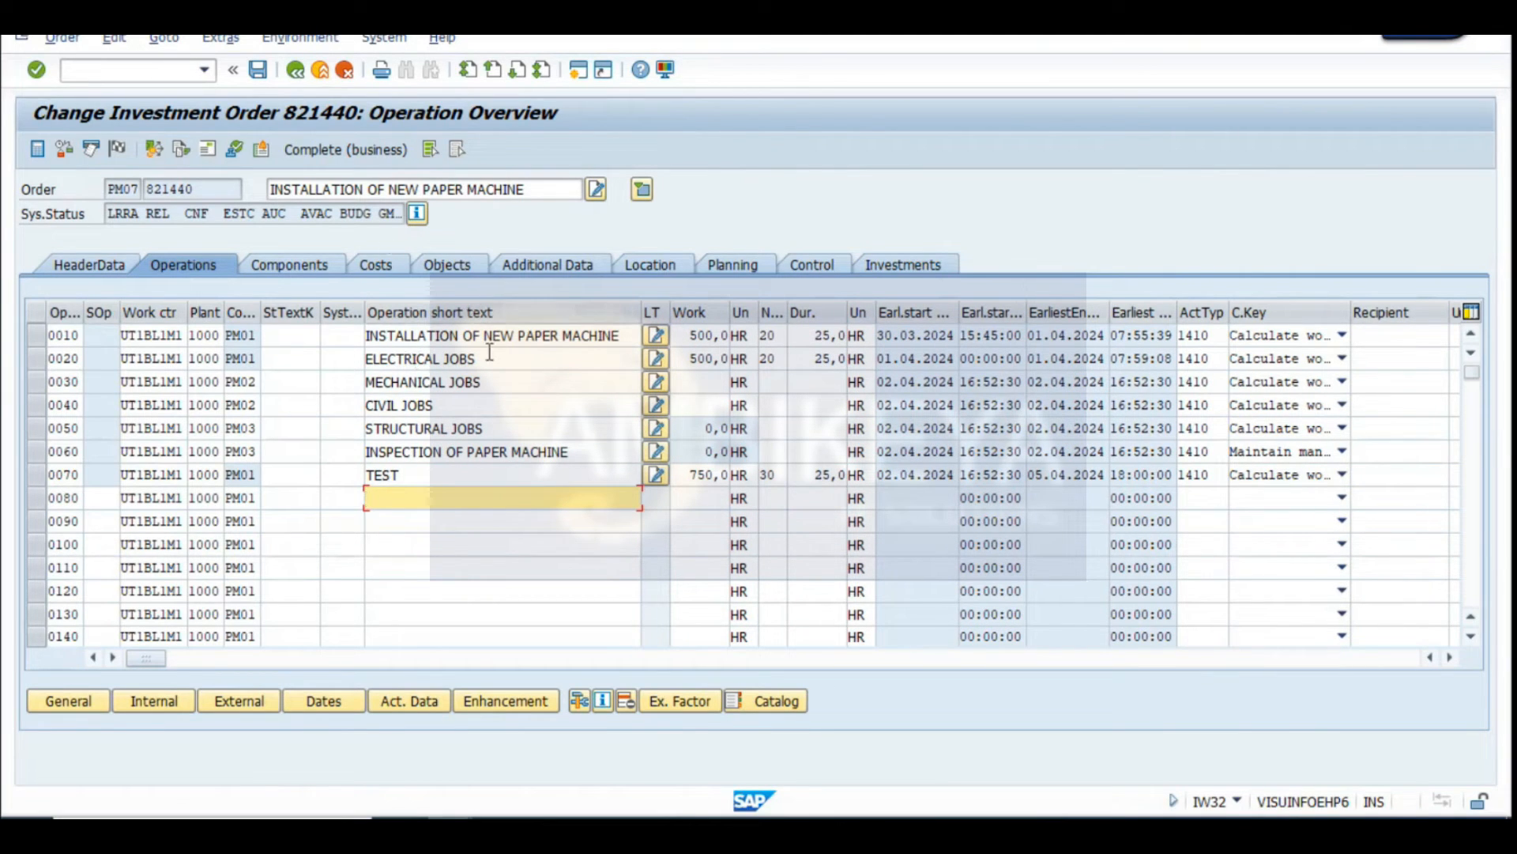
{"action": "left_click", "coordinate": [449, 334]}
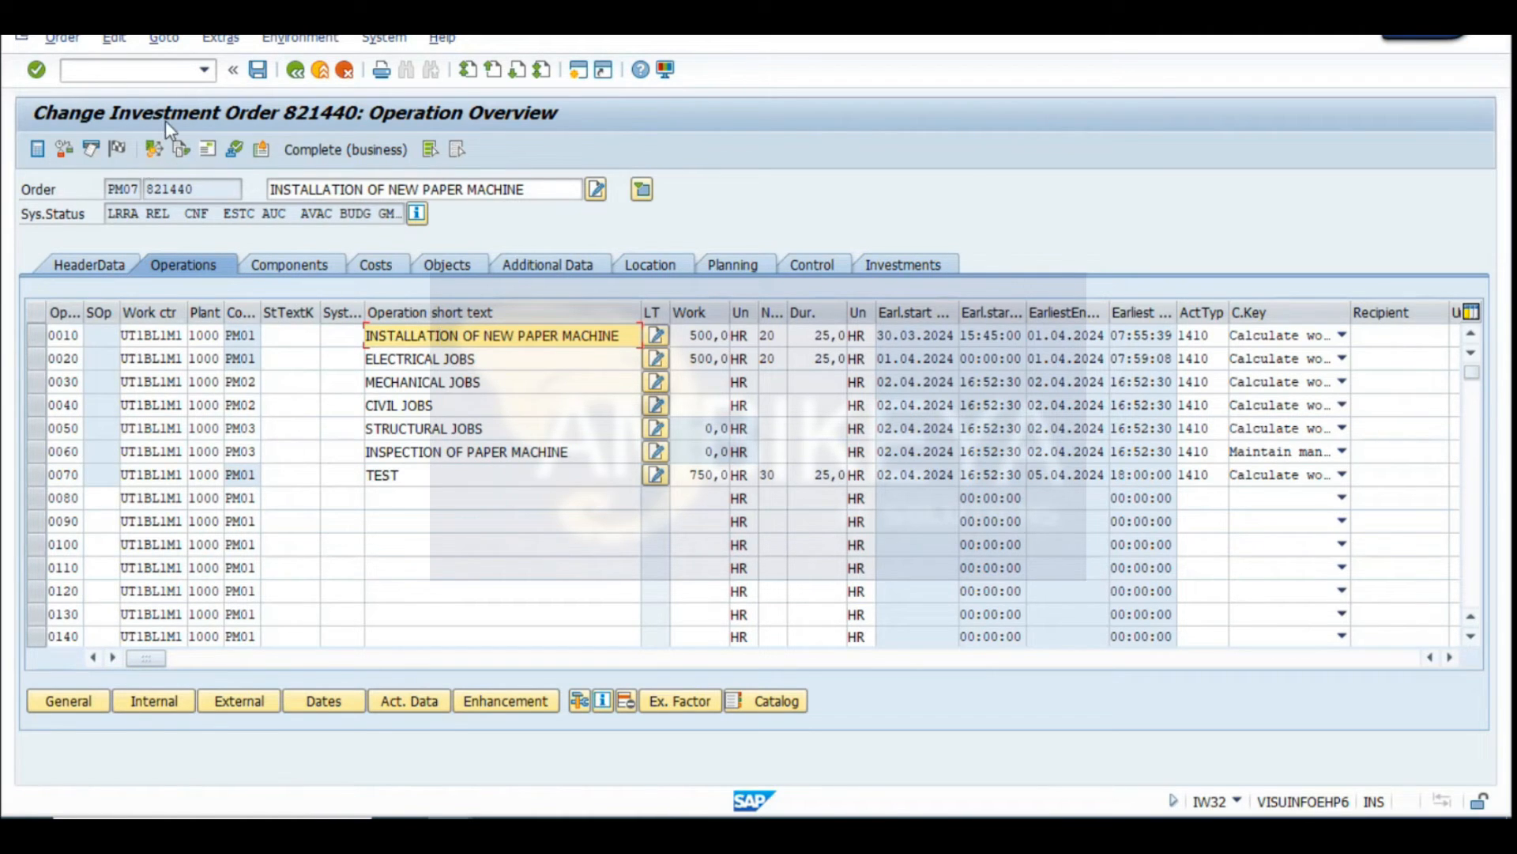
{"action": "left_click", "coordinate": [258, 70]}
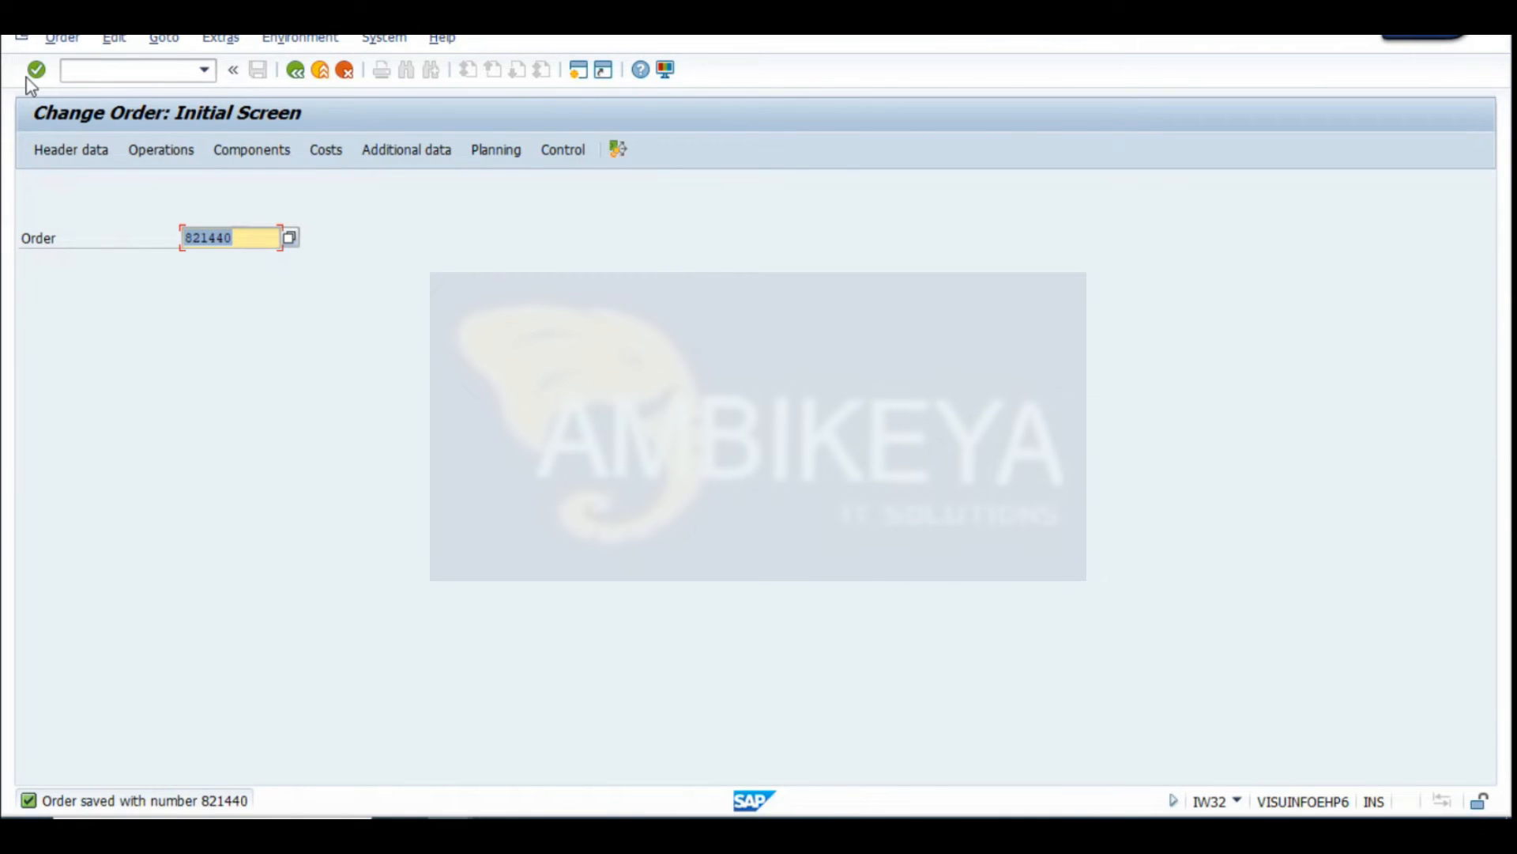
{"action": "left_click", "coordinate": [251, 240]}
{"action": "double_click", "coordinate": [264, 241]}
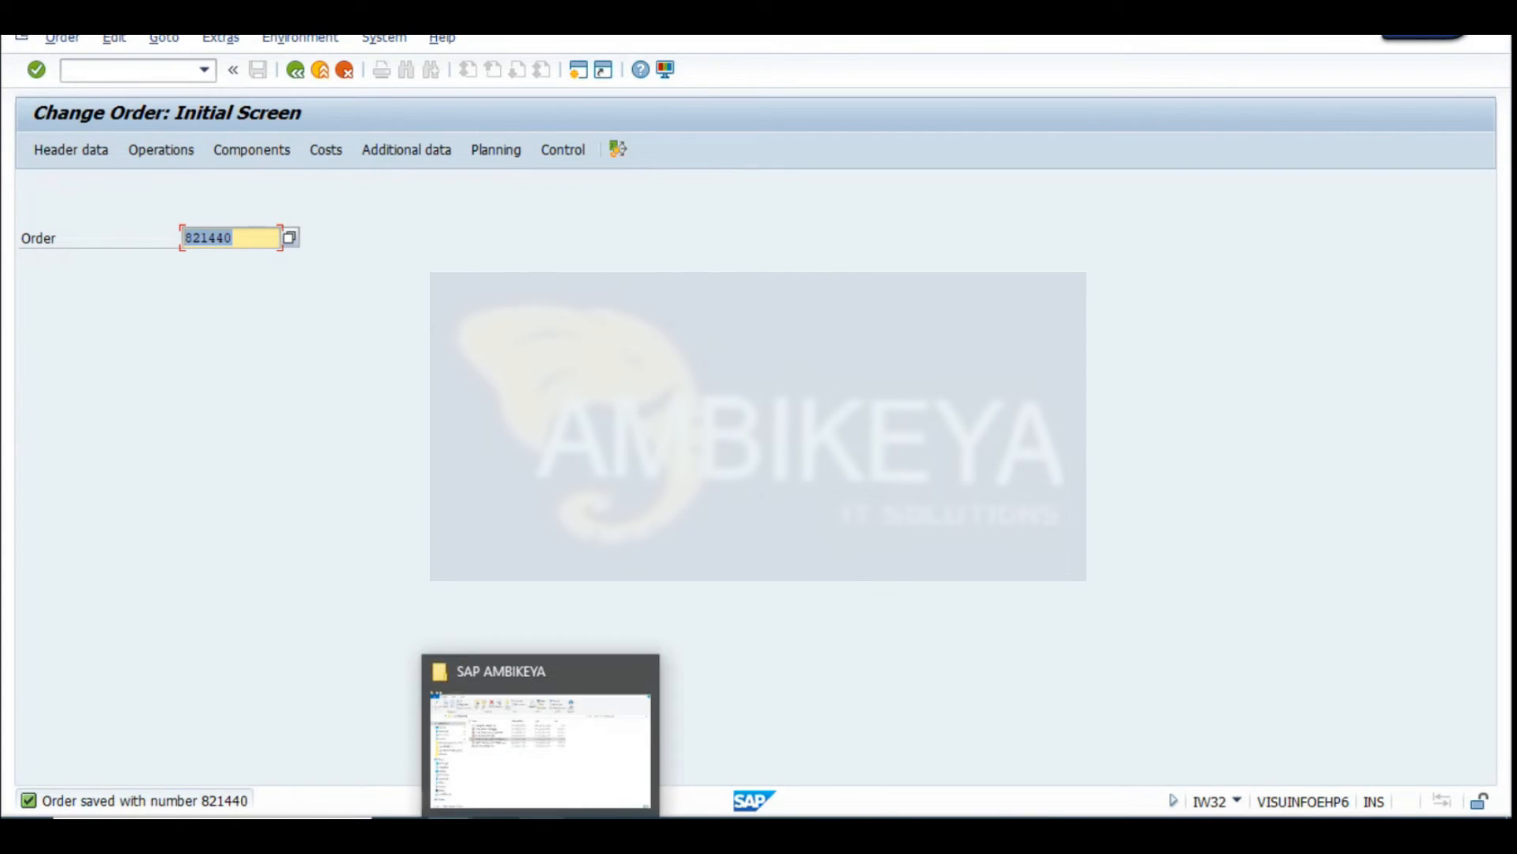
Start IH01 in the free SAP Easy Access session and select functional location KP01 for the structure display
{"action": "left_click", "coordinate": [681, 835]}
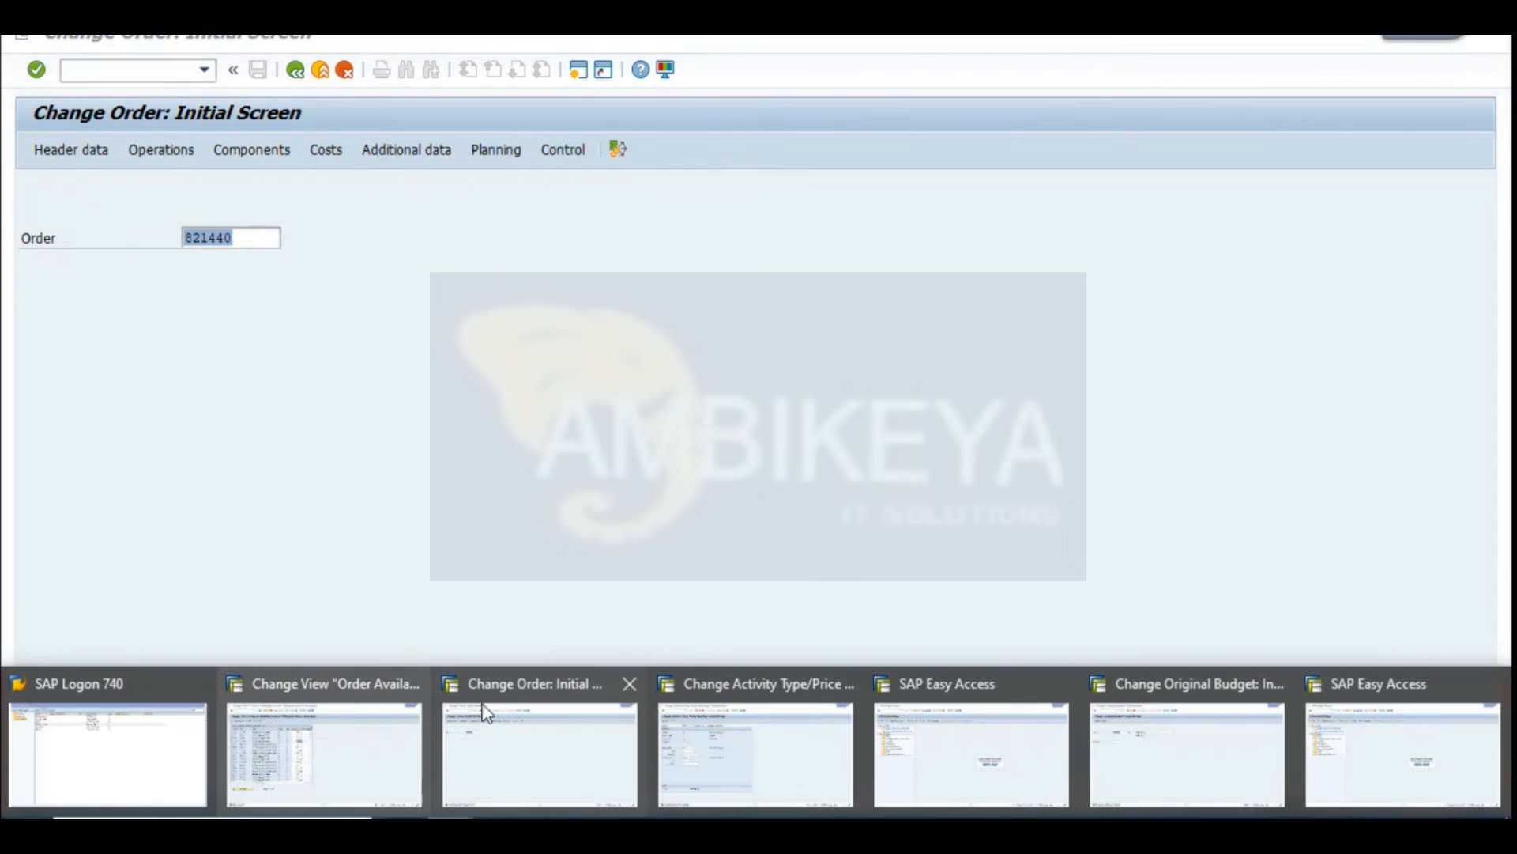
{"action": "left_click", "coordinate": [959, 773]}
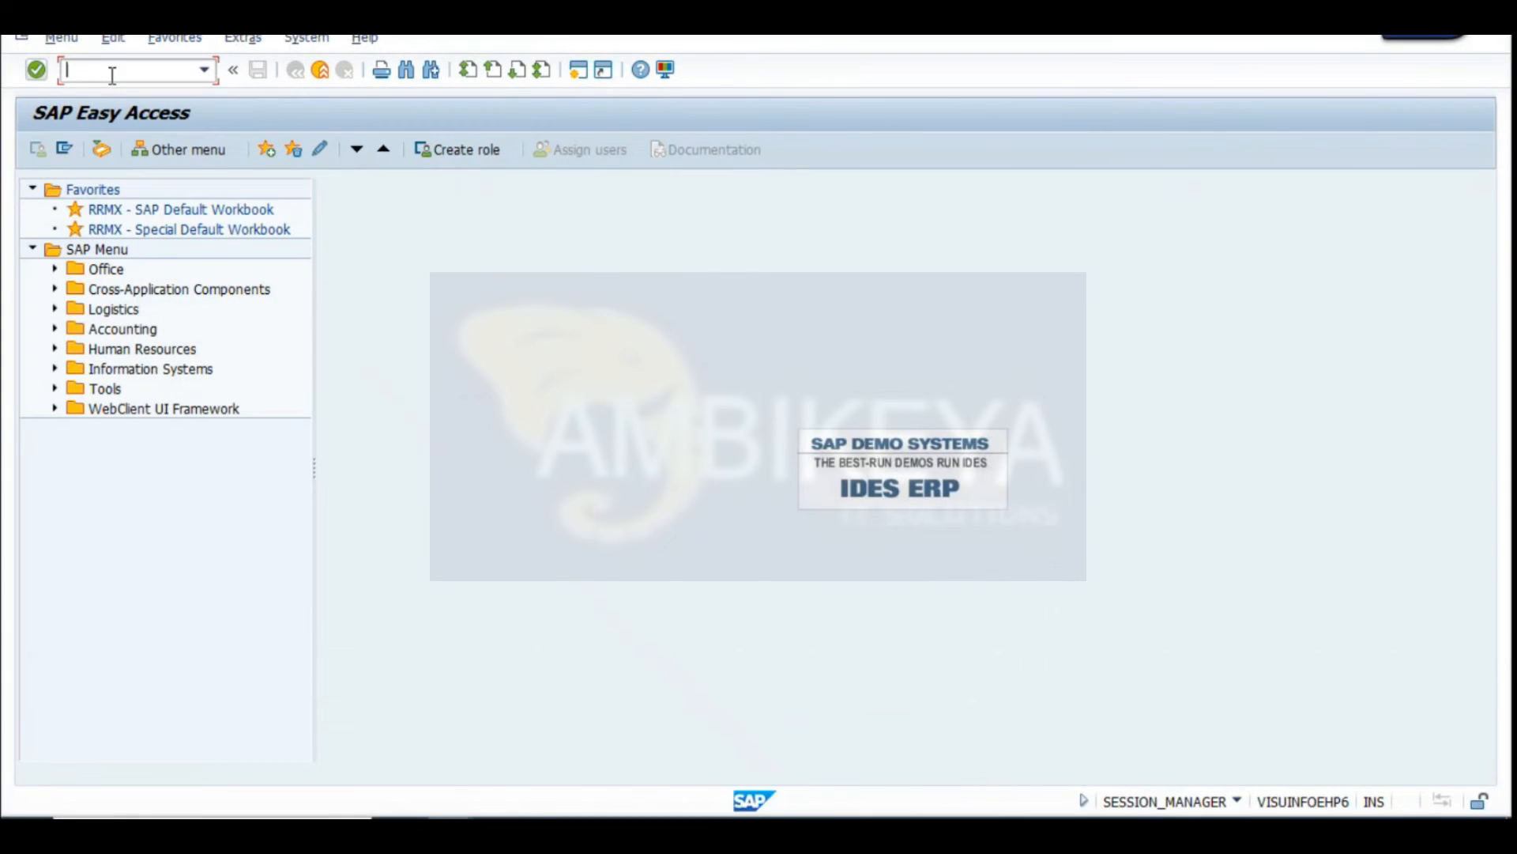
{"action": "type", "text": "IH01"}
{"action": "key", "text": "Return"}
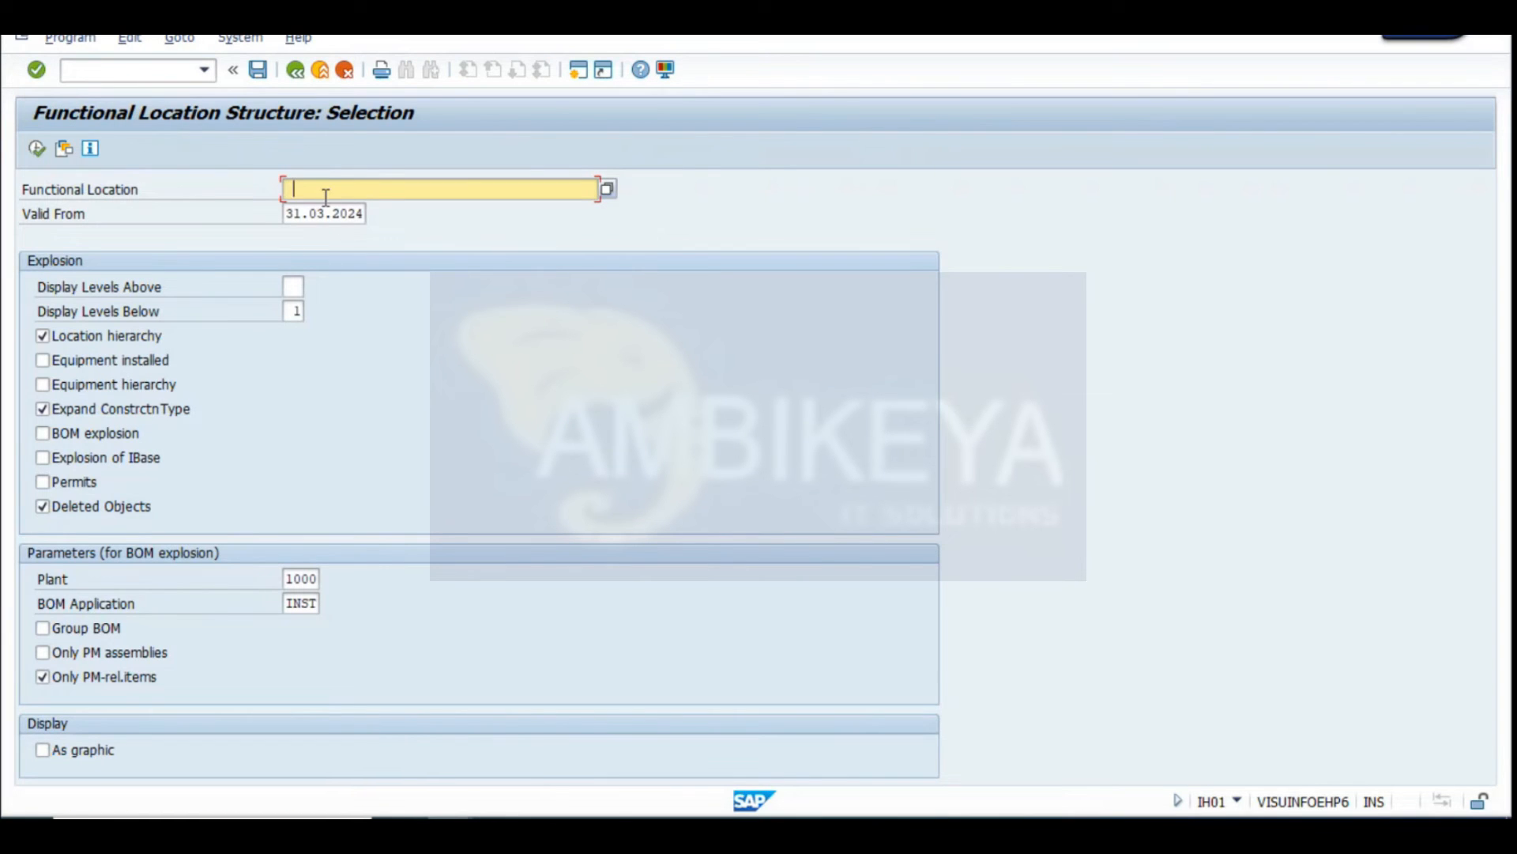
{"action": "left_click", "coordinate": [316, 190]}
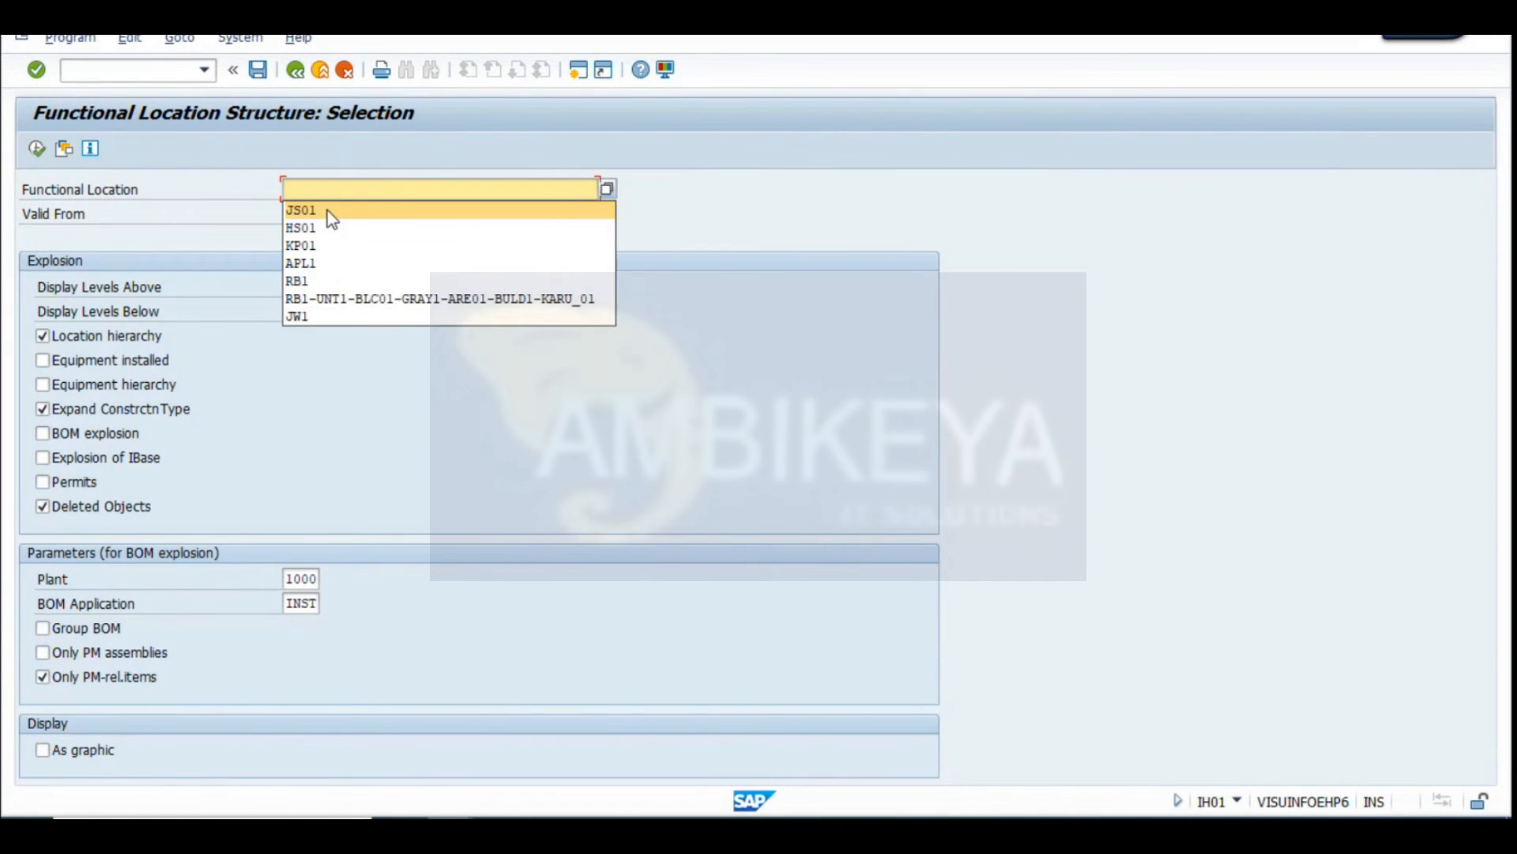
{"action": "left_click", "coordinate": [320, 246]}
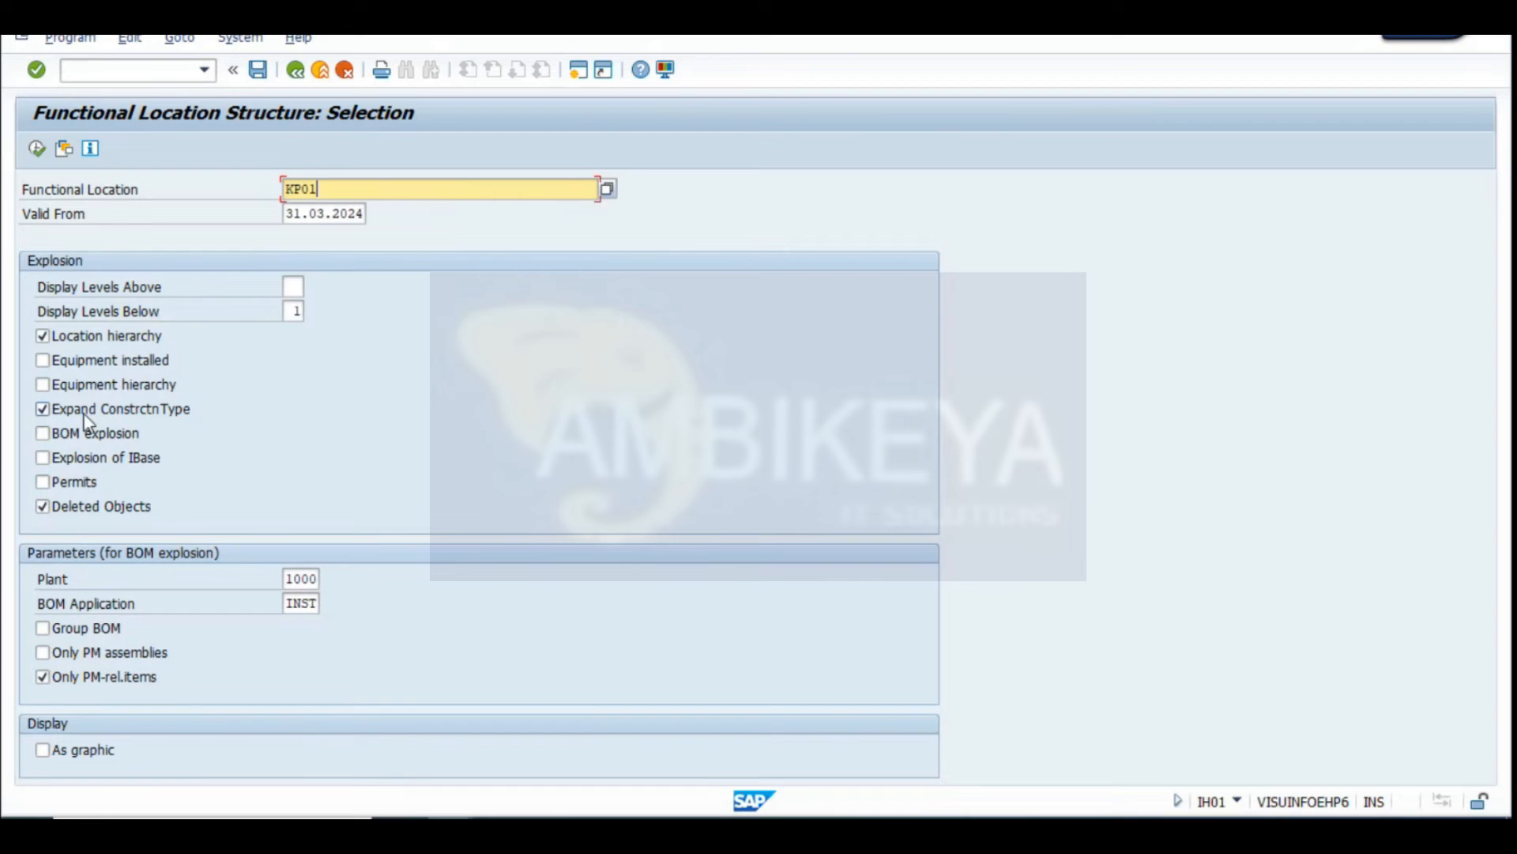
Display KP01's fully expanded structure with installed equipment and equipment hierarchy, and examine the branches down to color kitchen KP01-SEC02-CCK01
{"action": "left_click", "coordinate": [88, 376]}
{"action": "left_click", "coordinate": [87, 365]}
{"action": "left_click", "coordinate": [37, 155]}
{"action": "left_click", "coordinate": [238, 142]}
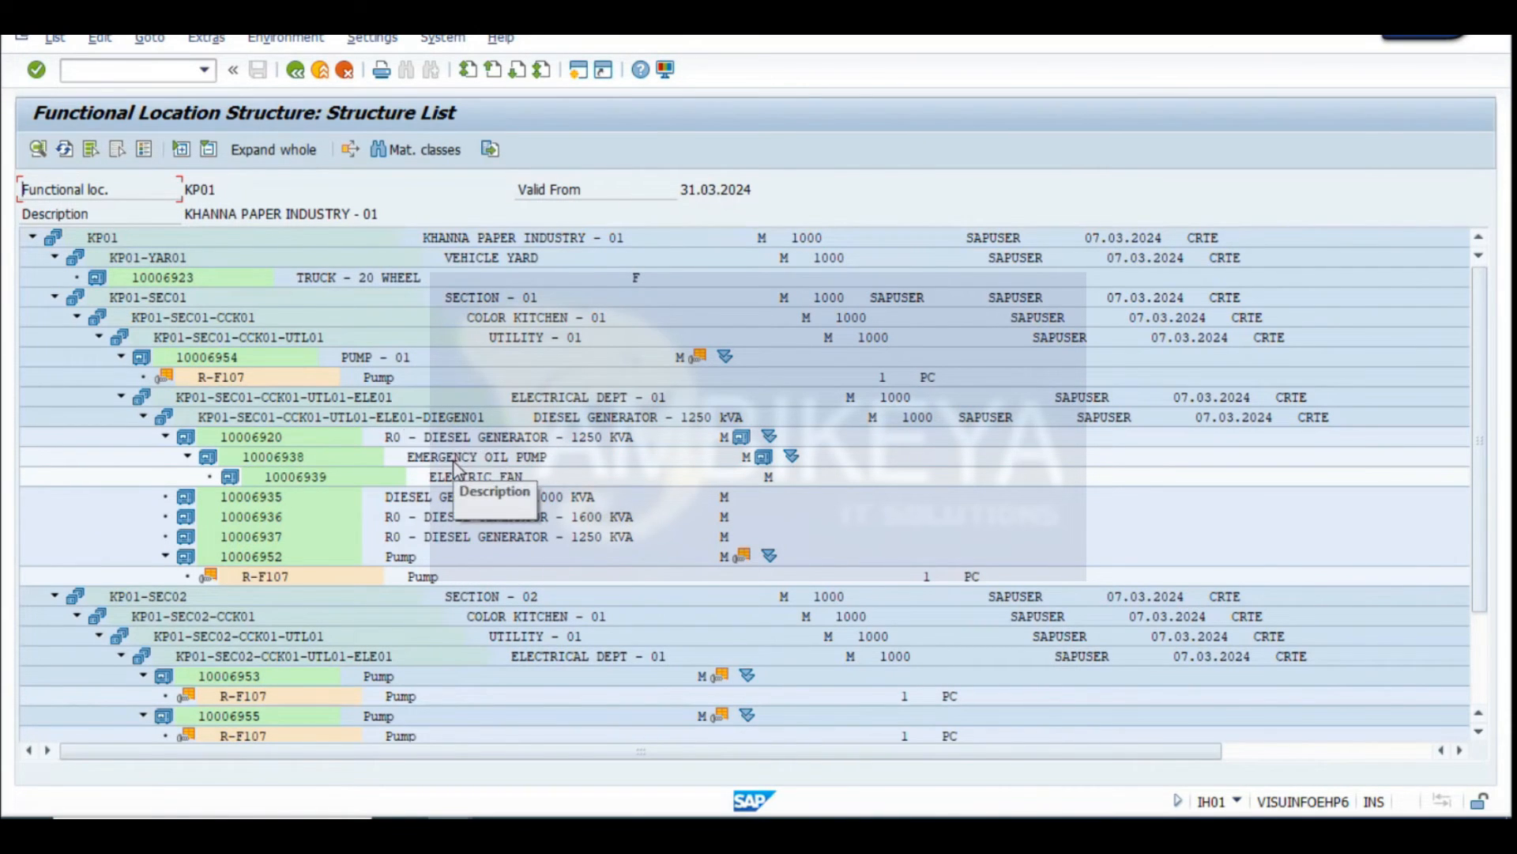
{"action": "scroll", "coordinate": [455, 467], "scroll_direction": "down", "scroll_amount": 3}
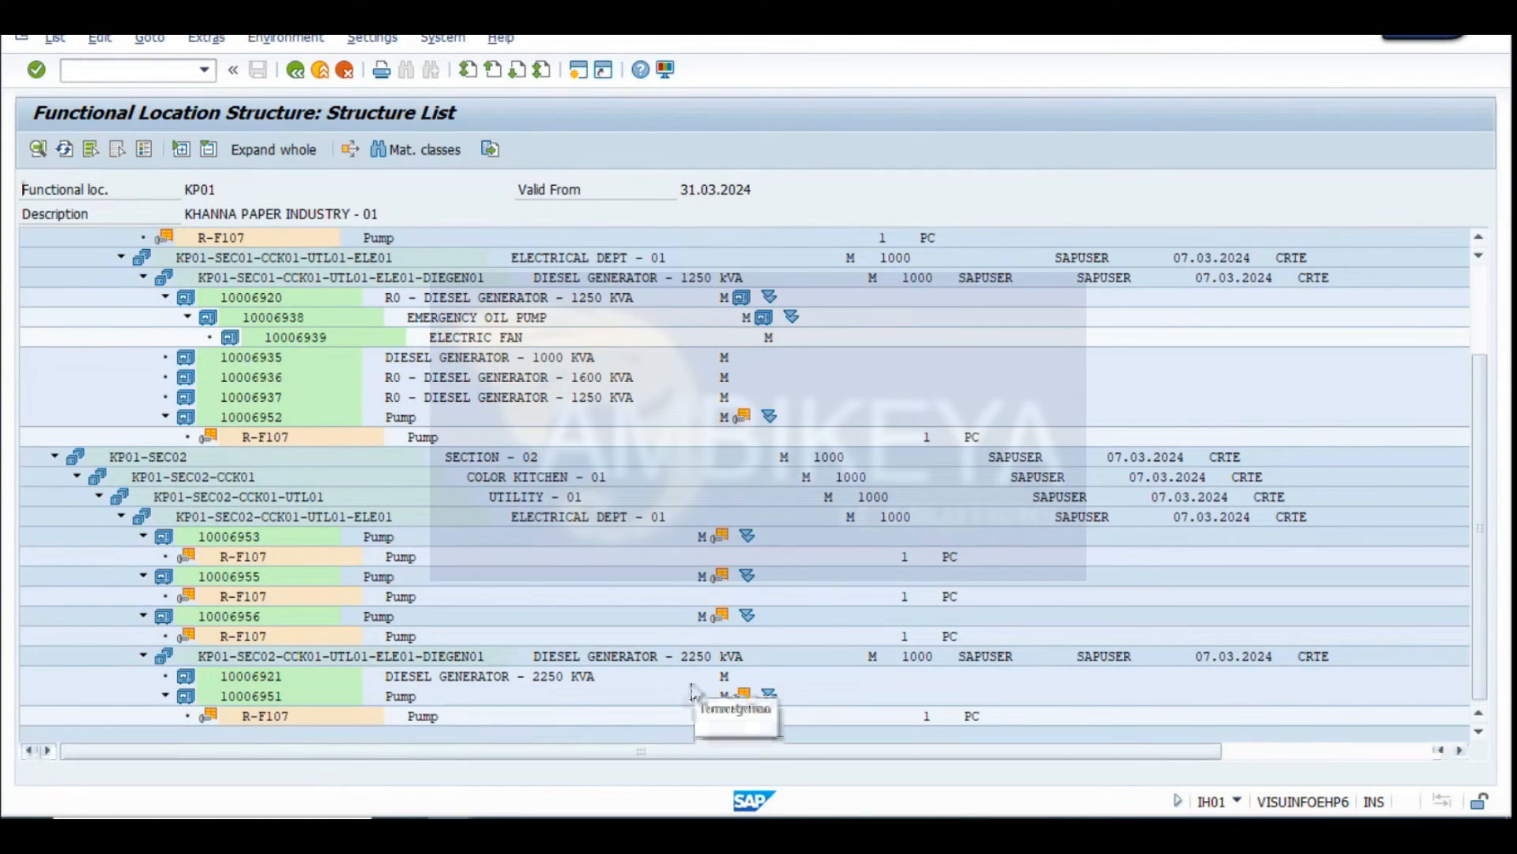
{"action": "left_click", "coordinate": [219, 479]}
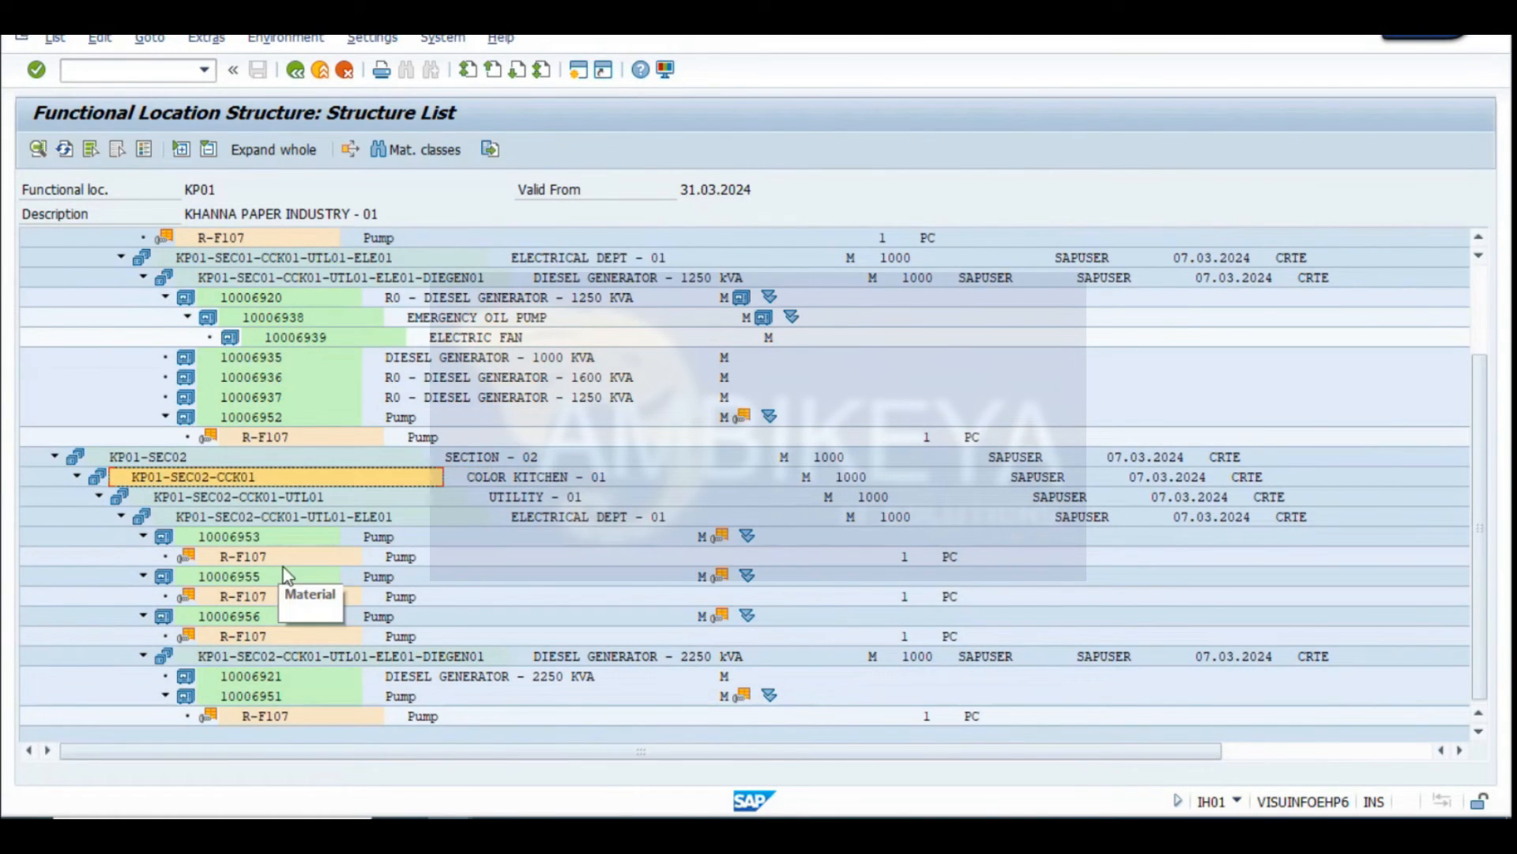
Try to open an additional session, dismiss the message, and switch to the Change Activity Type/Price Planning session
{"action": "left_click", "coordinate": [580, 75]}
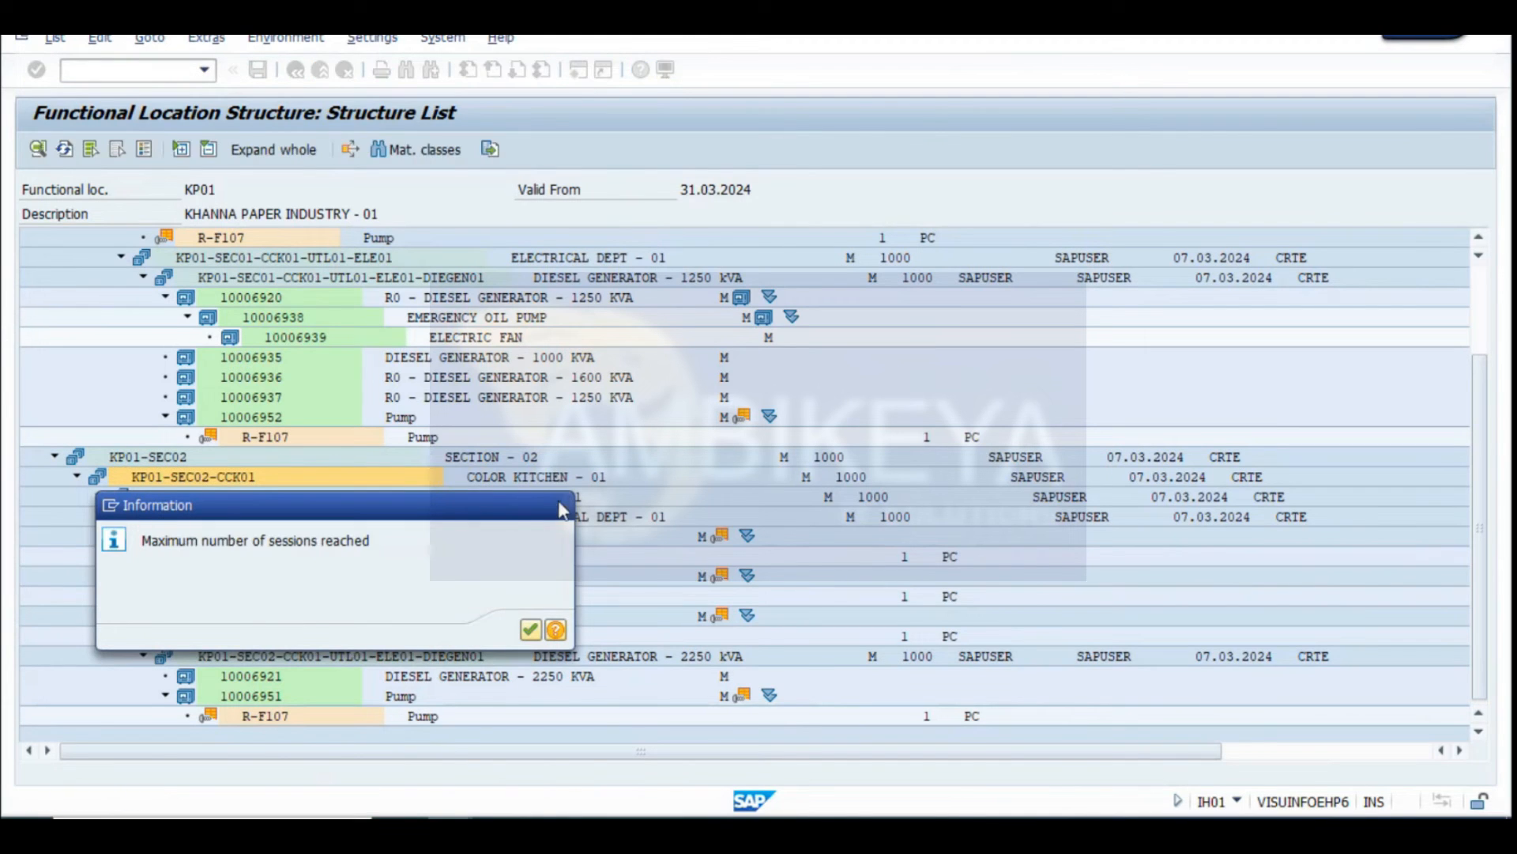
{"action": "left_click", "coordinate": [531, 630]}
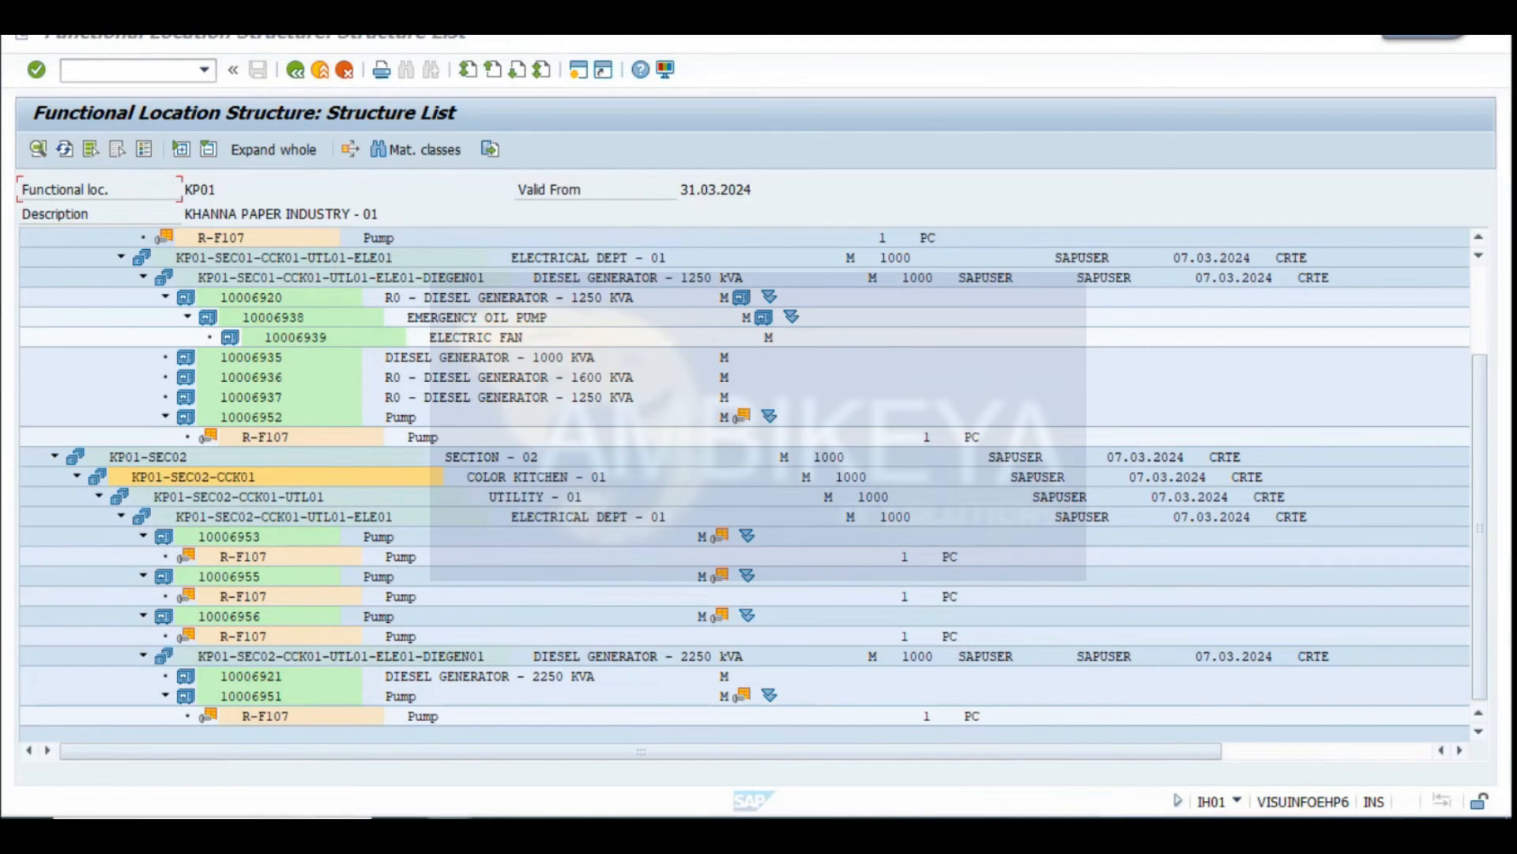
{"action": "mouse_move", "coordinate": [545, 814]}
{"action": "left_click", "coordinate": [814, 744]}
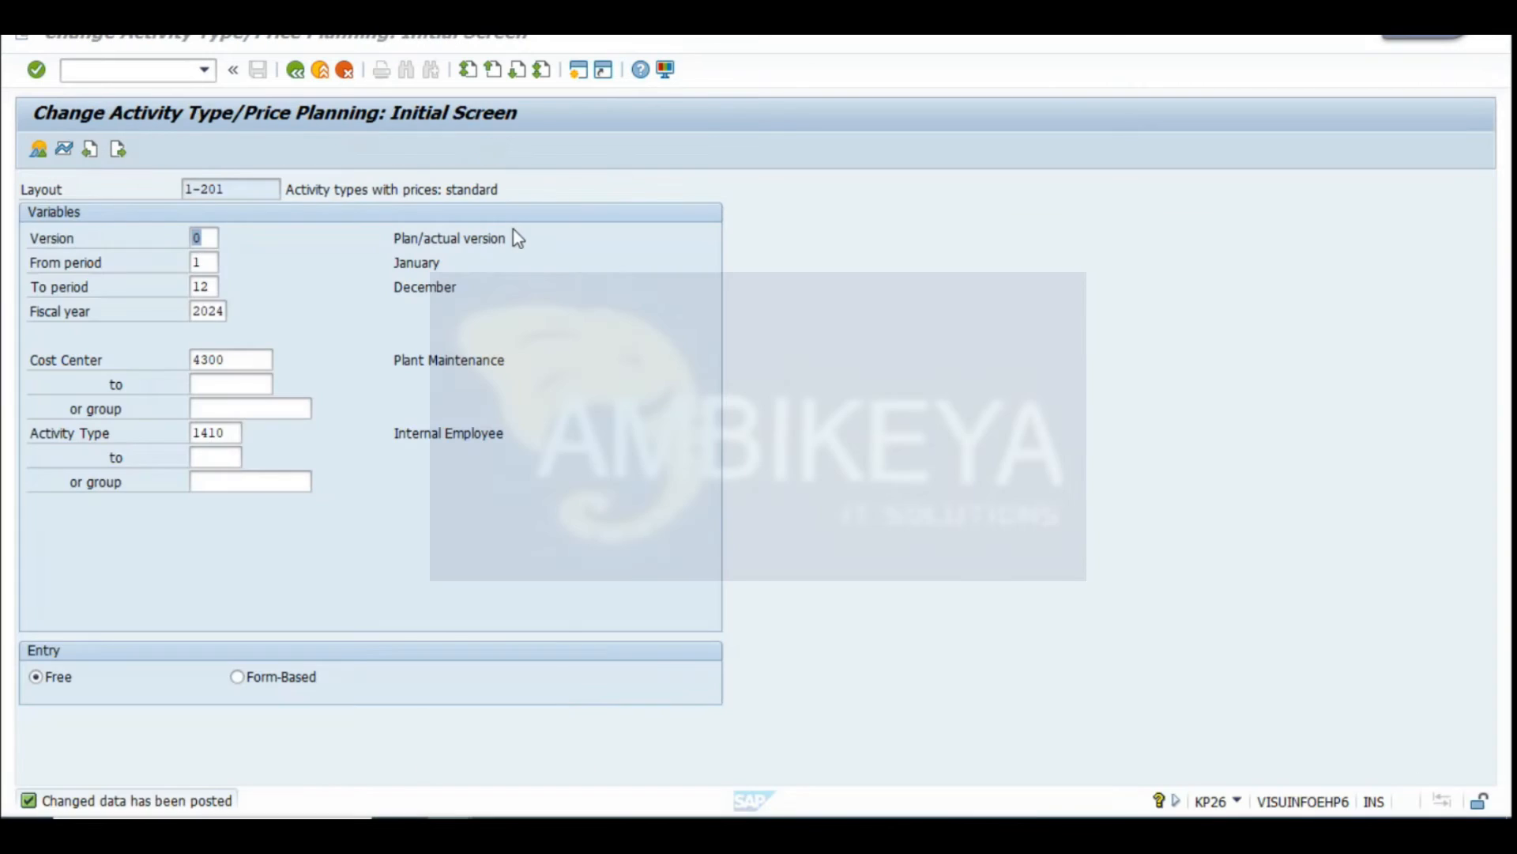
Leave the price planning session and start IE01 to create category M equipment valid from 31.03.2024
{"action": "left_click", "coordinate": [295, 70]}
{"action": "type", "text": "IW"}
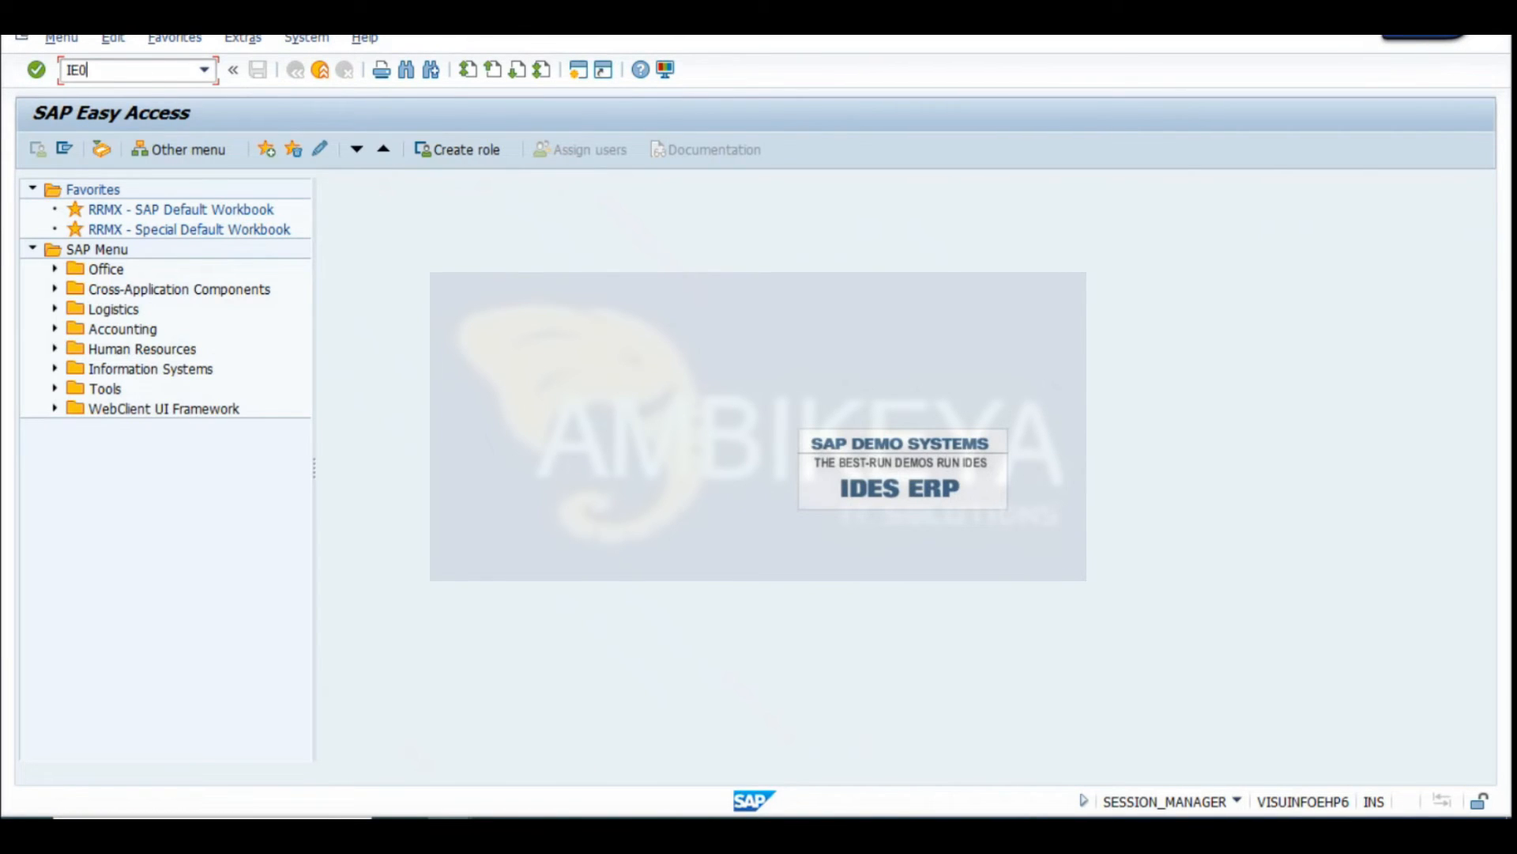
{"action": "type", "text": "01"}
{"action": "key", "text": "Return"}
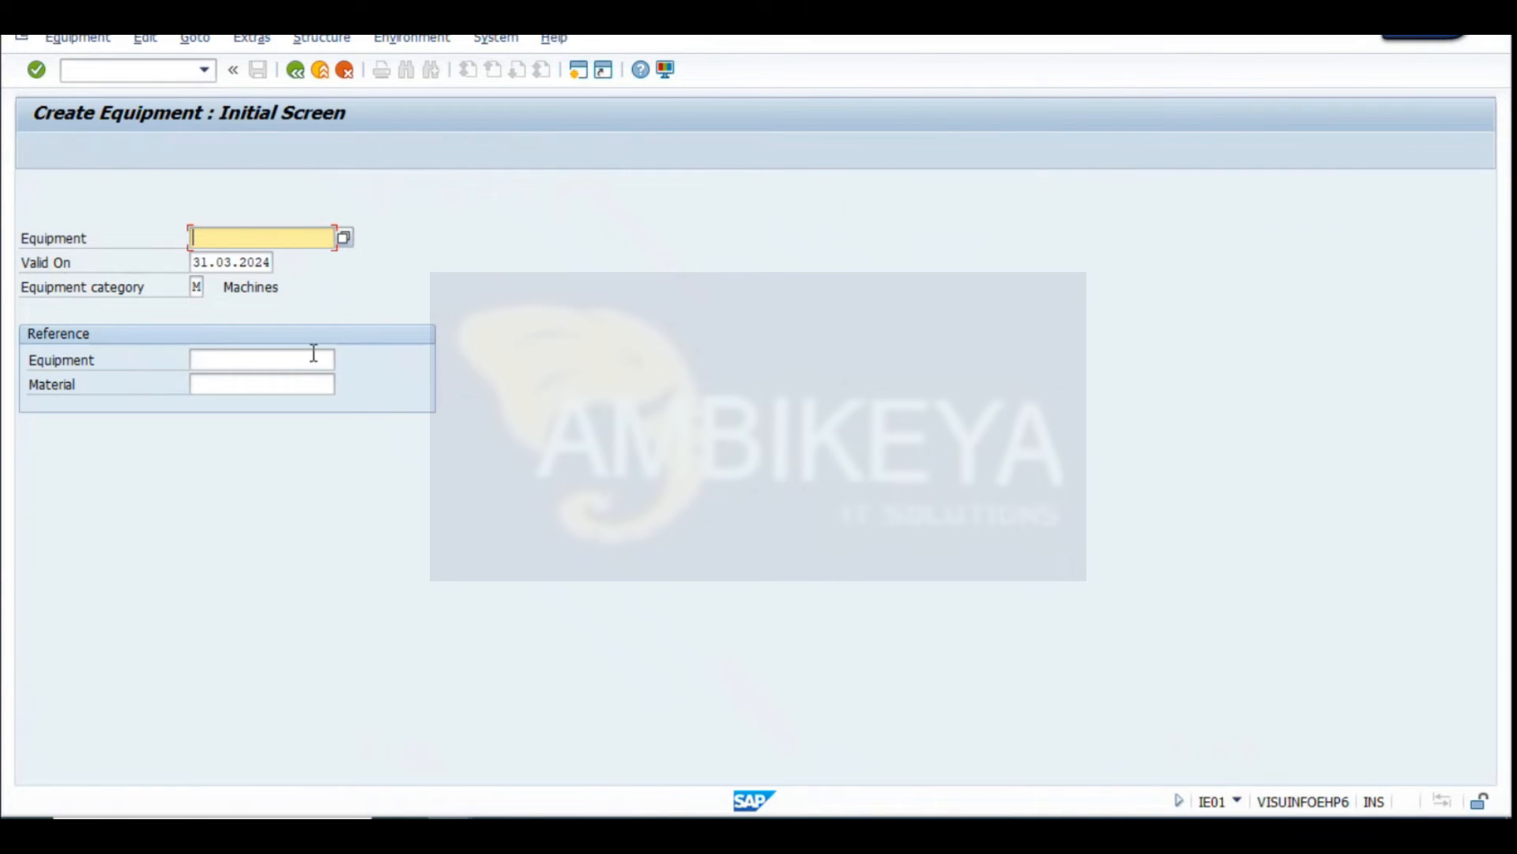
{"action": "key", "text": "Return"}
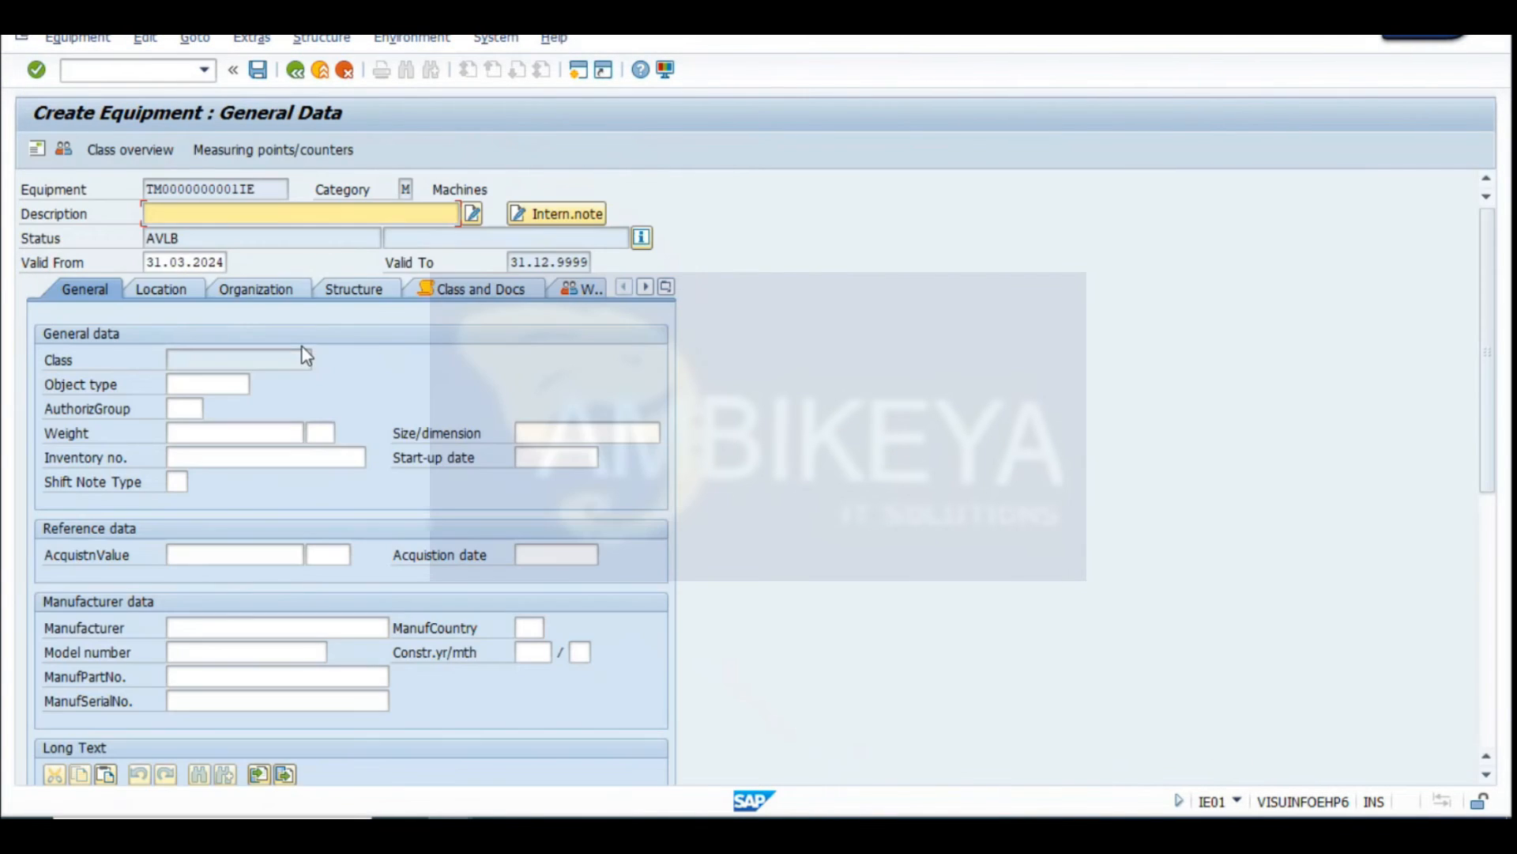
Describe the equipment as NEW PAPER MACHINE and assign maintenance plant 1000
{"action": "left_click", "coordinate": [209, 215]}
{"action": "left_click", "coordinate": [178, 216]}
{"action": "type", "text": "NEW PAPER MACHINE"}
{"action": "key", "text": "Return"}
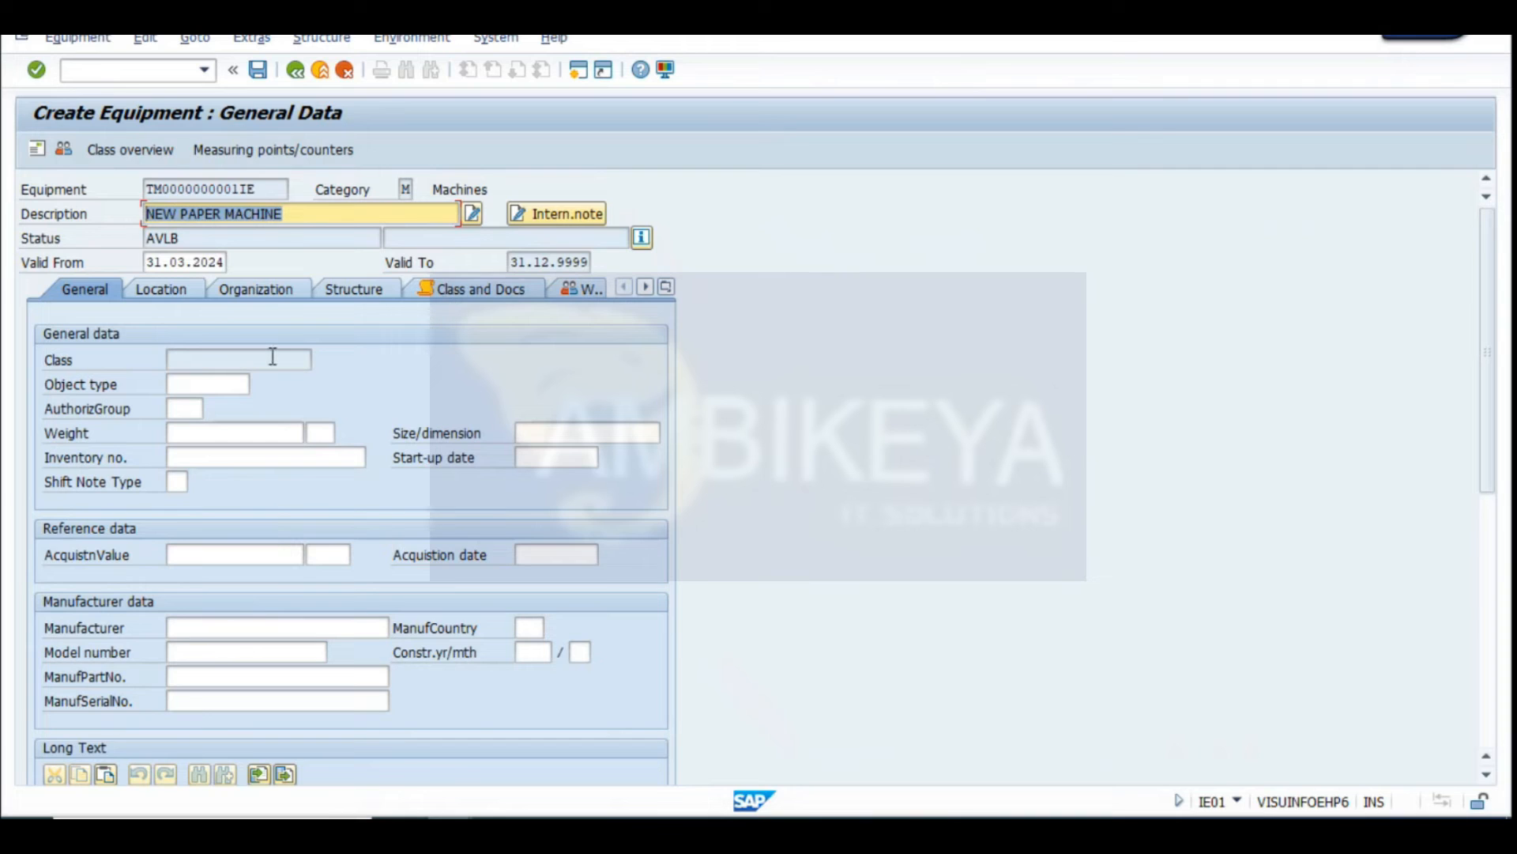
{"action": "left_click", "coordinate": [201, 383]}
{"action": "left_click", "coordinate": [160, 289]}
{"action": "left_click", "coordinate": [188, 360]}
{"action": "type", "text": "1000"}
{"action": "key", "text": "Return"}
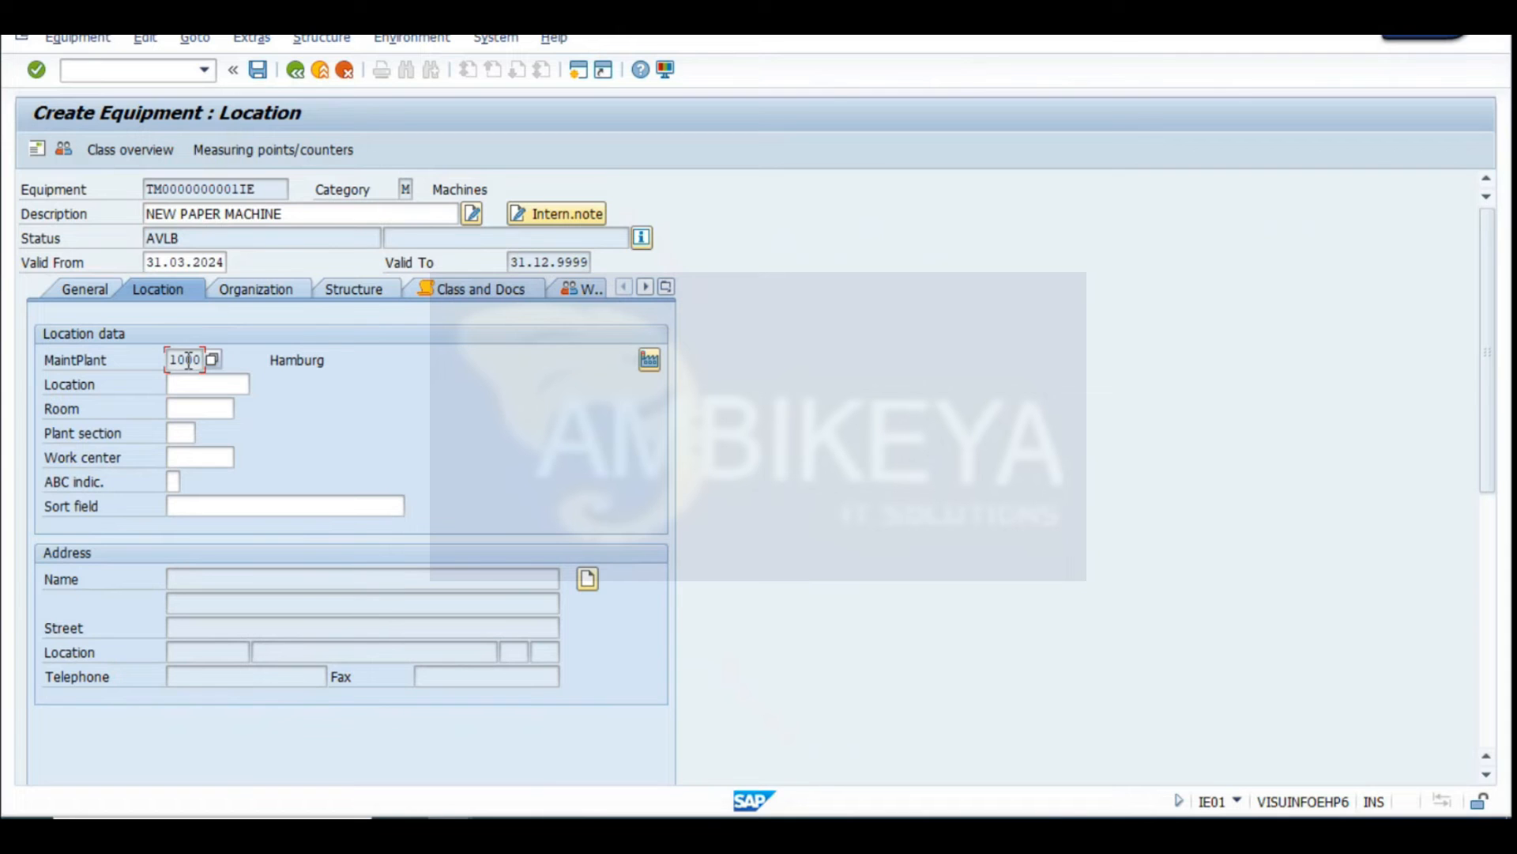
Assign UT1BL1M1 as the equipment's main work center in its organization data
{"action": "left_click", "coordinate": [234, 295]}
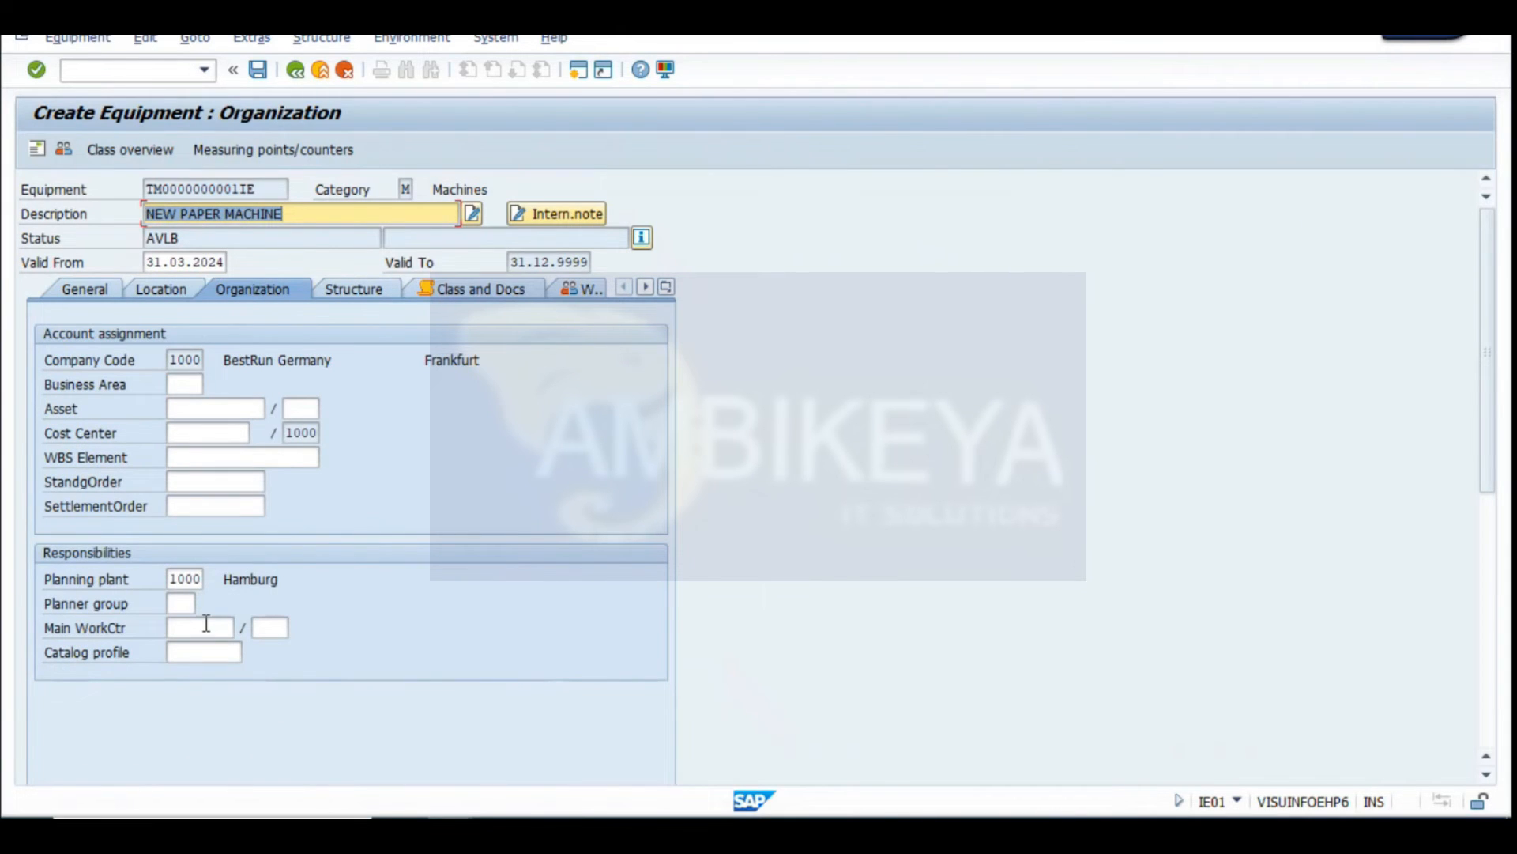
{"action": "left_click", "coordinate": [206, 623]}
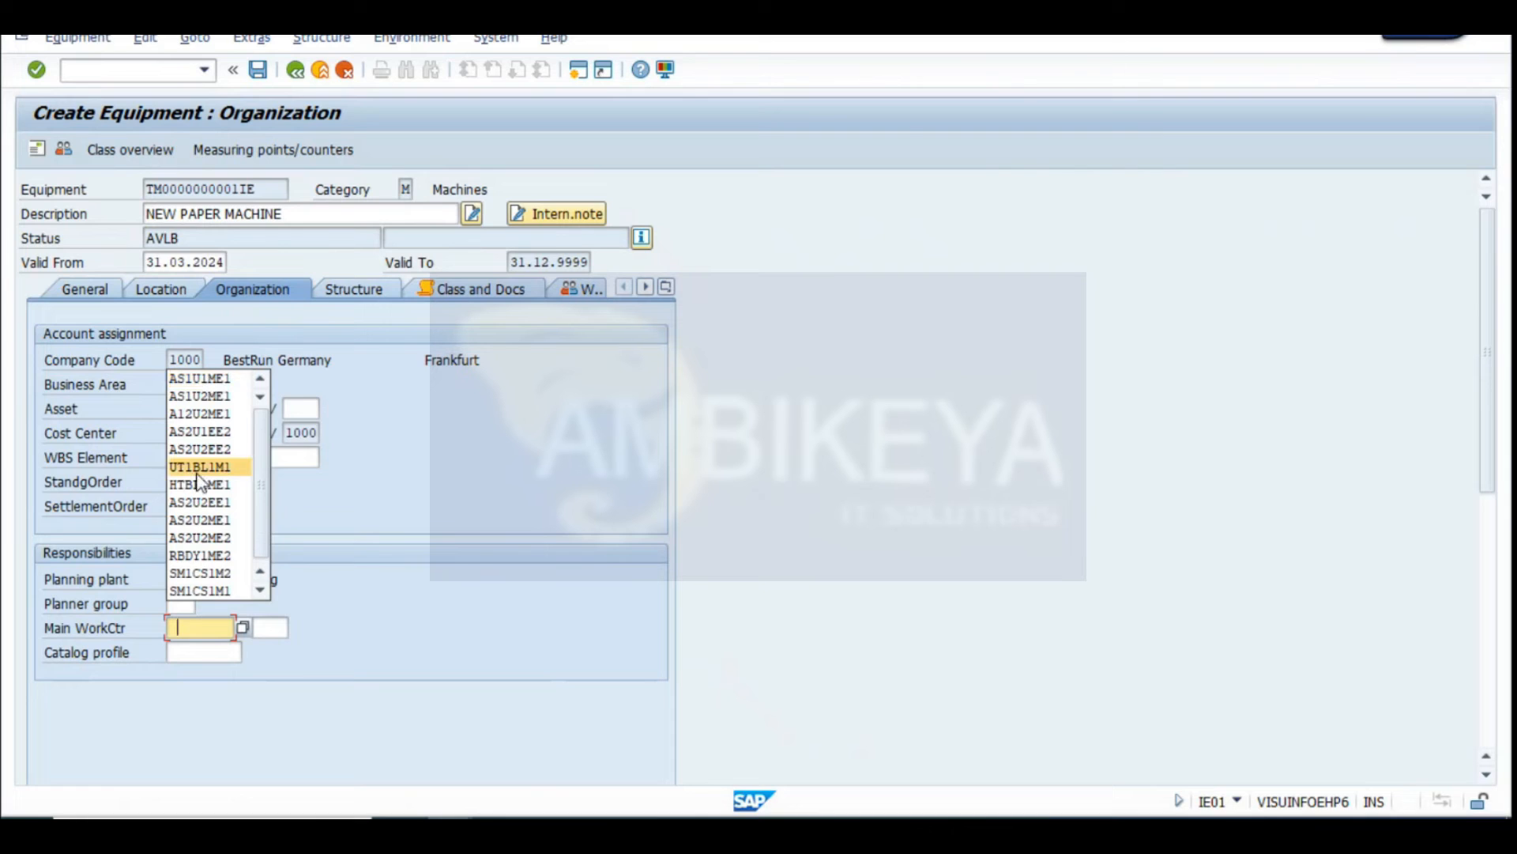
{"action": "left_click", "coordinate": [199, 468]}
{"action": "key", "text": "Return"}
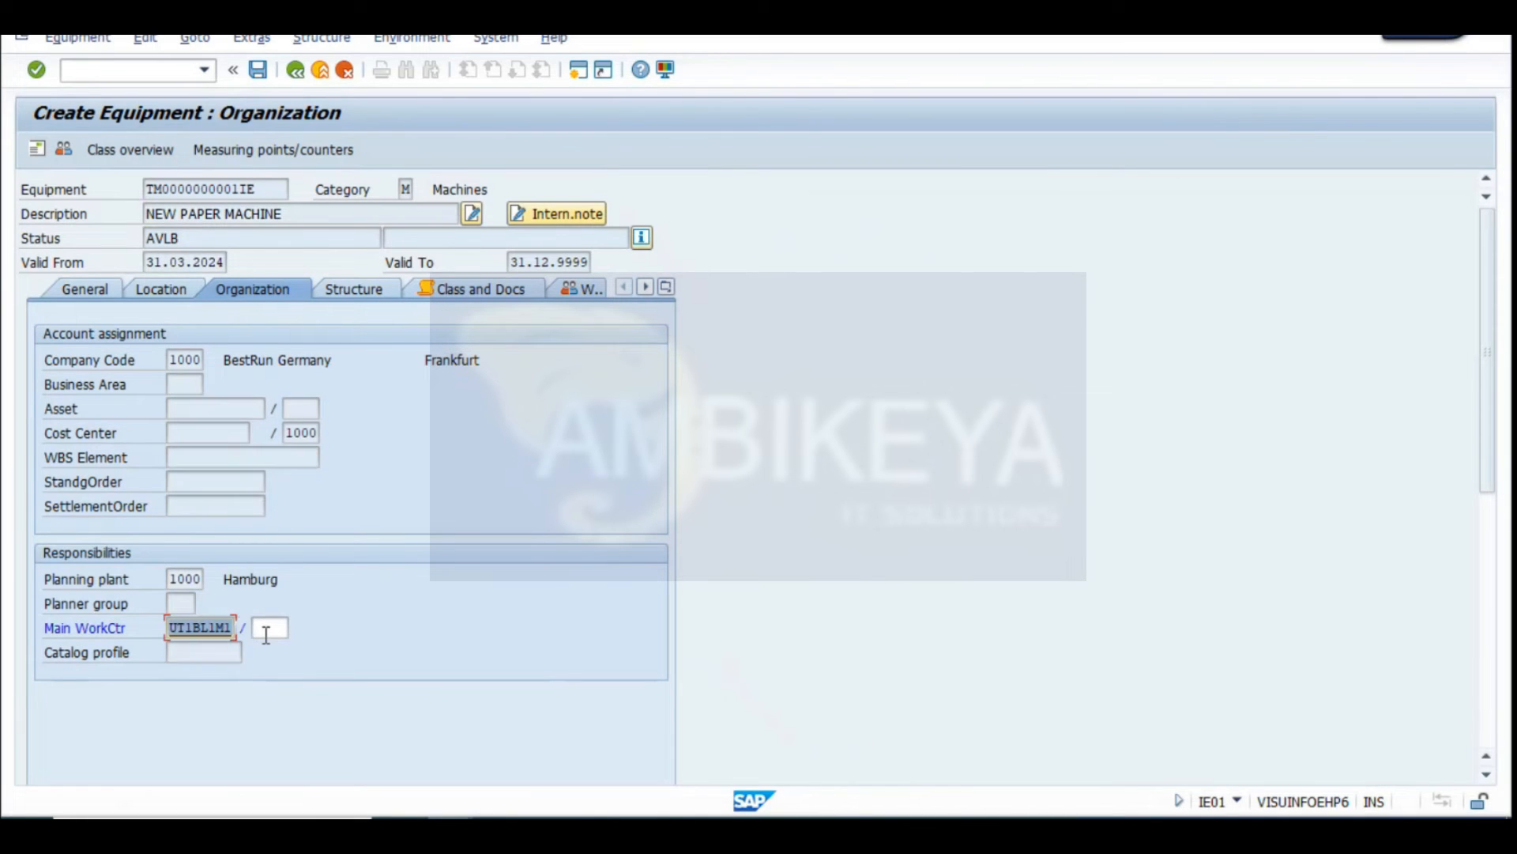
Install the equipment at functional location KP01-SEC02-CCK01 in its structure data
{"action": "left_click", "coordinate": [368, 289]}
{"action": "left_click", "coordinate": [649, 359]}
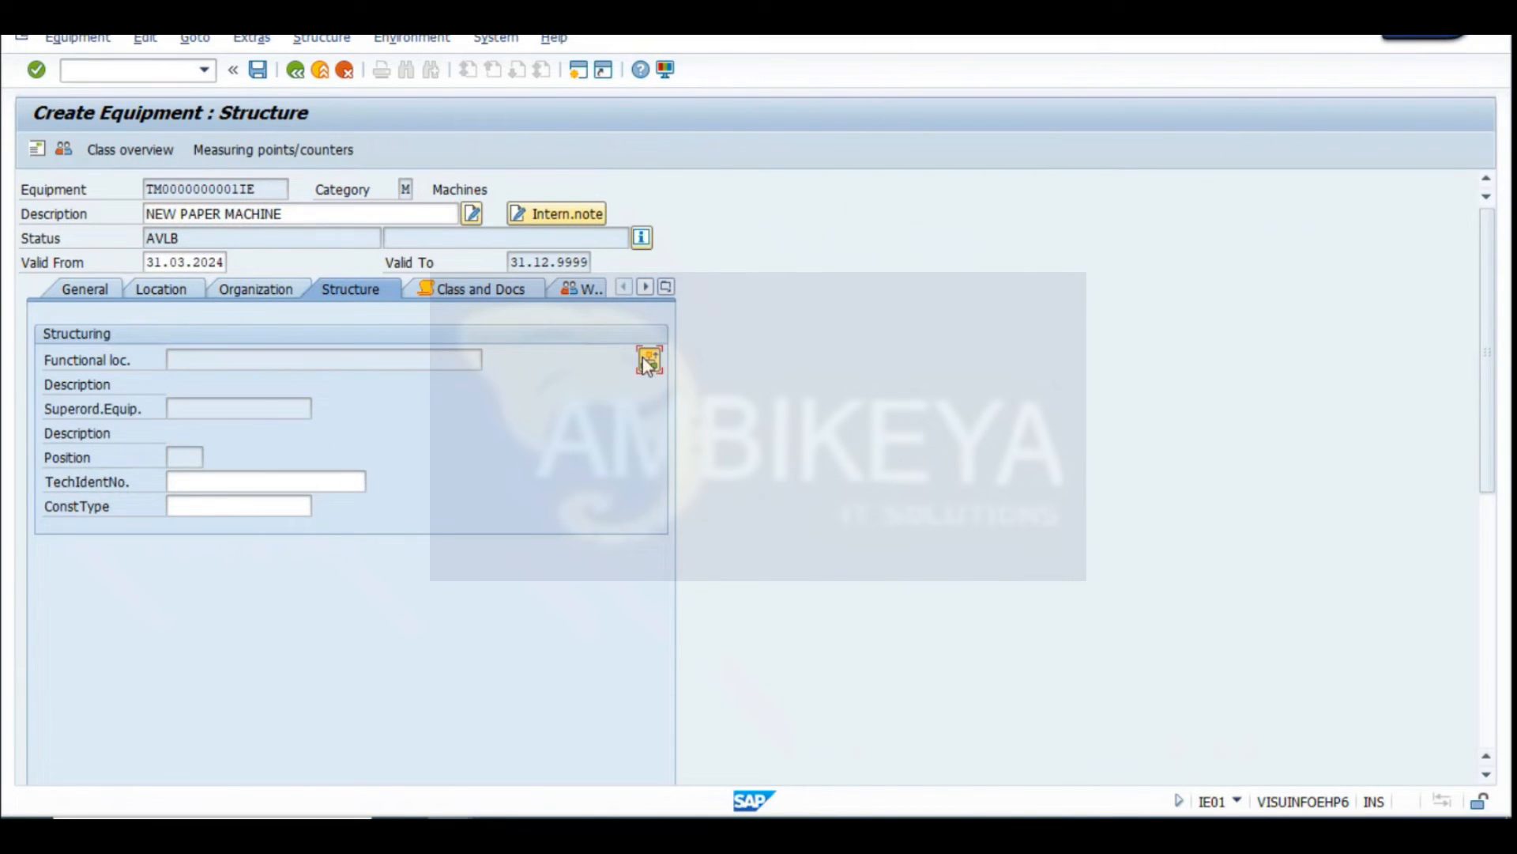
{"action": "left_click", "coordinate": [291, 440]}
{"action": "type", "text": "KP01-SEC02-CCK01"}
{"action": "key", "text": "Return"}
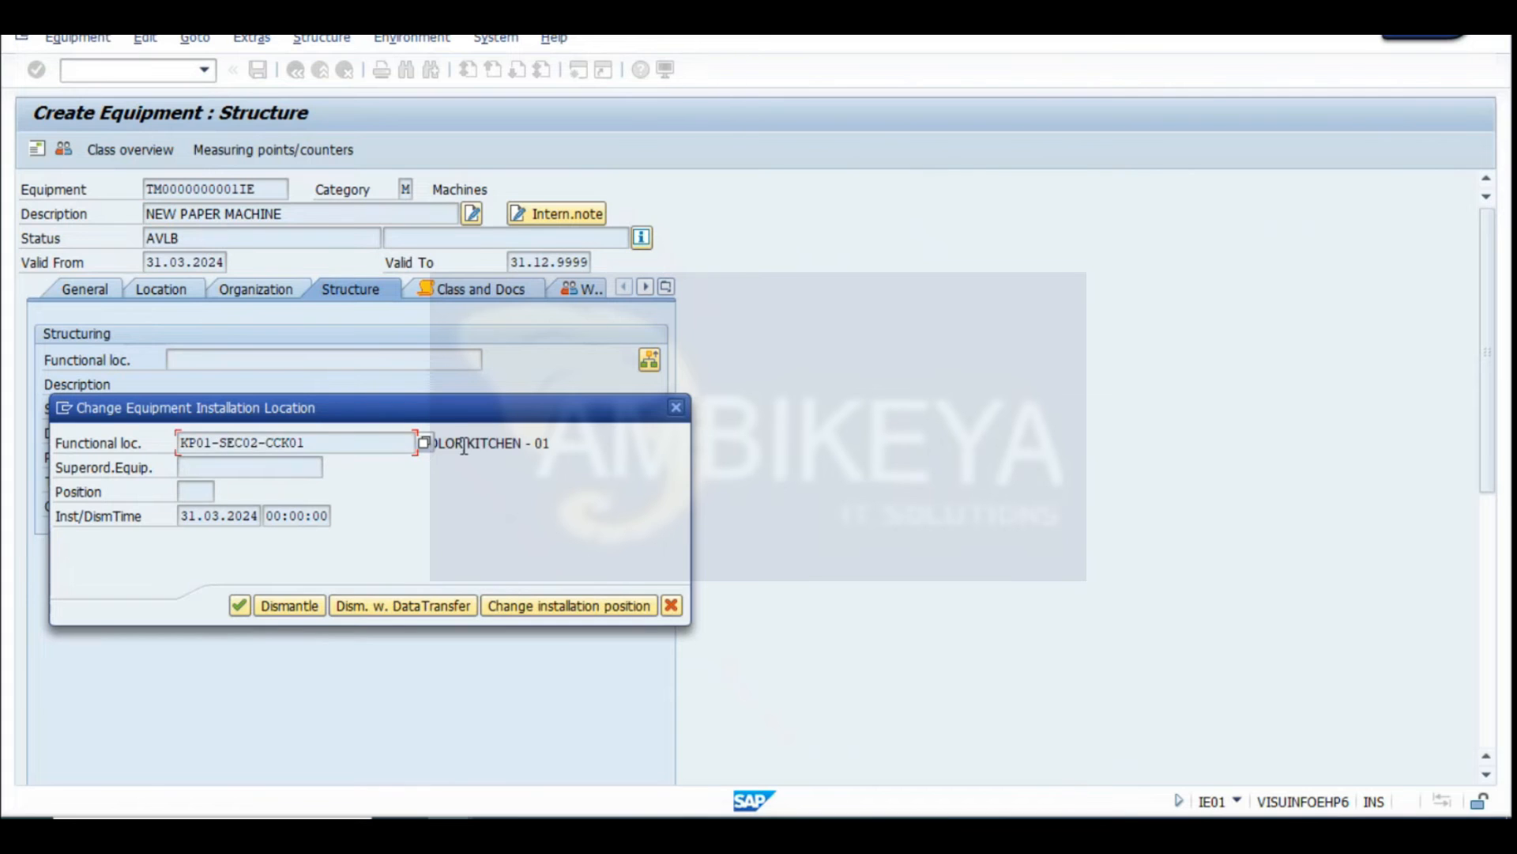
{"action": "left_click", "coordinate": [235, 606]}
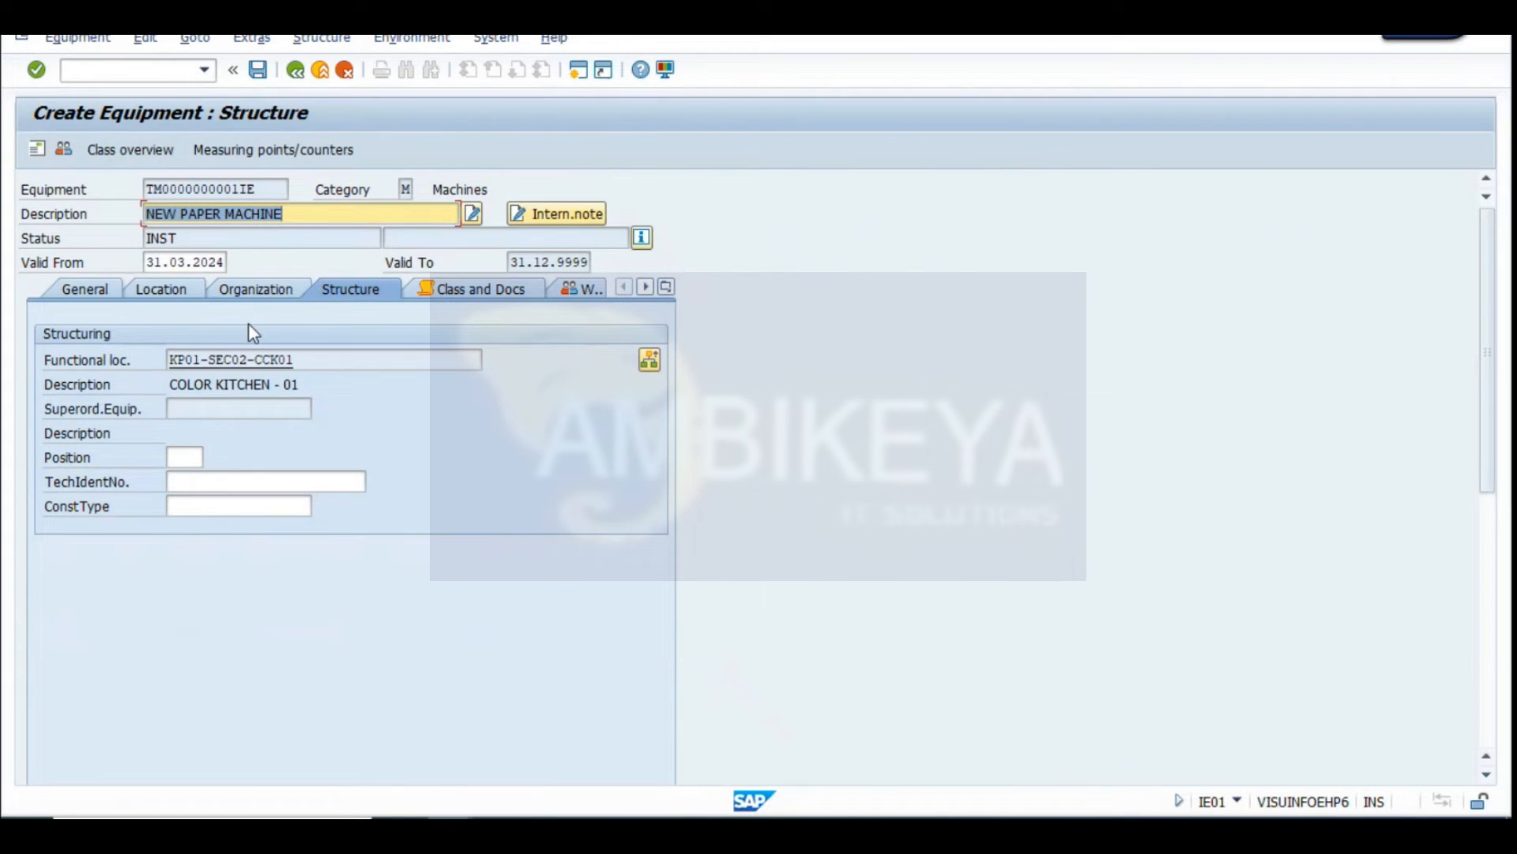
Review the equipment's location and organization data taken over from the functional location
{"action": "left_click", "coordinate": [172, 295]}
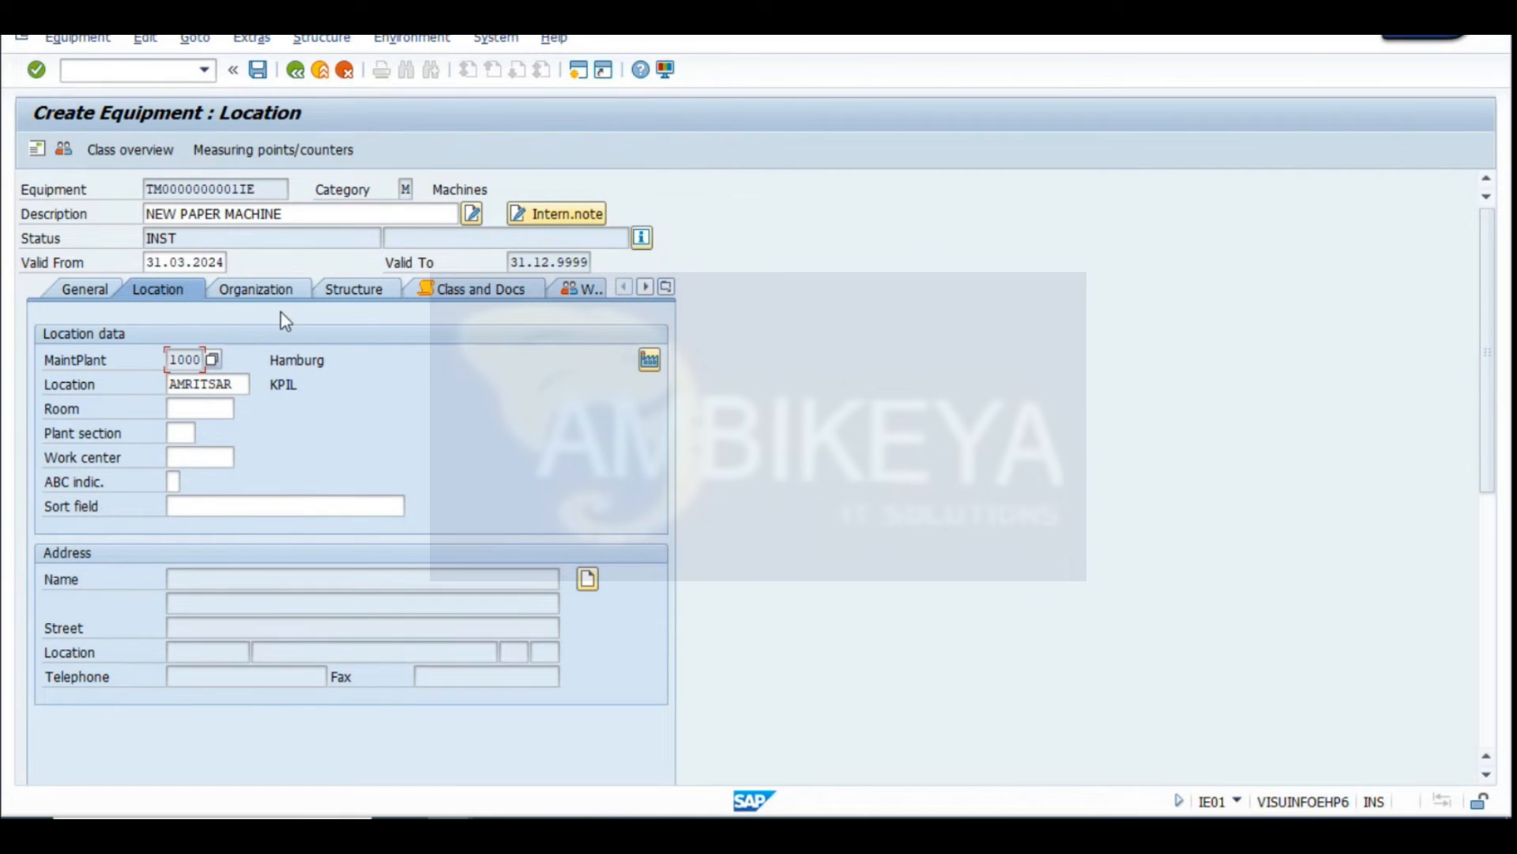
{"action": "left_click", "coordinate": [250, 294]}
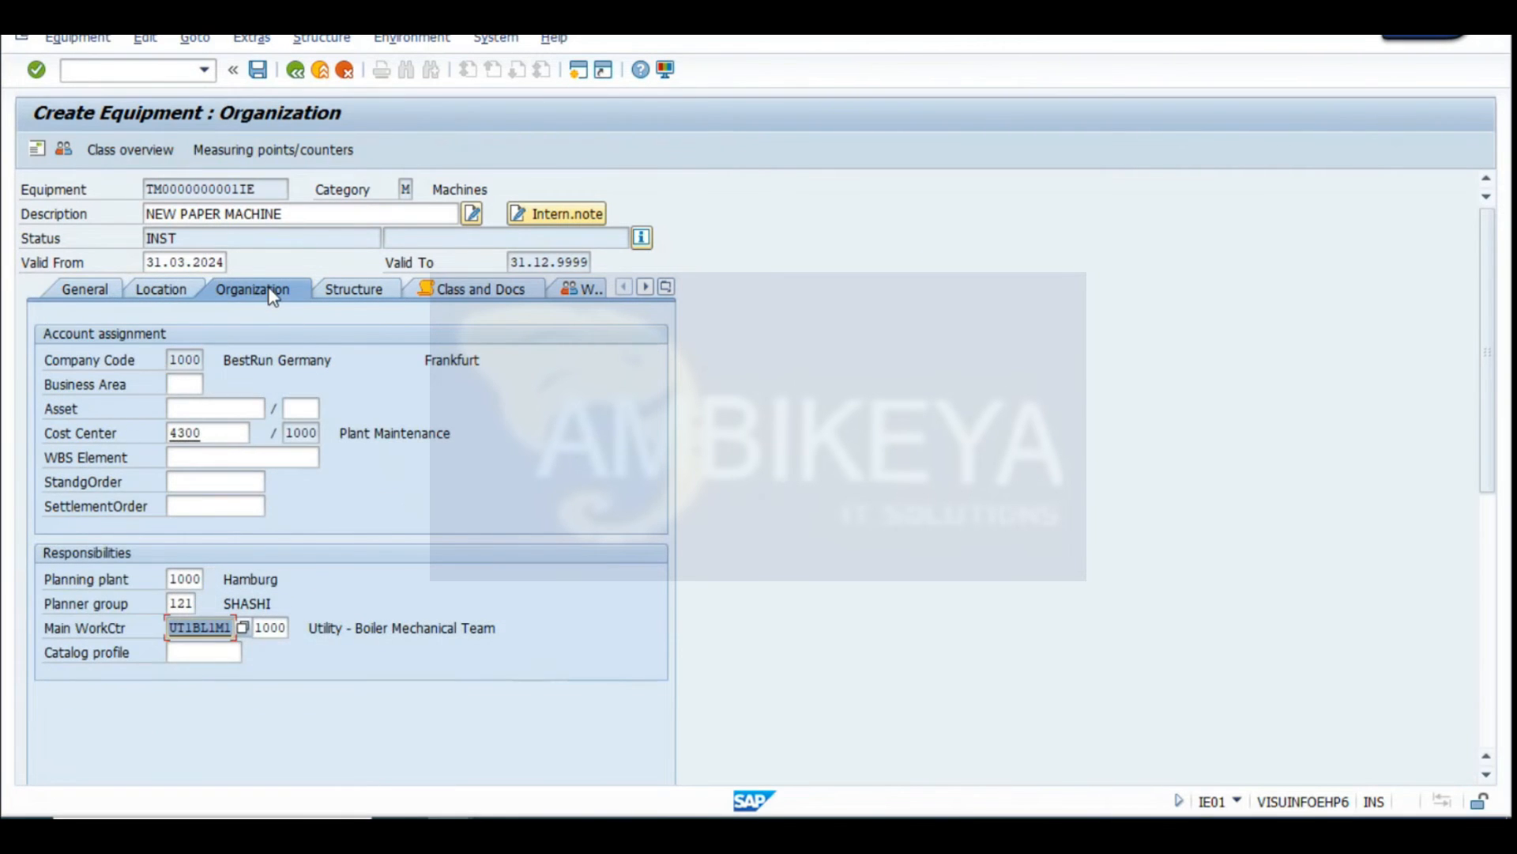
{"action": "left_click", "coordinate": [182, 411]}
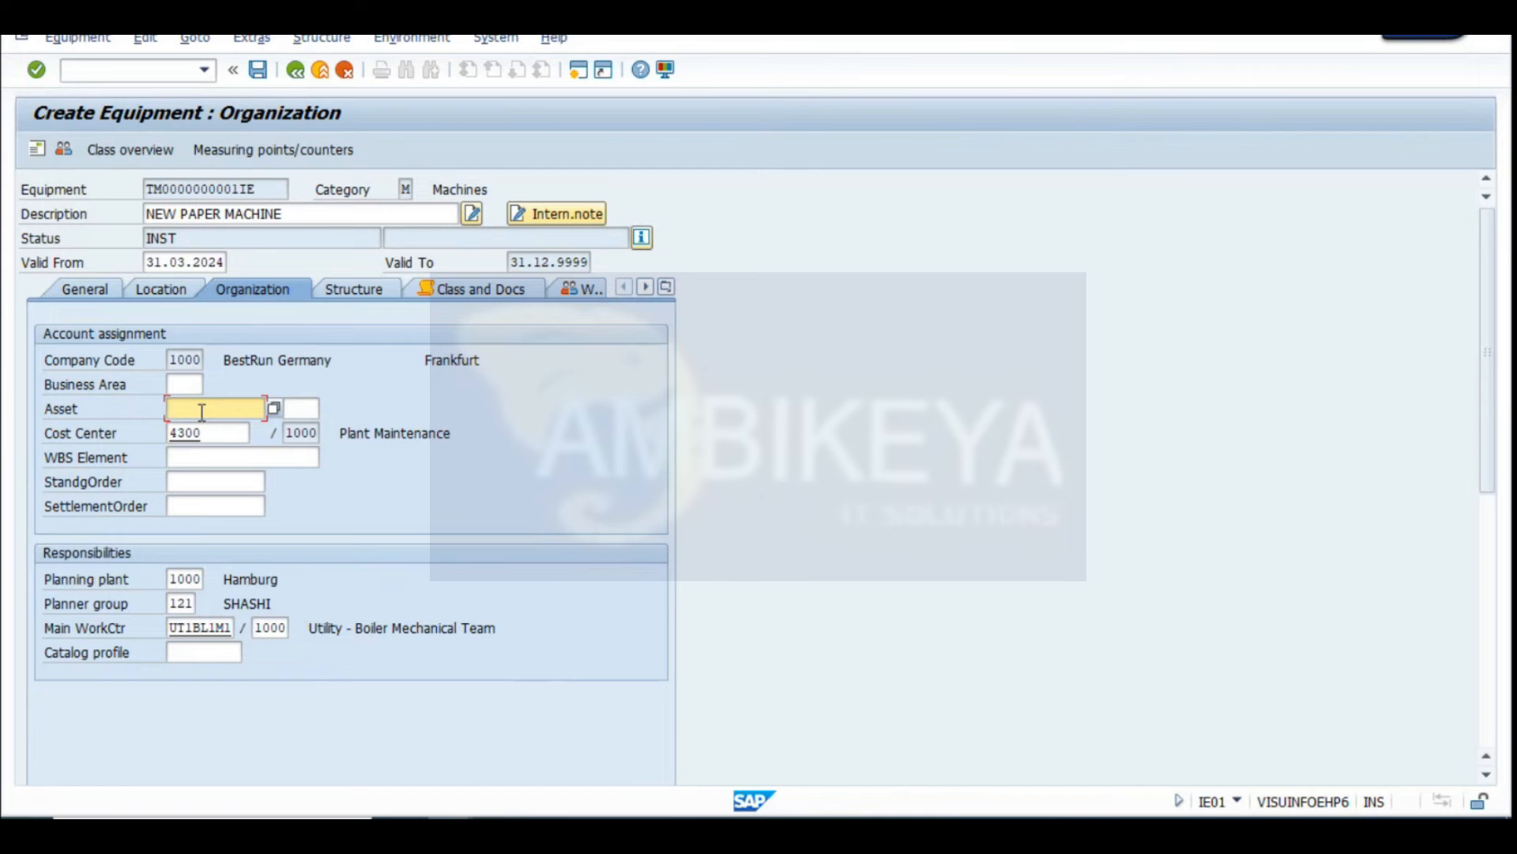
Display the paper machine investment order in the order session and check its system statuses, highlighting the asset in construction entry
{"action": "mouse_move", "coordinate": [553, 810]}
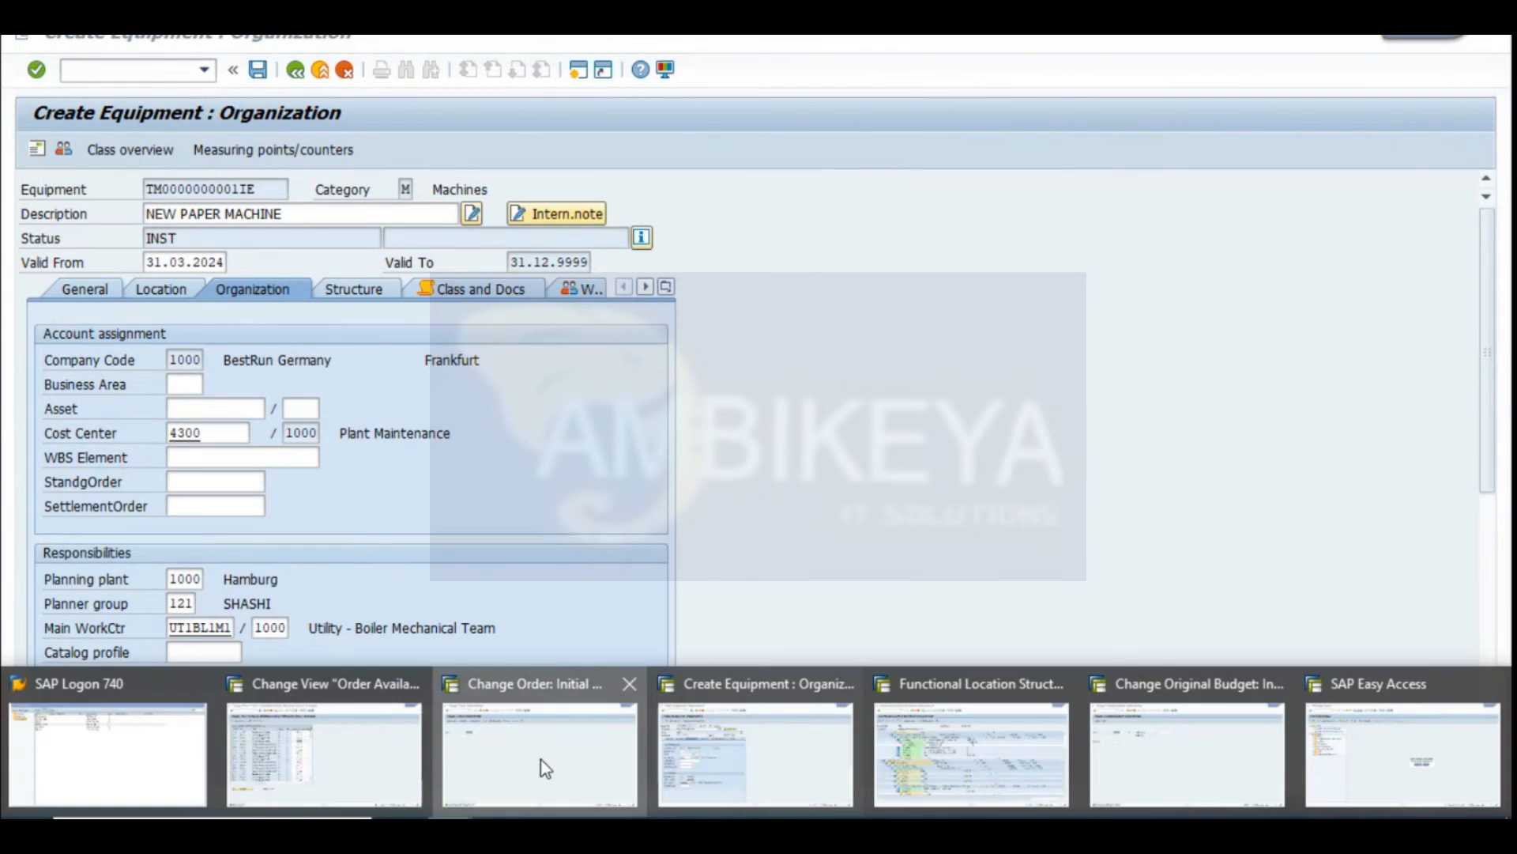
{"action": "left_click", "coordinate": [541, 770]}
{"action": "left_click", "coordinate": [70, 42]}
{"action": "left_click", "coordinate": [91, 159]}
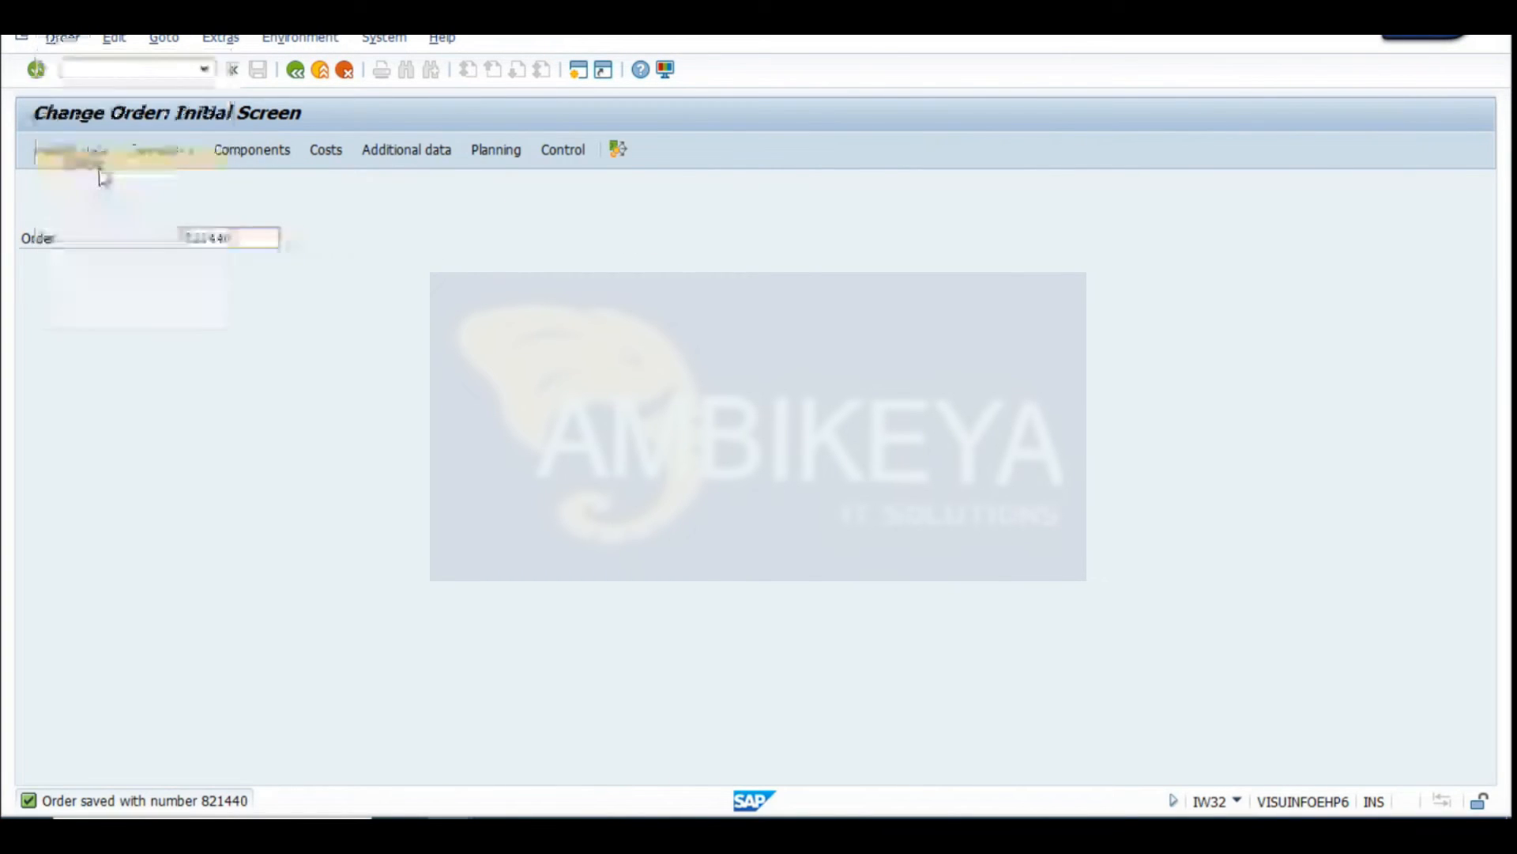
{"action": "key", "text": "Return"}
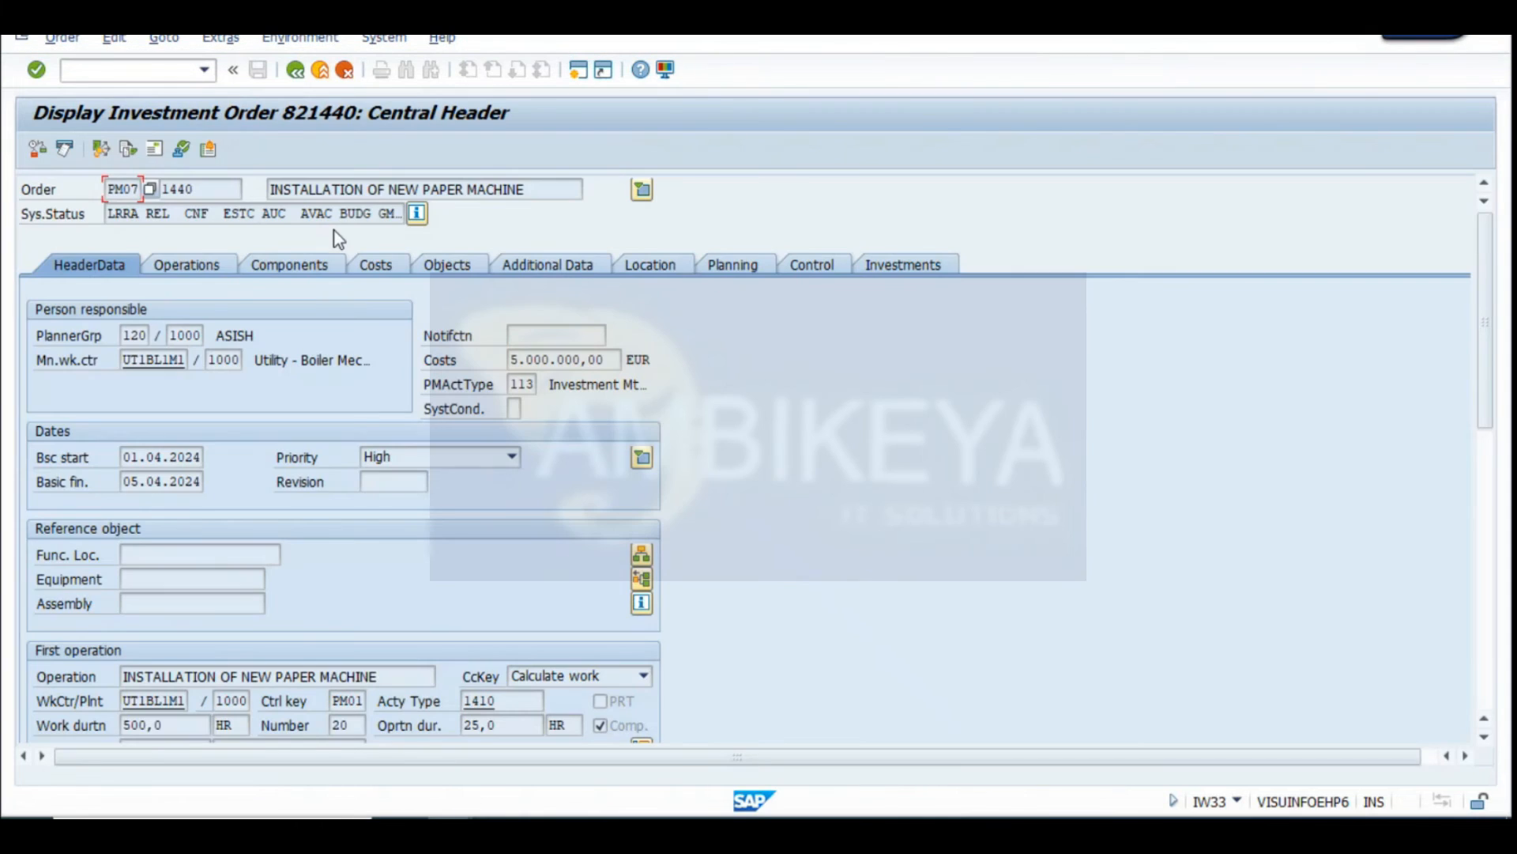
{"action": "left_click", "coordinate": [418, 213]}
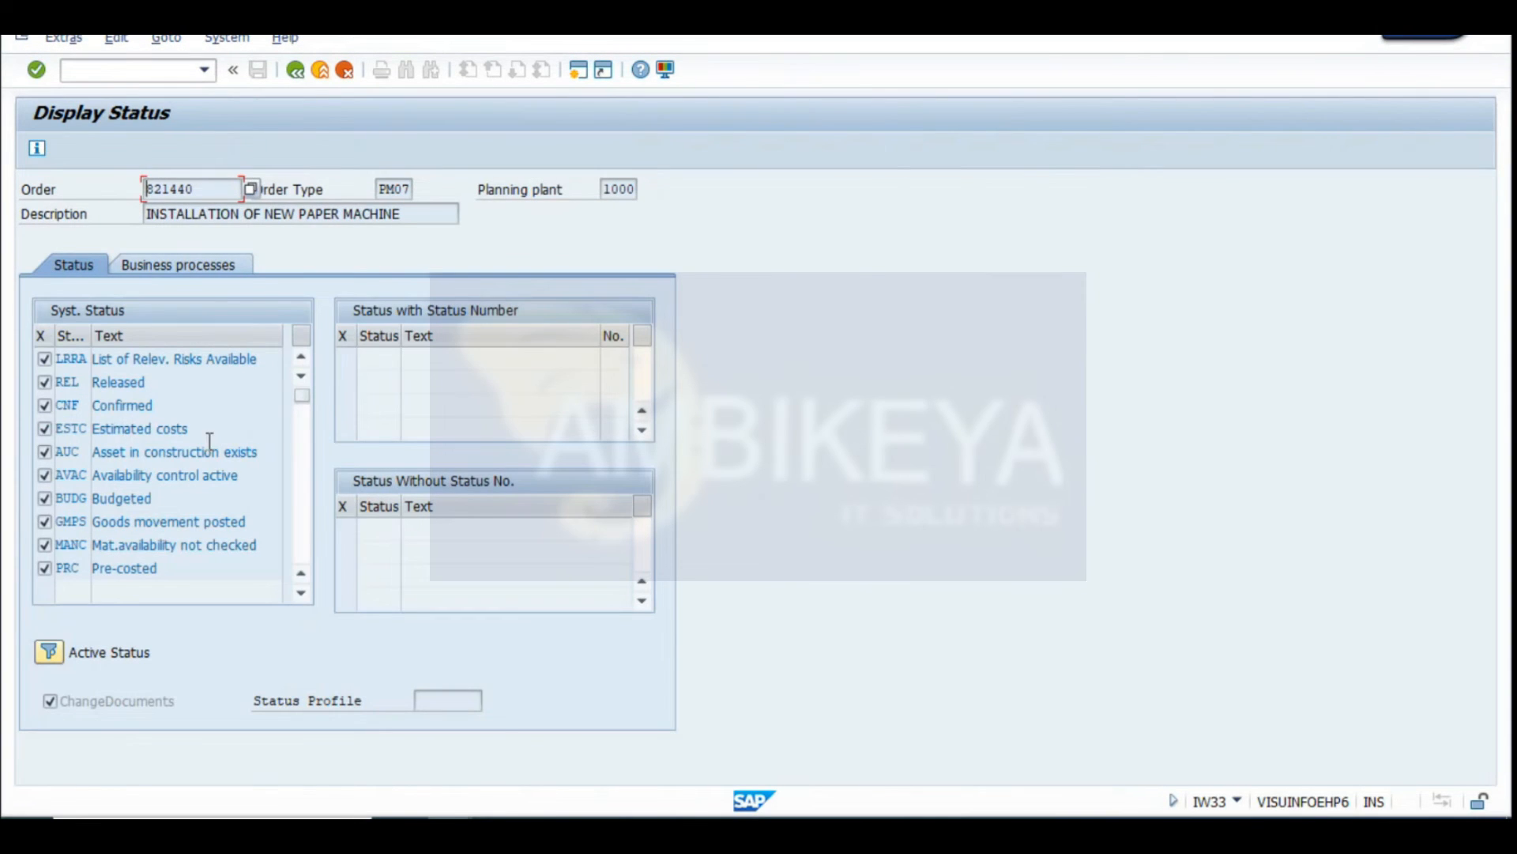
{"action": "left_click_drag", "start_coordinate": [247, 451], "coordinate": [4, 462]}
{"action": "left_click_drag", "start_coordinate": [266, 458], "coordinate": [4, 462]}
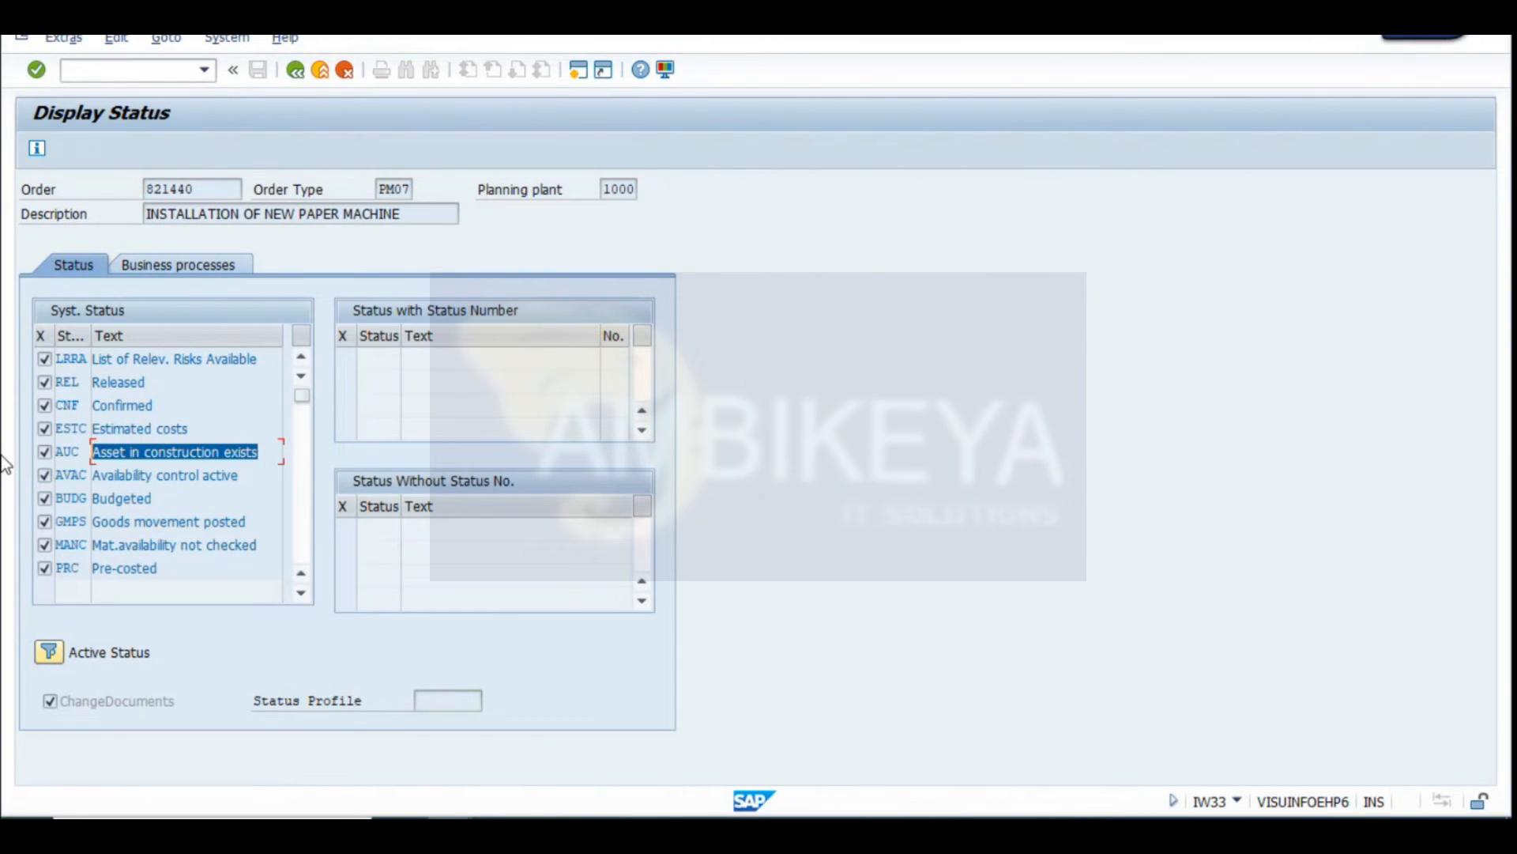
{"action": "left_click", "coordinate": [293, 71]}
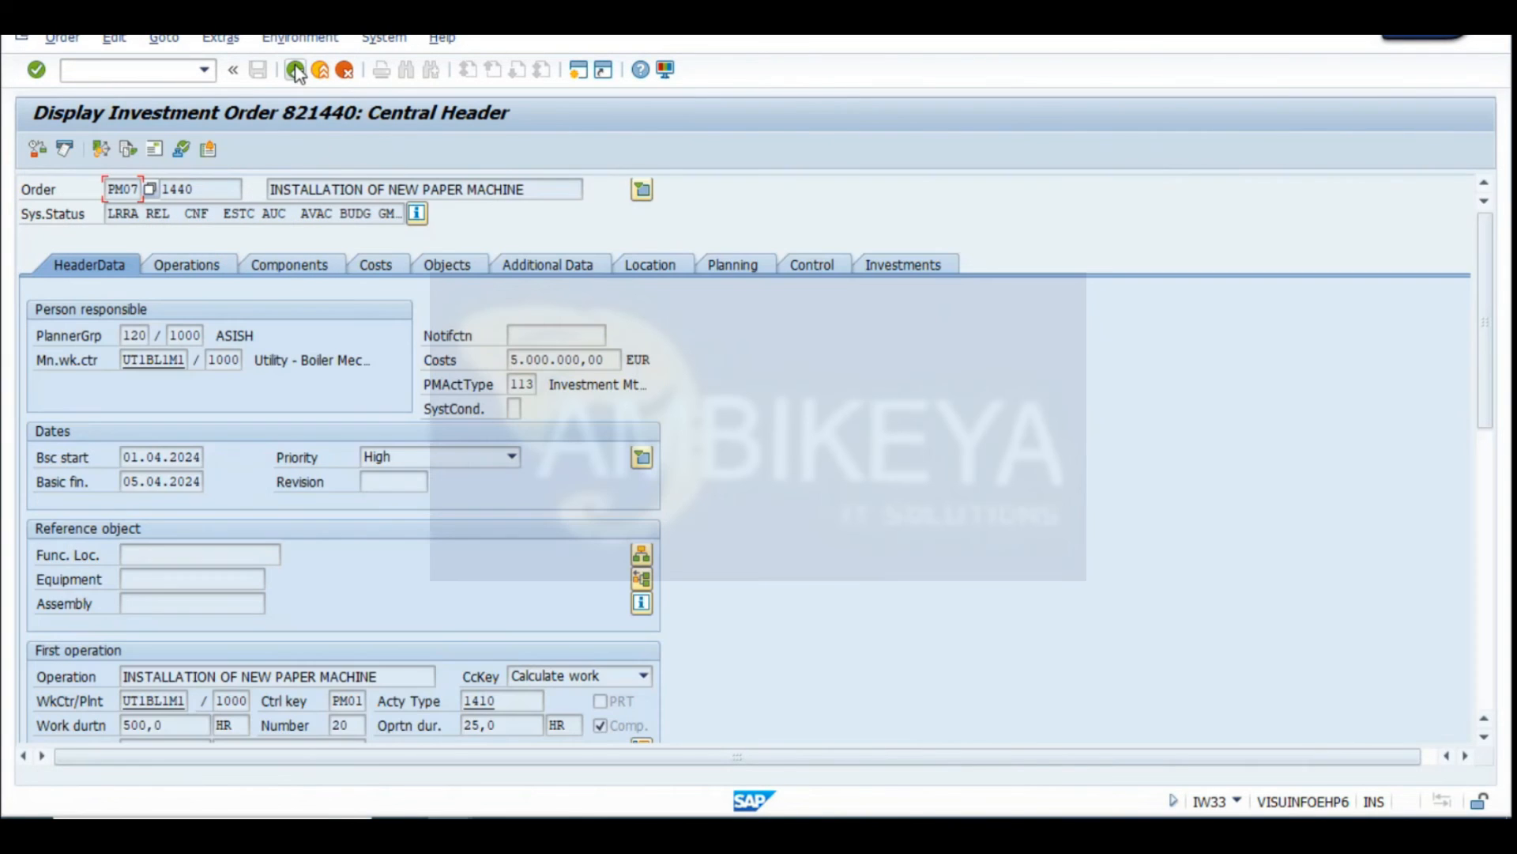
Return to the Create Equipment session and assign asset 4188, sub-number 0, for the new paper machine installation
{"action": "left_click", "coordinate": [450, 829]}
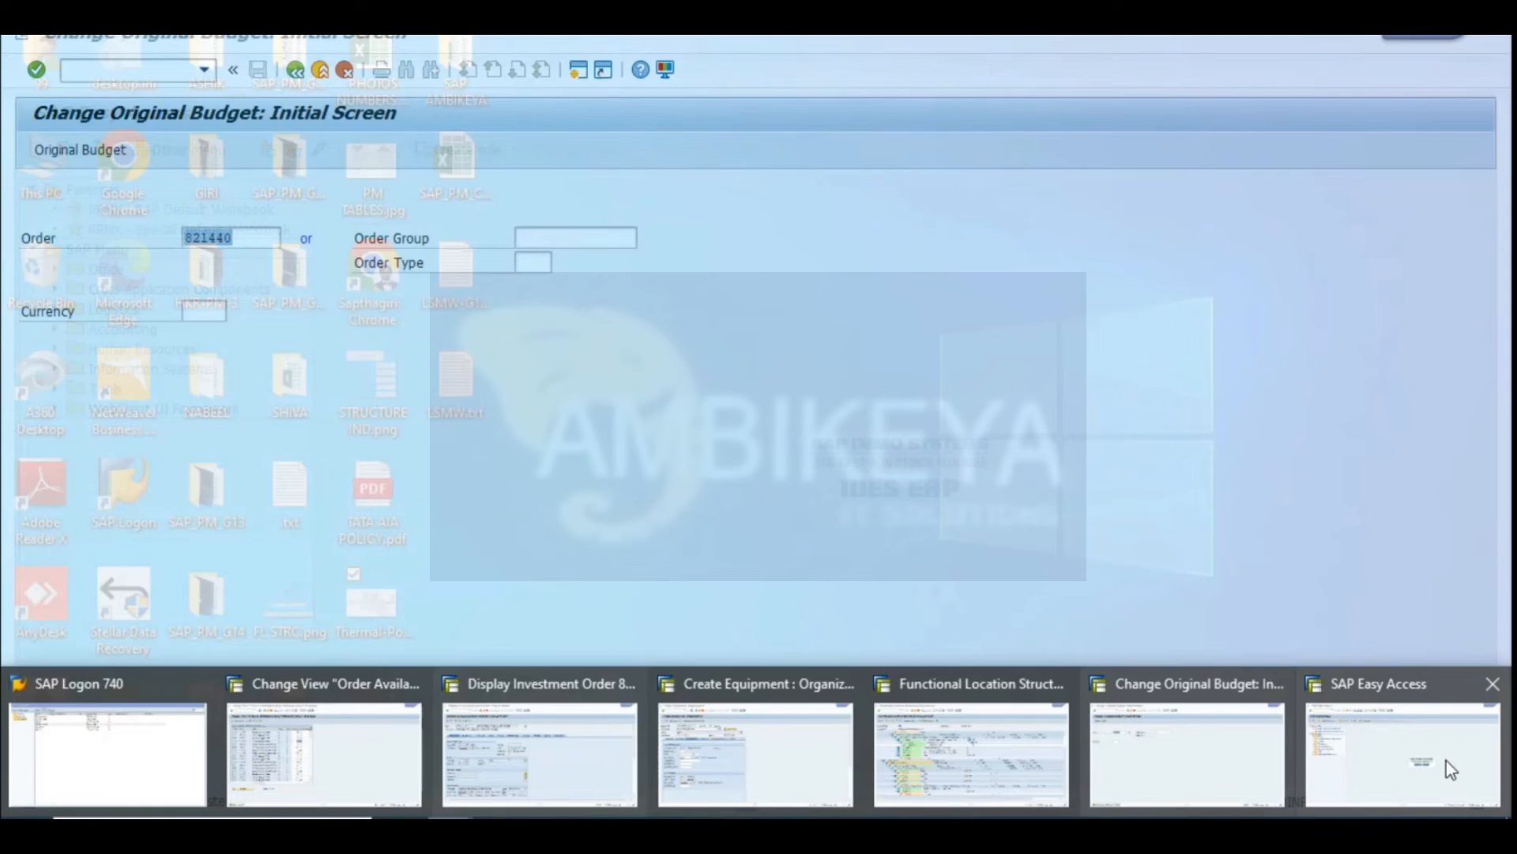
{"action": "left_click", "coordinate": [1446, 760]}
{"action": "key", "text": "alt+Tab"}
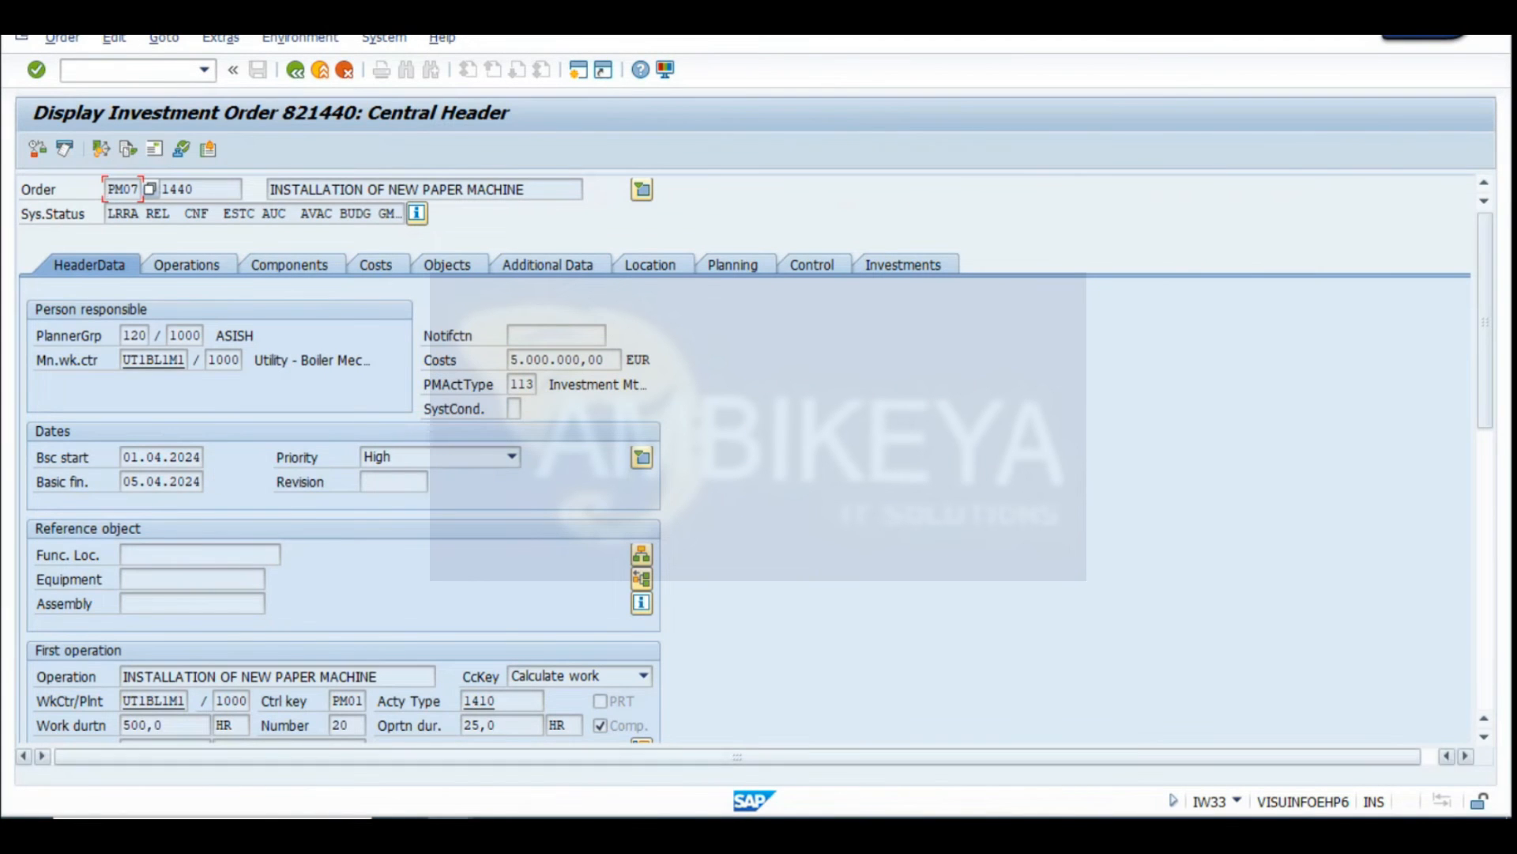
{"action": "left_click", "coordinate": [450, 830]}
{"action": "mouse_move", "coordinate": [784, 744]}
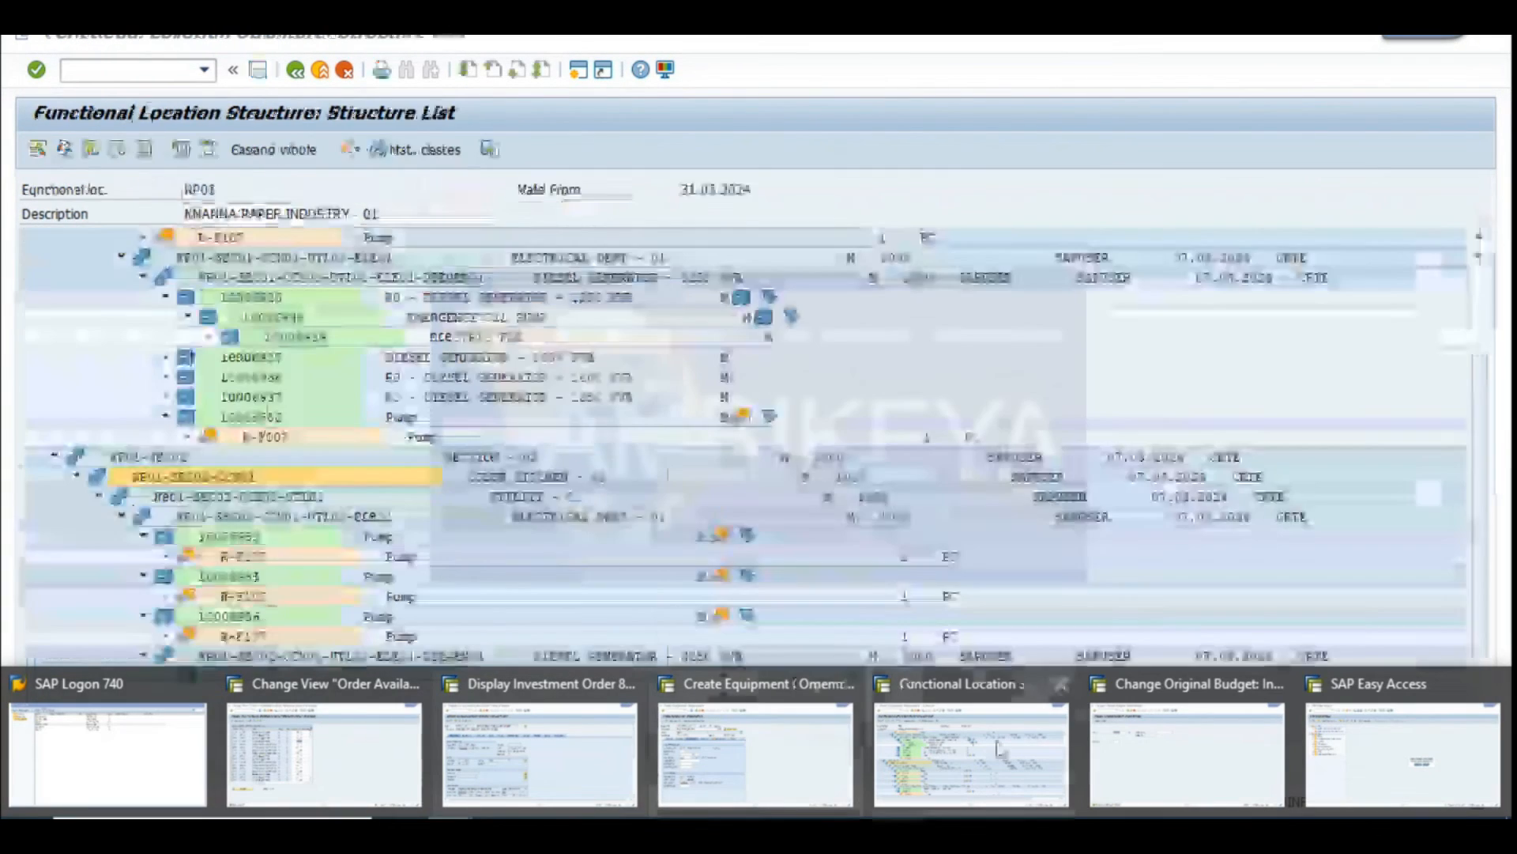
{"action": "left_click", "coordinate": [784, 745]}
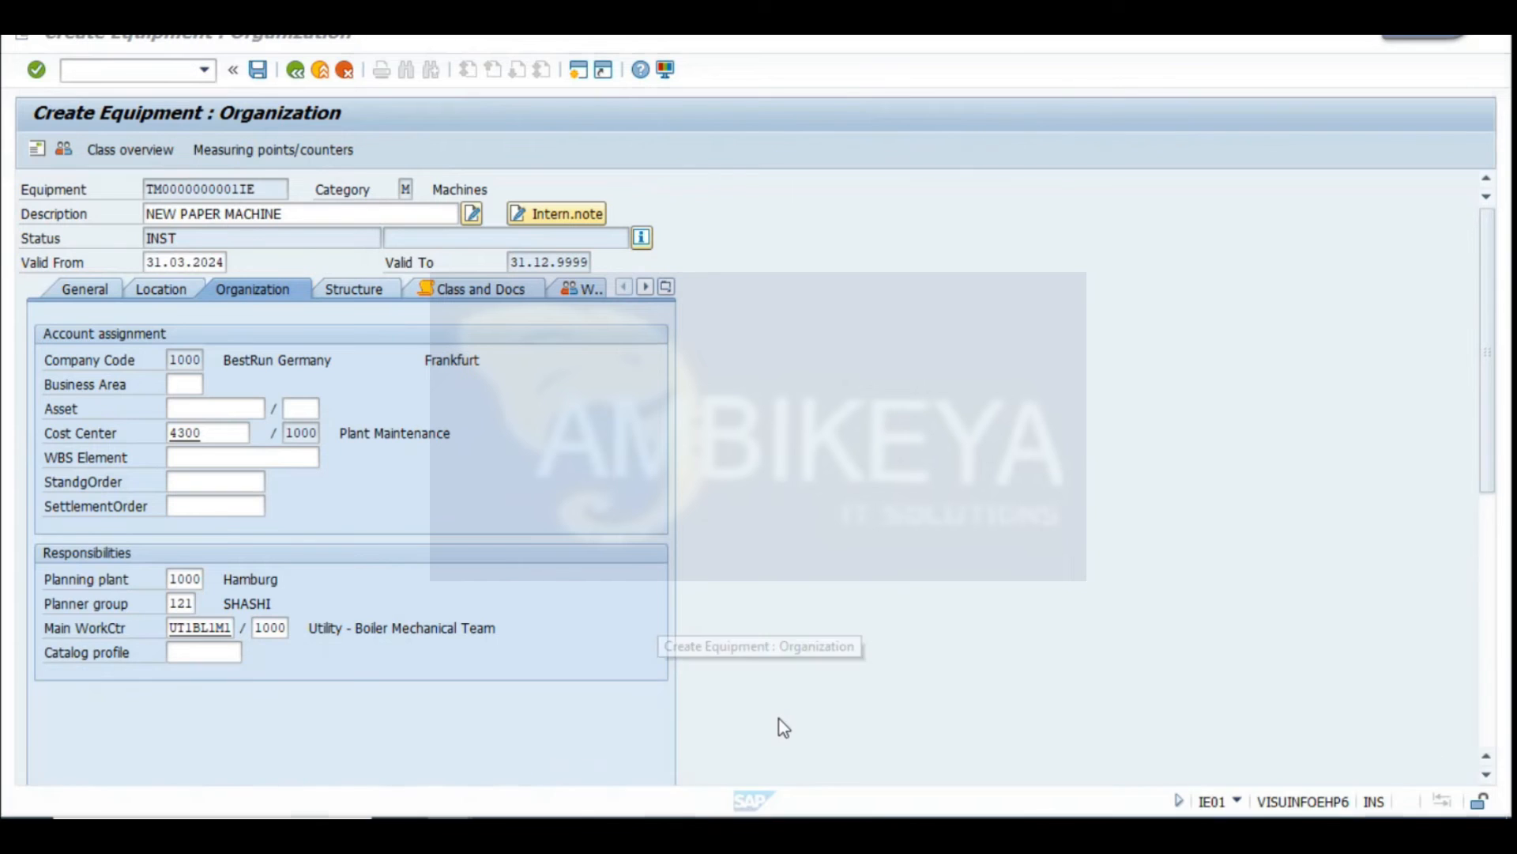
{"action": "left_click", "coordinate": [241, 409]}
{"action": "left_click", "coordinate": [275, 408]}
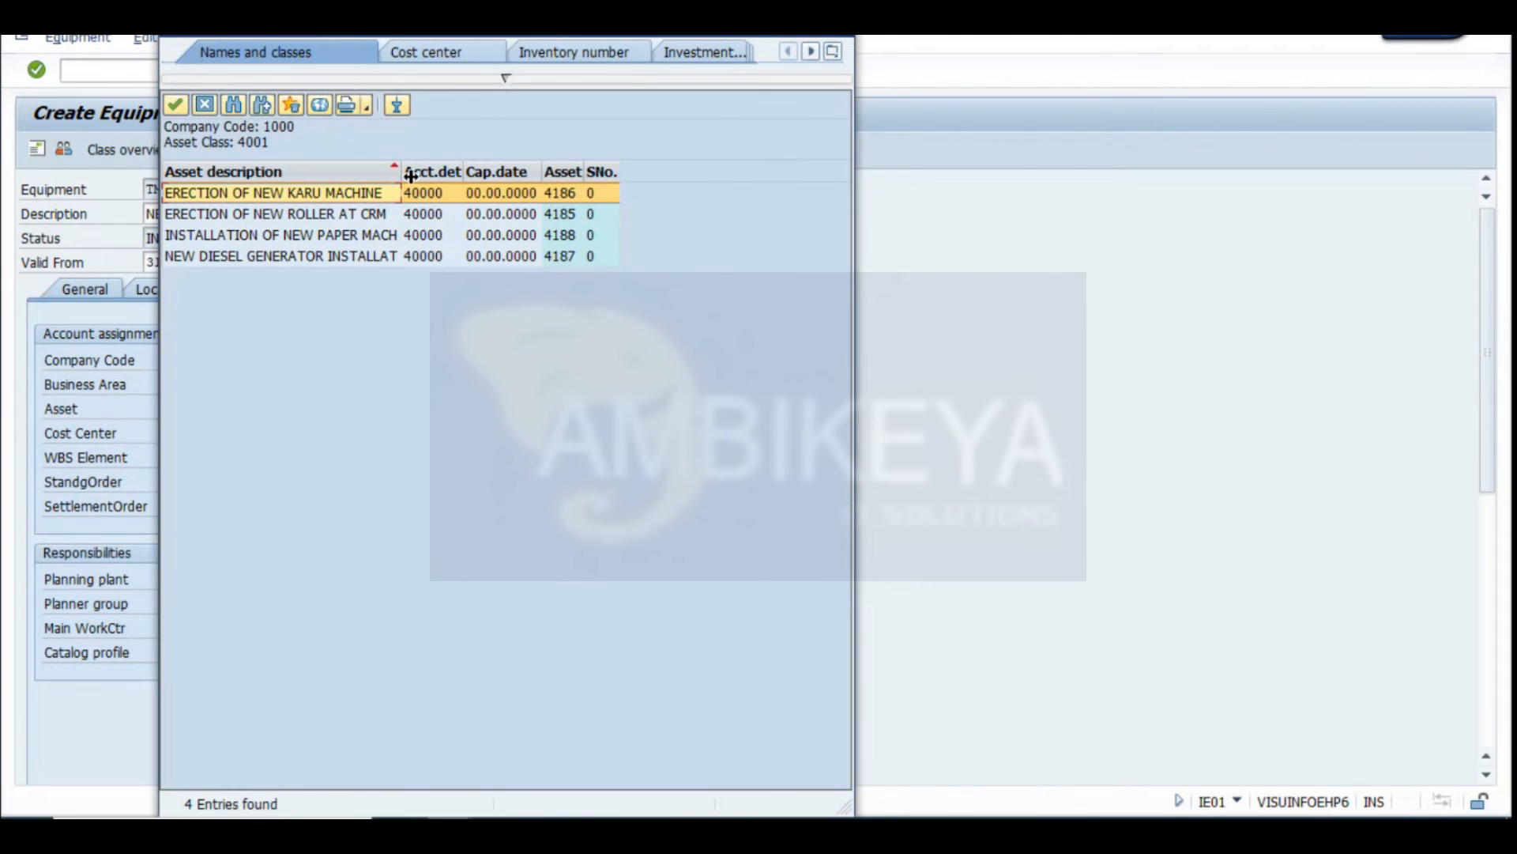
{"action": "left_click_drag", "start_coordinate": [410, 174], "coordinate": [430, 174]}
{"action": "left_click", "coordinate": [340, 236]}
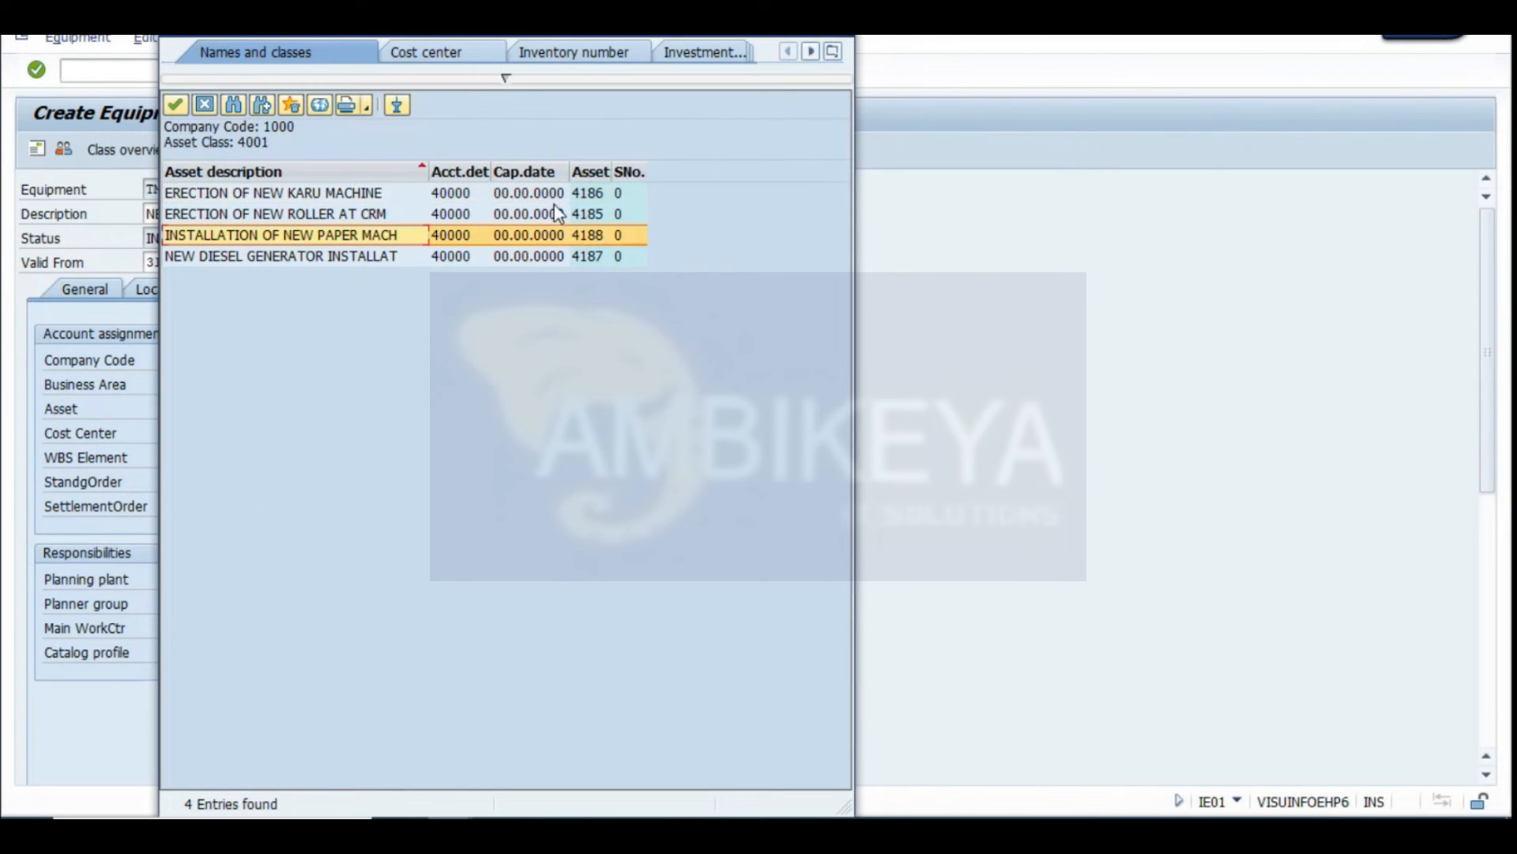
{"action": "double_click", "coordinate": [367, 237]}
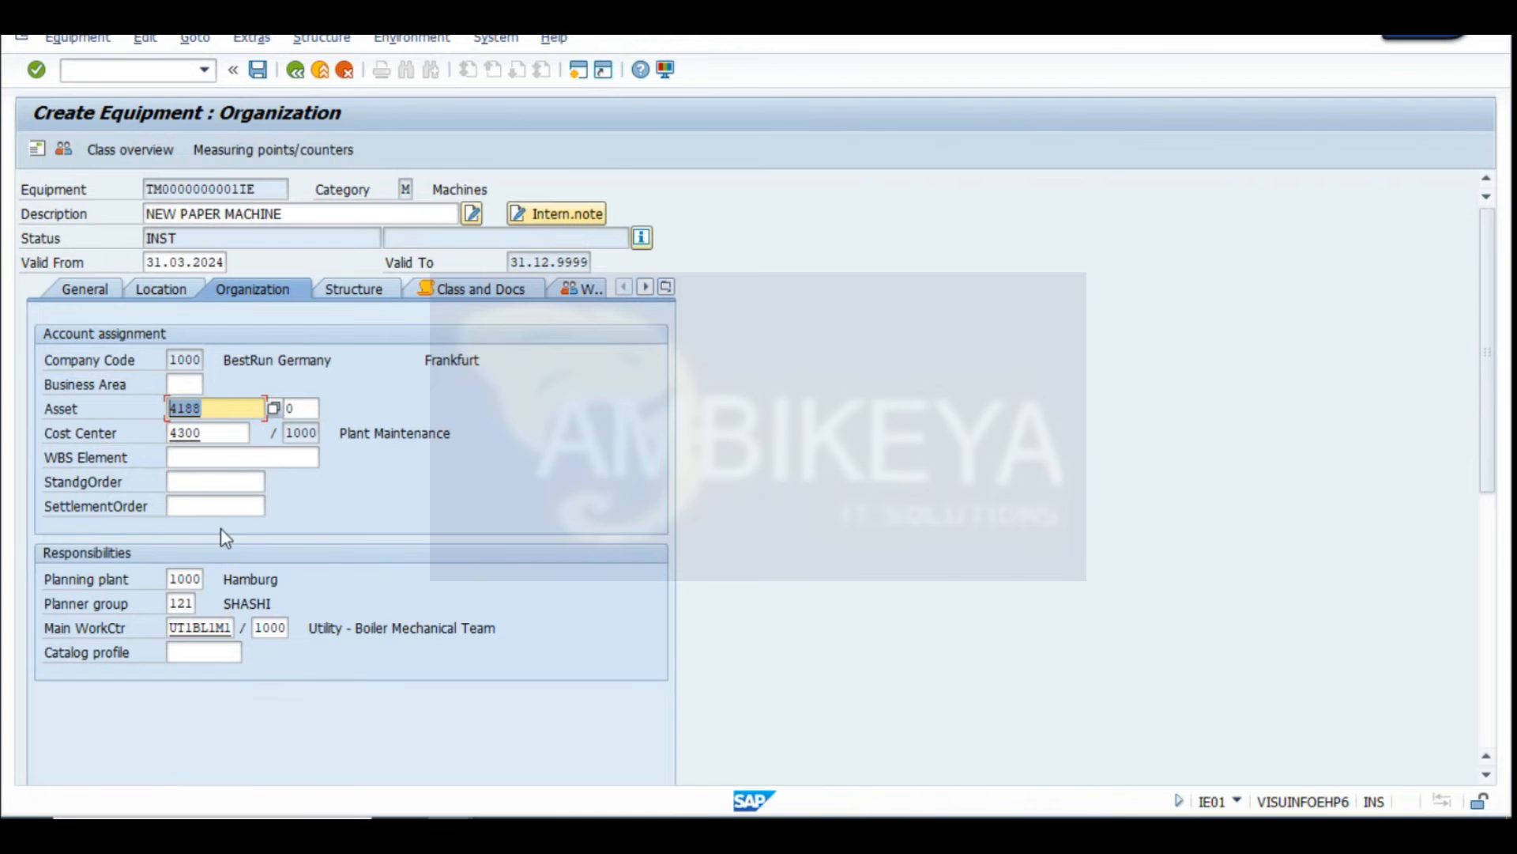
Capture the equipment's organization screen, paste it below the status screenshot in Excel's INVESTMENT sheet, and return to SAP
{"action": "key", "text": "super+shift+s"}
{"action": "left_click_drag", "start_coordinate": [11, 89], "coordinate": [728, 756]}
{"action": "key", "text": "alt+Tab"}
{"action": "scroll", "coordinate": [219, 502], "scroll_direction": "down", "scroll_amount": 5}
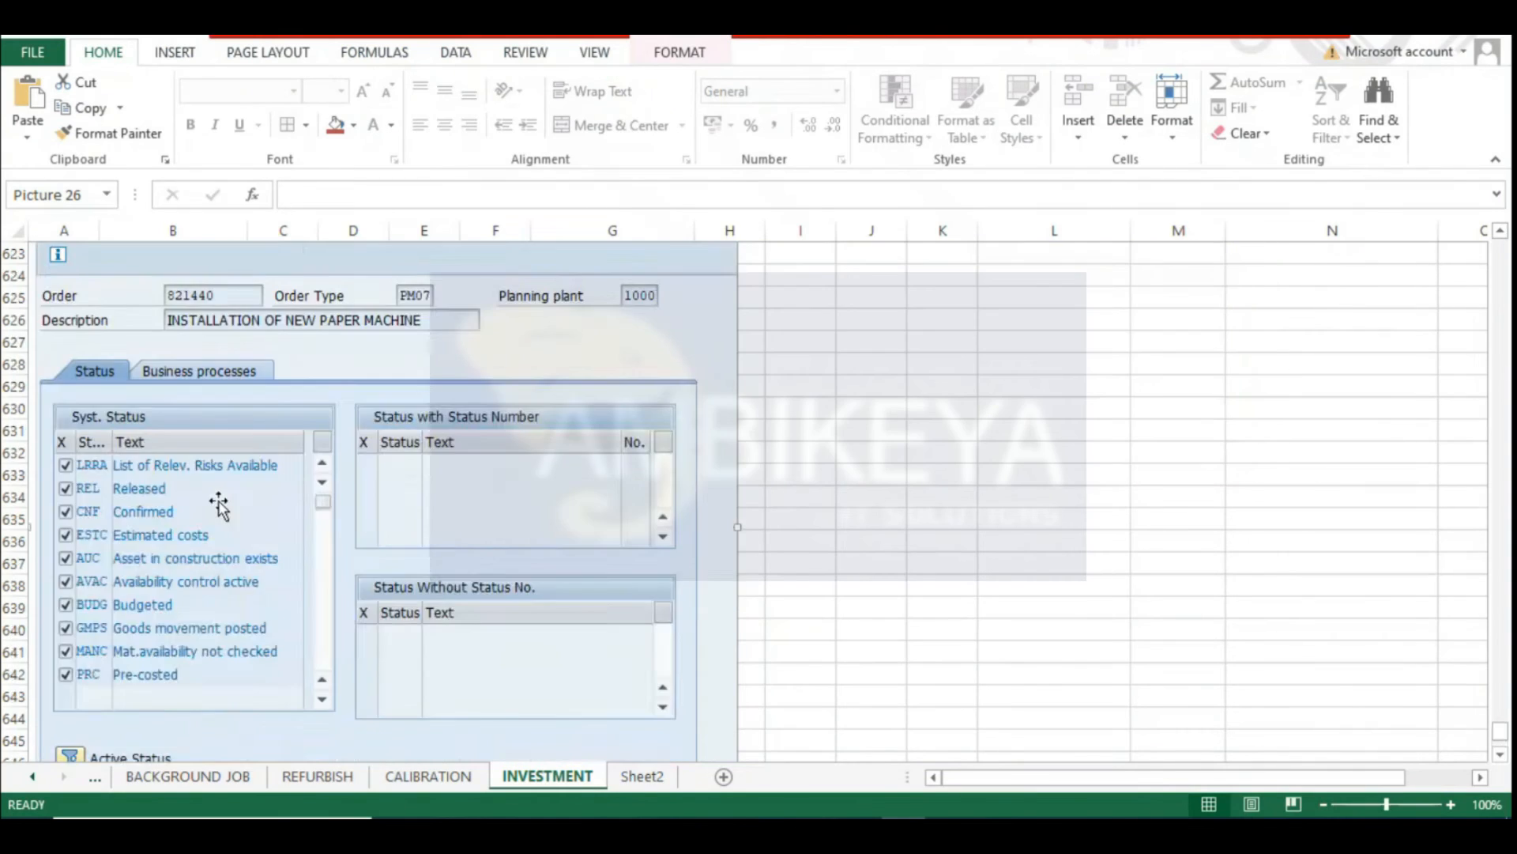
{"action": "scroll", "coordinate": [219, 502], "scroll_direction": "down", "scroll_amount": 11}
{"action": "scroll", "coordinate": [166, 480], "scroll_direction": "up", "scroll_amount": 3}
{"action": "left_click", "coordinate": [63, 363]}
{"action": "key", "text": "ctrl+v"}
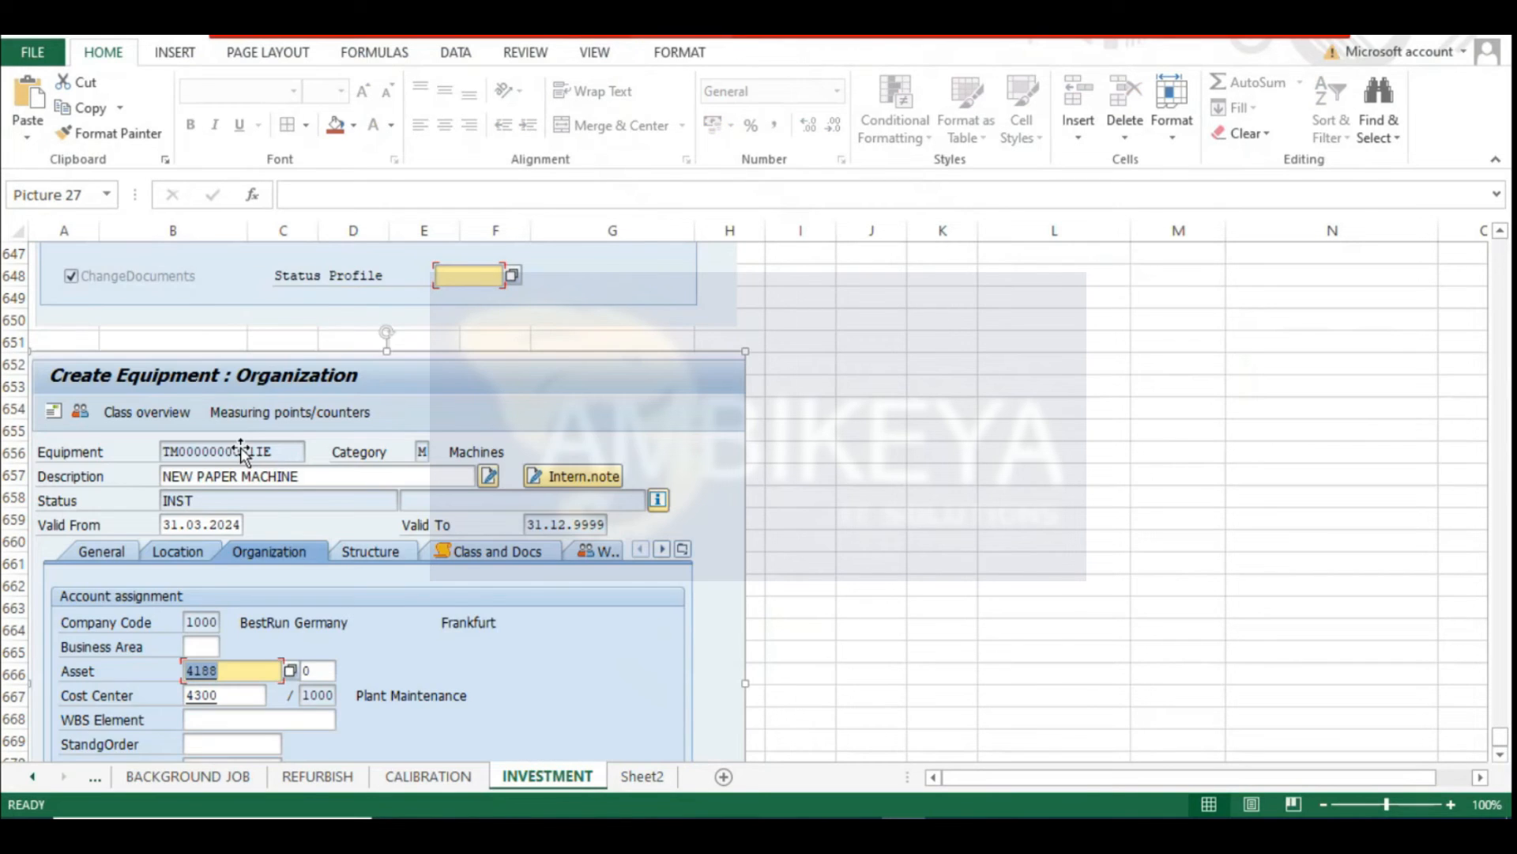
{"action": "key", "text": "alt+Tab"}
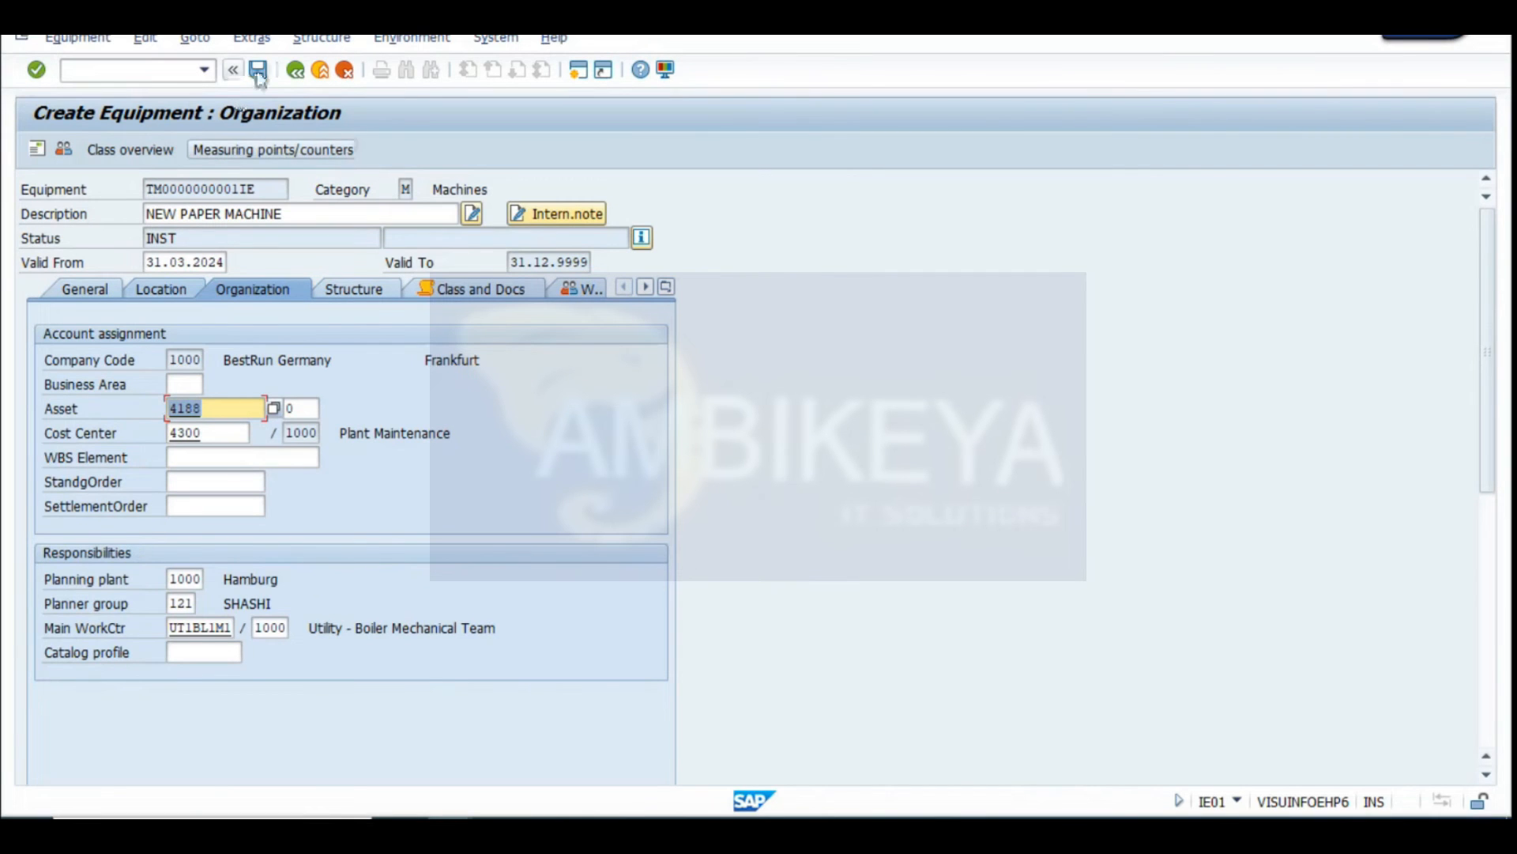
Save the new equipment and open the Display Equipment initial screen for it
{"action": "left_click", "coordinate": [257, 71]}
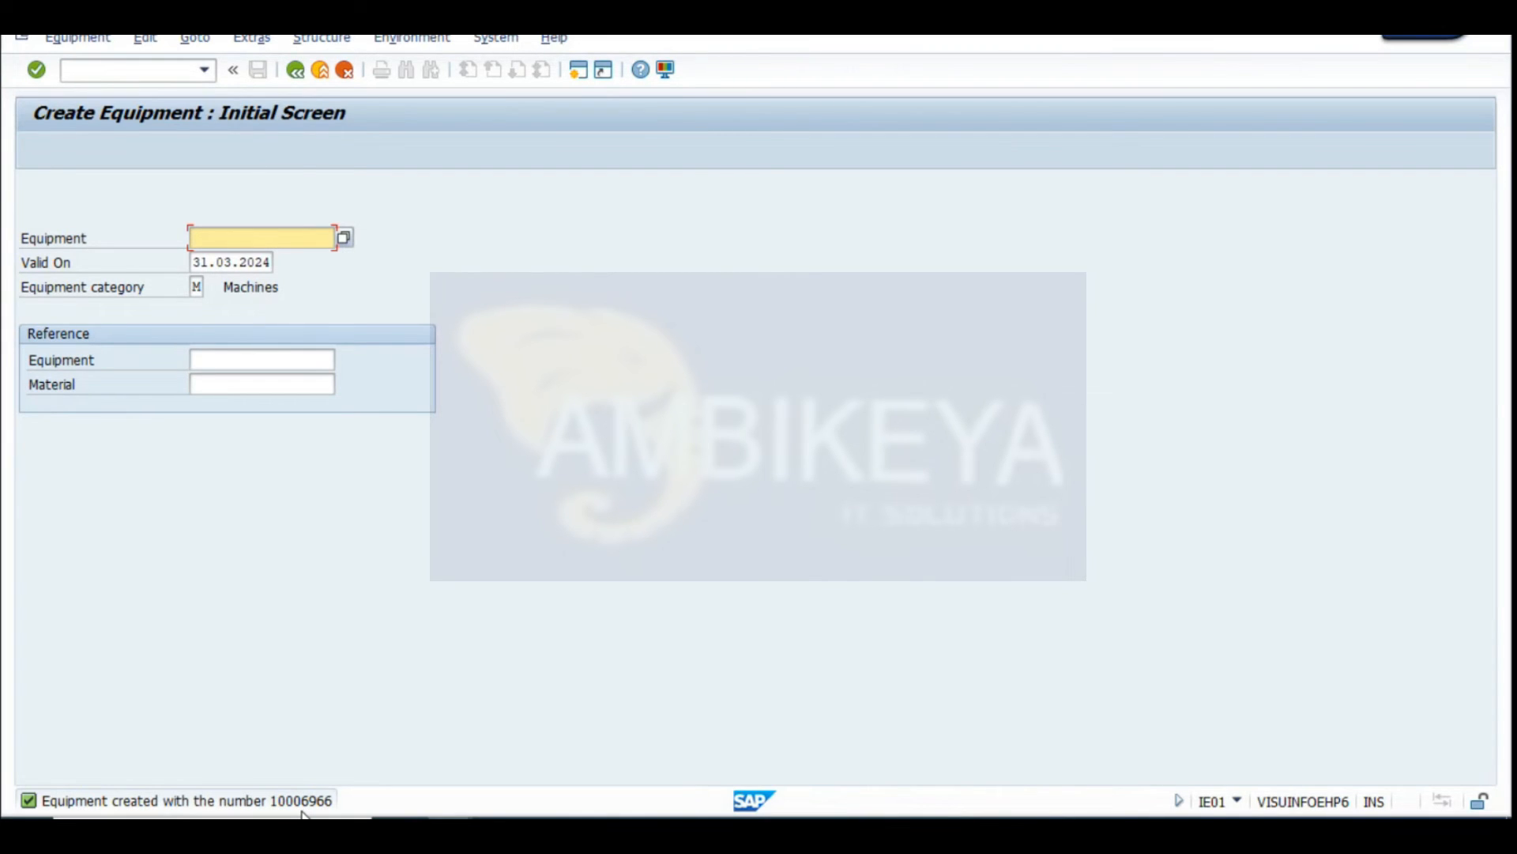
{"action": "left_click", "coordinate": [79, 39]}
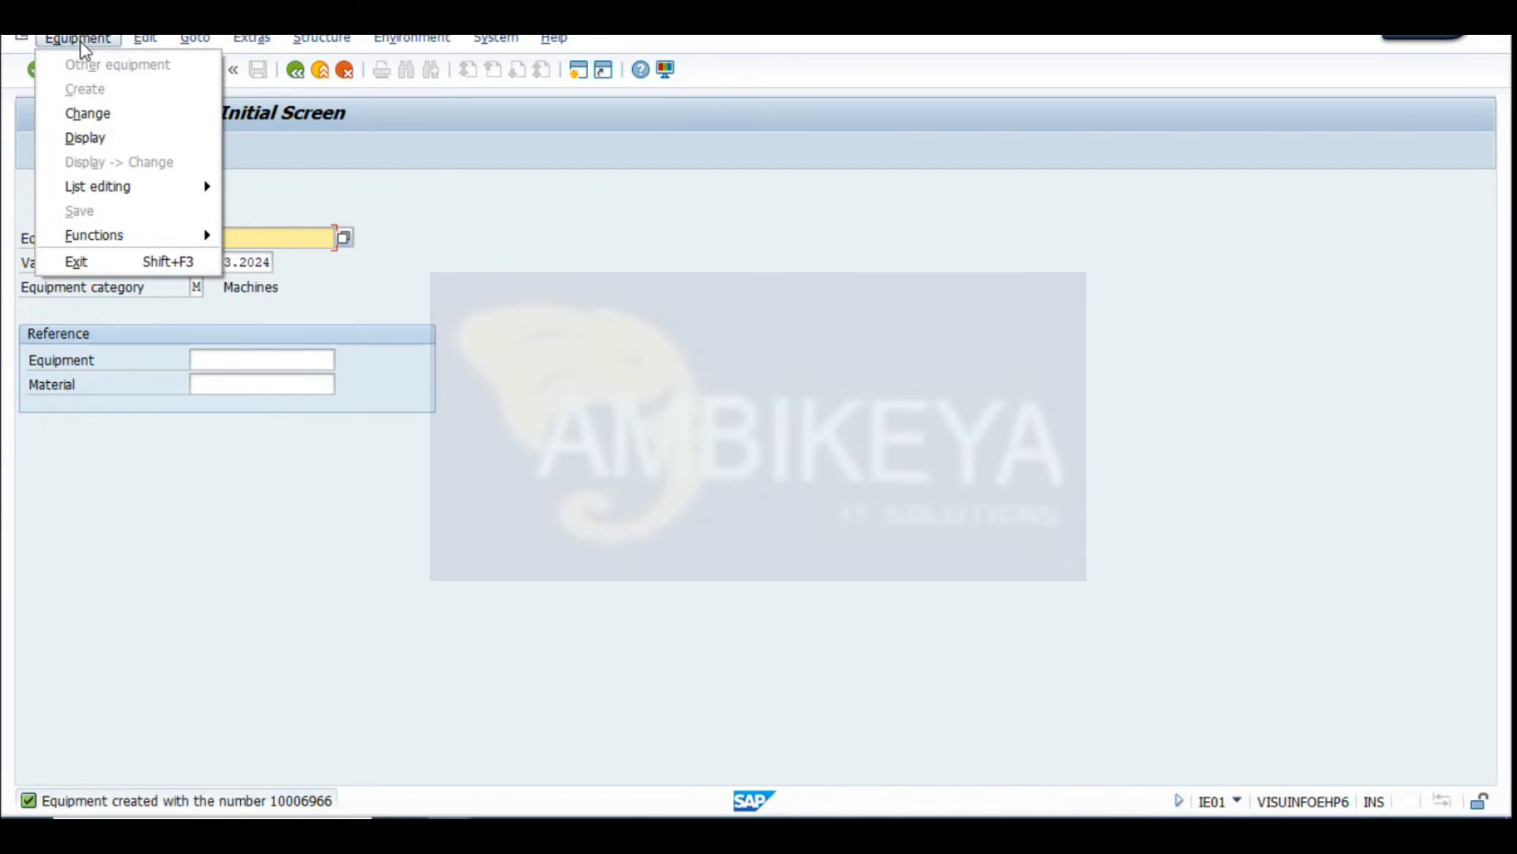
{"action": "left_click", "coordinate": [84, 139]}
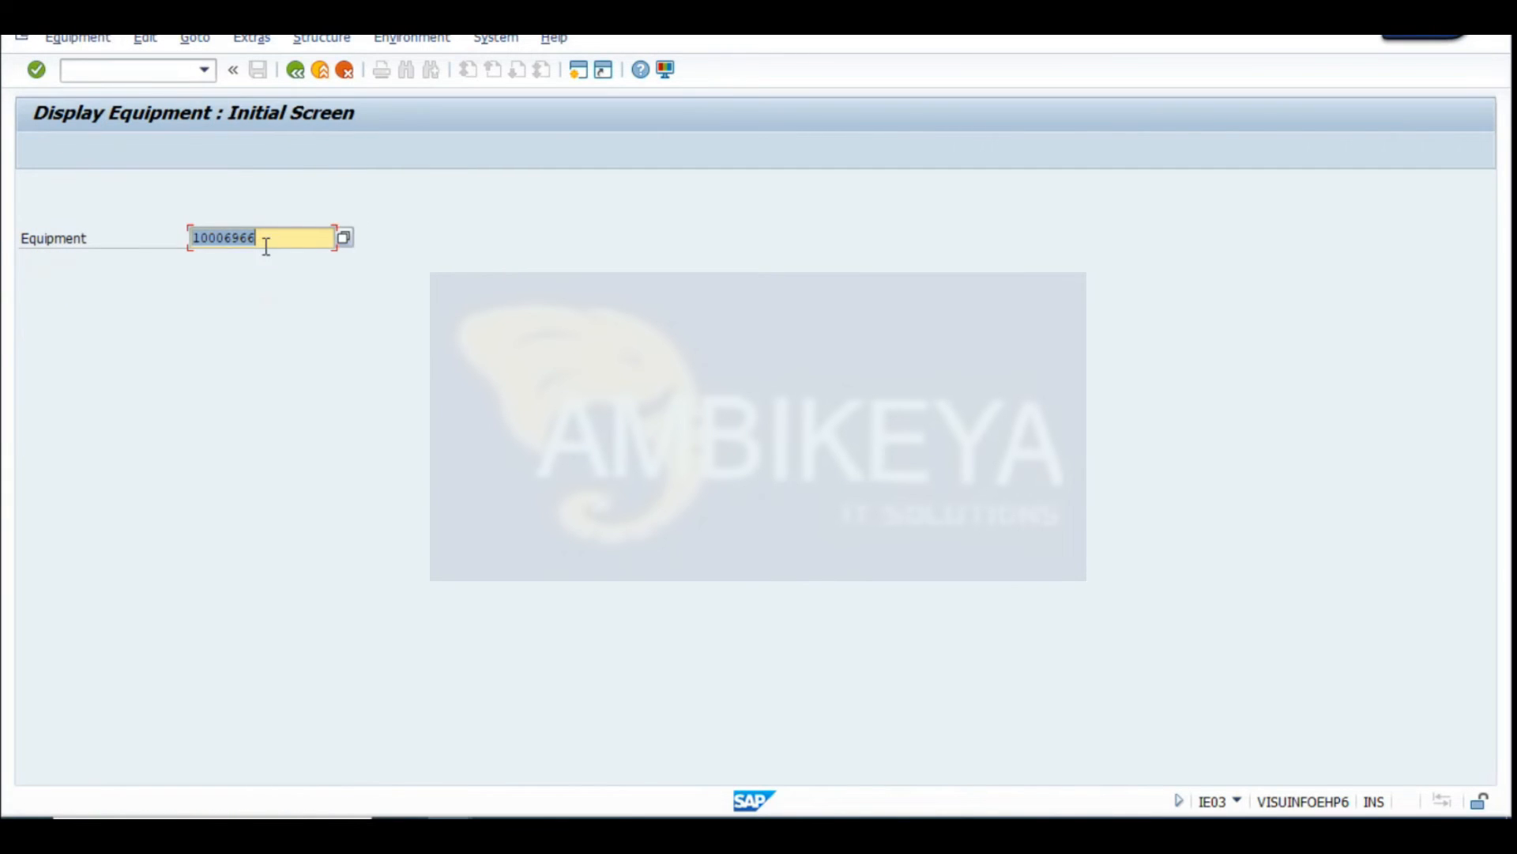
{"action": "left_click", "coordinate": [156, 384]}
Switch the displayed paper machine investment order to change mode and assign equipment 10006966 as its reference object
{"action": "left_click", "coordinate": [451, 832]}
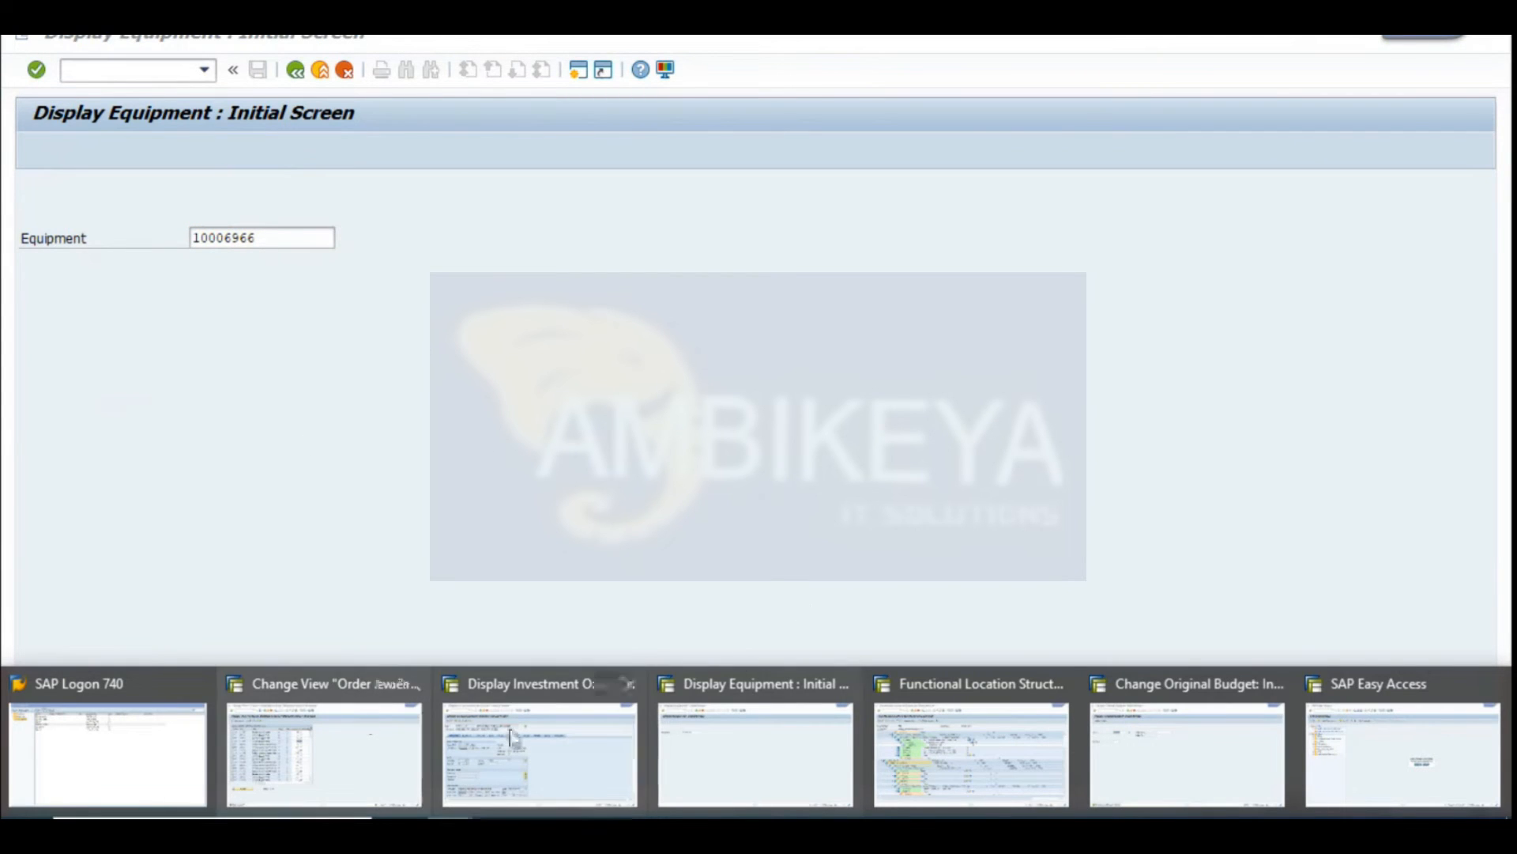
{"action": "left_click", "coordinate": [553, 740]}
{"action": "left_click", "coordinate": [61, 38]}
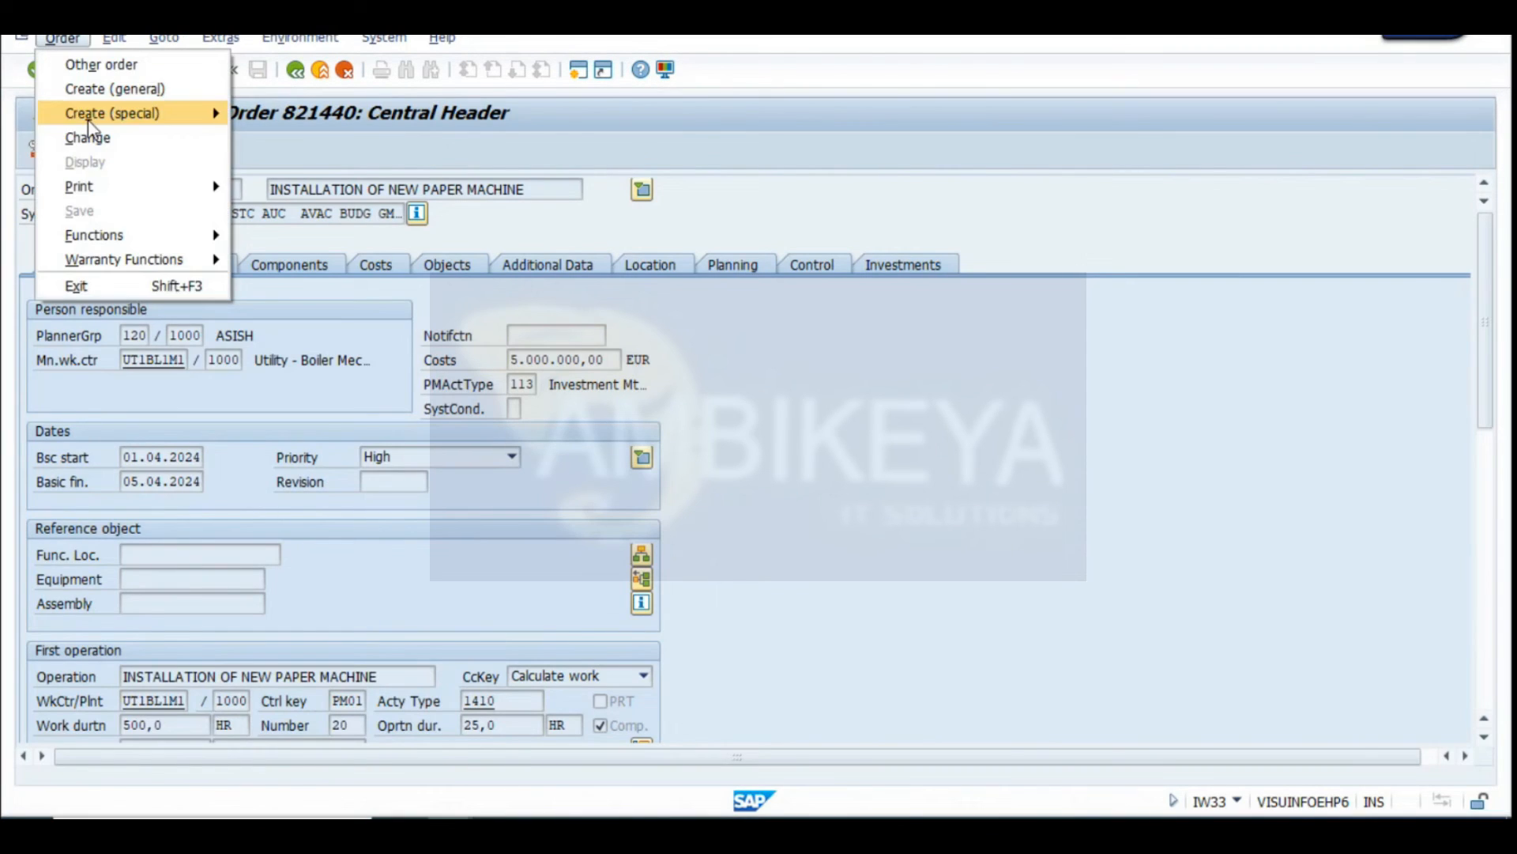
{"action": "left_click", "coordinate": [94, 140]}
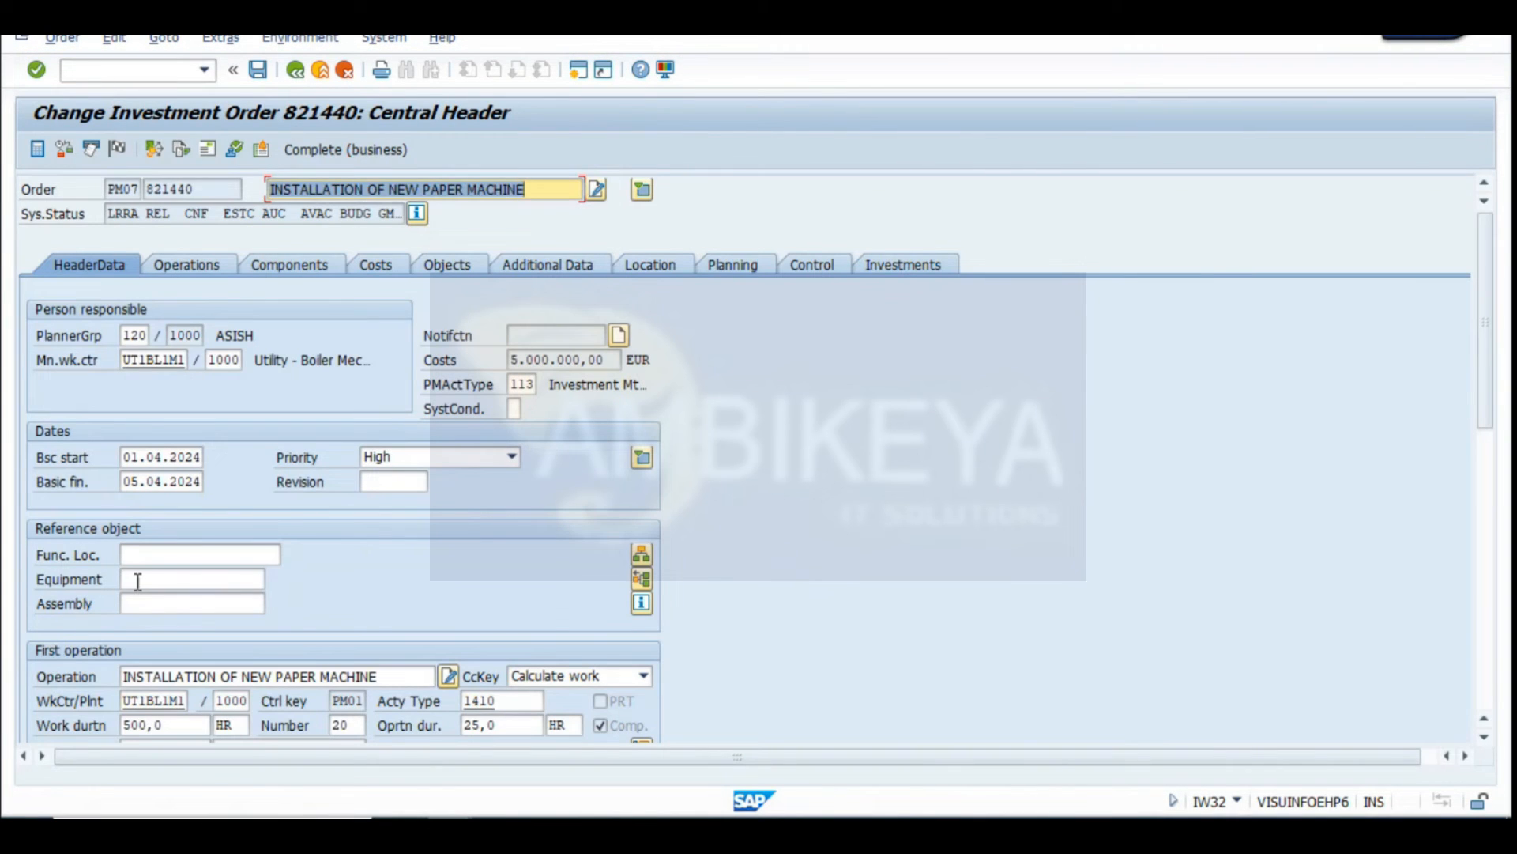
{"action": "type", "text": "10006966"}
{"action": "key", "text": "Return"}
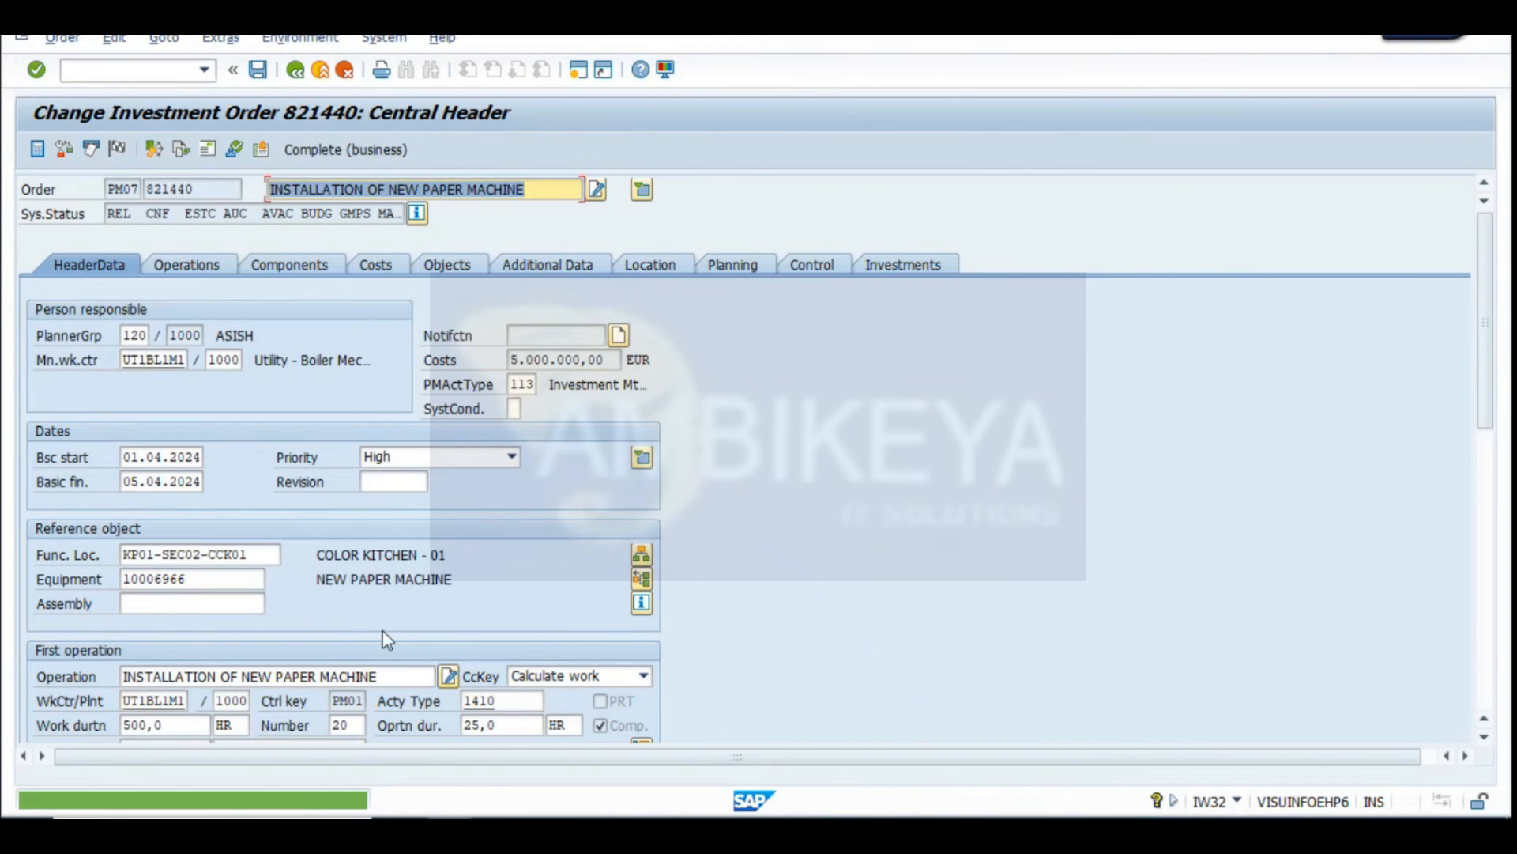
{"action": "left_click_drag", "start_coordinate": [469, 576], "coordinate": [314, 579]}
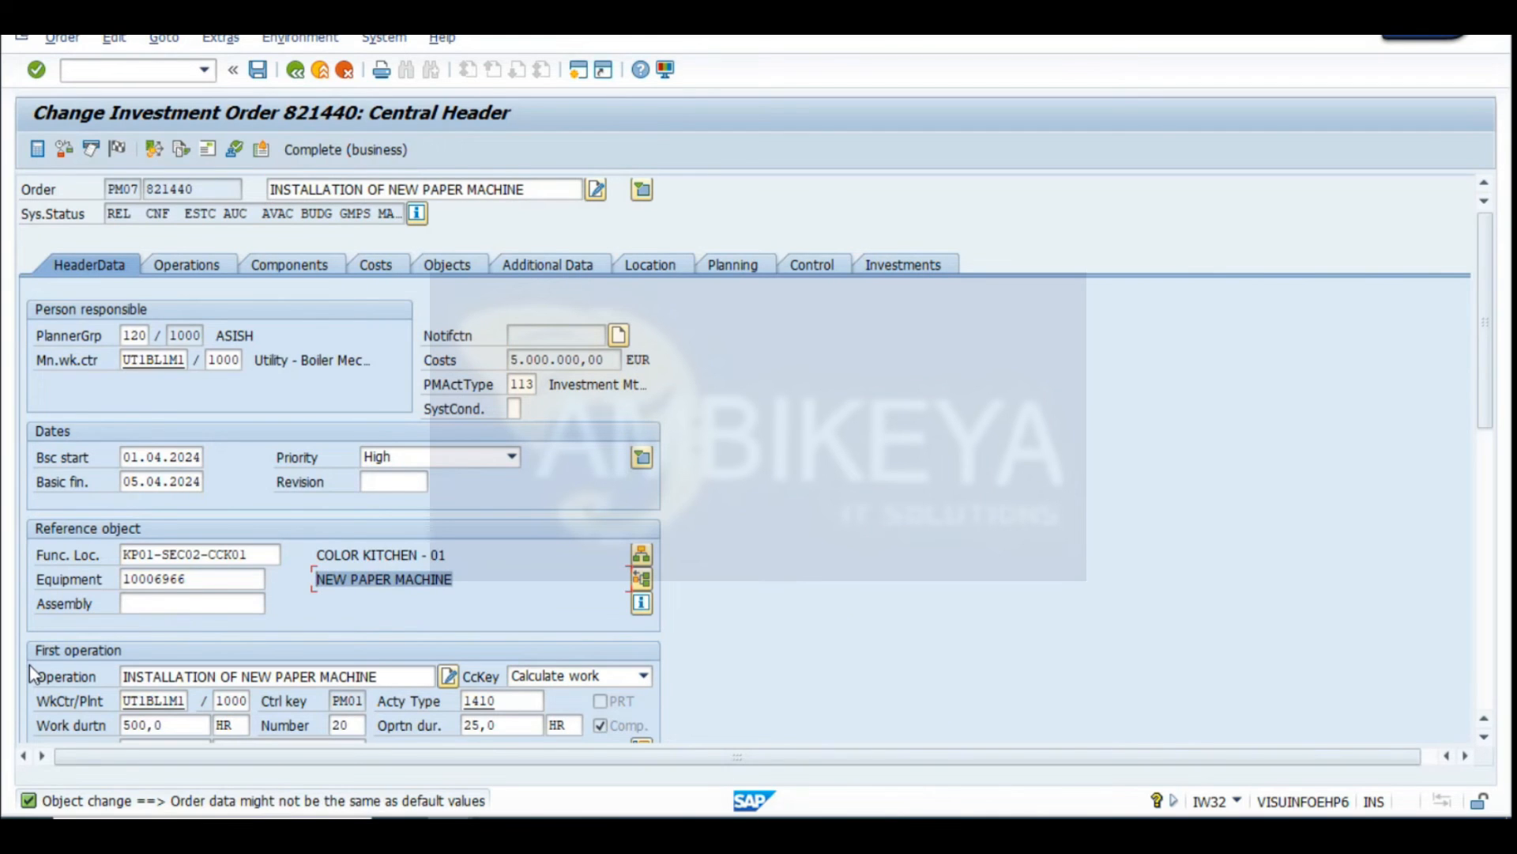
{"action": "left_click_drag", "start_coordinate": [194, 580], "coordinate": [110, 581]}
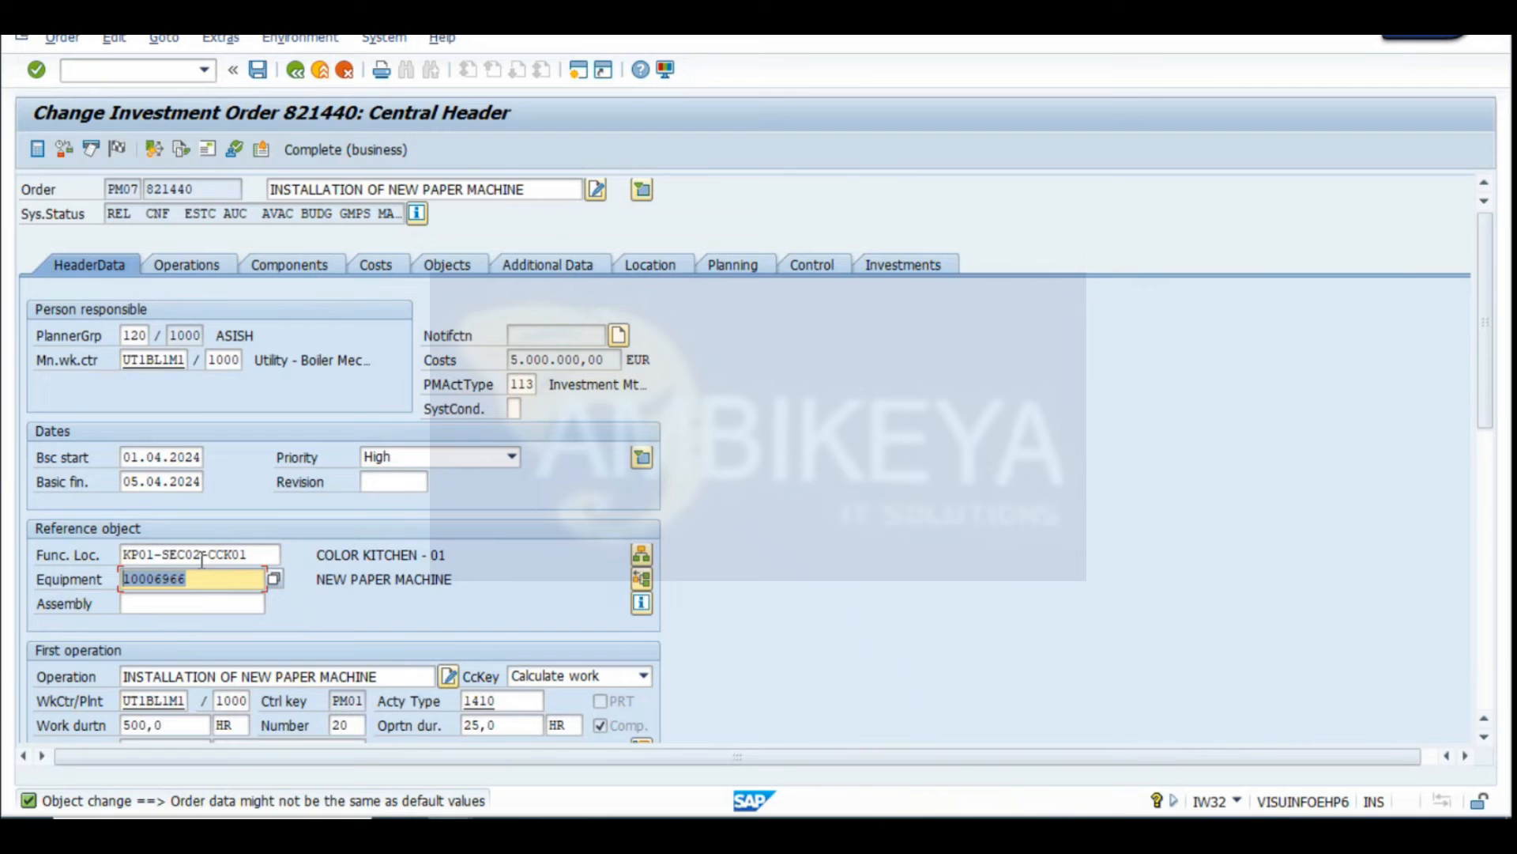
Technically complete the investment order with reference date 31.03.2024 and its notifications included, and reopen it in change mode
{"action": "left_click", "coordinate": [118, 149]}
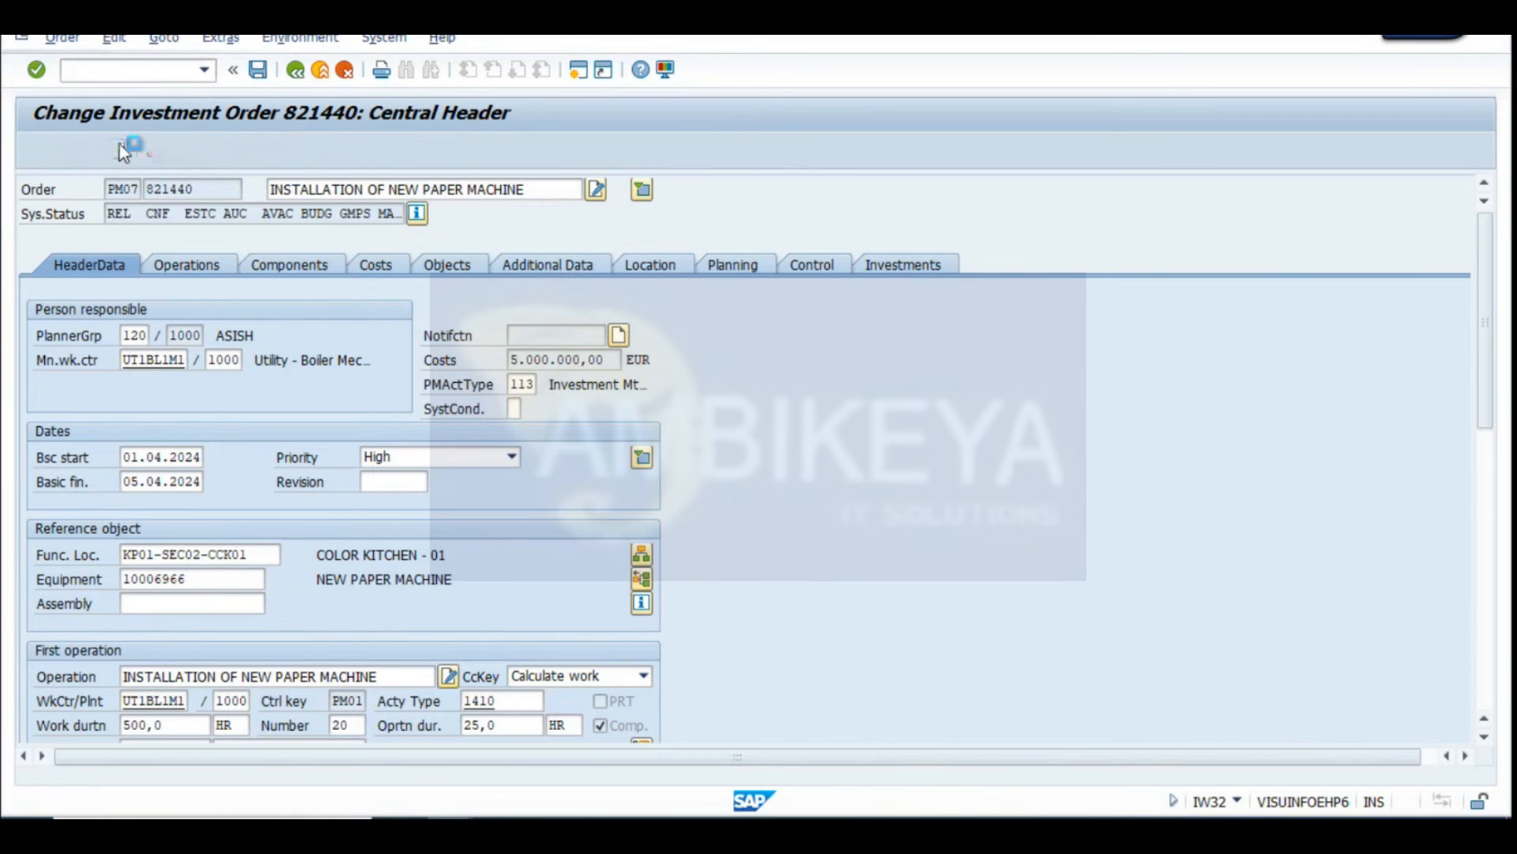
{"action": "left_click", "coordinate": [626, 483]}
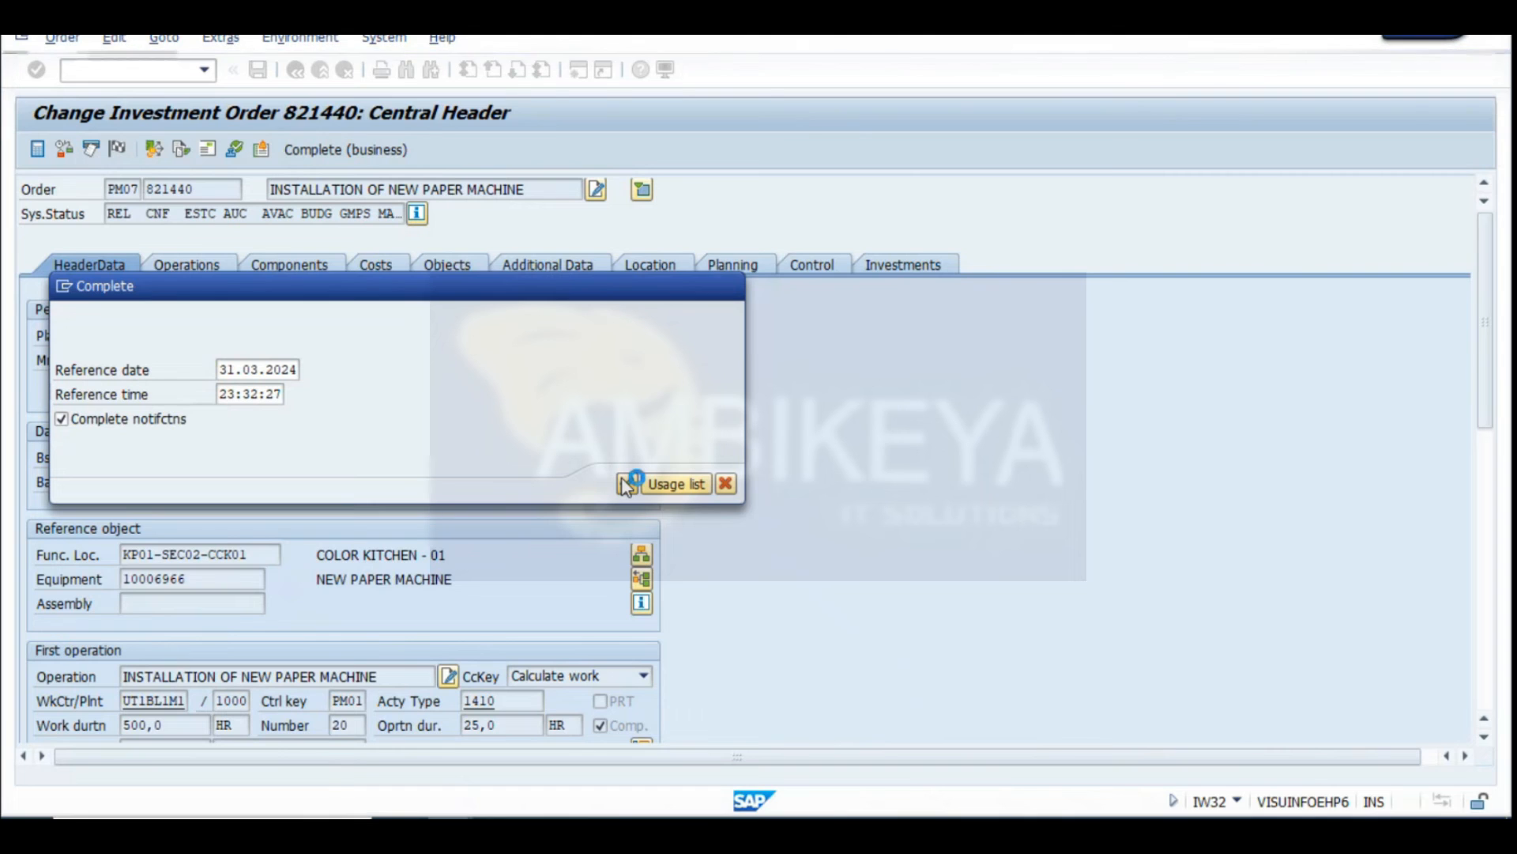
{"action": "left_click", "coordinate": [239, 243]}
{"action": "key", "text": "Return"}
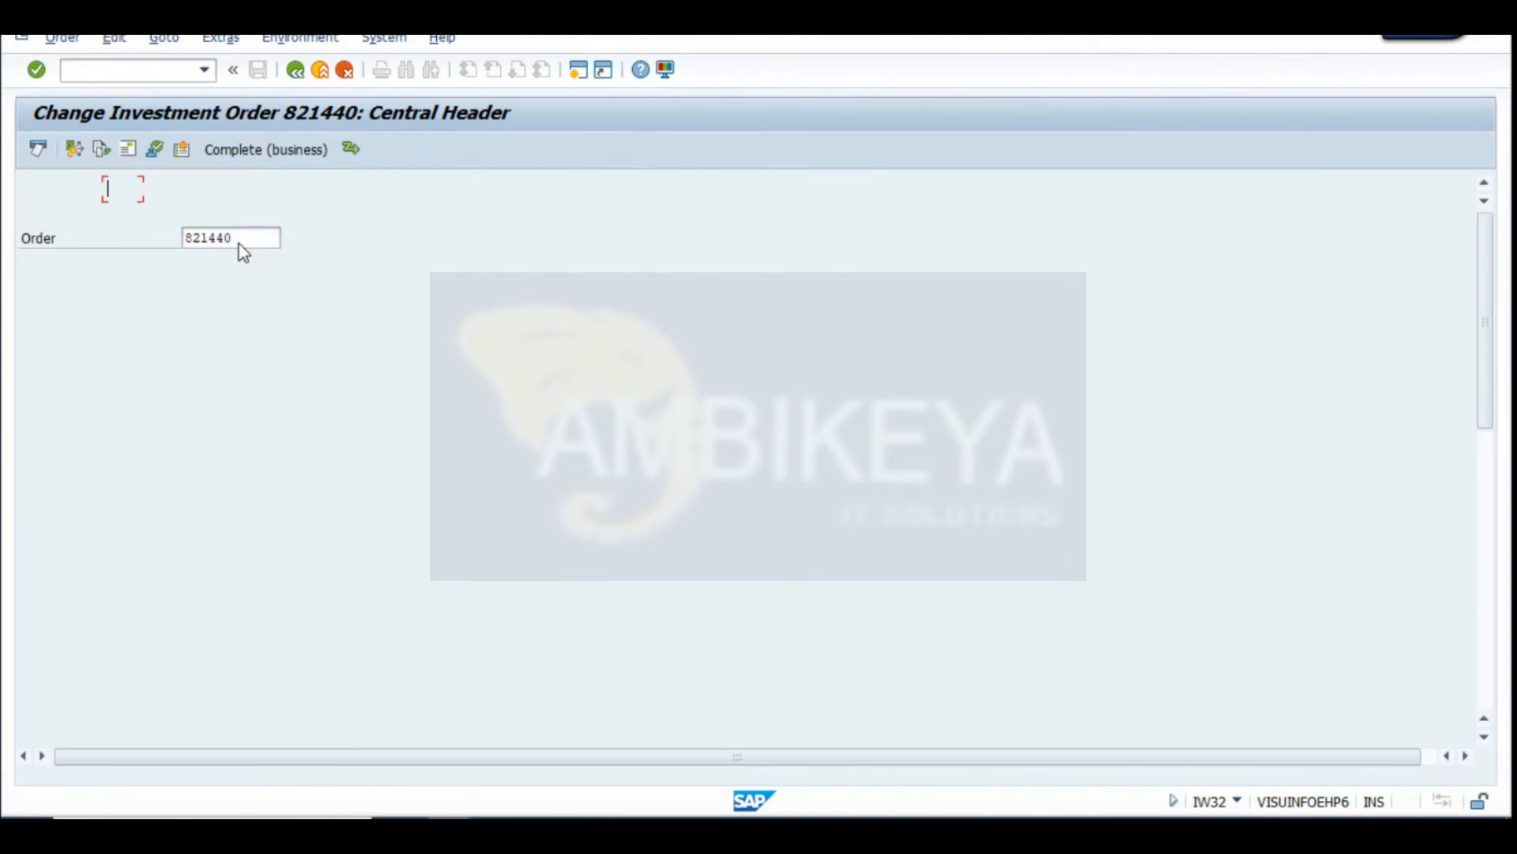
Capture the reopened order's status details, paste them below the equipment screenshot on Excel's INVESTMENT sheet, and save the workbook
{"action": "left_click", "coordinate": [417, 213]}
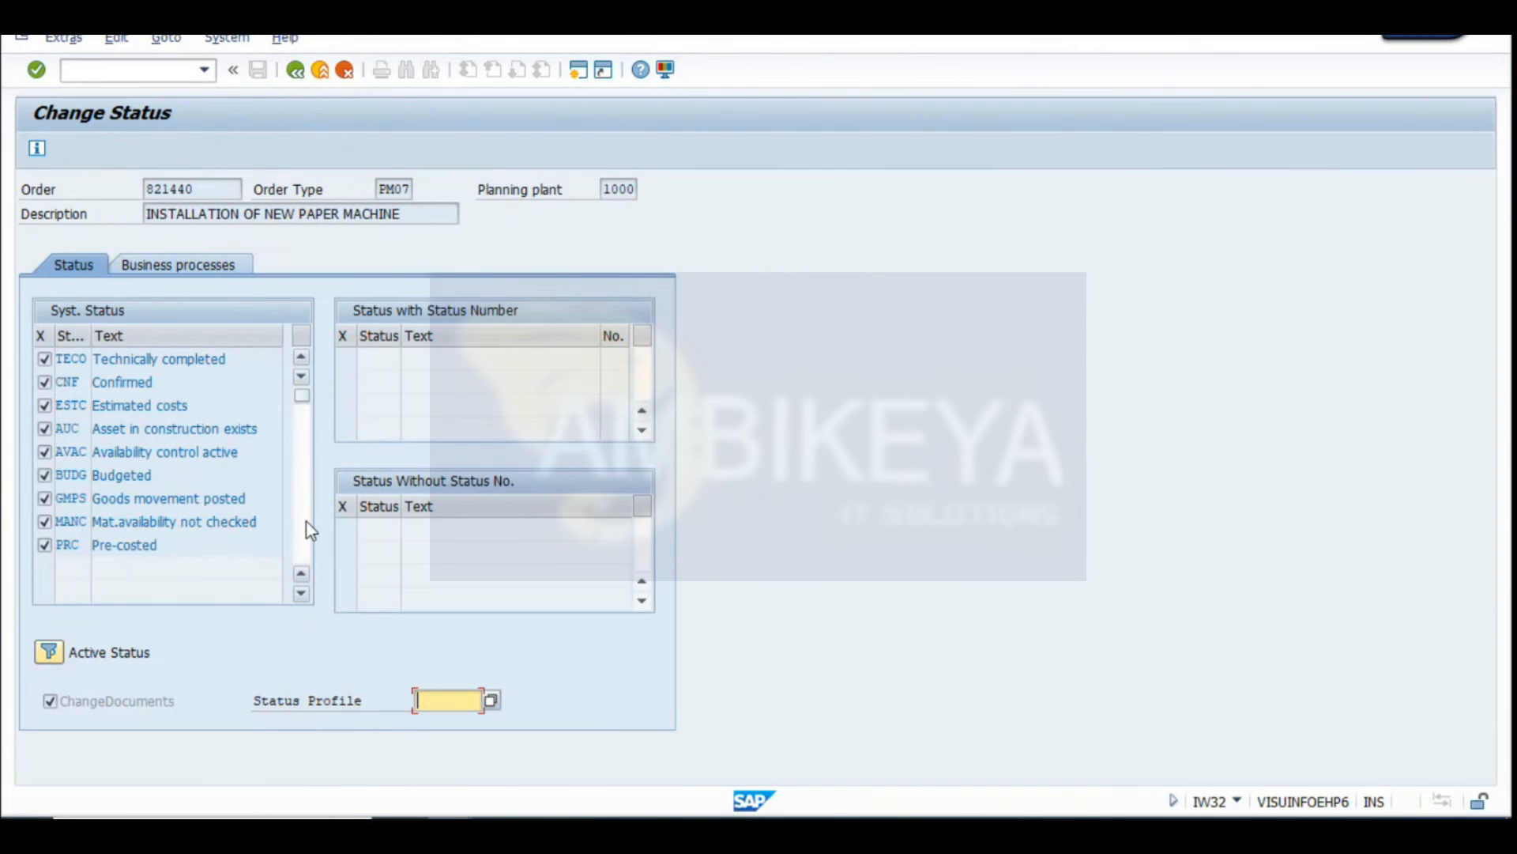
{"action": "key", "text": "super+shift+s"}
{"action": "left_click_drag", "start_coordinate": [7, 79], "coordinate": [752, 771]}
{"action": "key", "text": "alt+Tab"}
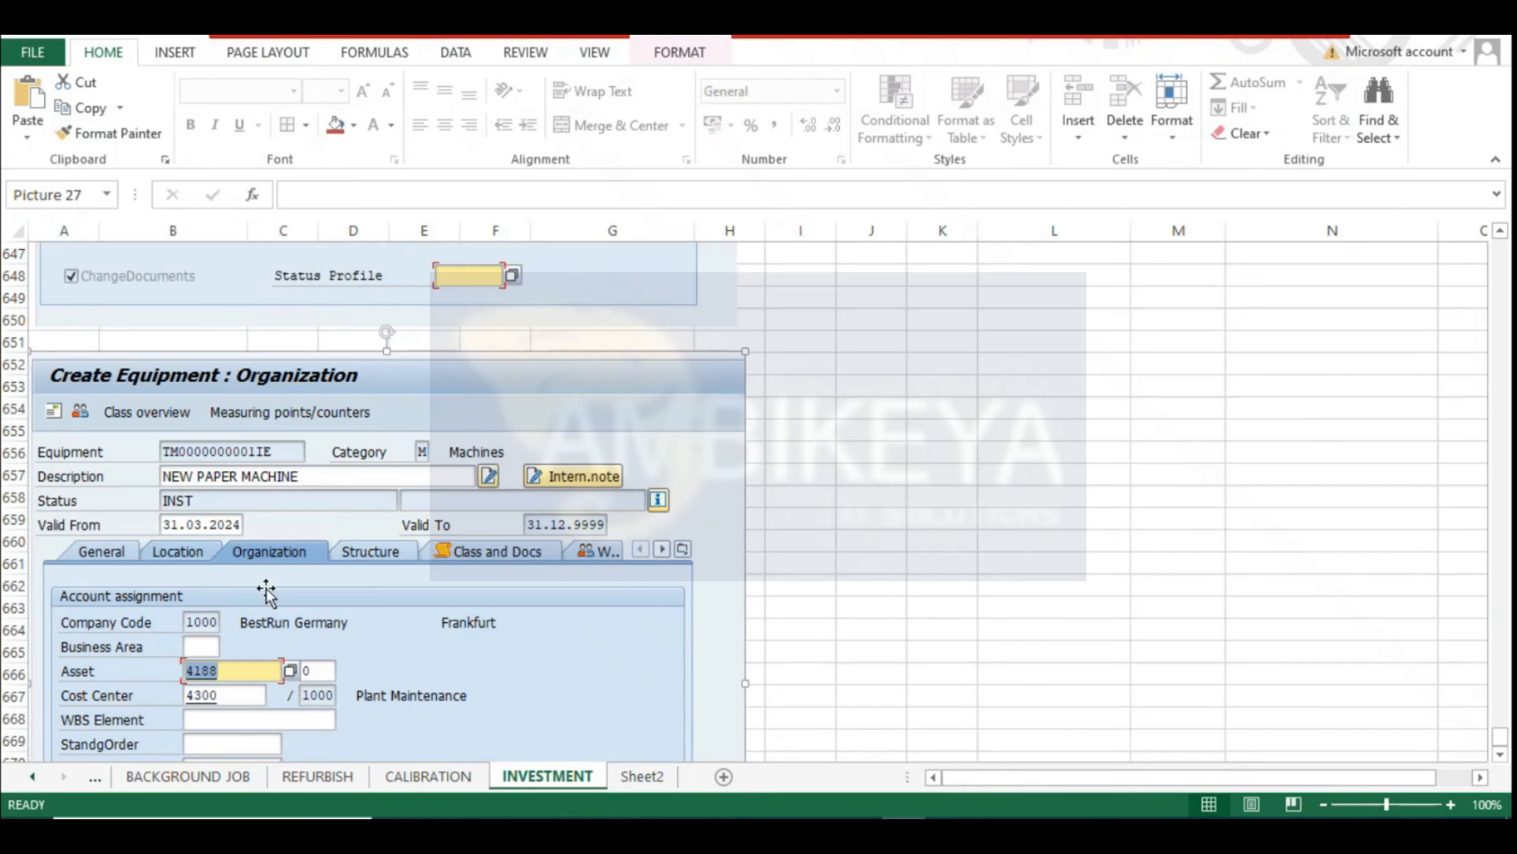
{"action": "scroll", "coordinate": [267, 588], "scroll_direction": "down", "scroll_amount": 10}
{"action": "left_click", "coordinate": [50, 403]}
{"action": "key", "text": "ctrl+v"}
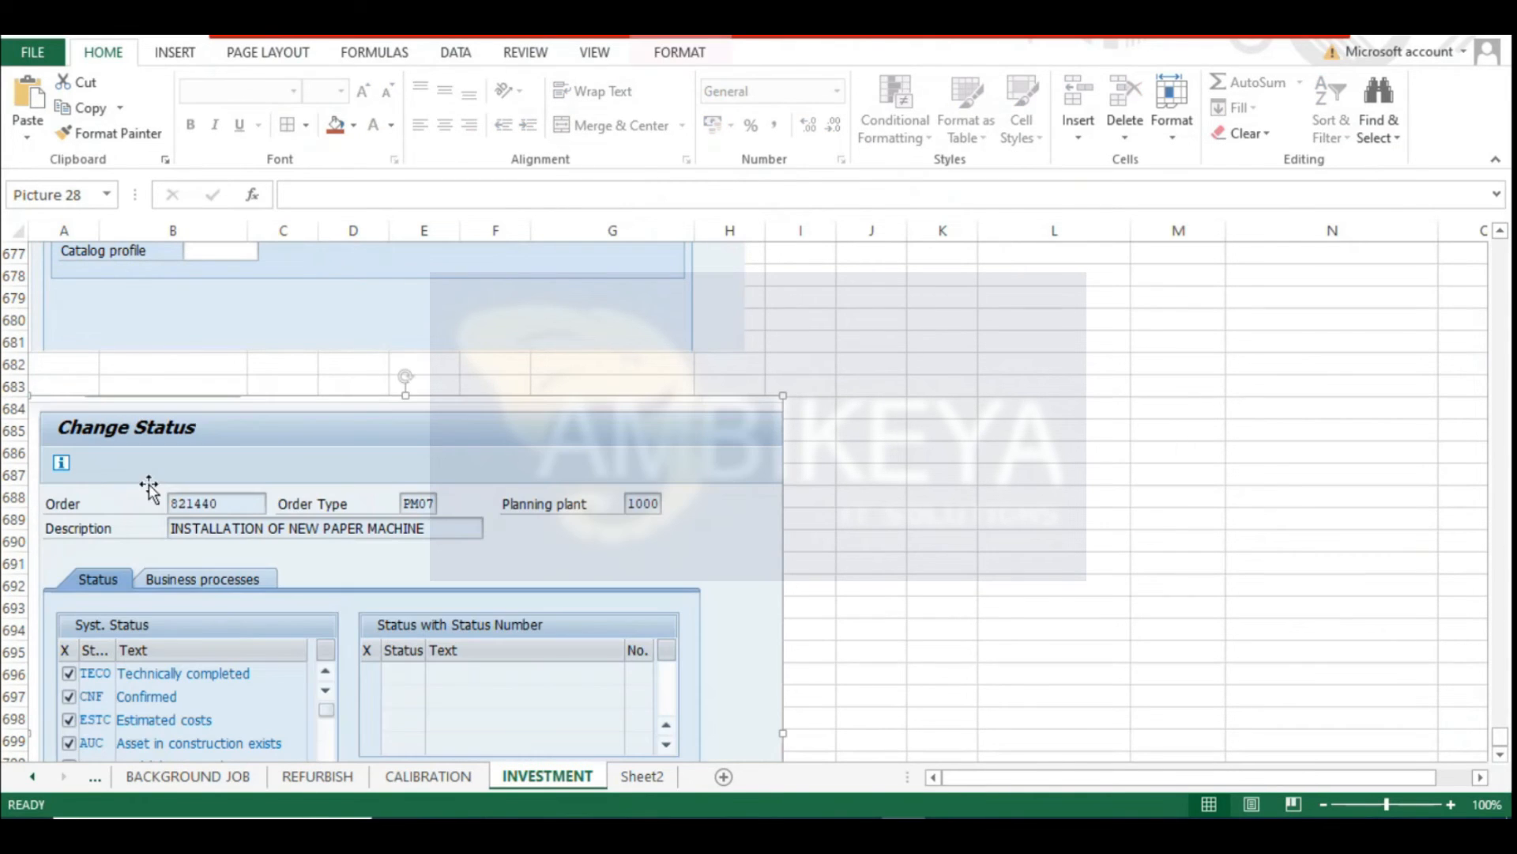
{"action": "key", "text": "ctrl+s"}
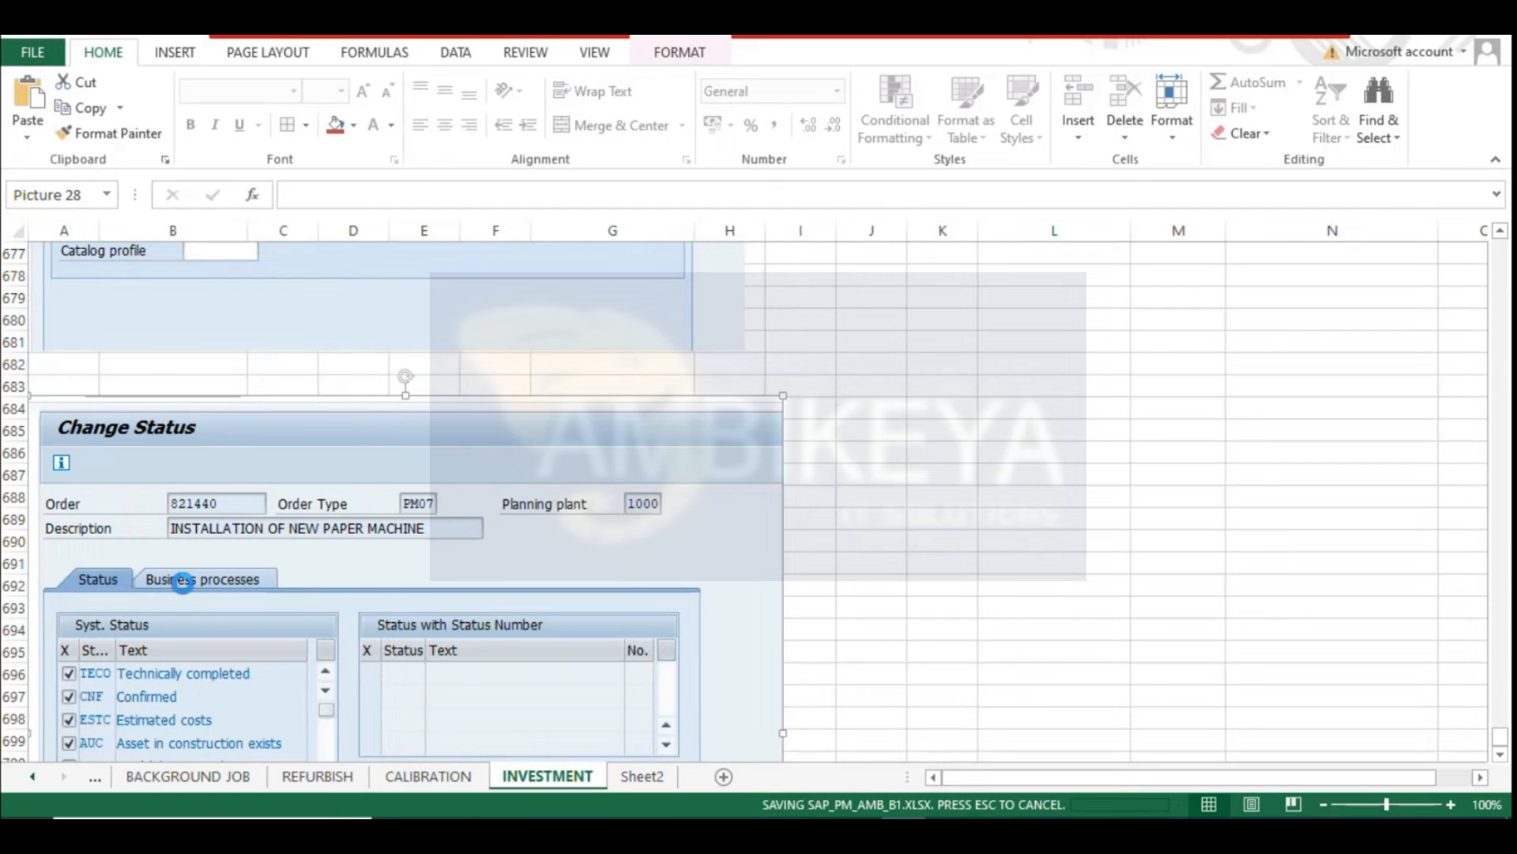
Rename Sheet2 as USER STATUS
{"action": "scroll", "coordinate": [164, 671], "scroll_direction": "down", "scroll_amount": 4}
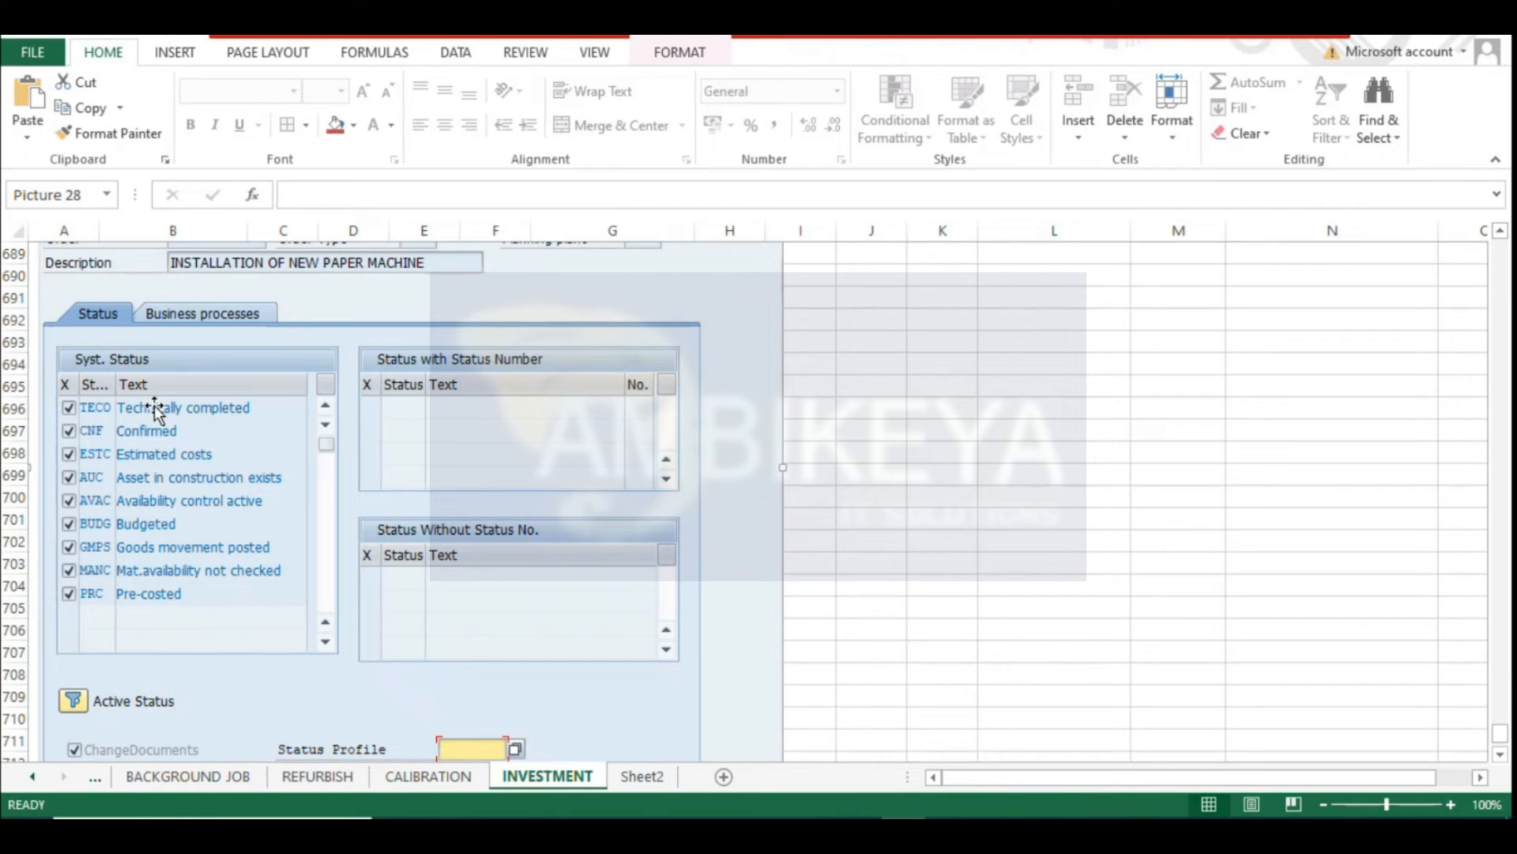
{"action": "left_click", "coordinate": [995, 339]}
{"action": "scroll", "coordinate": [715, 575], "scroll_direction": "down", "scroll_amount": 3}
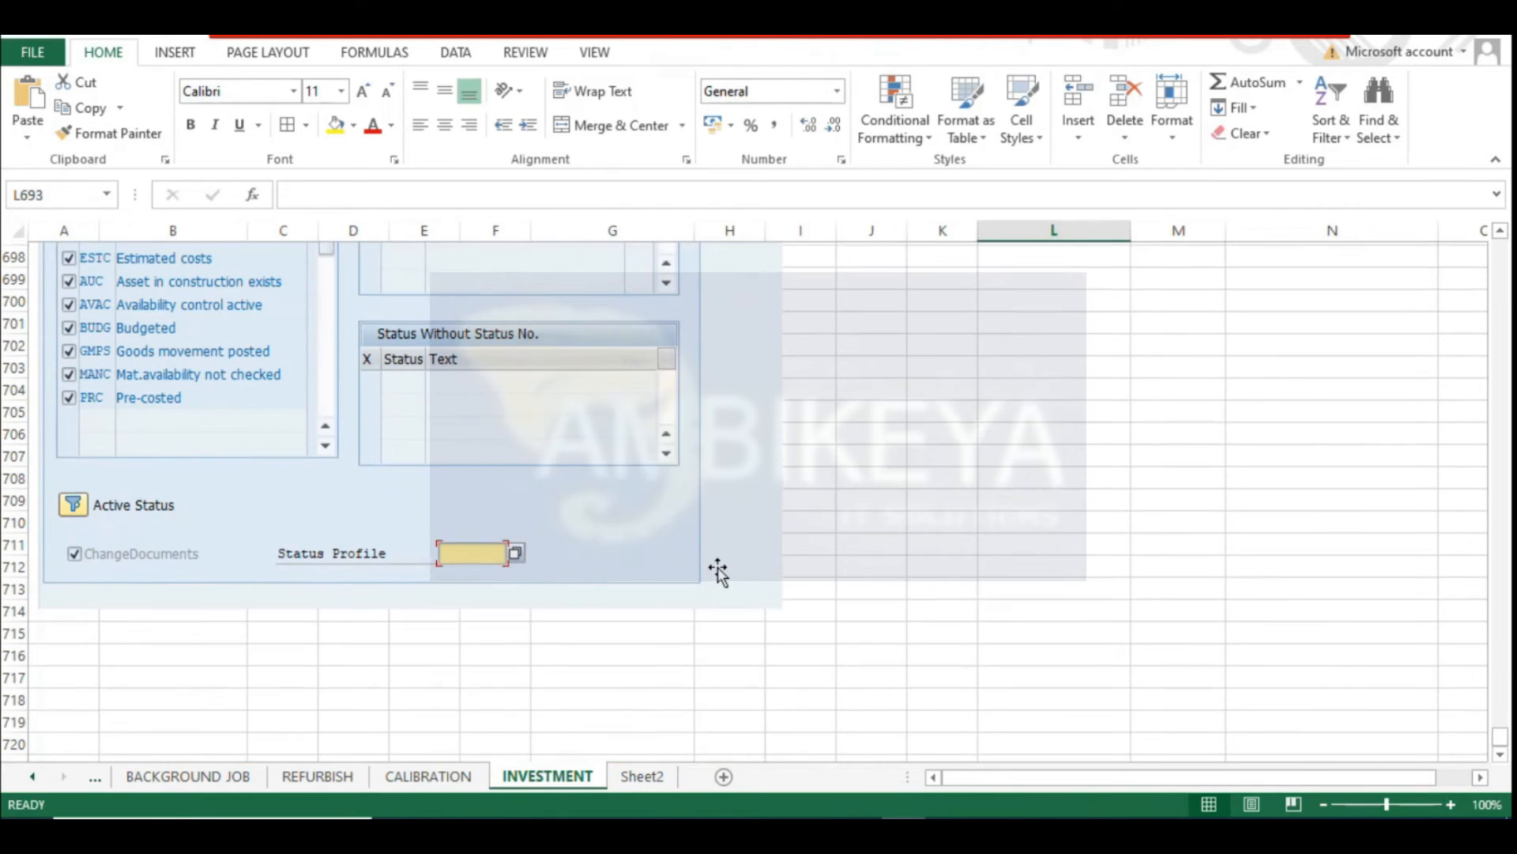
{"action": "scroll", "coordinate": [125, 430], "scroll_direction": "up", "scroll_amount": 4}
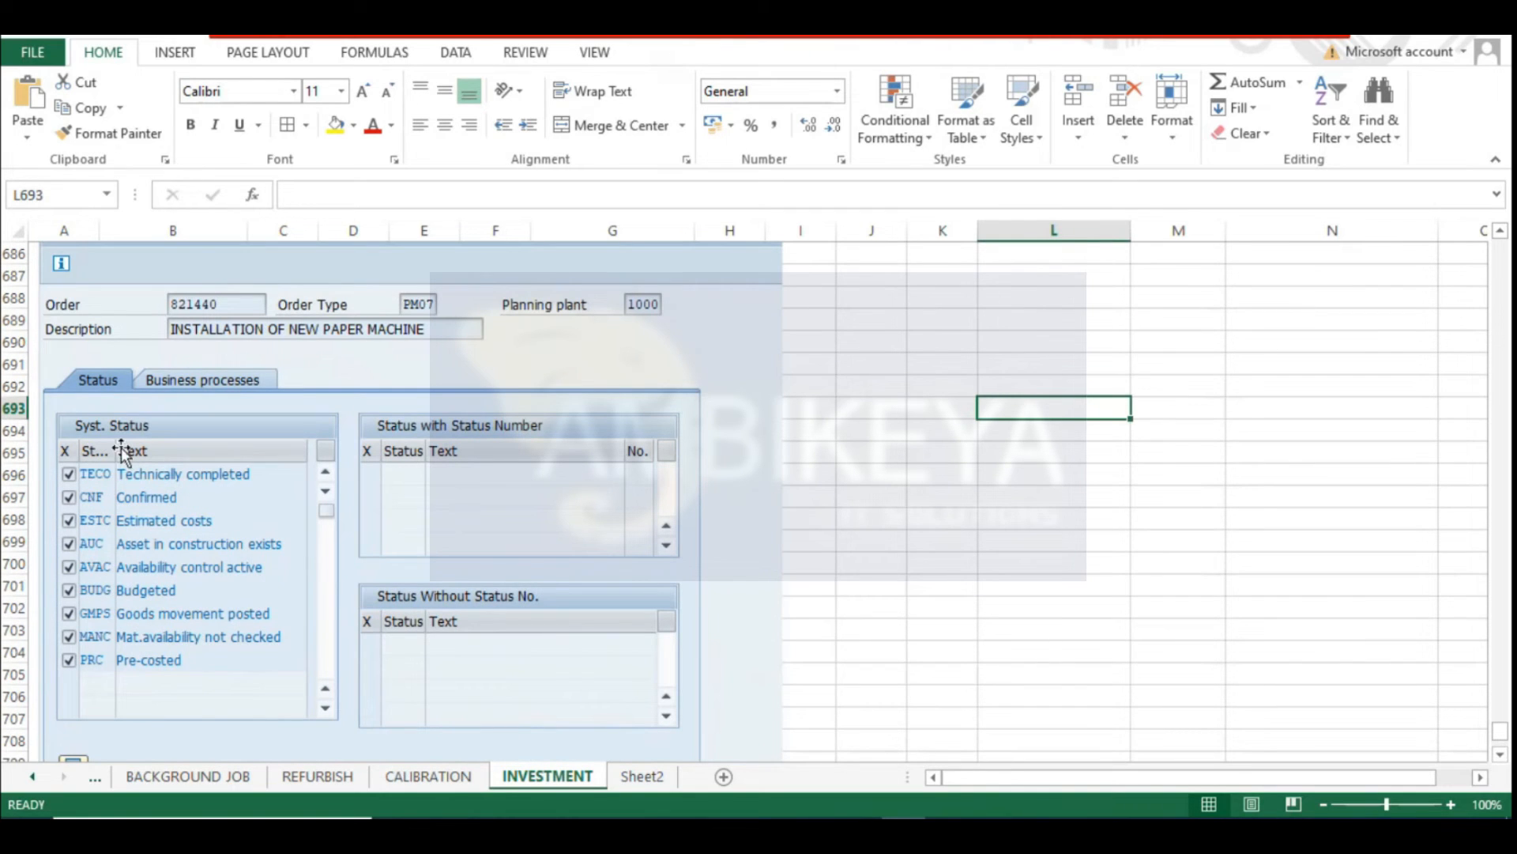
{"action": "scroll", "coordinate": [532, 613], "scroll_direction": "down", "scroll_amount": 3}
{"action": "left_click", "coordinate": [644, 776]}
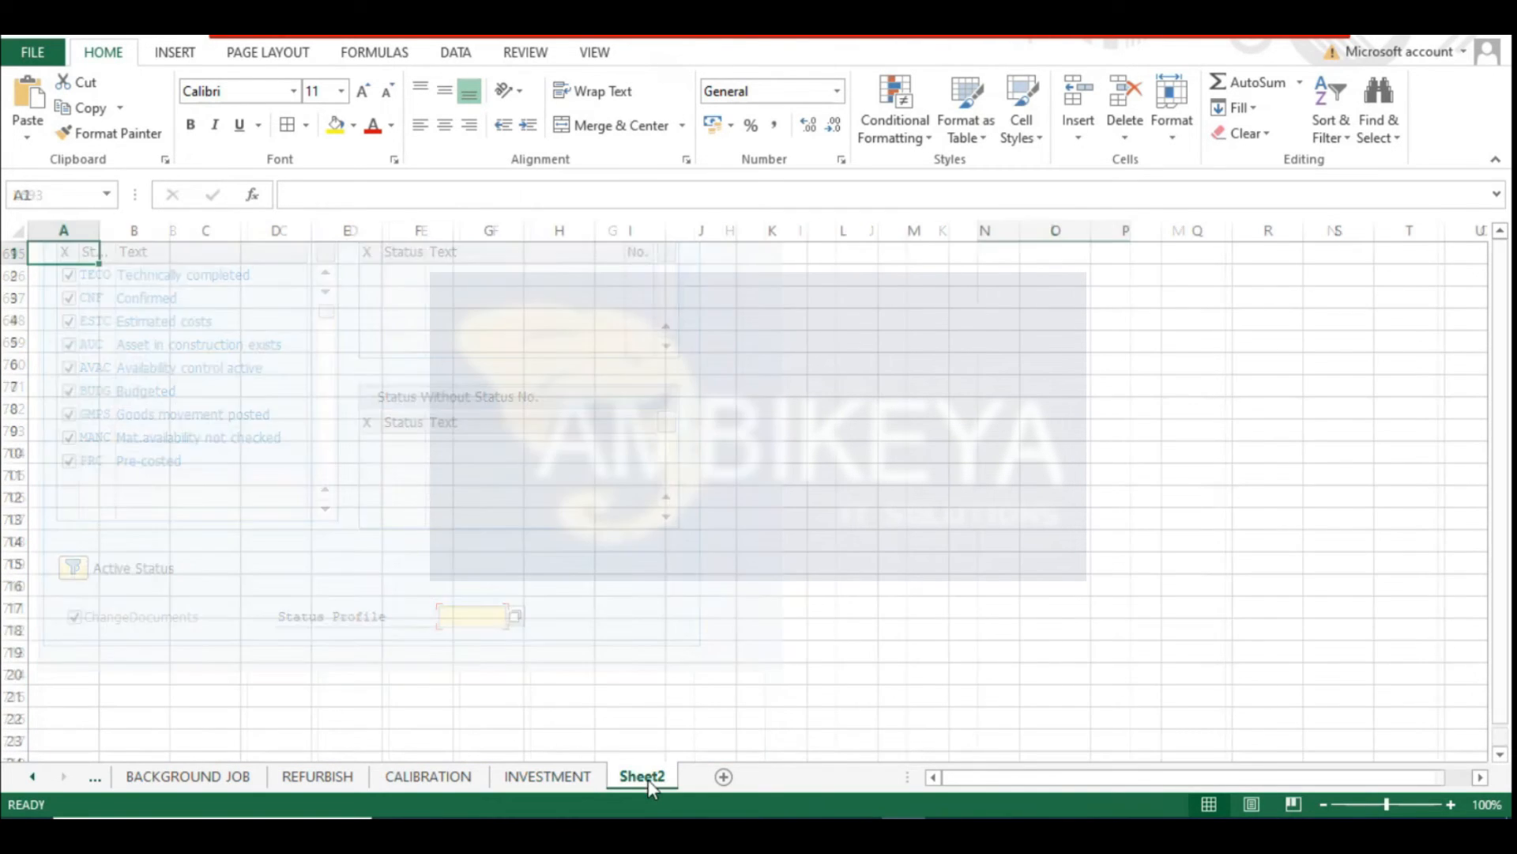
{"action": "double_click", "coordinate": [652, 778]}
{"action": "type", "text": "U"}
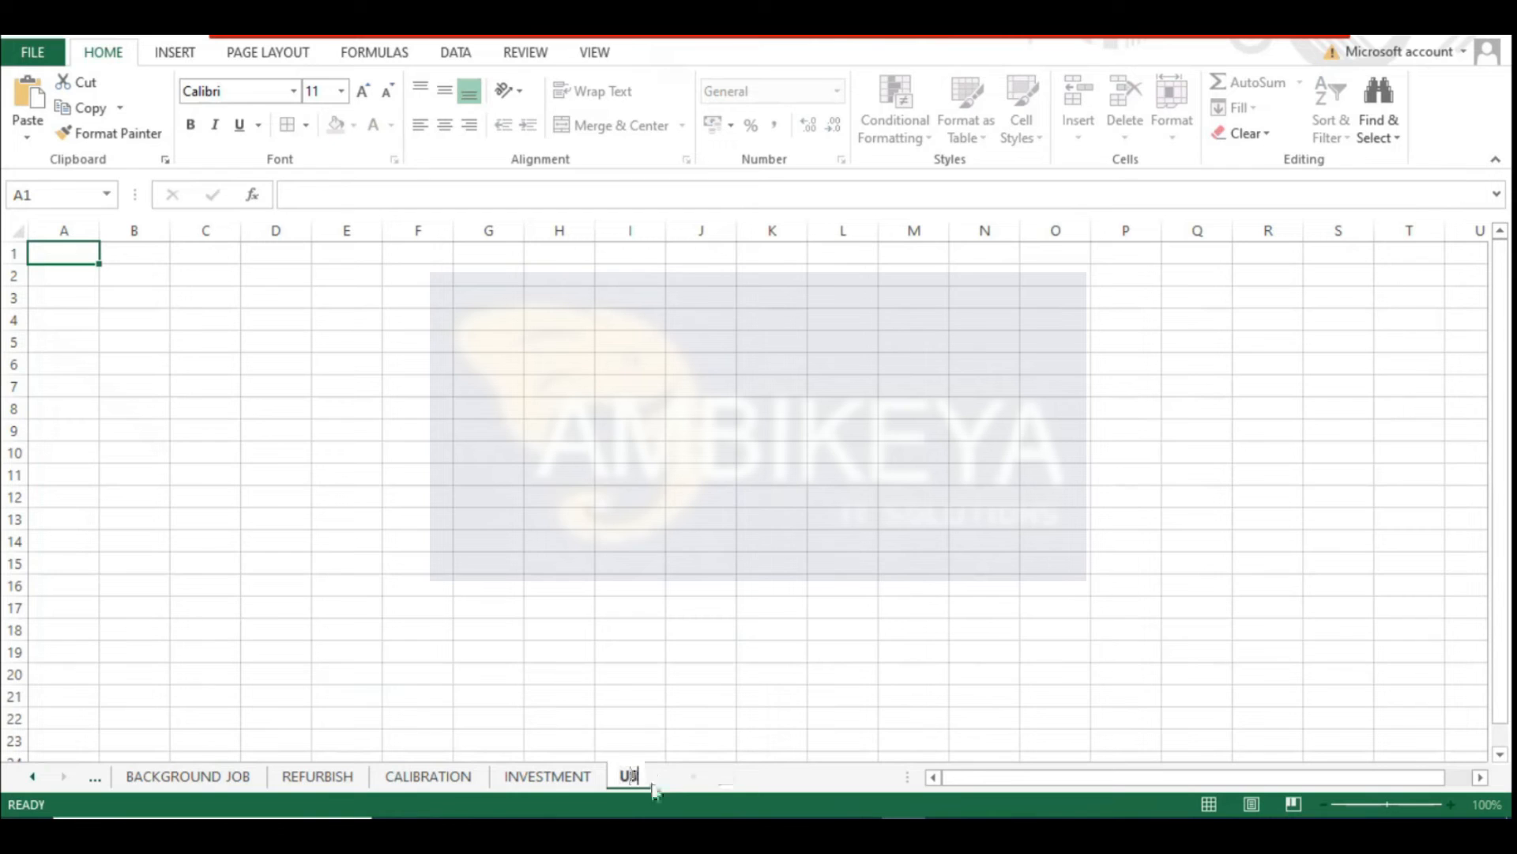
{"action": "type", "text": "SER STATUS"}
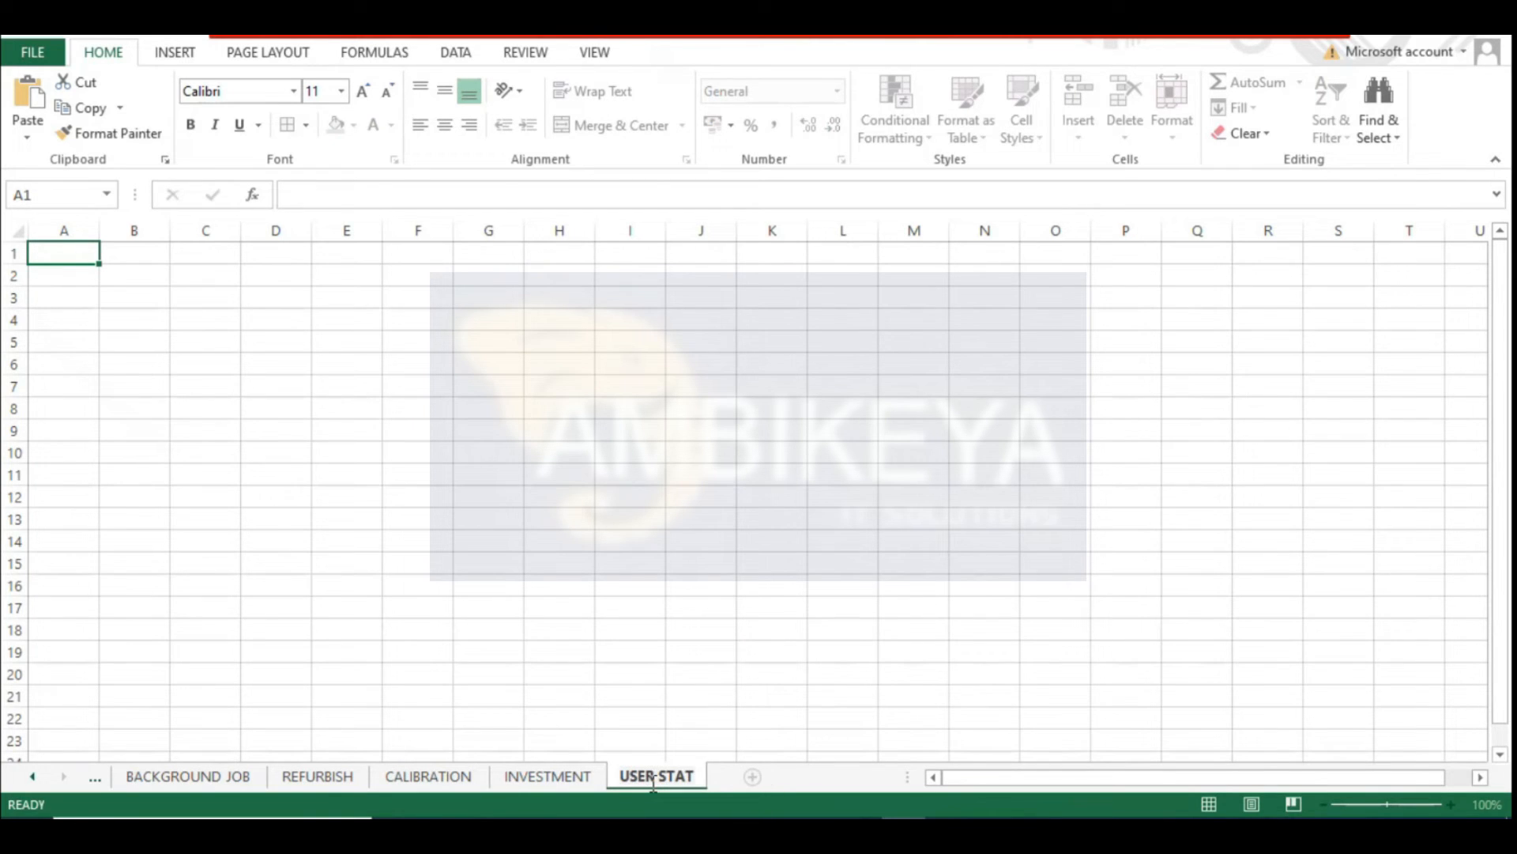
{"action": "key", "text": "Return"}
{"action": "left_click", "coordinate": [229, 334]}
{"action": "left_click", "coordinate": [193, 249]}
{"action": "left_click", "coordinate": [134, 277]}
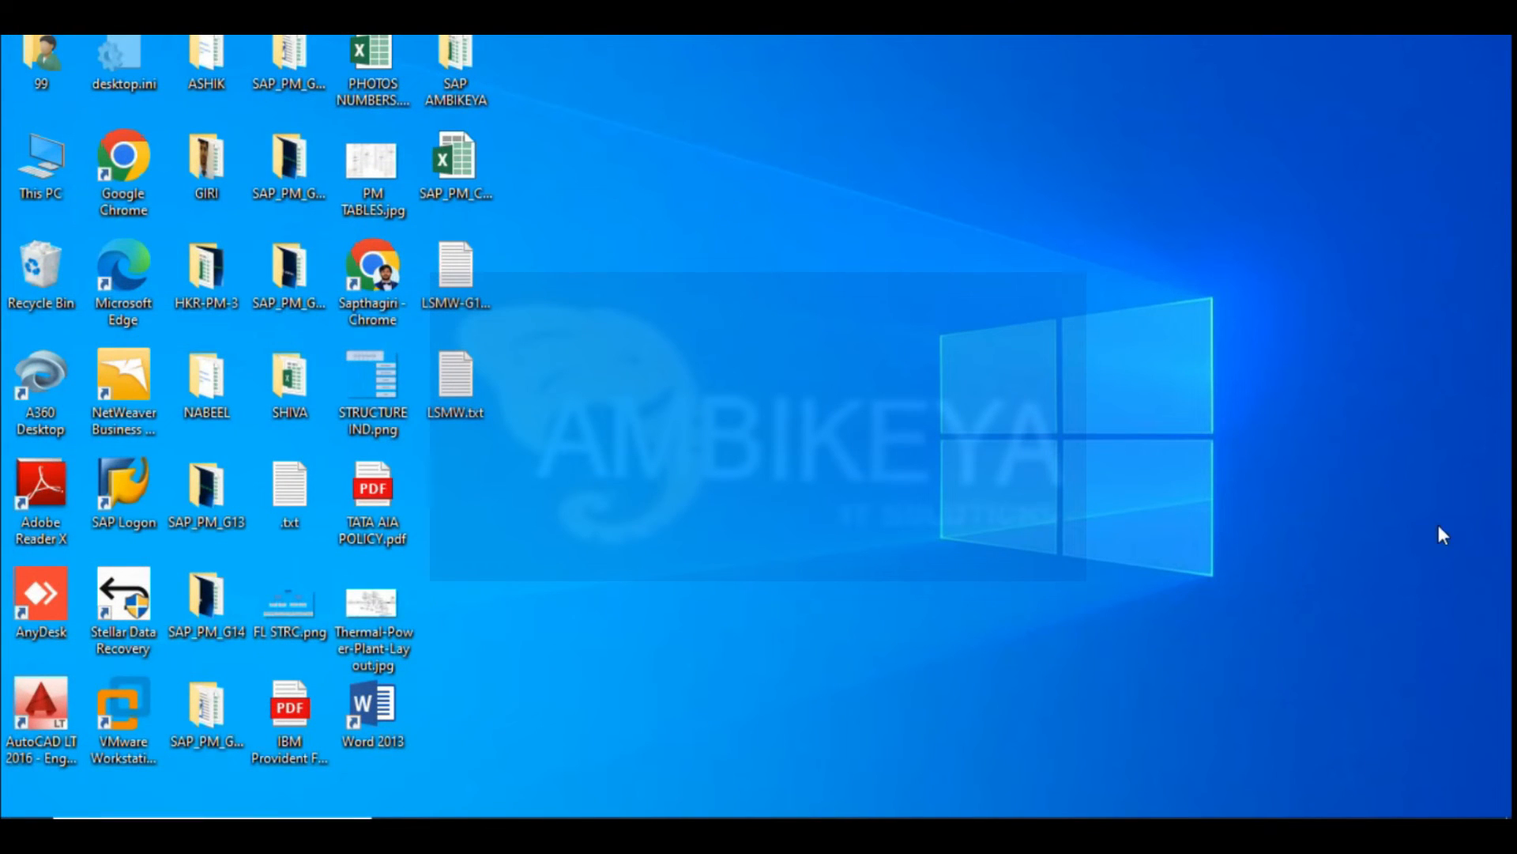
{"action": "key", "text": "F5"}
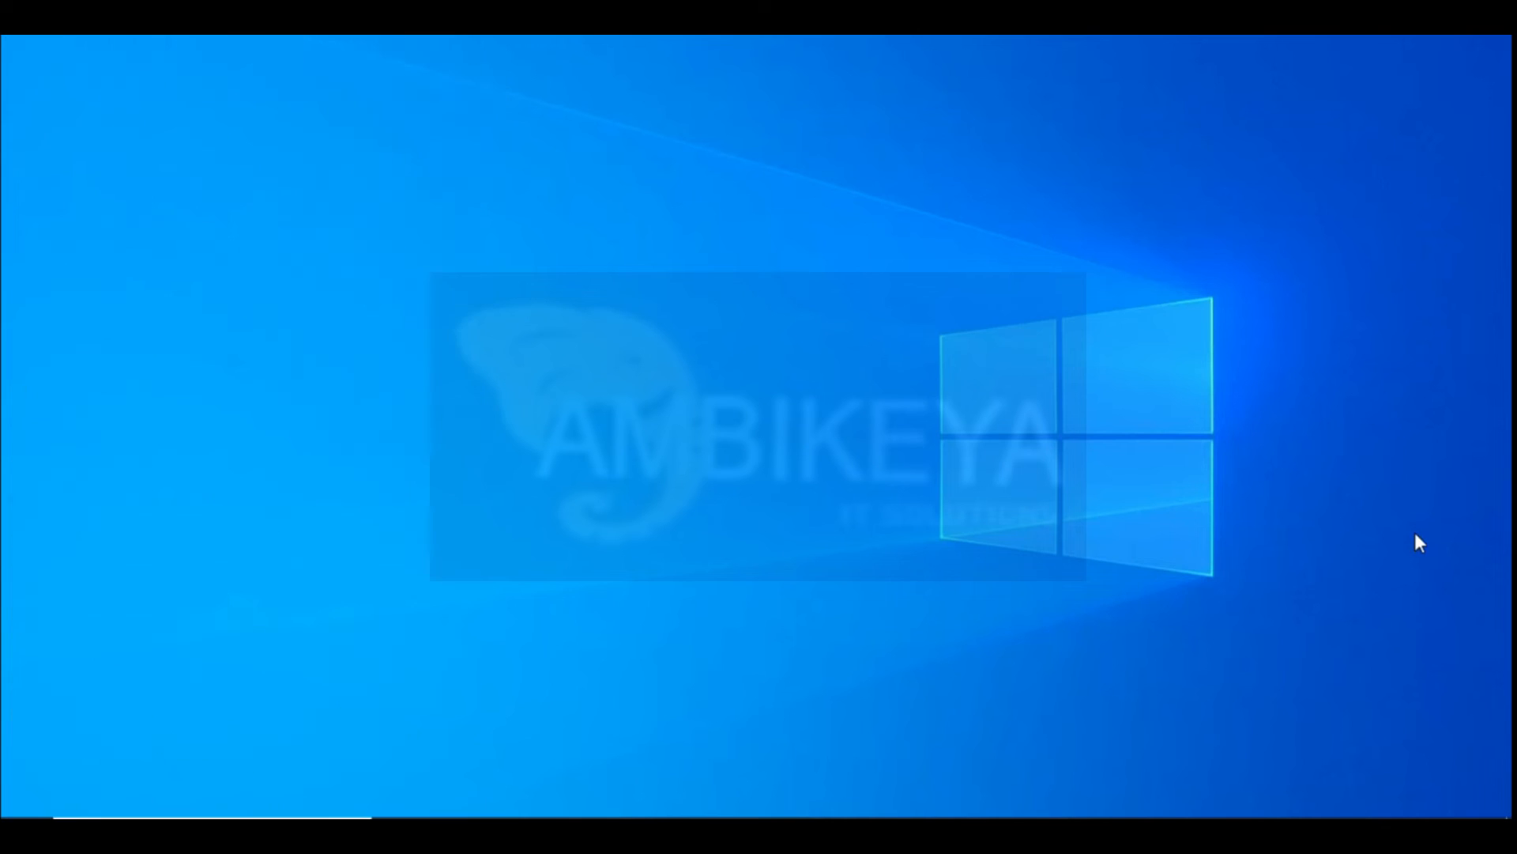
{"action": "right_click", "coordinate": [973, 252]}
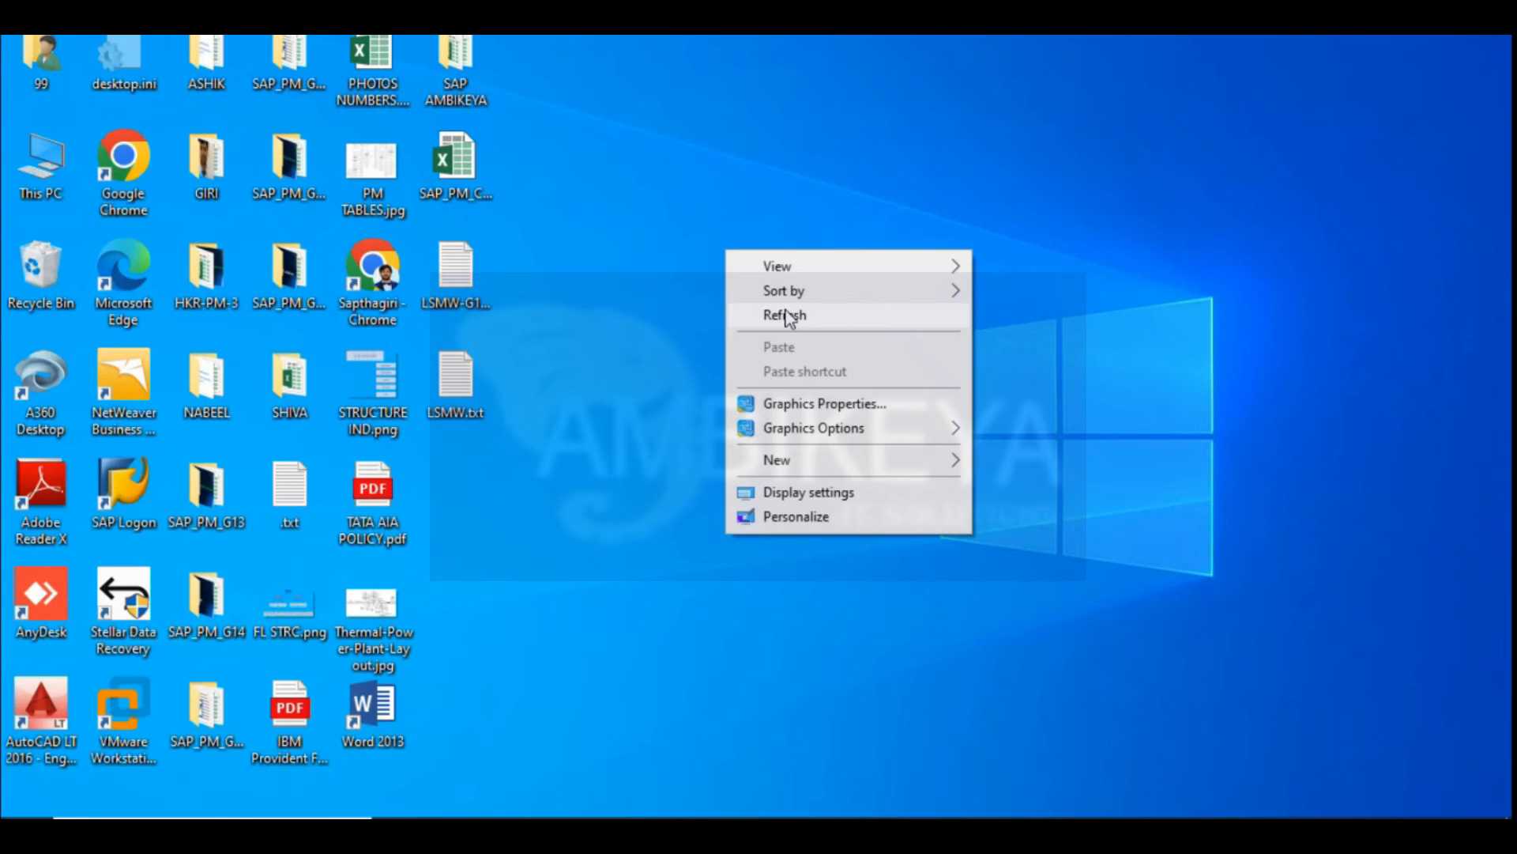
{"action": "left_click", "coordinate": [879, 314]}
{"action": "right_click", "coordinate": [751, 102]}
{"action": "left_click", "coordinate": [618, 170]}
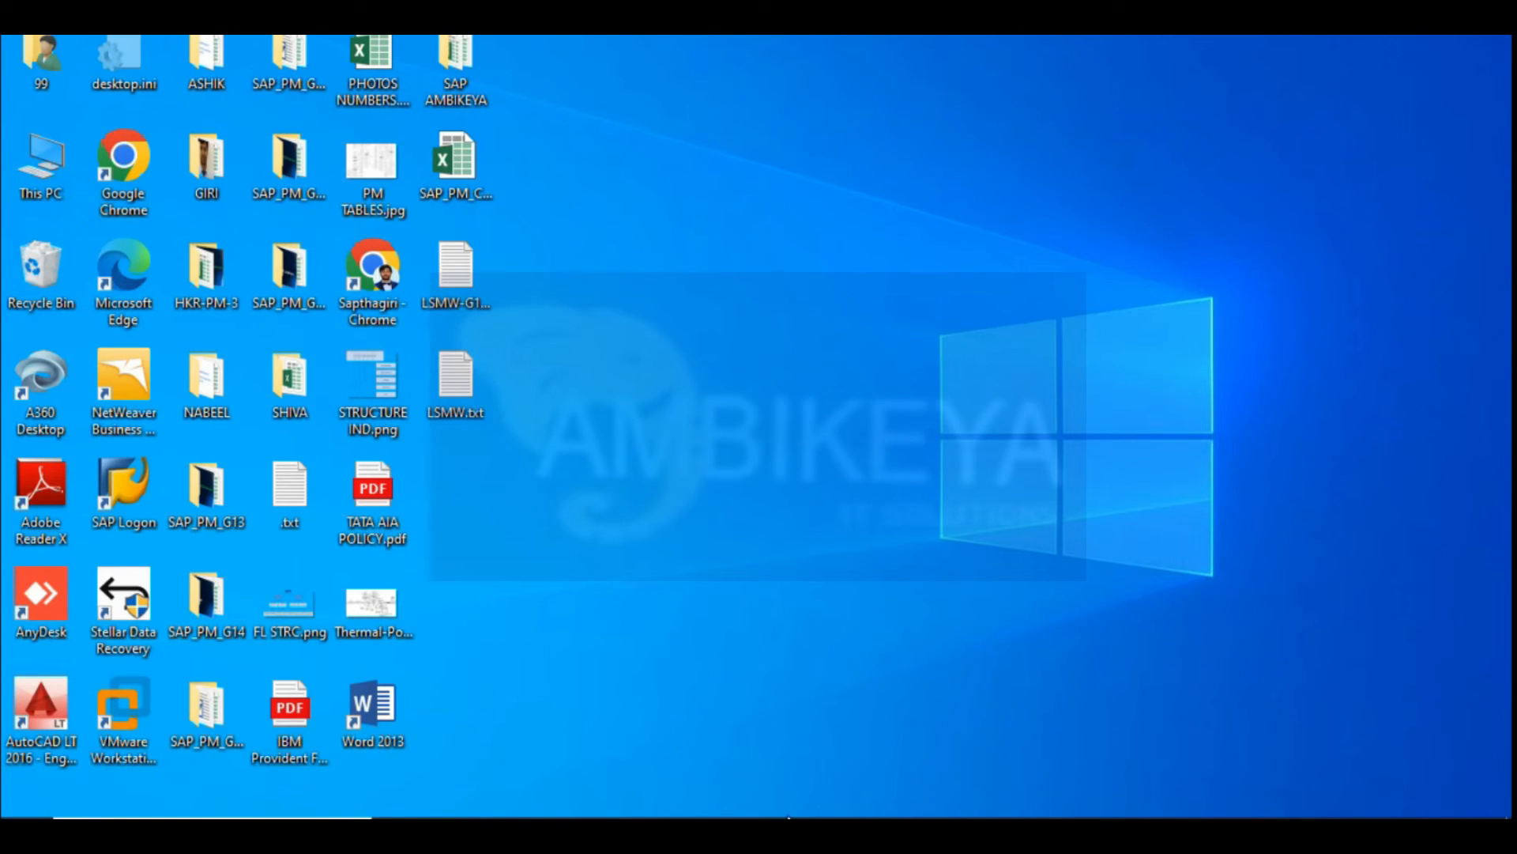
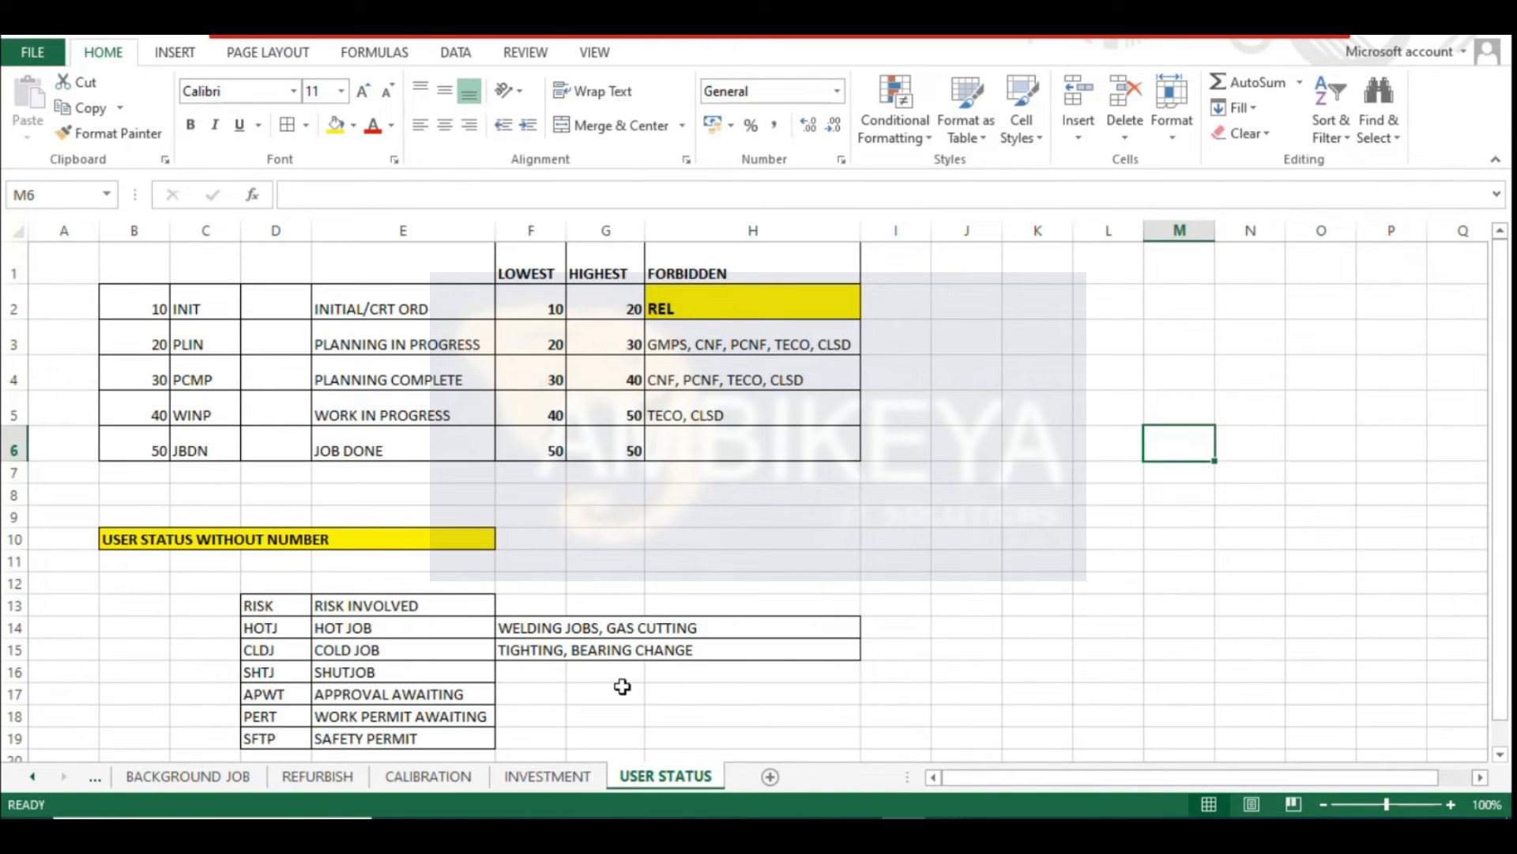
Review the order's system statuses in the INVESTMENT sheet's latest screenshot and return to the USER STATUS sheet
{"action": "left_click", "coordinate": [545, 777]}
{"action": "scroll", "coordinate": [325, 548], "scroll_direction": "up", "scroll_amount": 3}
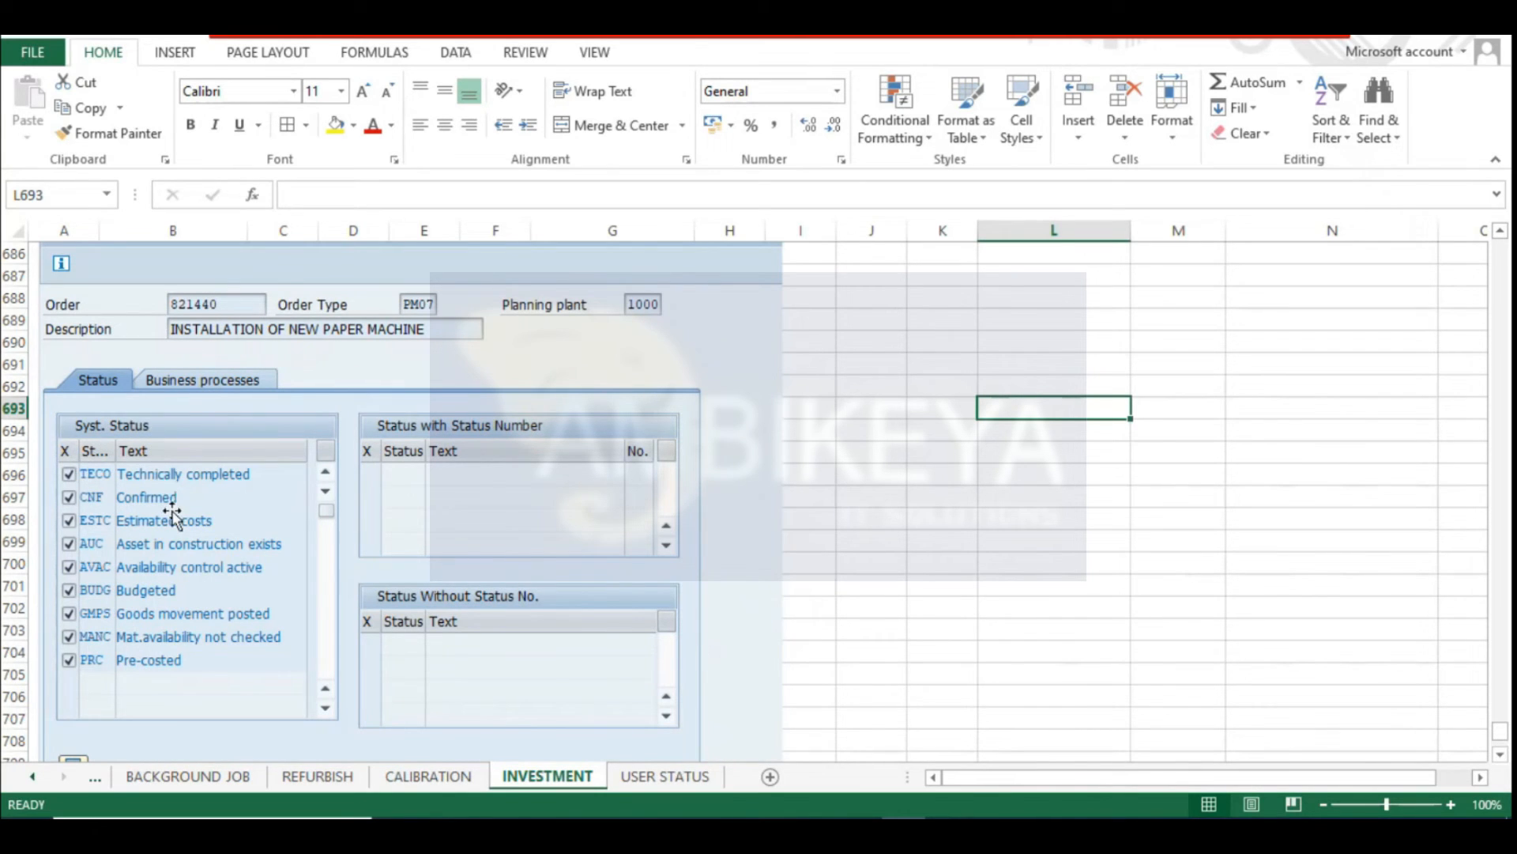
{"action": "scroll", "coordinate": [180, 500], "scroll_direction": "down", "scroll_amount": 1}
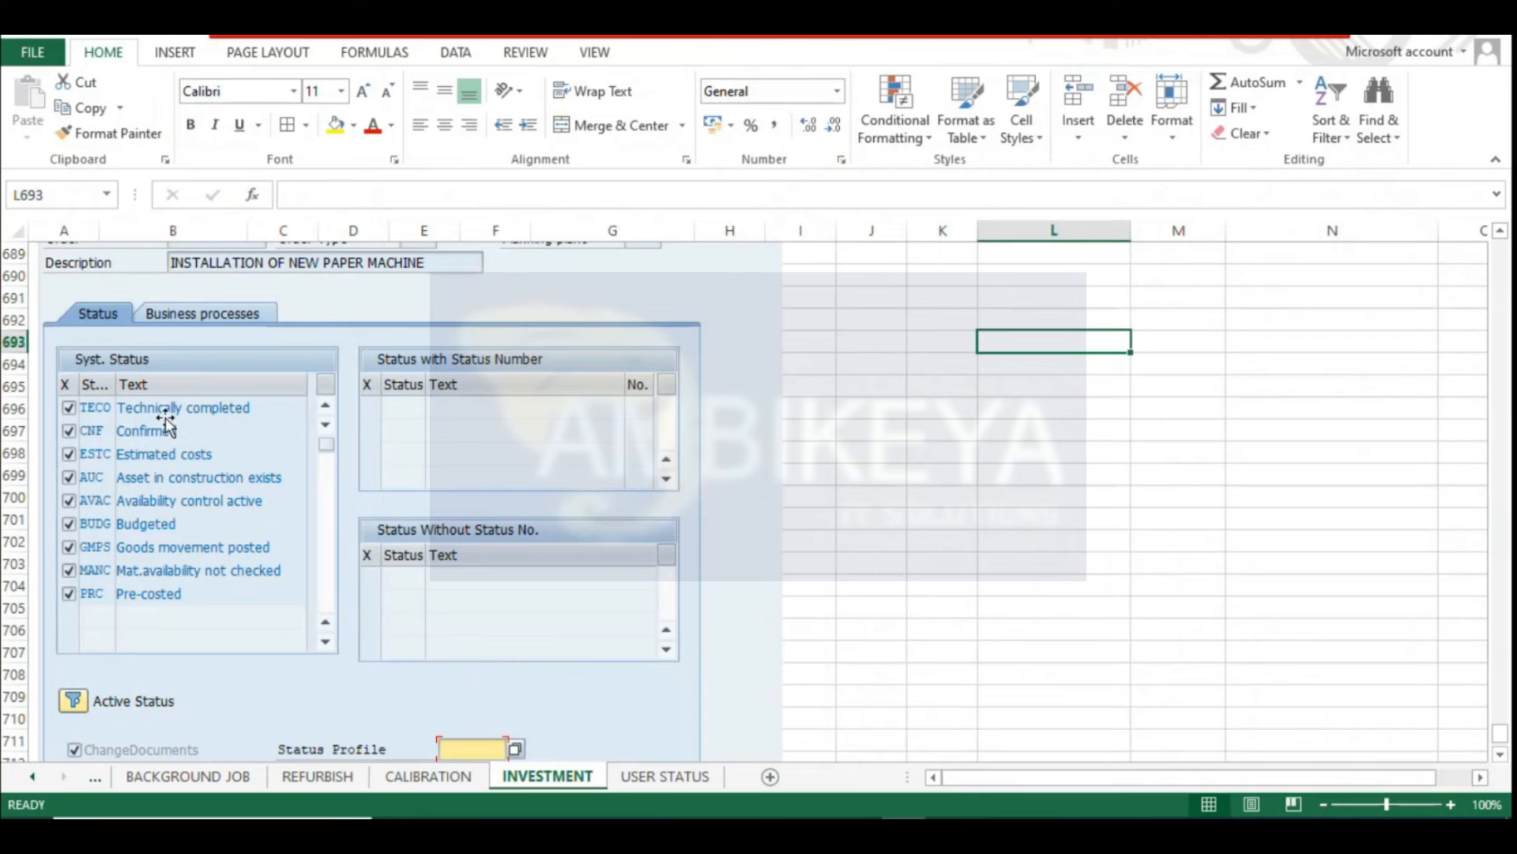
{"action": "left_click", "coordinate": [660, 778]}
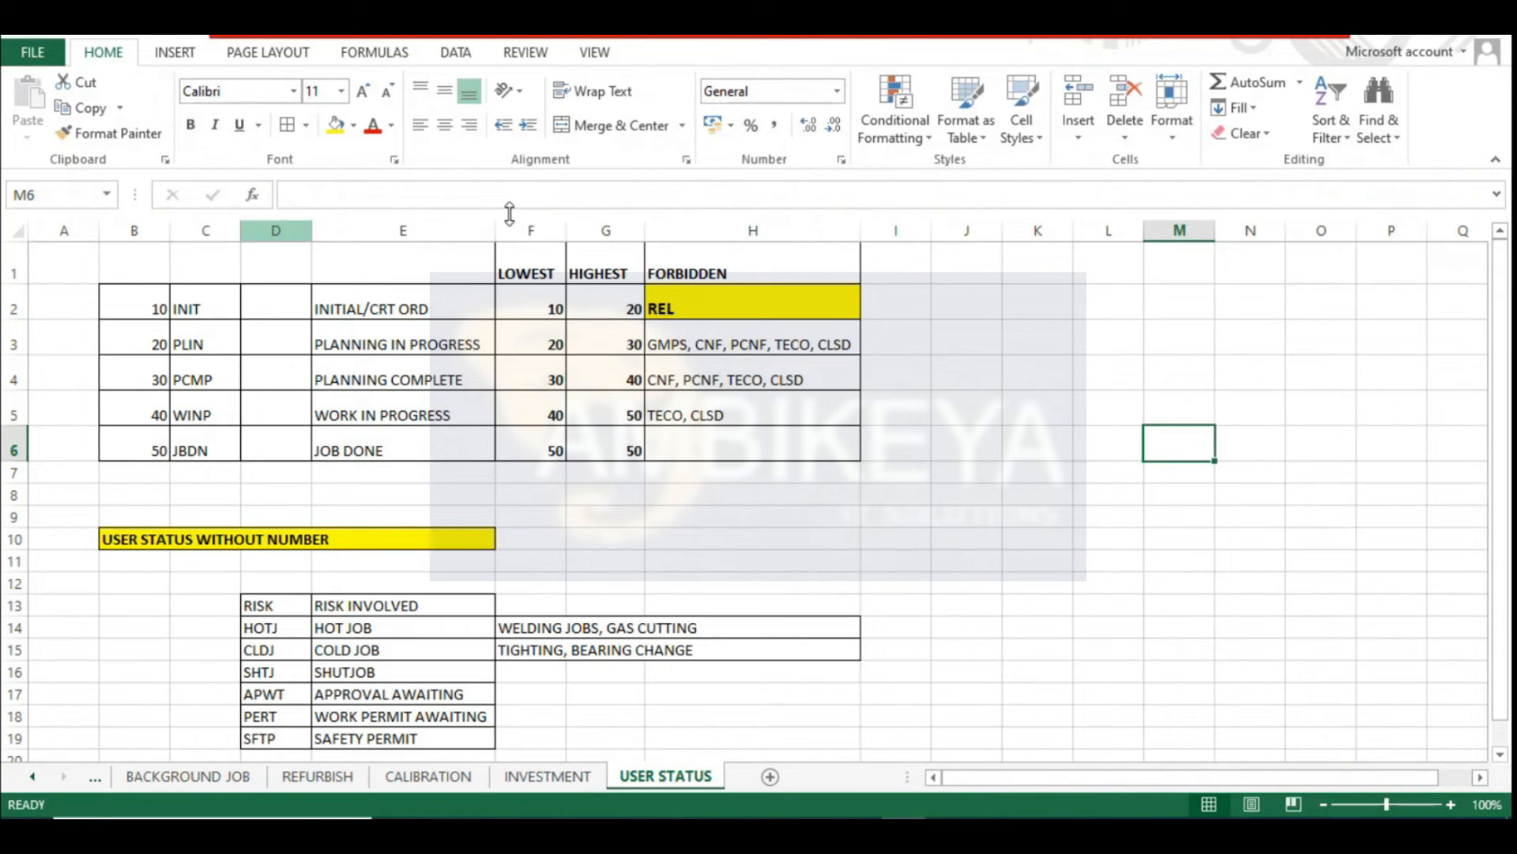
Format the user status codes in C2:C6 with a yellow fill and bold text, and widen column C slightly
{"action": "left_click", "coordinate": [1022, 542]}
{"action": "left_click_drag", "start_coordinate": [172, 313], "coordinate": [203, 440]}
{"action": "left_click", "coordinate": [336, 125]}
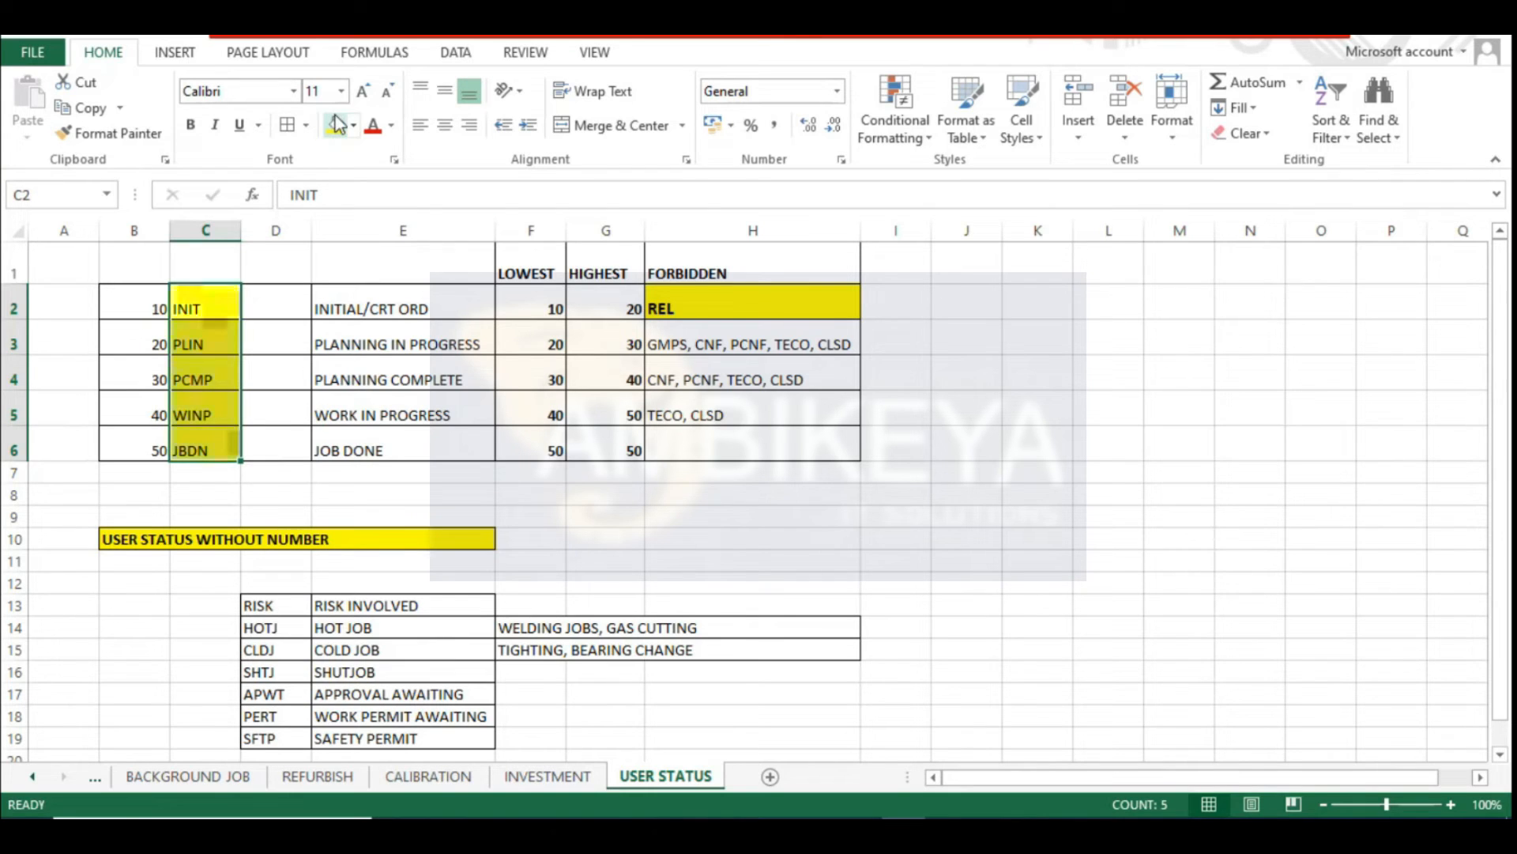
{"action": "left_click_drag", "start_coordinate": [241, 230], "coordinate": [252, 229]}
{"action": "left_click", "coordinate": [204, 312]}
{"action": "left_click_drag", "start_coordinate": [204, 312], "coordinate": [203, 441]}
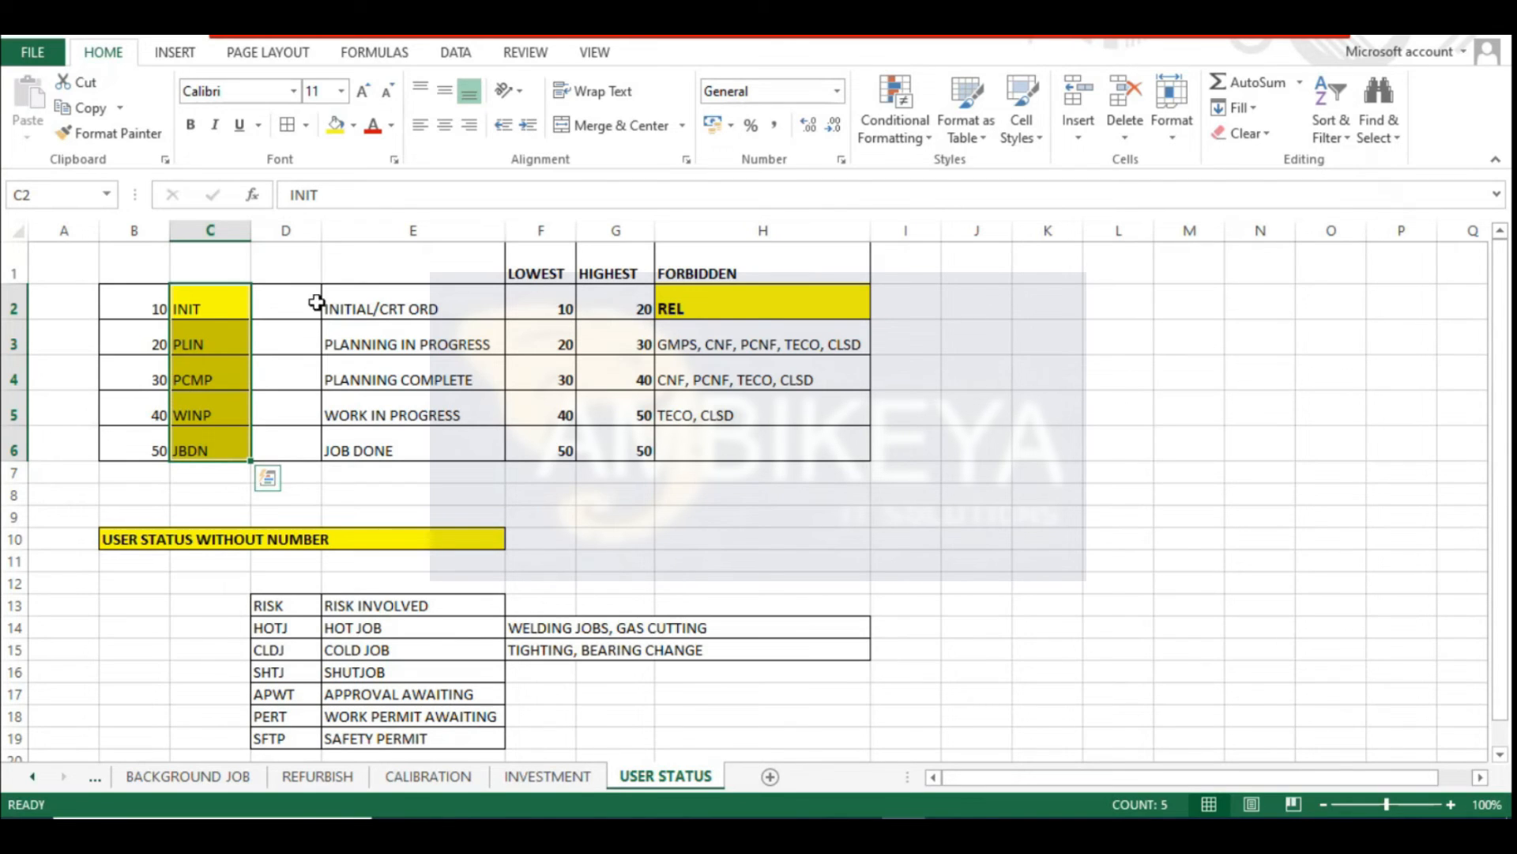
{"action": "left_click", "coordinate": [190, 124]}
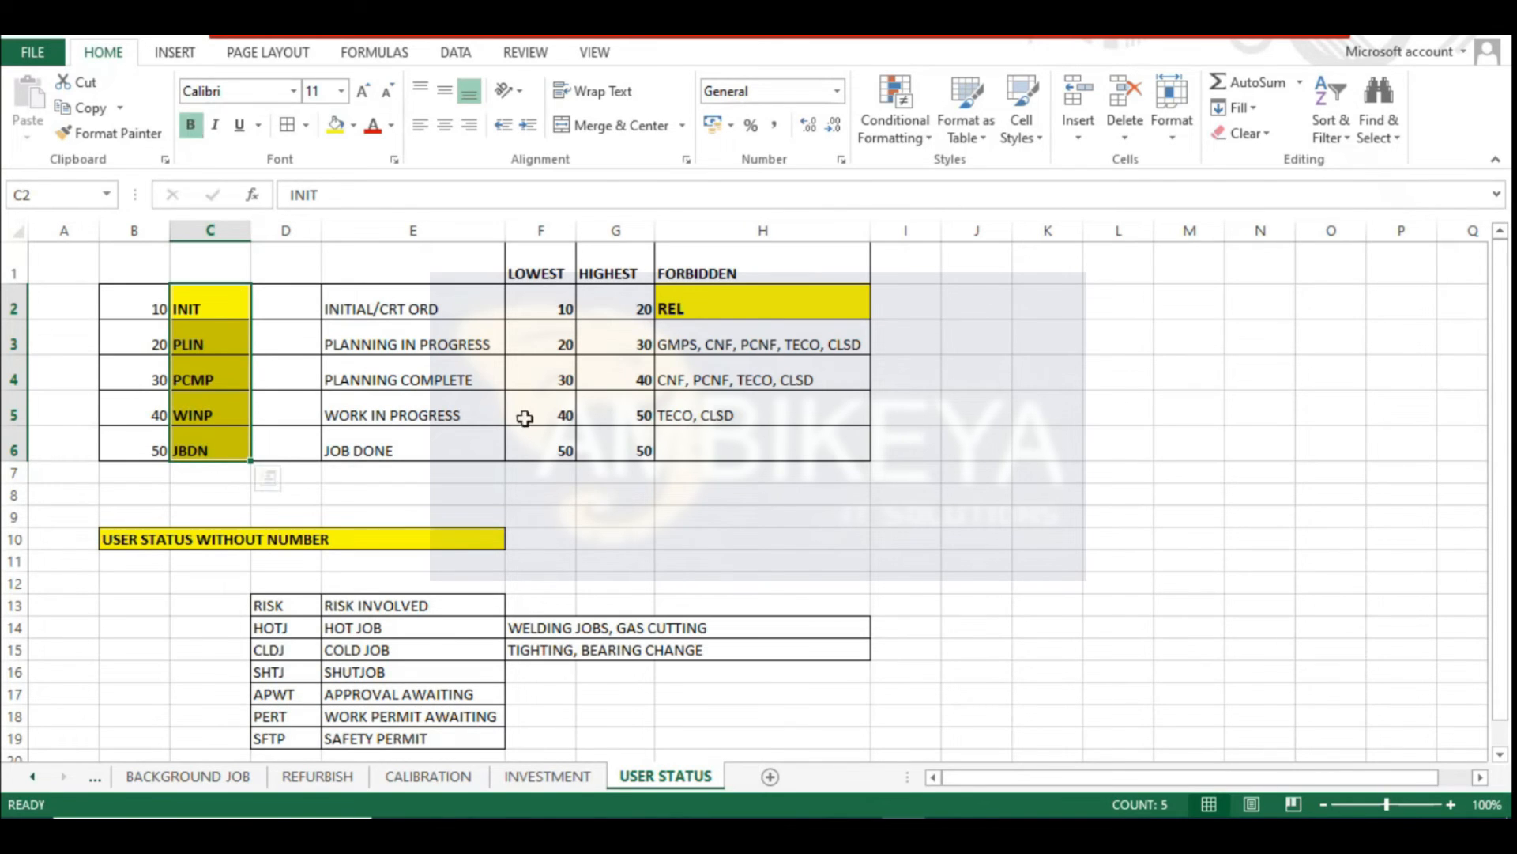
Go through the codes and descriptions of the INIT, PLIN and PCMP statuses, and widen column E slightly
{"action": "left_click", "coordinate": [419, 304]}
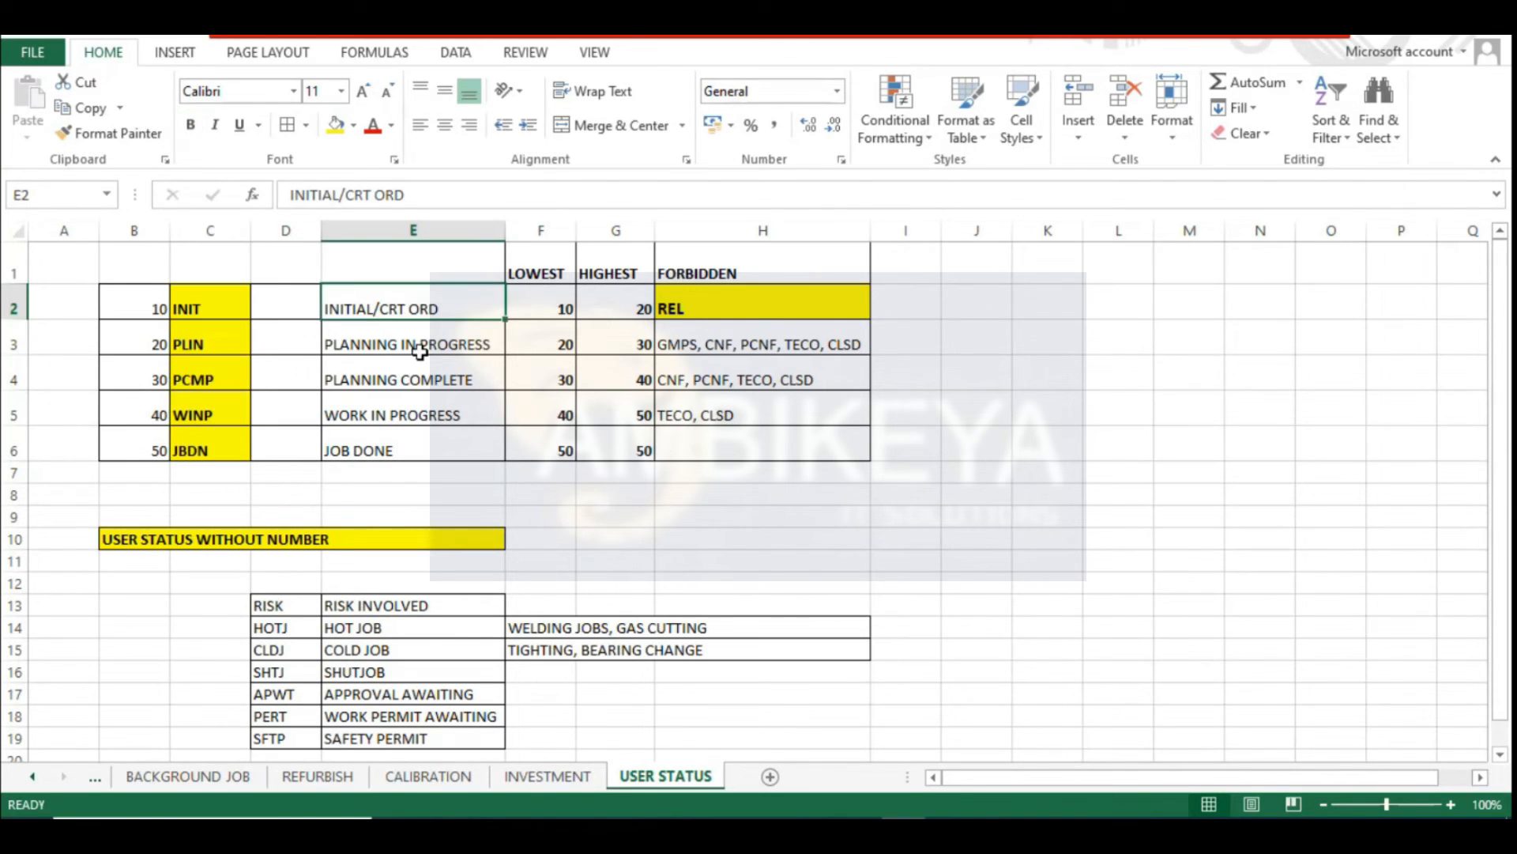
{"action": "left_click", "coordinate": [214, 301]}
{"action": "left_click", "coordinate": [425, 304]}
{"action": "left_click", "coordinate": [198, 349]}
{"action": "left_click", "coordinate": [332, 343]}
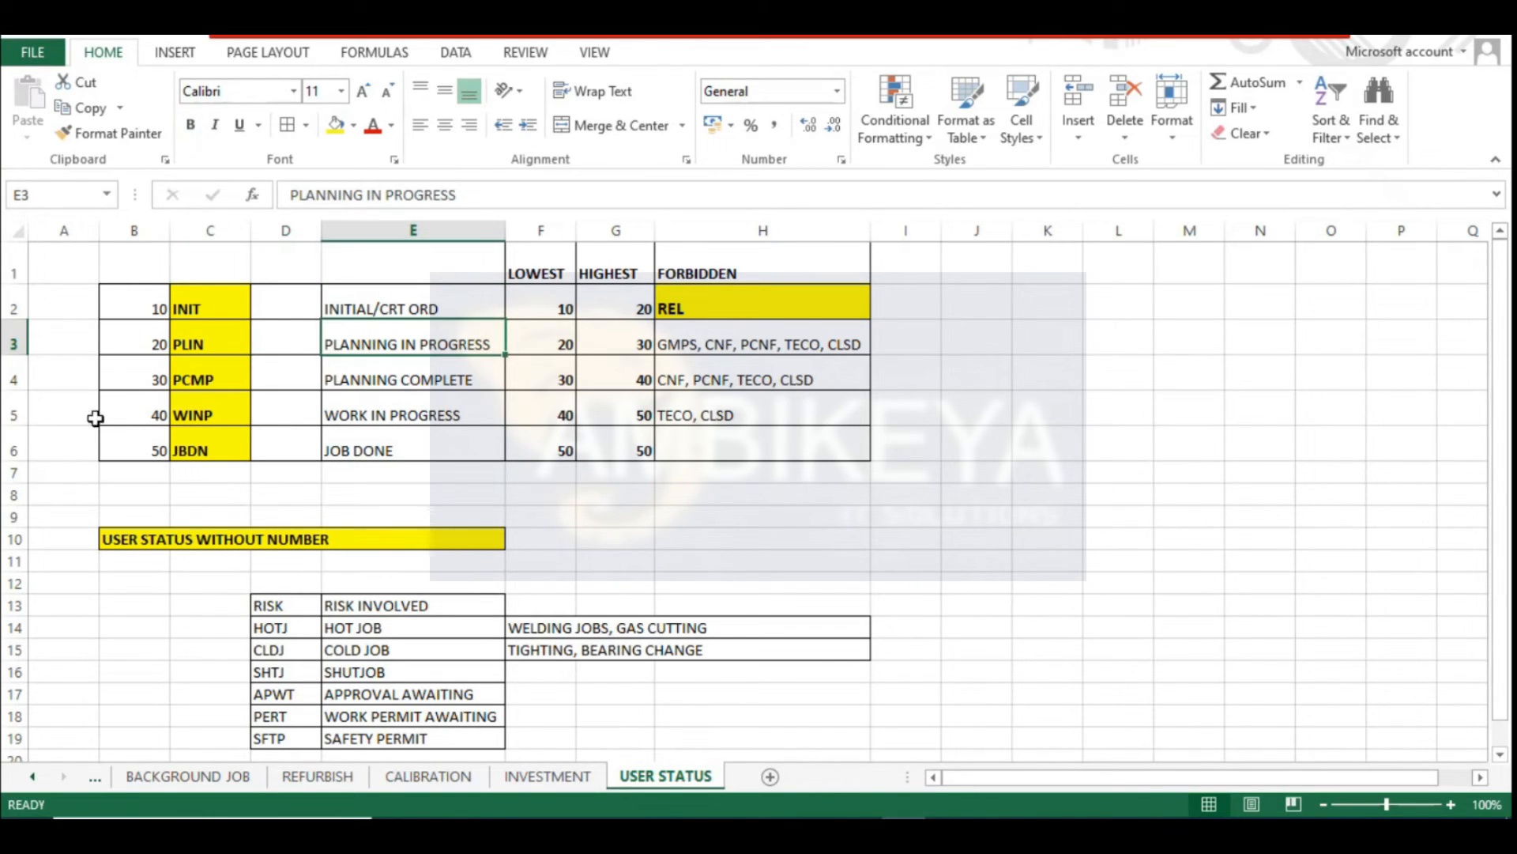
{"action": "left_click", "coordinate": [381, 371]}
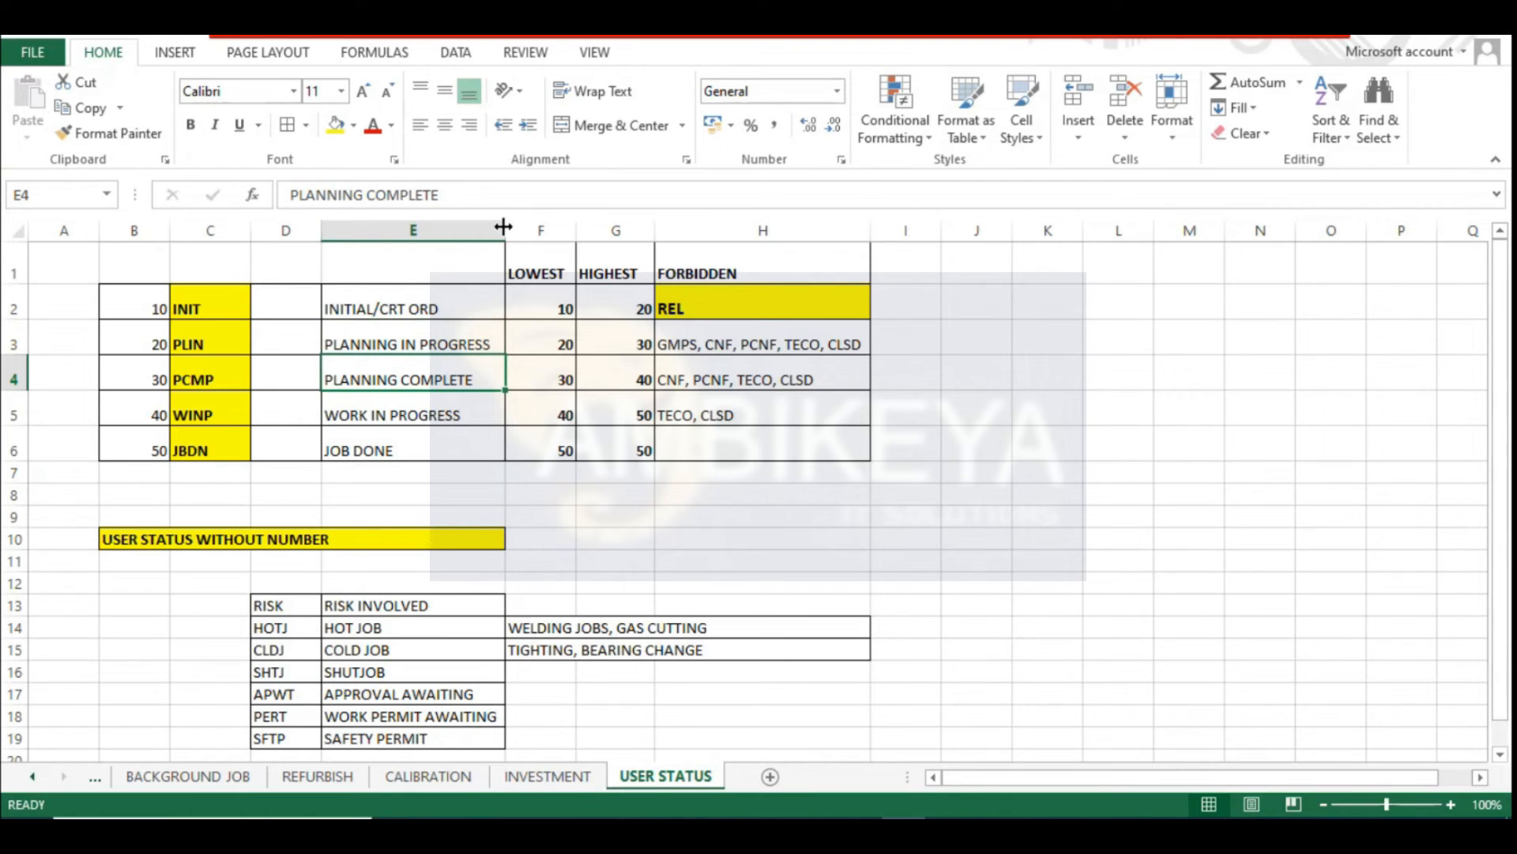
{"action": "left_click_drag", "start_coordinate": [505, 230], "coordinate": [510, 230]}
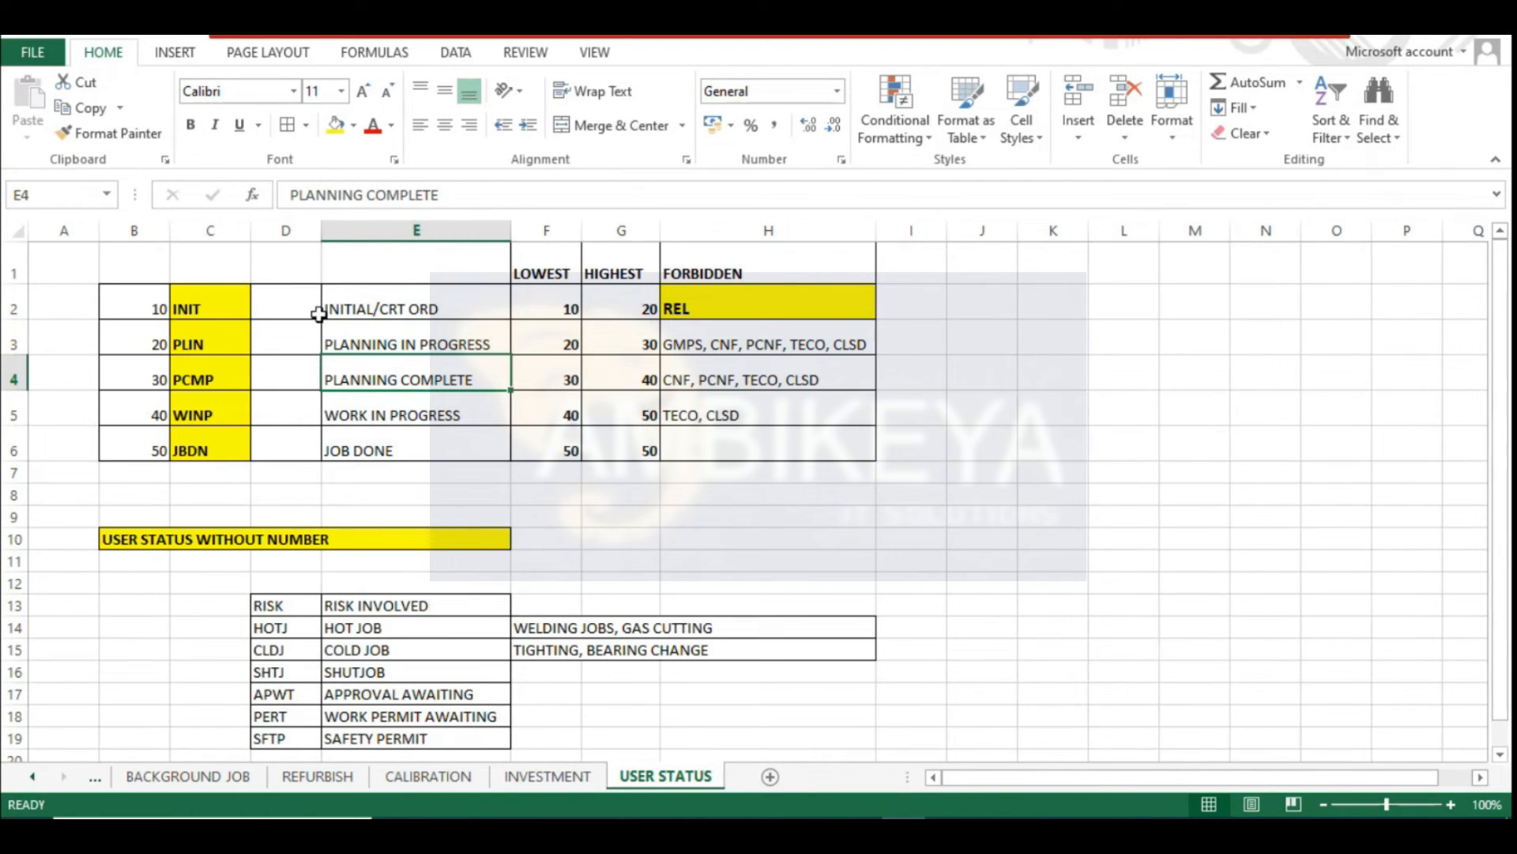
{"action": "left_click", "coordinate": [242, 387]}
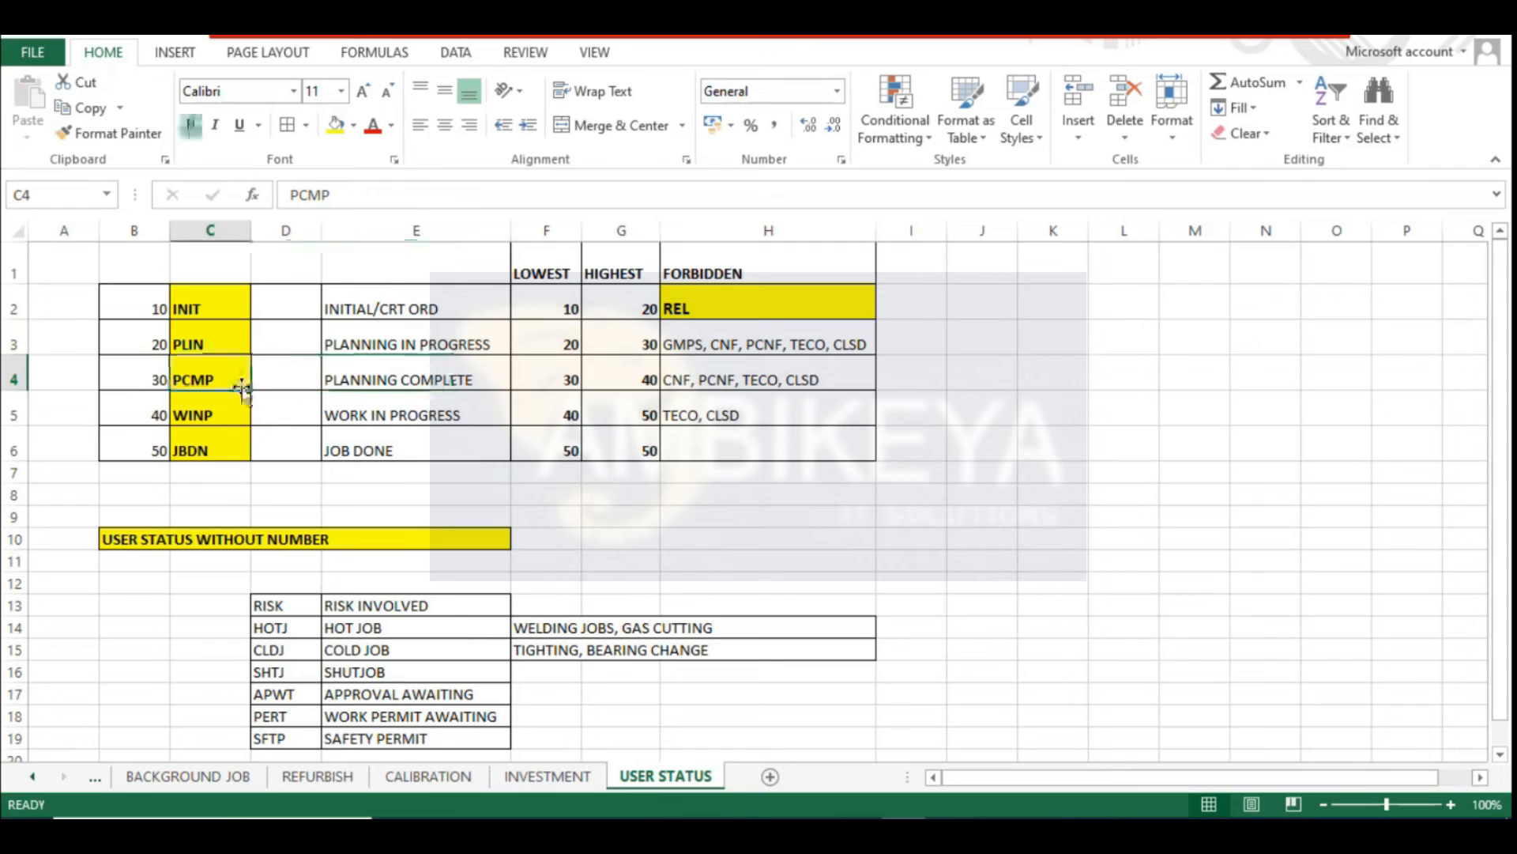
Change the PCMP status description in E4 to PLANNING COMPLETED
{"action": "left_click", "coordinate": [413, 379]}
{"action": "left_click", "coordinate": [228, 394]}
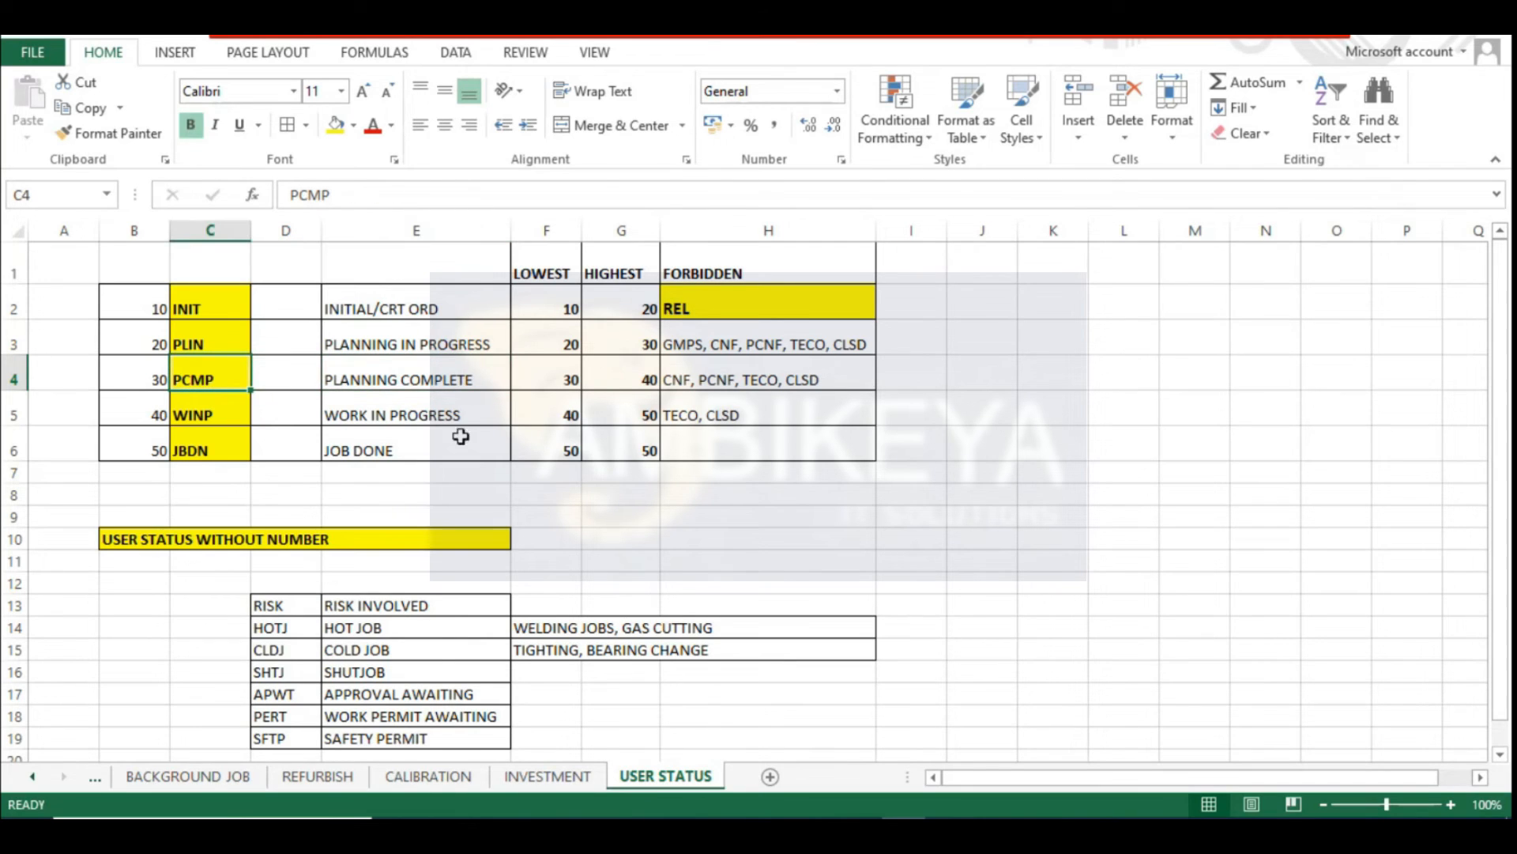
{"action": "left_click", "coordinate": [430, 384]}
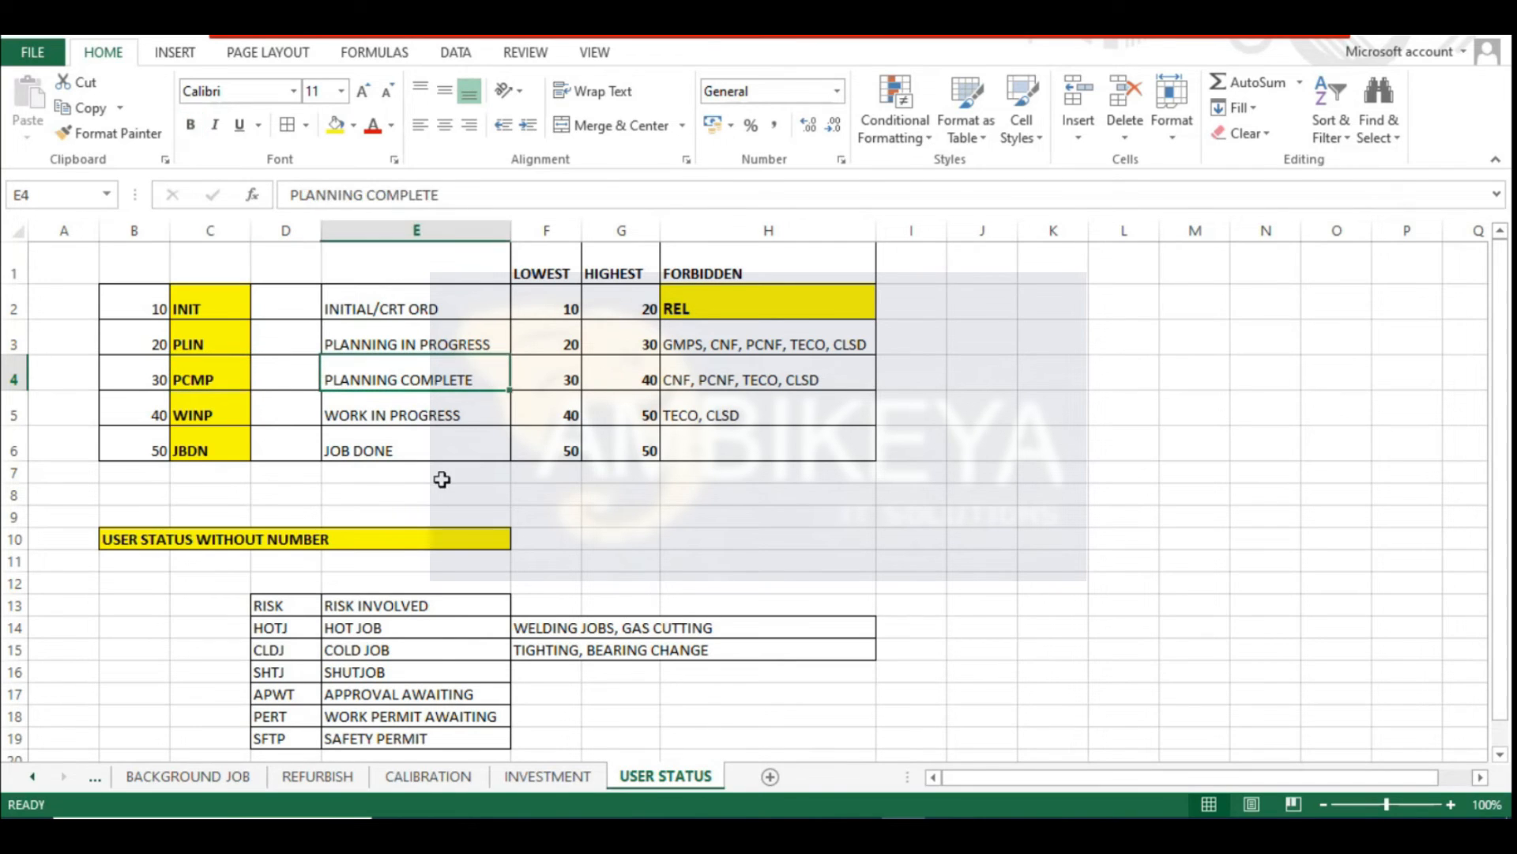
{"action": "double_click", "coordinate": [474, 377]}
{"action": "type", "text": "D"}
{"action": "key", "text": "Return"}
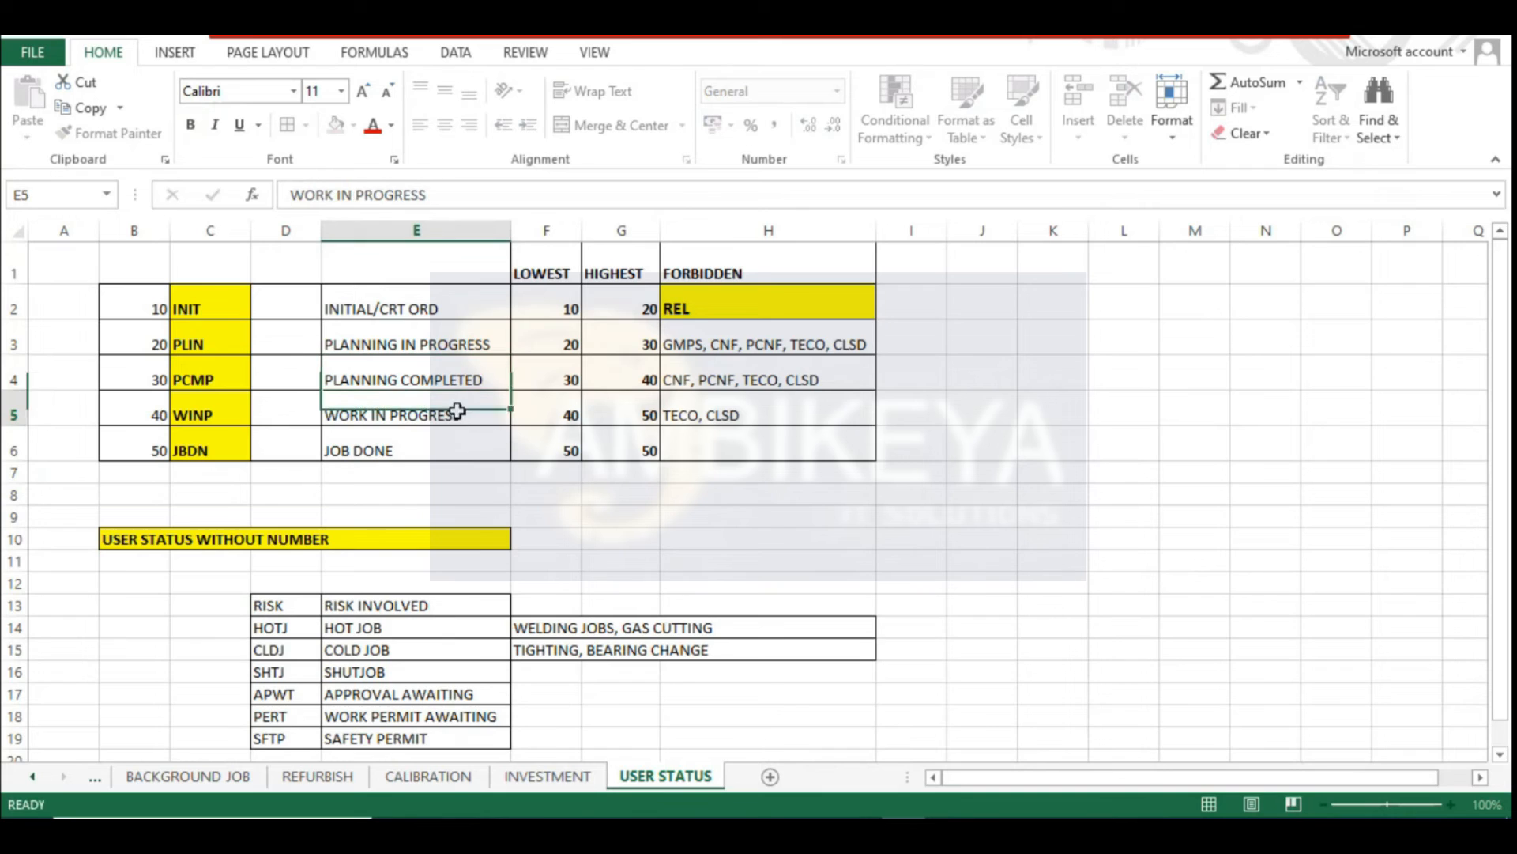
Widen the HIGHEST column G slightly
{"action": "left_click", "coordinate": [435, 451]}
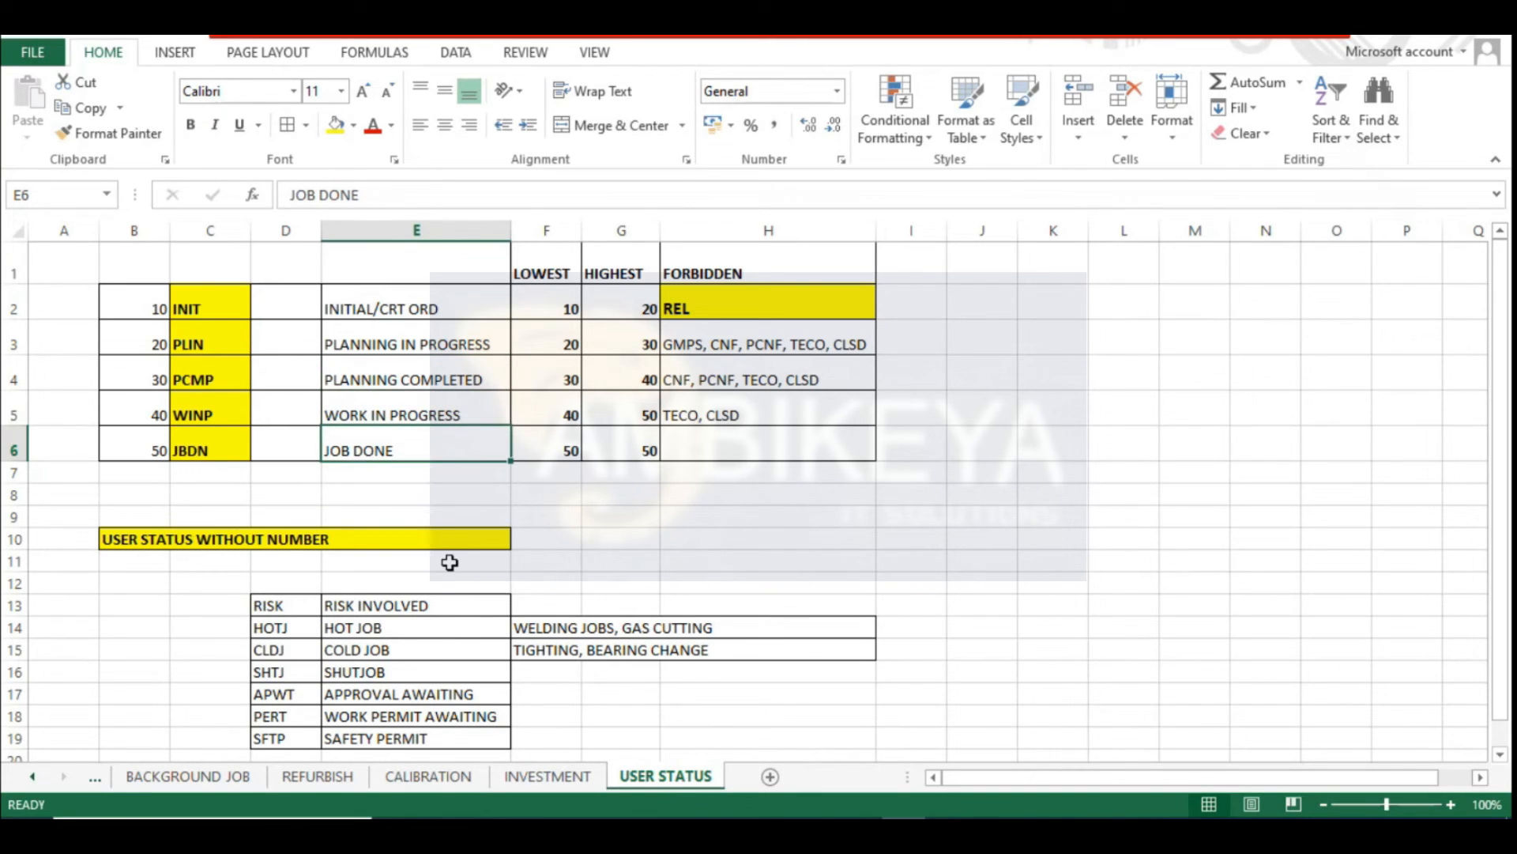
{"action": "left_click_drag", "start_coordinate": [661, 228], "coordinate": [687, 228]}
{"action": "left_click", "coordinate": [544, 308]}
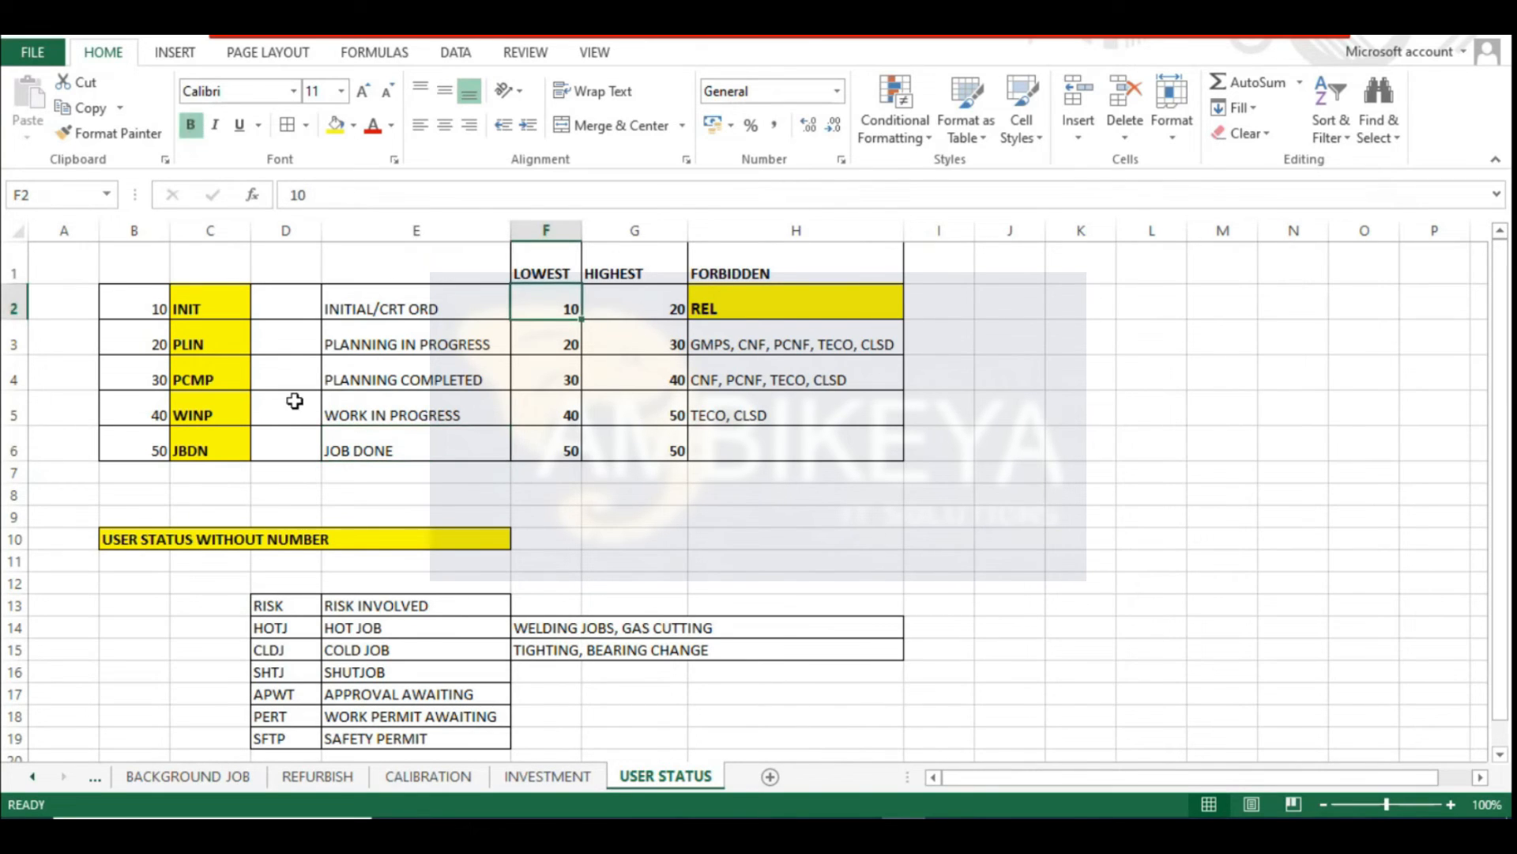
Compare INIT's lowest and highest numbers in row 2 with the status numbers, codes and descriptions in the table
{"action": "left_click", "coordinate": [201, 308]}
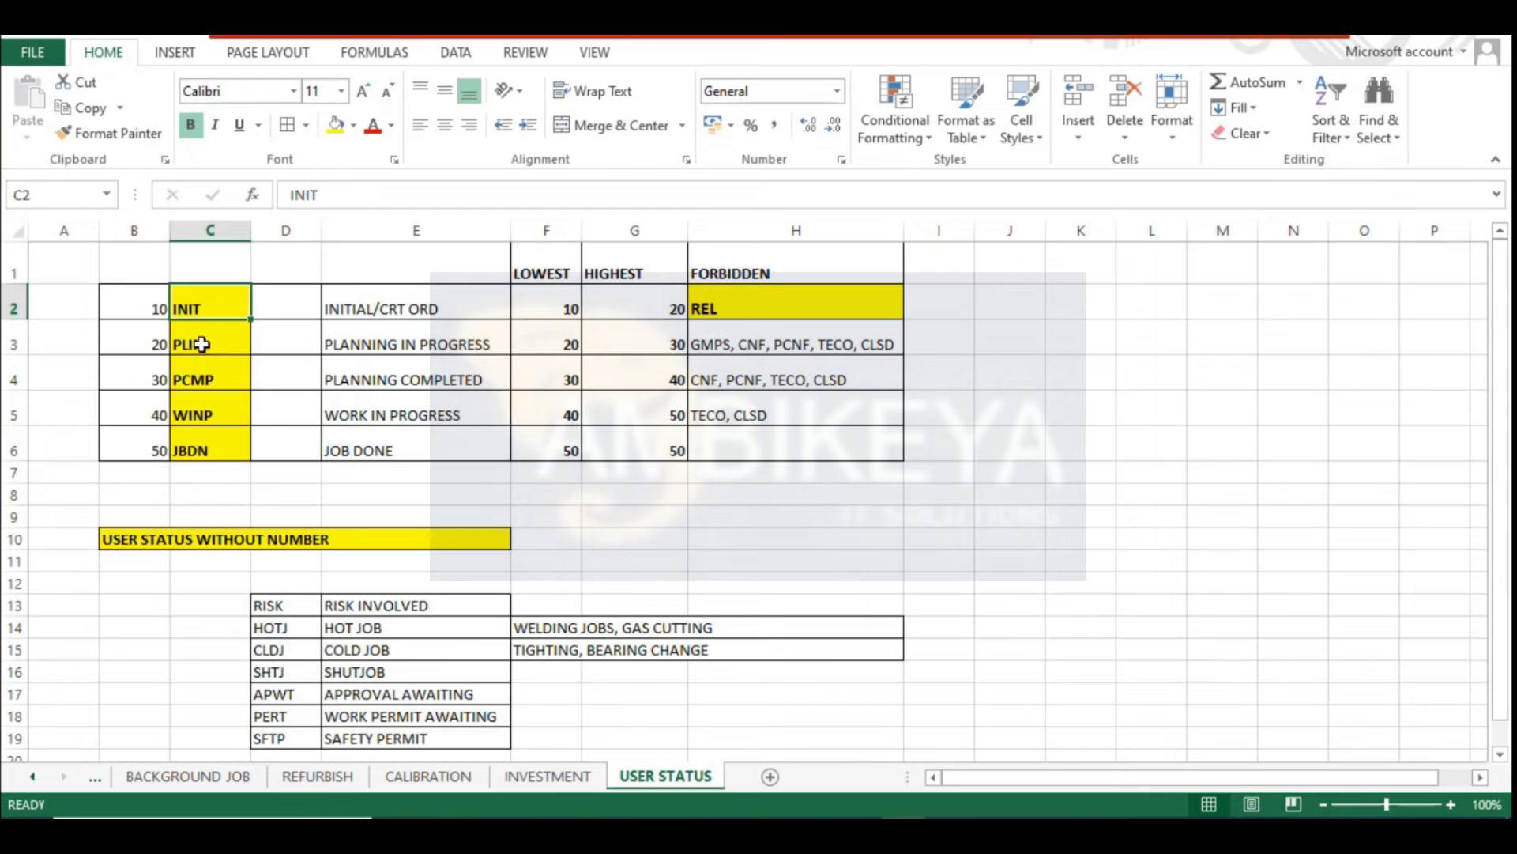
{"action": "left_click", "coordinate": [202, 344]}
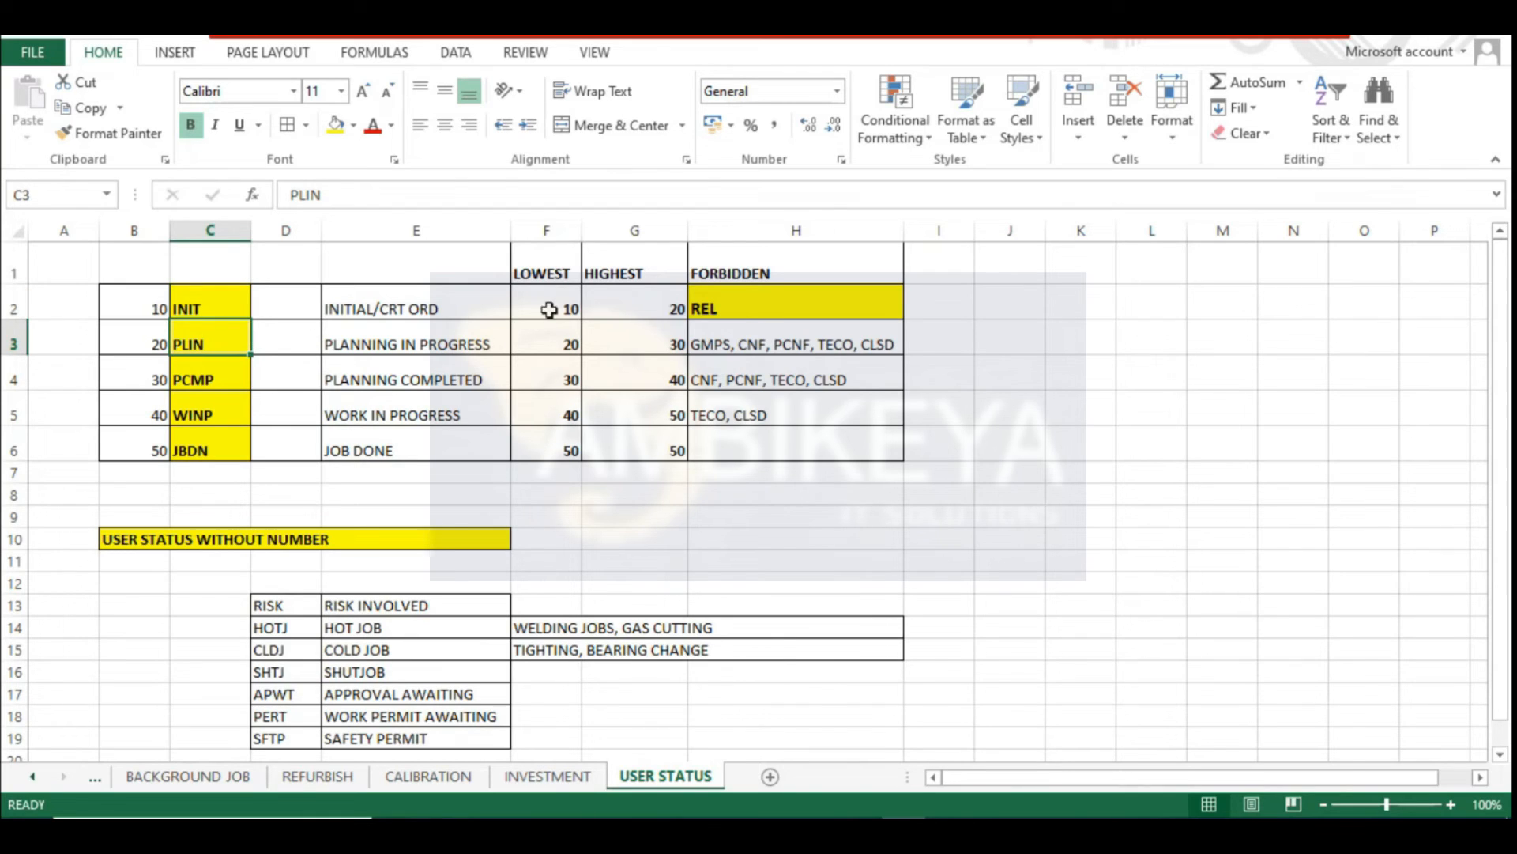
{"action": "left_click", "coordinate": [648, 309]}
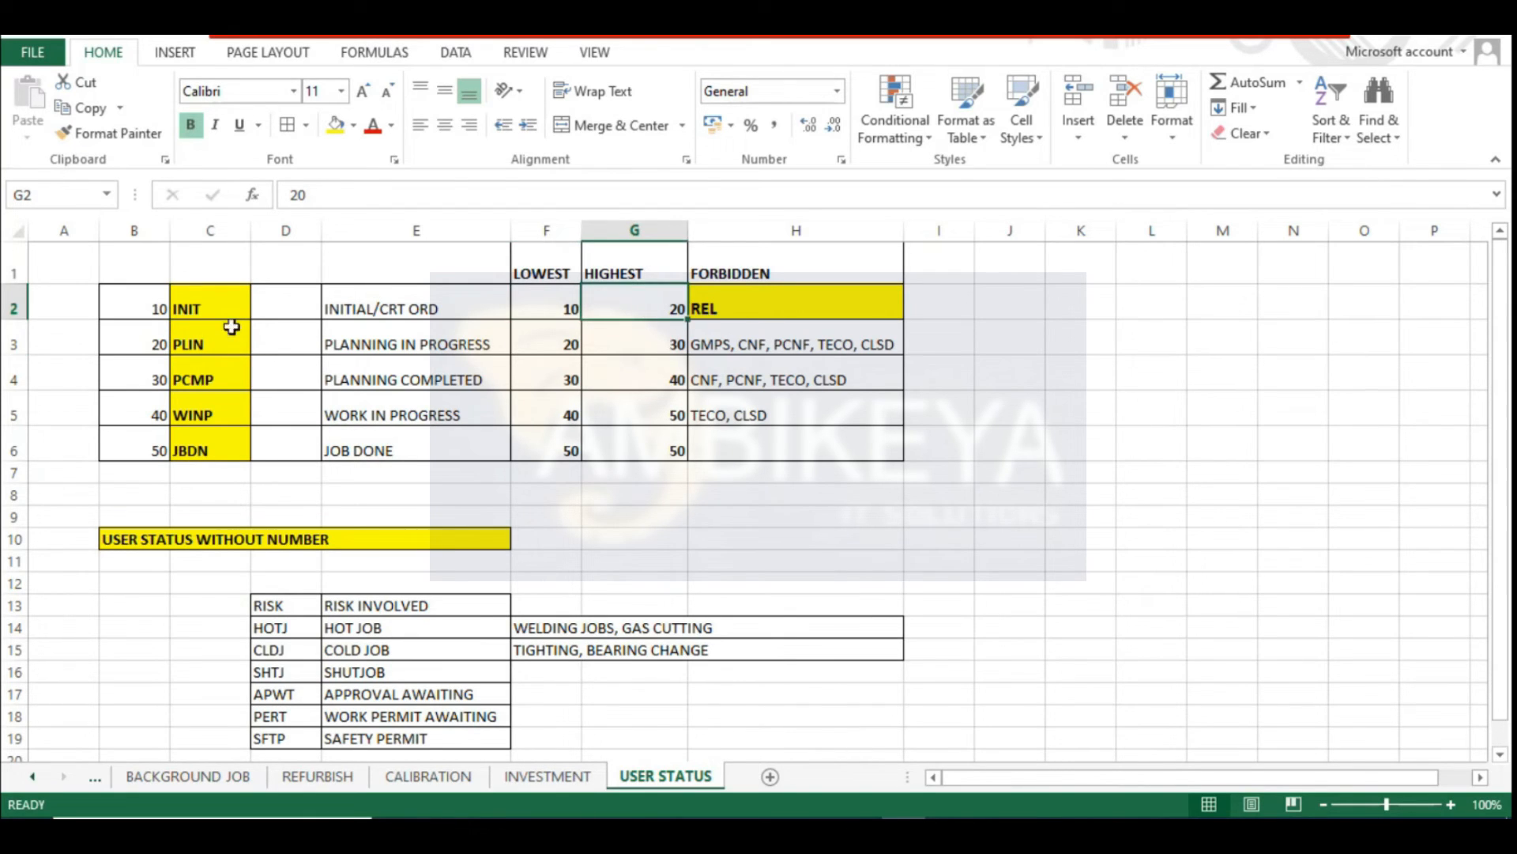
{"action": "left_click", "coordinate": [197, 380]}
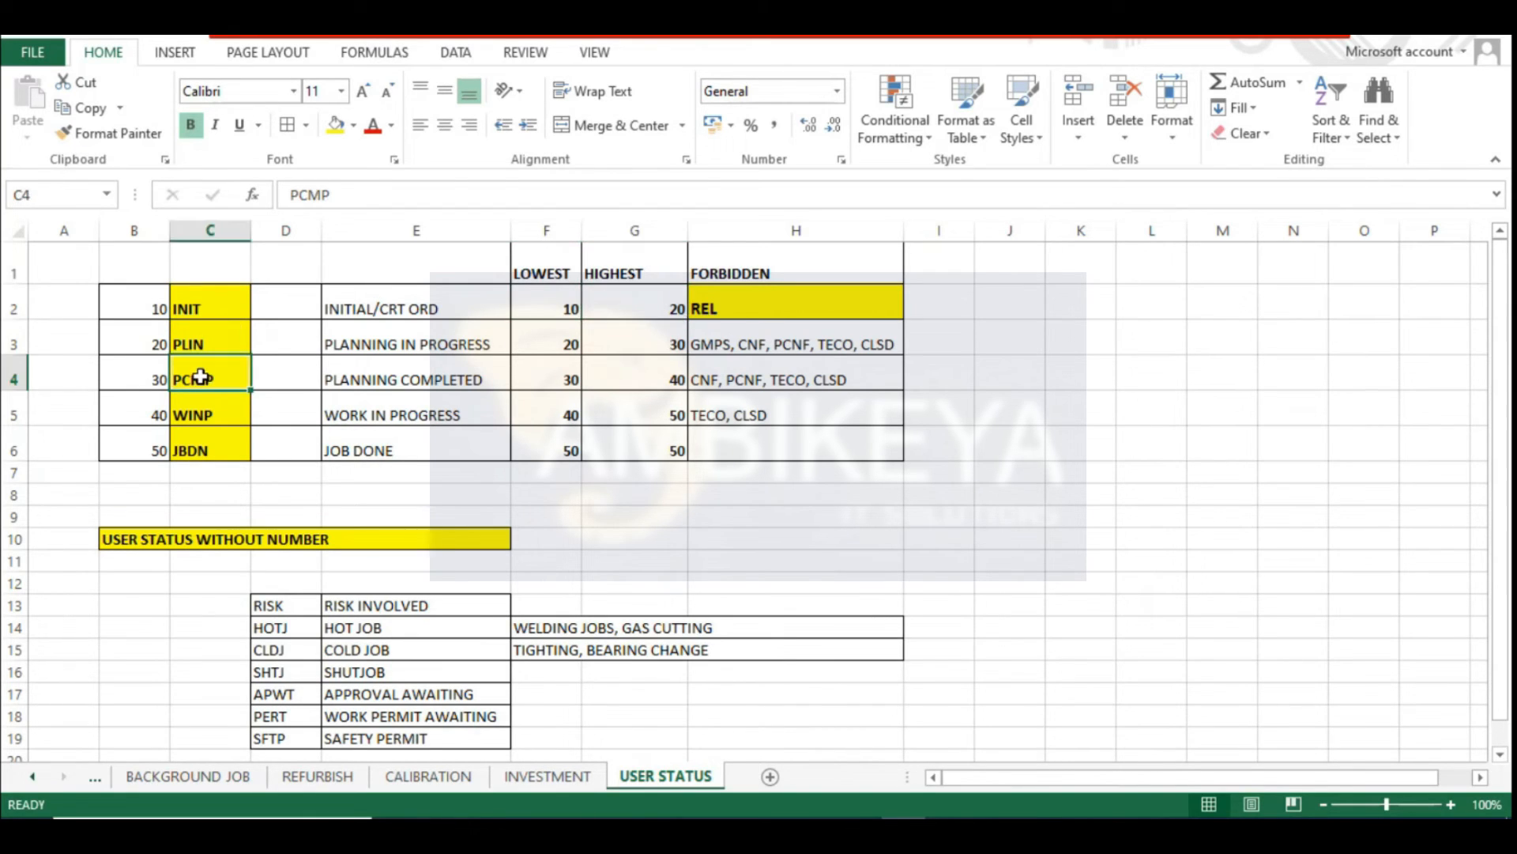
{"action": "left_click", "coordinate": [557, 301]}
{"action": "left_click", "coordinate": [150, 302]}
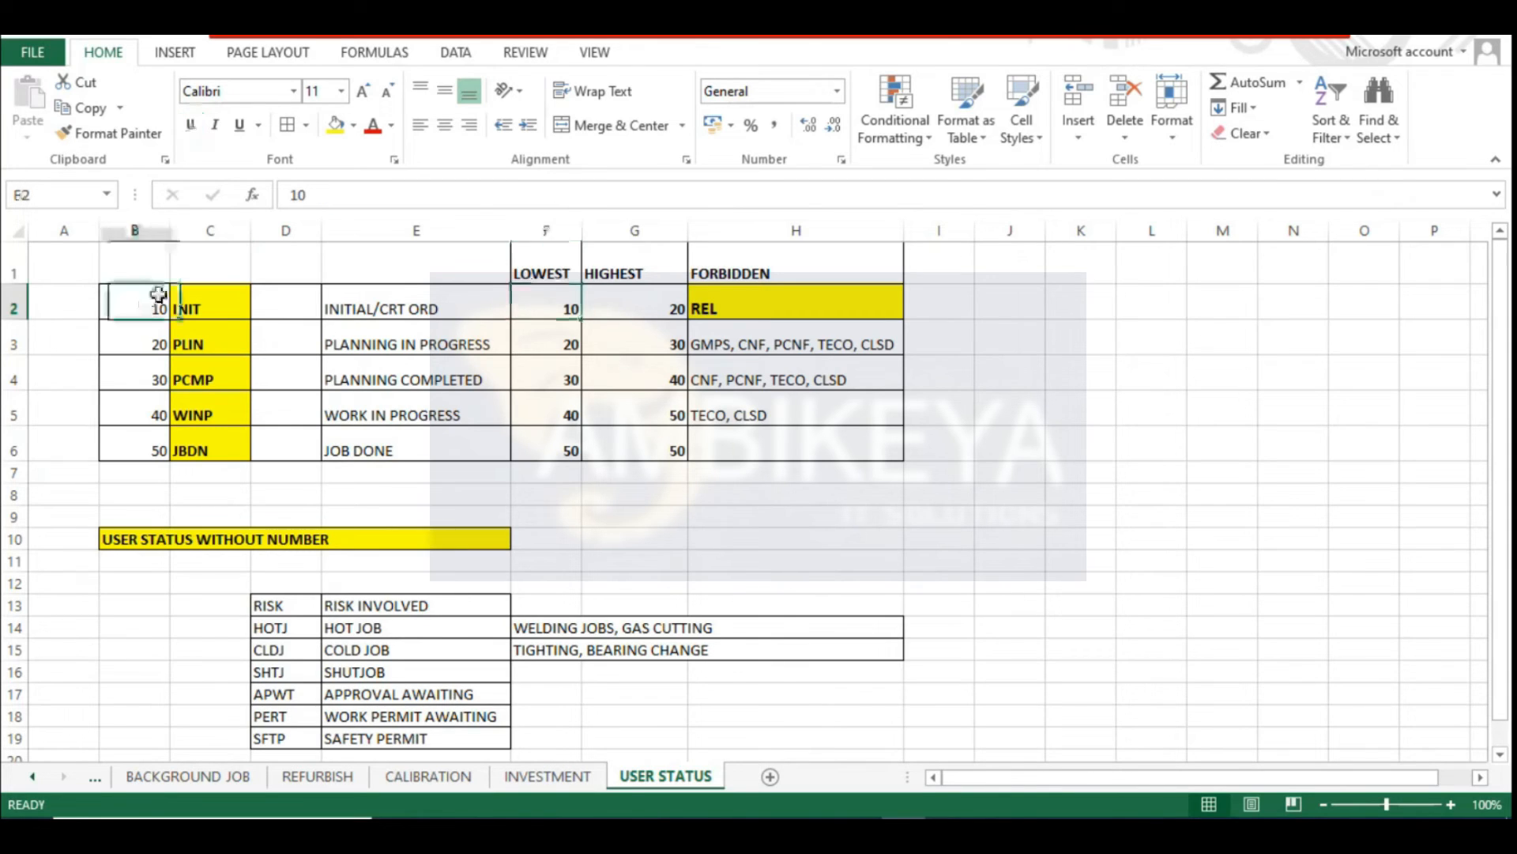
{"action": "left_click", "coordinate": [192, 350]}
{"action": "left_click", "coordinate": [652, 310]}
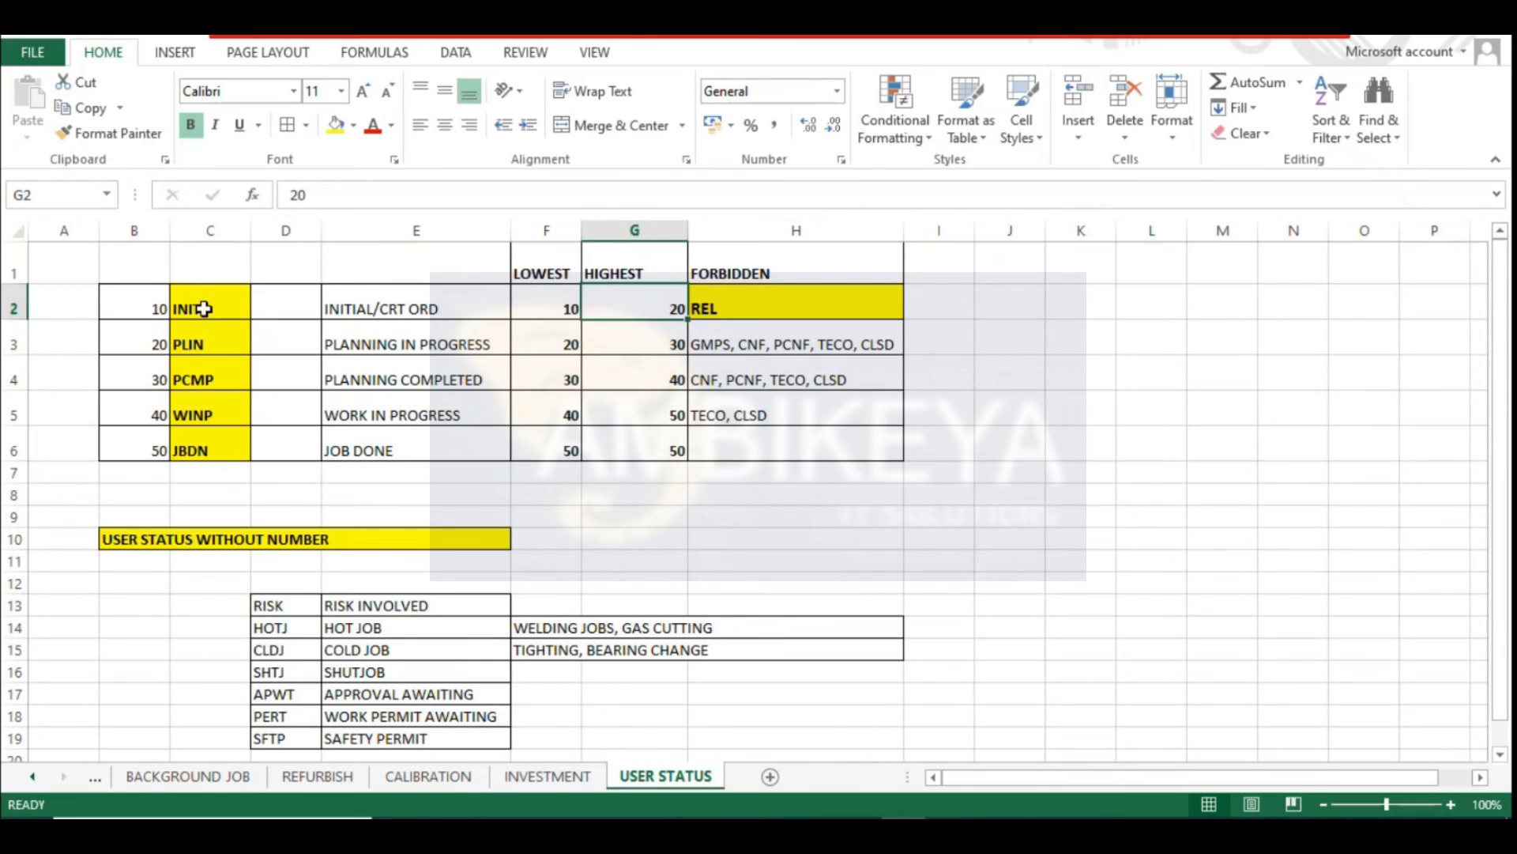
{"action": "left_click", "coordinate": [434, 312]}
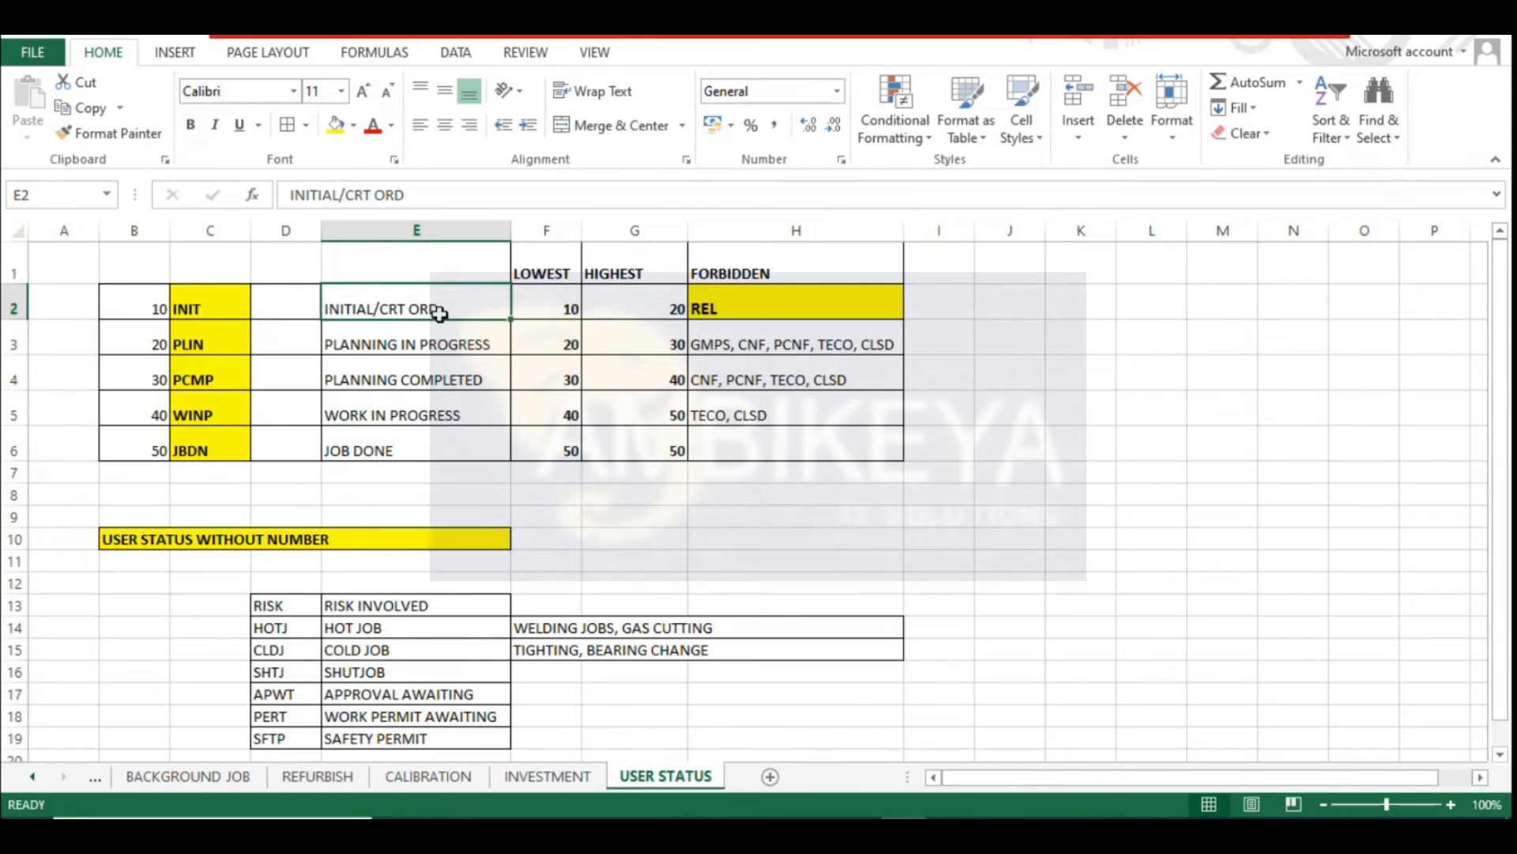
{"action": "left_click", "coordinate": [399, 455]}
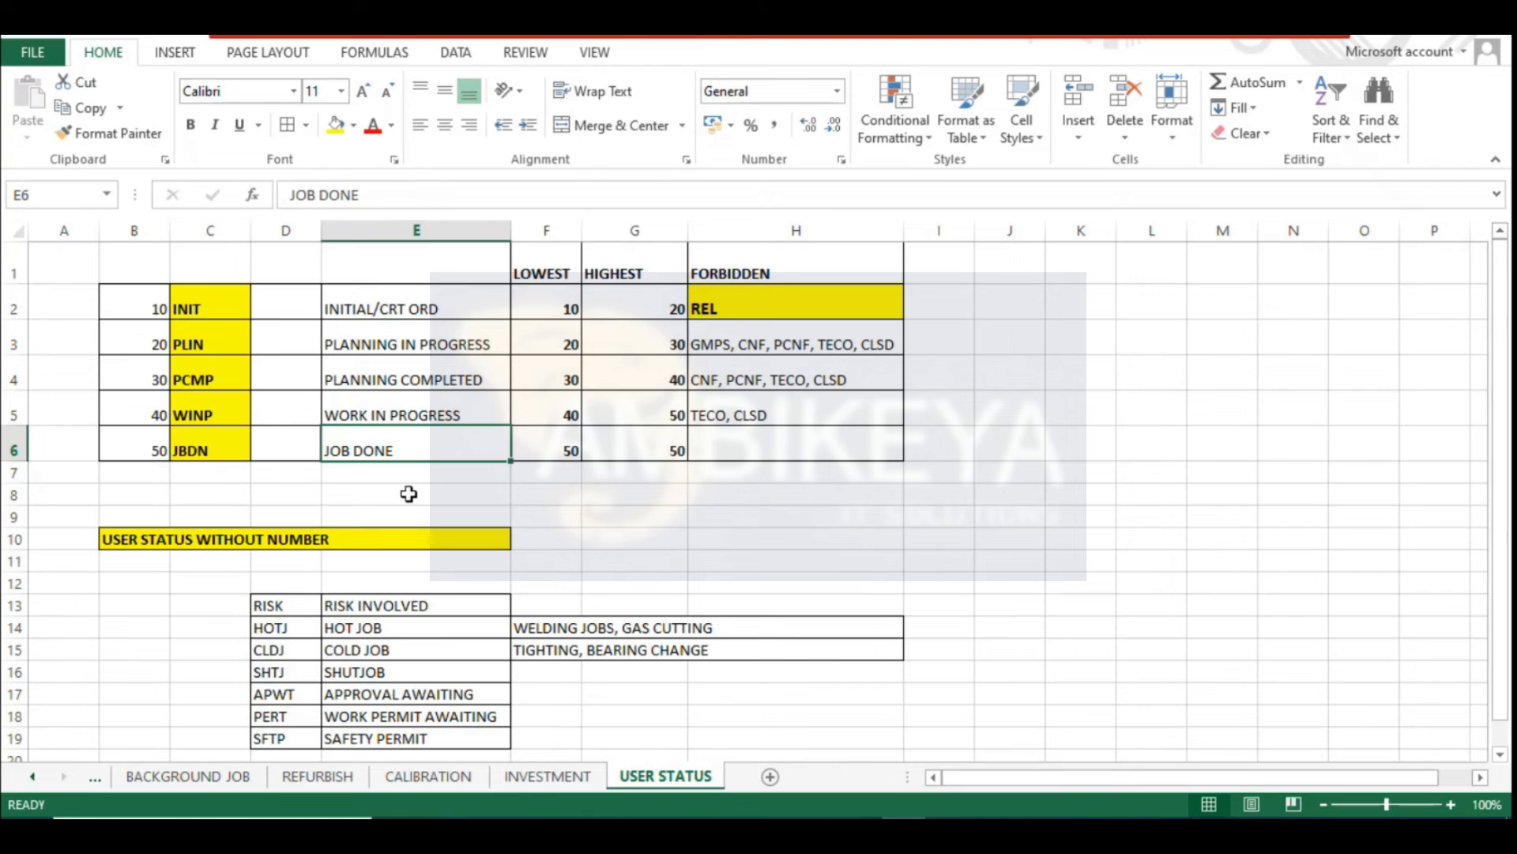
{"action": "left_click", "coordinate": [626, 447]}
Try 50 as INIT's highest number in G2, compare the INIT and JBDN codes, and set it back to 20
{"action": "left_click", "coordinate": [633, 306]}
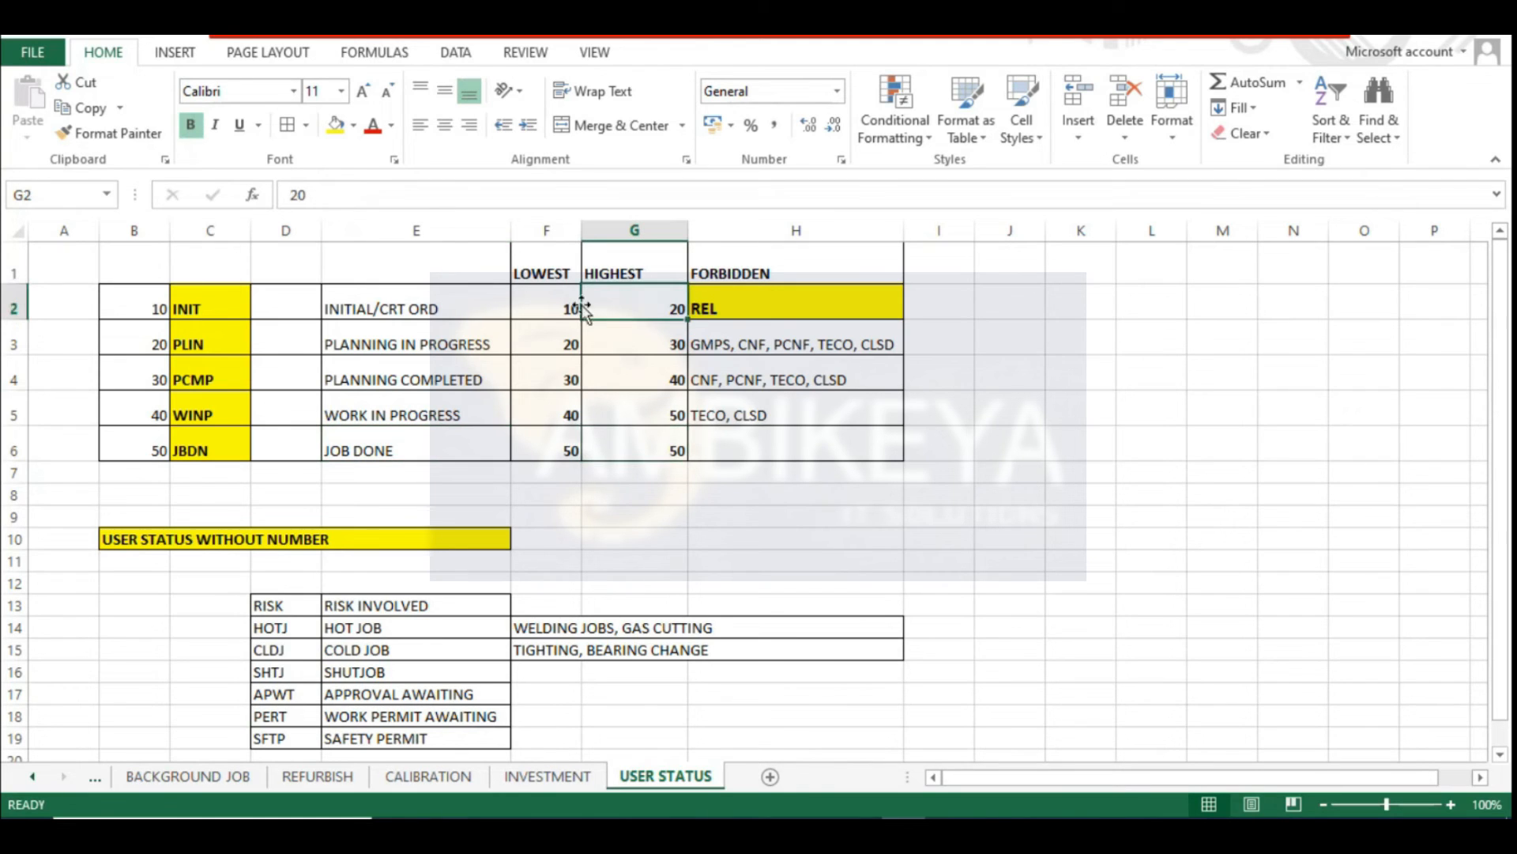
{"action": "type", "text": "50"}
{"action": "key", "text": "Return"}
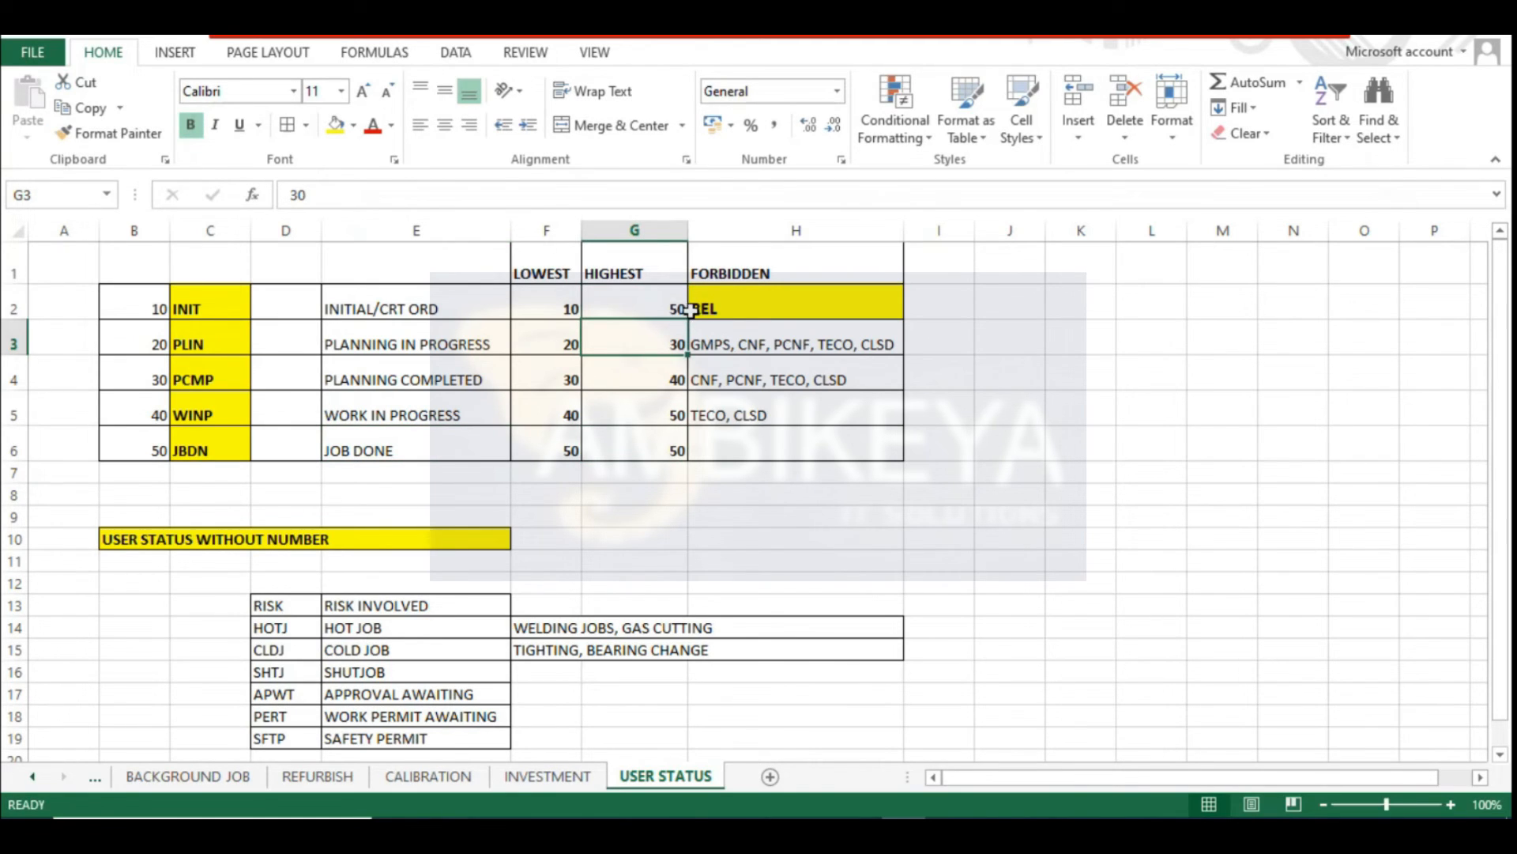
{"action": "left_click", "coordinate": [183, 298]}
{"action": "left_click", "coordinate": [184, 444]}
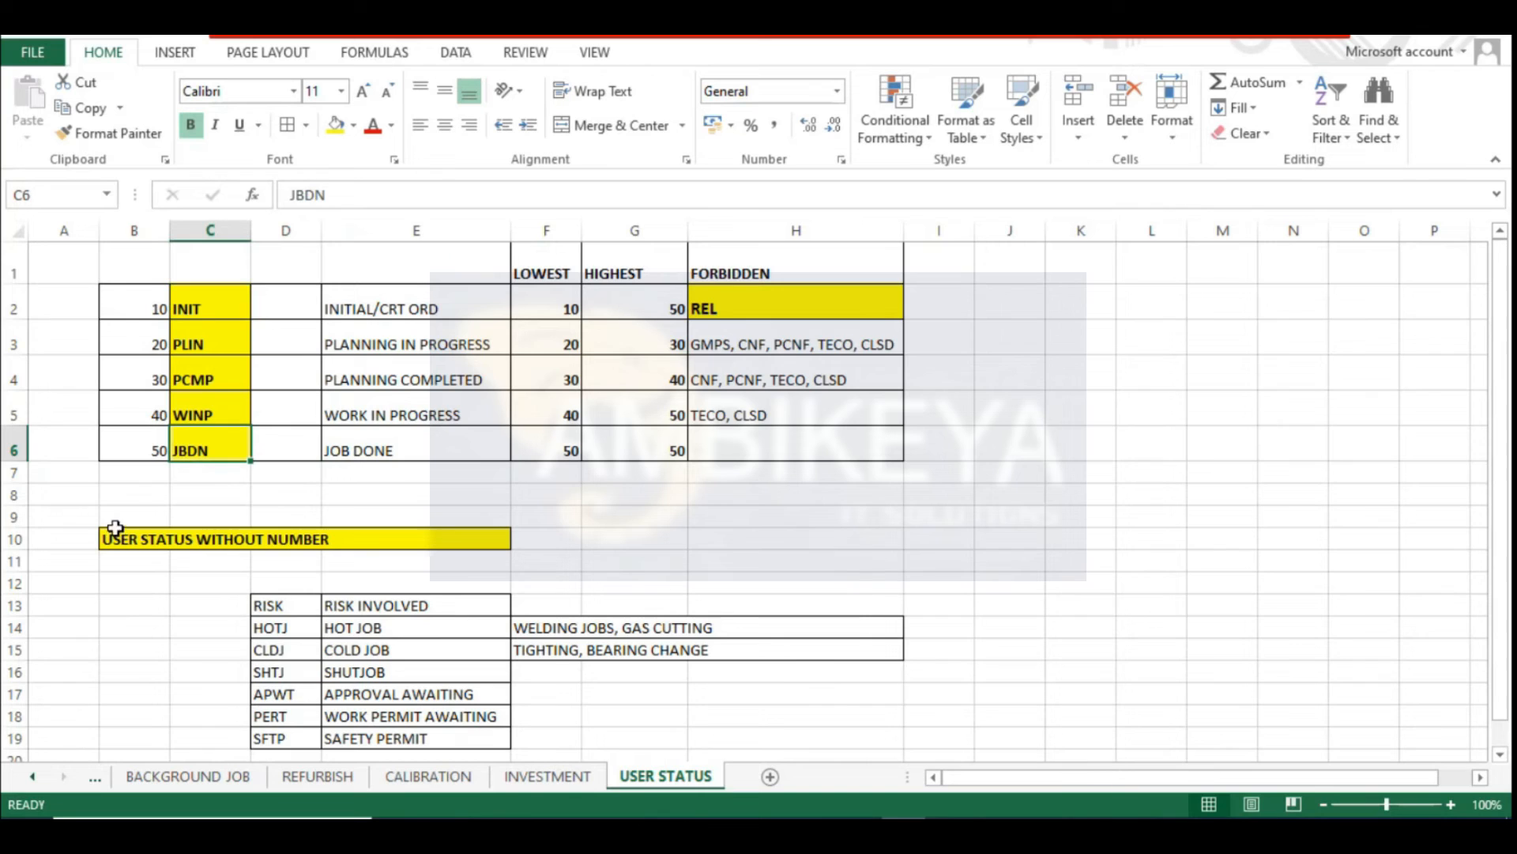
{"action": "left_click", "coordinate": [650, 304]}
{"action": "type", "text": "20"}
{"action": "key", "text": "Return"}
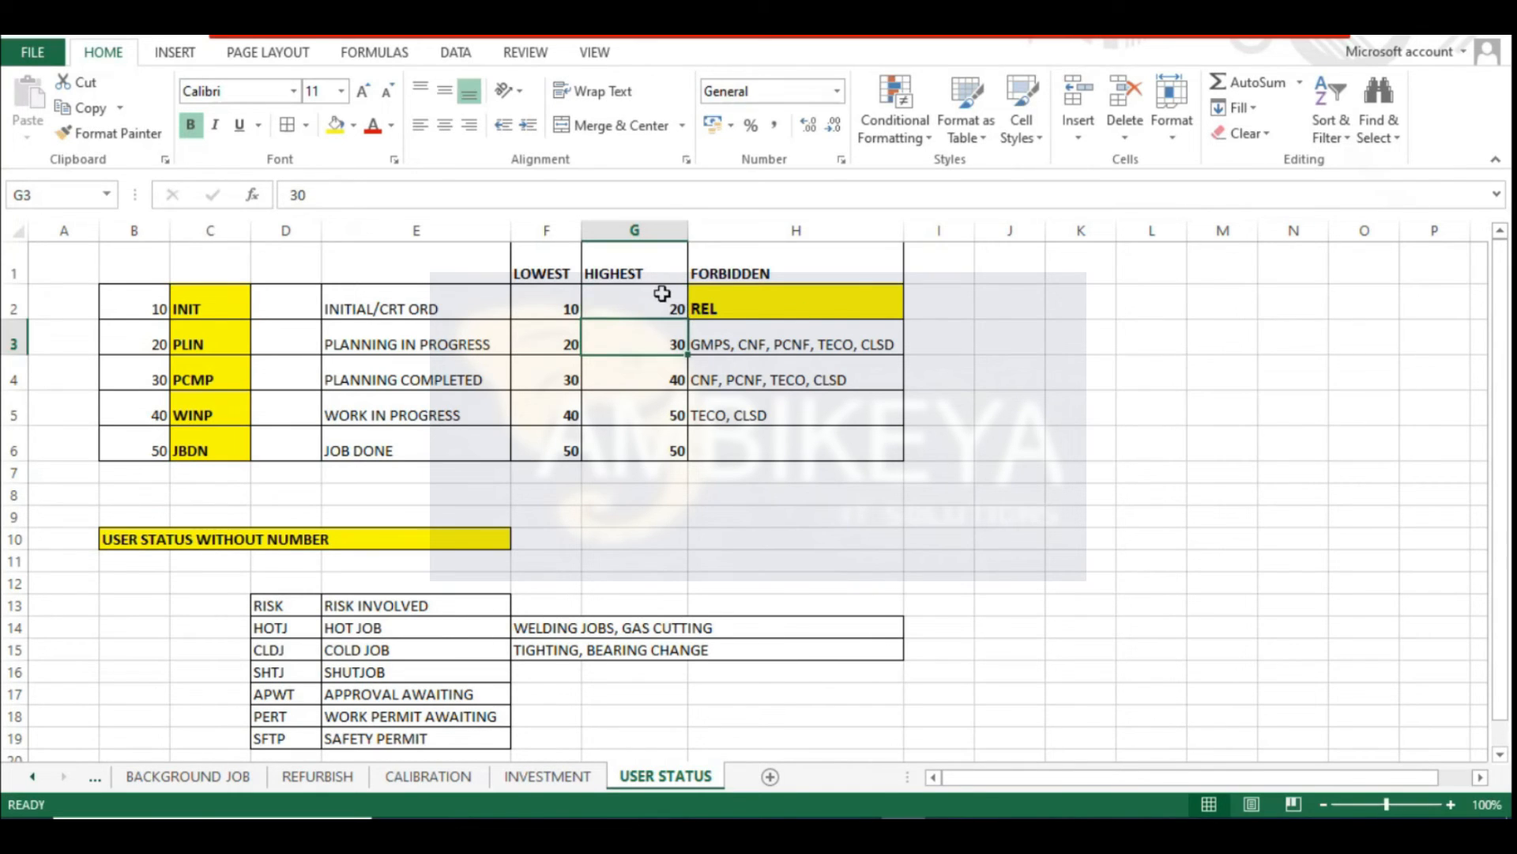
Go through the lowest and highest numbers of all five user statuses in F2:G6
{"action": "left_click", "coordinate": [555, 305]}
{"action": "left_click", "coordinate": [624, 302]}
{"action": "left_click", "coordinate": [533, 342]}
{"action": "left_click", "coordinate": [664, 349]}
{"action": "left_click", "coordinate": [554, 370]}
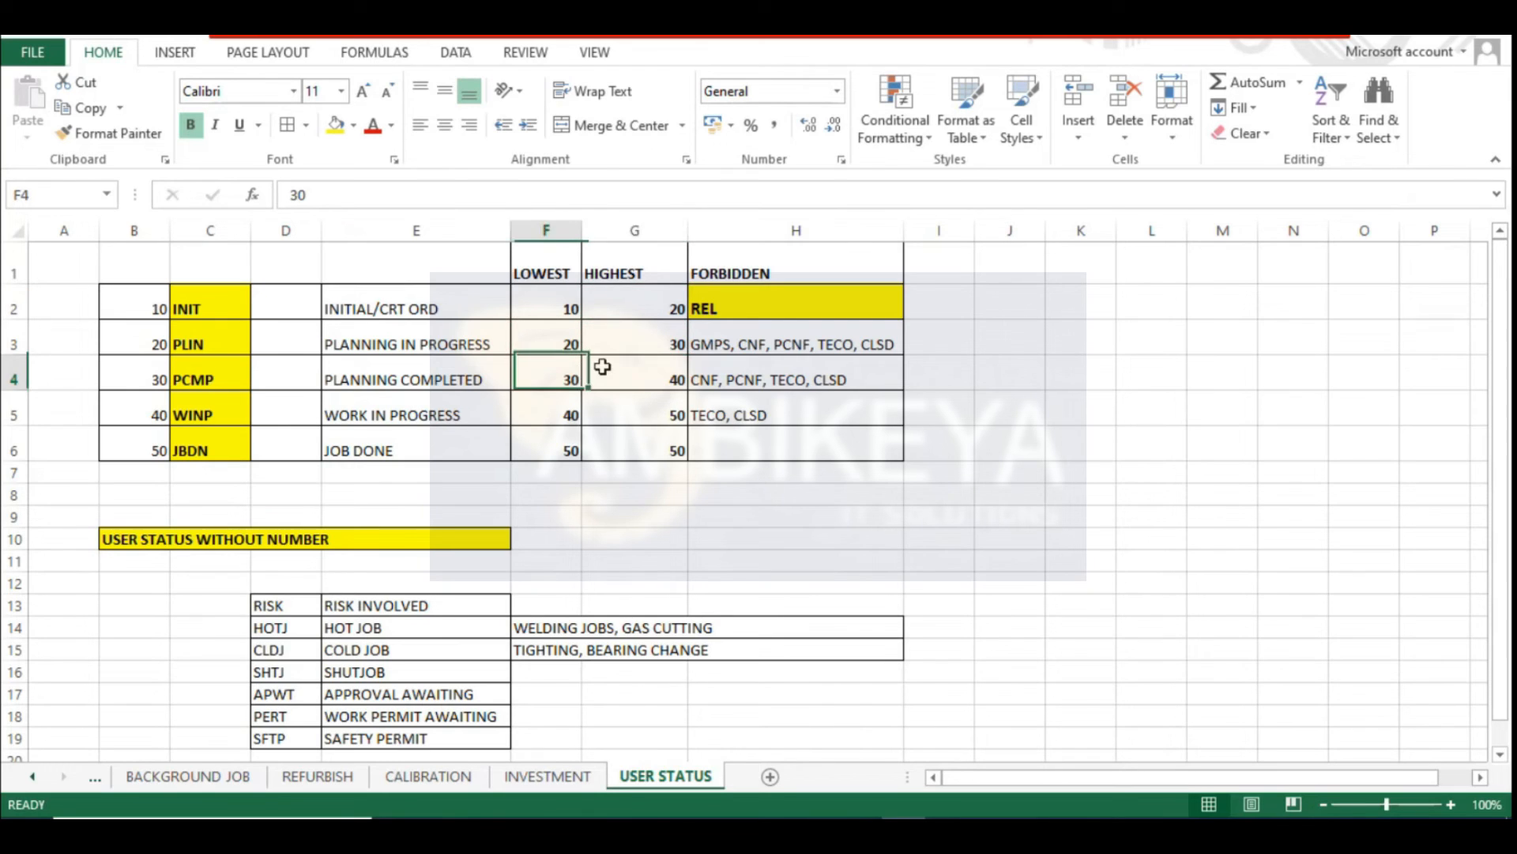
{"action": "left_click", "coordinate": [602, 366]}
{"action": "left_click", "coordinate": [548, 404]}
{"action": "left_click", "coordinate": [632, 407]}
{"action": "left_click", "coordinate": [569, 441]}
{"action": "left_click", "coordinate": [629, 440]}
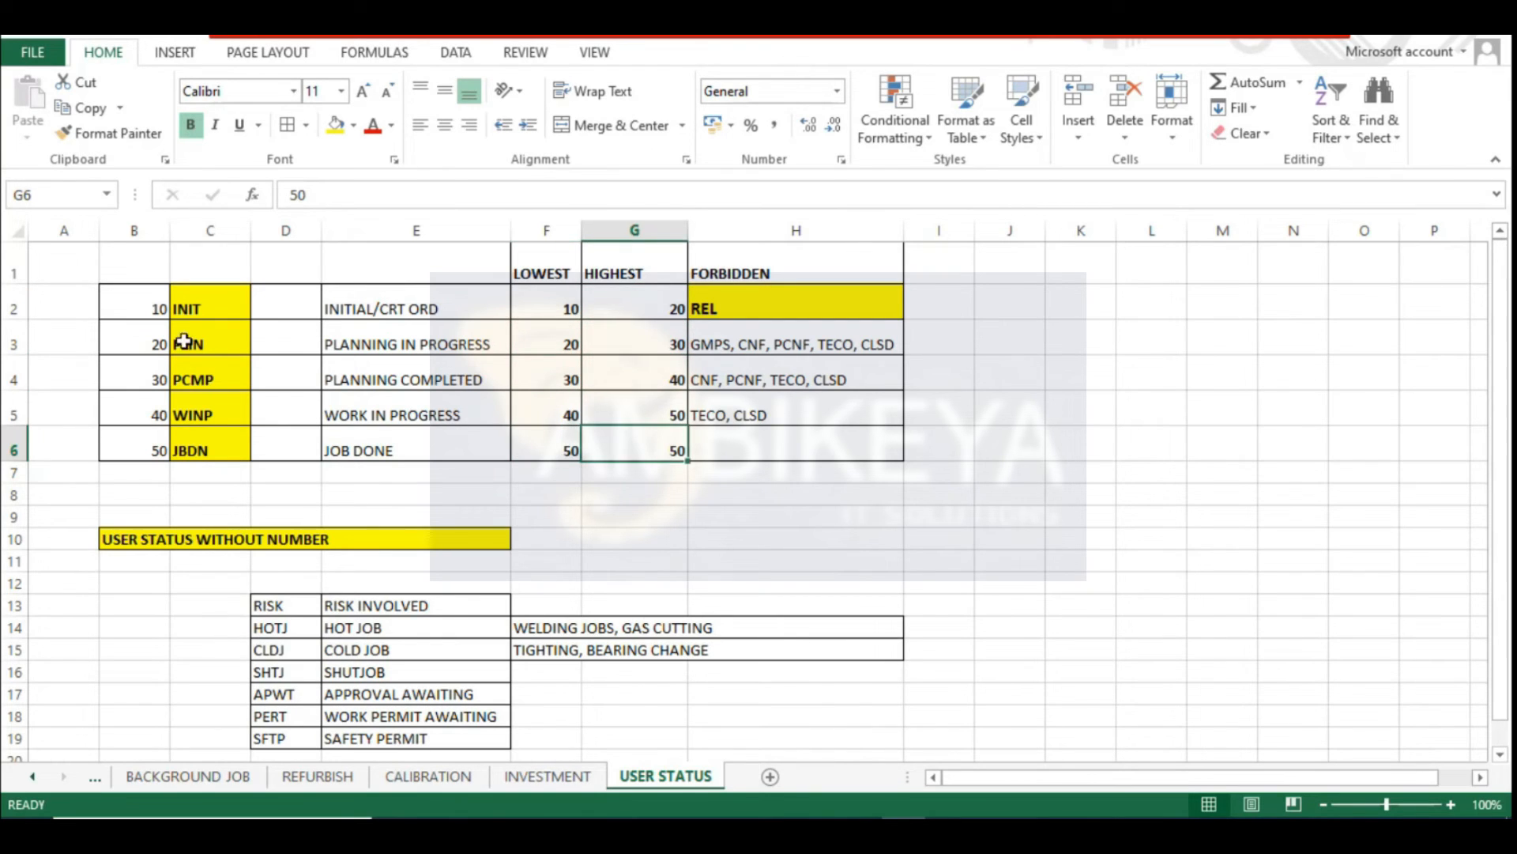
Review the order of the user status codes from INIT to WINP and check PCMP's lowest number
{"action": "left_click", "coordinate": [172, 304]}
{"action": "left_click", "coordinate": [180, 341]}
{"action": "left_click", "coordinate": [183, 380]}
{"action": "left_click", "coordinate": [185, 412]}
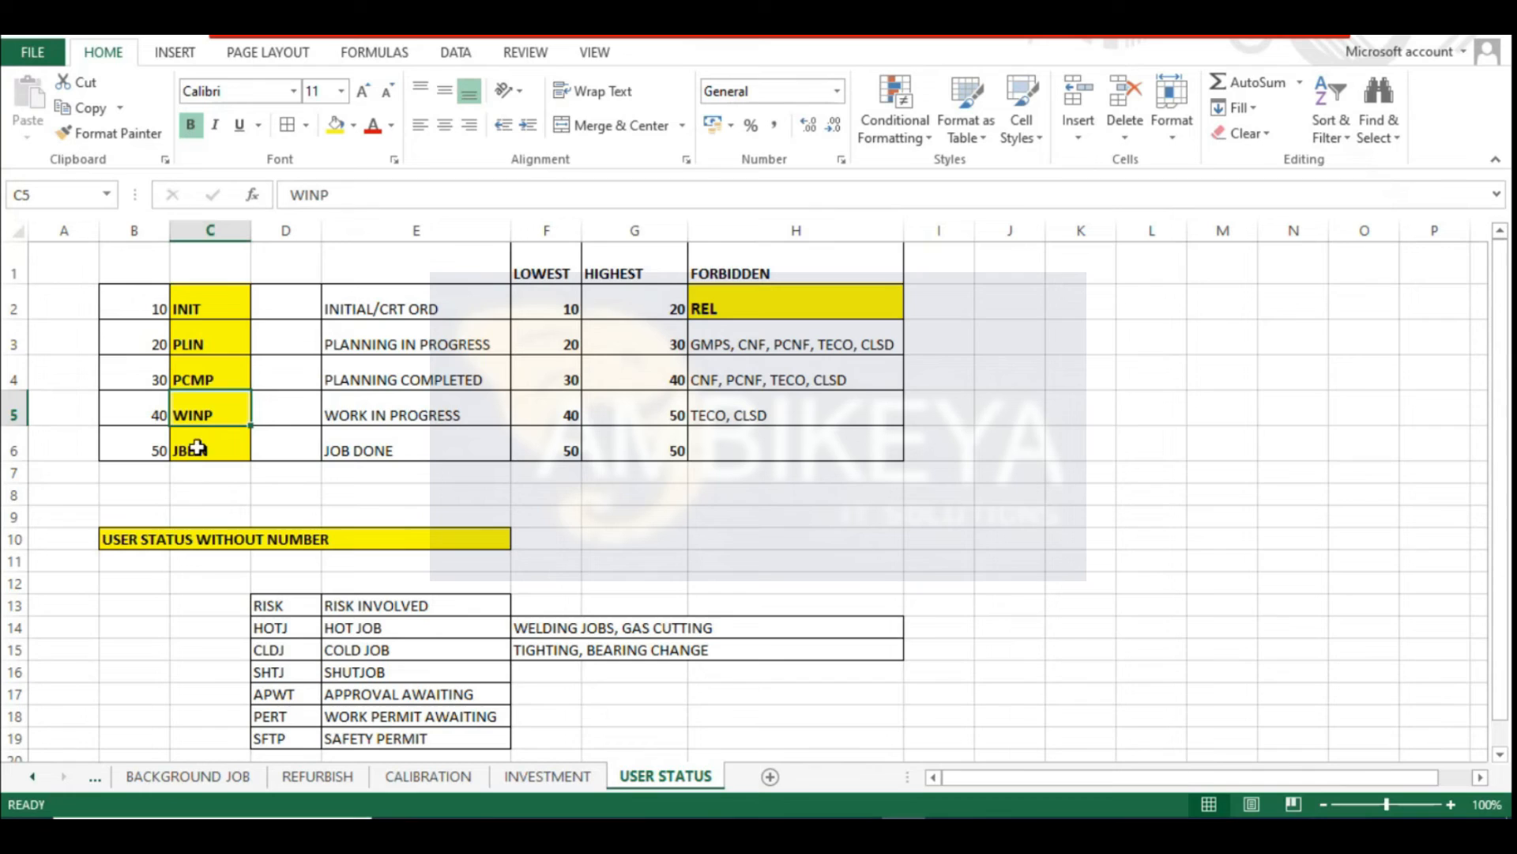
{"action": "left_click", "coordinate": [193, 305]}
{"action": "left_click", "coordinate": [197, 344]}
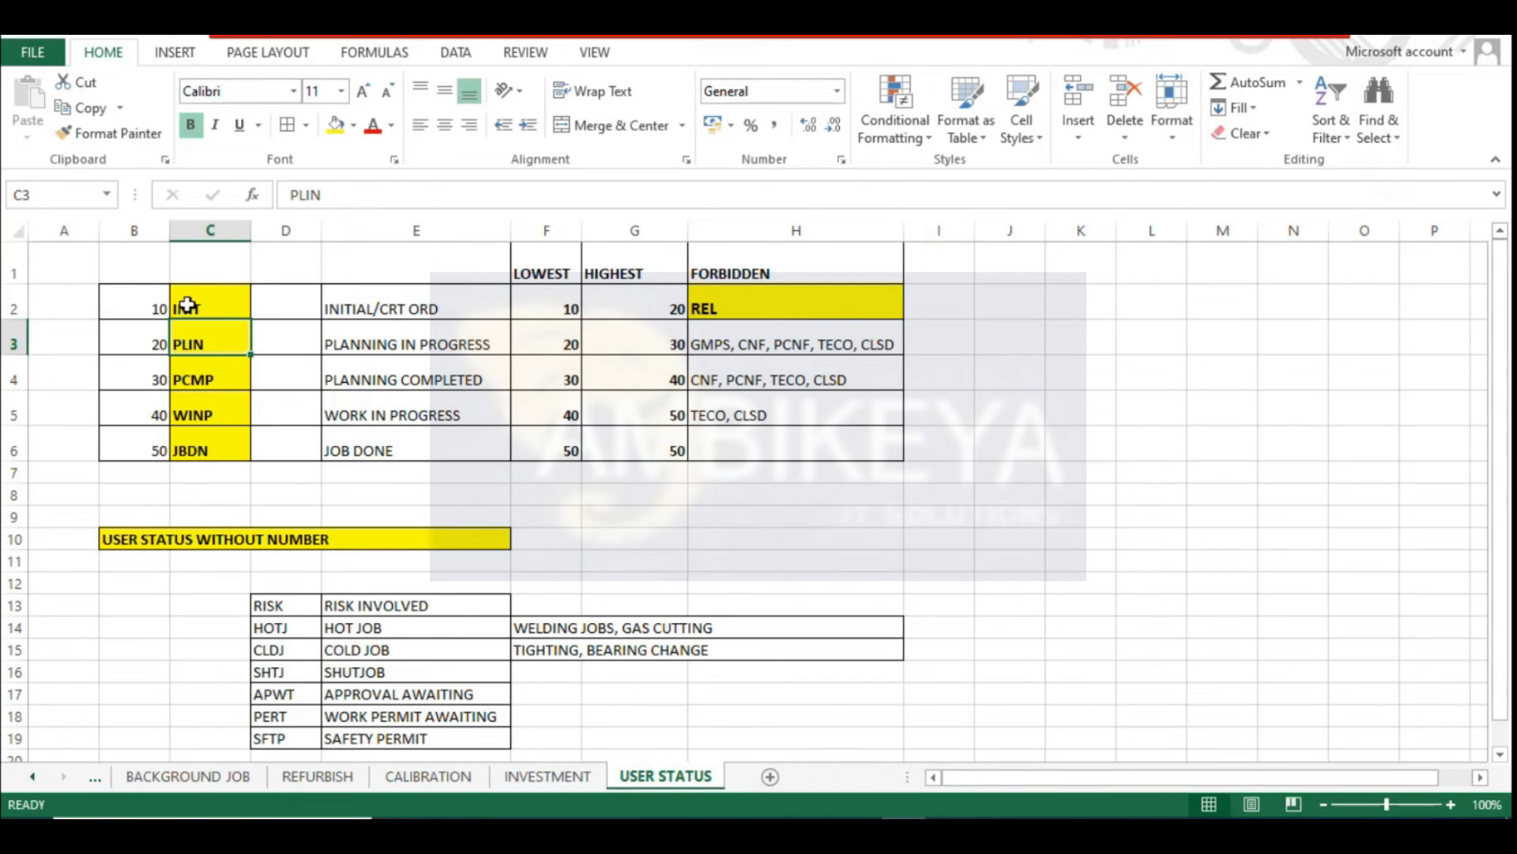
{"action": "left_click", "coordinate": [571, 378]}
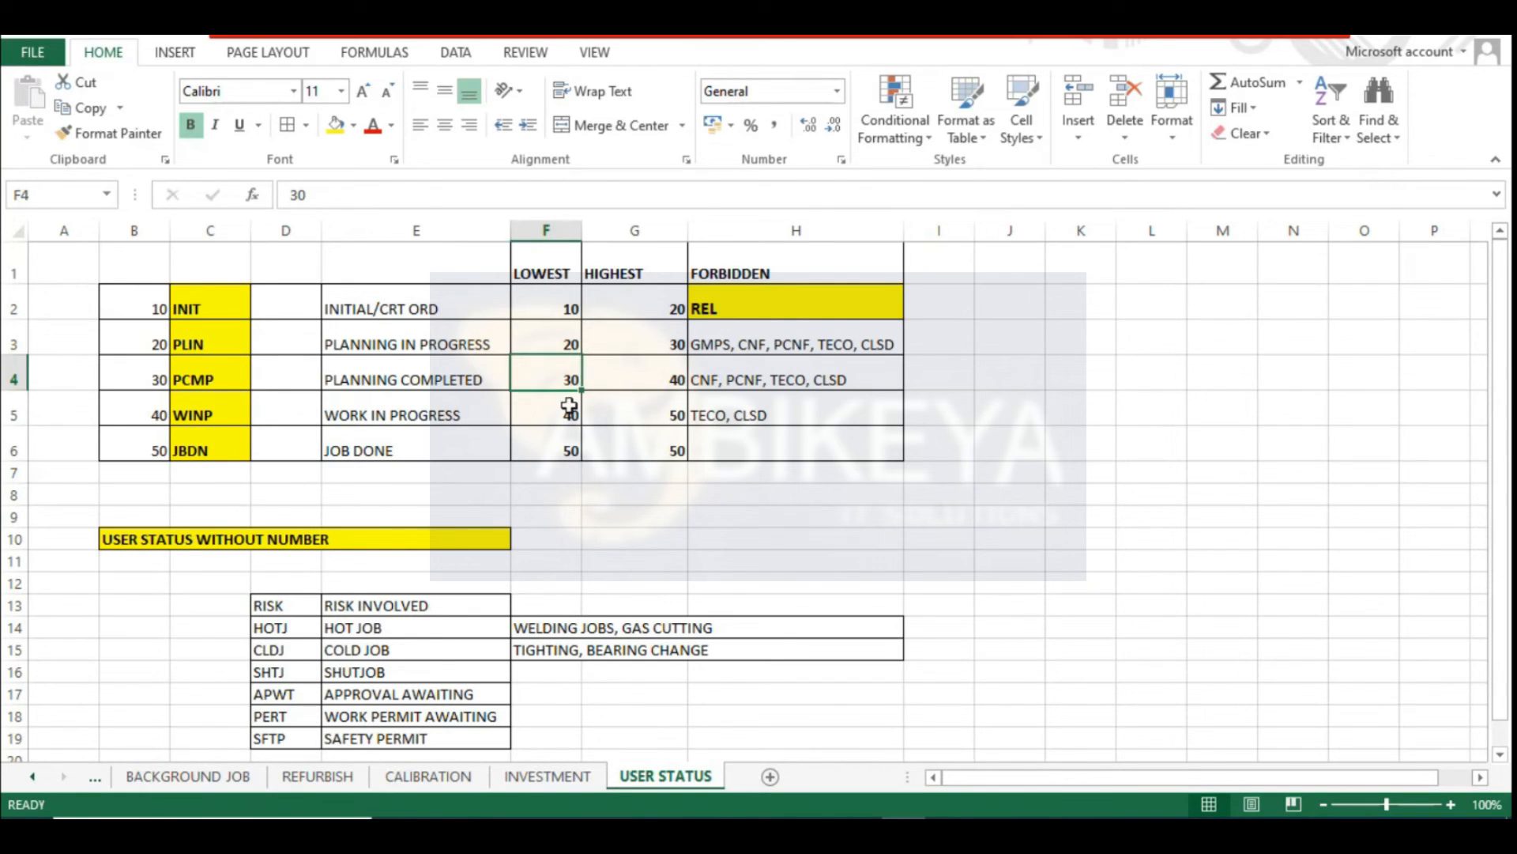
{"action": "left_click", "coordinate": [229, 377]}
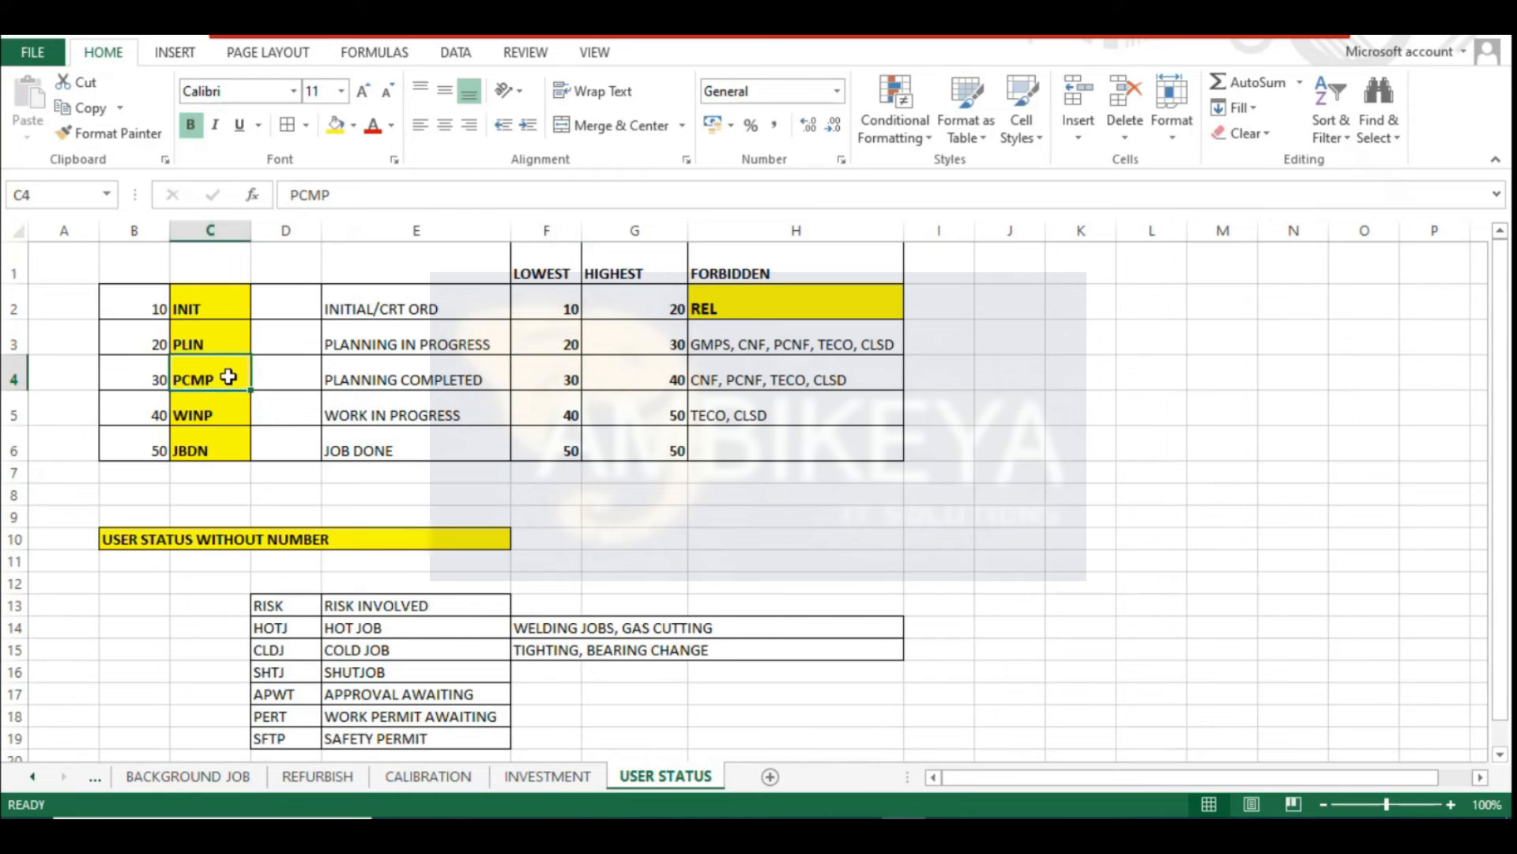
Try 10 as PCMP's lowest number in F4, compare it with the INIT status, and set it back to 30
{"action": "left_click", "coordinate": [569, 378]}
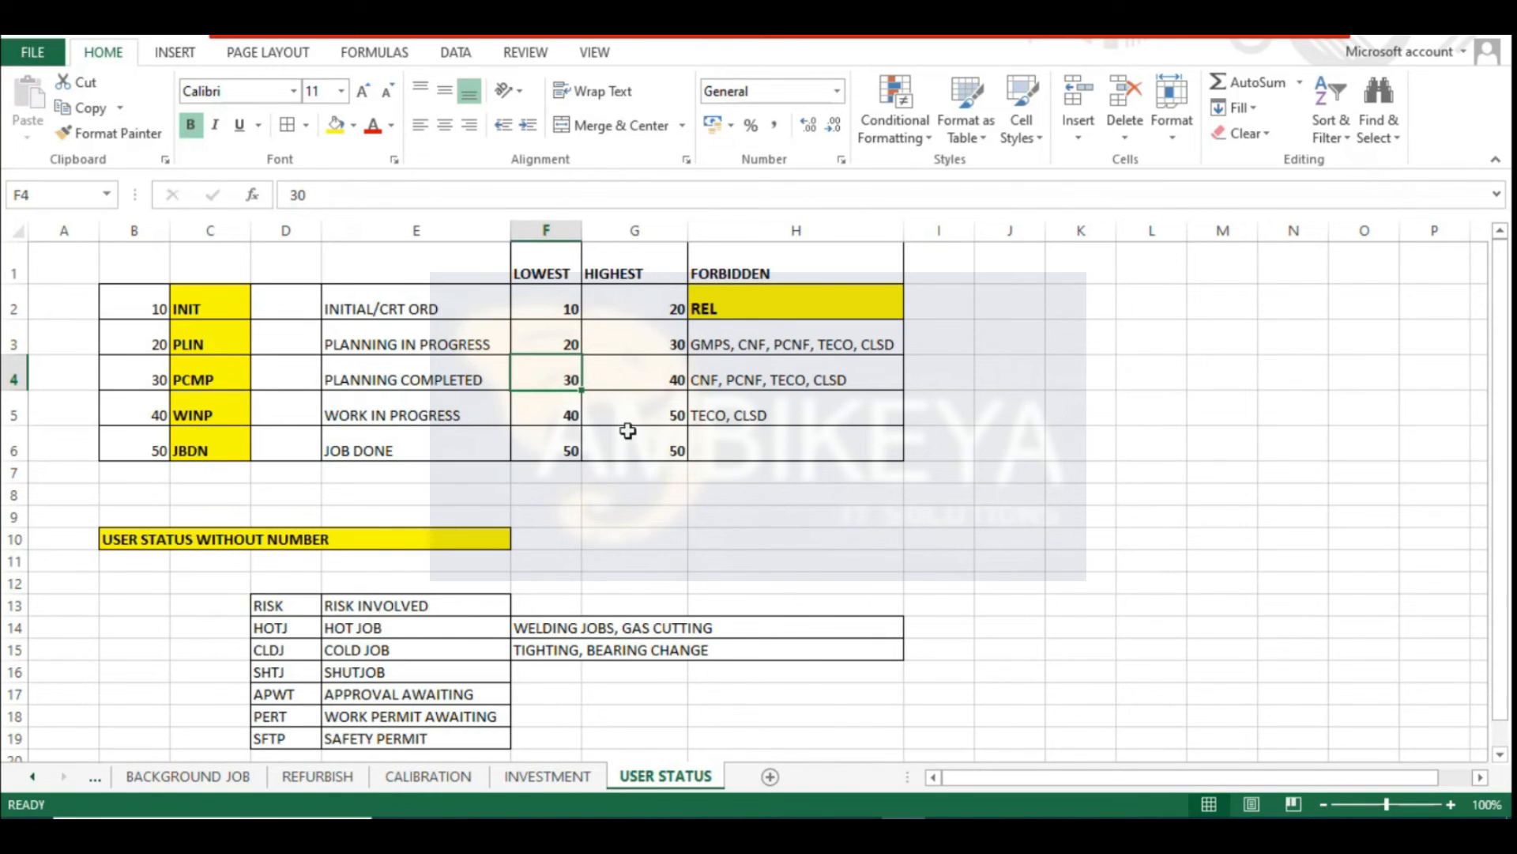
{"action": "key", "text": "Down"}
{"action": "left_click", "coordinate": [571, 344]}
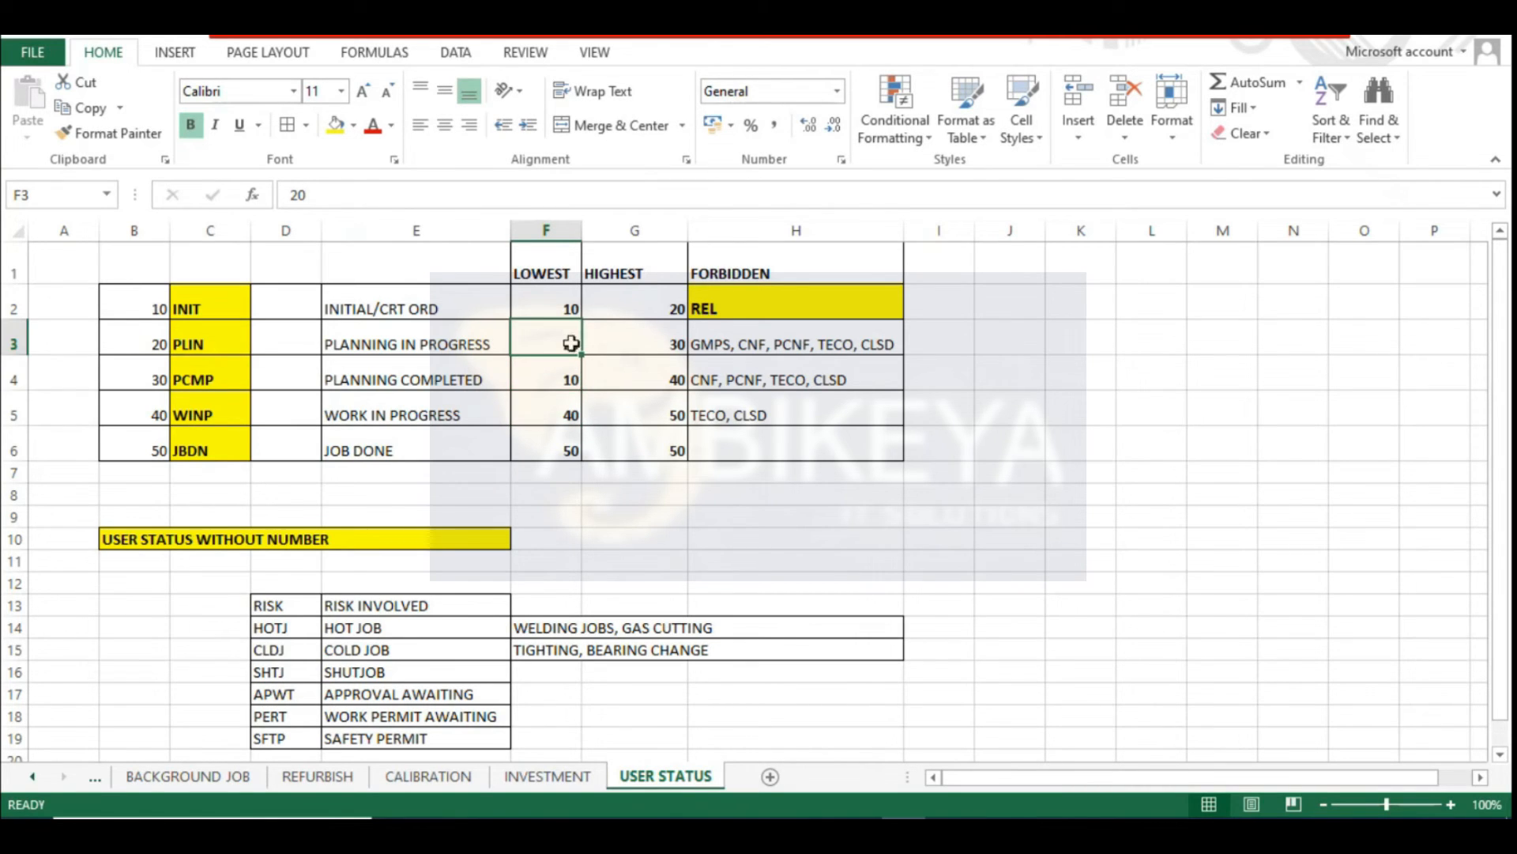
{"action": "left_click", "coordinate": [570, 308]}
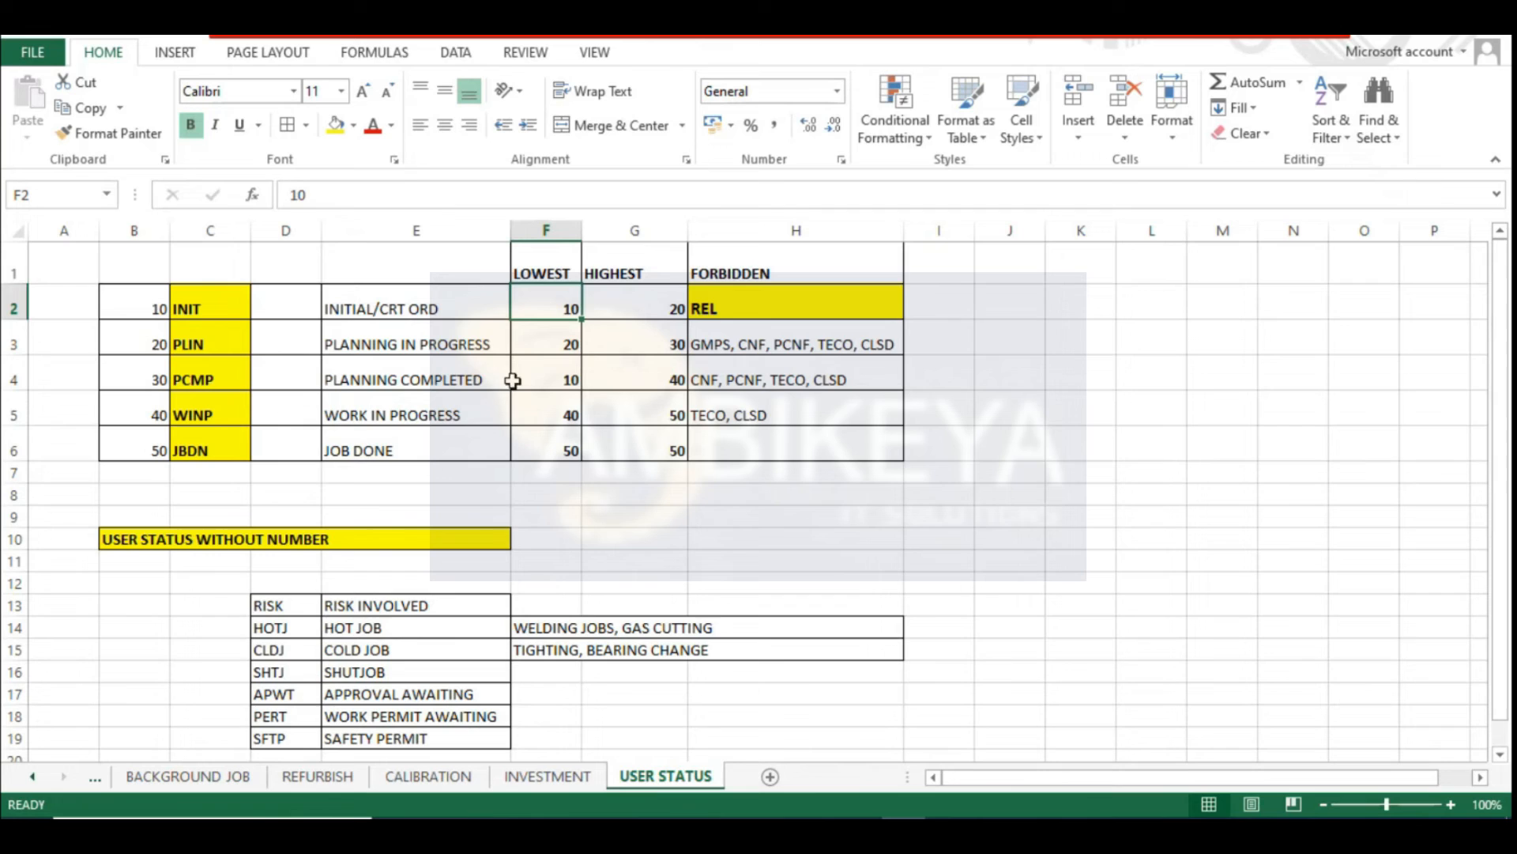
{"action": "left_click", "coordinate": [353, 306]}
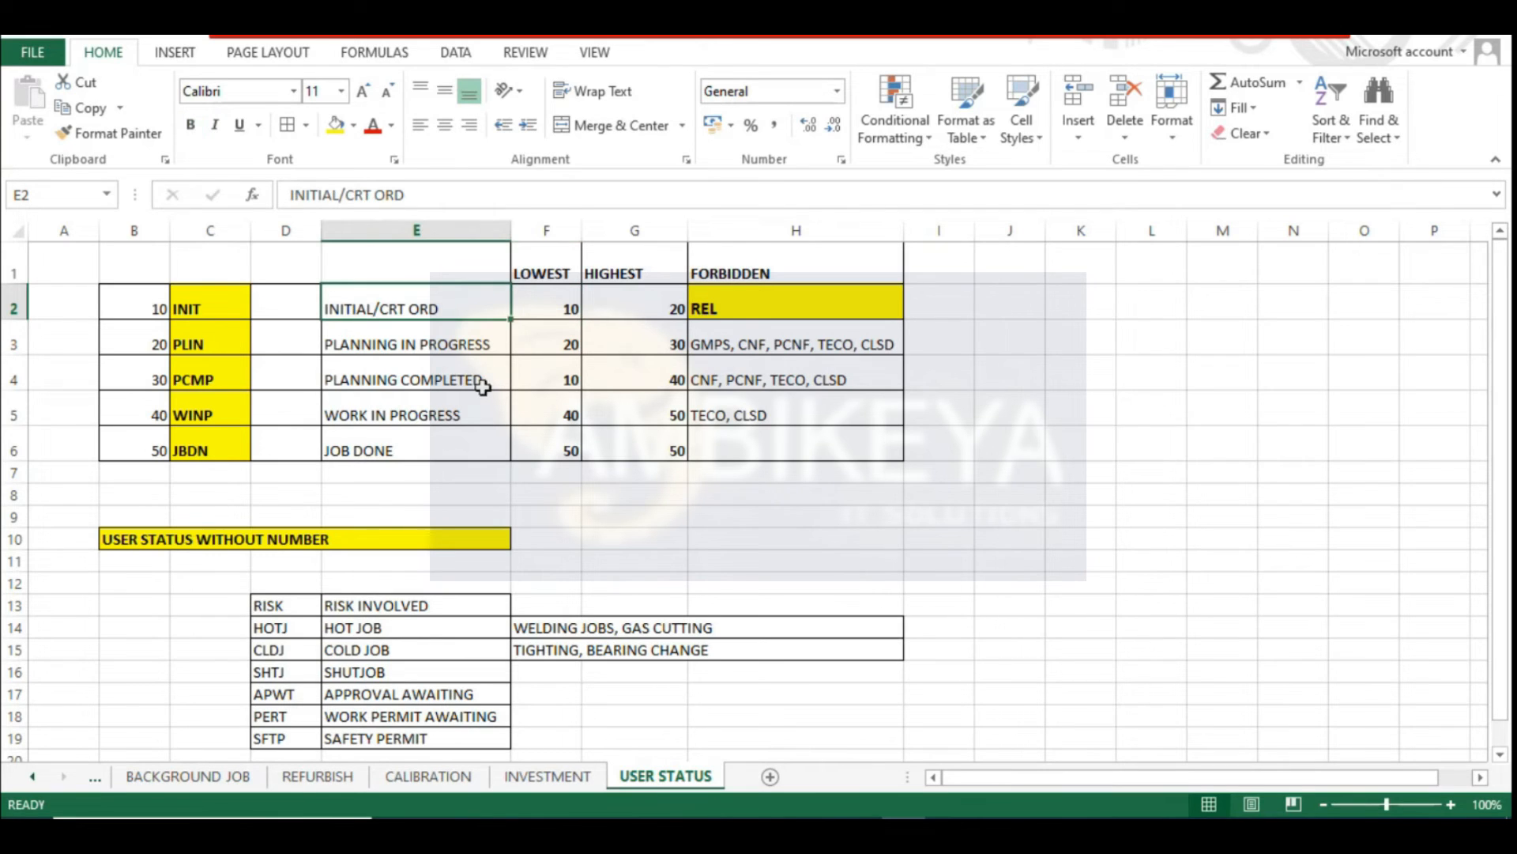
{"action": "left_click", "coordinate": [536, 375]}
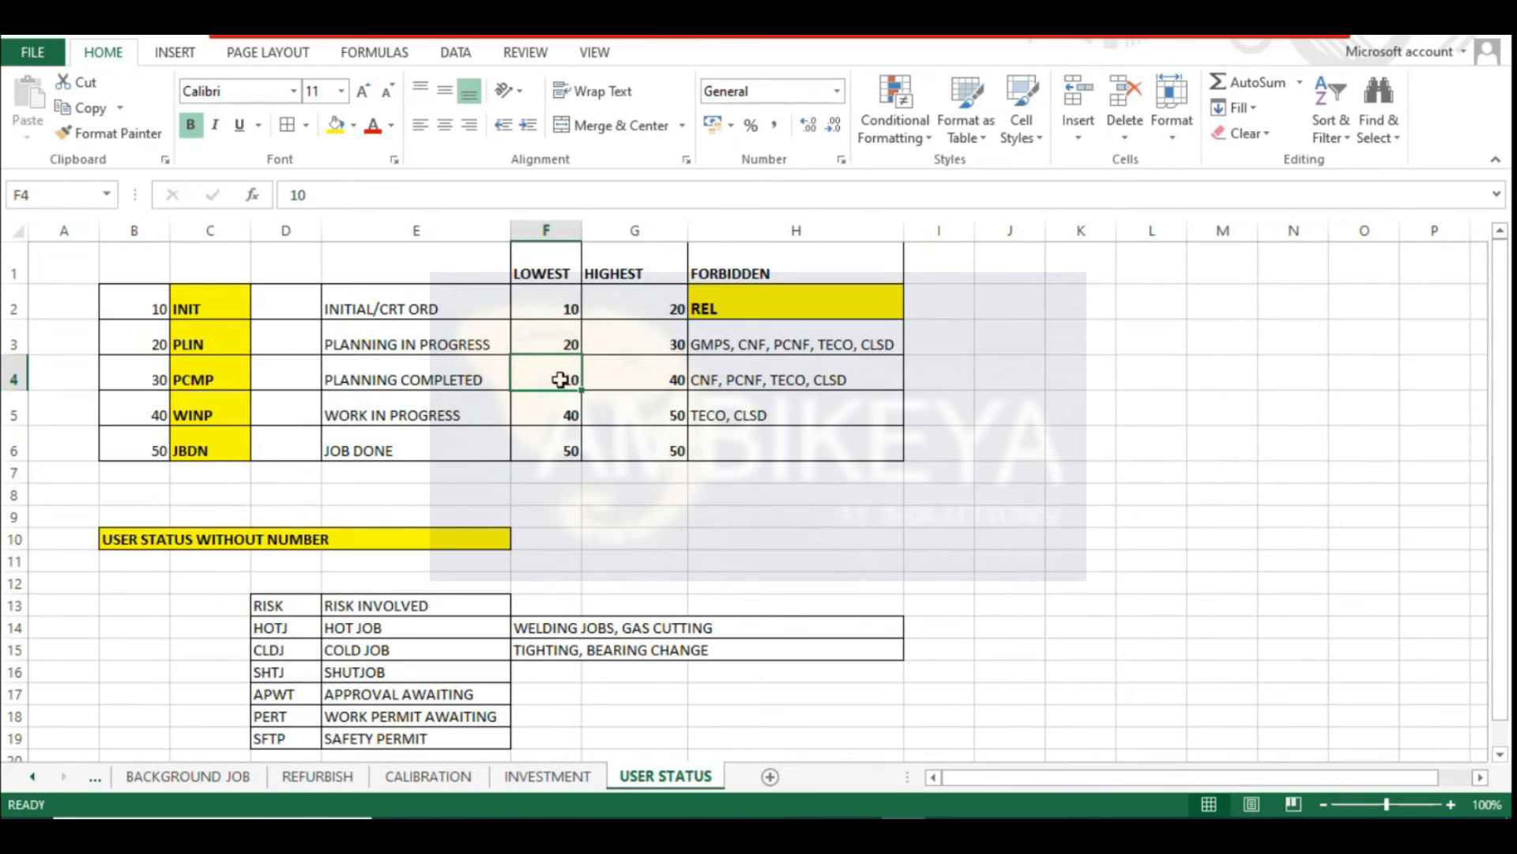
{"action": "type", "text": "30"}
{"action": "key", "text": "Return"}
Examine PCMP's lowest and highest numbers, the FORBIDDEN heading, the codes from PLIN to JBDN, and INIT's code and description
{"action": "left_click", "coordinate": [570, 380]}
{"action": "left_click", "coordinate": [678, 346]}
{"action": "left_click", "coordinate": [565, 376]}
{"action": "left_click", "coordinate": [602, 378]}
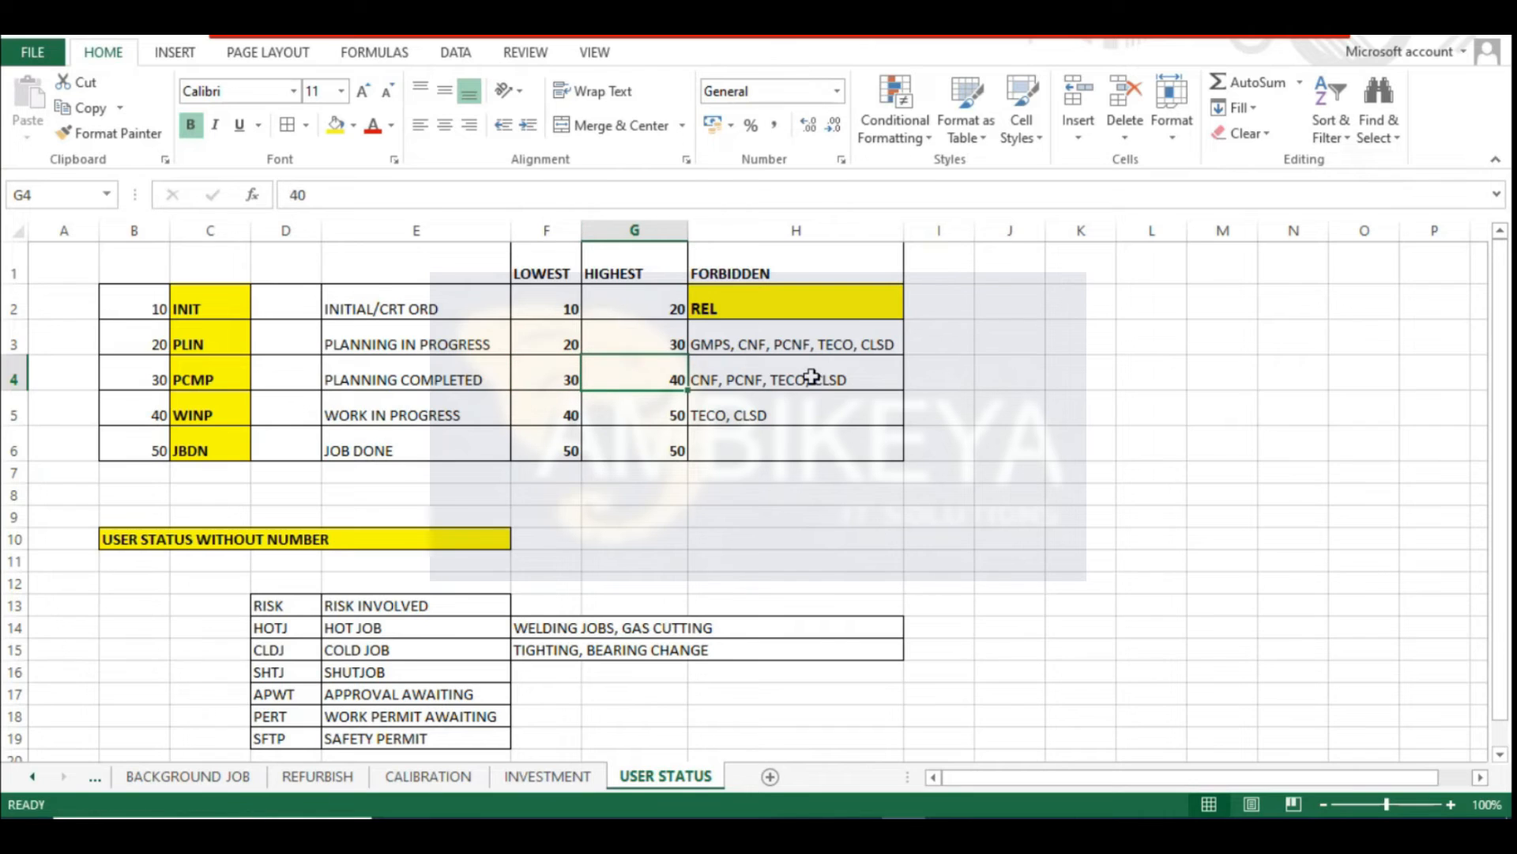
{"action": "left_click", "coordinate": [715, 283]}
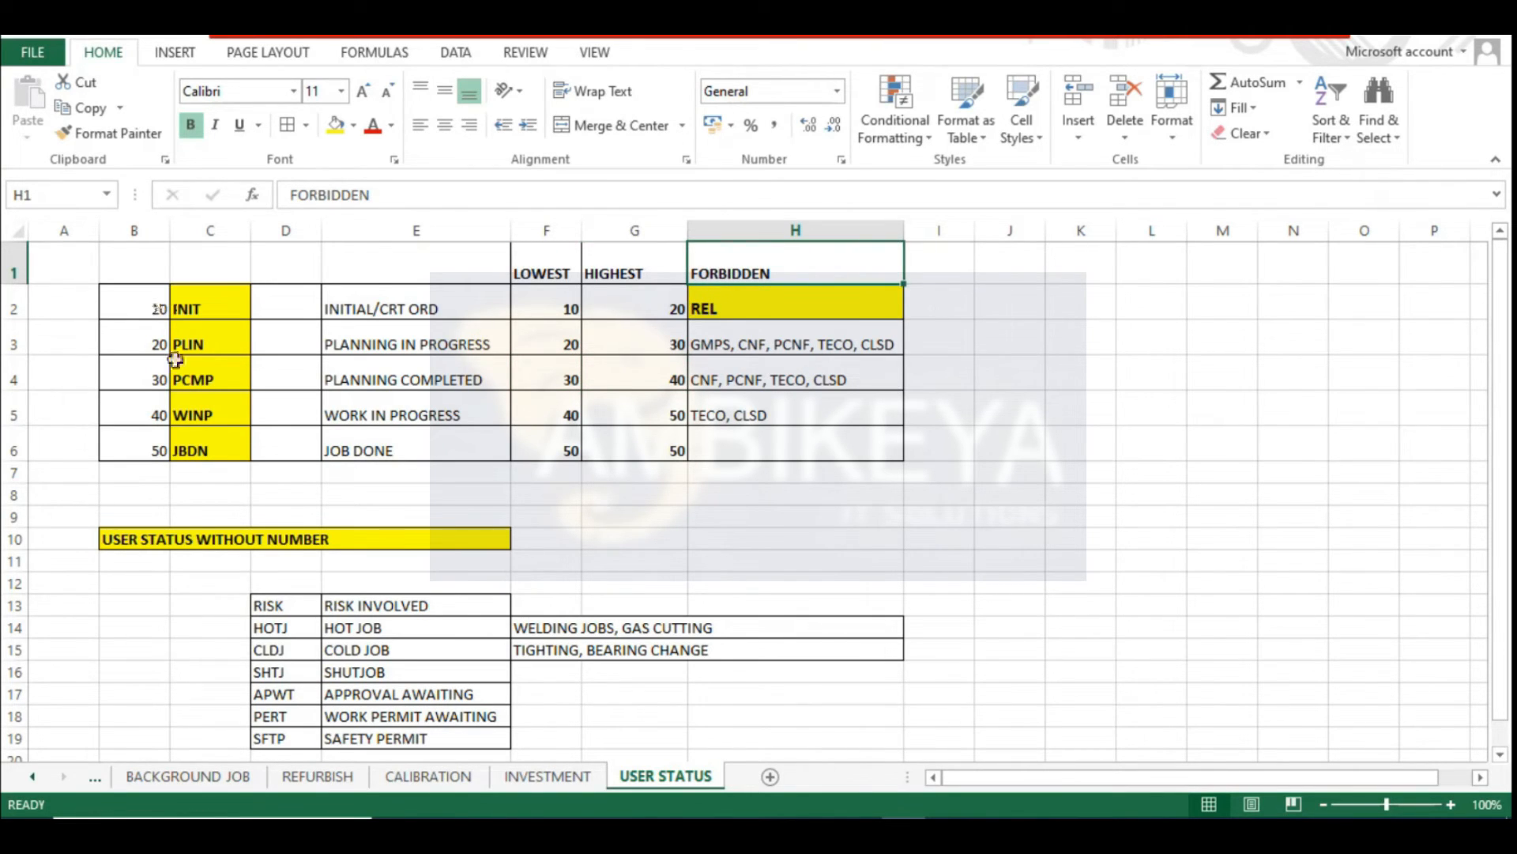
{"action": "left_click", "coordinate": [199, 340]}
{"action": "left_click", "coordinate": [210, 384]}
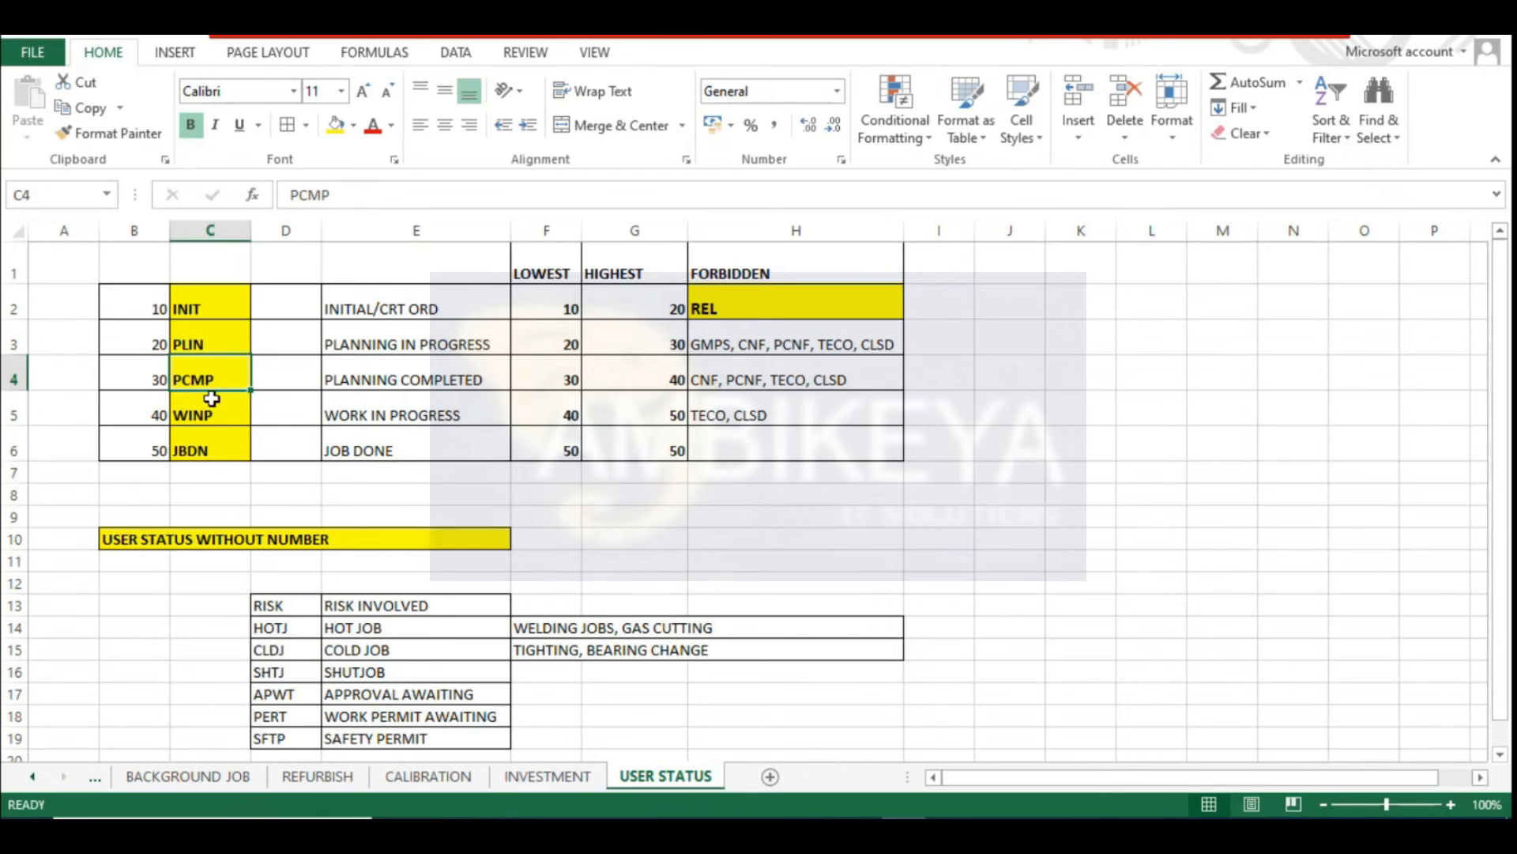
{"action": "left_click", "coordinate": [212, 403]}
{"action": "left_click", "coordinate": [192, 438]}
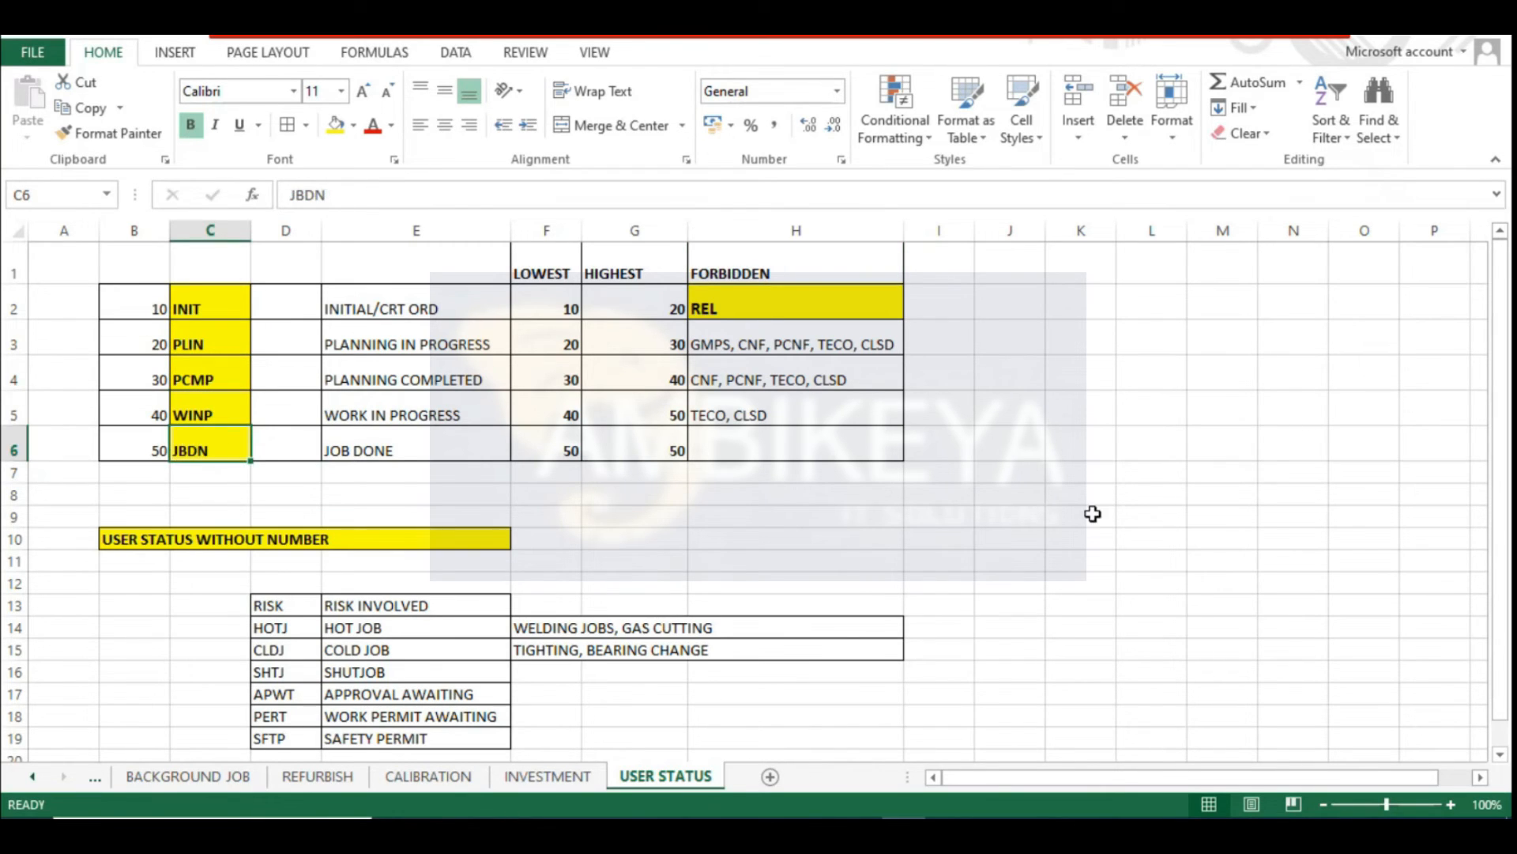
{"action": "left_click", "coordinate": [1205, 454]}
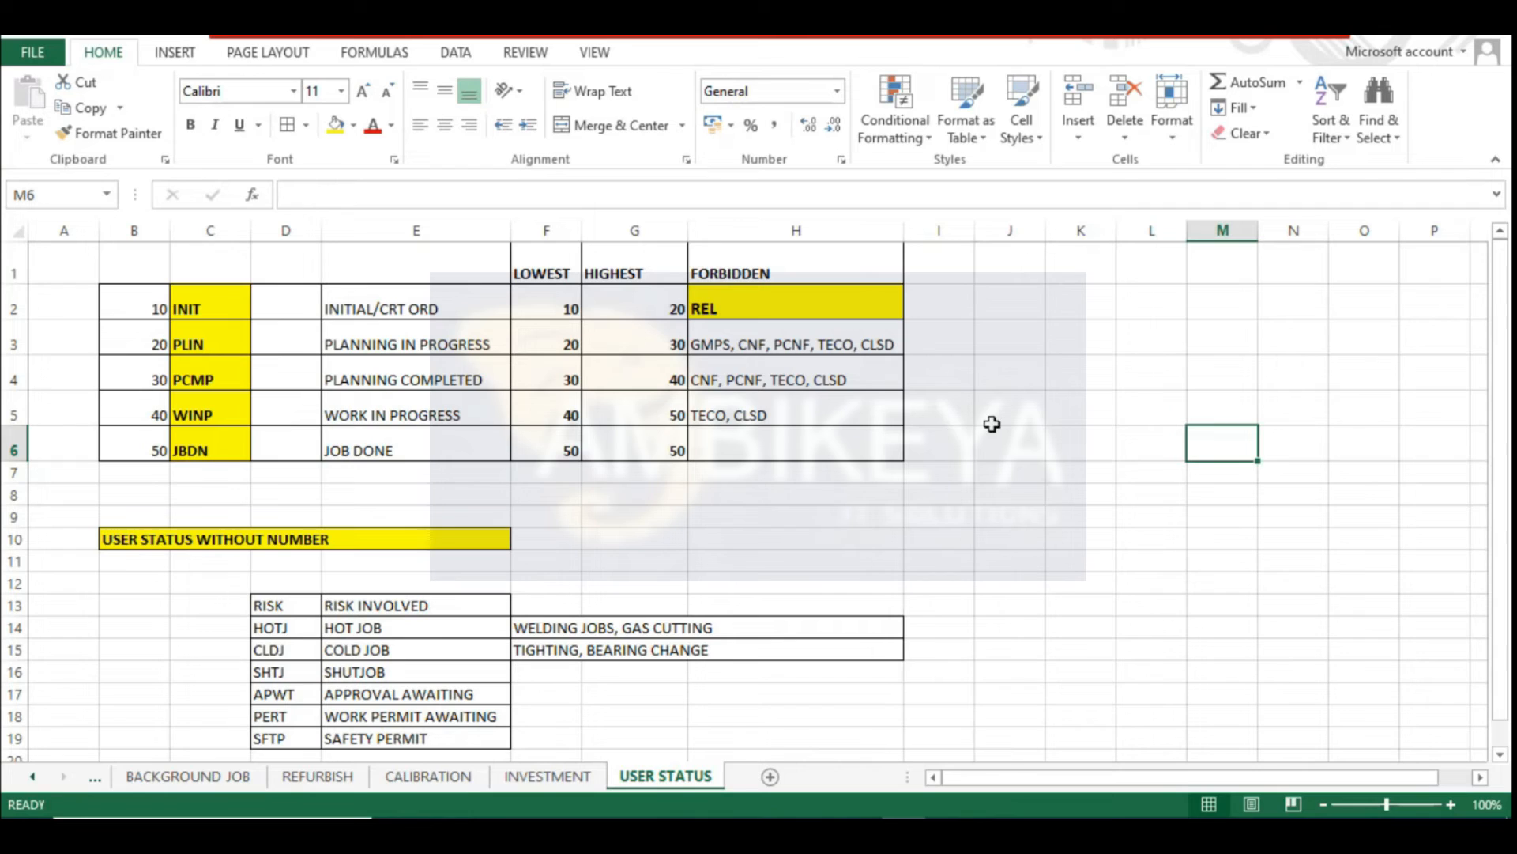
{"action": "left_click", "coordinate": [1018, 495]}
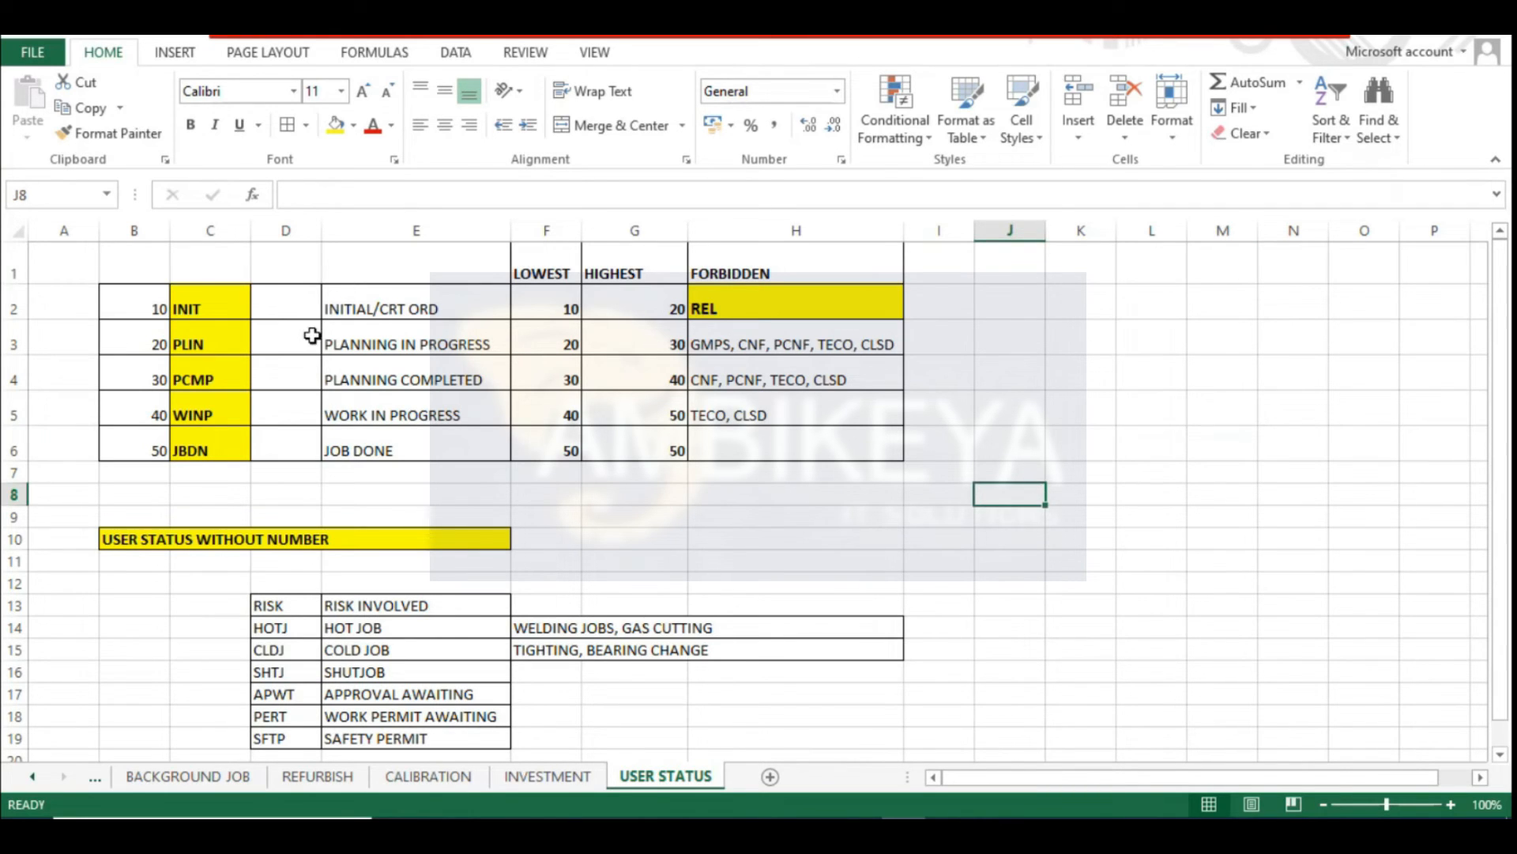
{"action": "left_click_drag", "start_coordinate": [189, 308], "coordinate": [376, 307]}
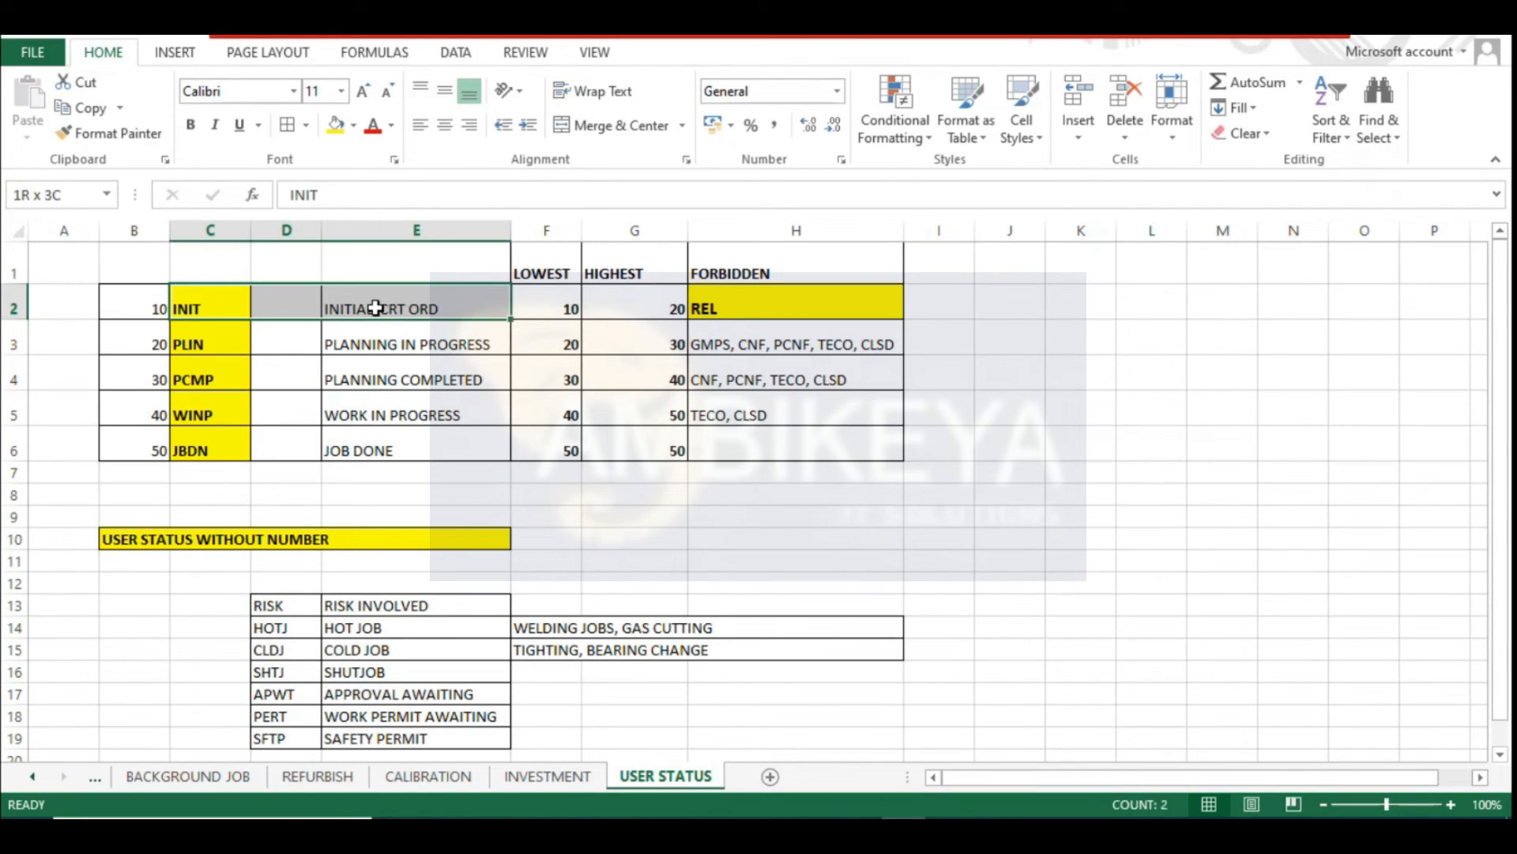
Examine the forbidden system statuses in H2:H4 for INIT, PLIN and PCMP
{"action": "left_click", "coordinate": [198, 307]}
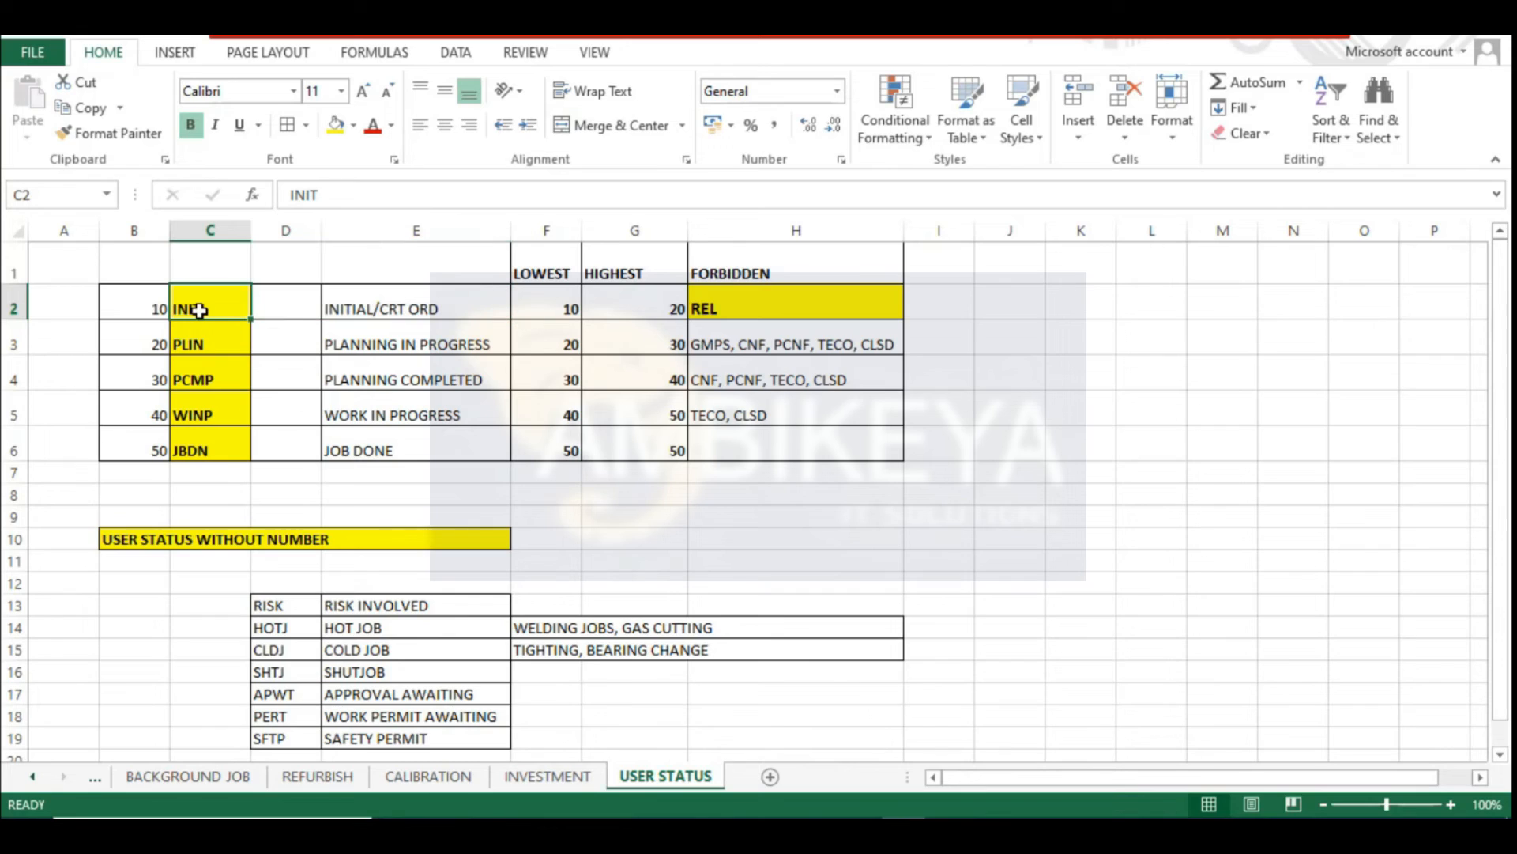
{"action": "left_click", "coordinate": [721, 306]}
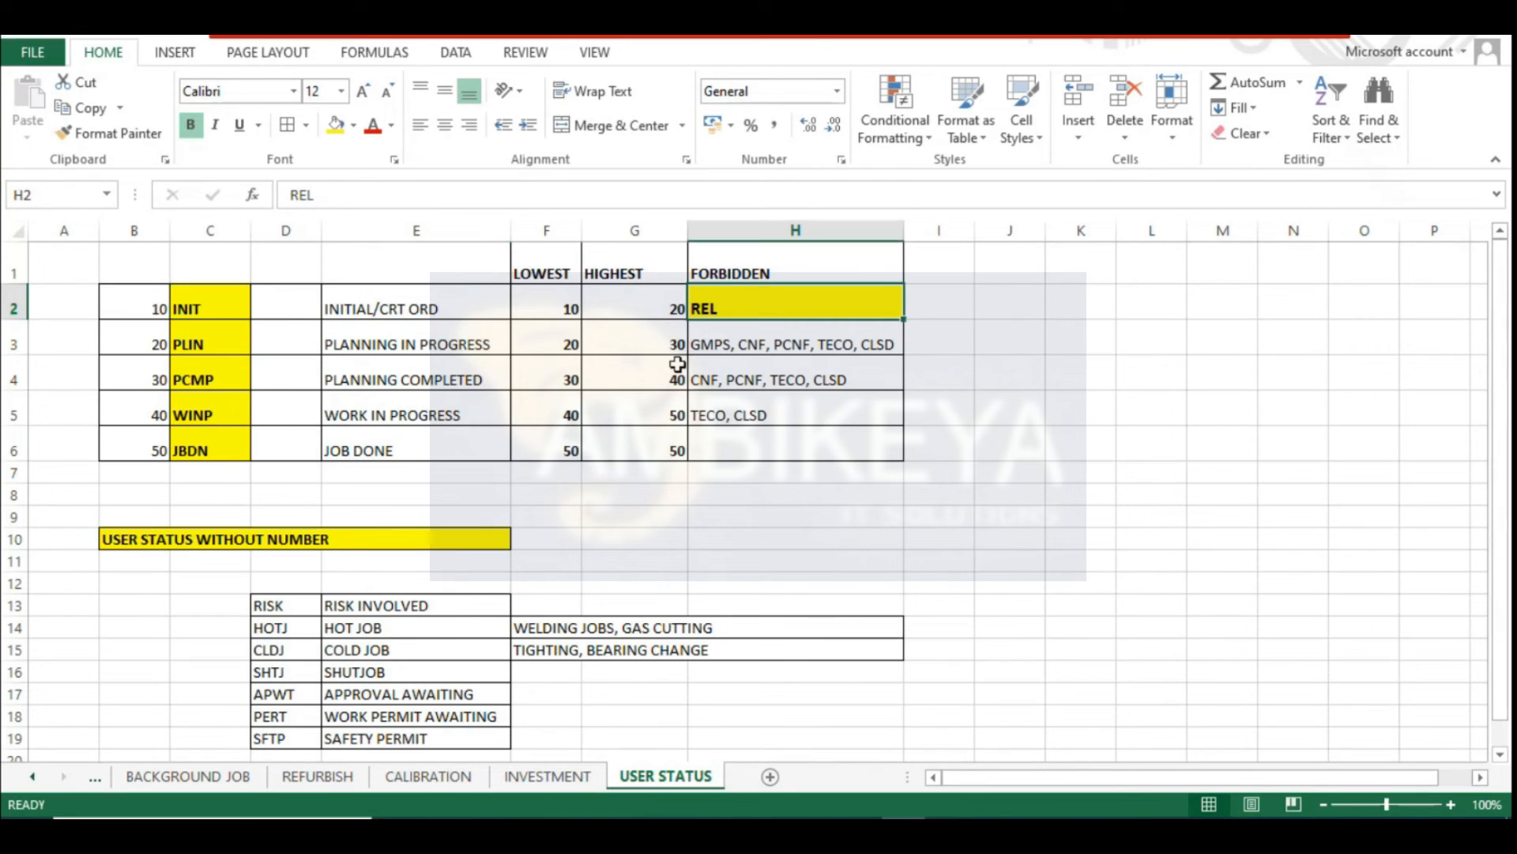
{"action": "left_click", "coordinate": [199, 343]}
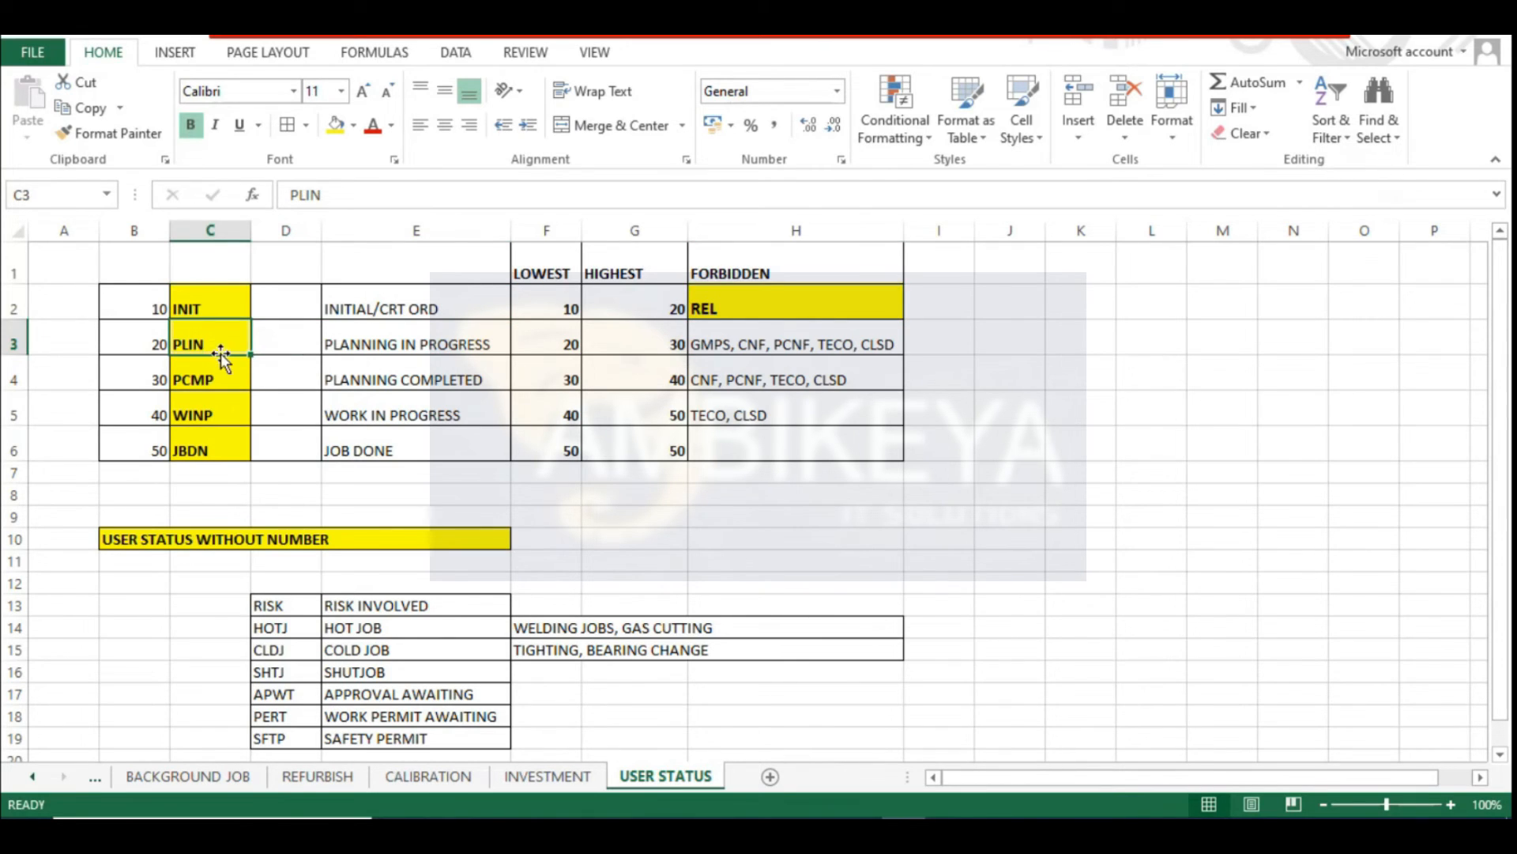
{"action": "left_click", "coordinate": [711, 302]}
{"action": "left_click", "coordinate": [698, 354]}
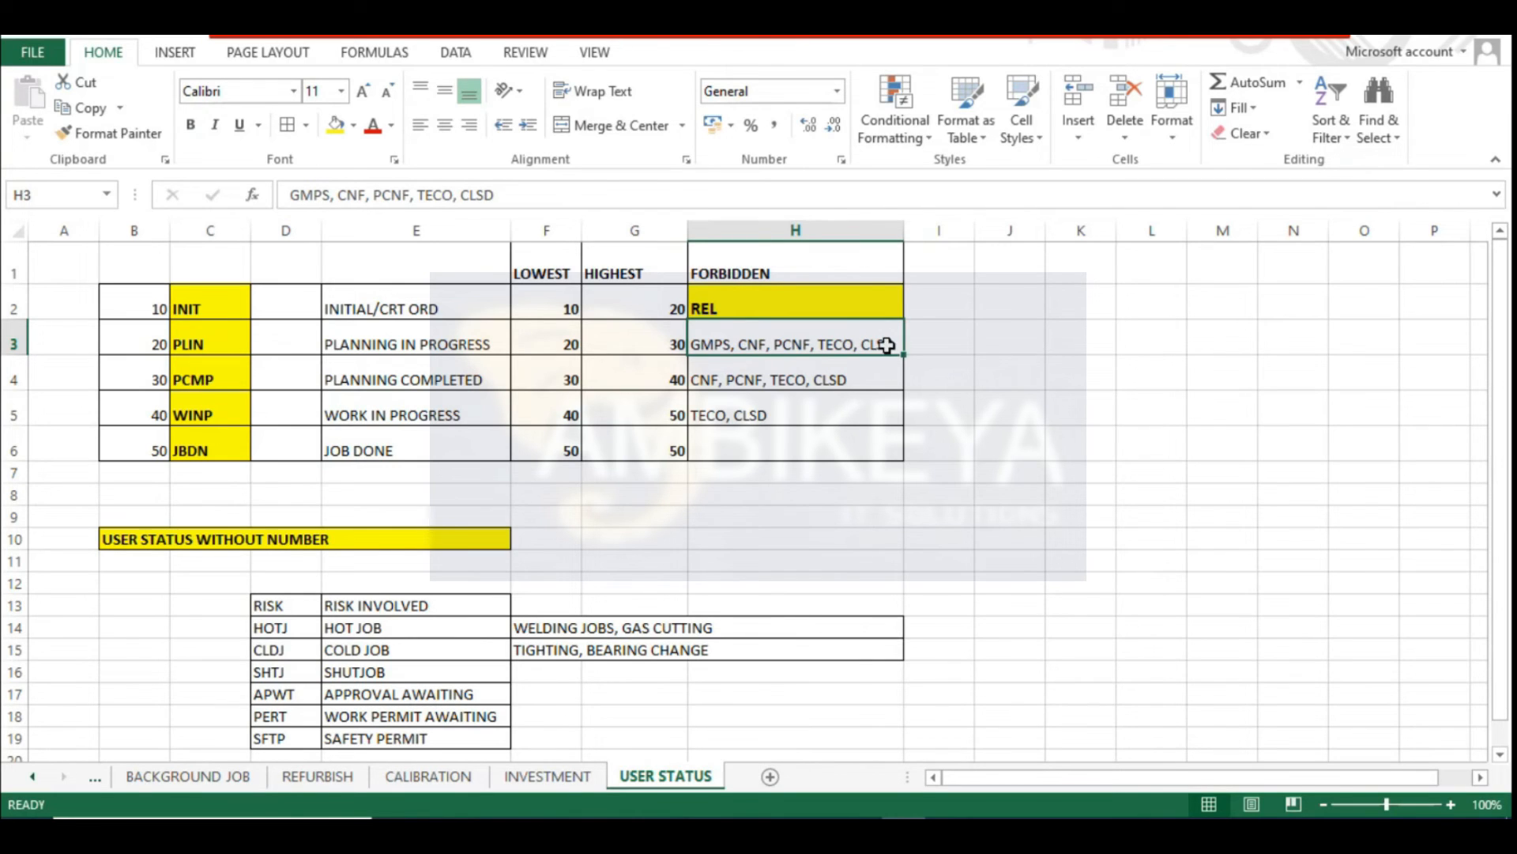
{"action": "left_click", "coordinate": [207, 381]}
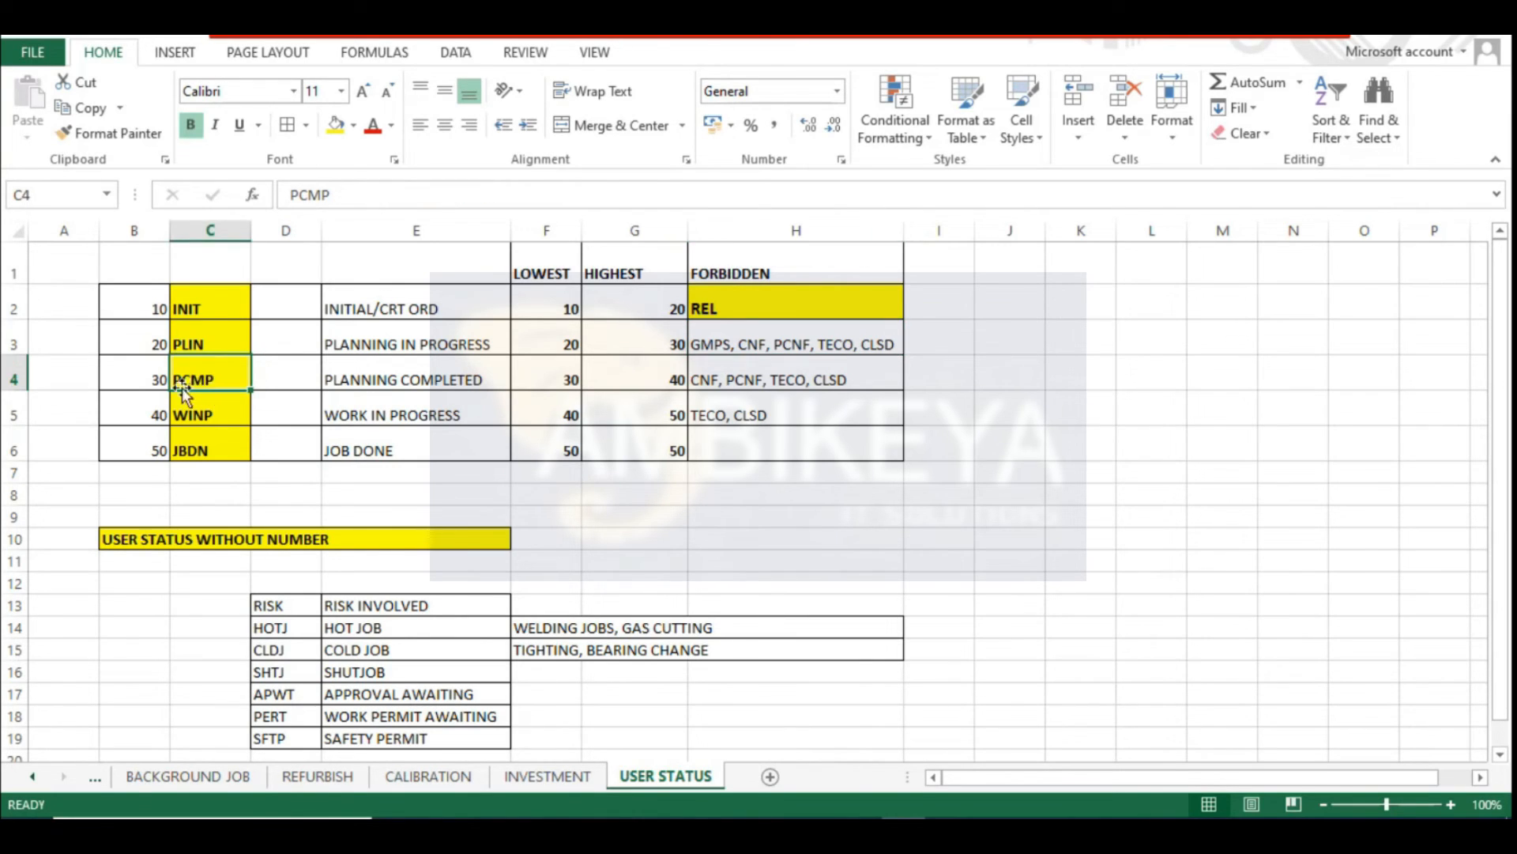
{"action": "left_click", "coordinate": [417, 375]}
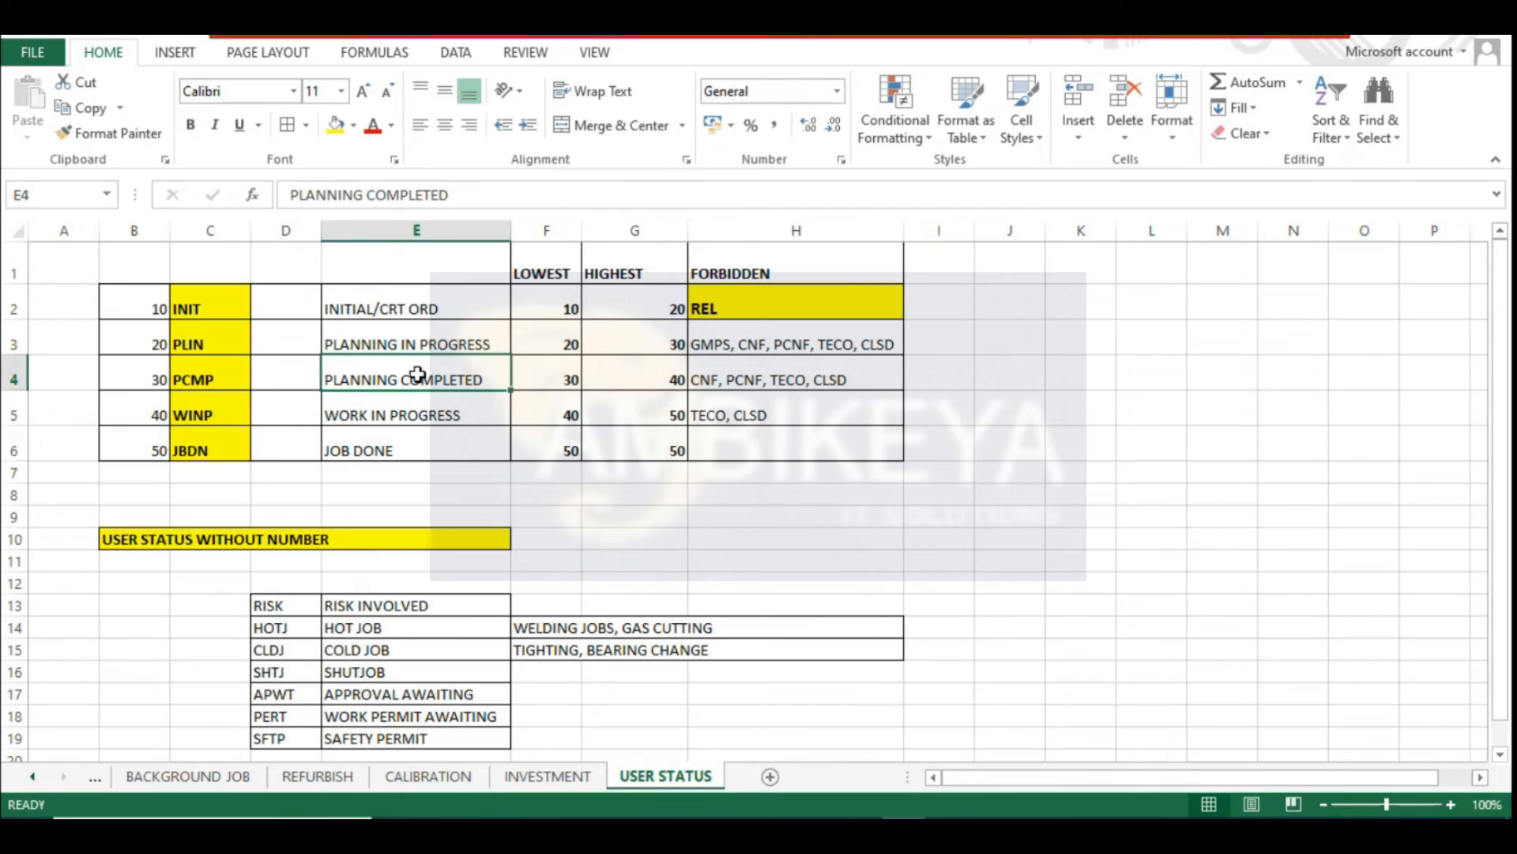
{"action": "left_click", "coordinate": [707, 381]}
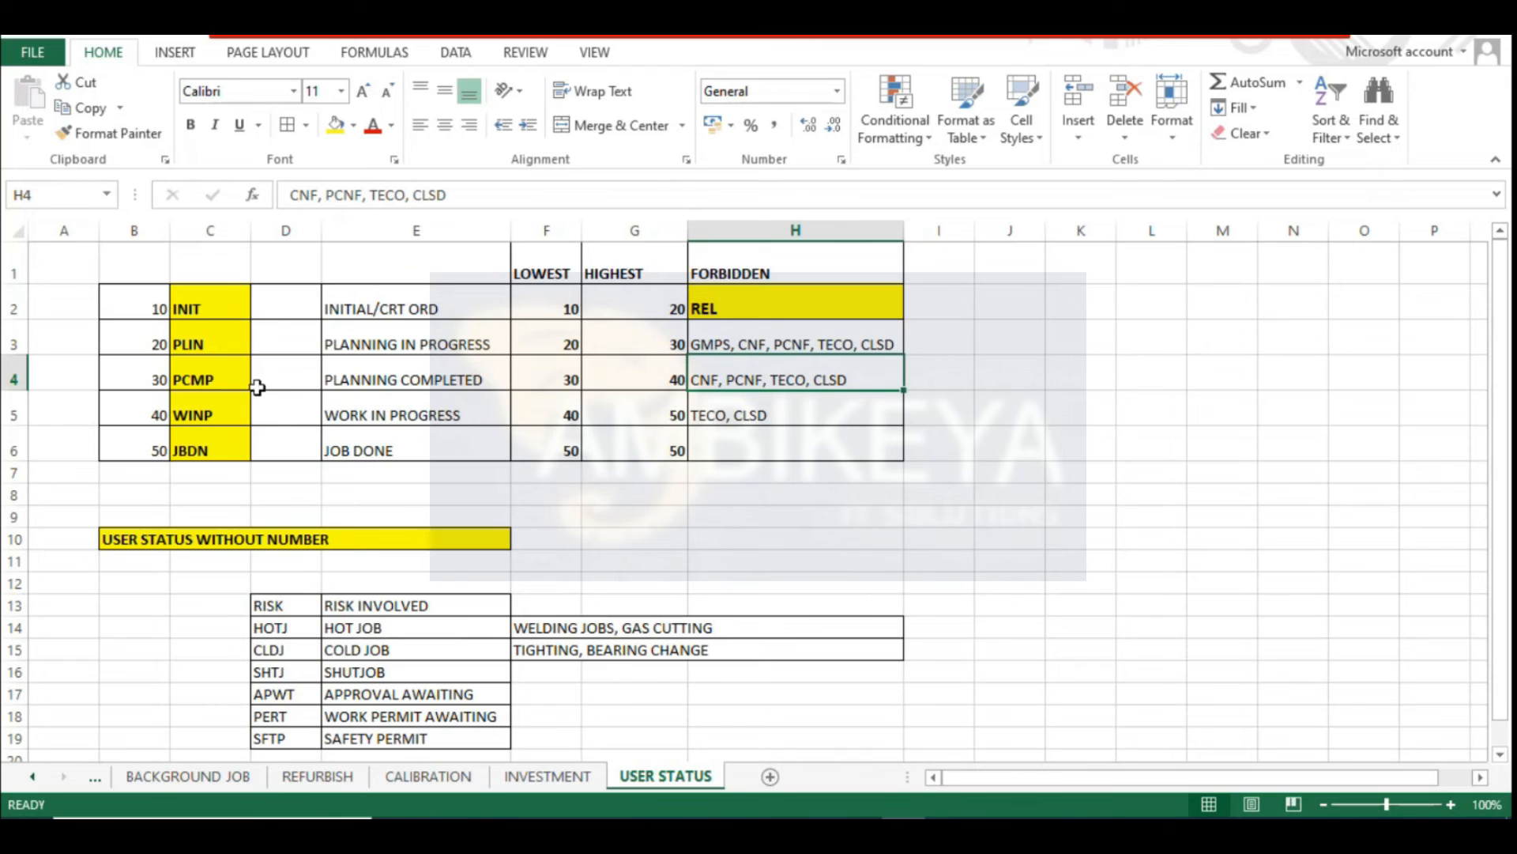
Compare WINP's forbidden statuses with PCMP's, and check JBDN's forbidden cell and highest number
{"action": "left_click", "coordinate": [200, 406]}
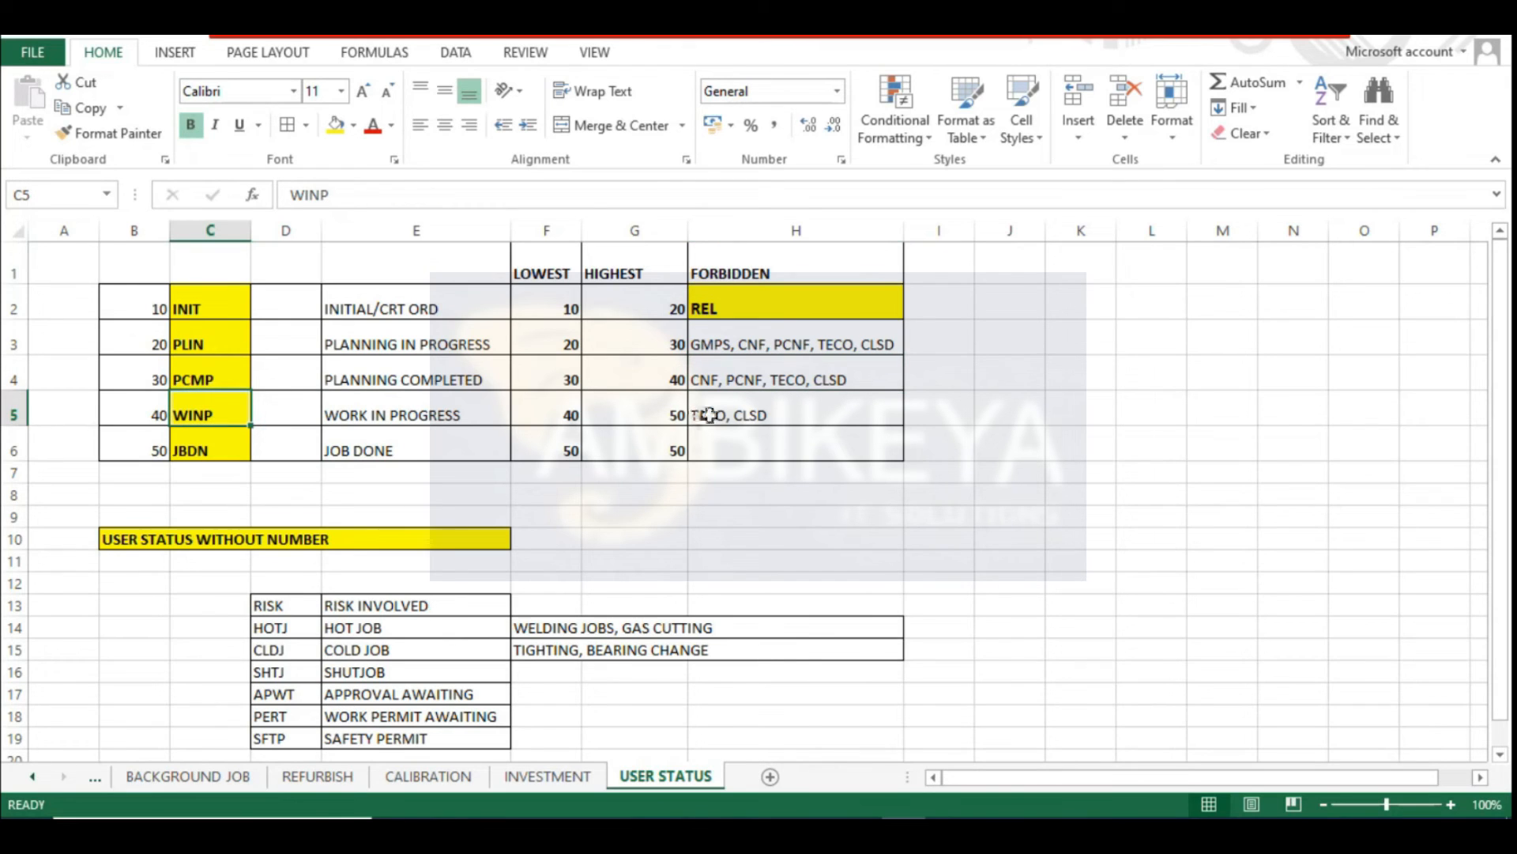
{"action": "left_click", "coordinate": [709, 415]}
{"action": "left_click", "coordinate": [712, 382]}
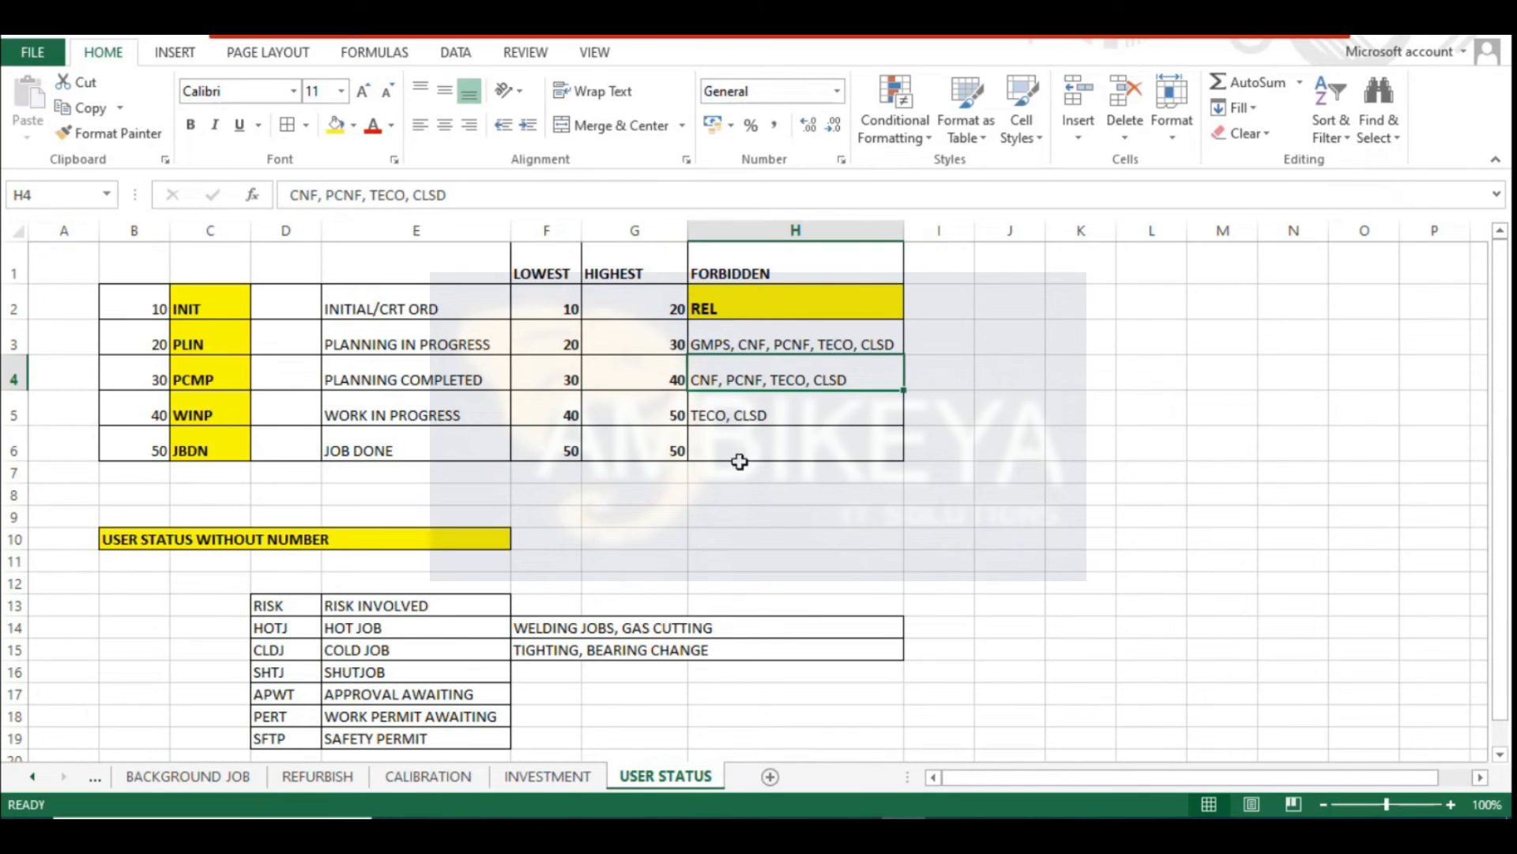
{"action": "left_click", "coordinate": [751, 417]}
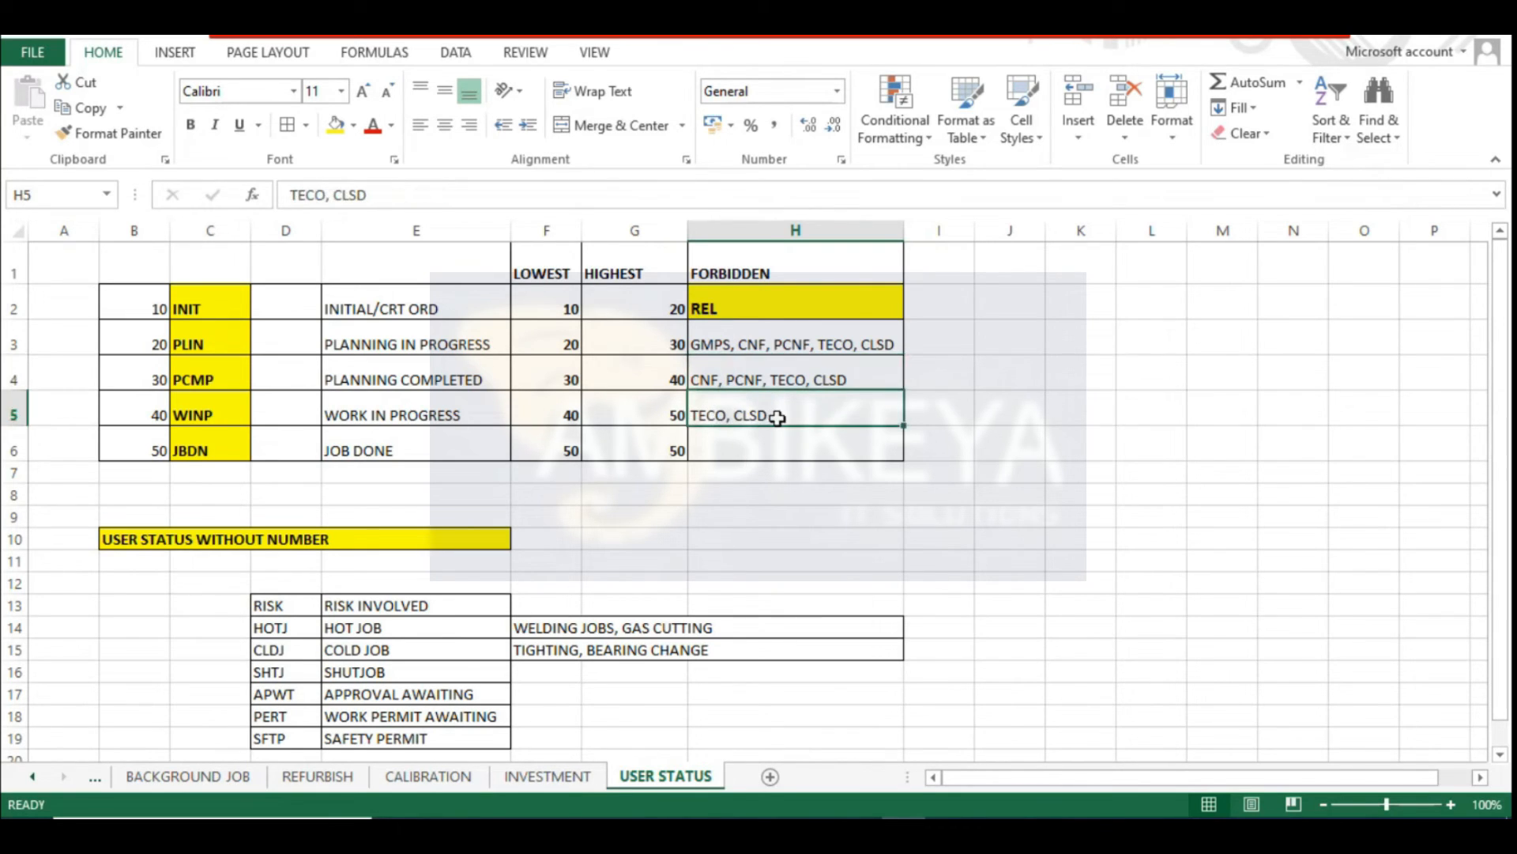
{"action": "left_click", "coordinate": [778, 449]}
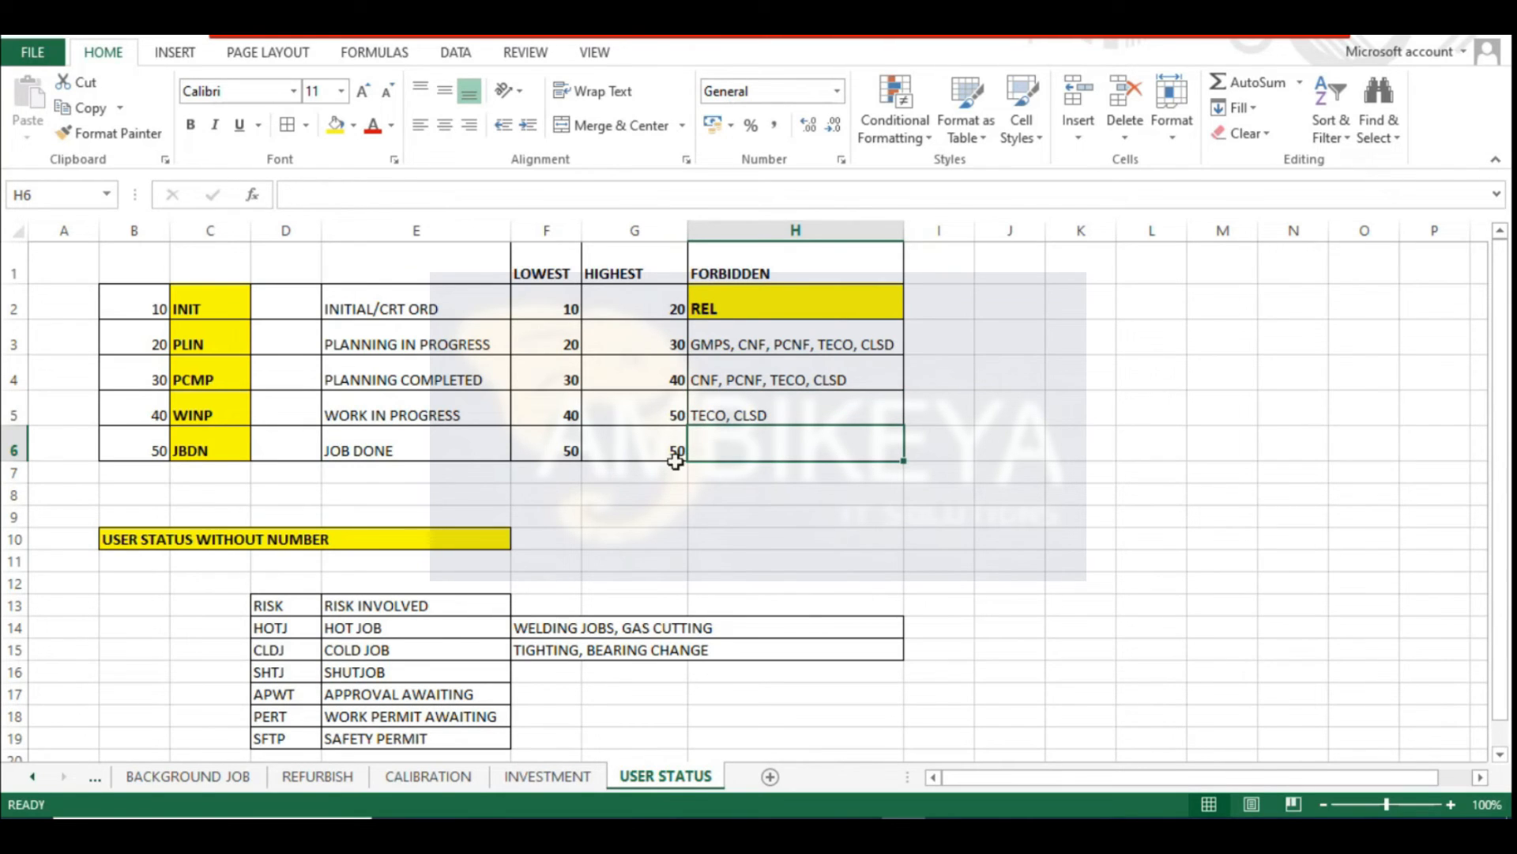
{"action": "left_click", "coordinate": [637, 443]}
{"action": "left_click", "coordinate": [1152, 433]}
Review the lowest numbers of the user statuses in F2:F6 and save the workbook
{"action": "left_click", "coordinate": [568, 308]}
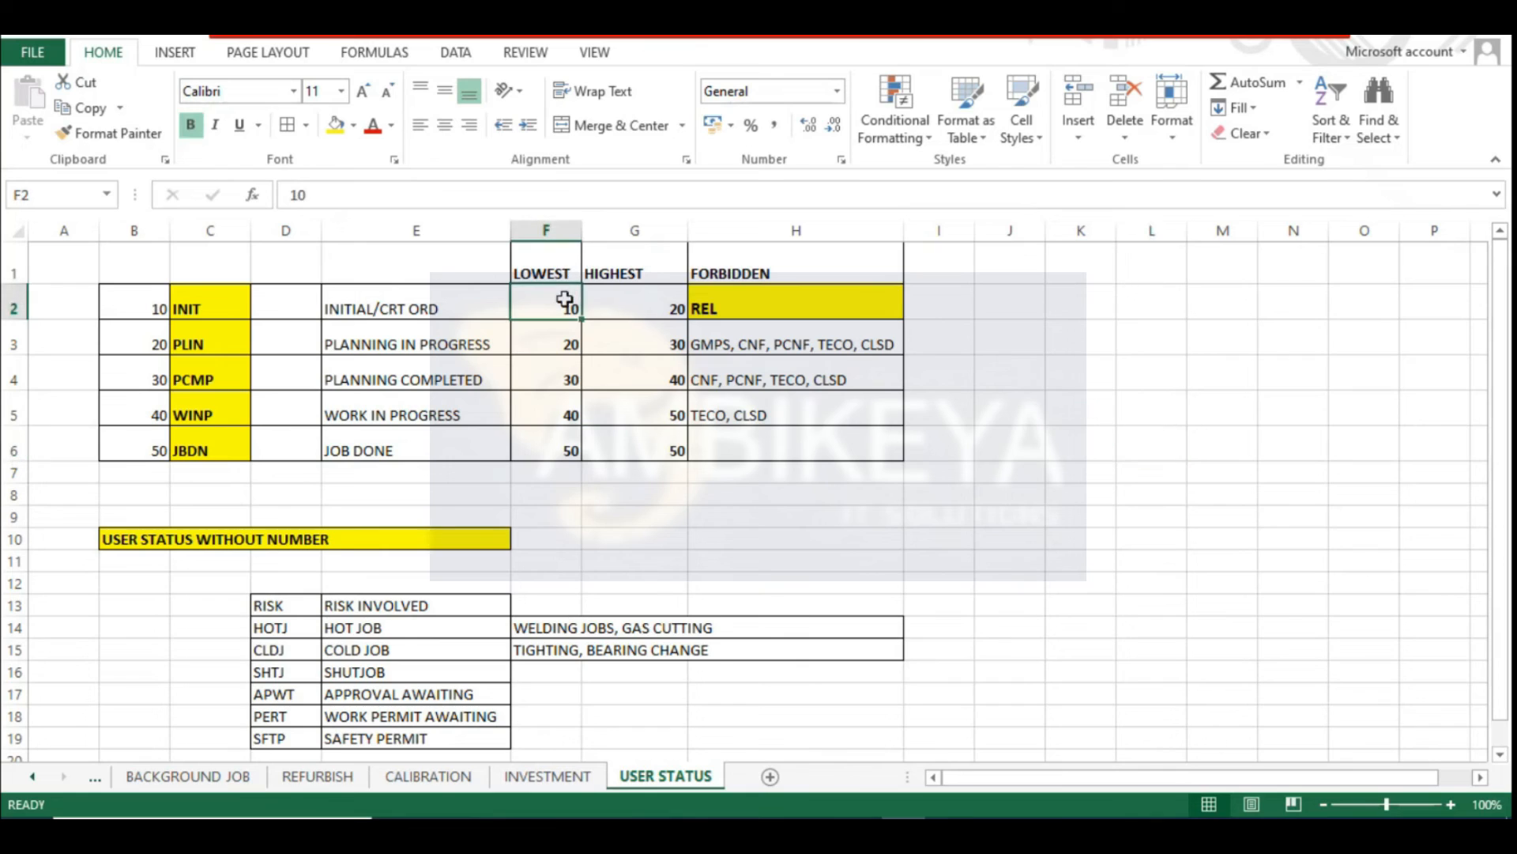
{"action": "left_click", "coordinate": [558, 441]}
{"action": "left_click", "coordinate": [570, 311]}
{"action": "left_click", "coordinate": [567, 342]}
{"action": "left_click", "coordinate": [569, 414]}
{"action": "left_click", "coordinate": [1008, 407]}
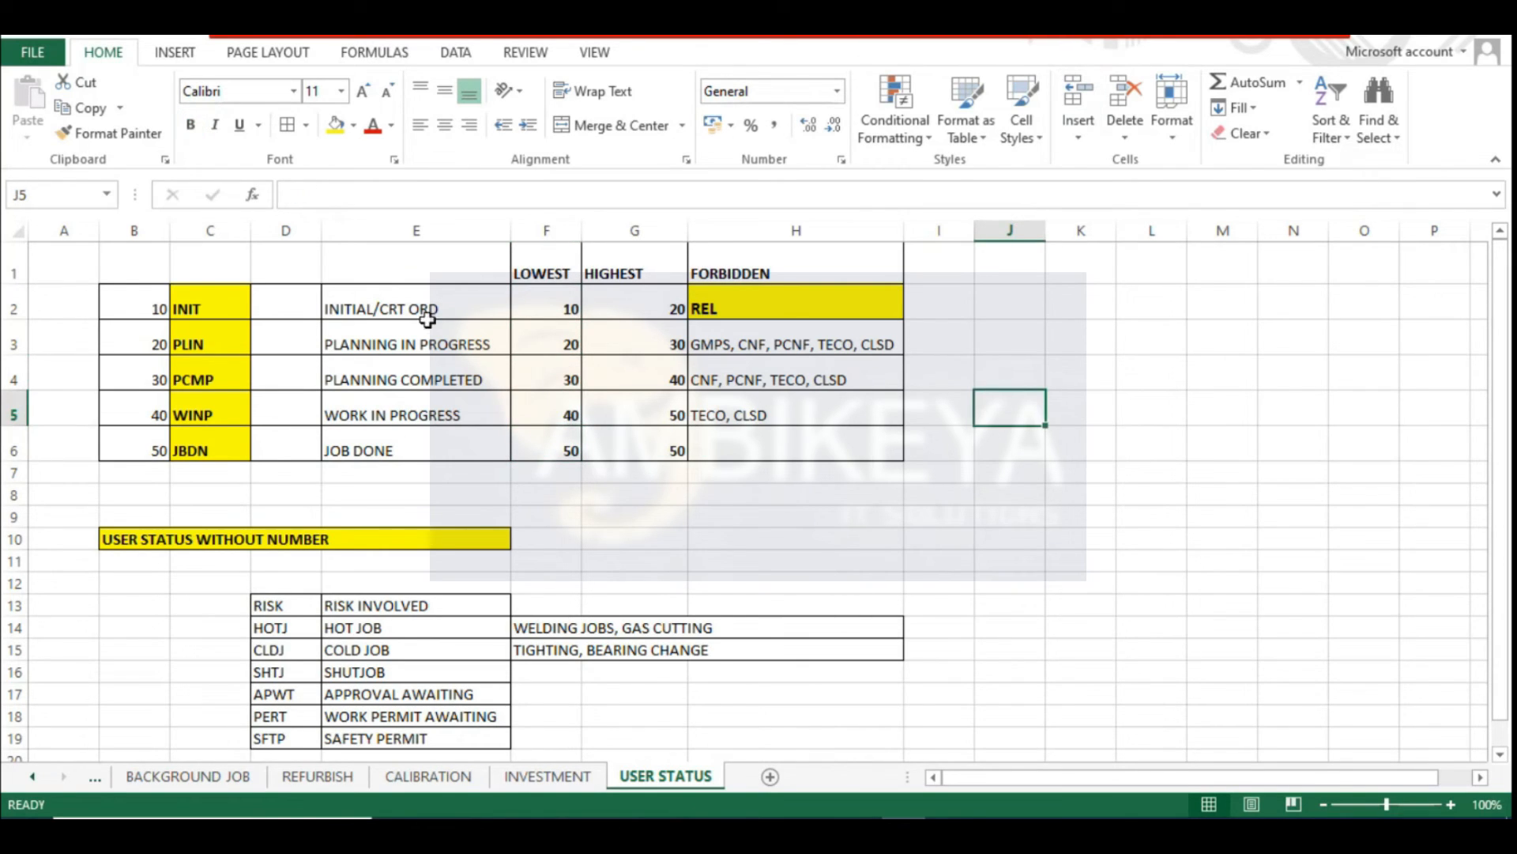
{"action": "key", "text": "ctrl+s"}
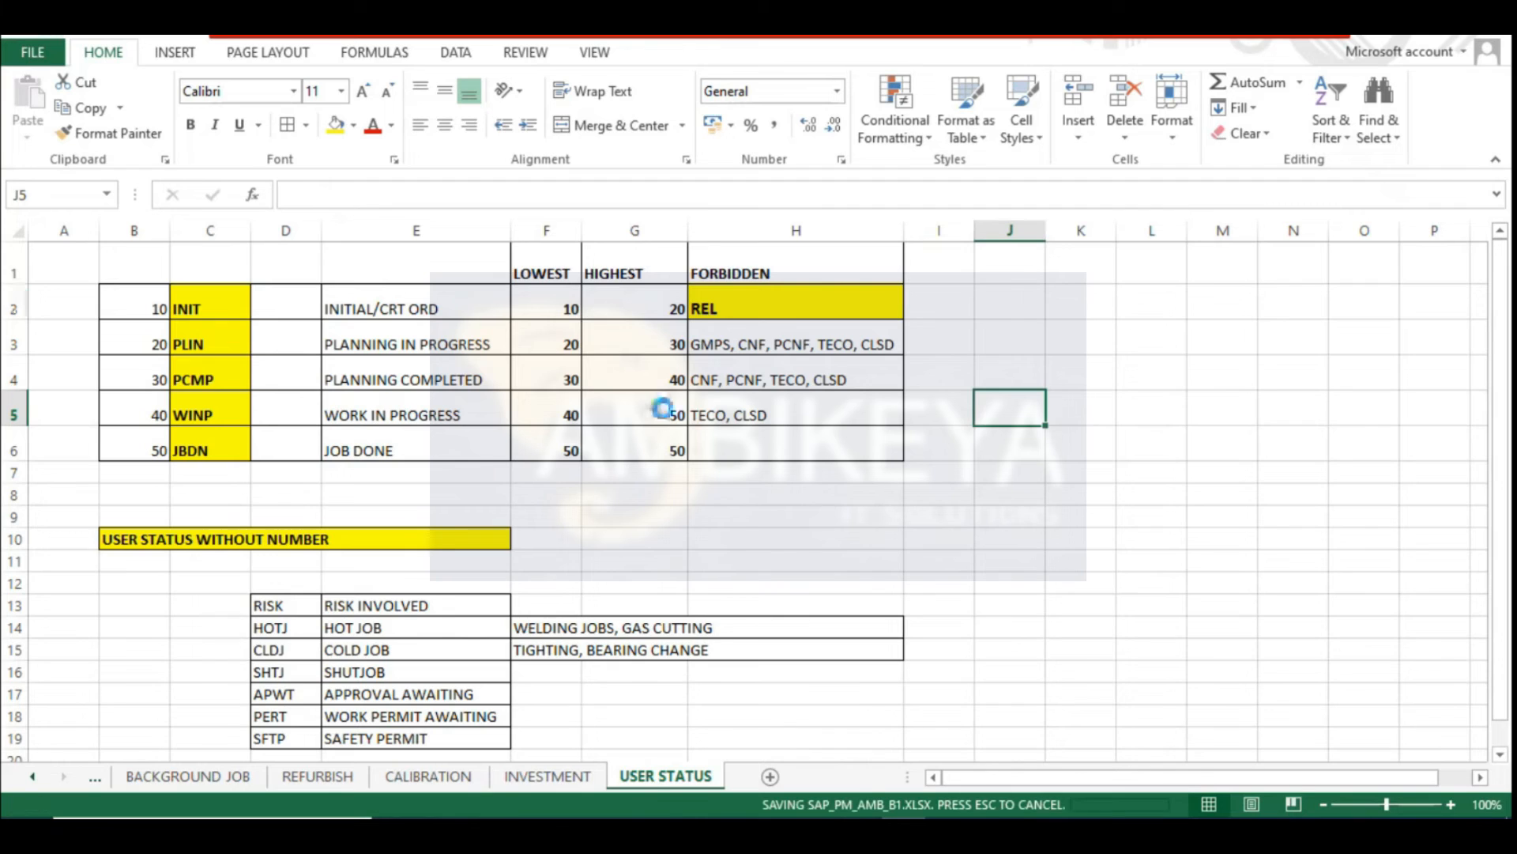
Compare the PLIN and PCMP status codes in C3 and C4
{"action": "left_click", "coordinate": [567, 342]}
{"action": "left_click", "coordinate": [203, 341]}
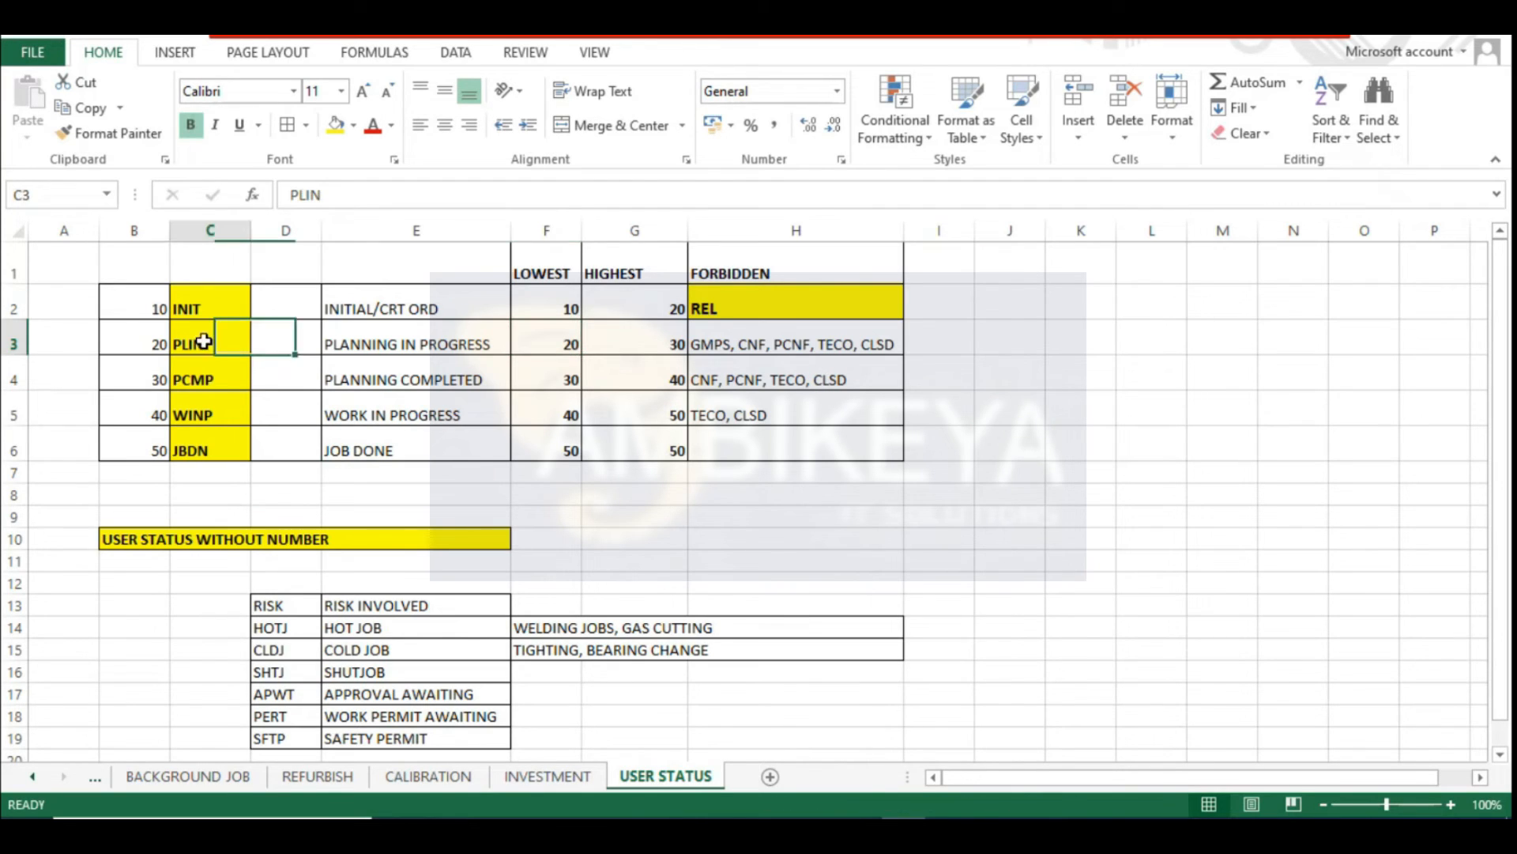
{"action": "left_click", "coordinate": [197, 368]}
{"action": "left_click", "coordinate": [195, 341]}
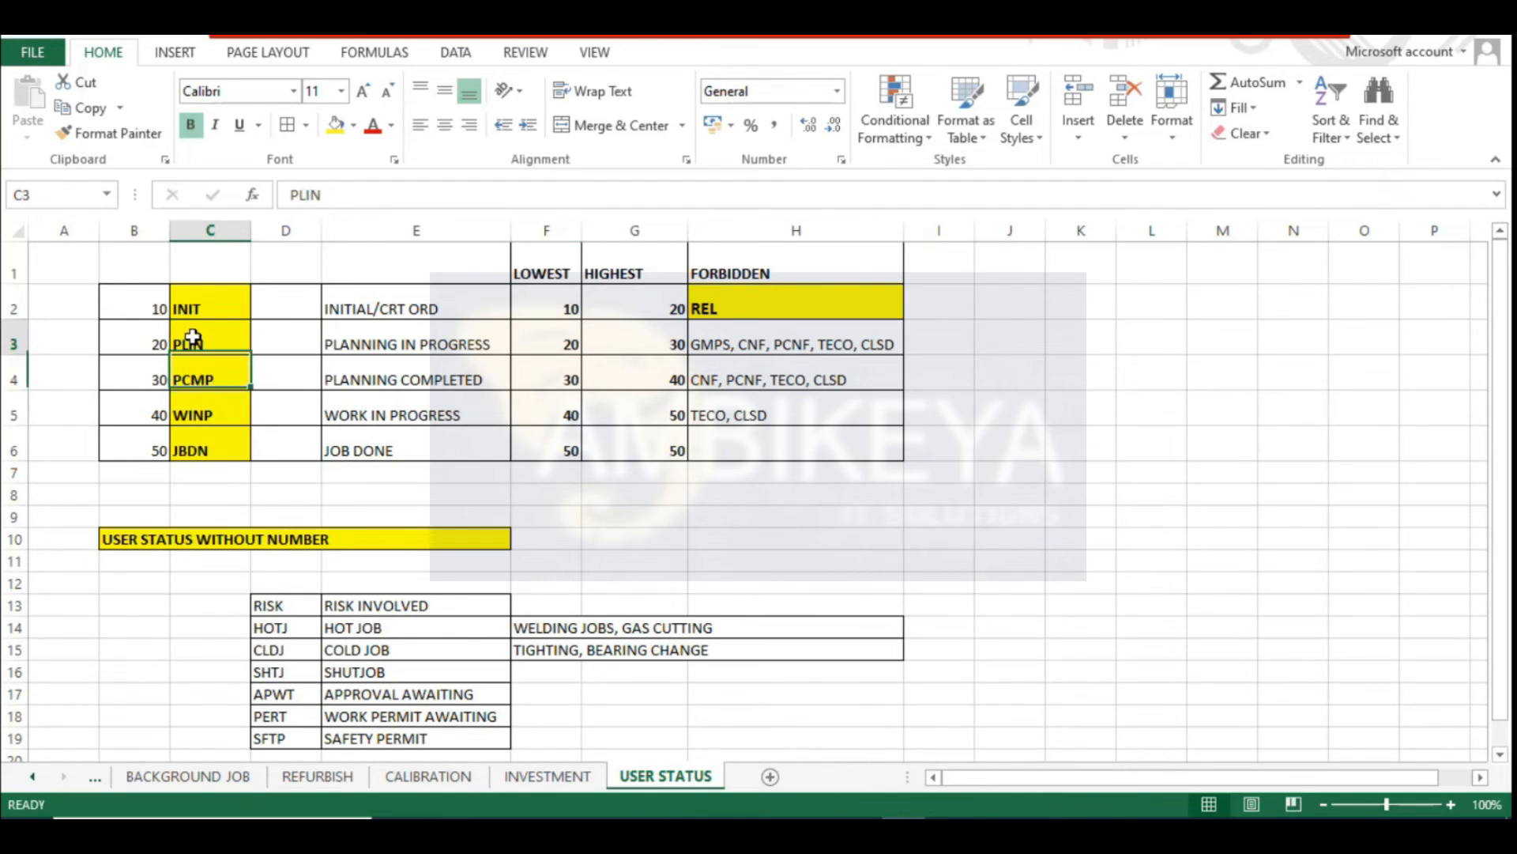
{"action": "left_click", "coordinate": [195, 367]}
{"action": "left_click", "coordinate": [198, 344]}
{"action": "left_click", "coordinate": [201, 369]}
{"action": "left_click", "coordinate": [203, 345]}
{"action": "left_click", "coordinate": [200, 372]}
{"action": "left_click", "coordinate": [205, 342]}
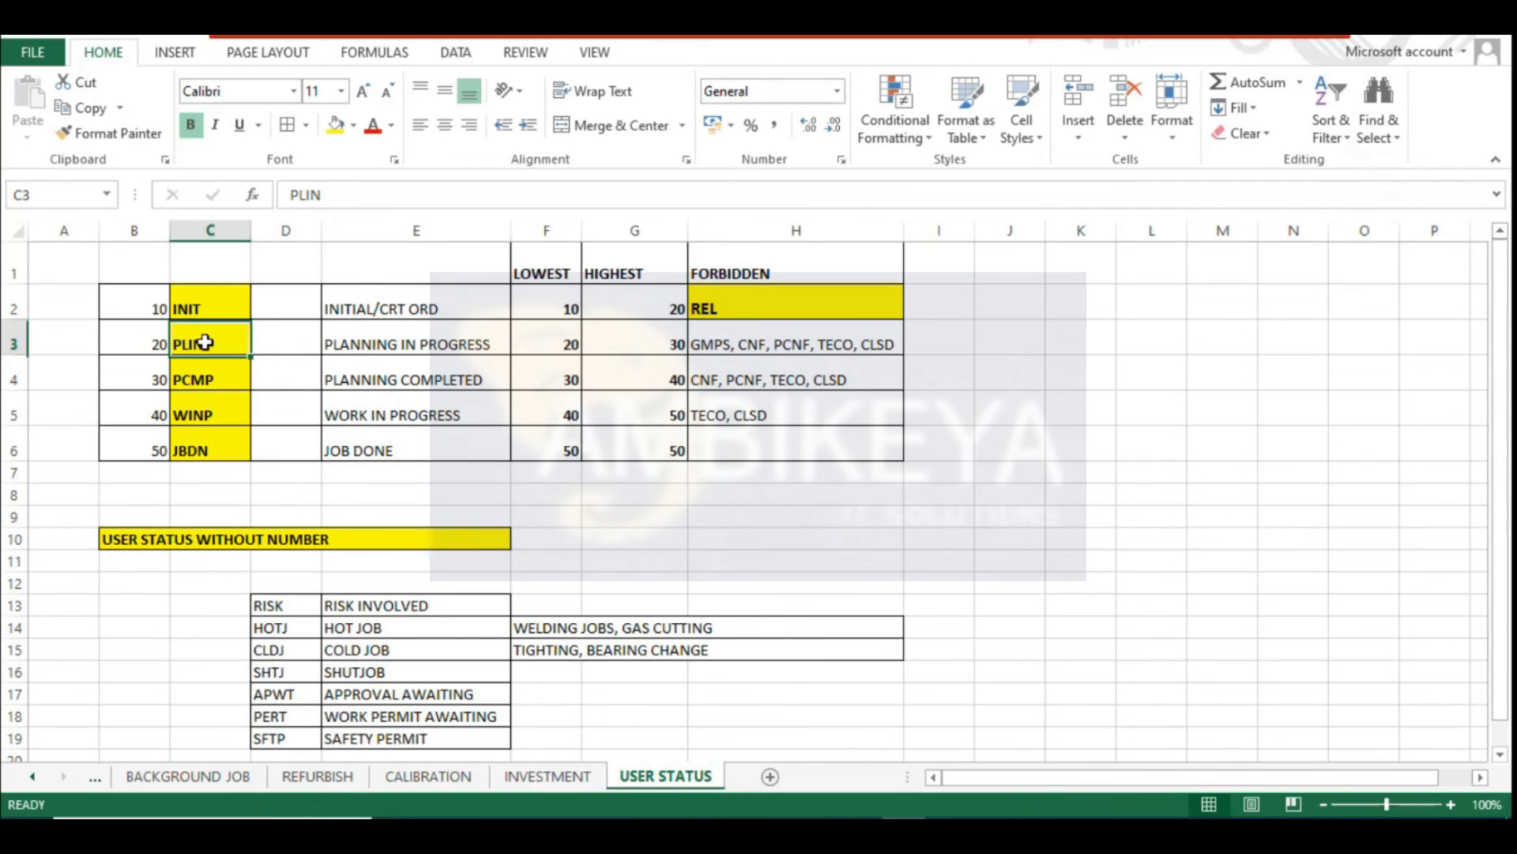
{"action": "left_click", "coordinate": [202, 378]}
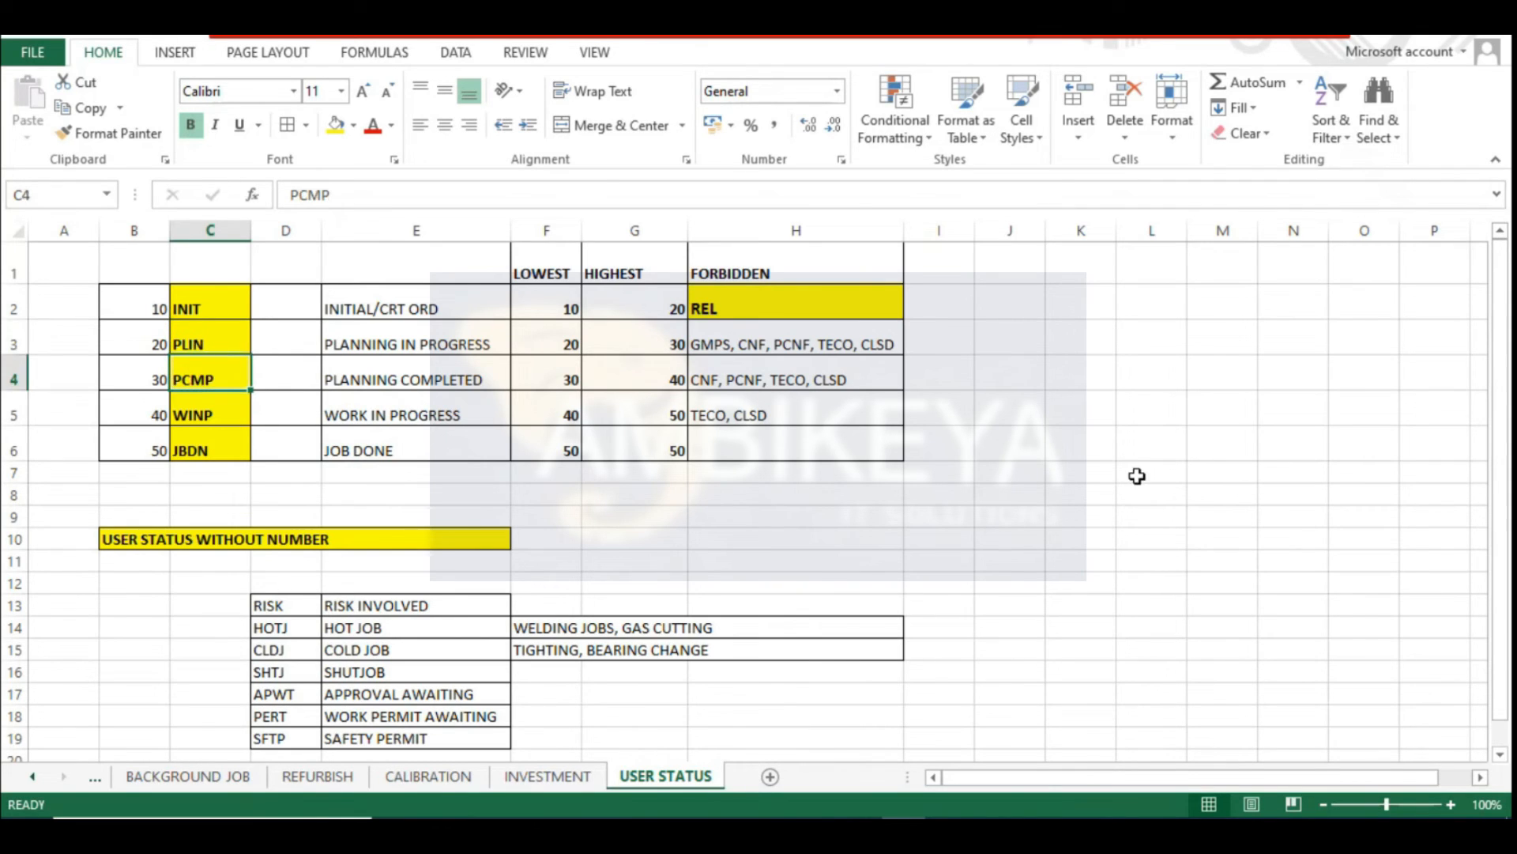
{"action": "left_click", "coordinate": [1155, 444]}
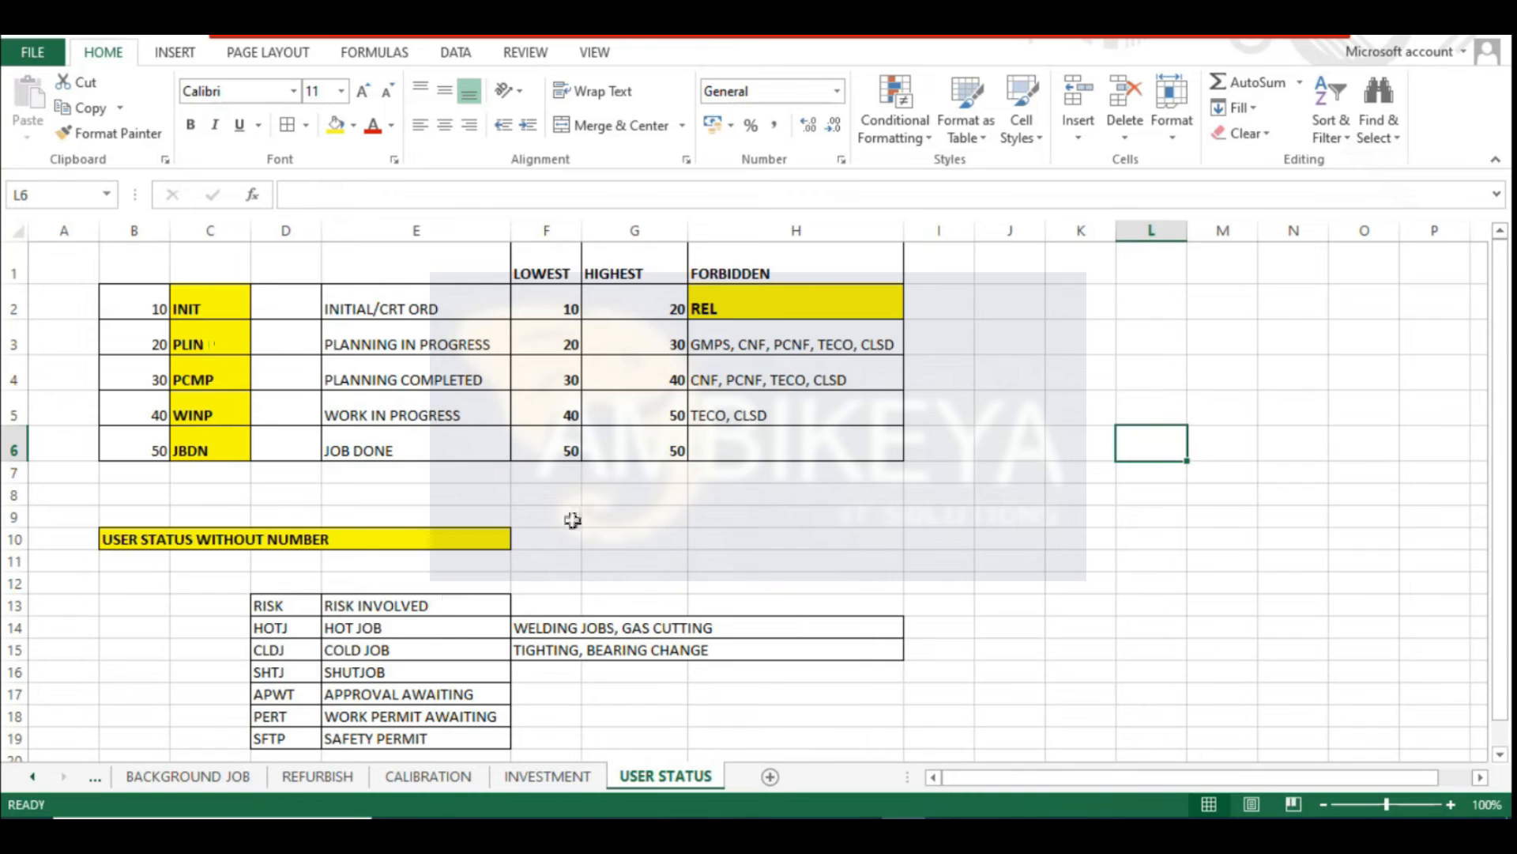
Review the status numbers in column B against the USER STATUS WITHOUT NUMBER heading
{"action": "scroll", "coordinate": [472, 723], "scroll_direction": "down", "scroll_amount": 3}
{"action": "scroll", "coordinate": [443, 715], "scroll_direction": "up", "scroll_amount": 3}
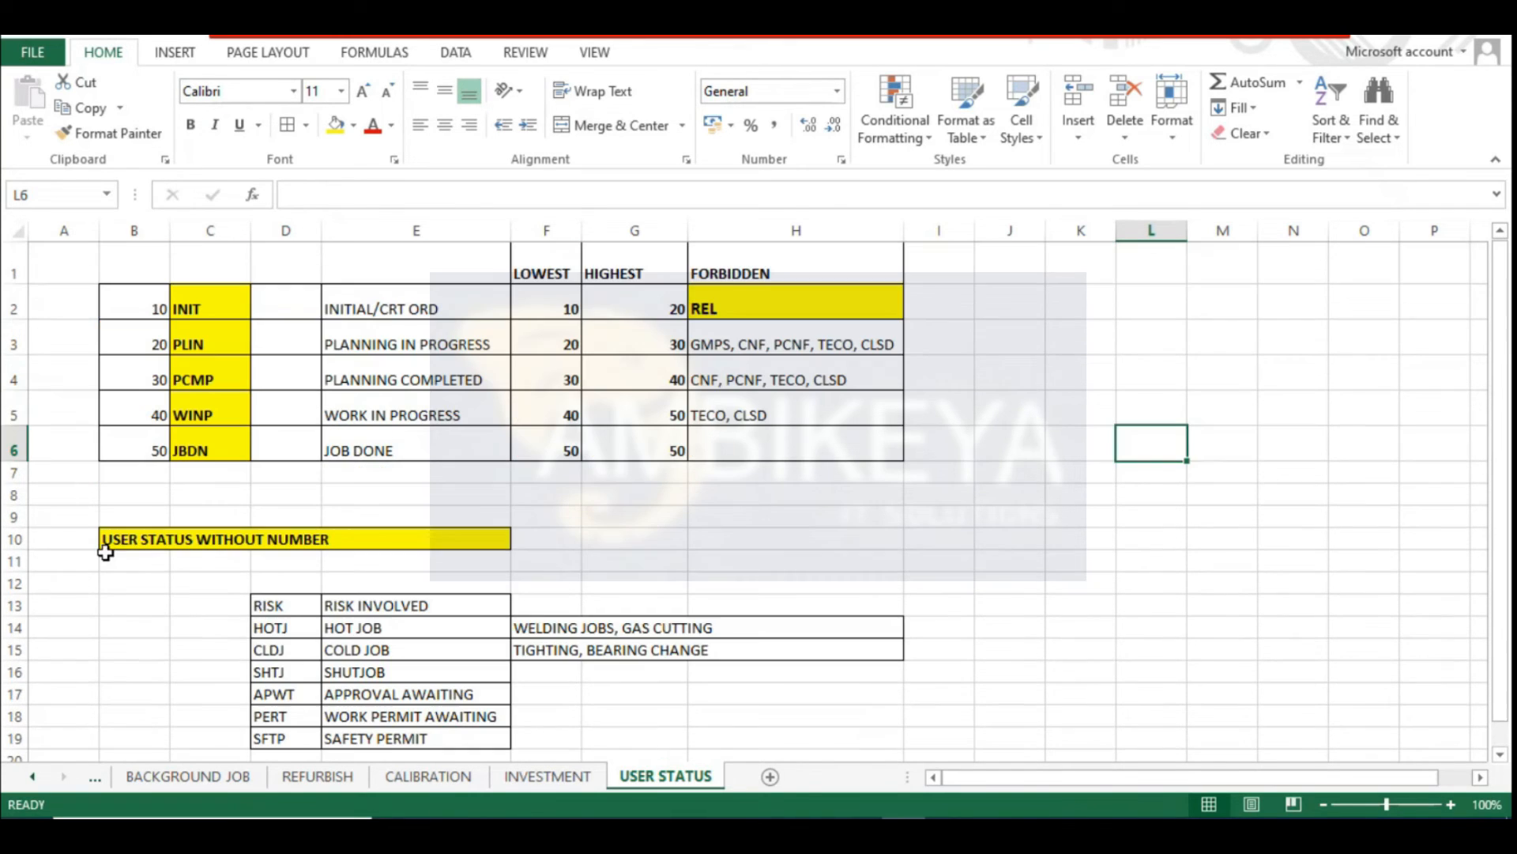
{"action": "left_click", "coordinate": [155, 313]}
{"action": "left_click", "coordinate": [142, 375]}
{"action": "left_click", "coordinate": [133, 416]}
{"action": "left_click", "coordinate": [128, 468]}
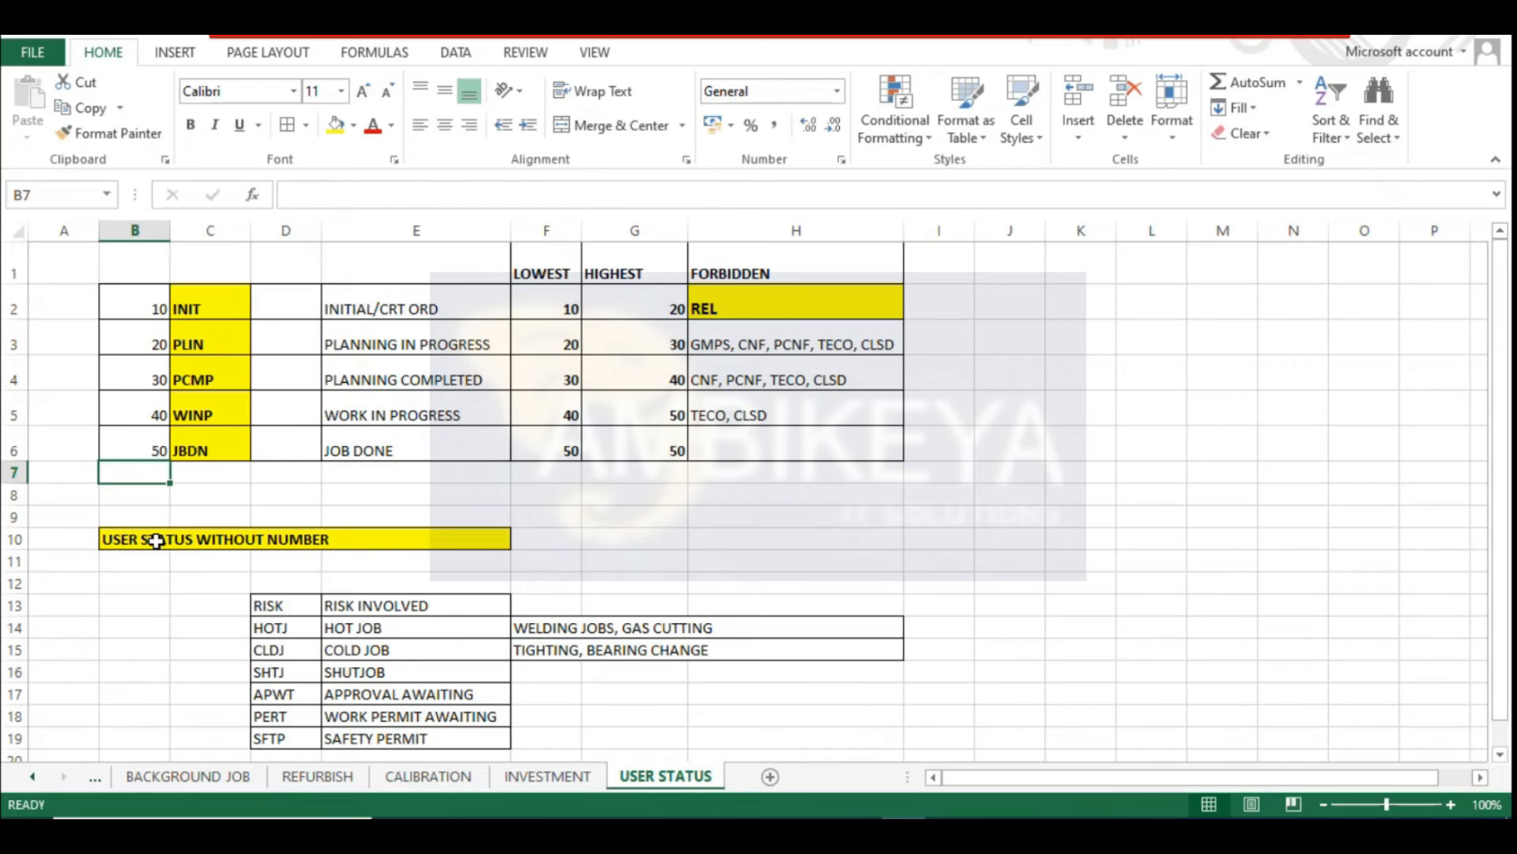
{"action": "left_click", "coordinate": [242, 541]}
{"action": "left_click", "coordinate": [1150, 543]}
{"action": "scroll", "coordinate": [678, 595], "scroll_direction": "down", "scroll_amount": 1}
Go through the codes and descriptions of the user statuses without number, from RISK to PERT
{"action": "left_click", "coordinate": [267, 494]}
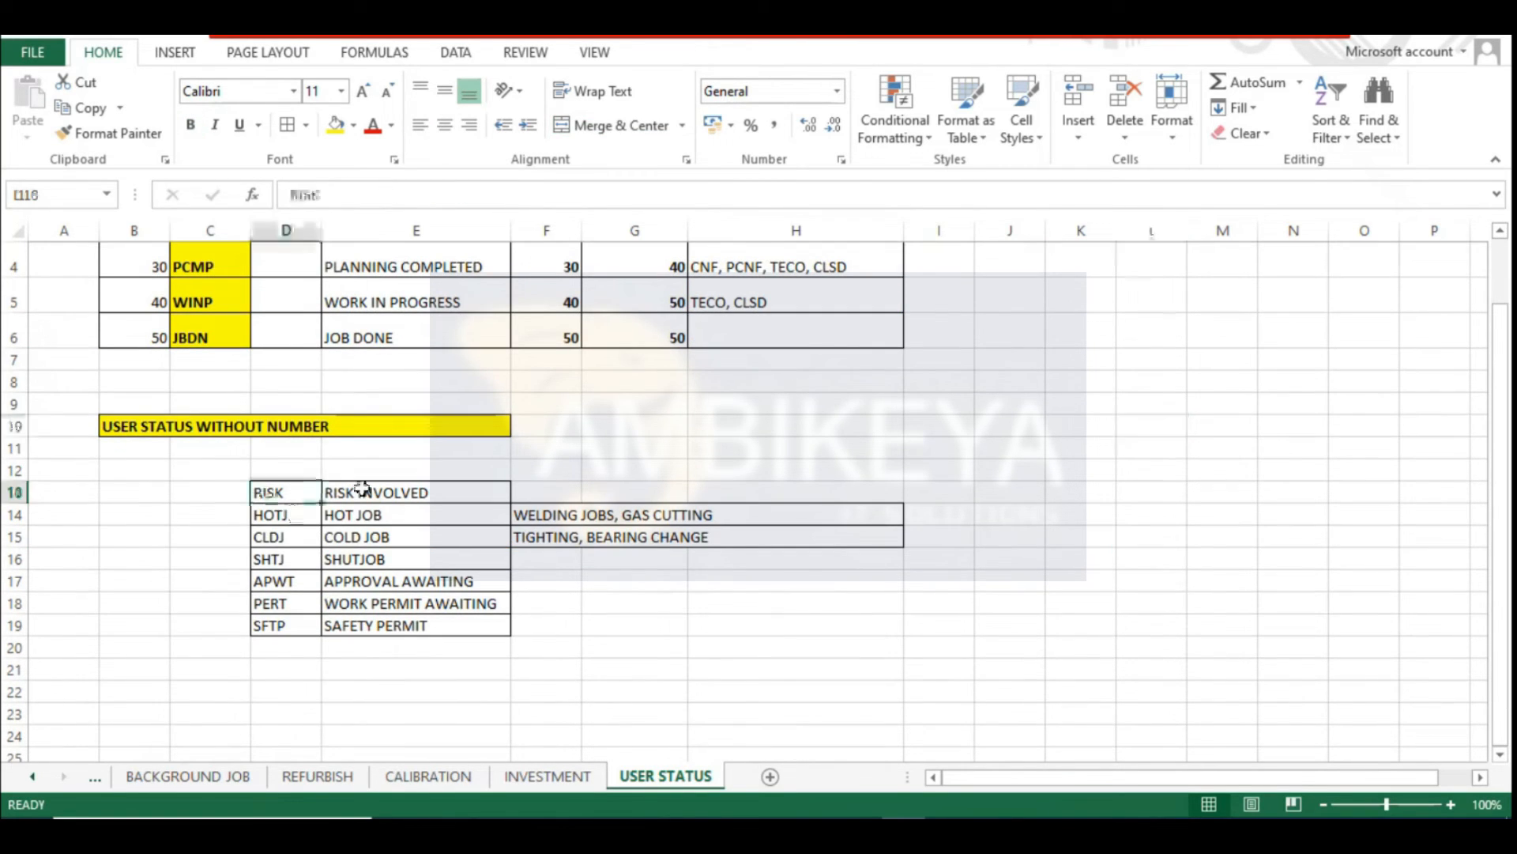
{"action": "key", "text": "Right"}
{"action": "left_click", "coordinate": [279, 515]}
{"action": "key", "text": "Right"}
{"action": "left_click", "coordinate": [291, 537]}
{"action": "key", "text": "Right"}
{"action": "left_click", "coordinate": [298, 563]}
{"action": "key", "text": "Right"}
{"action": "left_click", "coordinate": [280, 581]}
{"action": "key", "text": "Right"}
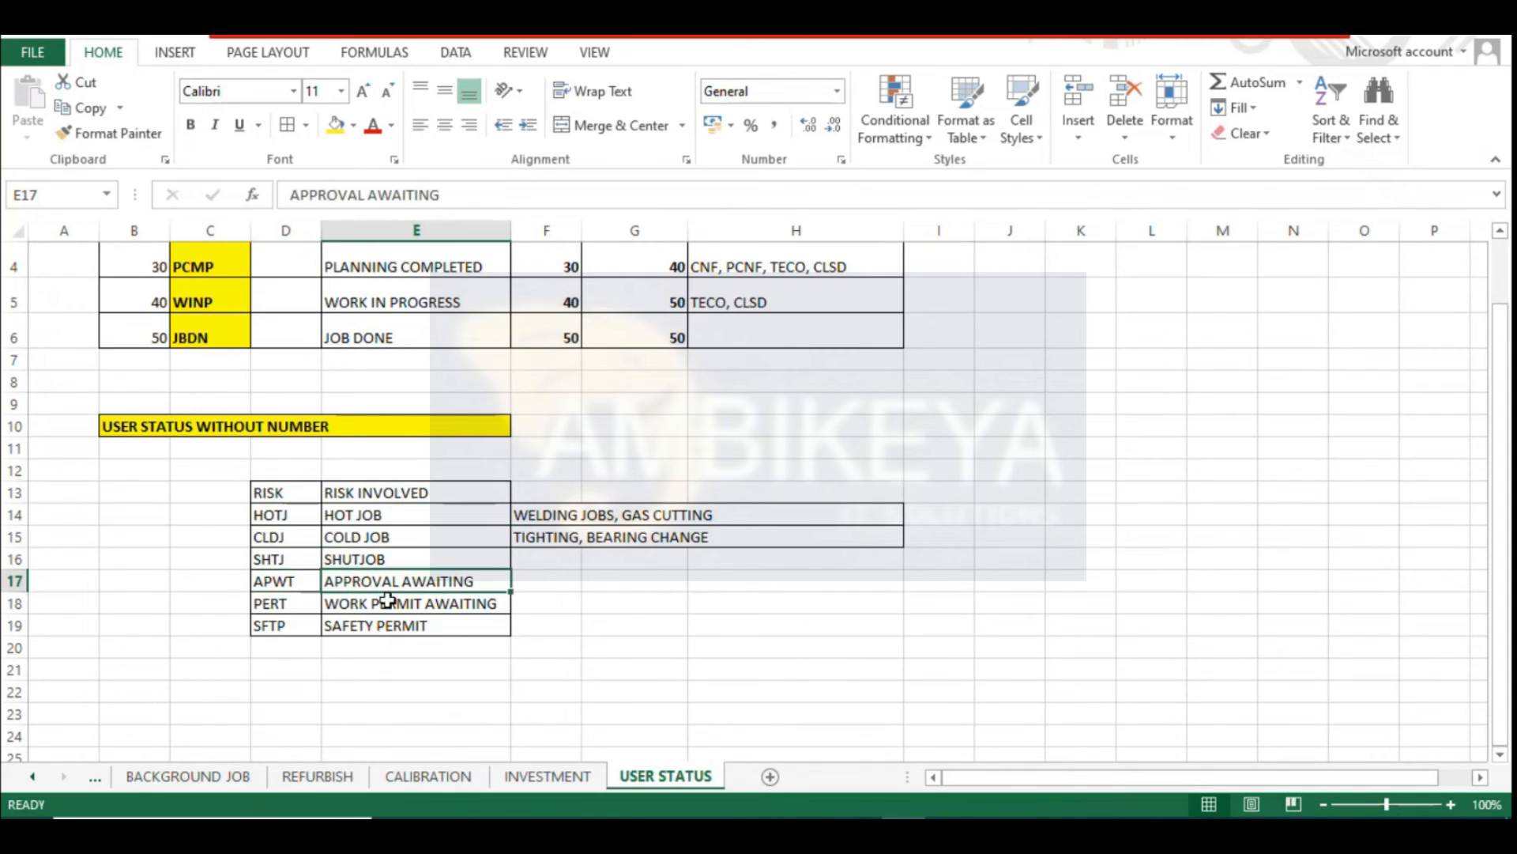
{"action": "left_click", "coordinate": [387, 603]}
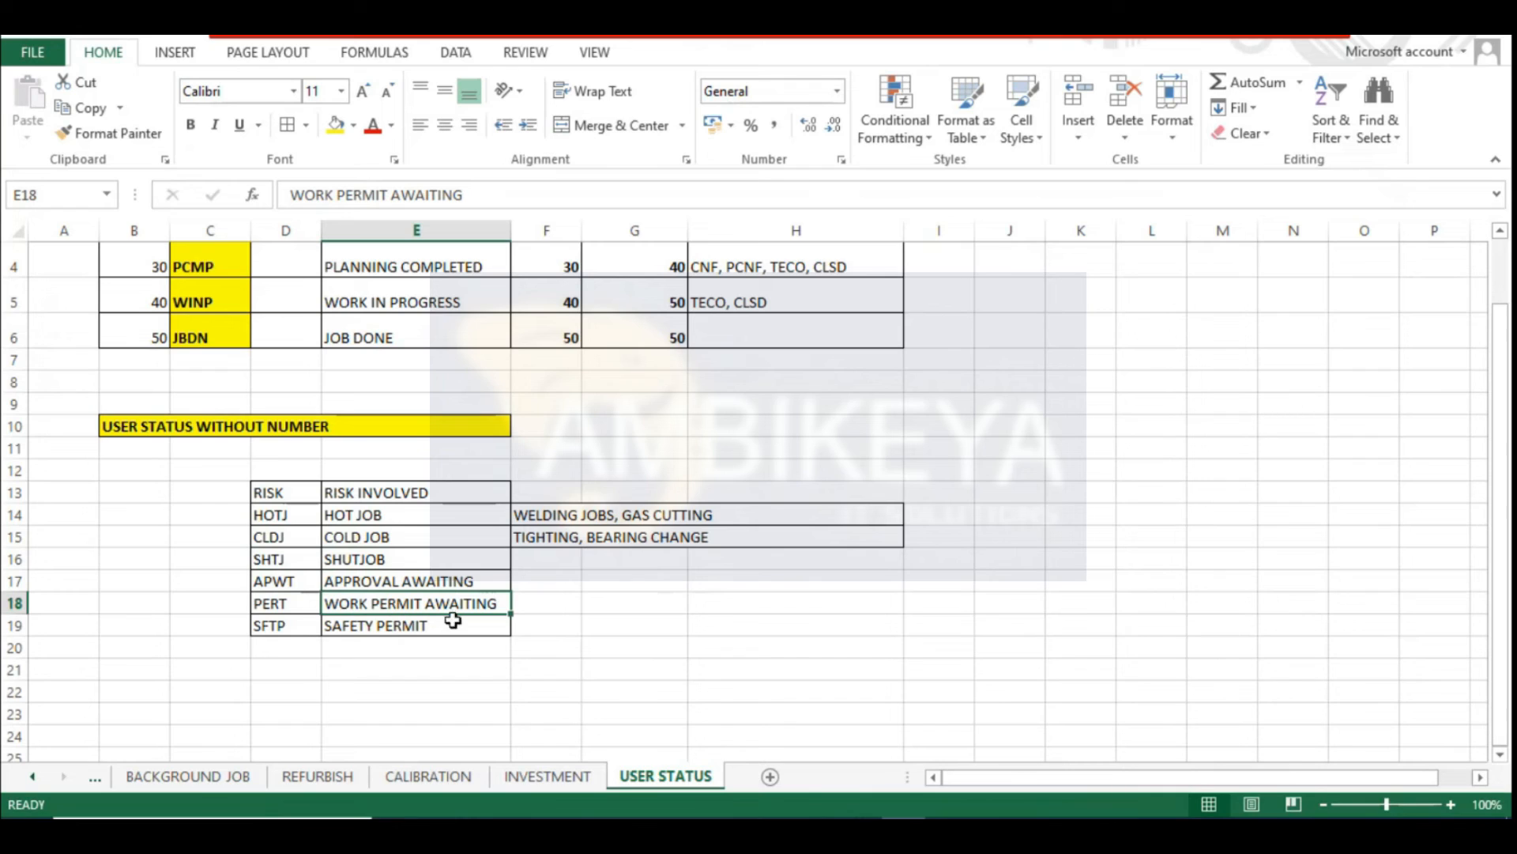
{"action": "left_click", "coordinate": [610, 626]}
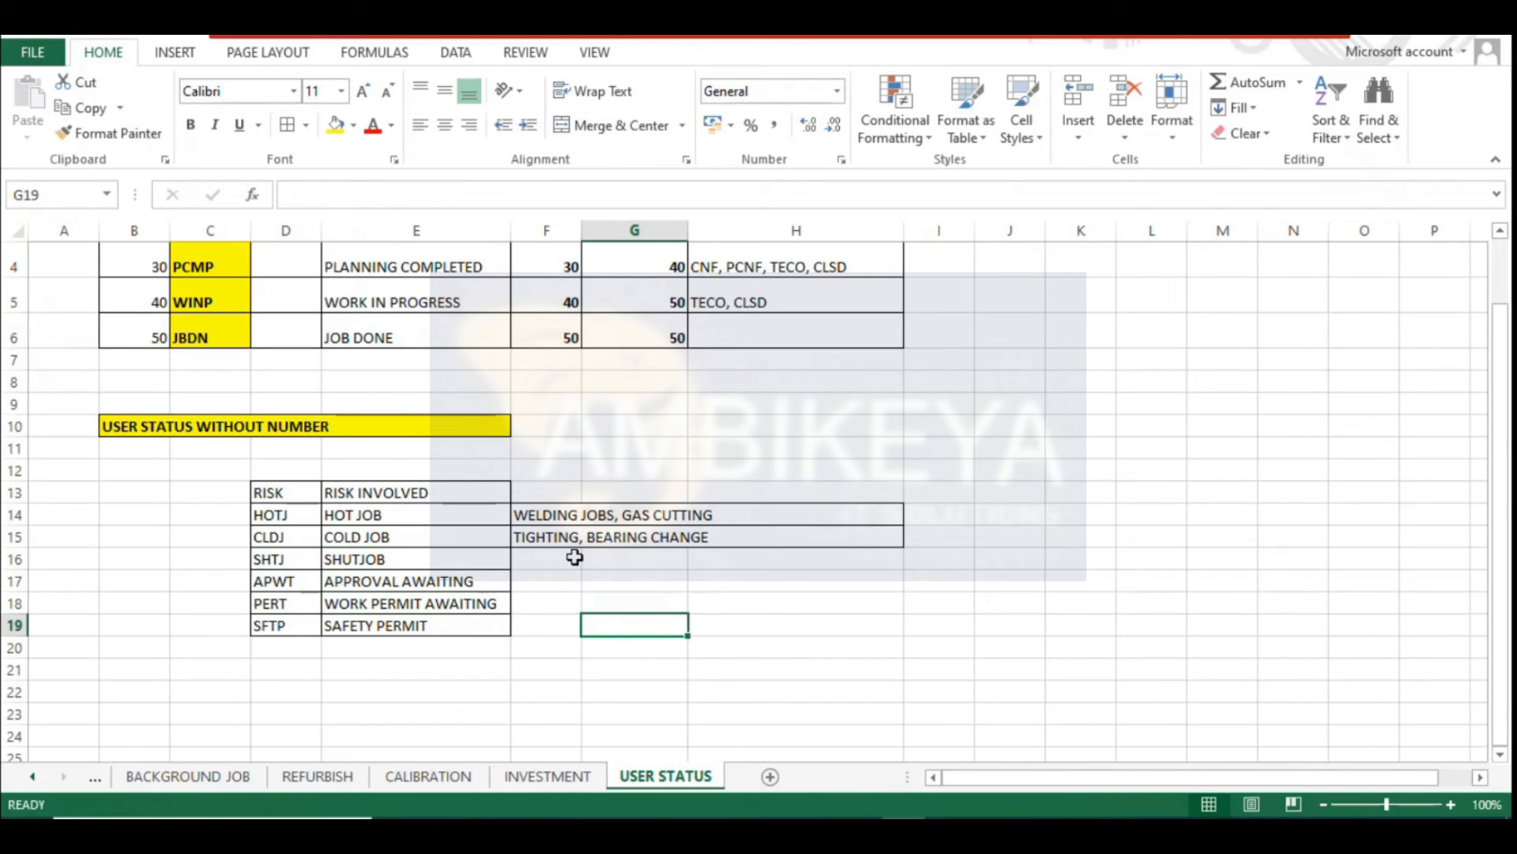
Extend the safety permit description in E19 to SAFETY PERMIT REQD
{"action": "double_click", "coordinate": [429, 628]}
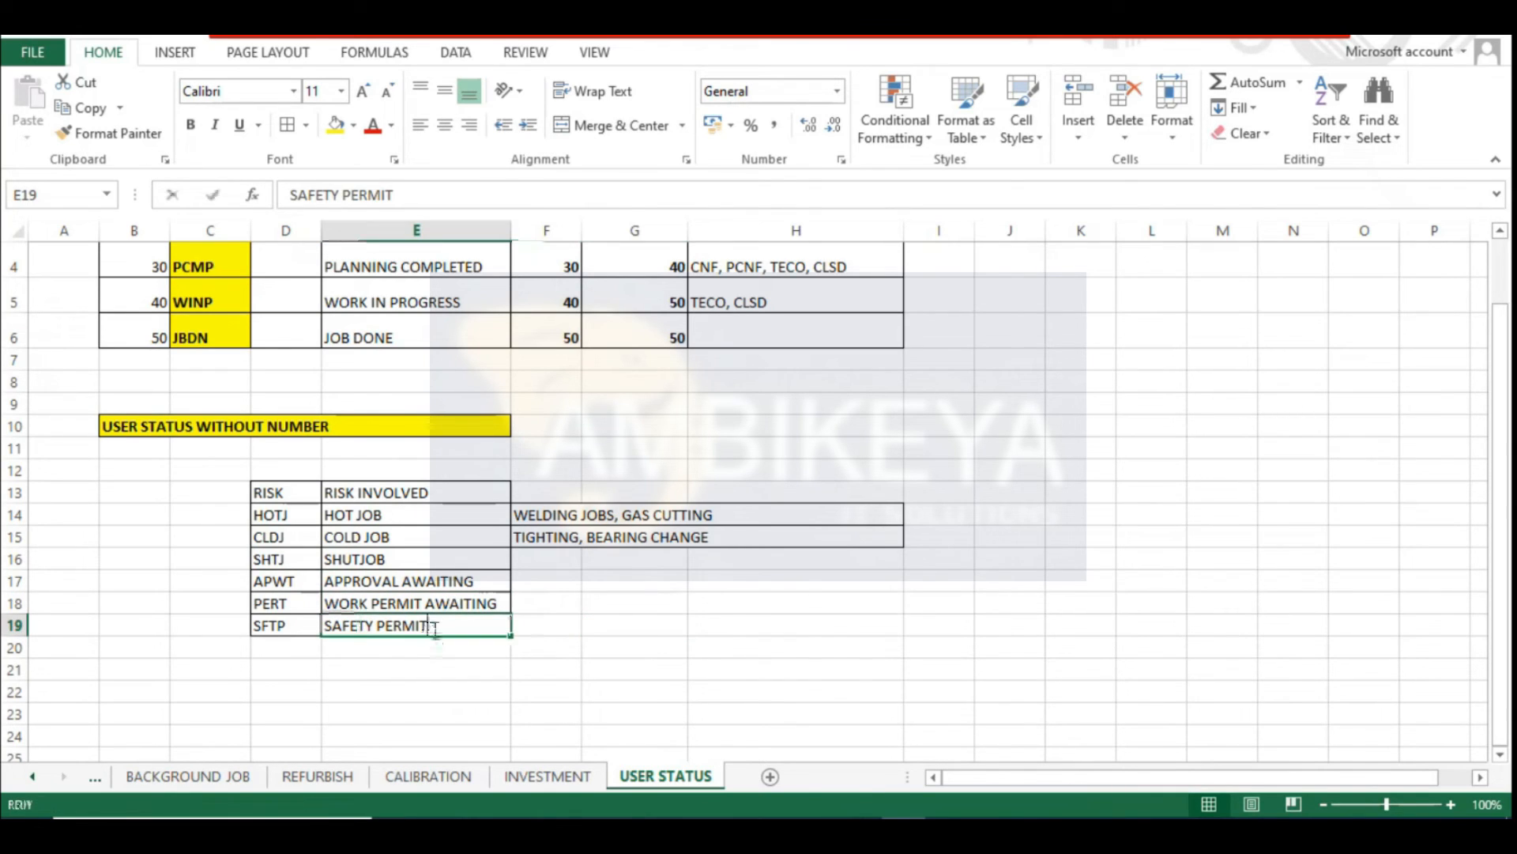
{"action": "type", "text": "REQD"}
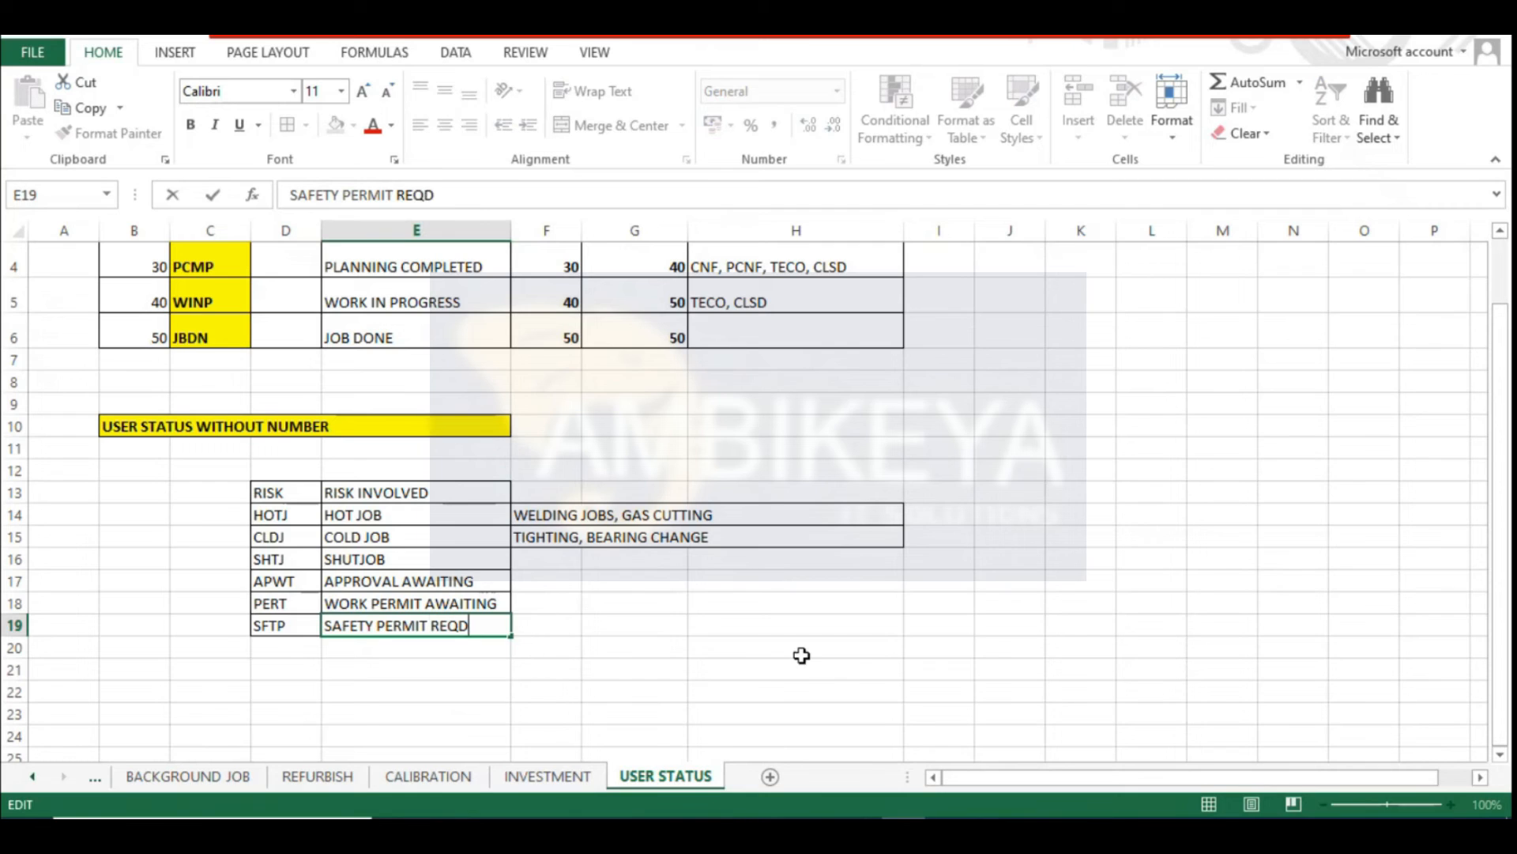
{"action": "left_click", "coordinate": [796, 668]}
Change the safety permit status code in D19 to SFPR
{"action": "left_click", "coordinate": [271, 630]}
{"action": "double_click", "coordinate": [274, 628]}
{"action": "key", "text": "BackSpace"}
{"action": "key", "text": "End"}
{"action": "type", "text": "R"}
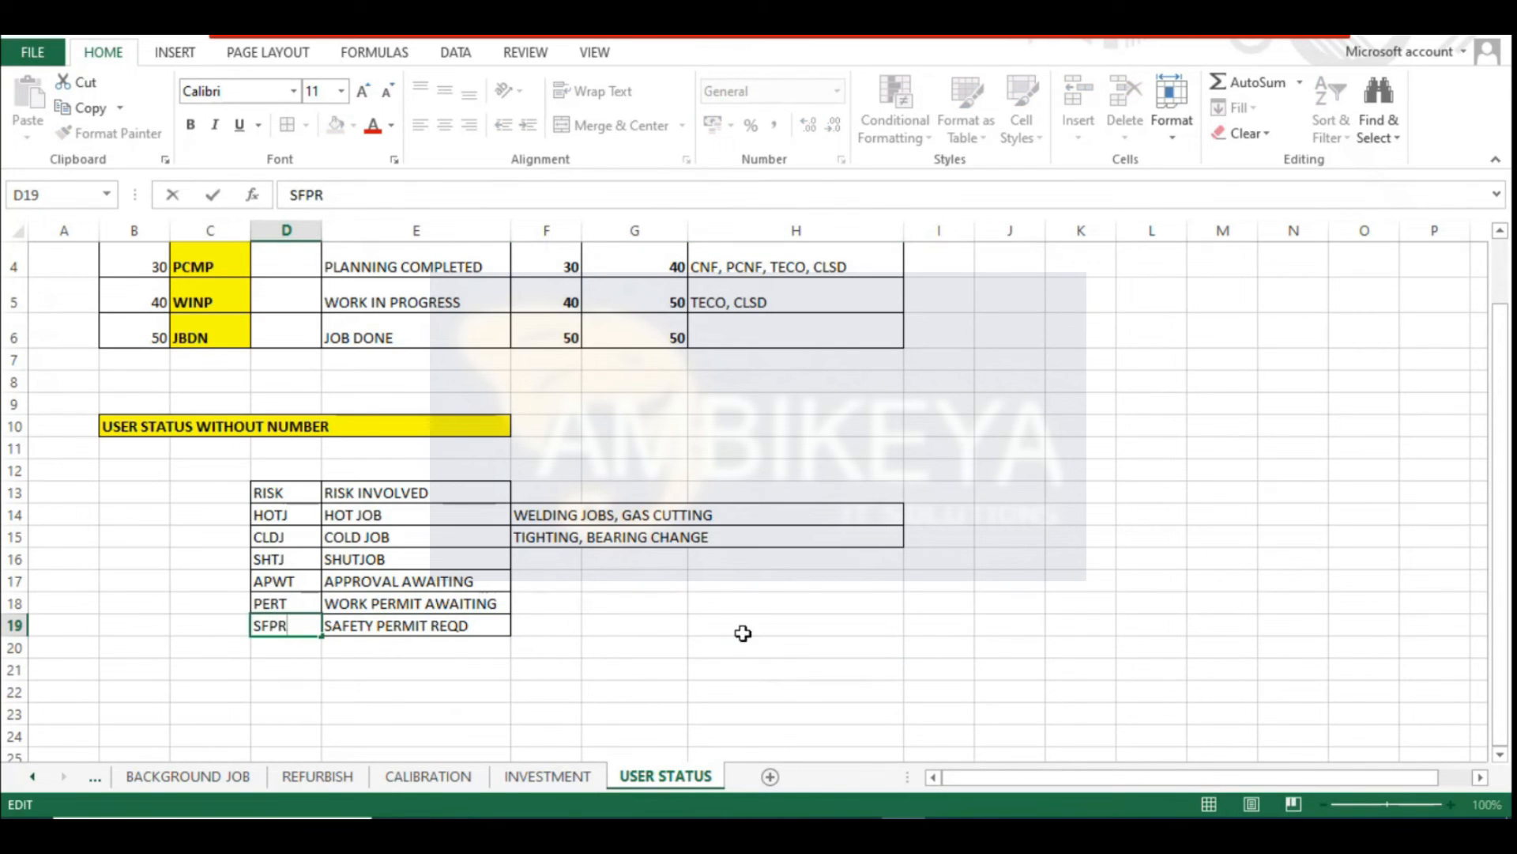
{"action": "left_click", "coordinate": [743, 632]}
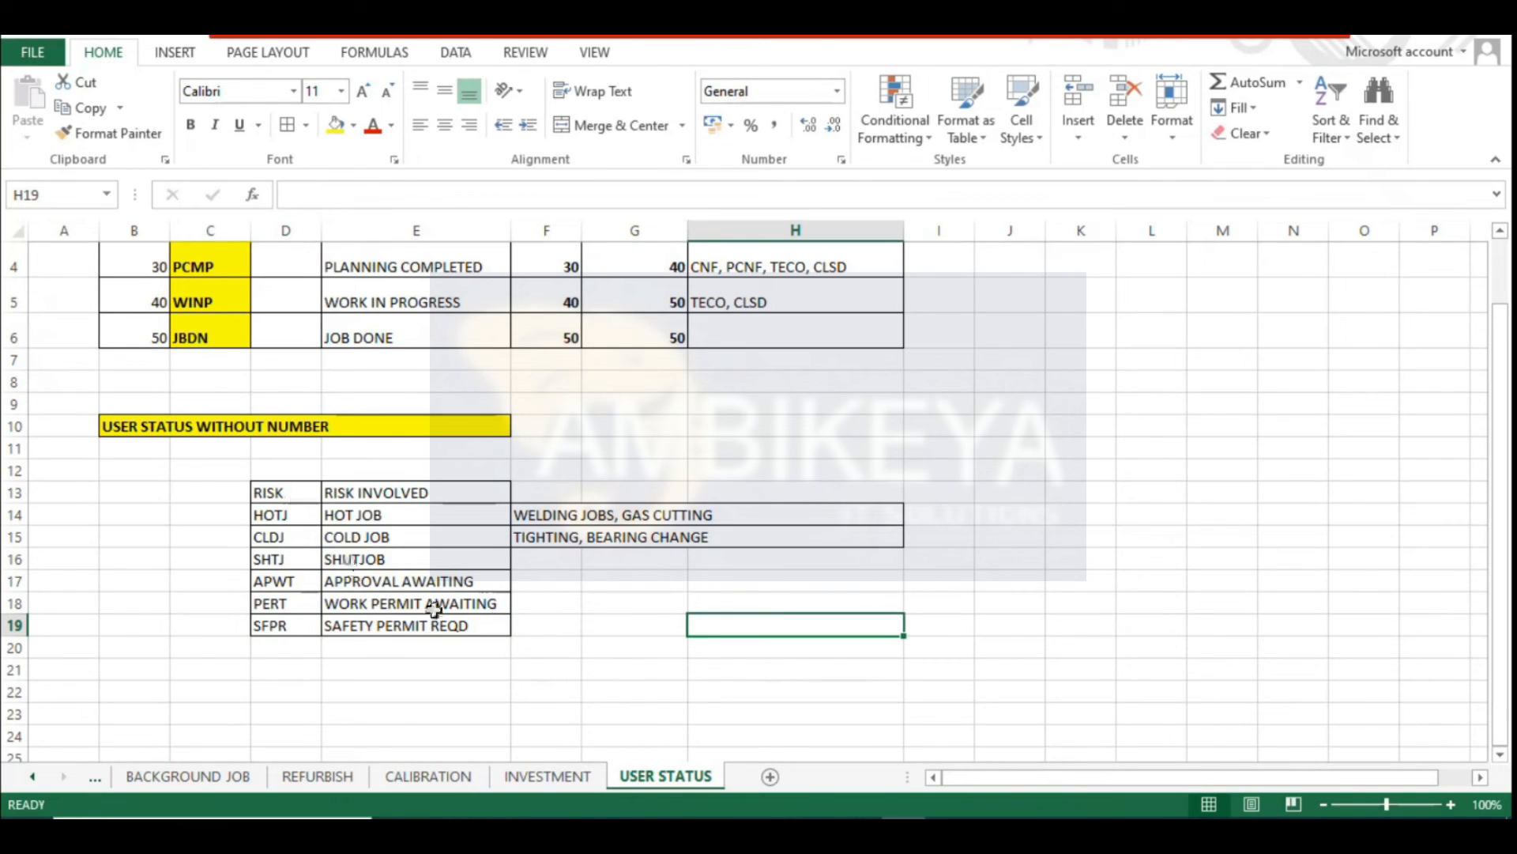
Switch to SAP Easy Access, run transaction SPRO and open the SAP Reference IMG
{"action": "left_click", "coordinate": [169, 431]}
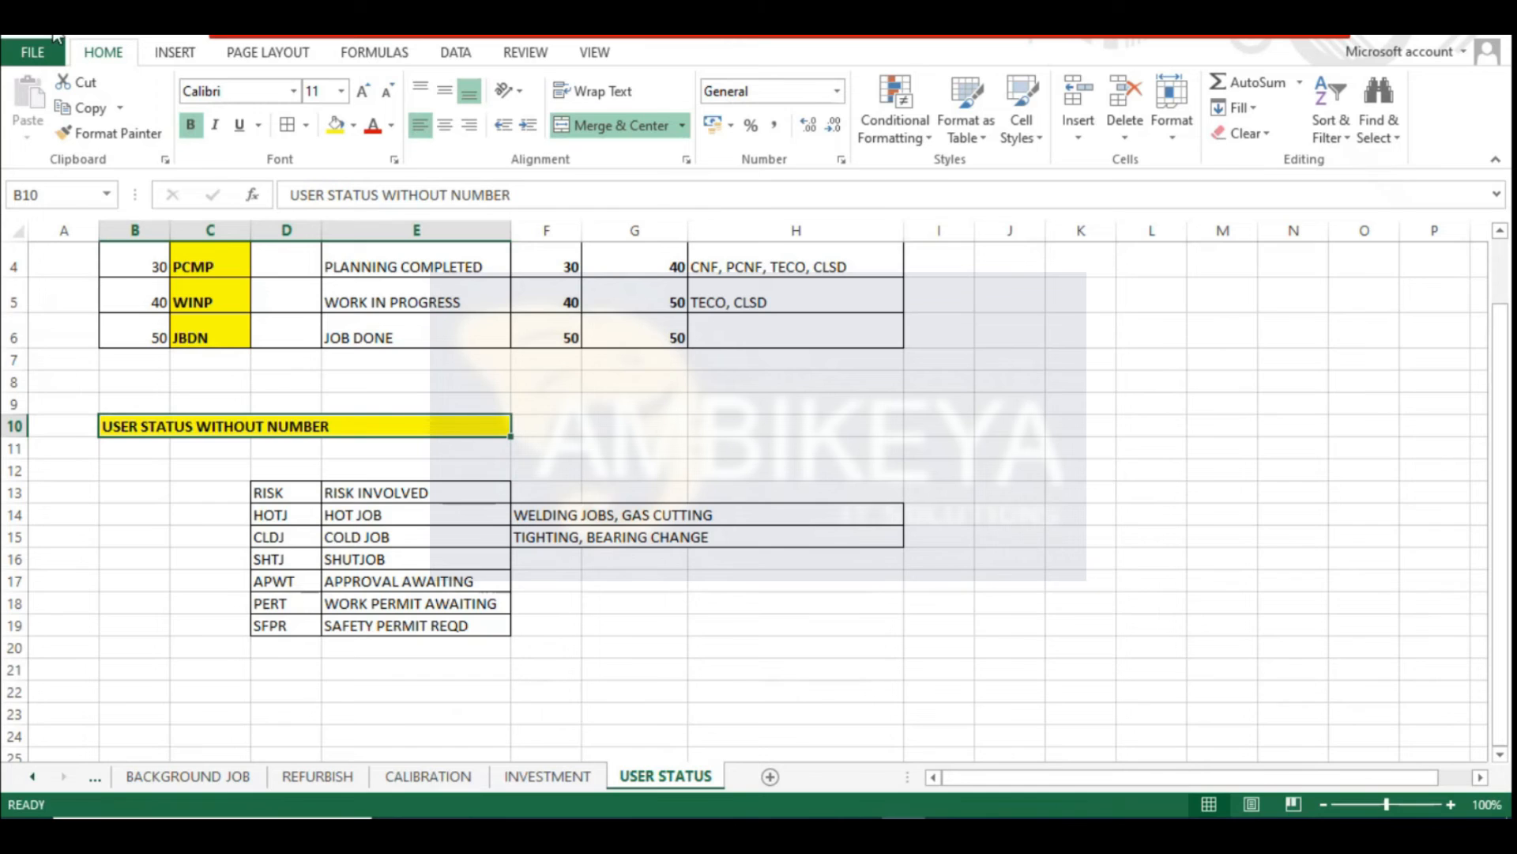
{"action": "scroll", "coordinate": [389, 396], "scroll_direction": "up", "scroll_amount": 1}
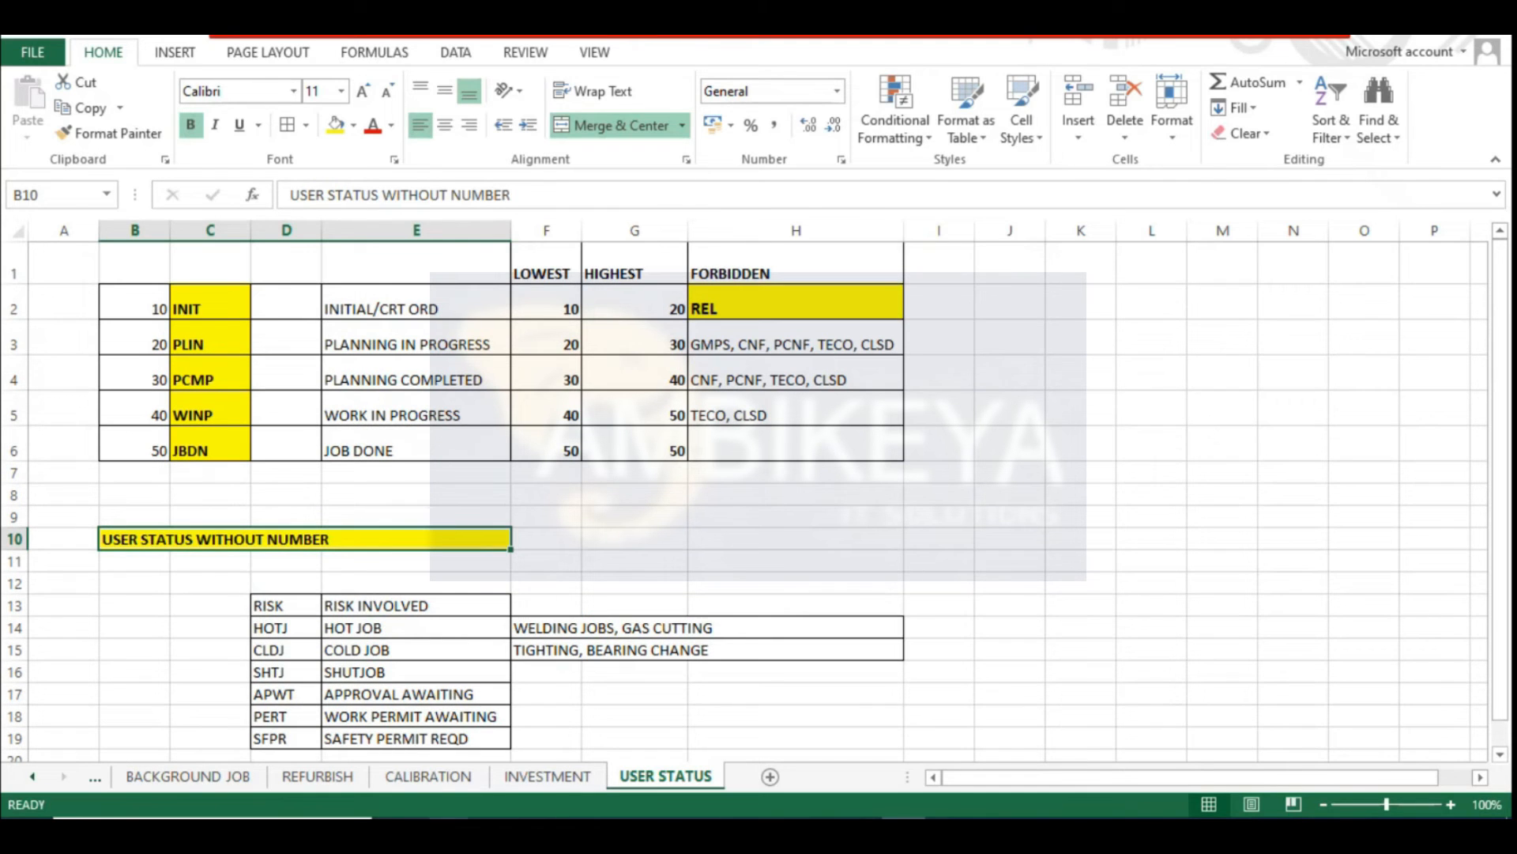
{"action": "left_click", "coordinate": [586, 723]}
{"action": "left_click", "coordinate": [297, 73]}
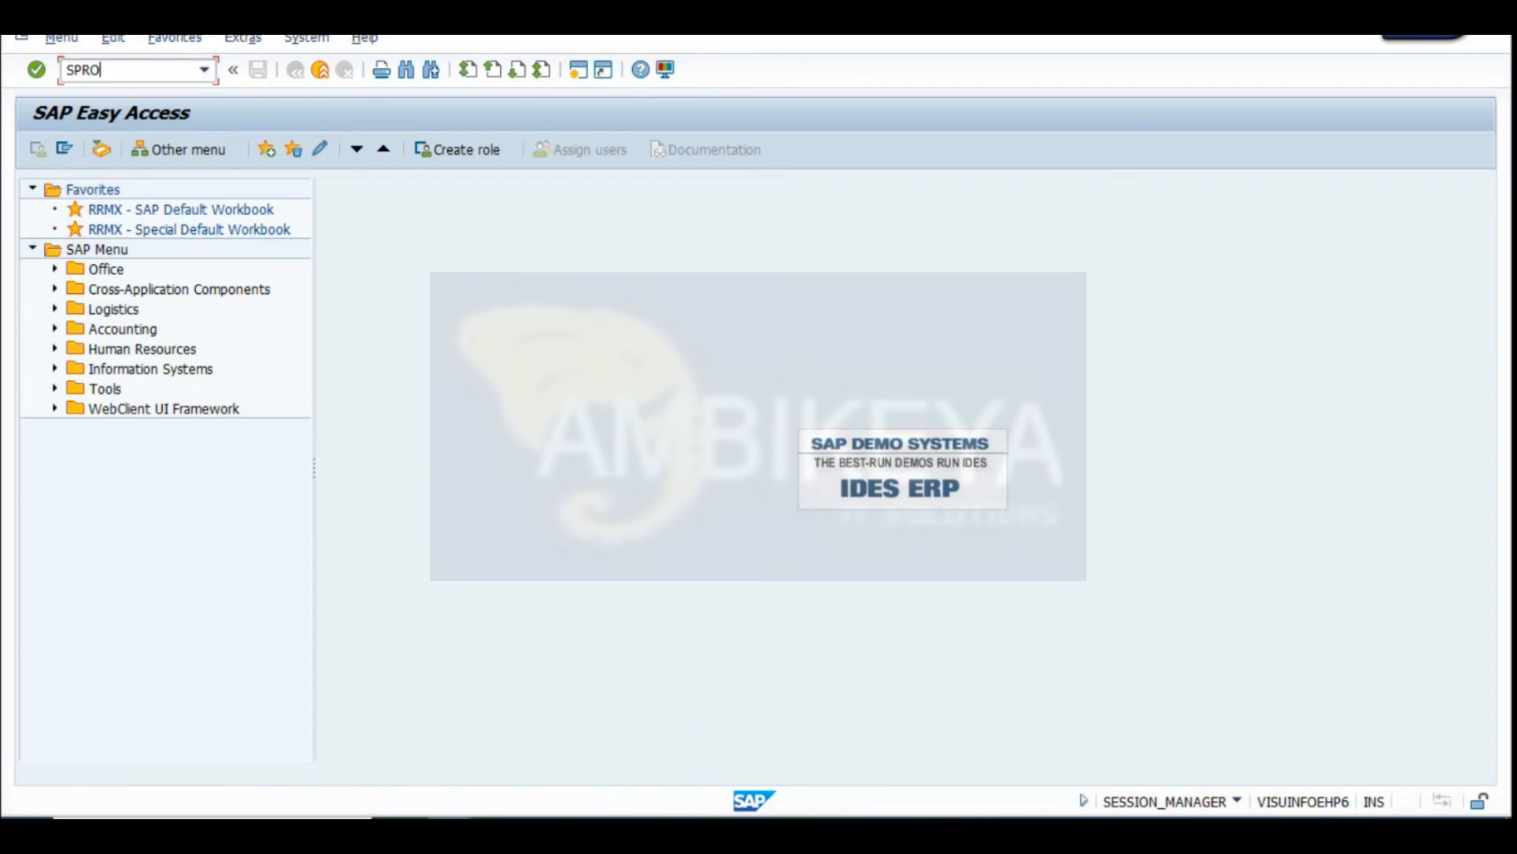
{"action": "key", "text": "Return"}
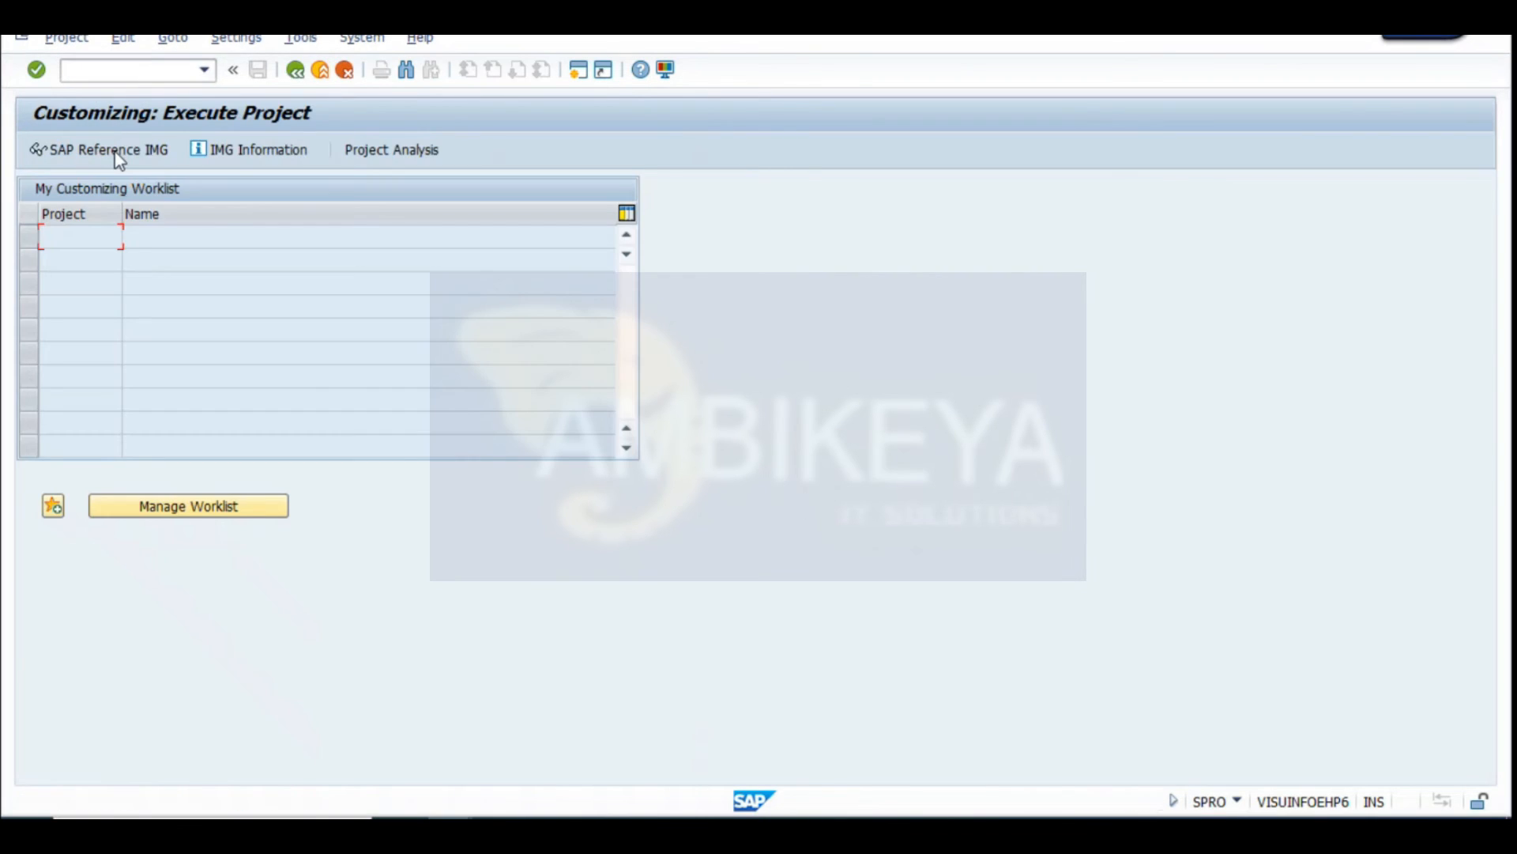
{"action": "left_click", "coordinate": [118, 155]}
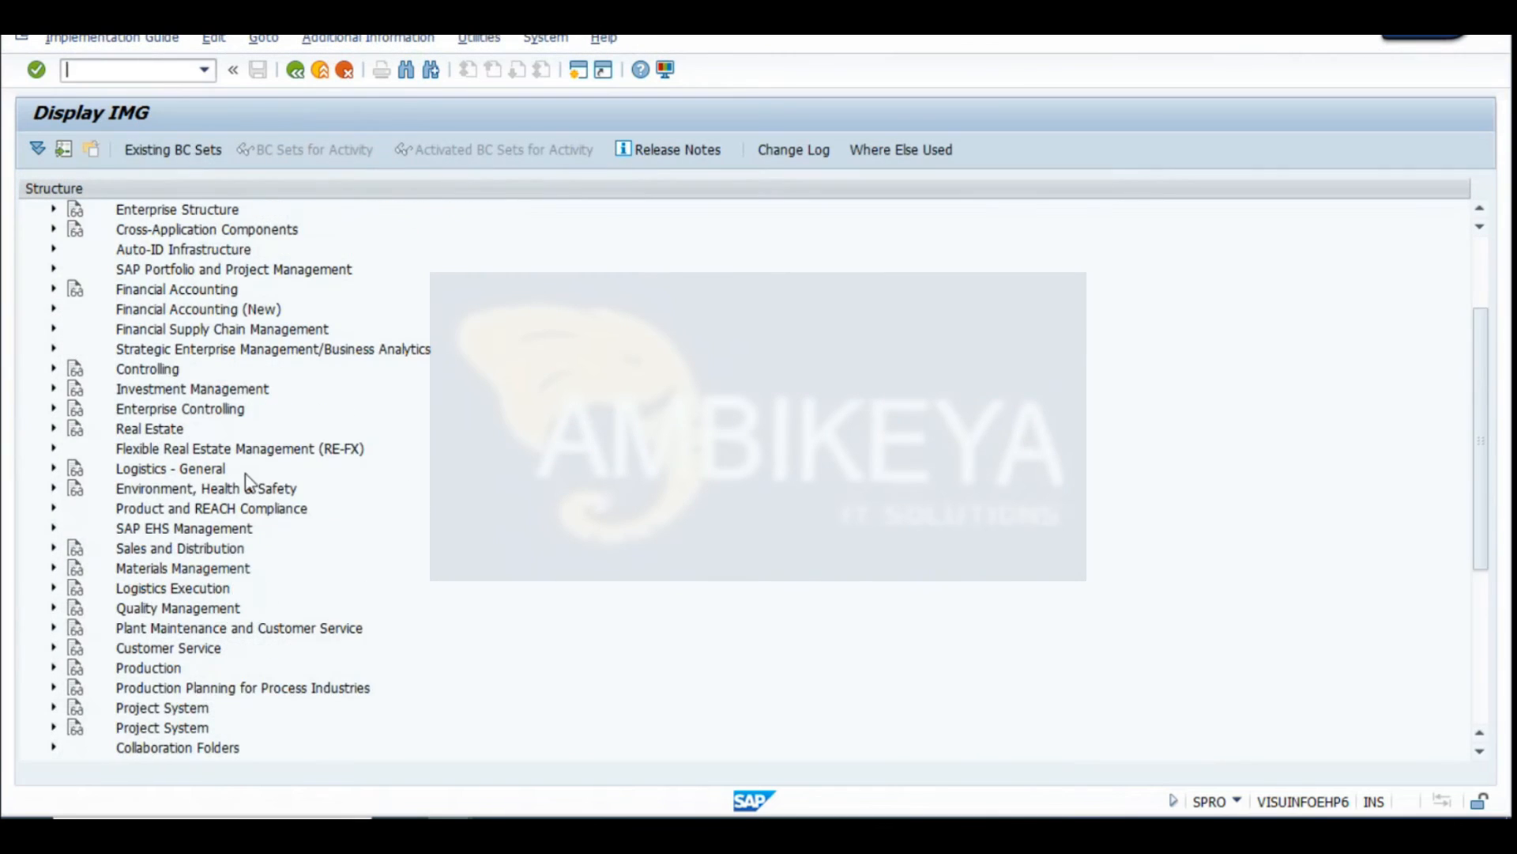
Expand Plant Maintenance and Customer Service in the IMG structure, and its Maintenance and Service Processing node
{"action": "scroll", "coordinate": [245, 506], "scroll_direction": "down", "scroll_amount": 3}
{"action": "scroll", "coordinate": [236, 531], "scroll_direction": "down", "scroll_amount": 2}
{"action": "left_click", "coordinate": [149, 333]}
{"action": "left_click", "coordinate": [53, 330]}
{"action": "left_click", "coordinate": [102, 393]}
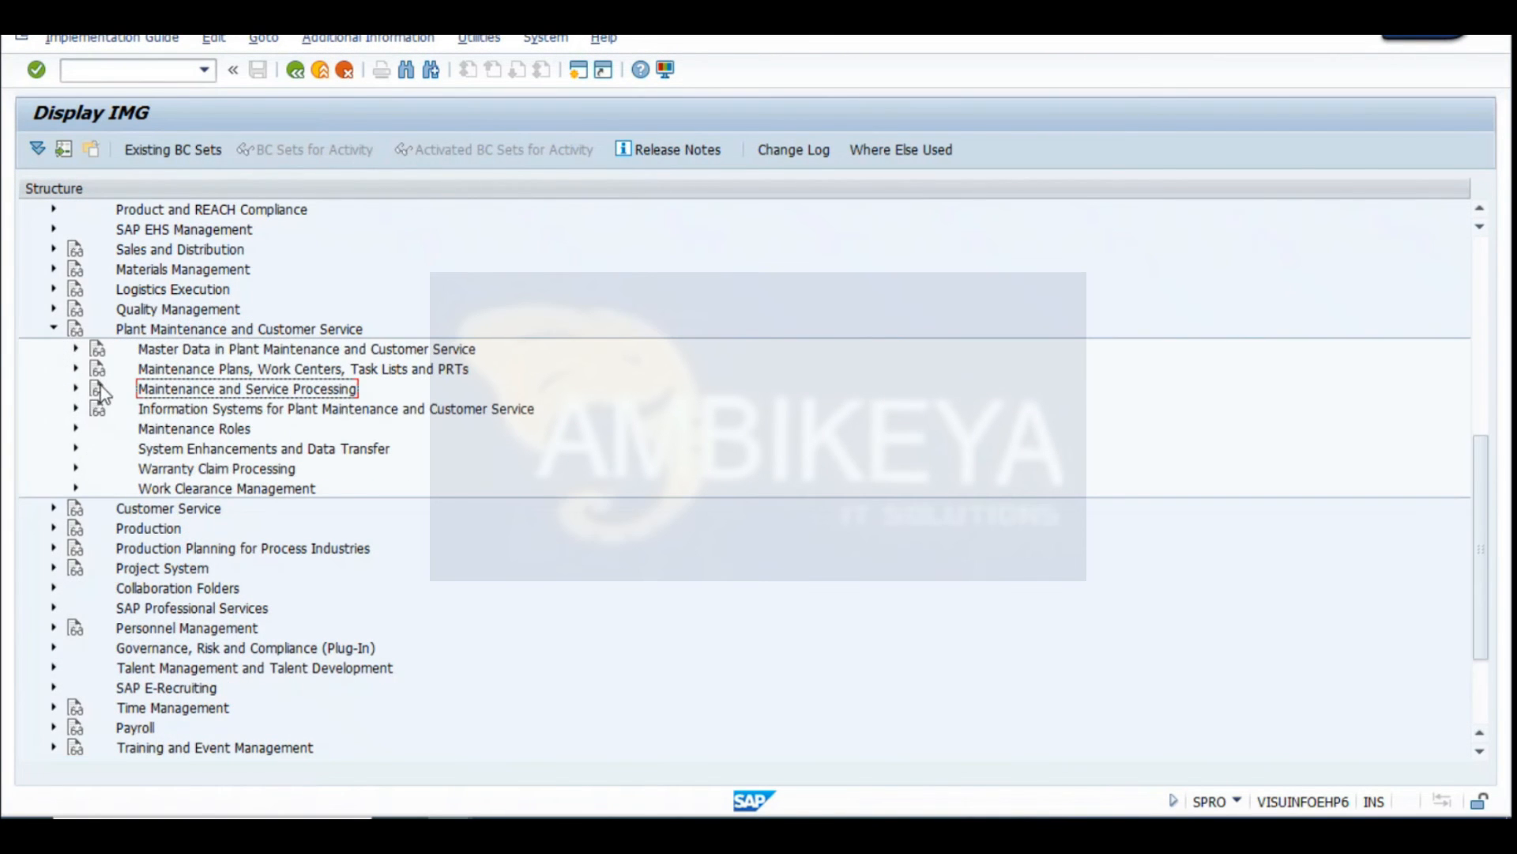
{"action": "left_click", "coordinate": [75, 388]}
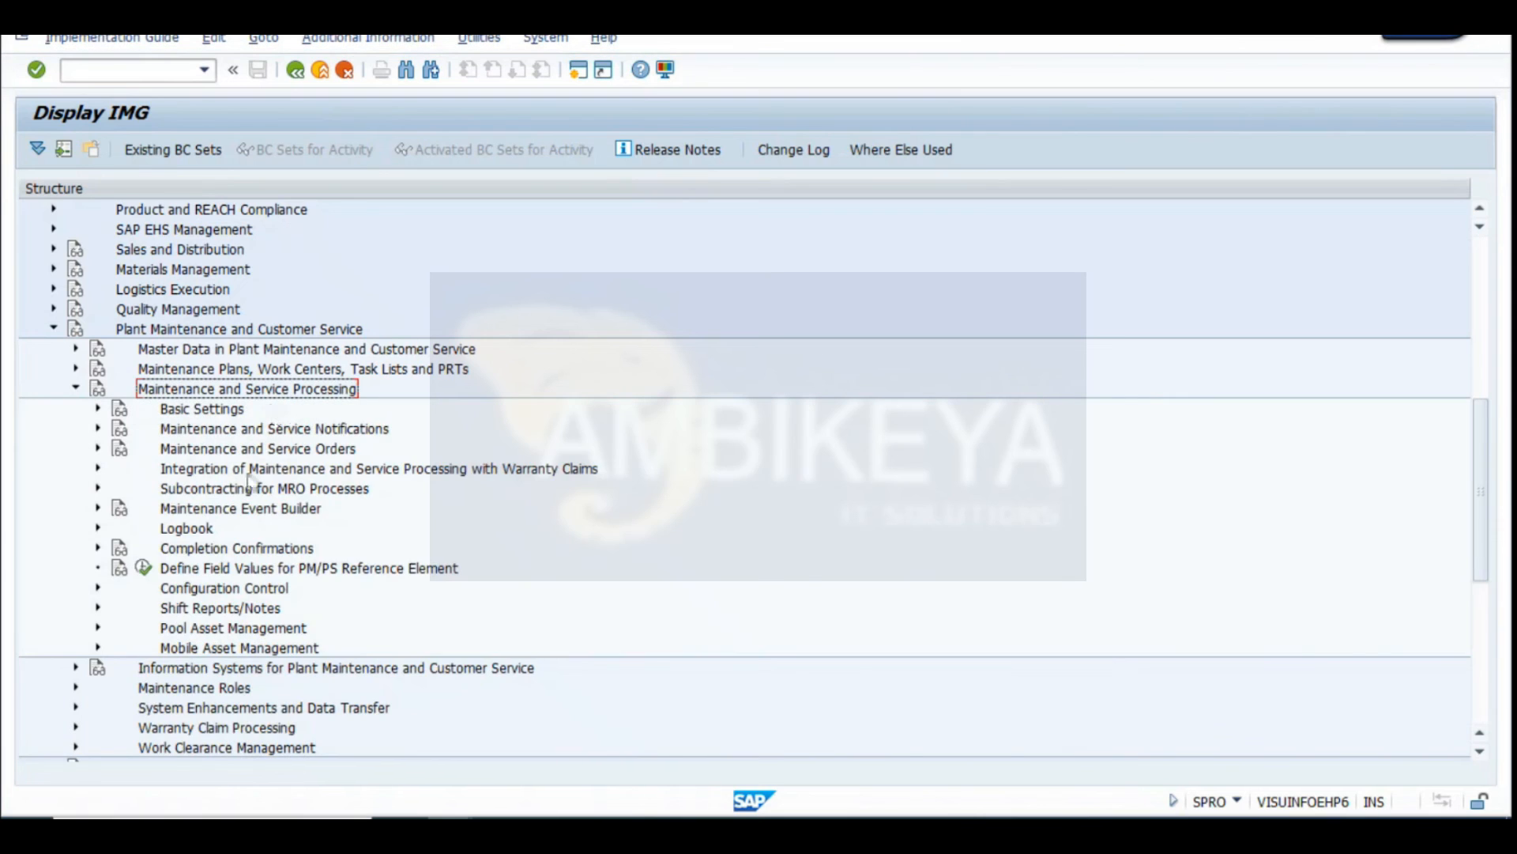
Expand Maintenance and Service Orders and its Functions and Settings for Order Types node
{"action": "left_click", "coordinate": [245, 431]}
{"action": "left_click", "coordinate": [217, 450]}
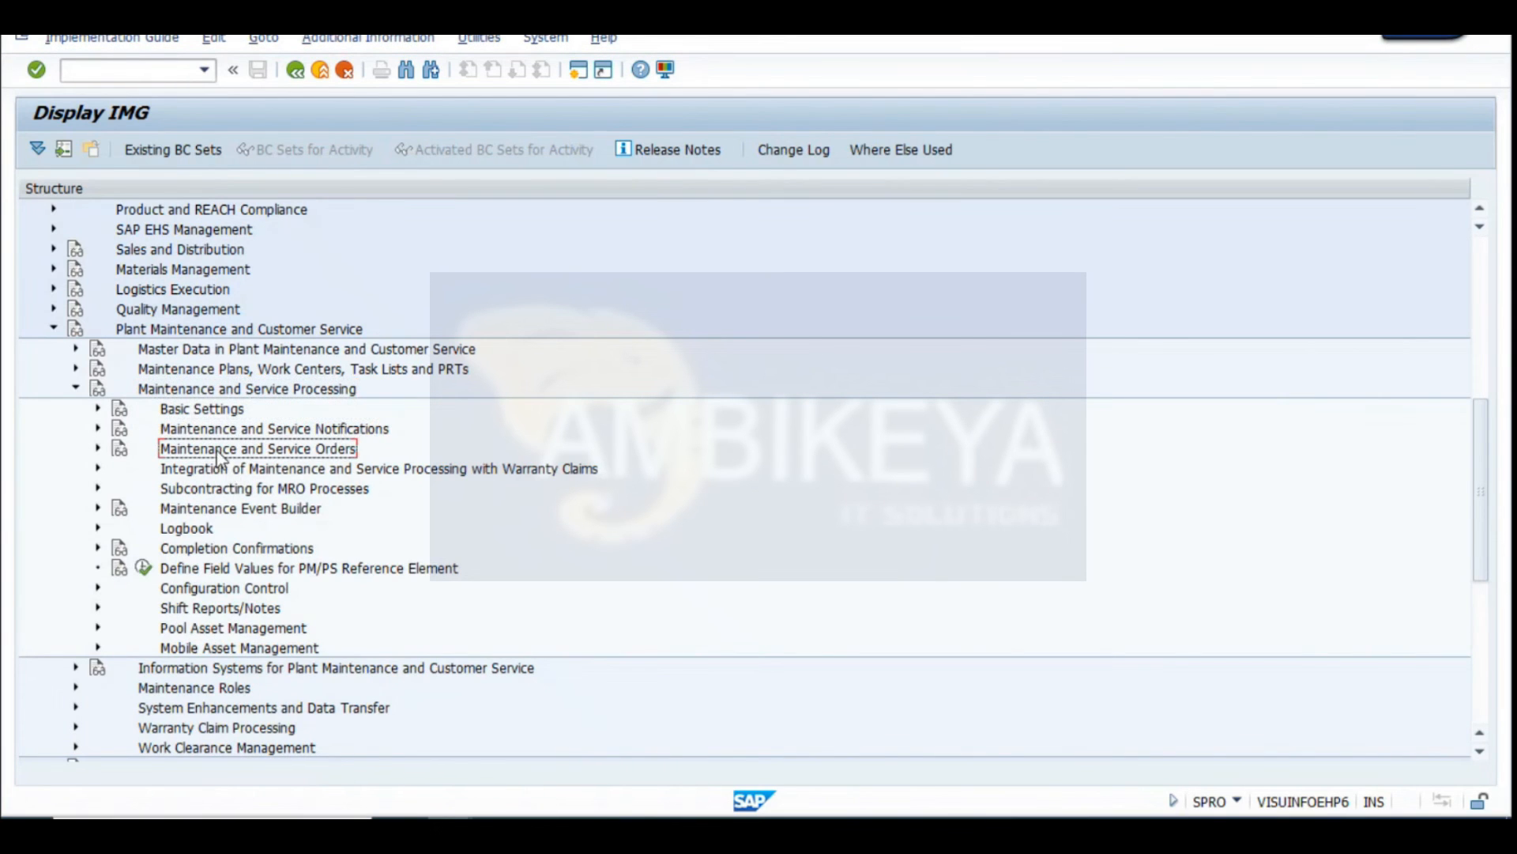
{"action": "left_click", "coordinate": [97, 448]}
{"action": "scroll", "coordinate": [316, 473], "scroll_direction": "down", "scroll_amount": 1}
{"action": "left_click", "coordinate": [237, 389]}
{"action": "left_click", "coordinate": [120, 389]}
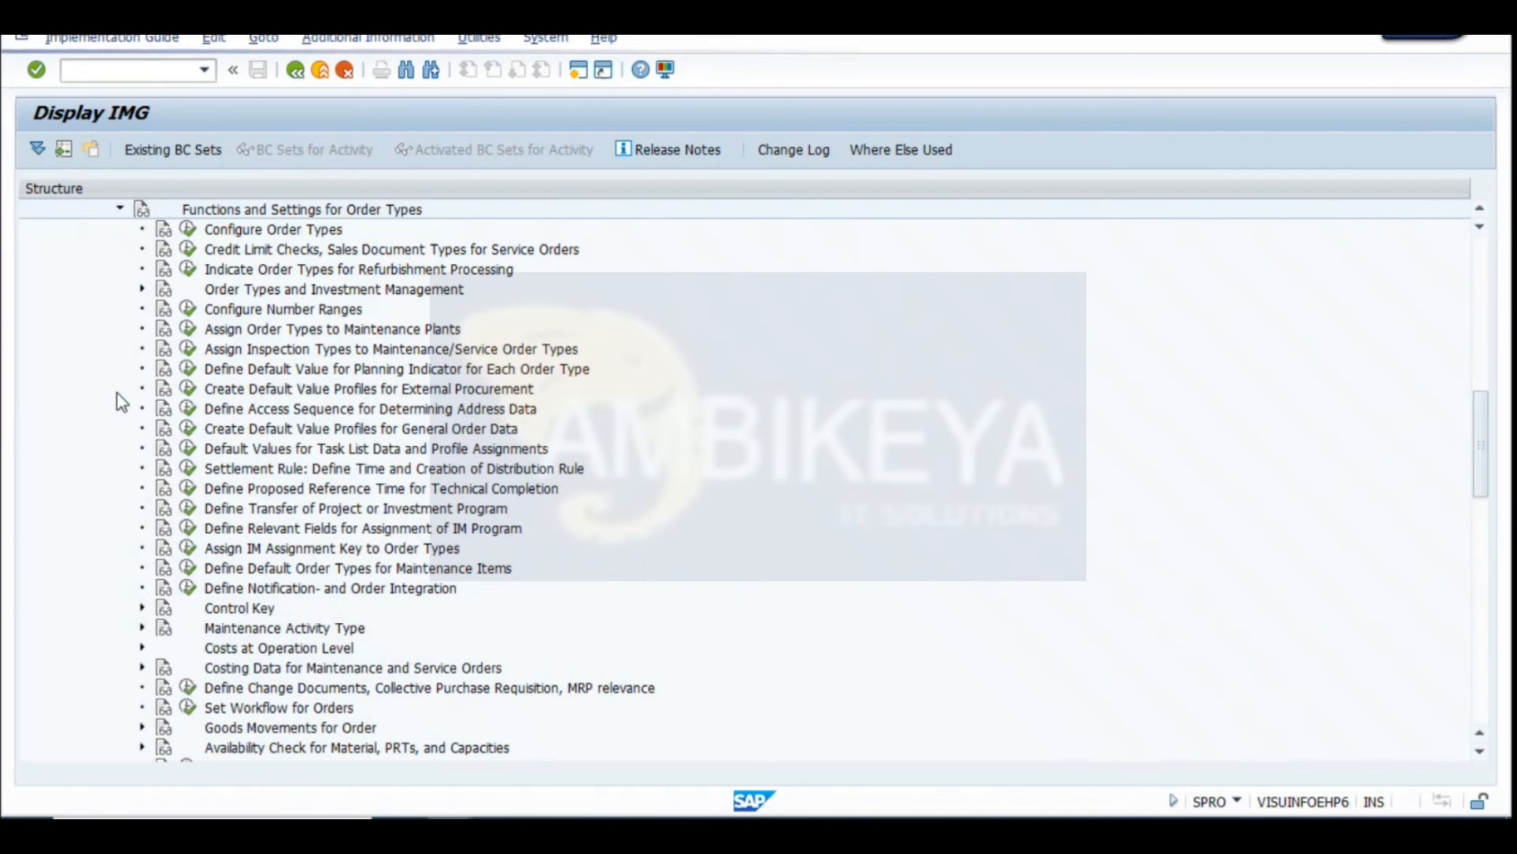
{"action": "scroll", "coordinate": [509, 589], "scroll_direction": "down", "scroll_amount": 3}
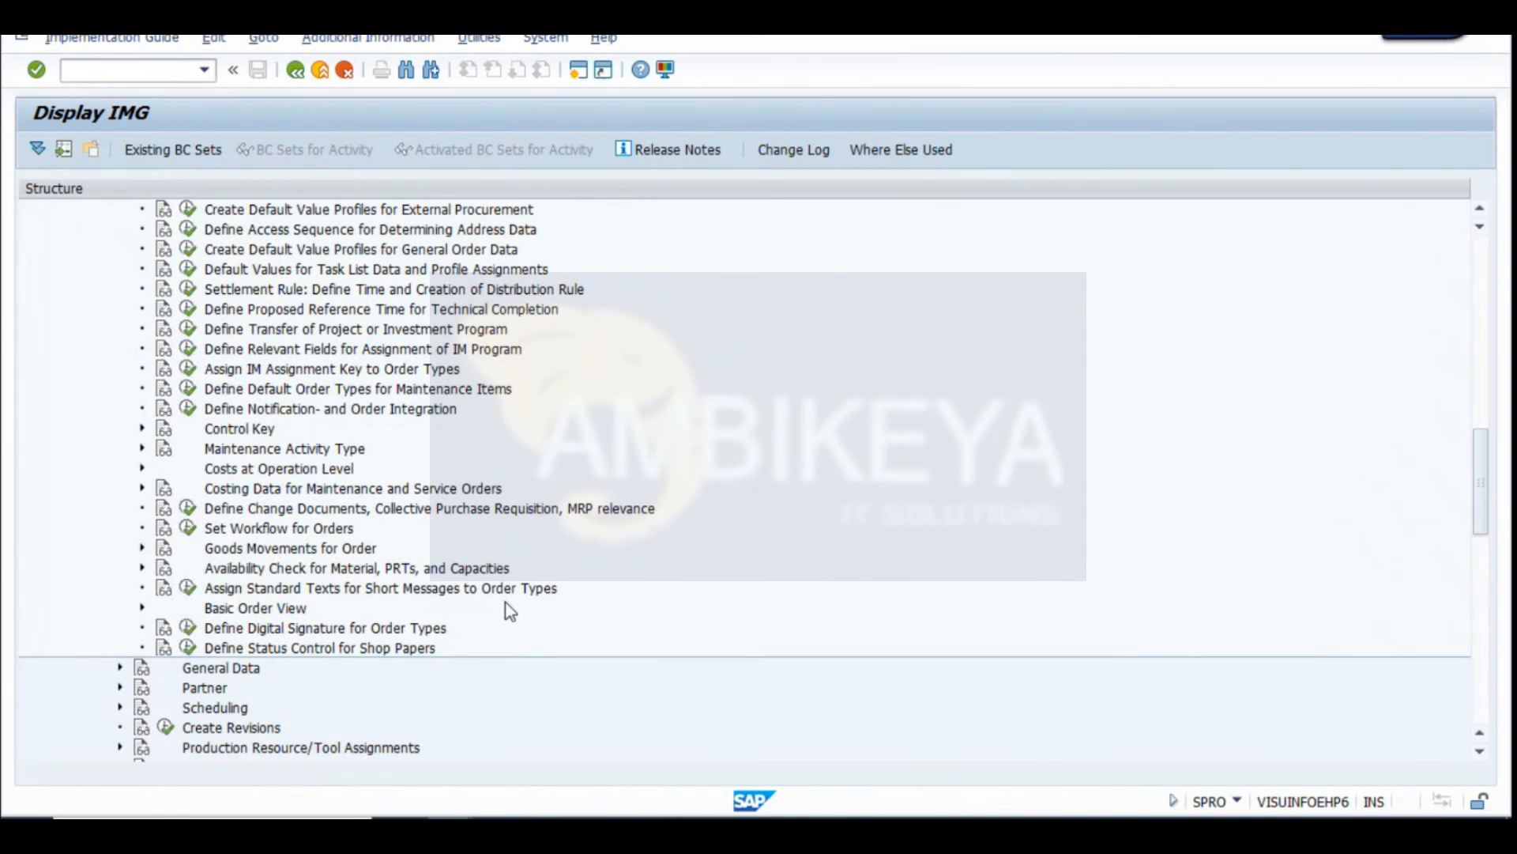
Expand General Data under Maintenance and Service Orders, and its User Status for Orders node
{"action": "left_click", "coordinate": [190, 668]}
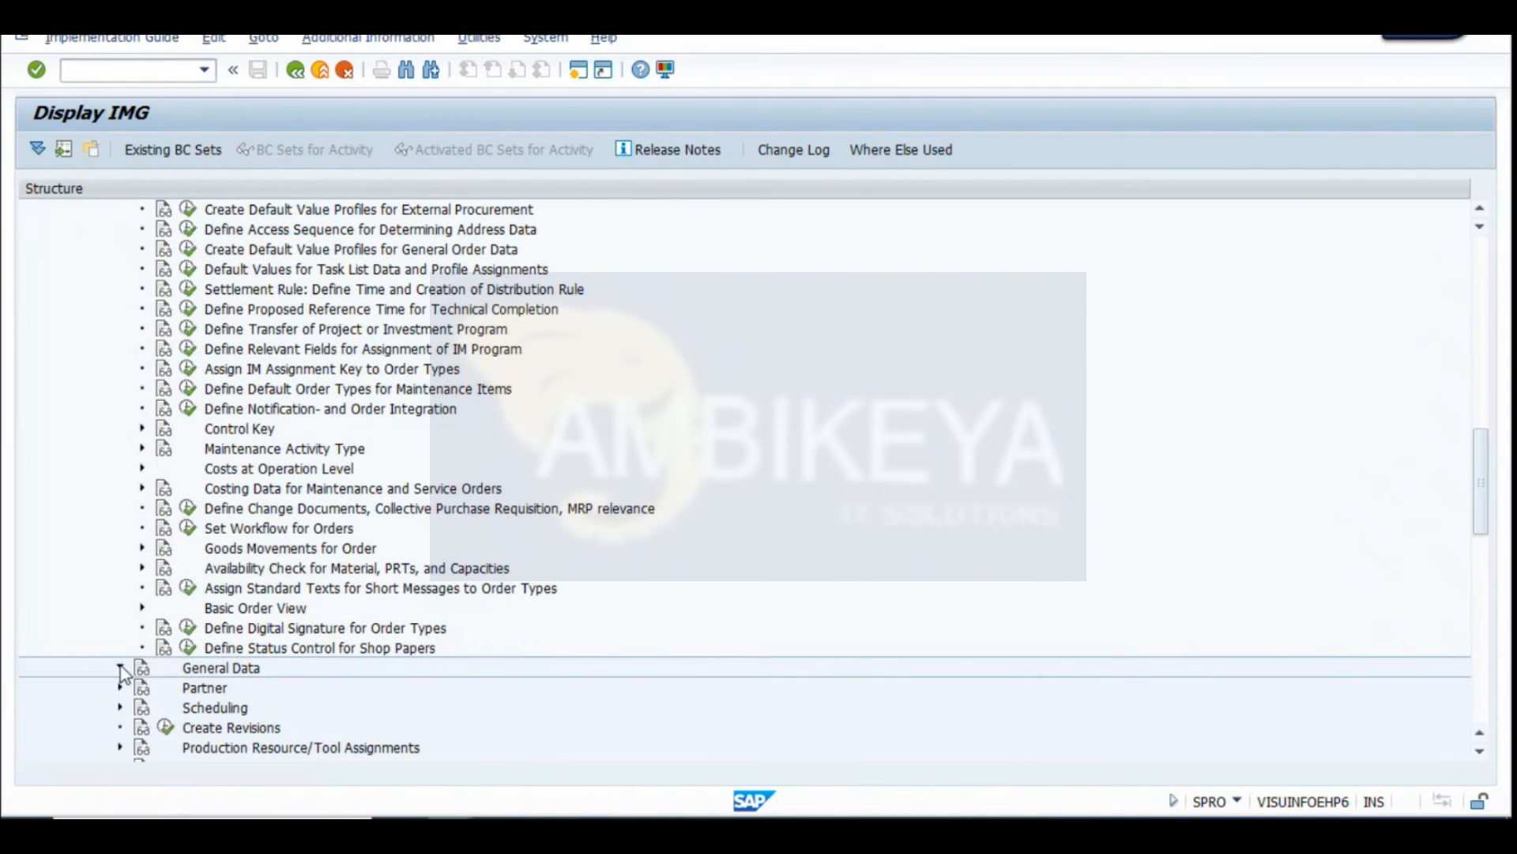
{"action": "left_click", "coordinate": [119, 668]}
{"action": "scroll", "coordinate": [291, 632], "scroll_direction": "down", "scroll_amount": 2}
{"action": "left_click", "coordinate": [281, 628]}
{"action": "left_click", "coordinate": [140, 628]}
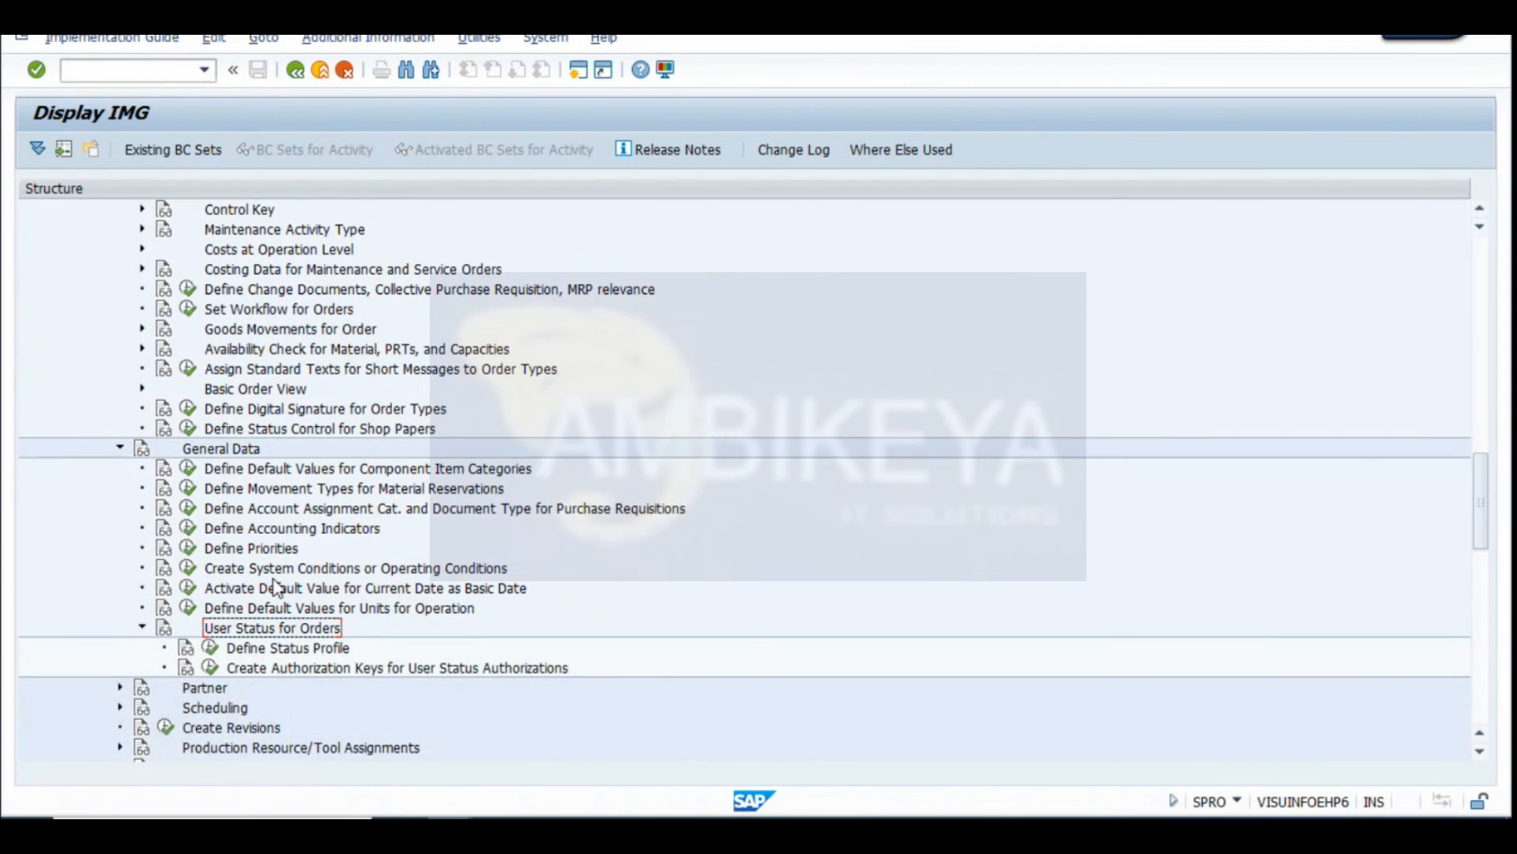
Collapse Functions and Settings for Order Types and select the Define Status Profile activity under User Status for Orders
{"action": "scroll", "coordinate": [274, 587], "scroll_direction": "up", "scroll_amount": 8}
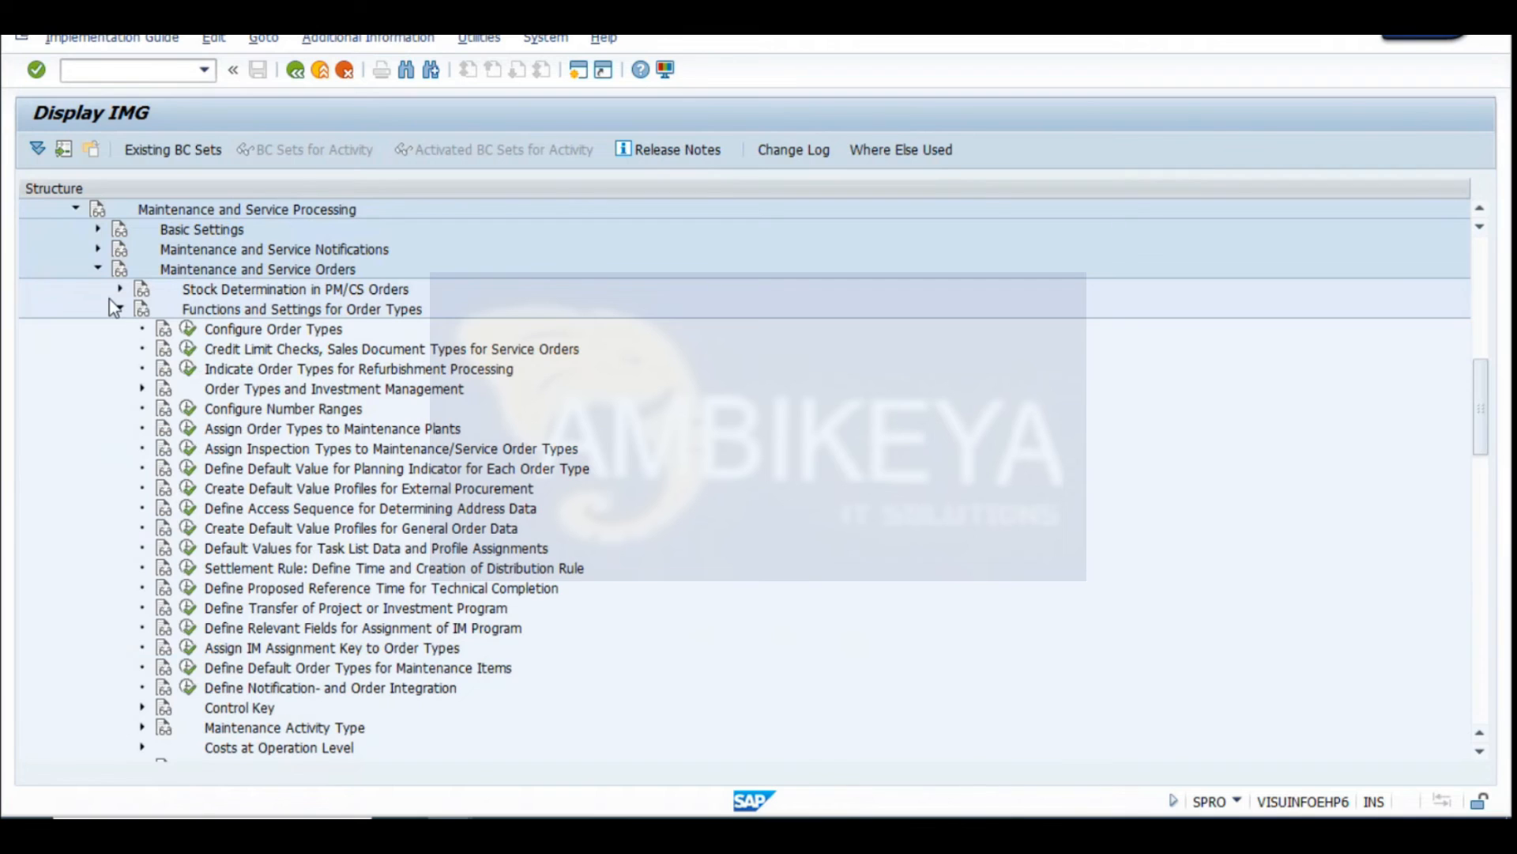
{"action": "left_click", "coordinate": [119, 309]}
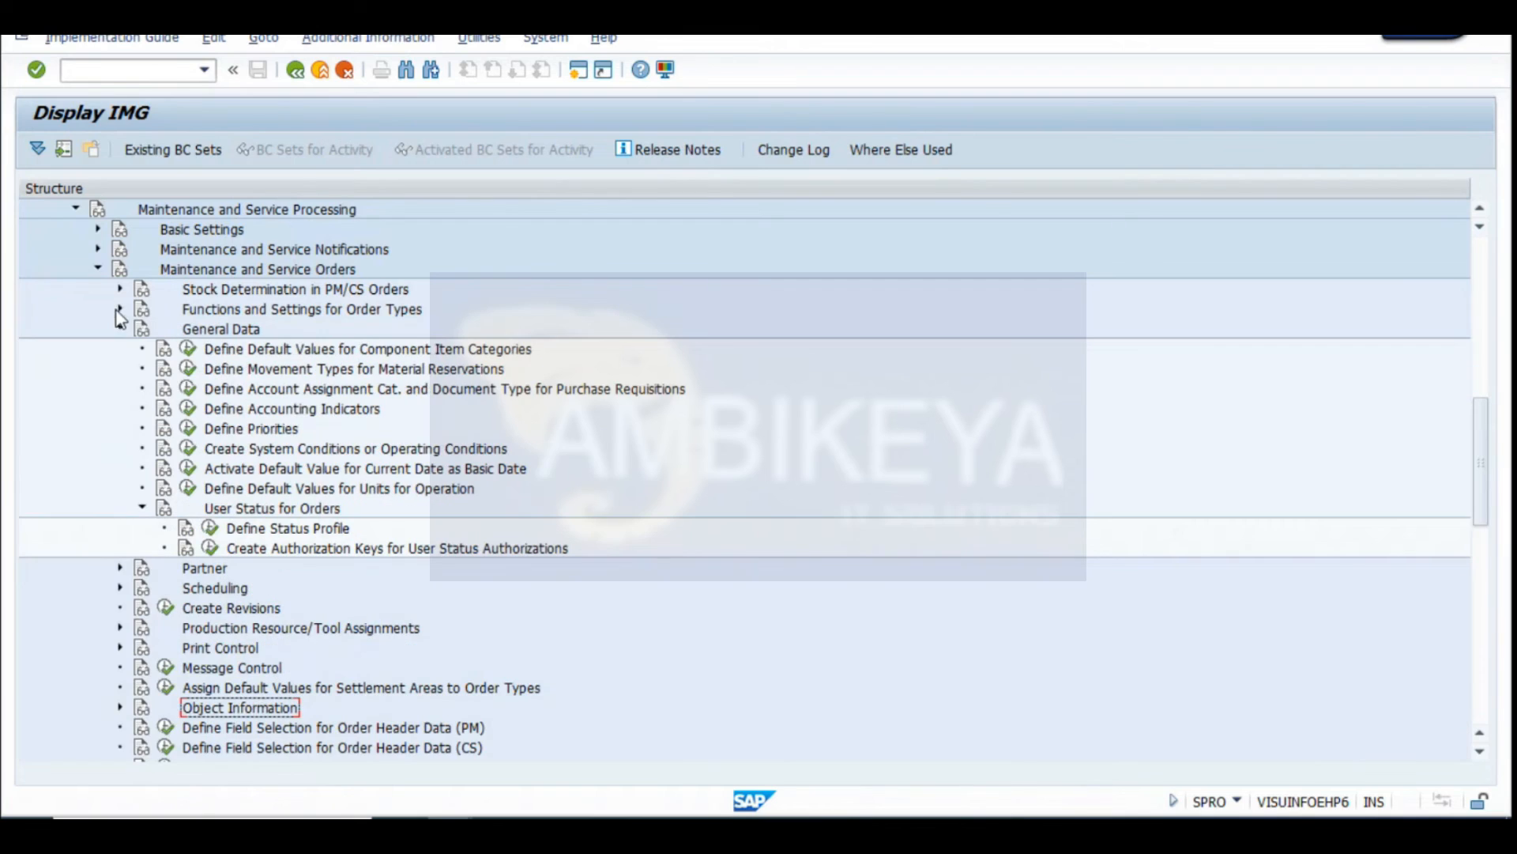
{"action": "left_click", "coordinate": [229, 312]}
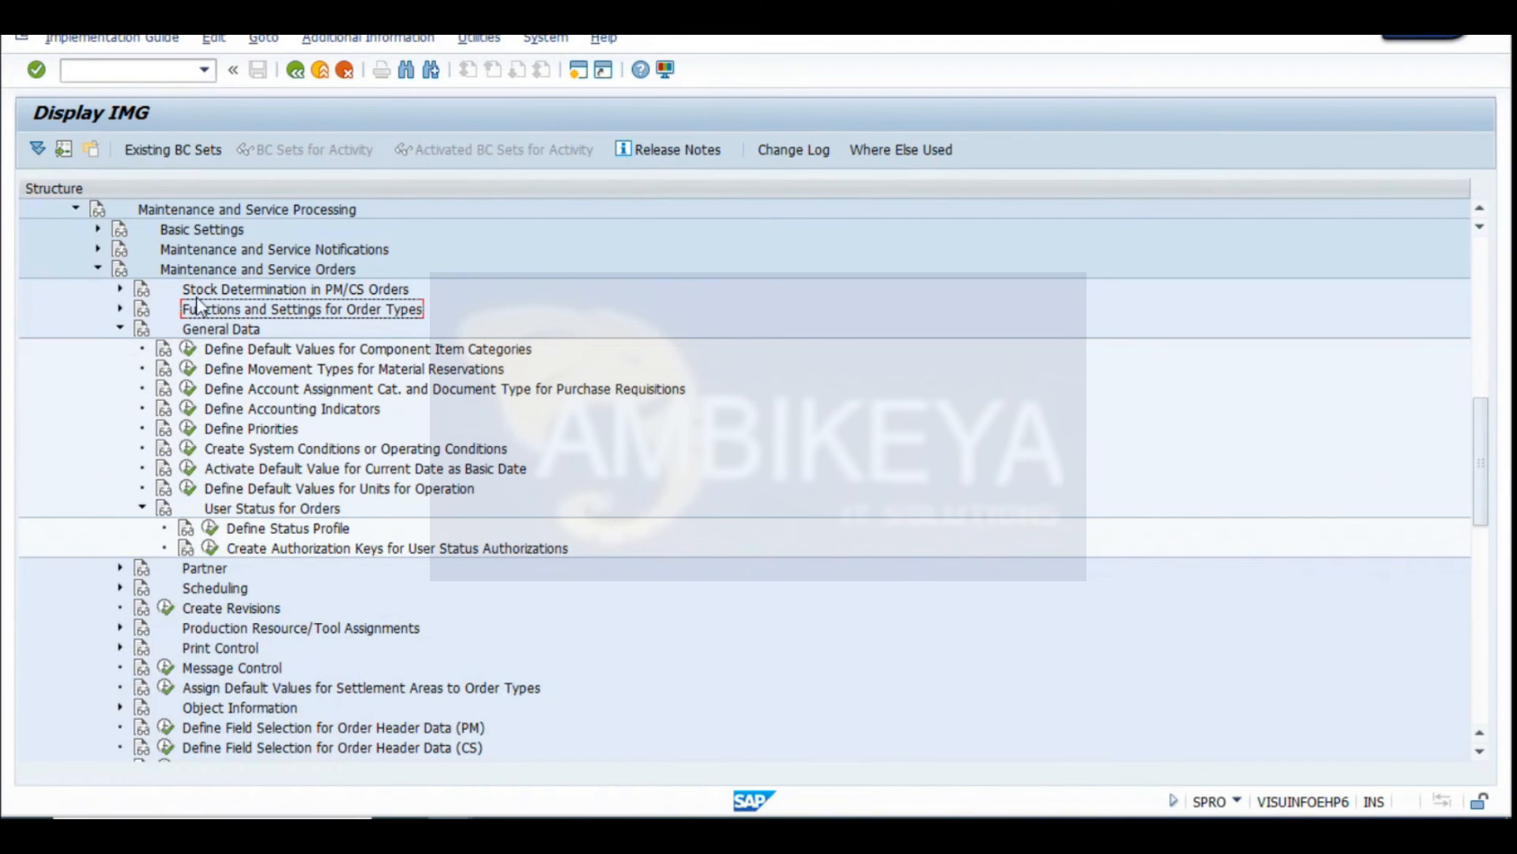
{"action": "scroll", "coordinate": [229, 348], "scroll_direction": "up", "scroll_amount": 2}
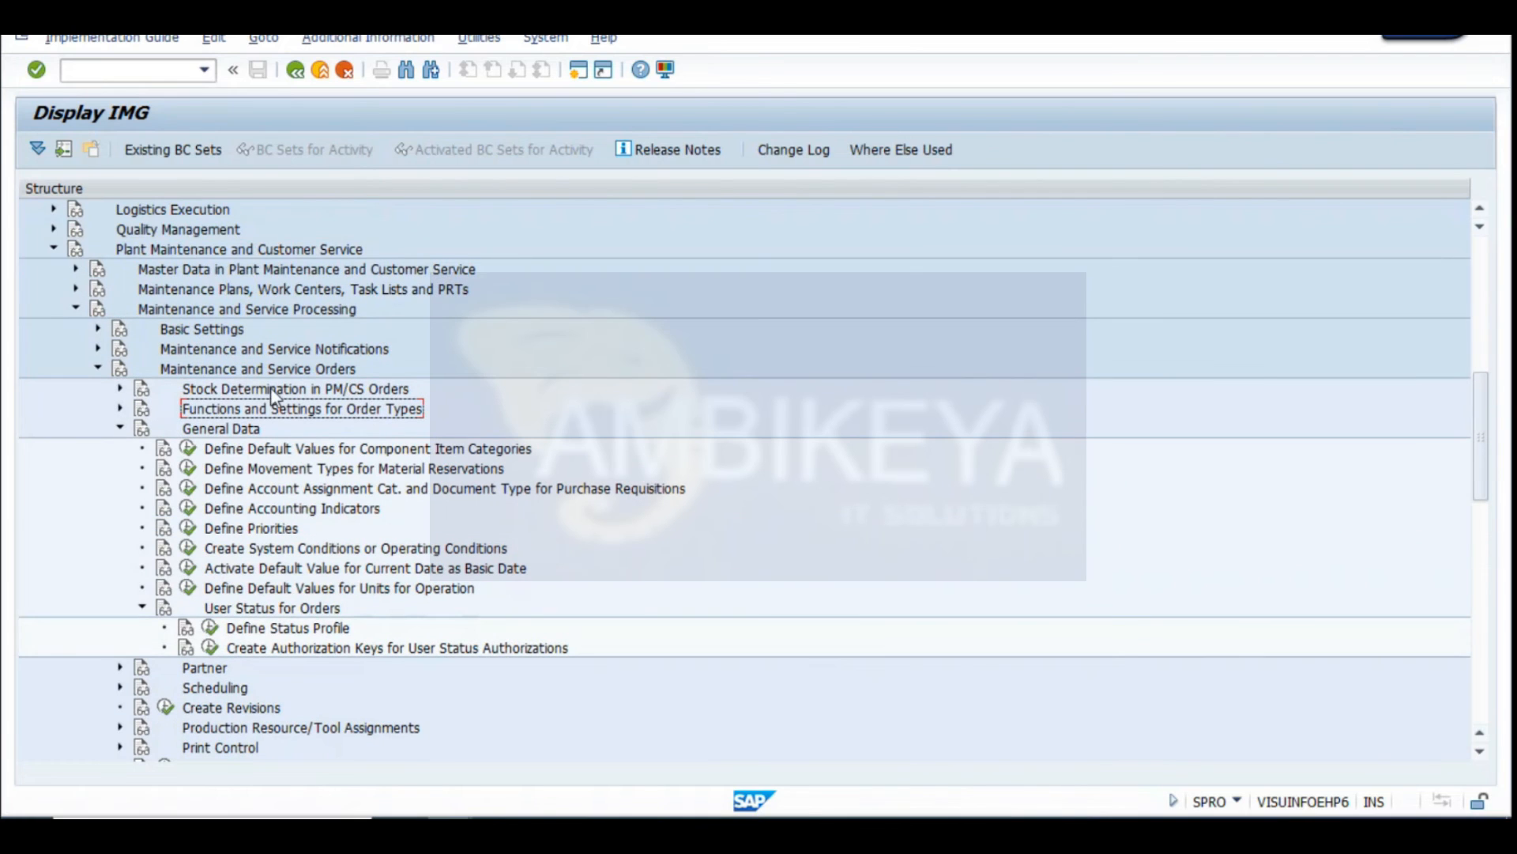
{"action": "left_click", "coordinate": [275, 630]}
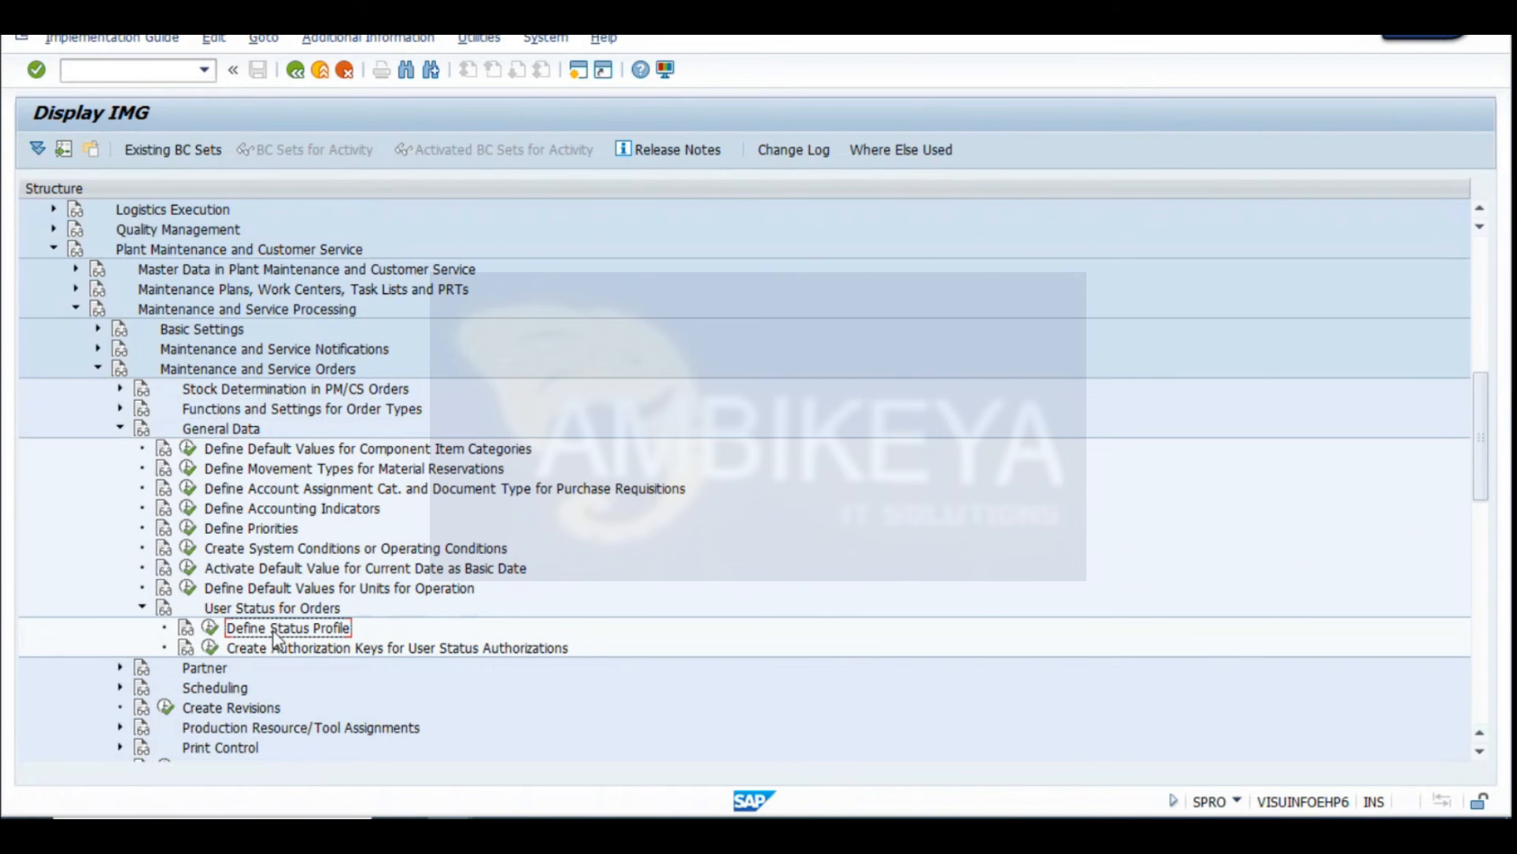
Capture the IMG path down to Define Status Profile and paste the picture into the USER STATUS sheet in Excel at A21
{"action": "key", "text": "super+shift+s"}
{"action": "left_click_drag", "start_coordinate": [4, 234], "coordinate": [729, 674]}
{"action": "left_click", "coordinate": [905, 831]}
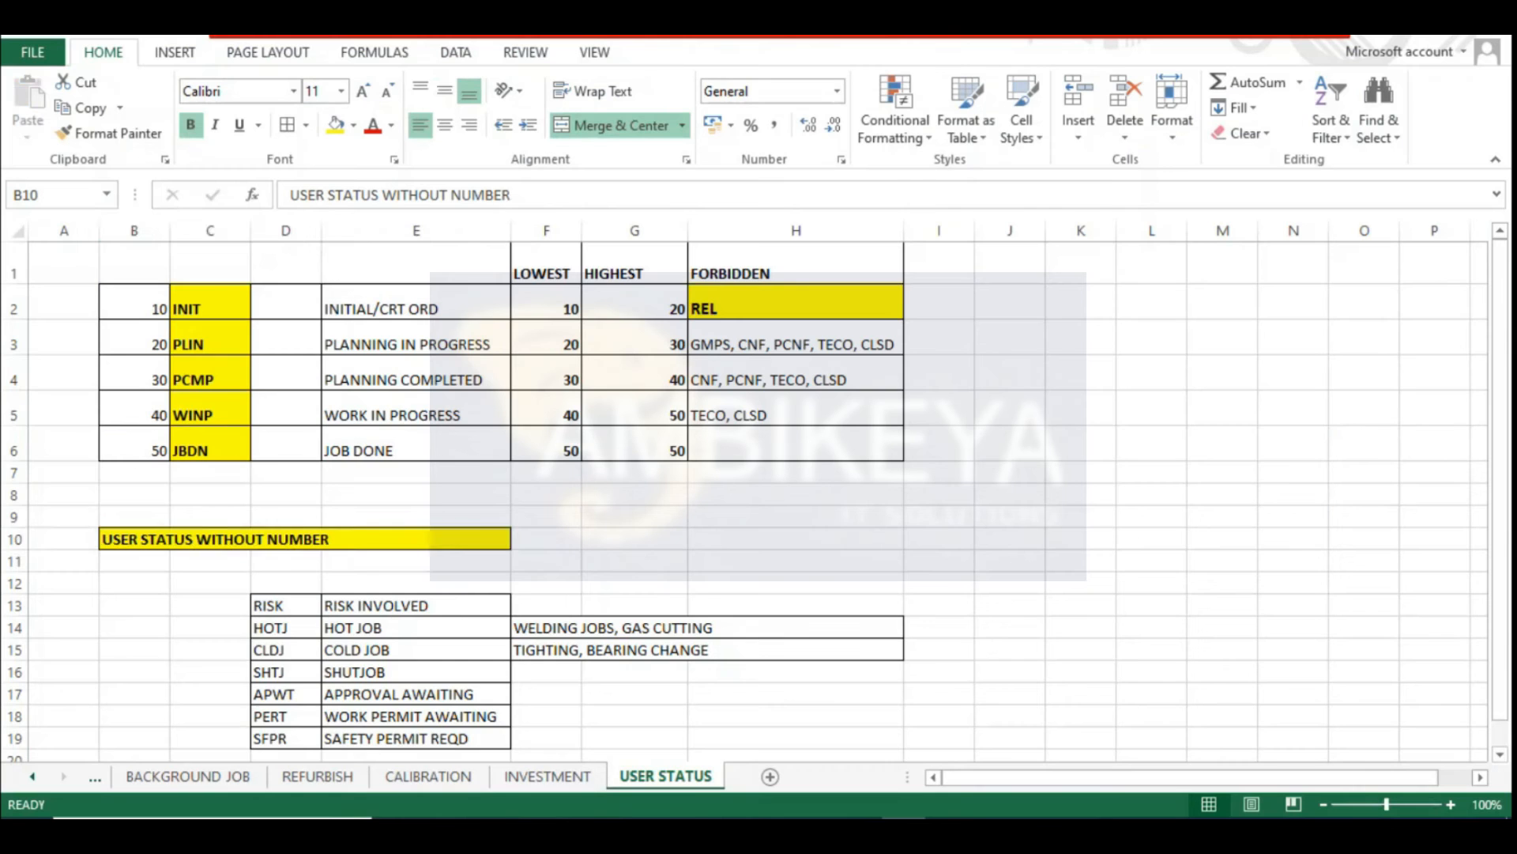
{"action": "scroll", "coordinate": [319, 558], "scroll_direction": "down", "scroll_amount": 7}
{"action": "scroll", "coordinate": [117, 385], "scroll_direction": "up", "scroll_amount": 3}
{"action": "left_click", "coordinate": [47, 433]}
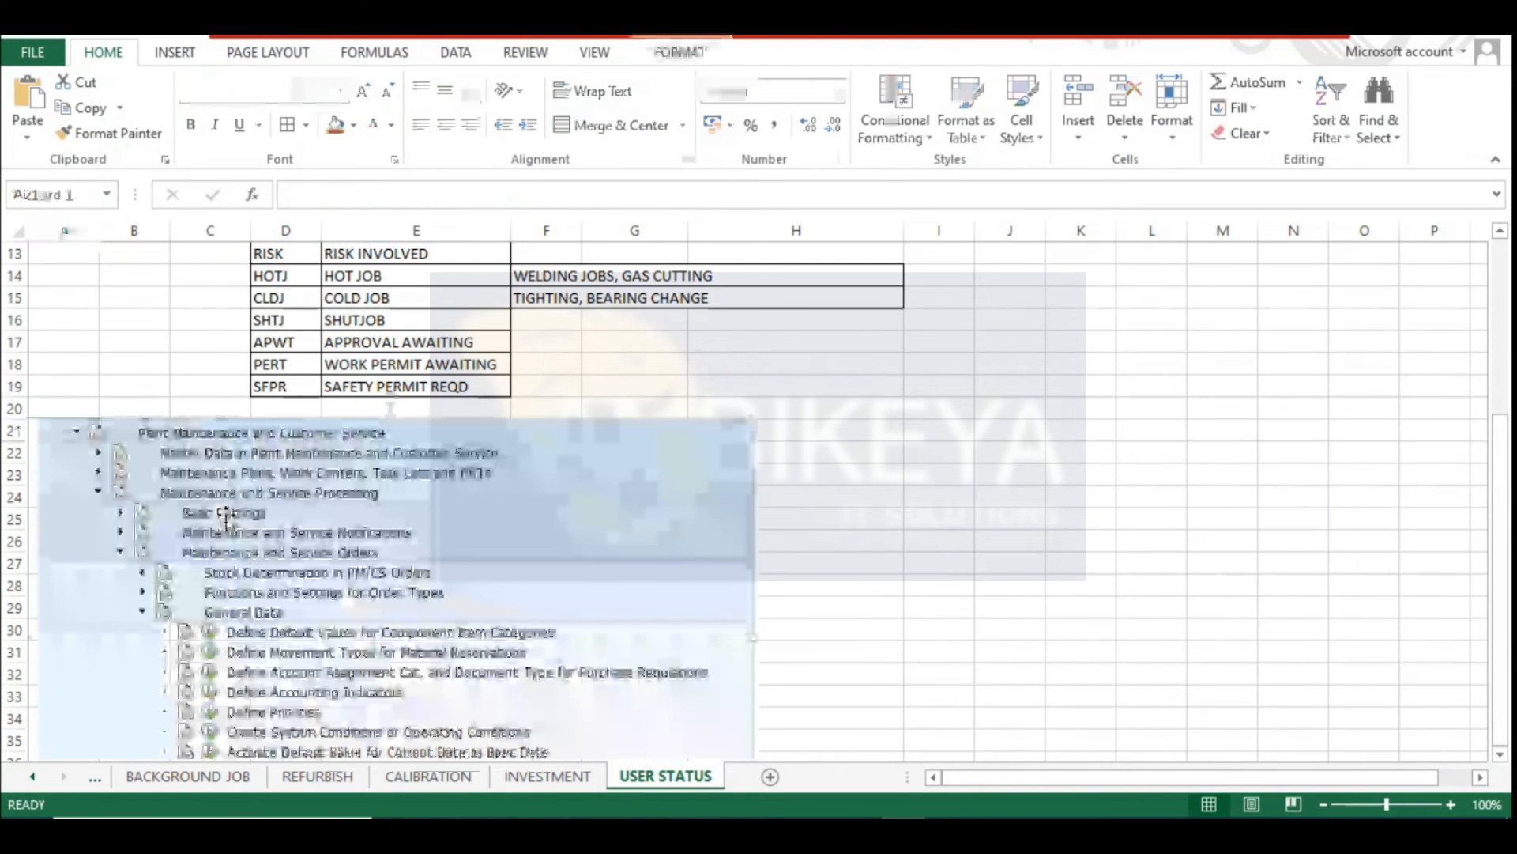
{"action": "key", "text": "ctrl+v"}
Switch back to SAP, execute Define Status Profile and choose the activity Define User Status Profile for Orders
{"action": "key", "text": "alt+Tab"}
{"action": "left_click", "coordinate": [209, 629]}
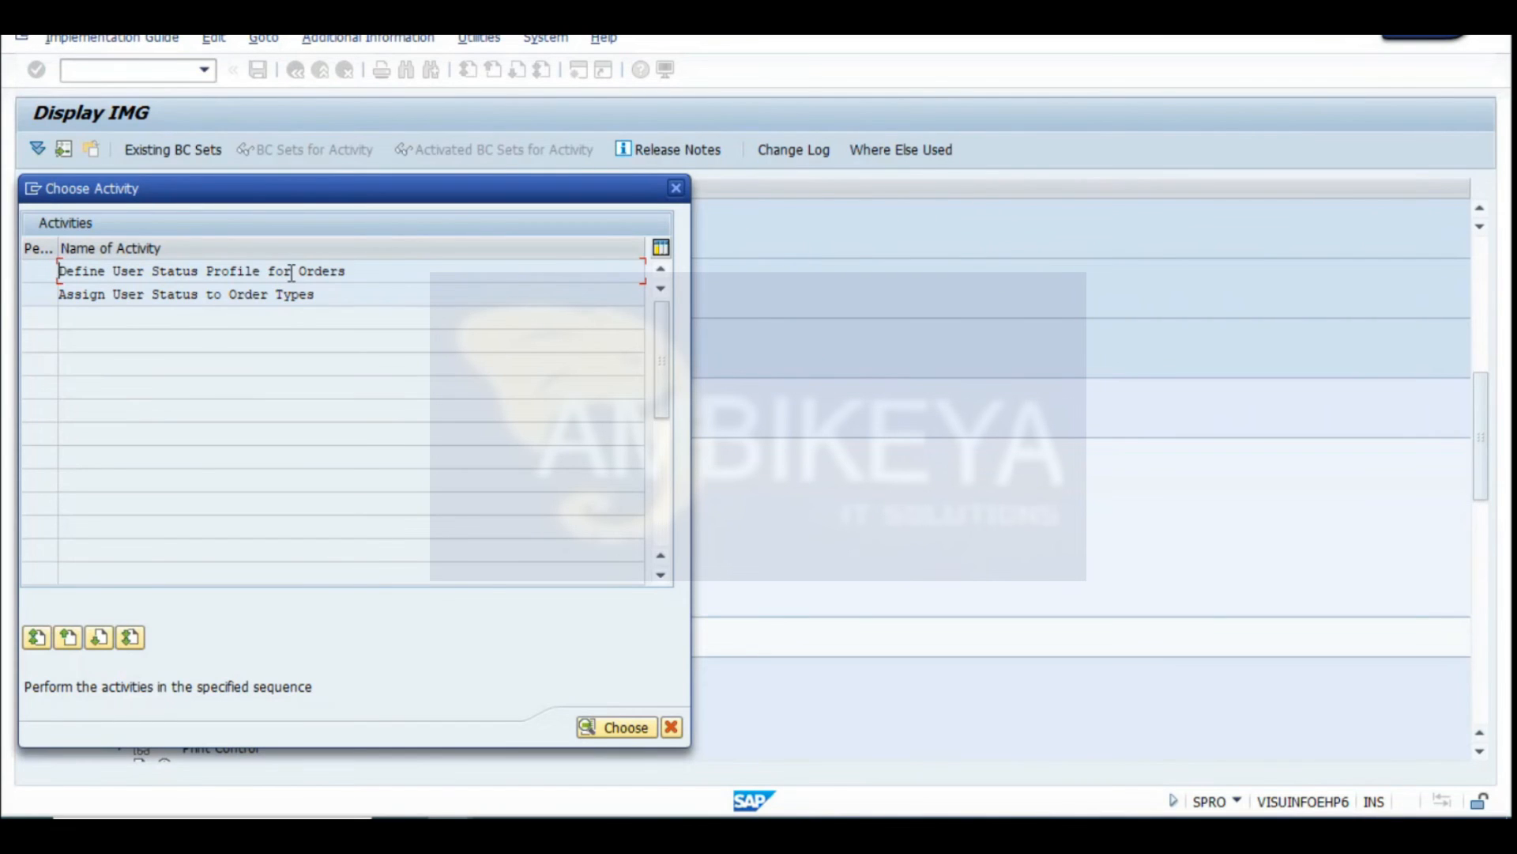
{"action": "double_click", "coordinate": [291, 273]}
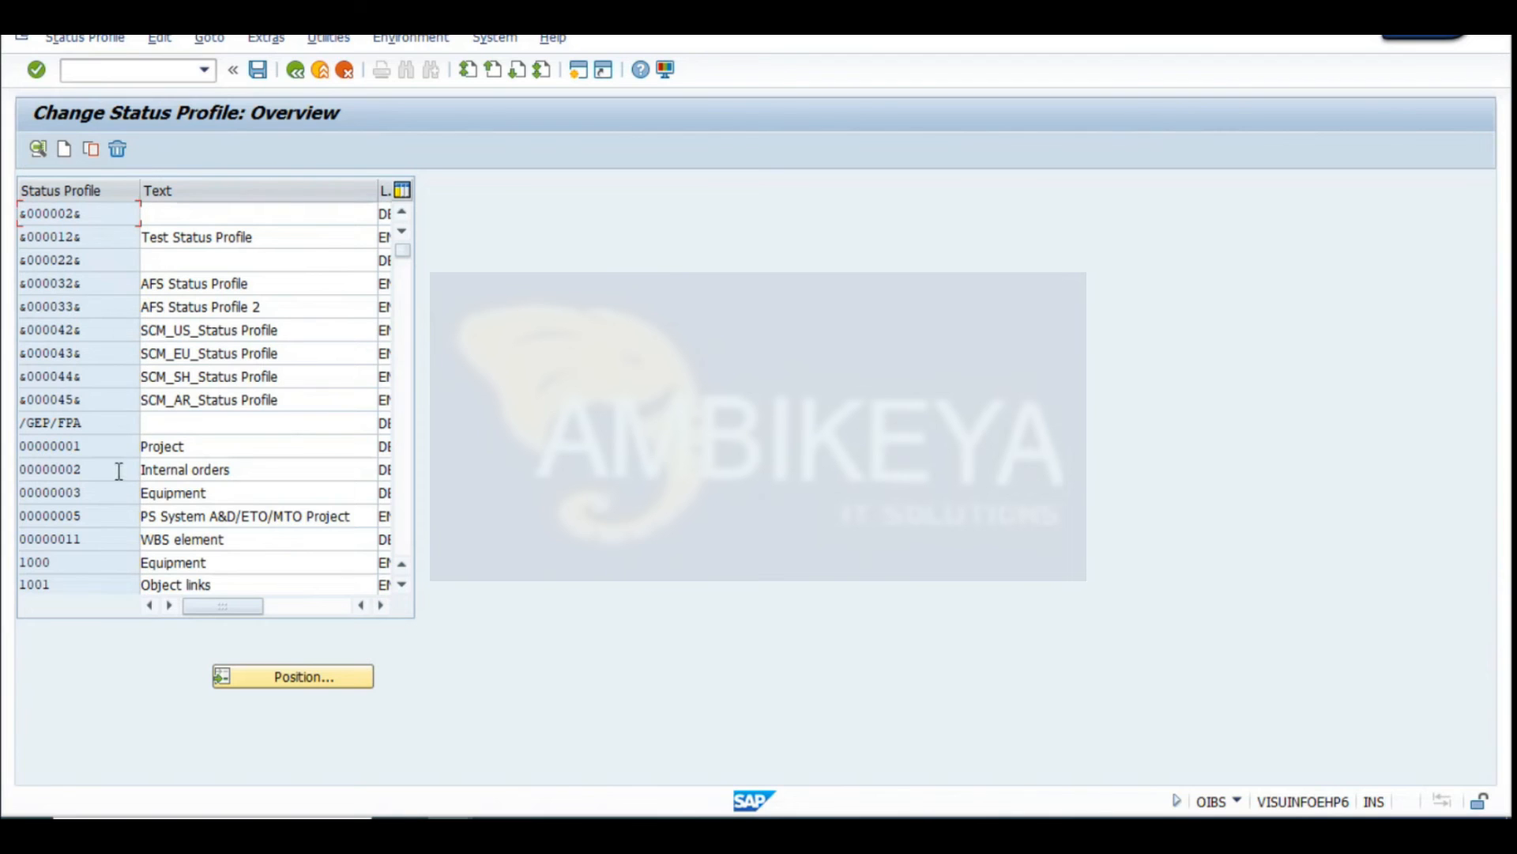
Look through the existing status profiles and their texts in the status profile overview
{"action": "scroll", "coordinate": [188, 559], "scroll_direction": "down", "scroll_amount": 1}
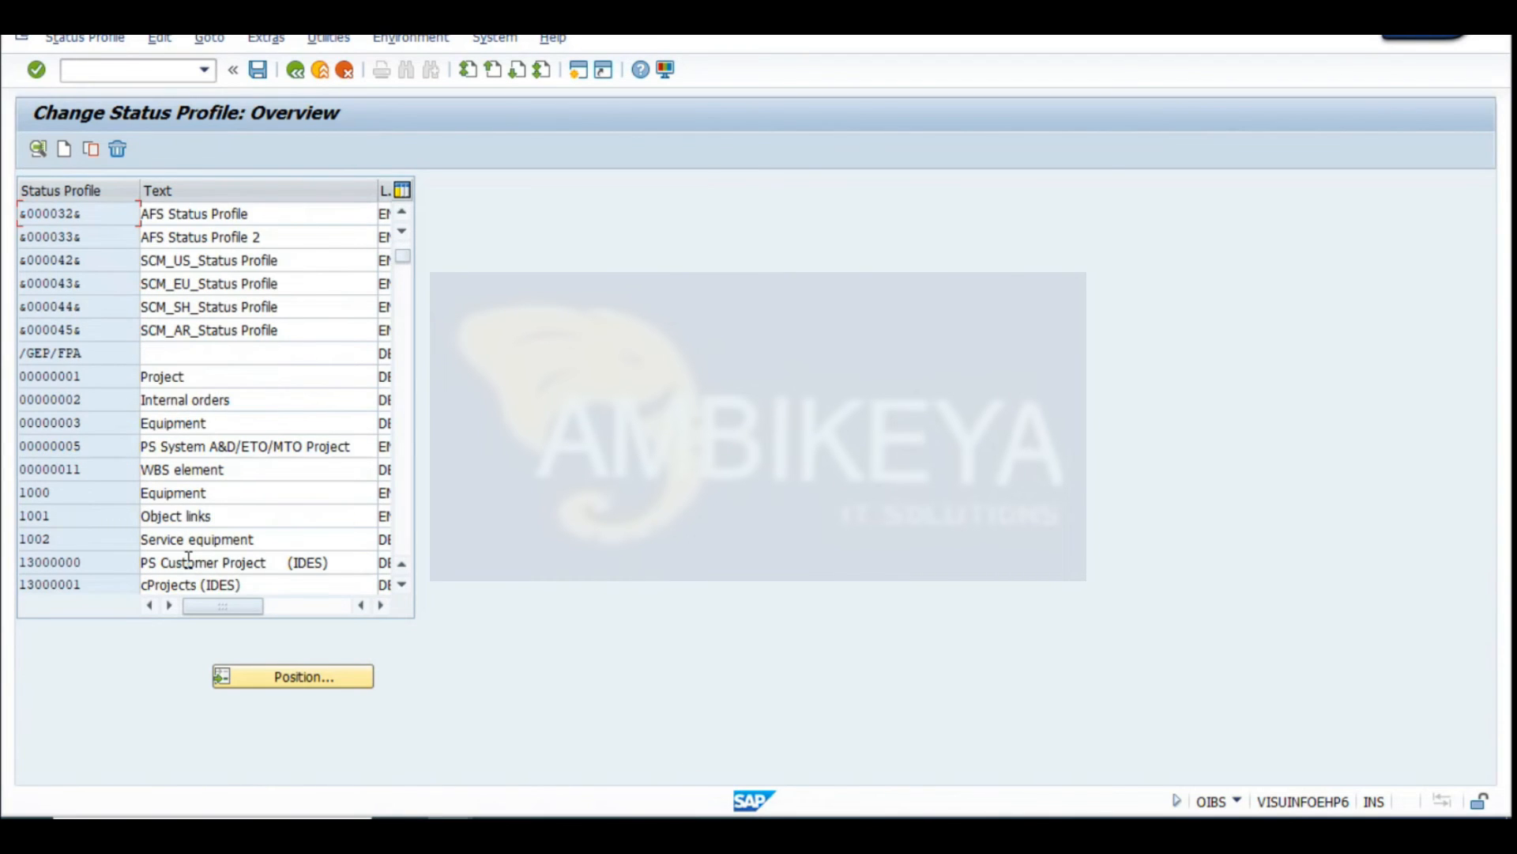
{"action": "scroll", "coordinate": [155, 512], "scroll_direction": "down", "scroll_amount": 2}
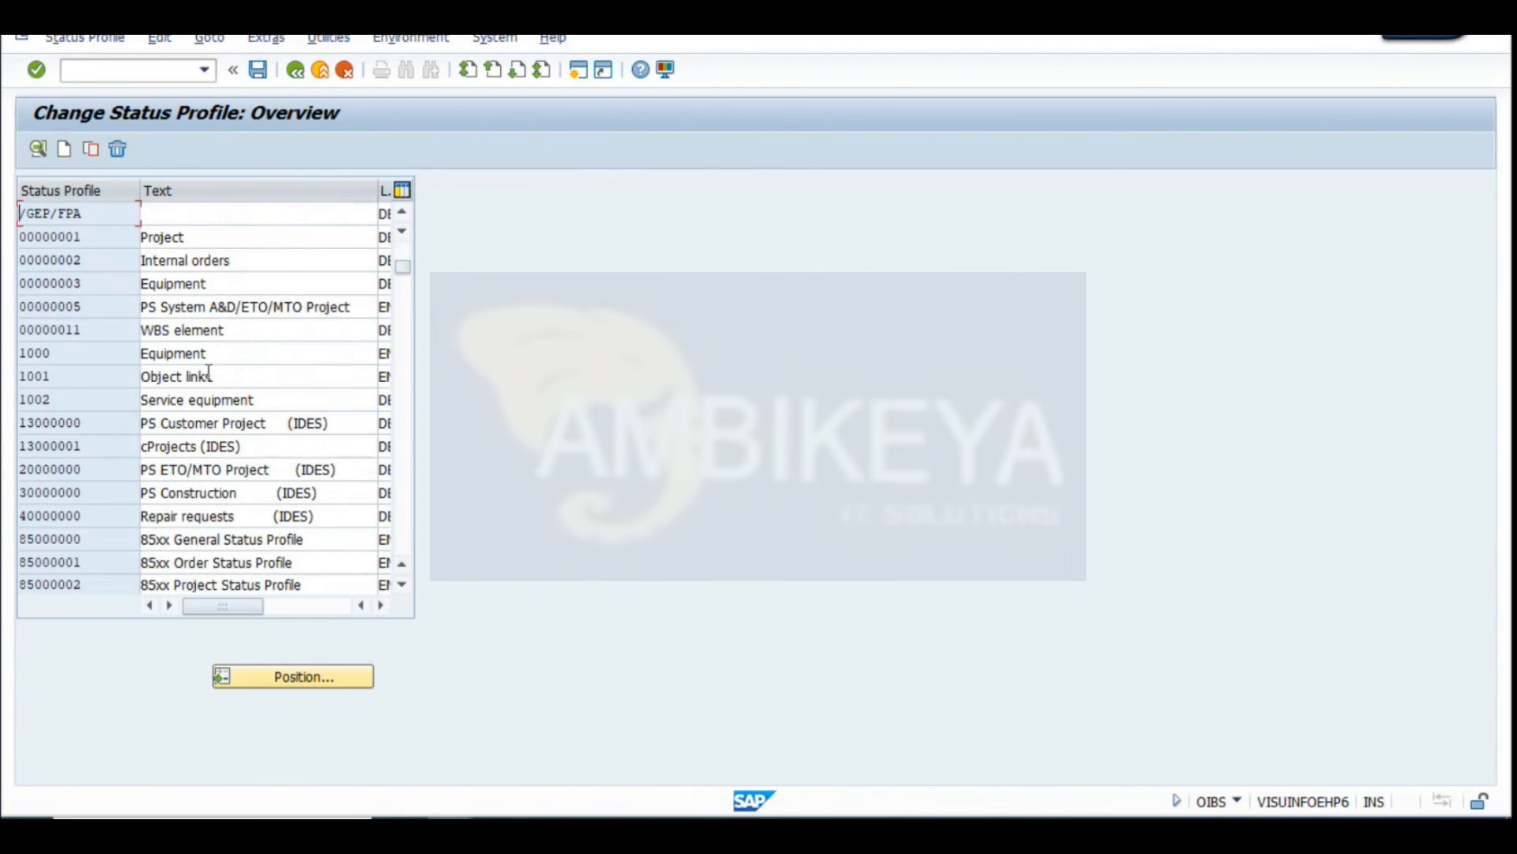
{"action": "double_click", "coordinate": [207, 353]}
{"action": "scroll", "coordinate": [38, 407], "scroll_direction": "down", "scroll_amount": 1}
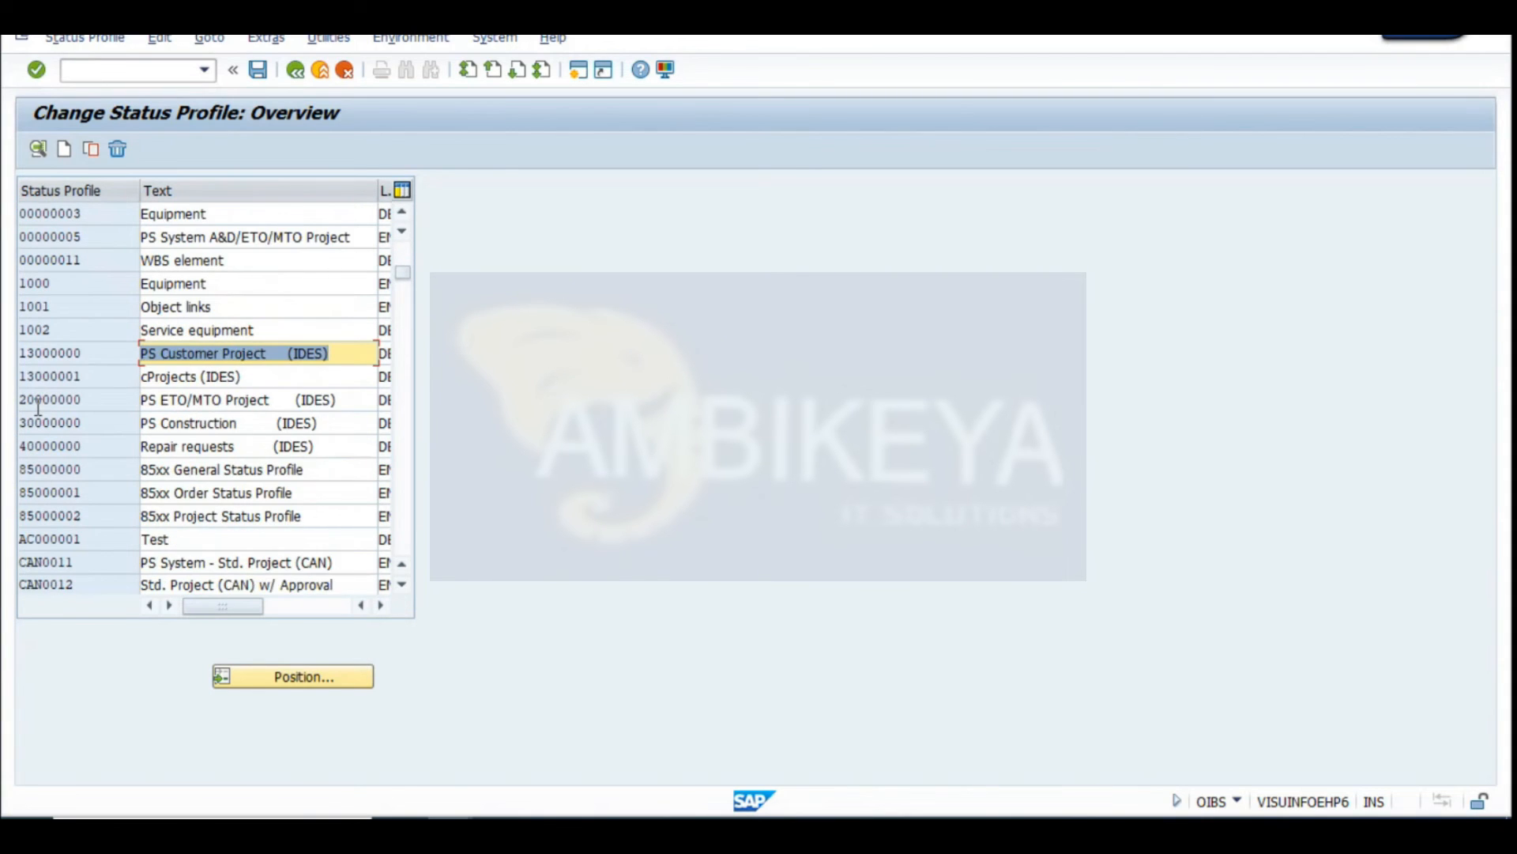
{"action": "scroll", "coordinate": [38, 407], "scroll_direction": "down", "scroll_amount": 1}
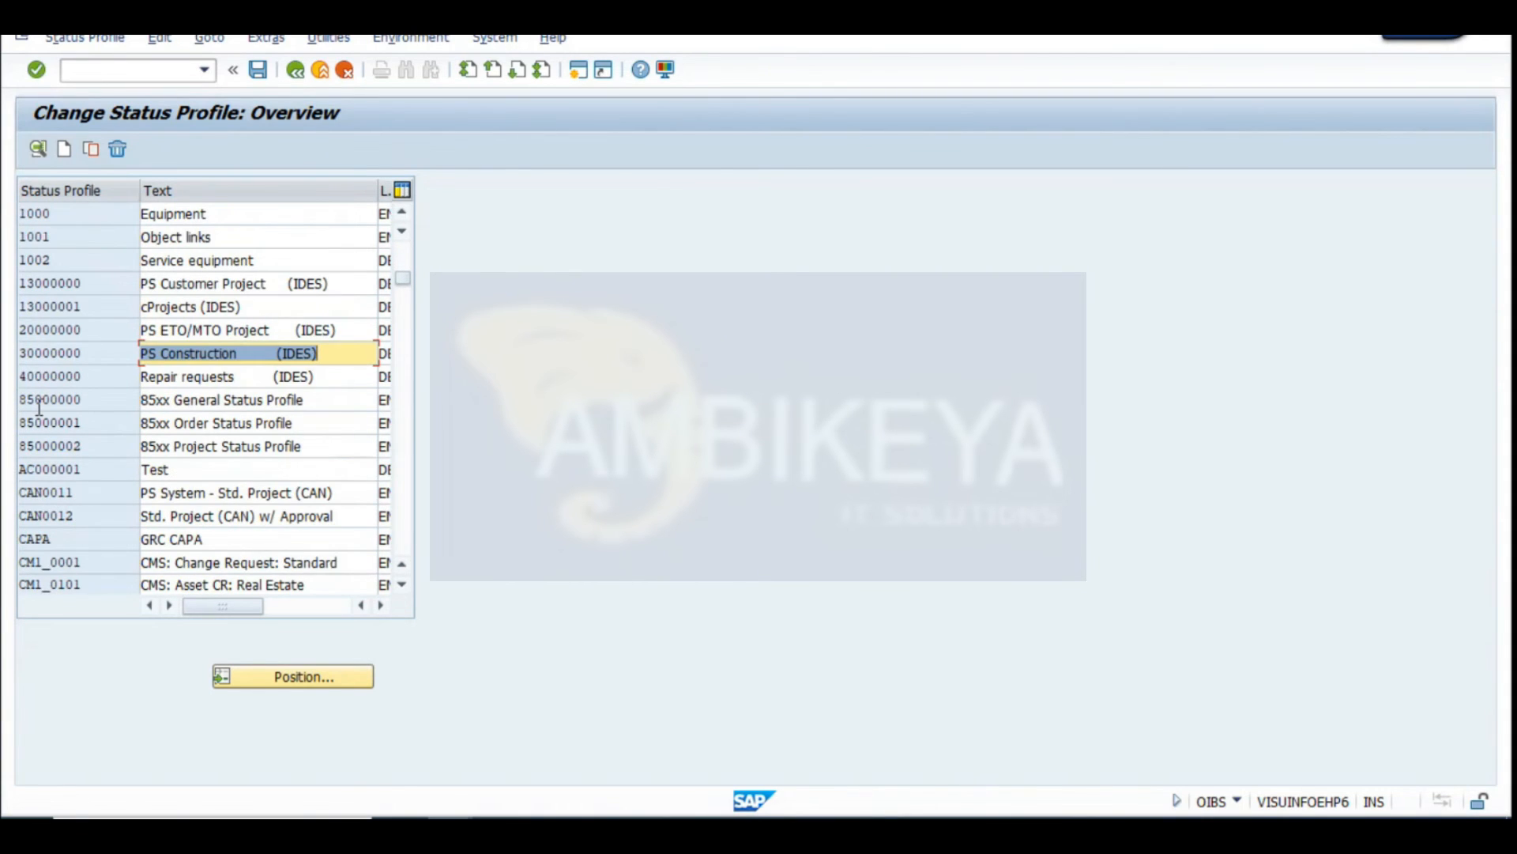
{"action": "scroll", "coordinate": [86, 466], "scroll_direction": "down", "scroll_amount": 1}
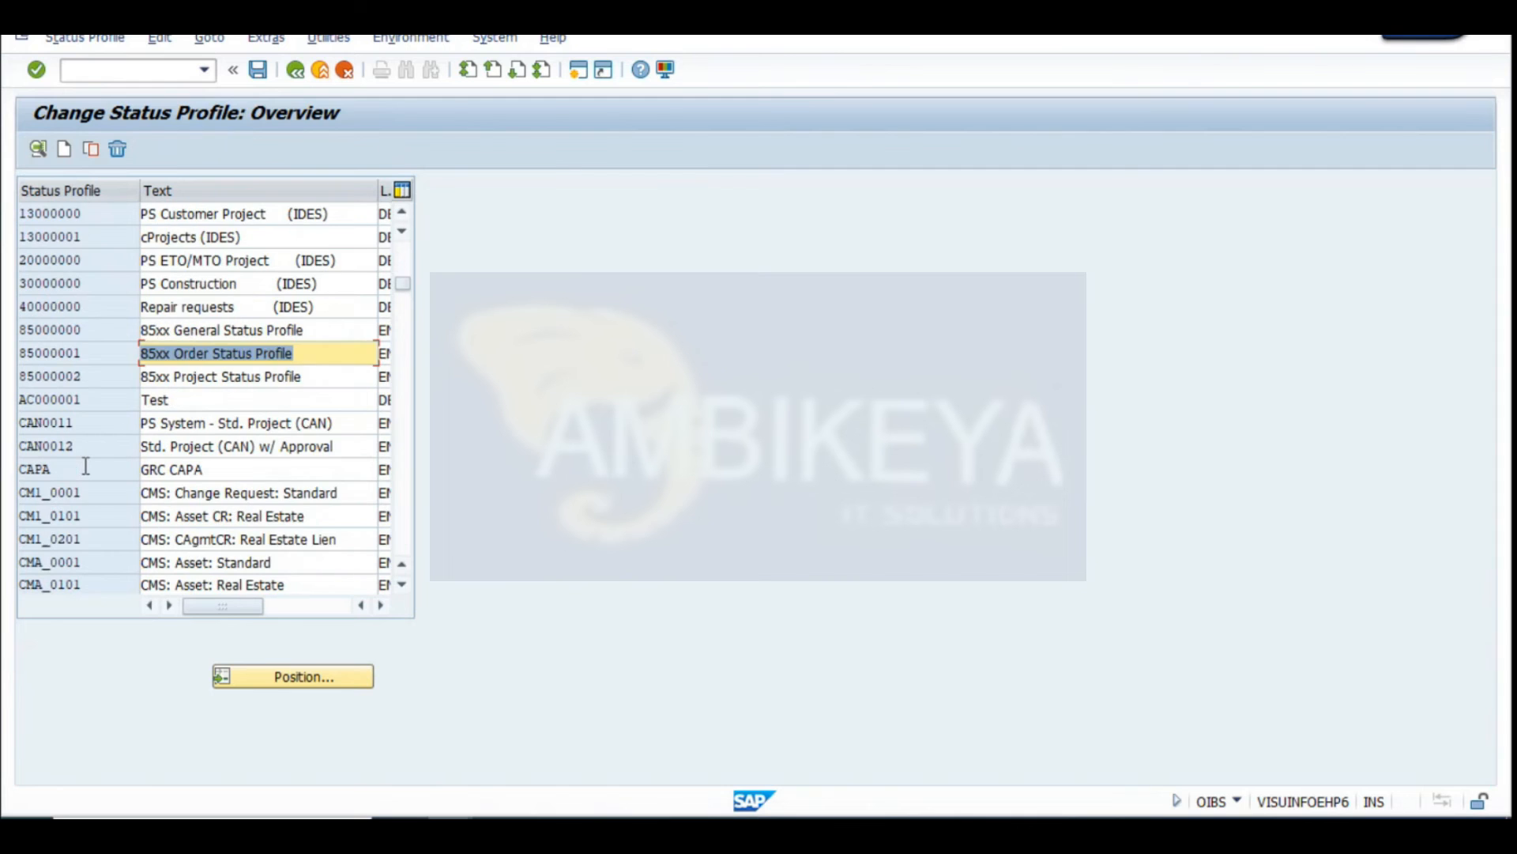
{"action": "scroll", "coordinate": [98, 475], "scroll_direction": "down", "scroll_amount": 13}
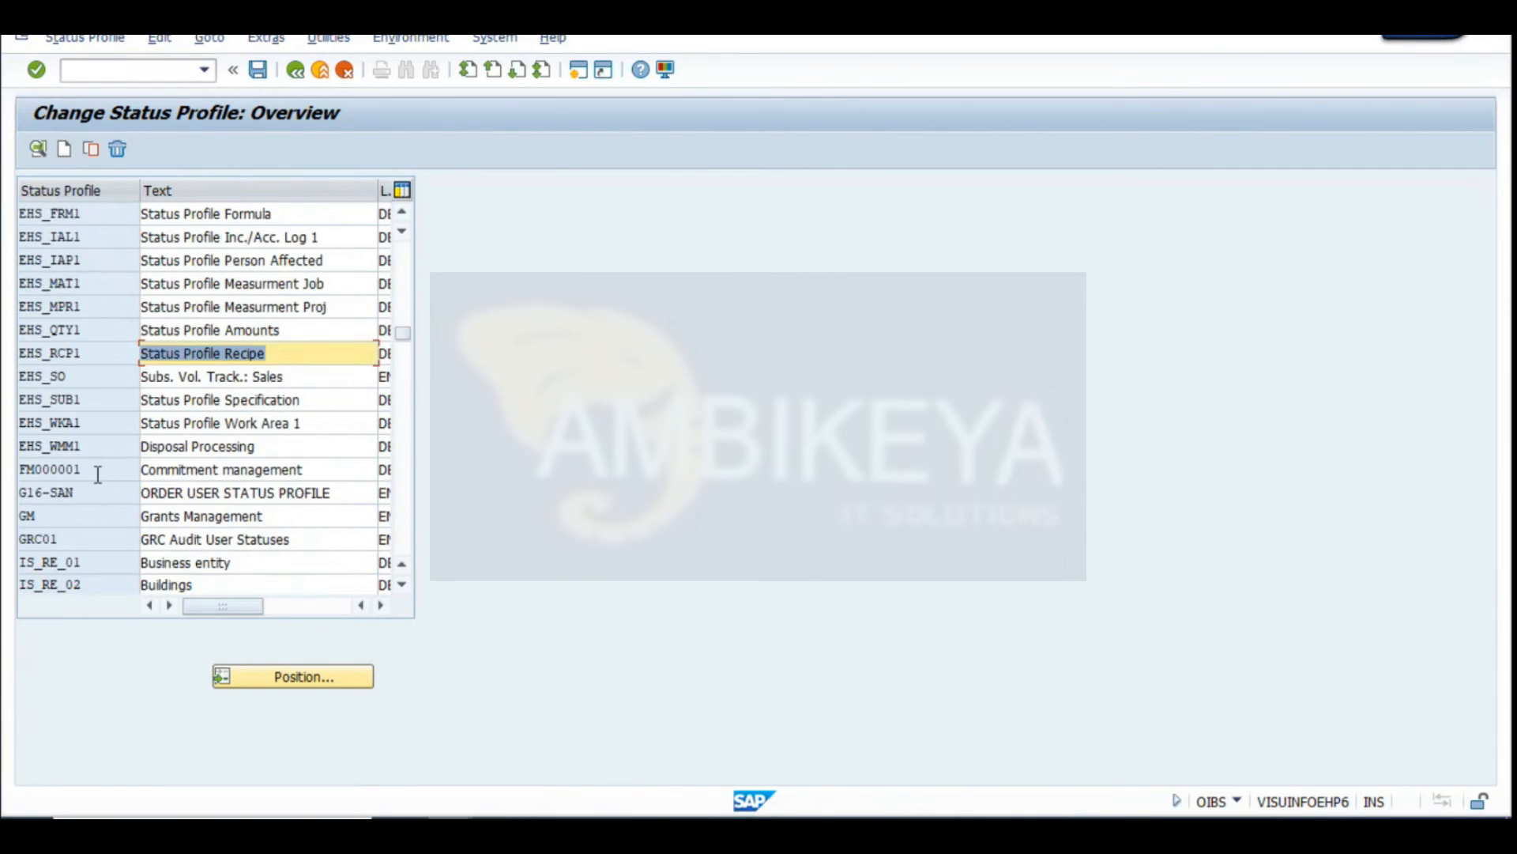
{"action": "scroll", "coordinate": [98, 474], "scroll_direction": "down", "scroll_amount": 12}
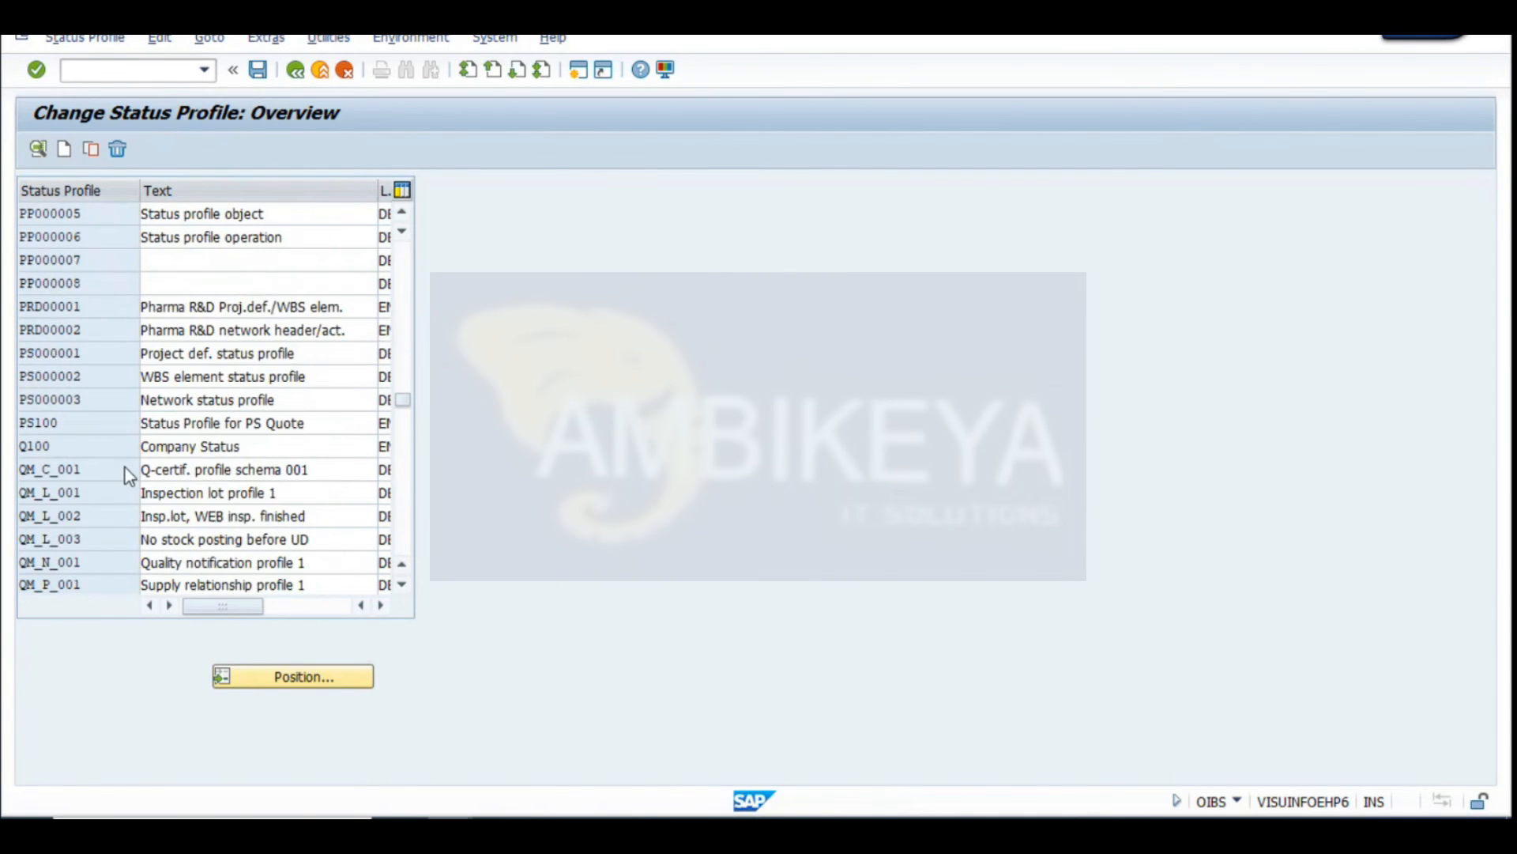
Start a new status profile entry KP01US with the text "KP01 ORDER USER STATUS" and maintenance language EN
{"action": "scroll", "coordinate": [126, 467], "scroll_direction": "down", "scroll_amount": 4}
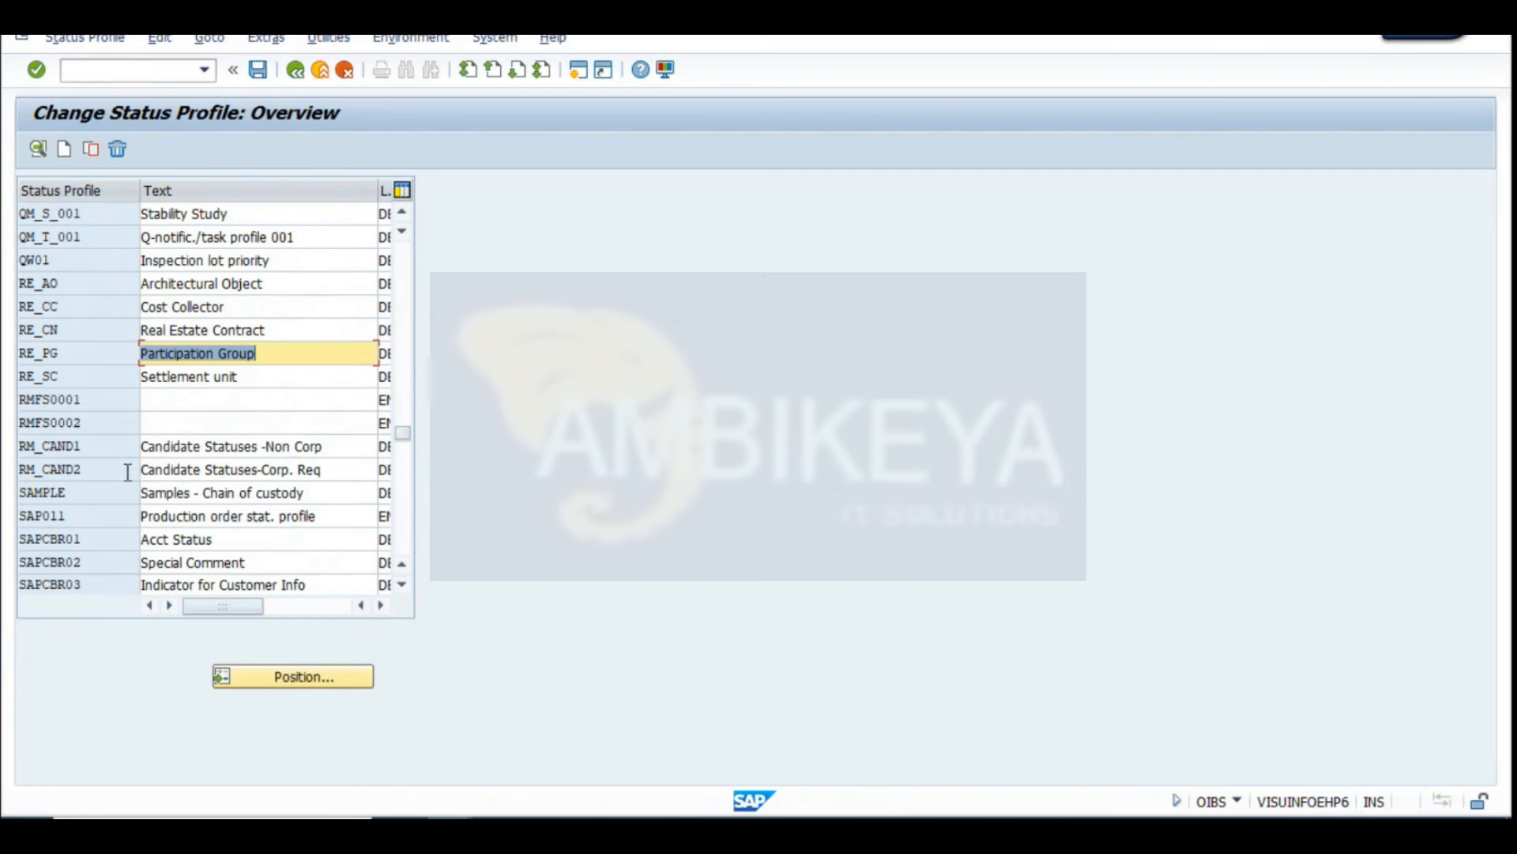
{"action": "scroll", "coordinate": [127, 472], "scroll_direction": "down", "scroll_amount": 4}
{"action": "scroll", "coordinate": [127, 472], "scroll_direction": "down", "scroll_amount": 15}
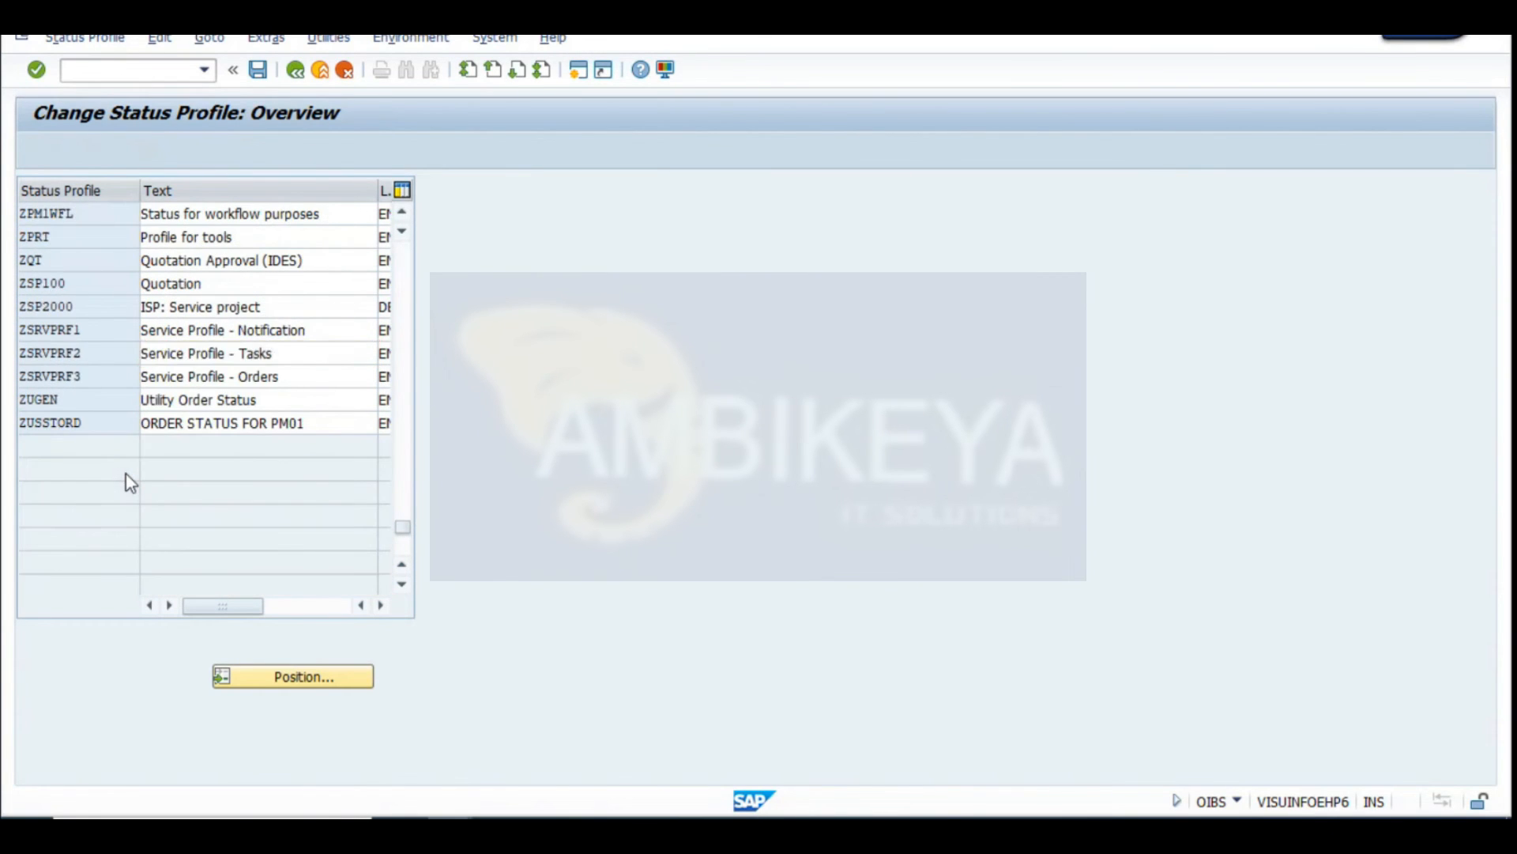
{"action": "scroll", "coordinate": [126, 474], "scroll_direction": "up", "scroll_amount": 10}
{"action": "left_click", "coordinate": [67, 150]}
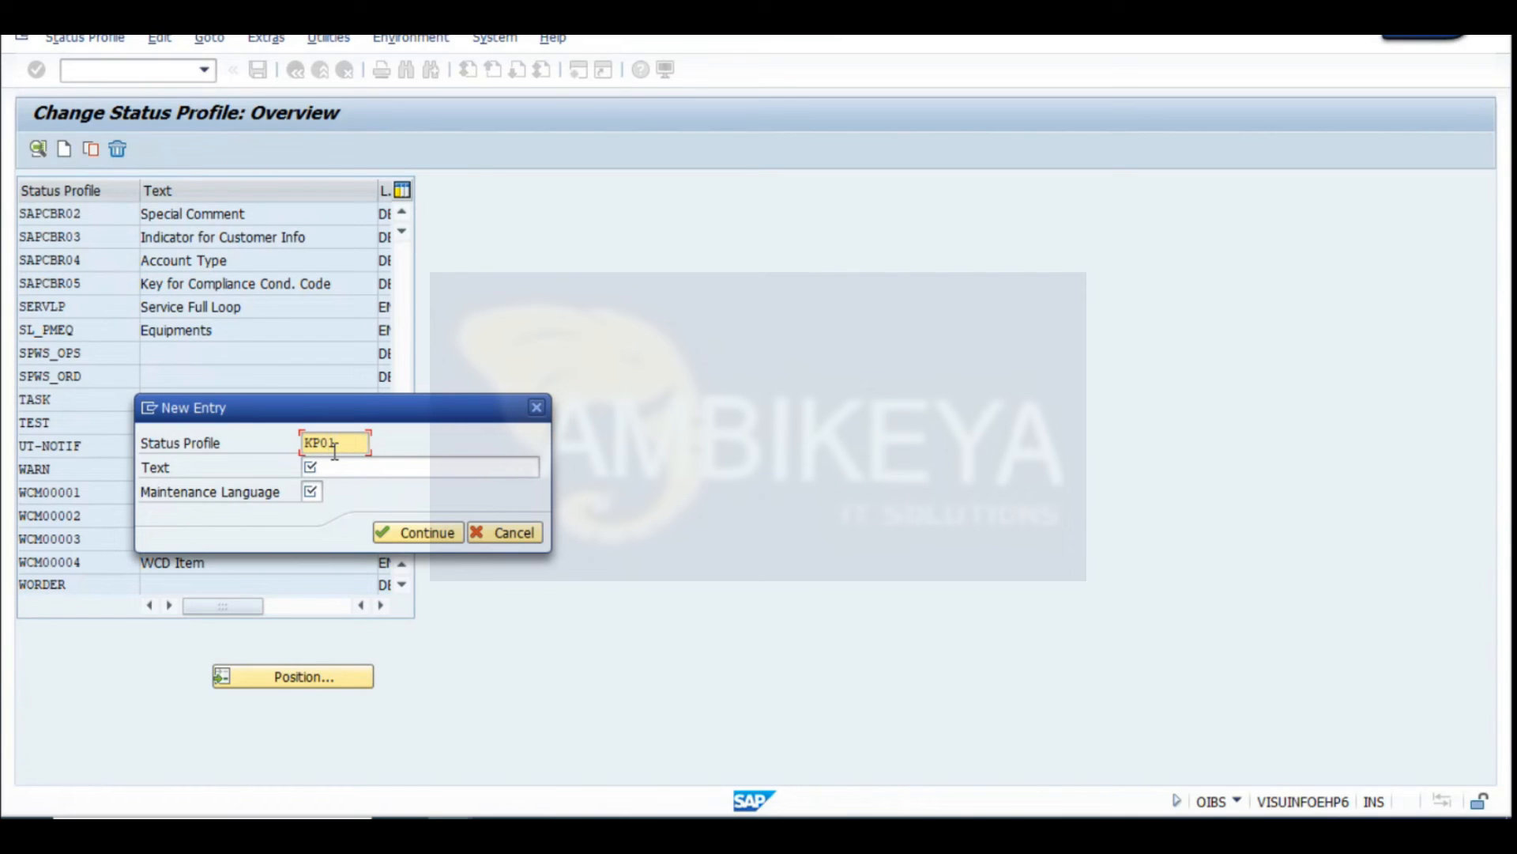
{"action": "key", "text": "Tab"}
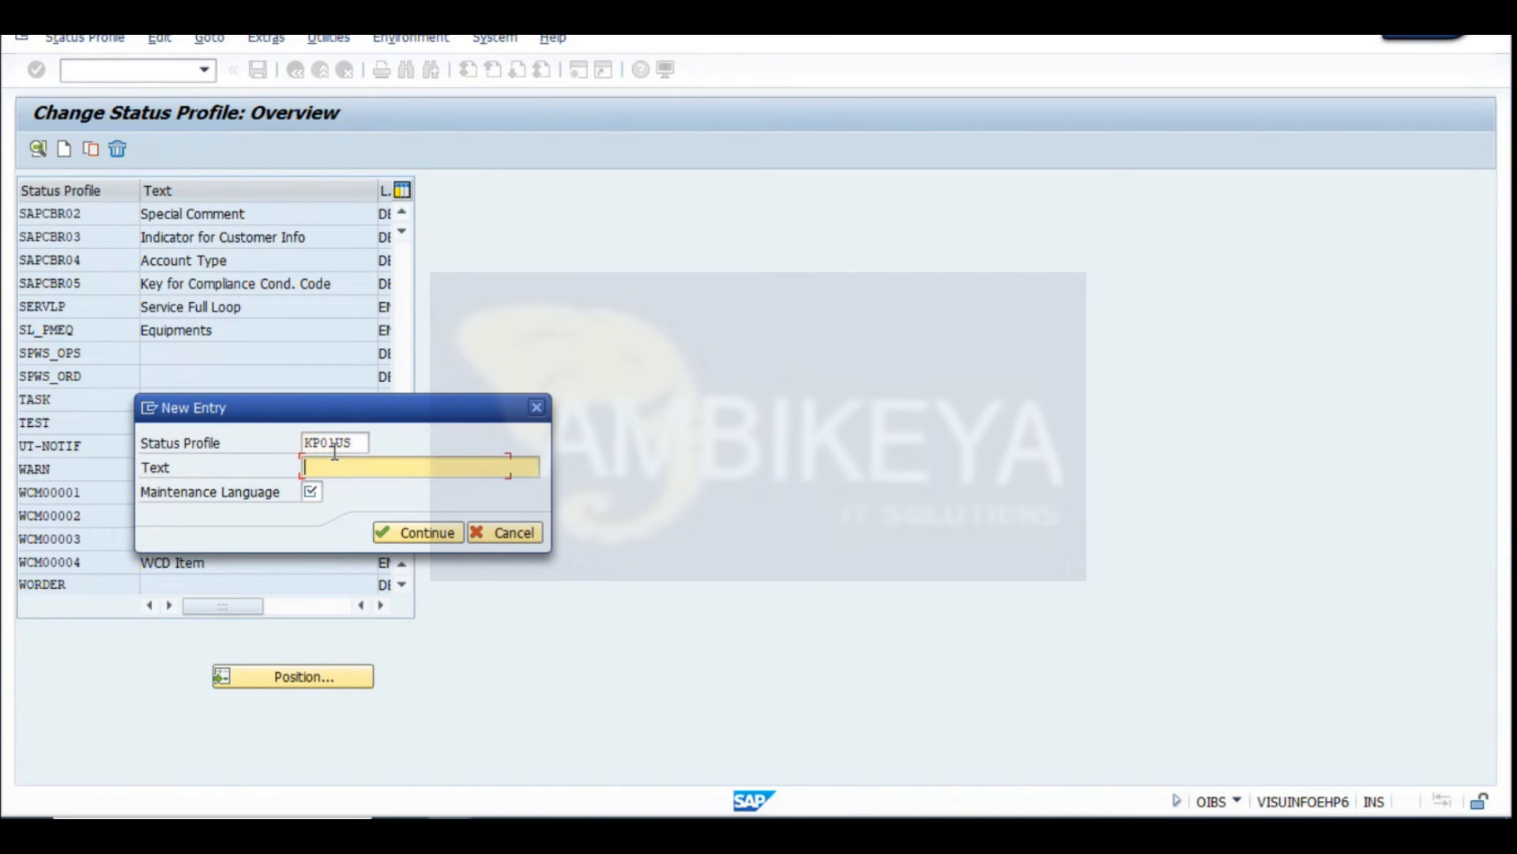
{"action": "type", "text": "KP01 ORDER USER STATUS"}
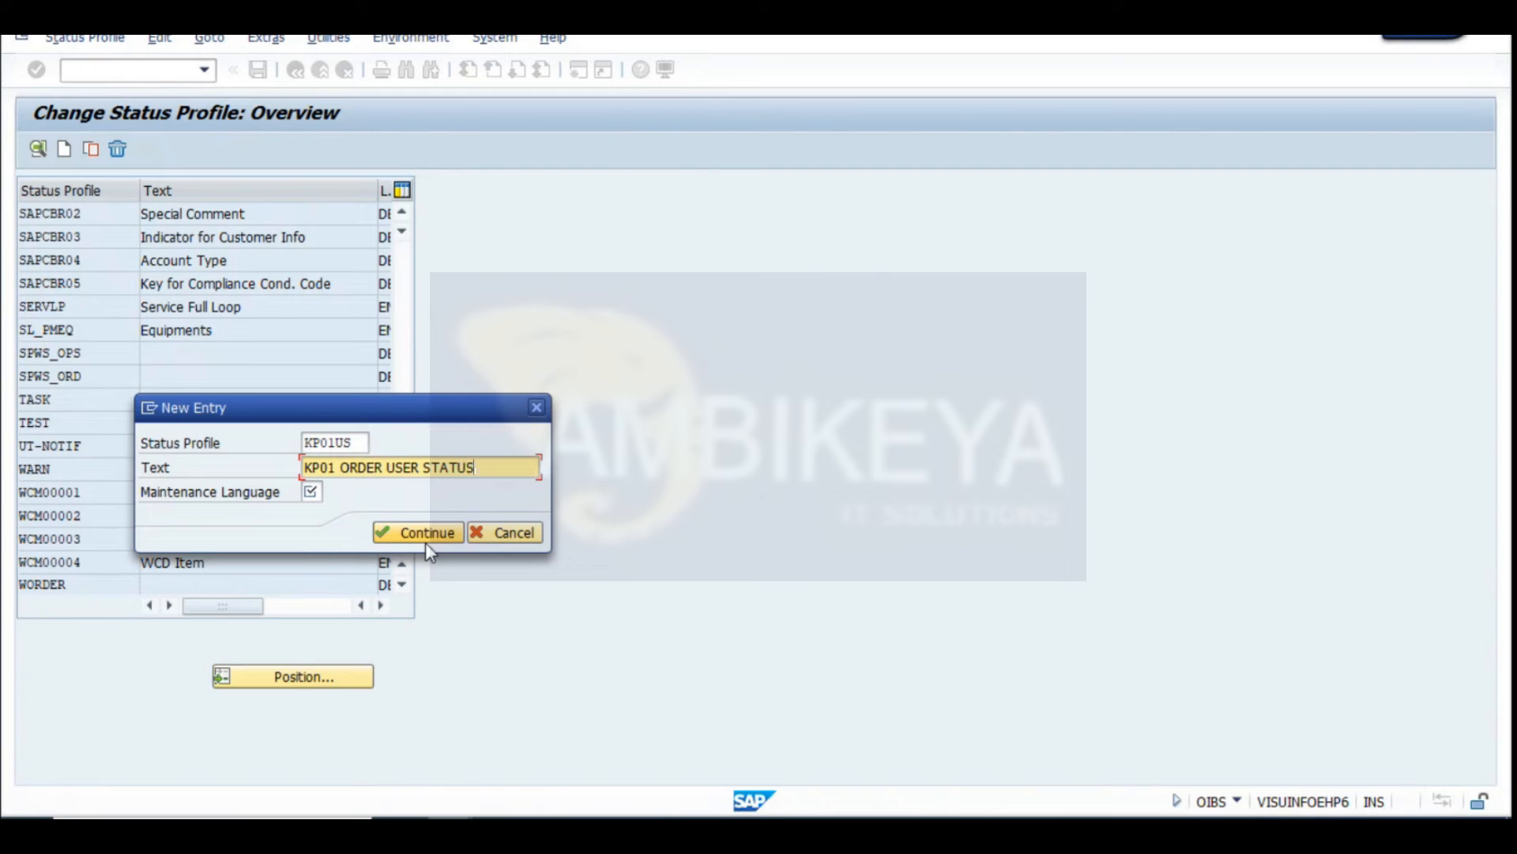
{"action": "left_click", "coordinate": [311, 492]}
{"action": "type", "text": "EN"}
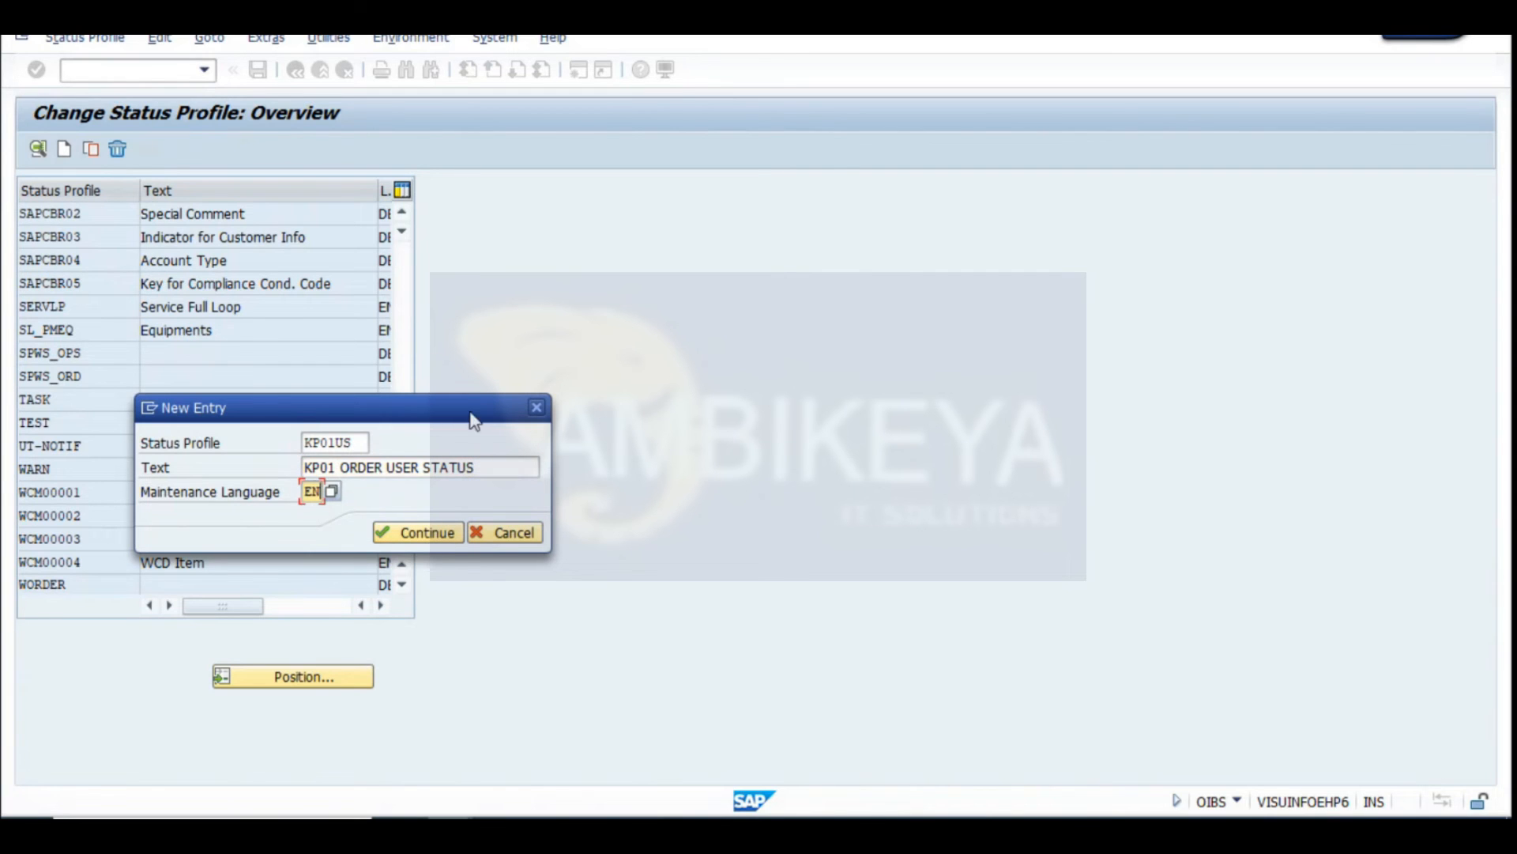
Capture the New Entry dialog with the status profile list and paste it into Excel's USER STATUS sheet below the existing picture
{"action": "key", "text": "super+shift+s"}
{"action": "left_click_drag", "start_coordinate": [4, 87], "coordinate": [596, 724]}
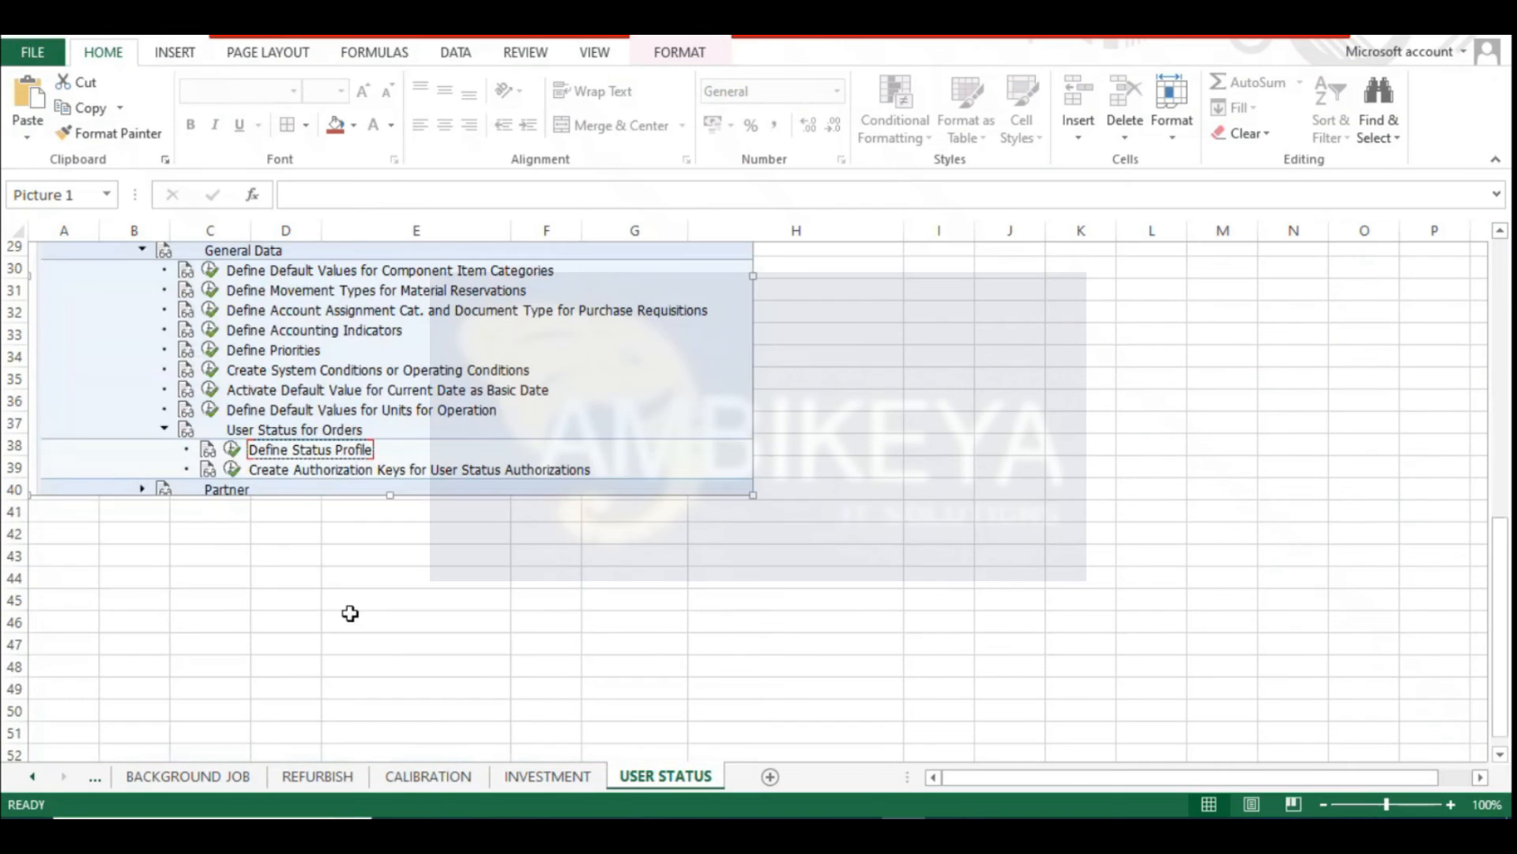
{"action": "scroll", "coordinate": [364, 613], "scroll_direction": "down", "scroll_amount": 3}
{"action": "scroll", "coordinate": [47, 383], "scroll_direction": "up", "scroll_amount": 2}
{"action": "key", "text": "ctrl+v"}
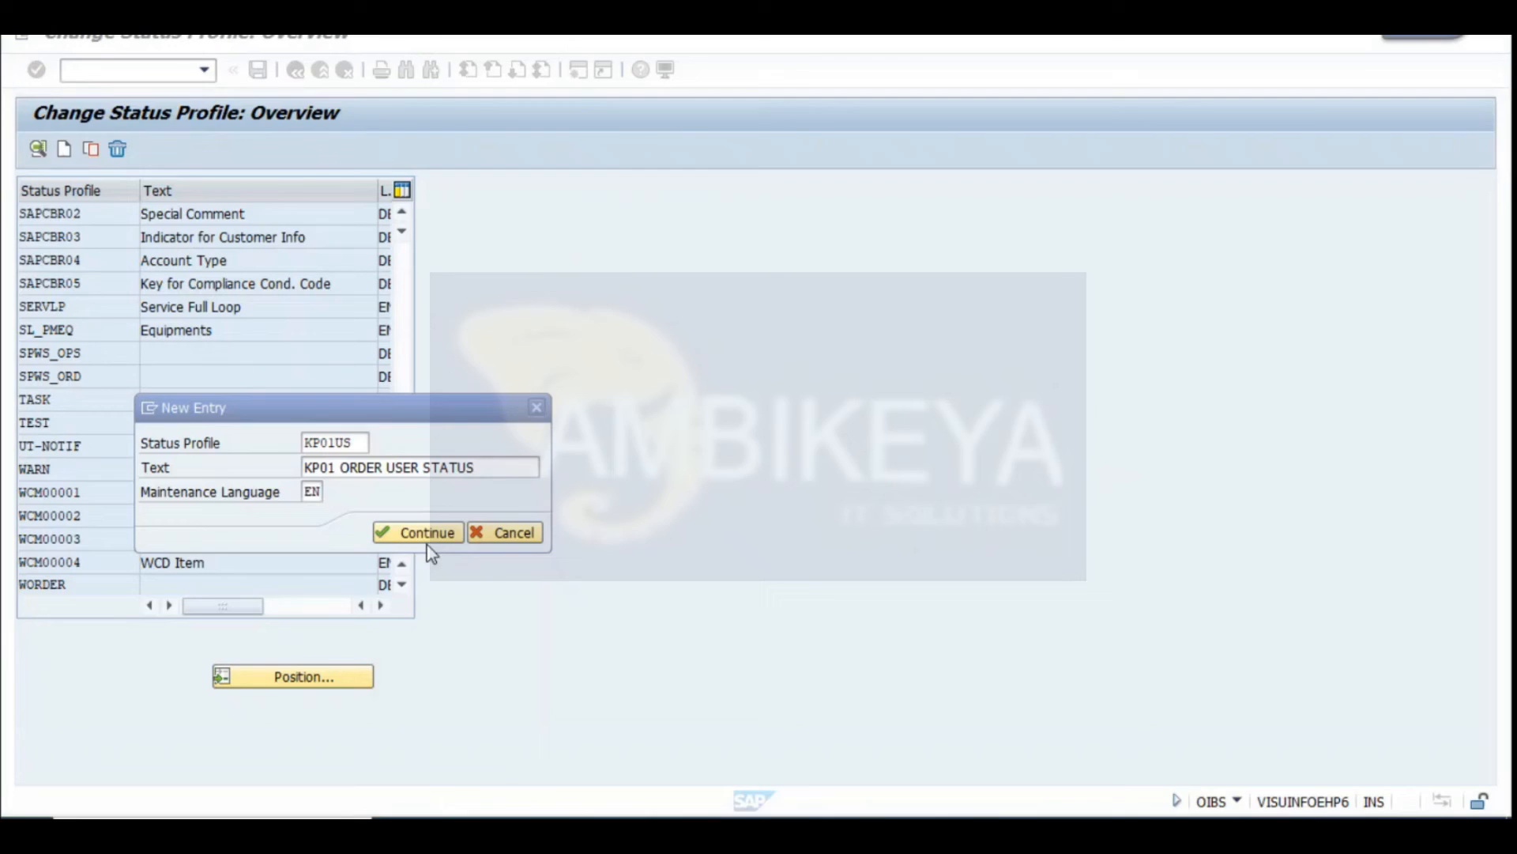
Return to SAP, confirm the new KP01US entry and open that profile's user status details
{"action": "key", "text": "Return"}
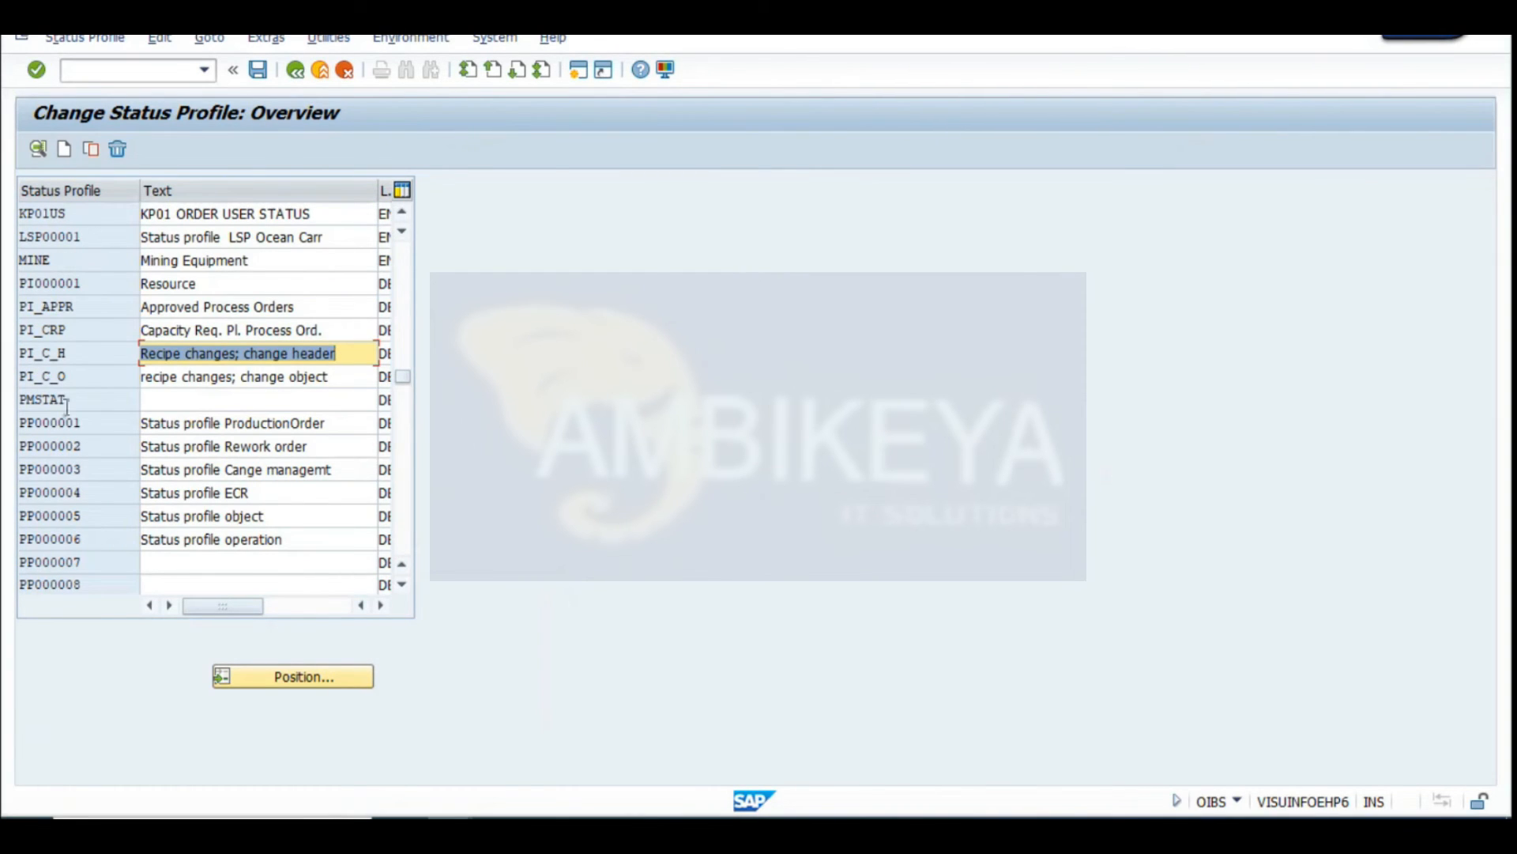
{"action": "left_click", "coordinate": [75, 353]}
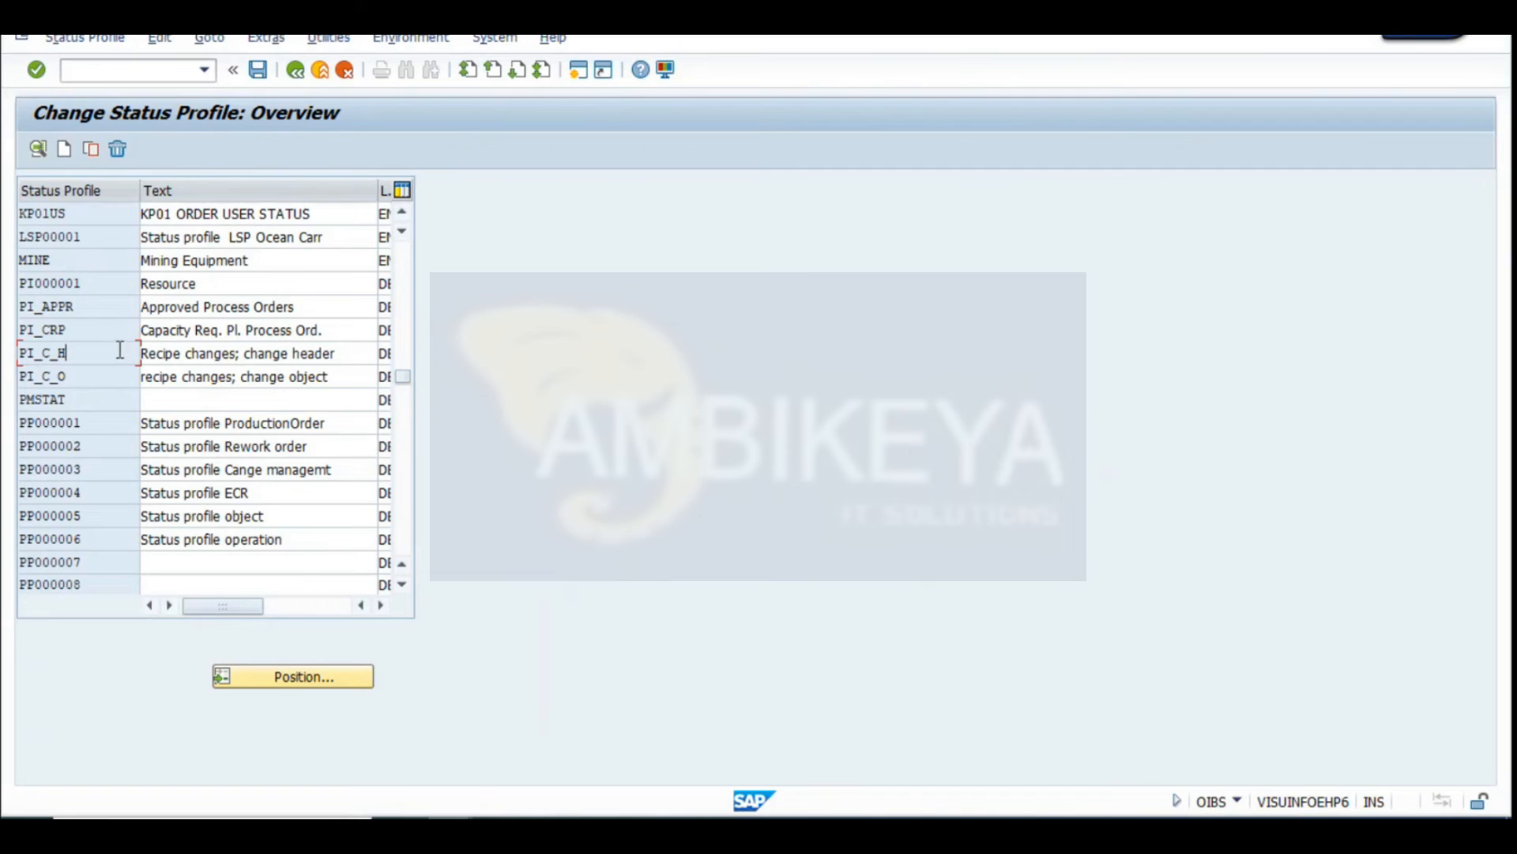
{"action": "left_click_drag", "start_coordinate": [11, 215], "coordinate": [9, 214]}
{"action": "left_click", "coordinate": [38, 150]}
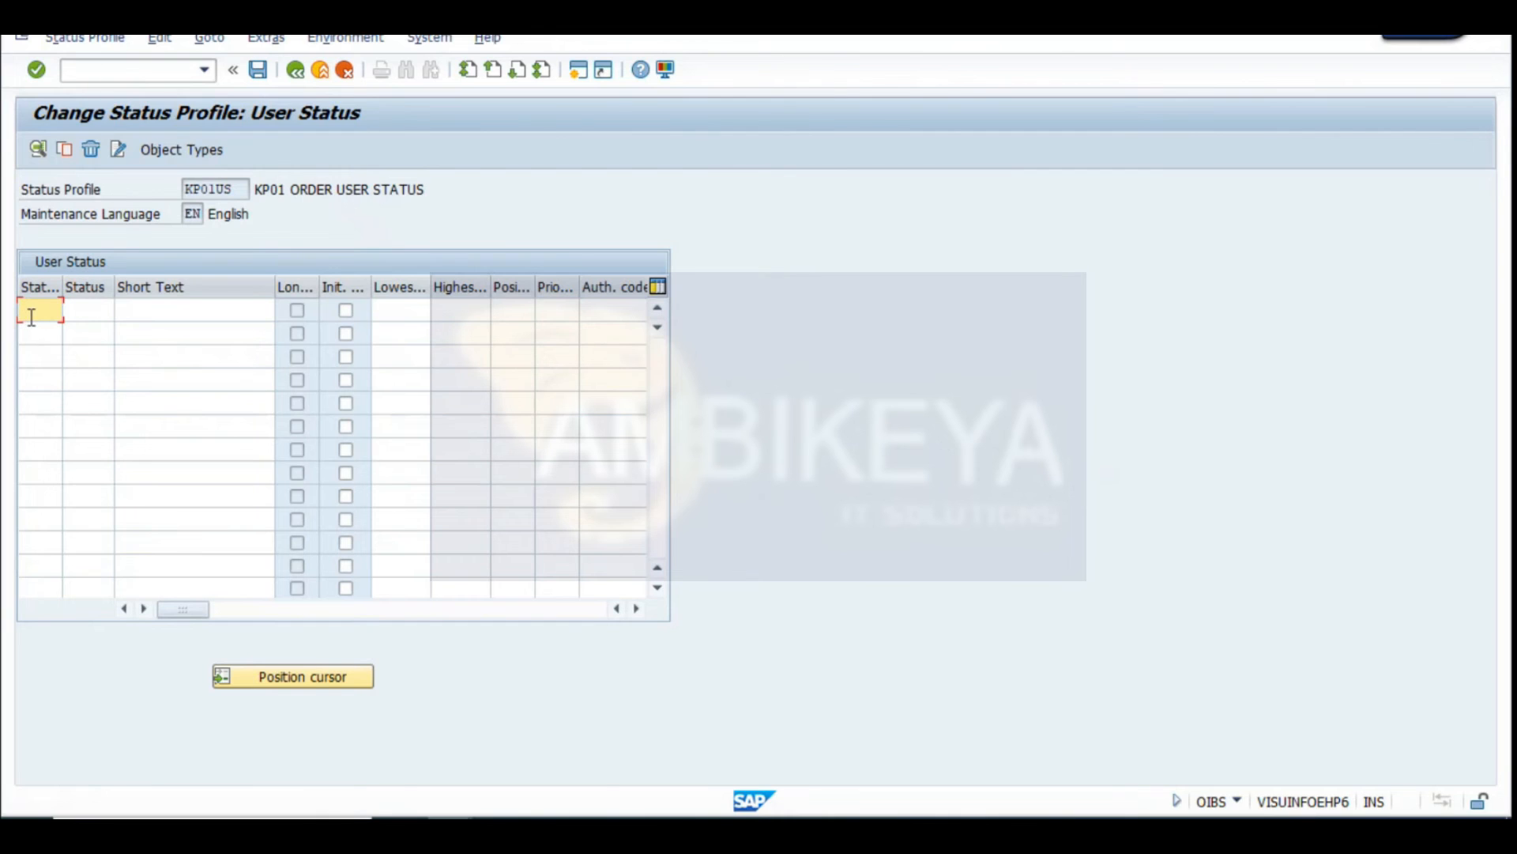
Allow the Maintenance order object type for status profile KP01US
{"action": "left_click", "coordinate": [174, 151]}
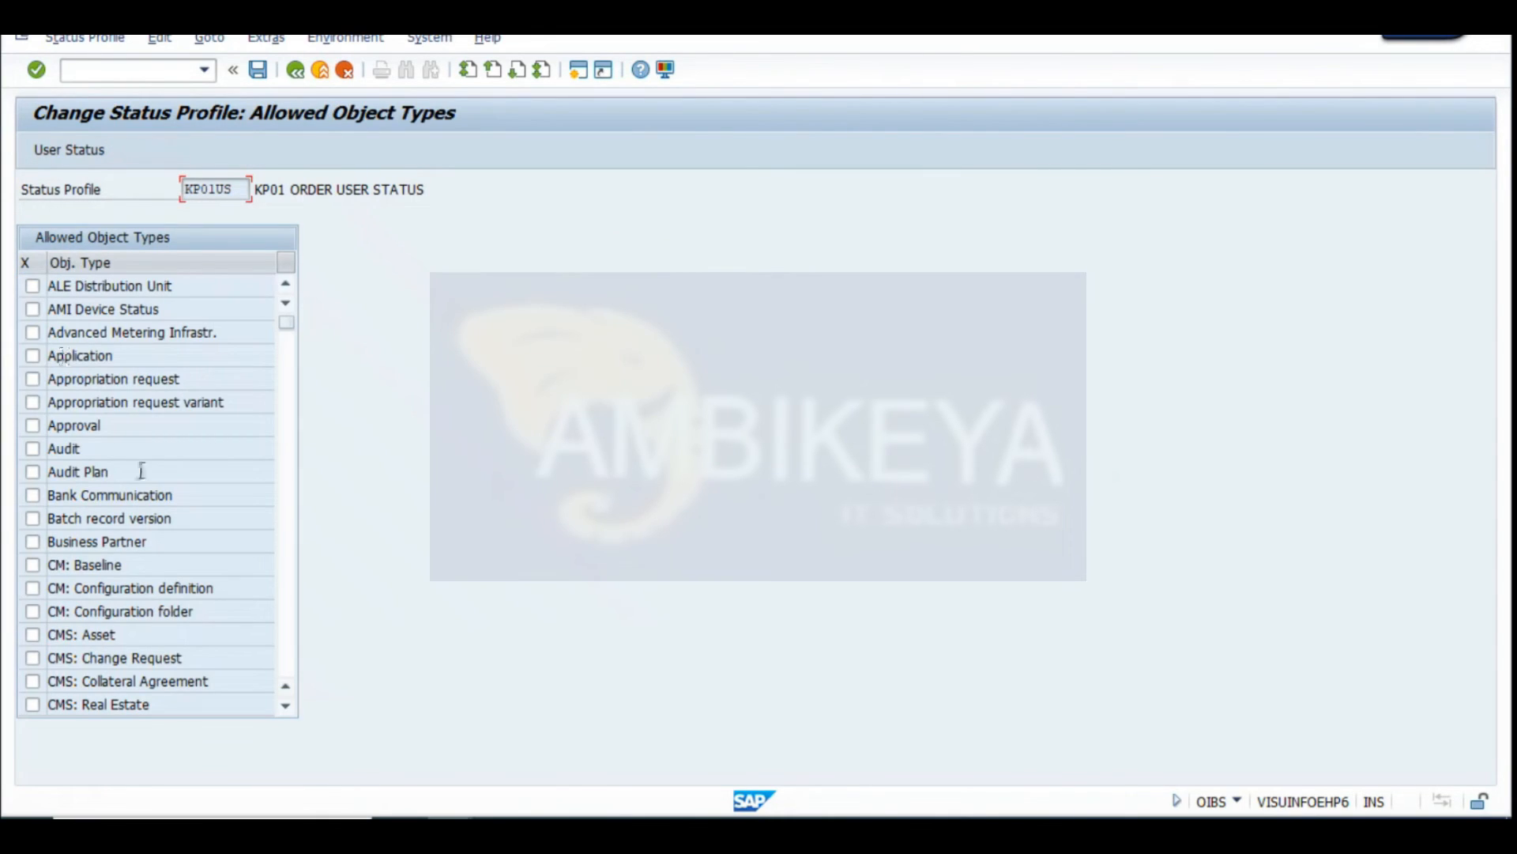
{"action": "scroll", "coordinate": [142, 471], "scroll_direction": "down", "scroll_amount": 15}
{"action": "scroll", "coordinate": [82, 569], "scroll_direction": "down", "scroll_amount": 10}
{"action": "left_click", "coordinate": [171, 540]}
{"action": "left_click", "coordinate": [32, 542]}
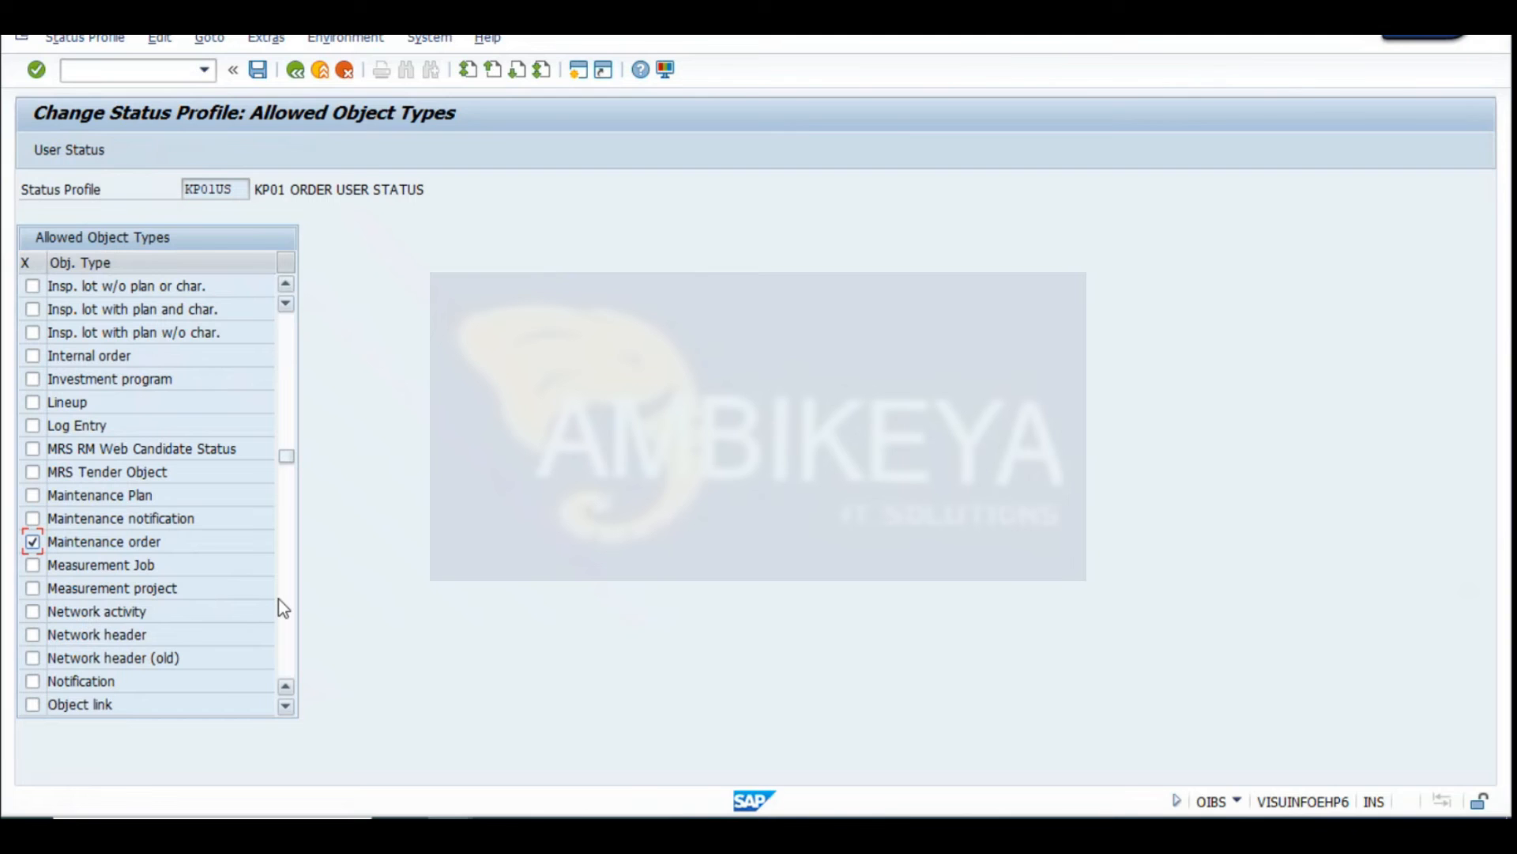
Capture the allowed object types view and paste it into Excel's USER STATUS sheet below the New Entry picture
{"action": "key", "text": "super+shift+s"}
{"action": "mouse_move", "coordinate": [4, 93]}
{"action": "left_mouse_down"}
{"action": "mouse_move", "coordinate": [701, 302]}
{"action": "mouse_move", "coordinate": [443, 755]}
{"action": "left_mouse_up"}
{"action": "key", "text": "alt+Tab"}
{"action": "key", "text": "ctrl+v"}
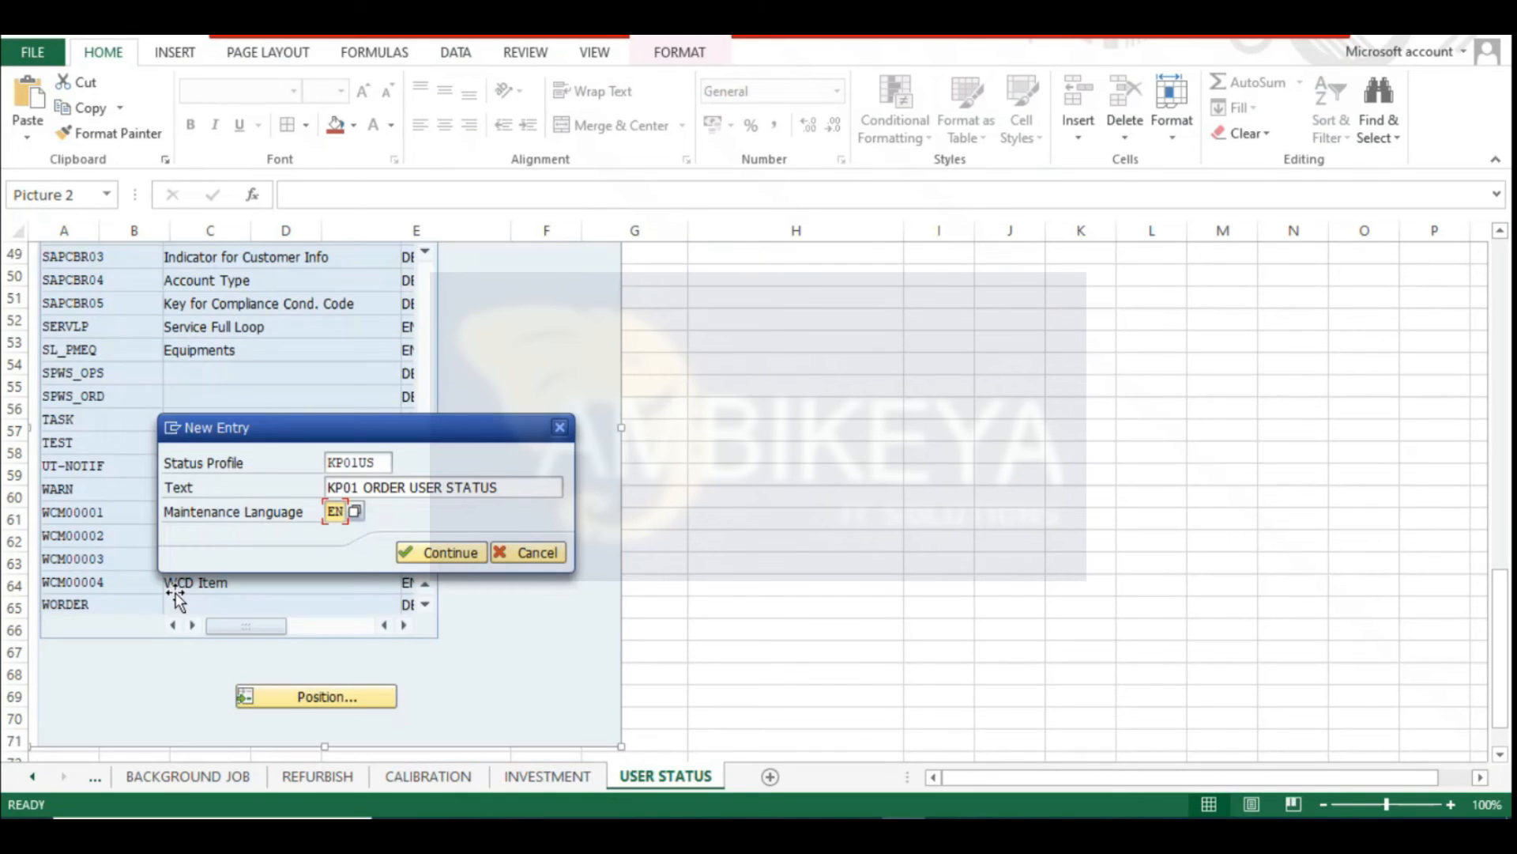
{"action": "scroll", "coordinate": [74, 704], "scroll_direction": "down", "scroll_amount": 5}
{"action": "left_click", "coordinate": [57, 523]}
{"action": "key", "text": "ctrl+v"}
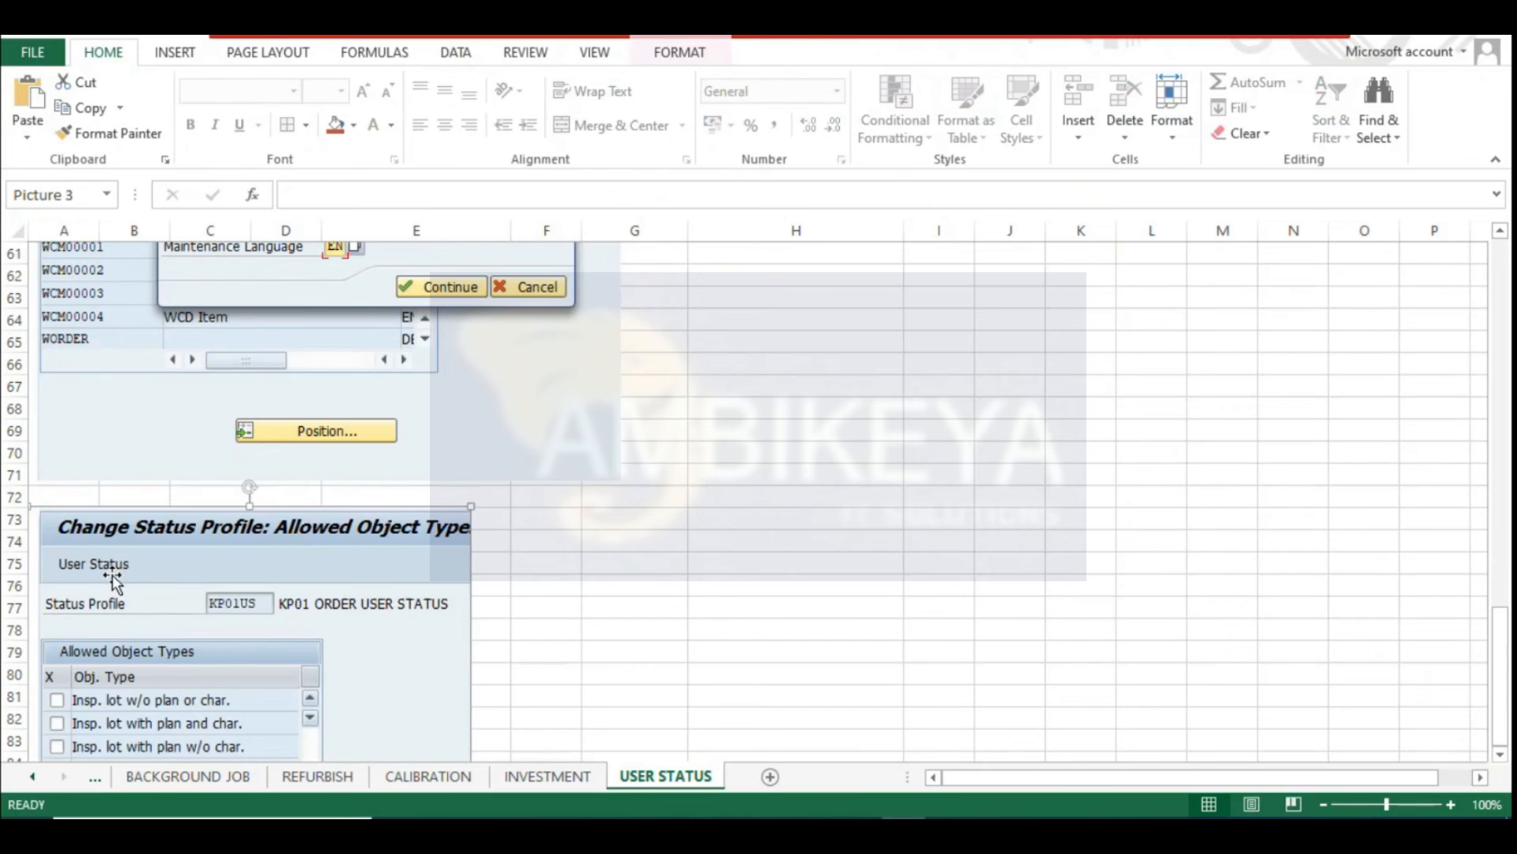
Switch back to SAP and save the allowed object types under the customizing request "DEFINE MASTER DATA - KPIL"
{"action": "key", "text": "alt+Tab"}
{"action": "left_click", "coordinate": [256, 72]}
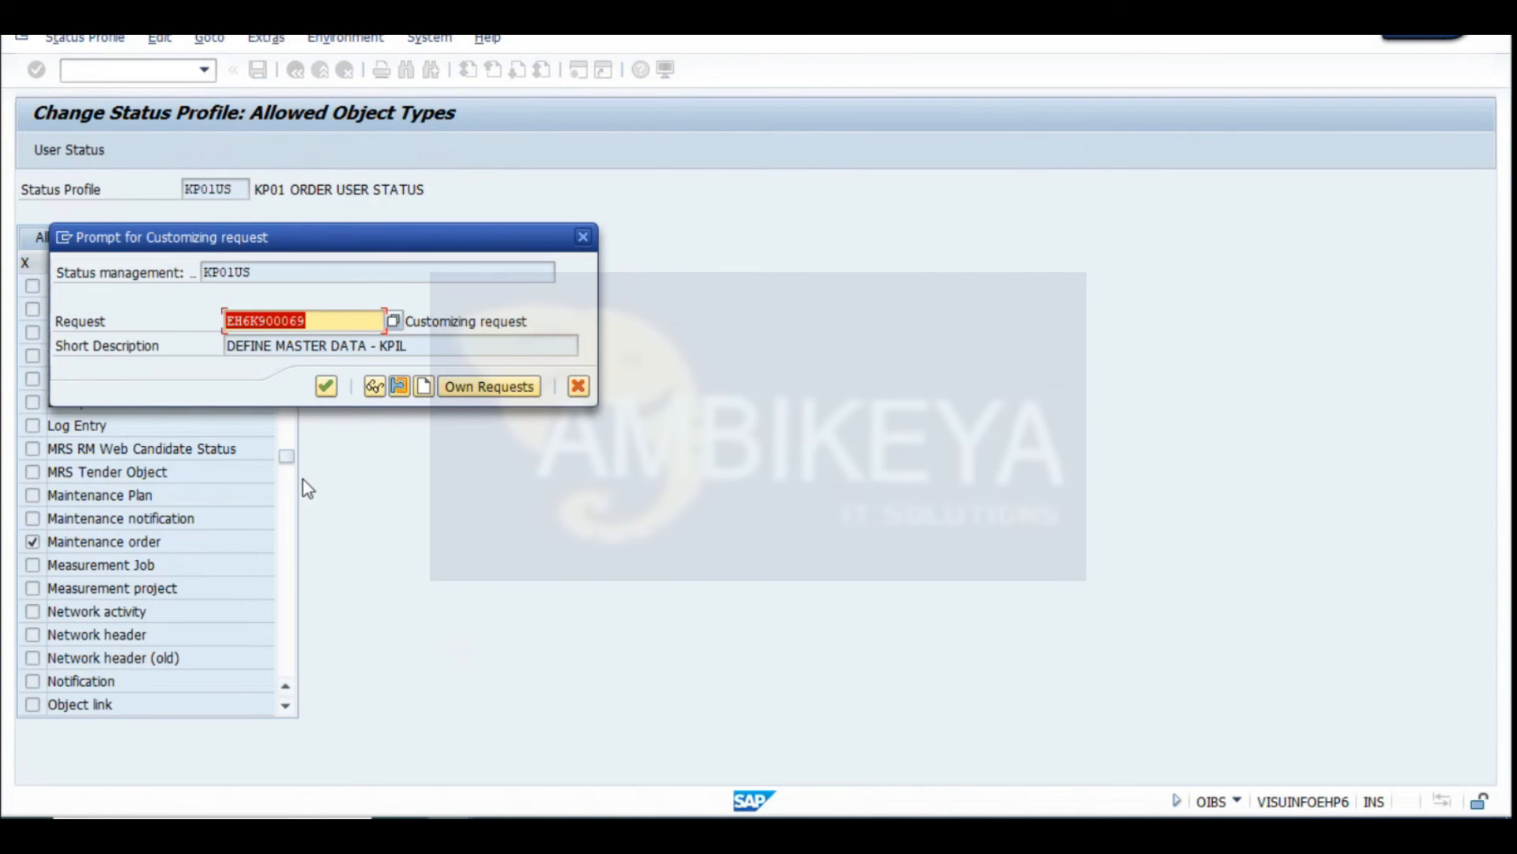
{"action": "left_click", "coordinate": [329, 392]}
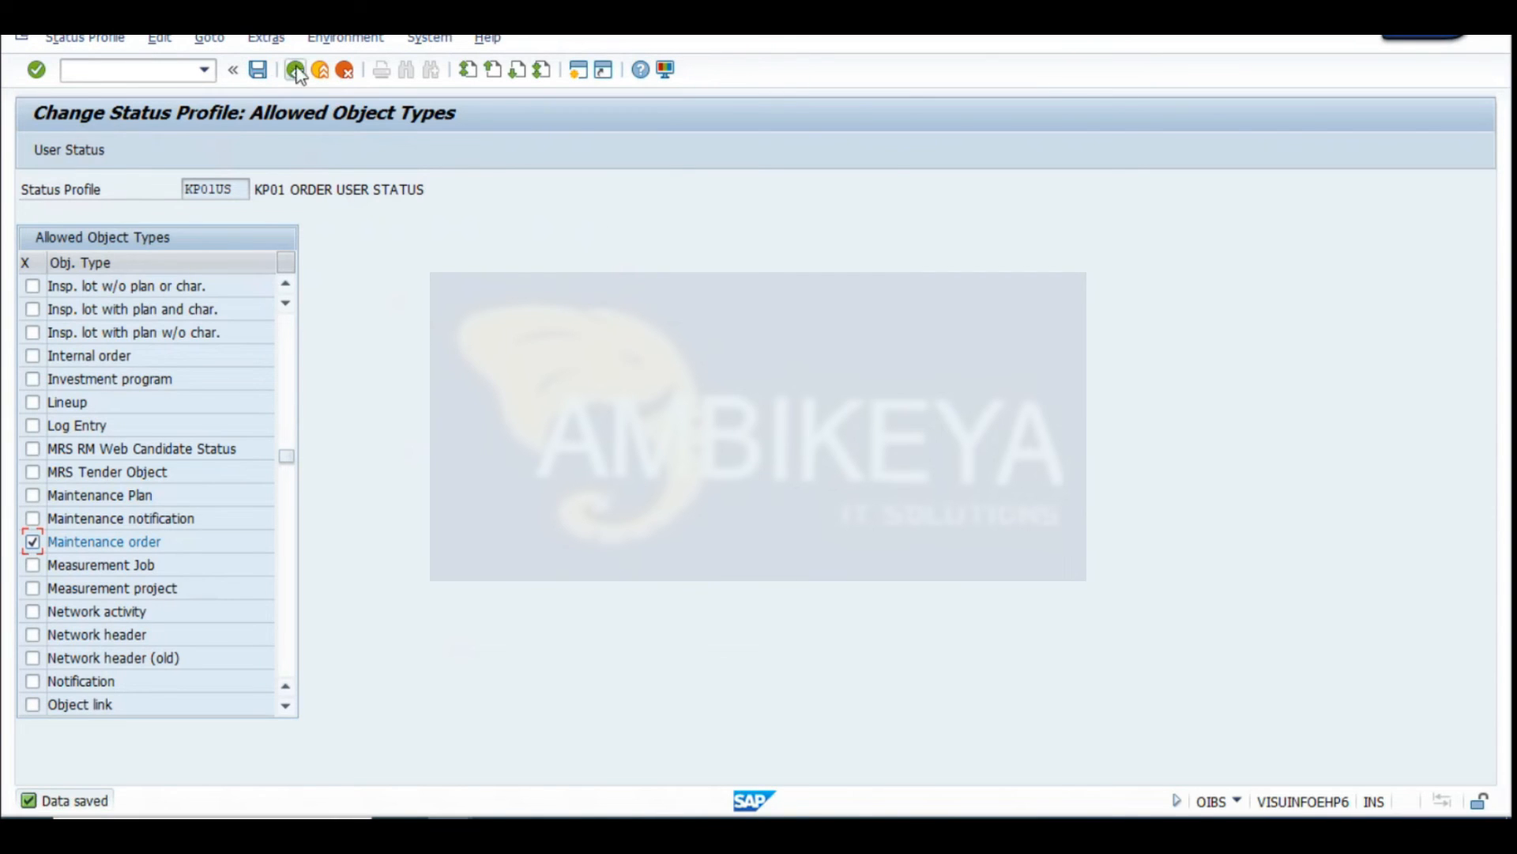
Reopen the KP01US profile's user status table from the overview and widen its status number and Status columns
{"action": "left_click", "coordinate": [296, 70]}
{"action": "double_click", "coordinate": [46, 214]}
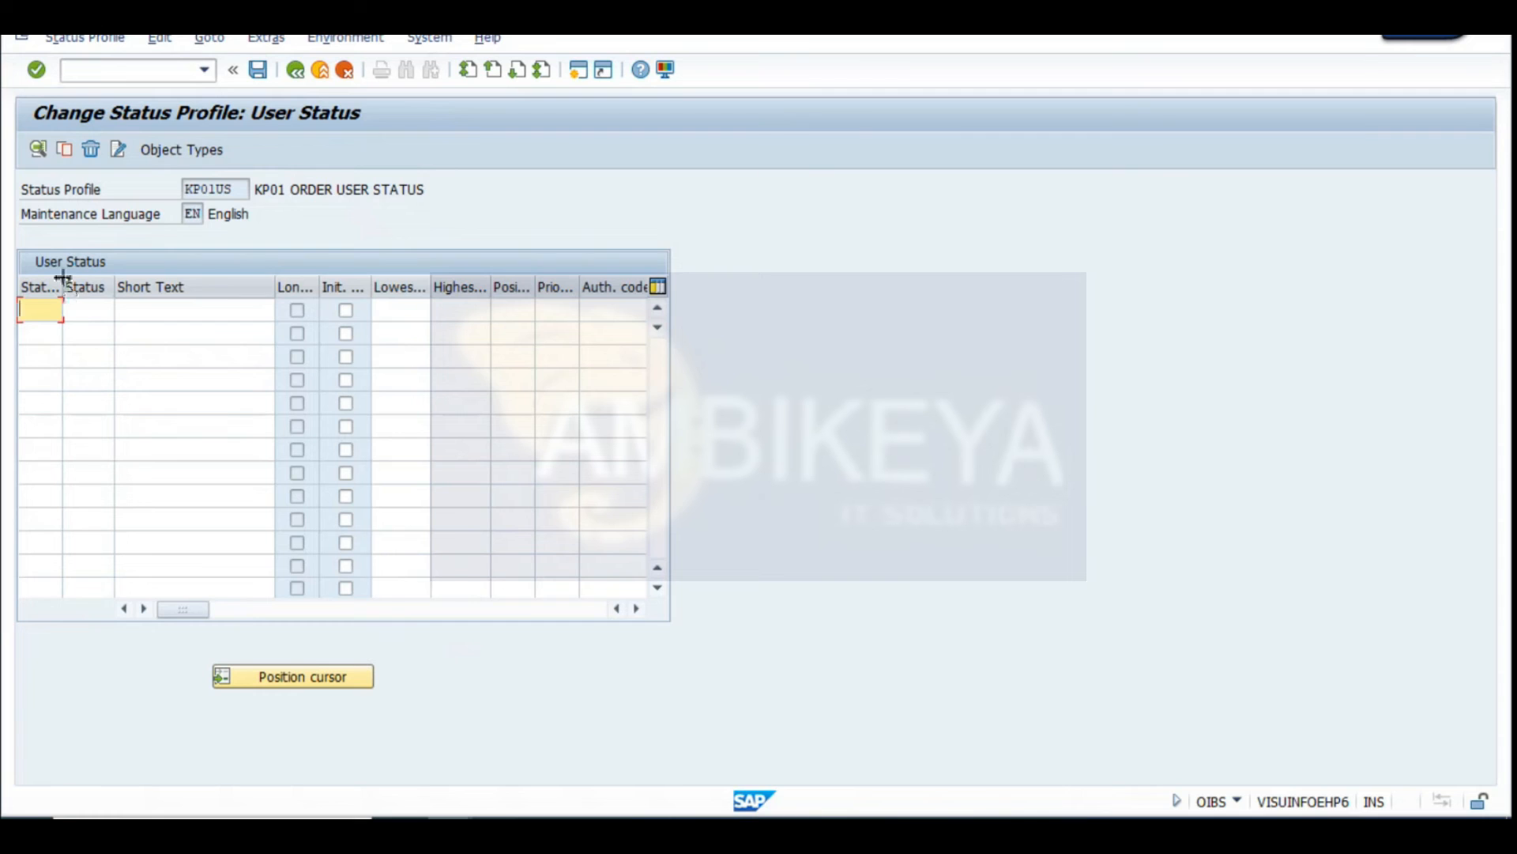
{"action": "left_click_drag", "start_coordinate": [62, 286], "coordinate": [85, 286]}
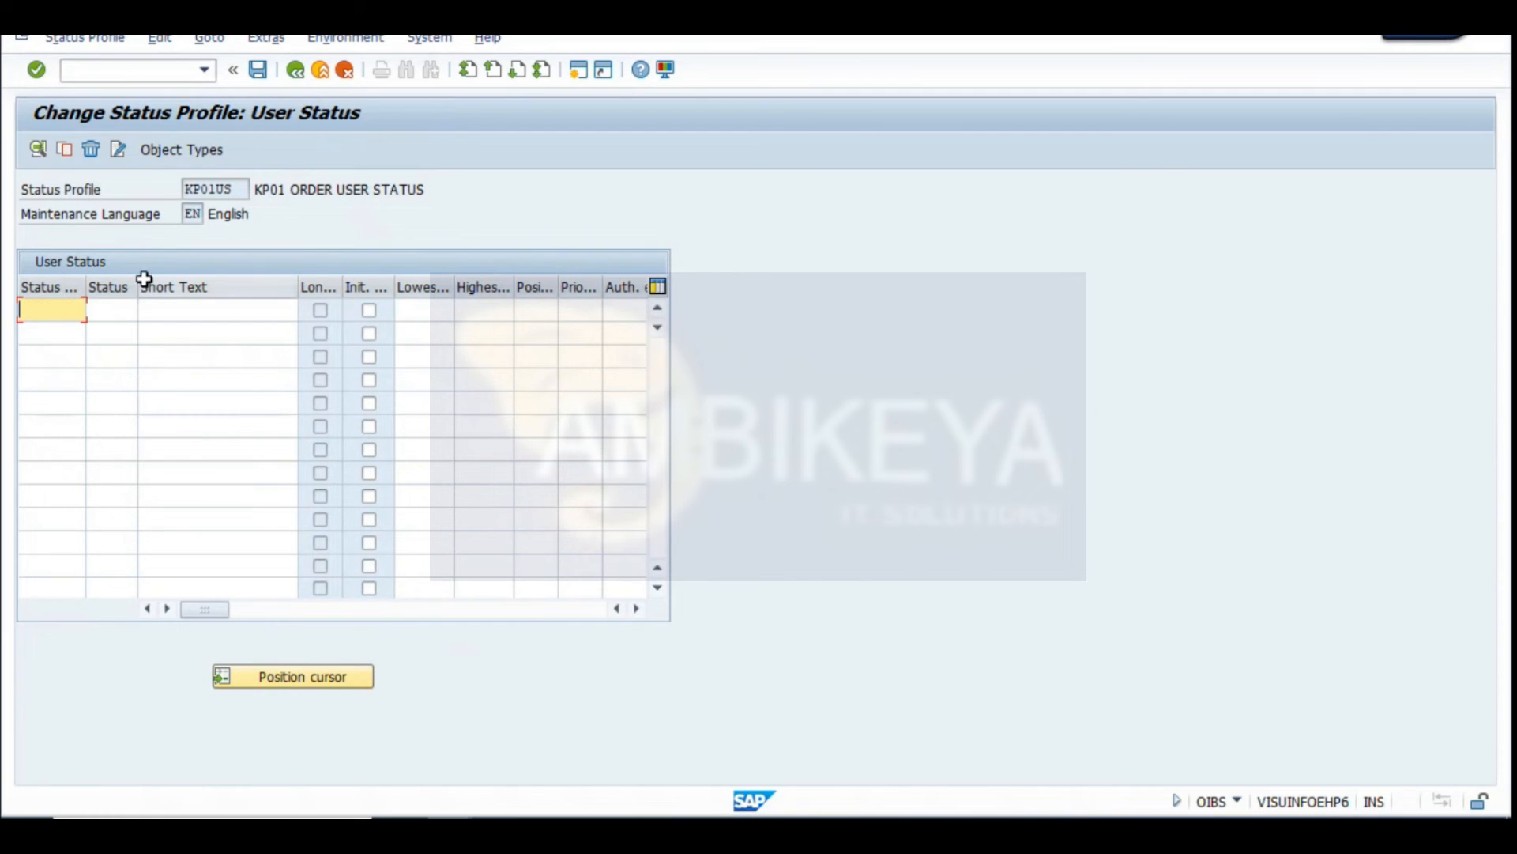
{"action": "left_click_drag", "start_coordinate": [138, 286], "coordinate": [176, 287]}
{"action": "left_click", "coordinate": [257, 308]}
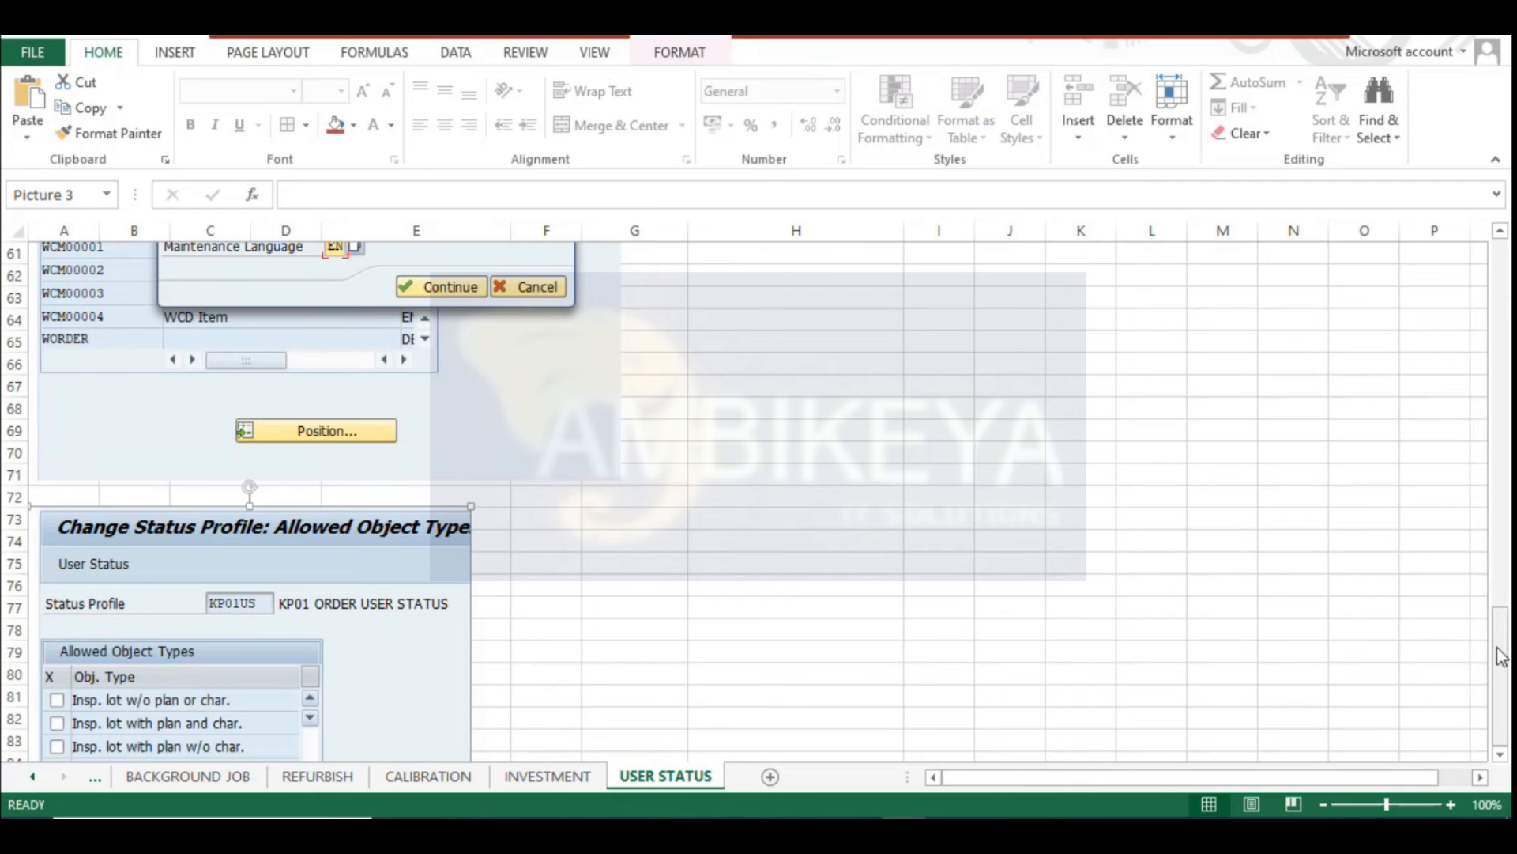
Copy status numbers 10 to 50 with codes INIT, PLIN, PCMP, WINP and JBDN from Excel into SAP's user status table
{"action": "left_click_drag", "start_coordinate": [1500, 653], "coordinate": [1500, 317]}
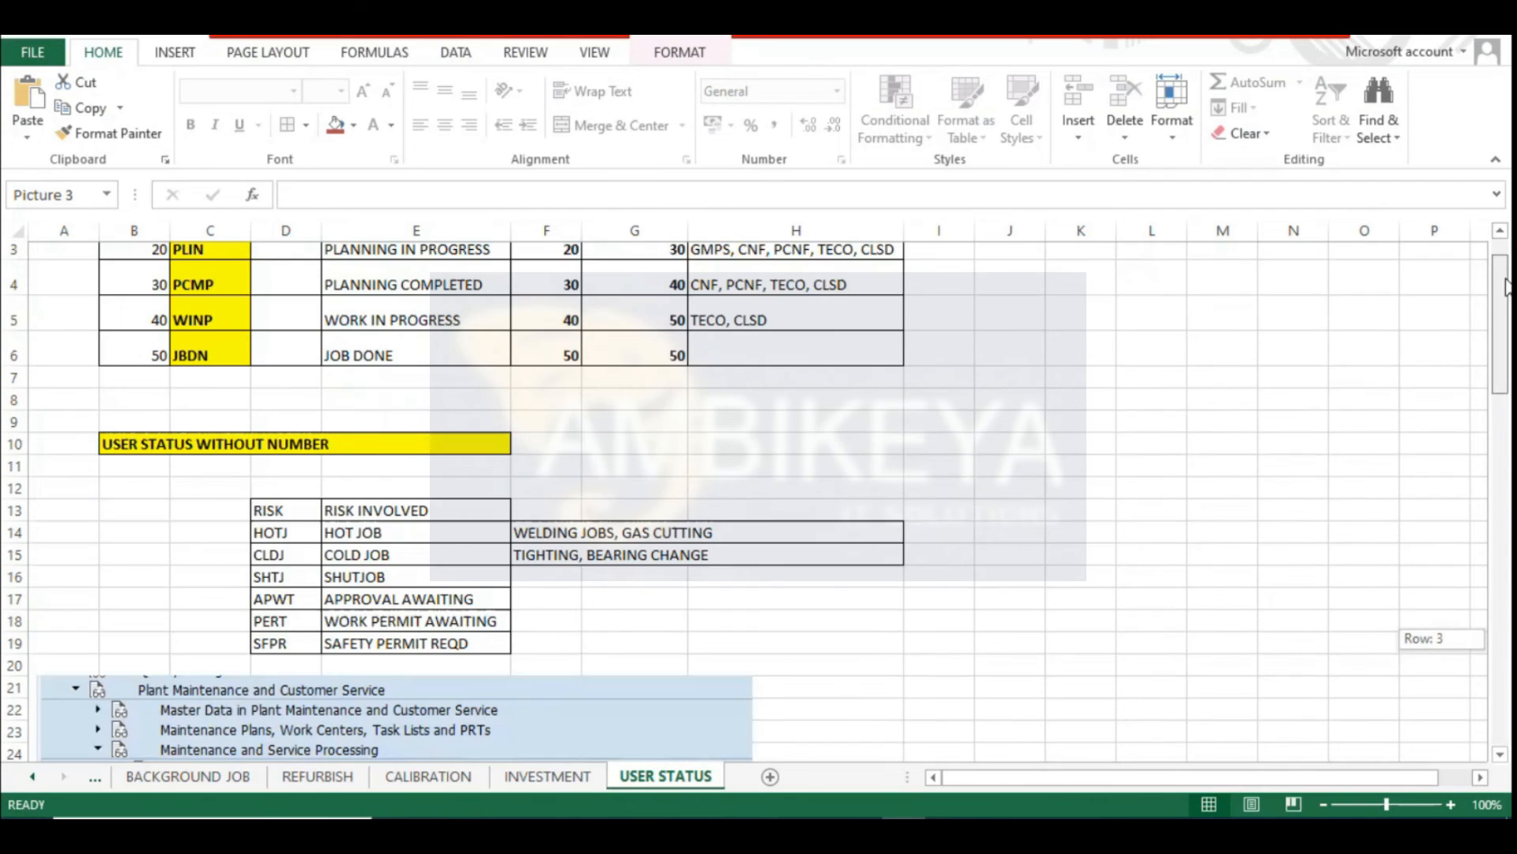
{"action": "left_click_drag", "start_coordinate": [146, 307], "coordinate": [203, 440]}
{"action": "key", "text": "ctrl+c"}
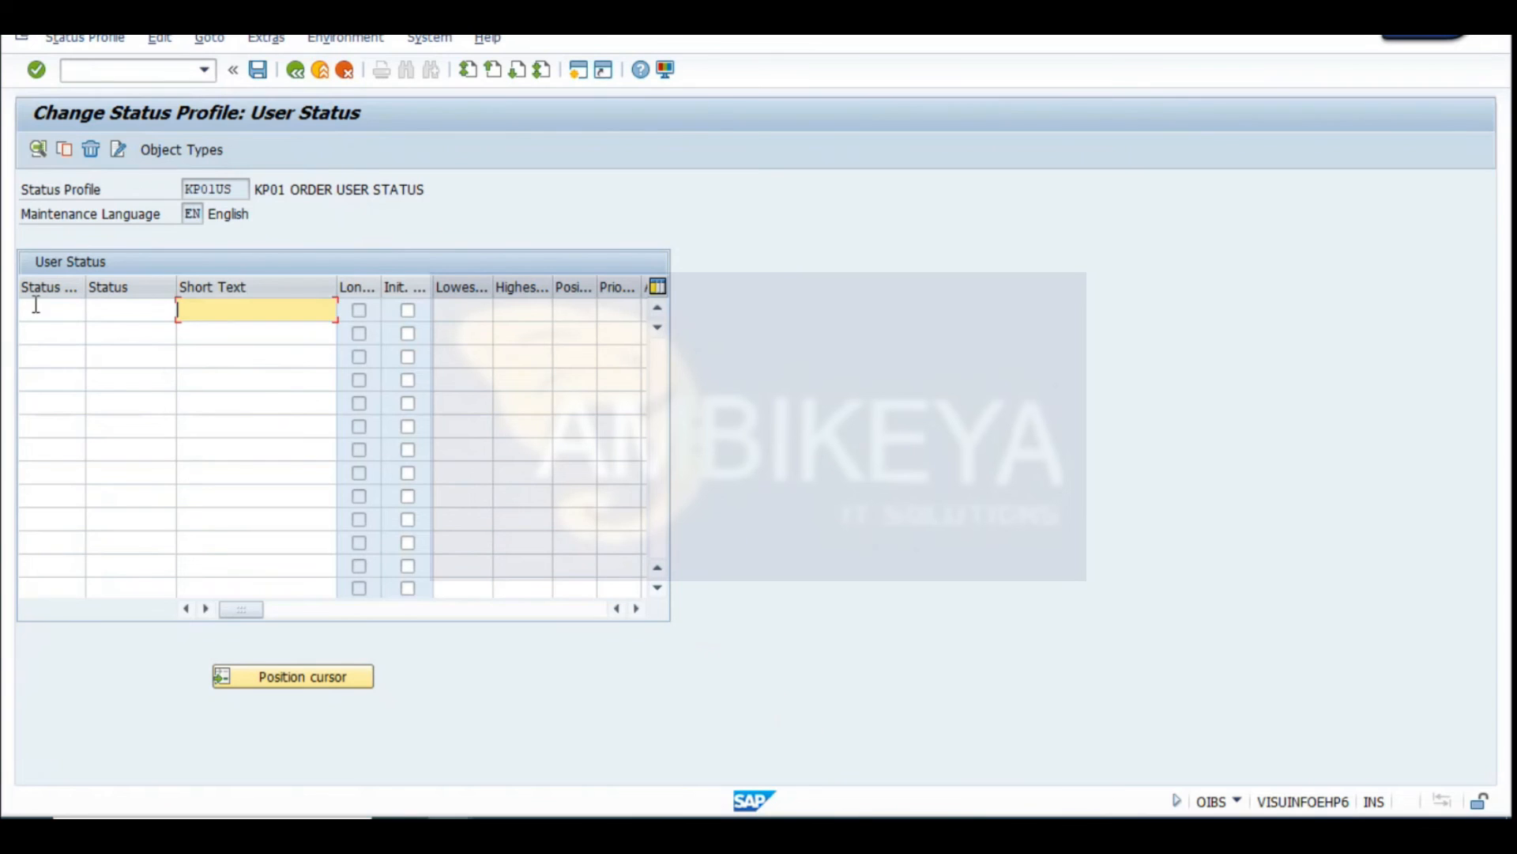
{"action": "left_click", "coordinate": [34, 309]}
{"action": "key", "text": "ctrl+v"}
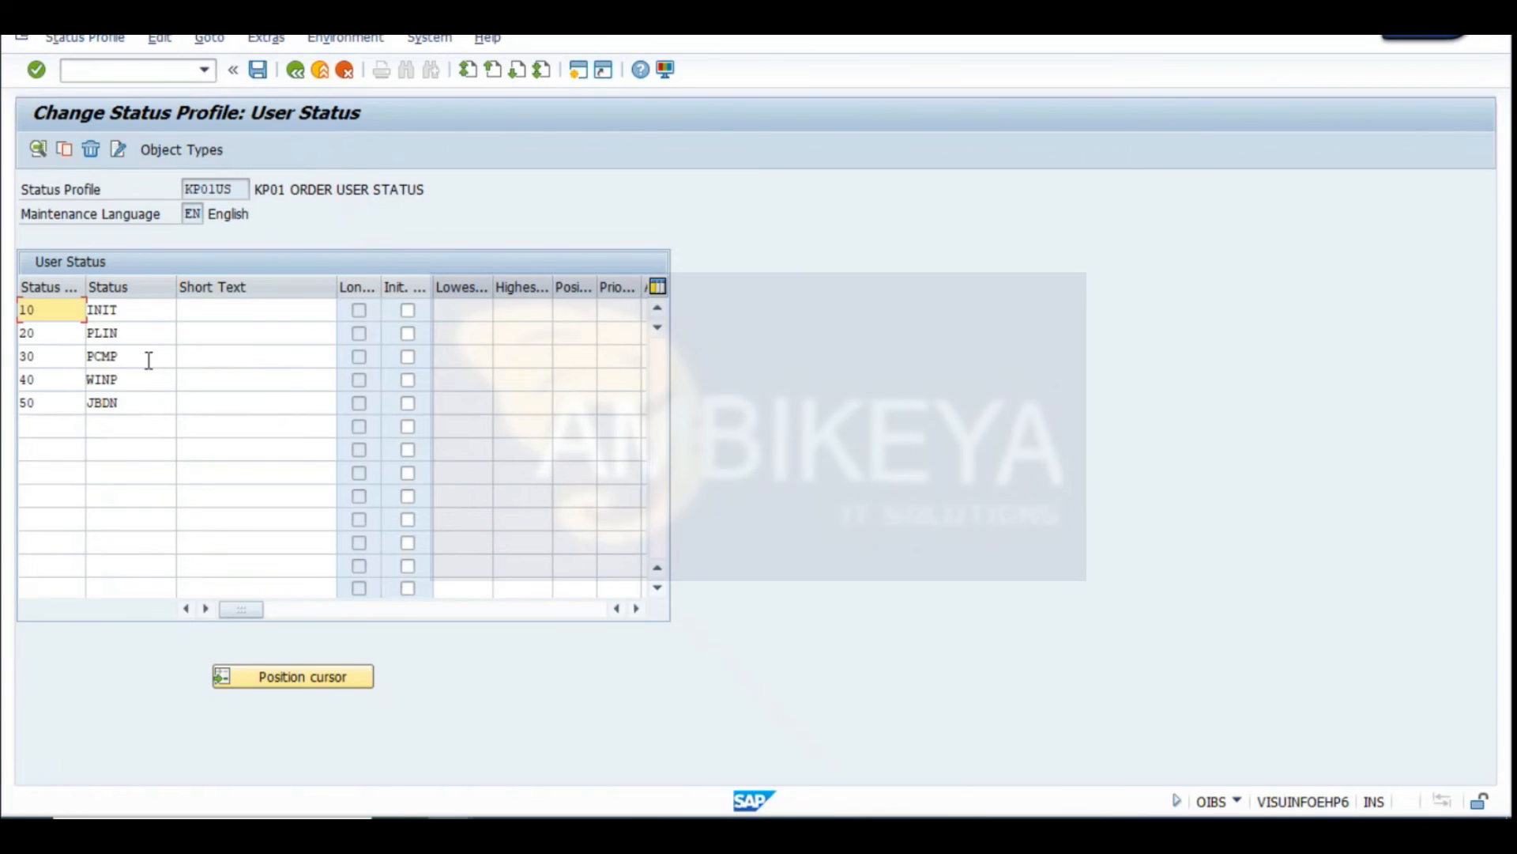
Copy the five status descriptions, INITIAL/CRT ORD through JOB DONE, from the Excel sheet into SAP's Short Text column
{"action": "left_click", "coordinate": [251, 305]}
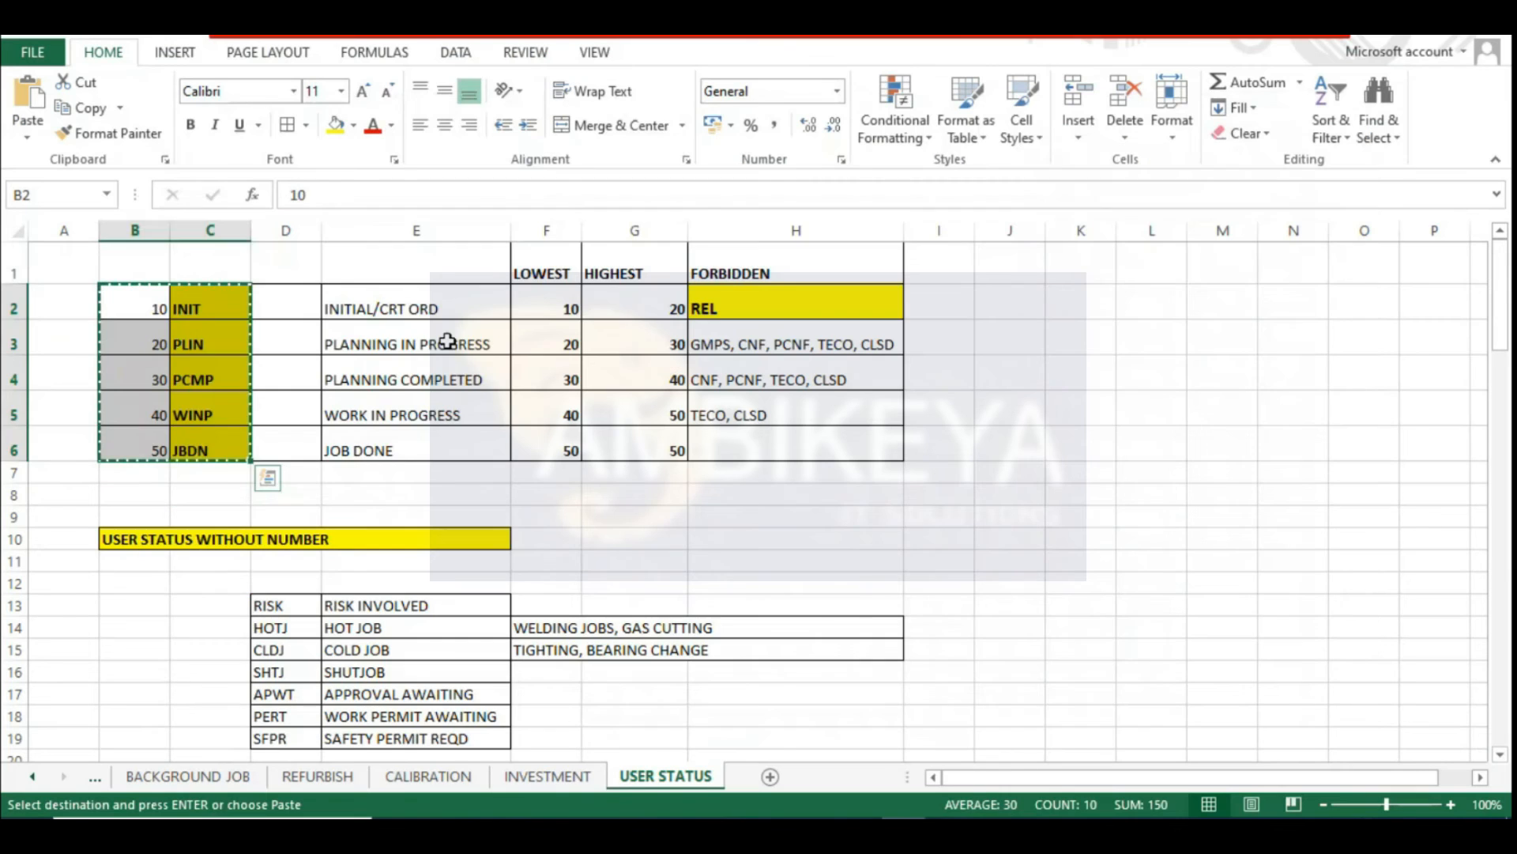
{"action": "left_click_drag", "start_coordinate": [409, 308], "coordinate": [409, 441]}
{"action": "key", "text": "ctrl+c"}
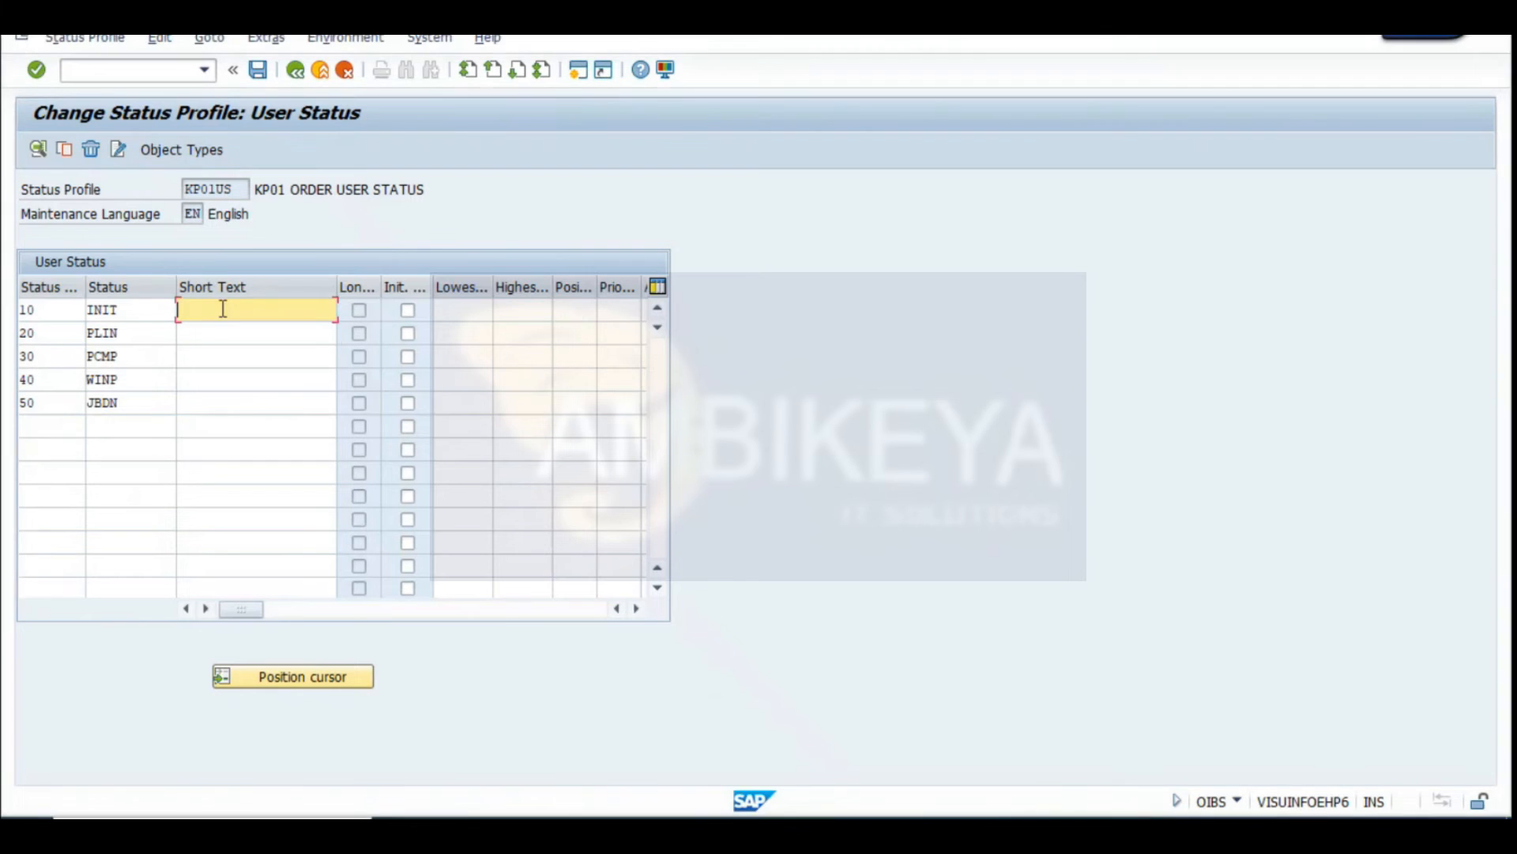
{"action": "key", "text": "ctrl+v"}
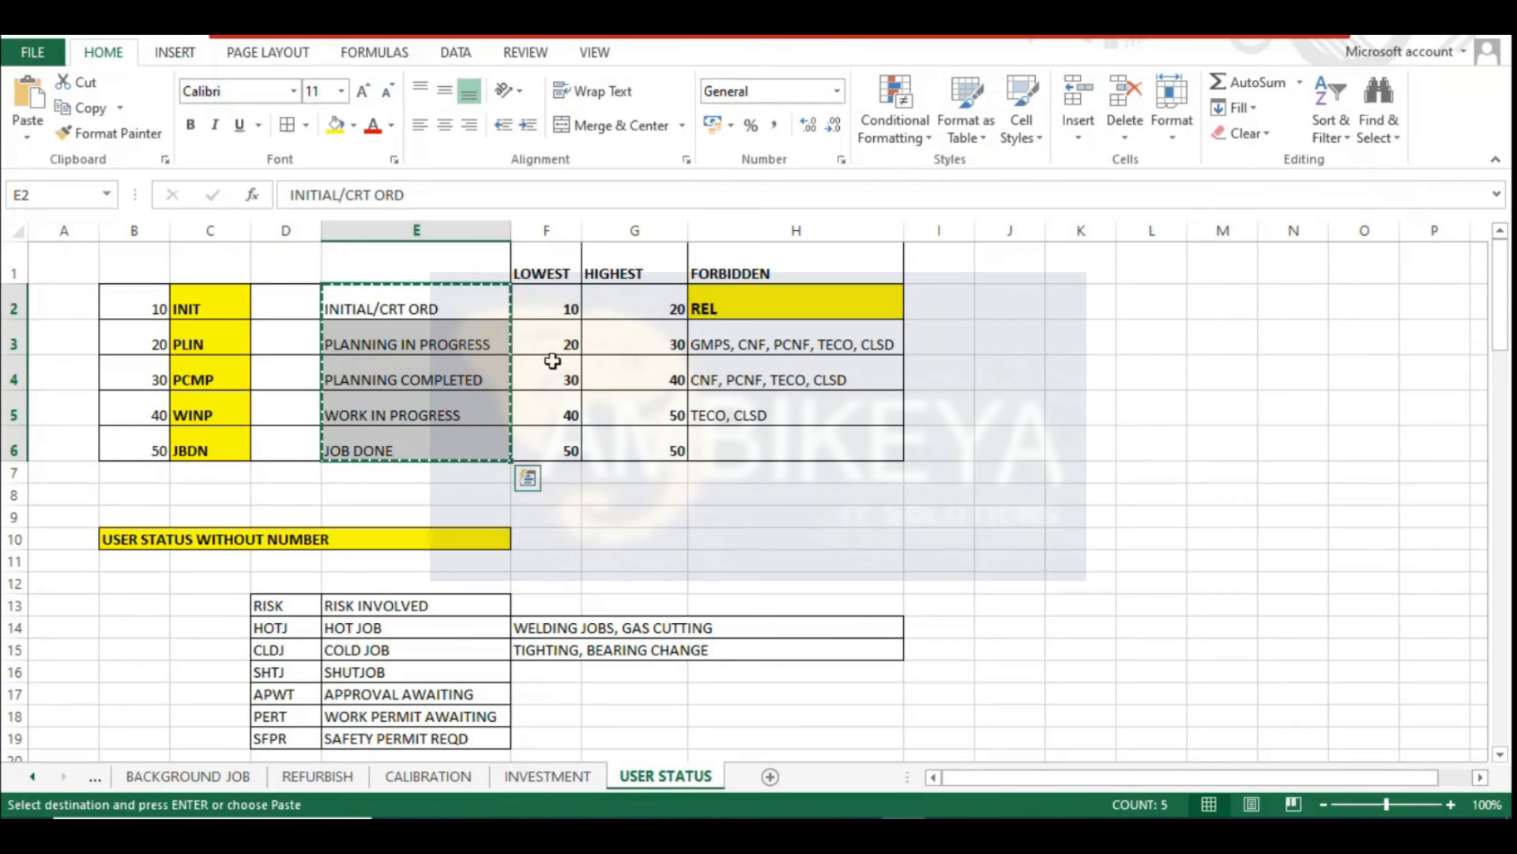
Copy the lowest values 10 to 50 and highest values 20, 30, 40, 50, 50 from Excel into SAP's matching columns
{"action": "left_click_drag", "start_coordinate": [553, 310], "coordinate": [638, 444]}
{"action": "key", "text": "ctrl+c"}
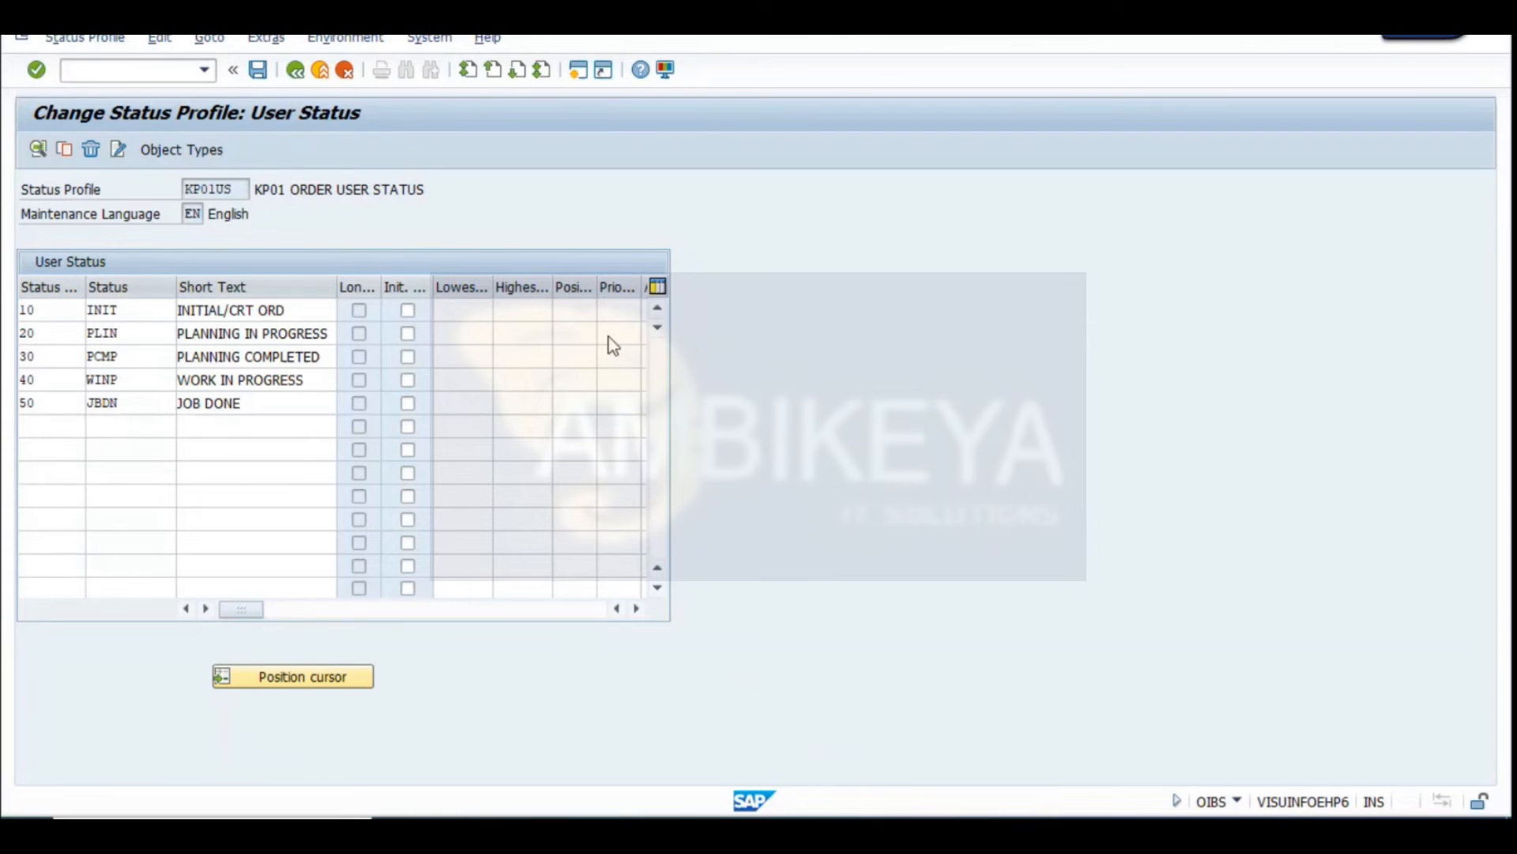
{"action": "left_click", "coordinate": [463, 310]}
{"action": "key", "text": "ctrl+v"}
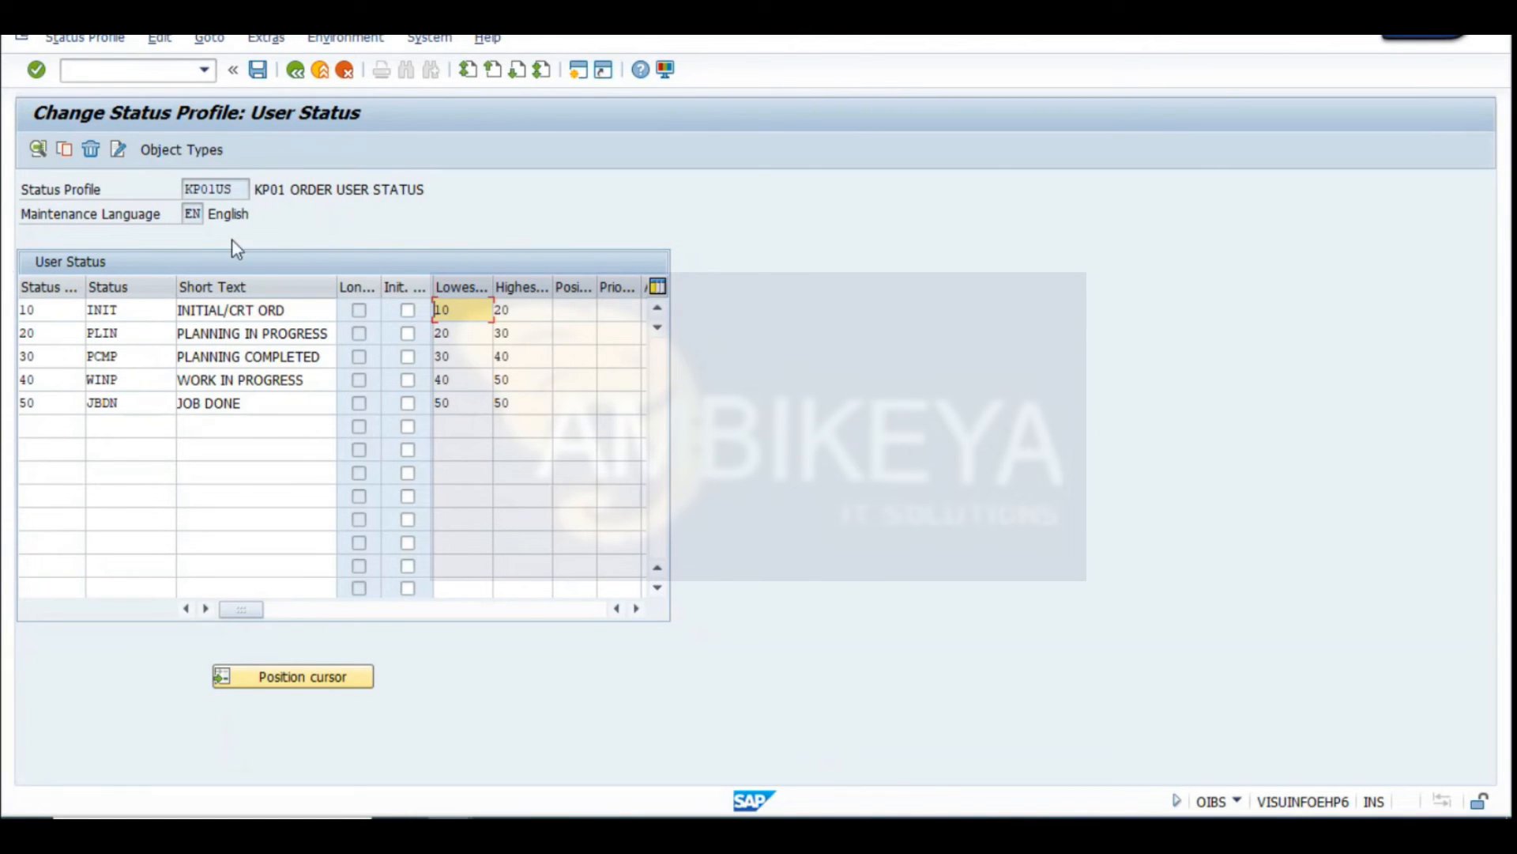
Mark INIT as the initial status and widen the Init. status column to show its full heading
{"action": "double_click", "coordinate": [124, 309]}
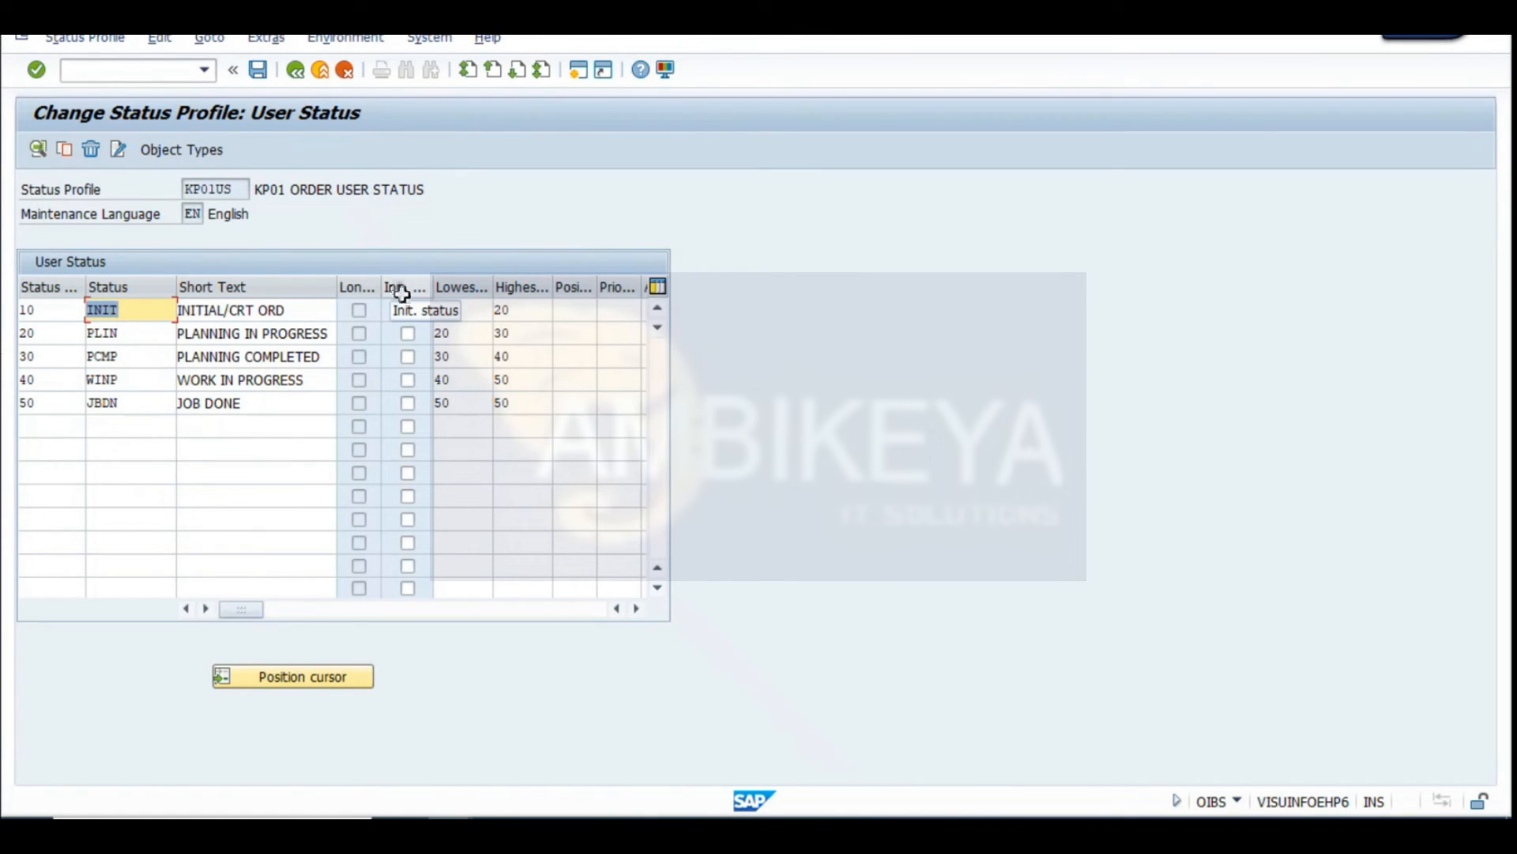
{"action": "left_click", "coordinate": [408, 310]}
{"action": "double_click", "coordinate": [433, 279]}
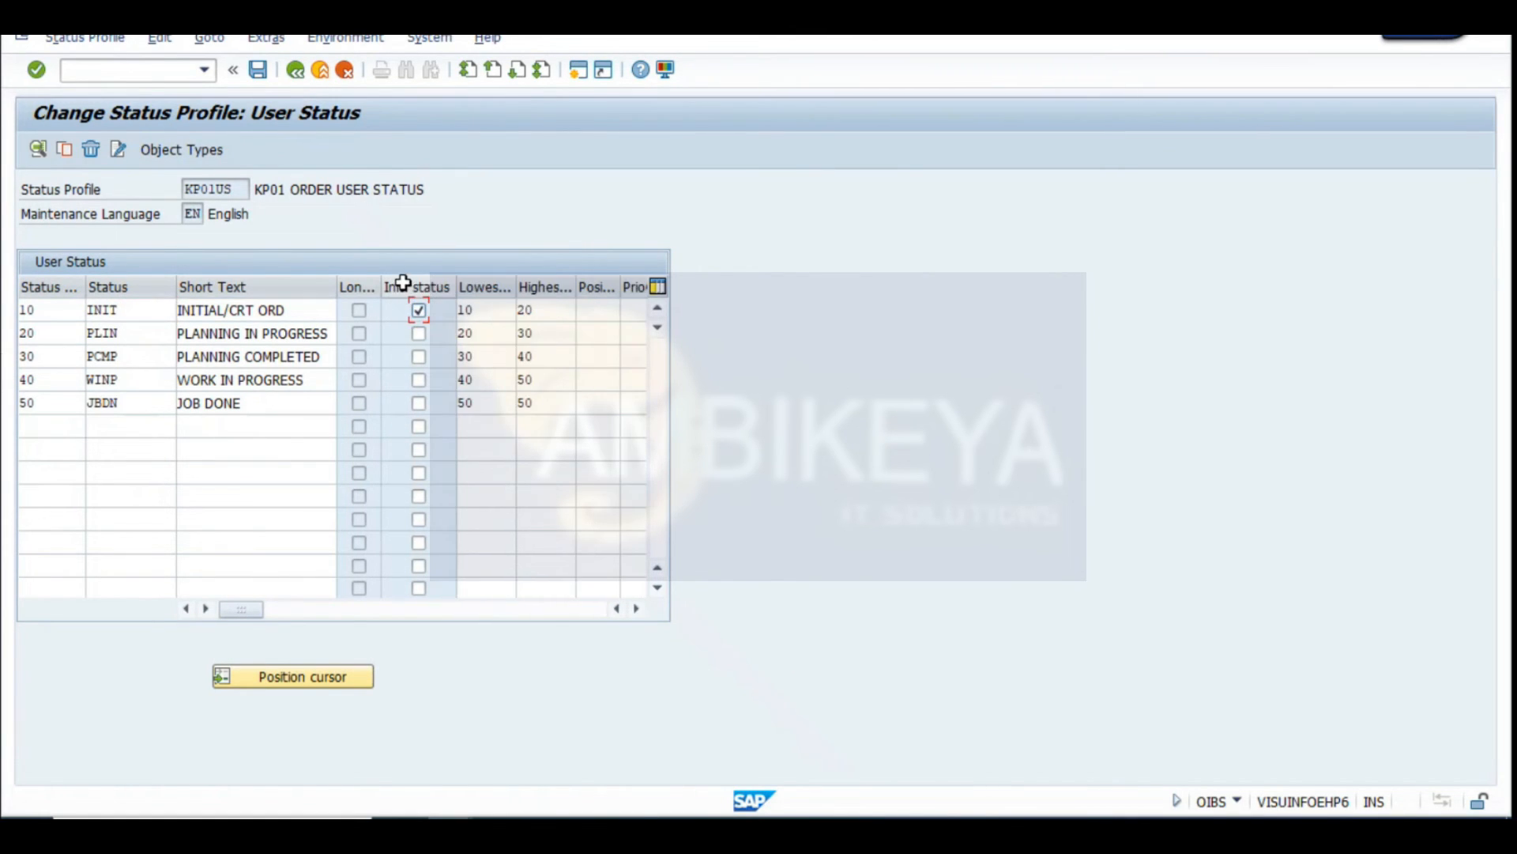
Capture the completed user status table and paste it into Excel's USER STATUS sheet below the allowed object types picture
{"action": "key", "text": "super+shift+s"}
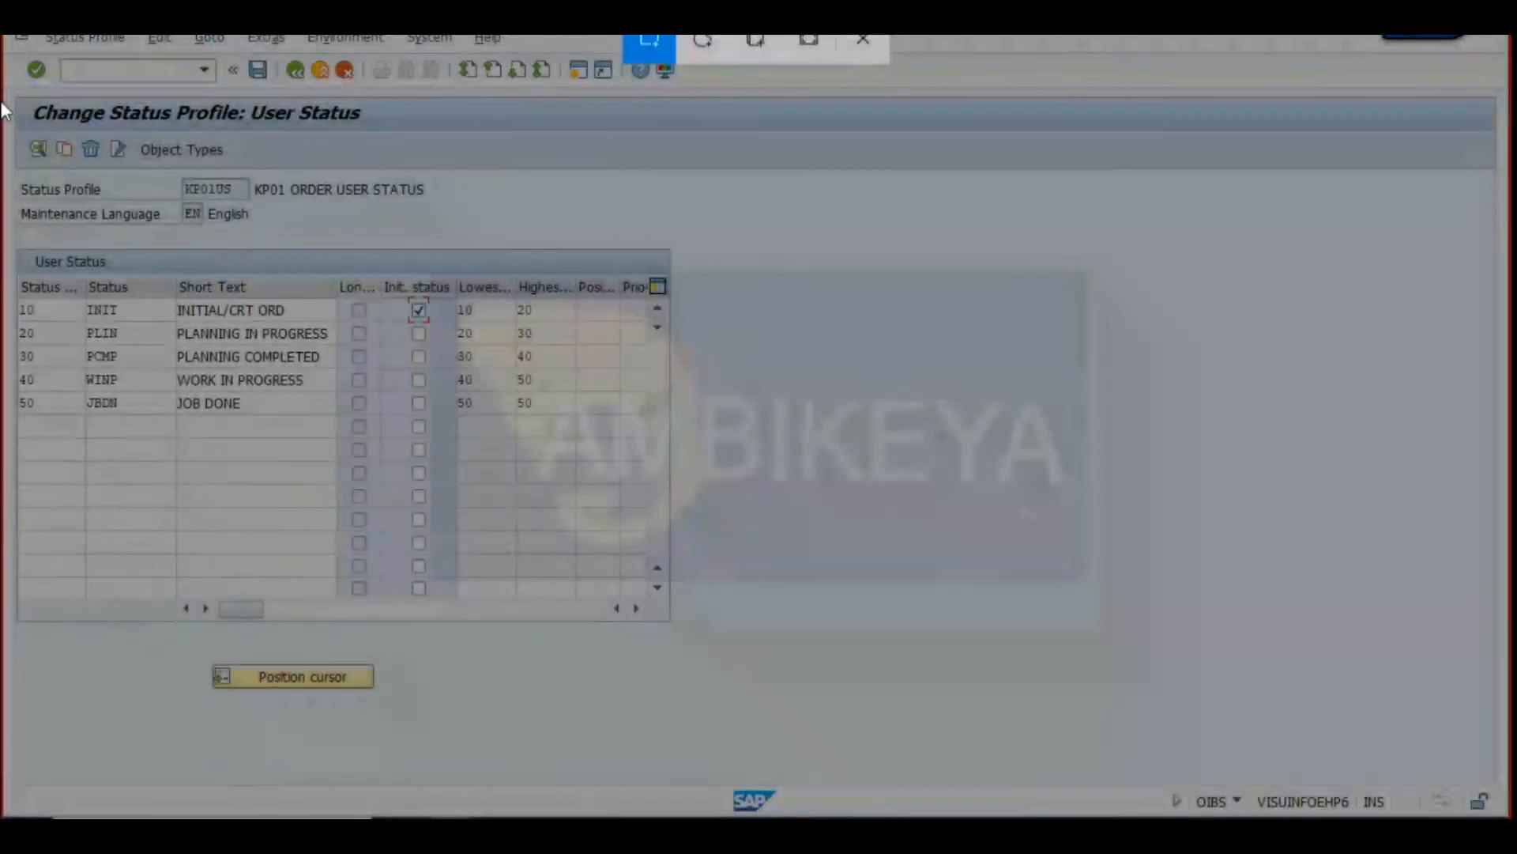
{"action": "left_click_drag", "start_coordinate": [3, 86], "coordinate": [800, 432]}
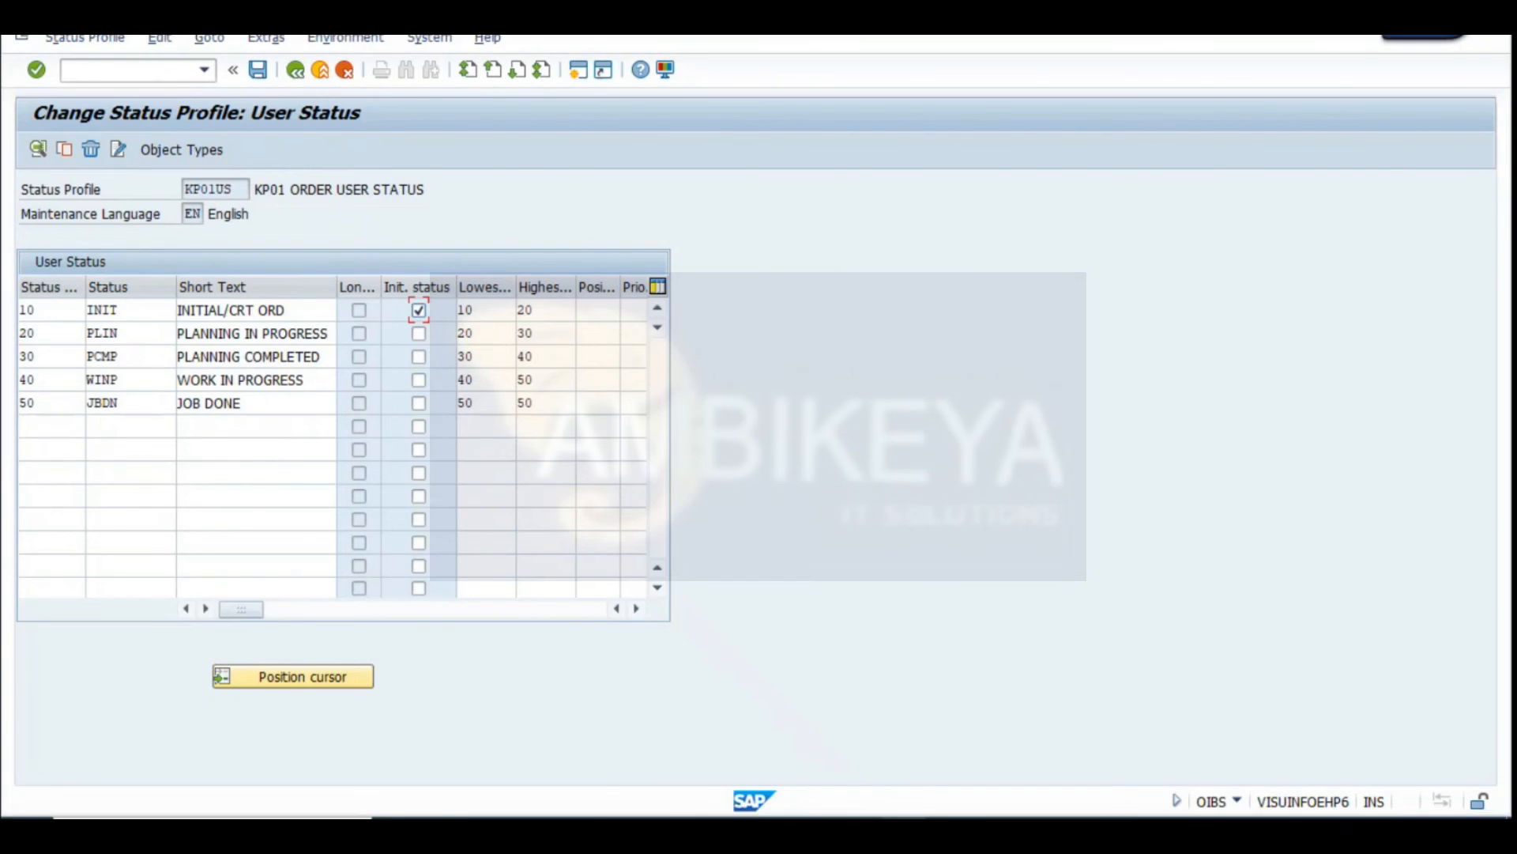
{"action": "key", "text": "alt+Tab"}
{"action": "scroll", "coordinate": [301, 580], "scroll_direction": "down", "scroll_amount": 20}
{"action": "scroll", "coordinate": [115, 430], "scroll_direction": "down", "scroll_amount": 6}
{"action": "scroll", "coordinate": [64, 345], "scroll_direction": "up", "scroll_amount": 4}
{"action": "left_click", "coordinate": [61, 338]}
{"action": "key", "text": "ctrl+v"}
Check the forbidden transaction for INIT in the Excel sheet, and open the INIT status's transaction control in SAP
{"action": "left_click_drag", "start_coordinate": [1500, 695], "coordinate": [1500, 284]}
{"action": "left_click", "coordinate": [737, 298]}
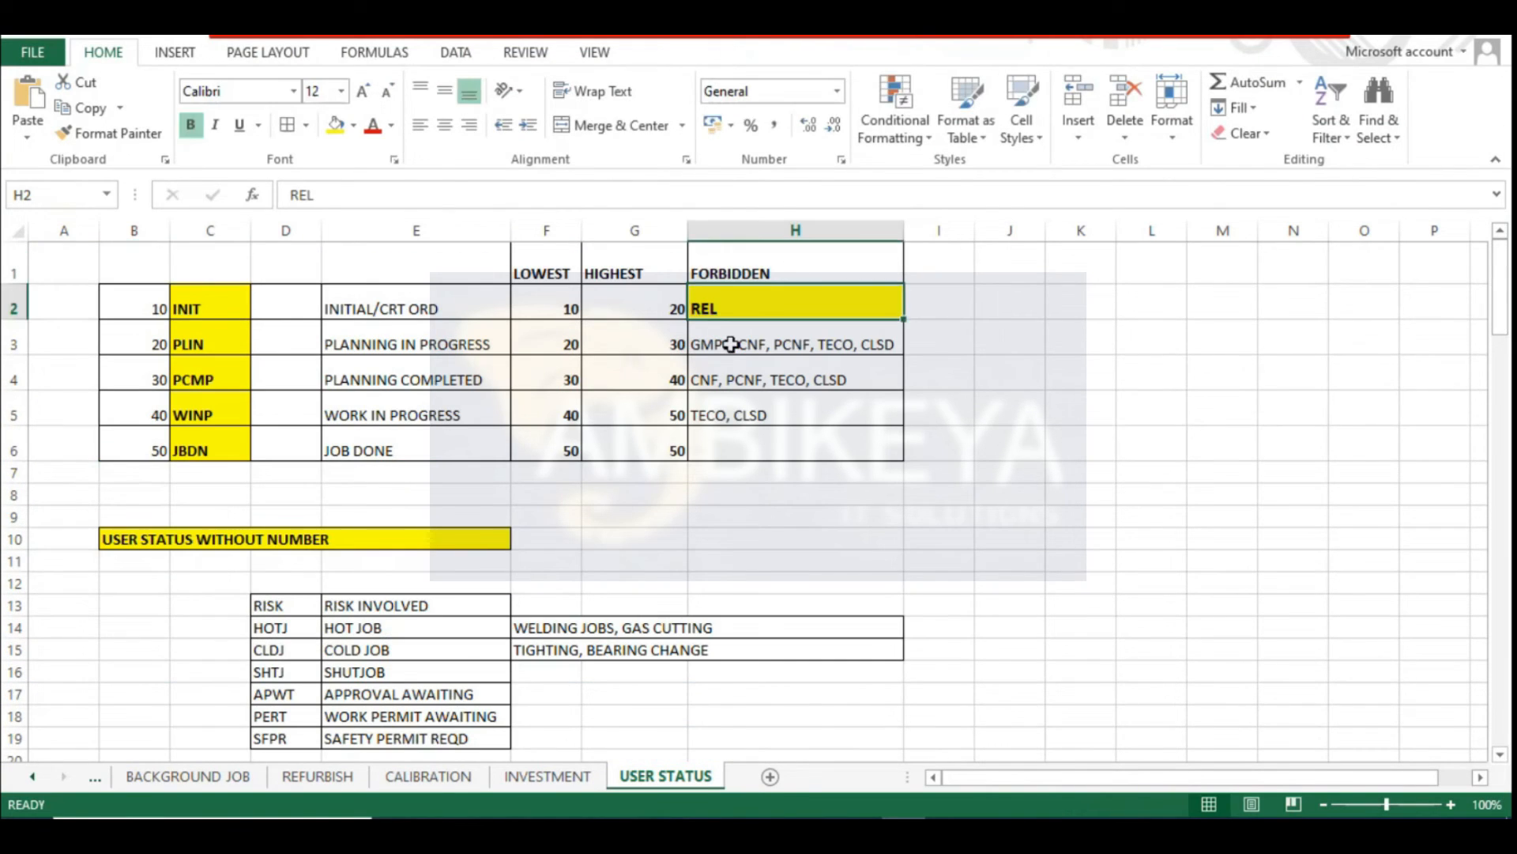
{"action": "key", "text": "alt+Tab"}
{"action": "left_click", "coordinate": [124, 305]}
{"action": "left_click", "coordinate": [30, 309]}
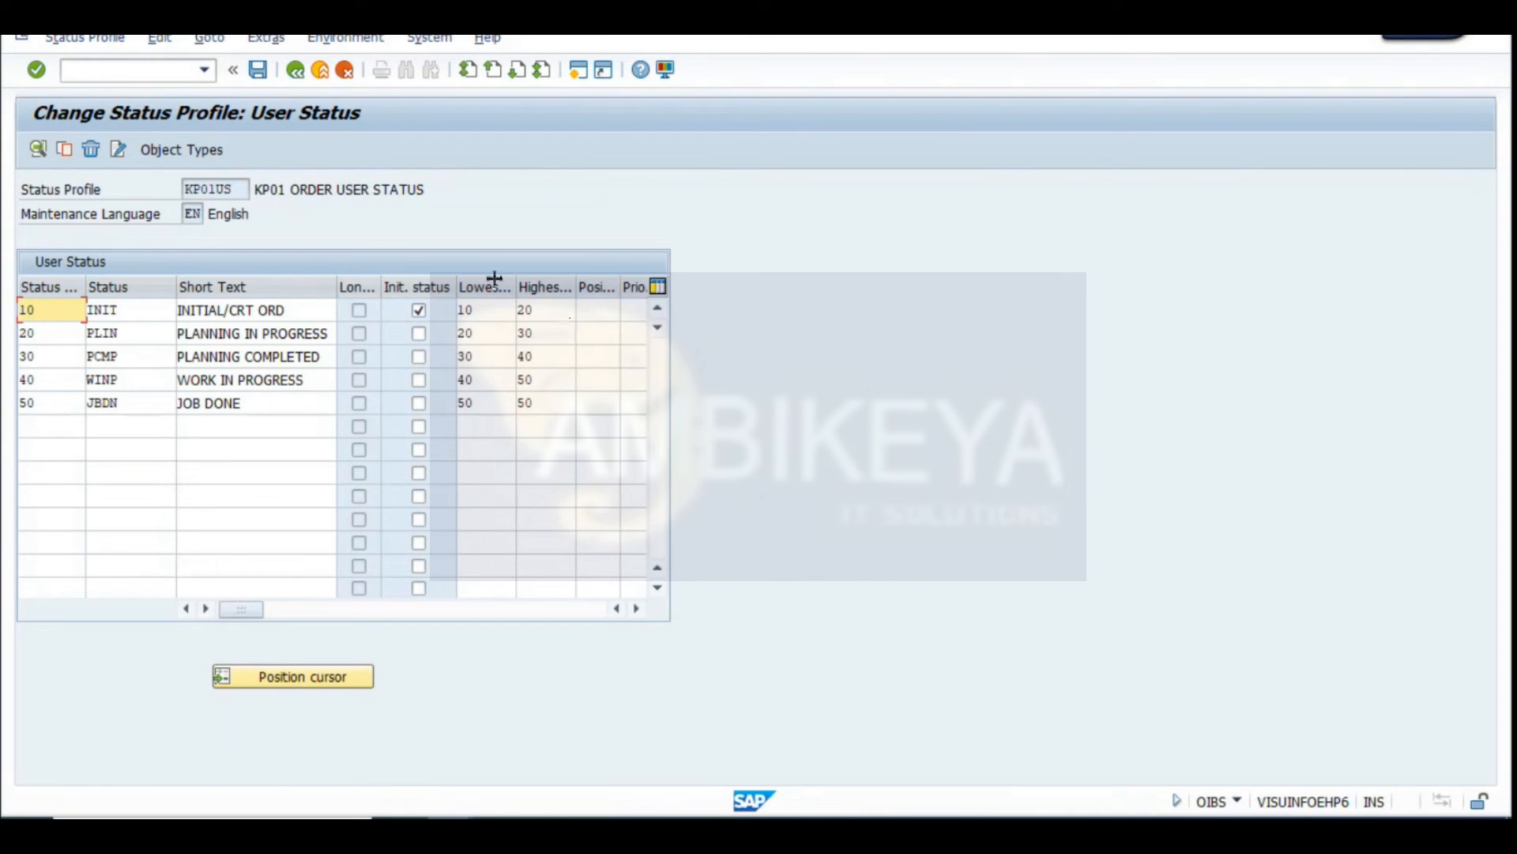
{"action": "double_click", "coordinate": [32, 316]}
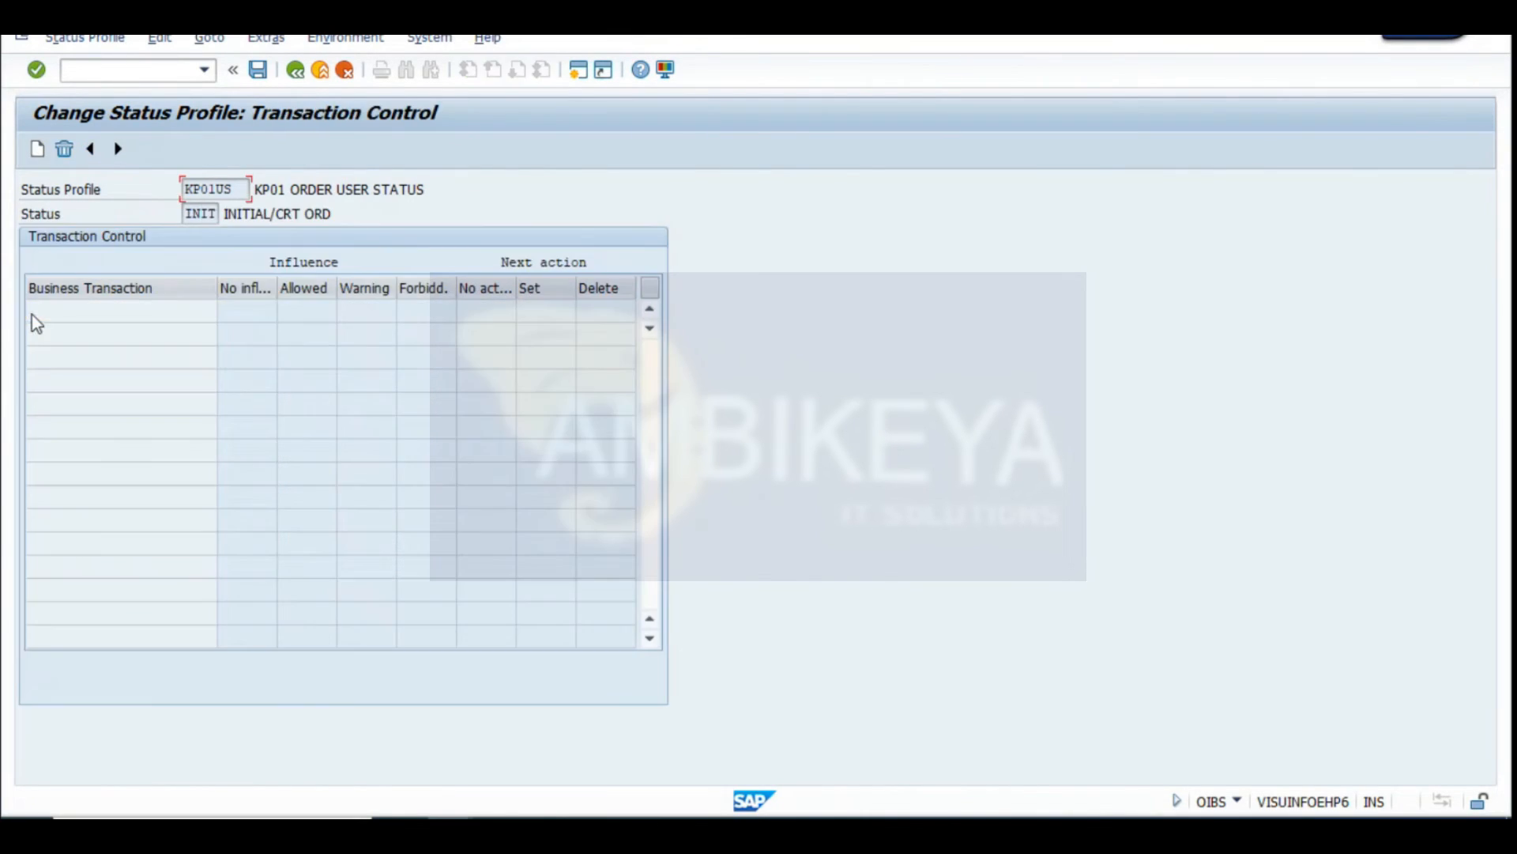
List all business transactions for INIT, set Release, Release operation and Released for execution to forbidden, and widen the Forbidd. column
{"action": "left_click", "coordinate": [37, 149]}
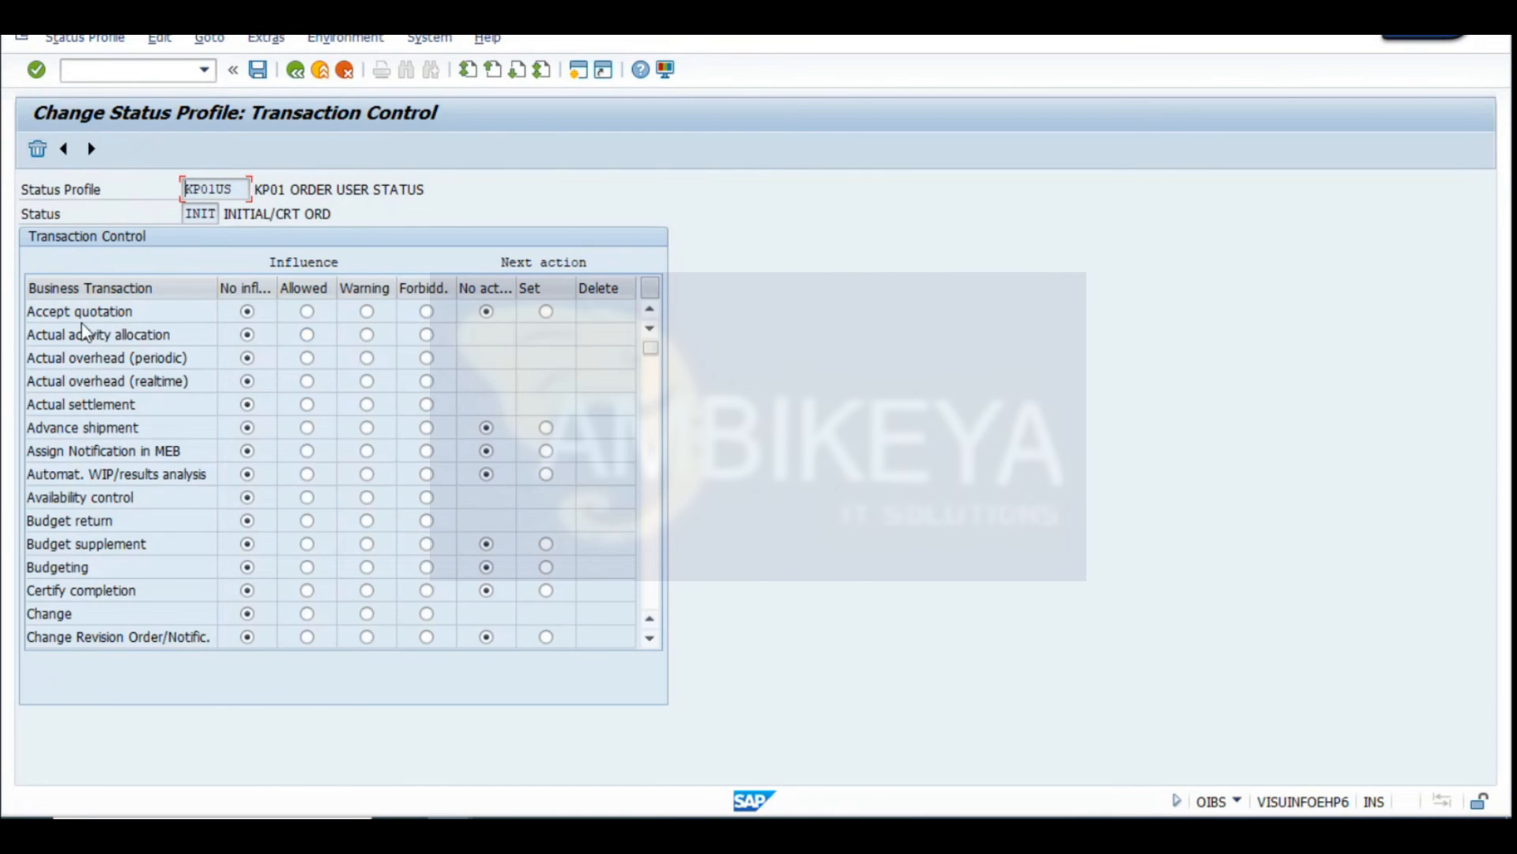
{"action": "scroll", "coordinate": [126, 484], "scroll_direction": "down", "scroll_amount": 10}
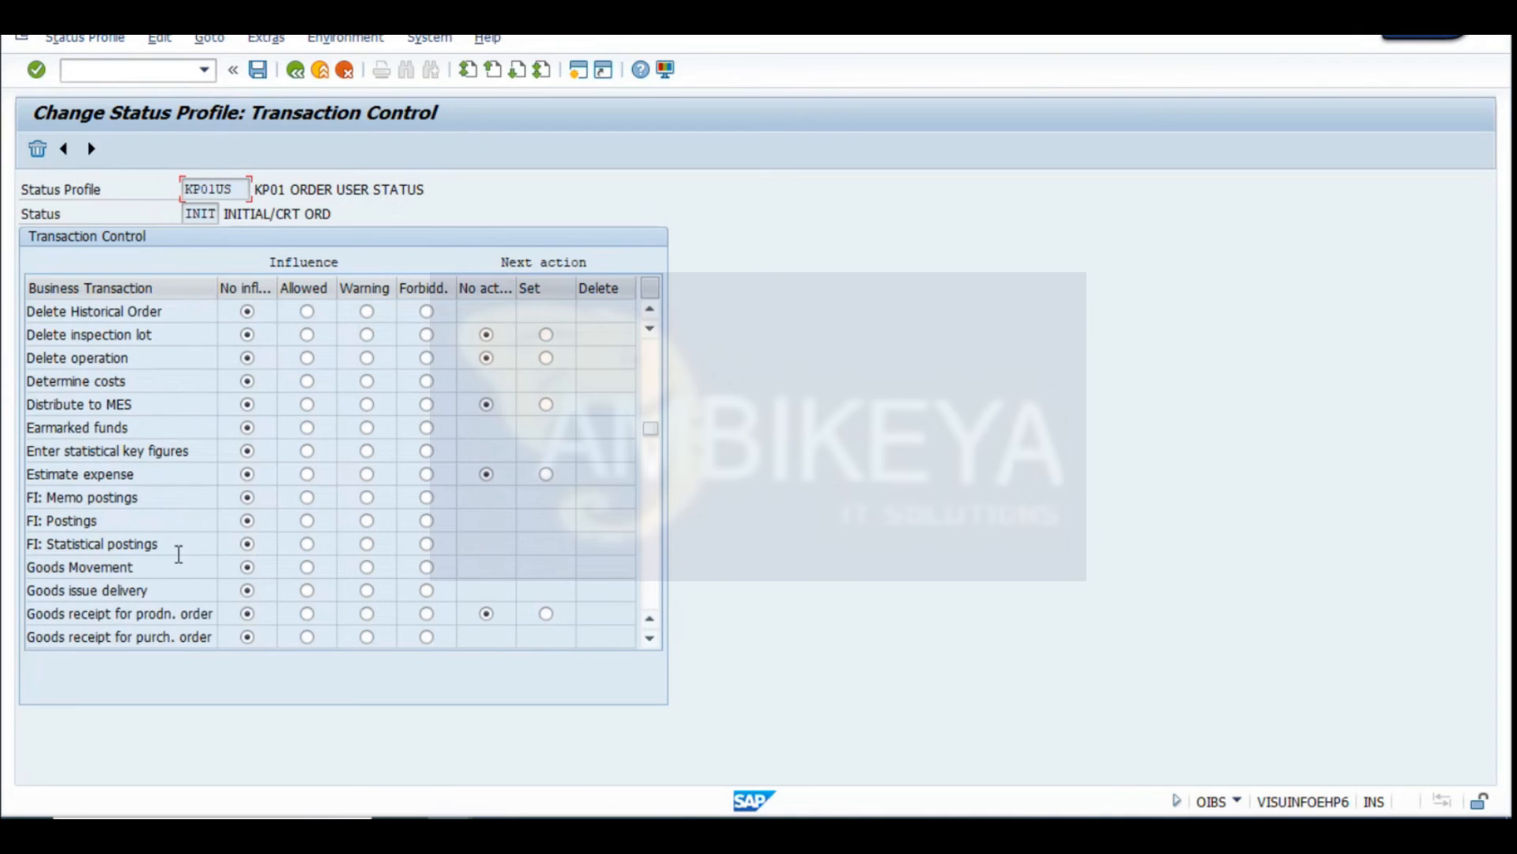
{"action": "scroll", "coordinate": [180, 560], "scroll_direction": "down", "scroll_amount": 7}
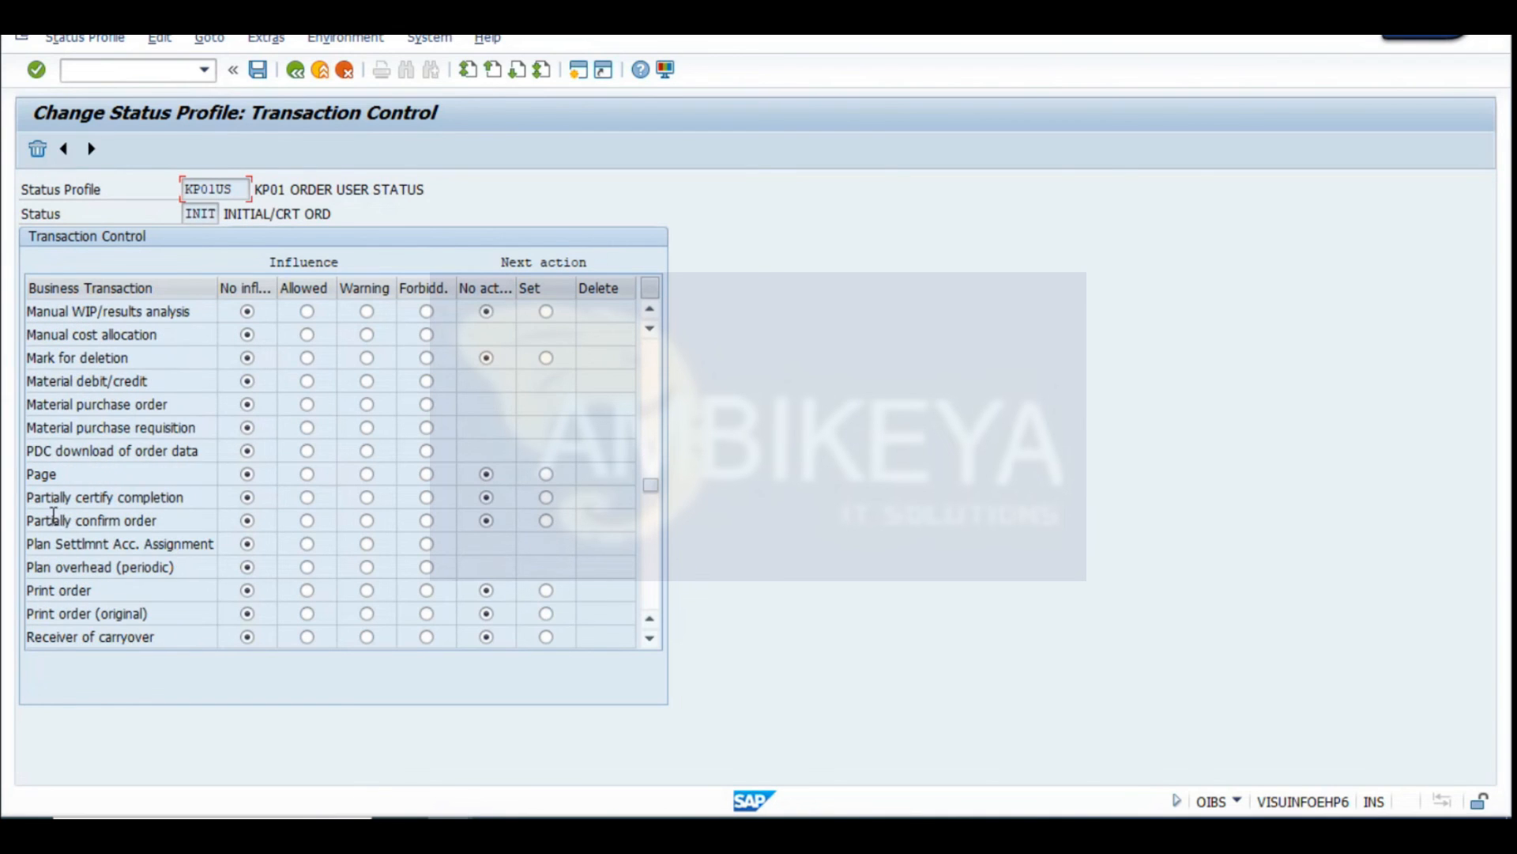
{"action": "scroll", "coordinate": [64, 515], "scroll_direction": "down", "scroll_amount": 2}
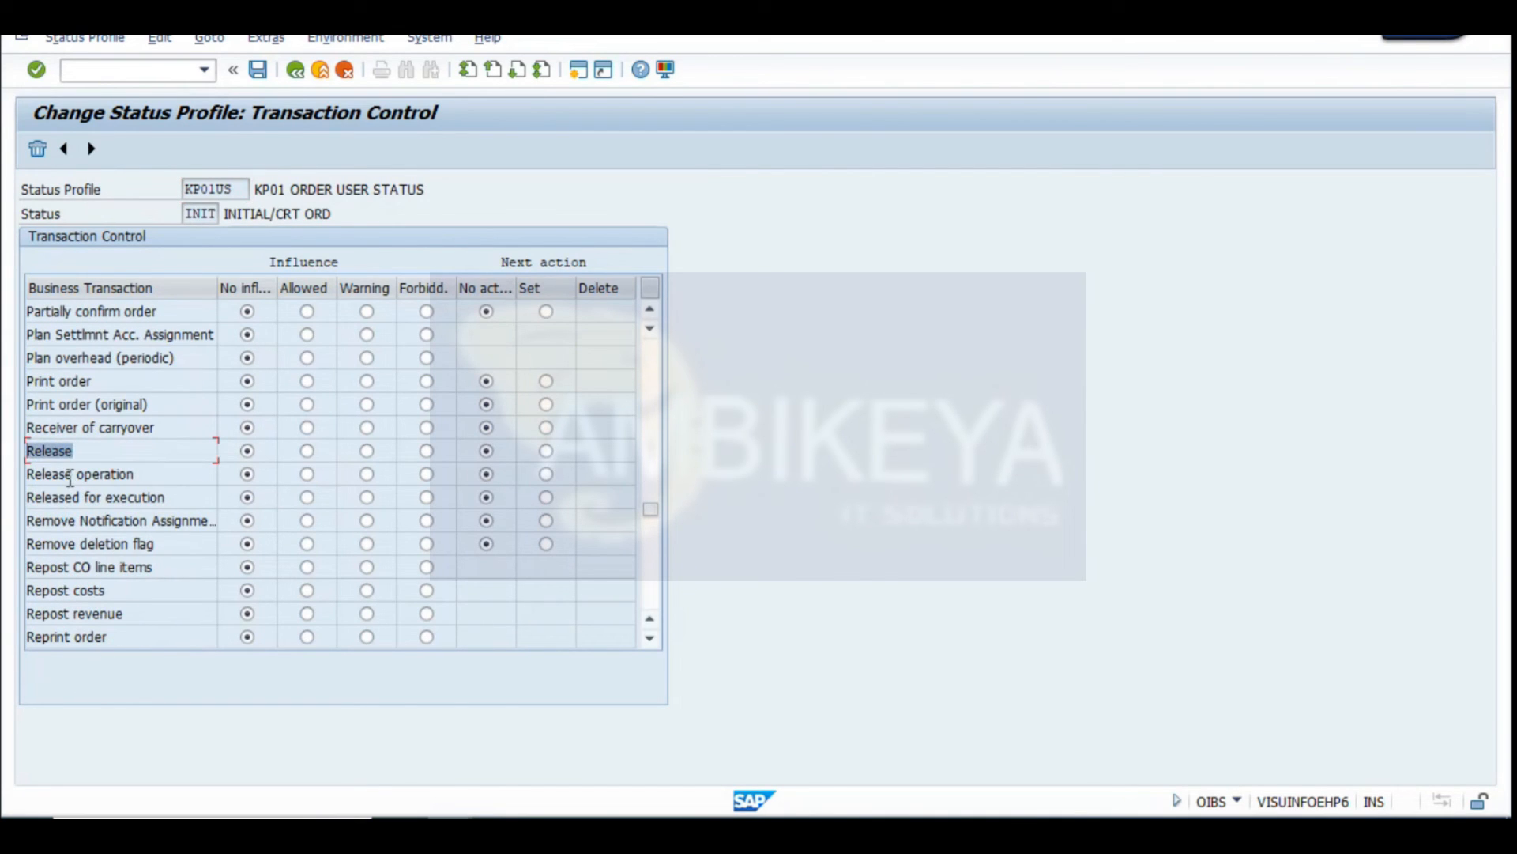
{"action": "left_click", "coordinate": [427, 452]}
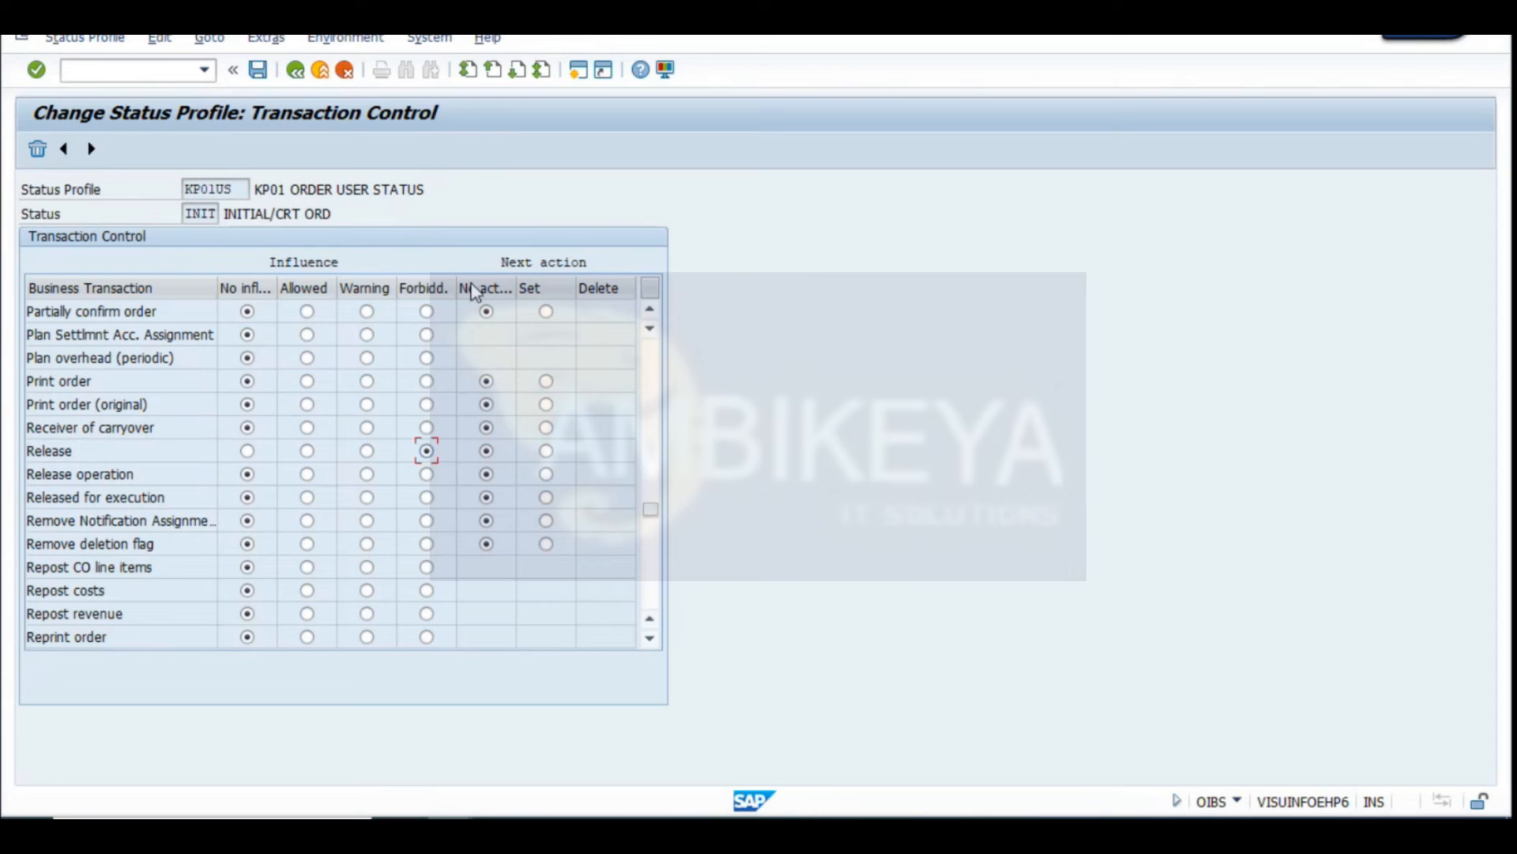
{"action": "left_click_drag", "start_coordinate": [457, 288], "coordinate": [497, 289]}
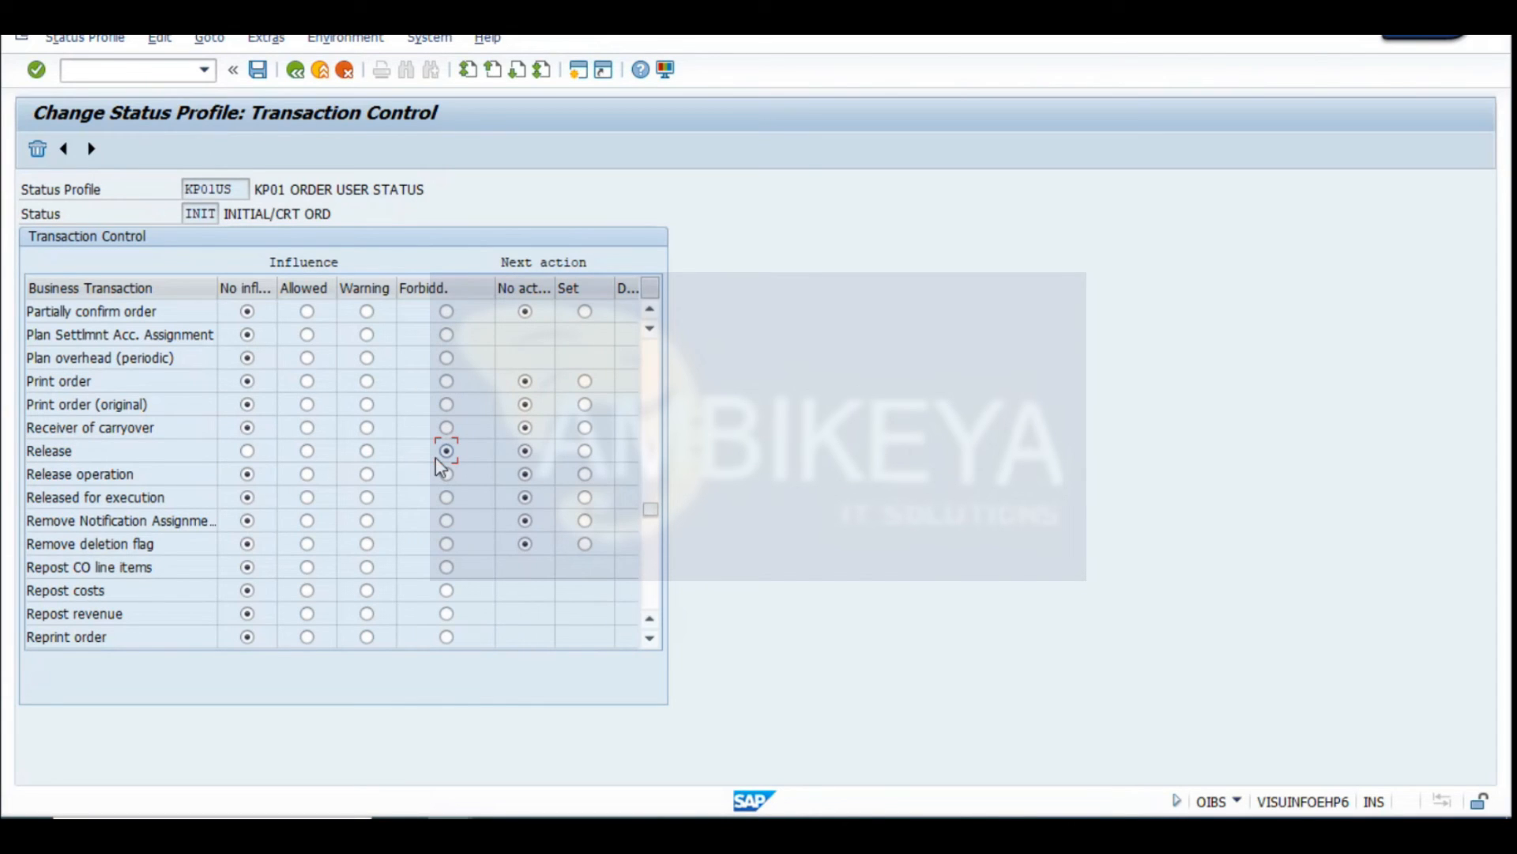
{"action": "left_click", "coordinate": [445, 475]}
{"action": "left_click", "coordinate": [446, 497]}
Save the profile under the customizing request DEFINE MASTER DATA - KPIL and reopen INIT's transaction control
{"action": "left_click", "coordinate": [258, 72]}
{"action": "left_click", "coordinate": [327, 387]}
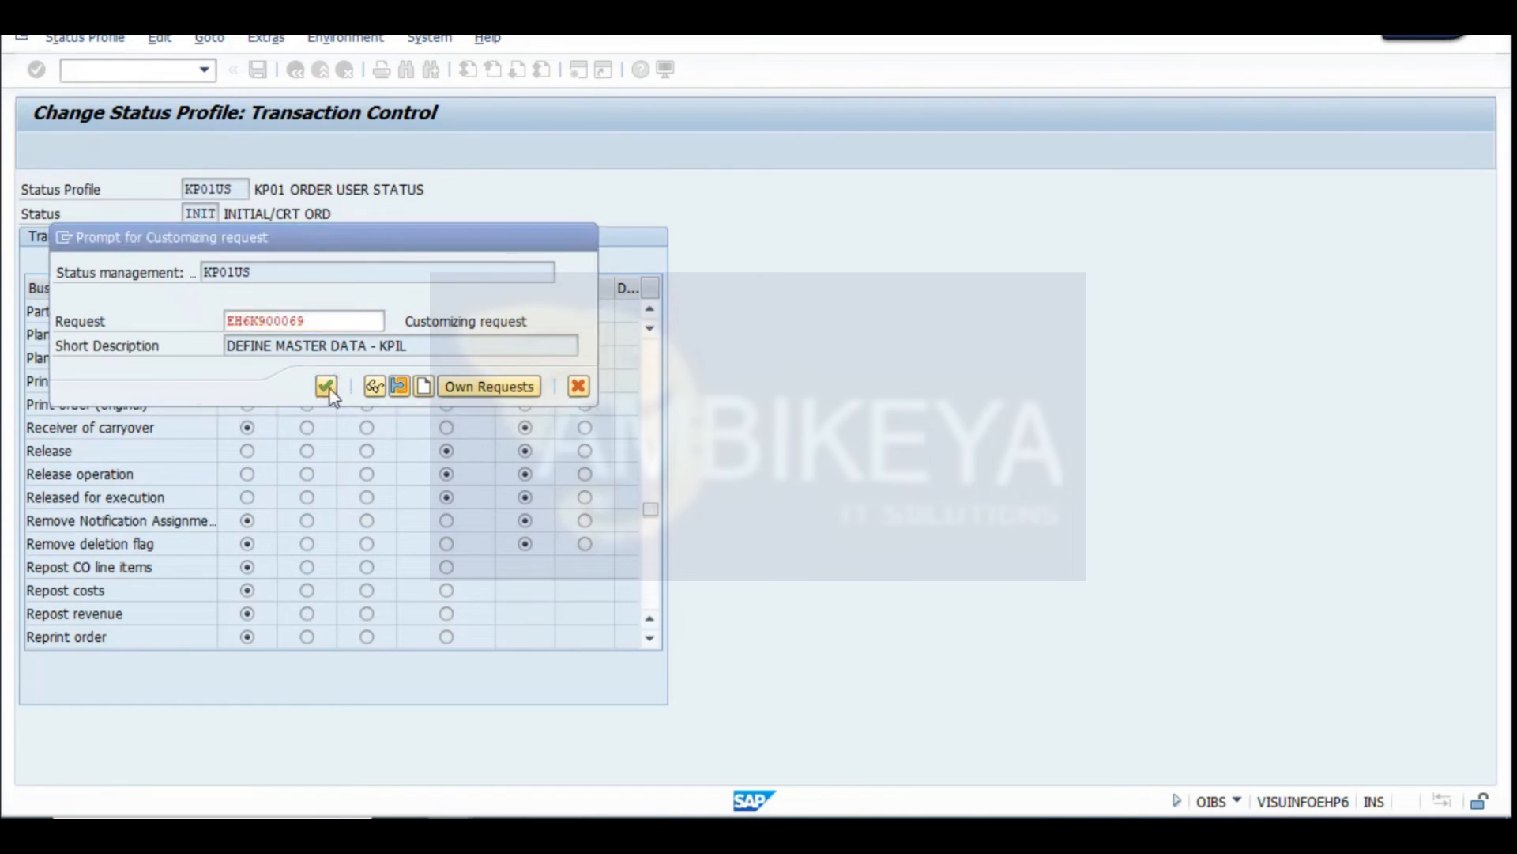
{"action": "left_click", "coordinate": [297, 71]}
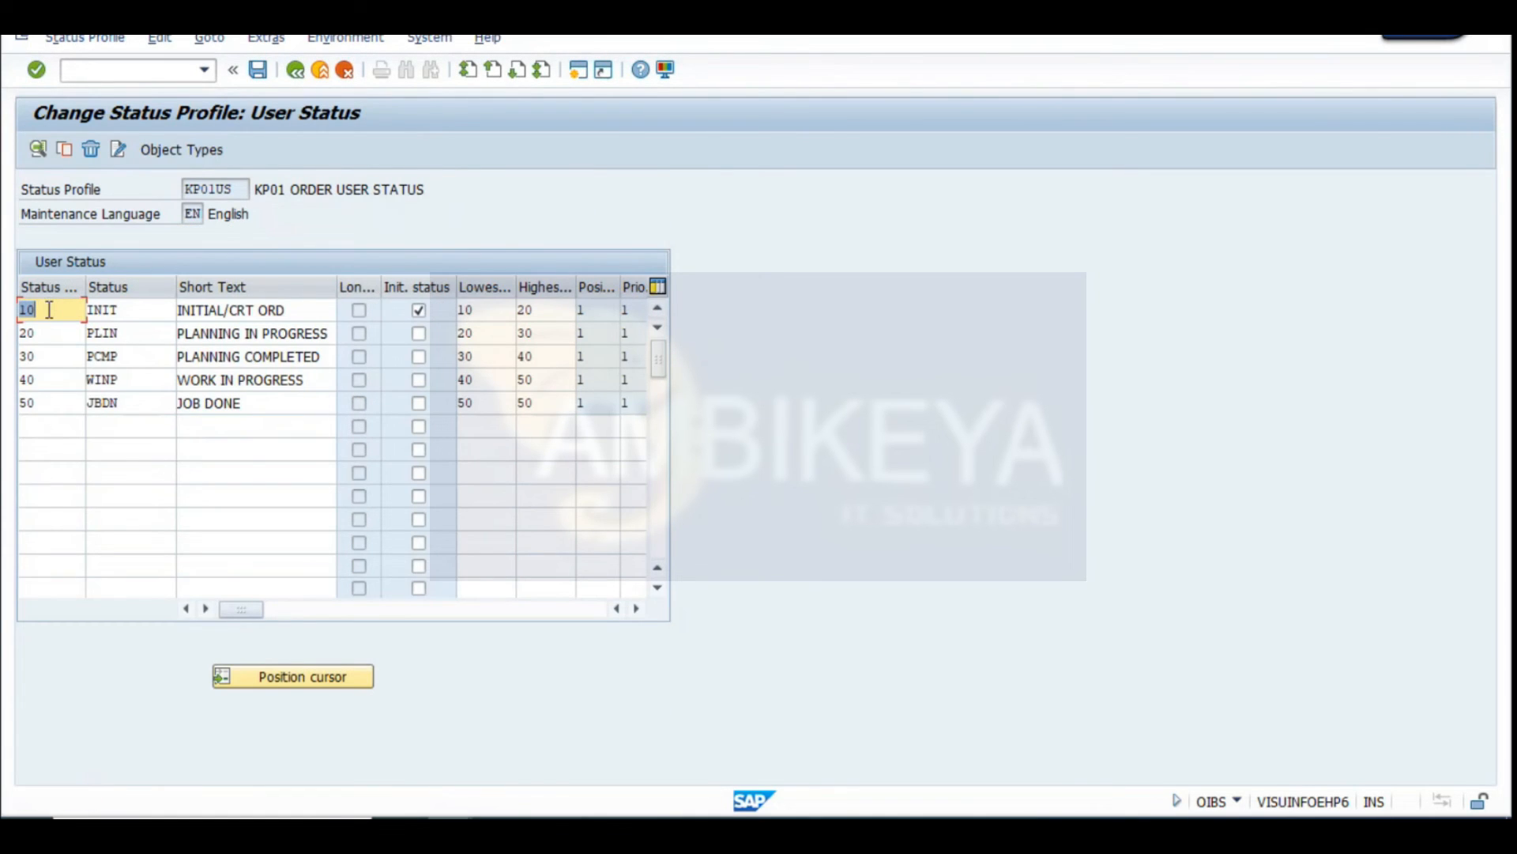
{"action": "double_click", "coordinate": [31, 310]}
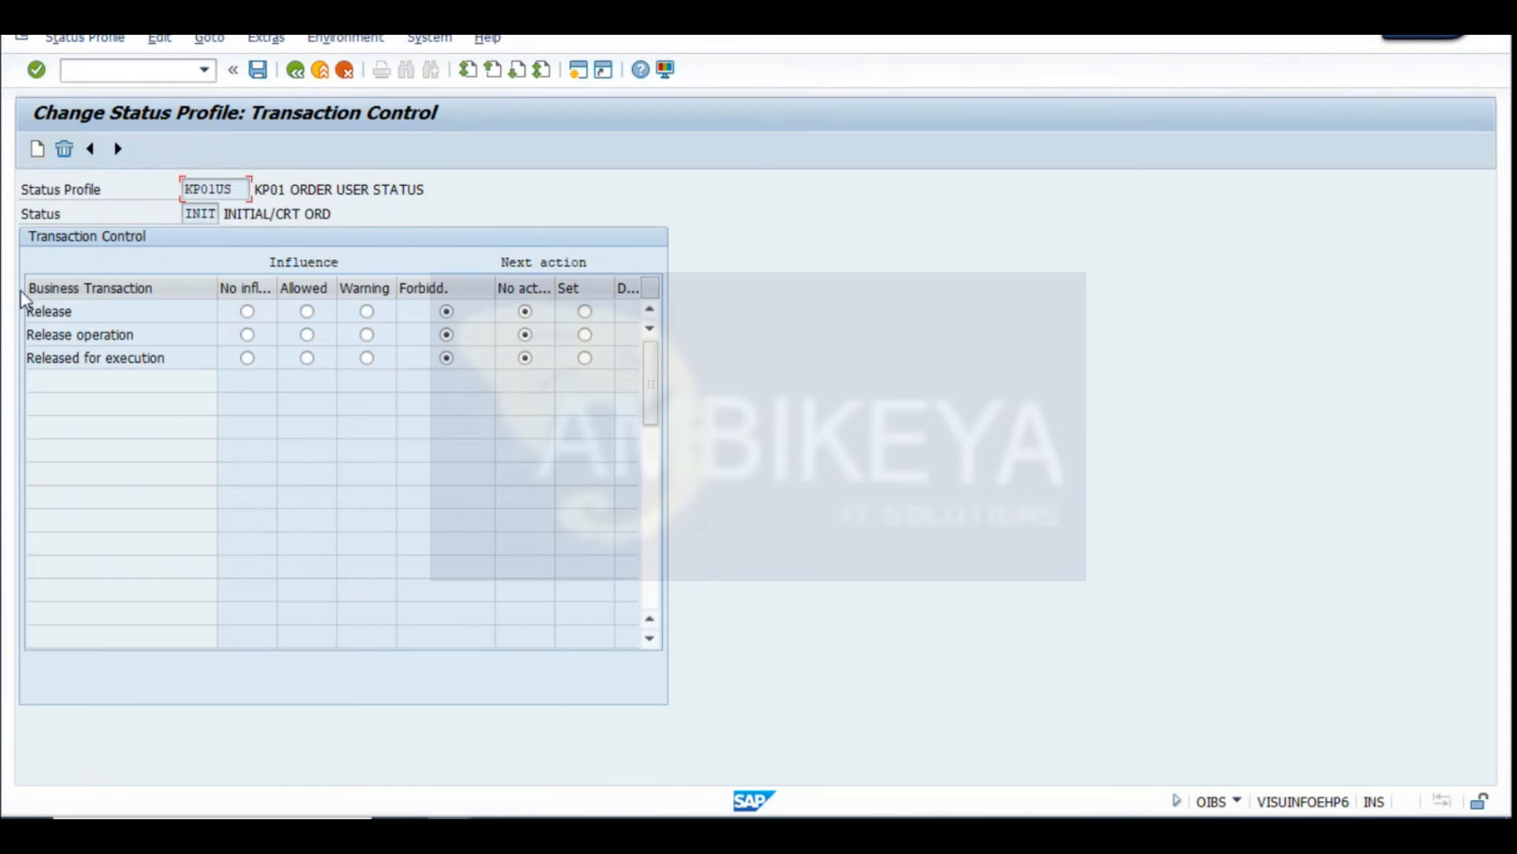
Capture INIT's transaction control and paste it at cell A122 of Excel's USER STATUS sheet, below the user status table picture
{"action": "key", "text": "super+shift+s"}
{"action": "left_click_drag", "start_coordinate": [2, 87], "coordinate": [709, 397]}
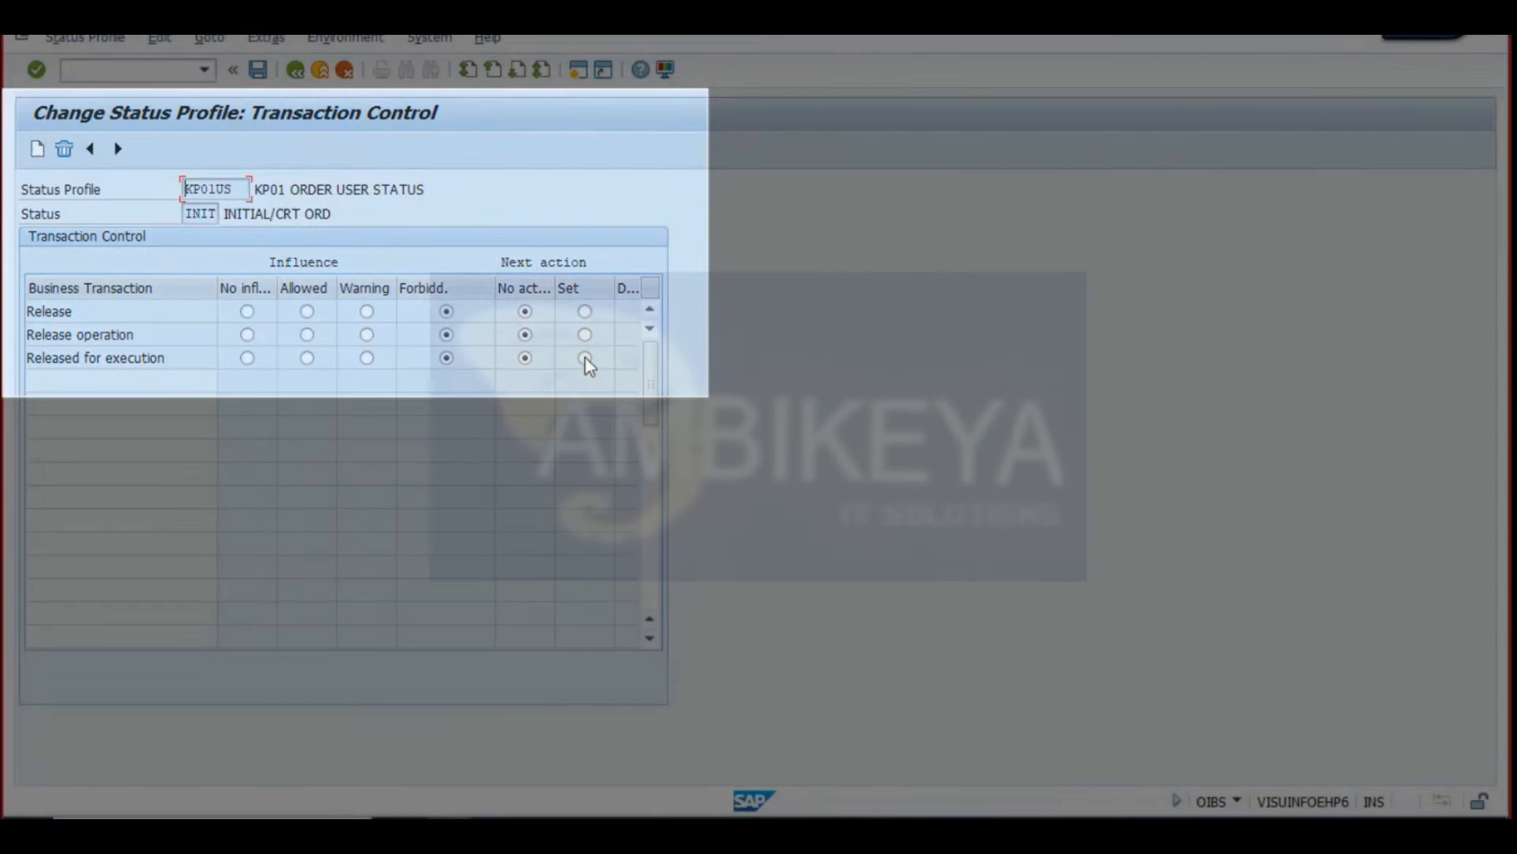
{"action": "left_click", "coordinate": [903, 826]}
{"action": "left_click_drag", "start_coordinate": [1501, 276], "coordinate": [1501, 699]}
{"action": "scroll", "coordinate": [29, 629], "scroll_direction": "down", "scroll_amount": 4}
{"action": "left_click", "coordinate": [77, 501]}
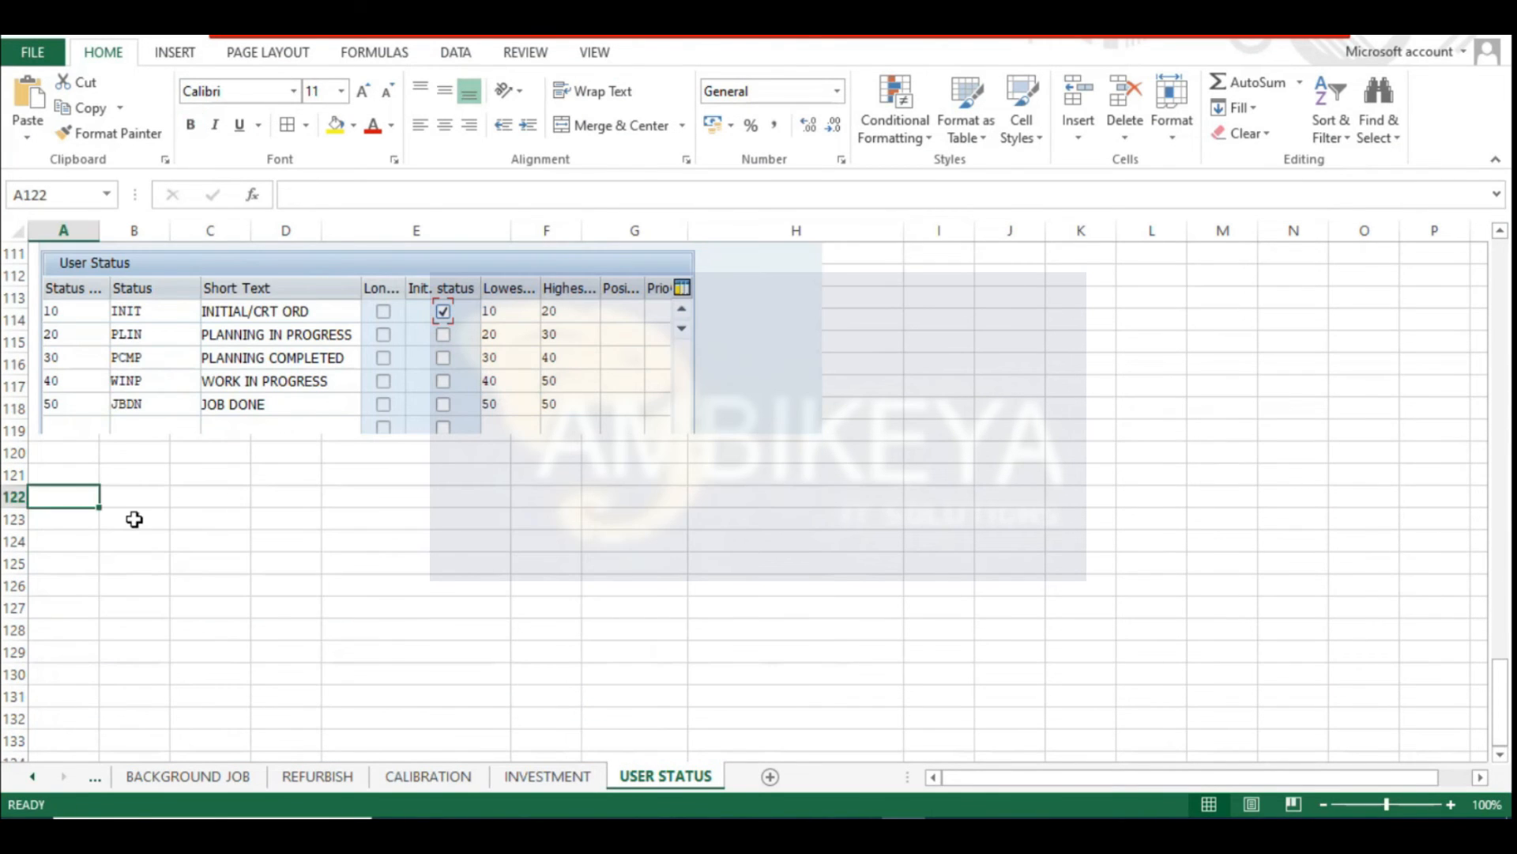
{"action": "key", "text": "ctrl+v"}
{"action": "key", "text": "alt+Tab"}
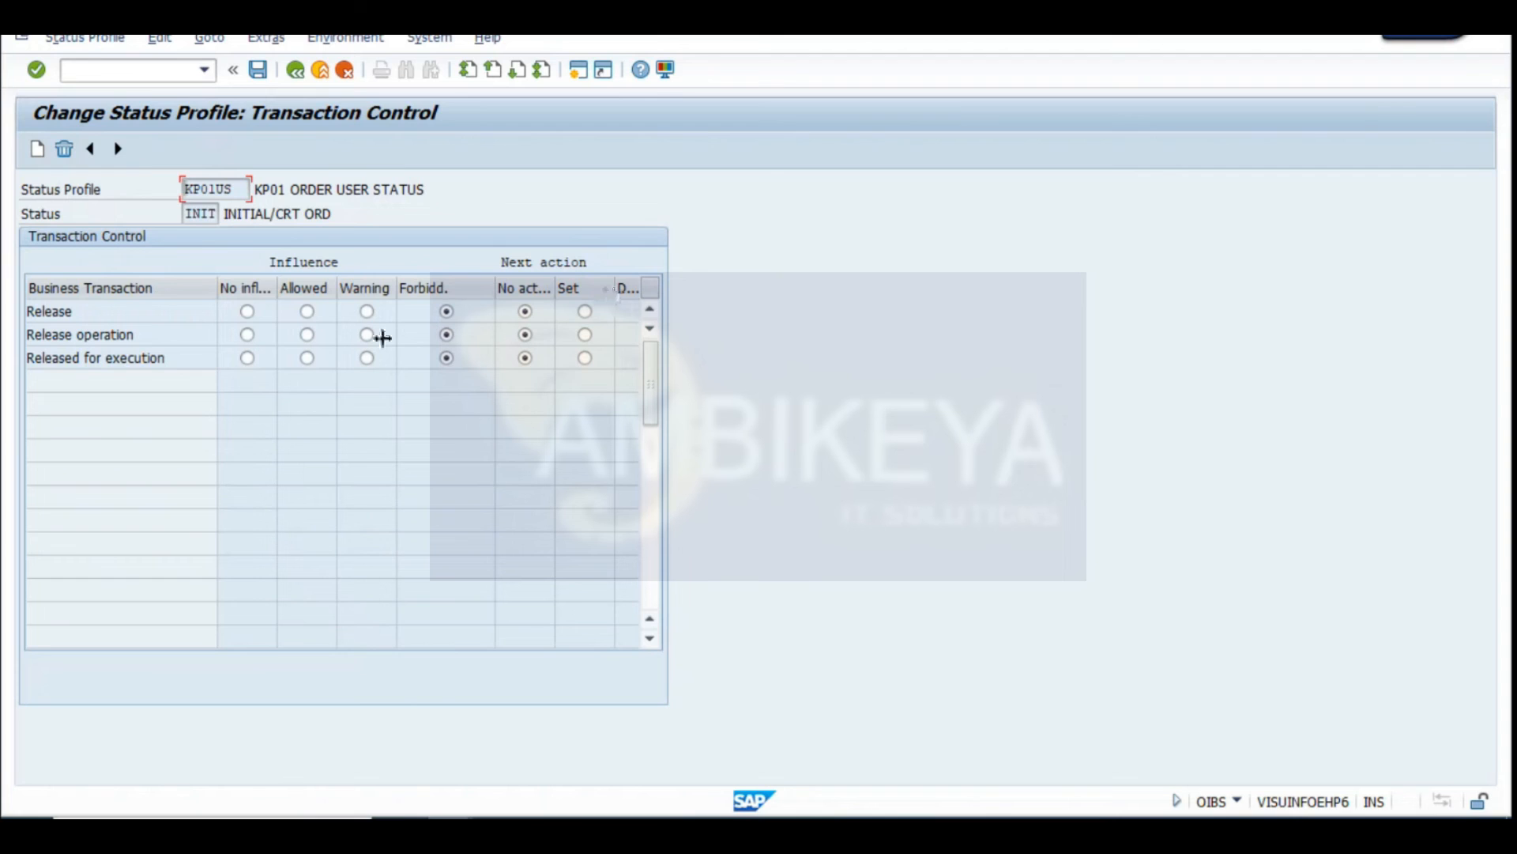
Return to the user status table and look through the authorization keys available for INIT's Auth. code without choosing one
{"action": "left_click", "coordinate": [298, 71]}
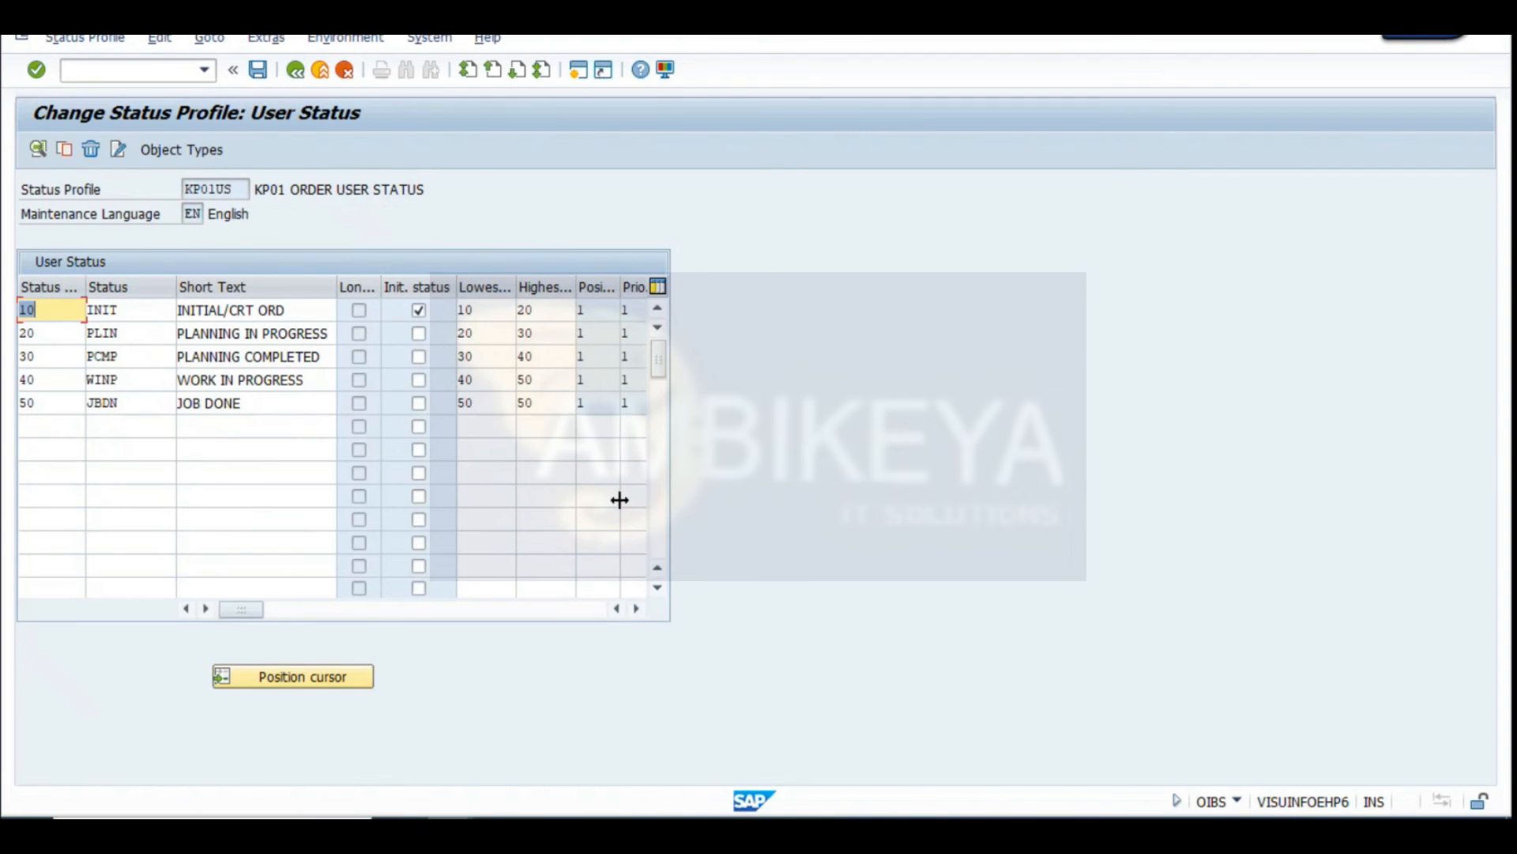
{"action": "left_click", "coordinate": [636, 607]}
{"action": "left_click", "coordinate": [636, 608]}
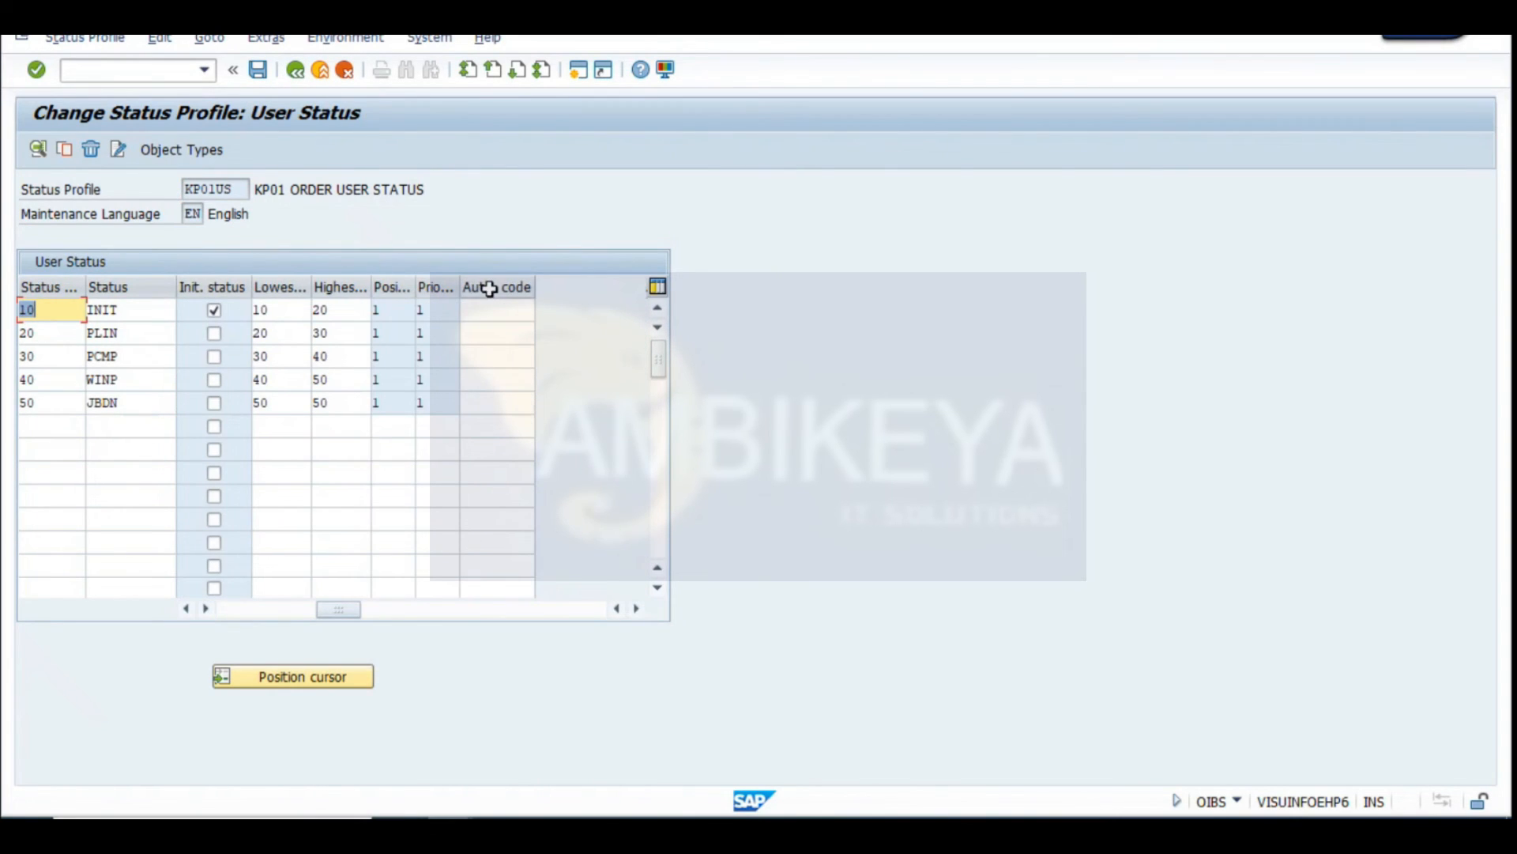
{"action": "left_click", "coordinate": [490, 315]}
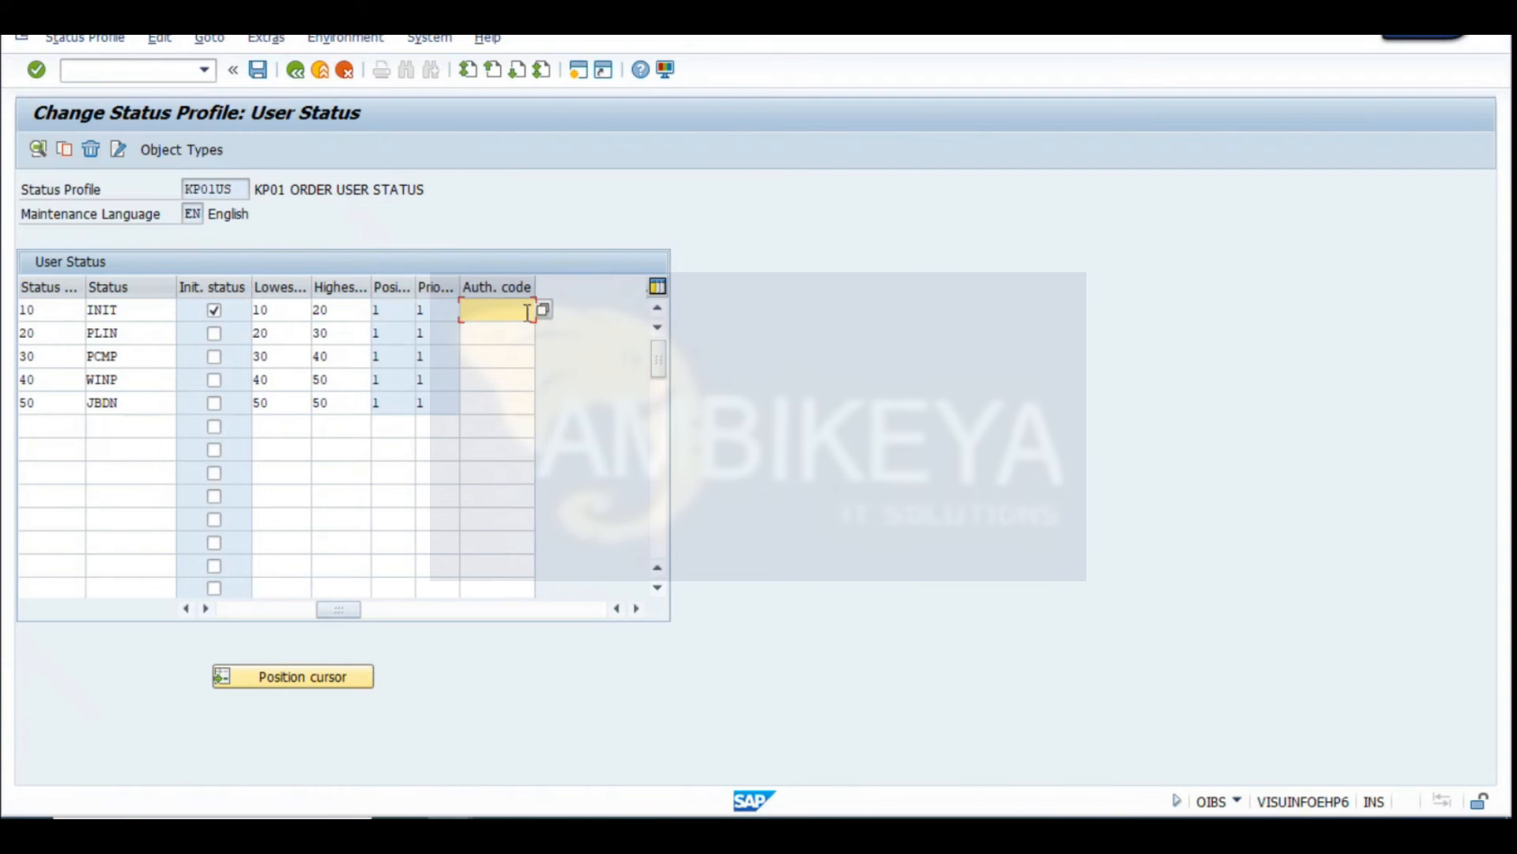
{"action": "left_click", "coordinate": [543, 310]}
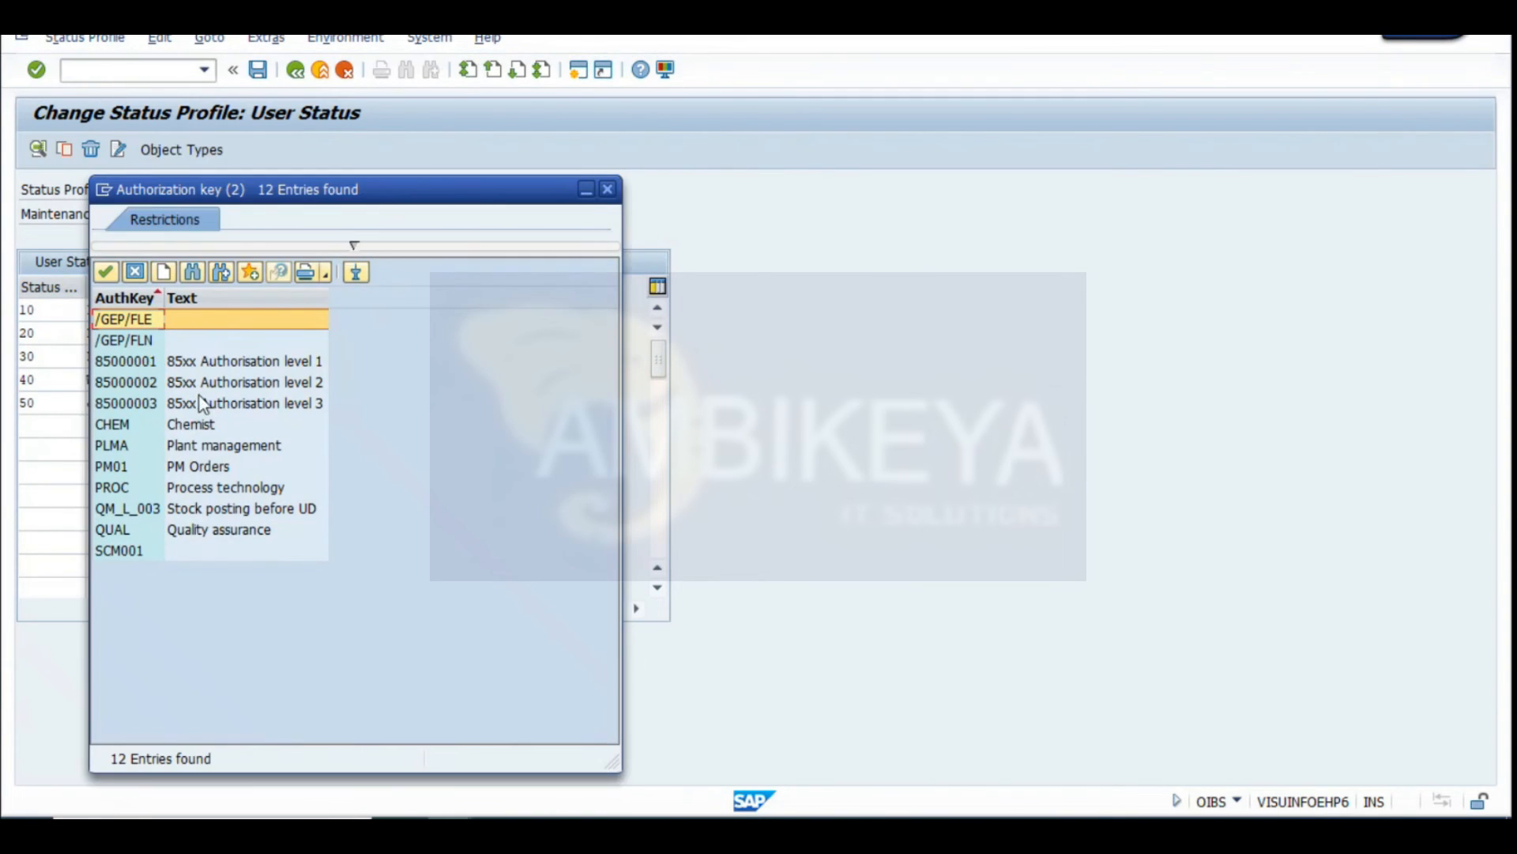
{"action": "left_click", "coordinate": [607, 189]}
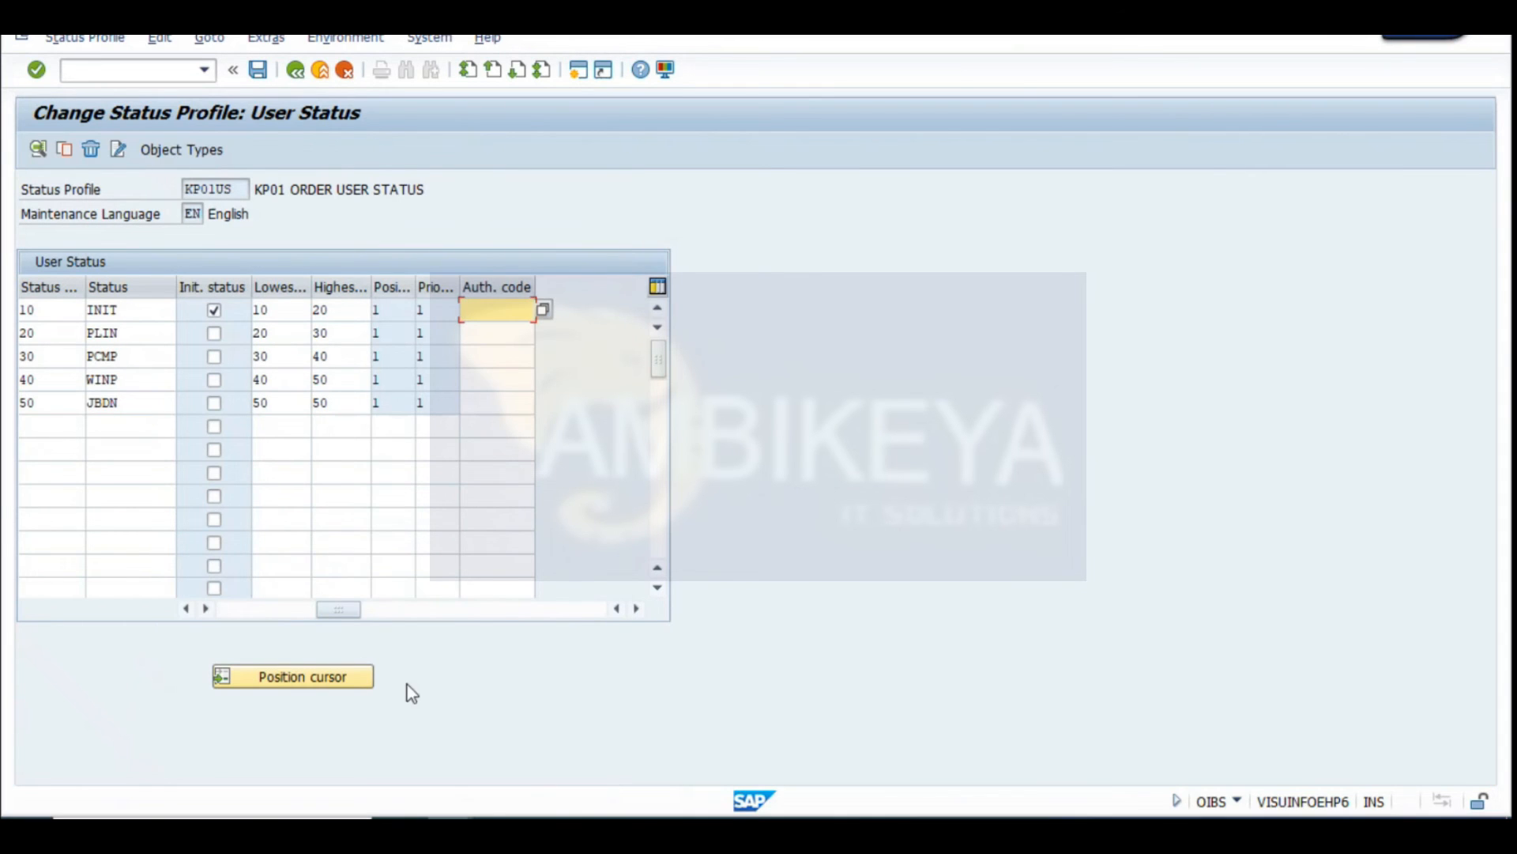
{"action": "left_click_drag", "start_coordinate": [346, 615], "coordinate": [237, 624]}
Open PLIN's transaction control with its business transactions listed, and check PLIN's forbidden transactions in the Excel sheet
{"action": "double_click", "coordinate": [103, 333]}
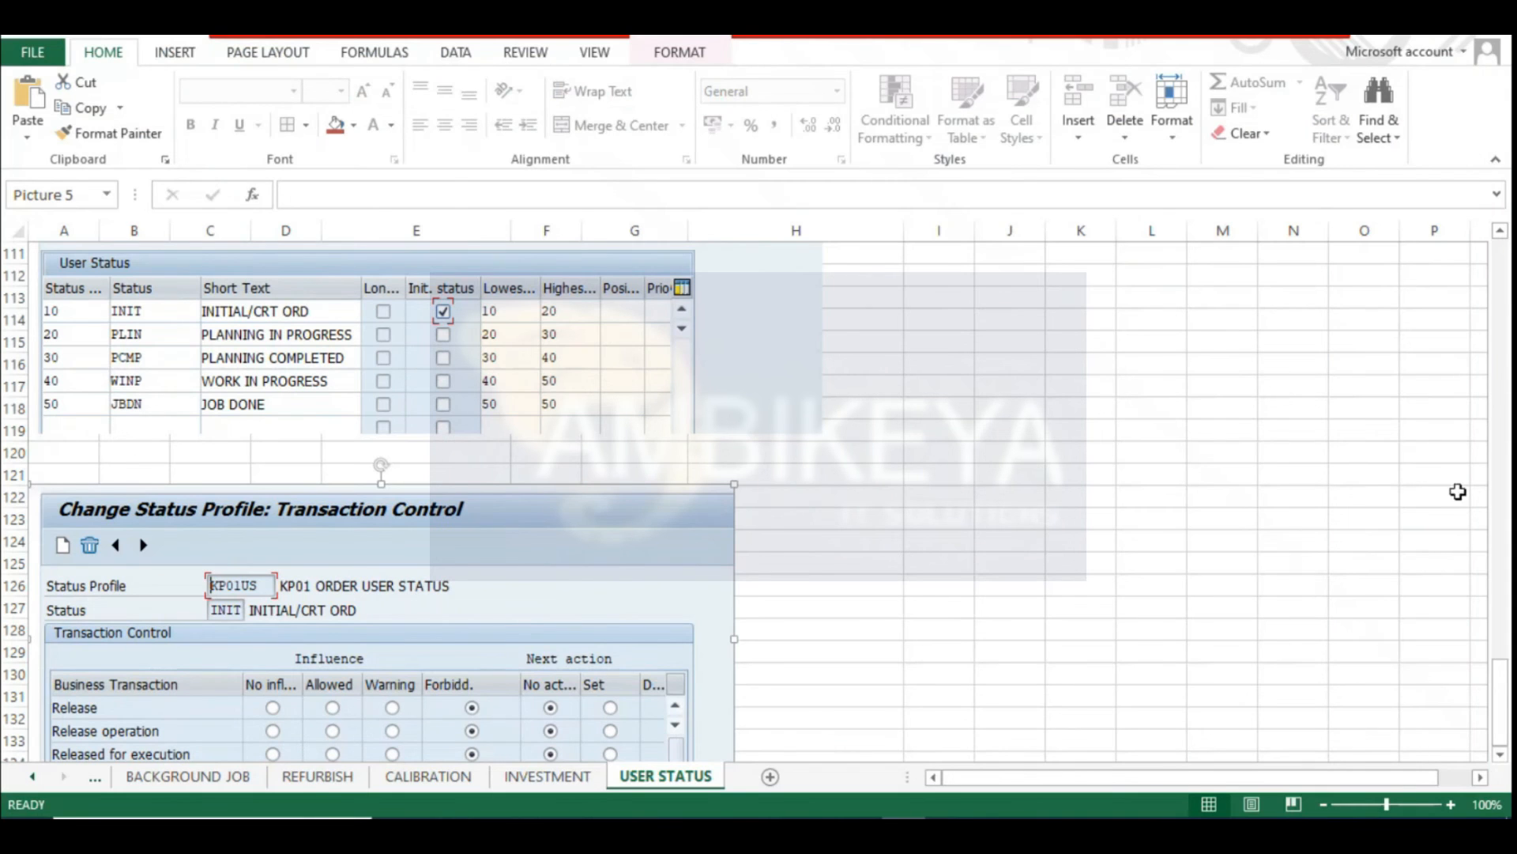
{"action": "scroll", "coordinate": [1501, 648], "scroll_direction": "down", "scroll_amount": 5}
{"action": "scroll", "coordinate": [739, 395], "scroll_direction": "up", "scroll_amount": 16}
{"action": "left_click", "coordinate": [740, 346]}
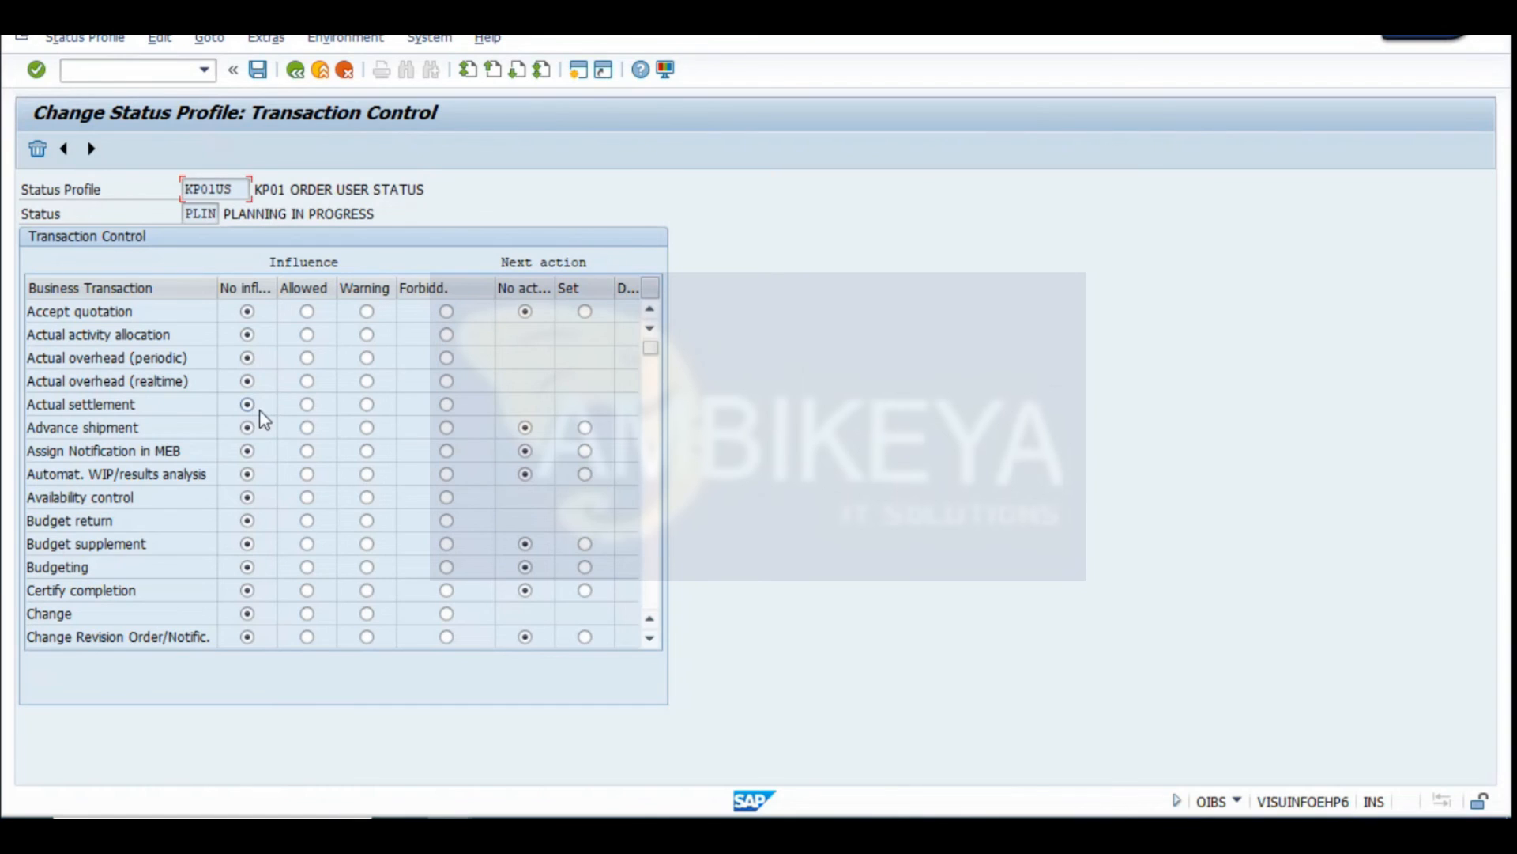
Set the Complete and Confirm order transactions to forbidden for status PLIN
{"action": "scroll", "coordinate": [279, 554], "scroll_direction": "down", "scroll_amount": 1}
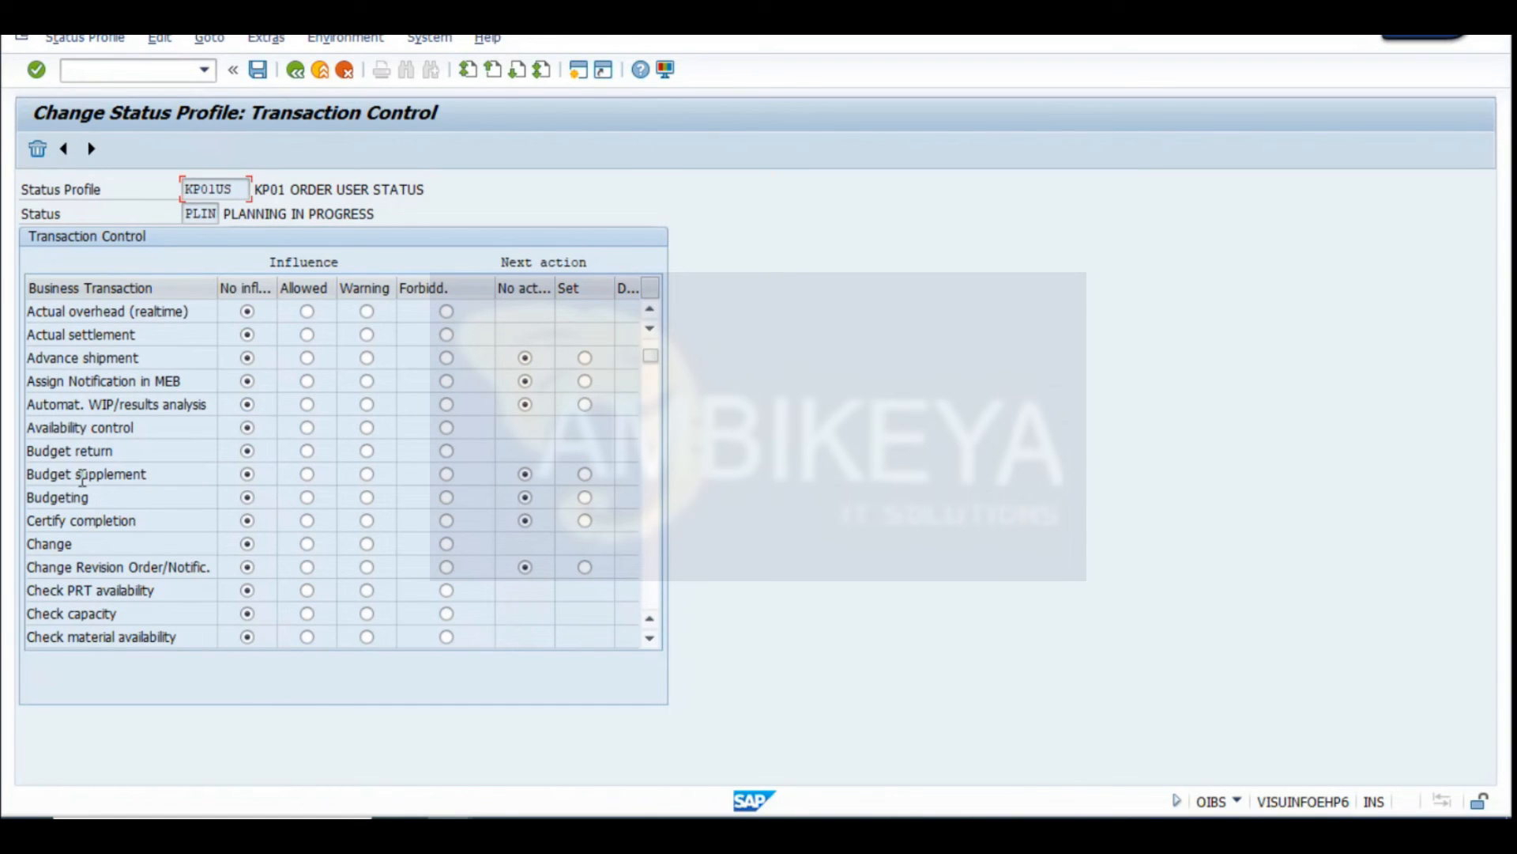
{"action": "scroll", "coordinate": [169, 472], "scroll_direction": "down", "scroll_amount": 1}
{"action": "left_click", "coordinate": [446, 591]}
{"action": "scroll", "coordinate": [456, 603], "scroll_direction": "down", "scroll_amount": 1}
{"action": "left_click", "coordinate": [447, 543]}
{"action": "scroll", "coordinate": [469, 594], "scroll_direction": "down", "scroll_amount": 1}
{"action": "scroll", "coordinate": [469, 594], "scroll_direction": "down", "scroll_amount": 3}
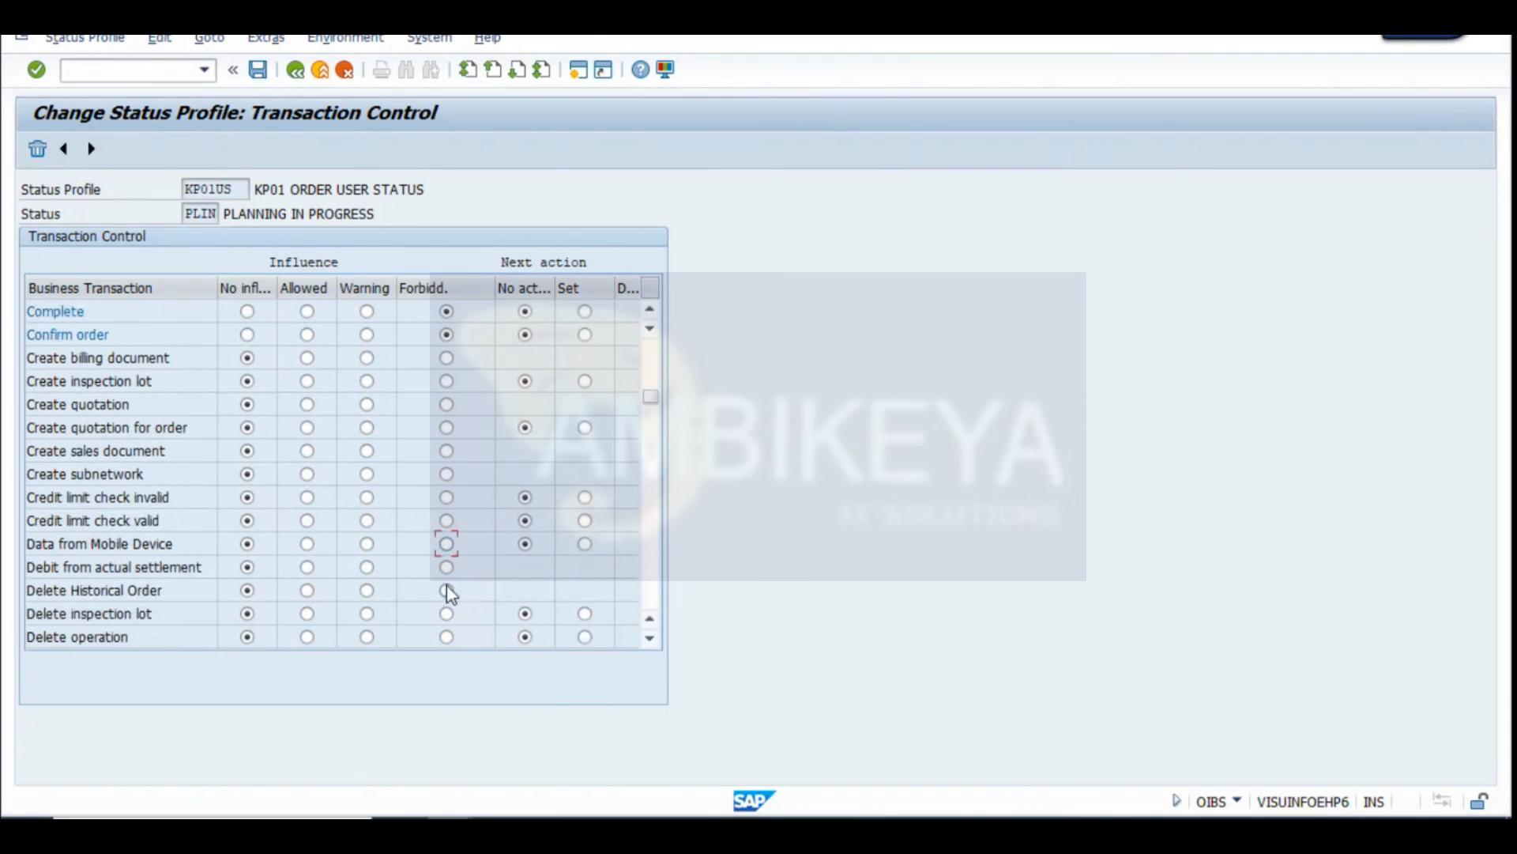
Forbid Goods Movement, Goods issue delivery, Goods receipt for prodn. order and Goods receipt for purch. order for status PLIN
{"action": "scroll", "coordinate": [474, 540], "scroll_direction": "down", "scroll_amount": 3}
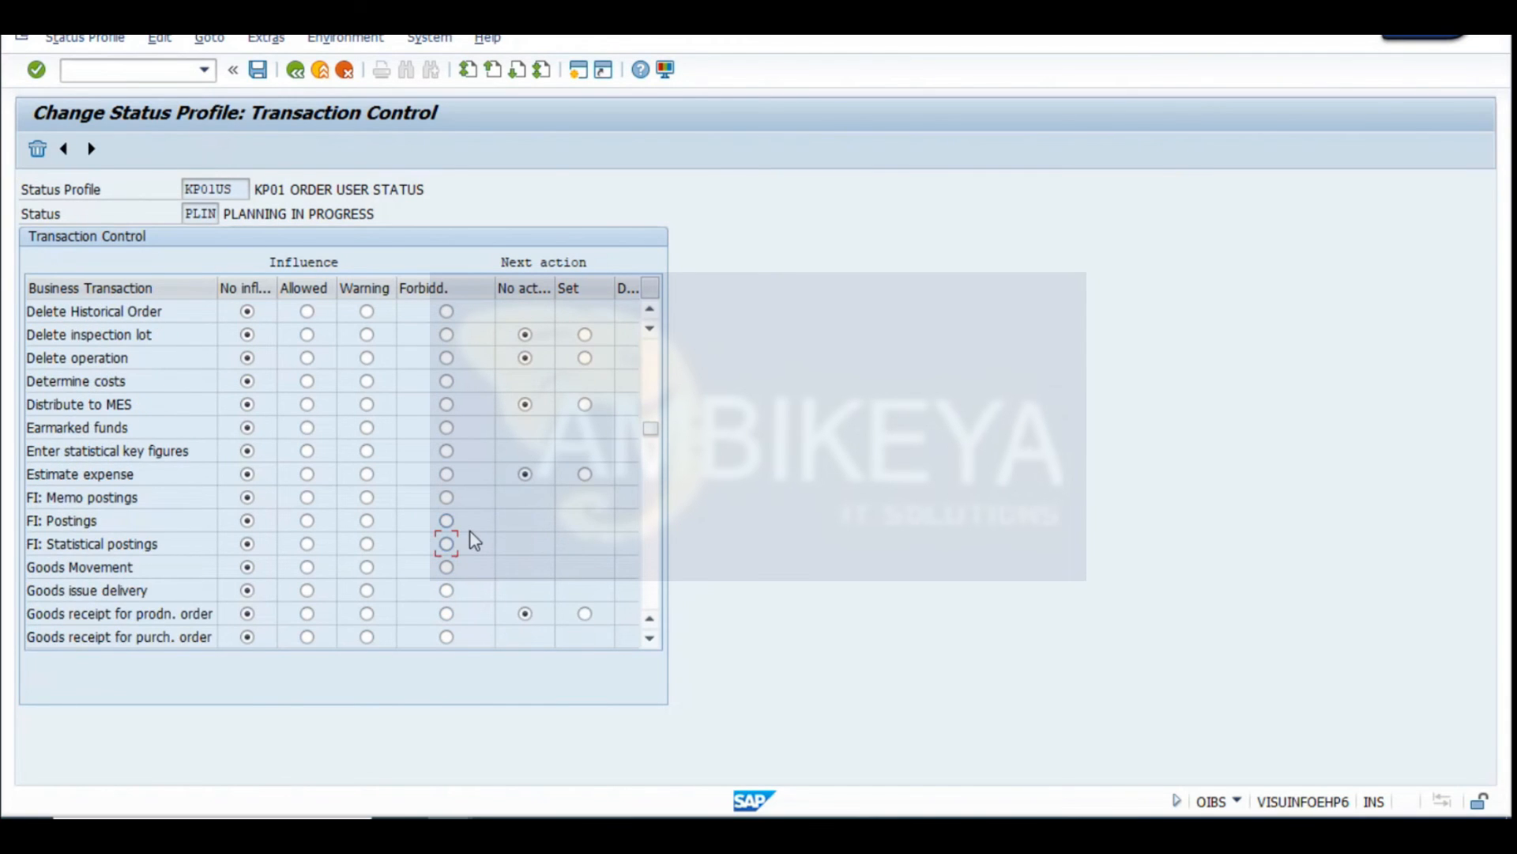
{"action": "scroll", "coordinate": [474, 541], "scroll_direction": "down", "scroll_amount": 1}
{"action": "left_click", "coordinate": [448, 498]}
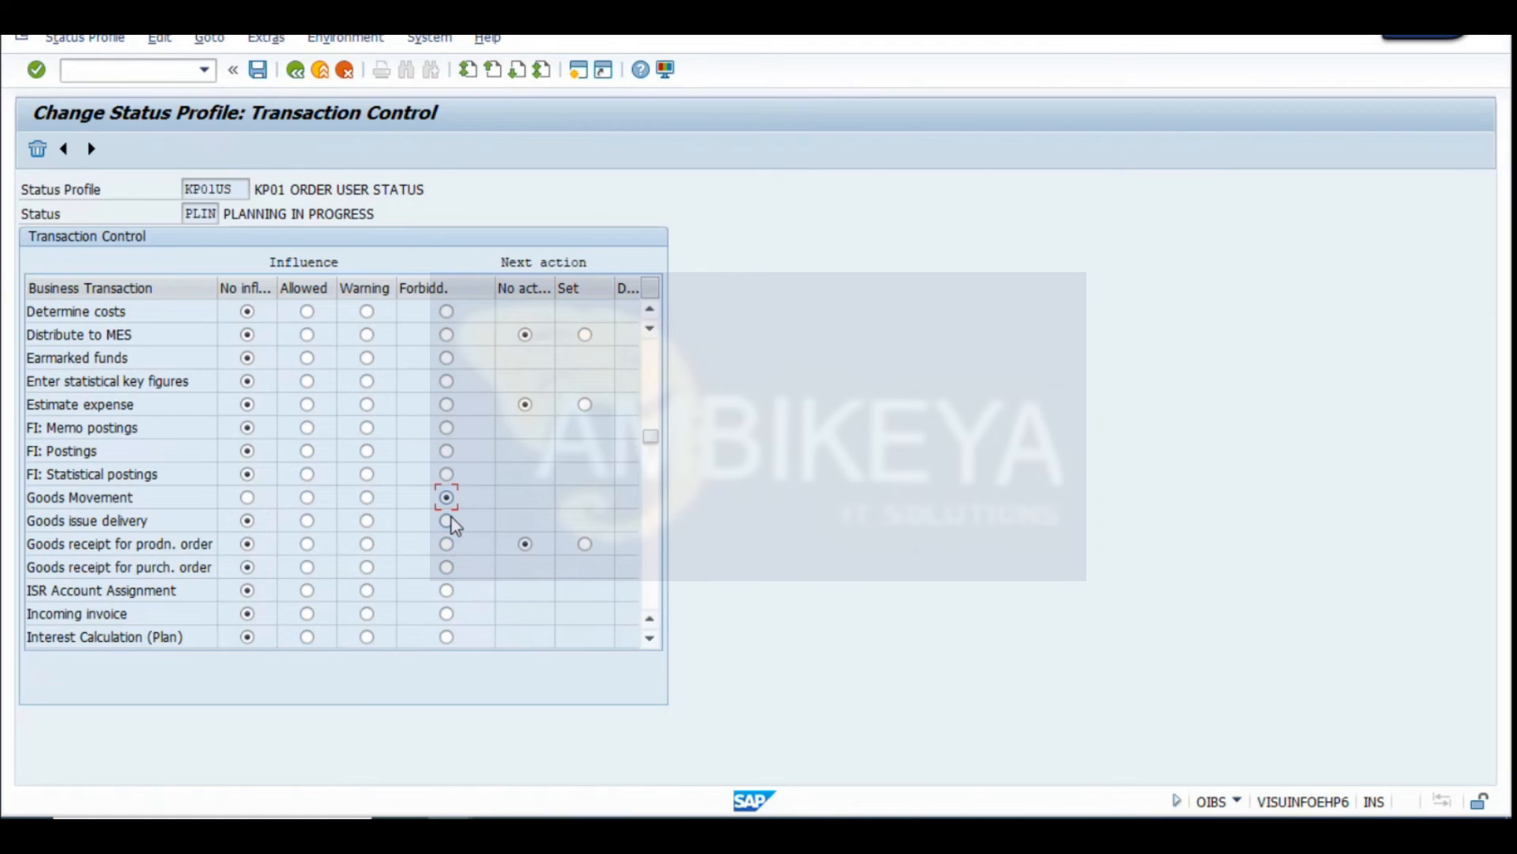
{"action": "left_click", "coordinate": [447, 521]}
{"action": "left_click", "coordinate": [447, 568]}
Forbid Partially confirm order and Technically complete for PLIN, and reopen its transaction control to review the forbidden entries
{"action": "scroll", "coordinate": [473, 561], "scroll_direction": "down", "scroll_amount": 3}
{"action": "scroll", "coordinate": [472, 561], "scroll_direction": "down", "scroll_amount": 5}
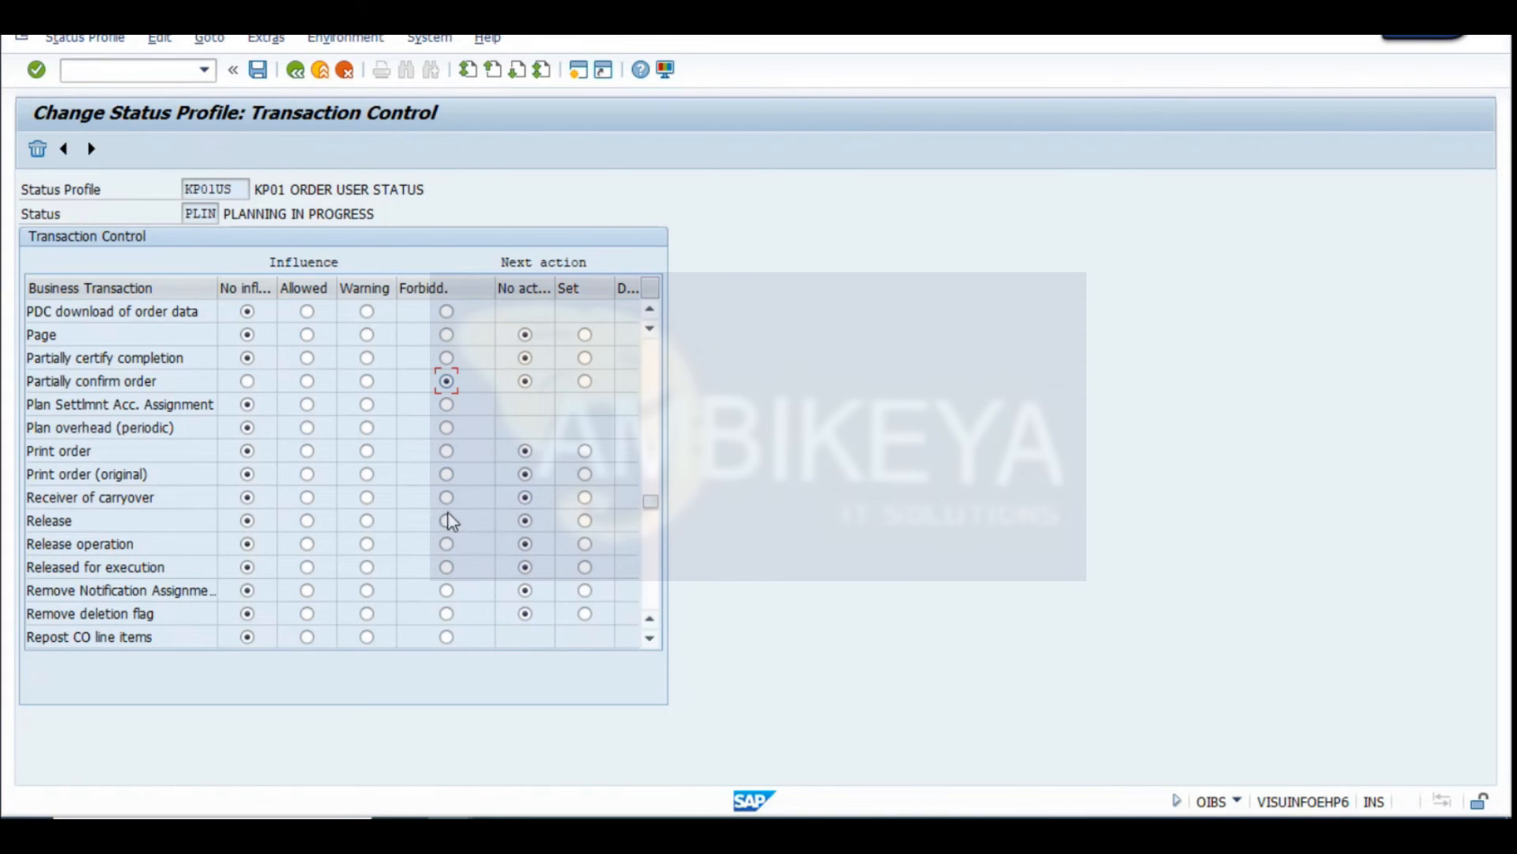
{"action": "scroll", "coordinate": [487, 554], "scroll_direction": "down", "scroll_amount": 4}
{"action": "scroll", "coordinate": [485, 549], "scroll_direction": "down", "scroll_amount": 4}
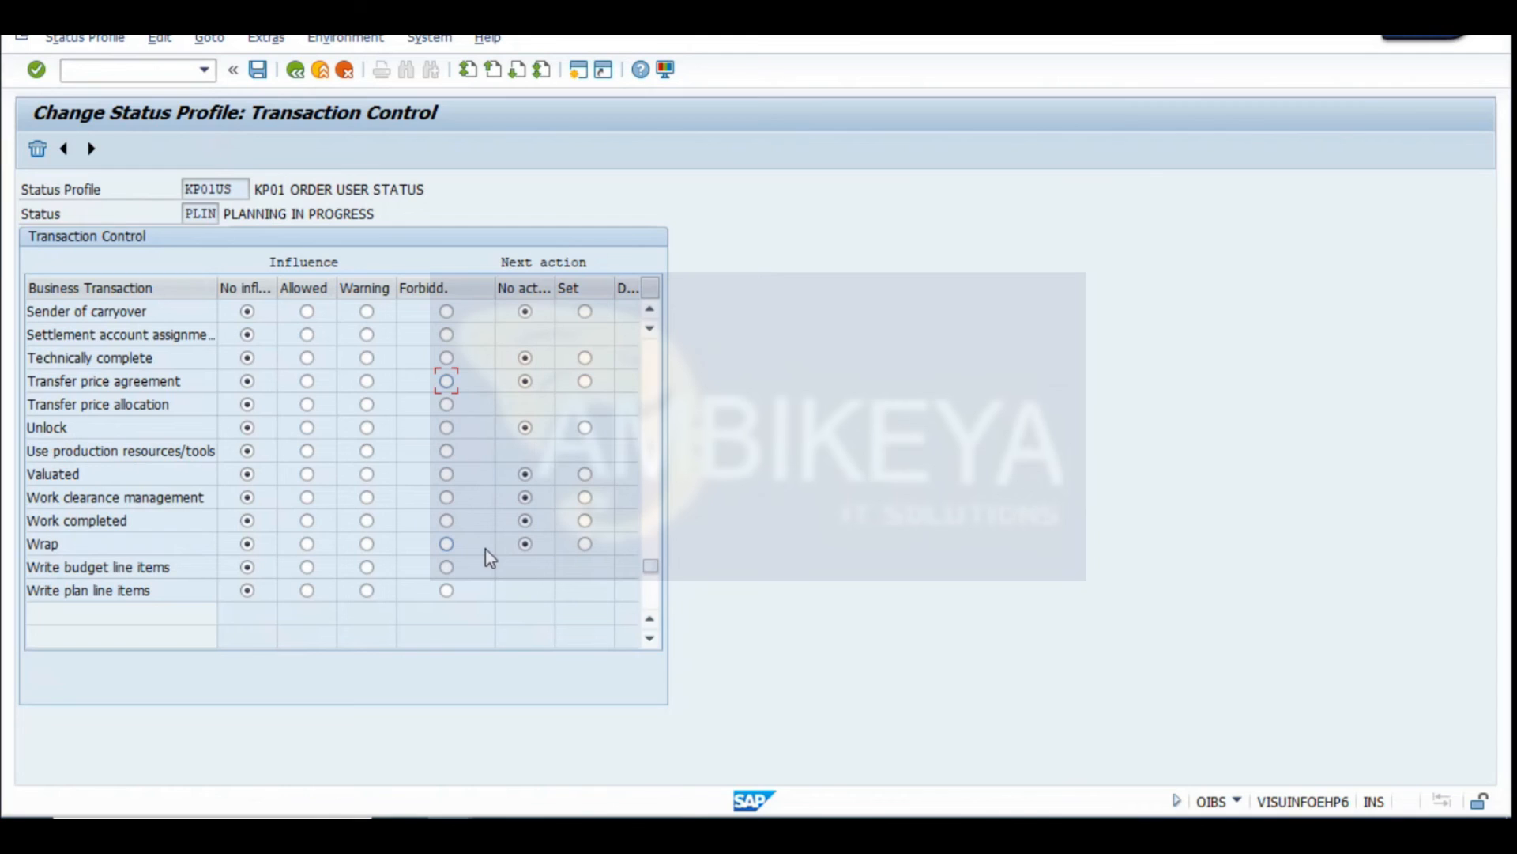
{"action": "left_click", "coordinate": [447, 357]}
{"action": "left_click", "coordinate": [294, 71]}
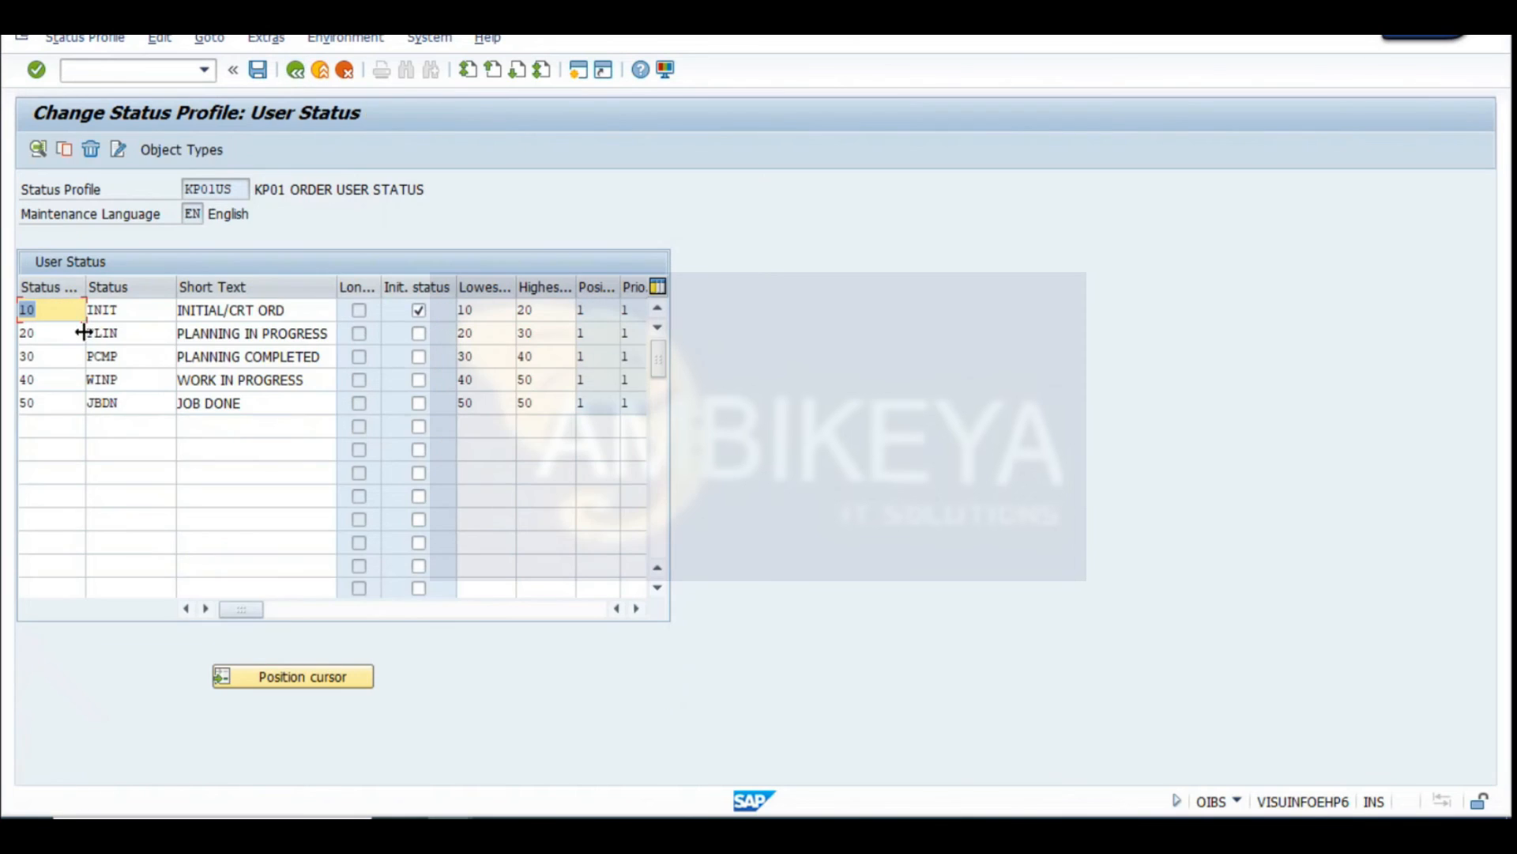
{"action": "double_click", "coordinate": [121, 332]}
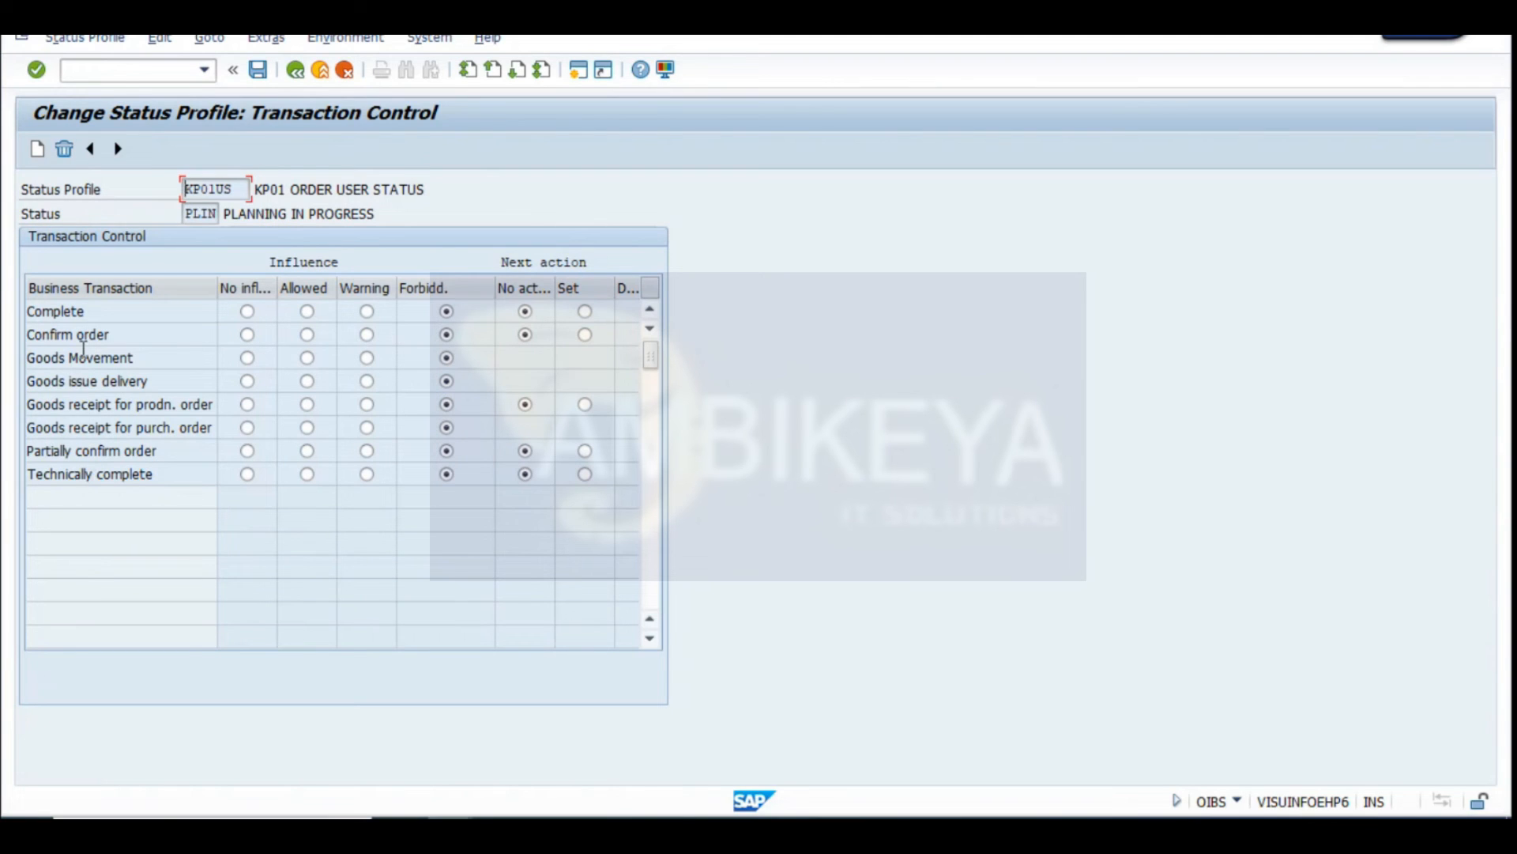
Open PCMP's transaction control, list all its business transactions, and check PCMP's forbidden transactions in the Excel sheet
{"action": "left_click", "coordinate": [295, 71]}
{"action": "double_click", "coordinate": [119, 353]}
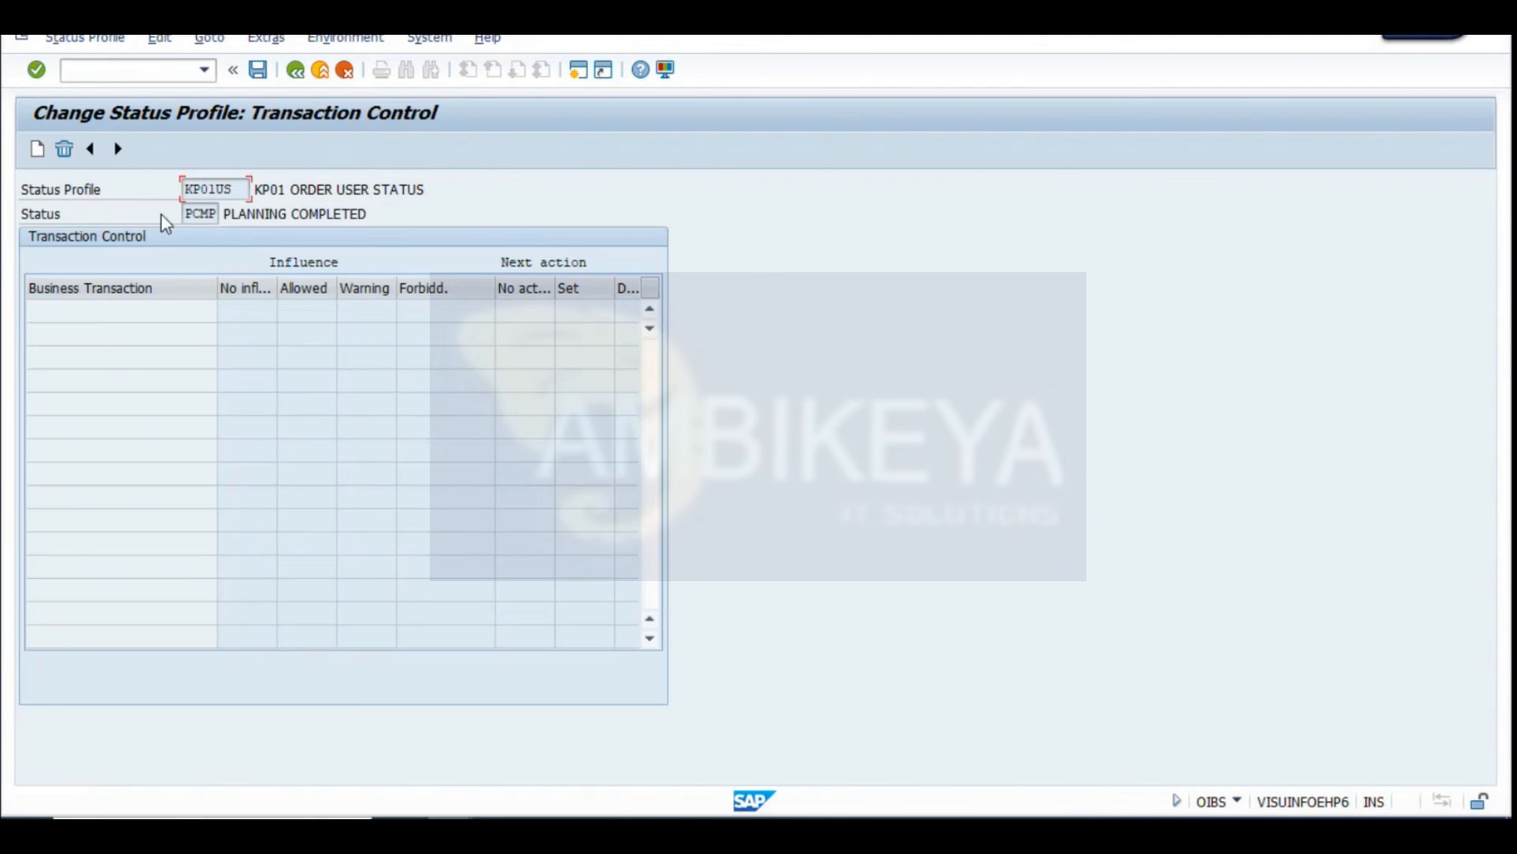
{"action": "left_click", "coordinate": [37, 149]}
{"action": "key", "text": "alt+Tab"}
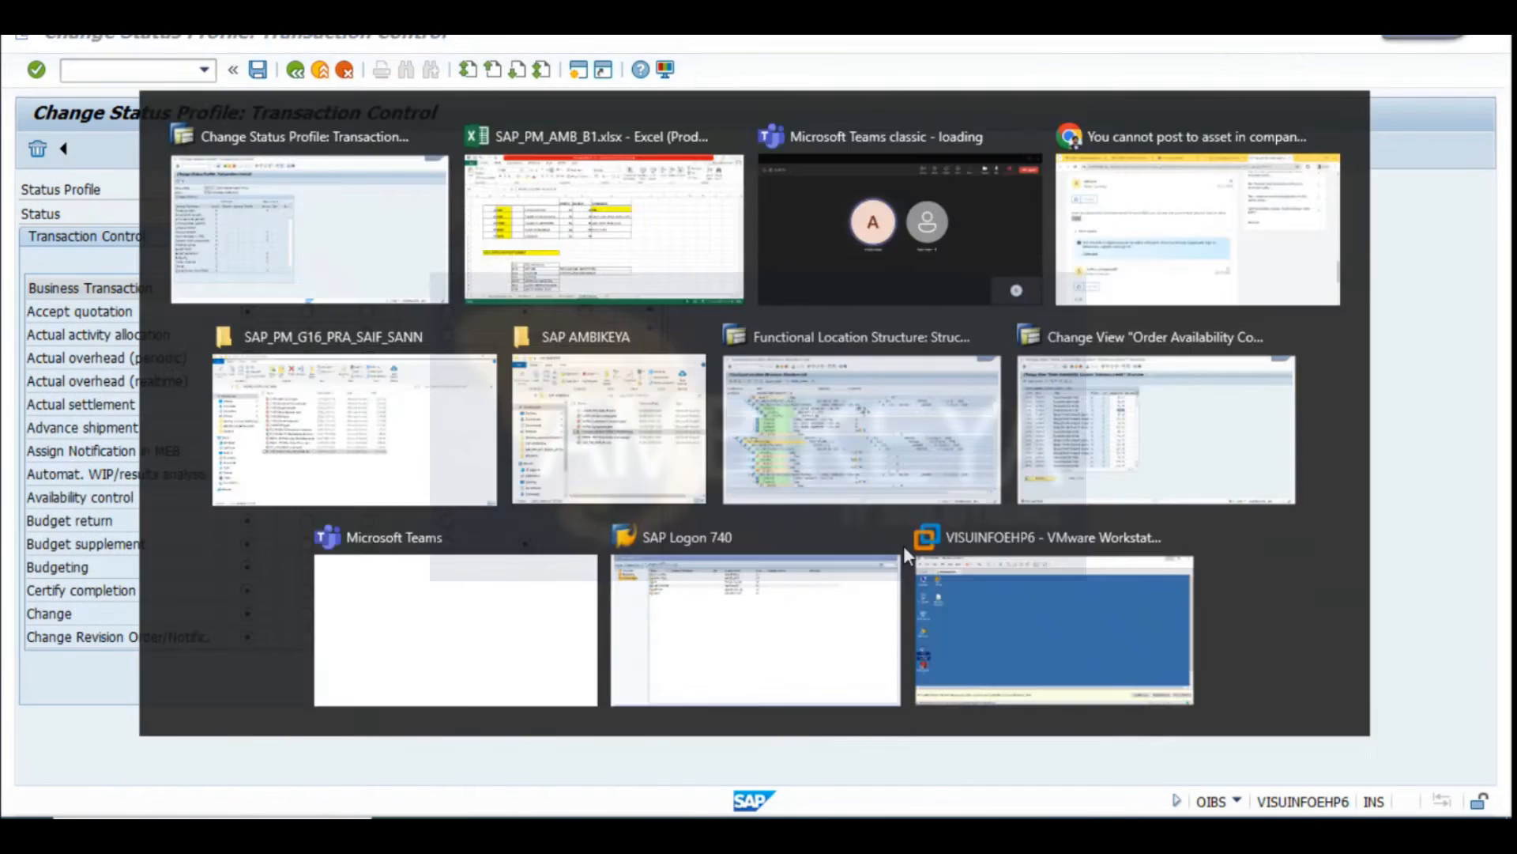
{"action": "left_click", "coordinate": [739, 378]}
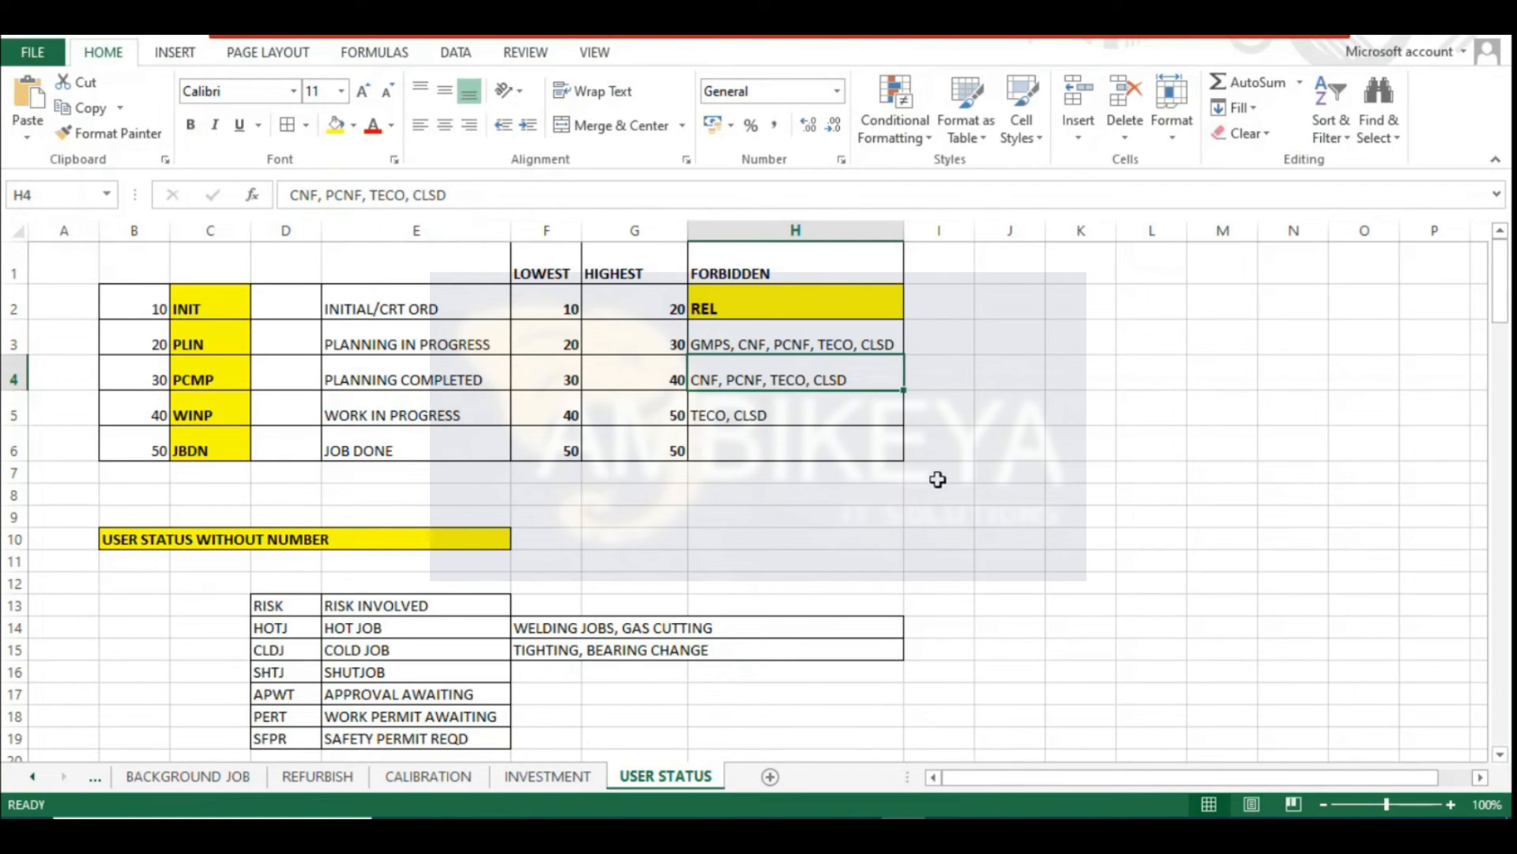
{"action": "key", "text": "alt+Tab"}
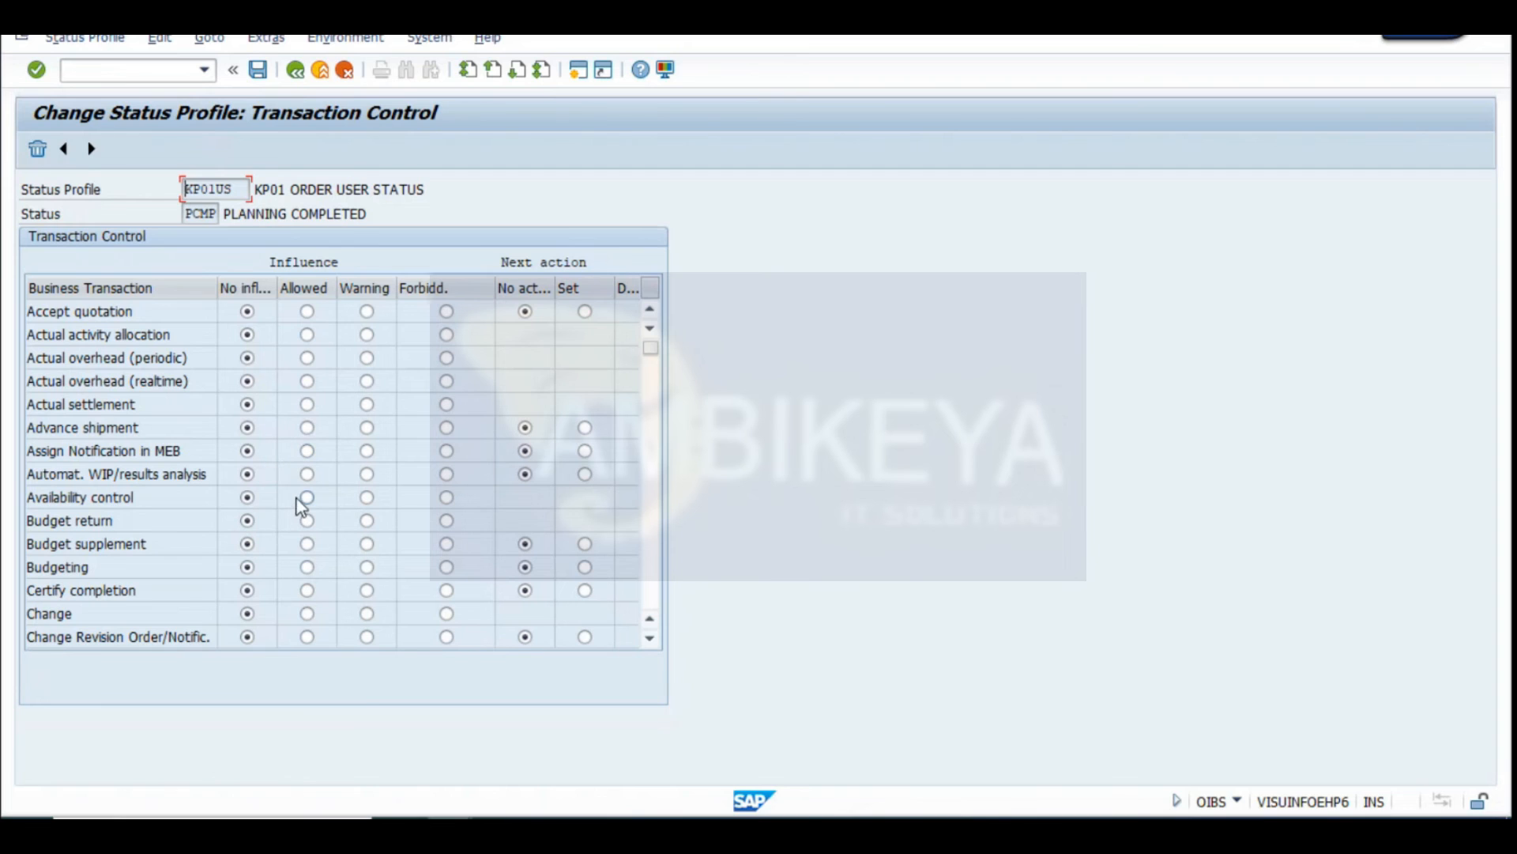
Set the Complete and Confirm order transactions to forbidden for status PCMP
{"action": "scroll", "coordinate": [330, 484], "scroll_direction": "down", "scroll_amount": 1}
{"action": "scroll", "coordinate": [331, 479], "scroll_direction": "down", "scroll_amount": 1}
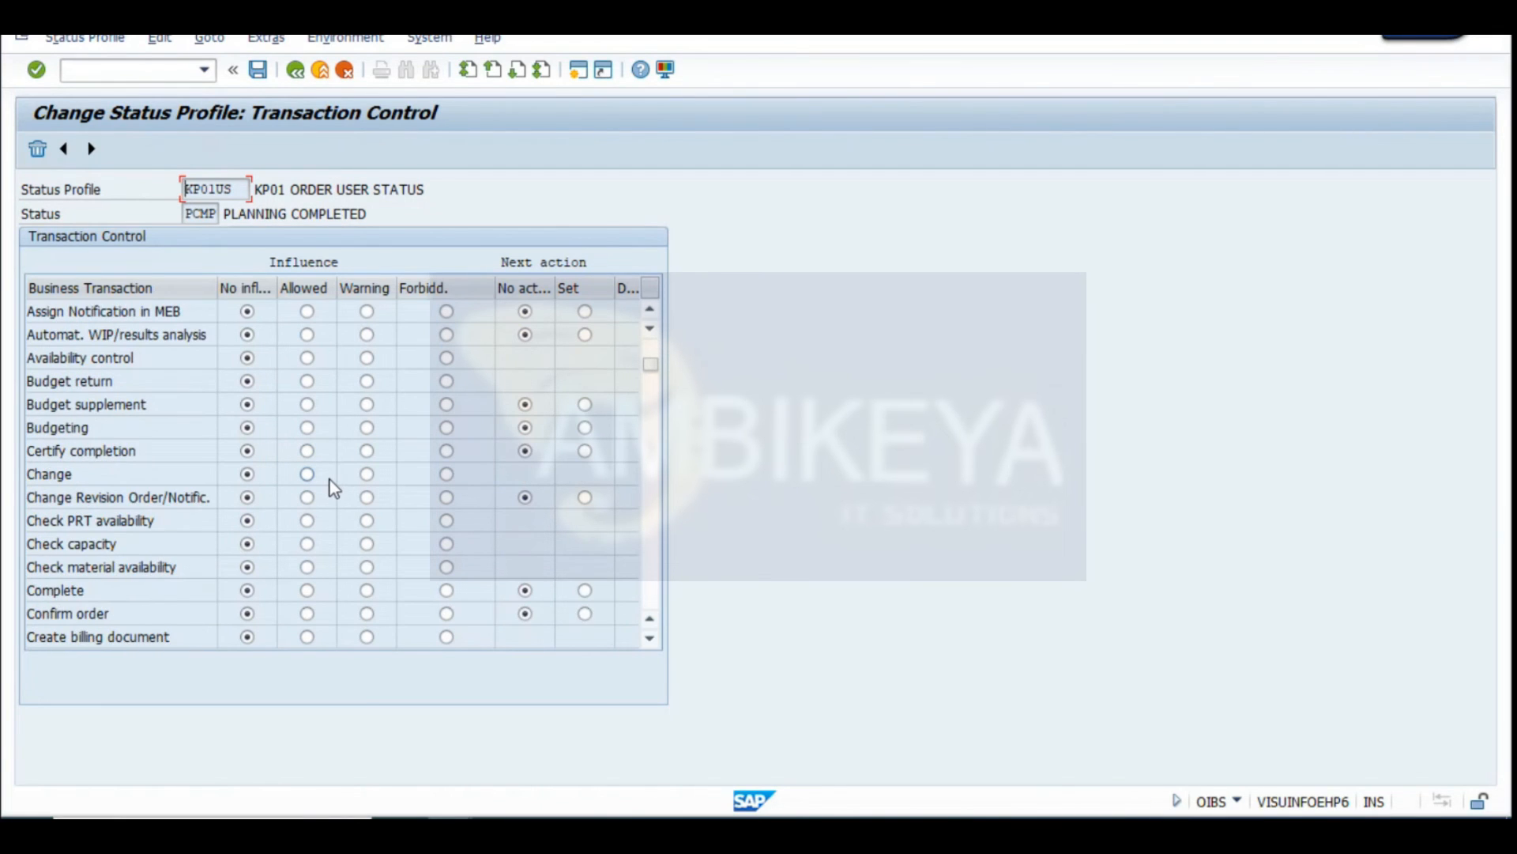
{"action": "scroll", "coordinate": [320, 484], "scroll_direction": "down", "scroll_amount": 2}
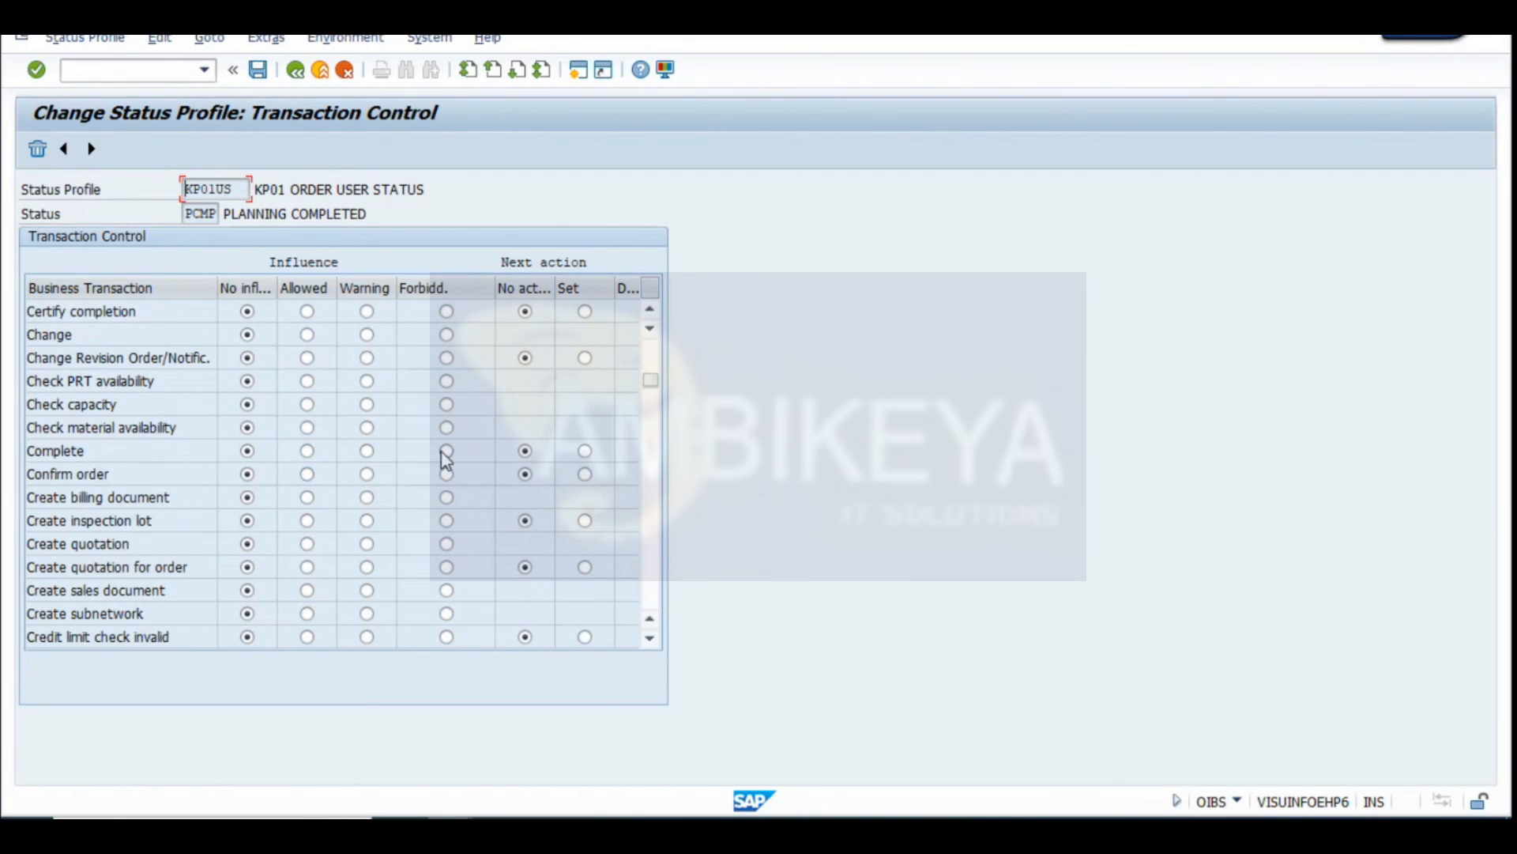
{"action": "scroll", "coordinate": [458, 501], "scroll_direction": "down", "scroll_amount": 5}
{"action": "scroll", "coordinate": [462, 511], "scroll_direction": "down", "scroll_amount": 1}
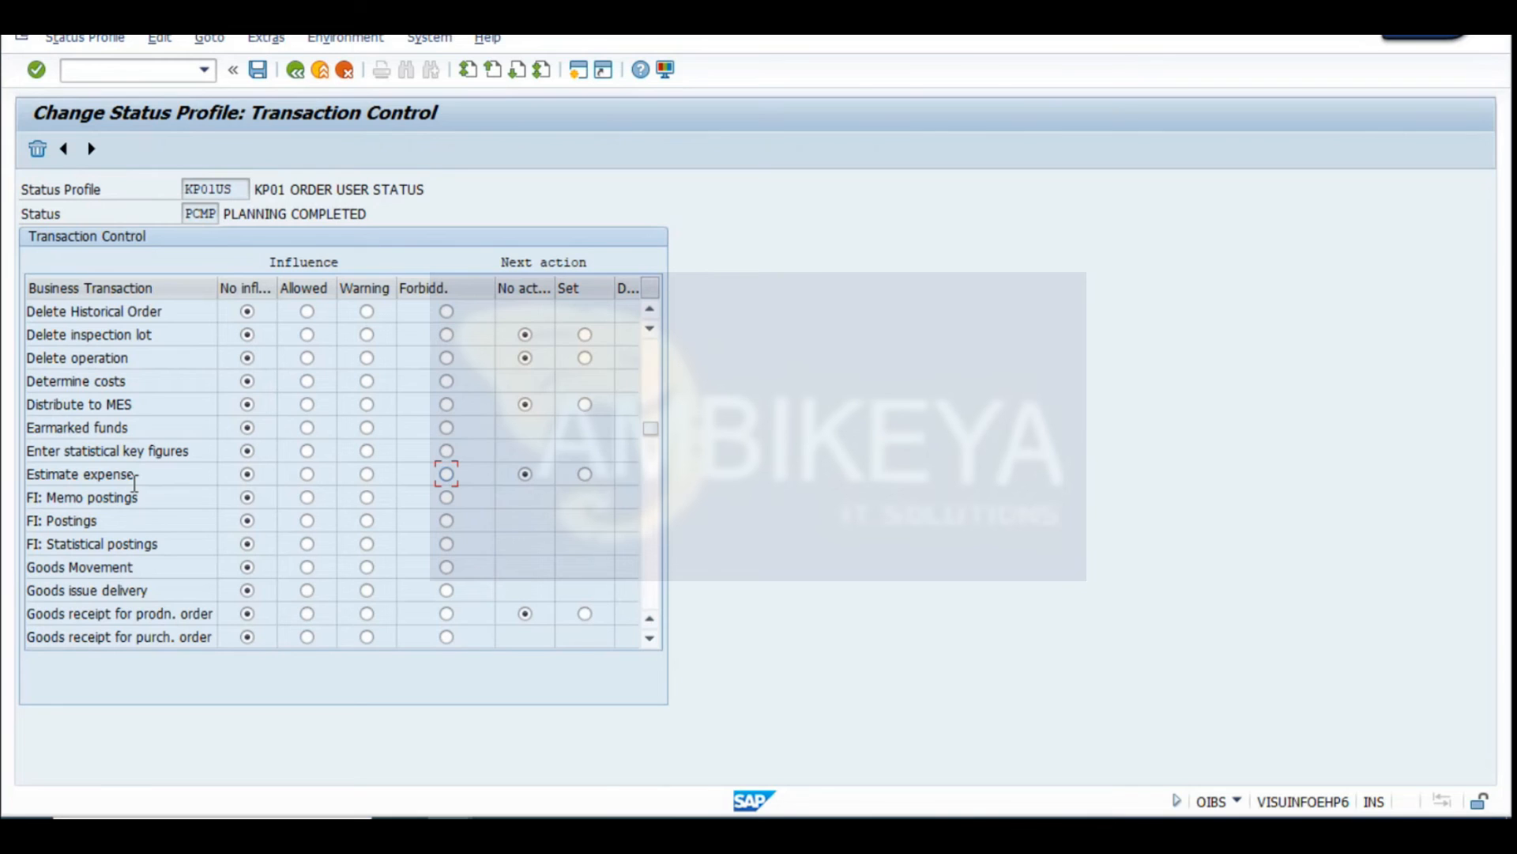
Forbid the Partially confirm order and Technically complete transactions for status PCMP
{"action": "scroll", "coordinate": [134, 484], "scroll_direction": "down", "scroll_amount": 6}
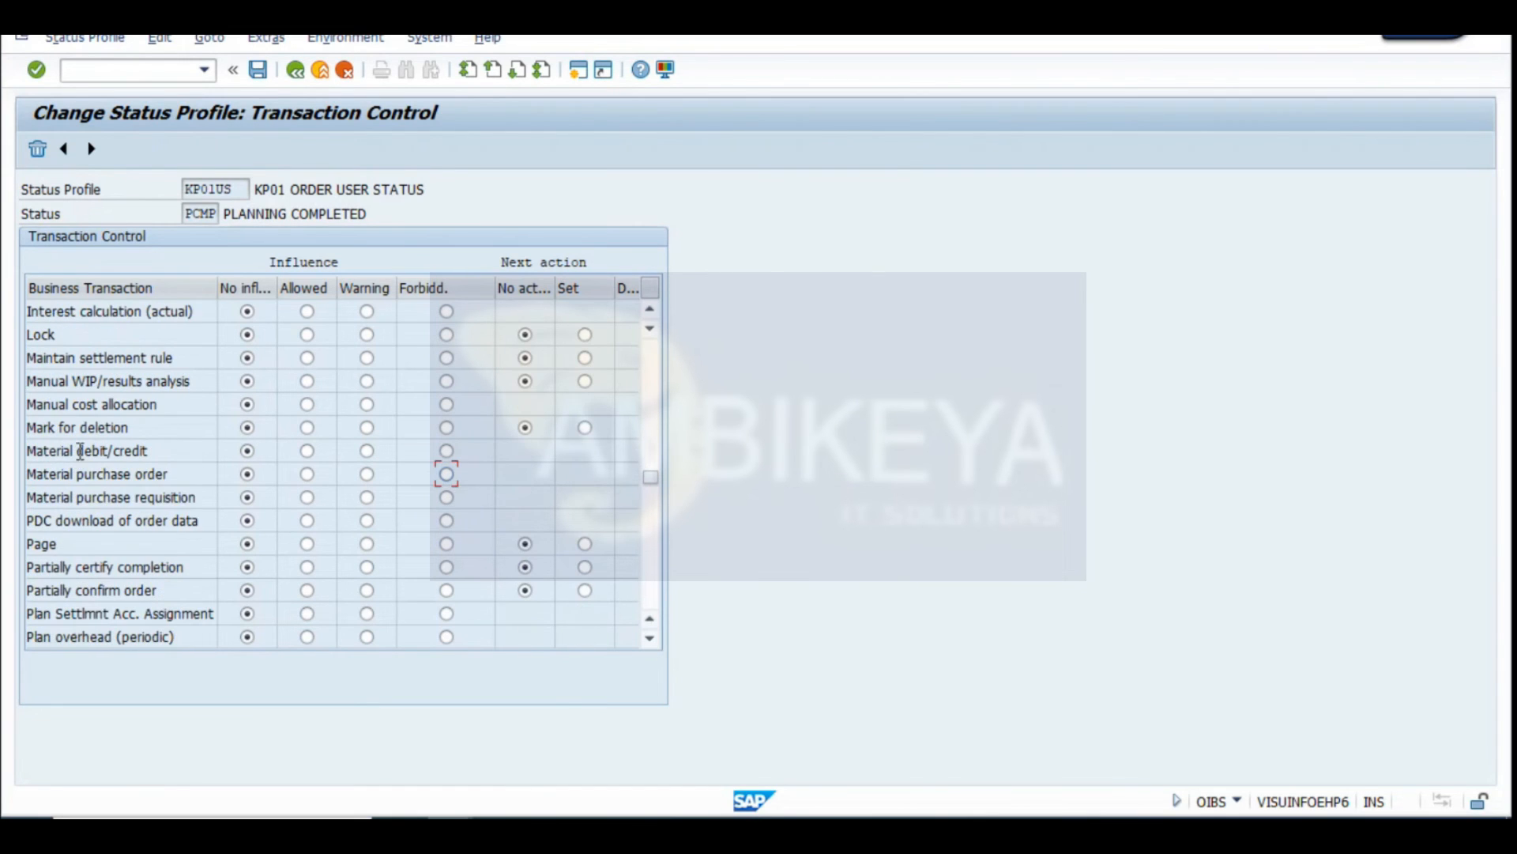
{"action": "scroll", "coordinate": [103, 485], "scroll_direction": "down", "scroll_amount": 3}
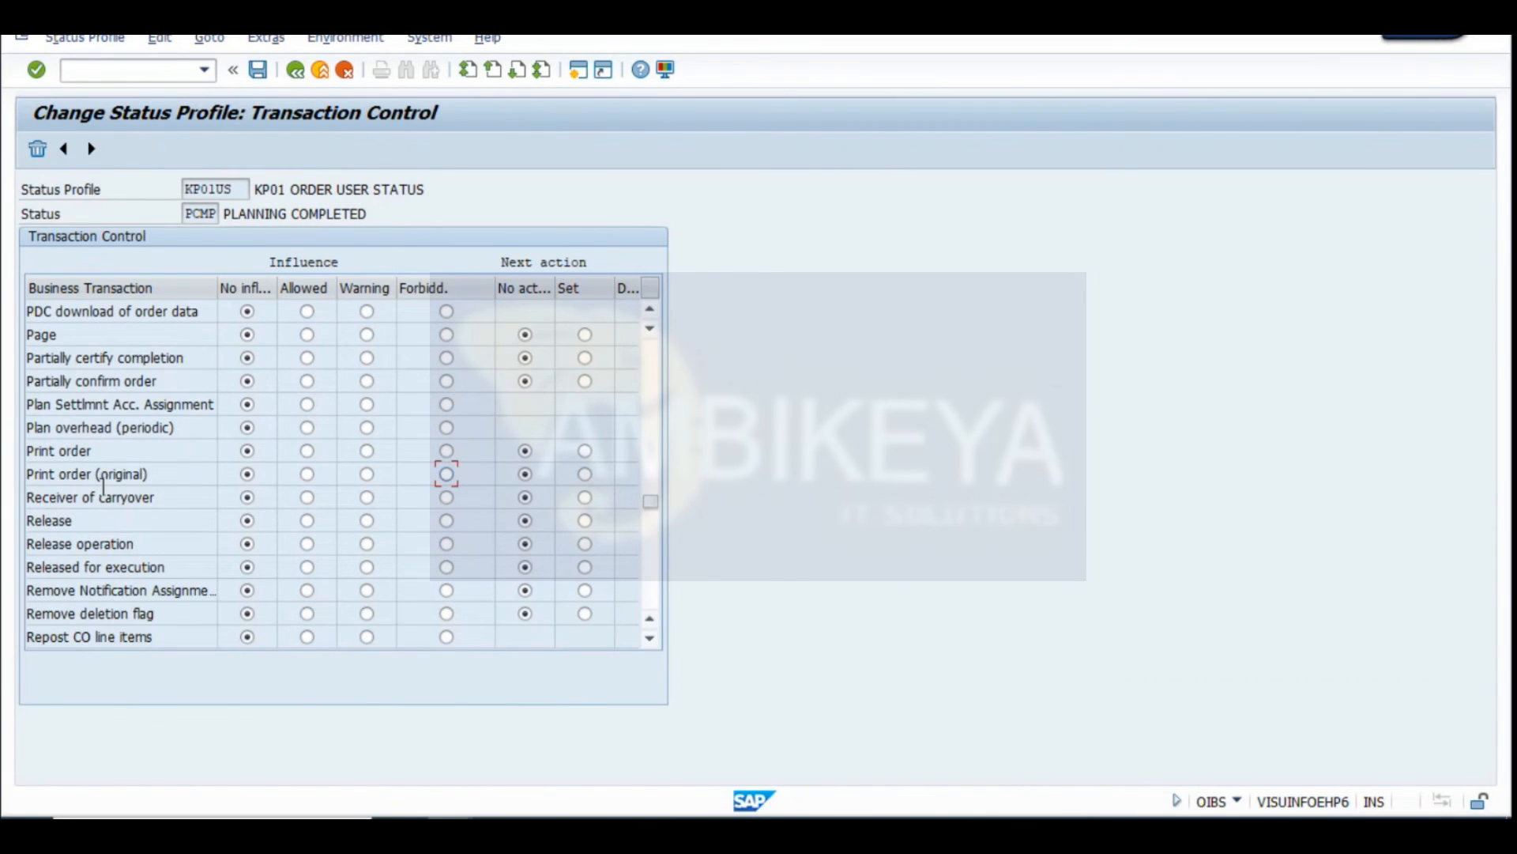
{"action": "scroll", "coordinate": [135, 544], "scroll_direction": "down", "scroll_amount": 1}
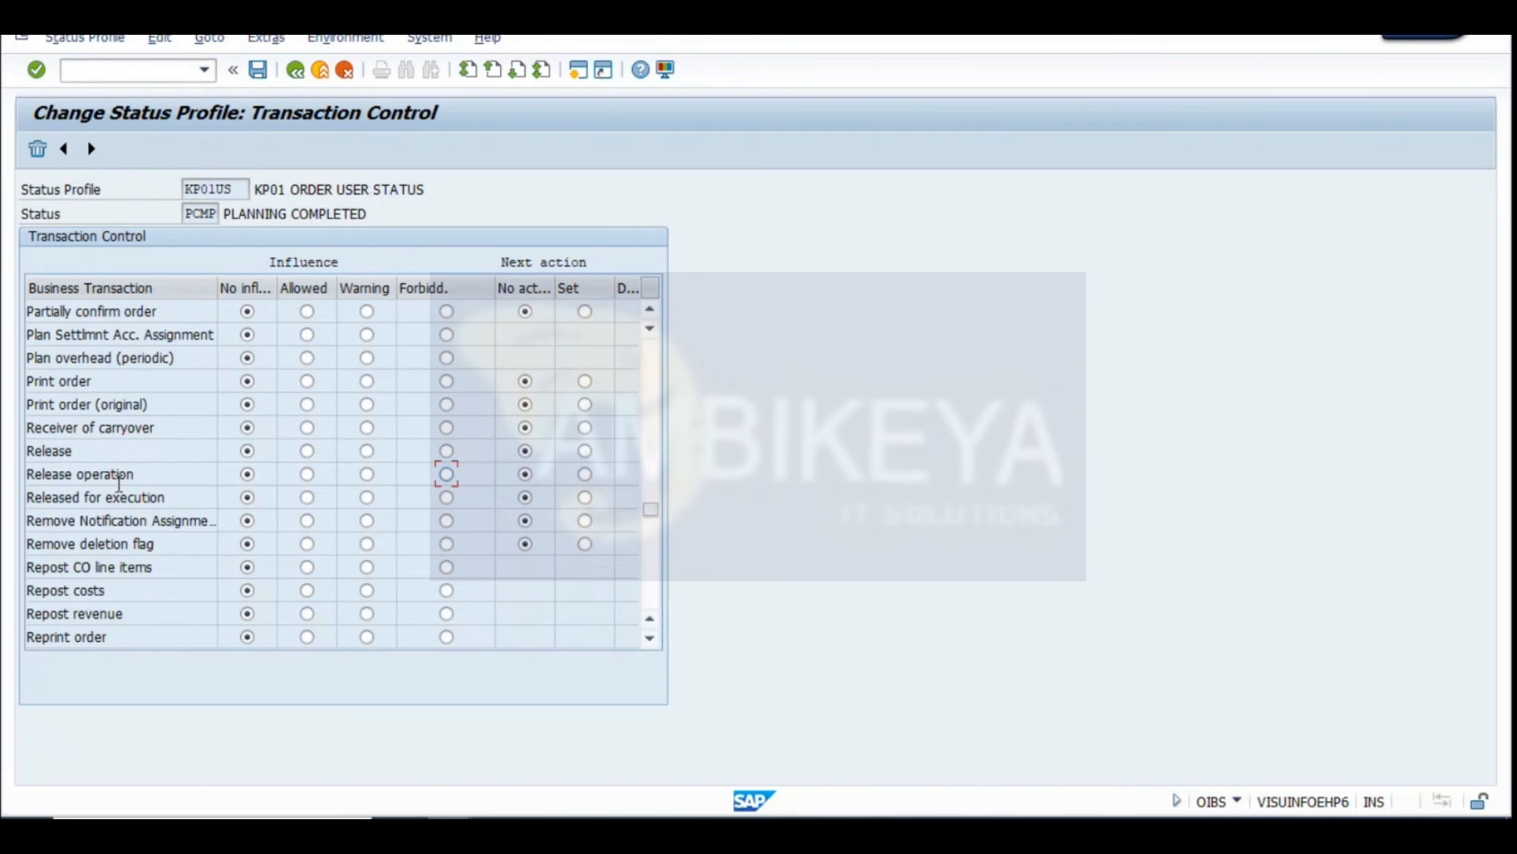
{"action": "scroll", "coordinate": [186, 542], "scroll_direction": "down", "scroll_amount": 2}
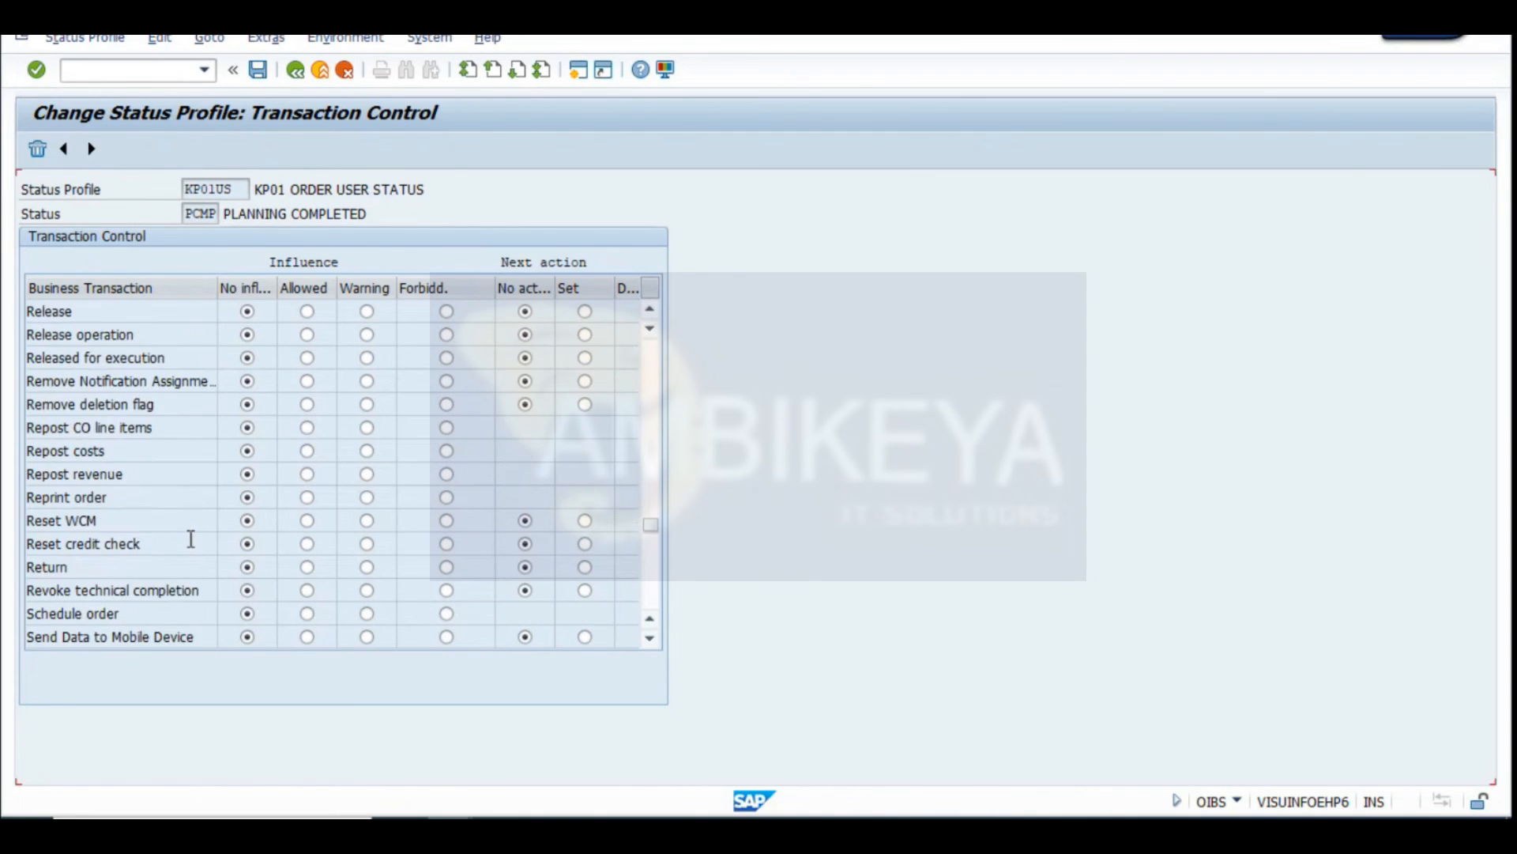
{"action": "scroll", "coordinate": [190, 539], "scroll_direction": "up", "scroll_amount": 2}
{"action": "scroll", "coordinate": [119, 410], "scroll_direction": "up", "scroll_amount": 1}
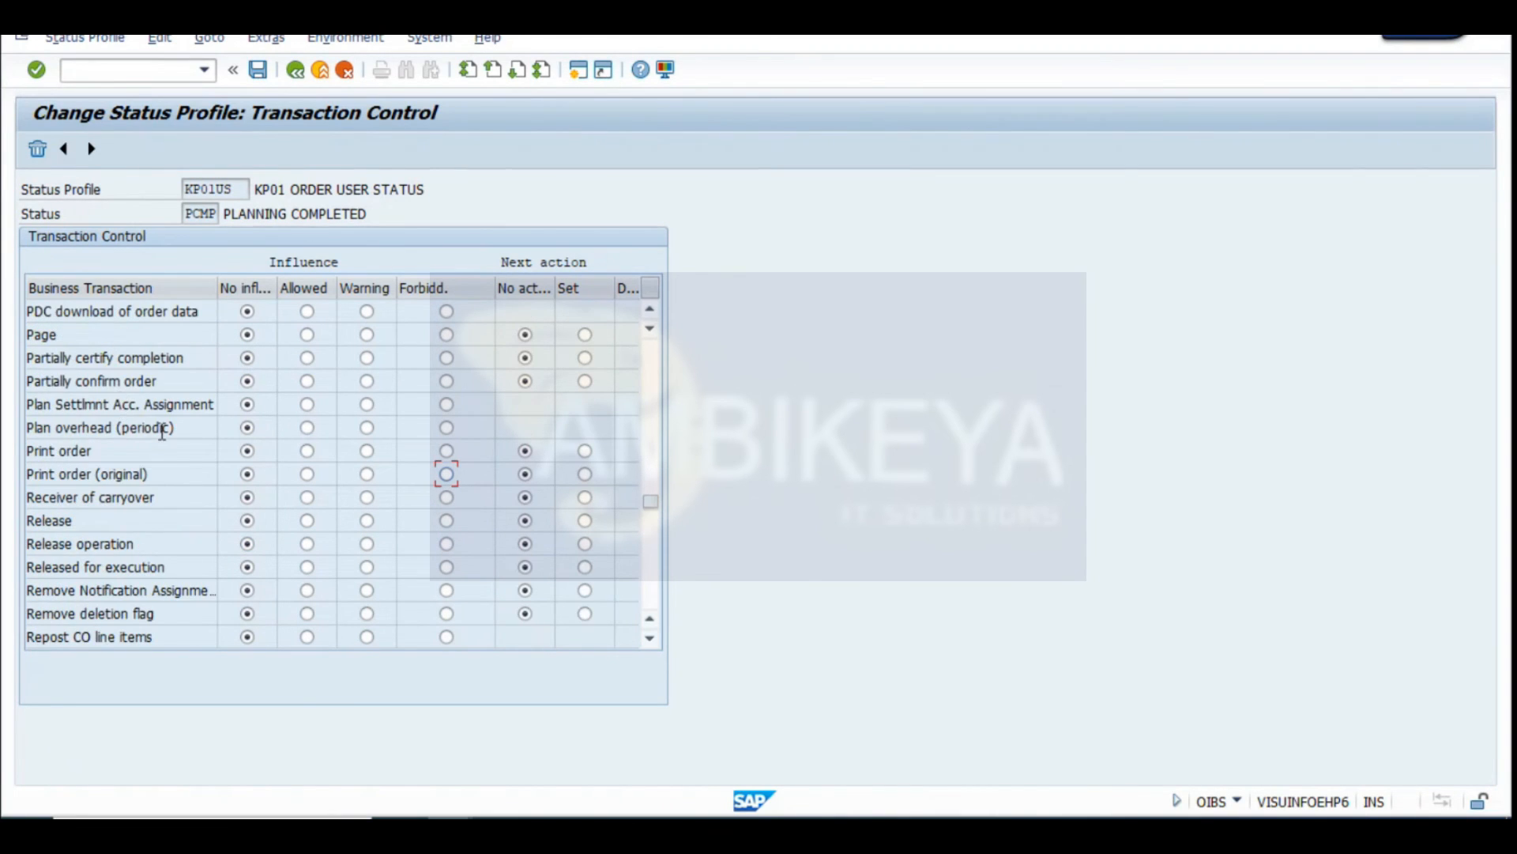
{"action": "left_click", "coordinate": [446, 381]}
{"action": "scroll", "coordinate": [451, 470], "scroll_direction": "down", "scroll_amount": 5}
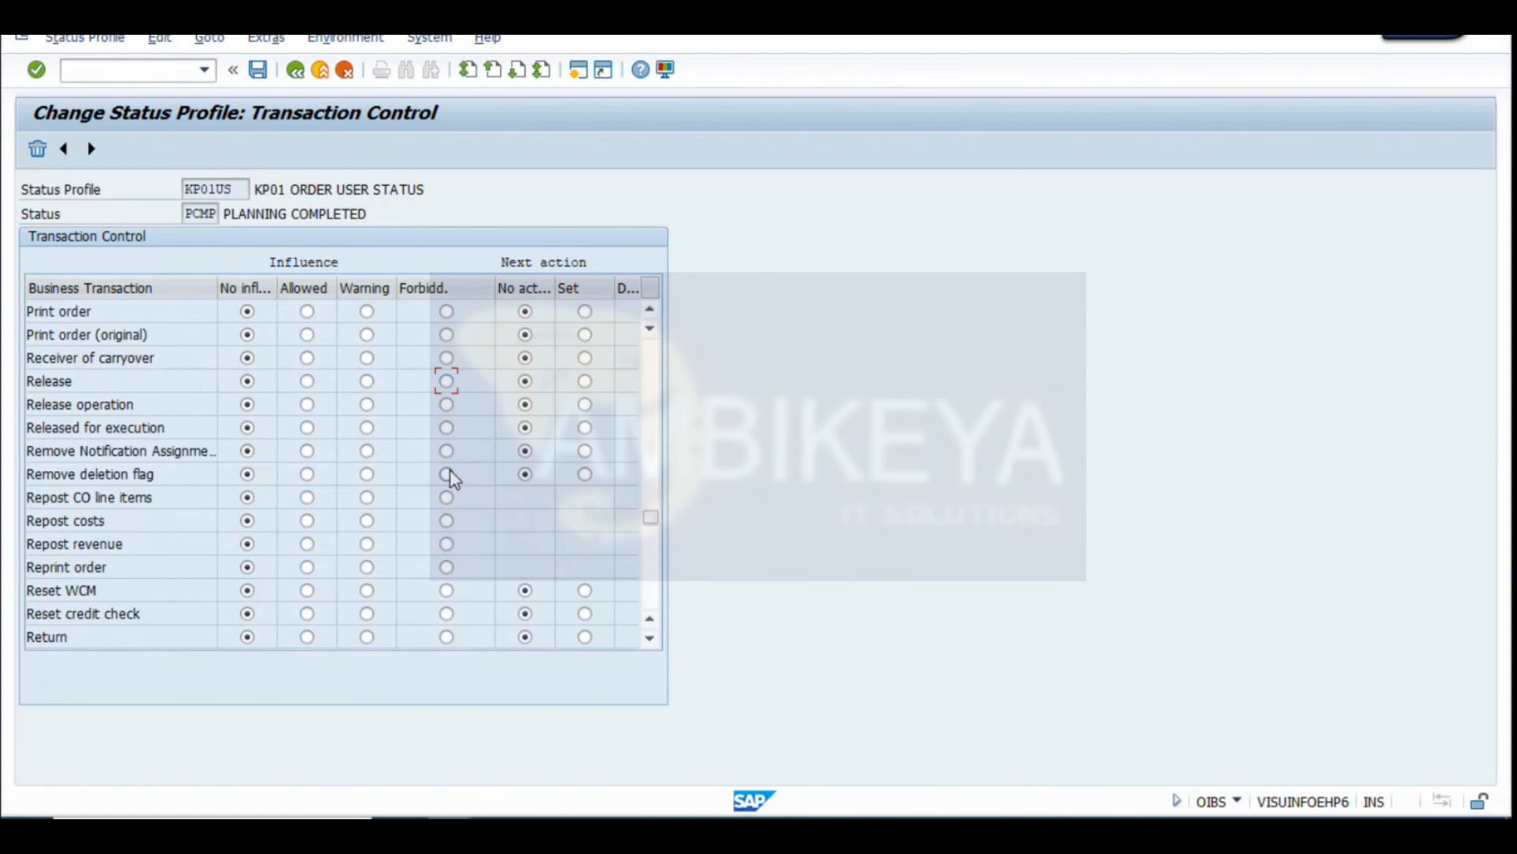
{"action": "scroll", "coordinate": [450, 476], "scroll_direction": "down", "scroll_amount": 1}
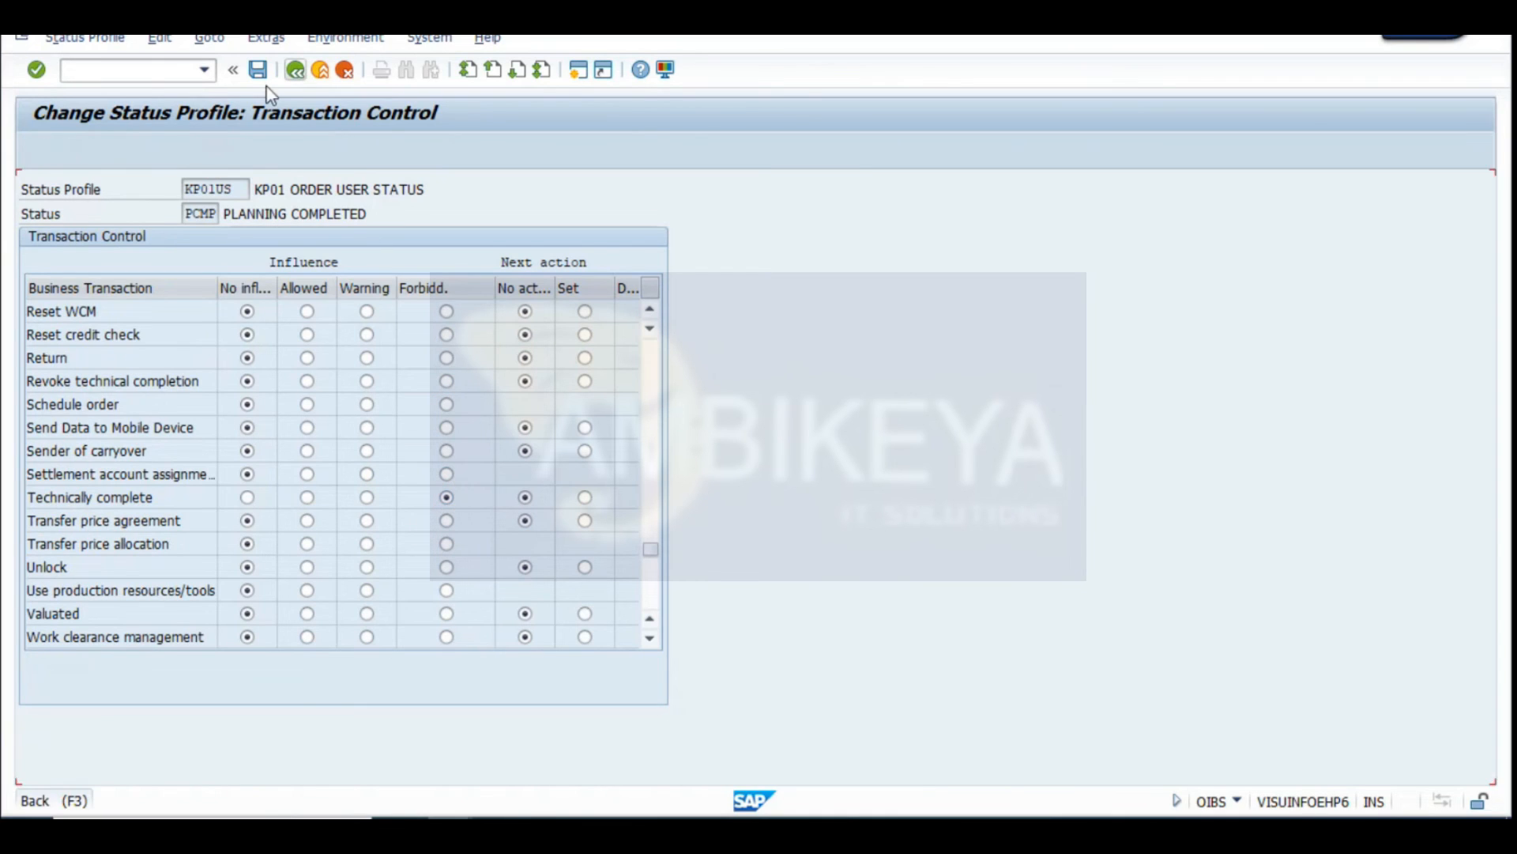
Reopen PCMP's transaction control from the status list, review its forbidden transactions and return to the list
{"action": "left_click", "coordinate": [296, 70]}
{"action": "double_click", "coordinate": [111, 358]}
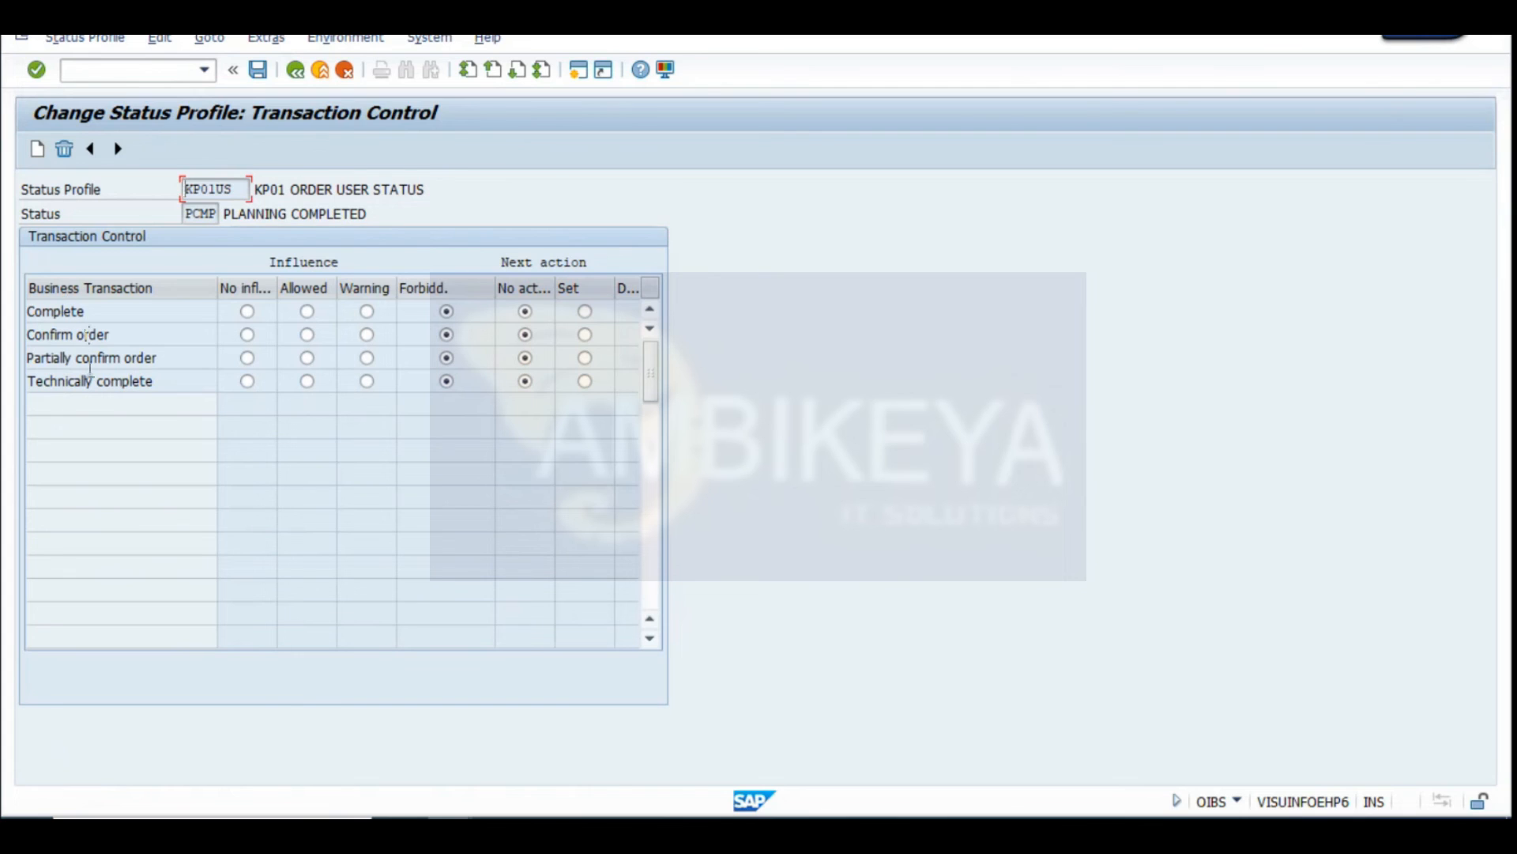
{"action": "left_click", "coordinate": [295, 71]}
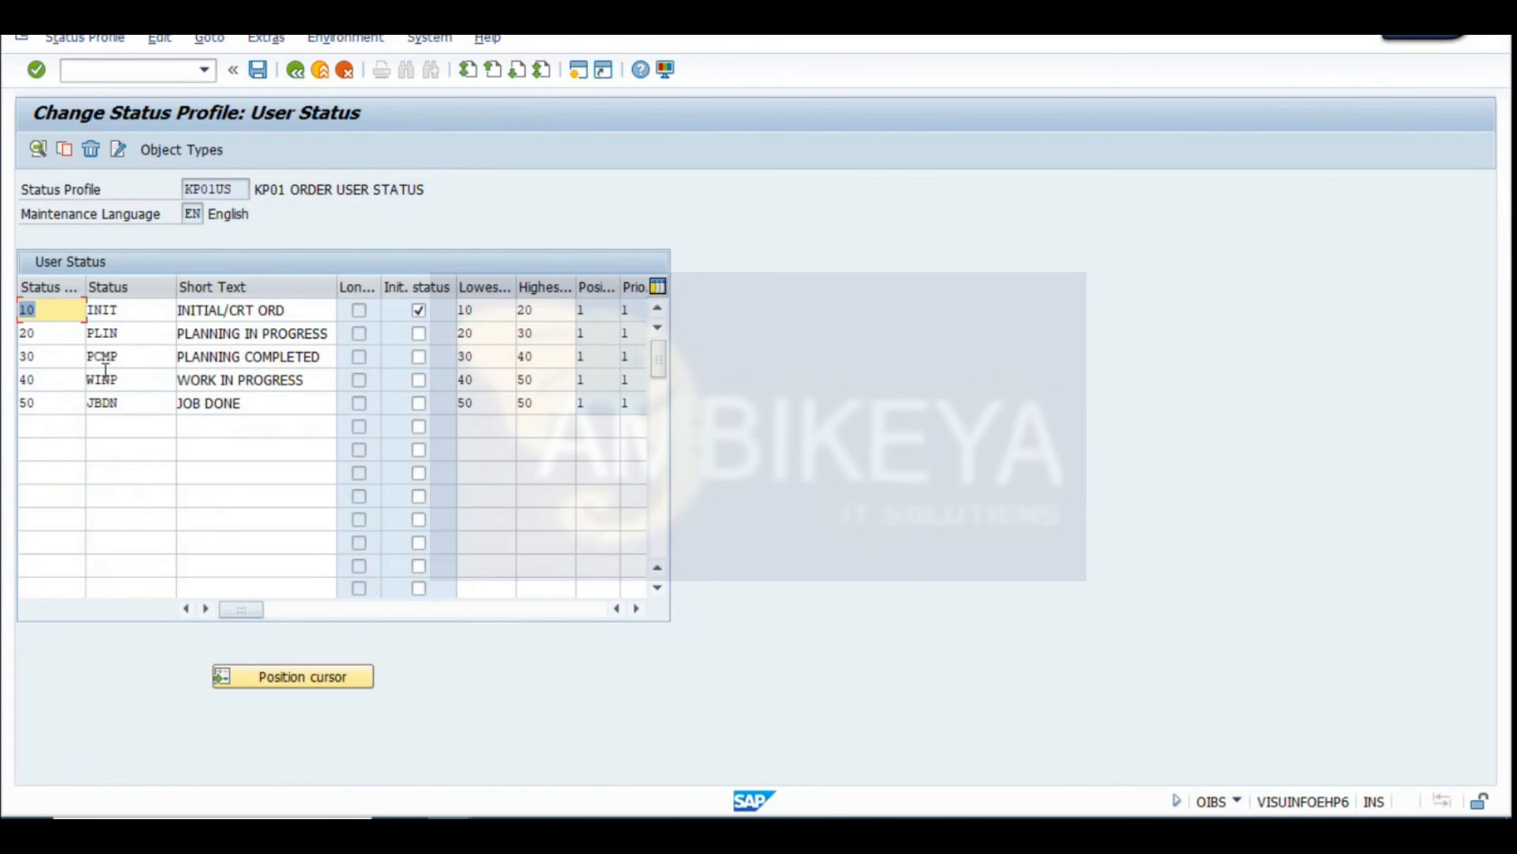
Open WINP's transaction control, list all its business transactions, and check WINP's forbidden entries in the Excel sheet
{"action": "double_click", "coordinate": [108, 378]}
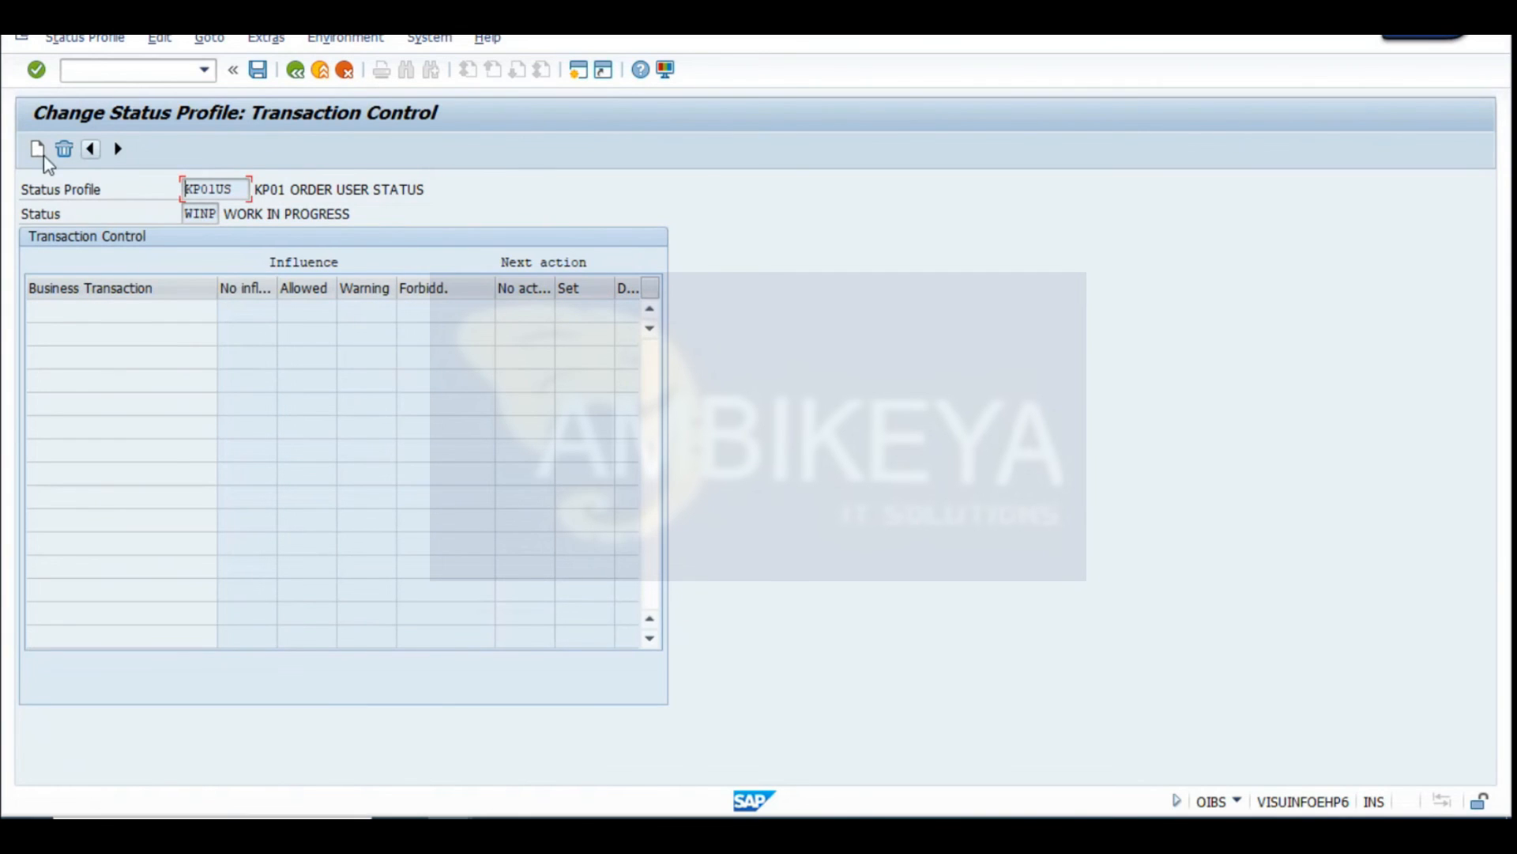
{"action": "key", "text": "alt+Tab"}
{"action": "left_click", "coordinate": [879, 415]}
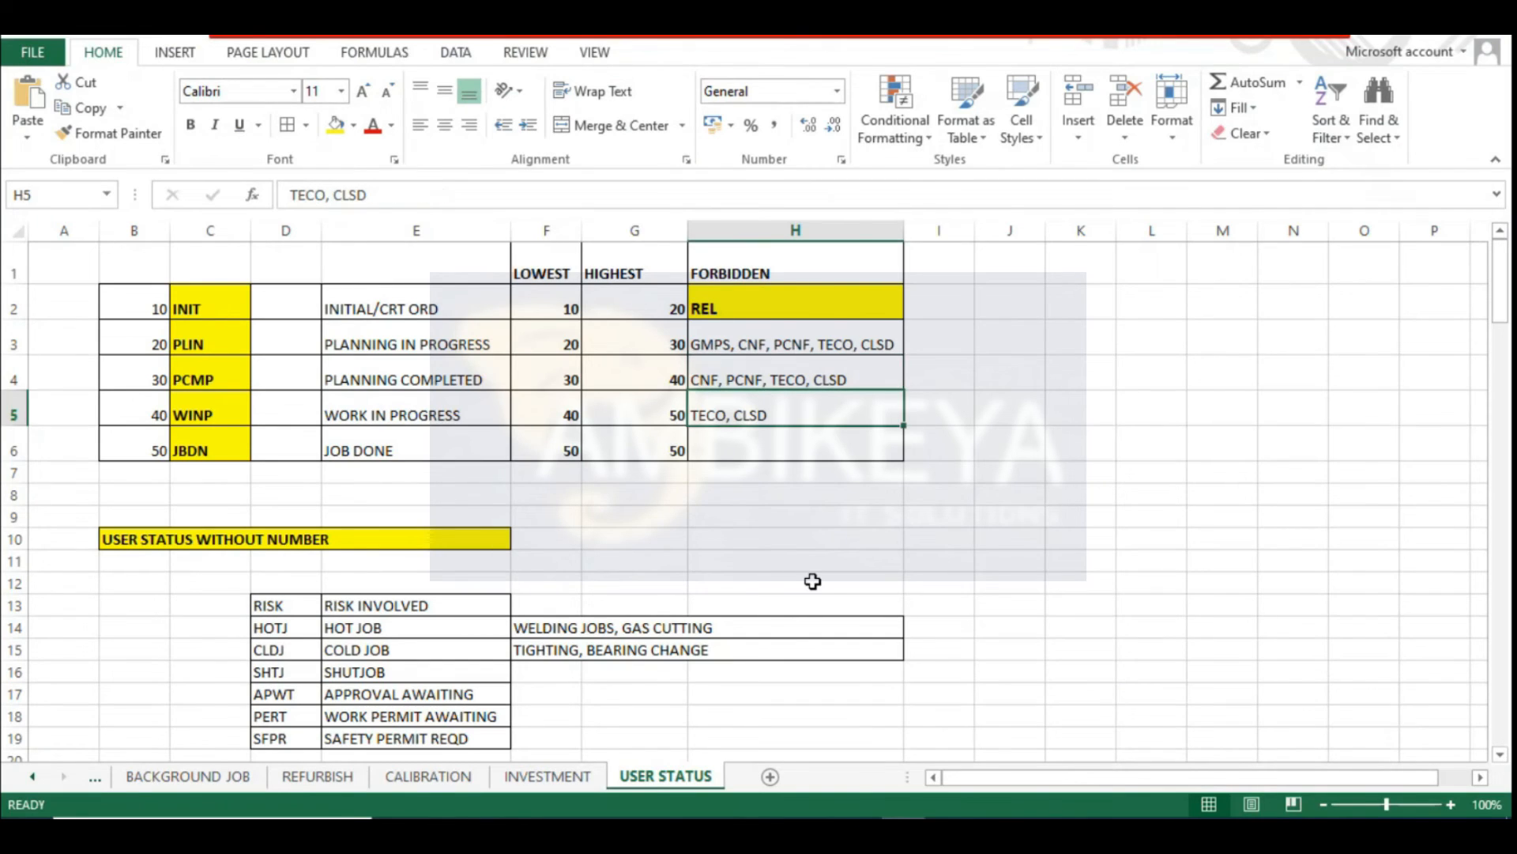
{"action": "key", "text": "alt+Tab"}
Set Complete and Technically complete to forbidden for status WINP and return to the status list
{"action": "scroll", "coordinate": [174, 479], "scroll_direction": "down", "scroll_amount": 2}
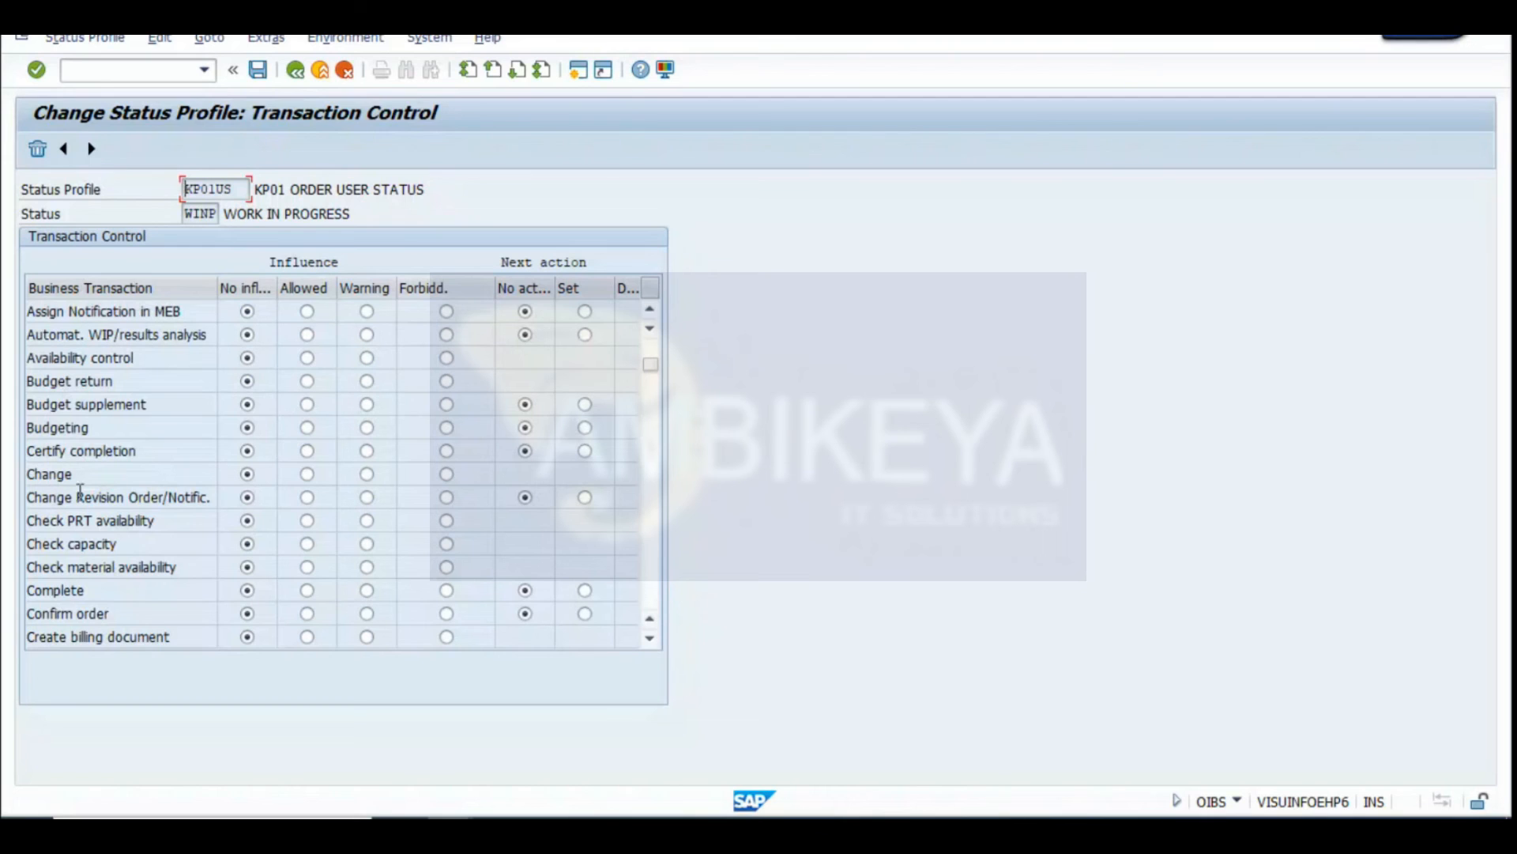
{"action": "scroll", "coordinate": [121, 575], "scroll_direction": "down", "scroll_amount": 1}
{"action": "left_click", "coordinate": [447, 520]}
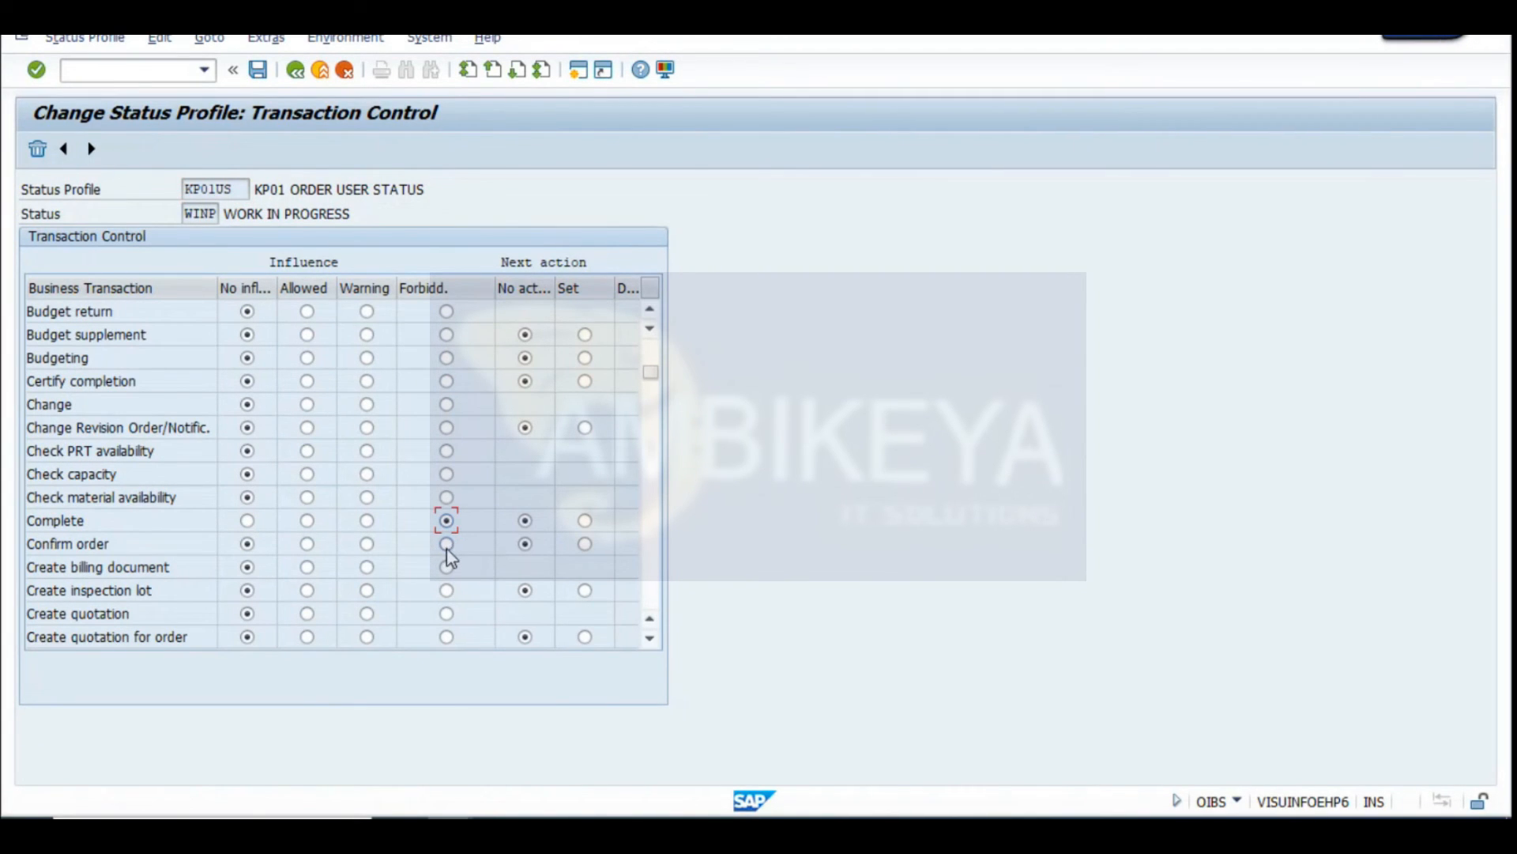
{"action": "scroll", "coordinate": [448, 557], "scroll_direction": "down", "scroll_amount": 20}
{"action": "scroll", "coordinate": [448, 570], "scroll_direction": "down", "scroll_amount": 7}
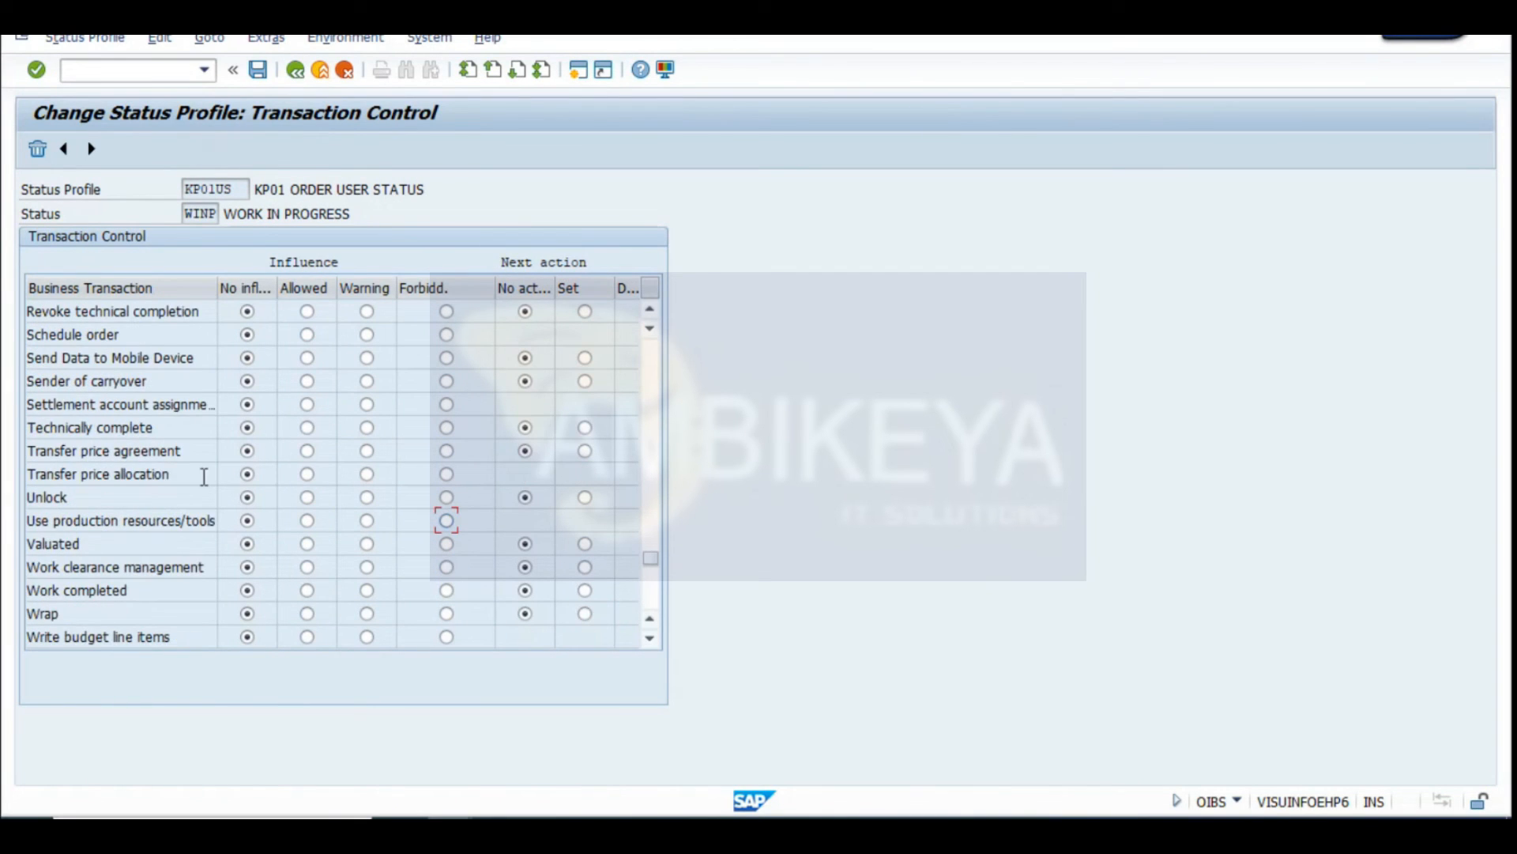
{"action": "scroll", "coordinate": [199, 462], "scroll_direction": "down", "scroll_amount": 2}
{"action": "scroll", "coordinate": [193, 439], "scroll_direction": "up", "scroll_amount": 2}
{"action": "left_click", "coordinate": [447, 428]}
{"action": "left_click", "coordinate": [295, 71]}
Check JBDN's transaction control and its forbidden entry in the Excel sheet, and return to the status list
{"action": "double_click", "coordinate": [103, 404]}
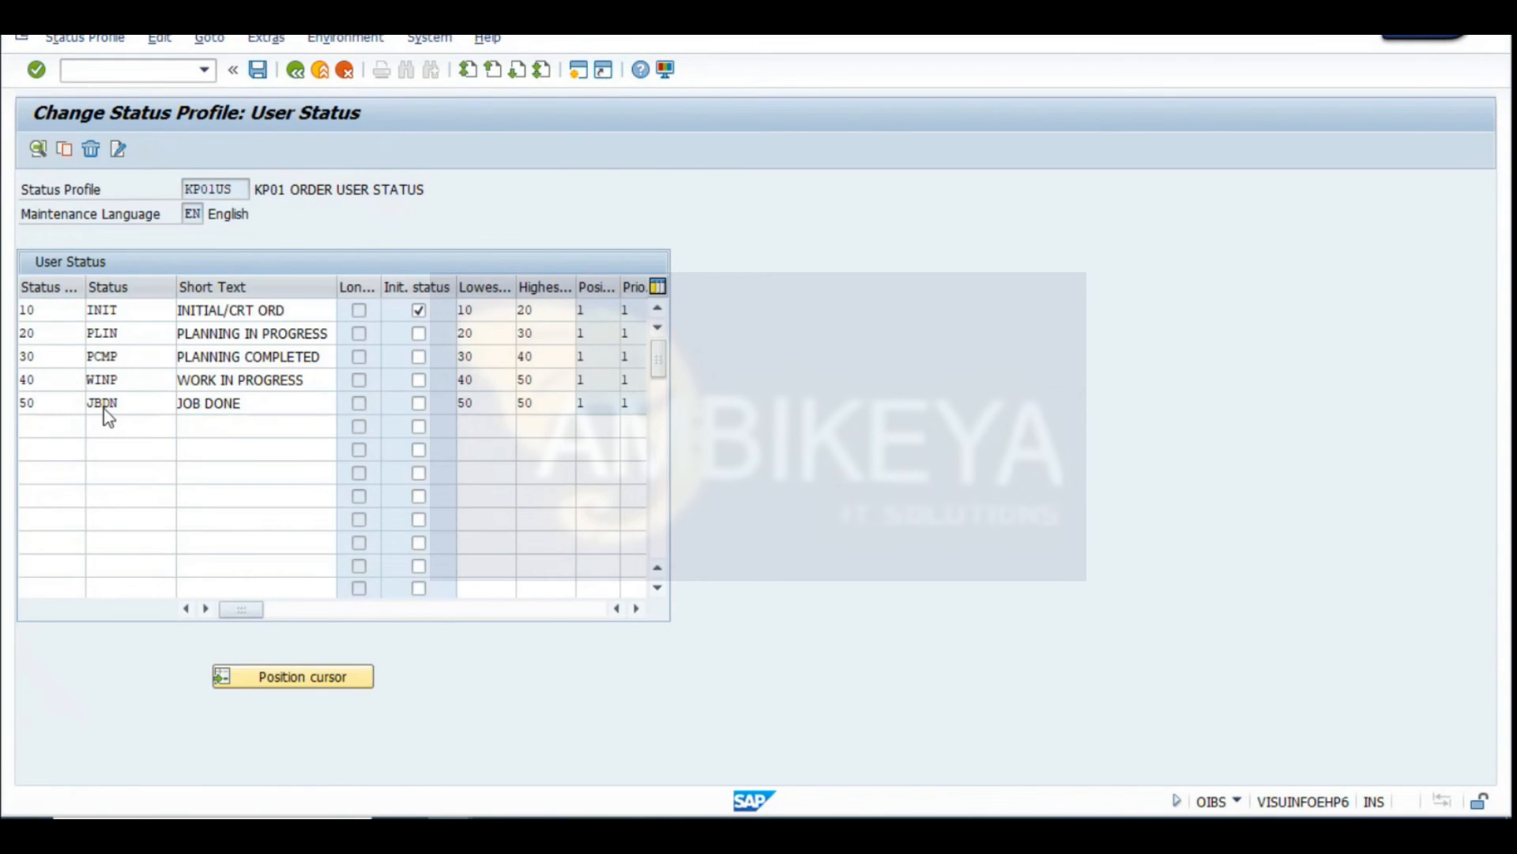
{"action": "left_click", "coordinate": [295, 71]}
{"action": "key", "text": "alt+Tab"}
{"action": "key", "text": "alt+Tab"}
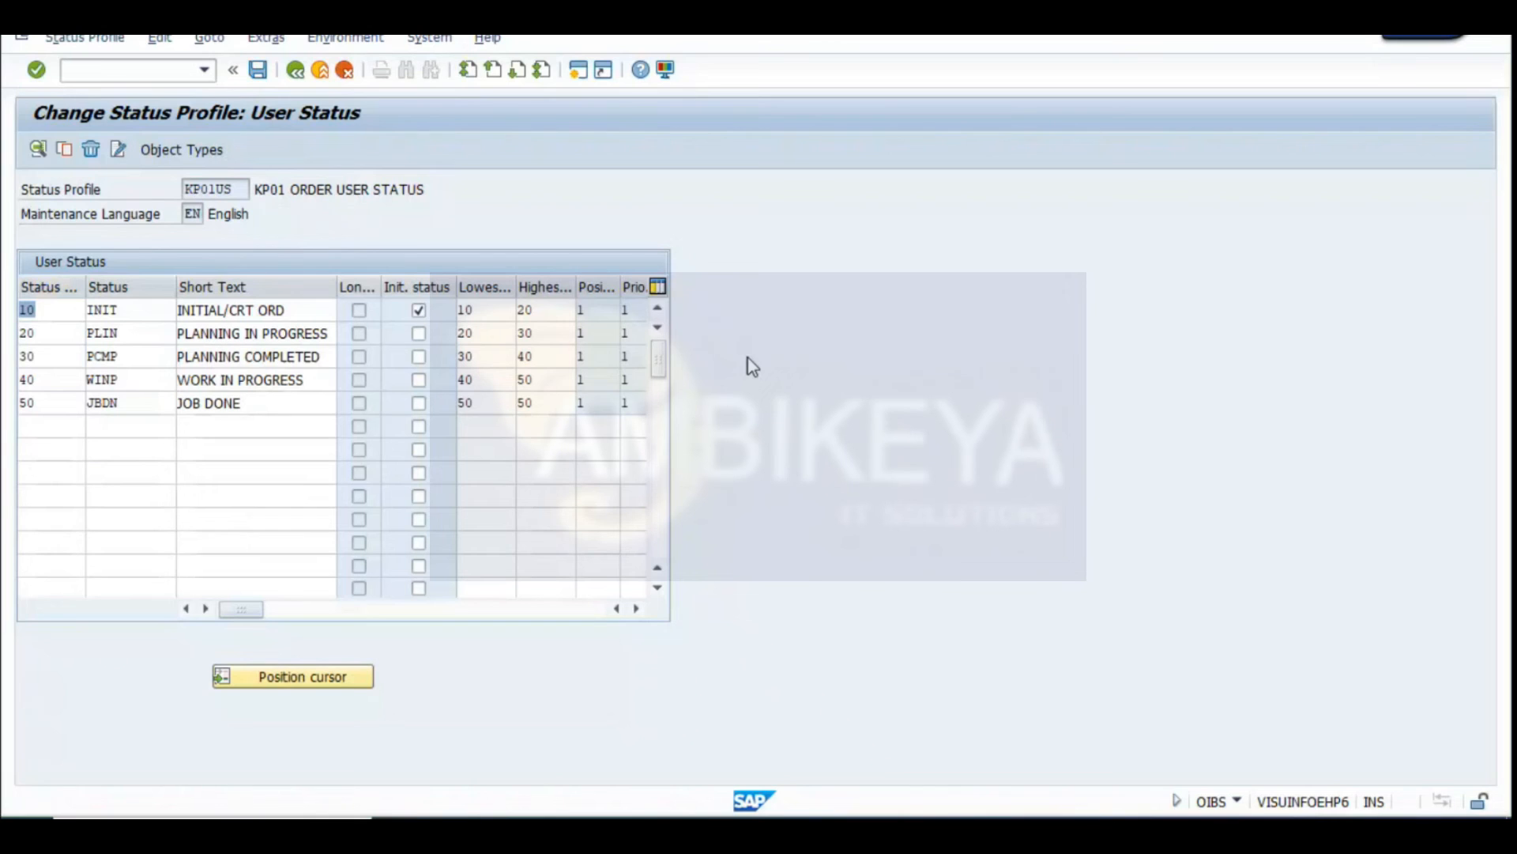
Review WINP's forbidden transactions in its transaction control and compare them with the Excel sheet
{"action": "left_click", "coordinate": [117, 379]}
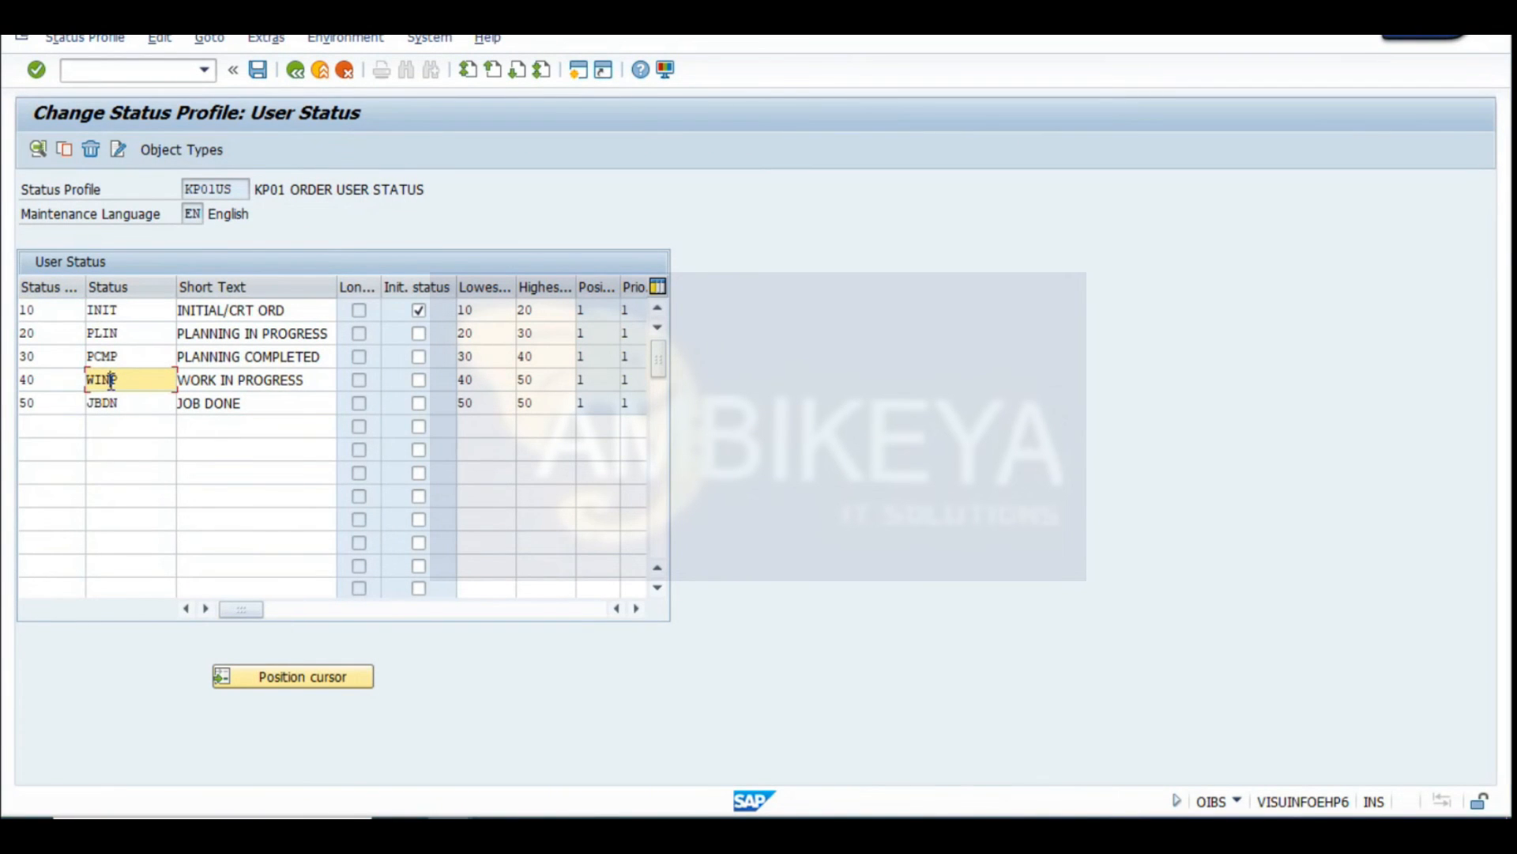
{"action": "double_click", "coordinate": [112, 381]}
{"action": "left_click_drag", "start_coordinate": [148, 336], "coordinate": [27, 313]}
{"action": "left_click", "coordinate": [316, 76]}
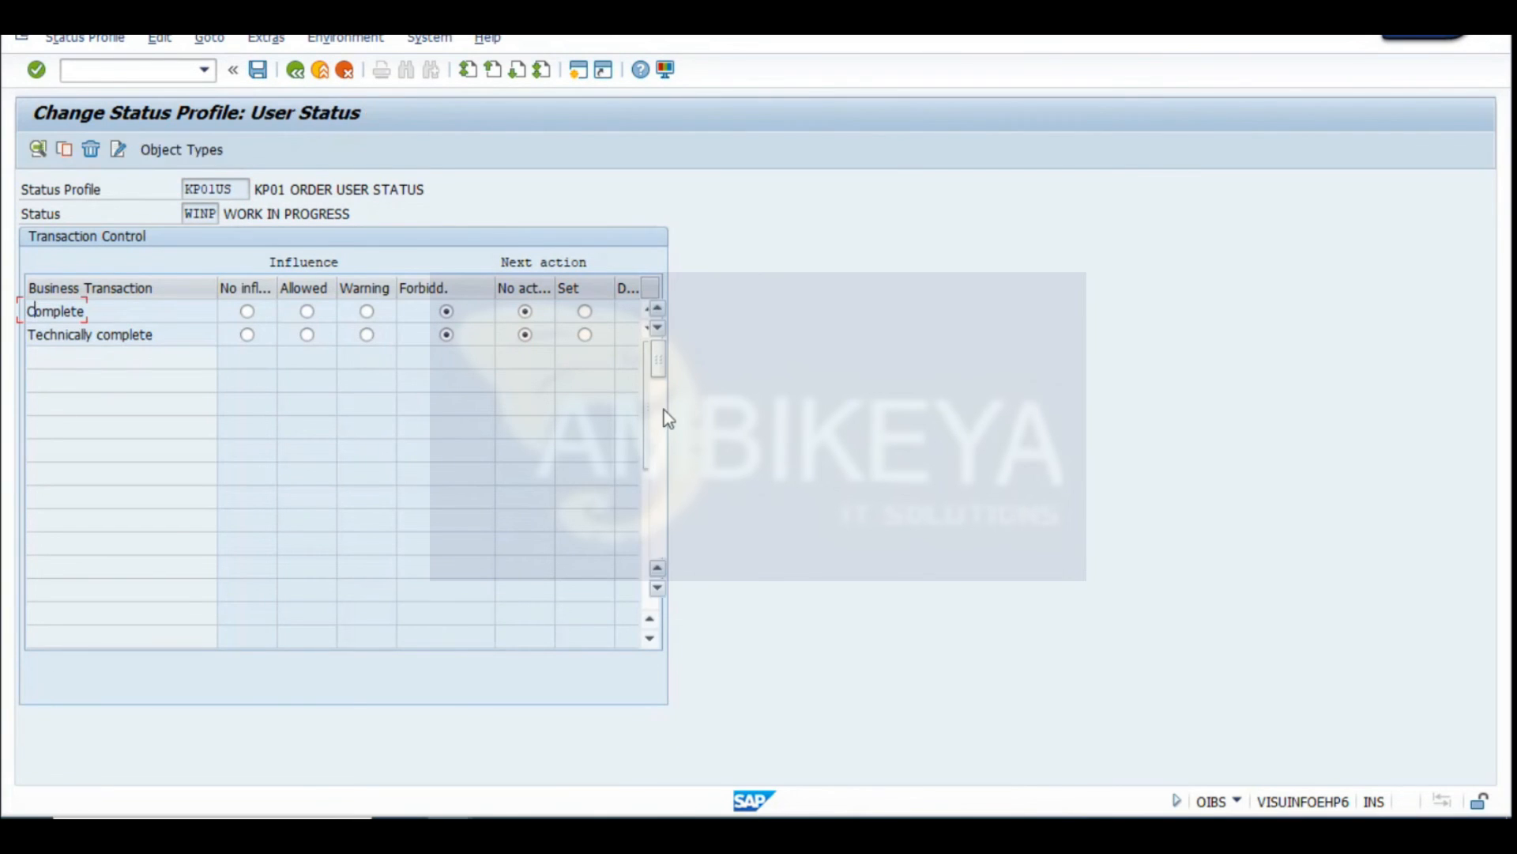
{"action": "key", "text": "alt+Tab"}
{"action": "left_click", "coordinate": [721, 421]}
{"action": "key", "text": "alt+Tab"}
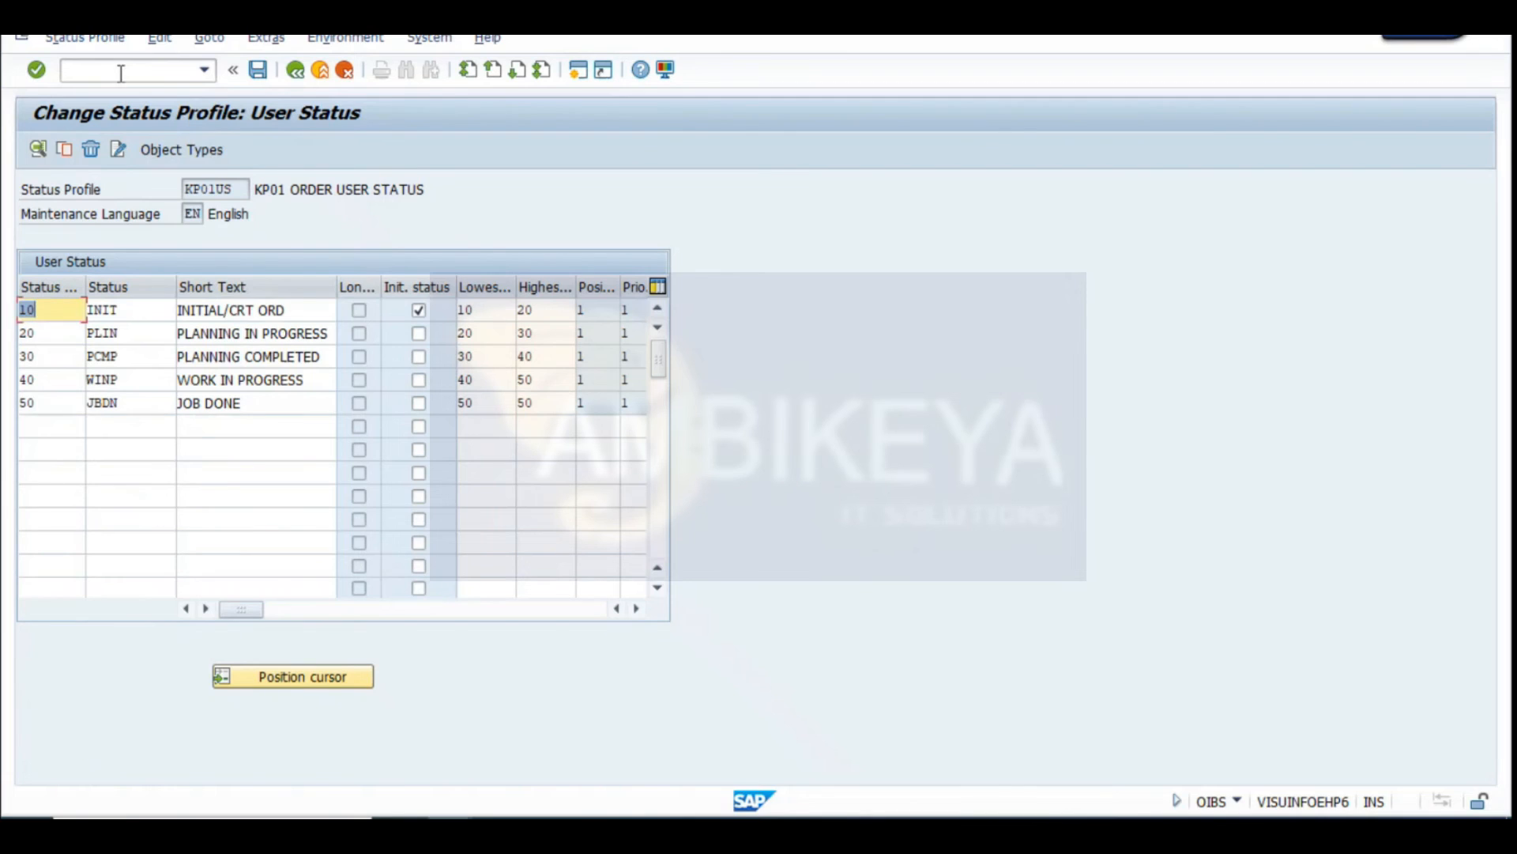
Save the status profile KP01US with its transaction control settings to the proposed customizing request
{"action": "left_click", "coordinate": [257, 71]}
{"action": "left_click", "coordinate": [330, 386]}
Copy the unnumbered statuses RISK, HOTJ, CLDJ, SHTJ, APWT, PERT and SFPR with their texts from Excel into the KP01US status list
{"action": "key", "text": "alt+Tab"}
{"action": "scroll", "coordinate": [597, 580], "scroll_direction": "down", "scroll_amount": 1}
{"action": "left_click_drag", "start_coordinate": [269, 492], "coordinate": [430, 616]}
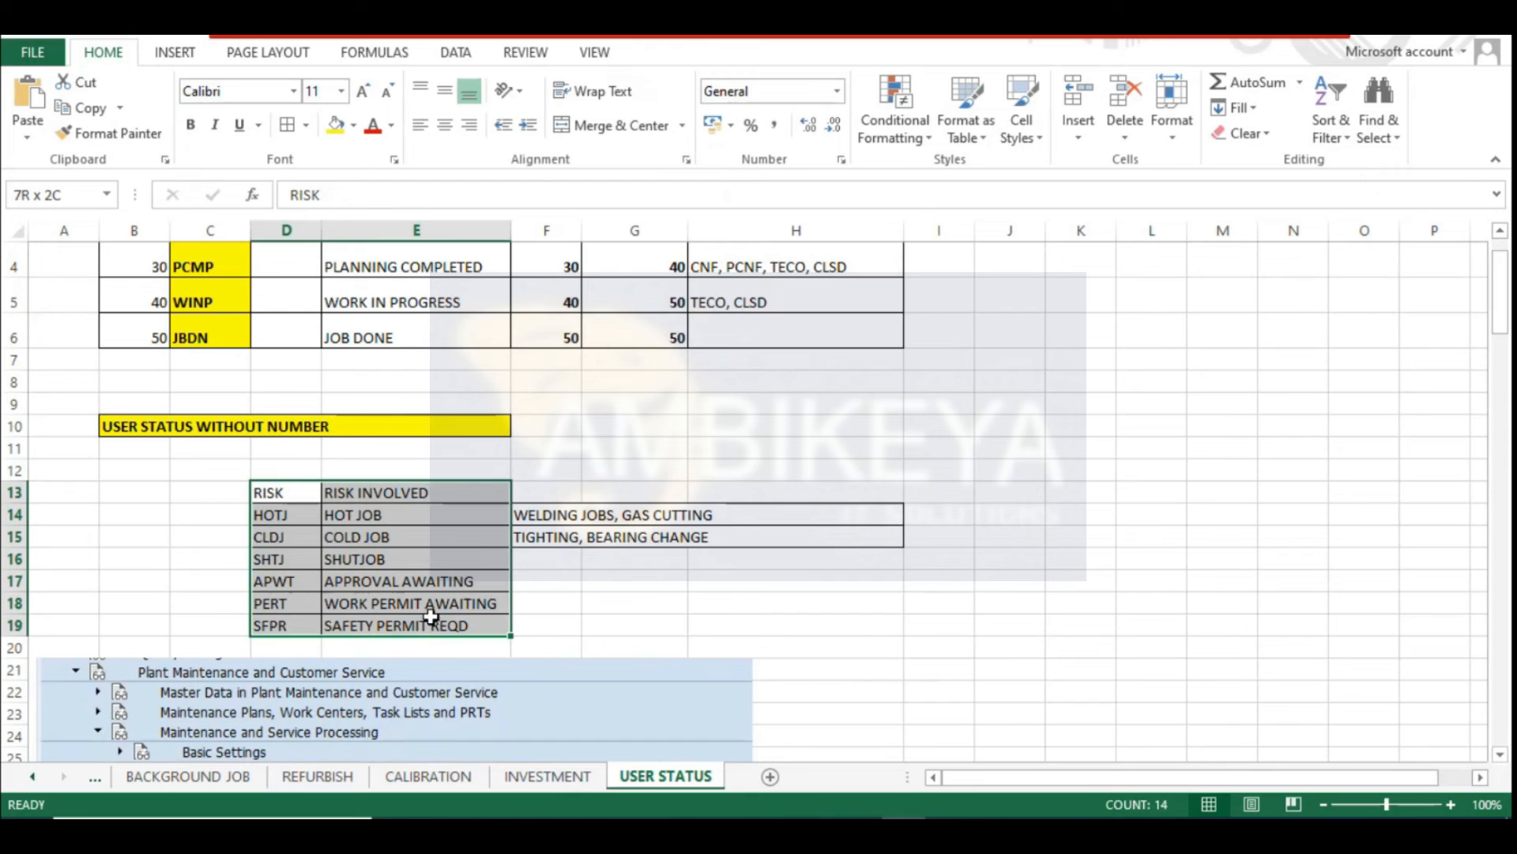
{"action": "key", "text": "ctrl+c"}
{"action": "key", "text": "alt+Tab"}
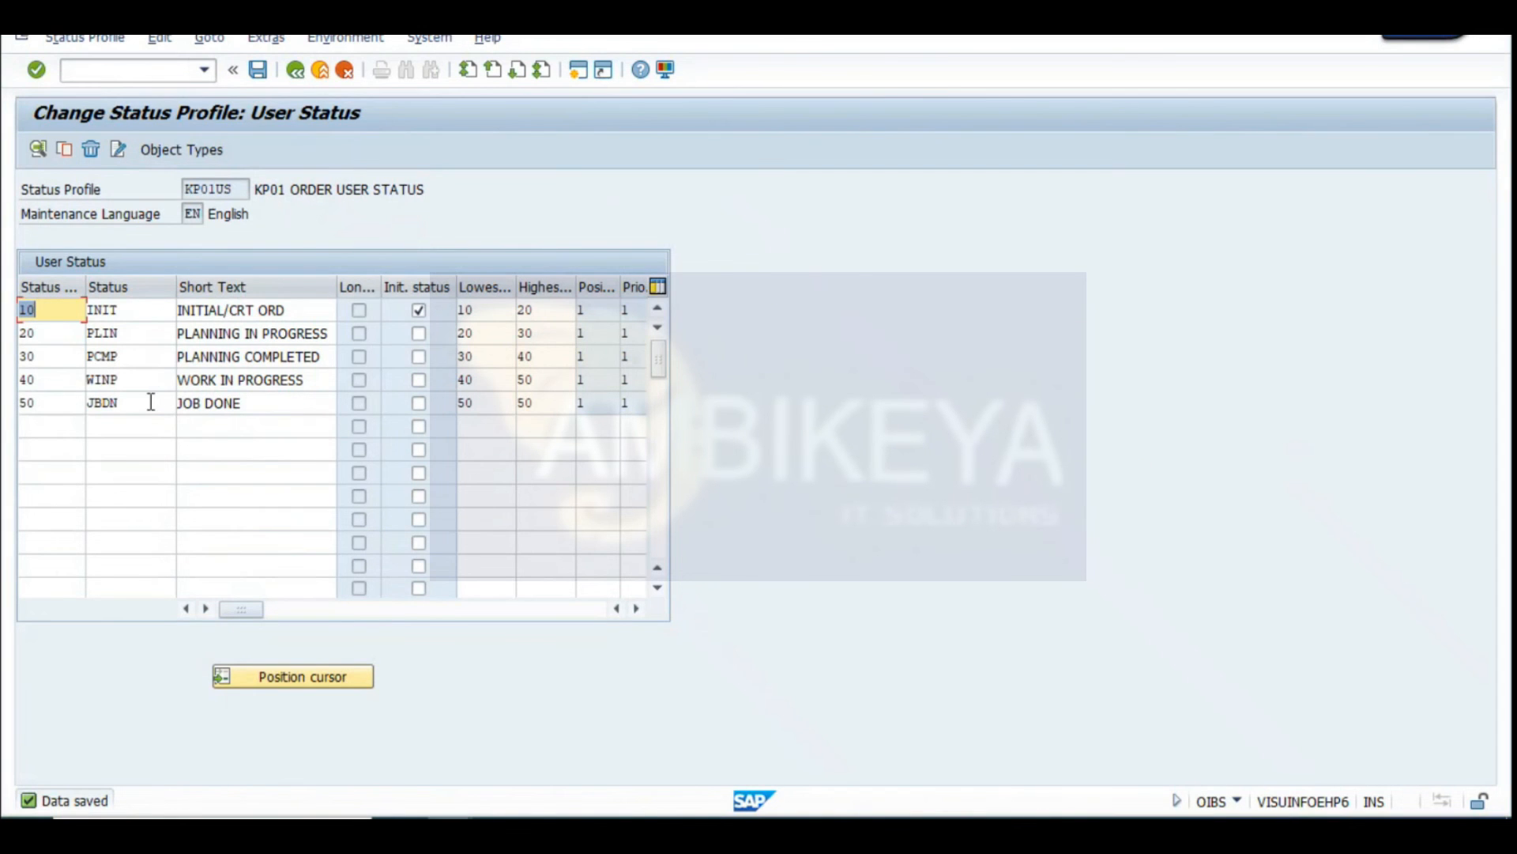
{"action": "key", "text": "alt+Tab"}
{"action": "key", "text": "alt+Tab"}
{"action": "left_click", "coordinate": [113, 449]}
{"action": "key", "text": "ctrl+v"}
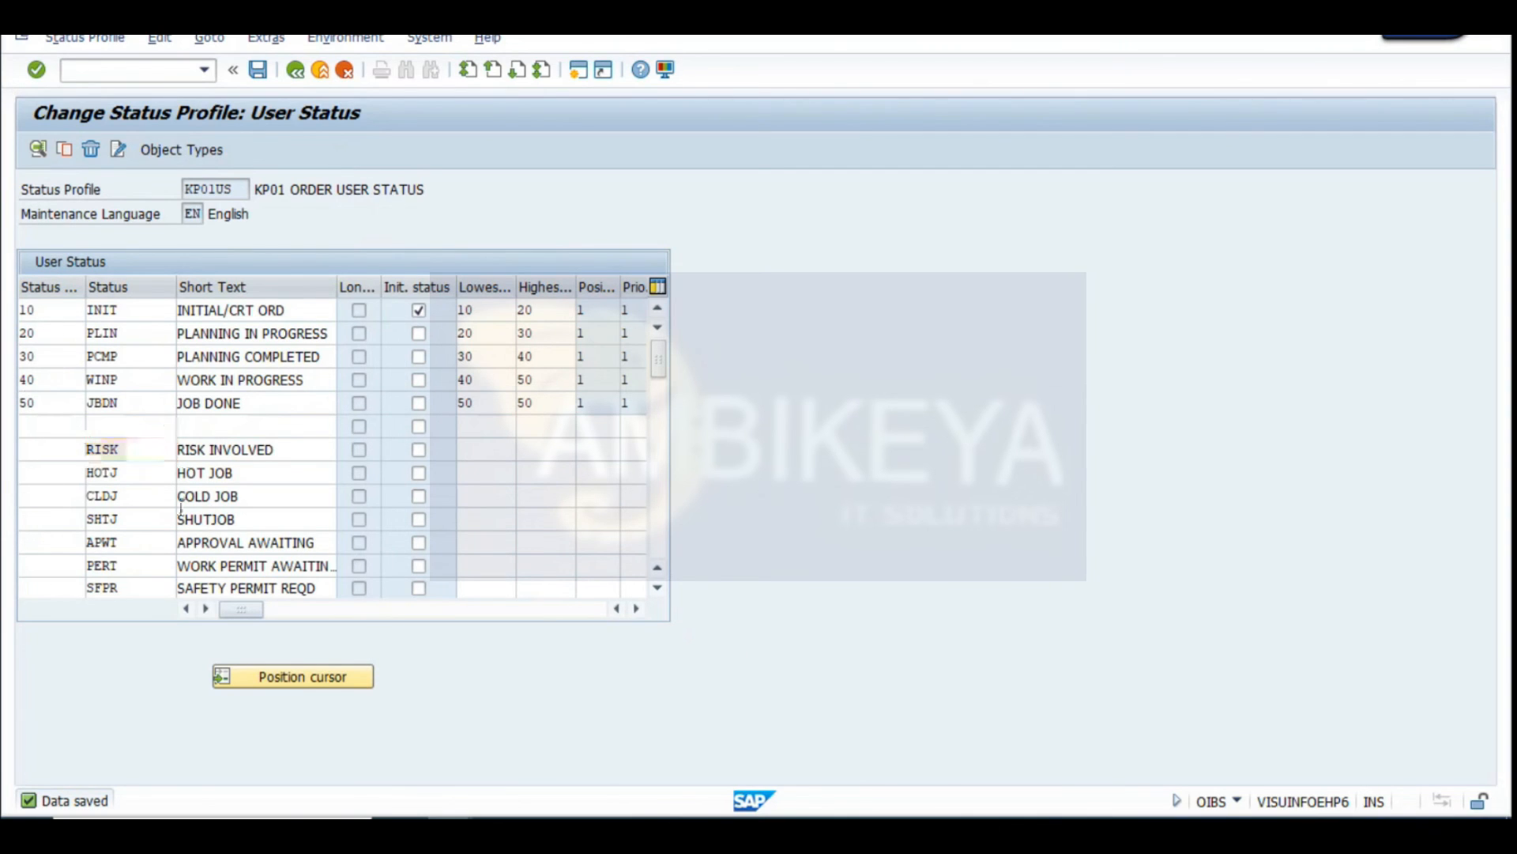
{"action": "key", "text": "Return"}
{"action": "left_click", "coordinate": [132, 316]}
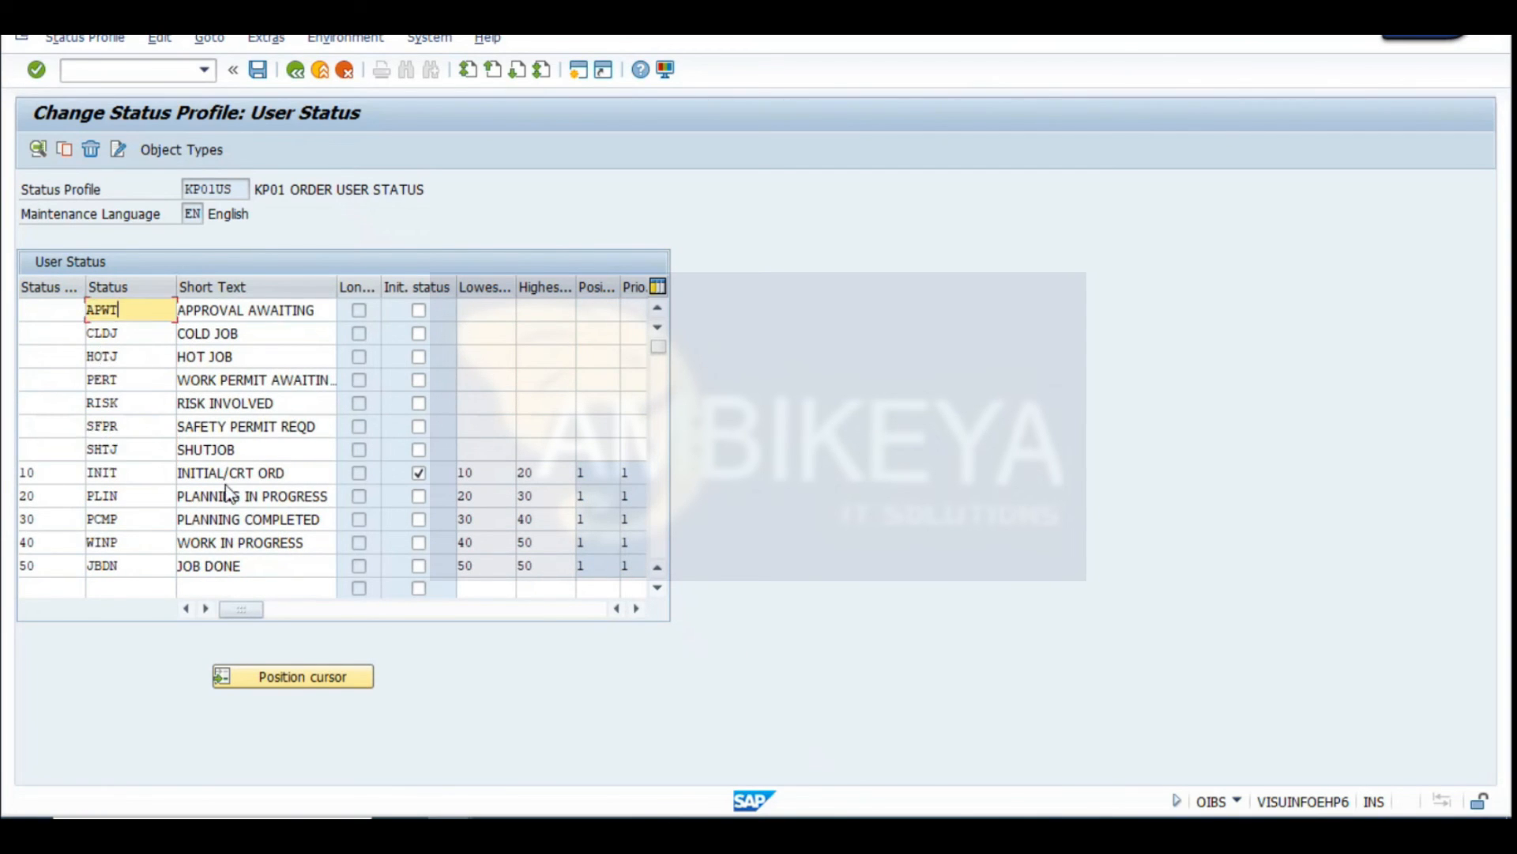
Capture a screenshot of the User Status list and select cell A138 below the existing screenshots in the USER STATUS sheet
{"action": "key", "text": "super+shift+s"}
{"action": "left_click_drag", "start_coordinate": [8, 93], "coordinate": [688, 656]}
{"action": "key", "text": "alt+Tab"}
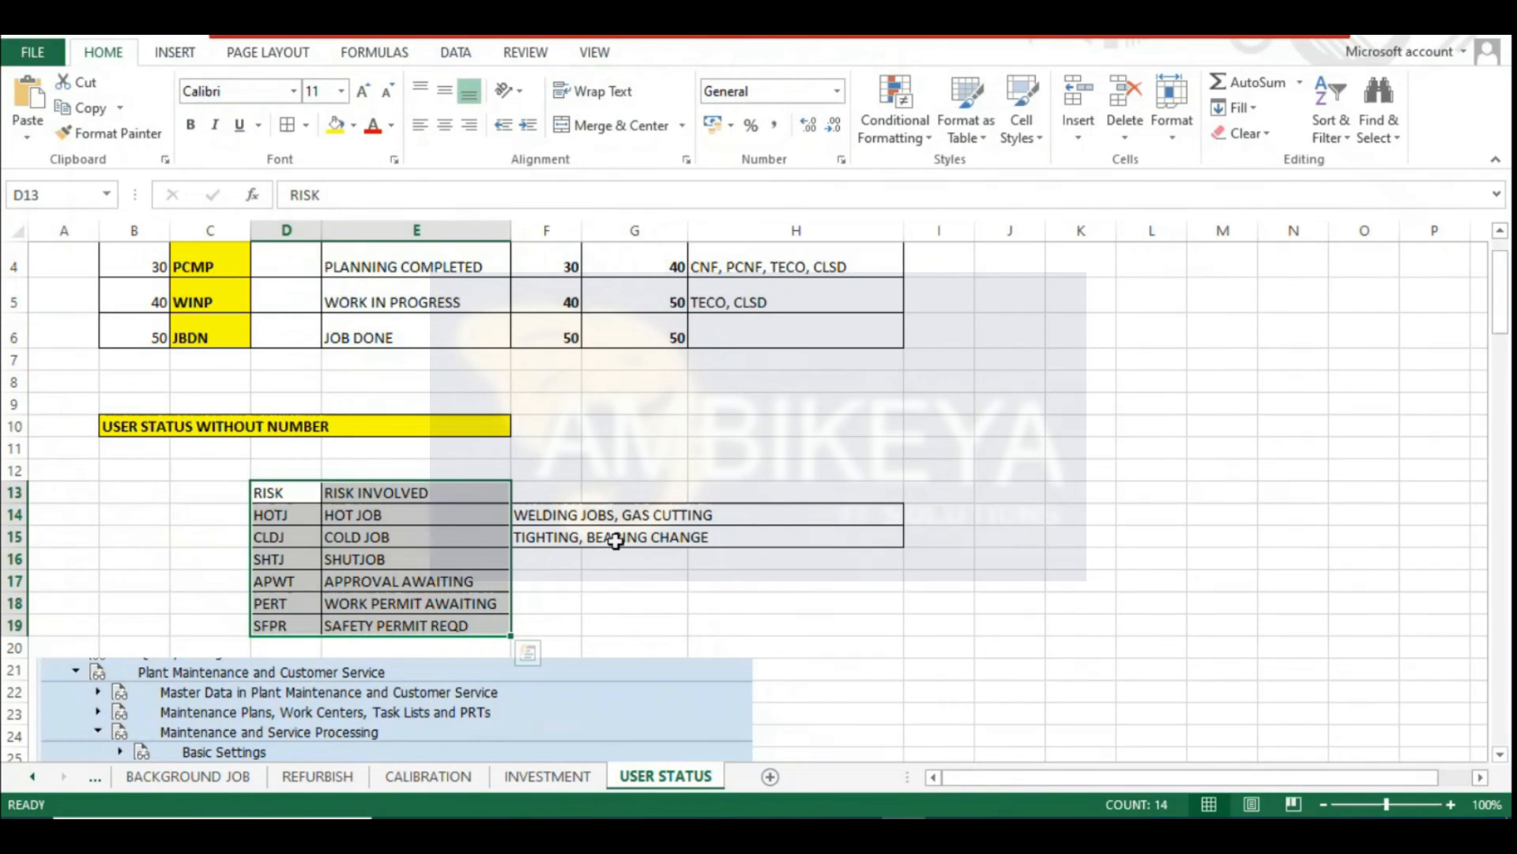
{"action": "scroll", "coordinate": [613, 542], "scroll_direction": "down", "scroll_amount": 17}
{"action": "scroll", "coordinate": [265, 570], "scroll_direction": "down", "scroll_amount": 20}
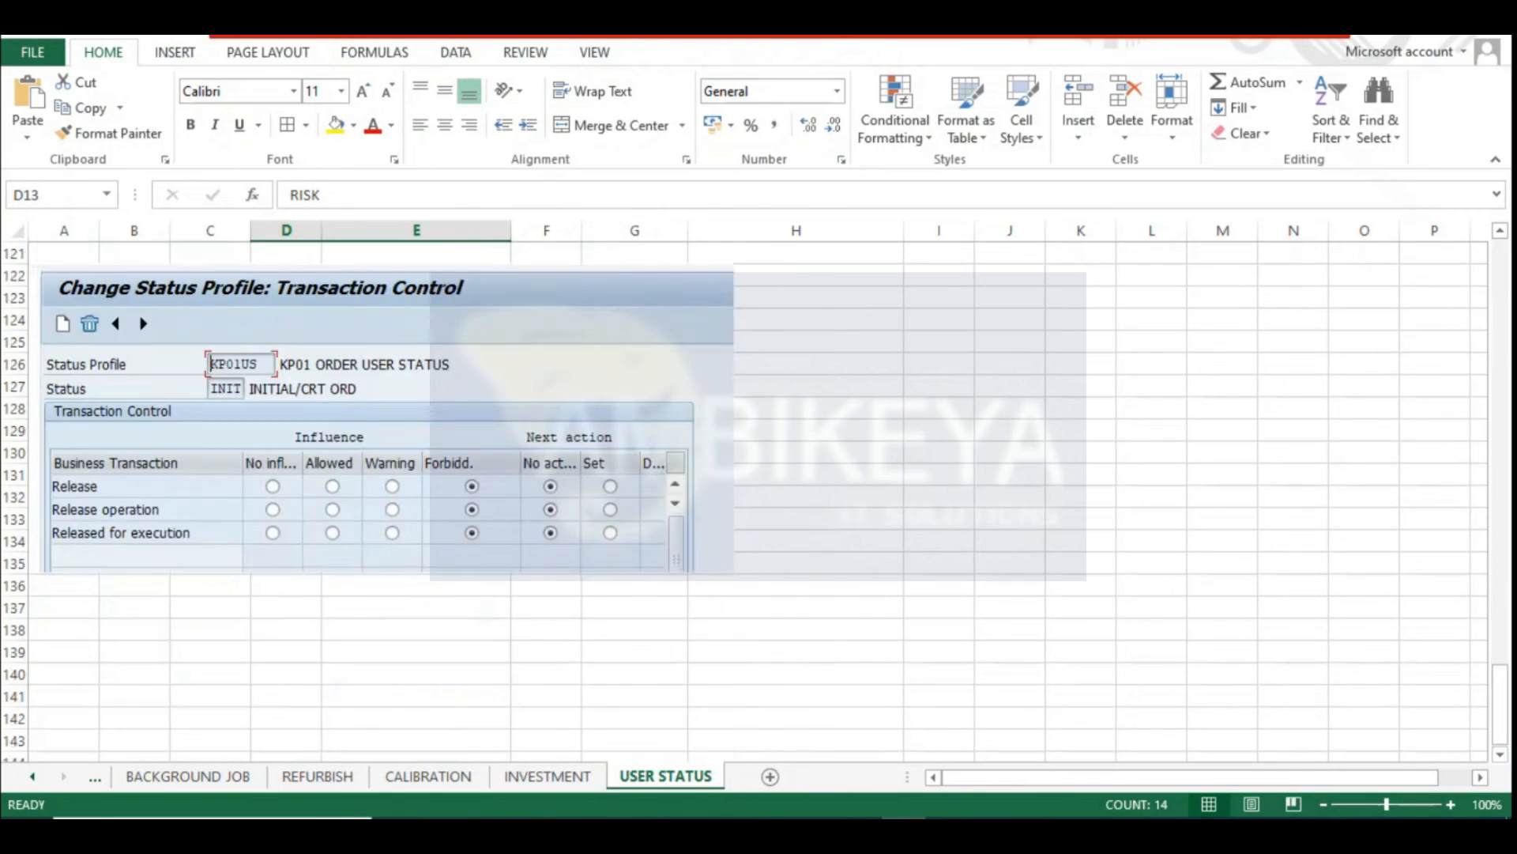
{"action": "scroll", "coordinate": [98, 410], "scroll_direction": "up", "scroll_amount": 8}
{"action": "left_click", "coordinate": [52, 355]}
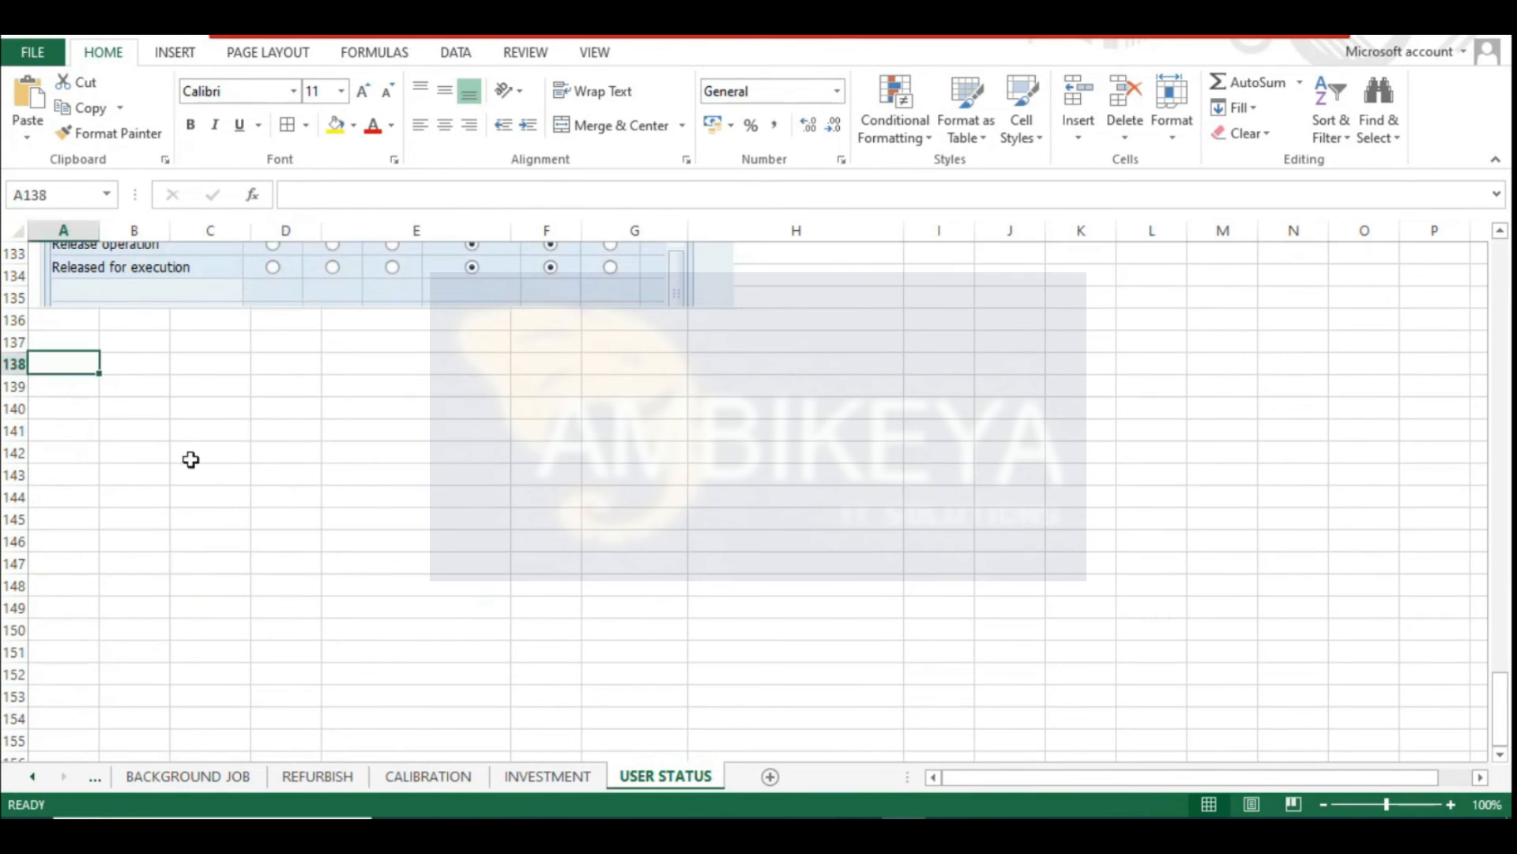
Save KP01US's new statuses under customizing request EH6K900069 and return to the IMG activity selection
{"action": "key", "text": "alt+Tab"}
{"action": "left_click", "coordinate": [255, 70]}
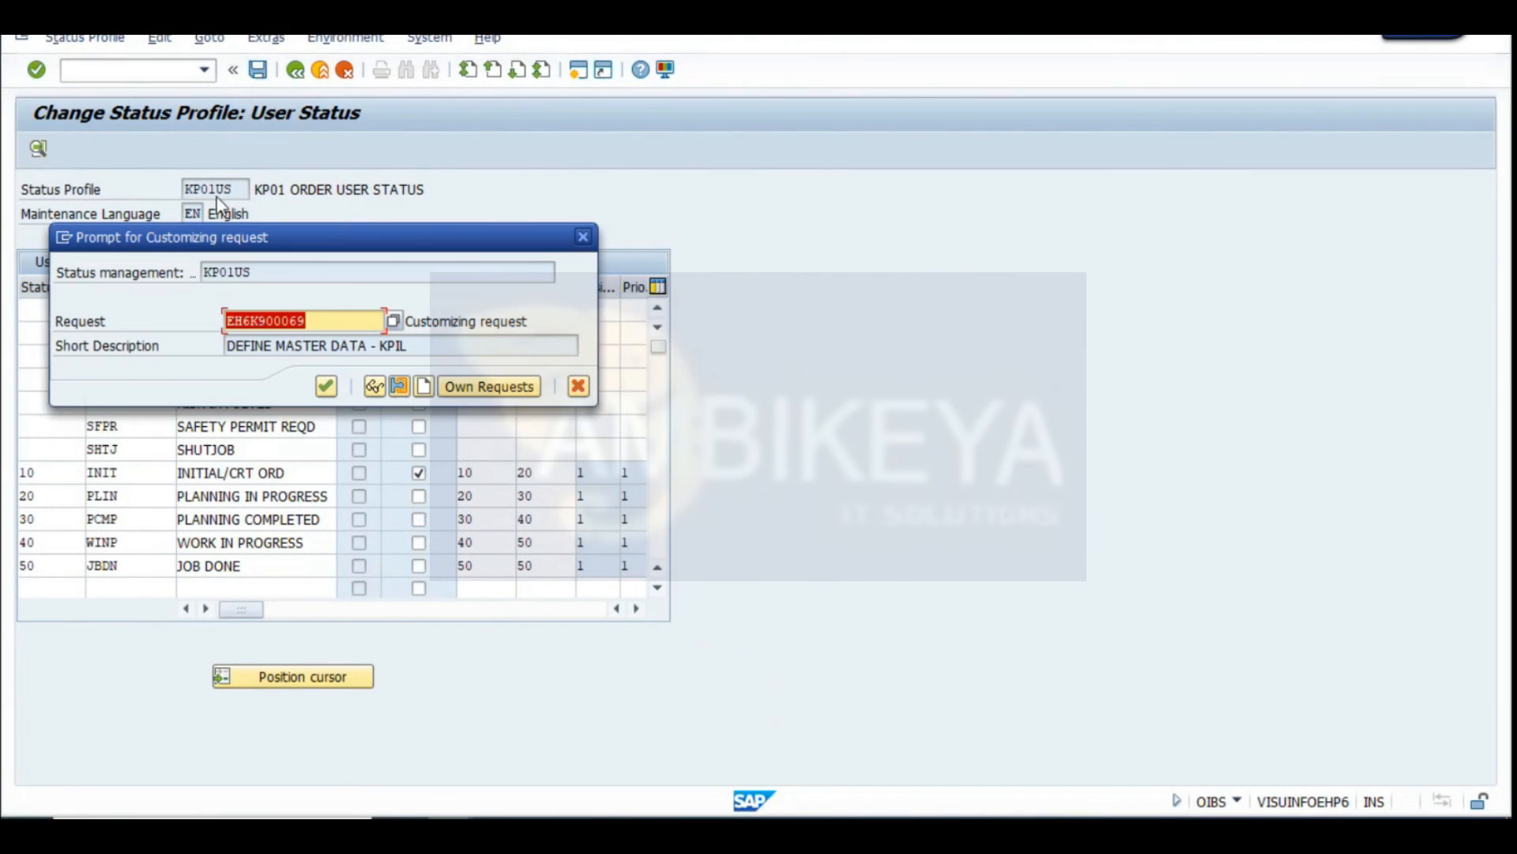
{"action": "left_click", "coordinate": [325, 386]}
{"action": "left_click", "coordinate": [295, 69]}
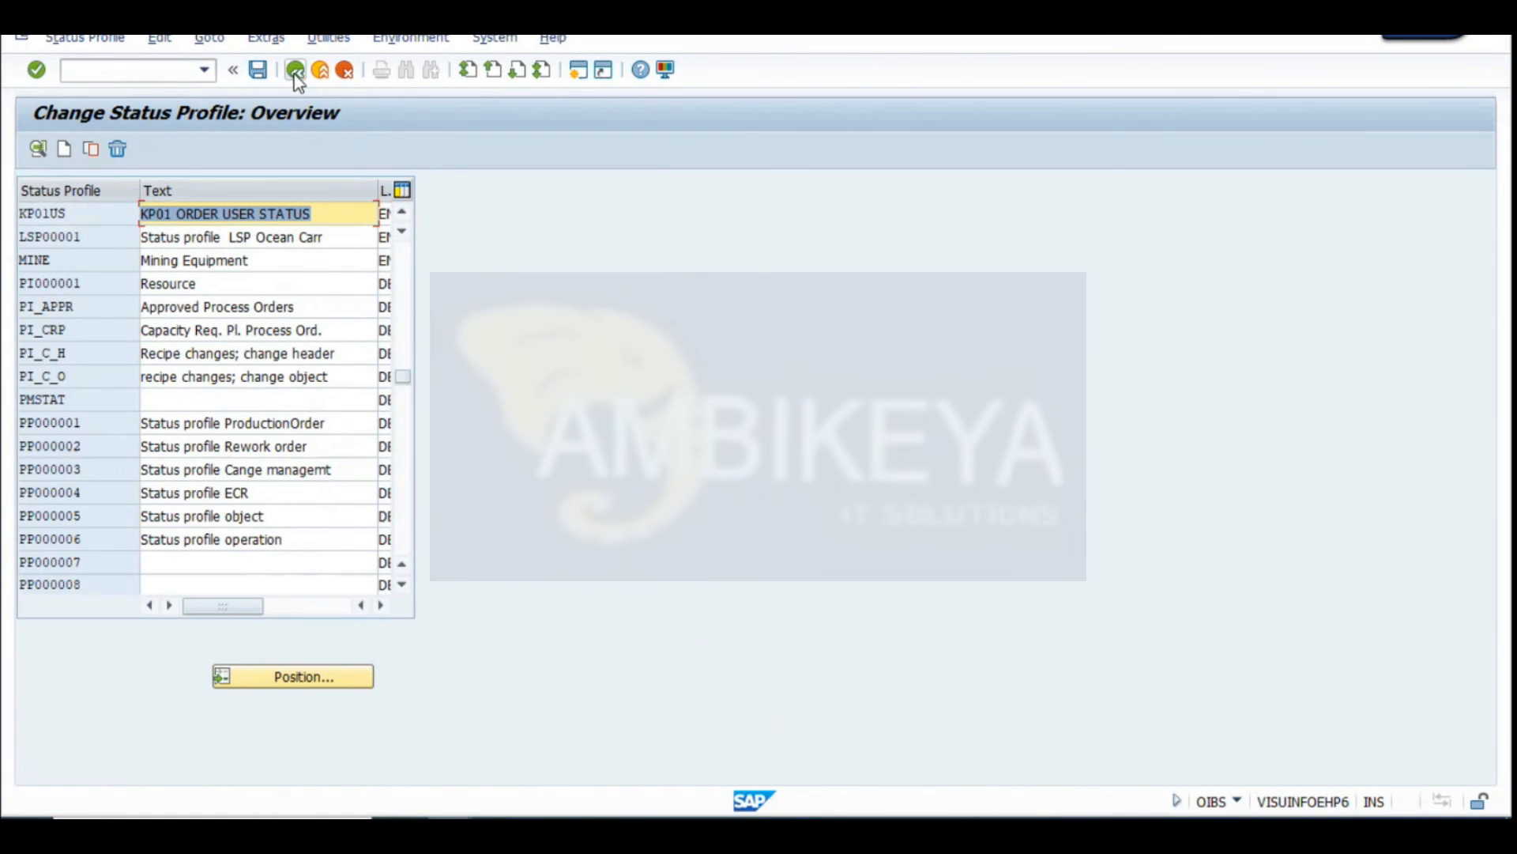
{"action": "left_click", "coordinate": [296, 76]}
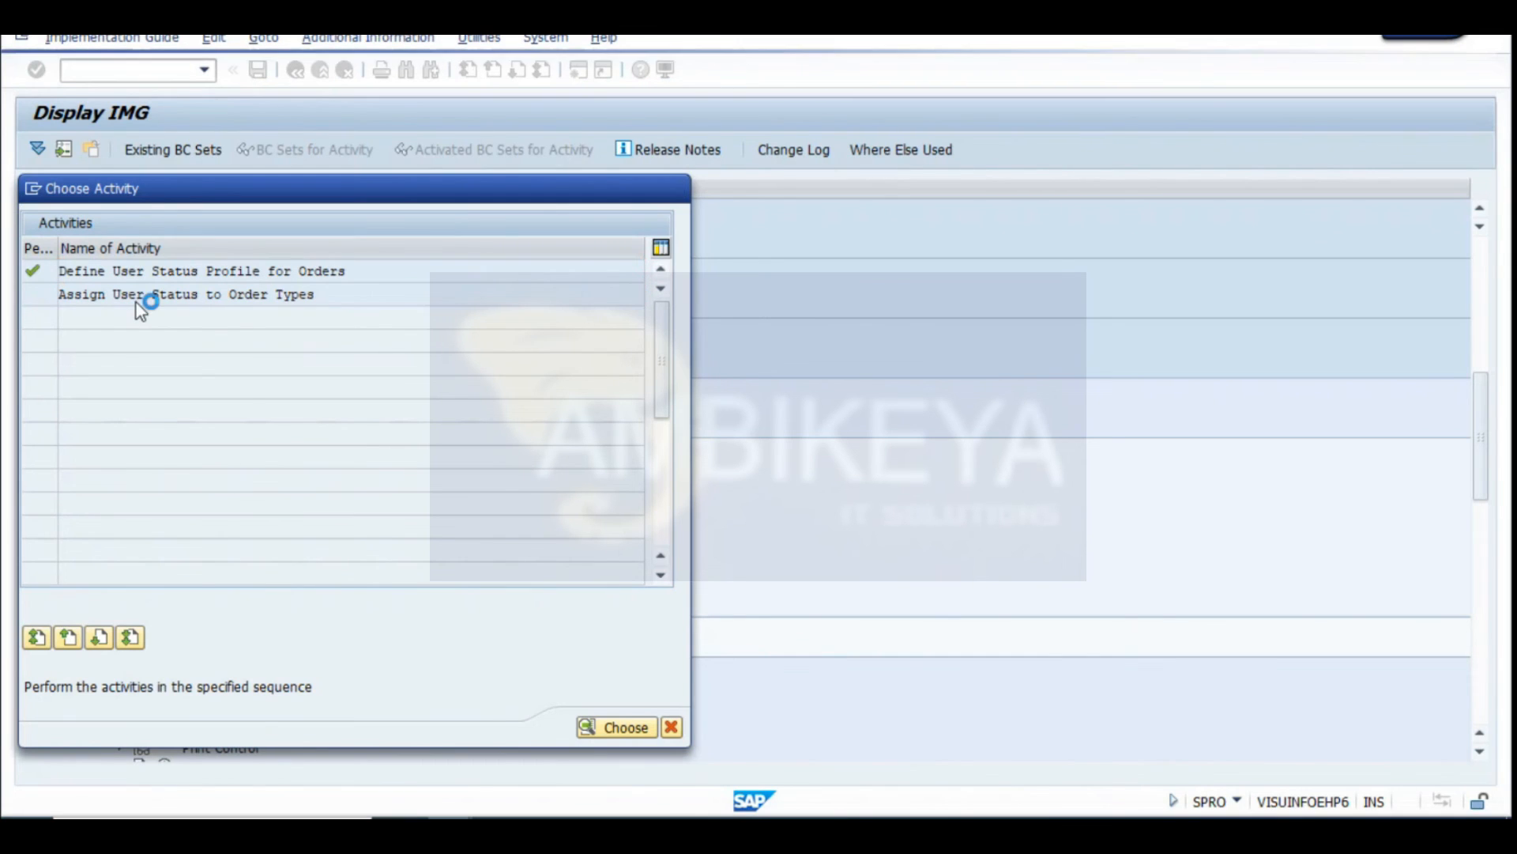
Open the assignment of user status to order types and set status profile KP01US for maintenance order type PM01
{"action": "key", "text": "Escape"}
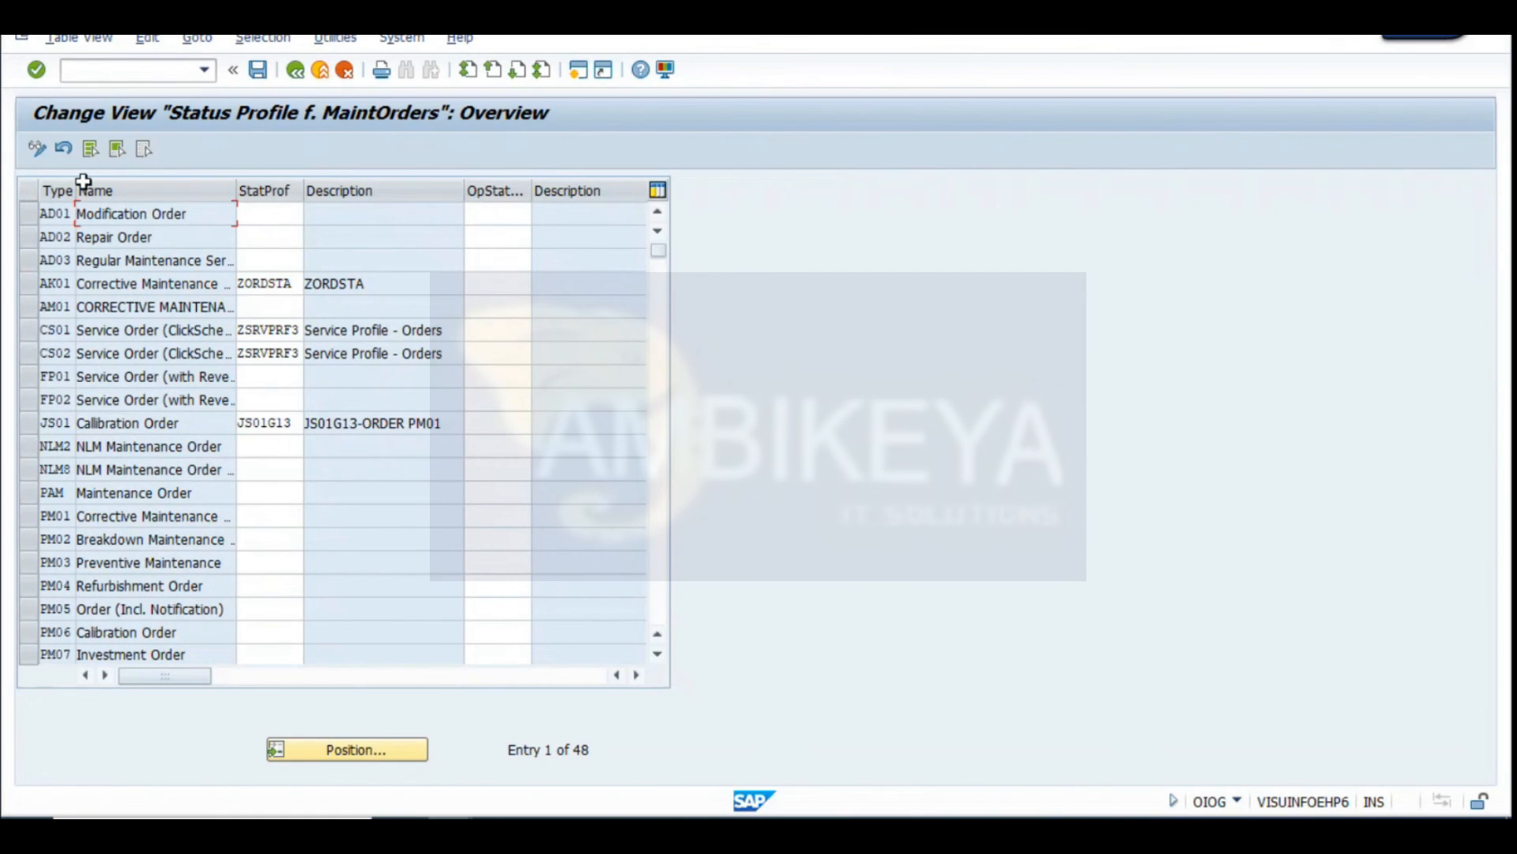
{"action": "left_click_drag", "start_coordinate": [83, 182], "coordinate": [114, 182]}
{"action": "scroll", "coordinate": [301, 220], "scroll_direction": "down", "scroll_amount": 1}
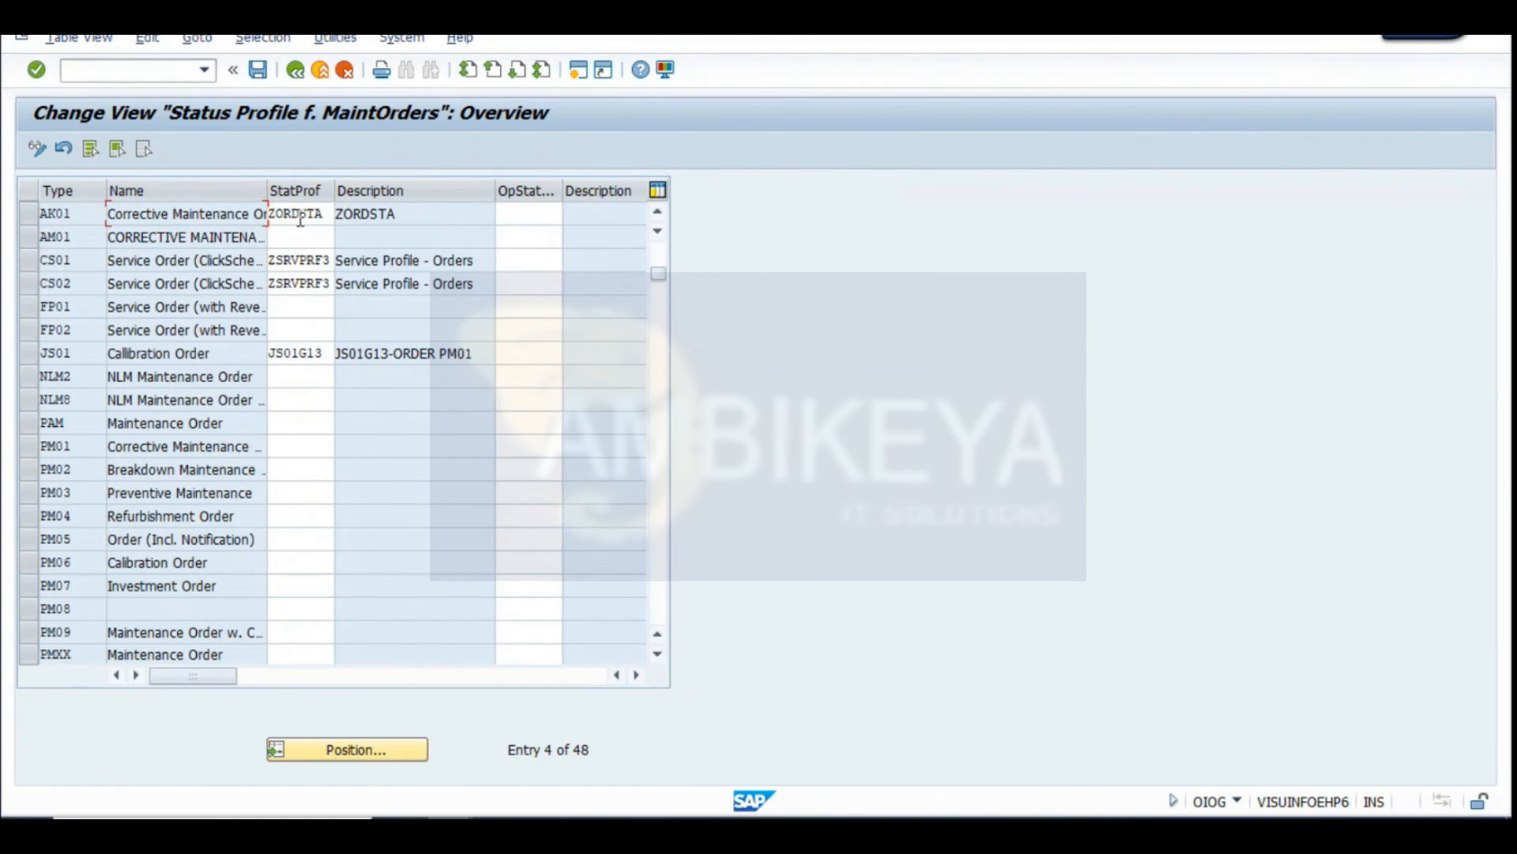
{"action": "left_click", "coordinate": [291, 445]}
{"action": "left_click", "coordinate": [344, 446]}
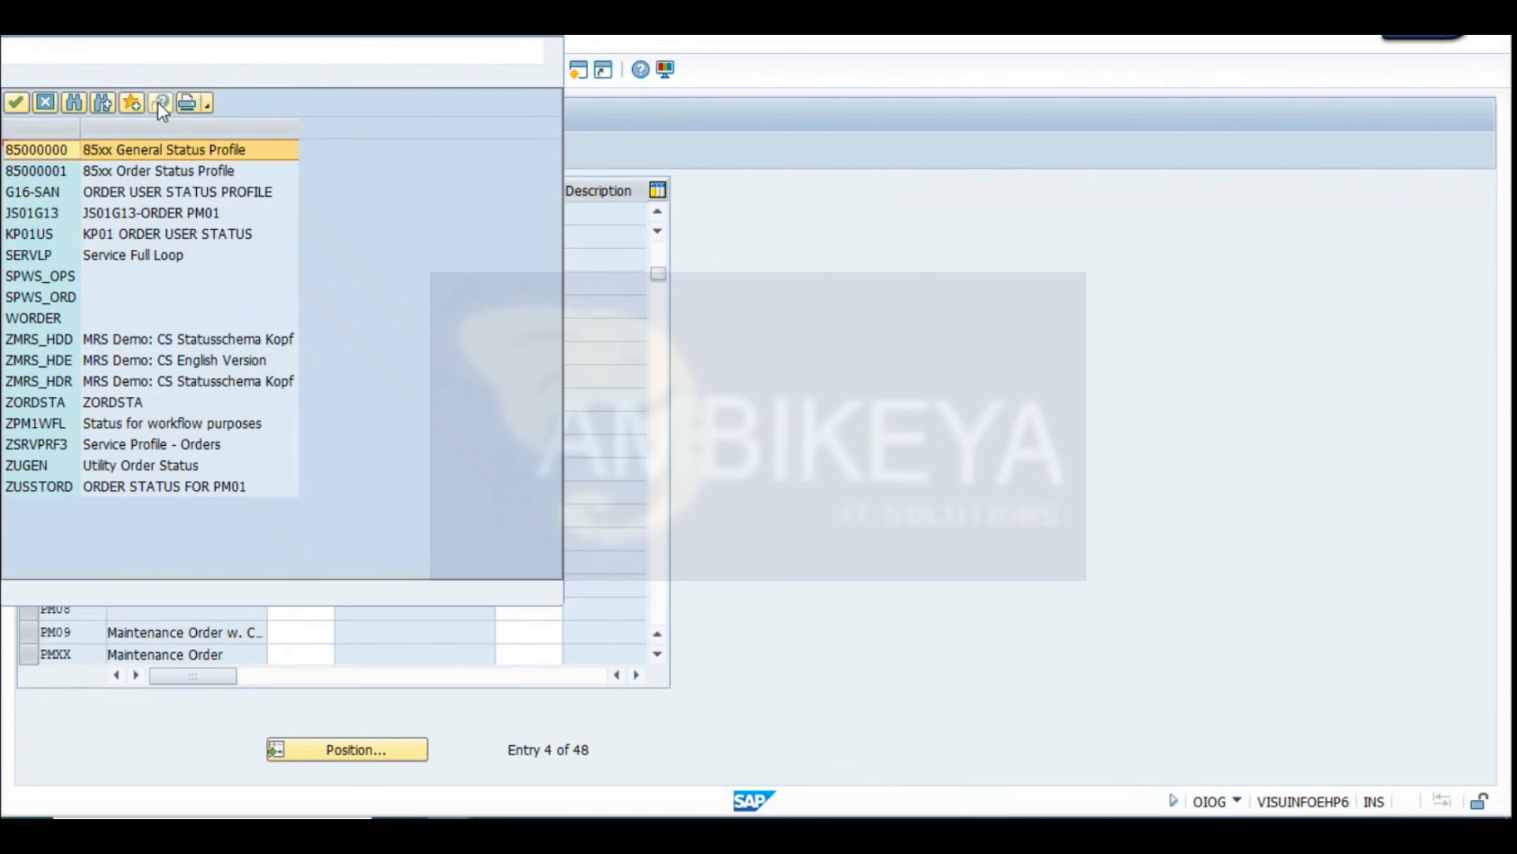
{"action": "double_click", "coordinate": [36, 235]}
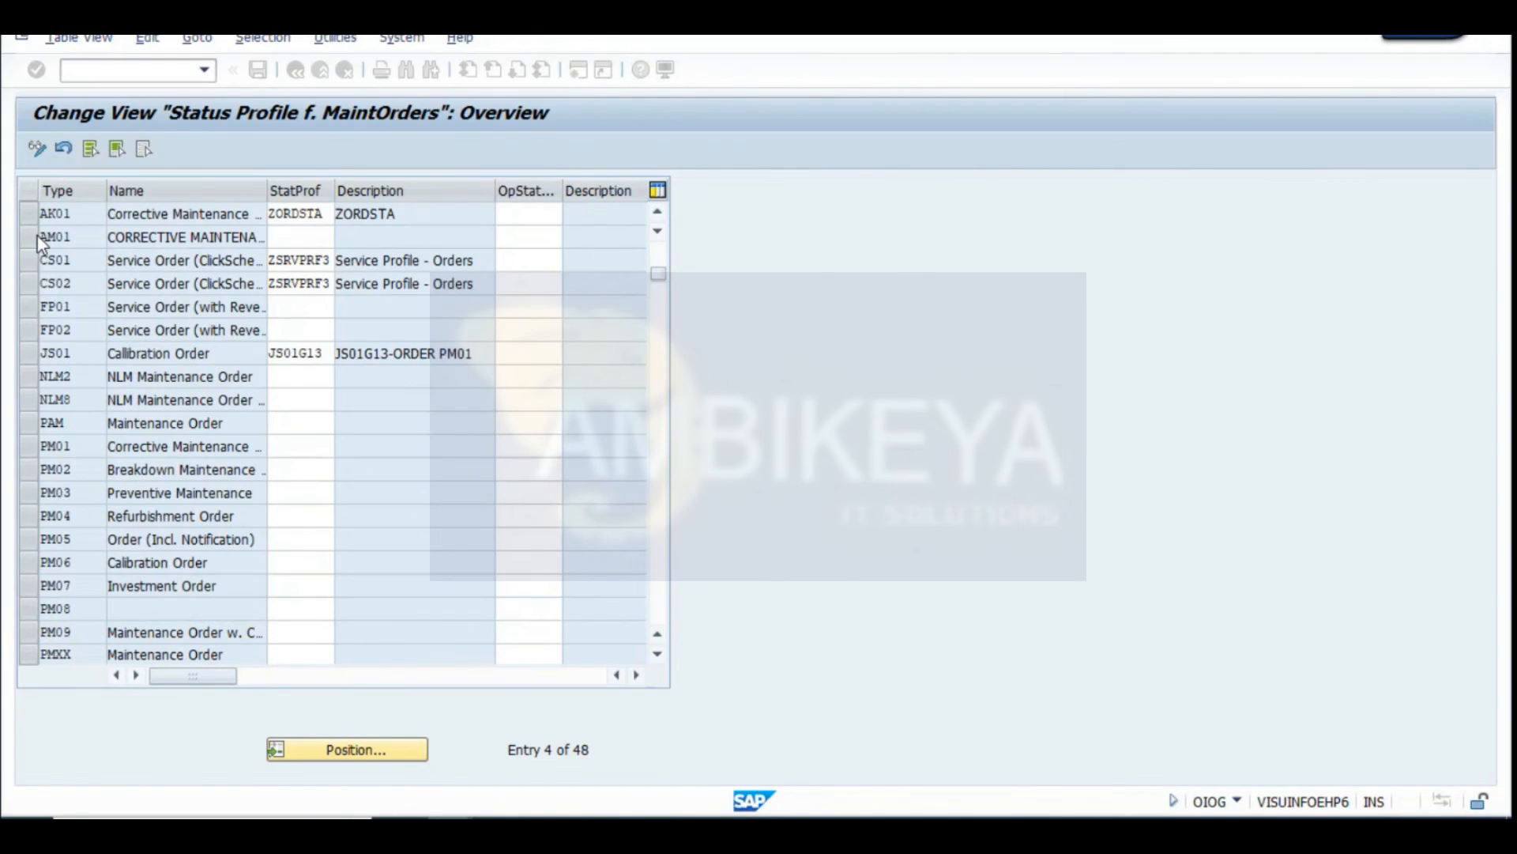
Widen the Name and StatProf columns, capture the status profile overview and paste the screenshot at cell A165 of the USER STATUS sheet
{"action": "double_click", "coordinate": [343, 190]}
{"action": "double_click", "coordinate": [266, 189]}
{"action": "left_click", "coordinate": [374, 448]}
{"action": "key", "text": "shift+super+s"}
{"action": "left_click_drag", "start_coordinate": [9, 92], "coordinate": [767, 453]}
{"action": "key", "text": "alt+Tab"}
{"action": "scroll", "coordinate": [245, 527], "scroll_direction": "down", "scroll_amount": 7}
{"action": "left_click", "coordinate": [63, 496]}
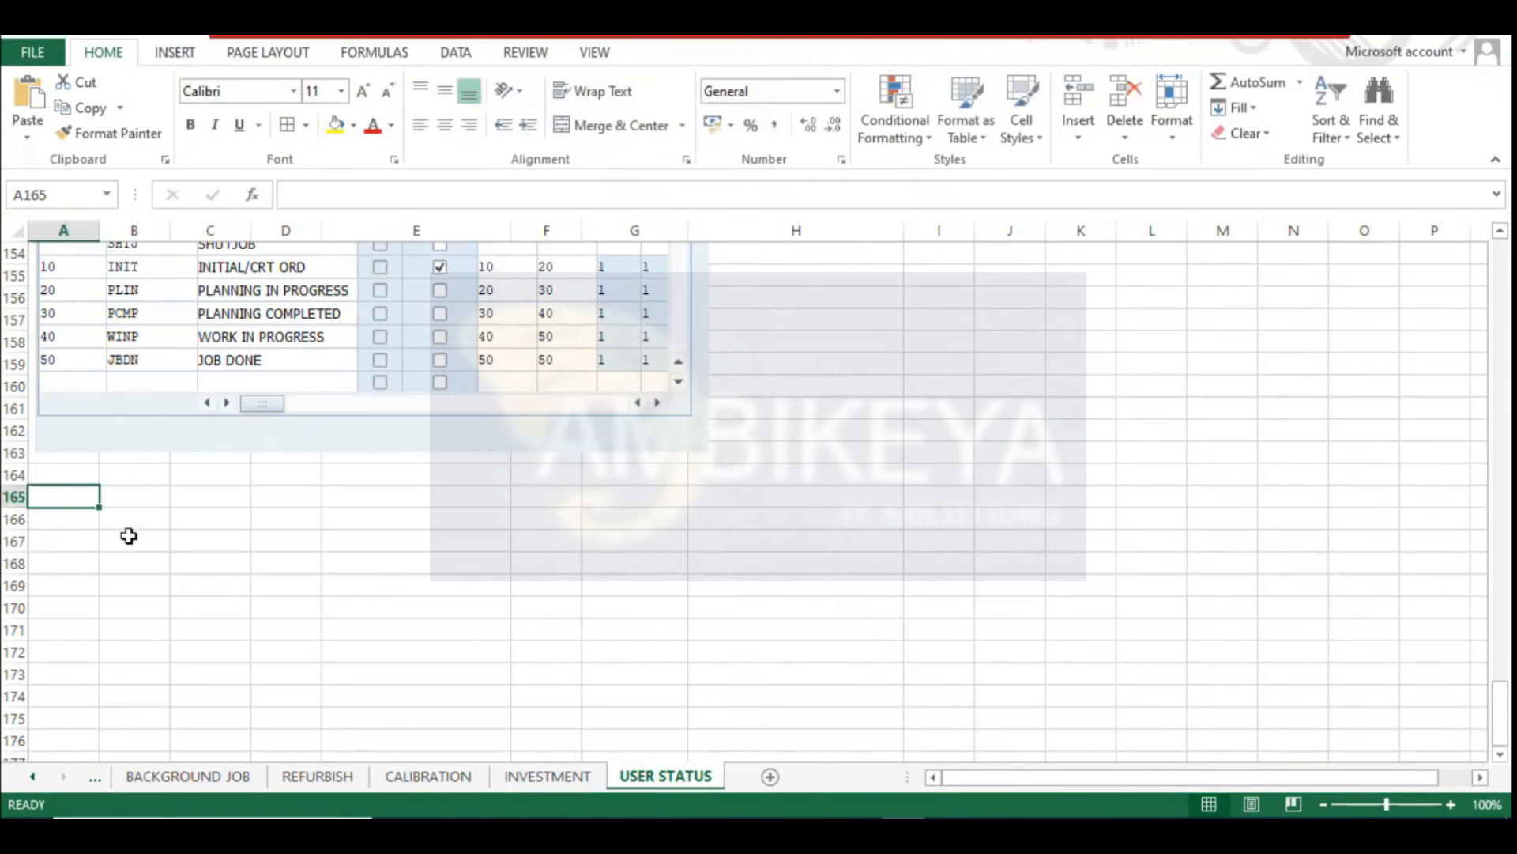
{"action": "key", "text": "ctrl+v"}
Save the PM01 status profile assignment to the customizing request and return to the SAP Easy Access screen
{"action": "key", "text": "alt+Tab"}
{"action": "key", "text": "alt+Tab"}
{"action": "left_click", "coordinate": [263, 73]}
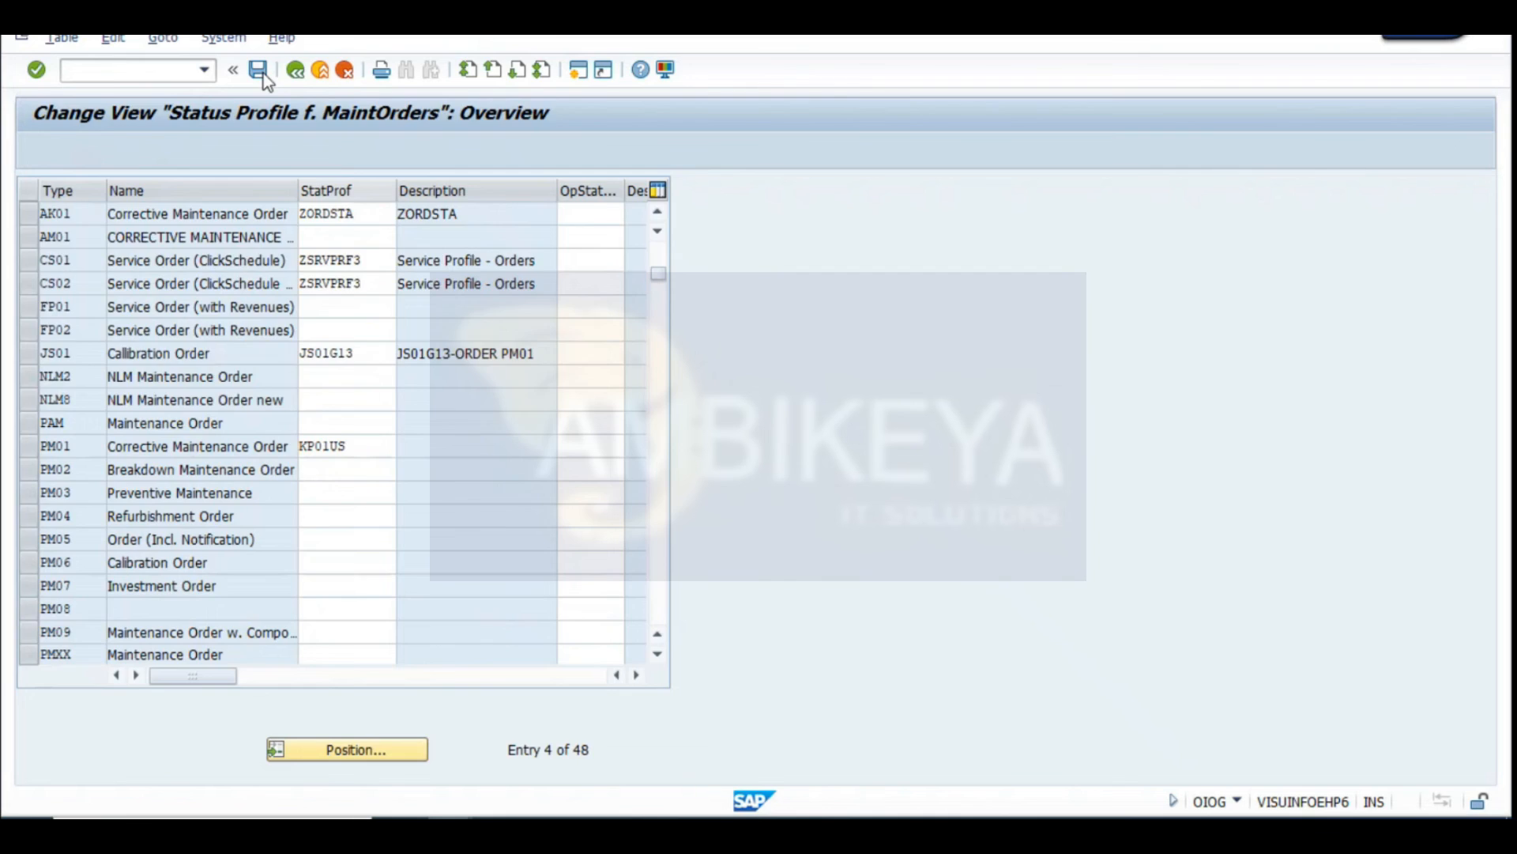
{"action": "left_click", "coordinate": [325, 388]}
{"action": "mouse_move", "coordinate": [475, 819]}
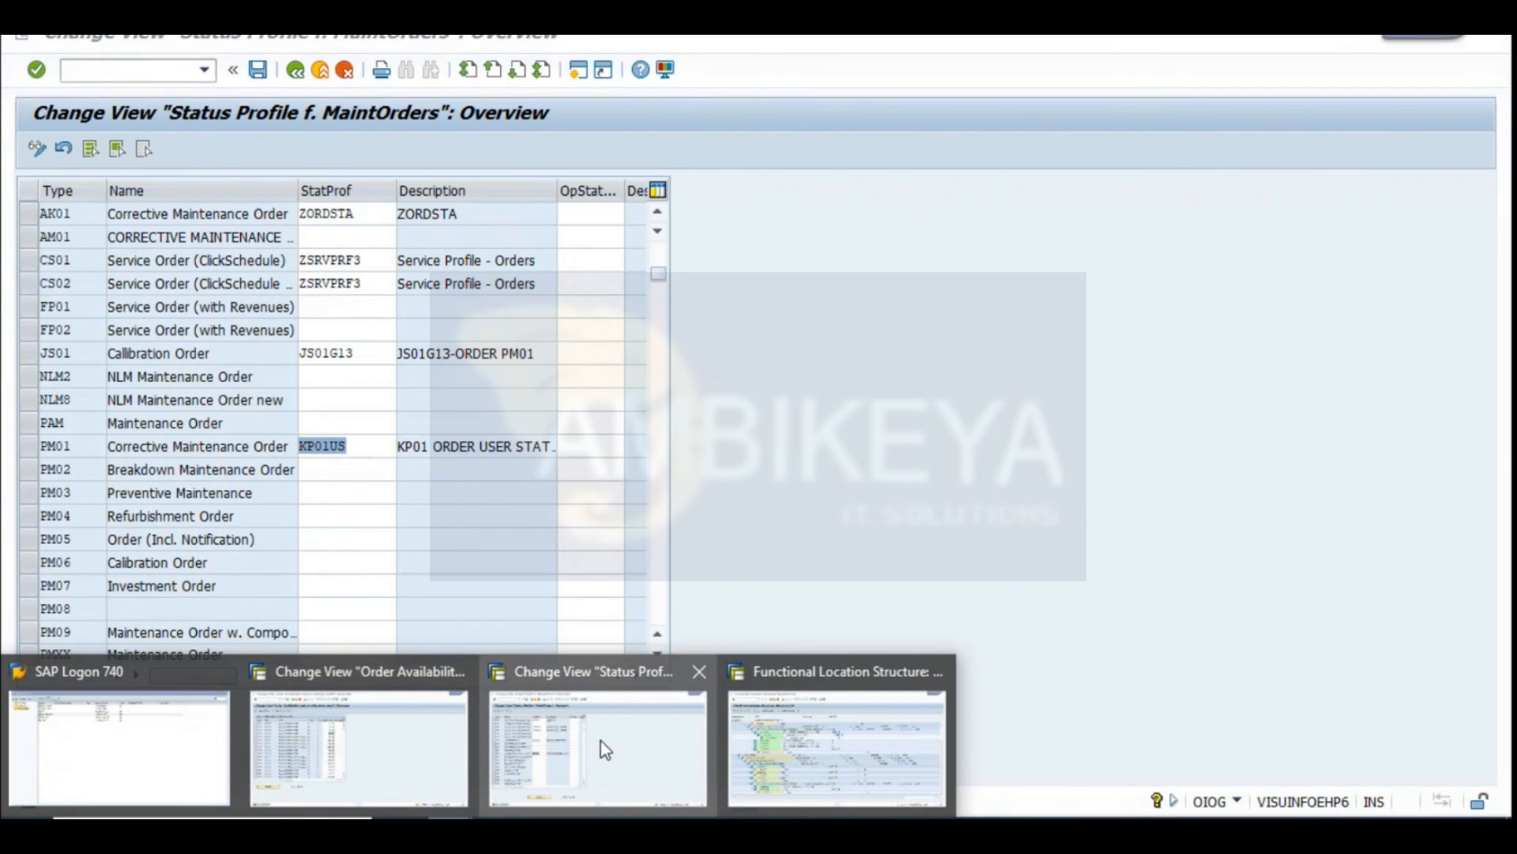
{"action": "left_click", "coordinate": [578, 750]}
{"action": "left_click", "coordinate": [302, 70]}
{"action": "left_click", "coordinate": [302, 72]}
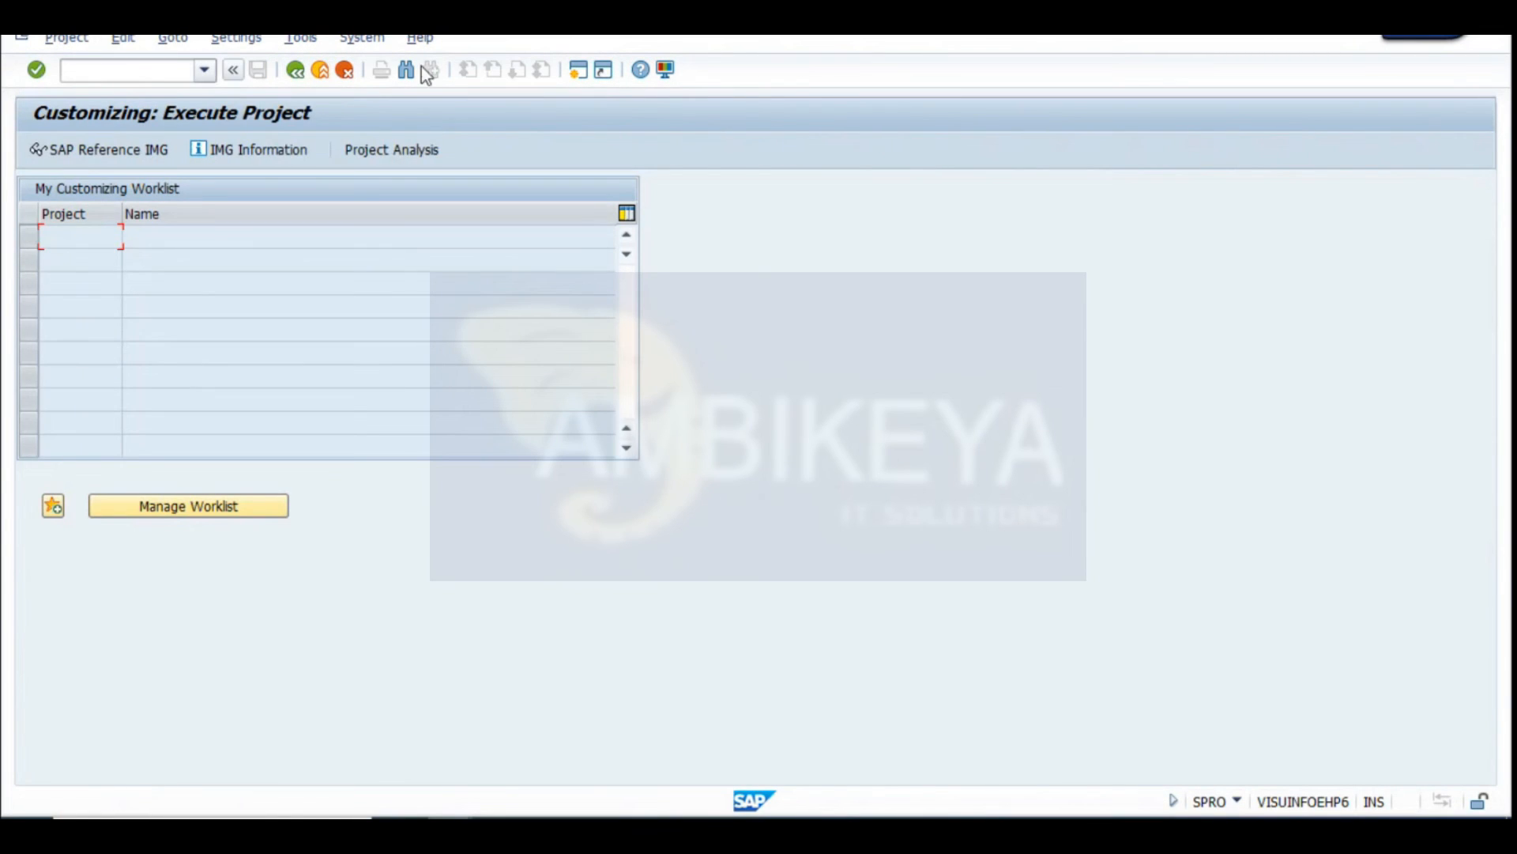
{"action": "left_click", "coordinate": [296, 69]}
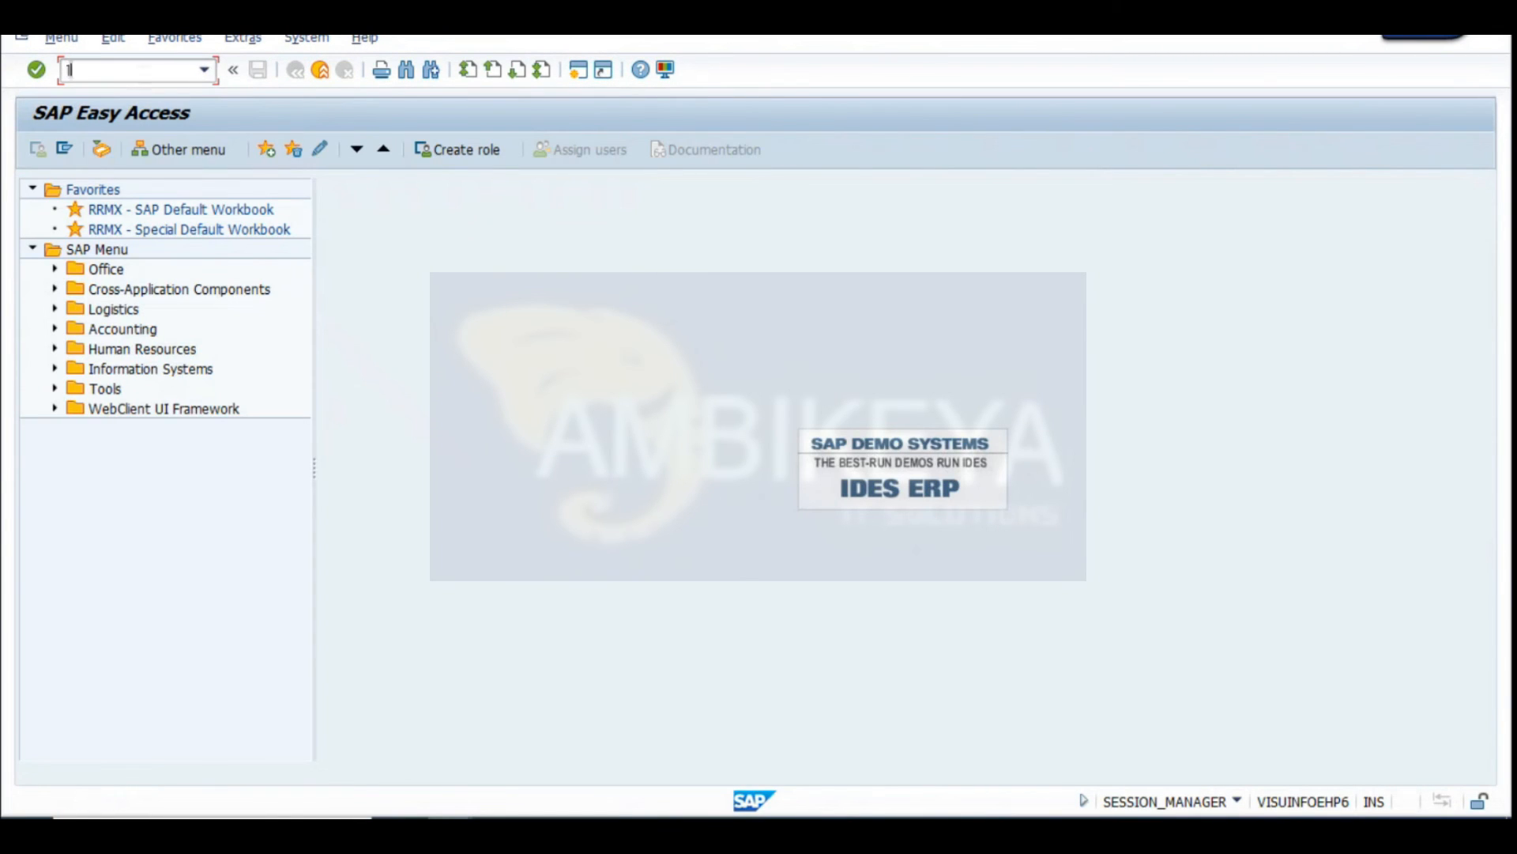
Start transaction IW31 and enter order type PM01 with equipment 10006923, accepting the reference object update
{"action": "key", "text": "Return"}
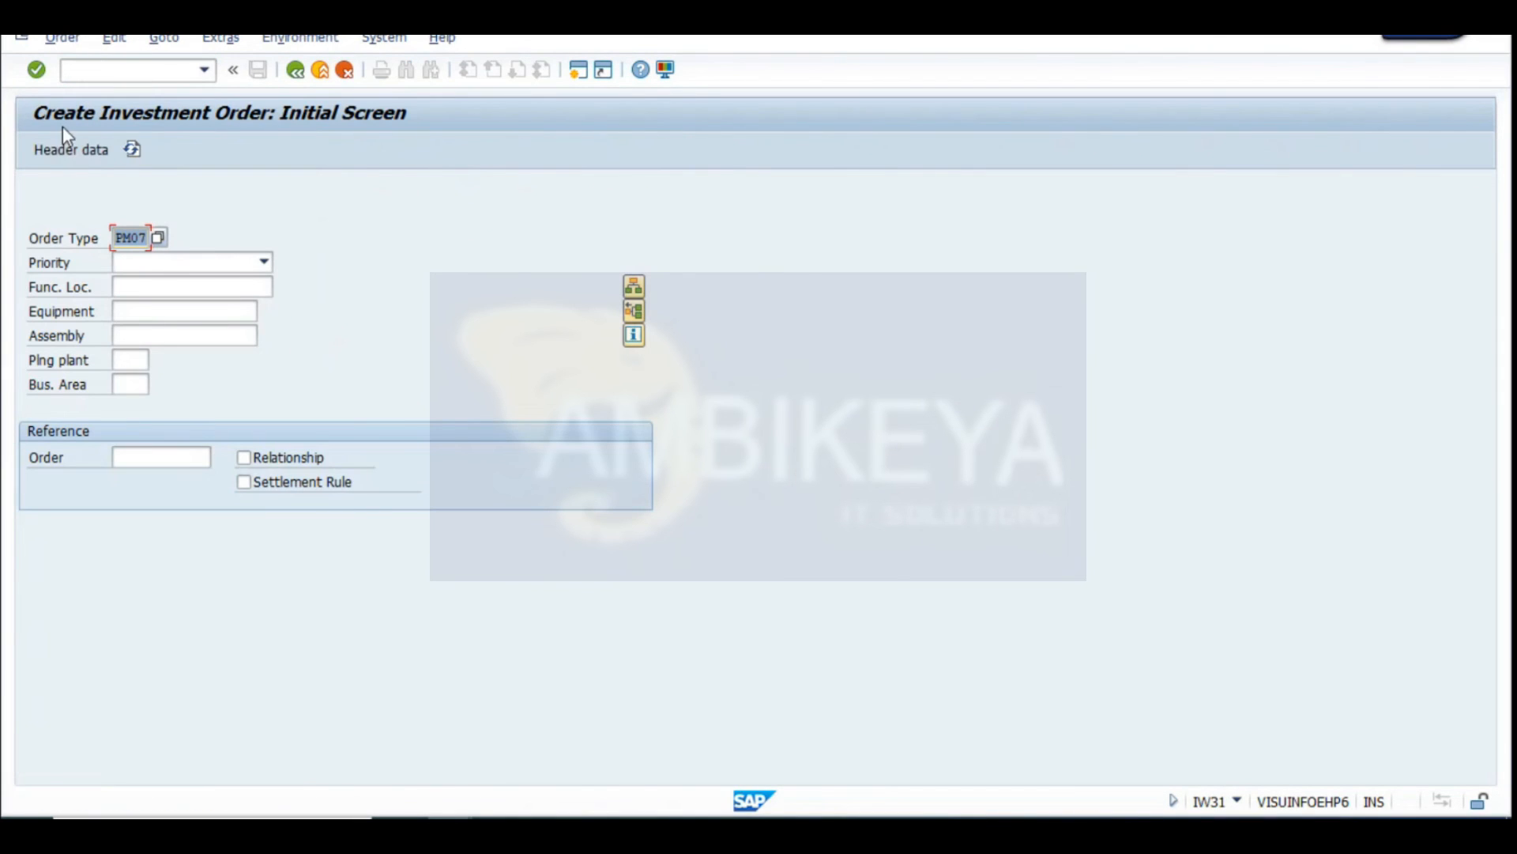
{"action": "type", "text": "PM01"}
{"action": "left_click", "coordinate": [160, 311]}
{"action": "type", "text": "1"}
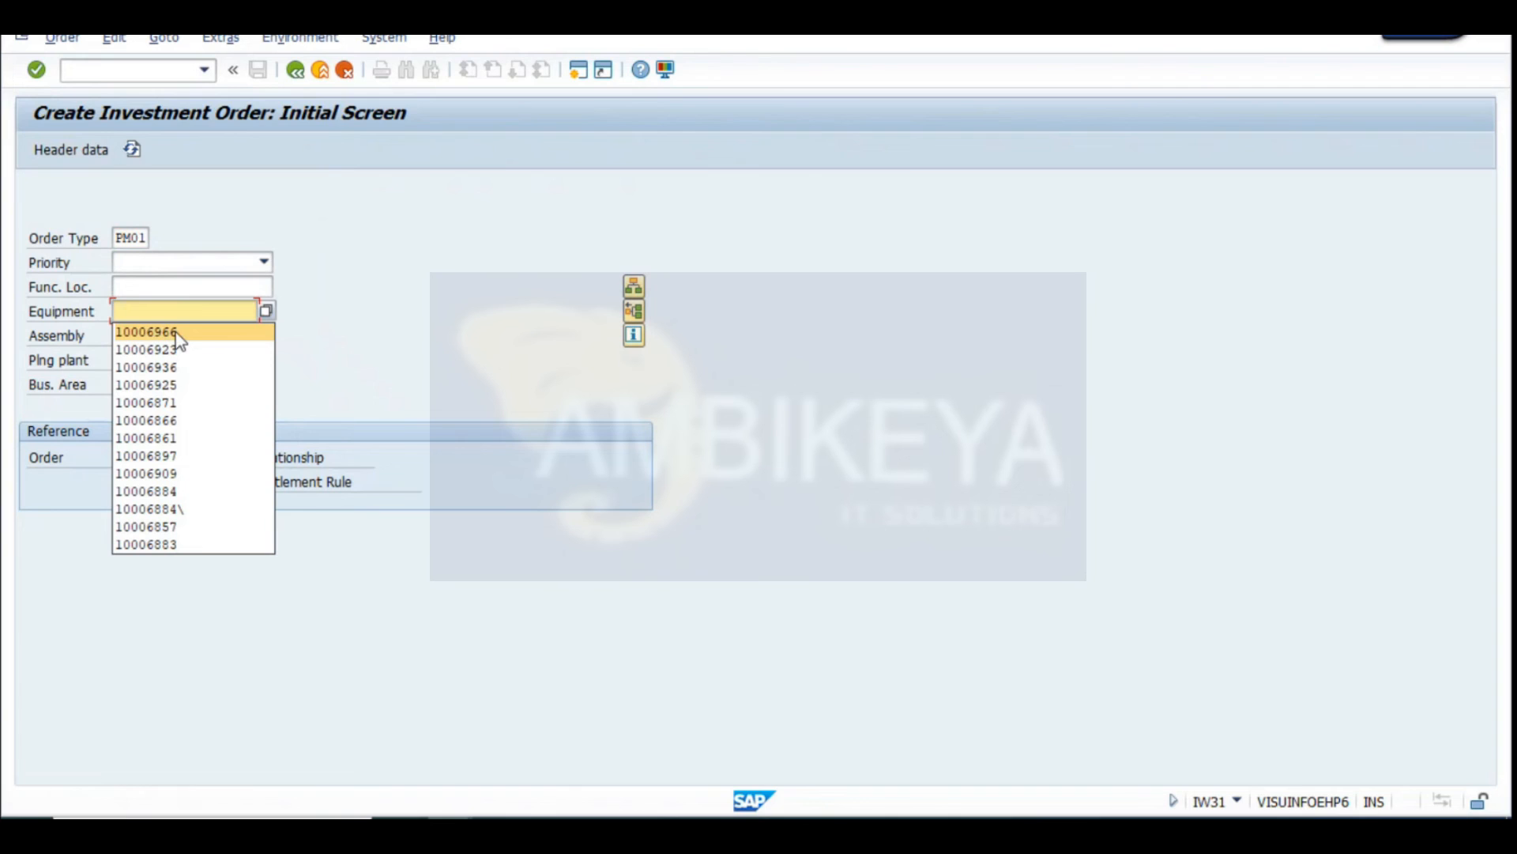
{"action": "left_click", "coordinate": [186, 364]}
{"action": "key", "text": "Return"}
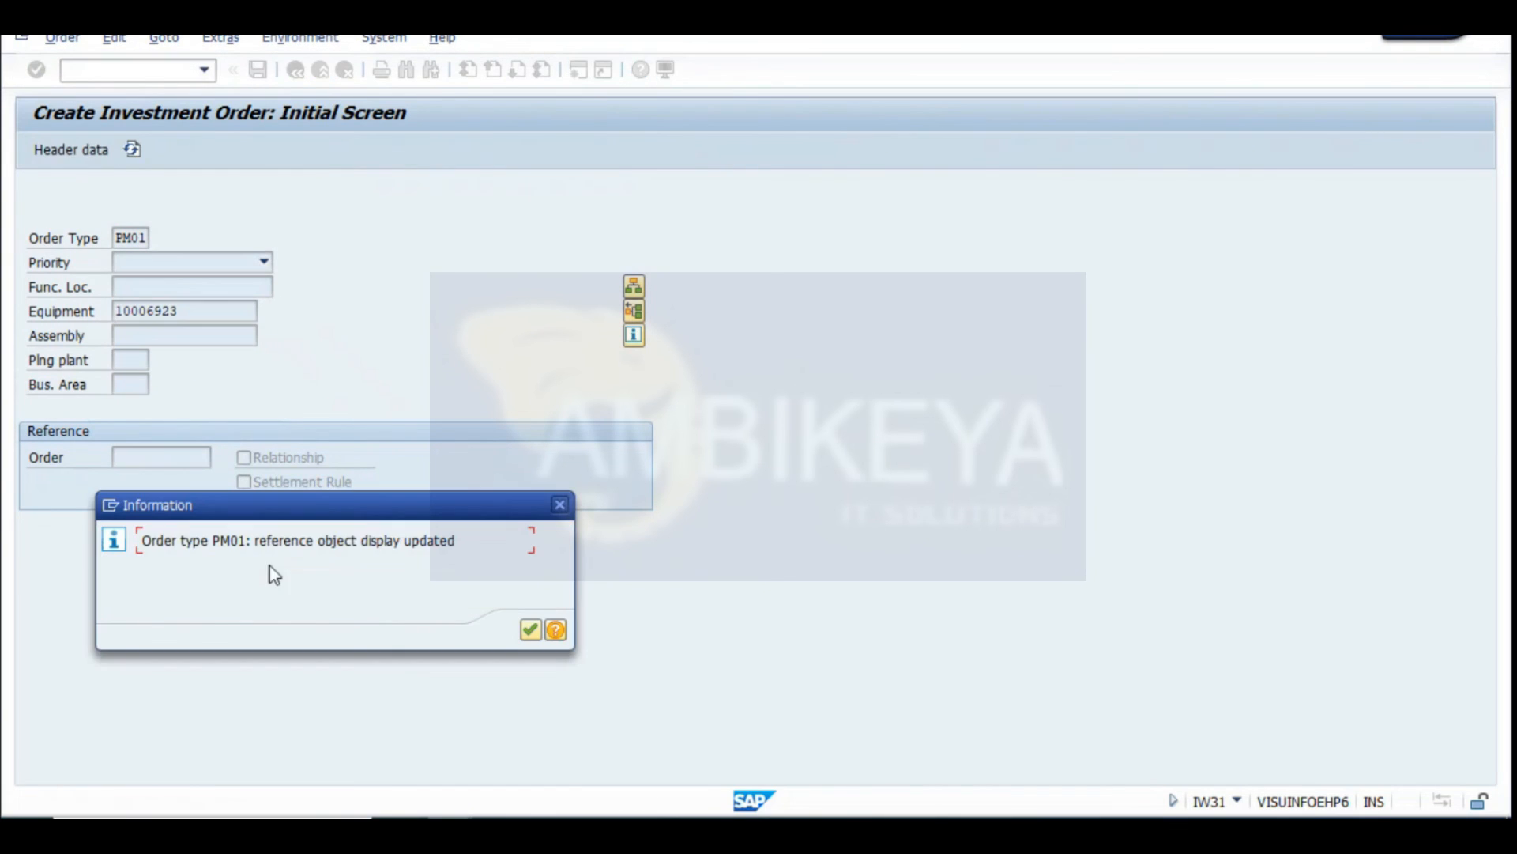
{"action": "left_click", "coordinate": [528, 630]}
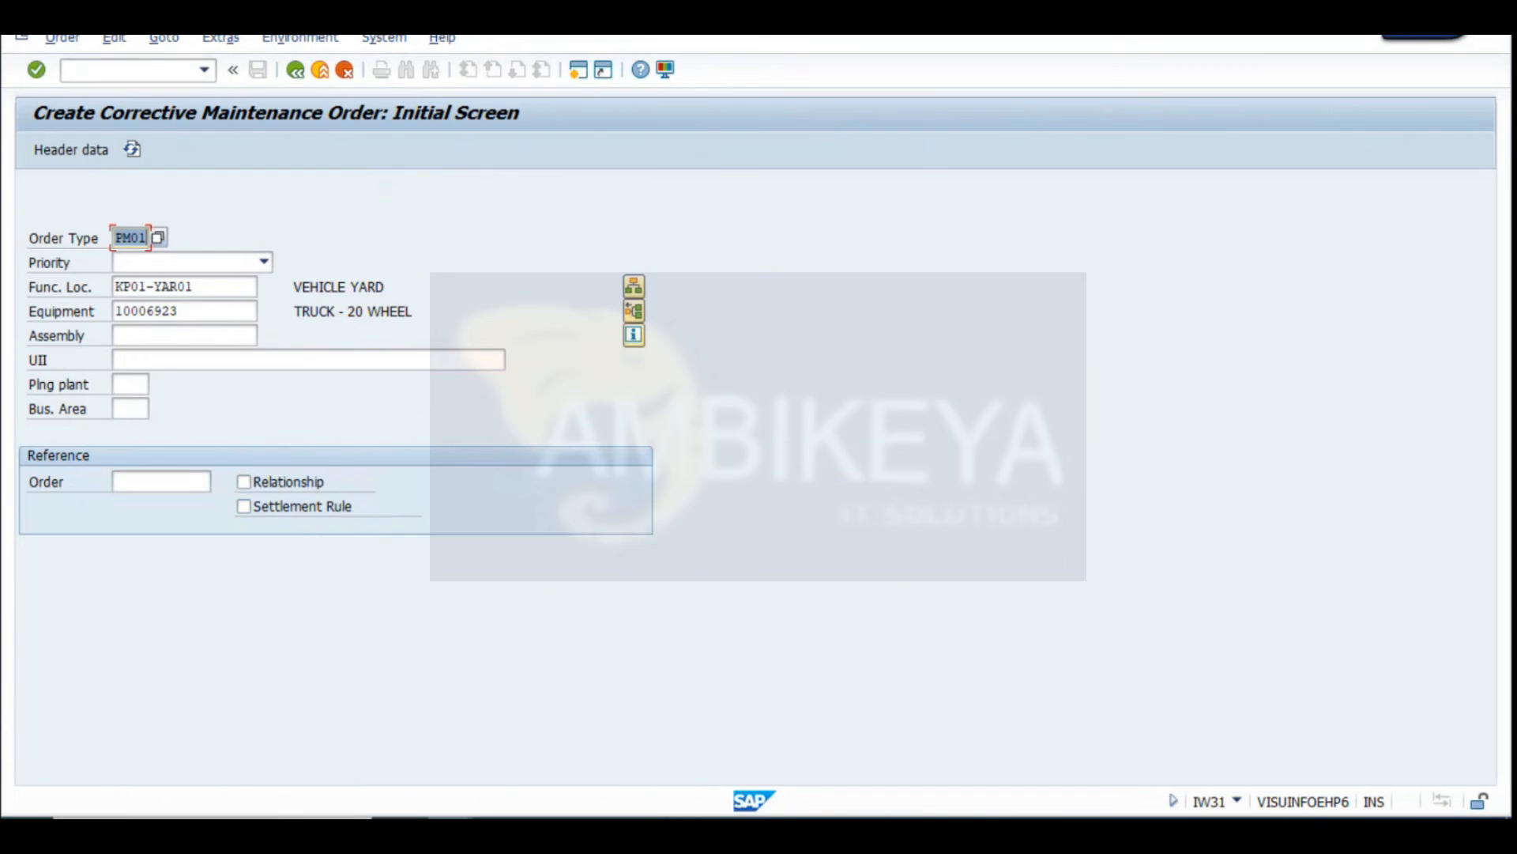
{"action": "left_click", "coordinate": [211, 819]}
{"action": "left_click", "coordinate": [1008, 332]}
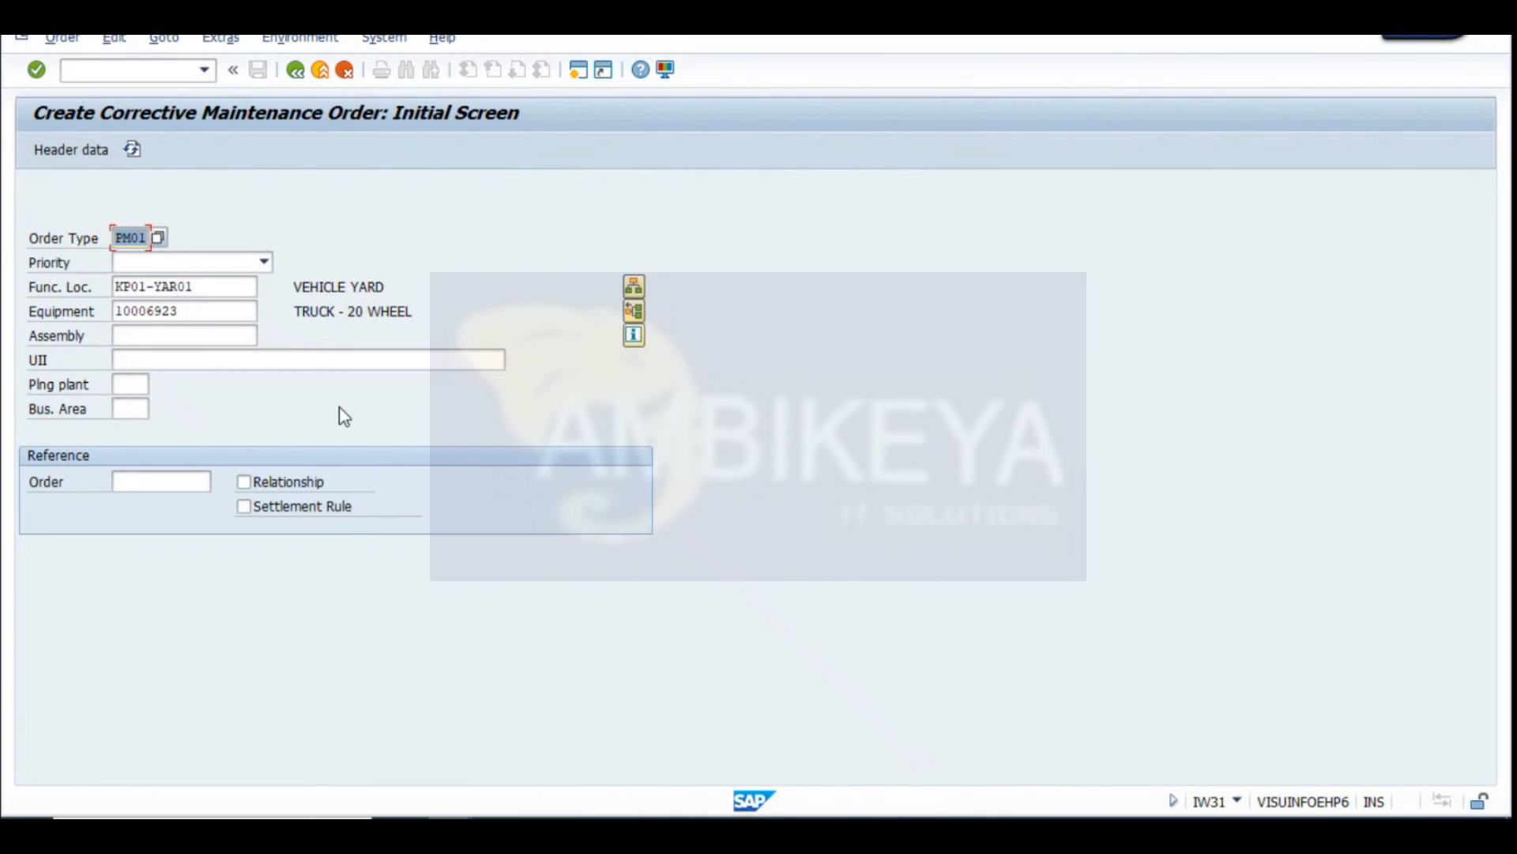
Replace the order's equipment with 10006925 and proceed to the central header
{"action": "double_click", "coordinate": [184, 310]}
{"action": "key", "text": "BackSpace"}
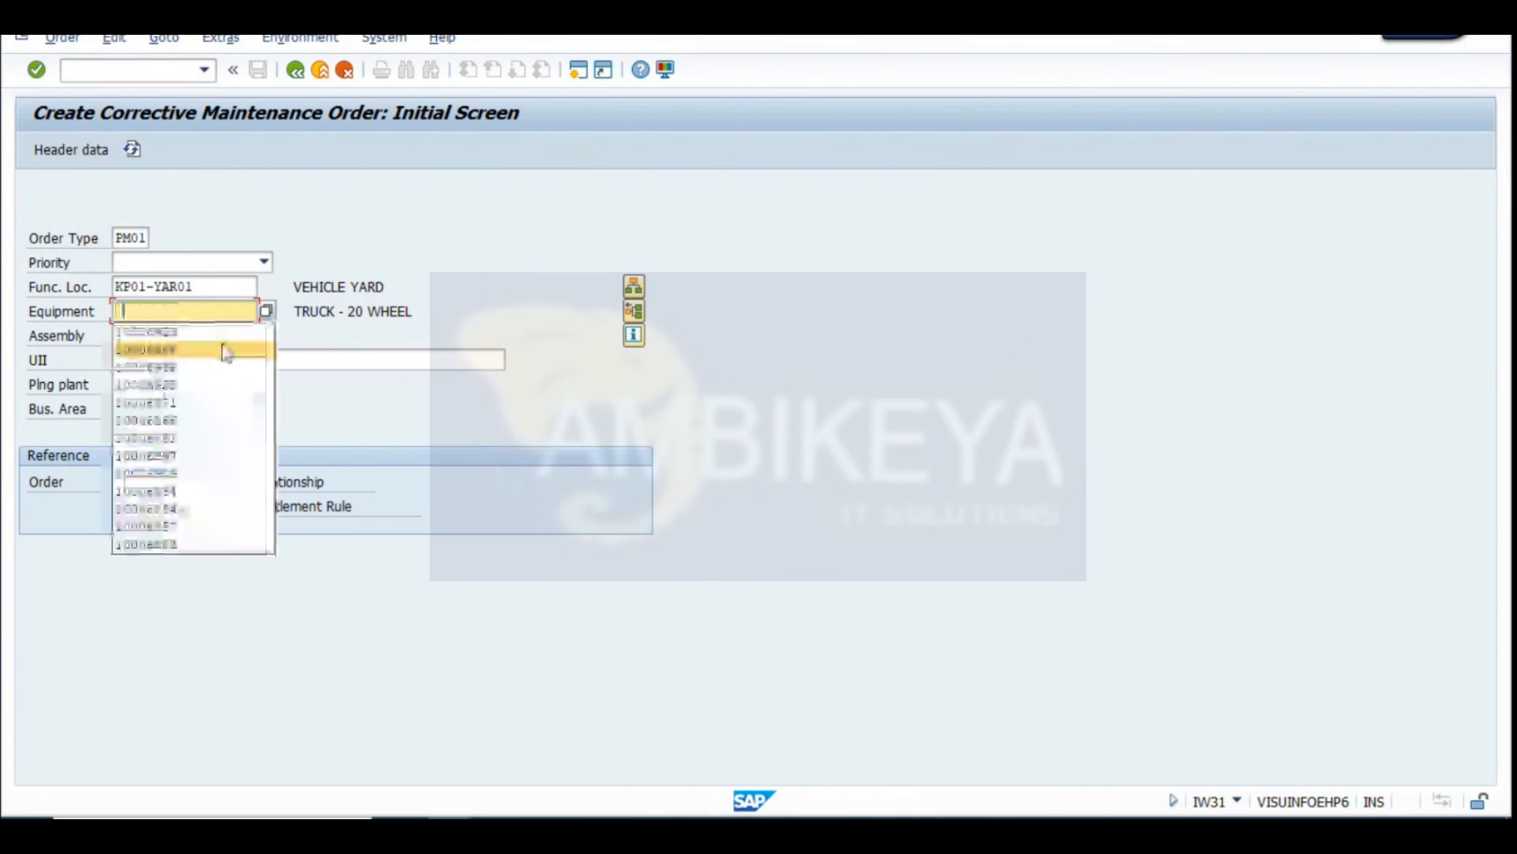
{"action": "left_click", "coordinate": [193, 392]}
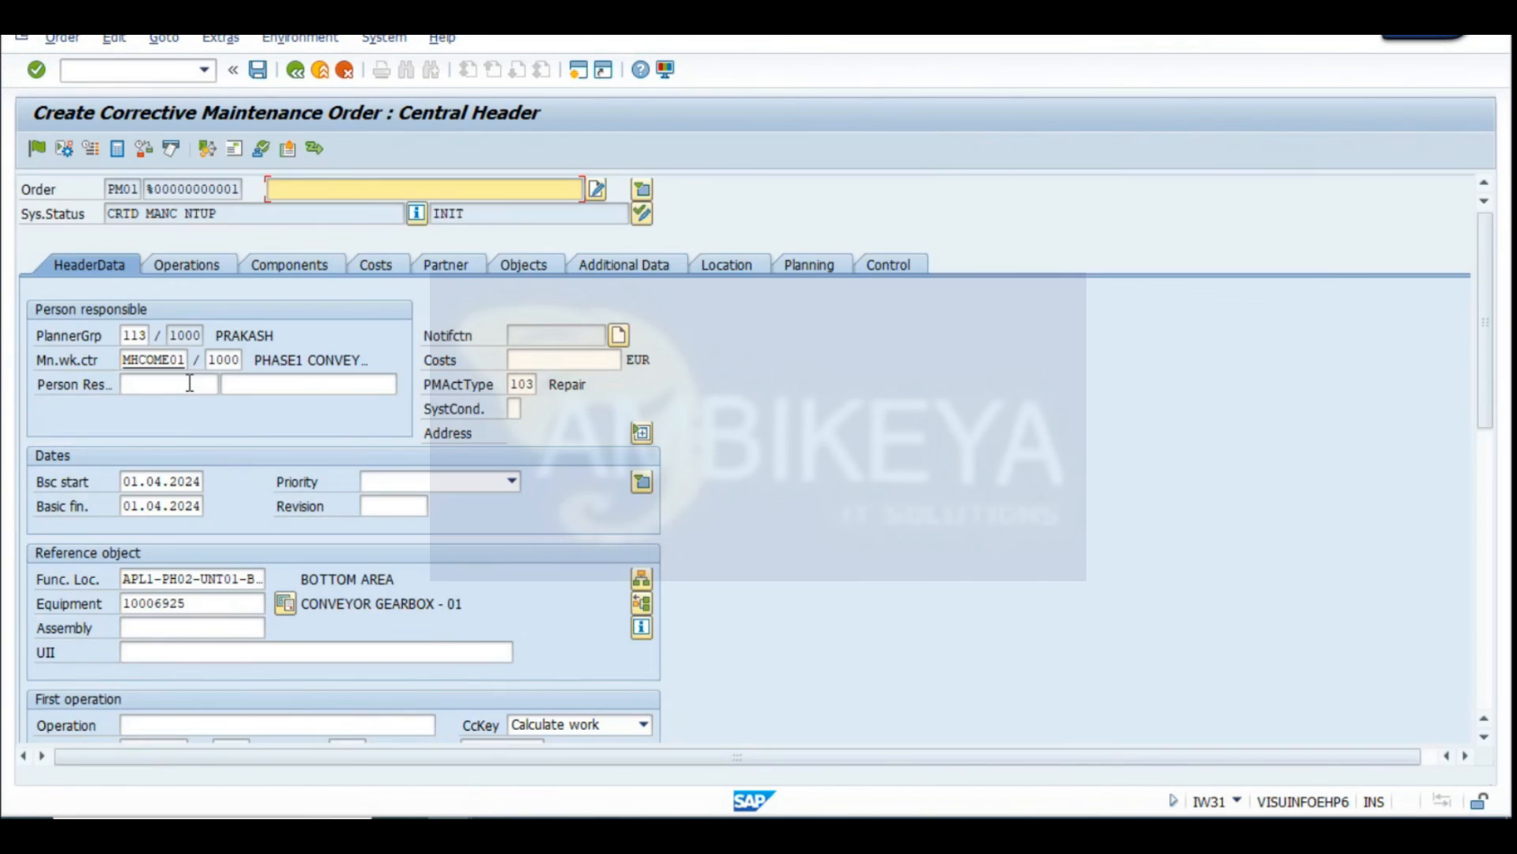
Enter CONVEYOR GEARBOX - 01 as the order description and set the estimated costs to 1500 EUR
{"action": "left_click_drag", "start_coordinate": [482, 605], "coordinate": [298, 603]}
{"action": "left_click", "coordinate": [289, 189]}
{"action": "left_click", "coordinate": [303, 188]}
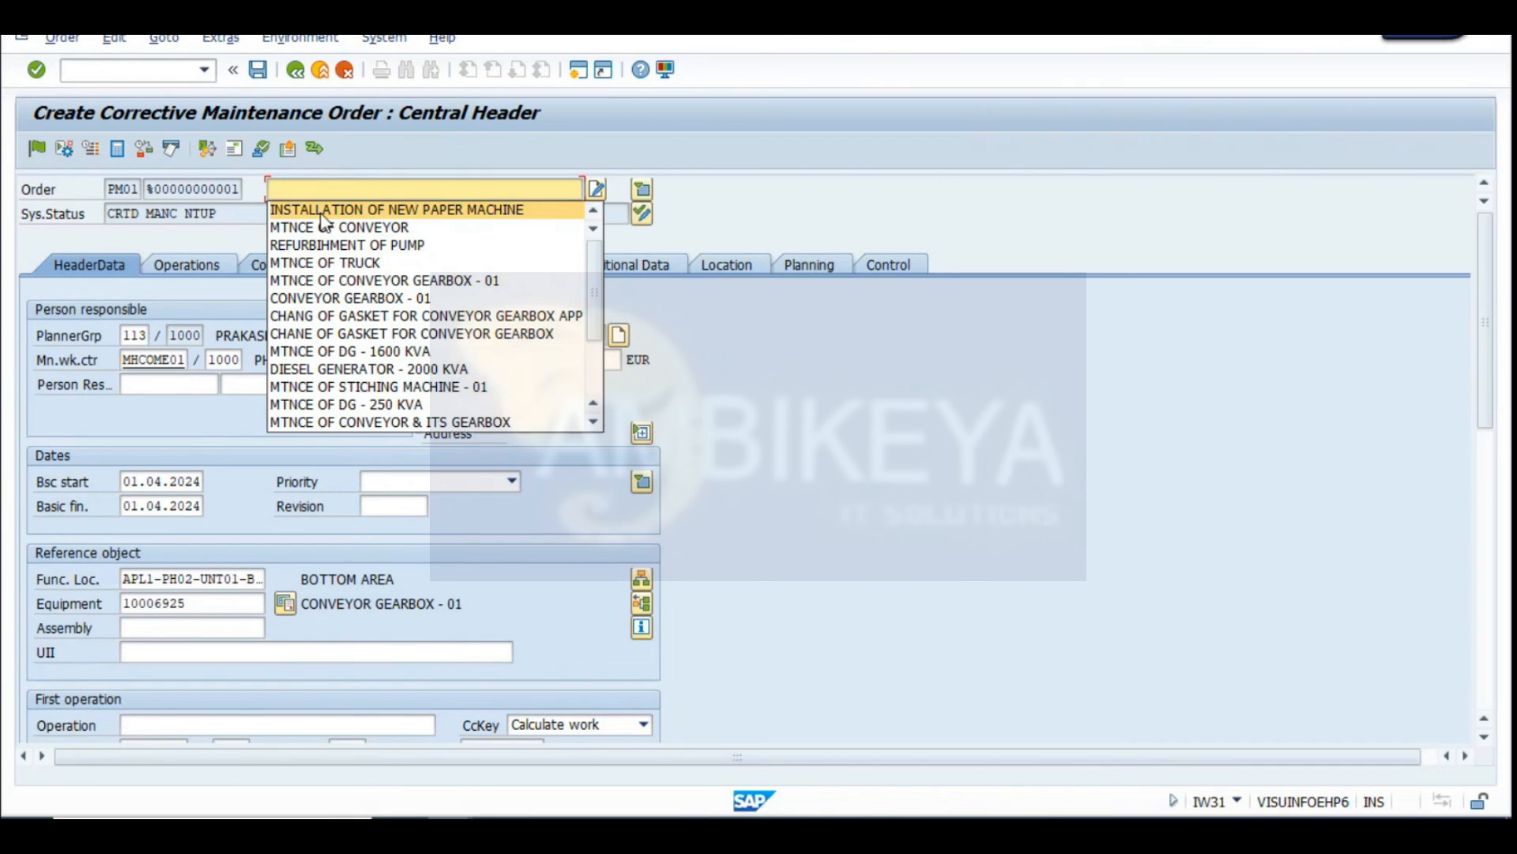
{"action": "left_click", "coordinate": [319, 263]}
{"action": "left_click", "coordinate": [373, 191]}
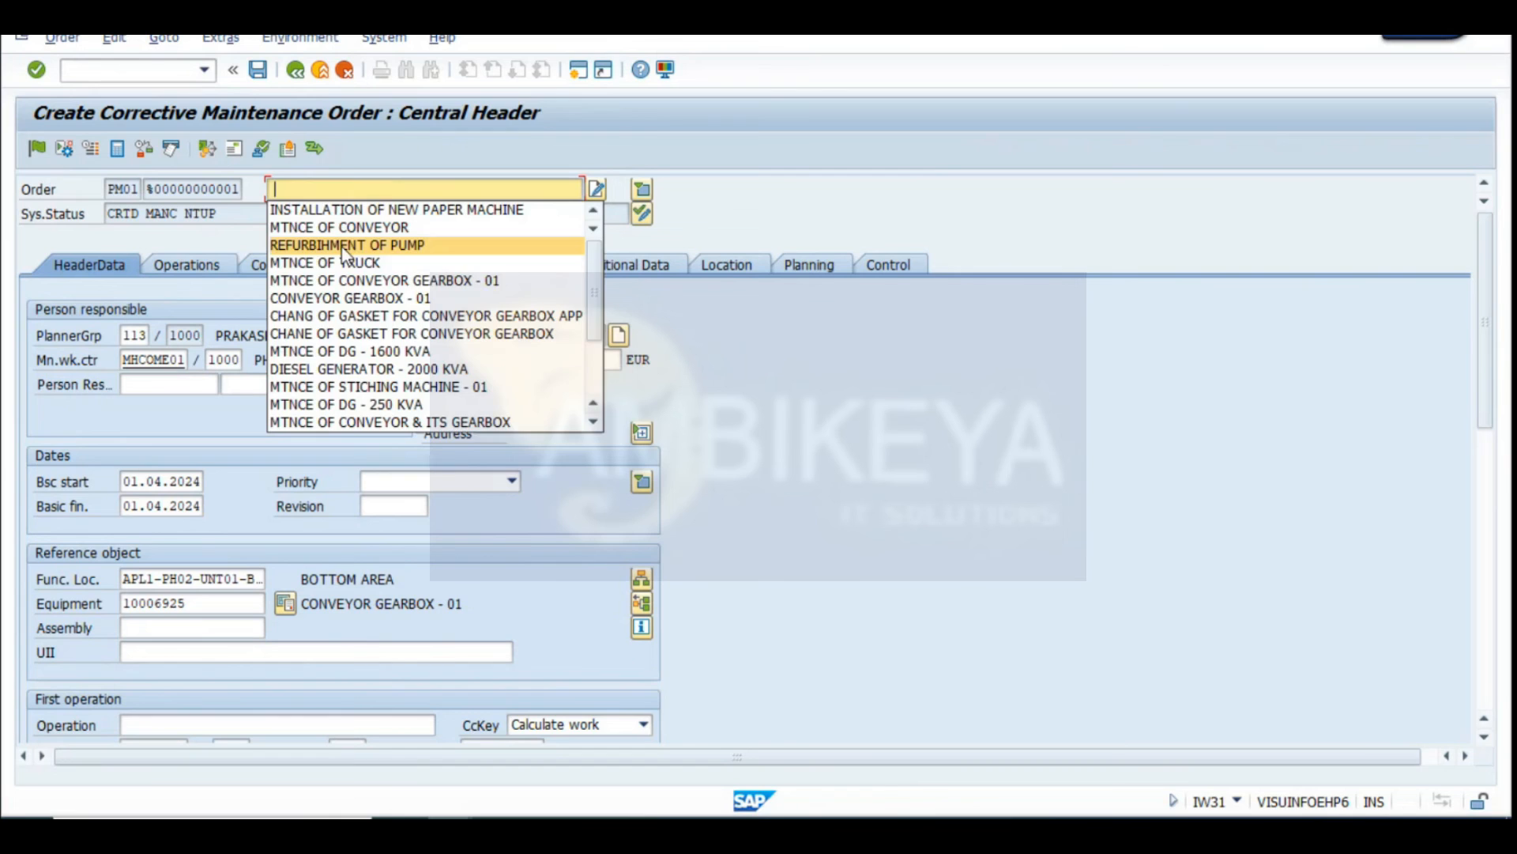
{"action": "left_click", "coordinate": [407, 296]}
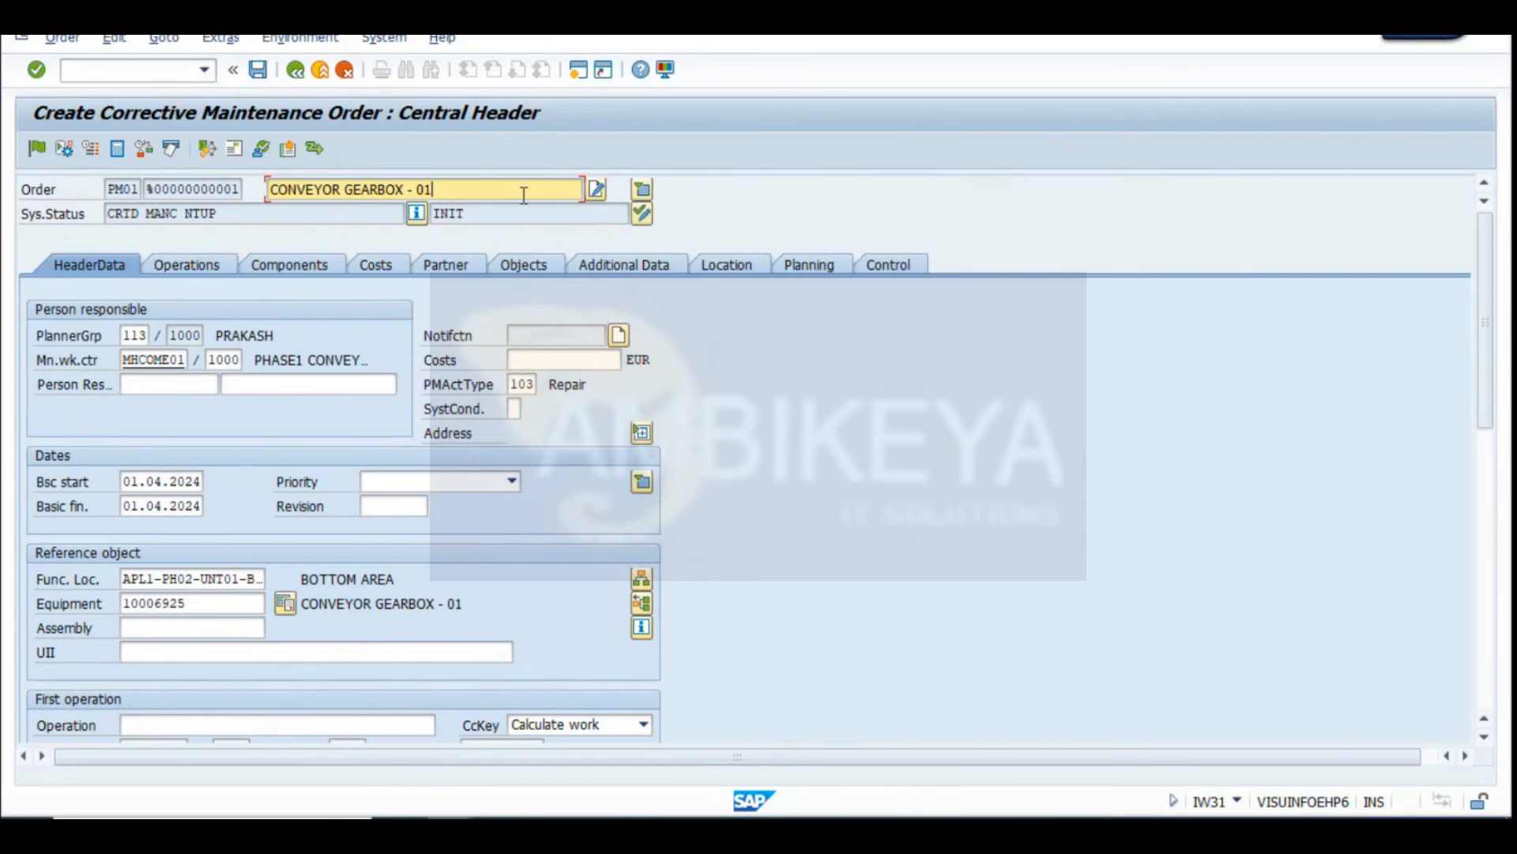
{"action": "left_click", "coordinate": [527, 352]}
{"action": "left_click", "coordinate": [580, 403]}
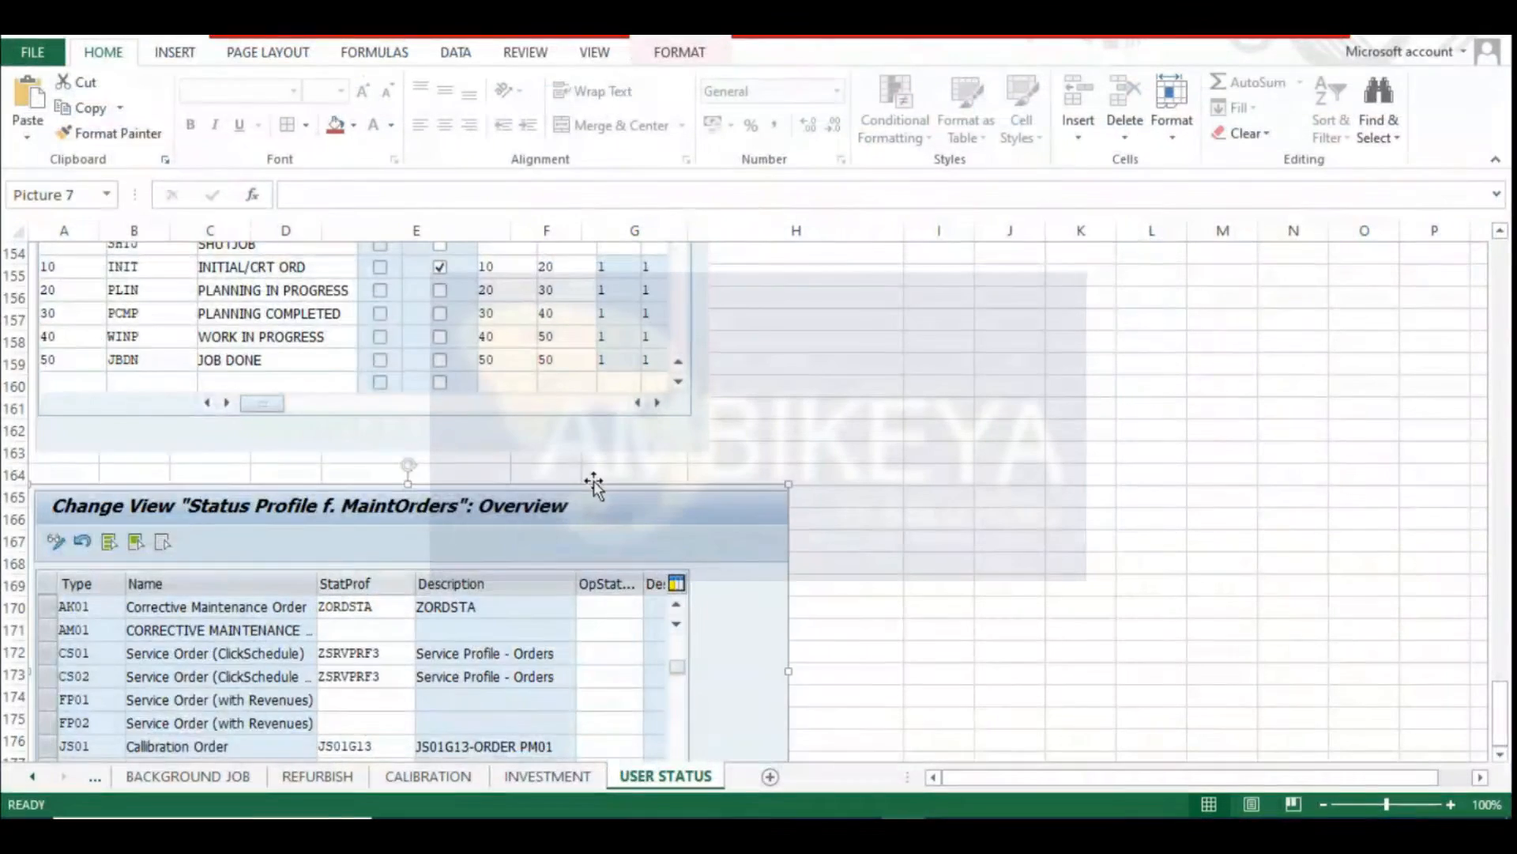
Open the order's Set User Status dialog, capture it and paste the screenshot below the existing ones in the USER STATUS sheet
{"action": "scroll", "coordinate": [593, 483], "scroll_direction": "up", "scroll_amount": 4}
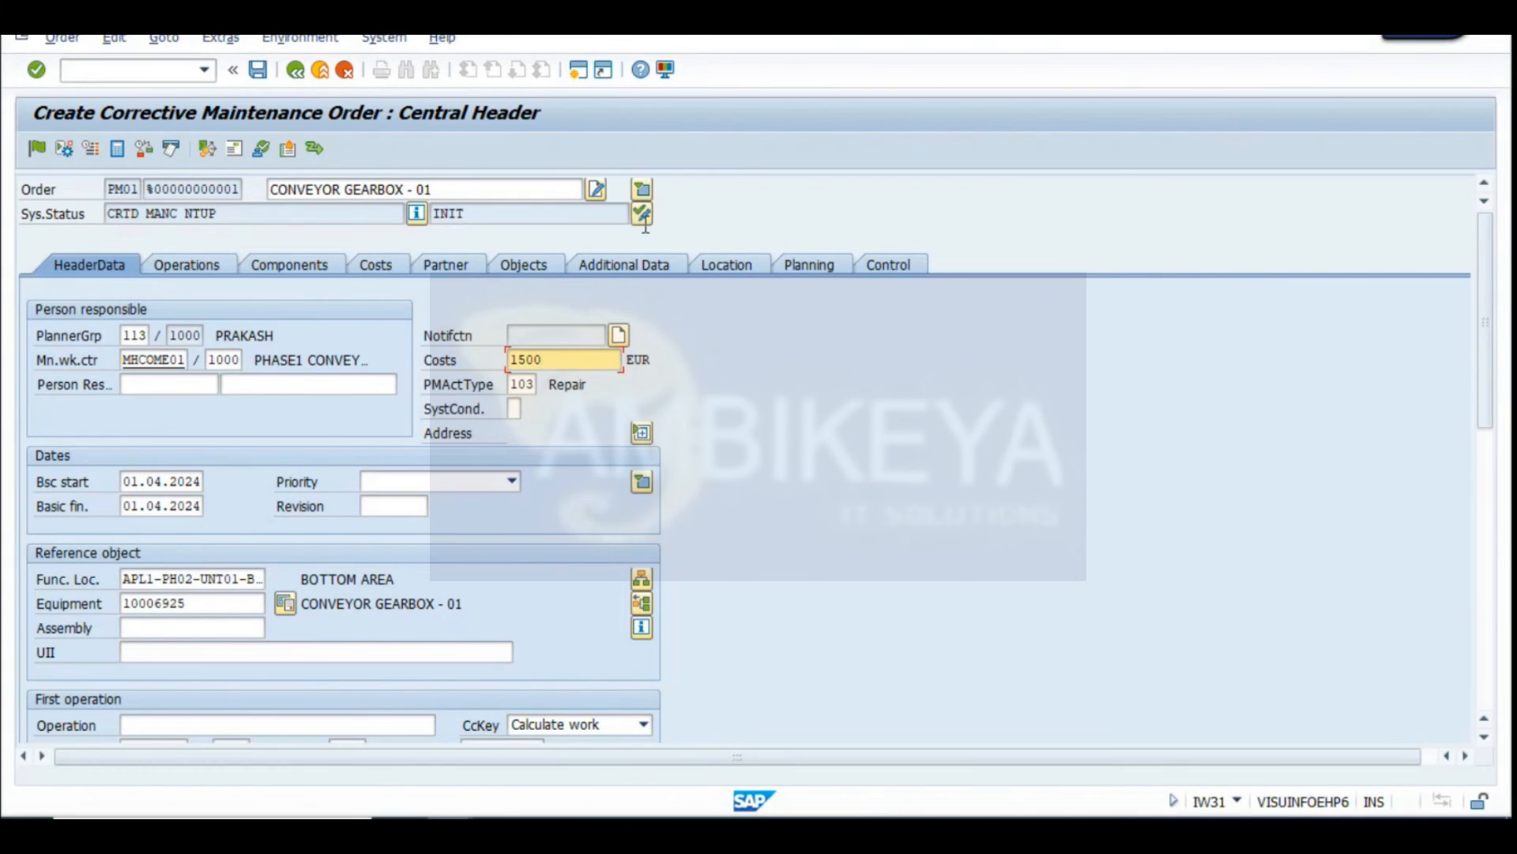
{"action": "left_click", "coordinate": [642, 215]}
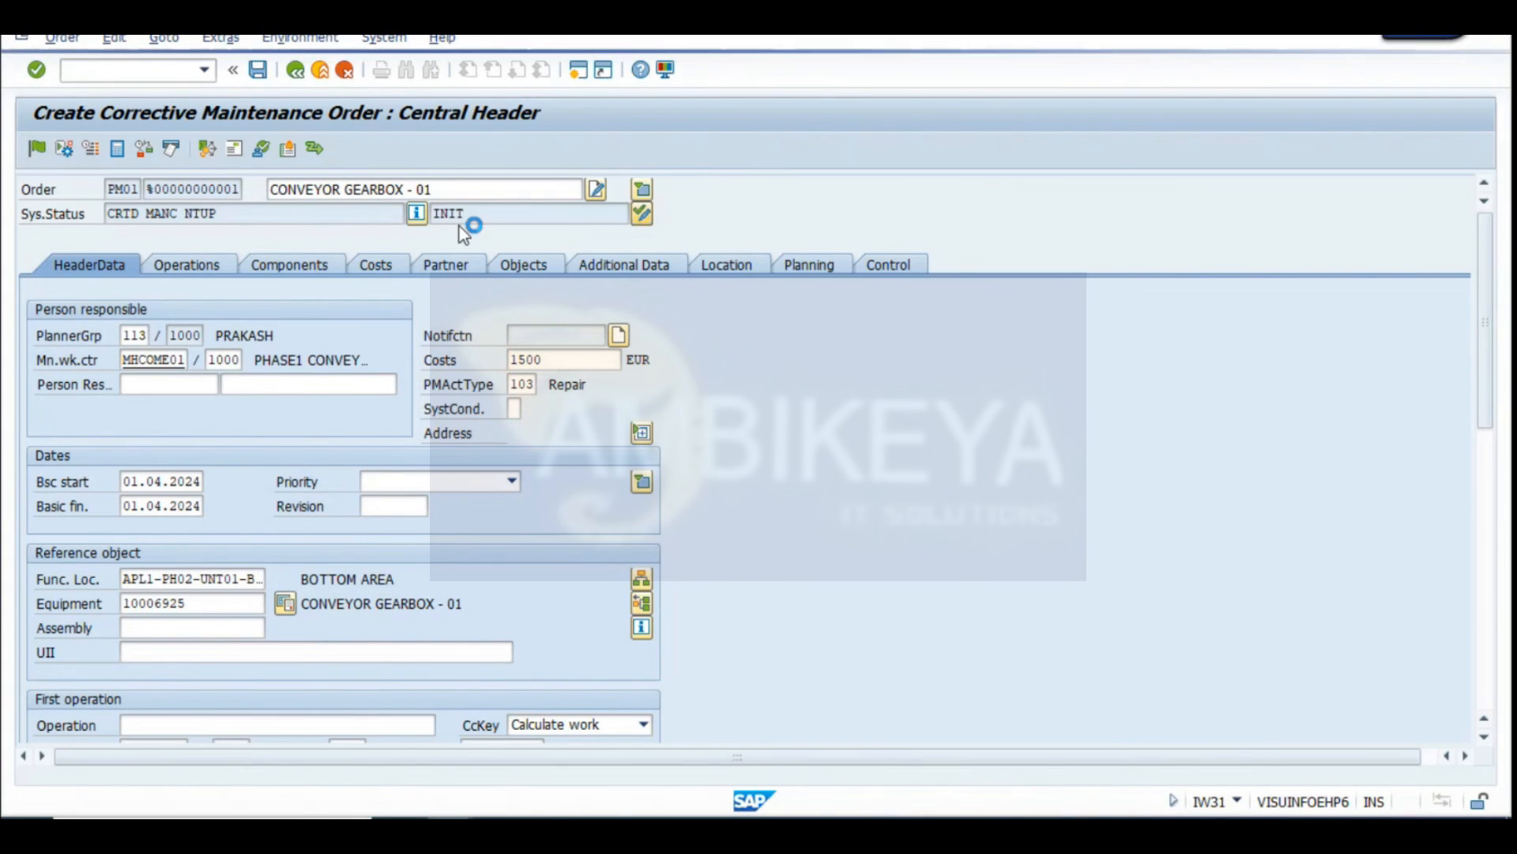
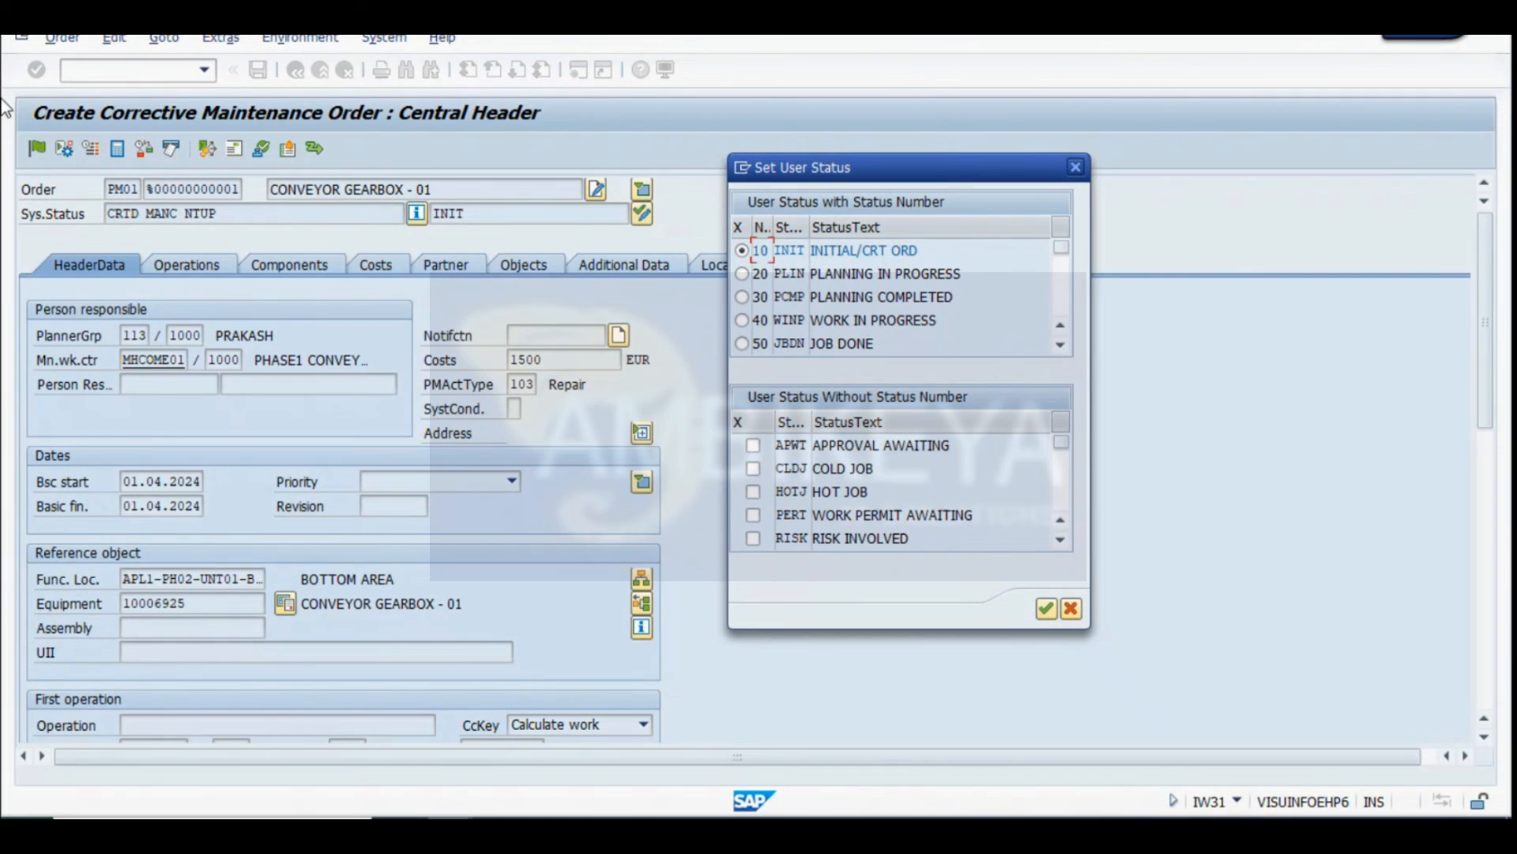
{"action": "key", "text": "super+shift+s"}
{"action": "left_click_drag", "start_coordinate": [6, 83], "coordinate": [1120, 737]}
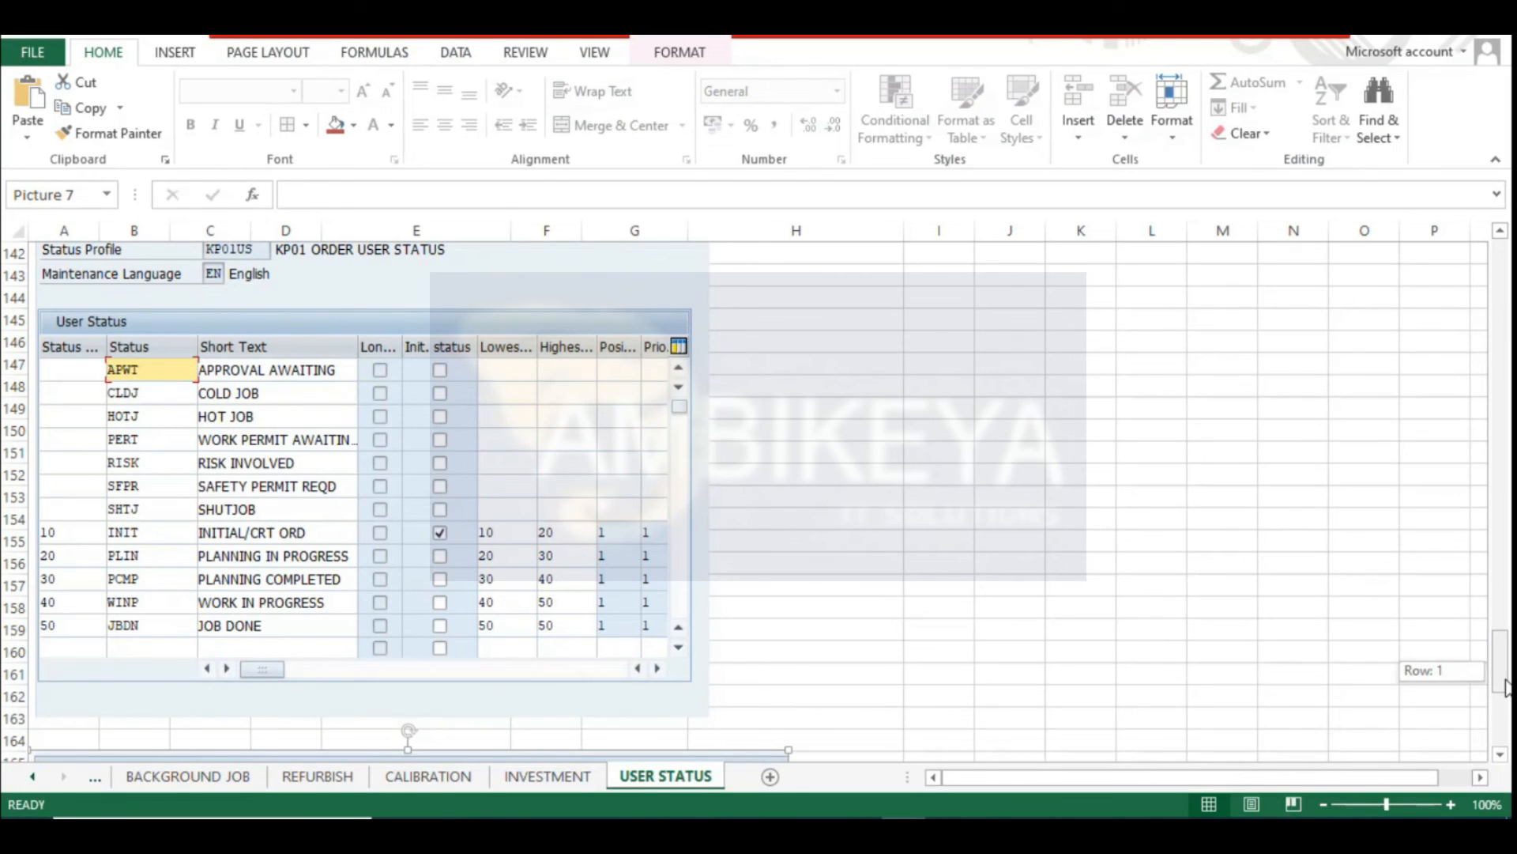
{"action": "scroll", "coordinate": [60, 558], "scroll_direction": "down", "scroll_amount": 11}
{"action": "left_click", "coordinate": [35, 431]}
{"action": "key", "text": "ctrl+v"}
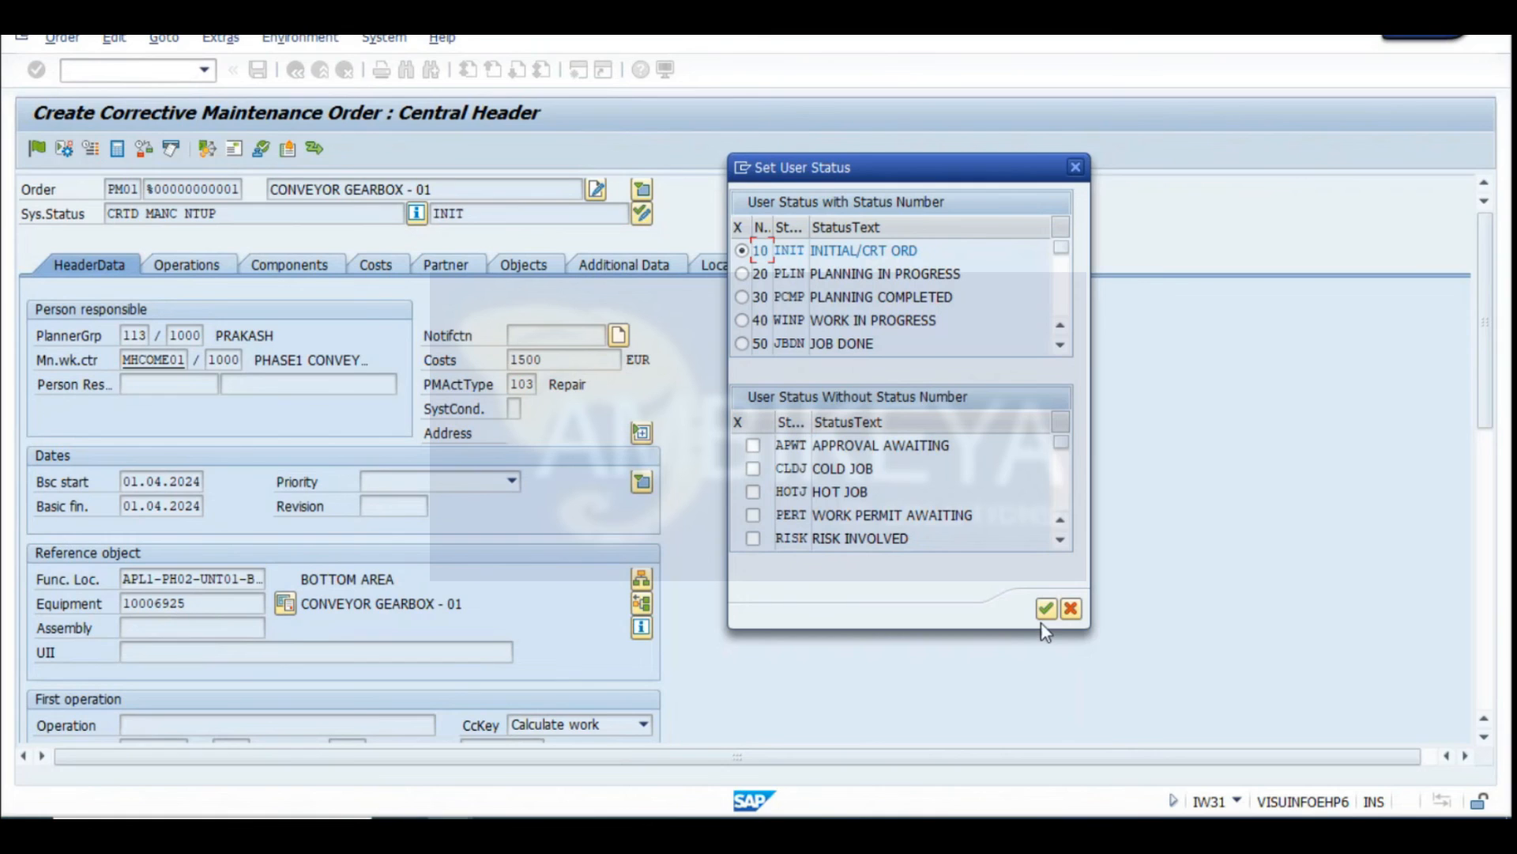
Keep user status INIT, paste a capture of the order's Change Status screen below the last Excel screenshot, and return to the order header
{"action": "left_click", "coordinate": [1045, 610]}
{"action": "left_click", "coordinate": [417, 214]}
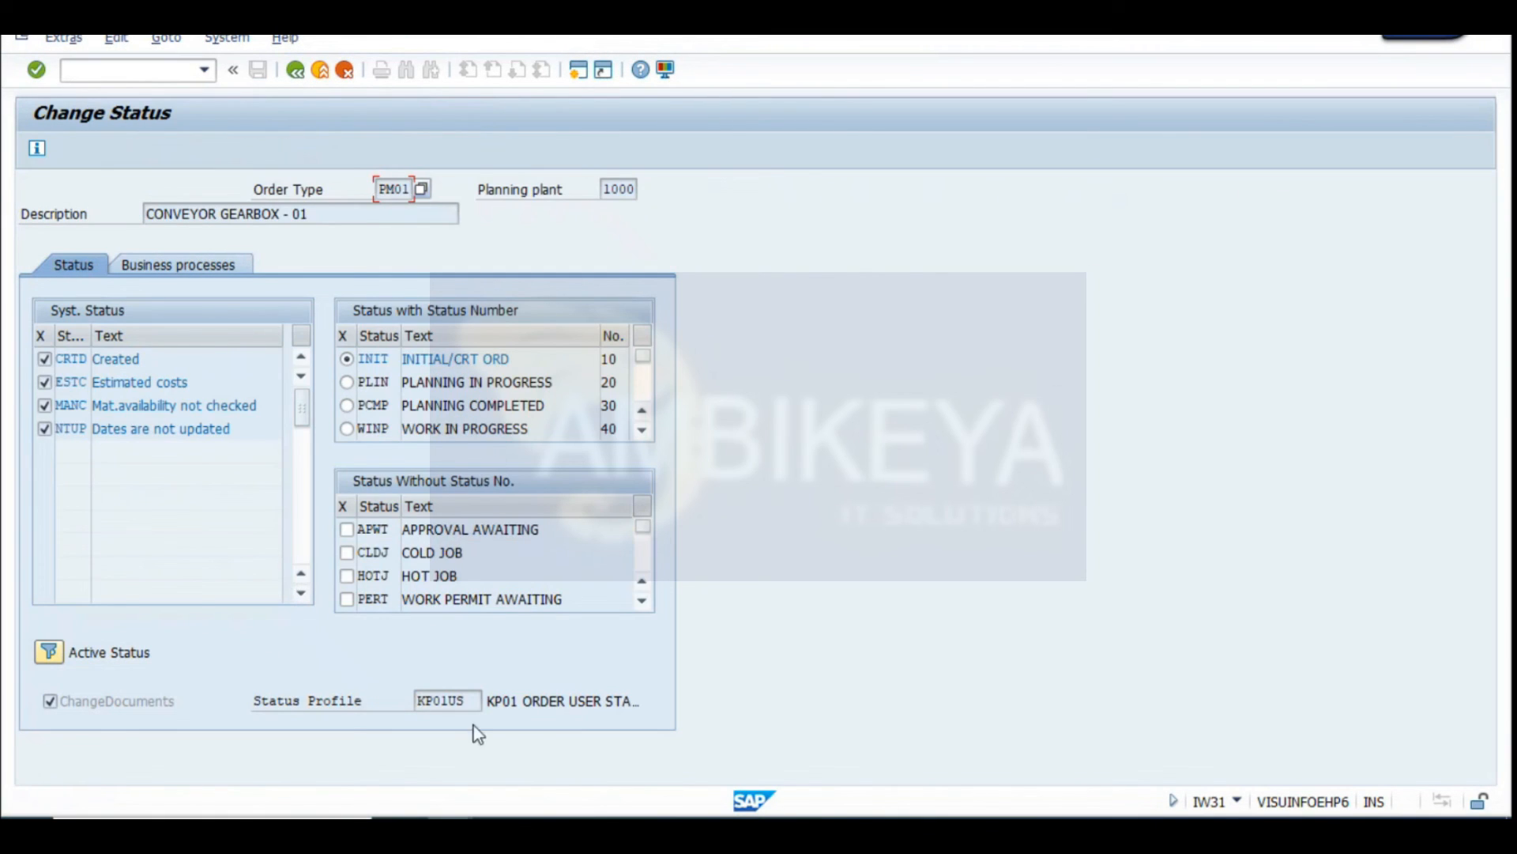
{"action": "left_click_drag", "start_coordinate": [469, 702], "coordinate": [0, 708]}
{"action": "key", "text": "super+shift+s"}
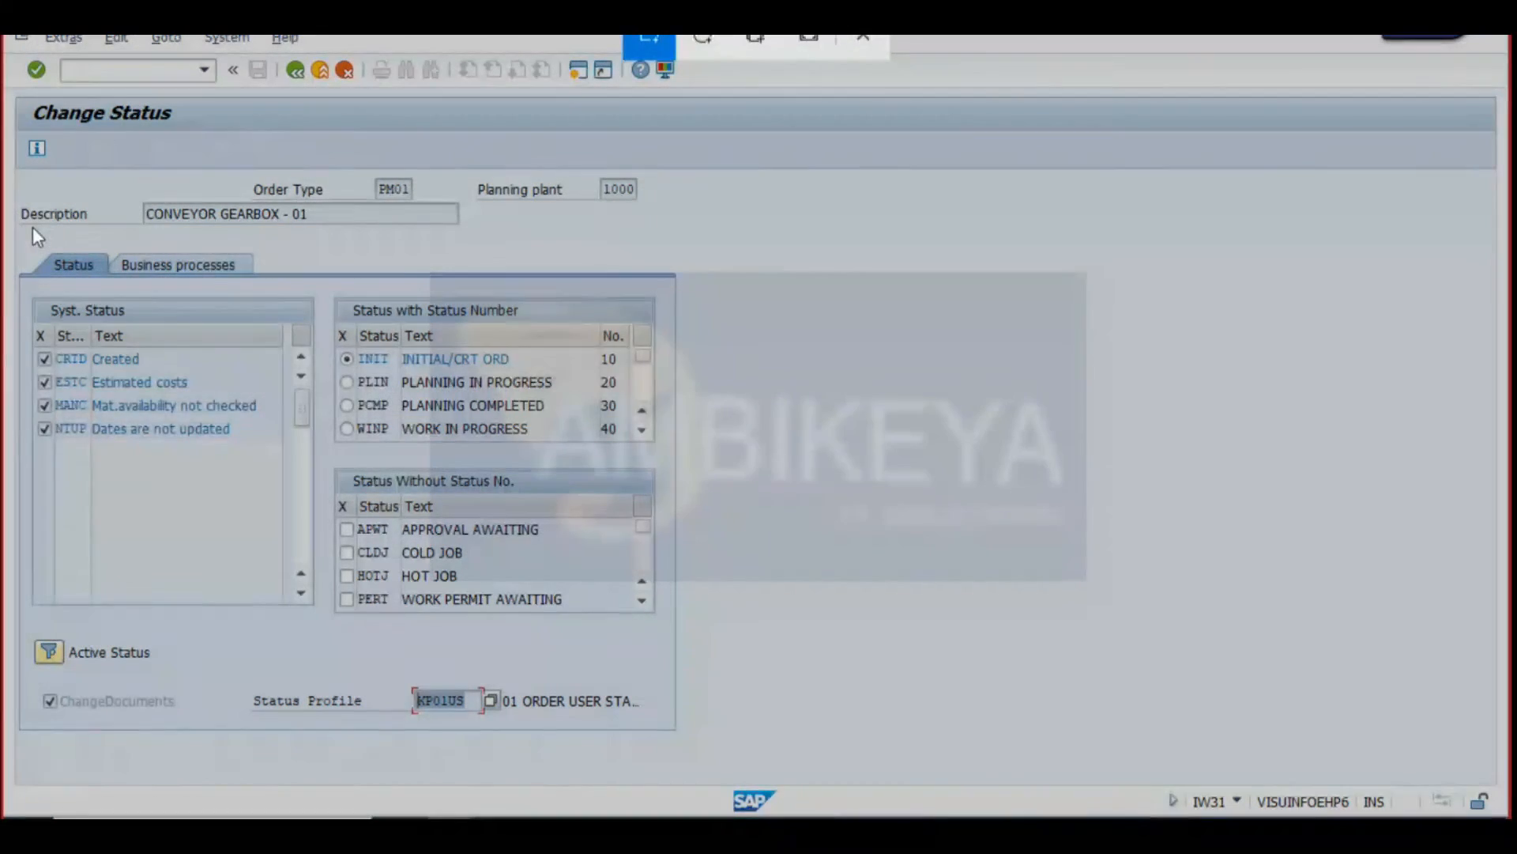
{"action": "left_click_drag", "start_coordinate": [4, 92], "coordinate": [713, 652]}
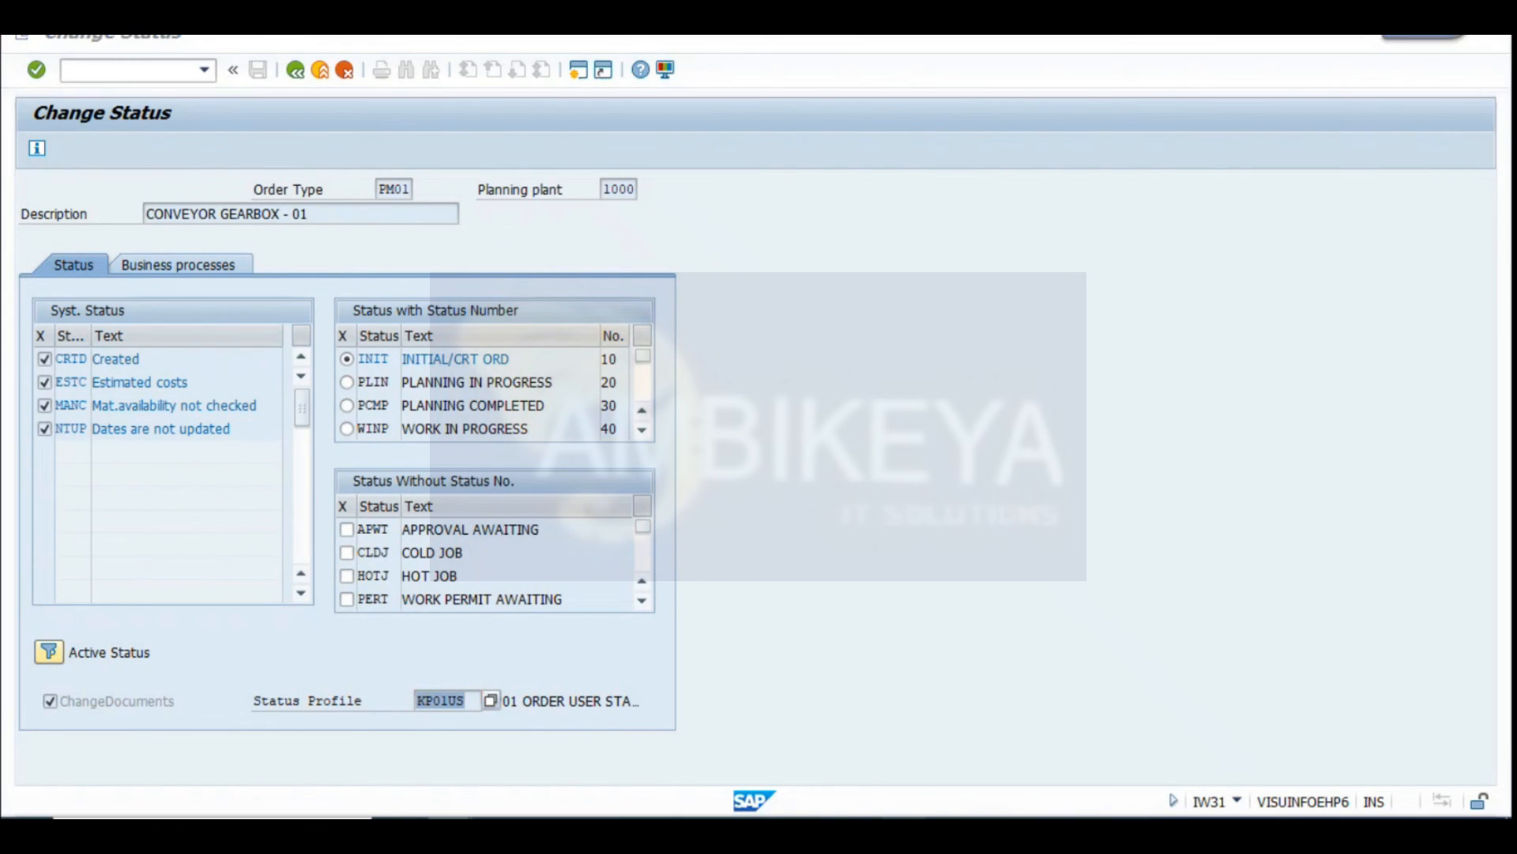
{"action": "key", "text": "alt+Tab"}
{"action": "scroll", "coordinate": [18, 481], "scroll_direction": "down", "scroll_amount": 8}
{"action": "left_click", "coordinate": [55, 399]}
{"action": "key", "text": "ctrl+v"}
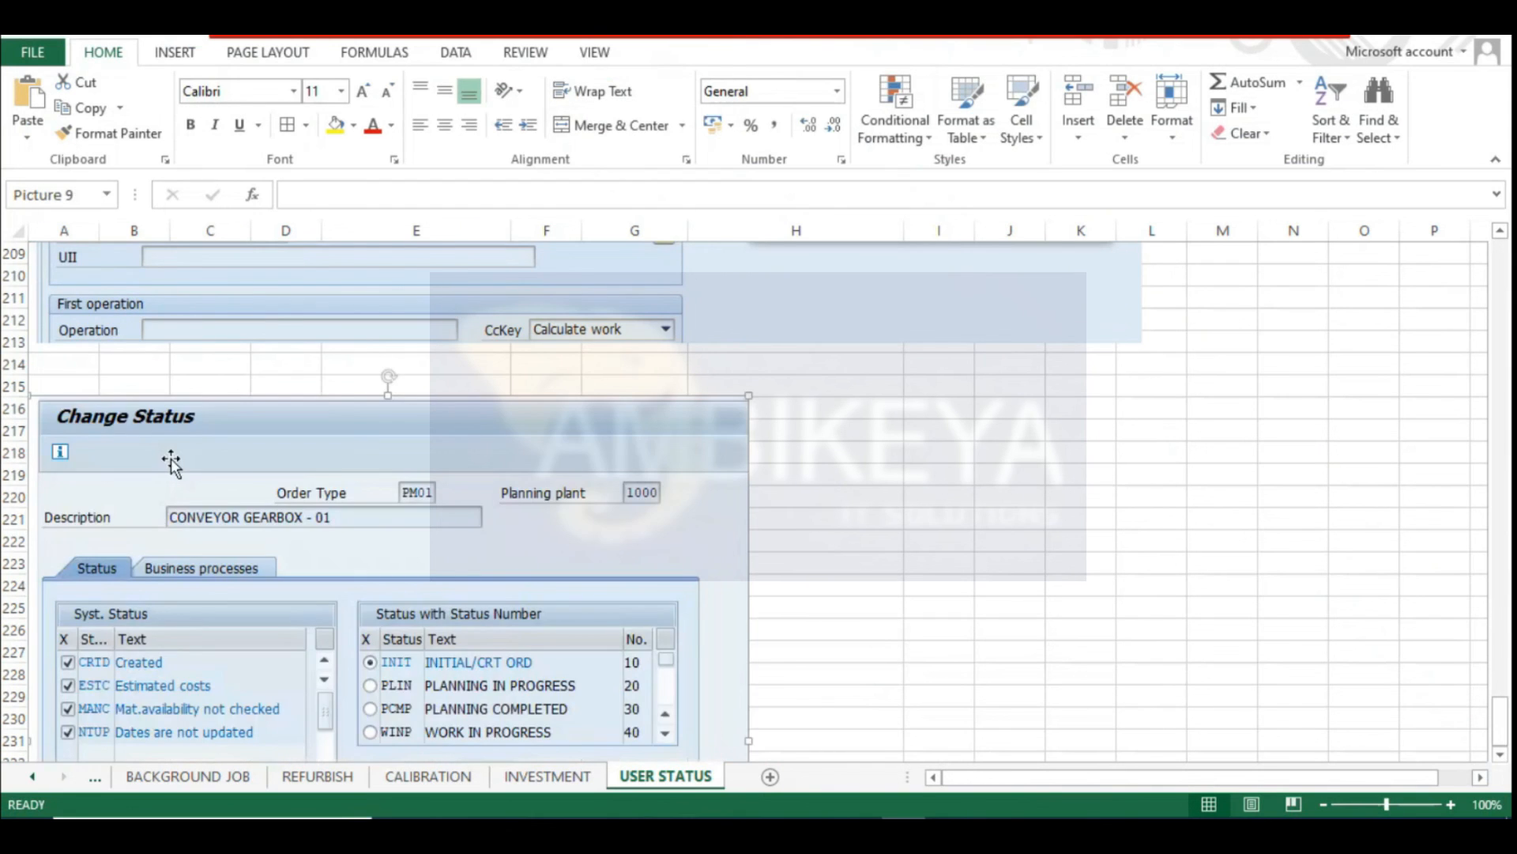
{"action": "scroll", "coordinate": [169, 456], "scroll_direction": "down", "scroll_amount": 6}
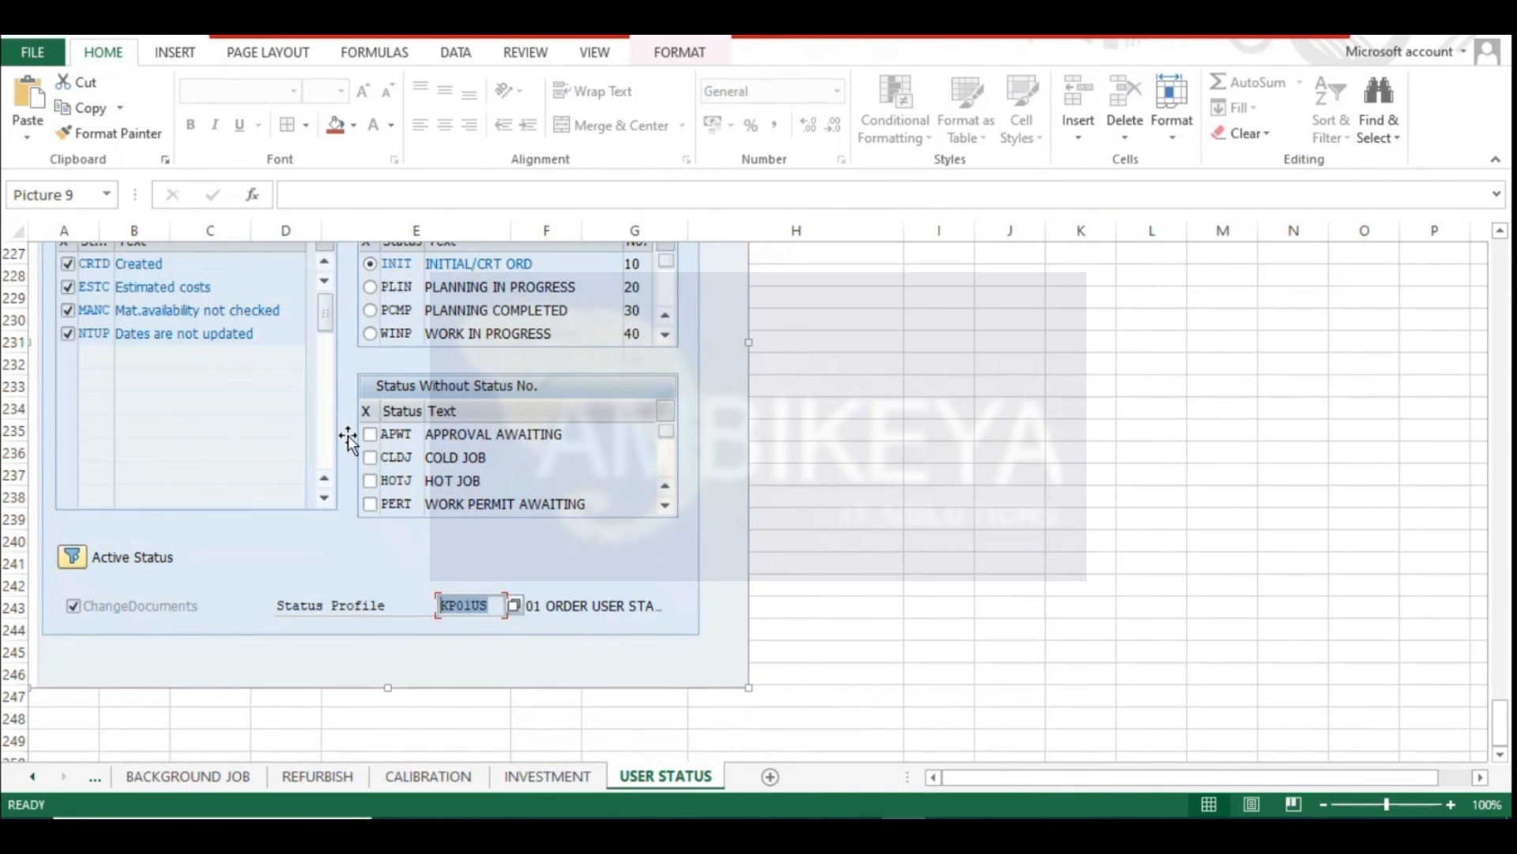
{"action": "key", "text": "alt+Tab"}
{"action": "left_click", "coordinate": [318, 74]}
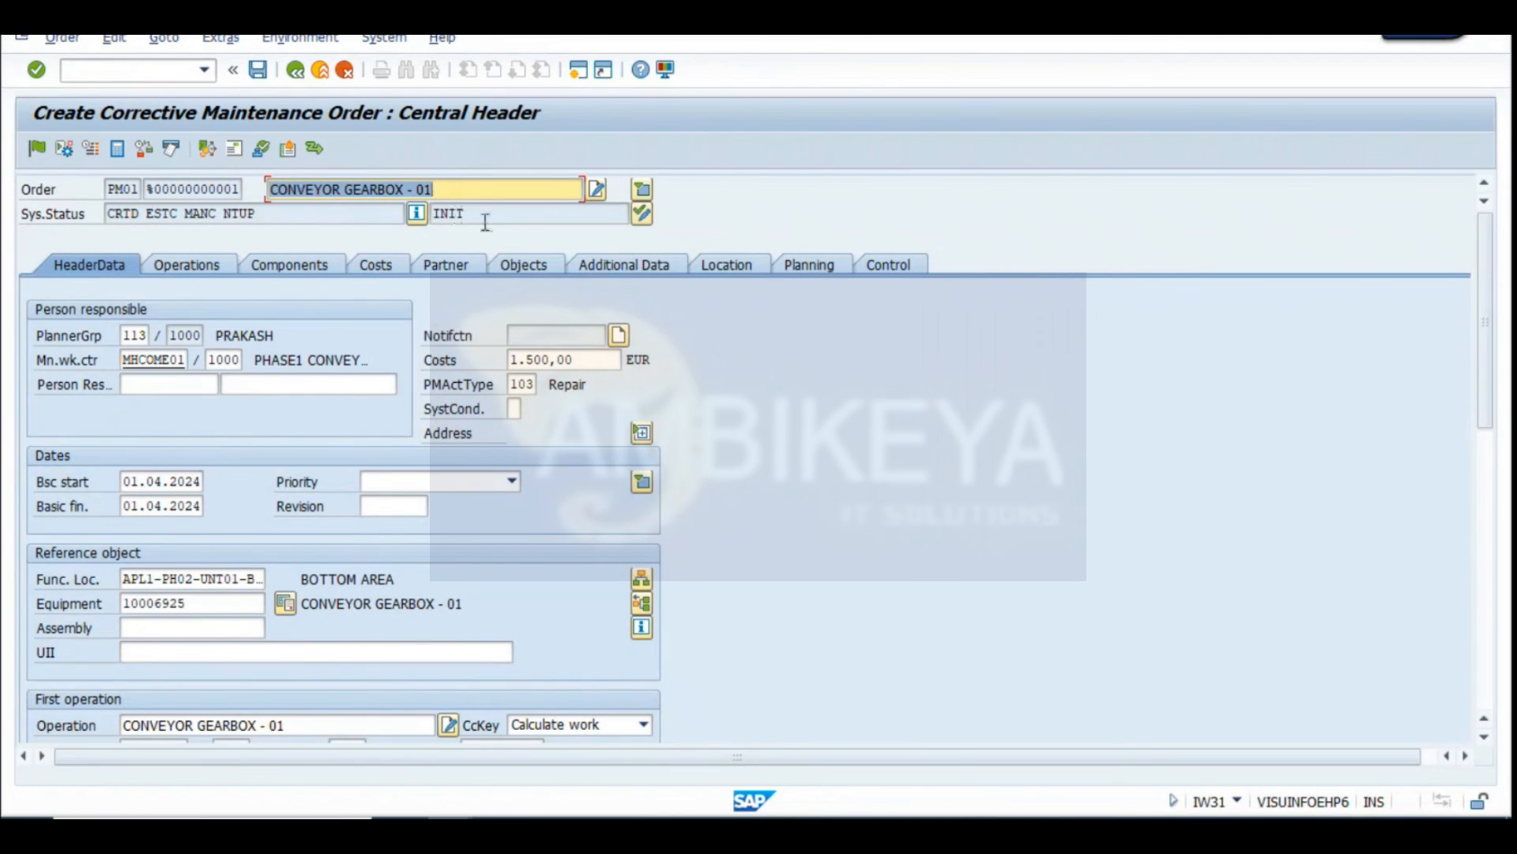
Try to release the order while user status INIT is active and display the status information for the release
{"action": "key", "text": "Tab"}
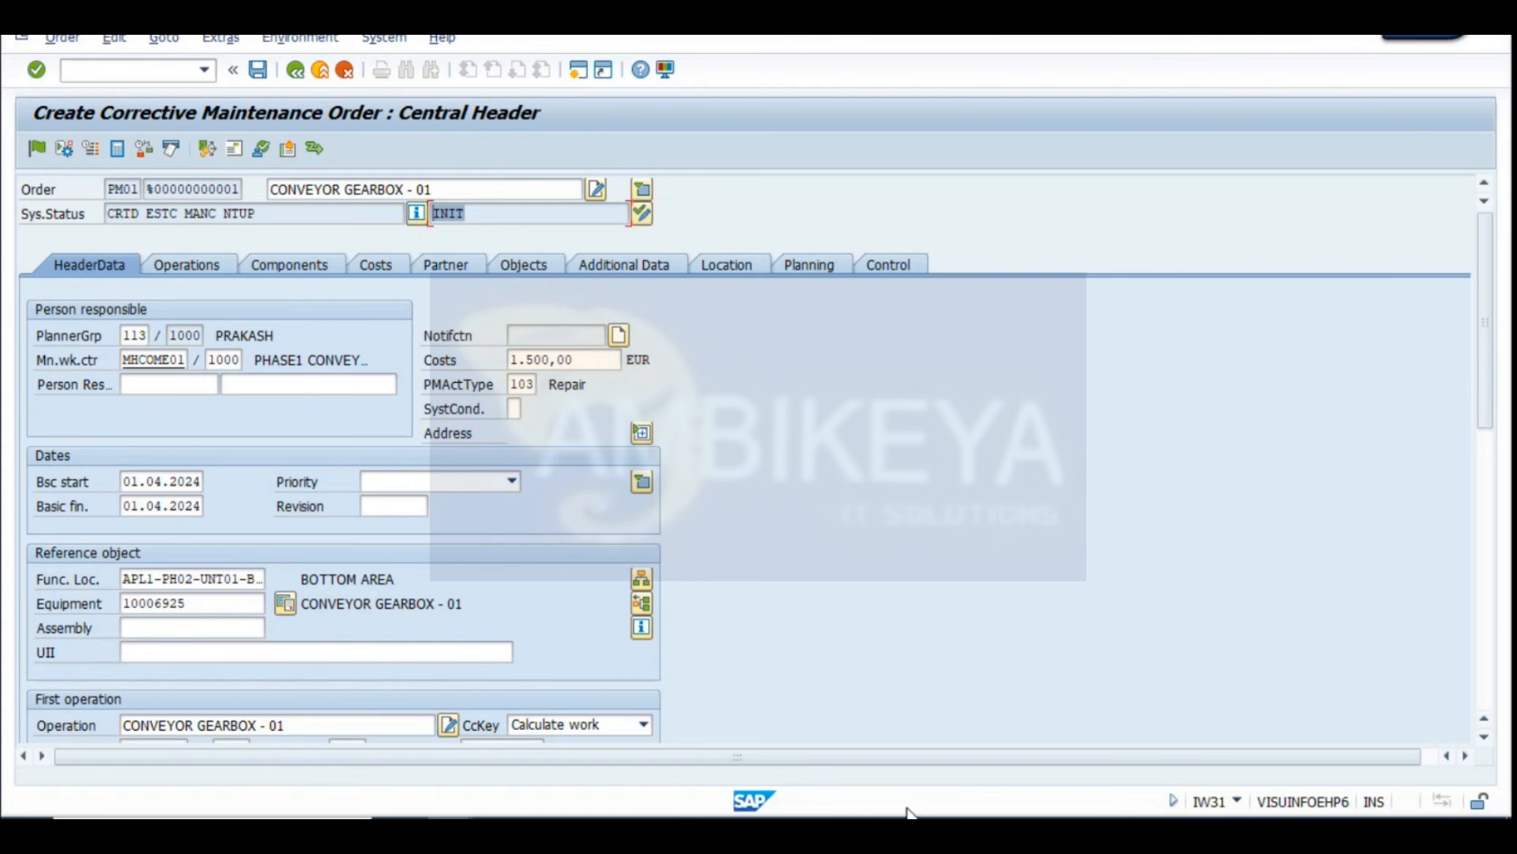
{"action": "left_click", "coordinate": [907, 829]}
{"action": "left_click_drag", "start_coordinate": [1493, 718], "coordinate": [1480, 284]}
{"action": "left_click", "coordinate": [732, 308]}
{"action": "key", "text": "alt+Tab"}
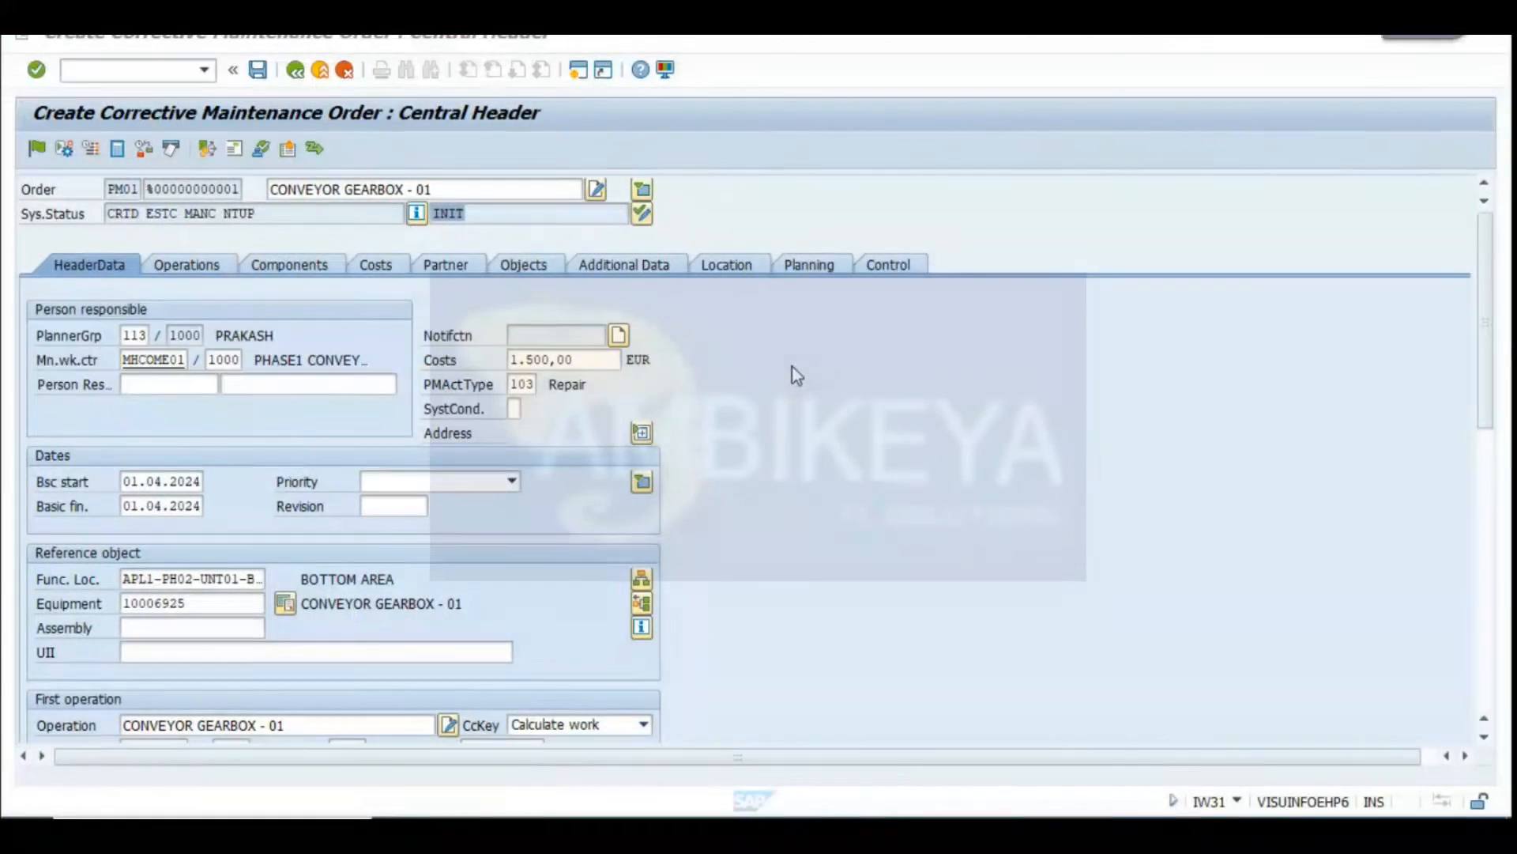
{"action": "left_click", "coordinate": [42, 148]}
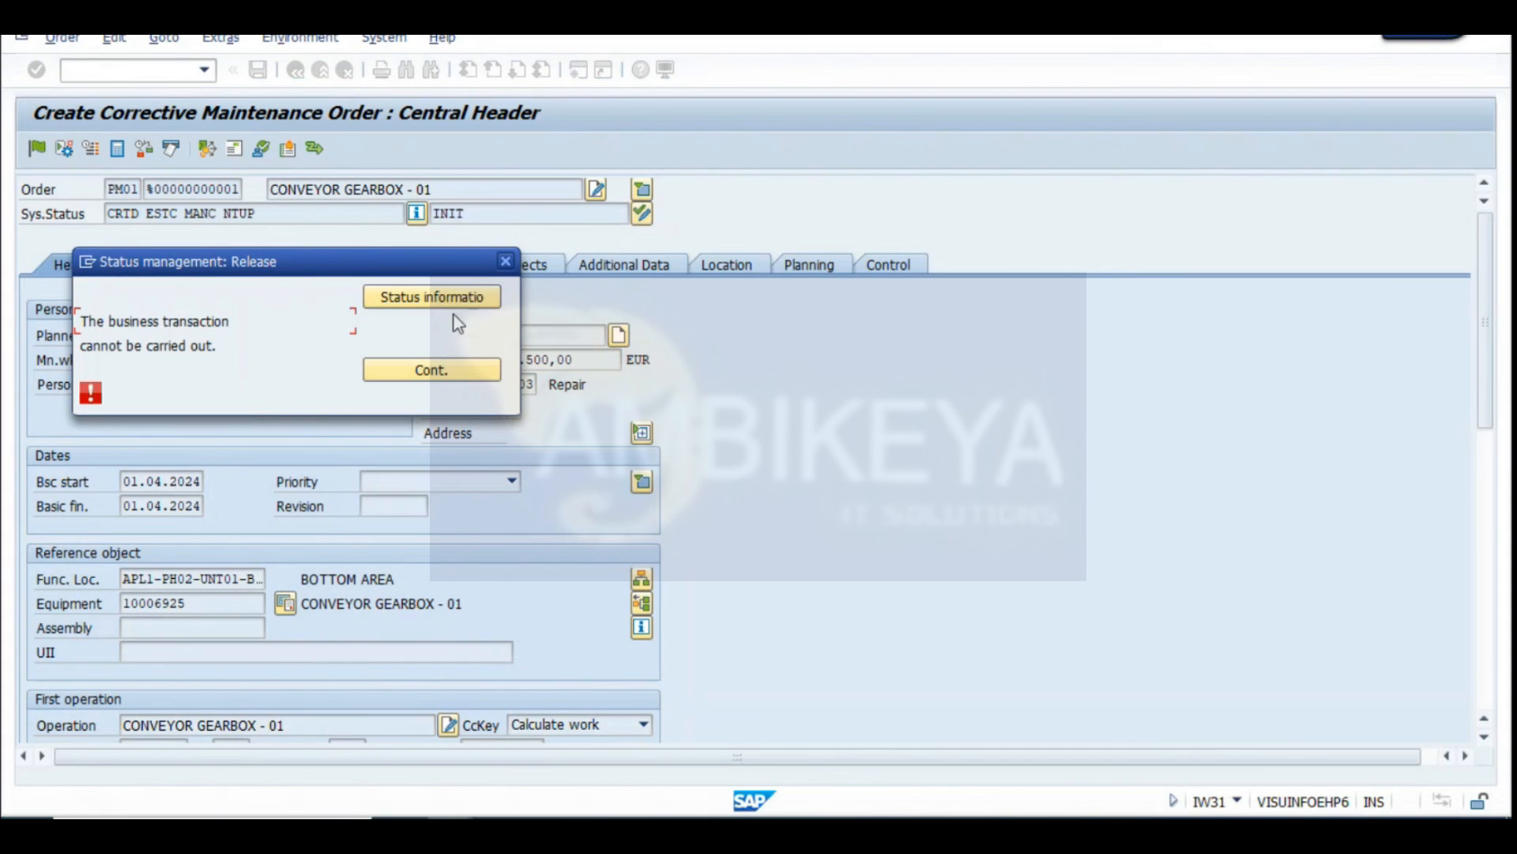
{"action": "left_click", "coordinate": [463, 303]}
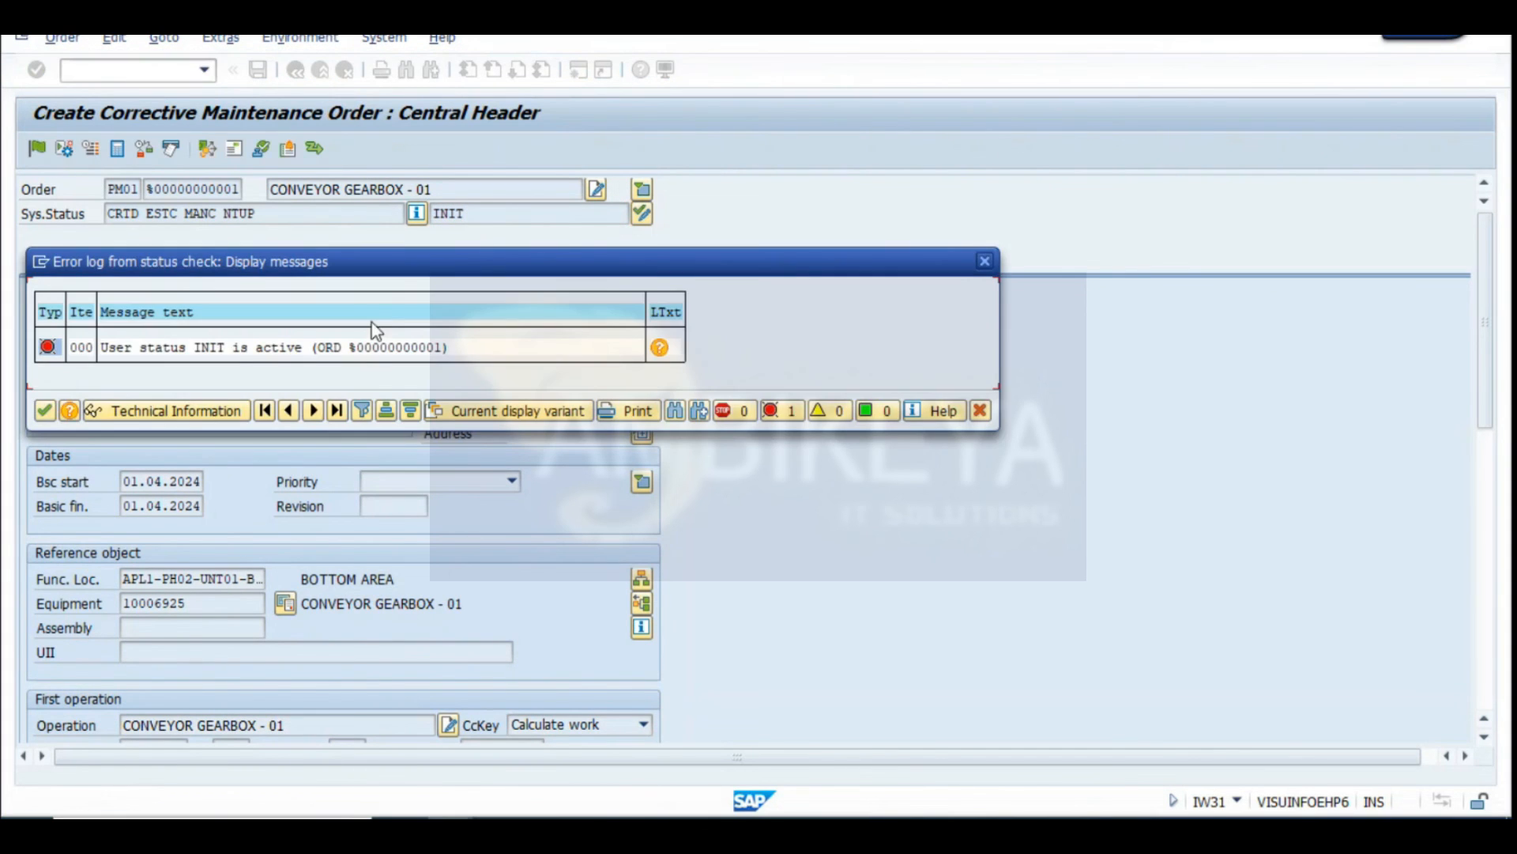
Open the long text of the INIT status error and capture it together with the error log and order header
{"action": "left_click_drag", "start_coordinate": [232, 269], "coordinate": [401, 442]}
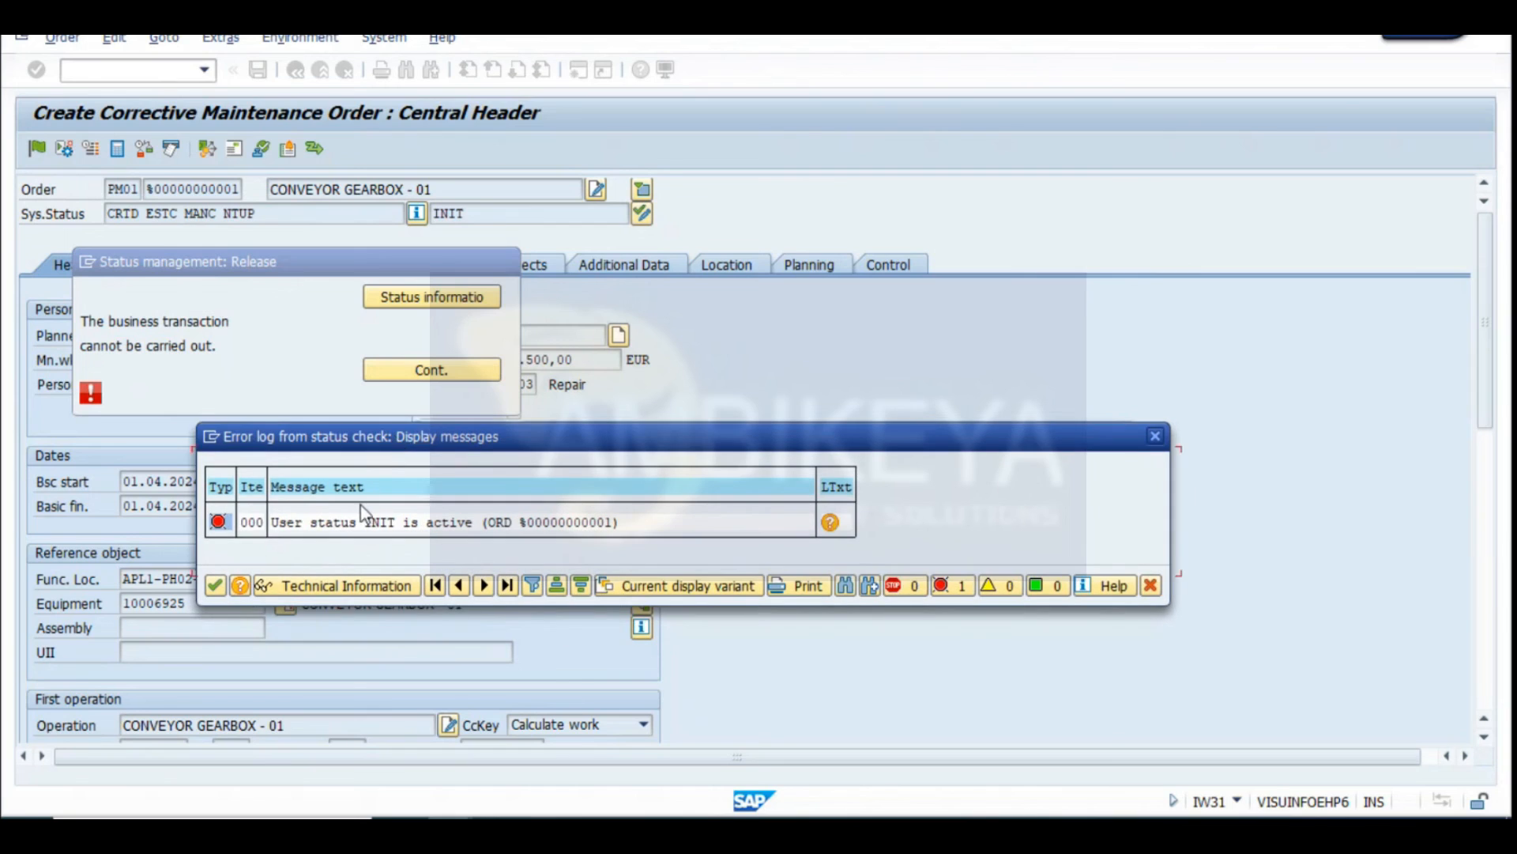
{"action": "left_click", "coordinate": [836, 527]}
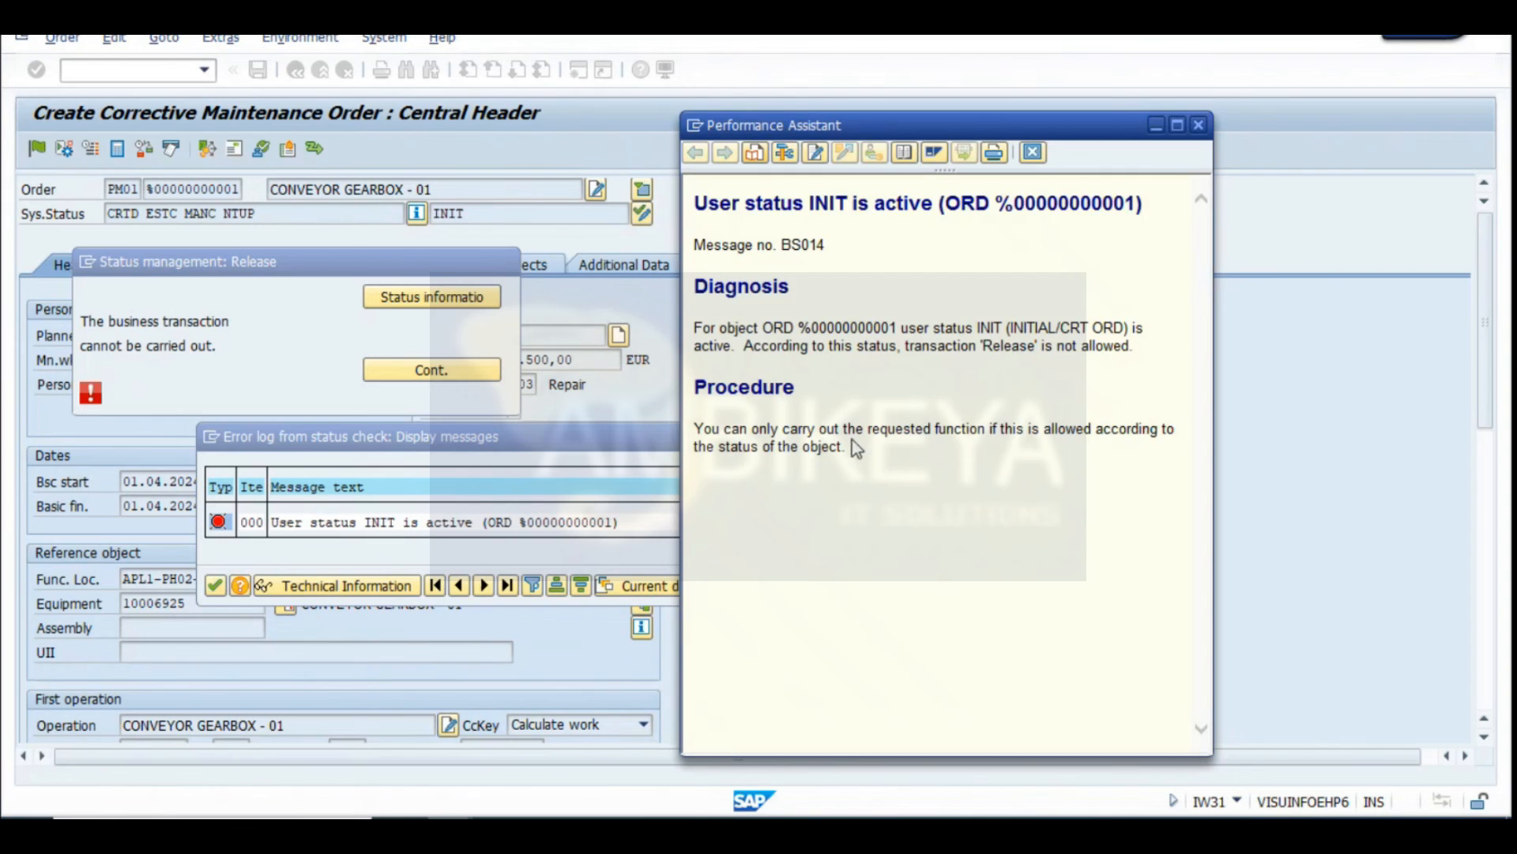
{"action": "left_click_drag", "start_coordinate": [765, 123], "coordinate": [903, 148]}
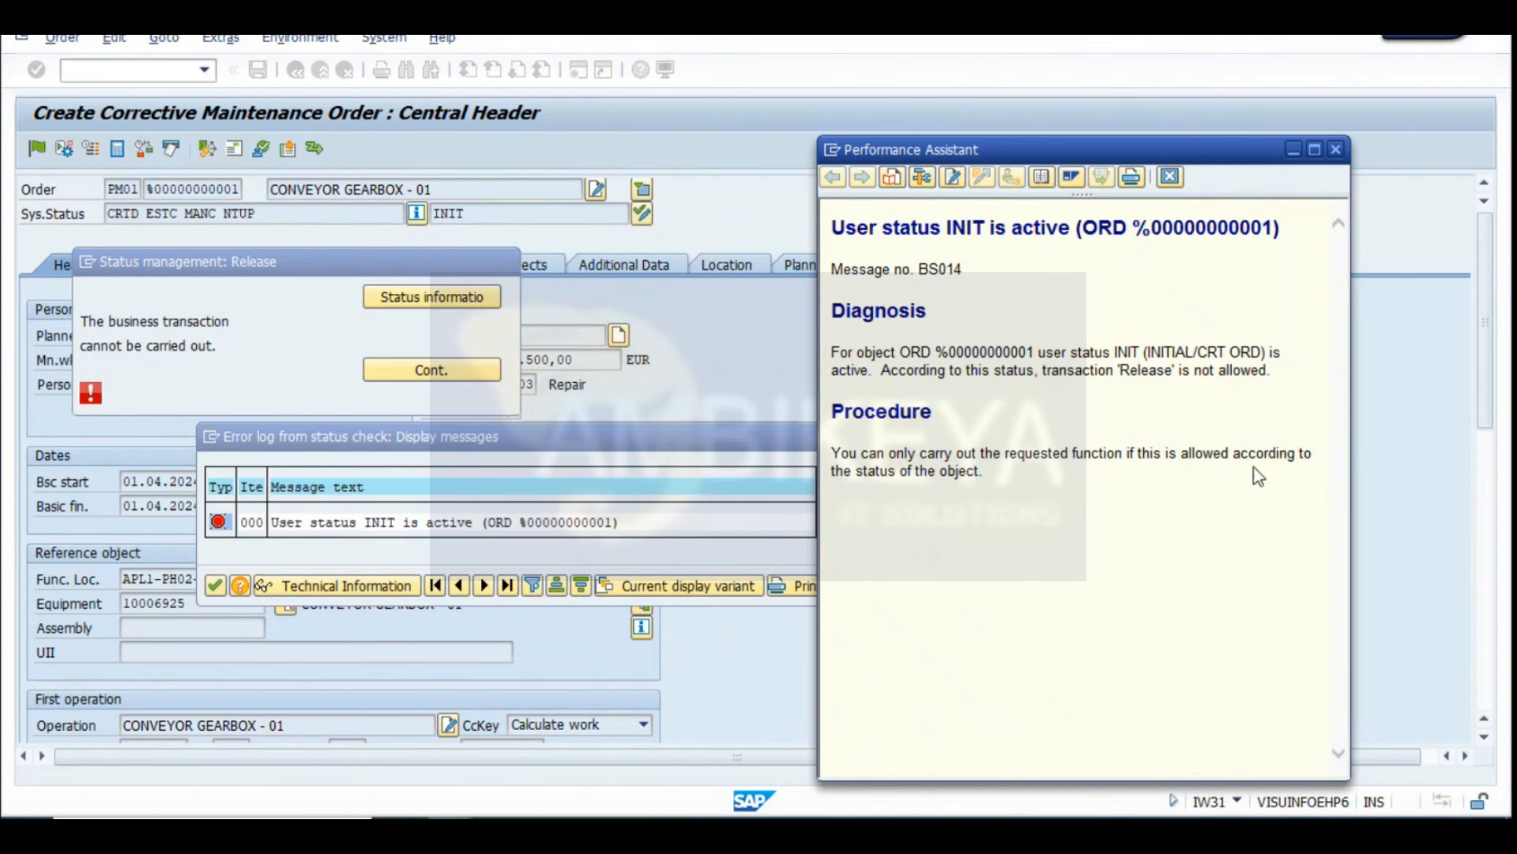
{"action": "key", "text": "super+shift+s"}
{"action": "left_click_drag", "start_coordinate": [11, 88], "coordinate": [1395, 770]}
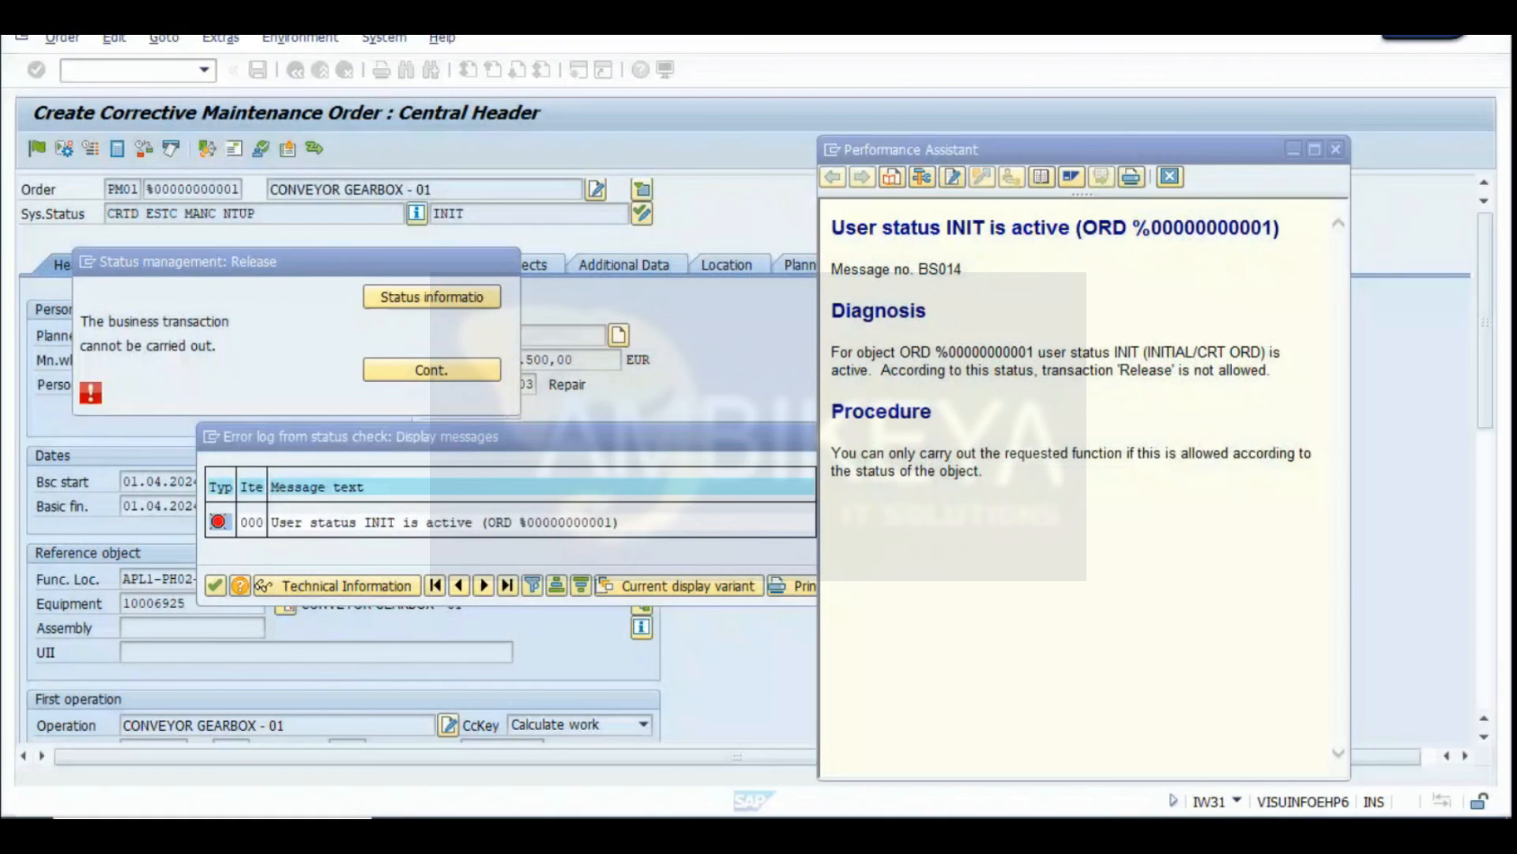
Switch to Excel, paste the capture below the last screenshot in the USER STATUS sheet, and return to SAP
{"action": "left_click", "coordinate": [902, 833]}
{"action": "scroll", "coordinate": [187, 499], "scroll_direction": "down", "scroll_amount": 6}
{"action": "left_click_drag", "start_coordinate": [1496, 300], "coordinate": [1494, 716]}
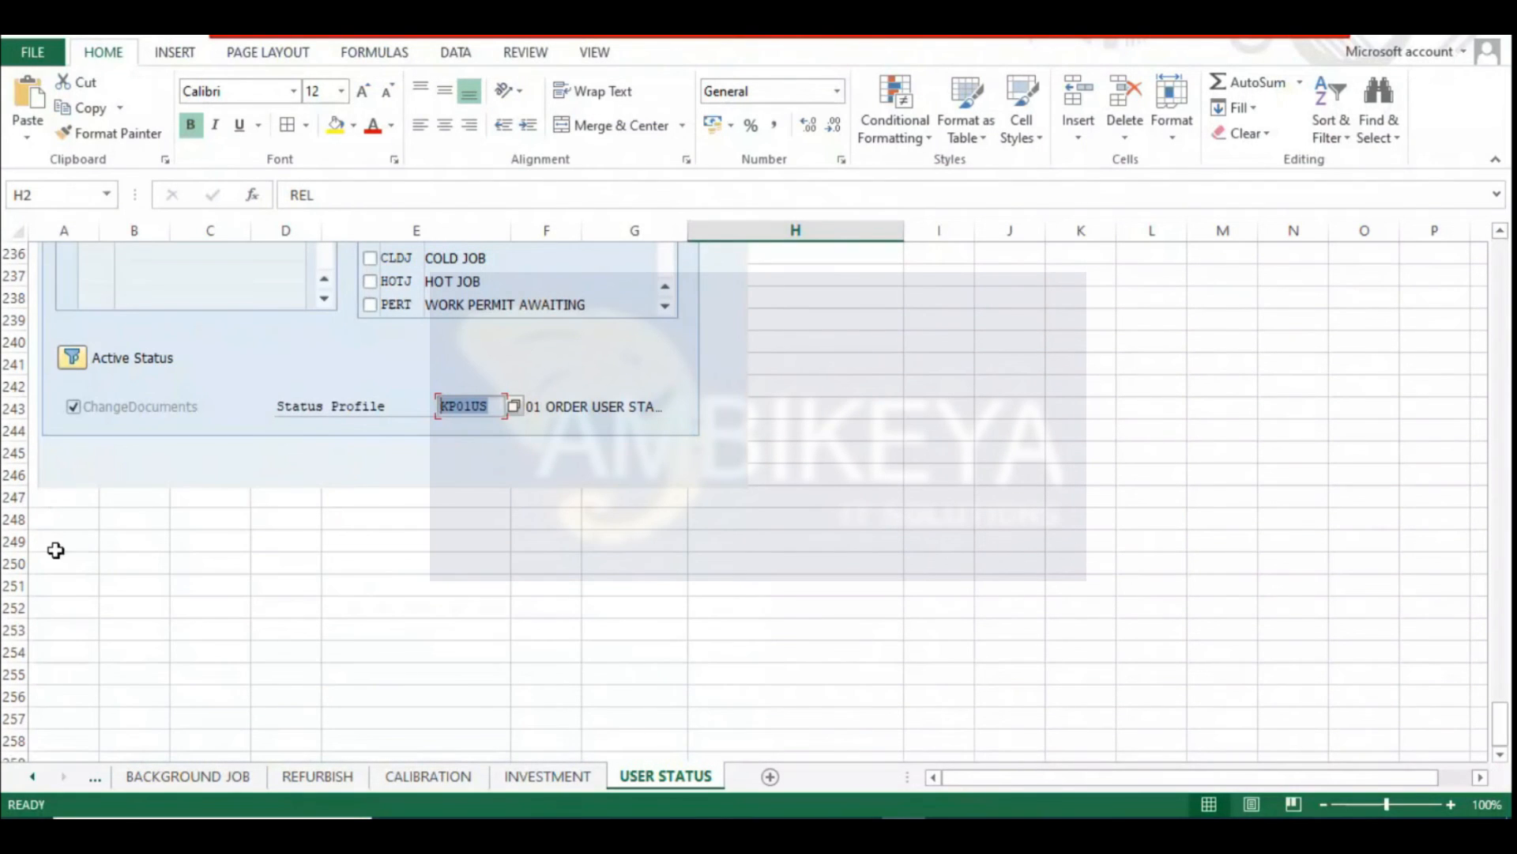
{"action": "left_click", "coordinate": [55, 550]}
{"action": "key", "text": "ctrl+v"}
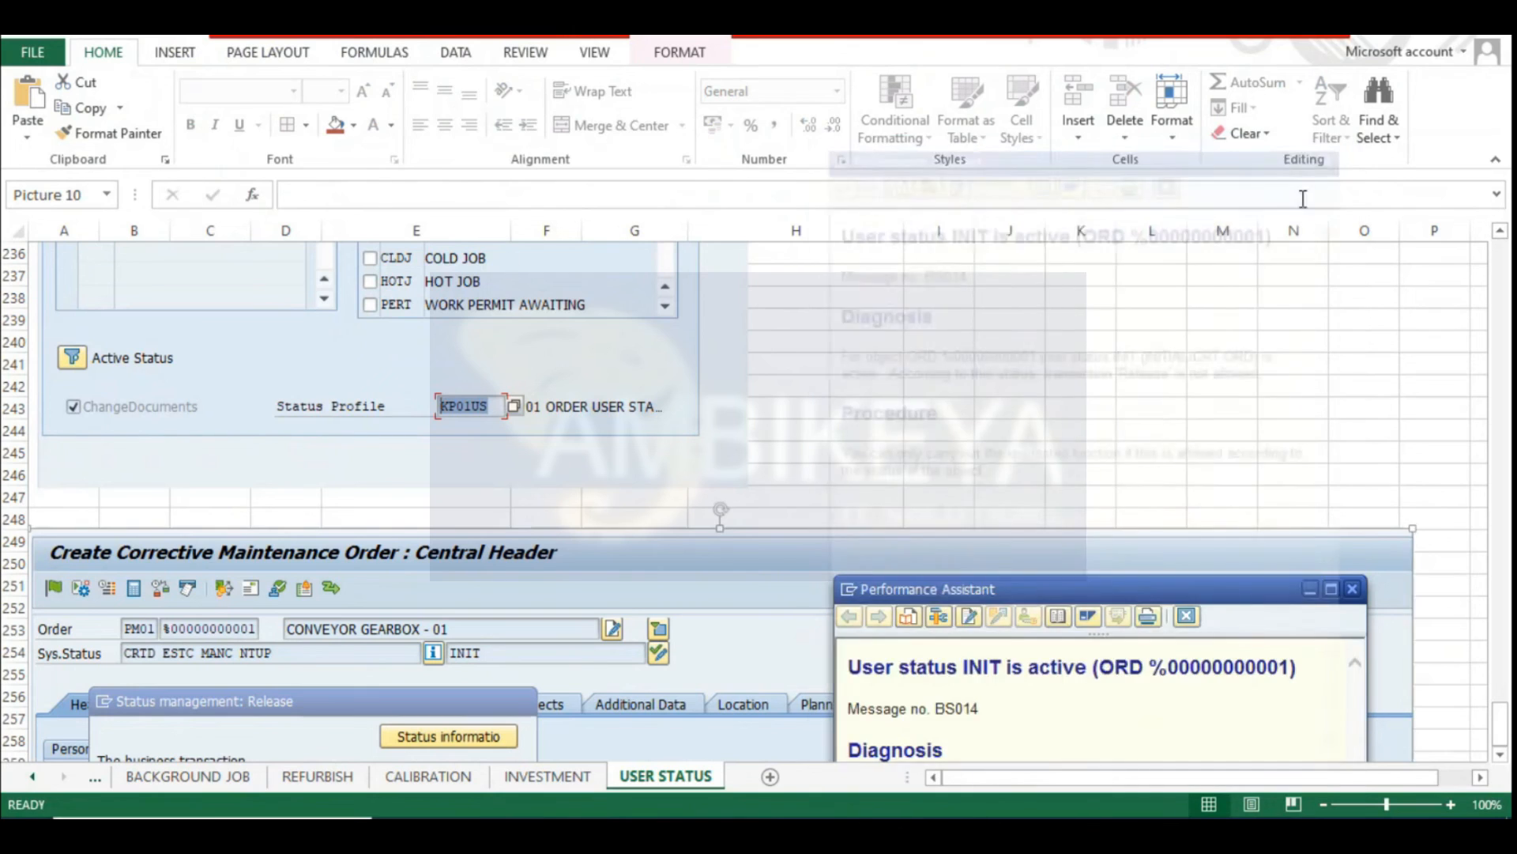
{"action": "key", "text": "alt+Tab"}
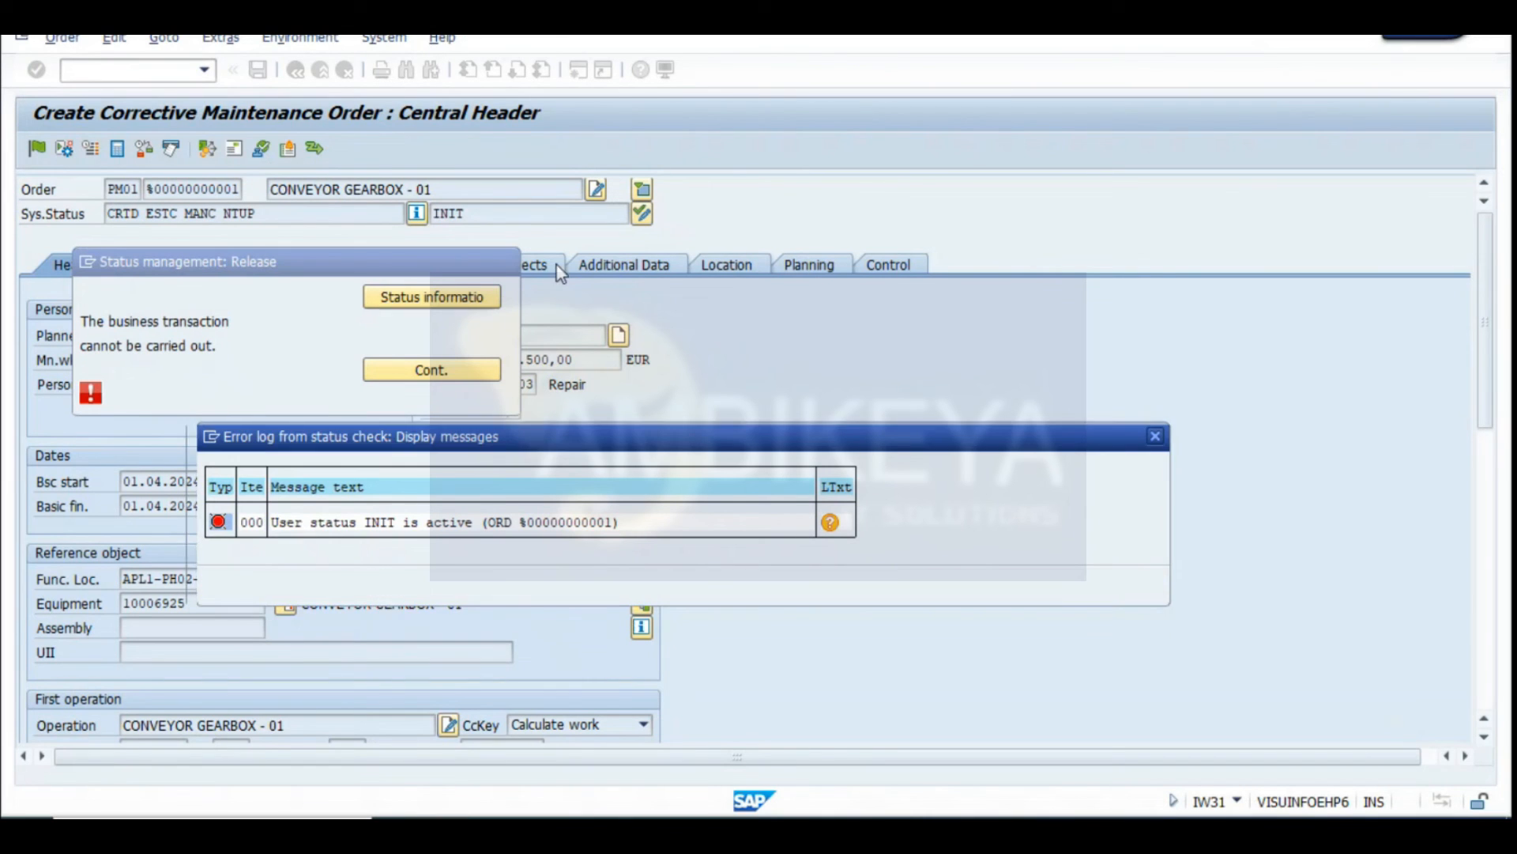
Close the error dialogs, set the order's user status to PLIN (PLANNING IN PROGRESS), and release the order
{"action": "left_click", "coordinate": [1155, 435]}
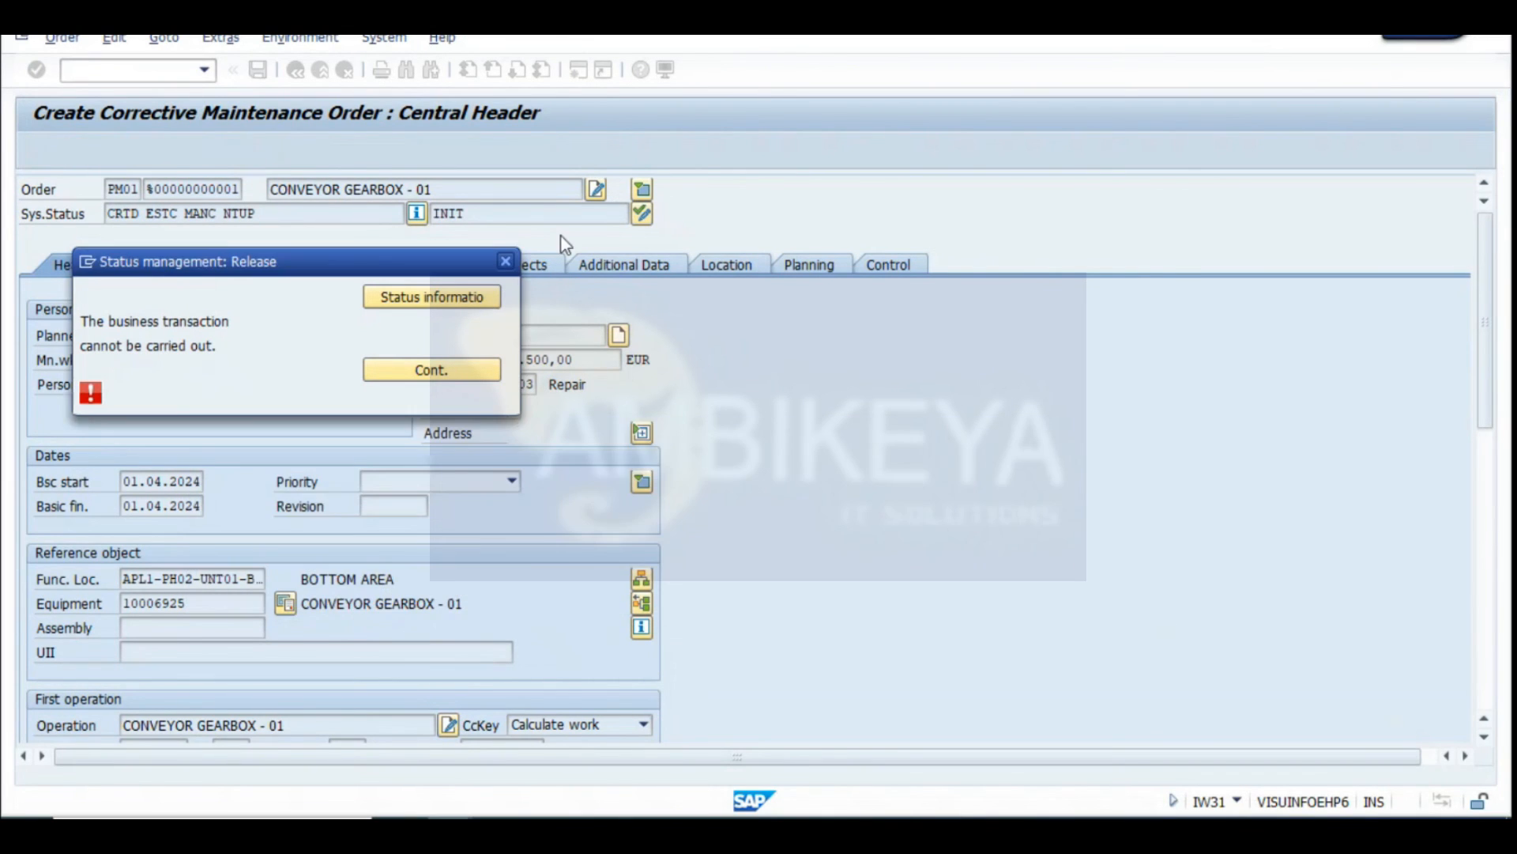
{"action": "left_click", "coordinate": [506, 262]}
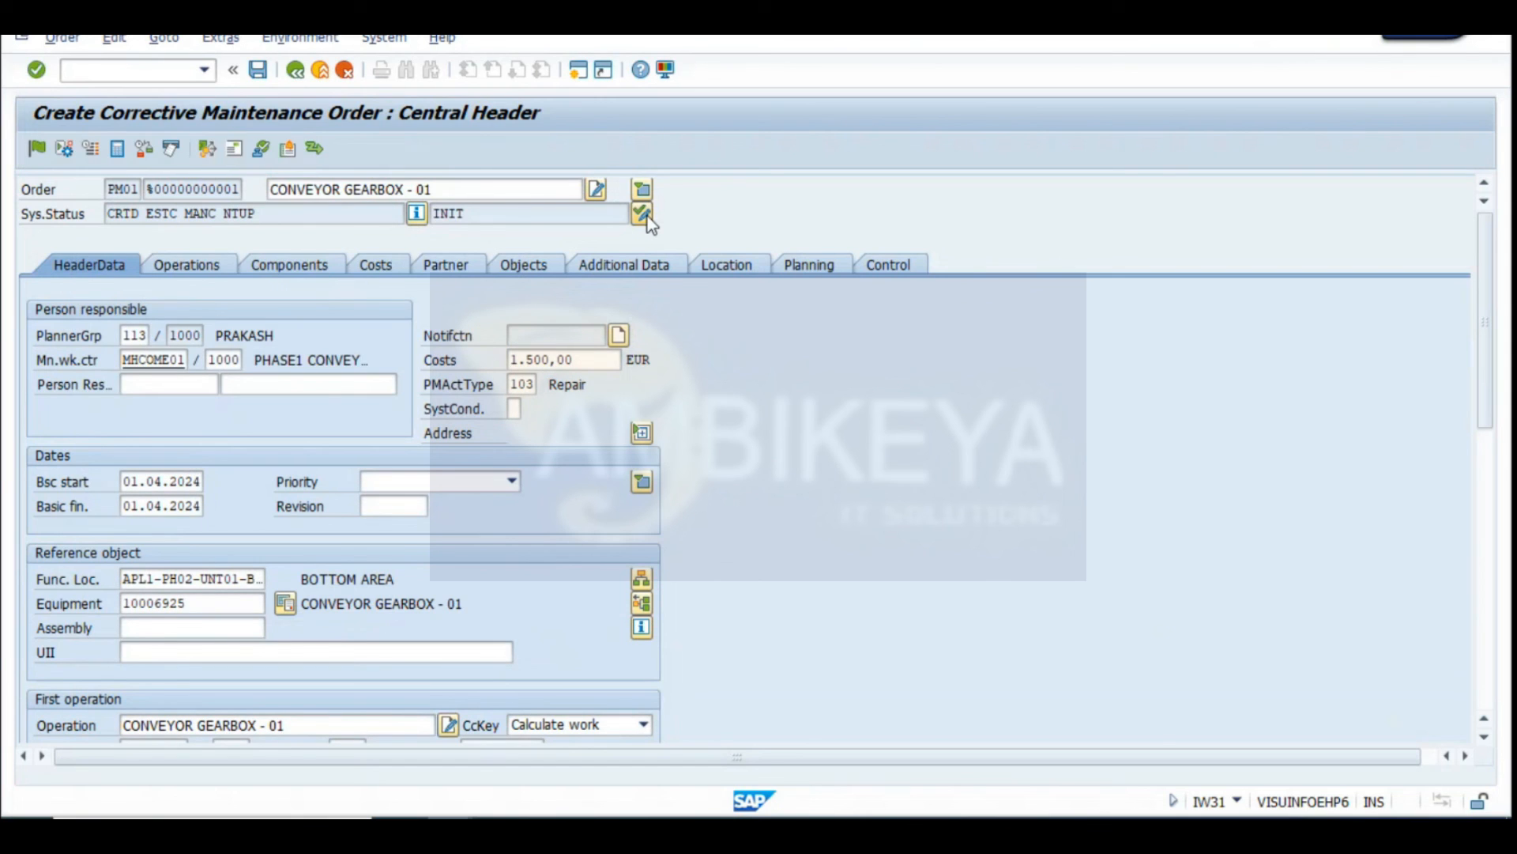
{"action": "left_click", "coordinate": [237, 149]}
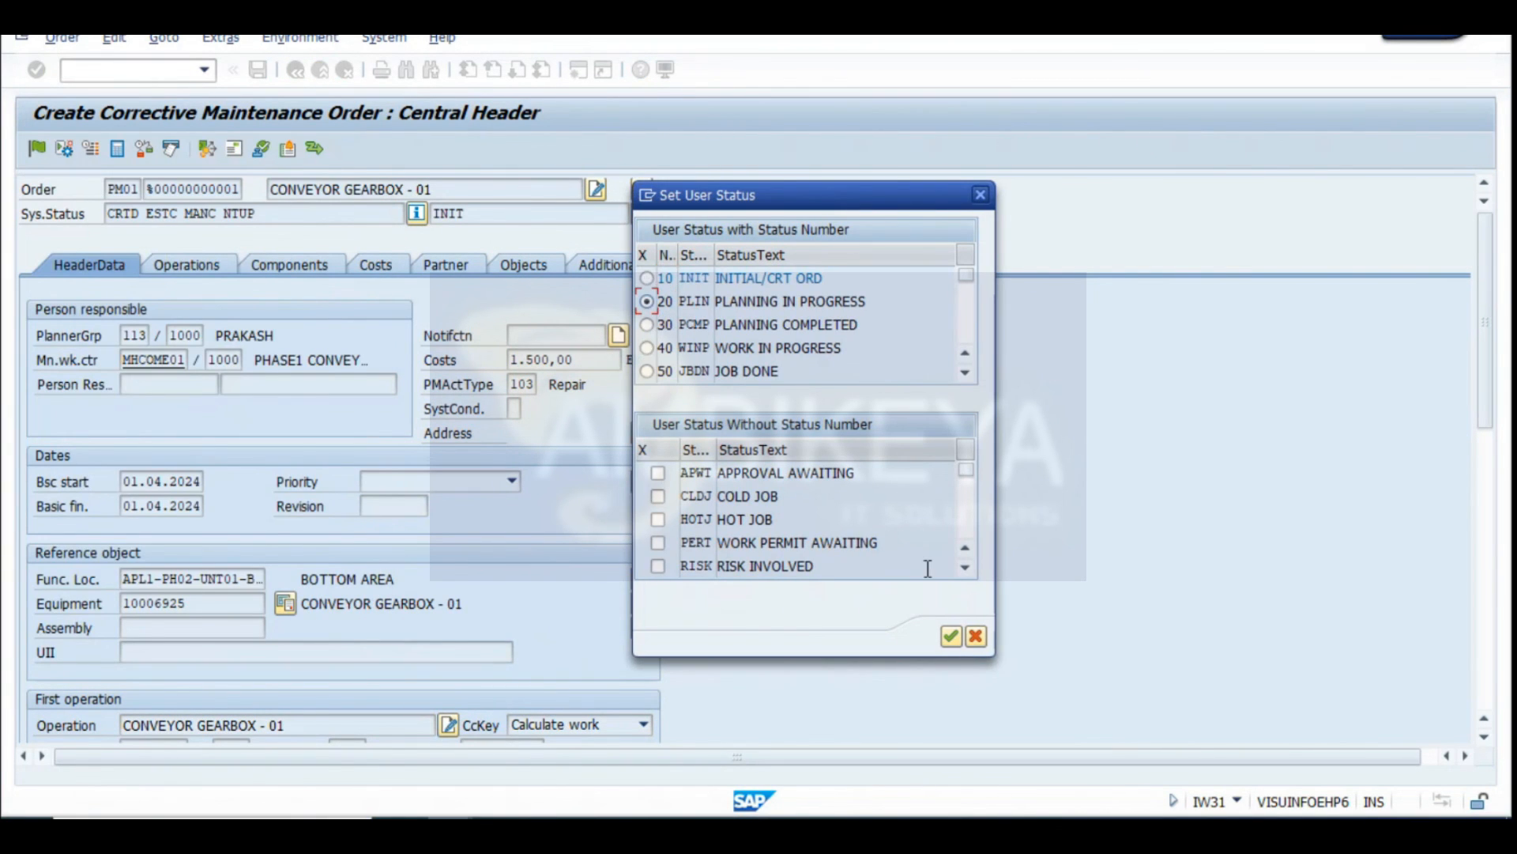
{"action": "left_click", "coordinate": [951, 636]}
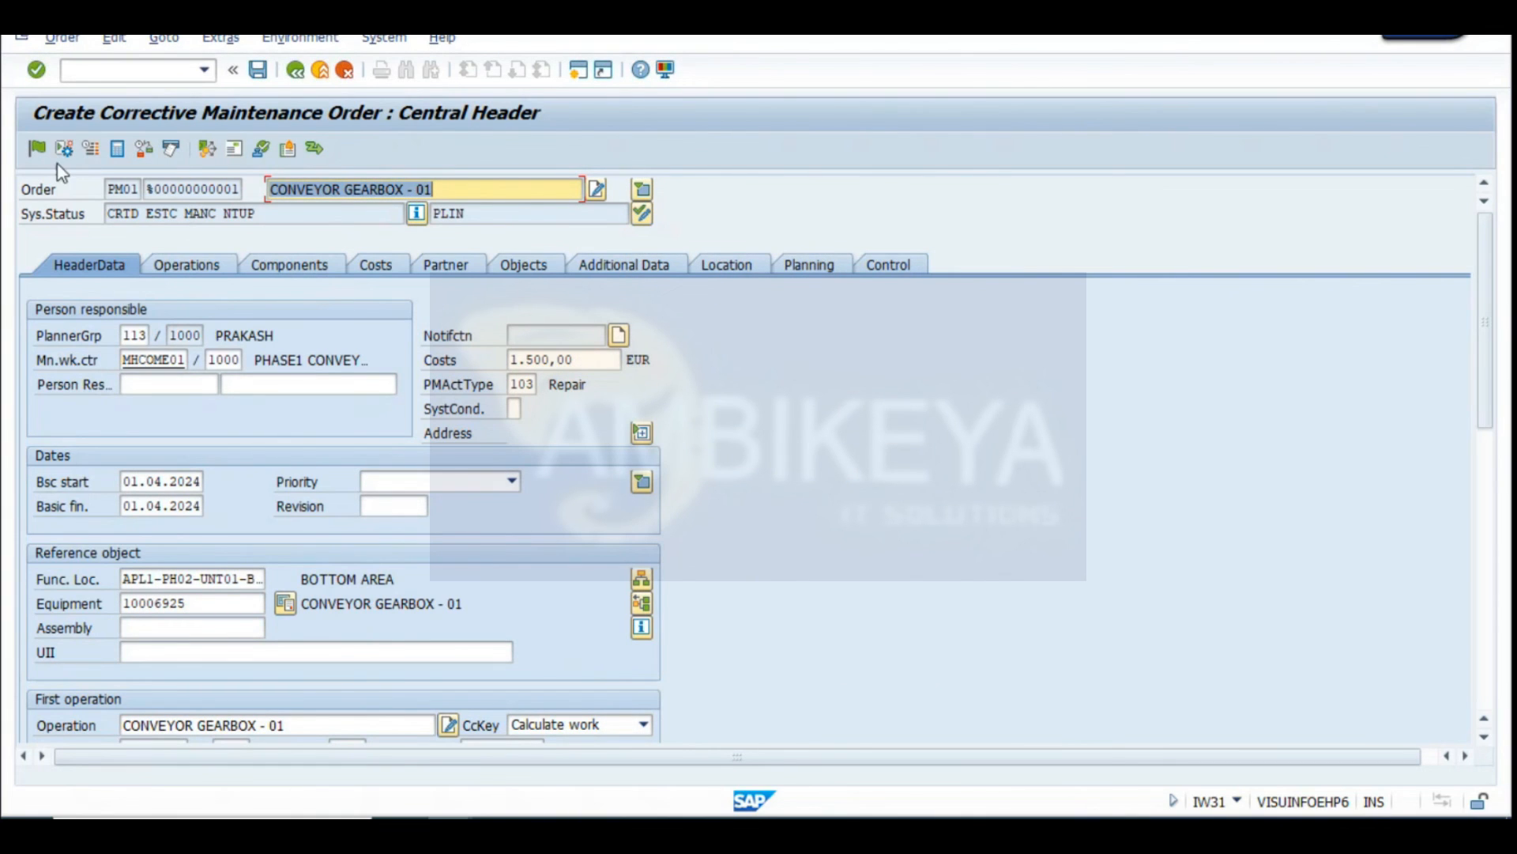
{"action": "left_click", "coordinate": [36, 157]}
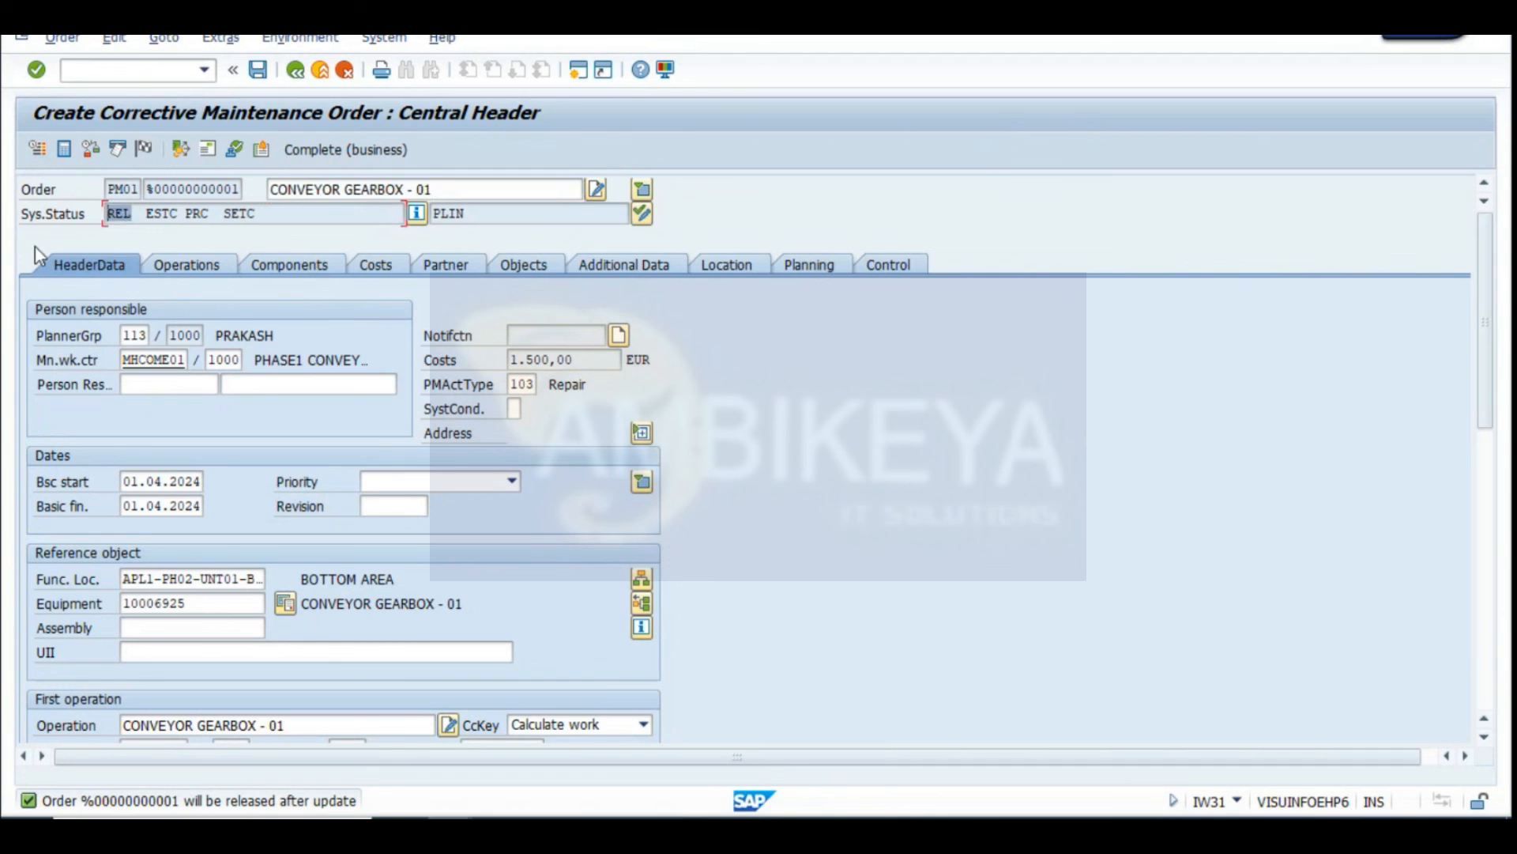
Check the business transactions forbidden for user status PLIN in the Excel USER STATUS sheet
{"action": "left_click", "coordinate": [257, 71]}
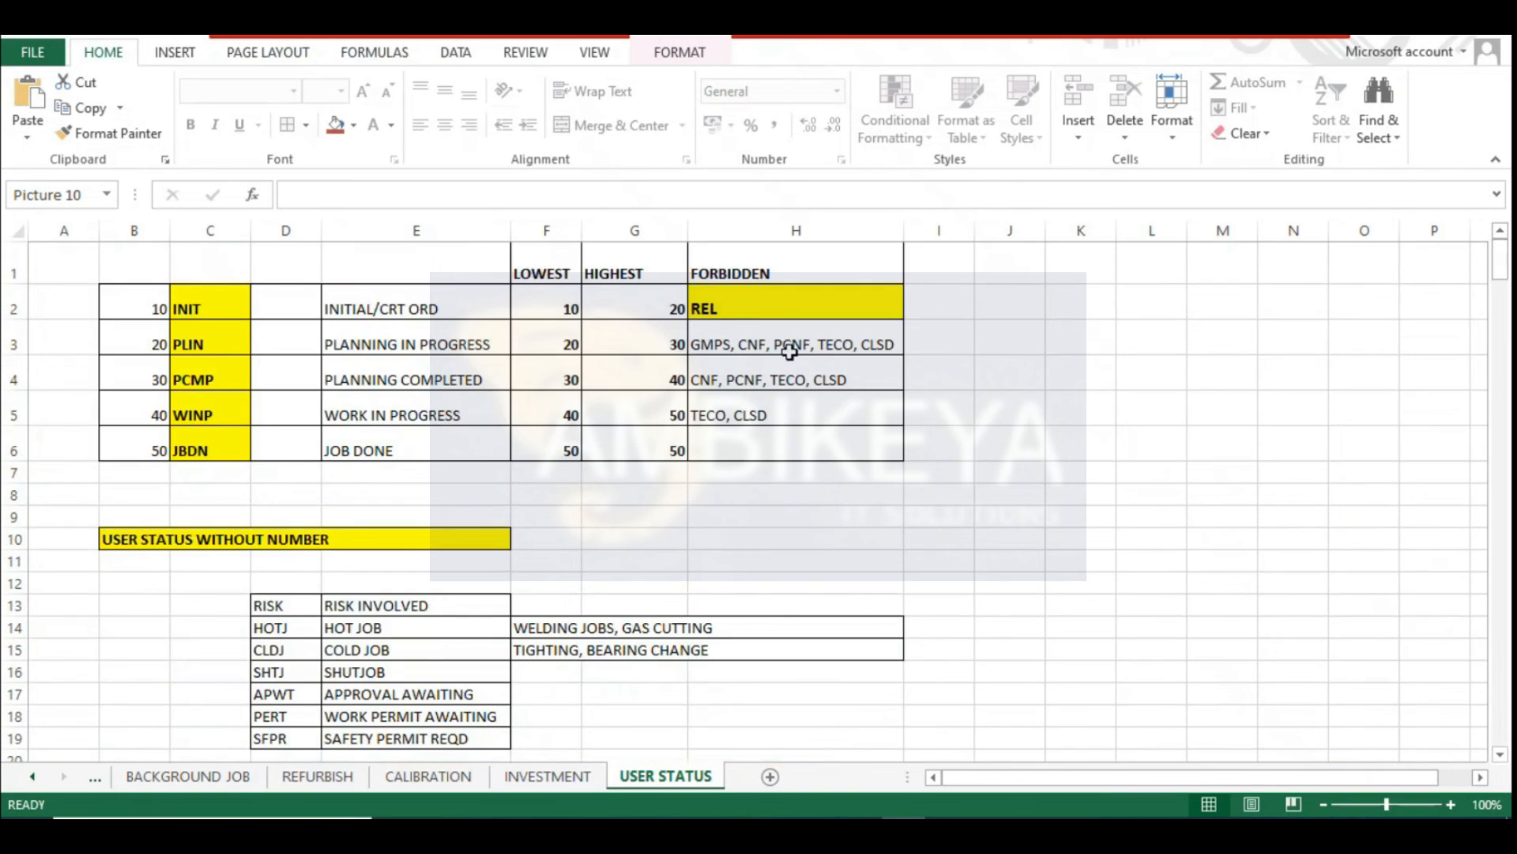
{"action": "left_click", "coordinate": [721, 346]}
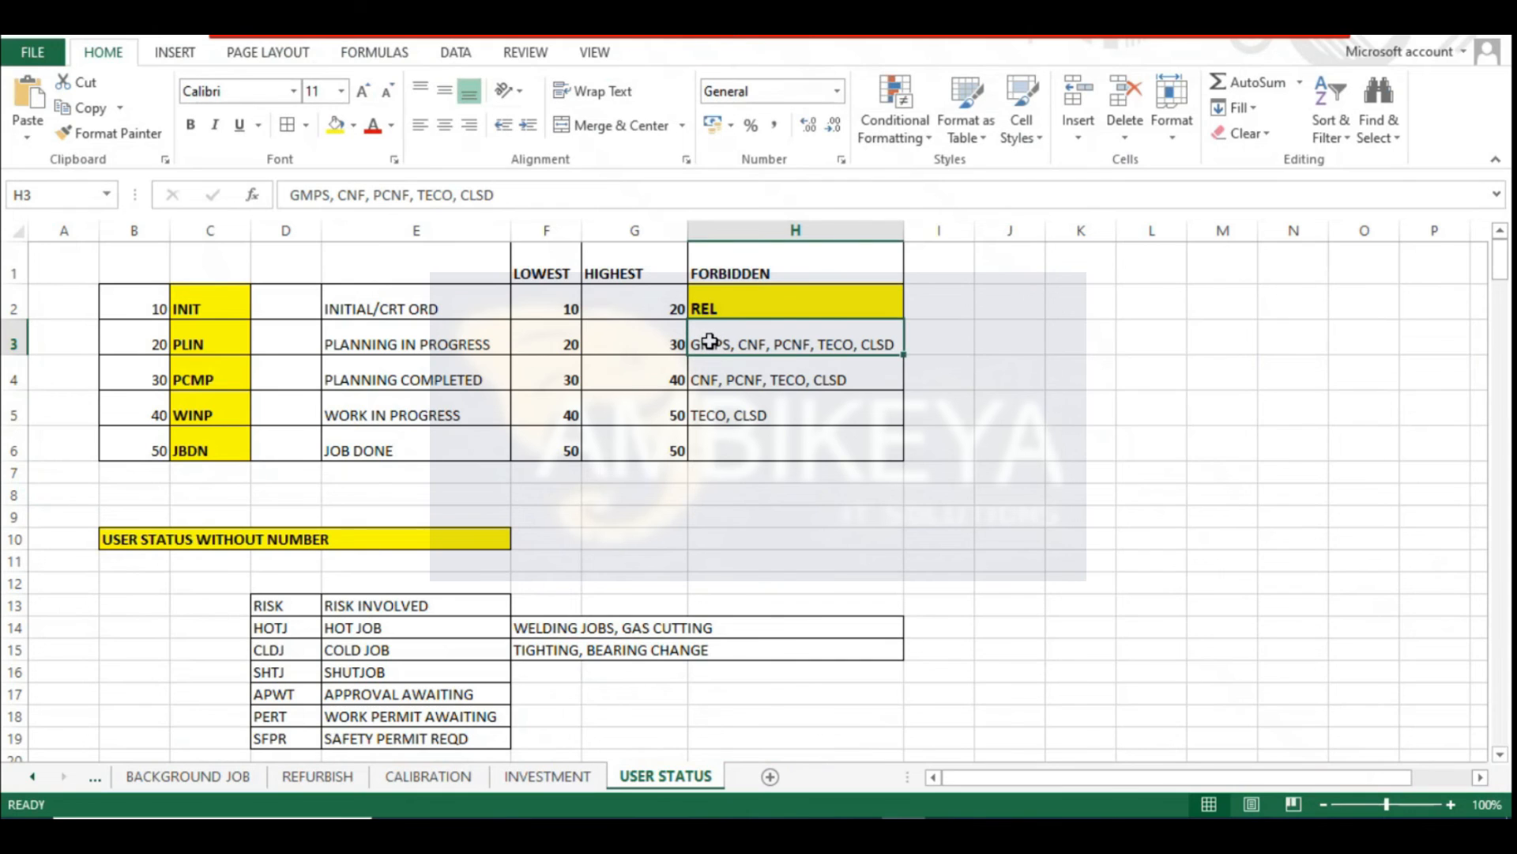
{"action": "key", "text": "alt+Tab"}
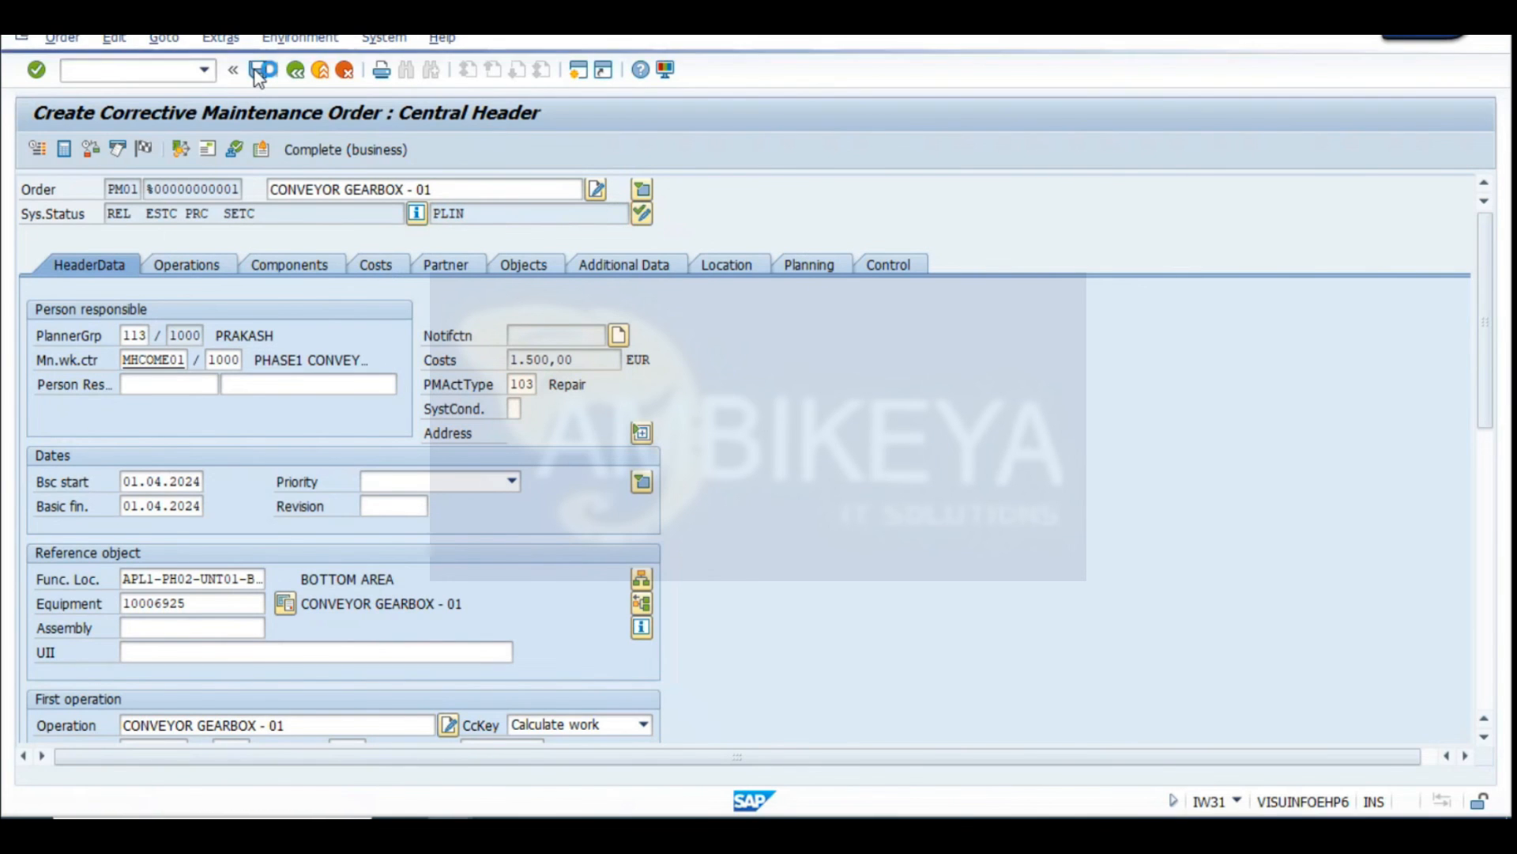
Save the released order and reopen it in change mode
{"action": "left_click", "coordinate": [257, 70]}
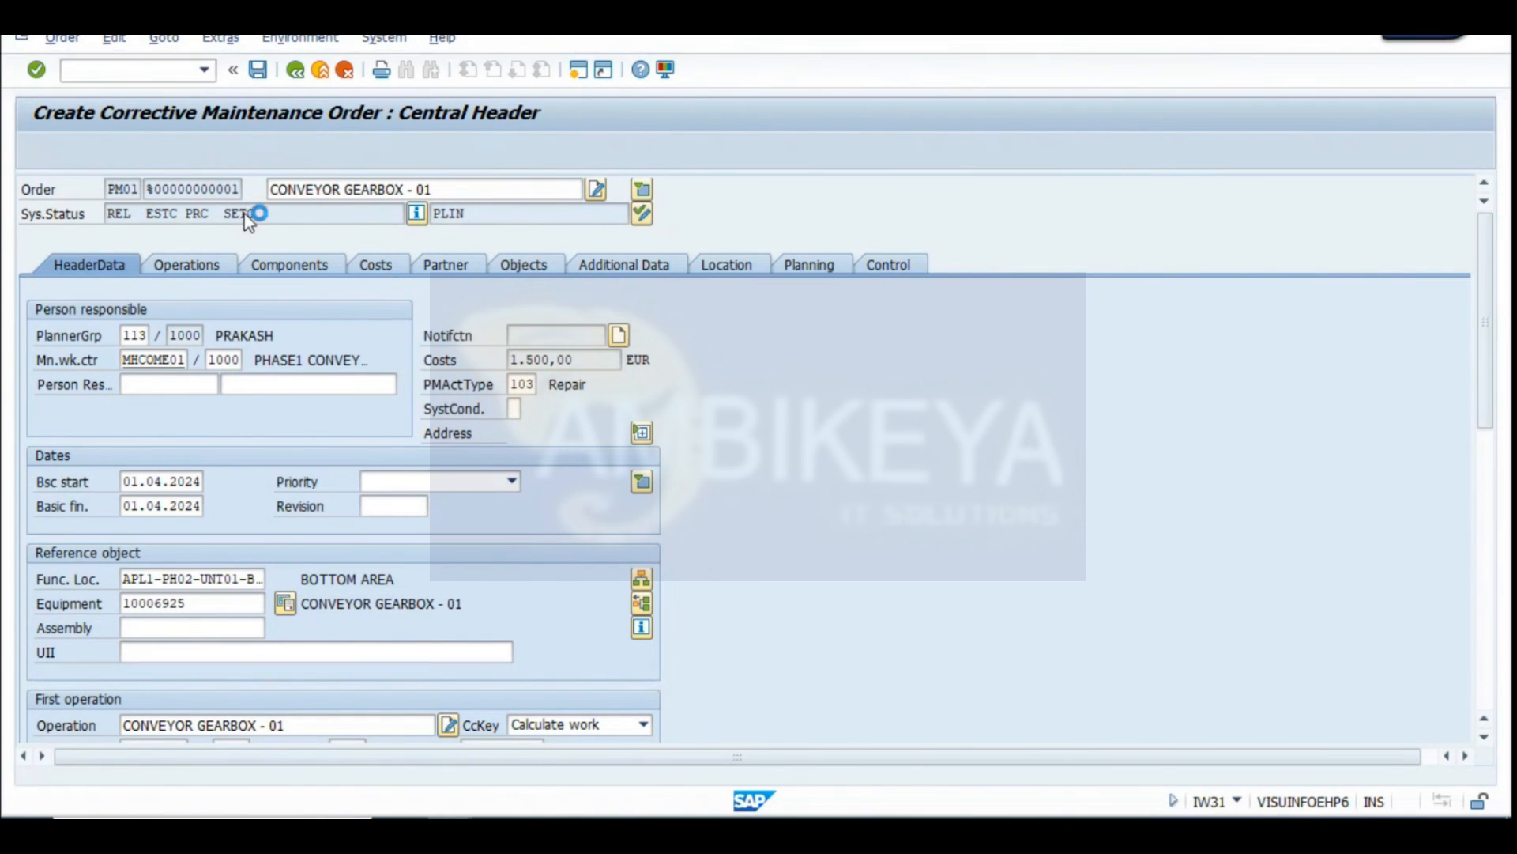
{"action": "key", "text": "Return"}
{"action": "left_click", "coordinate": [74, 41]}
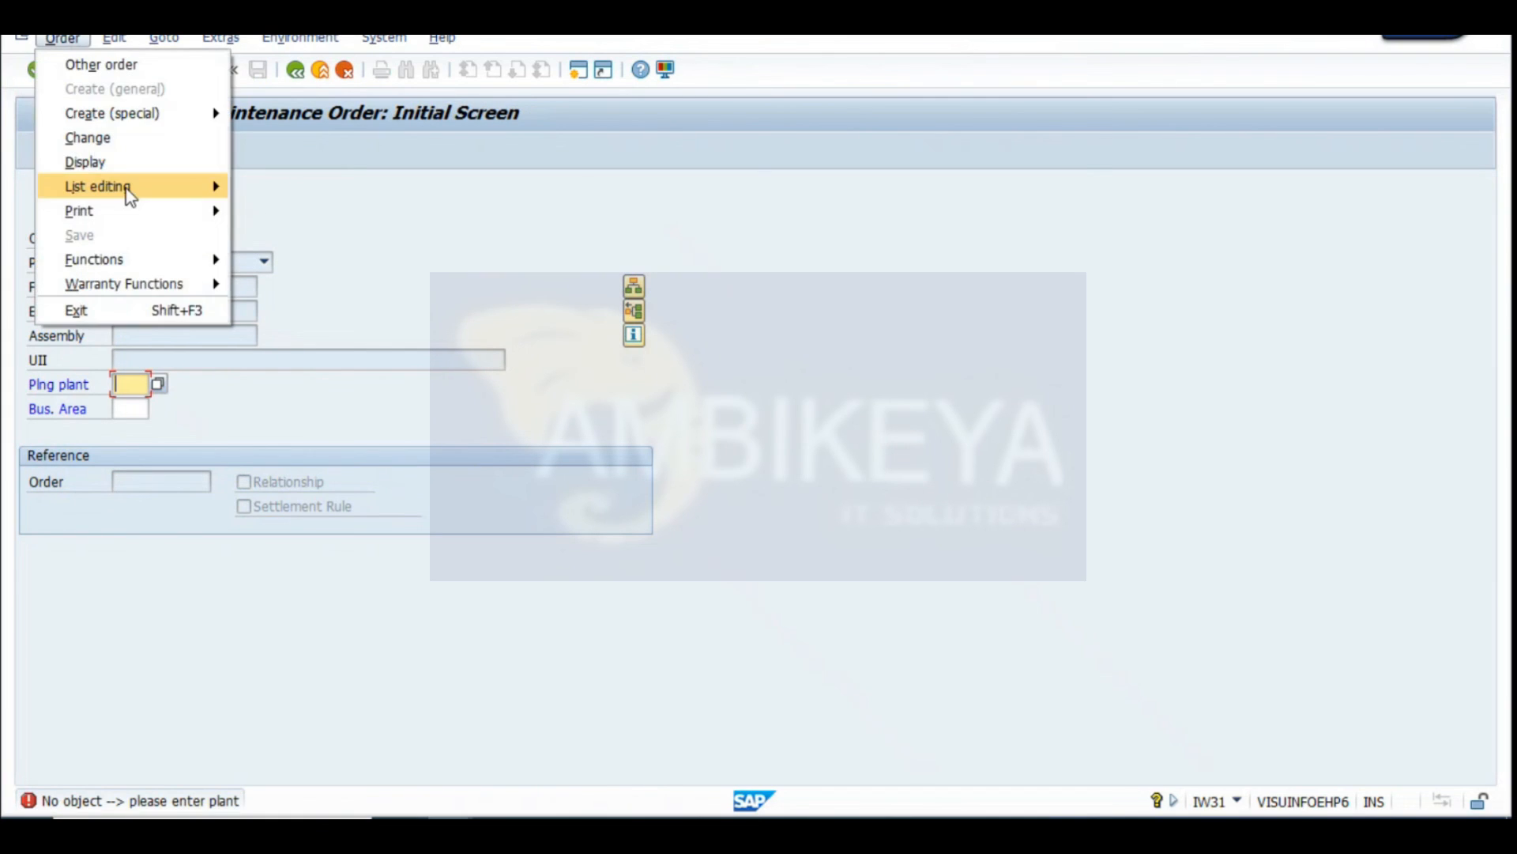
{"action": "left_click", "coordinate": [103, 136]}
{"action": "key", "text": "Return"}
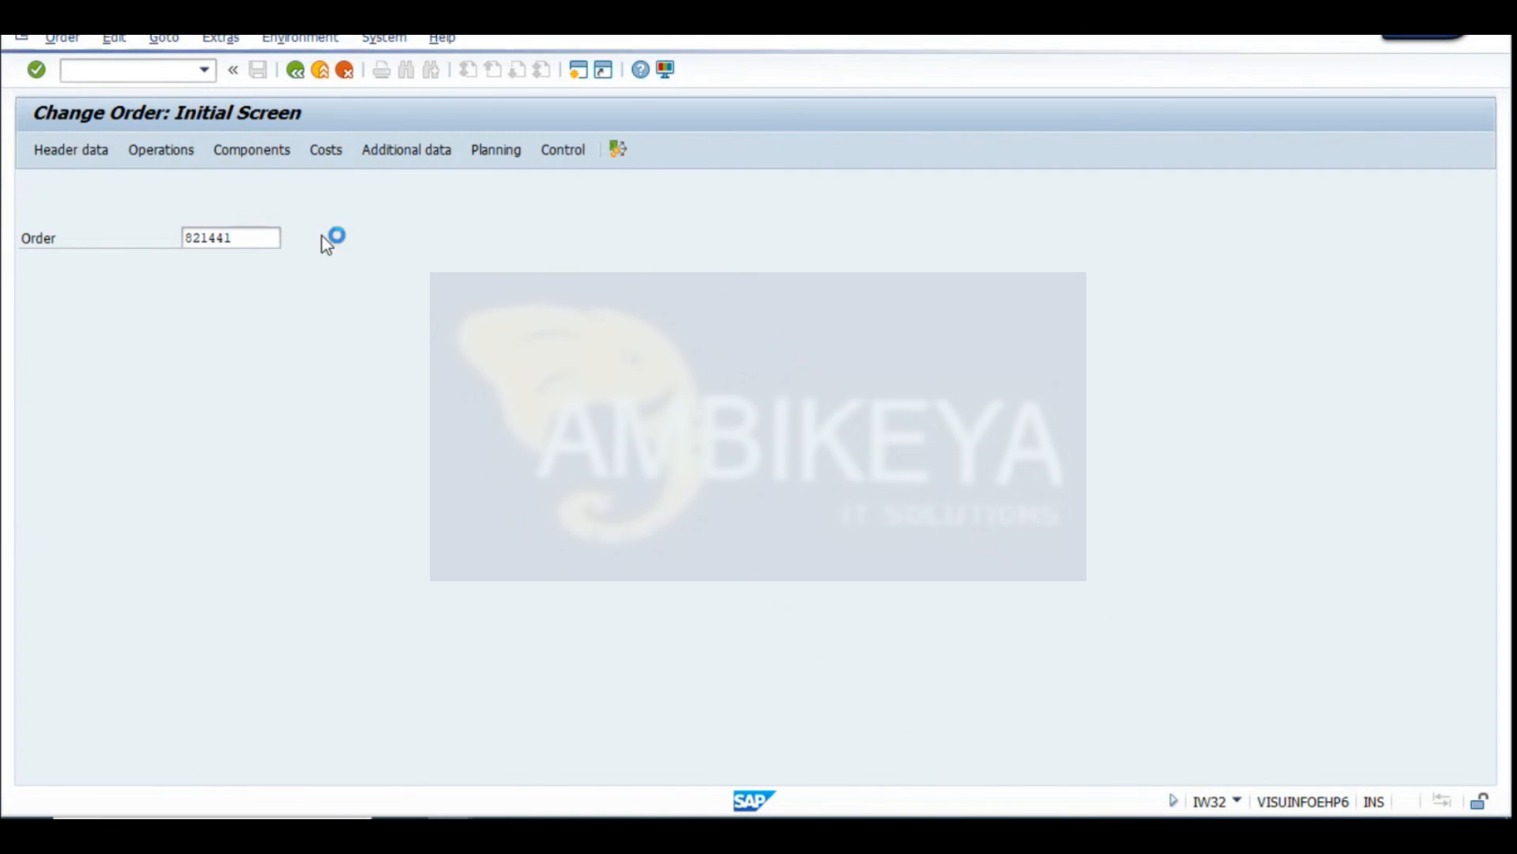
Plan operation 0010 of the order with 2 persons and a duration of 2 hours
{"action": "left_click", "coordinate": [189, 265]}
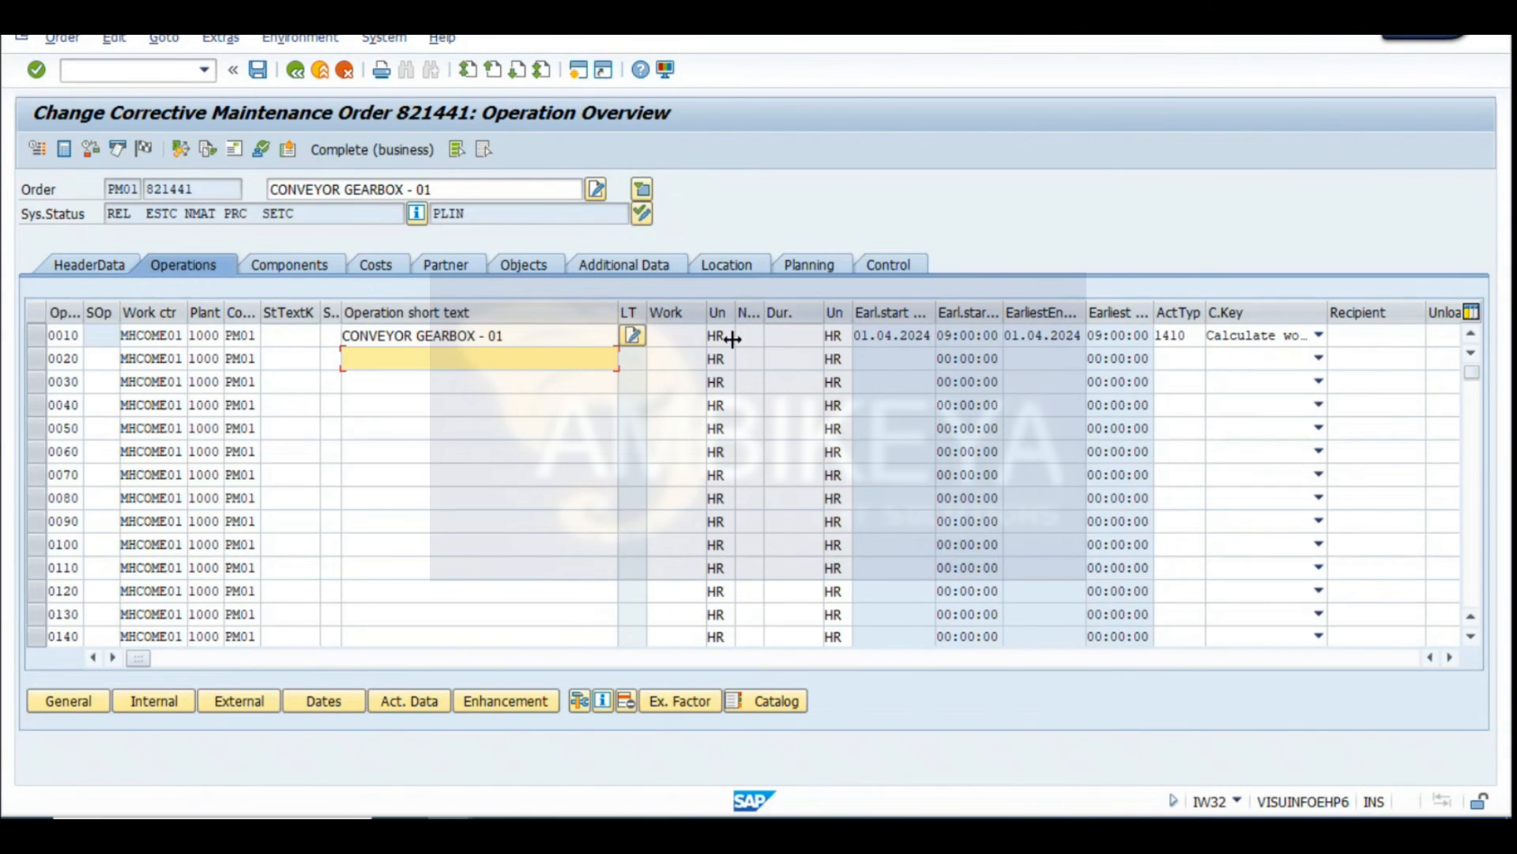
{"action": "left_click", "coordinate": [751, 335]}
{"action": "type", "text": "2"}
{"action": "key", "text": "Tab"}
{"action": "type", "text": "2"}
{"action": "key", "text": "Return"}
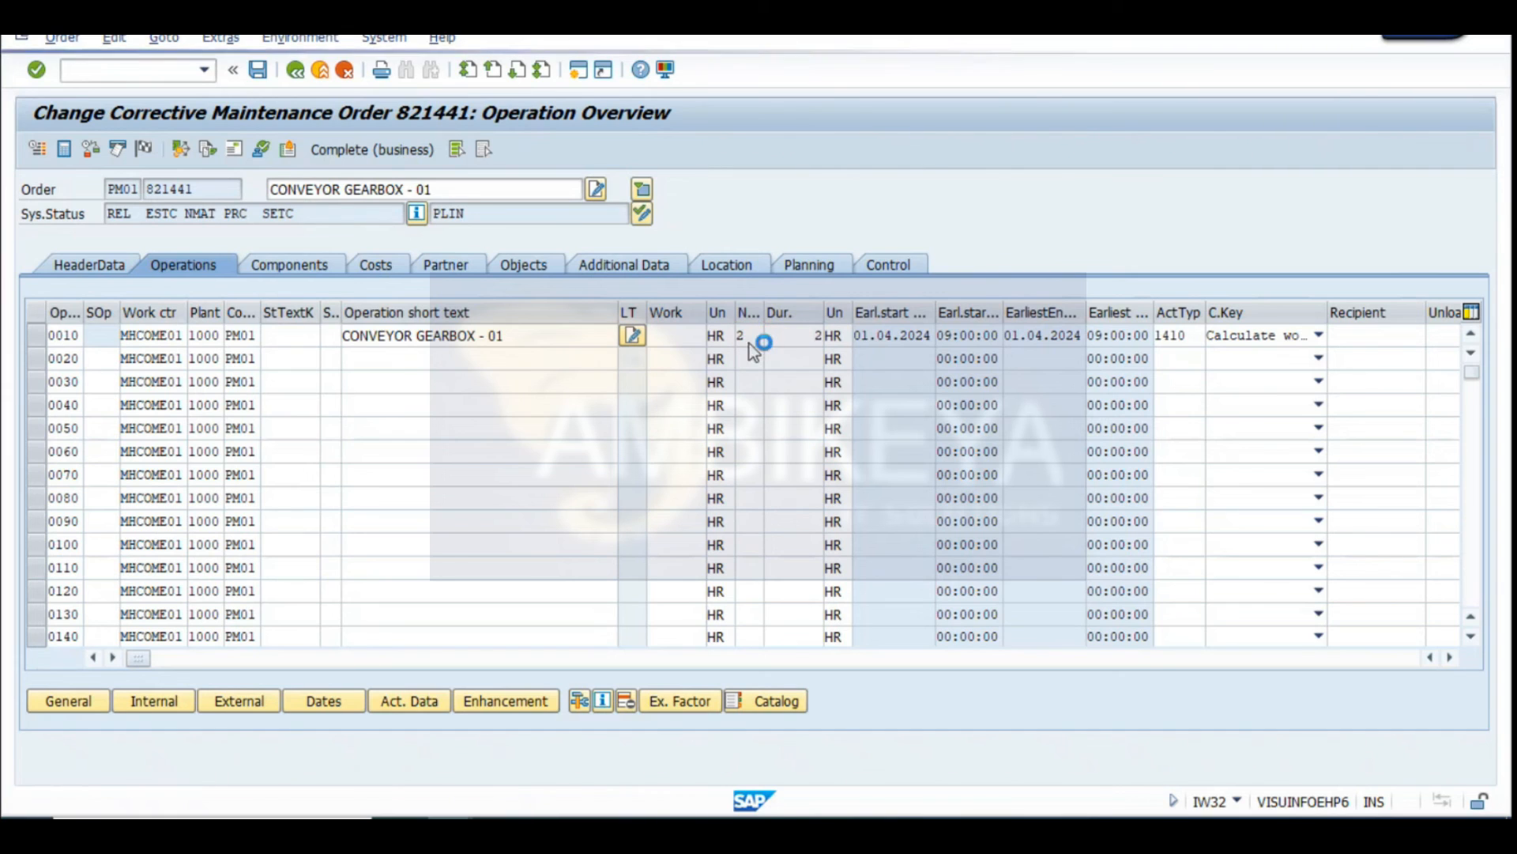
Add component 100-510 to the order with requirement quantity 1, item category L and storage location 0001
{"action": "left_click", "coordinate": [319, 267]}
{"action": "left_click", "coordinate": [149, 350]}
{"action": "left_click", "coordinate": [150, 370]}
{"action": "left_click", "coordinate": [567, 337]}
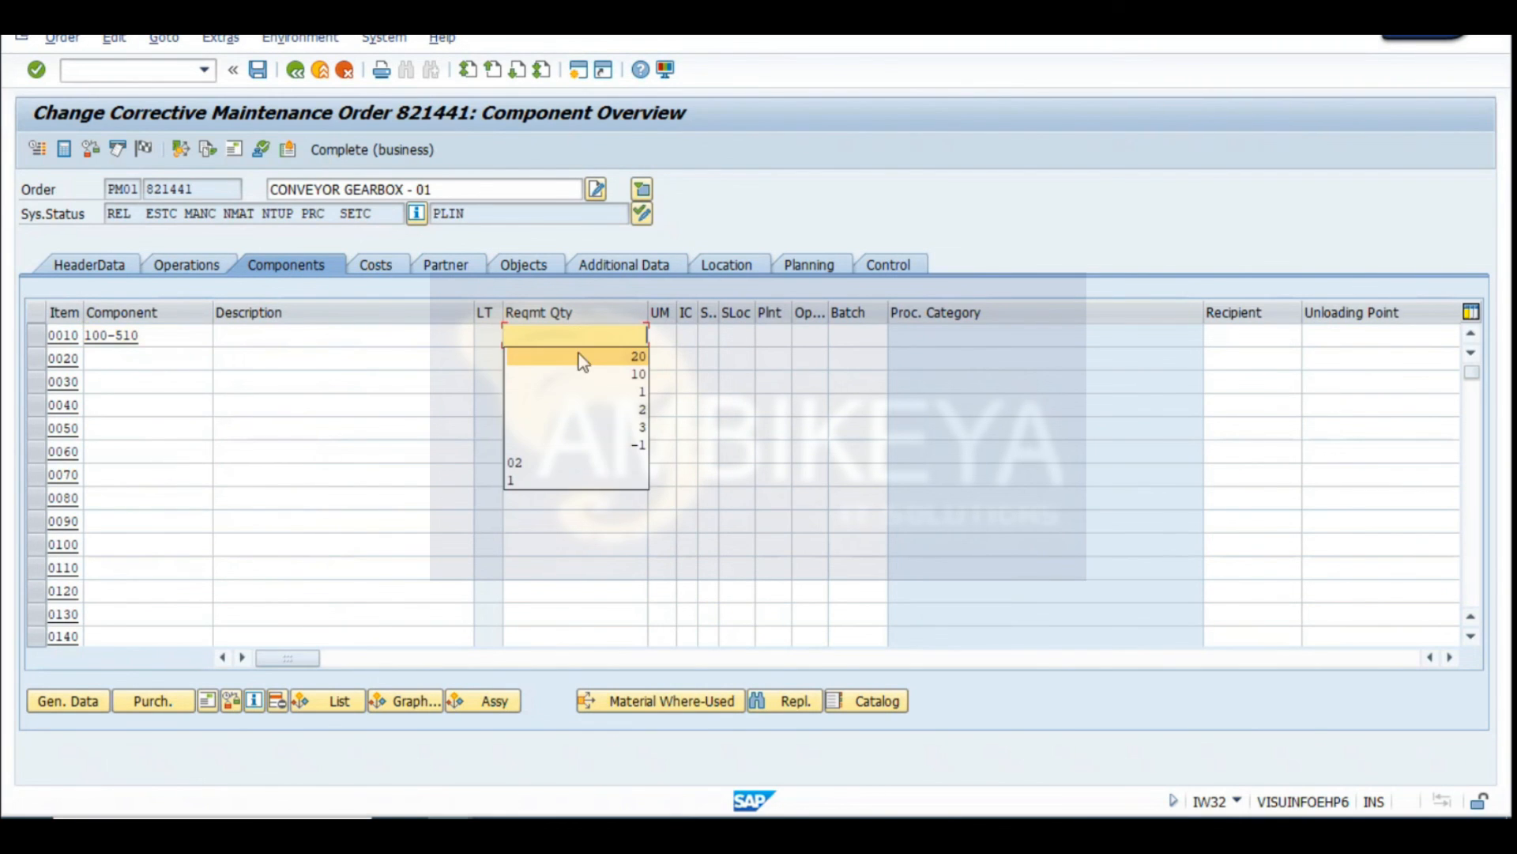
{"action": "left_click", "coordinate": [623, 390]}
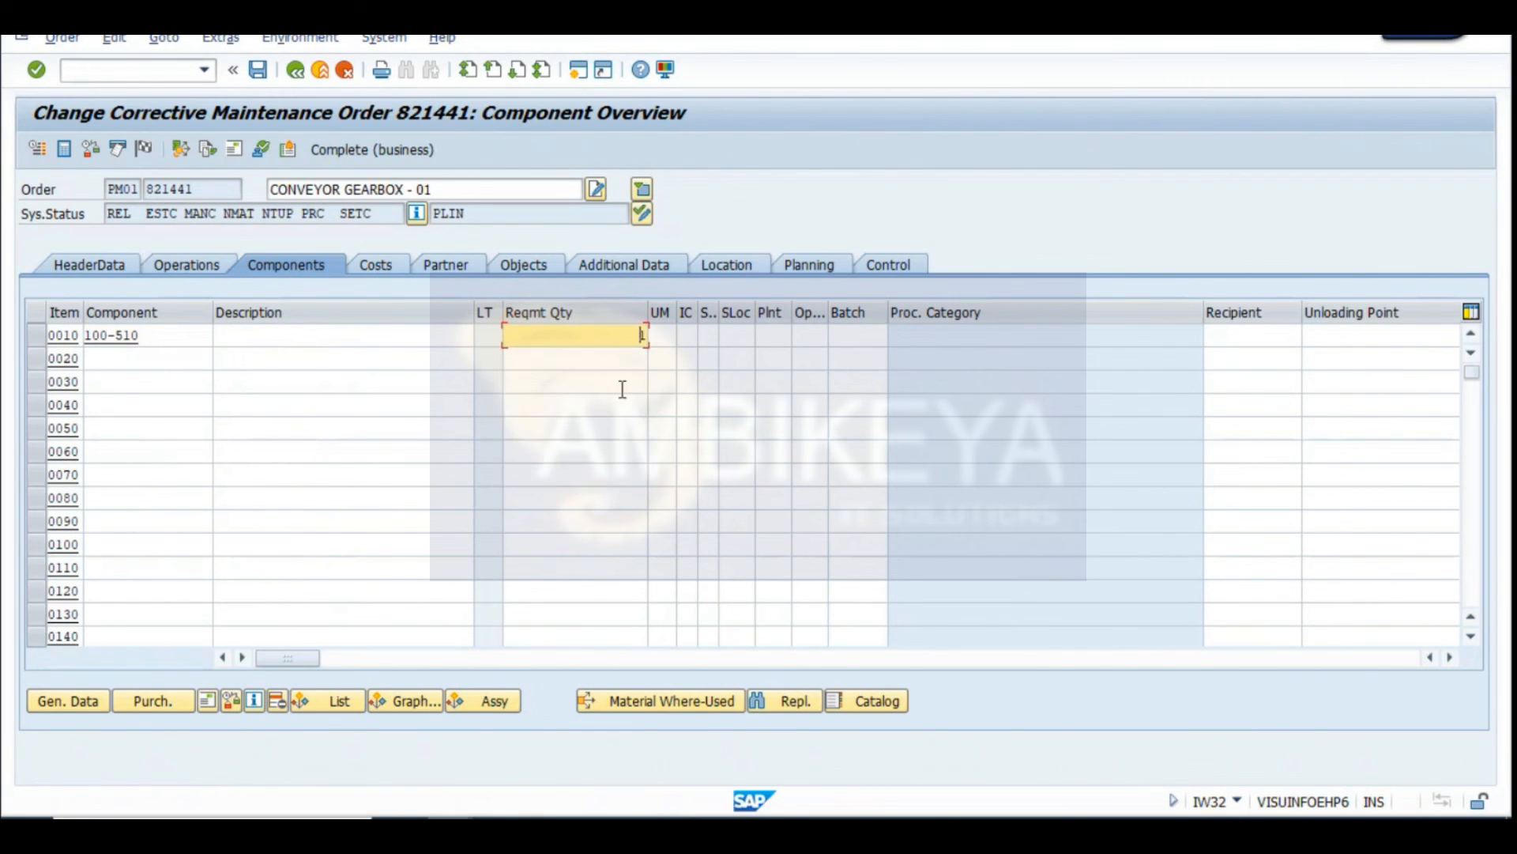
{"action": "left_click", "coordinate": [687, 336]}
{"action": "left_click", "coordinate": [736, 339]}
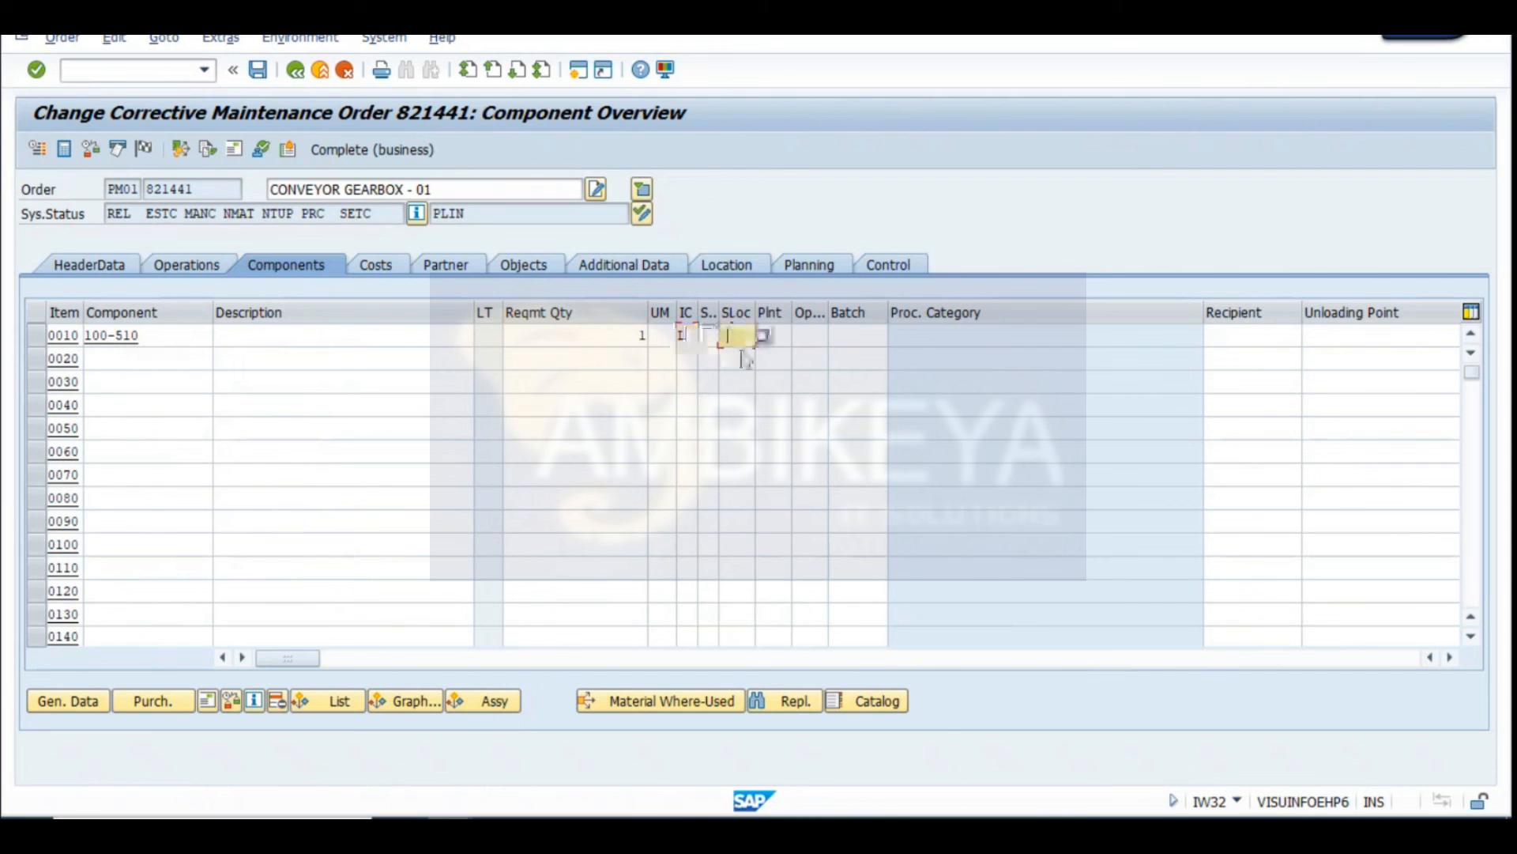
{"action": "key", "text": "Return"}
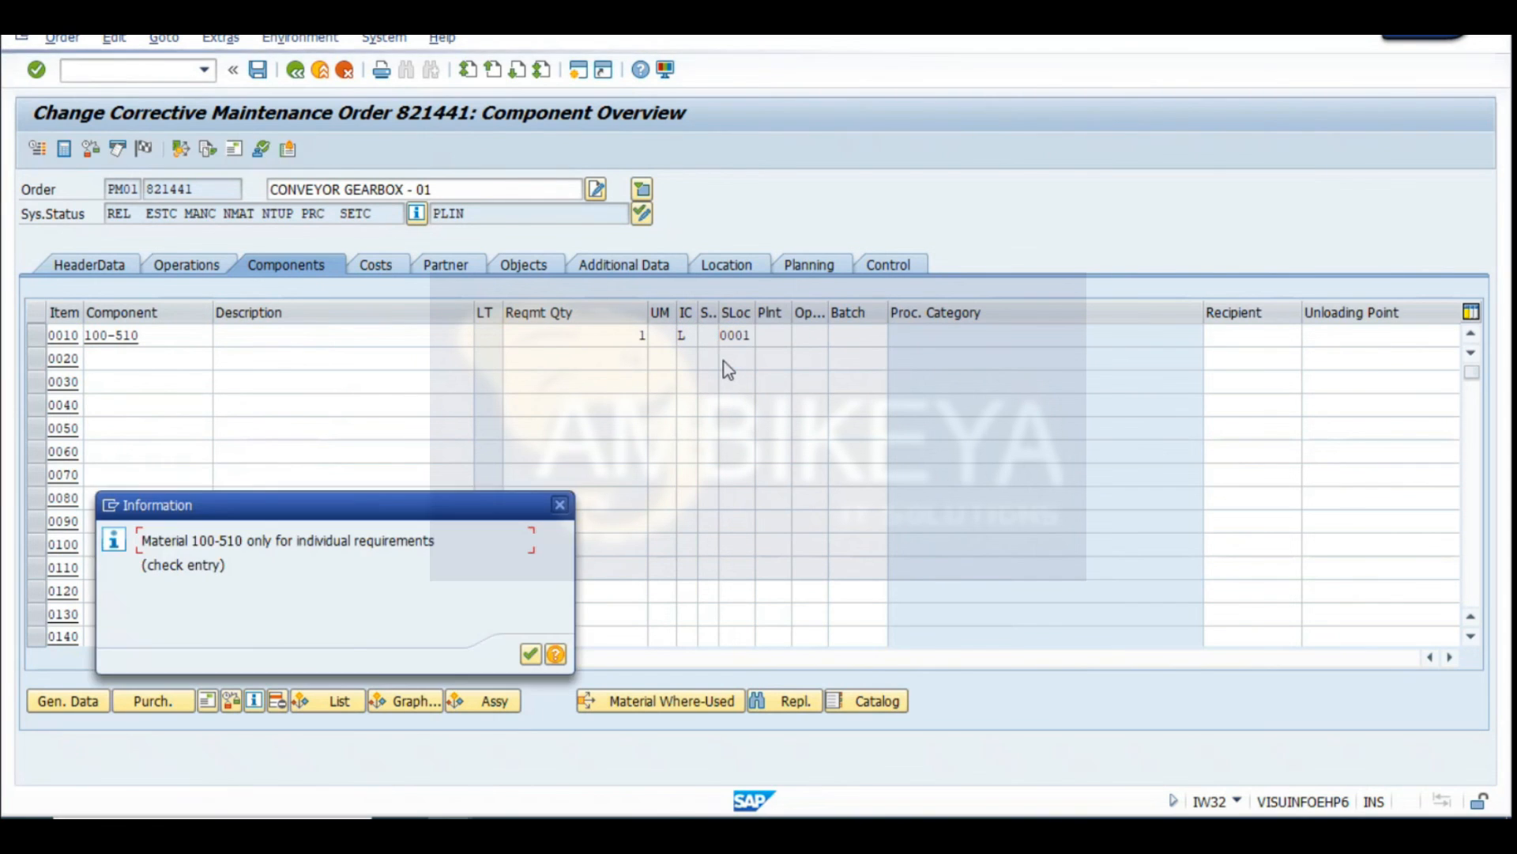
{"action": "left_click", "coordinate": [530, 653]}
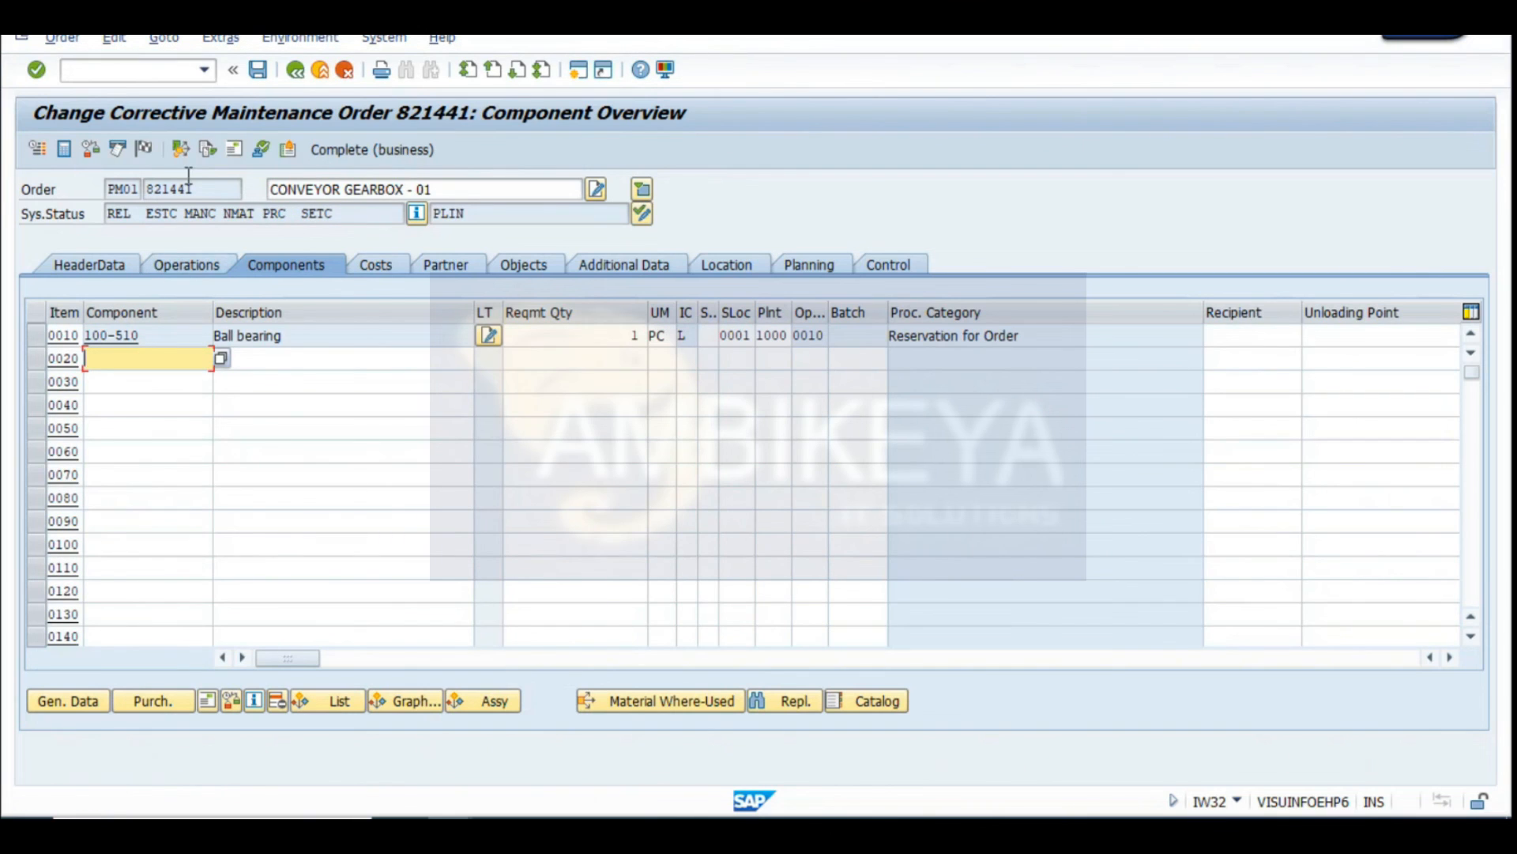
Save the changed order and look up the forbidden transactions again in the Excel USER STATUS sheet
{"action": "left_click", "coordinate": [257, 70]}
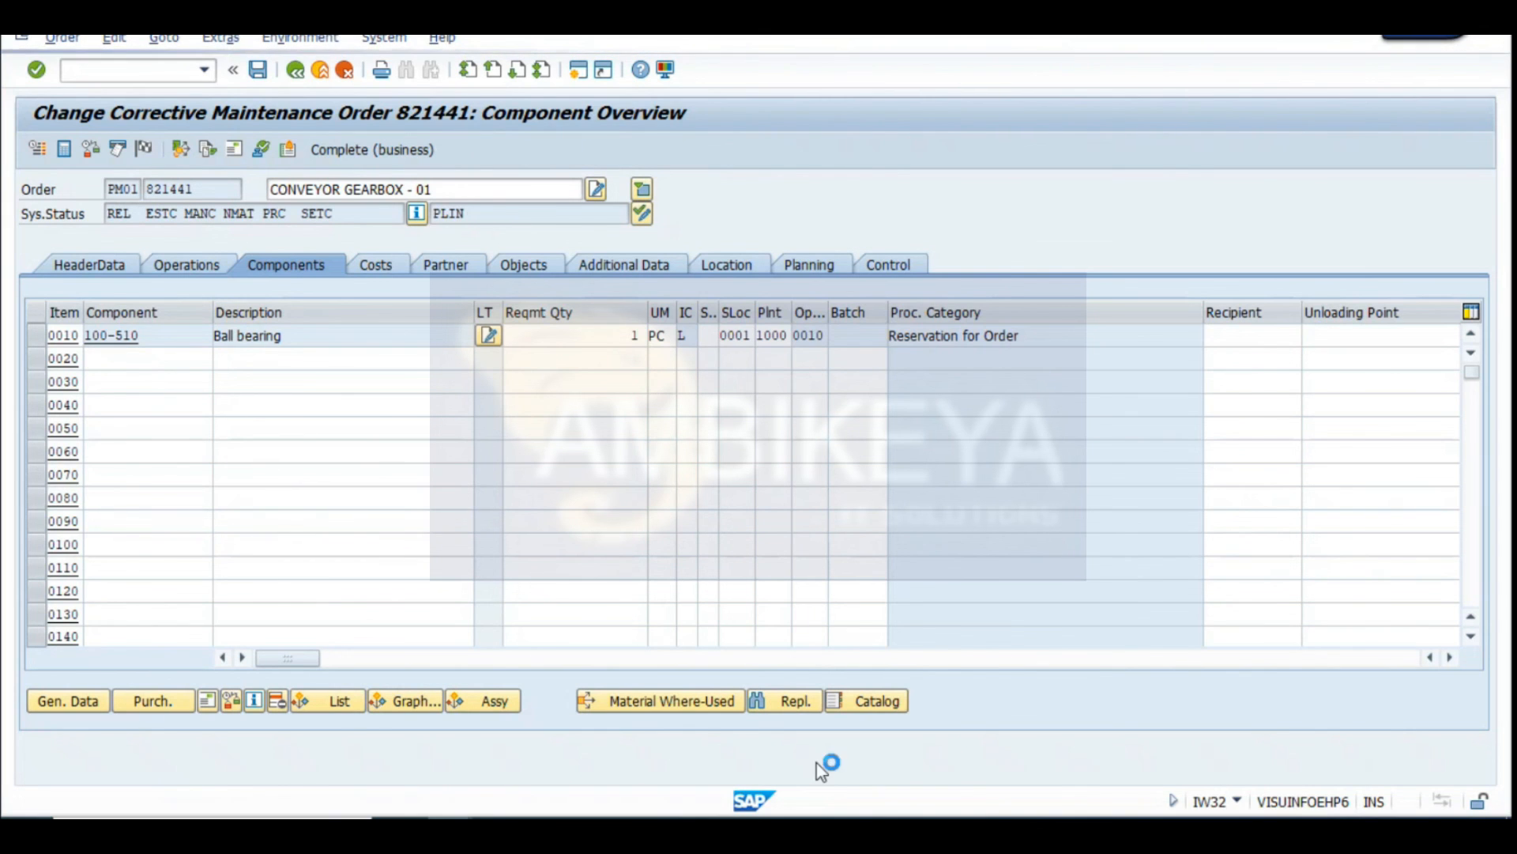
{"action": "left_click", "coordinate": [903, 831]}
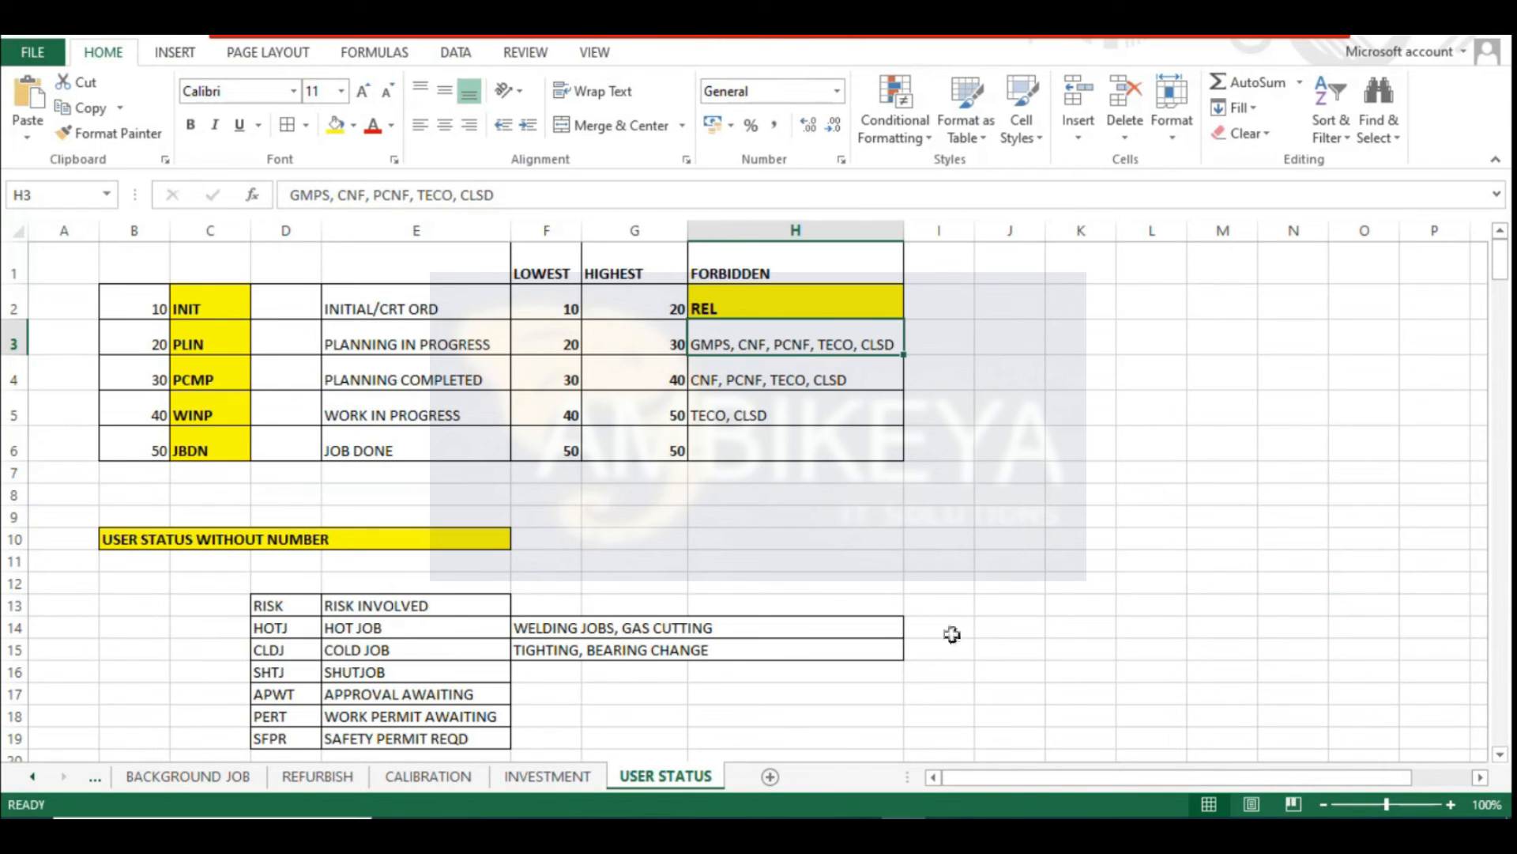
{"action": "key", "text": "alt+Tab"}
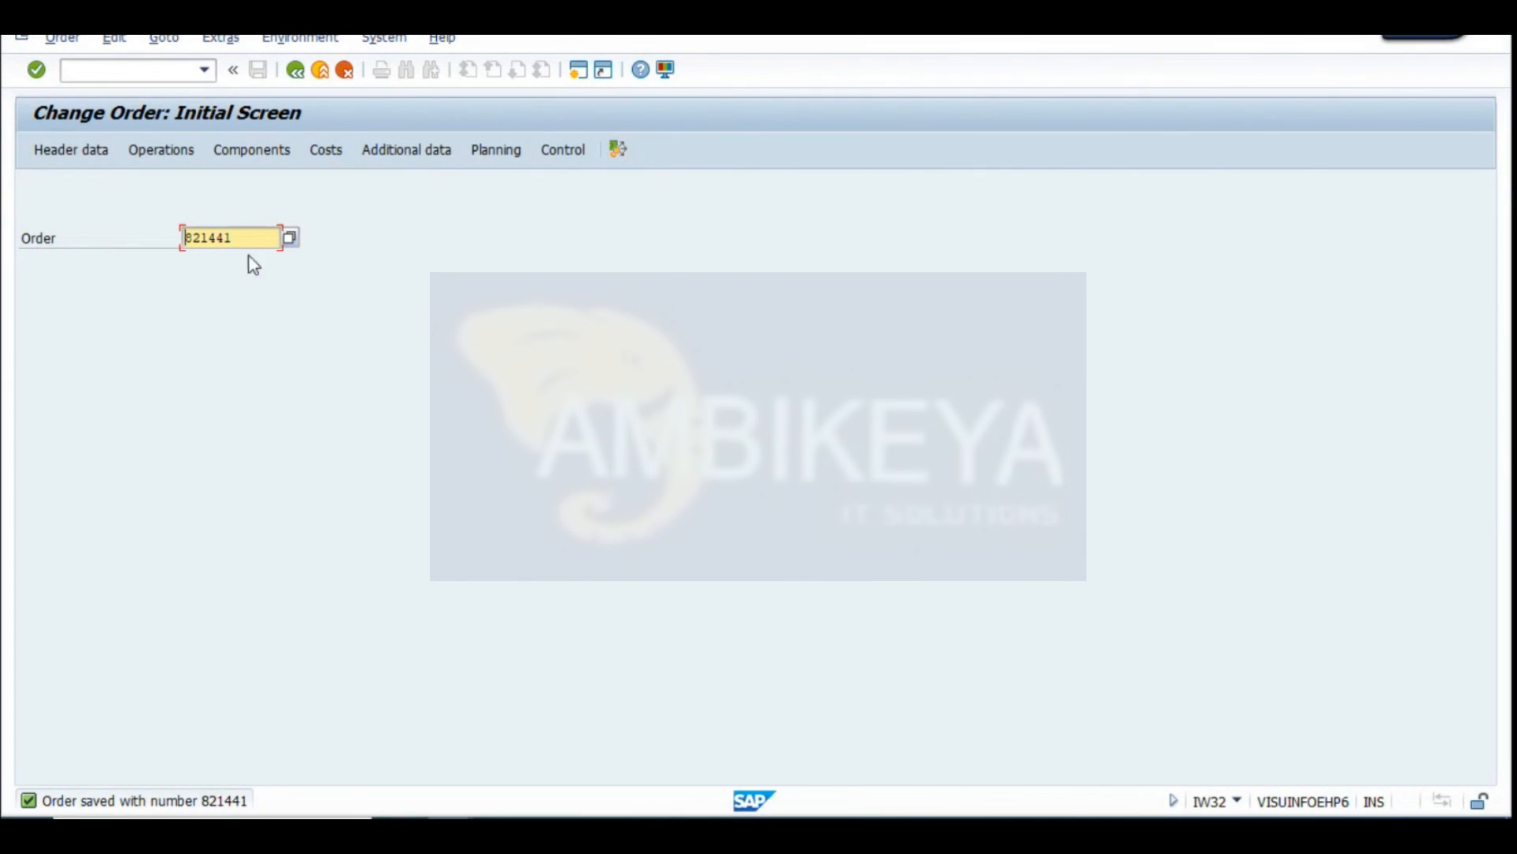
Switch to the SAP session showing the functional location structure and start transaction MIGO there
{"action": "left_click", "coordinate": [449, 830]}
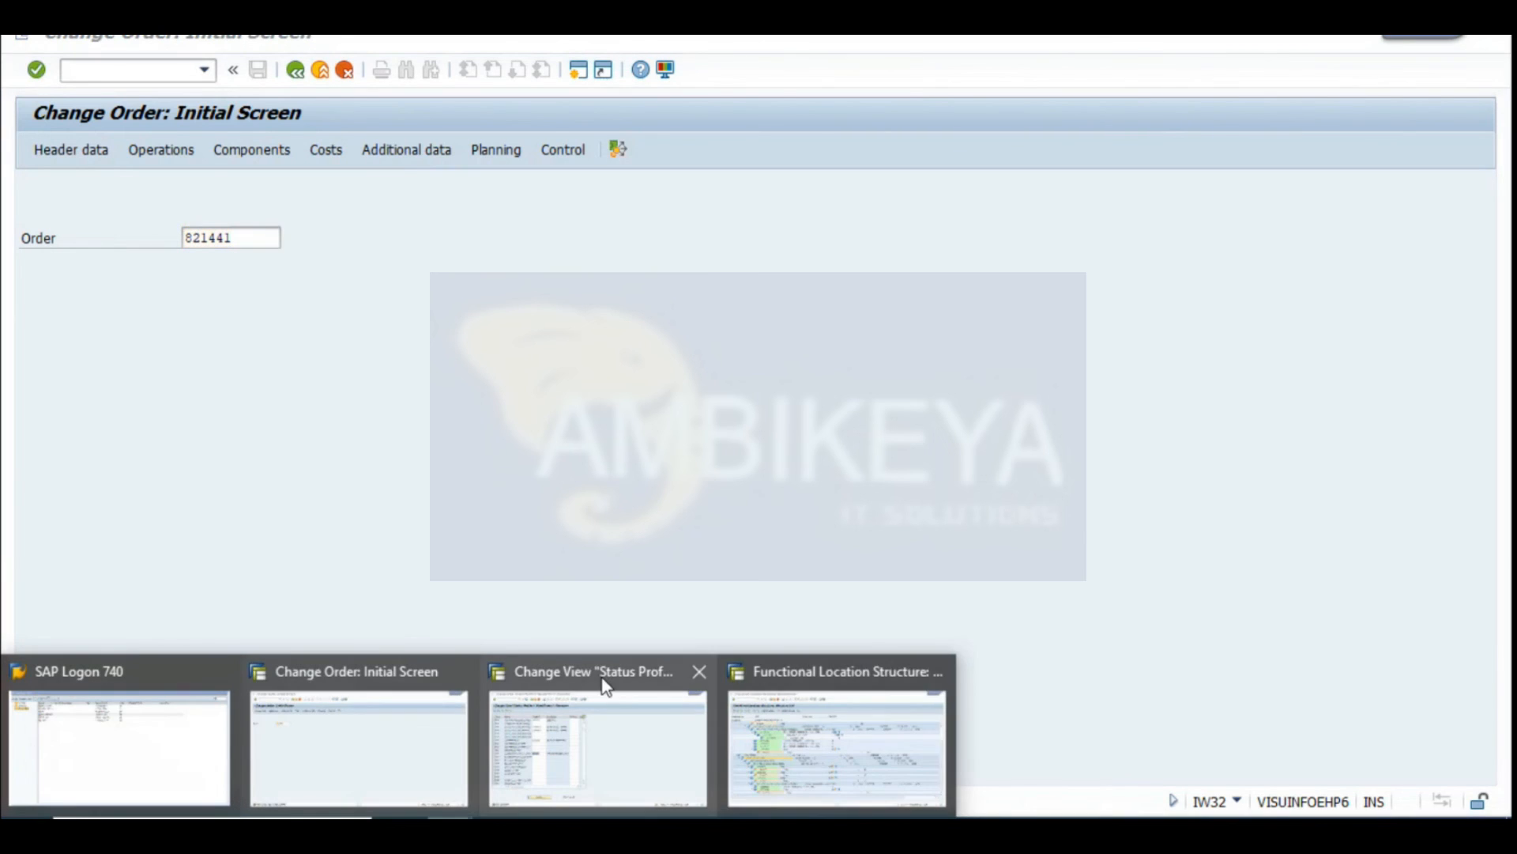
{"action": "left_click", "coordinate": [824, 752]}
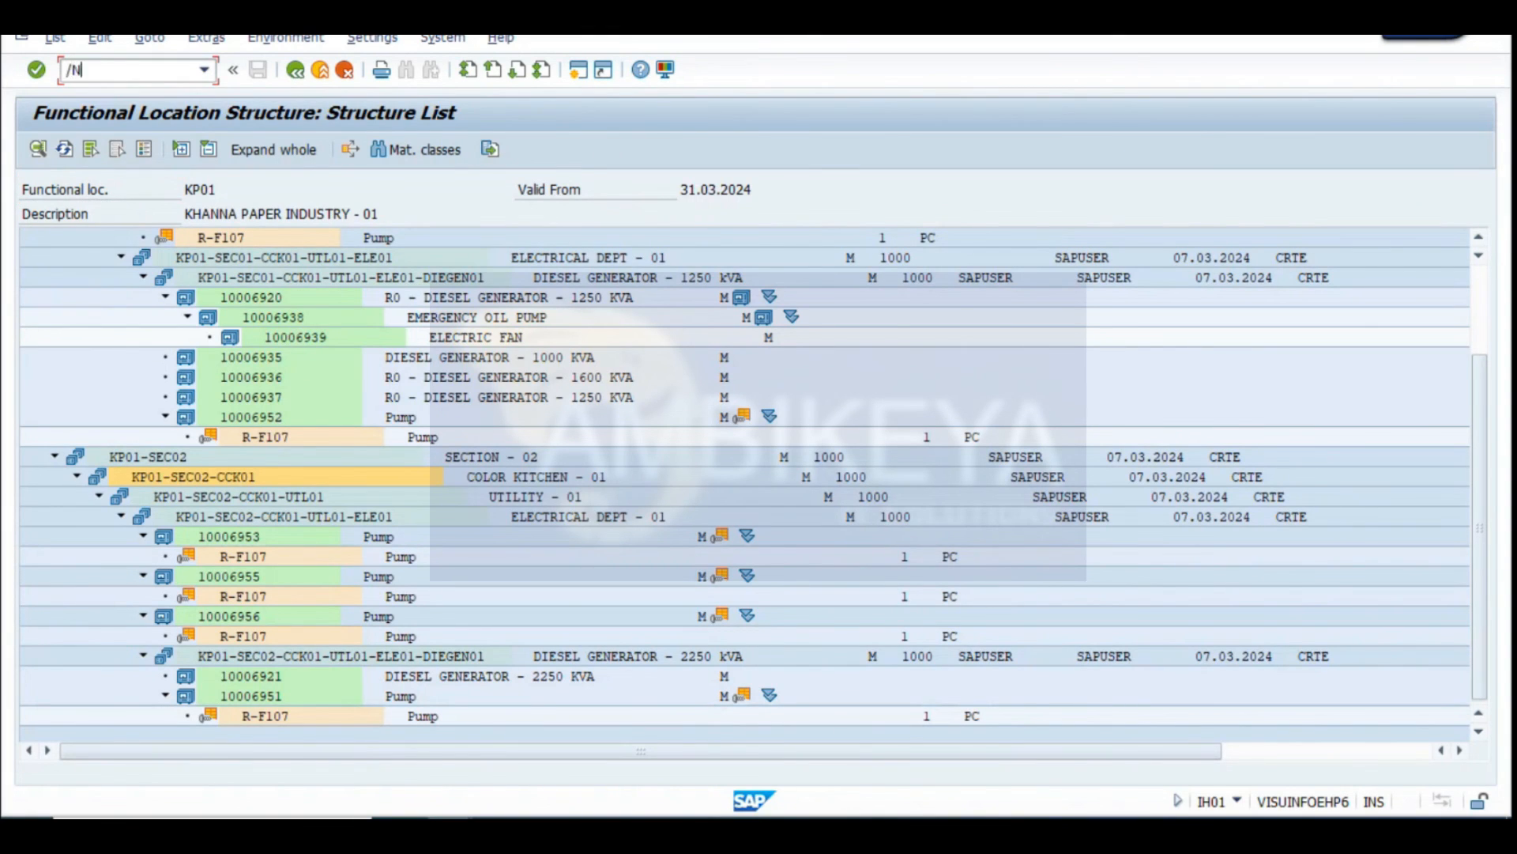
{"action": "left_click", "coordinate": [116, 78]}
{"action": "type", "text": "/NMIGO"}
{"action": "key", "text": "Return"}
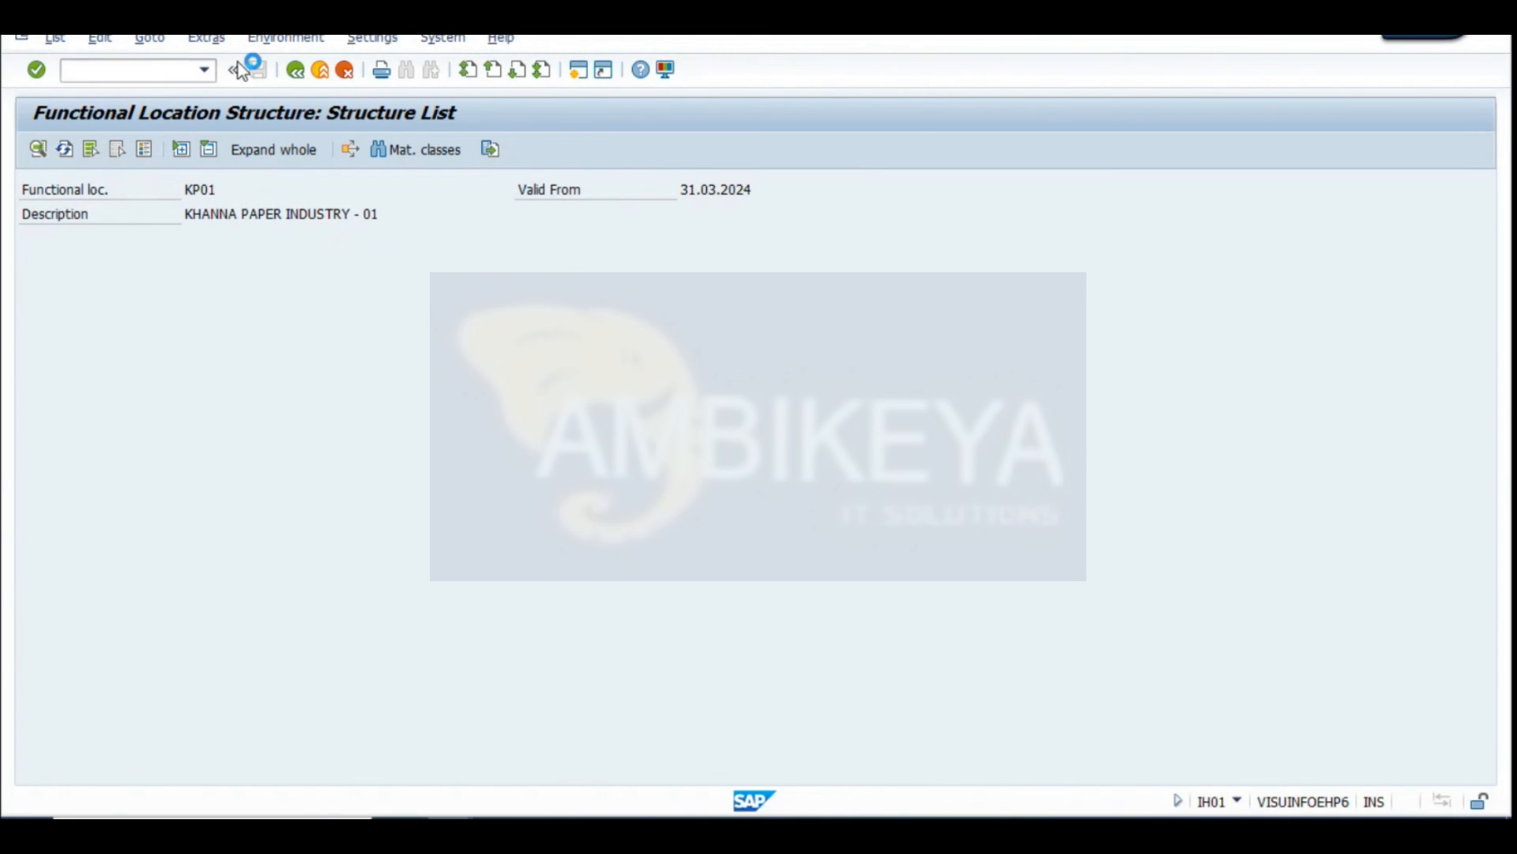
Set MIGO to goods issue with reference to an order and try to load the maintenance order for goods withdrawal
{"action": "left_click", "coordinate": [246, 191]}
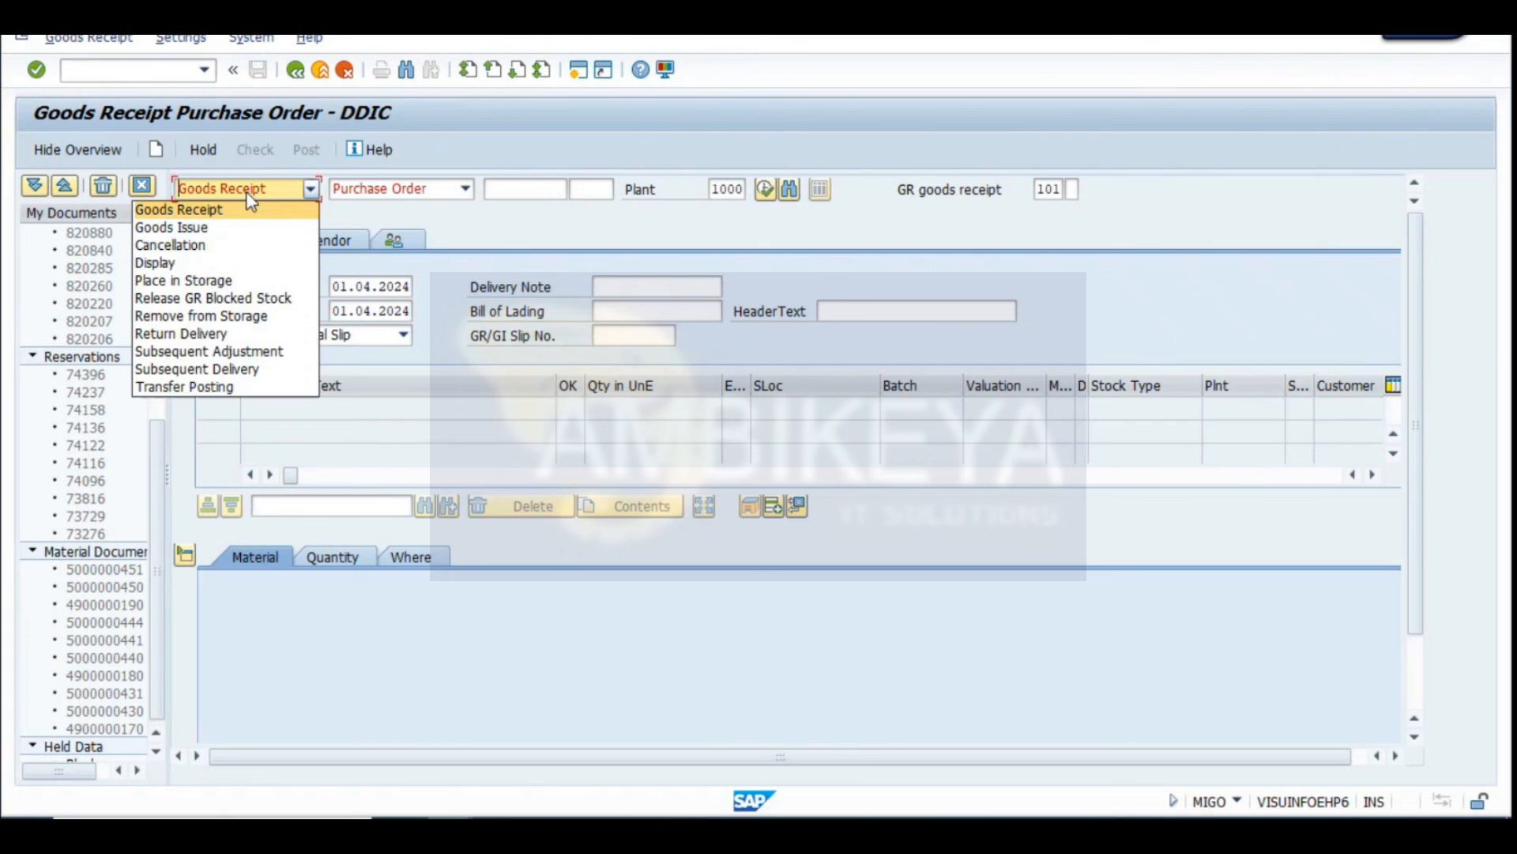
{"action": "left_click", "coordinate": [205, 227]}
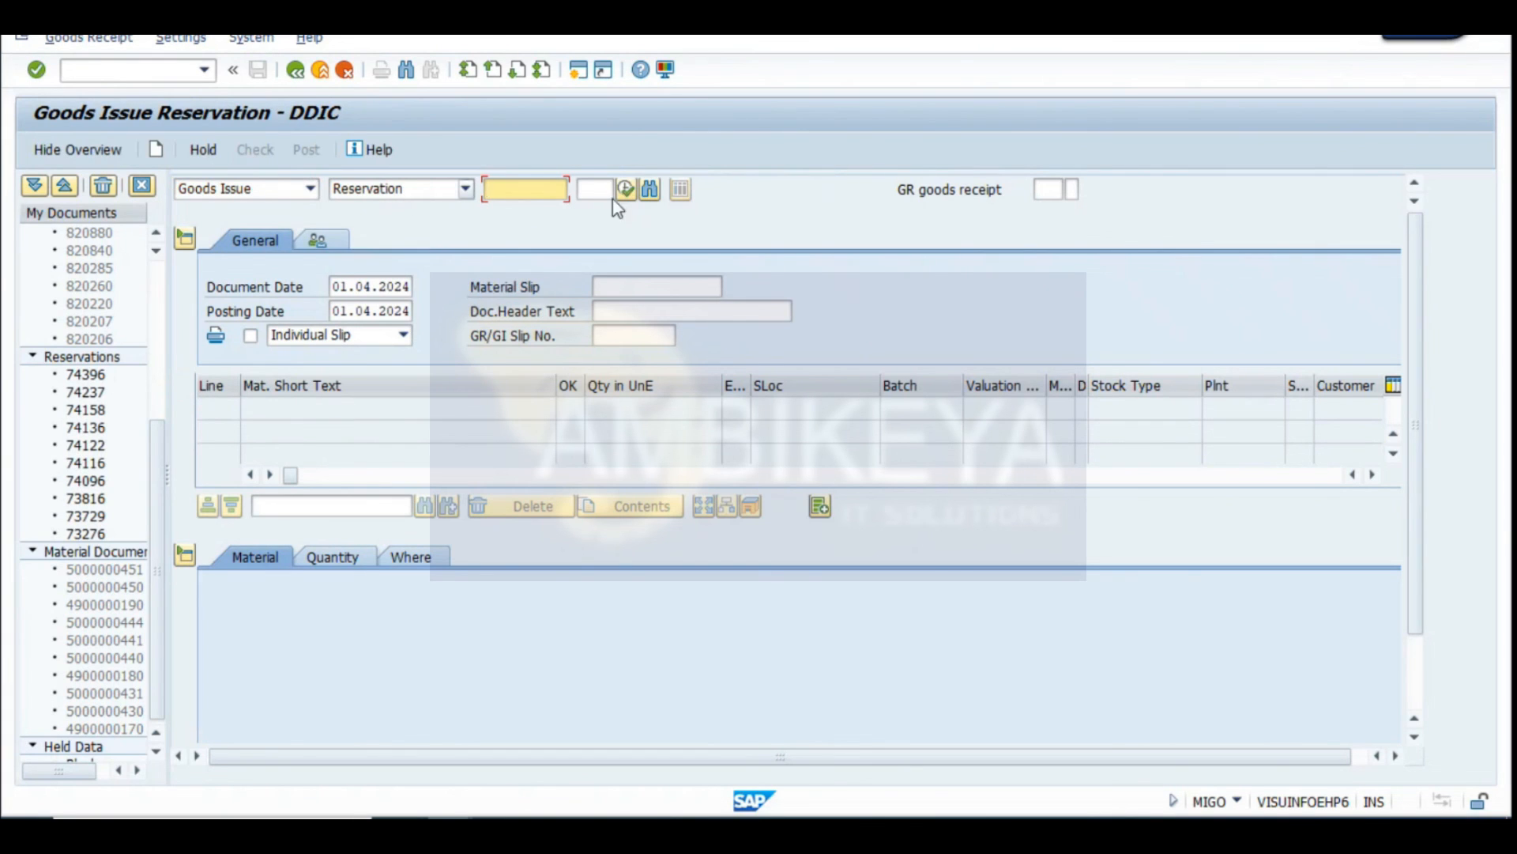
{"action": "left_click", "coordinate": [413, 191]}
{"action": "left_click", "coordinate": [375, 230]}
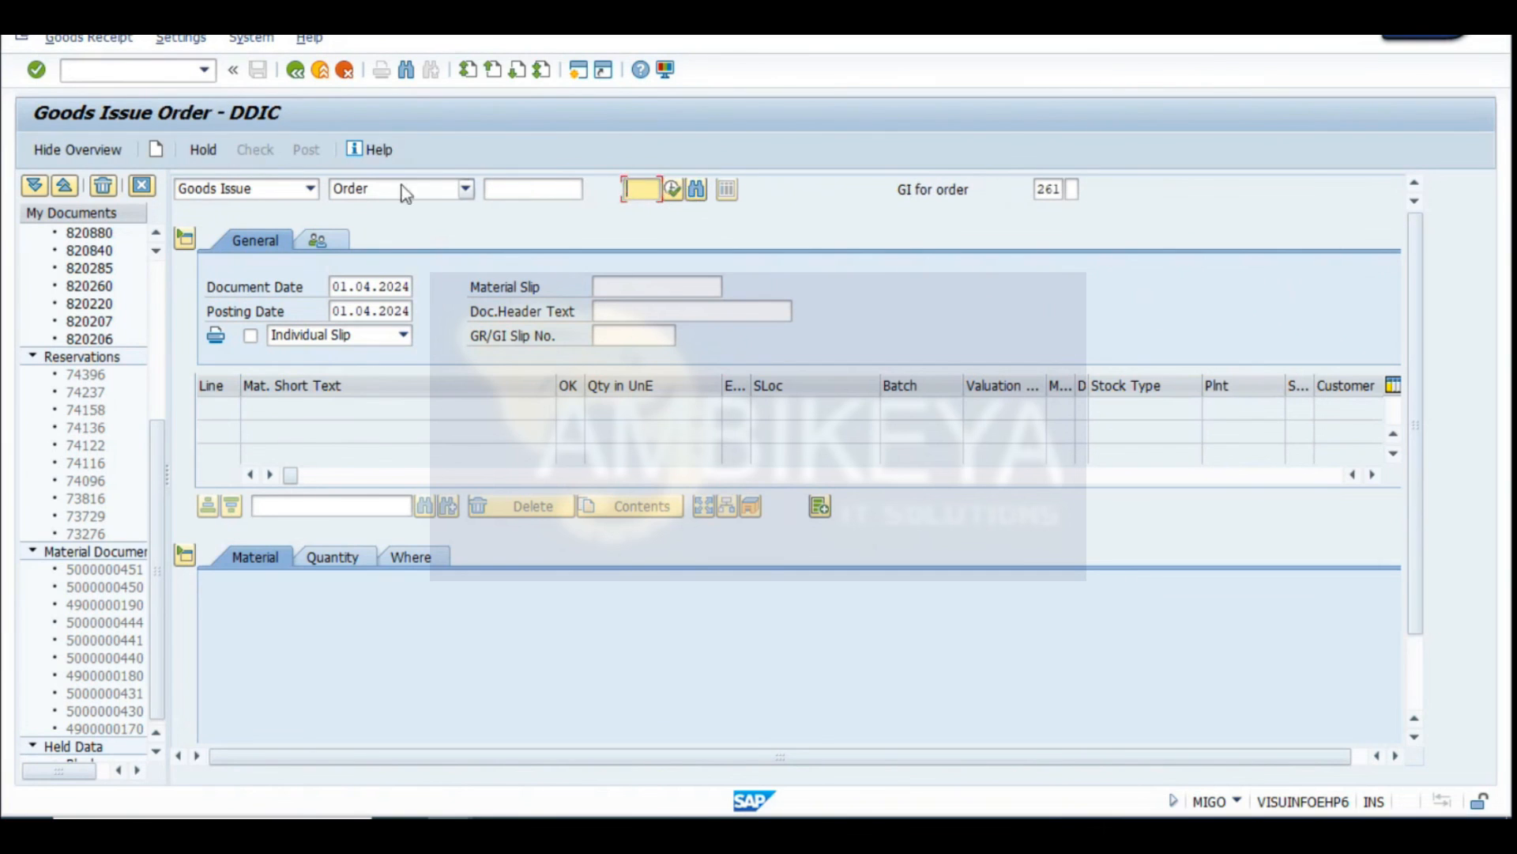
{"action": "left_click", "coordinate": [516, 191]}
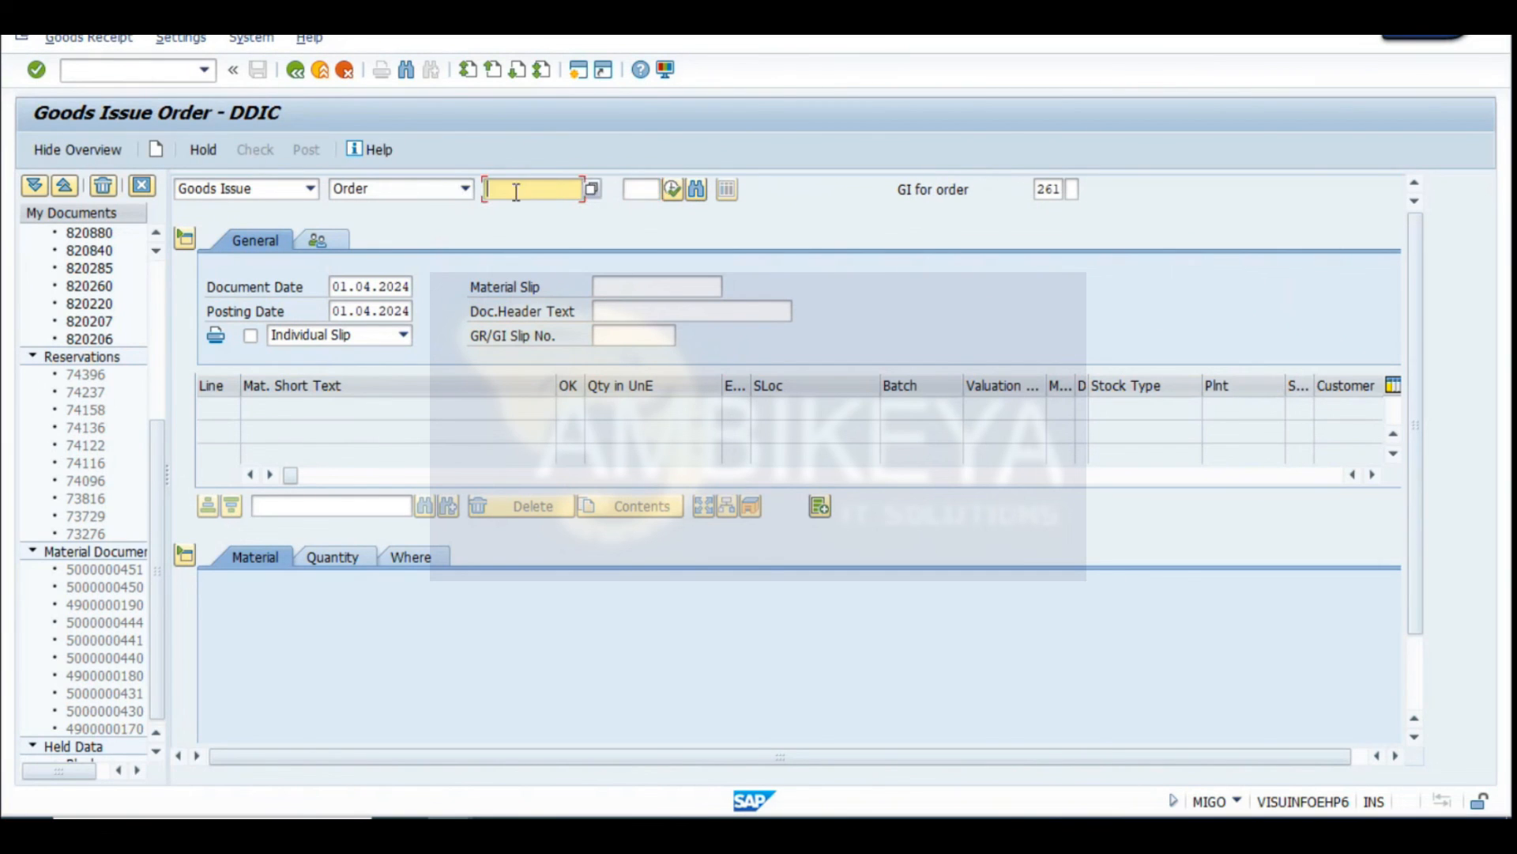
{"action": "left_click", "coordinate": [686, 191]}
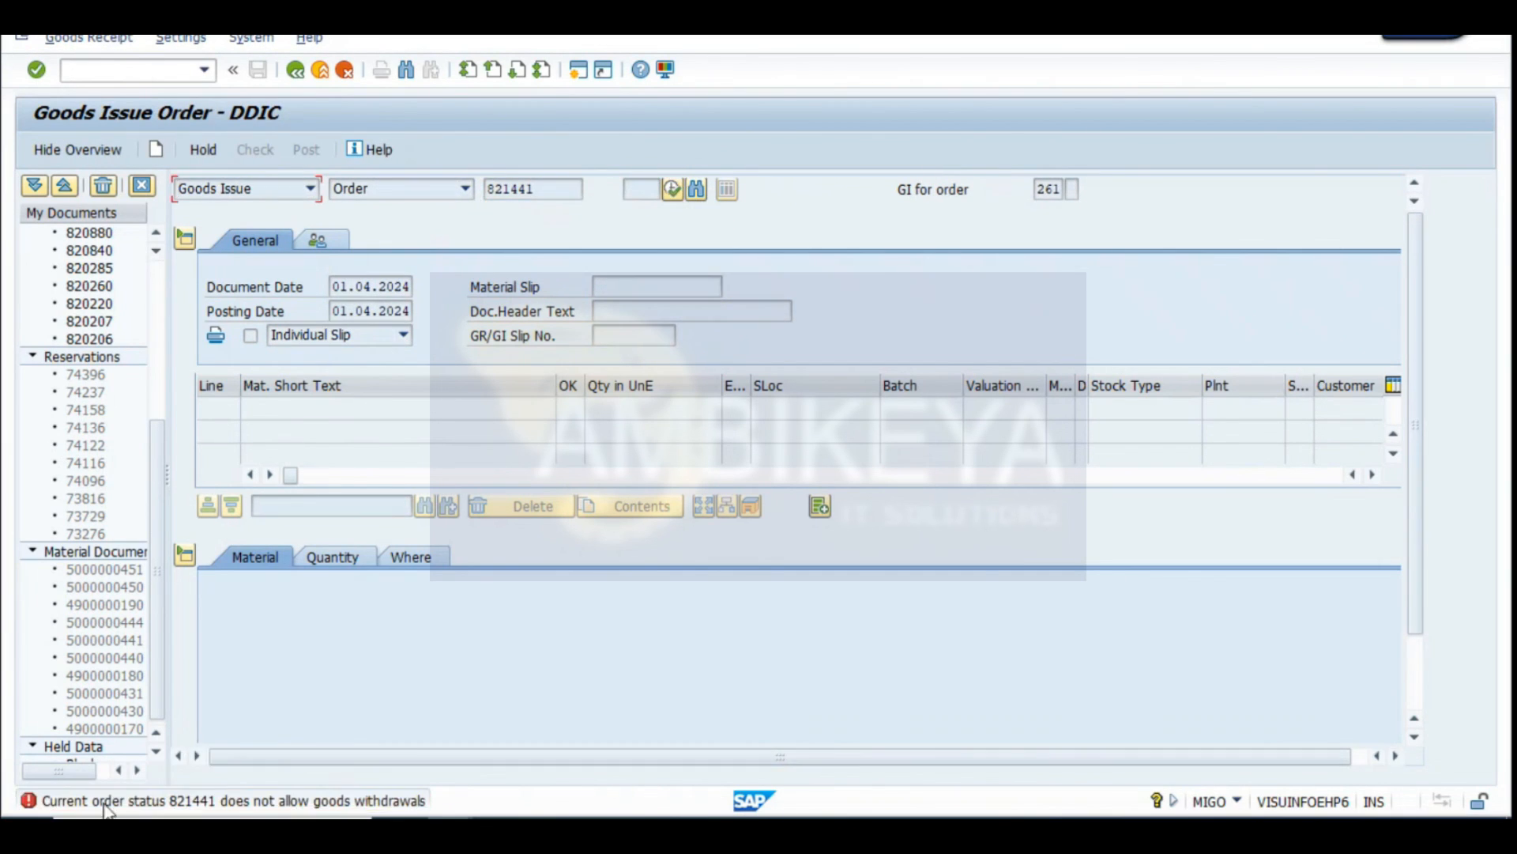
Capture the goods withdrawal error with its long text, paste it below the last screenshot in the Excel USER STATUS sheet, and close the long text
{"action": "left_click", "coordinate": [324, 803]}
{"action": "key", "text": "shift+super+s"}
{"action": "left_click_drag", "start_coordinate": [4, 36], "coordinate": [1398, 818]}
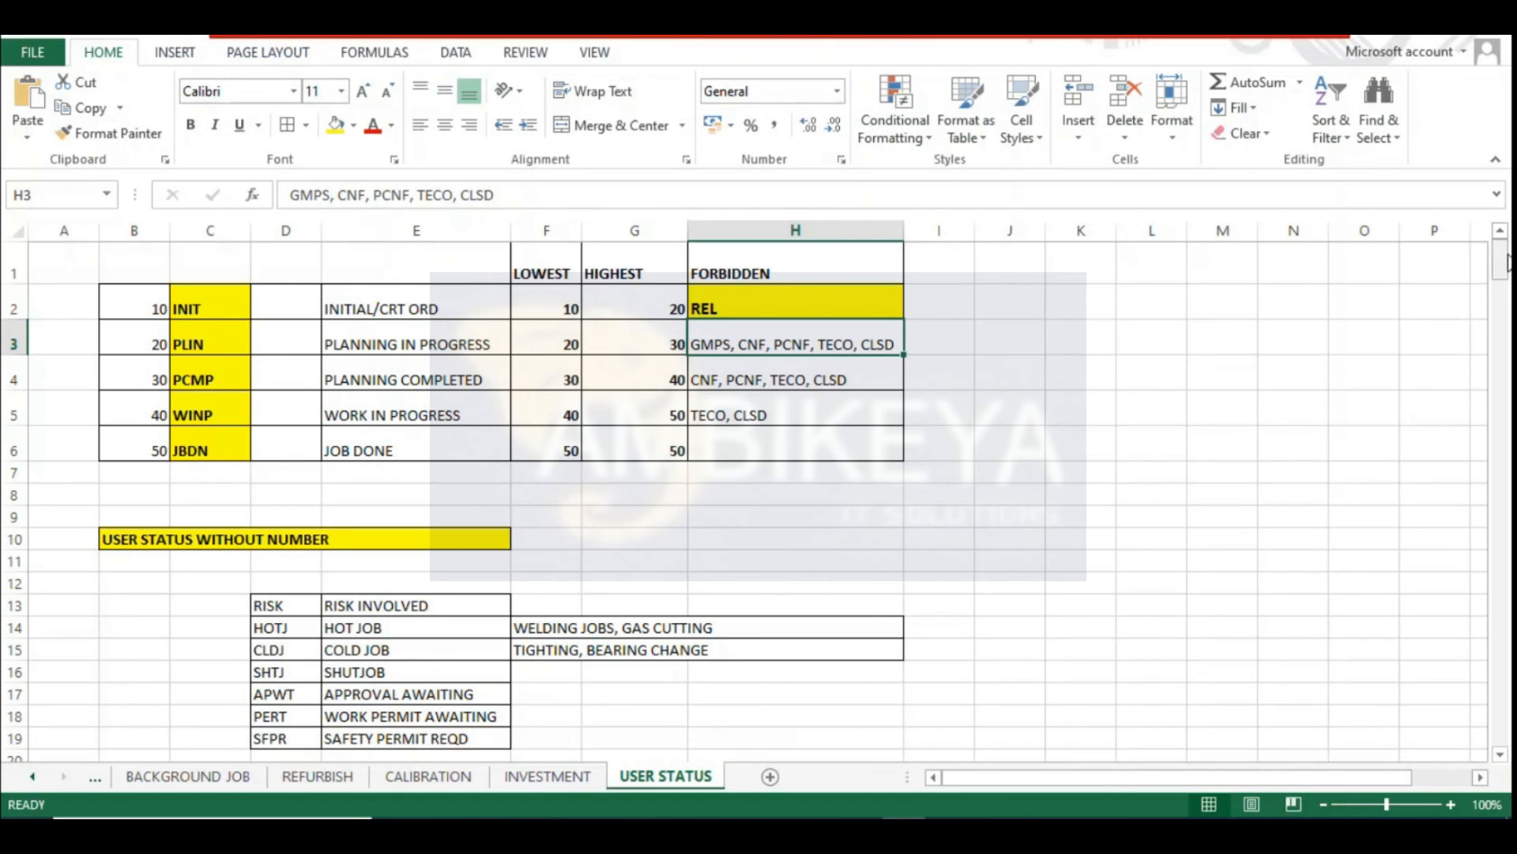
{"action": "scroll", "coordinate": [1504, 646], "scroll_direction": "down", "scroll_amount": 3}
{"action": "left_click_drag", "start_coordinate": [1504, 638], "coordinate": [1504, 712]}
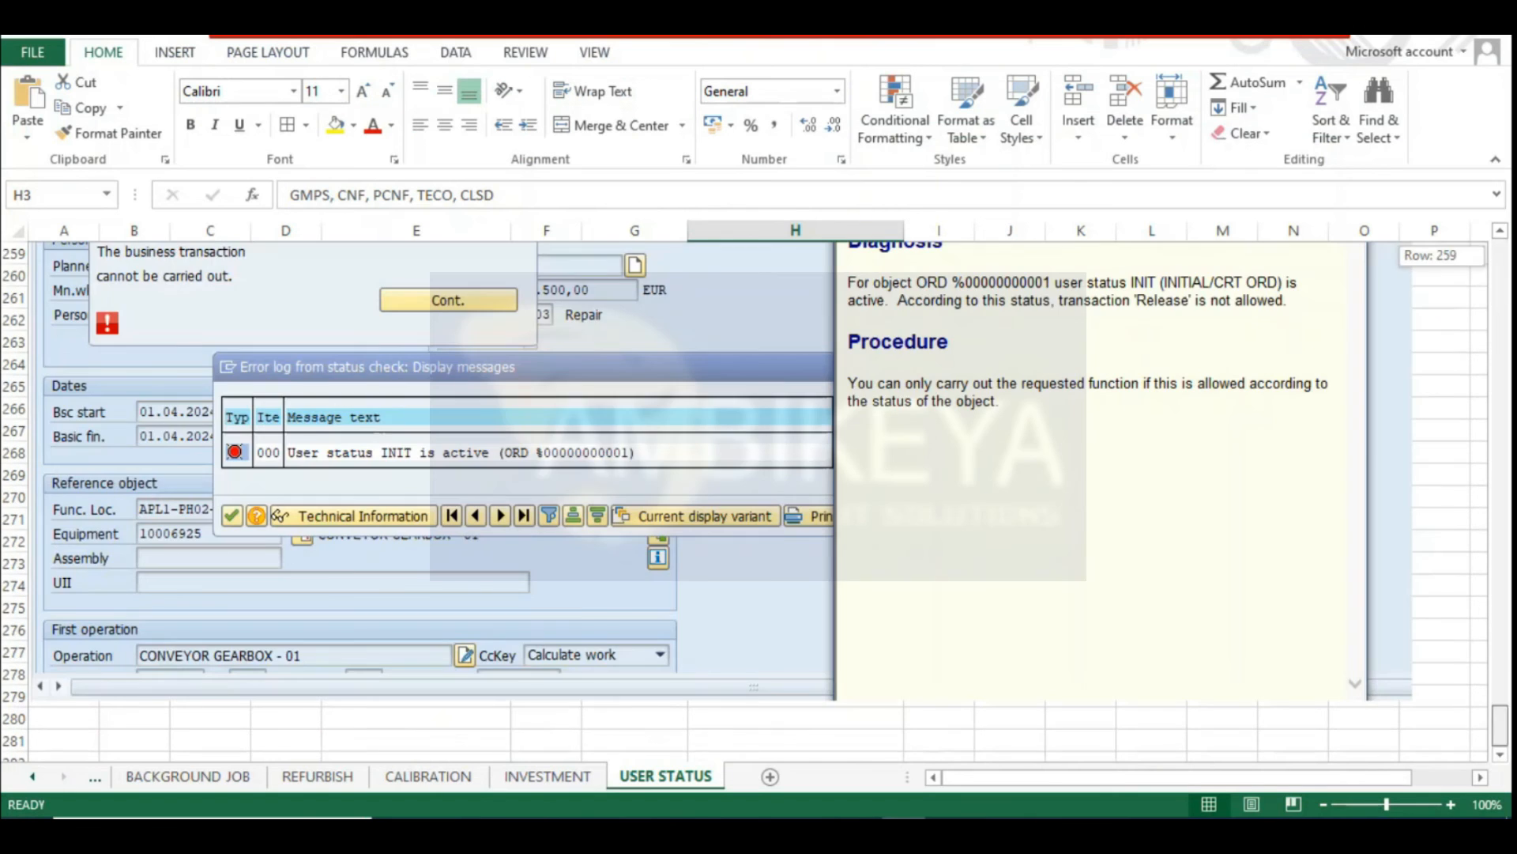
{"action": "scroll", "coordinate": [1134, 677], "scroll_direction": "down", "scroll_amount": 3}
{"action": "left_click", "coordinate": [49, 542]}
{"action": "key", "text": "ctrl+v"}
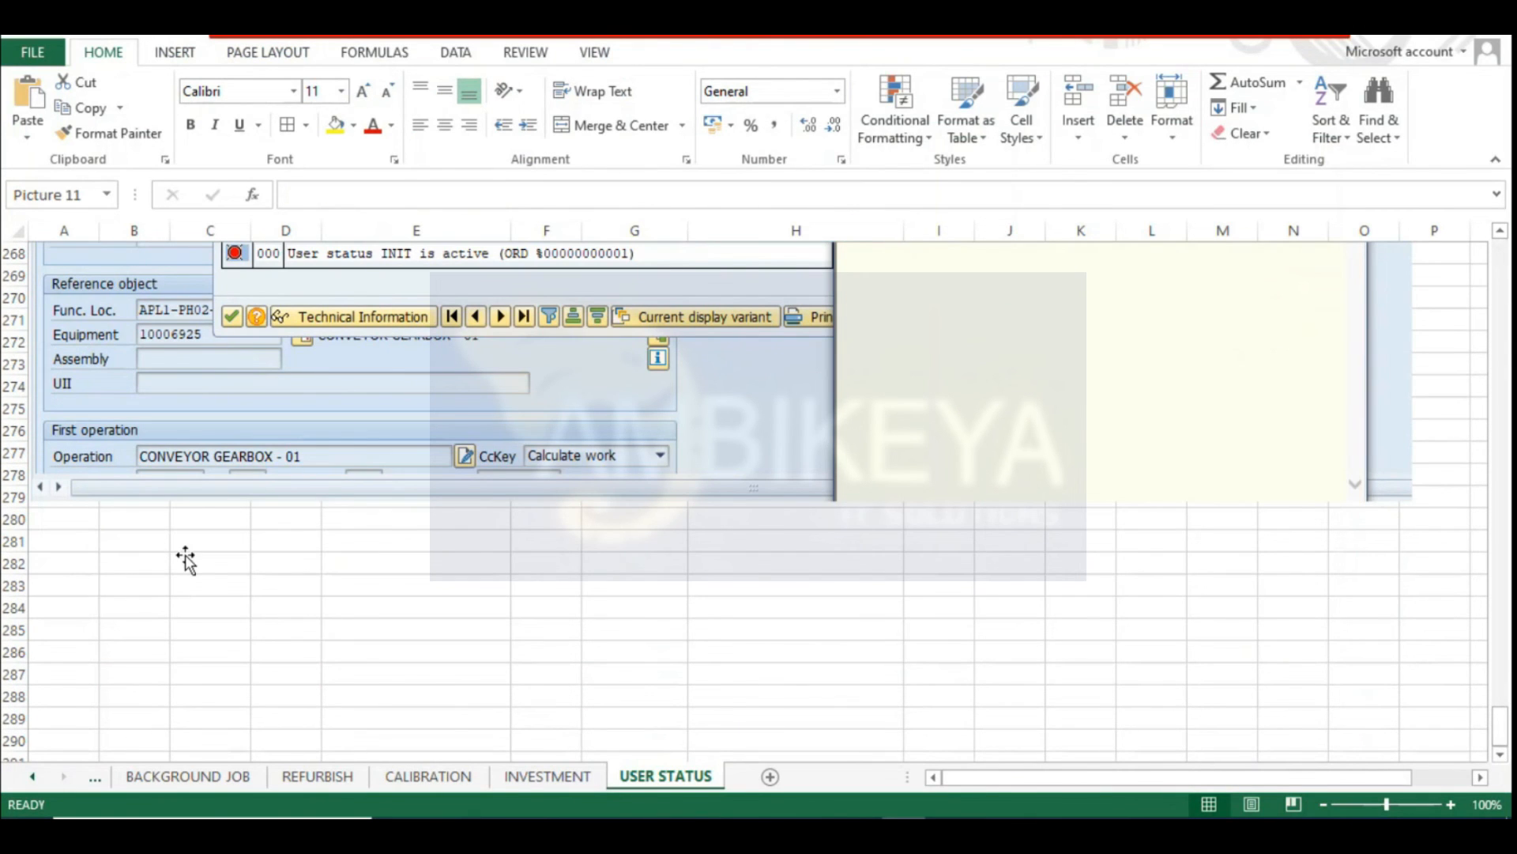
{"action": "key", "text": "alt+Tab"}
{"action": "left_click", "coordinate": [751, 130]}
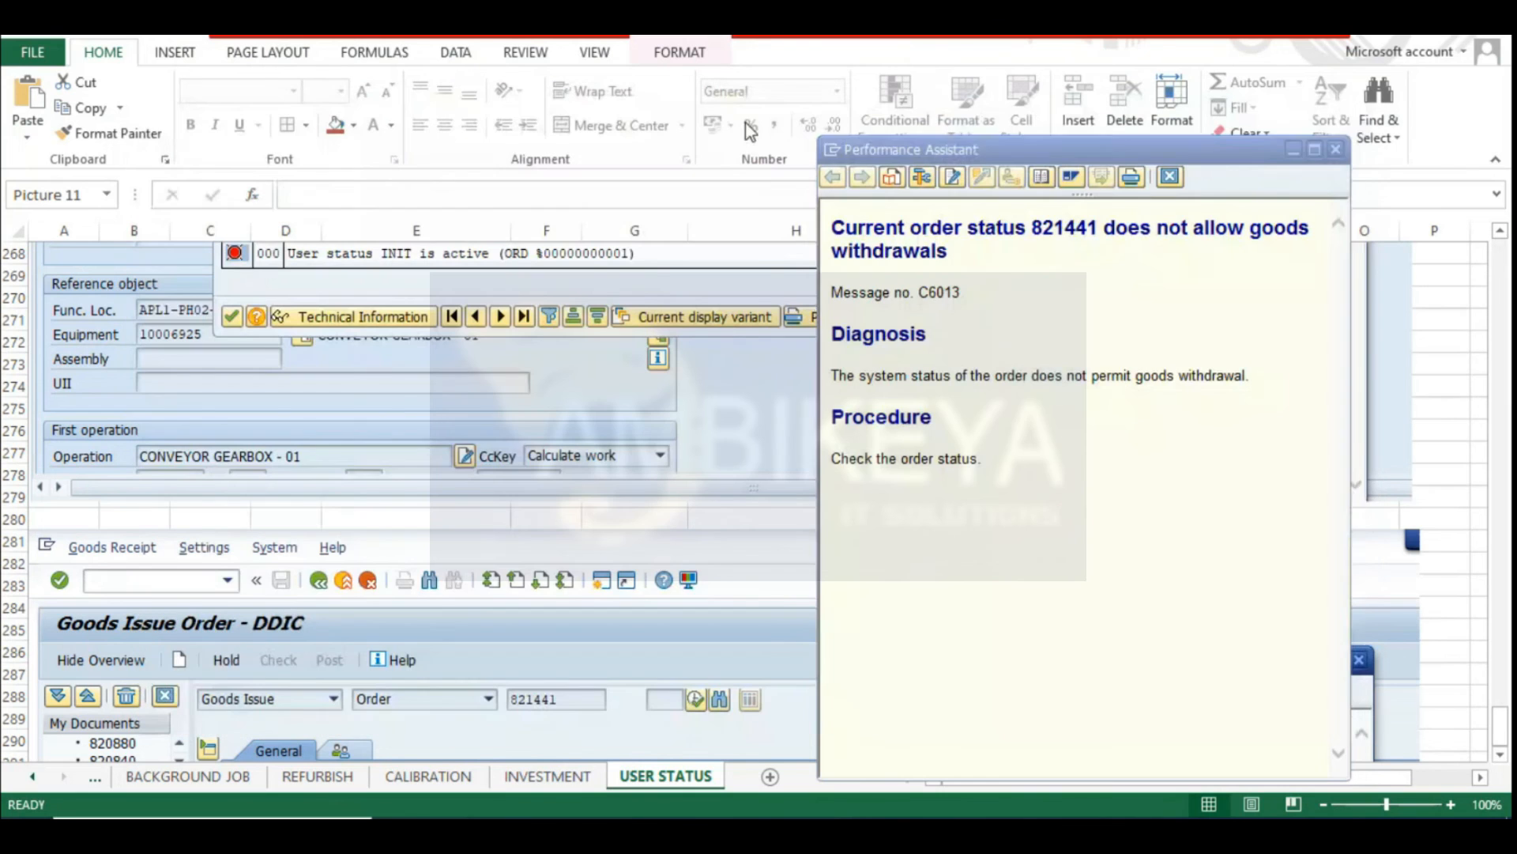
{"action": "left_click", "coordinate": [1335, 151]}
In the Change Order session, set the maintenance order's user status to 30 PCMP (PLANNING COMPLETED) and save the order
{"action": "mouse_move", "coordinate": [466, 834]}
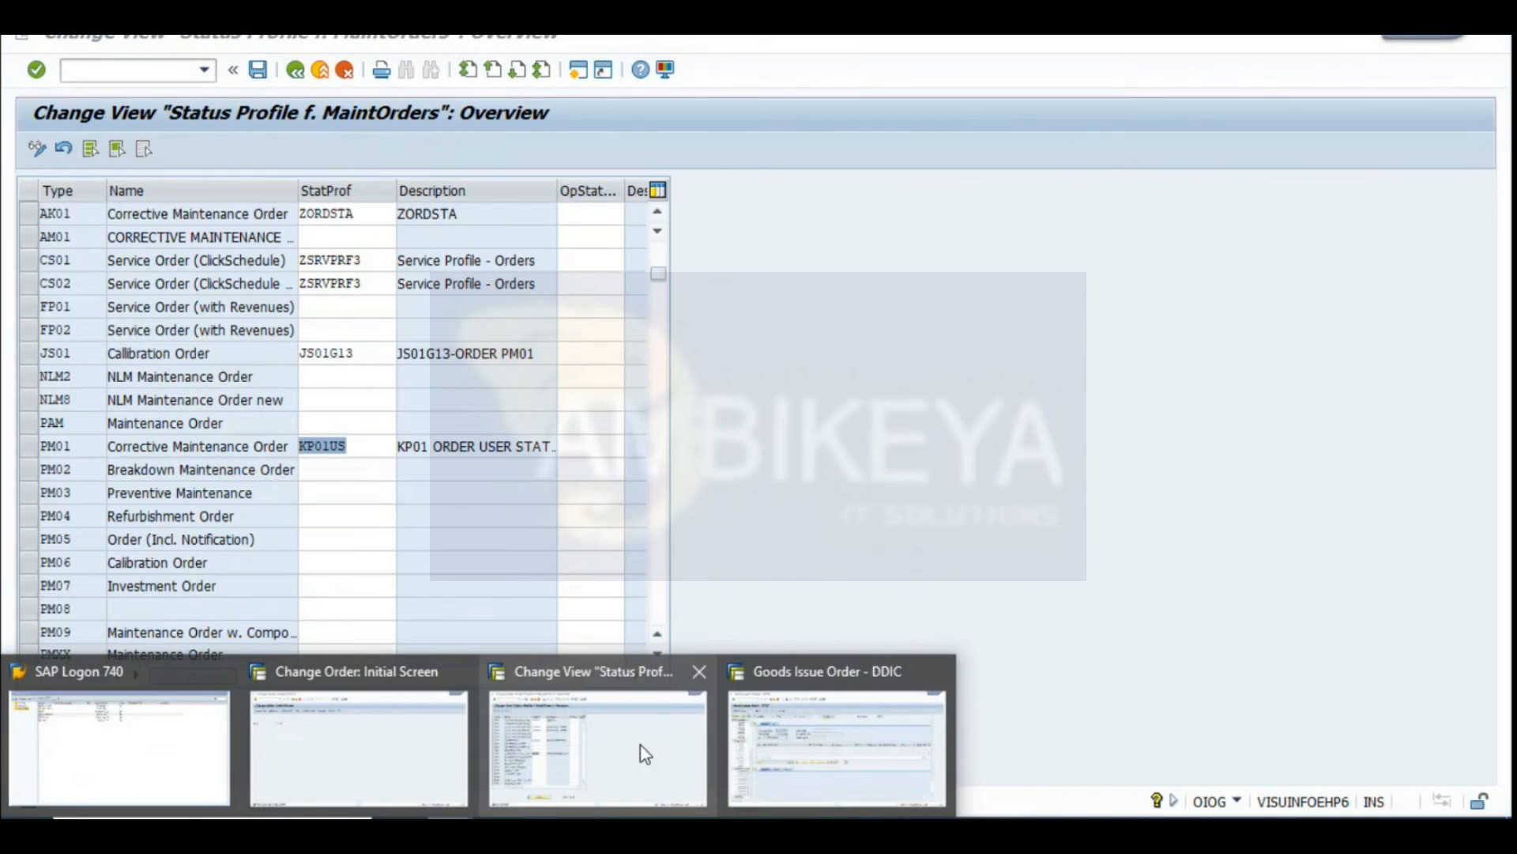
{"action": "left_click", "coordinate": [360, 747]}
{"action": "left_click", "coordinate": [60, 155]}
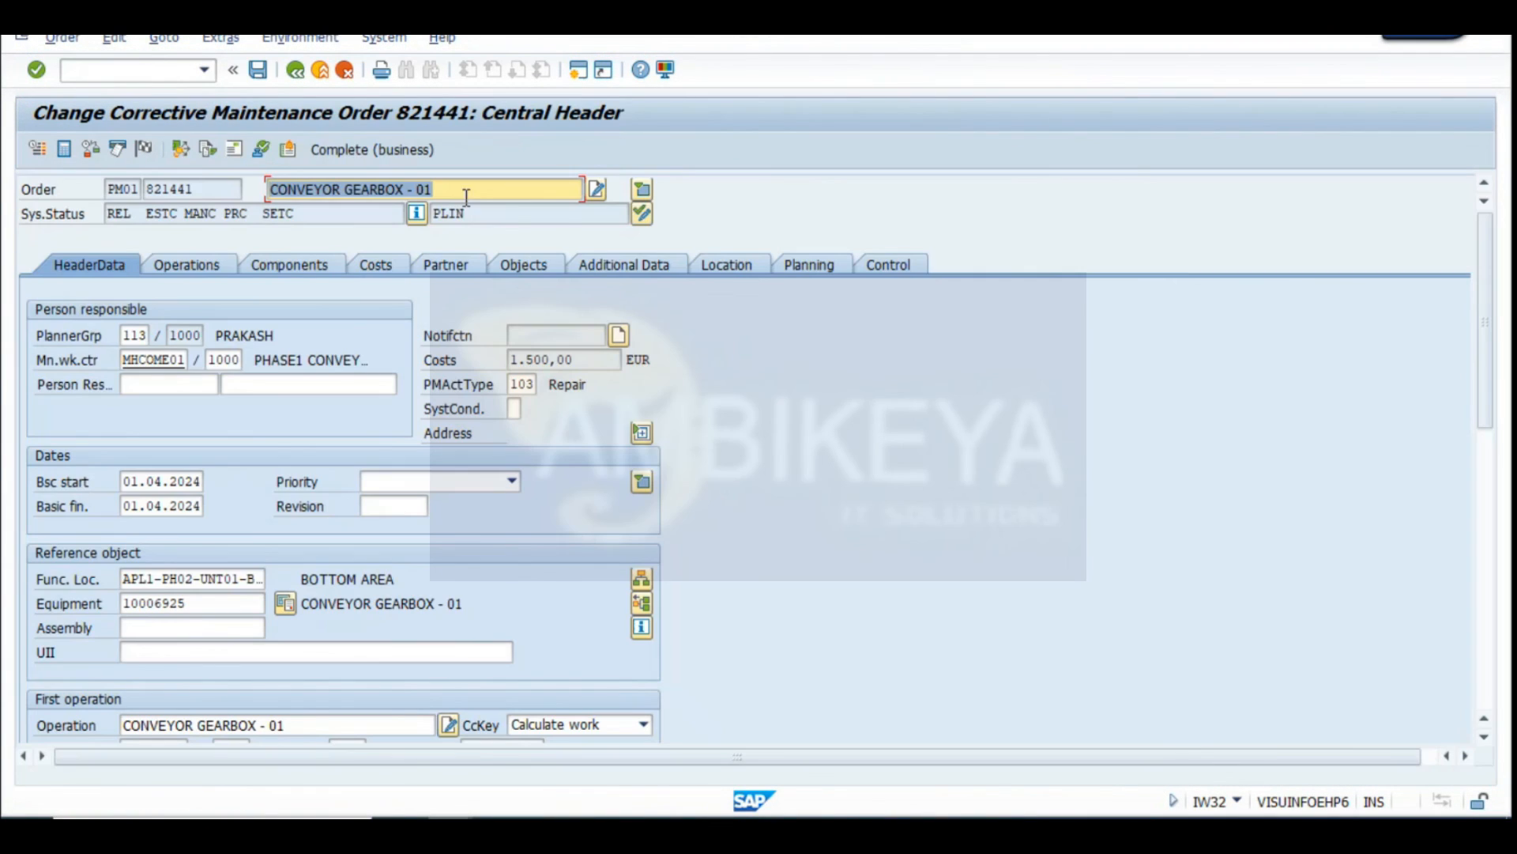
{"action": "left_click", "coordinate": [641, 214]}
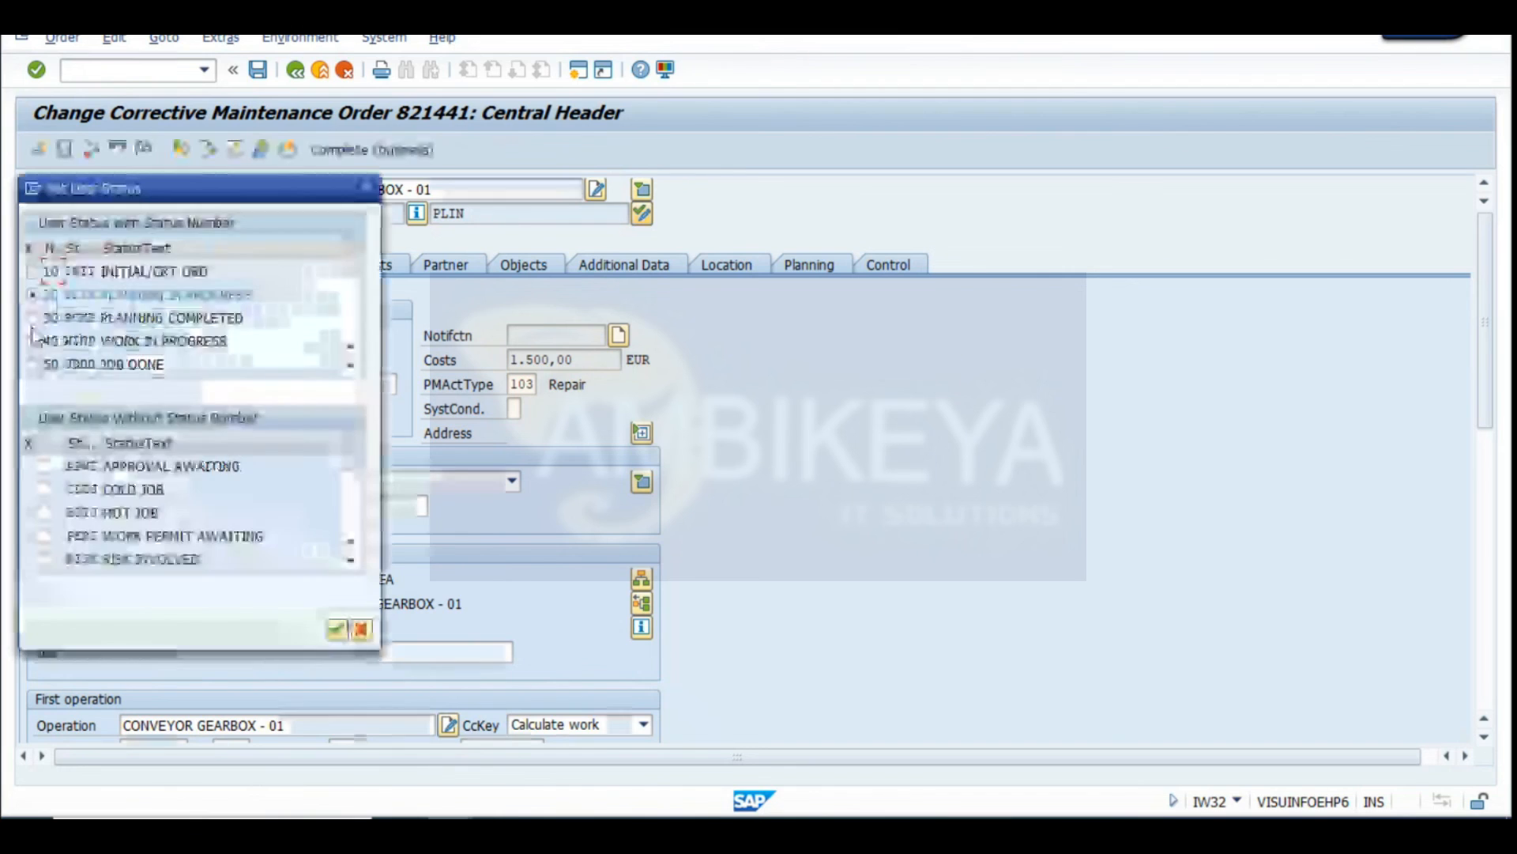
{"action": "left_click", "coordinate": [337, 629]}
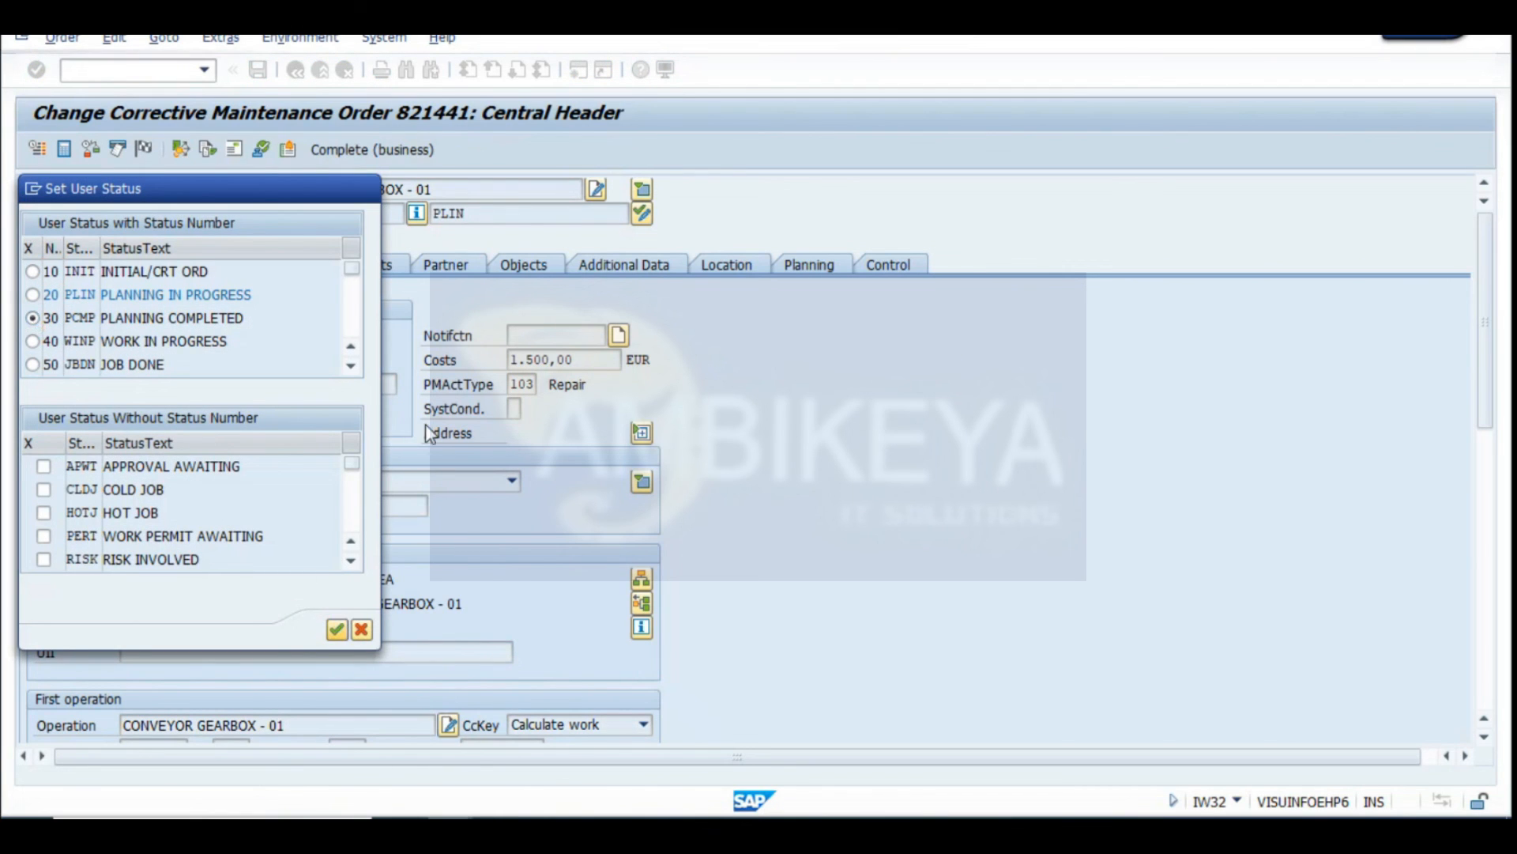
{"action": "left_click", "coordinate": [251, 75]}
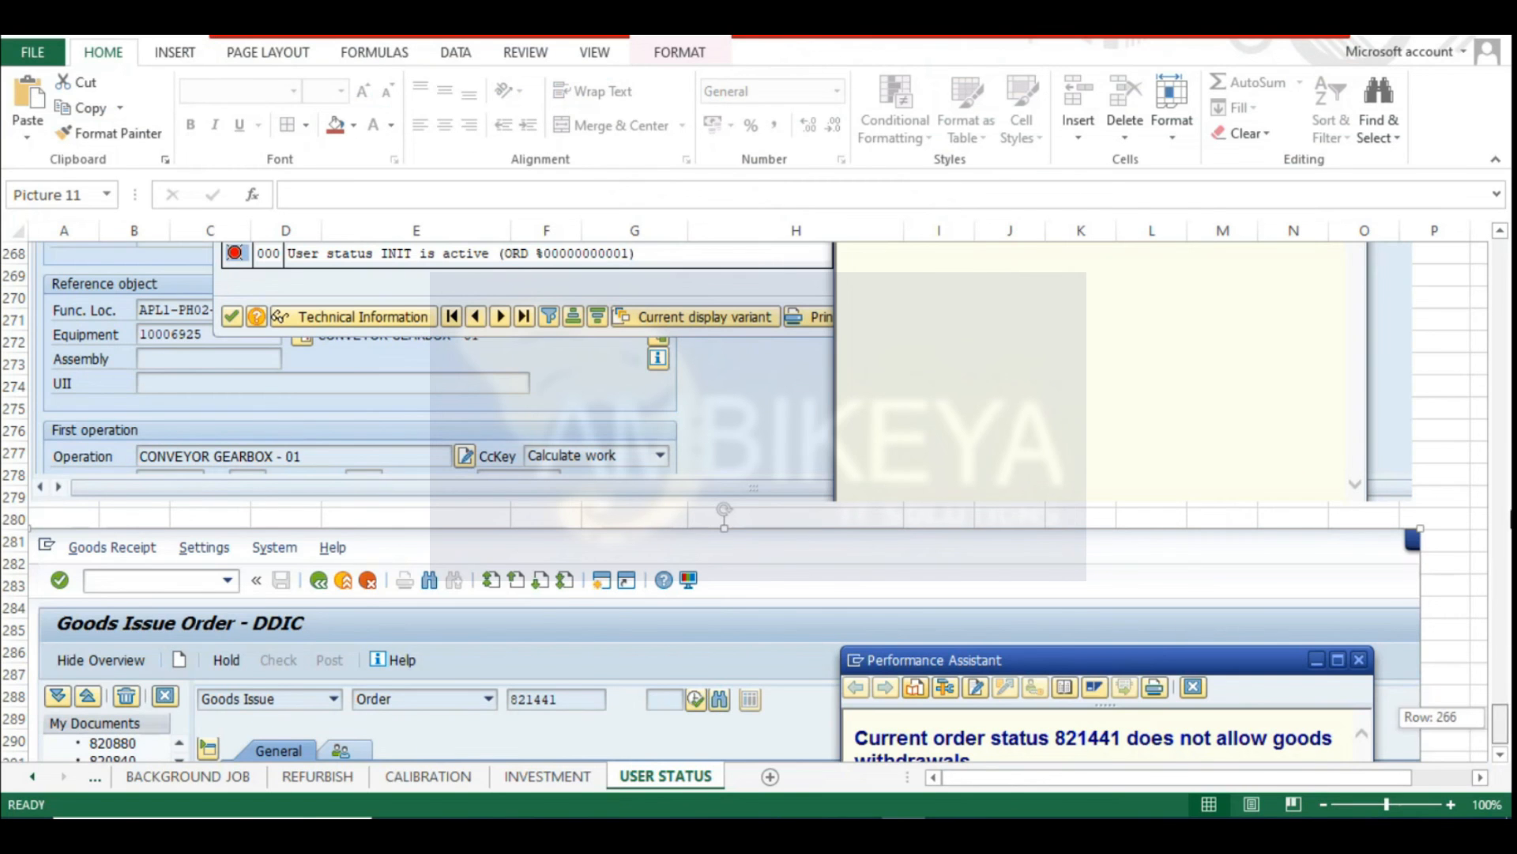
Look up the transactions forbidden for status PCMP in the Excel USER STATUS sheet
{"action": "left_click_drag", "start_coordinate": [1499, 723], "coordinate": [1499, 253]}
{"action": "left_click", "coordinate": [716, 380]}
{"action": "left_click", "coordinate": [192, 383]}
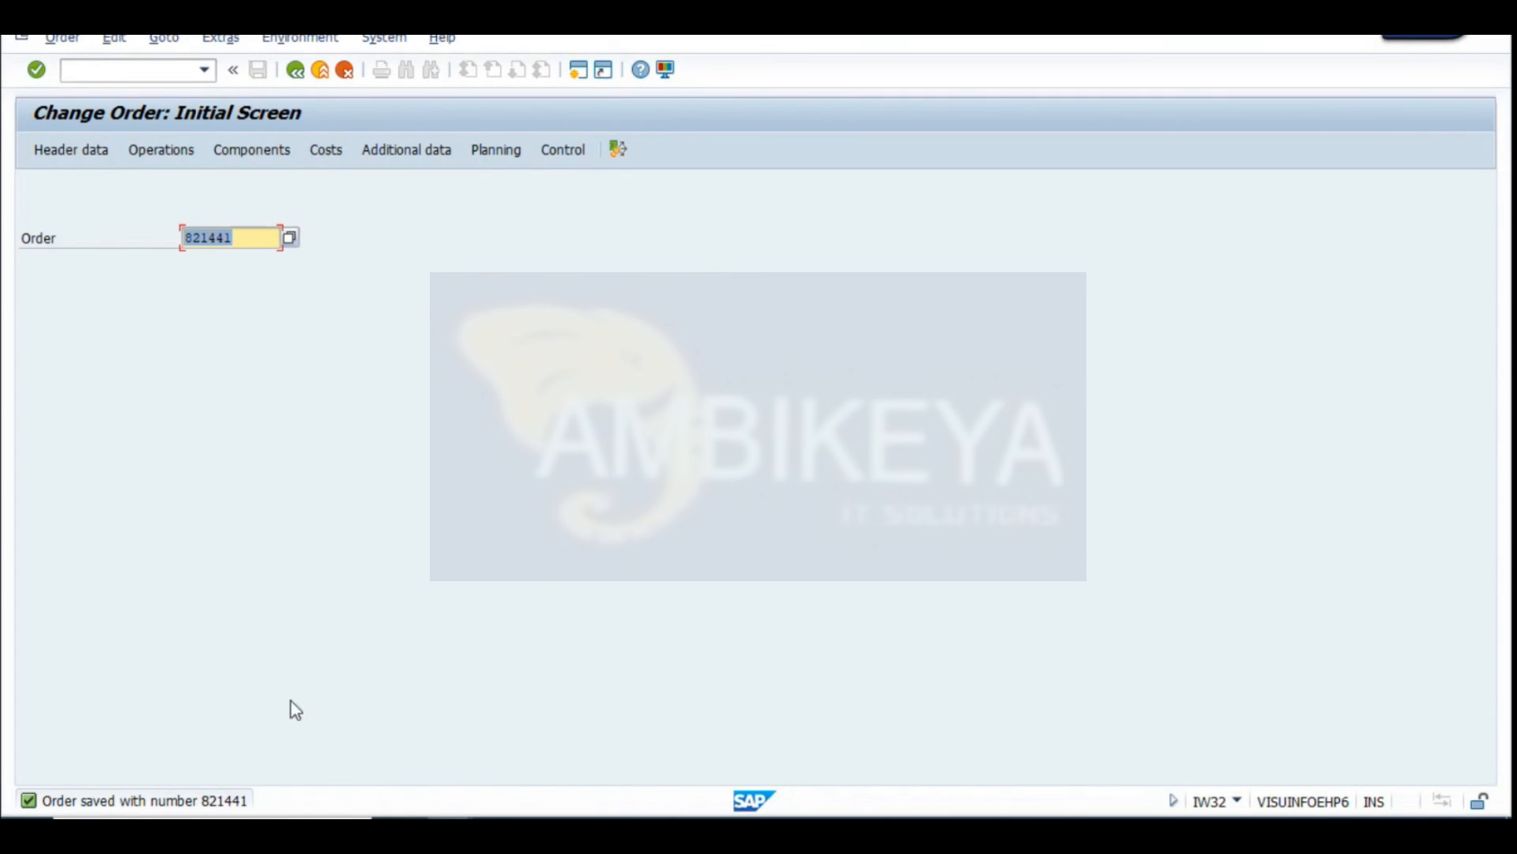
Restart MIGO in the goods issue session and load the maintenance order's component for goods issue with movement type 261
{"action": "left_click", "coordinate": [450, 828]}
{"action": "left_click", "coordinate": [879, 752]}
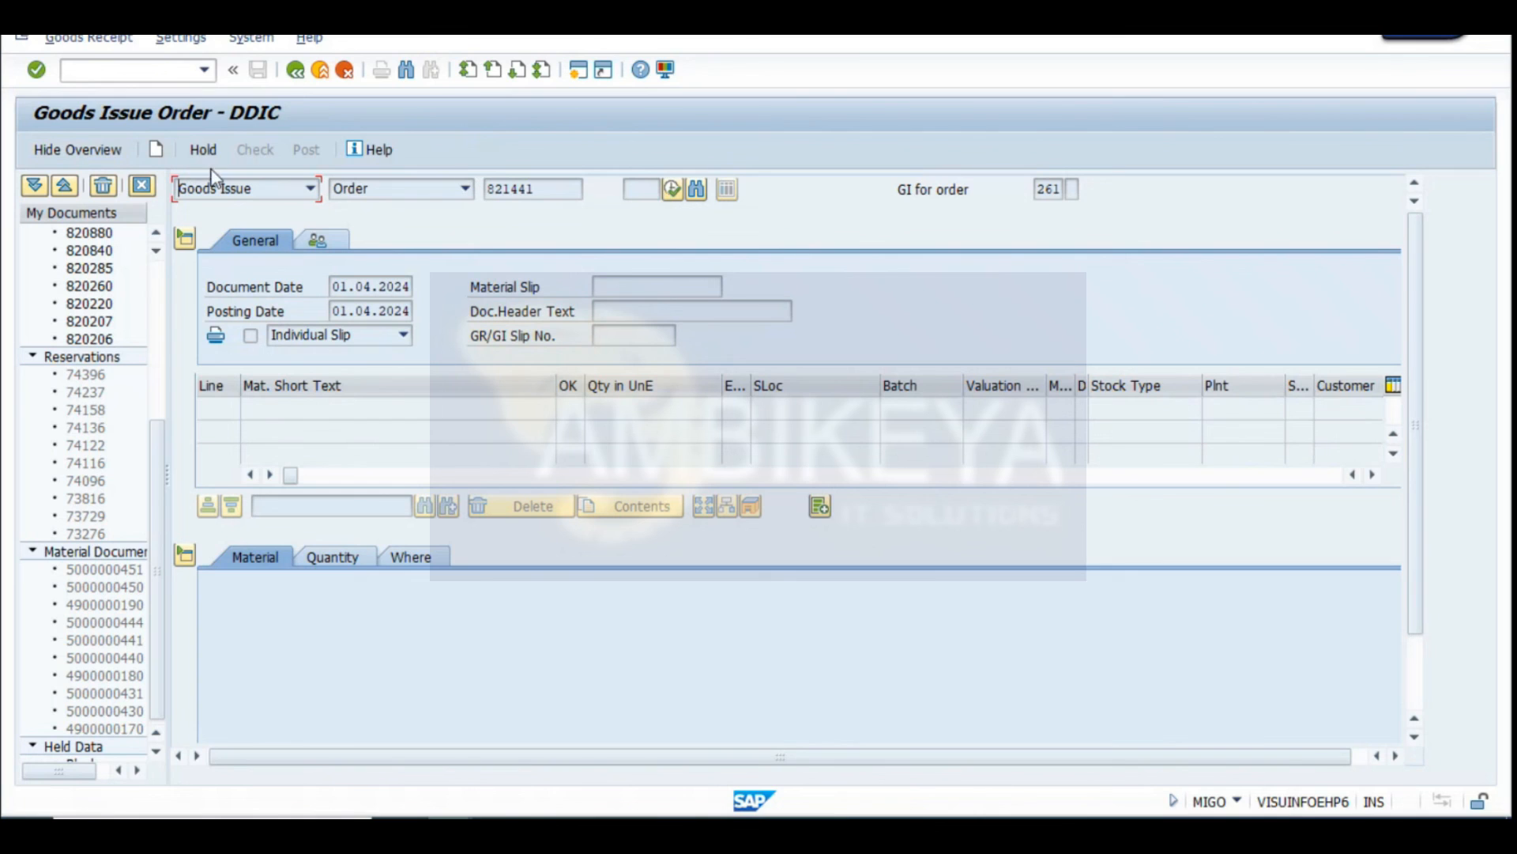
{"action": "left_click", "coordinate": [673, 190]}
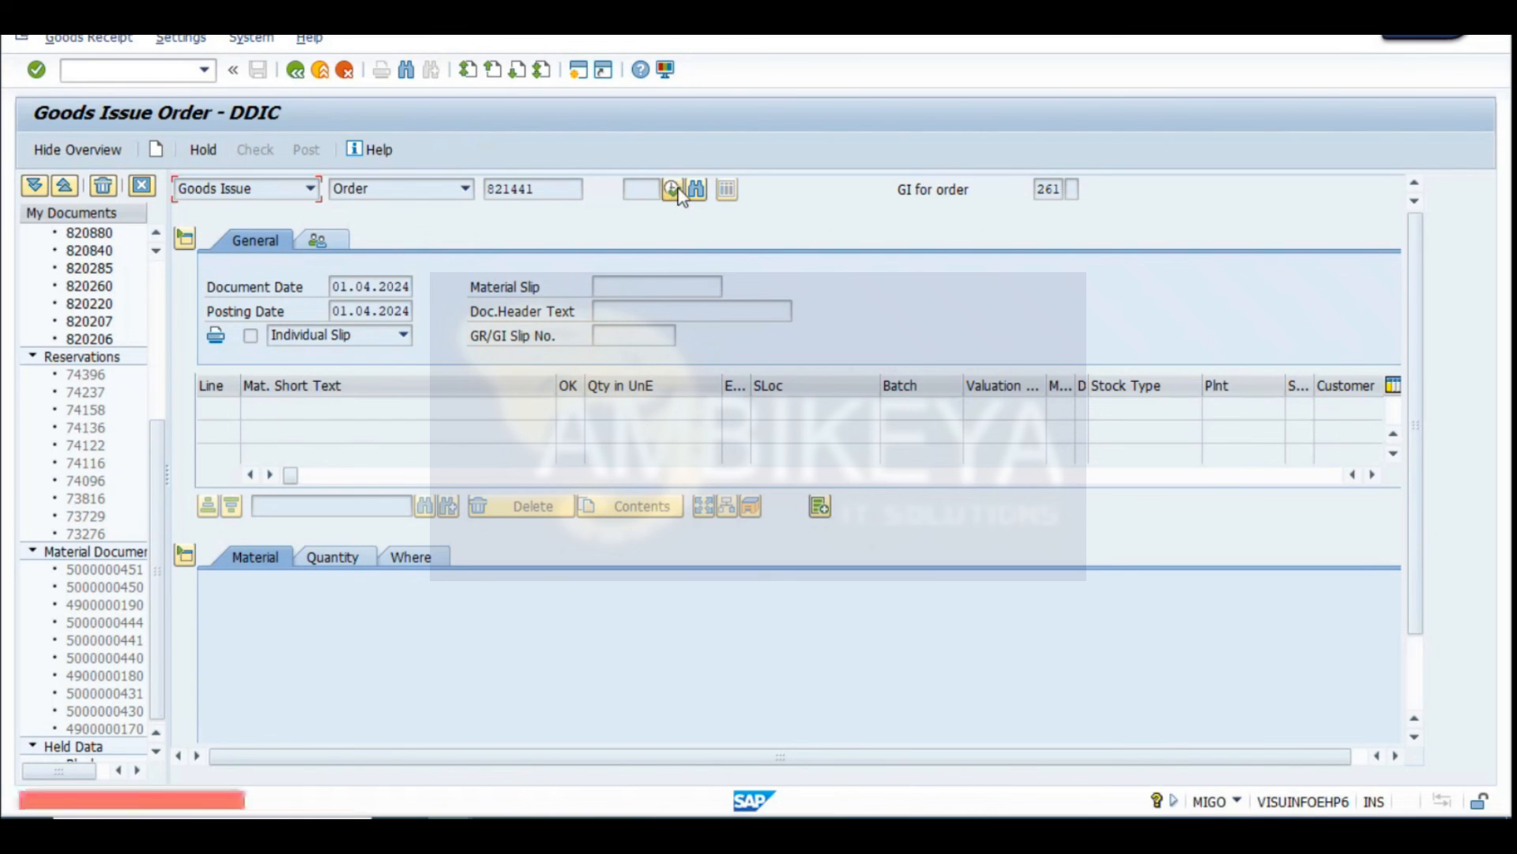
{"action": "left_click", "coordinate": [320, 70]}
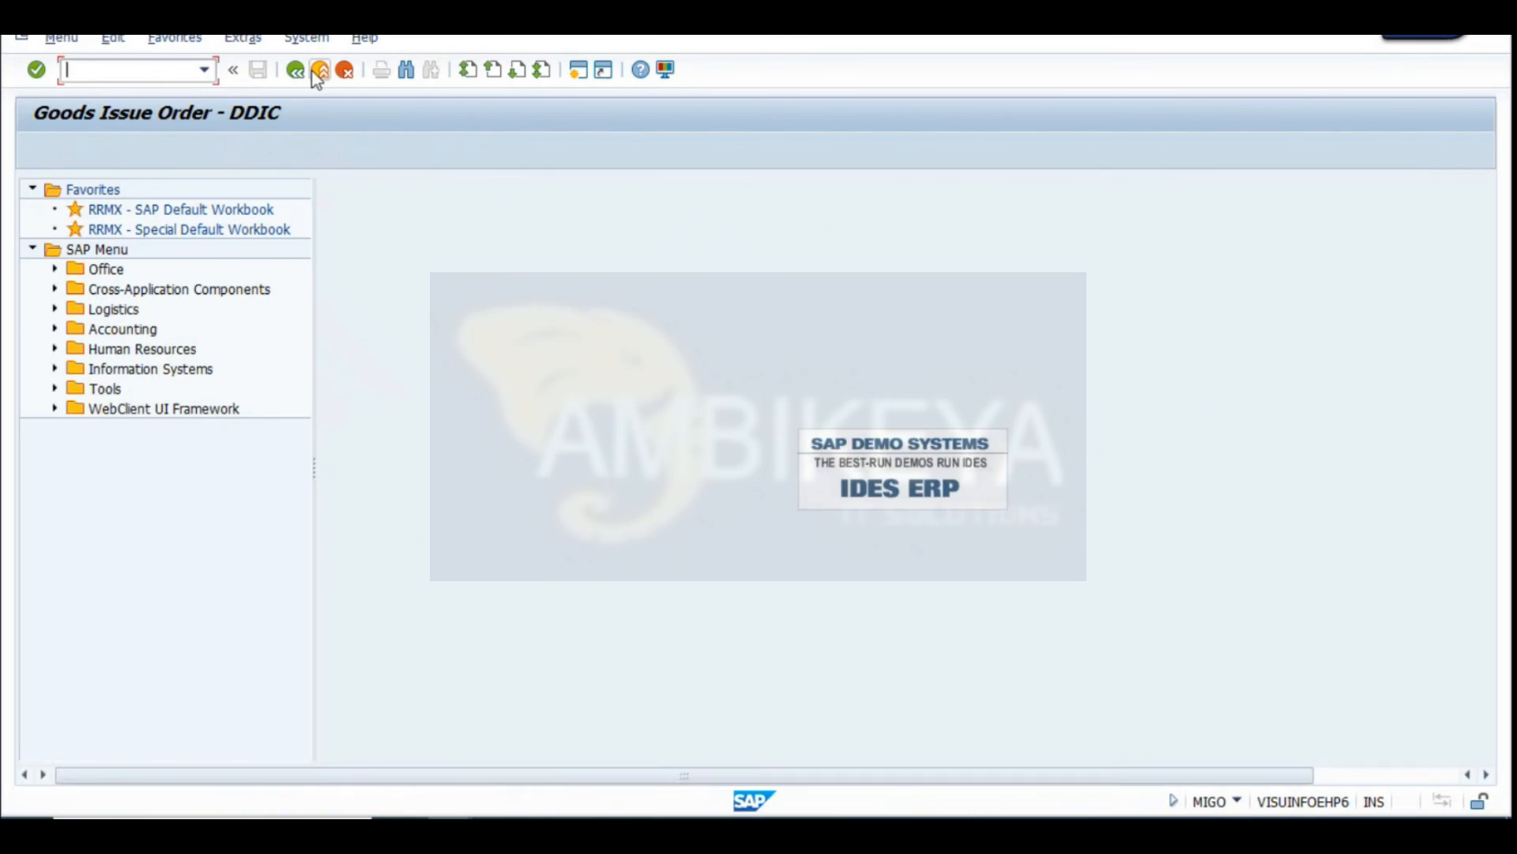
{"action": "left_click", "coordinate": [207, 71]}
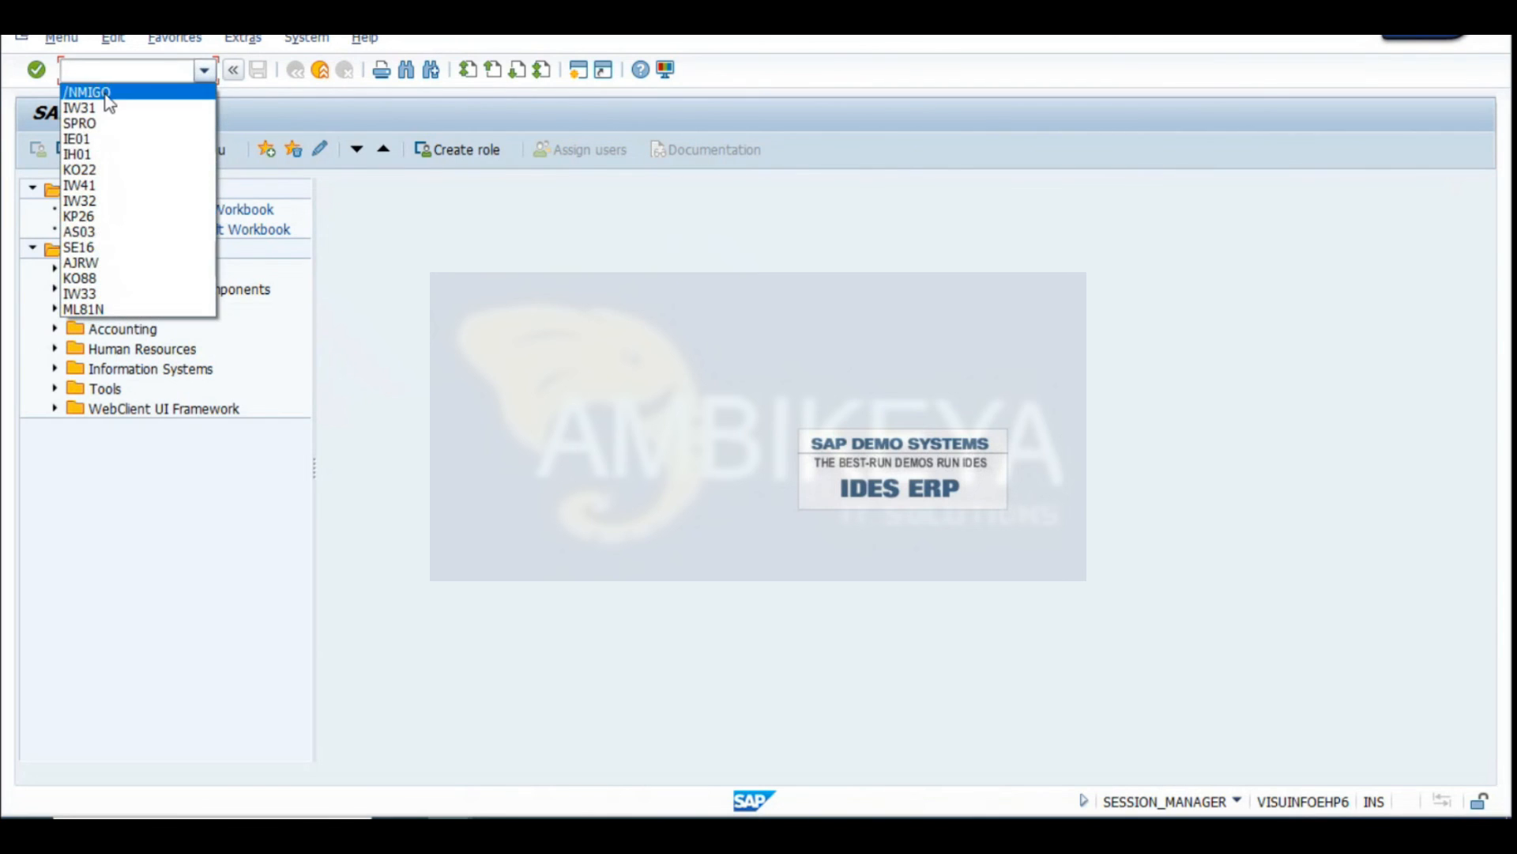
{"action": "left_click", "coordinate": [109, 93]}
{"action": "key", "text": "Return"}
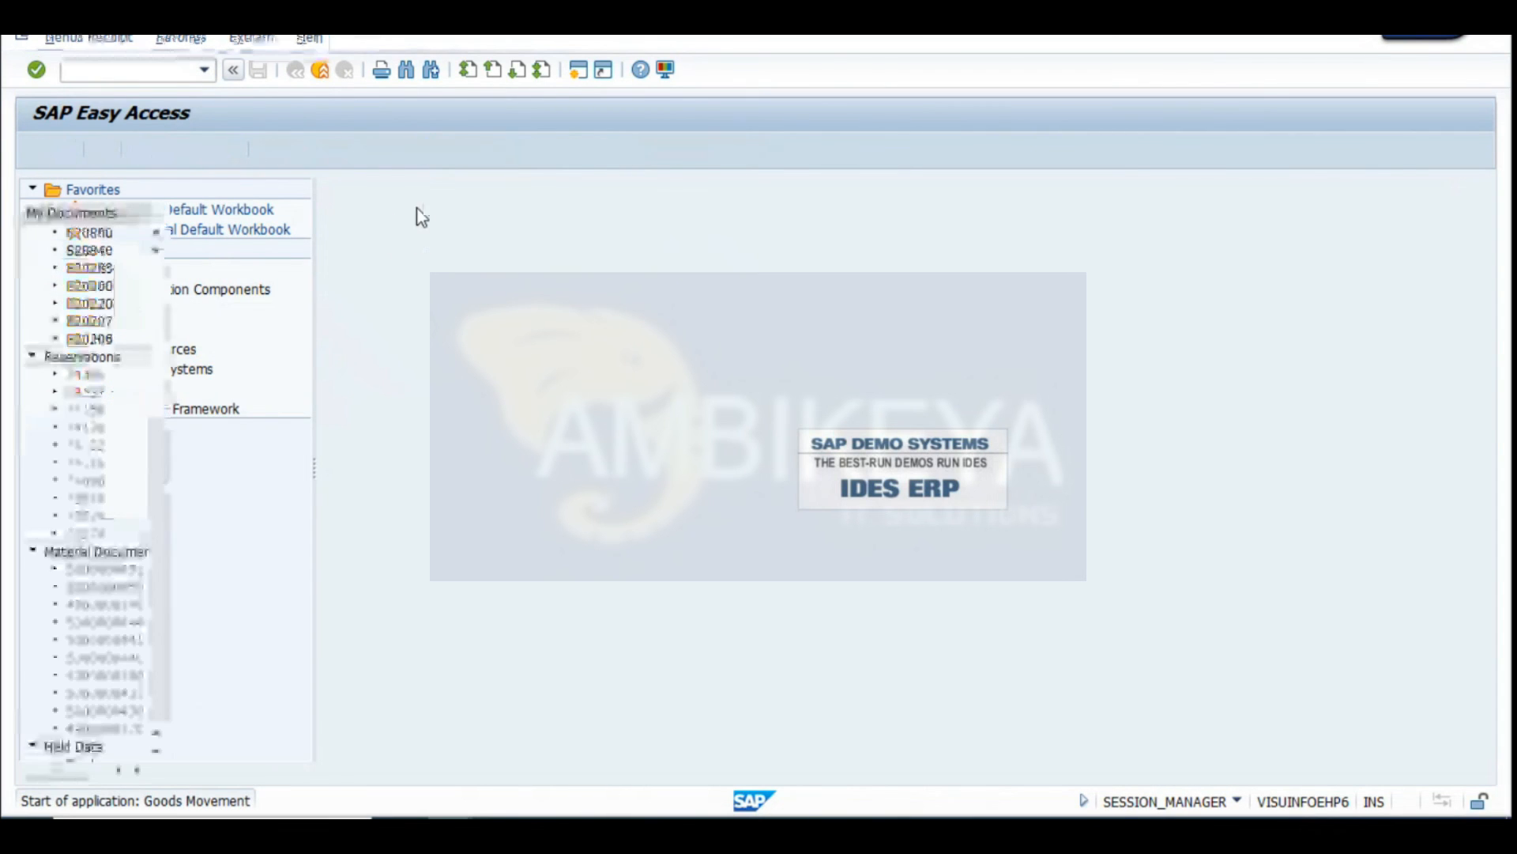
{"action": "type", "text": "821441"}
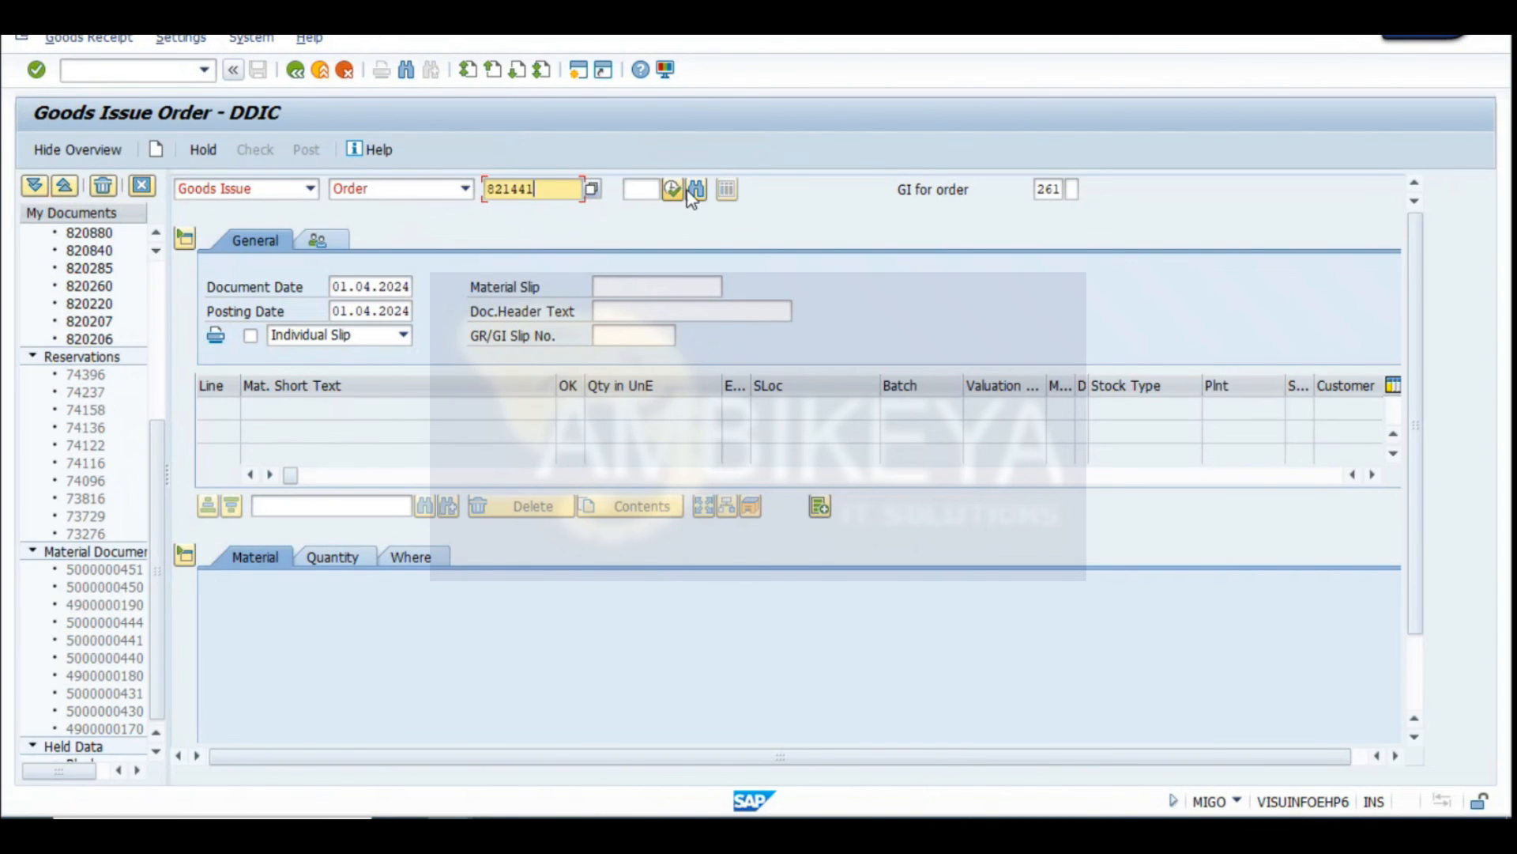
{"action": "left_click", "coordinate": [674, 190]}
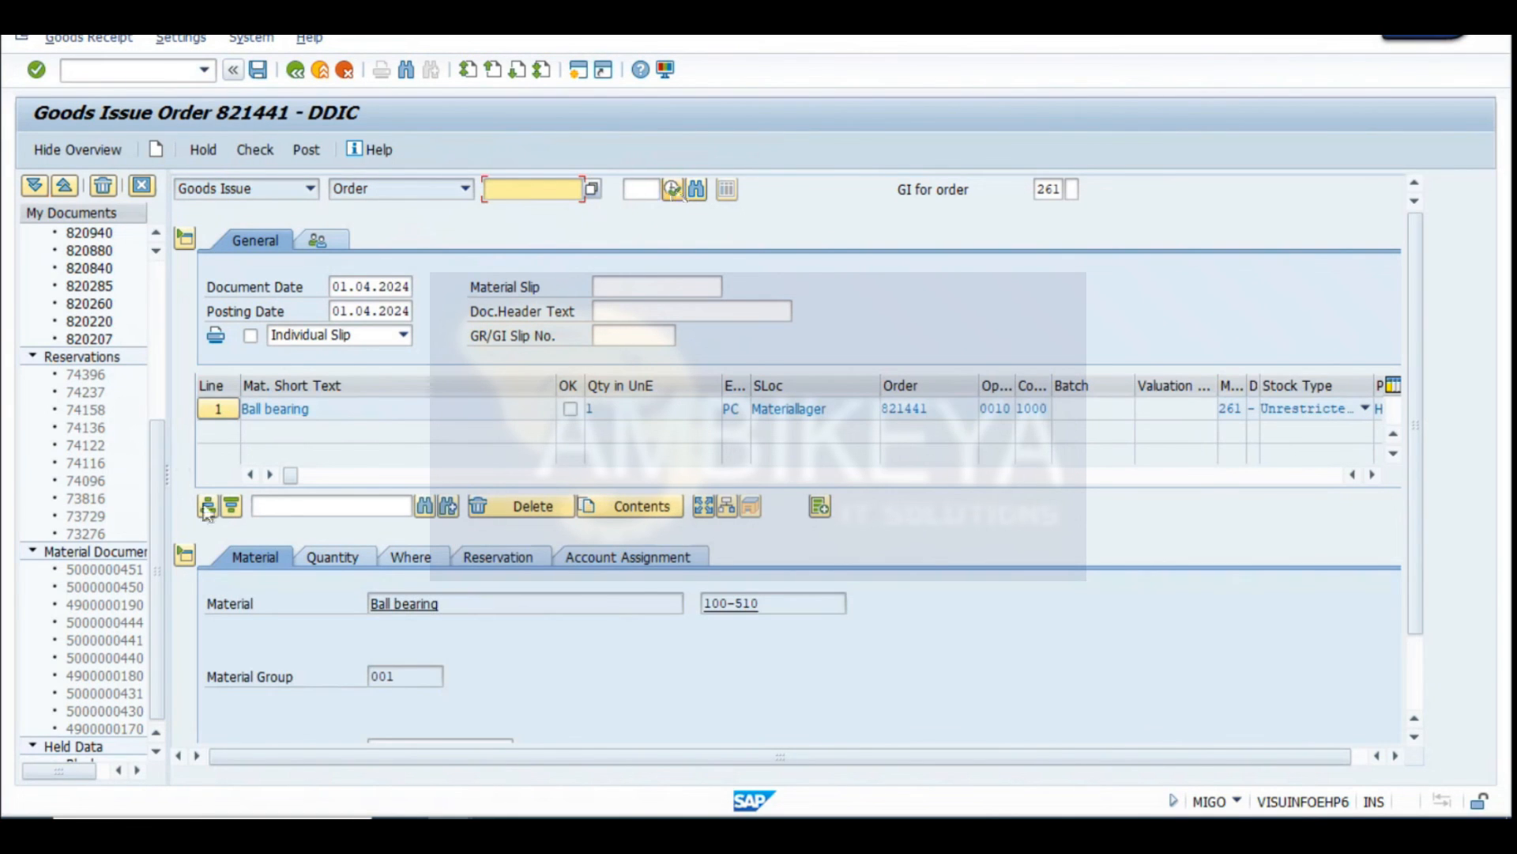
Flag the Ball bearing item as OK and post the goods issue for the order
{"action": "left_click", "coordinate": [276, 148]}
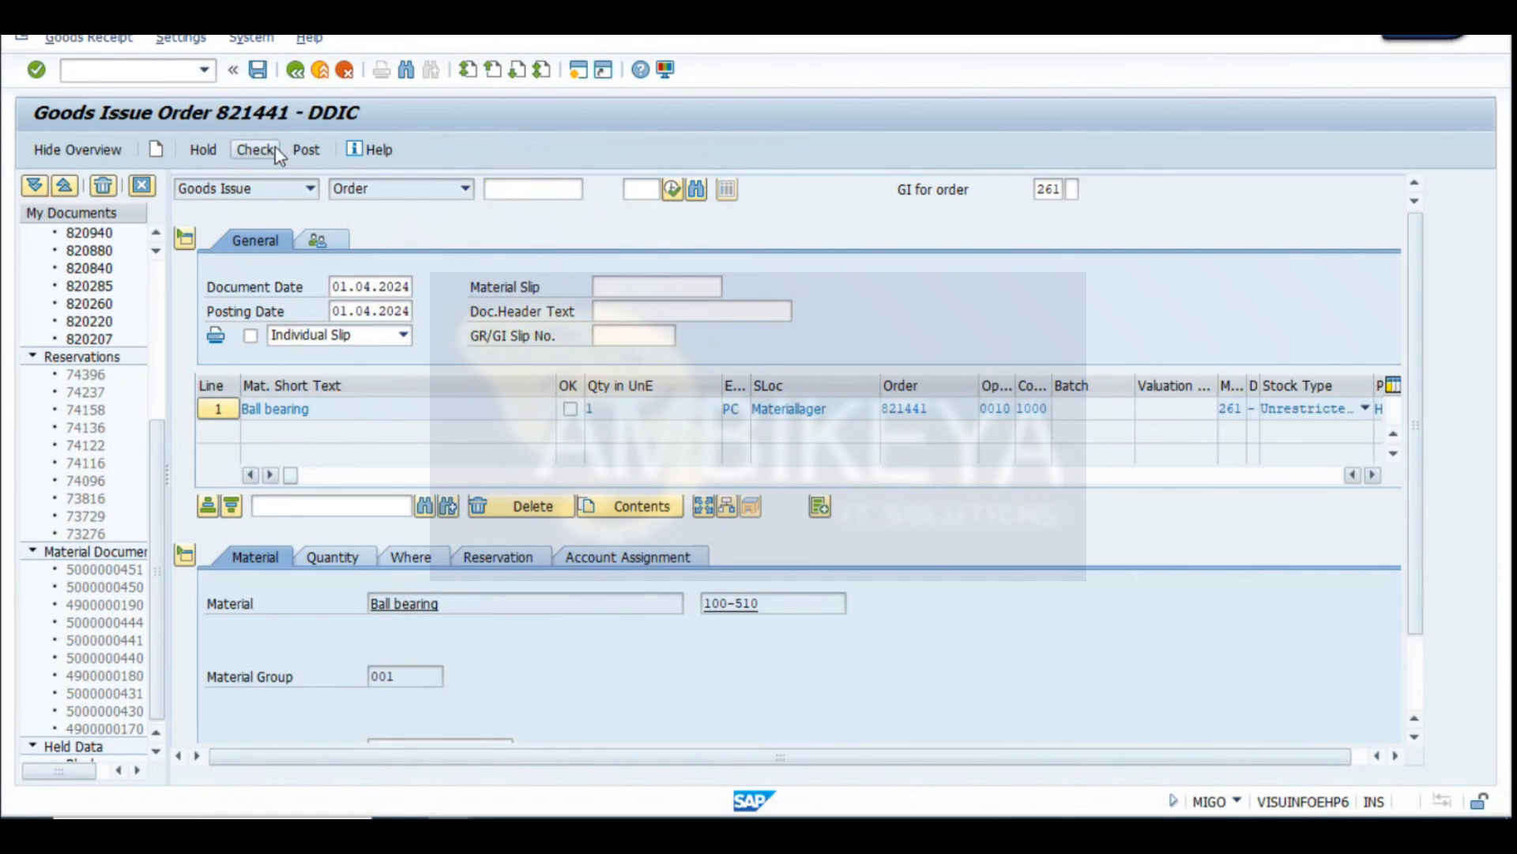
{"action": "left_click", "coordinate": [307, 150]}
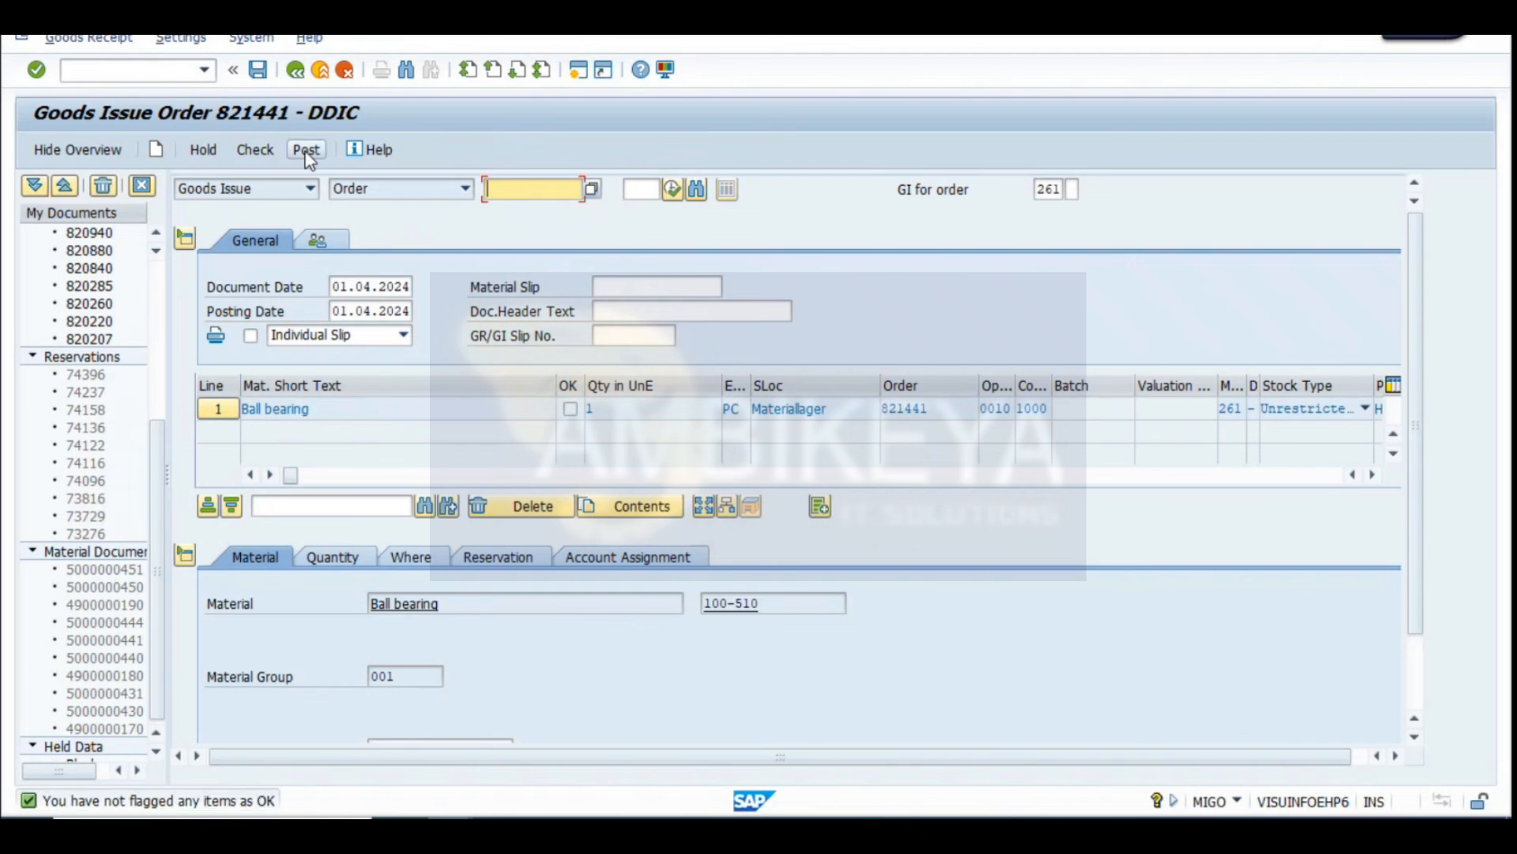
{"action": "scroll", "coordinate": [387, 494], "scroll_direction": "down", "scroll_amount": 3}
{"action": "left_click", "coordinate": [297, 728]}
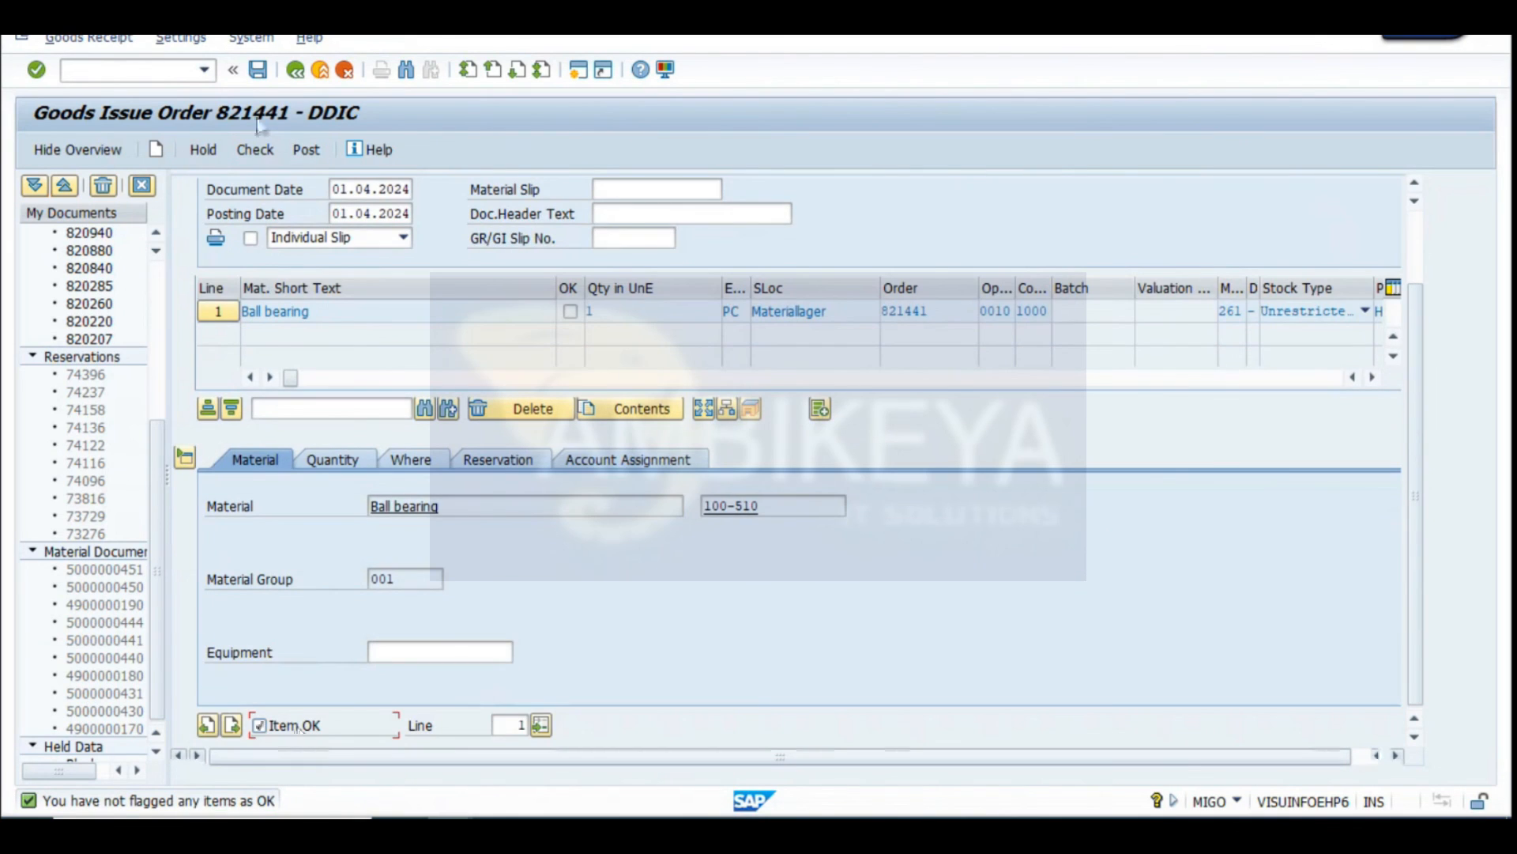
{"action": "left_click", "coordinate": [305, 151]}
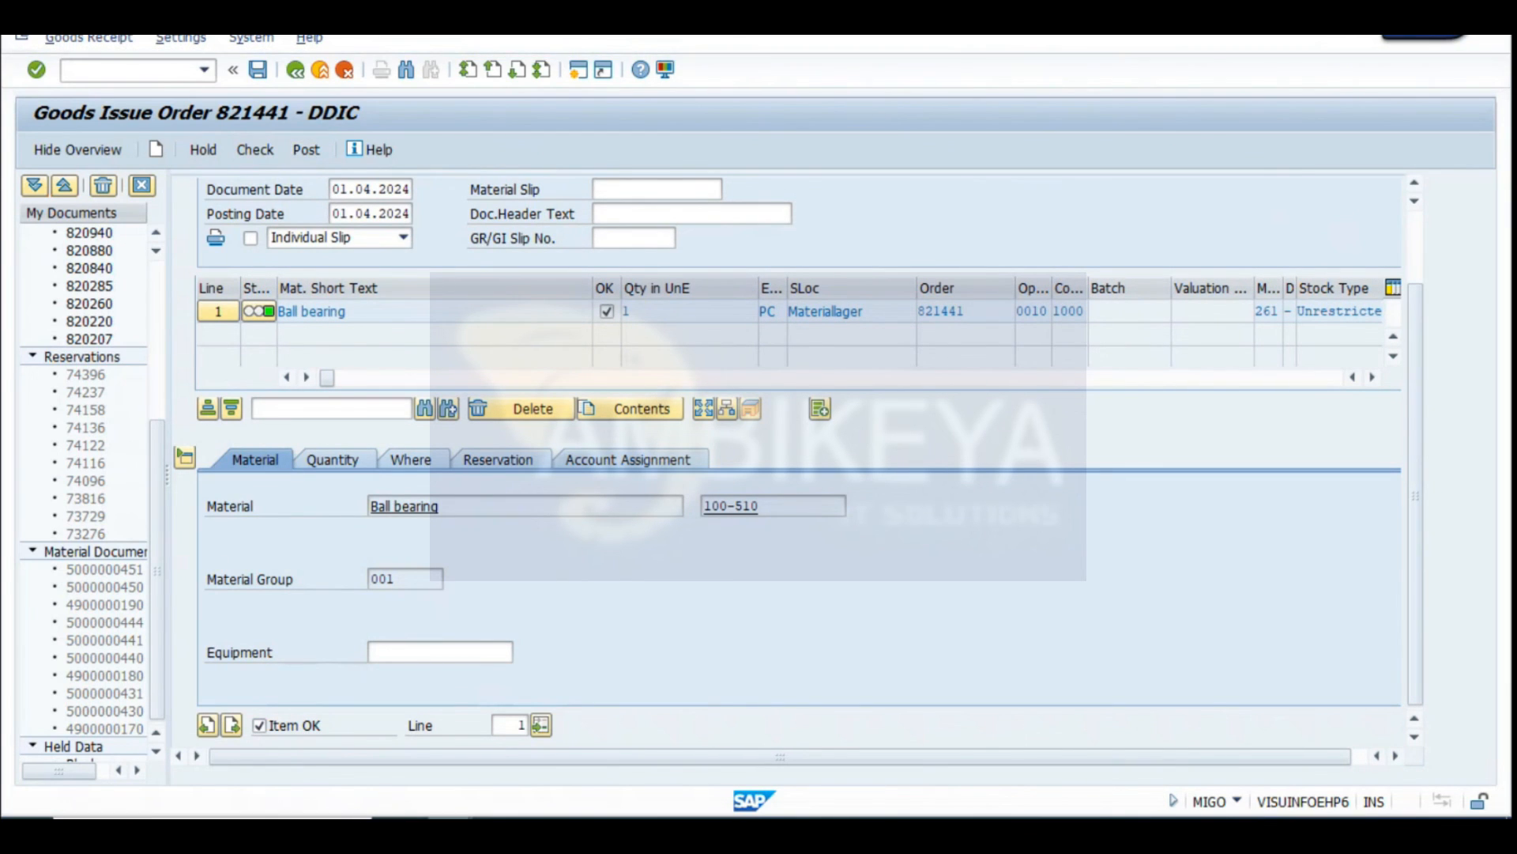
Start transaction IW41, try to confirm the maintenance order, and open the long text of the status check error
{"action": "mouse_move", "coordinate": [450, 831]}
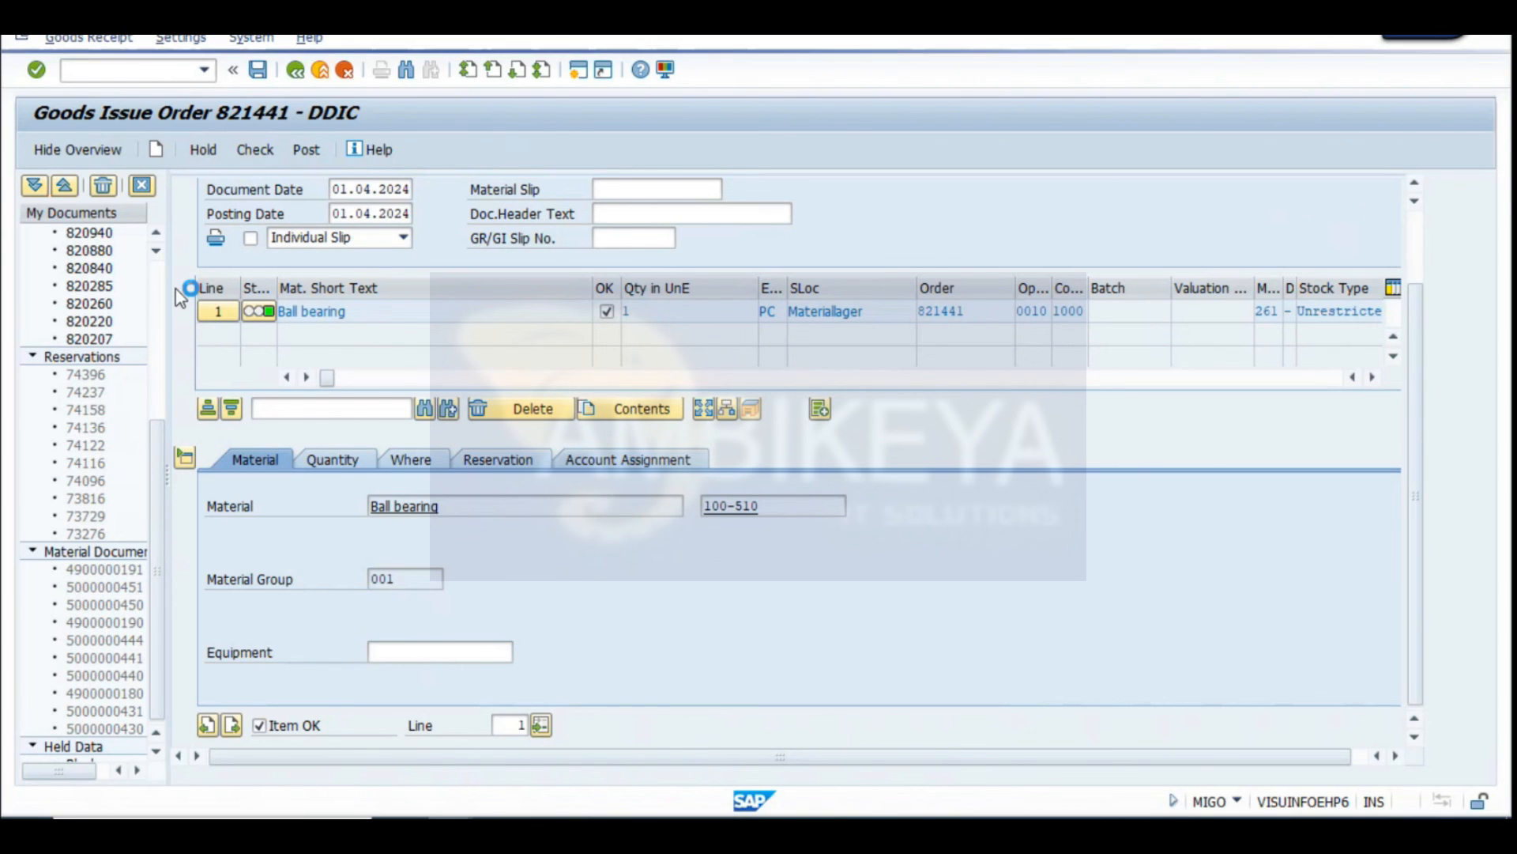
{"action": "left_click", "coordinate": [295, 69]}
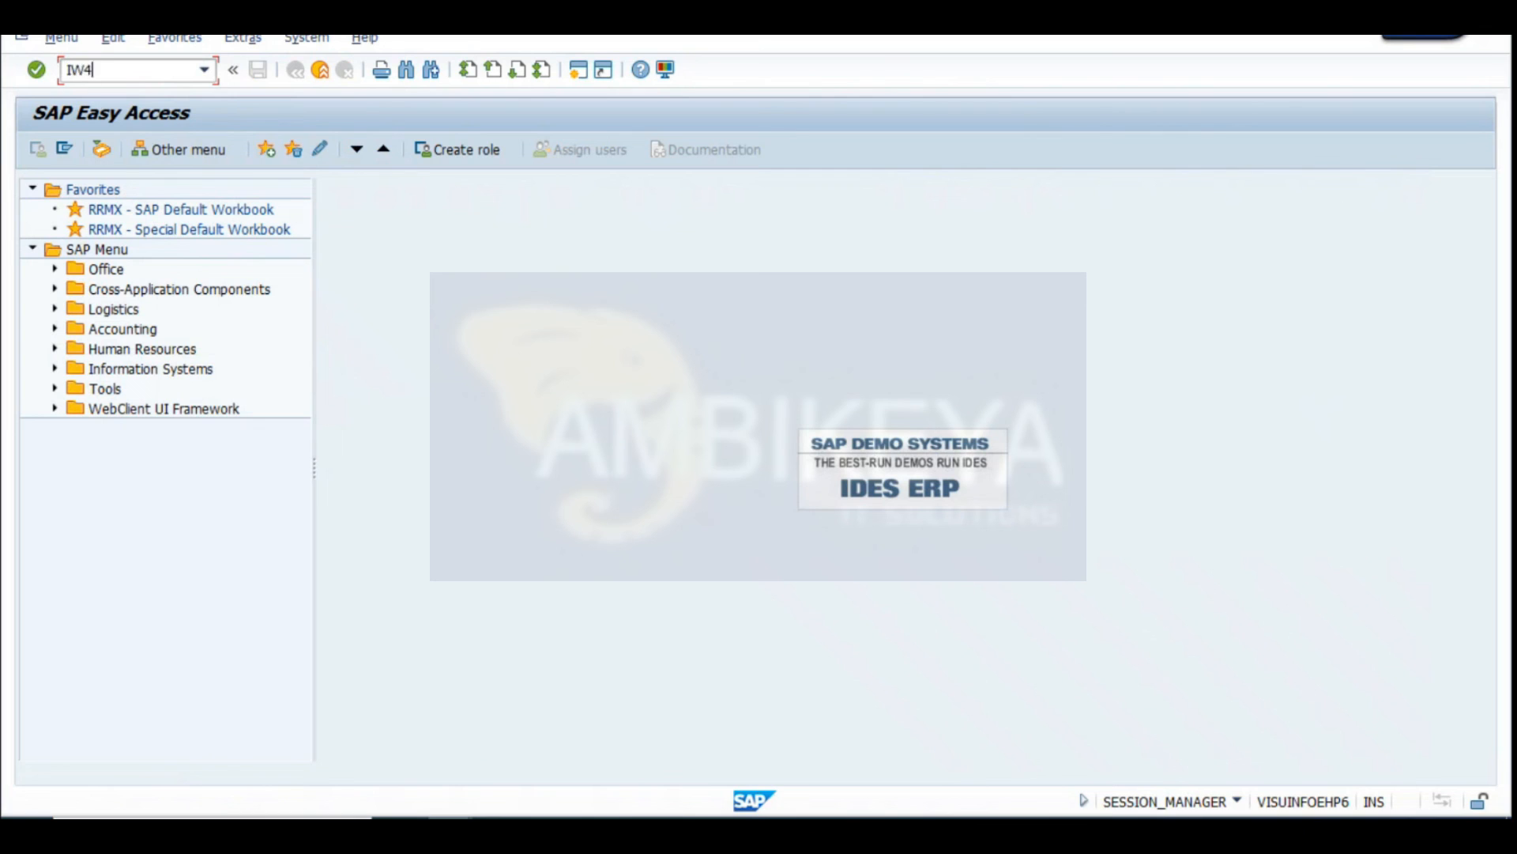
{"action": "type", "text": "IW41"}
{"action": "key", "text": "Return"}
{"action": "key", "text": "Return"}
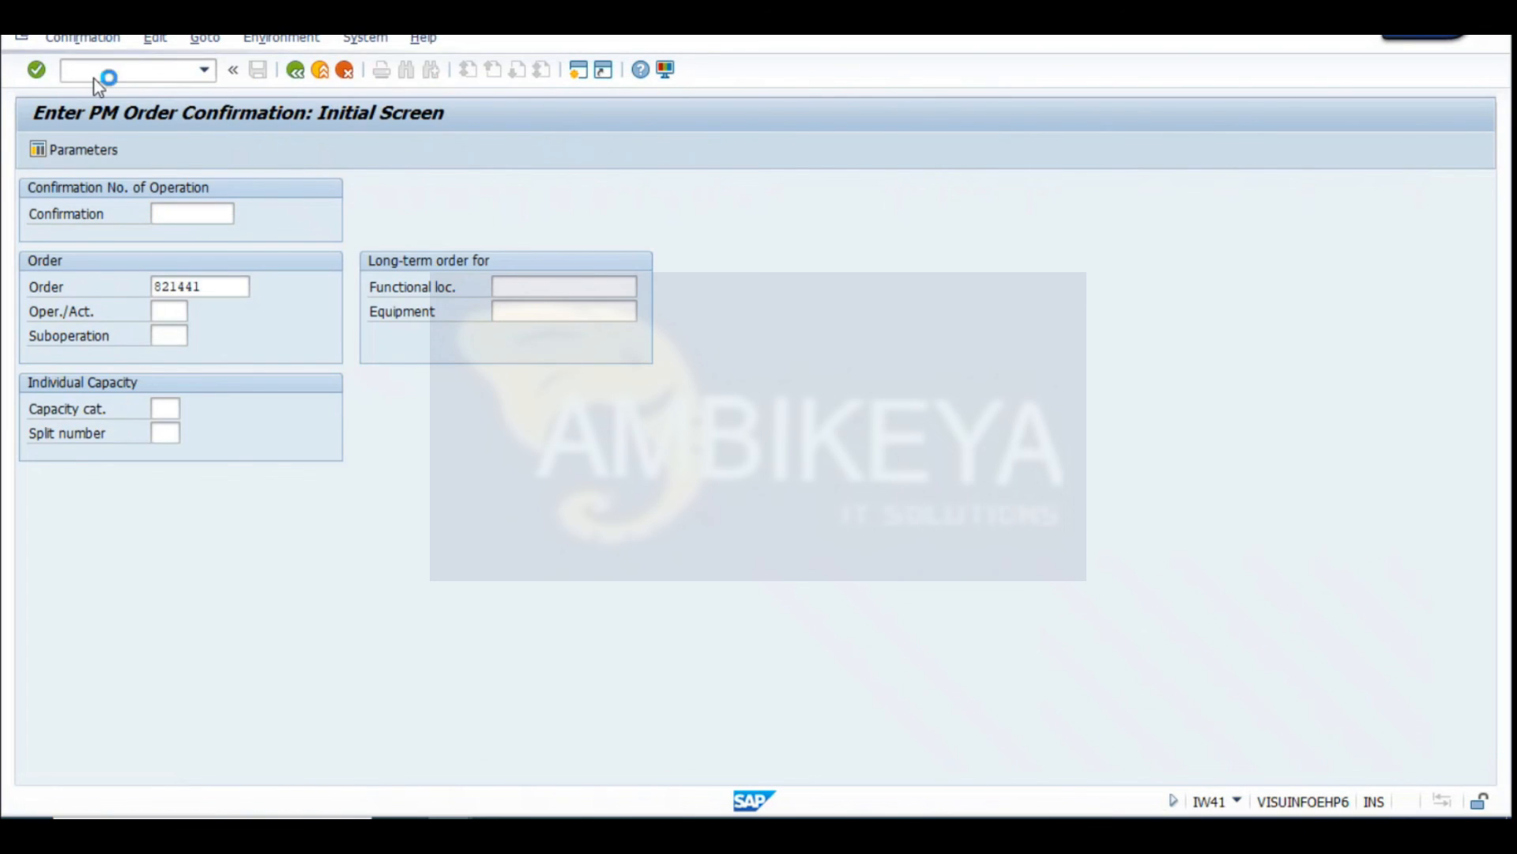
{"action": "left_click", "coordinate": [448, 306]}
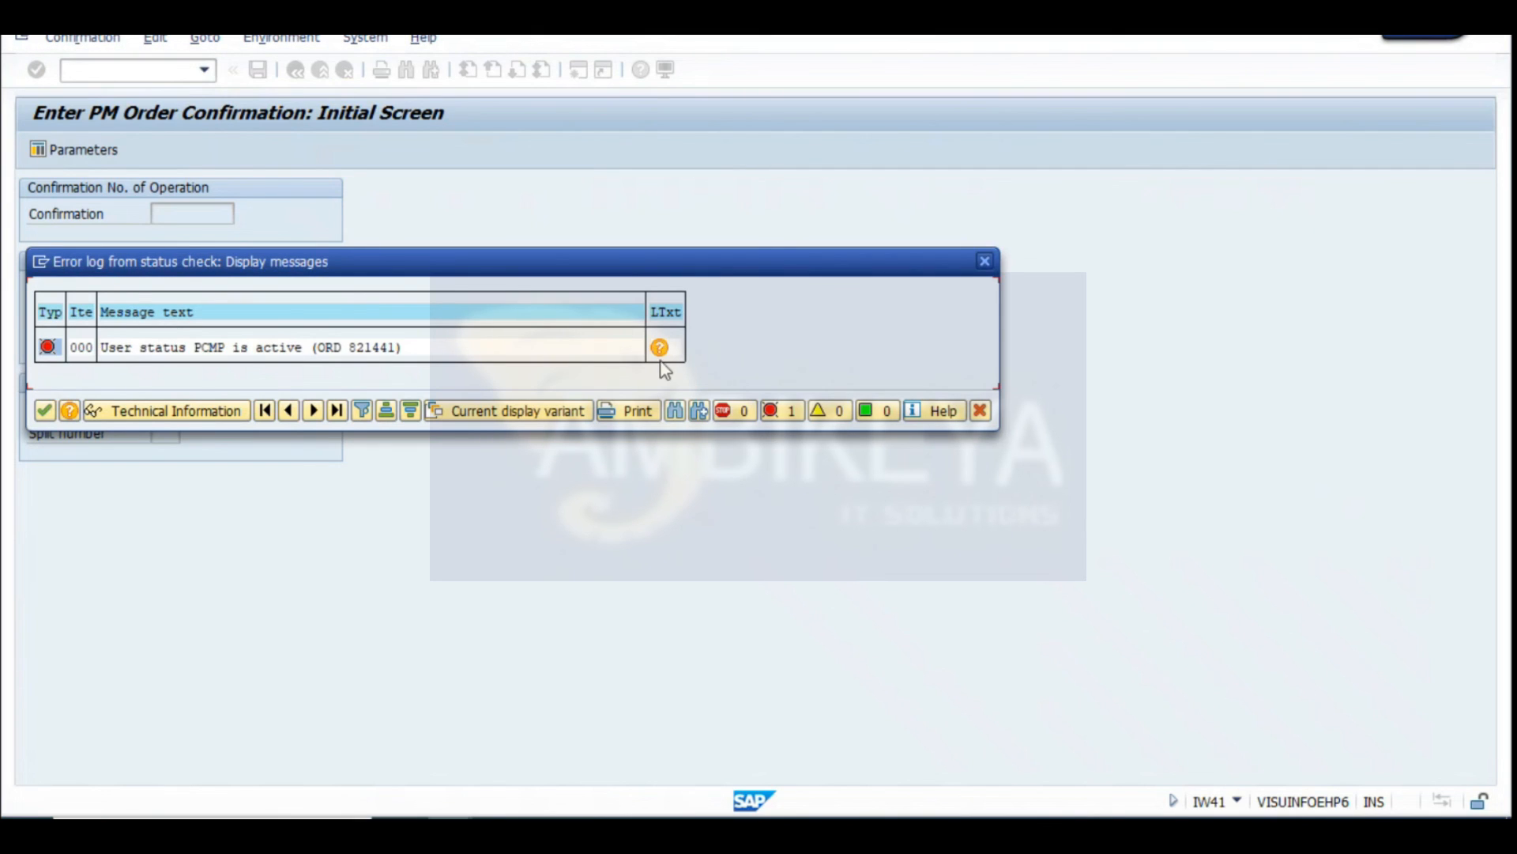
{"action": "left_click", "coordinate": [661, 350]}
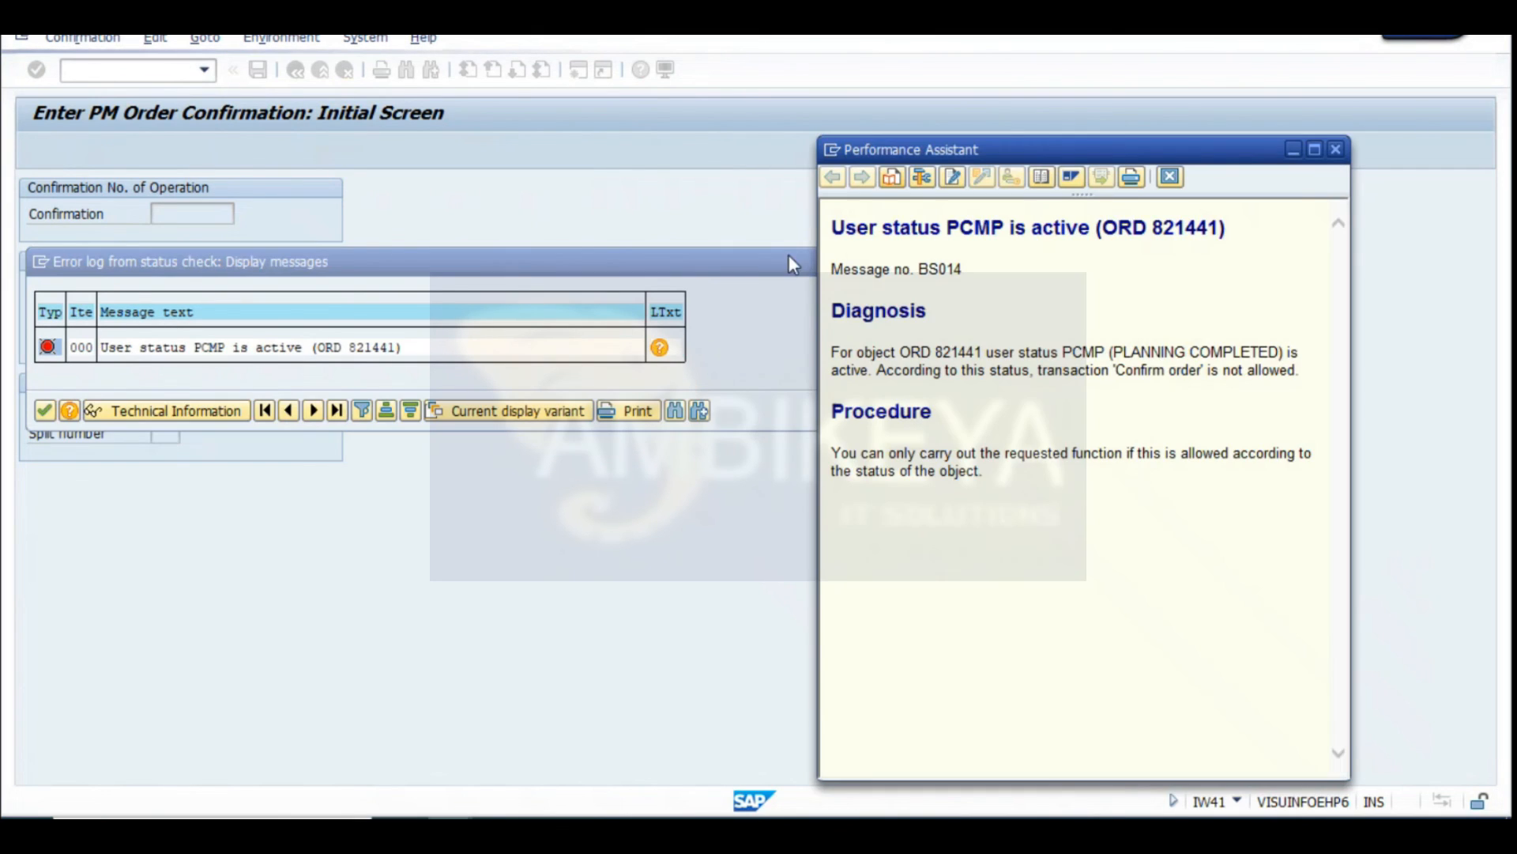
Capture the PCMP confirmation error with its long text and paste it below the MIGO screenshot in the Excel USER STATUS sheet
{"action": "key", "text": "super+shift+s"}
{"action": "left_click_drag", "start_coordinate": [9, 88], "coordinate": [1397, 524]}
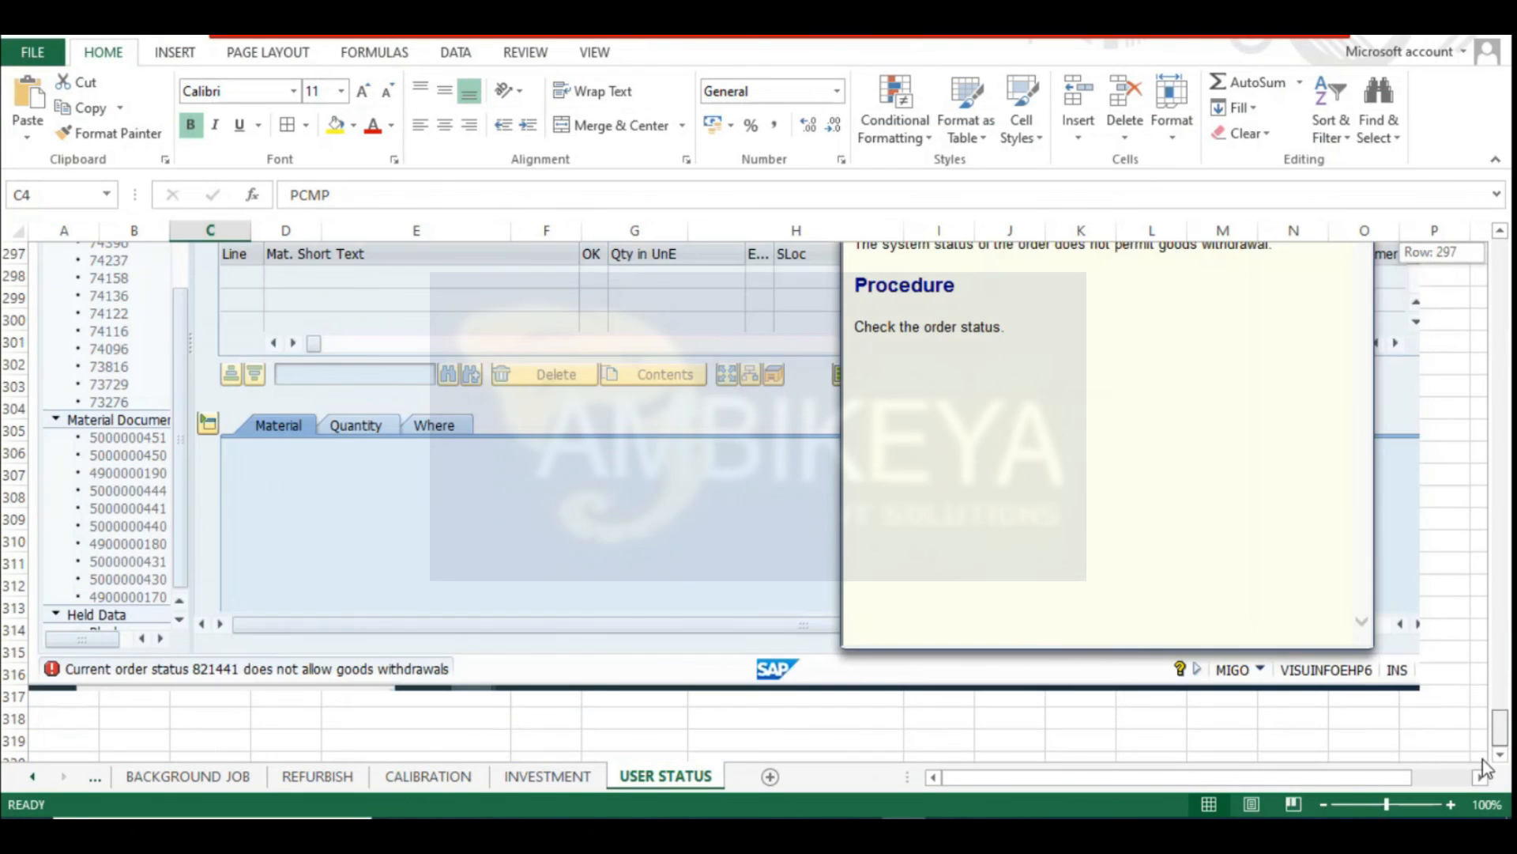
{"action": "scroll", "coordinate": [295, 586], "scroll_direction": "down", "scroll_amount": 3}
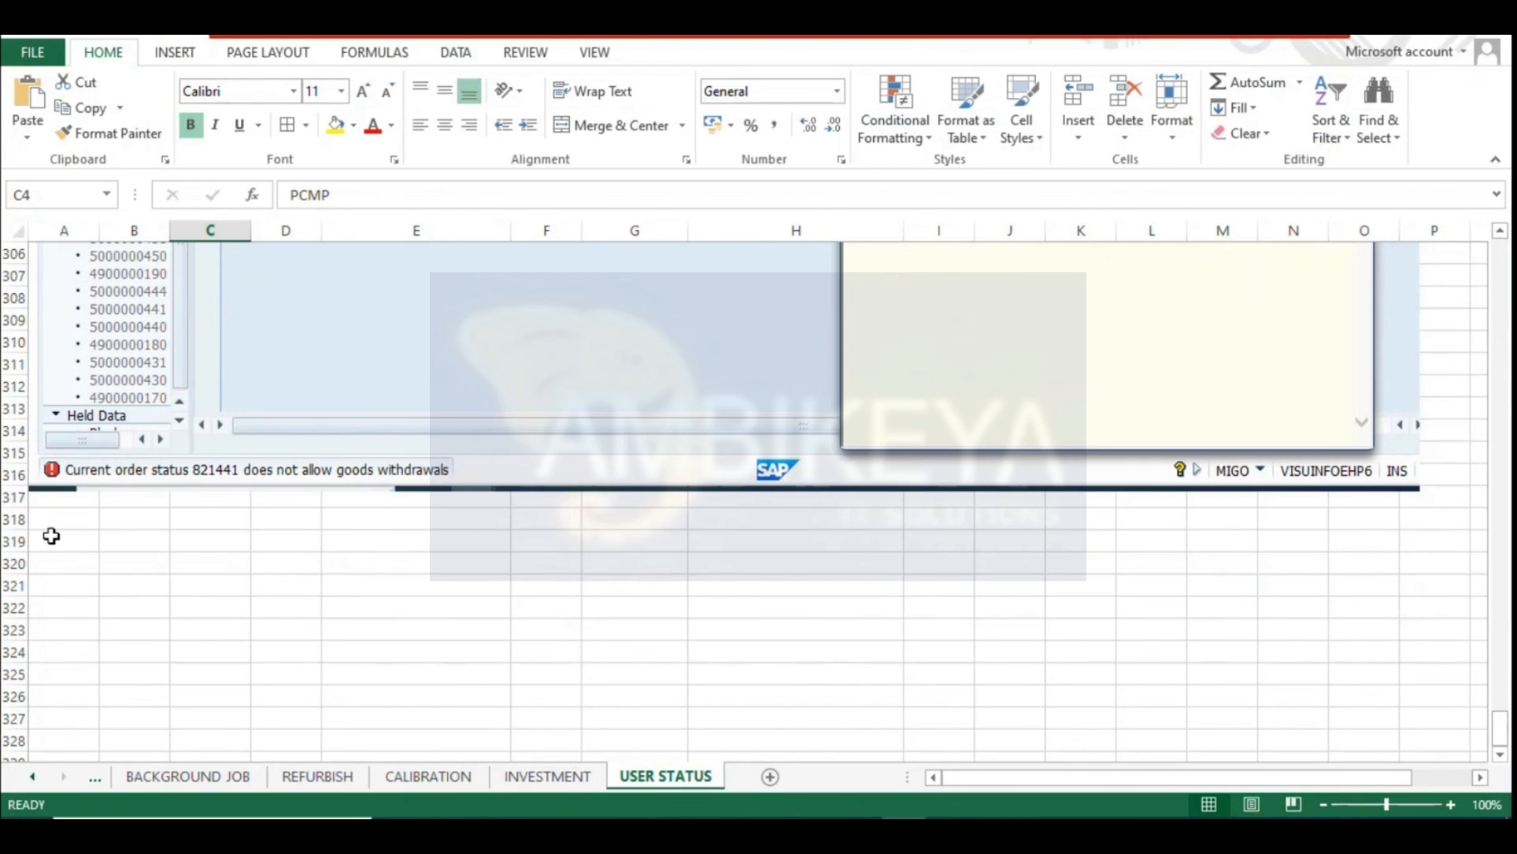
{"action": "left_click", "coordinate": [49, 540]}
{"action": "key", "text": "ctrl+v"}
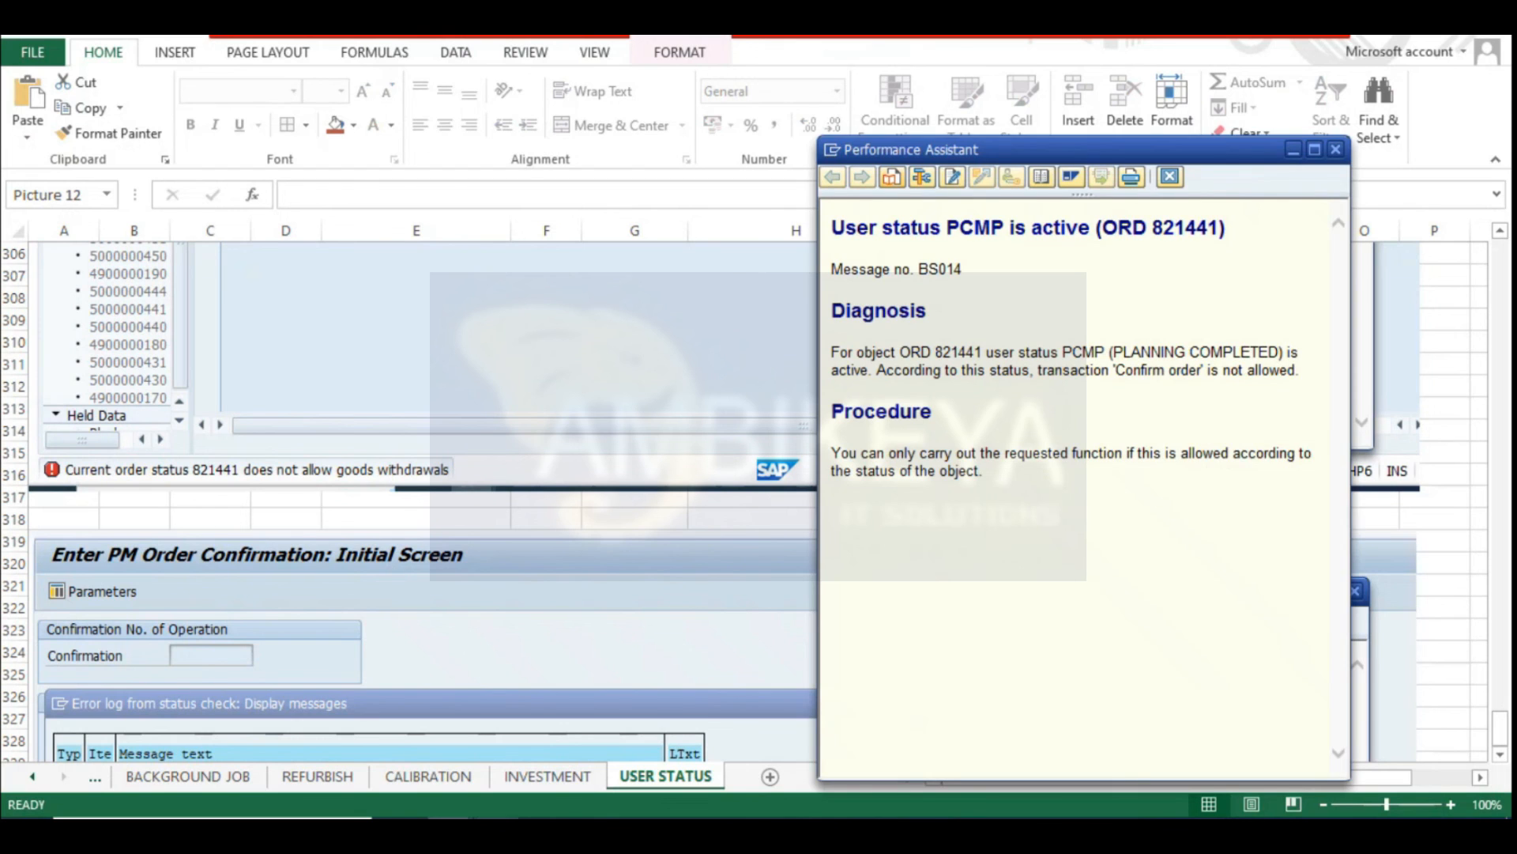
{"action": "mouse_move", "coordinate": [467, 834]}
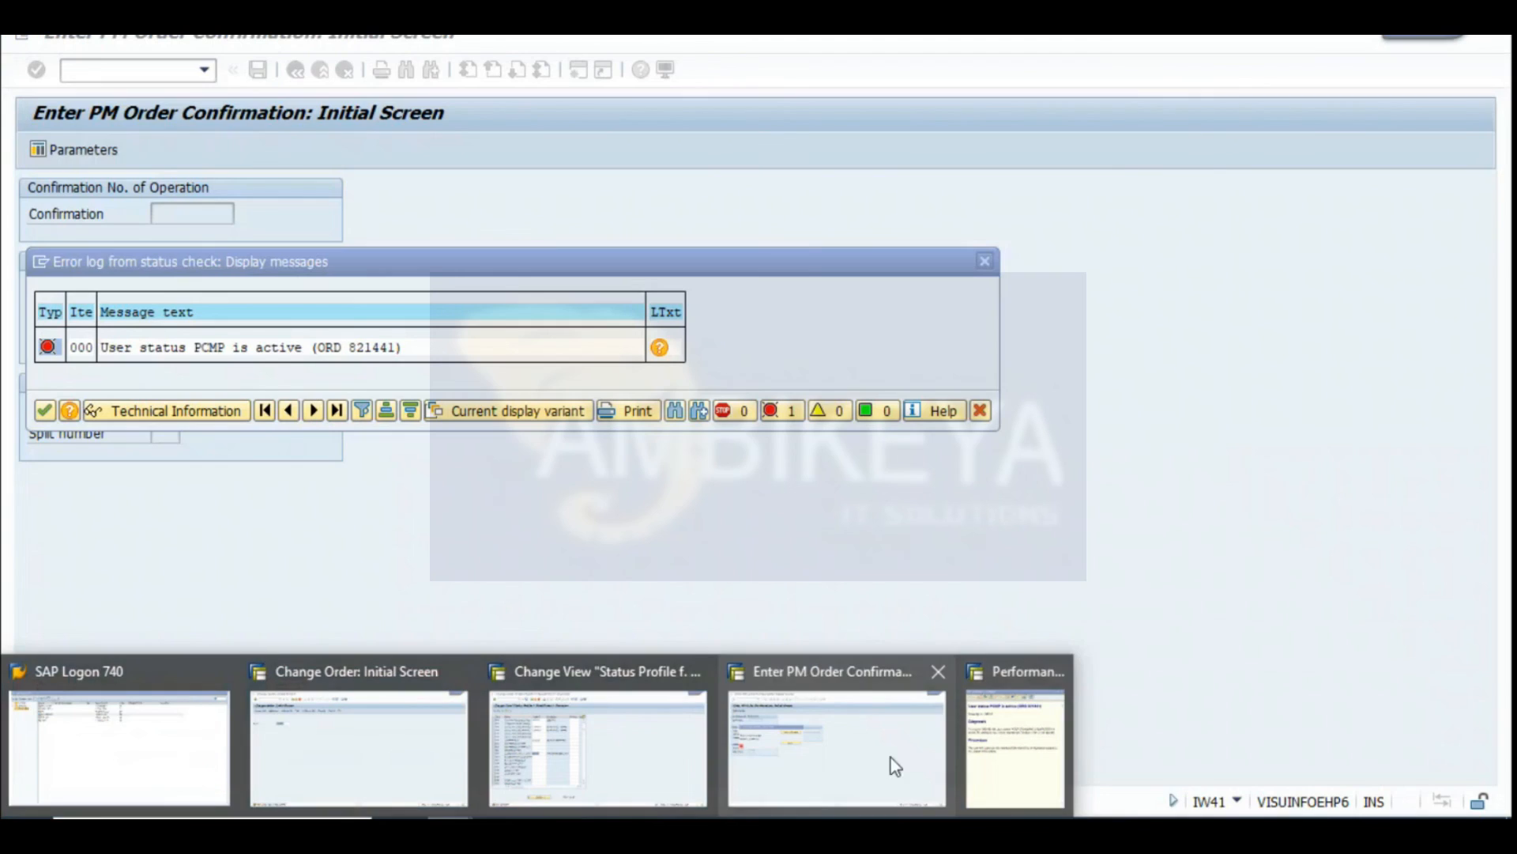
Close the status check error messages and leave the IW41 confirmation transaction
{"action": "left_click", "coordinate": [895, 765]}
{"action": "left_click", "coordinate": [985, 261]}
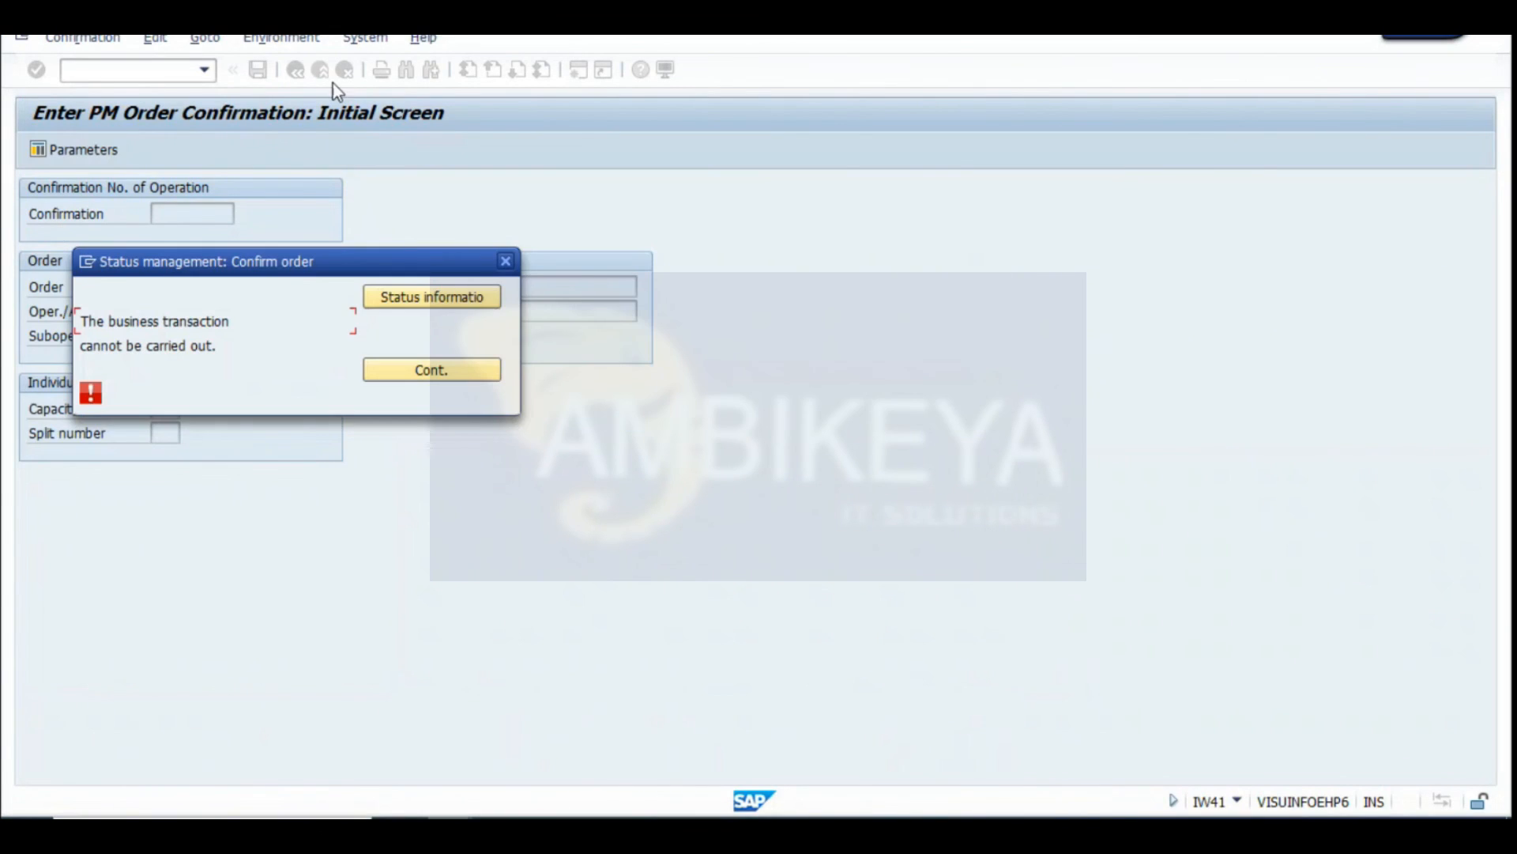
{"action": "left_click", "coordinate": [505, 262]}
{"action": "left_click", "coordinate": [294, 71]}
Check the forbidden transactions of PCMP and the next user status WINP in the Excel USER STATUS sheet
{"action": "mouse_move", "coordinate": [466, 834]}
{"action": "left_click", "coordinate": [383, 759]}
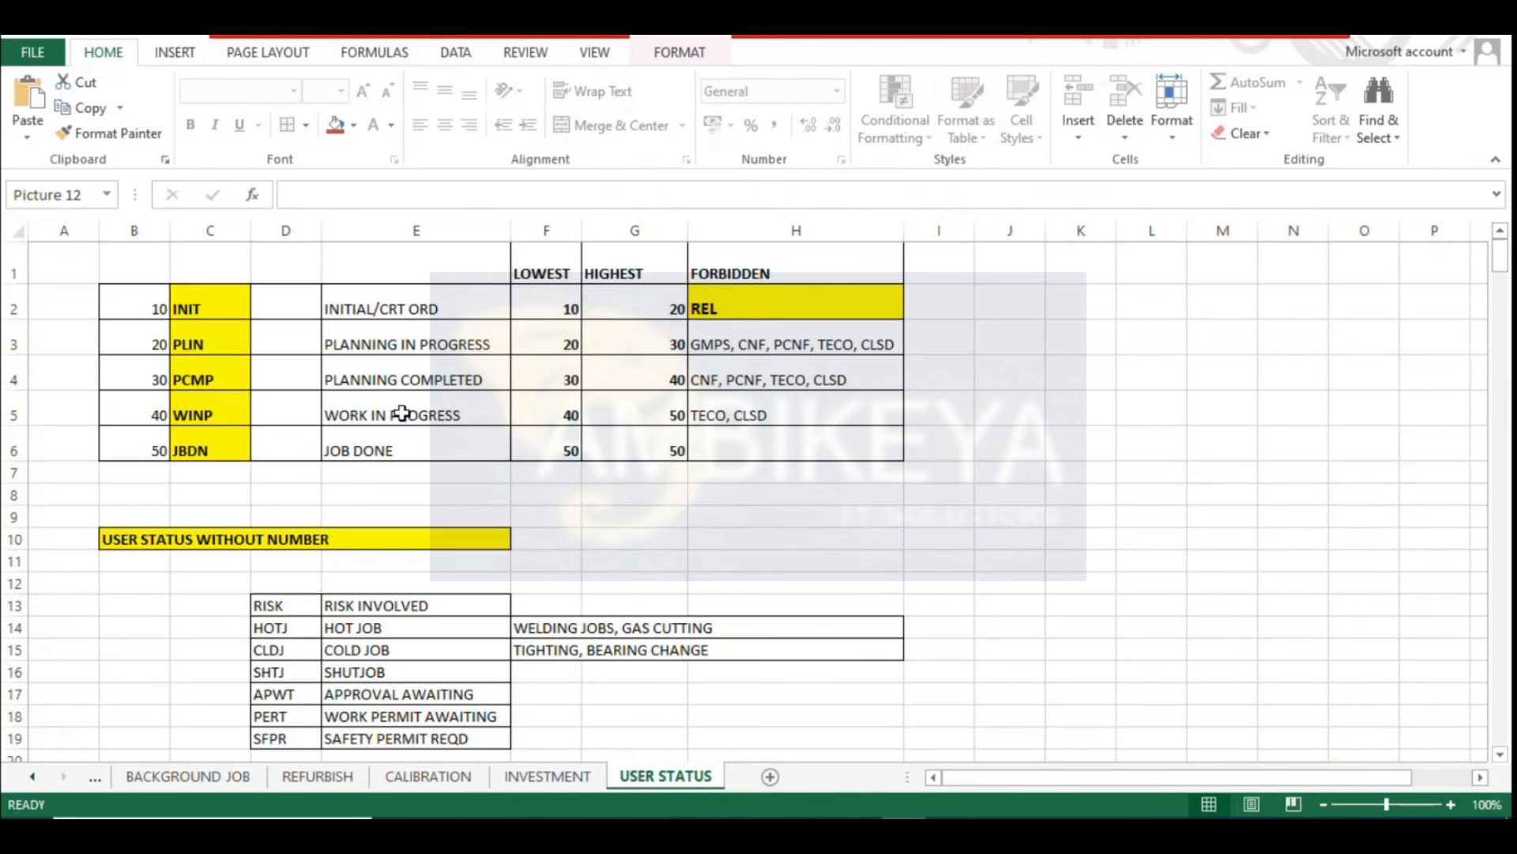
{"action": "left_click", "coordinate": [207, 381]}
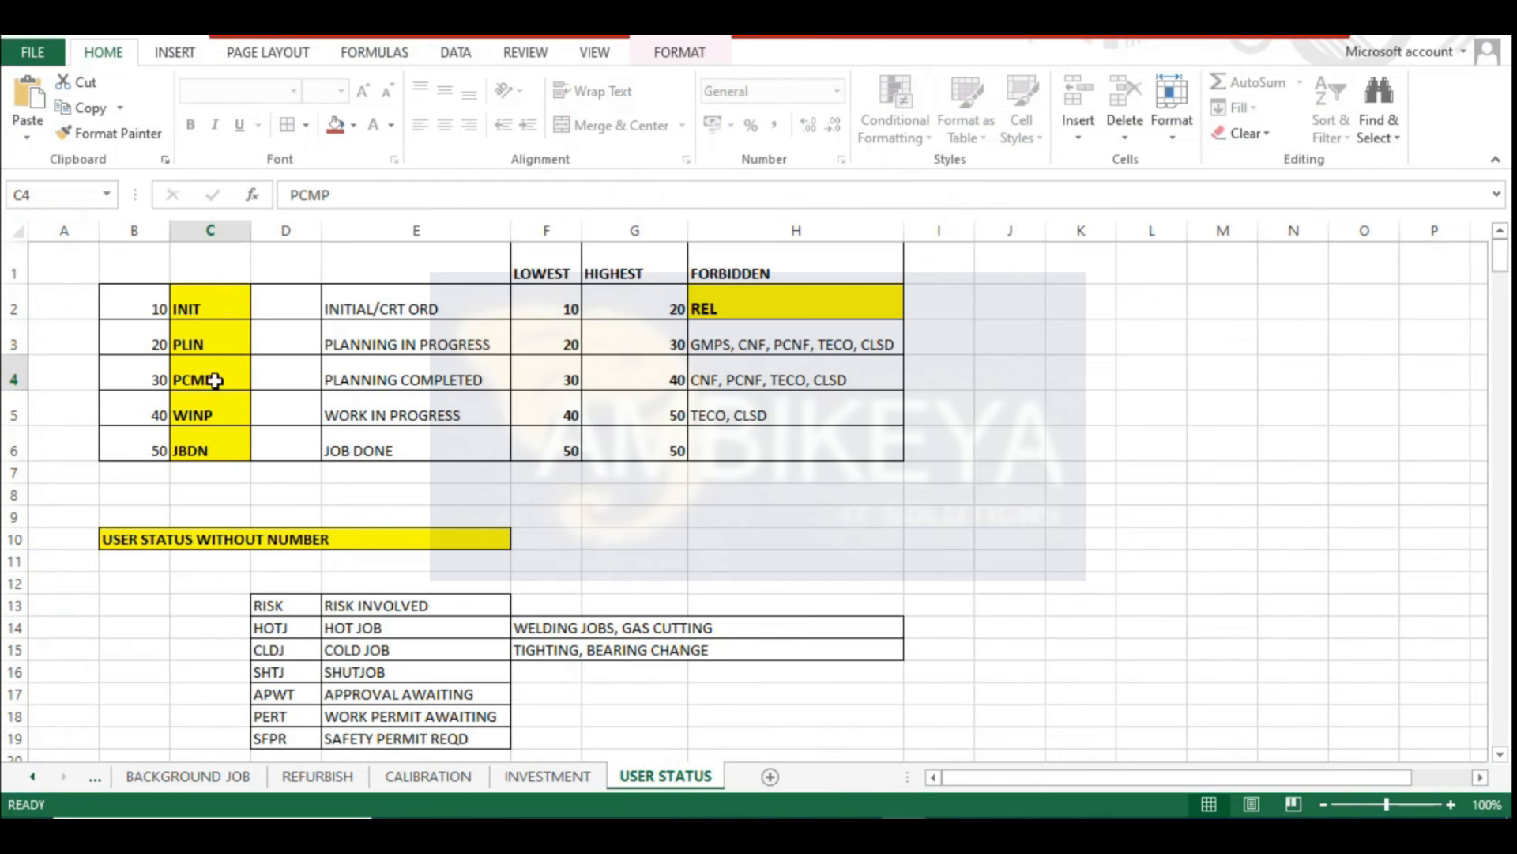
{"action": "left_click", "coordinate": [757, 385]}
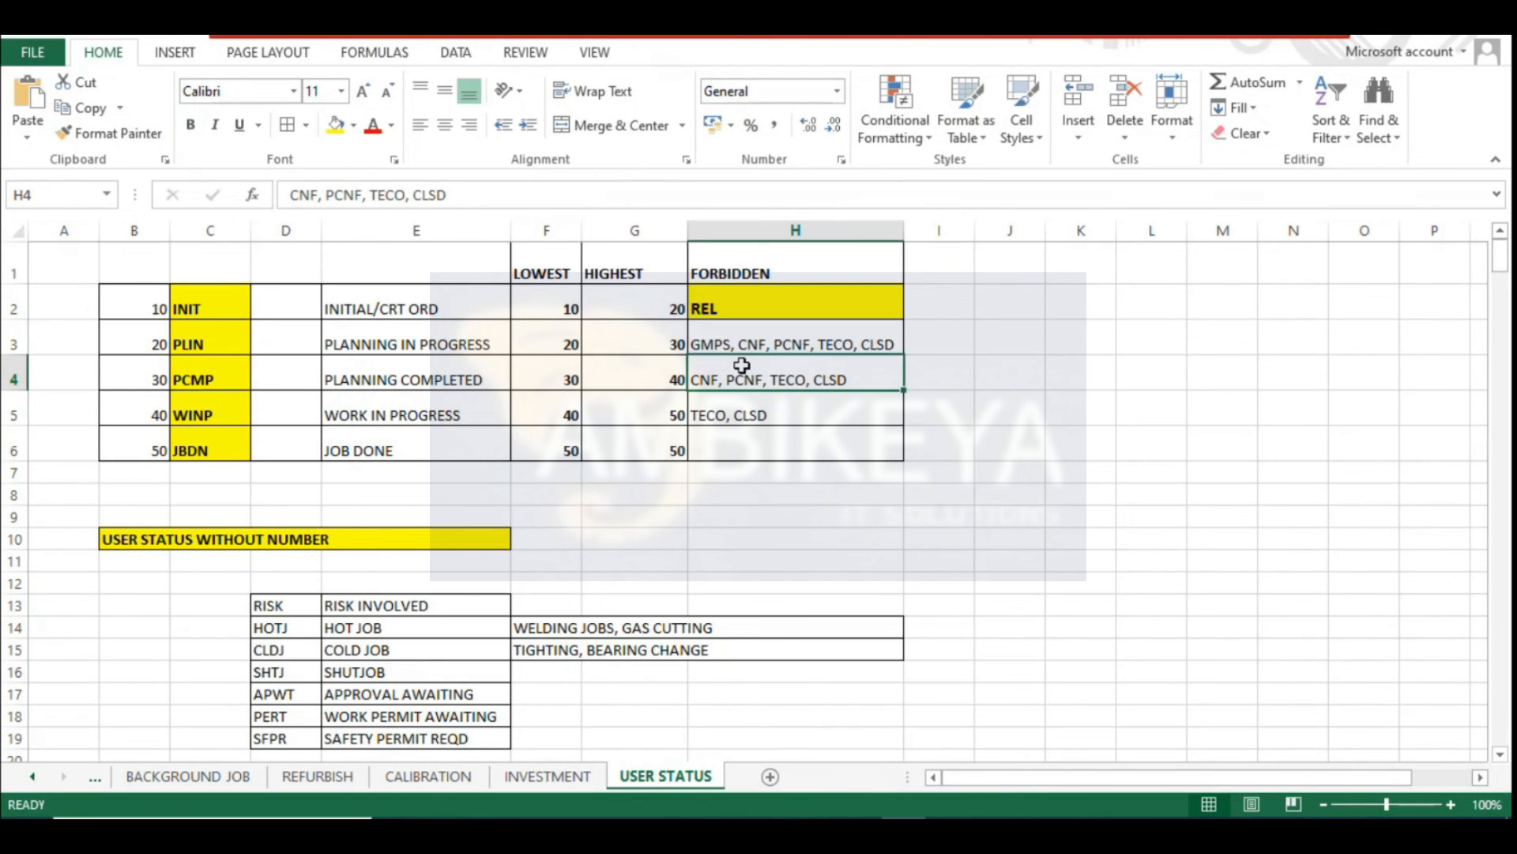
{"action": "left_click", "coordinate": [737, 406]}
{"action": "key", "text": "alt+Tab"}
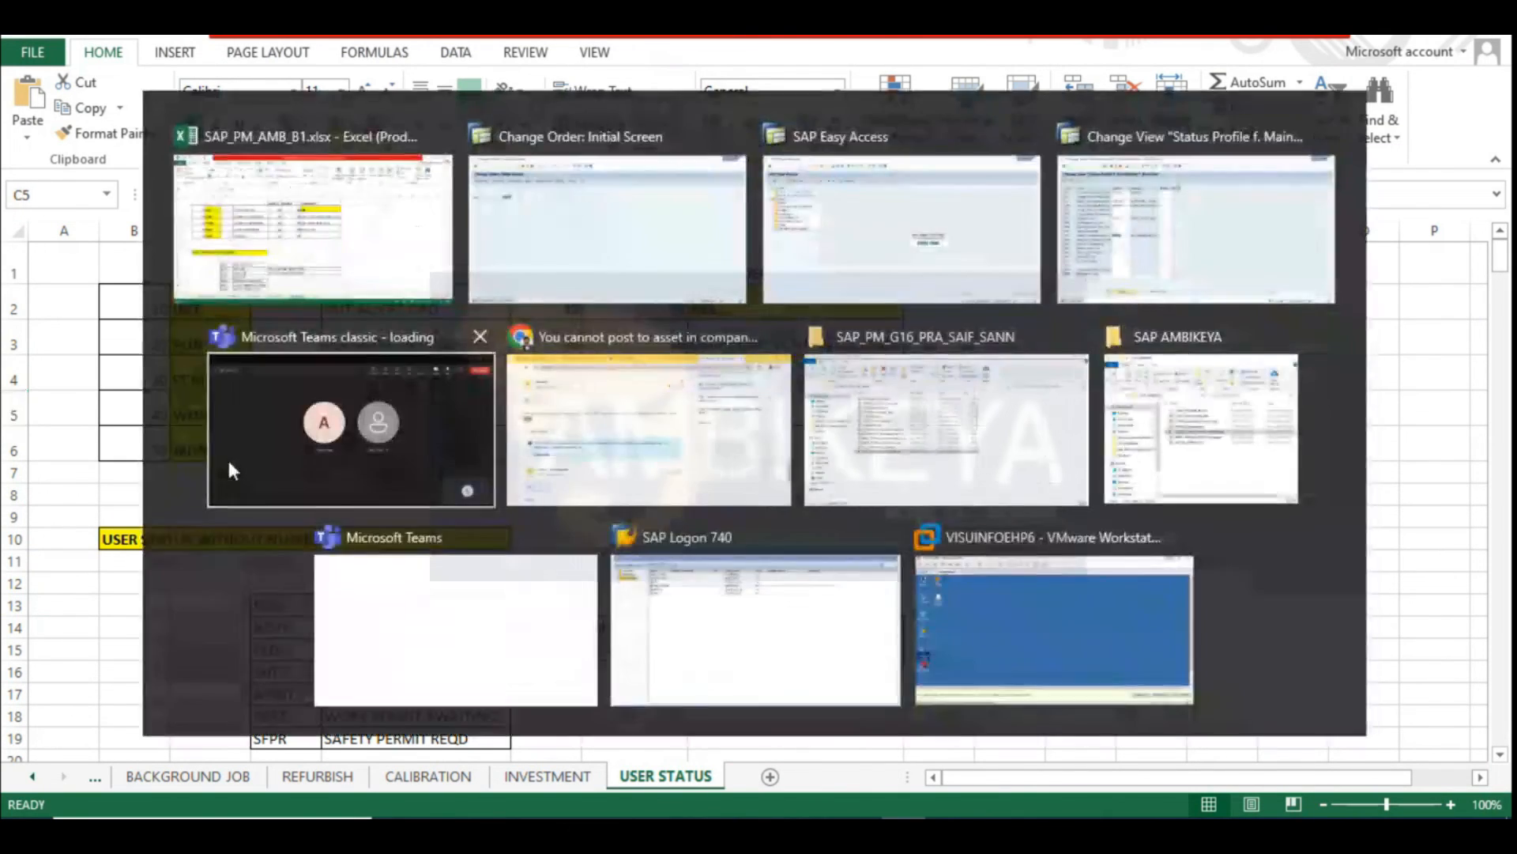
Open the maintenance order's header data in IW32, set user status 40 WINP (WORK IN PROGRESS), and save the order
{"action": "left_click", "coordinate": [62, 155]}
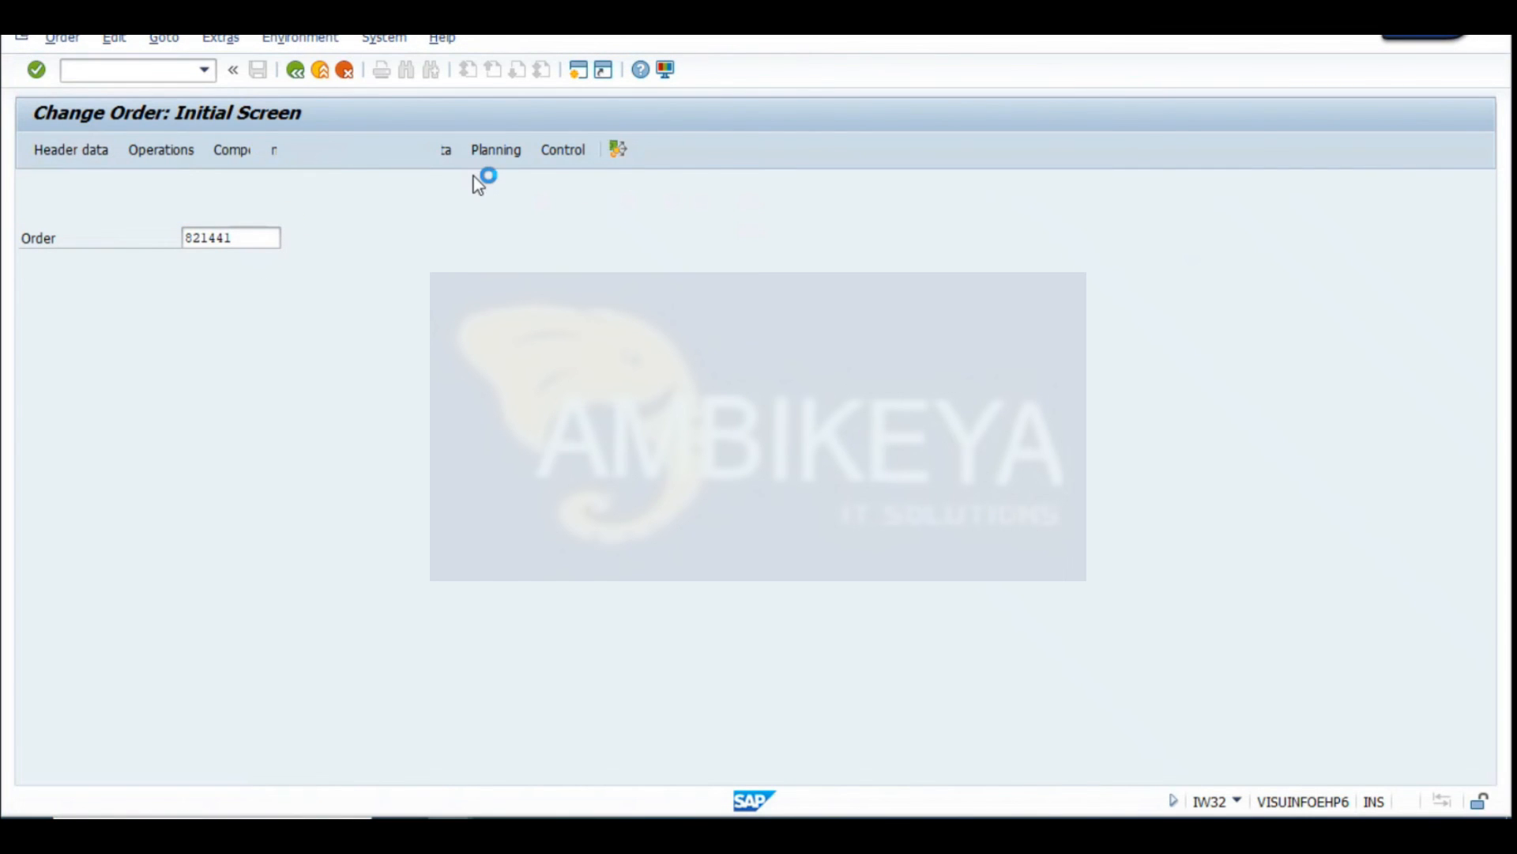
{"action": "left_click", "coordinate": [641, 214]}
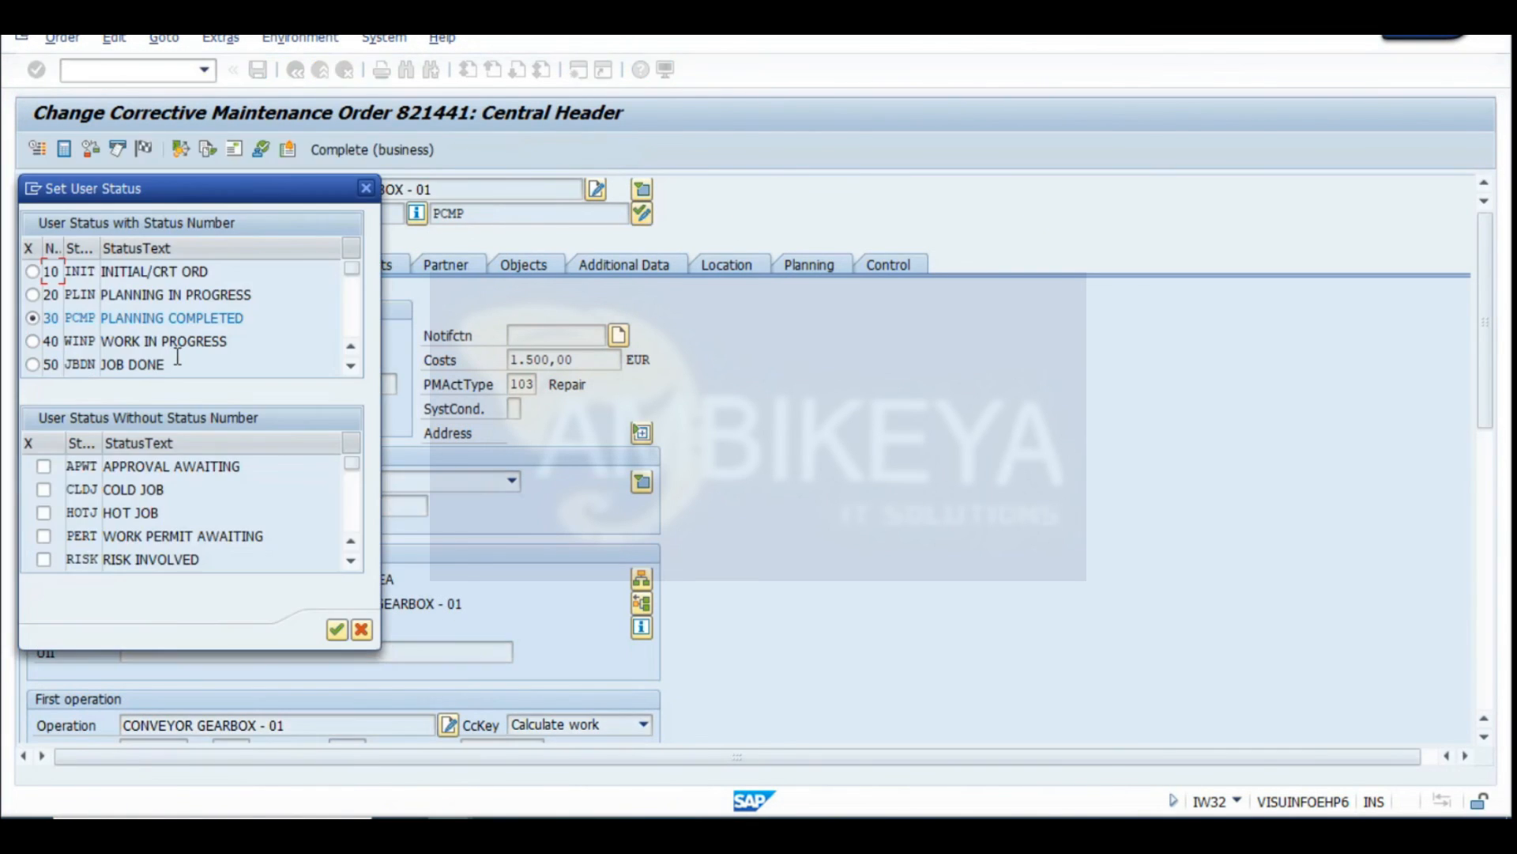
{"action": "left_click", "coordinate": [338, 630]}
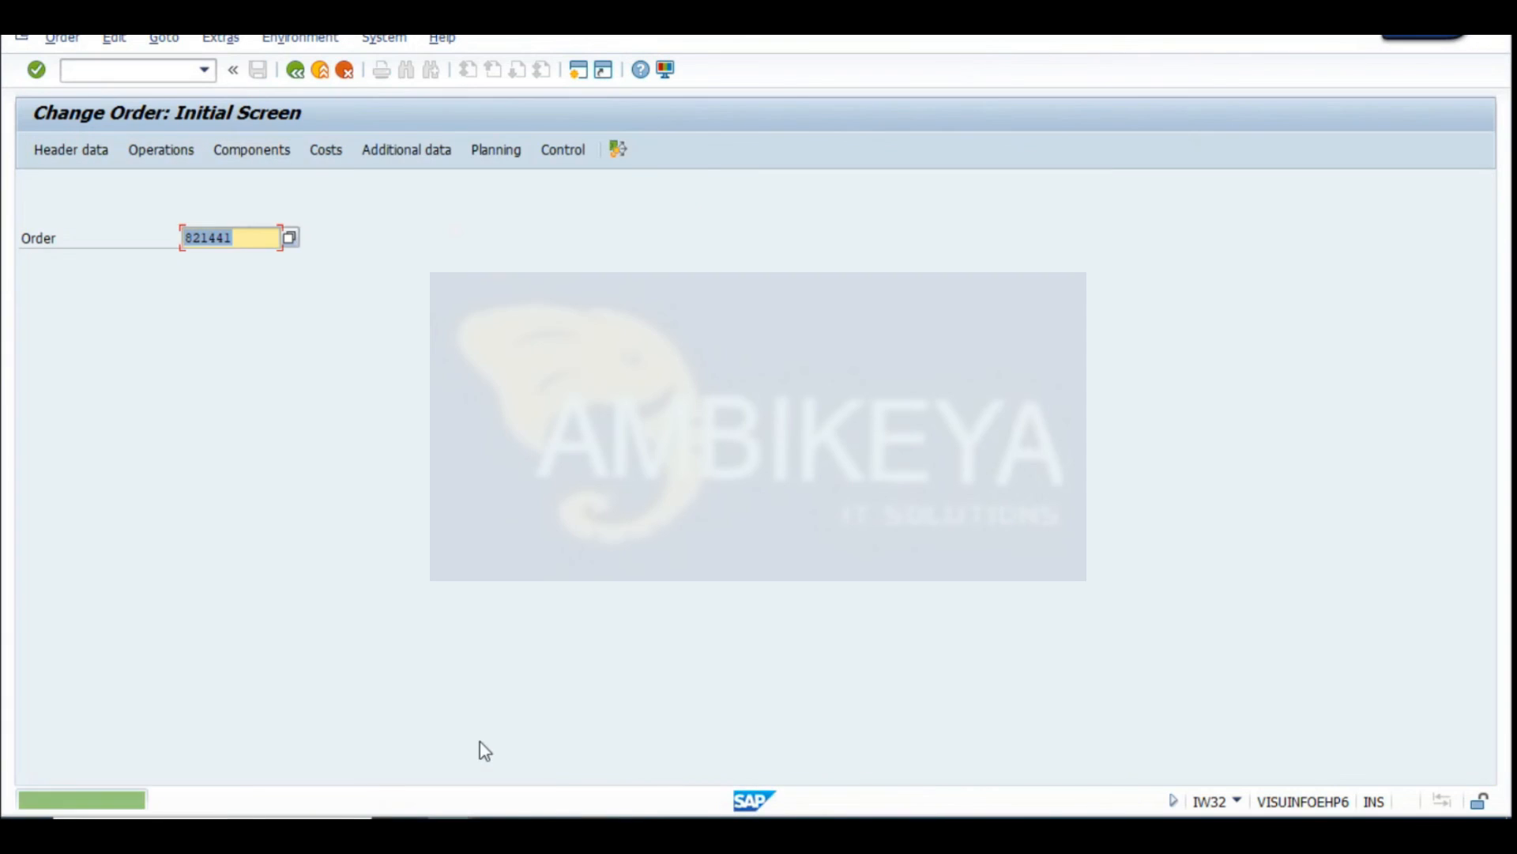
Start IW41 for the maintenance order, flag Final Confirmation and No Remaining Work, and save the confirmation
{"action": "mouse_move", "coordinate": [985, 759]}
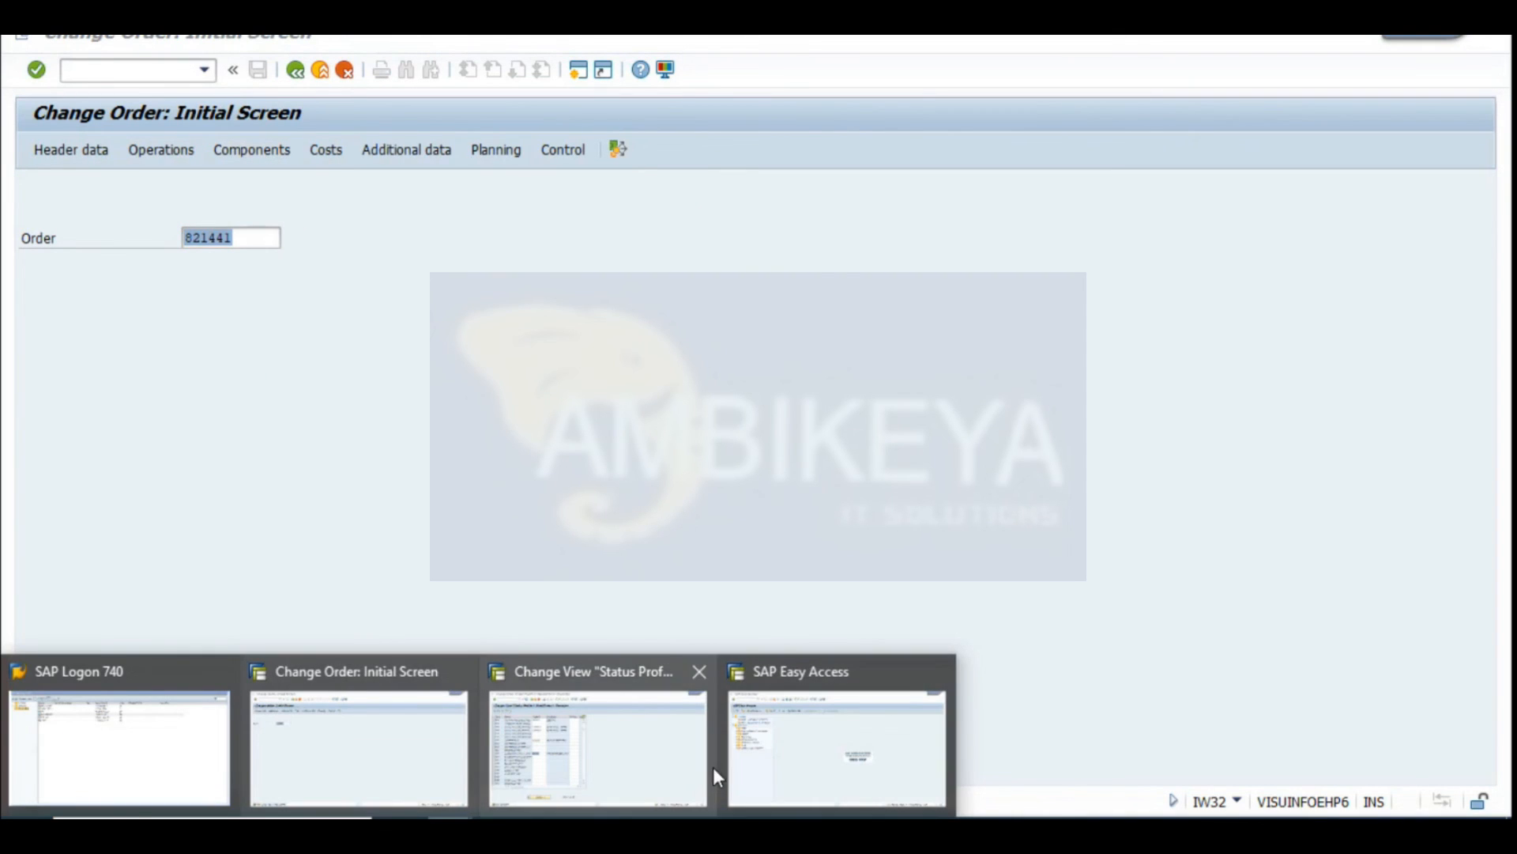
{"action": "left_click", "coordinate": [790, 750]}
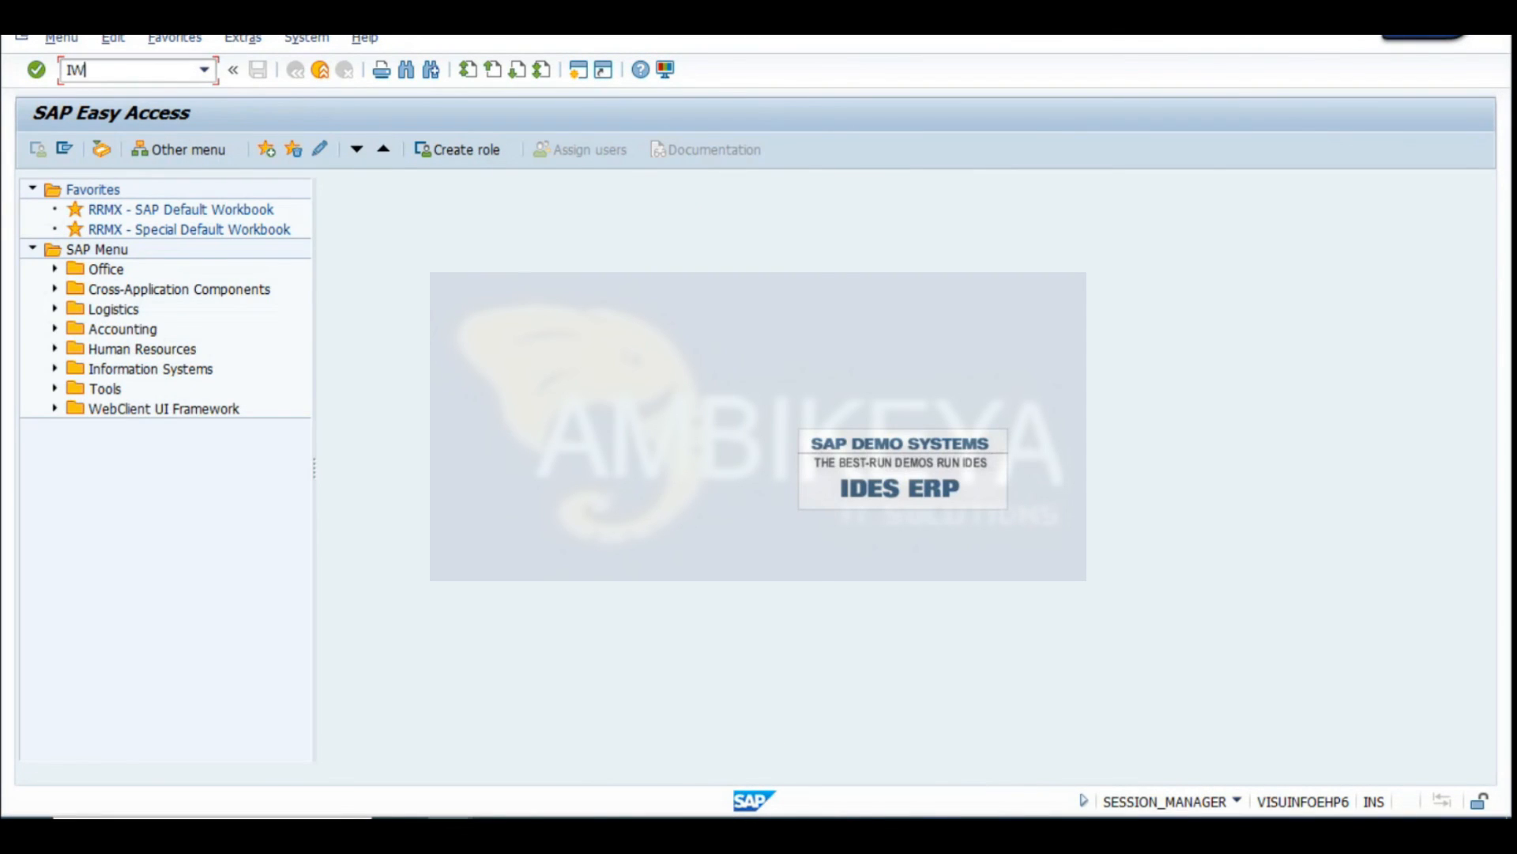
{"action": "key", "text": "Return"}
{"action": "key", "text": "Return"}
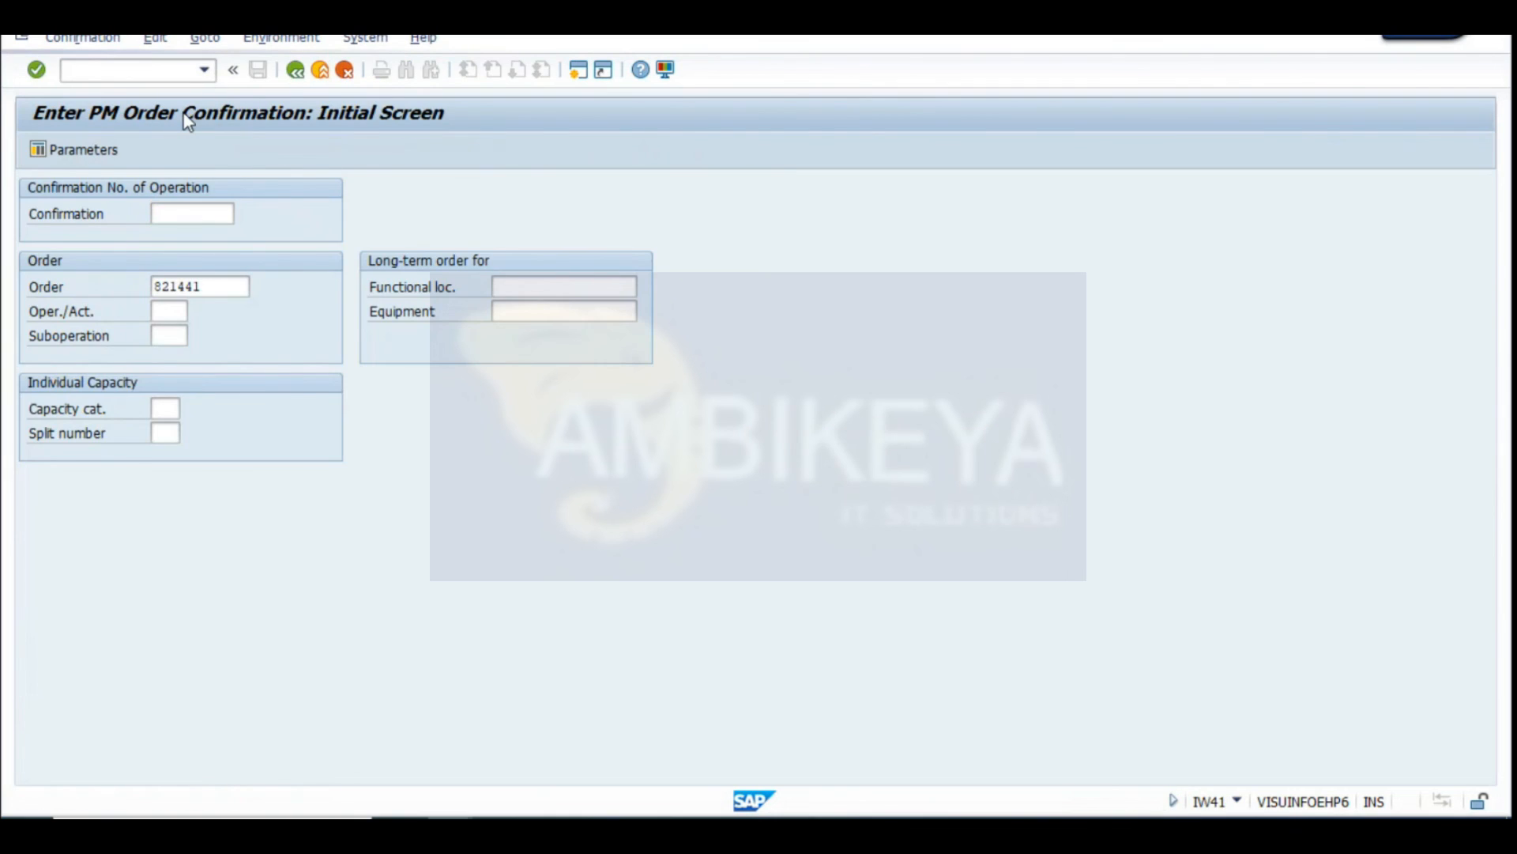
{"action": "left_click", "coordinate": [215, 387]}
{"action": "left_click", "coordinate": [410, 388]}
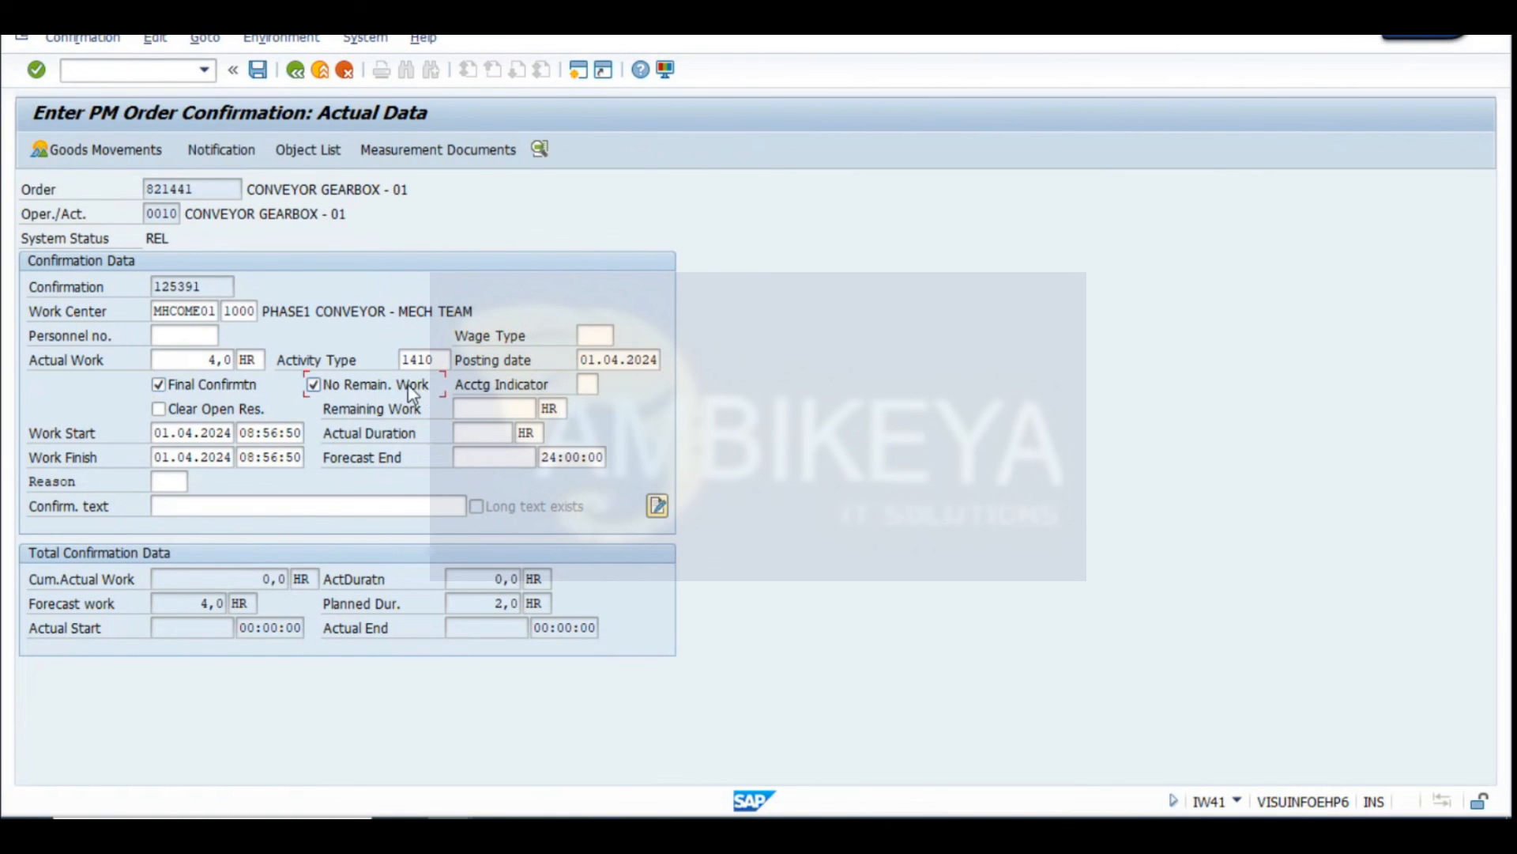
{"action": "left_click", "coordinate": [259, 69]}
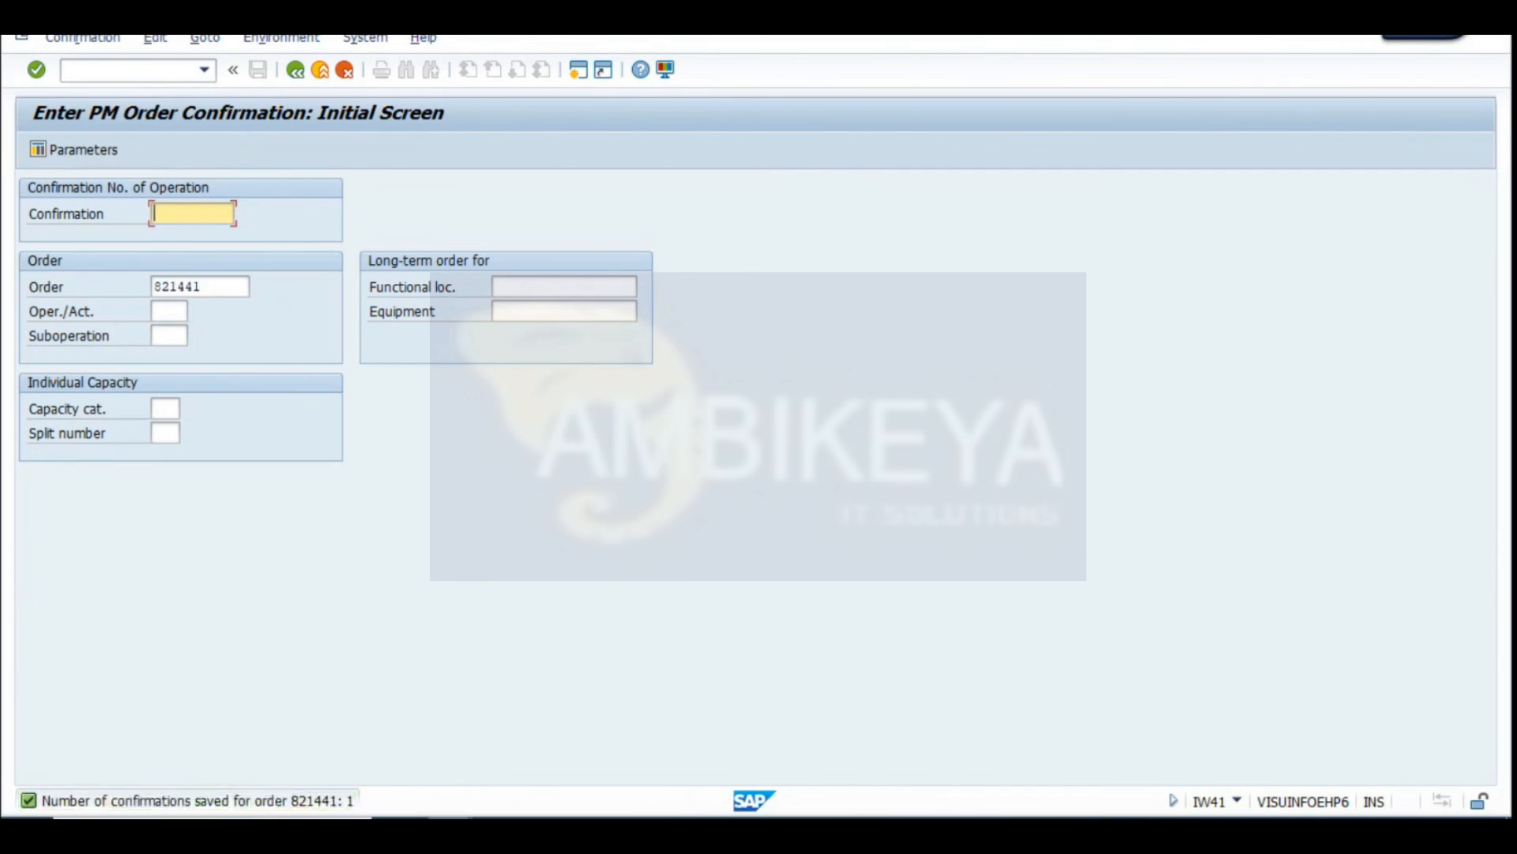
Return to the IW32 session and reopen the confirmed order's header data
{"action": "mouse_move", "coordinate": [600, 728]}
{"action": "left_click", "coordinate": [413, 719]}
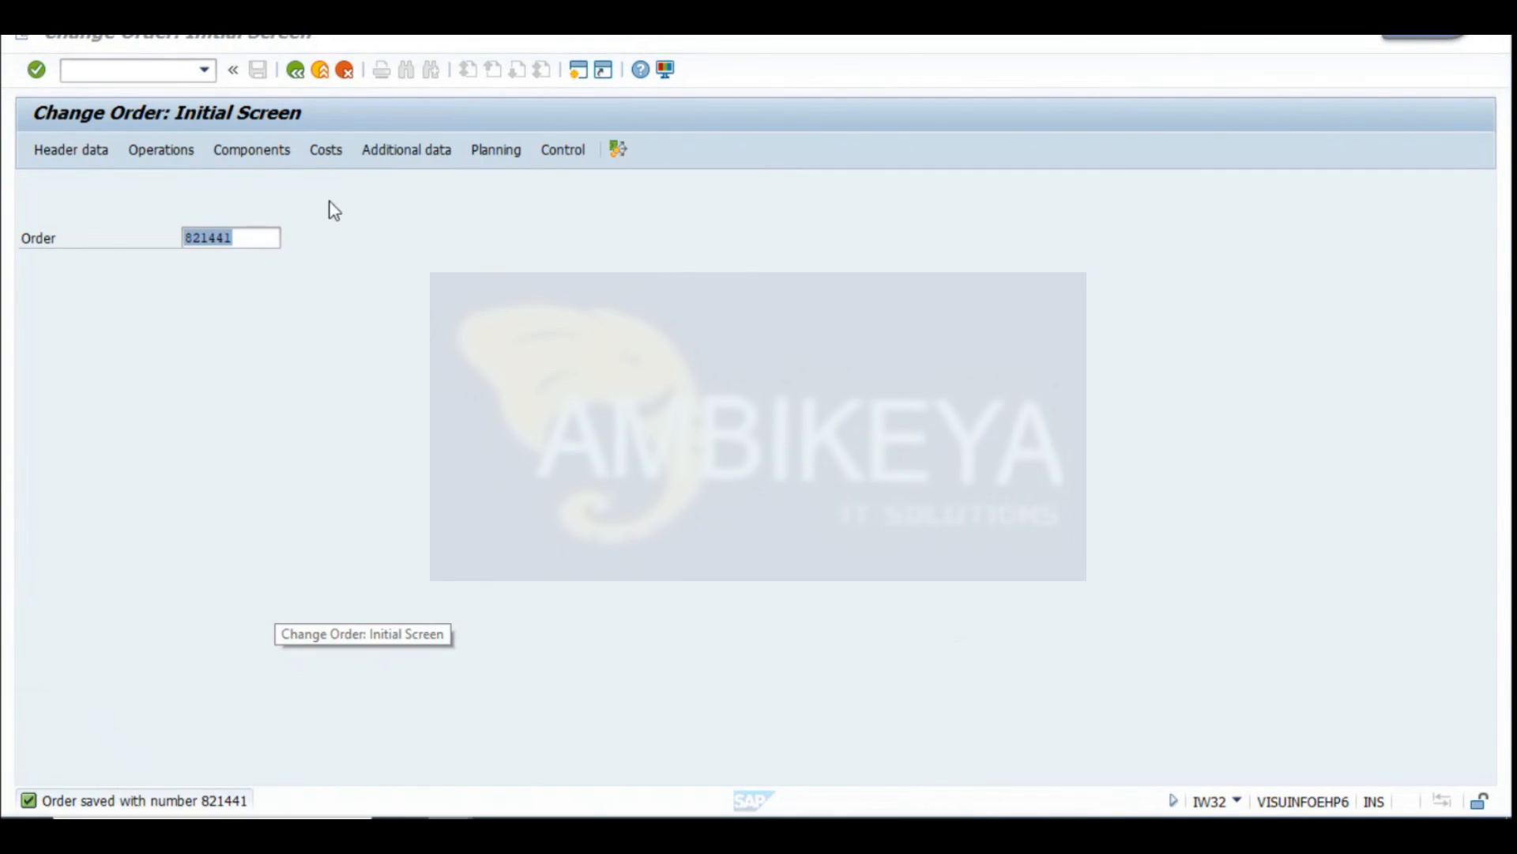
{"action": "left_click", "coordinate": [59, 155]}
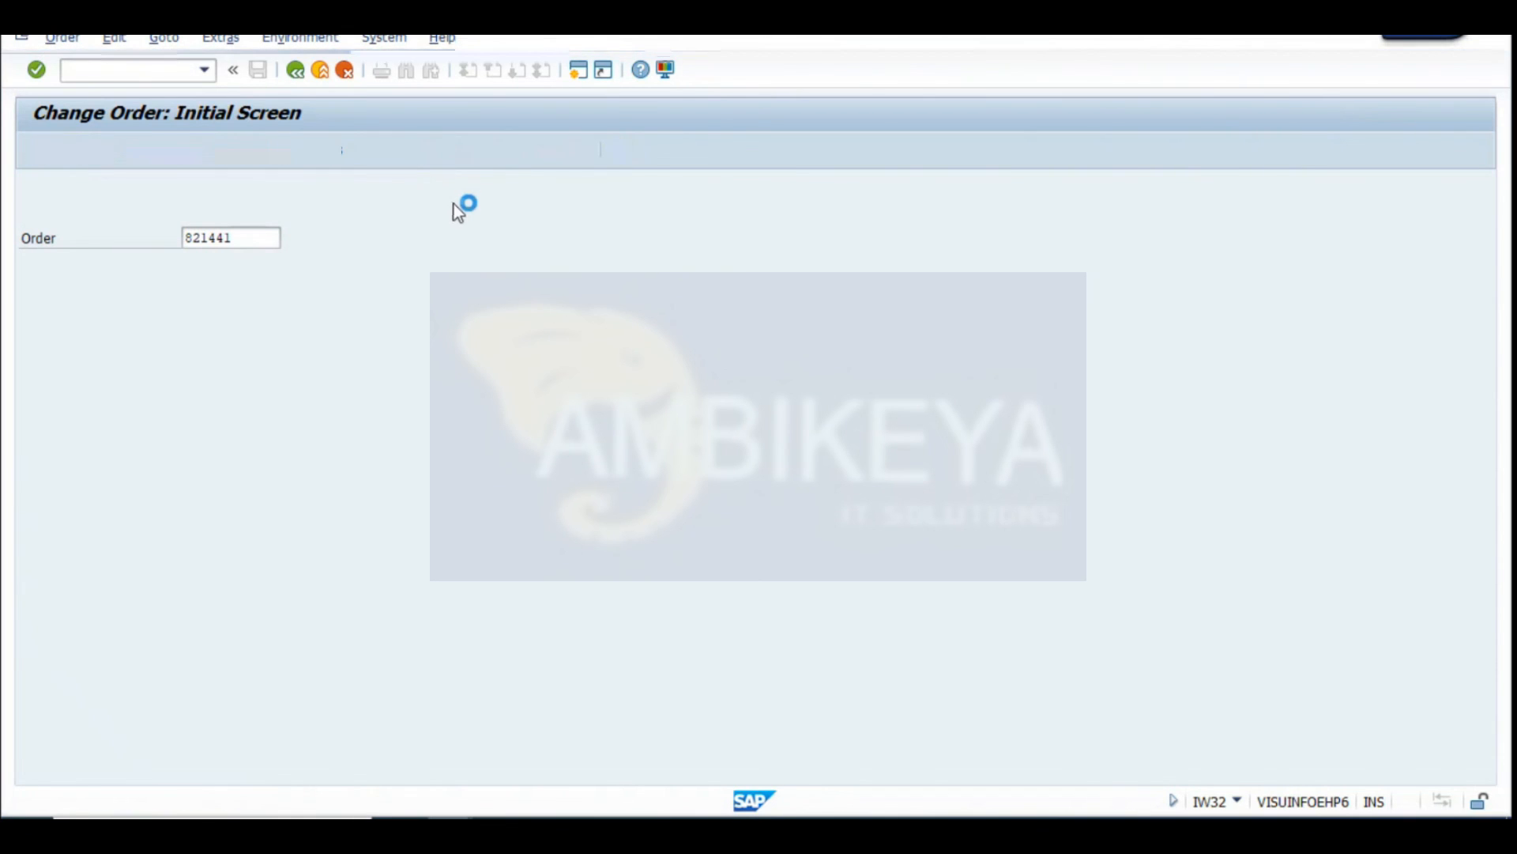
Review WINP and its forbidden transactions in the Excel USER STATUS sheet
{"action": "left_click", "coordinate": [902, 834]}
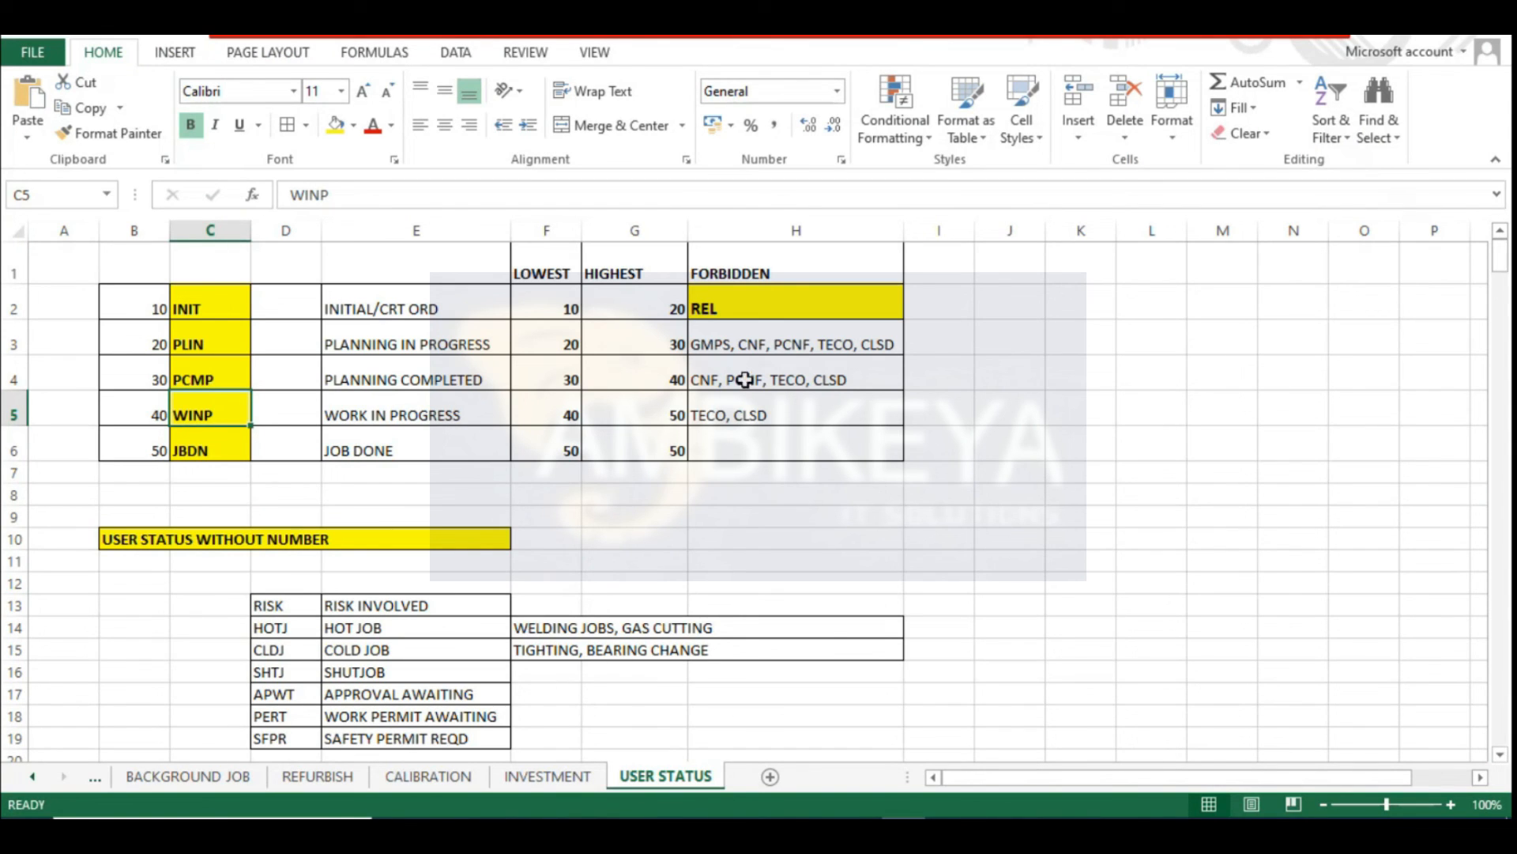
{"action": "left_click", "coordinate": [719, 412]}
{"action": "left_click", "coordinate": [237, 417]}
{"action": "left_click", "coordinate": [773, 416]}
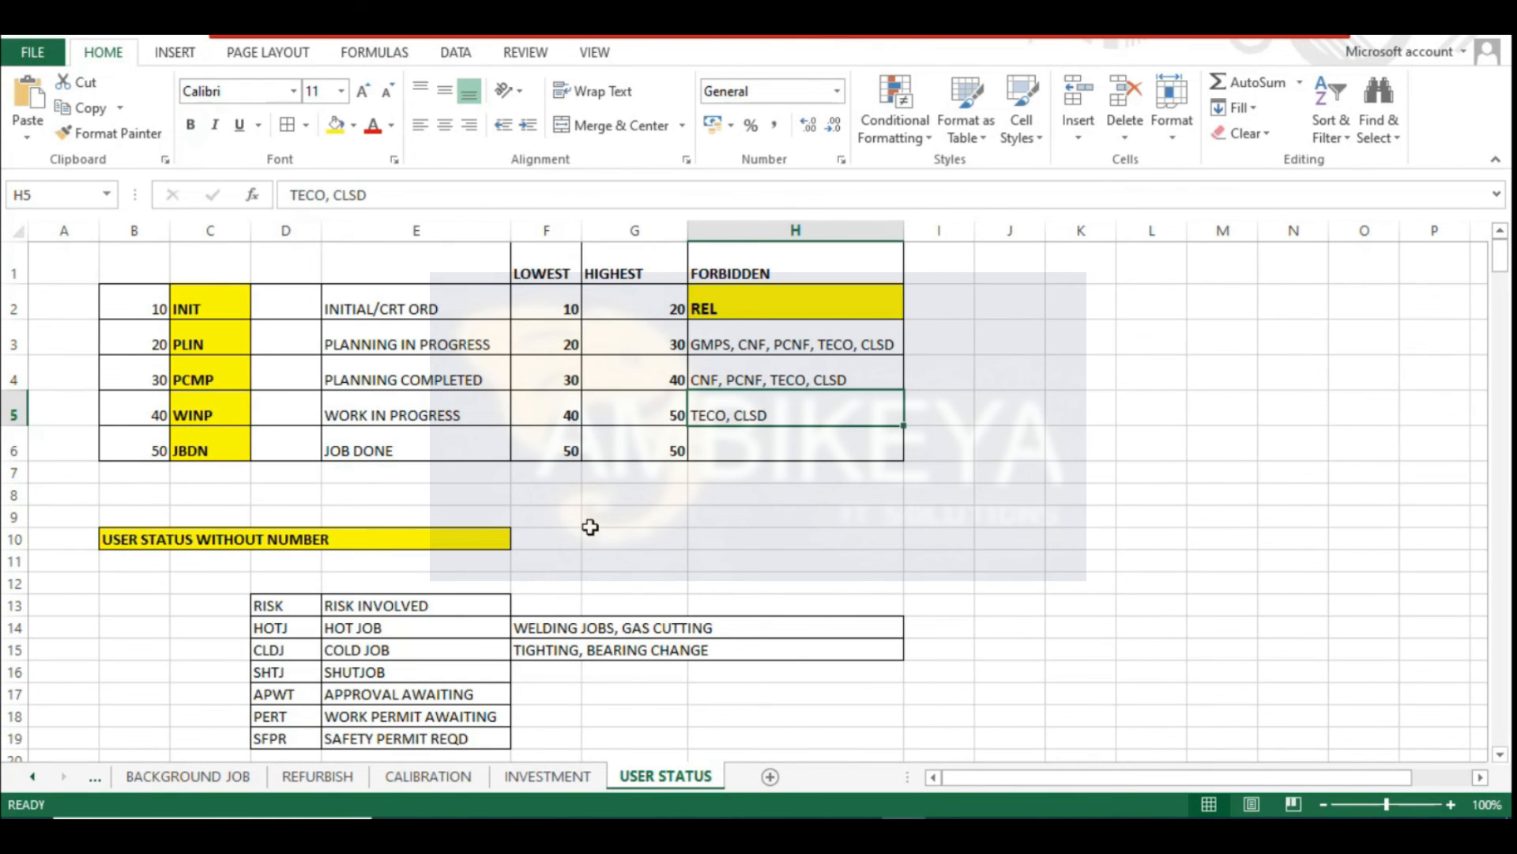
Set the maintenance order's user status to 50 JBDN (JOB DONE)
{"action": "key", "text": "alt+Tab"}
{"action": "left_click", "coordinate": [642, 213]}
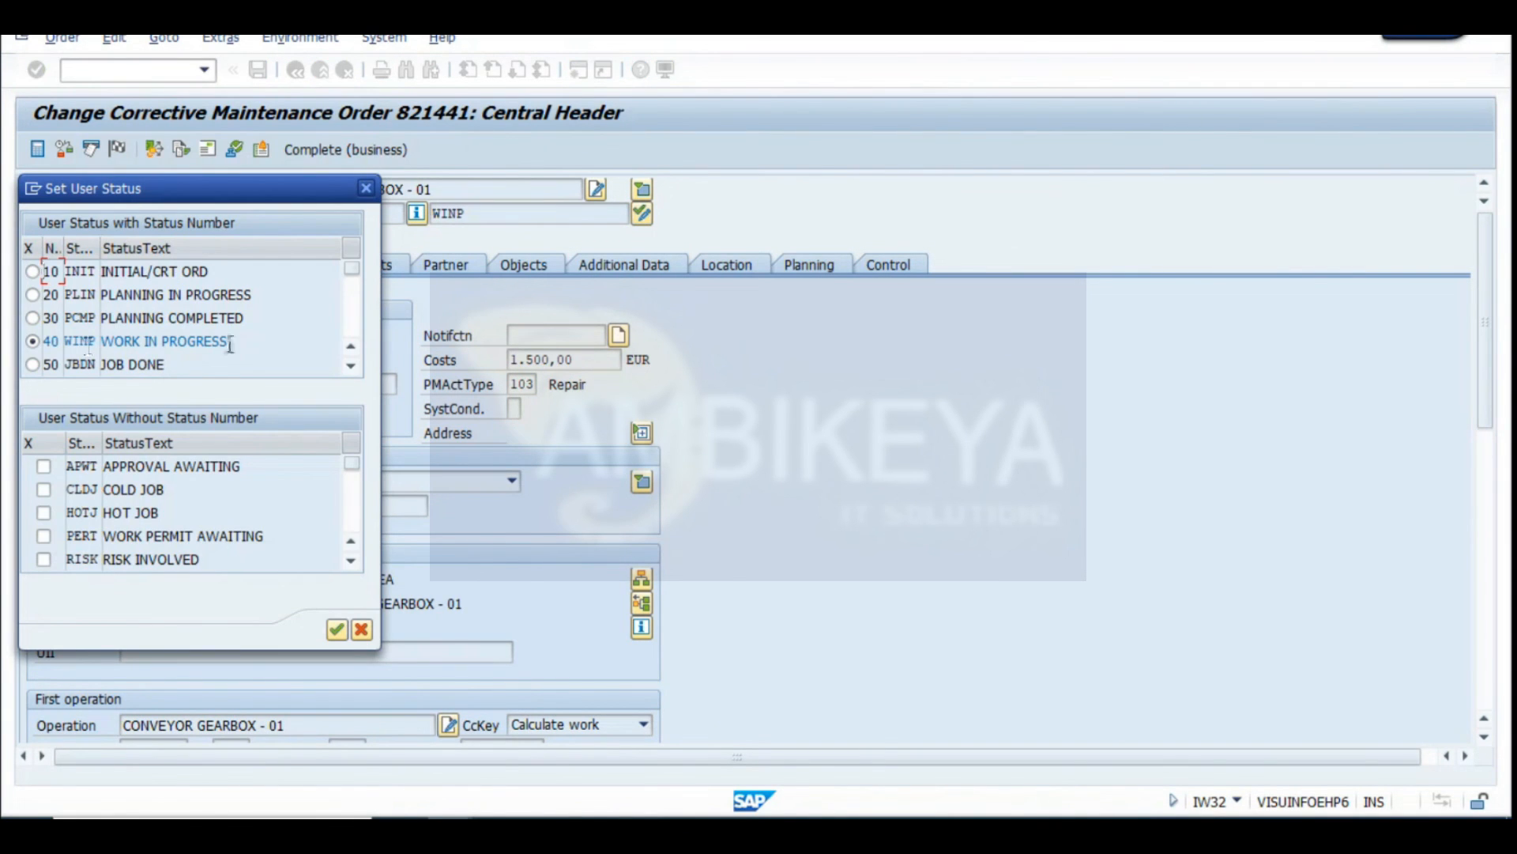
{"action": "key", "text": "alt+Tab"}
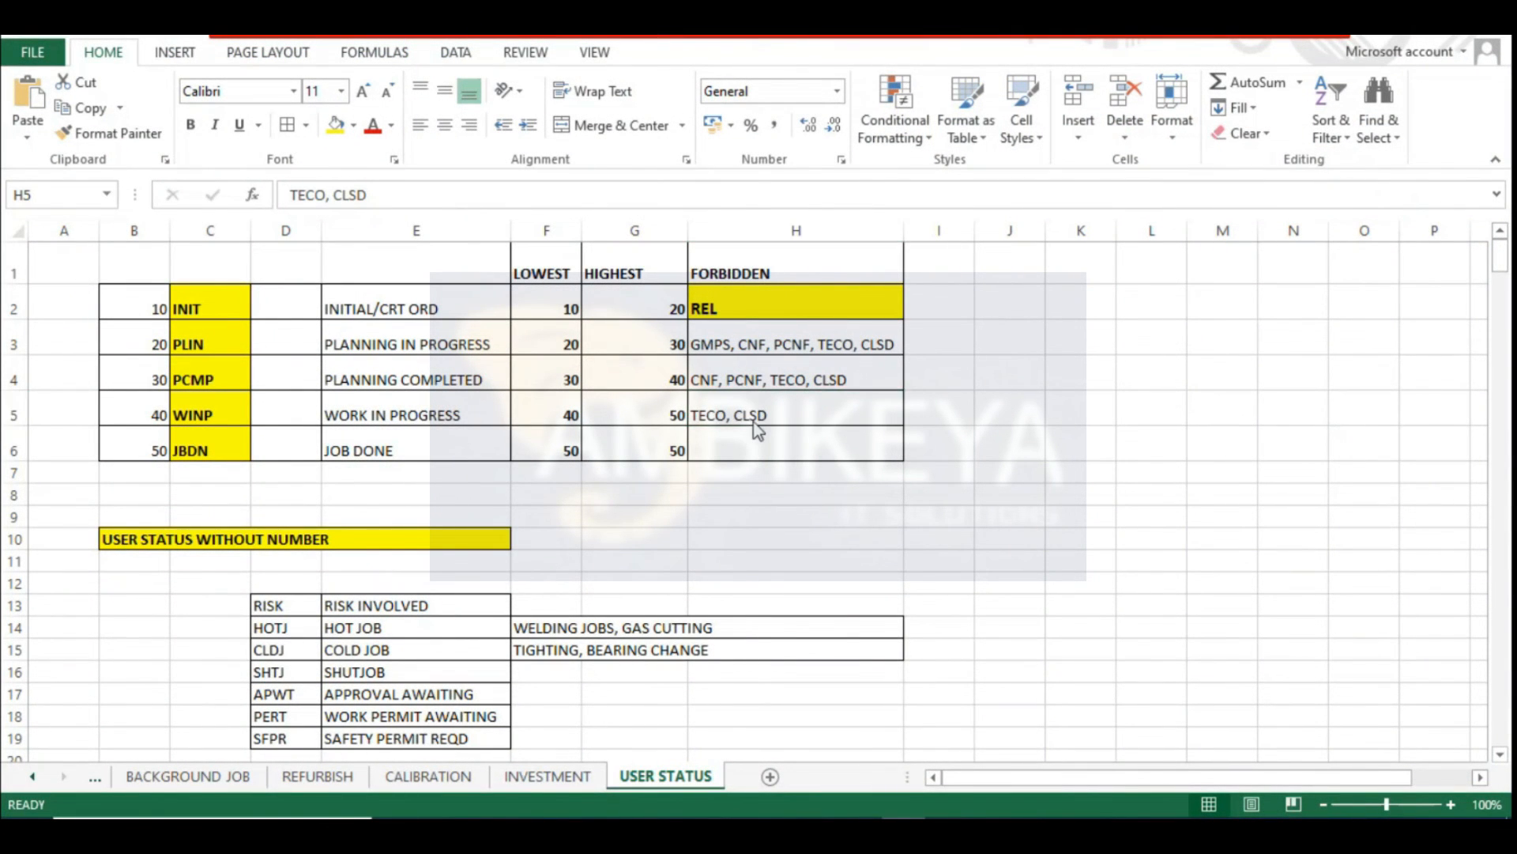
{"action": "key", "text": "alt+Tab"}
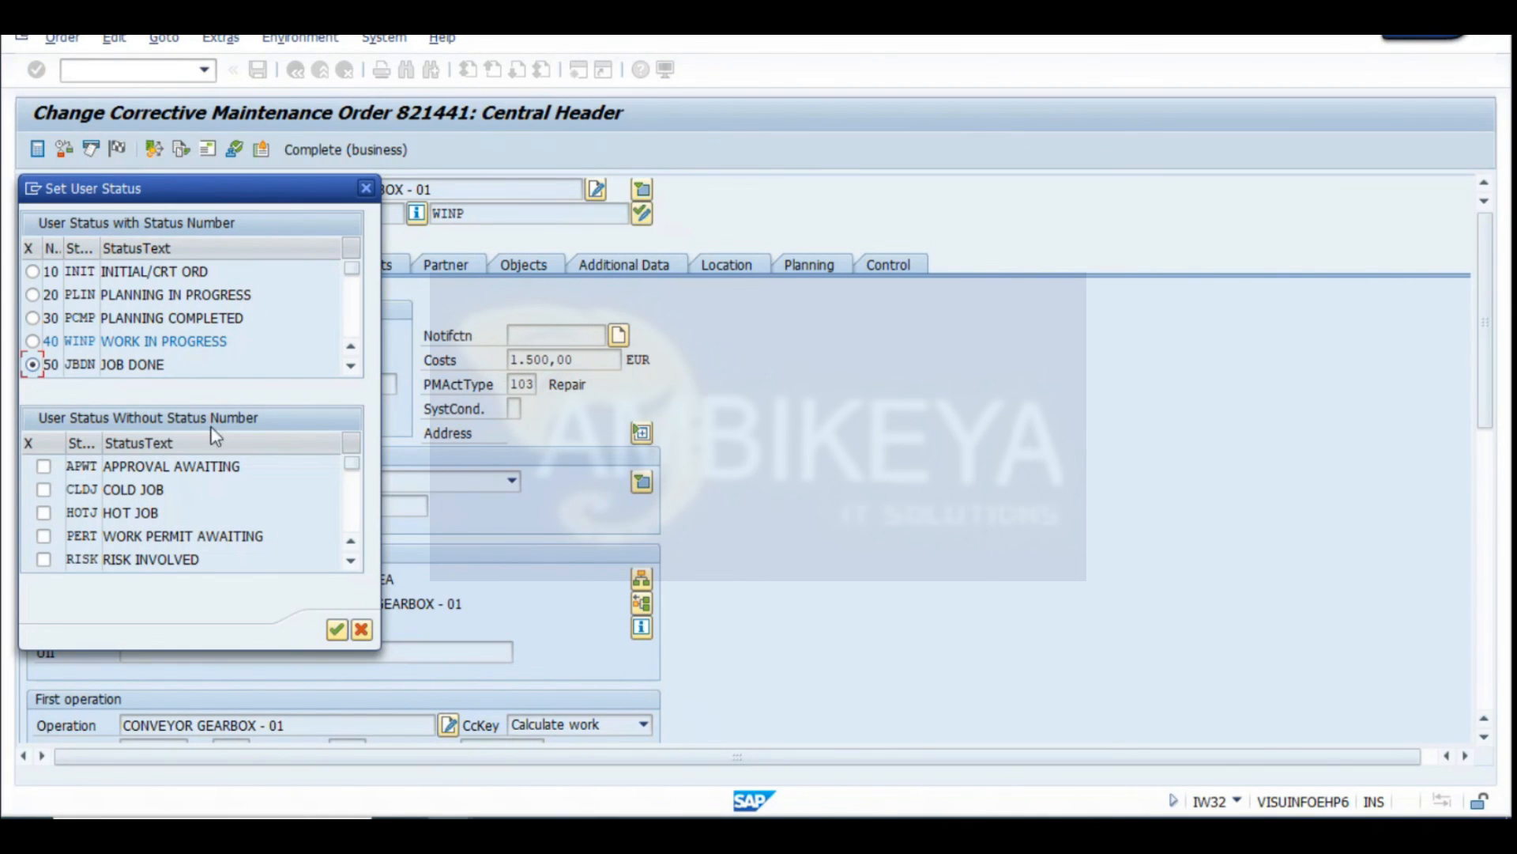
{"action": "left_click", "coordinate": [337, 629]}
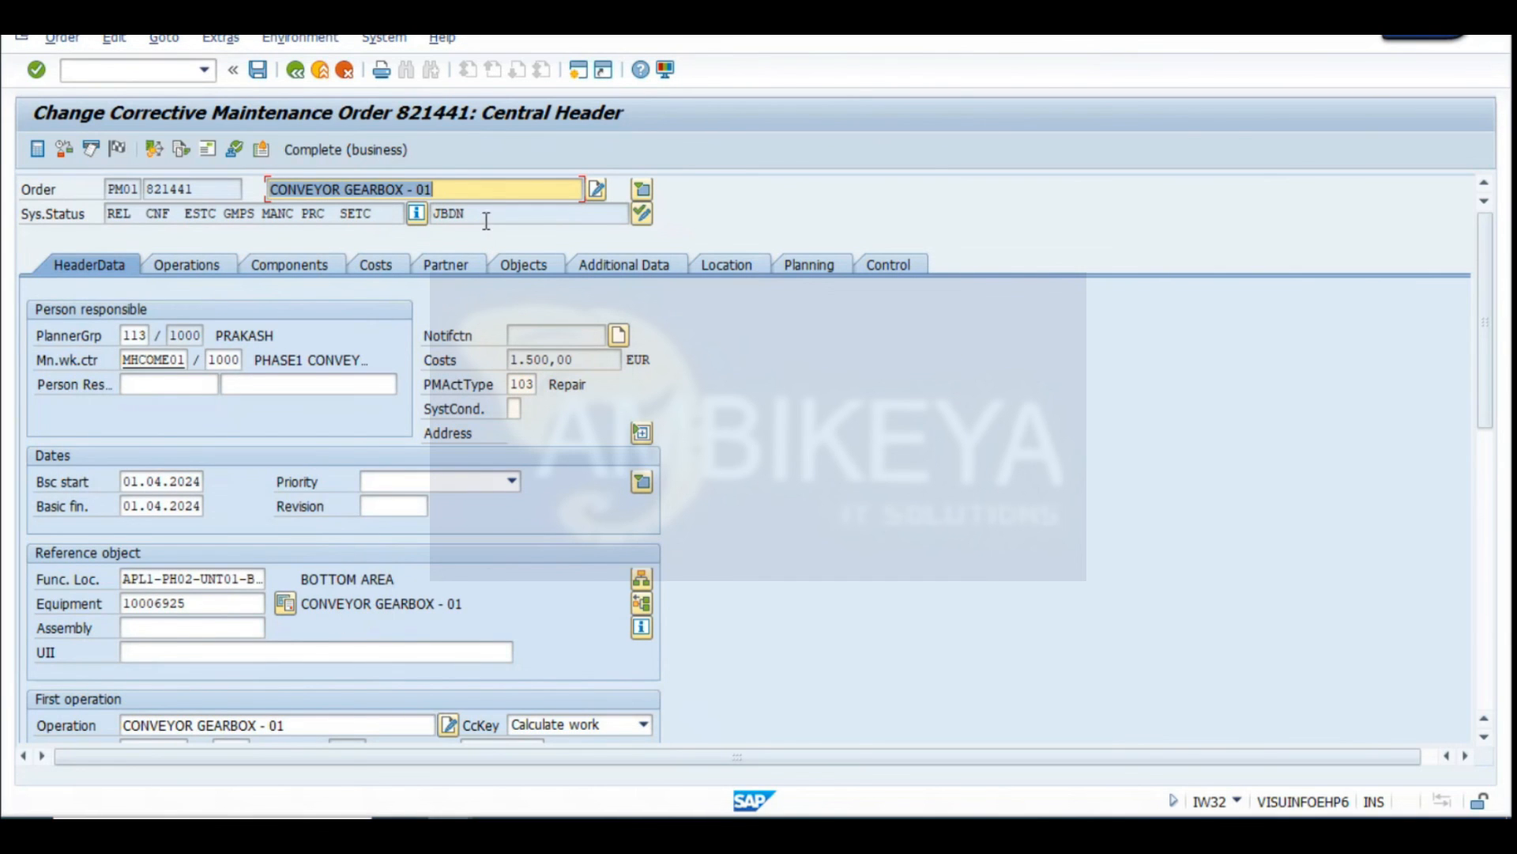
Add the user statuses without number APWT, HOTJ, RISK, SFPR and SHTJ to the maintenance order
{"action": "left_click", "coordinate": [642, 214]}
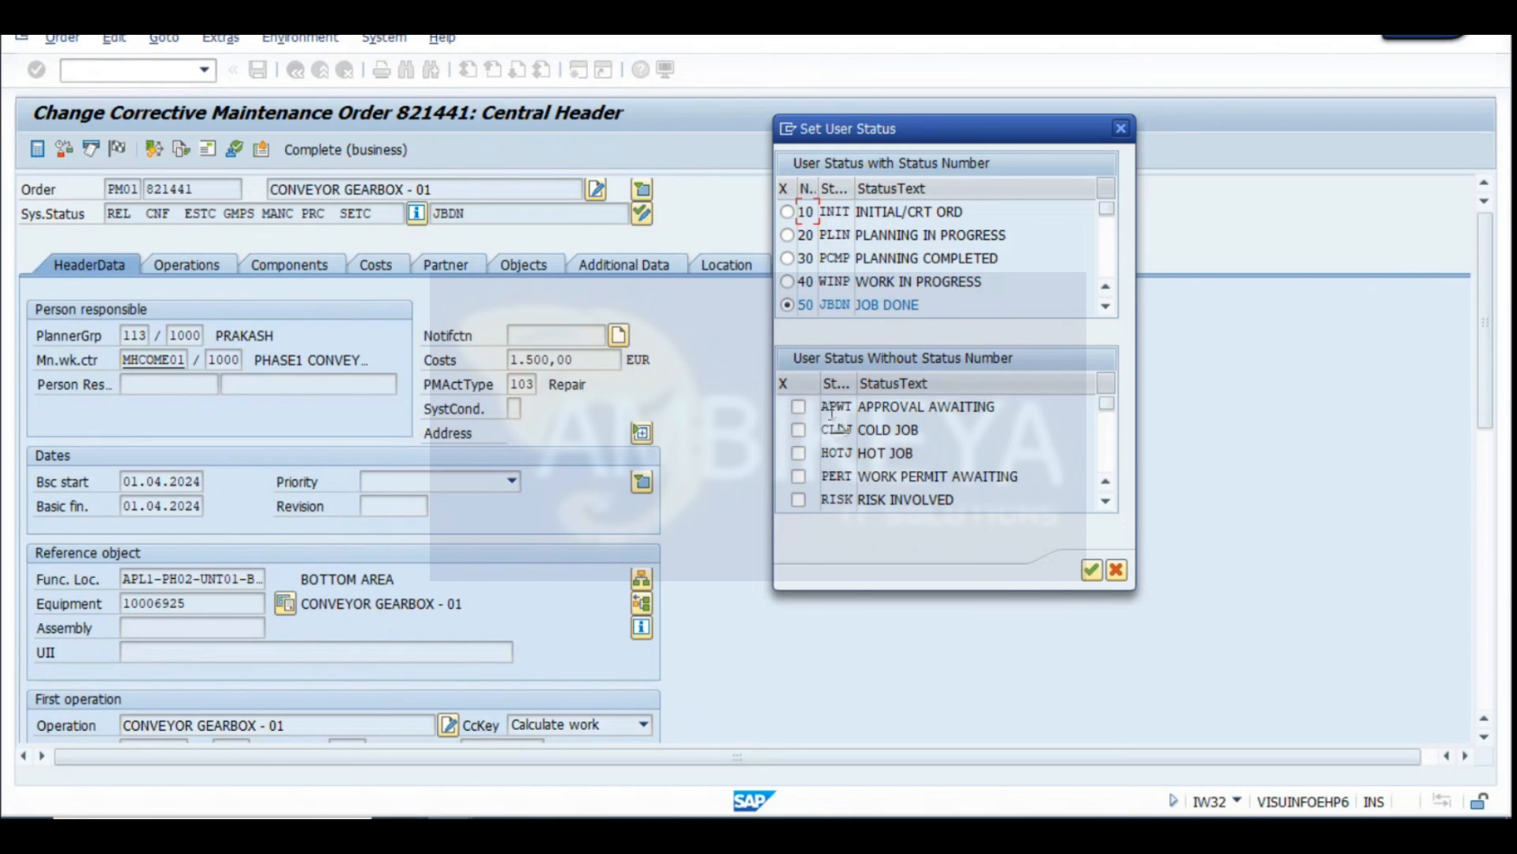
{"action": "left_click", "coordinate": [799, 454]}
{"action": "scroll", "coordinate": [830, 479], "scroll_direction": "down", "scroll_amount": 1}
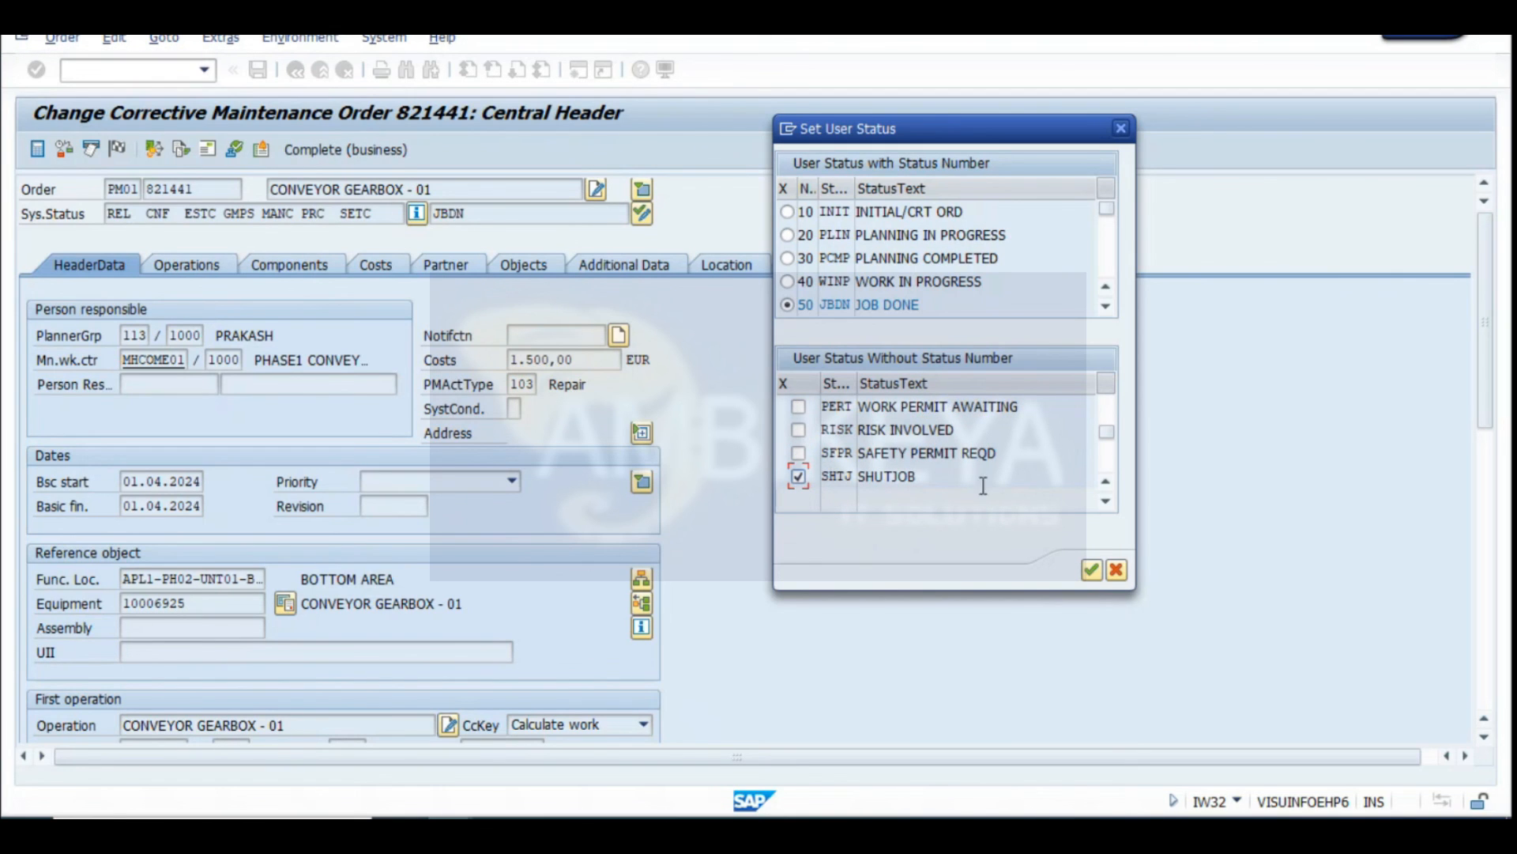
{"action": "left_click", "coordinate": [799, 430]}
{"action": "left_click", "coordinate": [1090, 573]}
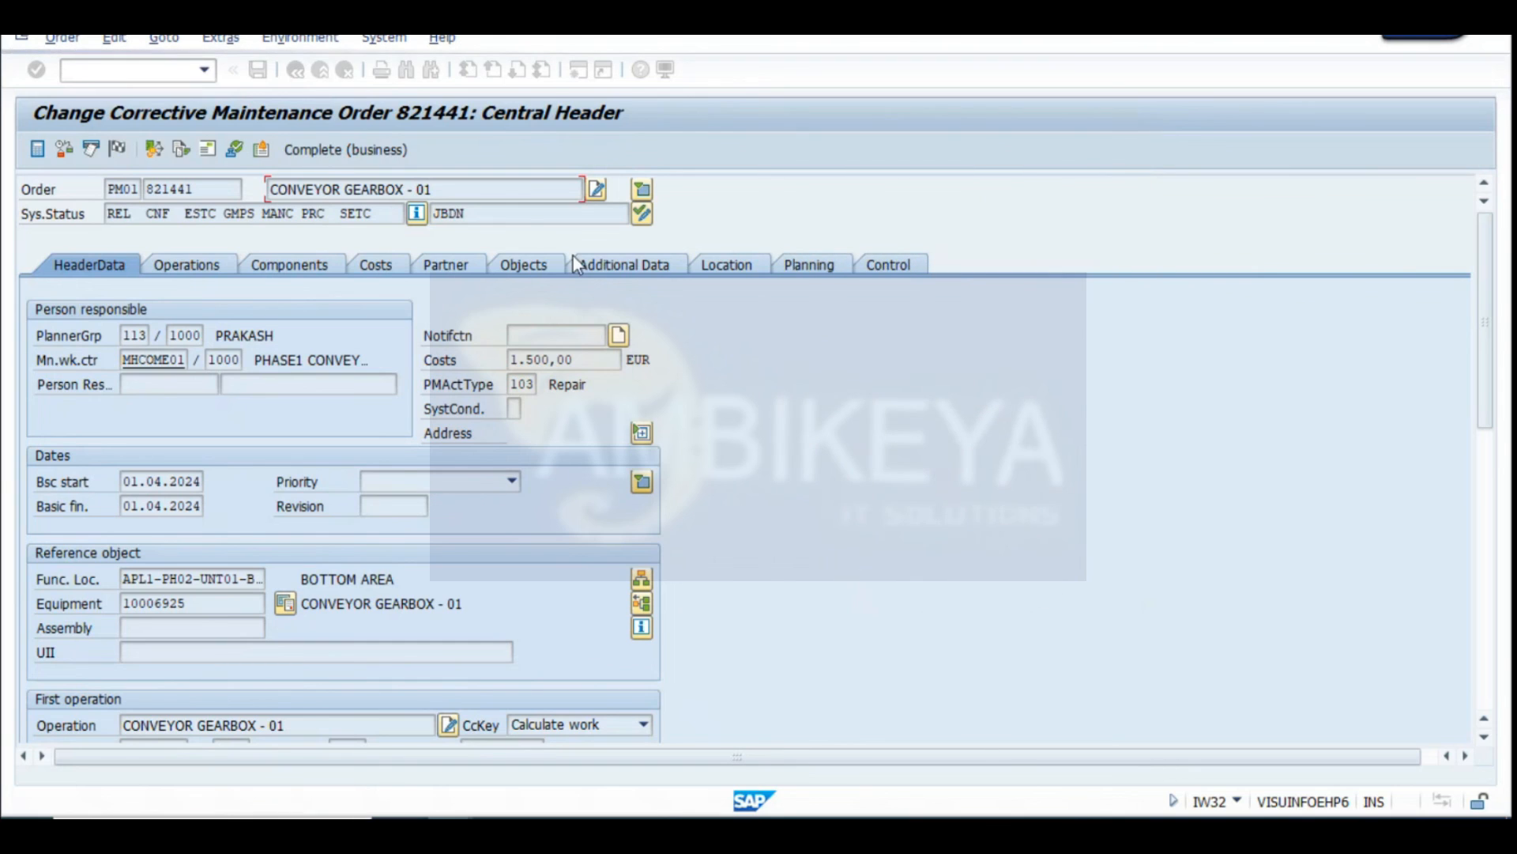
Examine the order's user status line and the selected and unselected statuses without number in the Set User Status dialog
{"action": "left_click_drag", "start_coordinate": [437, 215], "coordinate": [680, 254]}
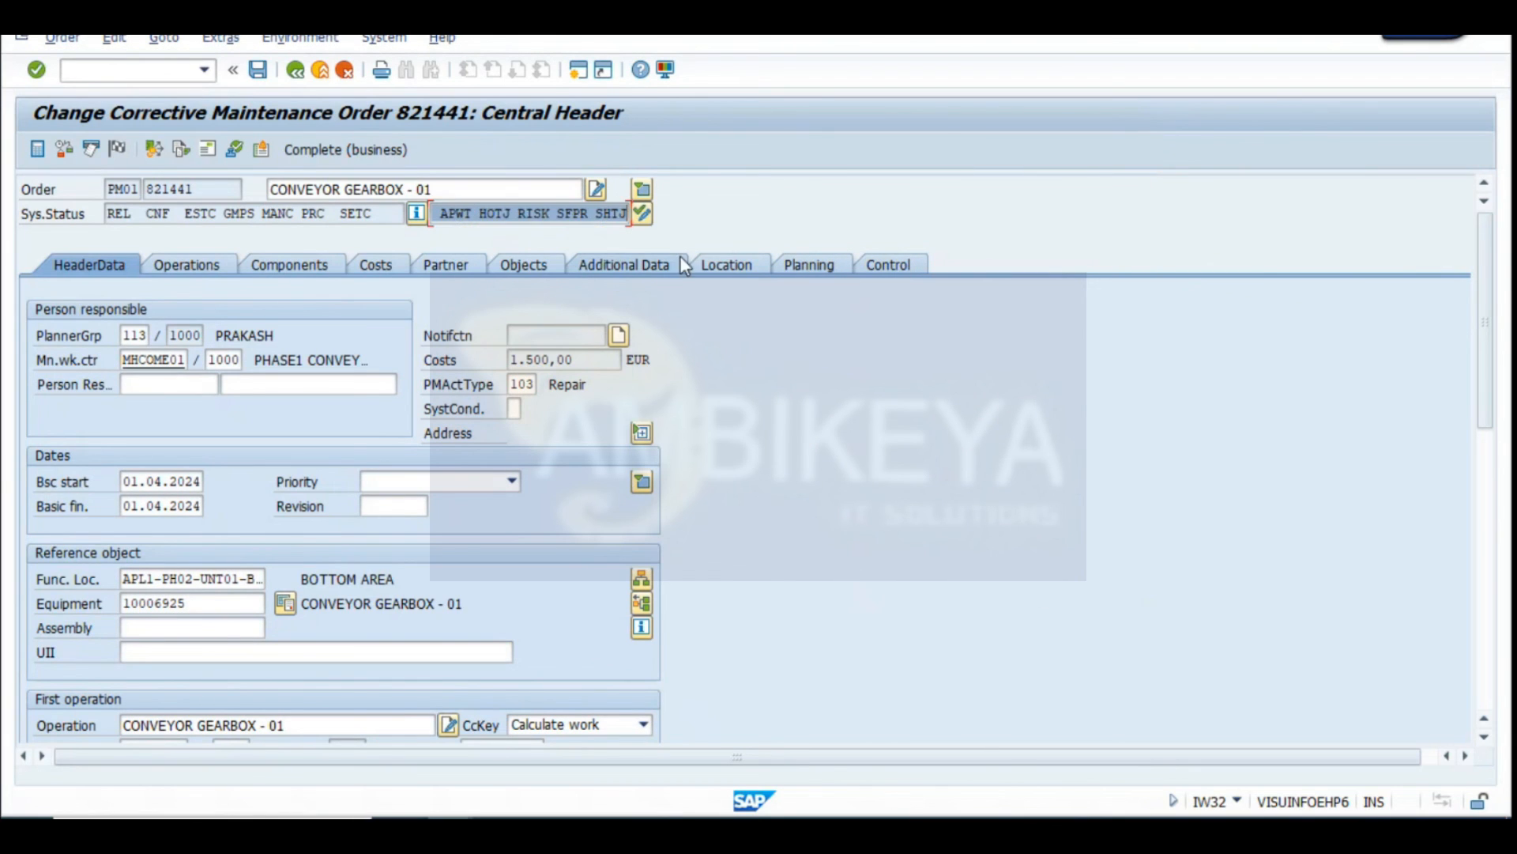
{"action": "left_click", "coordinate": [643, 216]}
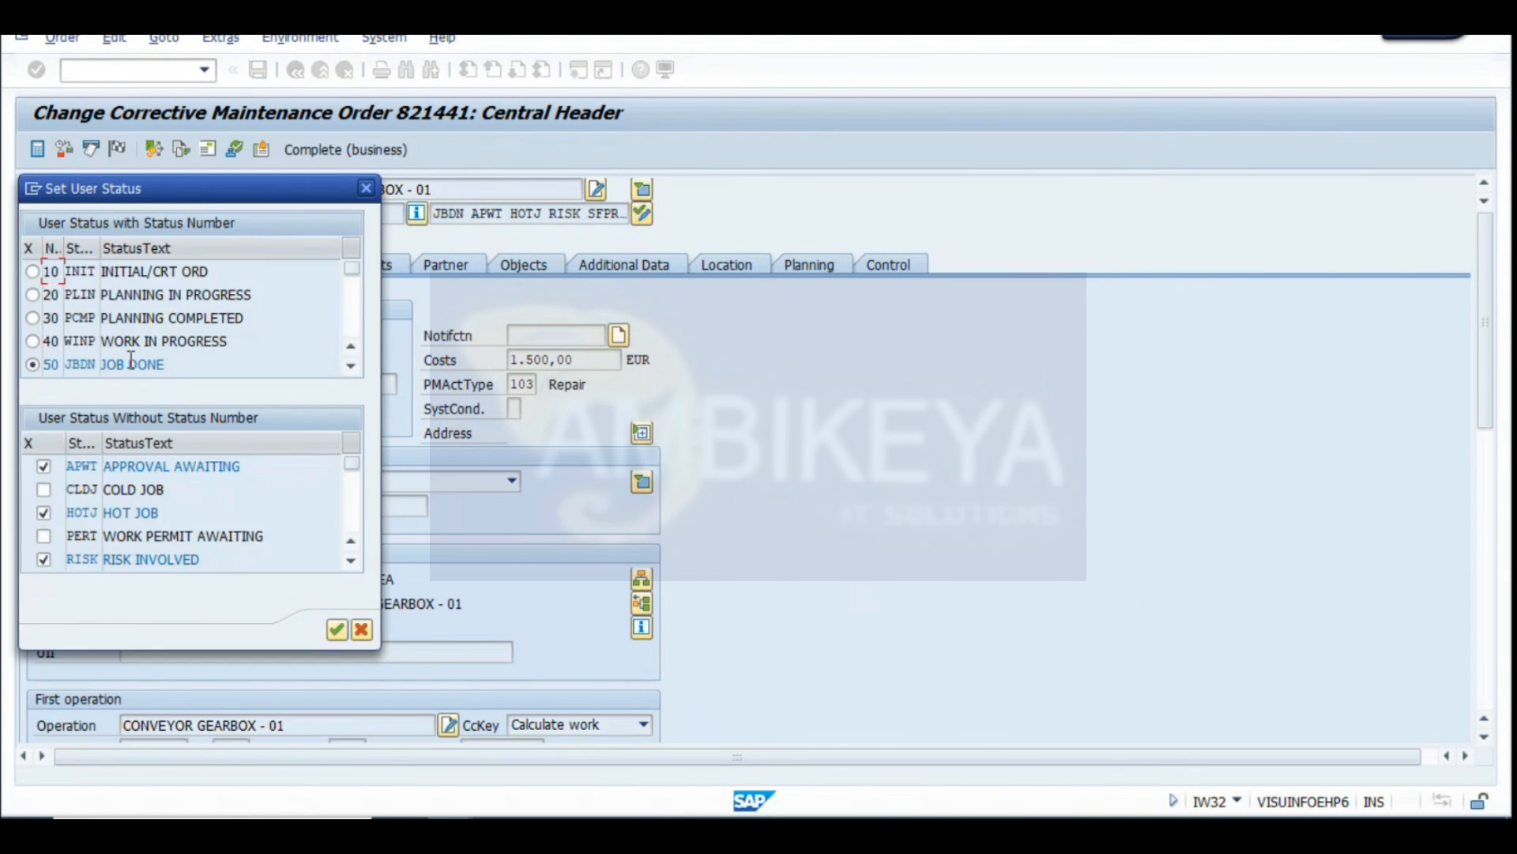
{"action": "left_click", "coordinate": [366, 189]}
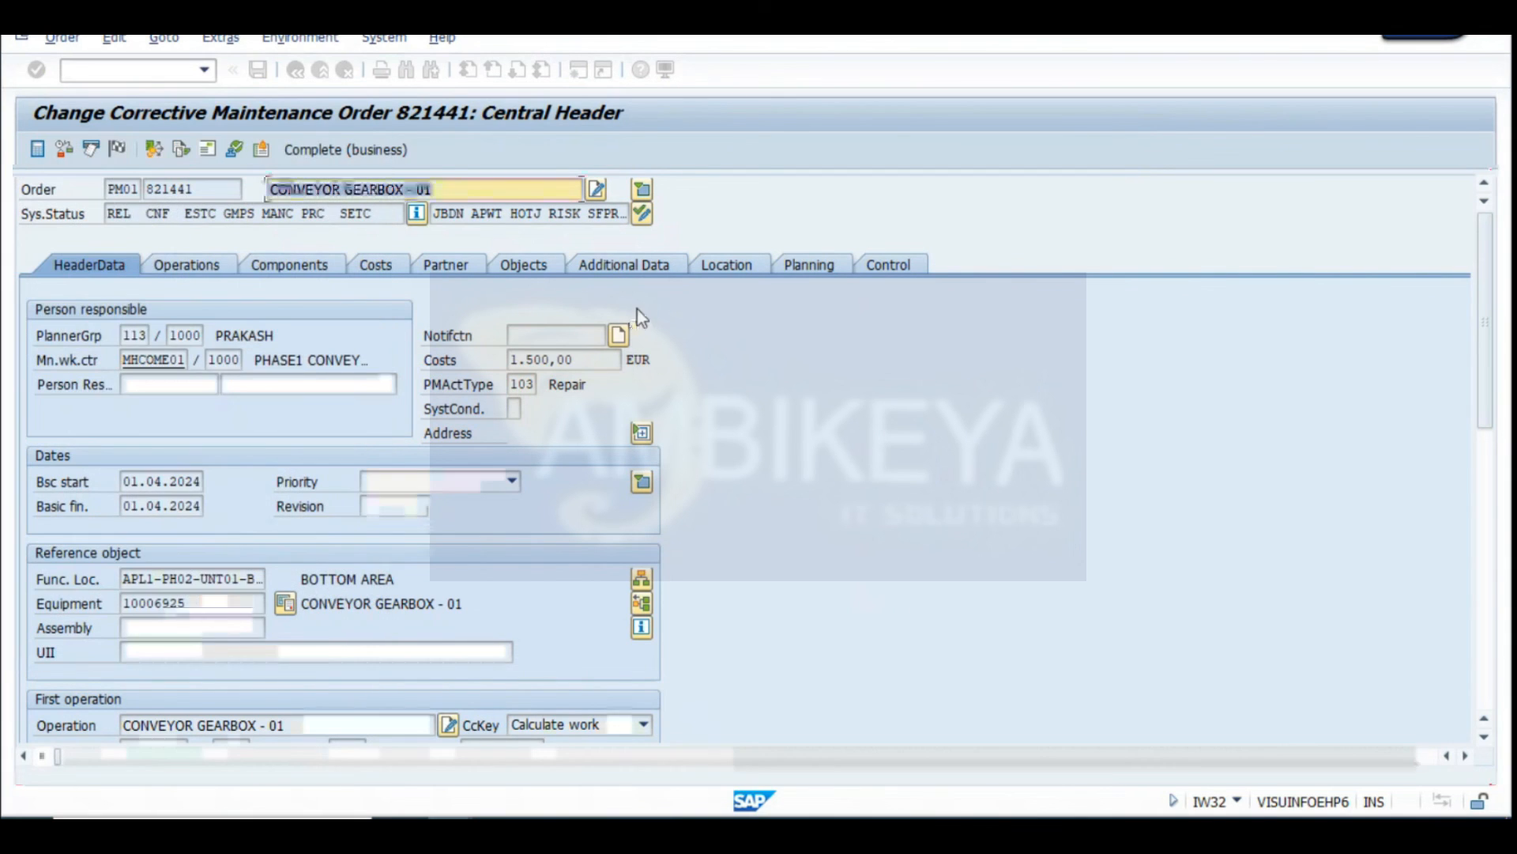
{"action": "left_click", "coordinate": [513, 217]}
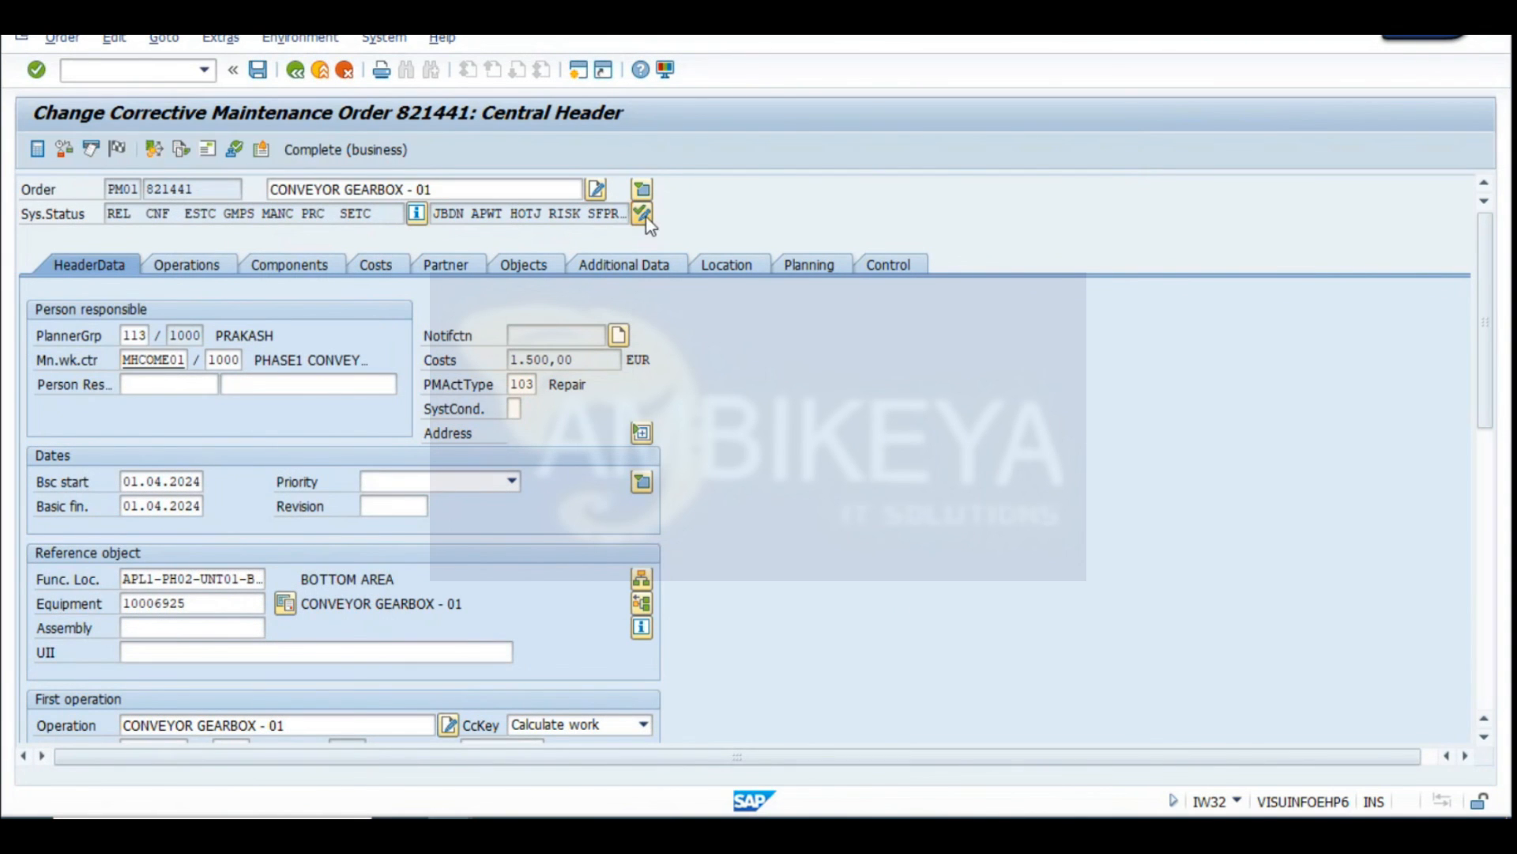
{"action": "left_click", "coordinate": [646, 216]}
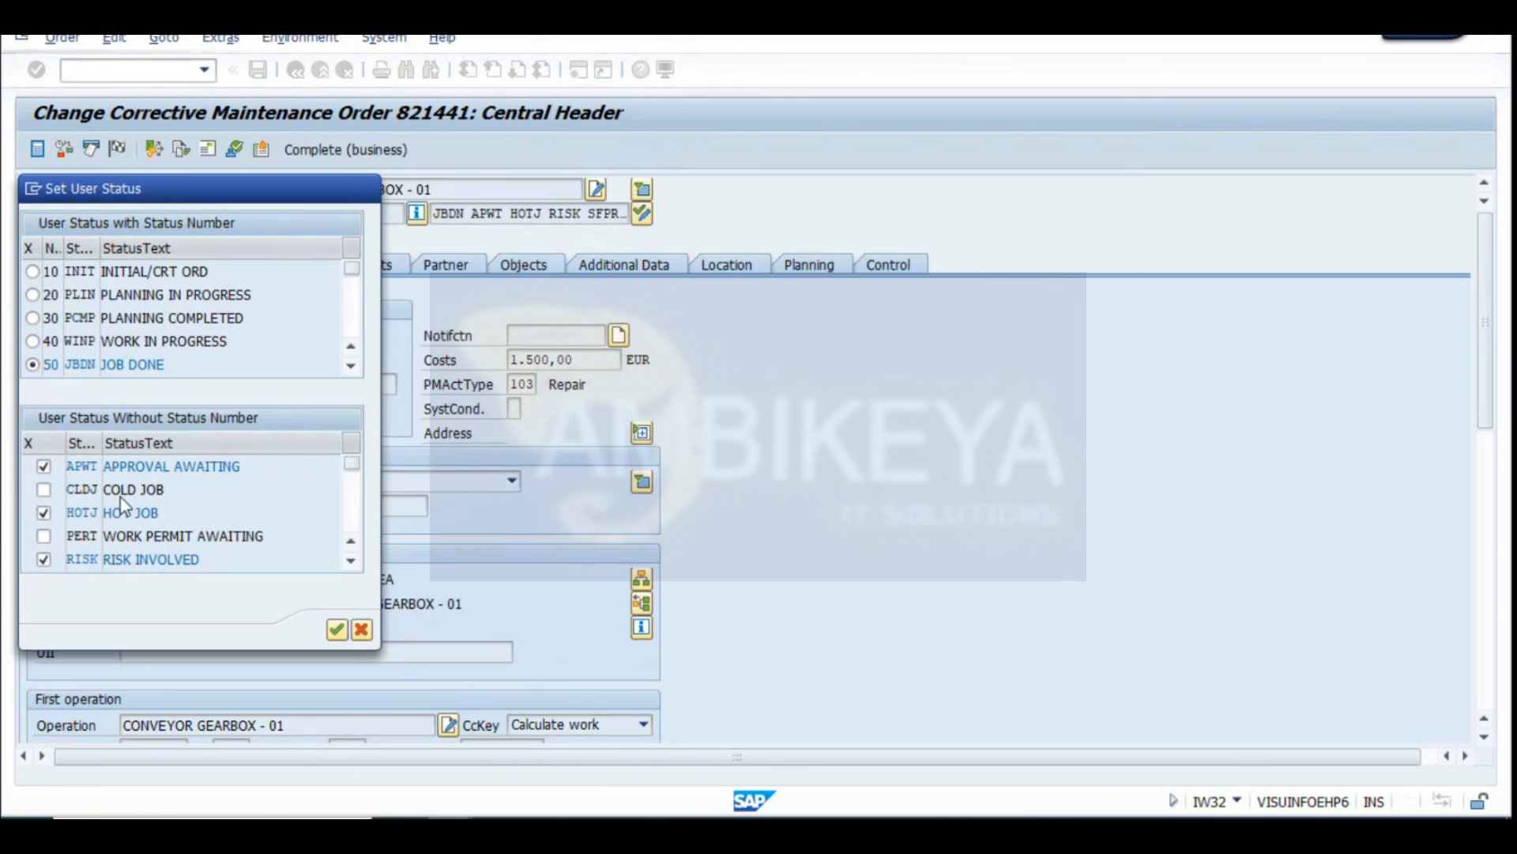
{"action": "scroll", "coordinate": [115, 510], "scroll_direction": "down", "scroll_amount": 1}
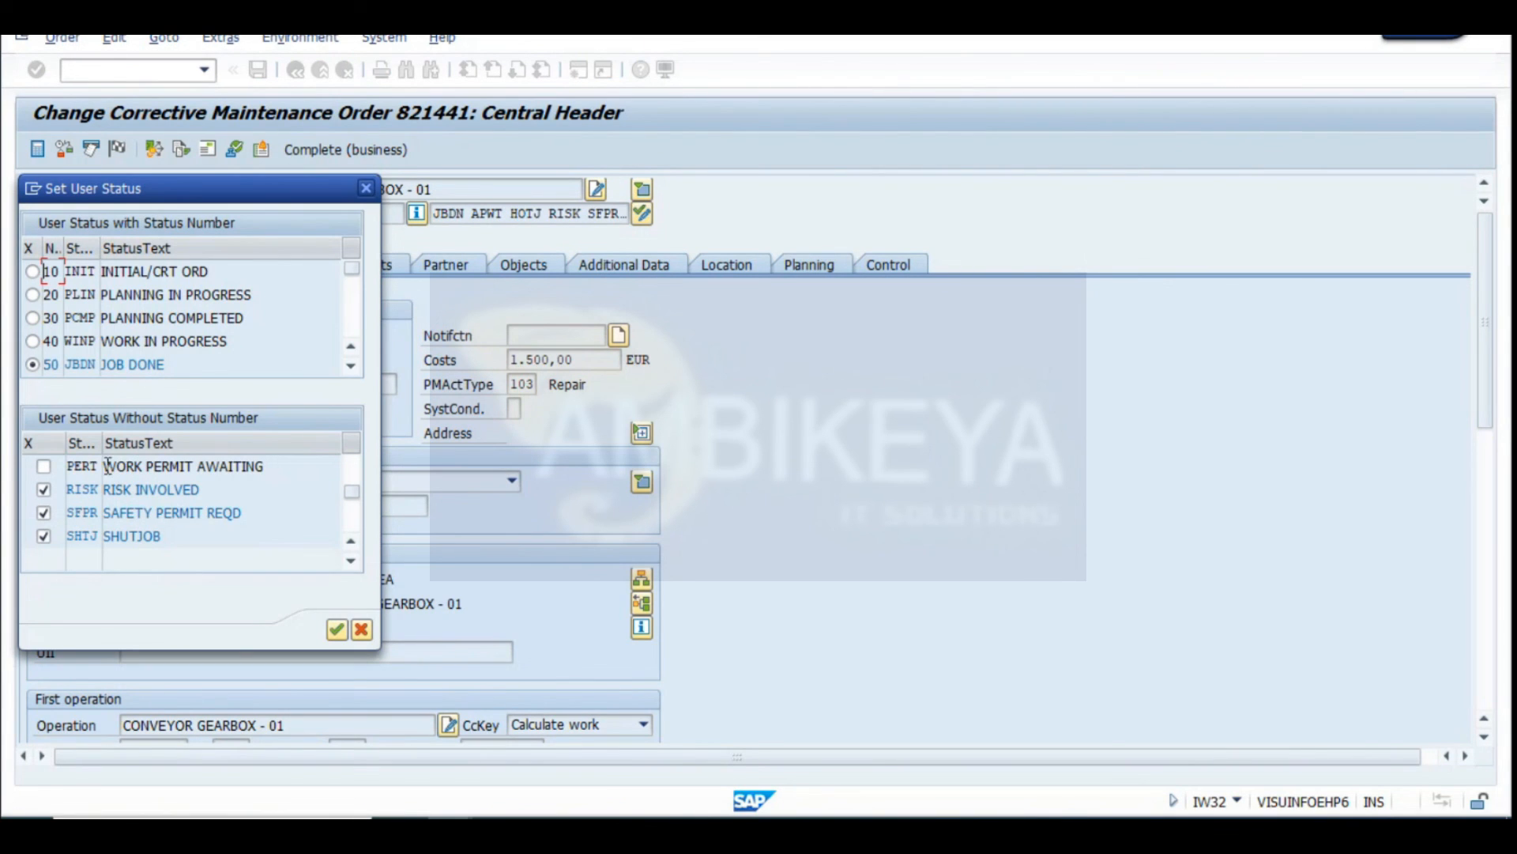
{"action": "left_click_drag", "start_coordinate": [108, 465], "coordinate": [279, 463]}
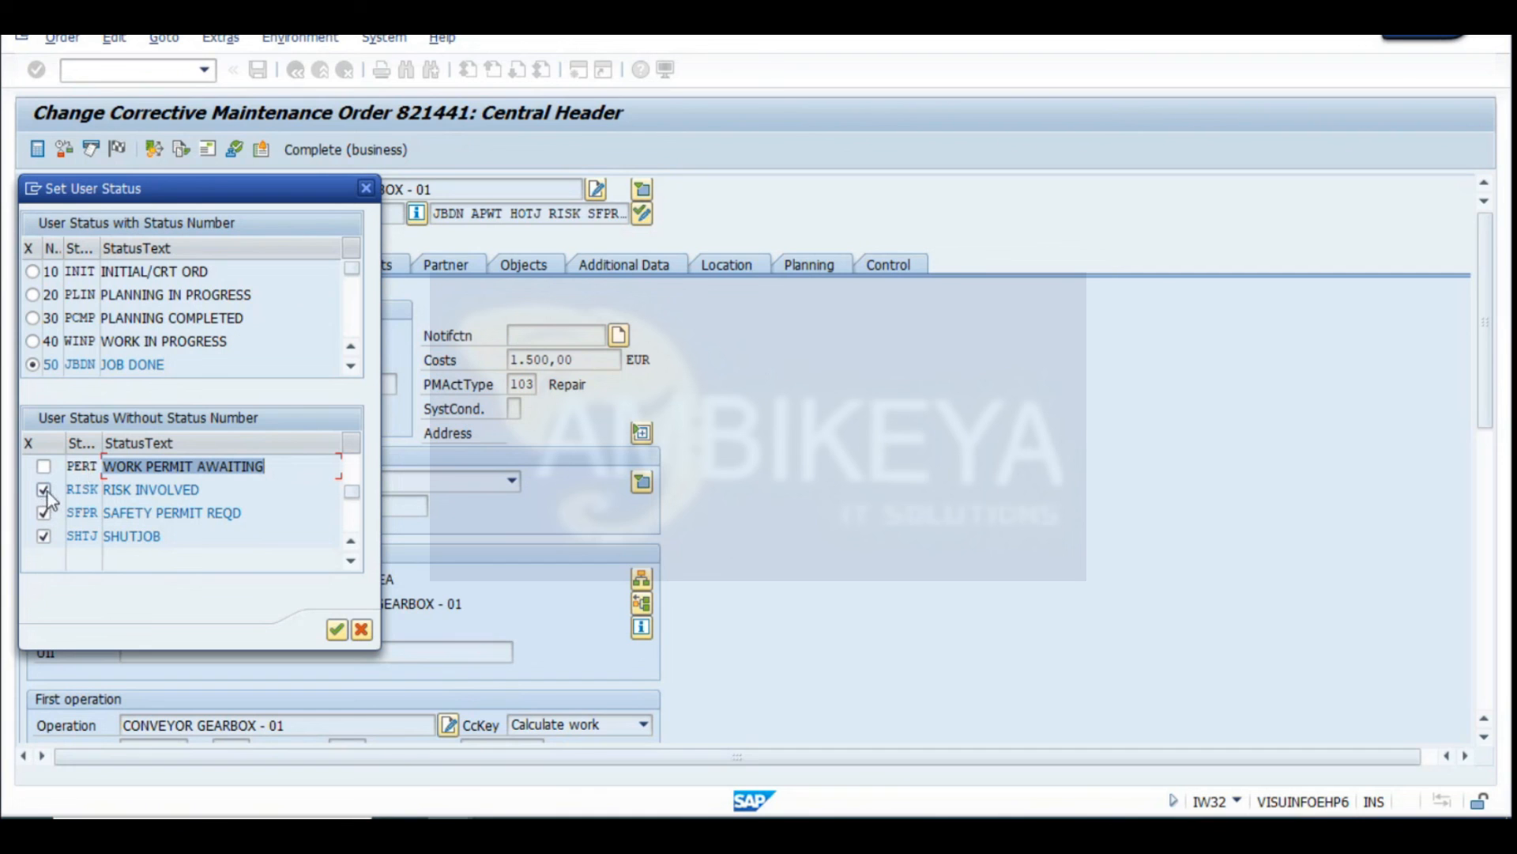
{"action": "left_click", "coordinate": [366, 188]}
{"action": "left_click", "coordinate": [485, 215]}
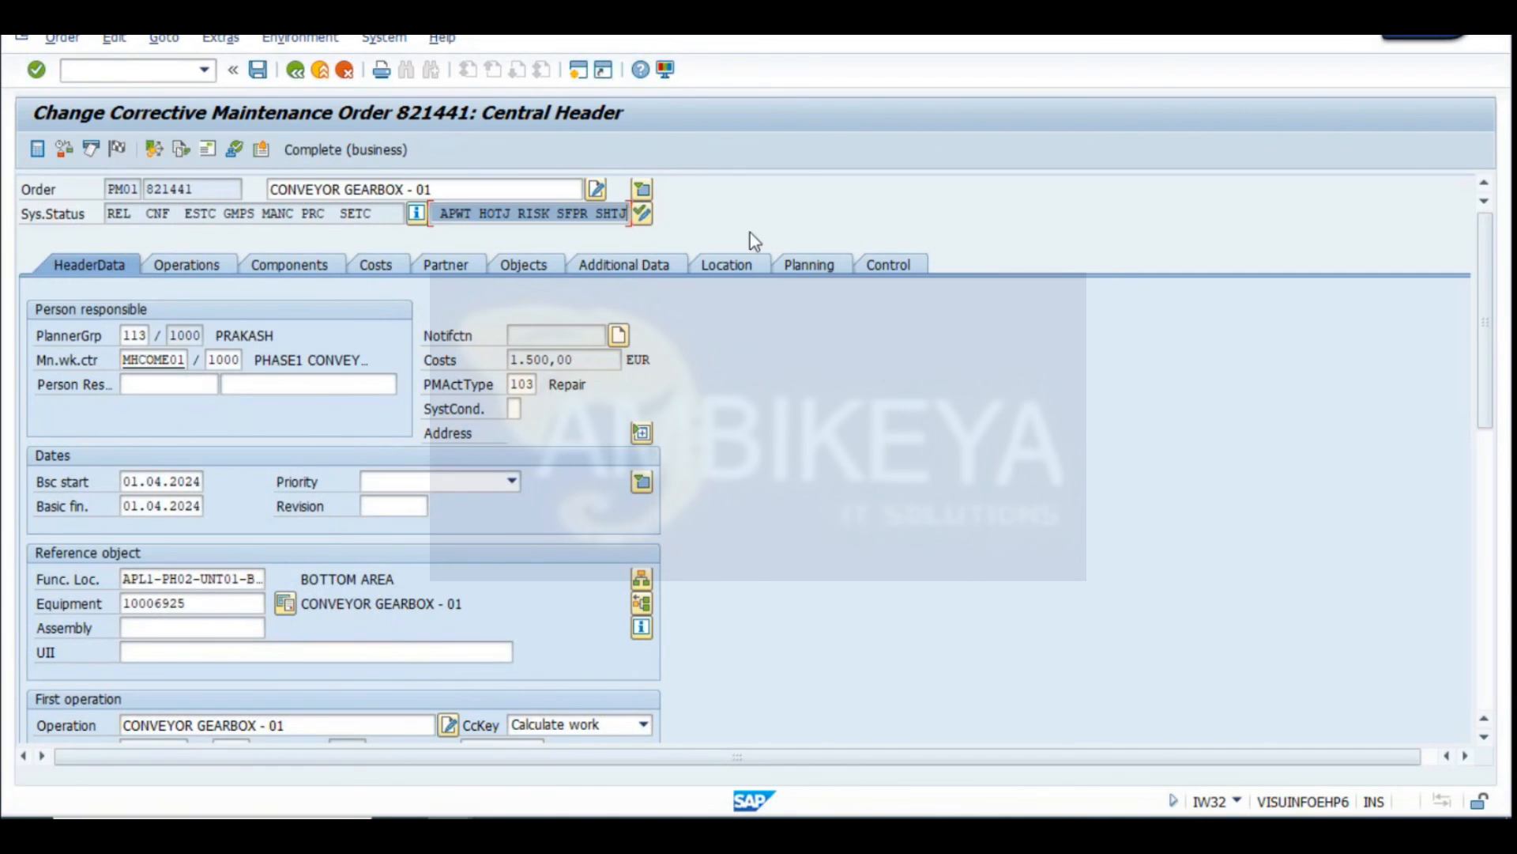
{"action": "left_click", "coordinate": [595, 207]}
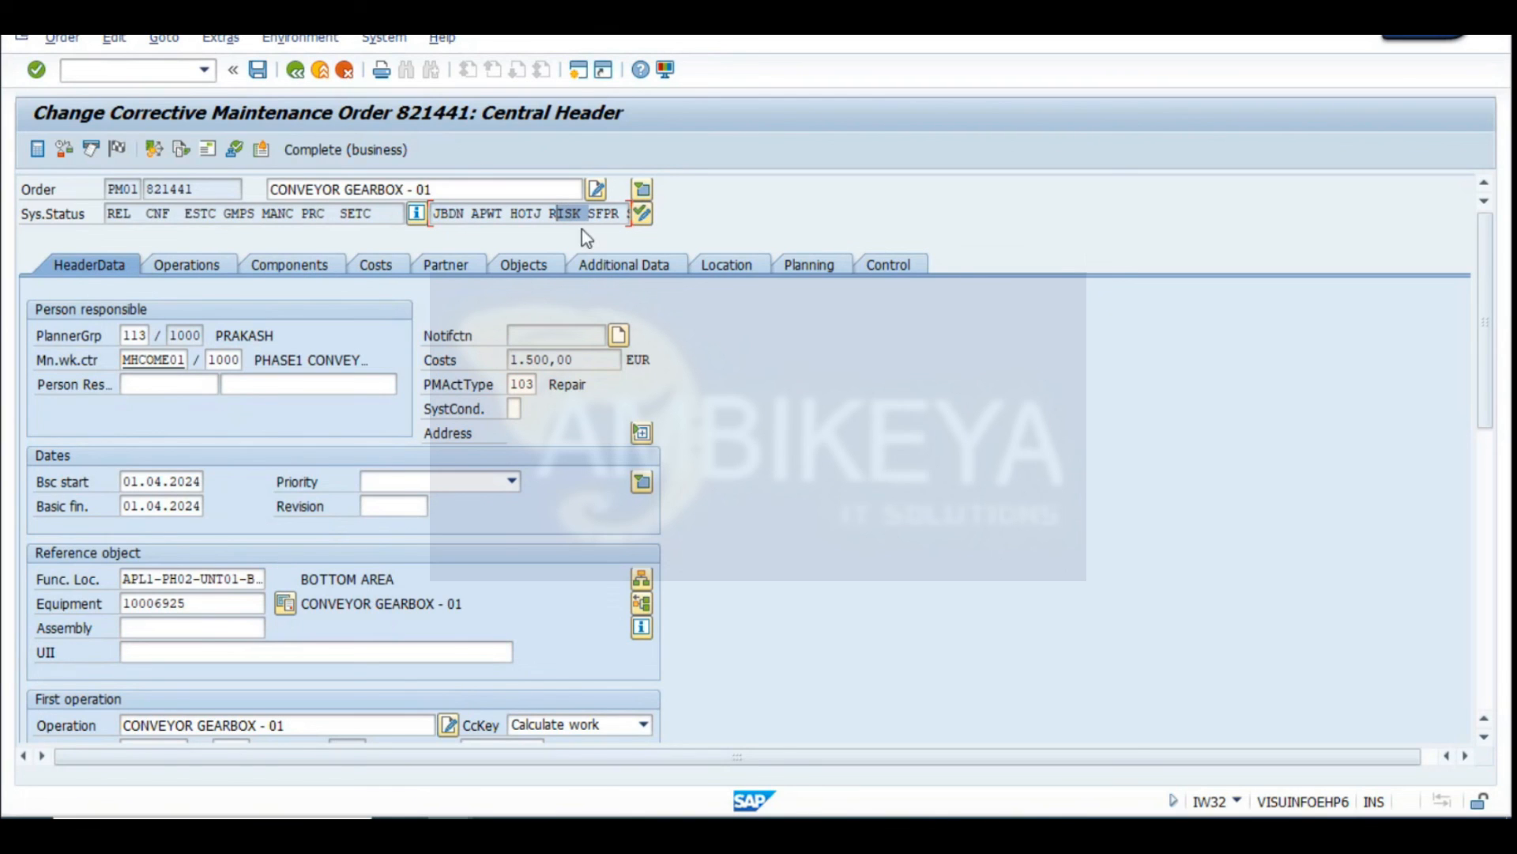
Save the maintenance order with its user statuses and reopen its header data
{"action": "left_click", "coordinate": [254, 71]}
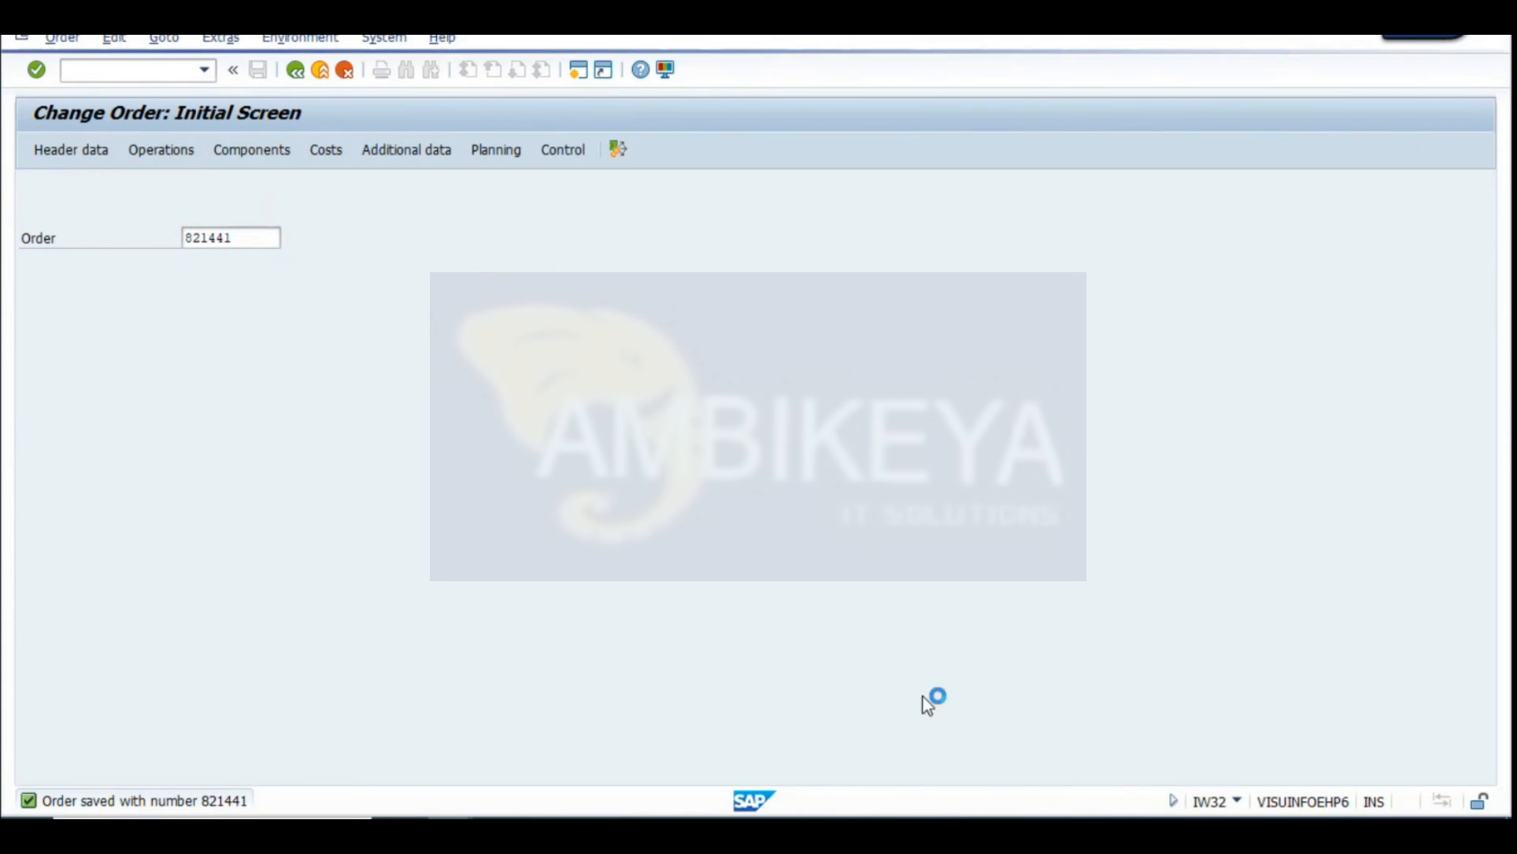
{"action": "left_click", "coordinate": [904, 828]}
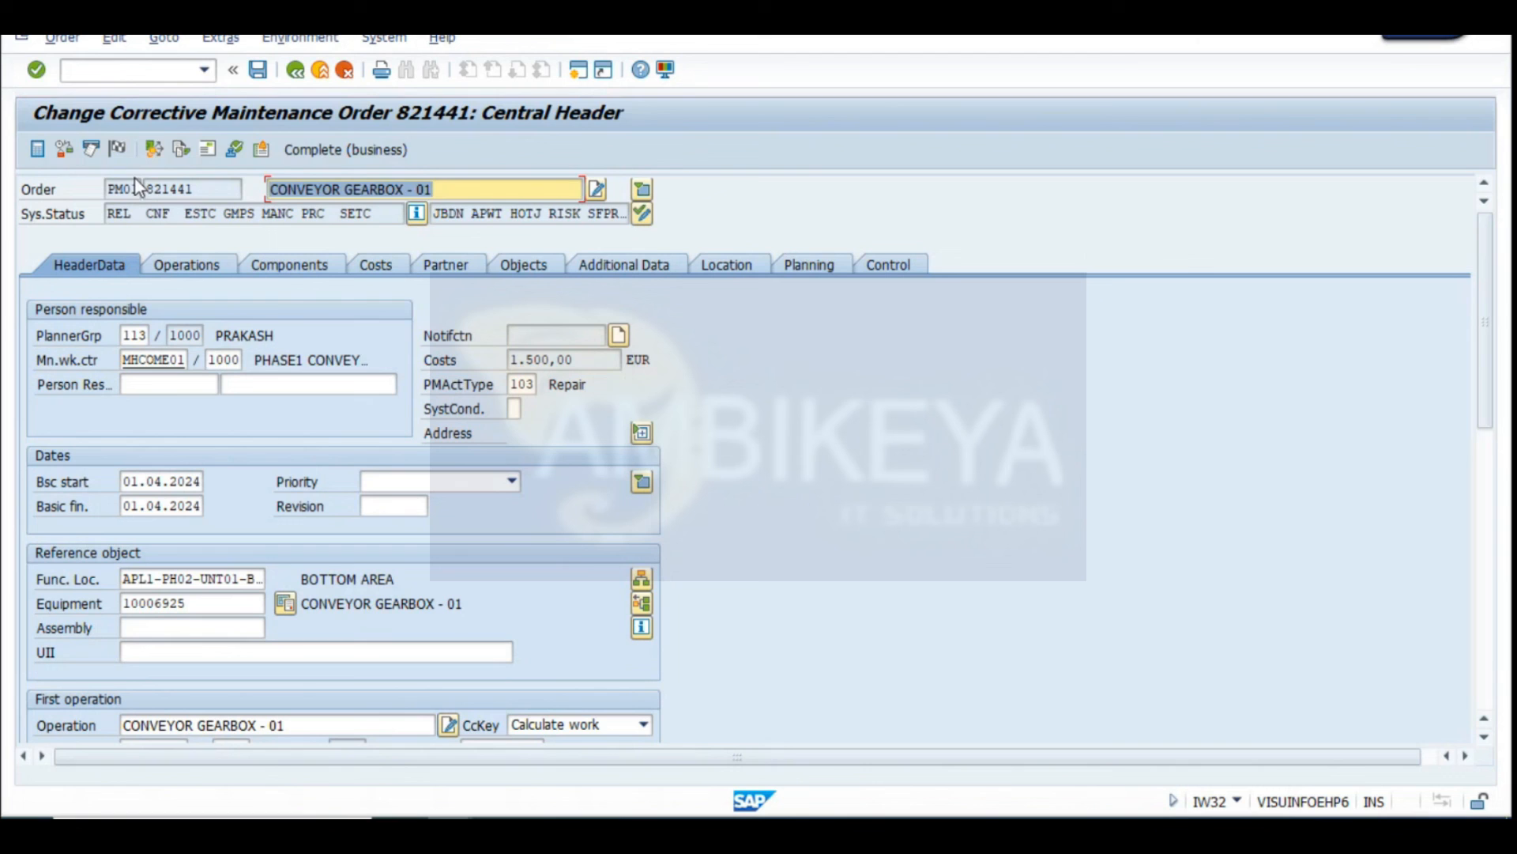
Technically complete the corrective maintenance order with the proposed completion settings
{"action": "left_click", "coordinate": [117, 149]}
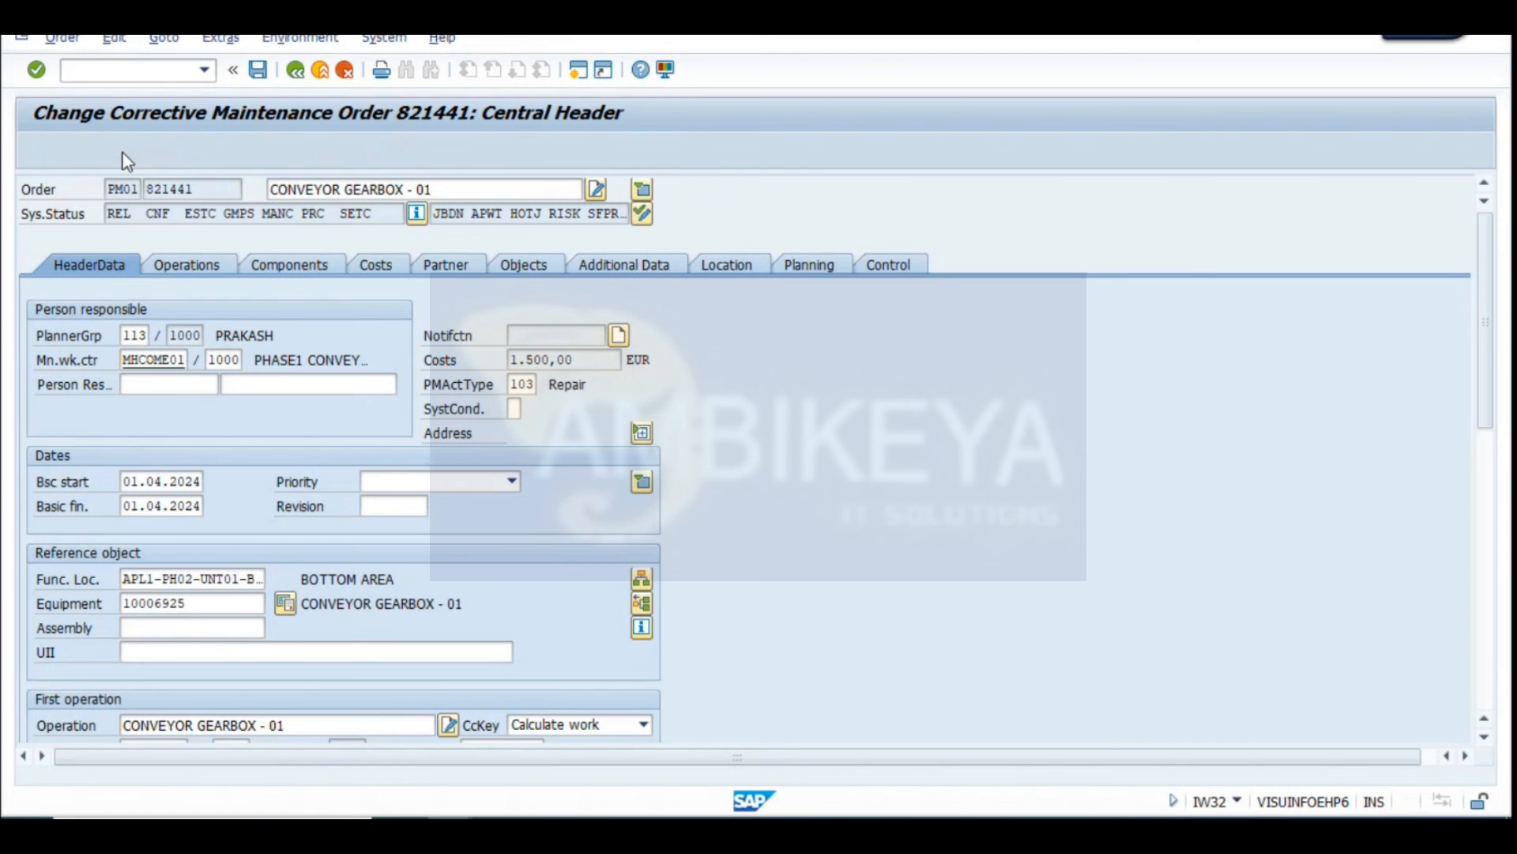
{"action": "left_click", "coordinate": [637, 488]}
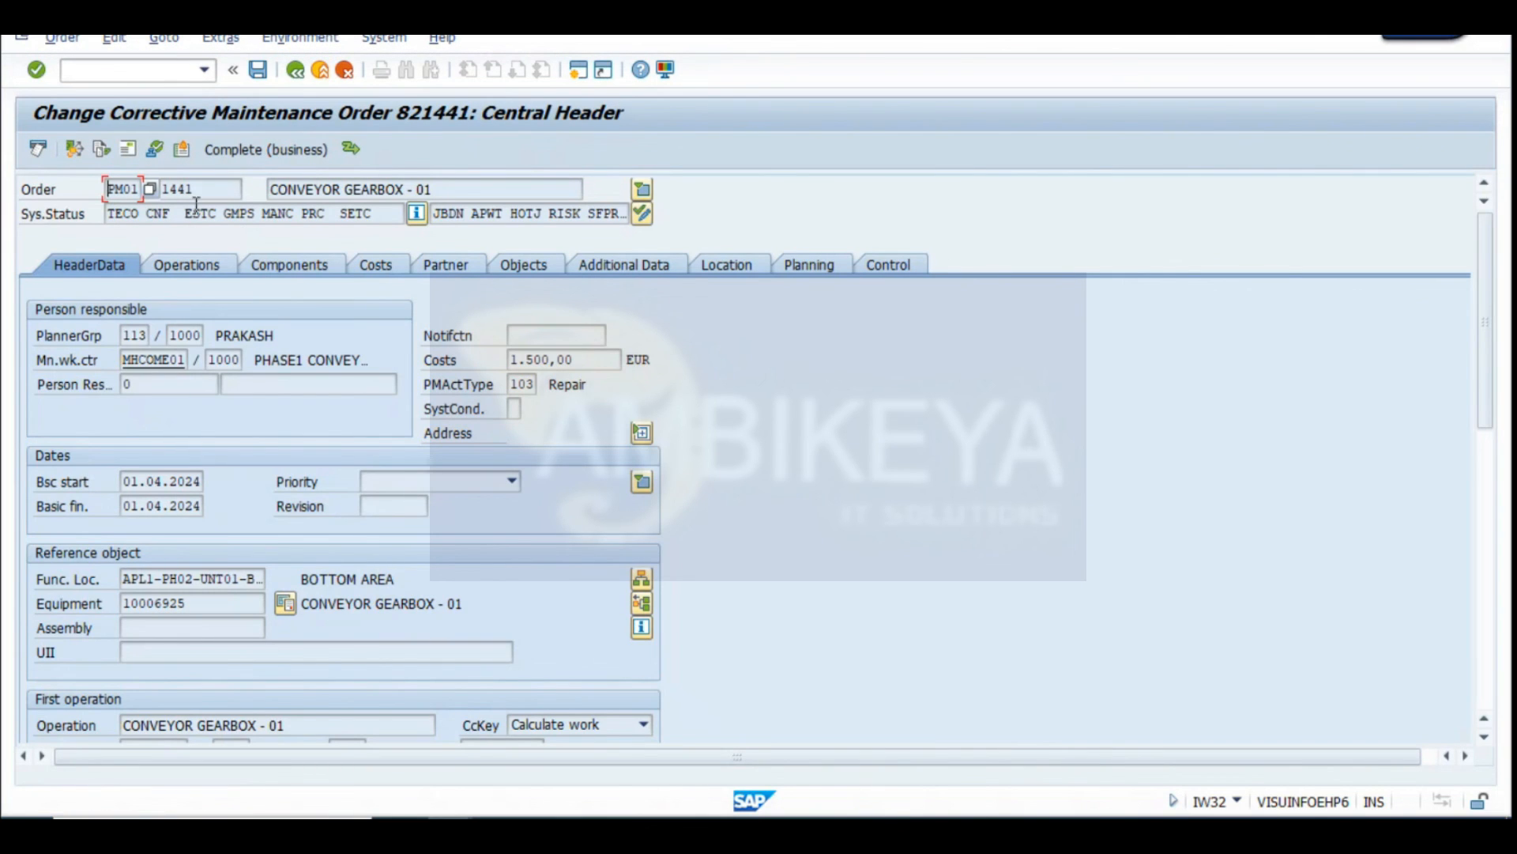
Try to complete the order for business, check the completion log and cancel the completion
{"action": "left_click", "coordinate": [256, 156]}
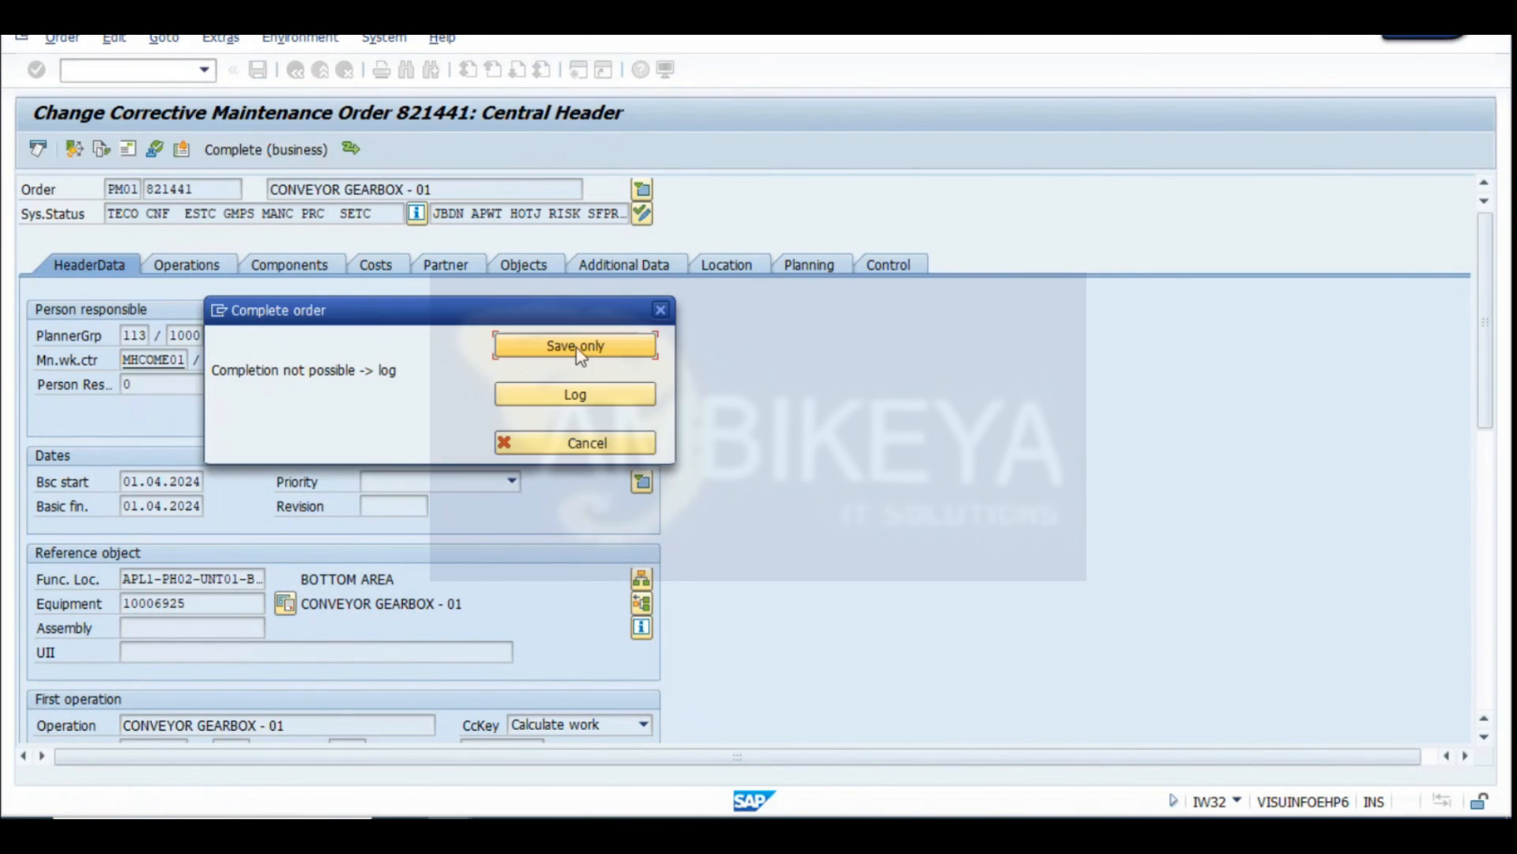
{"action": "left_click", "coordinate": [582, 396]}
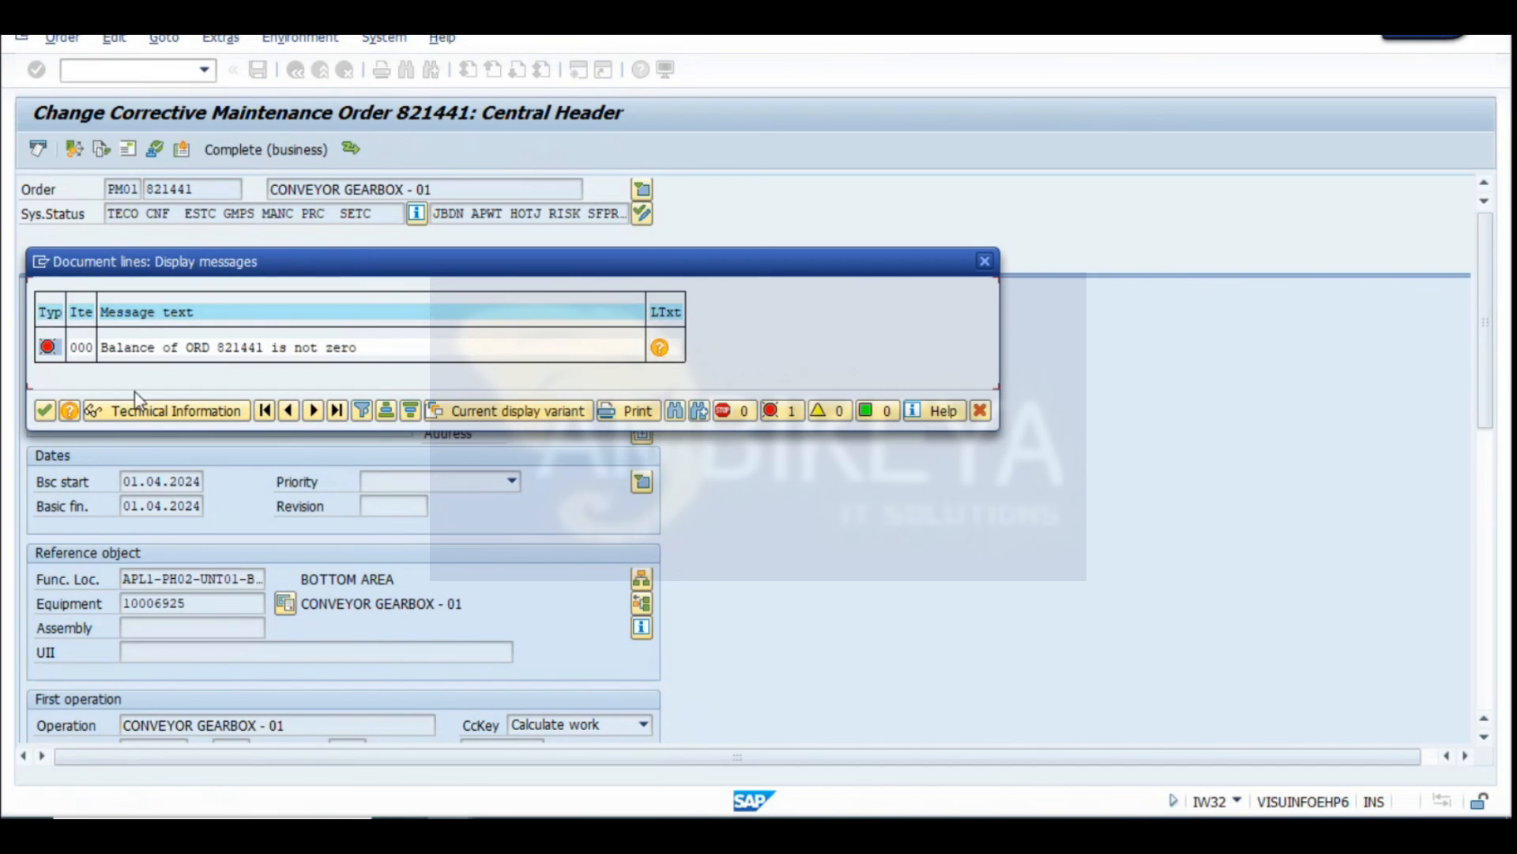
{"action": "left_click", "coordinate": [983, 262]}
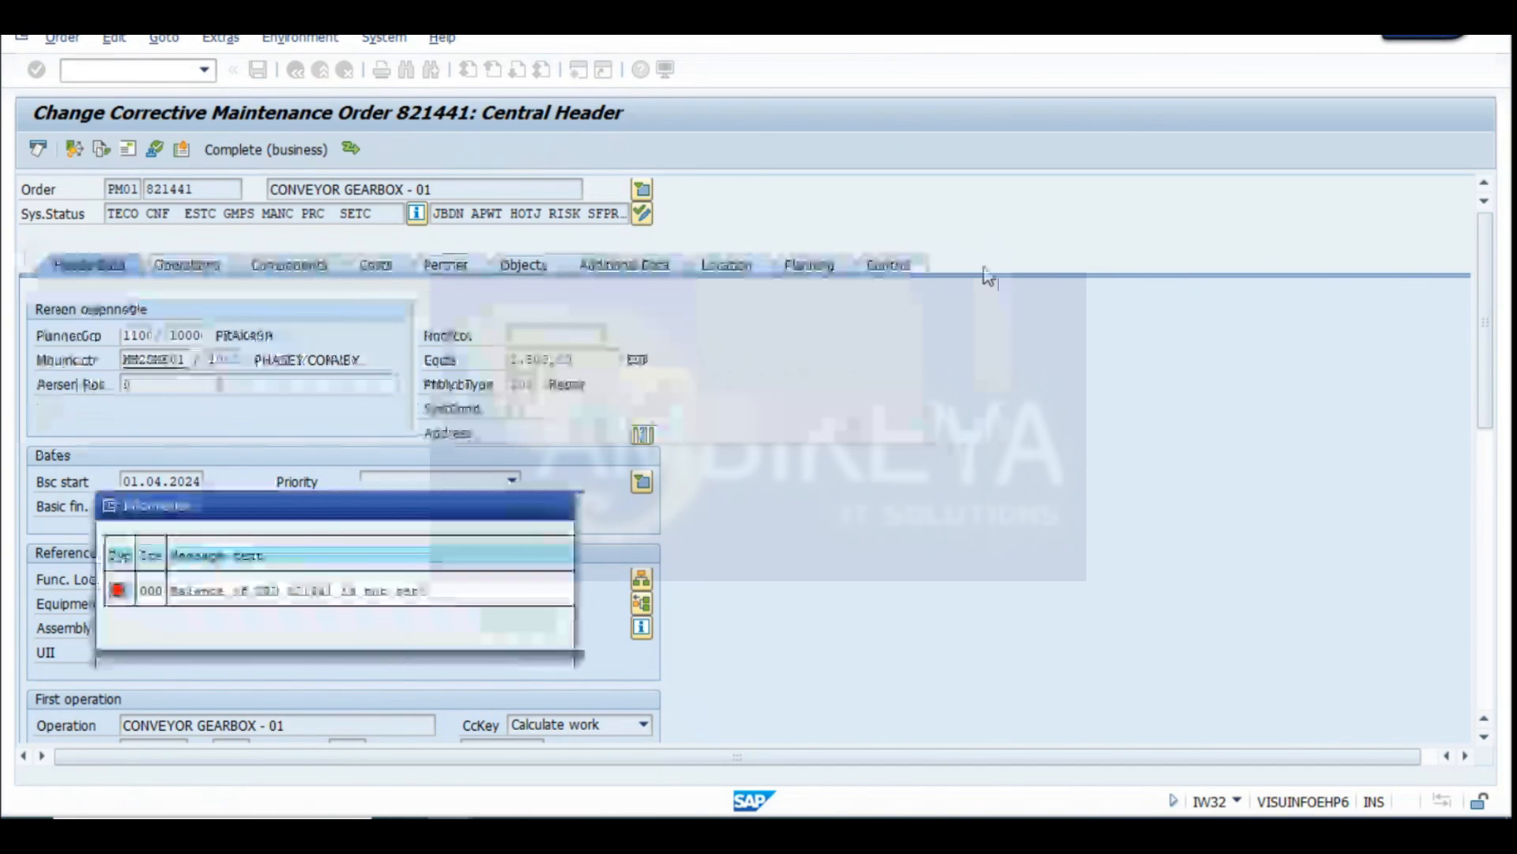
{"action": "left_click", "coordinate": [559, 504]}
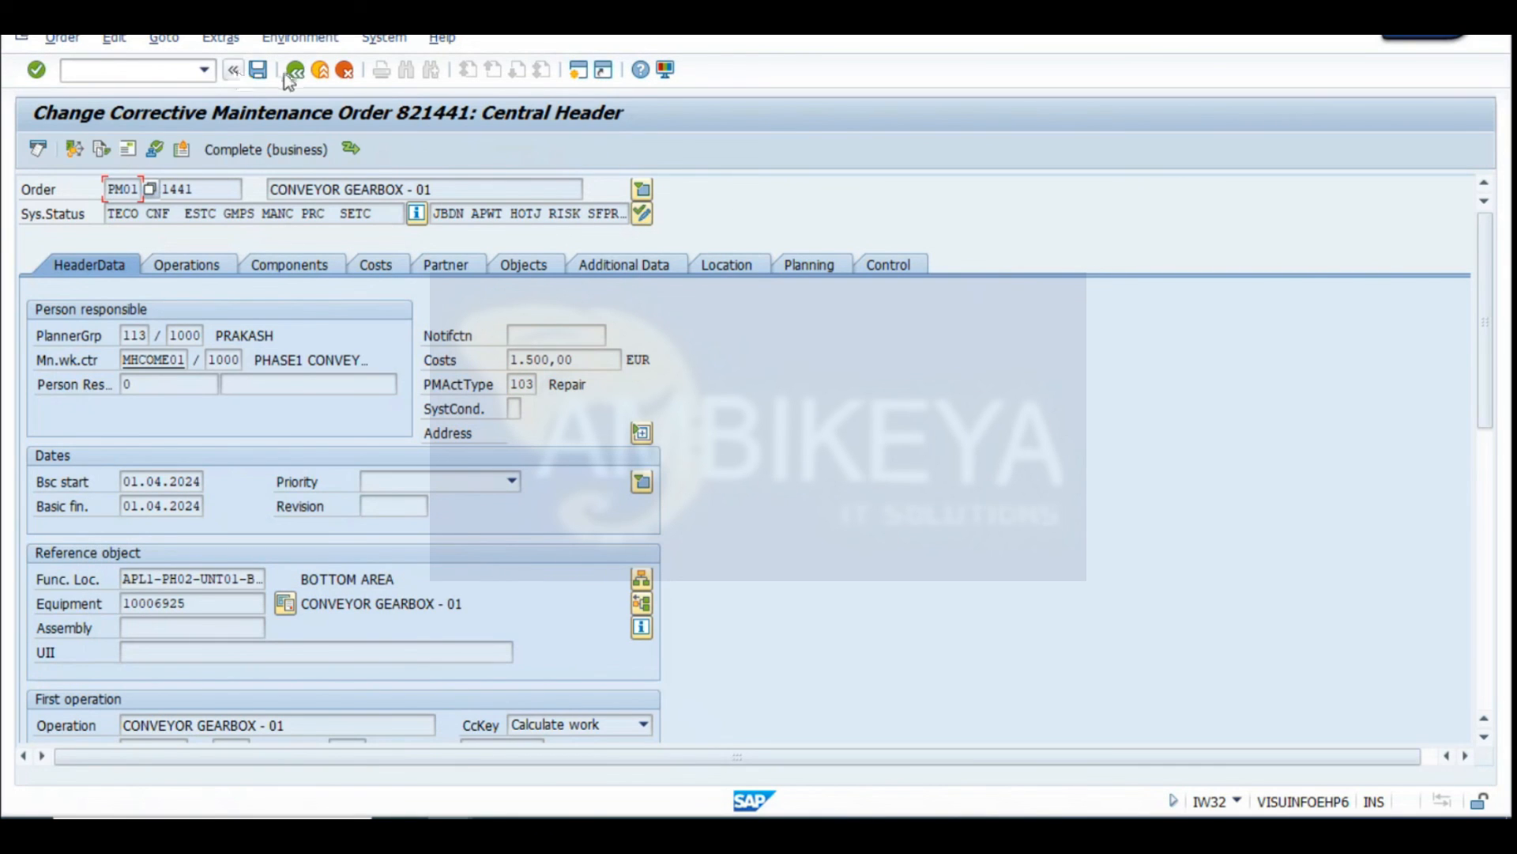
Copy the order number and exit the maintenance order, saving the technical completion
{"action": "double_click", "coordinate": [207, 191]}
{"action": "key", "text": "ctrl+c"}
{"action": "left_click", "coordinate": [295, 70]}
{"action": "left_click", "coordinate": [296, 425]}
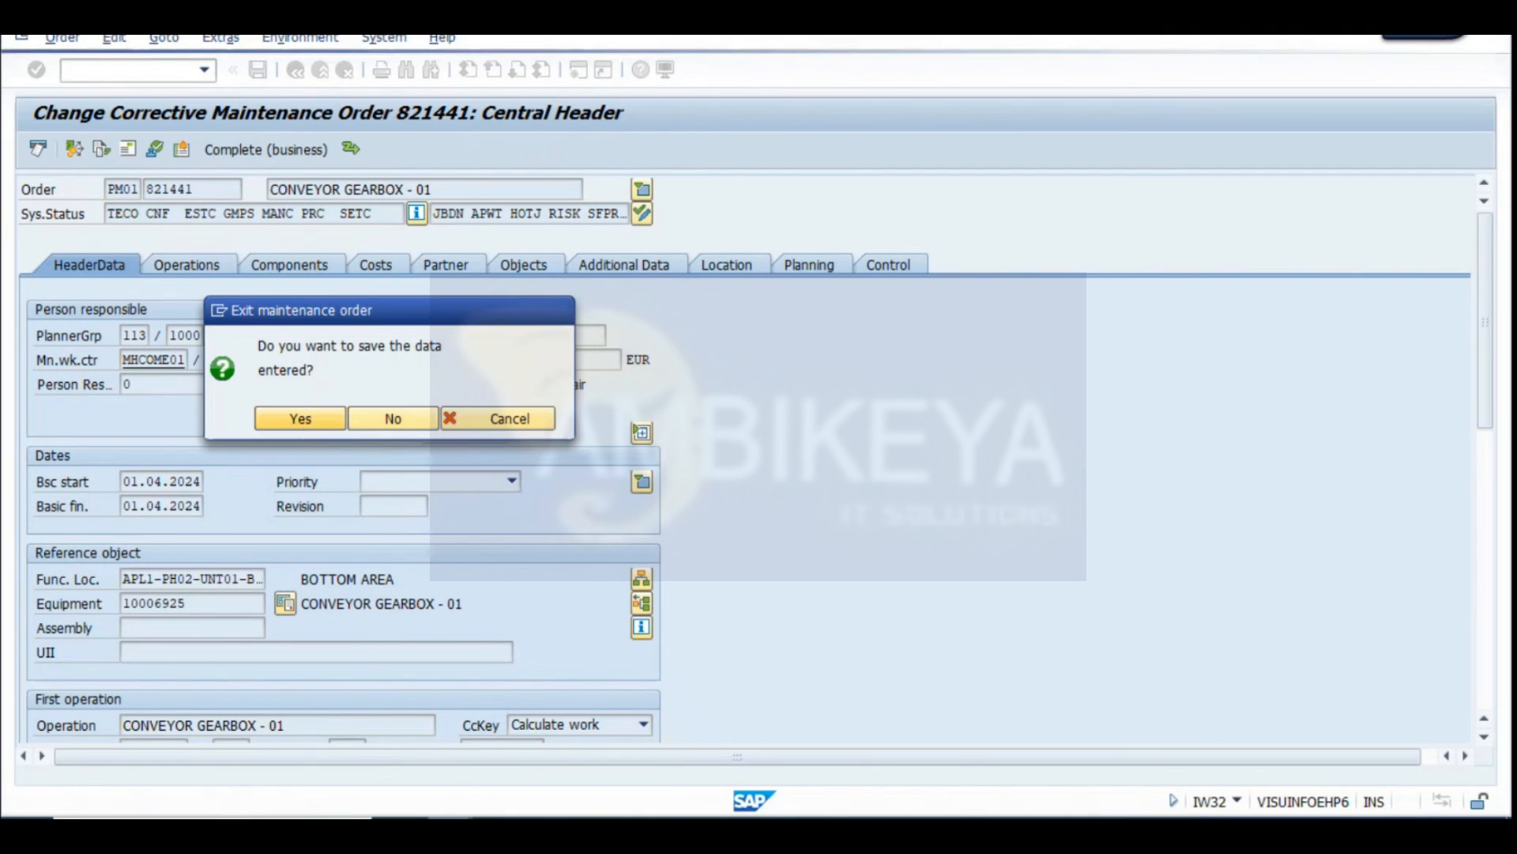
Run the actual overhead calculation (KGI2) for the order in period 4, fiscal year 2024, without test run, and display its debits
{"action": "mouse_move", "coordinate": [474, 810]}
{"action": "left_click", "coordinate": [819, 758]}
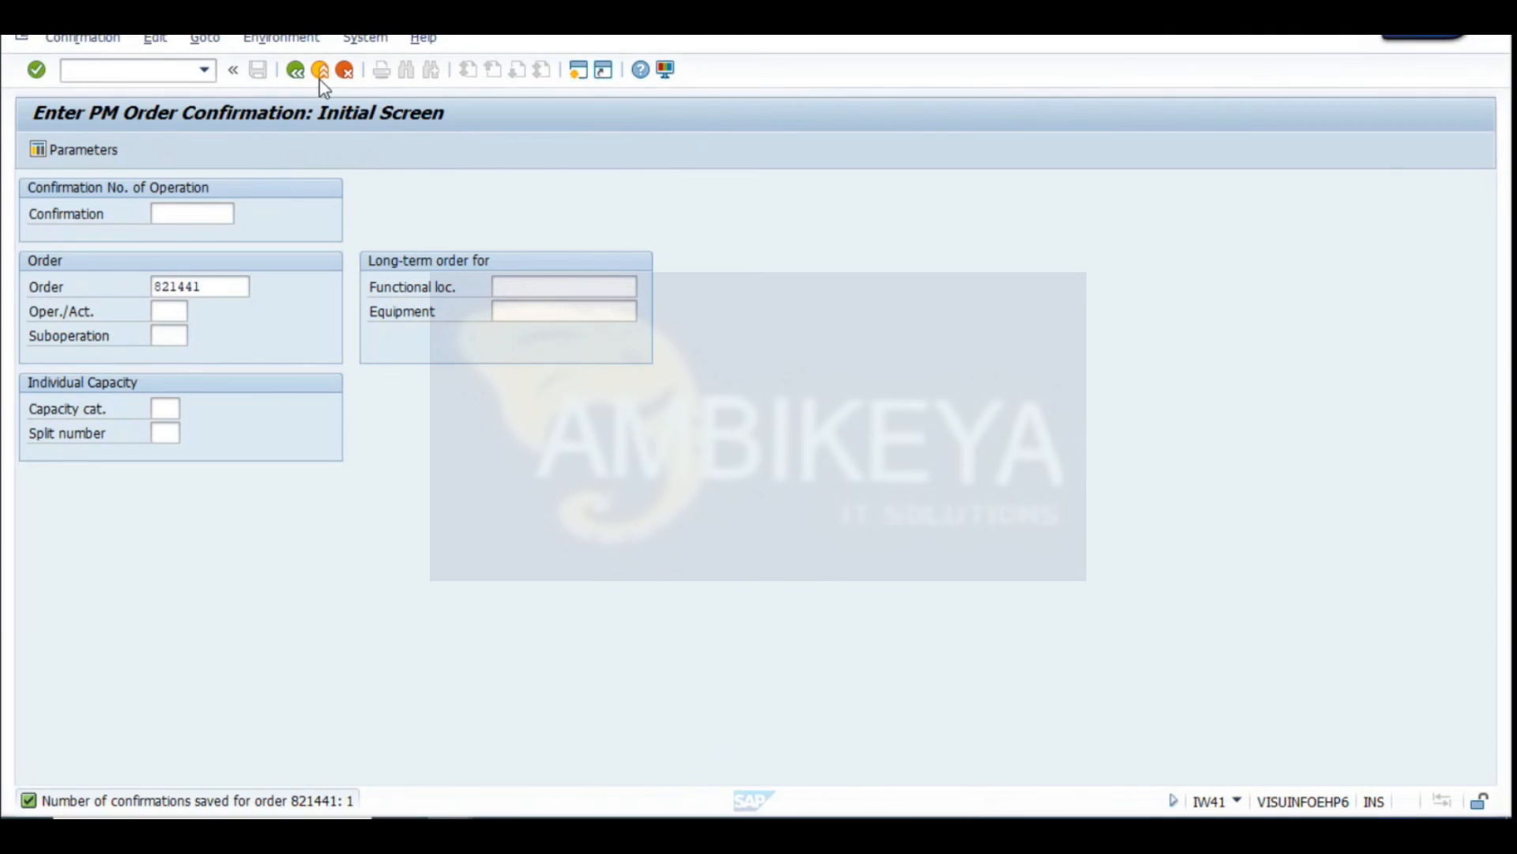
{"action": "left_click", "coordinate": [300, 71]}
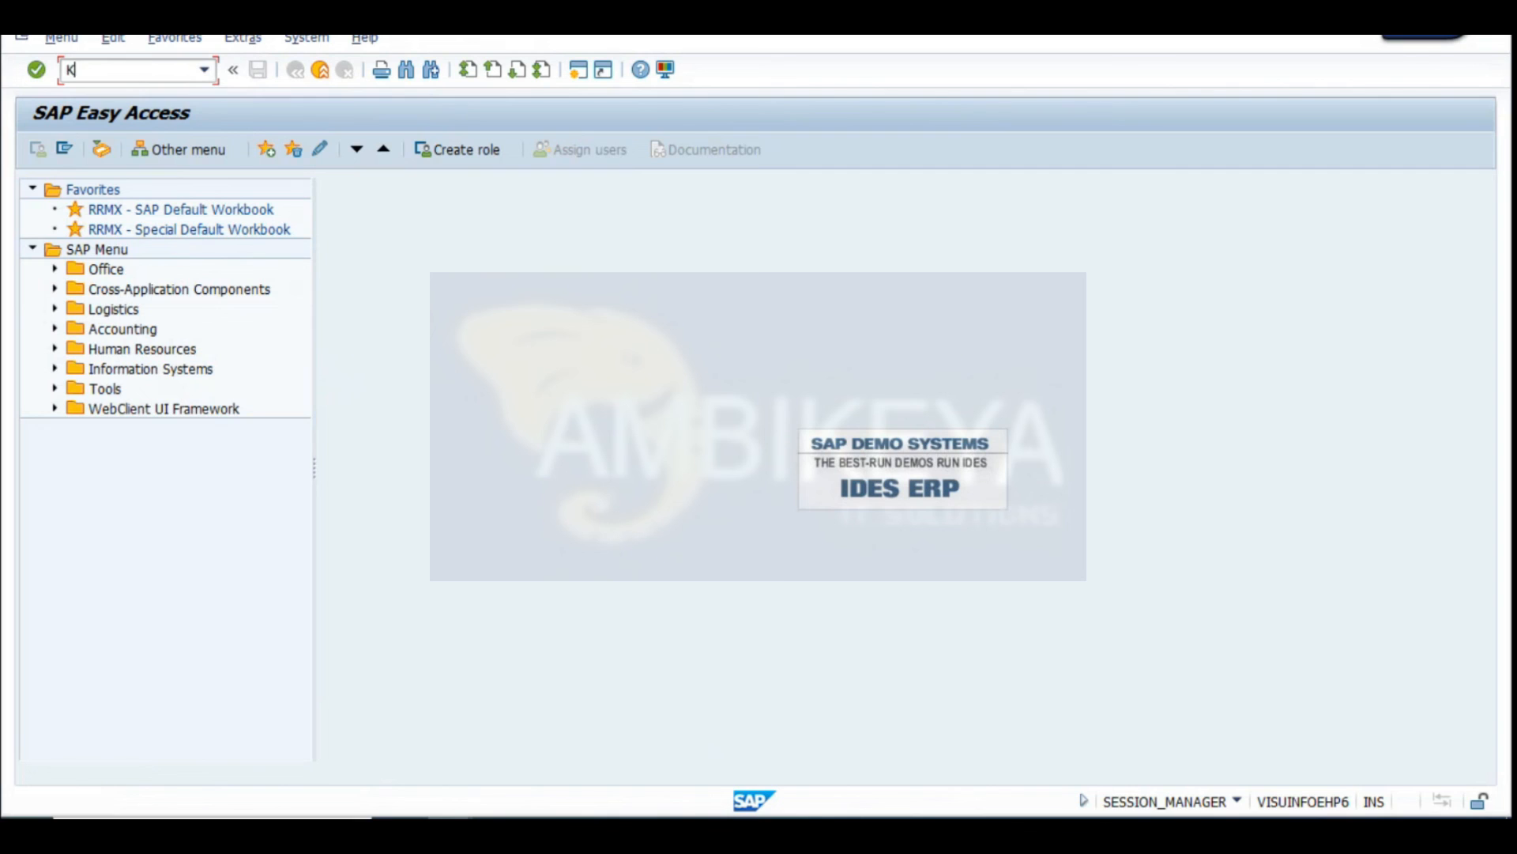
{"action": "key", "text": "Return"}
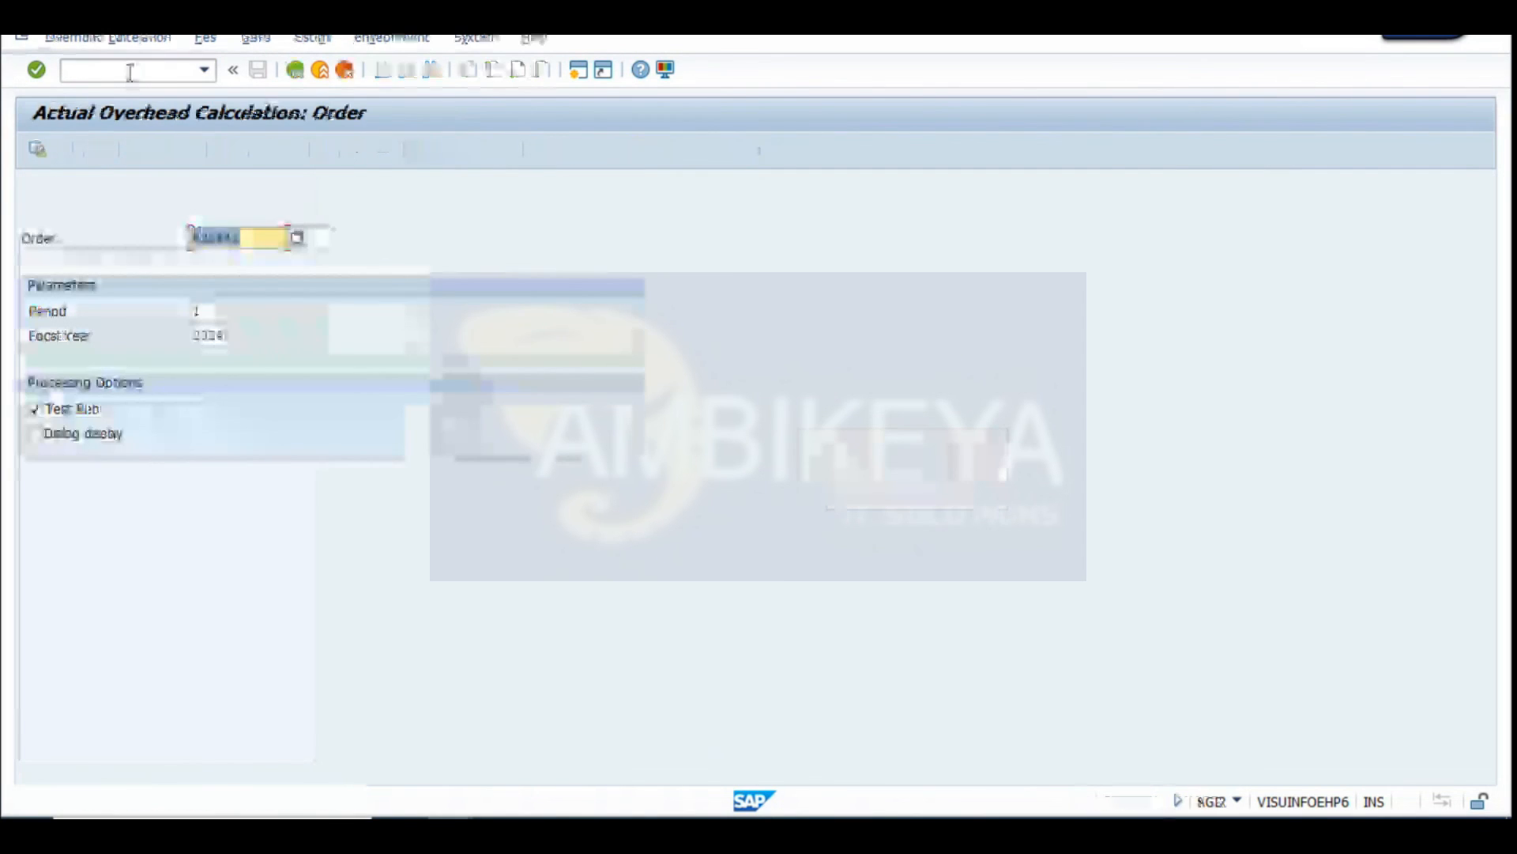
{"action": "key", "text": "Tab"}
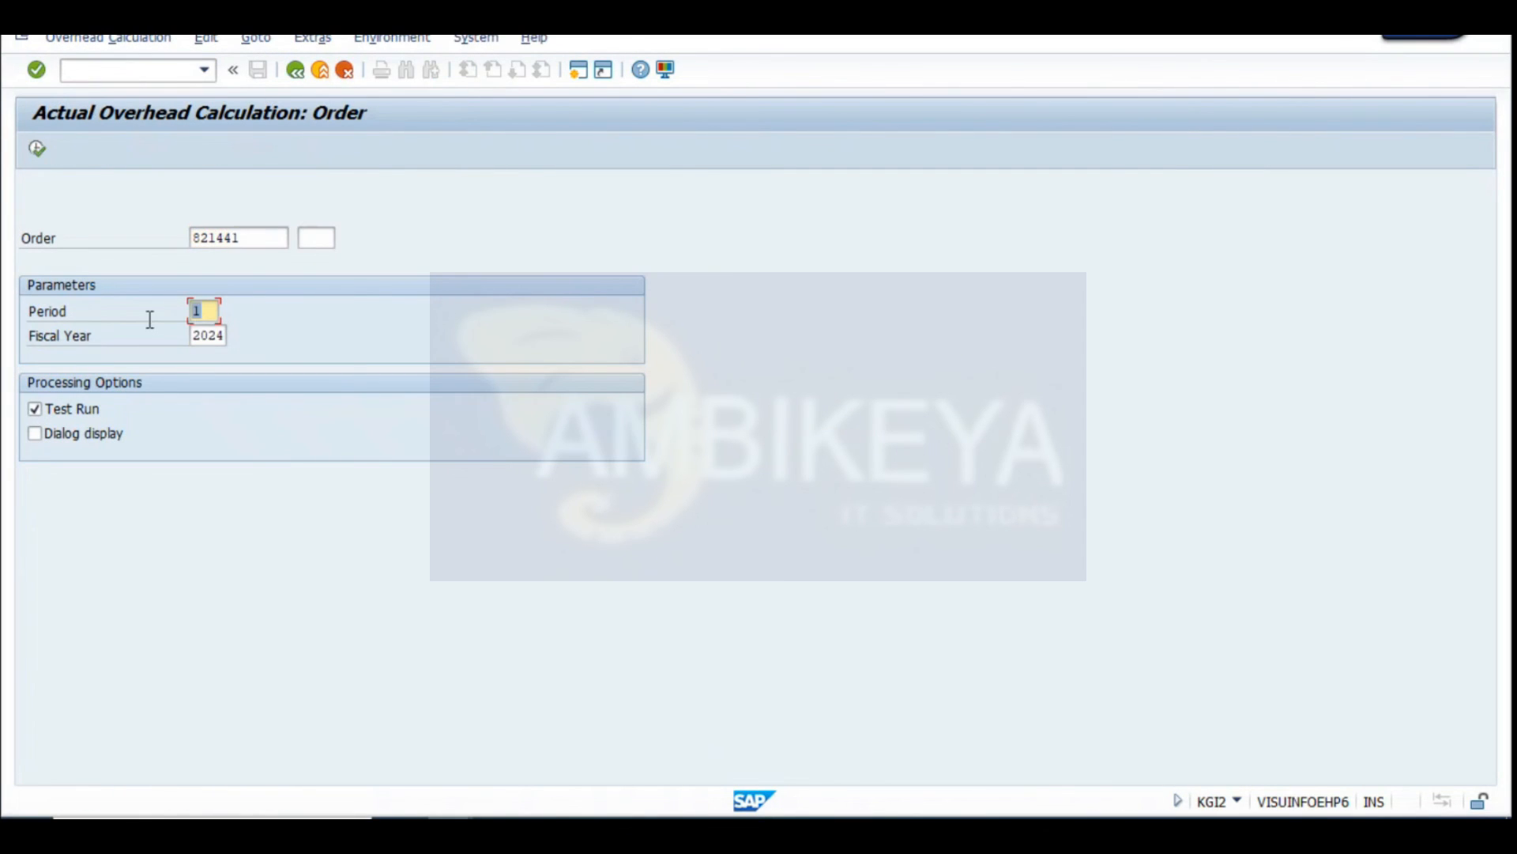
{"action": "type", "text": "4"}
{"action": "key", "text": "Tab"}
{"action": "left_click", "coordinate": [75, 409]}
{"action": "left_click", "coordinate": [37, 148]}
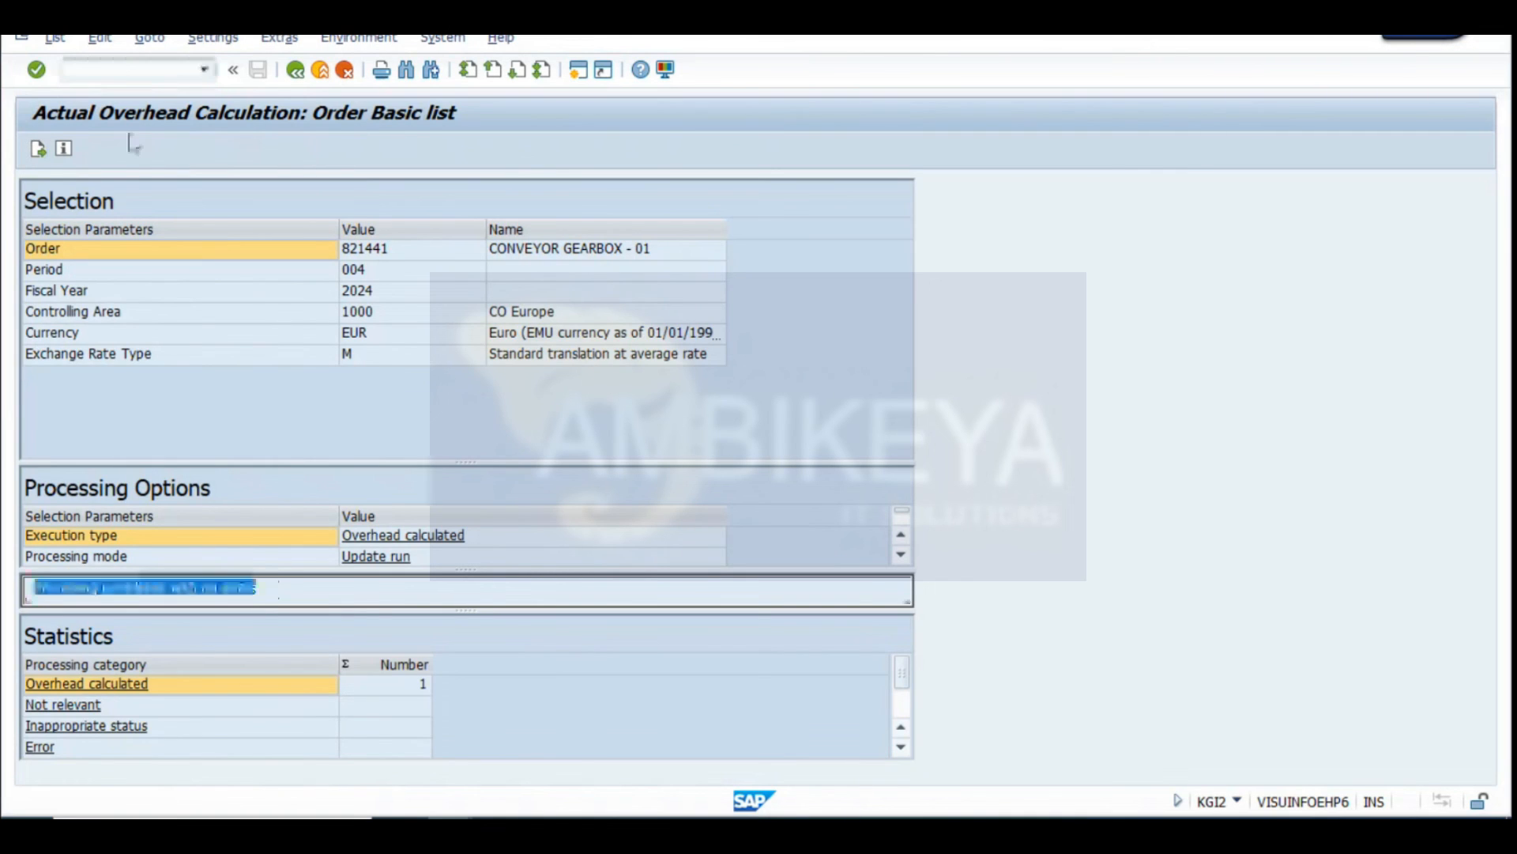
{"action": "left_click", "coordinate": [37, 149]}
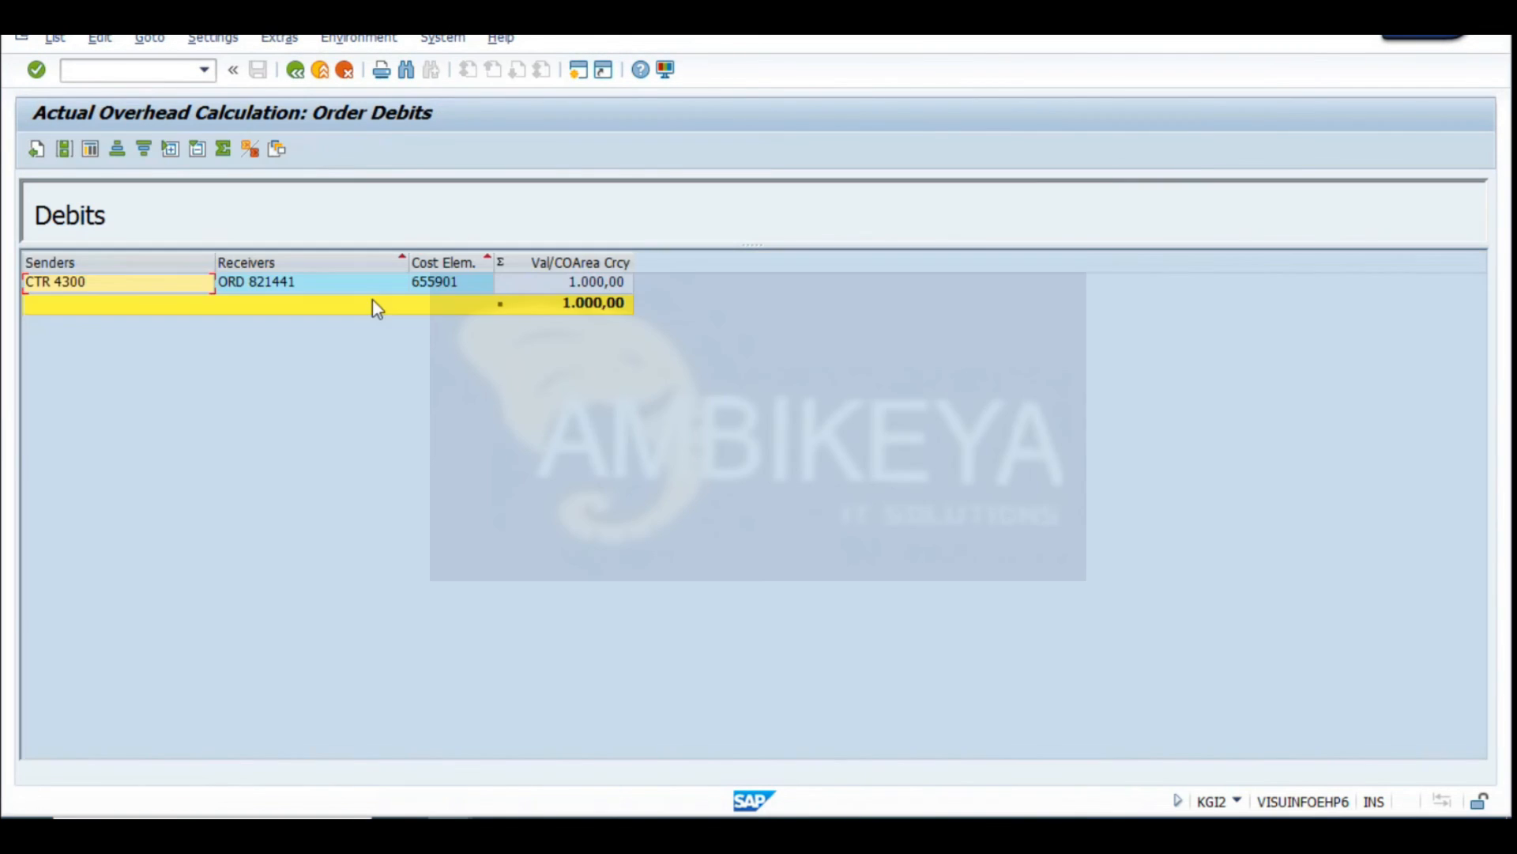
Settle the order with KO88 for period 4 of 2024 as an update run and display the settled values
{"action": "left_click", "coordinate": [295, 70]}
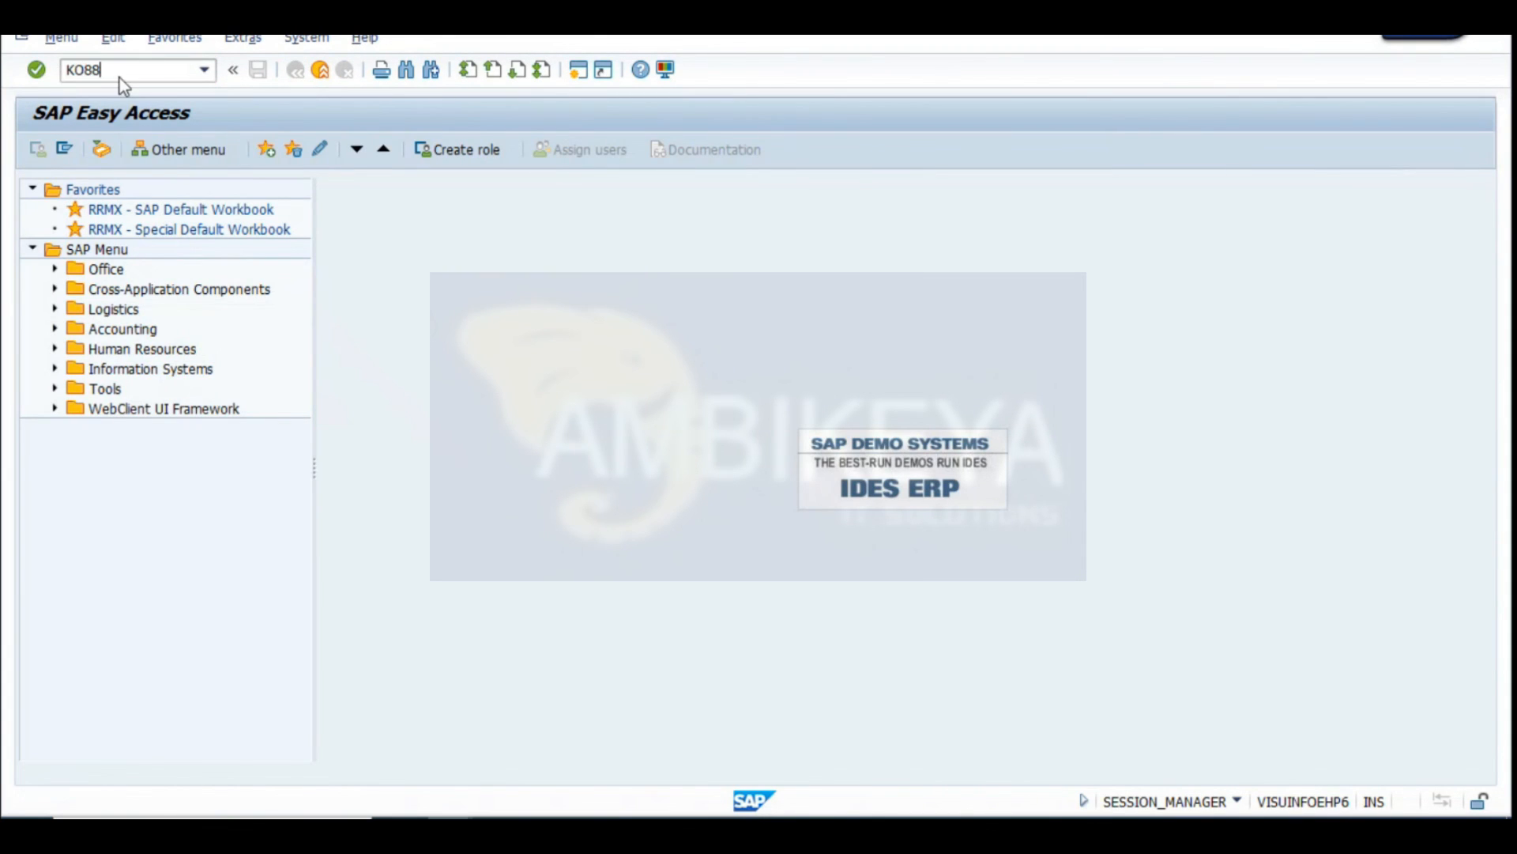
{"action": "key", "text": "Return"}
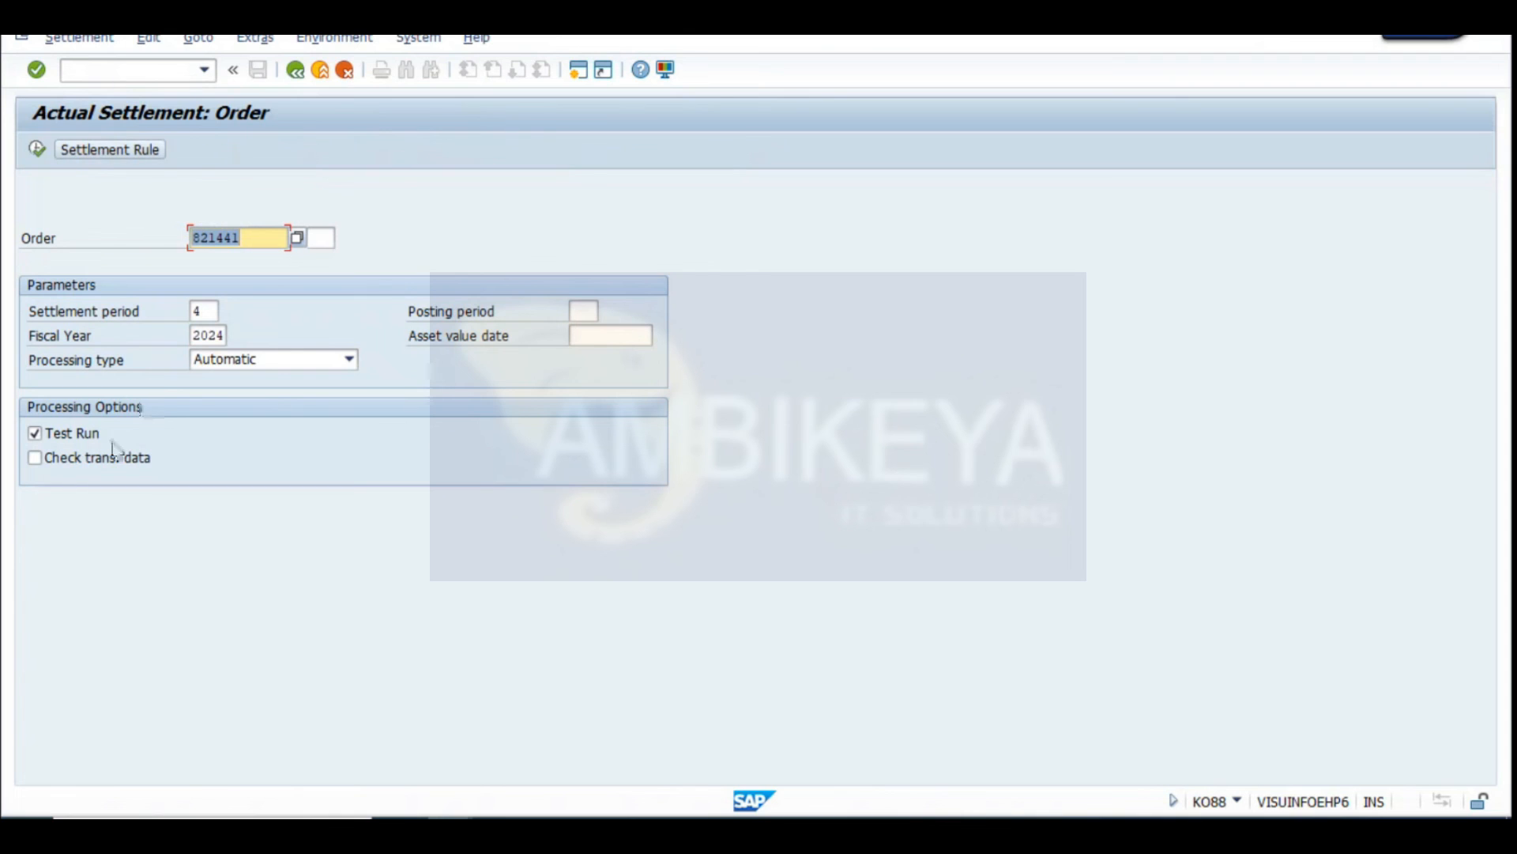
{"action": "left_click", "coordinate": [64, 436]}
{"action": "left_click", "coordinate": [41, 150]}
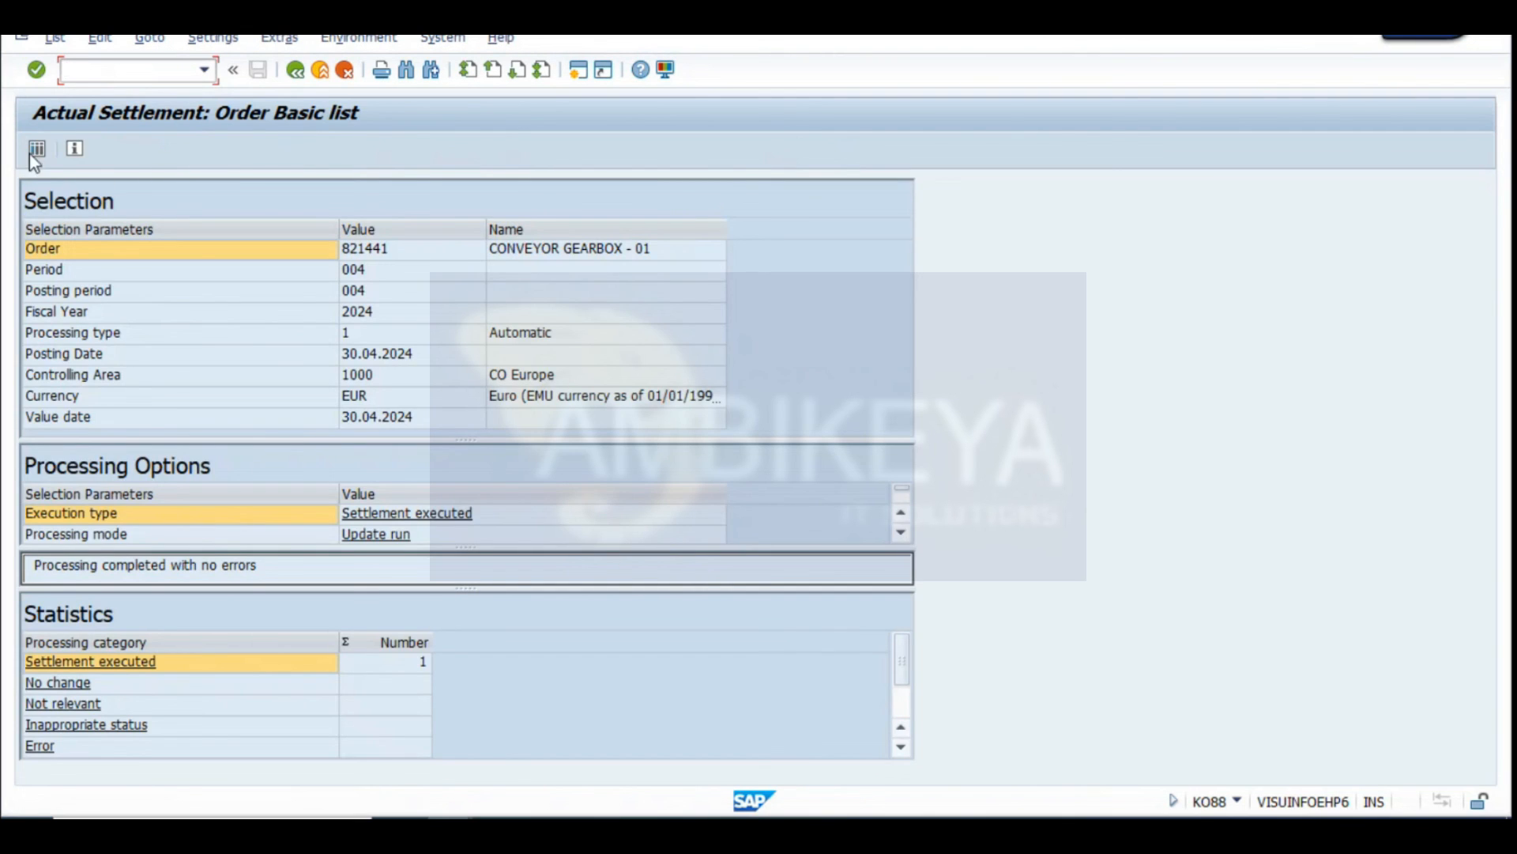
{"action": "left_click", "coordinate": [37, 151]}
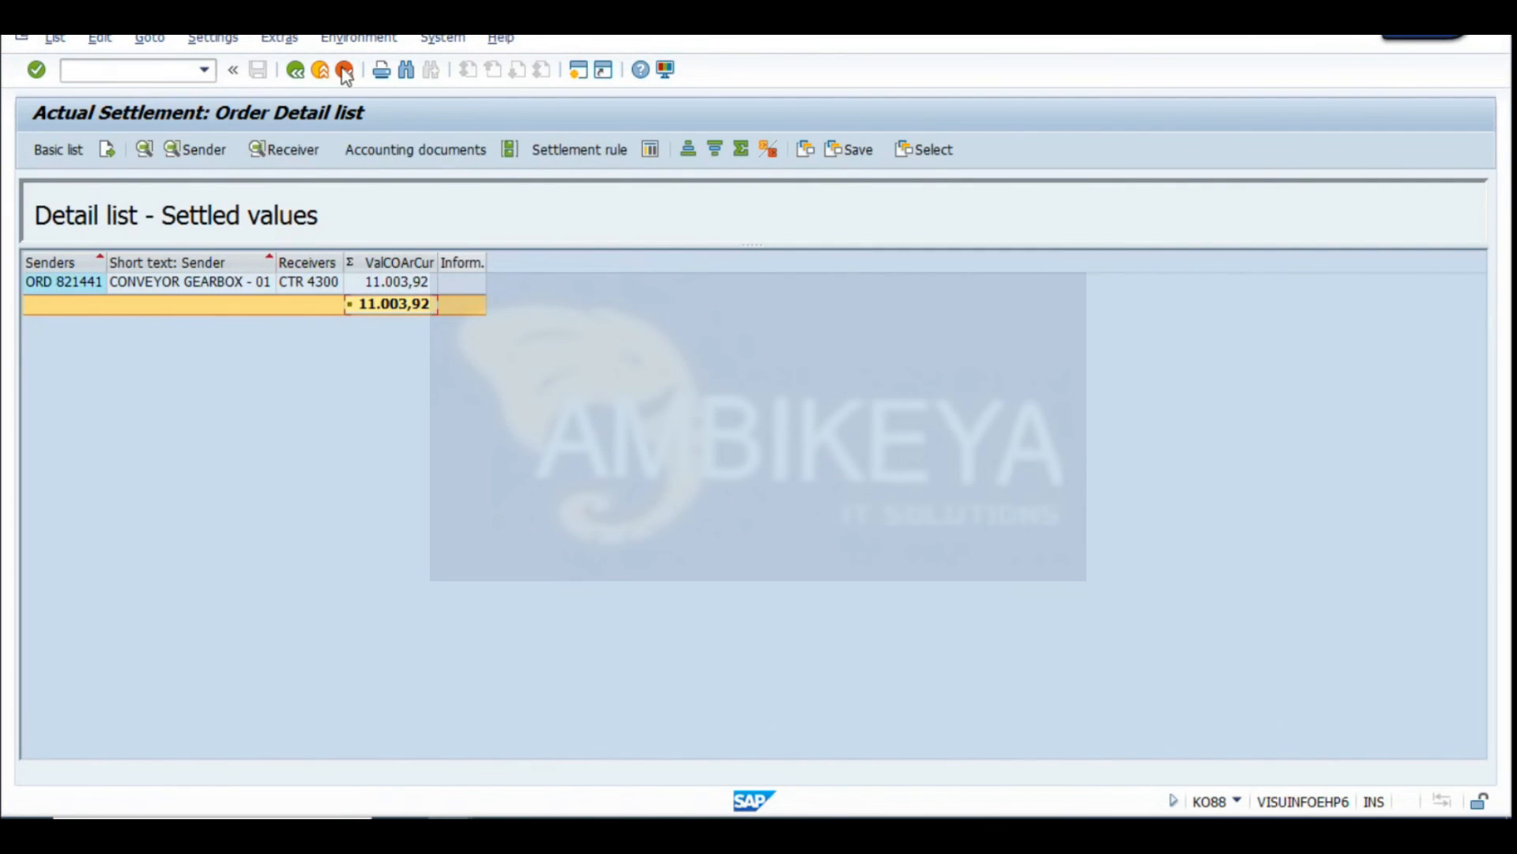
{"action": "left_click", "coordinate": [297, 74]}
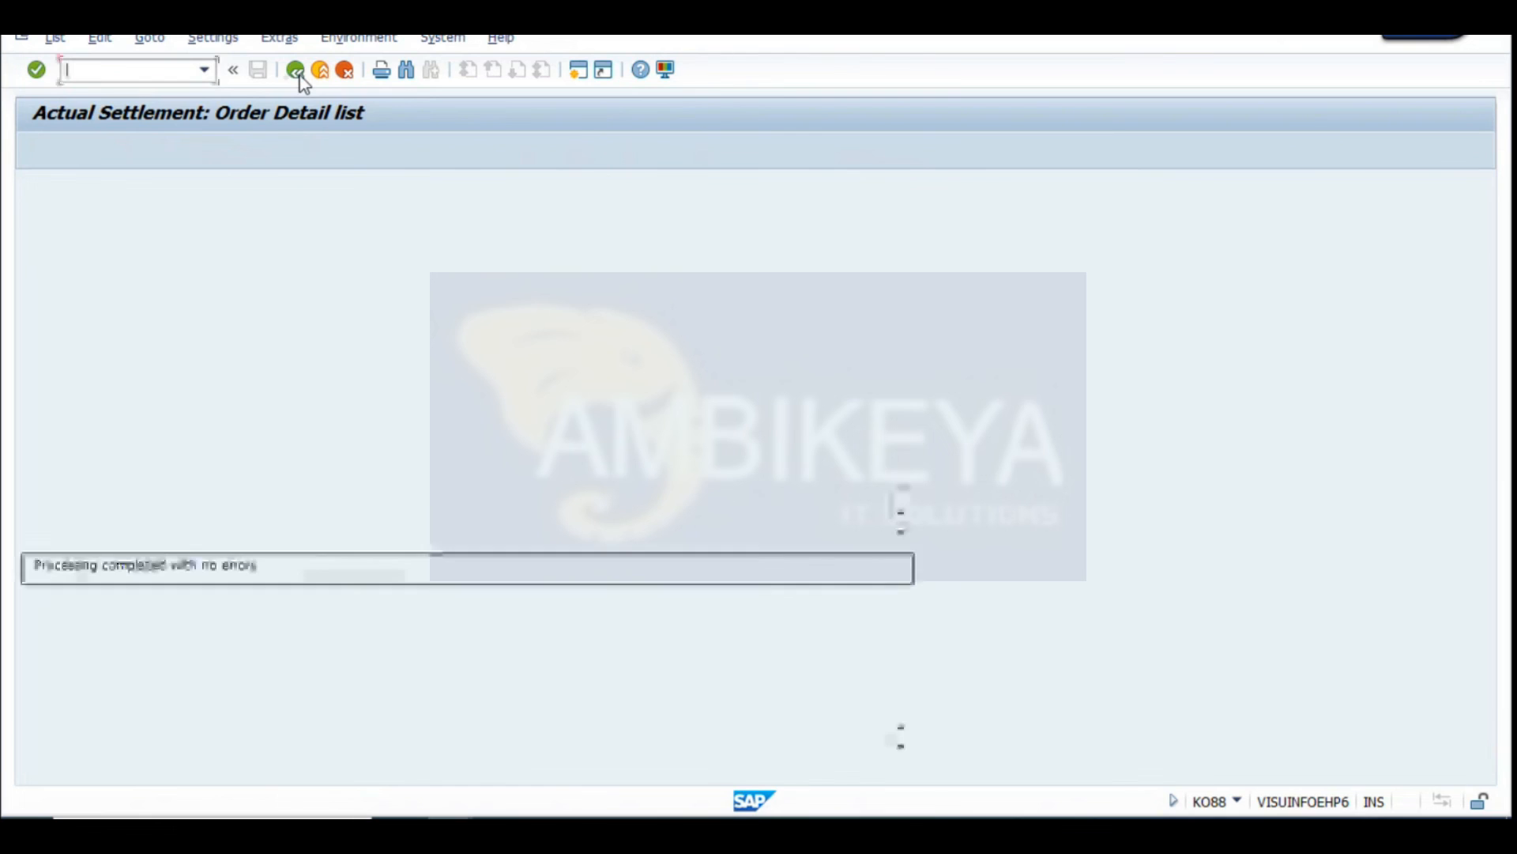
{"action": "left_click", "coordinate": [298, 75]}
Open the order's cost overview from the Change Order session and capture a screenshot of it
{"action": "mouse_move", "coordinate": [475, 837]}
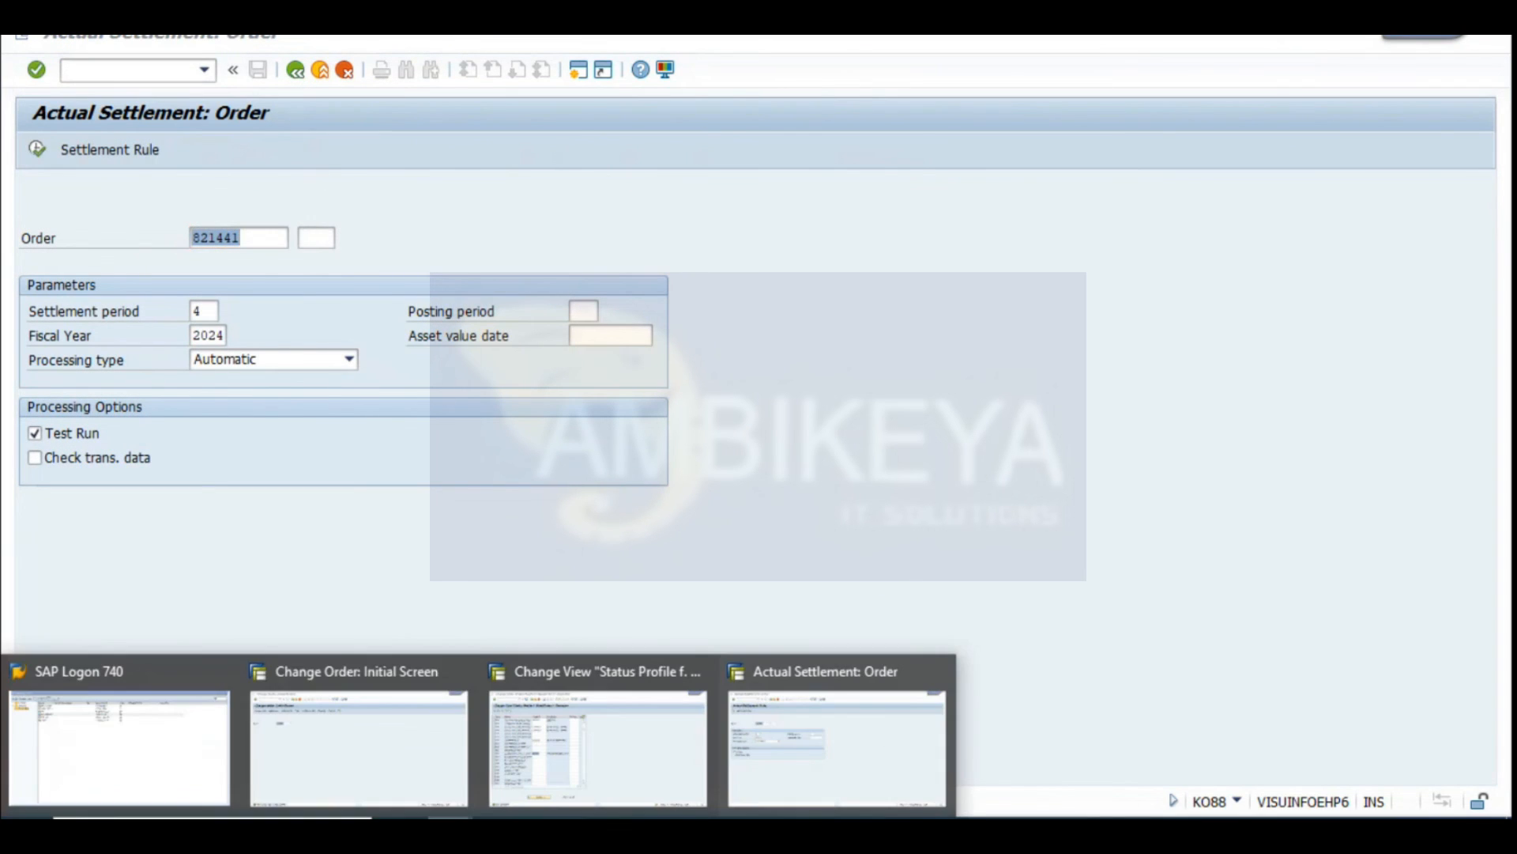
{"action": "left_click", "coordinate": [358, 736]}
{"action": "left_click", "coordinate": [318, 150]}
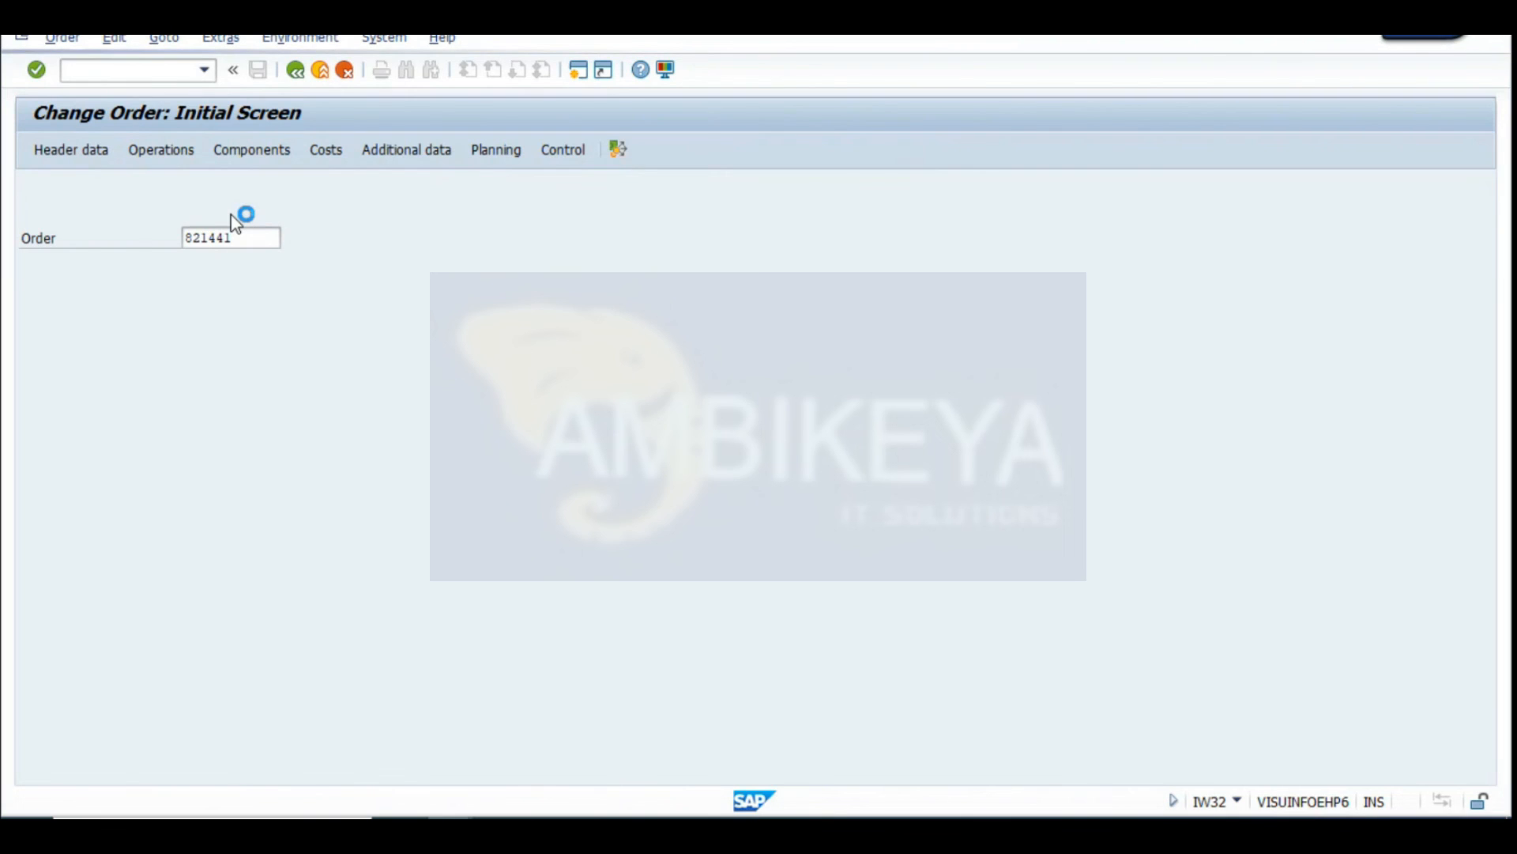
{"action": "left_click", "coordinate": [111, 360]}
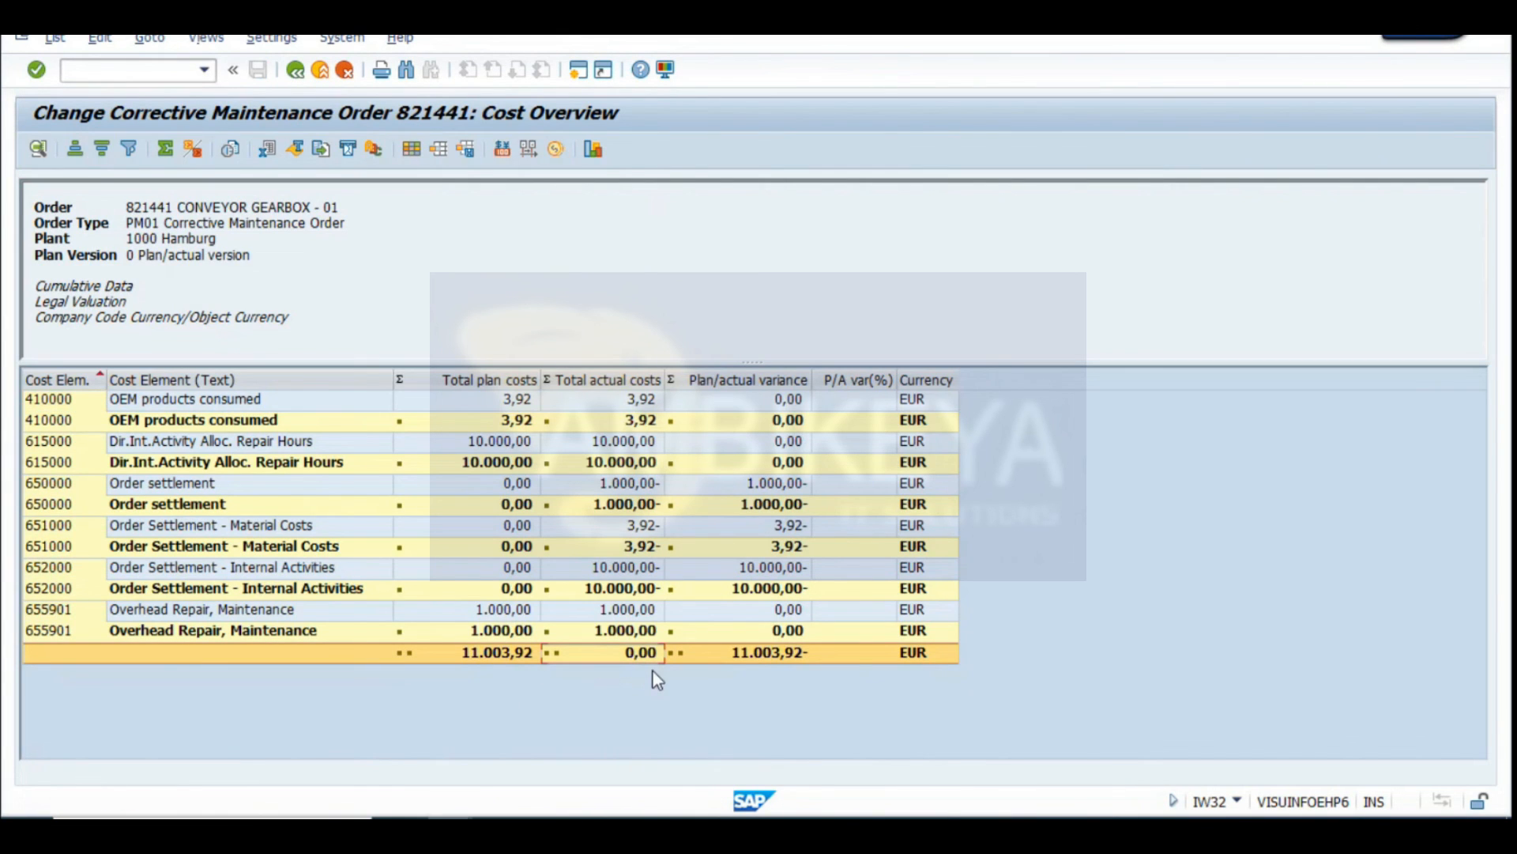
{"action": "key", "text": "super+shift+s"}
{"action": "left_click_drag", "start_coordinate": [5, 88], "coordinate": [1009, 721]}
Paste the cost overview screenshot into the USER STATUS sheet in Excel at cell A341, below the last image
{"action": "left_click", "coordinate": [295, 70]}
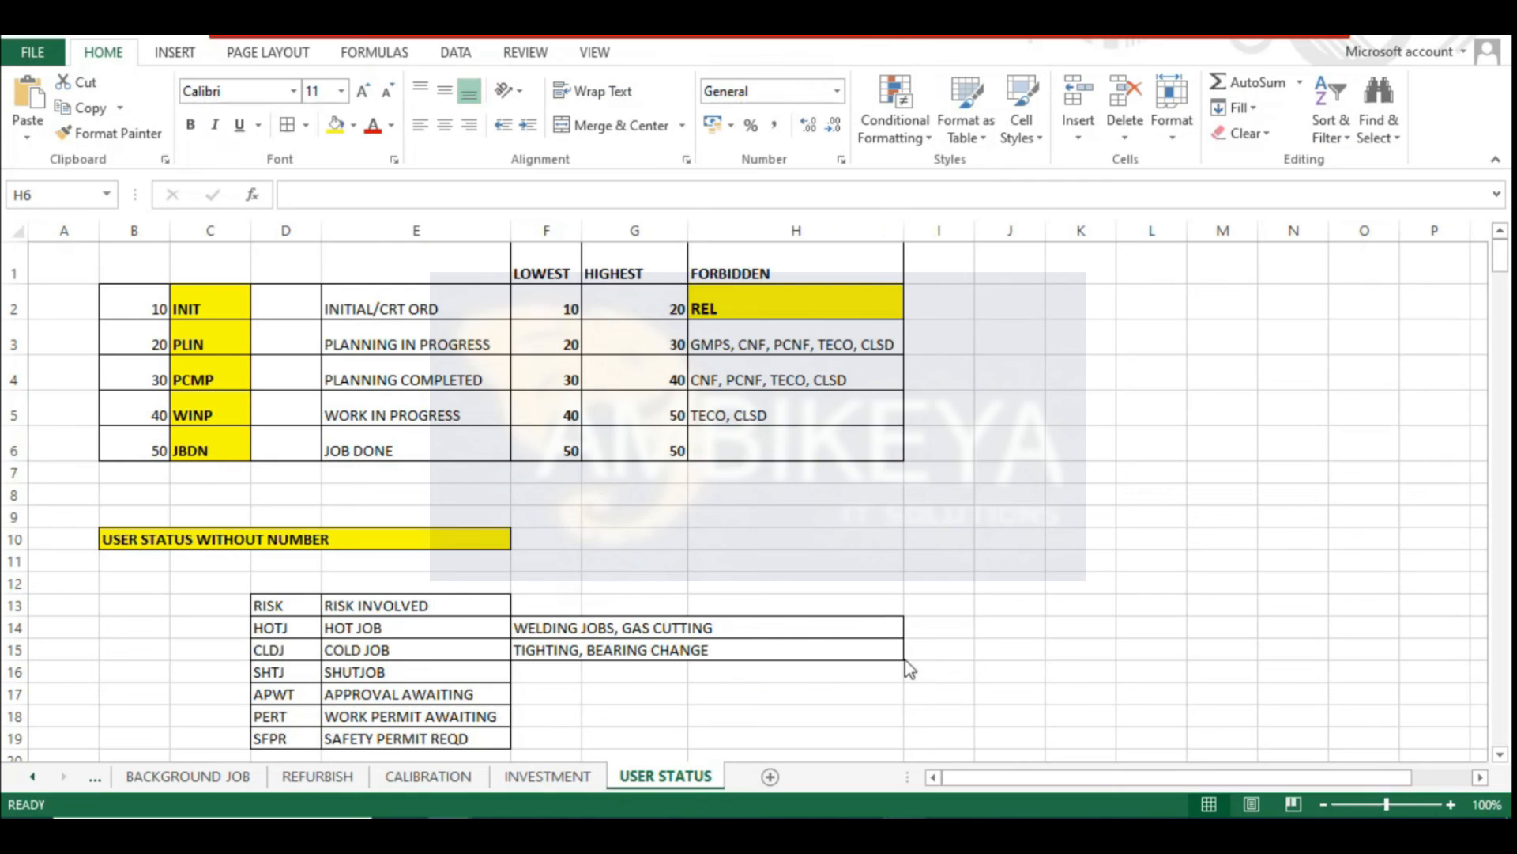
{"action": "scroll", "coordinate": [553, 475], "scroll_direction": "down", "scroll_amount": 12}
{"action": "scroll", "coordinate": [273, 508], "scroll_direction": "down", "scroll_amount": 5}
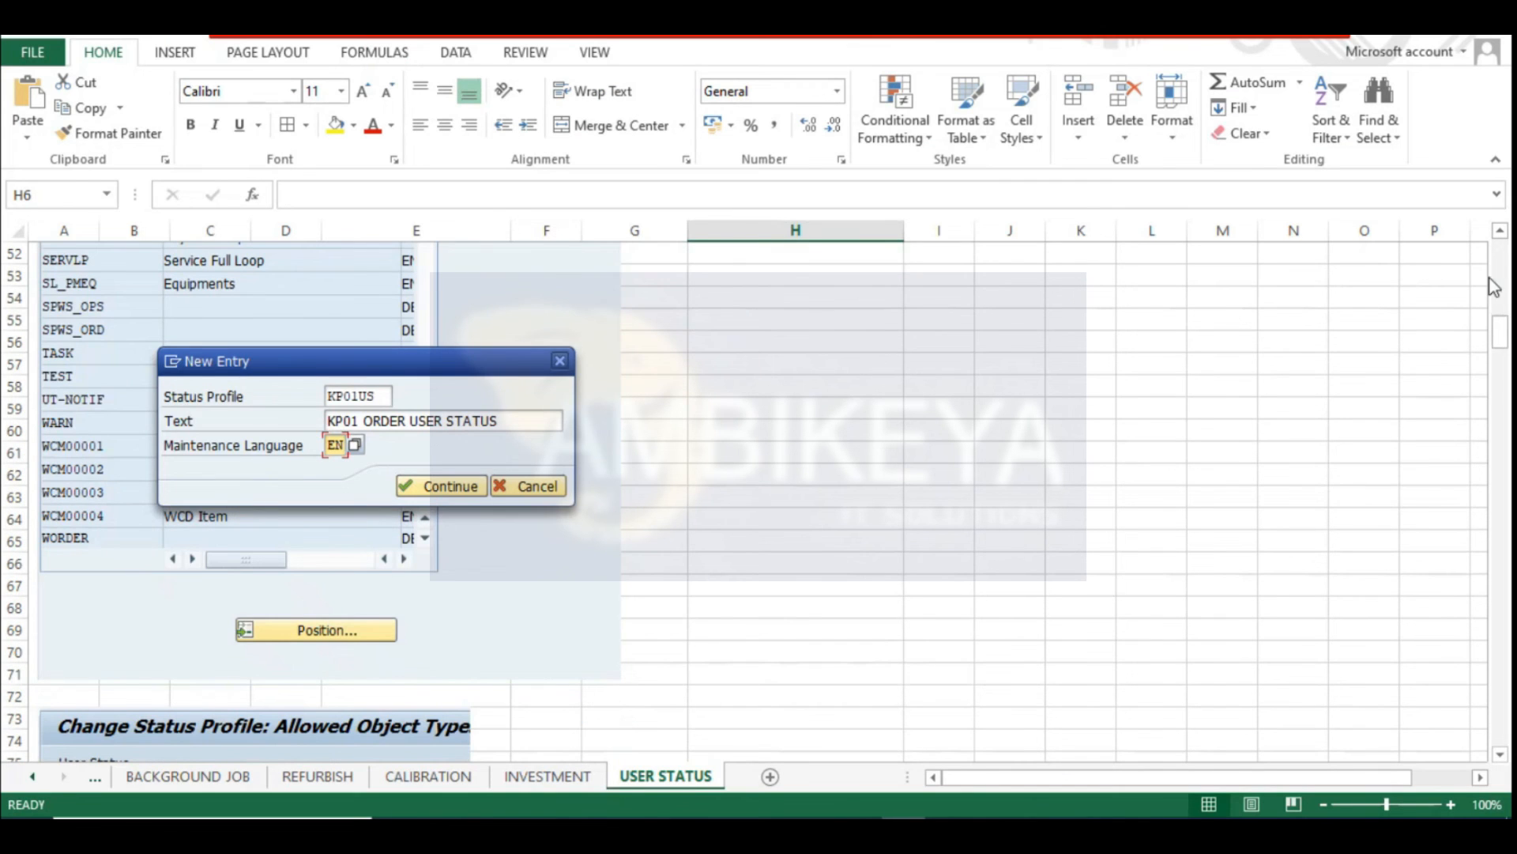
{"action": "left_click_drag", "start_coordinate": [1500, 313], "coordinate": [1460, 754]}
{"action": "scroll", "coordinate": [138, 536], "scroll_direction": "down", "scroll_amount": 4}
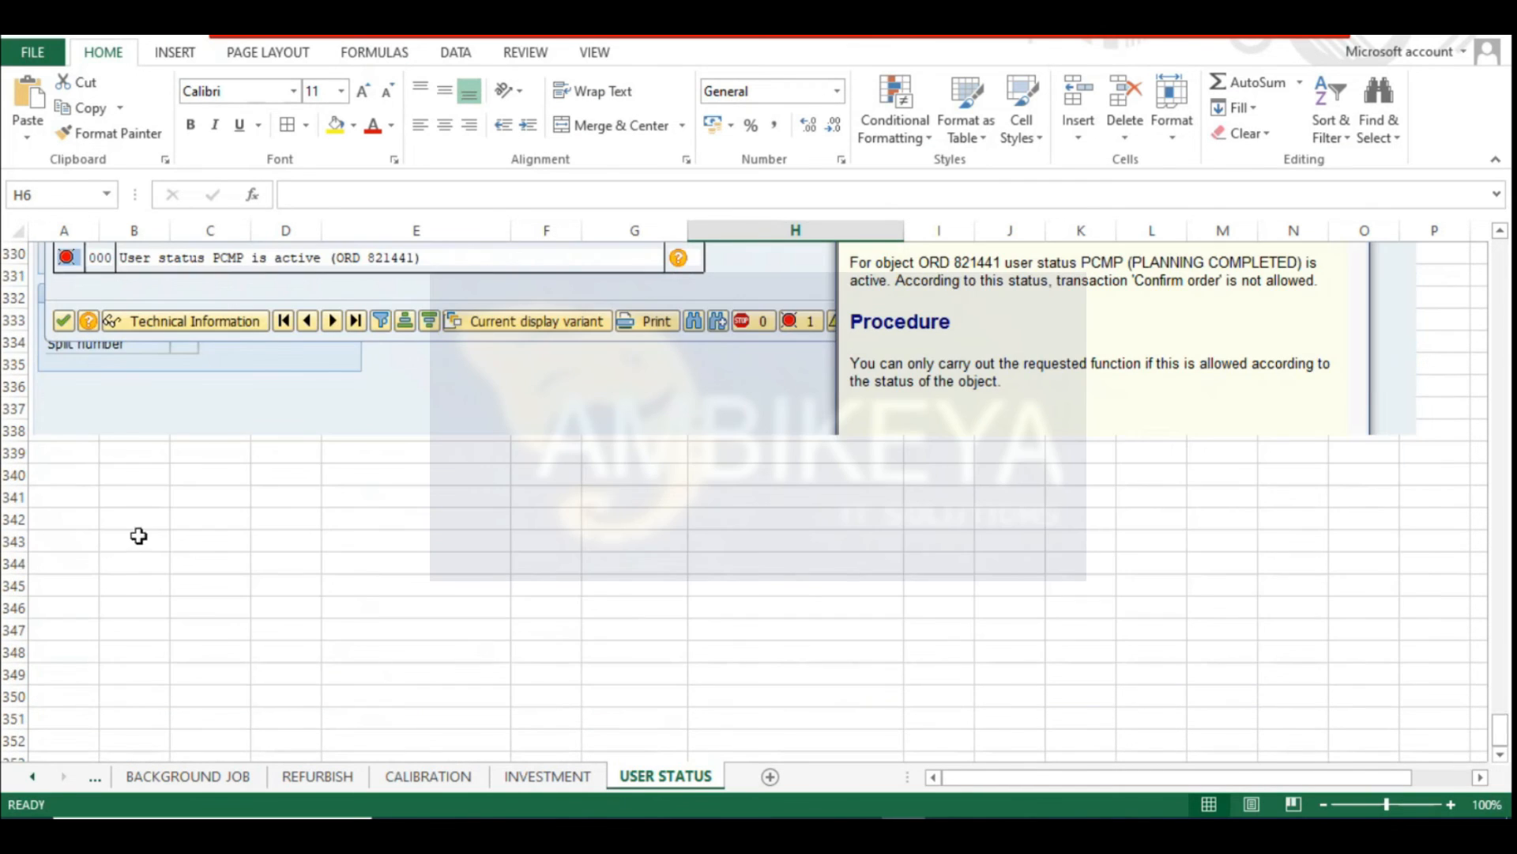
{"action": "left_click", "coordinate": [63, 496]}
{"action": "key", "text": "ctrl+v"}
{"action": "key", "text": "alt+Tab"}
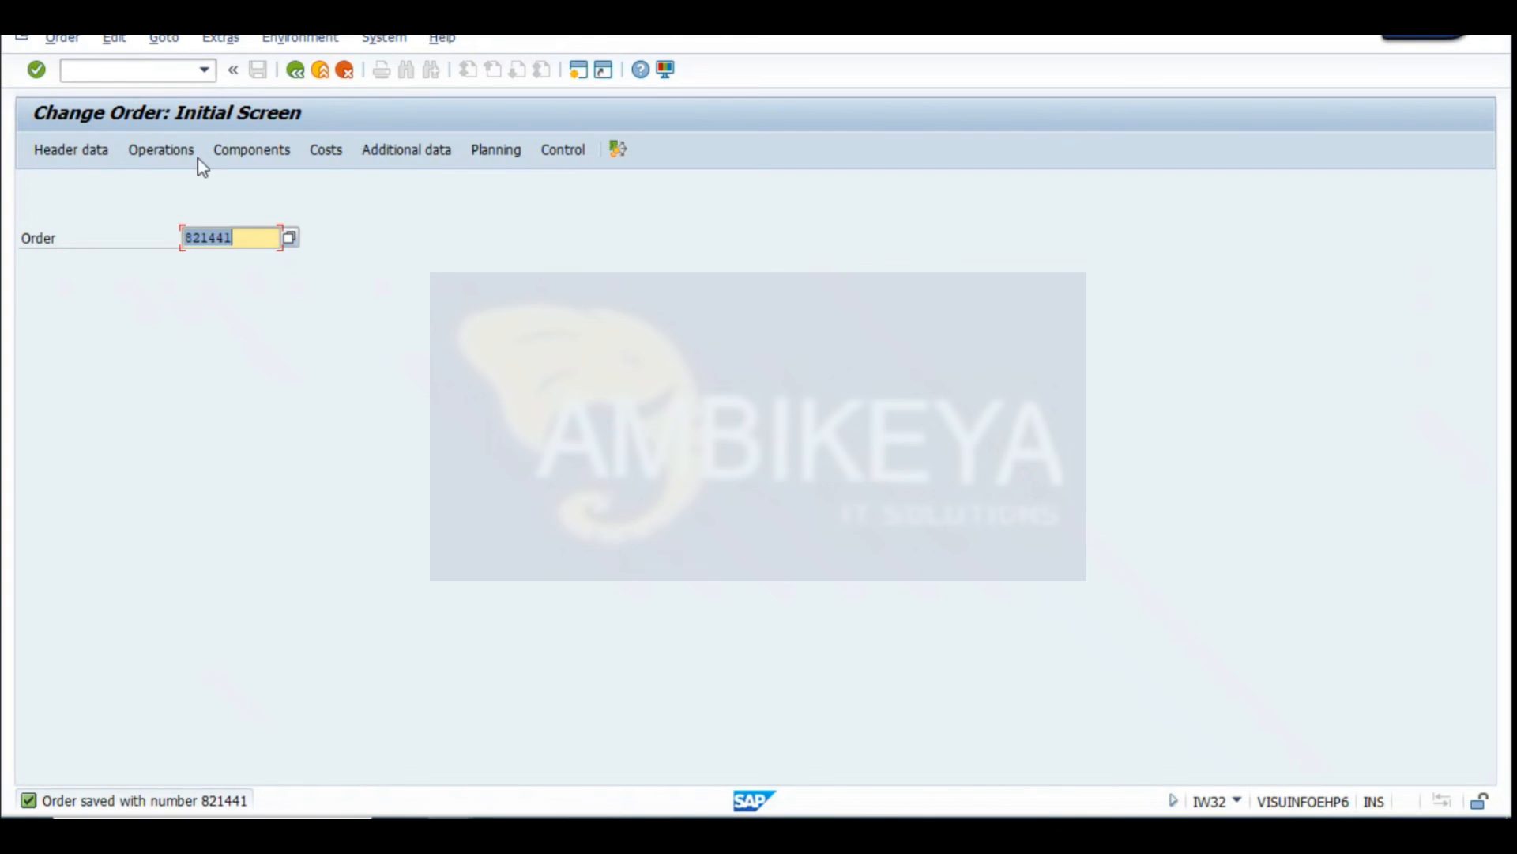
Complete the maintenance order for business from its header data and check its user statuses
{"action": "left_click", "coordinate": [81, 156]}
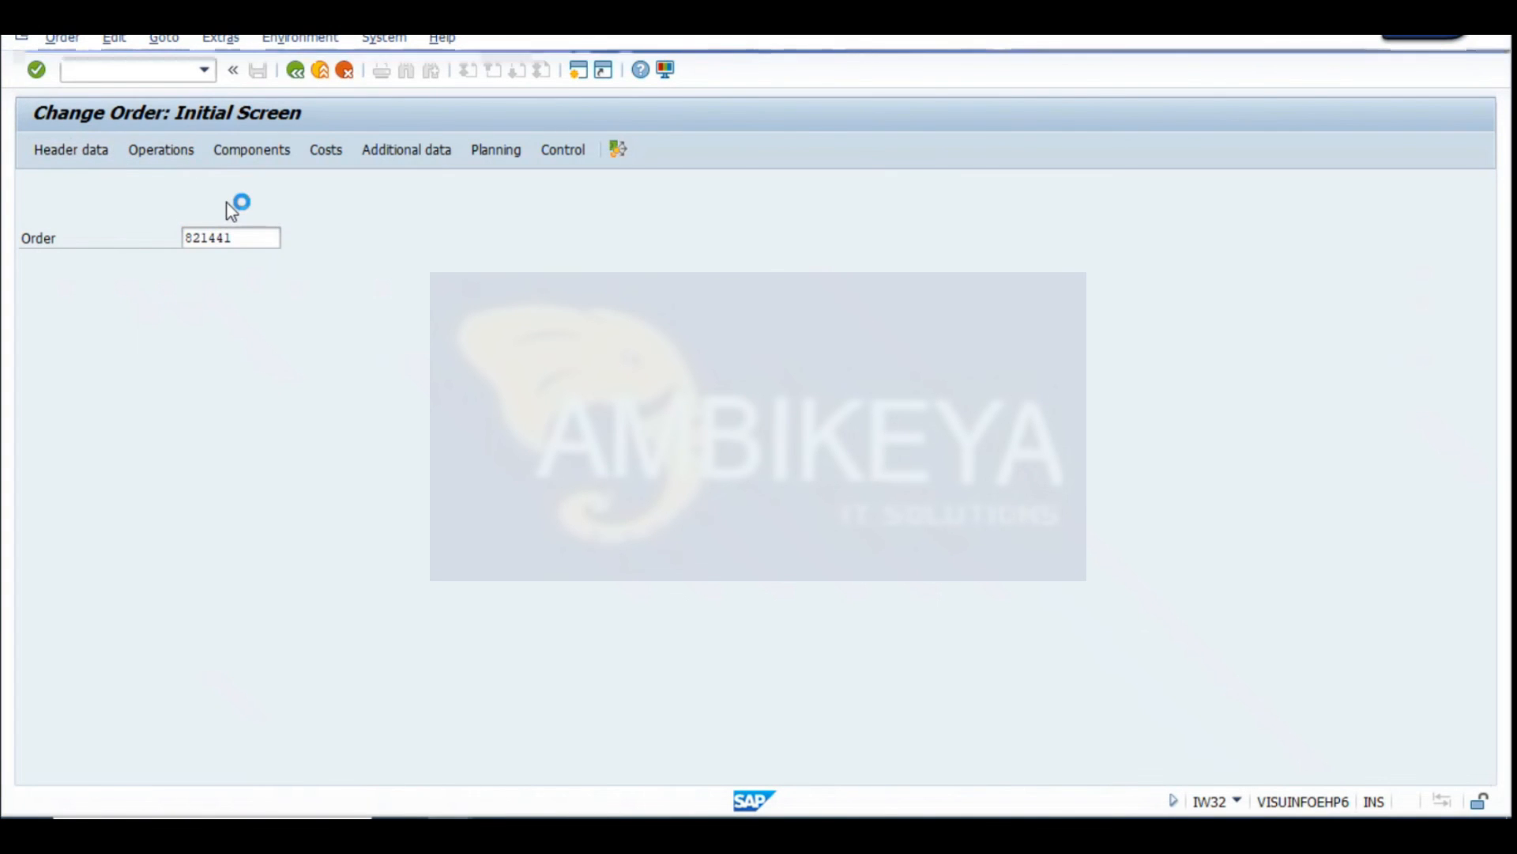
{"action": "left_click_drag", "start_coordinate": [140, 212], "coordinate": [106, 213]}
{"action": "left_click", "coordinate": [644, 215]}
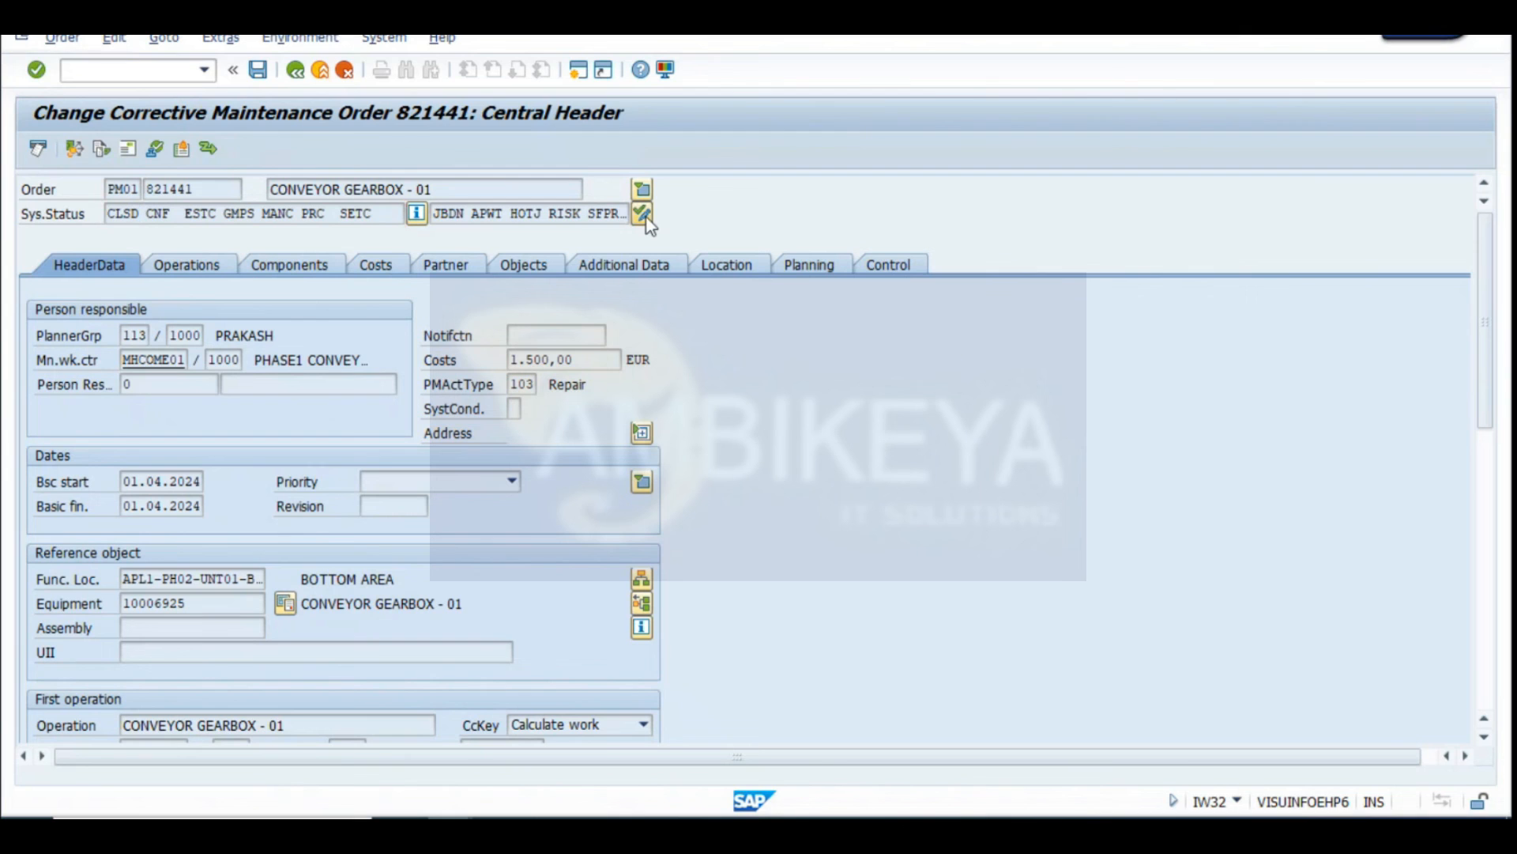
{"action": "left_click_drag", "start_coordinate": [138, 193], "coordinate": [804, 131]}
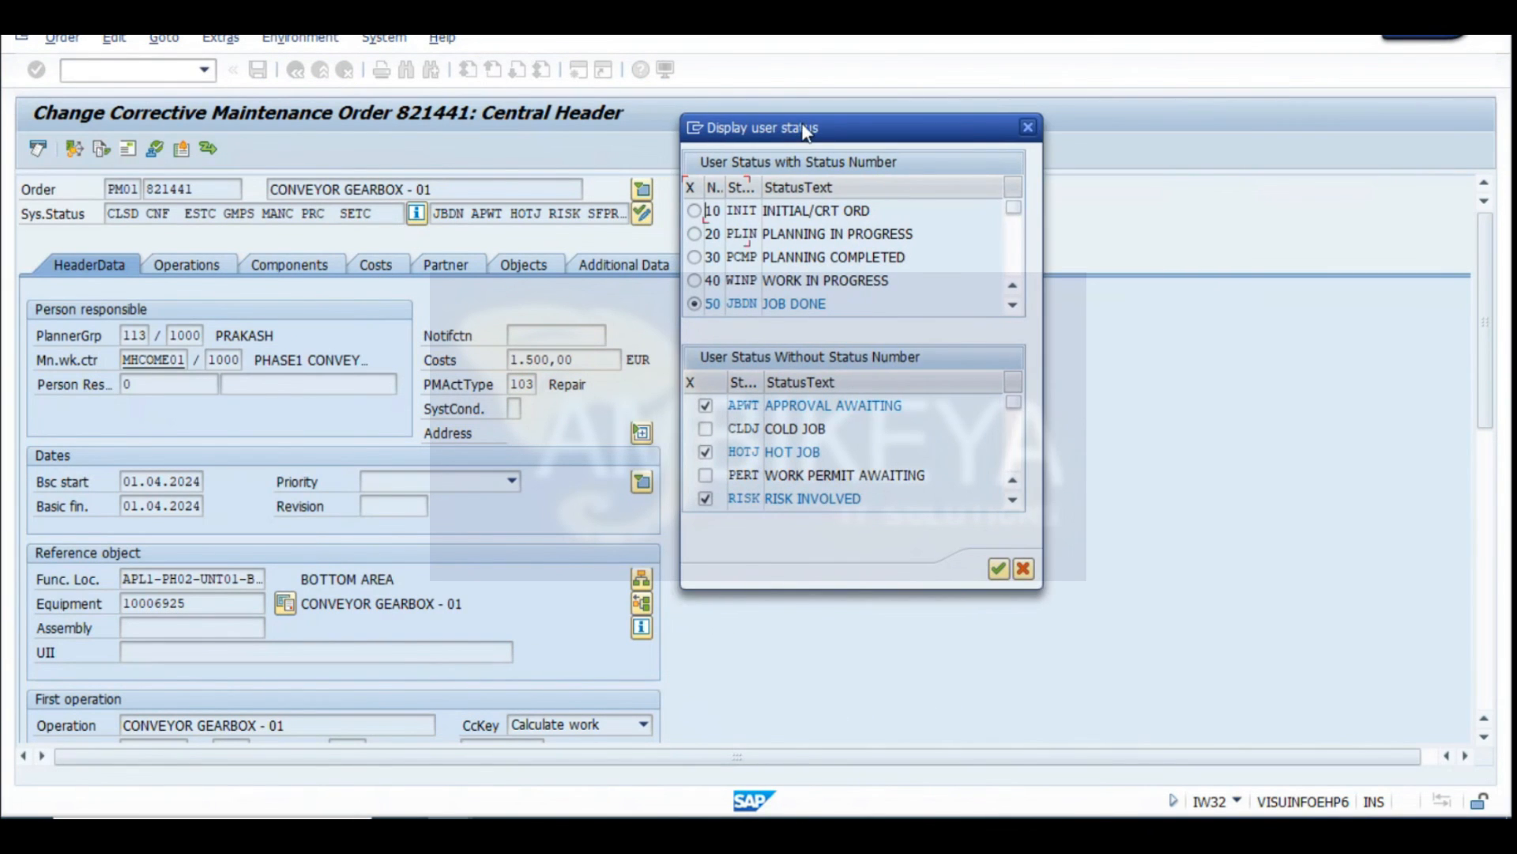
{"action": "left_click", "coordinate": [1027, 126]}
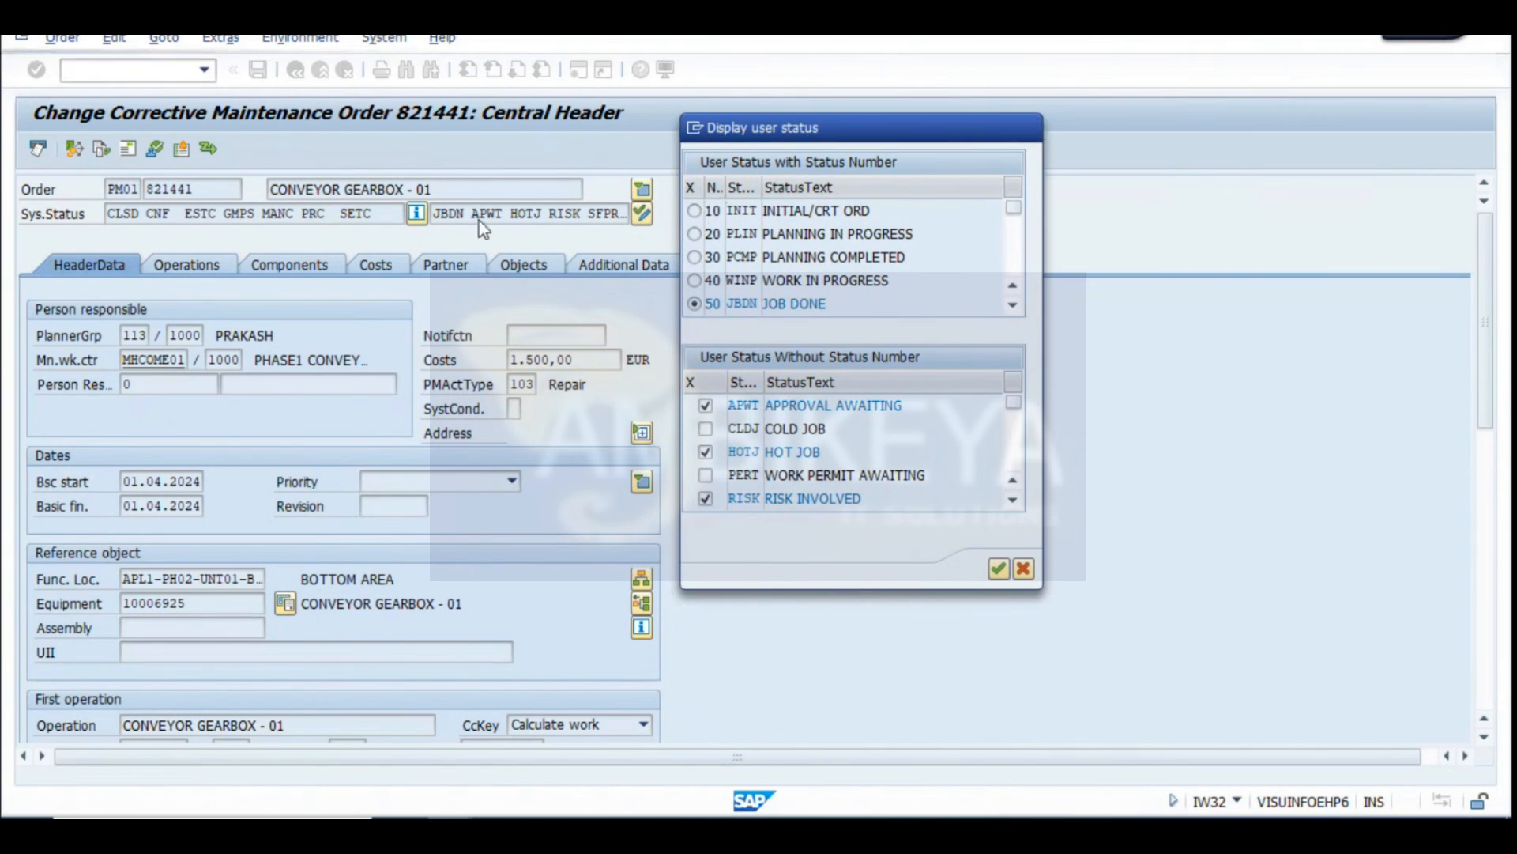
Examine the order's system statuses and its user statuses with and without number in the detailed status display
{"action": "left_click", "coordinate": [417, 214]}
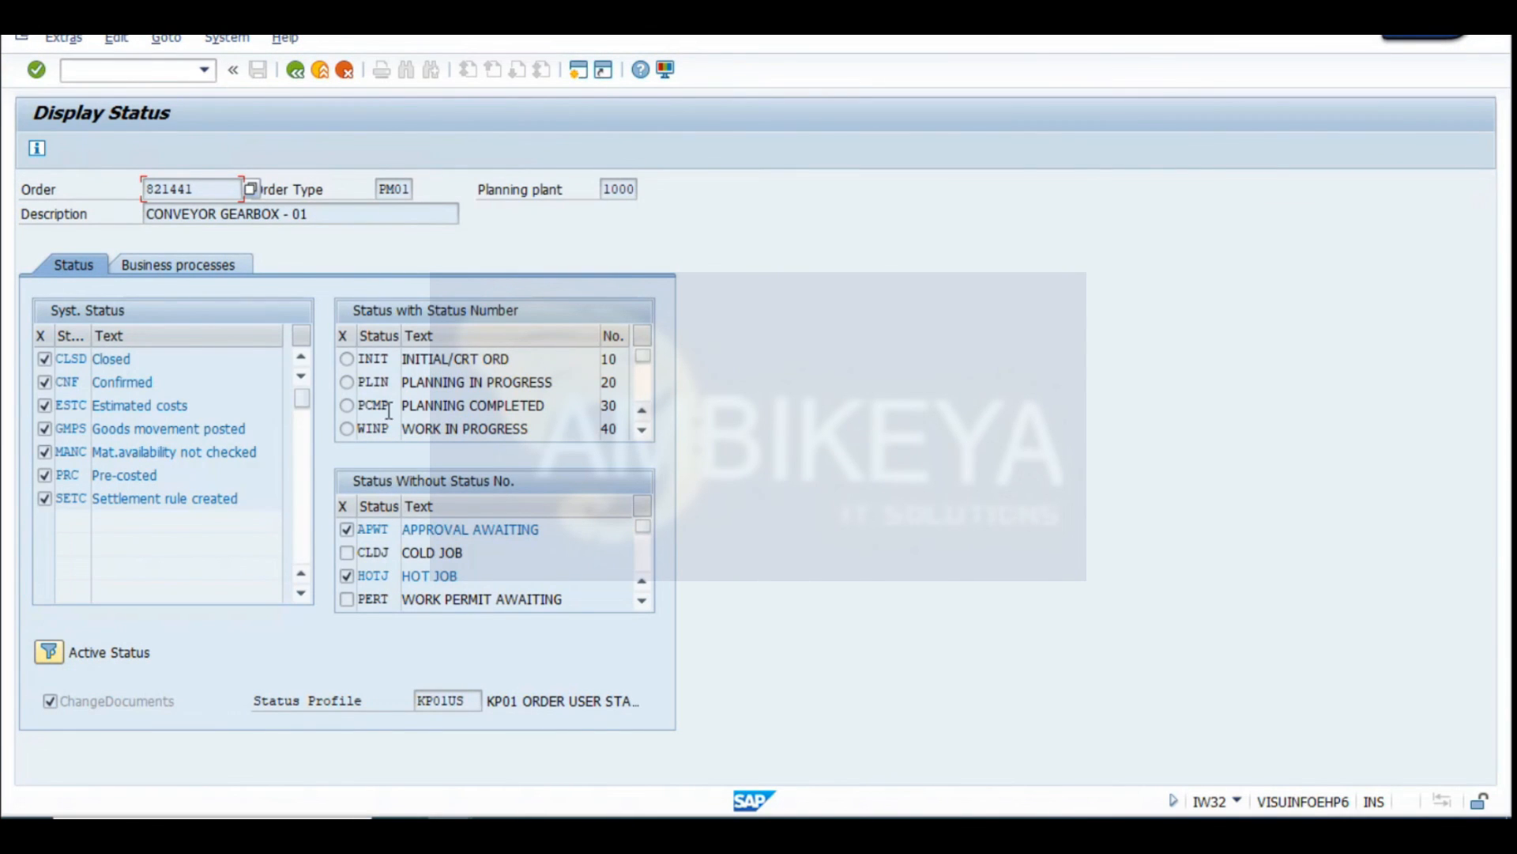
{"action": "scroll", "coordinate": [389, 411], "scroll_direction": "down", "scroll_amount": 1}
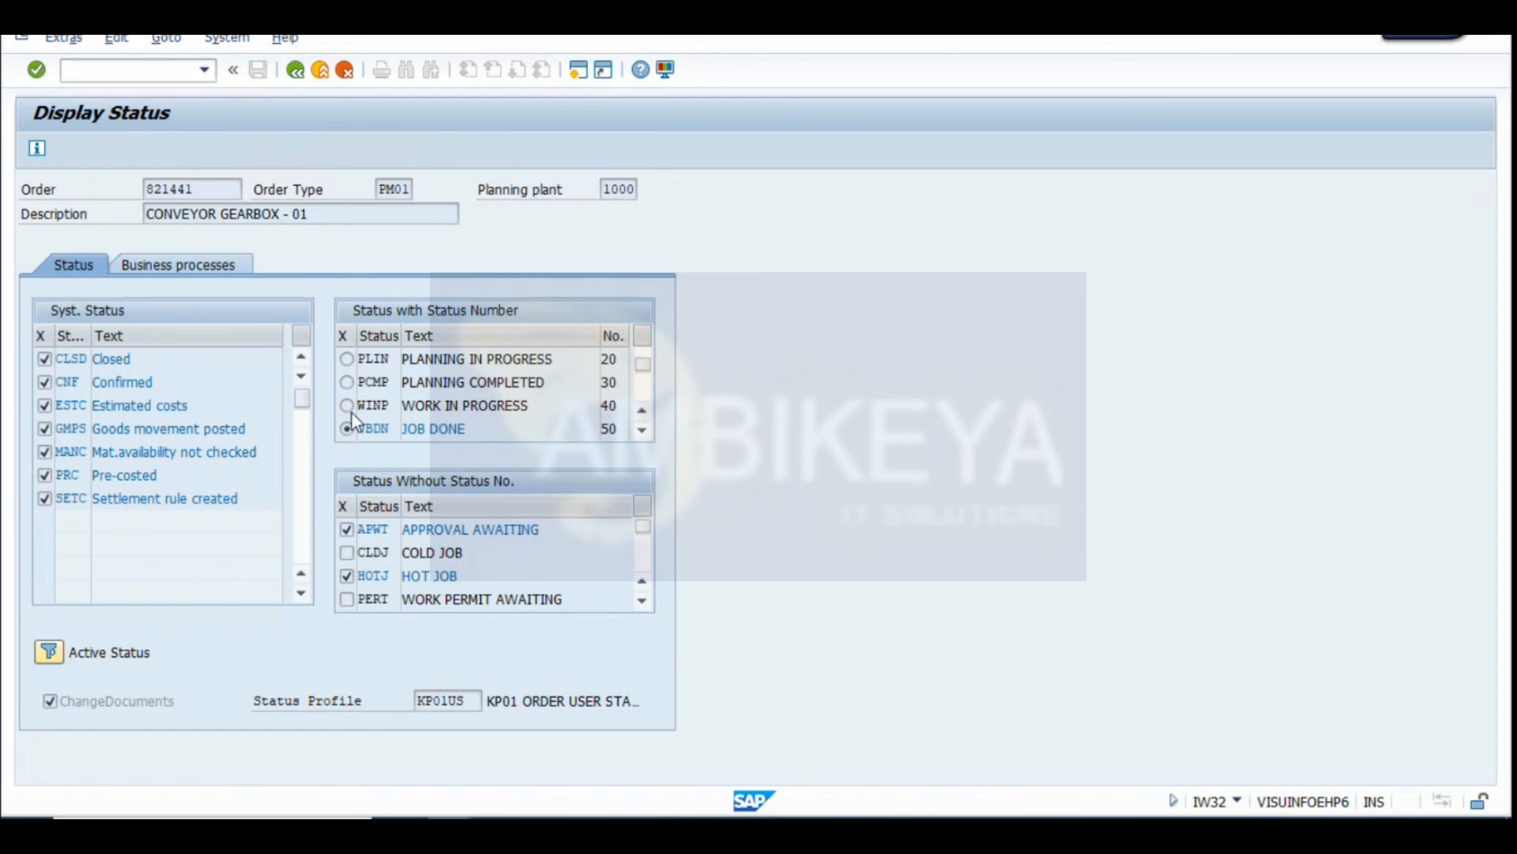
{"action": "scroll", "coordinate": [353, 415], "scroll_direction": "up", "scroll_amount": 1}
{"action": "left_click", "coordinate": [293, 75]}
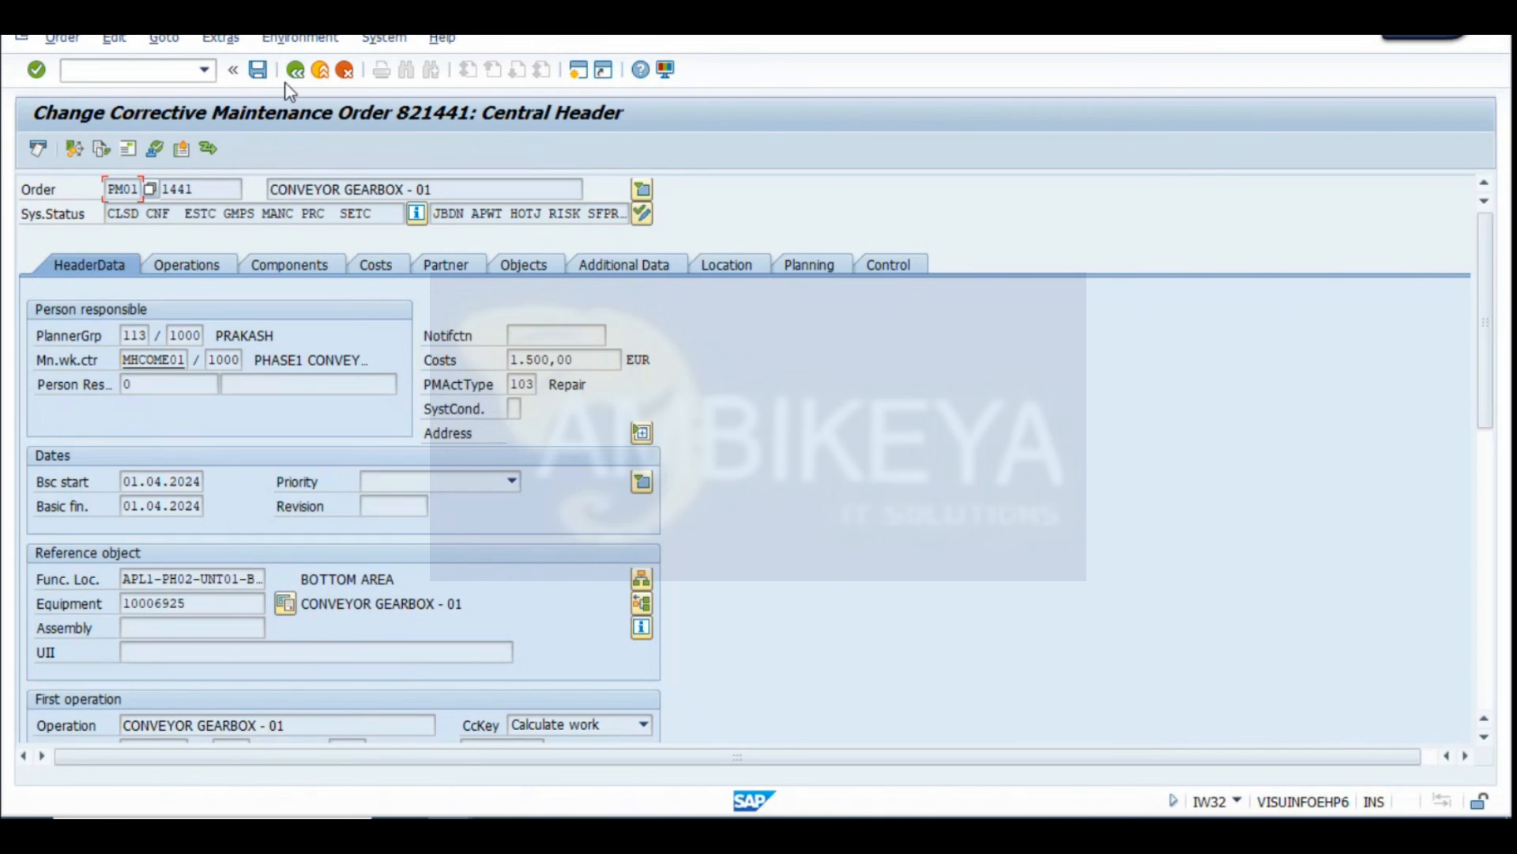
{"action": "left_click_drag", "start_coordinate": [180, 215], "coordinate": [107, 215]}
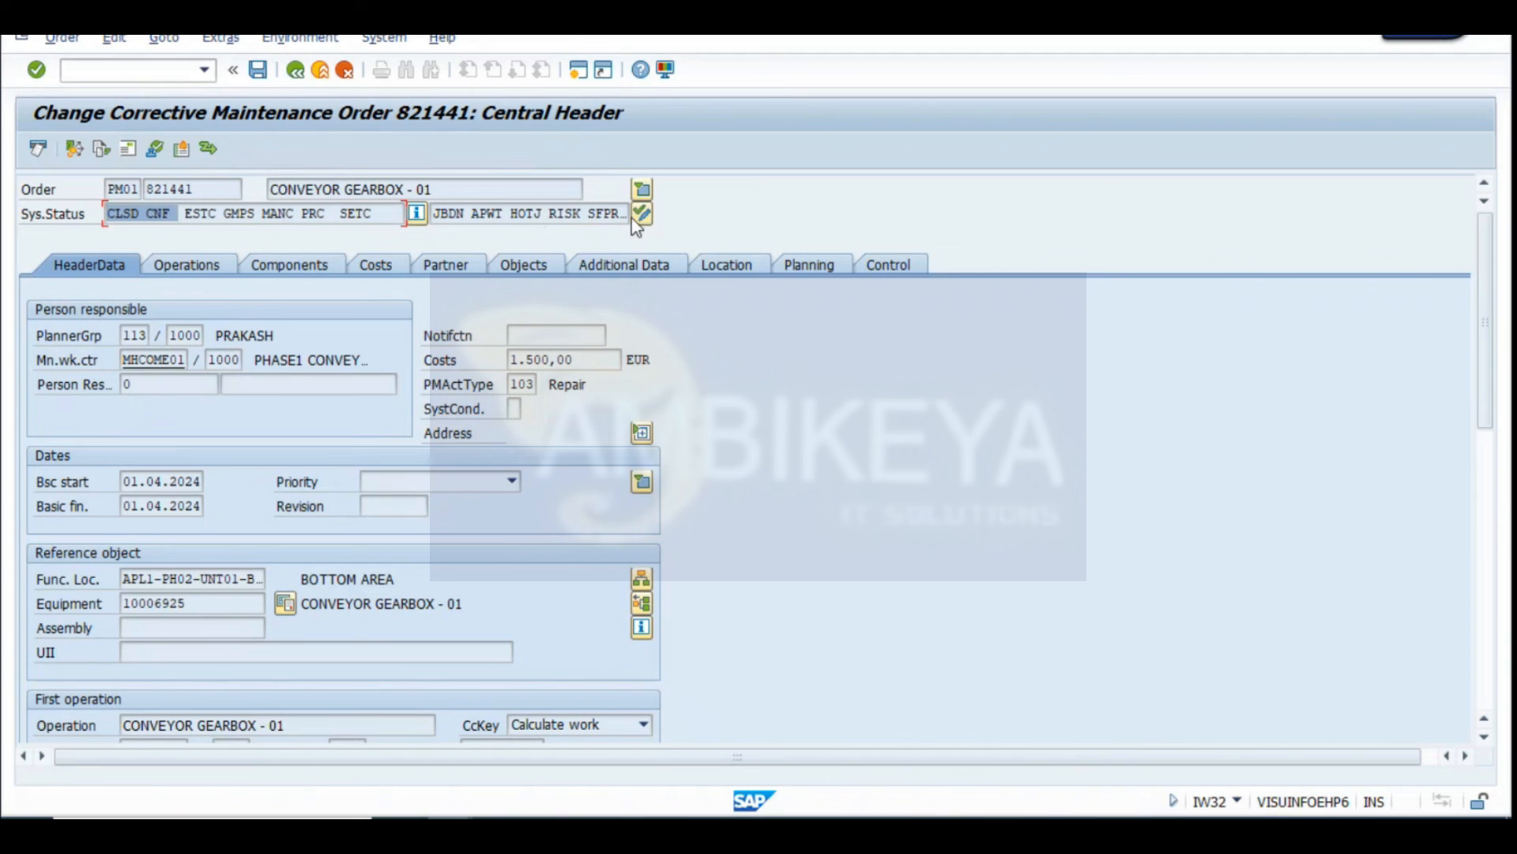
Cancel the maintenance order's business completion and its technical completion, and save the order
{"action": "left_click", "coordinate": [60, 39]}
{"action": "mouse_move", "coordinate": [117, 242]}
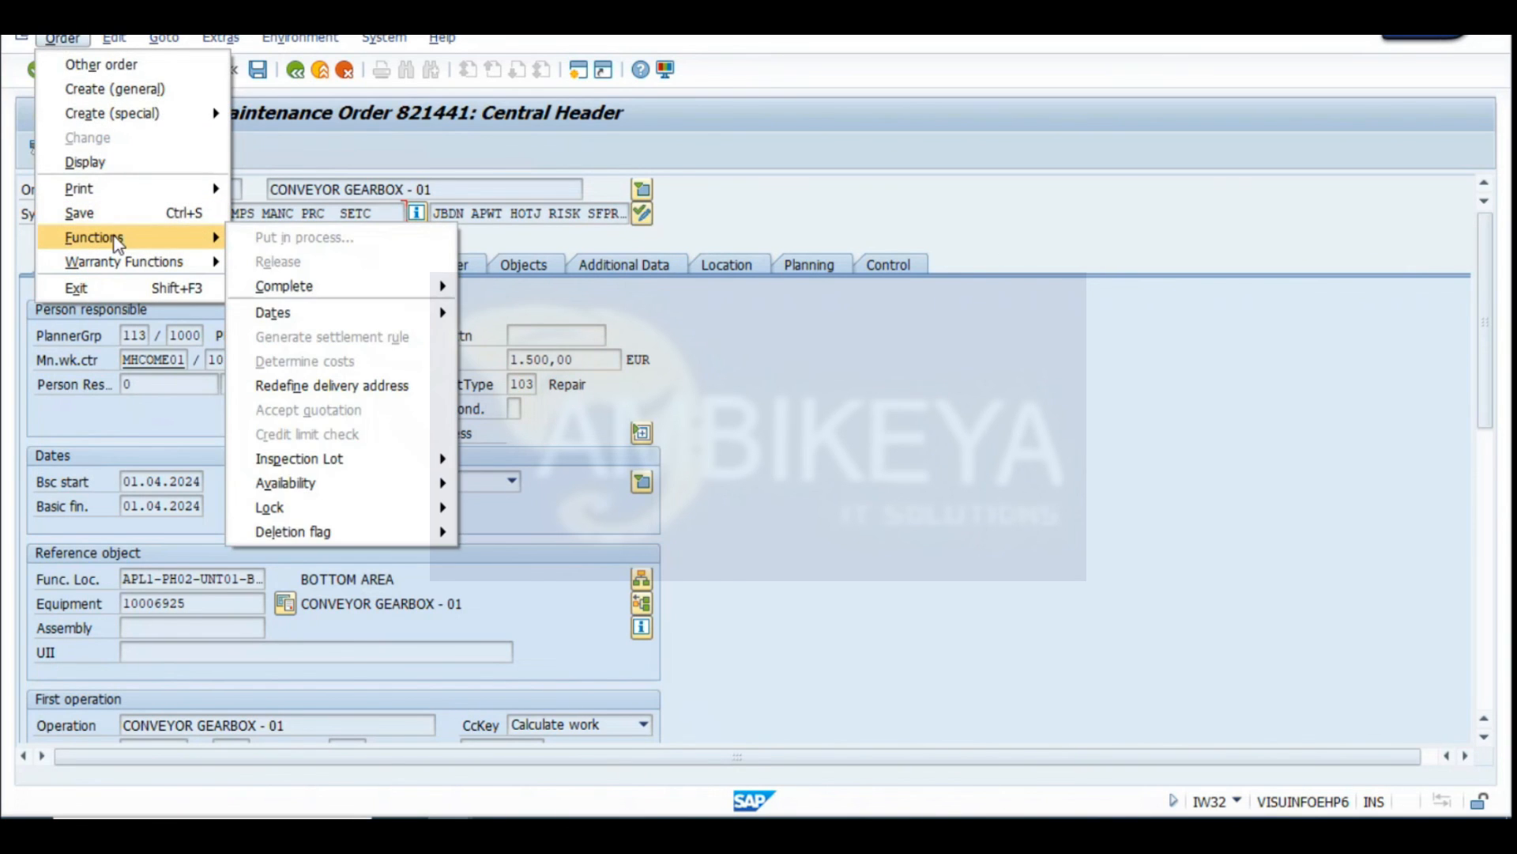
{"action": "mouse_move", "coordinate": [324, 286]}
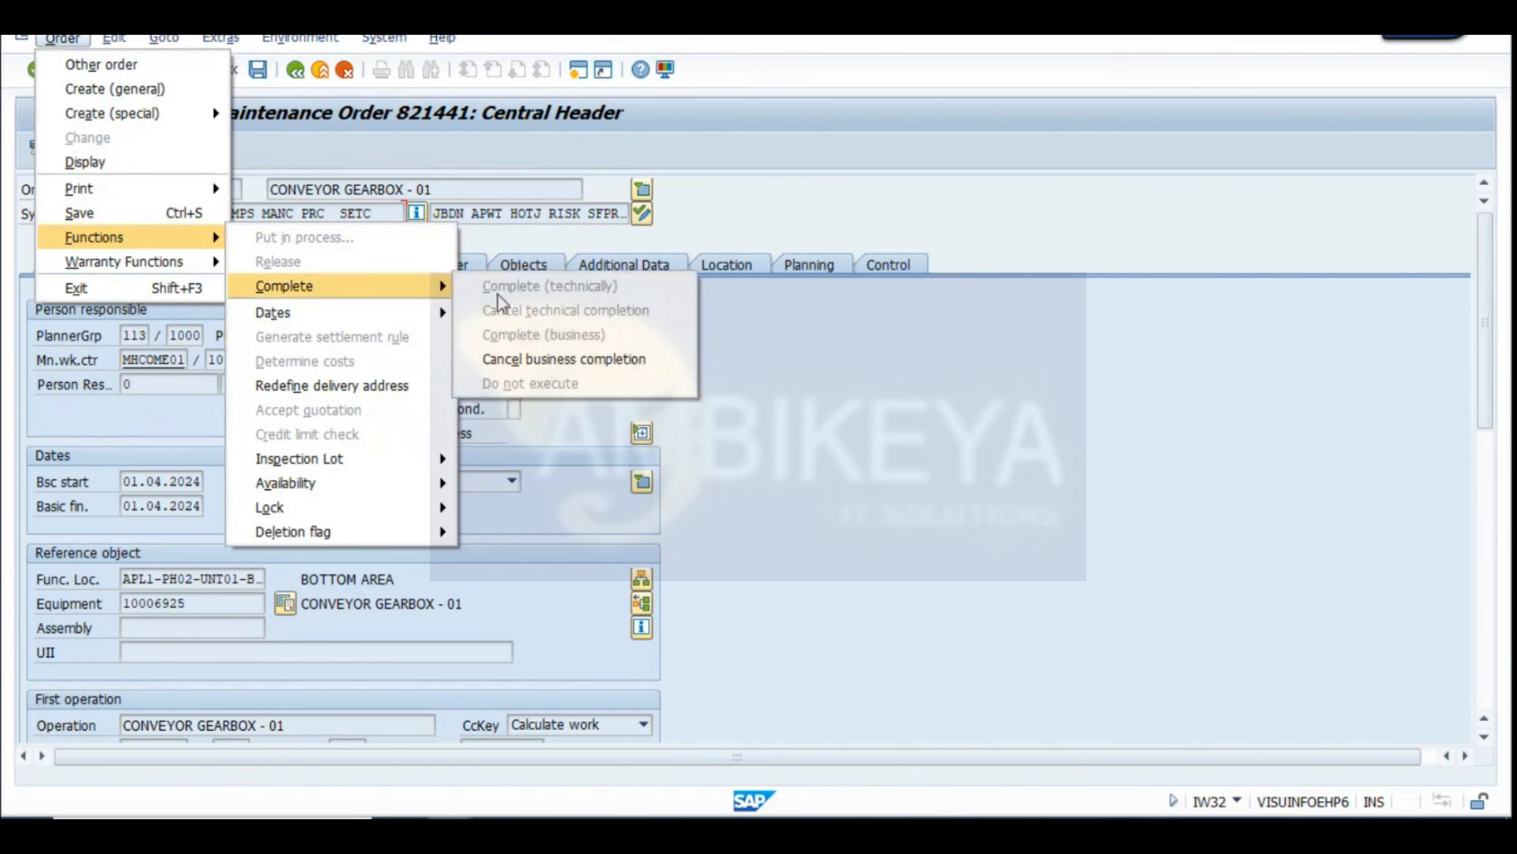
{"action": "left_click", "coordinate": [513, 362]}
{"action": "left_click", "coordinate": [62, 43]}
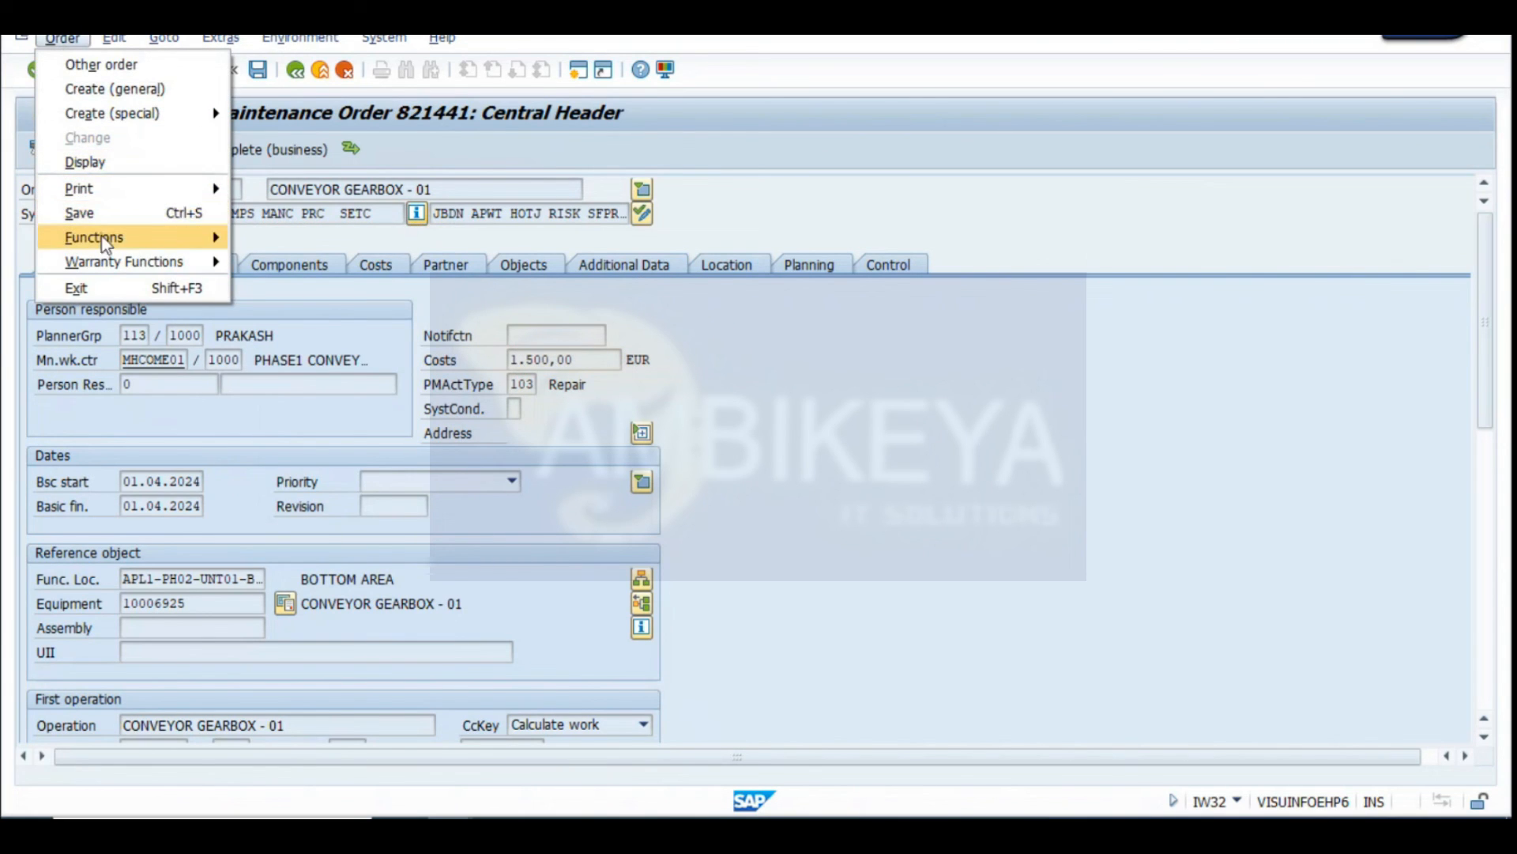
{"action": "mouse_move", "coordinate": [103, 238]}
{"action": "mouse_move", "coordinate": [305, 286]}
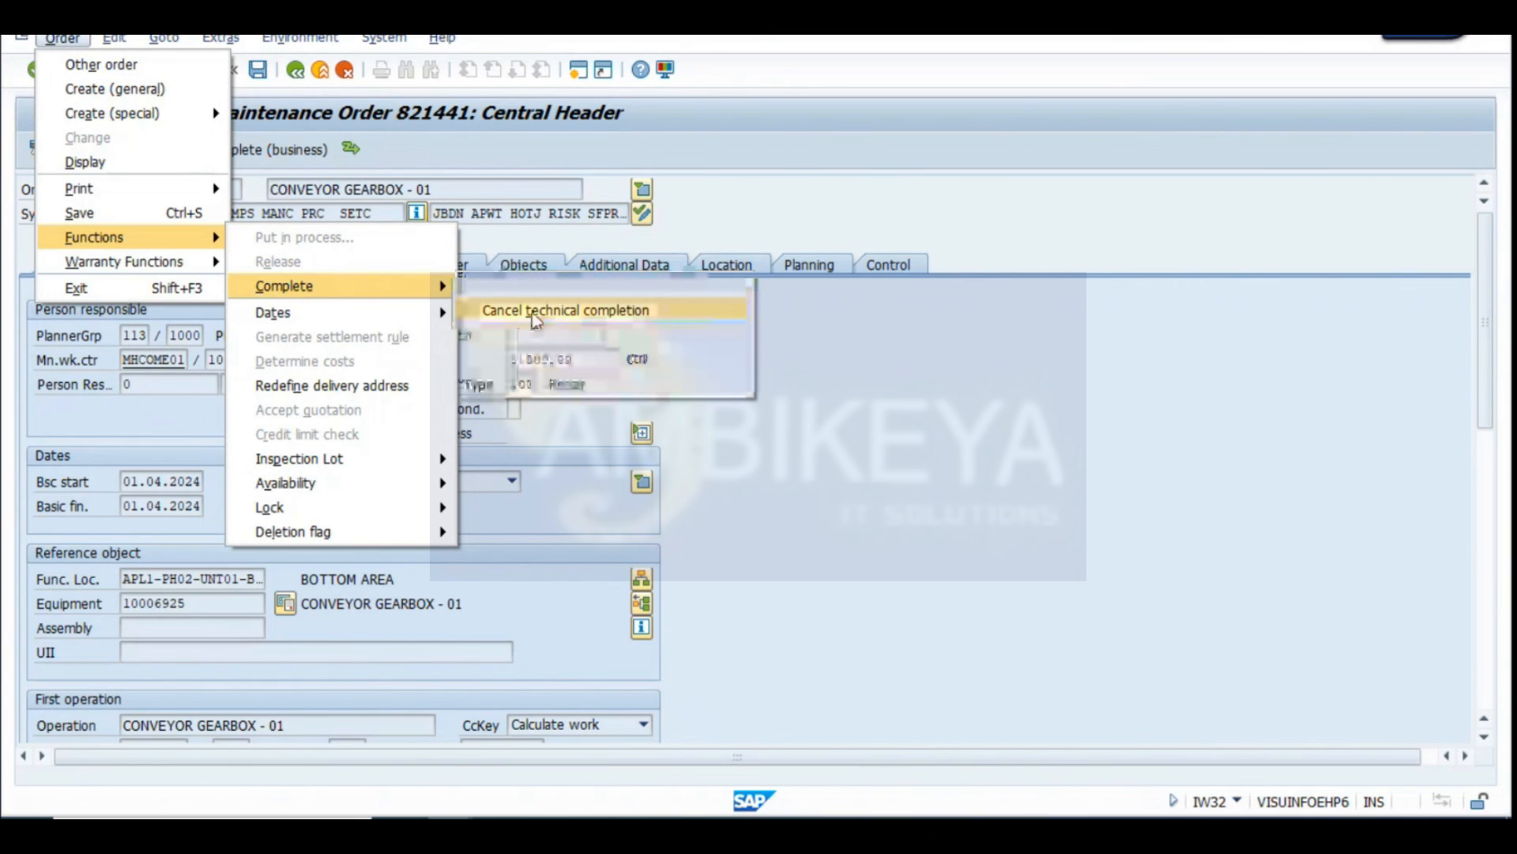
{"action": "left_click", "coordinate": [565, 309]}
{"action": "left_click", "coordinate": [258, 78]}
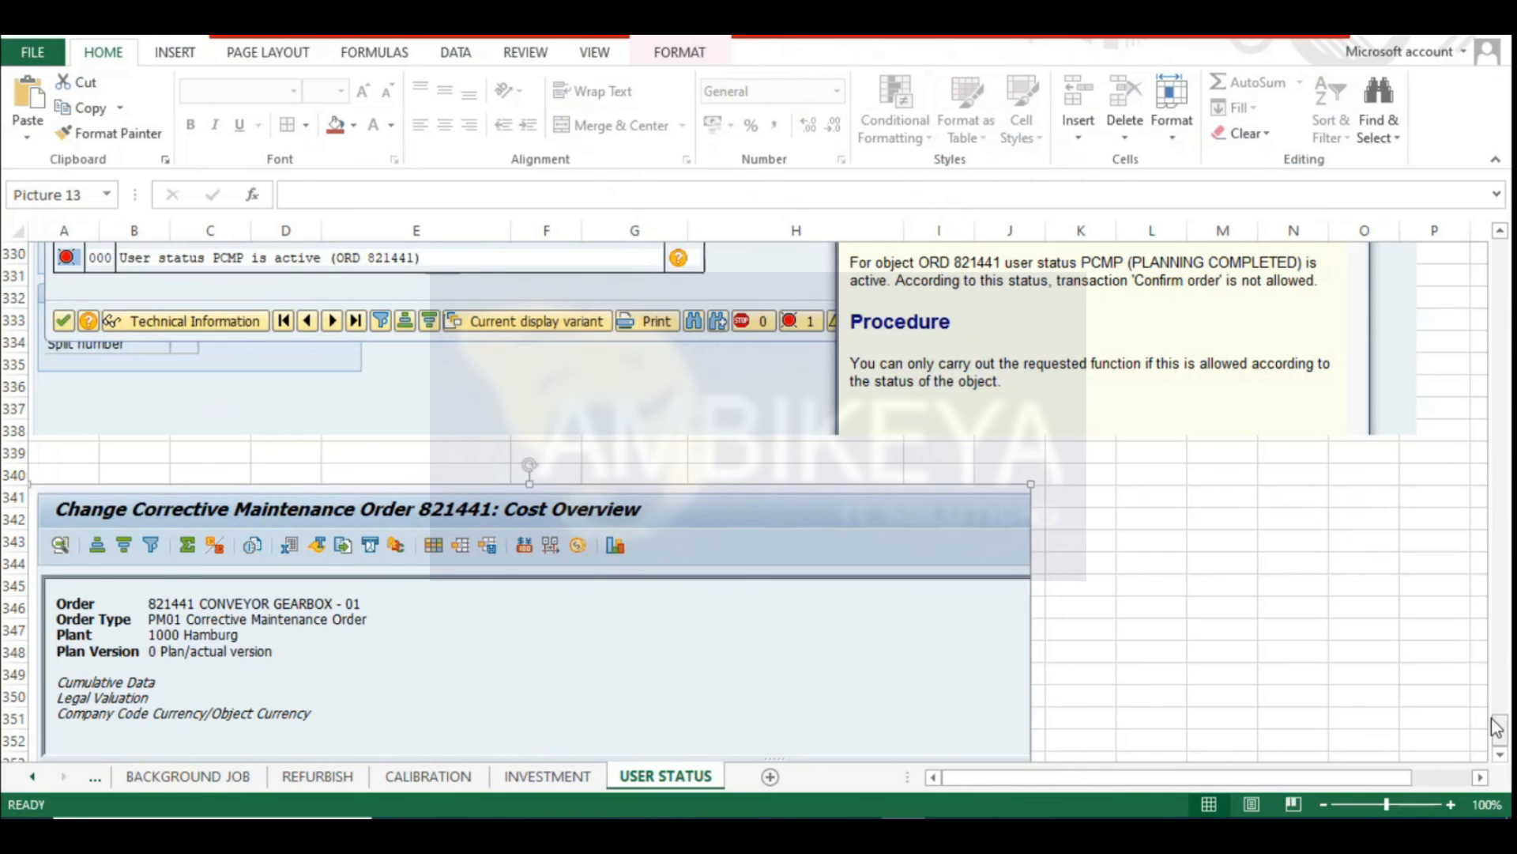
Review the forbidden transactions of the numbered user statuses in the status table of the USER STATUS sheet in Excel
{"action": "left_click_drag", "start_coordinate": [1496, 727], "coordinate": [1496, 257]}
{"action": "left_click", "coordinate": [845, 451]}
{"action": "left_click", "coordinate": [750, 307]}
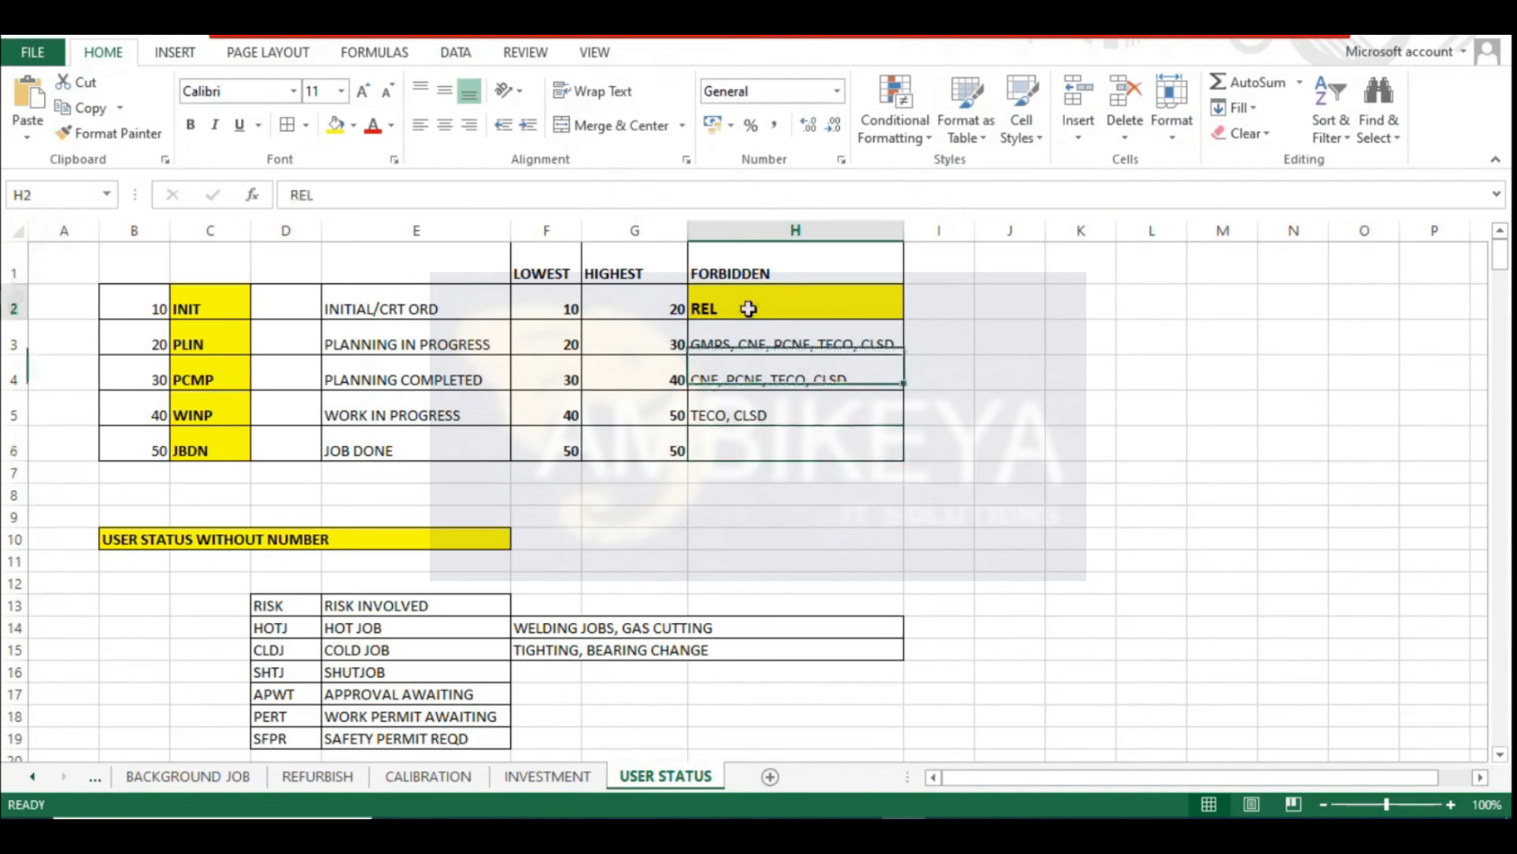
{"action": "left_click", "coordinate": [720, 345]}
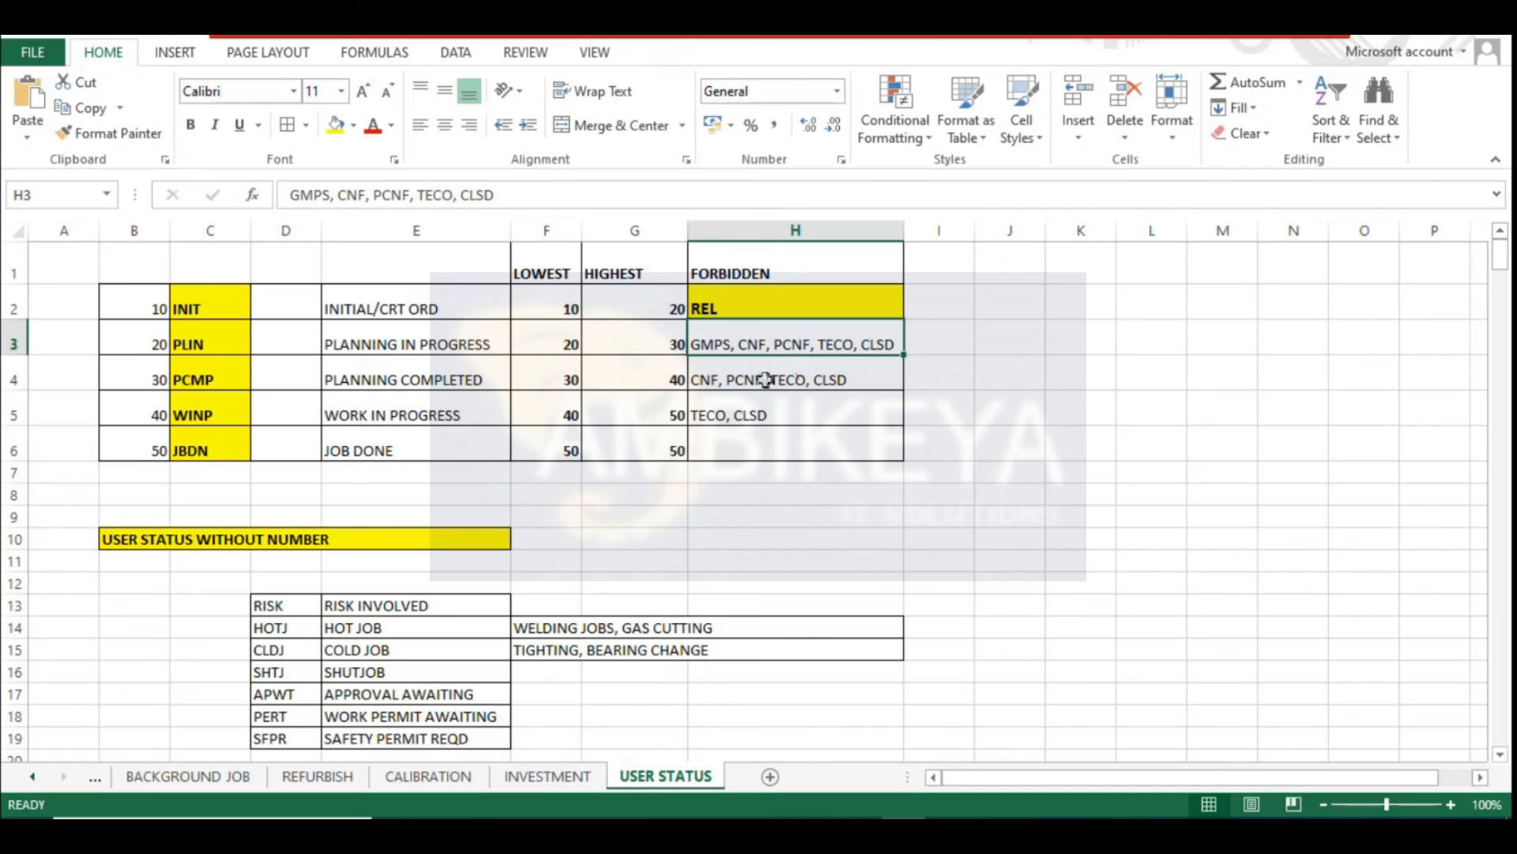
{"action": "left_click", "coordinate": [771, 438]}
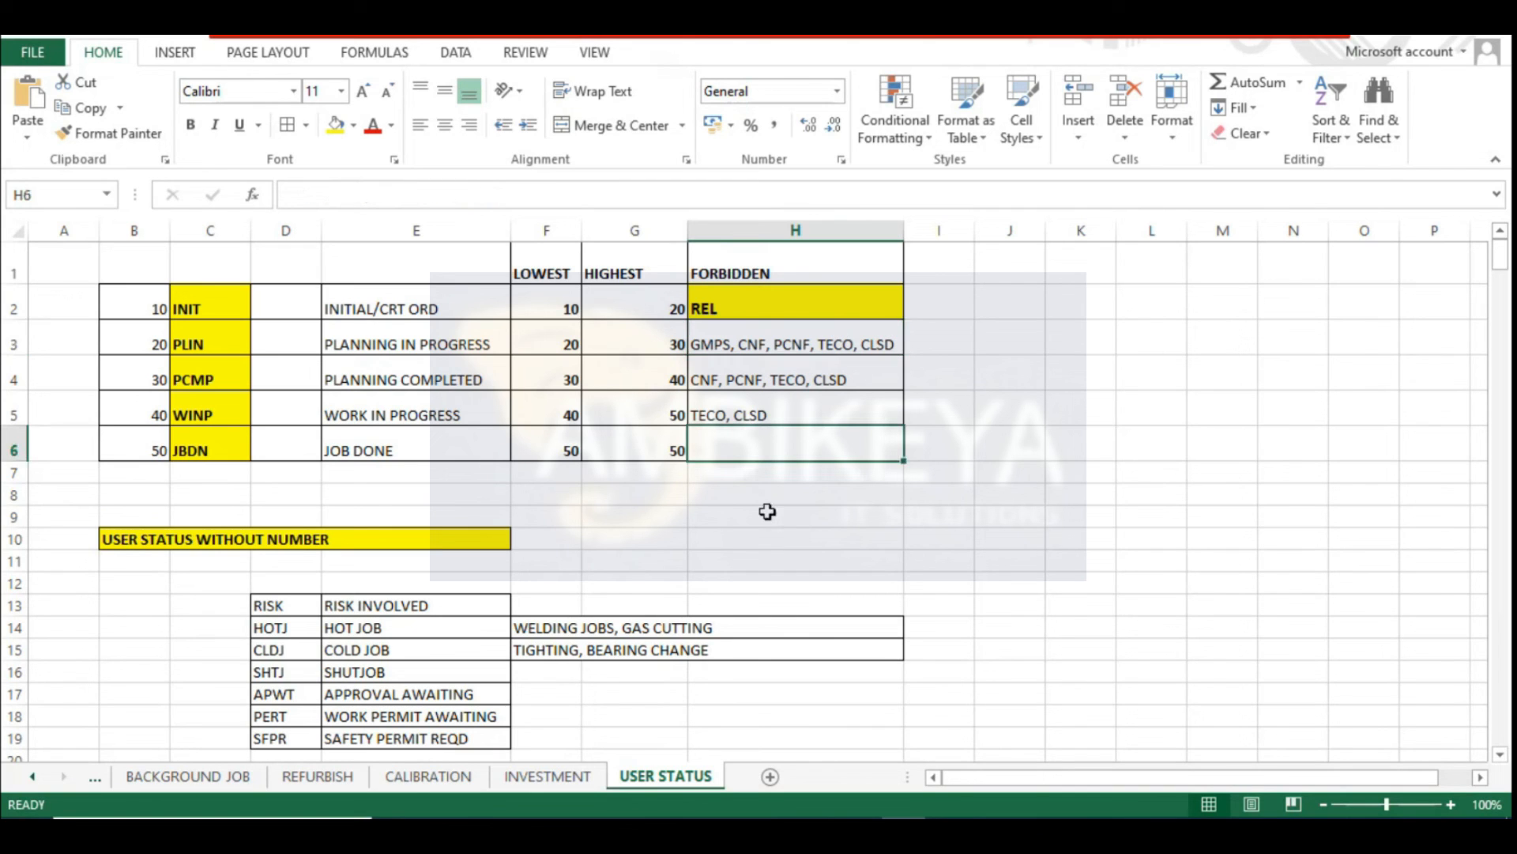
Back in the SAP maintenance order, try to set the numbered user status to 40 WINP WORK IN PROGRESS
{"action": "key", "text": "alt+Tab"}
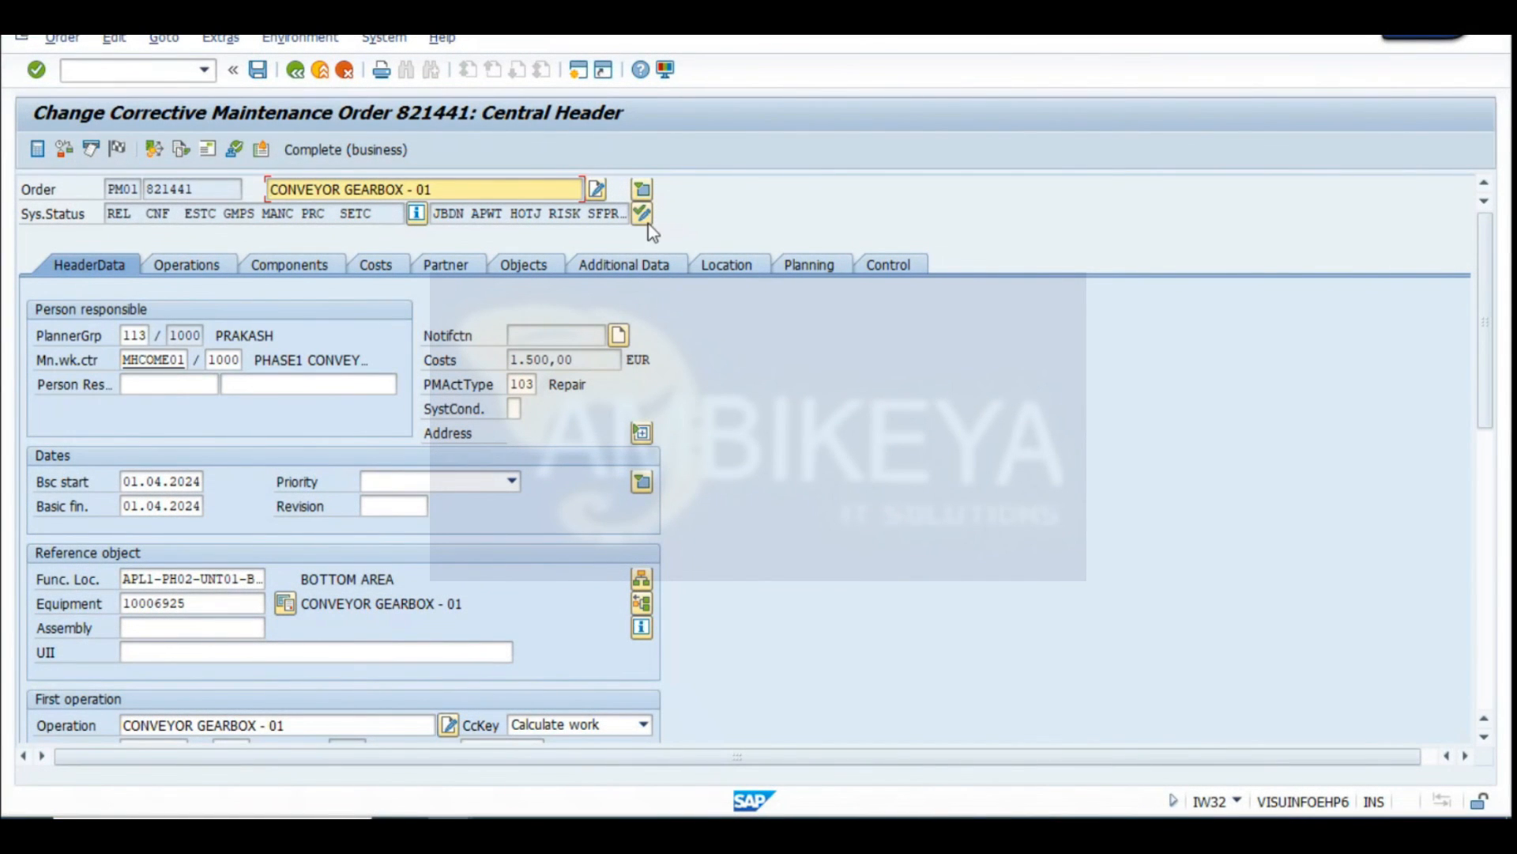
{"action": "left_click", "coordinate": [642, 213]}
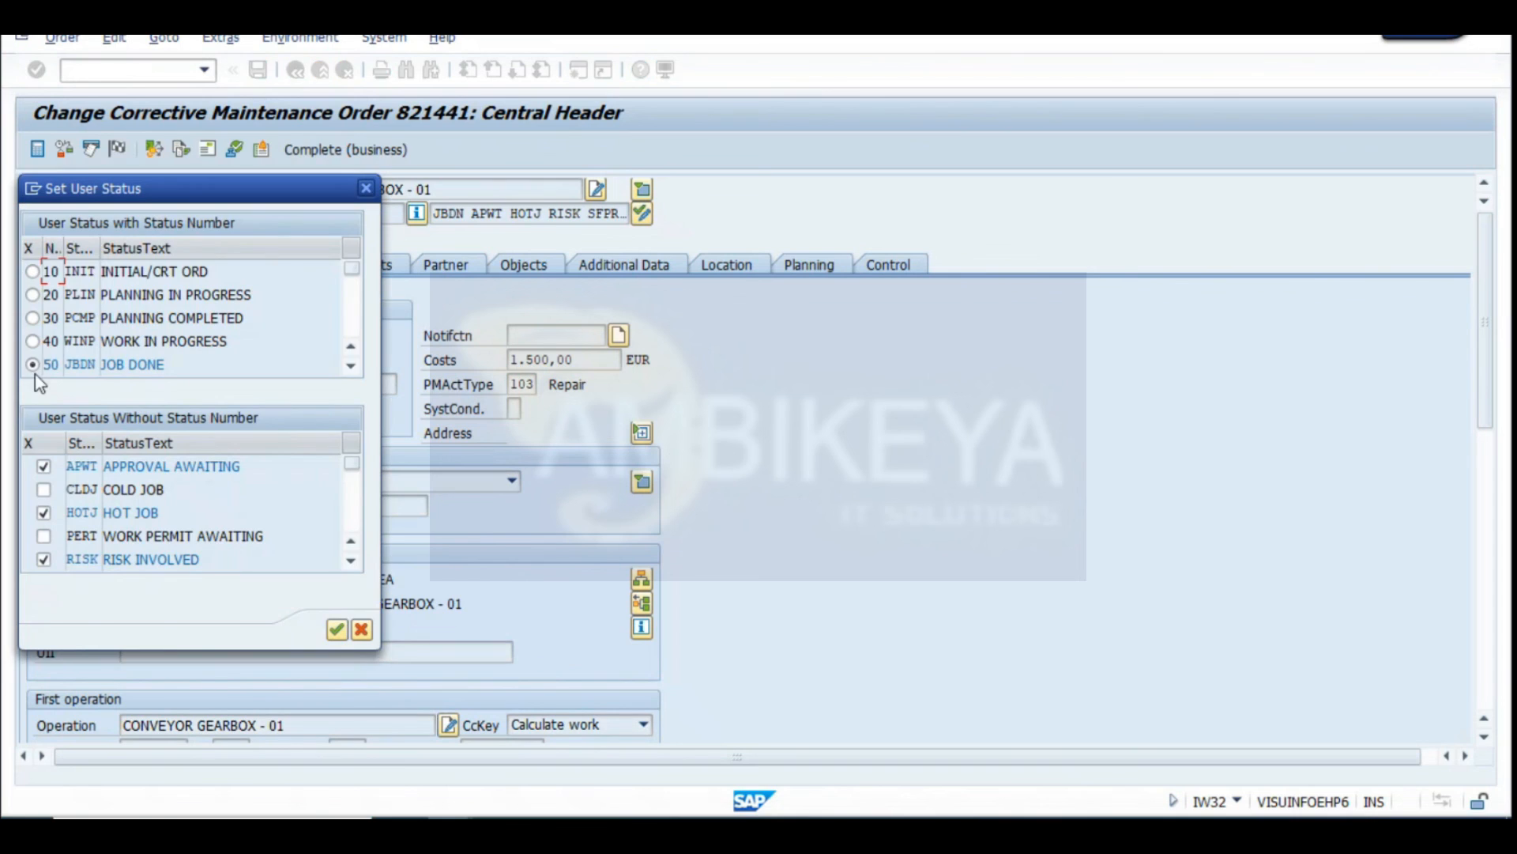
{"action": "left_click", "coordinate": [32, 341]}
{"action": "left_click", "coordinate": [337, 629]}
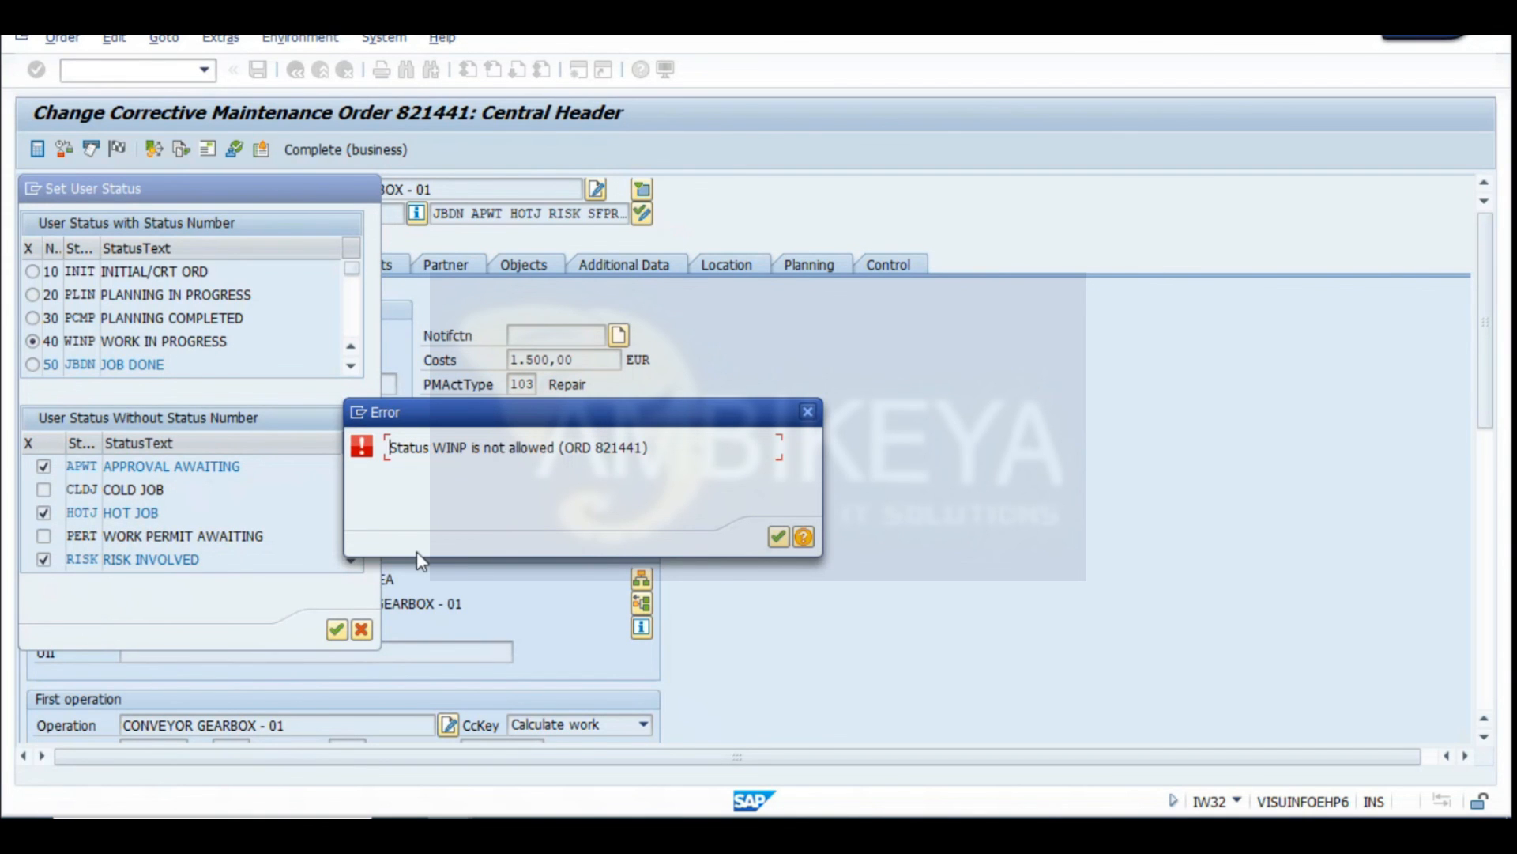
Capture the order screen with the status error and paste it into the USER STATUS sheet in Excel at cell A372
{"action": "key", "text": "super+shift+s"}
{"action": "left_click_drag", "start_coordinate": [4, 90], "coordinate": [860, 763]}
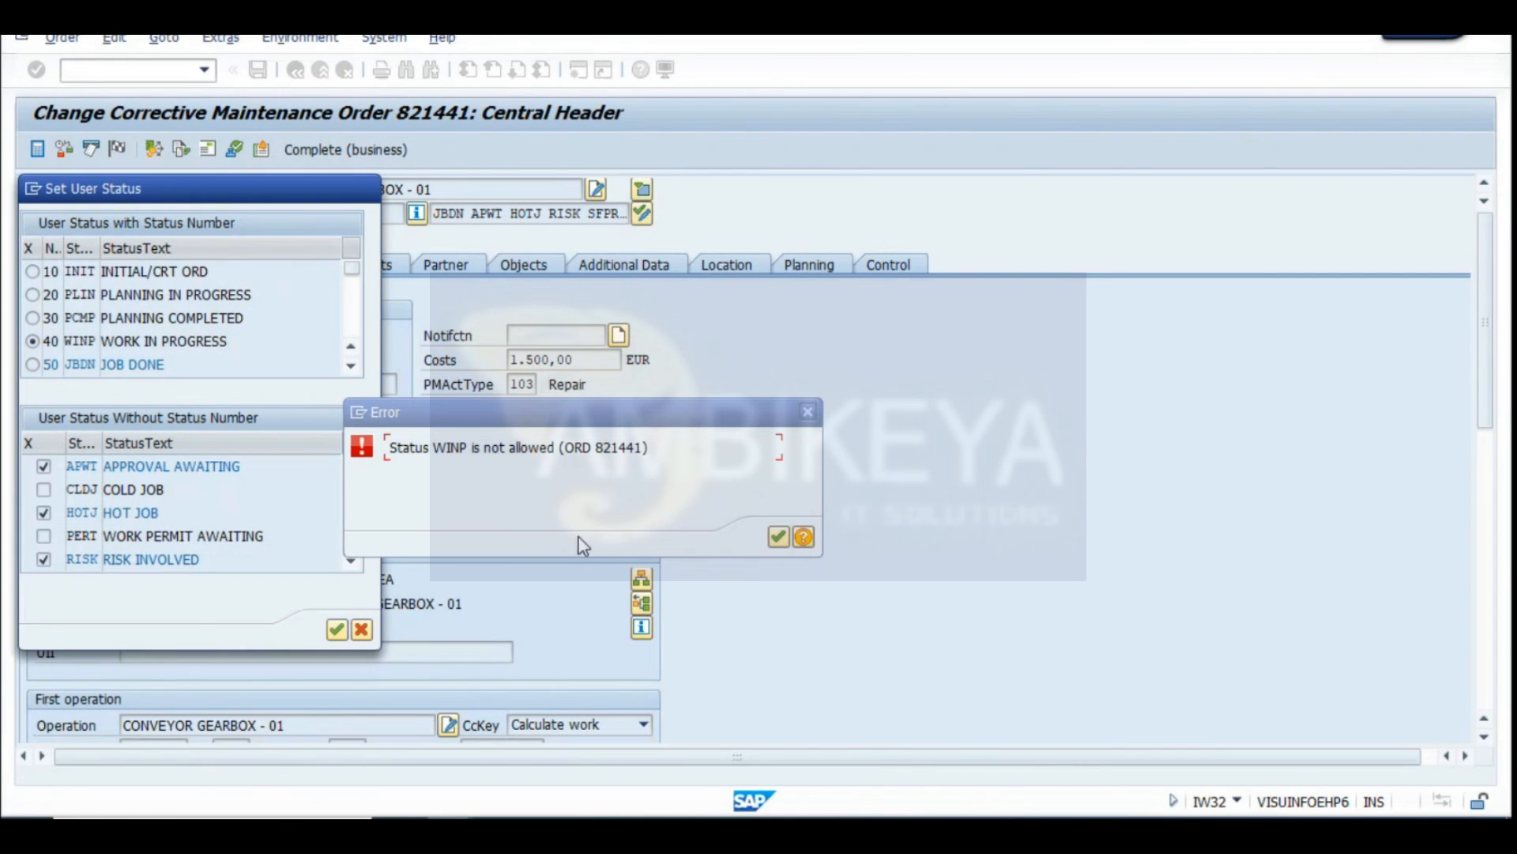
{"action": "key", "text": "alt+Tab"}
{"action": "scroll", "coordinate": [1203, 585], "scroll_direction": "down", "scroll_amount": 11}
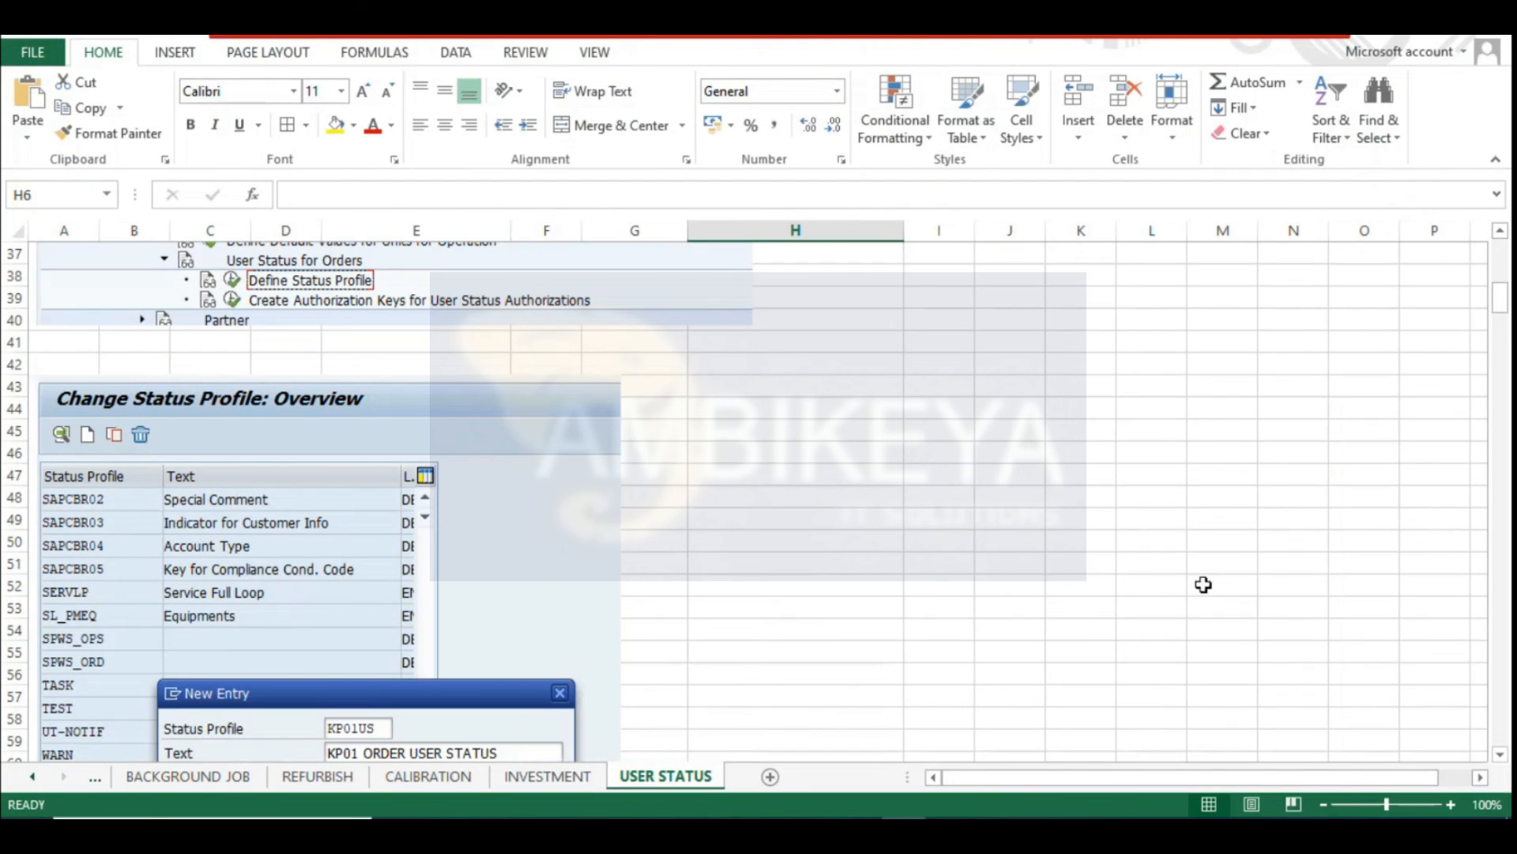
{"action": "left_click_drag", "start_coordinate": [1498, 310], "coordinate": [1493, 739]}
{"action": "scroll", "coordinate": [188, 611], "scroll_direction": "down", "scroll_amount": 2}
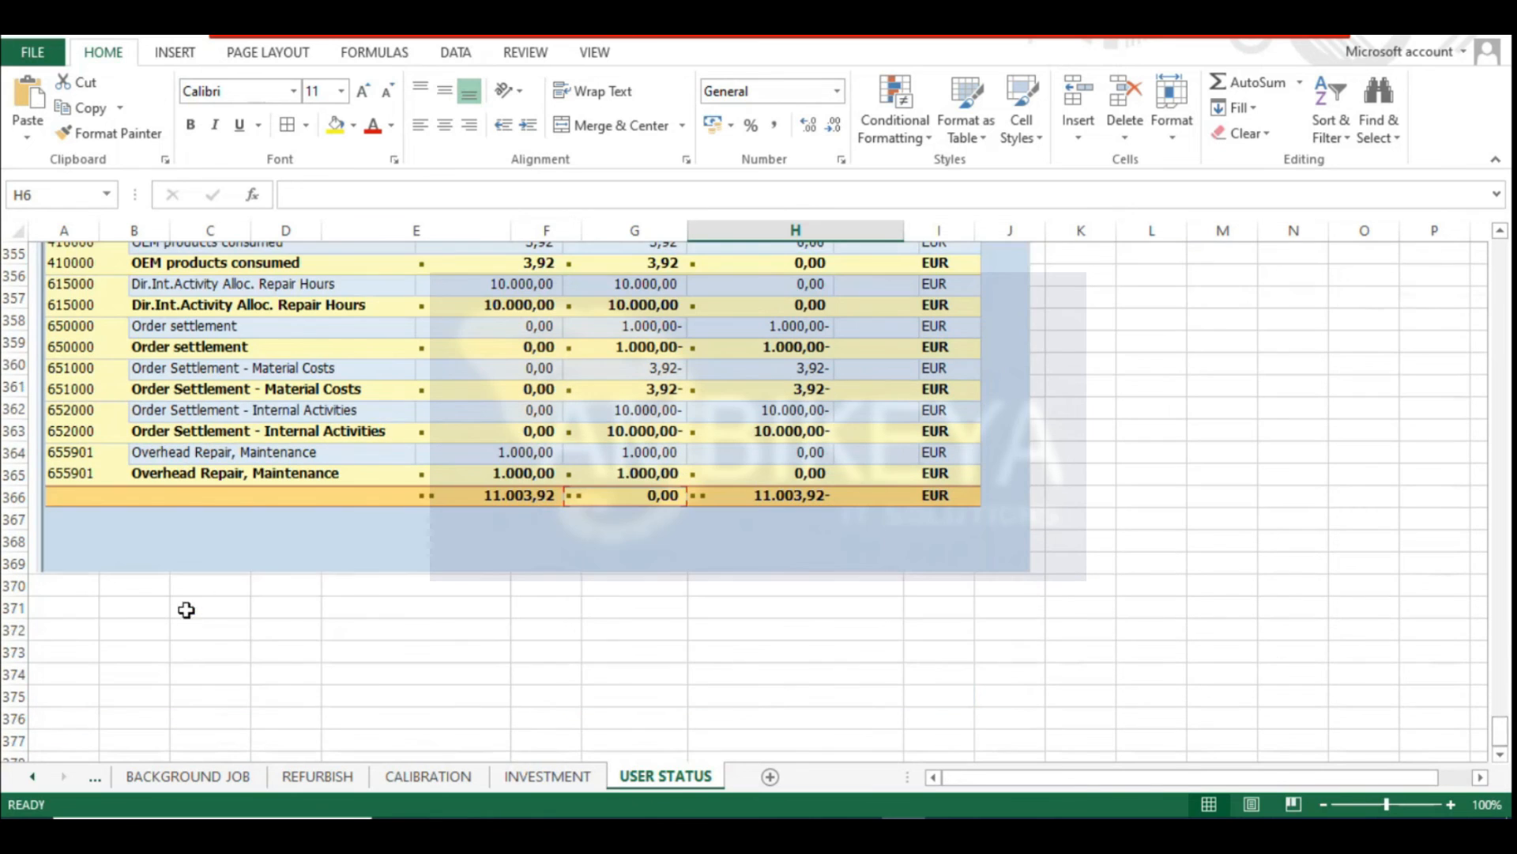
{"action": "left_click", "coordinate": [46, 622]}
{"action": "key", "text": "ctrl+v"}
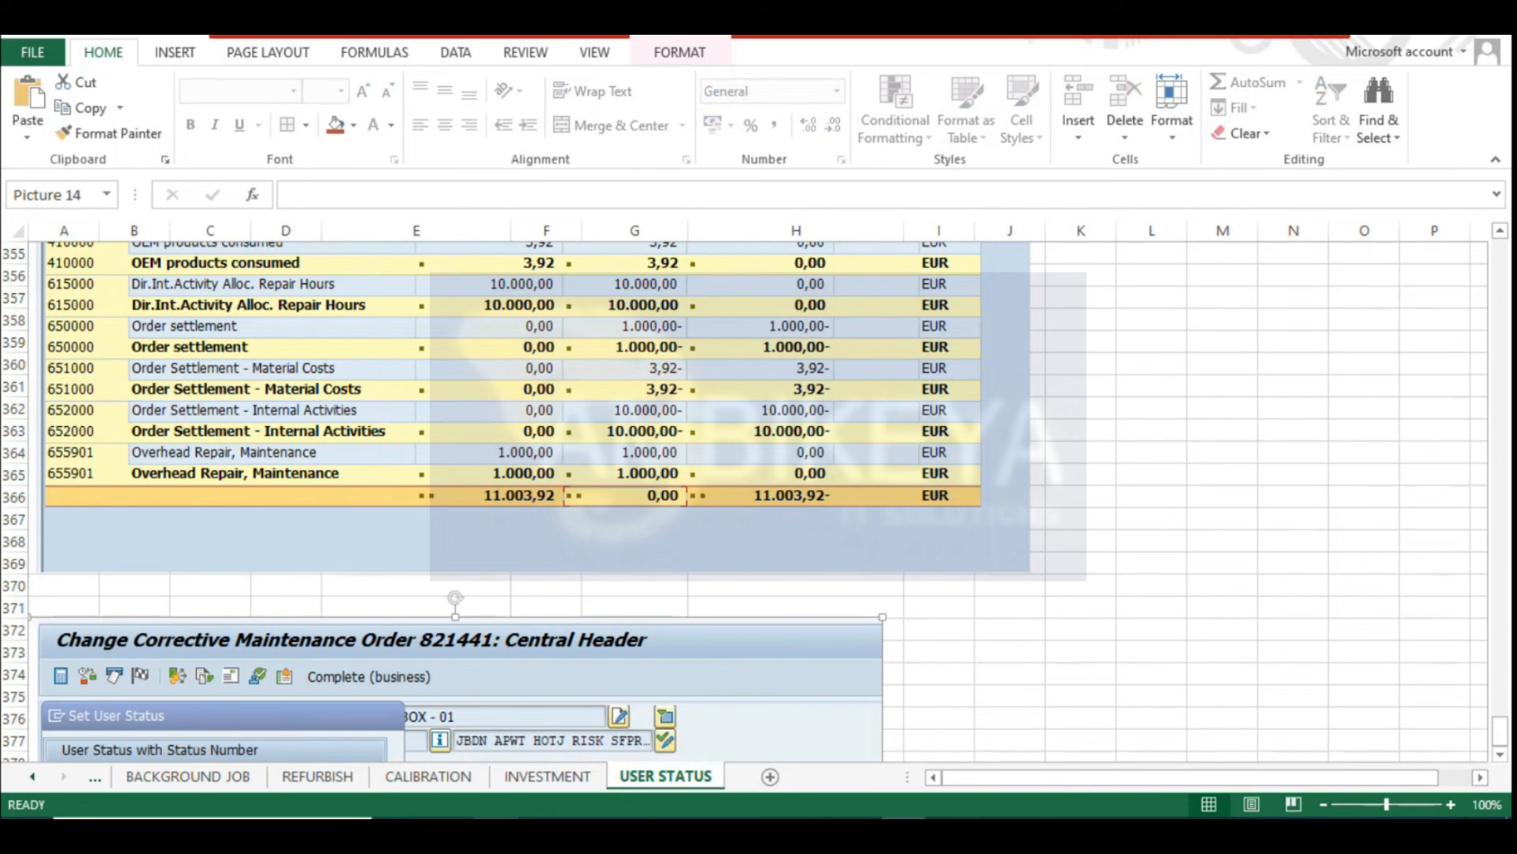
In the SAP status profile assignment session, return to the IMG activities and open Define User Status Profile for Orders
{"action": "mouse_move", "coordinate": [504, 772]}
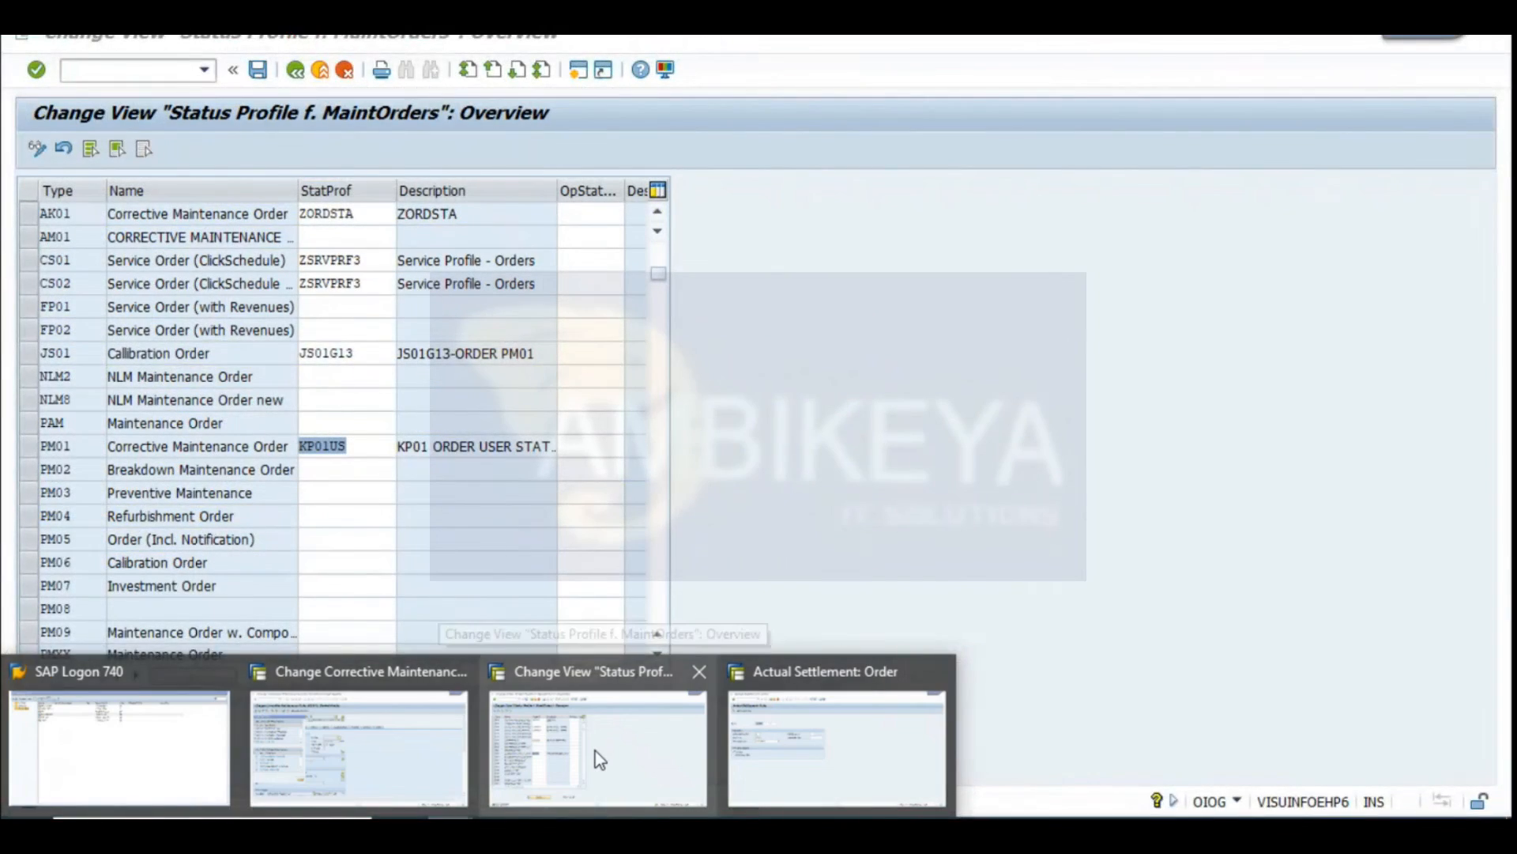
{"action": "left_click", "coordinate": [596, 751]}
{"action": "left_click", "coordinate": [34, 446]}
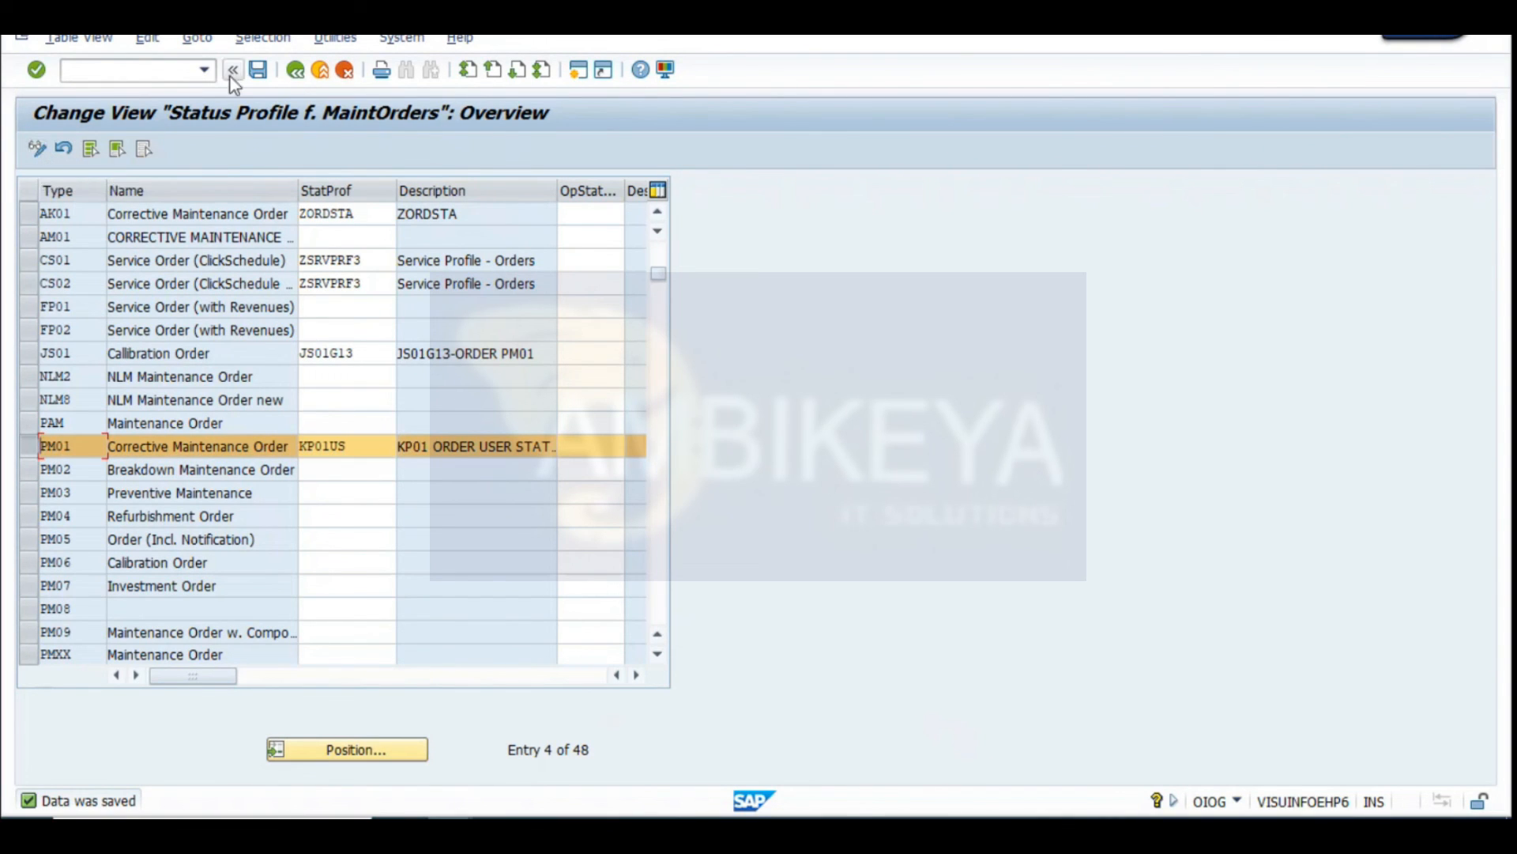
{"action": "left_click", "coordinate": [295, 71]}
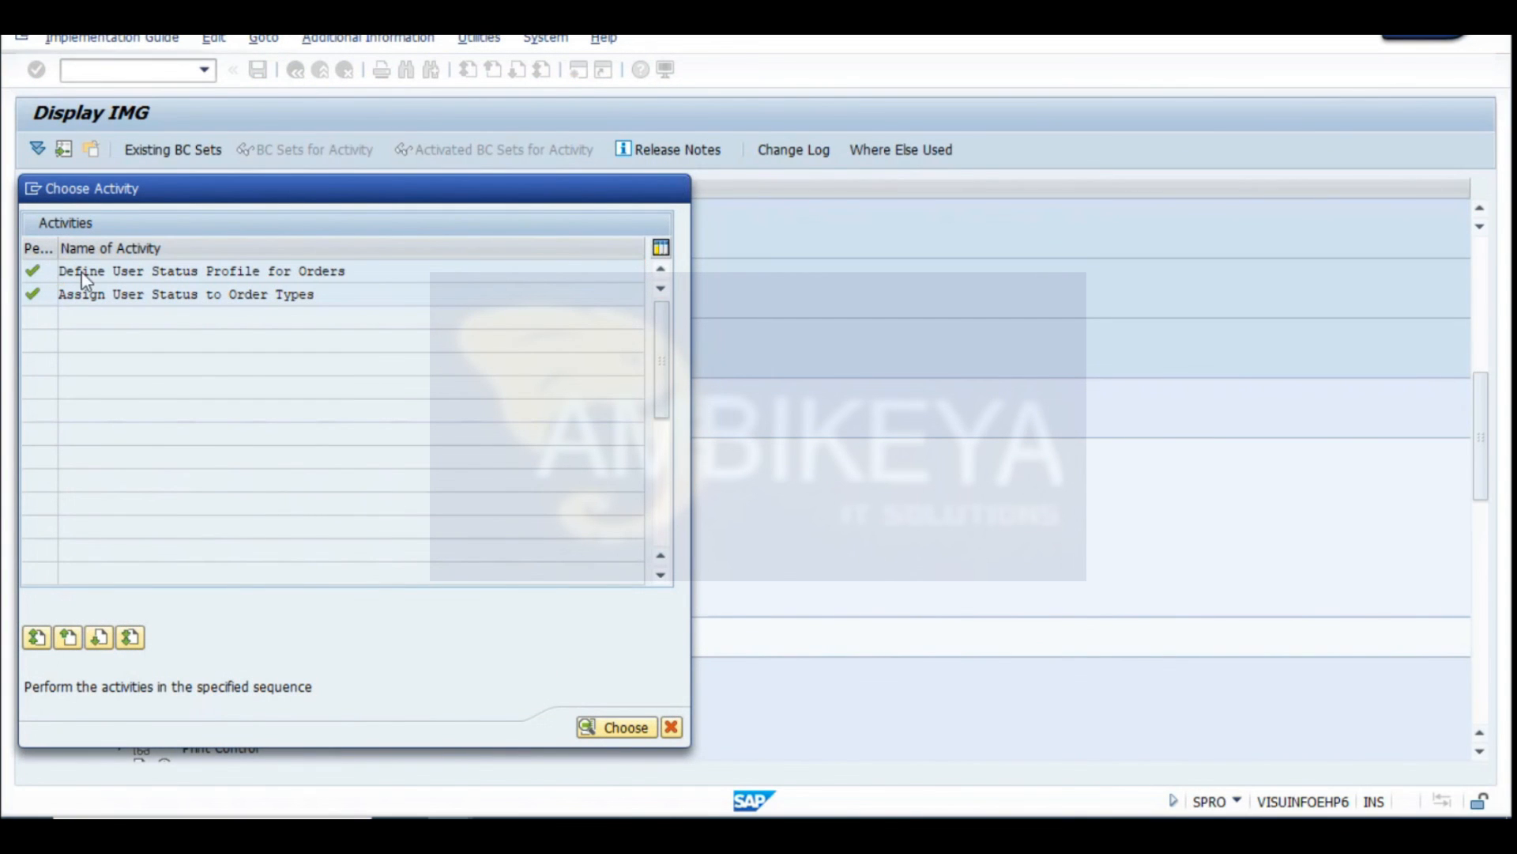
{"action": "double_click", "coordinate": [83, 273]}
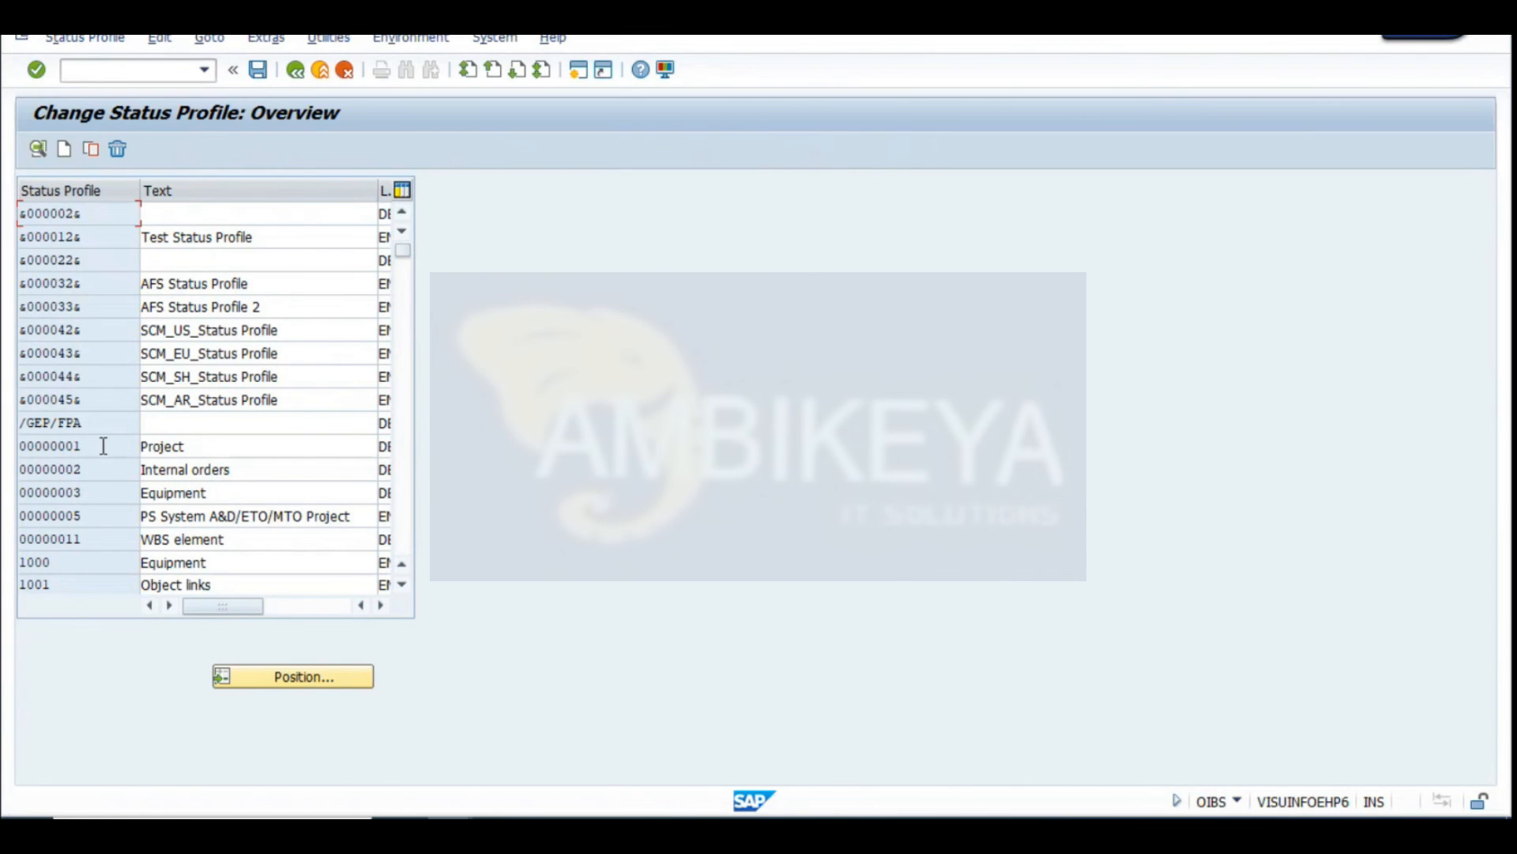
Open status profile KP01US and set the lowest status number of 50 JBDN to 40
{"action": "scroll", "coordinate": [102, 447], "scroll_direction": "down", "scroll_amount": 6}
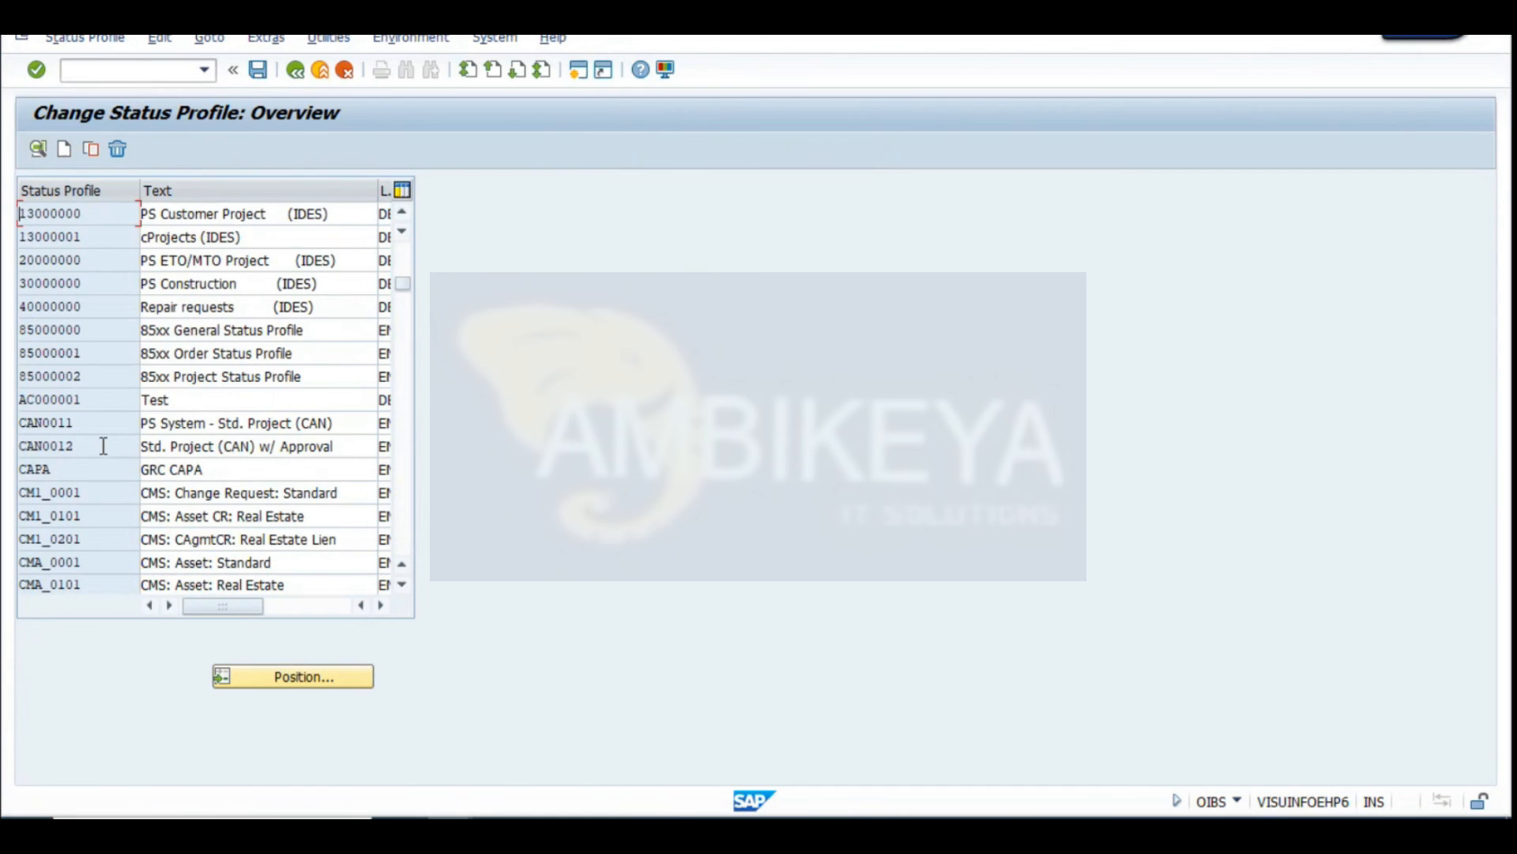
{"action": "scroll", "coordinate": [103, 447], "scroll_direction": "down", "scroll_amount": 7}
{"action": "scroll", "coordinate": [88, 421], "scroll_direction": "down", "scroll_amount": 8}
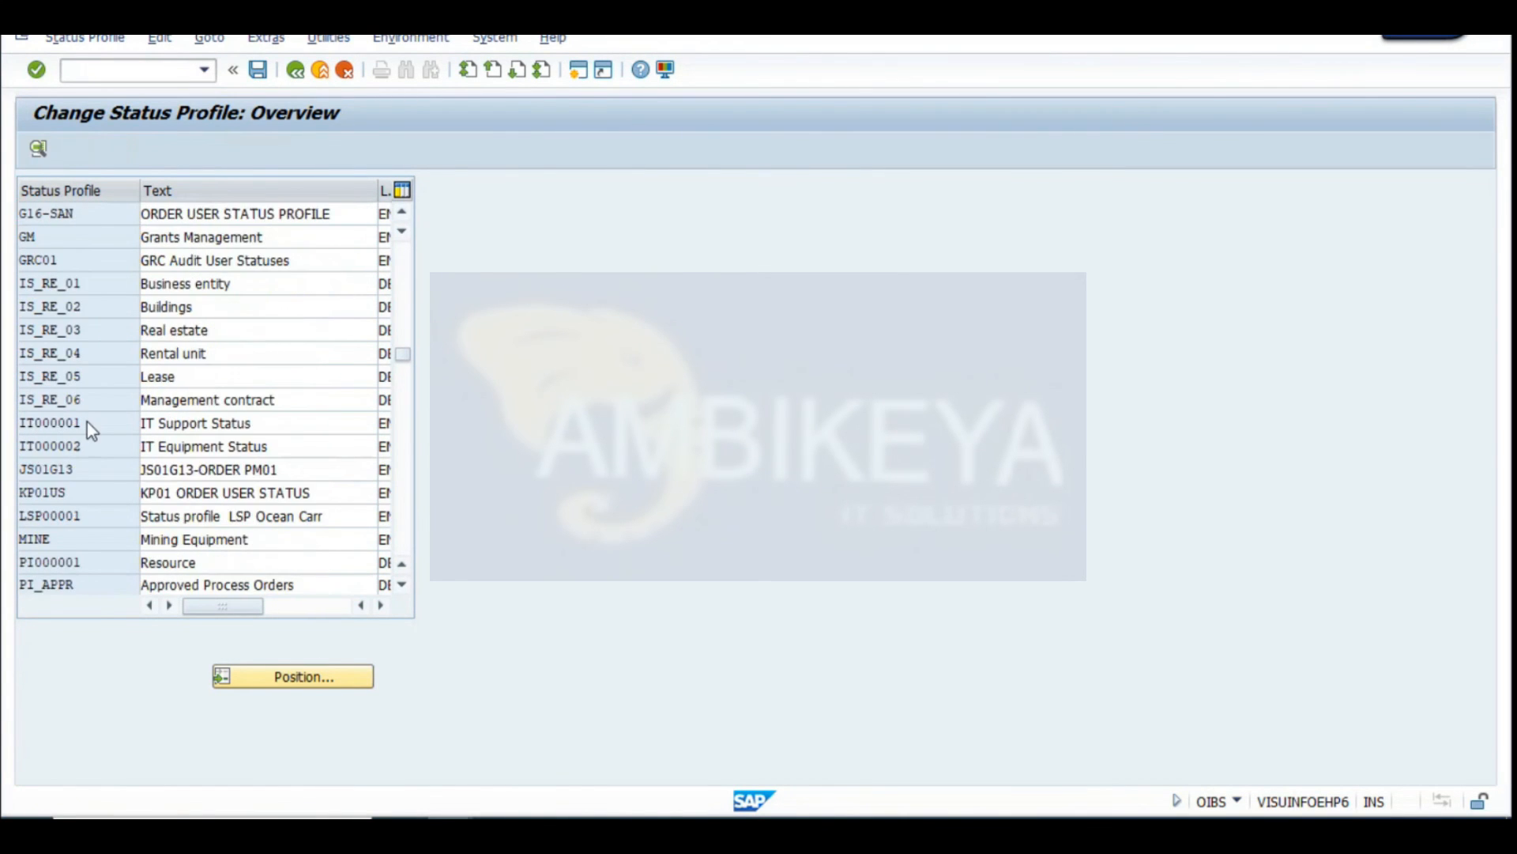
{"action": "scroll", "coordinate": [88, 424], "scroll_direction": "down", "scroll_amount": 1}
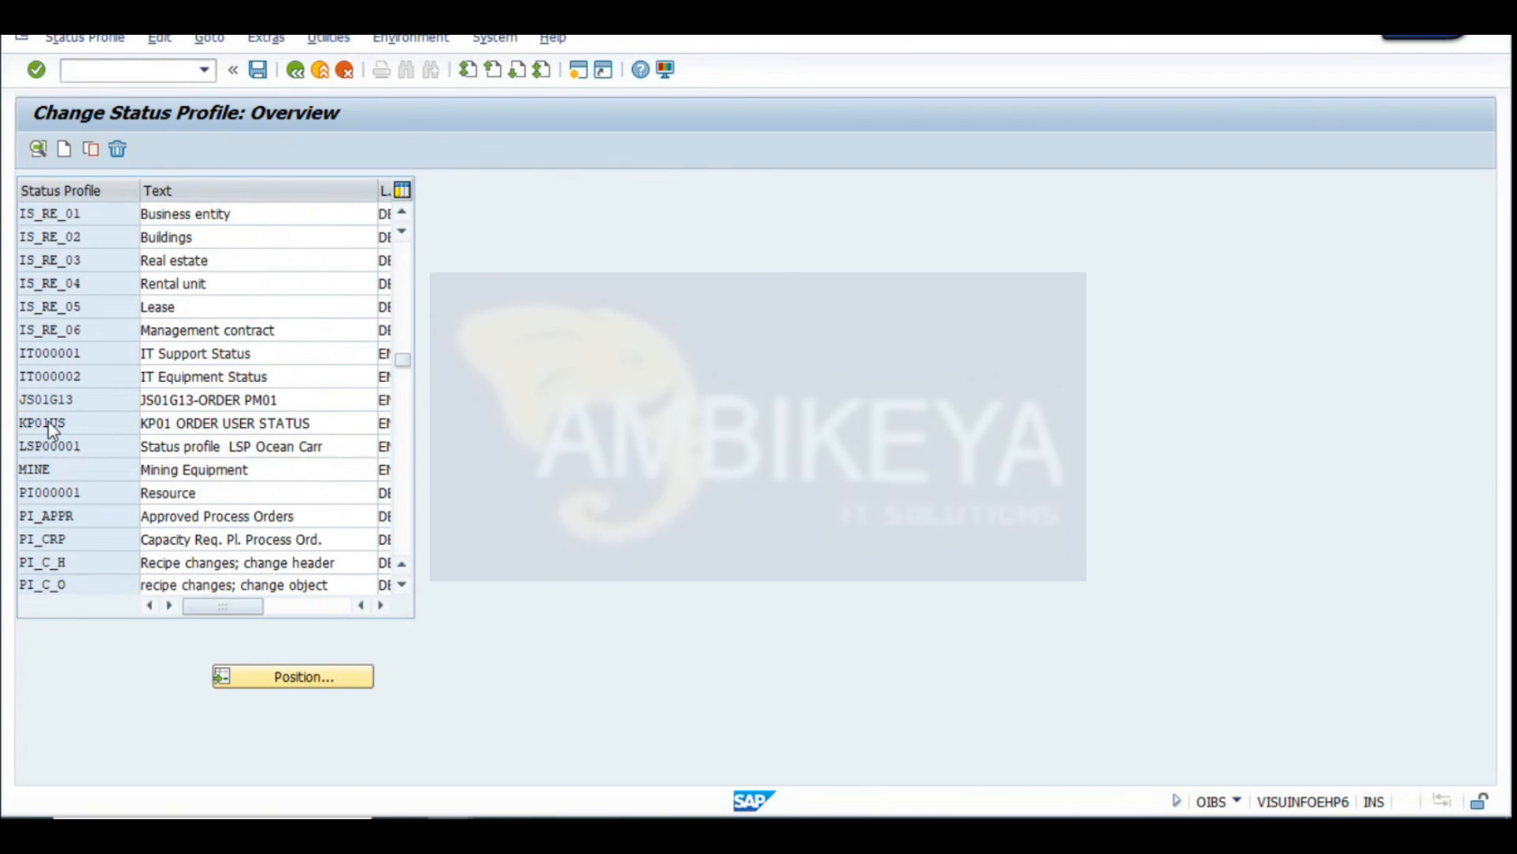
{"action": "double_click", "coordinate": [49, 425]}
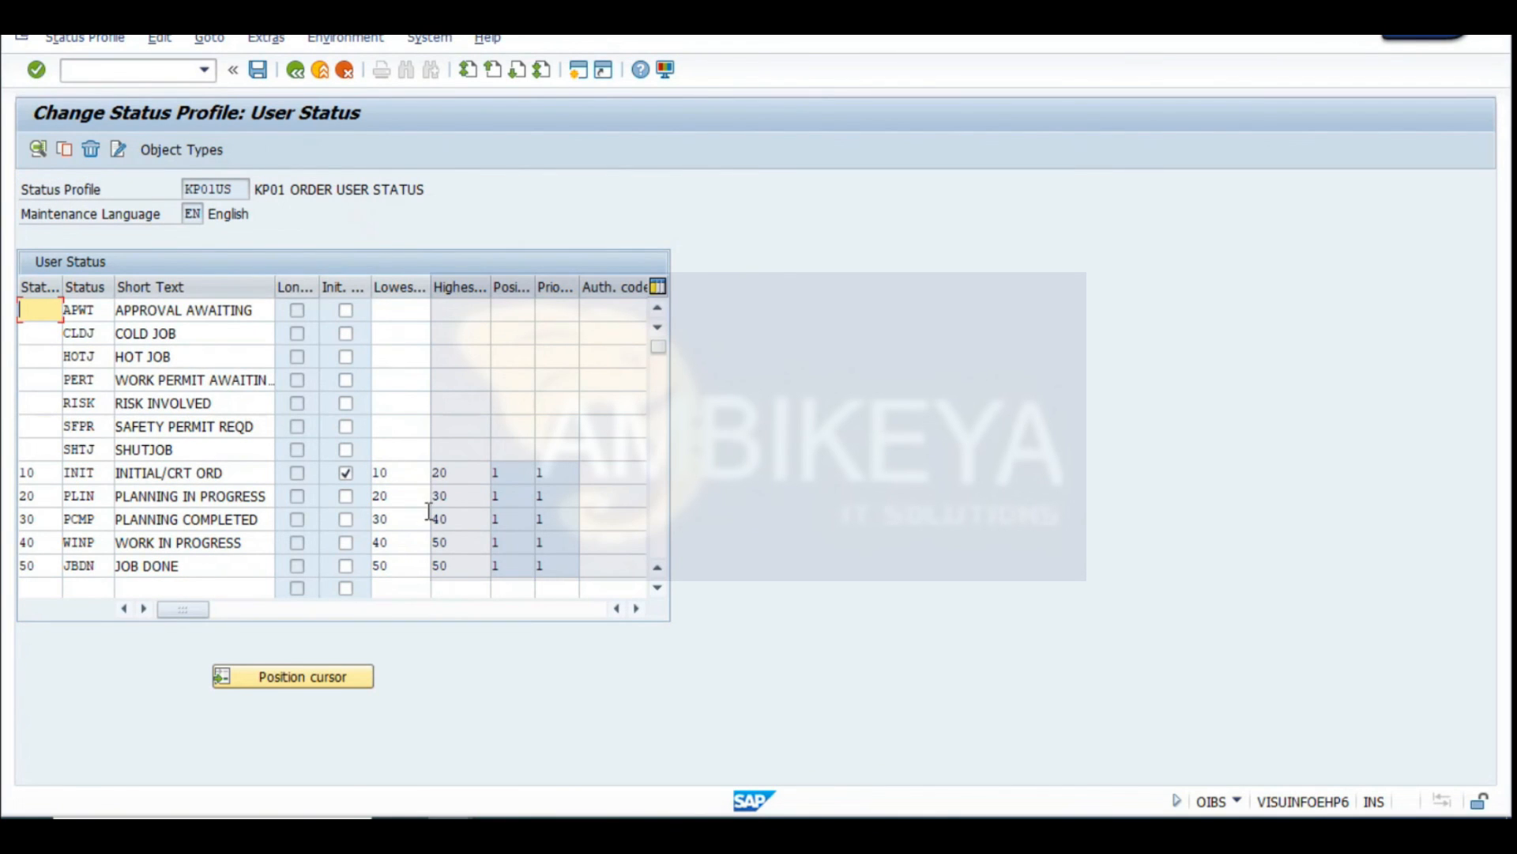
{"action": "double_click", "coordinate": [391, 563]}
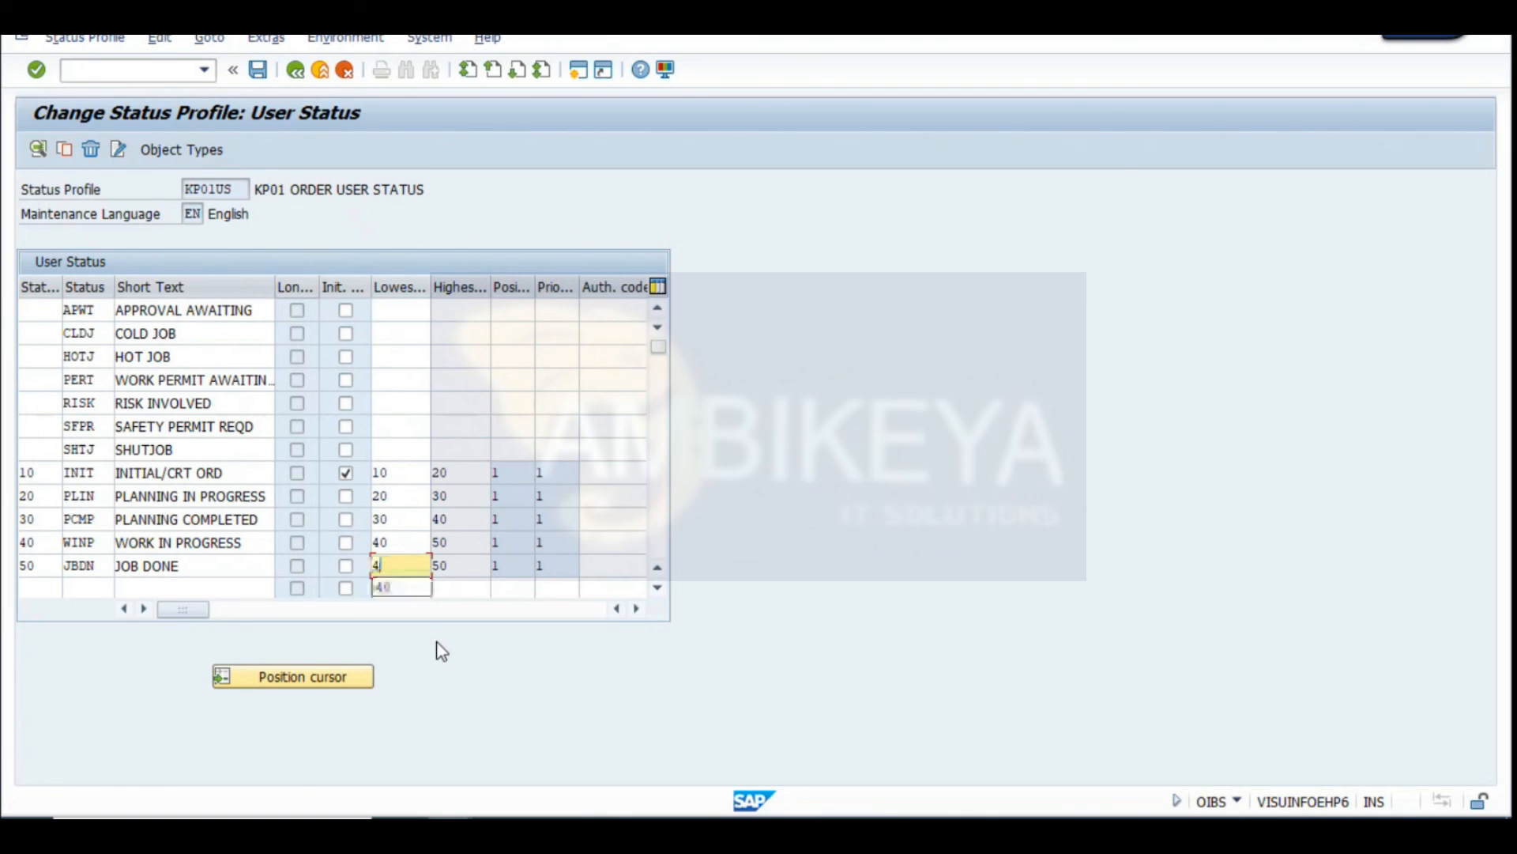
{"action": "key", "text": "Return"}
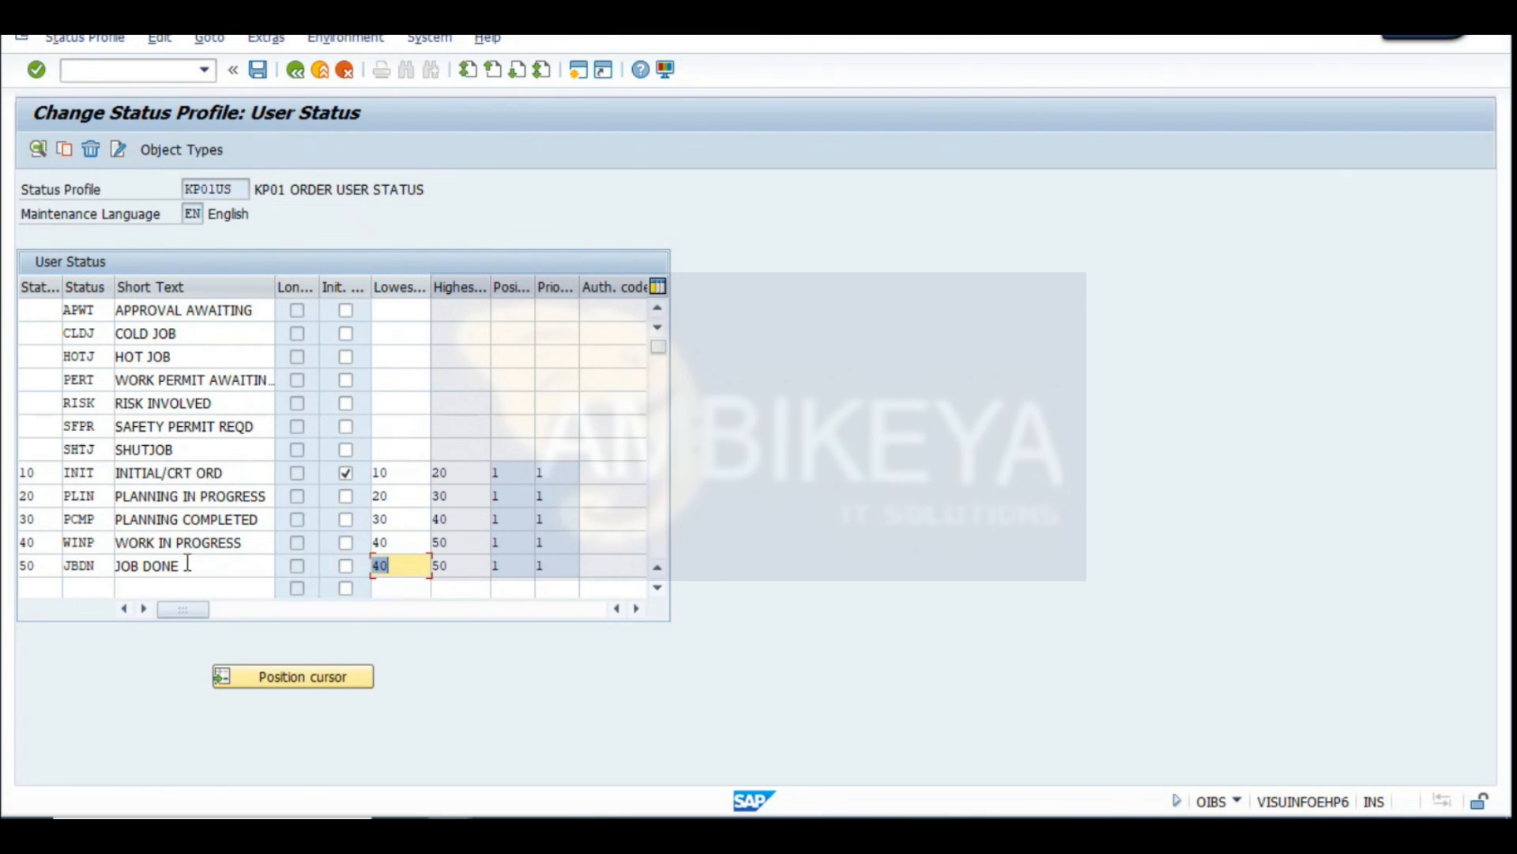
Compare the lowest status numbers of the numbered statuses INIT through JBDN in the KP01US profile
{"action": "double_click", "coordinate": [140, 563]}
{"action": "left_click", "coordinate": [131, 544]}
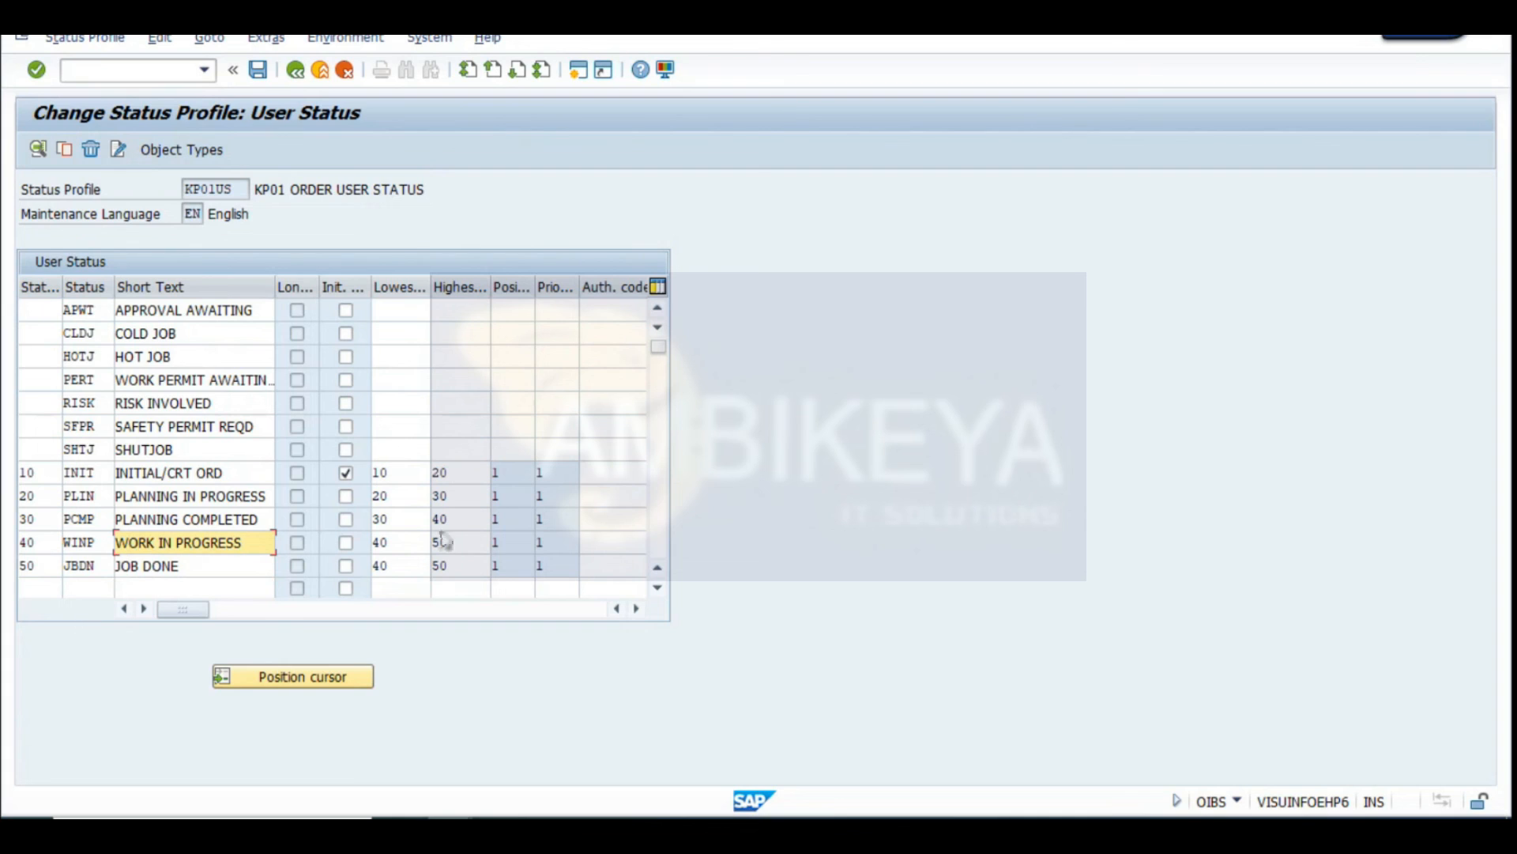
{"action": "left_click", "coordinate": [380, 541]}
{"action": "left_click", "coordinate": [381, 518]}
{"action": "left_click", "coordinate": [380, 495]}
{"action": "left_click", "coordinate": [380, 474]}
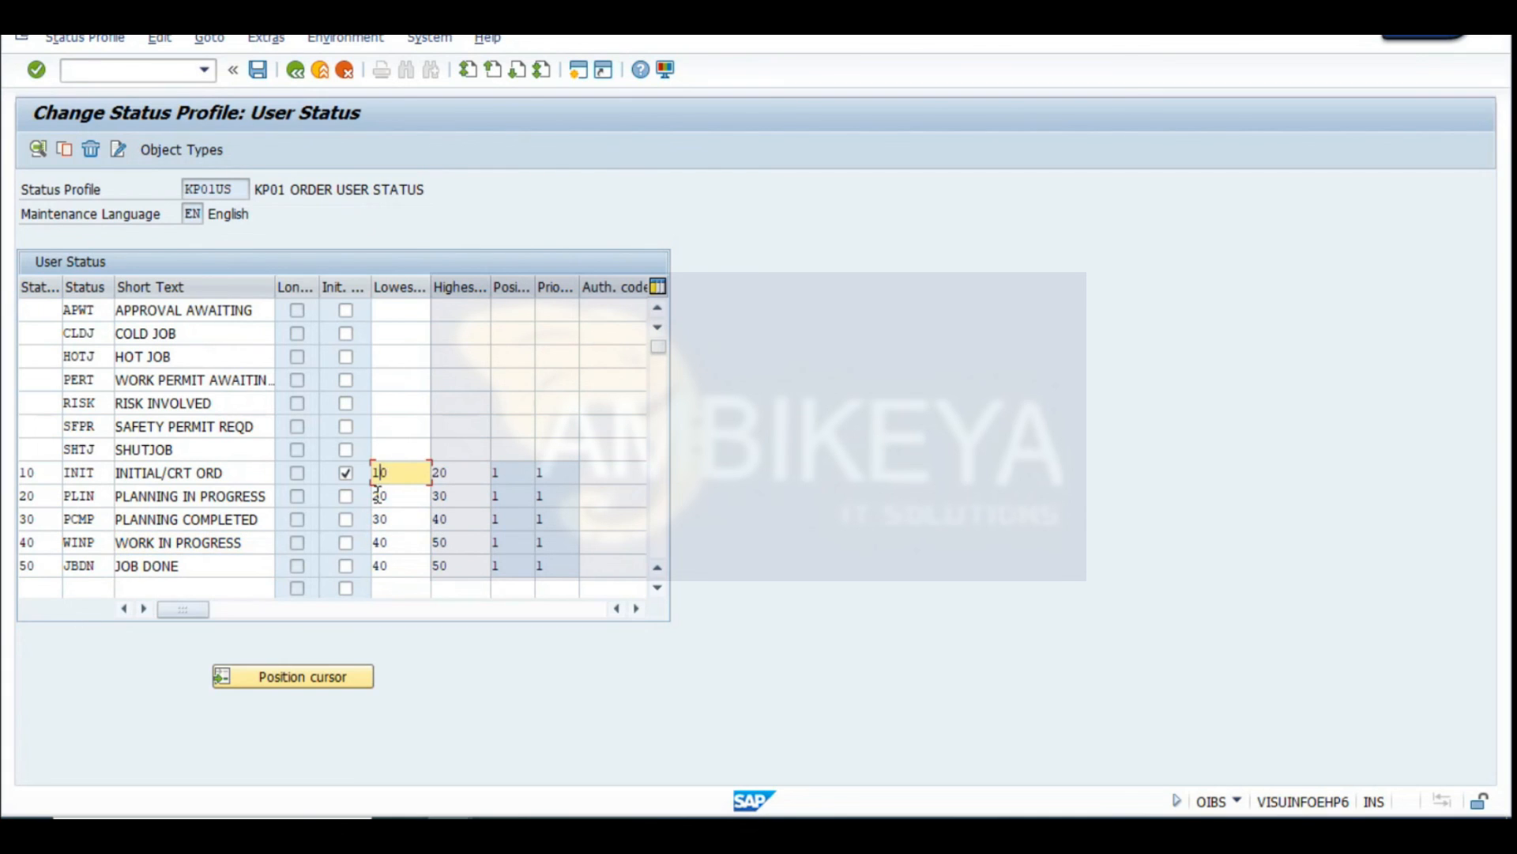
{"action": "double_click", "coordinate": [386, 564]}
{"action": "left_click", "coordinate": [382, 544]}
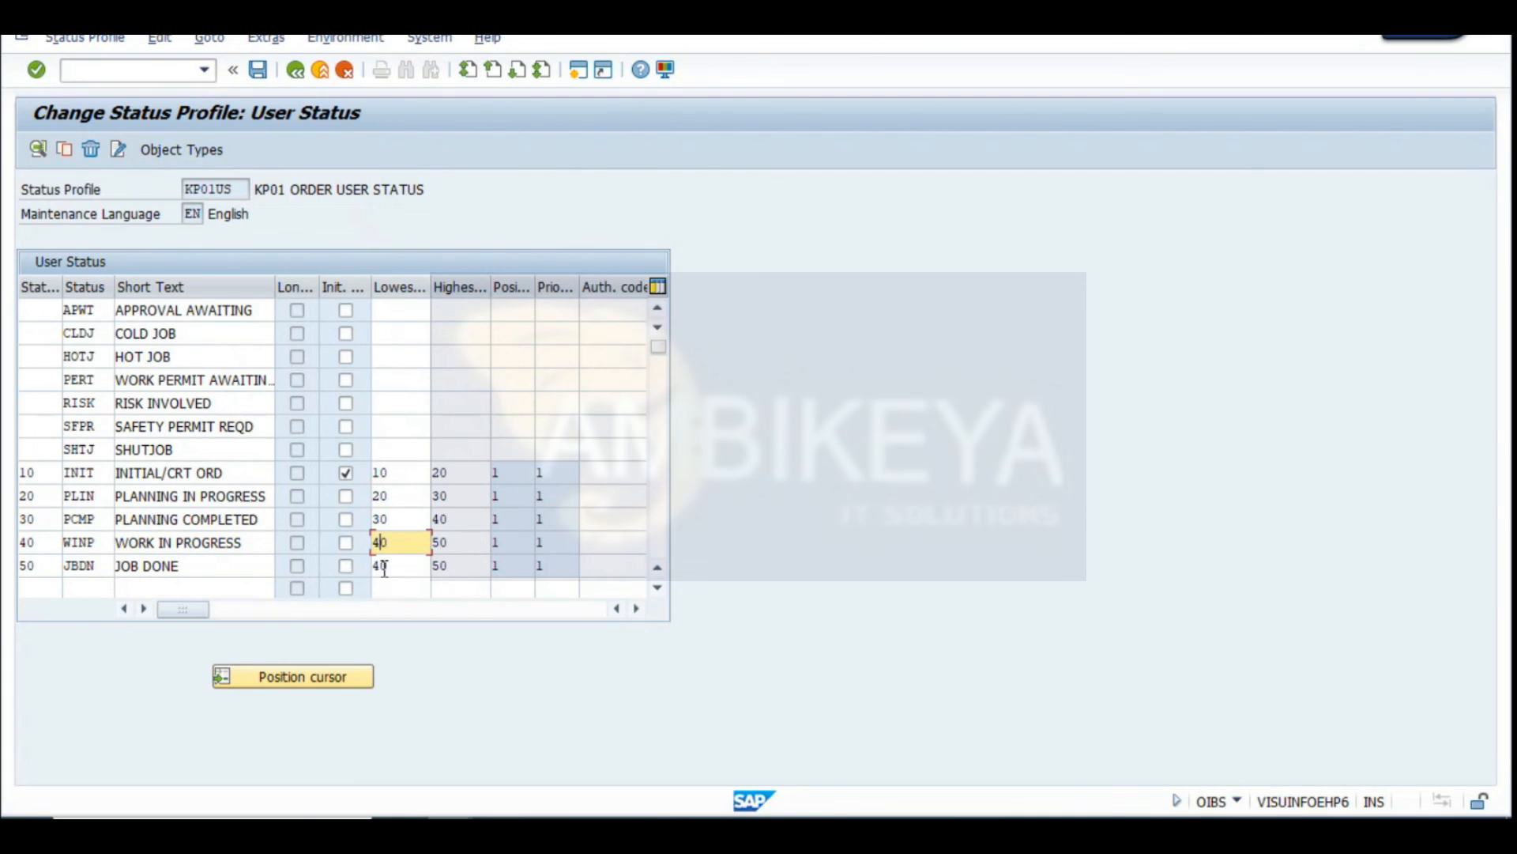
{"action": "left_click", "coordinate": [397, 563]}
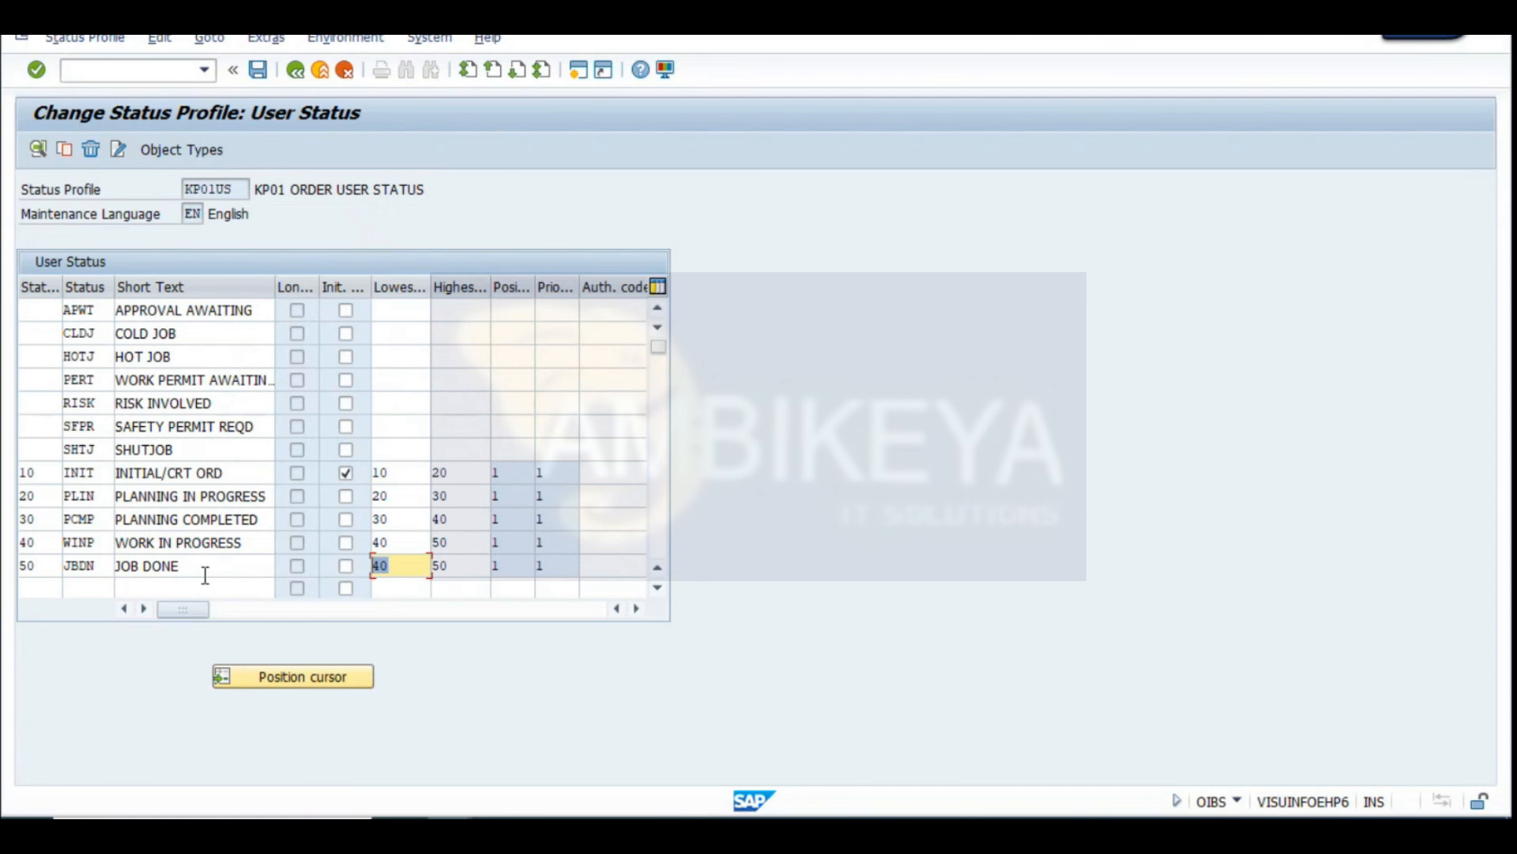
Capture the KP01US user status table and paste it into the USER STATUS sheet in Excel at cell A404, below the last image
{"action": "key", "text": "super+shift+s"}
{"action": "left_click_drag", "start_coordinate": [7, 97], "coordinate": [765, 642]}
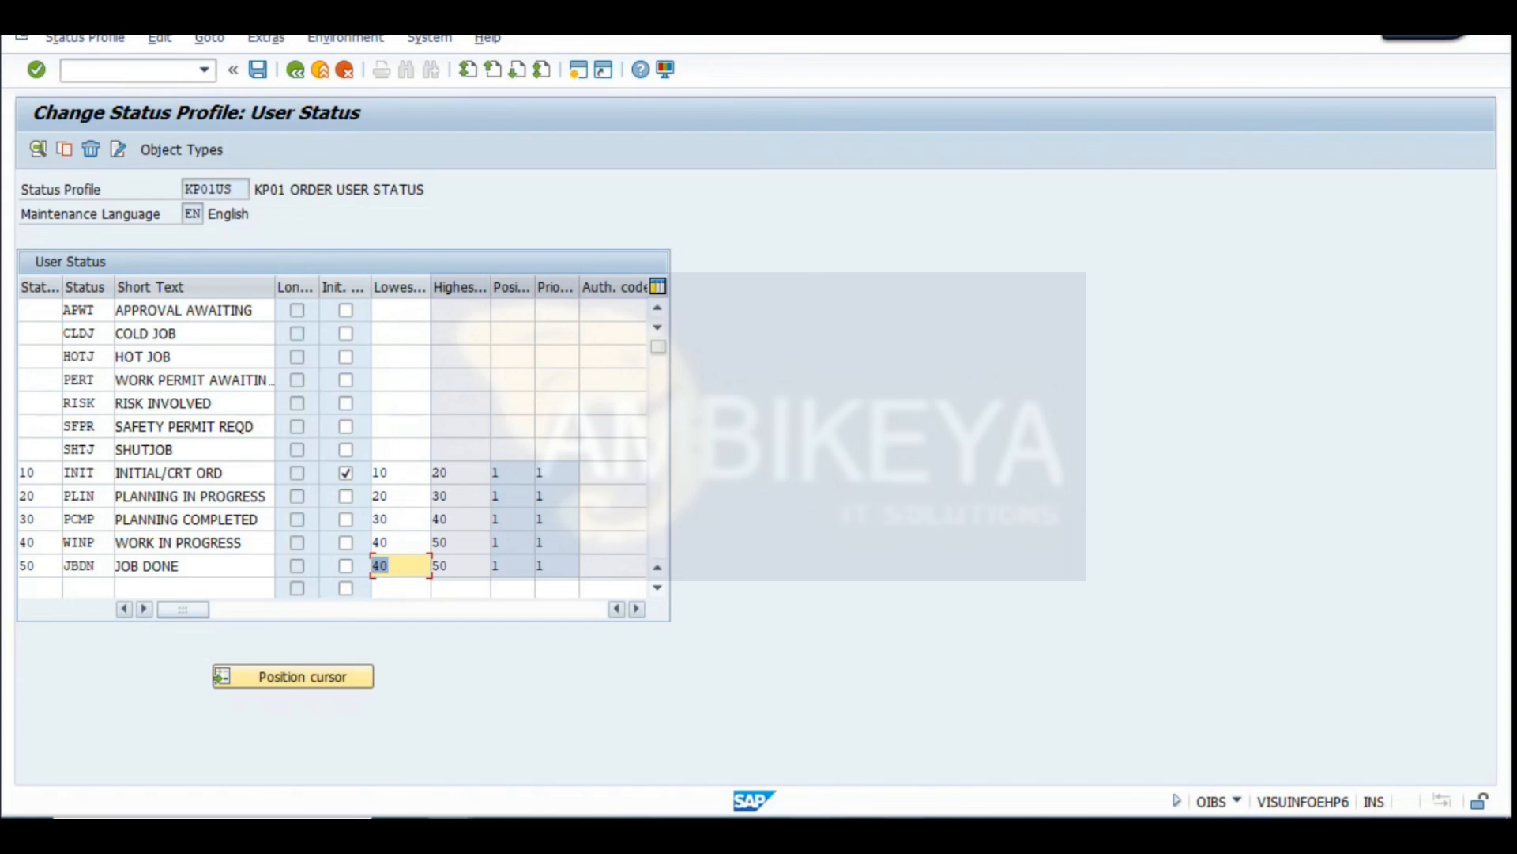
{"action": "left_click", "coordinate": [450, 829]}
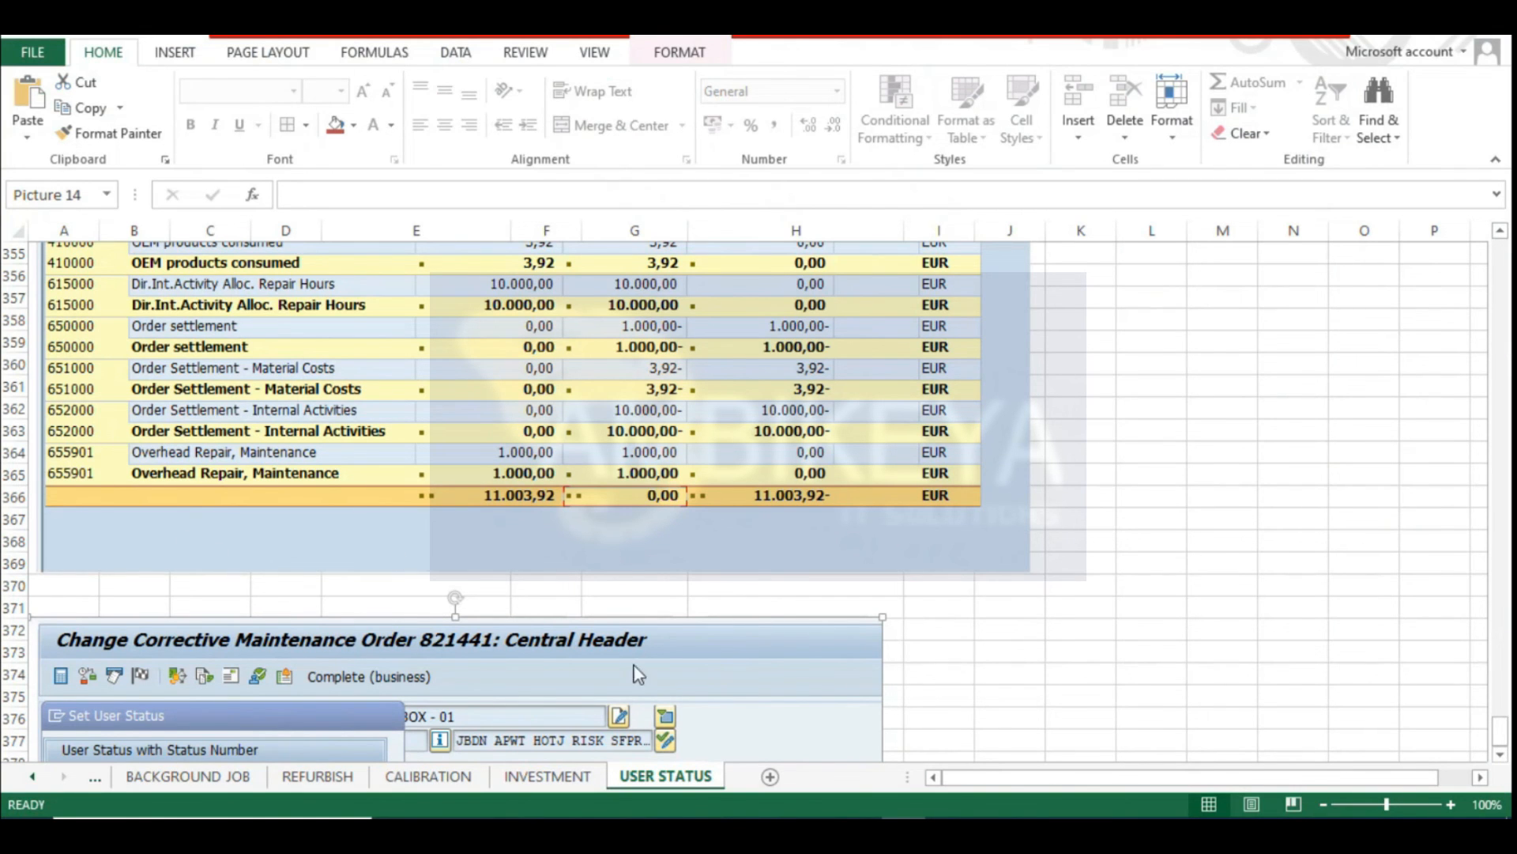
{"action": "scroll", "coordinate": [639, 674], "scroll_direction": "down", "scroll_amount": 15}
{"action": "left_click", "coordinate": [1364, 590]}
{"action": "scroll", "coordinate": [1180, 590], "scroll_direction": "down", "scroll_amount": 8}
{"action": "scroll", "coordinate": [288, 592], "scroll_direction": "up", "scroll_amount": 11}
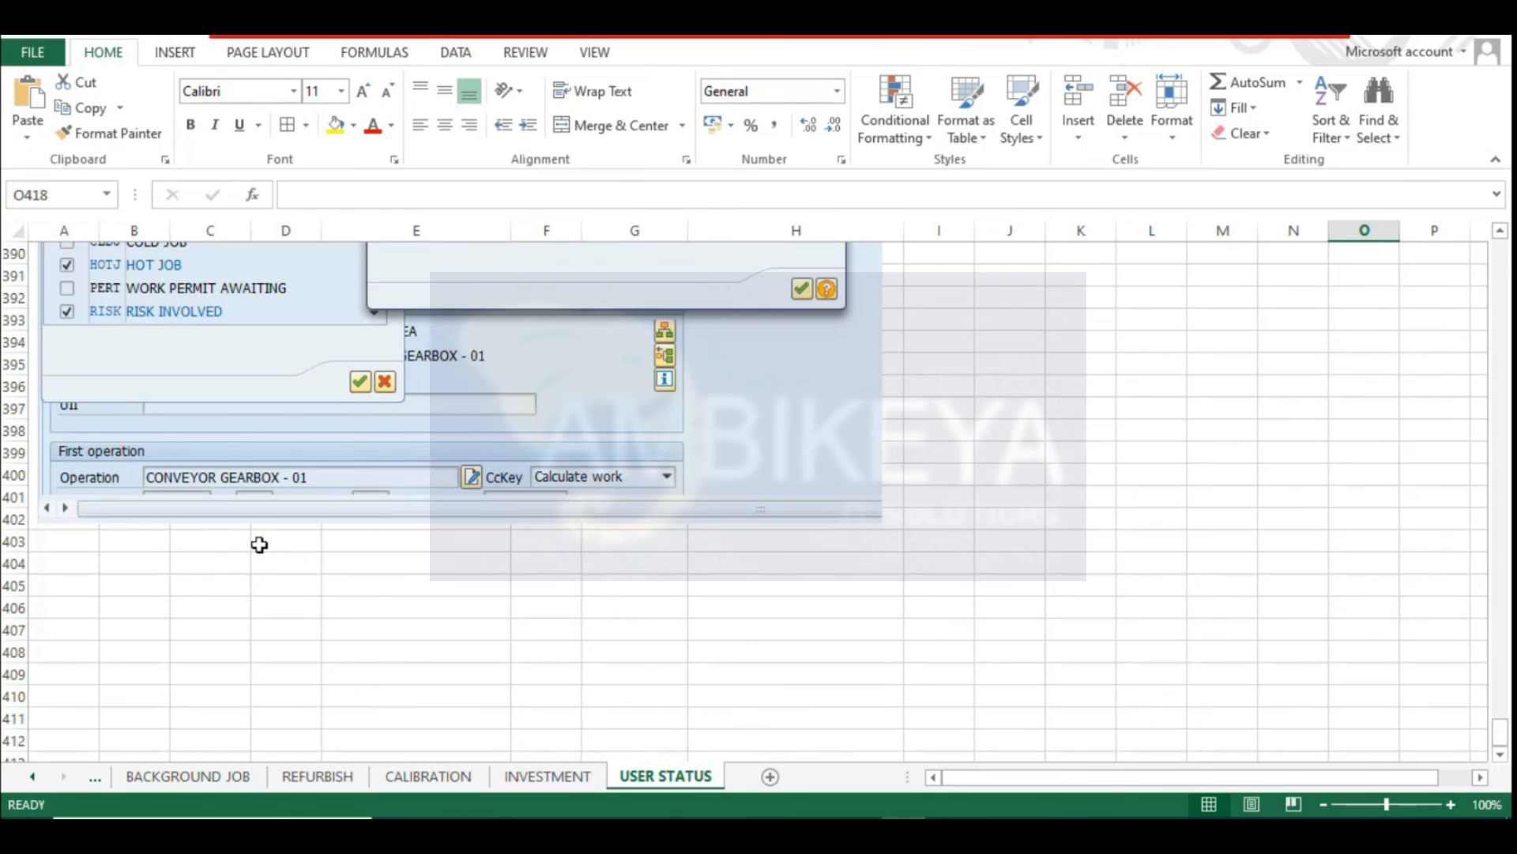
{"action": "left_click", "coordinate": [68, 567]}
{"action": "key", "text": "ctrl+v"}
Save the KP01US status profile in SAP under the DEFINE MASTER DATA - KPIL customizing request
{"action": "key", "text": "alt+Tab"}
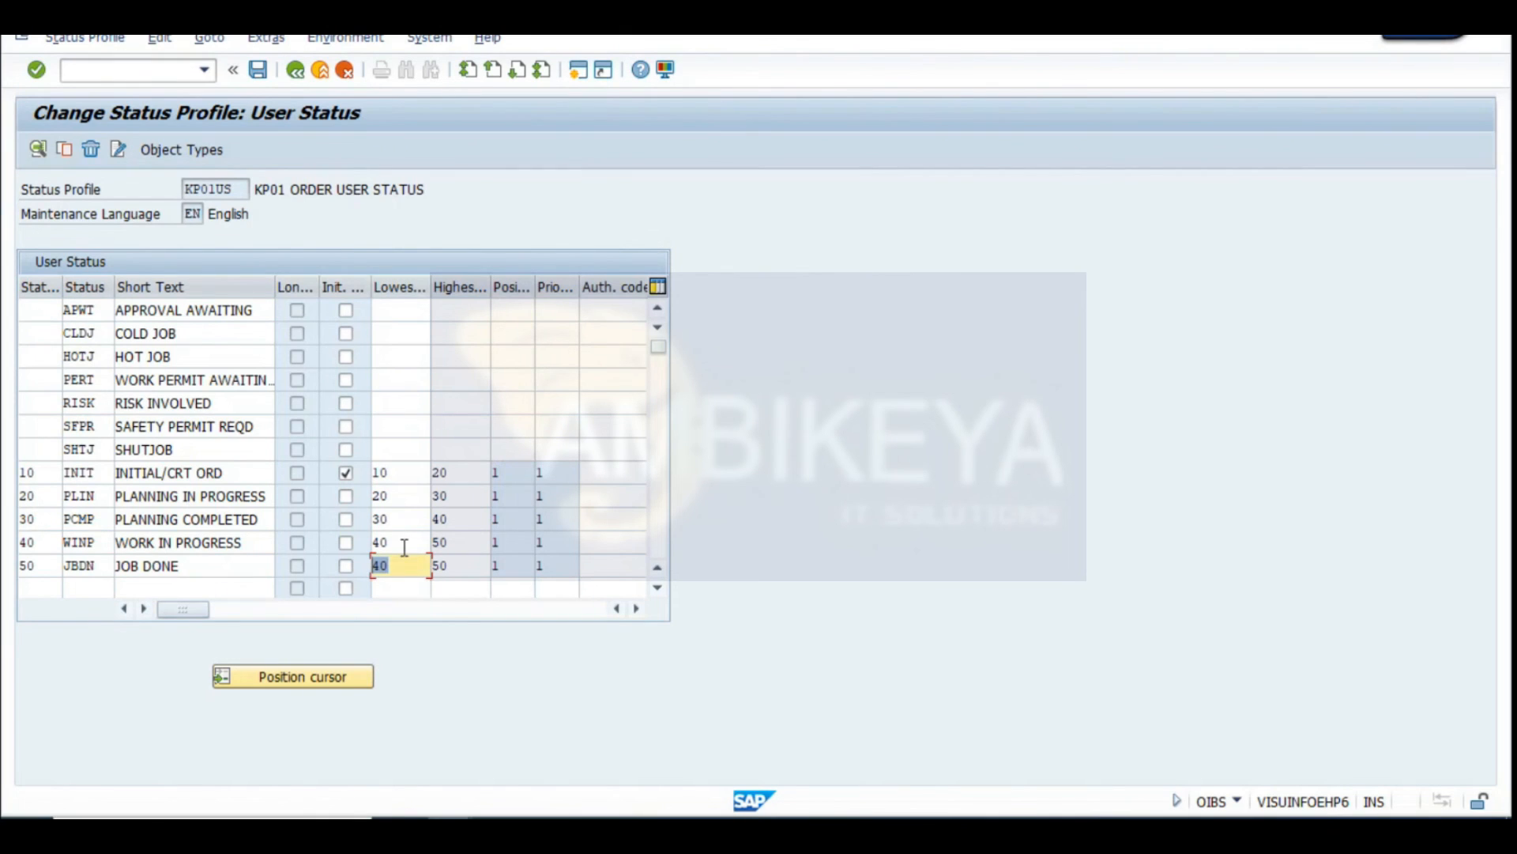
{"action": "left_click", "coordinate": [255, 74]}
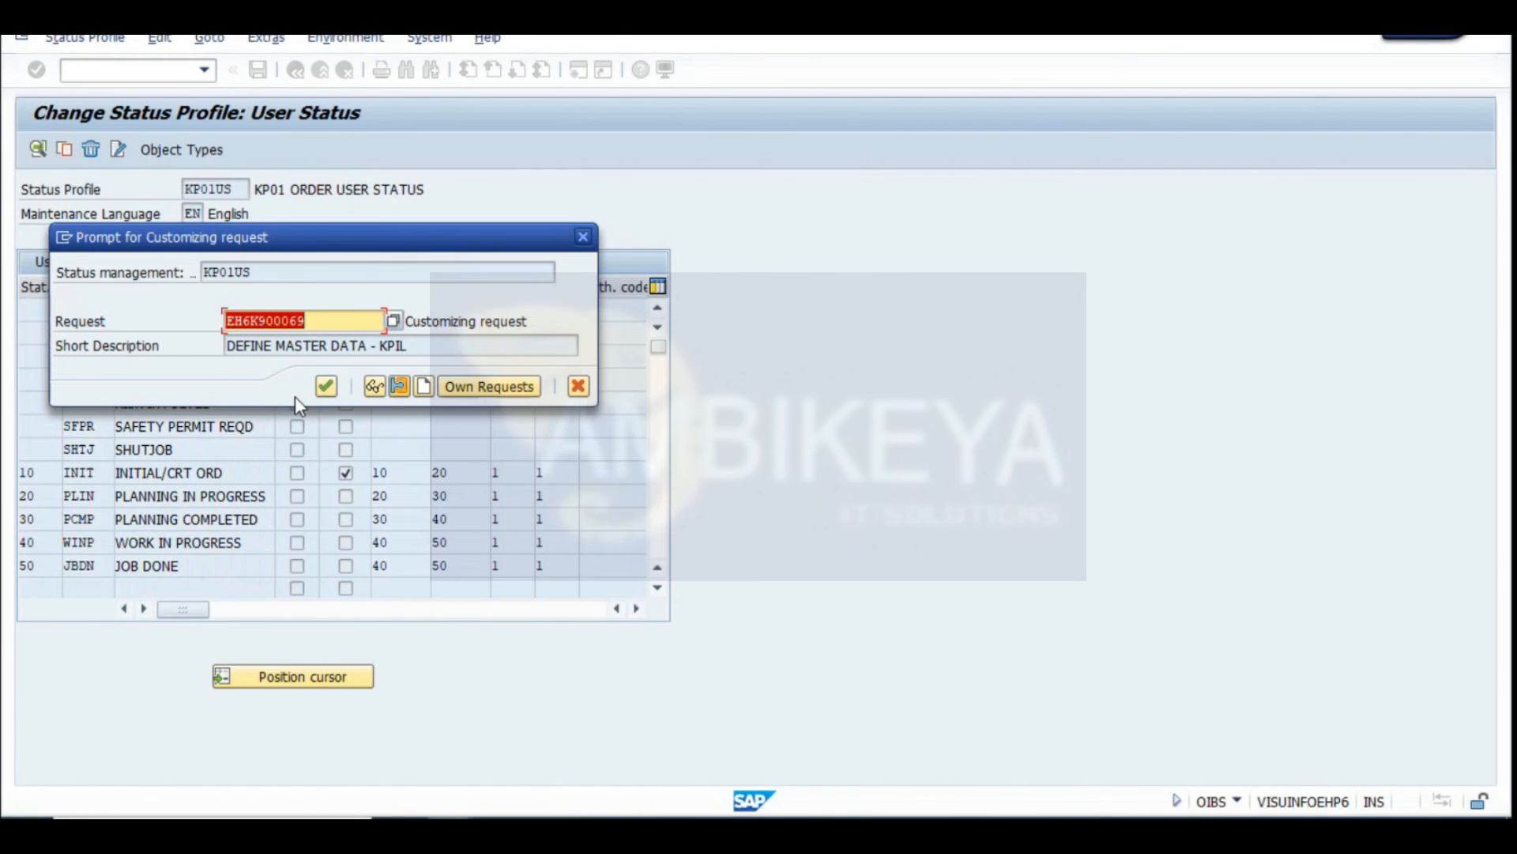
{"action": "left_click", "coordinate": [323, 387]}
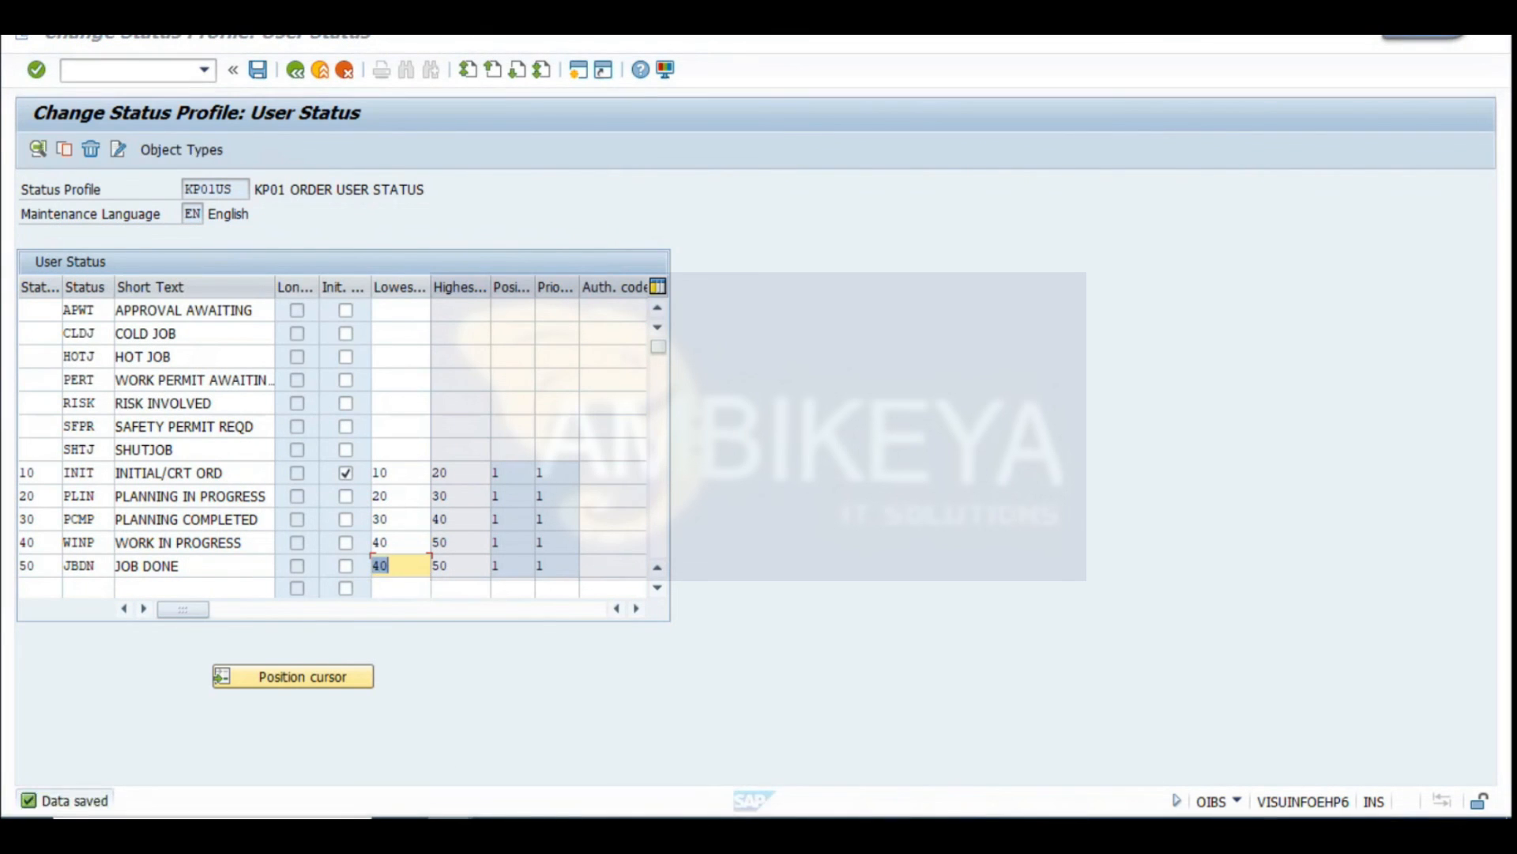
Leave the order's blocked status change without saving and reopen the CONVEYOR GEARBOX - 01 order in change mode with IW32
{"action": "left_click", "coordinate": [441, 739]}
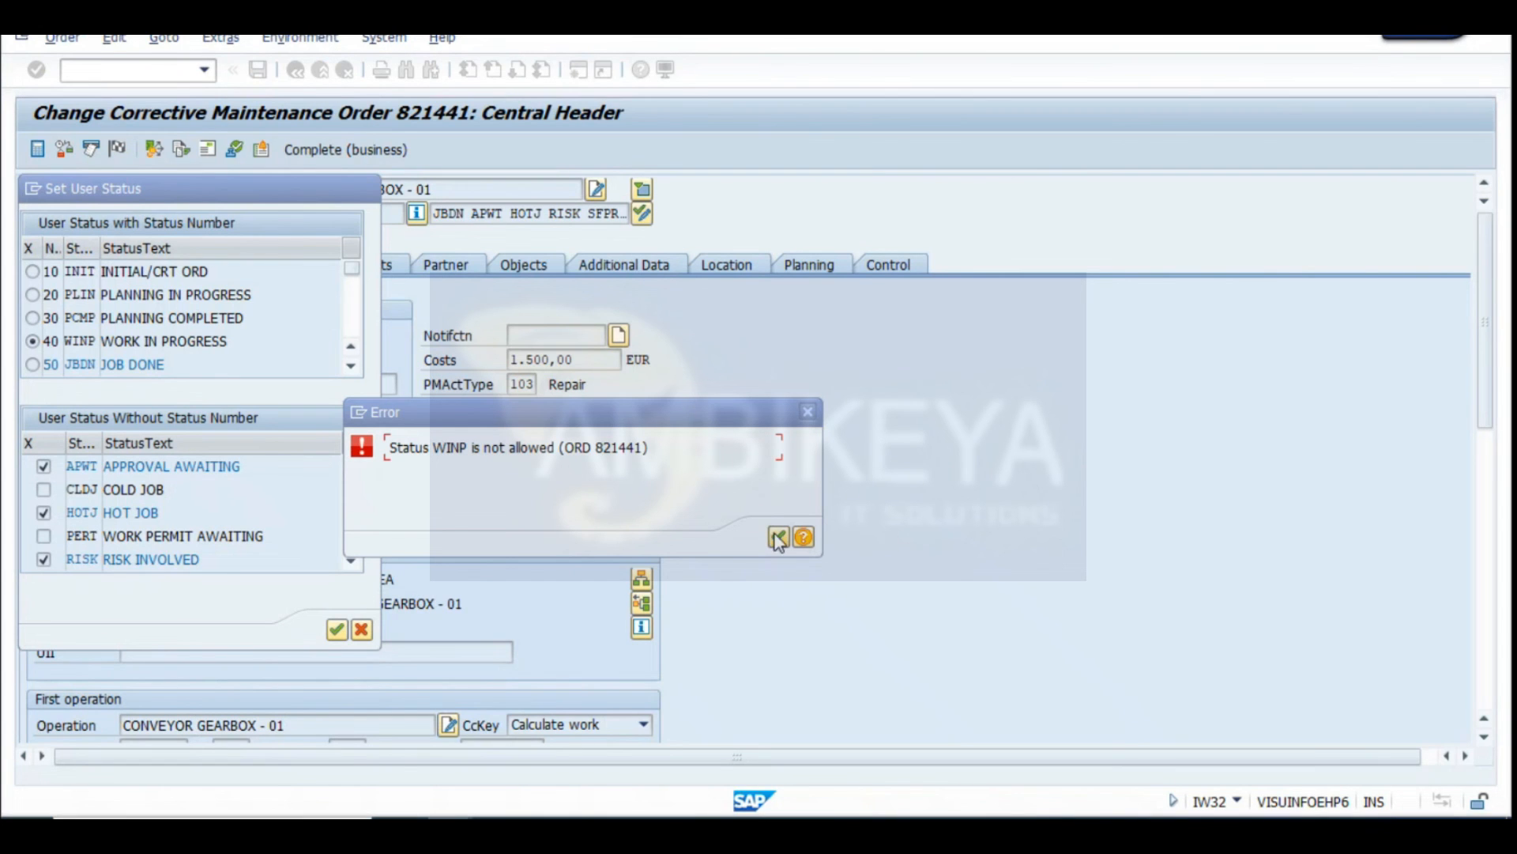
{"action": "left_click", "coordinate": [779, 539]}
{"action": "left_click", "coordinate": [327, 73]}
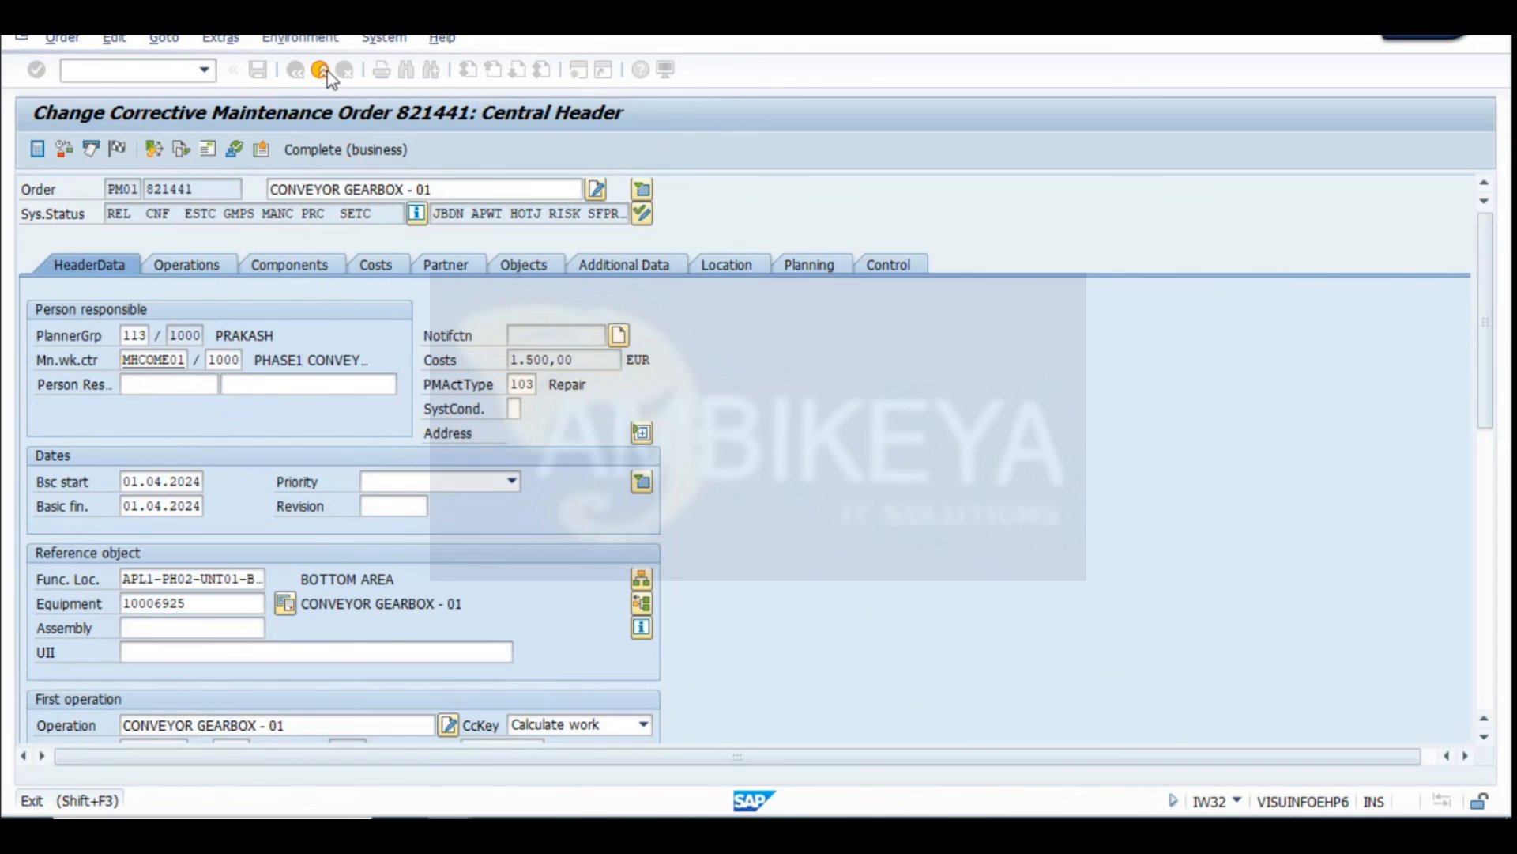
{"action": "left_click", "coordinate": [204, 70]}
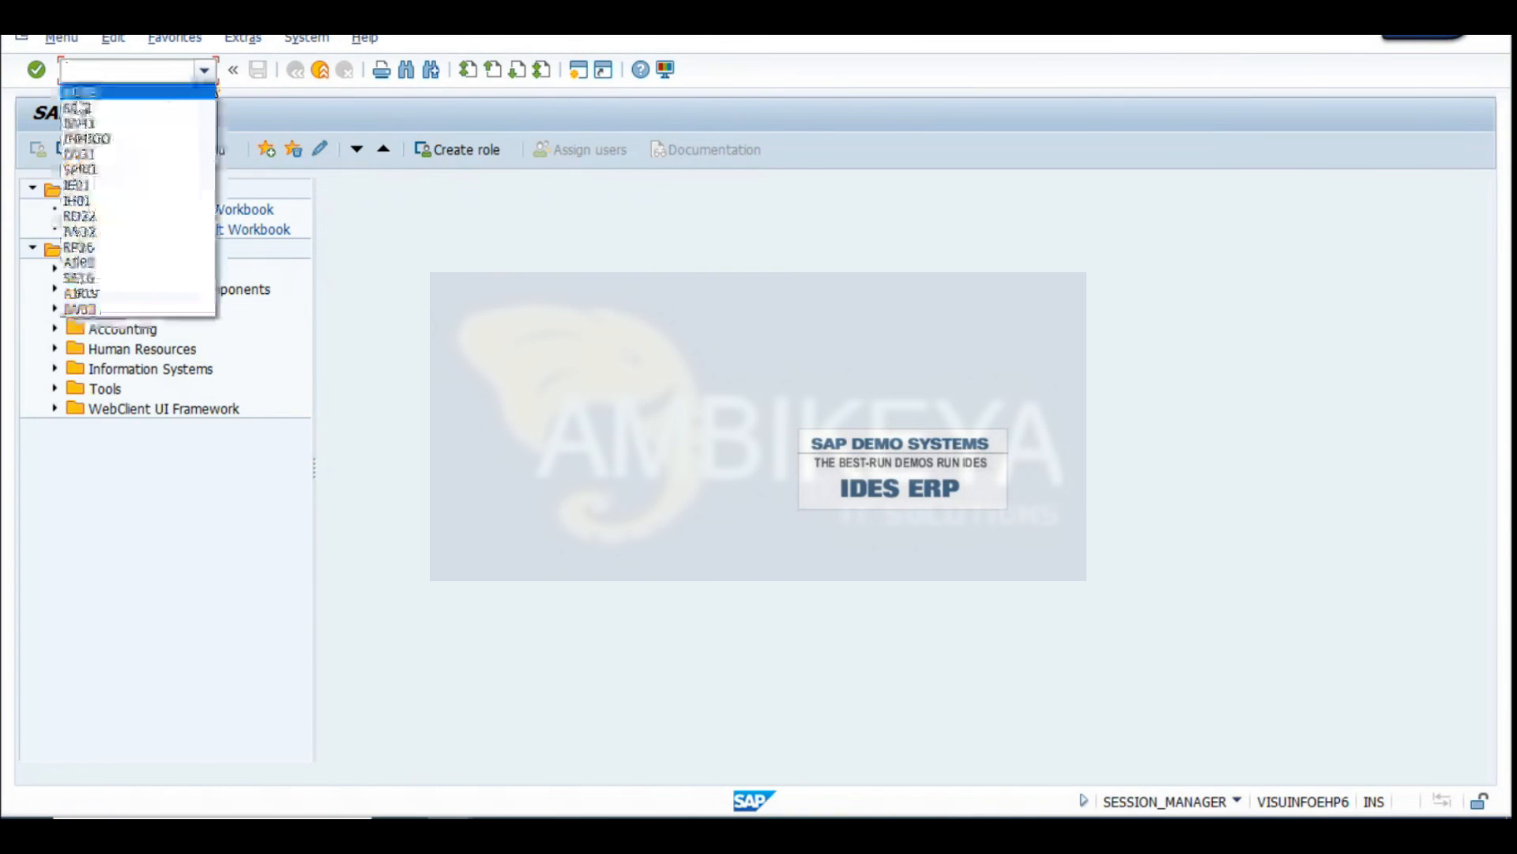
{"action": "type", "text": "IW41"}
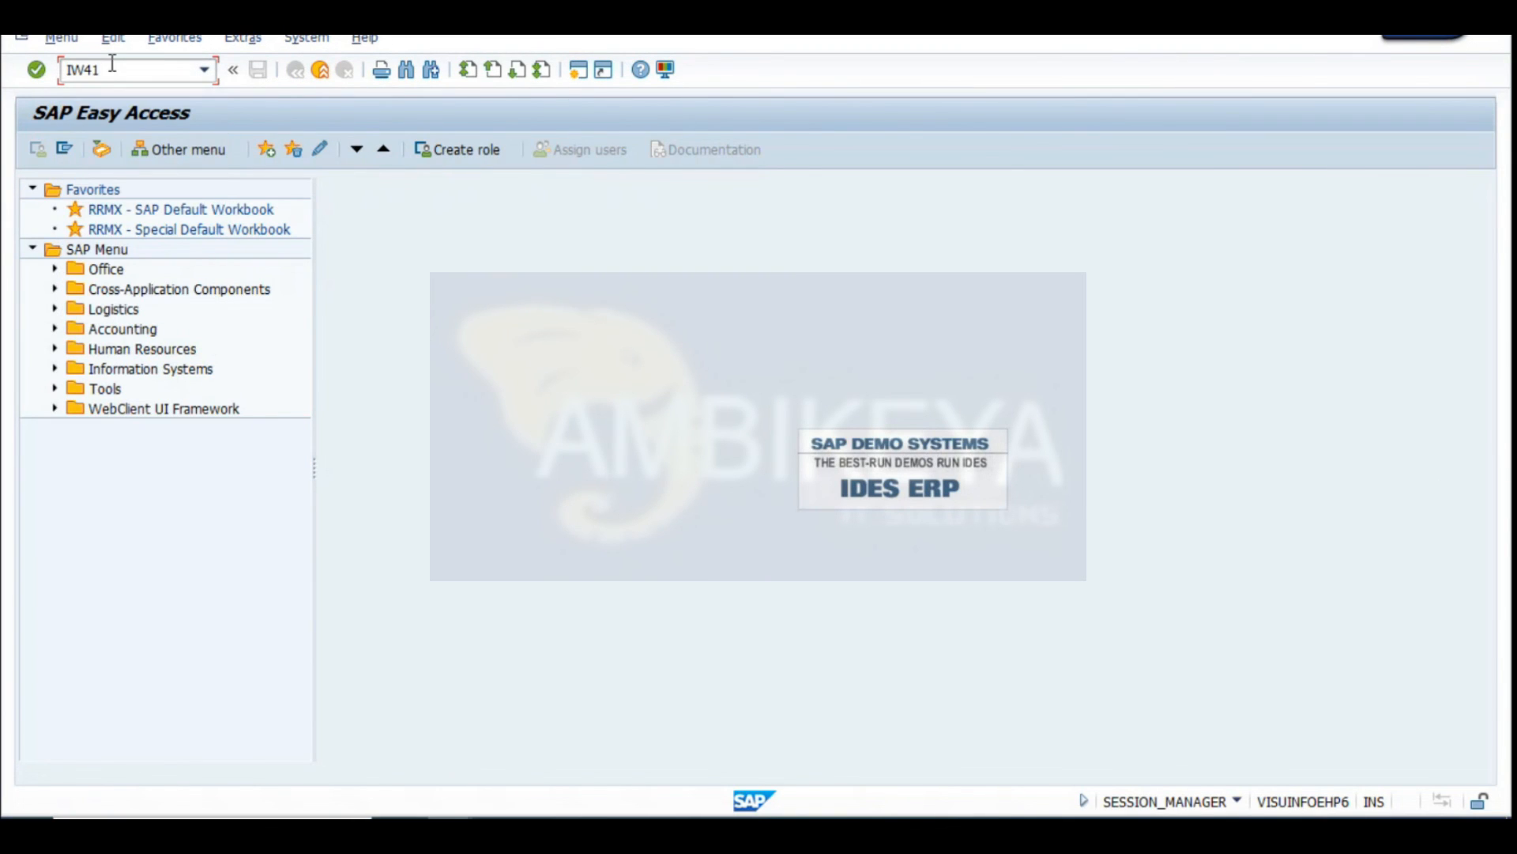
{"action": "key", "text": "Return"}
{"action": "key", "text": "Return"}
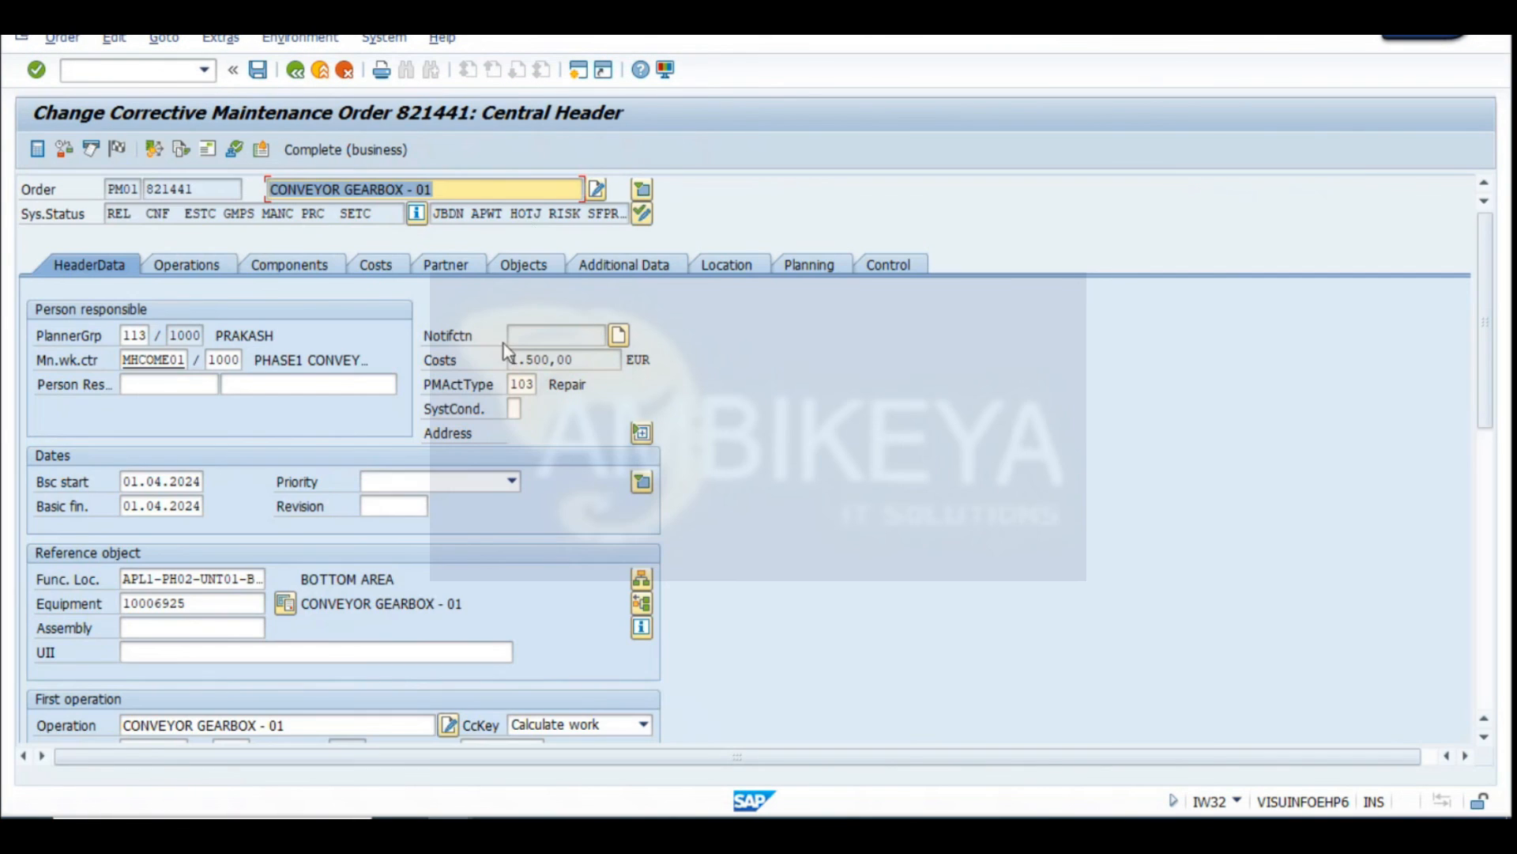
Set the order's user status back from JBDN to 40 WINP, check the selection, and save the order
{"action": "left_click", "coordinate": [649, 212]}
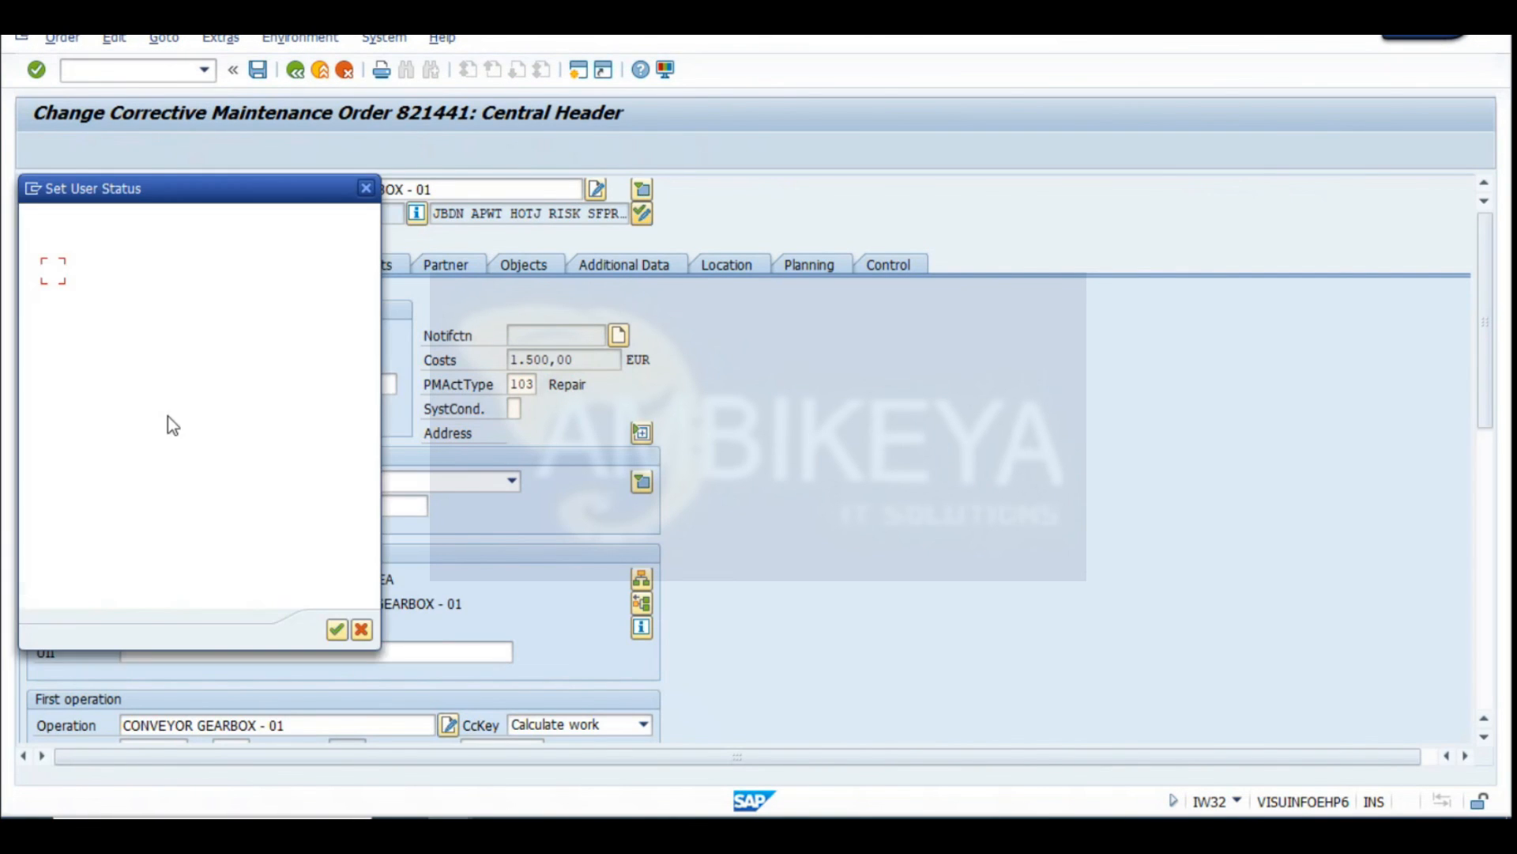
{"action": "left_click", "coordinate": [337, 631]}
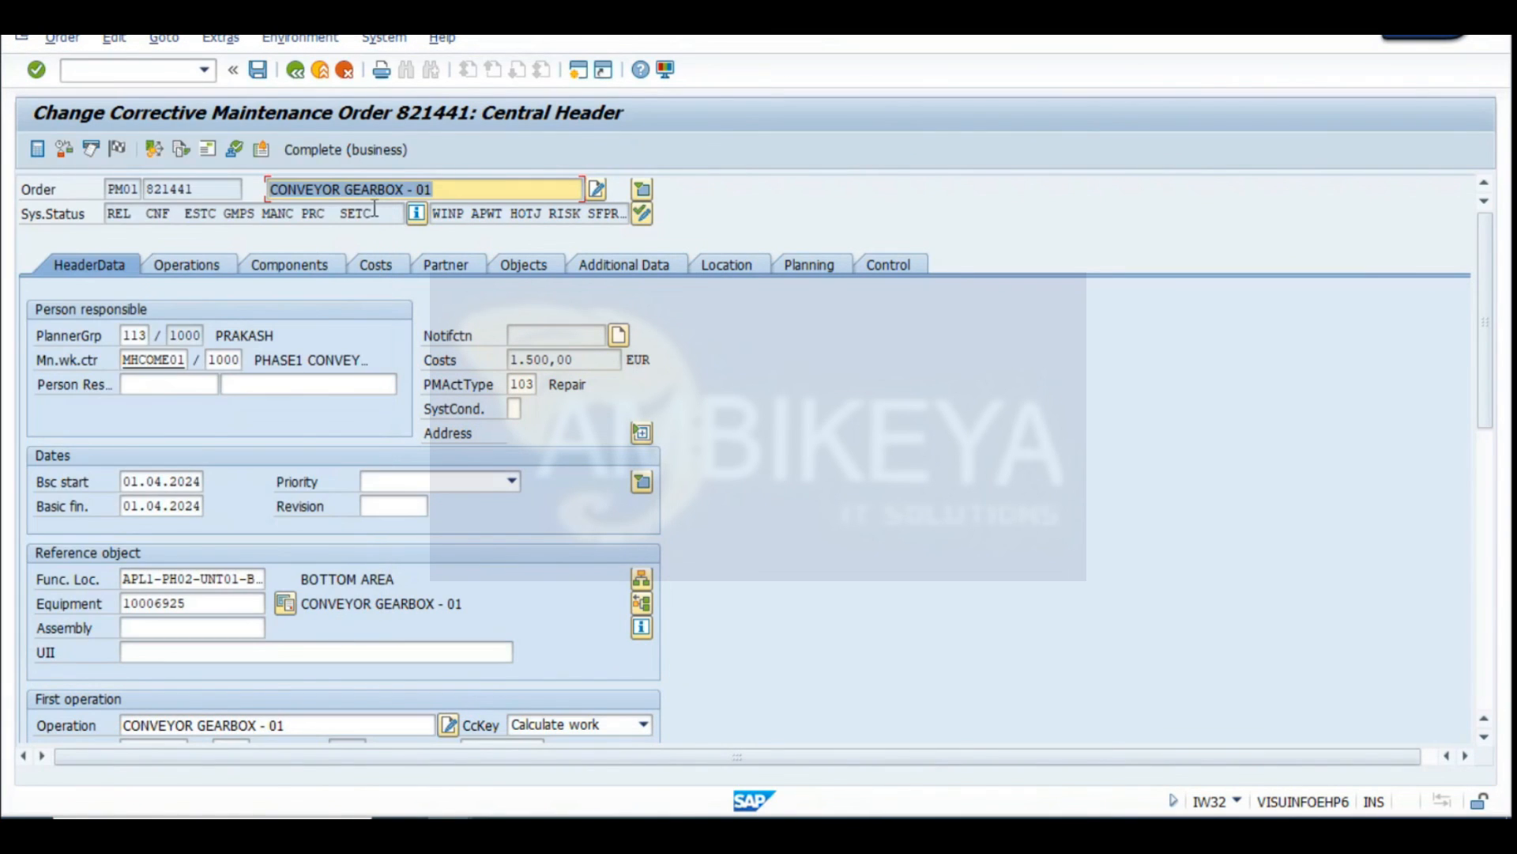
{"action": "key", "text": "Tab"}
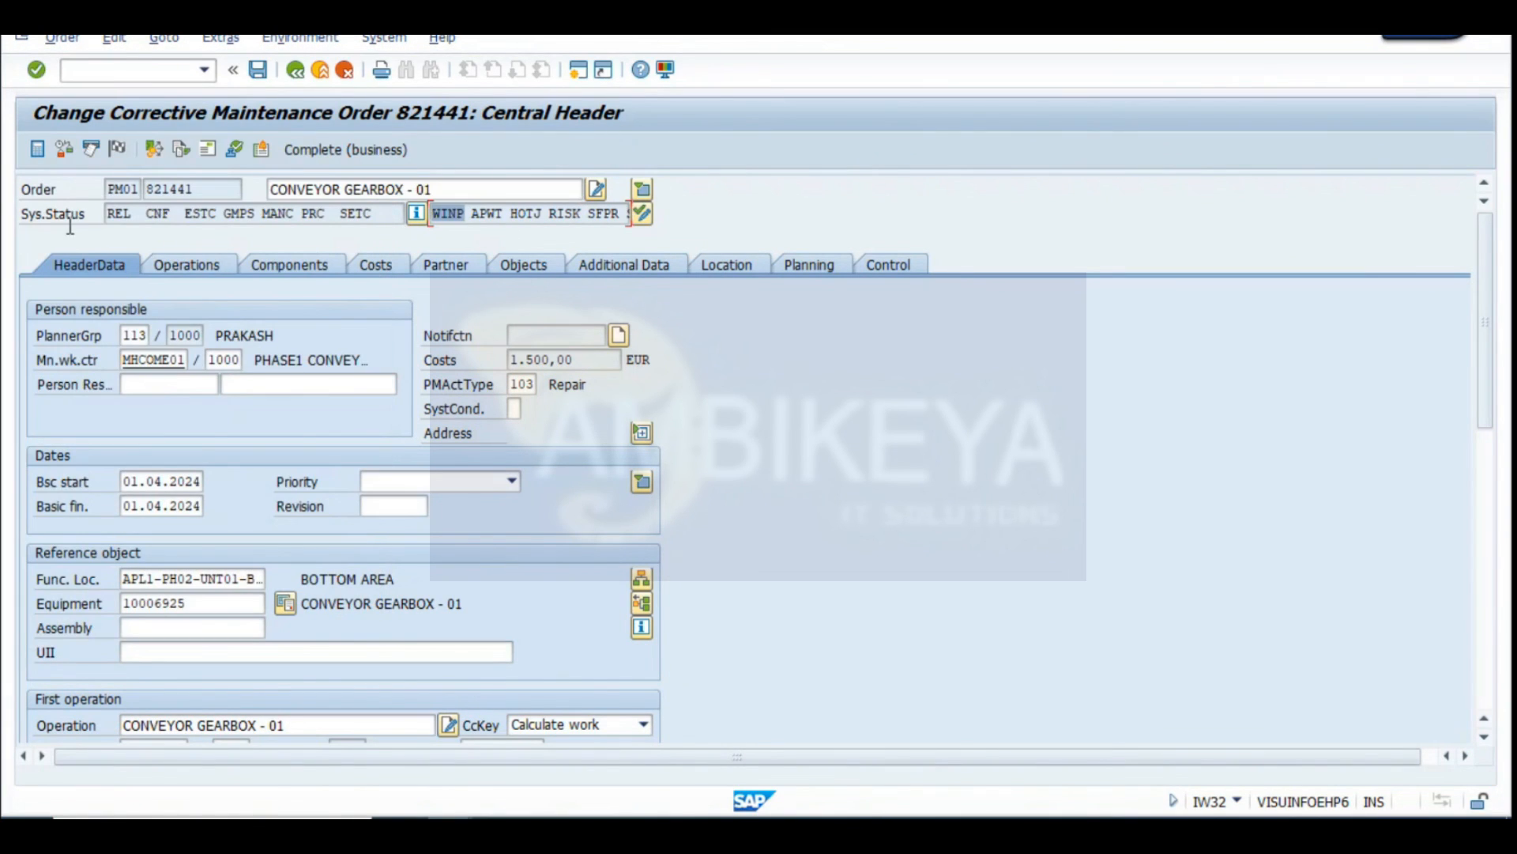
{"action": "left_click", "coordinate": [642, 214]}
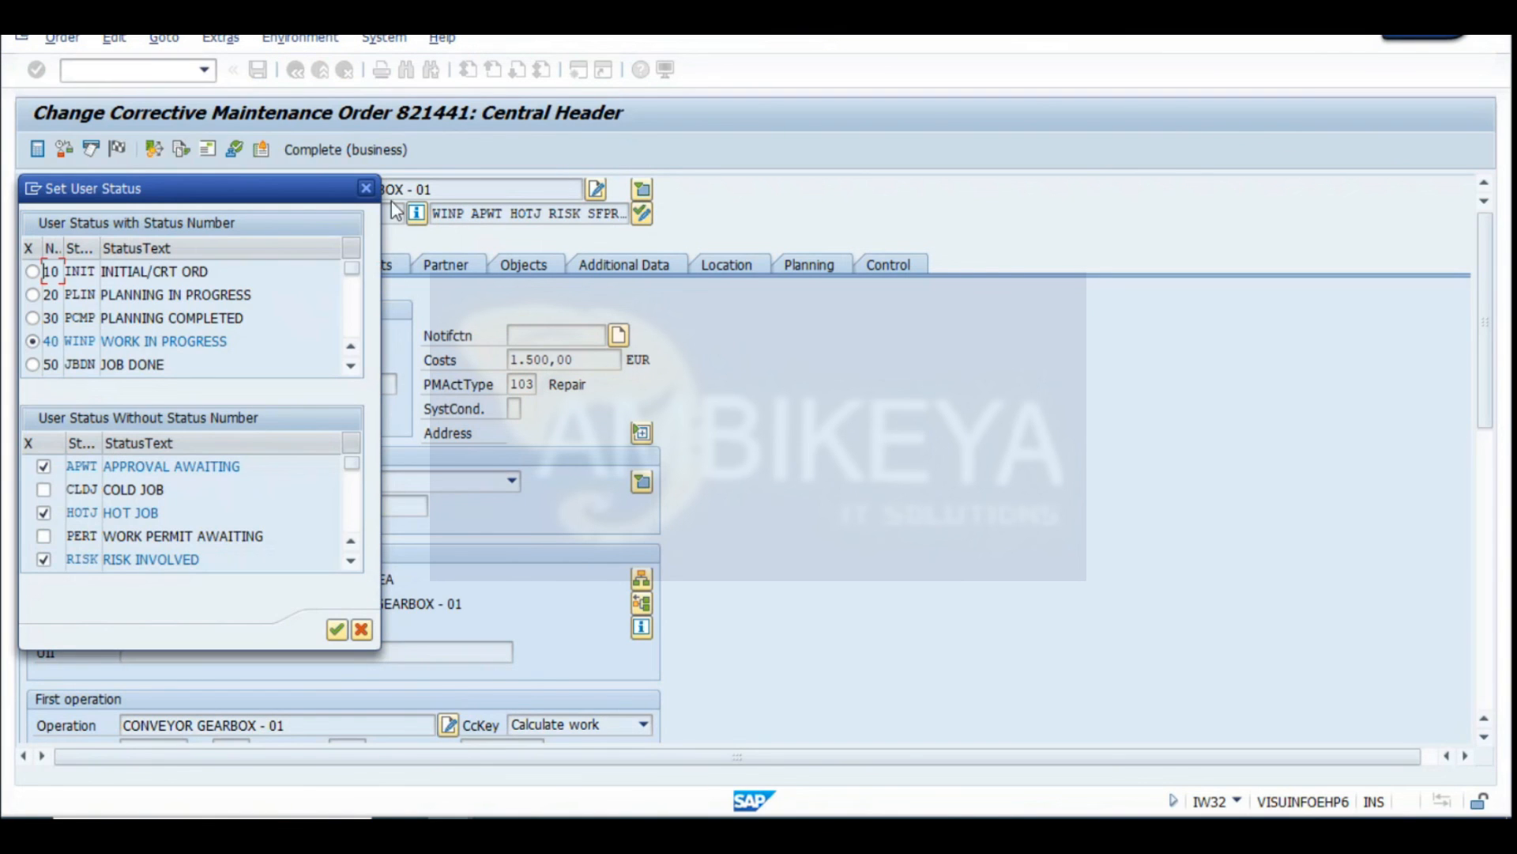
{"action": "left_click", "coordinate": [365, 190]}
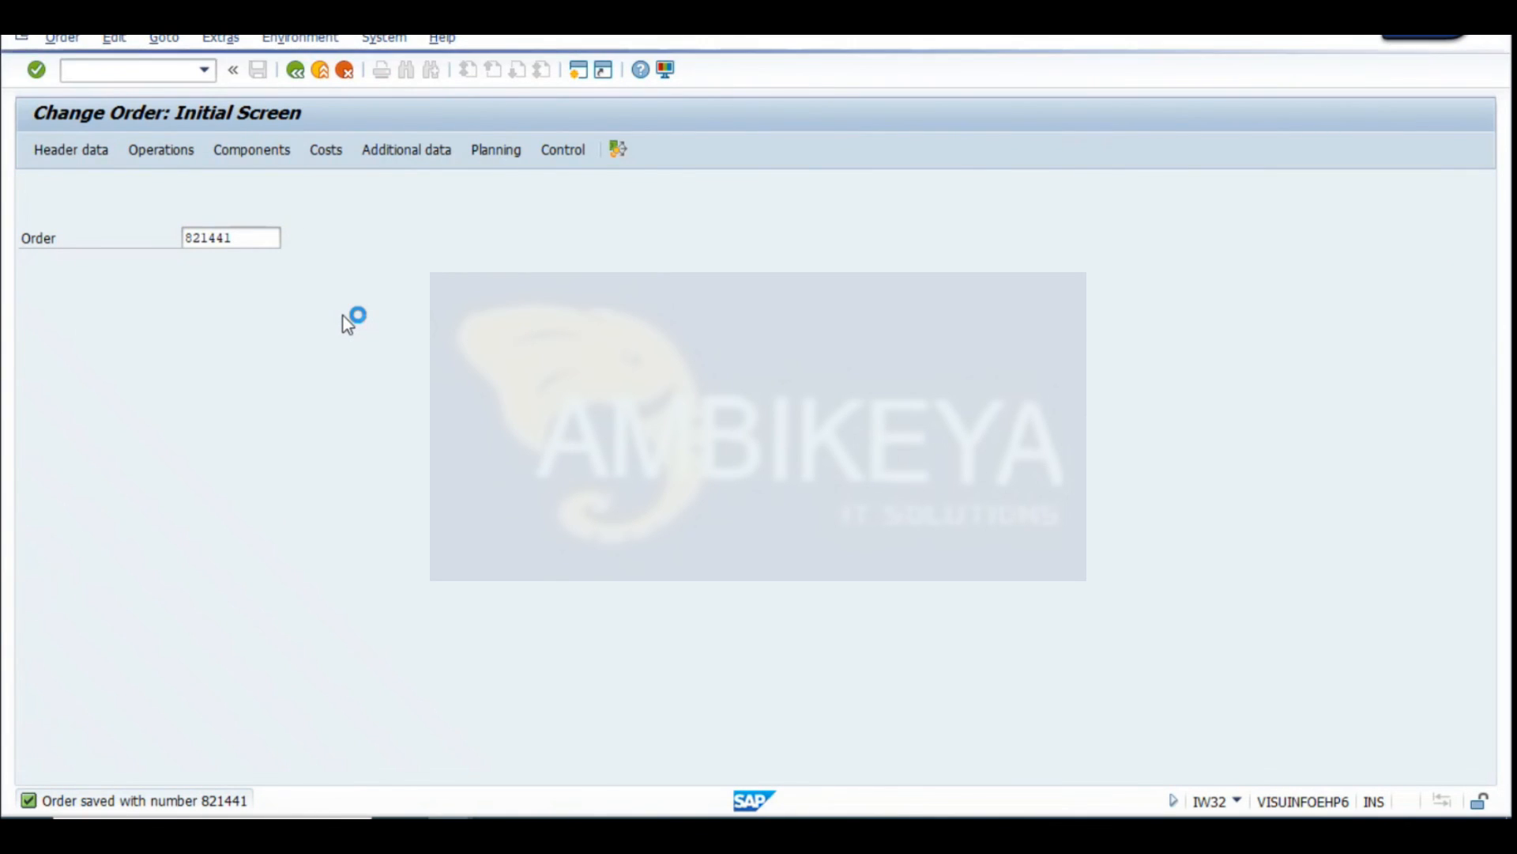
Reopen the saved order and try to set its user status back to 30 PCMP
{"action": "left_click", "coordinate": [642, 214]}
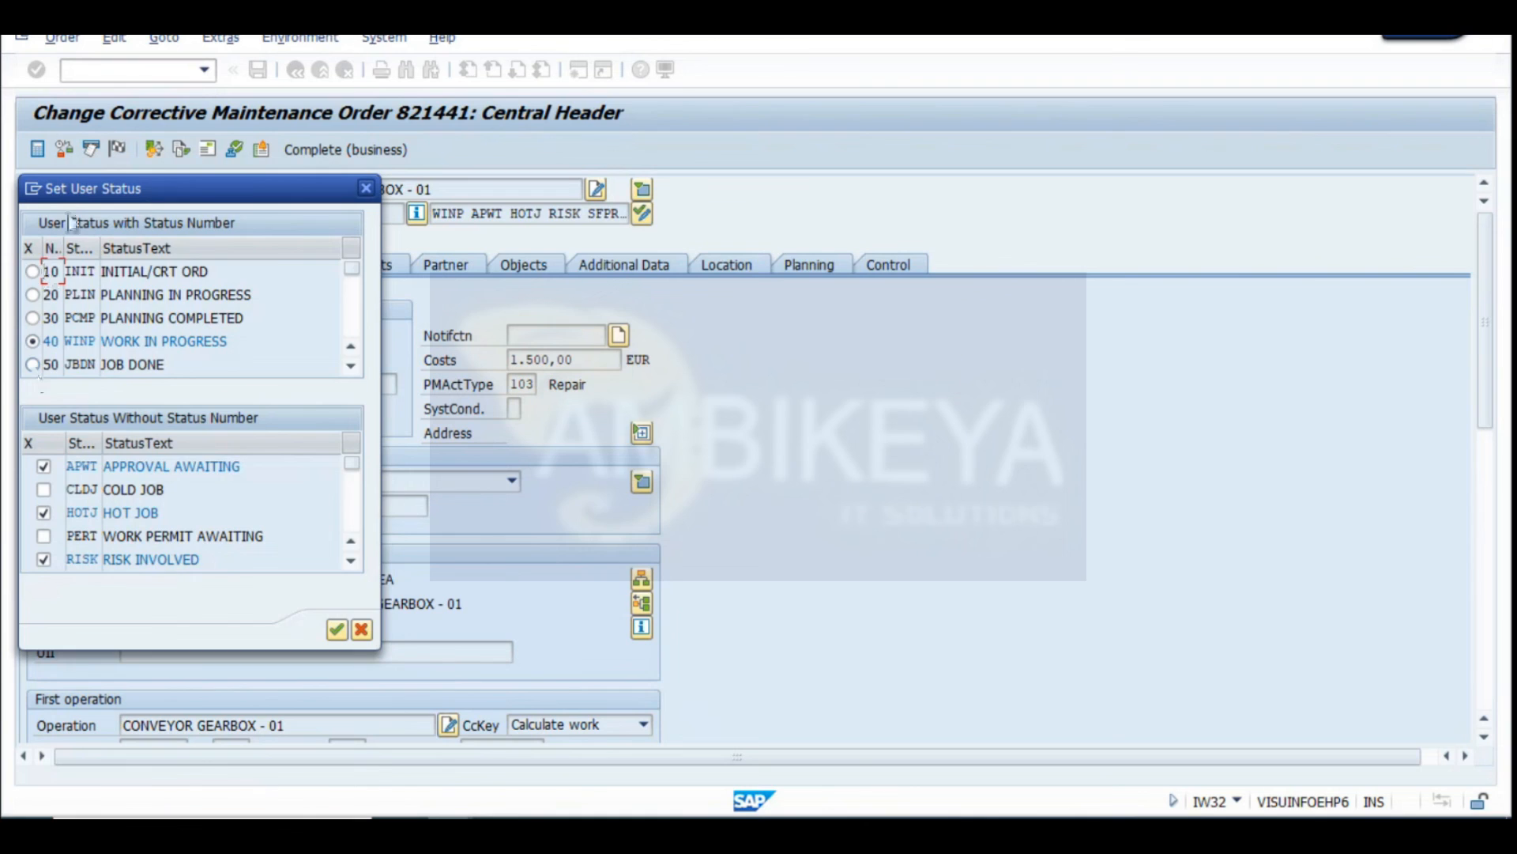
{"action": "left_click_drag", "start_coordinate": [70, 205], "coordinate": [751, 184]}
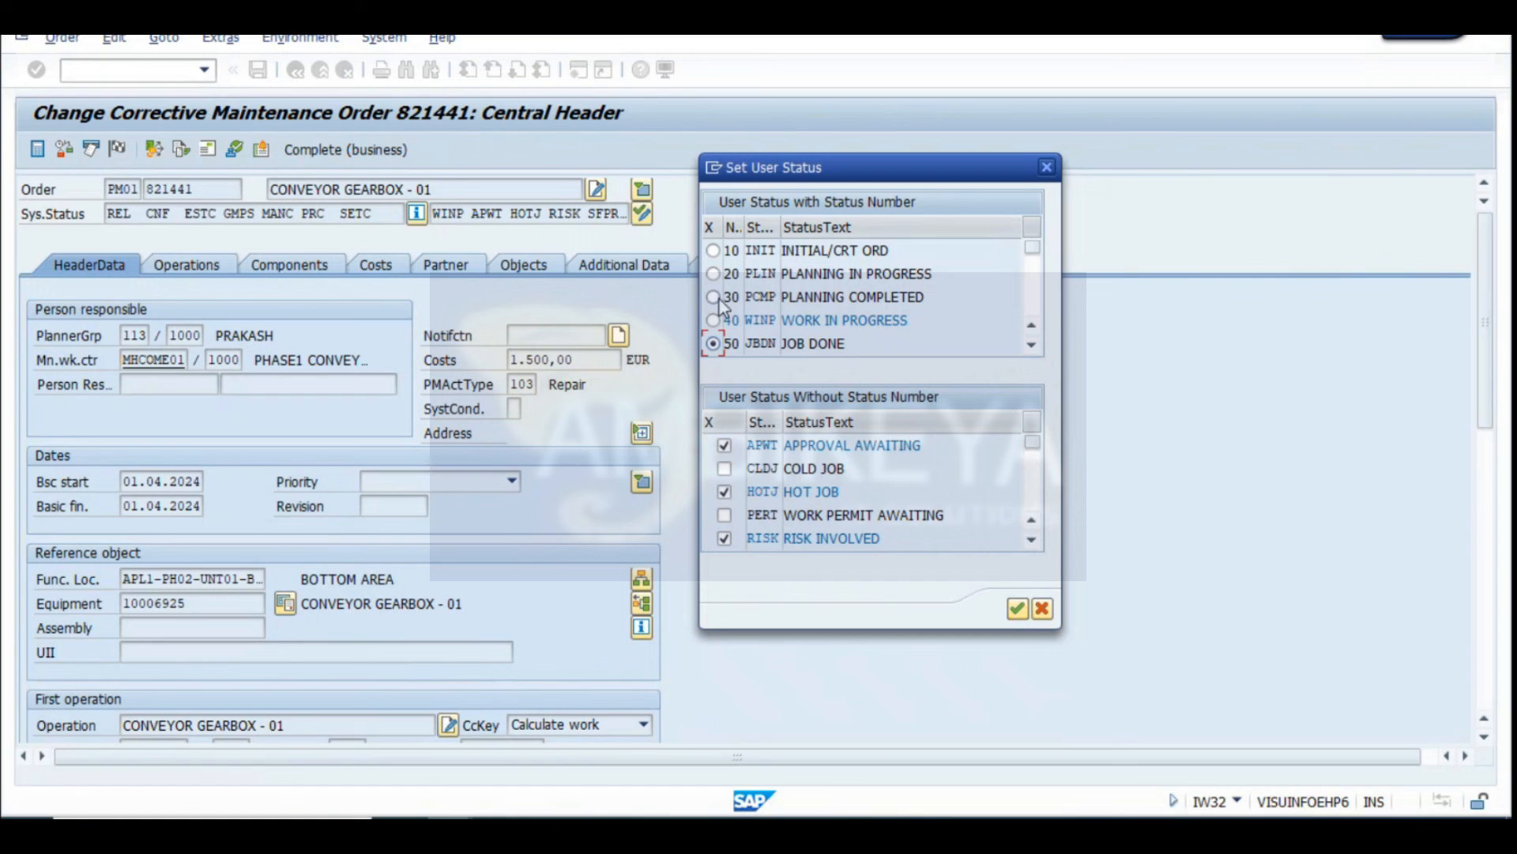
{"action": "left_click", "coordinate": [1018, 609]}
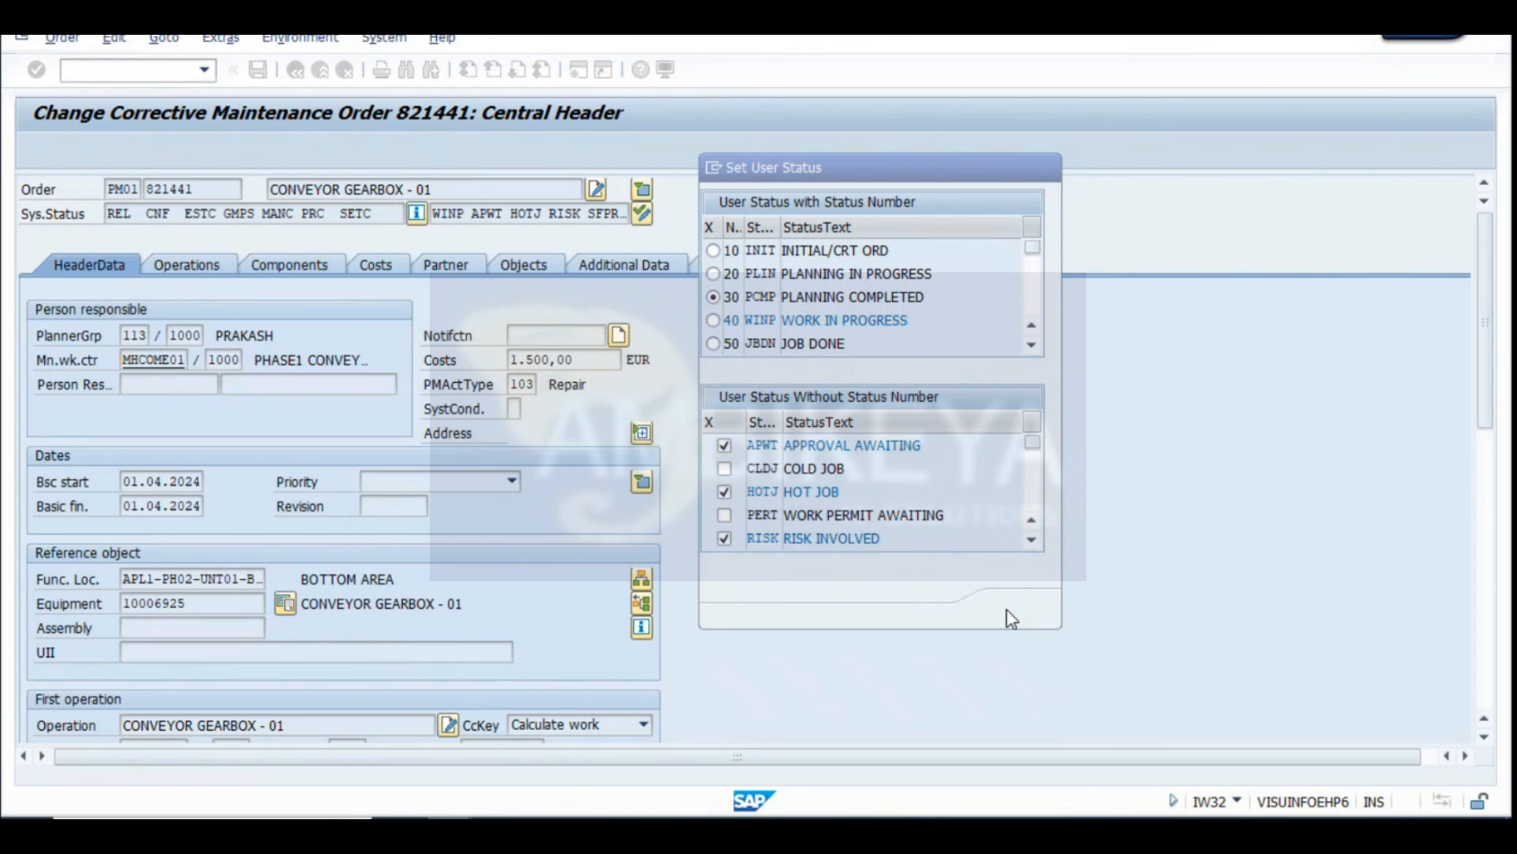
{"action": "left_click_drag", "start_coordinate": [150, 541], "coordinate": [464, 606]}
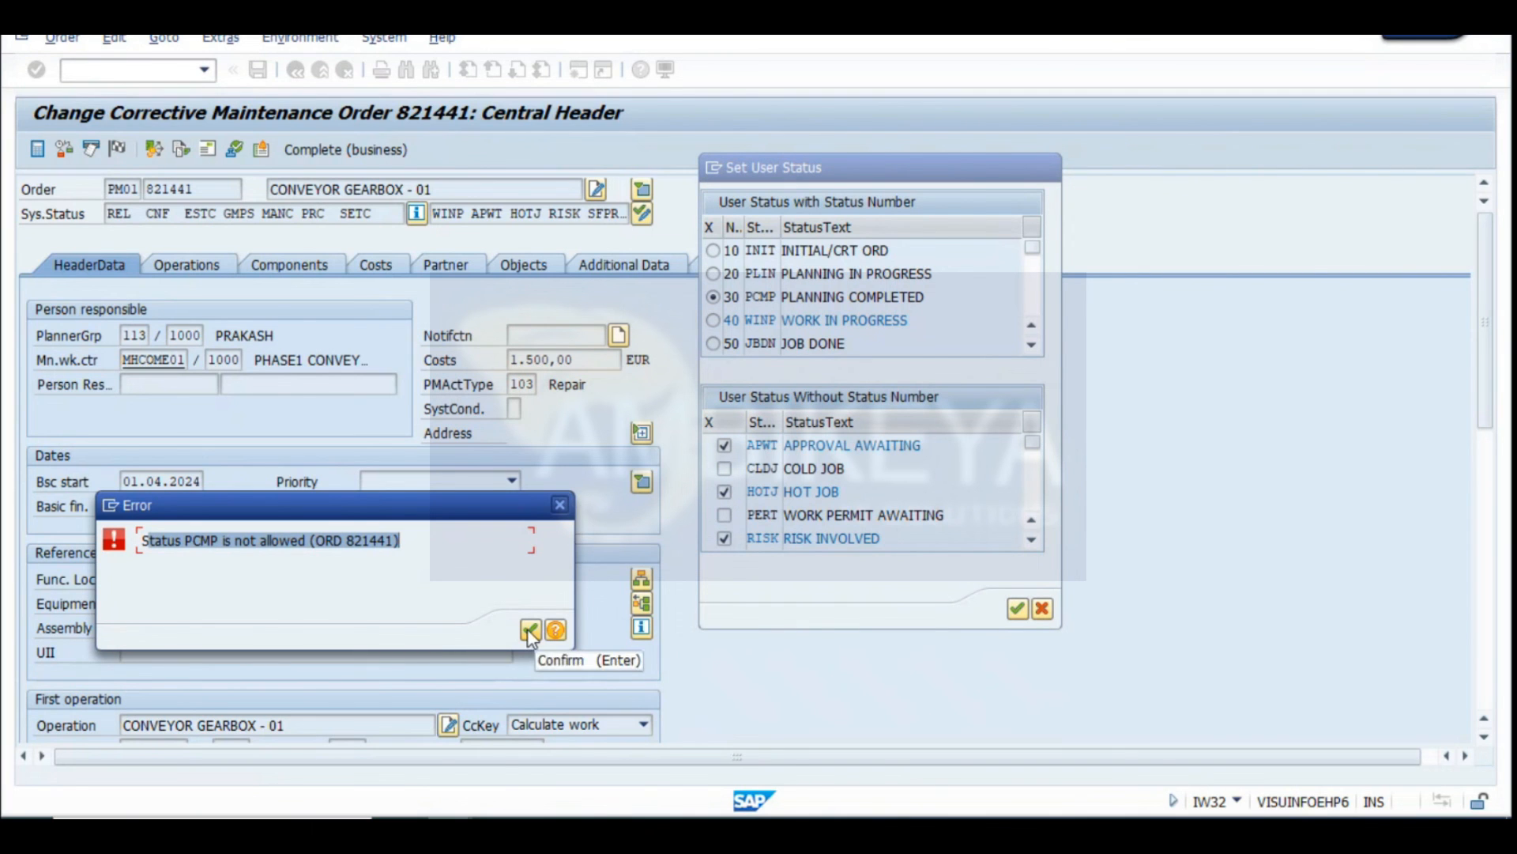
Capture the PCMP status error with the order screen and paste it into Excel's USER STATUS sheet, column A, below the last image
{"action": "key", "text": "super+shift+s"}
{"action": "left_click_drag", "start_coordinate": [9, 91], "coordinate": [1130, 759]}
{"action": "key", "text": "alt+Tab"}
{"action": "scroll", "coordinate": [416, 509], "scroll_direction": "down", "scroll_amount": 5}
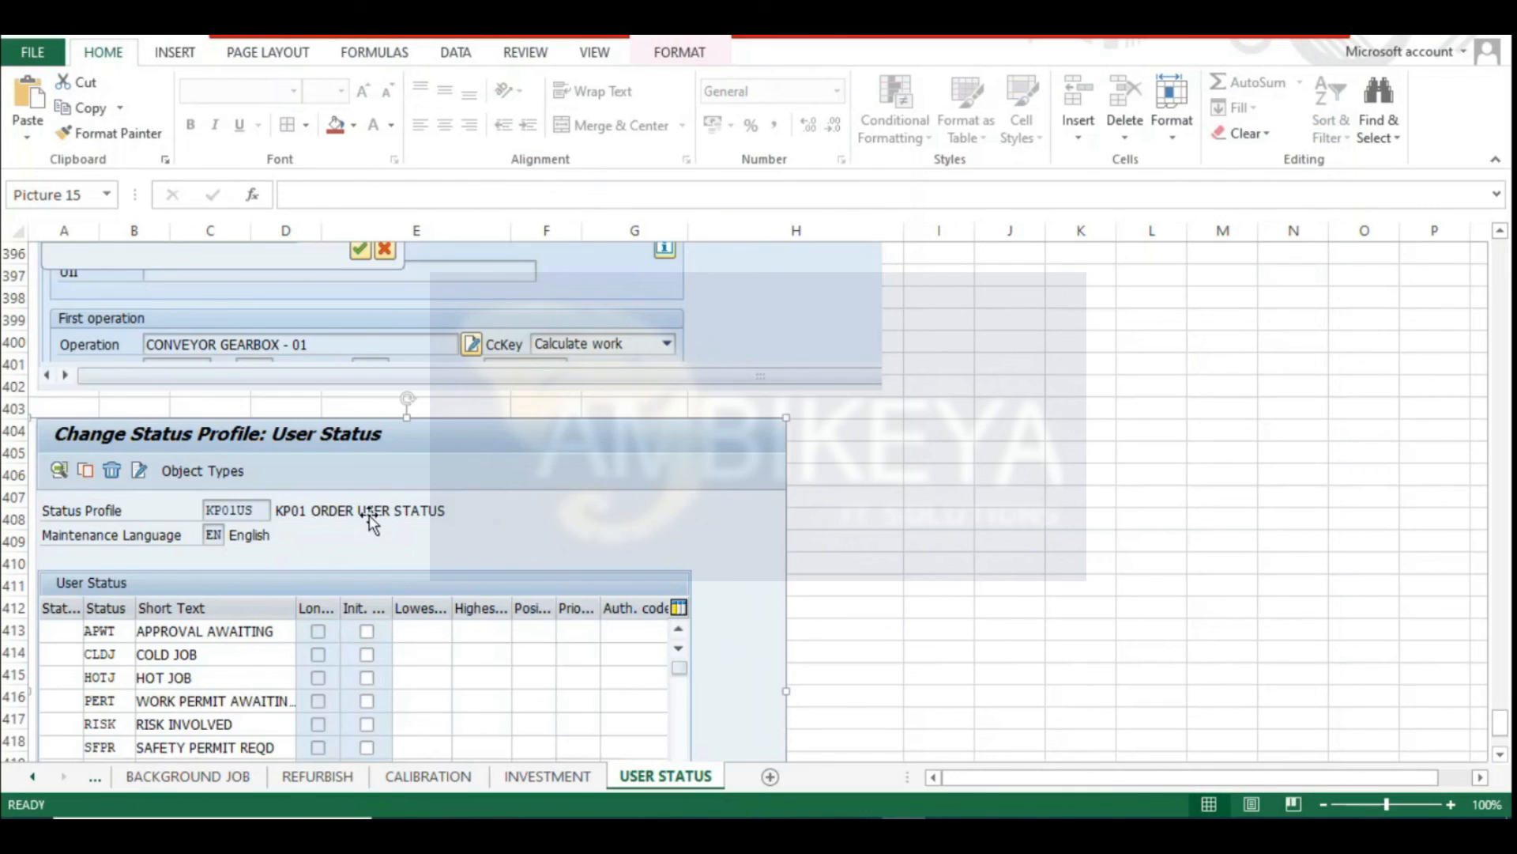
{"action": "scroll", "coordinate": [413, 515], "scroll_direction": "up", "scroll_amount": 6}
{"action": "scroll", "coordinate": [387, 522], "scroll_direction": "down", "scroll_amount": 5}
{"action": "scroll", "coordinate": [373, 524], "scroll_direction": "down", "scroll_amount": 6}
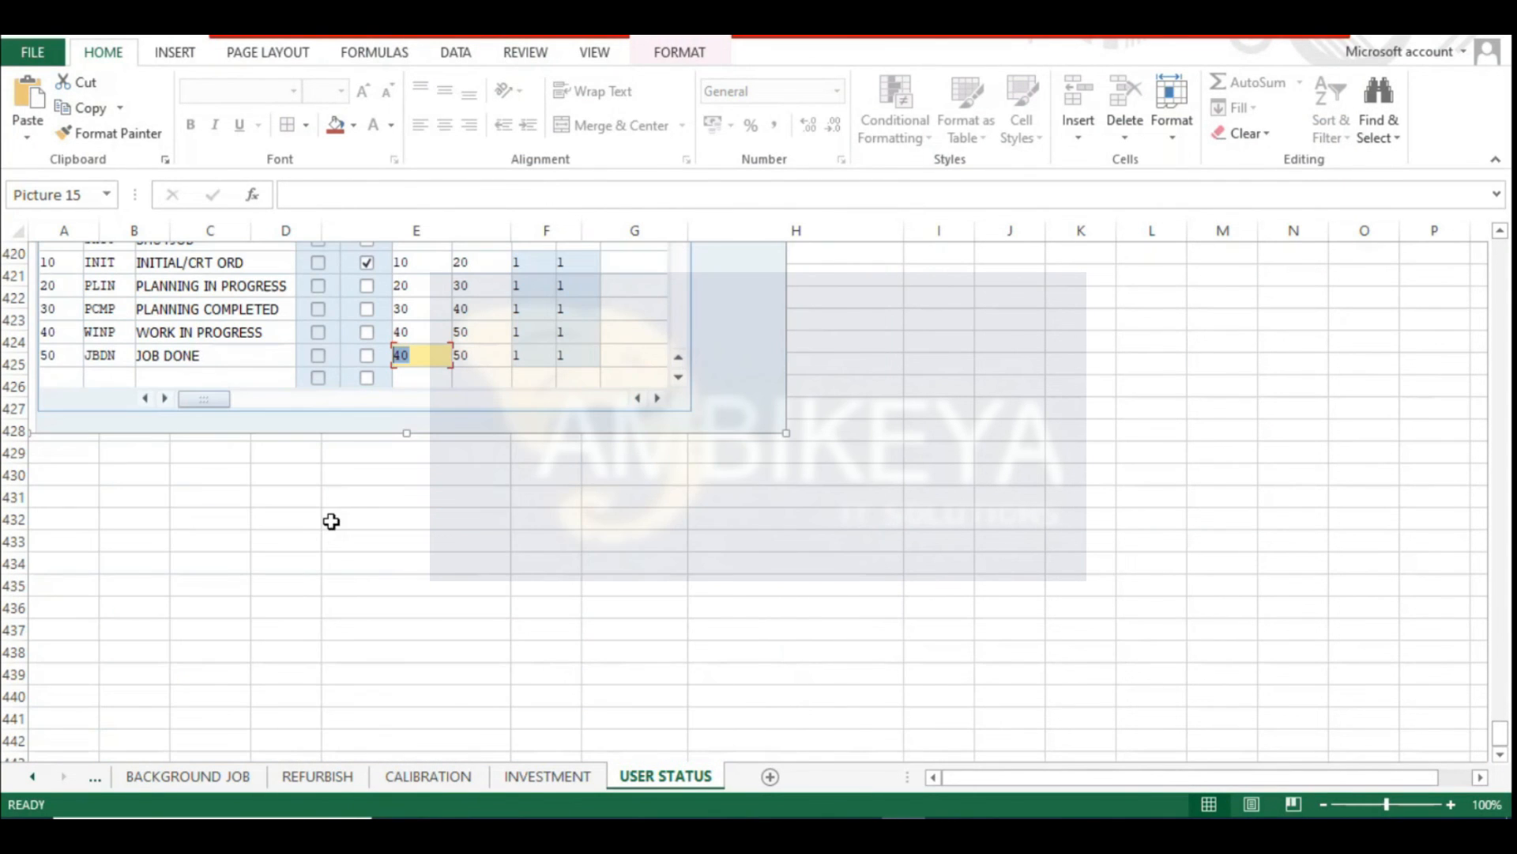
{"action": "left_click", "coordinate": [37, 488]}
{"action": "key", "text": "alt+Tab"}
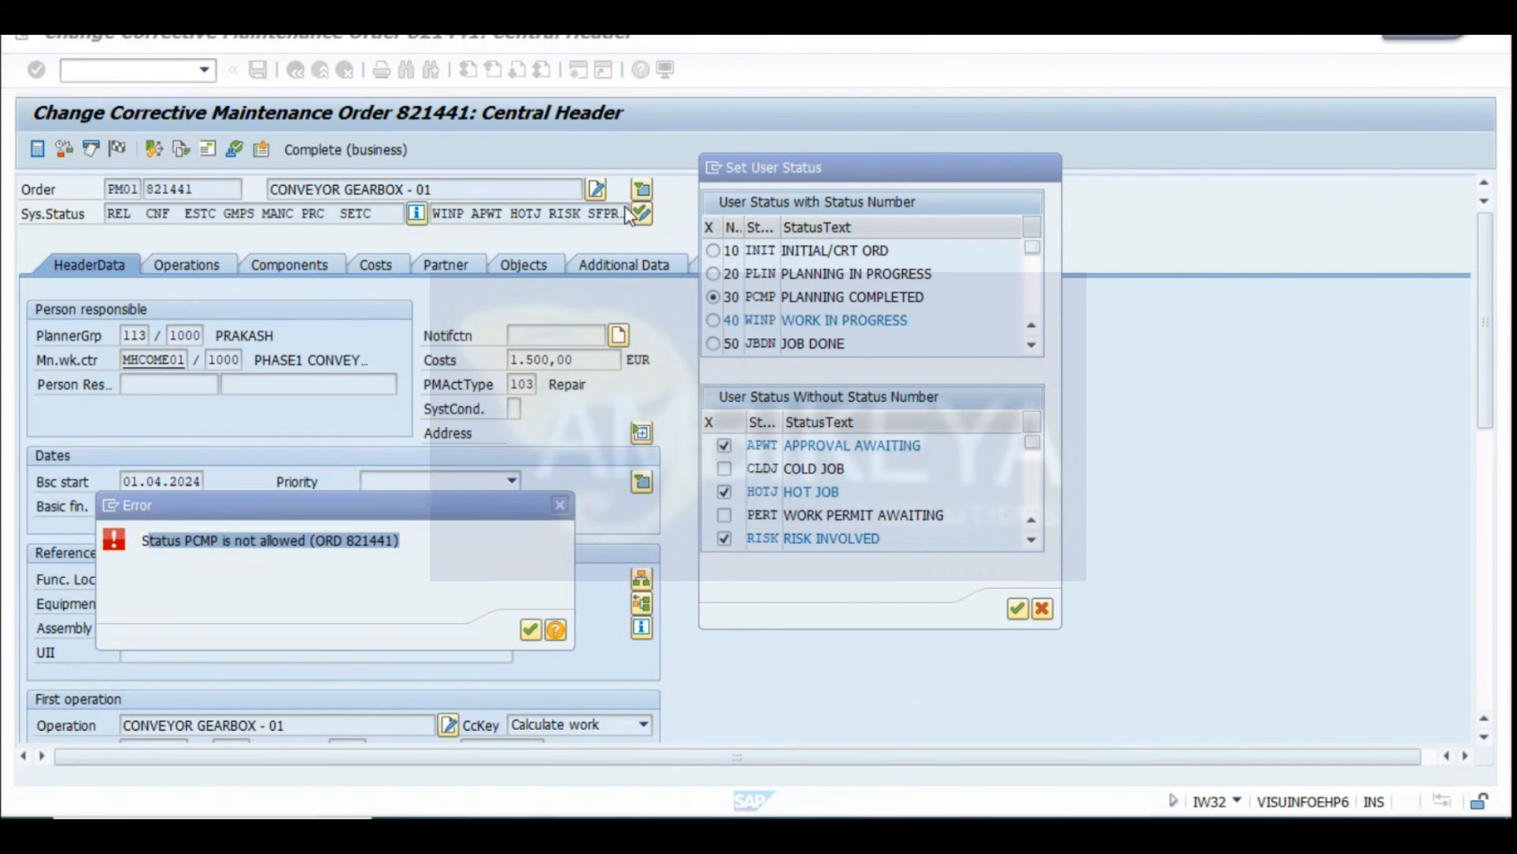
Dismiss the PCMP error and close the Set User Status dialog without changing the order's status
{"action": "left_click", "coordinate": [530, 631]}
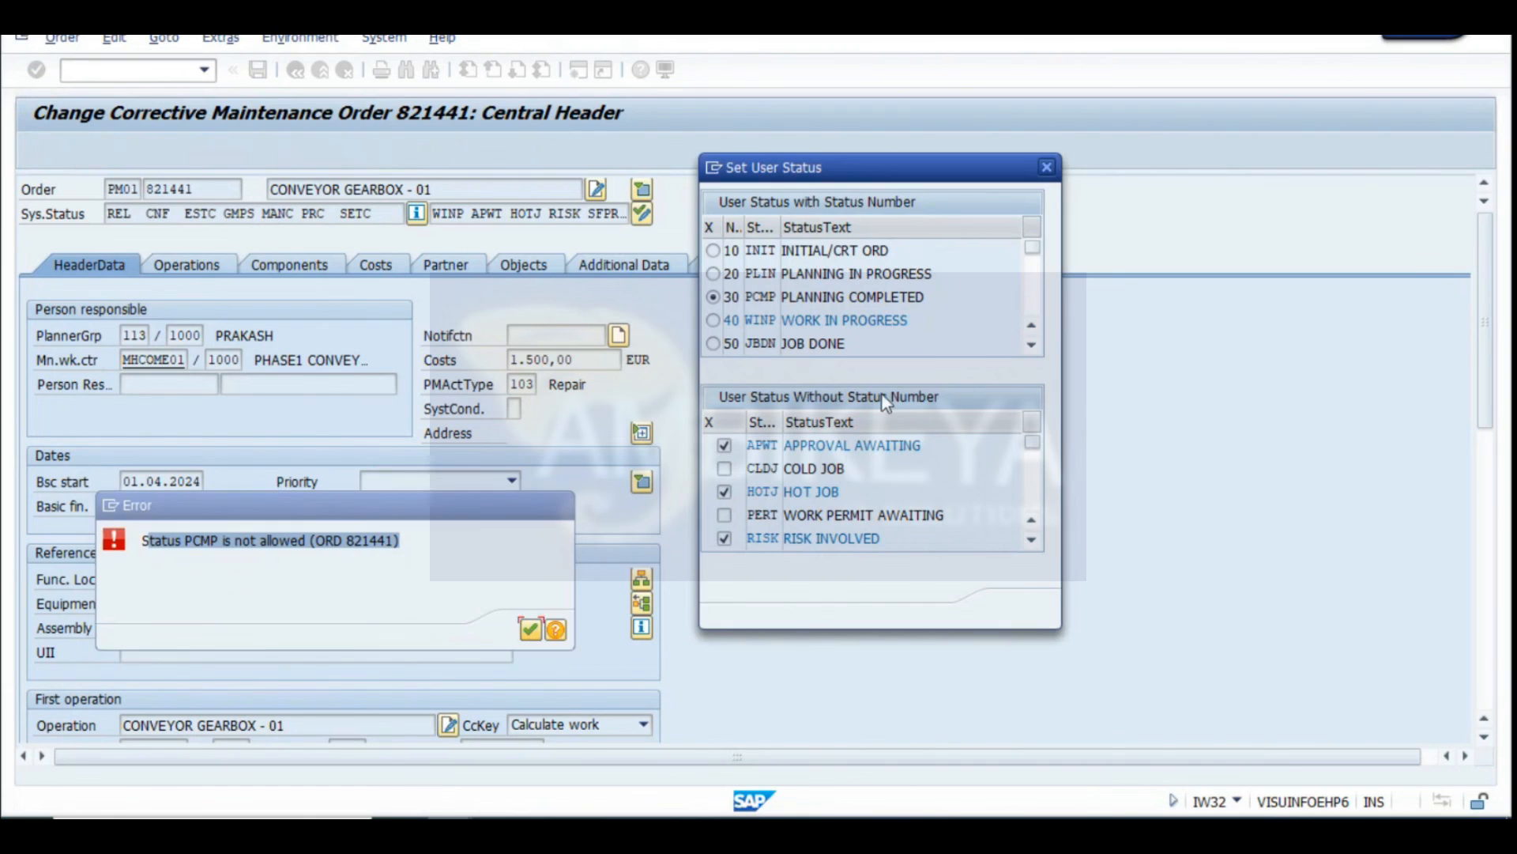
{"action": "left_click", "coordinate": [1017, 608]}
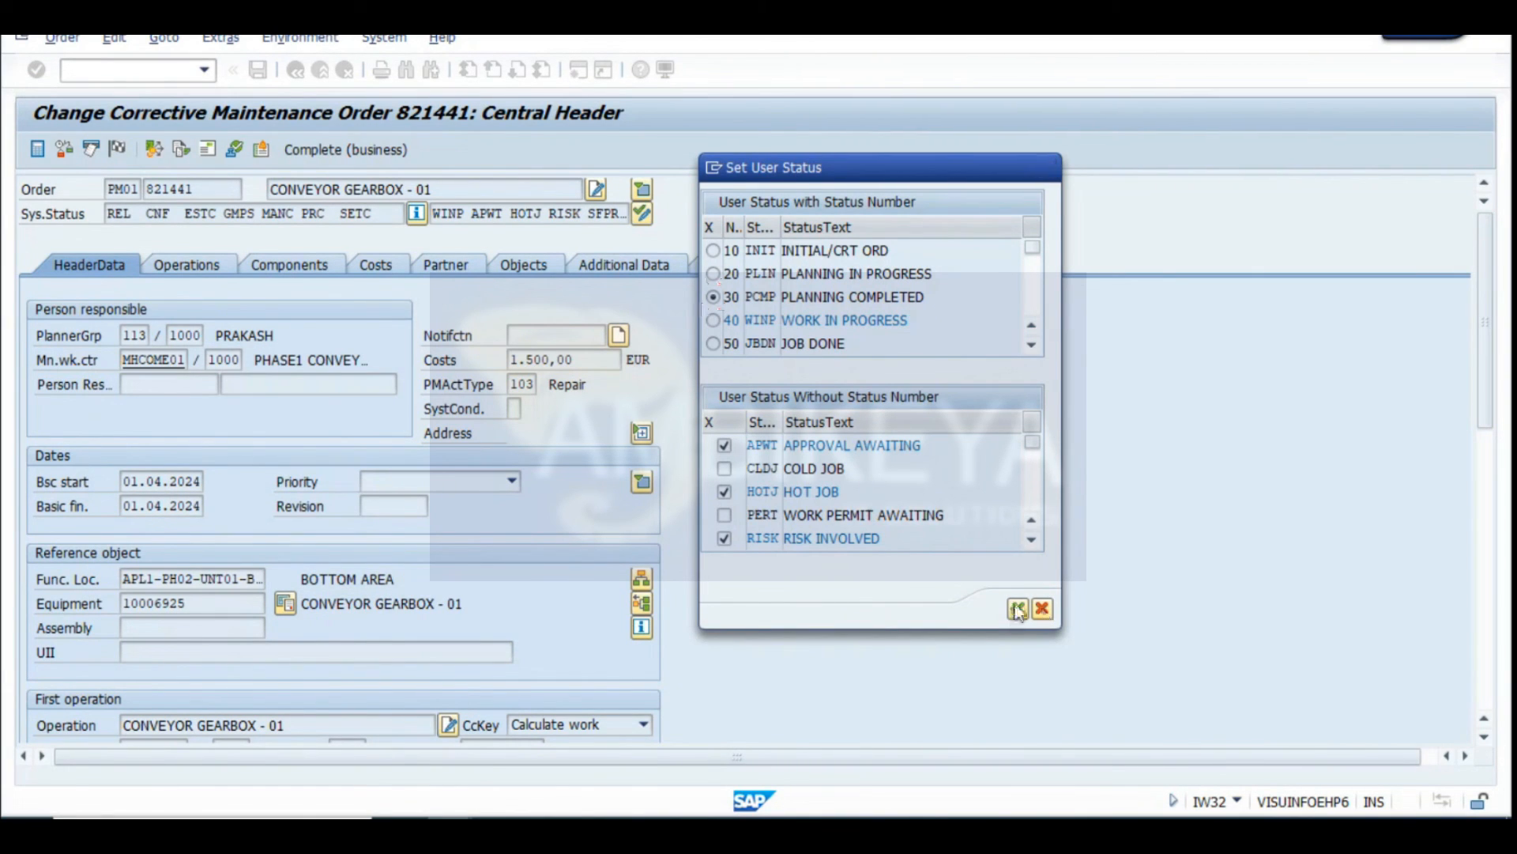
{"action": "left_click", "coordinate": [1047, 167]}
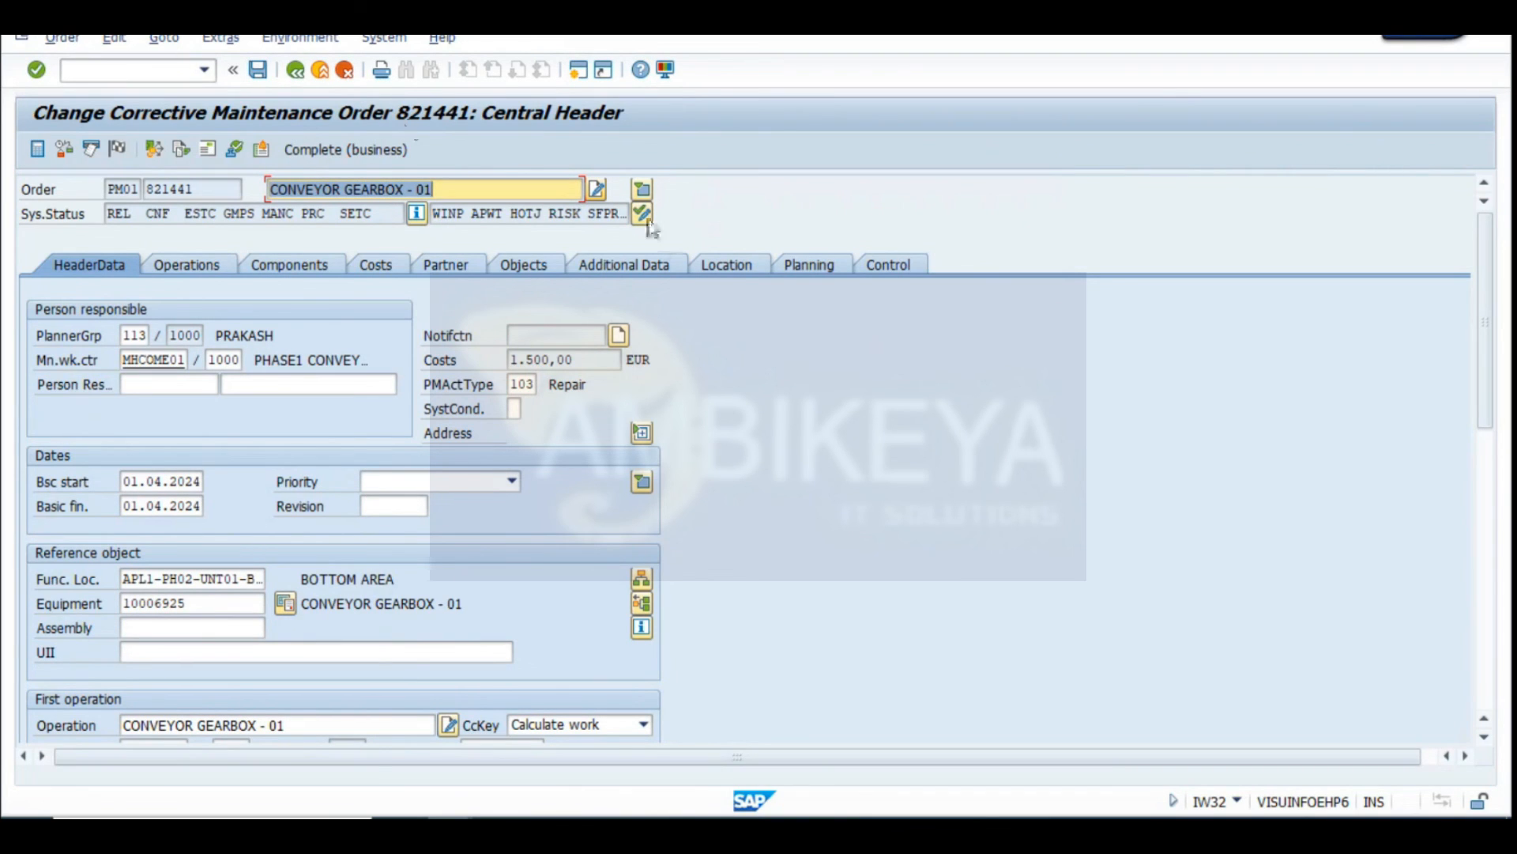
Try to technically complete the order while its user status is WINP
{"action": "double_click", "coordinate": [447, 213]}
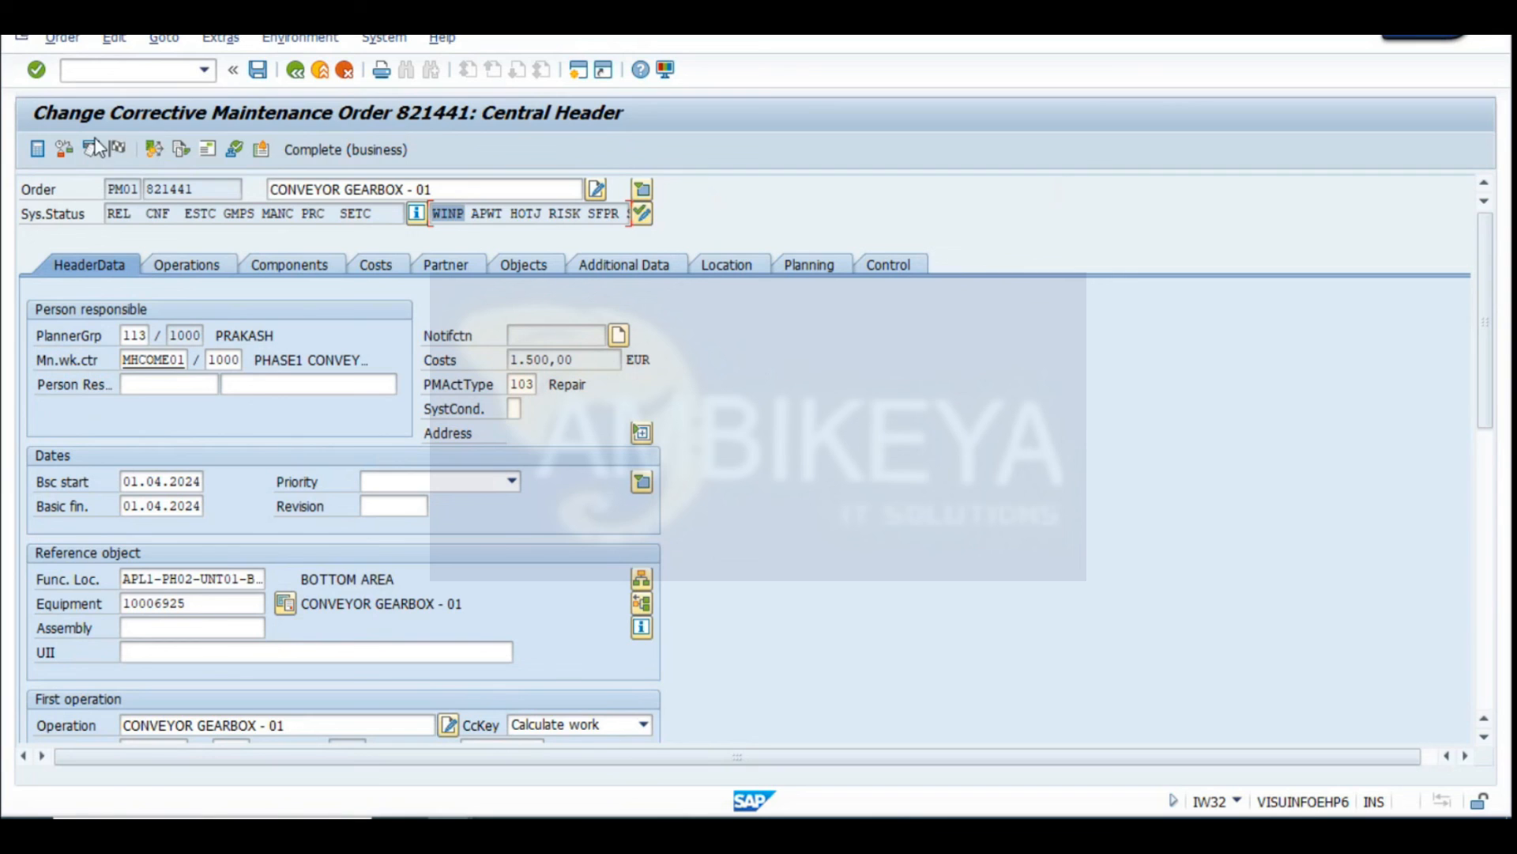
{"action": "left_click", "coordinate": [116, 150]}
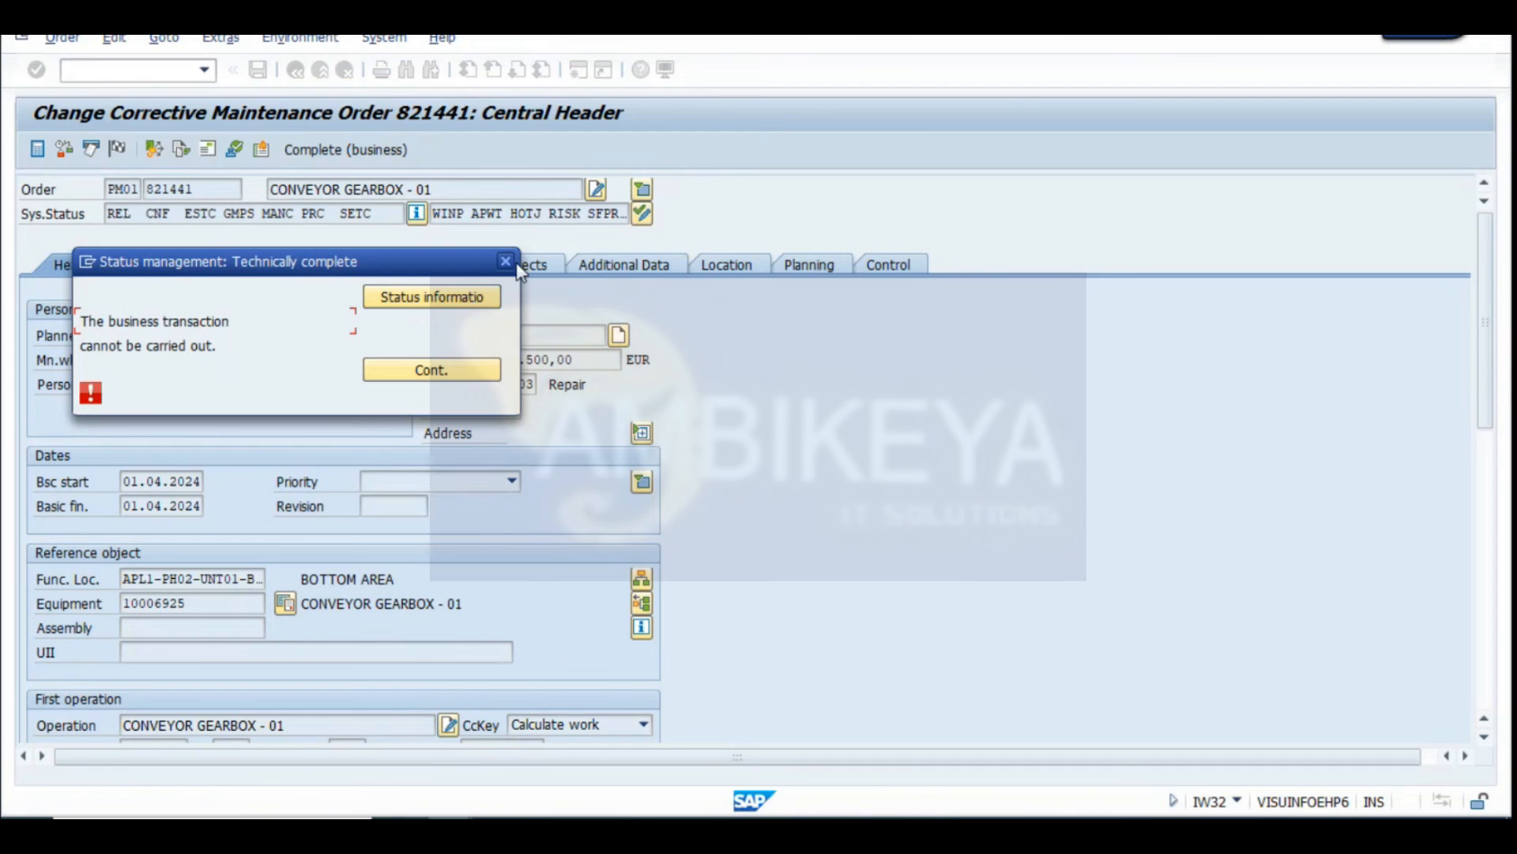
{"action": "left_click", "coordinate": [431, 370]}
Set the order's user status to 50 JBDN and technically complete it with reference date 01.04.2024, including notifications
{"action": "left_click", "coordinate": [642, 218]}
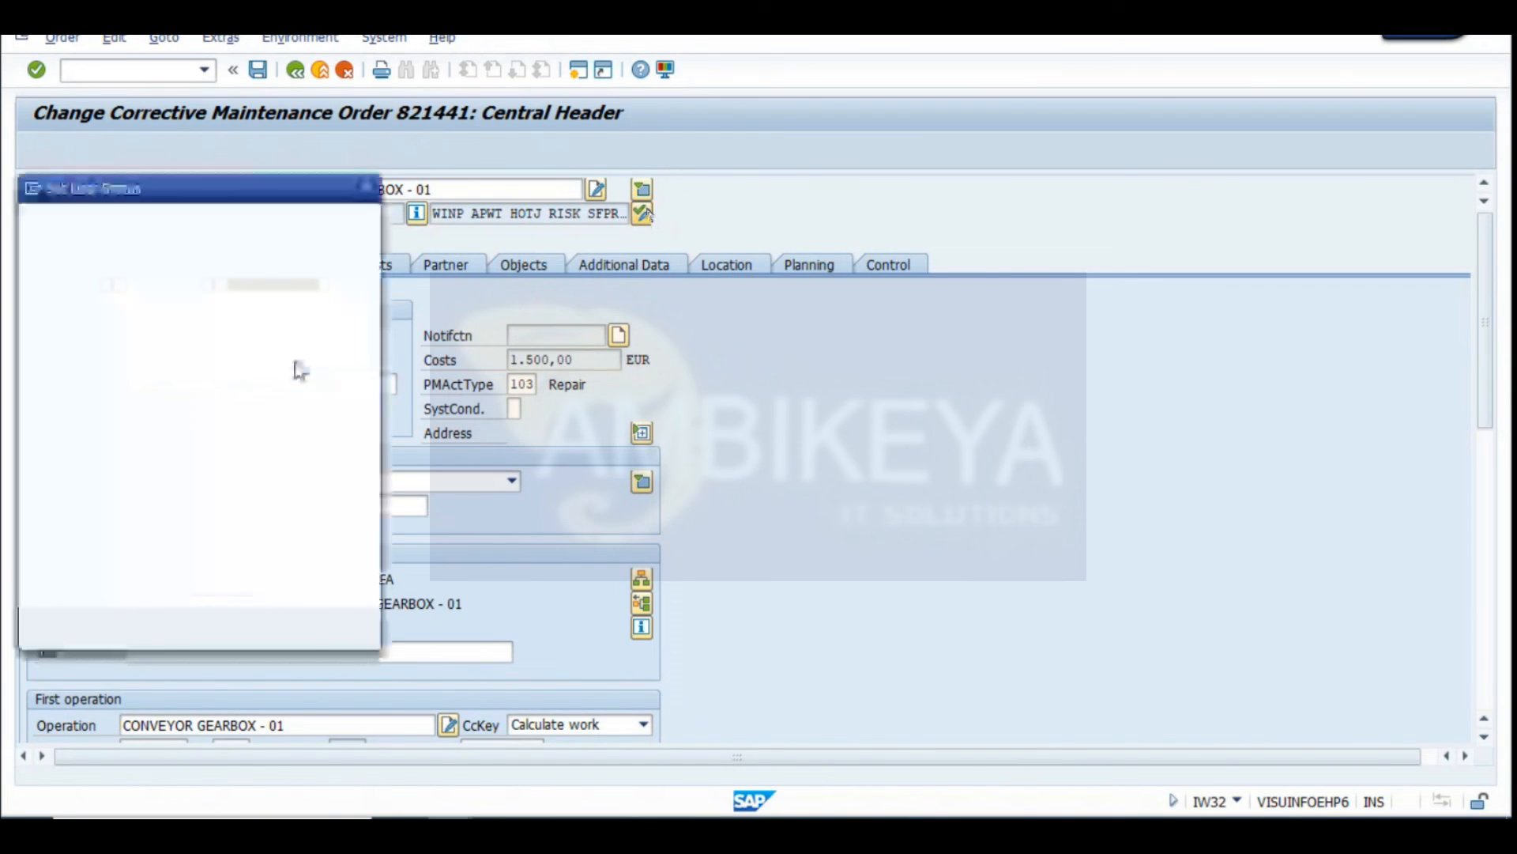
{"action": "left_click", "coordinate": [336, 628]}
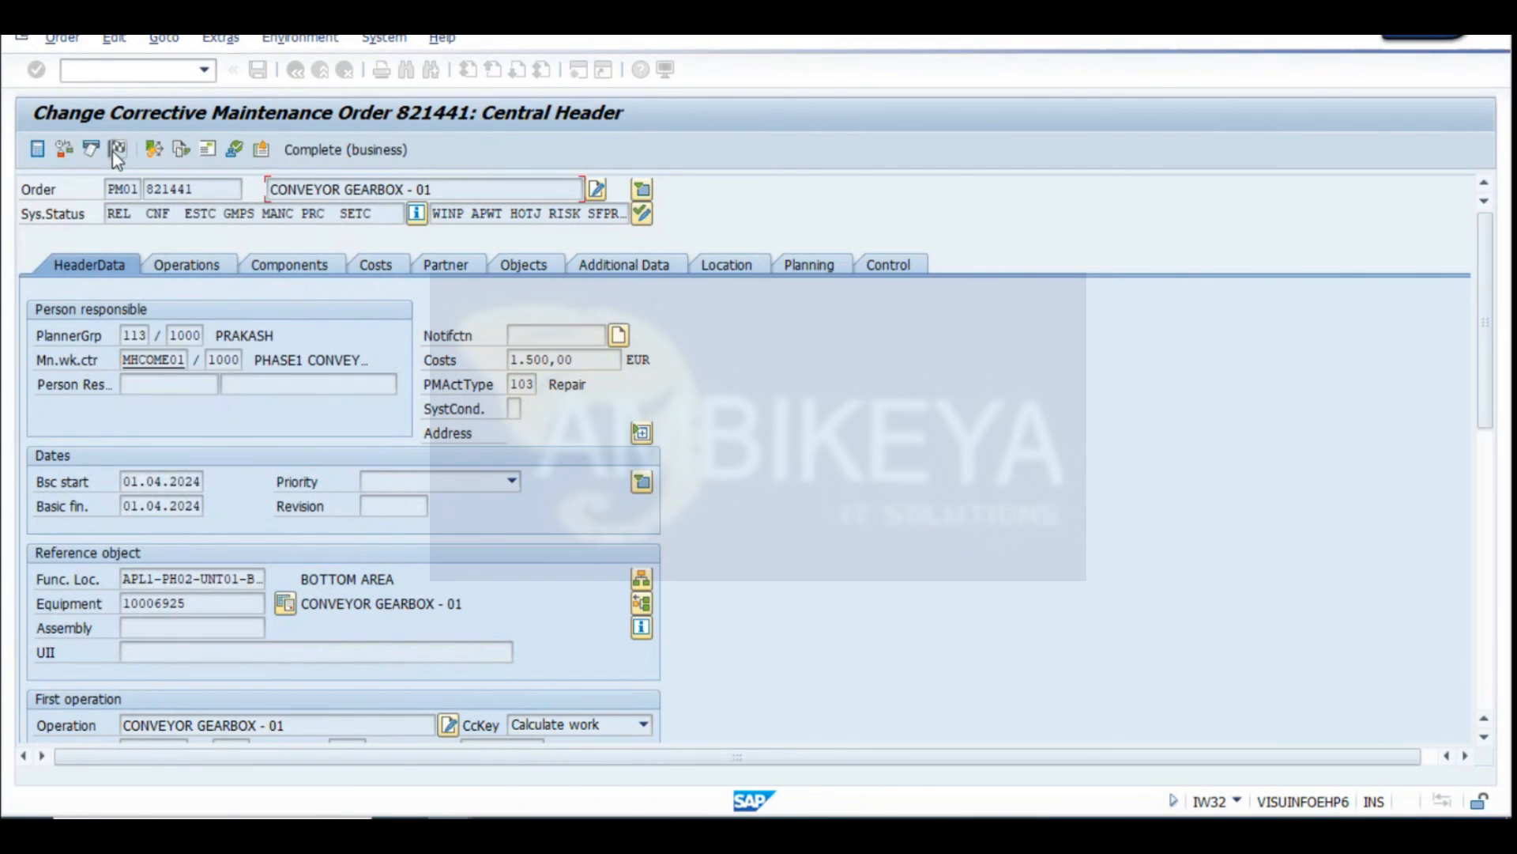
{"action": "left_click", "coordinate": [113, 149]}
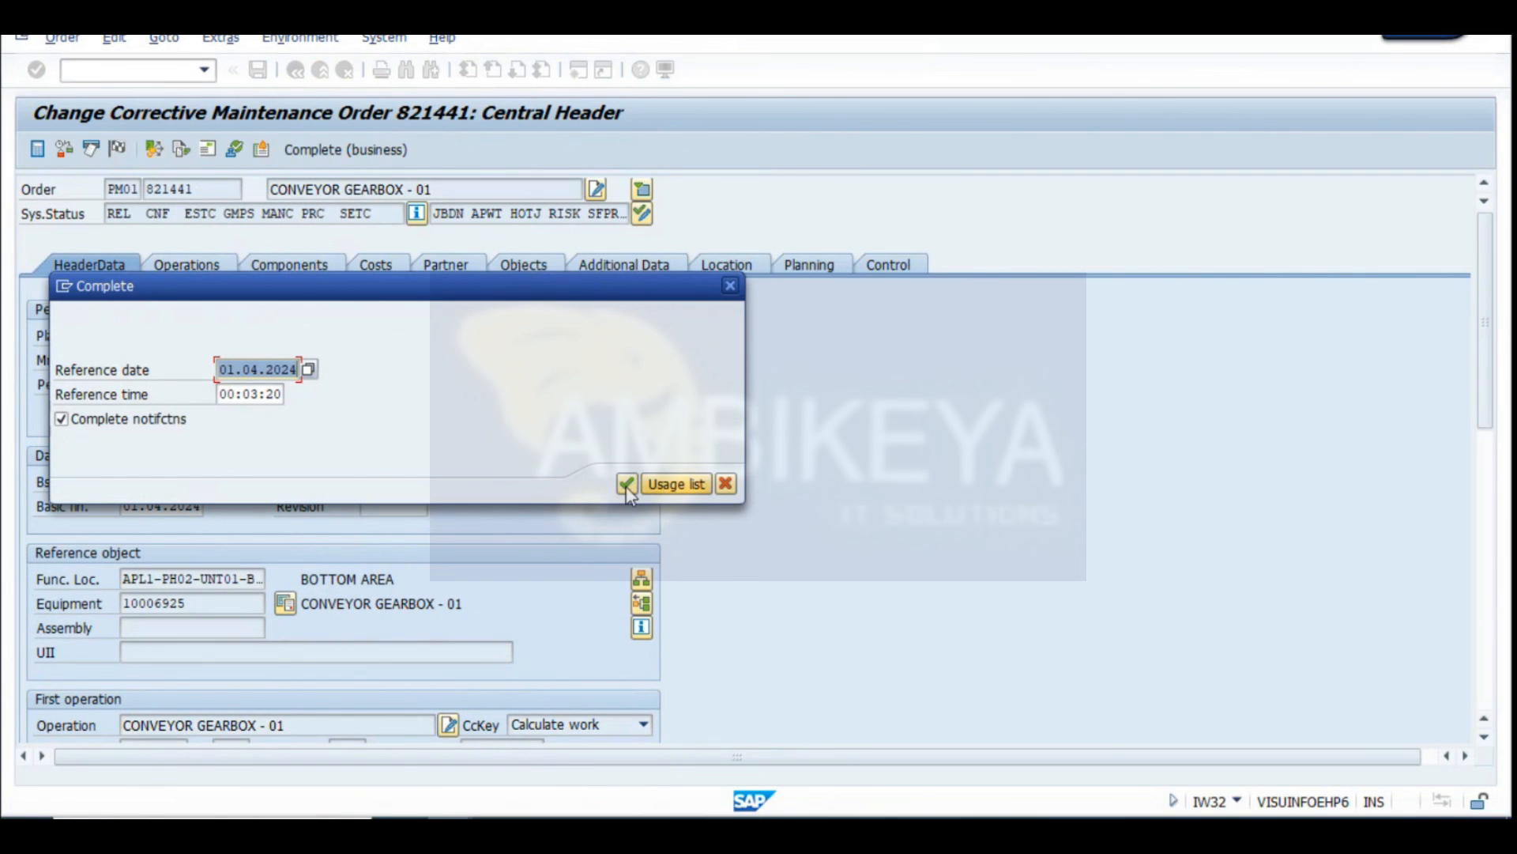
{"action": "left_click", "coordinate": [627, 484]}
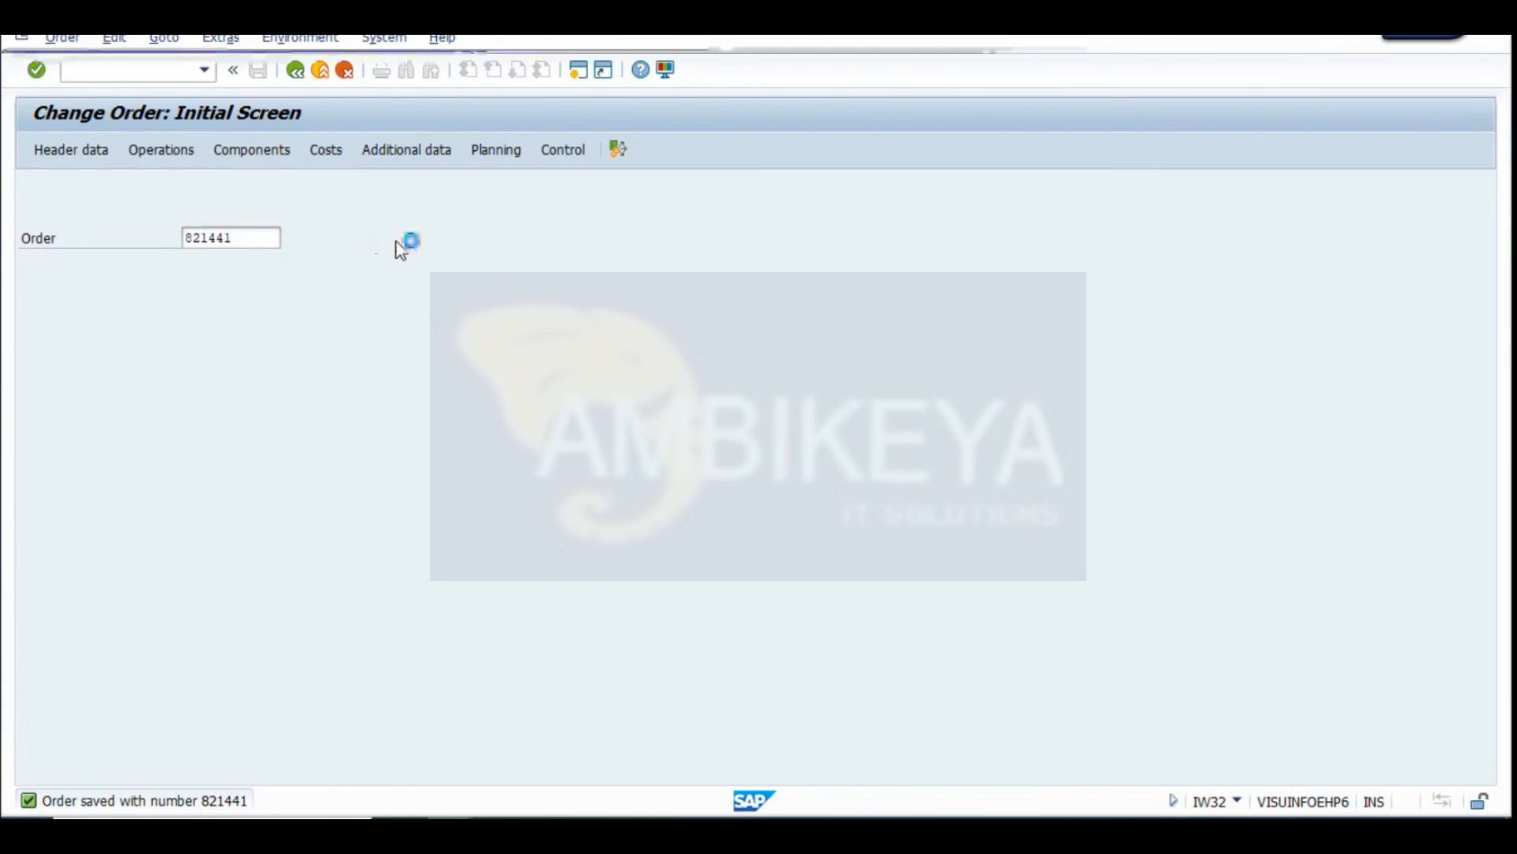
Reopen the technically completed order and start its business completion
{"action": "key", "text": "Return"}
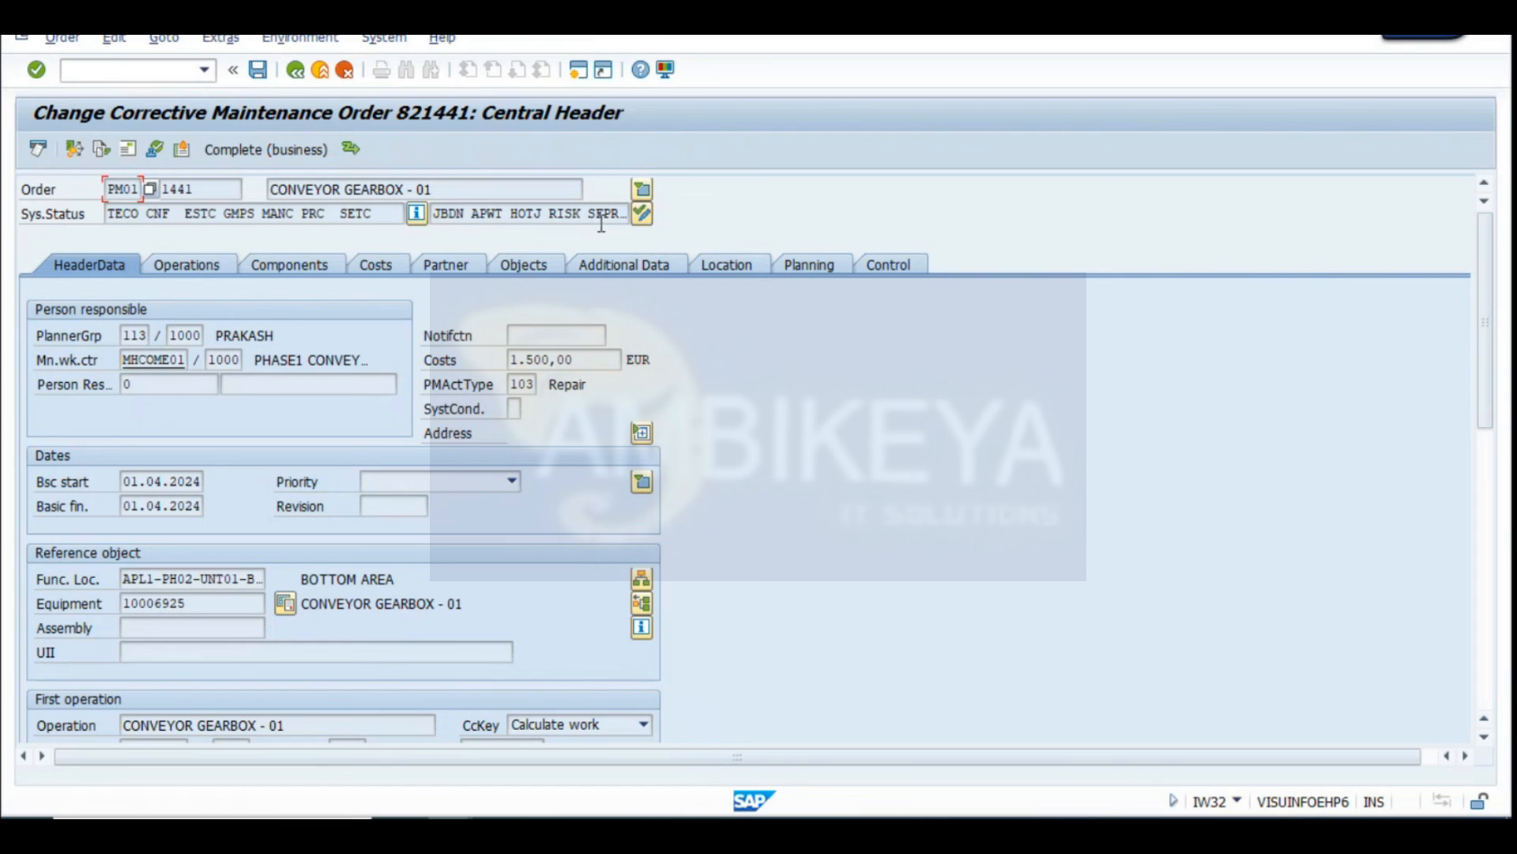
{"action": "left_click", "coordinate": [267, 150]}
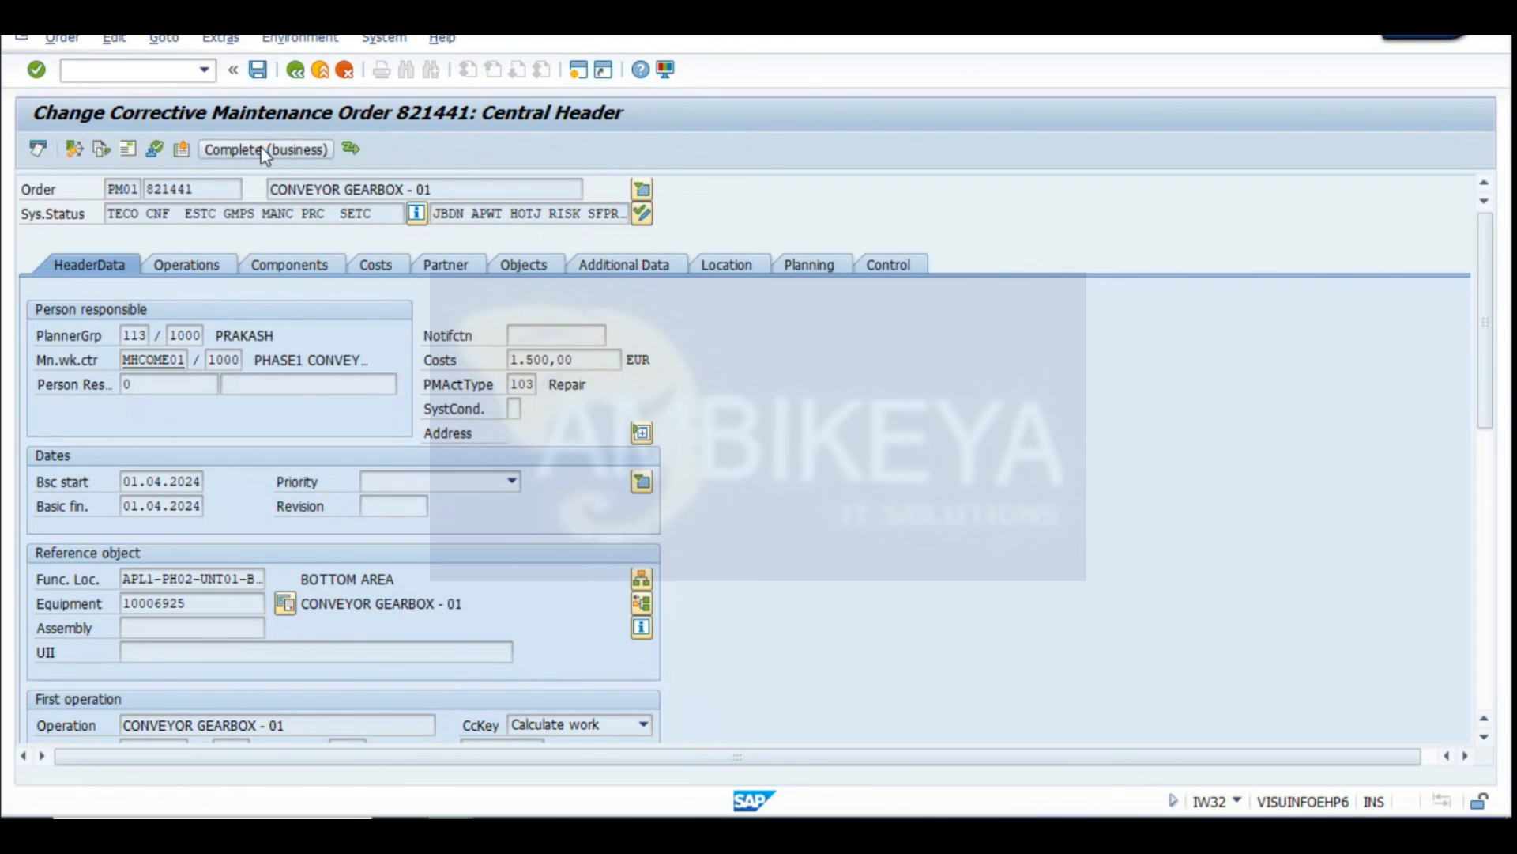